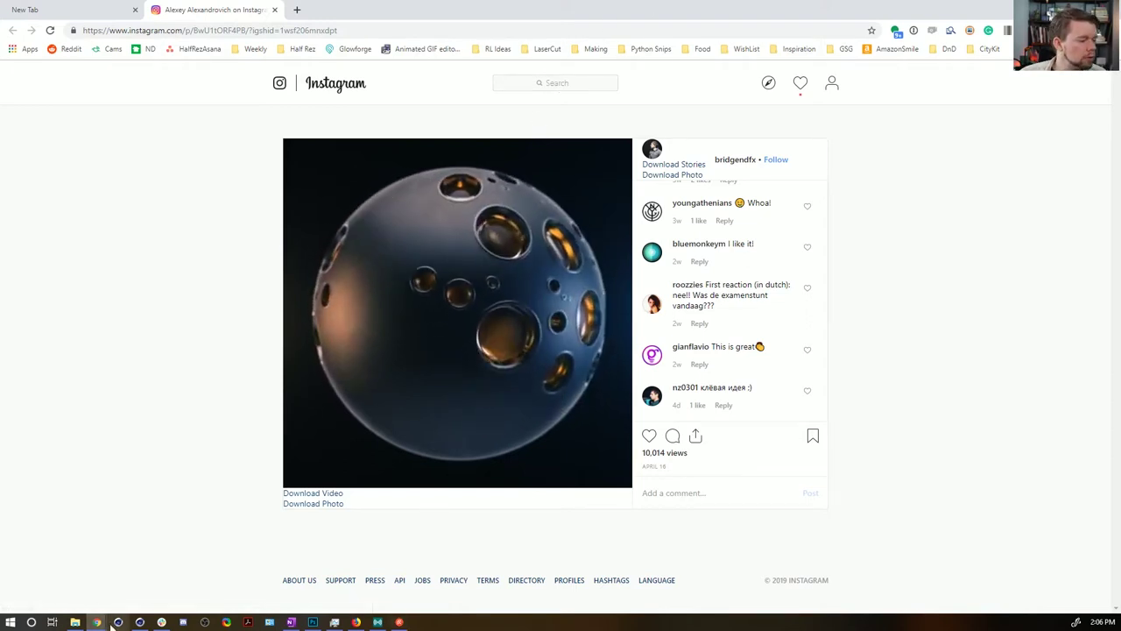
Step: Switch from the browser's reference post to the empty Cinema 4D project
mouse_move(142, 624)
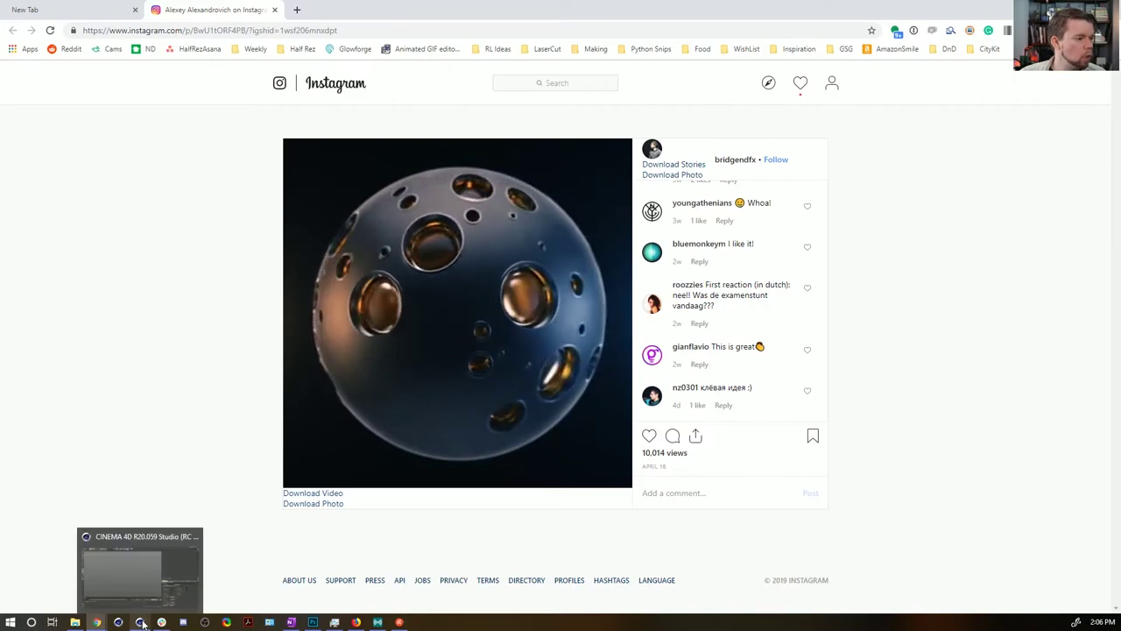
left_click(142, 623)
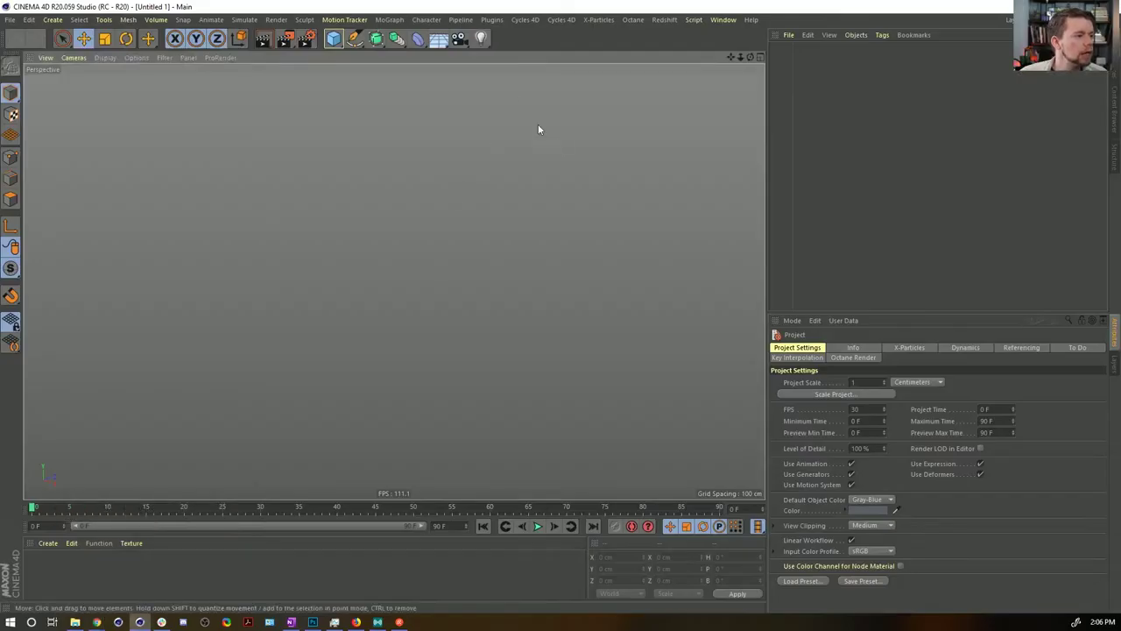
left_click(334, 38)
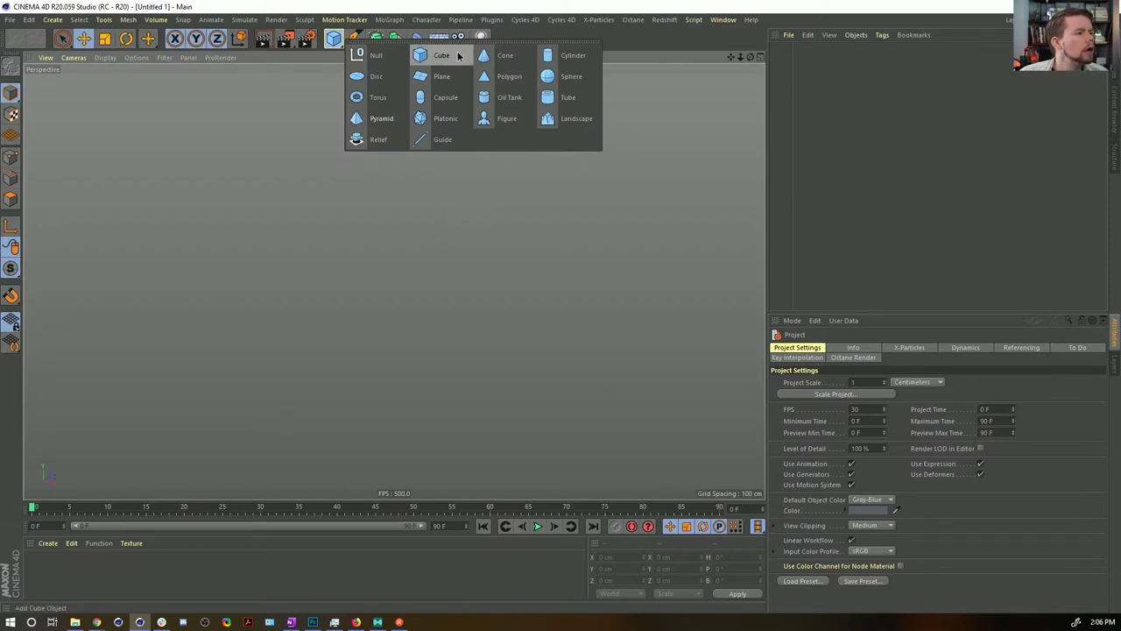
left_click(443, 120)
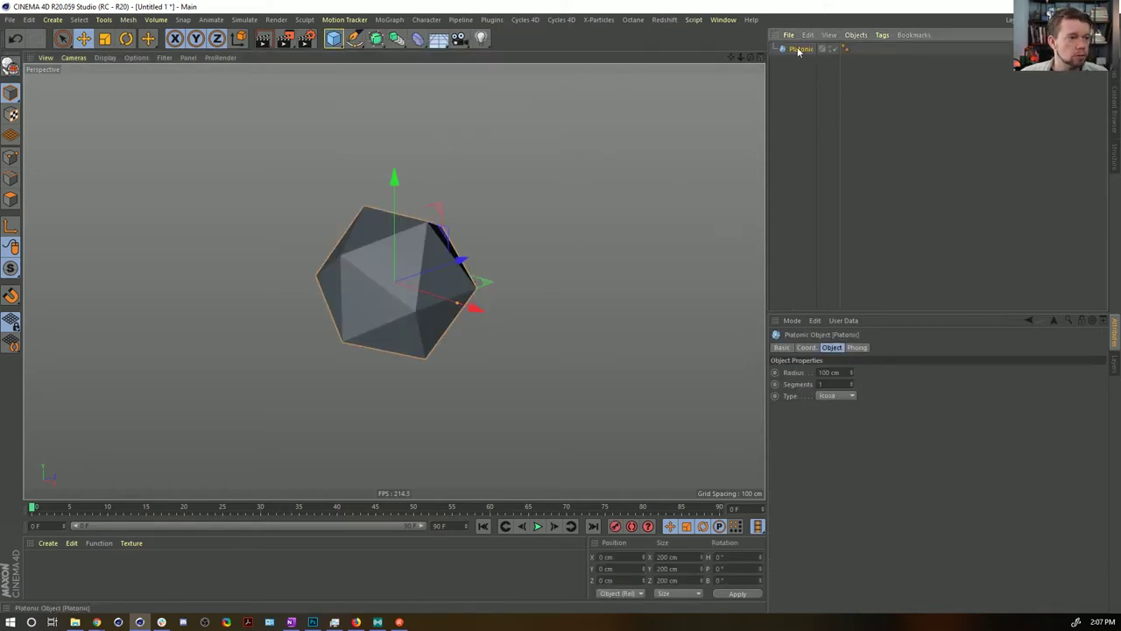
key("Delete")
left_click(333, 38)
left_click(438, 73)
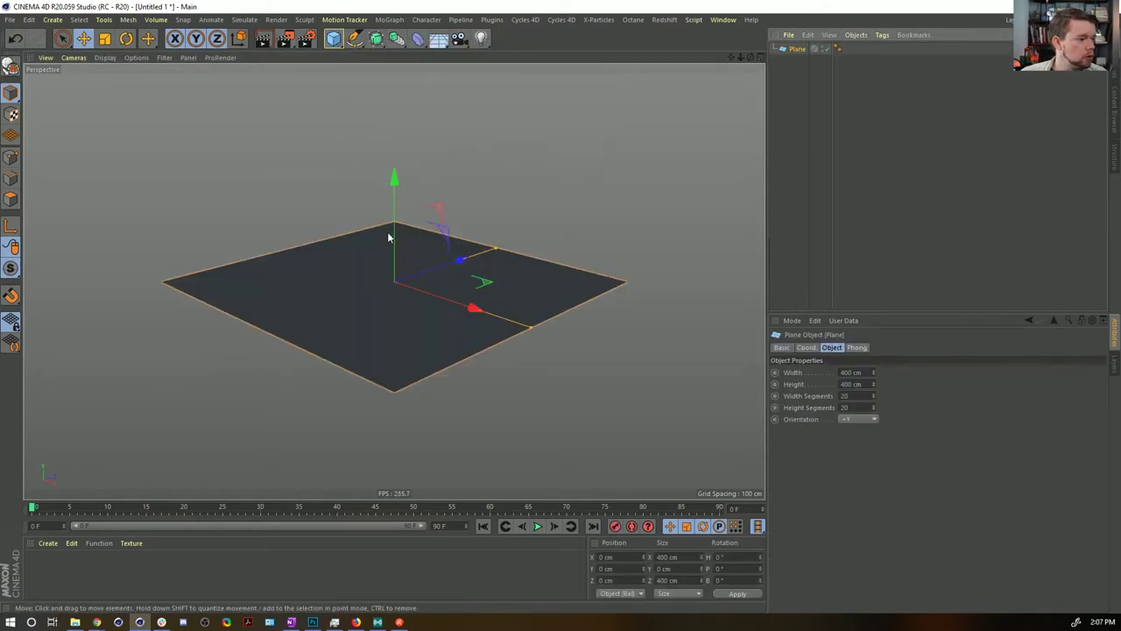
left_click_drag(388, 236, 412, 266, "alt")
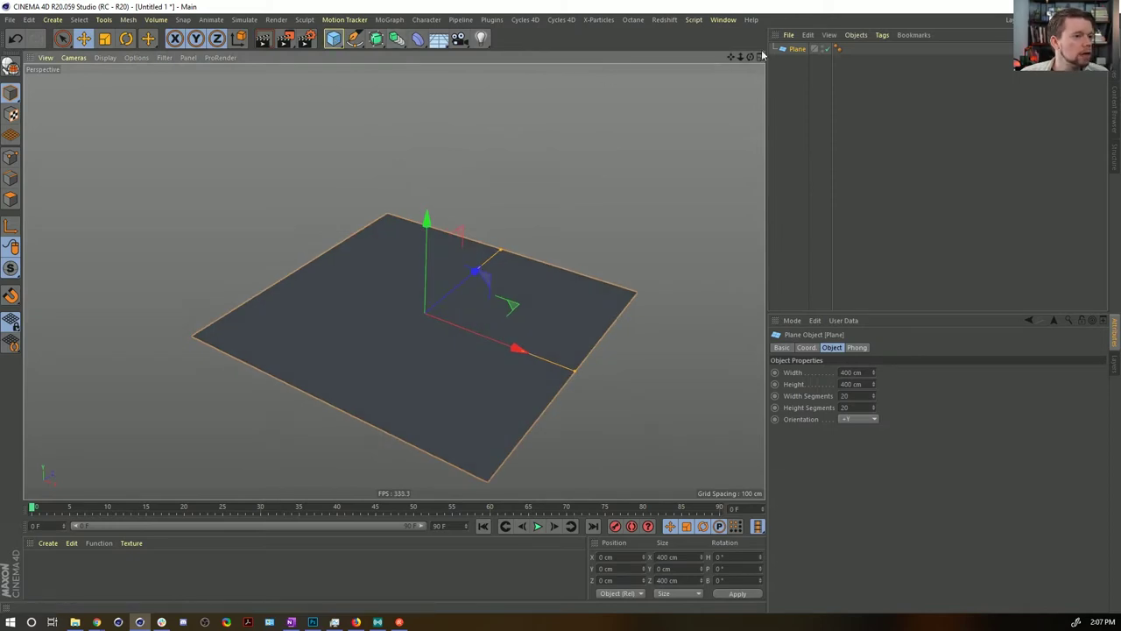
key("Delete")
Step: Add a cube primitive and set its X and Z sizes to 2000 cm to form a wide slab
left_click(335, 40)
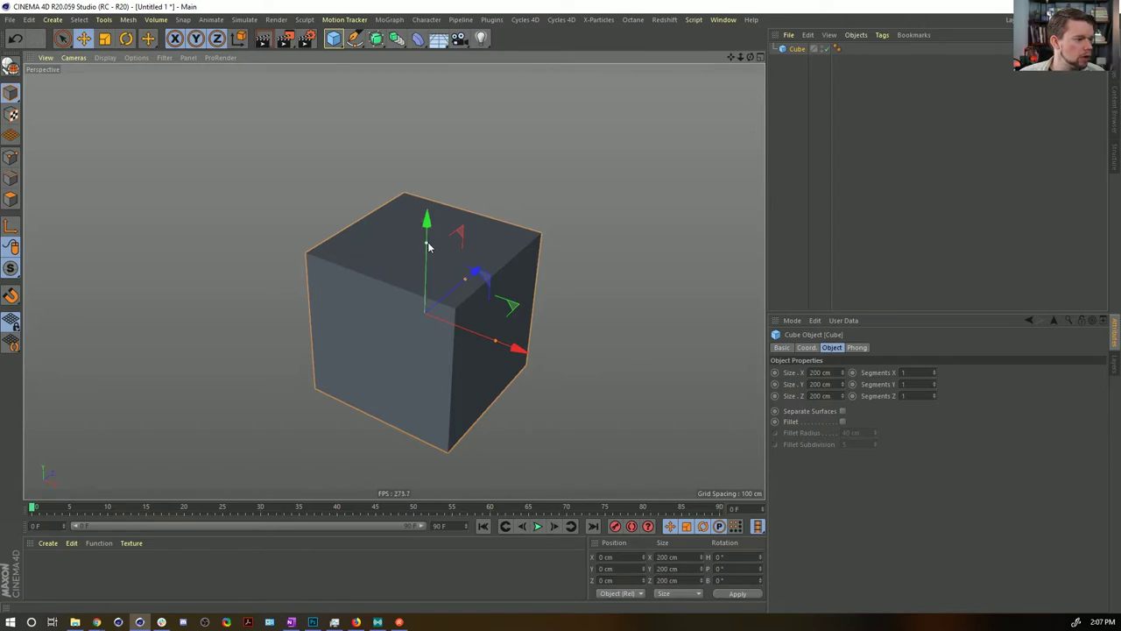
left_click_drag(429, 243, 434, 254, "alt")
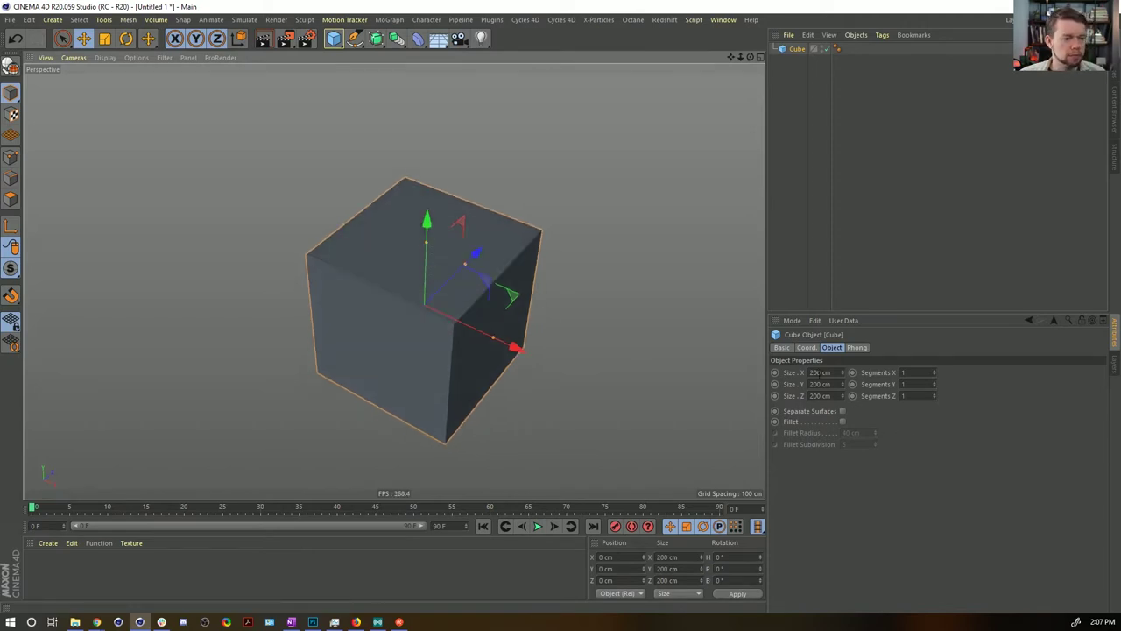
left_click(815, 373)
left_click(820, 395)
type("0")
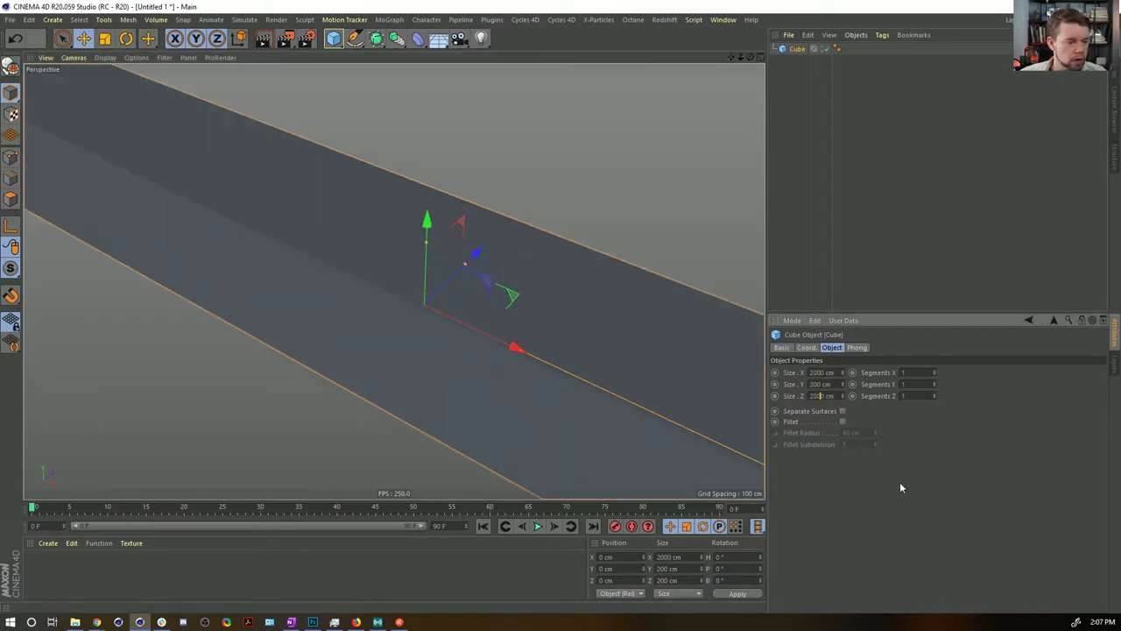
left_click(899, 481)
Step: Add a second cube with default dimensions and raise it along Y to about 259 cm, above the slab
right_click_drag(563, 310, 518, 350, "alt")
left_click(334, 38)
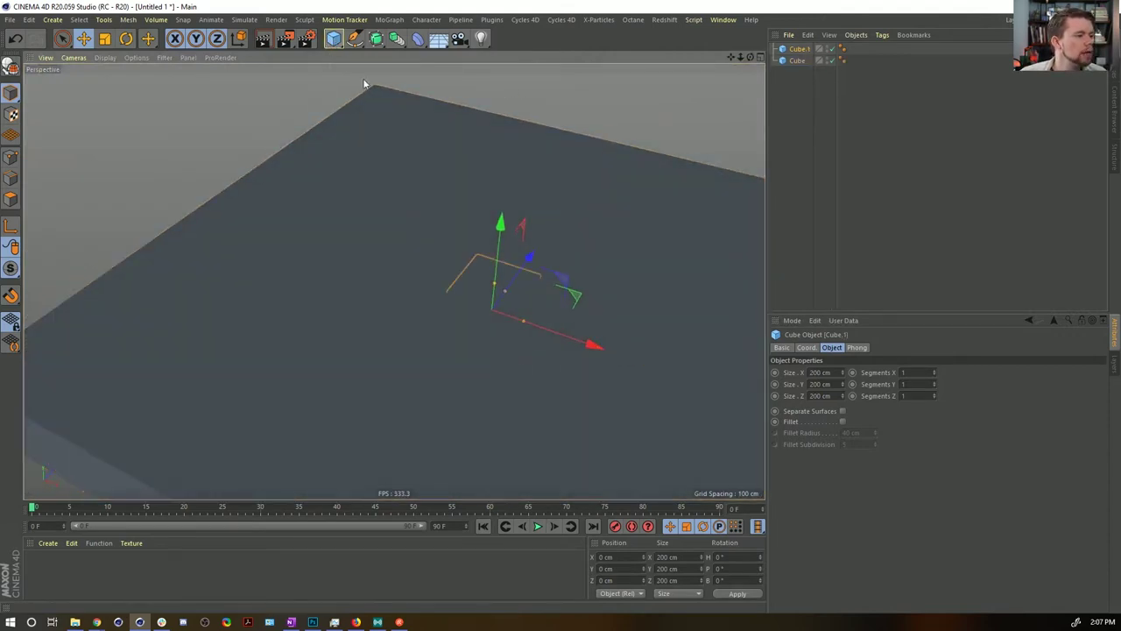
left_click_drag(482, 320, 540, 193, "alt")
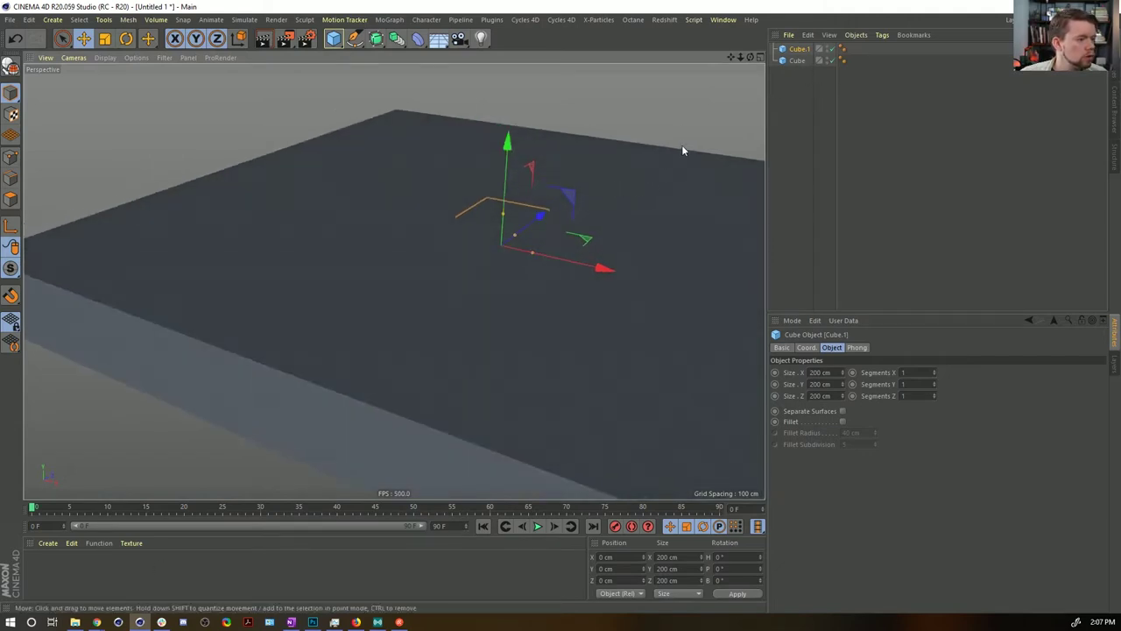
left_click_drag(516, 156, 515, 84)
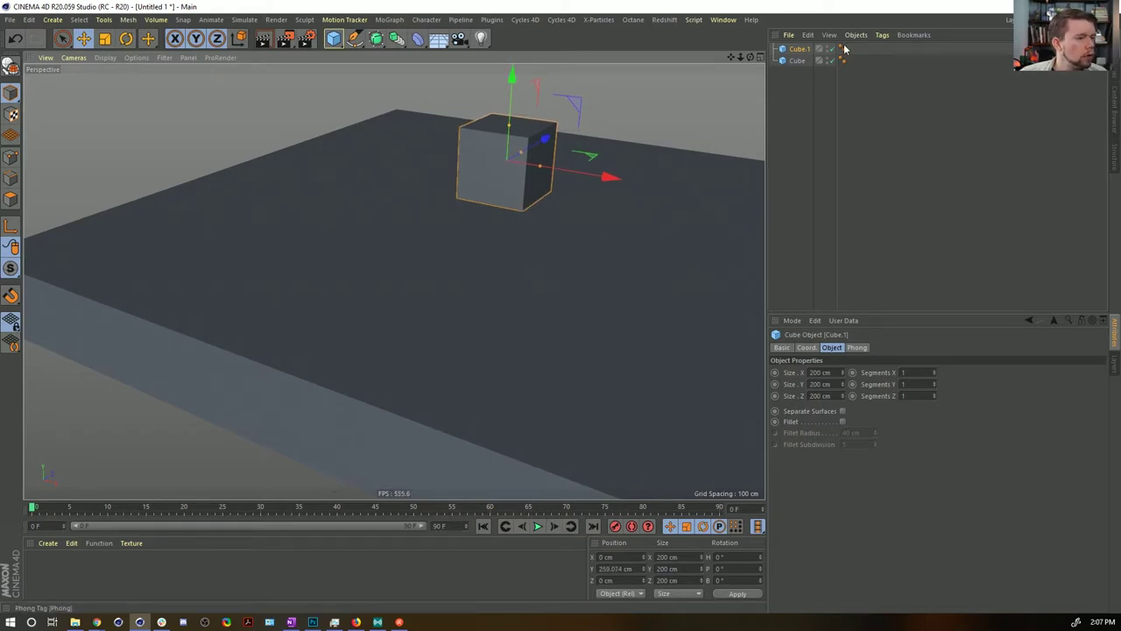
right_click(794, 49)
mouse_move(834, 52)
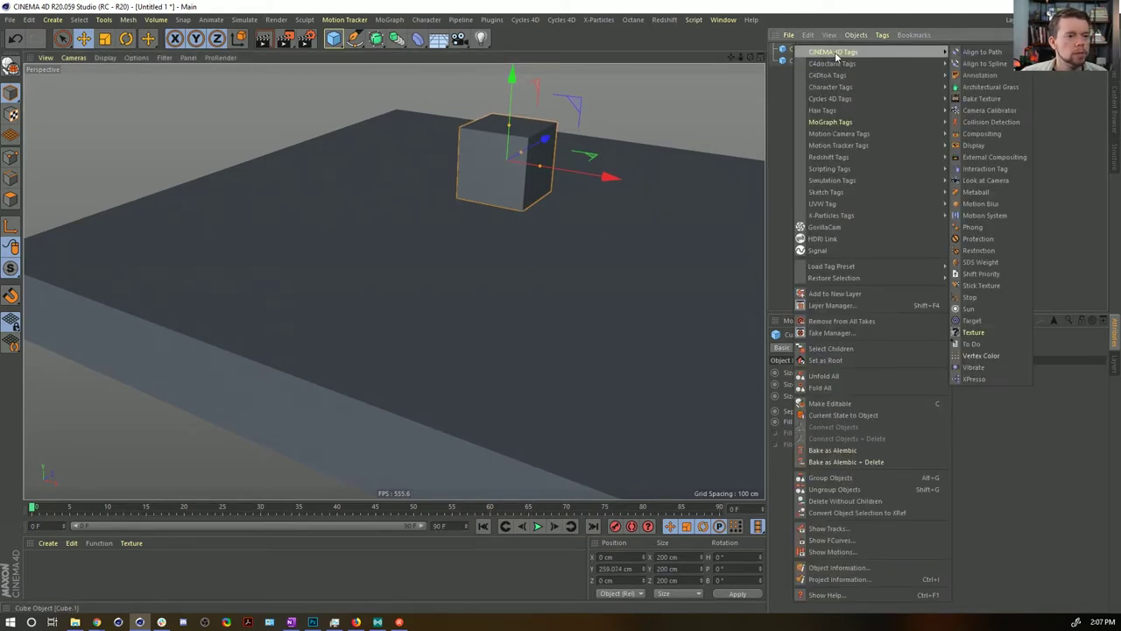
left_click(730, 40)
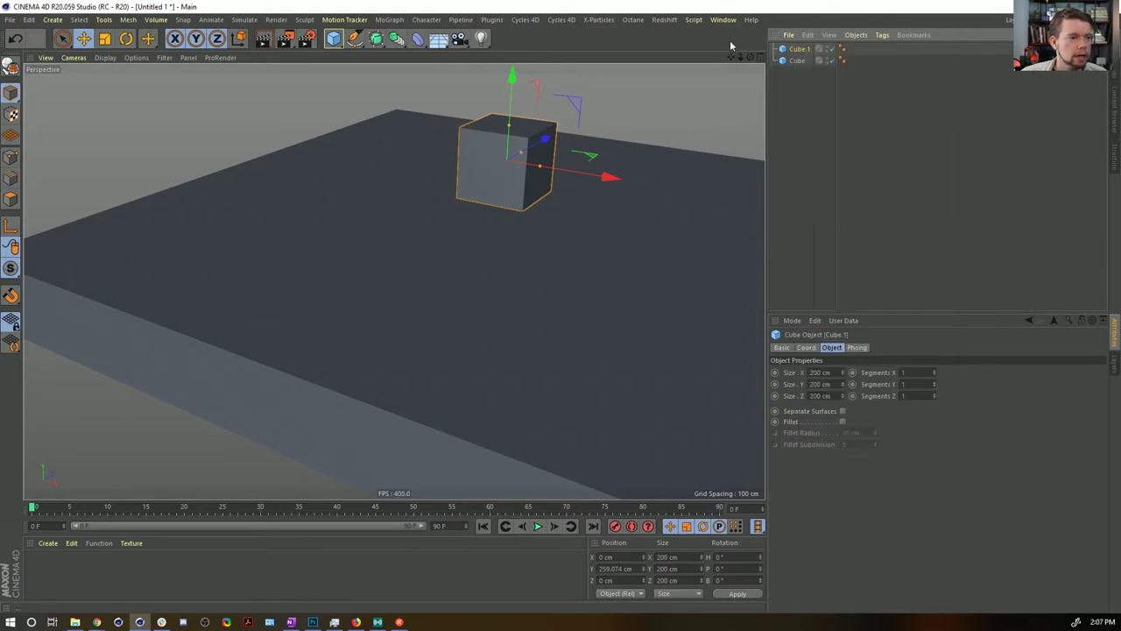
Step: Add a Floor object and disable the large slab cube
left_click(438, 41)
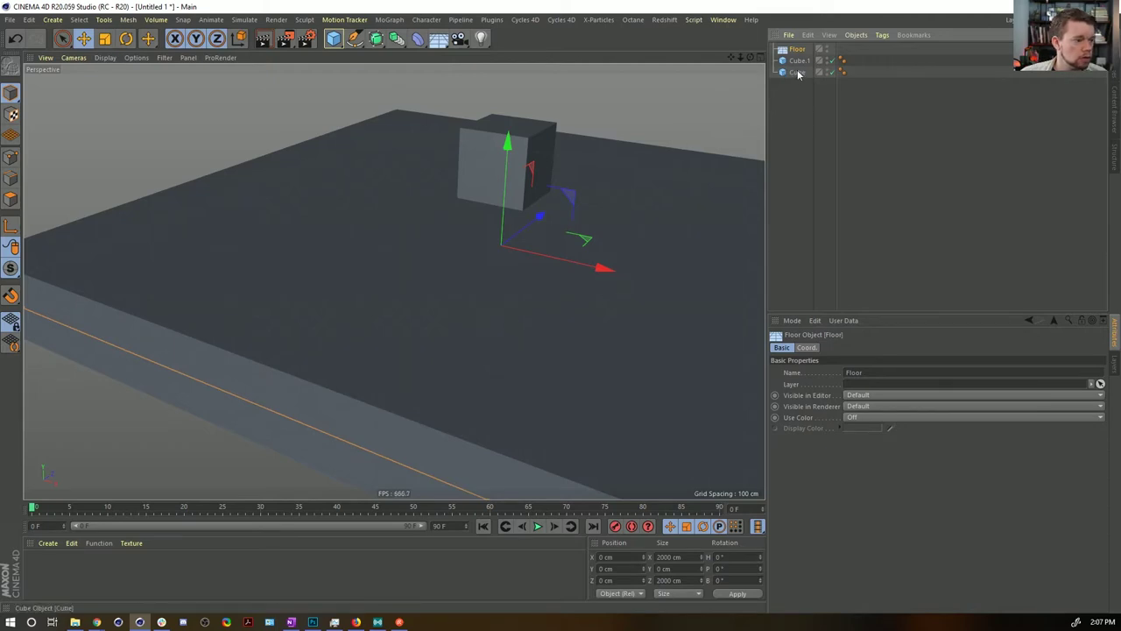
left_click(832, 71)
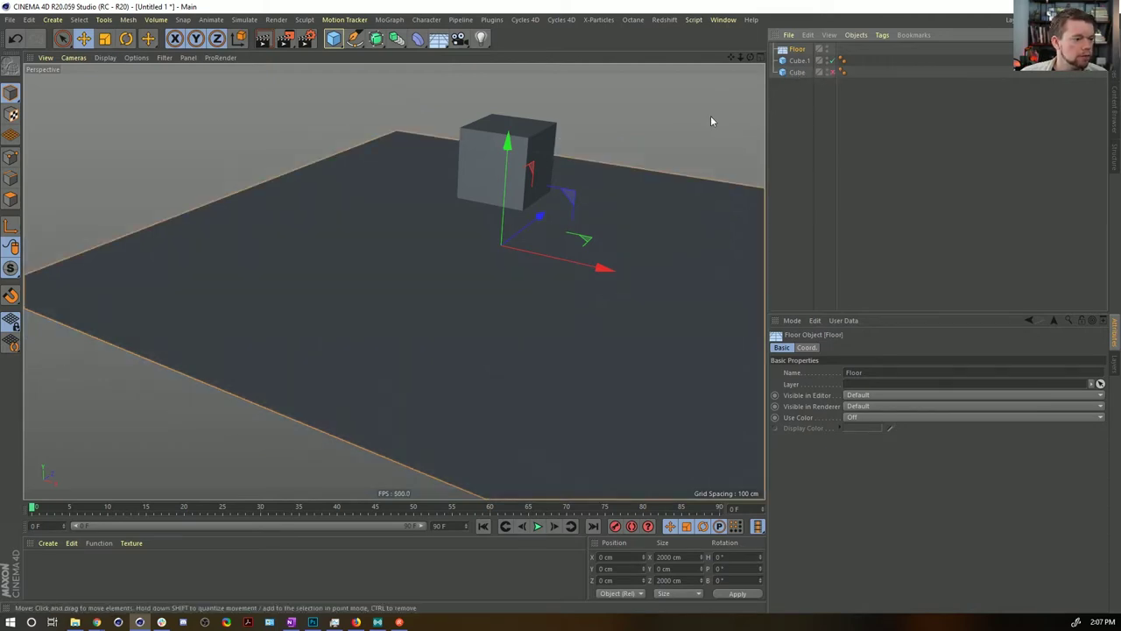
Step: Create a new default material and apply it to the small raised cube
left_click(506, 167)
double_click(48, 575)
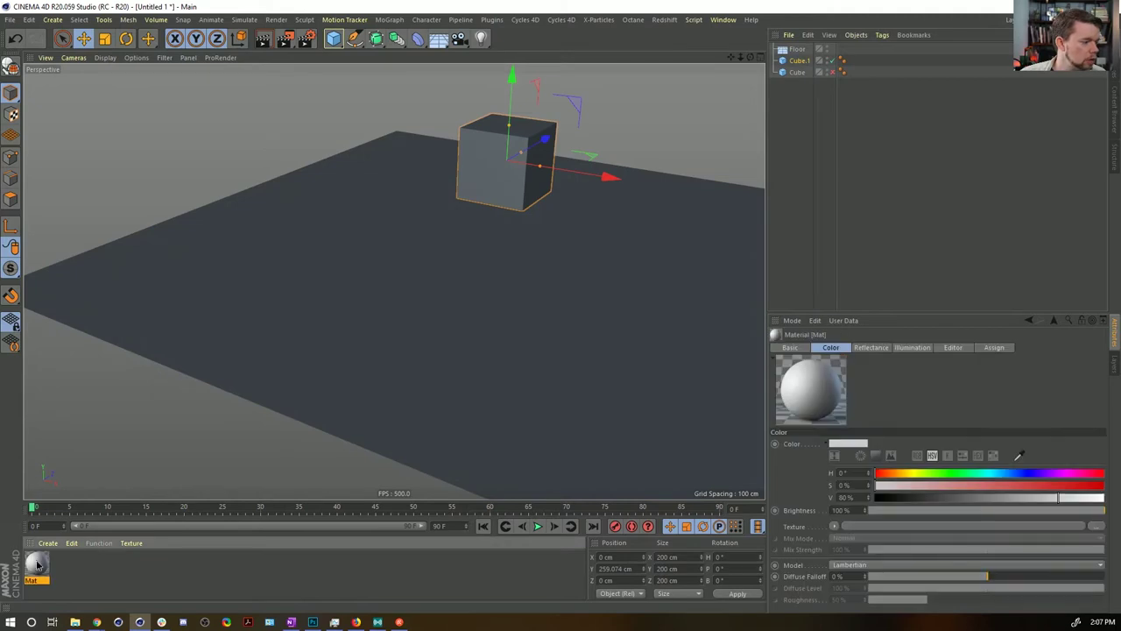
left_click_drag(37, 567, 801, 61)
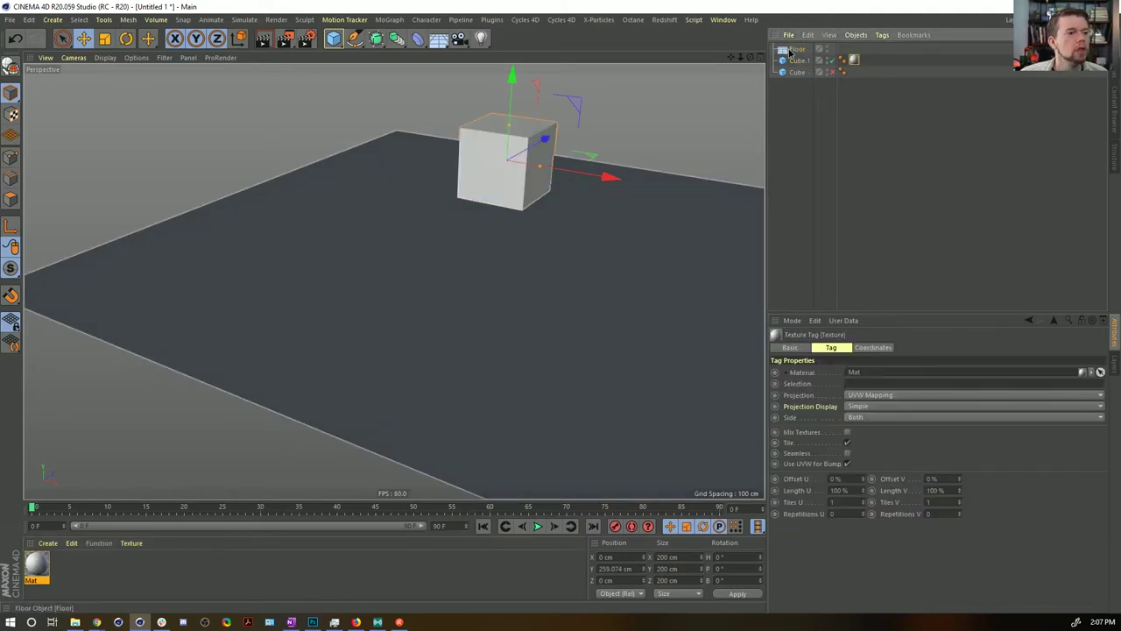
Step: Add Dynamics Body simulation tags to both the floor and the small raised cube
left_click(790, 50)
left_click(796, 62, "ctrl")
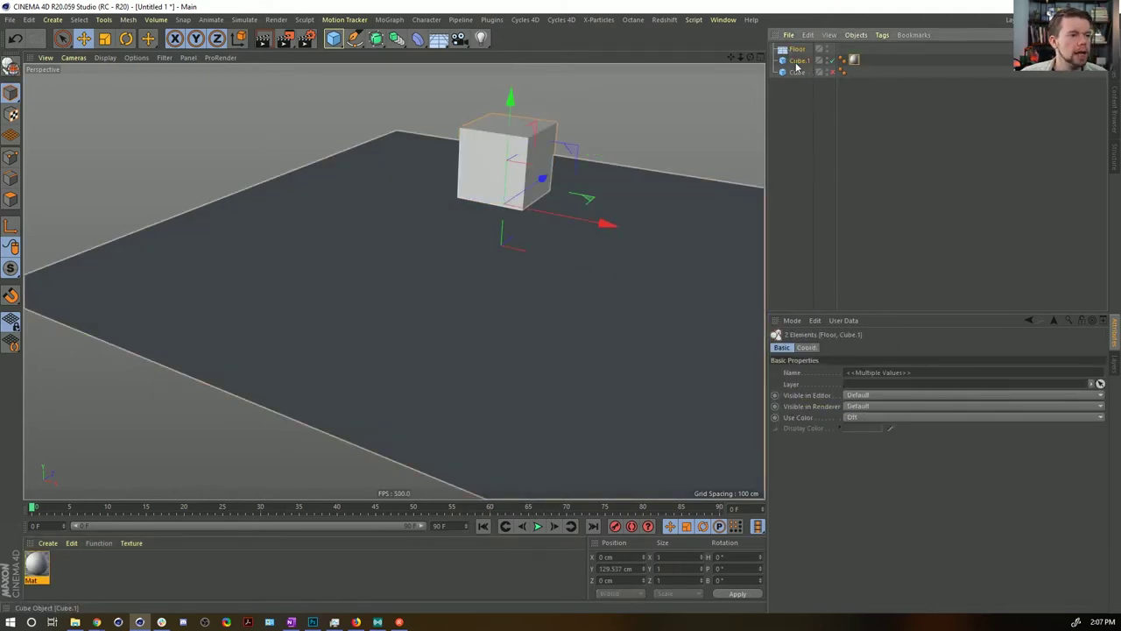
right_click(796, 66)
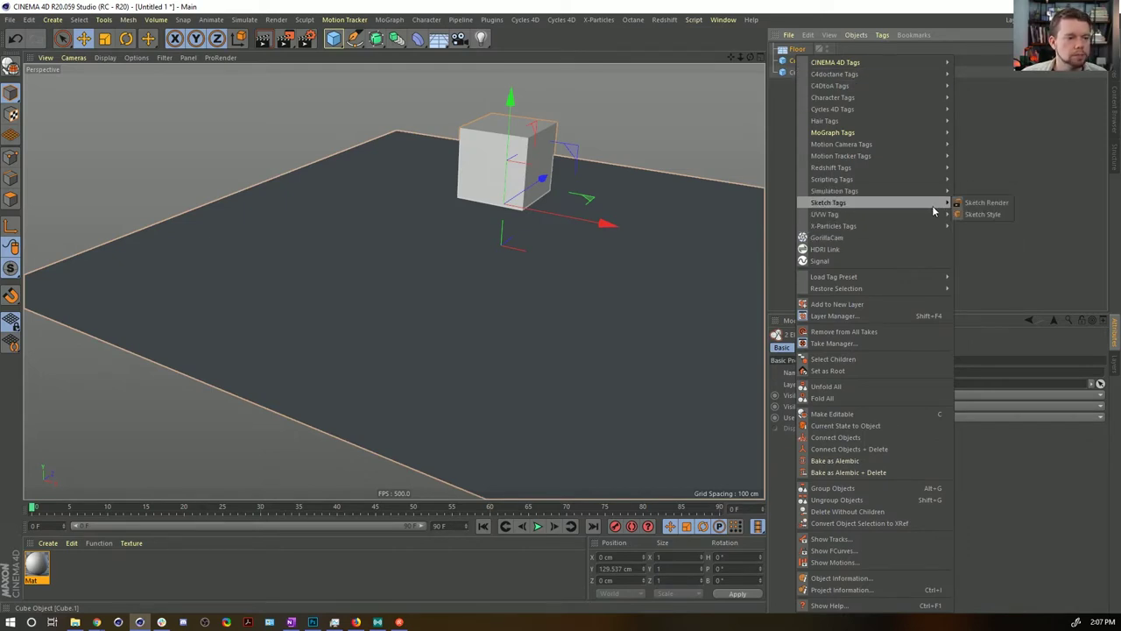
mouse_move(862, 190)
left_click(958, 192)
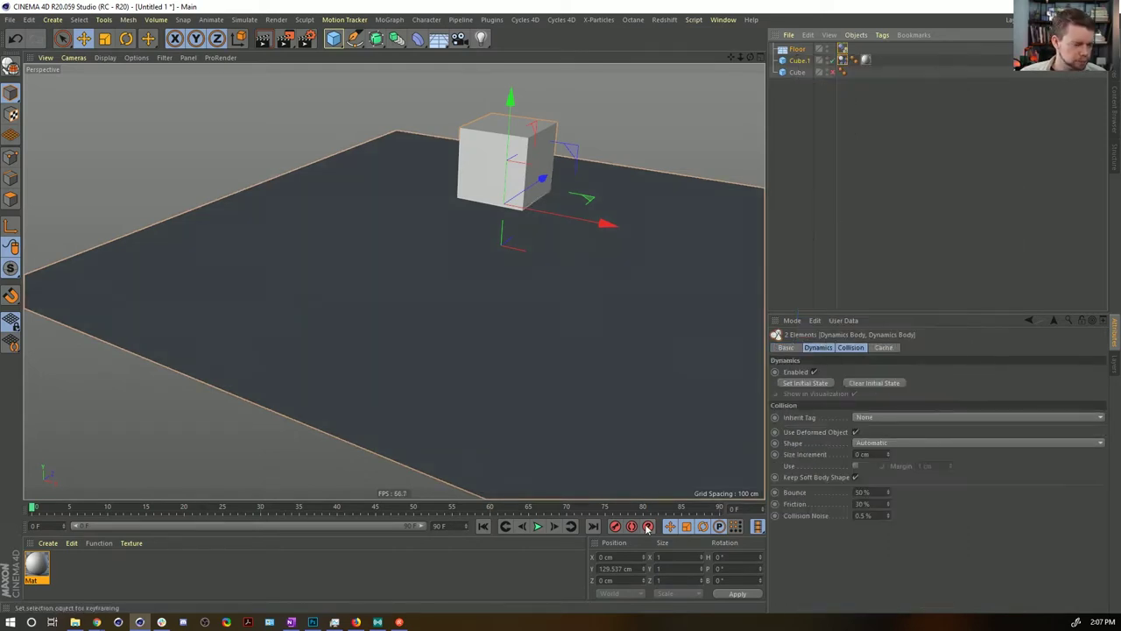
Step: Test-play the simulation, and set Bounce and Friction to 0% for both dynamics tags
left_click(538, 526)
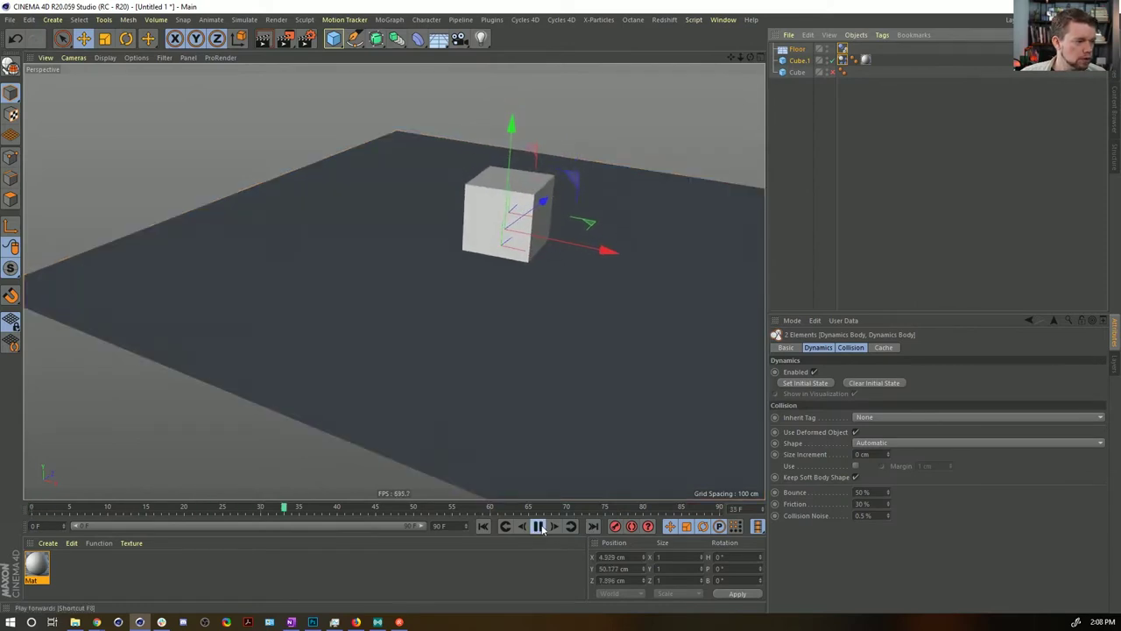
left_click(538, 526)
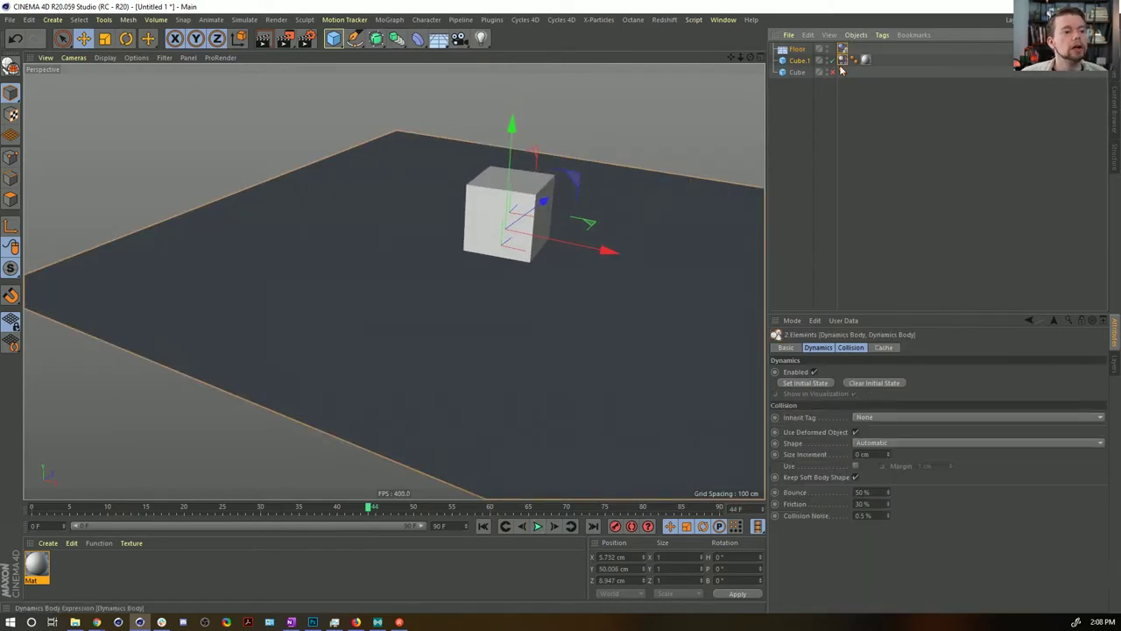
double_click(867, 492)
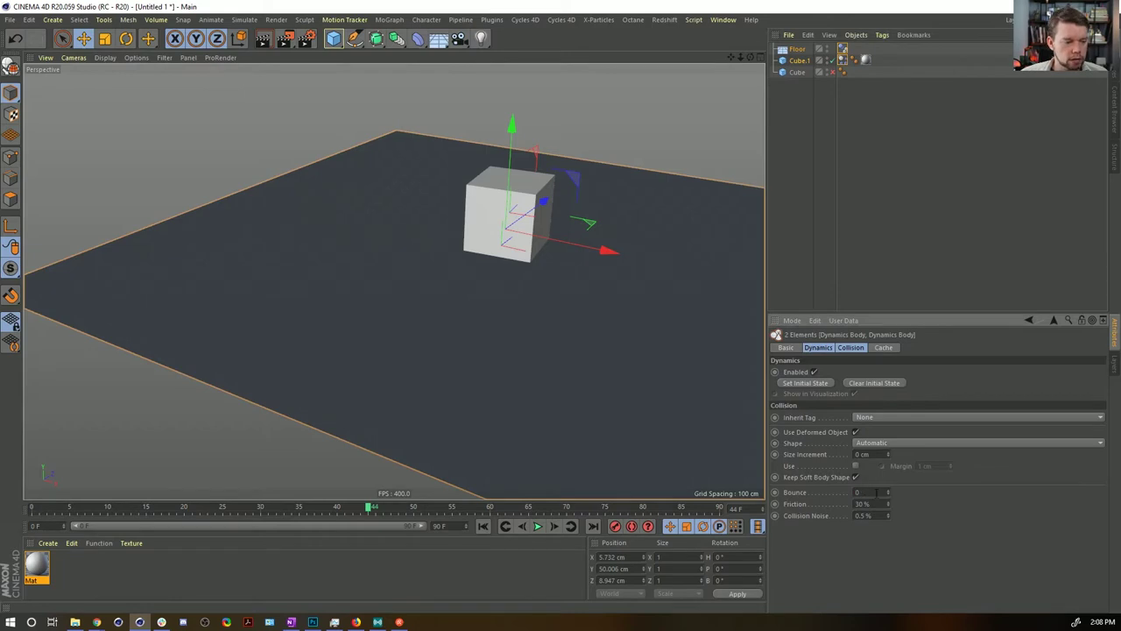
left_click(482, 526)
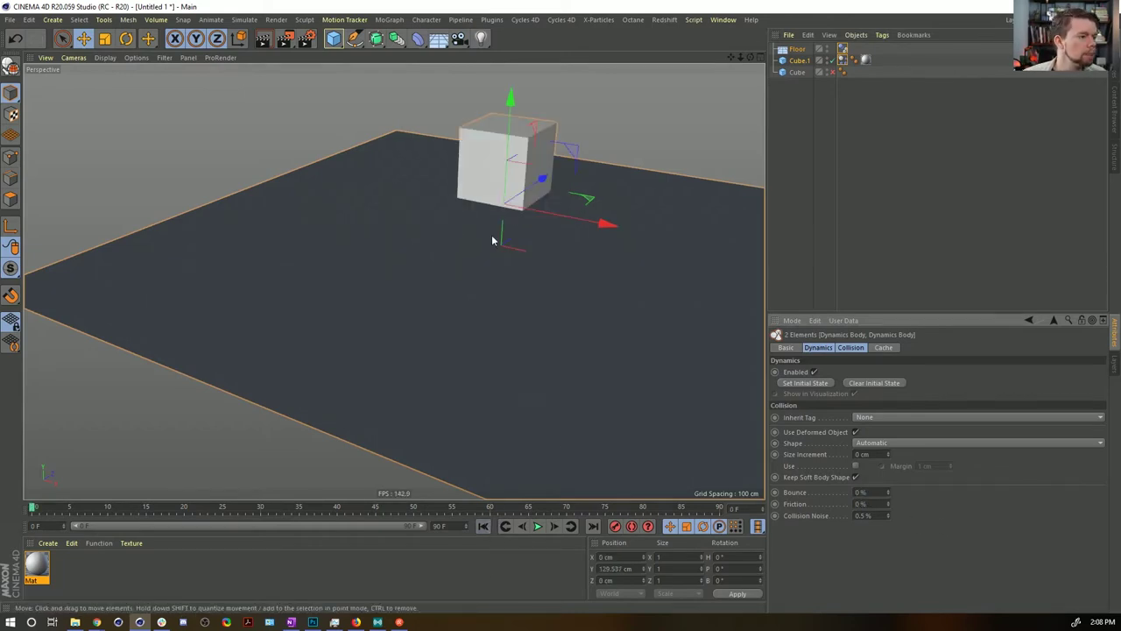
Step: Add a third cube at the origin and scale it uniformly to about 1751 cm so it encloses the small cube
mouse_move(539, 182)
left_mouse_down("alt")
mouse_move(529, 195)
mouse_move(544, 184)
left_mouse_up("alt")
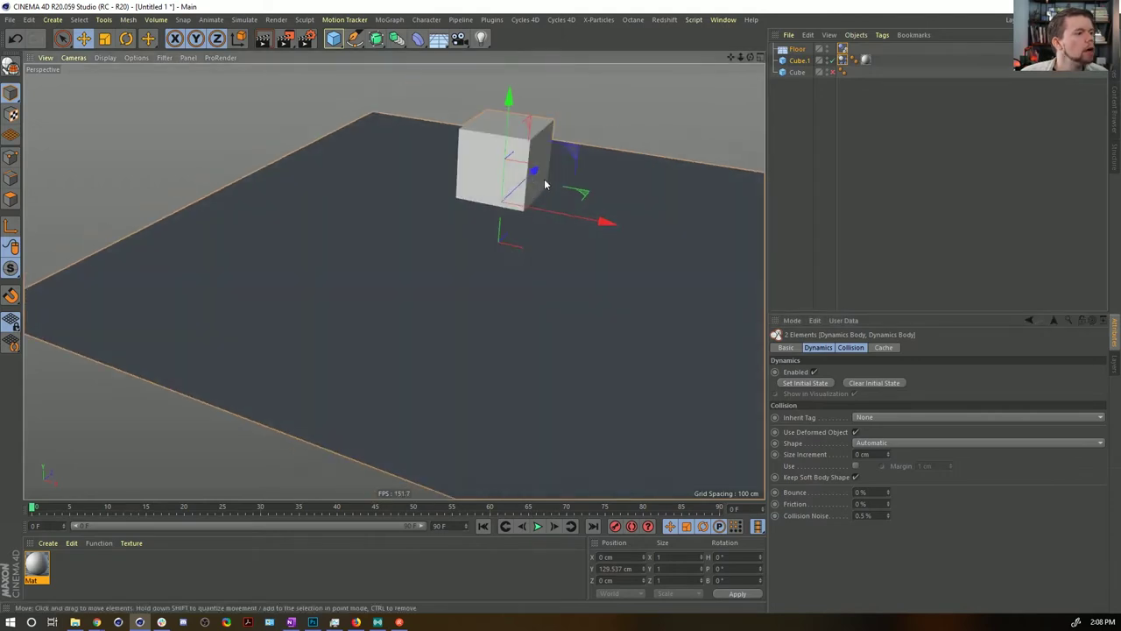
left_click(331, 41)
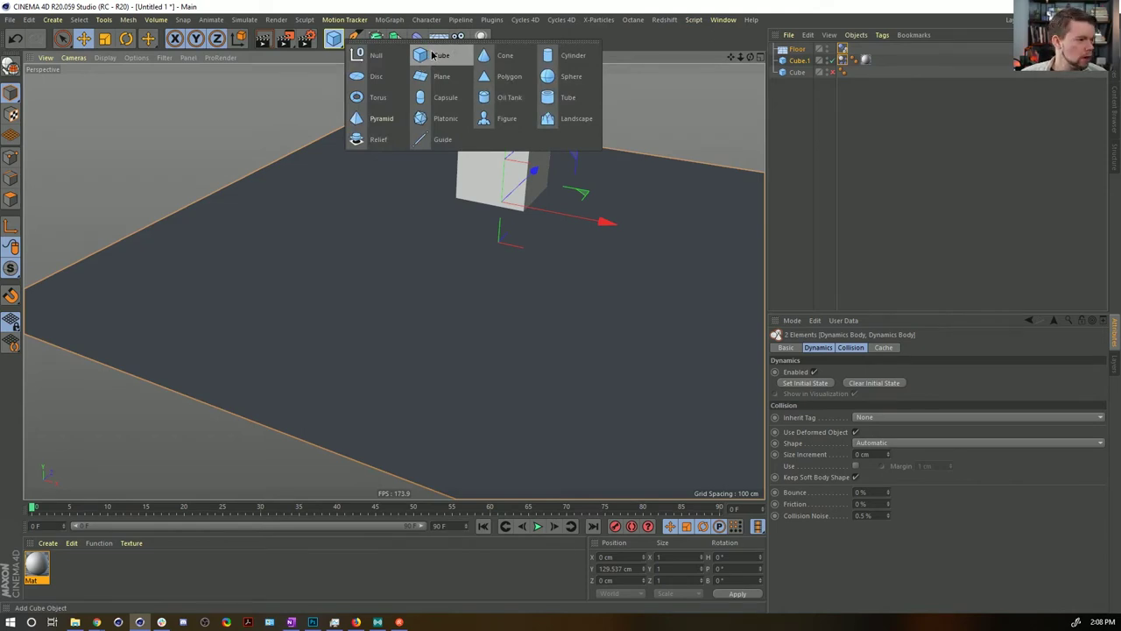
left_click(431, 55)
key("t")
mouse_move(456, 278)
left_mouse_down()
mouse_move(504, 230)
mouse_move(437, 282)
left_mouse_up()
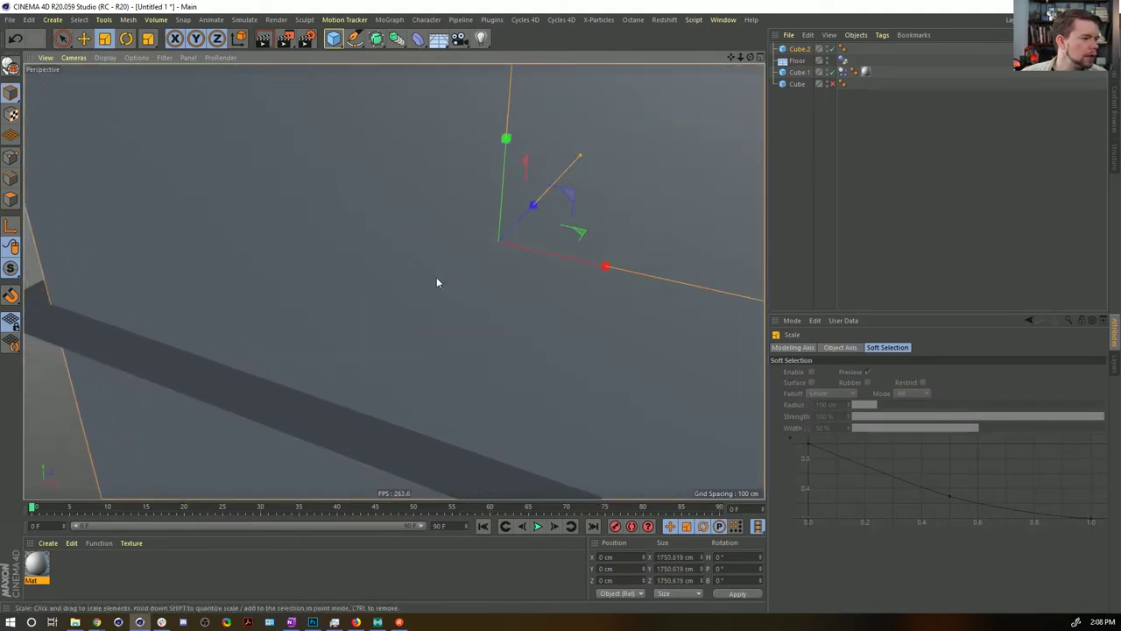
Step: Add a Display tag to the large enclosing cube and show it with Lines shading in Wireframe style
right_click(792, 53)
mouse_move(820, 57)
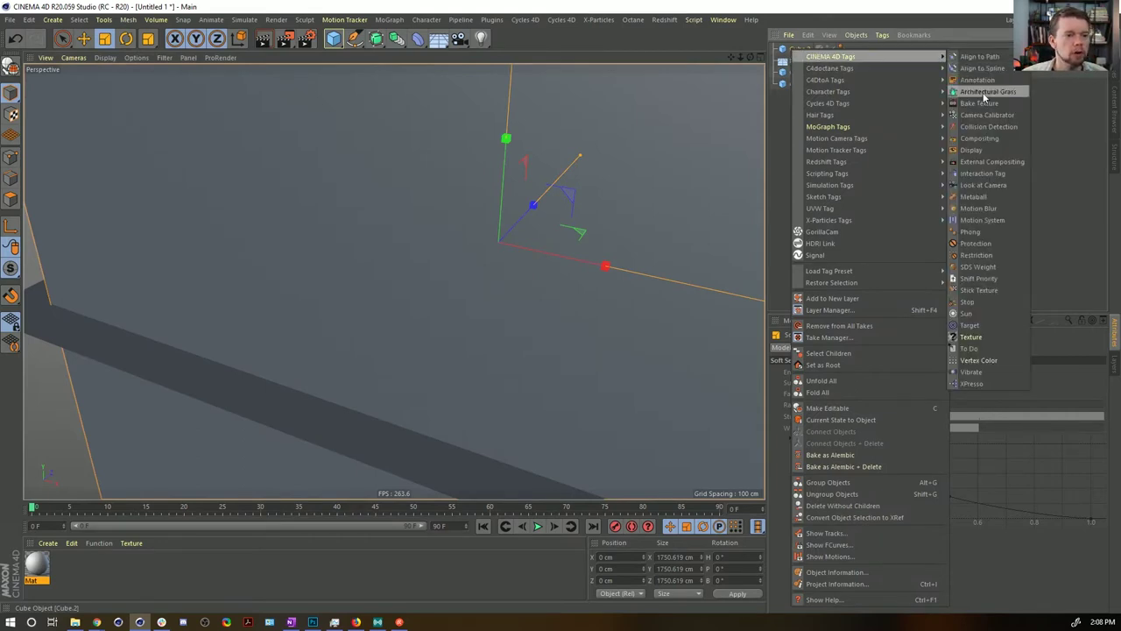
left_click(983, 149)
left_click(800, 372)
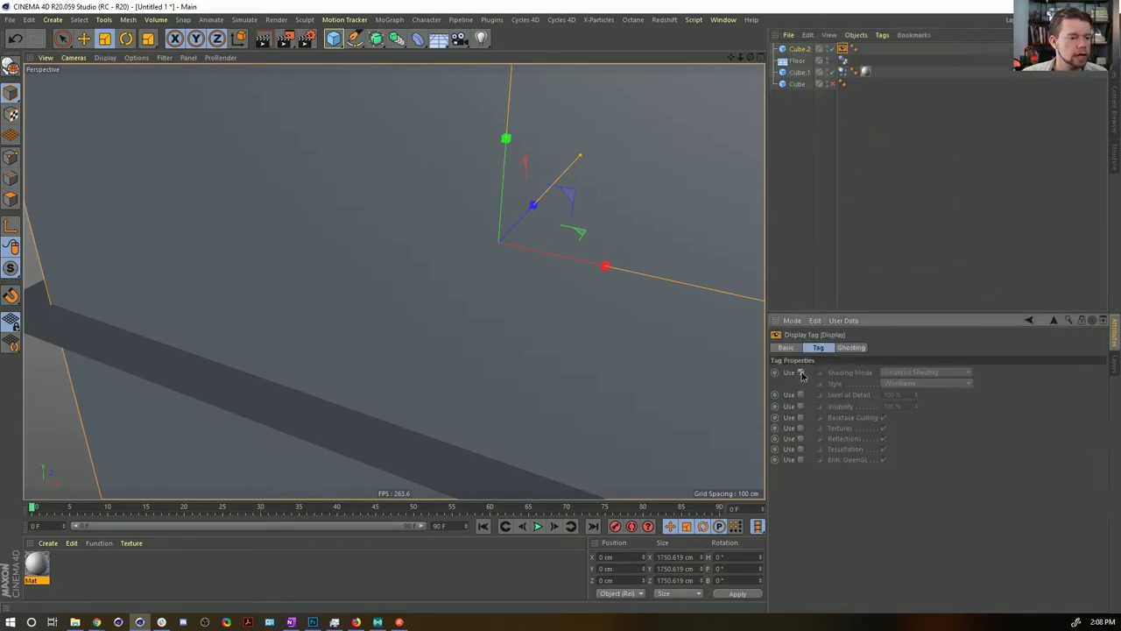
left_click(923, 372)
left_click(902, 462)
right_click_drag(529, 212, 466, 206, "alt")
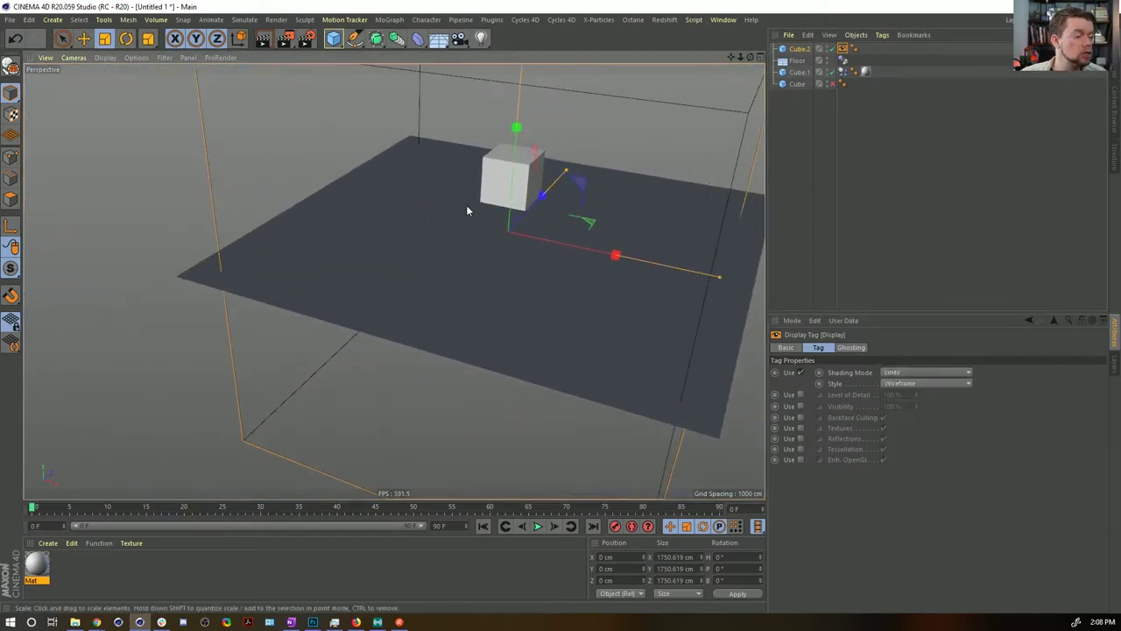
left_click(829, 49)
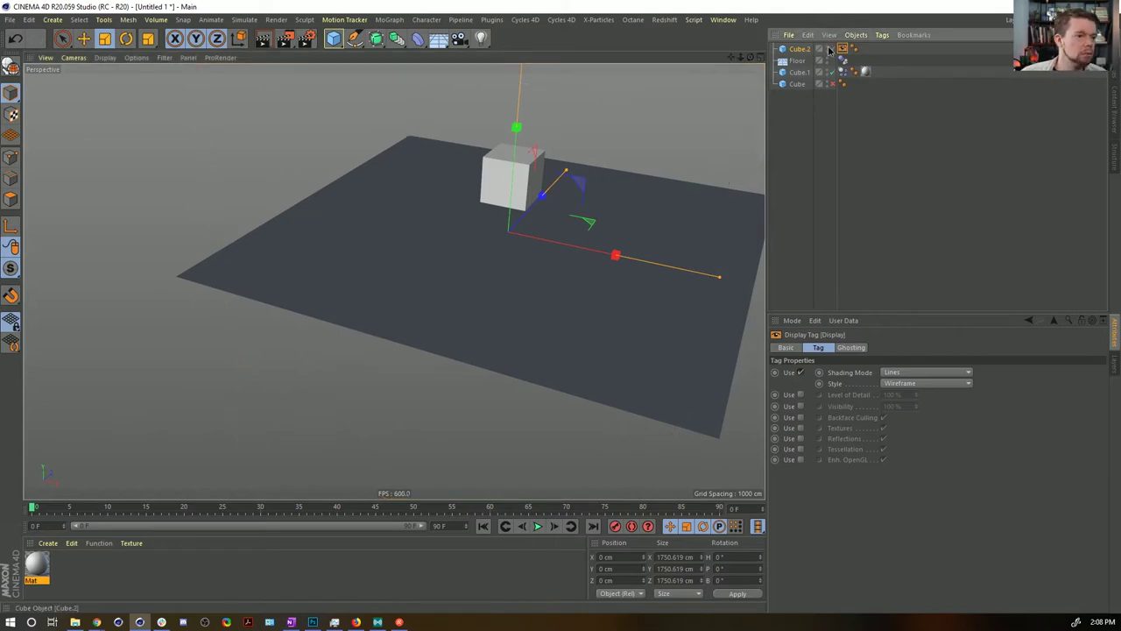
left_click(830, 49)
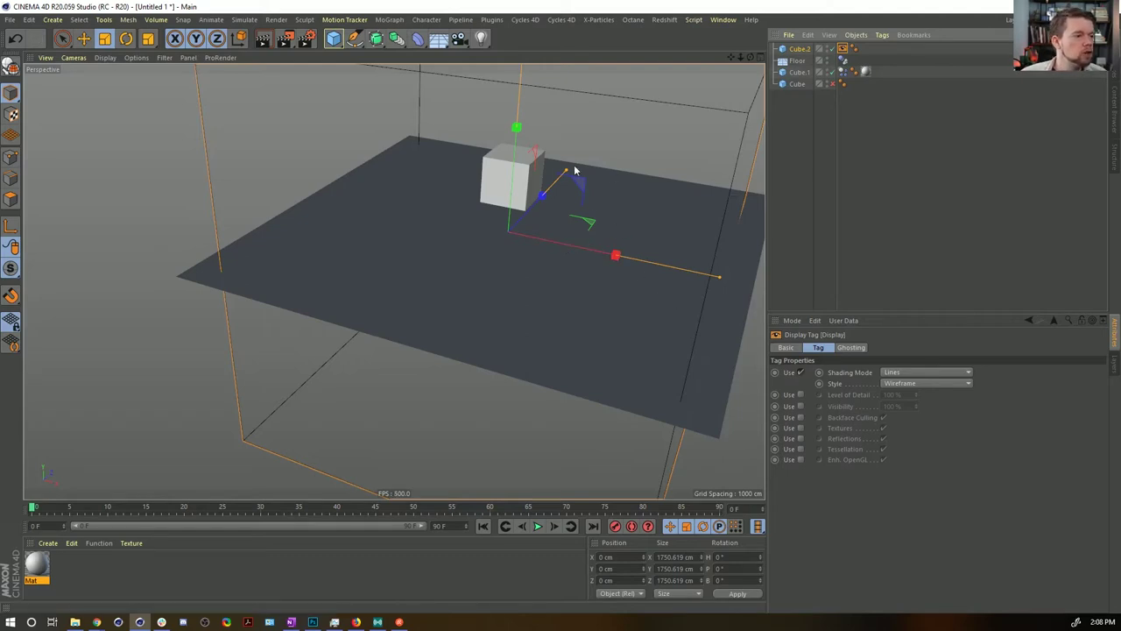
Step: Copy the floor's Dynamics Body tag onto the large wireframe cube
left_click_drag(573, 172, 550, 188, "alt")
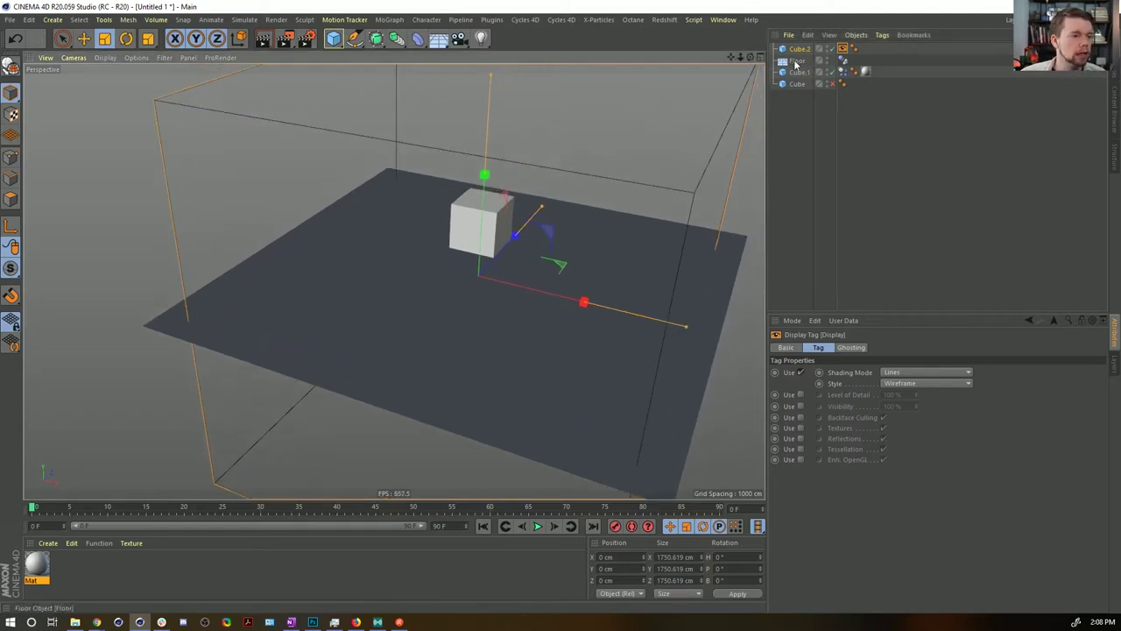
left_click_drag(843, 60, 863, 48, "ctrl")
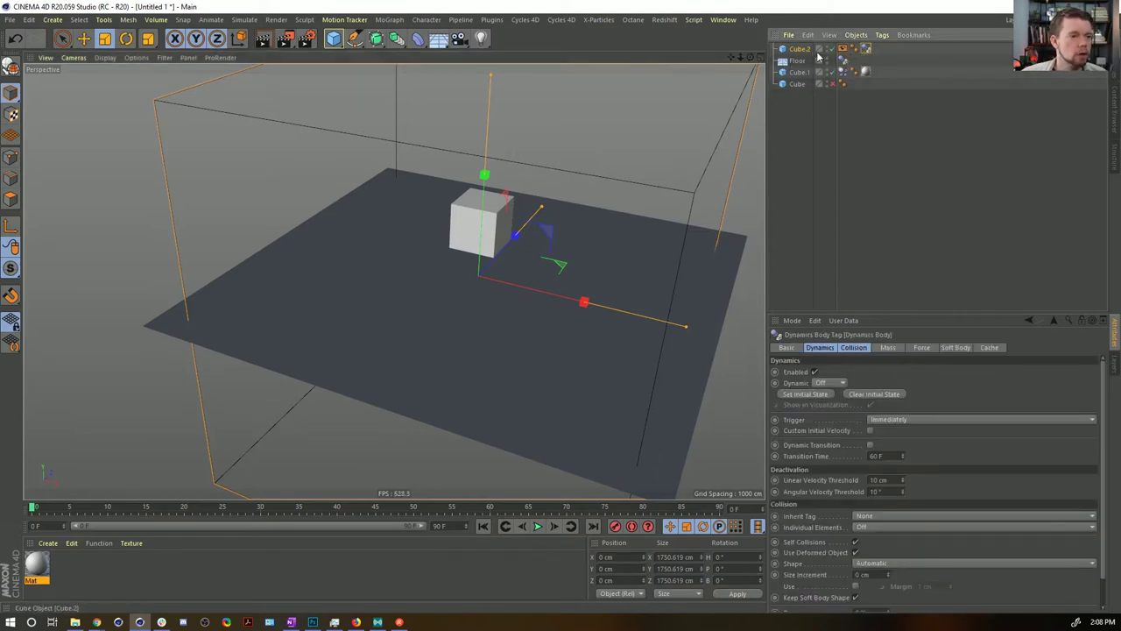
Step: Set the collision shape of the enclosing wireframe cube's Dynamics Body tag to Static Mesh
left_click(887, 347)
left_click(851, 347)
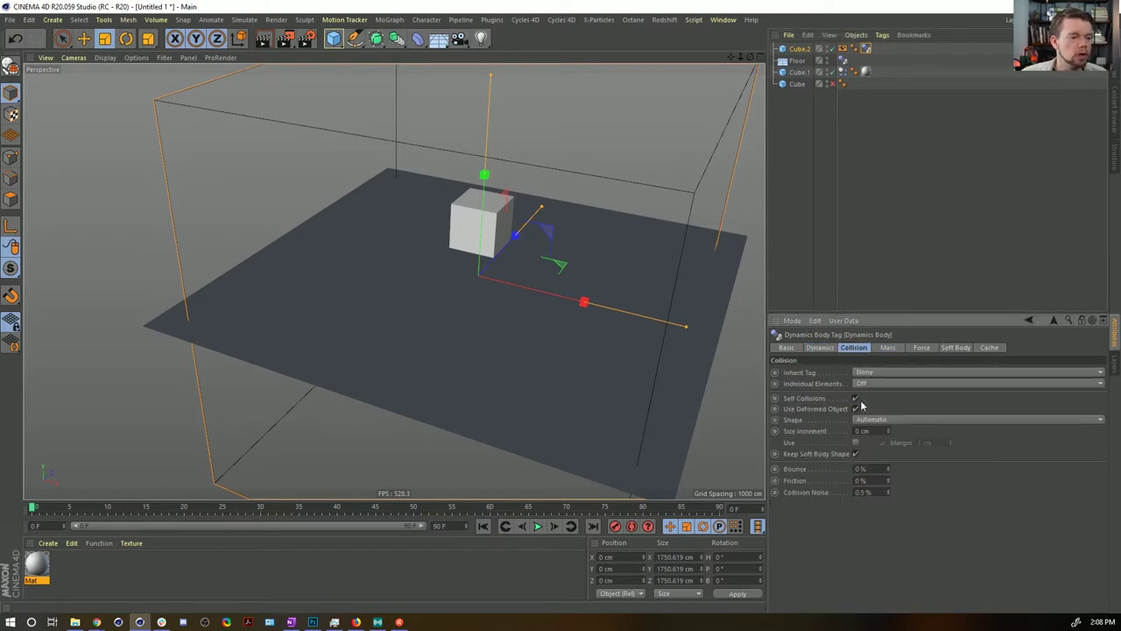
left_click(867, 420)
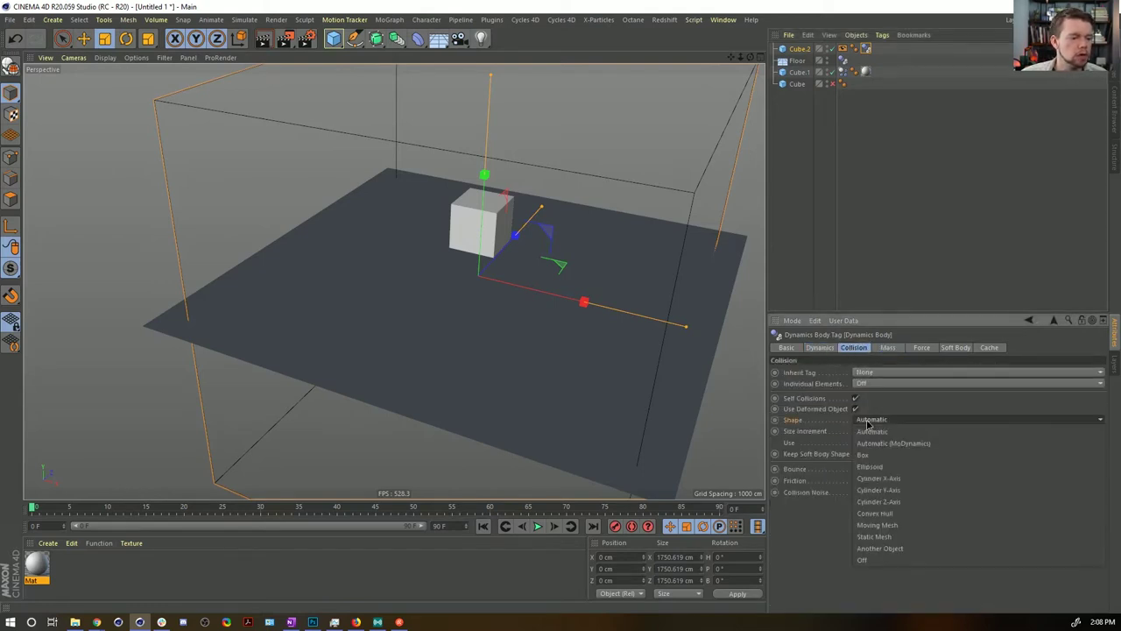
left_click(905, 535)
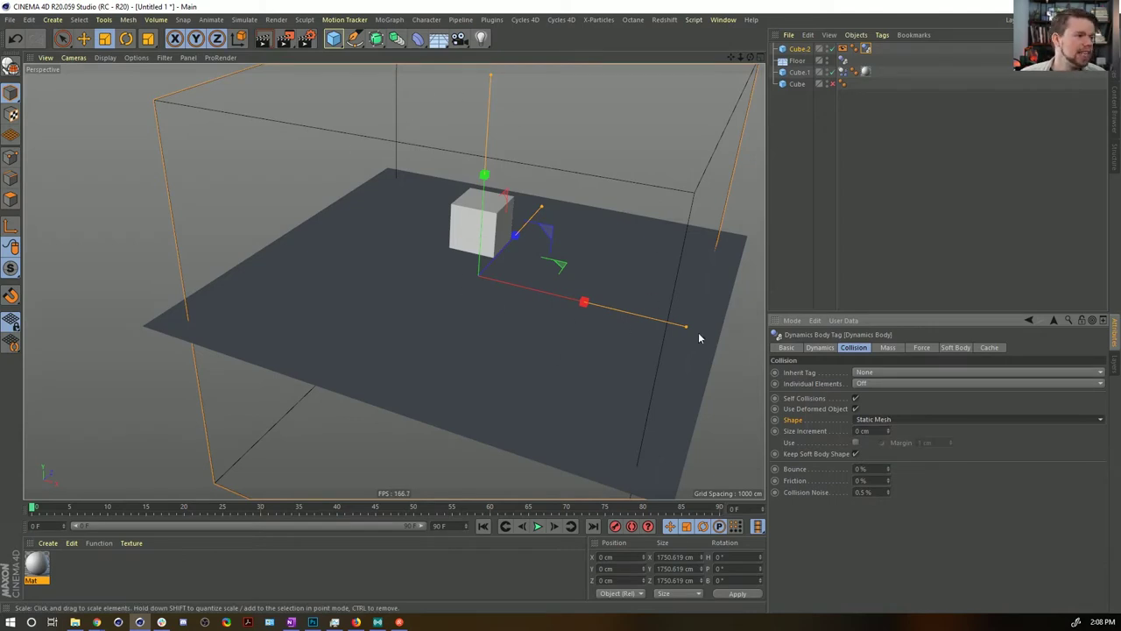
Step: Add a Turbulence particle force to the scene
left_click(128, 20)
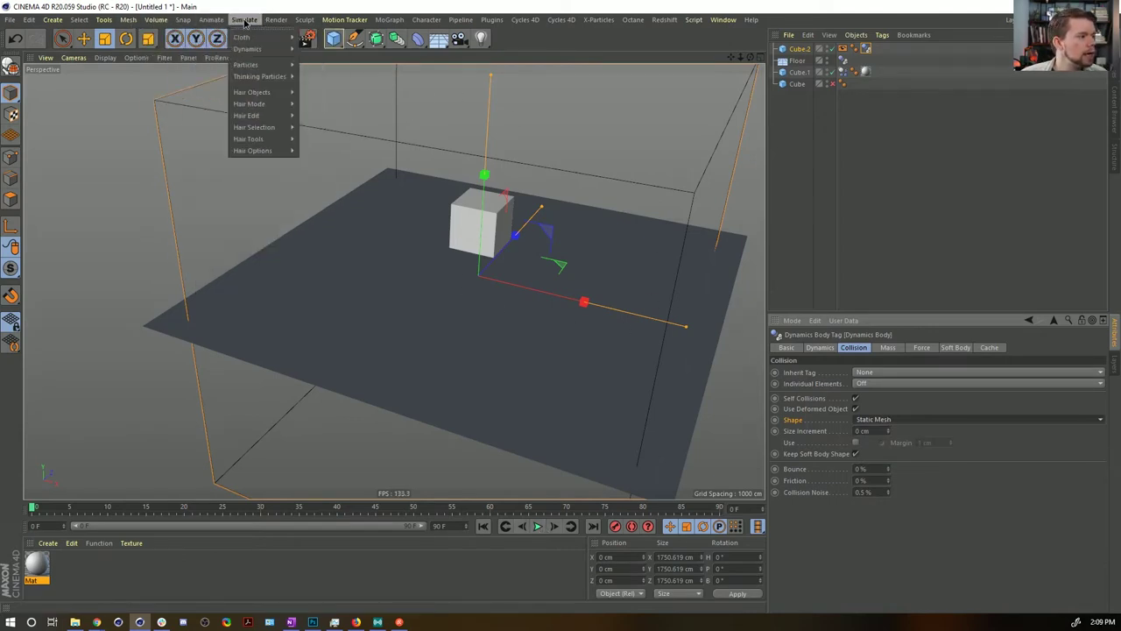
mouse_move(254, 65)
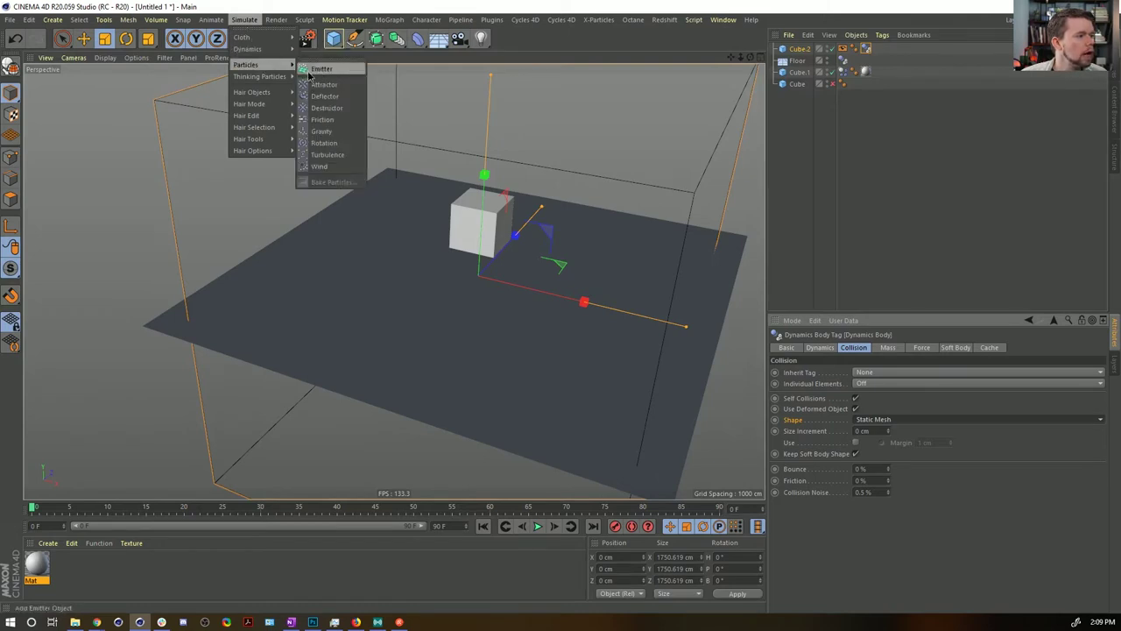
left_click(327, 155)
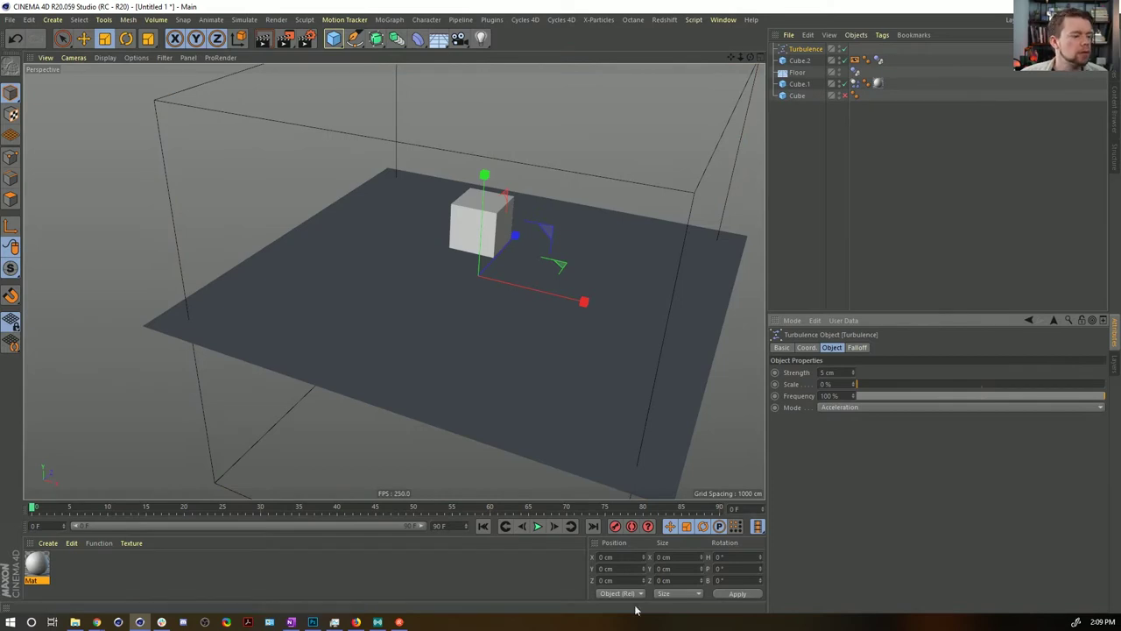
Step: Play the simulation and set the Turbulence object's scale to about 132% and its strength to 55 cm
left_click(538, 525)
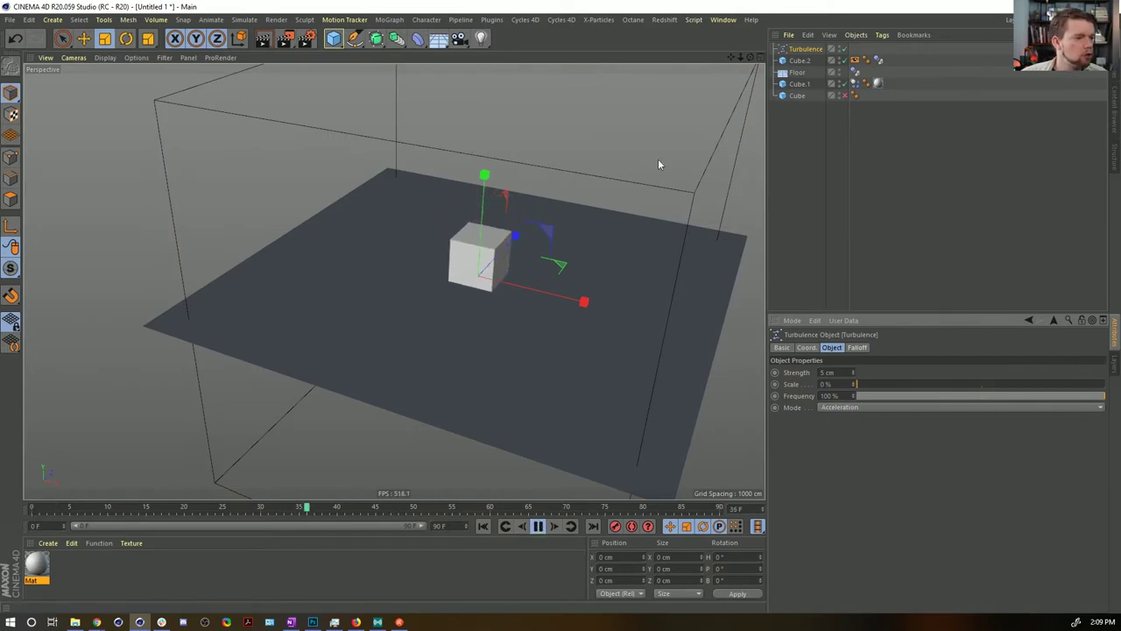
left_click_drag(856, 383, 888, 385)
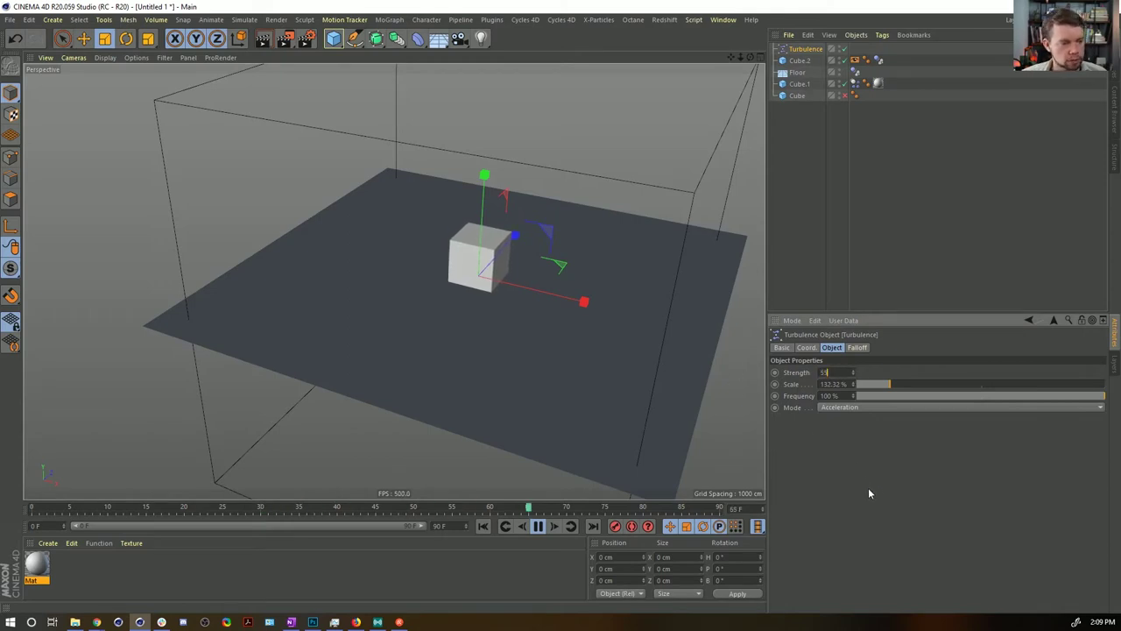
type("55")
key("Return")
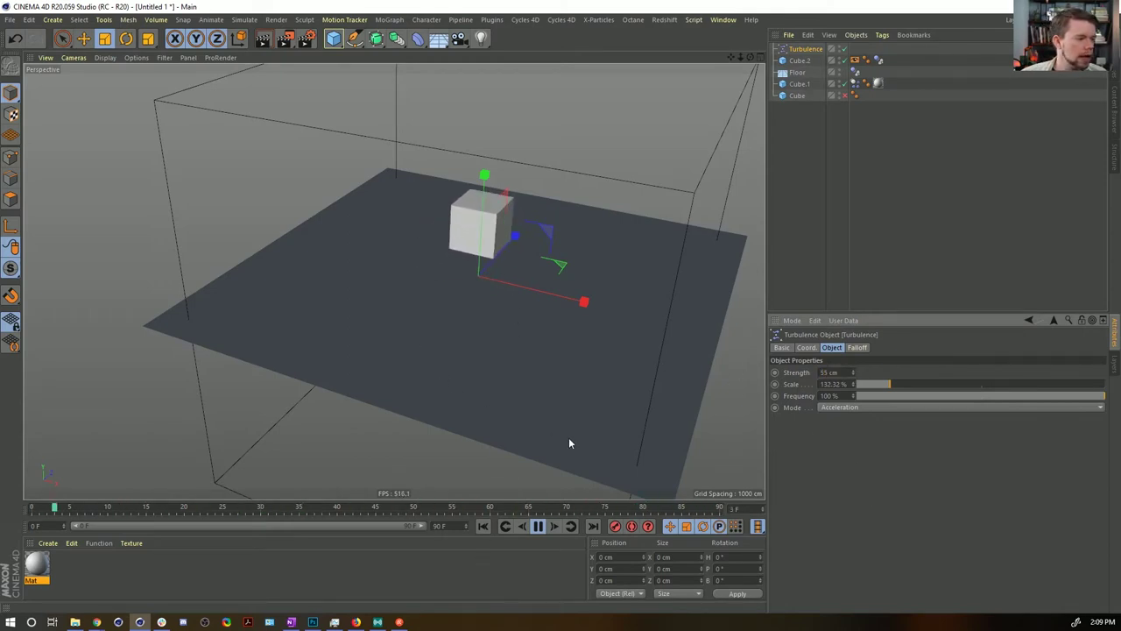
Step: Extend the timeline to 900 frames and expand the preview range to its full length
type("900")
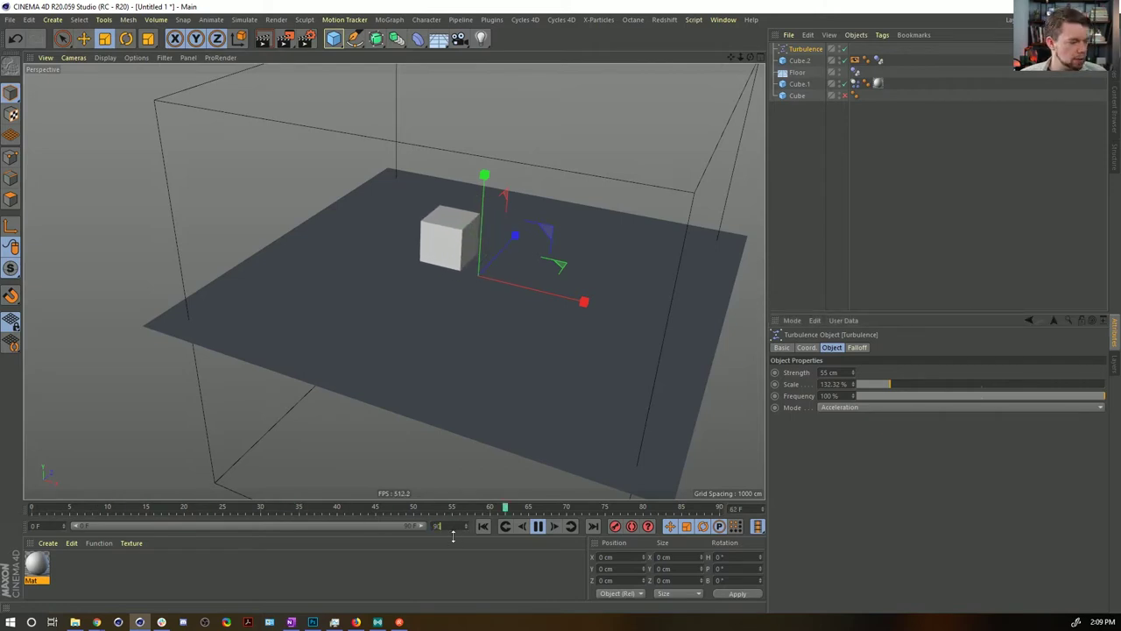
key("Return")
left_click_drag(123, 527, 425, 526)
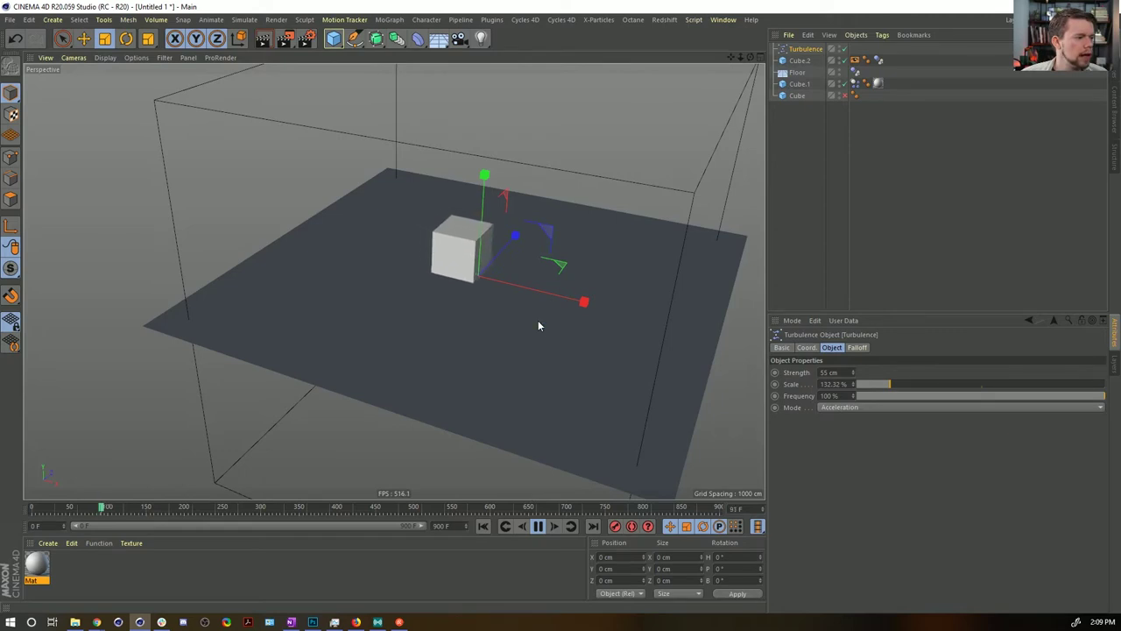
Step: Raise the turbulence scale to about 336% during playback, then rewind the simulation to frame 0
left_click(941, 386)
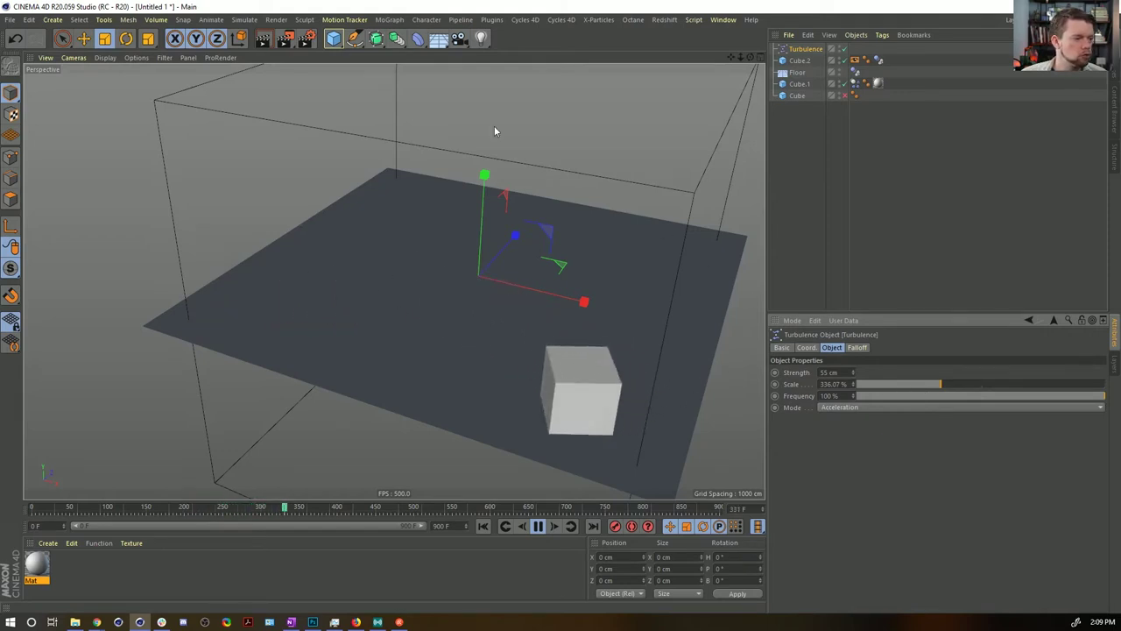
left_click(484, 527)
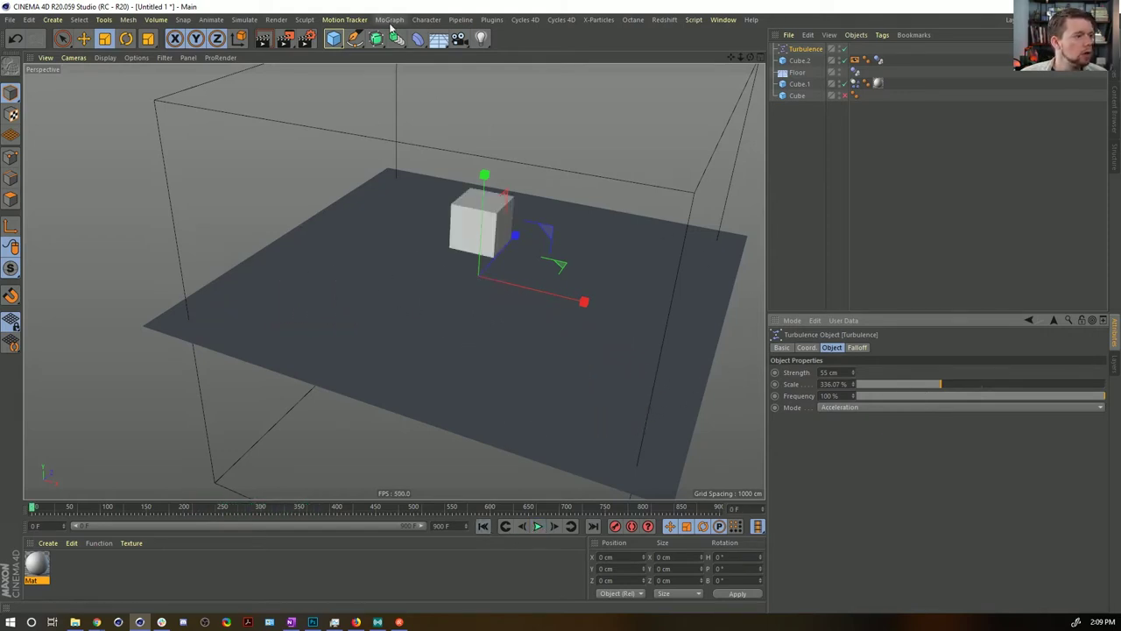
Step: Add a MoGraph Cloner, and rename the enclosing cube Walls and the small dynamic cube Slide
left_click(391, 20)
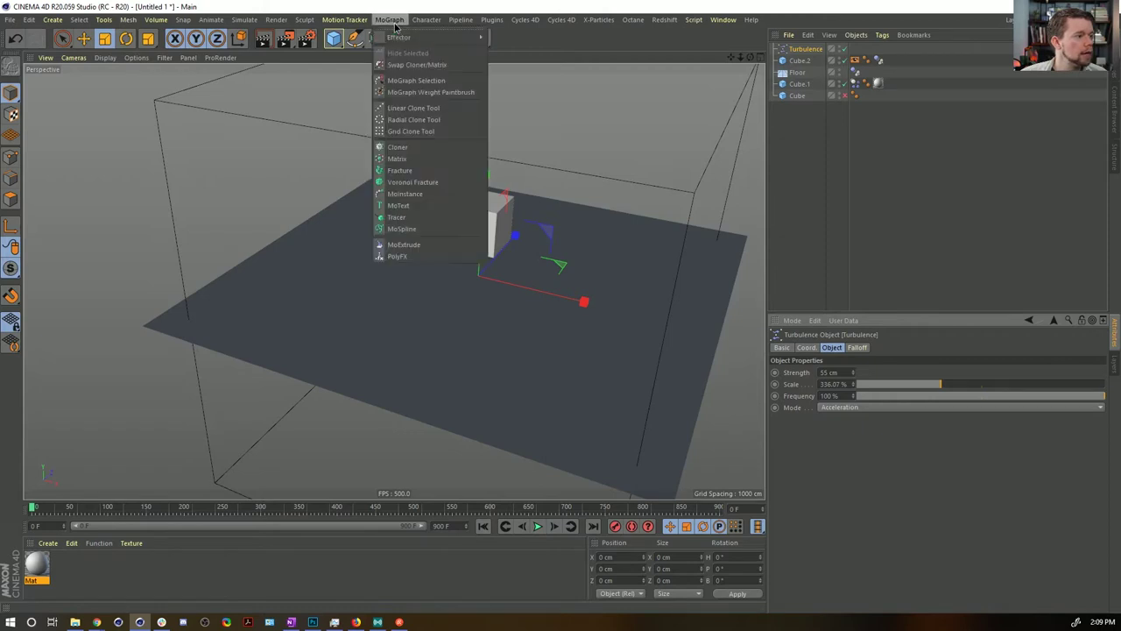
left_click(420, 147)
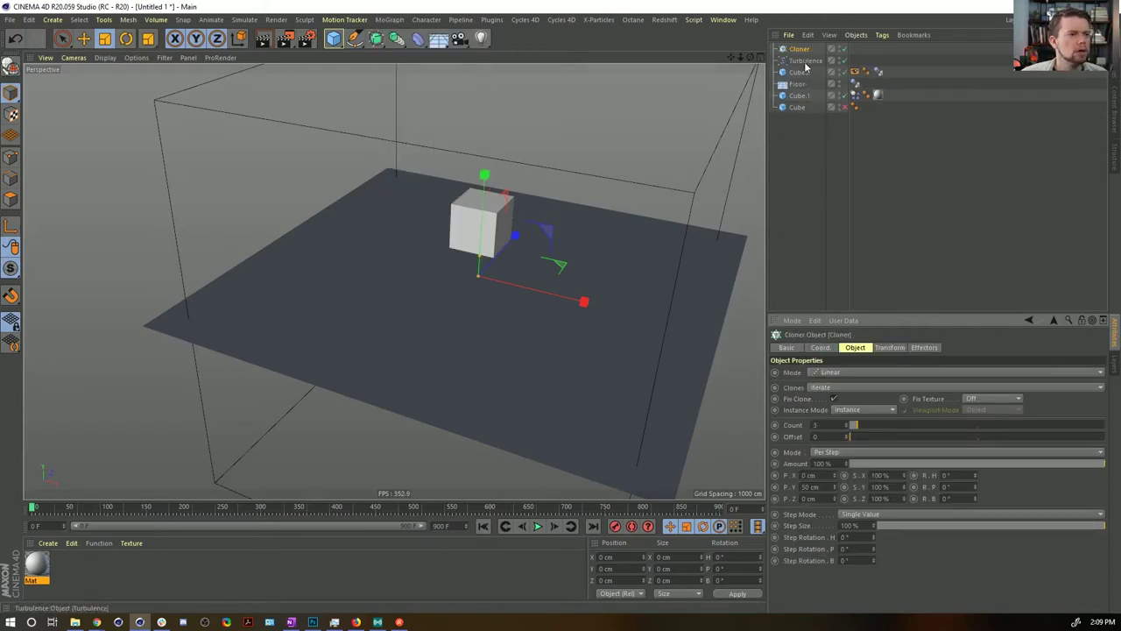
mouse_move(806, 75)
left_mouse_down()
mouse_move(806, 50)
mouse_move(795, 71)
left_mouse_up()
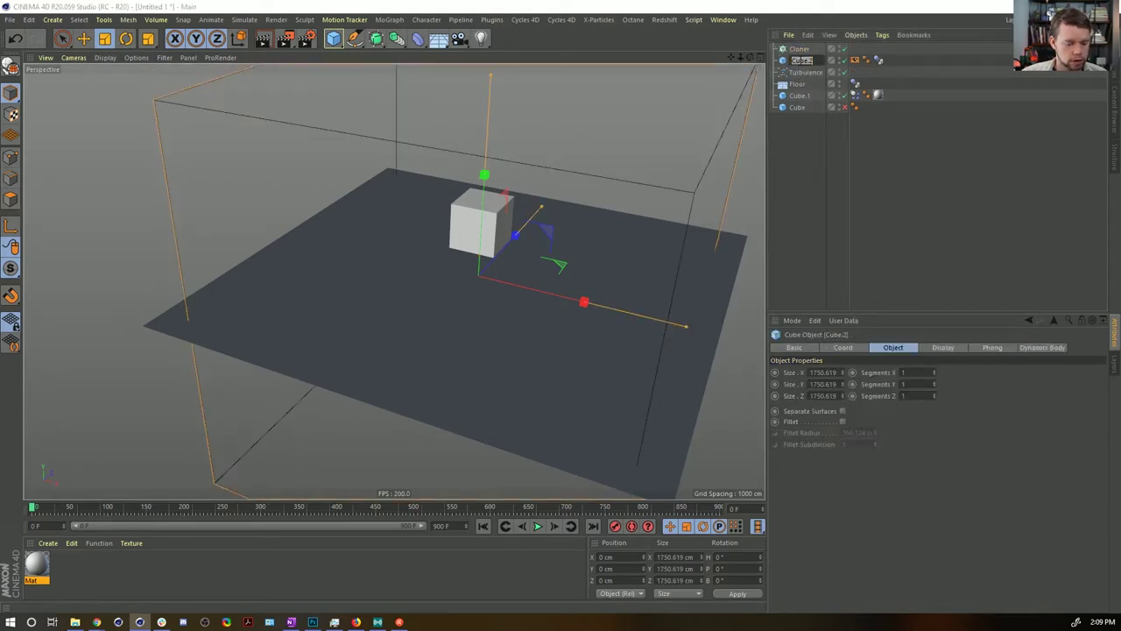
double_click(801, 94)
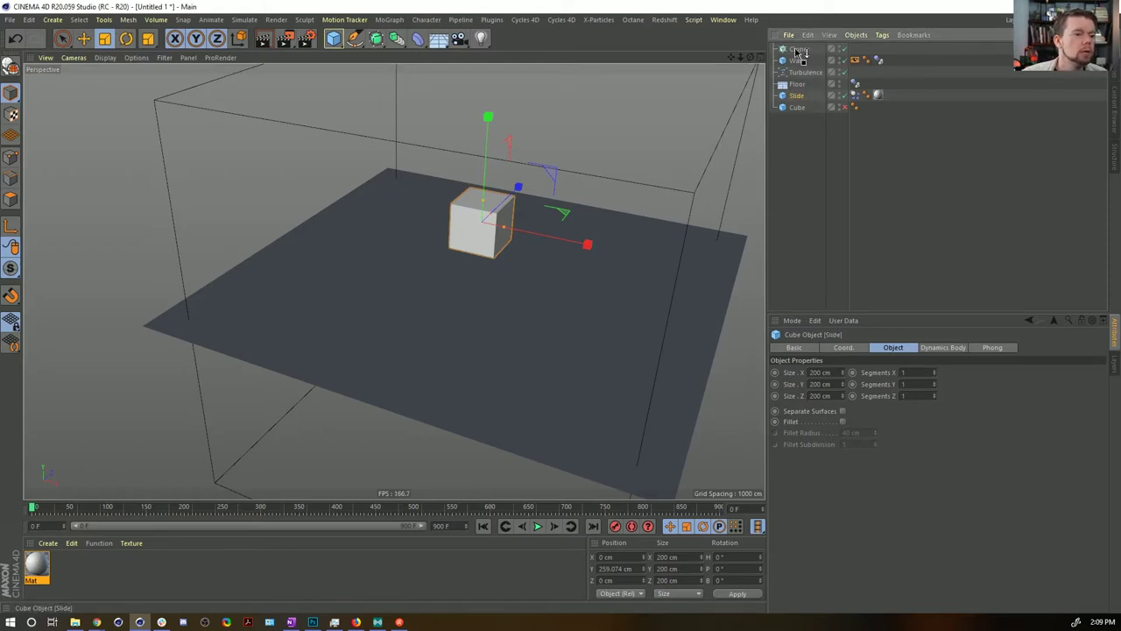
Step: Make the Slide cube a child of the Cloner and set the Cloner to a Honeycomb Array oriented Y (XZ)
left_click(796, 50)
left_click(873, 374)
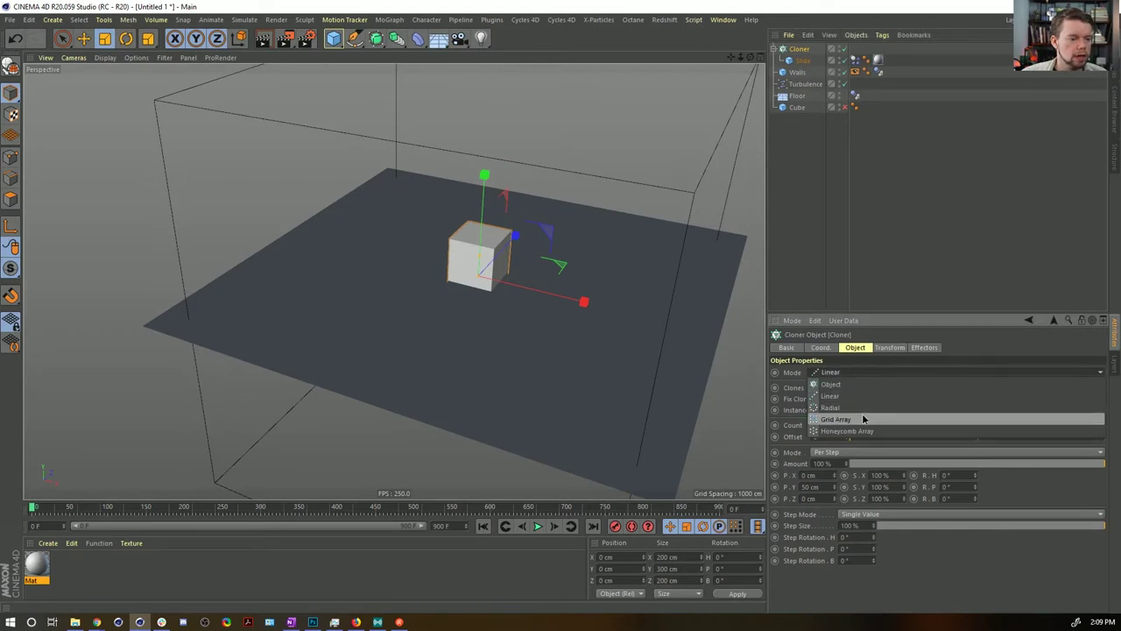
left_click(882, 433)
left_click(836, 426)
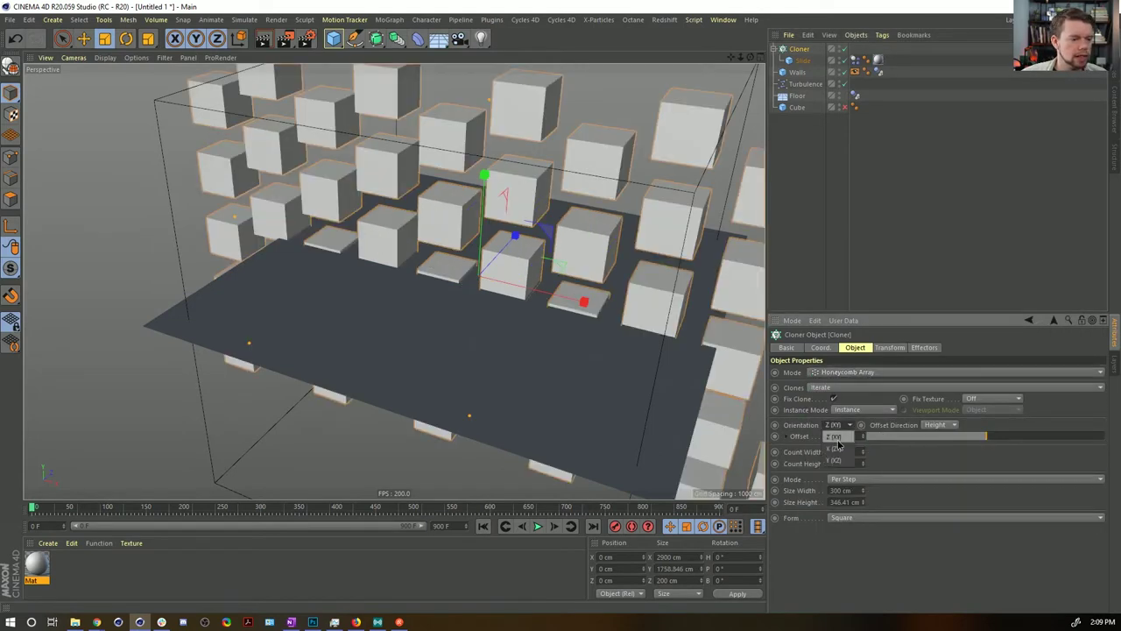
left_click(836, 459)
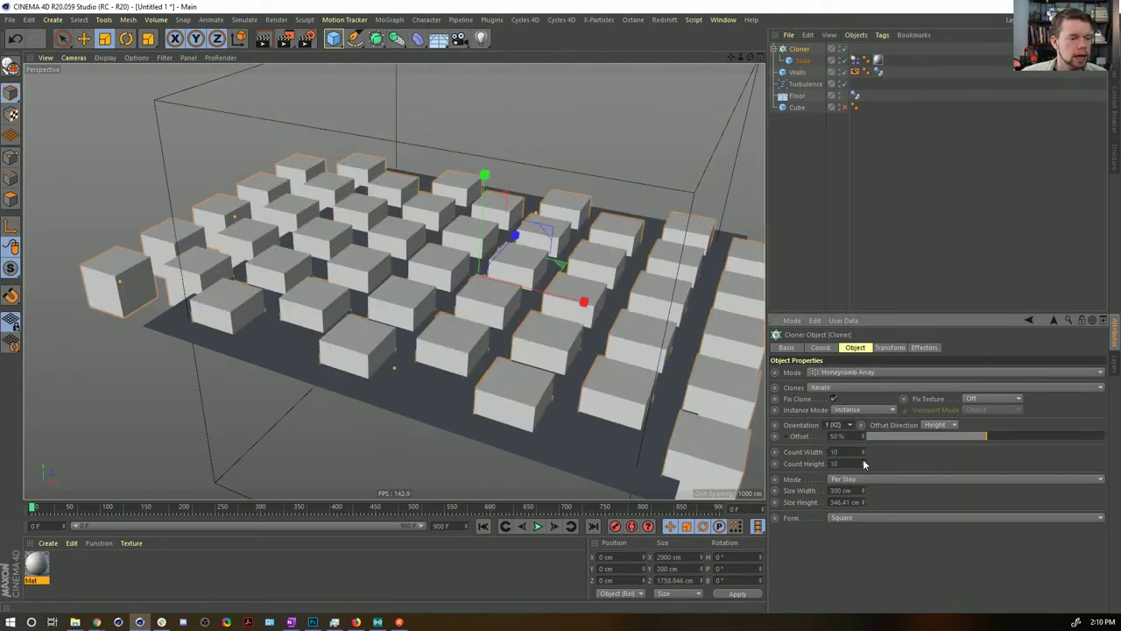
Step: Reduce the honeycomb array's Count Height to 9 and Count Width to 4 so the clones fit inside the walls
left_click(862, 466)
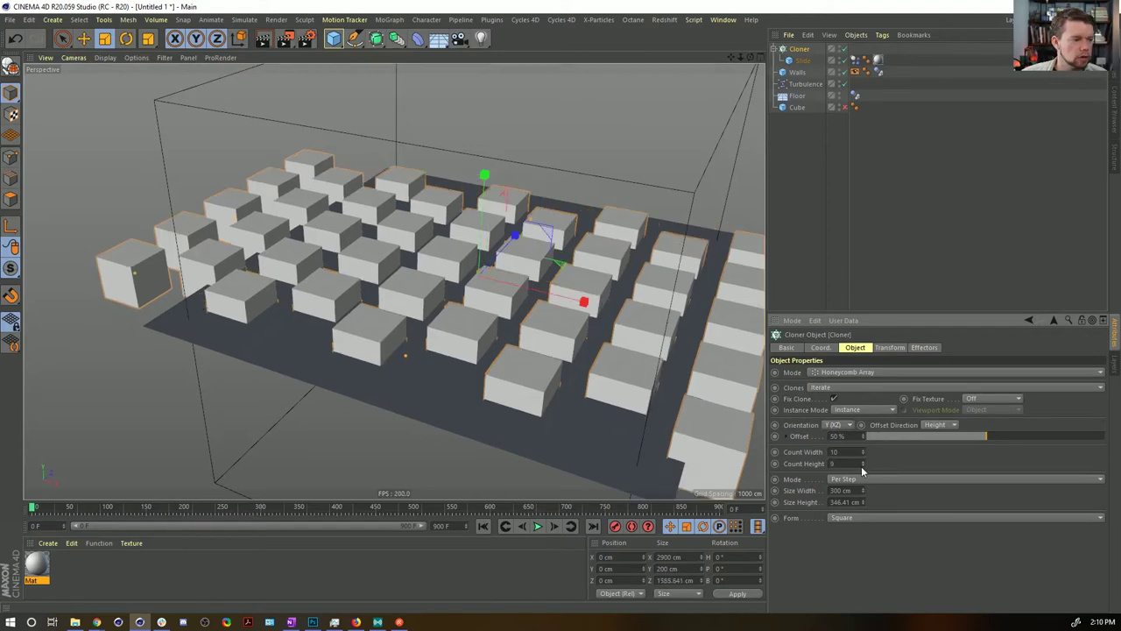
left_click(863, 455)
left_click(863, 455)
left_click(862, 455)
left_click(862, 456)
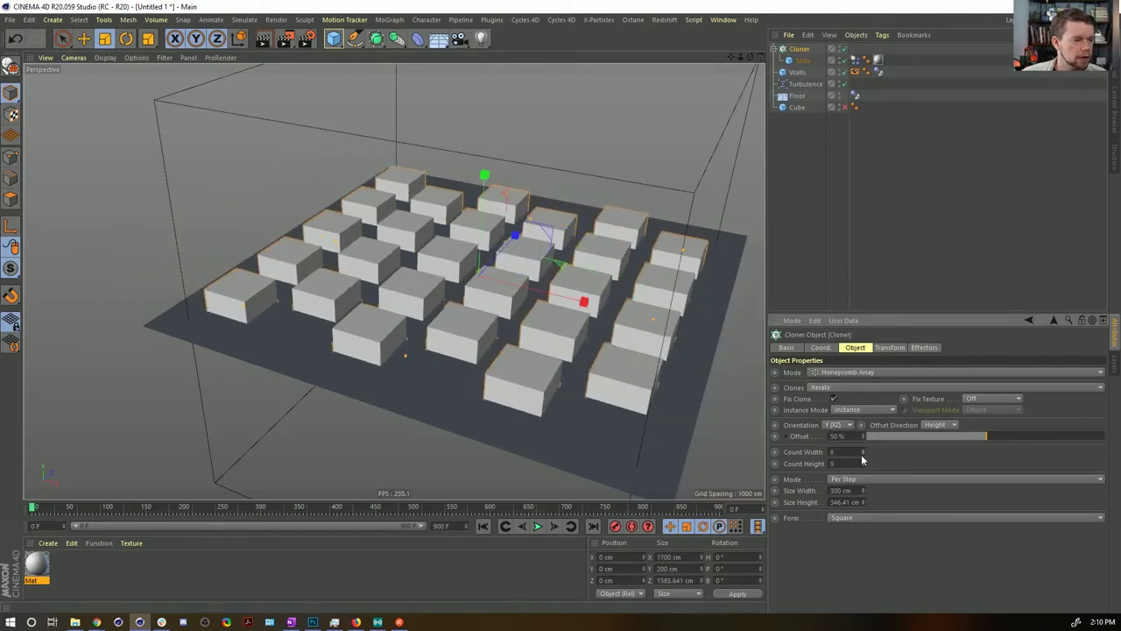
left_click(863, 455)
left_click(863, 455)
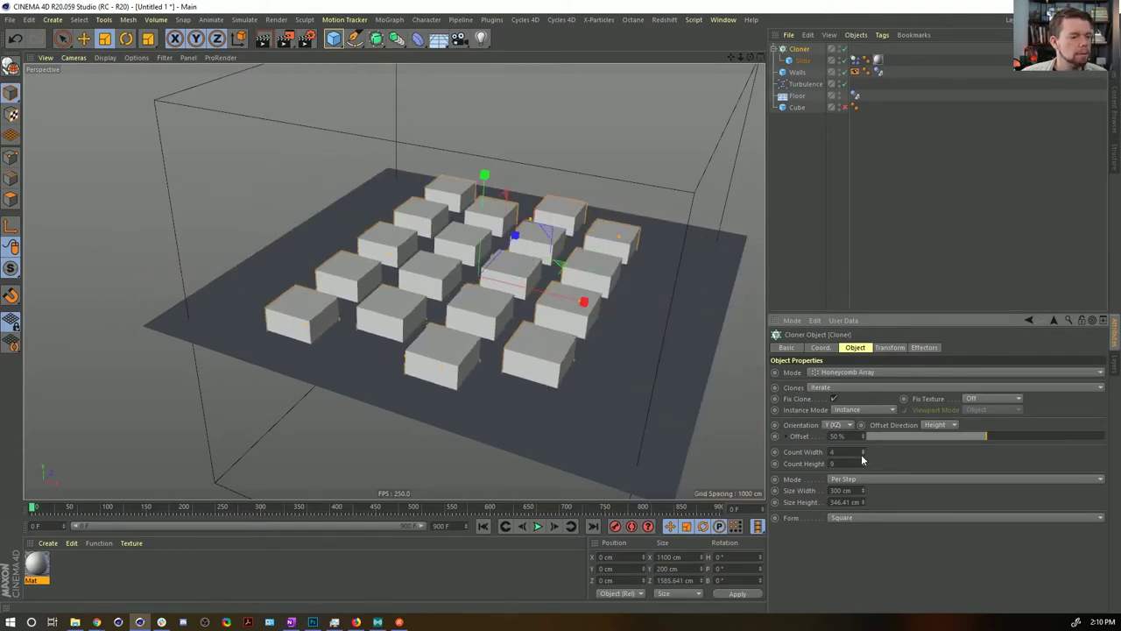
Step: Set the array's Size Width to 449 cm and raise the Cloner to about 186 cm in Y, above the floor
left_click_drag(863, 490, 865, 493)
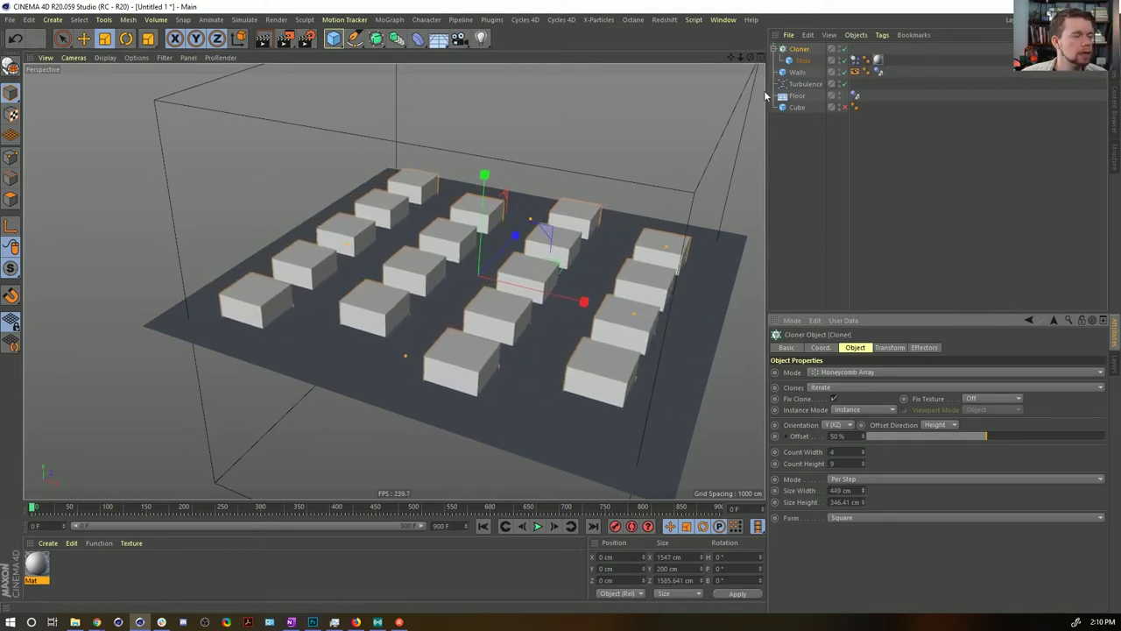
key("e")
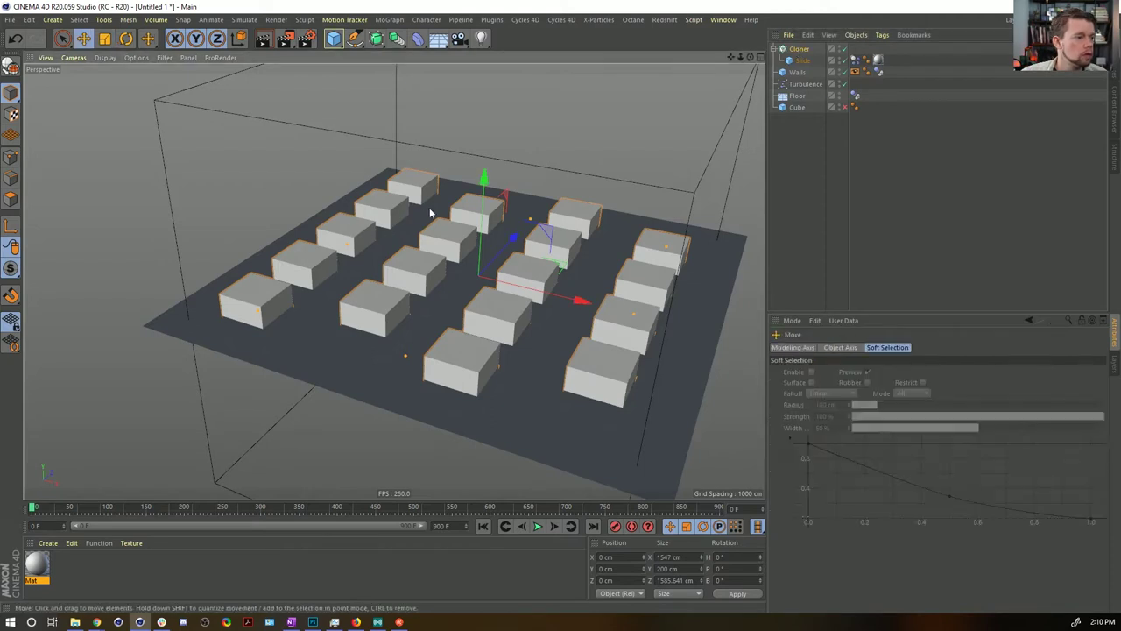
left_click_drag(478, 181, 486, 137)
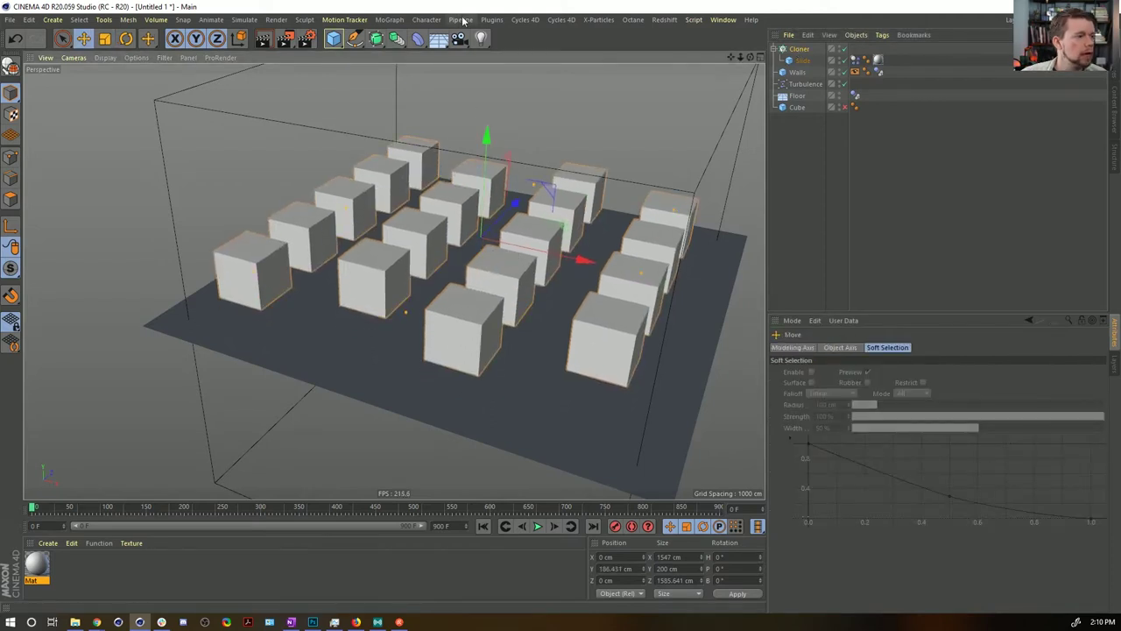
Step: Add a Random effector to the Cloner and disable its Position parameter
left_click(389, 19)
mouse_move(447, 37)
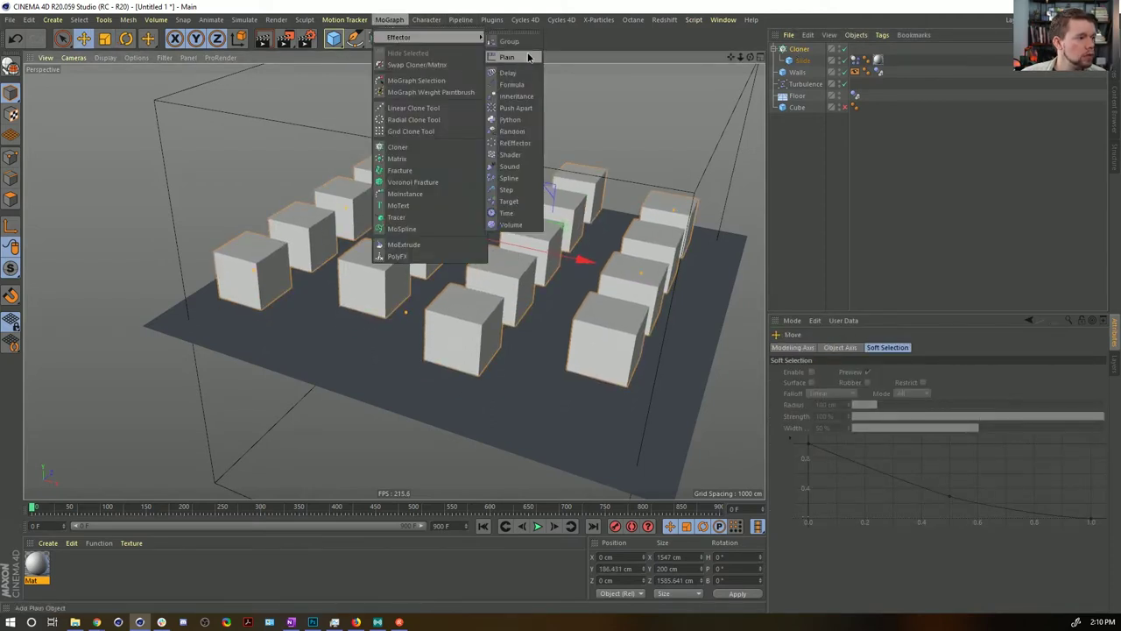
left_click(513, 133)
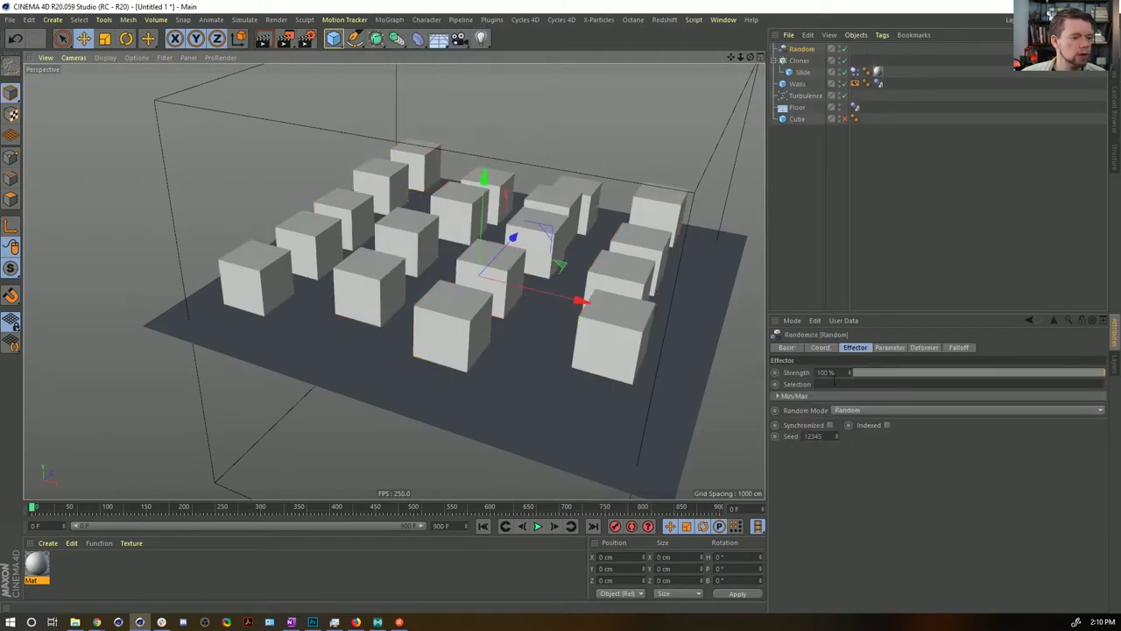
left_click(888, 347)
left_click(819, 393)
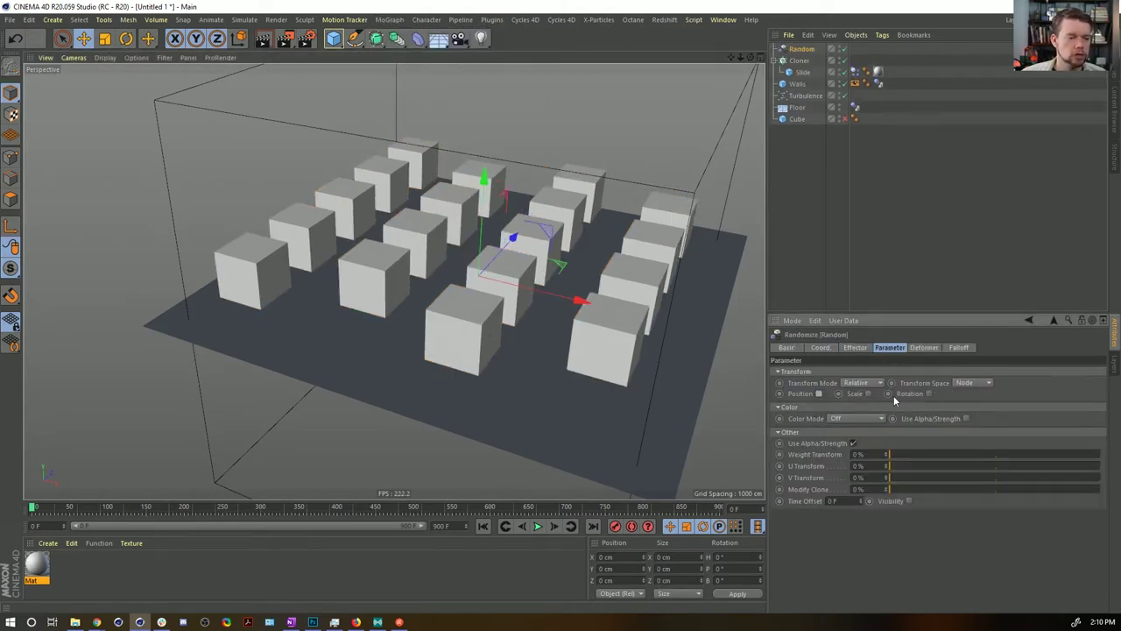
Step: Enable Uniform Scale on the Random effector with a value of 0.38, and test-play the simulation
left_click(869, 394)
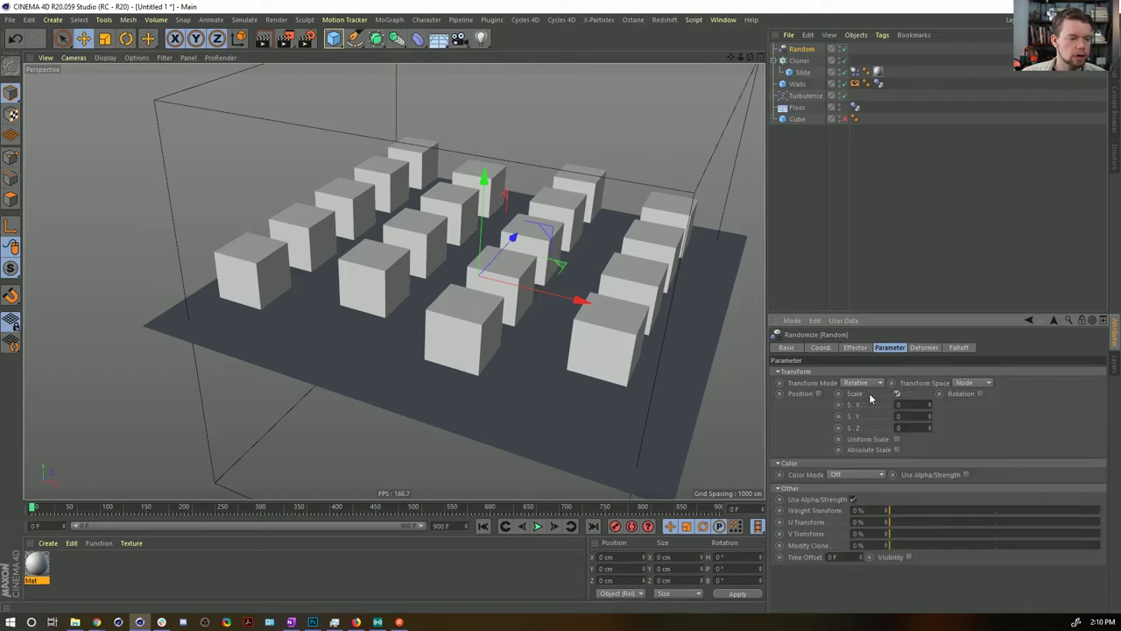
left_click(896, 439)
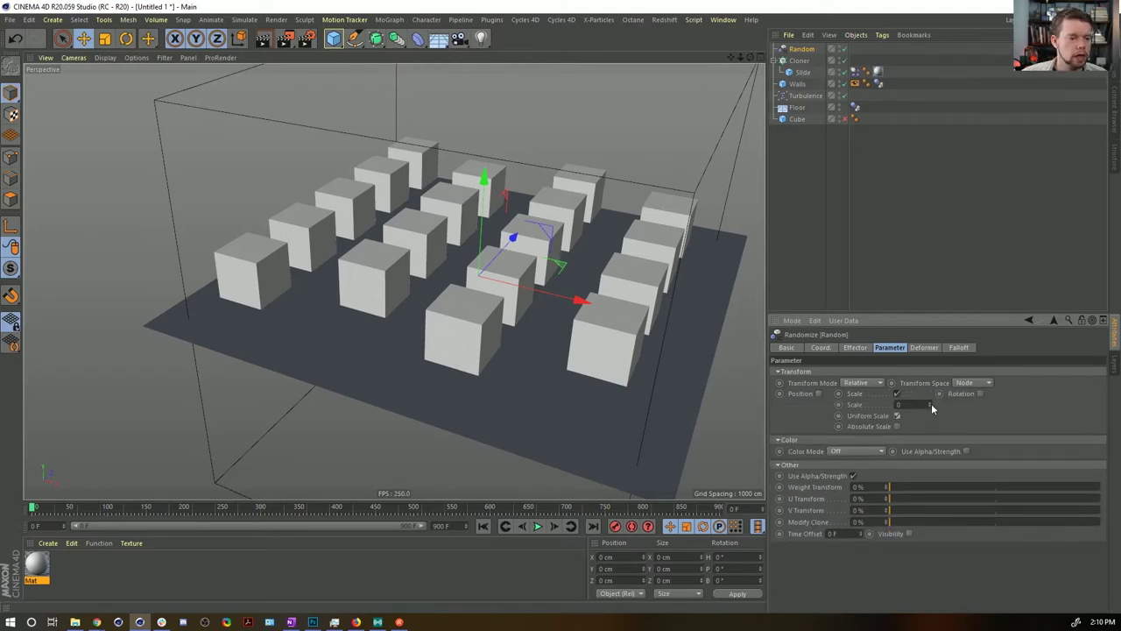
left_click_drag(930, 402, 930, 385)
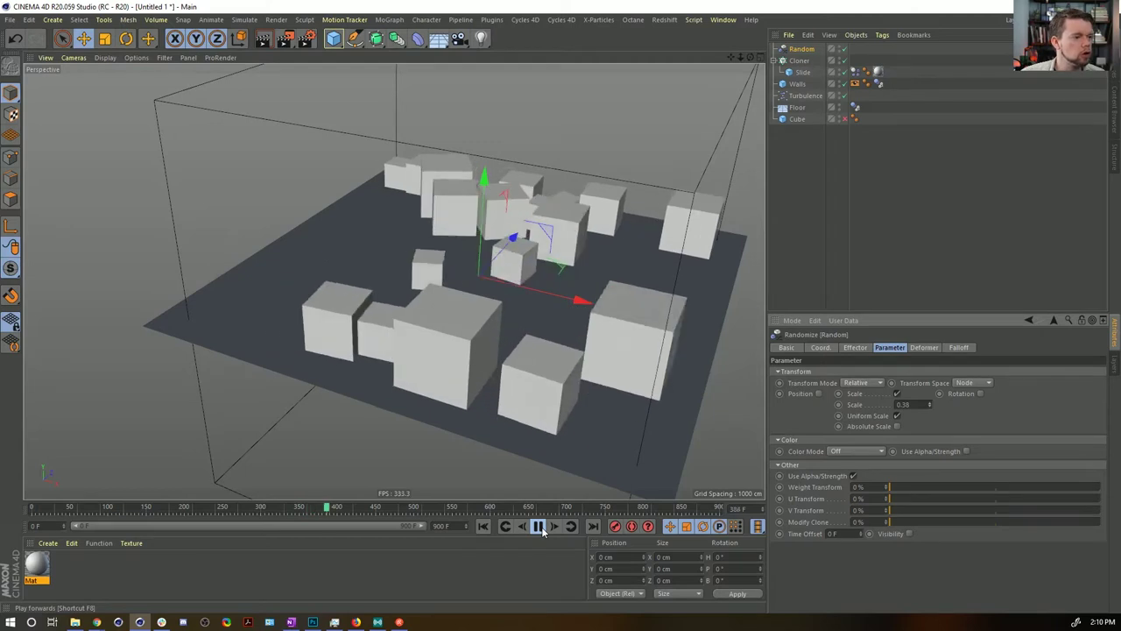
left_click(542, 530)
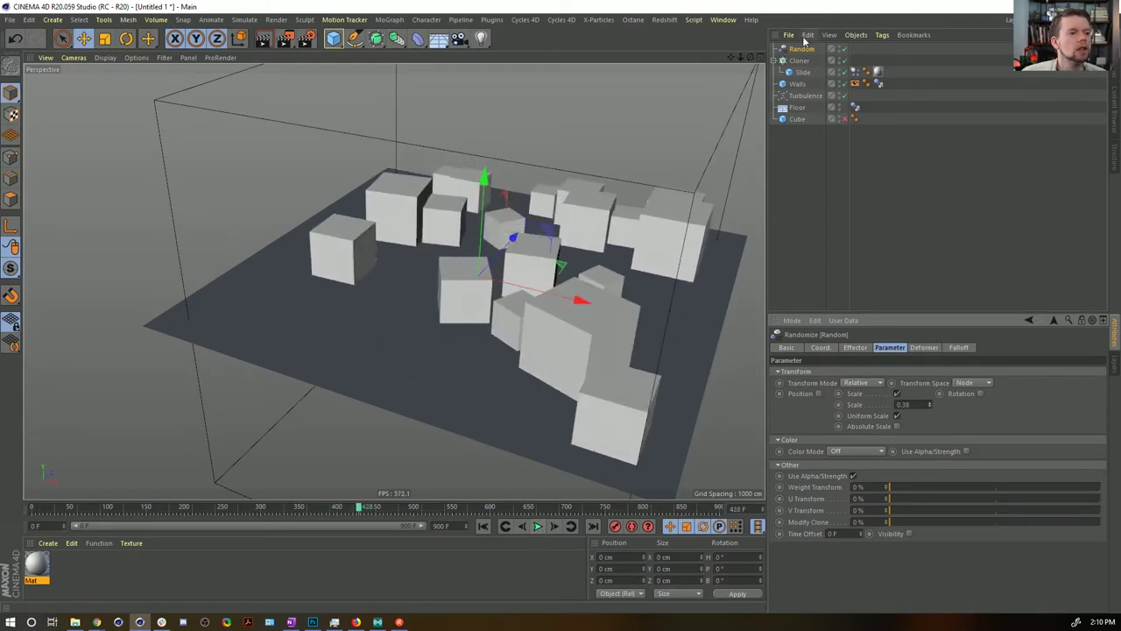
Step: Set Follow Rotation to 55 in the force settings of the Slide cube's dynamics body and replay the simulation
left_click(854, 72)
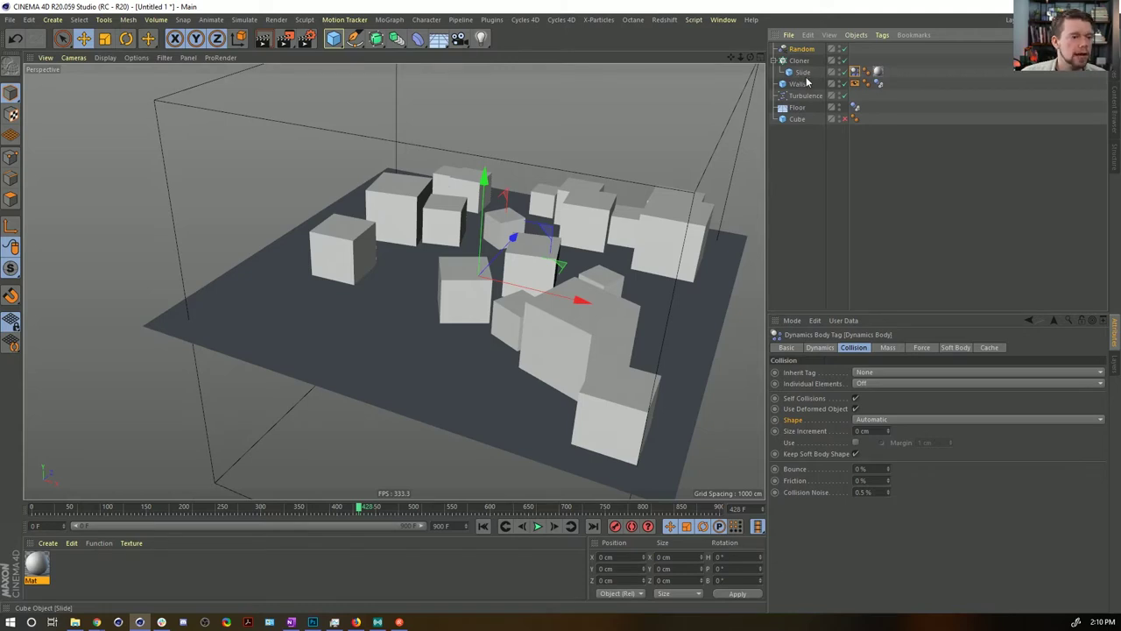
left_click(922, 348)
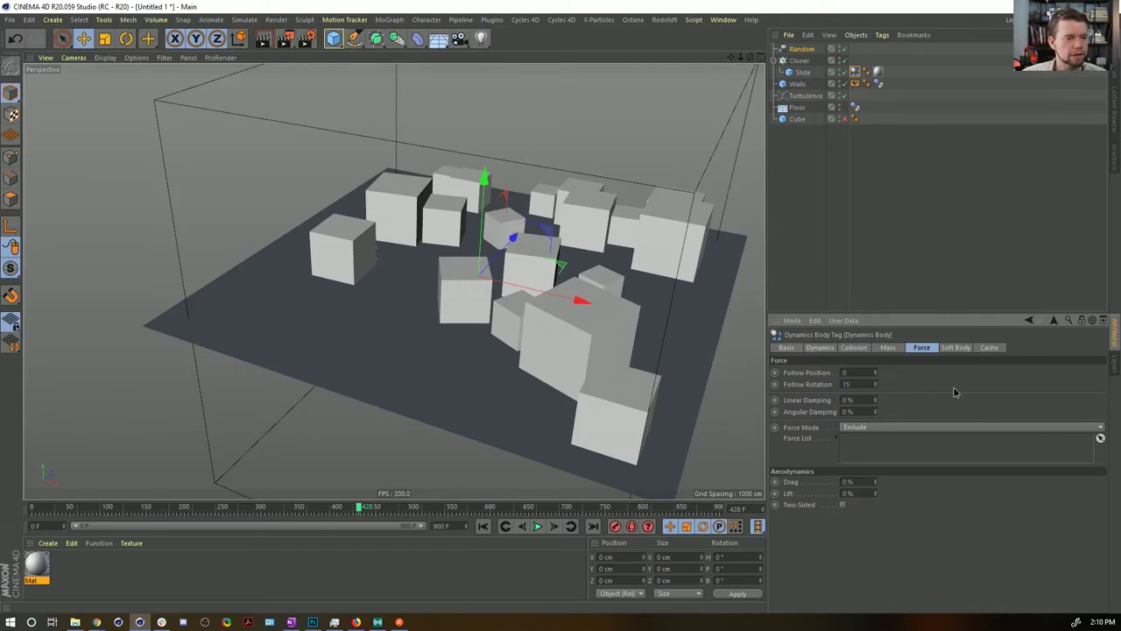
left_click(483, 527)
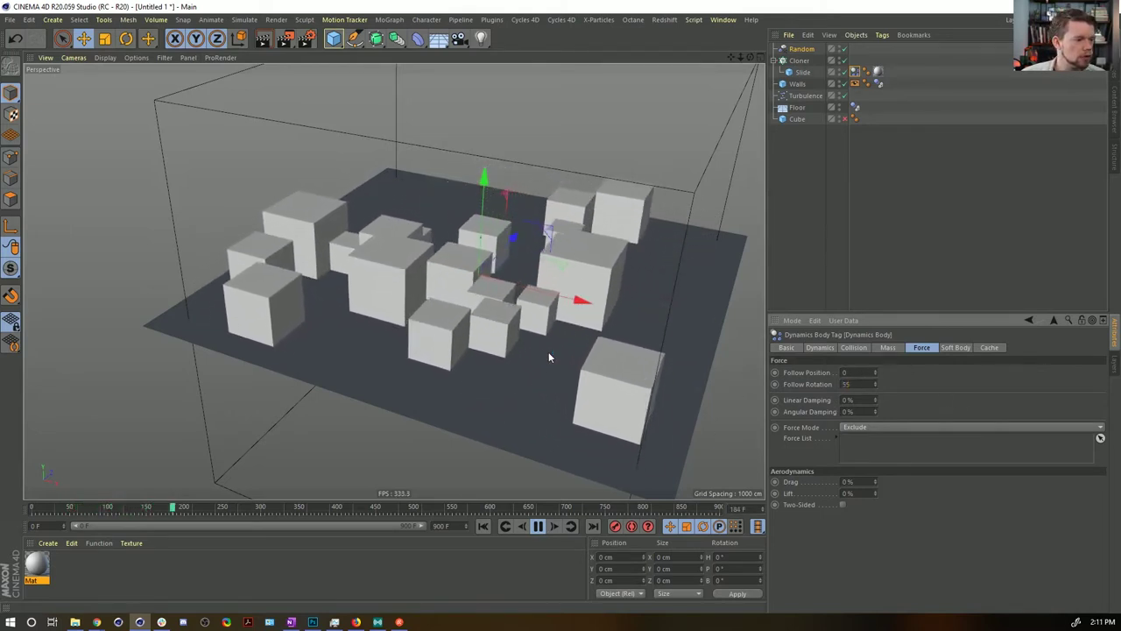
Step: Set the body's Angular Damping to 100 % and its Follow Rotation to 0, and replay the simulation
left_click_drag(862, 411, 771, 416)
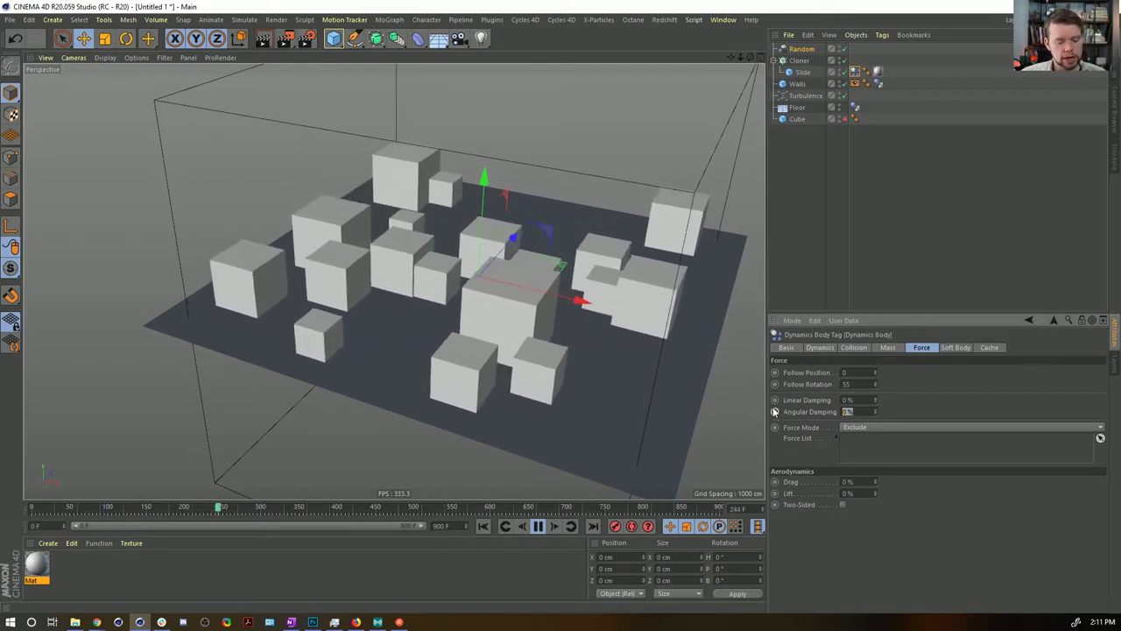
type("100")
key("Return")
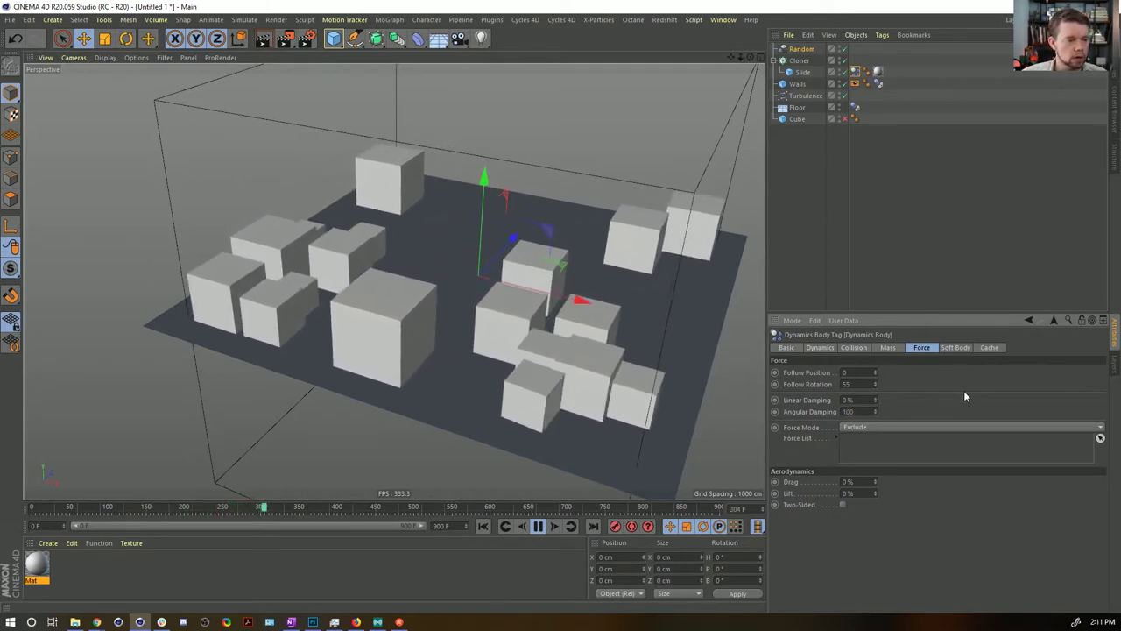
left_click_drag(862, 384, 823, 385)
type("0")
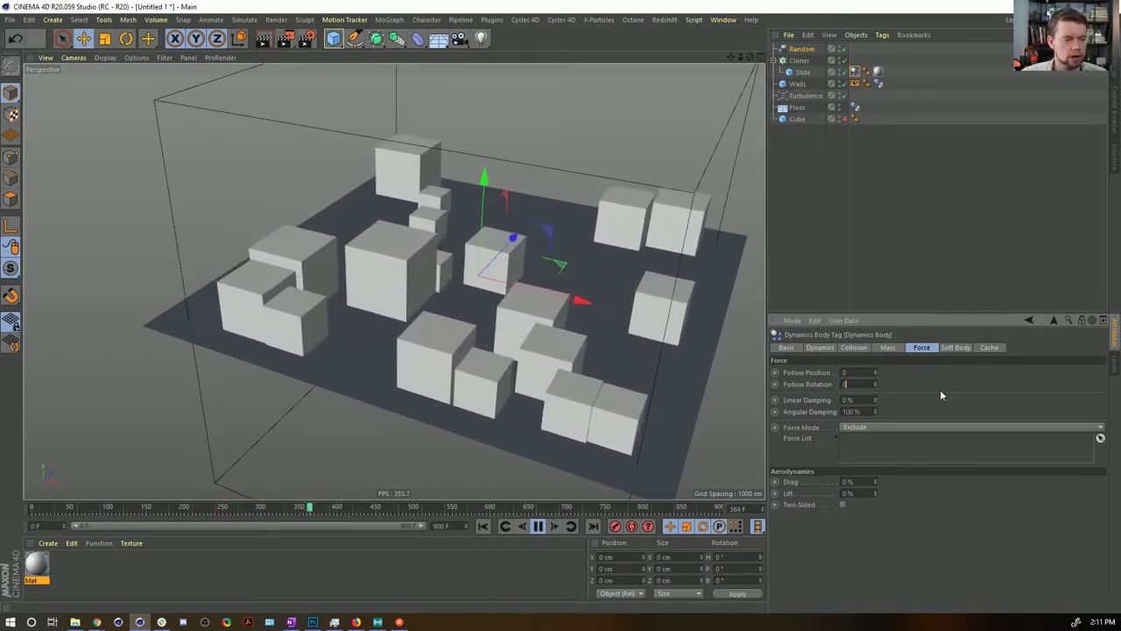
key("Return")
left_click(482, 525)
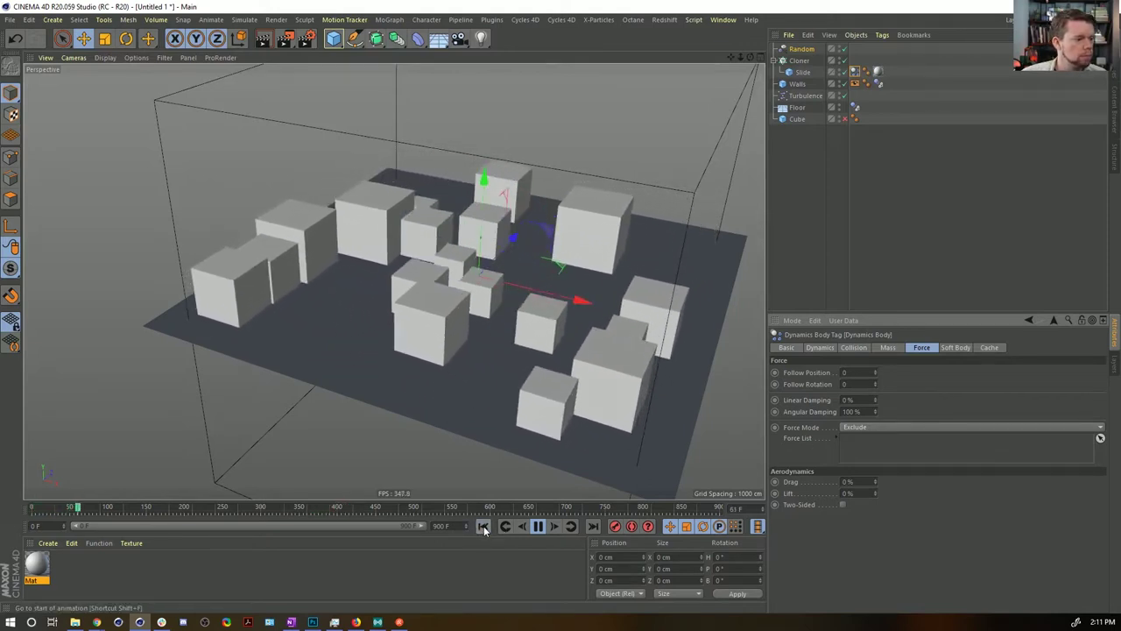
Step: Raise the body's Angular Damping to 1000 % and replay the simulation from the start
left_click_drag(560, 371, 583, 389, "alt")
key("ctrl+shift+z")
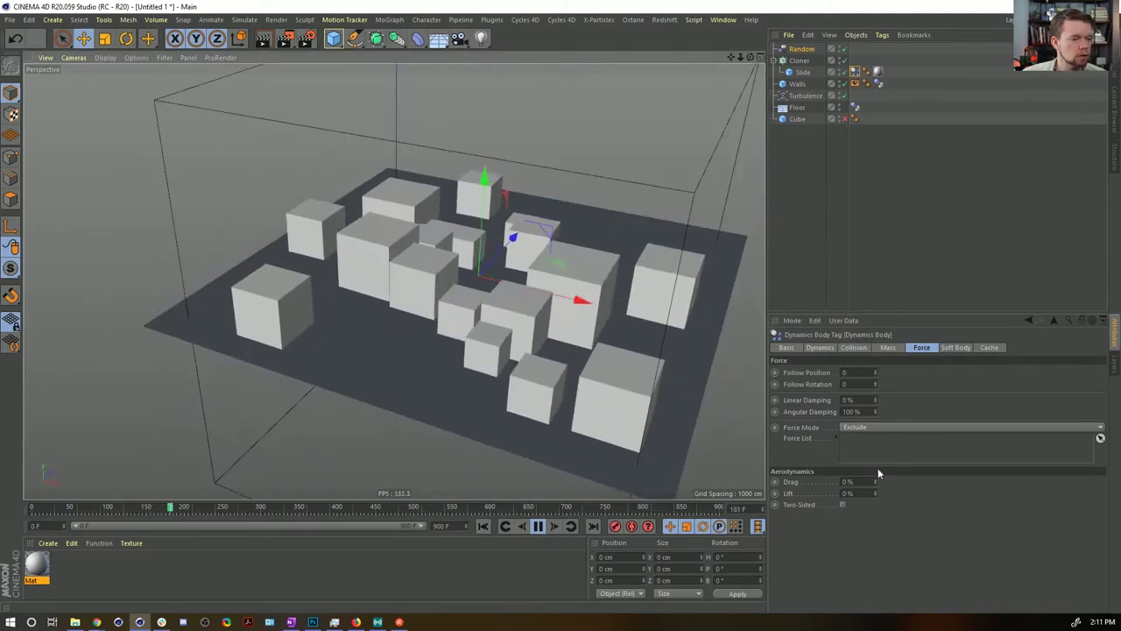
left_click(483, 526)
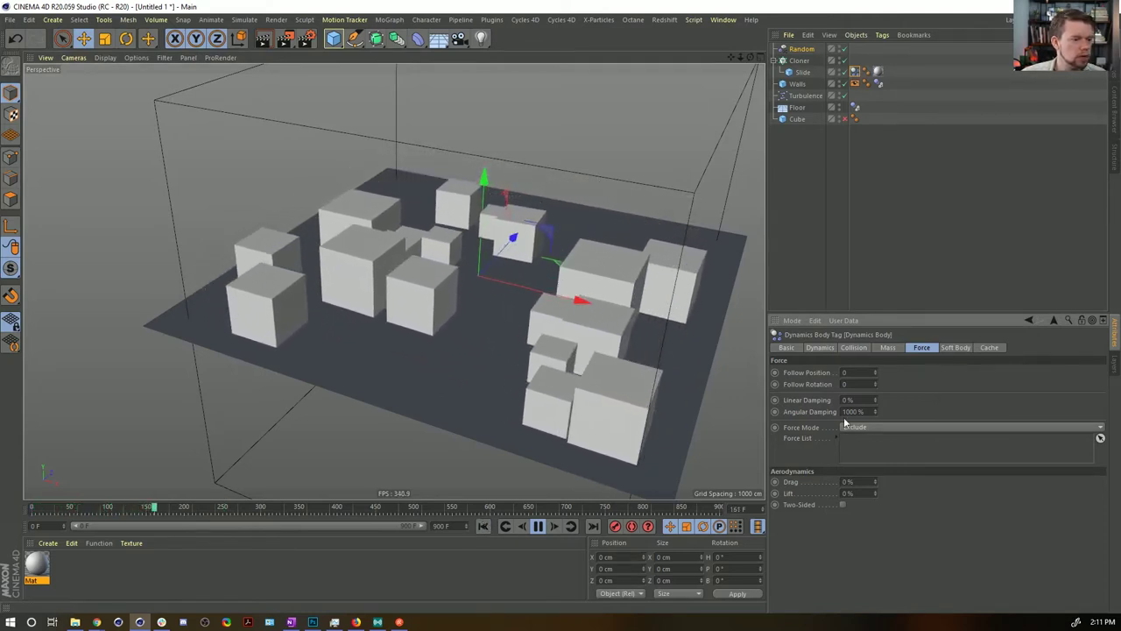
Step: Set Follow Rotation back to 55 and reset the Angular Damping to 0 %
double_click(857, 385)
type("55")
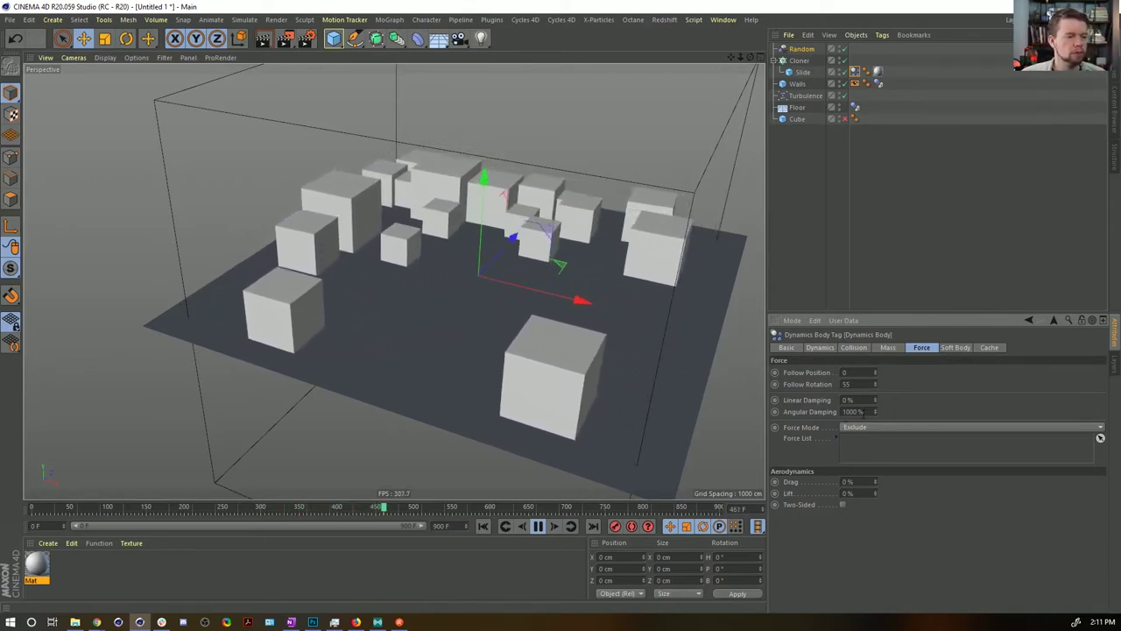
left_click_drag(865, 411, 791, 402)
type("0")
key("Return")
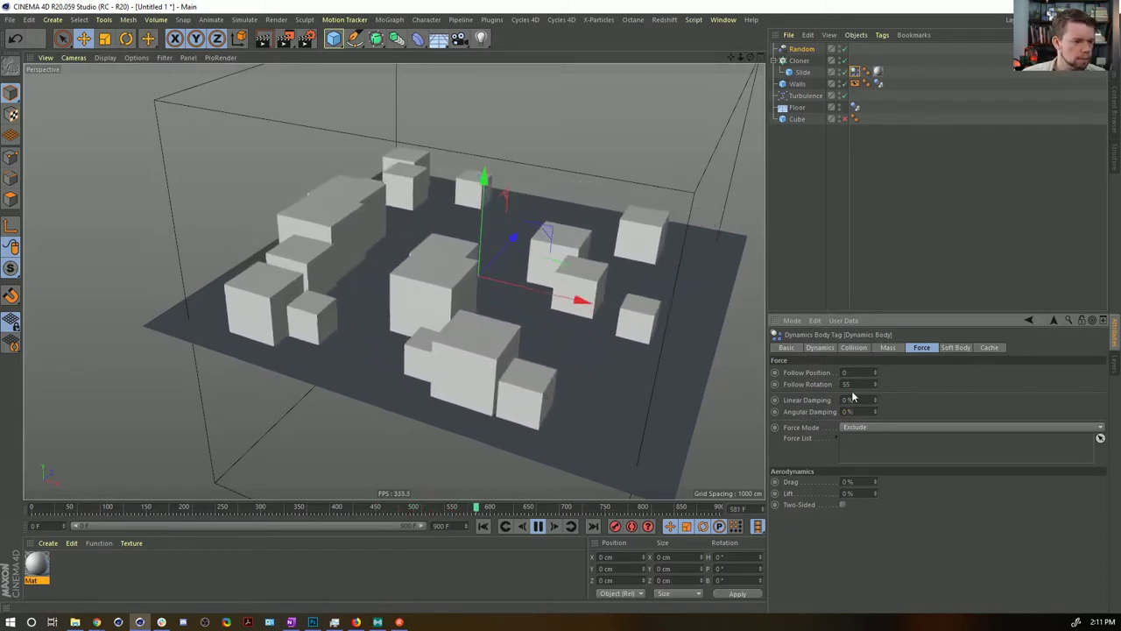
Step: Increase the Slide body's Follow Rotation to 100
double_click(846, 384)
type("100")
key("Return")
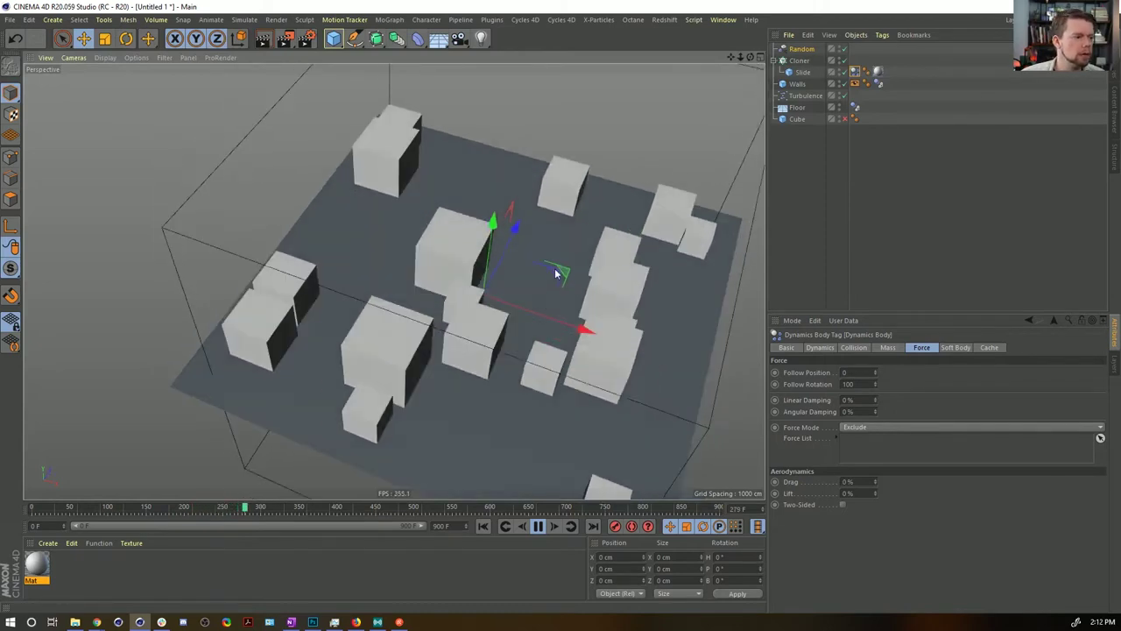
Step: Enable a custom collision margin of 50 cm on the Slide cube's dynamics body
left_click(849, 347)
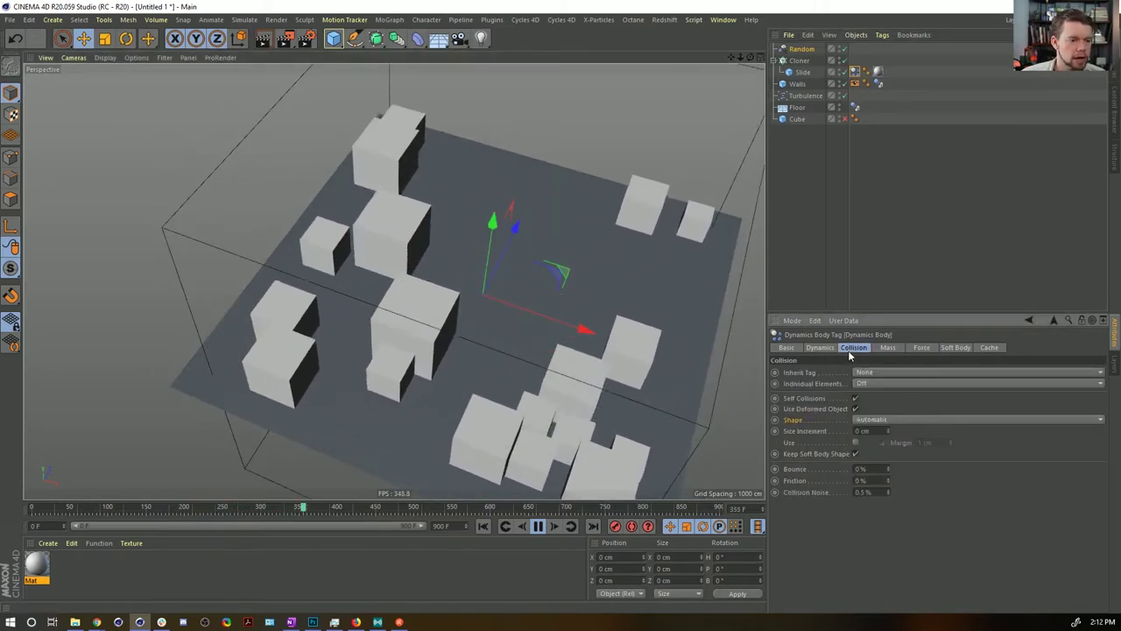
left_click(855, 442)
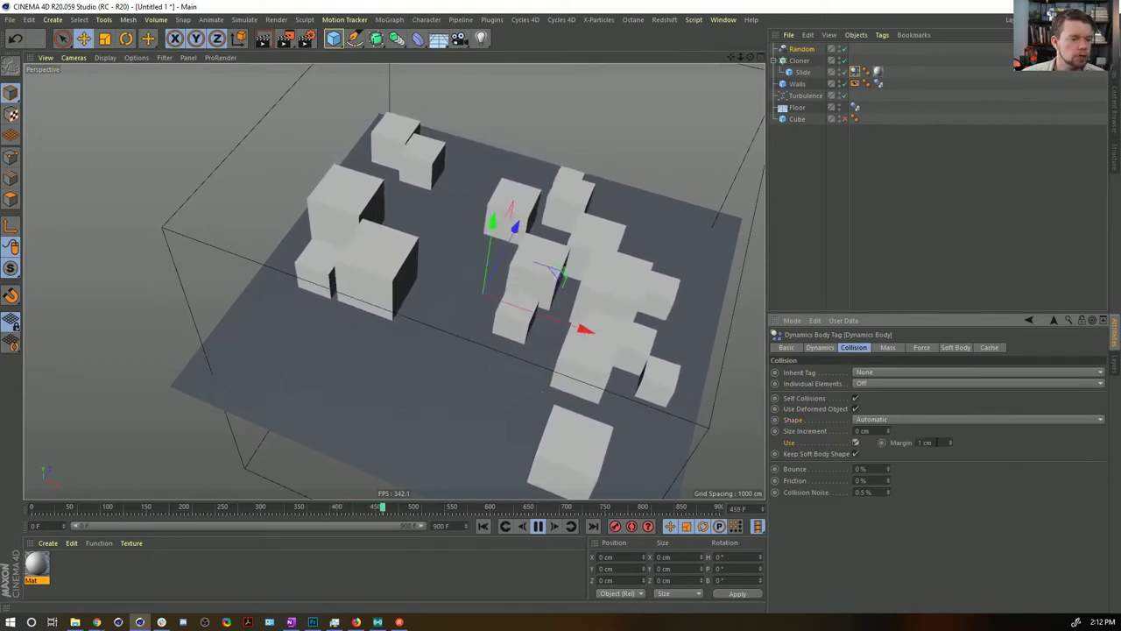
type("50")
key("Return")
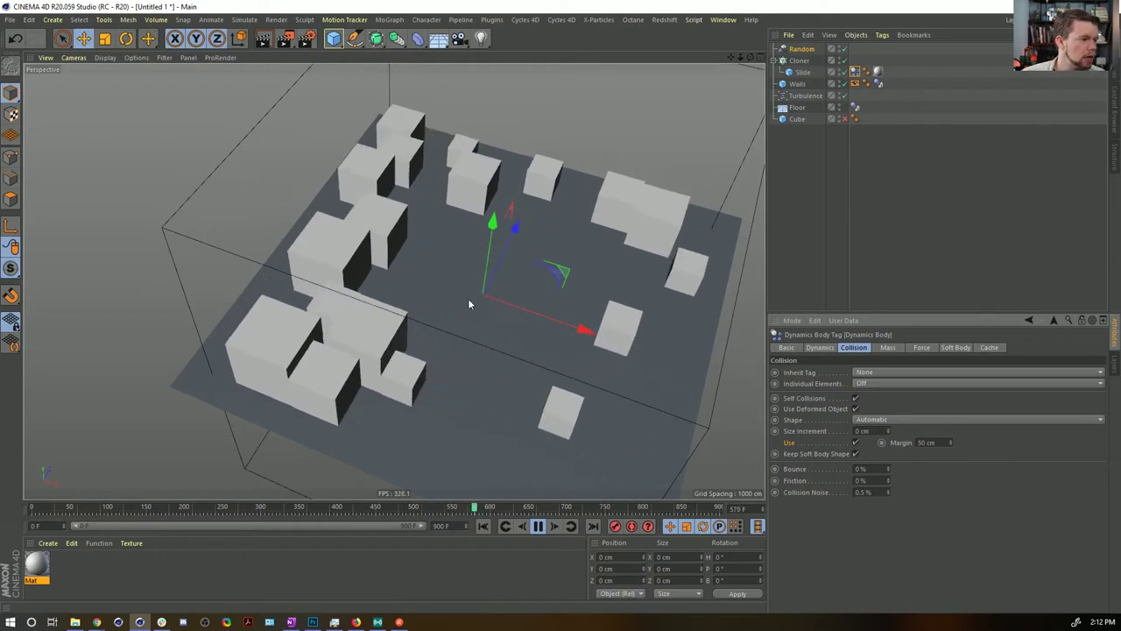
Step: Check the cube spacing in the Top view, turn off the custom margin and set the collision Size Increment to 25 cm
left_click_drag(328, 366, 363, 391, "alt")
middle_click(490, 254)
middle_click(560, 234)
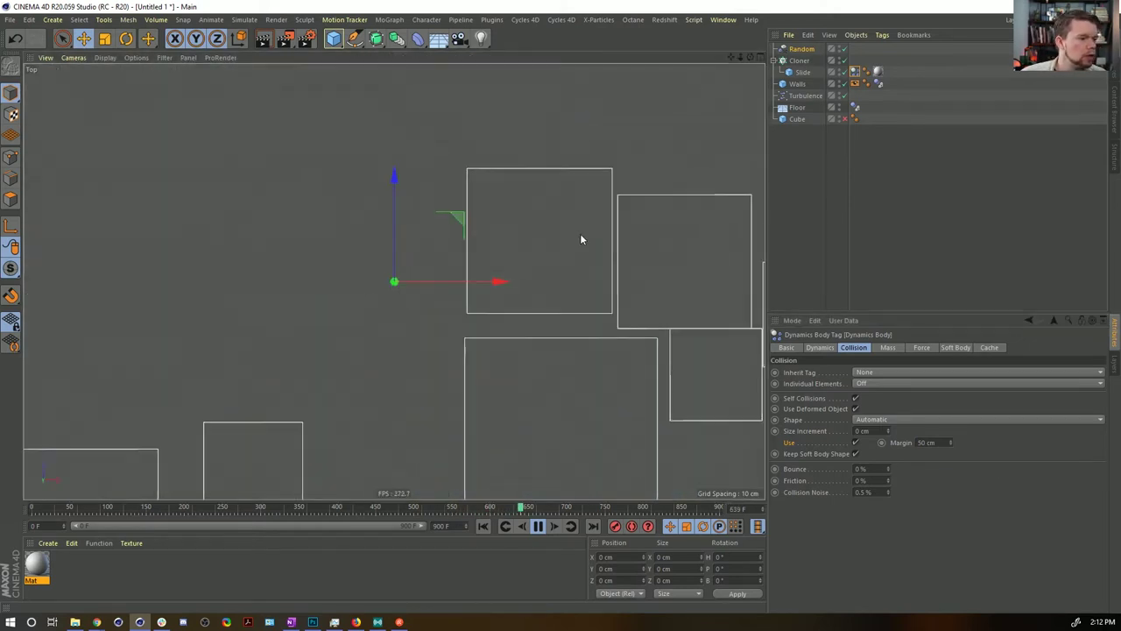
right_click_drag(722, 317, 598, 344, "alt")
scroll(624, 300, "up", 5)
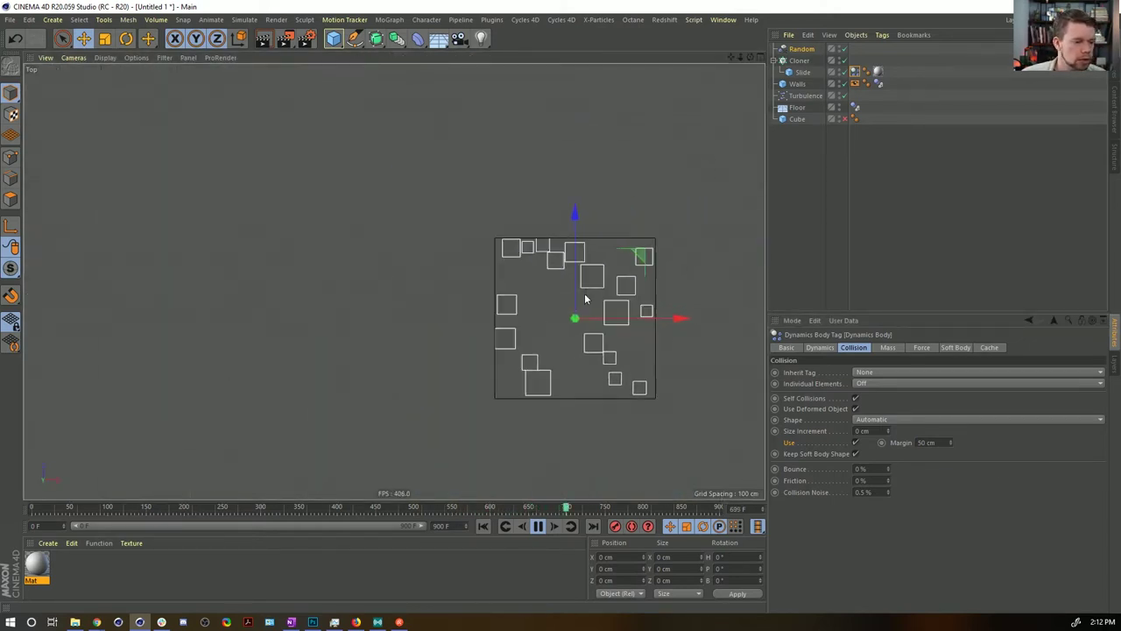
left_click_drag(872, 430, 791, 422)
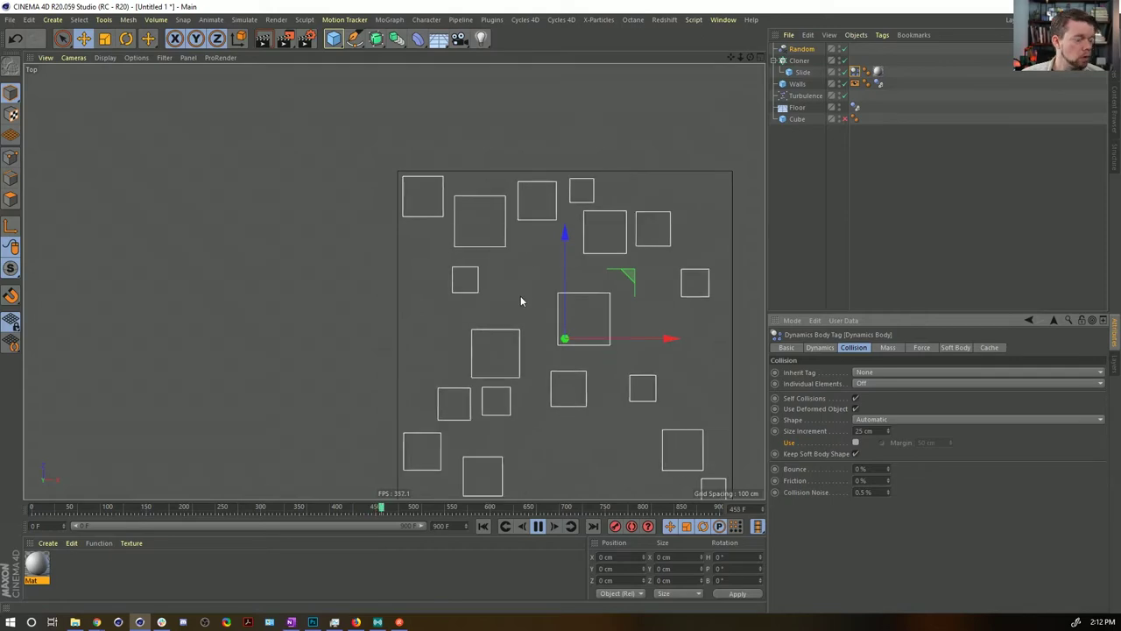
Step: Watch the spaced cubes in the Perspective view, and stop the playback and rewind to frame 0
middle_click(530, 284)
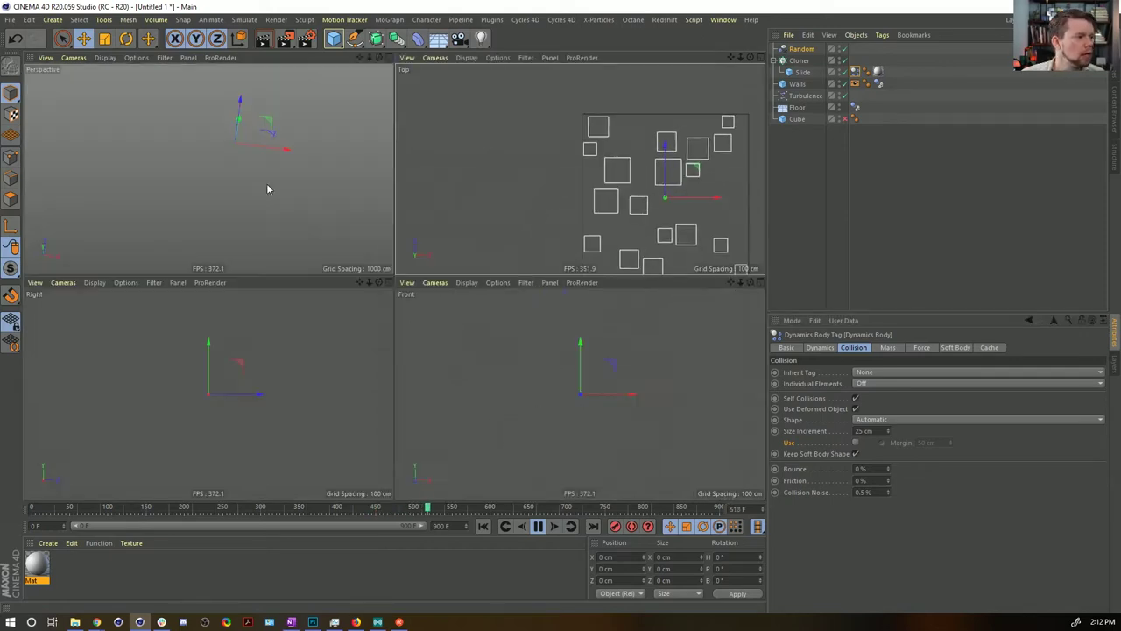
middle_click(267, 188)
left_click_drag(512, 292, 484, 240, "alt")
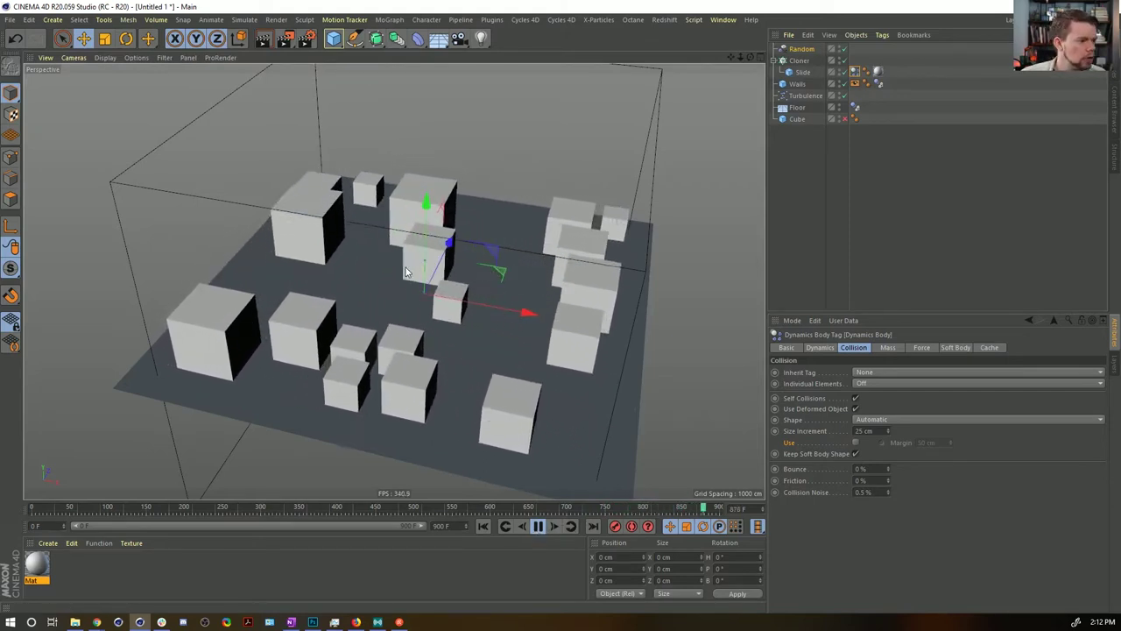
left_click(536, 527)
left_click(482, 527)
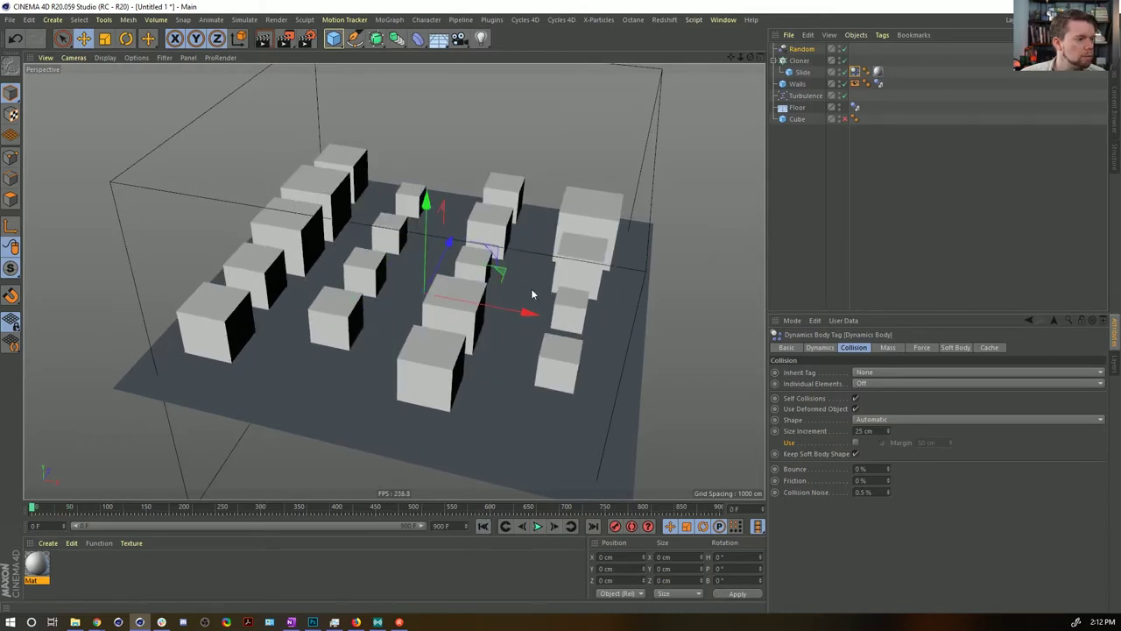
Step: Duplicate the Cloner and delete the dynamics body tag from the copy's Slide cube
left_click(799, 60)
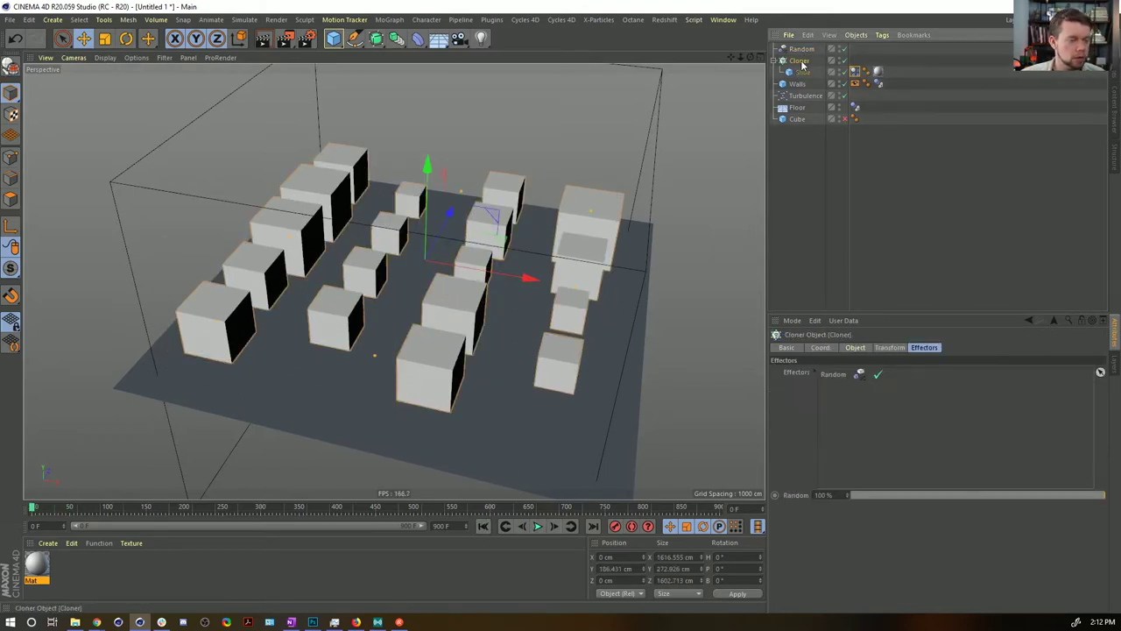
key("ctrl+c")
key("ctrl+v")
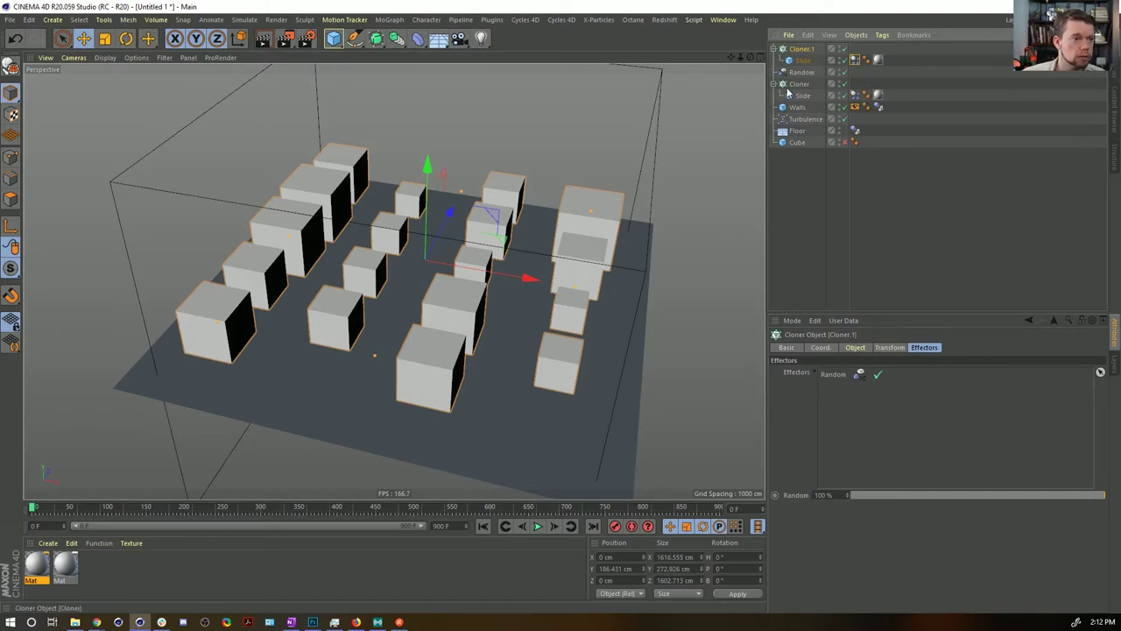
double_click(800, 50)
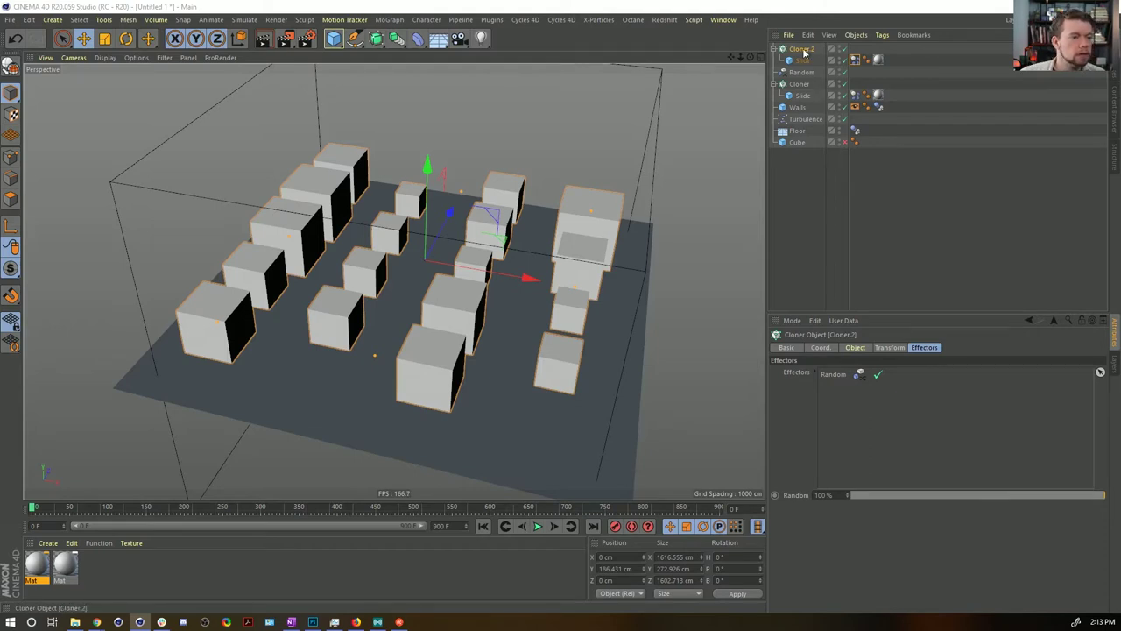
left_click(855, 60)
key("Delete")
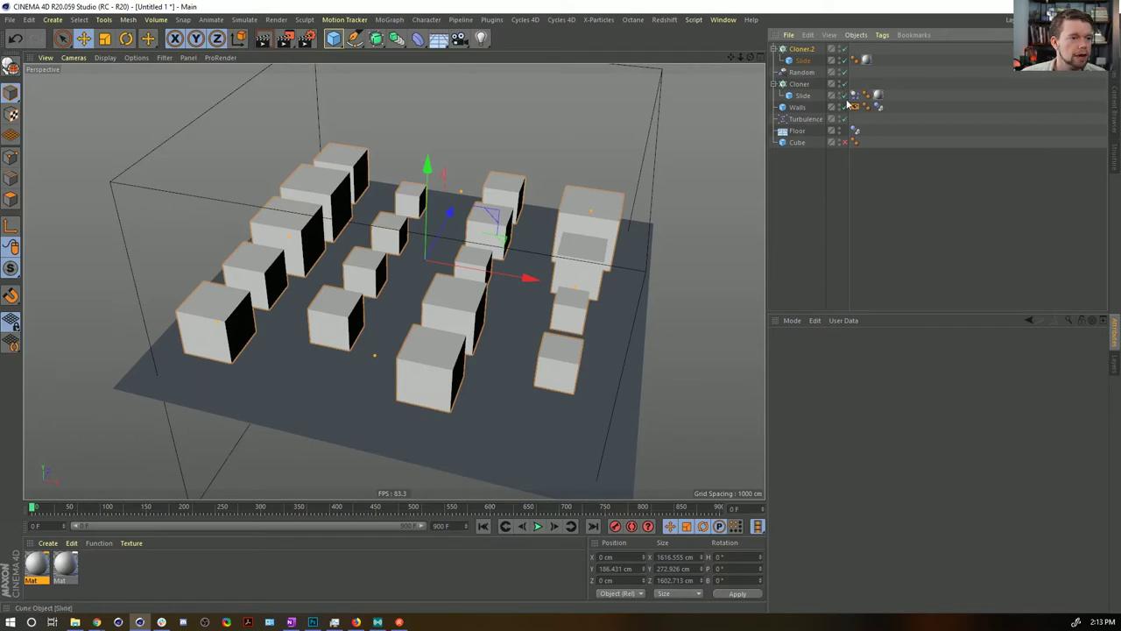
Step: Copy the Walls' wireframe Display tag onto the original Cloner and hide the duplicate Cloner to check the wireframes
left_click_drag(857, 101, 860, 85, "ctrl")
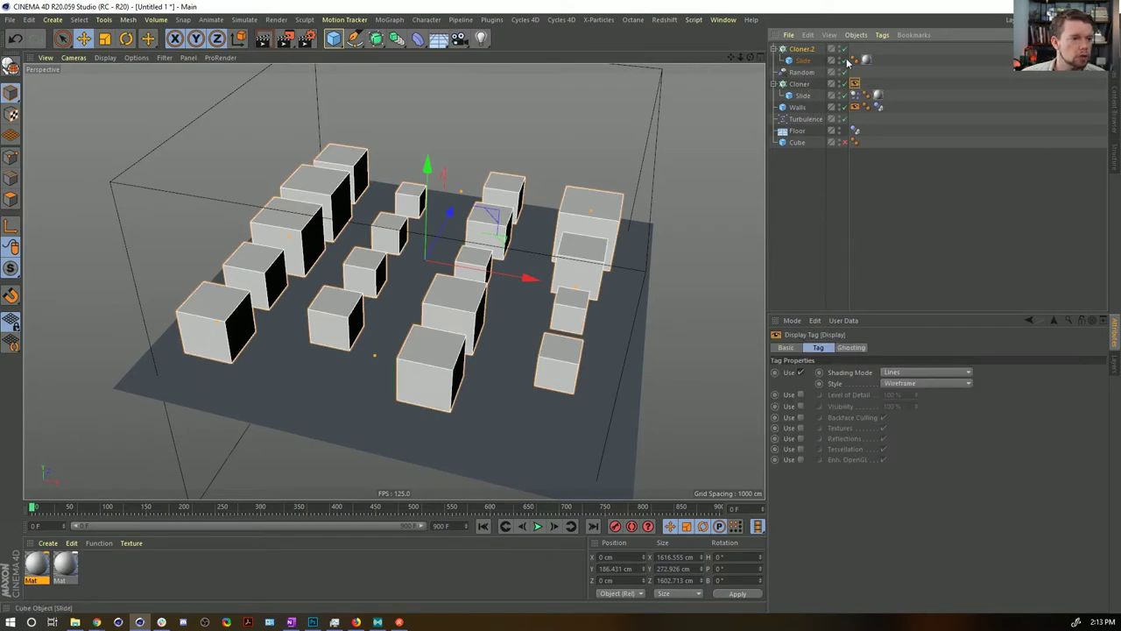
double_click(840, 47)
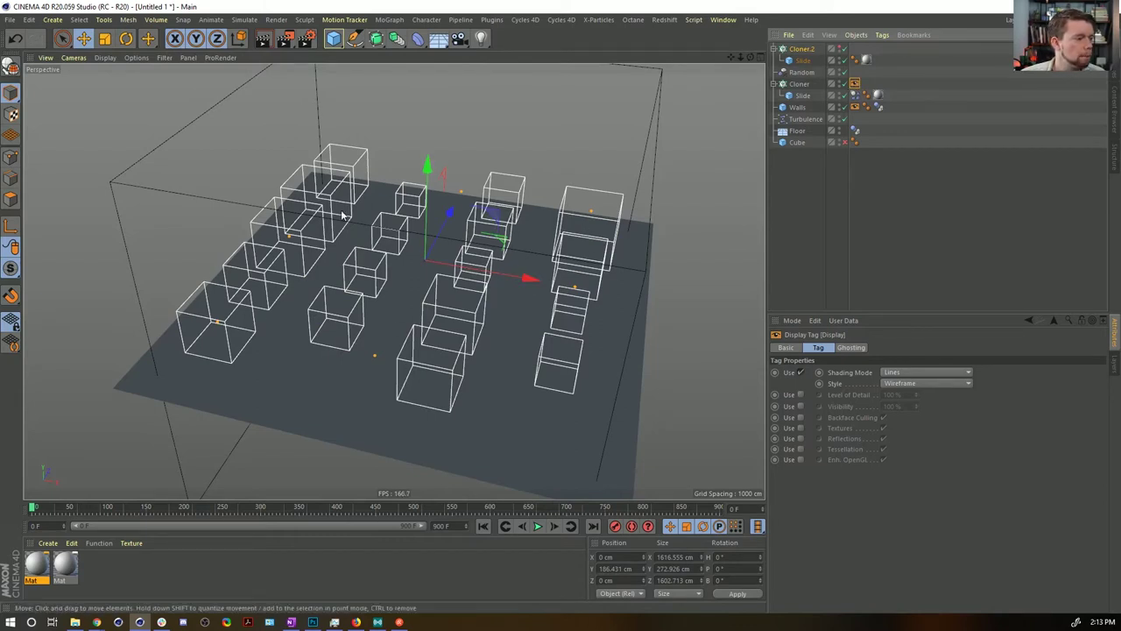
left_click(893, 200)
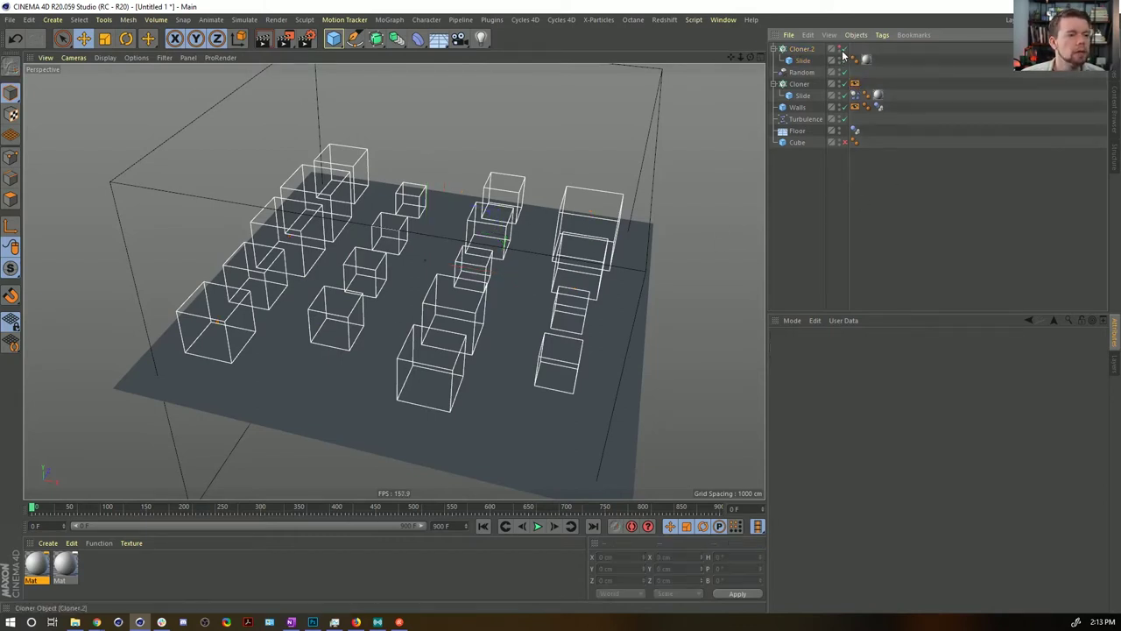
Step: Show the duplicate Cloner again and change its Mode from Honeycomb Array to Object
left_click(808, 50)
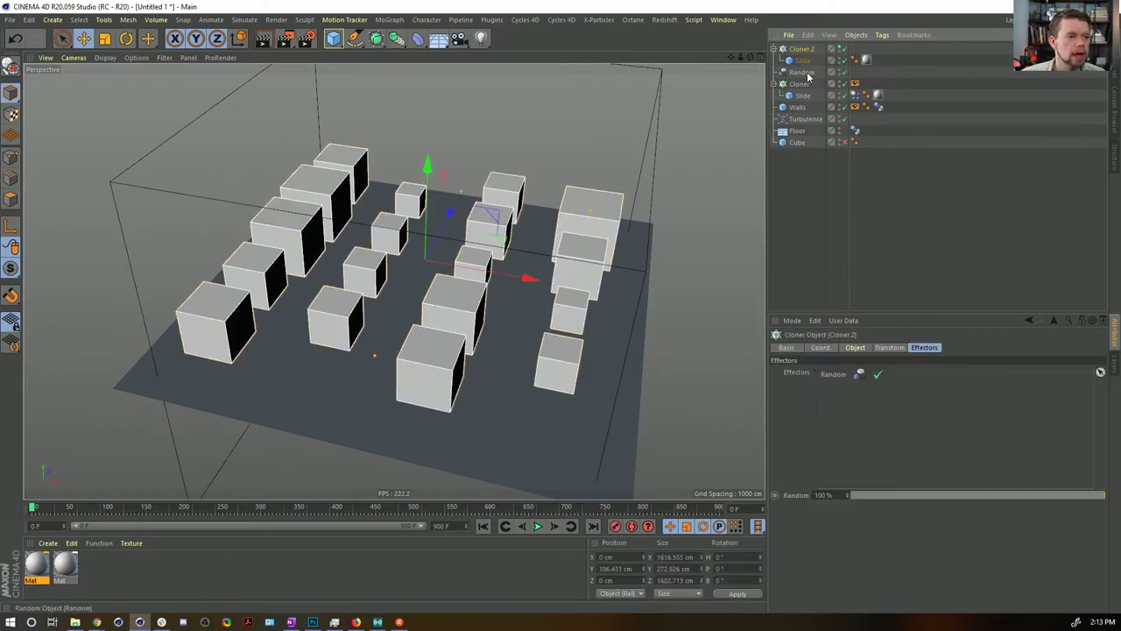
left_click(852, 347)
left_click(922, 348)
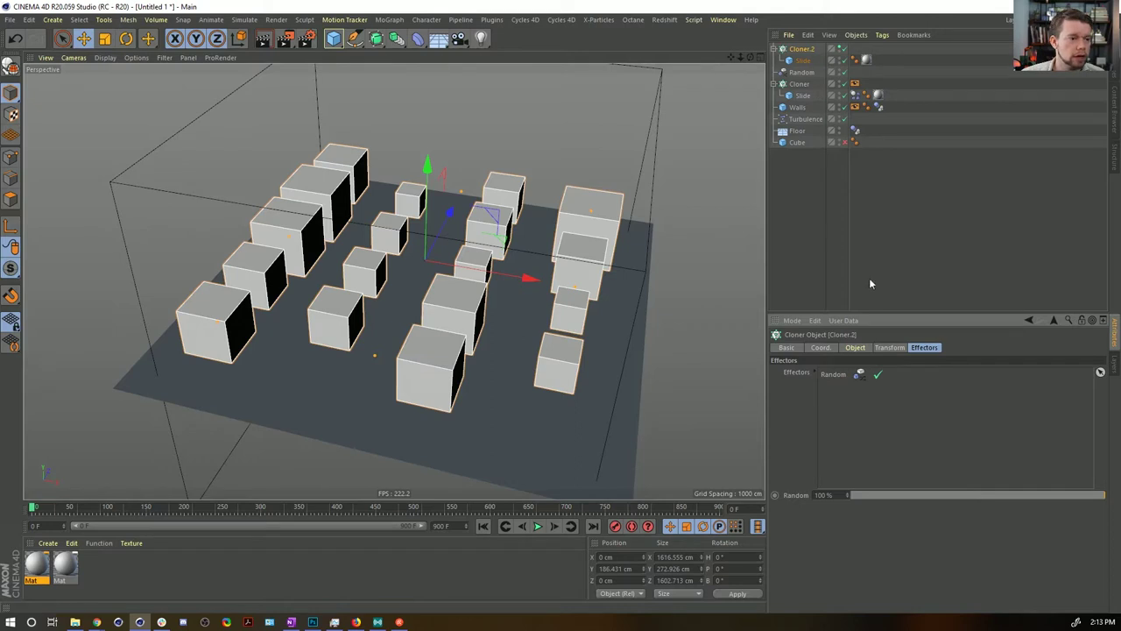
left_click(850, 348)
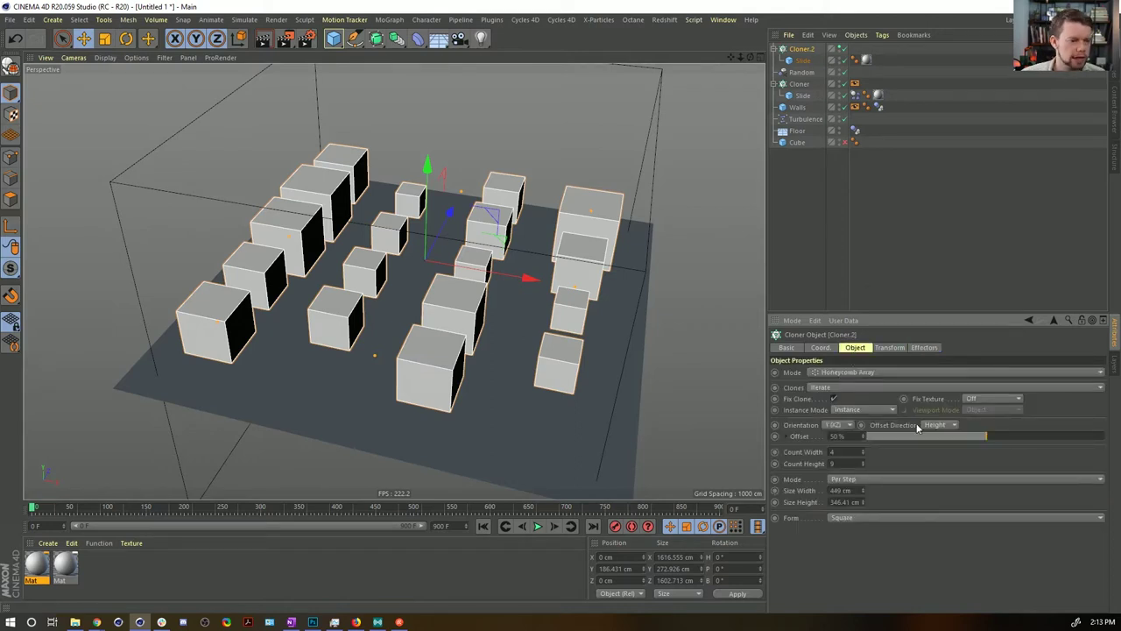
left_click(837, 373)
left_click(832, 375)
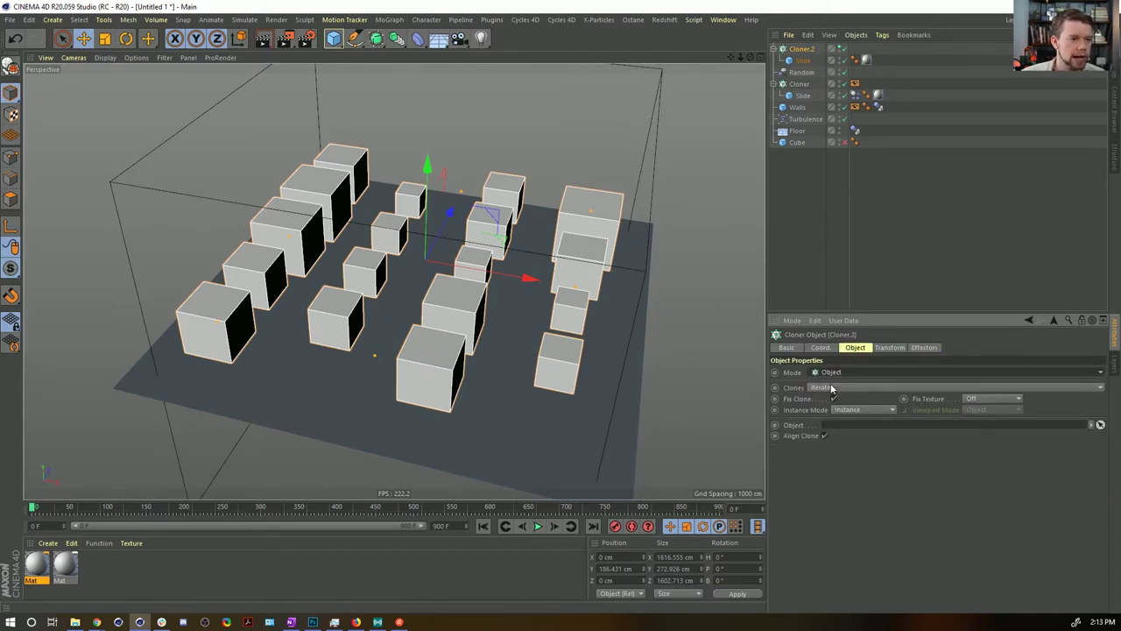
Step: Assign the original Cloner as the duplicate Cloner's source object and set the Distribution to Axis
left_click_drag(857, 429, 855, 423)
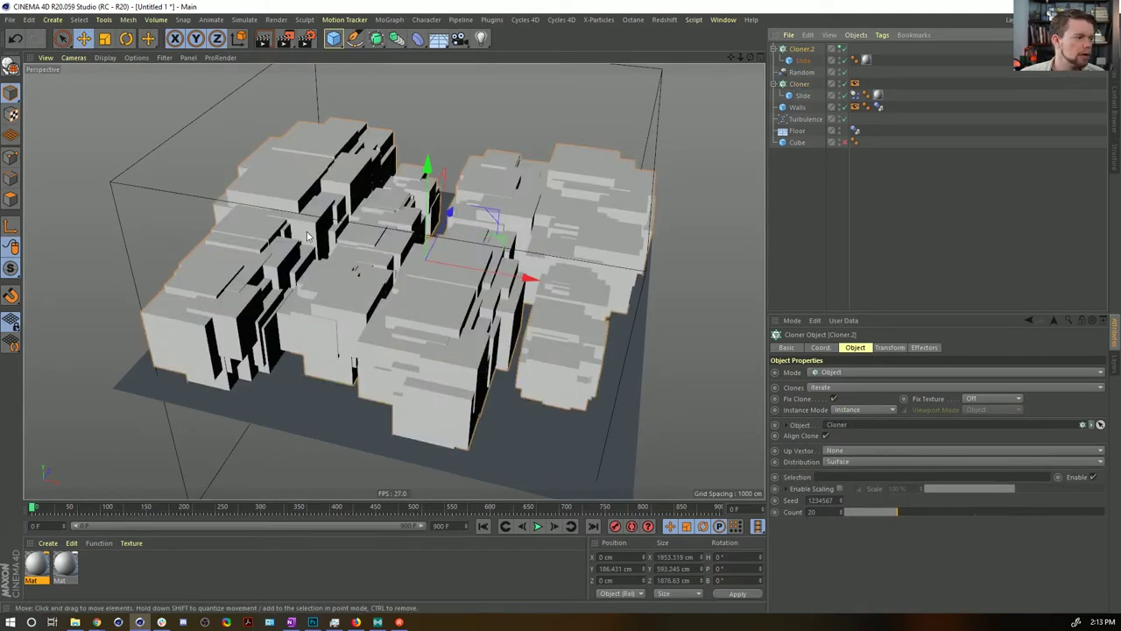
left_click(846, 463)
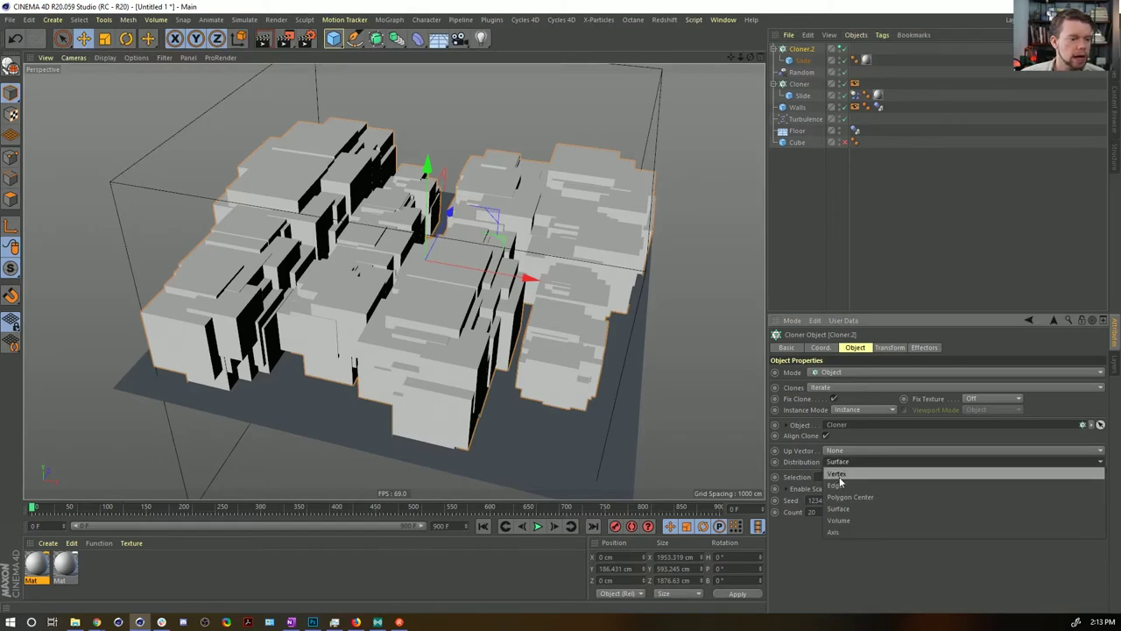
left_click(852, 531)
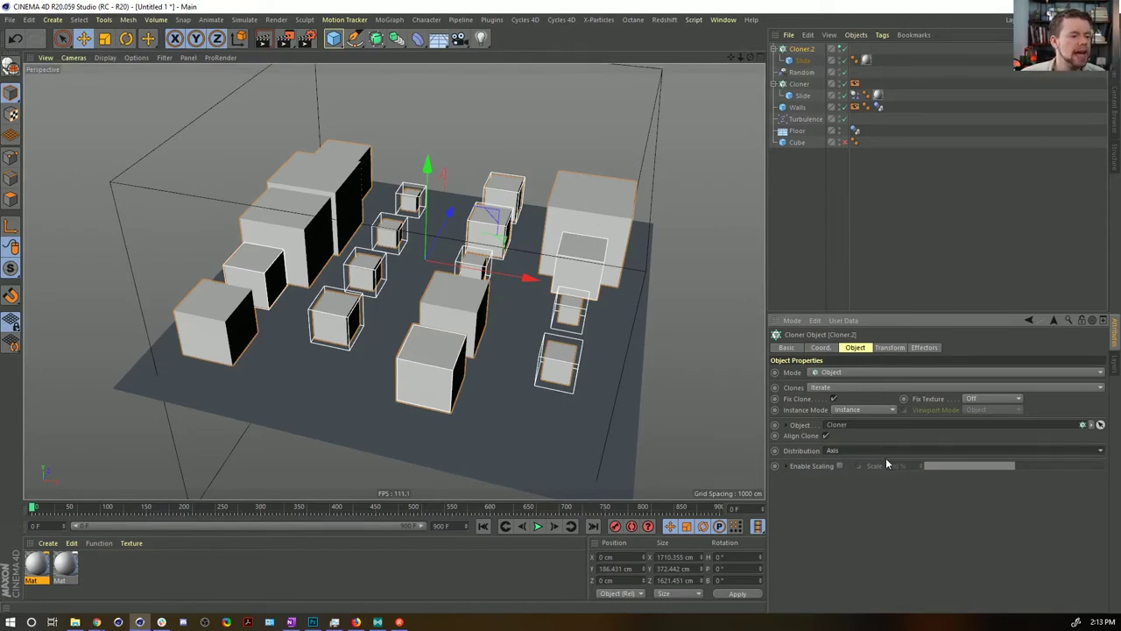
Step: Play the simulation, turn off Align Clone on the duplicate Cloner, and play on to check how its clones follow the wireframe cubes
left_click(538, 526)
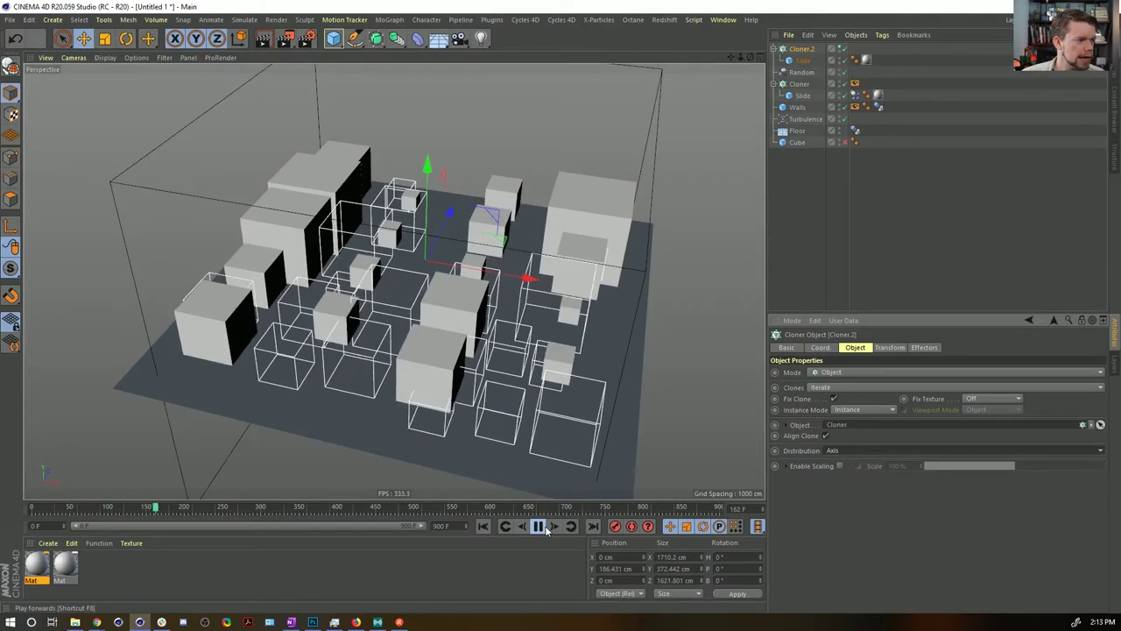
left_click(538, 526)
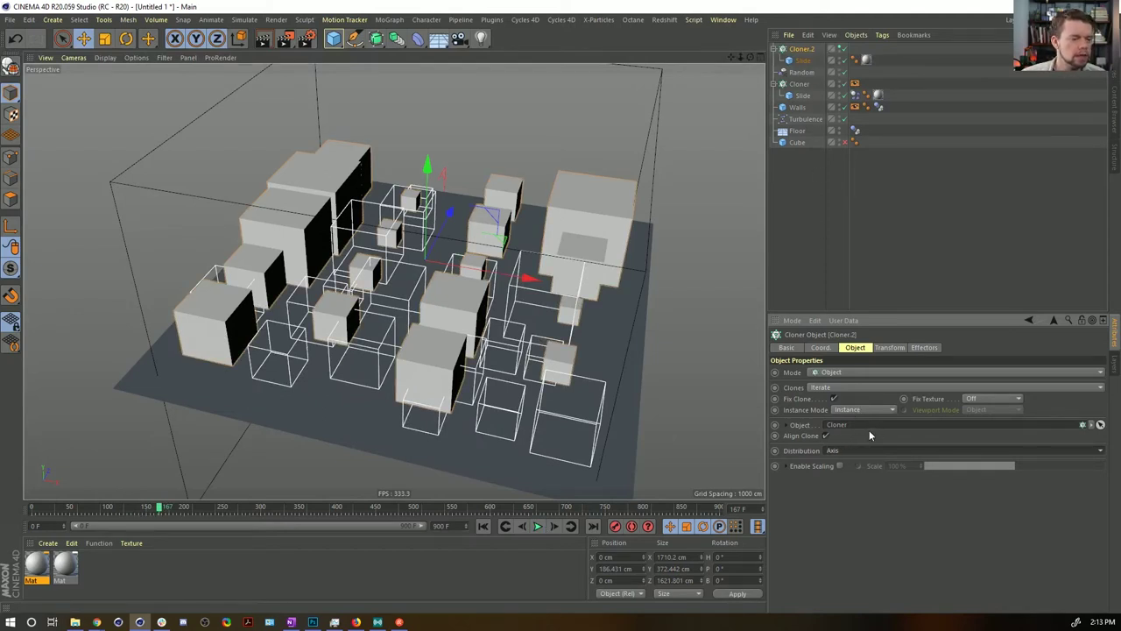
left_click(825, 435)
left_click(538, 526)
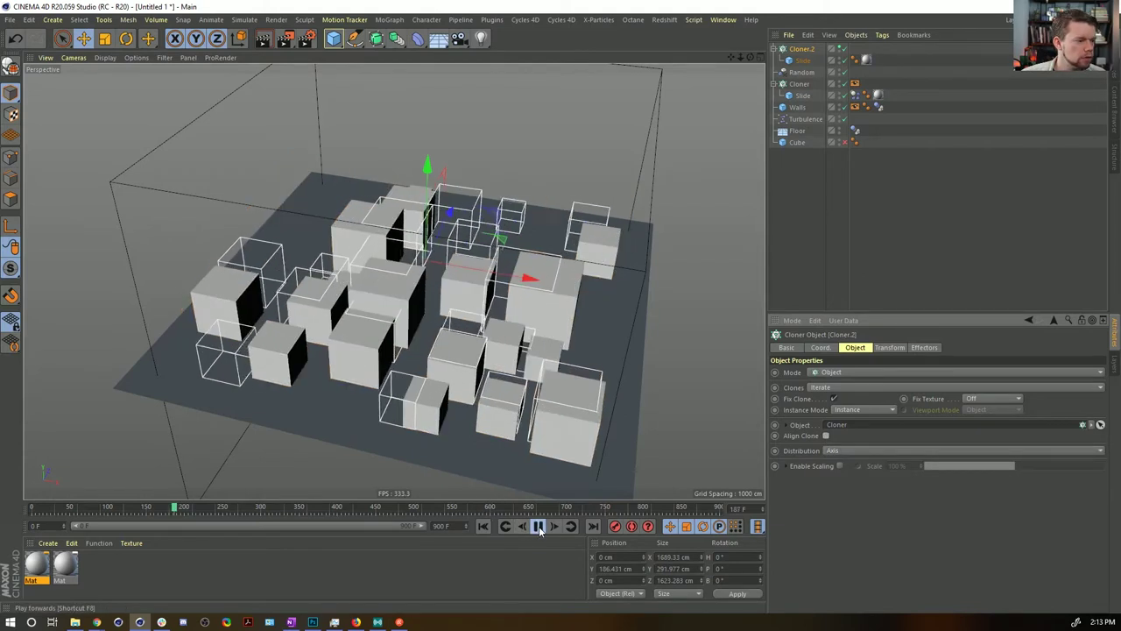
left_click(537, 526)
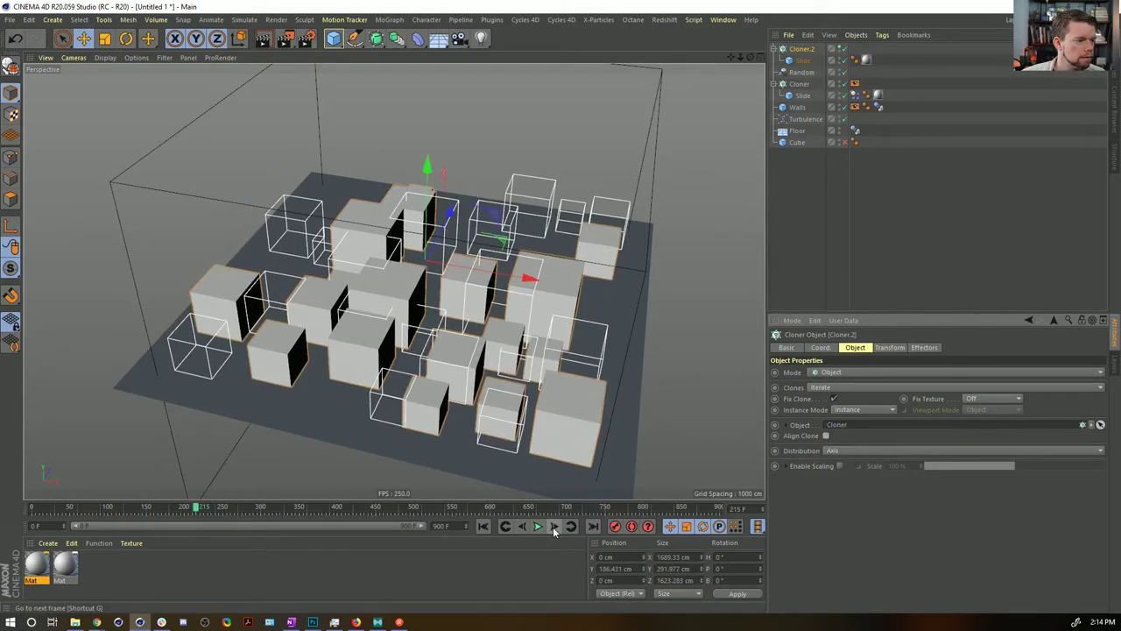
left_click(554, 527)
left_click(554, 527)
left_click(826, 437)
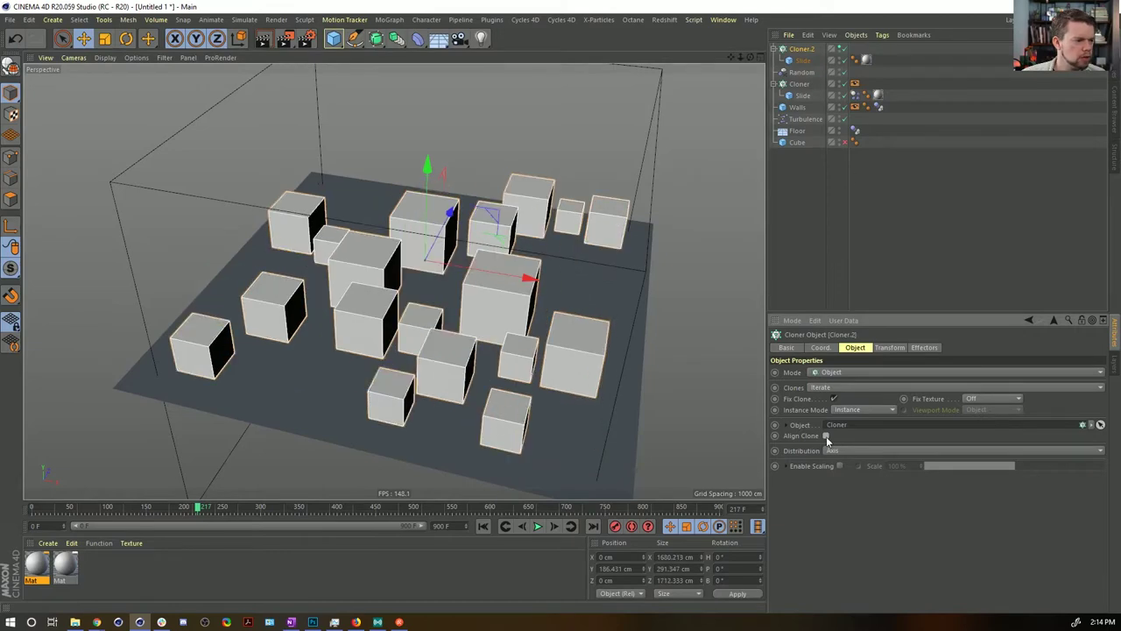
Step: Move the duplicate Cloner below all other objects in the hierarchy and replay the simulation from the start
left_click_drag(799, 50, 799, 189)
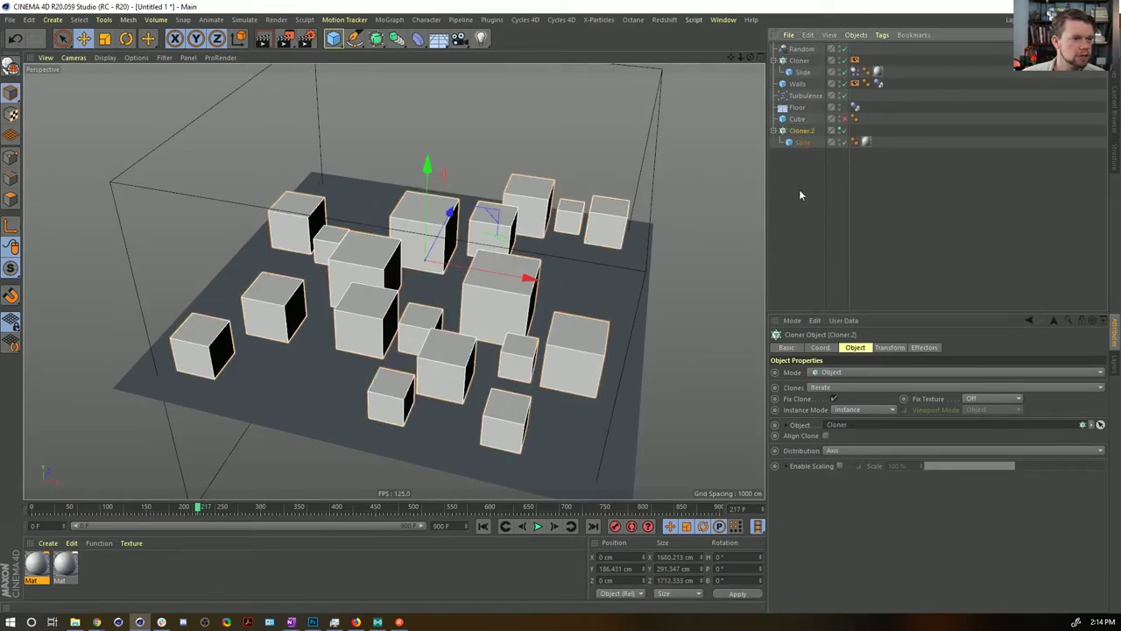
left_click(538, 527)
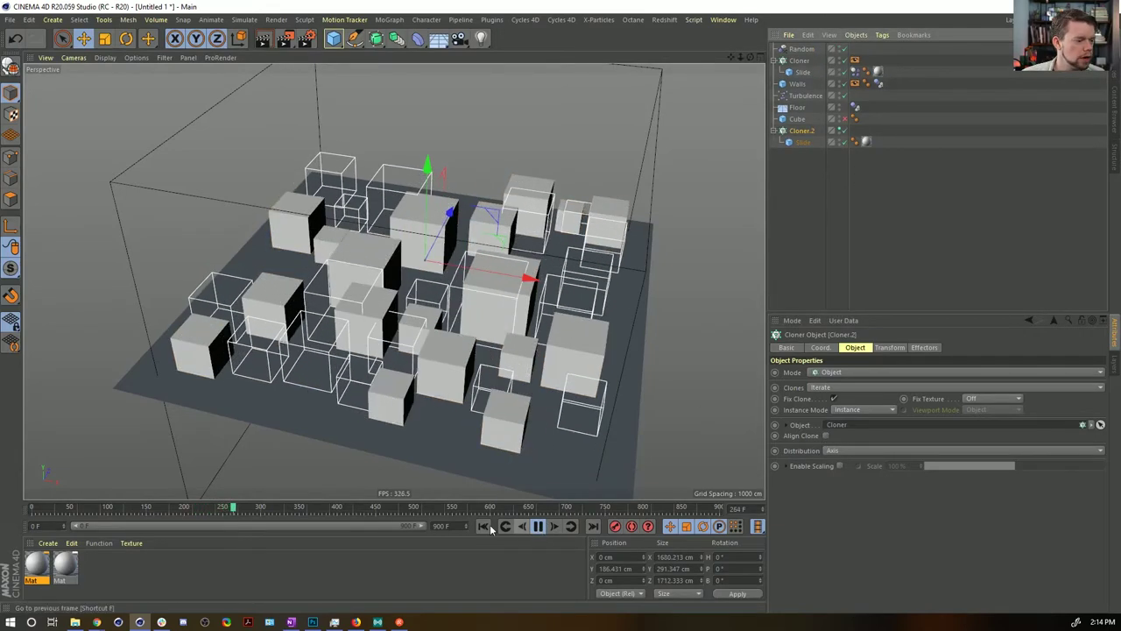
left_click(484, 526)
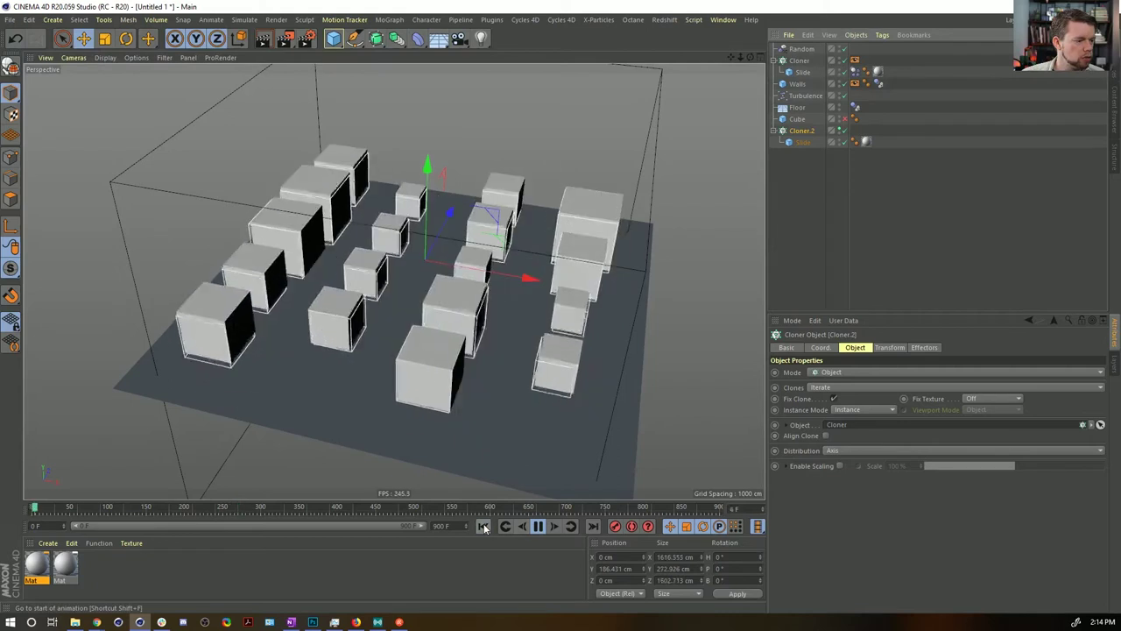
left_click(538, 527)
left_click(845, 131)
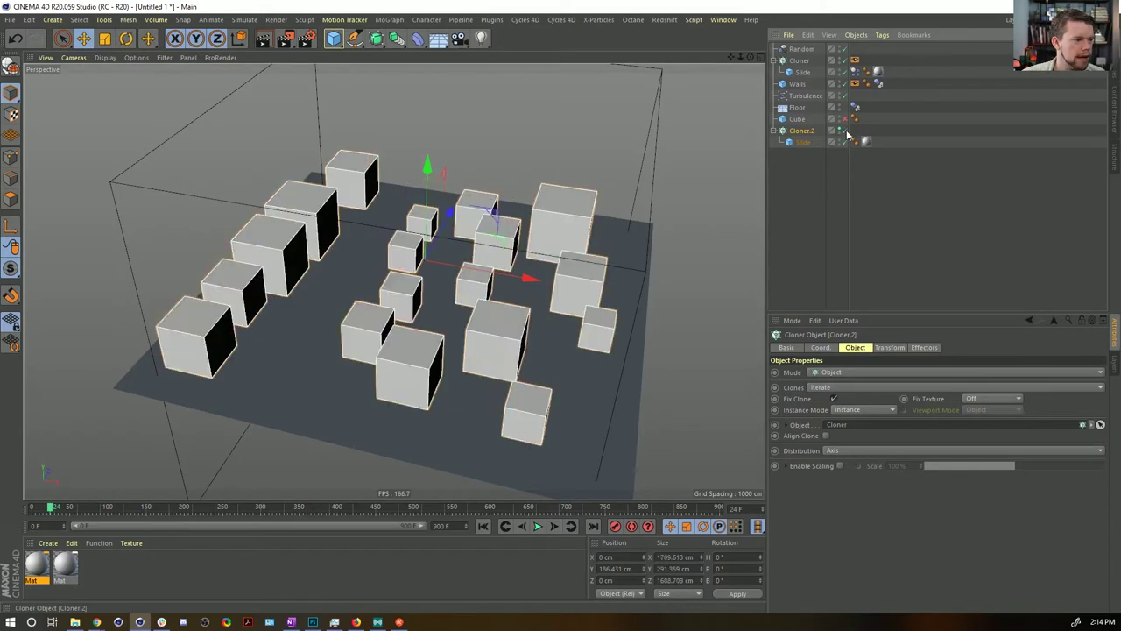
left_click(846, 132)
left_click(846, 131)
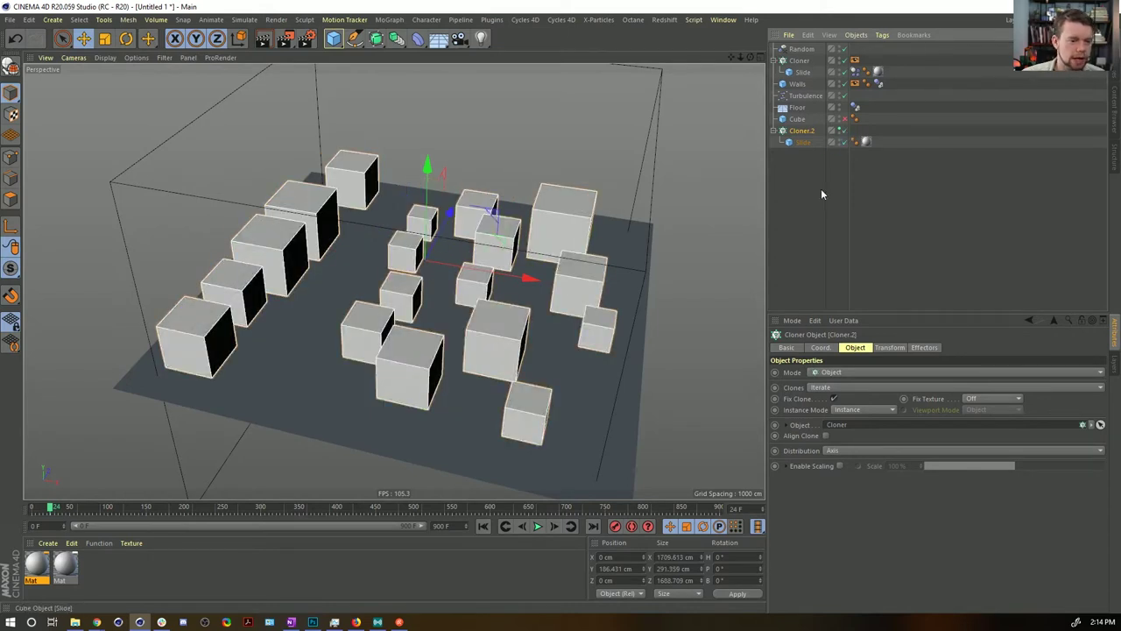
Step: Set the duplicate Cloner's Instance Mode to Render Instance and replay the simulation from the first frame
left_click(858, 410)
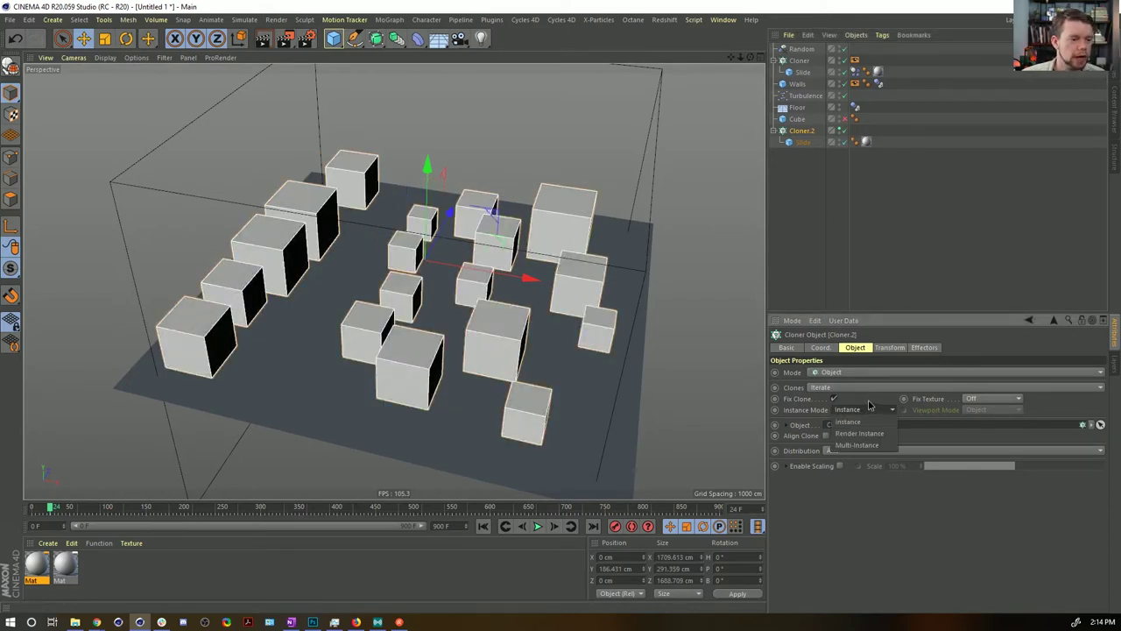
left_click(483, 526)
left_click(537, 526)
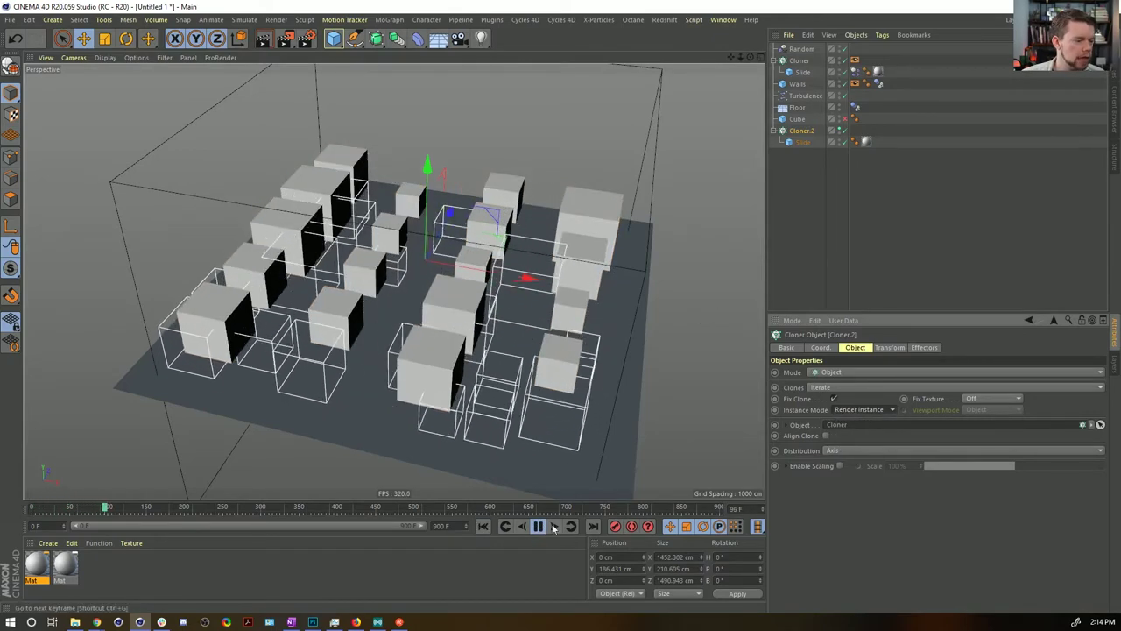
left_click(538, 525)
left_click(483, 526)
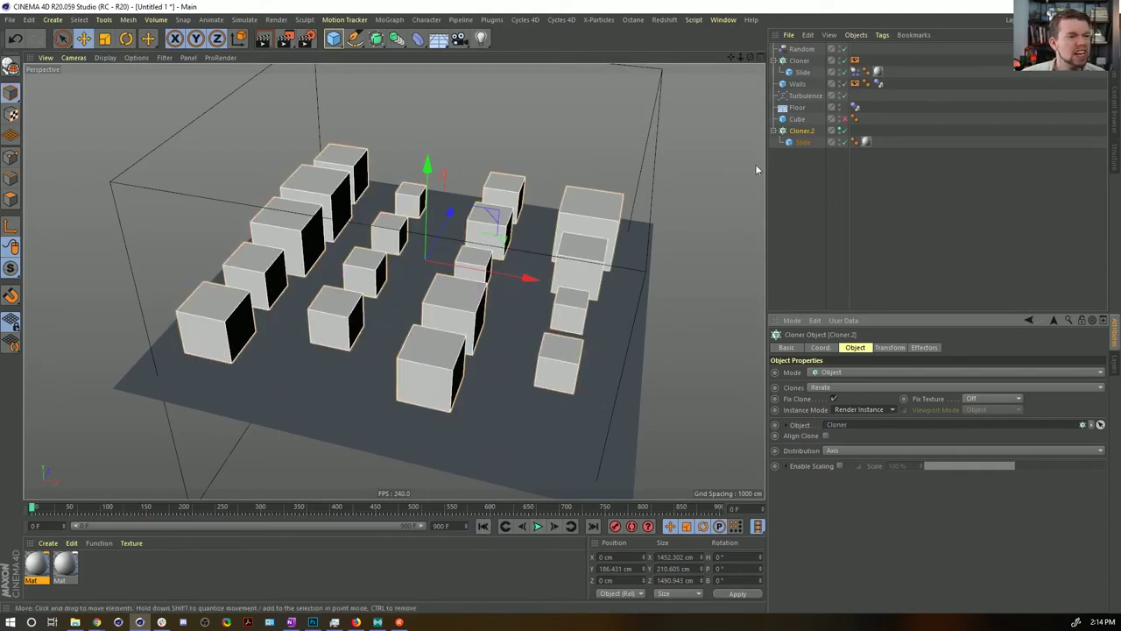
Step: Duplicate the original Cloner together with its Slide cube
left_click(804, 62)
left_click(797, 129)
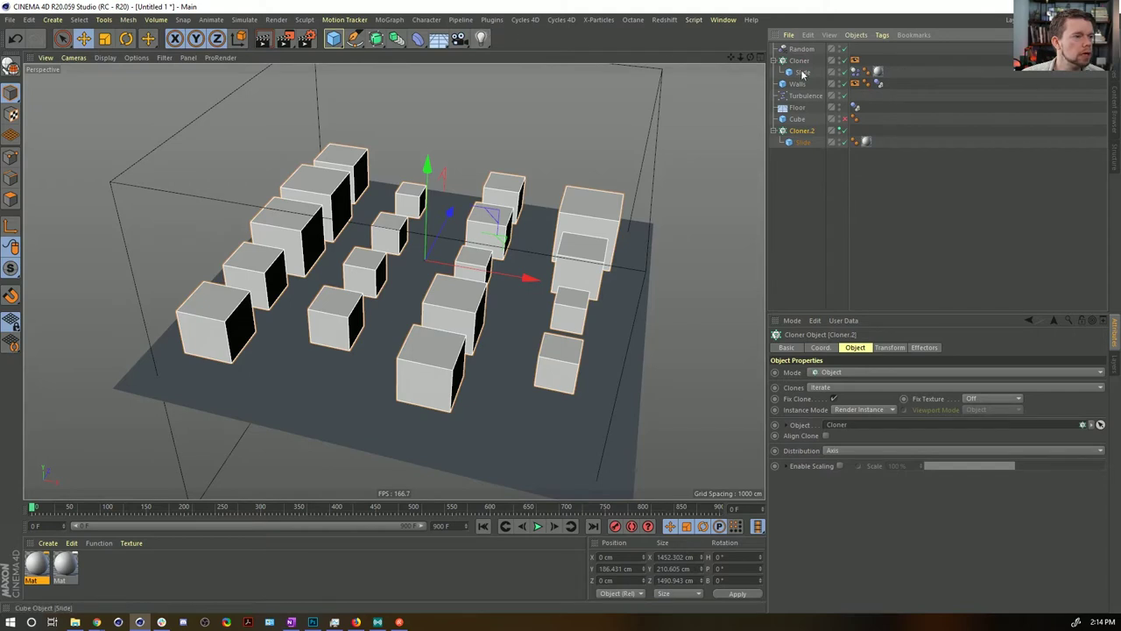
left_click(799, 62)
key("ctrl+c")
key("ctrl+v")
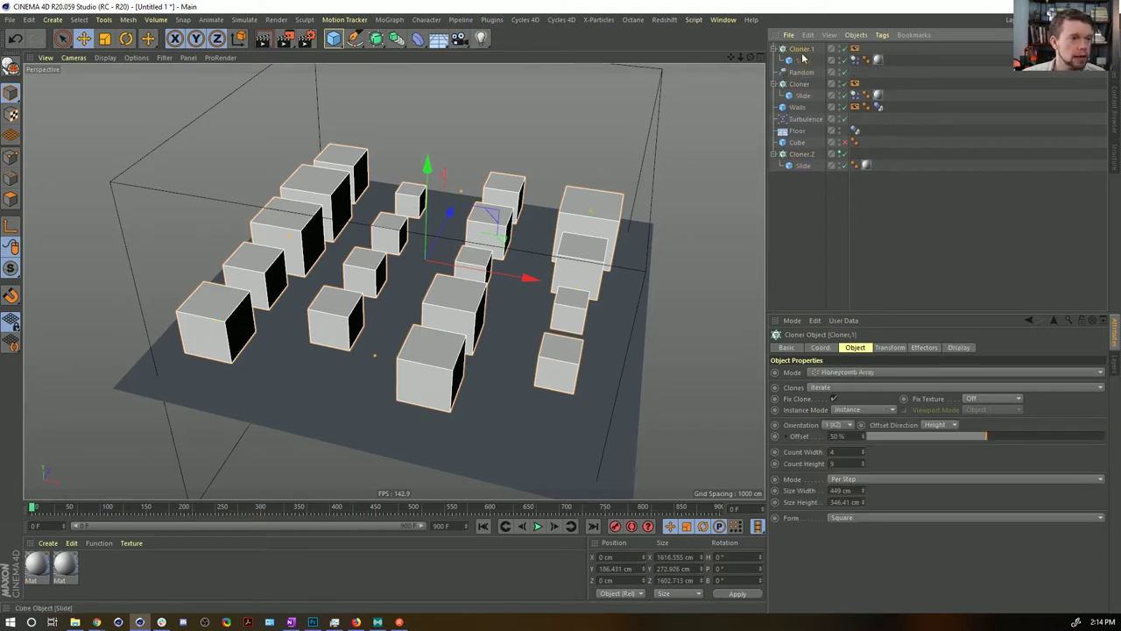
Step: Swap the new Cloner copy to a Matrix object and delete its Slide cube
left_click(390, 21)
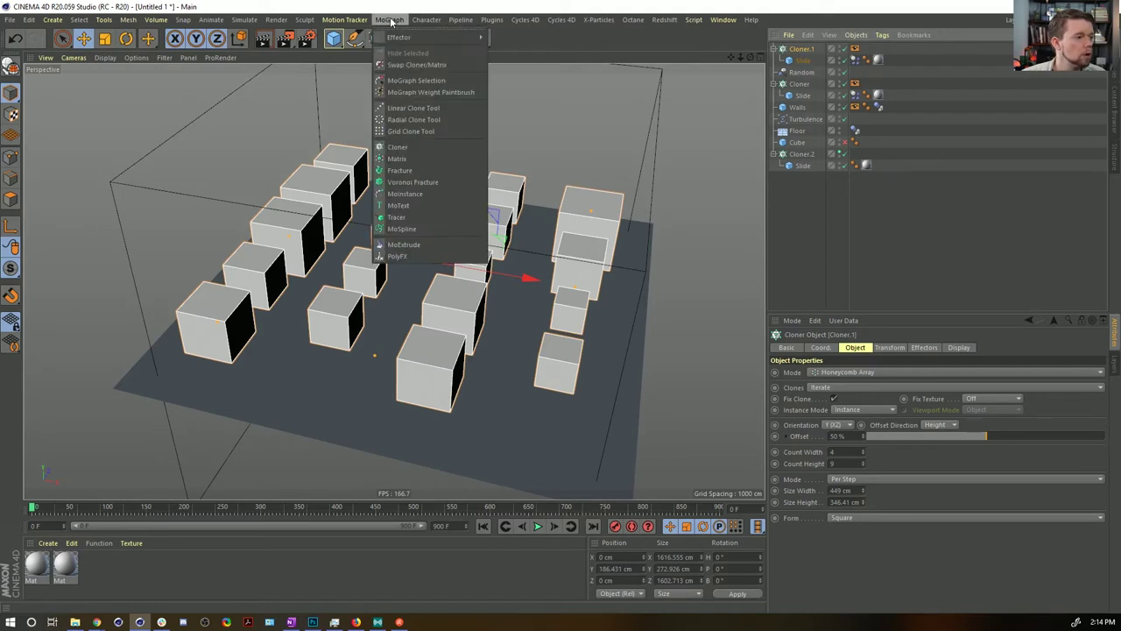
left_click(417, 65)
left_click(803, 61)
key("Delete")
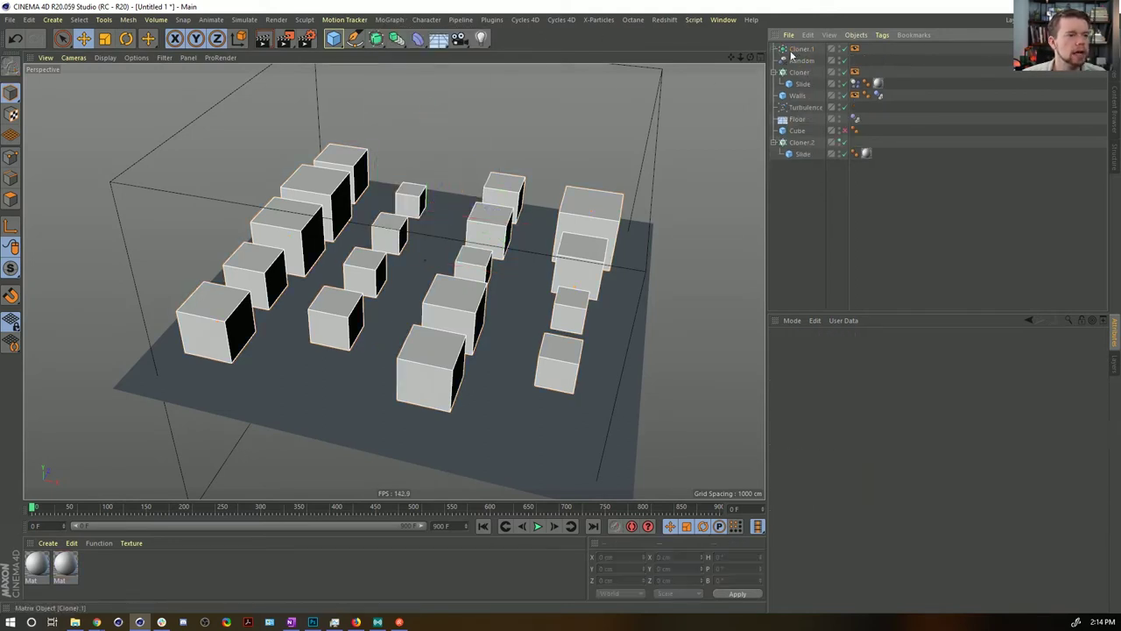
Step: Set the Matrix to Object mode with Cloner.2 as its source object and Axis distribution
left_click(800, 49)
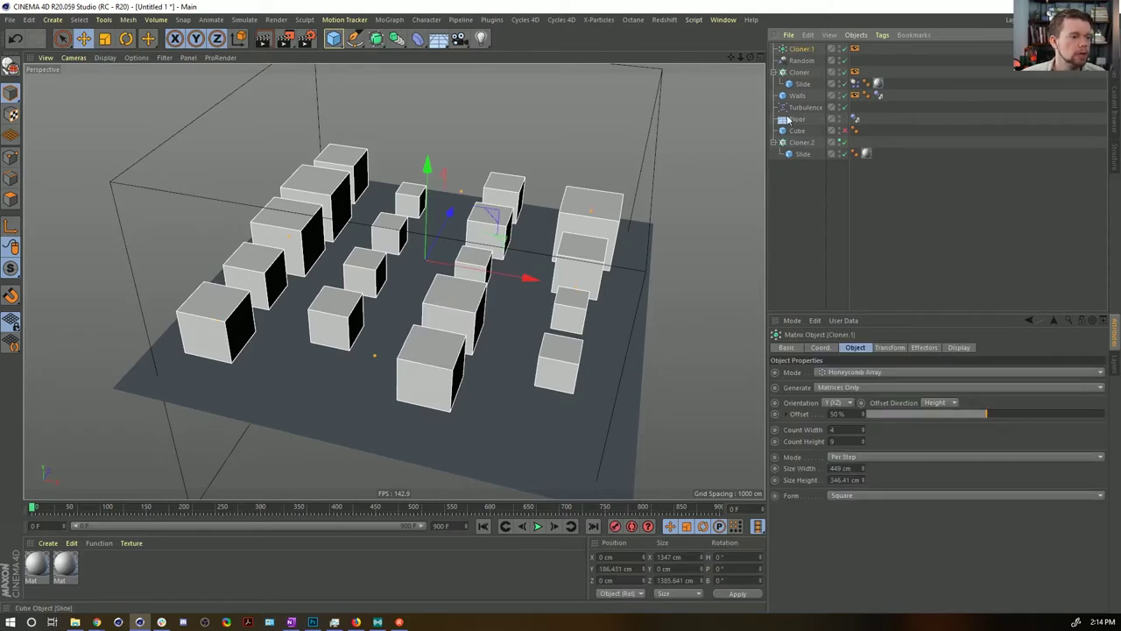
left_click(850, 377)
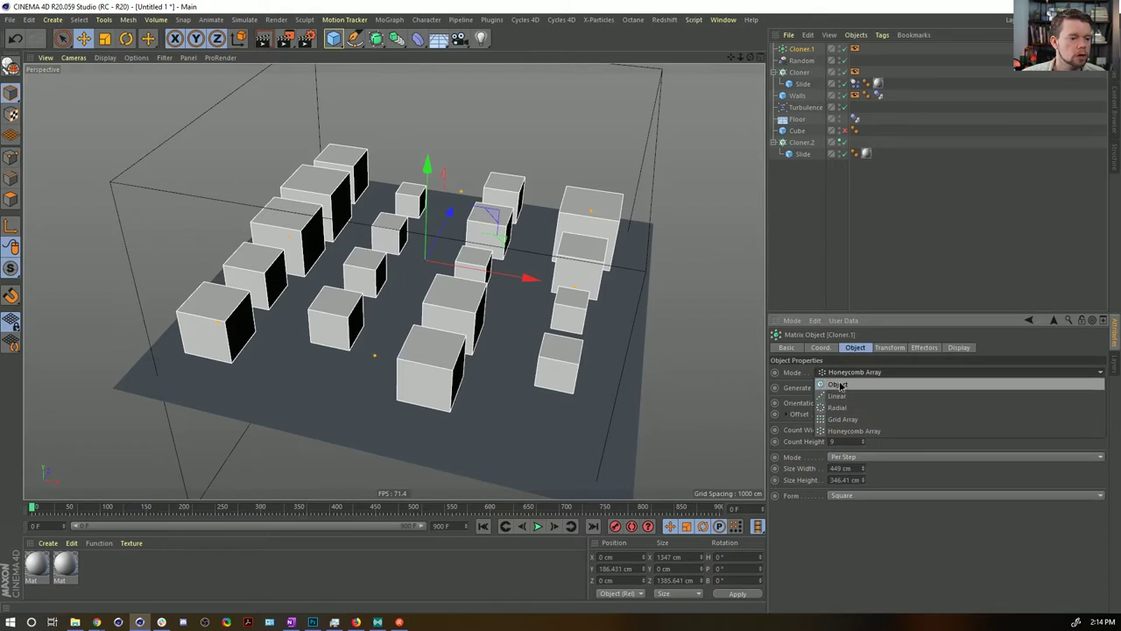
left_click(856, 372)
left_click_drag(784, 133, 808, 172)
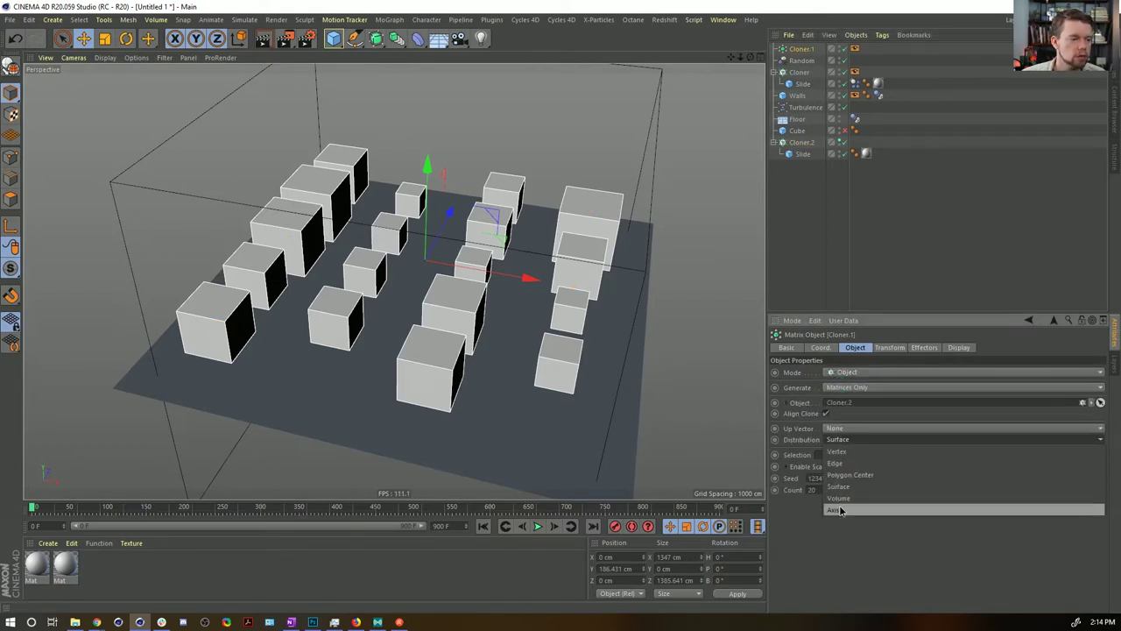
Step: Disable the original Cloner with its Slide cube, the Matrix and the Random effector, and play the simulation
left_click(844, 72)
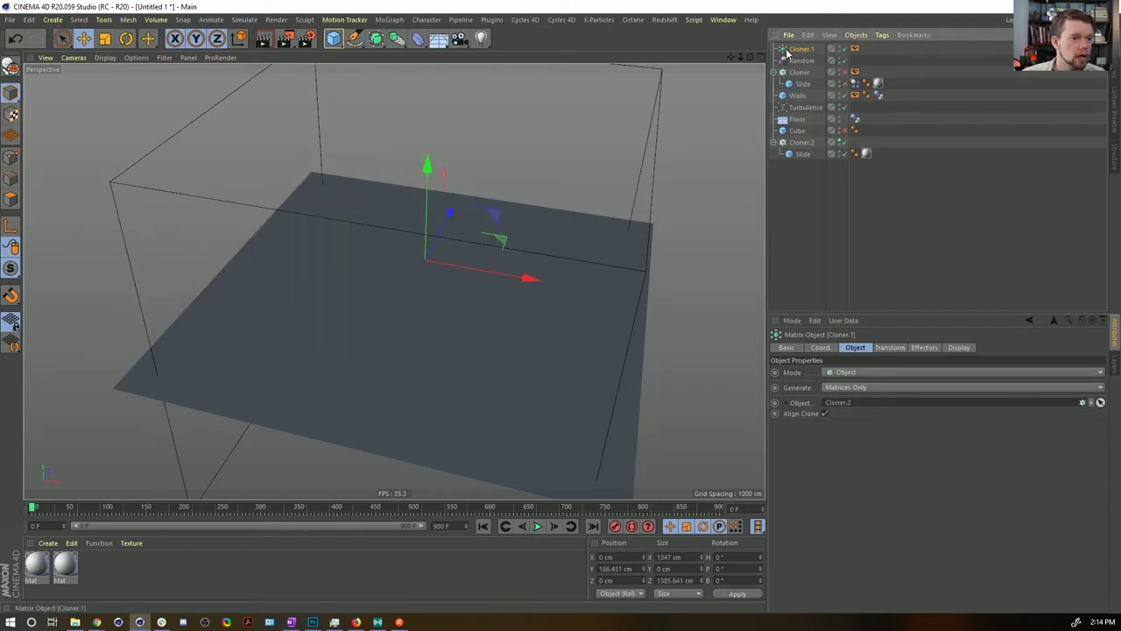
left_click(537, 526)
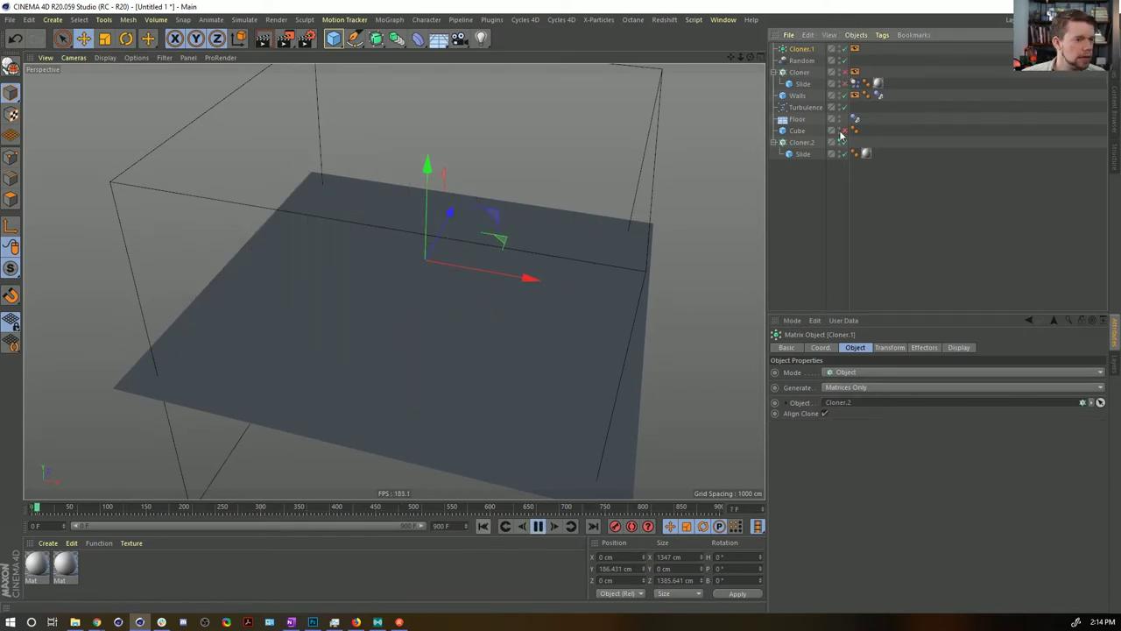
left_click(802, 143)
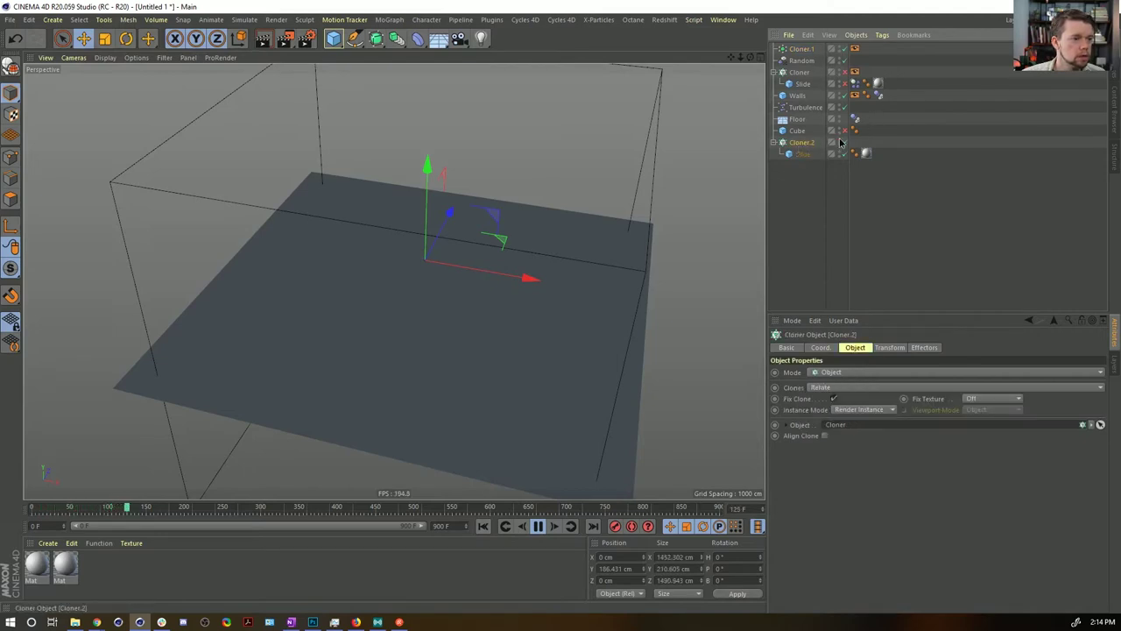
left_click(537, 526)
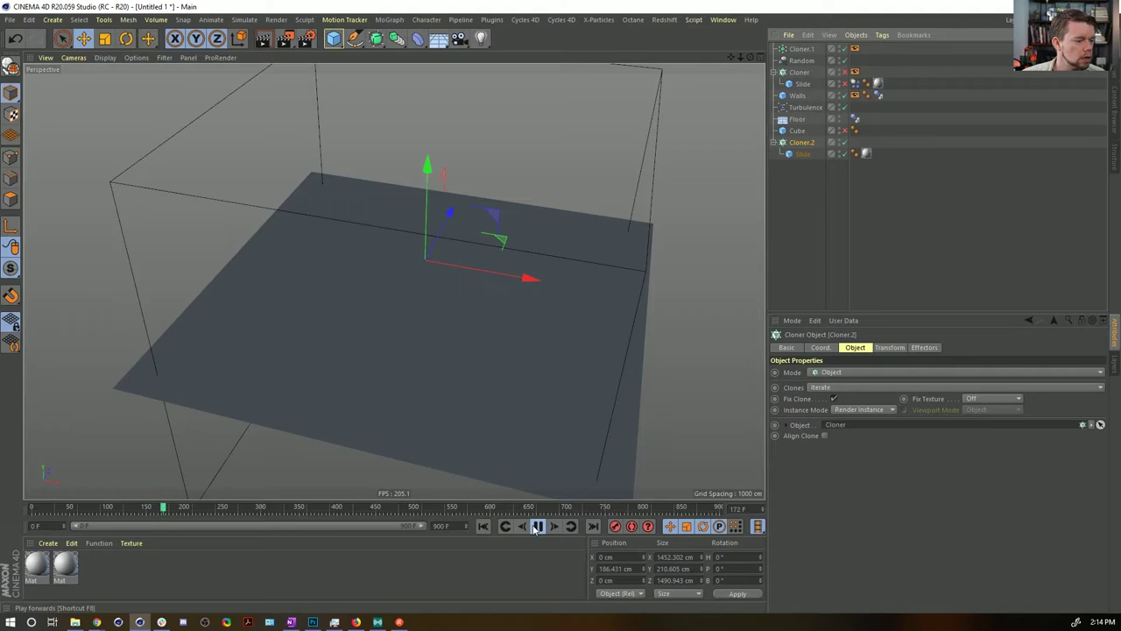
left_click(483, 526)
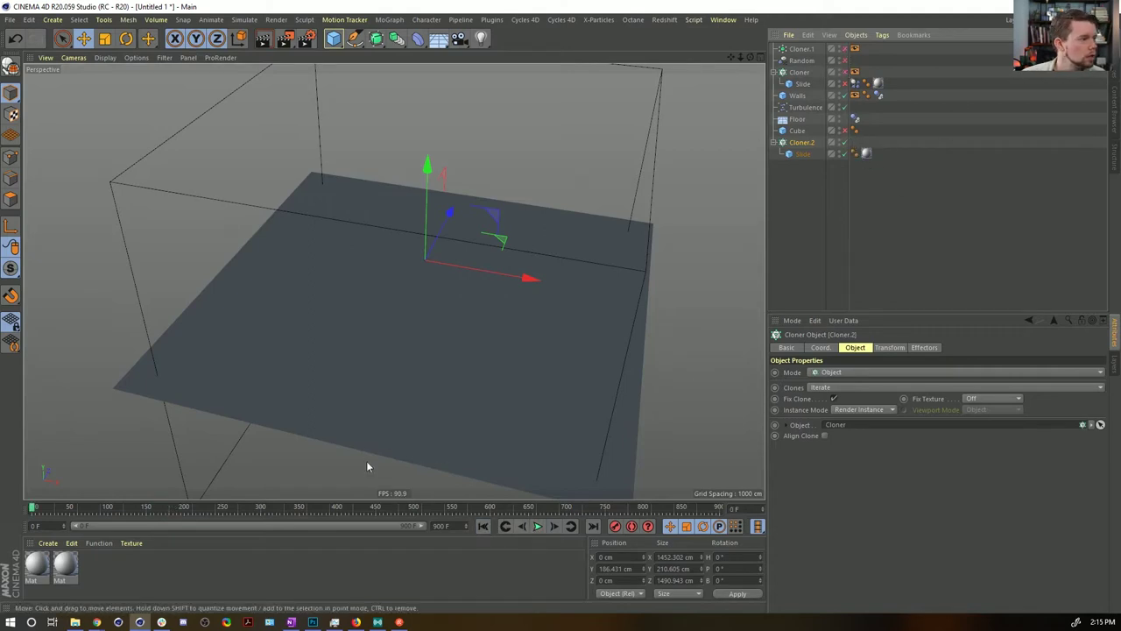
left_click(540, 526)
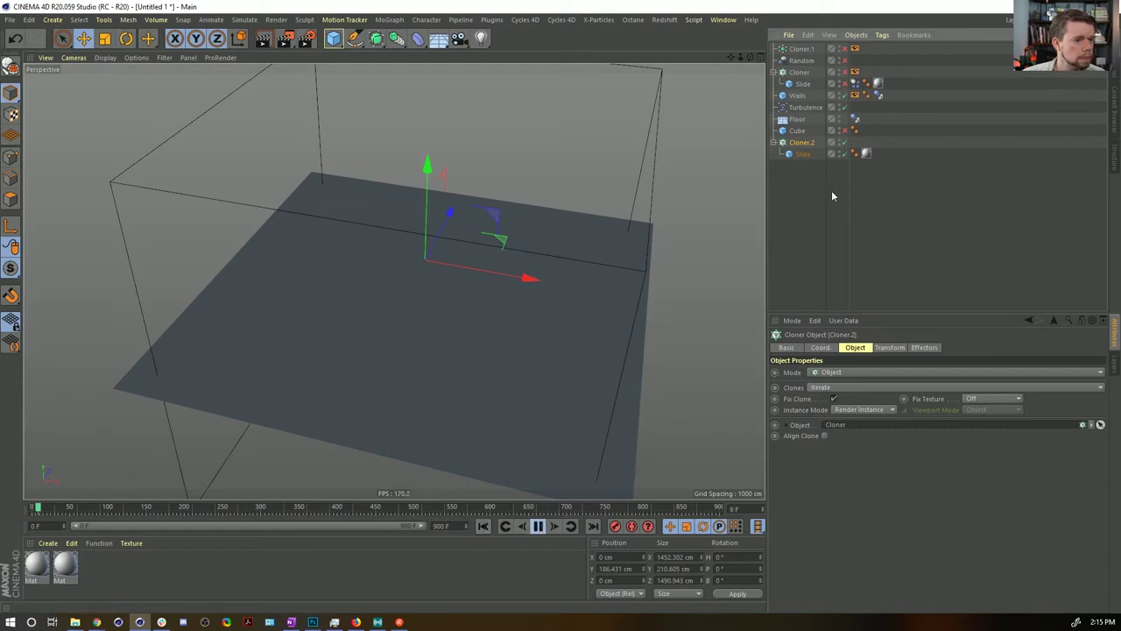
Step: Change the Mode of Cloner.2 from Object back to Honeycomb Array
left_click(832, 372)
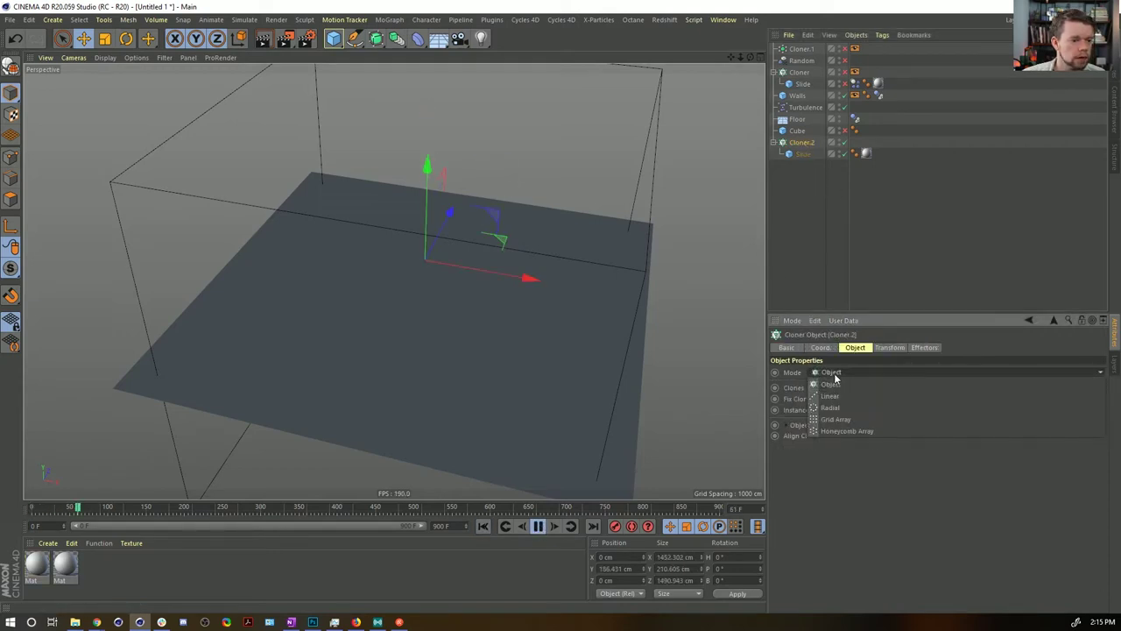
left_click(846, 431)
left_click(483, 526)
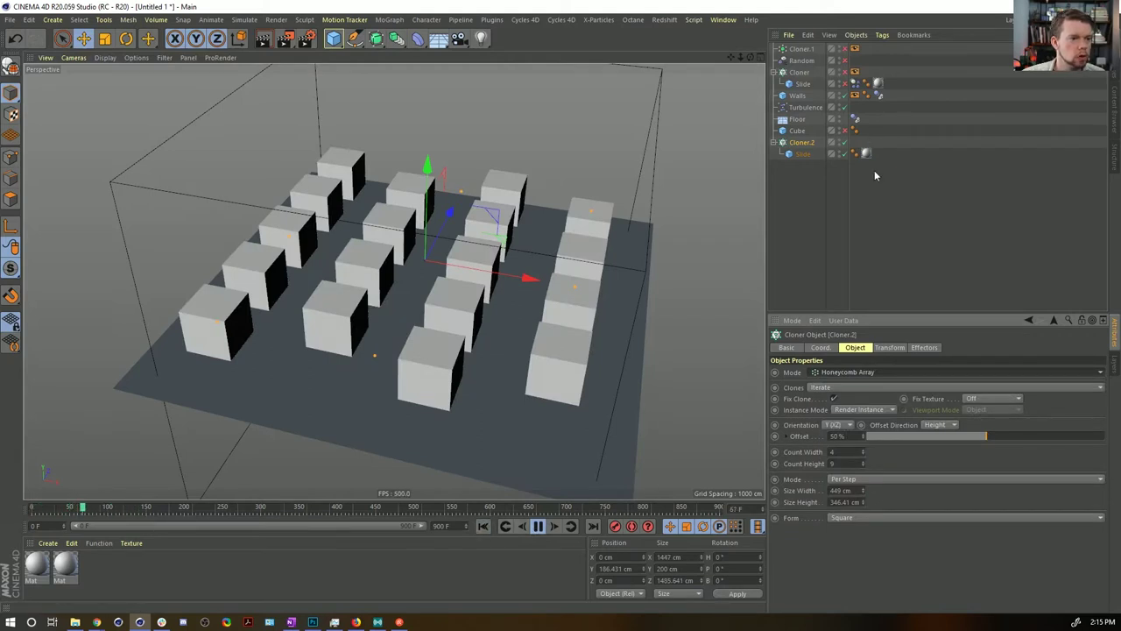
Step: Copy the original Slide cube's dynamics body tag, not the Walls' tag, onto the Slide cube of Cloner.2
left_click_drag(878, 94, 878, 152, "ctrl")
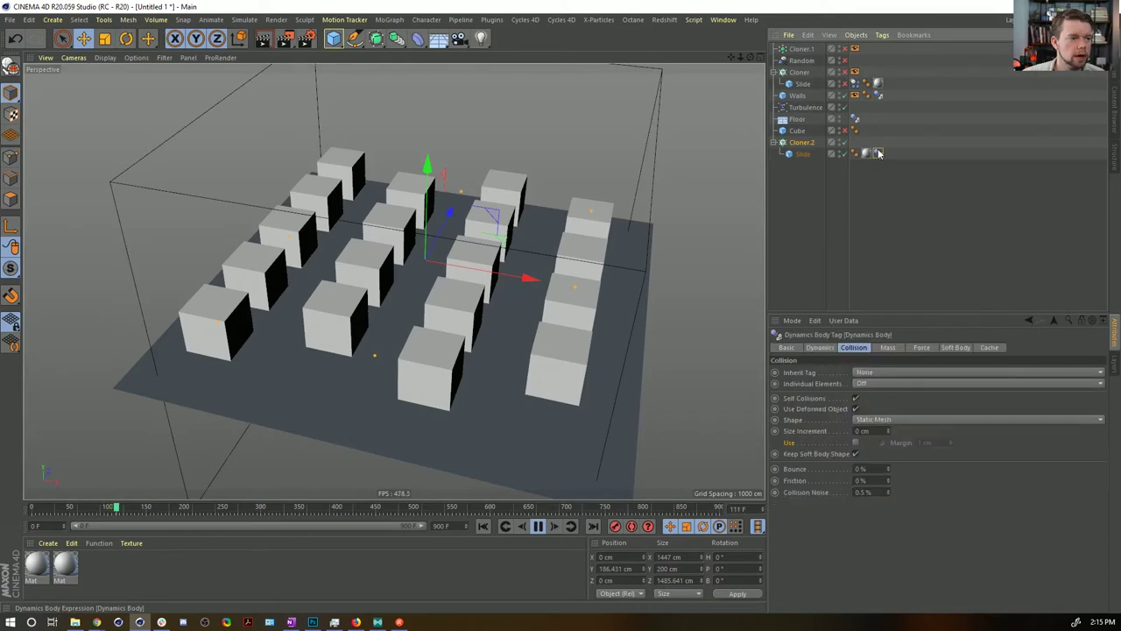
key("Delete")
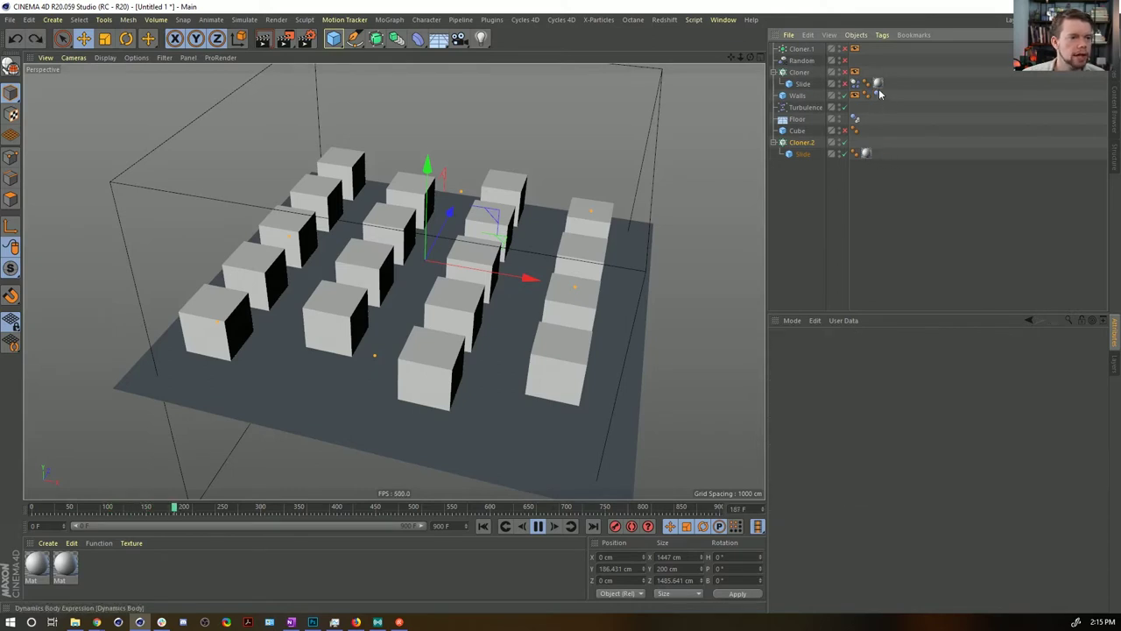
left_click(800, 142)
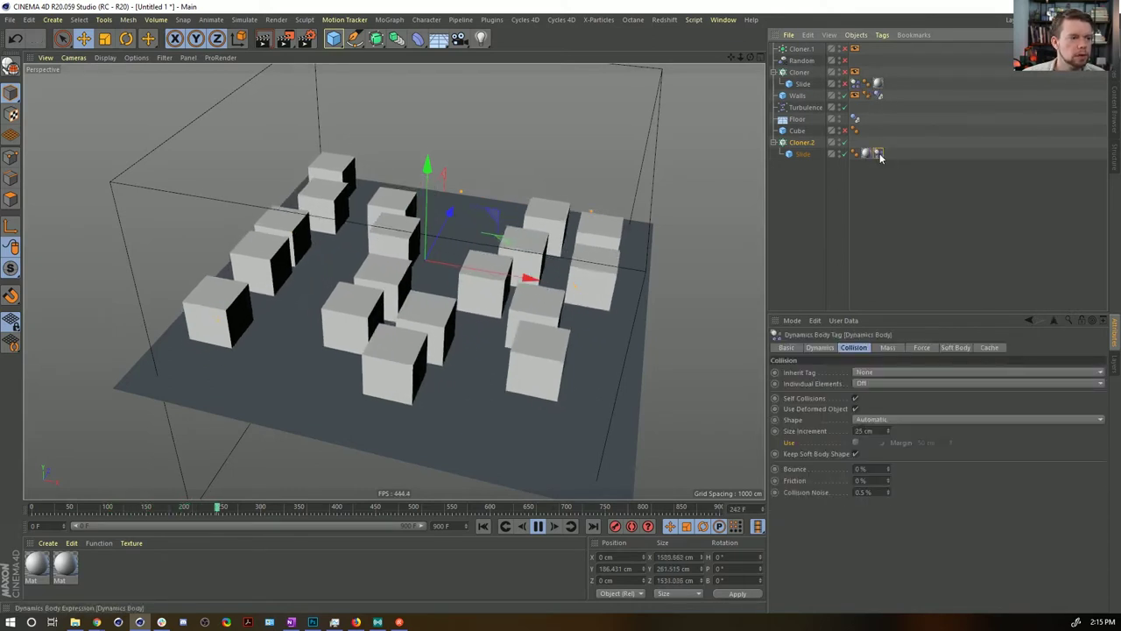
Step: Rename Cloner.2 as Cloner
double_click(808, 144)
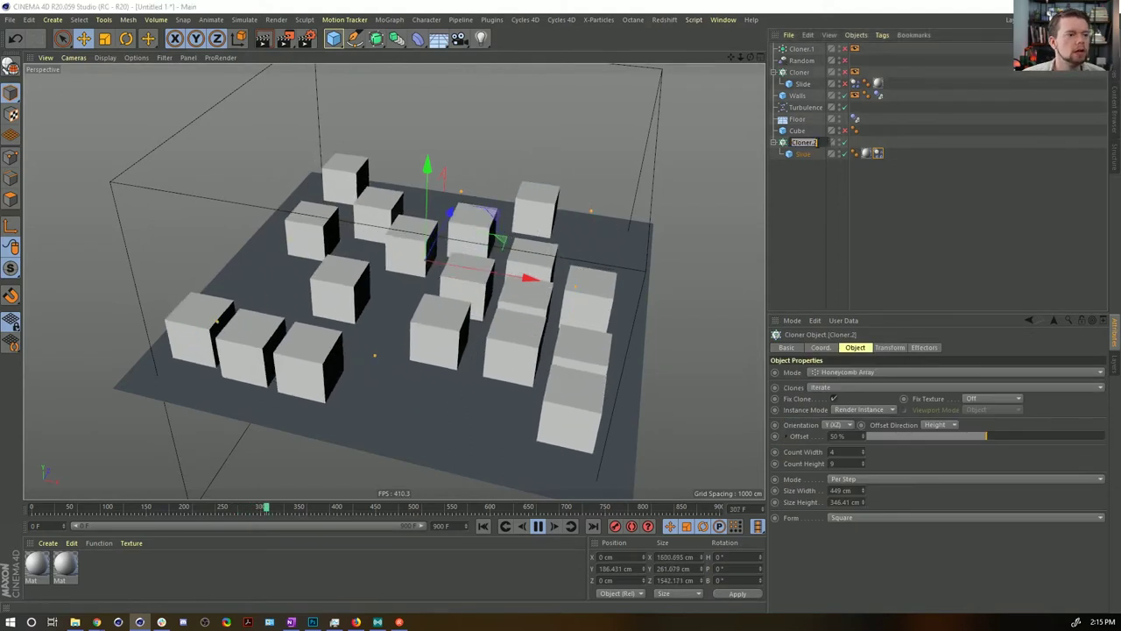
key("Right")
key("BackSpace")
key("Return")
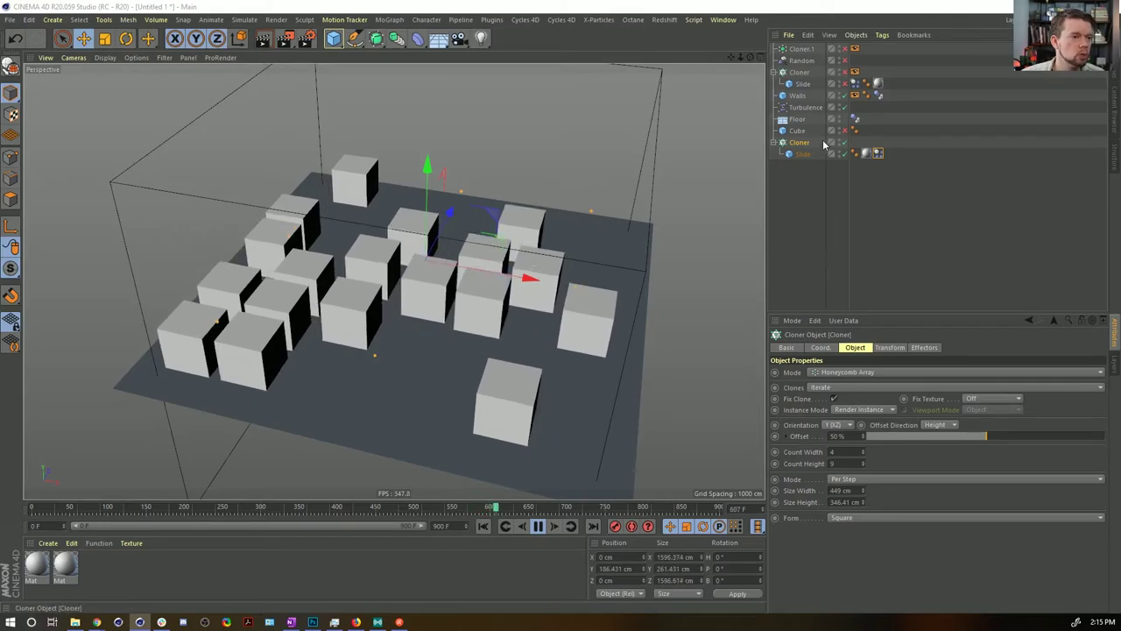
Step: Re-enable the original Cloner and its Slide cube, and select the dynamics body tag on the second Cloner's Slide cube
left_click(844, 73)
left_click(844, 83)
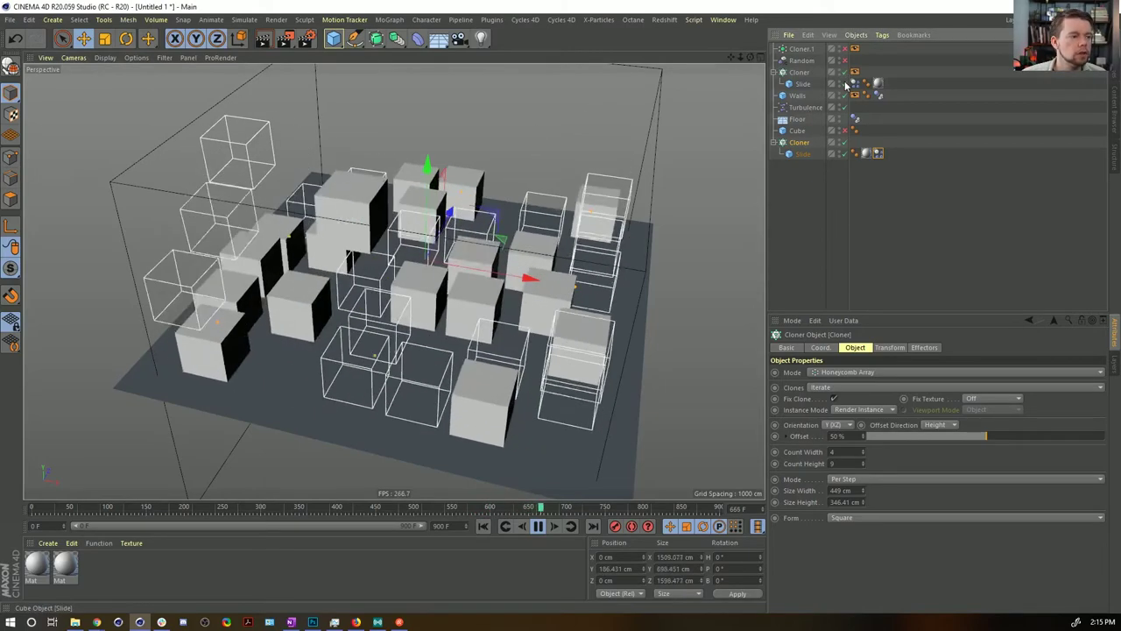
left_click(878, 154)
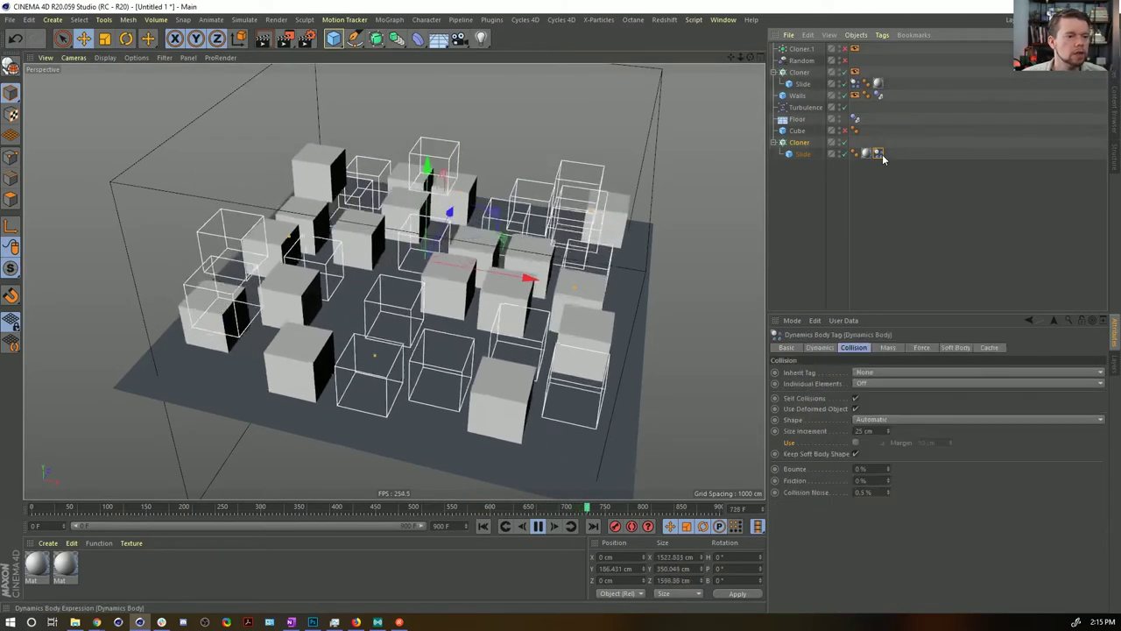
Step: Delete the dynamics body tag from the second Cloner's Slide cube and move the Cloner.1 matrix directly above that Cloner
key("Delete")
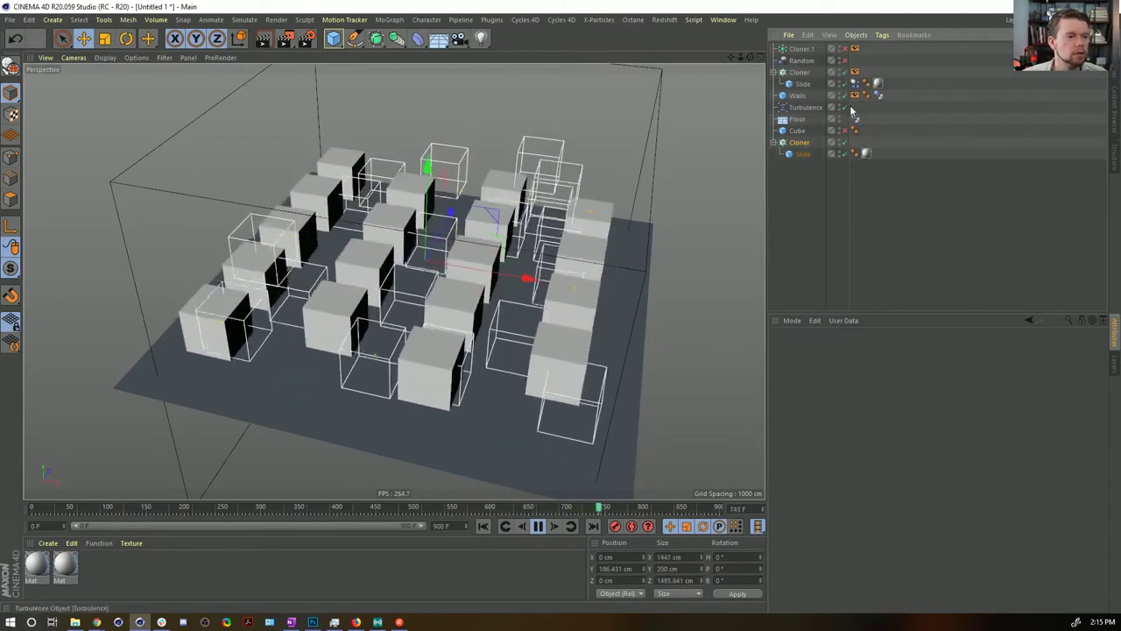
left_click(796, 49)
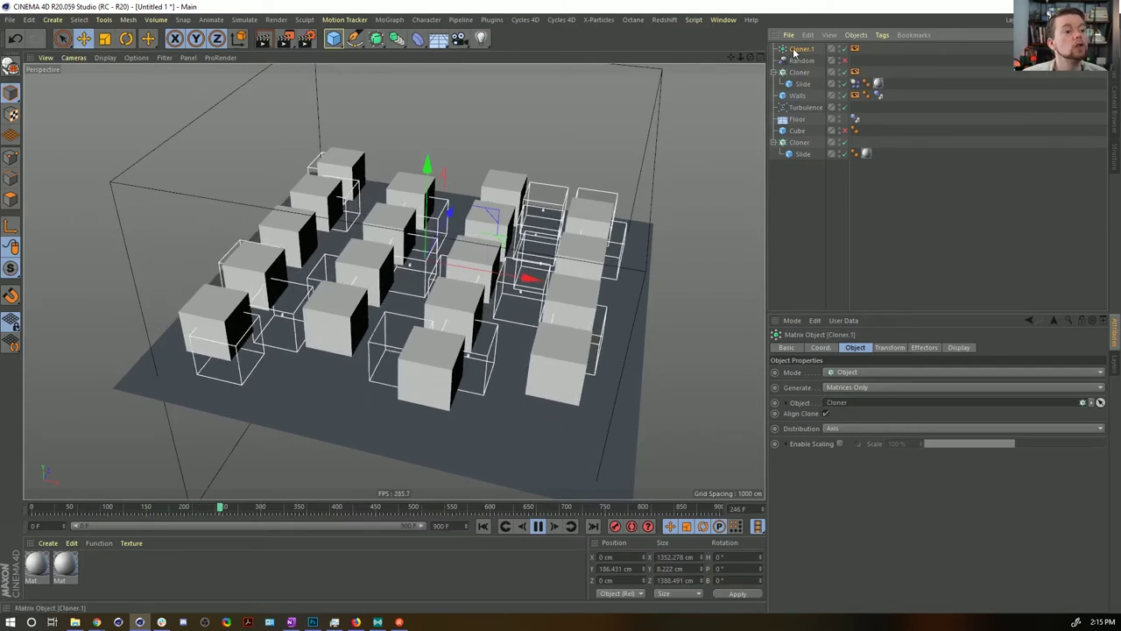
left_click_drag(806, 145, 798, 139)
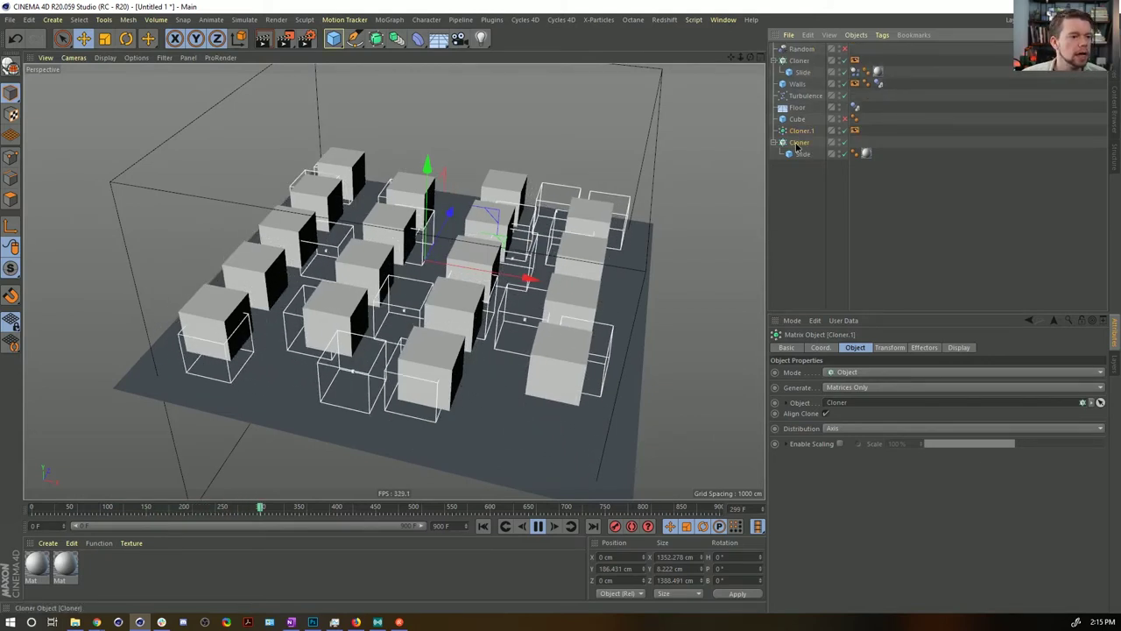
Step: Set the second Cloner's Mode to Object with the Cloner.1 matrix as its object, leaving Align Clone off
left_click(797, 141)
left_click(838, 373)
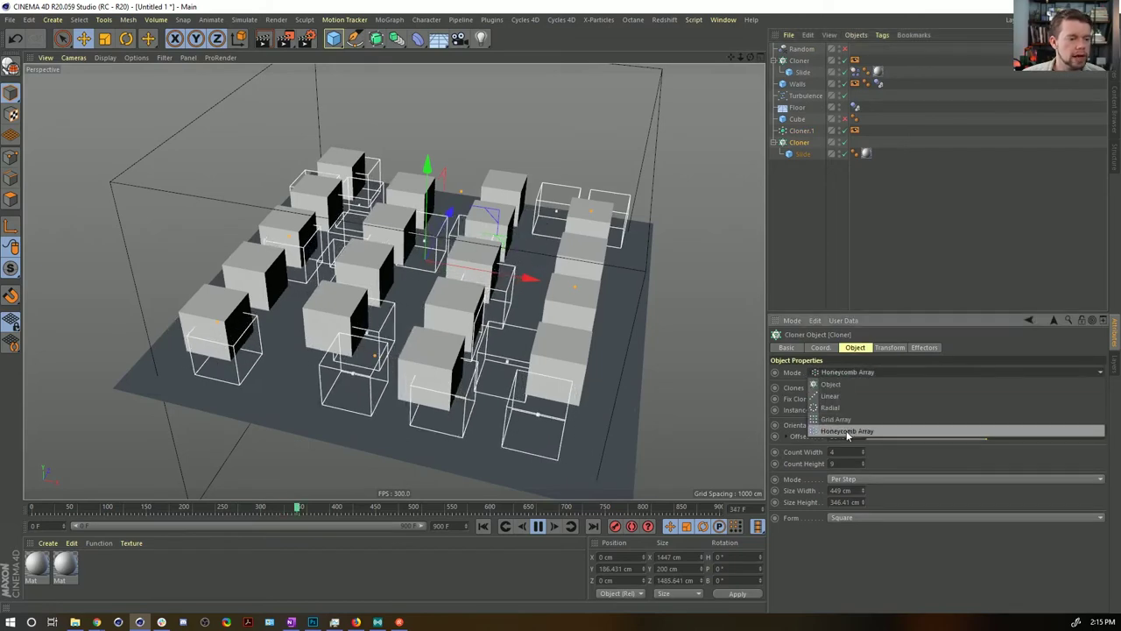
left_click(841, 385)
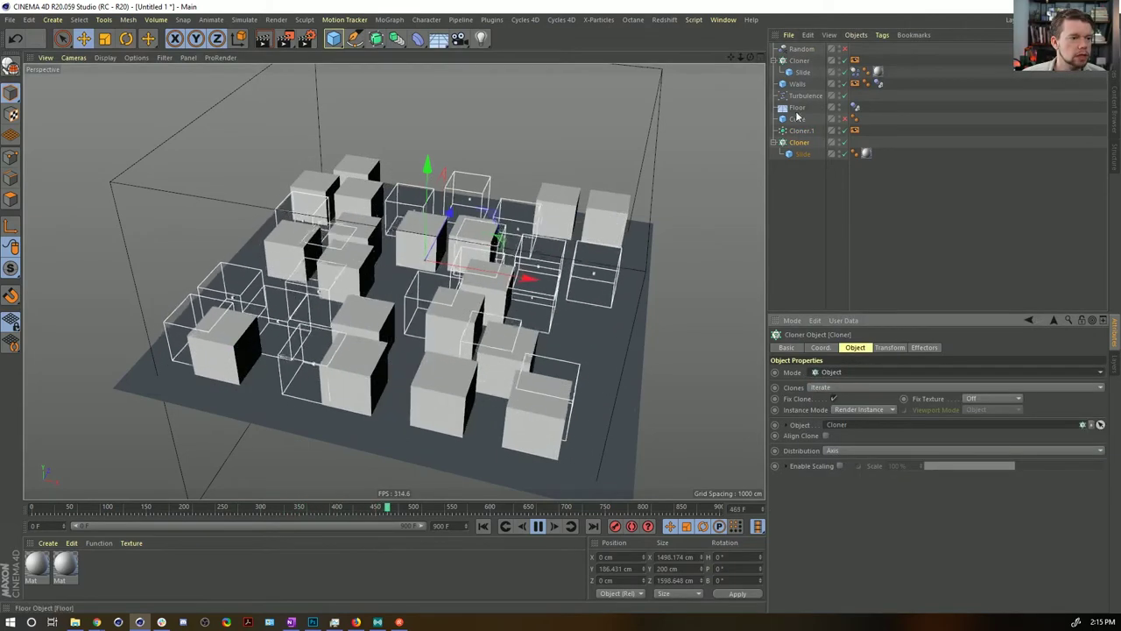
left_click_drag(836, 432, 834, 425)
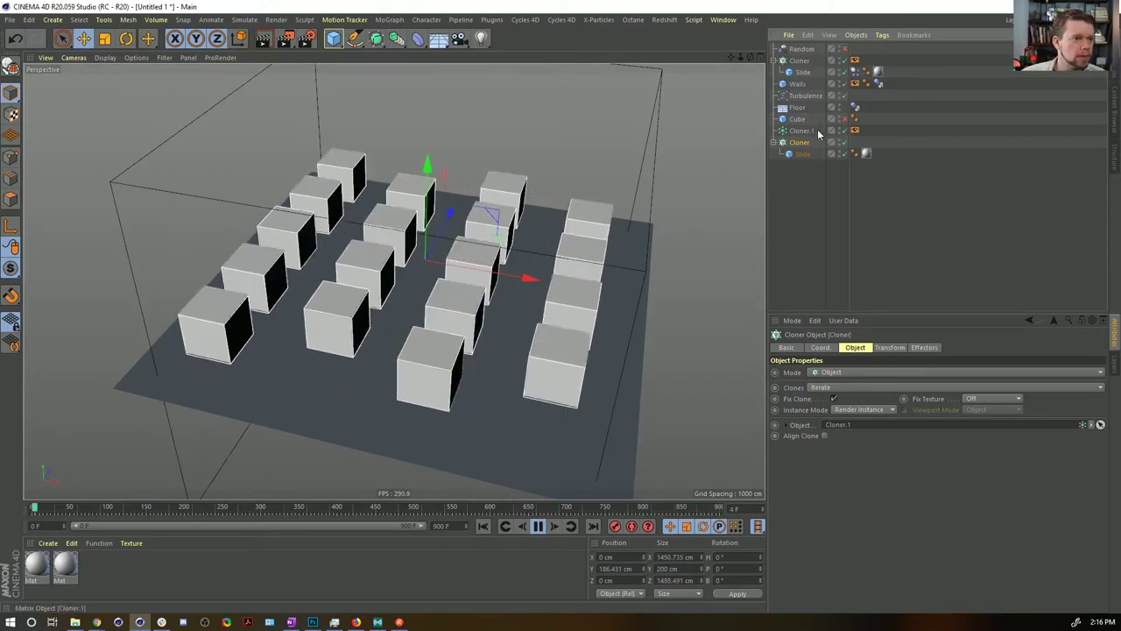
left_click(824, 436)
left_click(825, 435)
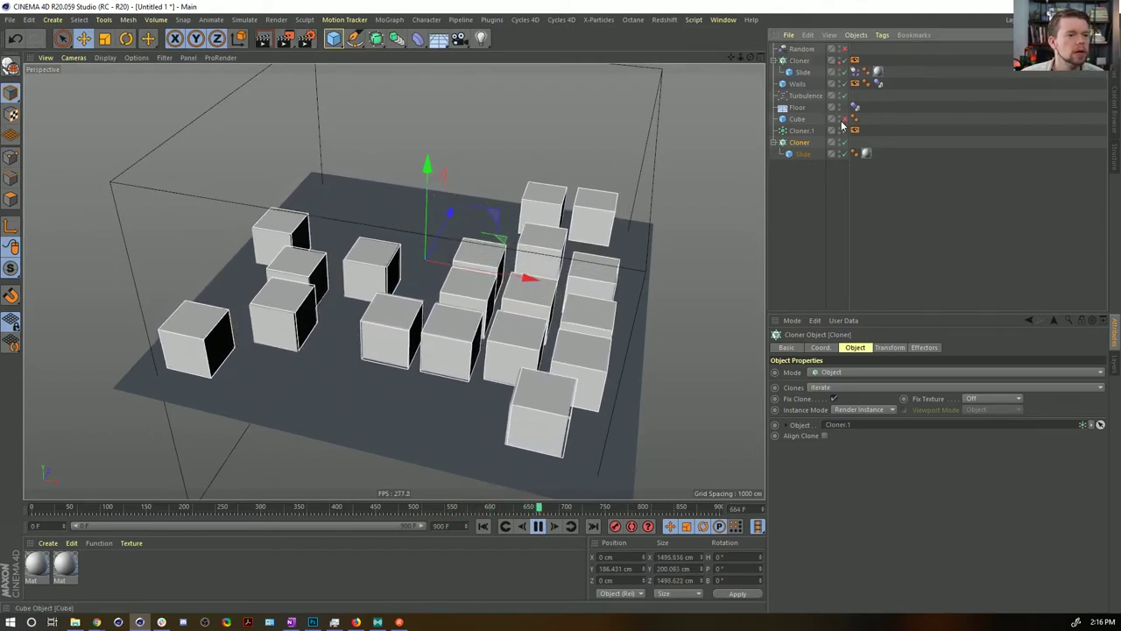
Step: Make the Walls cube invisible to the renderer and test-render the perspective view
left_click(798, 85)
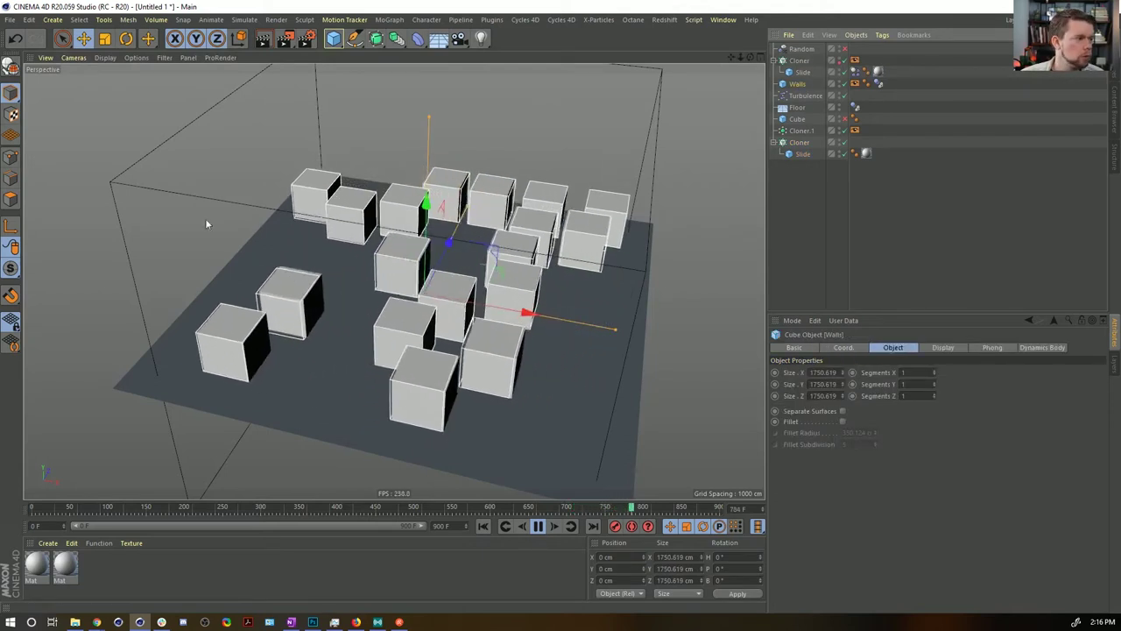
key("ctrl+r")
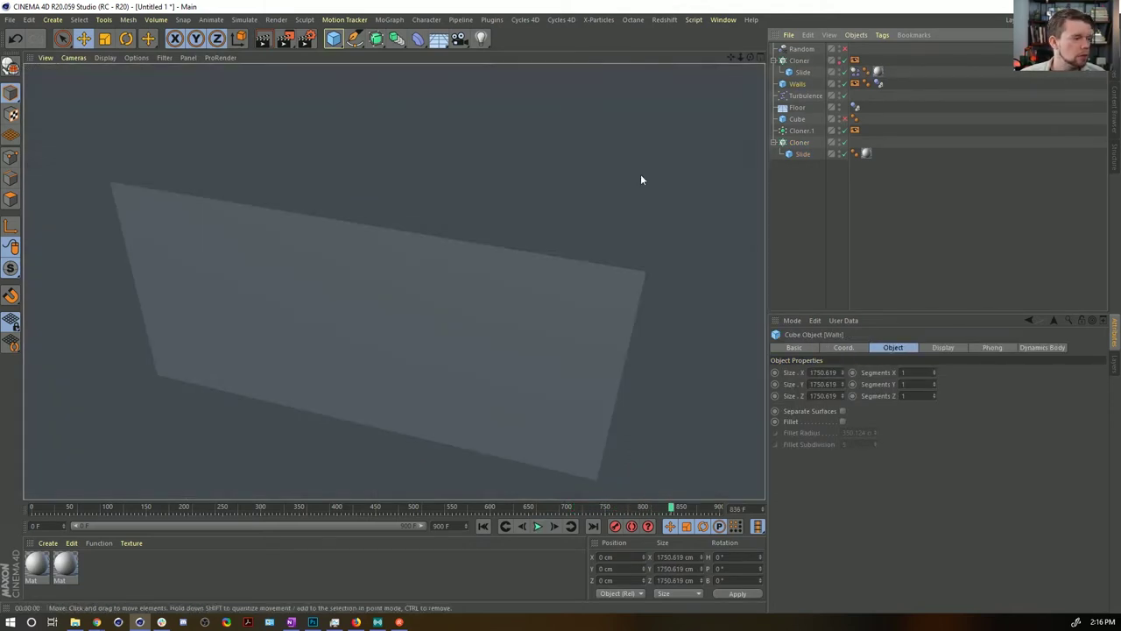
left_click(837, 87)
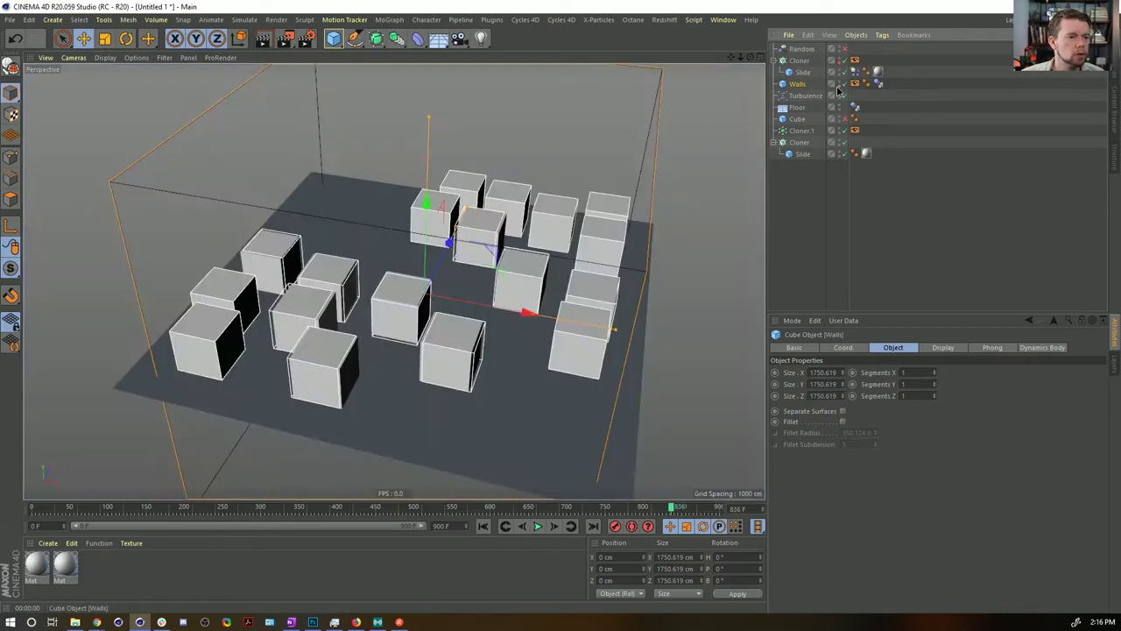
key("ctrl+r")
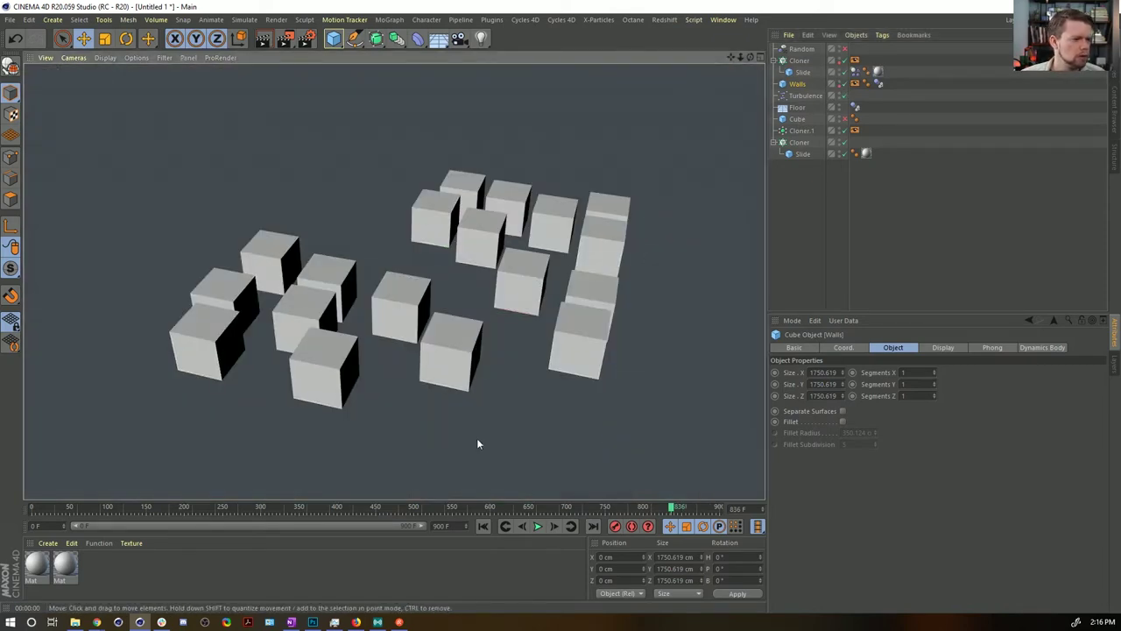
Step: Enable SSAO in the perspective viewport and preview it by playing the animation
left_click(136, 58)
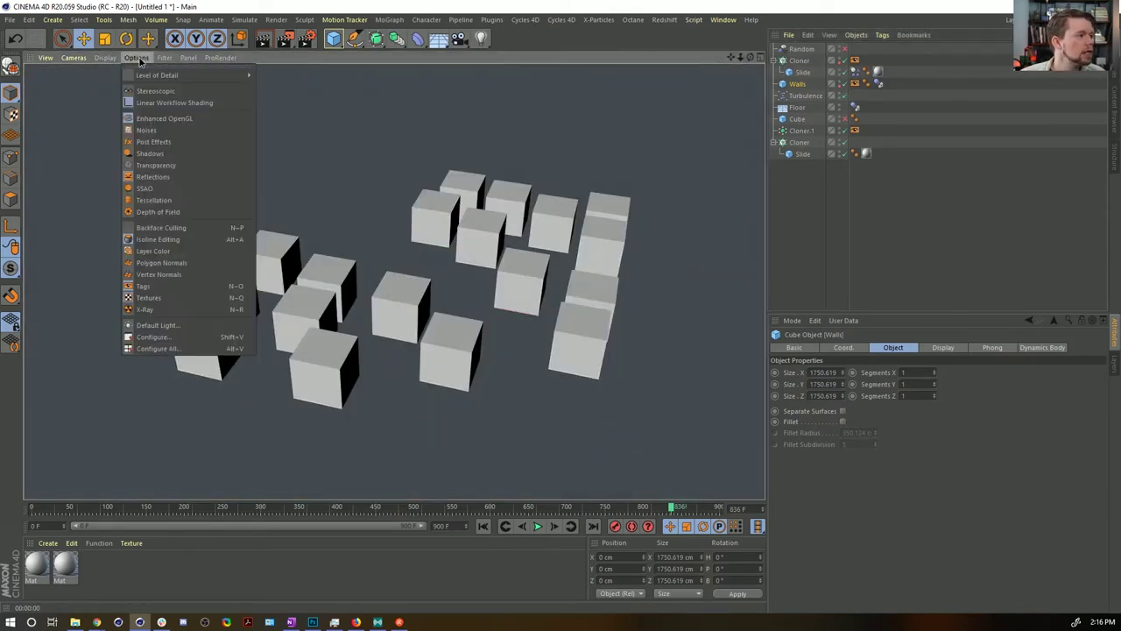
left_click(169, 187)
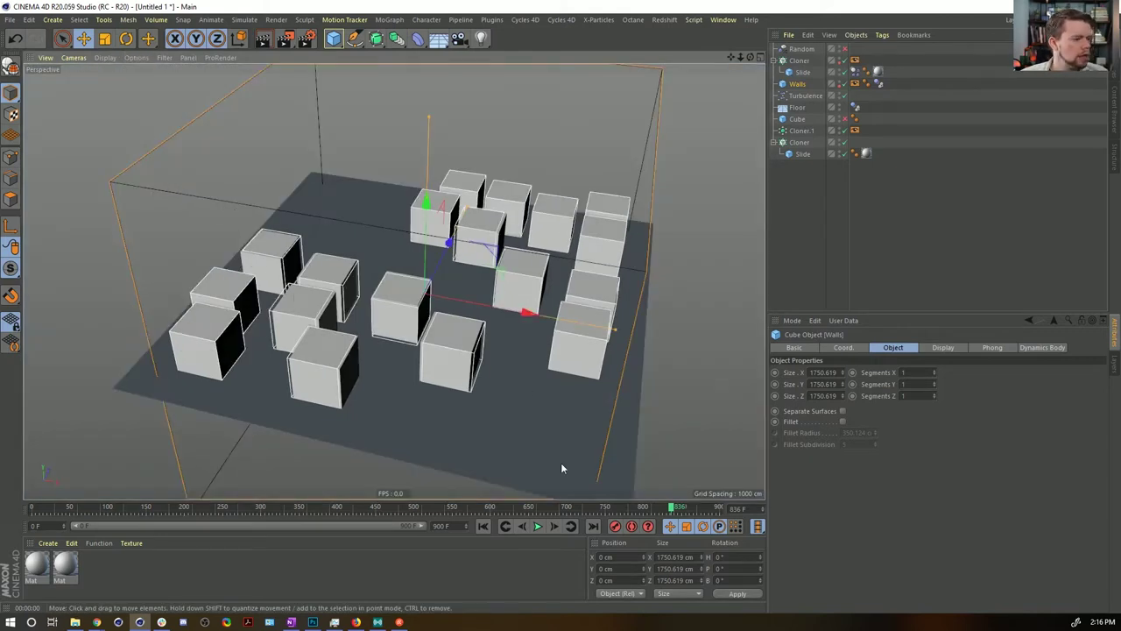
left_click(538, 526)
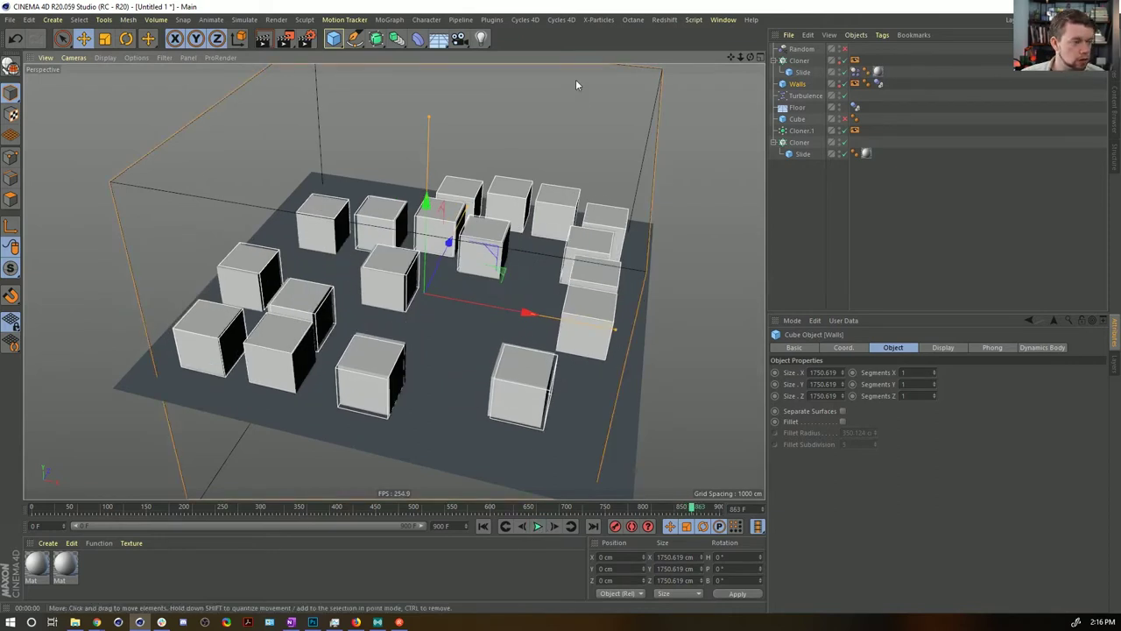
Step: Set the perspective viewport's SSAO radius to 123 cm, depth range to 909 cm and power to 4
key("alt+v")
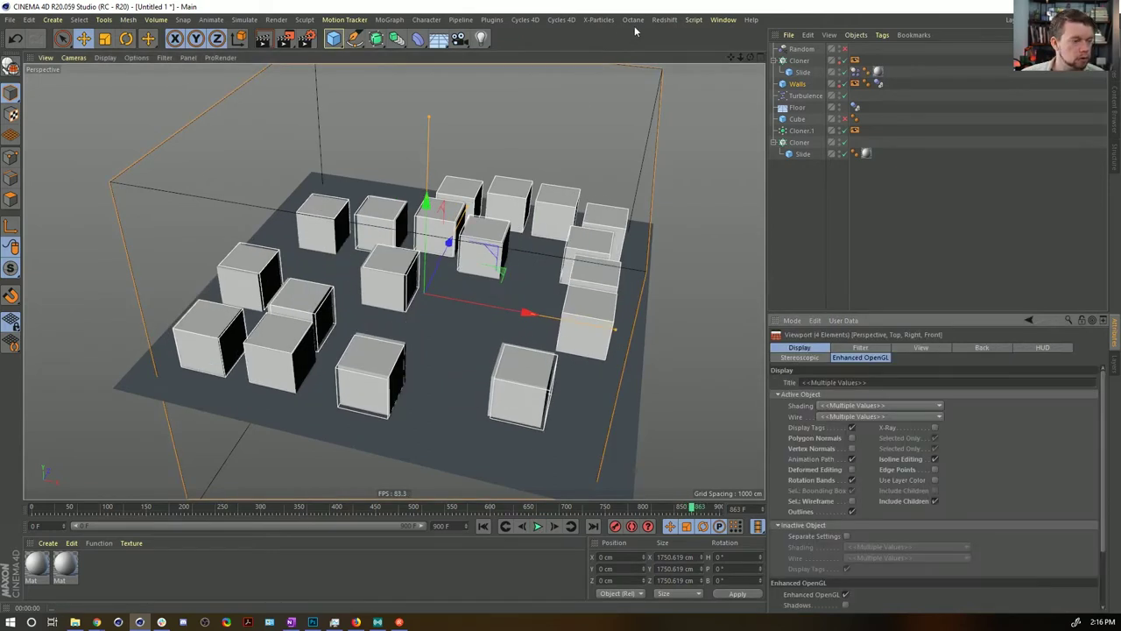
left_click(635, 63)
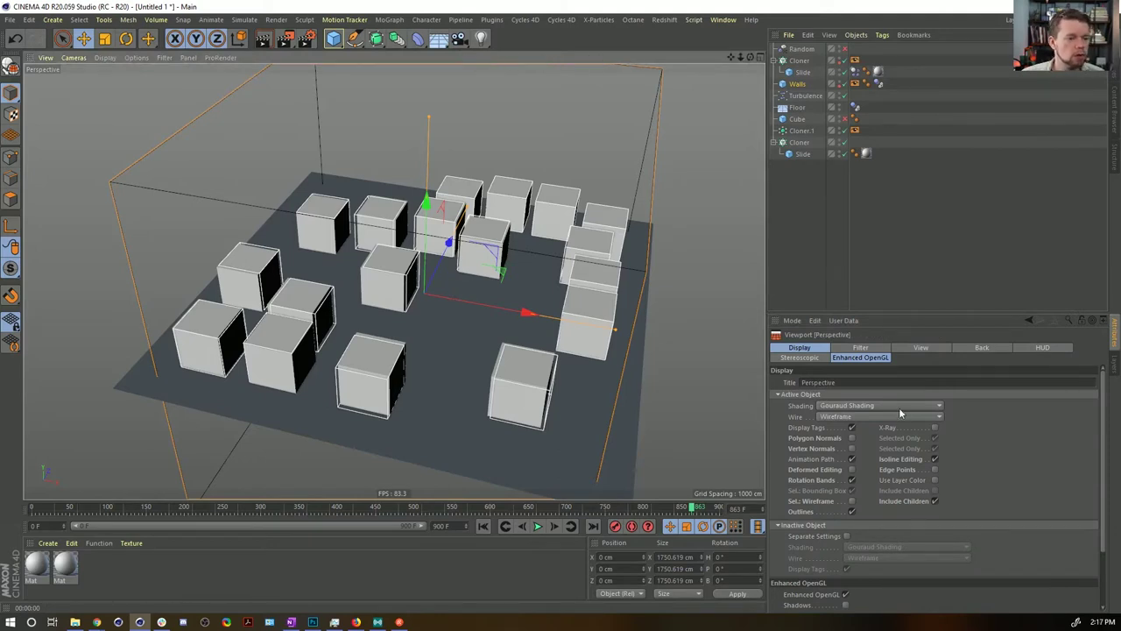
left_click(857, 358)
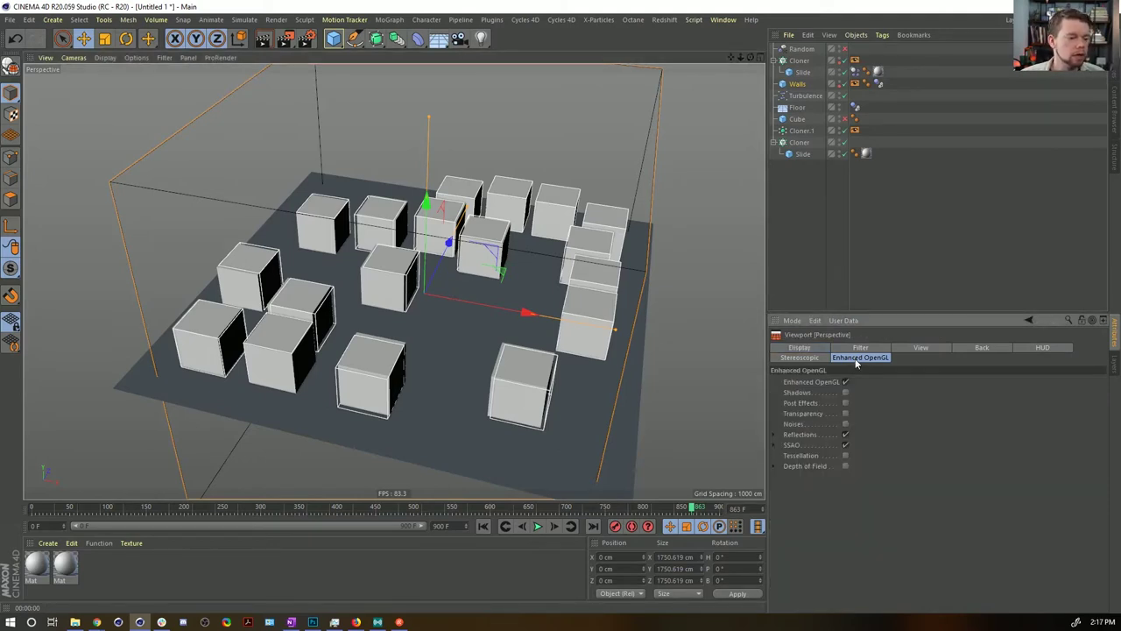
left_click(774, 446)
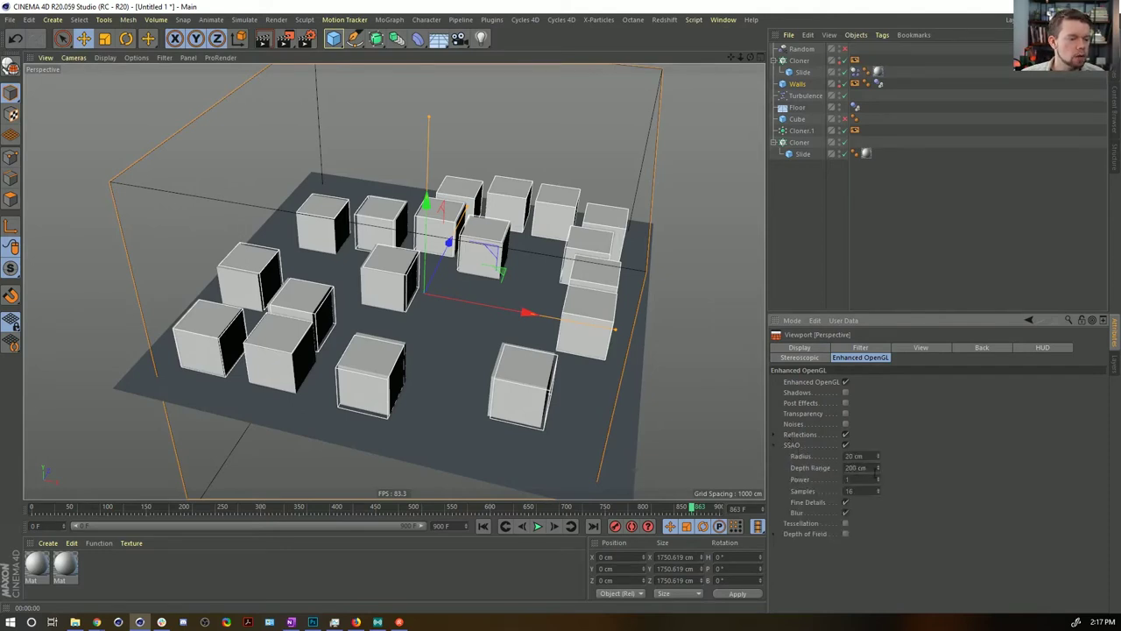
left_click_drag(877, 455, 877, 422)
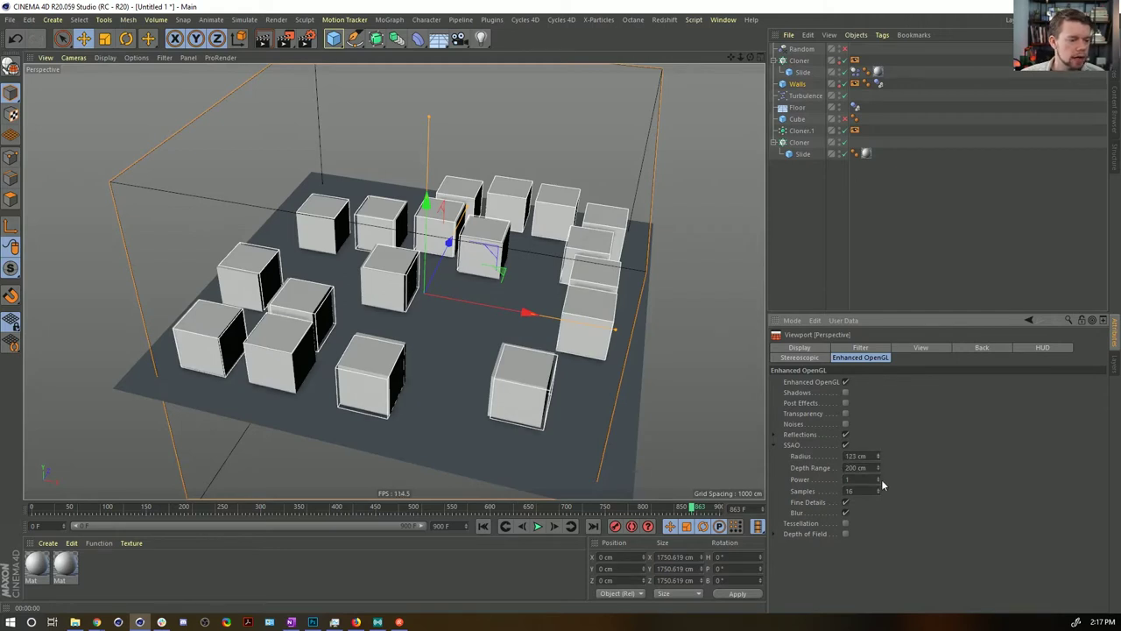
left_click_drag(877, 481, 879, 408)
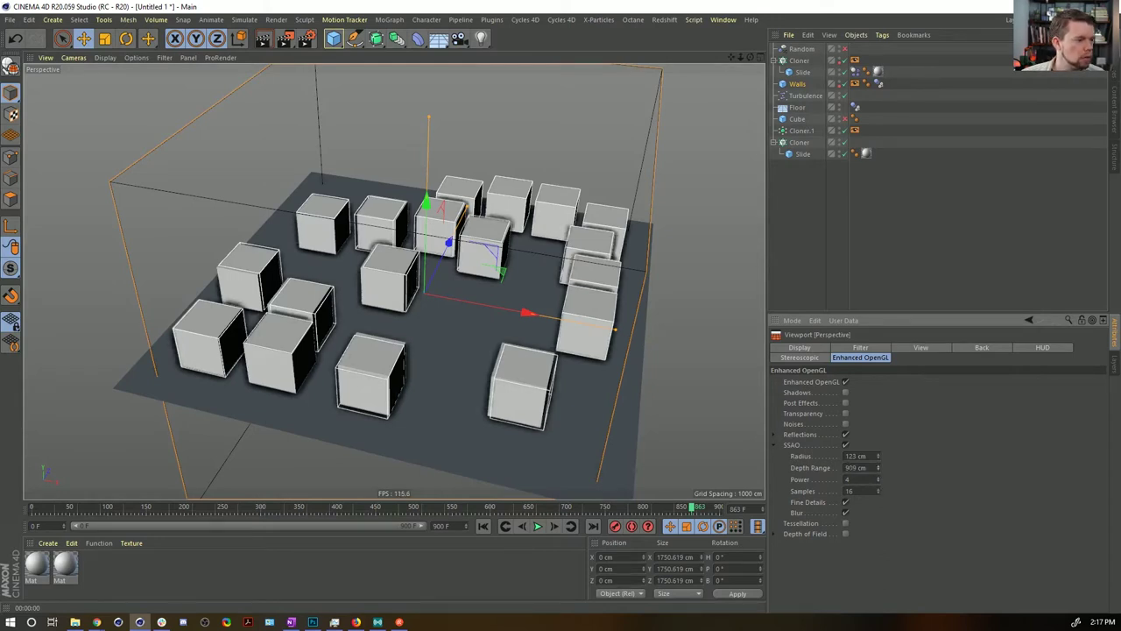
Step: Set the SSAO power to 2 while playing the simulation, and return to frame 0
left_click(538, 526)
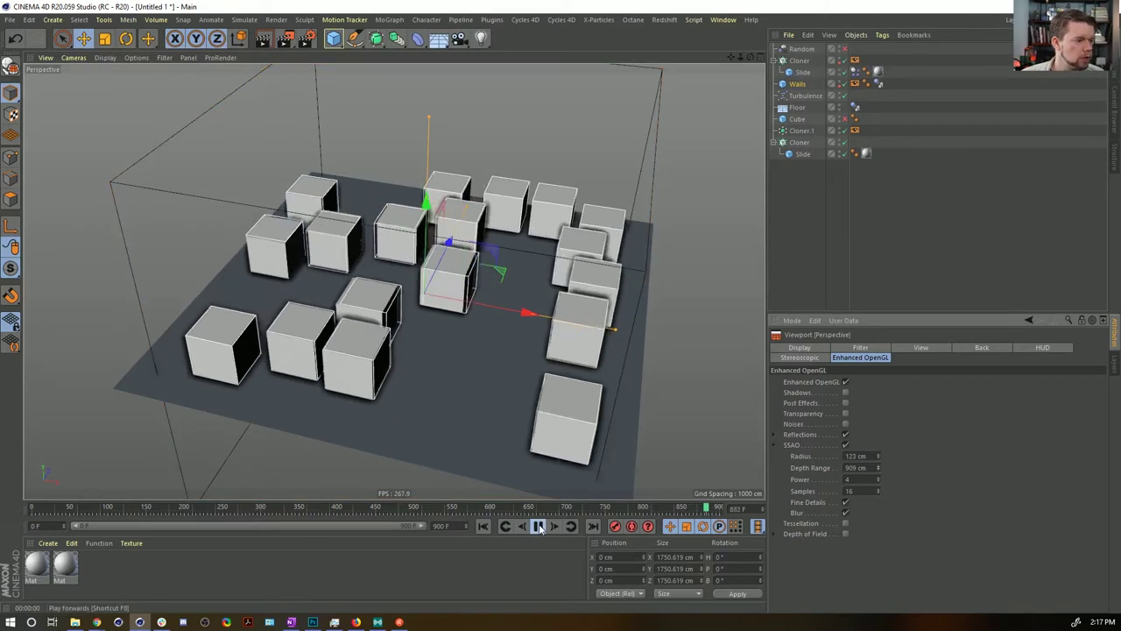
double_click(856, 479)
type("2")
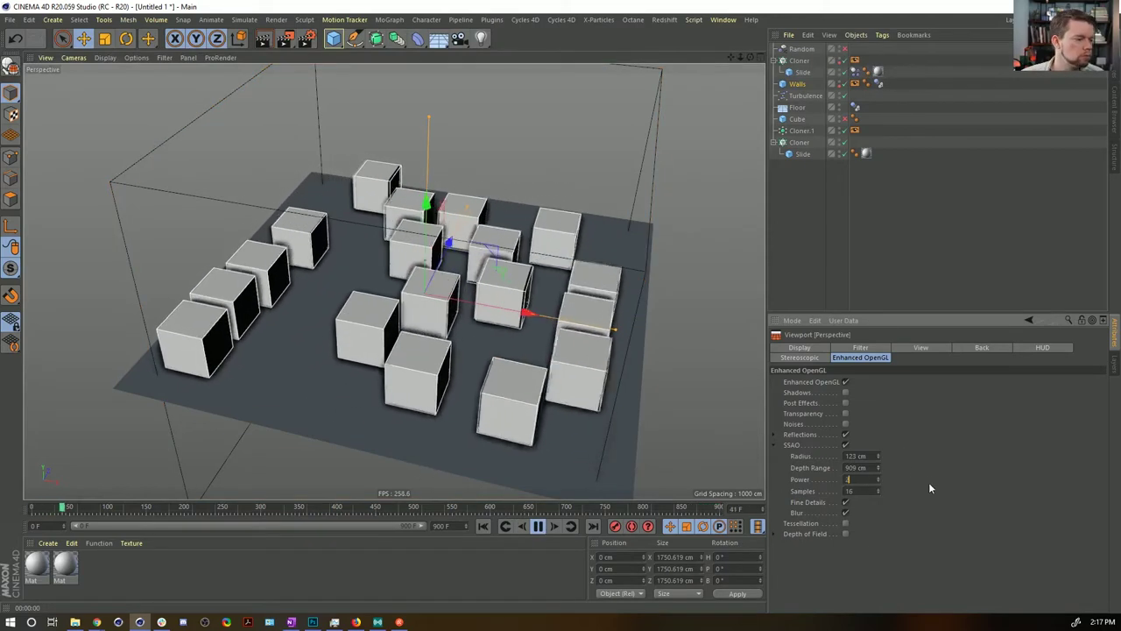
left_click(891, 199)
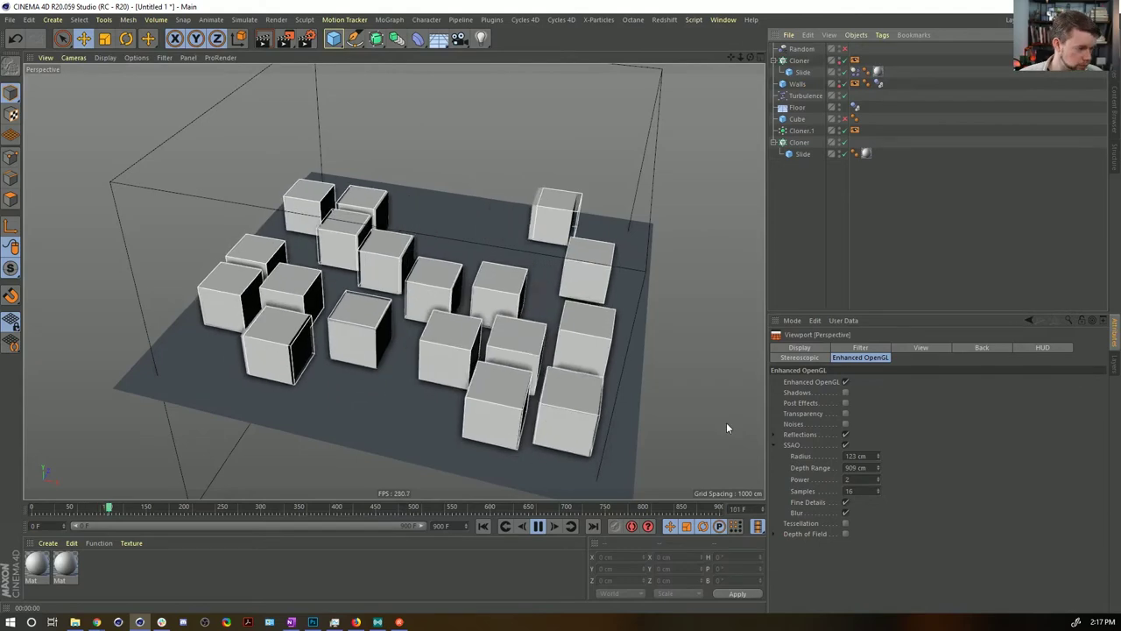
left_click(537, 525)
left_click(482, 525)
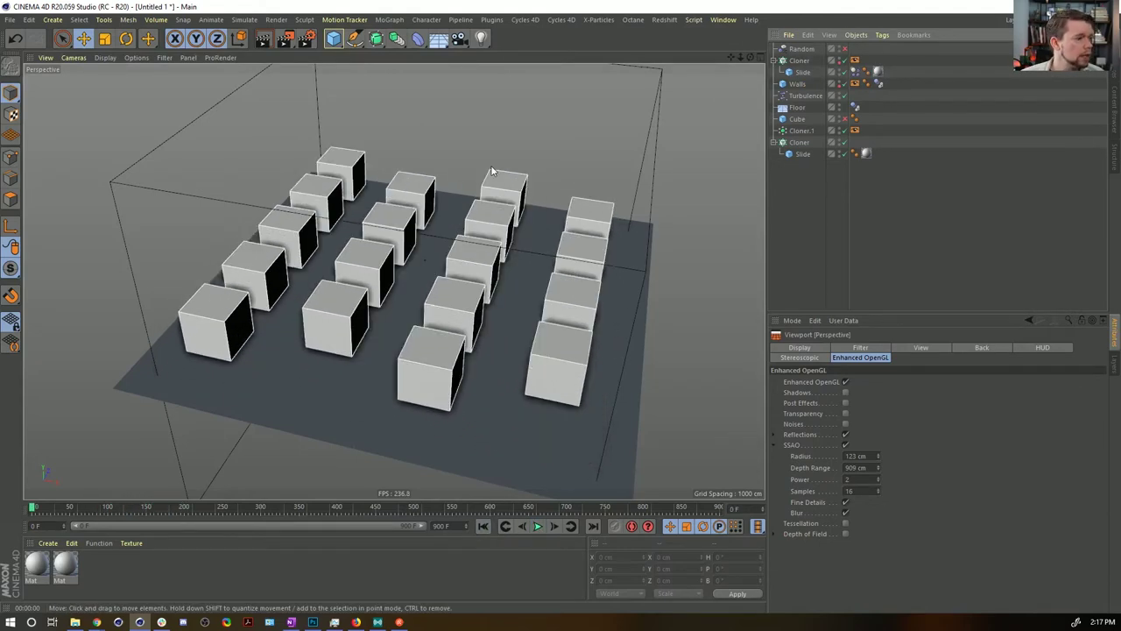
Step: Save the scene as [1a]SlidingCubes.c4d in the SceneFiles folder of Episode7
key("ctrl+s")
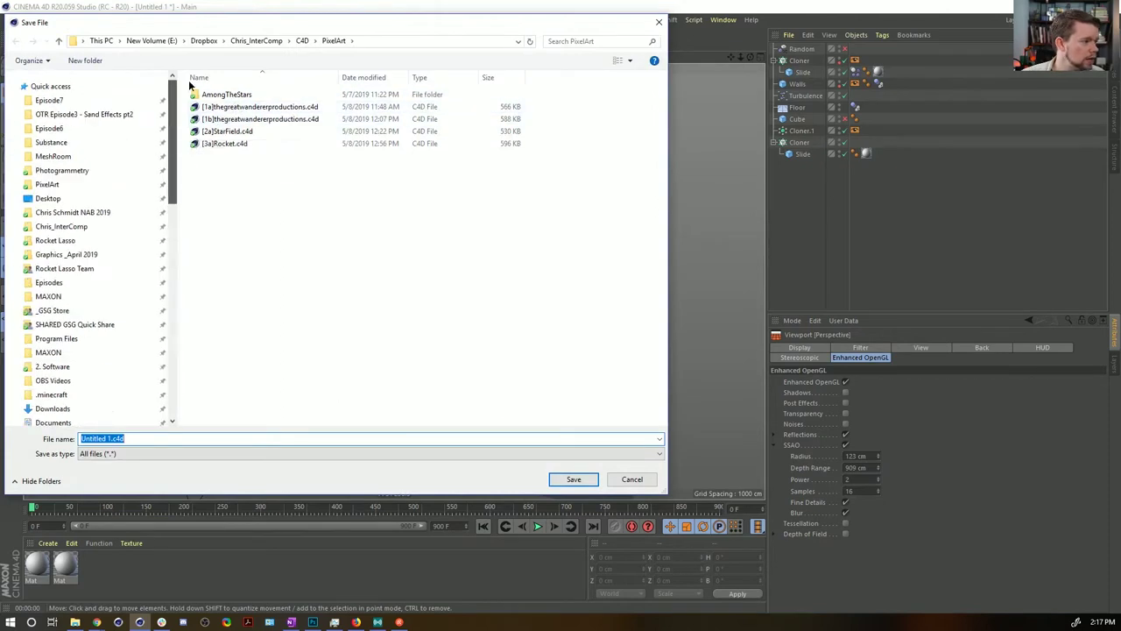
left_click(88, 103)
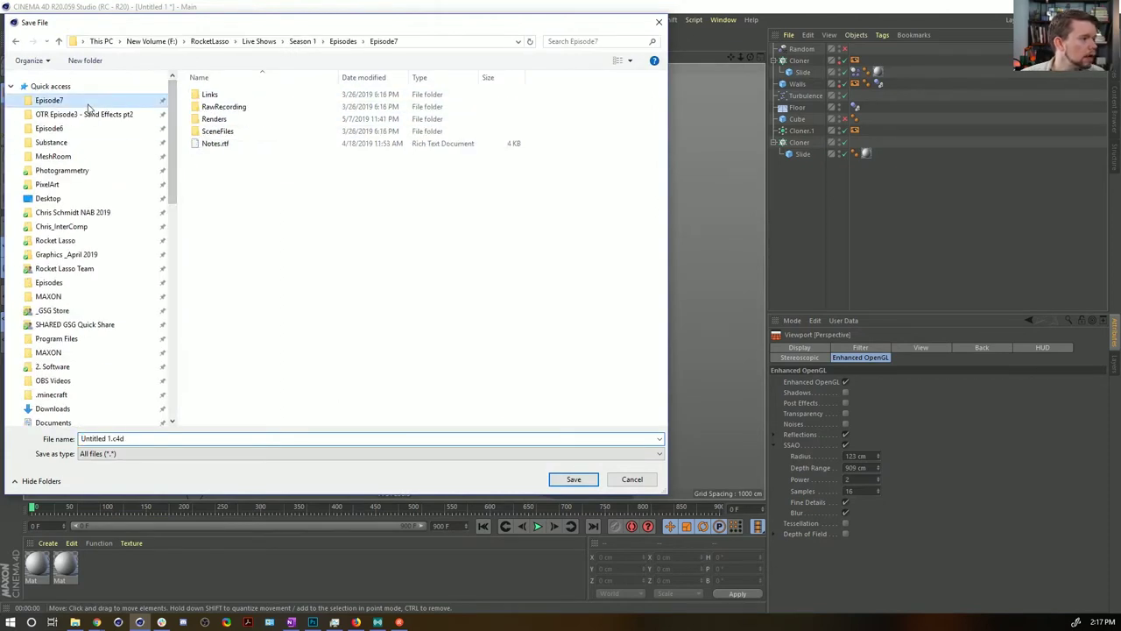
double_click(219, 131)
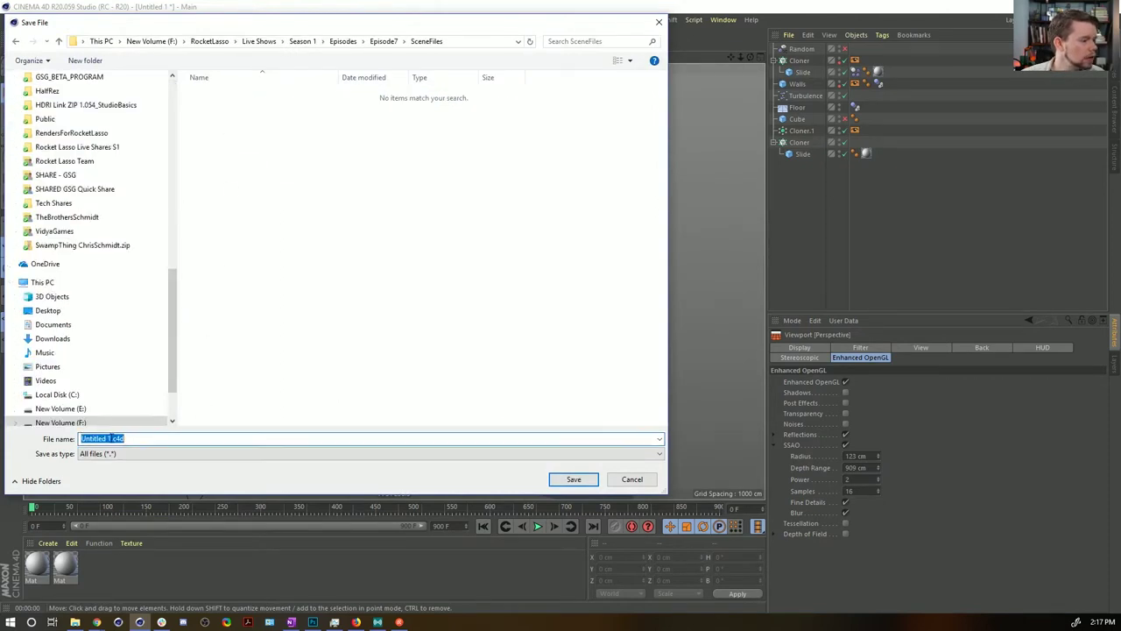
left_click_drag(111, 438, 83, 423)
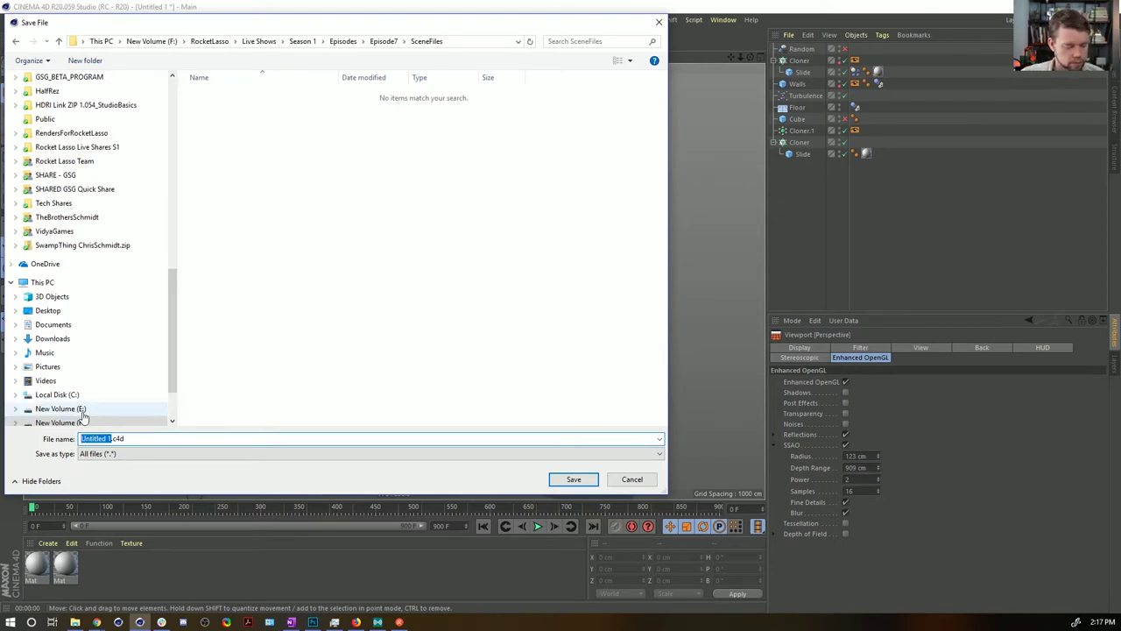
type("Slide")
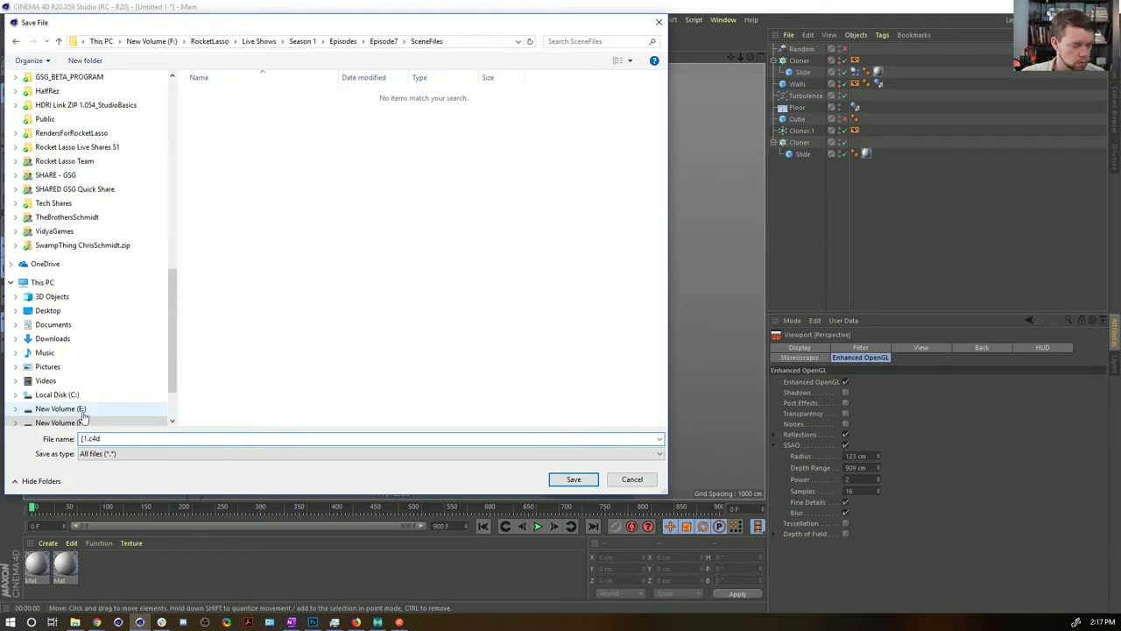
type("[1a]Slid")
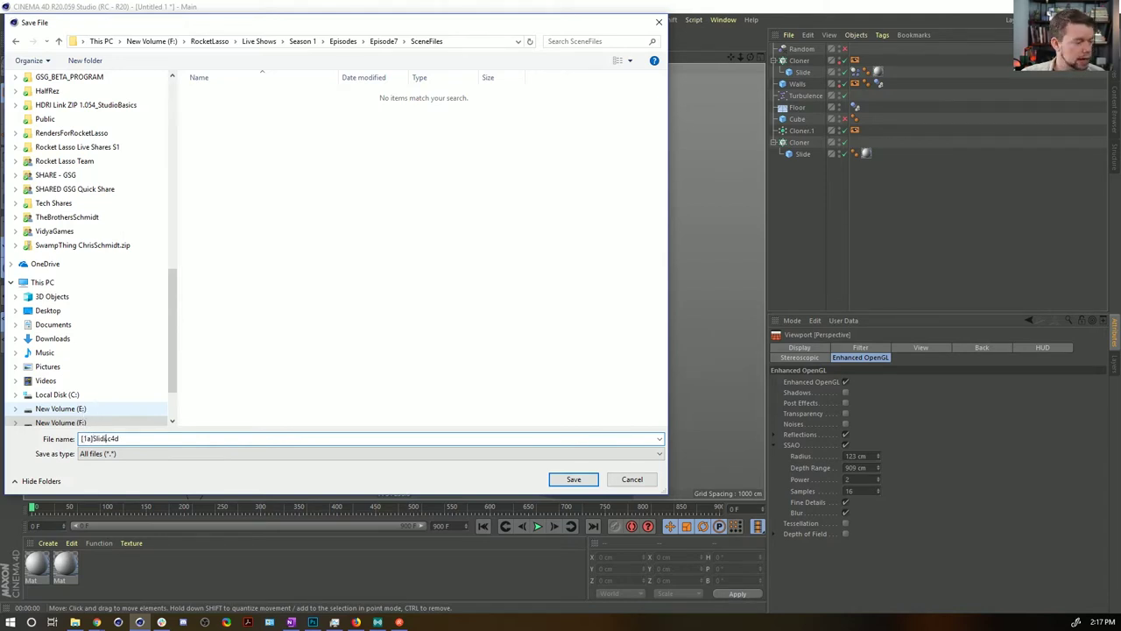
type("ing")
type("Cubes")
key("Return")
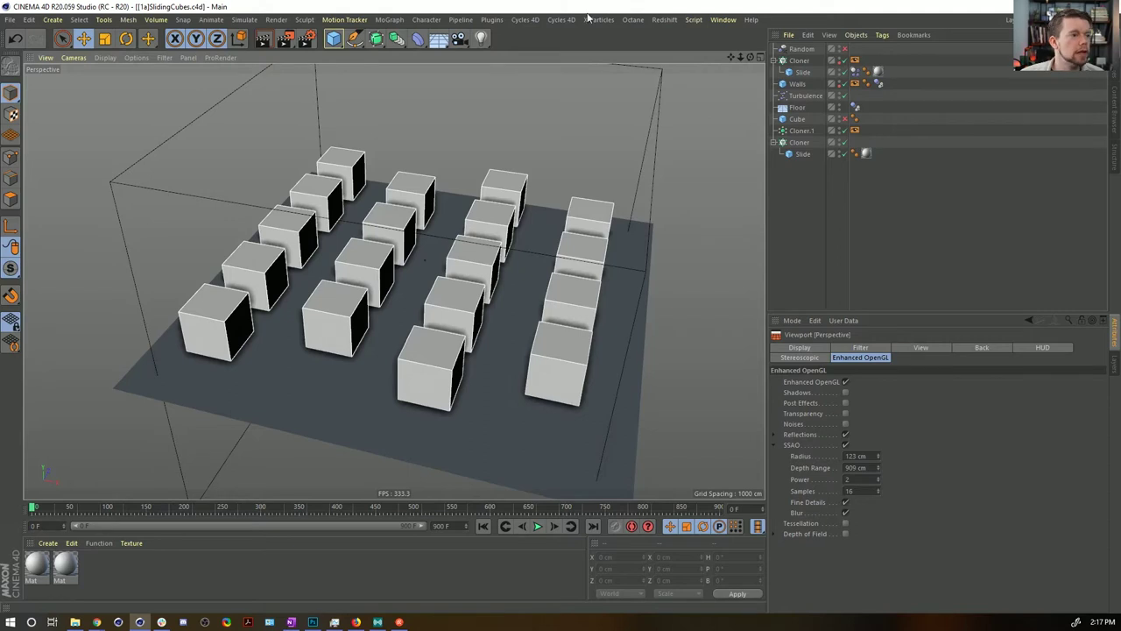
Step: Advance the simulation to about frame 49, then enable the large base Cube and hide the Floor in the viewport
left_click(540, 527)
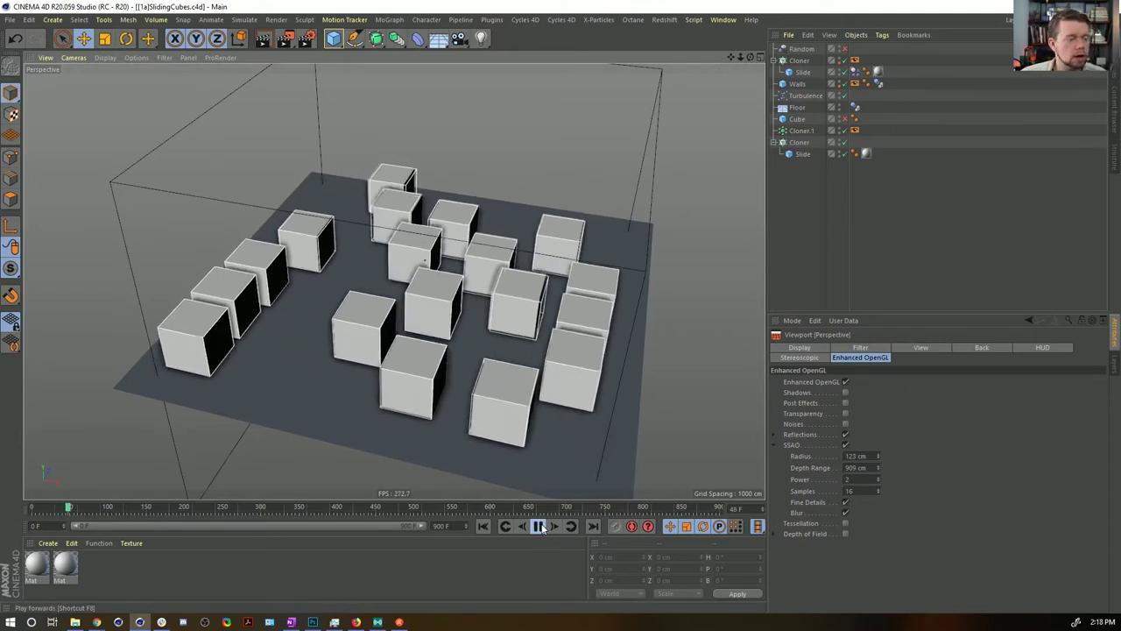
left_click(539, 526)
left_click(811, 120)
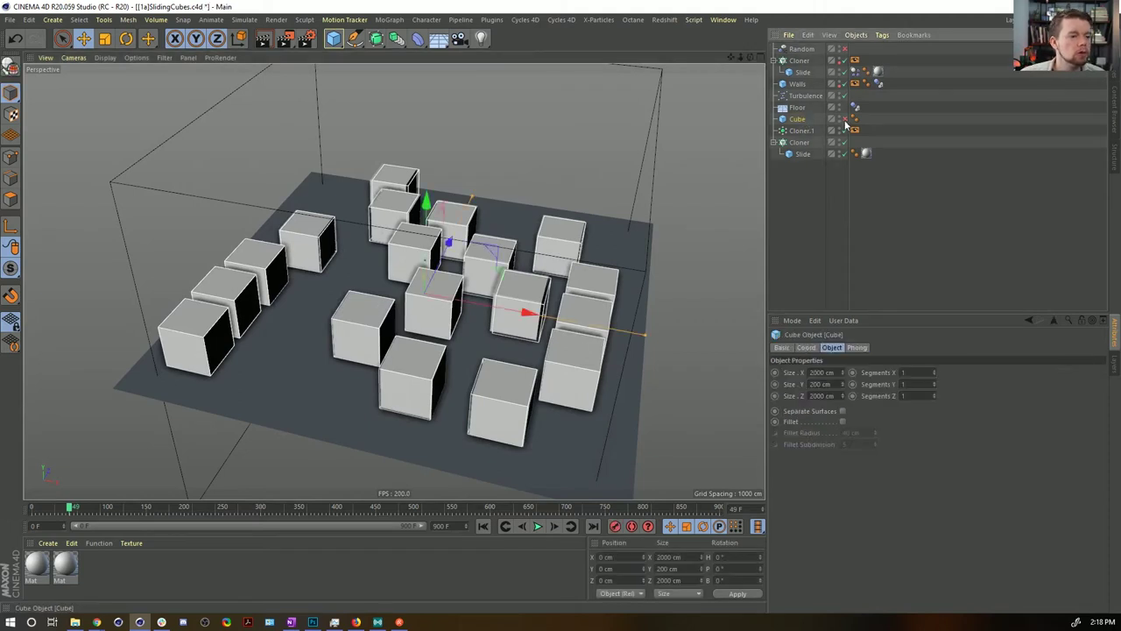
left_click(840, 121)
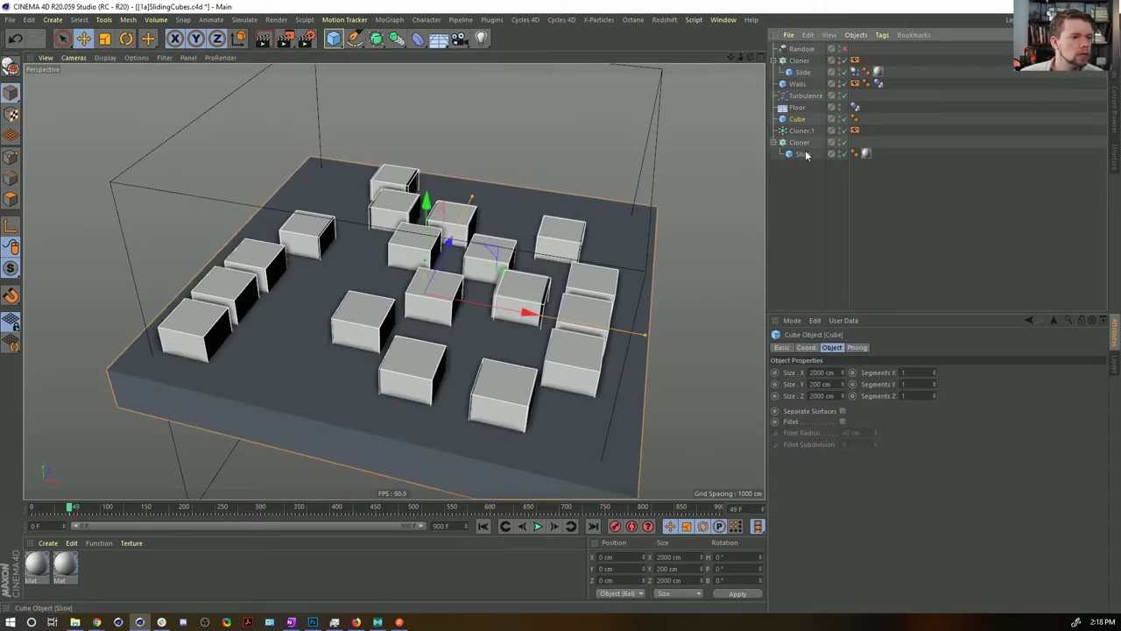
left_click(794, 109)
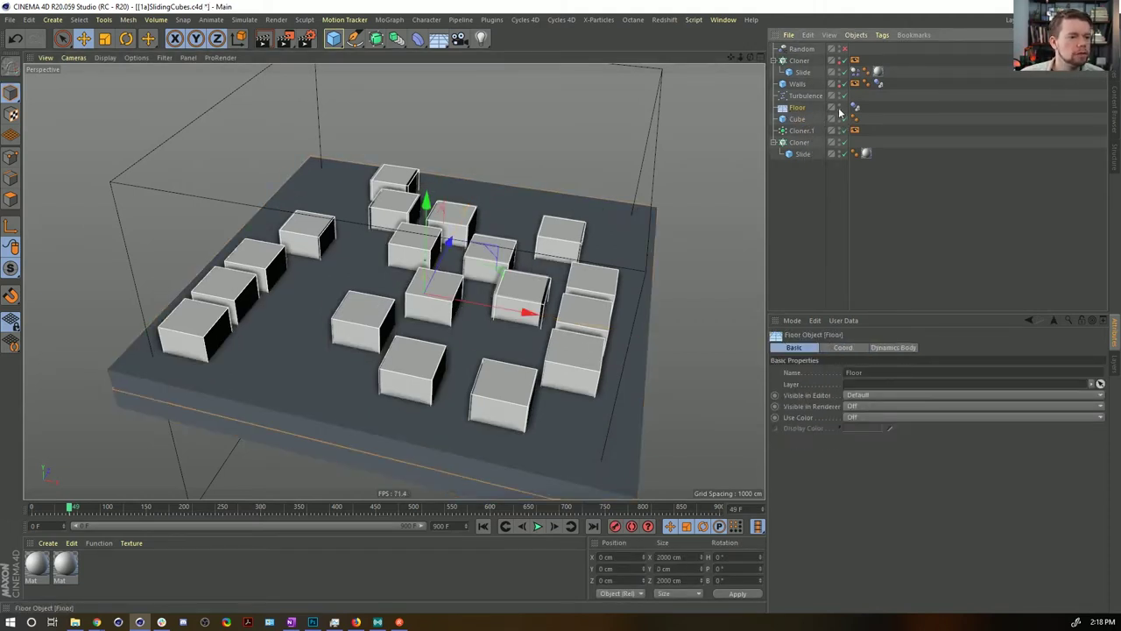
left_click(842, 198)
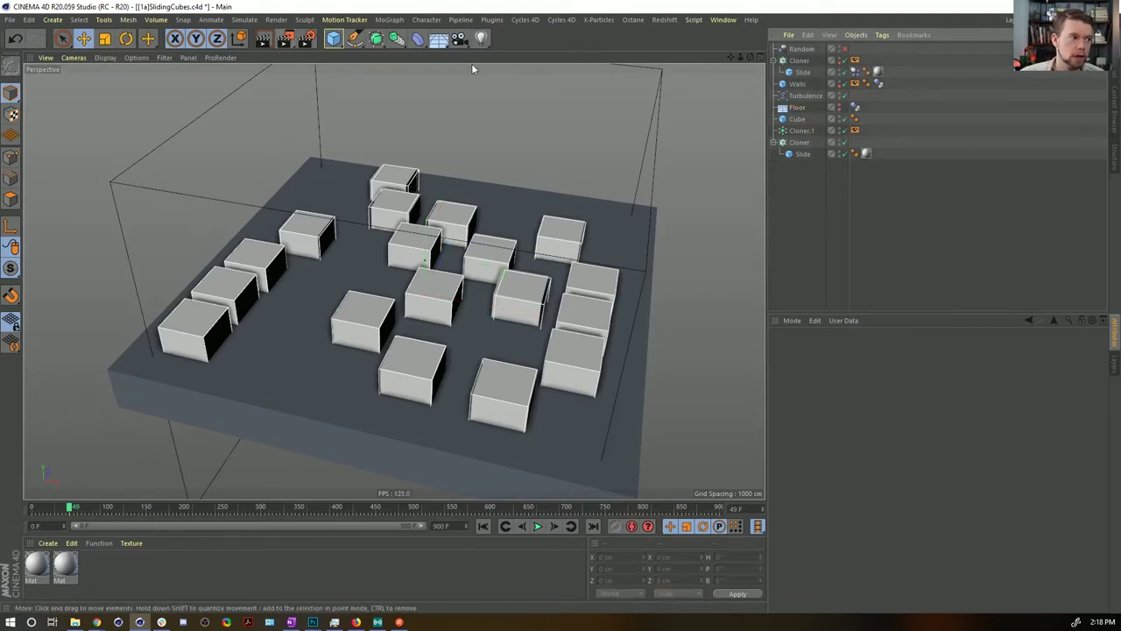
Step: Add a Volume Builder and make the large base Cube its child
left_click(396, 37)
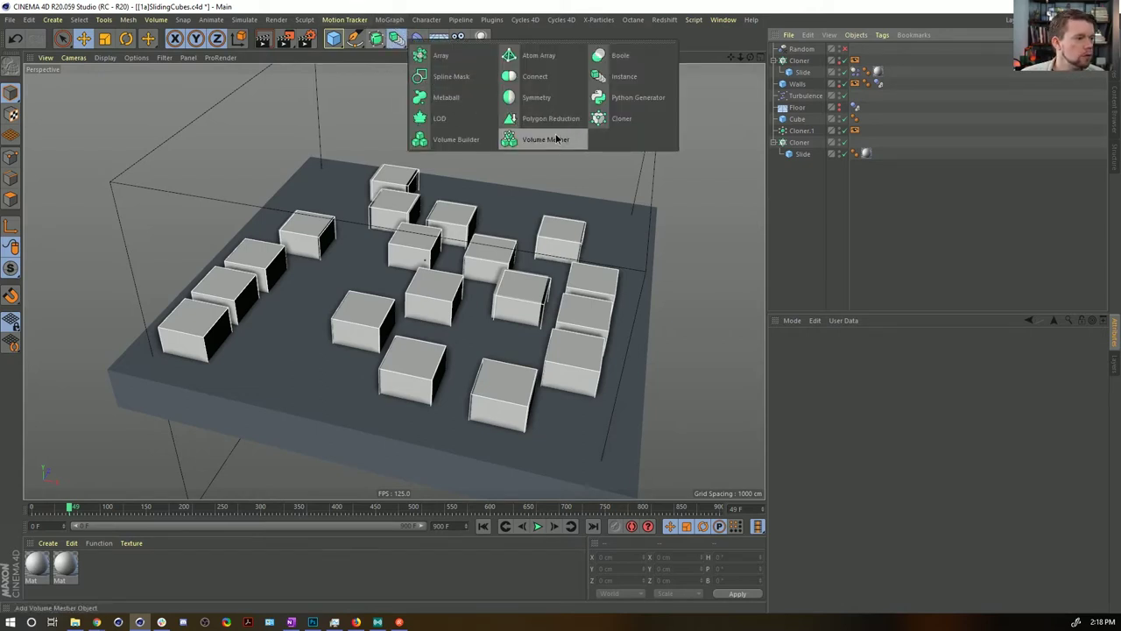
left_click(460, 145)
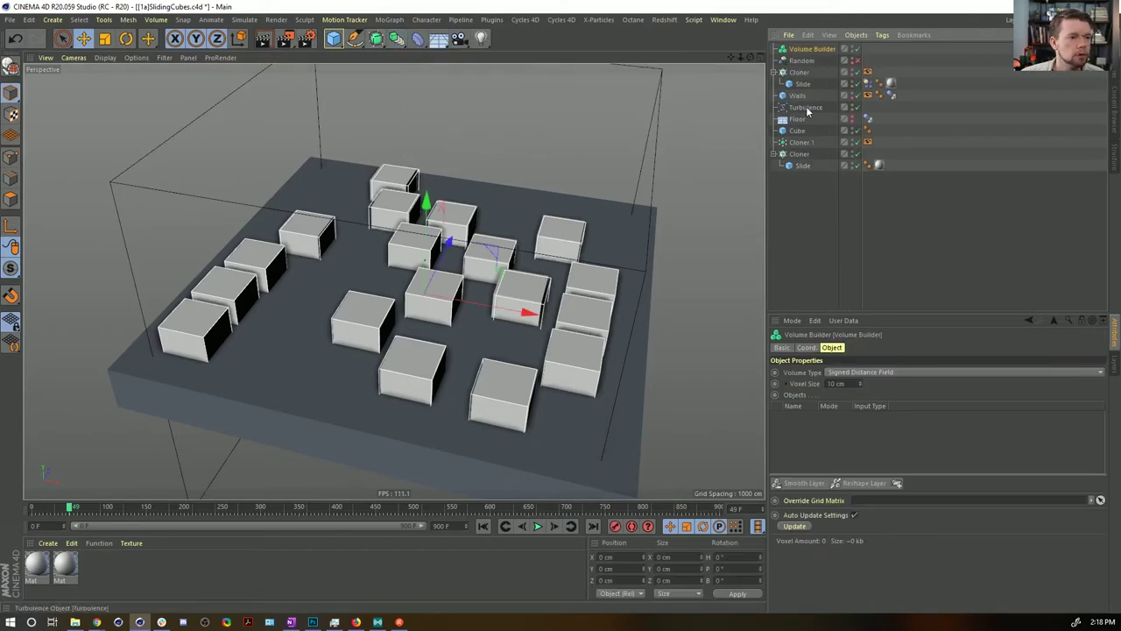
left_click_drag(798, 132, 807, 50)
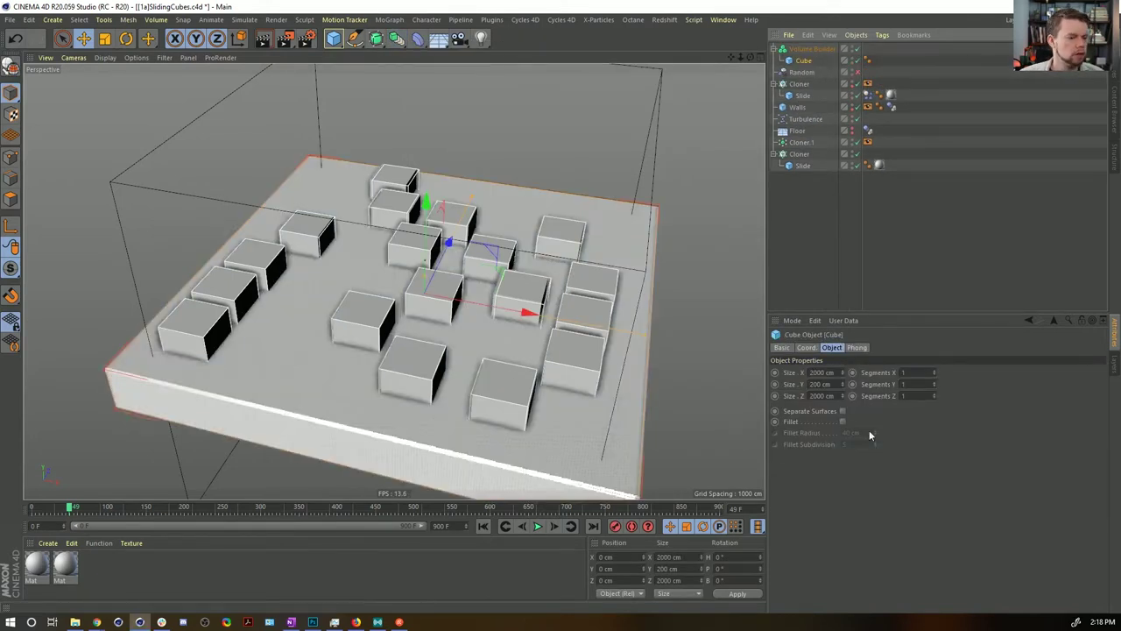
Step: Try a voxel size of 50 cm on the Volume Builder and settle on 25 cm
left_click(797, 49)
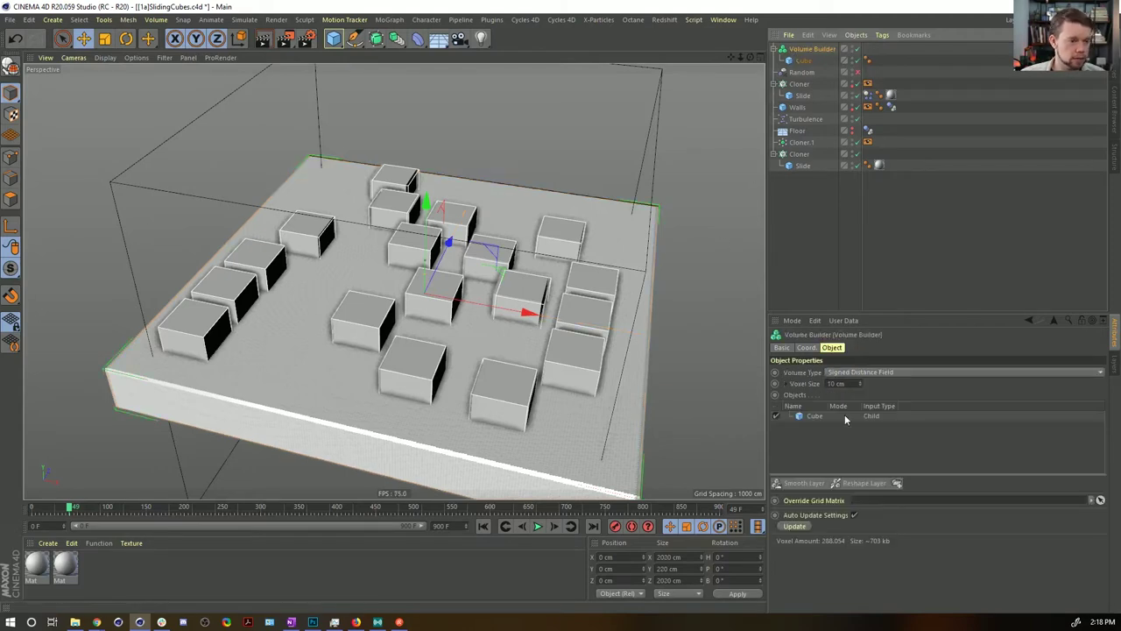
left_click_drag(850, 383, 802, 379)
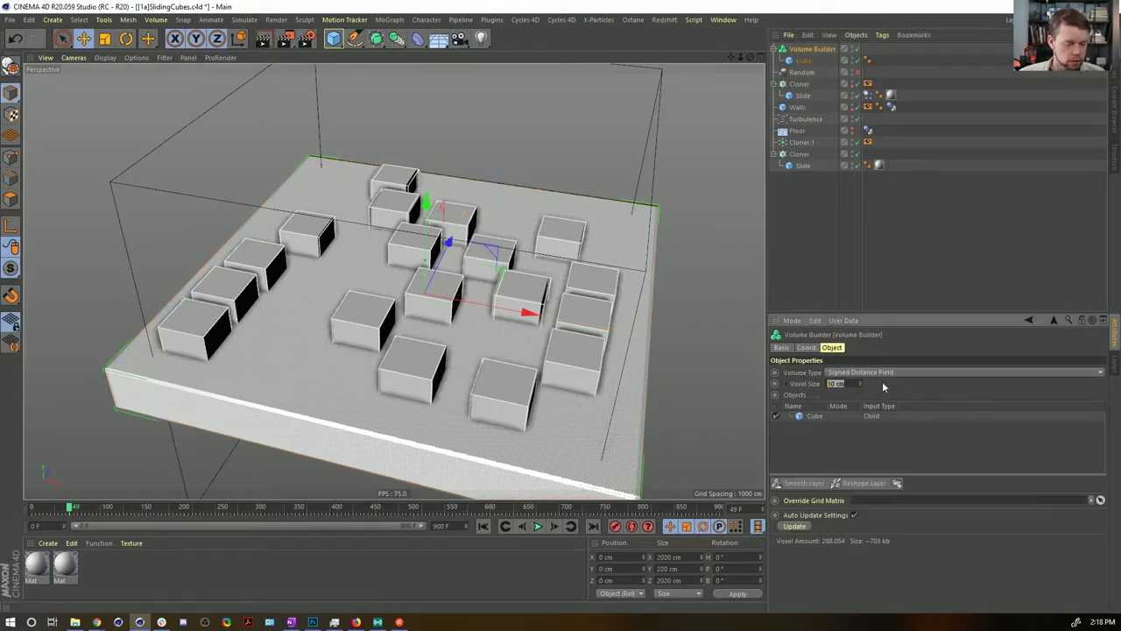
type("50")
key("Return")
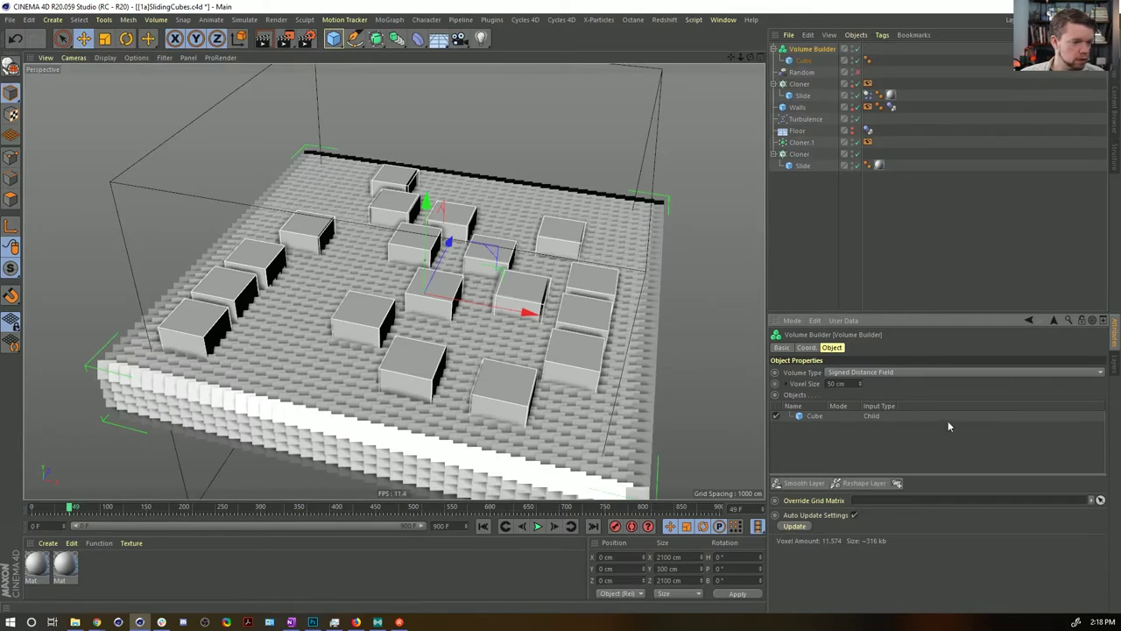
left_click_drag(851, 384, 743, 377)
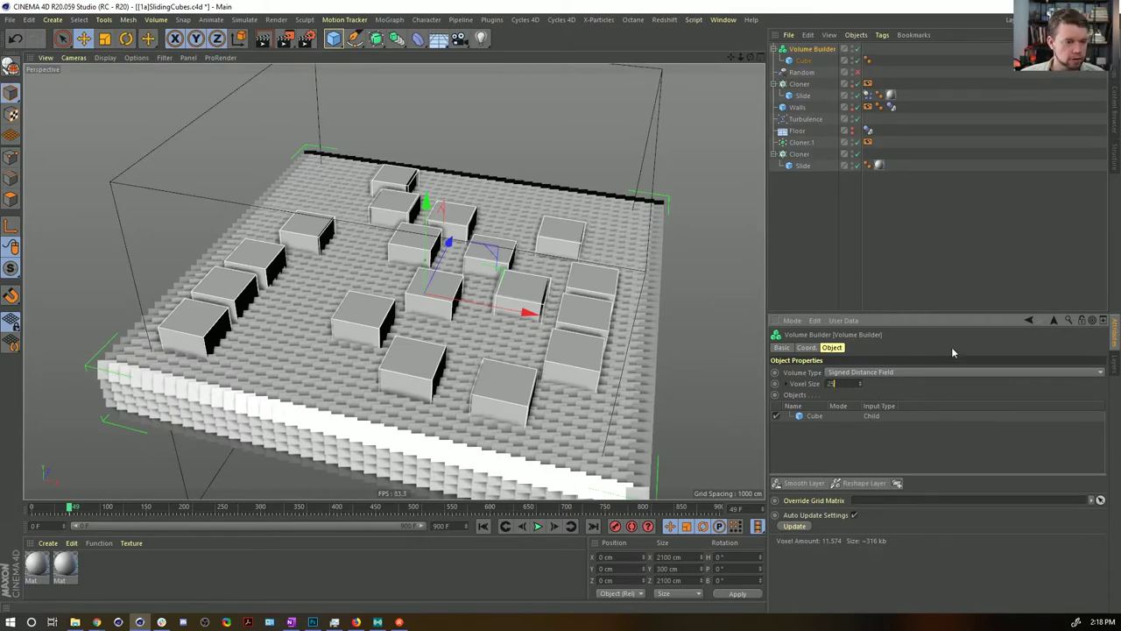
type("25")
key("Return")
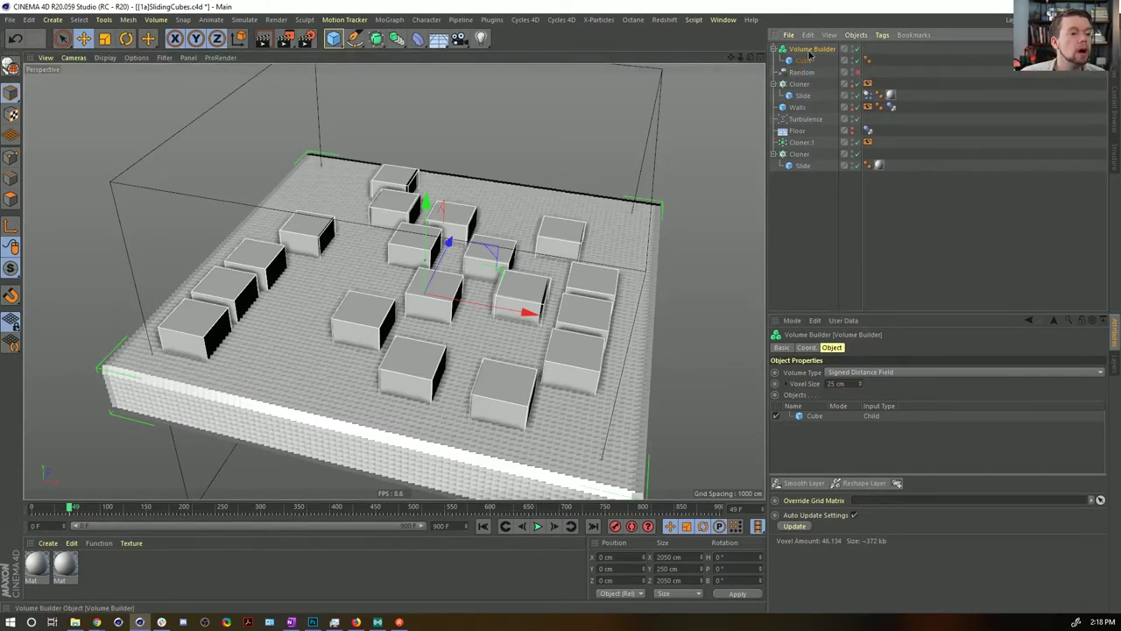
Step: Move the Volume Builder to the end of the object hierarchy and make the second Cloner its child
left_click_drag(809, 52, 813, 194)
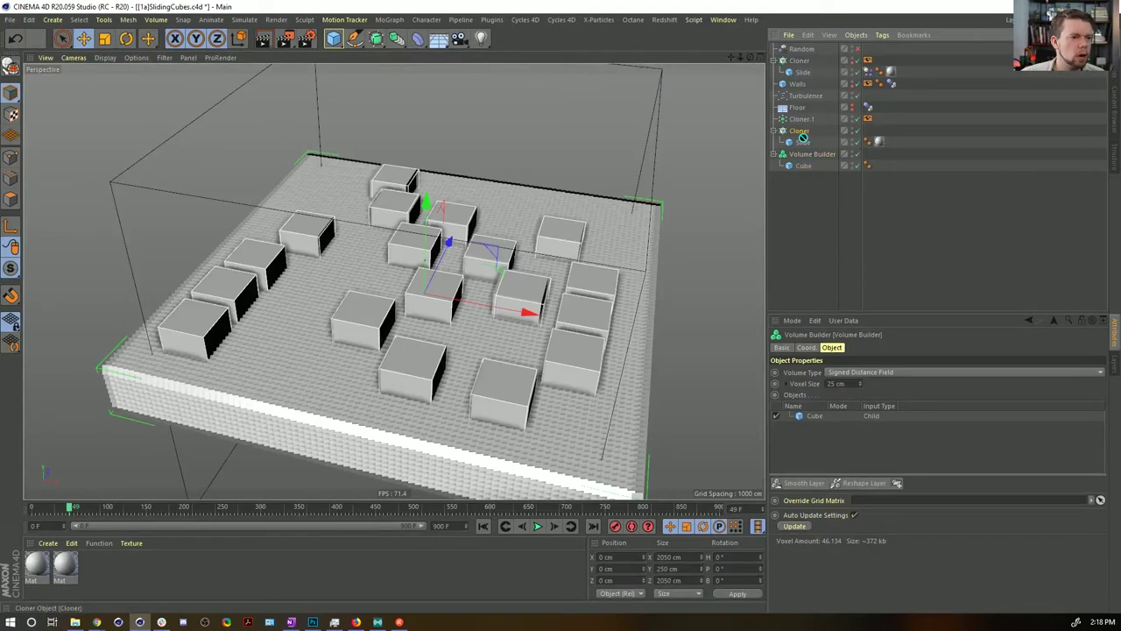
left_click_drag(802, 137, 809, 163)
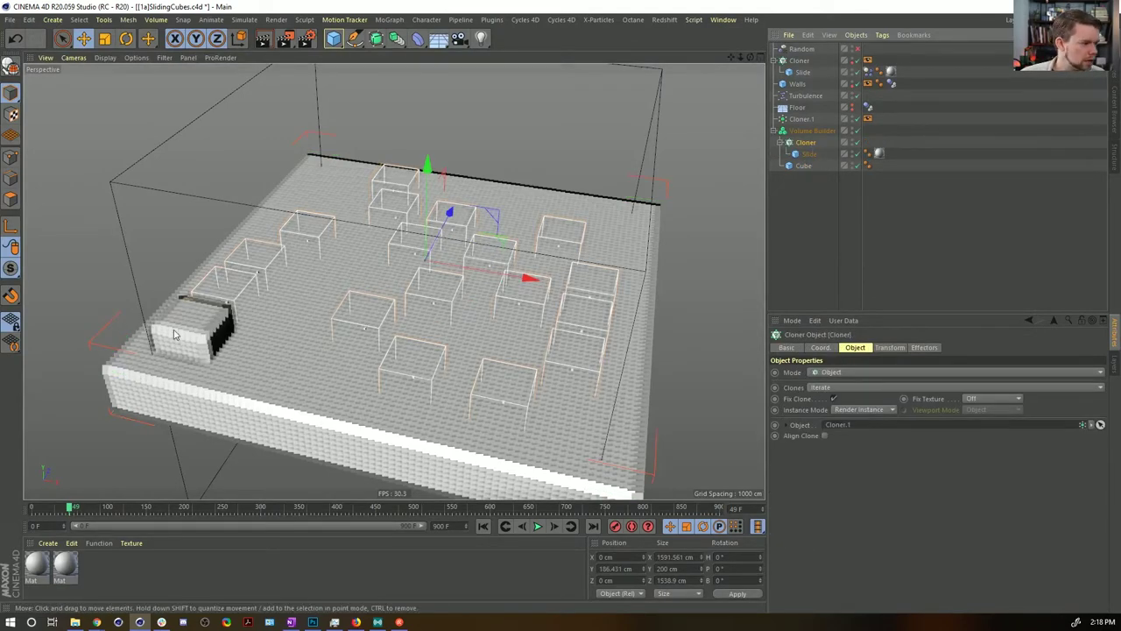
Step: Take the second Cloner out of the Volume Builder and wrap it in a Connect object with Weld off
left_click_drag(803, 164, 814, 143)
left_click(810, 131)
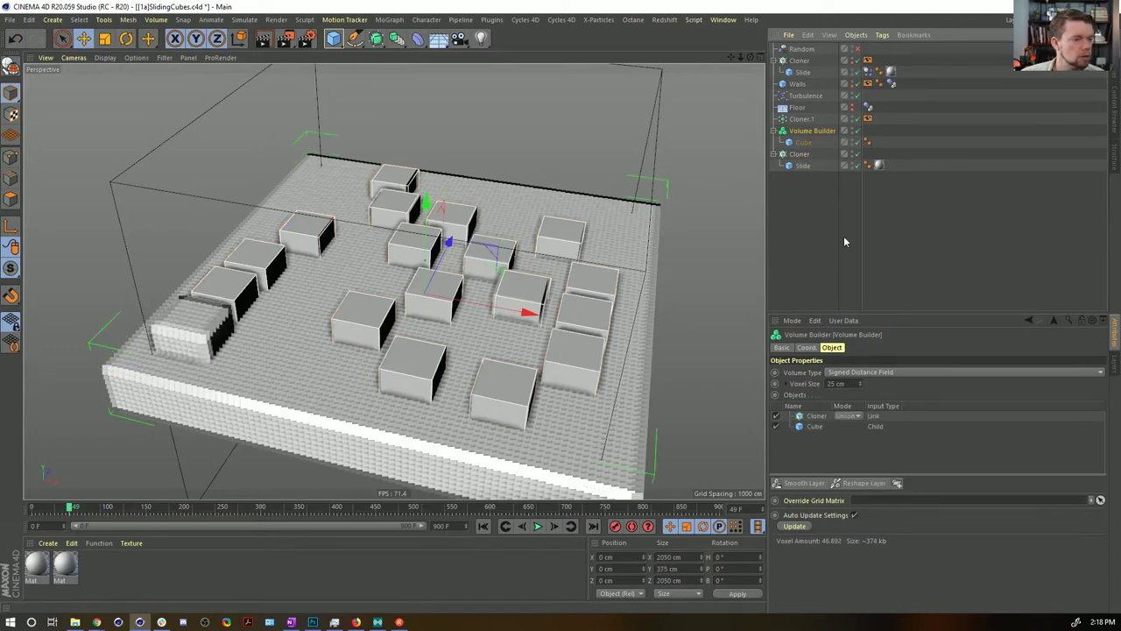
left_click(798, 153)
left_click(398, 40, "alt")
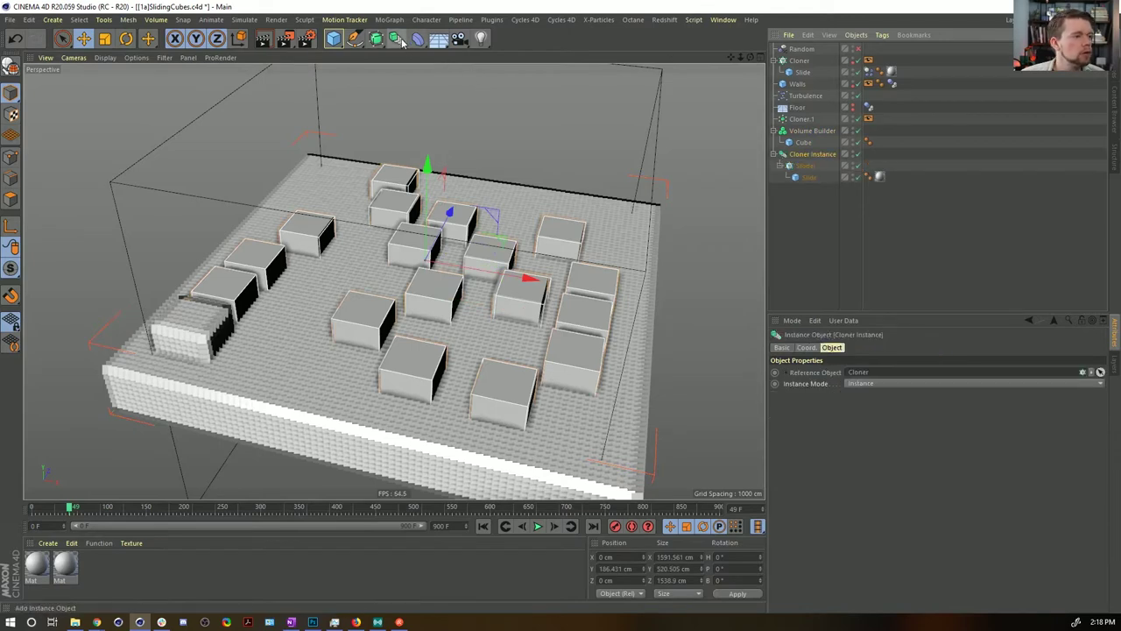
left_click_drag(398, 40, 538, 75, "alt")
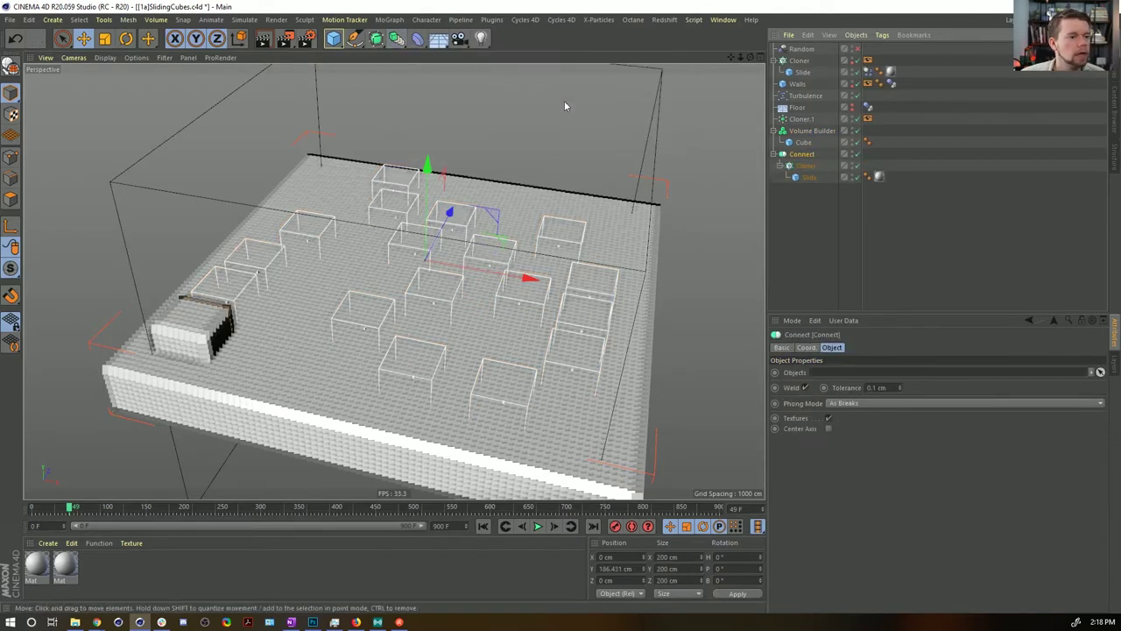
left_click(805, 388)
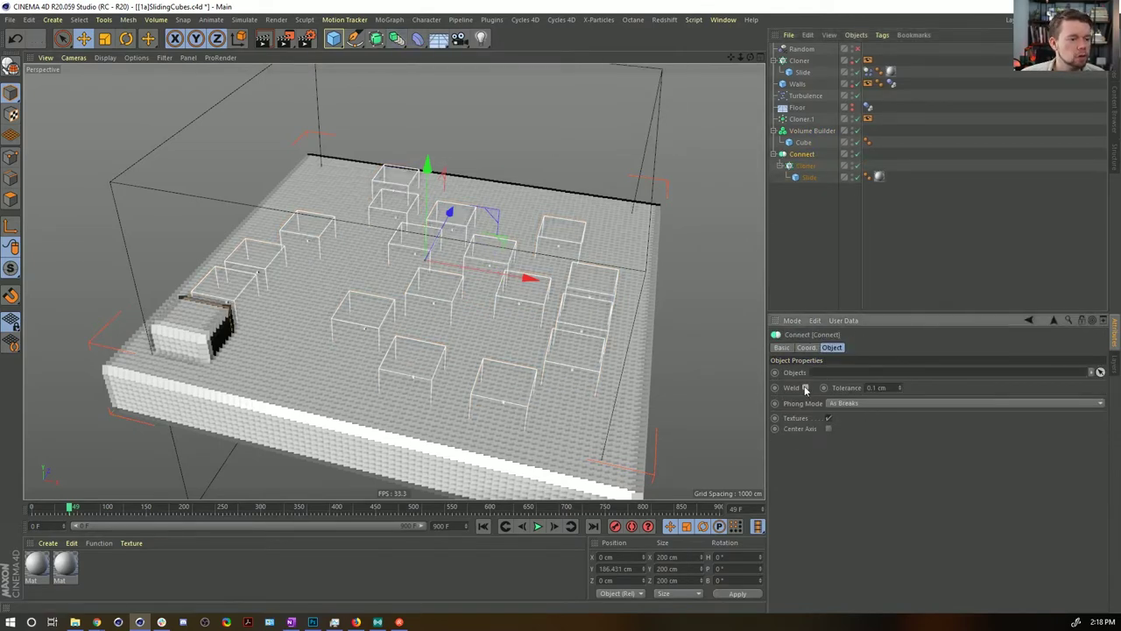
Step: Replace the linked Cloner in the Volume Builder with the Connect object, and preview the simulation before returning to frame 0
left_click(812, 130)
key("Delete")
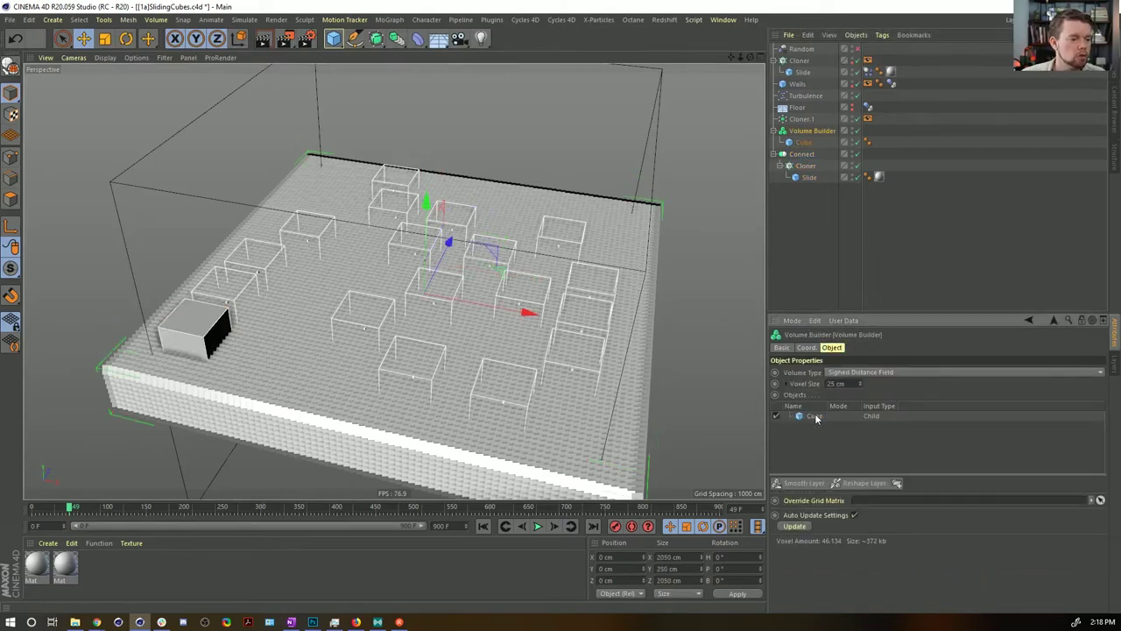
left_click_drag(805, 154, 806, 137)
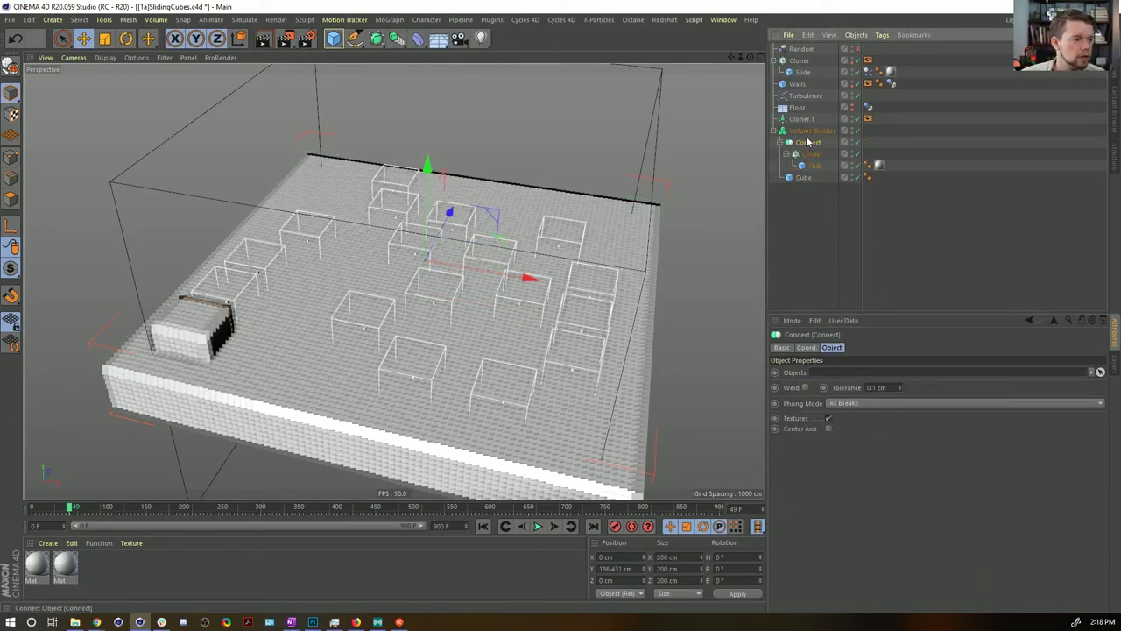
left_click(483, 525)
left_click(537, 526)
left_click(537, 526)
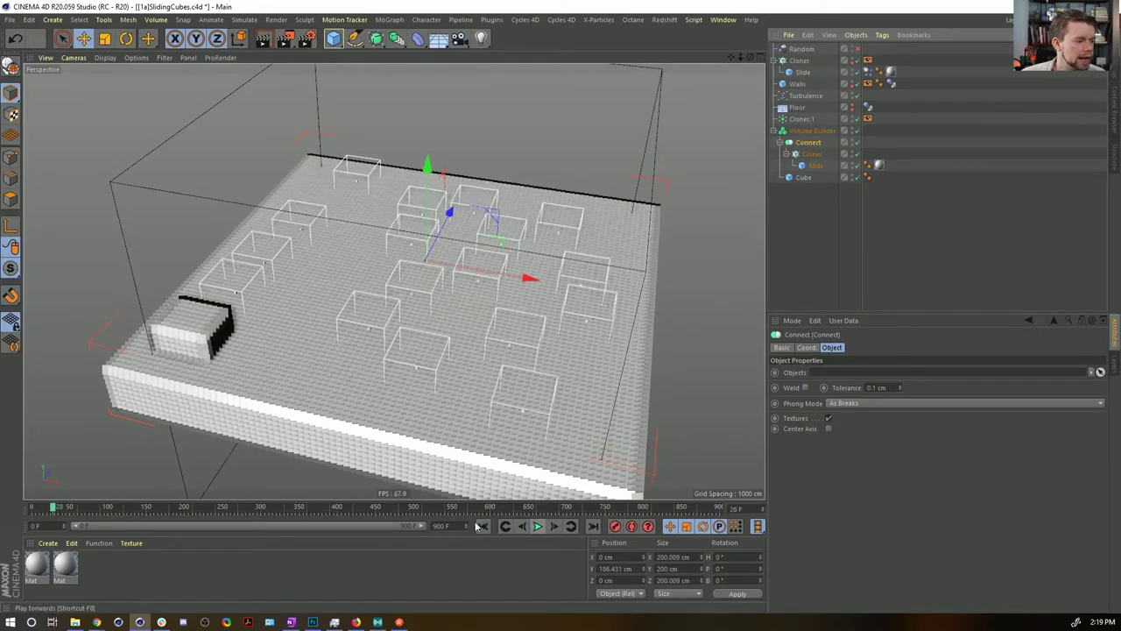
left_click(482, 526)
Step: Try Use Mesh Points and Optimize and Close Holes on the Connect entry, and reorder it below the Cube in the Volume Builder's list
left_click(811, 130)
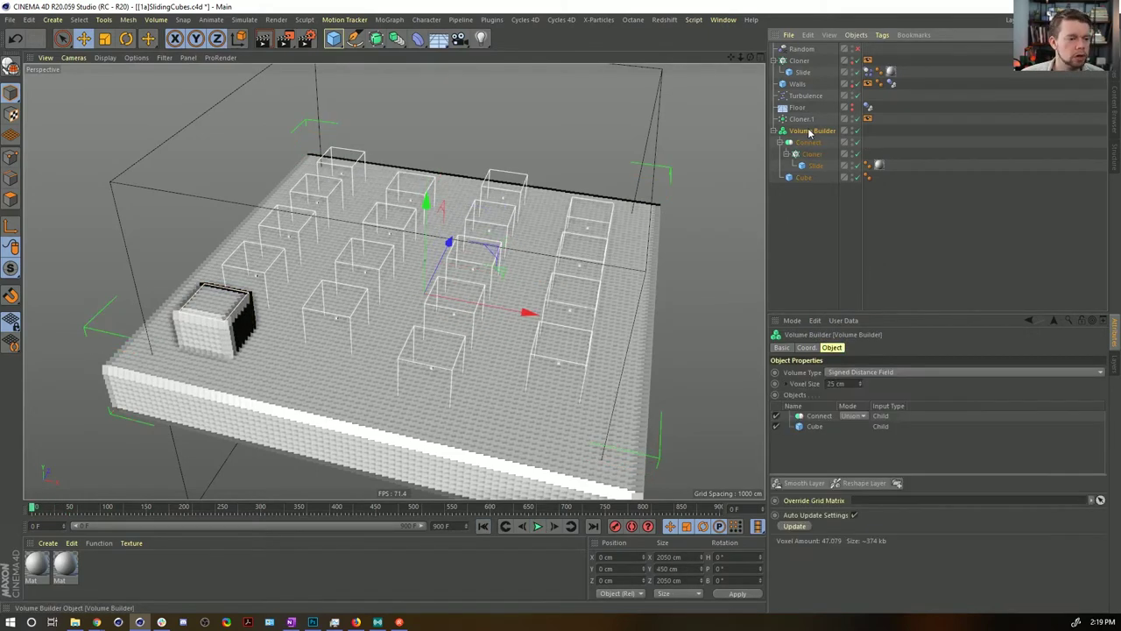
left_click(819, 417)
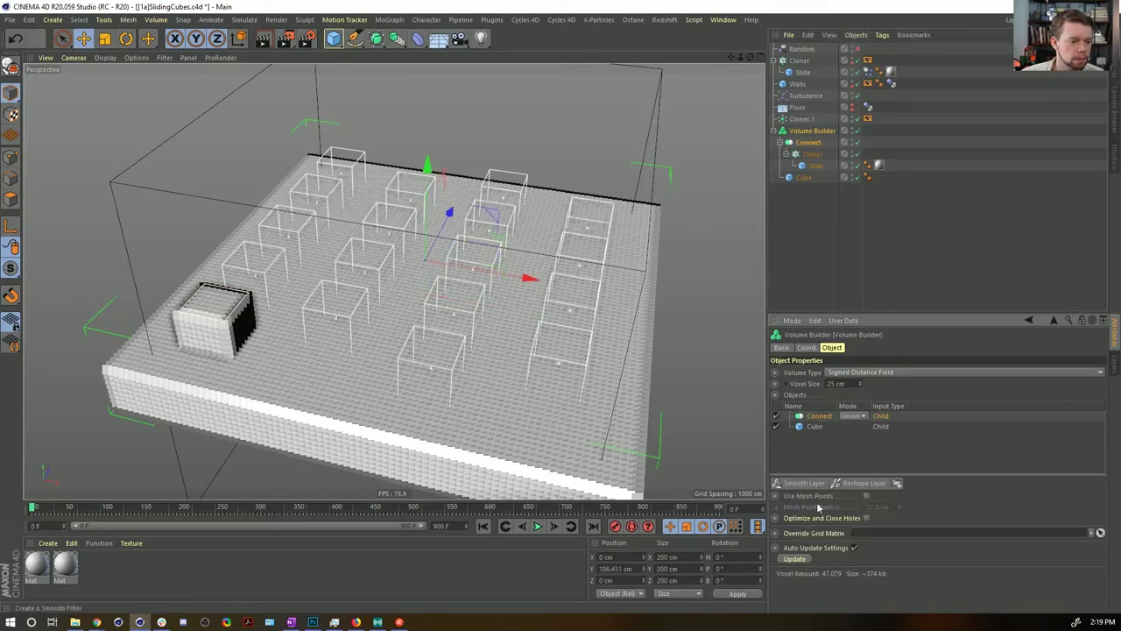
left_click(867, 495)
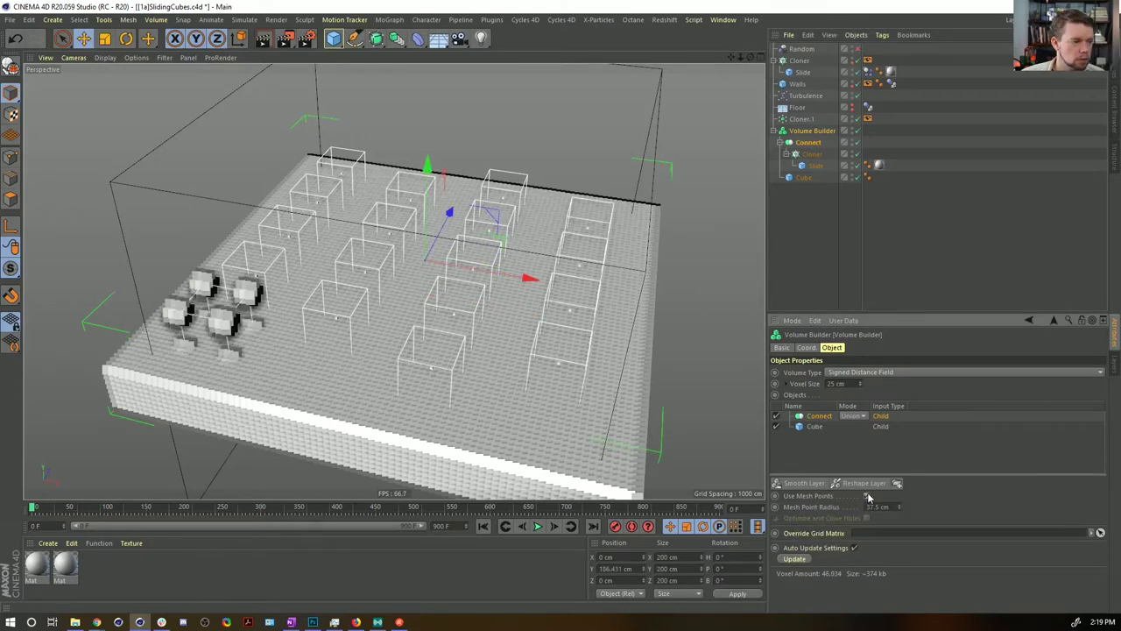
left_click(867, 494)
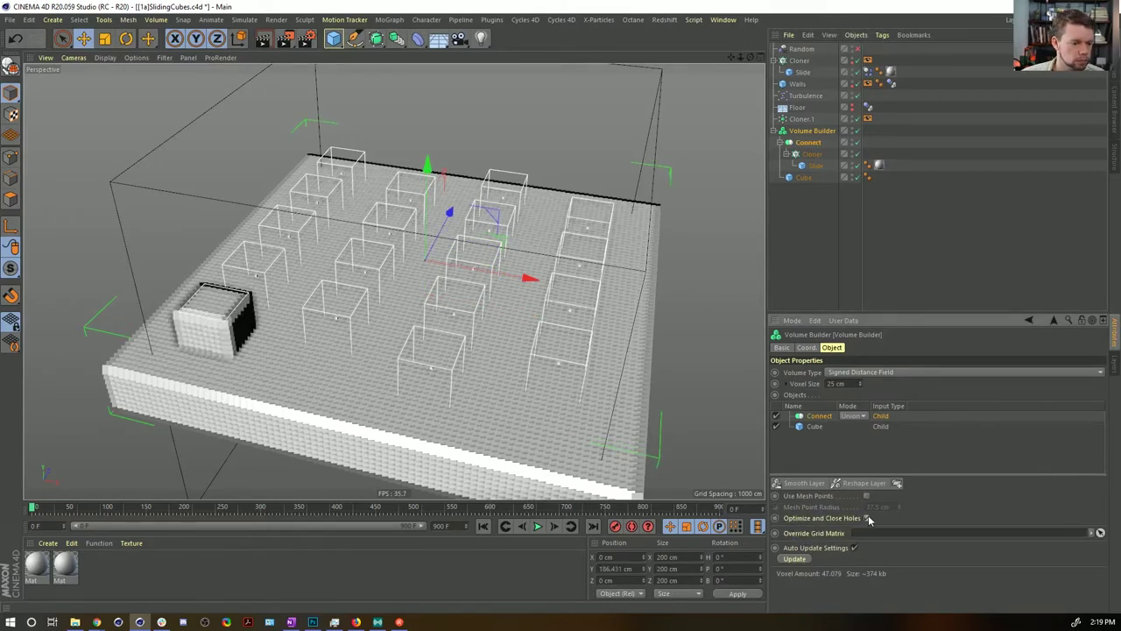
left_click(537, 525)
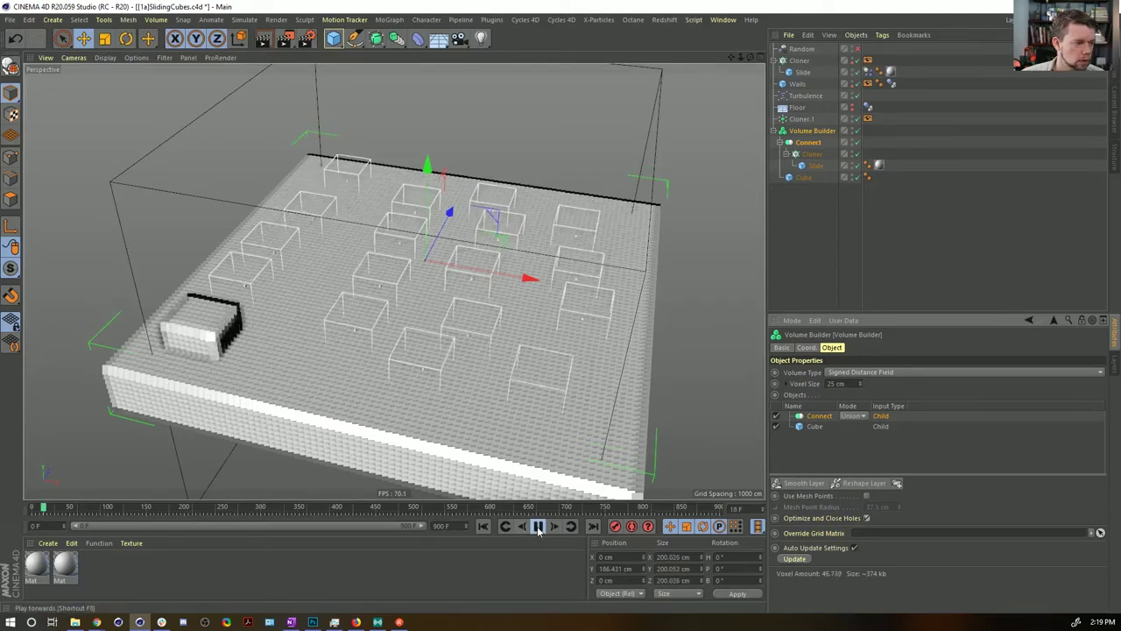
left_click_drag(815, 416, 823, 426)
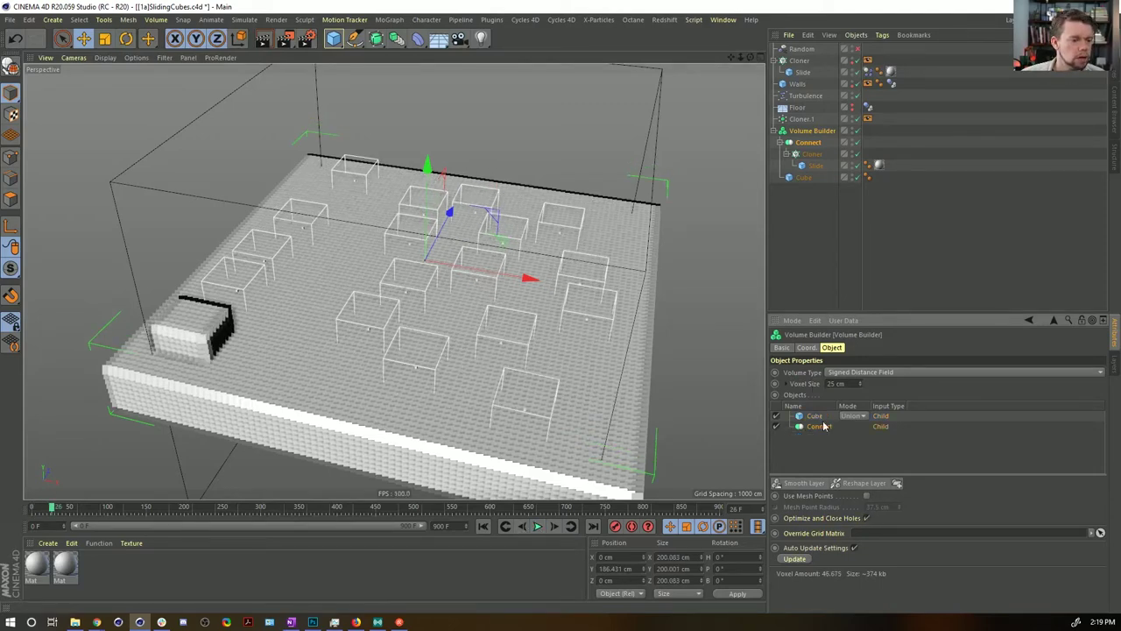
Step: Toggle the Connect object's Weld option and move Connect out of the Volume Builder
left_click(811, 145)
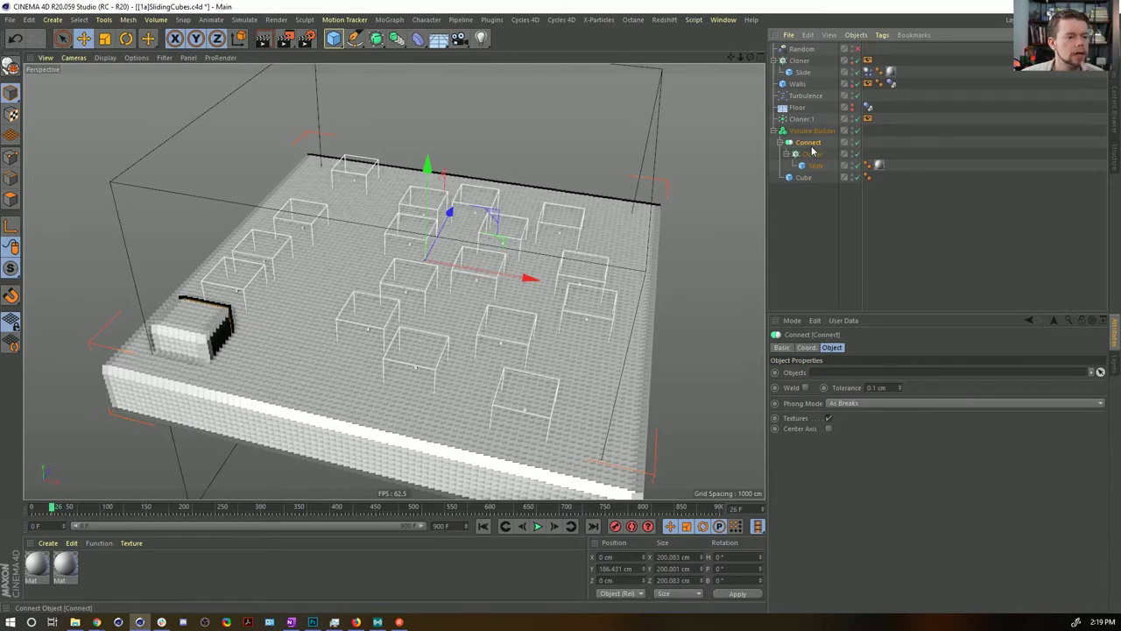
left_click(805, 387)
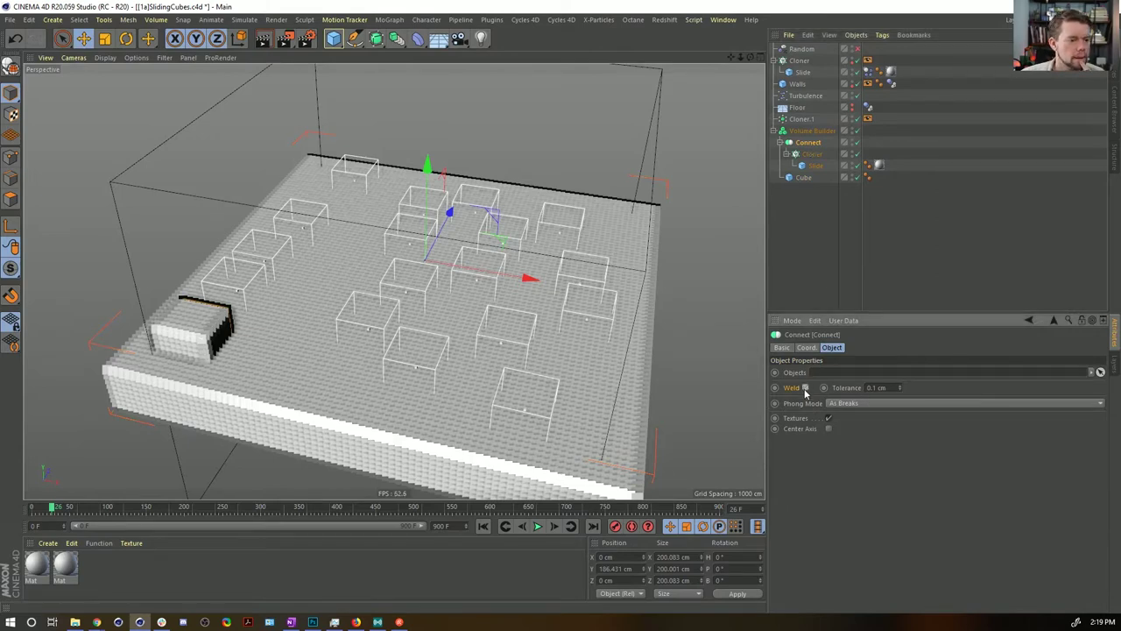
left_click_drag(804, 178, 802, 139)
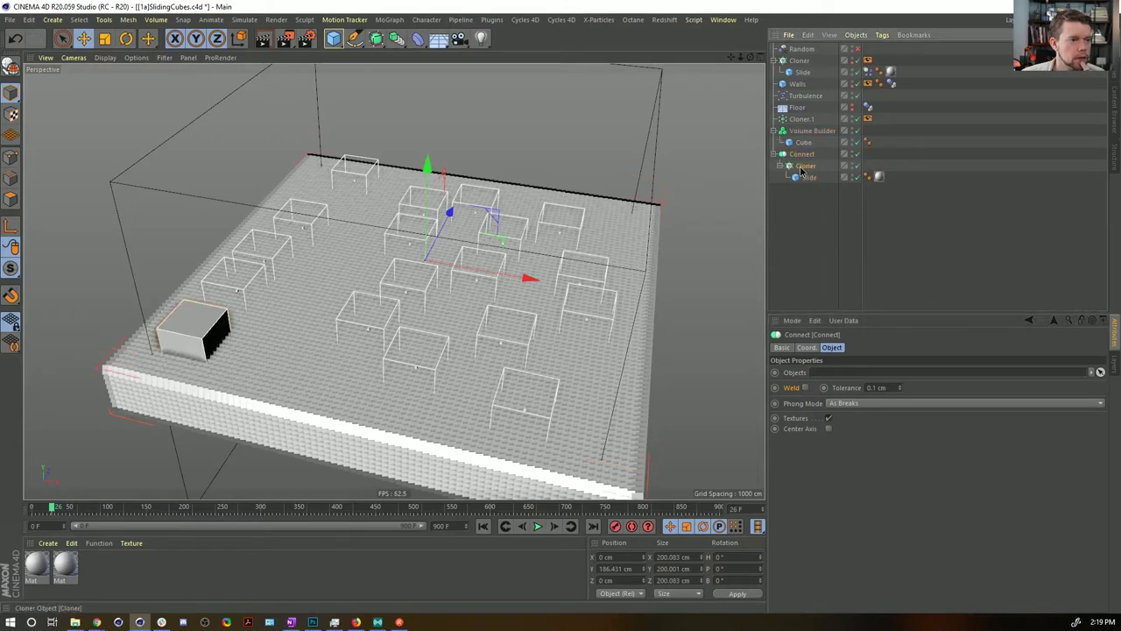
Step: Set the second Cloner's instance mode to Instance
left_click(800, 167)
left_click(862, 409)
left_click(865, 426)
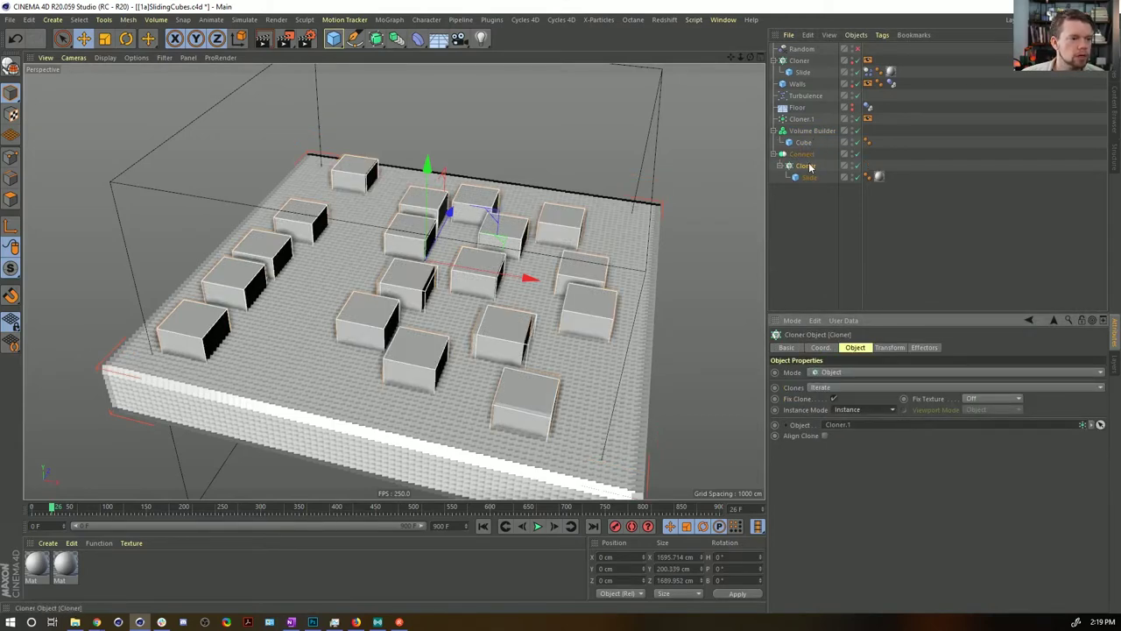
Step: Nest the second Cloner directly in the Volume Builder, delete the empty Connect object and play the simulation
left_click_drag(811, 167, 811, 134)
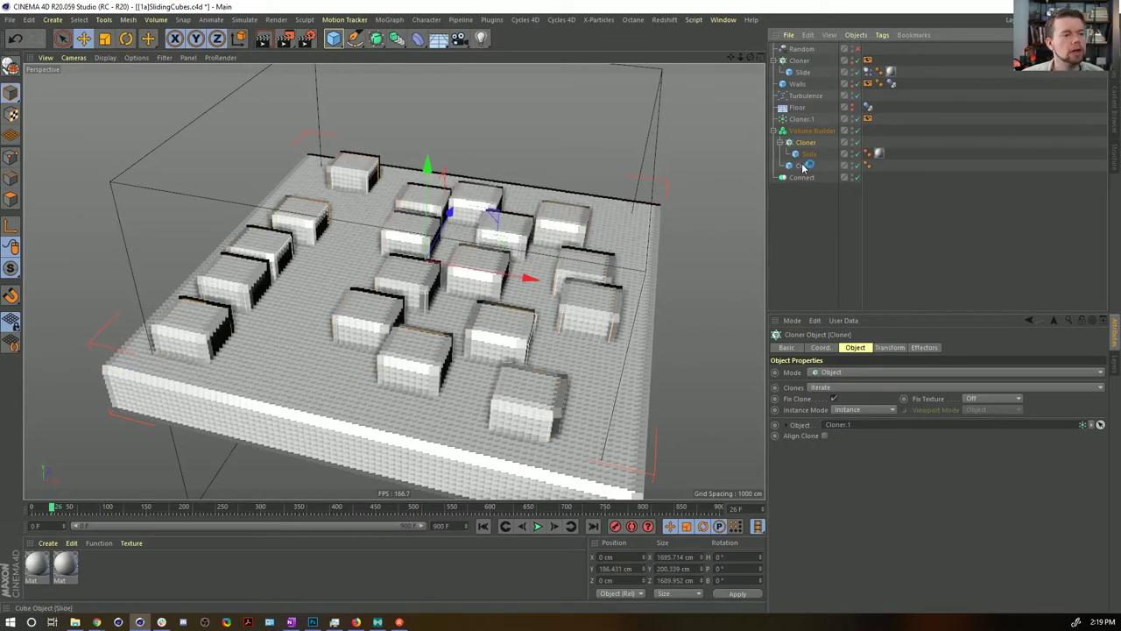
left_click(803, 179)
key("Delete")
left_click(806, 142)
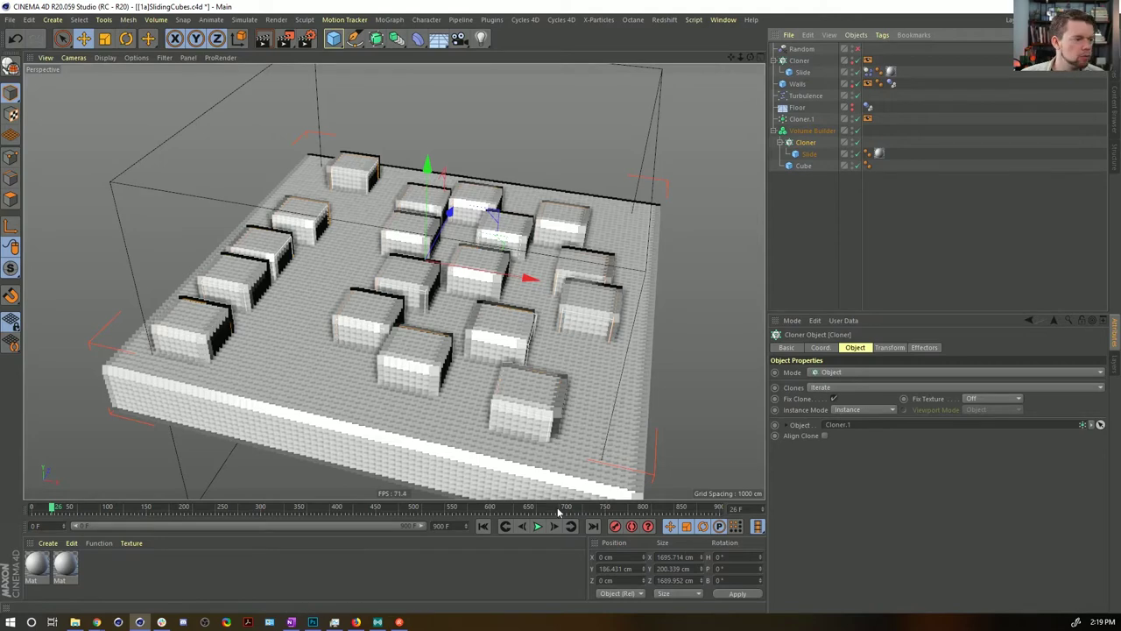
left_click(537, 526)
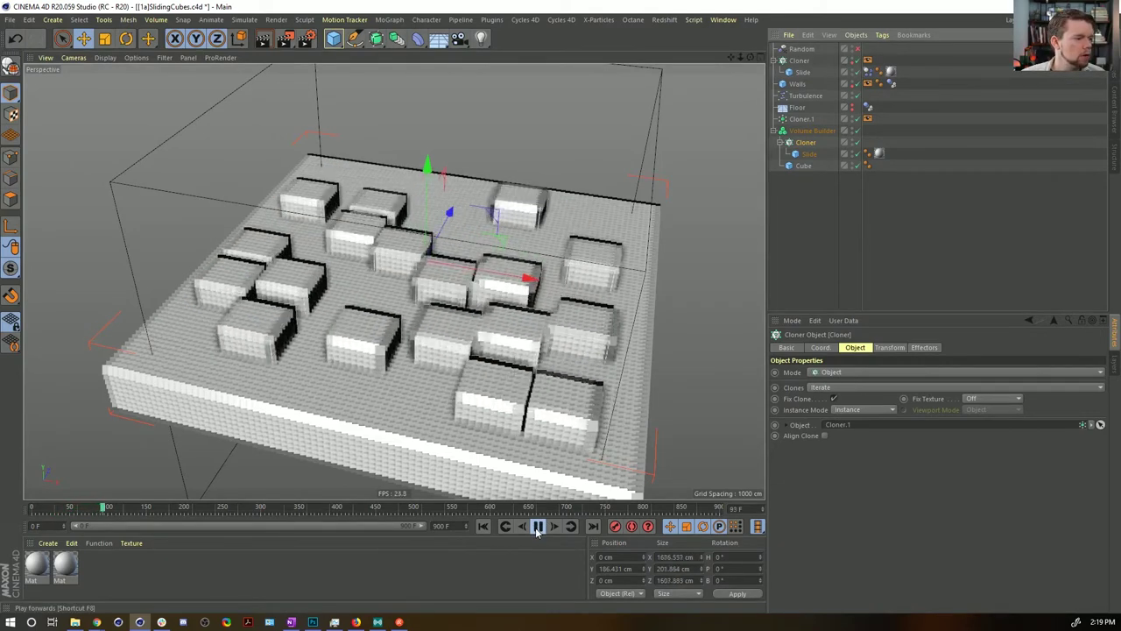
Step: Stop the playback and set the Cloner entry's mode in the Volume Builder to Subtract
left_click(537, 526)
left_click(812, 130)
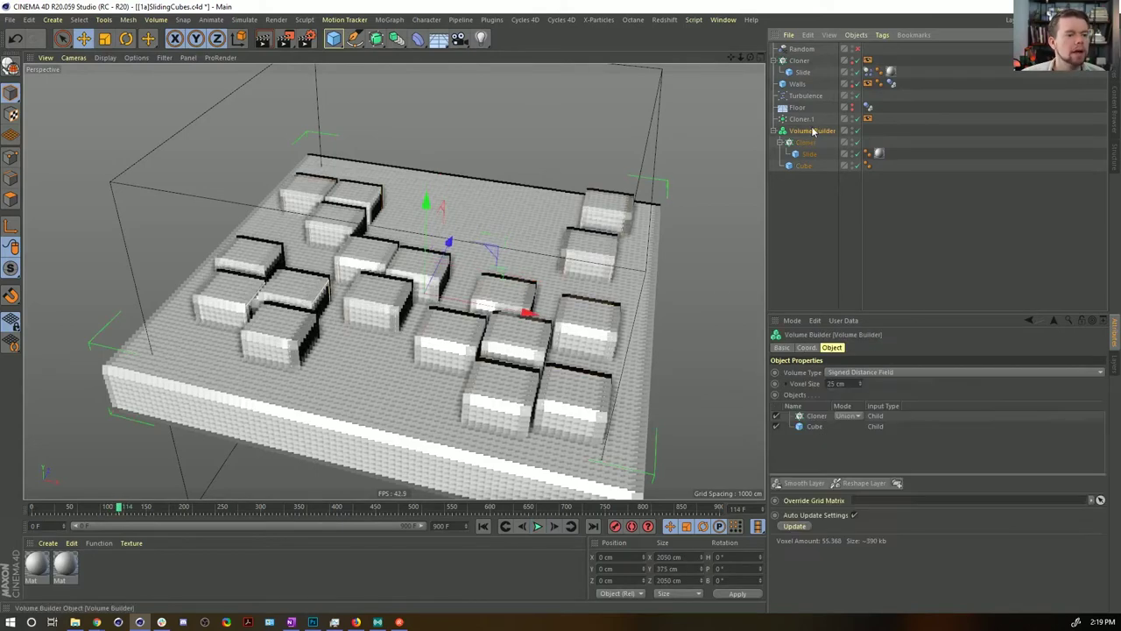
left_click(838, 418)
left_click(850, 440)
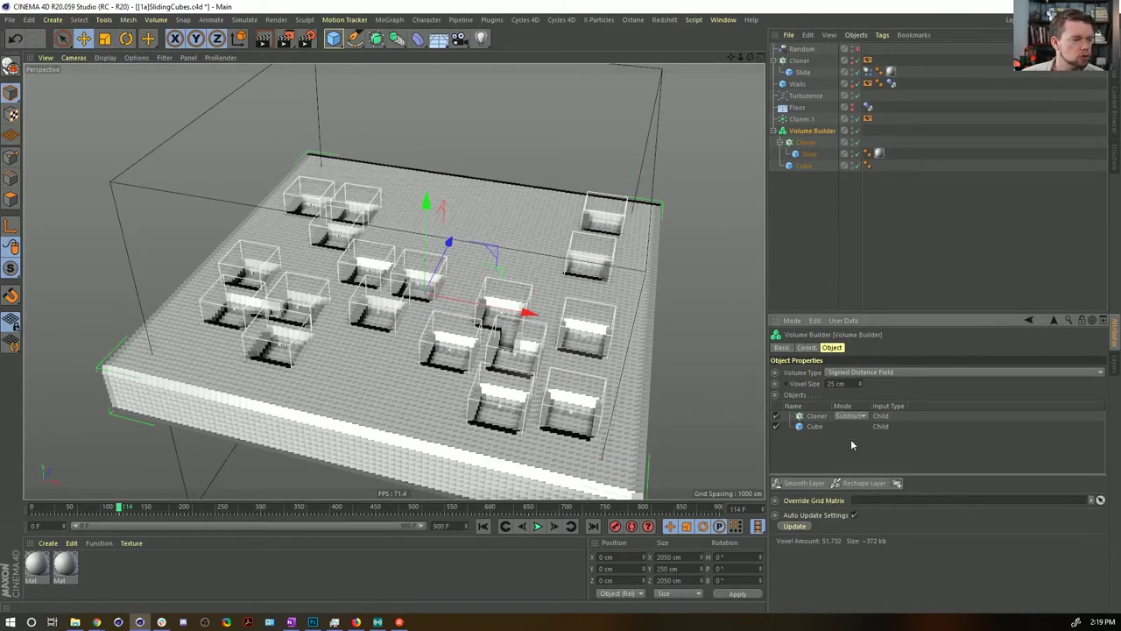
left_click(797, 254)
mouse_move(505, 344)
left_mouse_down("alt")
mouse_move(512, 396)
mouse_move(520, 349)
mouse_move(507, 323)
left_mouse_up("alt")
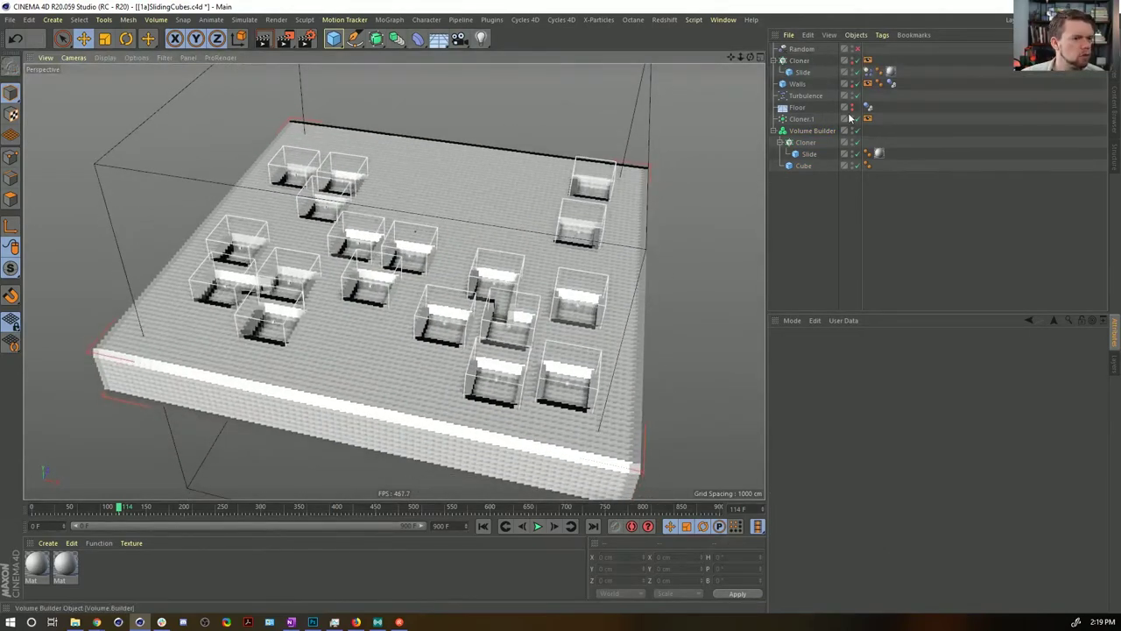
Step: Set the Volume Builder's voxel size to 10 cm and play the simulation for a while
left_click(821, 131)
left_click_drag(852, 383, 711, 360)
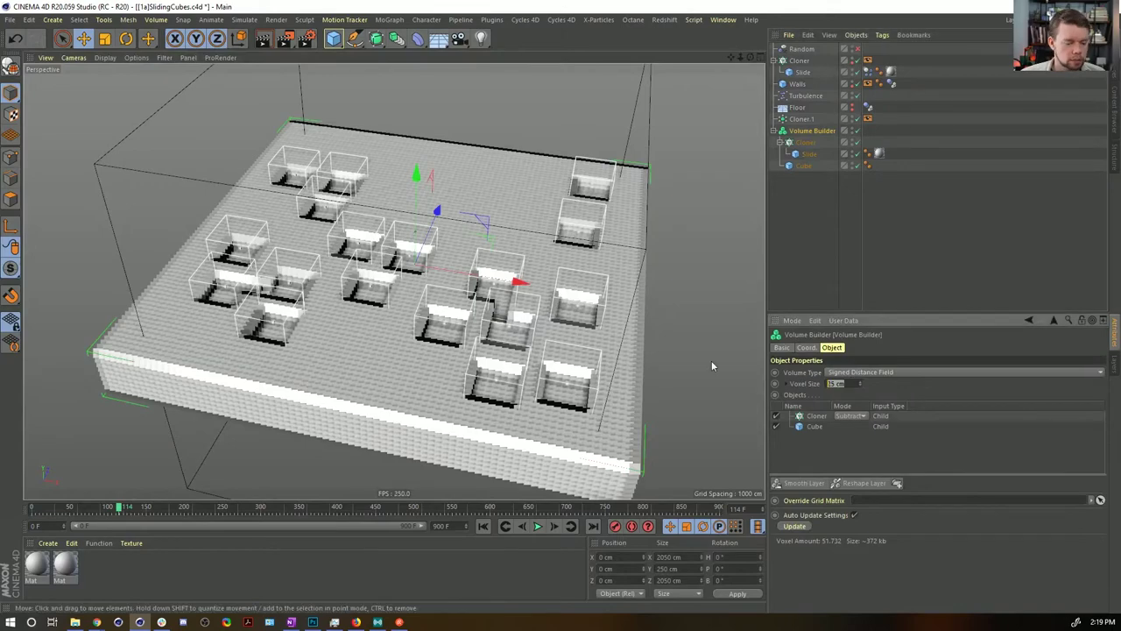
type("10")
key("Return")
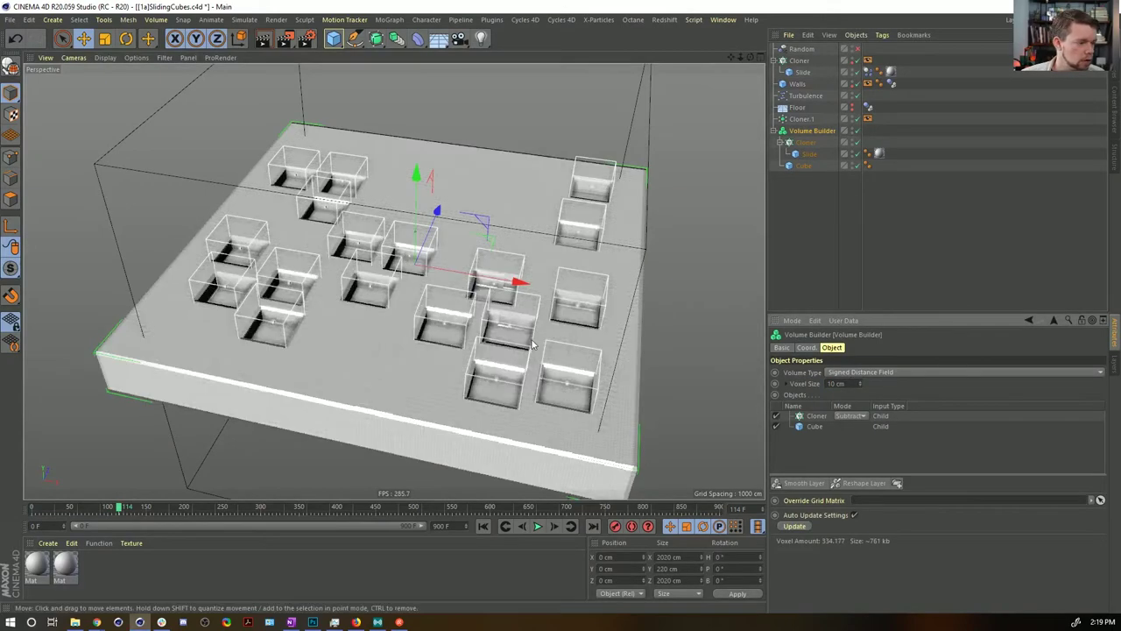
left_click_drag(543, 379, 484, 341, "alt")
left_click(537, 525)
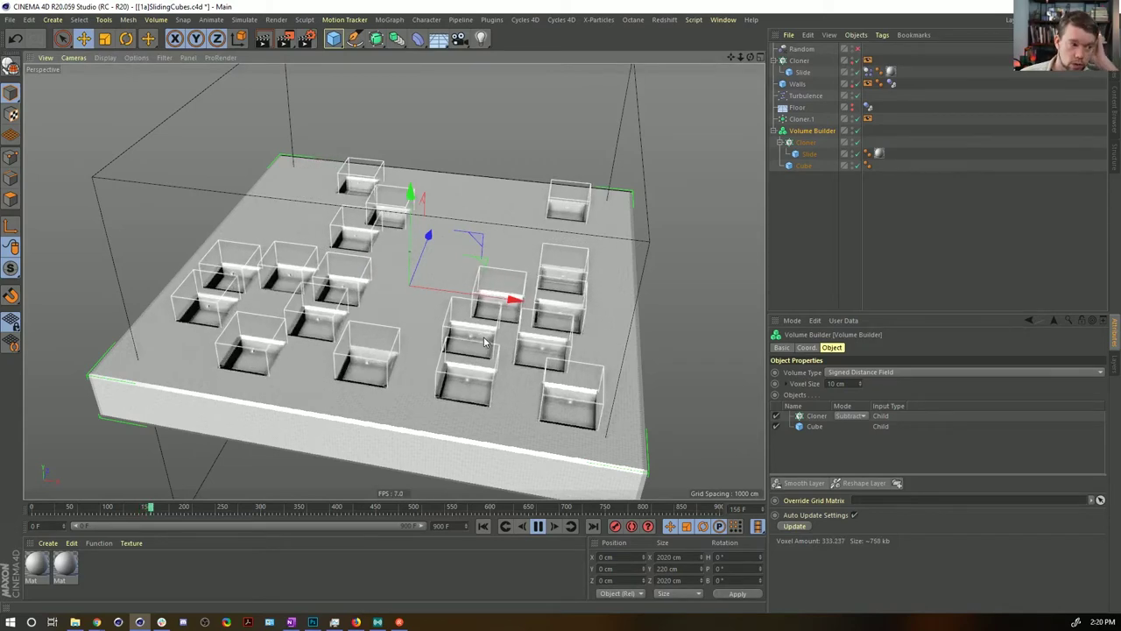
left_click(538, 526)
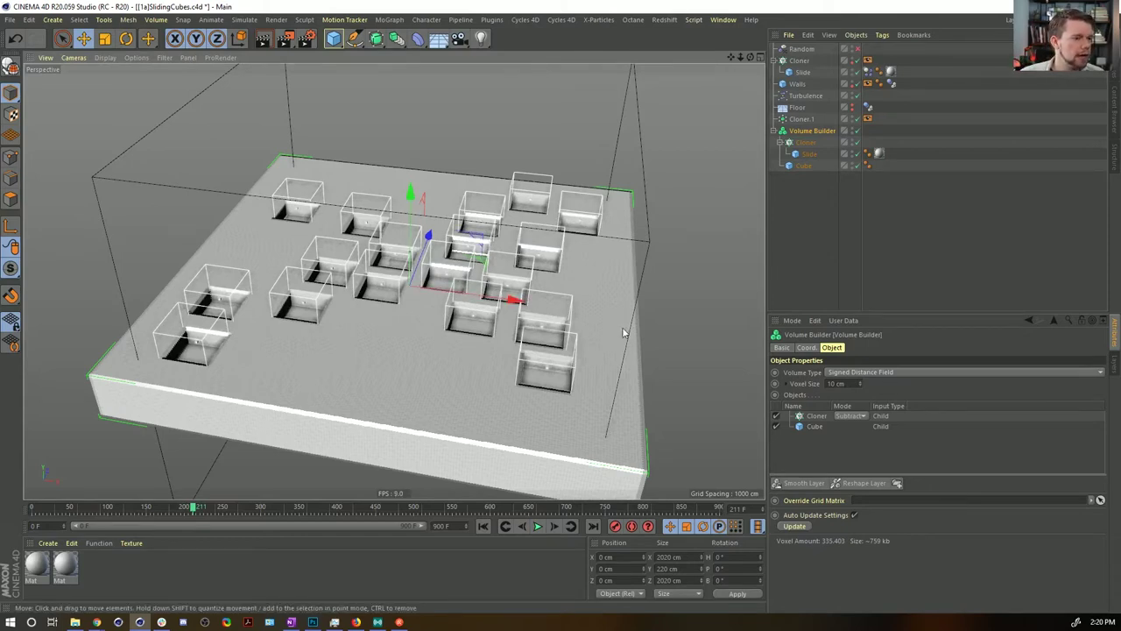
Step: Flip the Floor object 180° in bank and raise it above the cubes to a height of about 367 cm
left_click(798, 107)
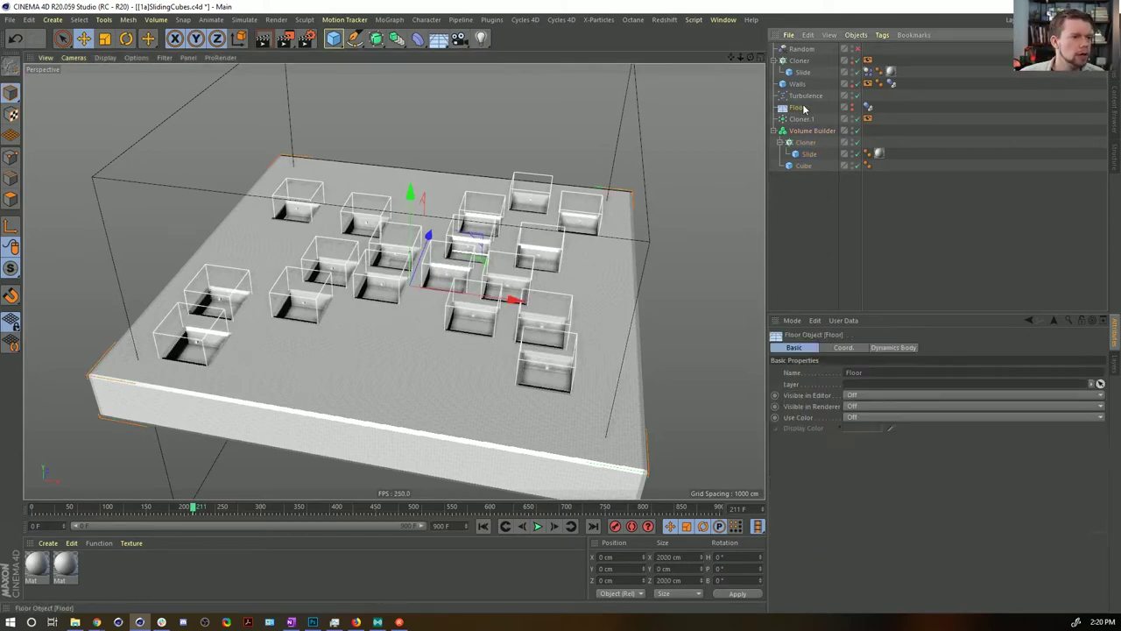
key("r")
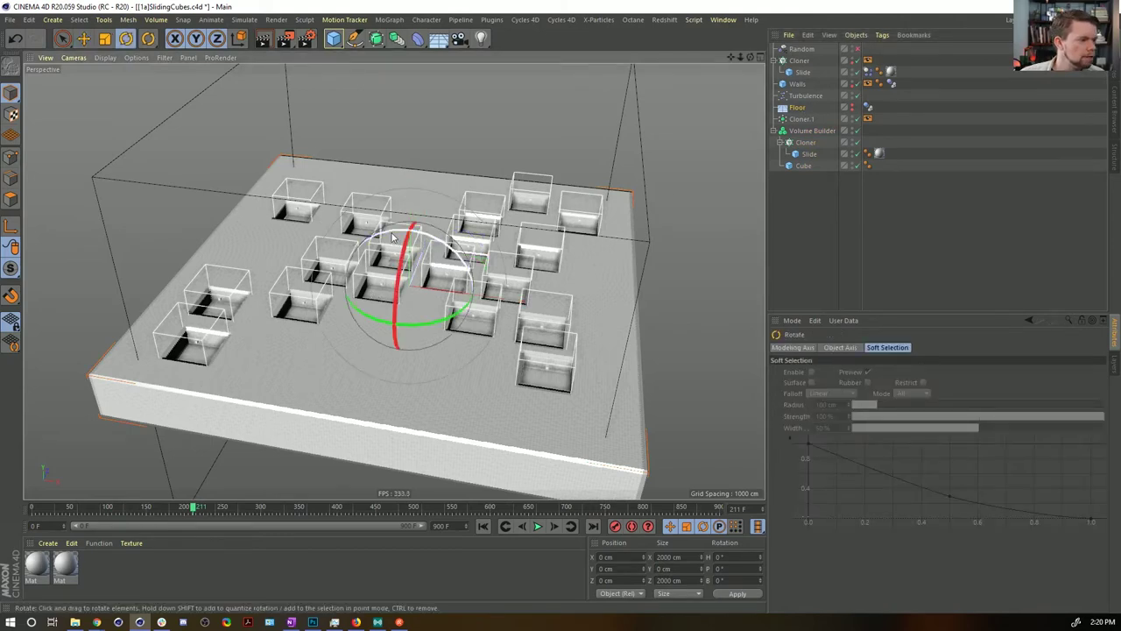
left_click_drag(406, 238, 408, 299)
key("e")
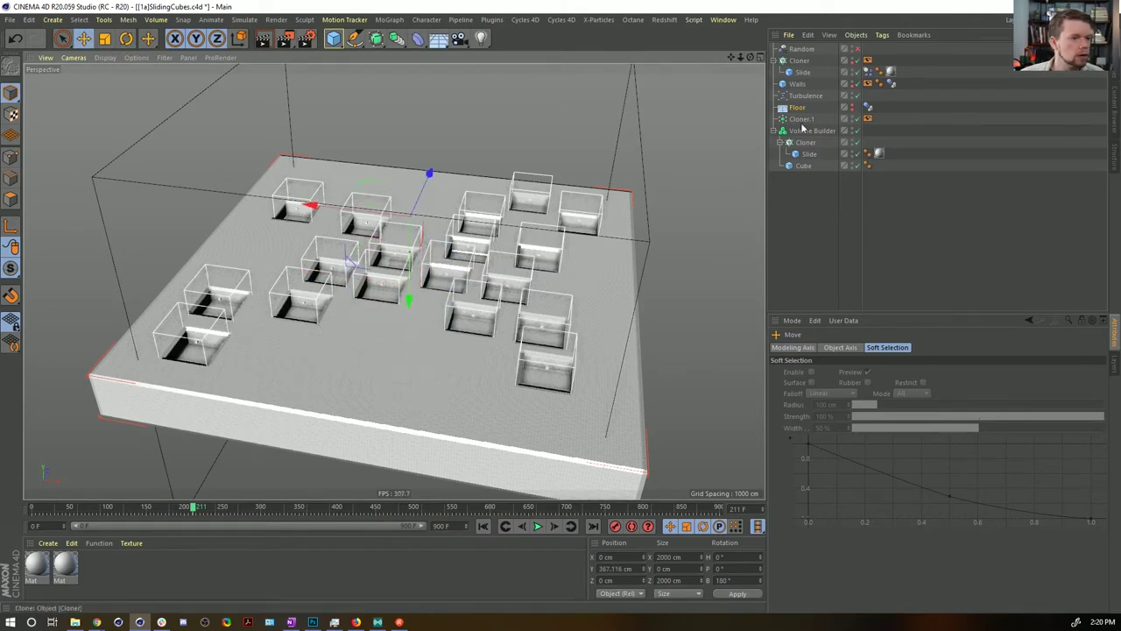
Step: Show the Floor in the viewport, lower it to about 253 cm just above the cubes, and hide it again
left_click(851, 105)
left_click_drag(500, 283, 507, 208, "alt")
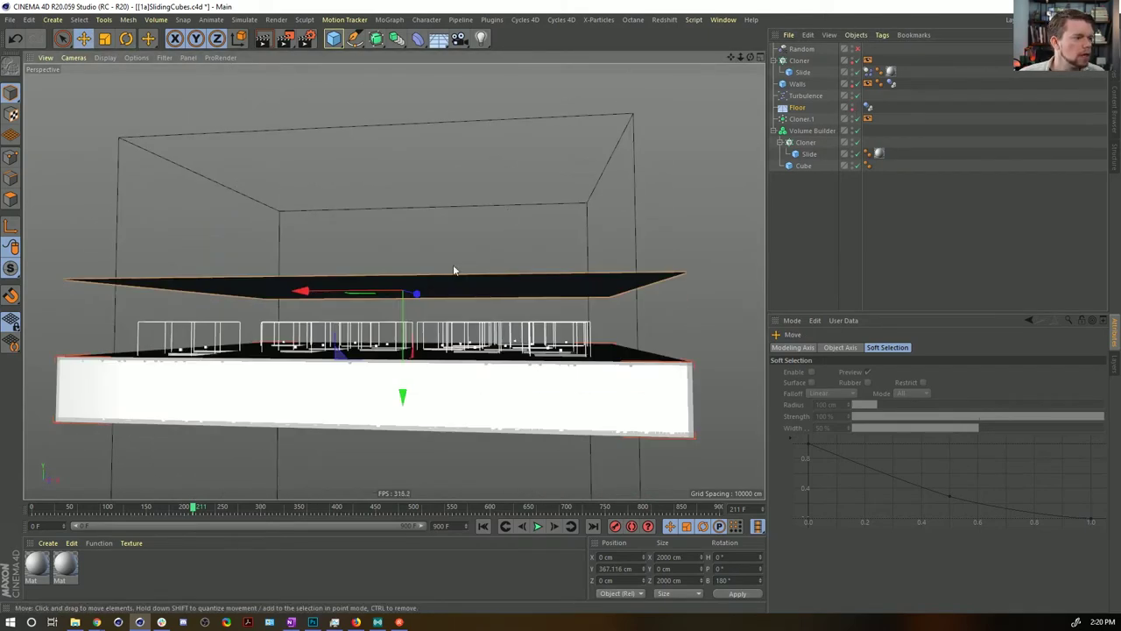
left_click_drag(407, 337, 412, 360)
left_click_drag(513, 271, 501, 324, "alt")
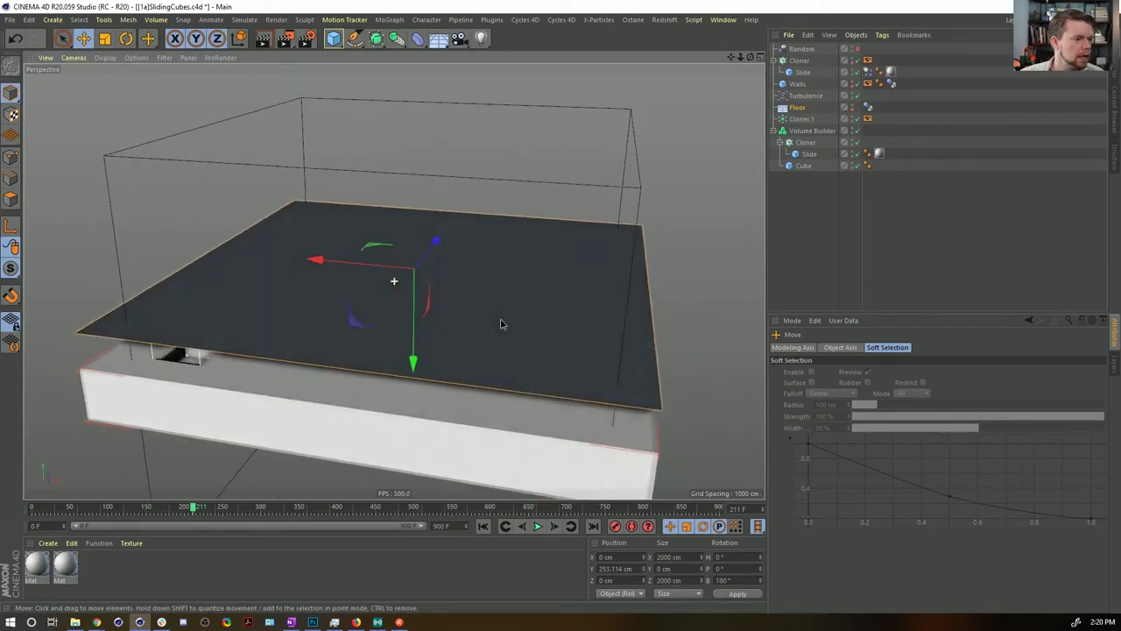
left_click(854, 107)
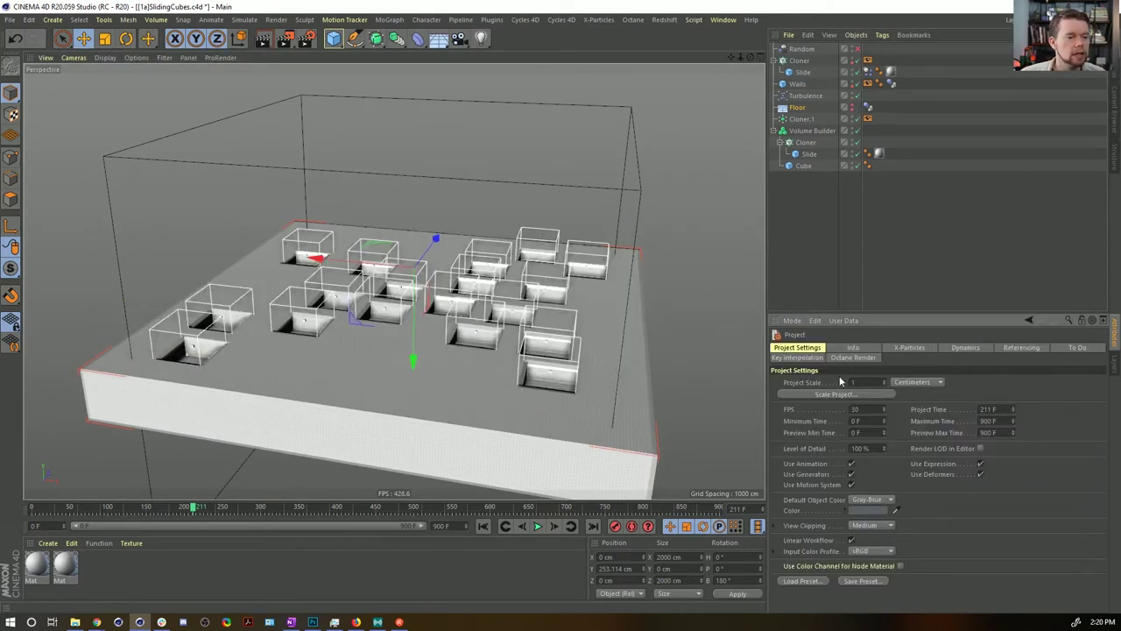
Step: Open the project's general Dynamics settings to examine gravity and time scale
left_click(966, 348)
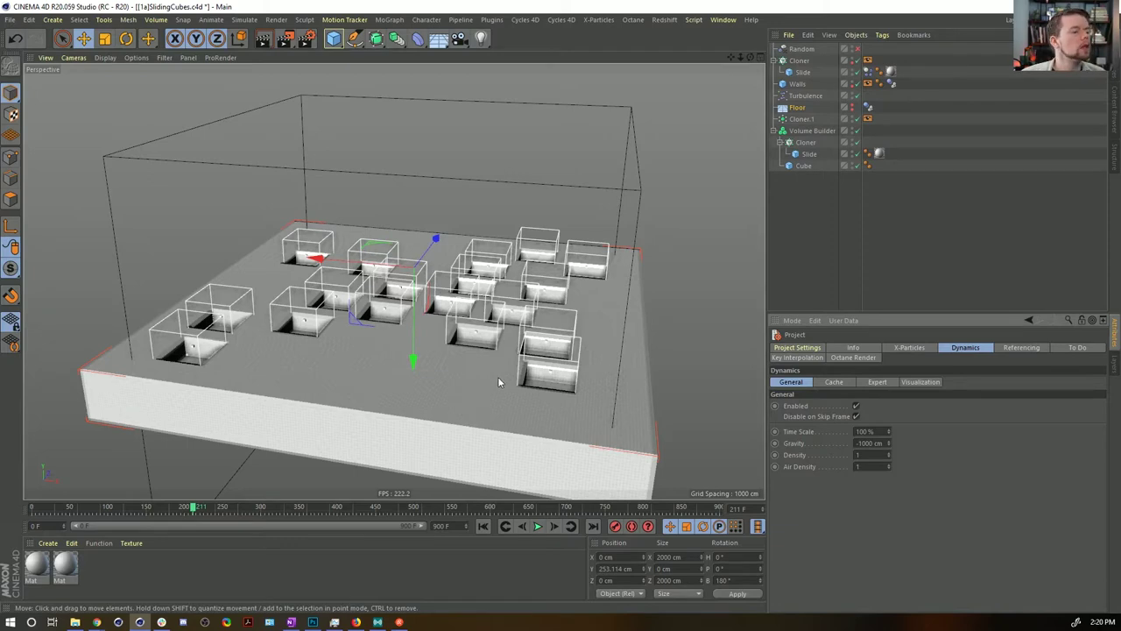
left_click_drag(513, 244, 513, 299, "alt")
middle_click_drag(513, 299, 512, 265, "alt")
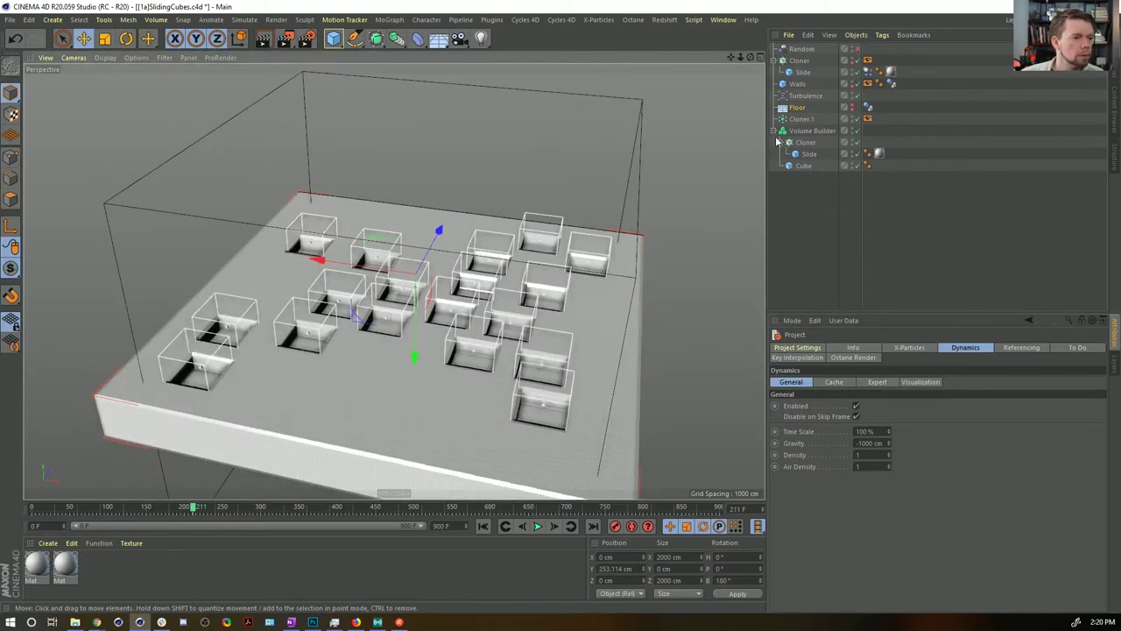
Step: Disable the Volume Builder and replay the simulation from the first frame to inspect the falling cubes
left_click(857, 131)
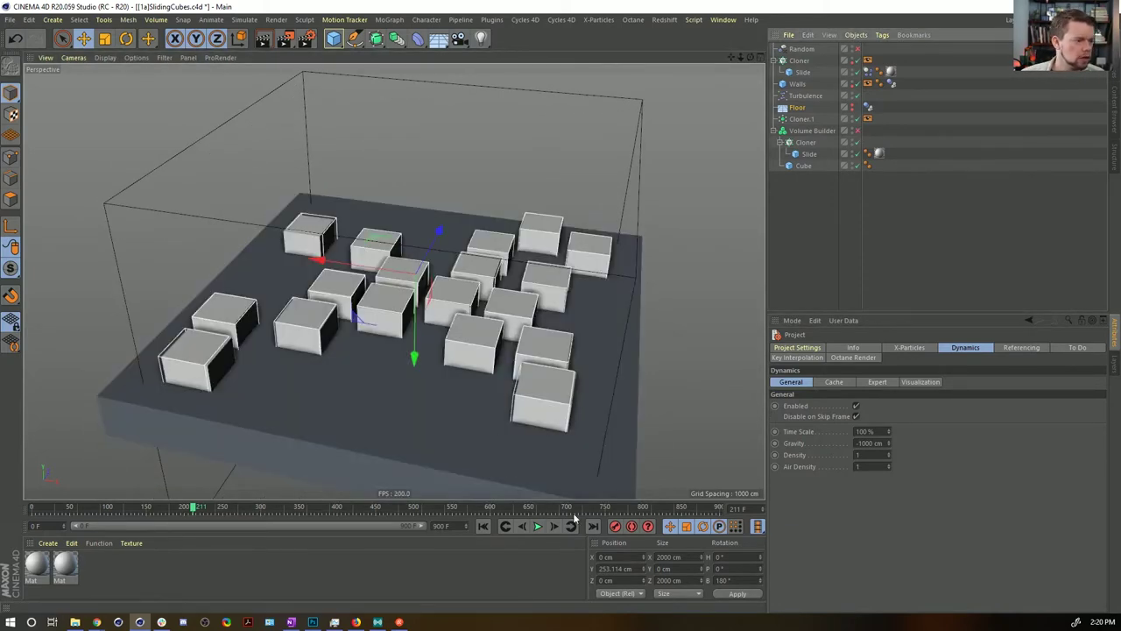
left_click(539, 526)
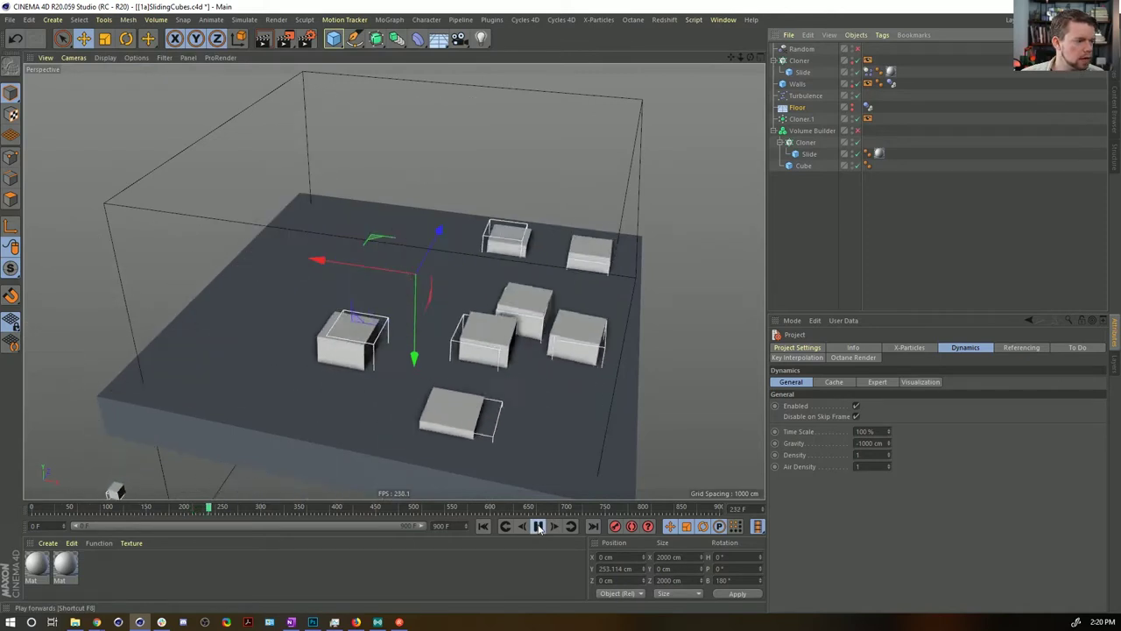
left_click(538, 527)
left_click(485, 526)
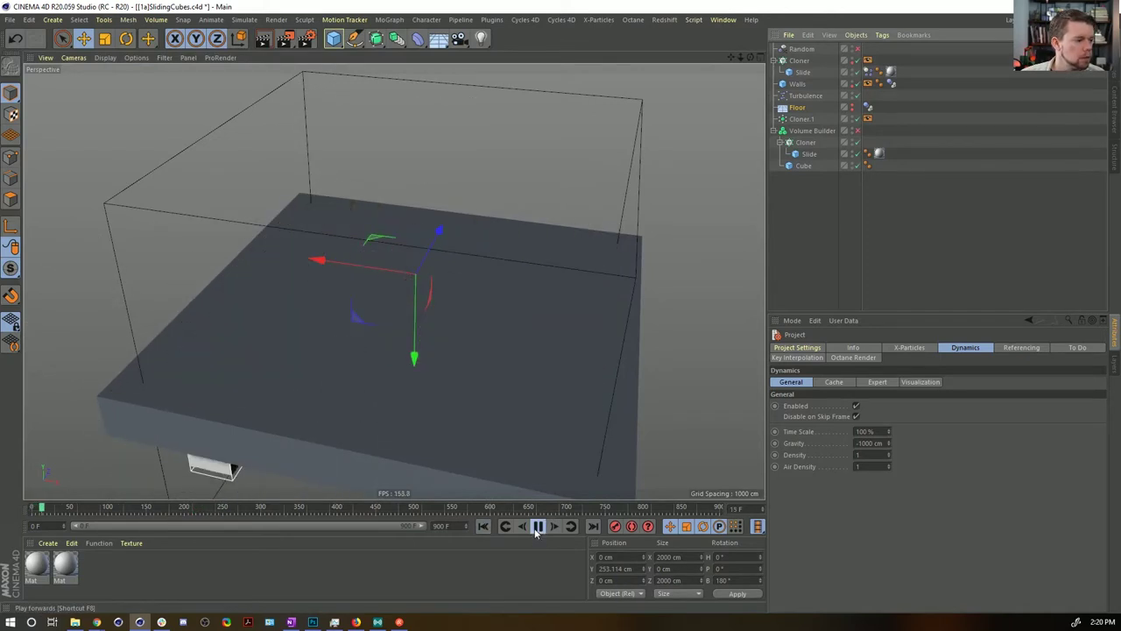
left_click(538, 526)
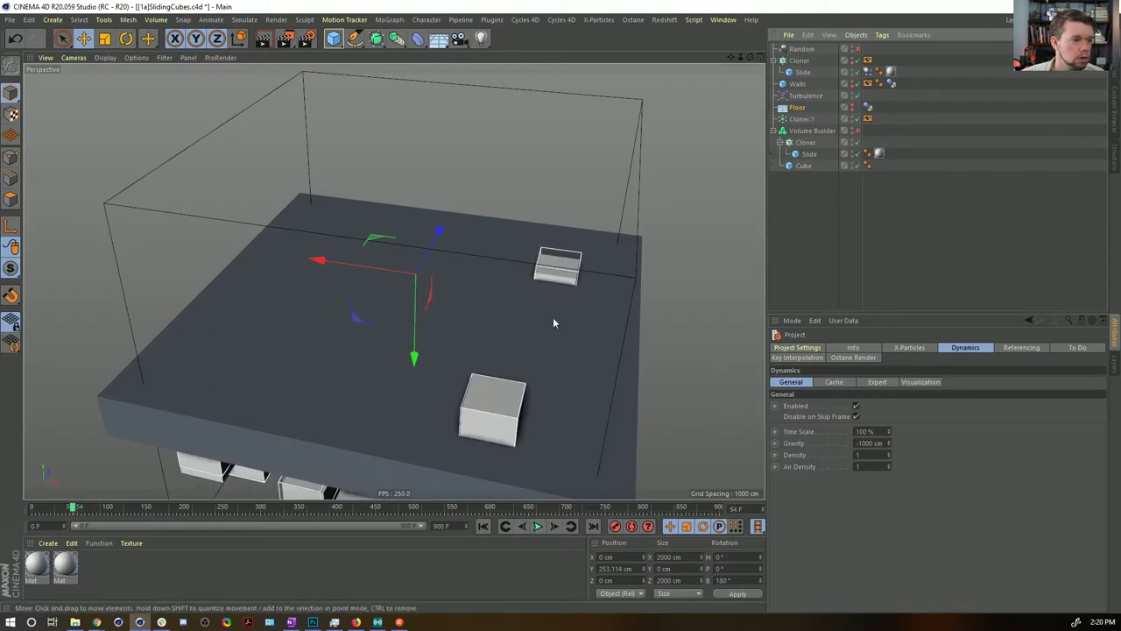
left_click_drag(528, 338, 513, 321, "alt")
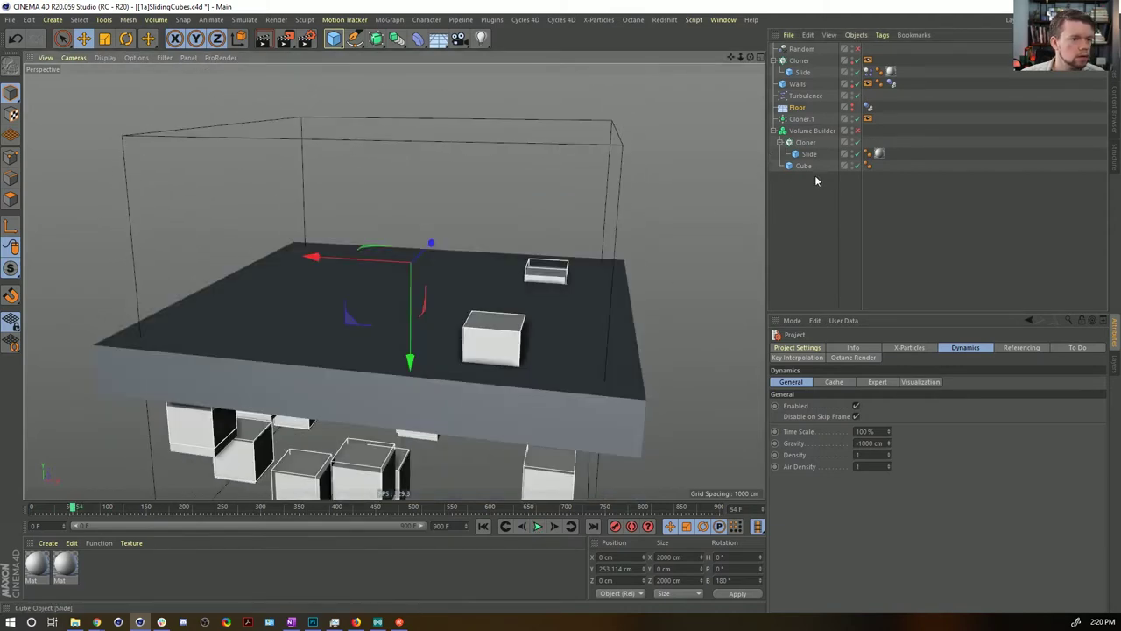
Step: Disable the Cloner and Cube inside the Volume Builder, test the simulation from the start, and return to frame 0
left_click(801, 141)
left_click(802, 166, "ctrl")
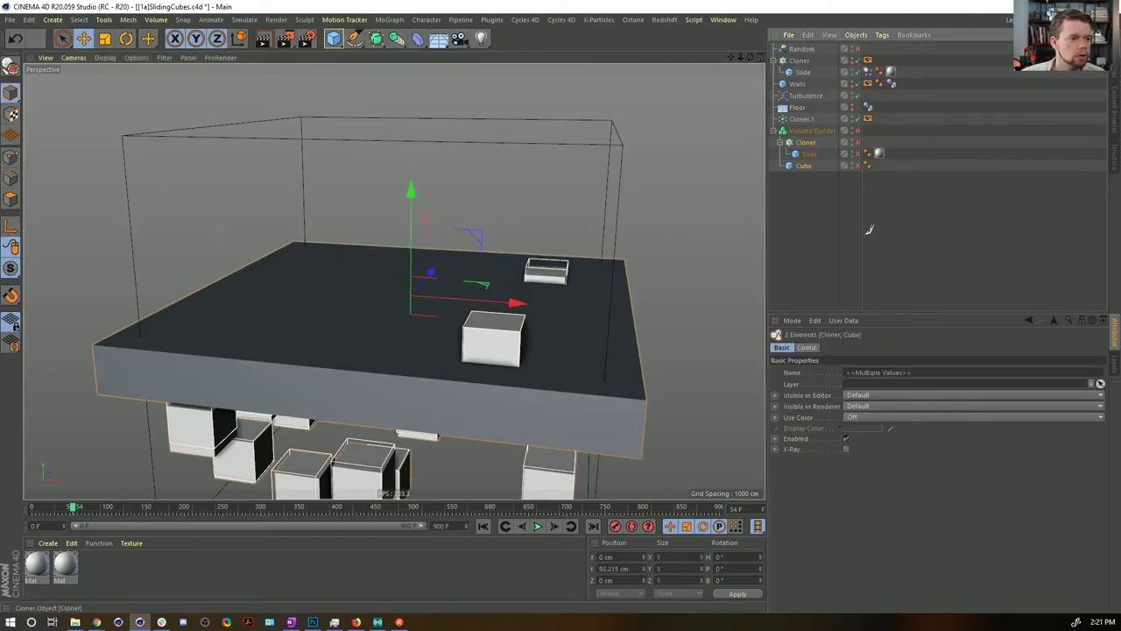
left_click(538, 526)
left_click(483, 526)
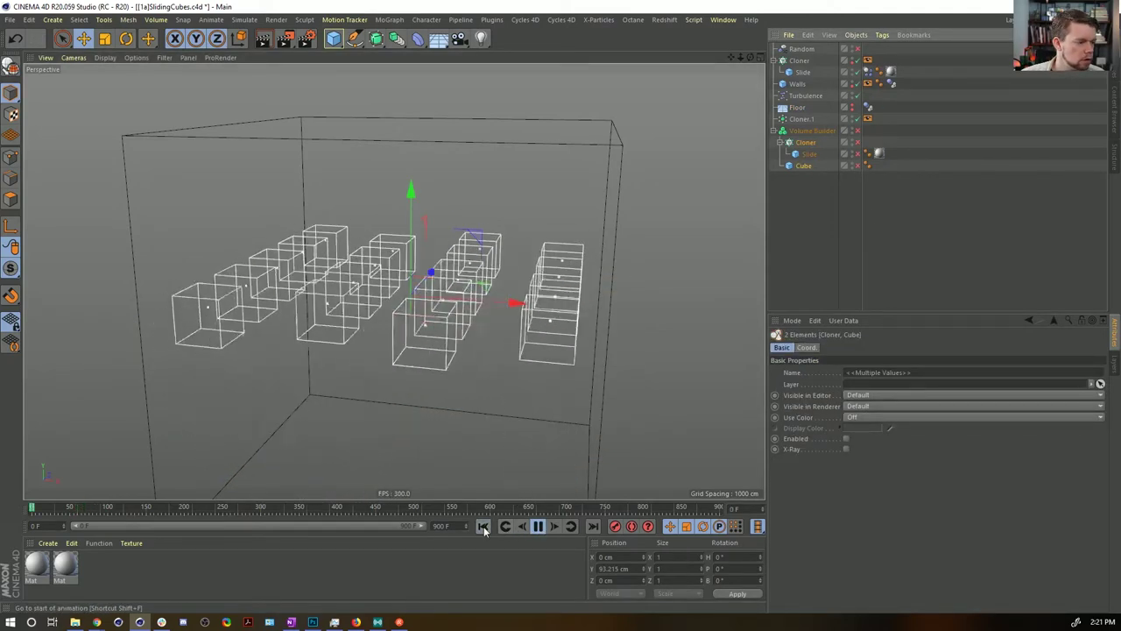
left_click(538, 526)
left_click_drag(457, 360, 492, 340, "alt")
left_click(538, 526)
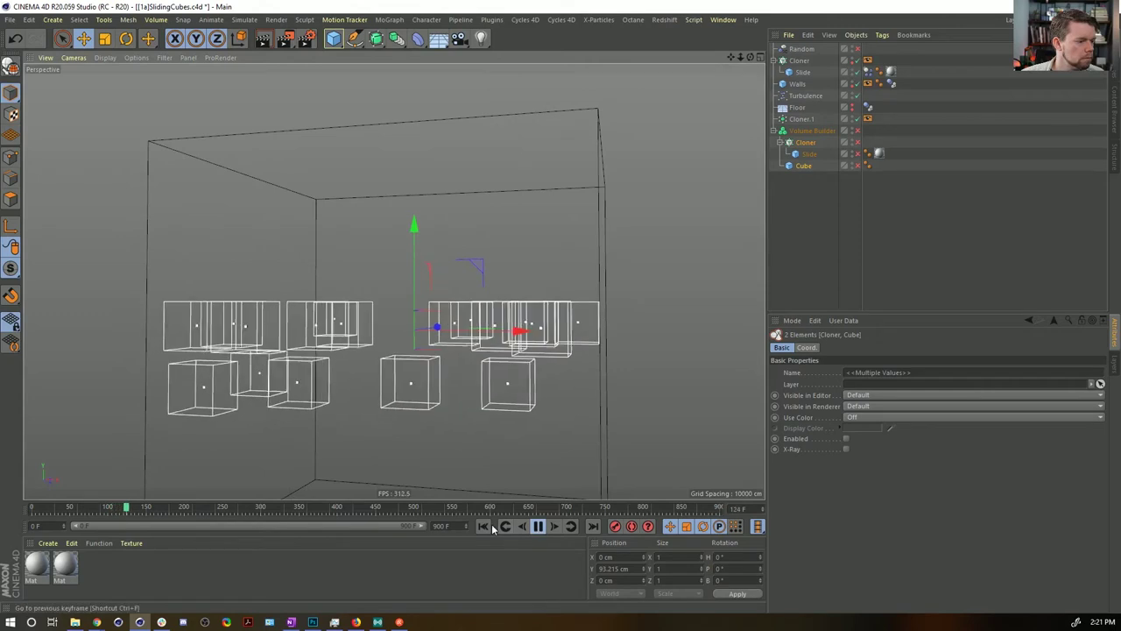
left_click(485, 526)
left_click(538, 527)
left_click(483, 527)
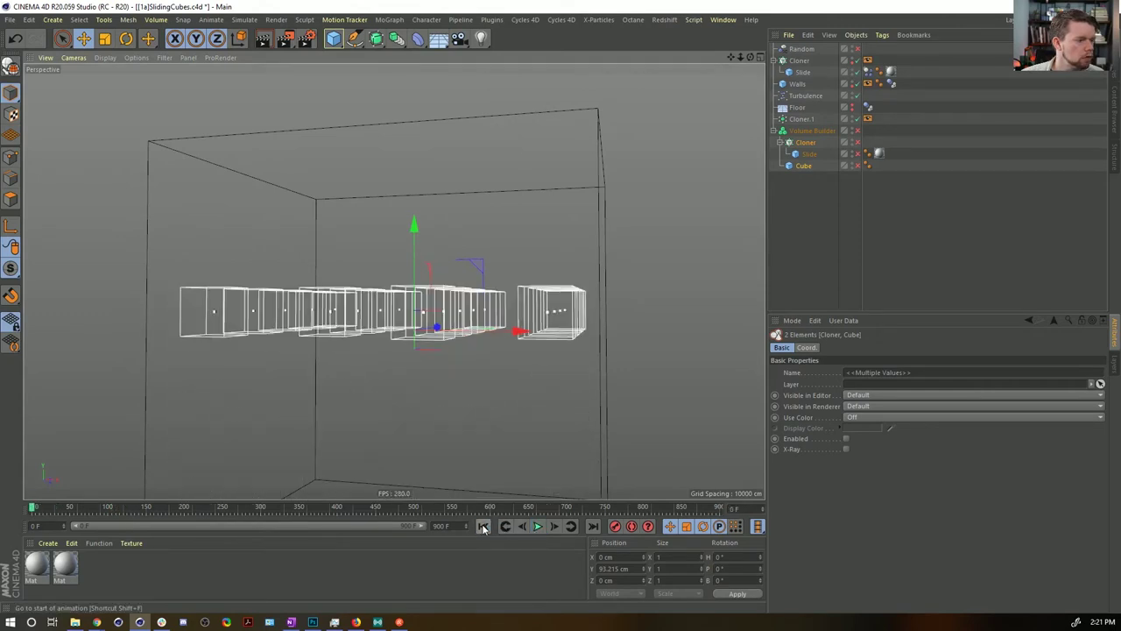
Step: Show the Floor, raise it to about 301 cm, hide it again and play the simulation
left_click(796, 109)
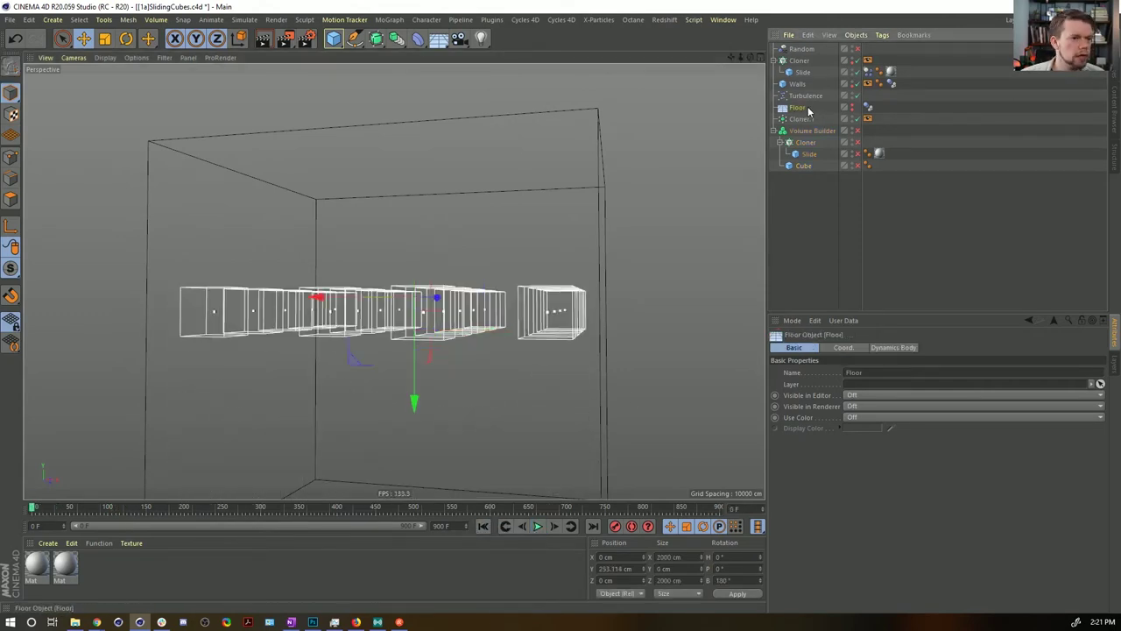
left_click(846, 108)
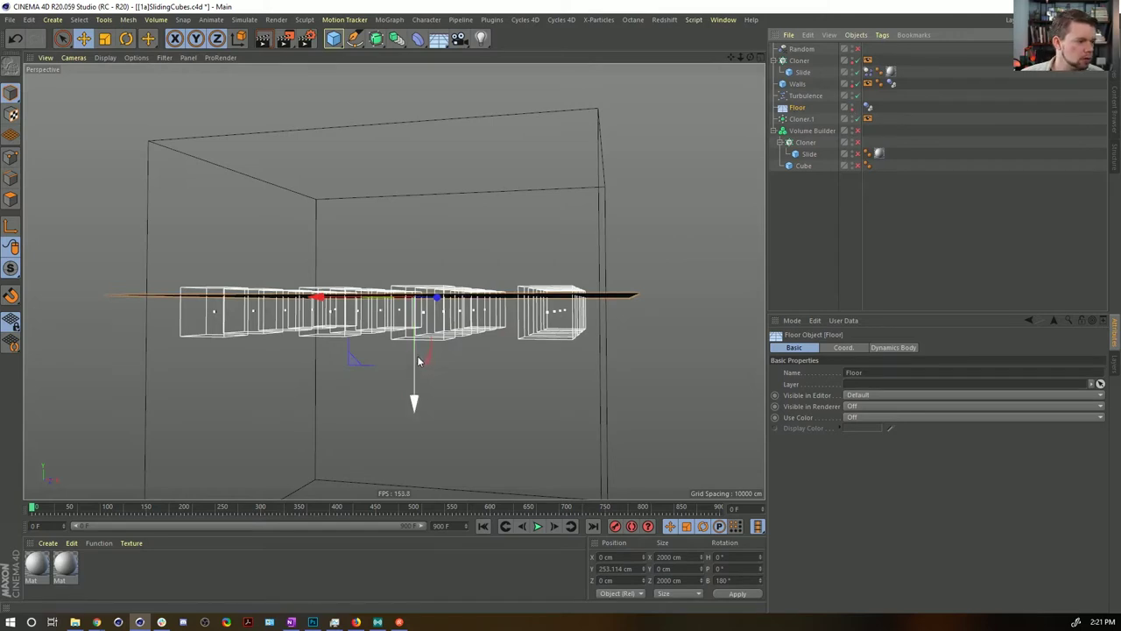
left_click_drag(423, 355, 505, 336)
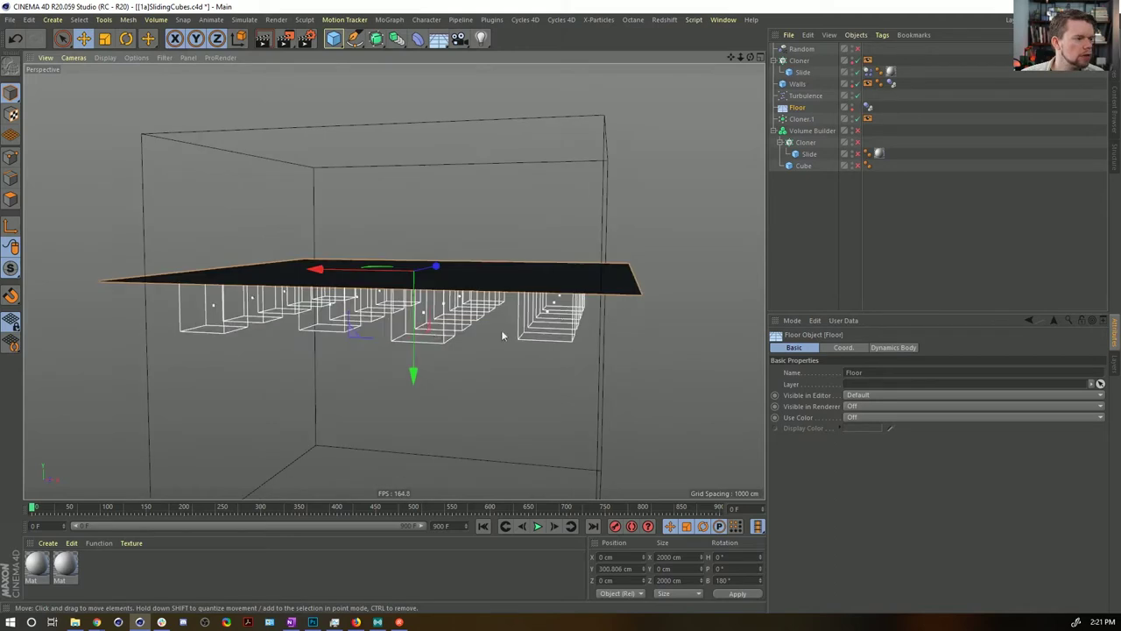
double_click(850, 107)
left_click(538, 526)
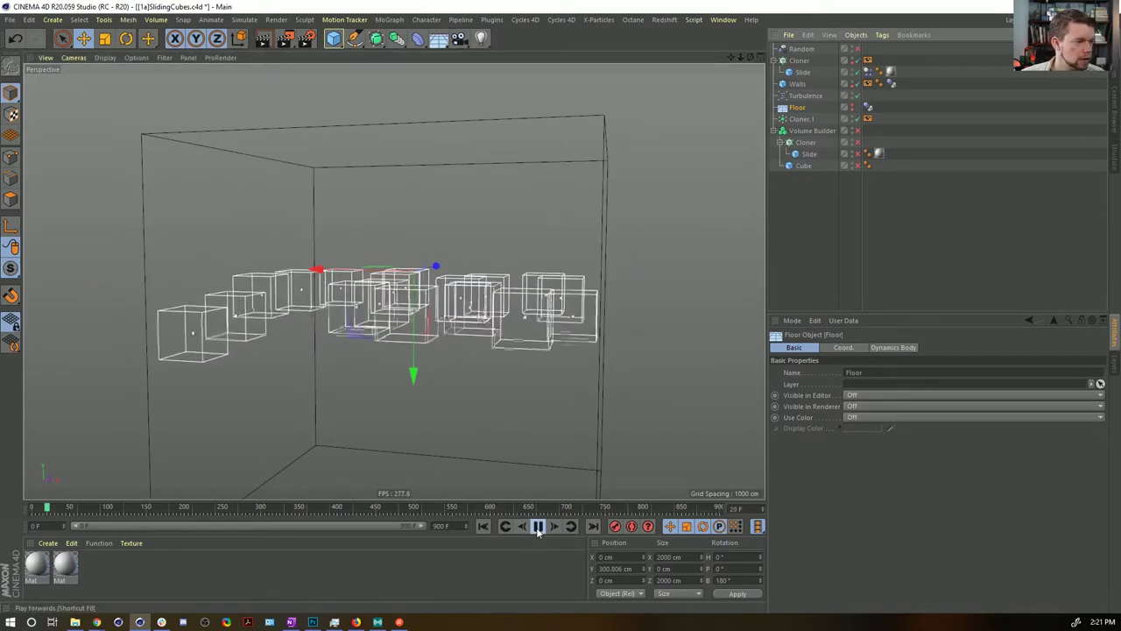
left_click(537, 528)
left_click_drag(496, 374, 480, 419, "alt")
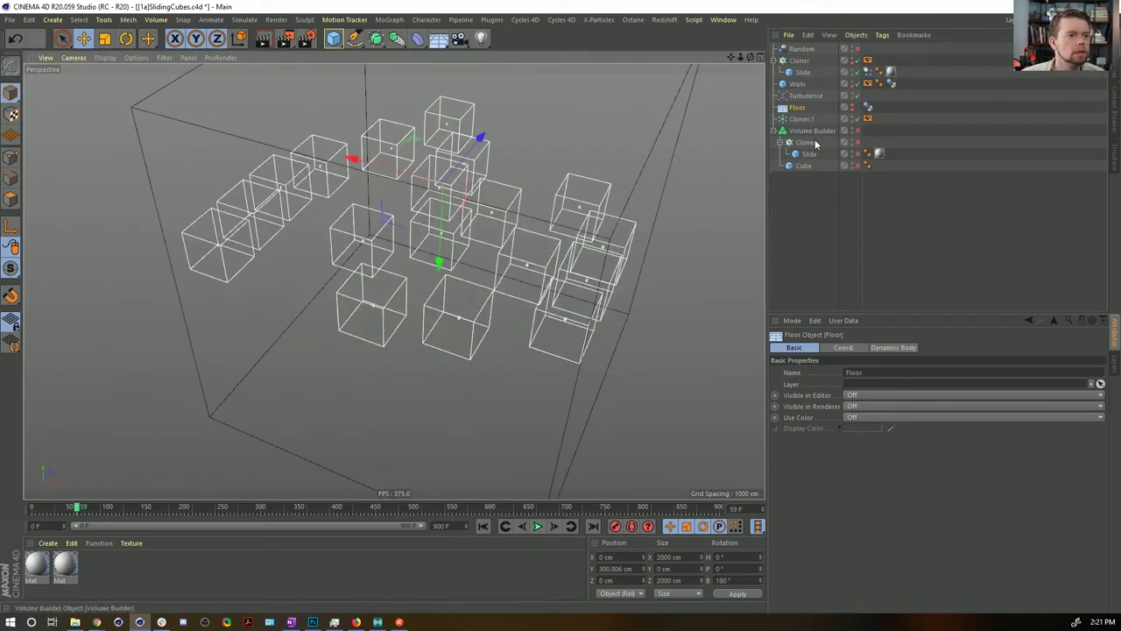
Step: Check the first Cloner's effectors, enable the Random effector and return to the first frame
left_click(799, 61)
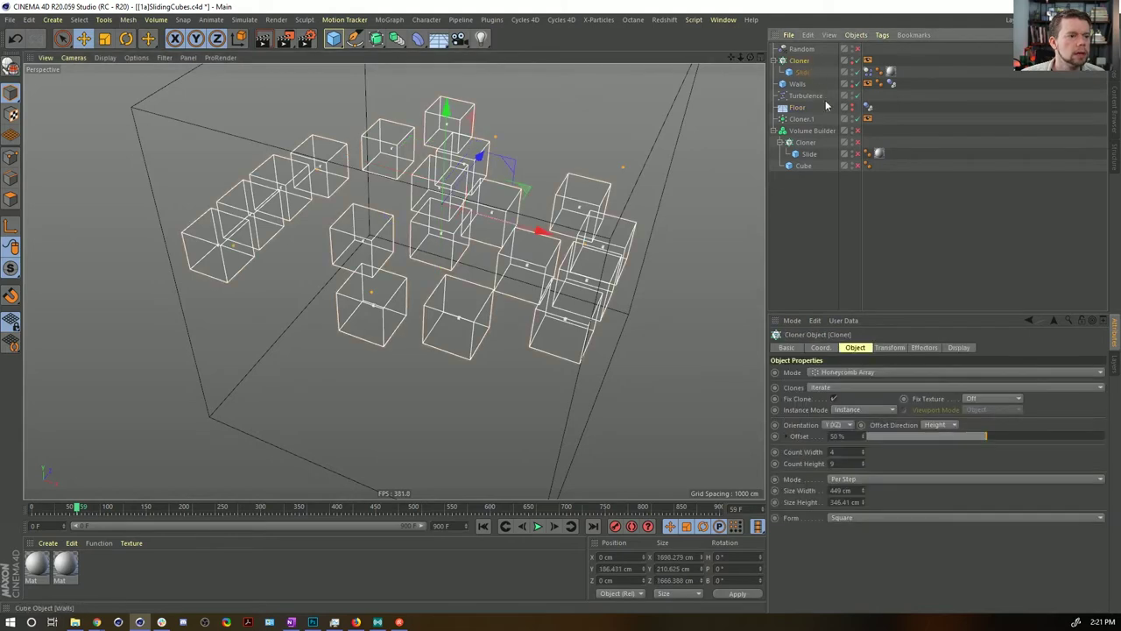
left_click(925, 347)
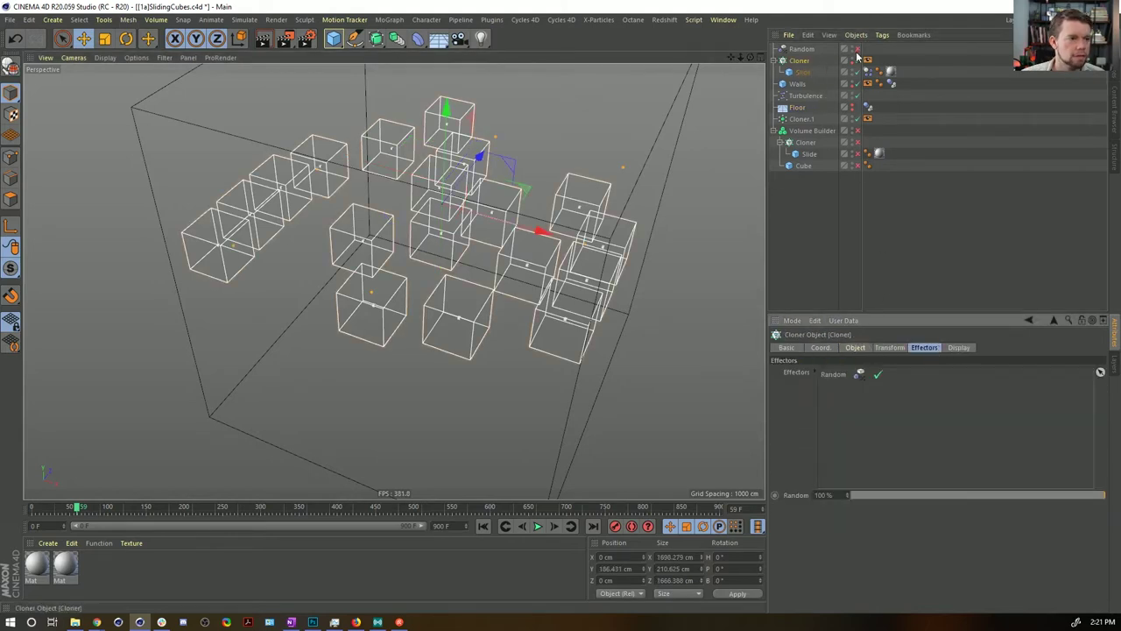
left_click(483, 526)
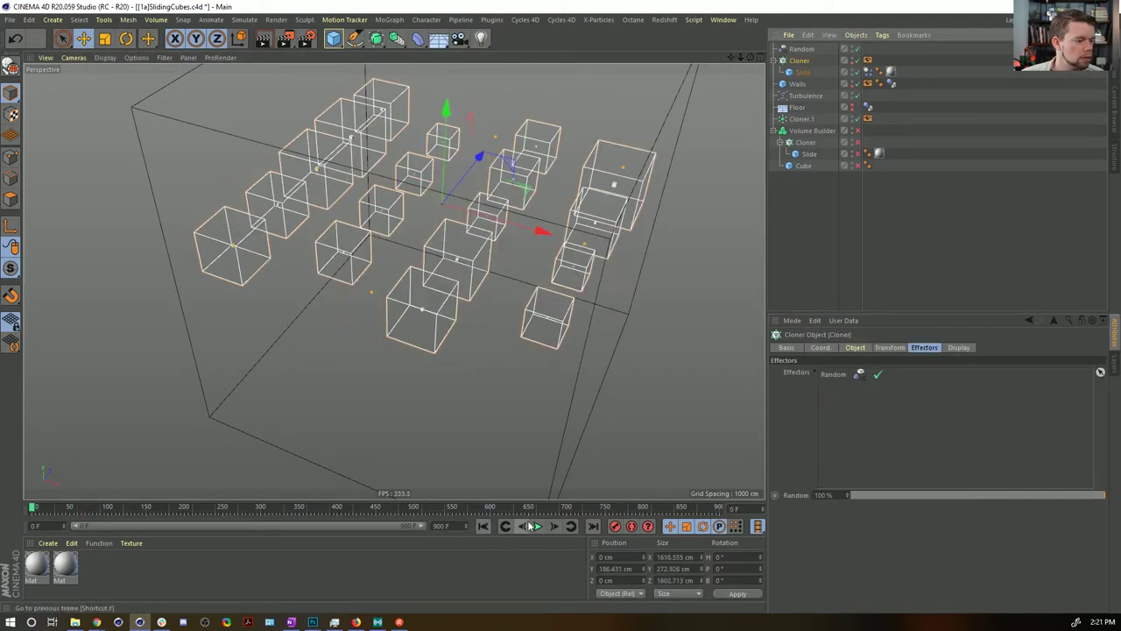
left_click_drag(519, 204, 554, 159, "alt")
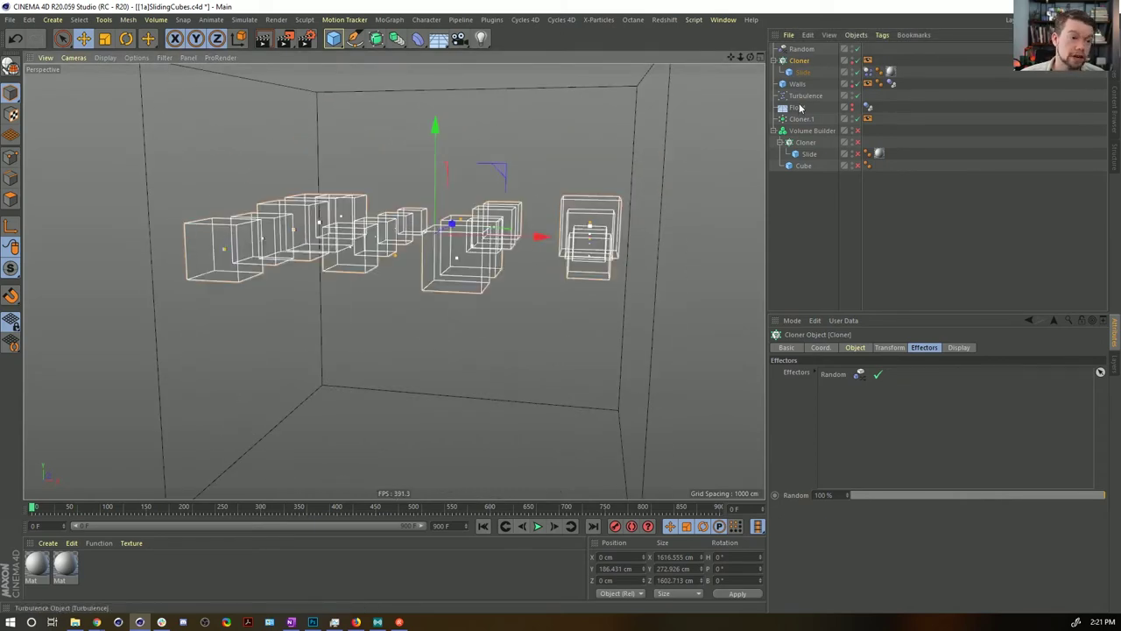
Step: Show the Floor, raise it to about 335 cm above the randomly scaled cubes, and hide it again
left_click(797, 107)
left_click(850, 106)
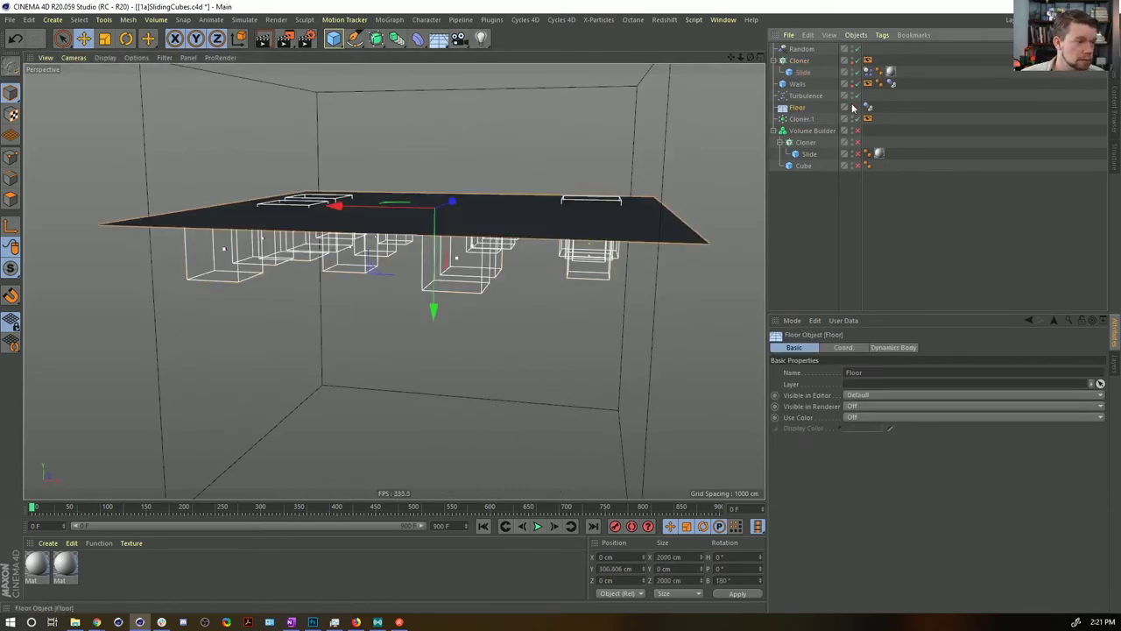
left_click_drag(440, 271, 440, 261)
left_click(849, 106)
left_click(849, 106)
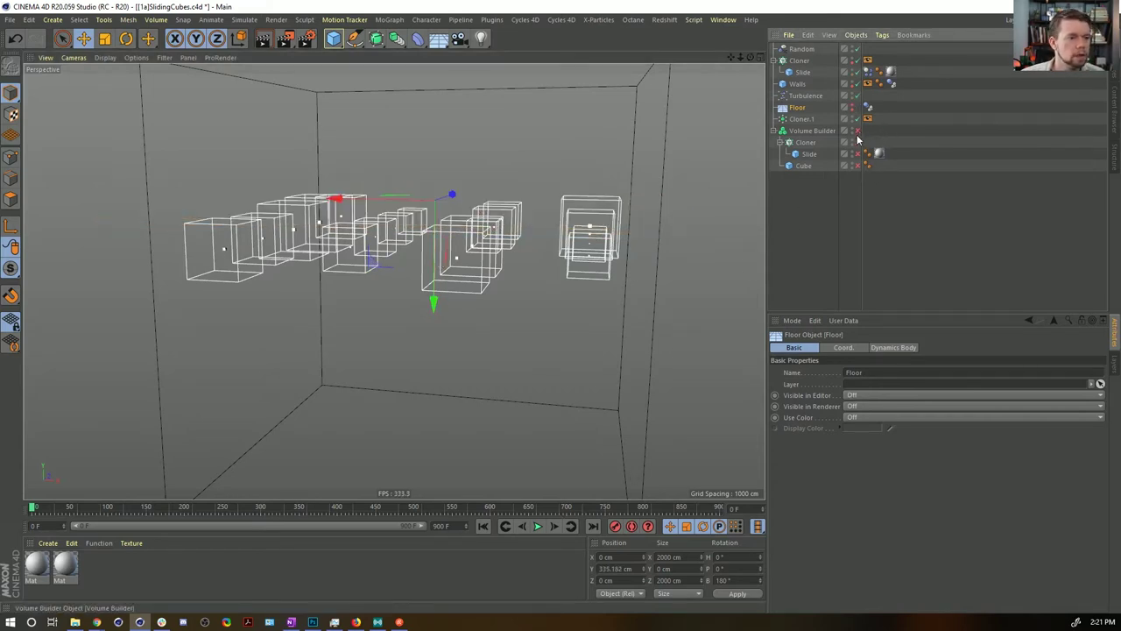
Step: Re-enable the Cloner and its Slide cube inside the Volume Builder, keep the Cube disabled, and play the simulation
left_click(862, 163)
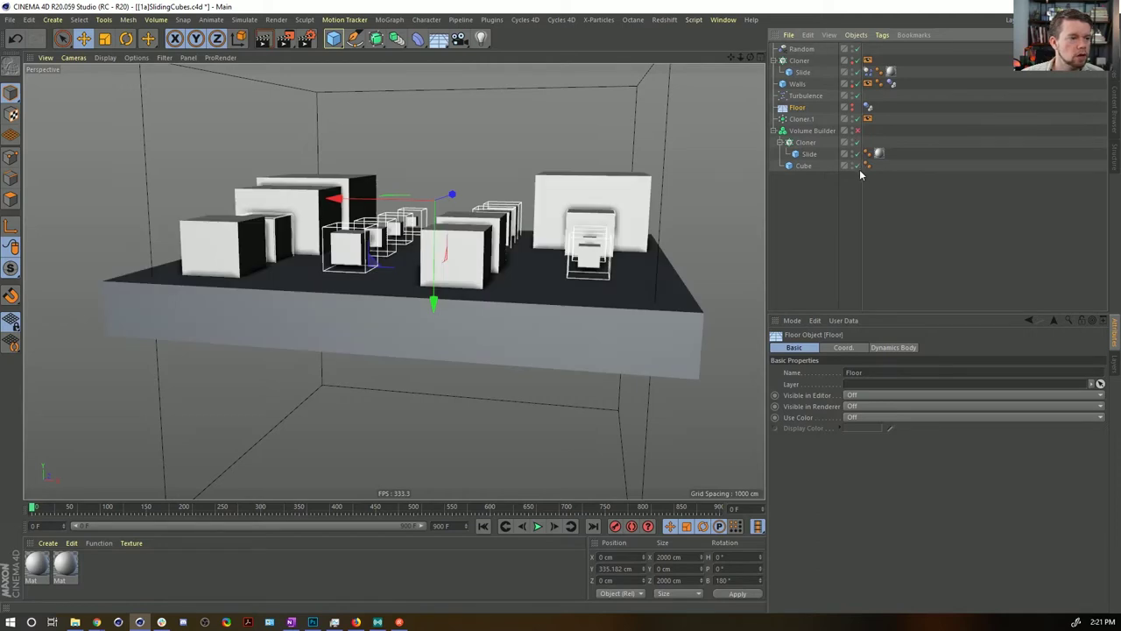
left_click(859, 169)
left_click(538, 525)
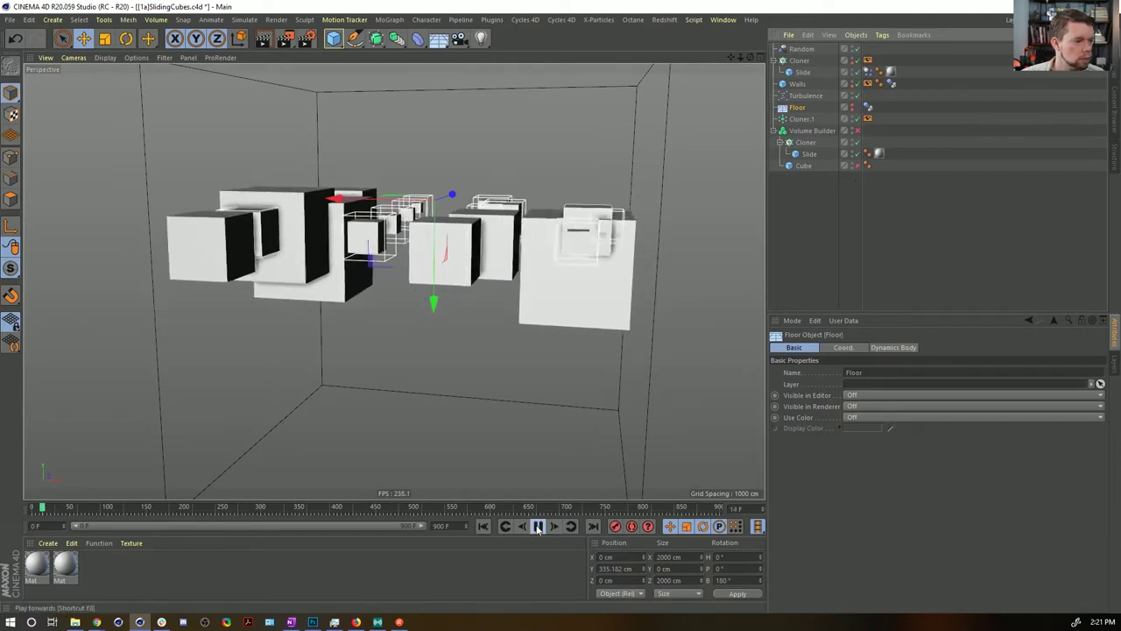
left_click(537, 526)
mouse_move(557, 297)
left_mouse_down("alt")
mouse_move(564, 264)
mouse_move(518, 275)
mouse_move(525, 305)
mouse_move(592, 268)
mouse_move(607, 406)
left_mouse_up("alt")
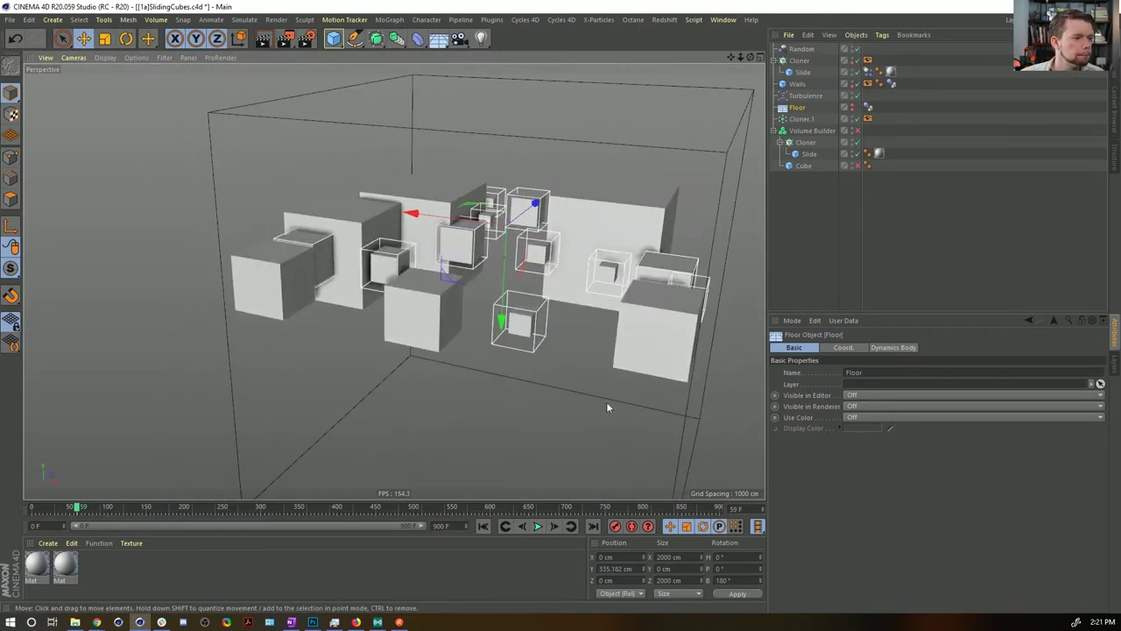
left_click(538, 525)
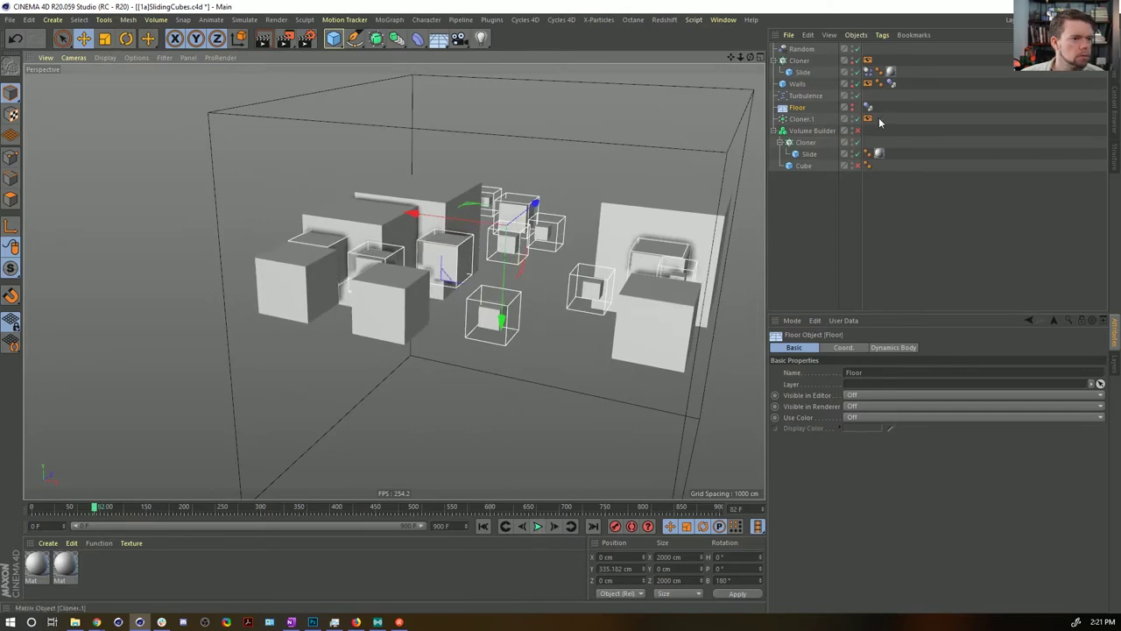
Step: Disable the Random effector on the Volume Builder's Cloner and test the simulation from the first frame
left_click(818, 142)
left_click(923, 348)
left_click(877, 374)
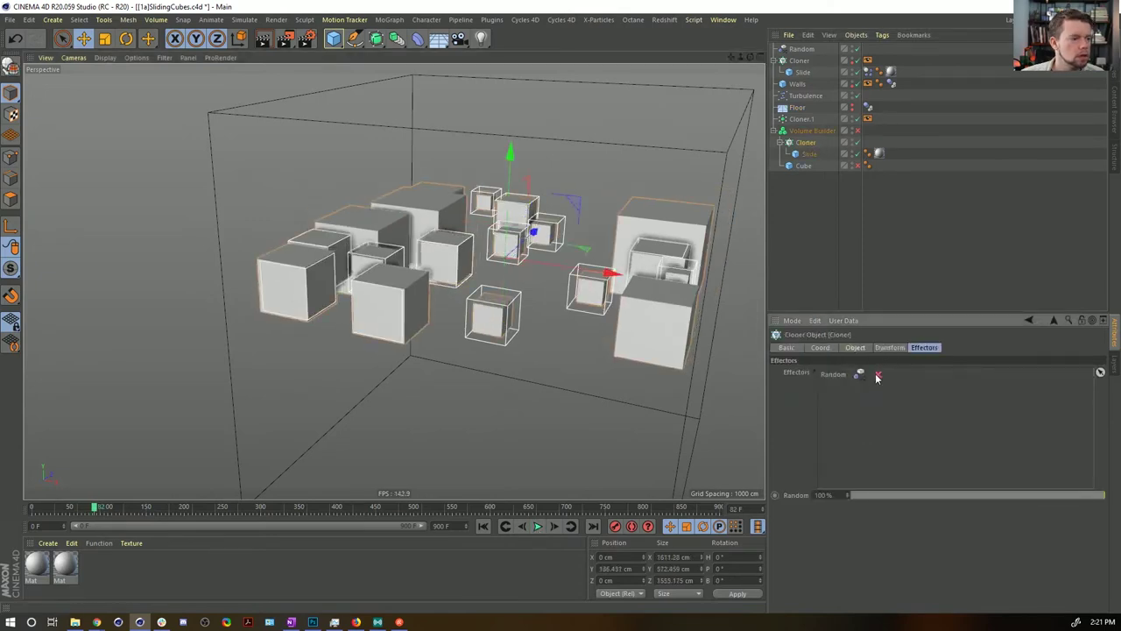
left_click(483, 526)
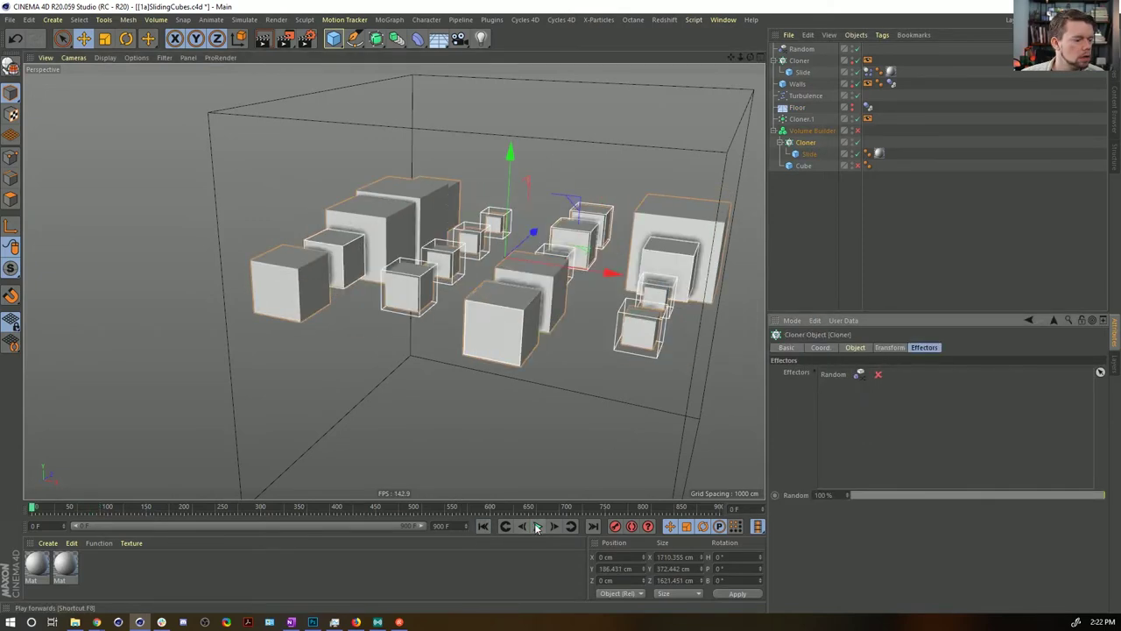
left_click(538, 525)
left_click(537, 525)
Step: Disable the Random effector on the Cloner.1 Matrix object and replay the simulation from the start
left_click(801, 118)
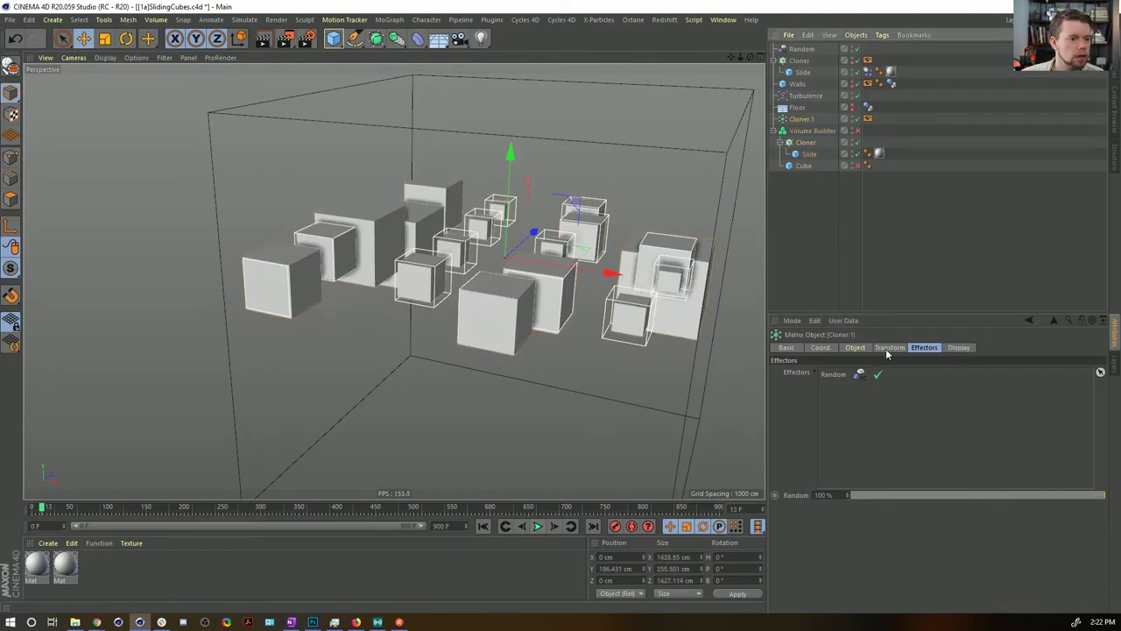
left_click(878, 375)
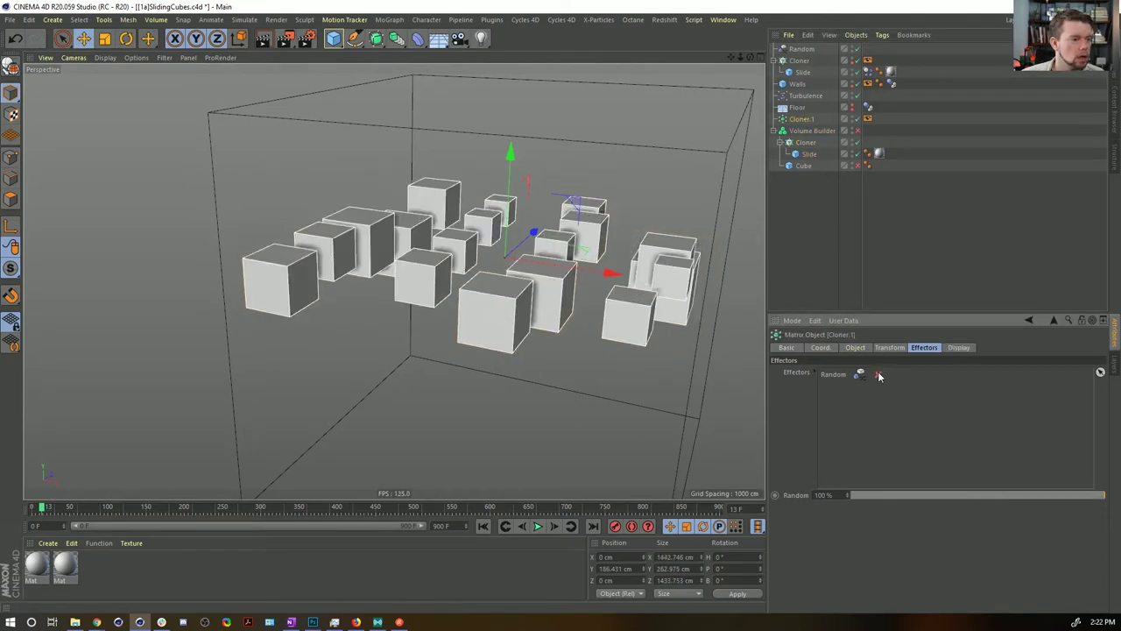
left_click(483, 526)
left_click(538, 525)
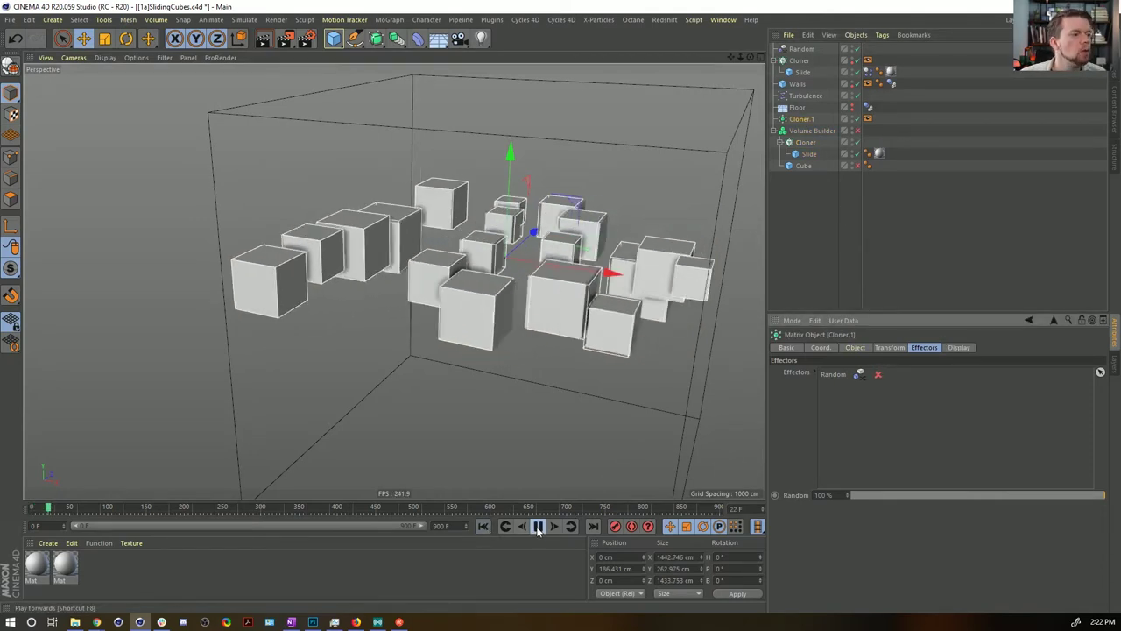
left_click(537, 526)
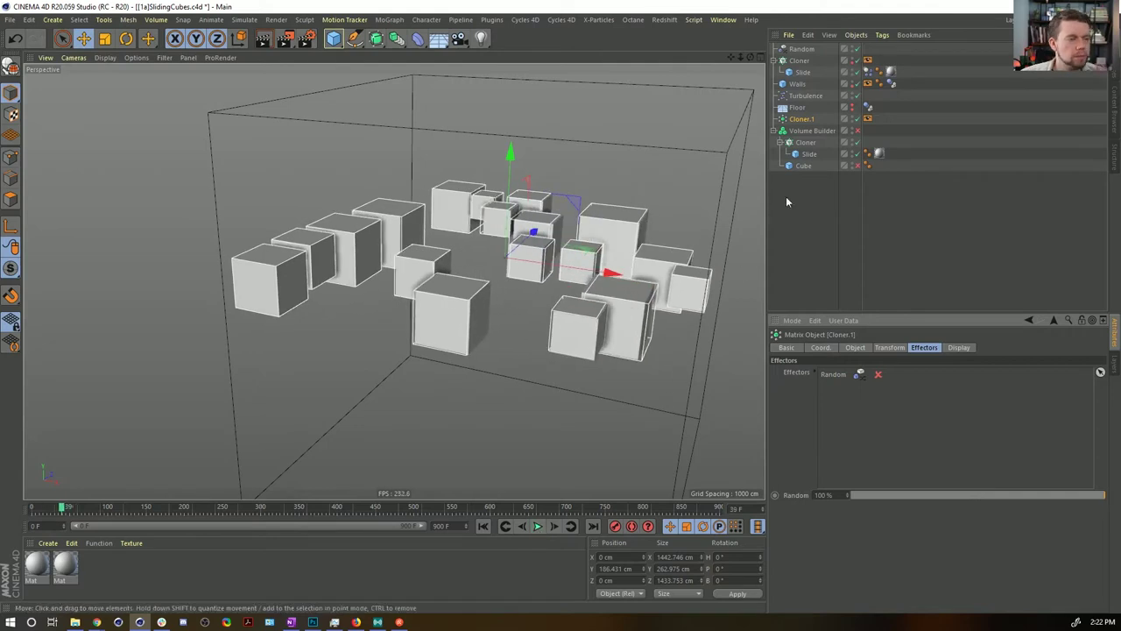
Step: Check the first Cloner's effectors and remove the Random effector from the Cloner.1 Matrix object's effector list
left_click(796, 62)
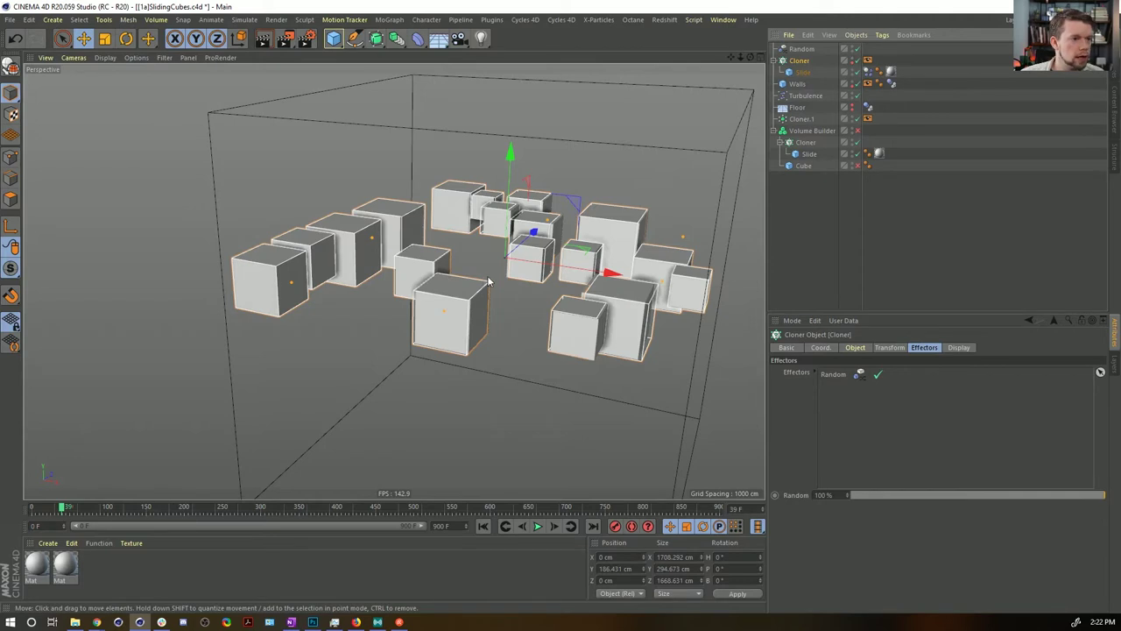
left_click(788, 120)
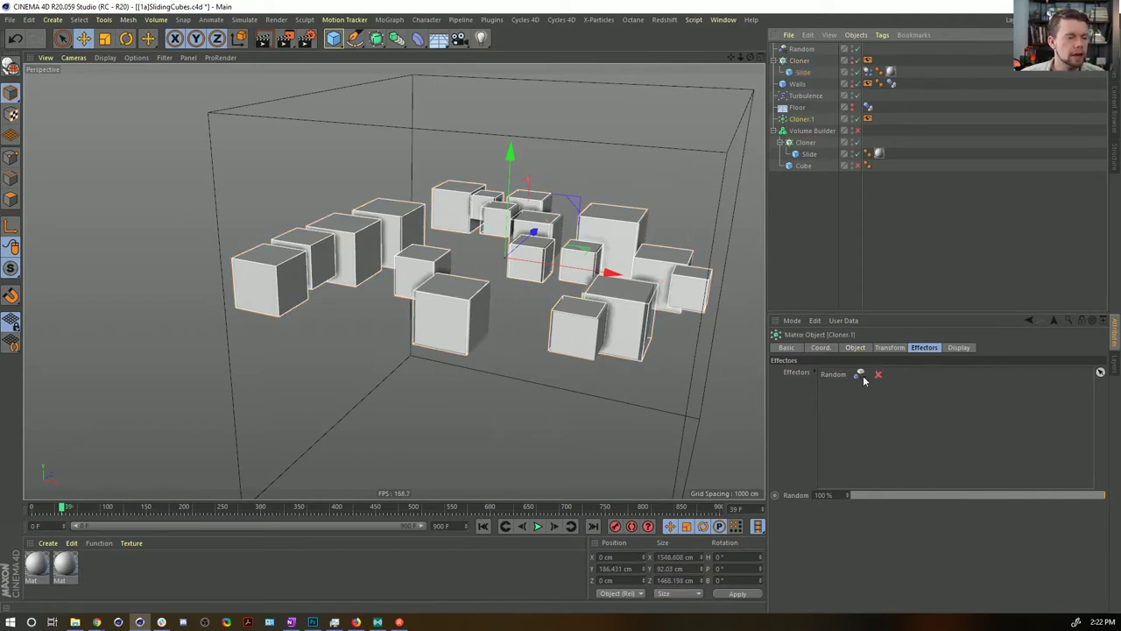
left_click(836, 375)
key("Delete")
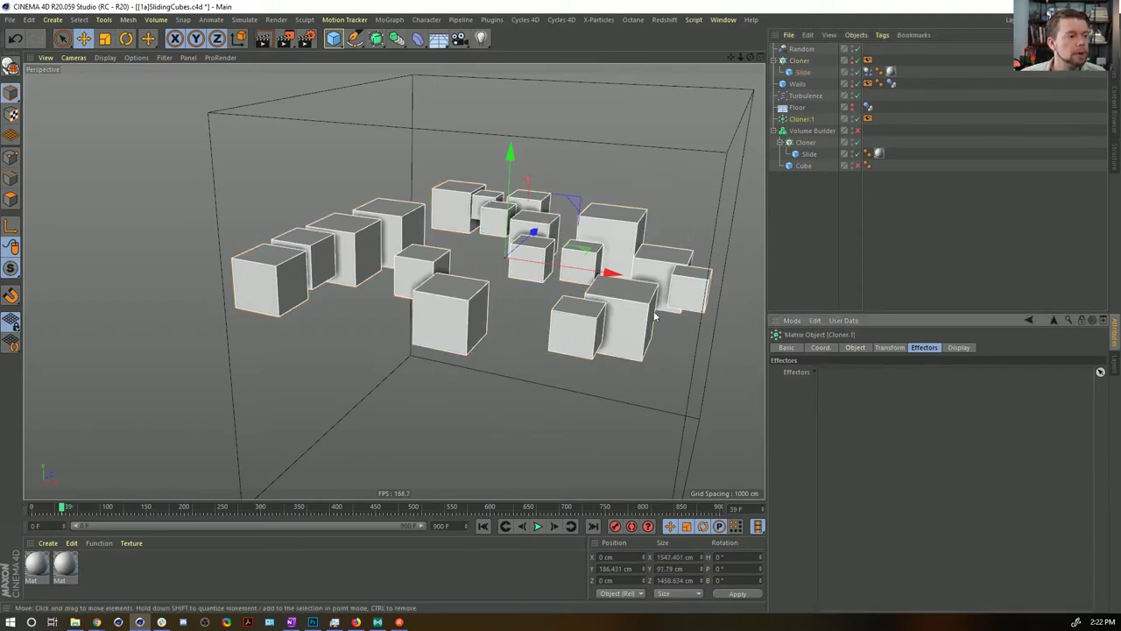
Step: Remove the Random effector from the effector list of the Cloner inside the Volume Builder
left_click(805, 141)
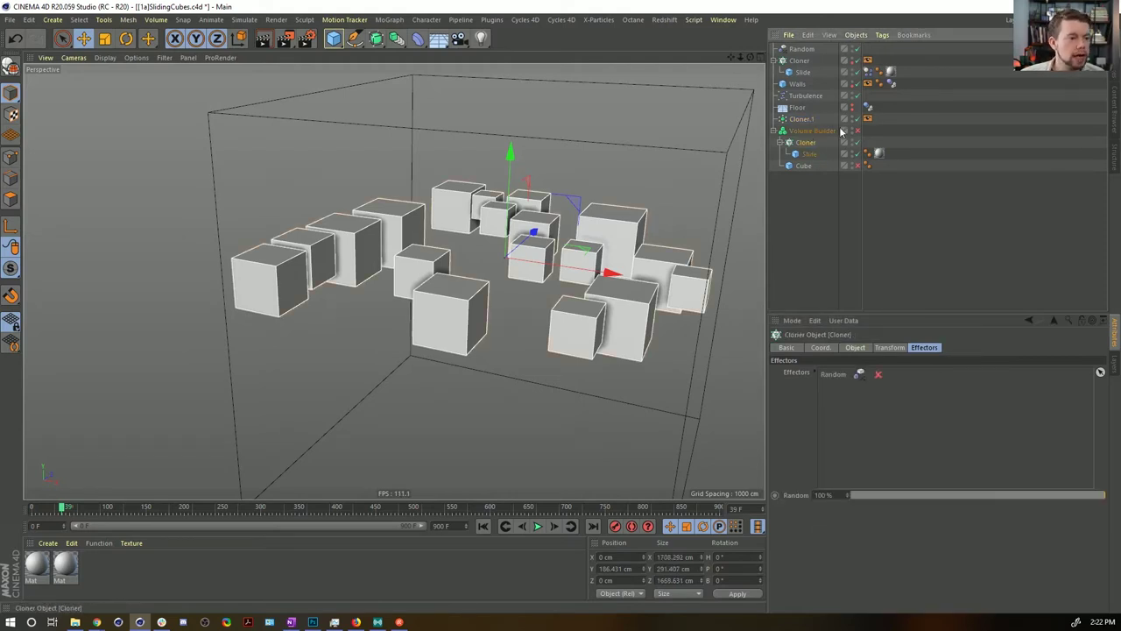
left_click(799, 119)
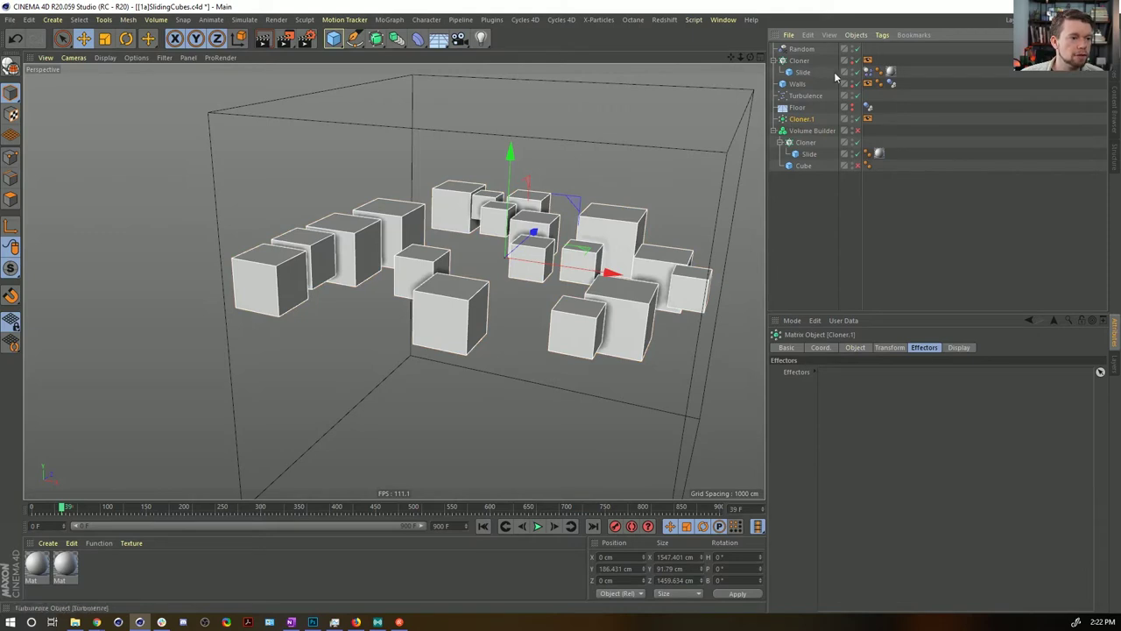
left_click(804, 144)
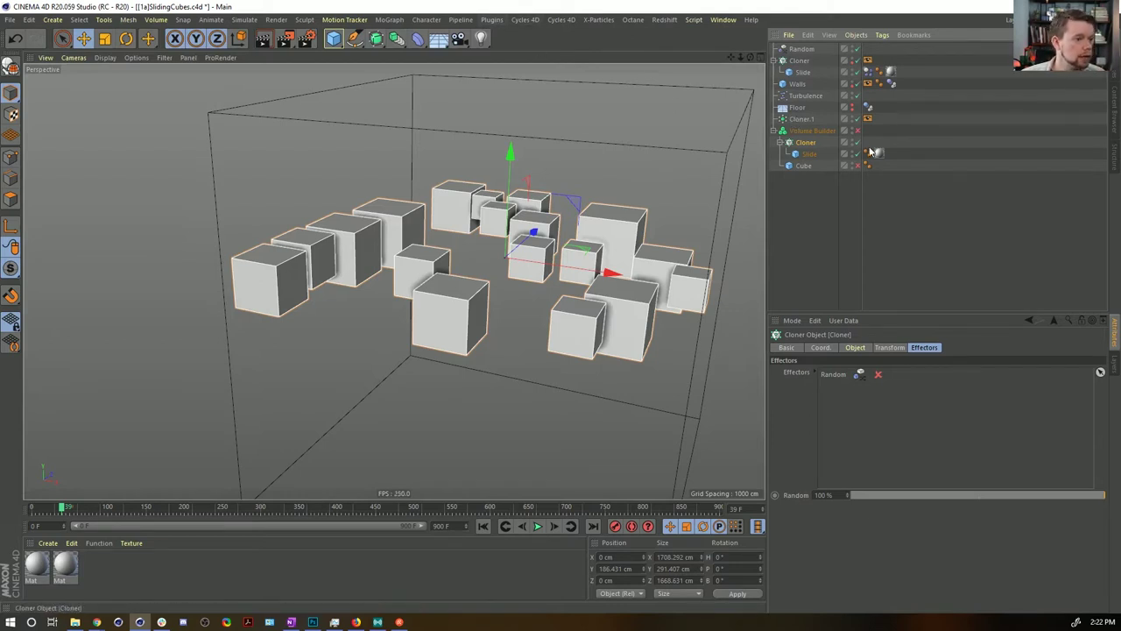
left_click(878, 374)
left_click(879, 374)
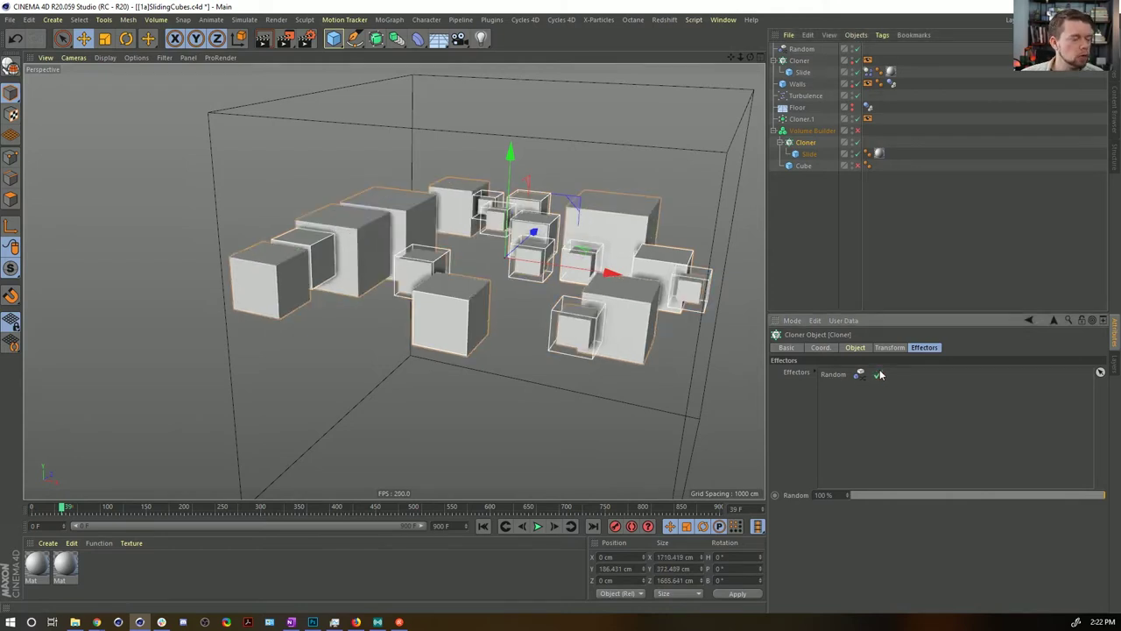
key("Delete")
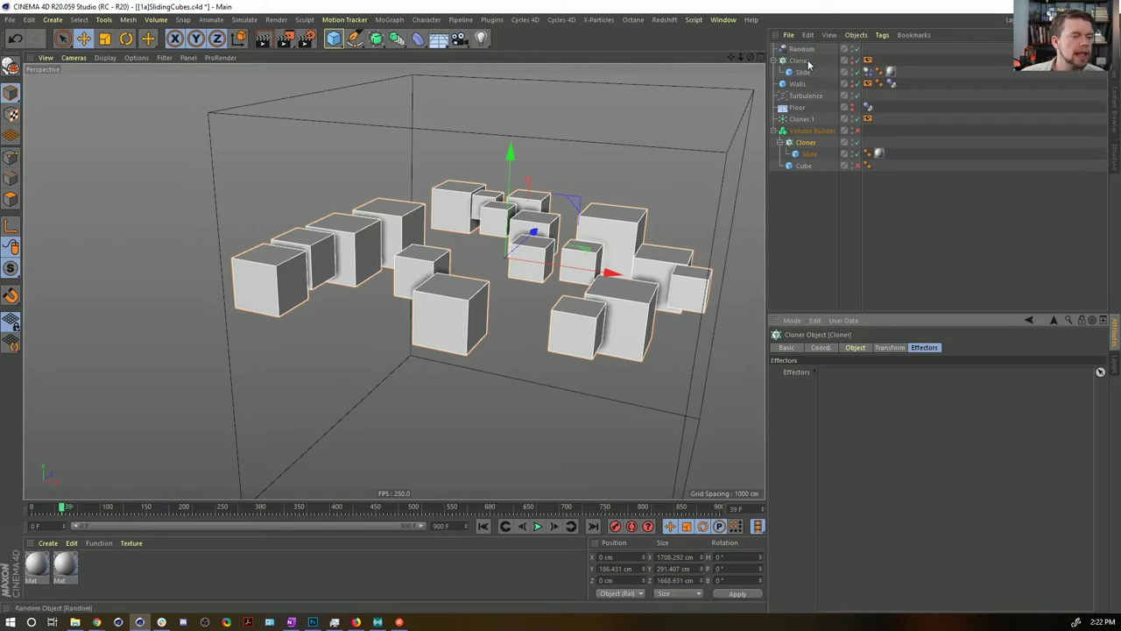
Step: Play the simulation further and check how the cubes match the dynamic clones
left_click(538, 526)
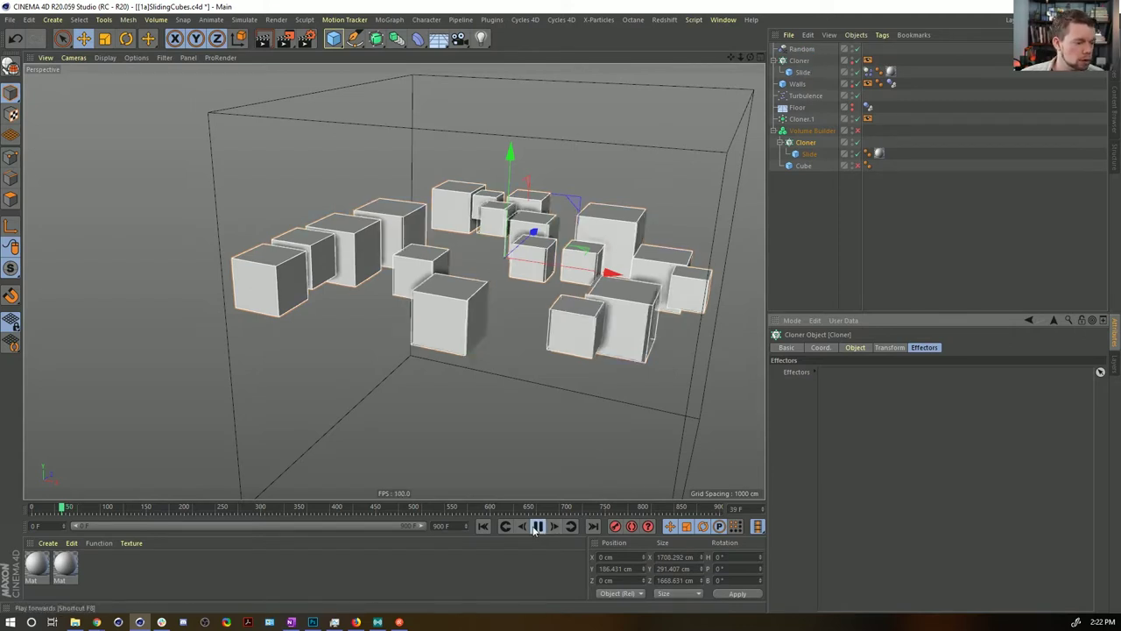
left_click(537, 525)
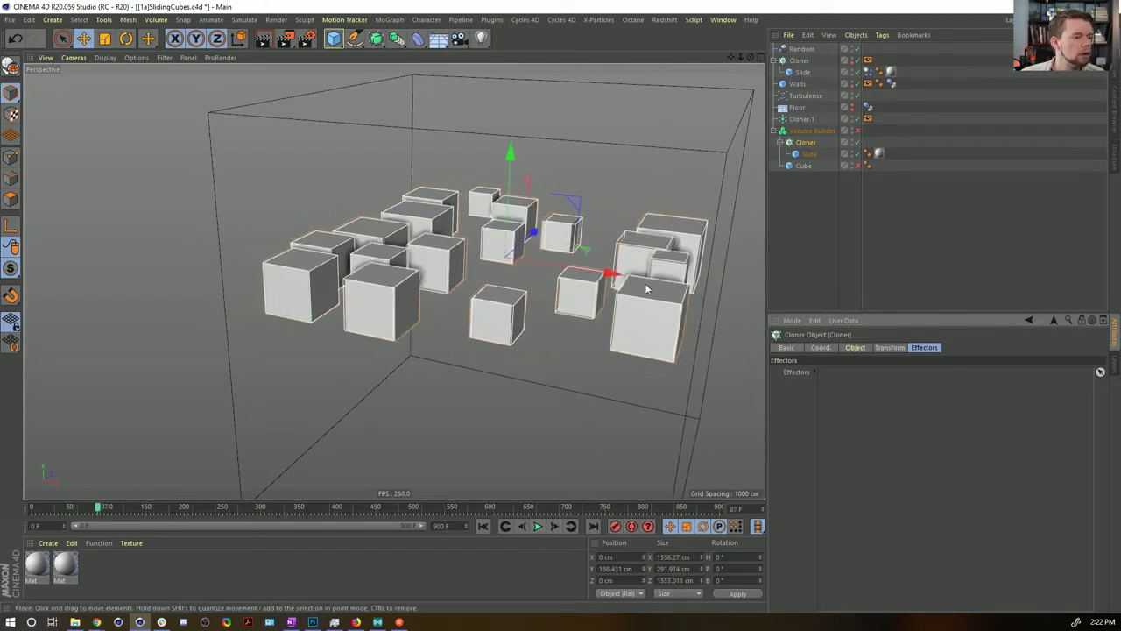
mouse_move(645, 272)
left_mouse_down("alt")
mouse_move(643, 240)
mouse_move(648, 293)
mouse_move(646, 280)
mouse_move(691, 262)
left_mouse_up("alt")
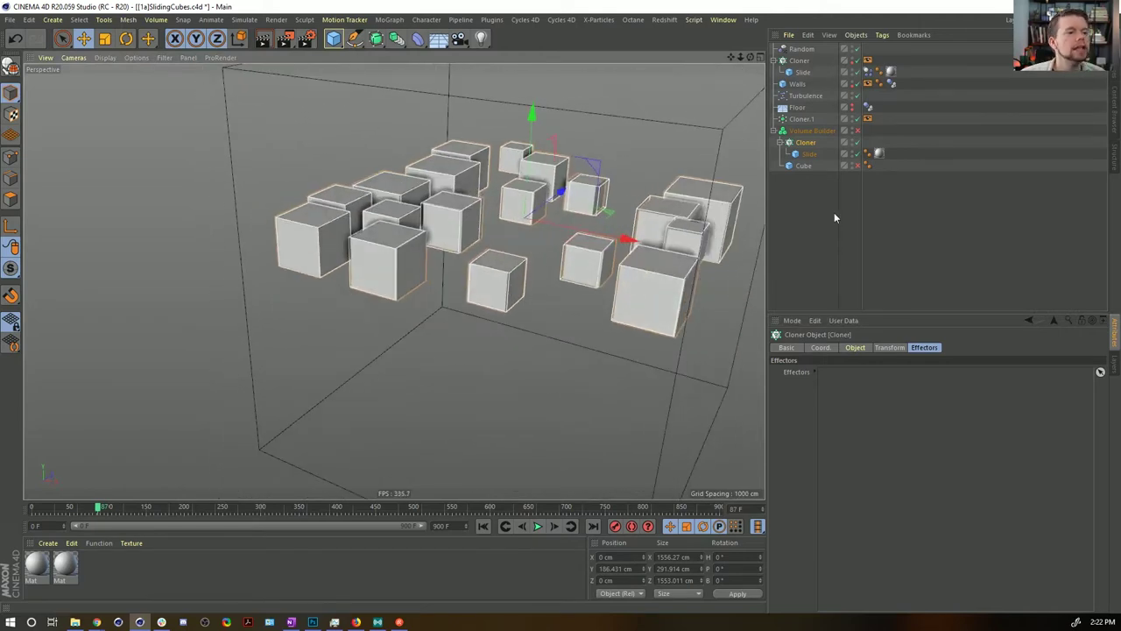
Step: Enable the Cube inside the Volume Builder and raise it to about 112 cm so the clones sink into it
left_click(802, 166)
left_click(857, 165)
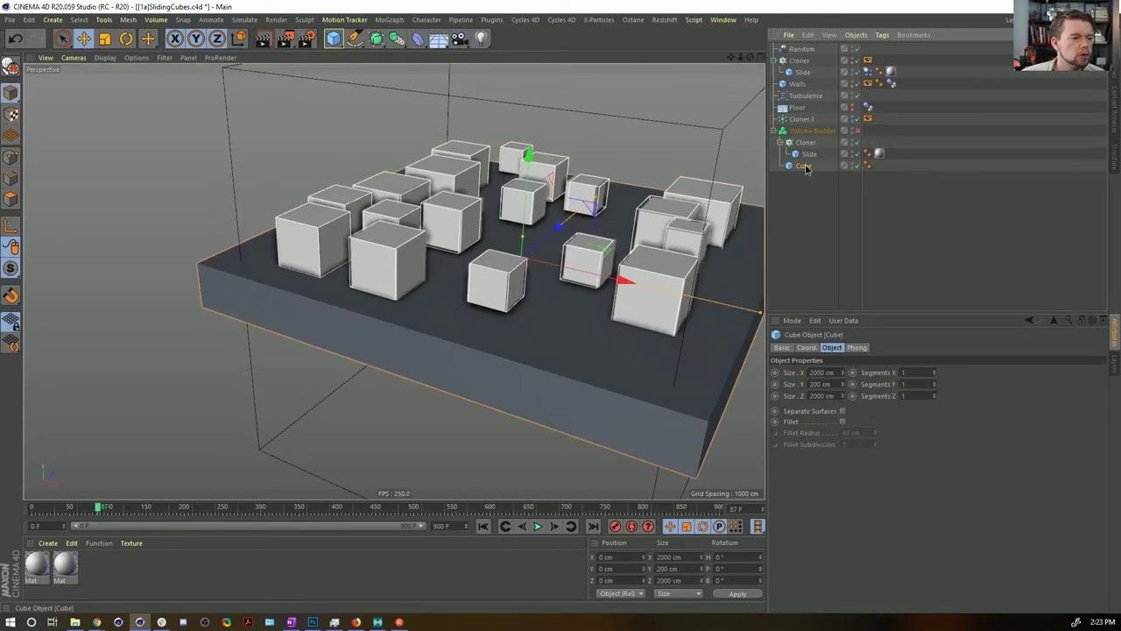
key("e")
left_click_drag(534, 182, 546, 158)
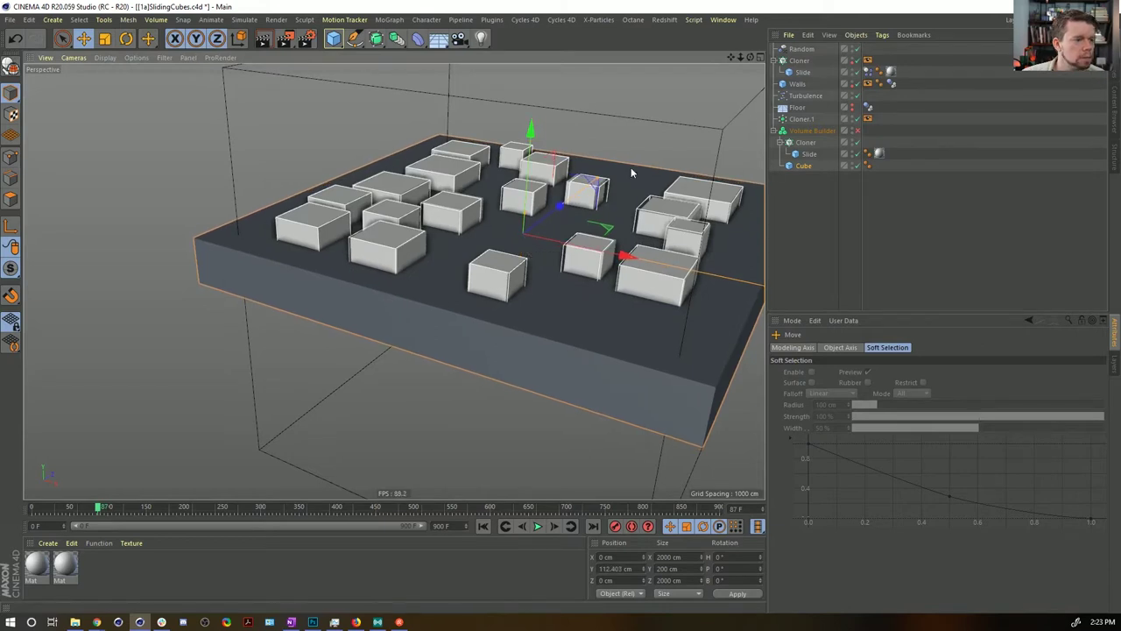
Step: Enable the Volume Builder, play the simulation to view the sliding cut-outs from above, and return to frame 0
left_click(857, 131)
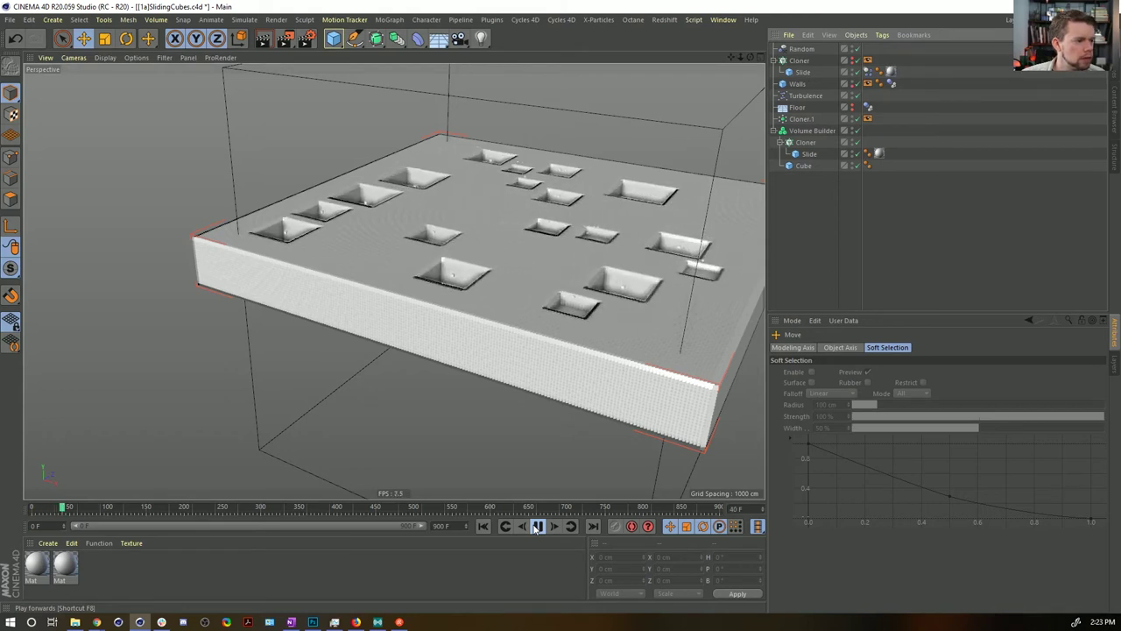
left_click(537, 525)
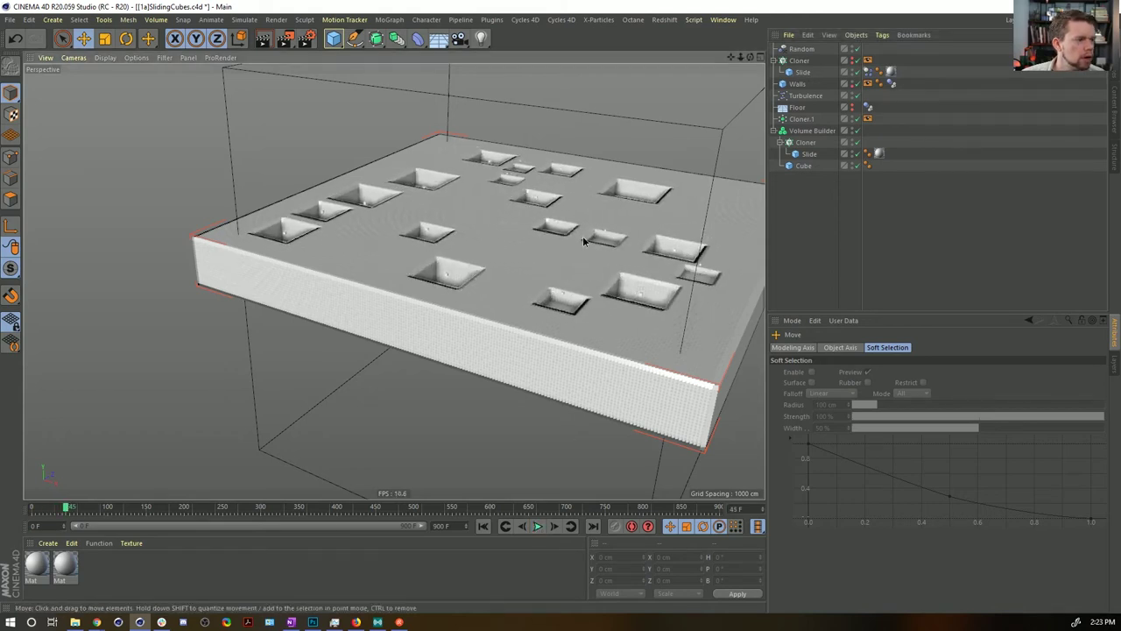
left_click_drag(587, 240, 588, 298, "alt")
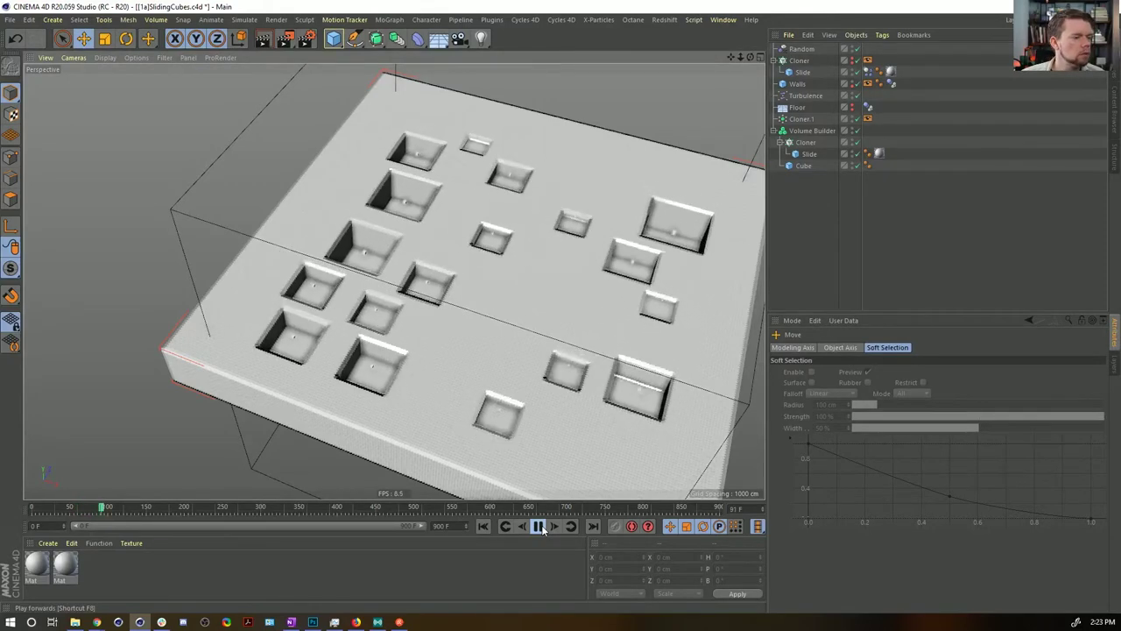
left_click(538, 526)
left_click(483, 525)
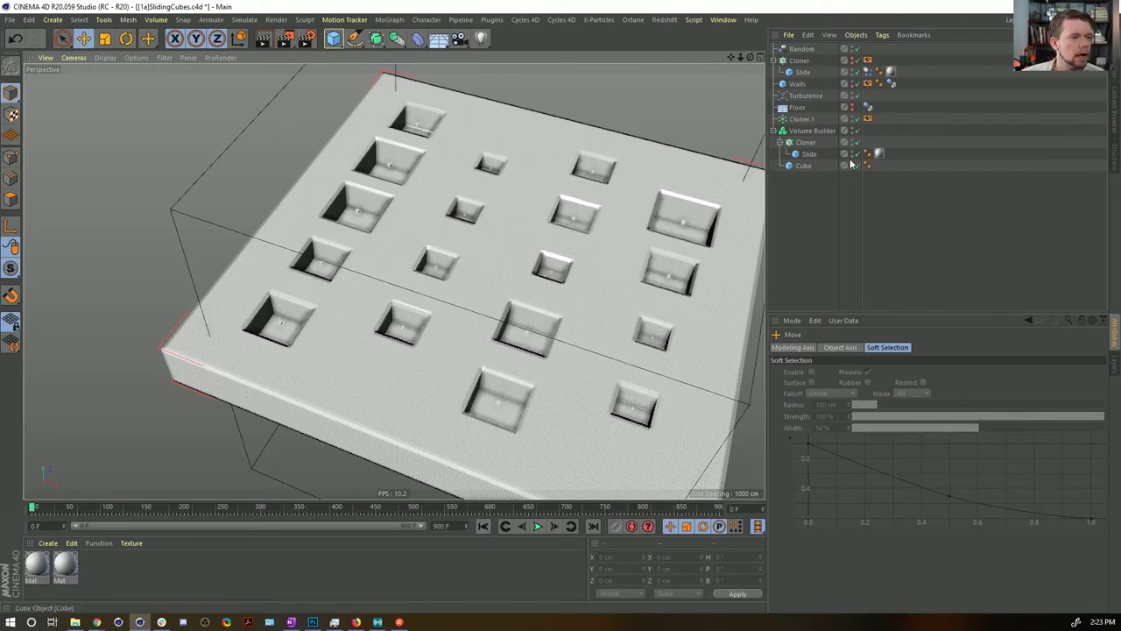
Step: Show the Floor and the first Cloner in the editor, test the simulation from the side, and return to frame 0
left_click(852, 105)
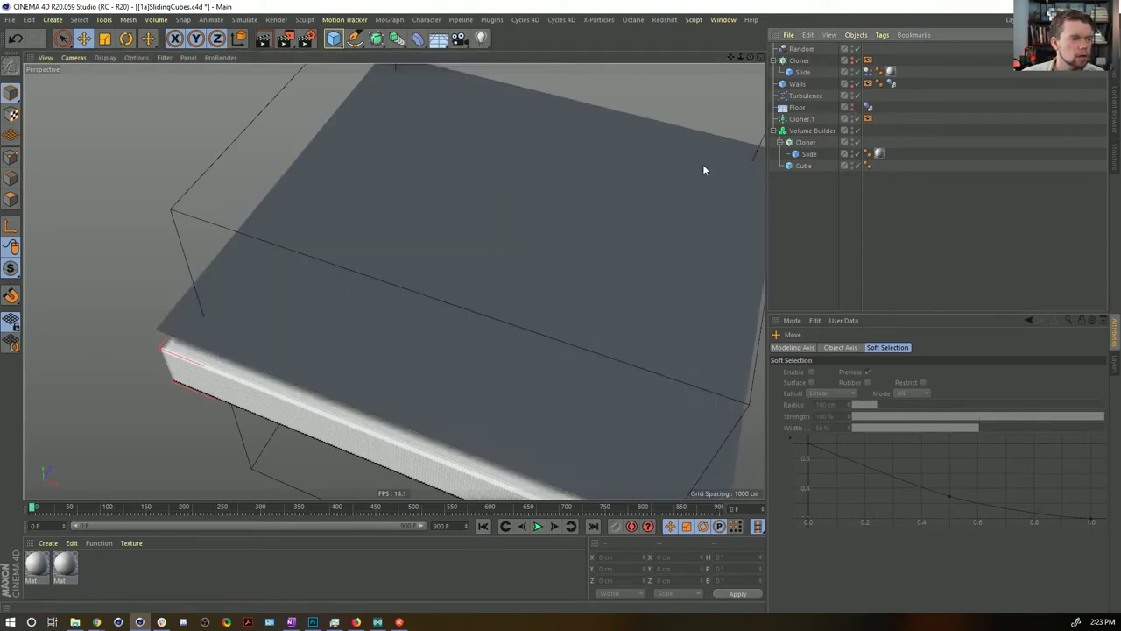
left_click_drag(605, 248, 619, 190, "alt")
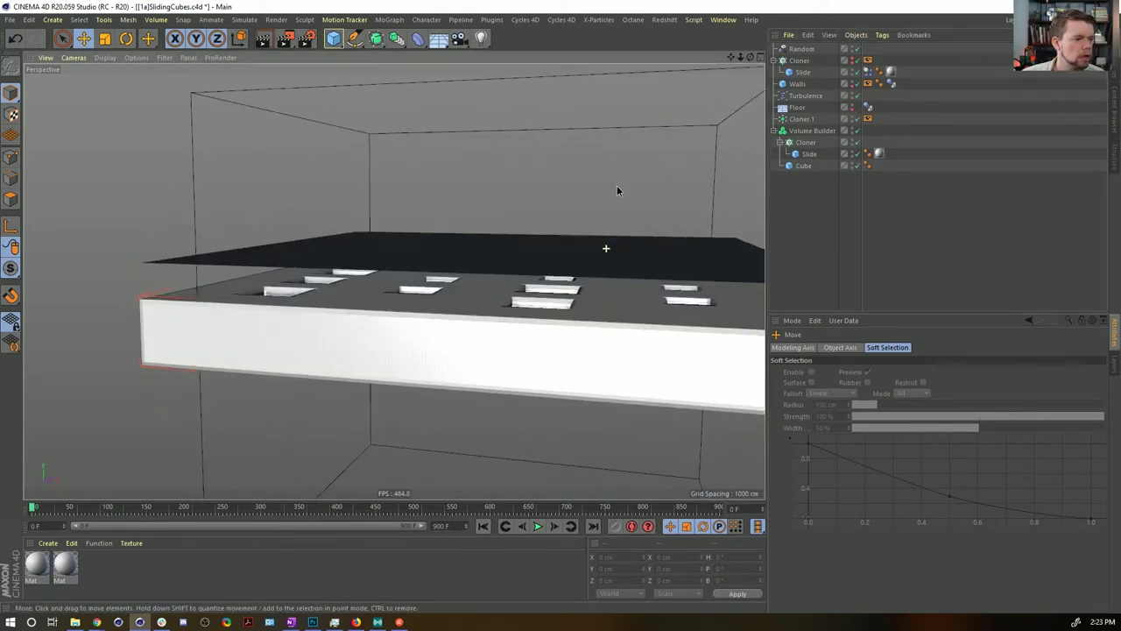
left_click(851, 60)
left_click_drag(618, 271, 623, 241, "alt")
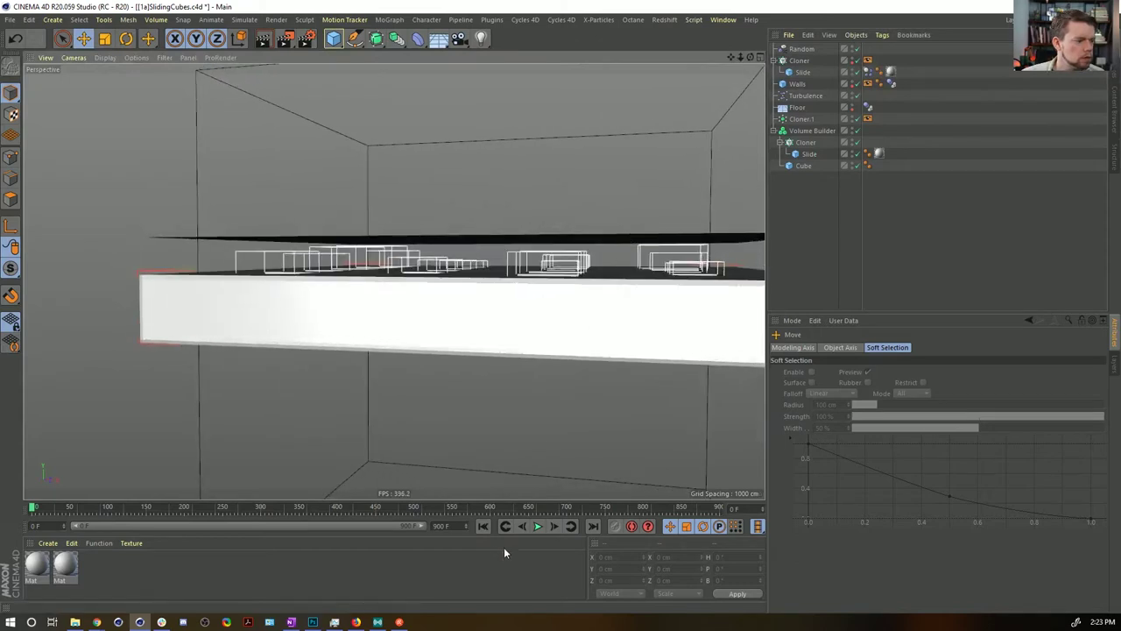
left_click(537, 525)
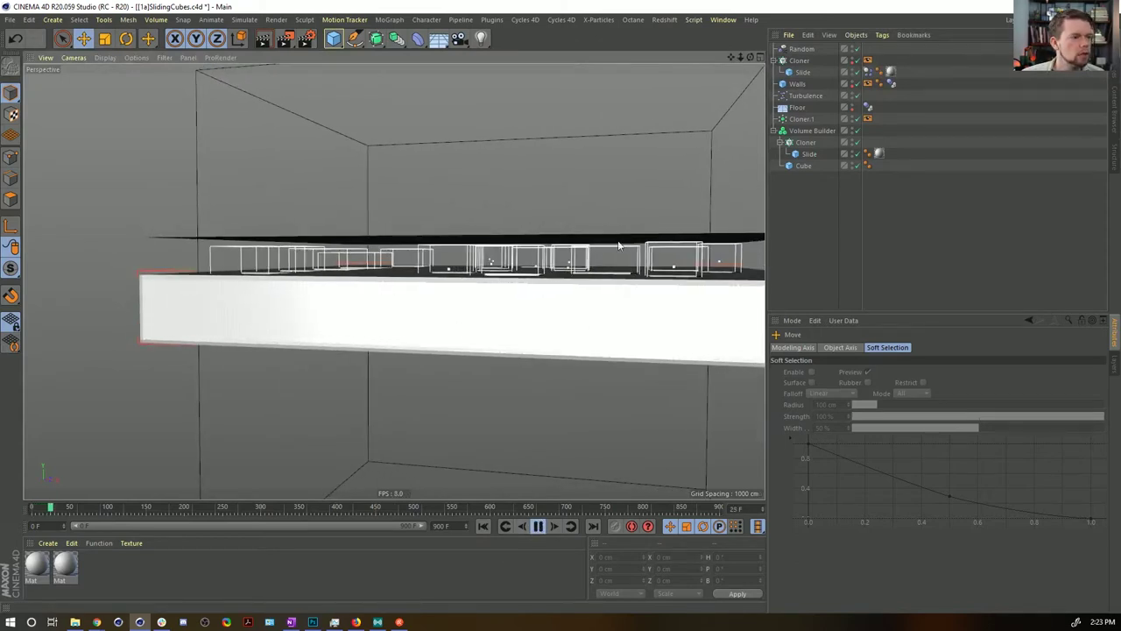
left_click(796, 107)
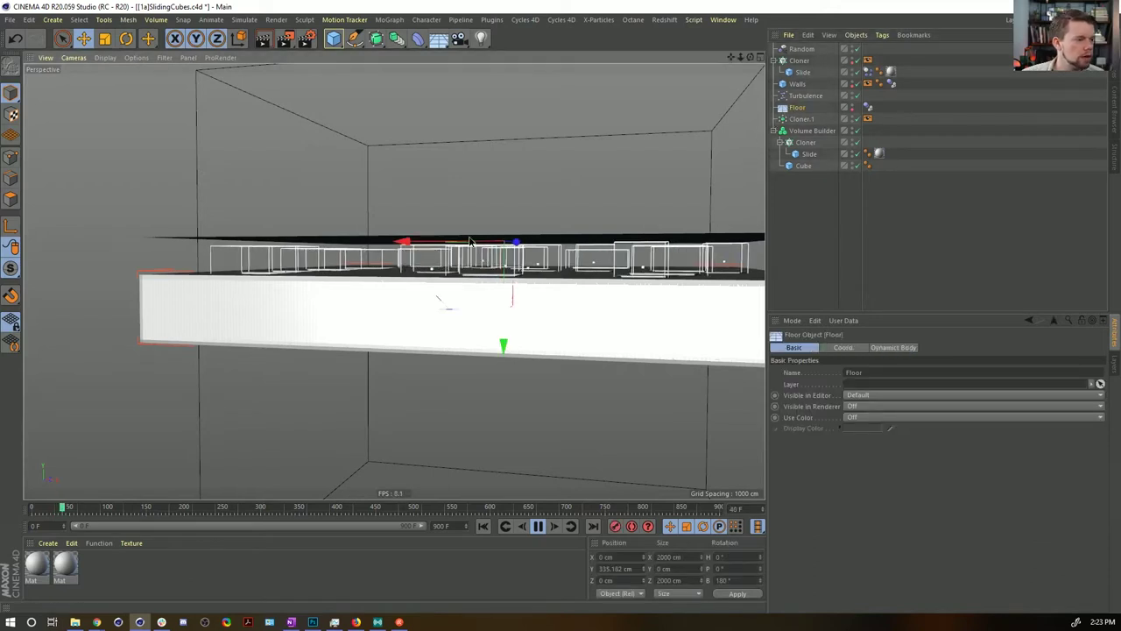
left_click(536, 525)
left_click(482, 525)
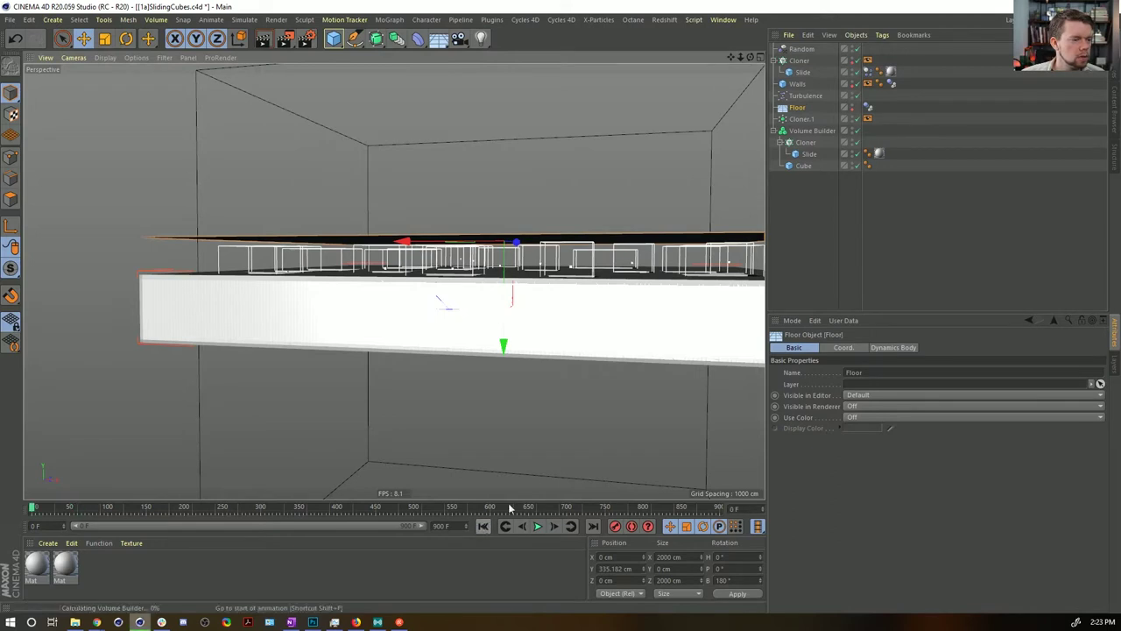
Step: Open the project's Dynamics settings and hide the Floor in the editor again
left_click_drag(618, 259, 587, 284, "alt")
key("ctrl+d")
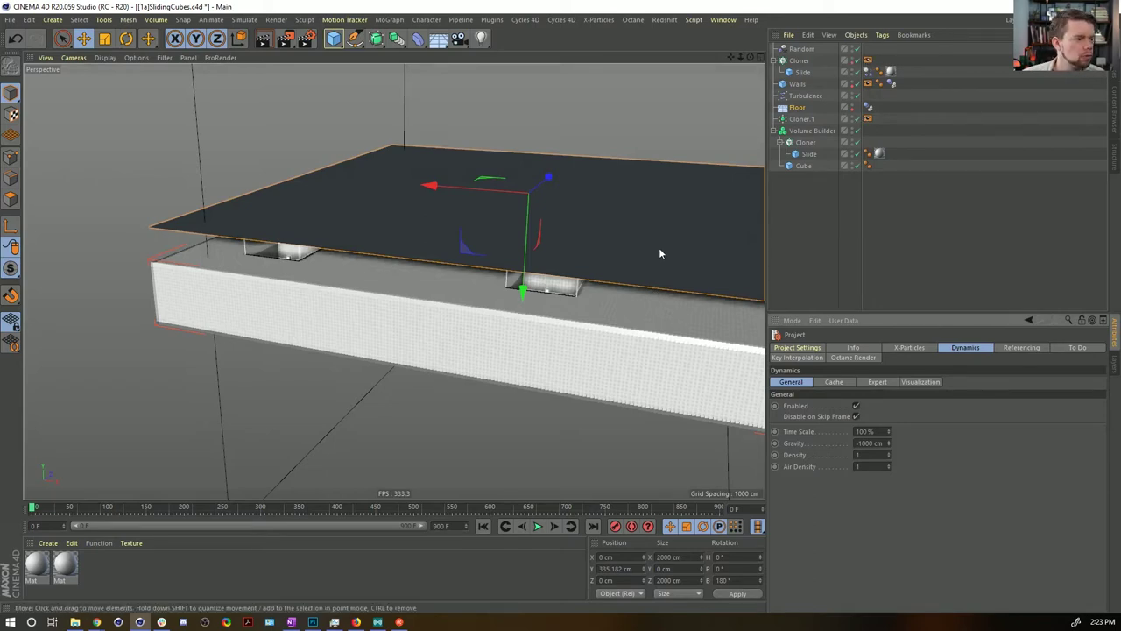
double_click(852, 105, "alt")
left_click_drag(601, 219, 504, 313, "alt")
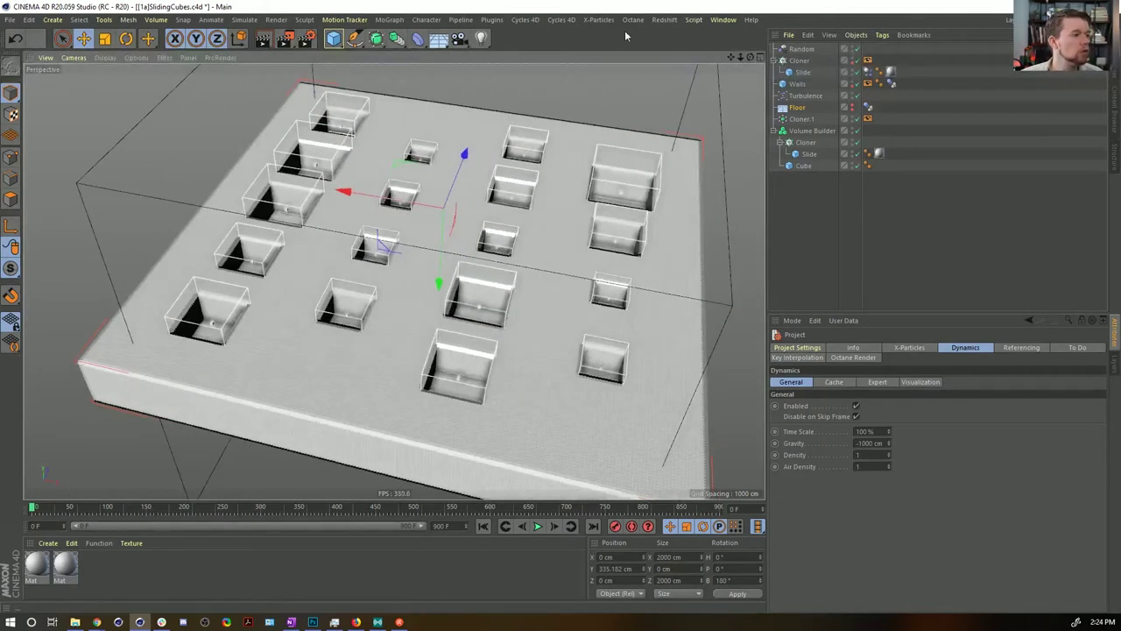
Step: Save the scene as a new version named [1b]SlidingCubes.c4d
key("ctrl+shift+s")
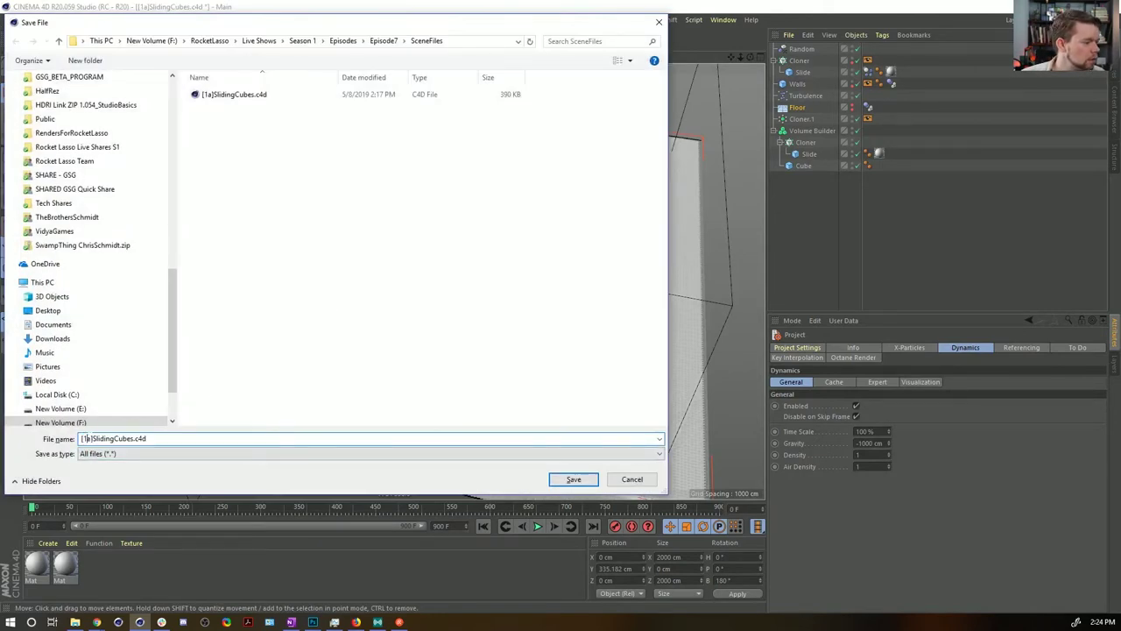
type("b")
key("Return")
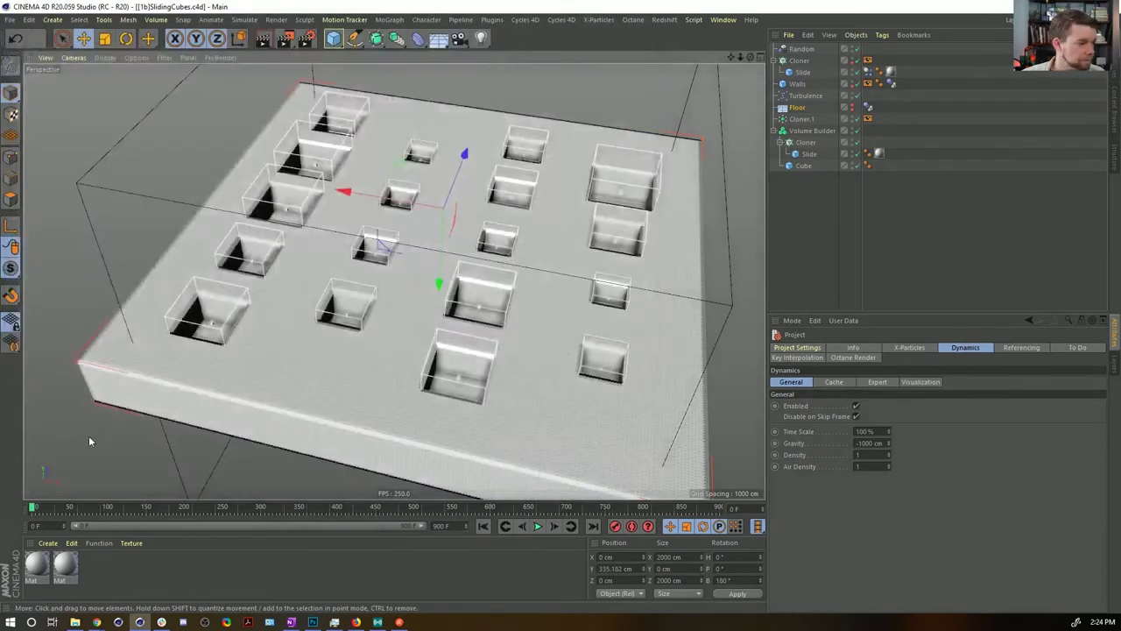
Step: Add a Volume Mesher and make the Volume Builder its child so the volume becomes a mesh
left_click(812, 129)
left_click(396, 39)
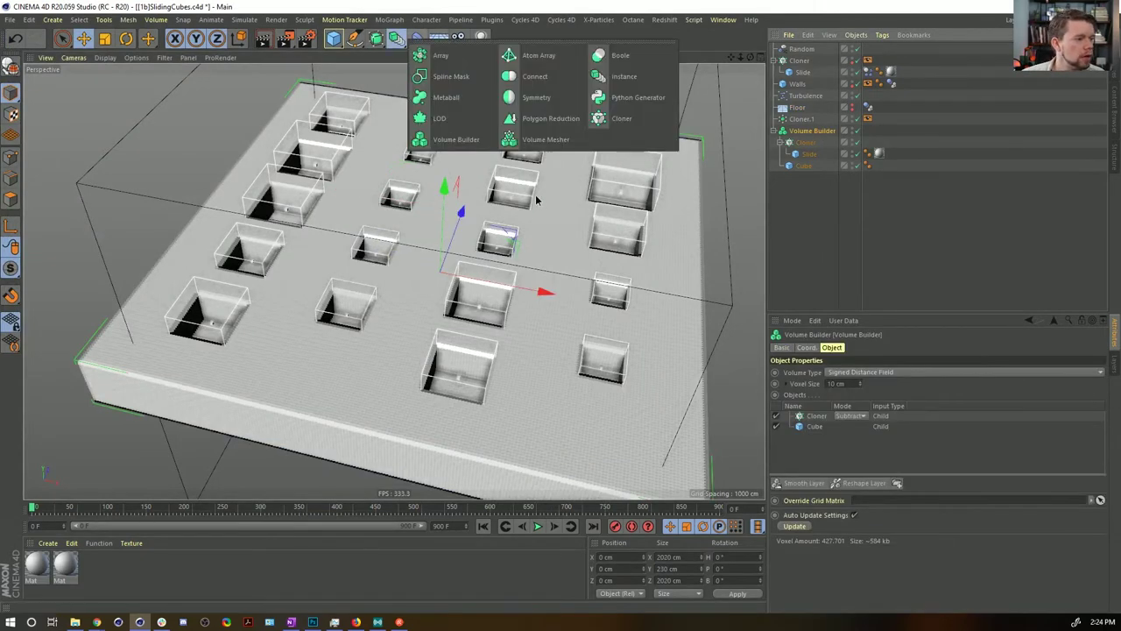
left_click(543, 139)
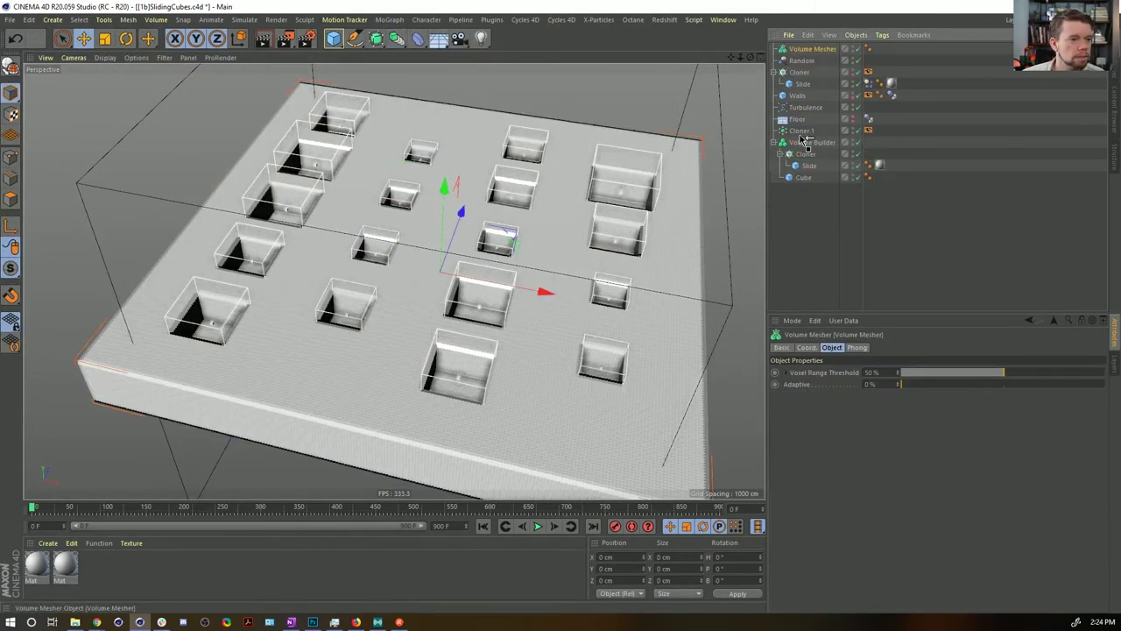
left_click_drag(804, 140, 811, 131)
left_click(806, 237)
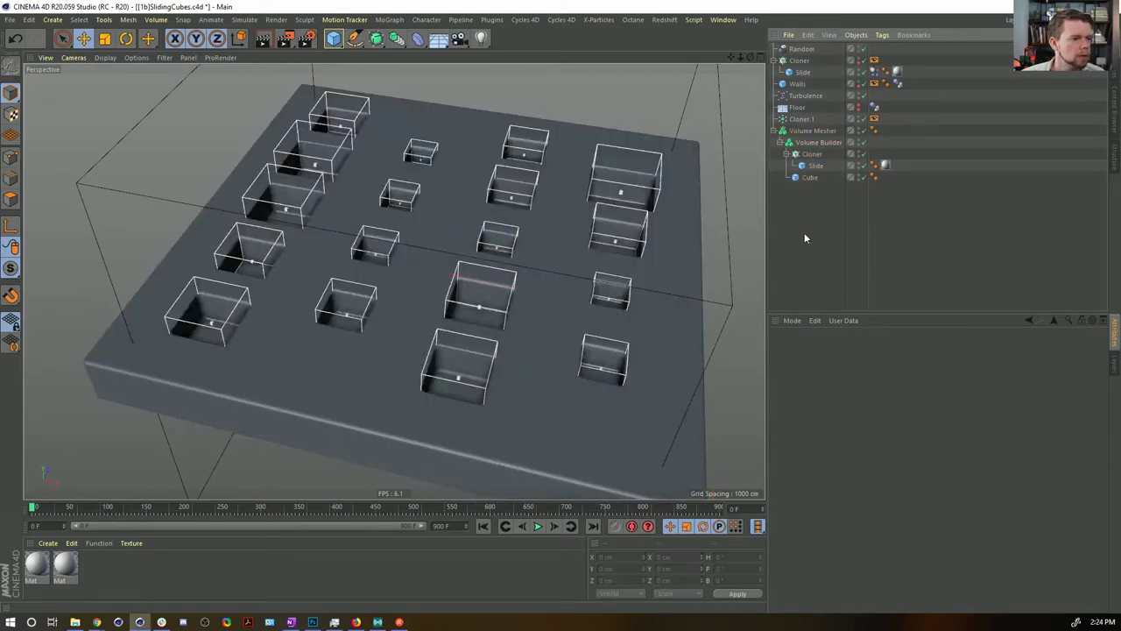
Step: Hide the first Cloner in the editor and inspect the meshed cut-outs up close
left_click(860, 60)
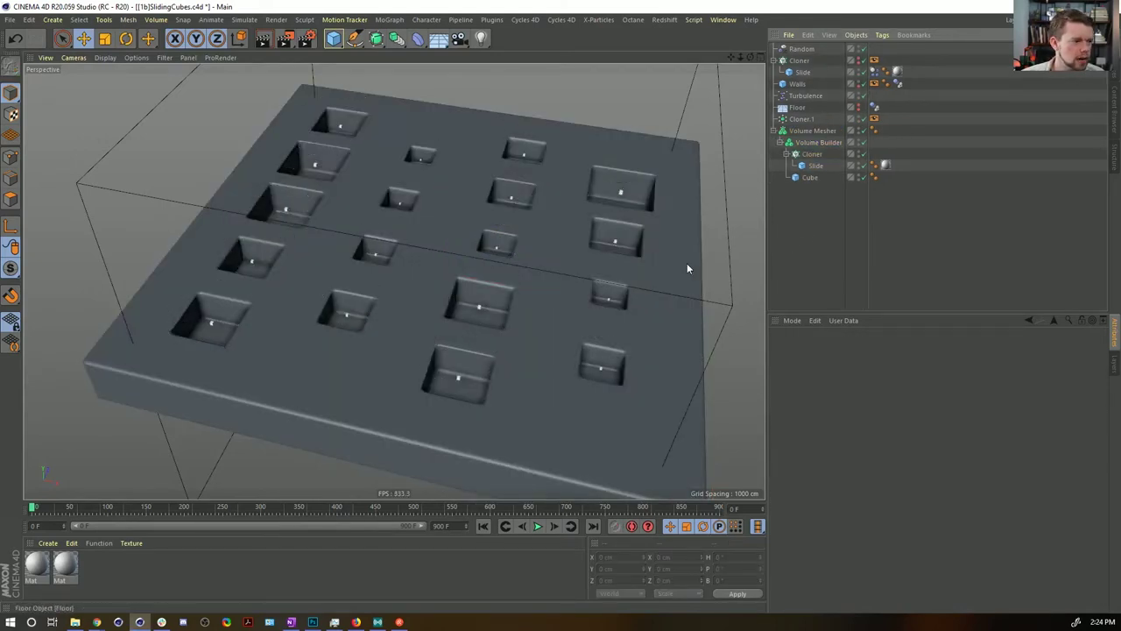
left_click_drag(583, 332, 491, 324, "alt")
right_click_drag(492, 322, 639, 307, "alt")
left_click_drag(481, 364, 453, 371, "alt")
right_click_drag(500, 345, 443, 347, "alt")
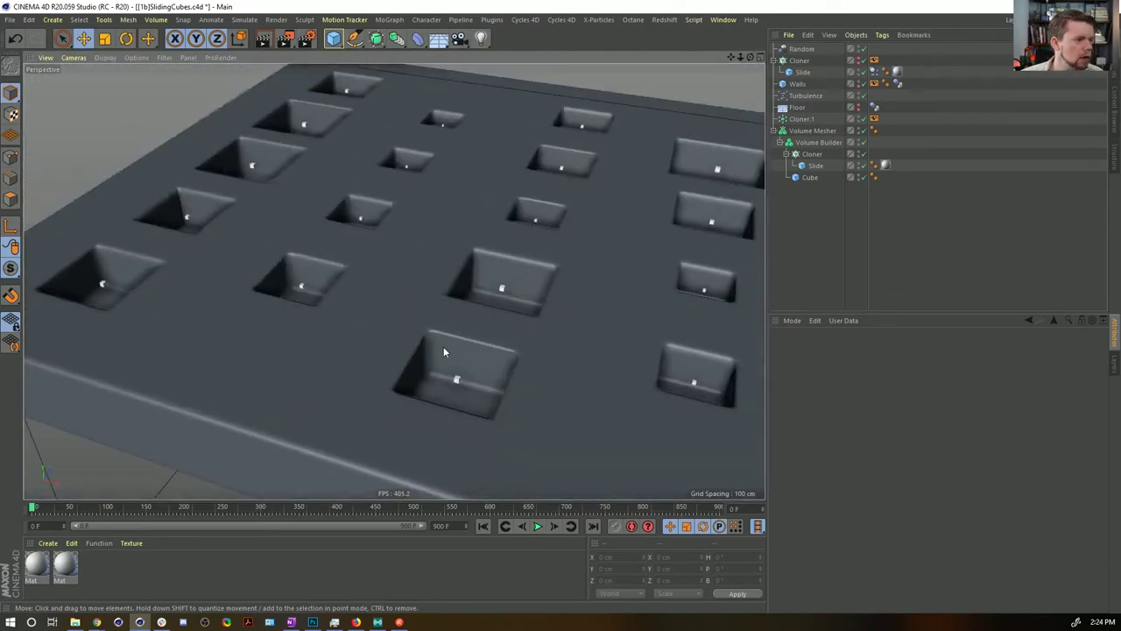
left_click_drag(461, 297, 485, 325, "alt")
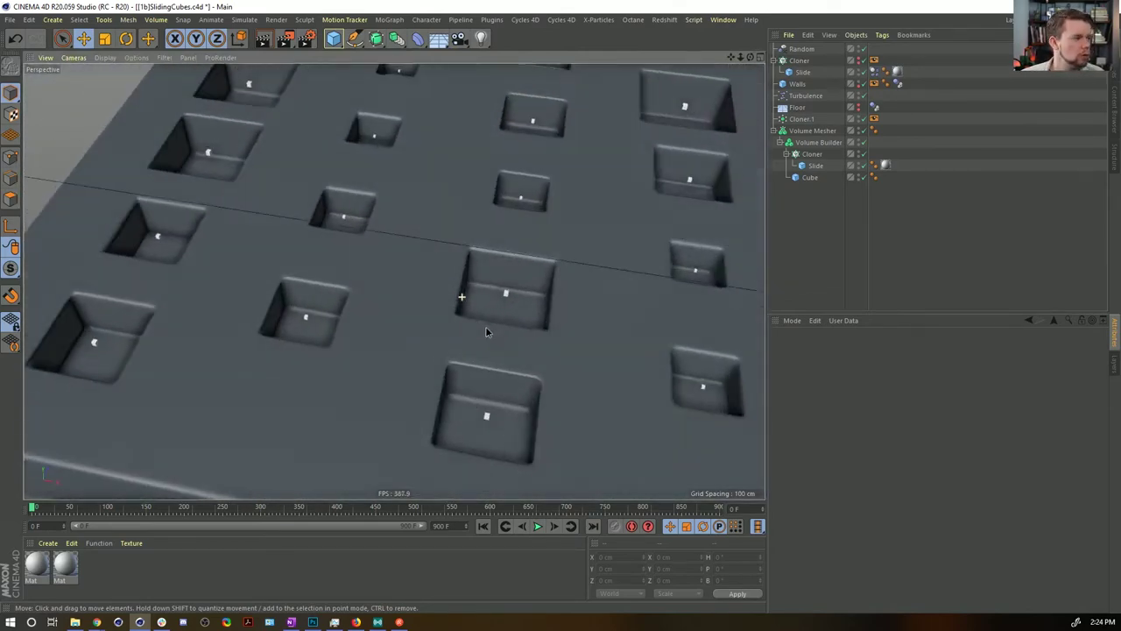
Step: Try a 40 cm fillet on the Slide cube in the Volume Builder's Cloner, and turn the fillet off again
left_click(815, 166)
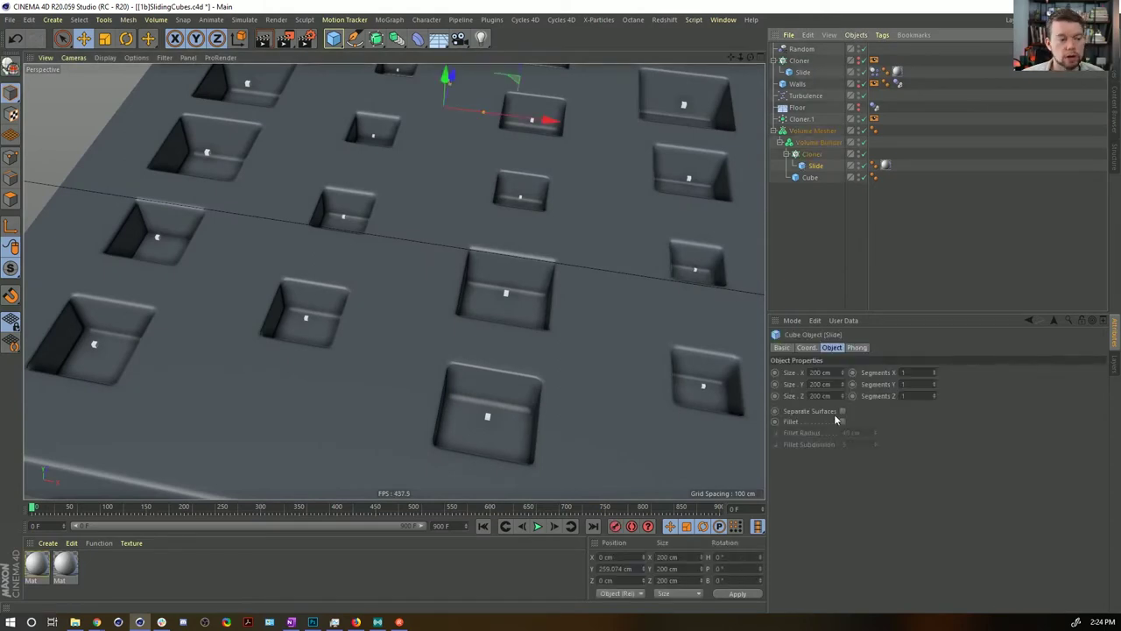
left_click(841, 422)
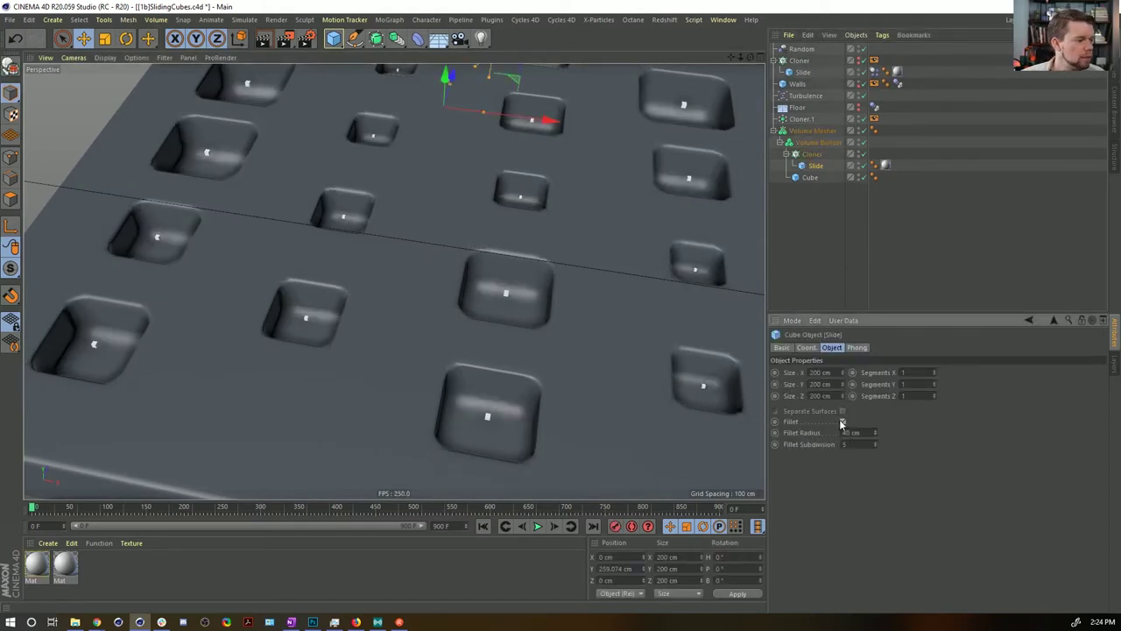
scroll(578, 386, "down", 5)
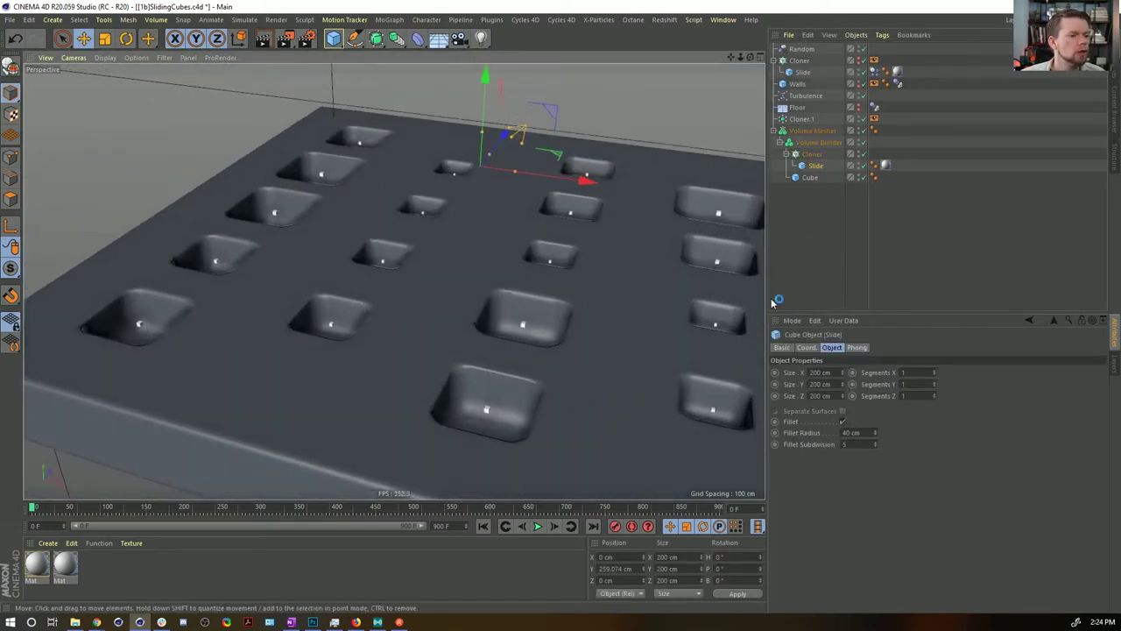
left_click(841, 422)
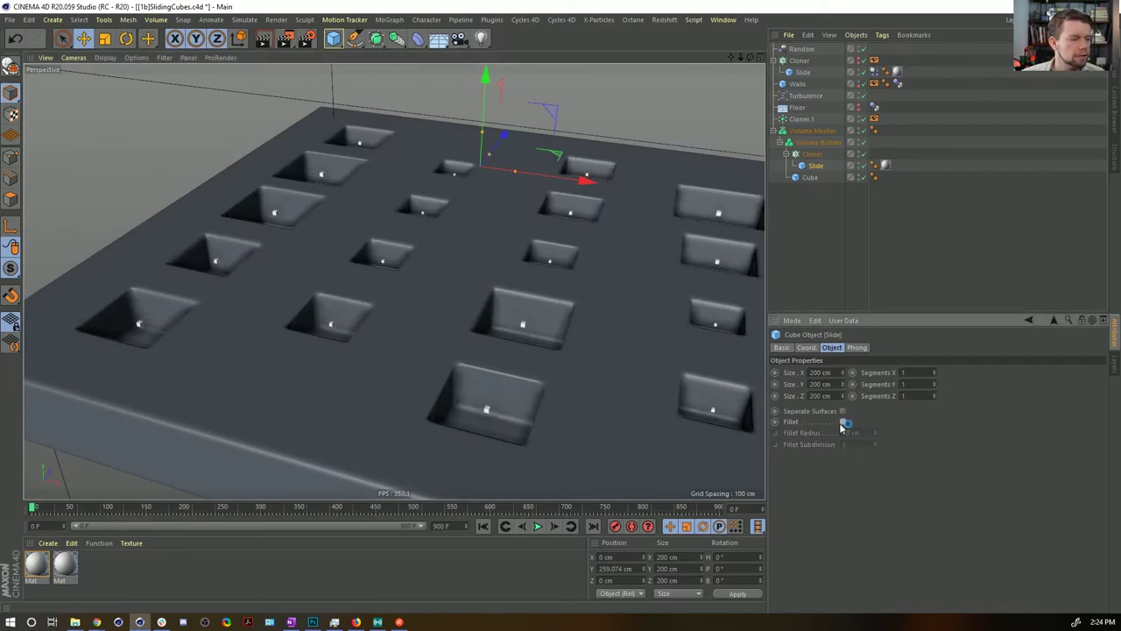
Step: Add a Smooth Layer to the Volume Builder and lower its strength to 21%
left_click(814, 142)
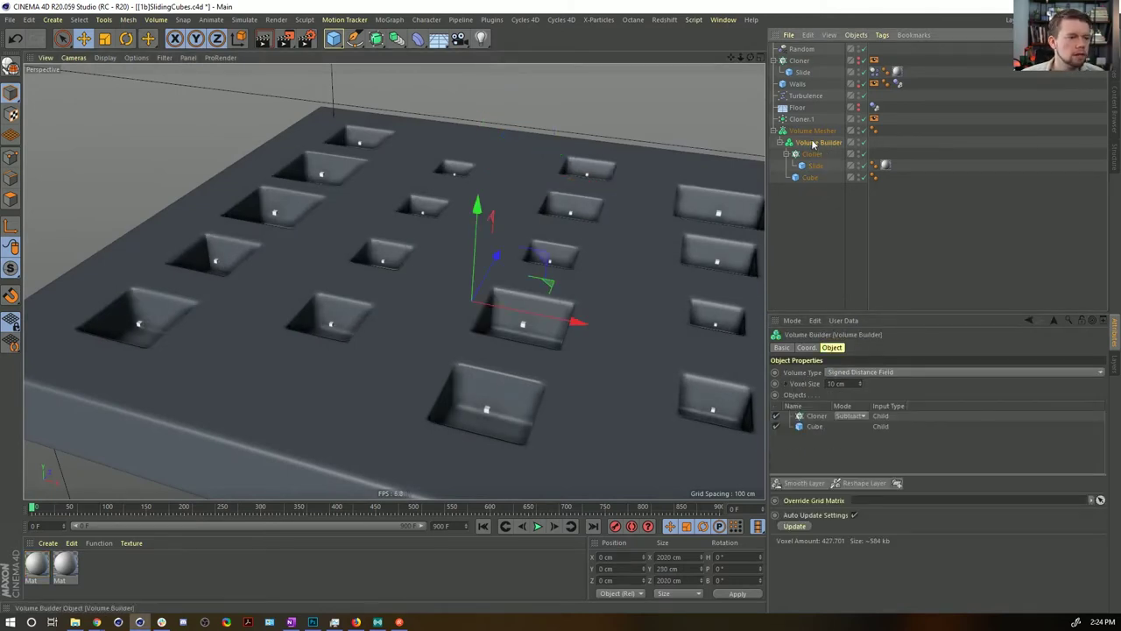
left_click(796, 485)
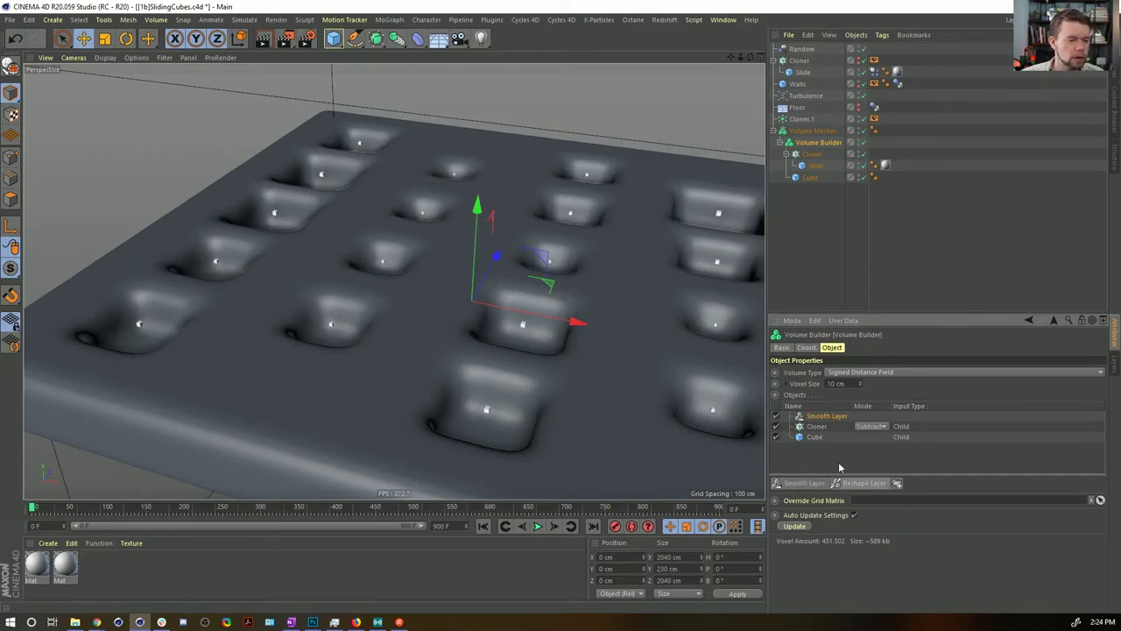
left_click(814, 429)
left_click(815, 416)
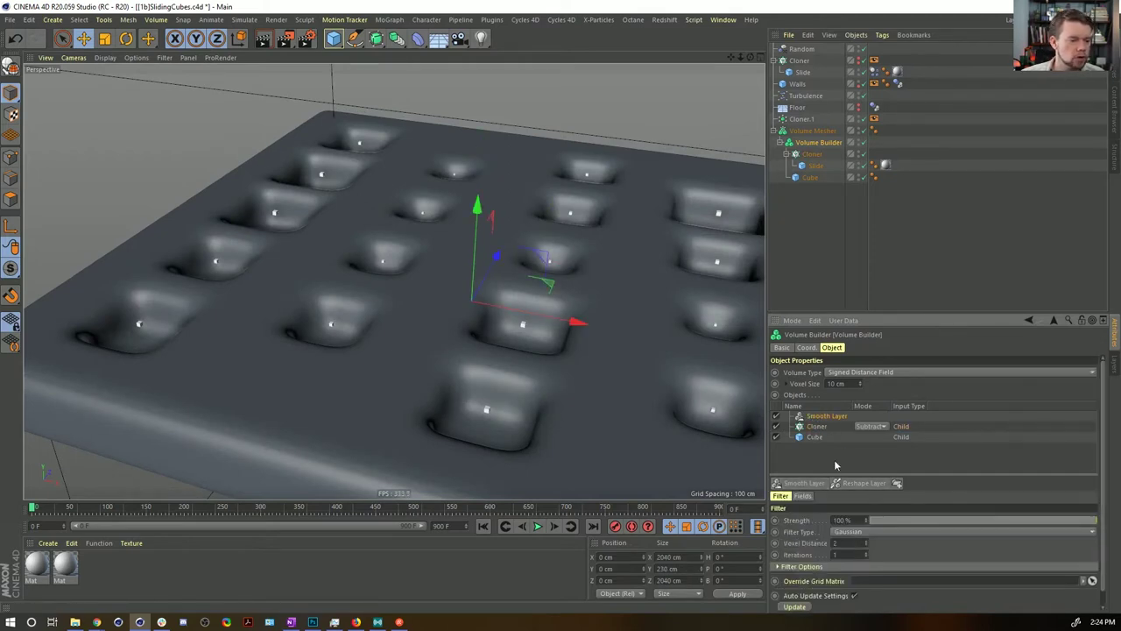
left_click(903, 521)
left_click_drag(904, 521, 922, 523)
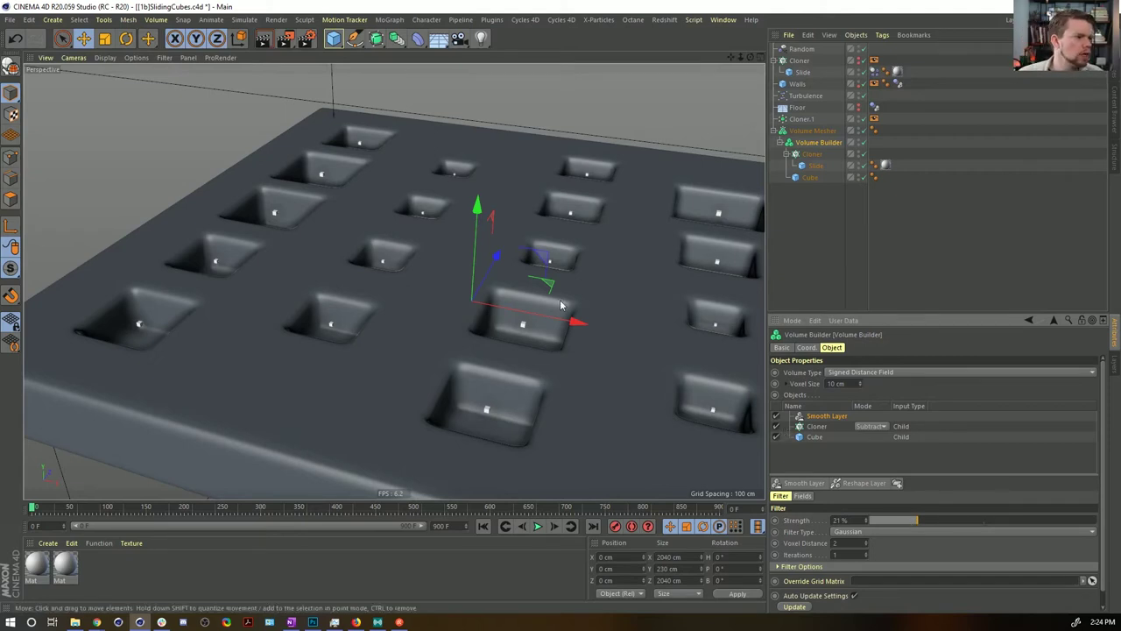
Step: Duplicate the Cloner with its Slide cube inside the Volume Builder
left_click(820, 171)
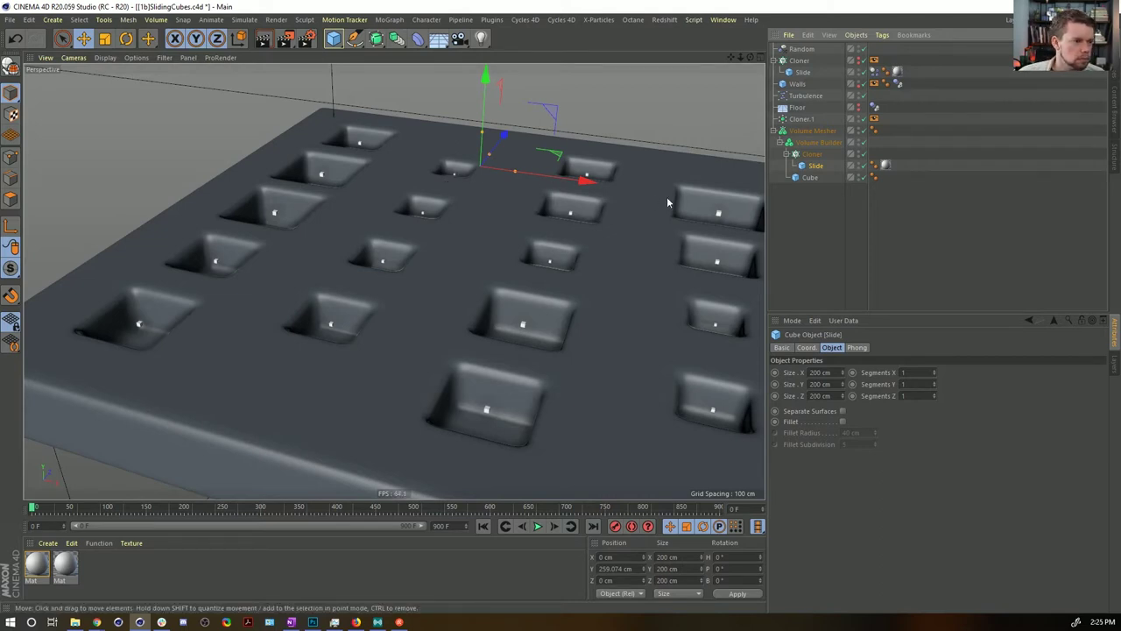
left_click_drag(589, 252, 595, 271, "alt")
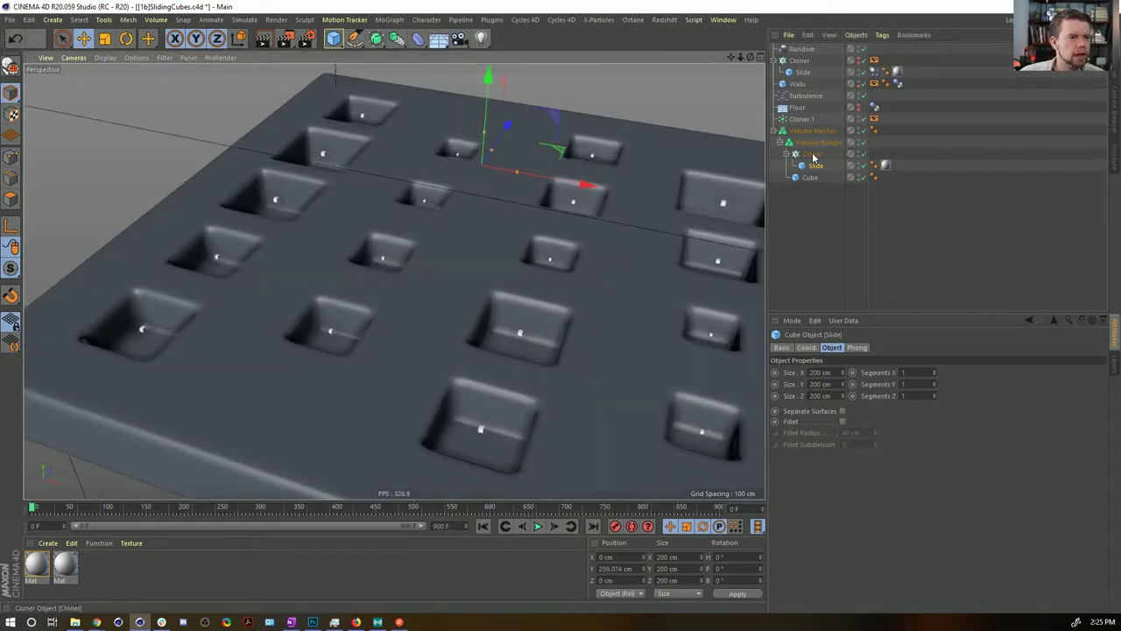
left_click_drag(813, 156, 818, 157)
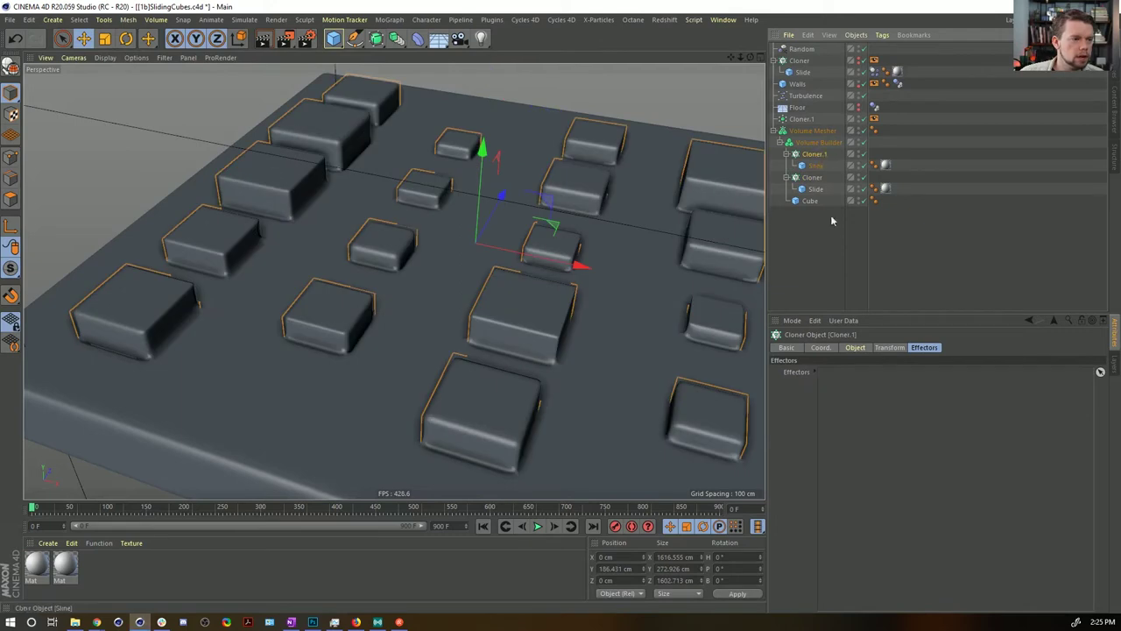
left_click(856, 348)
Step: Scale the duplicated Cloner's Slide cube to 147.8 cm and enable its fillet with a 29.56 cm radius
left_click(820, 165)
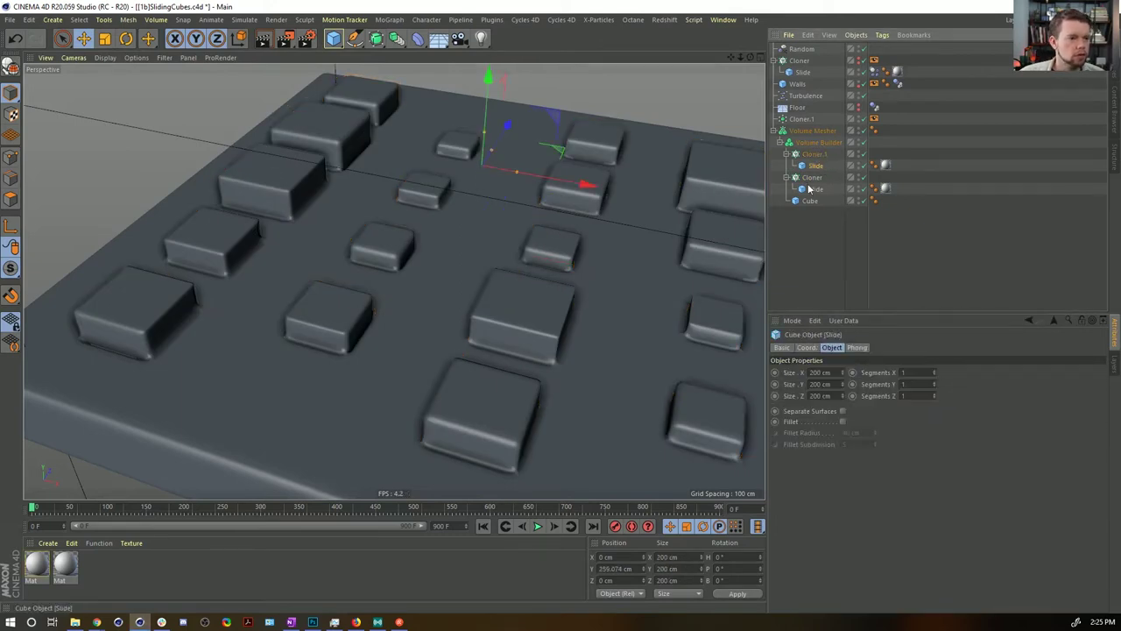
key("t")
left_click_drag(664, 206, 582, 268)
left_click(816, 184)
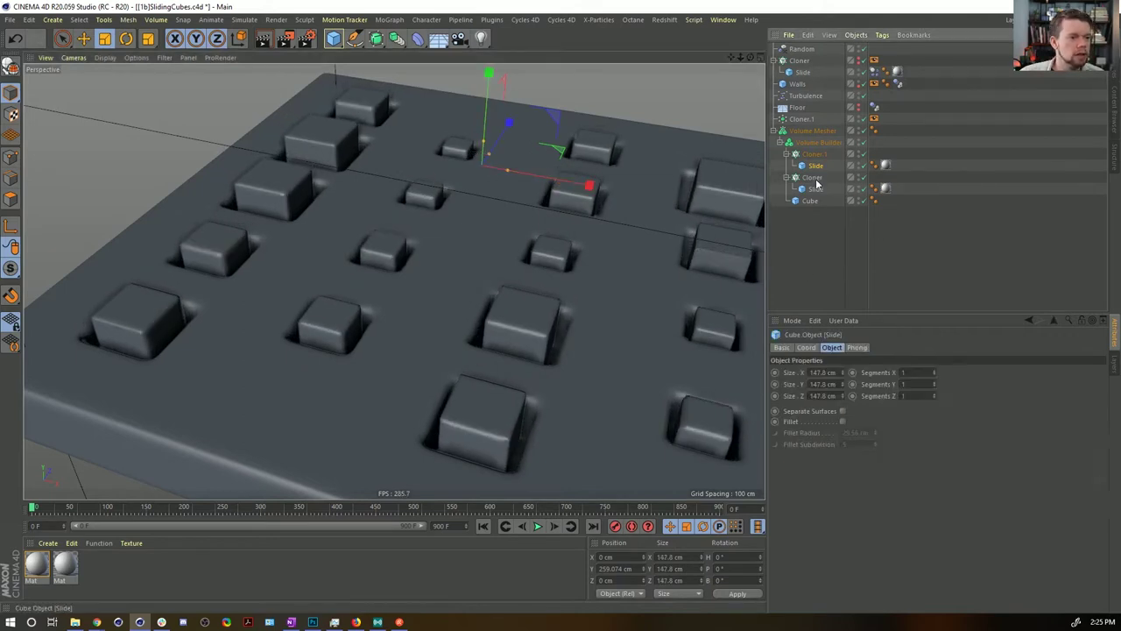
left_click(843, 421)
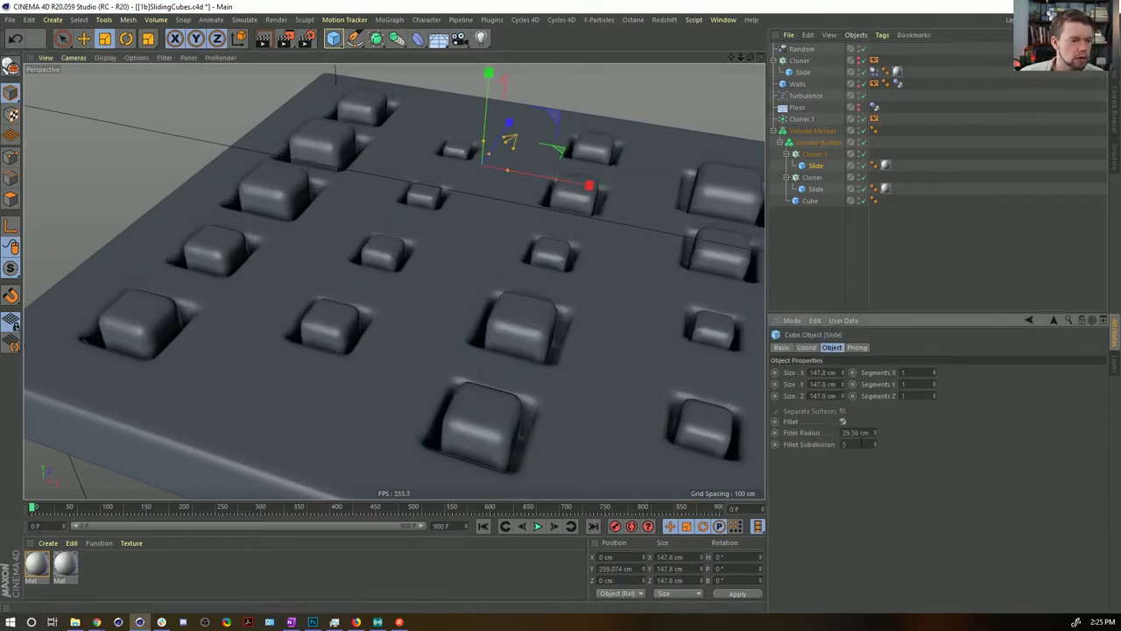
left_click(809, 292)
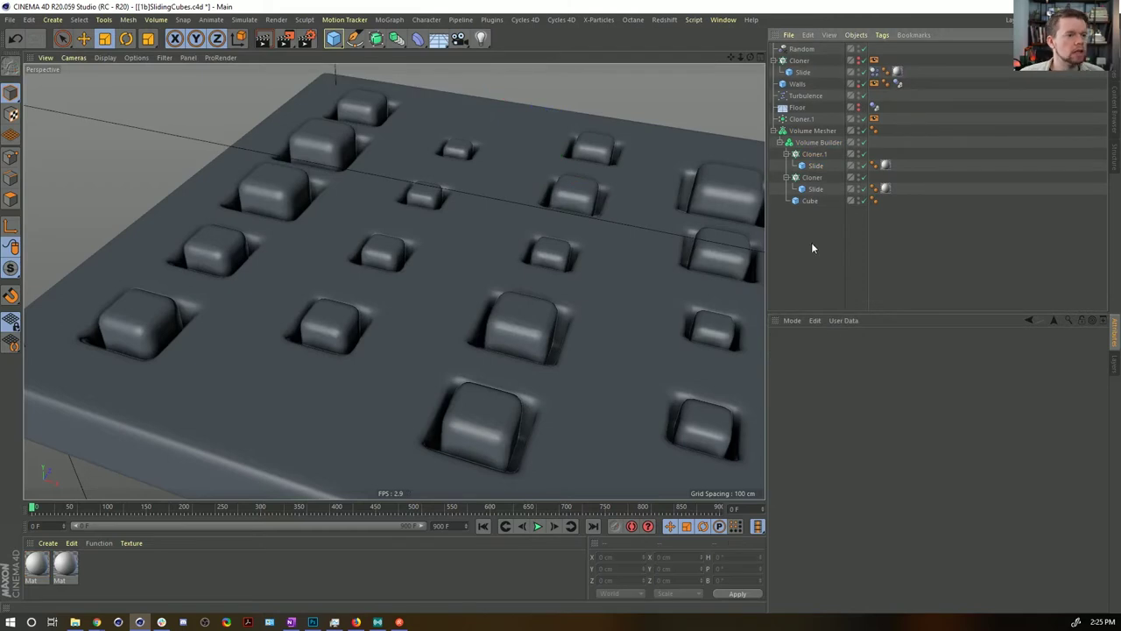
Step: Move Cloner.1 below the Smooth Layer in the Volume Builder's object list and test the simulation
left_click(818, 143)
left_click_drag(822, 424, 818, 414)
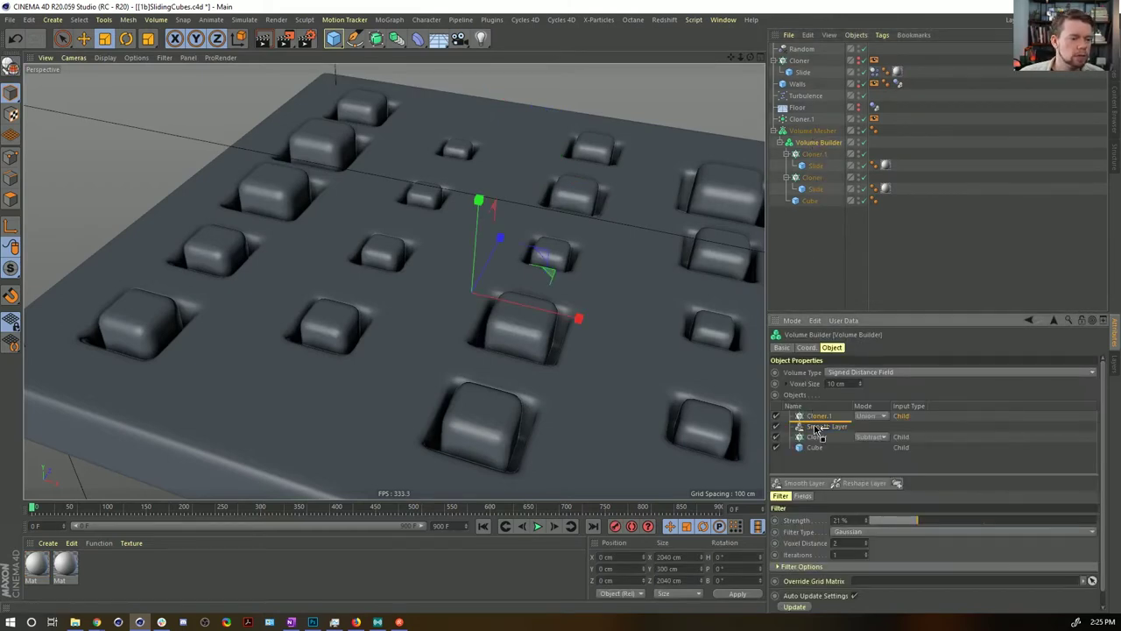
mouse_move(574, 266)
left_mouse_down("alt")
mouse_move(569, 342)
mouse_move(552, 263)
mouse_move(503, 228)
mouse_move(571, 255)
mouse_move(564, 265)
left_mouse_up("alt")
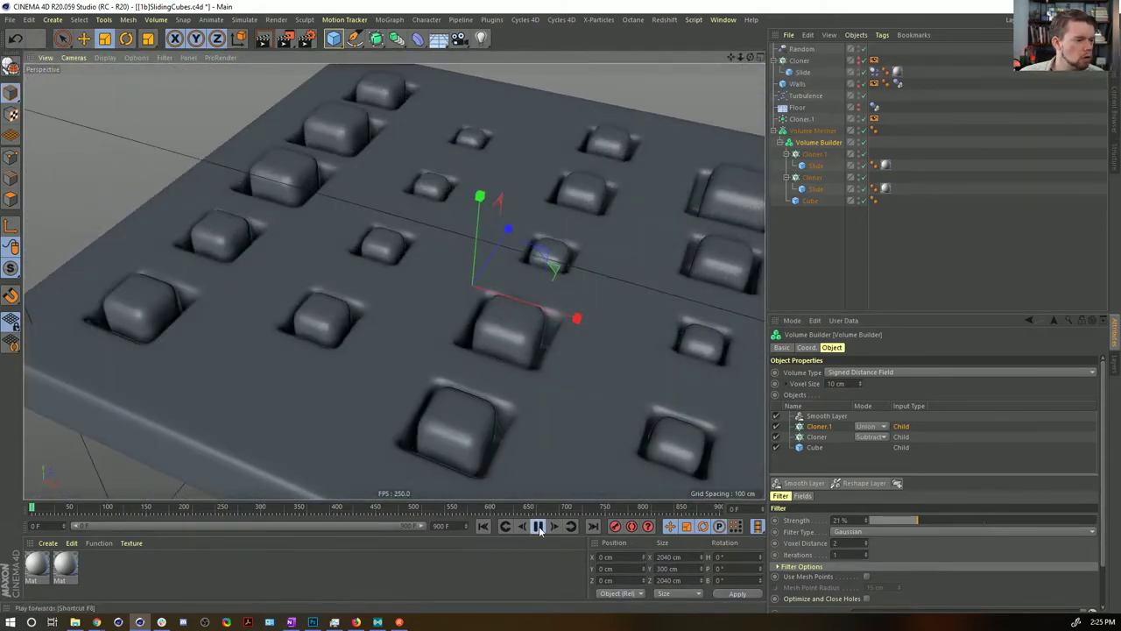
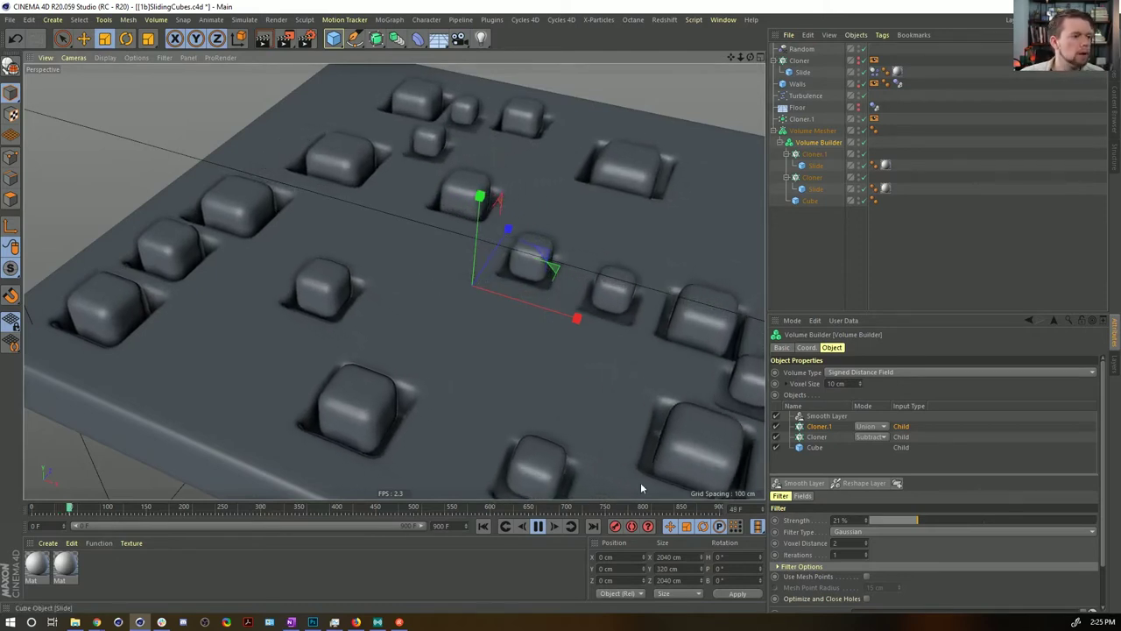
key("F8")
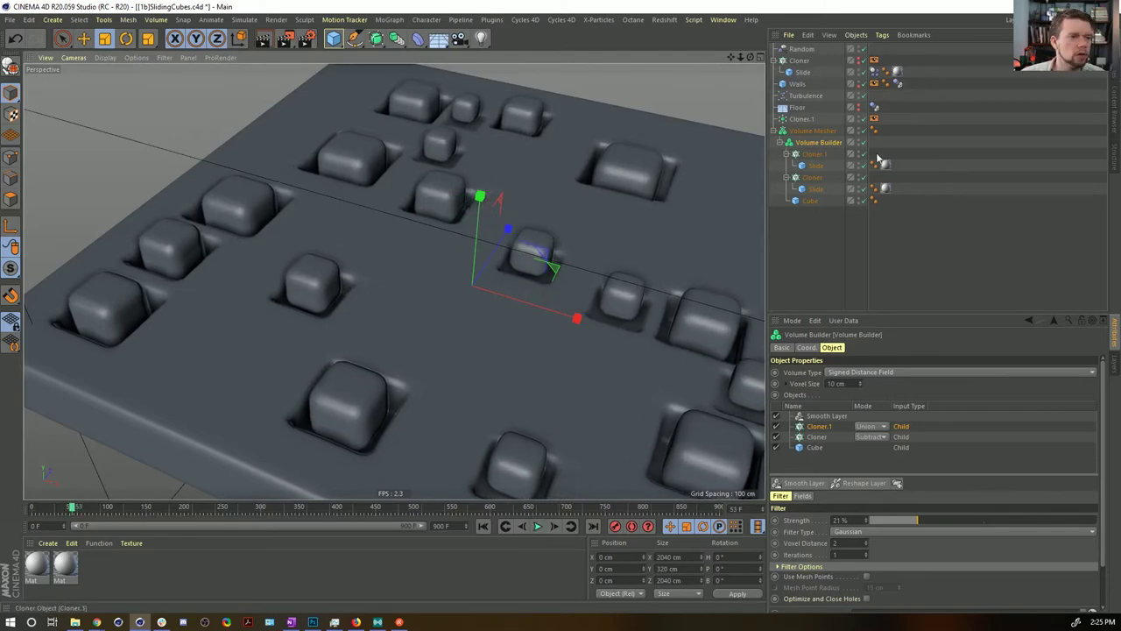
Step: Disable the Volume Mesher and the Volume Builder, and play the simulation with the plain cubes
left_click(865, 132)
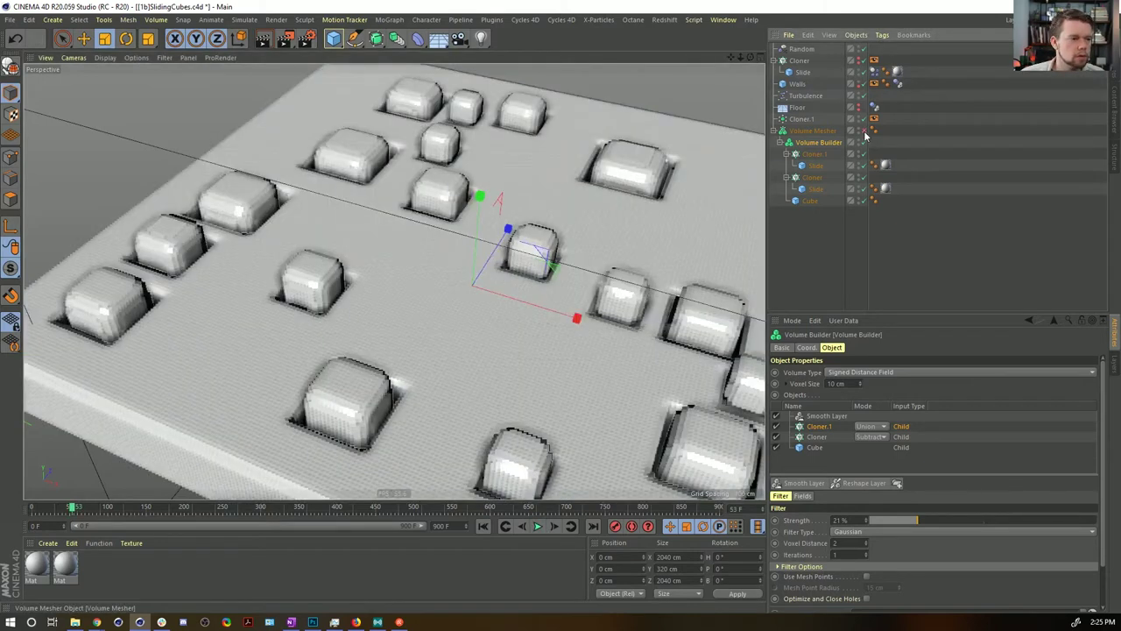
left_click(538, 527)
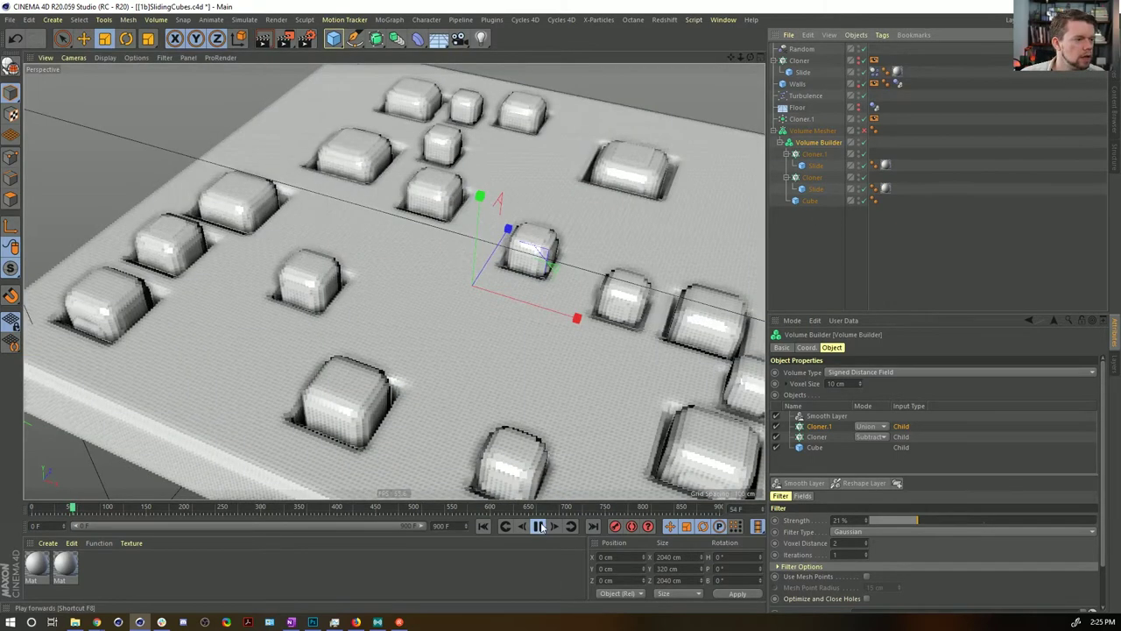
left_click(863, 143)
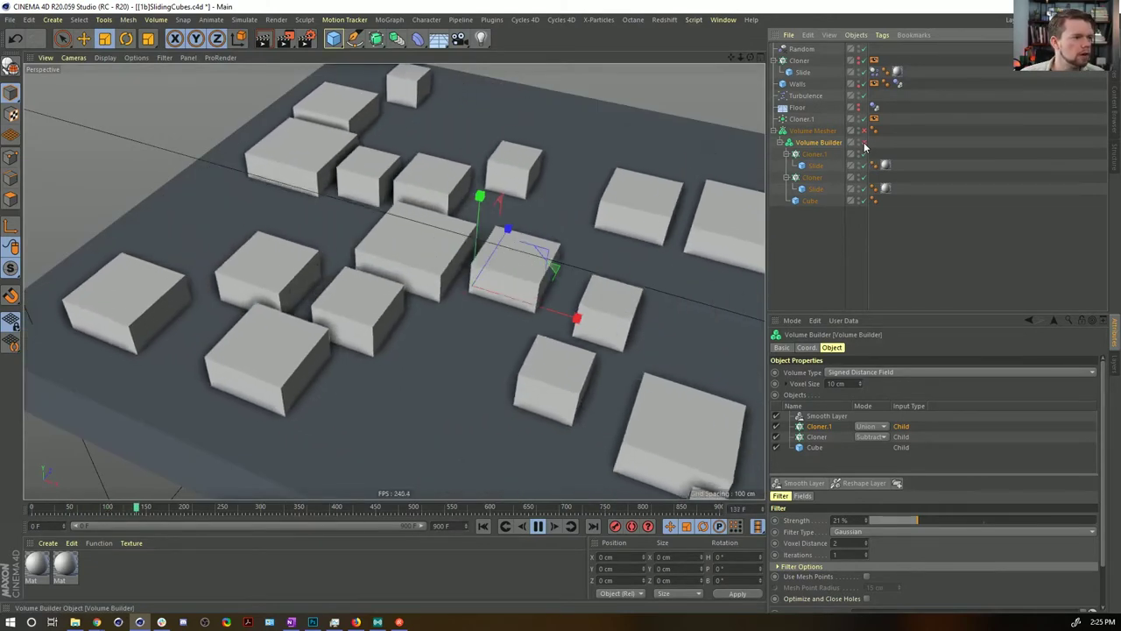
left_click(814, 154)
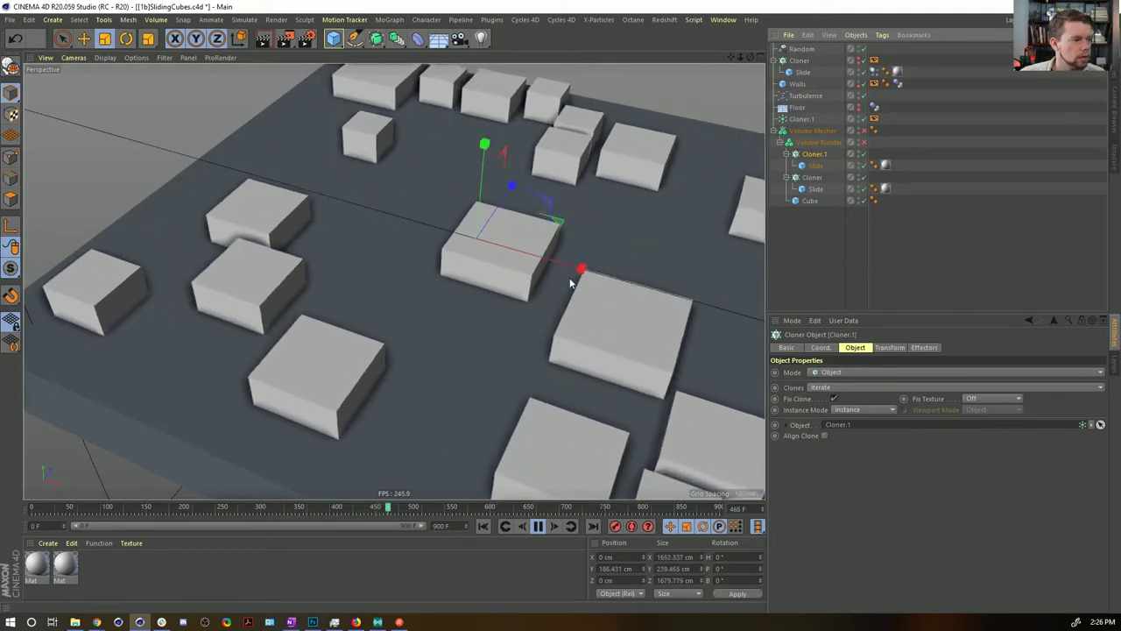
Step: Set the first Cloner's Slide collision bounce to 99% and its size increment to 10 cm in the Dynamics Body tag
left_click(872, 73)
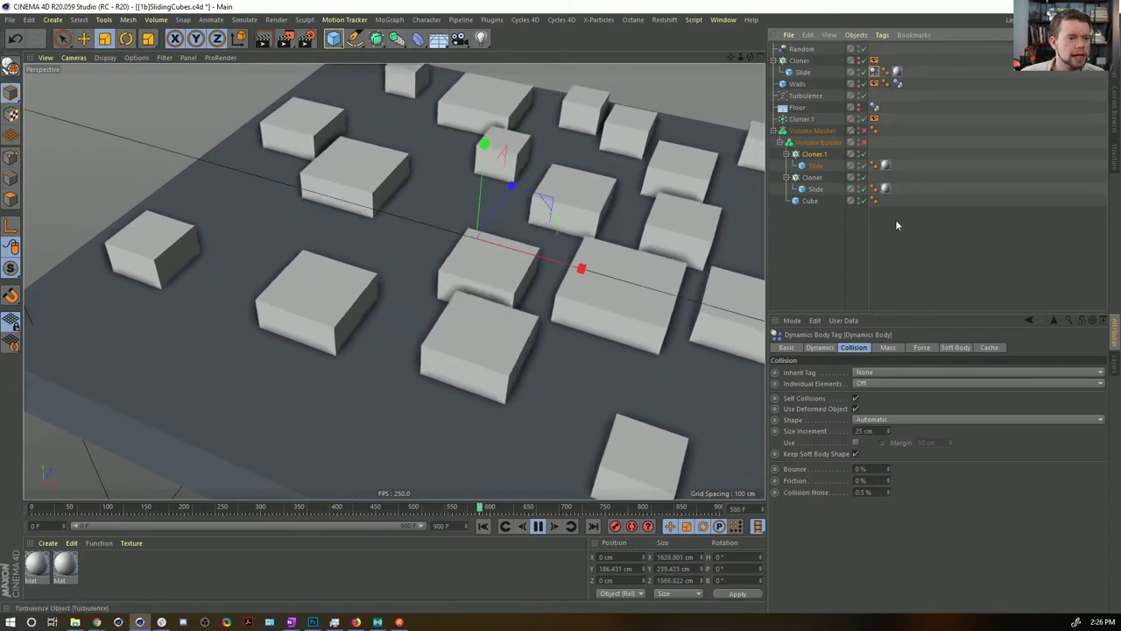
type("99")
key("Return")
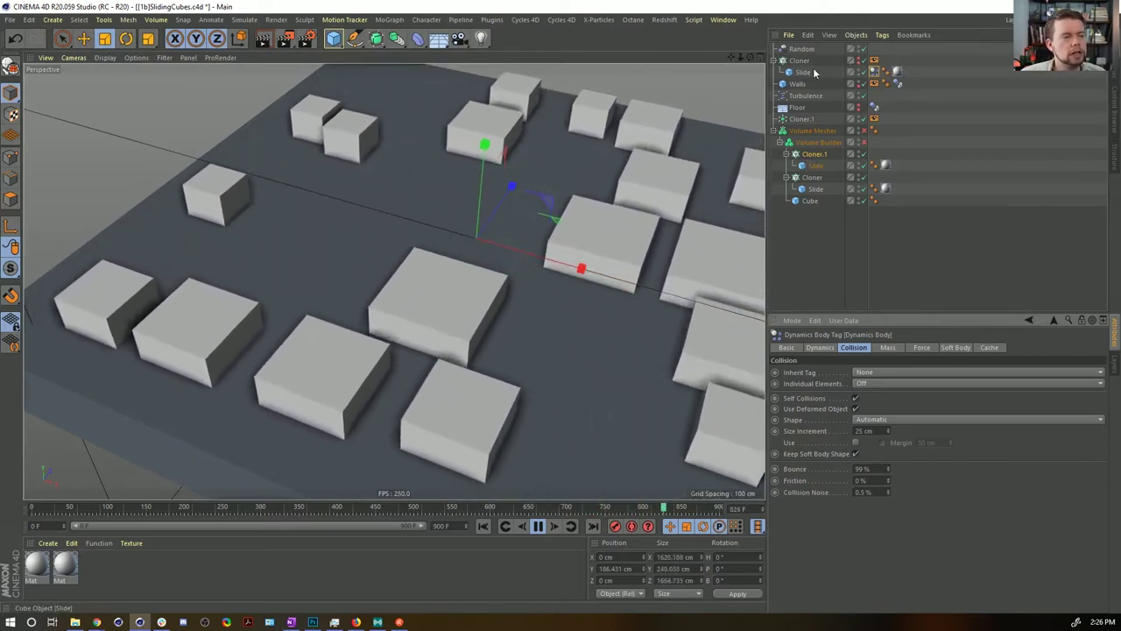
left_click_drag(882, 430, 831, 428)
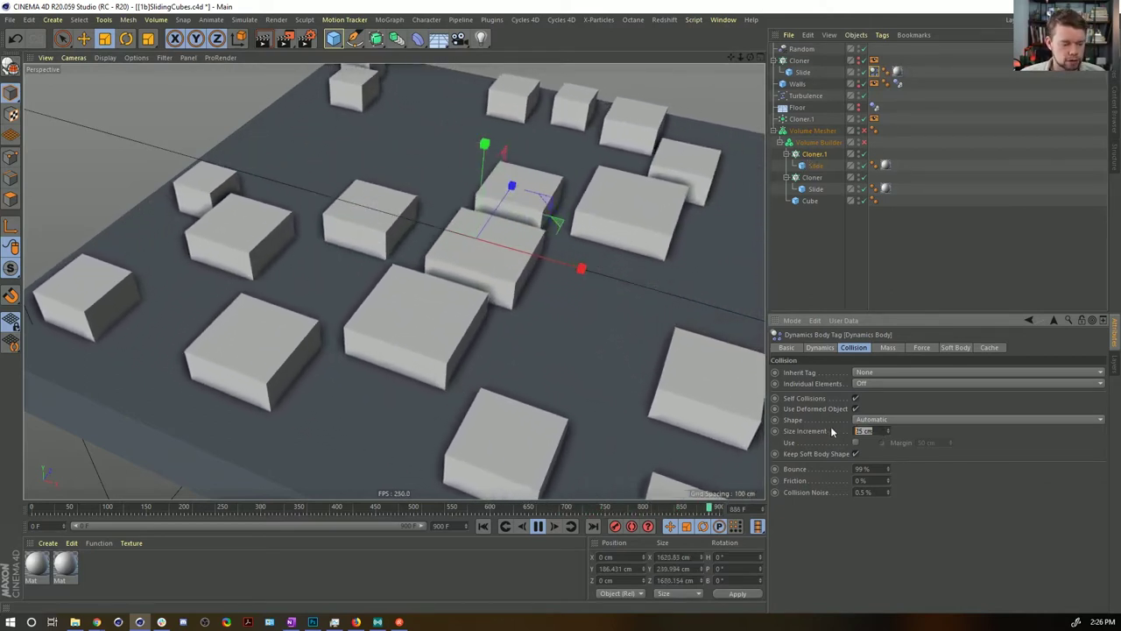
type("10")
key("Return")
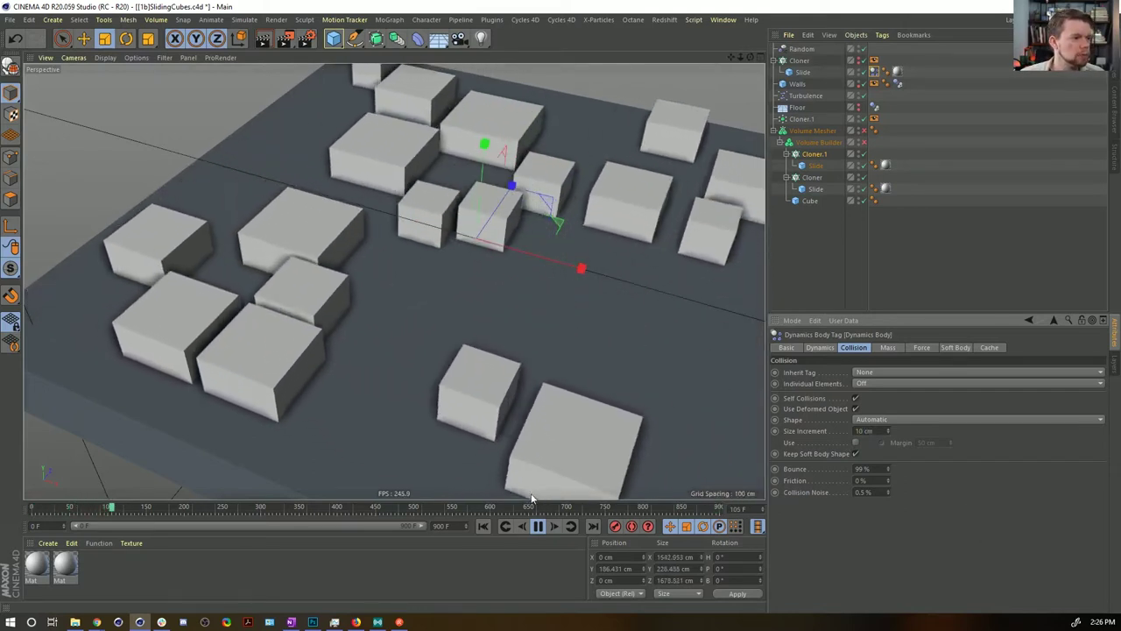
Step: Set the project's dynamics gravity to -10000 cm and continue playing the simulation
left_click(539, 530)
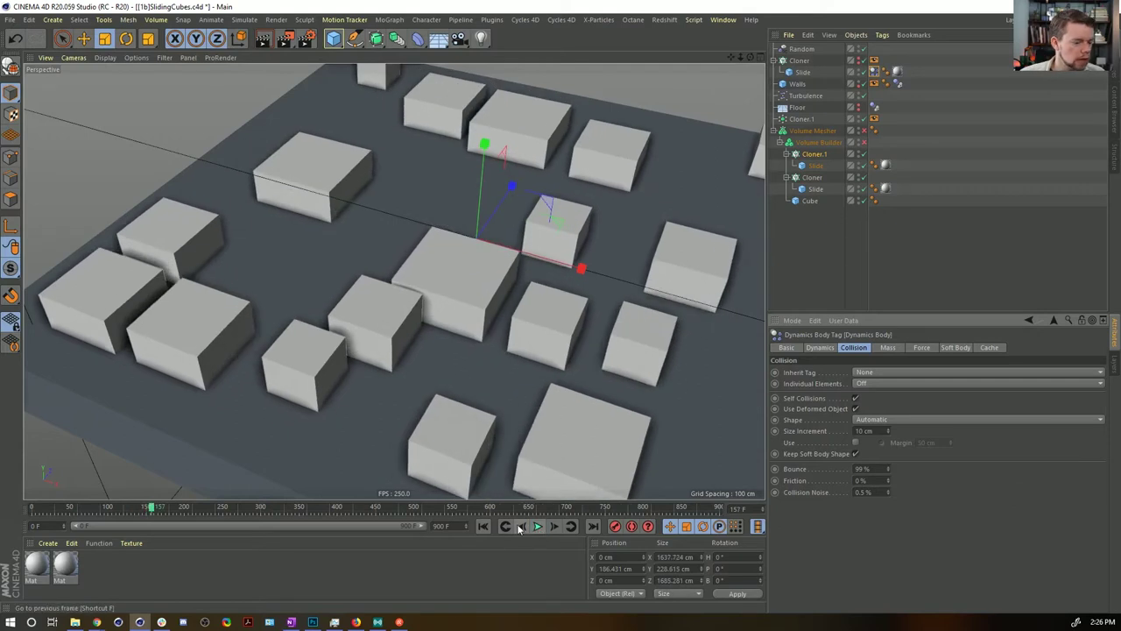
key("ctrl+d")
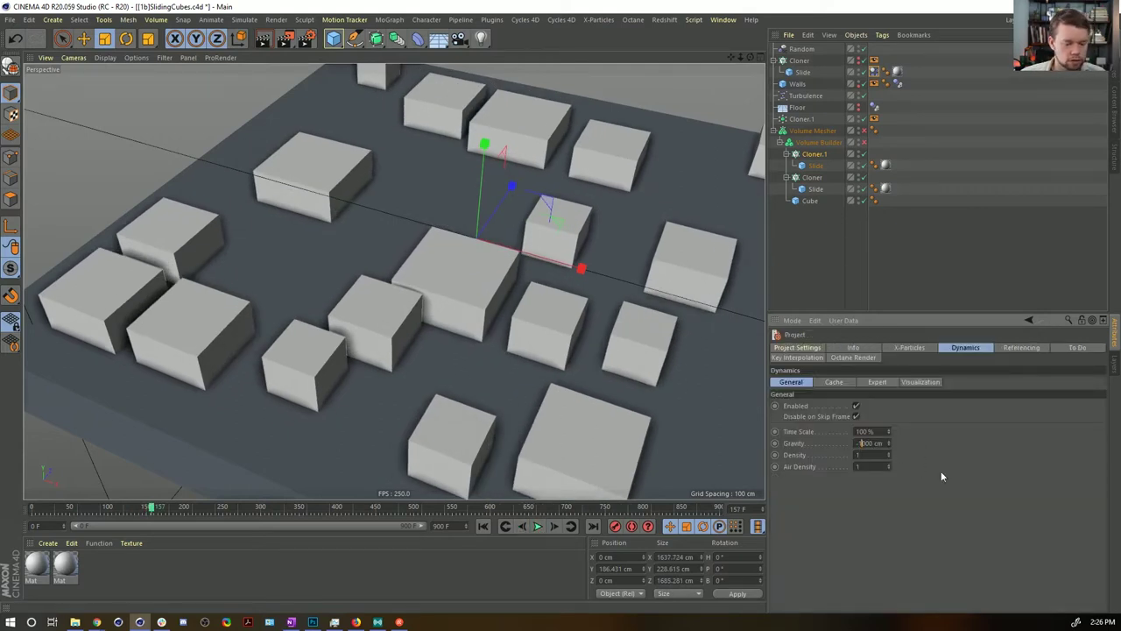
left_click(539, 527)
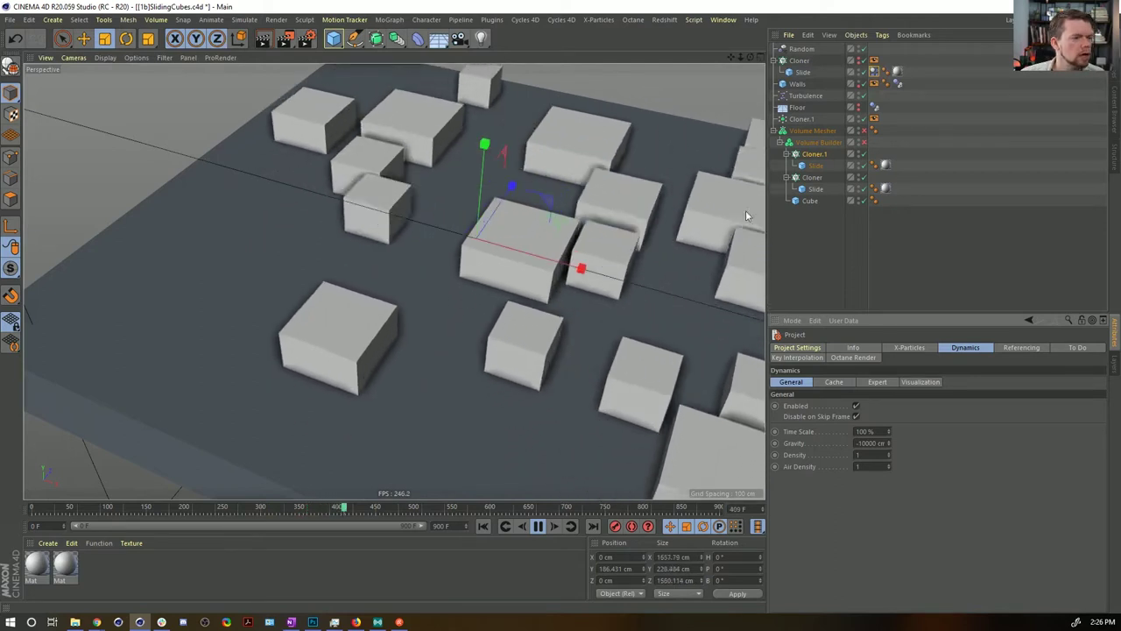
Step: Try the Cloner.1 Matrix object with Align Clone disabled during playback, and turn the option back on
left_click(812, 177)
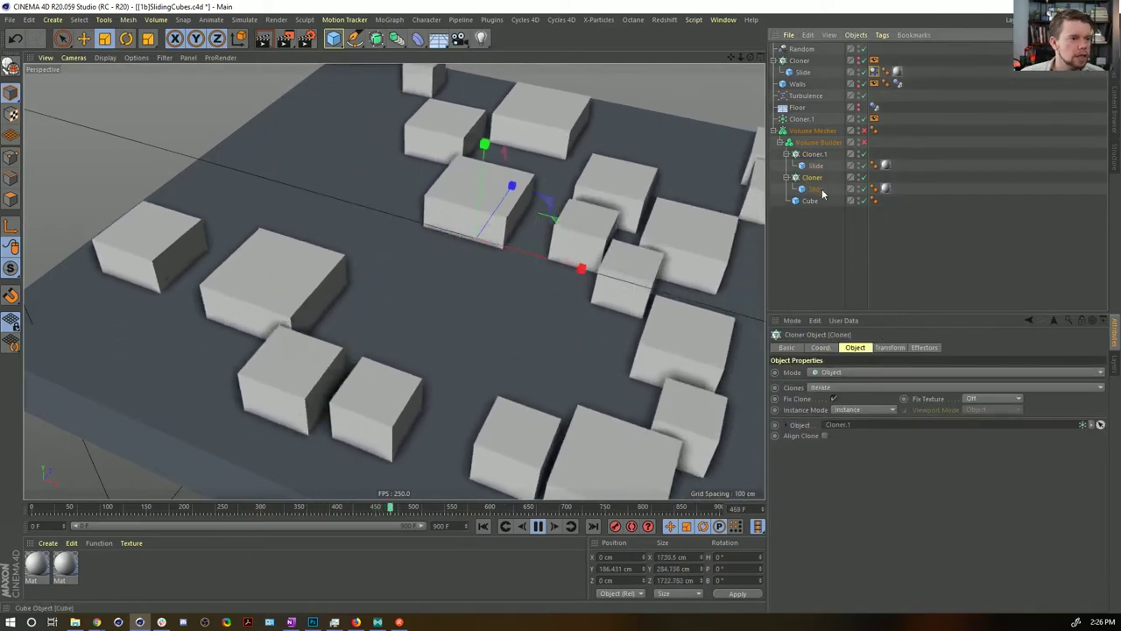
left_click(817, 155, "shift")
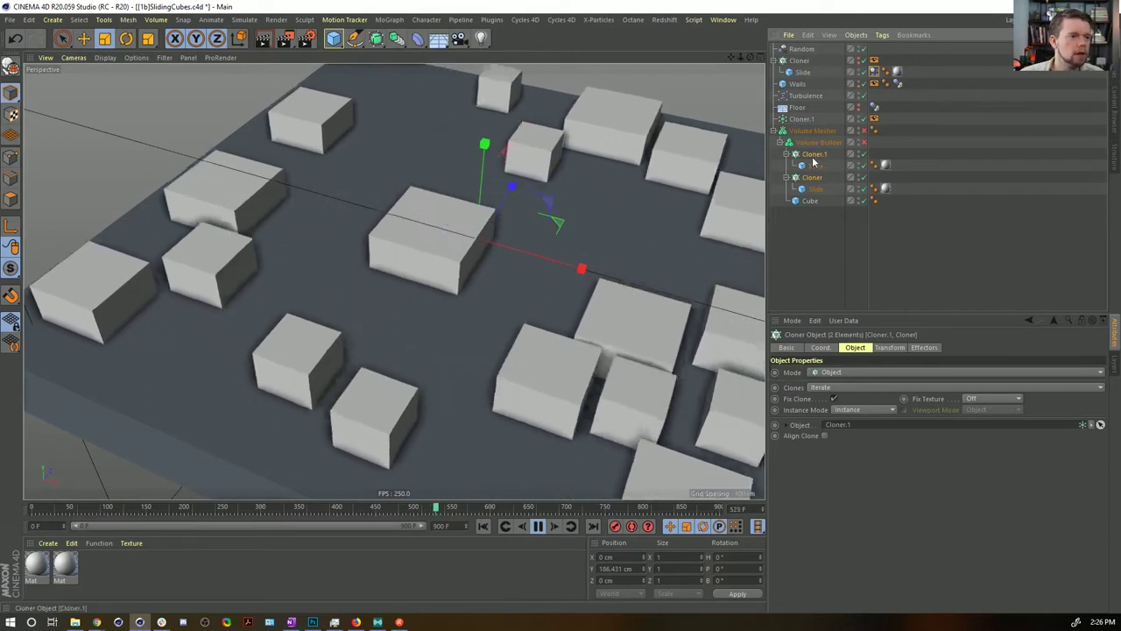
left_click(792, 117)
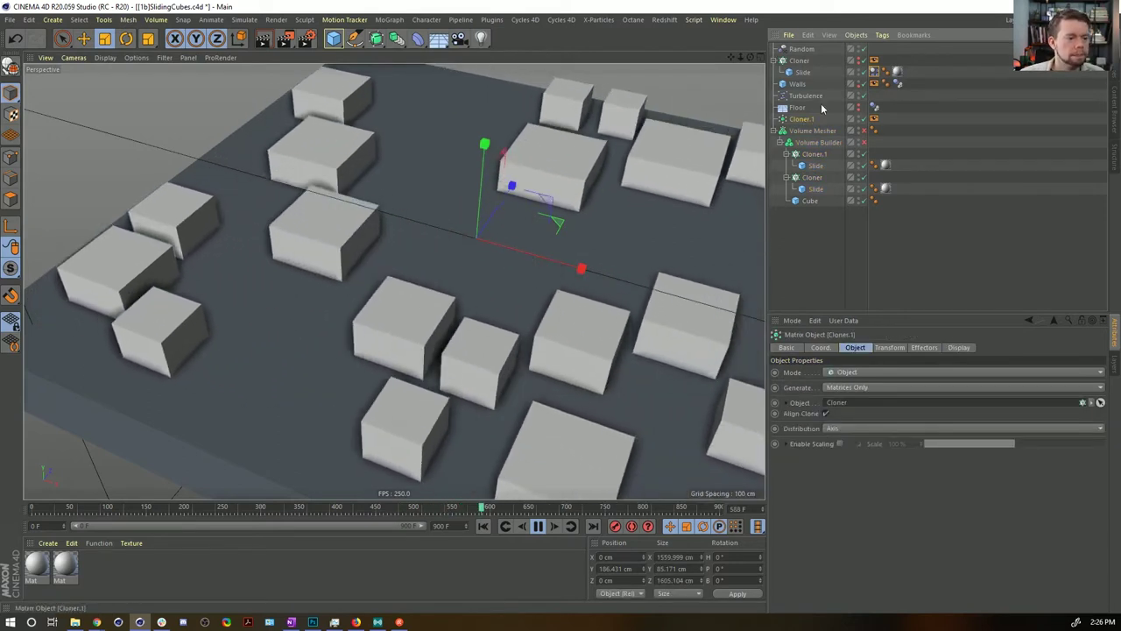
left_click(826, 413)
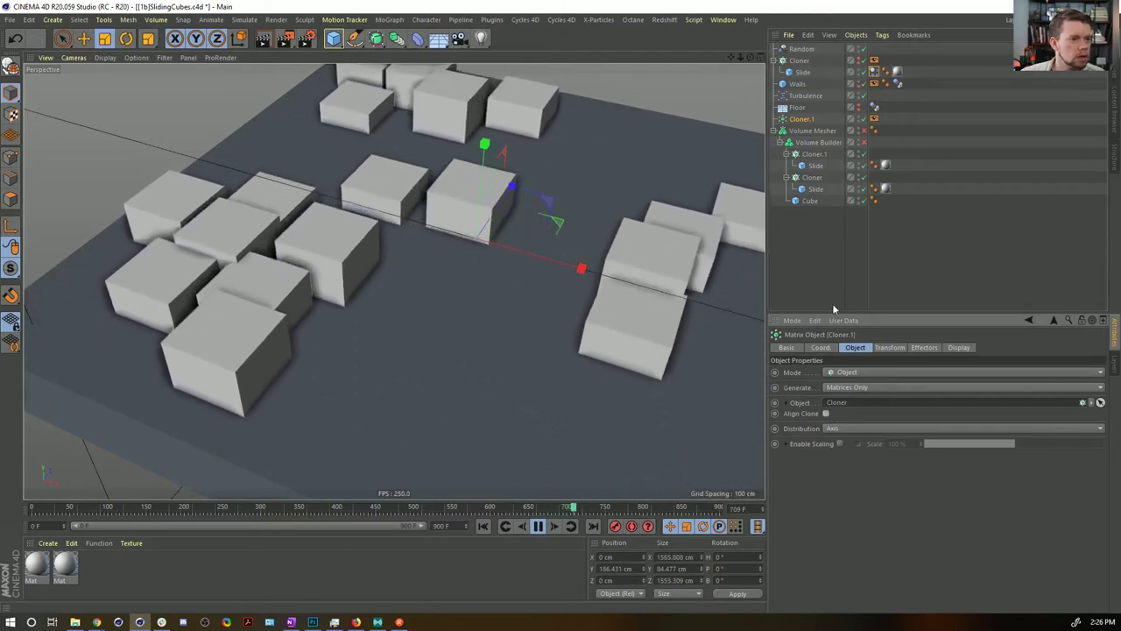
double_click(796, 119)
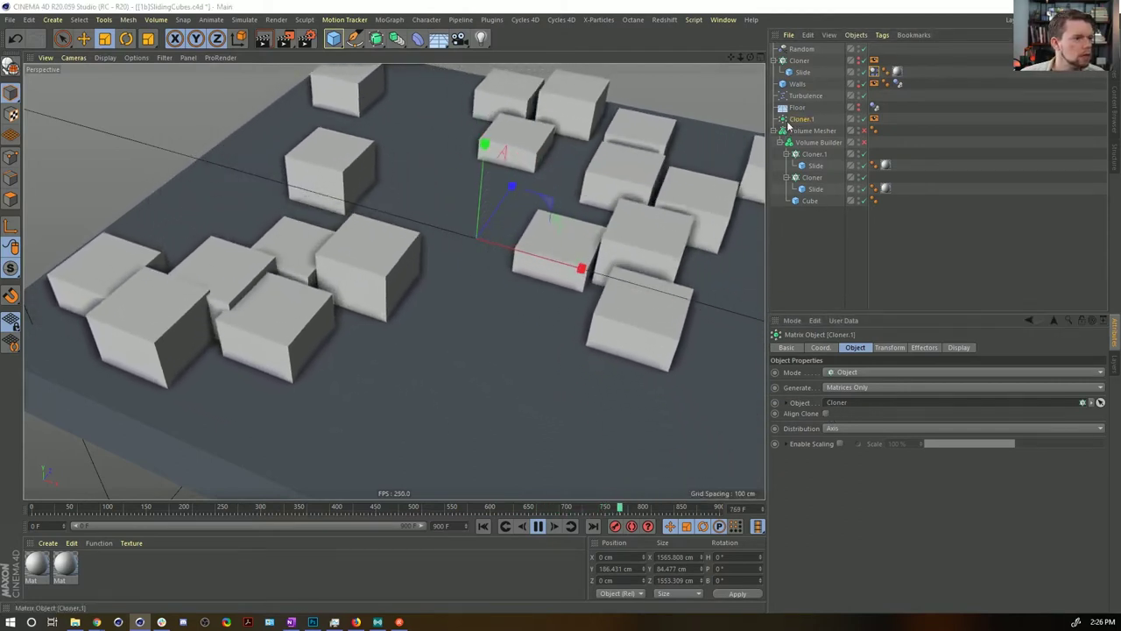
left_click(825, 413)
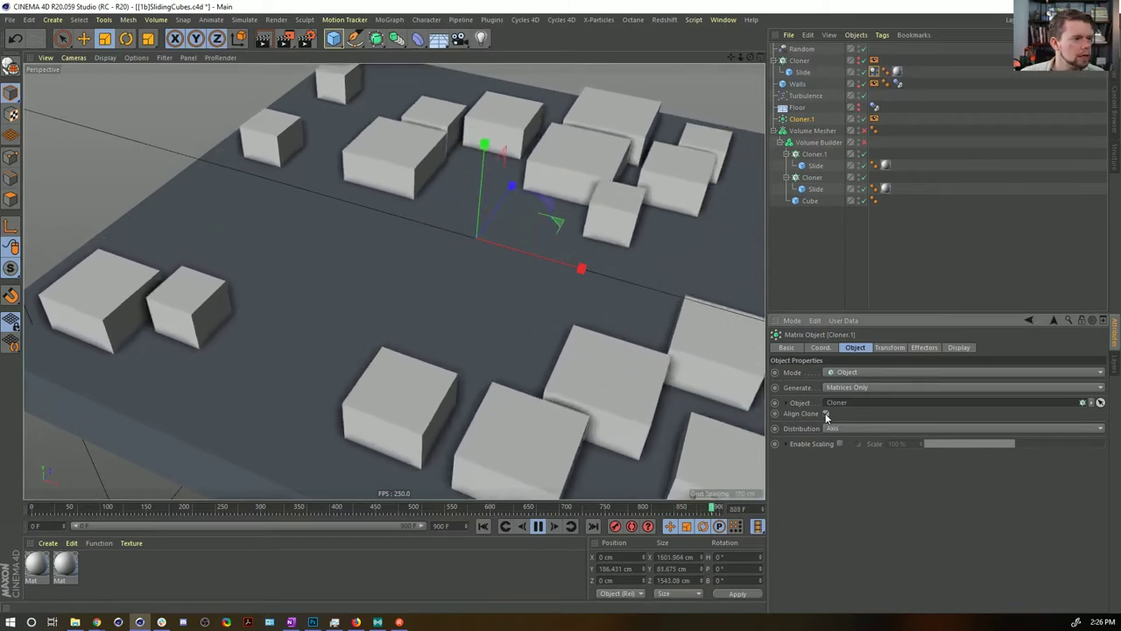
Step: Add a Plain effector to both Cloner and Cloner.1 inside the Volume Builder
left_click(816, 177)
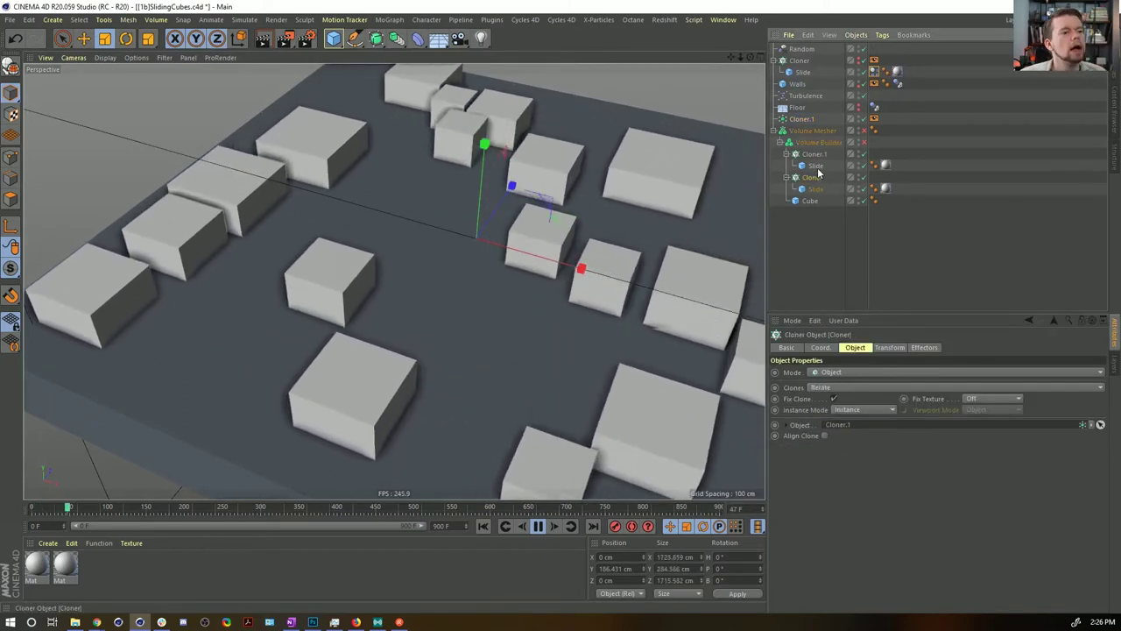
left_click(815, 154, "ctrl")
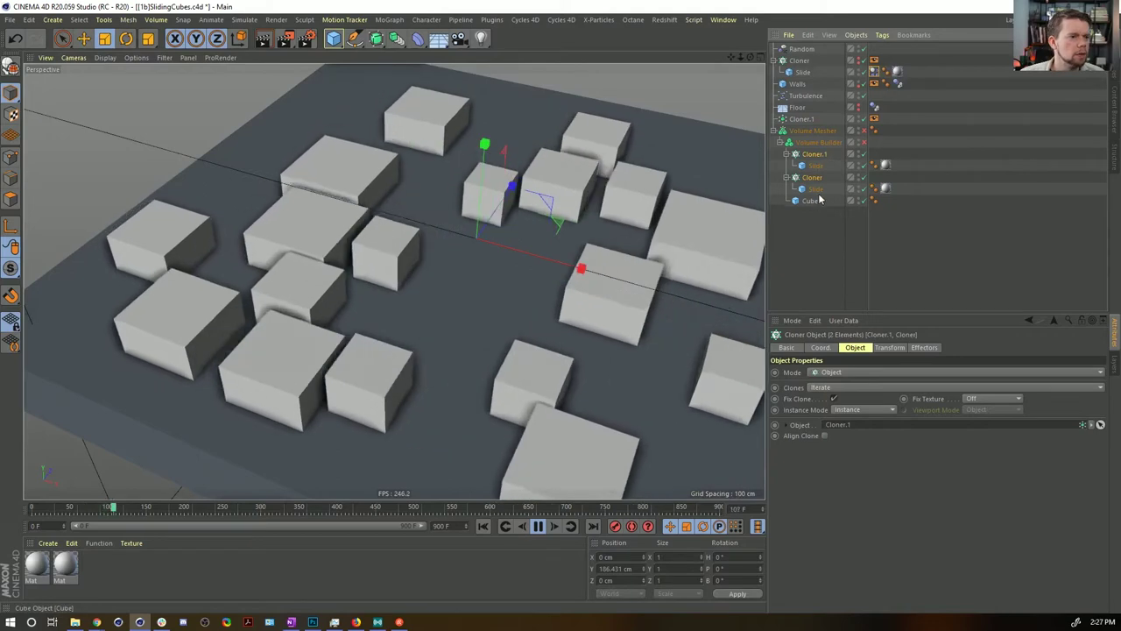
left_click(389, 19)
mouse_move(411, 35)
left_click(515, 65)
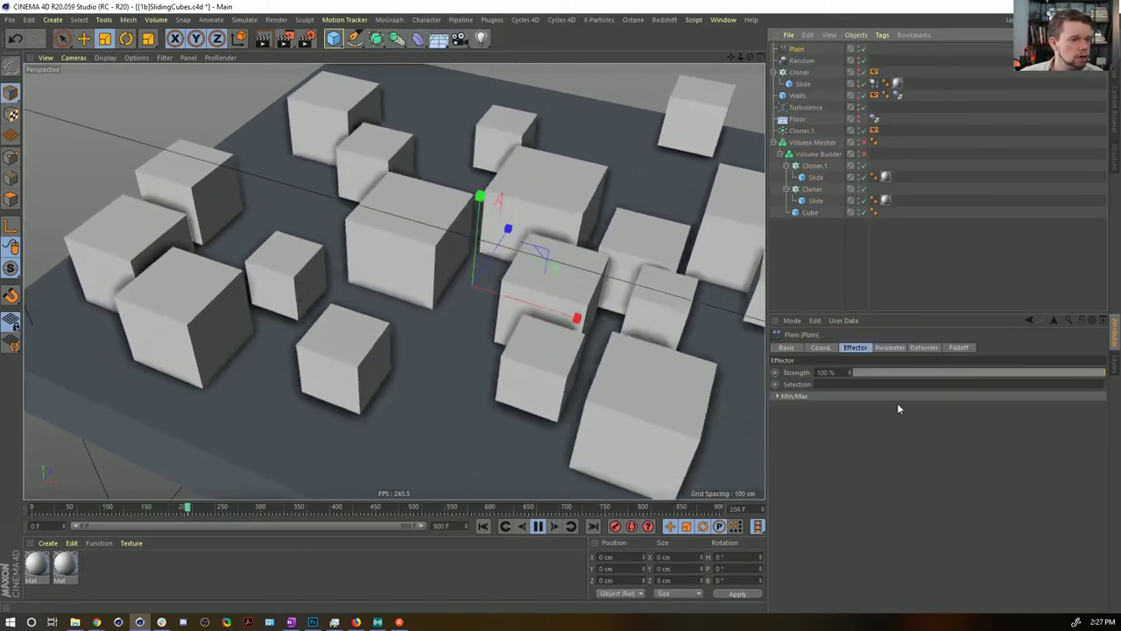
Step: Disable the Plain effector's position, enable its rotation at 0° and set the transform mode to Absolute in Node space
left_click(889, 347)
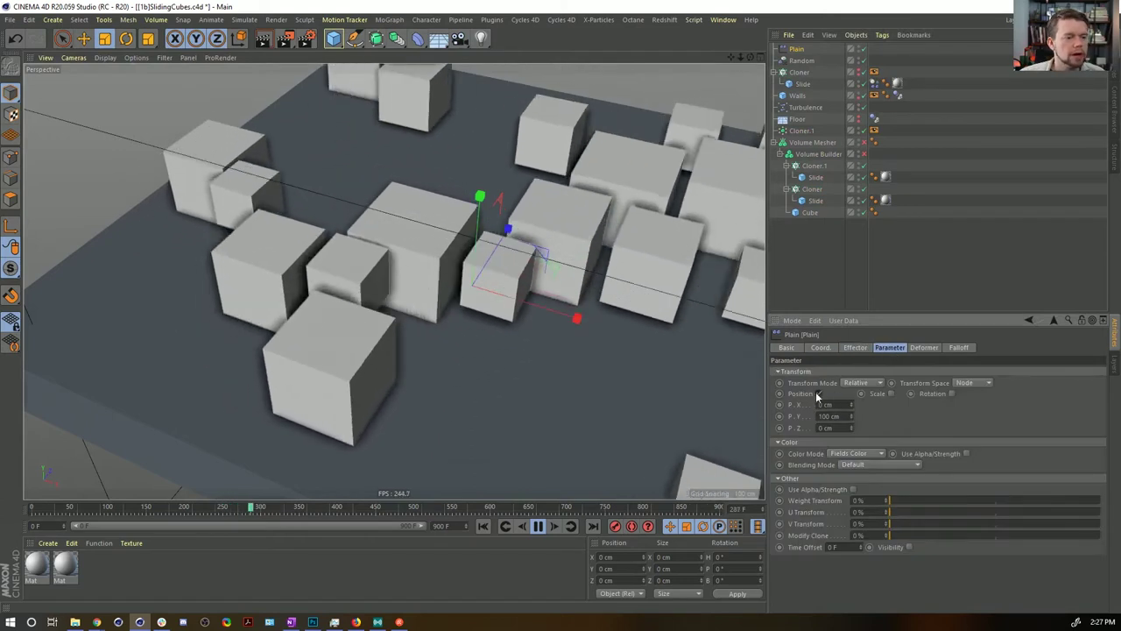
left_click(819, 393)
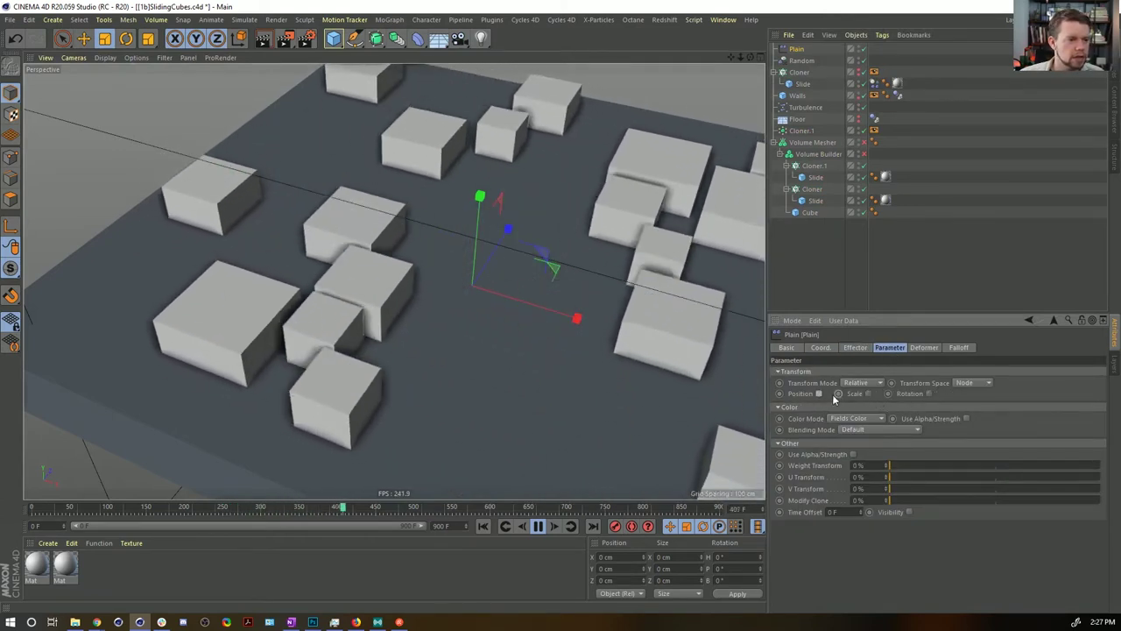
left_click(929, 393)
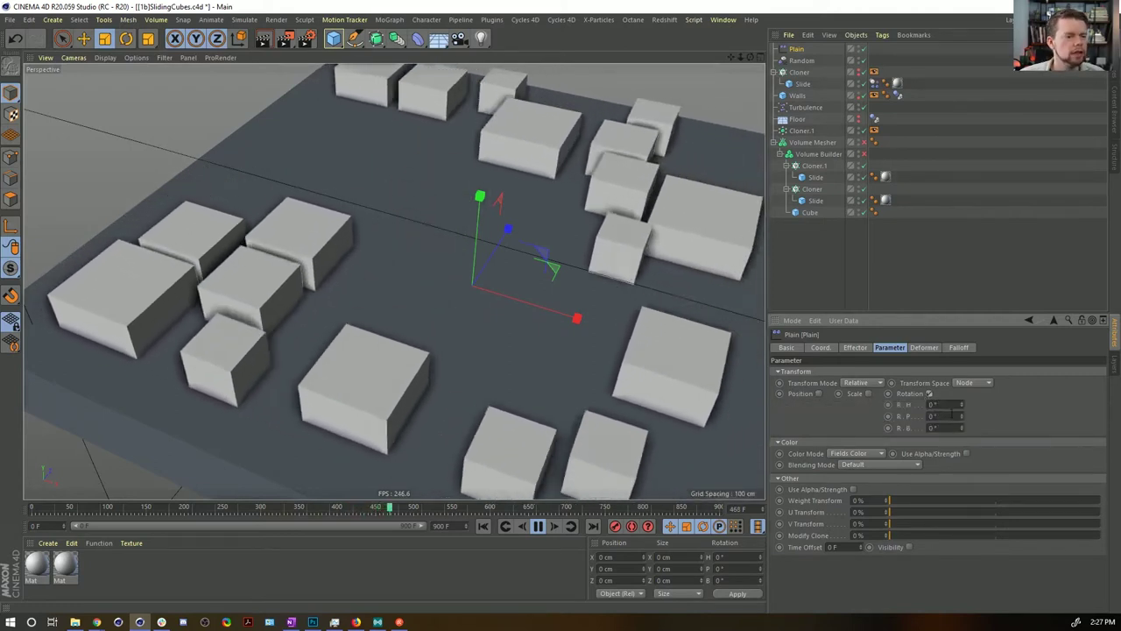
left_click(967, 383)
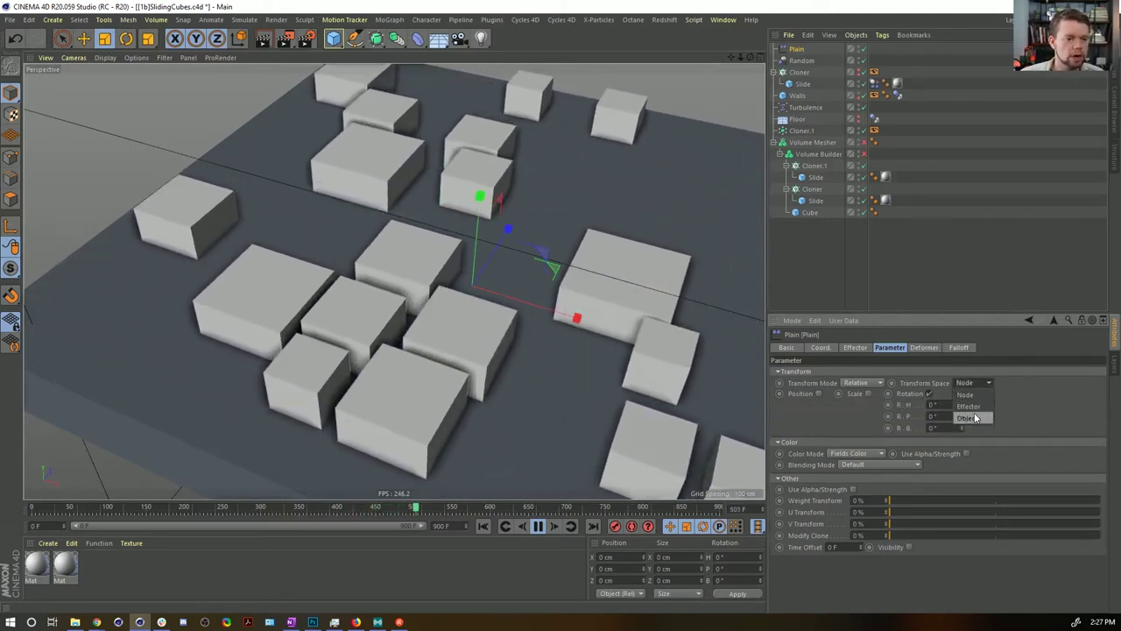
left_click(862, 383)
left_click(860, 406)
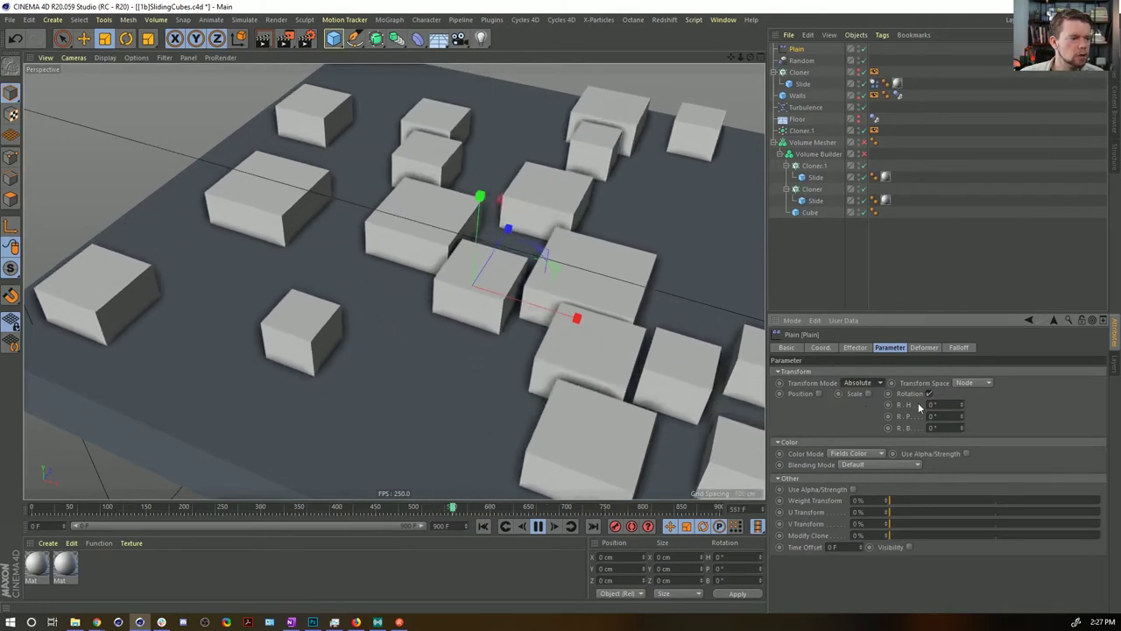
left_click(976, 383)
left_click(998, 386)
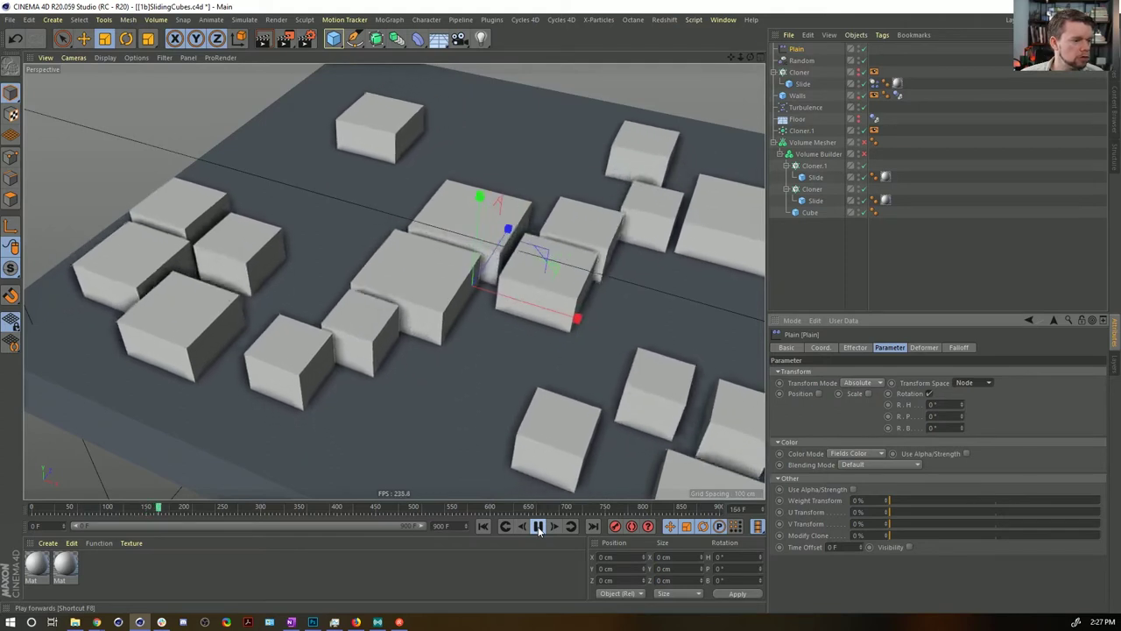
Step: Pause playback, re-enable the Volume Mesher and Volume Builder, and raise the slab Cube to a Y position of about 138.7 cm
left_click(538, 526)
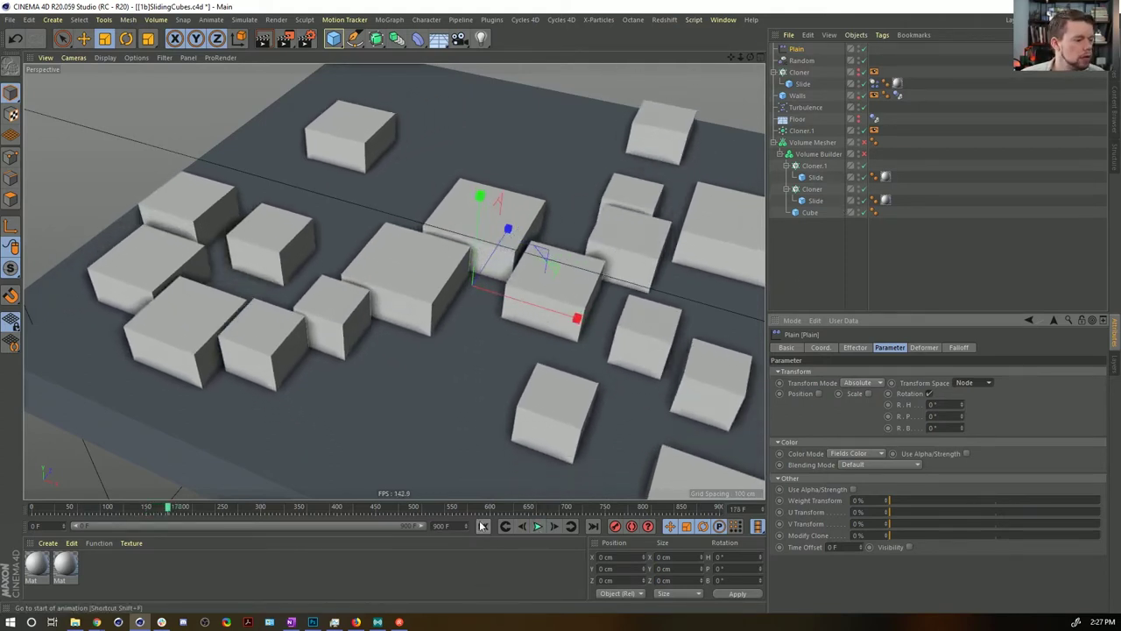
left_click_drag(864, 155, 865, 142)
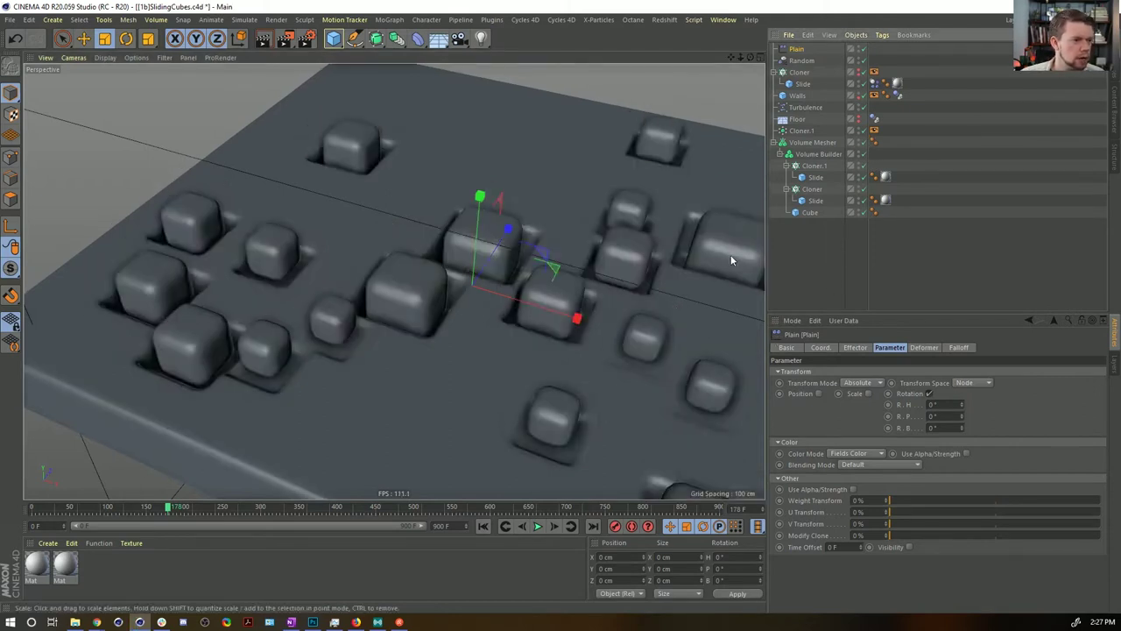
left_click(812, 213)
key("e")
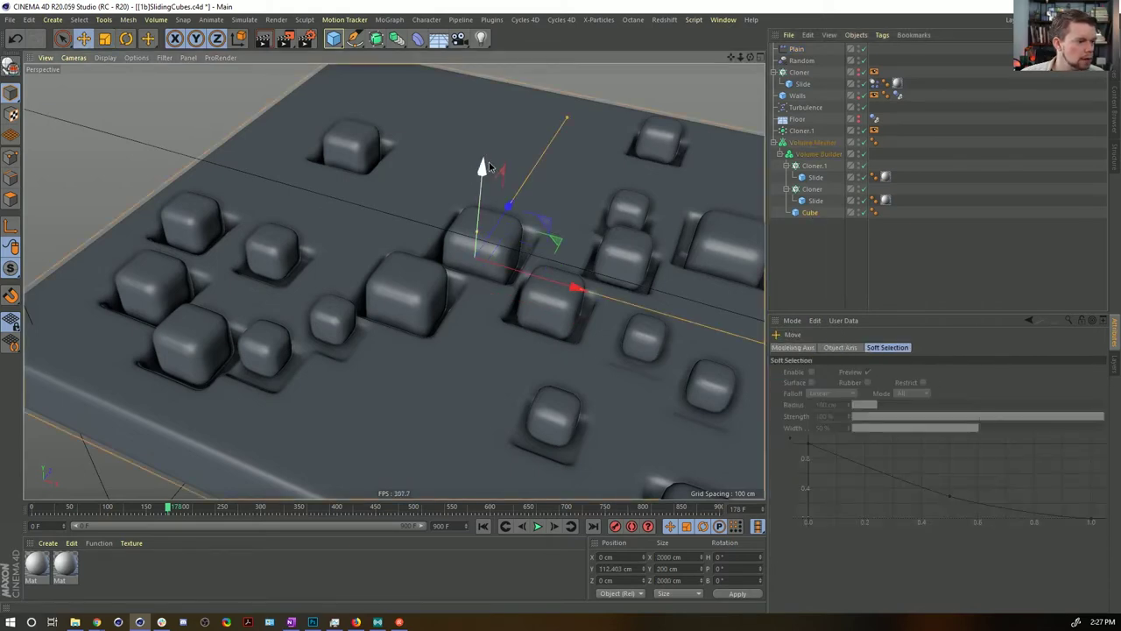
left_click_drag(489, 166, 489, 159)
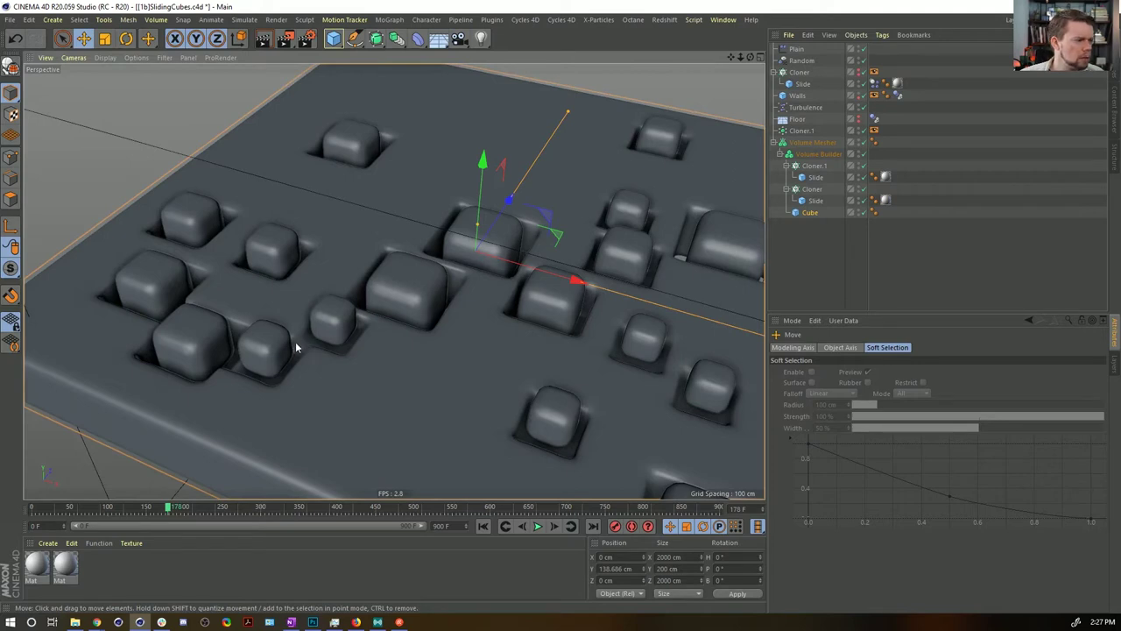
Step: Set the first Cloner's Slide collision size increment to 15 cm and test the meshed simulation briefly
left_click(874, 85)
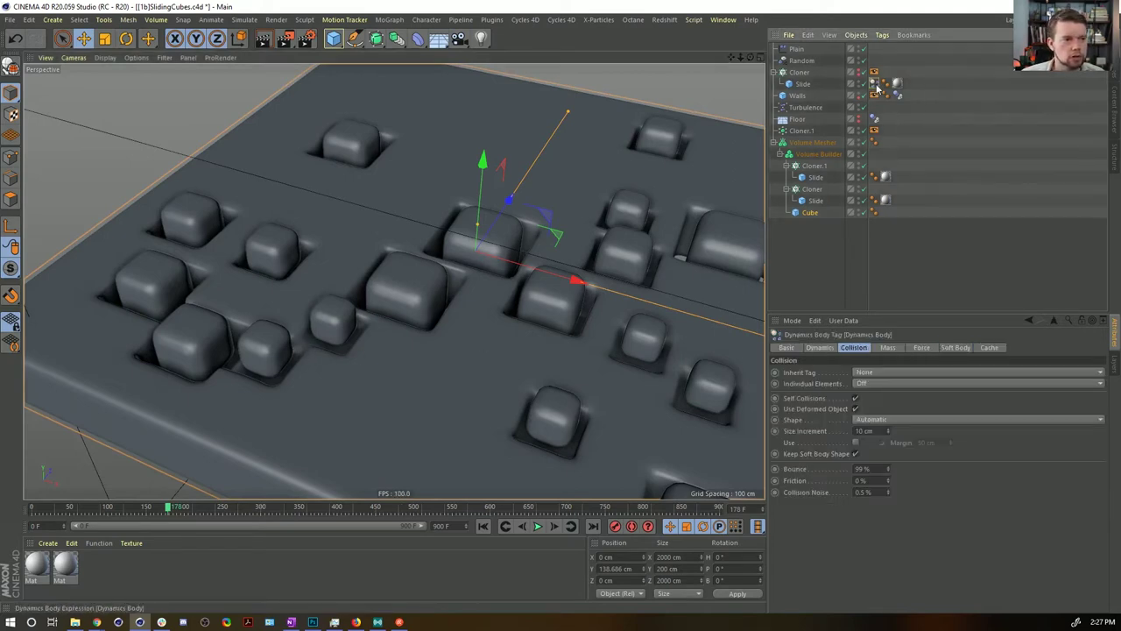
left_click(878, 430)
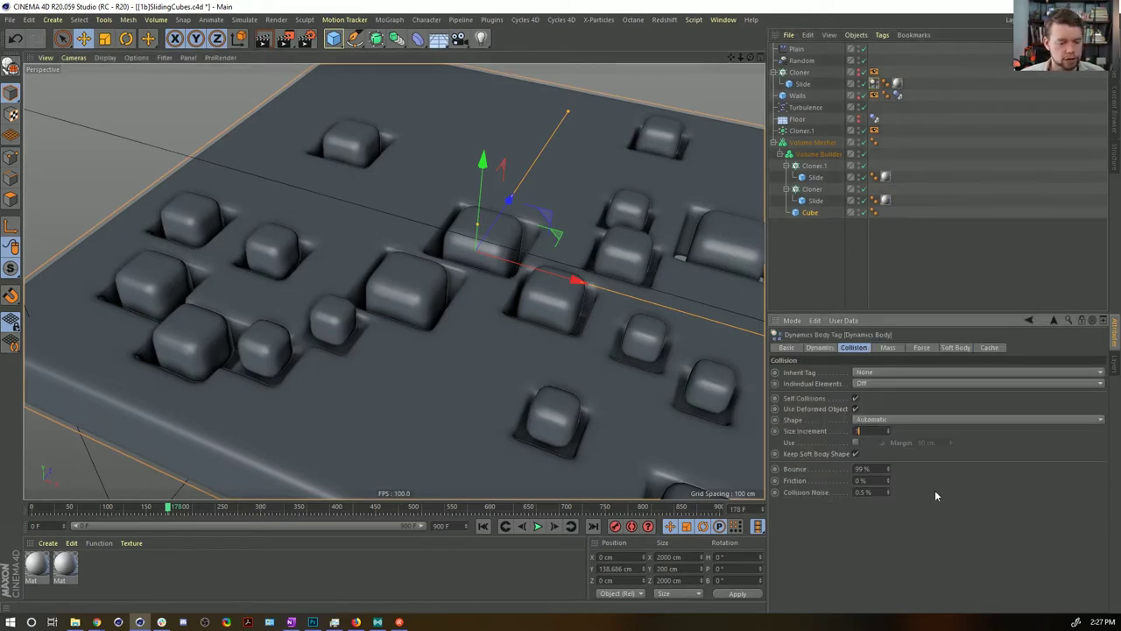
left_click(538, 526)
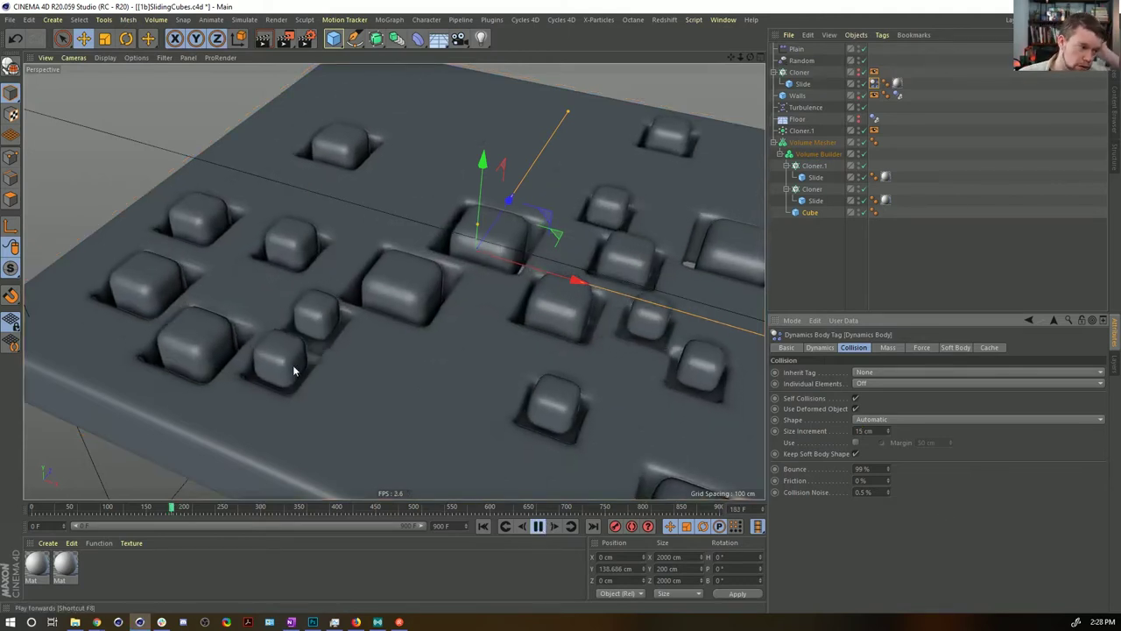
left_click(541, 527)
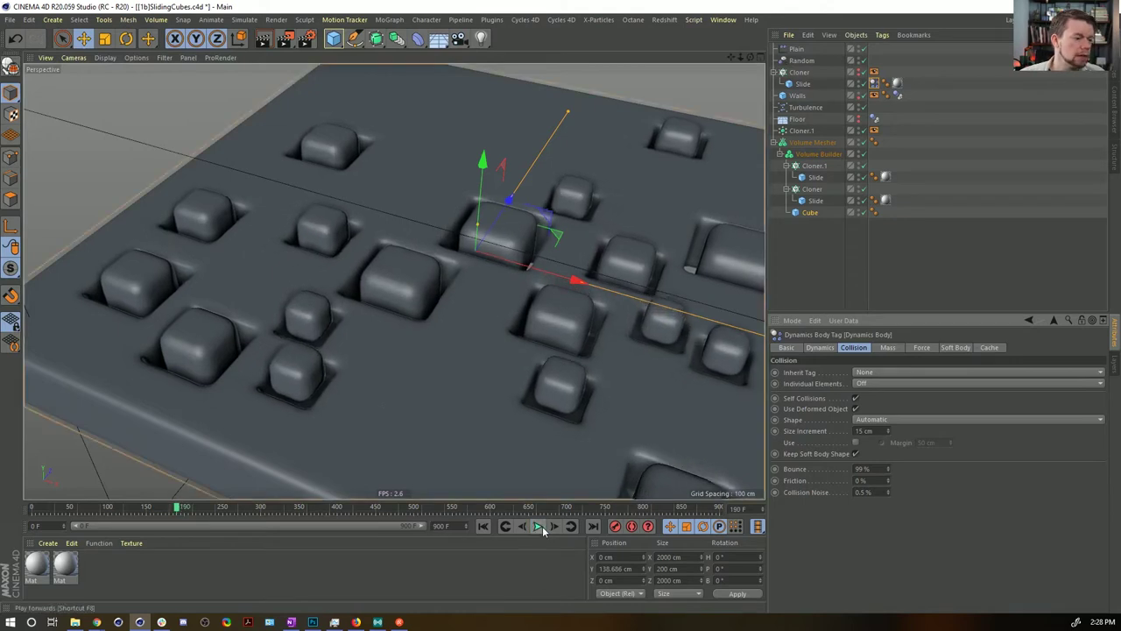
Step: Set the Volume Builder's voxel size to 5 cm
left_click(819, 154)
double_click(844, 383)
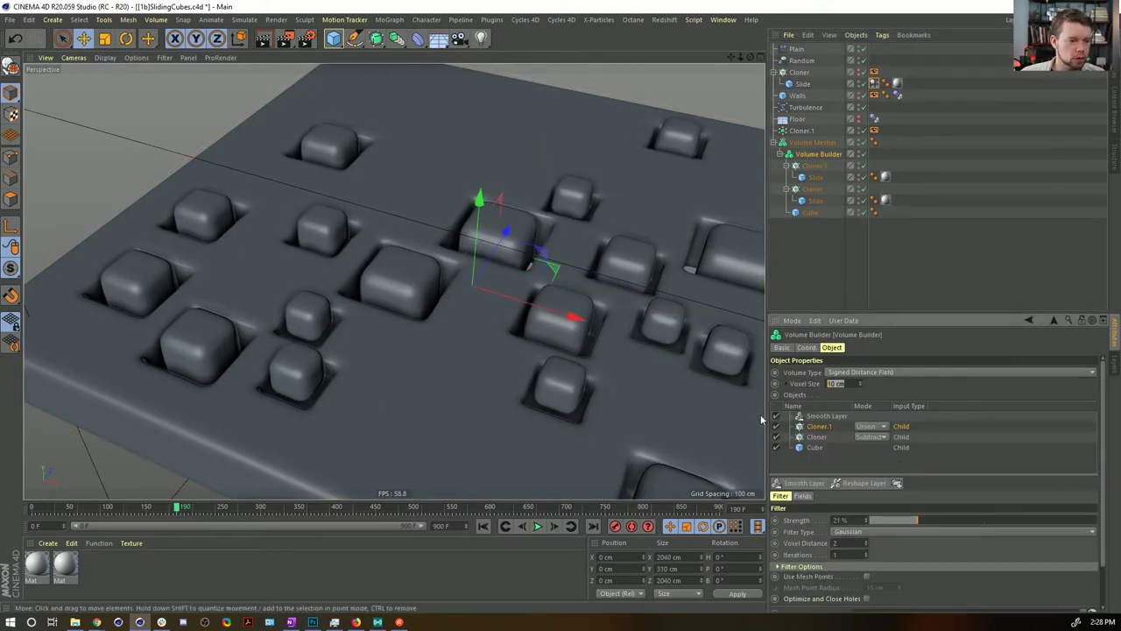
type("5")
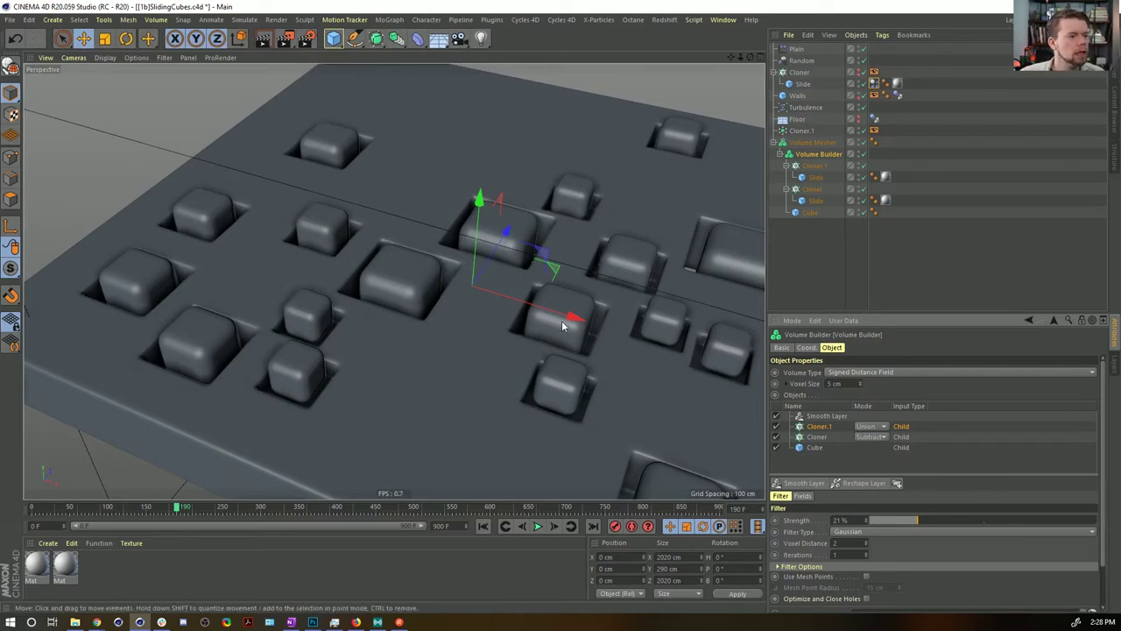
Step: Display the mesh with Gouraud shading and lines, and set the Volume Mesher's Adaptive value to 0.1%
key("n")
key("b")
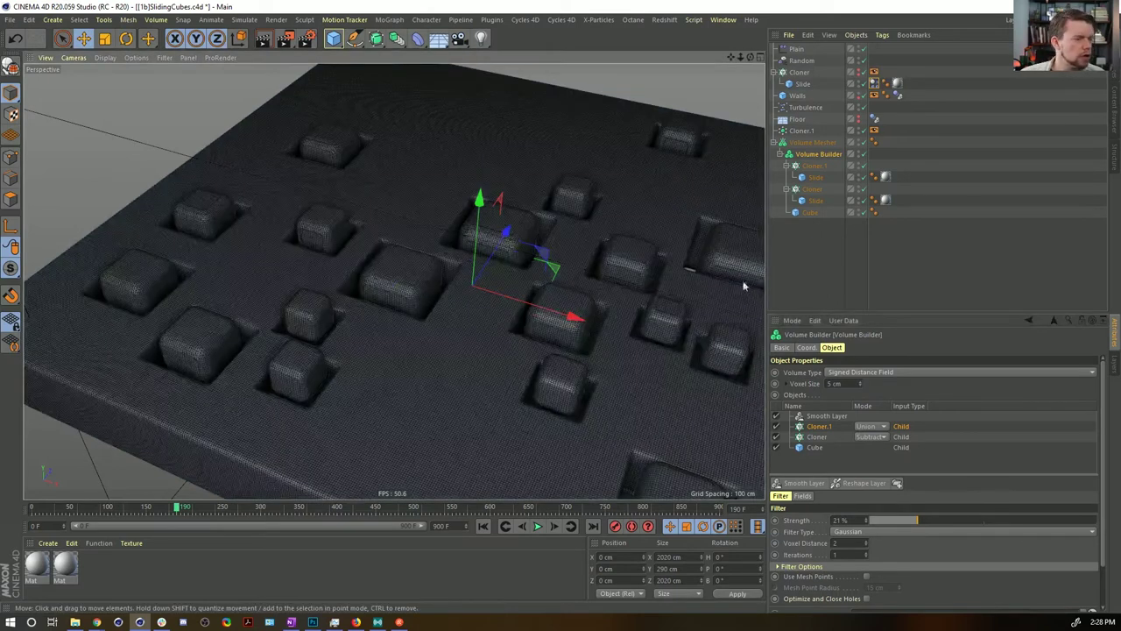
left_click(815, 142)
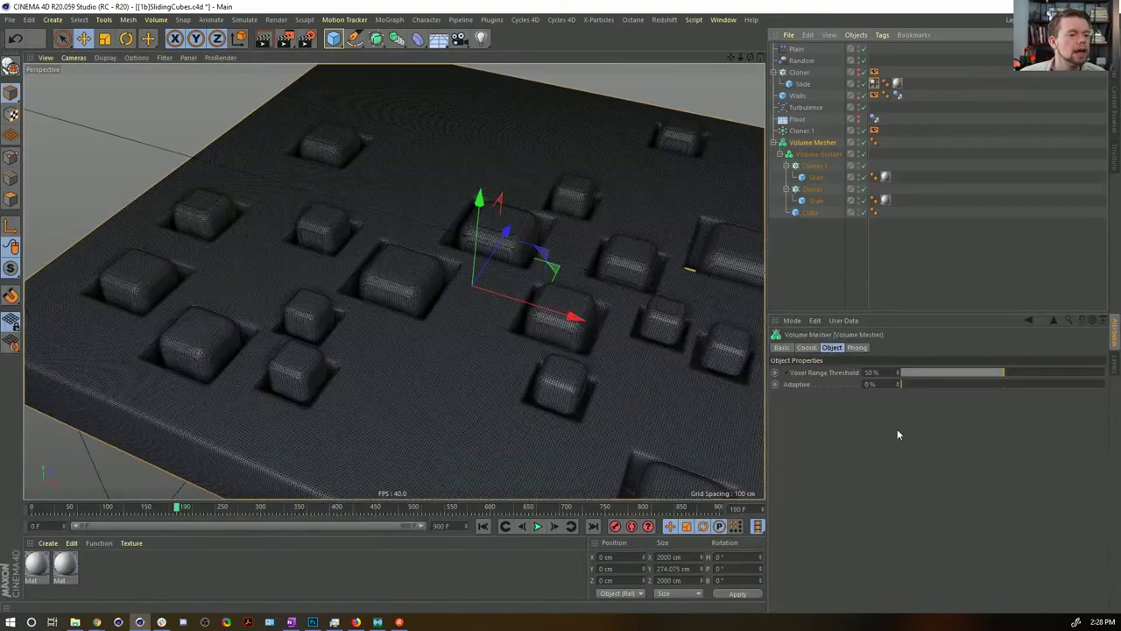
left_click_drag(906, 388, 897, 384)
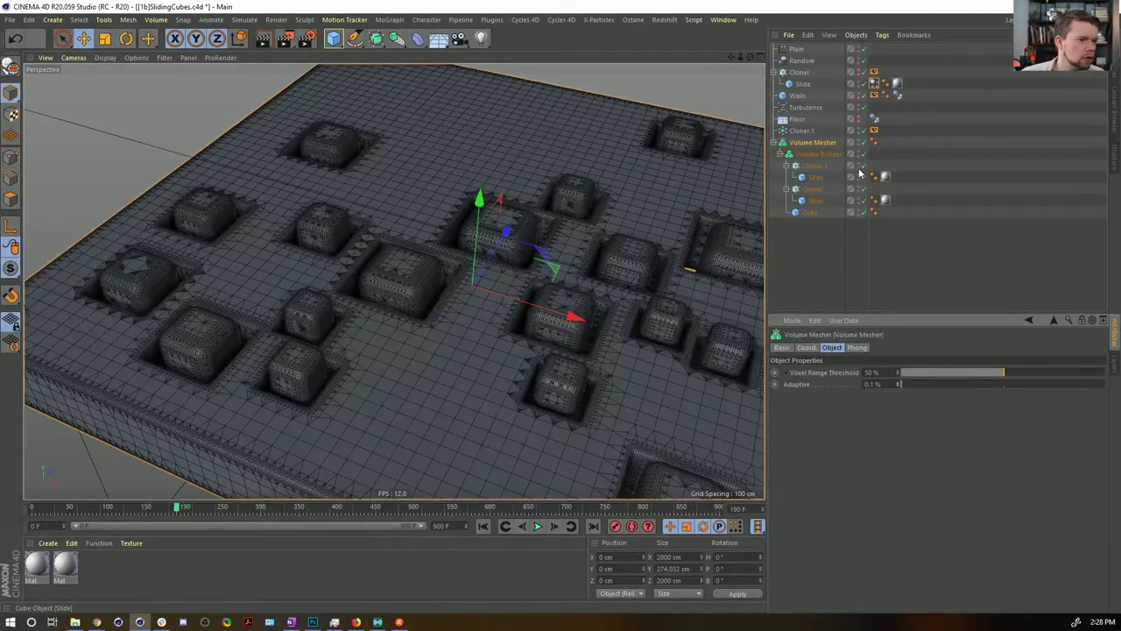
Step: Deselect all objects and return the viewport to plain Gouraud shading without lines
left_click(828, 250)
key("n")
key("a")
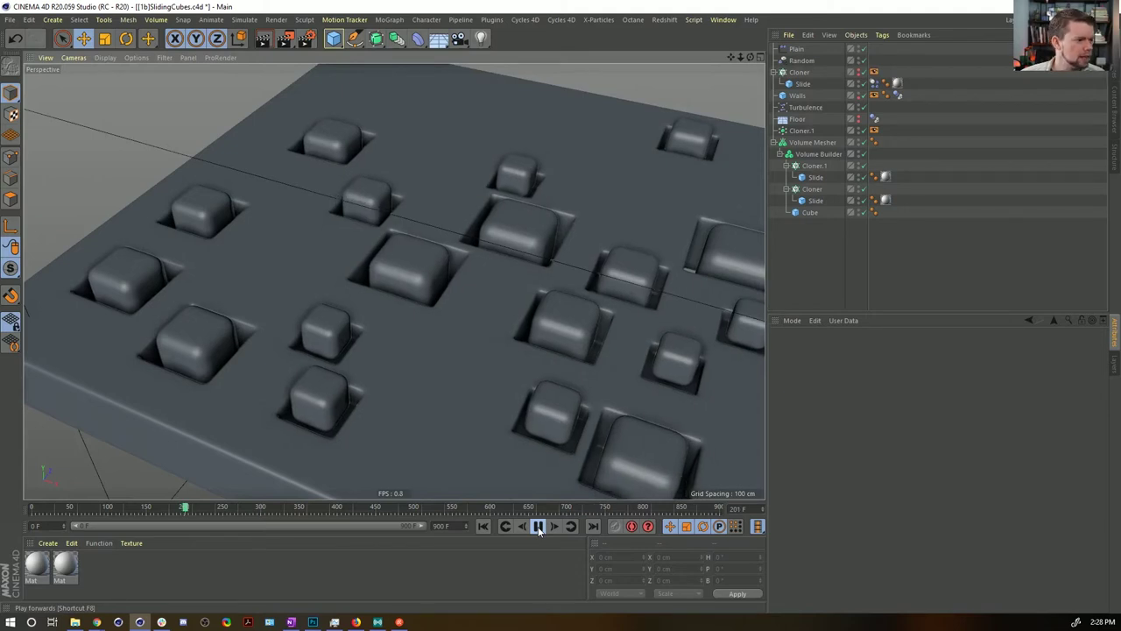
Step: Disable the Volume Builder's Smooth Layer and replay part of the sliding cubes simulation to check the unsmoothed mesh
left_click(538, 527)
left_click(818, 153)
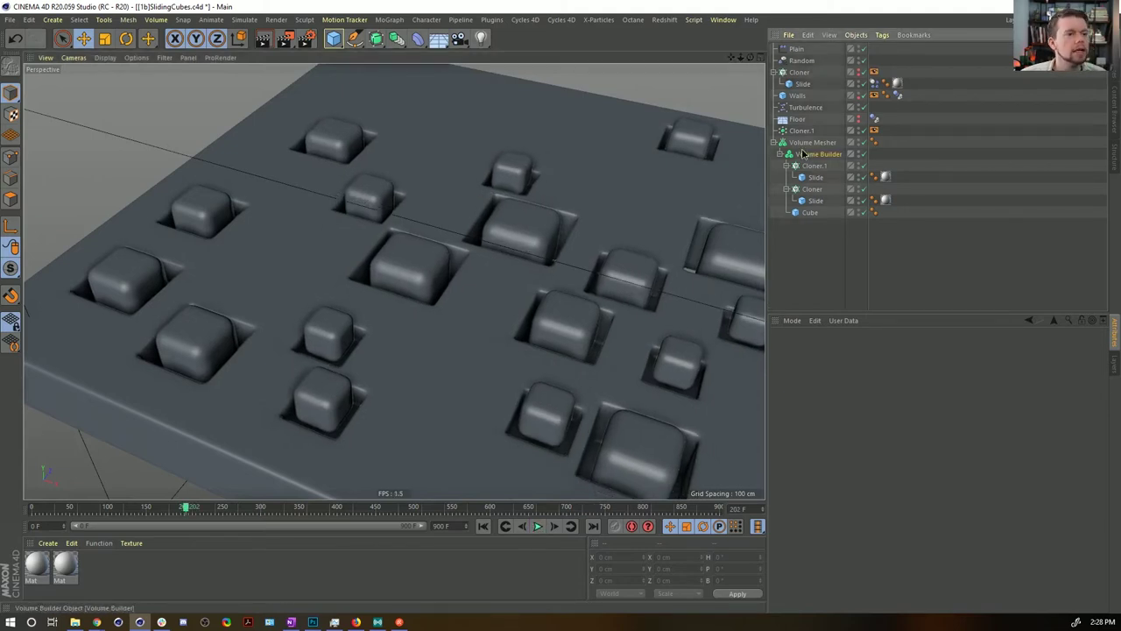
left_click(776, 416)
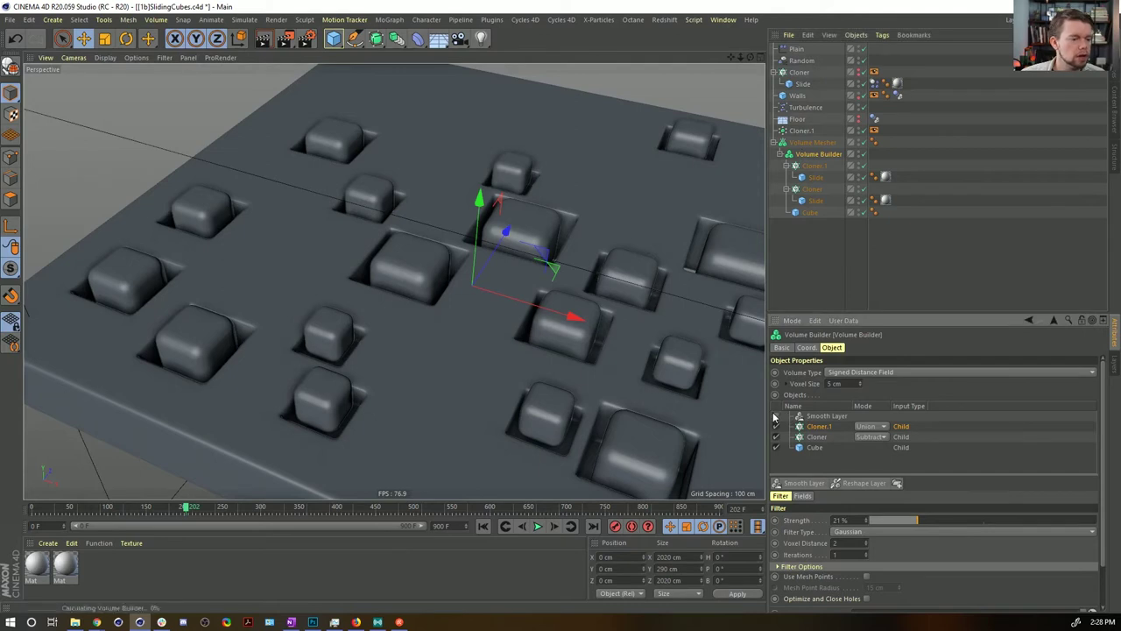
left_click(539, 526)
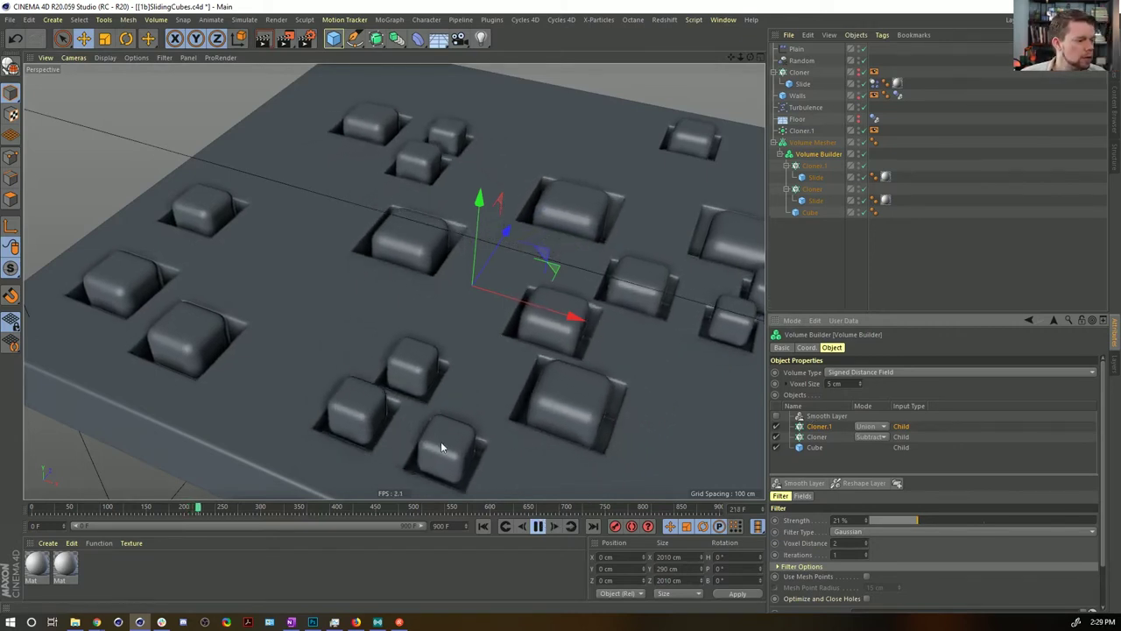
left_click(539, 526)
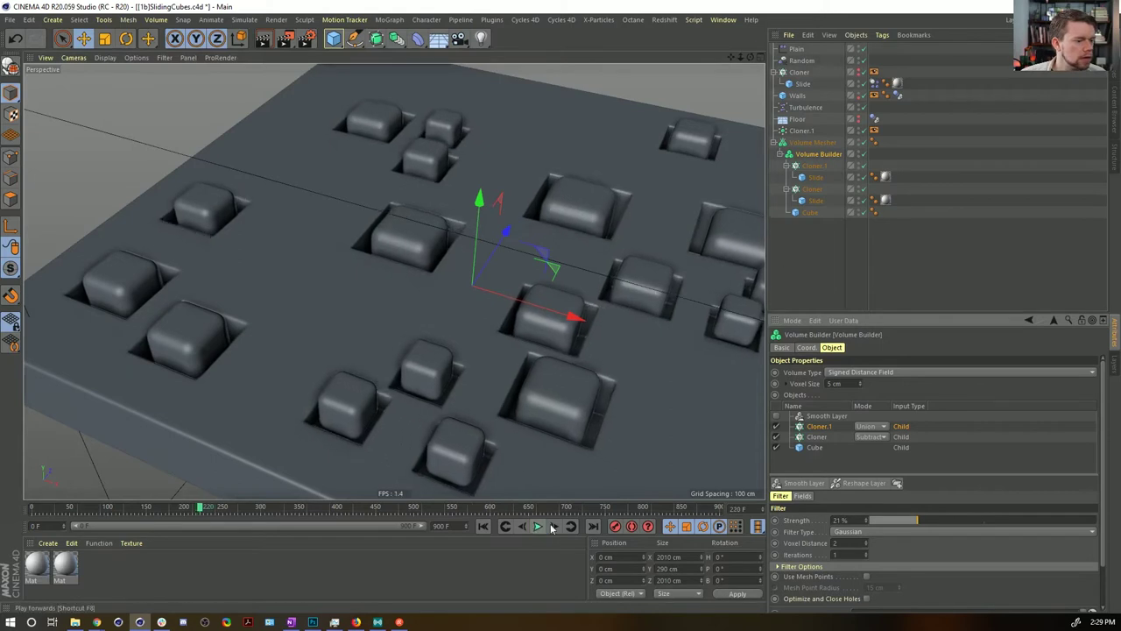
Step: Disable the Volume Builder and Volume Mesher, then play the raw cube simulation with the Turbulence object selected and rewind to frame 0
left_click(864, 155)
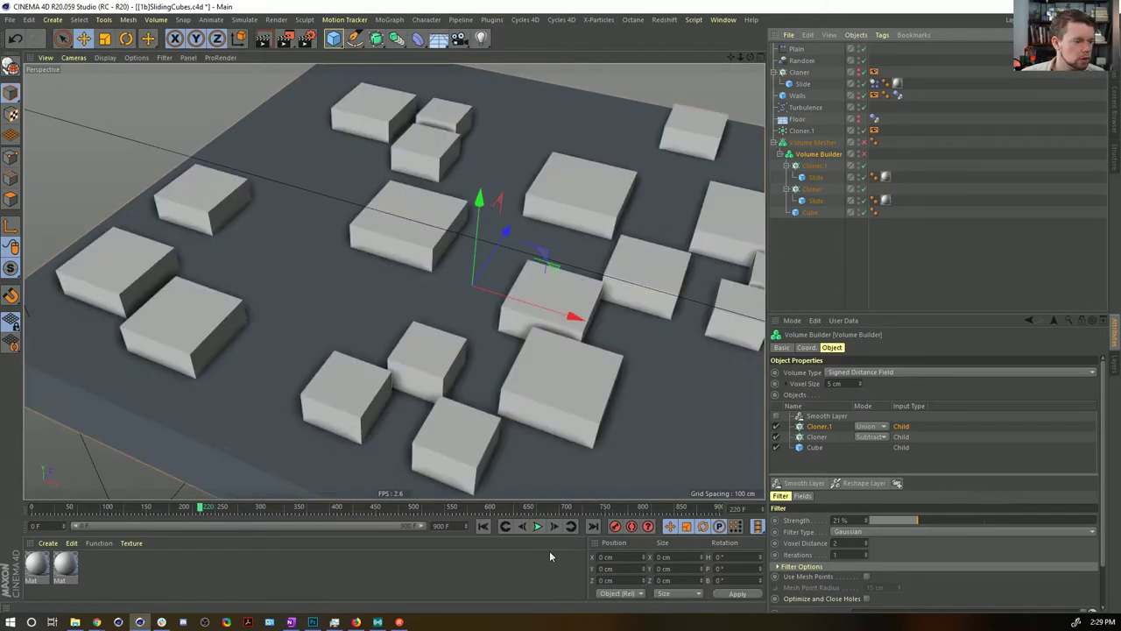
left_click(540, 528)
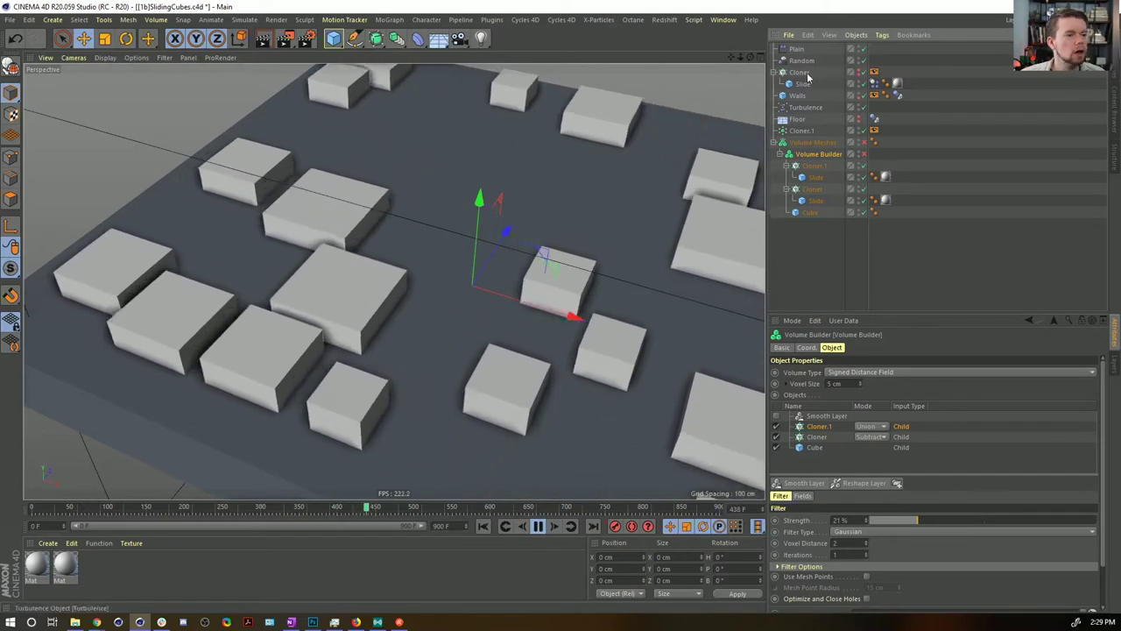
left_click(804, 107)
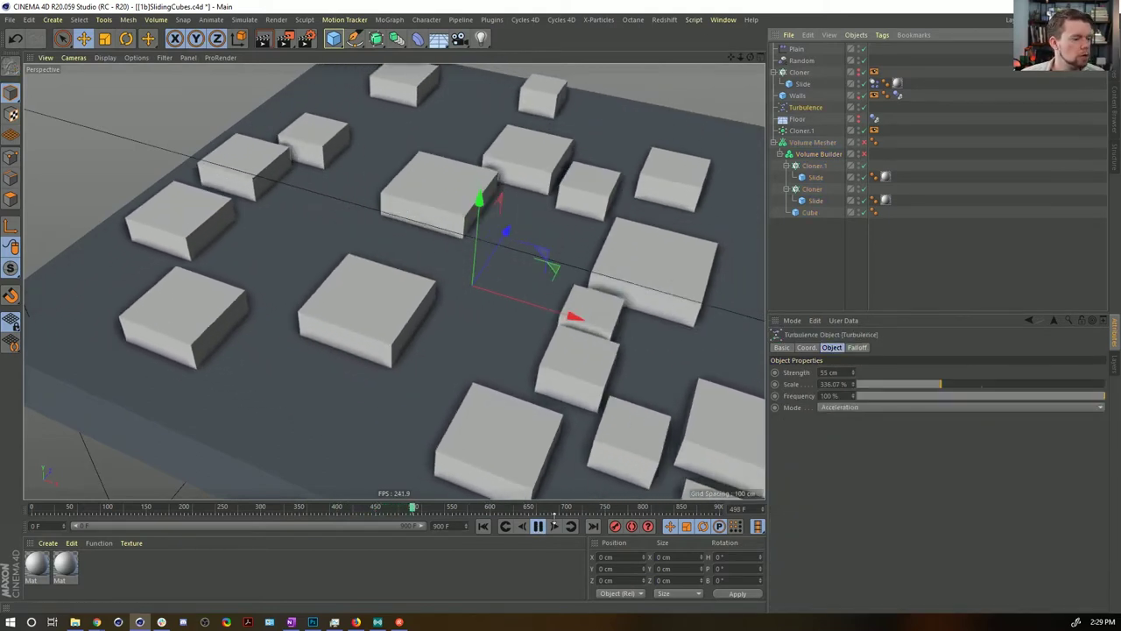
left_click(537, 525)
left_click(483, 526)
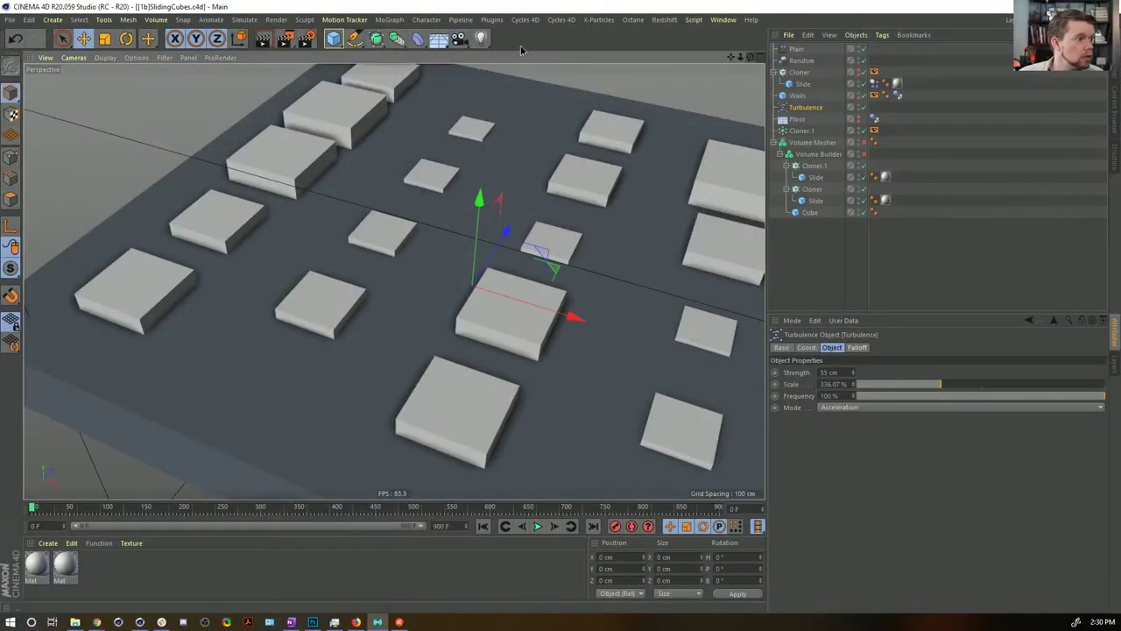
Step: Open the recent project [3a]Rocket.c4d, preview its rocket animation, and rewind to frame 0
left_click(8, 19)
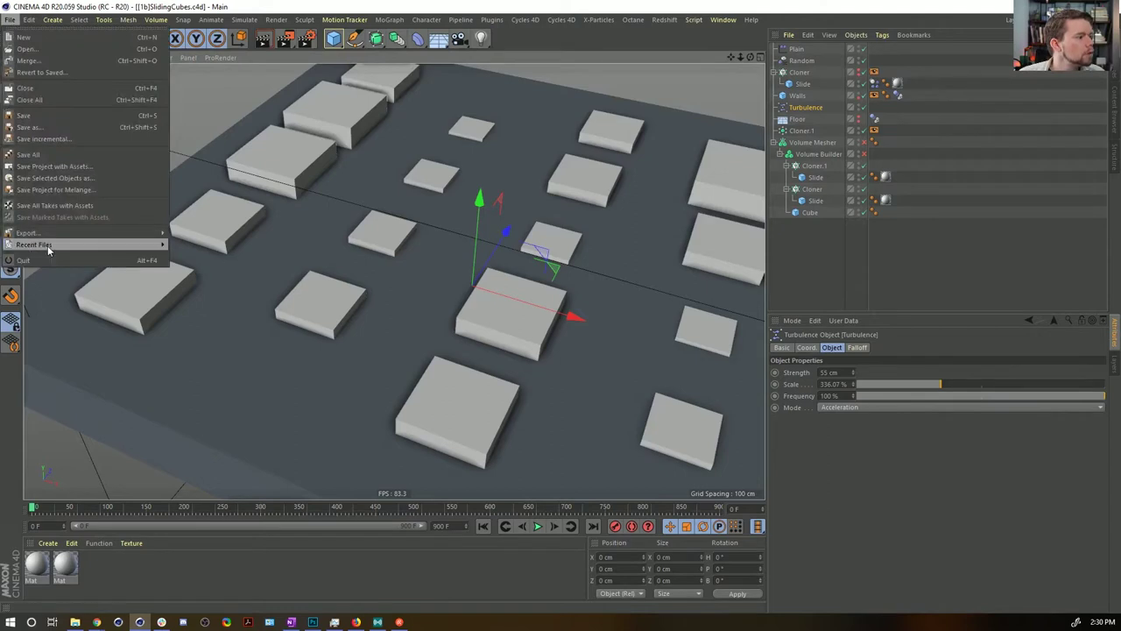
mouse_move(47, 247)
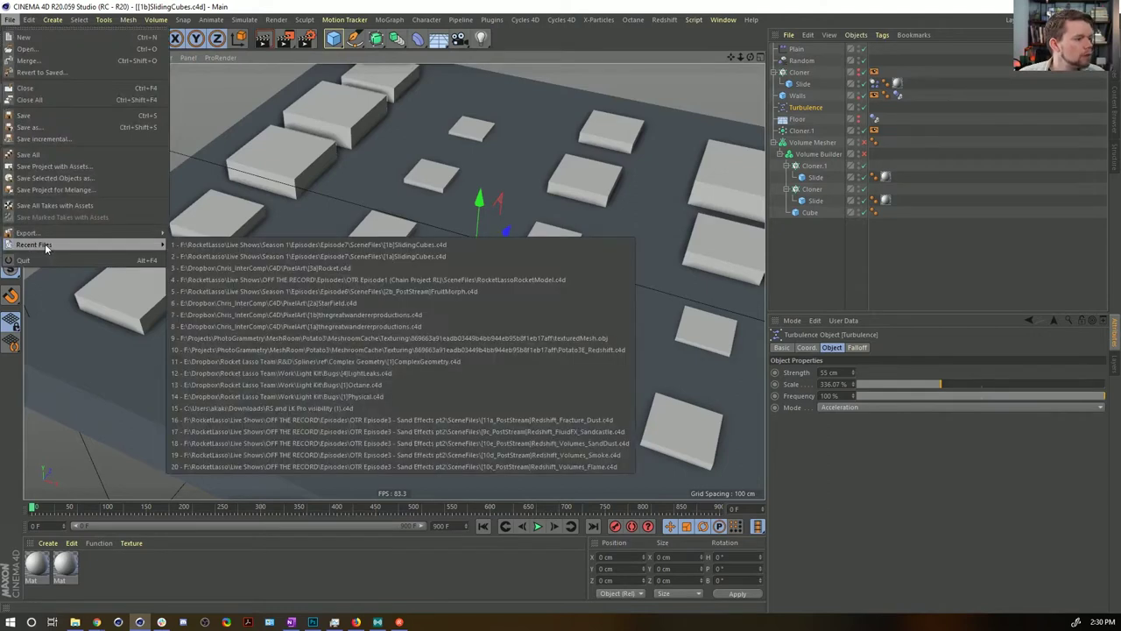
left_click(278, 270)
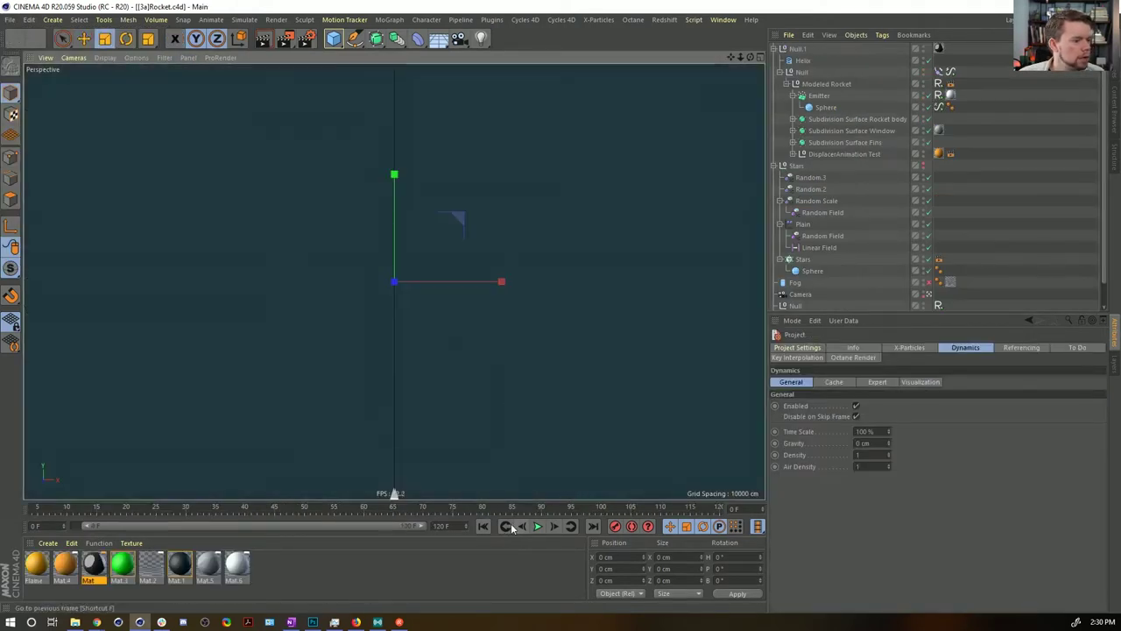
left_click(538, 525)
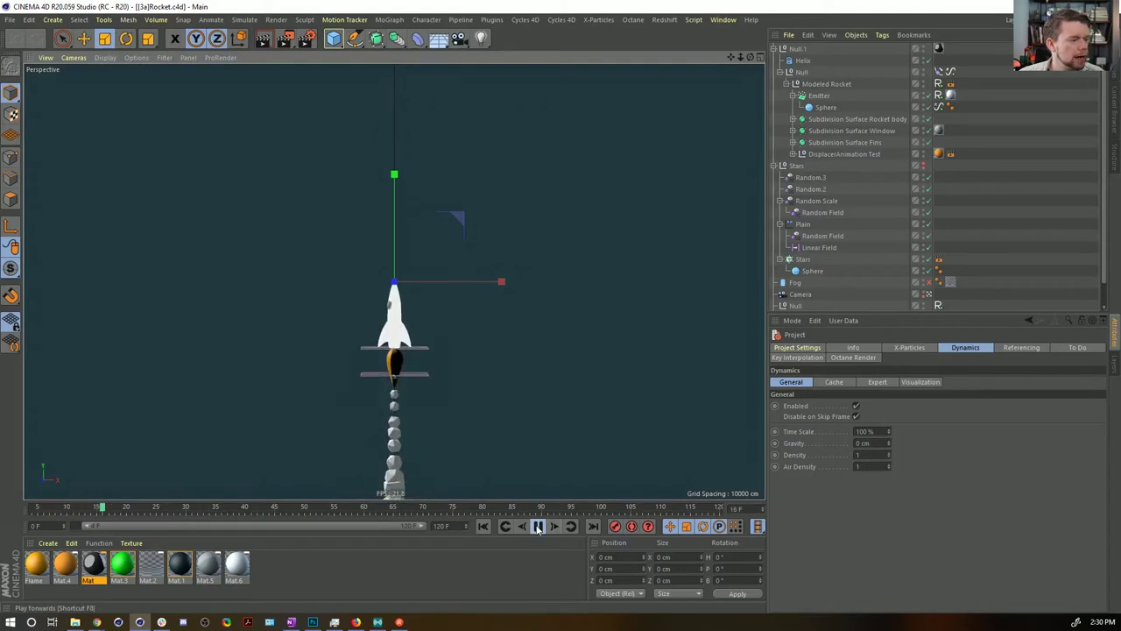
left_click(538, 526)
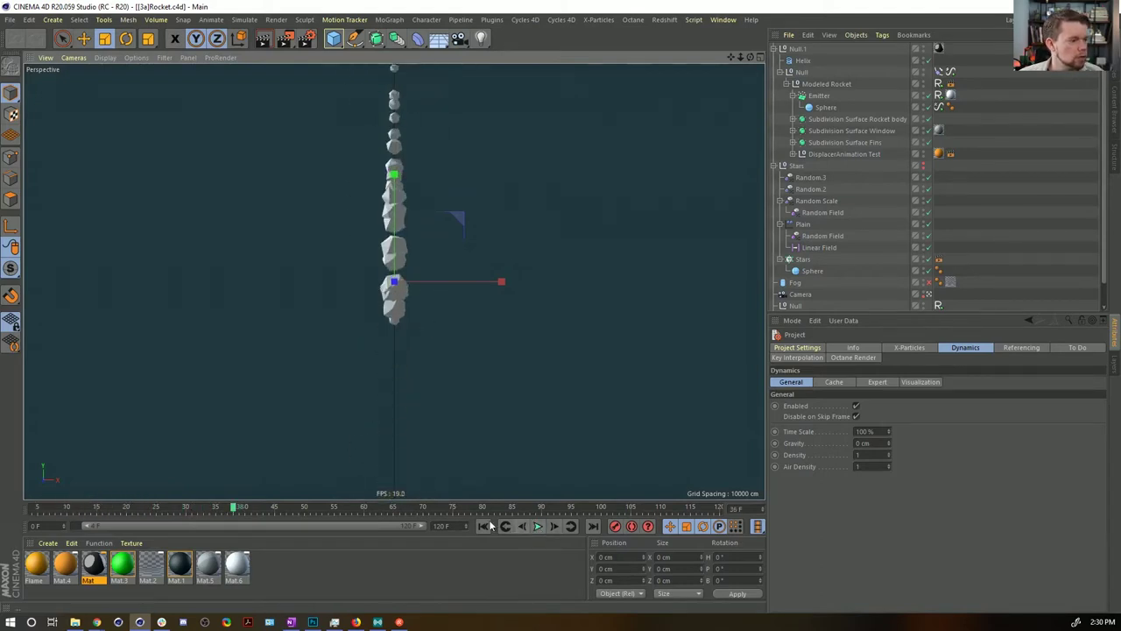
left_click(482, 525)
Step: Render the rocket animation to a maximized Picture Viewer without saving to file, and enlarge the image to 800 %
left_click(285, 39)
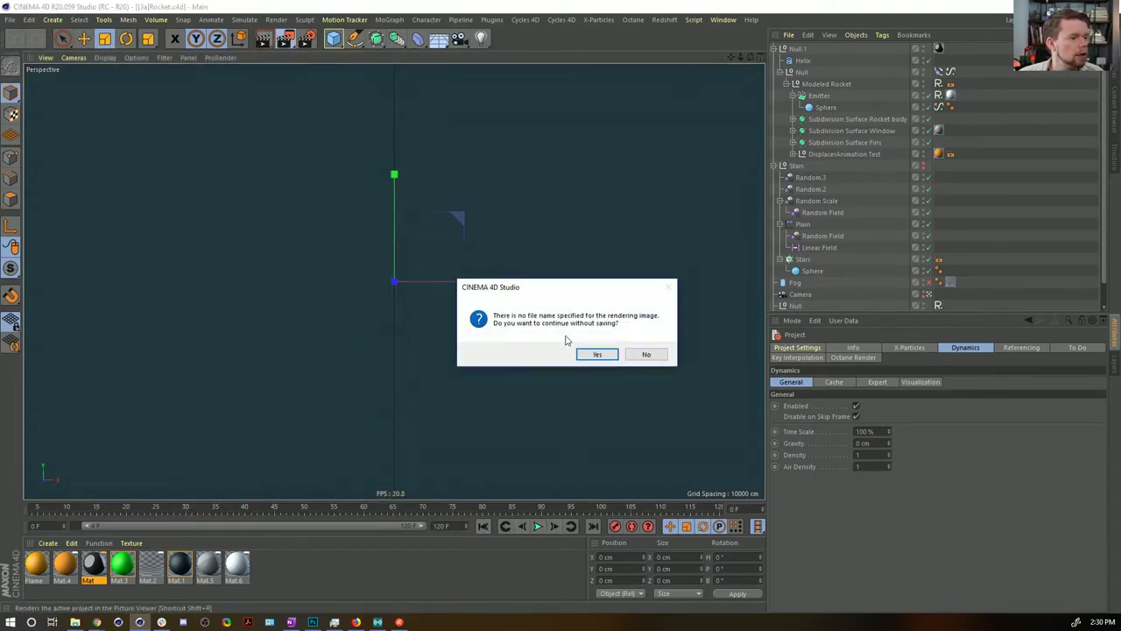
left_click(593, 354)
left_click_drag(636, 190, 537, 153)
double_click(536, 150)
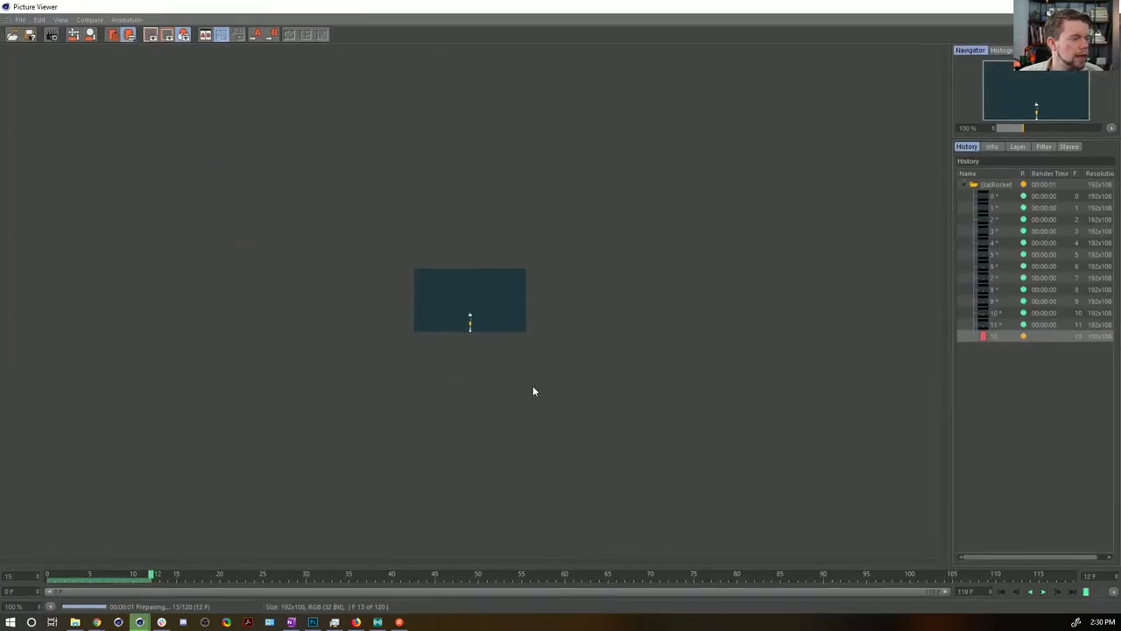
scroll(532, 385, "up", 6)
scroll(532, 391, "up", 5)
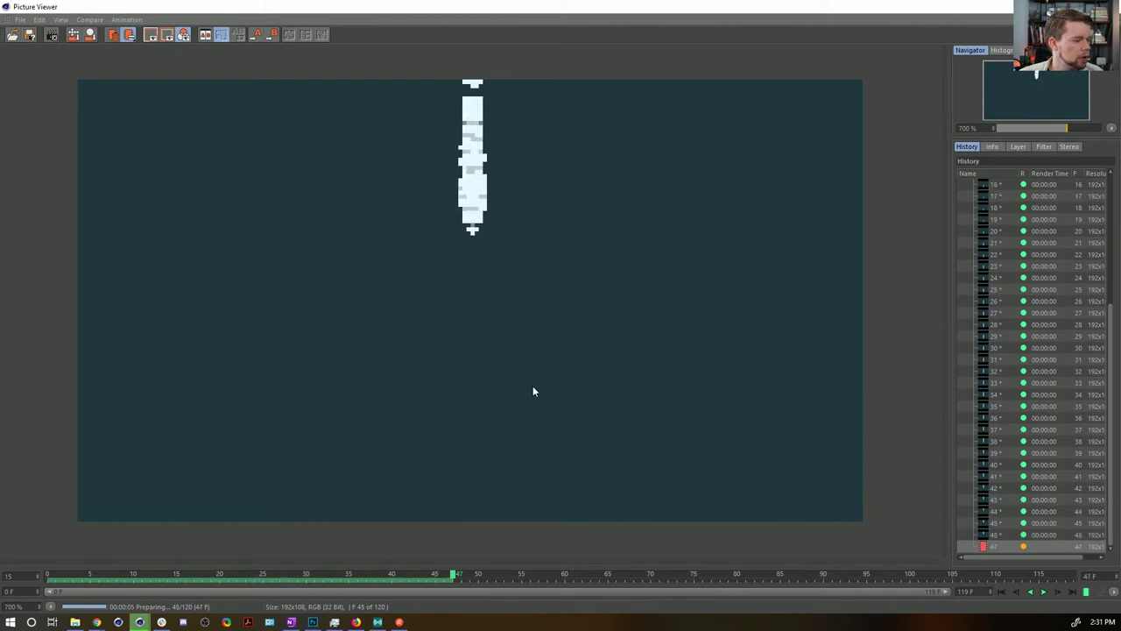
scroll(532, 391, "up", 2)
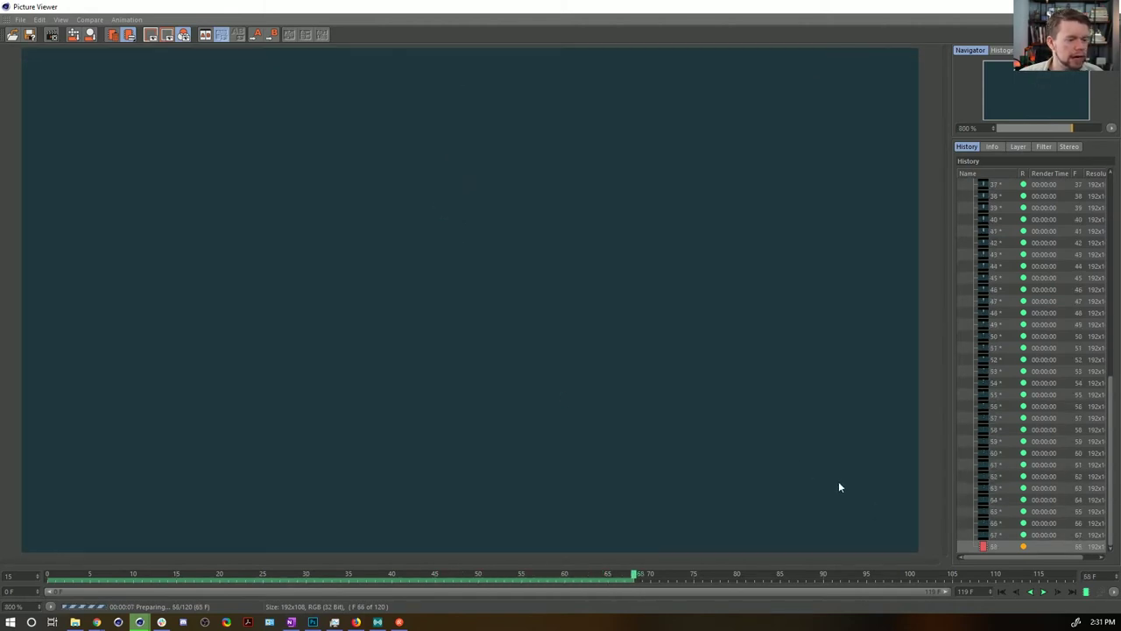
Step: Stop the running render and play back the rendered rocket frames in the Picture Viewer
left_click(53, 34)
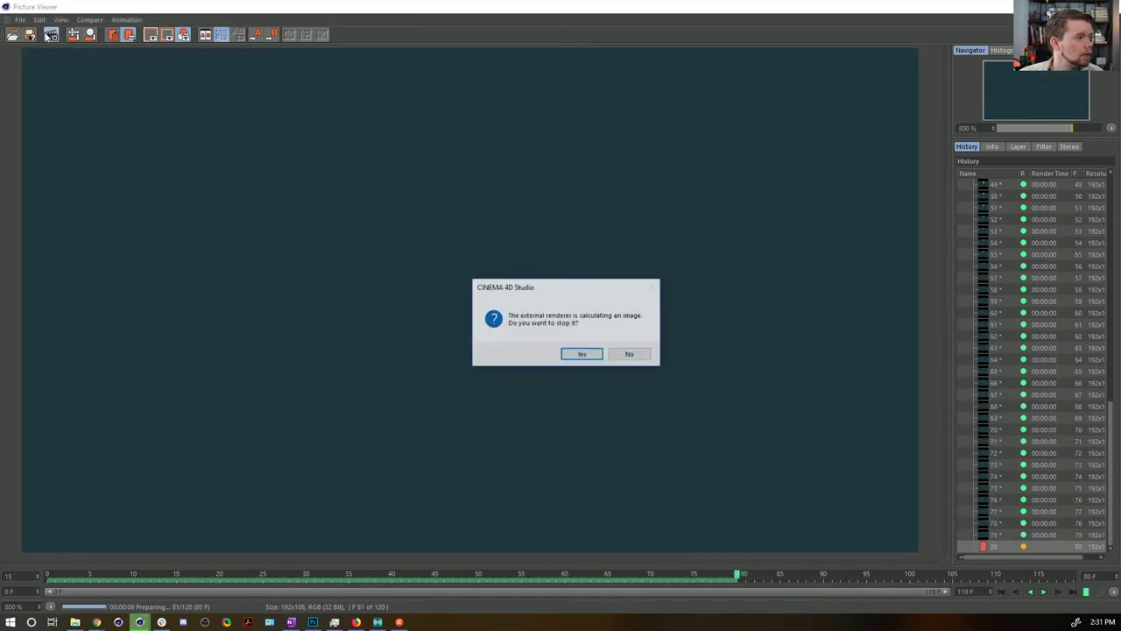
left_click(601, 359)
left_click(1043, 593)
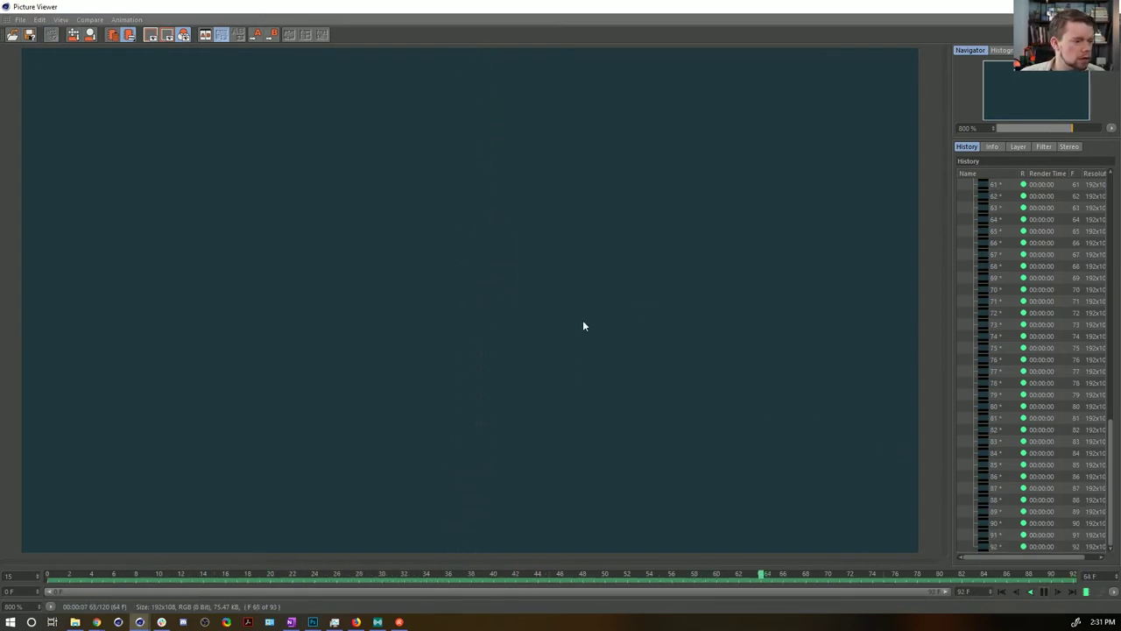
left_click(1045, 593)
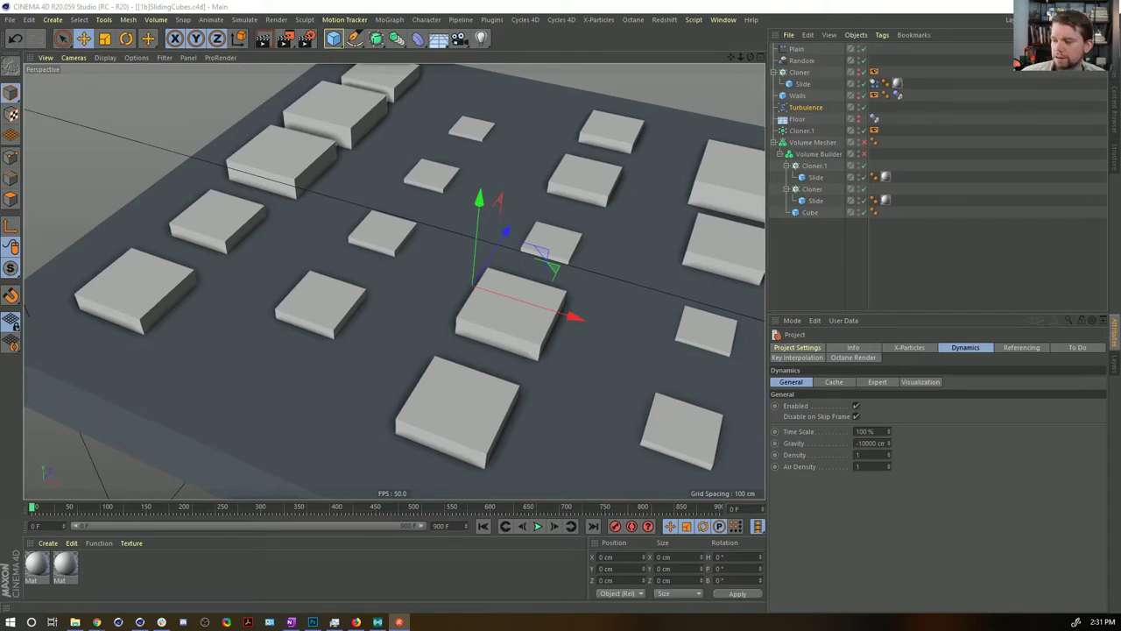
Step: Switch to Chrome to study the twisted pasta reference GIF, and return to Cinema 4D
key("alt+Tab")
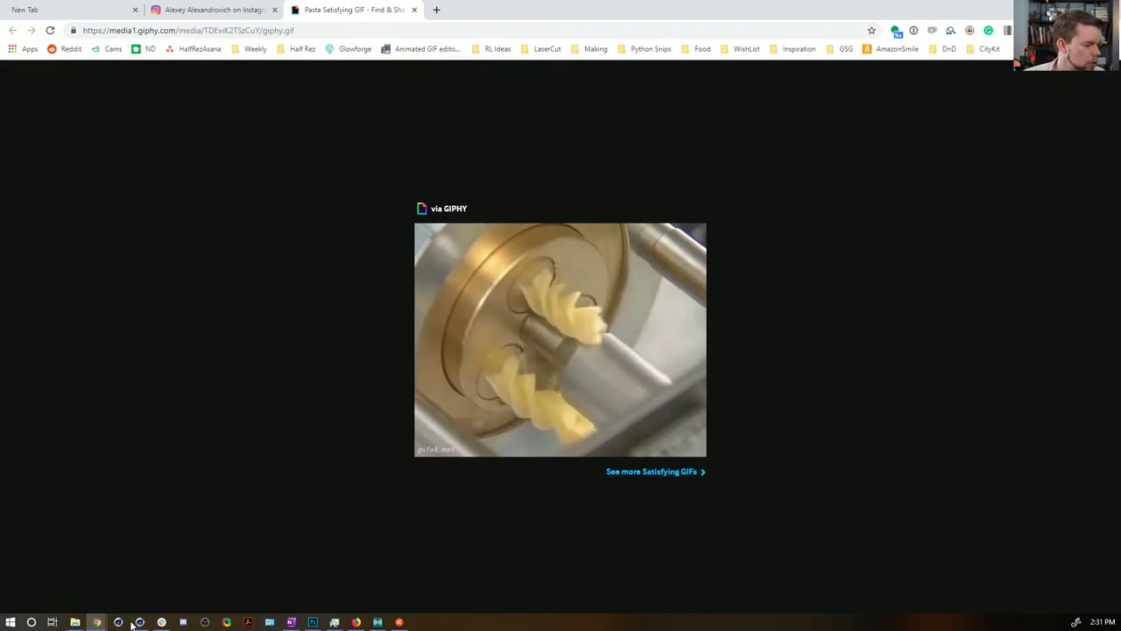
mouse_move(138, 621)
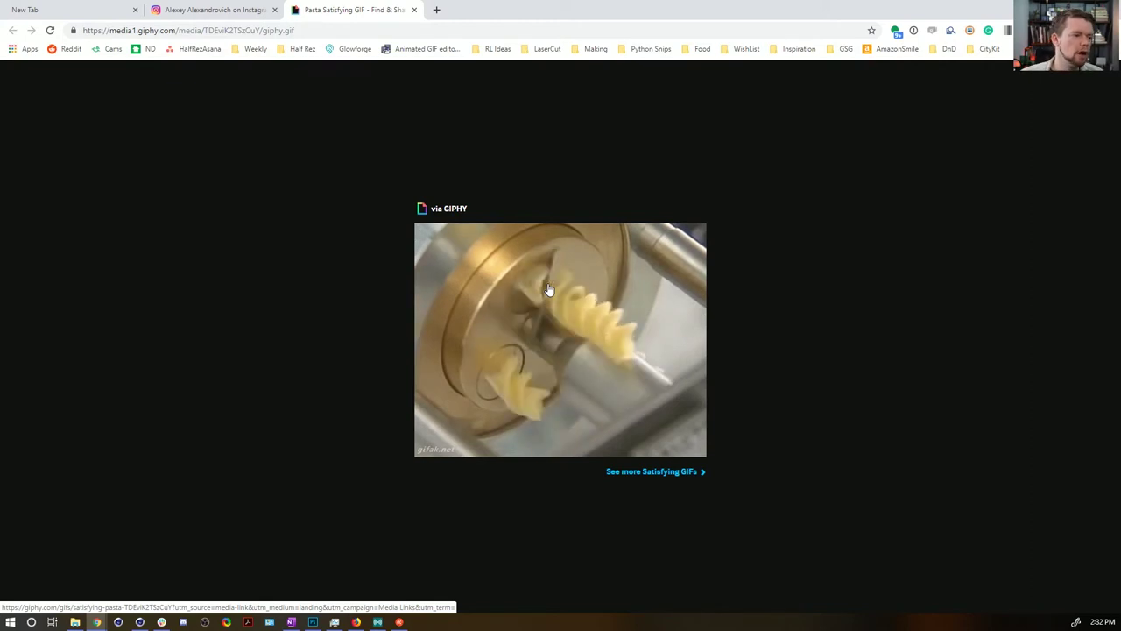
left_click(140, 622)
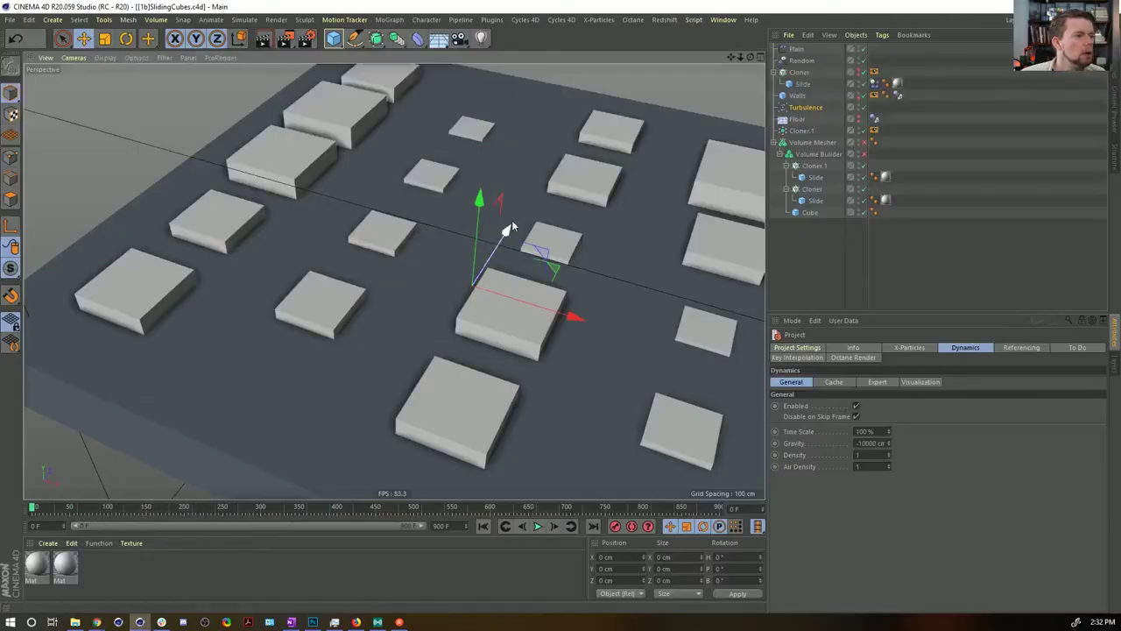
Step: Create a new empty project and add a Helix spline to it
key("ctrl+n")
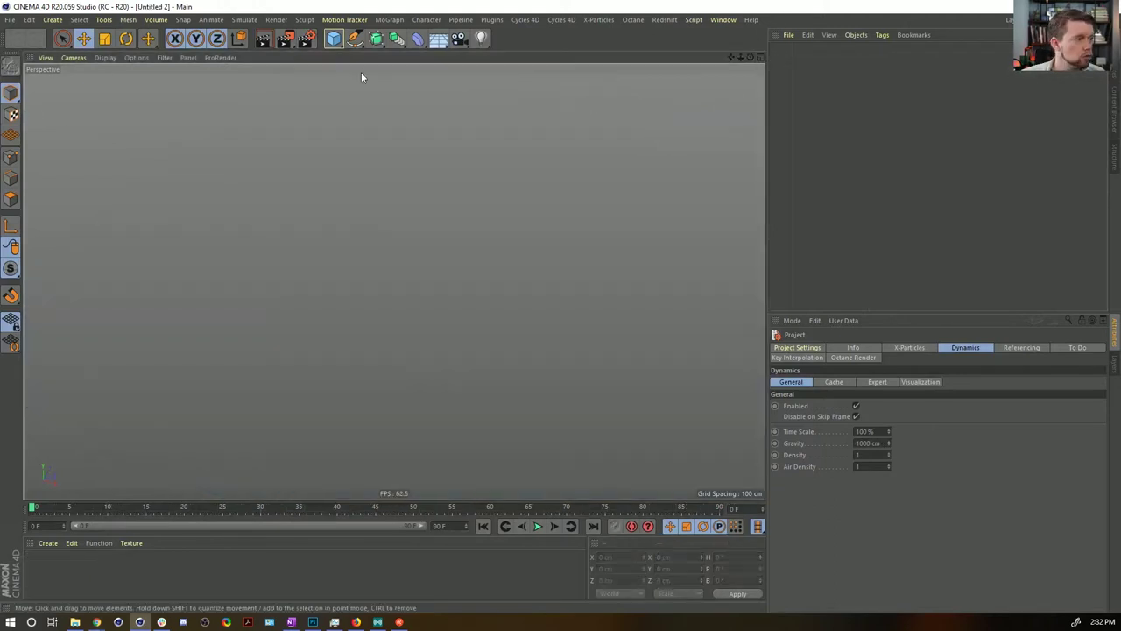
left_click(354, 39)
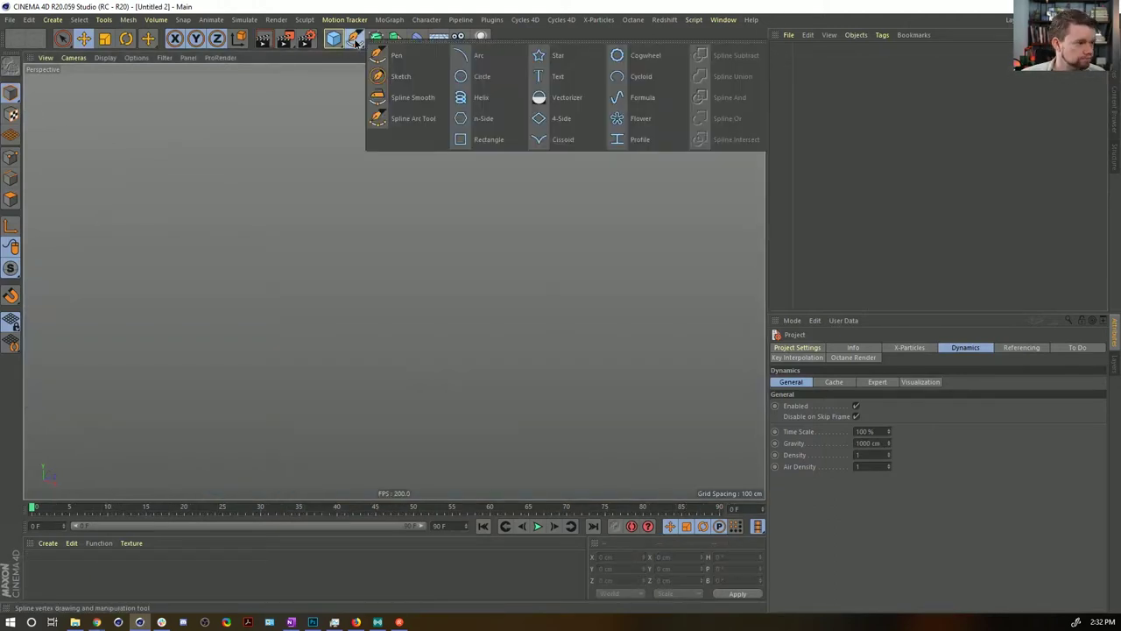
left_click(495, 96)
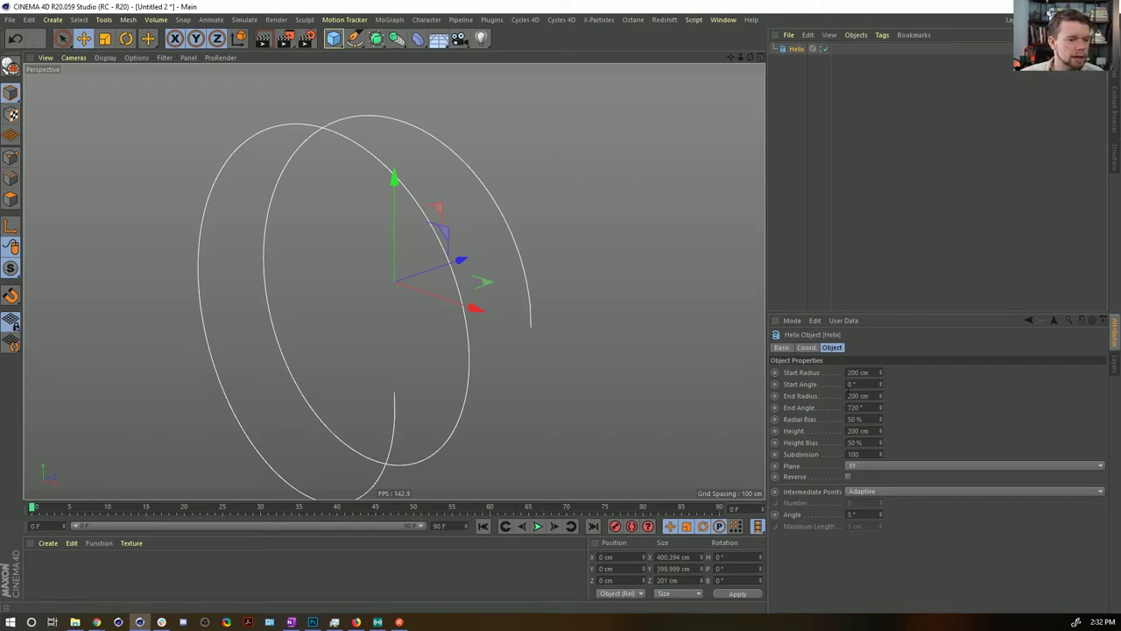
Step: Set the helix's start and end radius to 20 cm and its end angle to 1440°
left_click(854, 372)
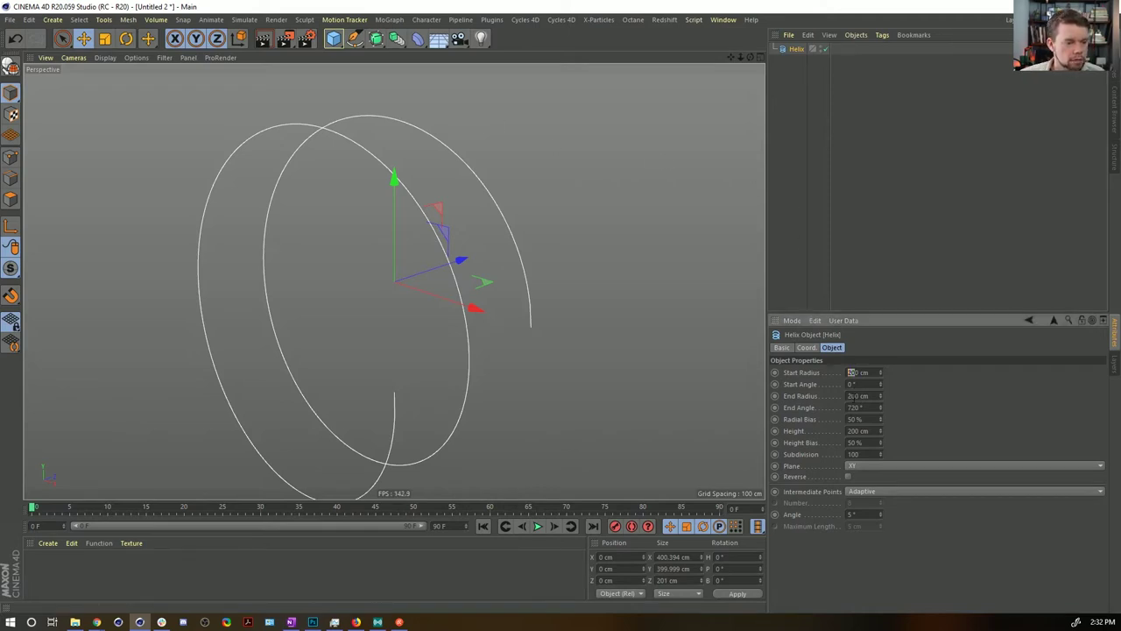
key("BackSpace")
left_click(855, 396)
key("BackSpace")
left_click(901, 404)
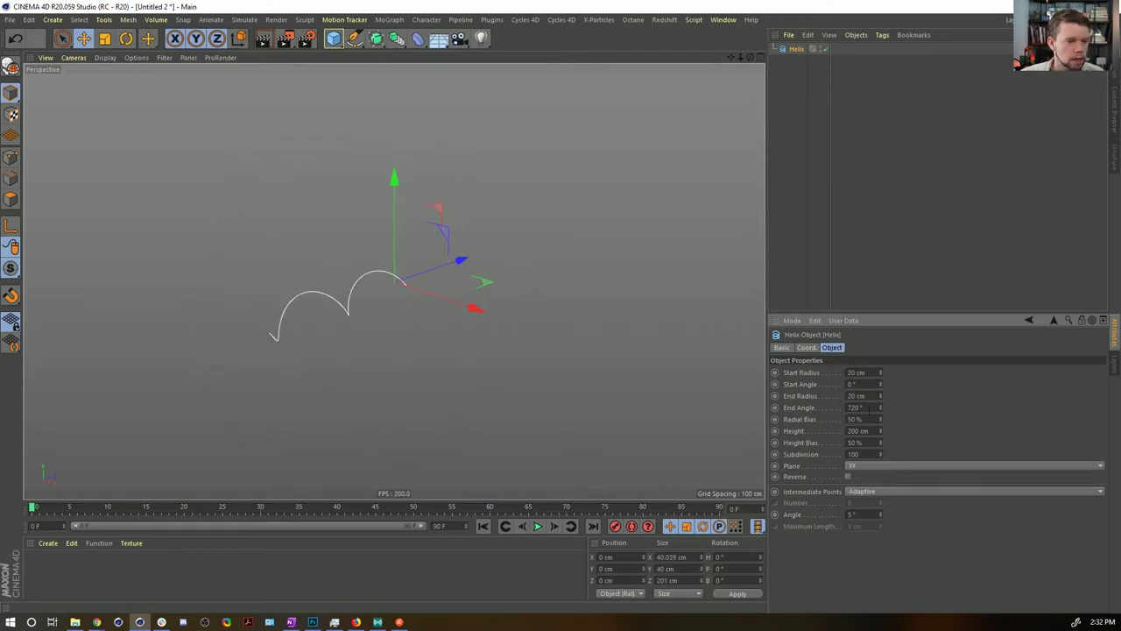
key("Return")
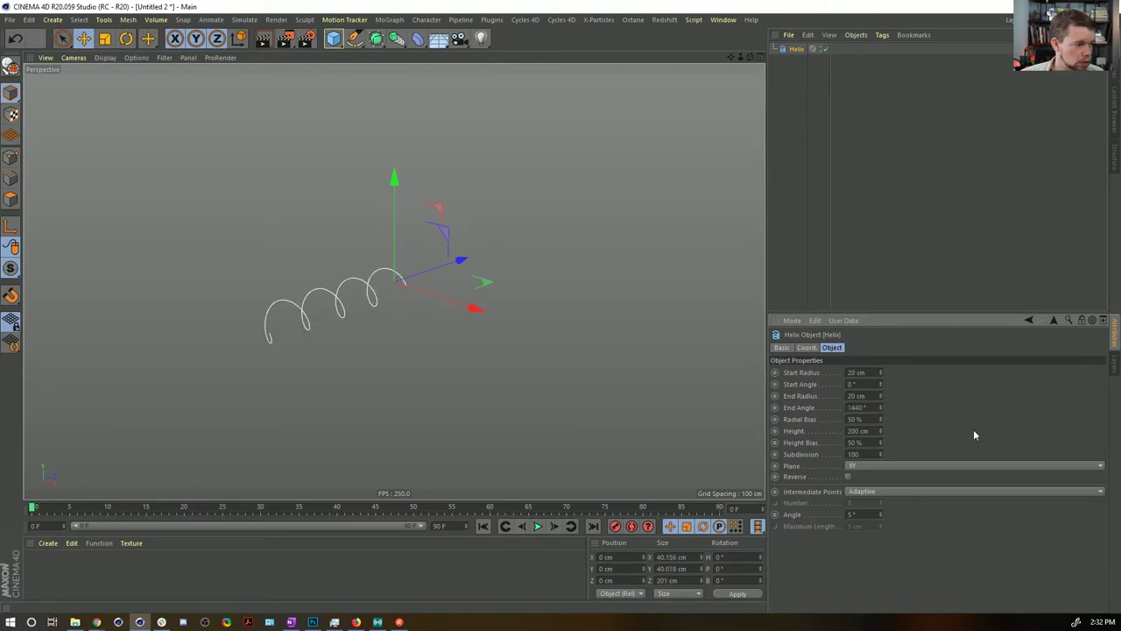
Step: Compare the helix with the twisted pasta shape in the Chrome reference GIF, returning to Cinema 4D
left_click_drag(361, 284, 386, 289, "alt")
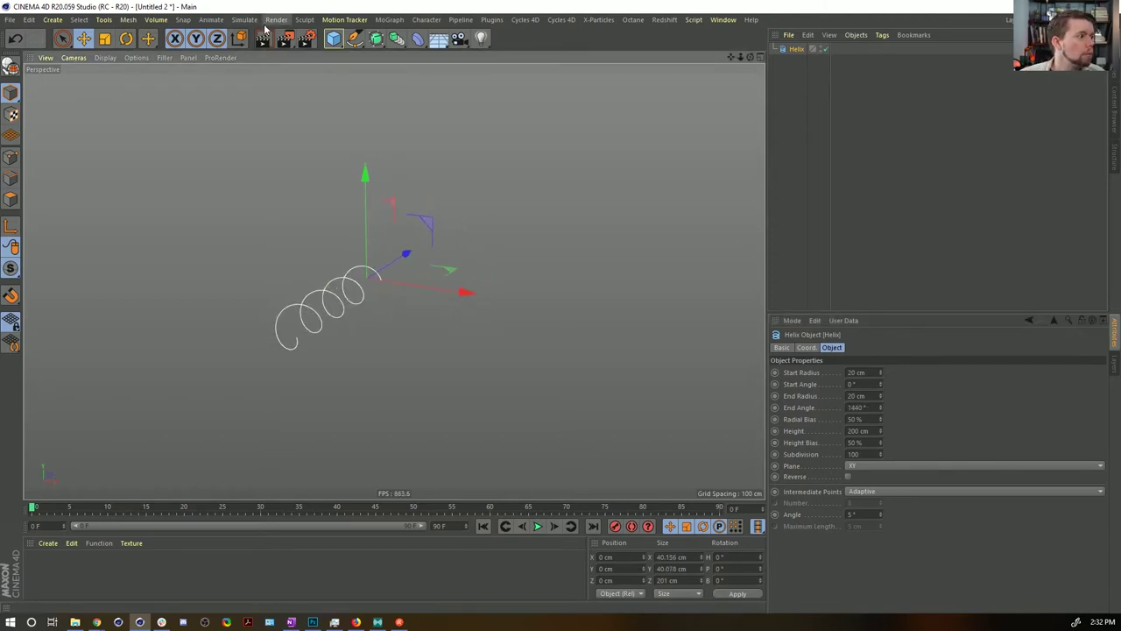
key("alt+Tab")
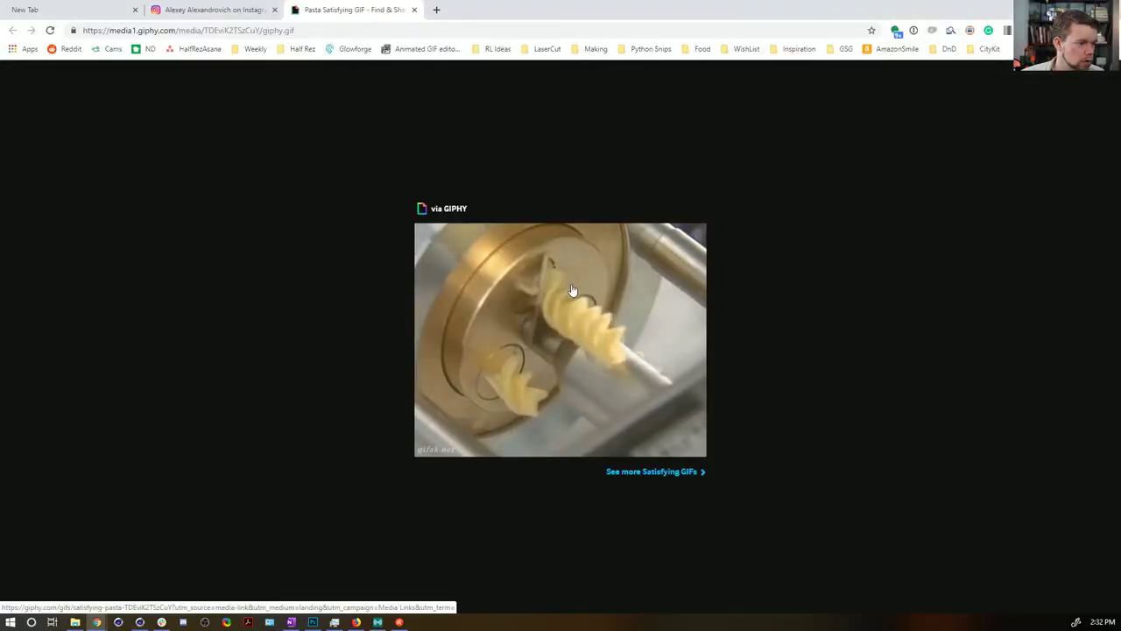
key("alt+Tab")
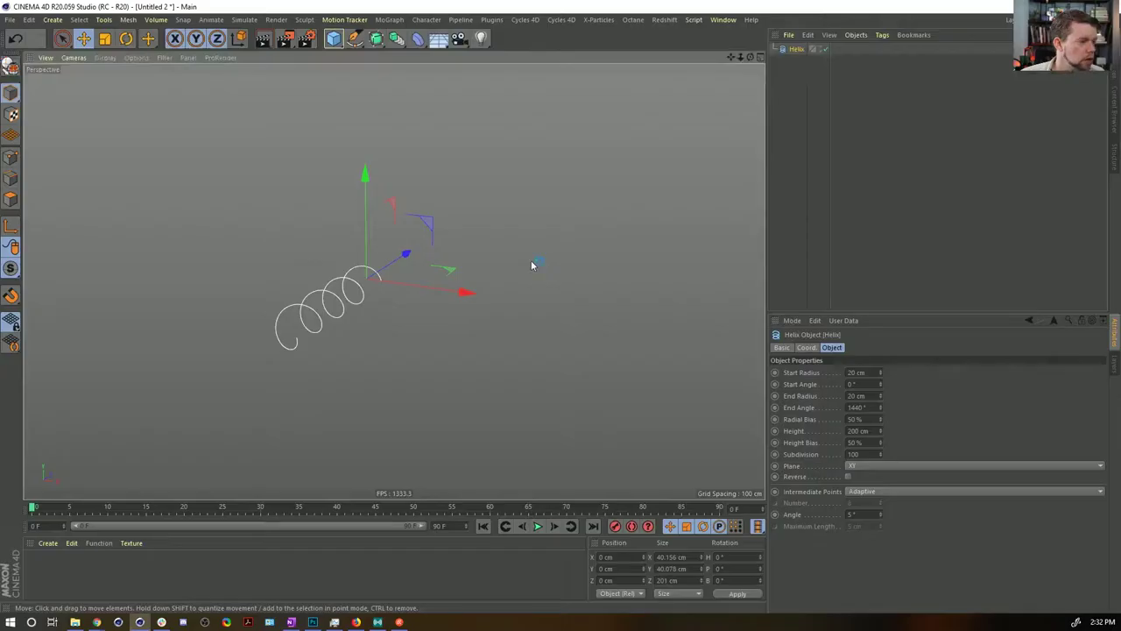
Step: Duplicate the helix and rotate the copy to a bank angle of 180°
left_click_drag(798, 50, 796, 61, "ctrl")
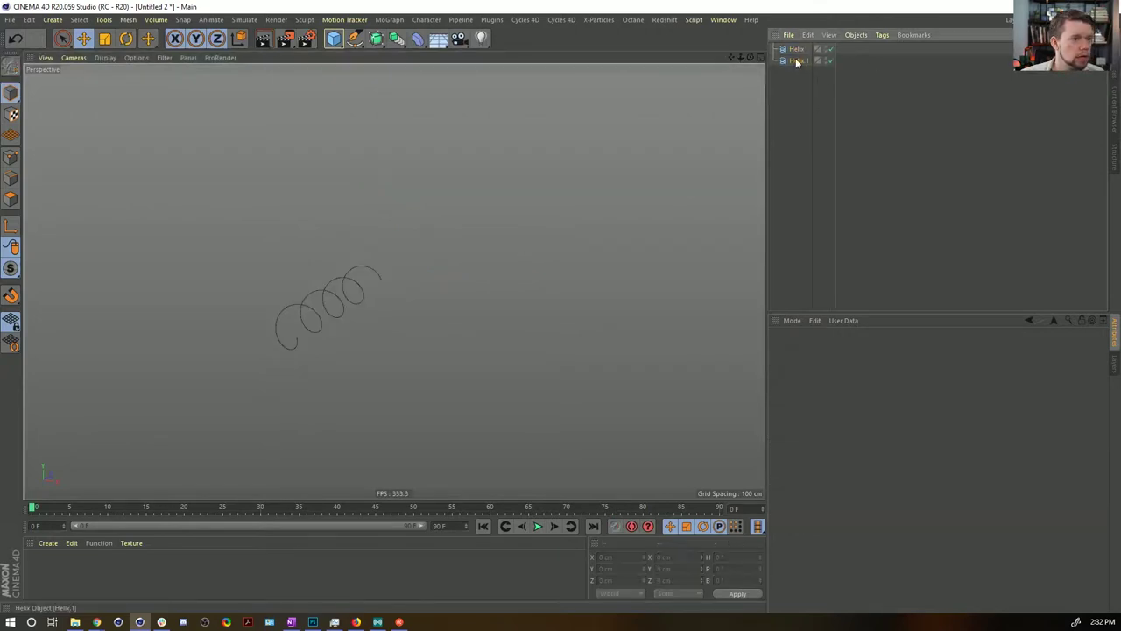
left_click(797, 62)
key("r")
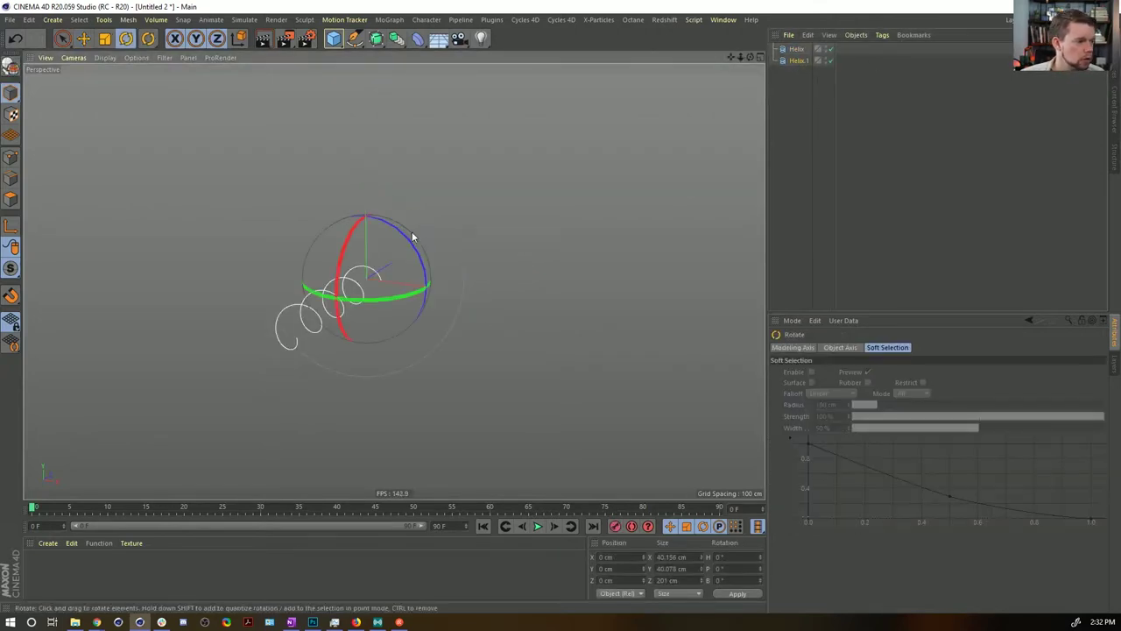
left_click_drag(406, 237, 483, 329)
double_click(727, 579)
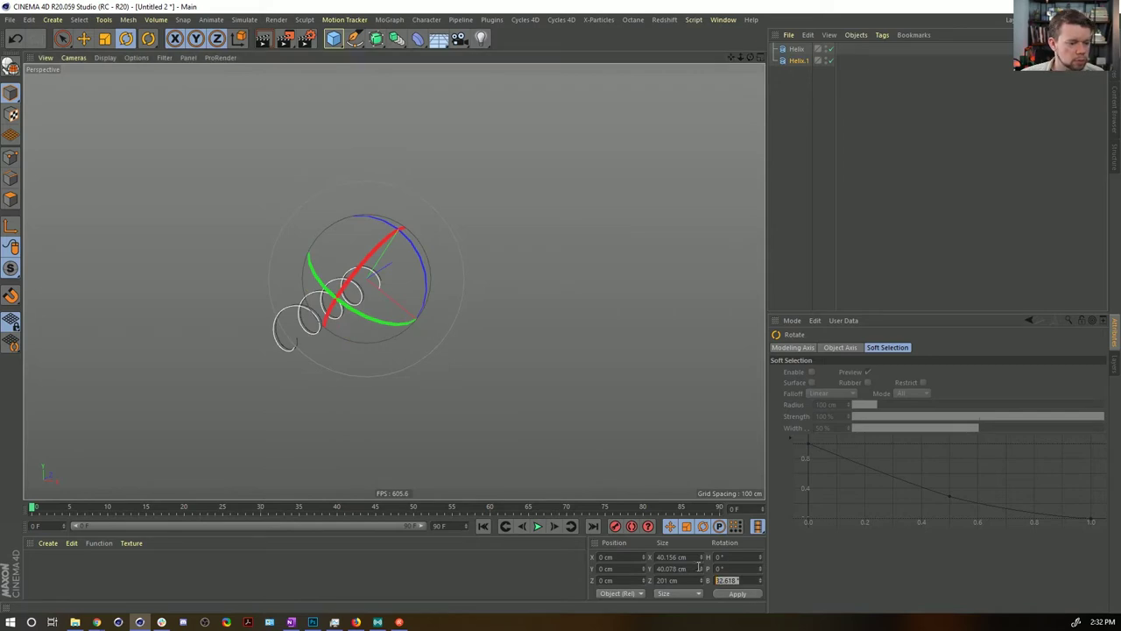
key("Return")
left_click(796, 154)
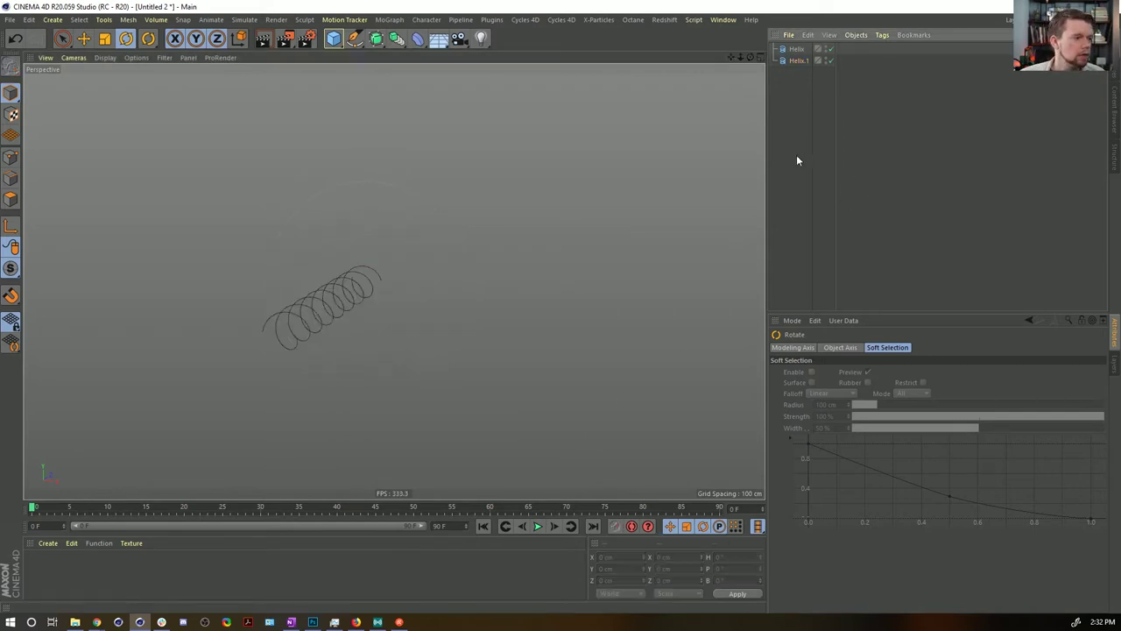
Step: Add a Loft object and nest both helices inside it
mouse_move(339, 310)
left_mouse_down("alt")
mouse_move(415, 283)
mouse_move(330, 323)
left_mouse_up("alt")
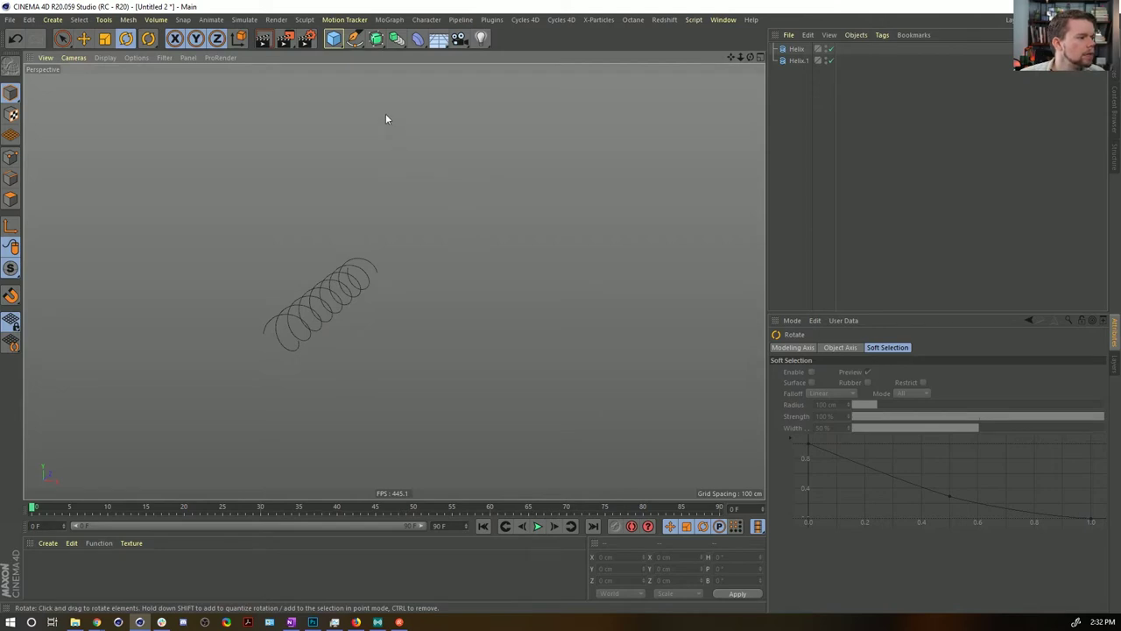
left_click(395, 39)
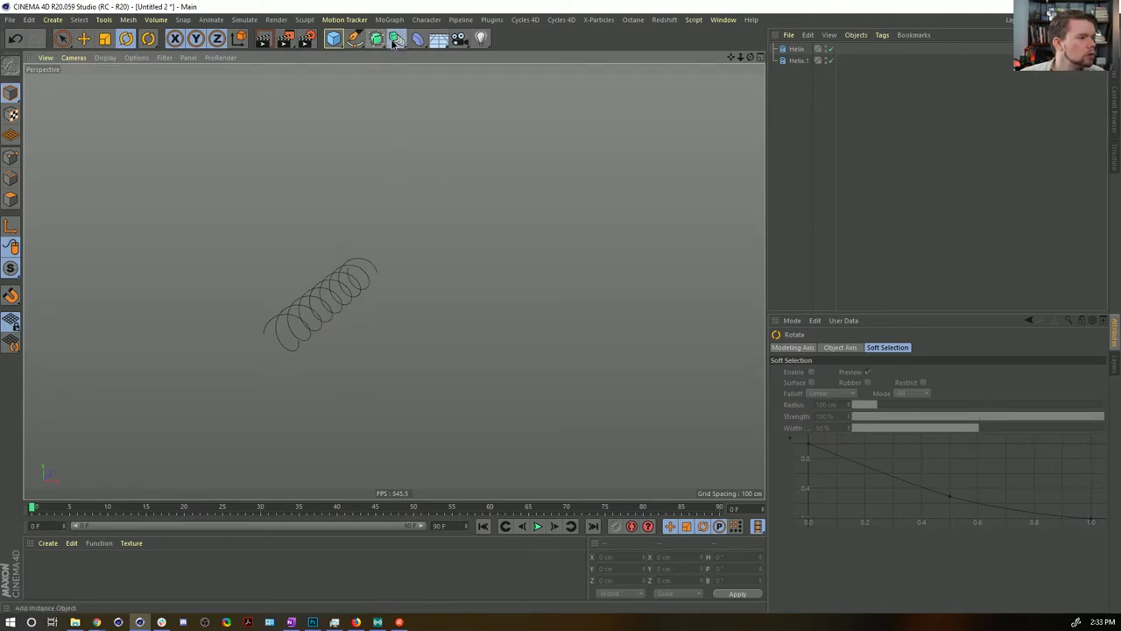
left_click(374, 39)
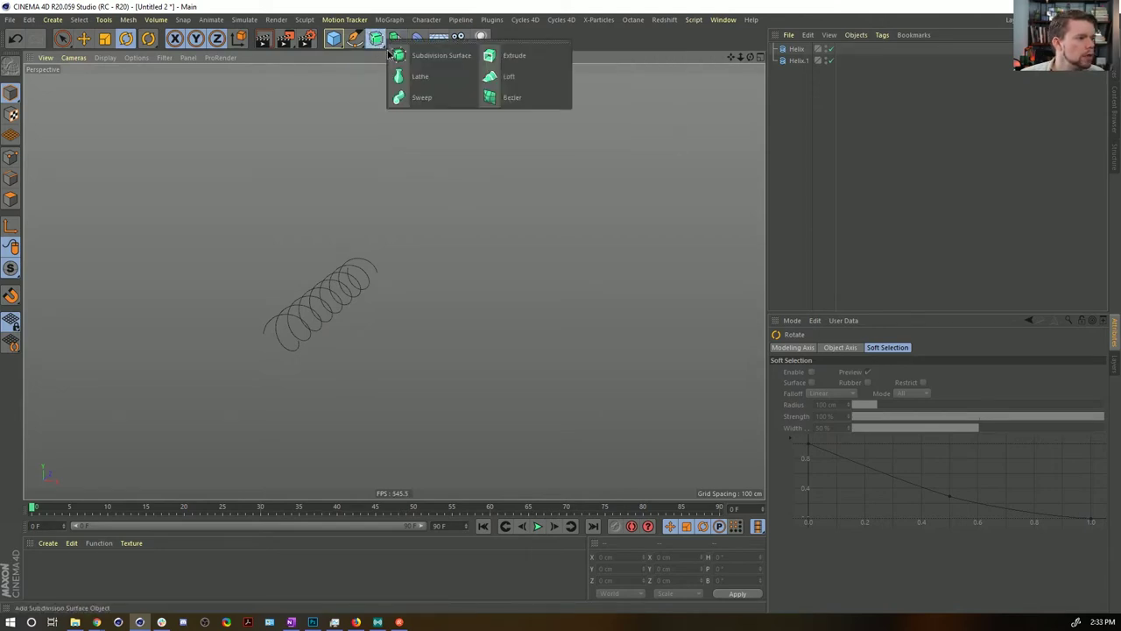
left_click(511, 80)
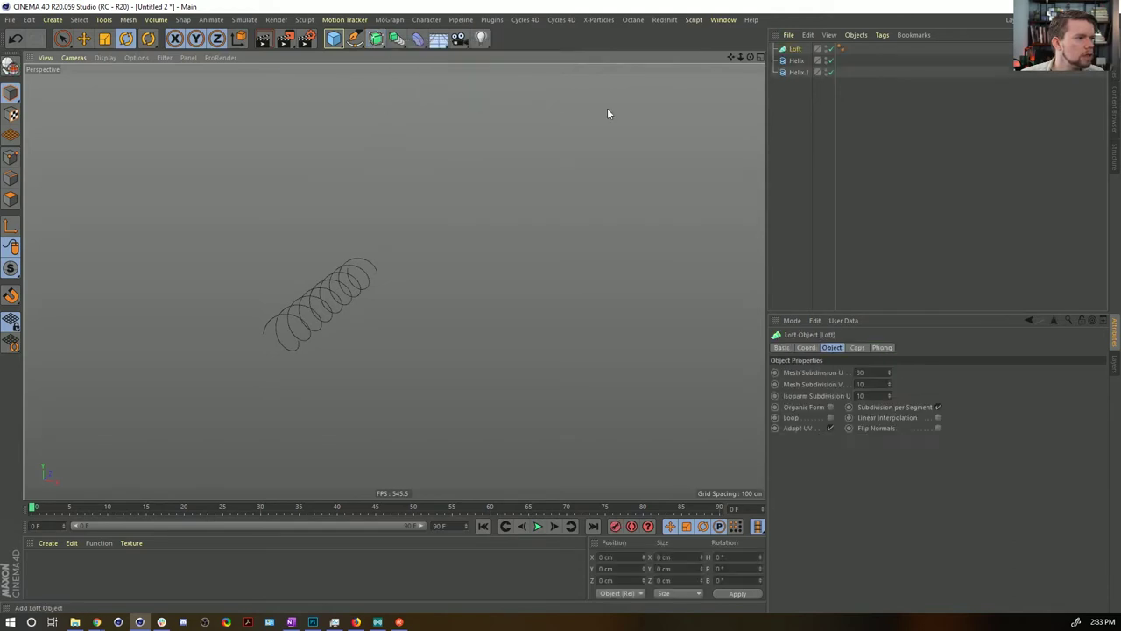
left_click(796, 72)
left_click(796, 60, "shift")
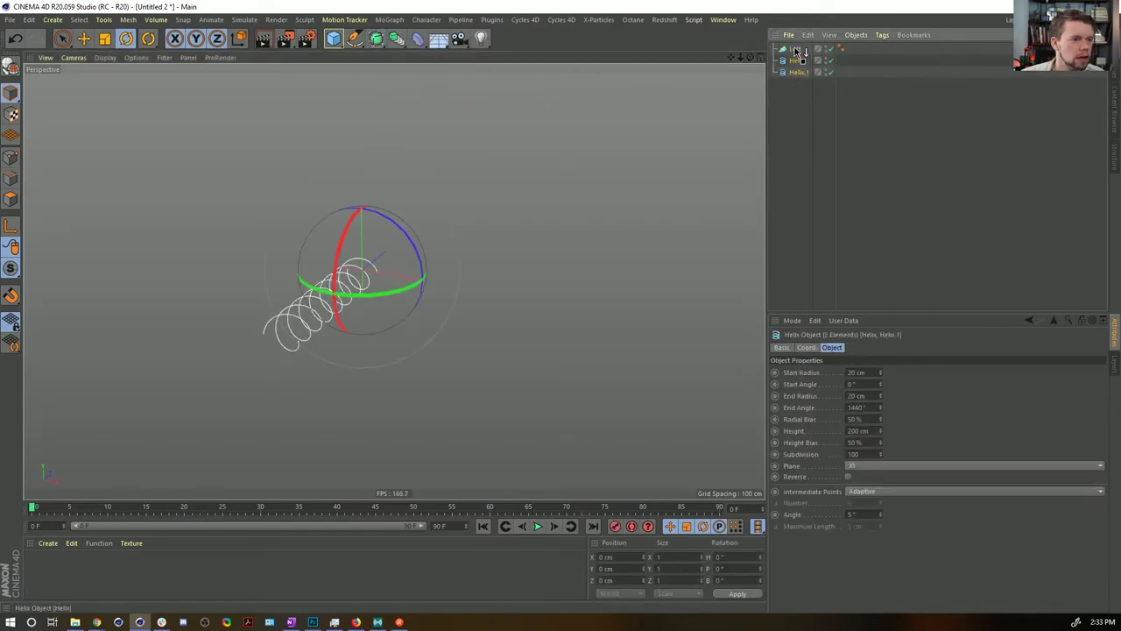
left_click_drag(795, 50, 794, 49)
left_click(782, 120)
Step: Try a start and end radius of 0 cm on the second helix, and undo the end radius change
left_click_drag(280, 313, 289, 351, "alt")
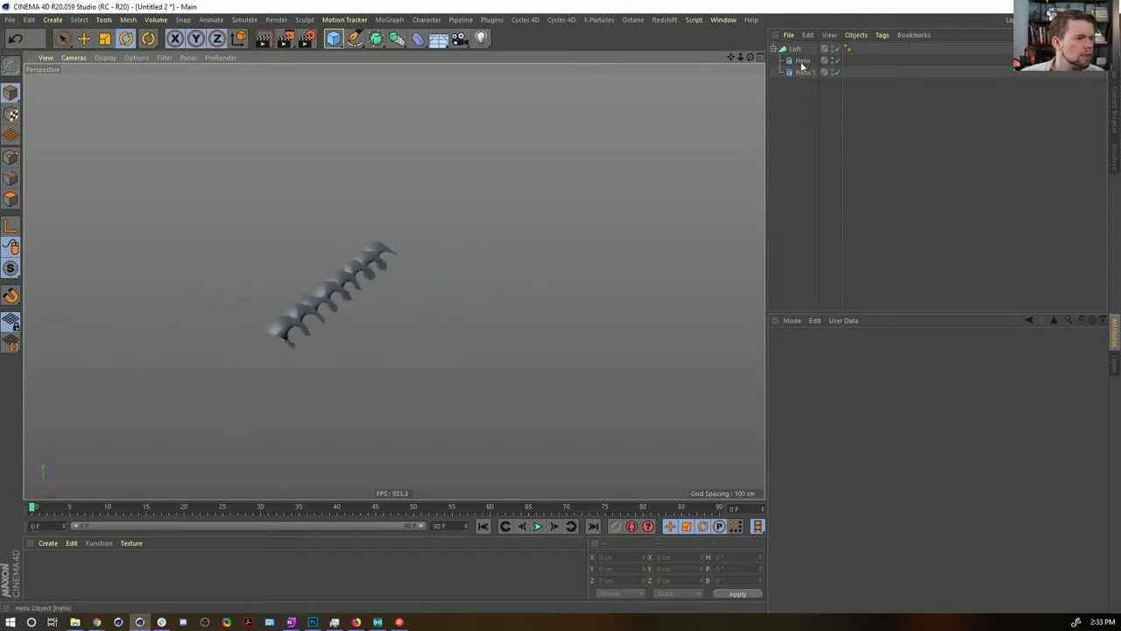
left_click_drag(327, 305, 309, 300, "alt")
right_click_drag(315, 300, 397, 286, "alt")
middle_click_drag(397, 286, 443, 273, "alt")
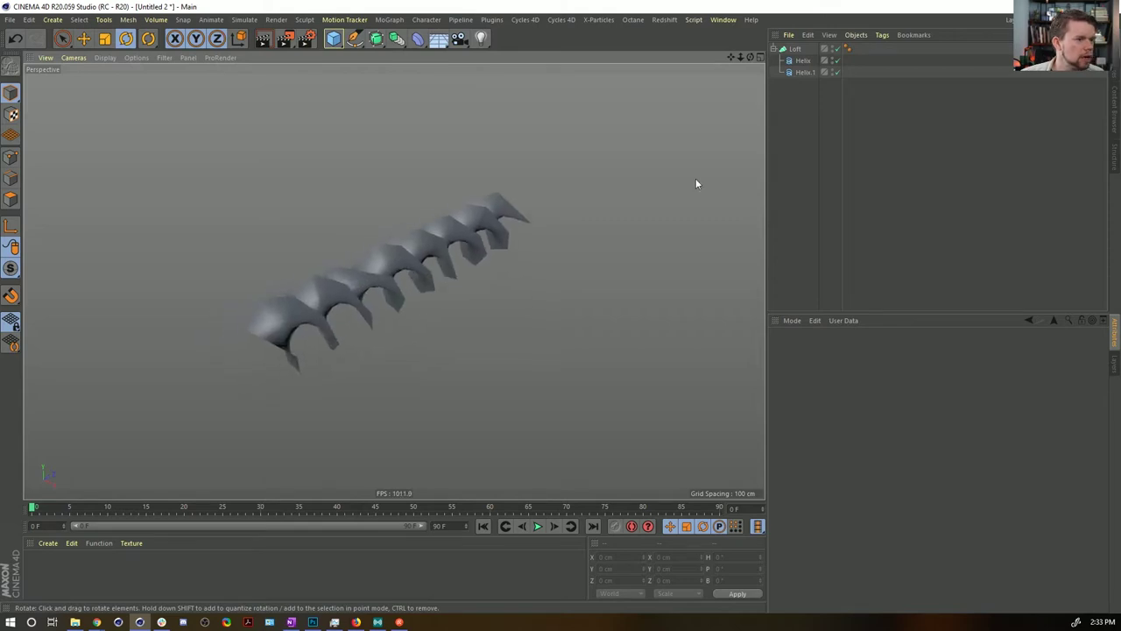
left_click(803, 72)
left_click(855, 372)
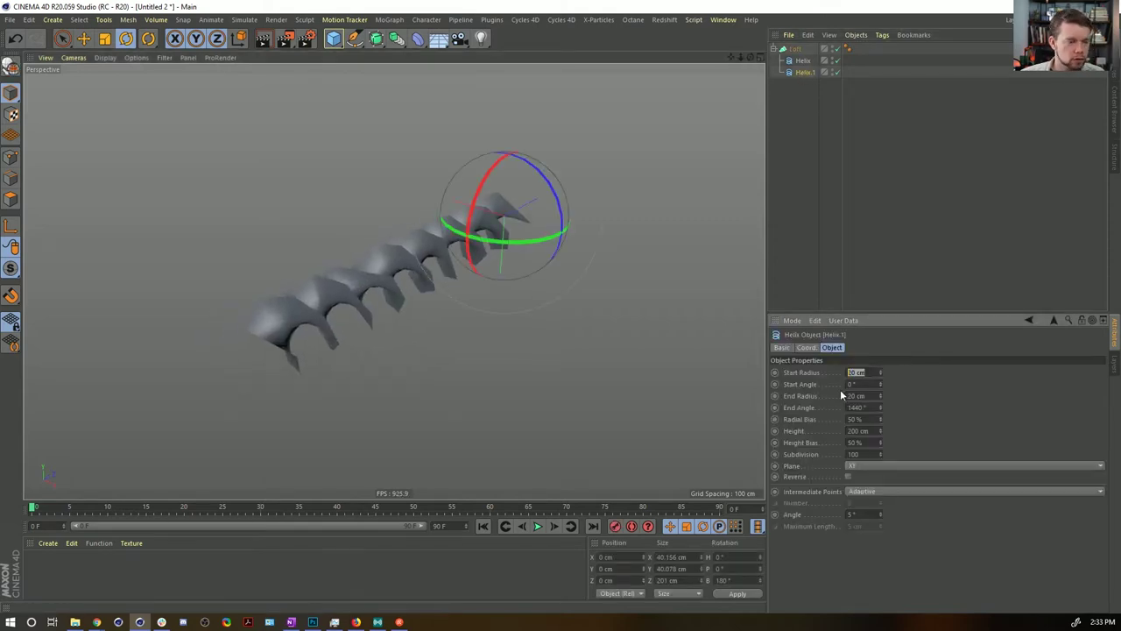
type("0")
key("Return")
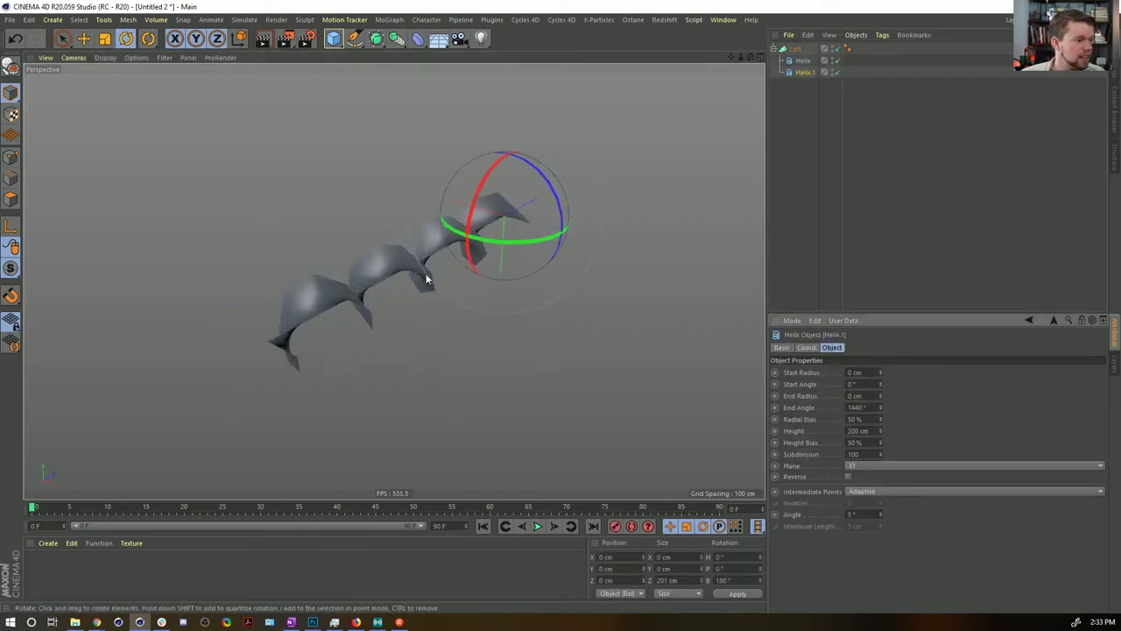
left_click_drag(426, 274, 438, 71, "alt")
key("ctrl+z")
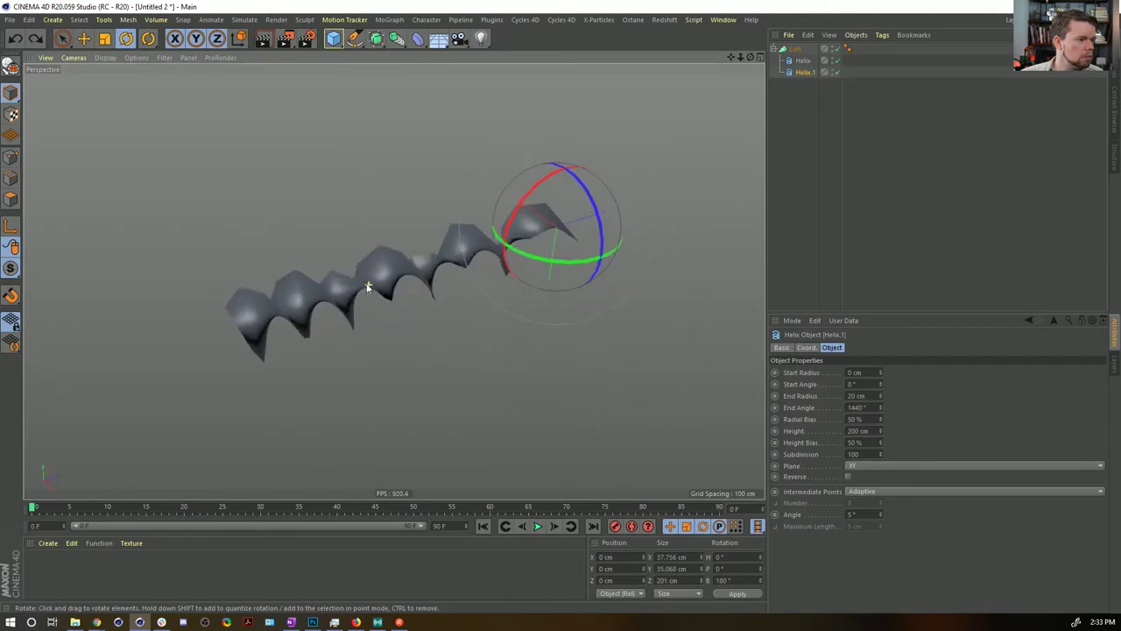
Step: Set only the second helix's end radius to 0 cm
left_click(795, 62)
left_click(797, 73, "ctrl")
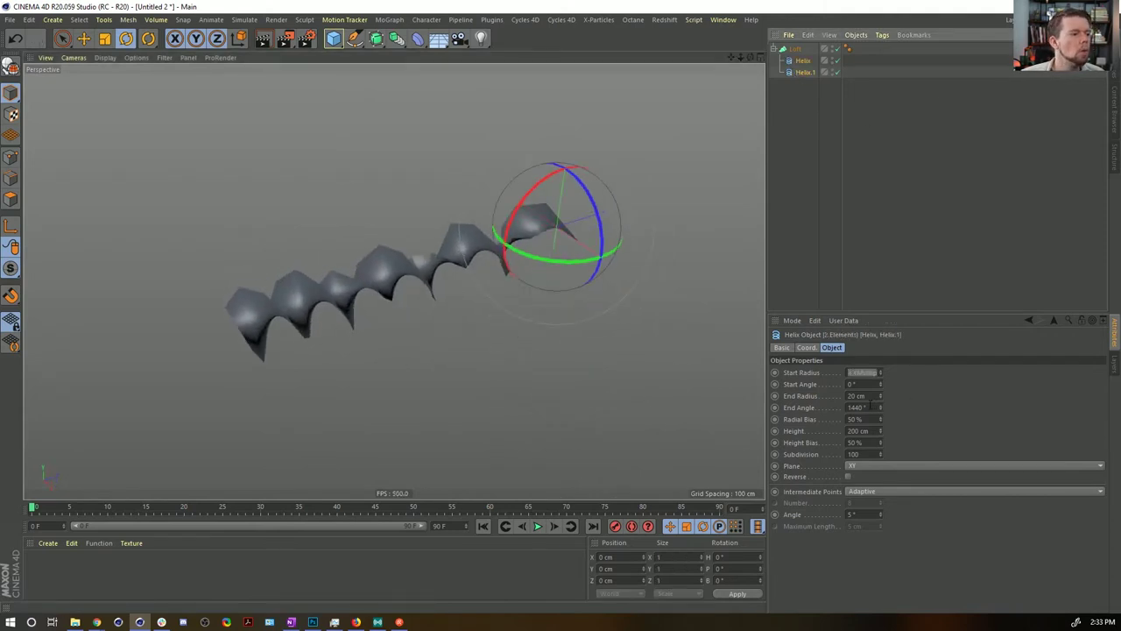
left_click(806, 73)
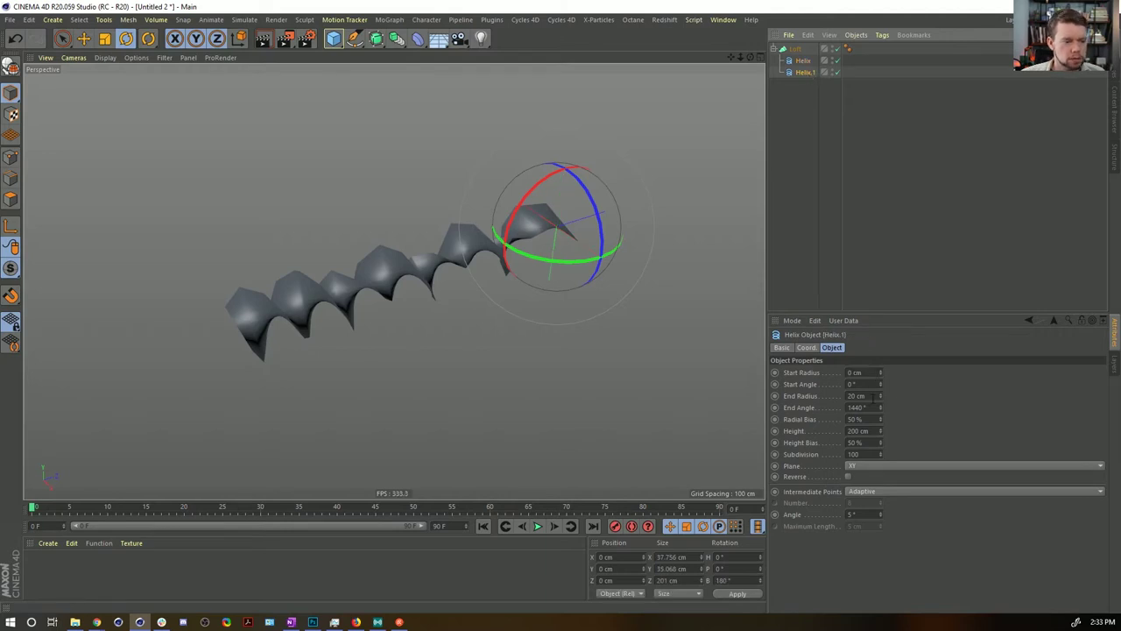
double_click(873, 396)
type("0")
key("Return")
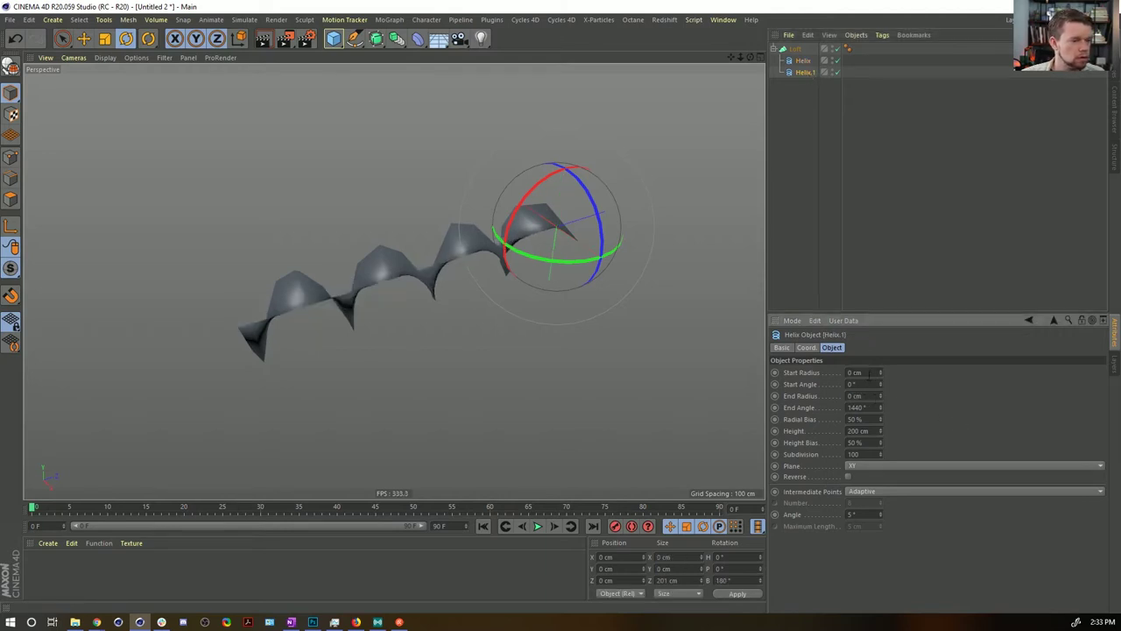
Step: Restore the second helix's start and end radius to 20 cm
left_click(867, 372)
double_click(859, 395)
type("20")
key("Return")
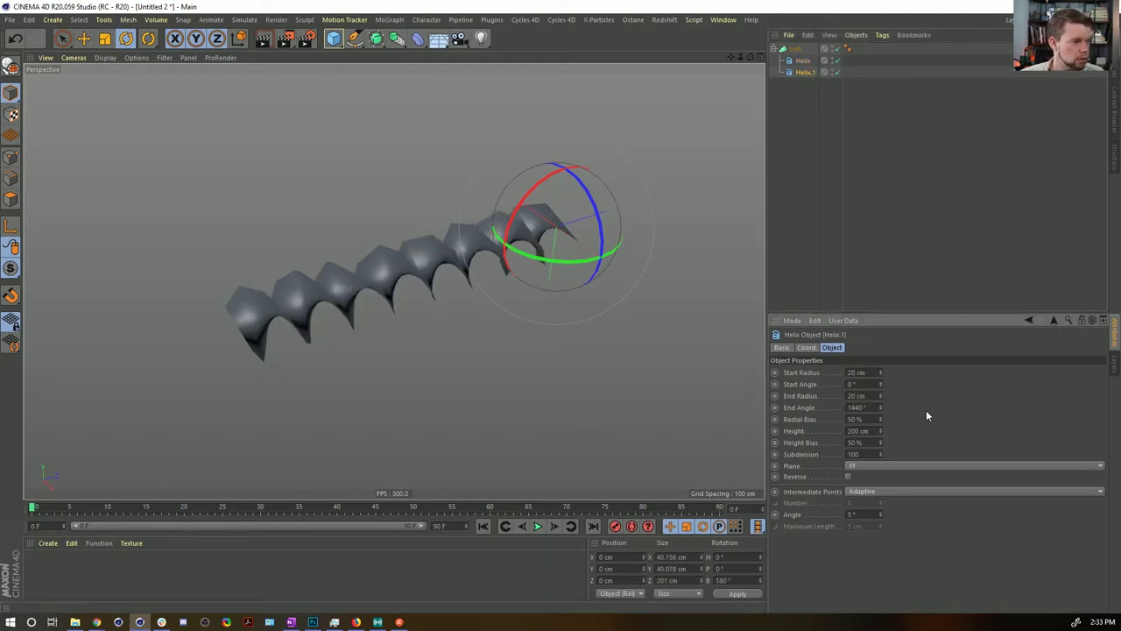
Step: Try an end angle of 720° on both helices together, and raise it by 360° to 1080°
mouse_move(408, 266)
left_mouse_down("alt")
mouse_move(394, 150)
mouse_move(402, 241)
mouse_move(533, 268)
mouse_move(375, 253)
mouse_move(394, 255)
left_mouse_up("alt")
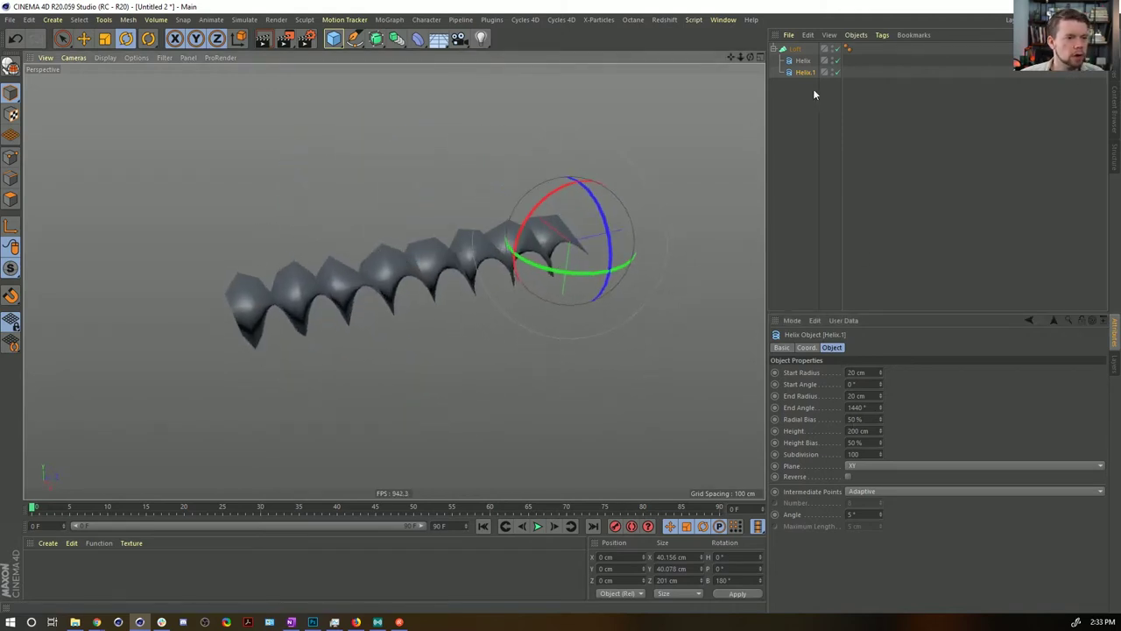
left_click(802, 60, "ctrl")
double_click(874, 407)
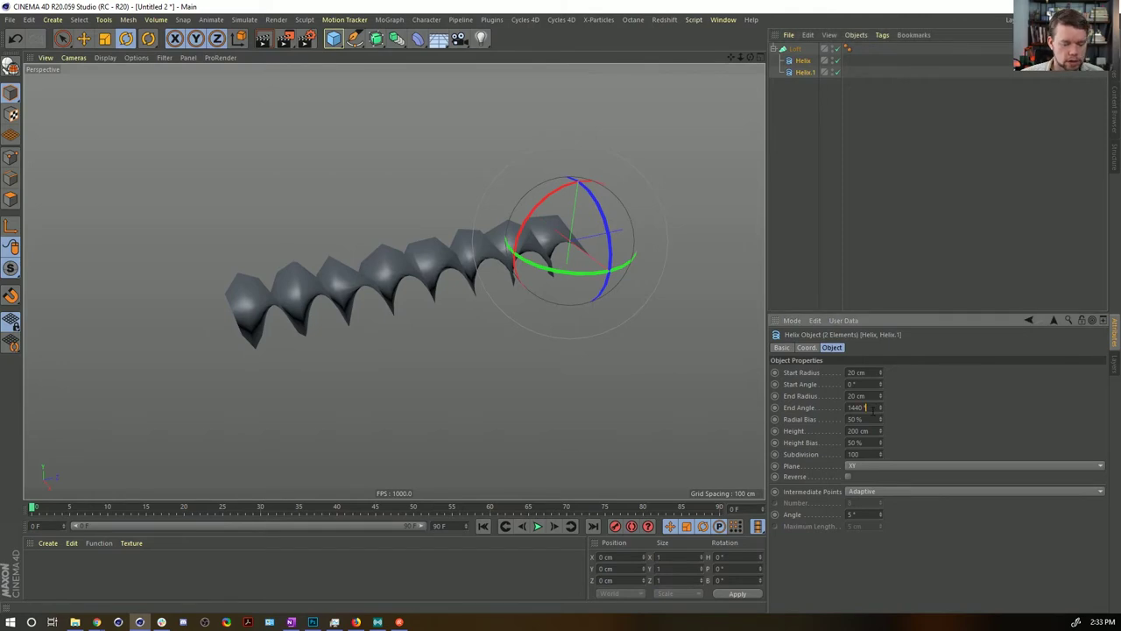
type("720")
key("Return")
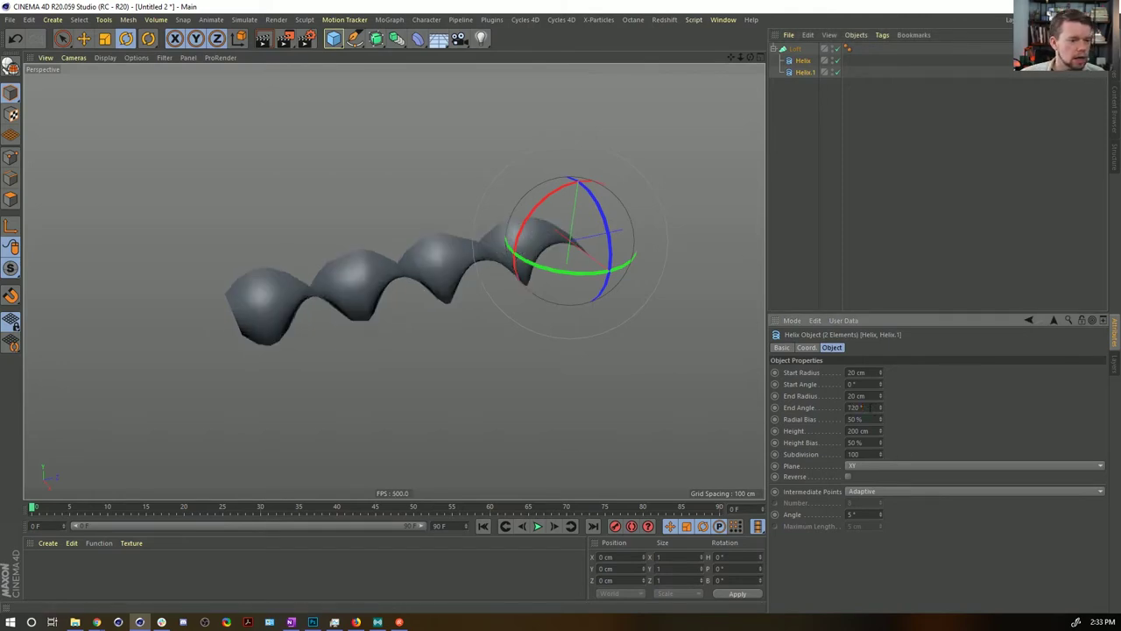
type("+3")
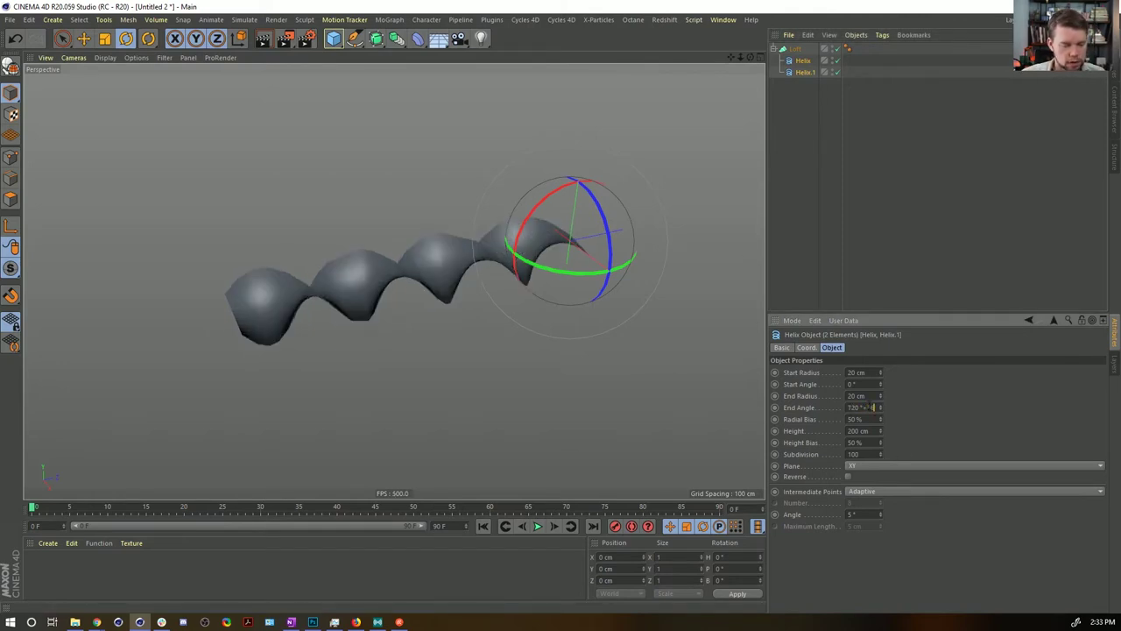
type("60")
key("Return")
Step: Show the shading lines and set the Loft's mesh subdivision U to 58 and V to 2
left_click_drag(423, 264, 496, 275, "alt")
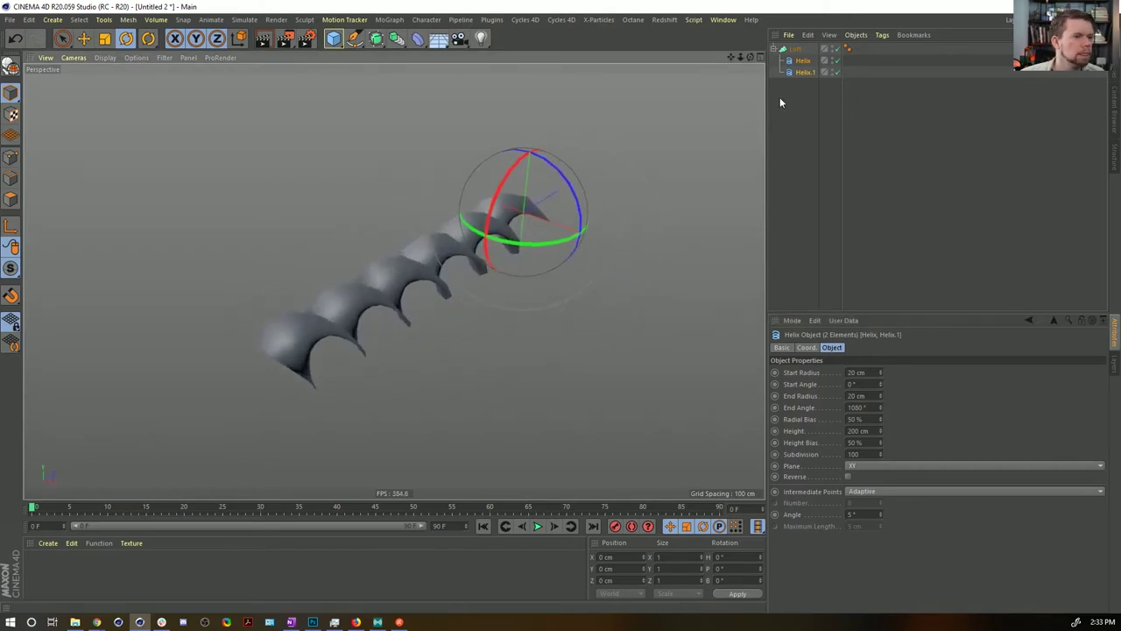
key("n")
key("b")
left_click(797, 48)
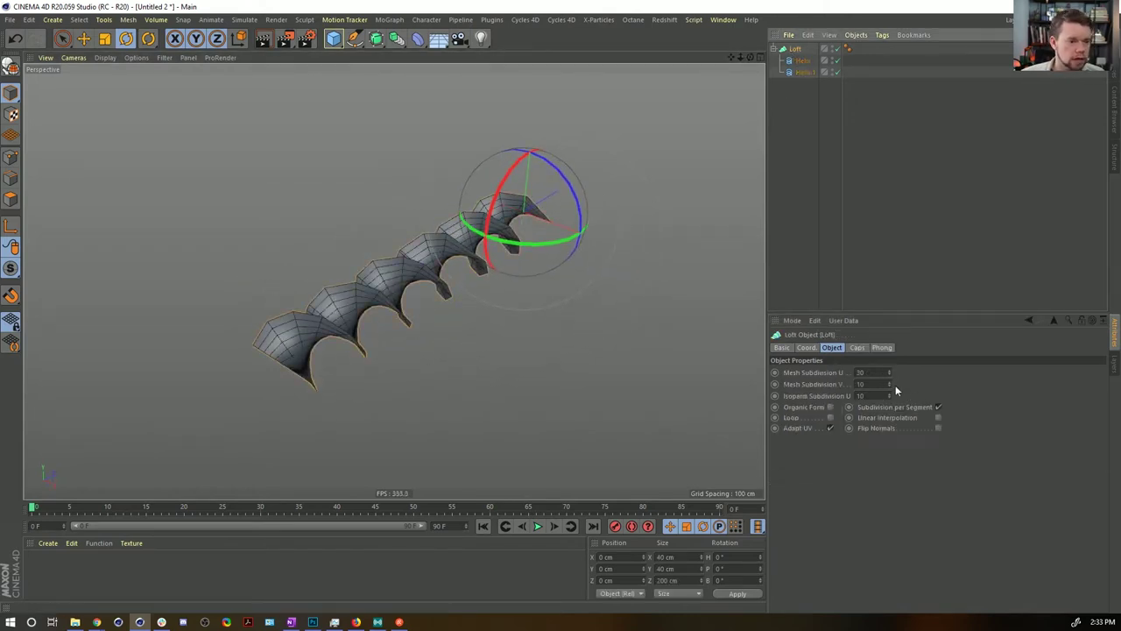
mouse_move(889, 373)
left_mouse_down()
mouse_move(915, 373)
mouse_move(876, 385)
left_mouse_up()
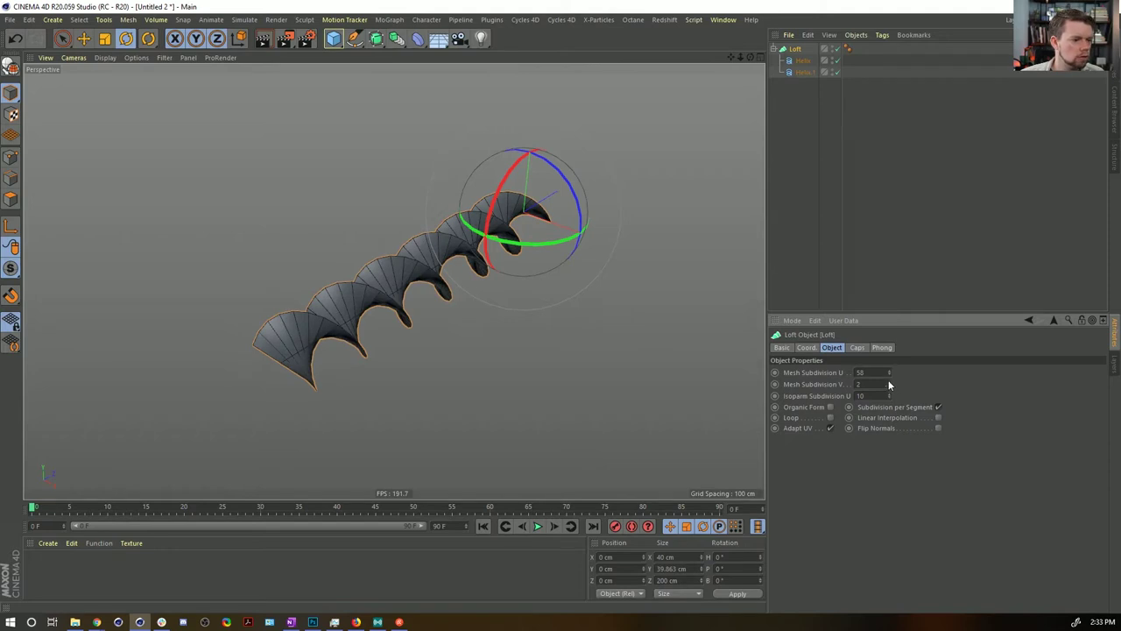
left_click_drag(394, 281, 674, 203, "alt")
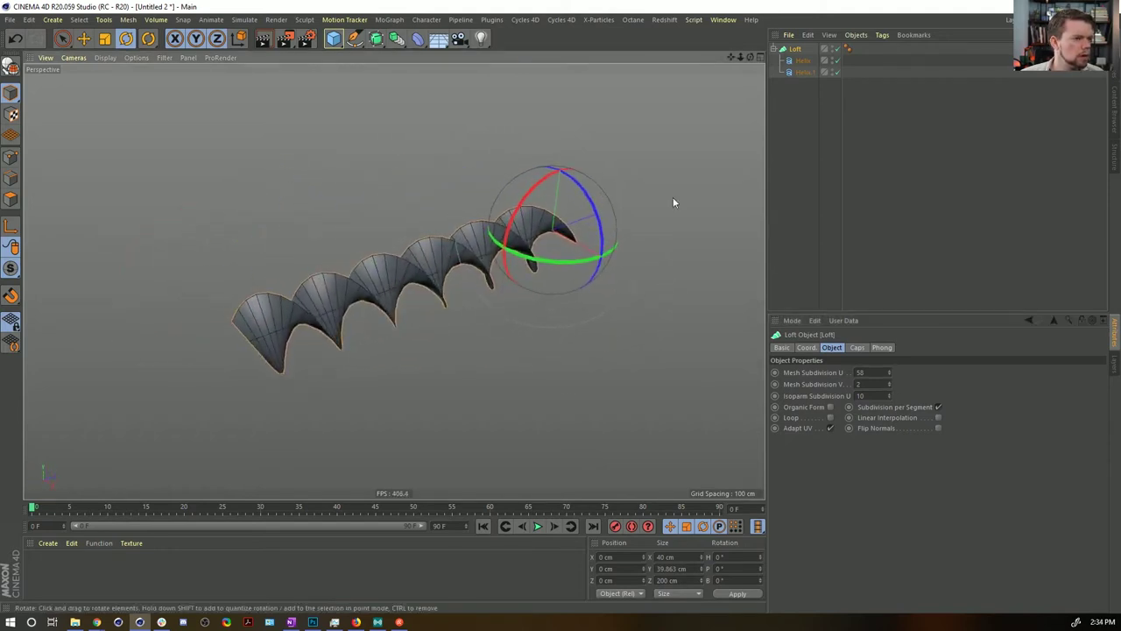
Step: Add a Cloth Surface object and nest the Loft inside it
left_click(797, 164)
left_click_drag(426, 251, 457, 265, "alt")
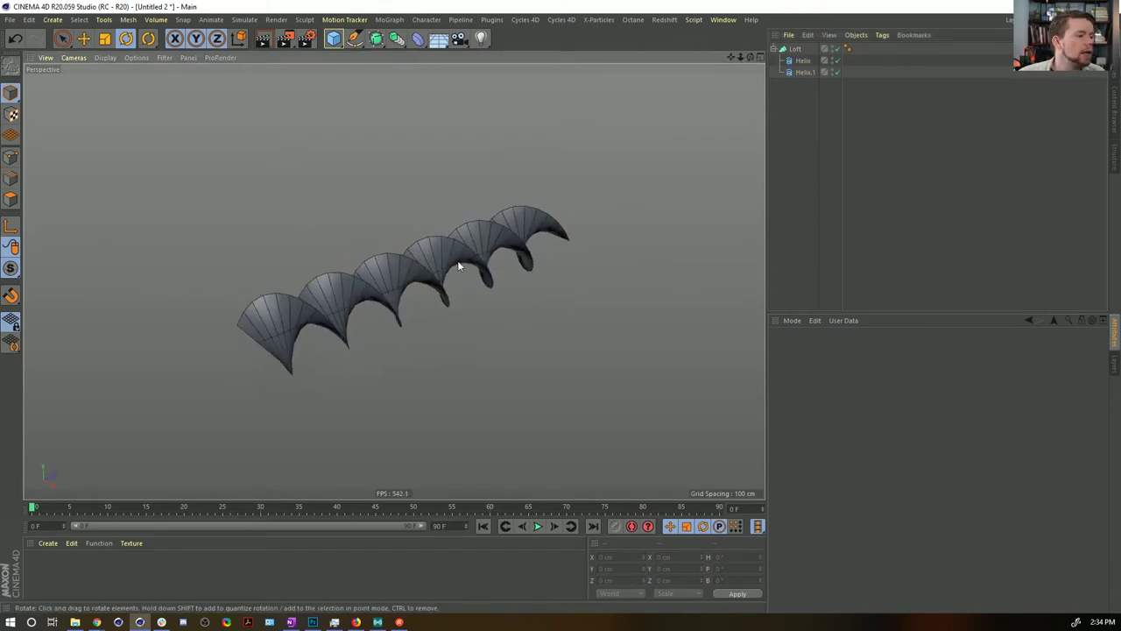
left_click_drag(423, 188, 442, 250, "alt")
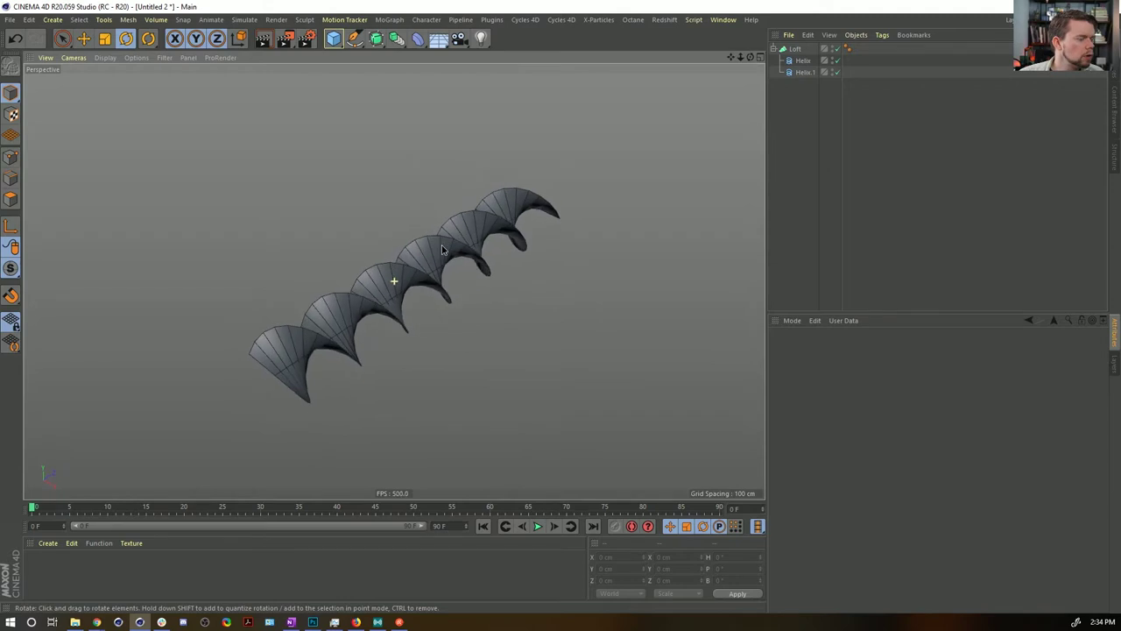
left_click(245, 19)
mouse_move(276, 19)
mouse_move(257, 37)
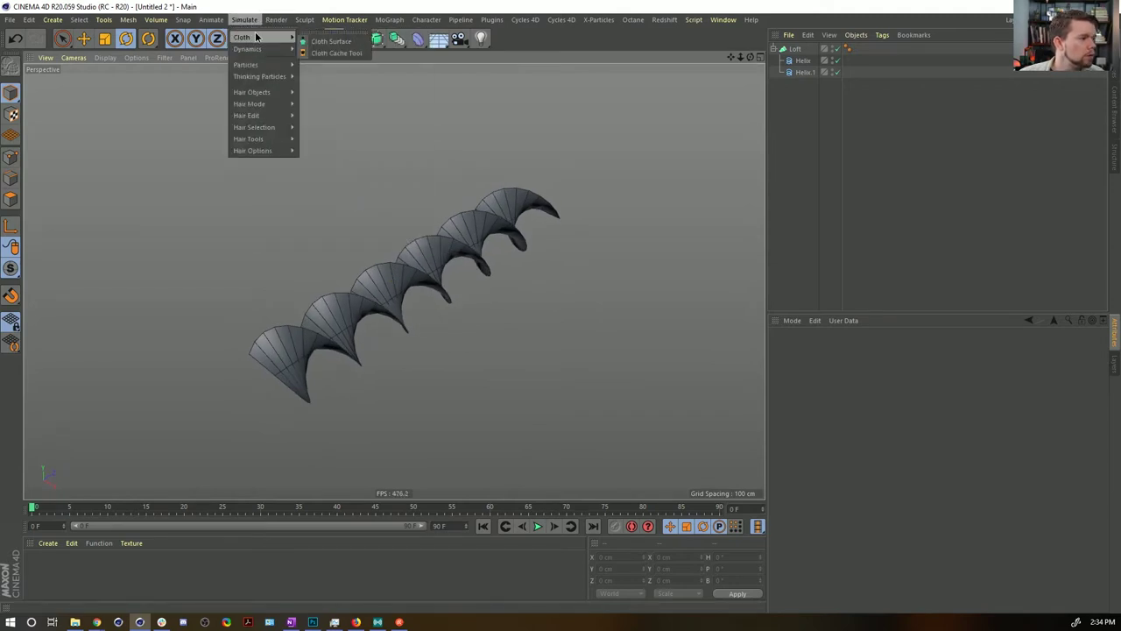
left_click(319, 42)
left_click_drag(790, 62, 810, 49)
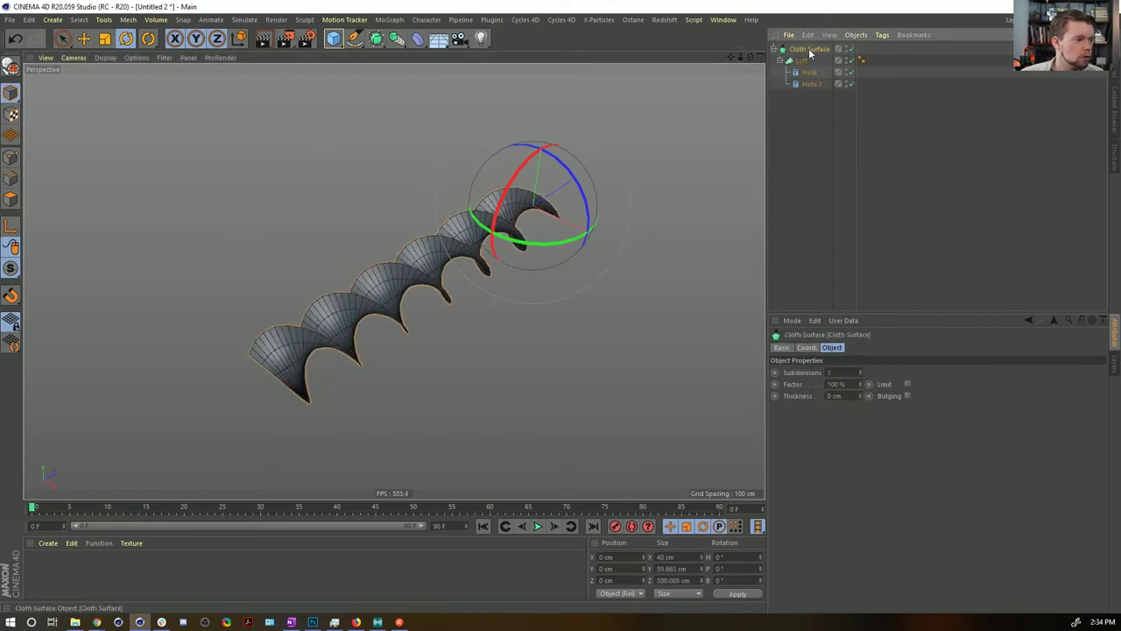
Step: Set the Cloth Surface's subdivisions to 0 and thickness to 5 cm, and inspect the thickened twist from several angles
left_click(861, 379)
left_click(859, 394)
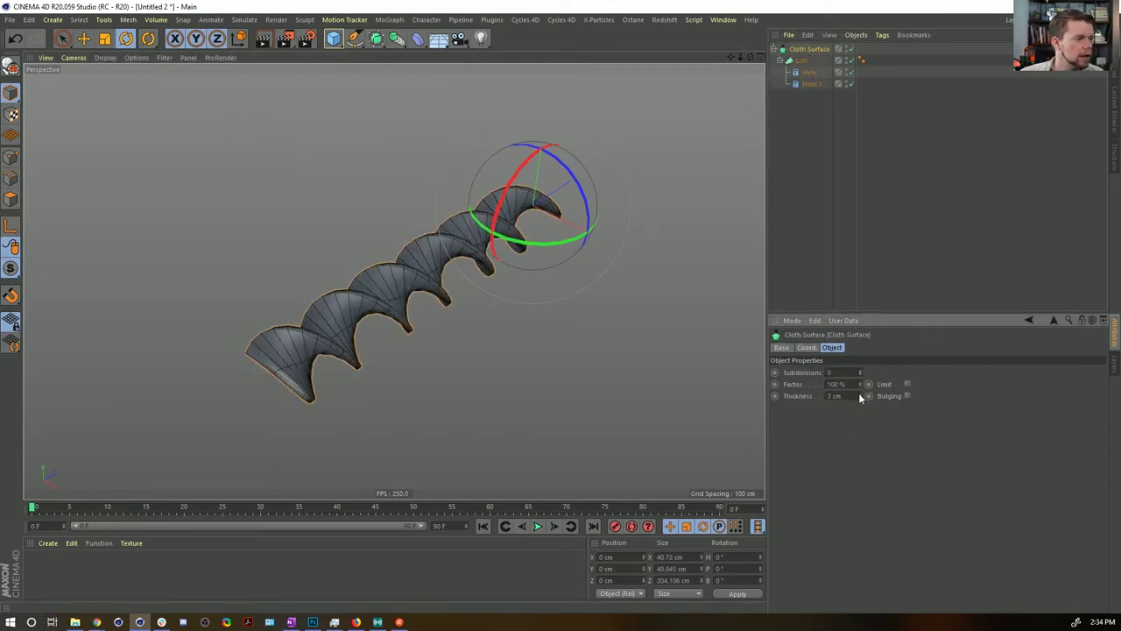
left_click(859, 395)
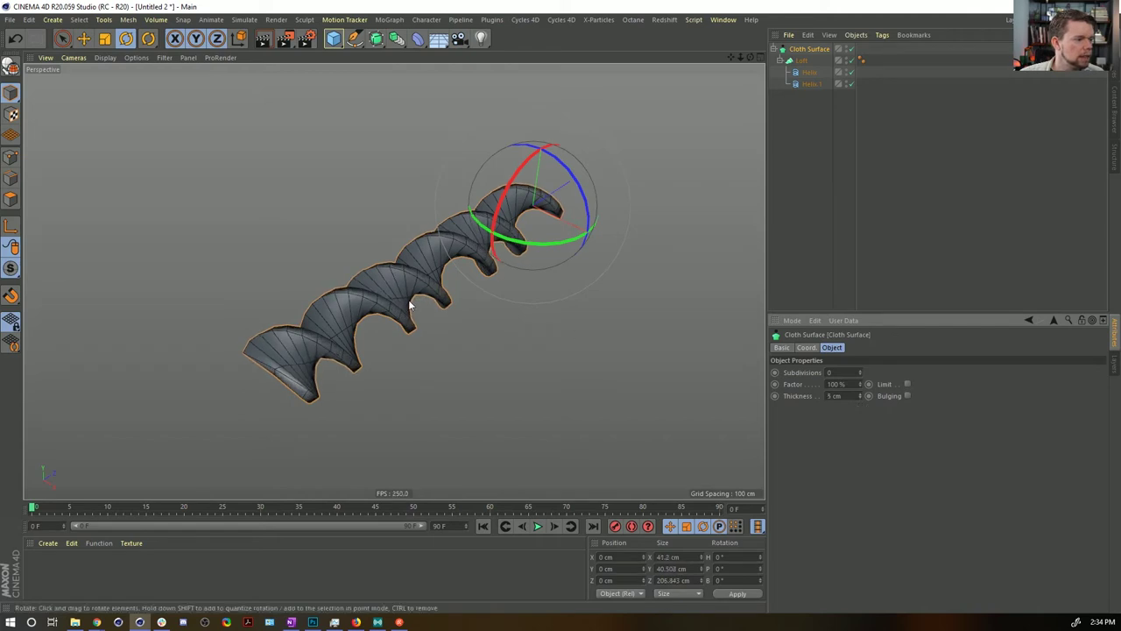
left_click_drag(280, 241, 292, 294, "alt")
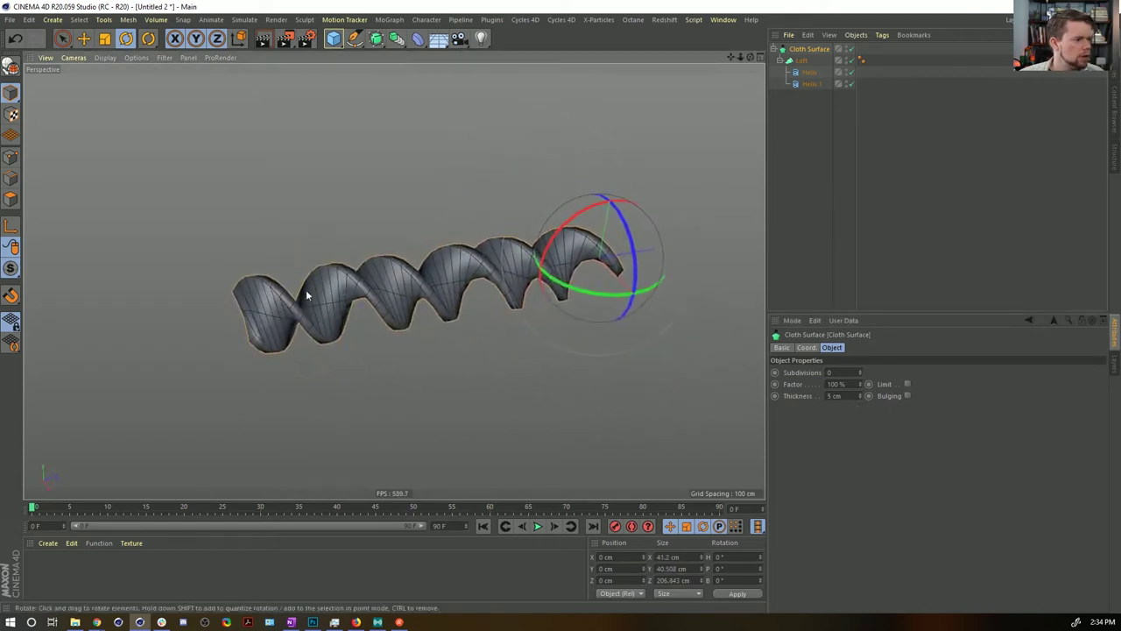
left_click_drag(377, 275, 416, 336, "alt")
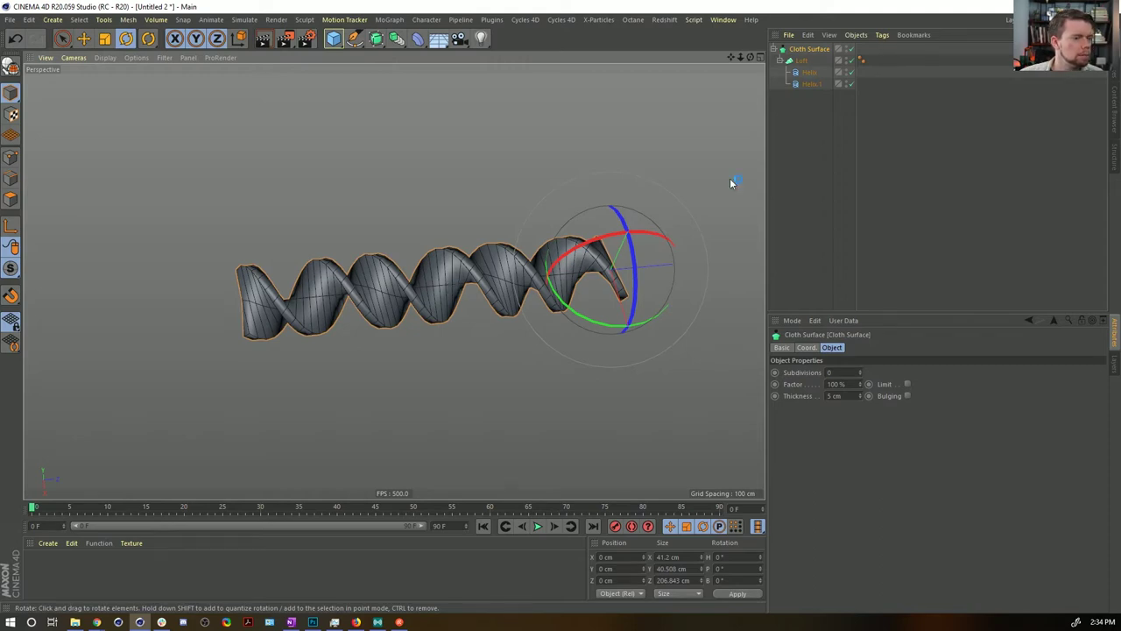
Step: Take the Loft out of the Cloth Surface and select it
left_click_drag(801, 61, 818, 138)
left_click_drag(450, 294, 548, 238, "alt")
left_click(796, 62)
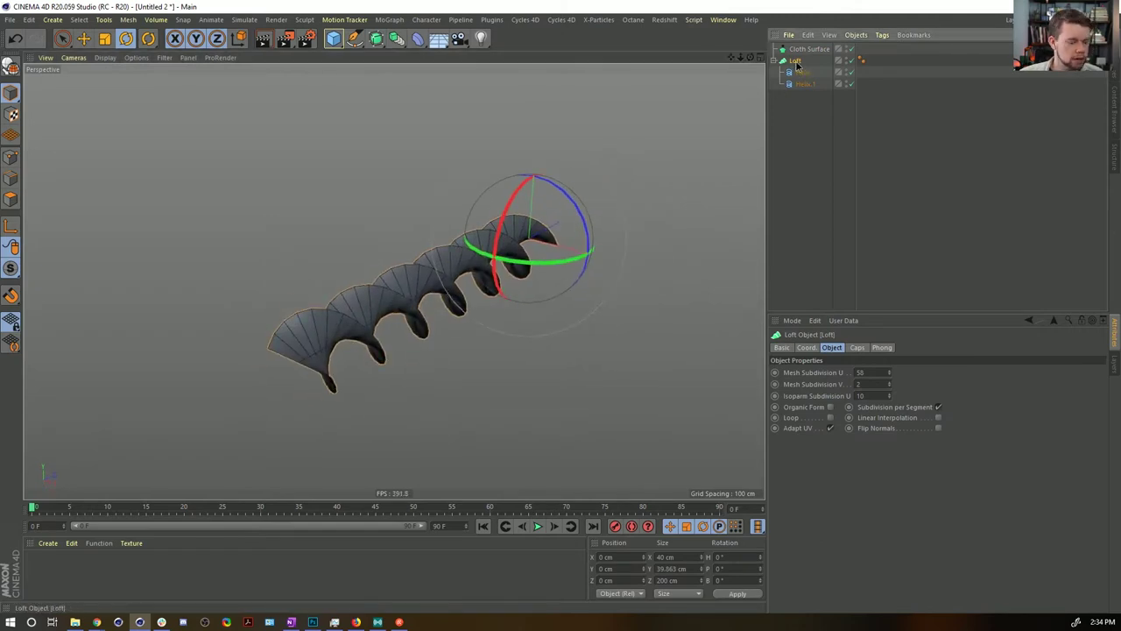
Step: Try converting the Loft to an editable polygon object and selecting all its polygons, and undo the conversion
right_click(14, 202)
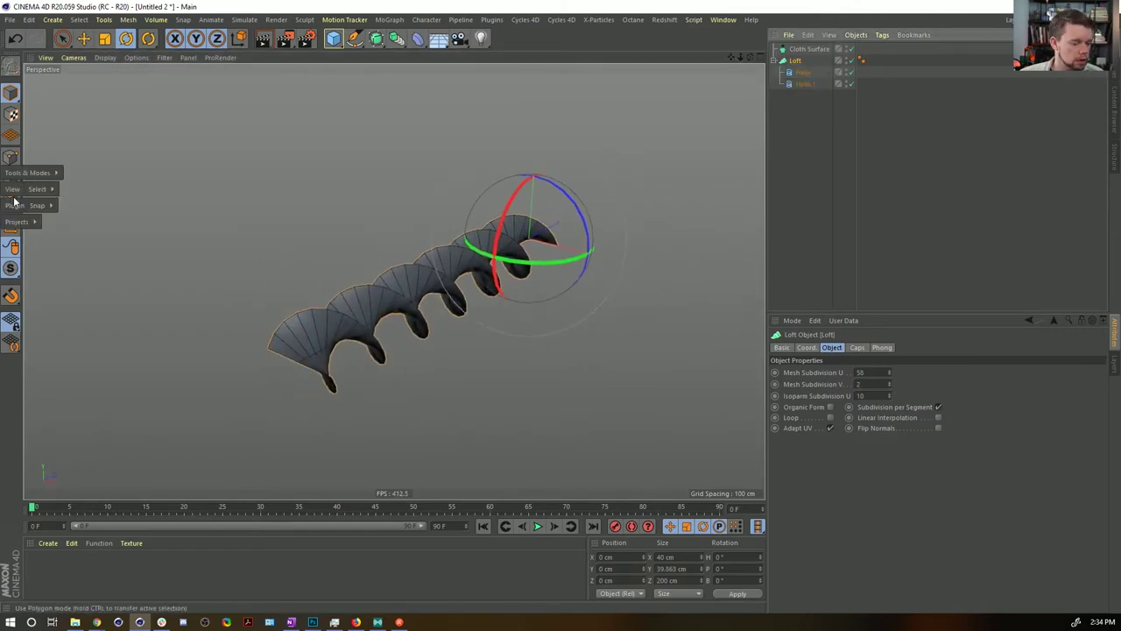
key("c")
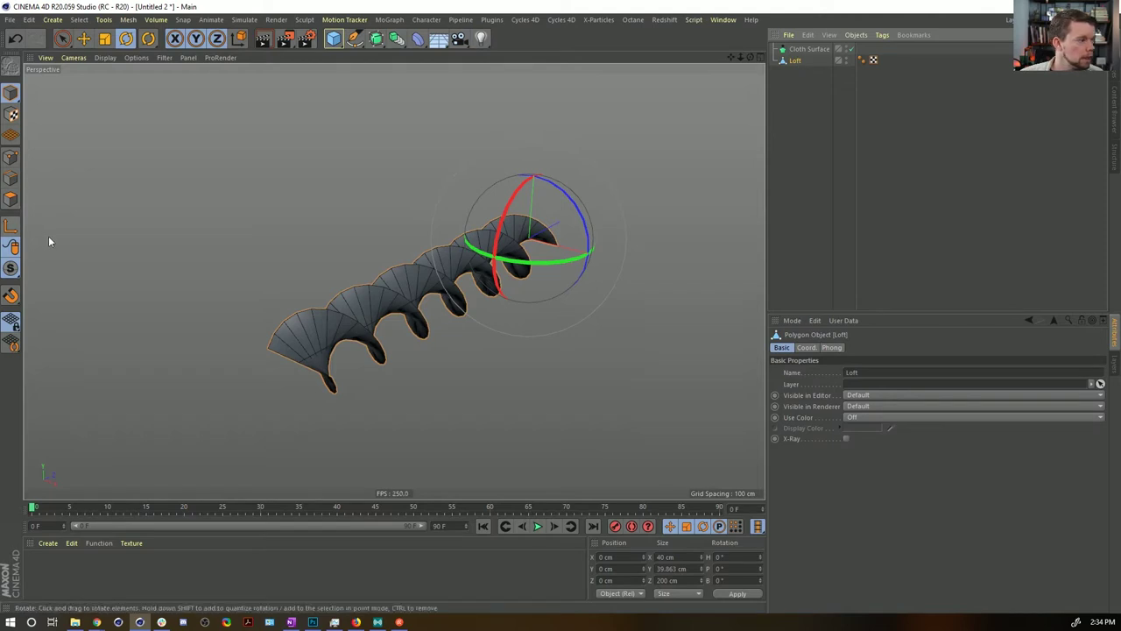
left_click(11, 199)
key("ctrl+a")
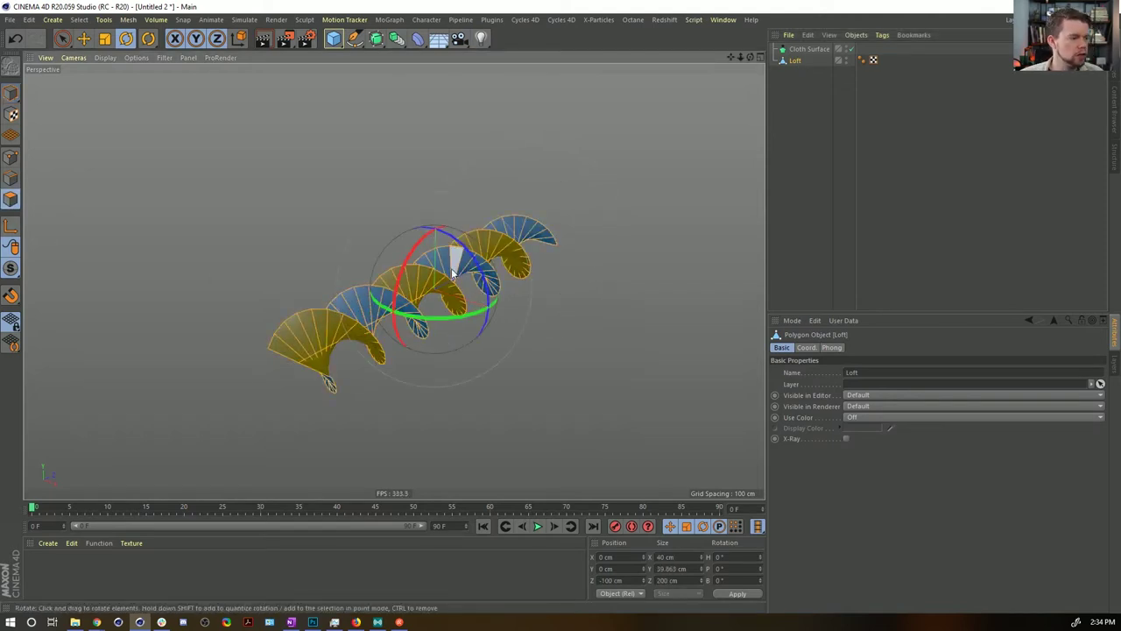
left_click_drag(303, 295, 589, 299)
left_click_drag(531, 279, 392, 339, "alt")
key("ctrl+z")
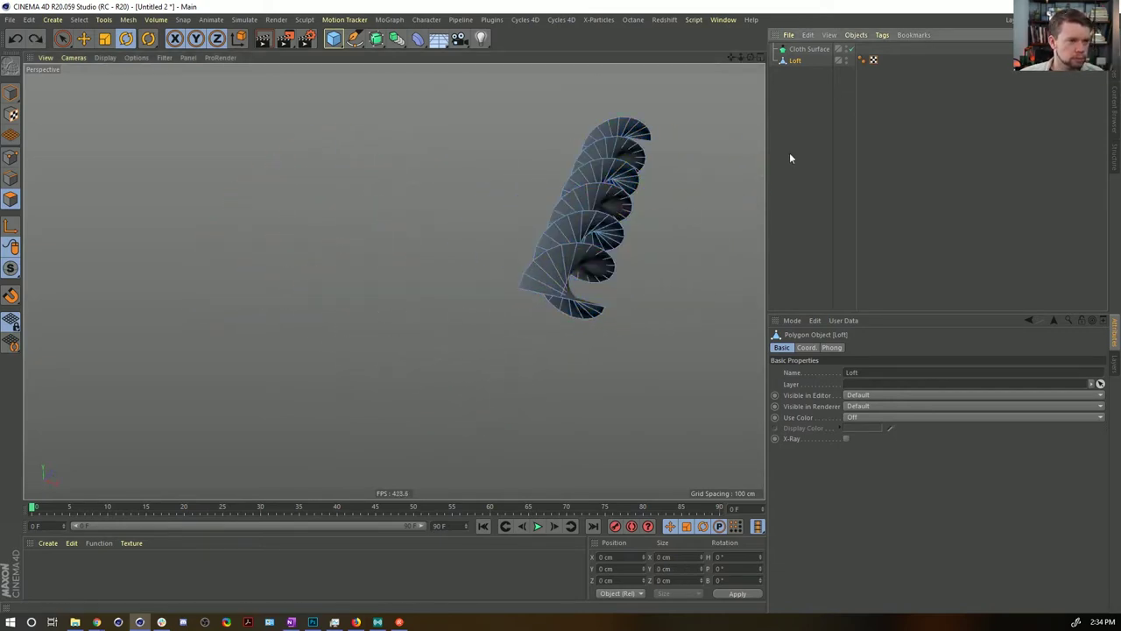
Step: Set the end radius of the second helix under the Loft to 0 cm
left_click(774, 61)
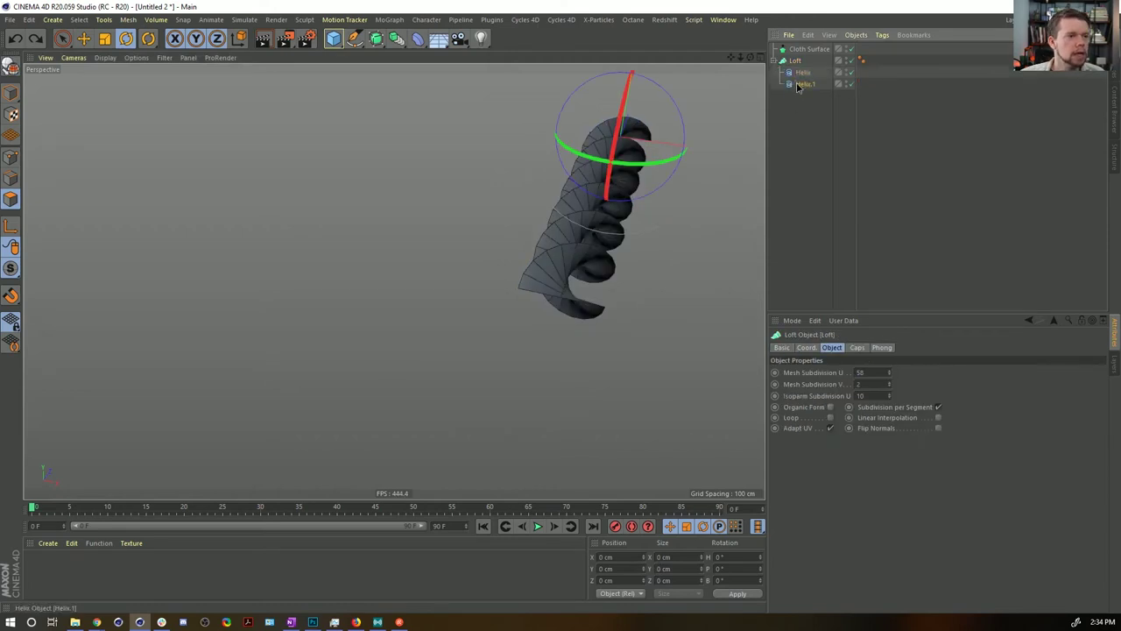
left_click(798, 84)
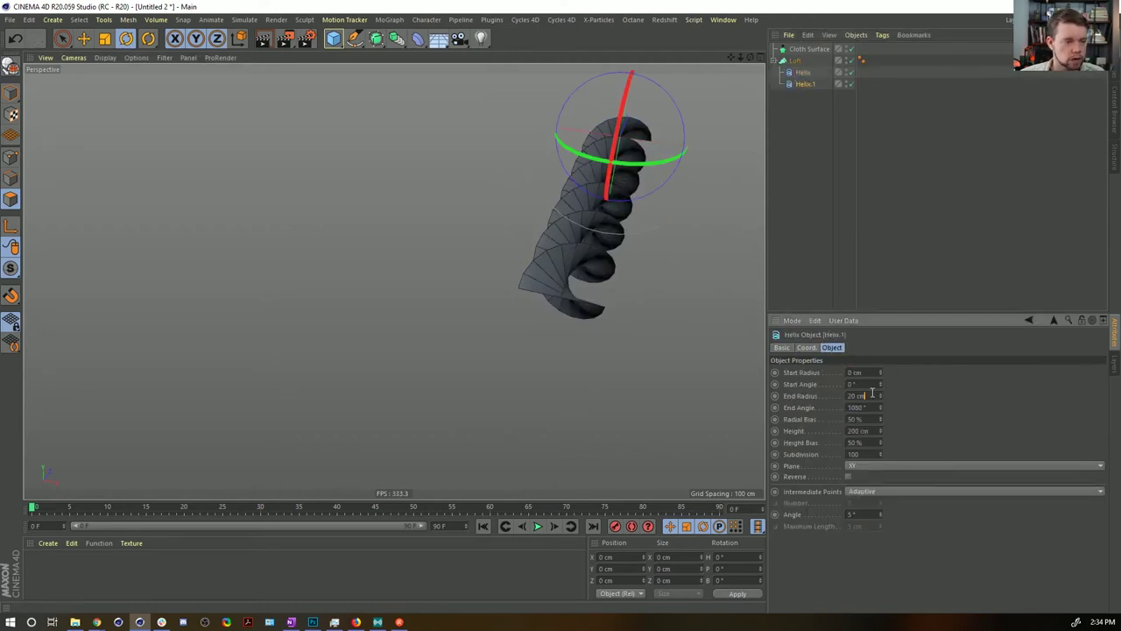
type("0")
key("Return")
left_click_drag(567, 226, 543, 222, "alt")
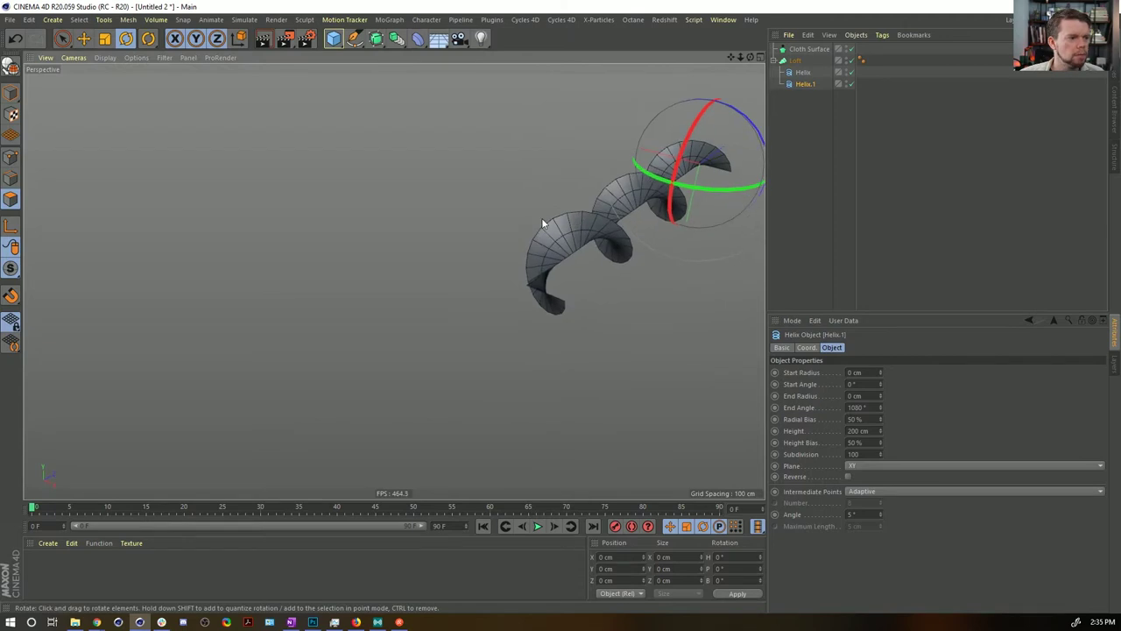
Step: Try making the Loft with the zero-radius inner helix editable, check its polygons, and undo the conversion
left_click(670, 200)
key("c")
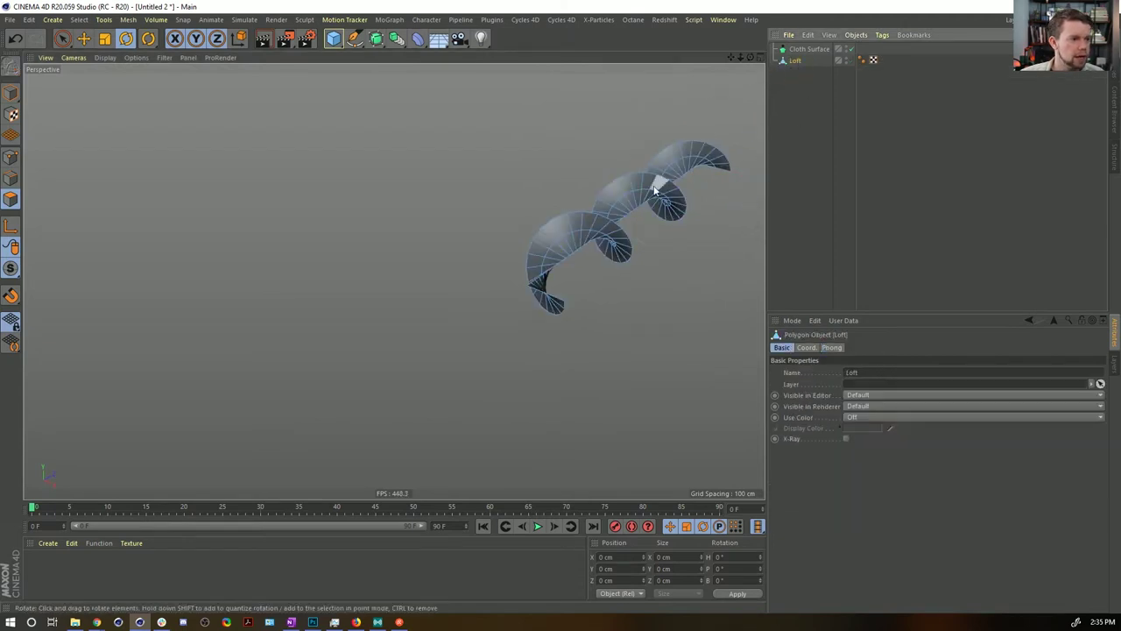
mouse_move(681, 205)
left_mouse_down("alt")
mouse_move(616, 182)
mouse_move(685, 218)
mouse_move(676, 210)
left_mouse_up("alt")
key("ctrl+z")
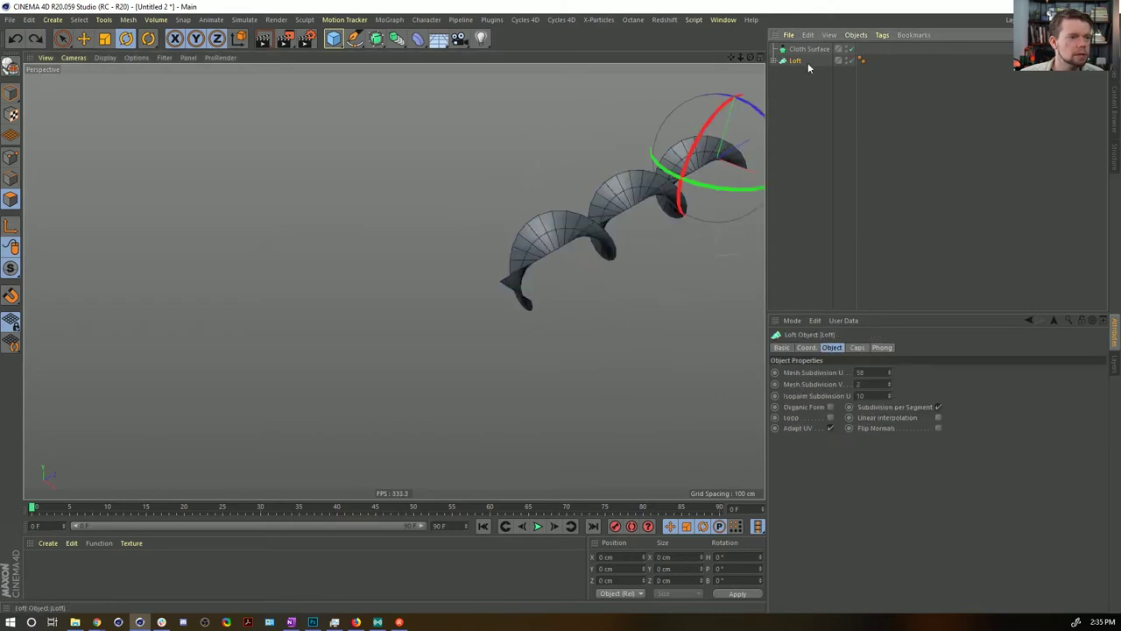
Step: Select both helices and set their end angle to 720*2, giving 1440°
left_click(775, 61)
left_click(802, 72)
left_click(800, 84, "shift")
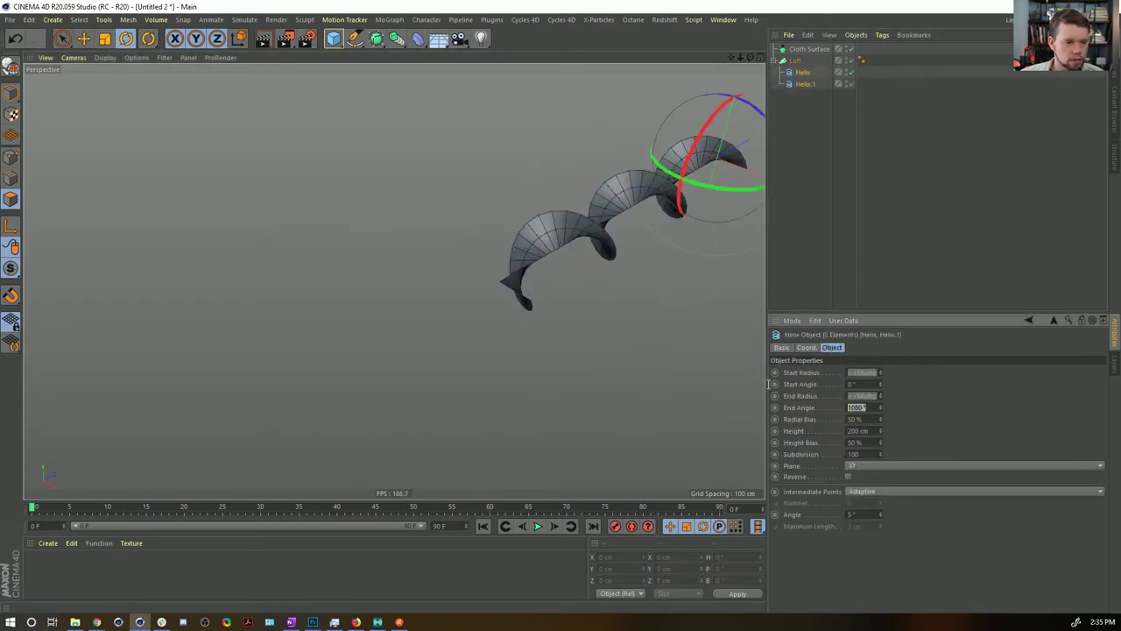
type("720")
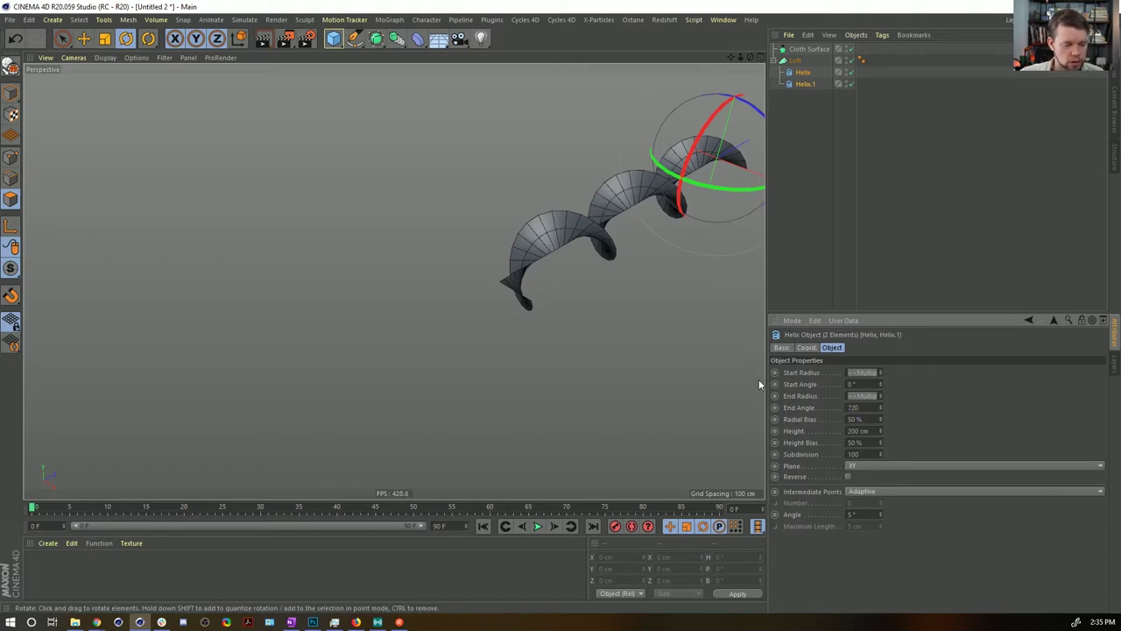
type("*")
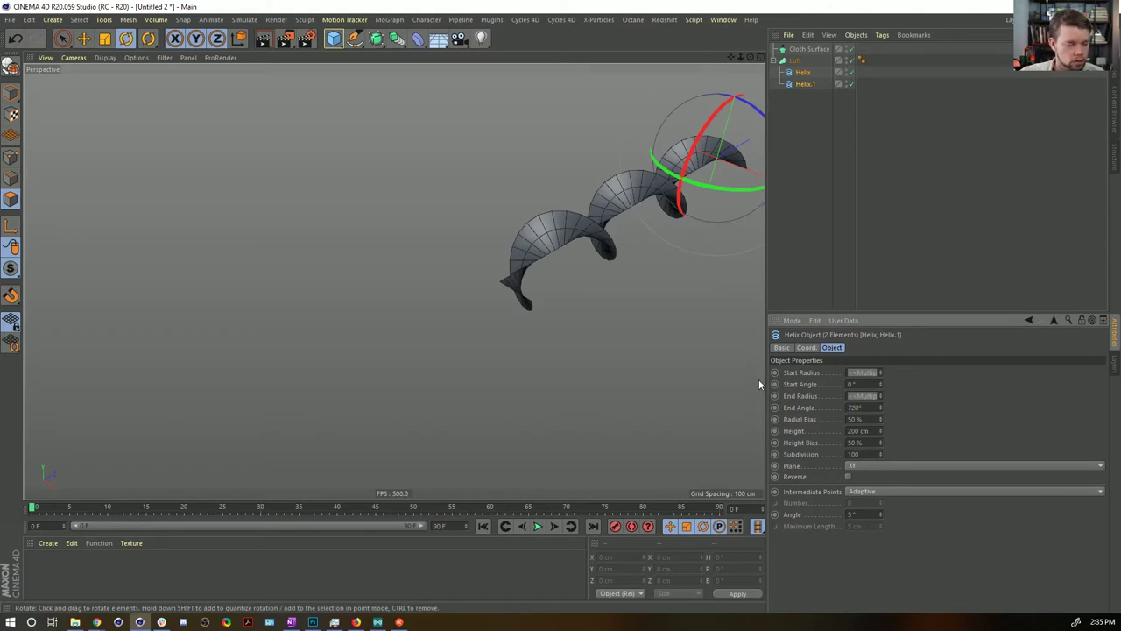
type("2")
key("Return")
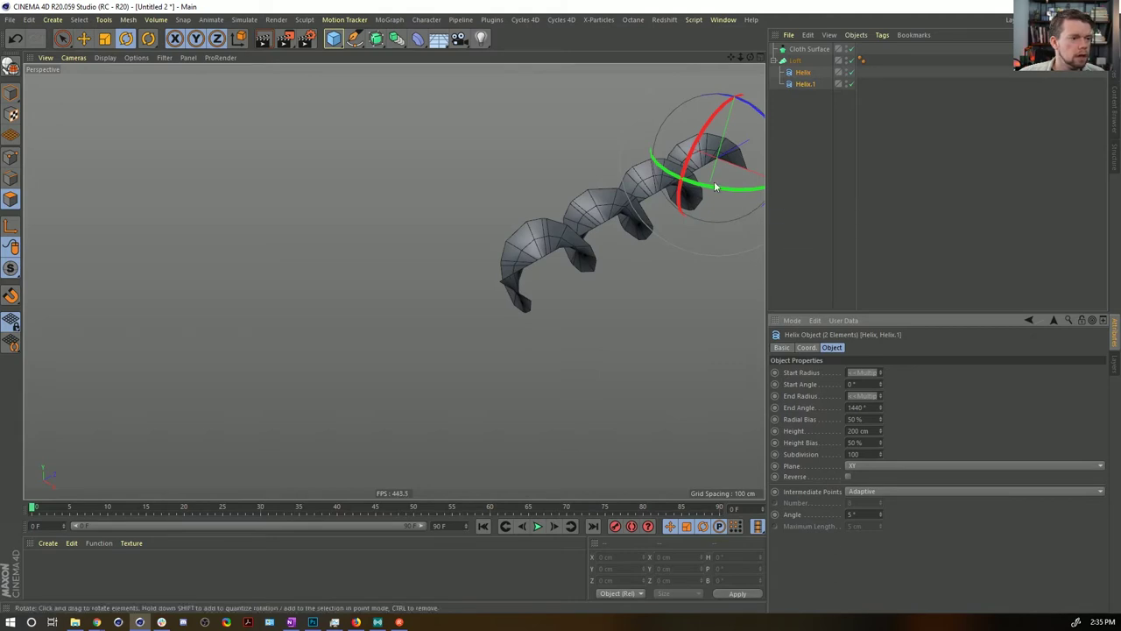
Step: Double the end angle of both helices to 2880°
left_click_drag(693, 211, 588, 214, "alt")
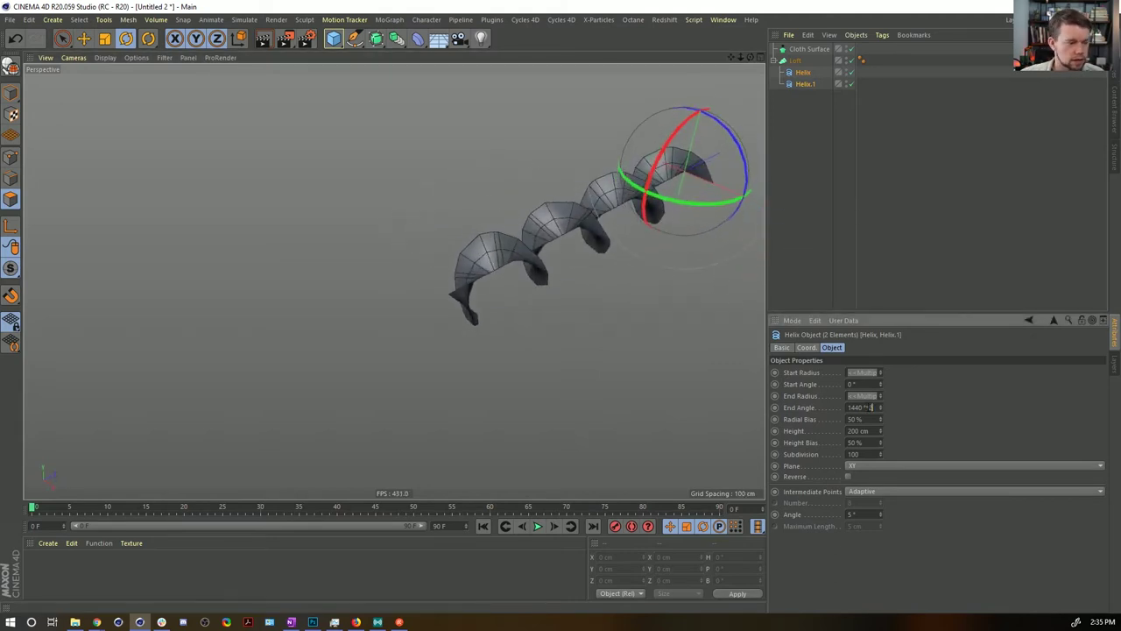
type("2880")
key("Return")
left_click_drag(573, 205, 578, 166, "alt")
Step: Raise the Loft's mesh subdivision U to 153 and inspect the smoother twist
left_click(790, 60)
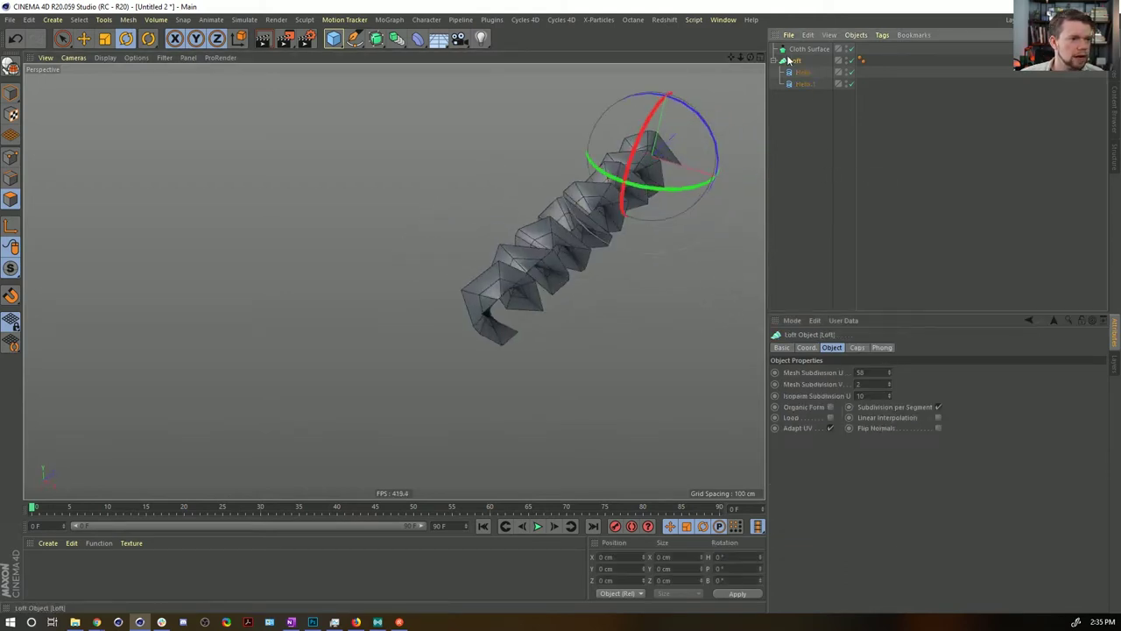
left_click_drag(888, 376, 888, 307)
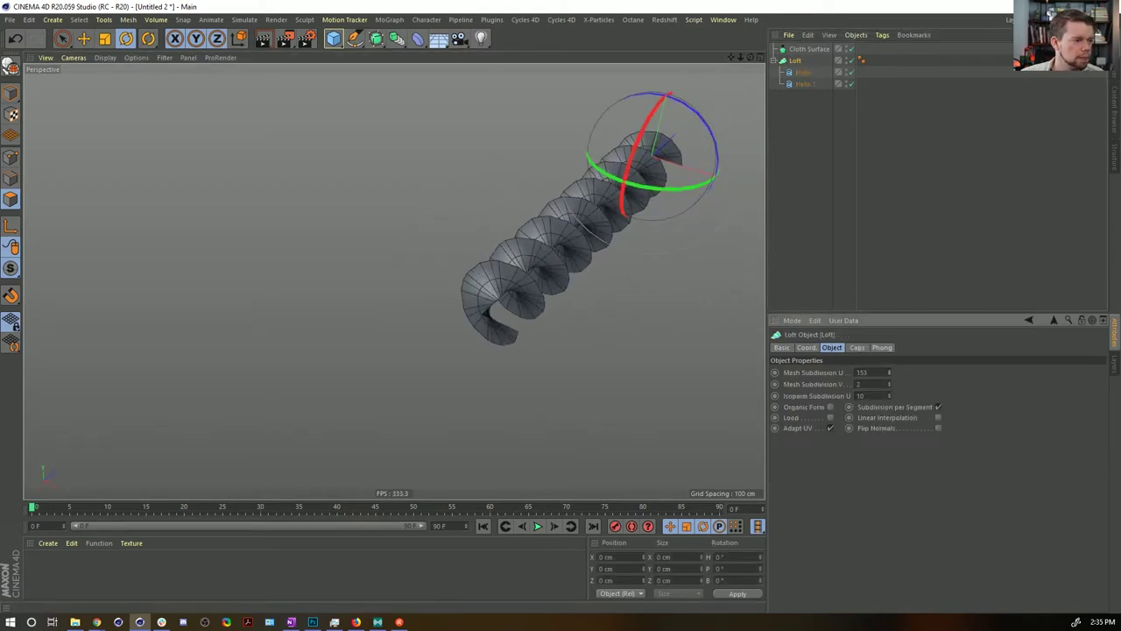
left_click(801, 230)
left_click_drag(629, 221, 601, 209, "alt")
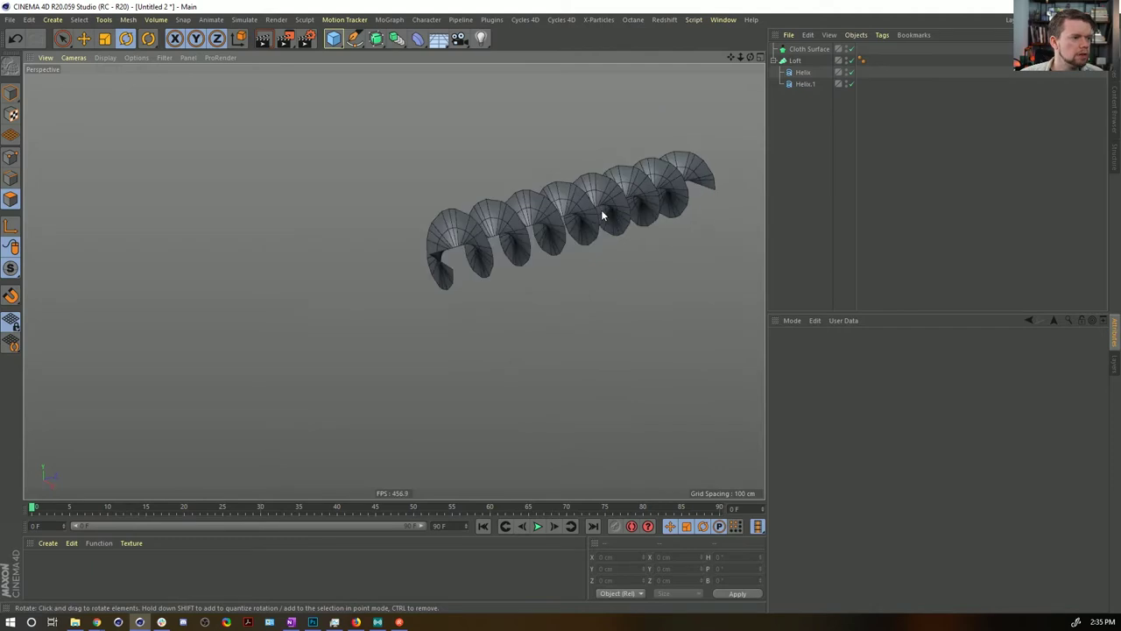
Step: Try converting the denser Loft to polygons, inspect the mesh, and undo the conversion
left_click(799, 61)
key("c")
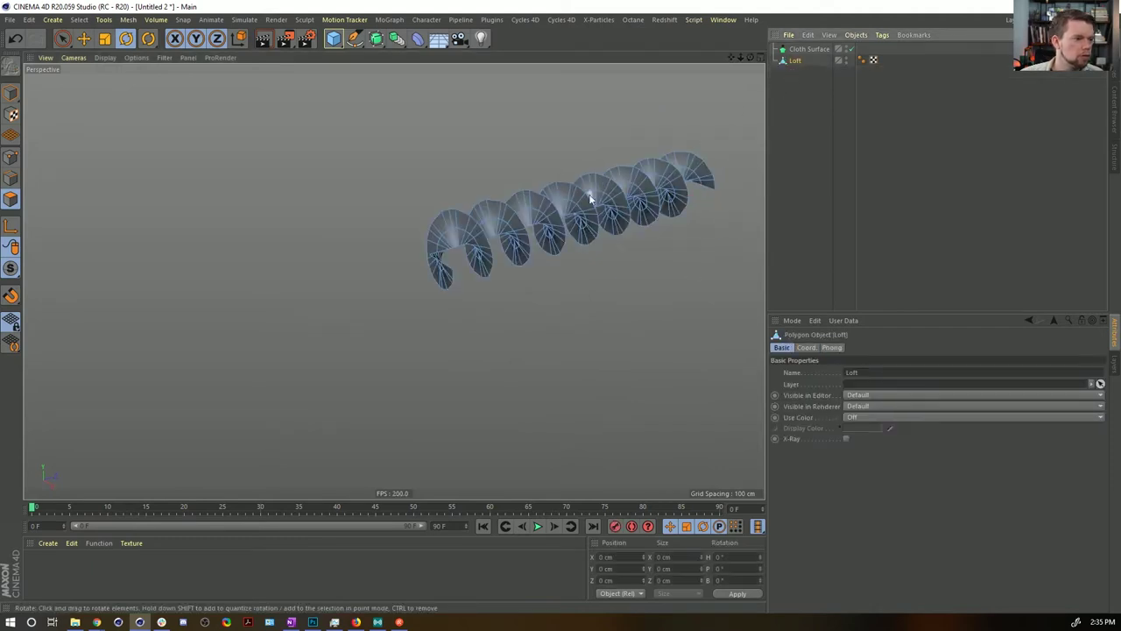
mouse_move(657, 252)
left_mouse_down()
mouse_move(636, 228)
mouse_move(381, 193)
mouse_move(479, 245)
mouse_move(646, 234)
left_mouse_up()
key("ctrl+z")
key("ctrl+z")
key("ctrl+z")
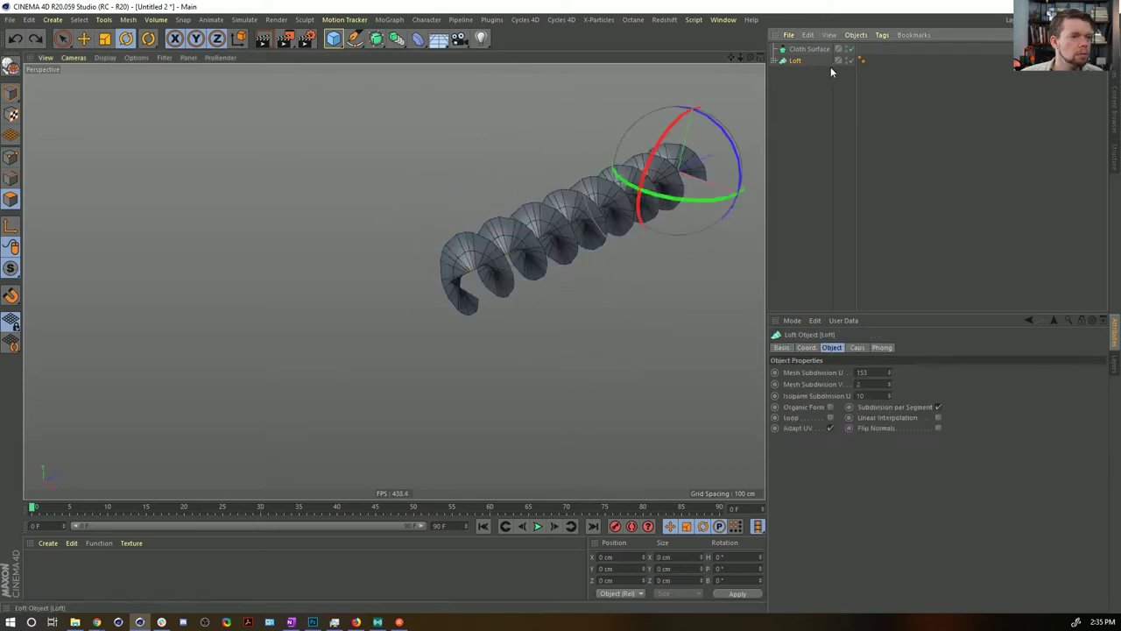
Step: Undo the subdivision, end angle and end radius changes made to the Loft and its helices
key("ctrl+z")
key("ctrl+z")
key("ctrl+z")
key("ctrl+z")
key("ctrl+z")
key("ctrl+z")
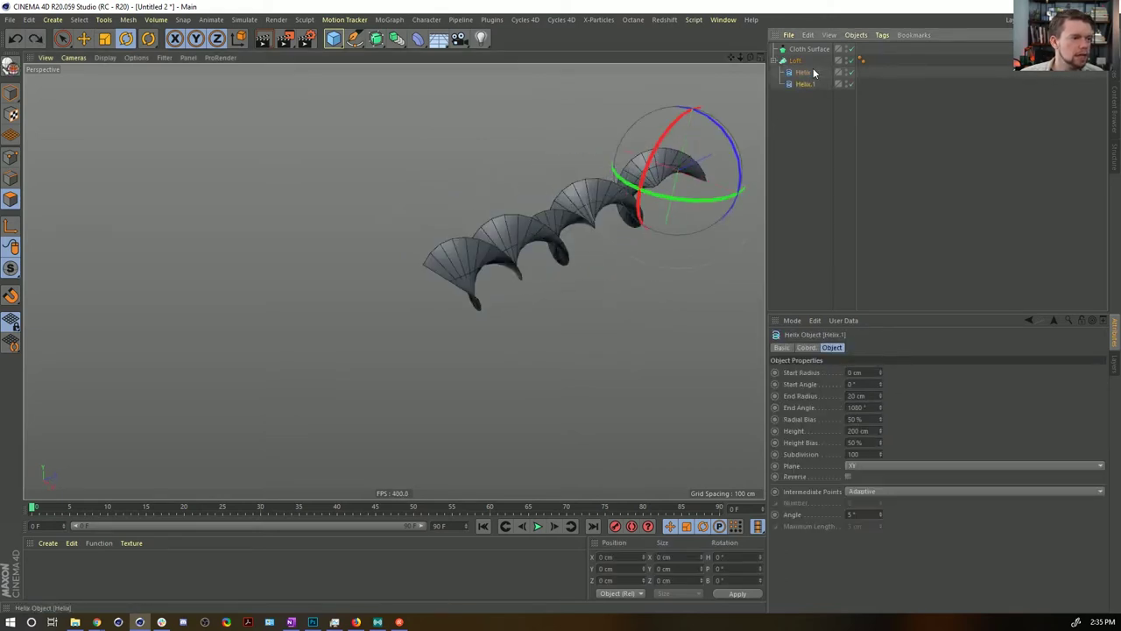
Step: Nest the Loft inside a new Volume Builder and set the voxel size to 3 cm after trying 2 cm
left_click(795, 61)
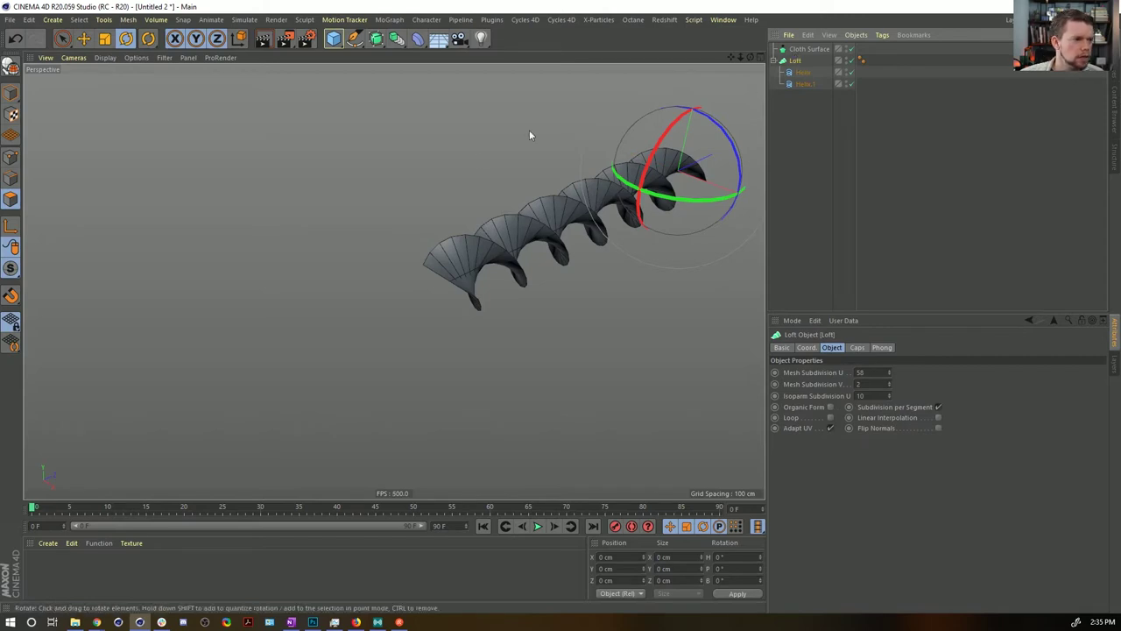
left_click(402, 46)
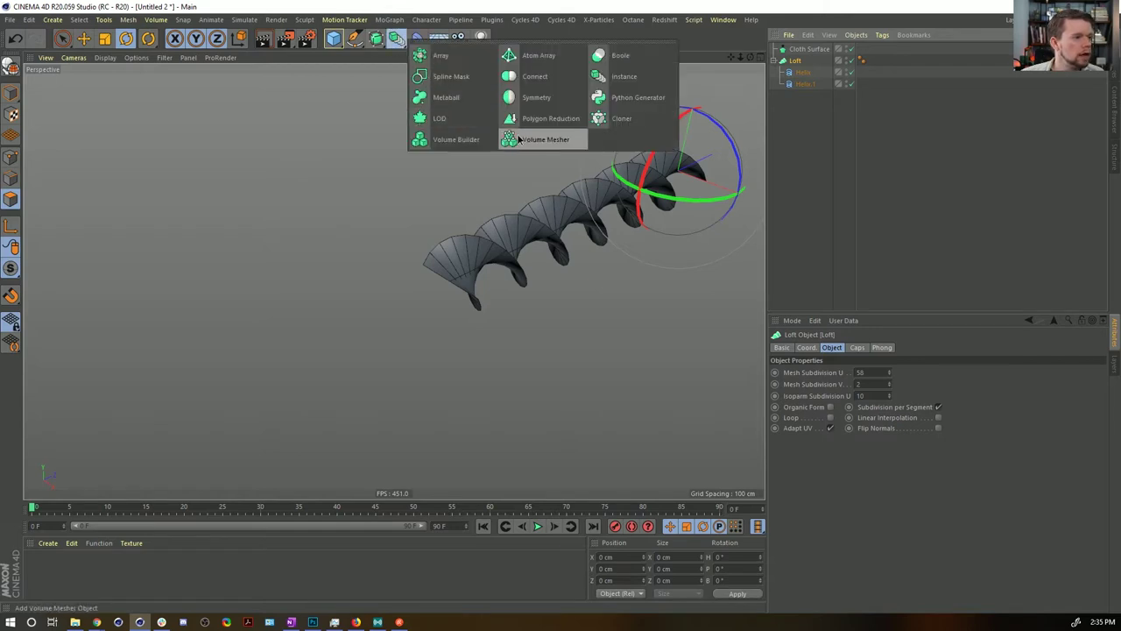
left_click(456, 139)
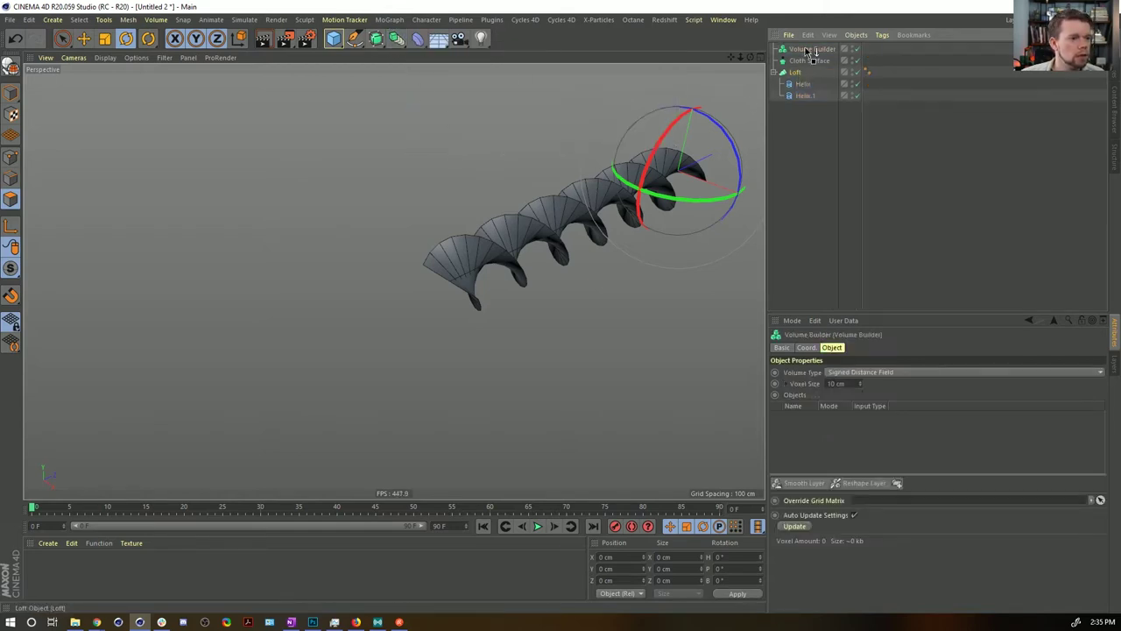
left_click_drag(807, 50, 808, 50)
double_click(849, 384)
type("2")
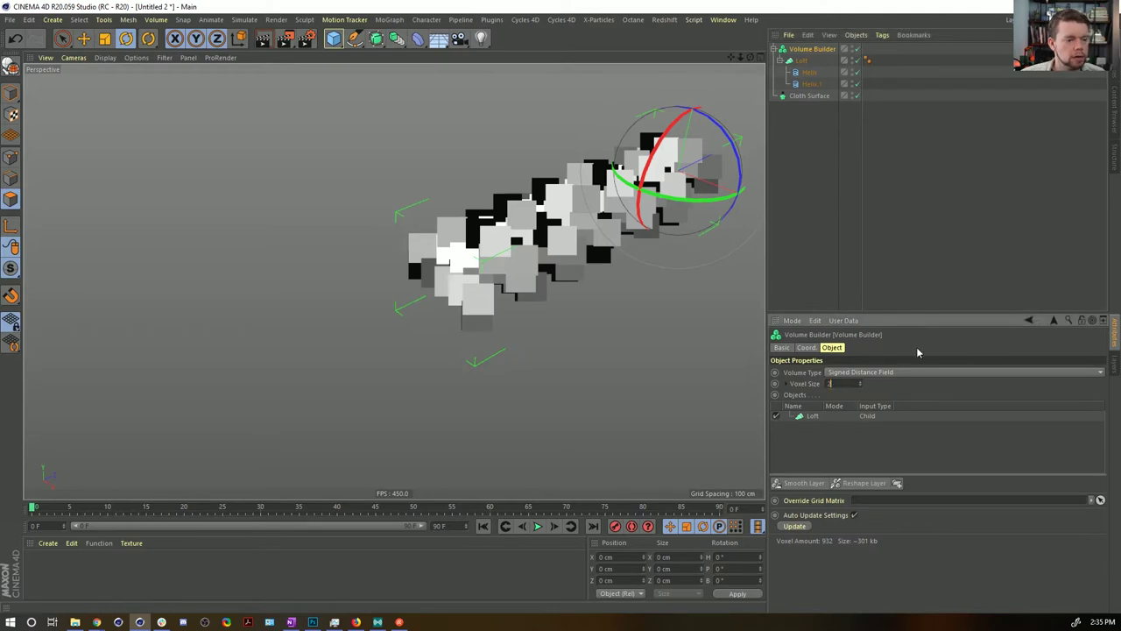
key("Return")
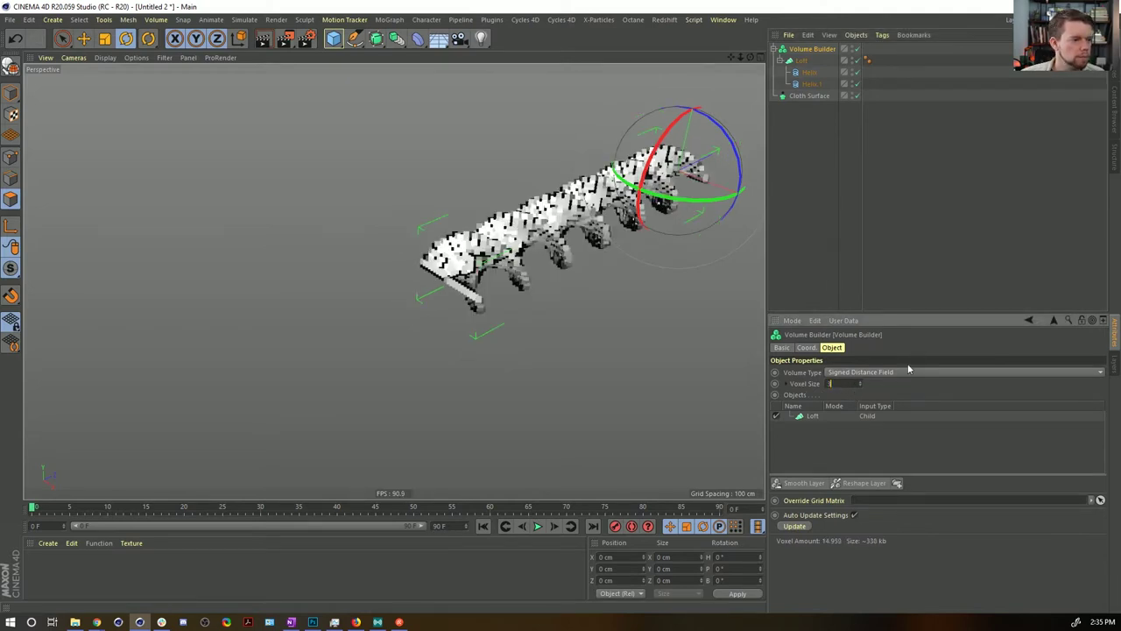
key("Return")
Step: Add a Volume Mesher and nest the Volume Builder inside it
left_click(394, 40)
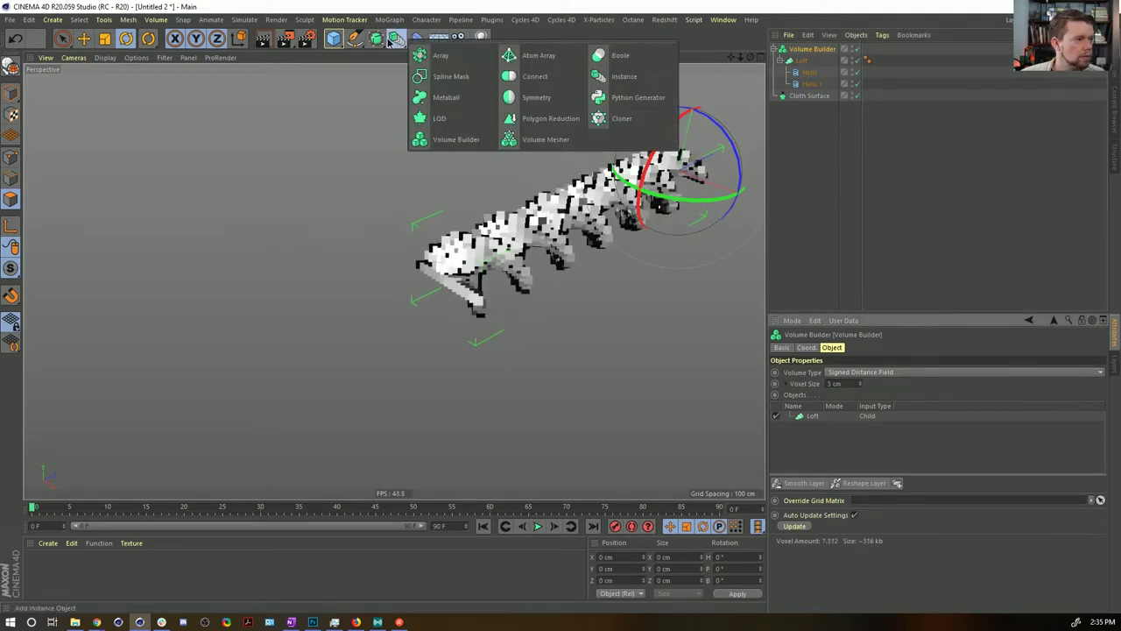
left_click(545, 139, "alt")
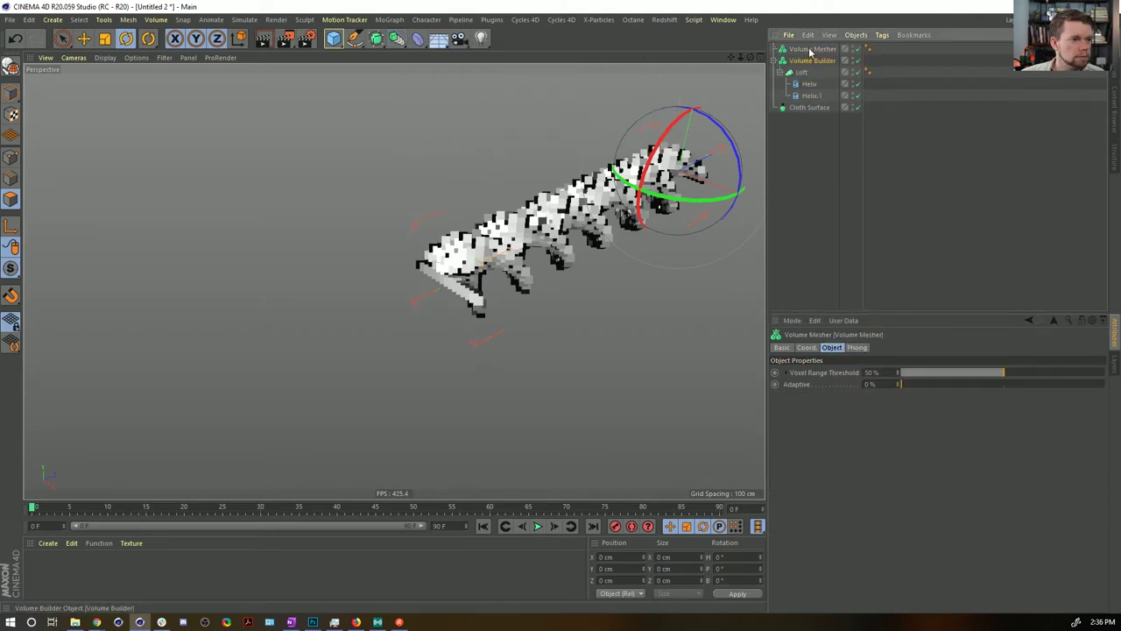
left_click_drag(809, 49, 809, 50)
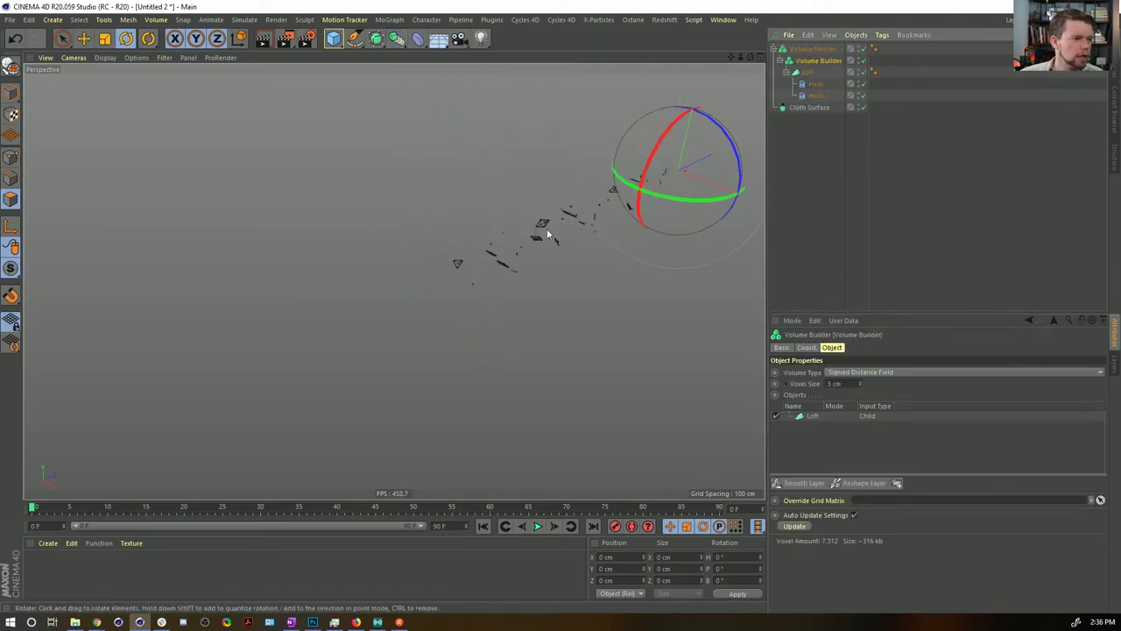
Step: Set the Volume Mesher's voxel range threshold to 71% and the Volume Builder's voxel size to 2 cm
left_click(813, 49)
left_click_drag(1004, 377, 1075, 370)
left_click_drag(1077, 369, 1047, 368)
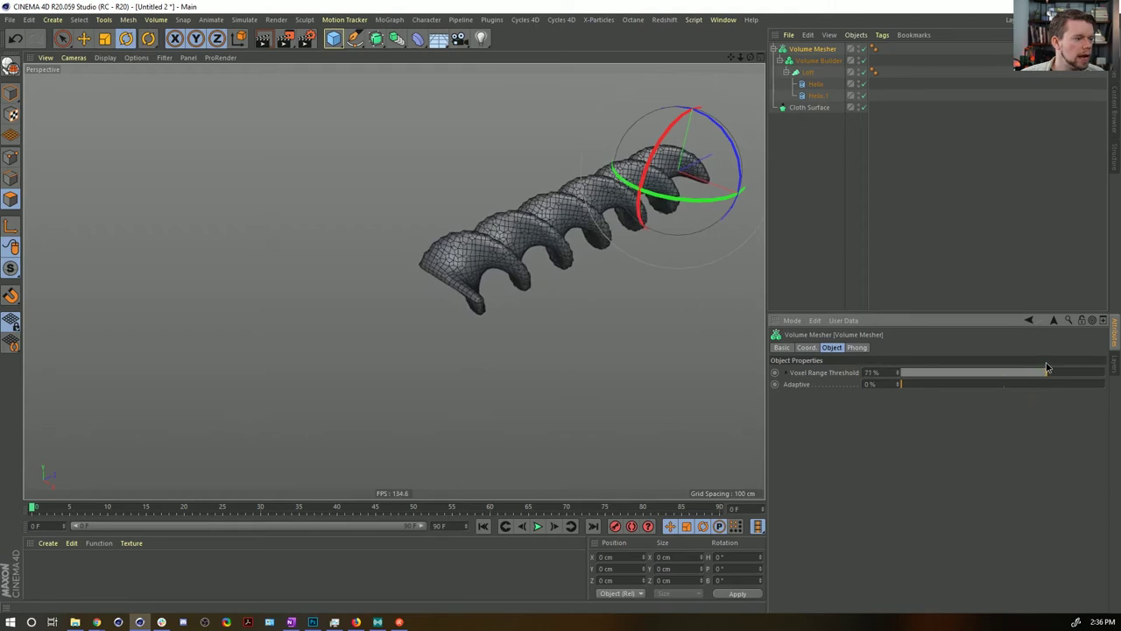
left_click(797, 61)
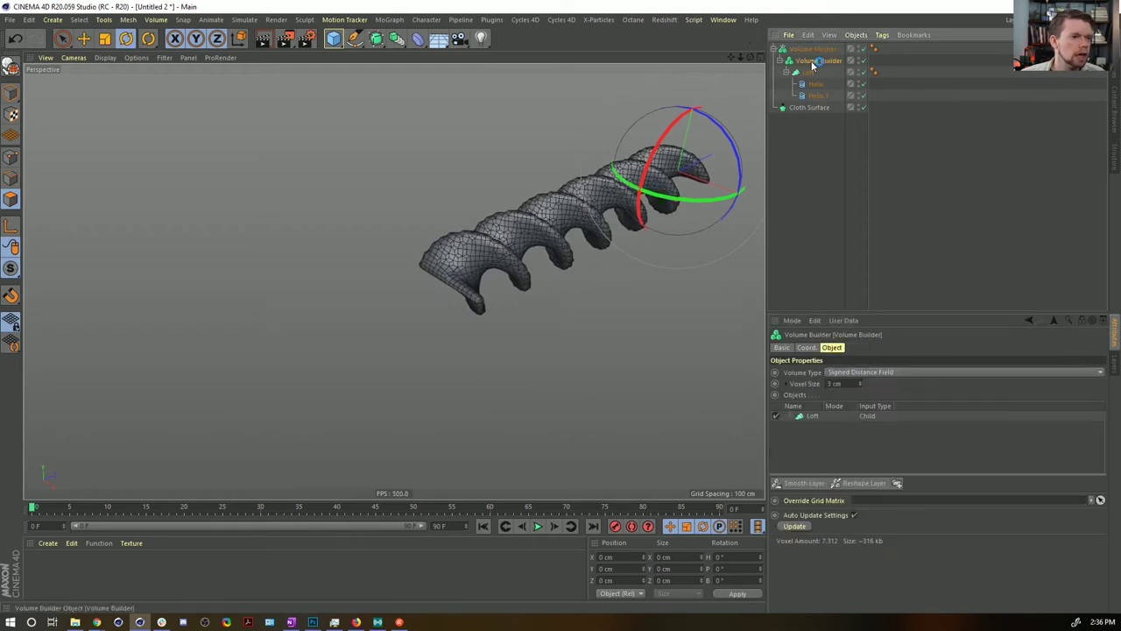
left_click(859, 385)
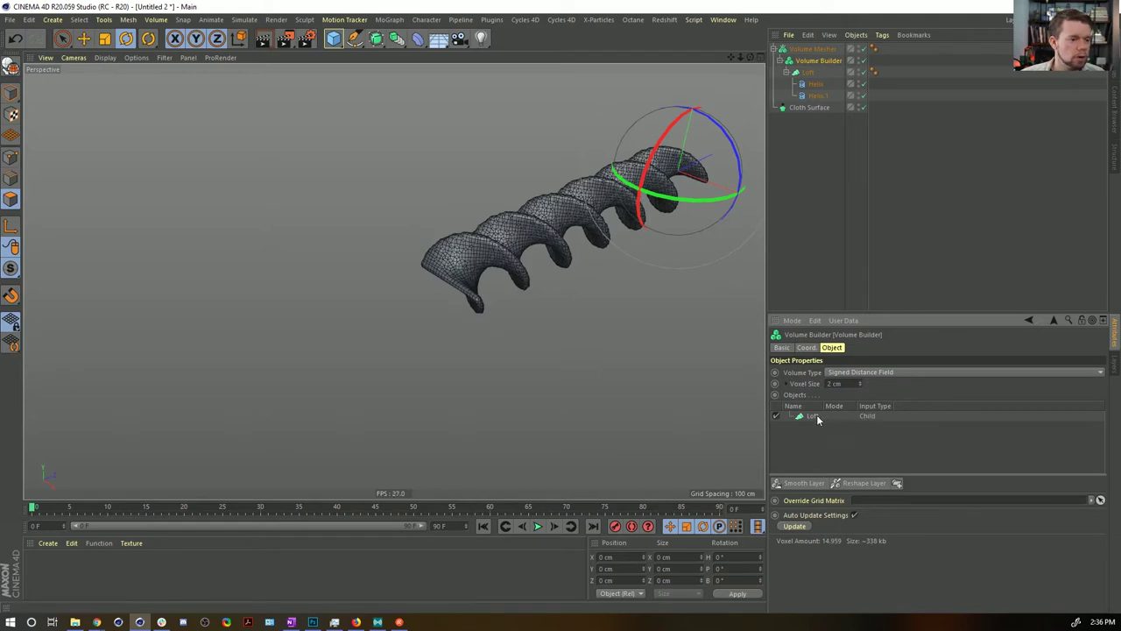
Step: Add a Smooth Layer with its strength cut to about 2%, and raise the Volume Mesher's voxel range threshold to 100%
left_click(806, 483)
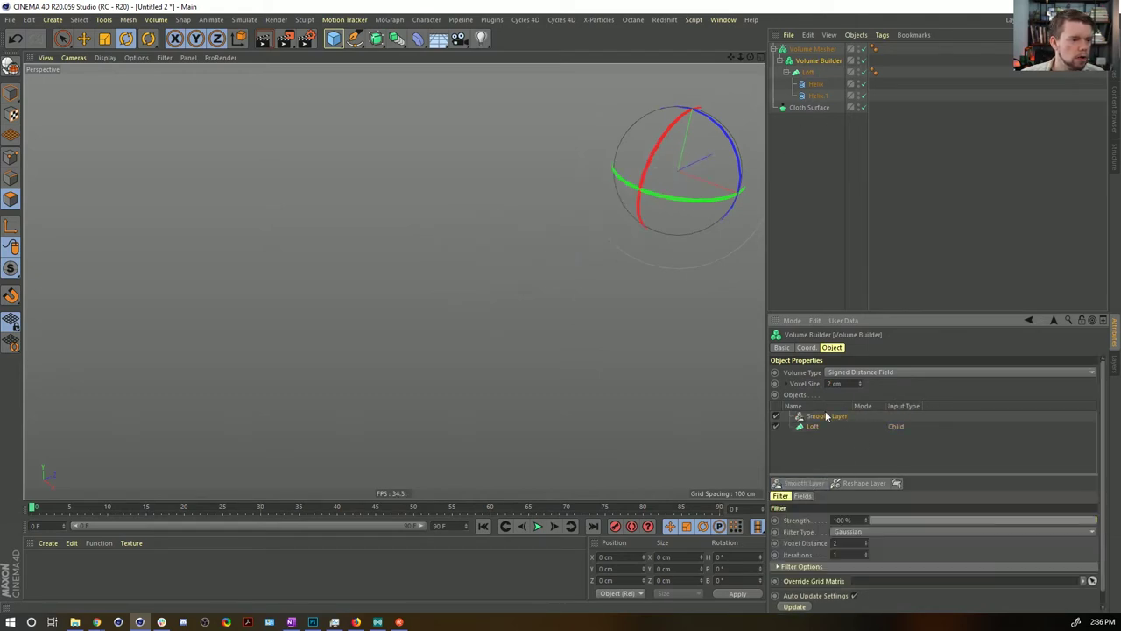
left_click_drag(895, 521, 874, 521)
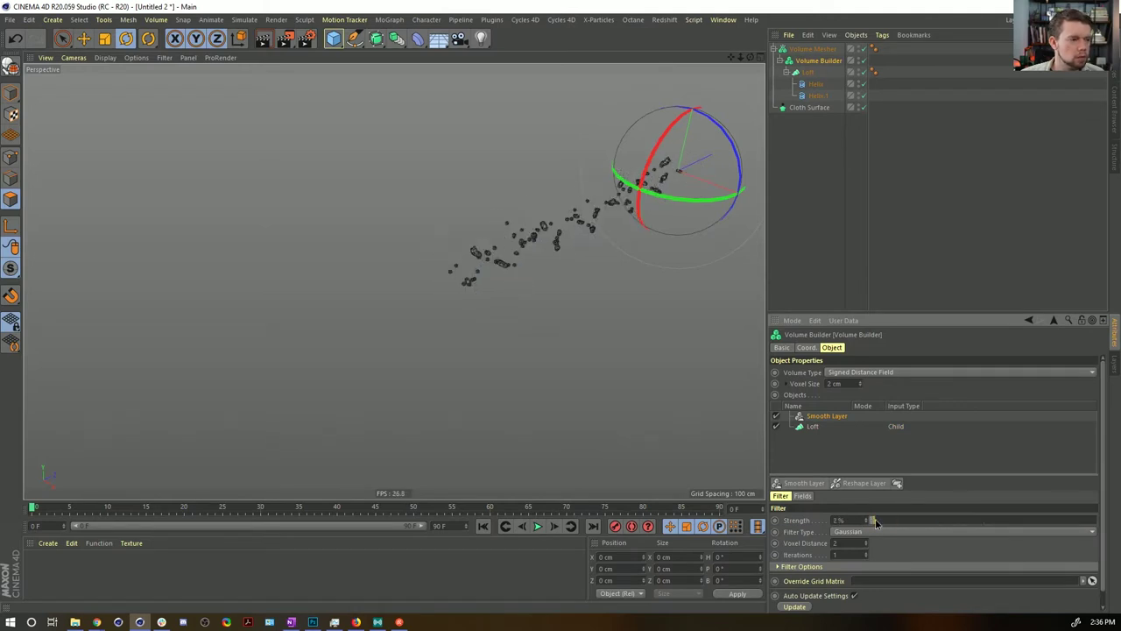
left_click(810, 50)
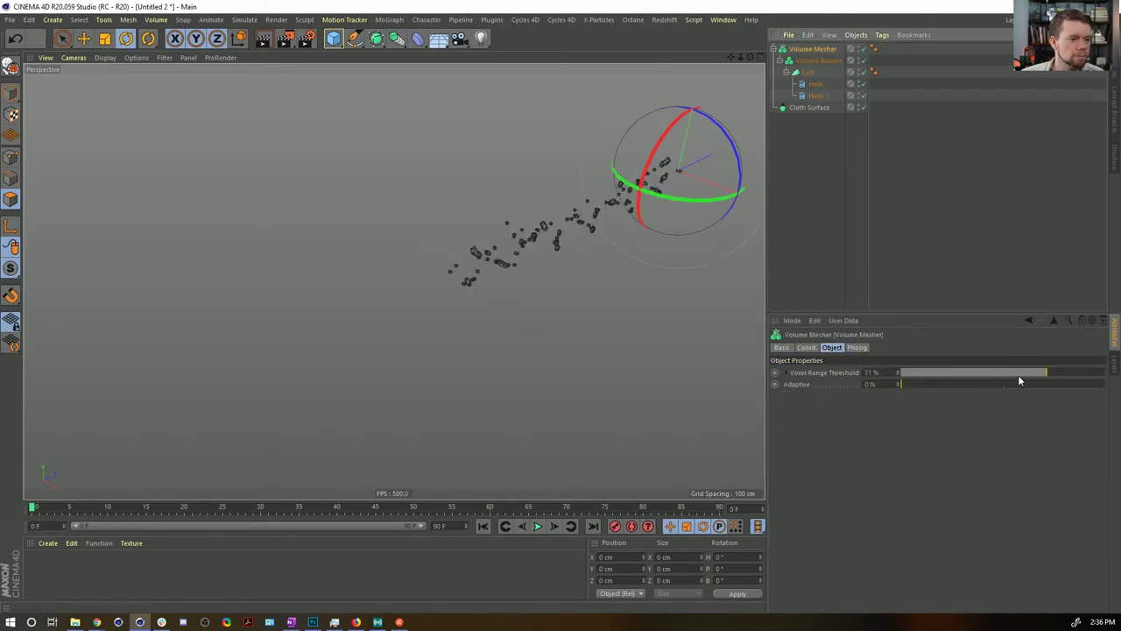
left_click_drag(1043, 373, 1114, 380)
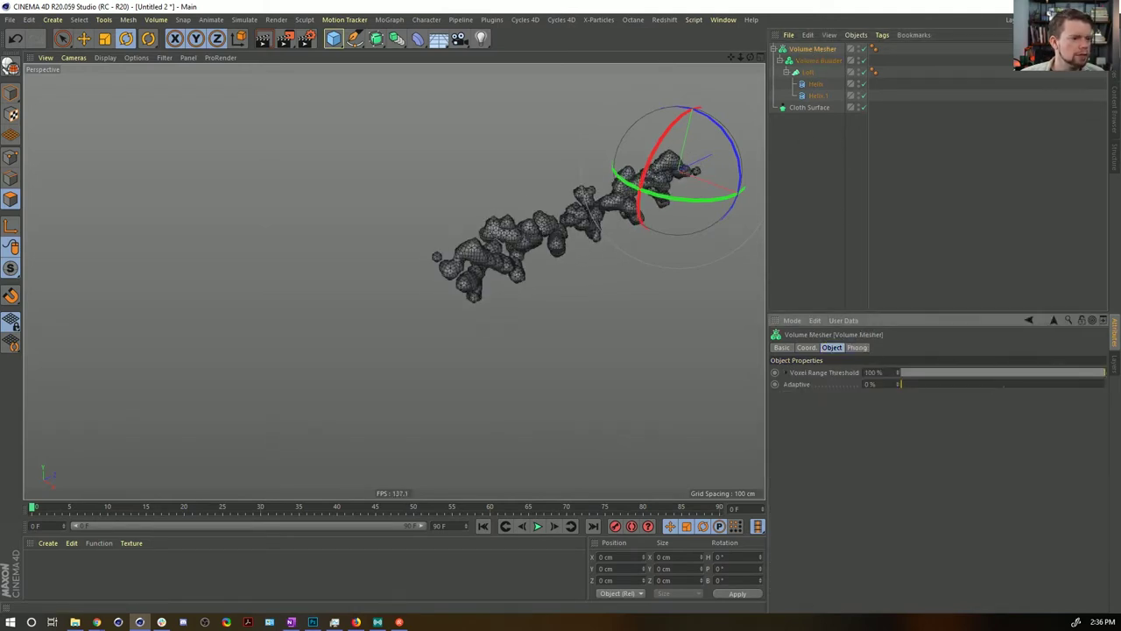
Step: Undo the last voxel range threshold change and delete the Smooth Layer from the Volume Builder
key("ctrl+z")
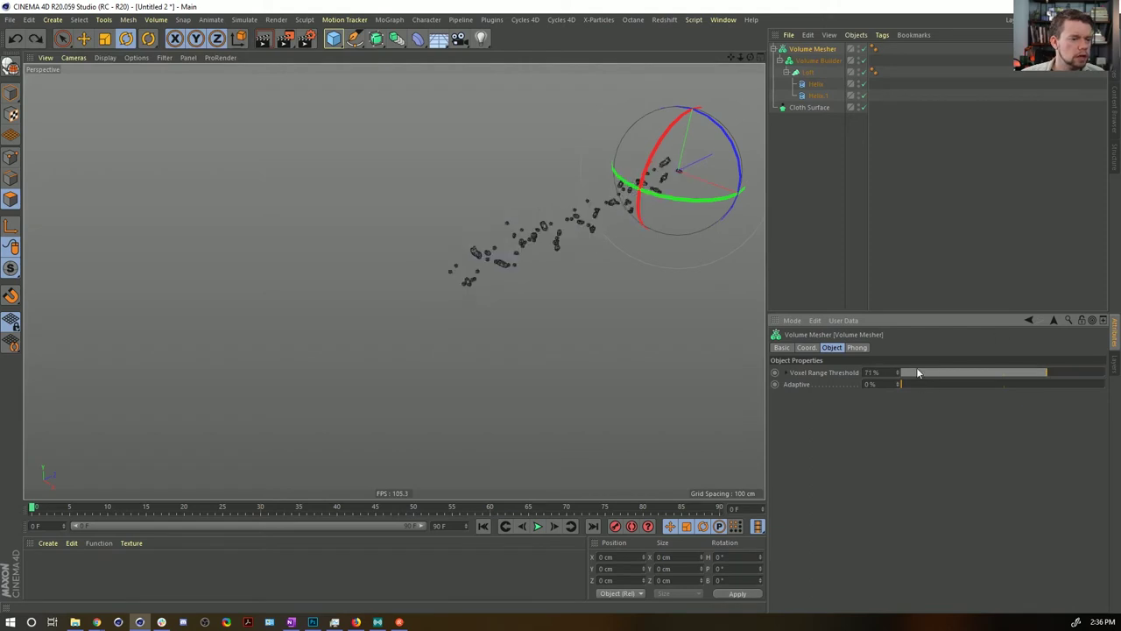
left_click(826, 59)
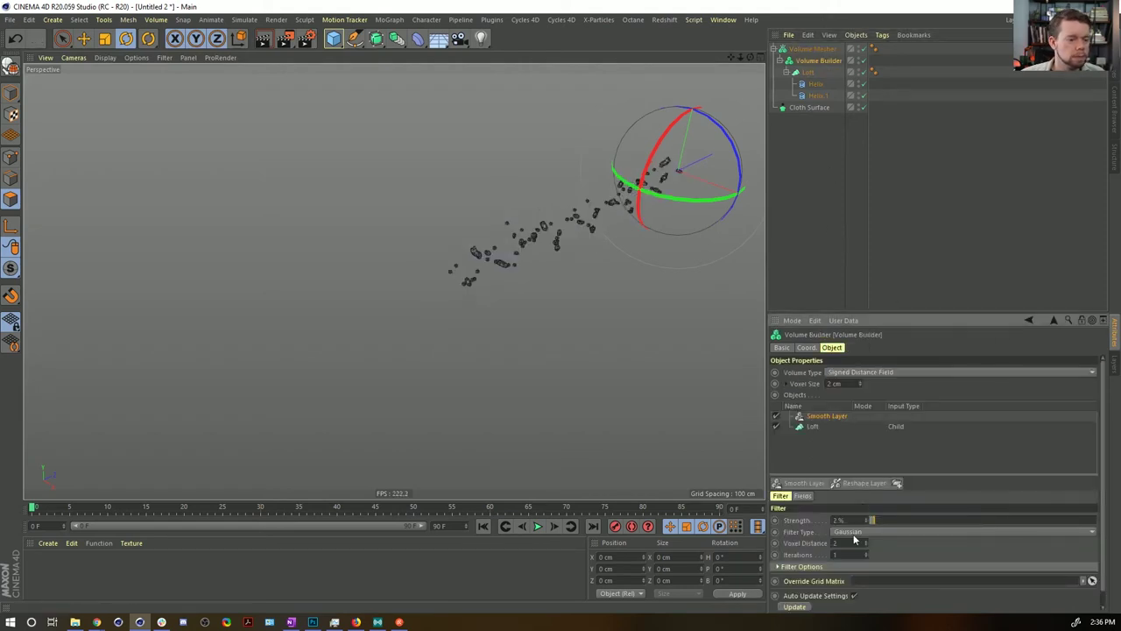
left_click(827, 416)
key("Delete")
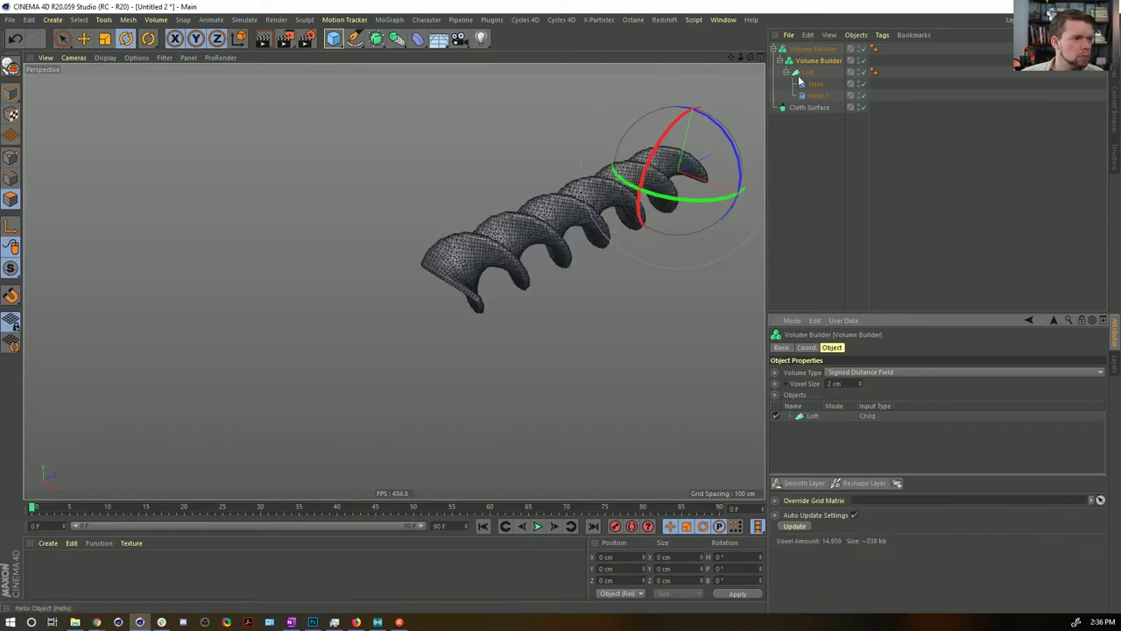
Step: Add a Smoothing deformer under the Volume Mesher and lower its stiffness to 14%
left_click(418, 40)
key("ctrl+z")
left_click(419, 40)
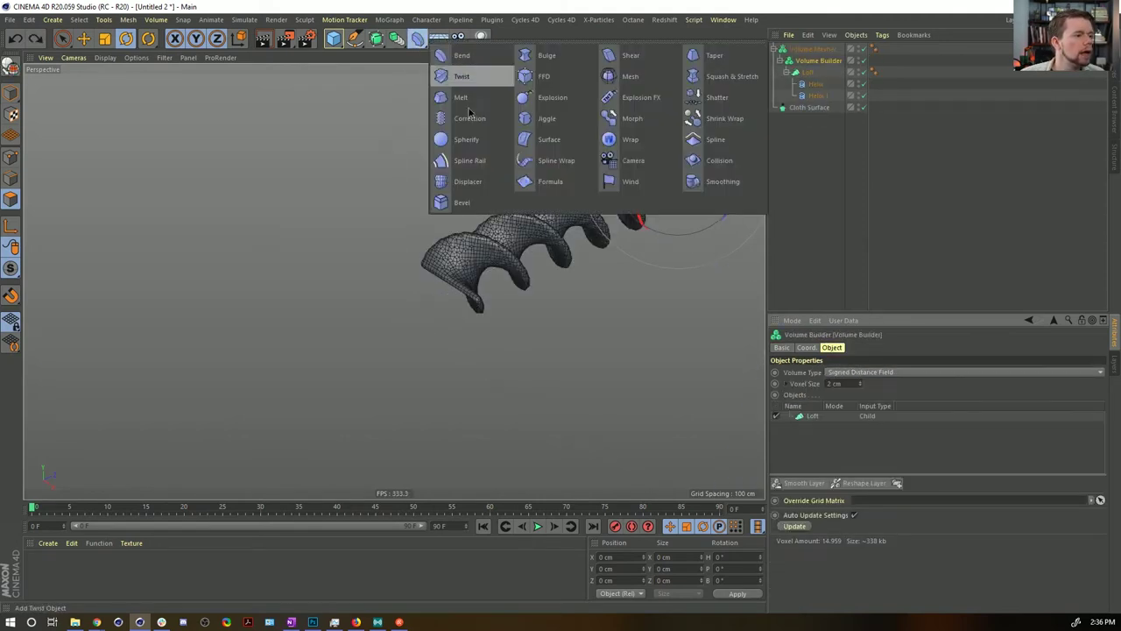
left_click(712, 179)
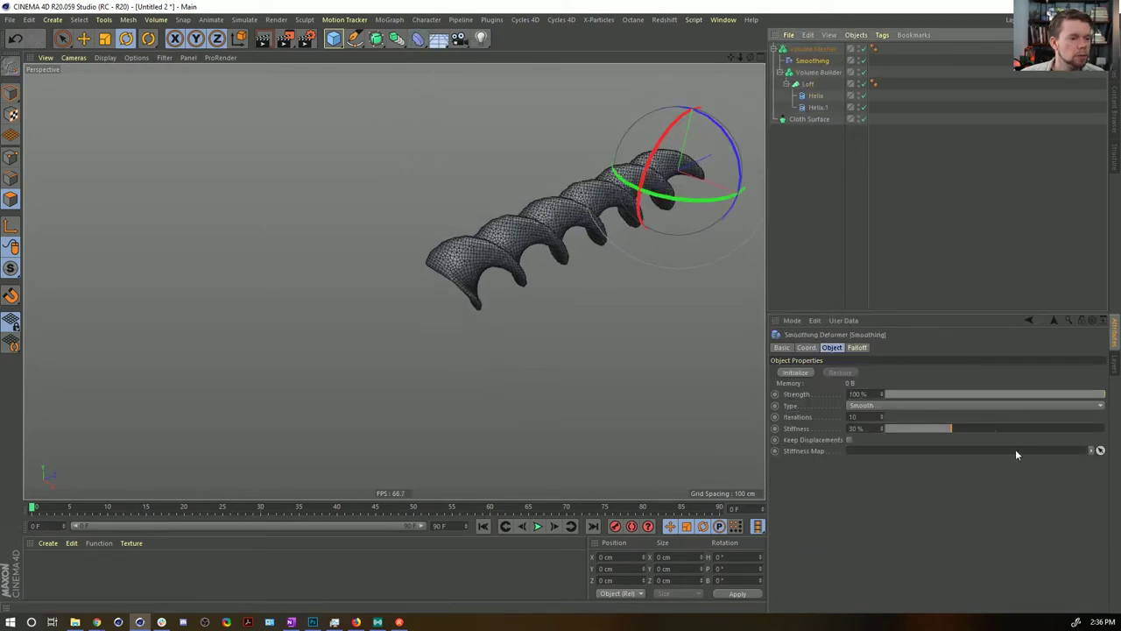
left_click_drag(948, 429, 914, 423)
mouse_move(606, 221)
left_mouse_down("alt")
mouse_move(503, 212)
mouse_move(657, 281)
mouse_move(620, 263)
mouse_move(592, 238)
mouse_move(601, 233)
left_mouse_up("alt")
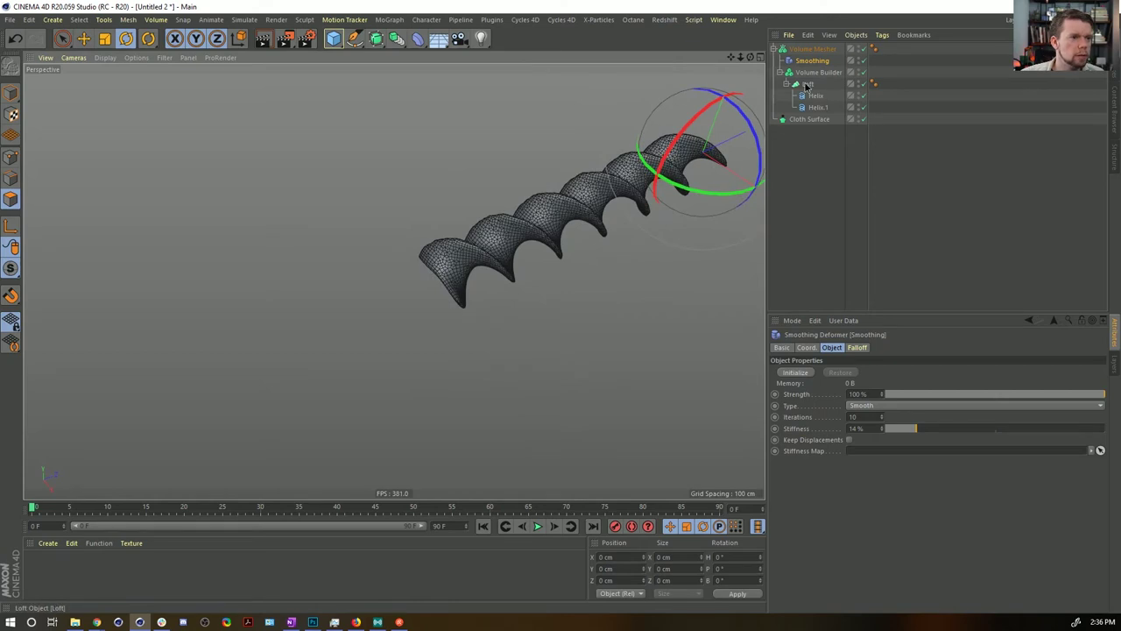
Step: Duplicate the Loft inside the Volume Builder and offset the copy slightly along its Z axis to thicken the twist
left_click_drag(808, 76, 809, 79, "ctrl")
key("e")
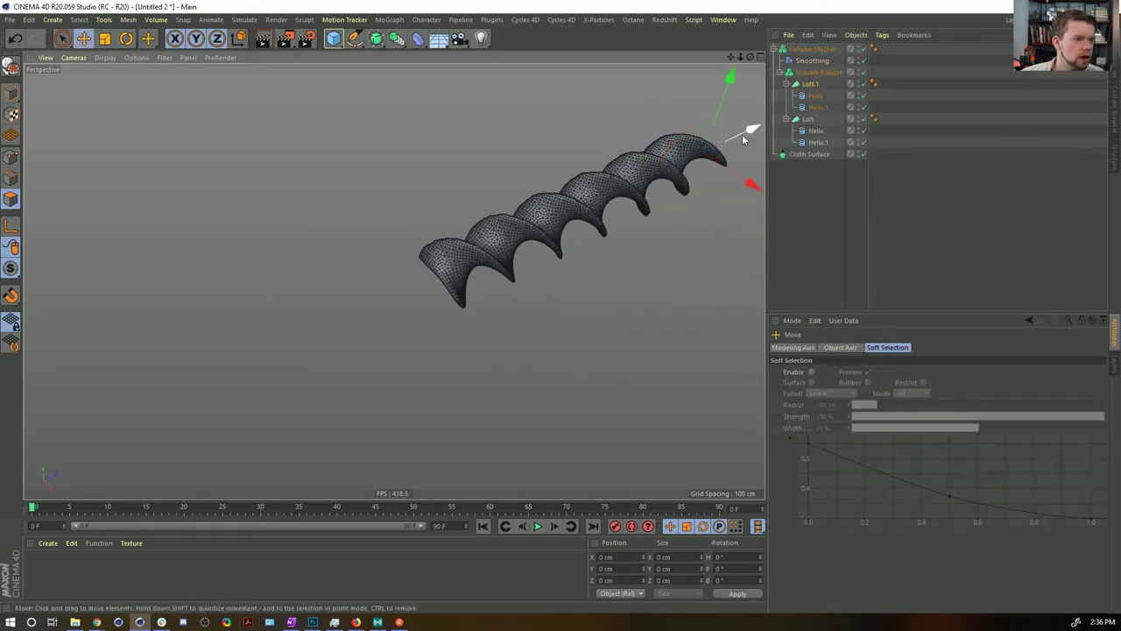
left_click_drag(741, 134, 747, 138)
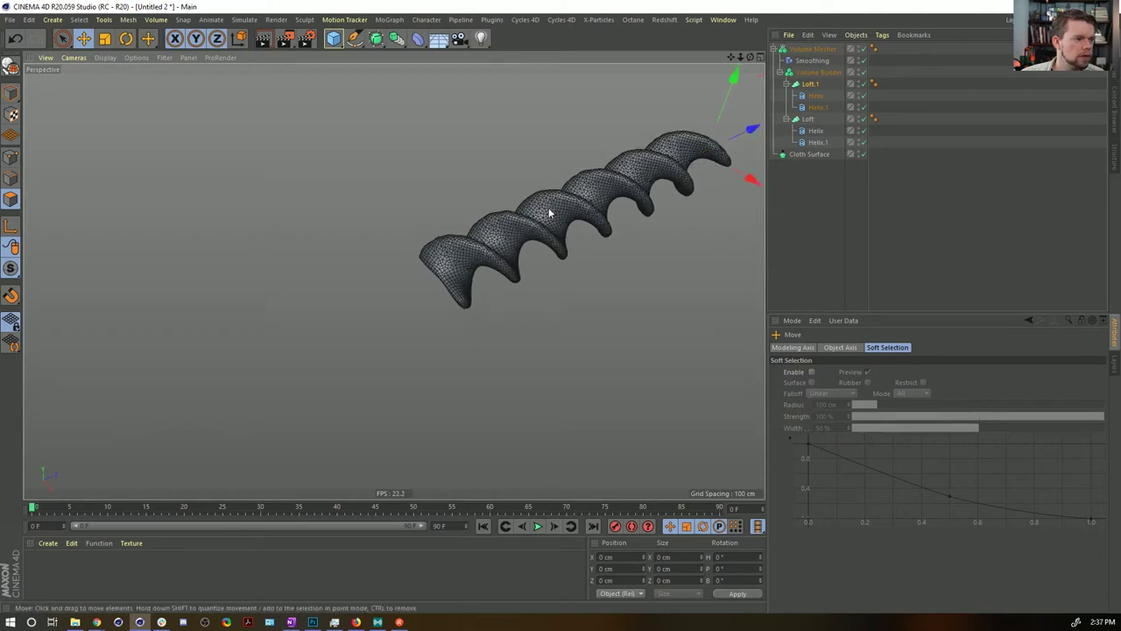
left_click_drag(545, 211, 715, 82, "alt")
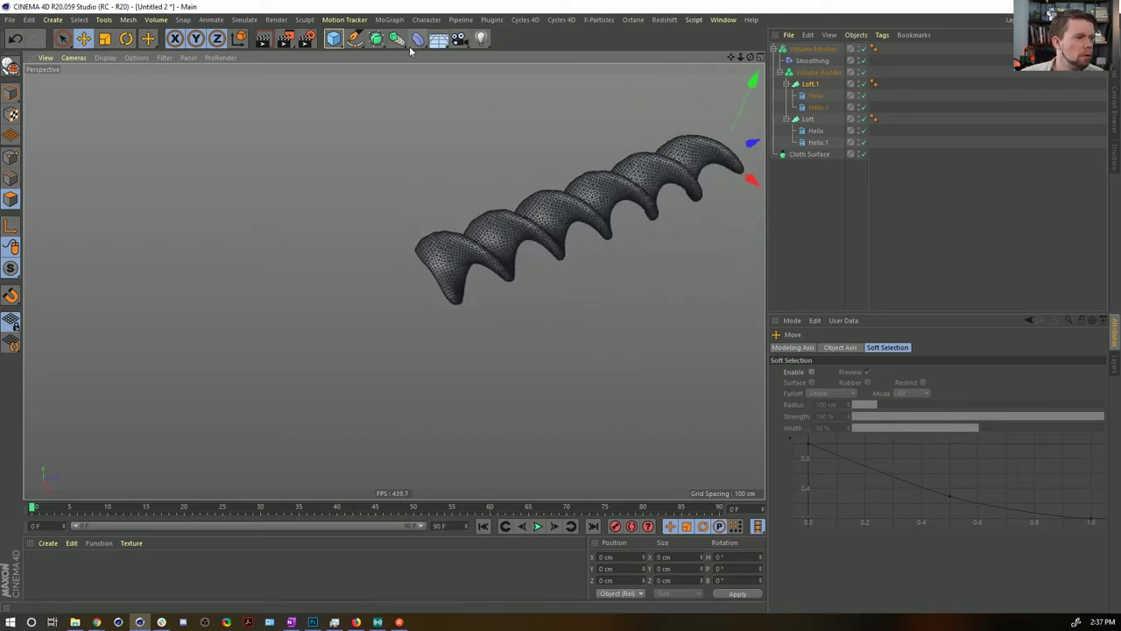
mouse_move(593, 217)
left_mouse_down("alt")
mouse_move(581, 225)
mouse_move(604, 200)
left_mouse_up("alt")
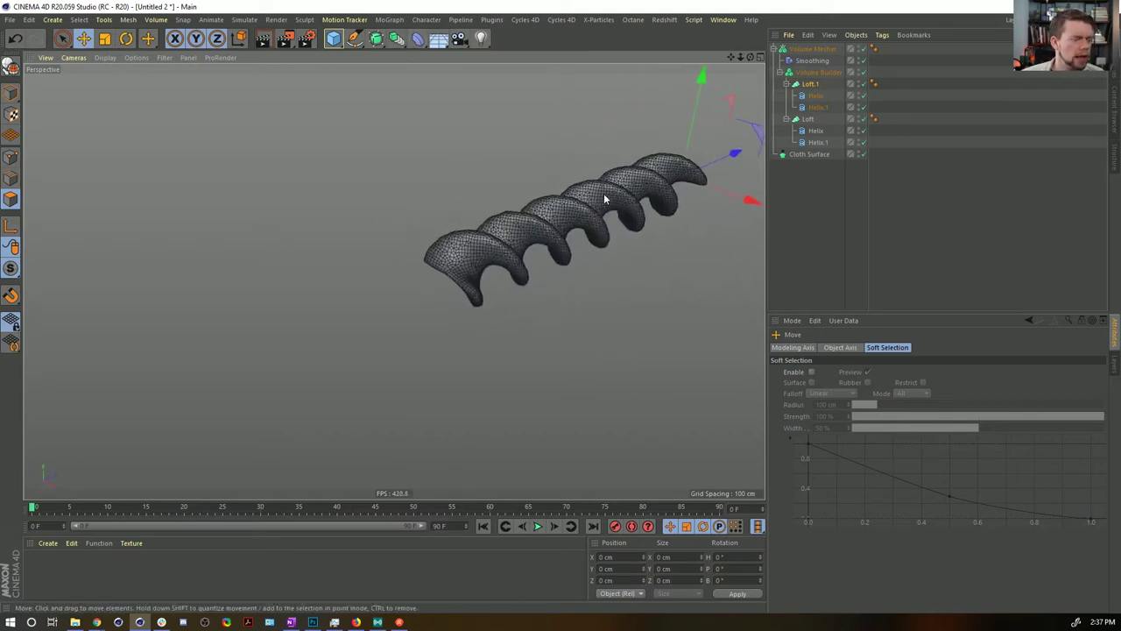
left_click_drag(542, 217, 604, 214, "alt")
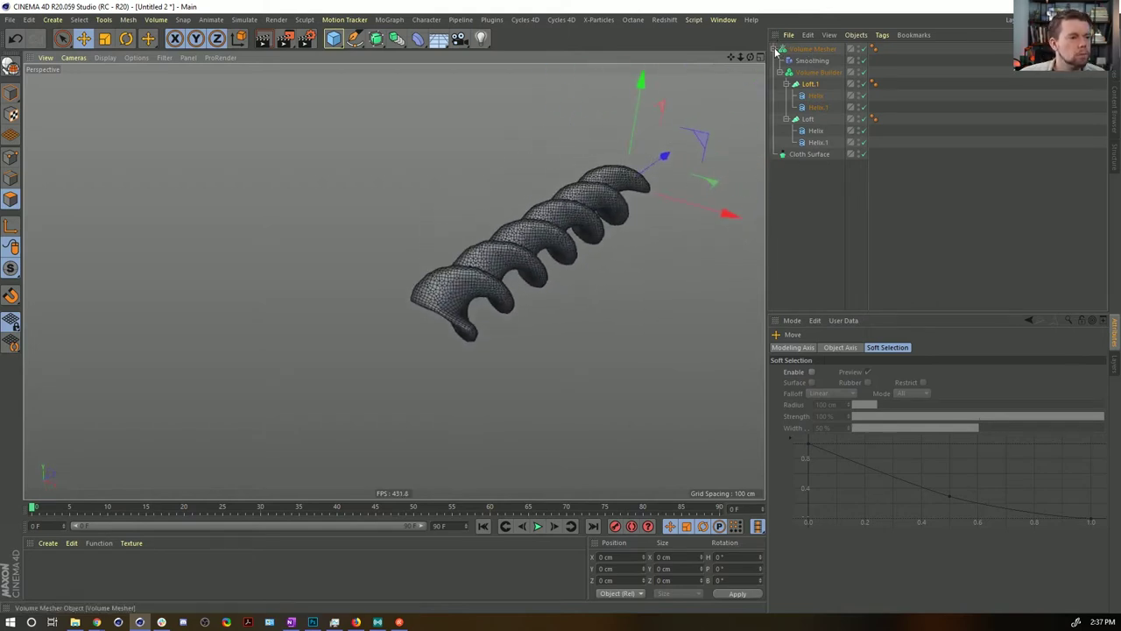
Step: Collapse the Volume Mesher hierarchy and delete the unused Cloth Surface object
left_click(776, 49)
left_click(799, 61)
key("Delete")
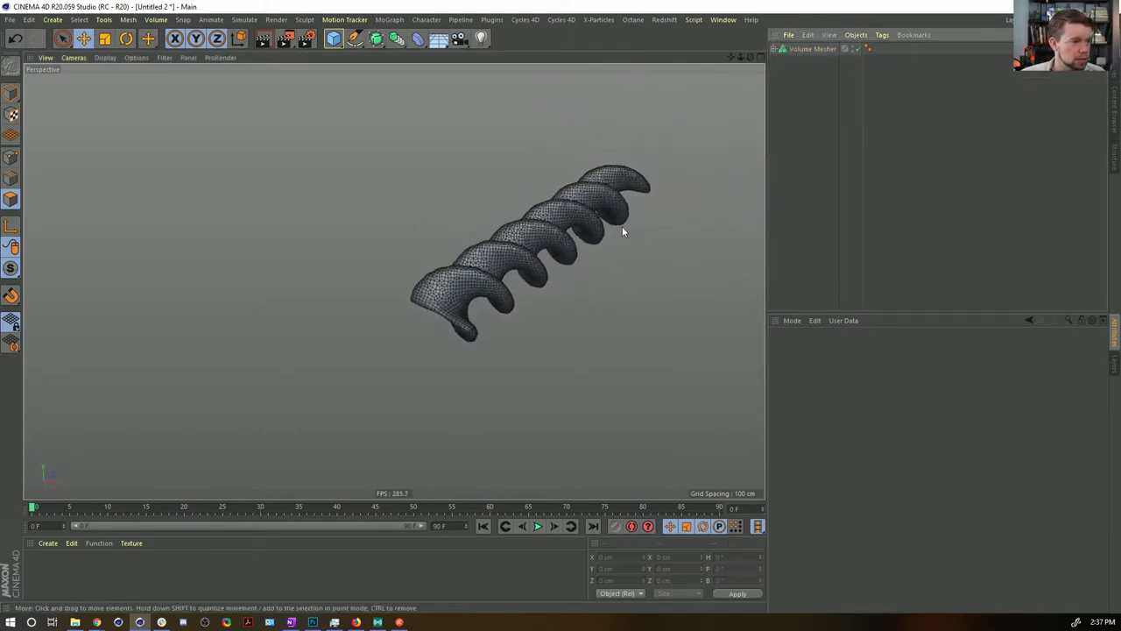
Step: Add a cube and scale it into a block about 105.6 cm wide and high and 42.4 cm deep
left_click_drag(618, 226, 538, 285, "alt")
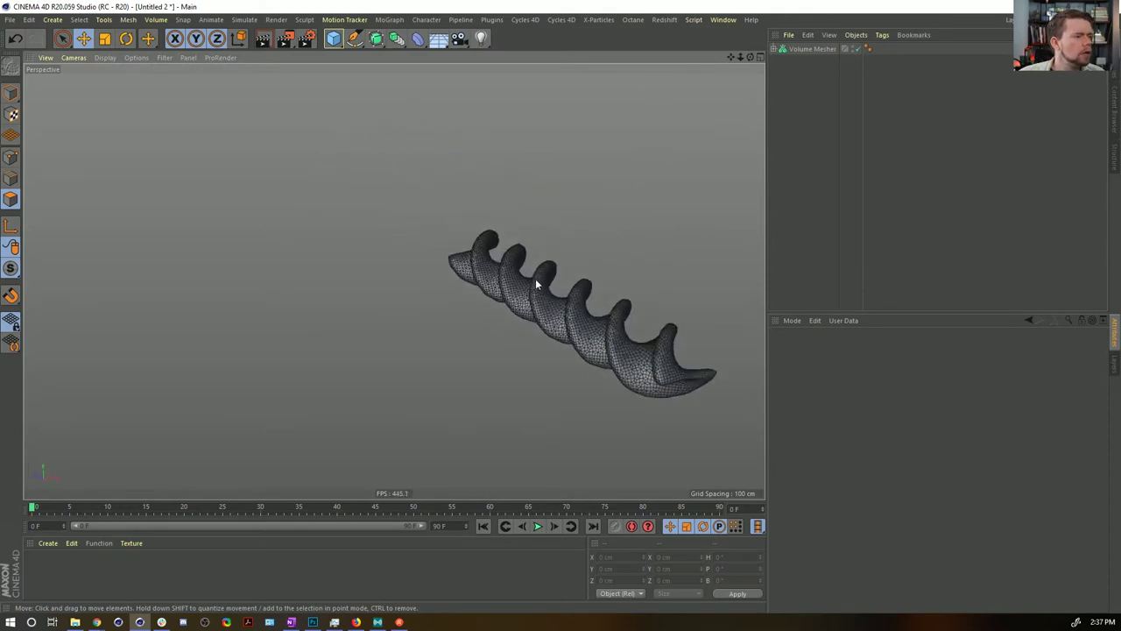
left_click(334, 38)
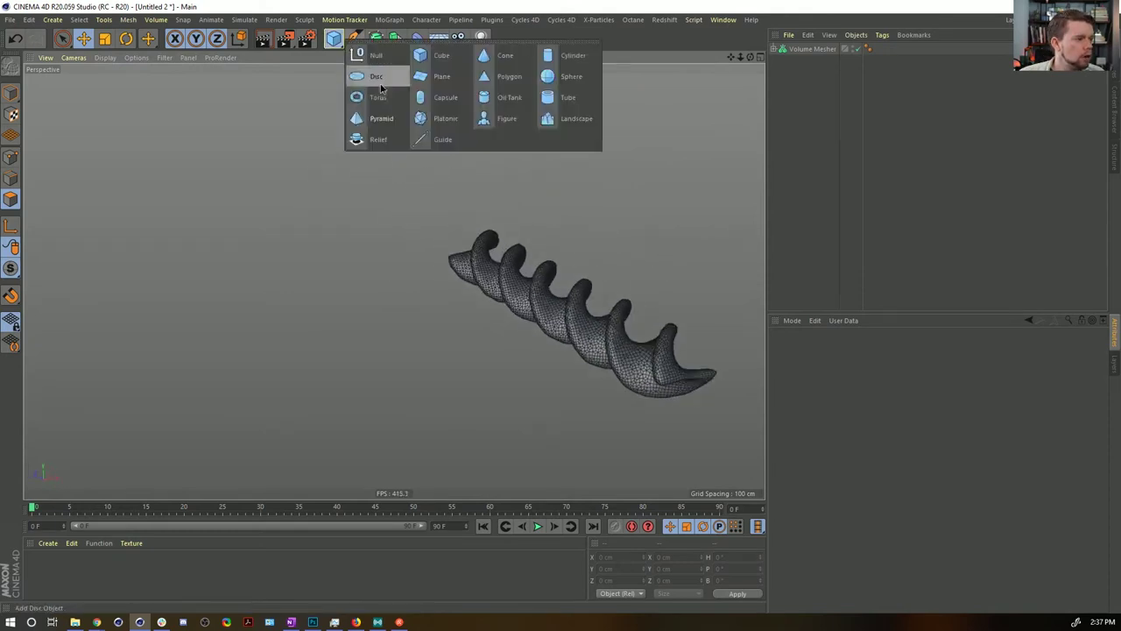
left_click(441, 55)
left_click_drag(525, 219, 458, 187, "alt")
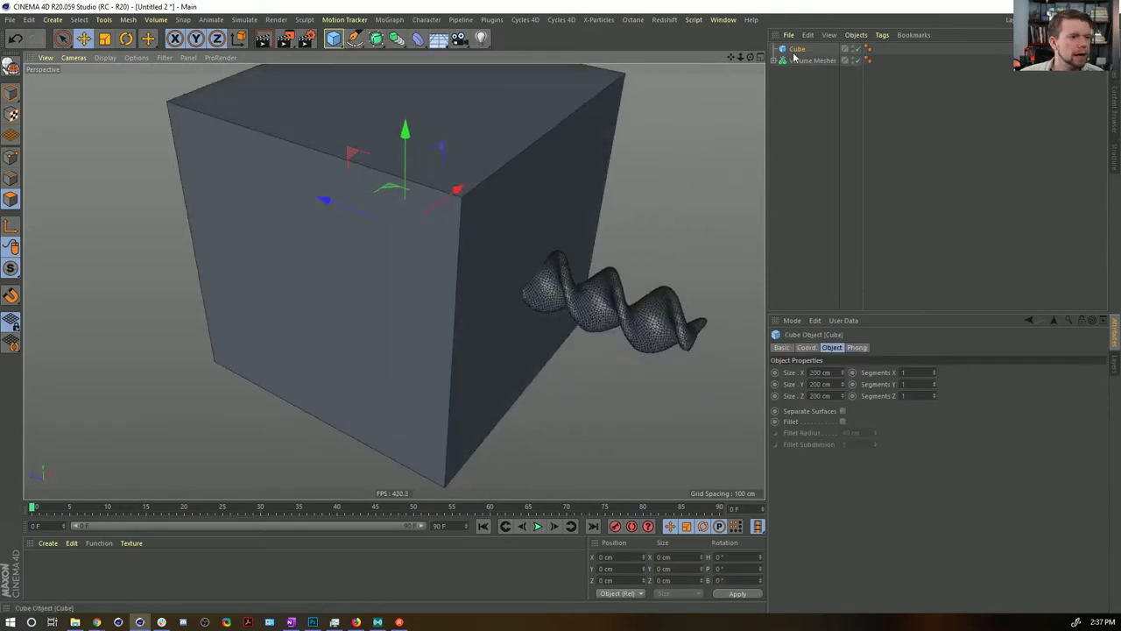
key("t")
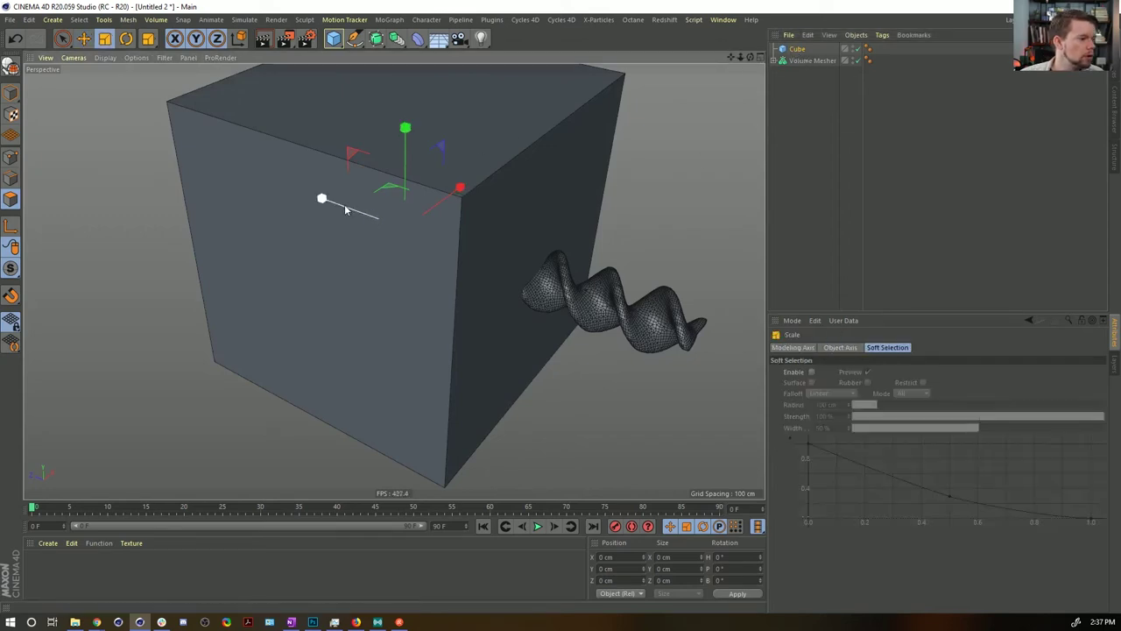
left_click_drag(294, 189, 360, 212)
left_click_drag(502, 243, 374, 288)
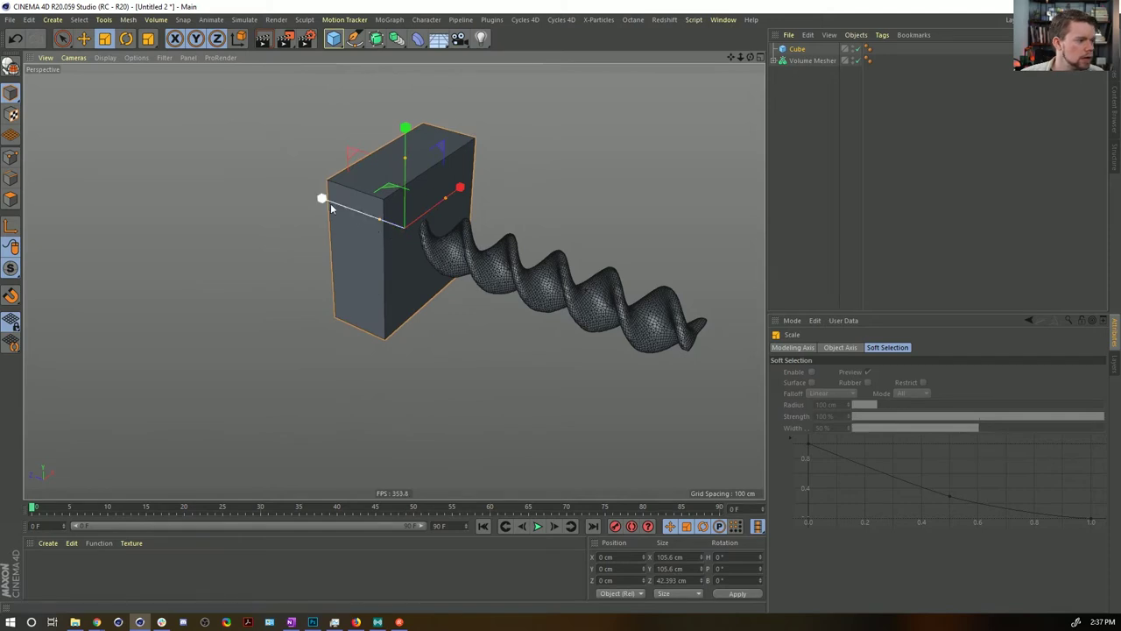
key("e")
left_click_drag(355, 210, 293, 185)
key("ctrl+z")
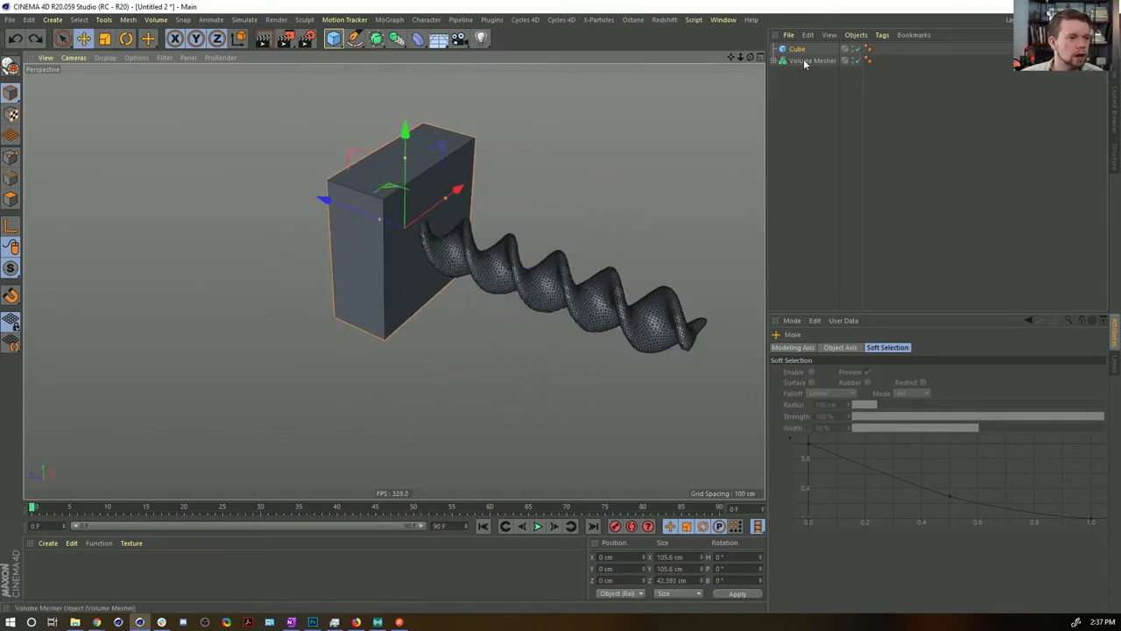
Step: Duplicate the Volume Mesher and nest the cube, followed by the mesher copy, inside a new Boole object
left_click(810, 59)
key("ctrl+c")
key("ctrl+v")
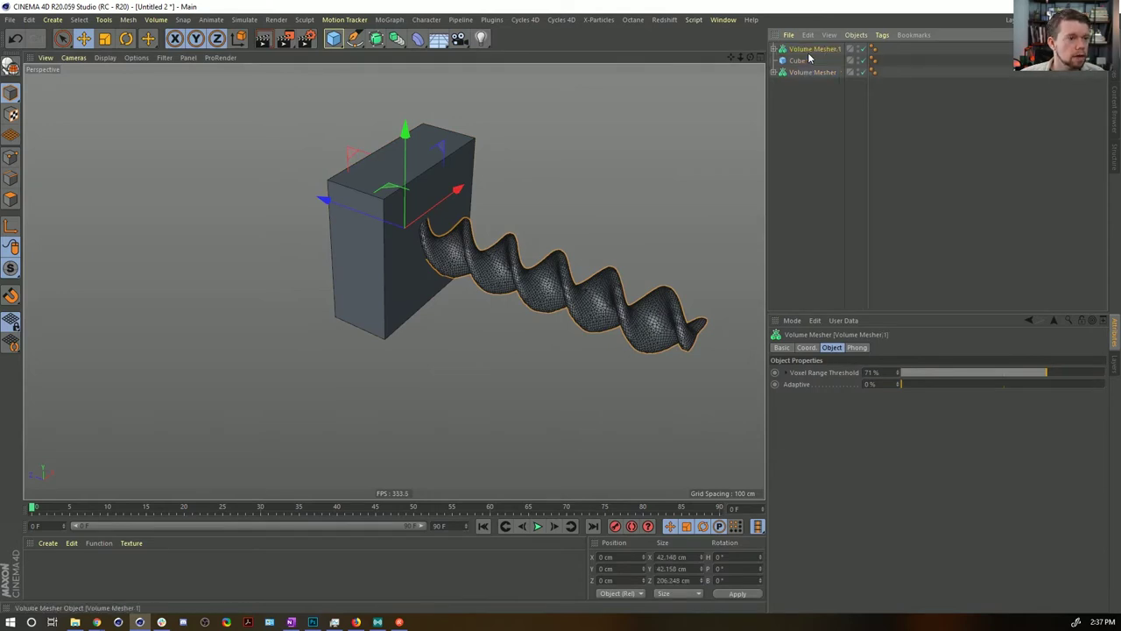
left_click(799, 61)
left_click_drag(396, 44, 511, 81)
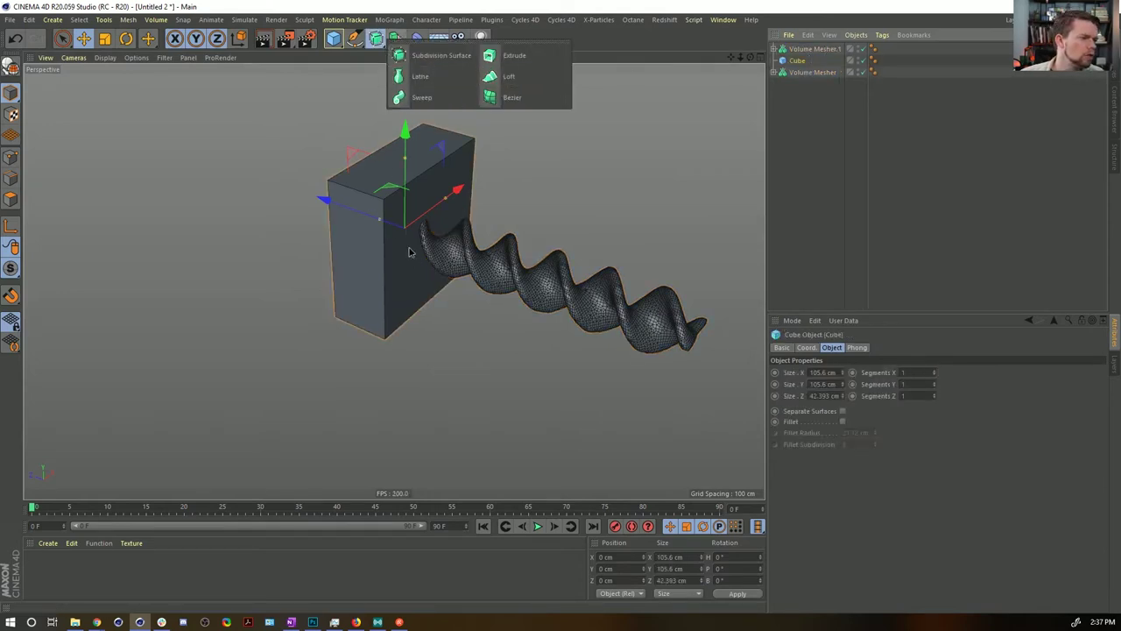
left_click_drag(395, 39, 627, 56)
mouse_move(798, 72)
left_mouse_down()
mouse_move(799, 51)
mouse_move(820, 67)
left_mouse_up()
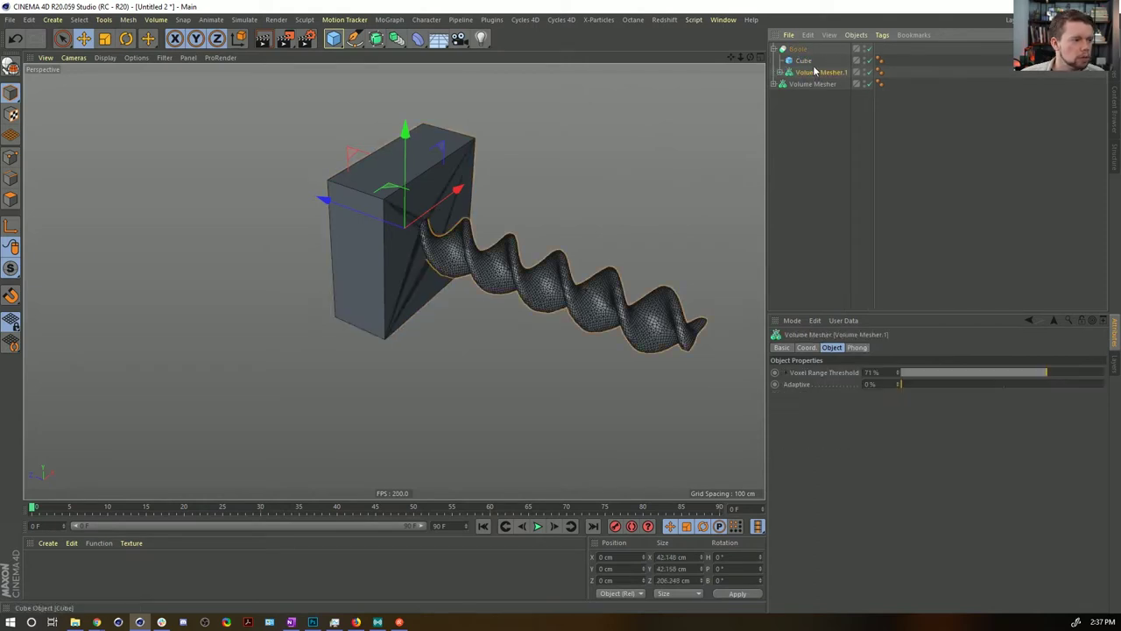
Step: Hide the original Volume Mesher and move the copy in the Boole through the cube to about 76 cm on Z
double_click(863, 82)
left_click_drag(318, 201, 242, 187)
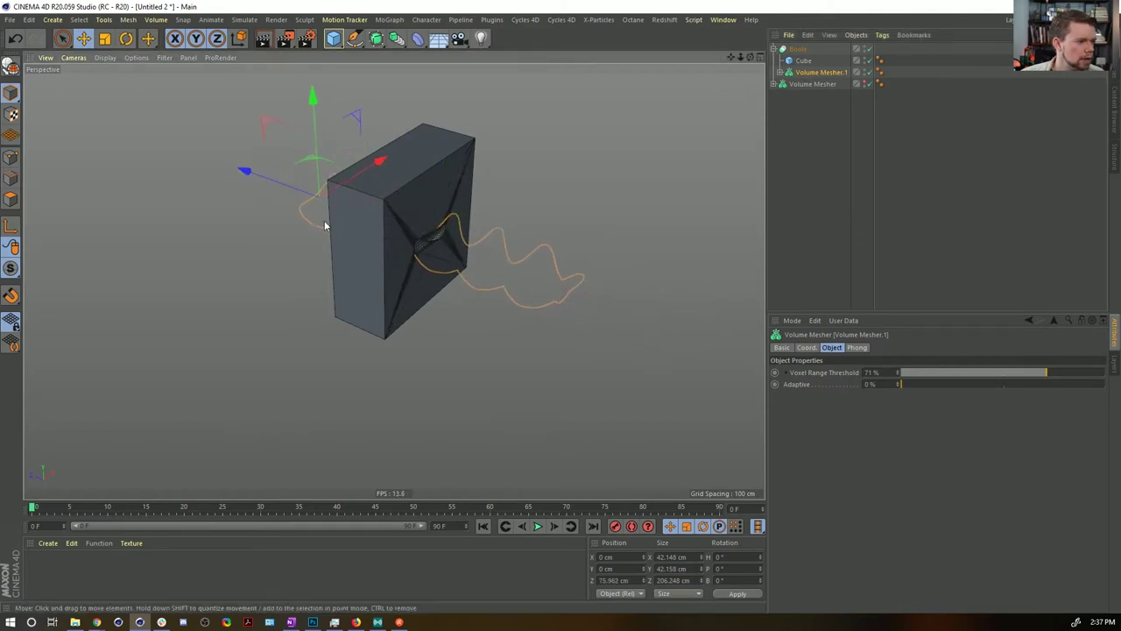
left_click_drag(445, 236, 408, 225, "alt")
right_click_drag(408, 225, 465, 239, "alt")
left_click_drag(465, 239, 494, 226, "alt")
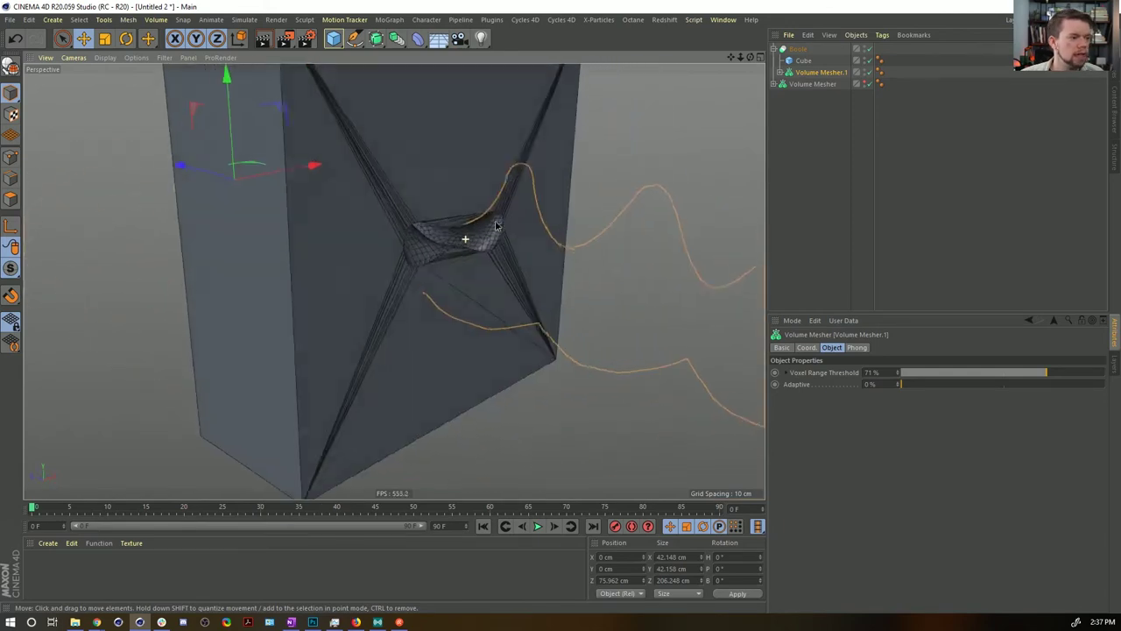
right_click_drag(495, 225, 475, 230, "alt")
middle_click_drag(481, 218, 487, 251, "alt")
right_click_drag(487, 251, 479, 250, "alt")
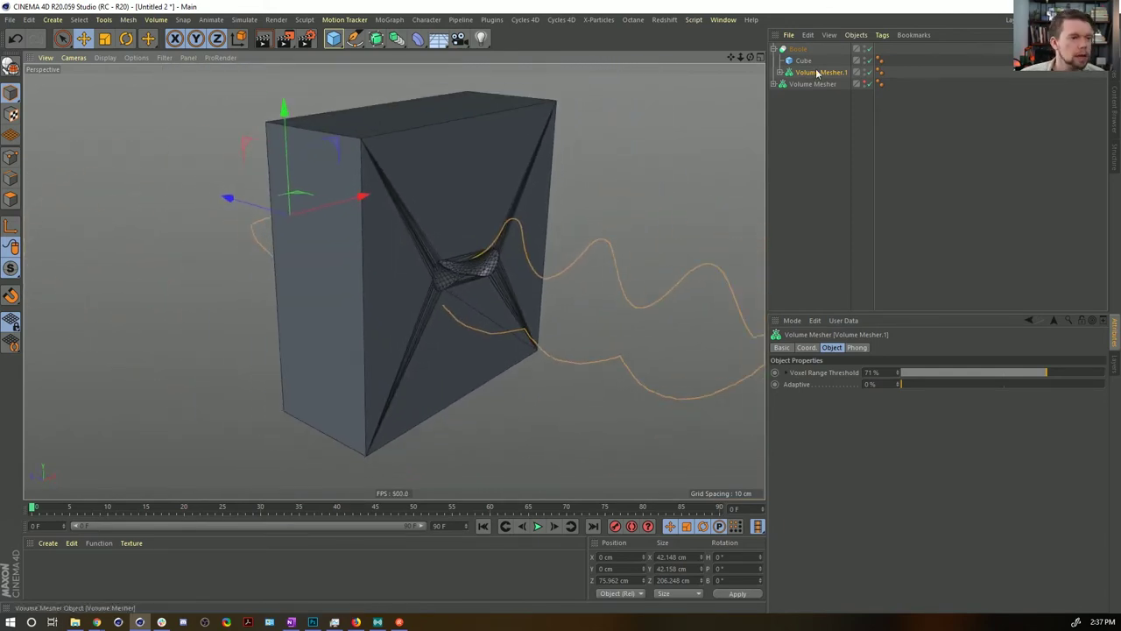
Step: Enable Hide new edges on the Boole object
left_click(797, 49)
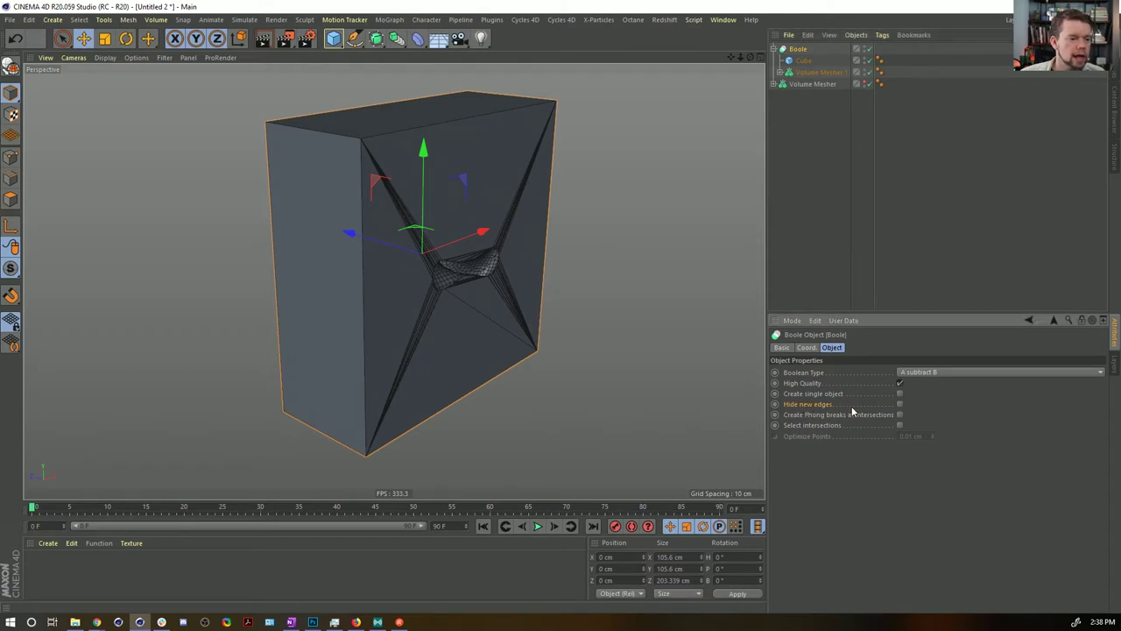
left_click(899, 404)
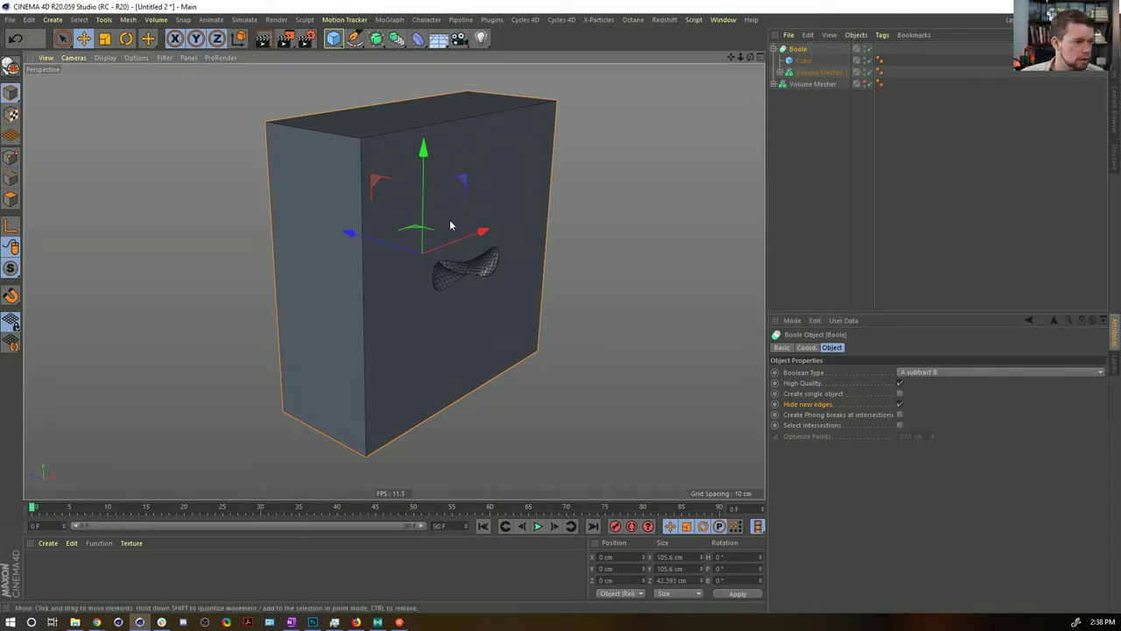
left_click(820, 97)
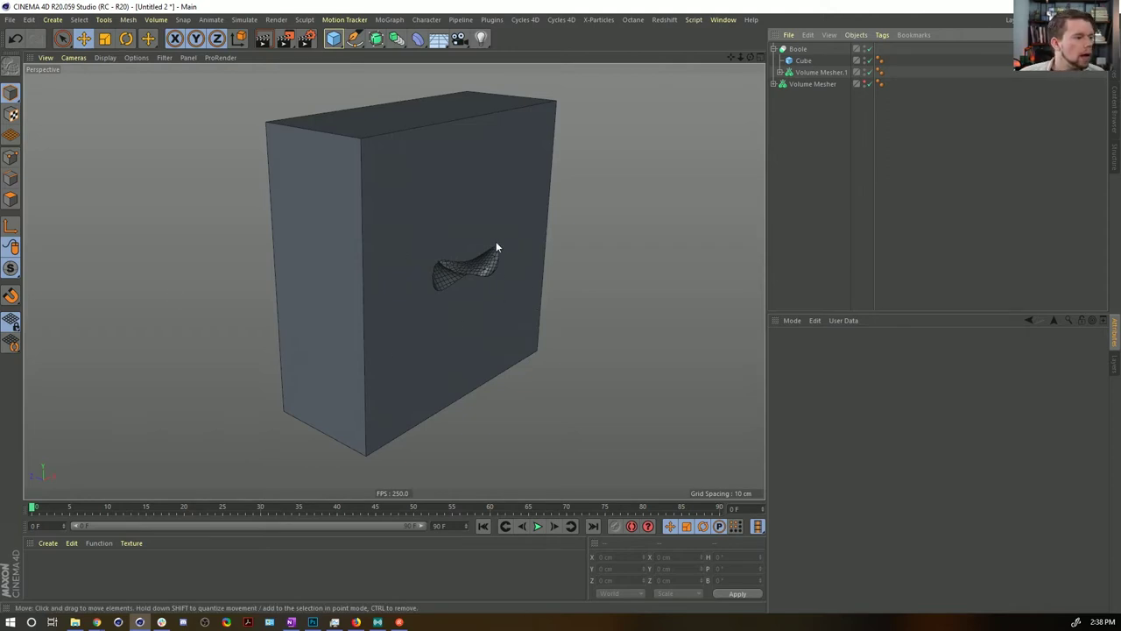
mouse_move(496, 247)
left_mouse_down("alt")
mouse_move(370, 207)
mouse_move(418, 218)
mouse_move(306, 205)
mouse_move(488, 251)
left_mouse_up("alt")
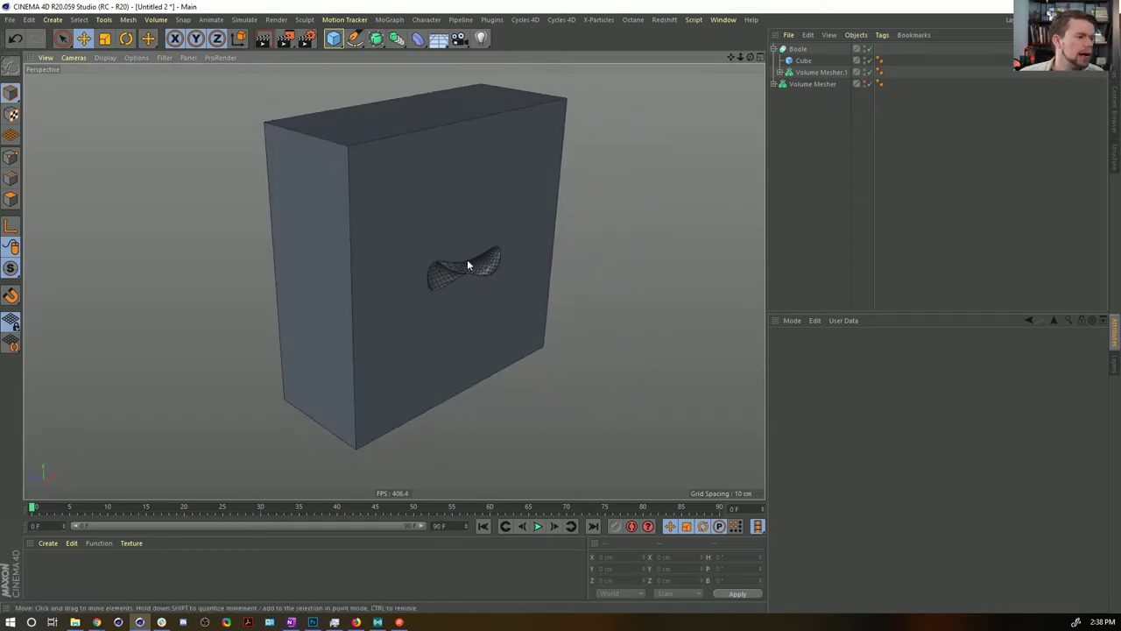
Step: Set the cube's X and Y sizes to 75 cm each
left_click(798, 60)
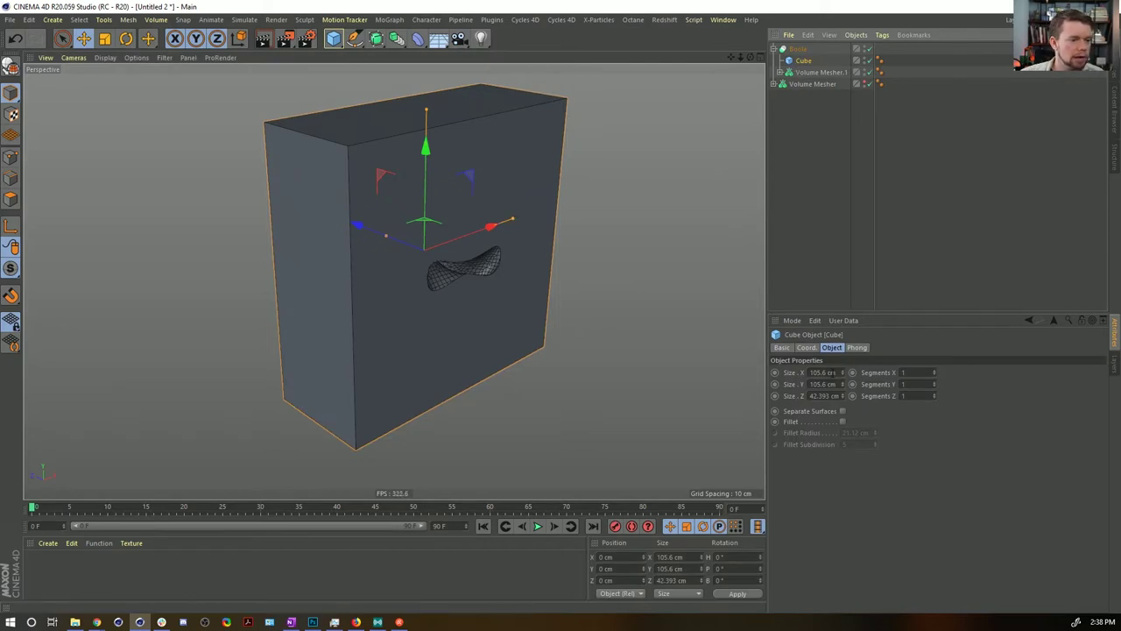
double_click(827, 372)
type("75")
key("Tab")
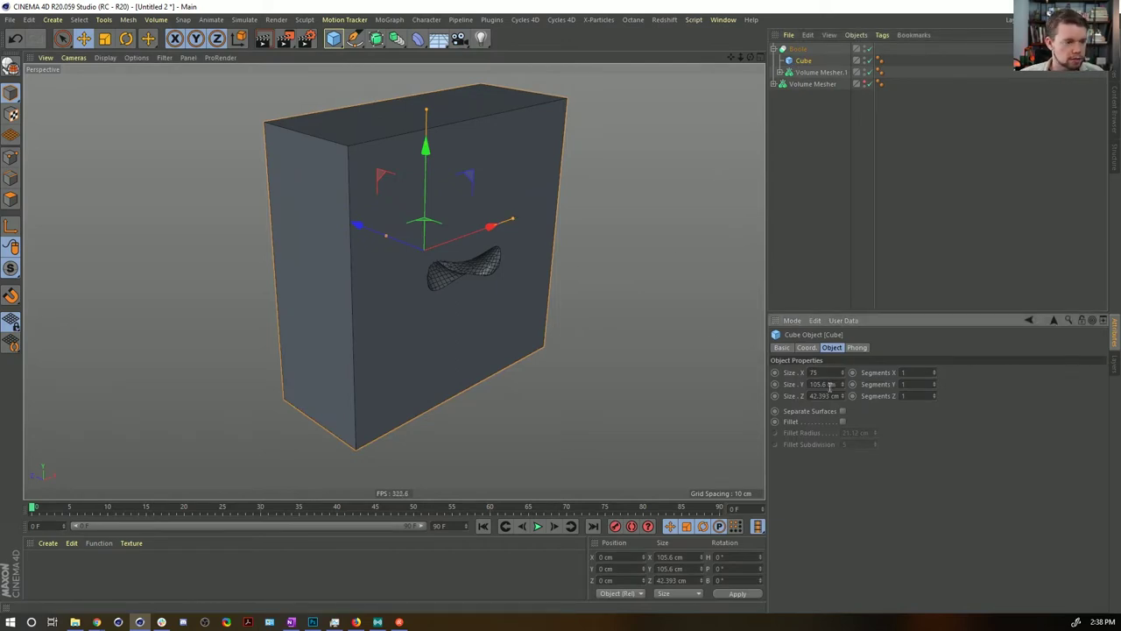
type("75")
key("Return")
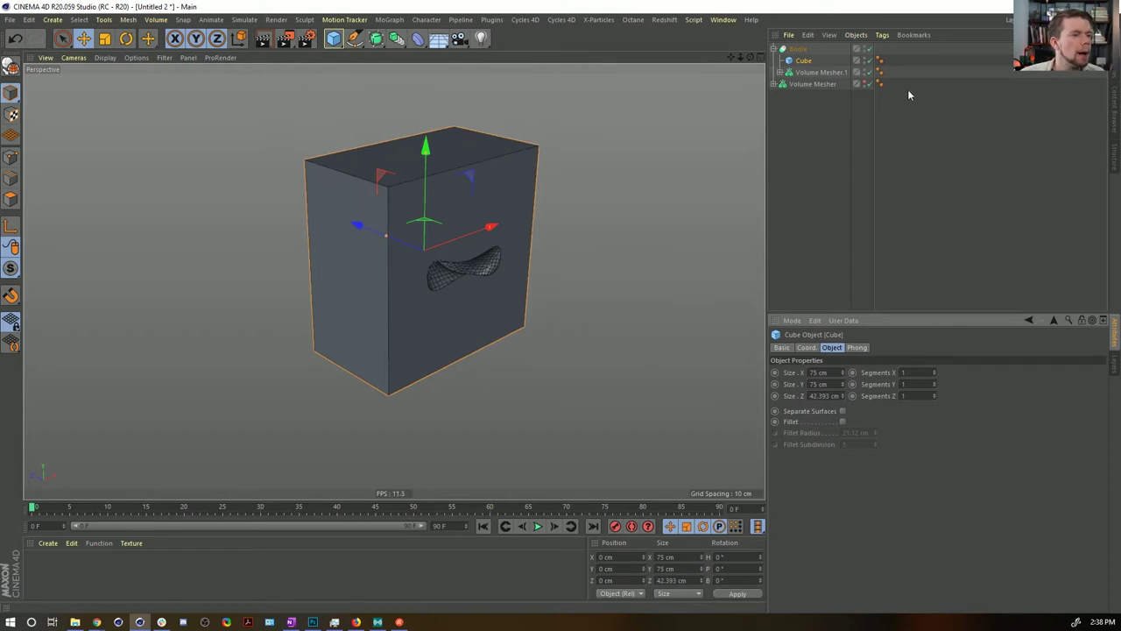
Step: Make the original Volume Mesher visible again and move it through the block's hole to about 76.5 cm on Z
left_click(812, 82)
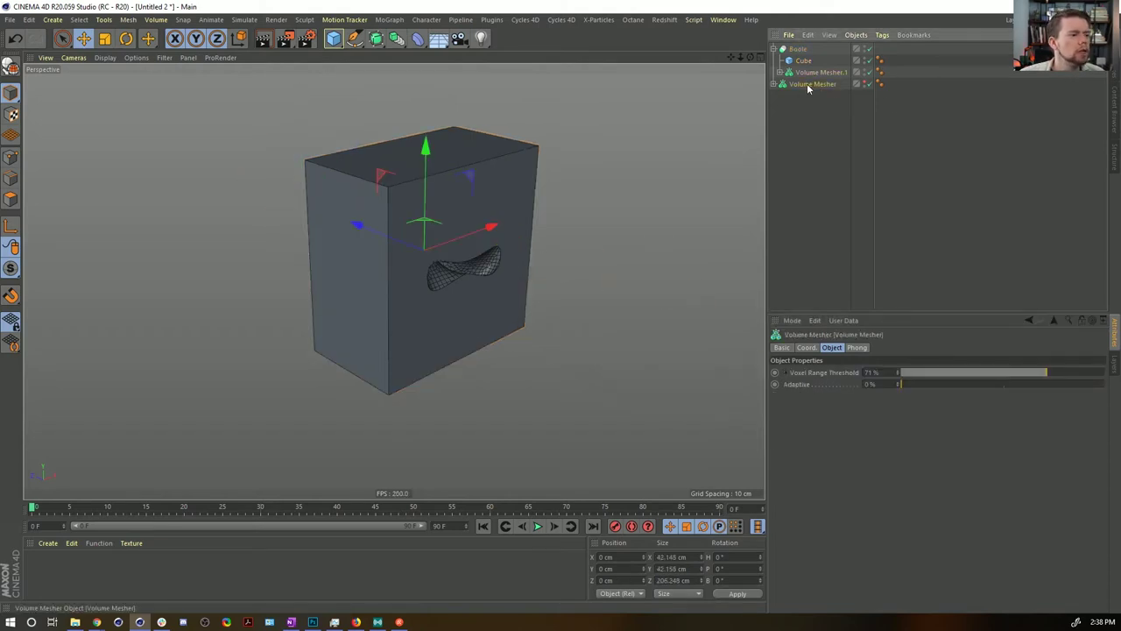
left_click(83, 40)
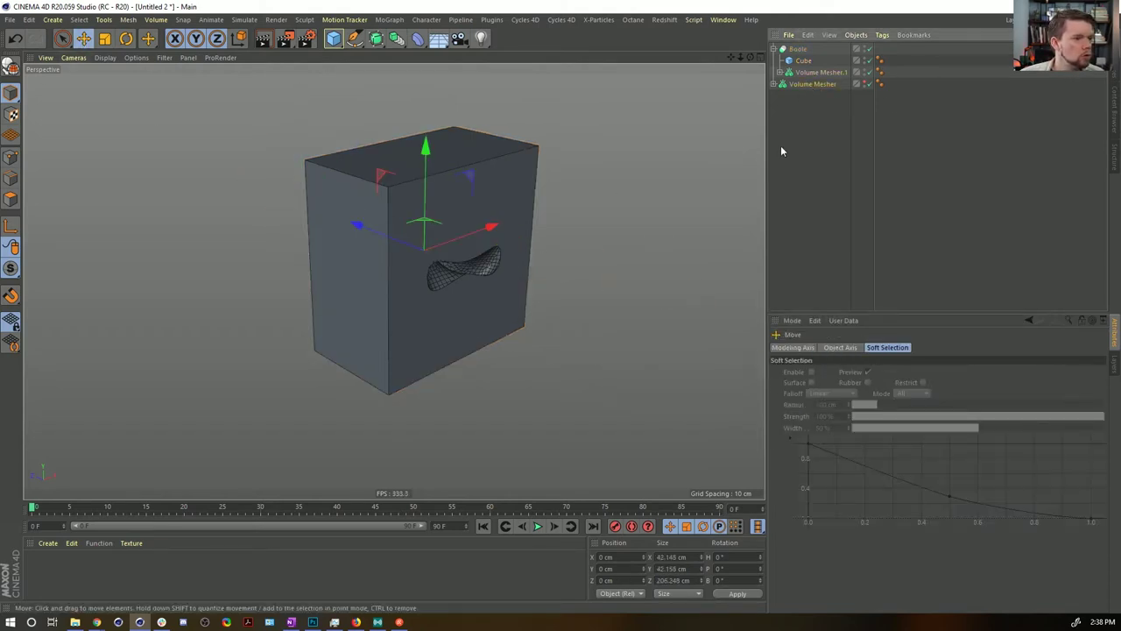
left_click(868, 83)
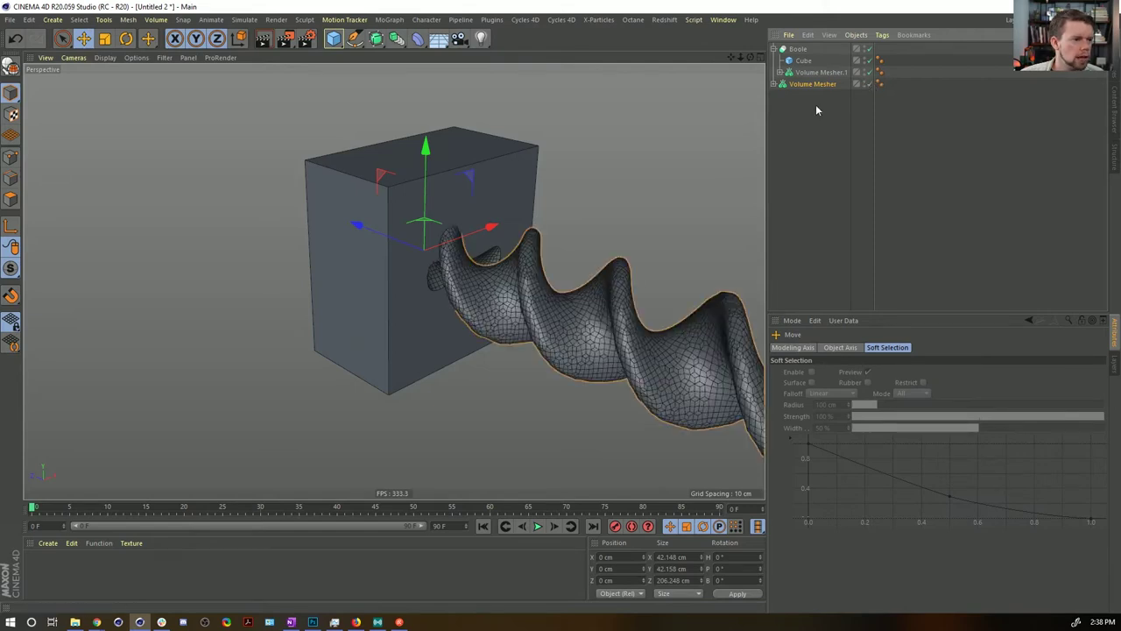
left_click_drag(357, 225, 255, 237)
left_click_drag(476, 263, 519, 266, "alt")
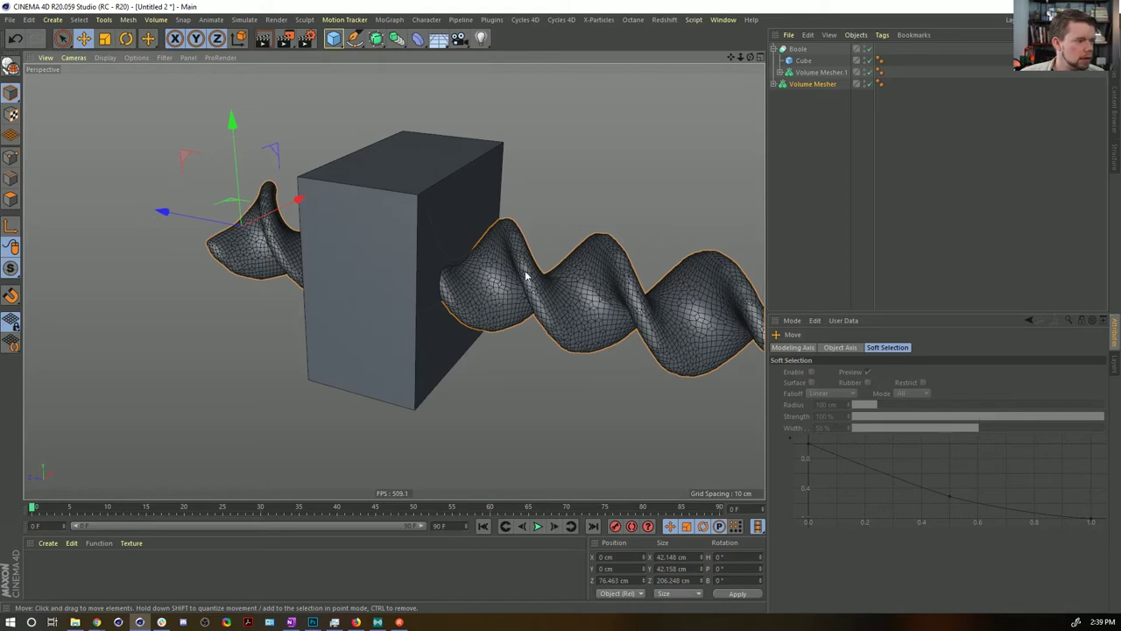
Step: Group the standalone Volume Mesher under a null and name the null Noodle
scroll(548, 283, "down", 1)
middle_click_drag(535, 285, 453, 296, "alt")
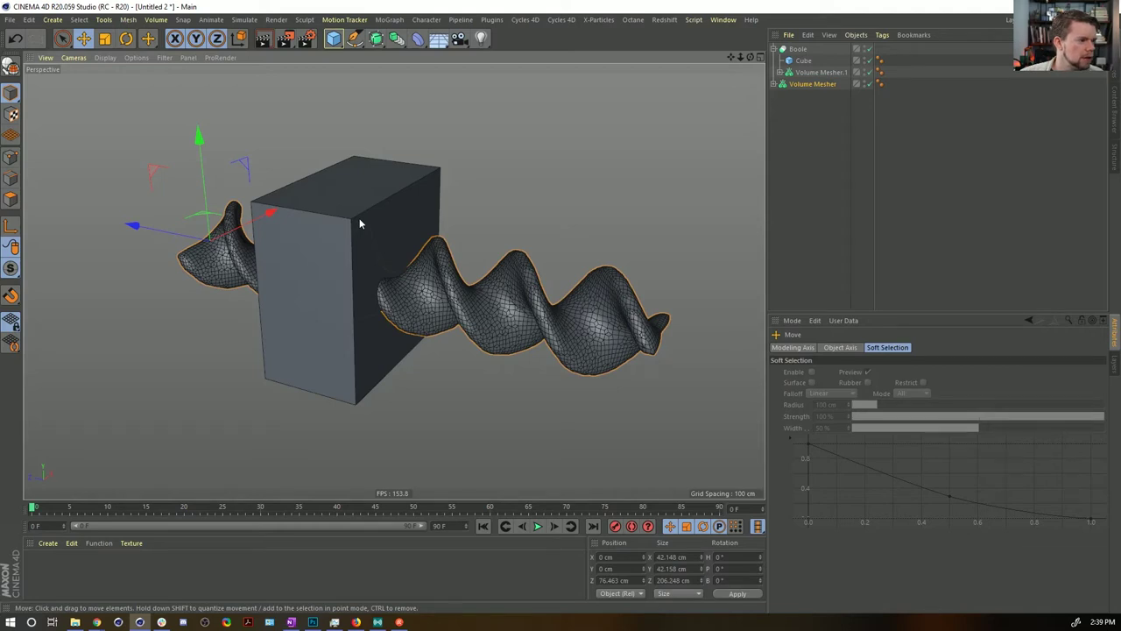
left_click(804, 85)
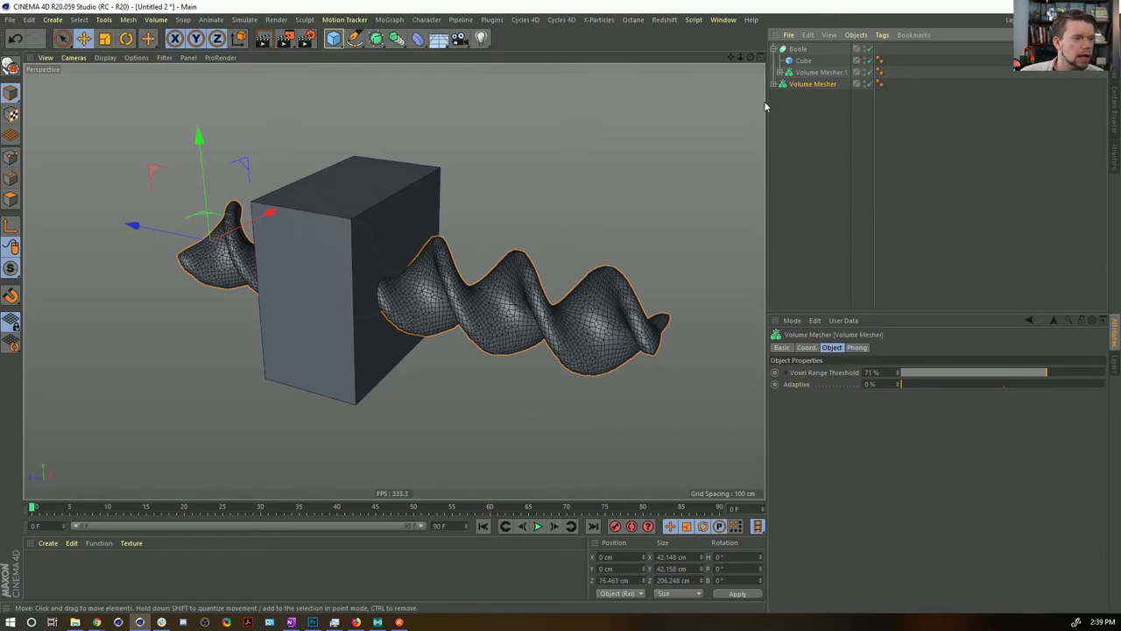
key("alt+g")
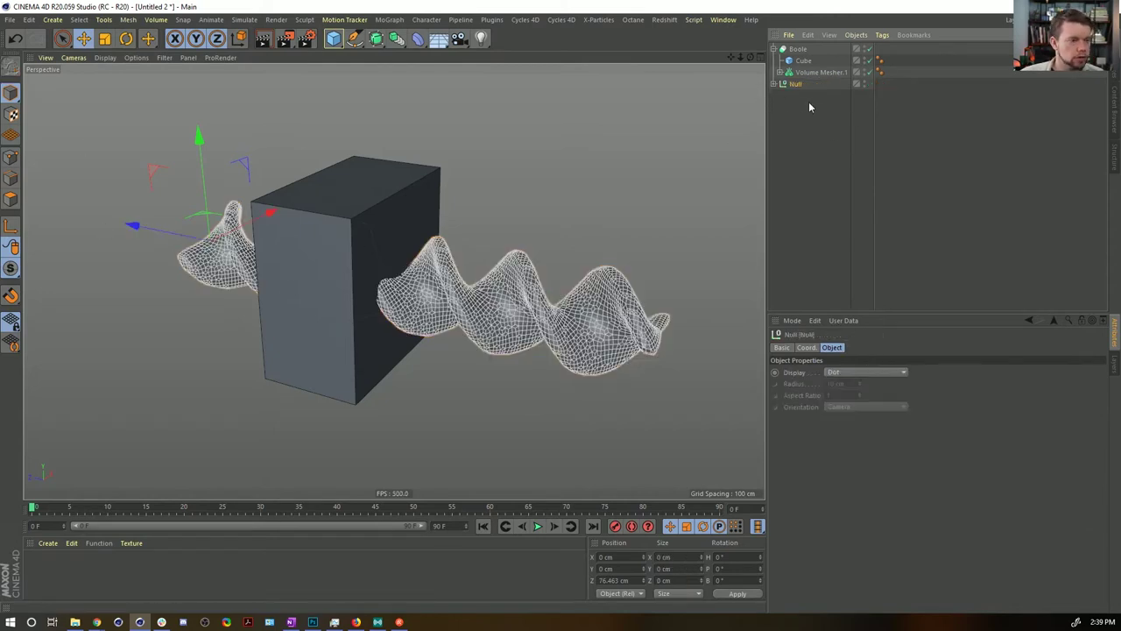
left_click(774, 84)
double_click(795, 83)
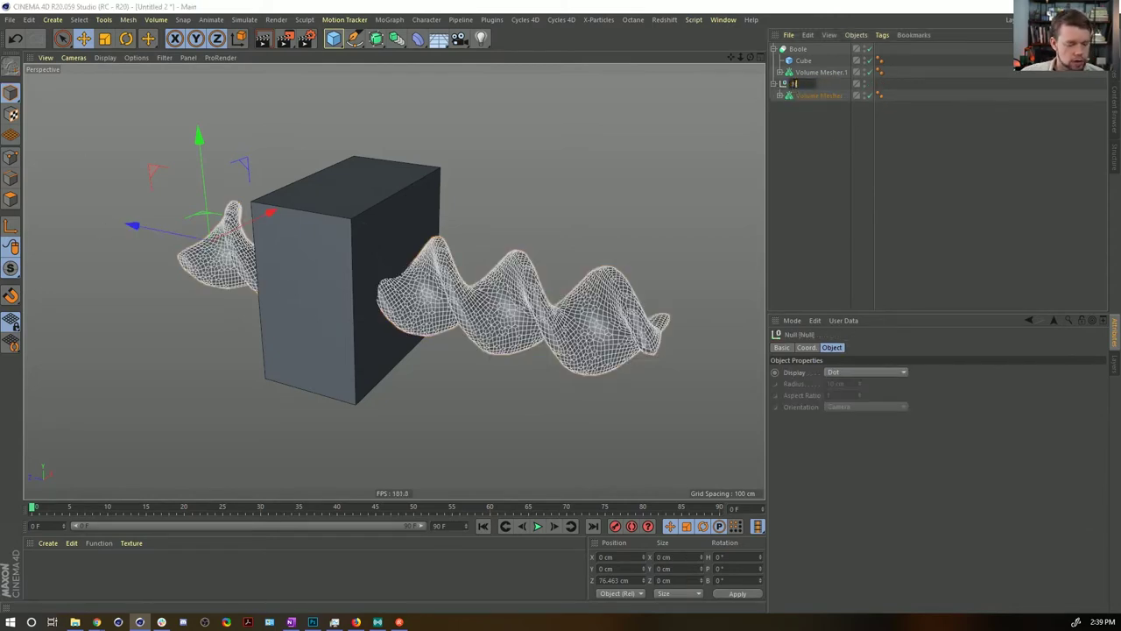
type("Noodle")
key("Return")
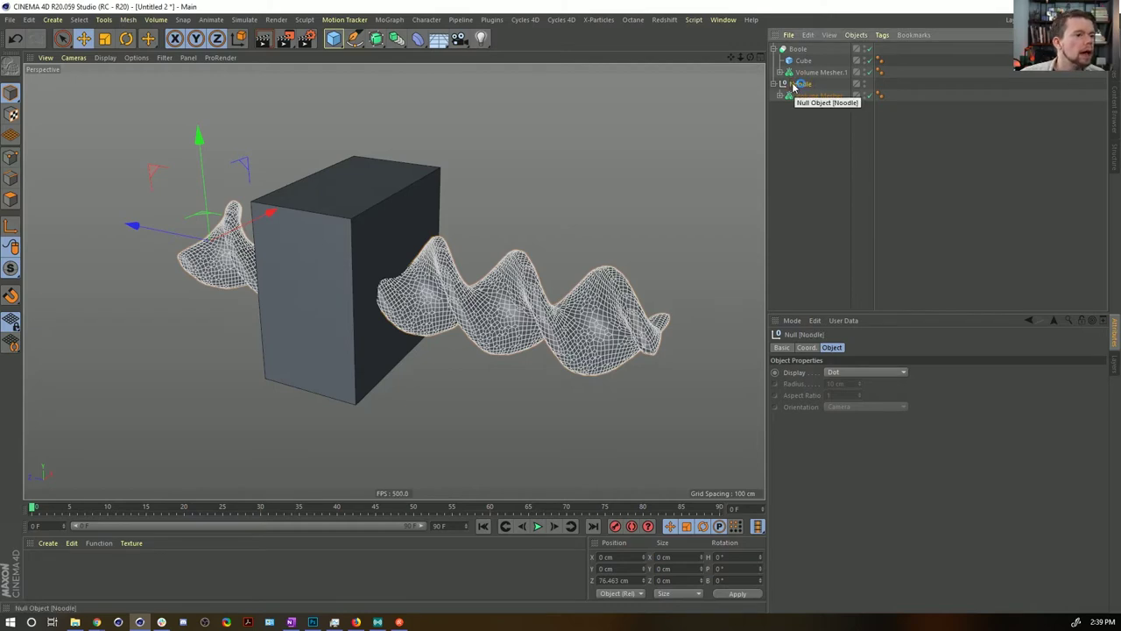
left_click(776, 84)
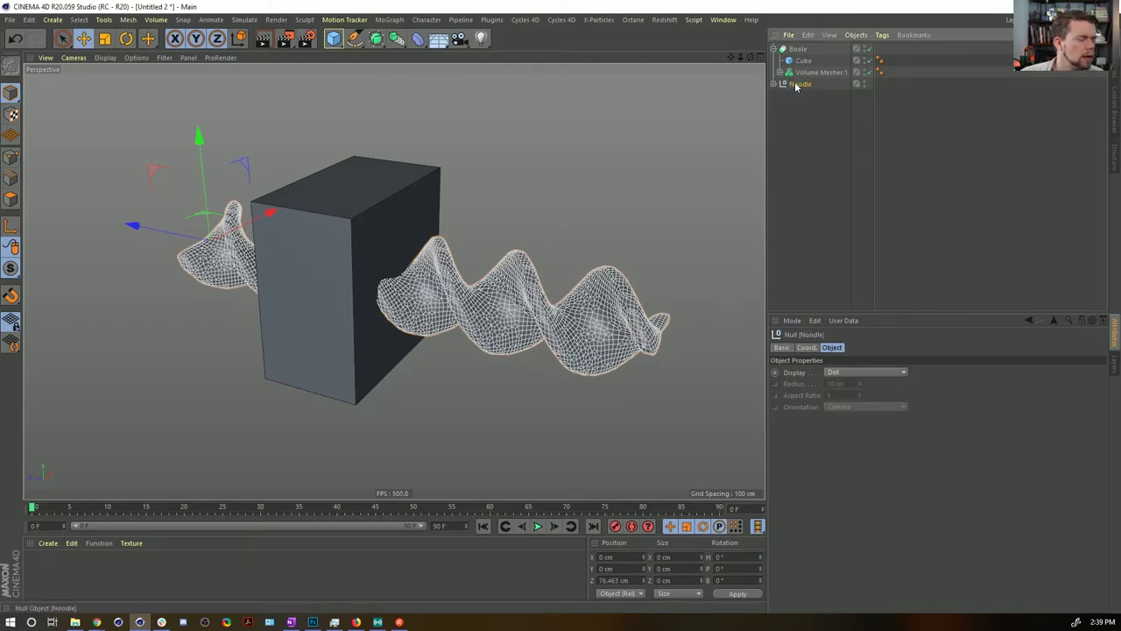
Step: Add an XPresso tag to the Noodle null
right_click(800, 84)
mouse_move(838, 66)
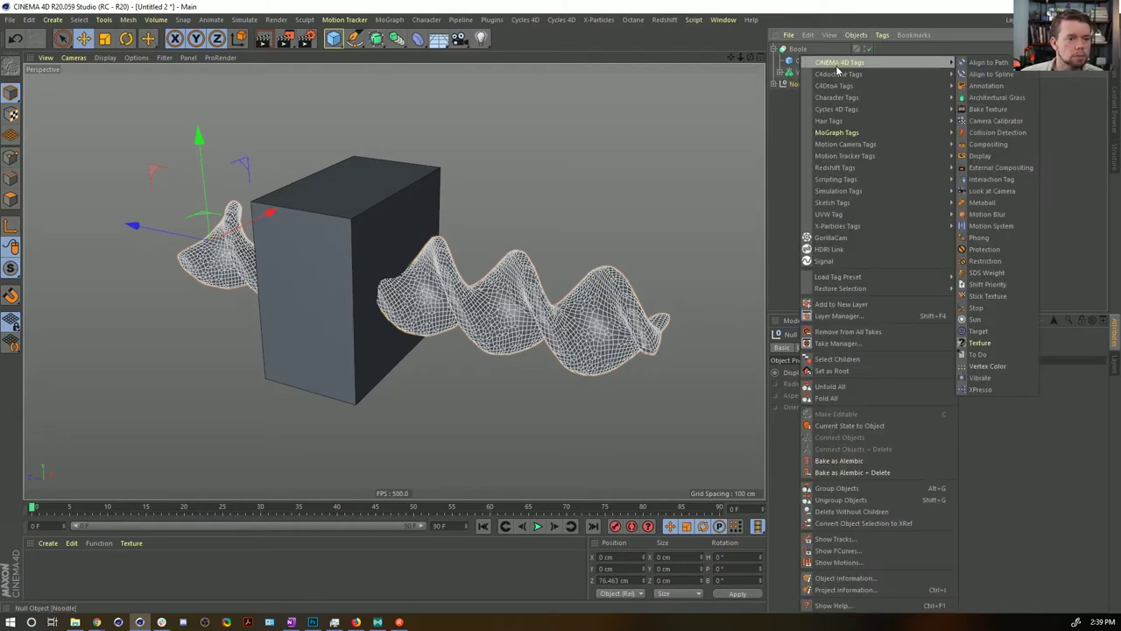
left_click(981, 389)
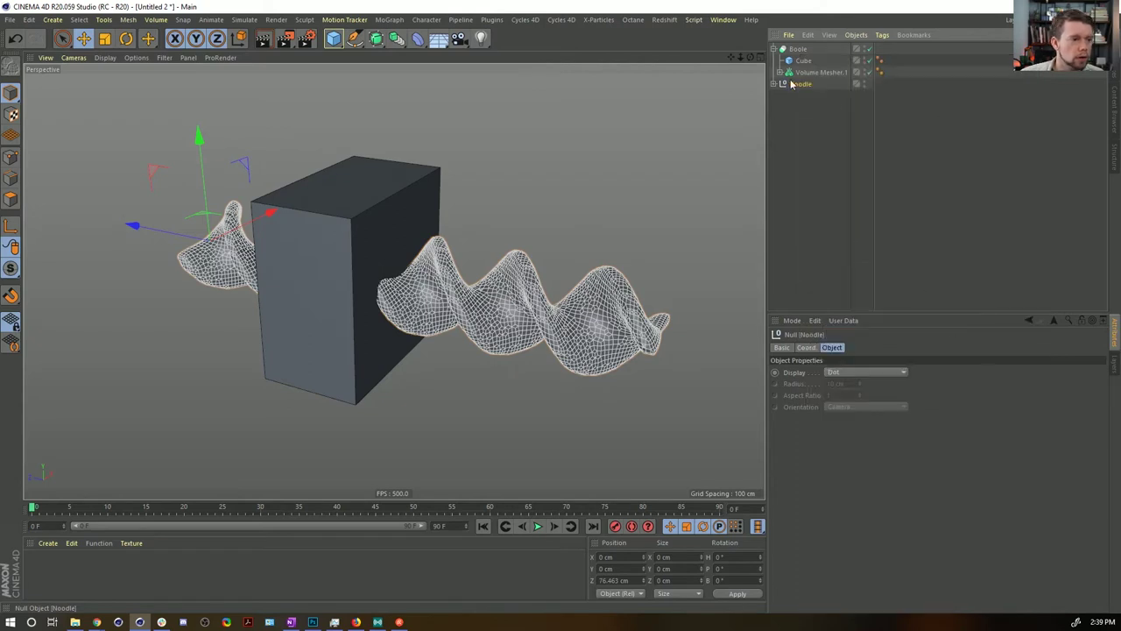
Step: Try moving the Noodle null along Z through the block, and undo the move
left_click_drag(822, 298, 175, 473)
left_click_drag(154, 228, 125, 222)
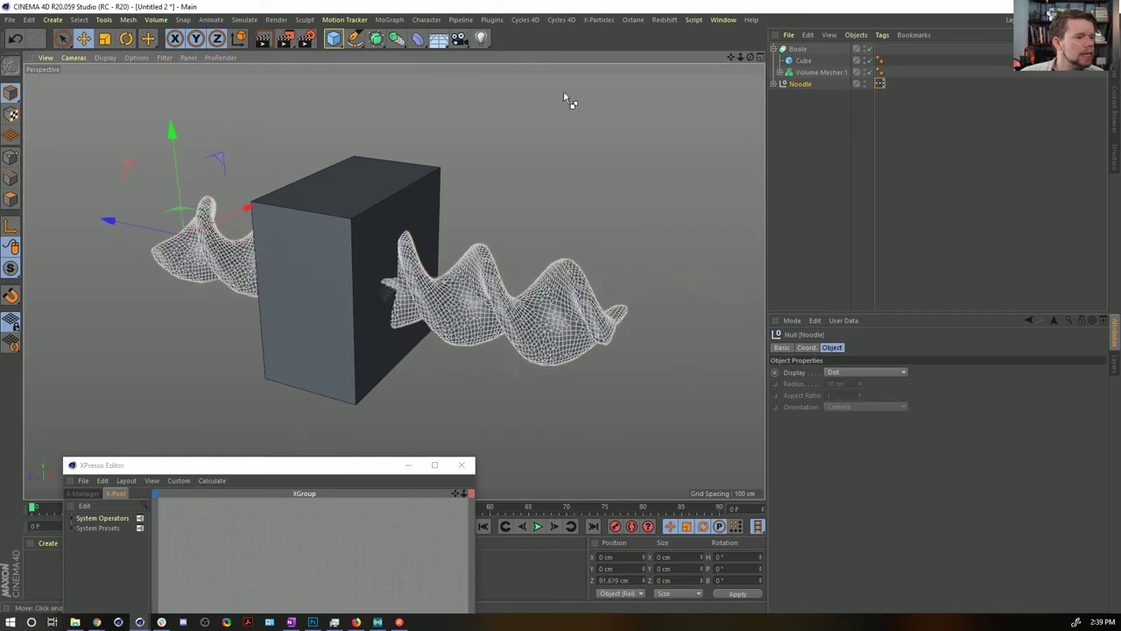
key("ctrl+z")
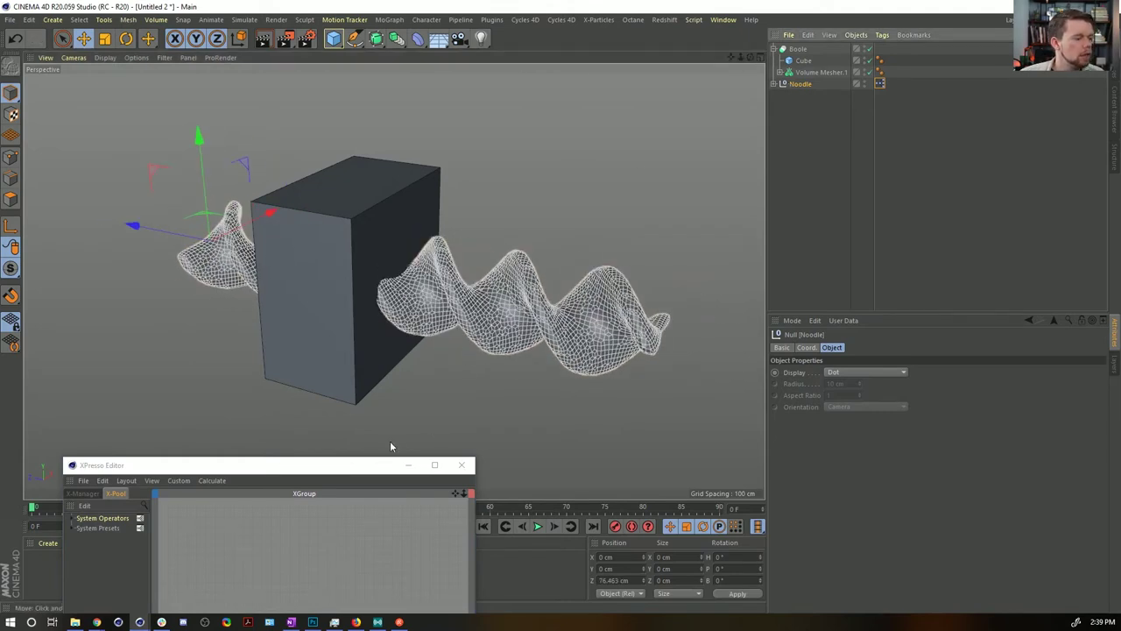
Step: Add the Noodle null to the XPresso graph as a node with a Position Z output
left_click_drag(370, 465, 508, 63)
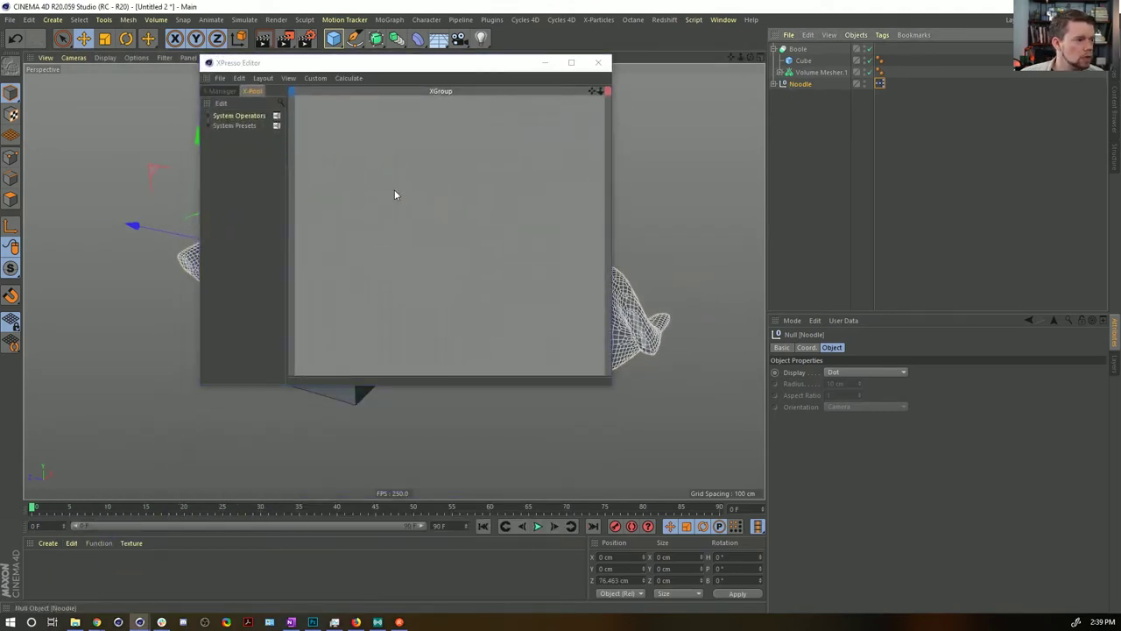
left_click_drag(394, 195, 396, 191)
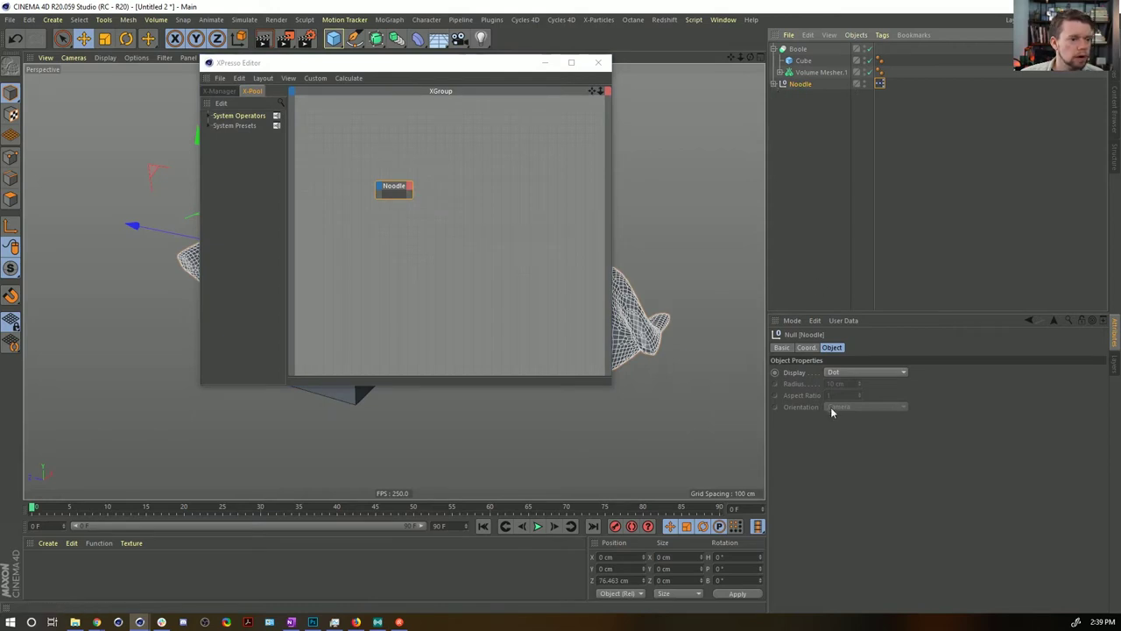
left_click(805, 348)
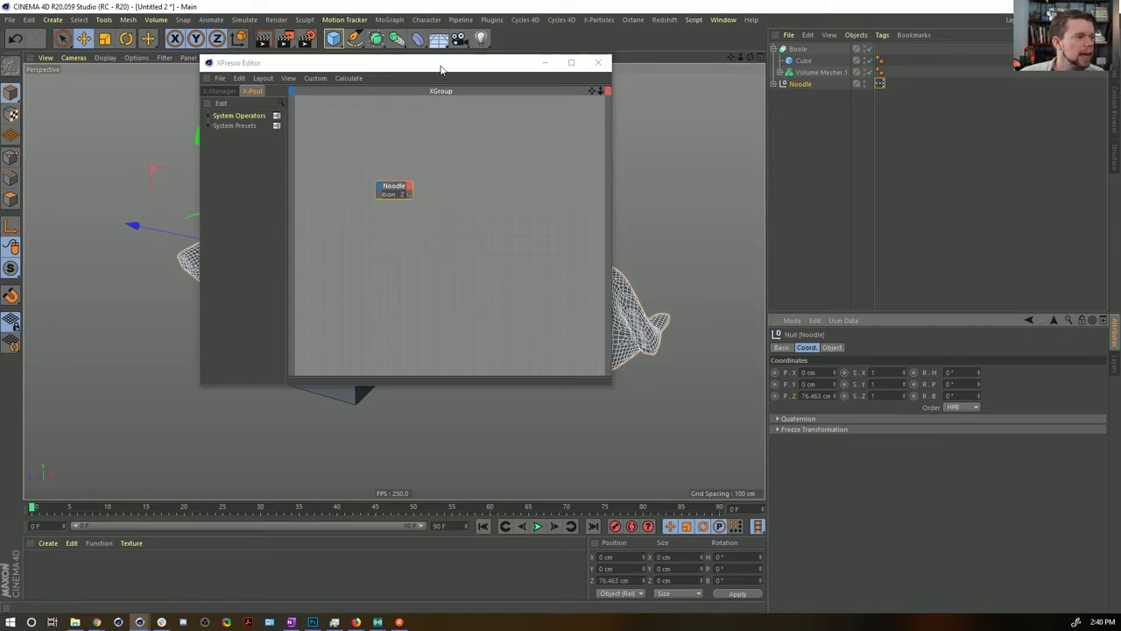
Step: Group the Volume Mesher inside Noodle under its own null and name that null Rotation
left_click_drag(441, 70, 236, 385)
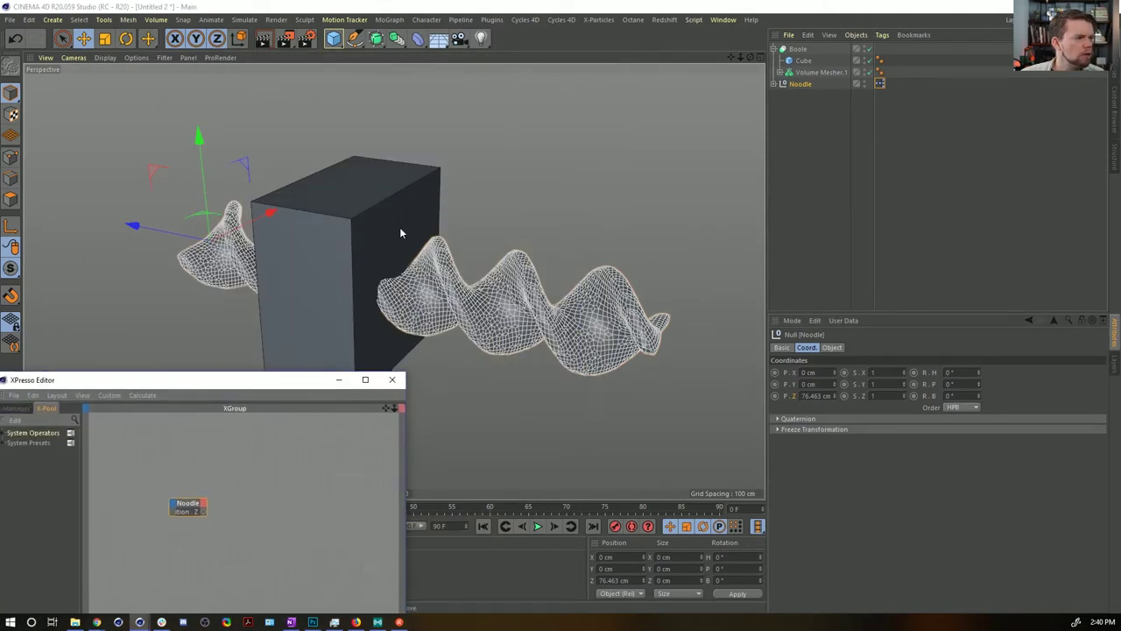
left_click(794, 85)
left_click(775, 84)
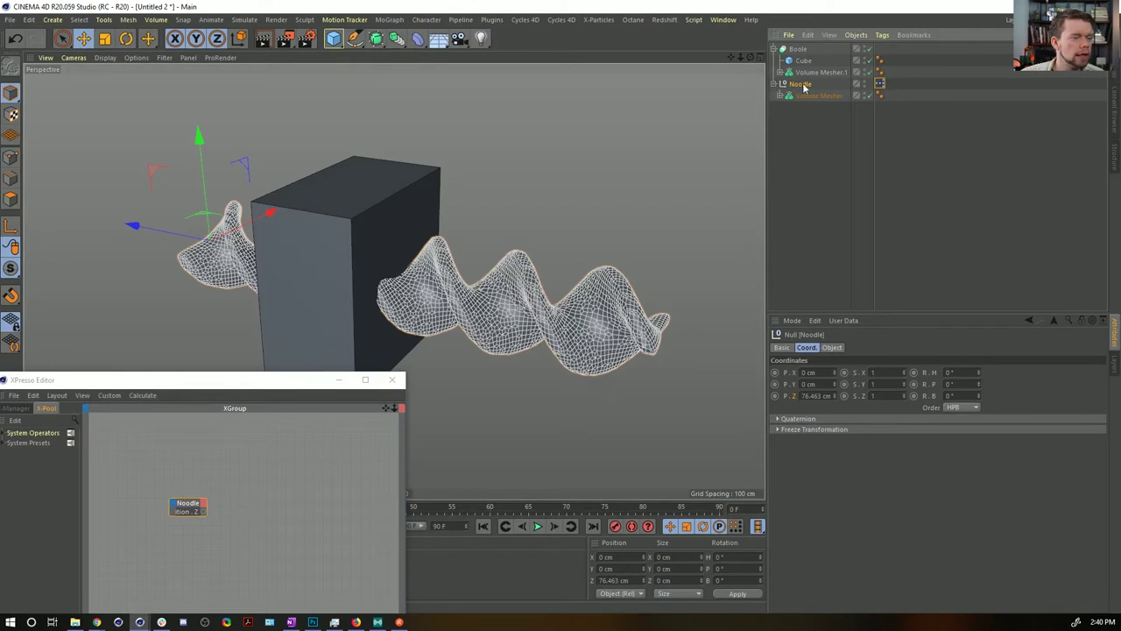
left_click(806, 98)
key("alt+g")
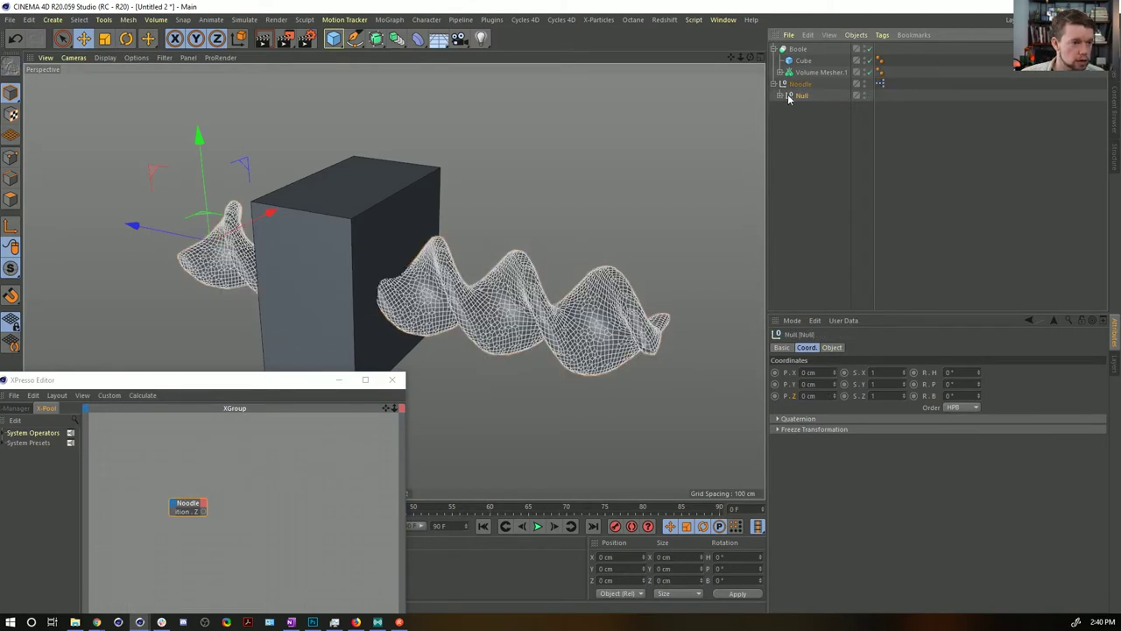
left_click(779, 95)
double_click(802, 94)
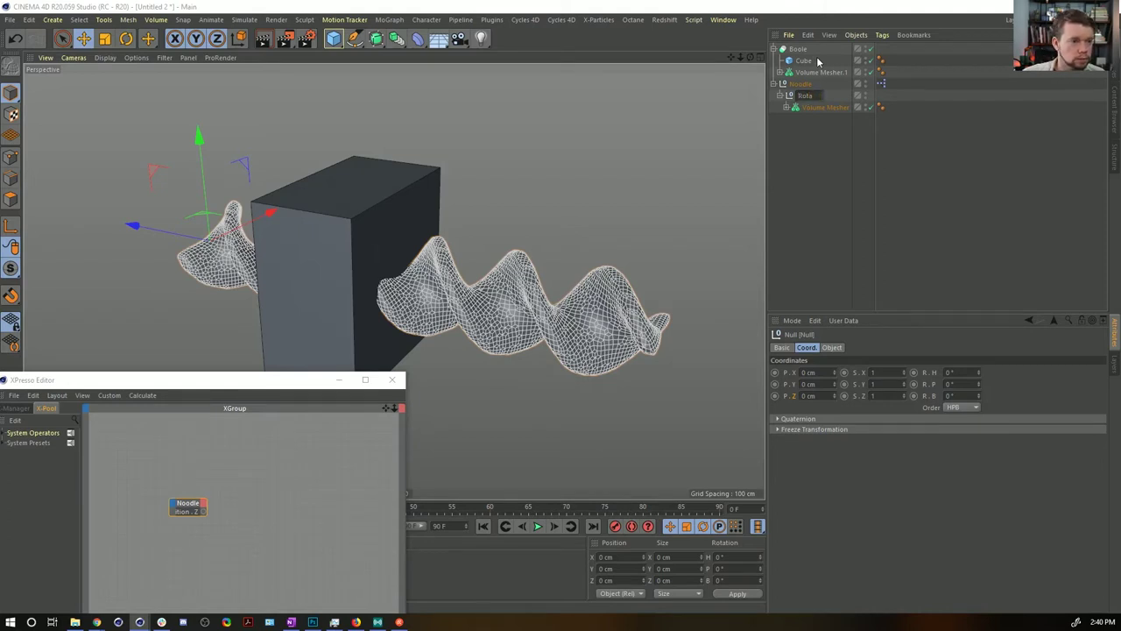
key("Escape")
Step: Try rotating the Rotation null about its bank axis, and undo the rotation
key("r")
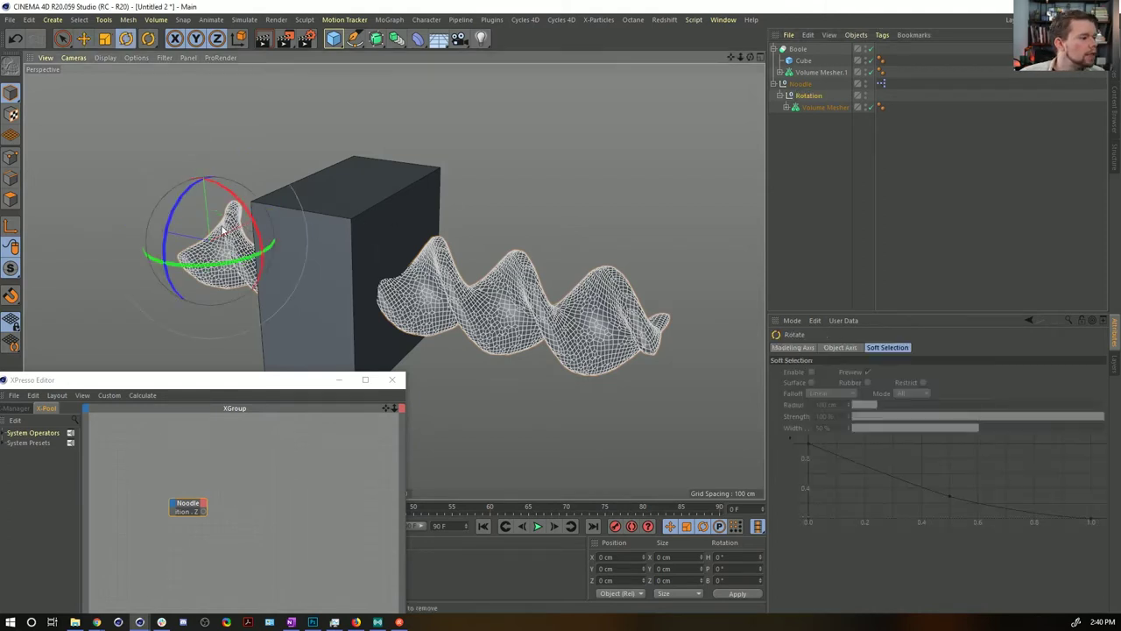
left_click_drag(182, 220, 178, 247)
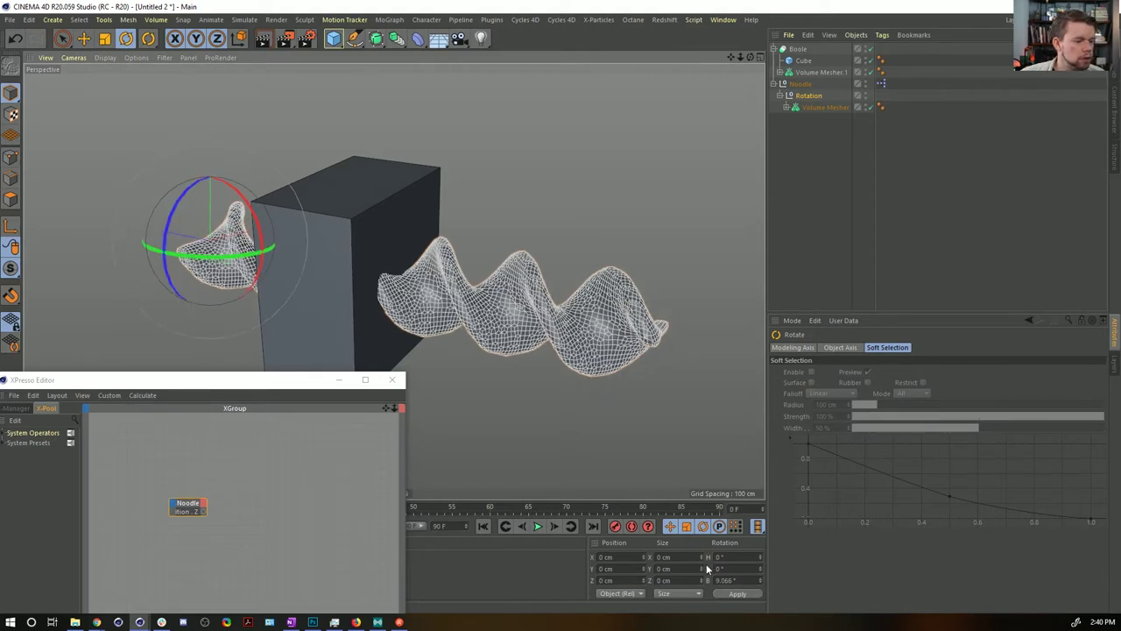
key("ctrl+z")
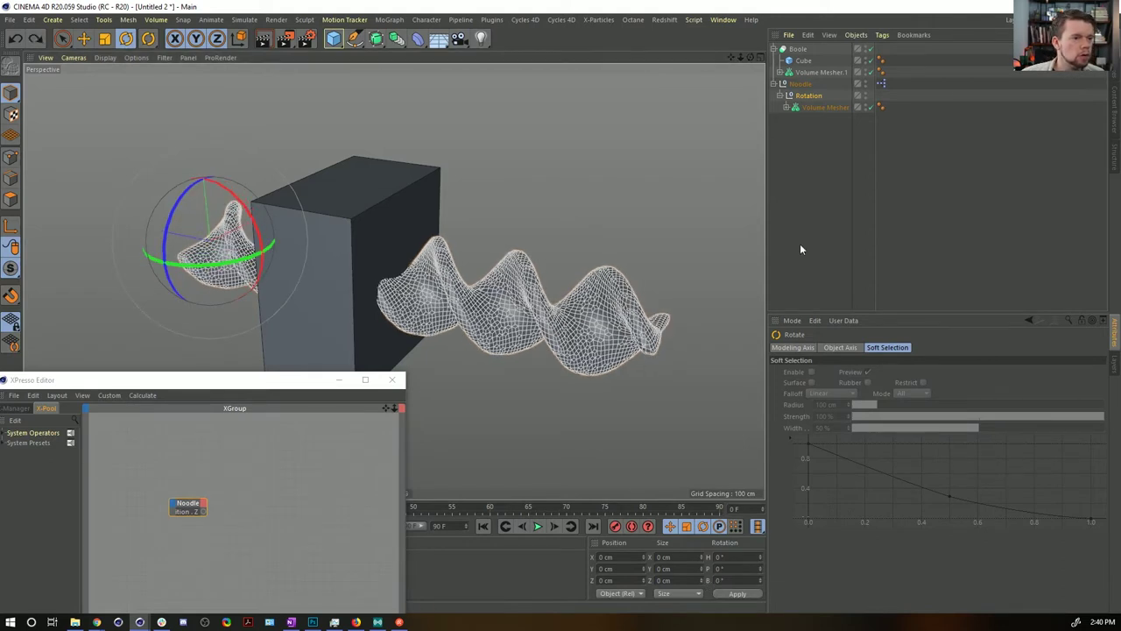
Step: Rename the Rotation null as Rotation B and add it to the XPresso graph with a Rotation B input
double_click(810, 95)
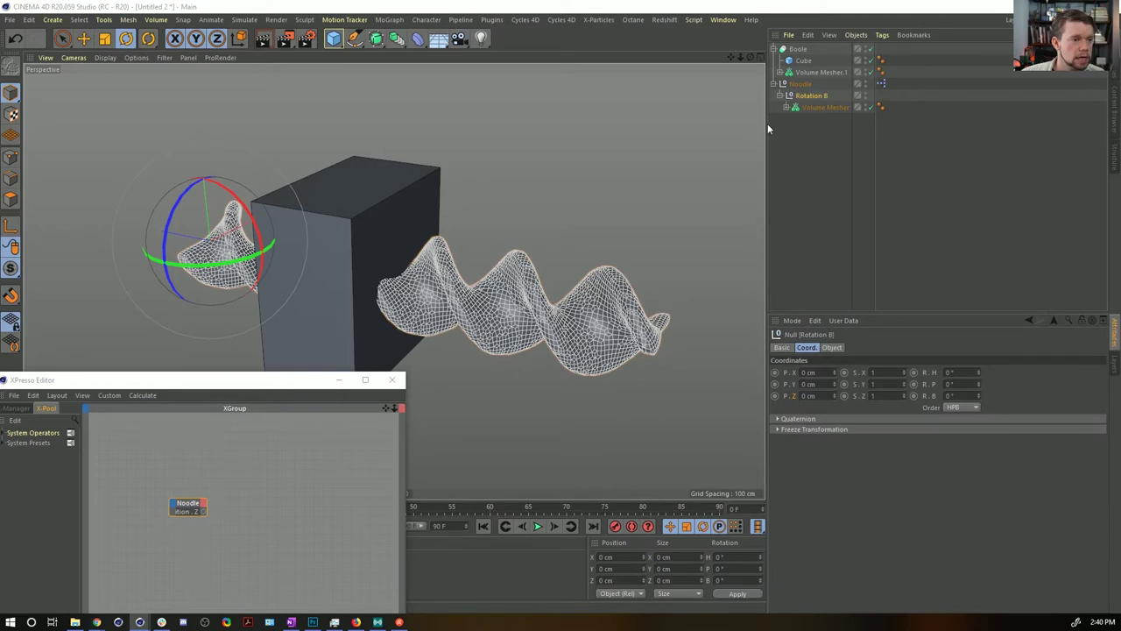
left_click_drag(306, 383, 469, 140)
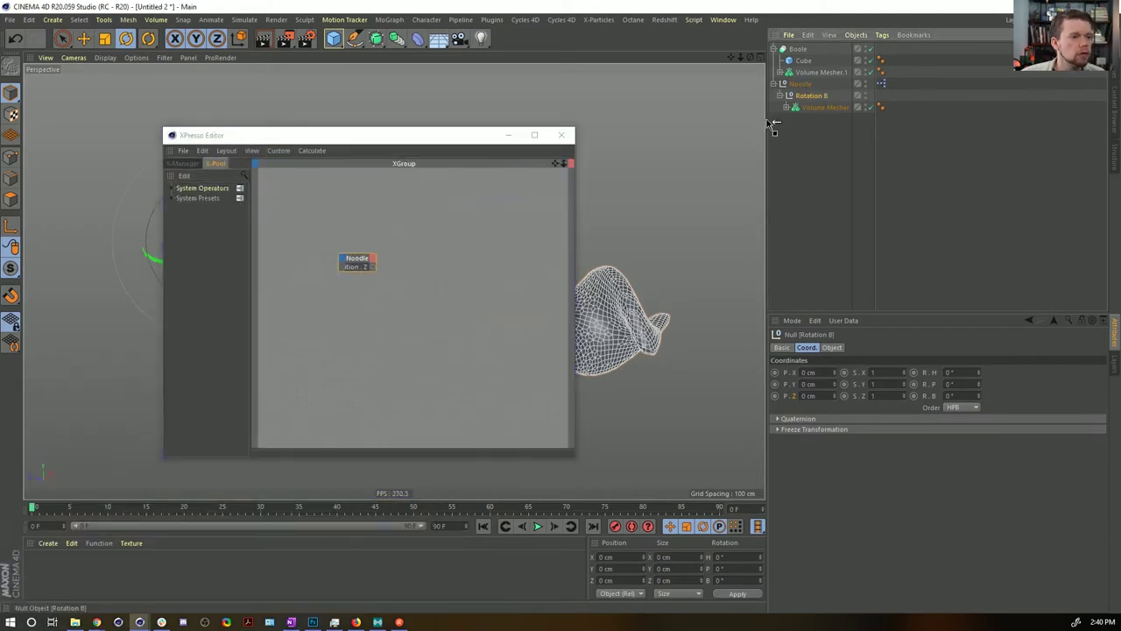
left_click_drag(492, 258, 474, 244)
left_click(475, 248)
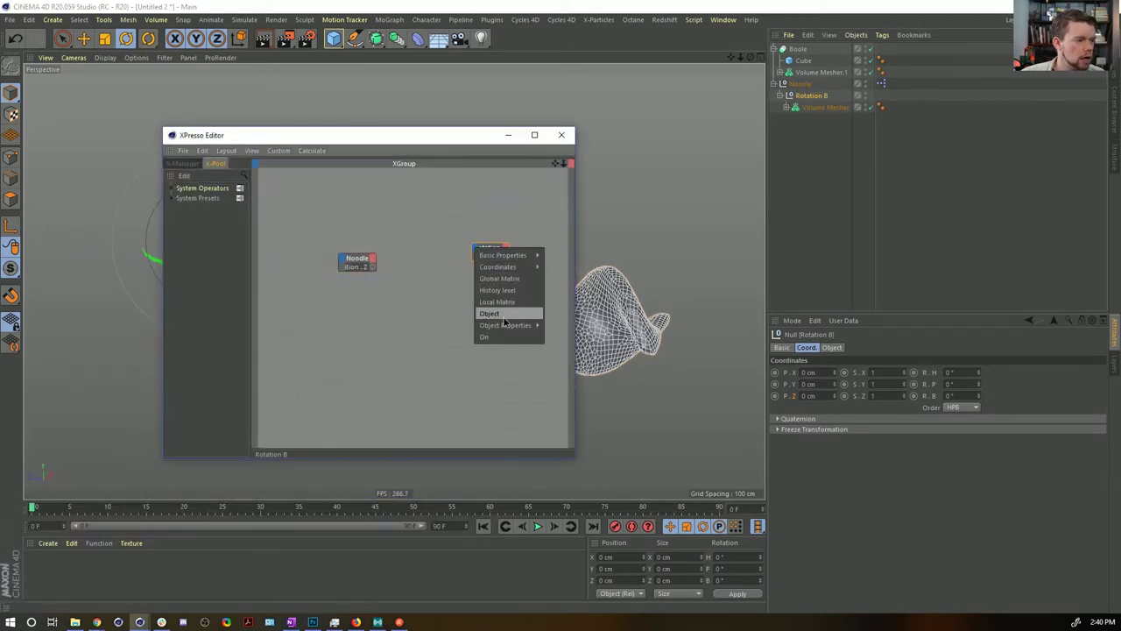
mouse_move(504, 330)
mouse_move(512, 270)
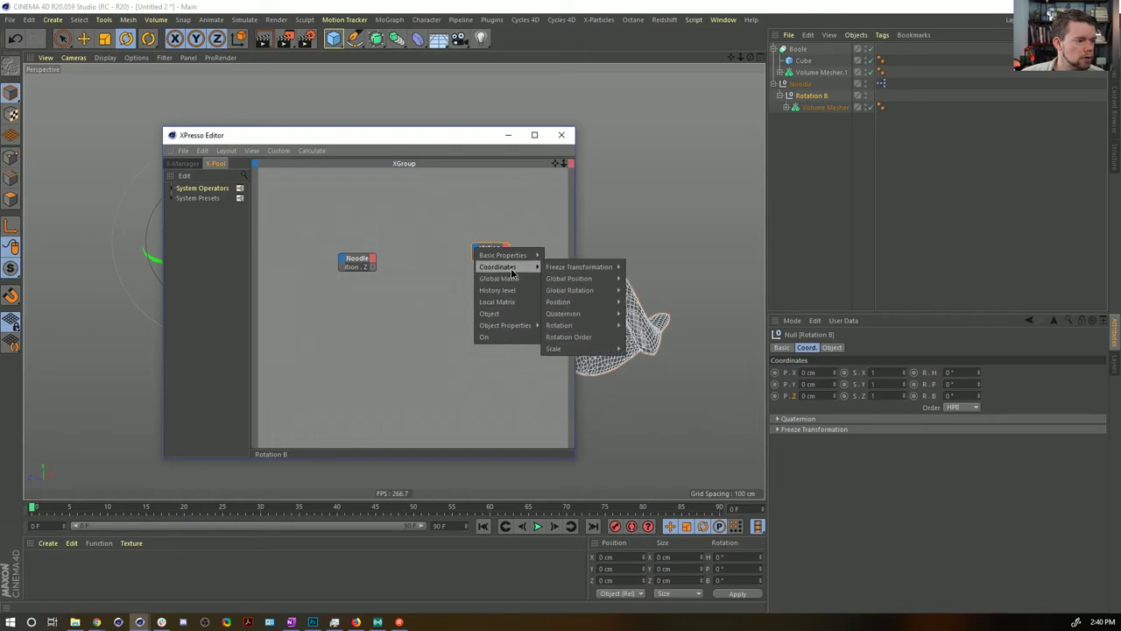
mouse_move(573, 325)
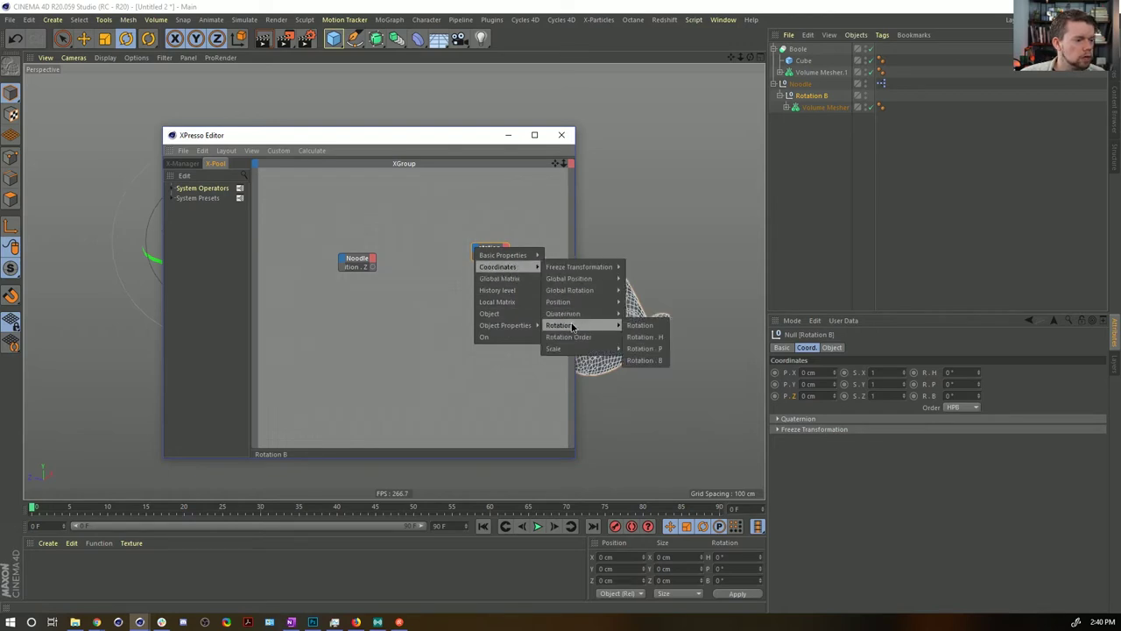
left_click(661, 359)
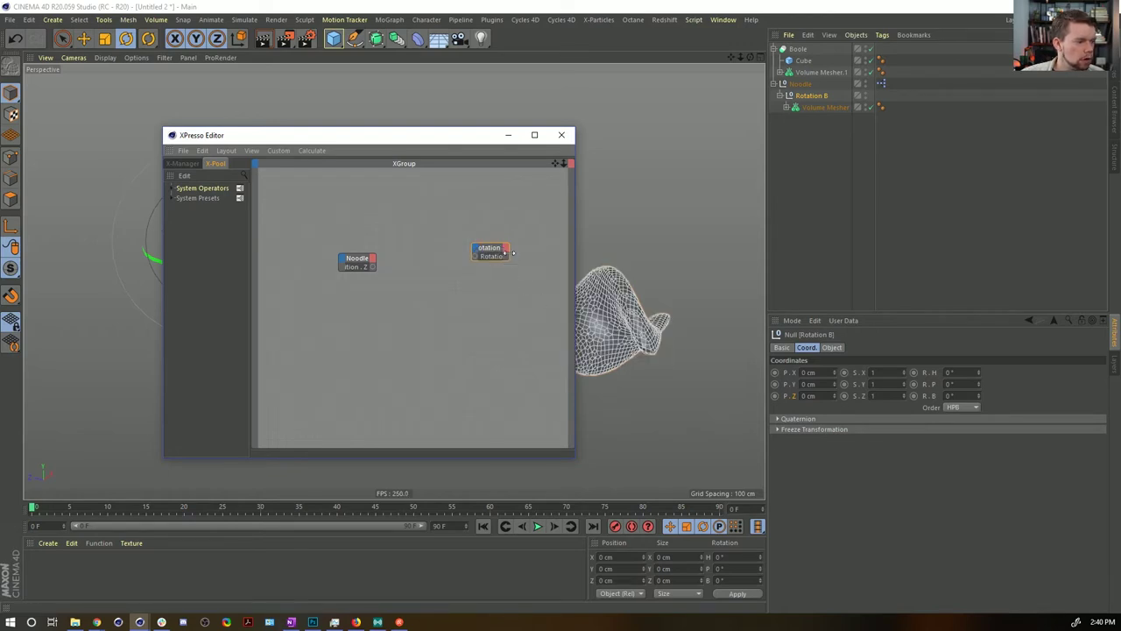
Step: Insert a Range Mapper node between the two nodes, linking Noodle's Position Z through it to the Rotation B input
left_click_drag(514, 252, 531, 250)
left_click_drag(358, 259, 314, 250)
right_click(366, 262)
mouse_move(377, 266)
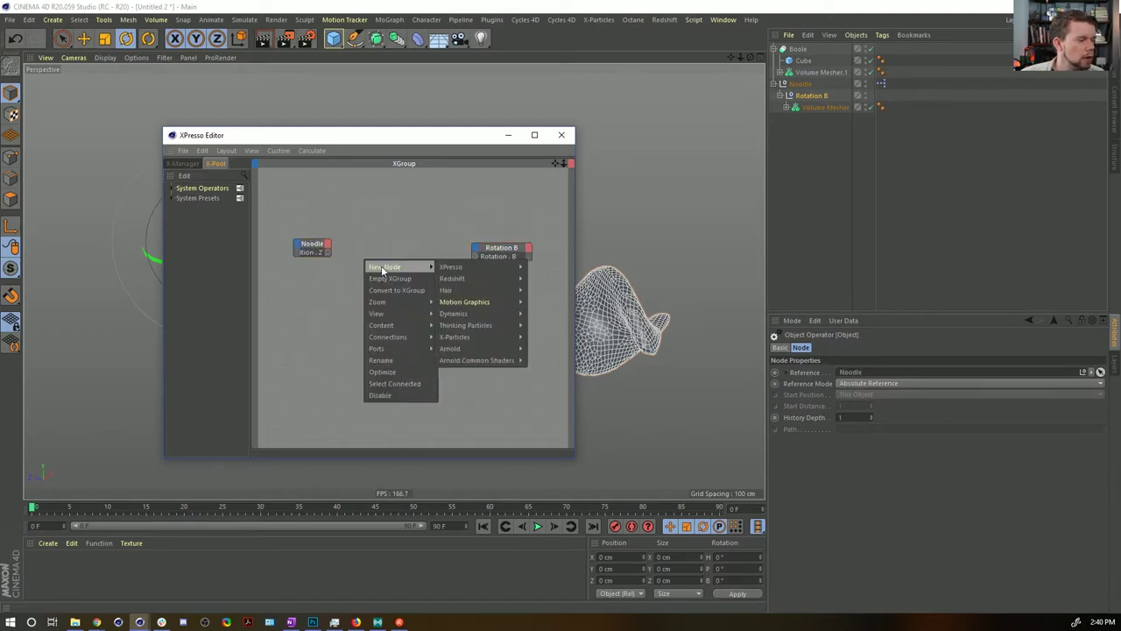
mouse_move(449, 273)
mouse_move(563, 302)
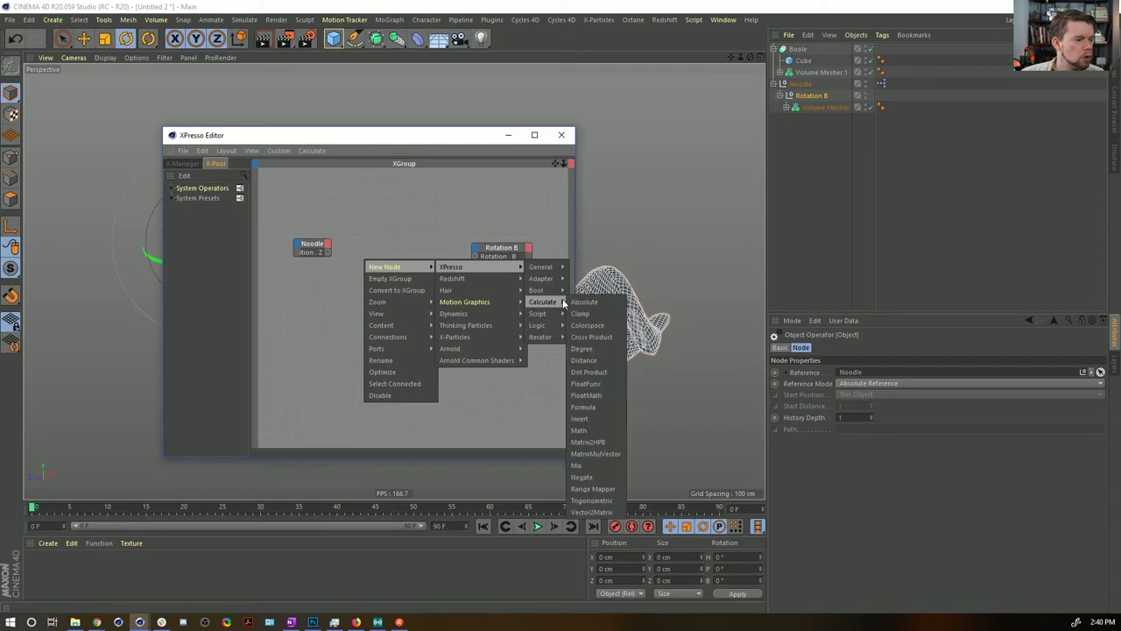
left_click(594, 487)
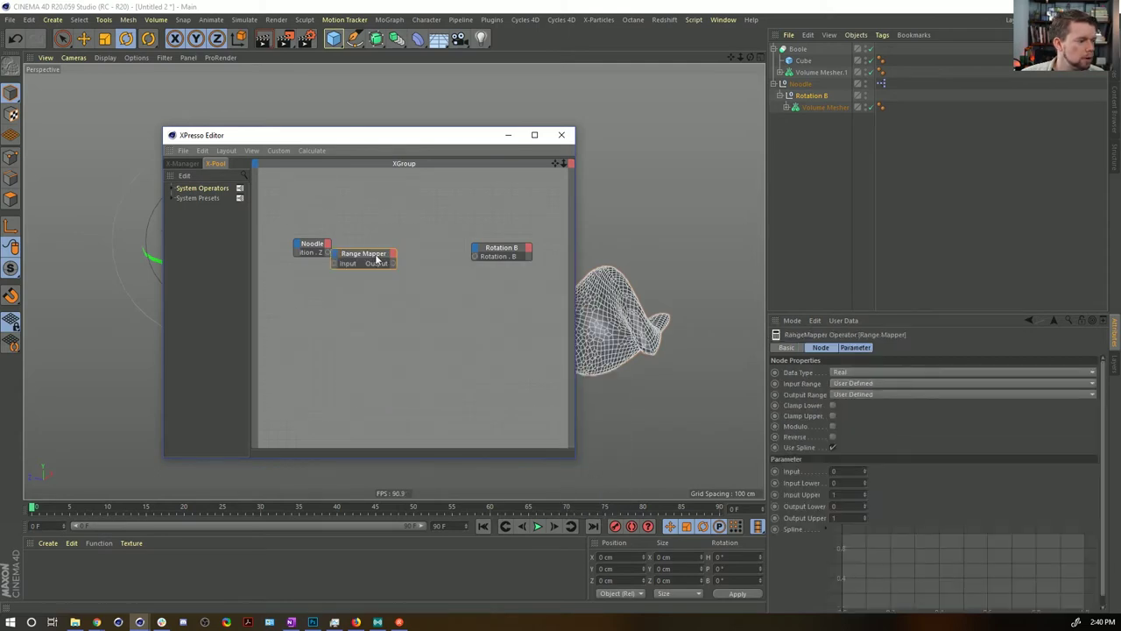
mouse_move(362, 261)
left_mouse_down()
mouse_move(390, 251)
mouse_move(361, 253)
left_mouse_up()
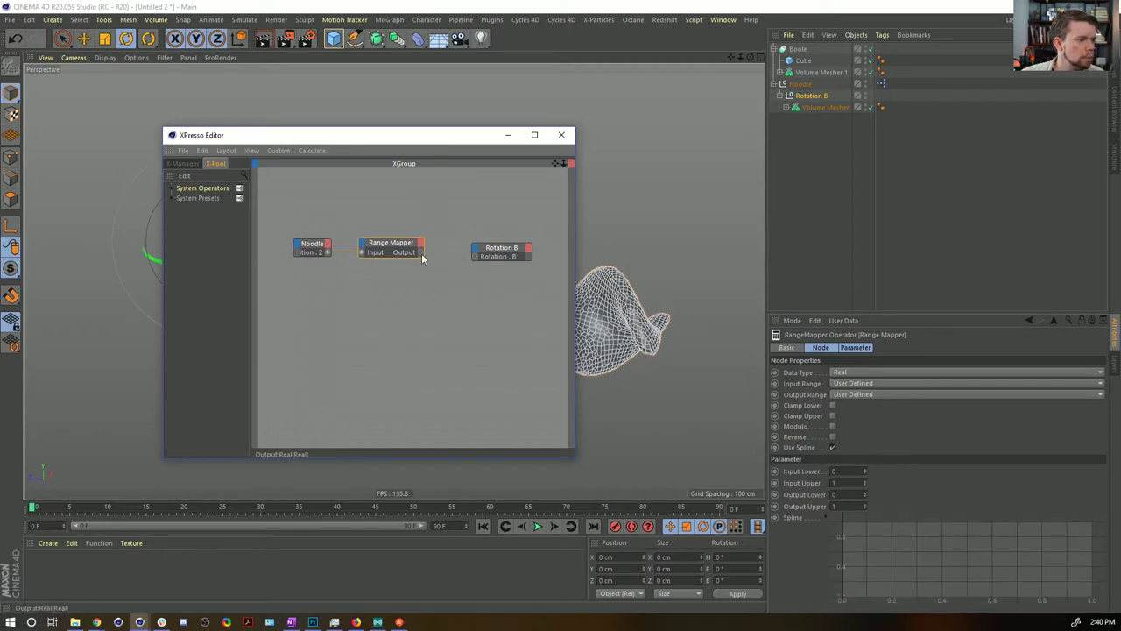
left_click_drag(470, 261, 473, 255)
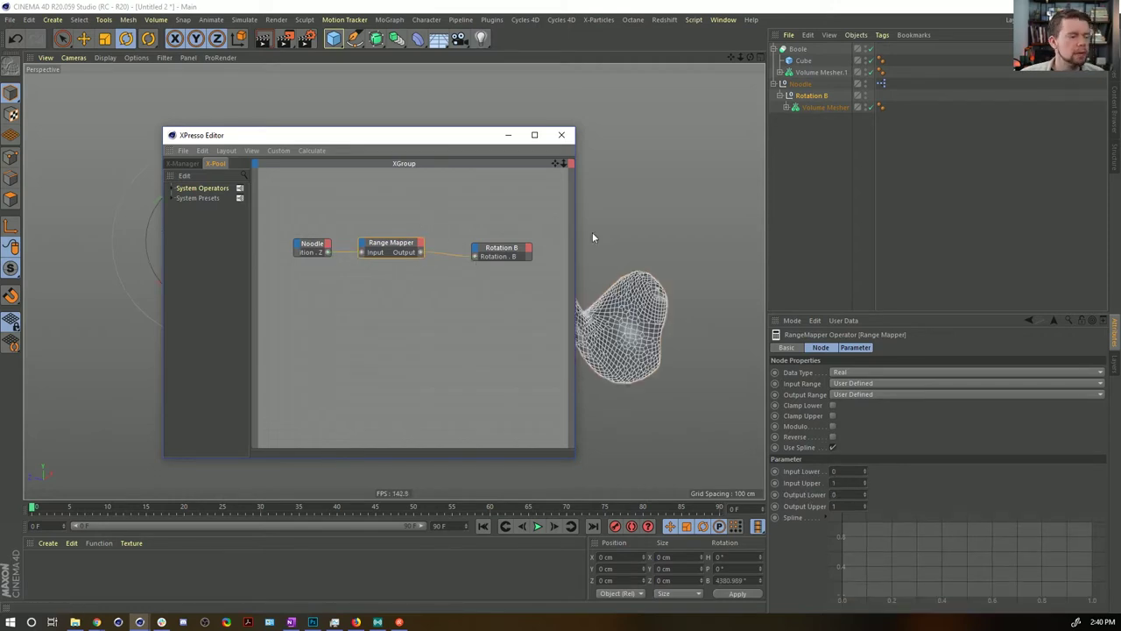
Step: Move the Noodle null along Z to about -15.6 cm to test the linked rotation
left_click_drag(428, 143, 418, 496)
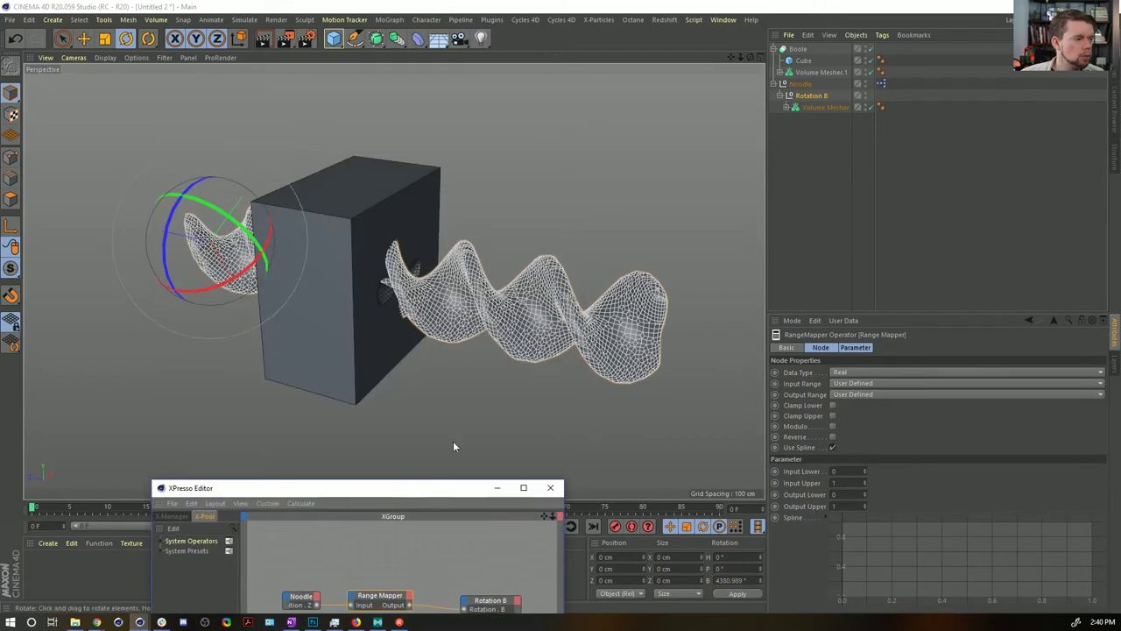
left_click(800, 83)
key("e")
left_click_drag(164, 234, 350, 285)
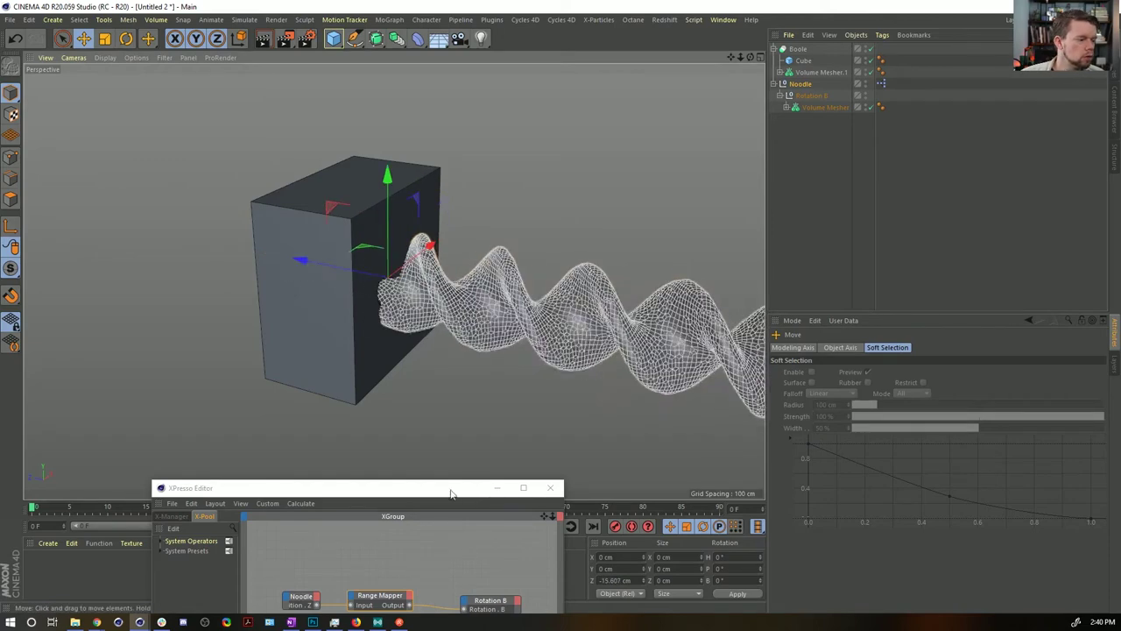
Step: Set the Range Mapper's input range from 0 to 200
left_click_drag(430, 487, 368, 114)
left_click(331, 220)
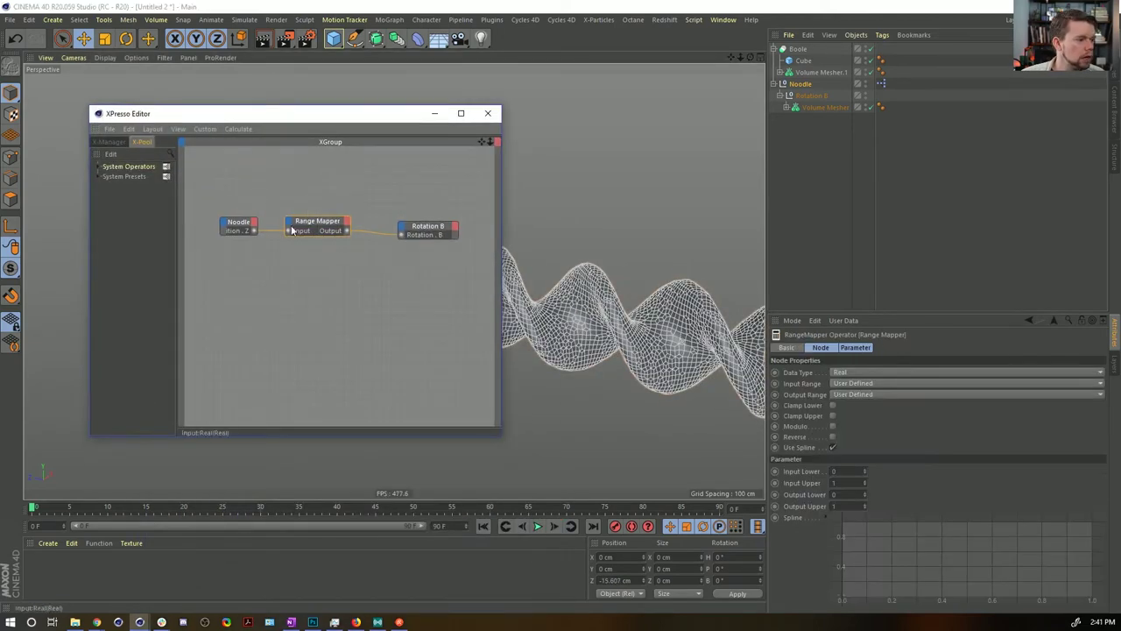
left_click(841, 470)
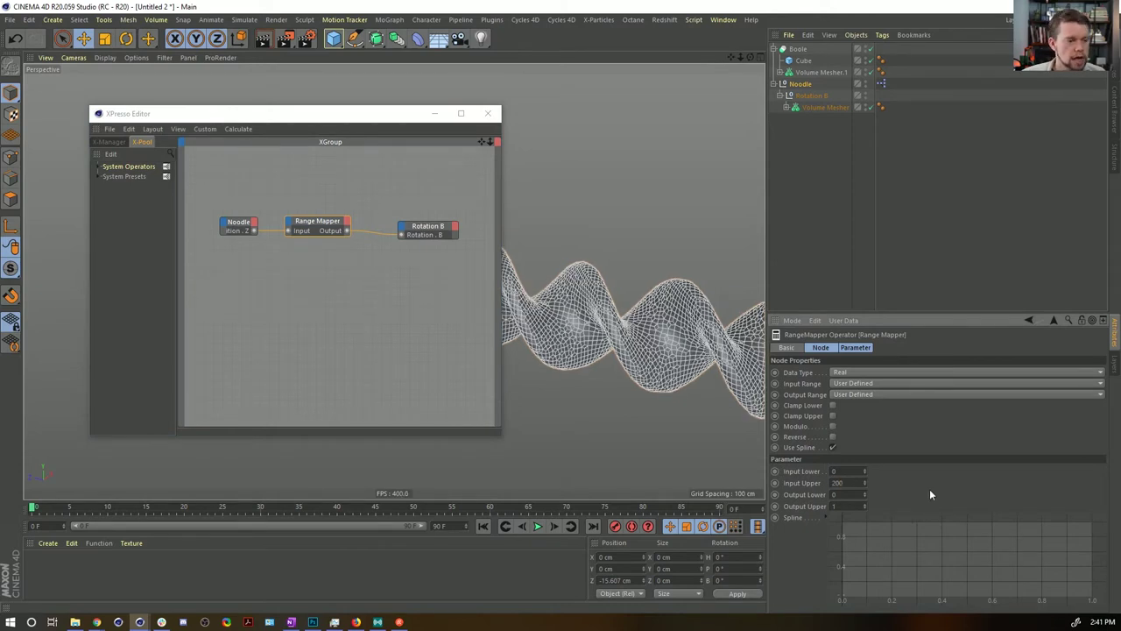
Step: Set the Range Mapper's output range to Degree and move the XPresso Editor clear of the cube
left_click(854, 394)
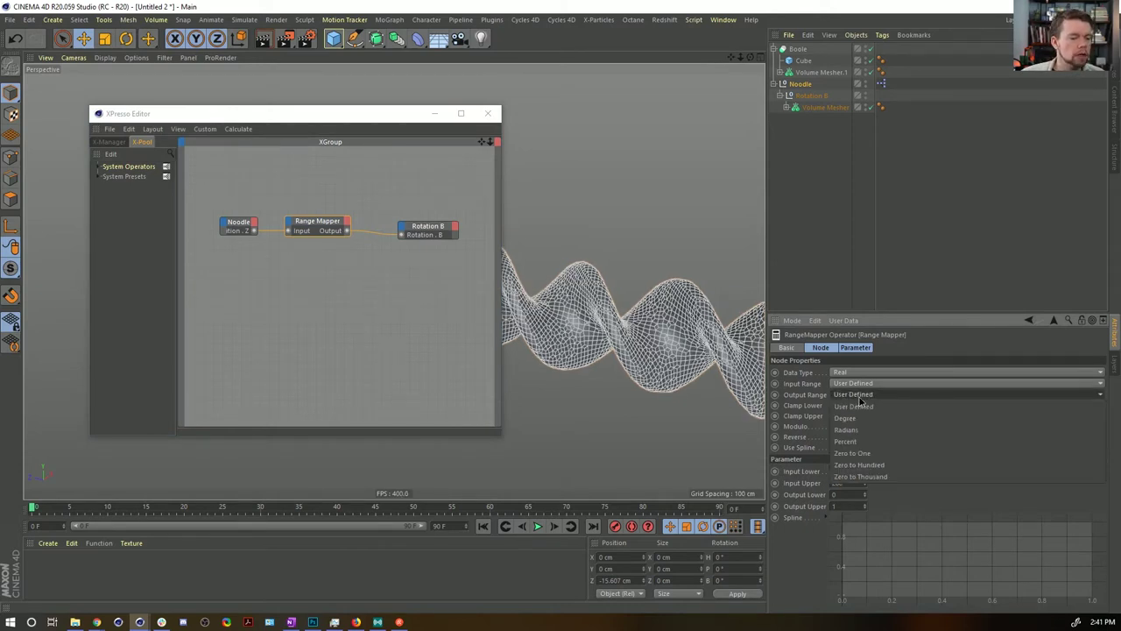
left_click(858, 418)
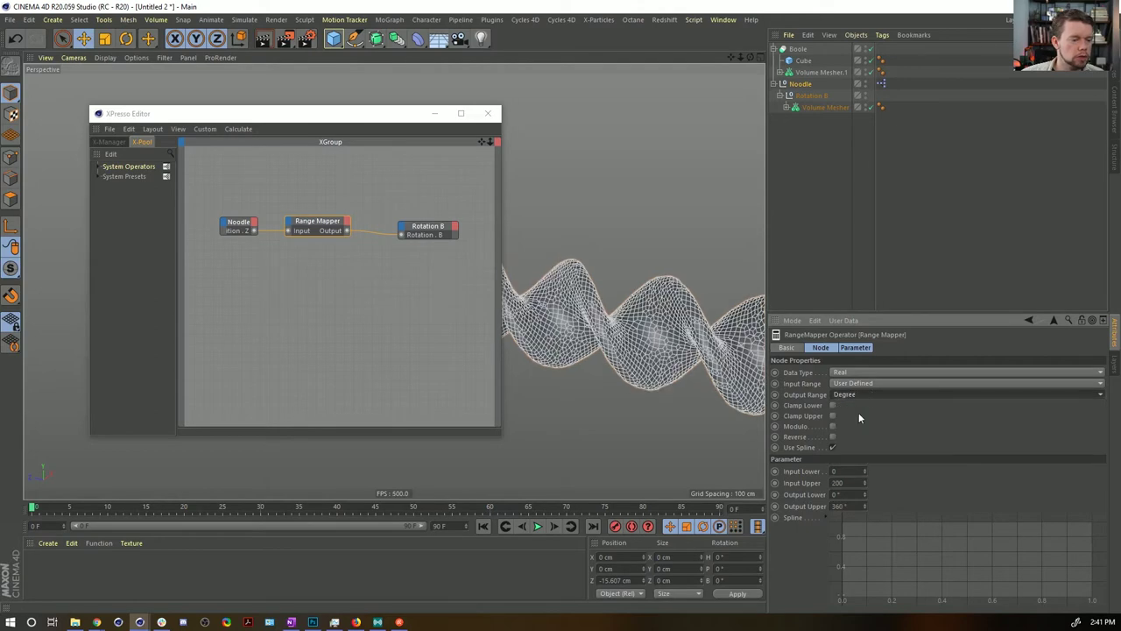
left_click_drag(360, 116, 280, 409)
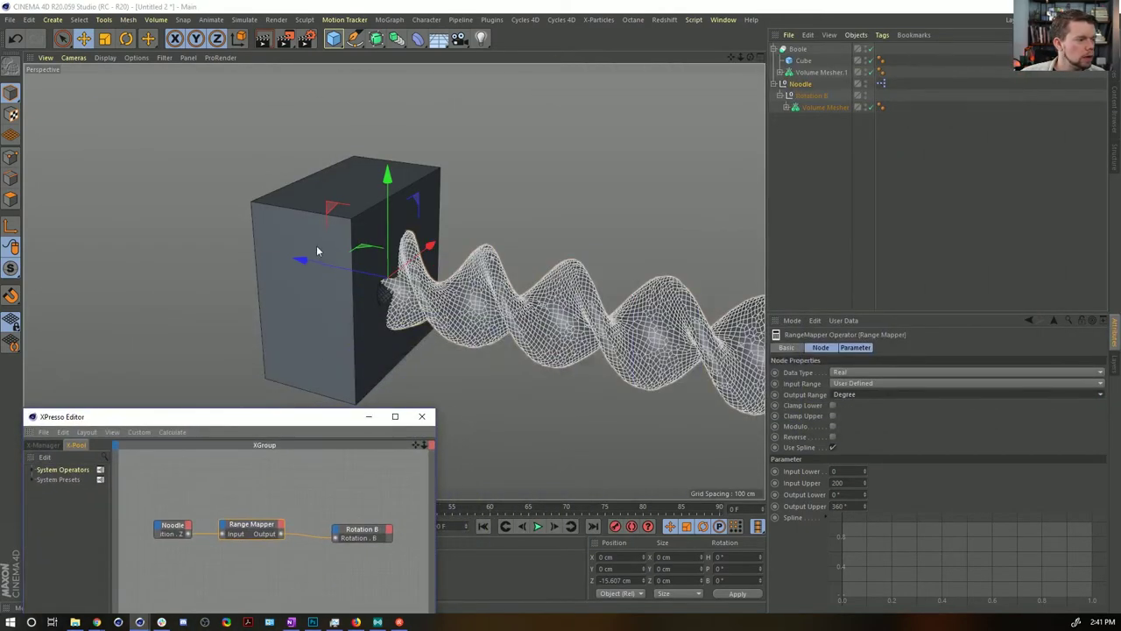
Step: Slide the Noodle null back and forth along Z to test the rotation against the die hole
left_click_drag(317, 251, 218, 338)
left_click(257, 422)
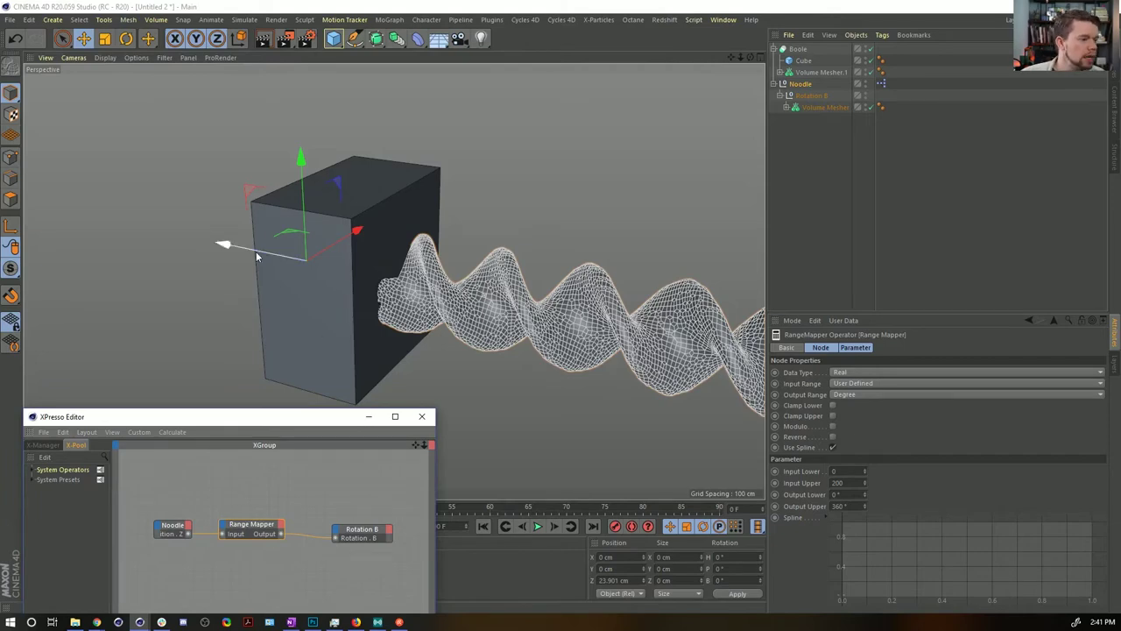
left_click_drag(257, 256, 337, 271)
Step: Reset the Noodle null's Z position to 0 cm and adjust the Range Mapper's Output Lower to -62°
left_click(623, 580)
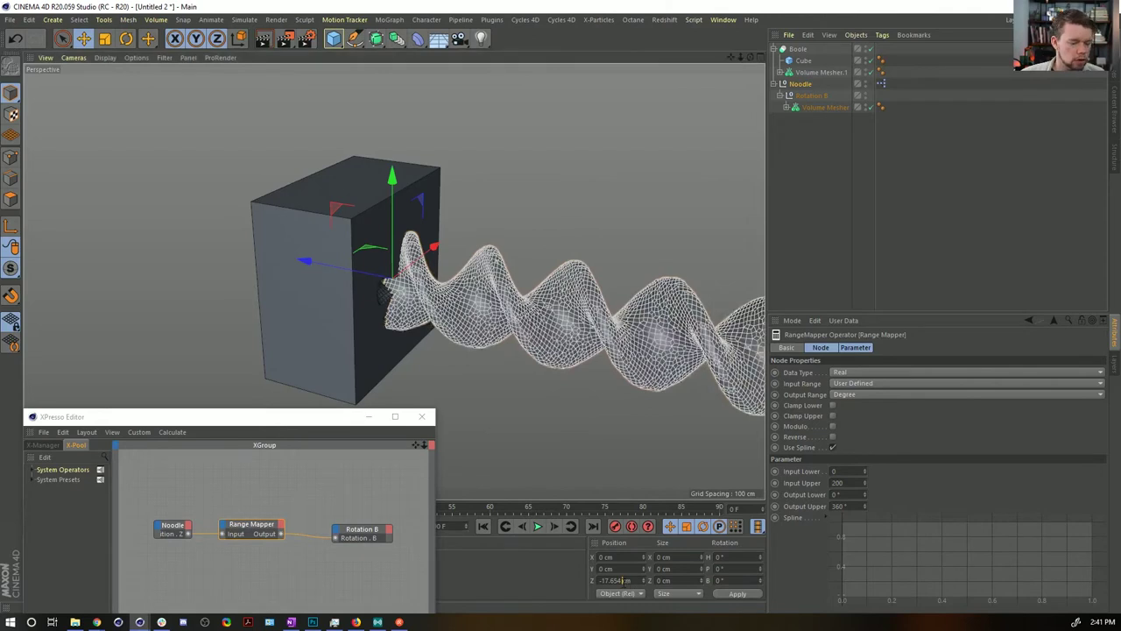
type("0")
key("Return")
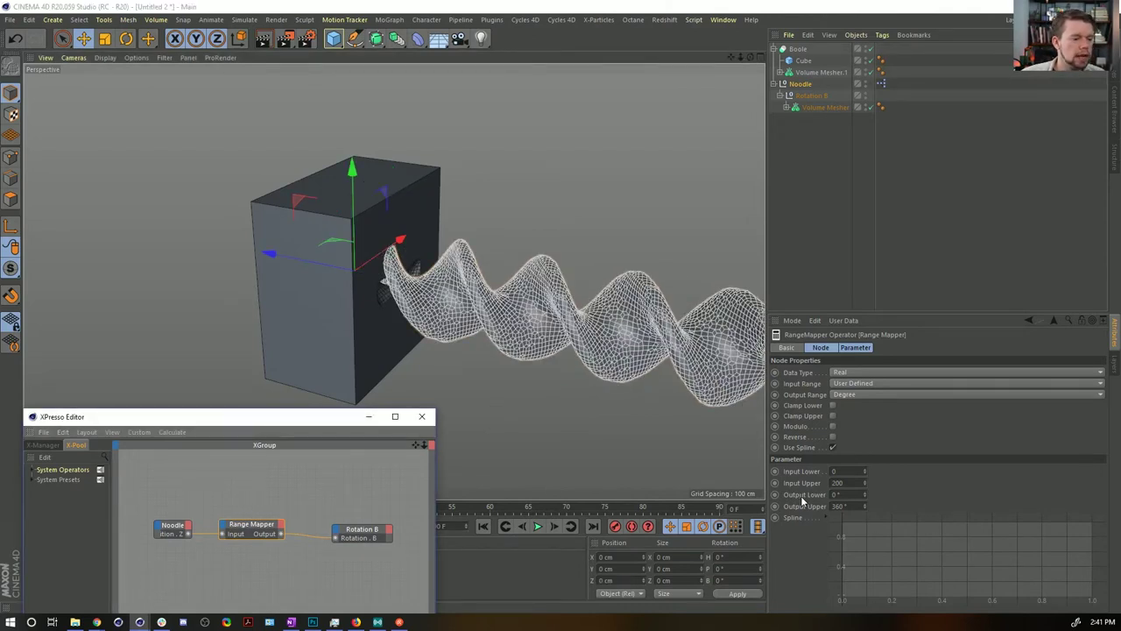
mouse_move(865, 496)
left_mouse_down()
mouse_move(888, 488)
mouse_move(845, 501)
mouse_move(873, 513)
left_mouse_up()
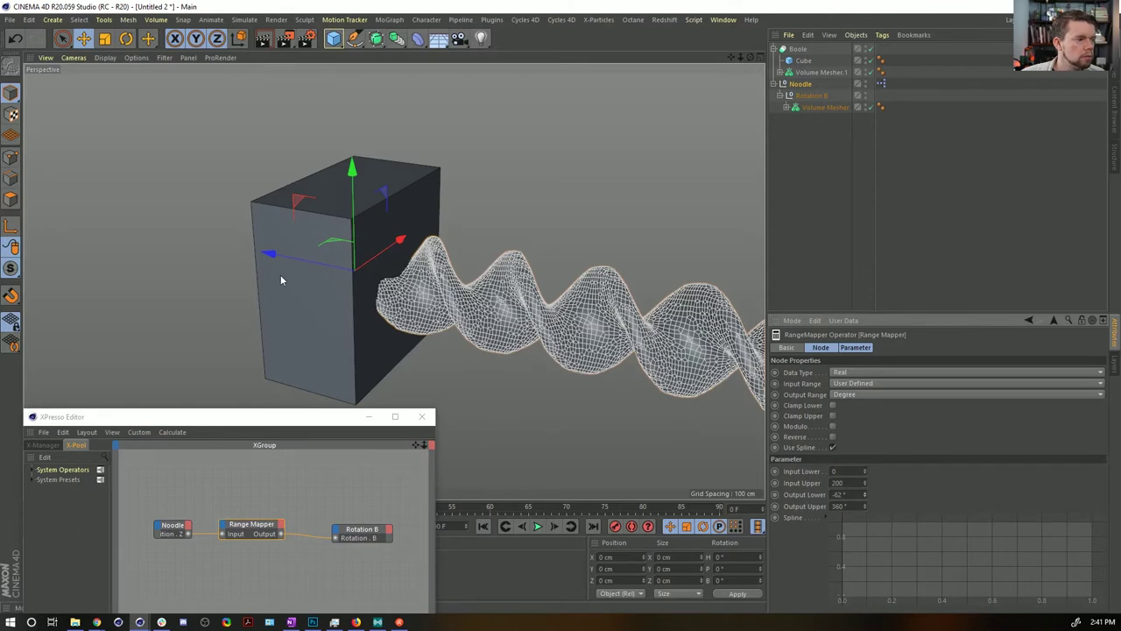
Step: Move the Noodle to about 176.6 cm on Z, try an Output Upper of 410°, and test by sliding the noodle along Z
left_click_drag(297, 261, 583, 347)
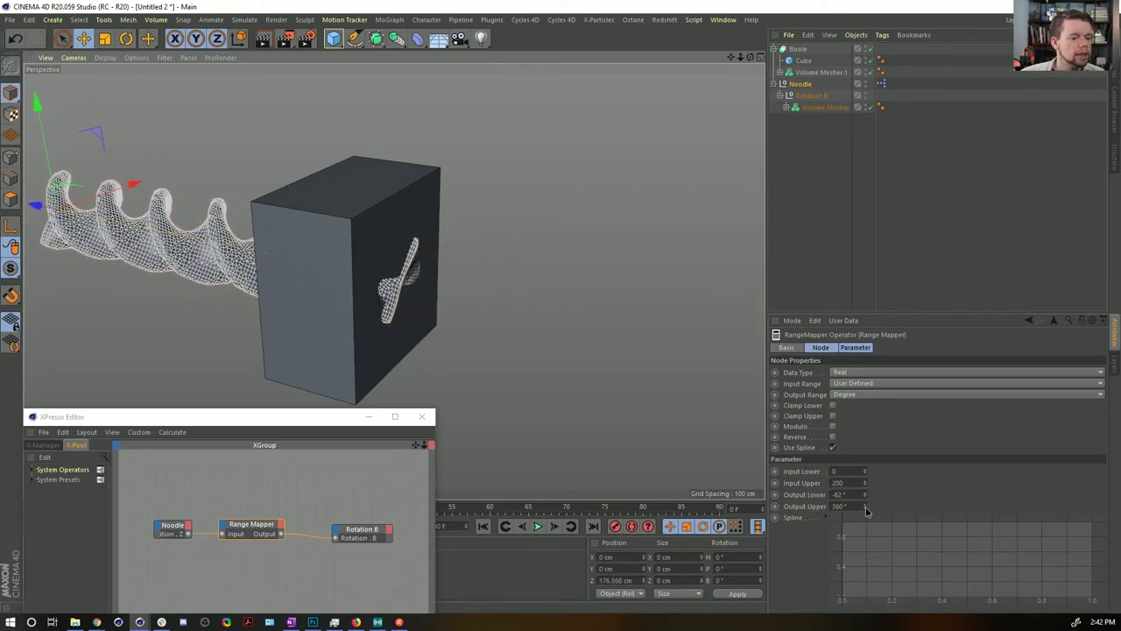
left_click_drag(866, 508, 867, 477)
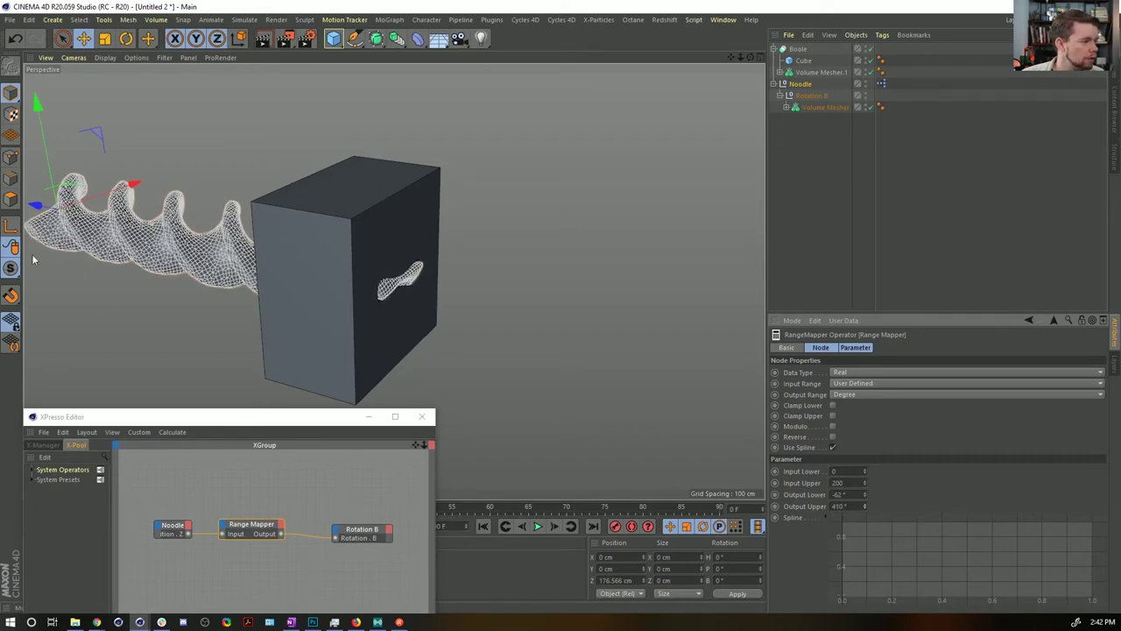
left_click_drag(35, 206, 103, 230)
key("ctrl+z")
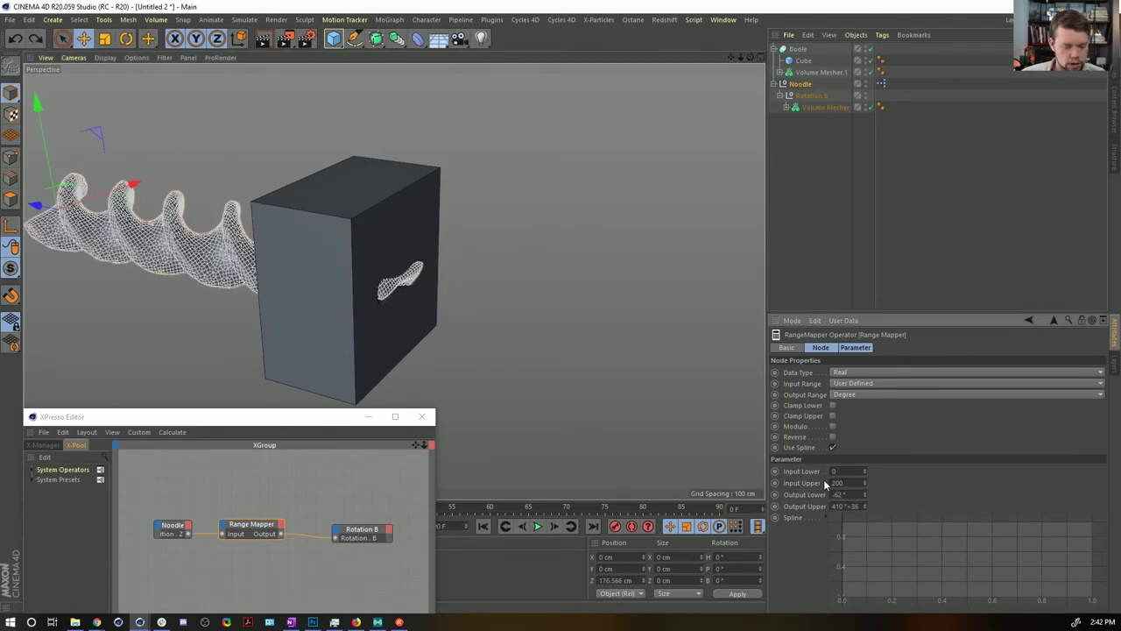
Step: Try adding 360° to the Range Mapper's Output Upper, adjust it to 817°, and test the noodle's movement along Z
key("Return")
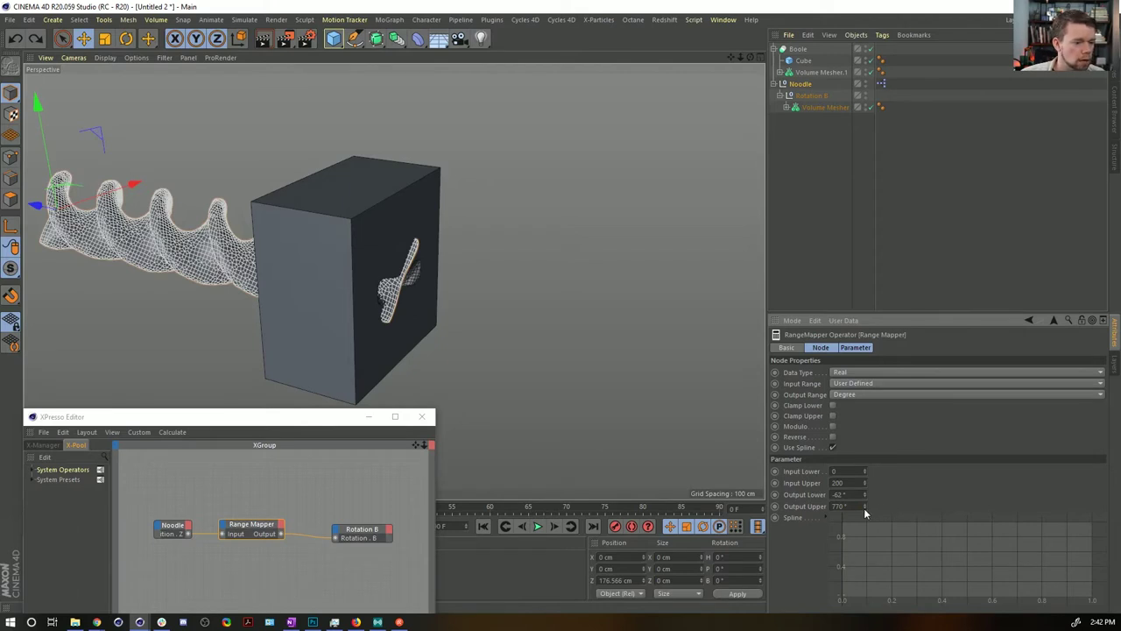
left_click_drag(865, 506, 865, 497)
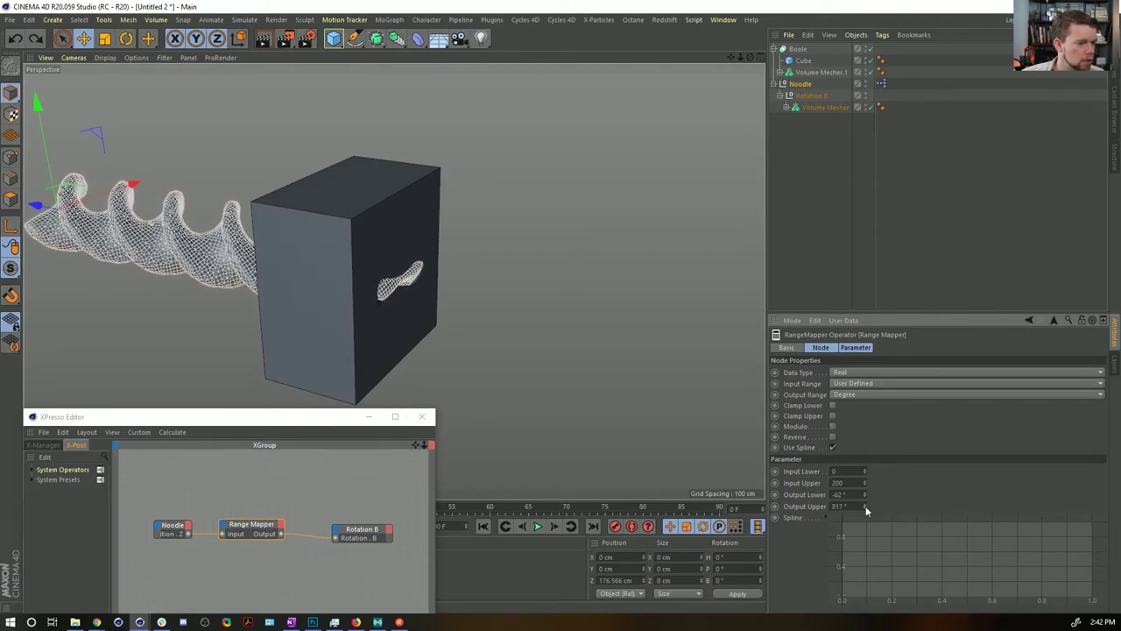
left_click_drag(52, 207, 44, 234)
Step: Try an Output Upper of 615° and test it by sliding the noodle partway back through the cube
left_click_drag(867, 509, 867, 522)
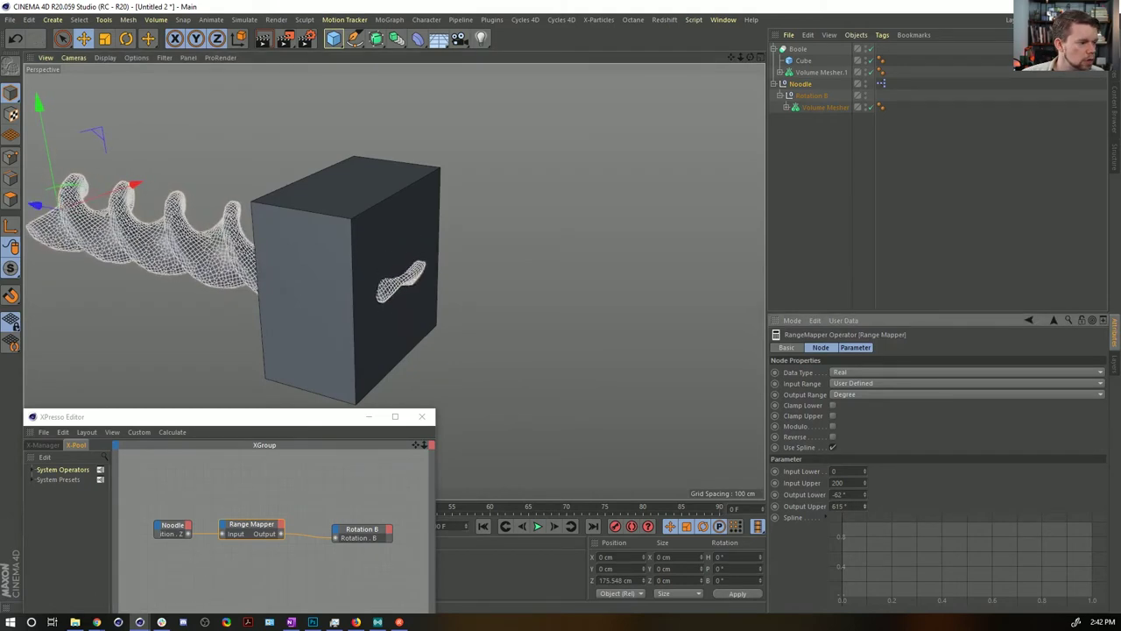
left_click_drag(35, 204, 124, 241)
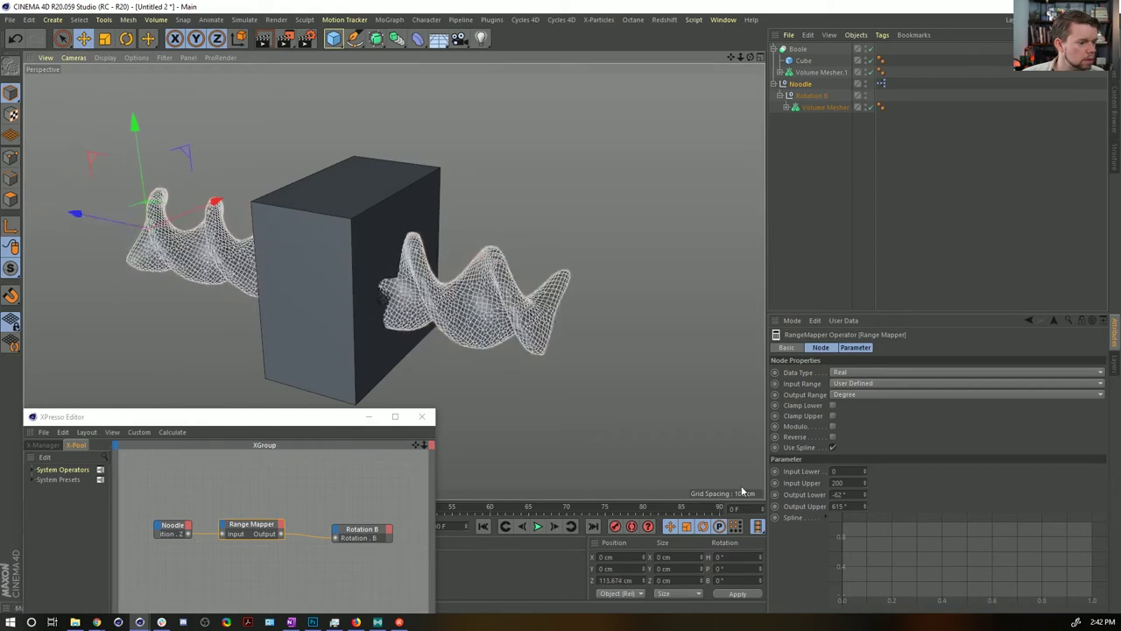
key("ctrl+z")
Step: Try an Output Upper of 412° and test the rotation by sliding the noodle along Z
left_click_drag(865, 508, 864, 613)
left_click_drag(865, 547, 865, 545)
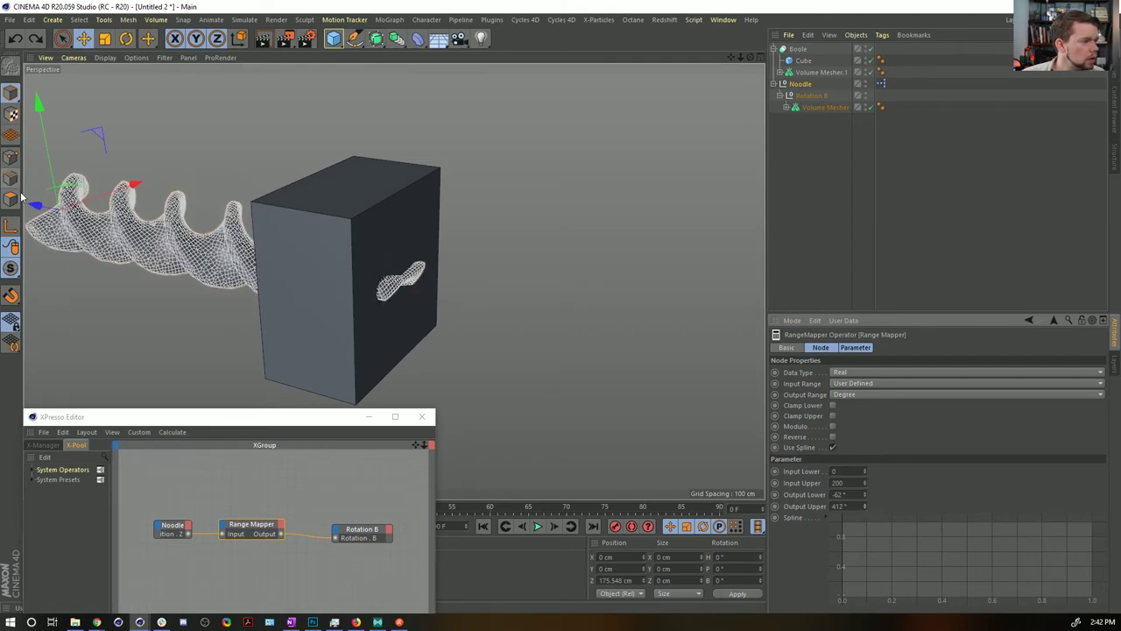
left_click_drag(35, 206, 134, 245)
key("ctrl+z")
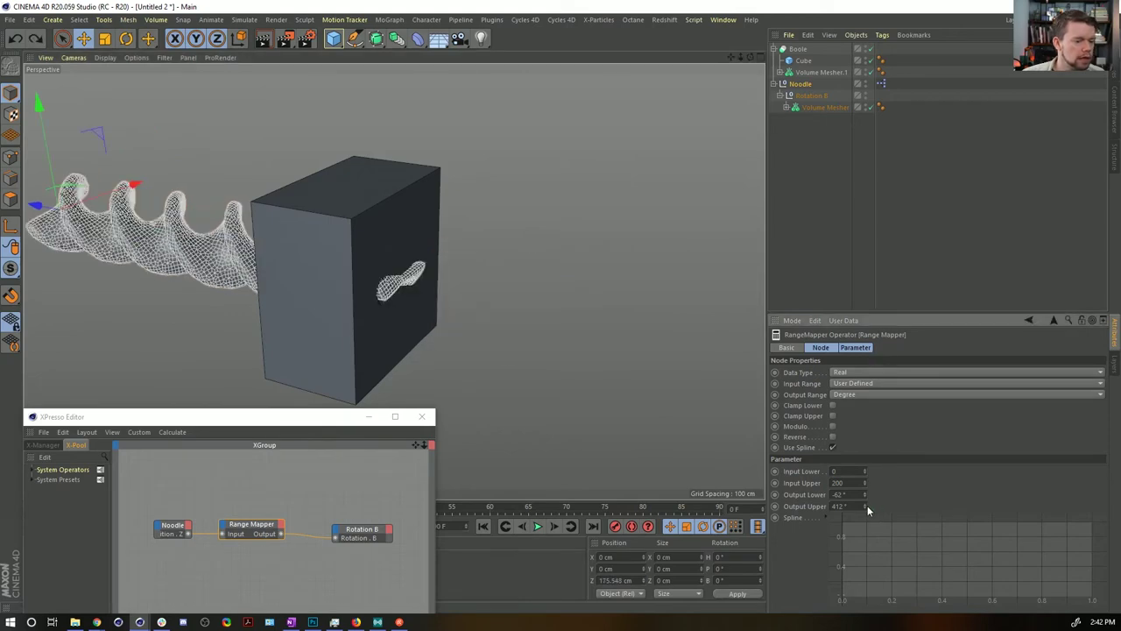
Step: Set the Range Mapper's Output Upper to 1022° and slide the Noodle back to about -12.5 cm on Z
left_click_drag(866, 506, 867, 484)
left_click_drag(865, 506, 865, 147)
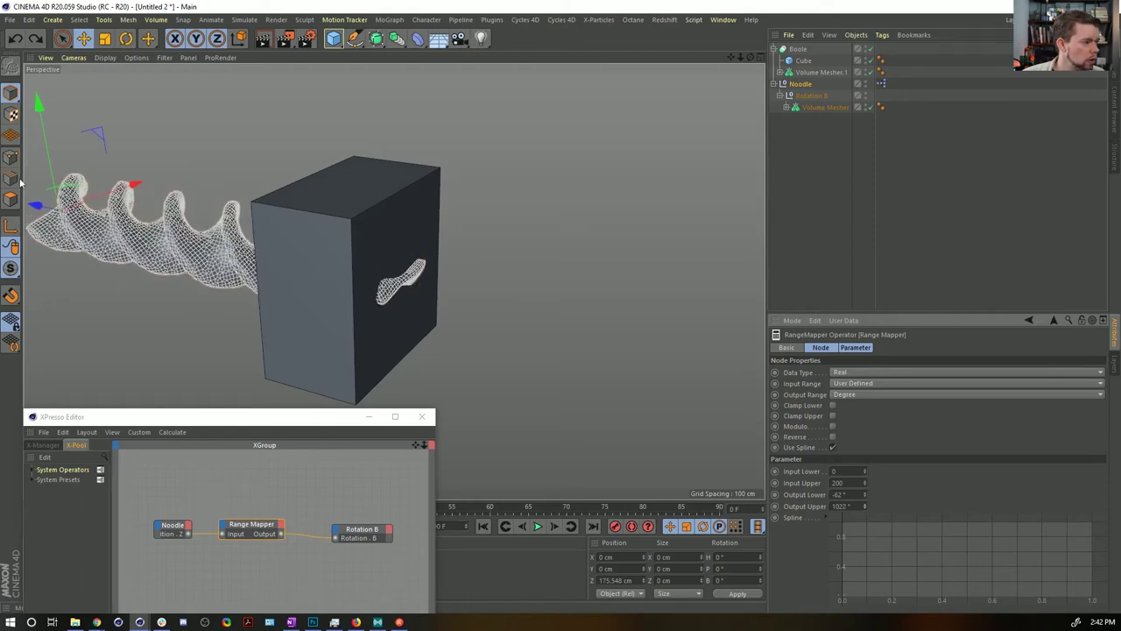
left_click_drag(33, 204, 311, 444)
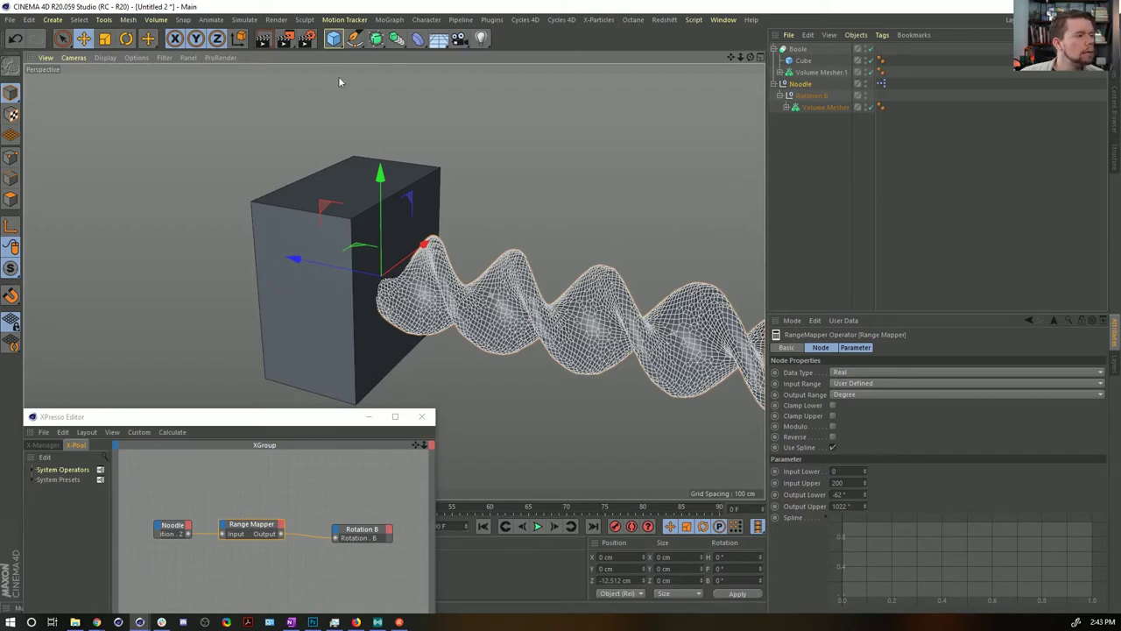
Step: Add a cylinder and set its orientation to -Z so it lies along the noodle
left_click(52, 19)
mouse_move(55, 36)
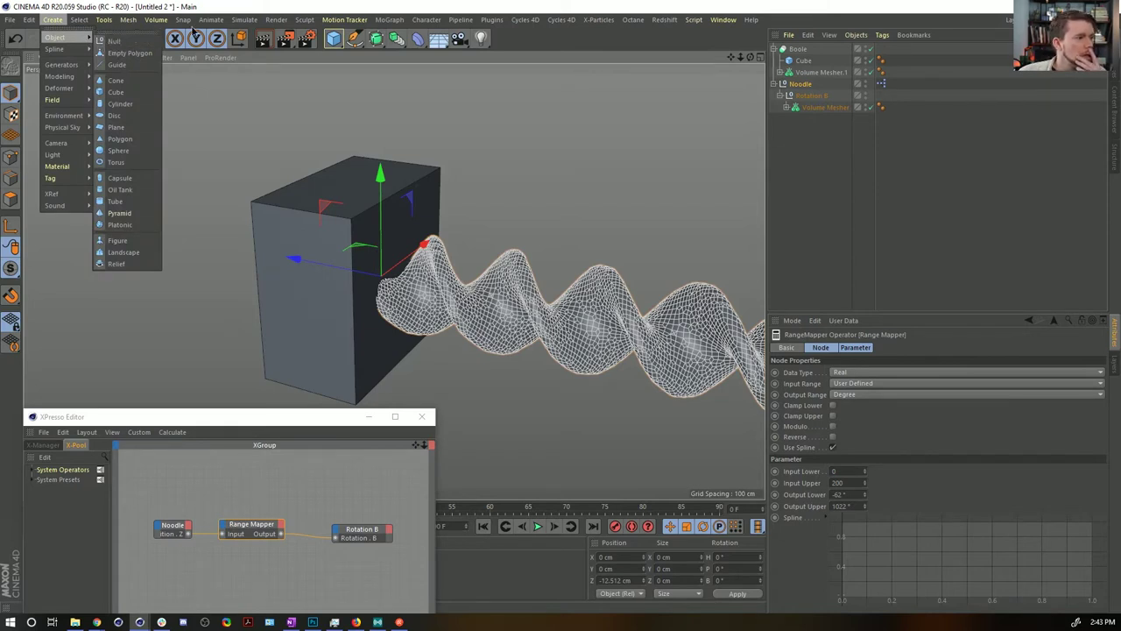
left_click_drag(338, 38, 589, 59)
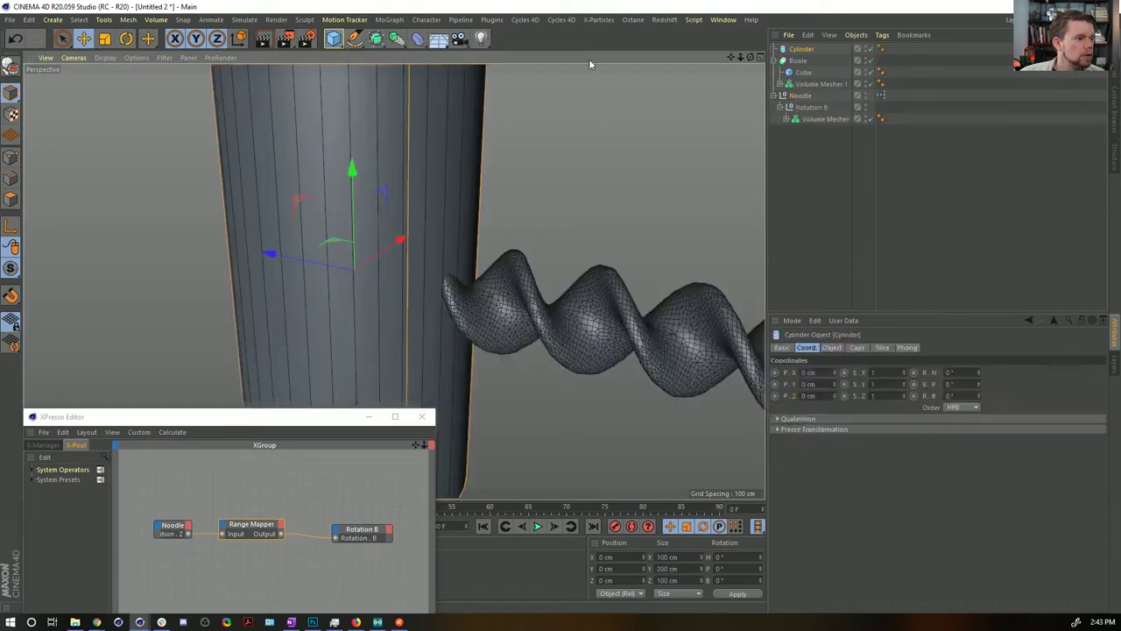
left_click(832, 349)
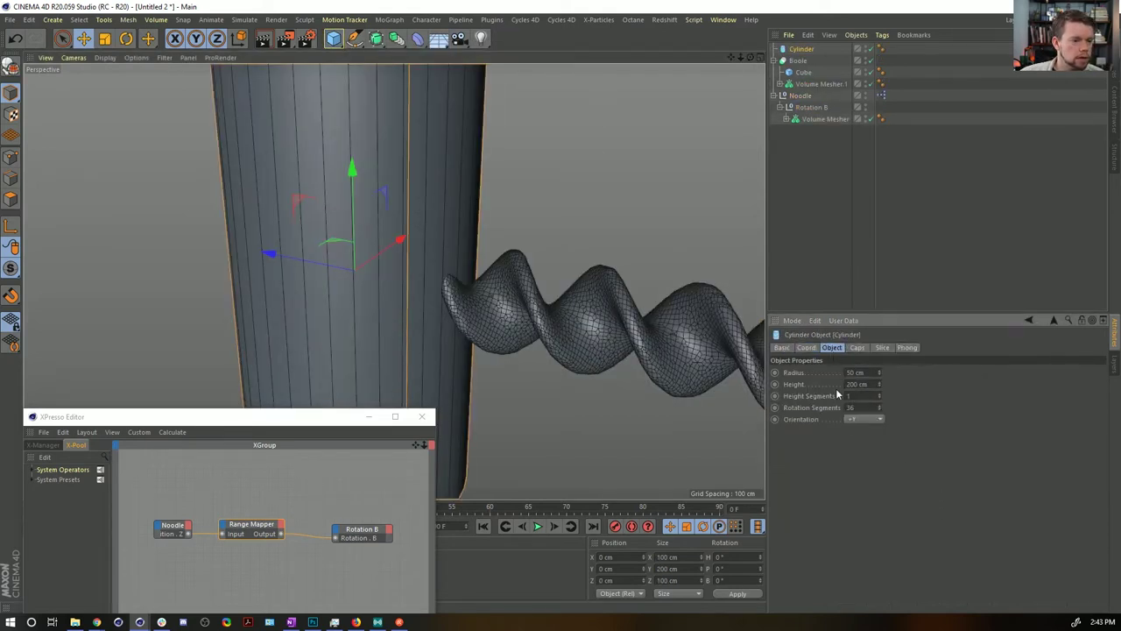
scroll(862, 418, "down", 3)
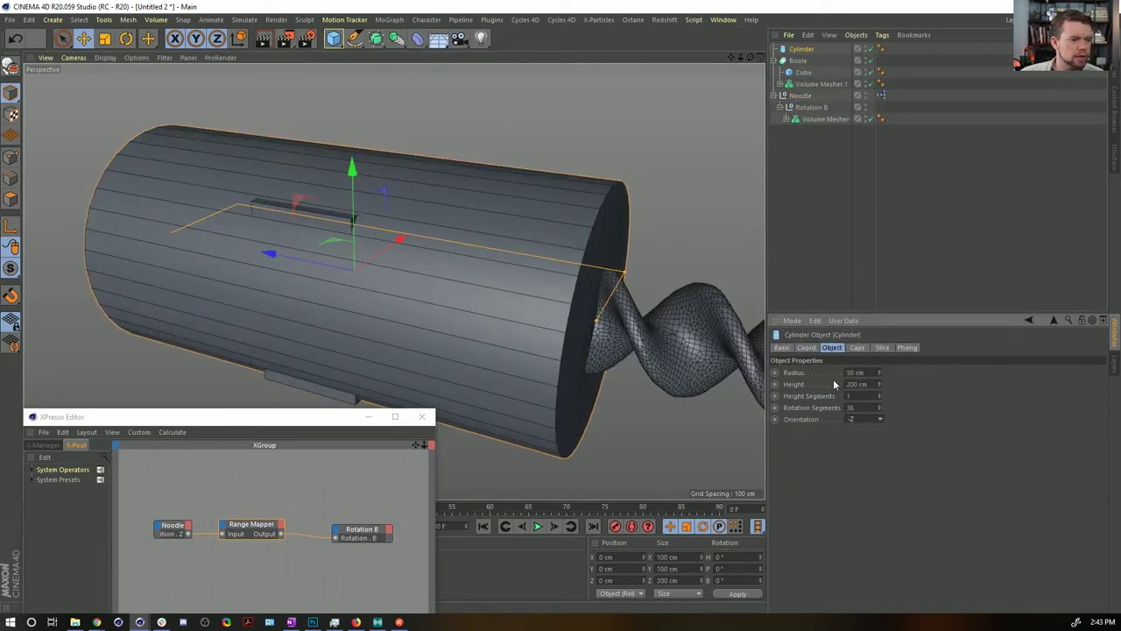
scroll(554, 299, "down", 5)
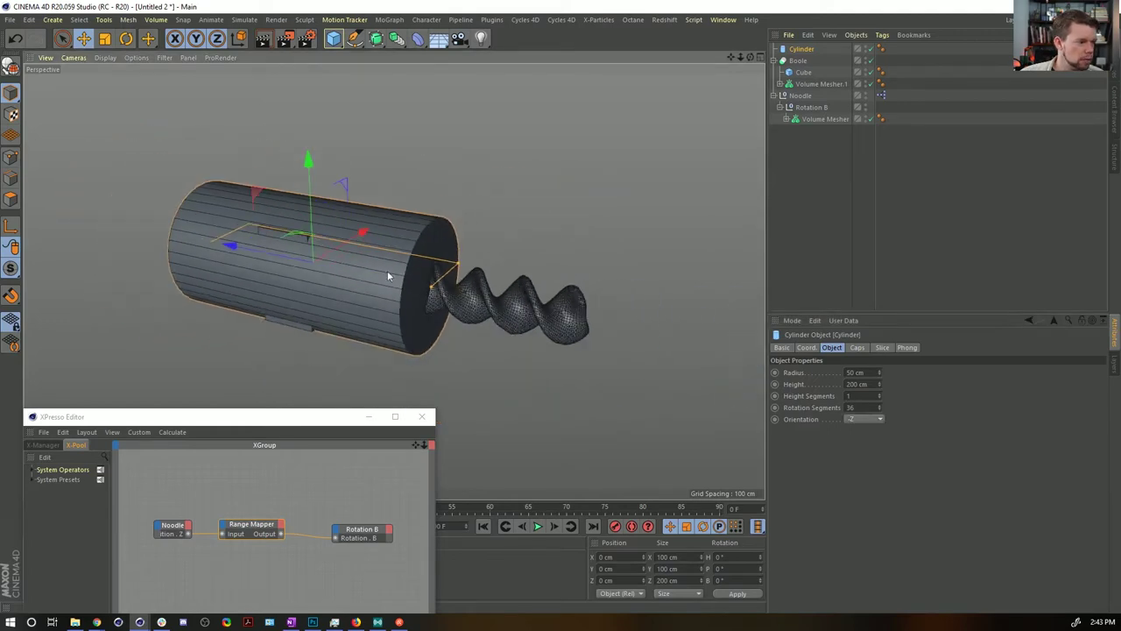
Step: Resize the cylinder to about 19.8 cm radius and 190.8 cm height, positioning it around the noodle at about -116.9 cm on Z
left_click_drag(459, 267, 442, 280)
left_click_drag(230, 246, 366, 270)
left_click_drag(600, 327, 585, 319)
left_click_drag(370, 271, 374, 271)
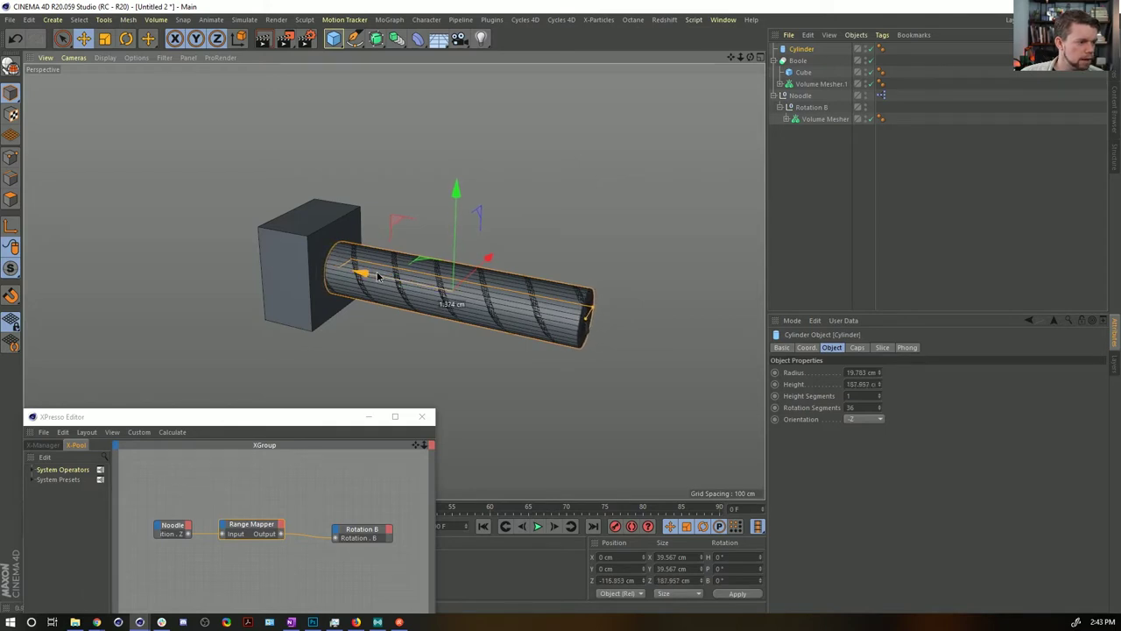
left_click_drag(585, 324, 590, 323)
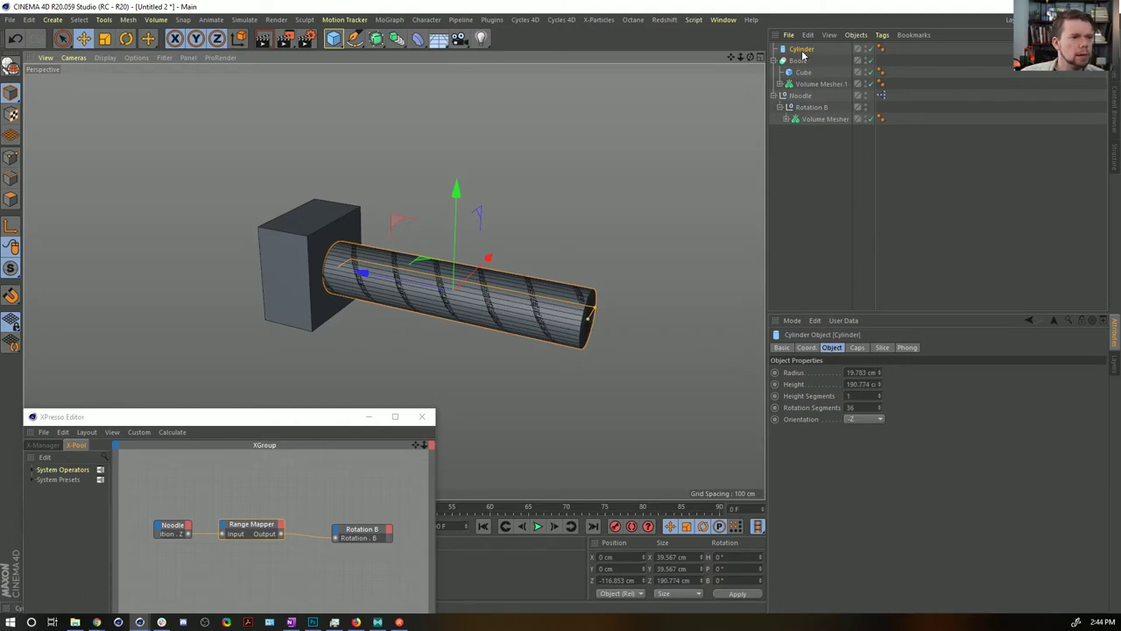
Step: Create a null as a child of the Cylinder and nest the Noodle hierarchy inside it
left_click_drag(802, 54, 795, 101)
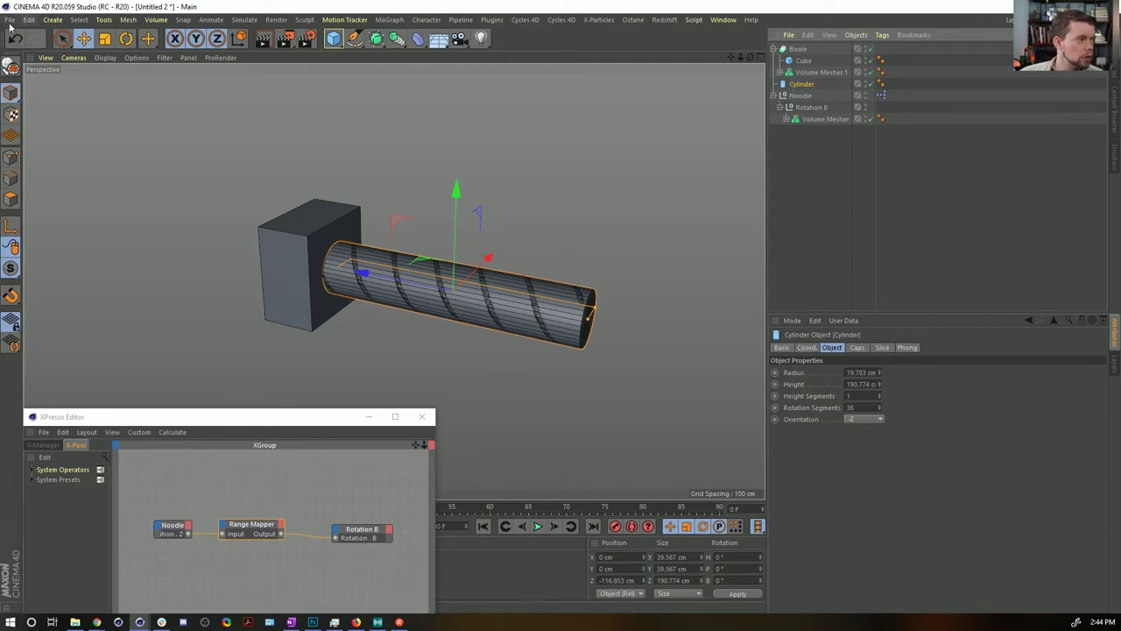
left_click(52, 19)
mouse_move(66, 34)
left_click(114, 45)
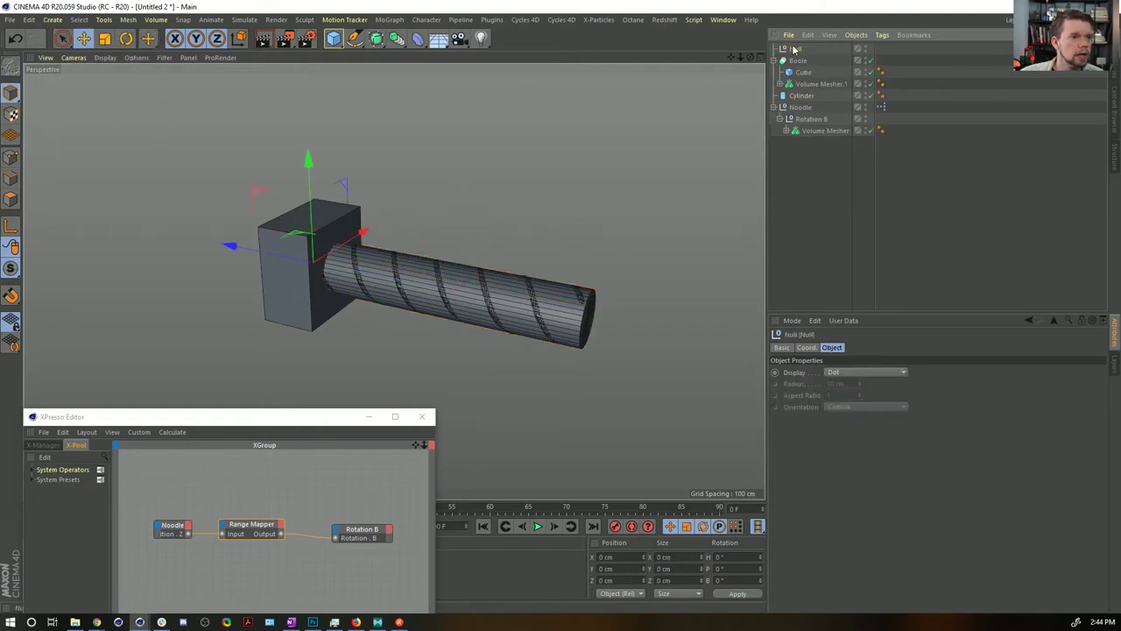
left_click_drag(794, 49, 804, 96)
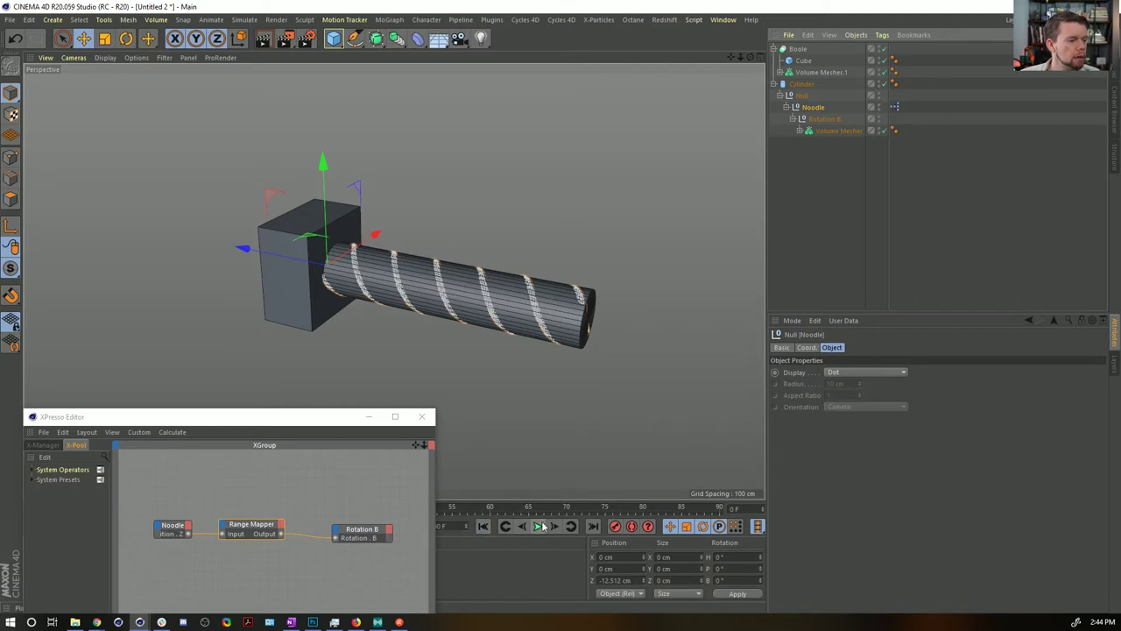
Step: Hide the Cylinder in the viewport while keeping its child Null visible, and briefly play the timeline
left_click(799, 84)
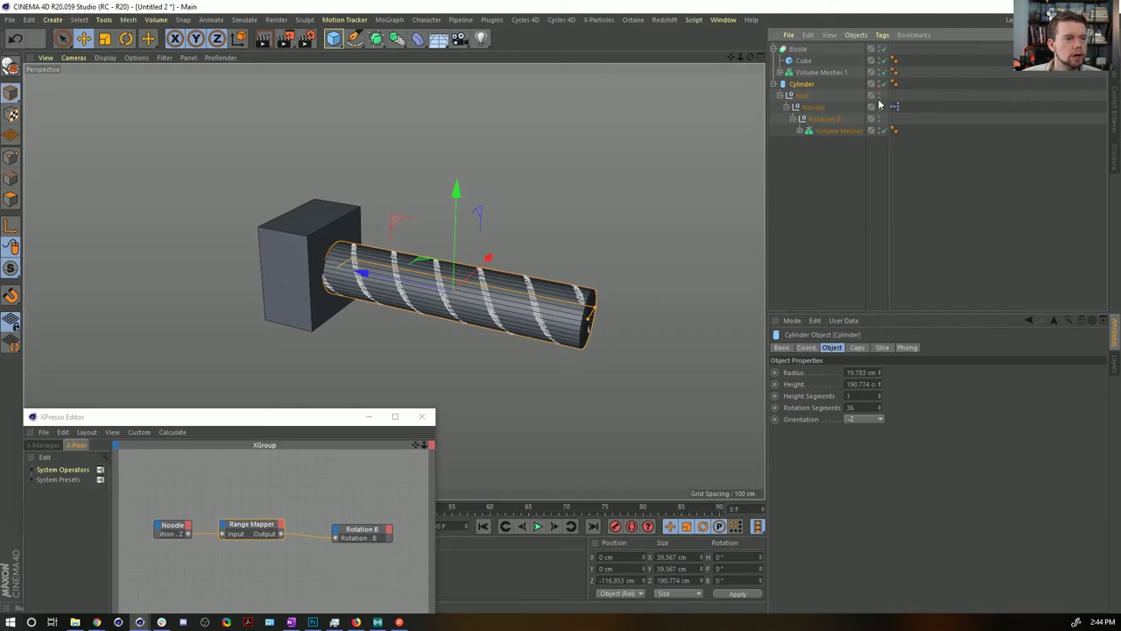
left_click(879, 81)
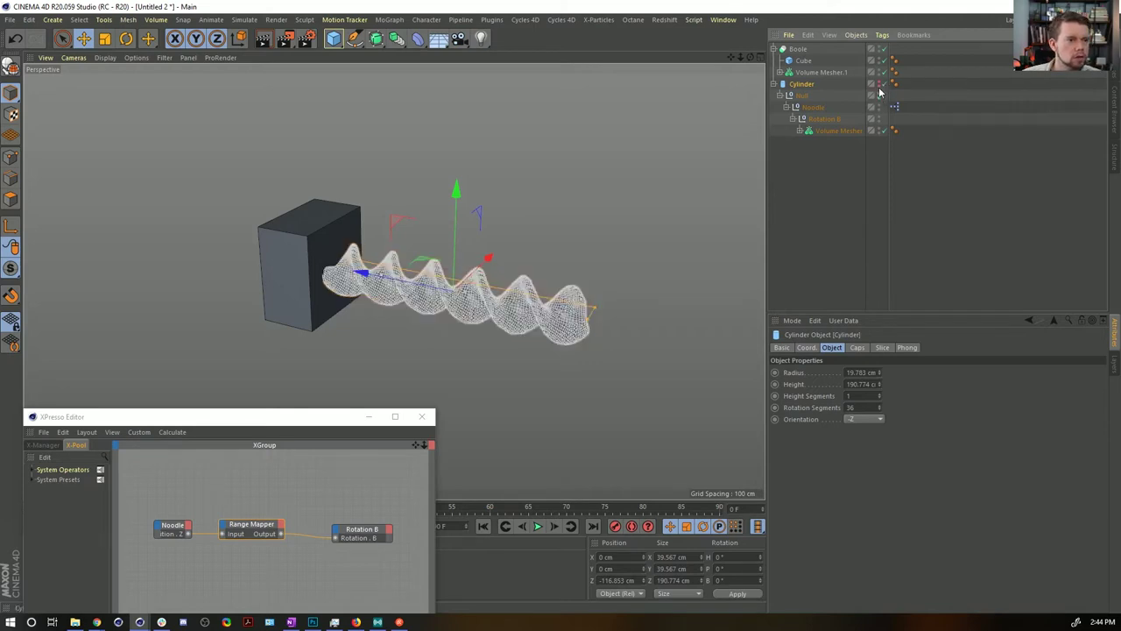
left_click(538, 526)
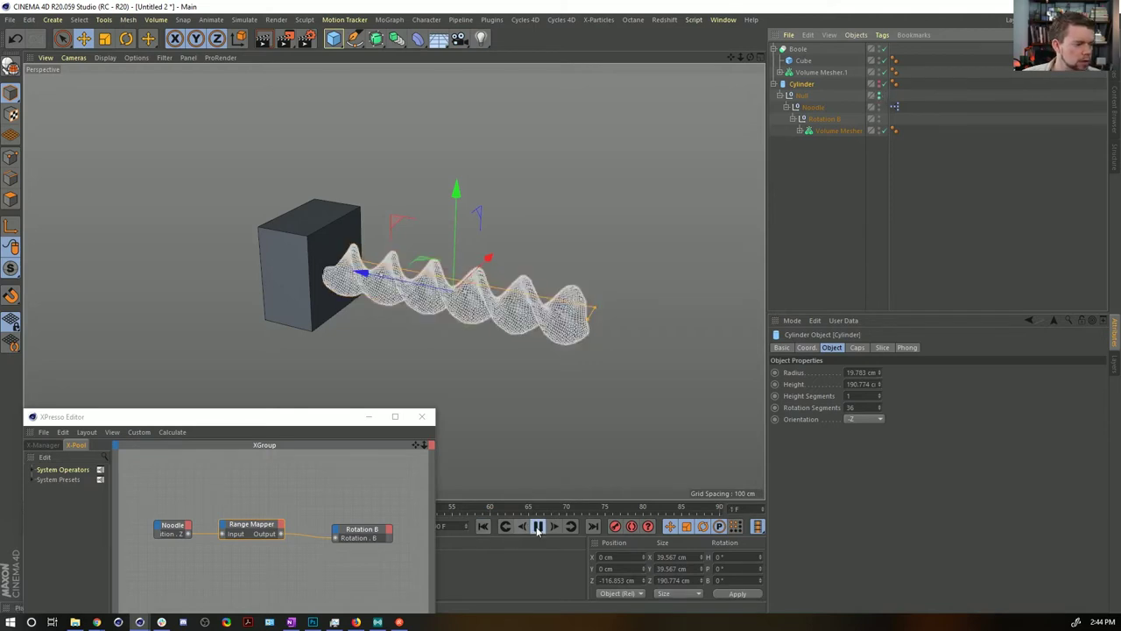
left_click(539, 526)
left_click(493, 528)
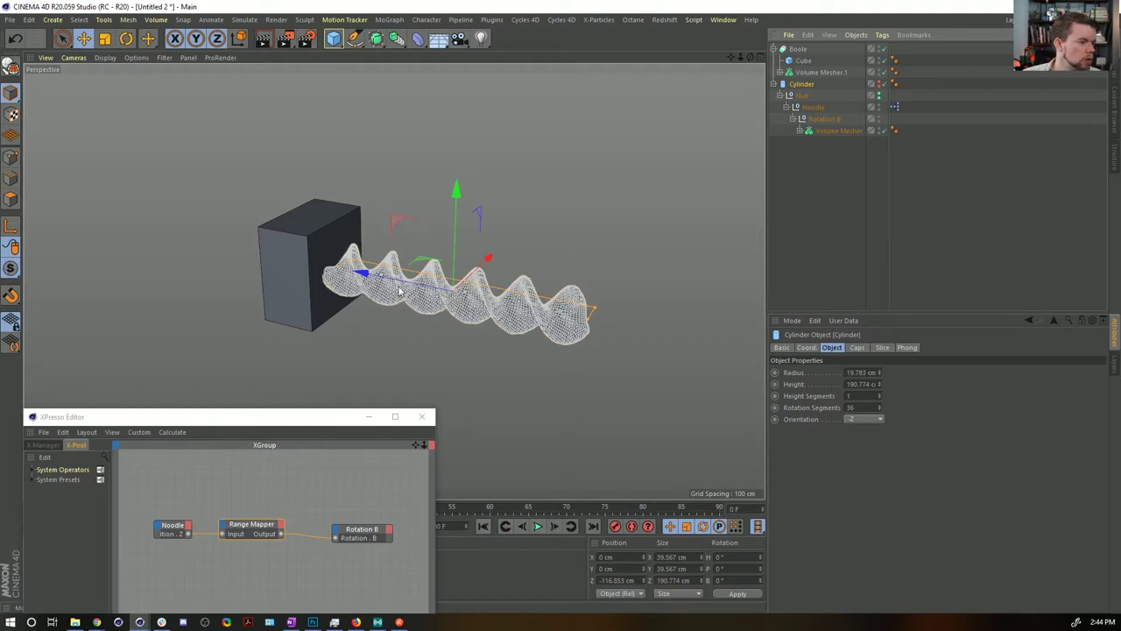
Step: Try to keyframe the Cylinder's Z position at frame 45 and slide it back through the block at frame 0
left_click(369, 416)
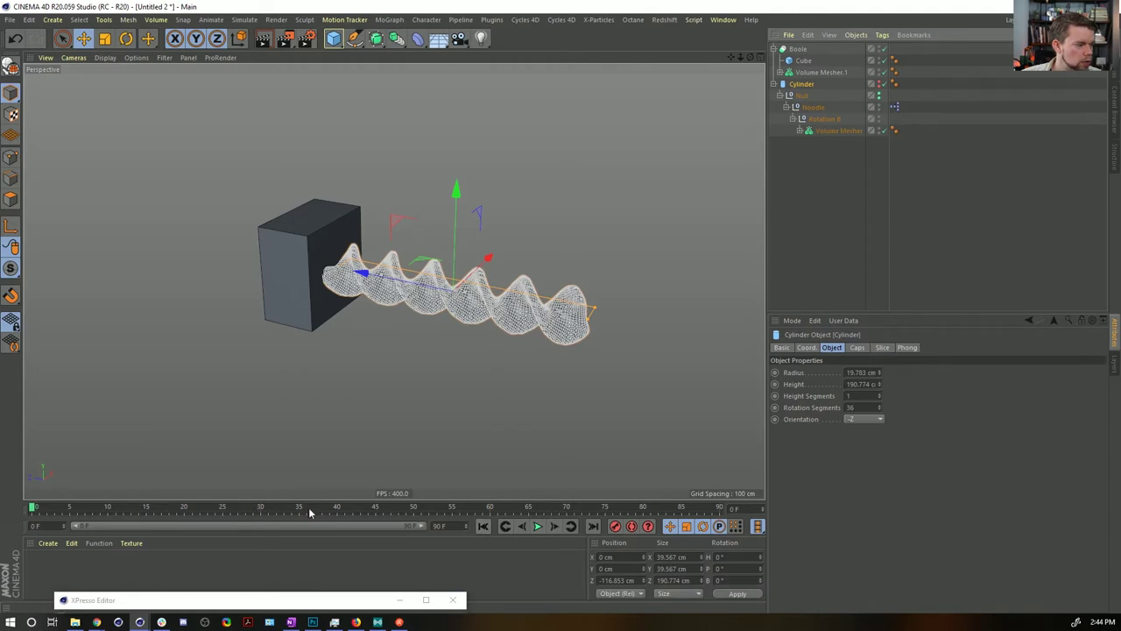
left_click_drag(309, 512, 377, 513)
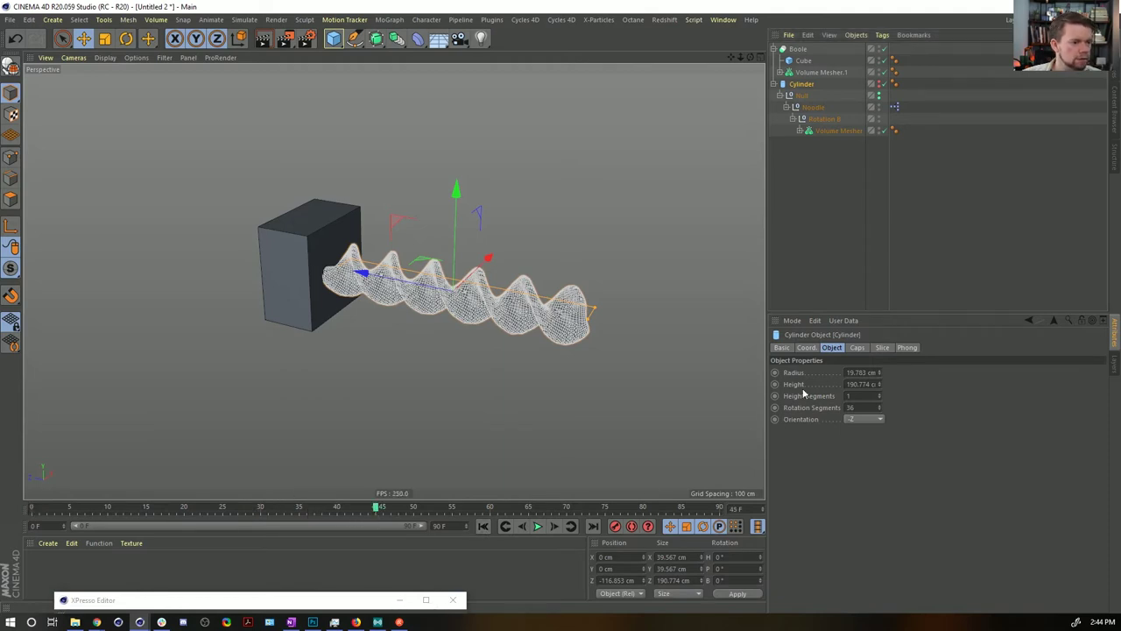
left_click(807, 348)
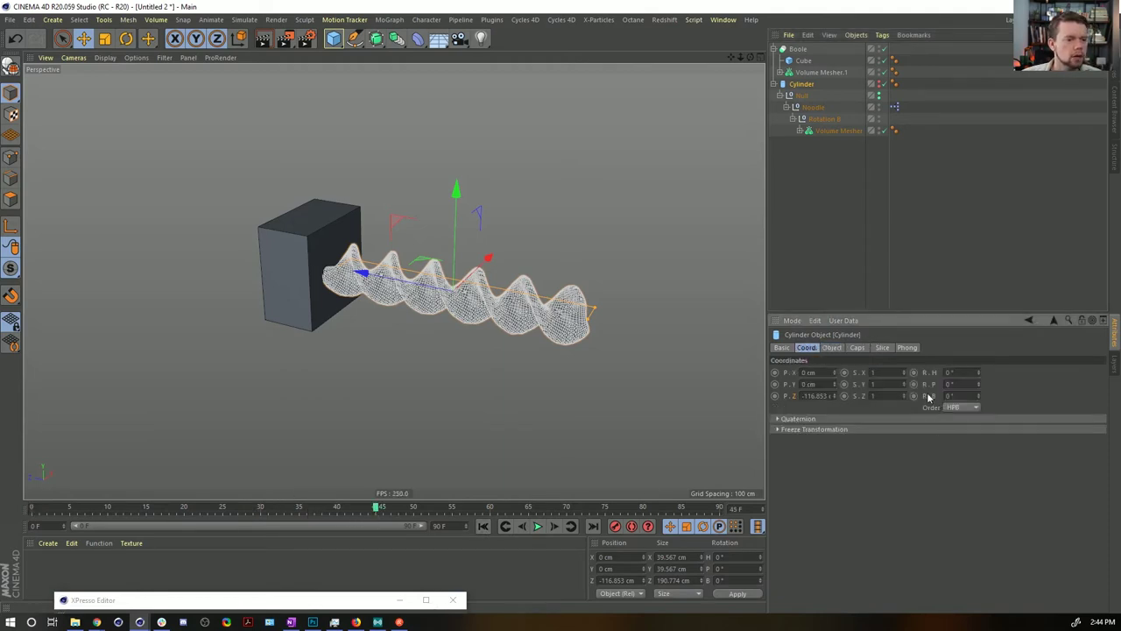
left_click(774, 395)
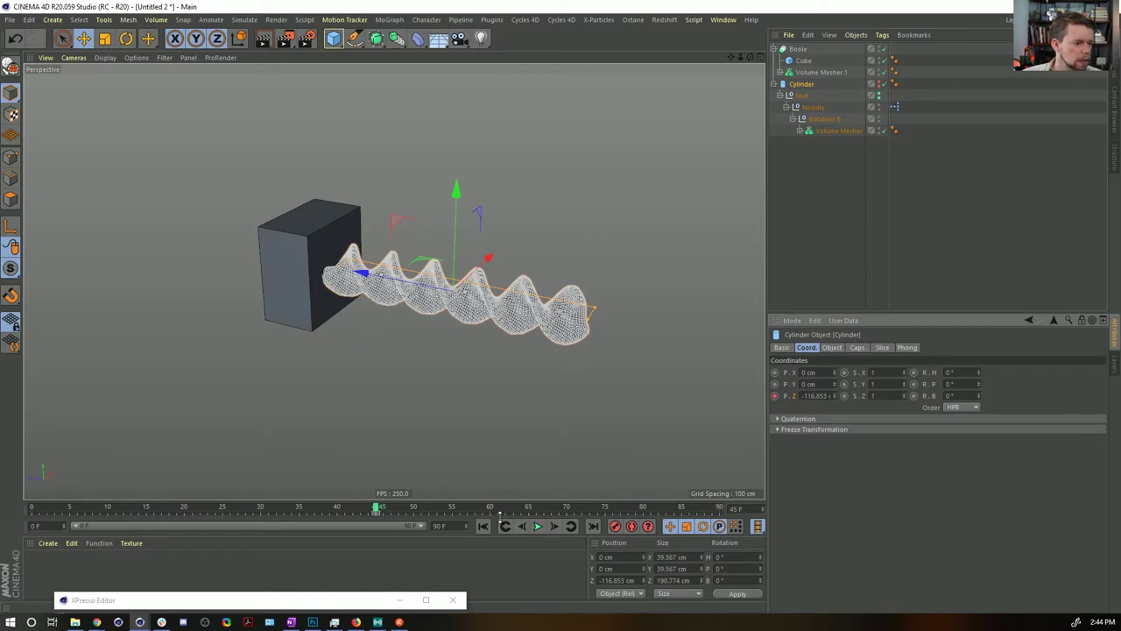
left_click(483, 526)
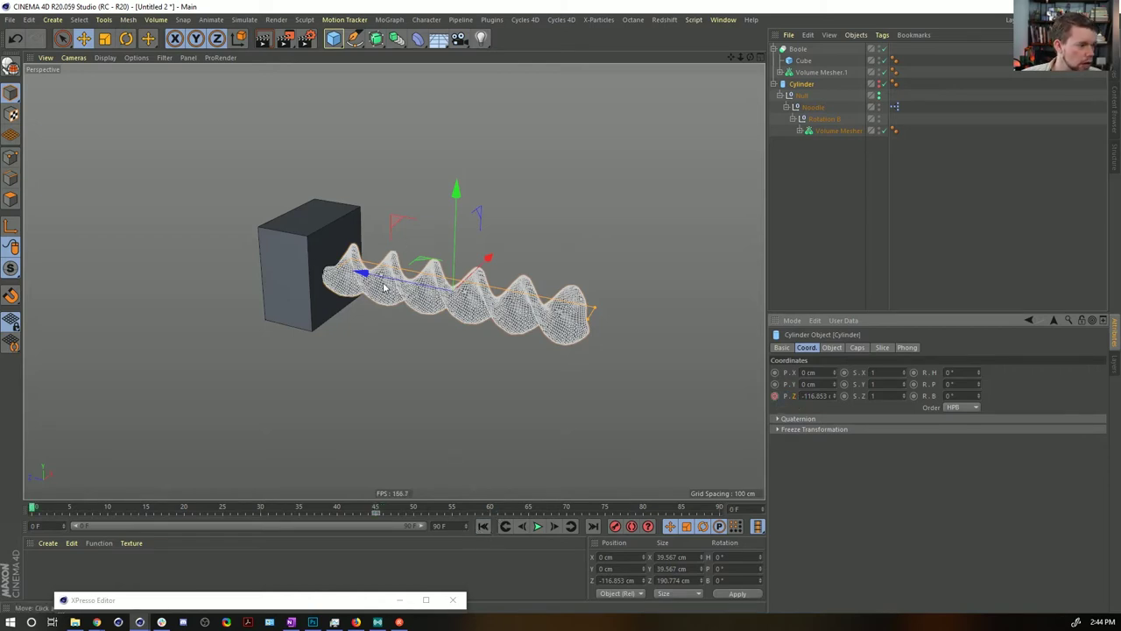
left_click_drag(388, 287, 183, 250)
key("ctrl+z")
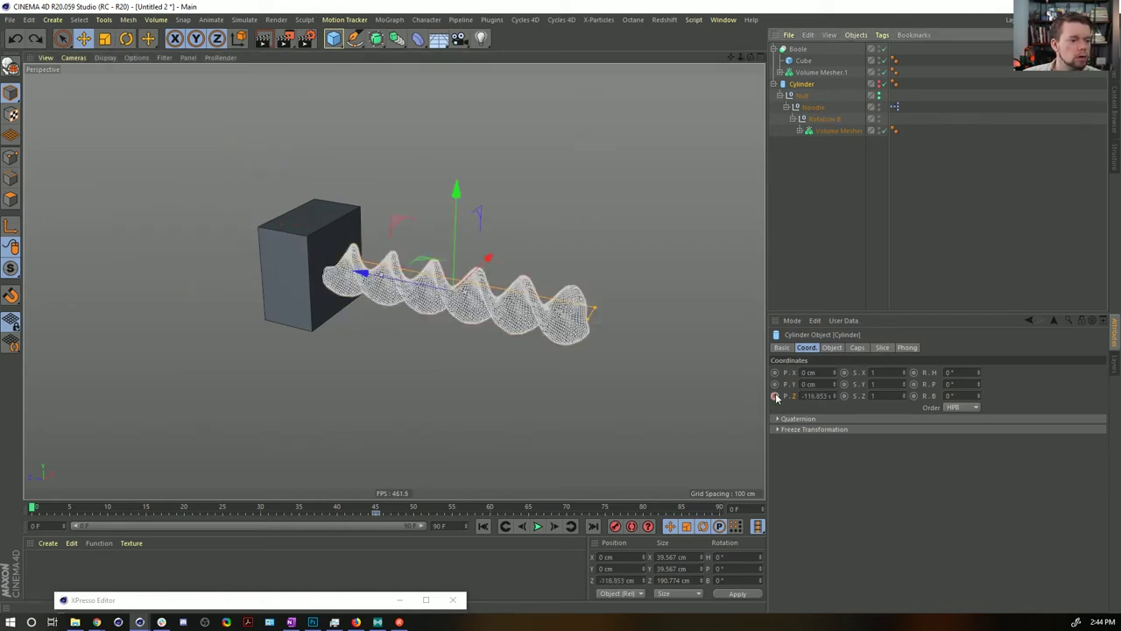
Step: Rename the Noodle null as Animate Z
double_click(811, 105)
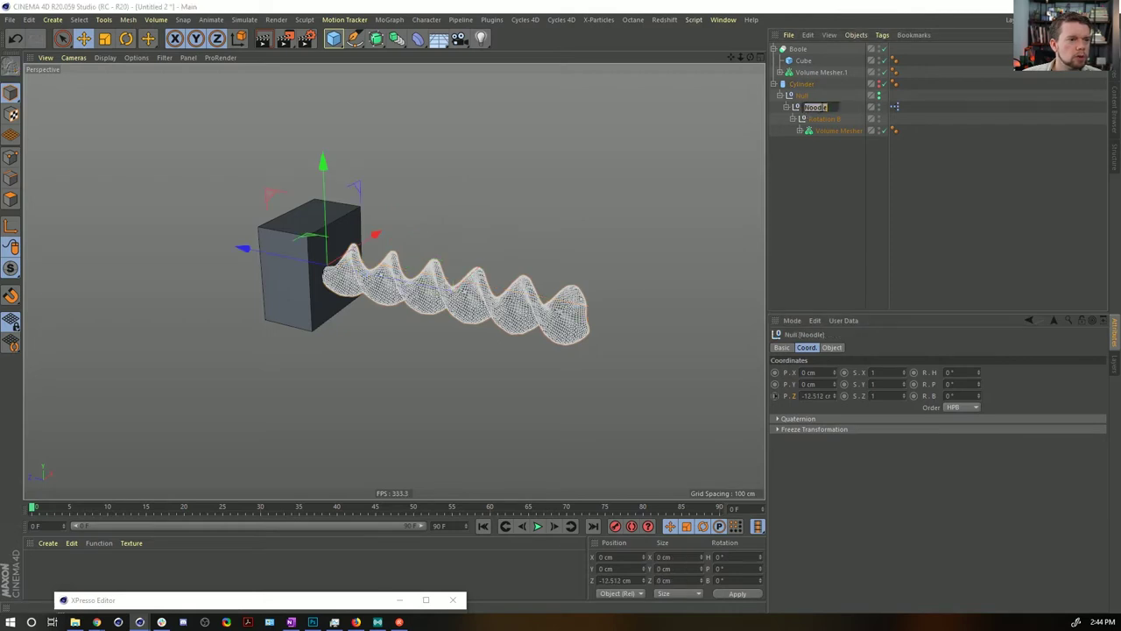
type("Ar")
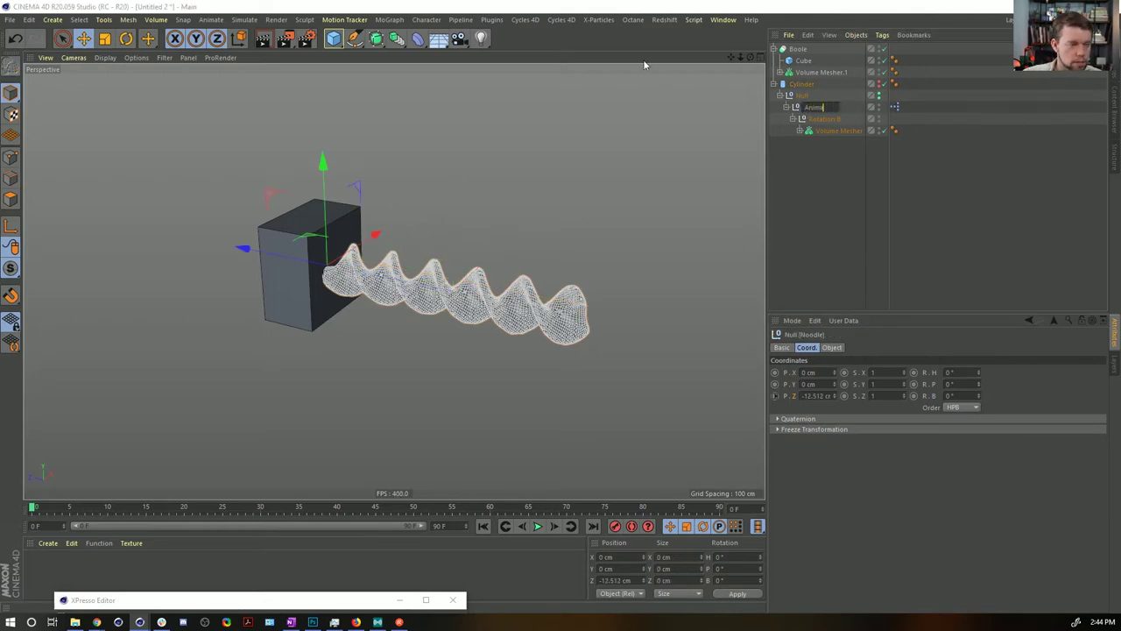
key("Return")
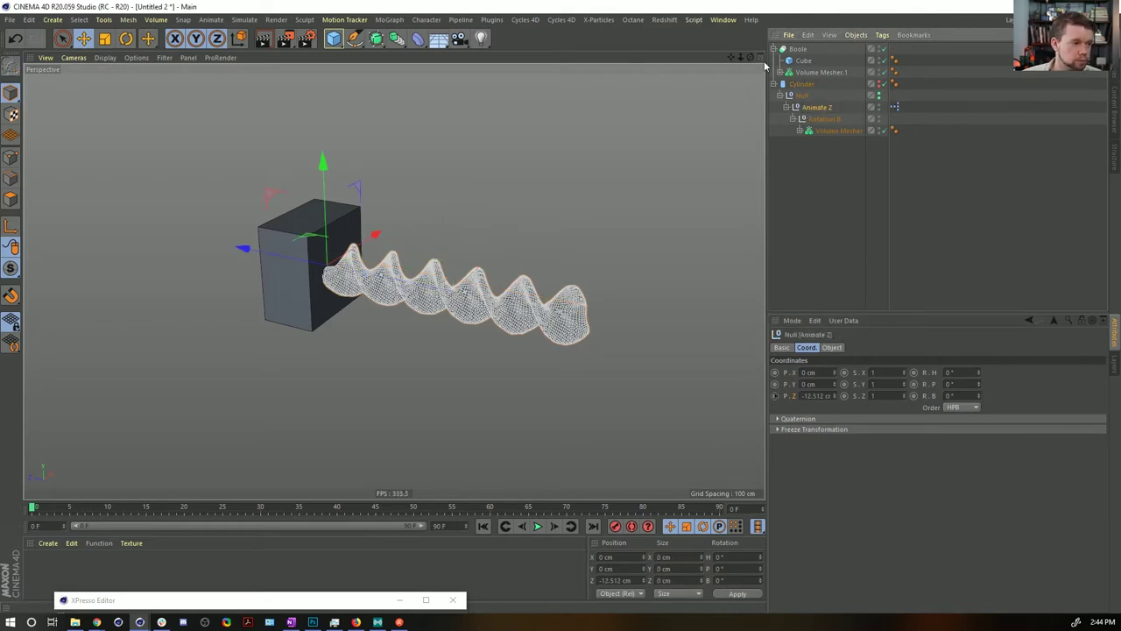
Step: Keyframe the Animate Z null's Z position at about 176.4 cm on frame 0 and -12.5 cm on frame 45, and preview the motion
left_click(776, 396)
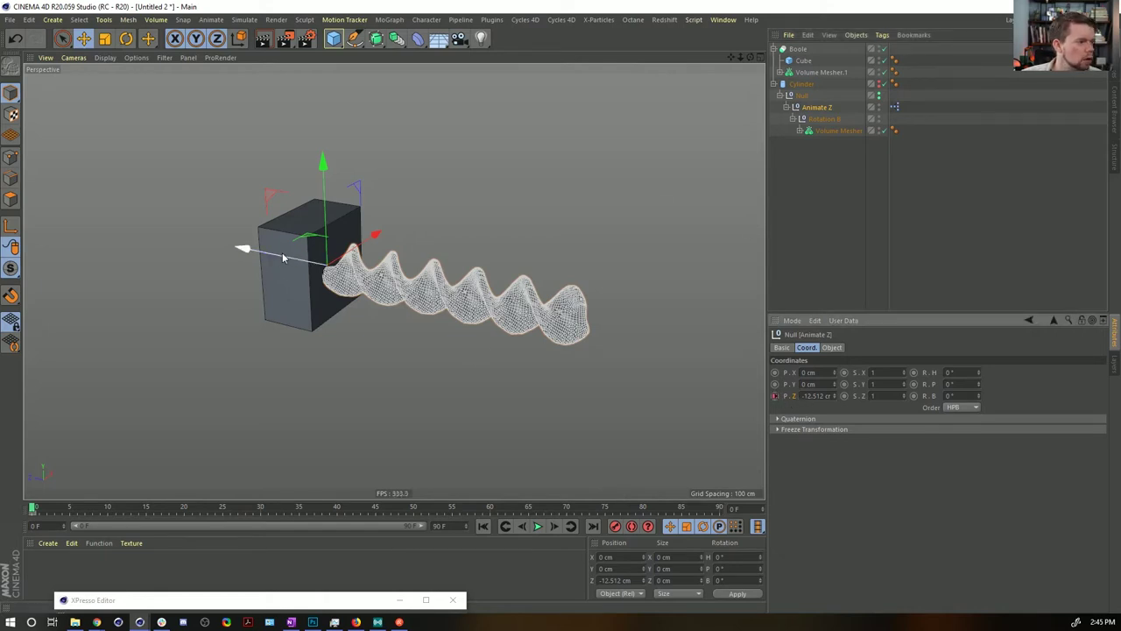
left_click(376, 508)
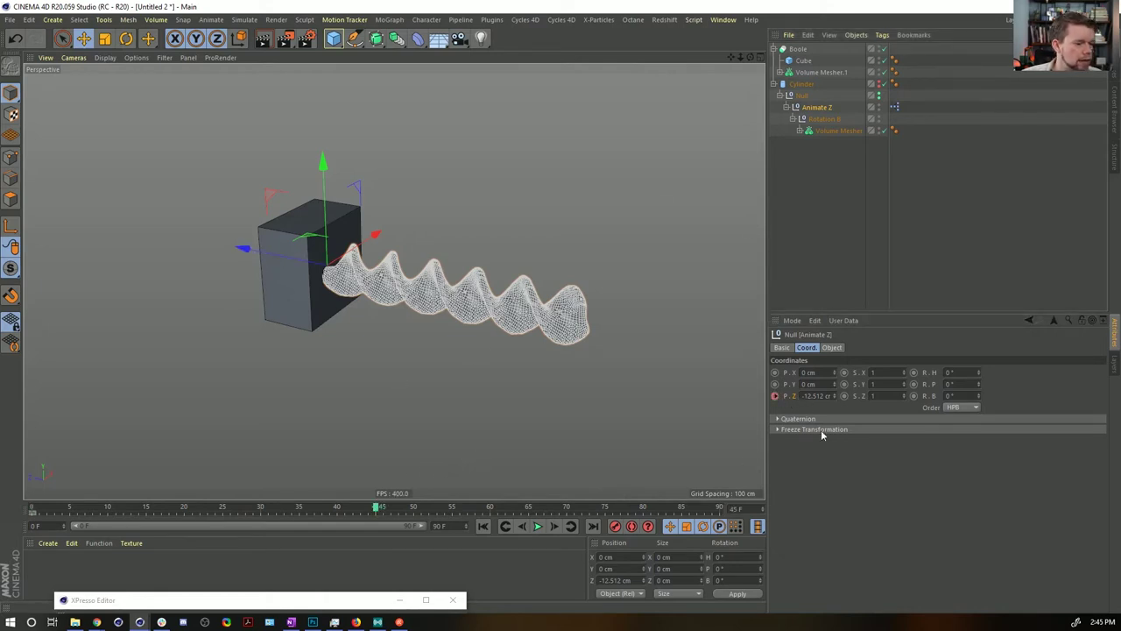
left_click(482, 526)
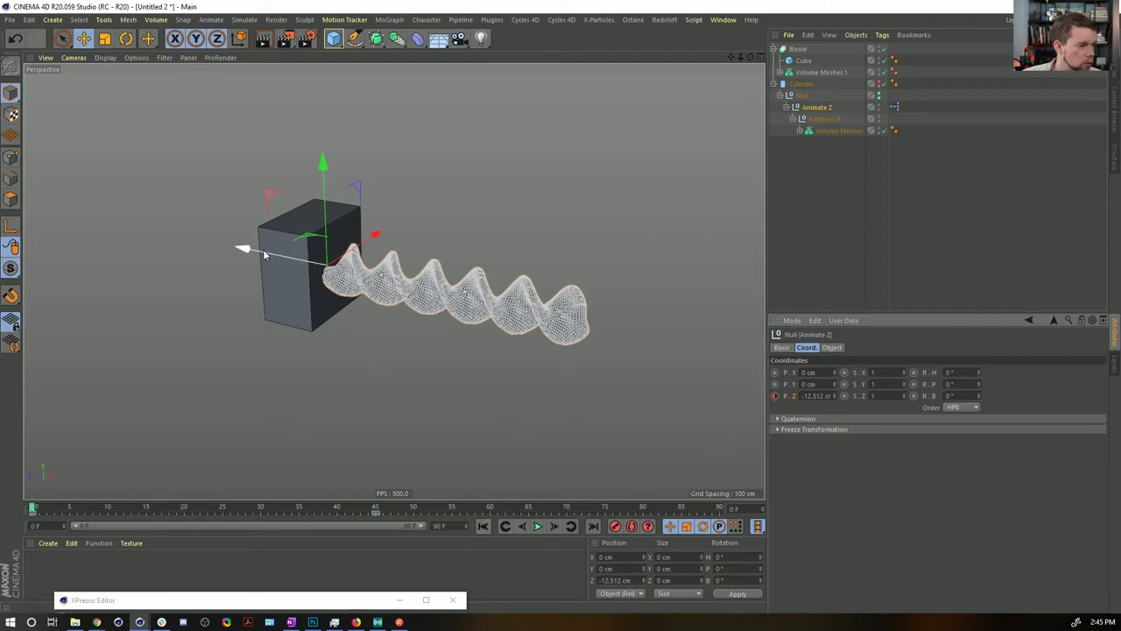
left_click_drag(262, 248, 81, 250)
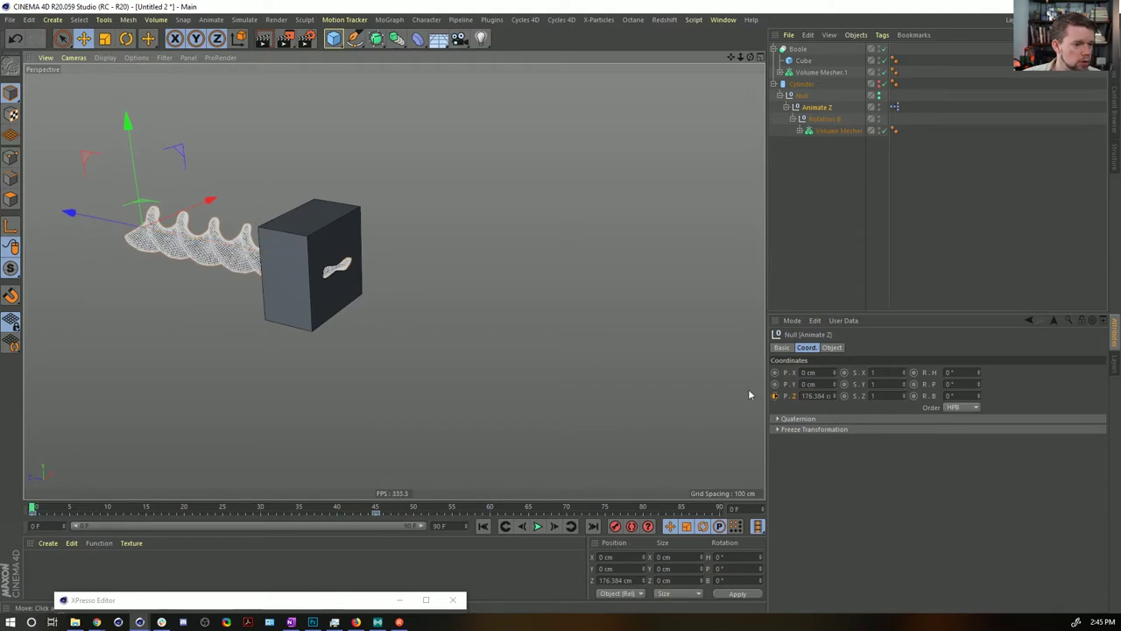
left_click(774, 396)
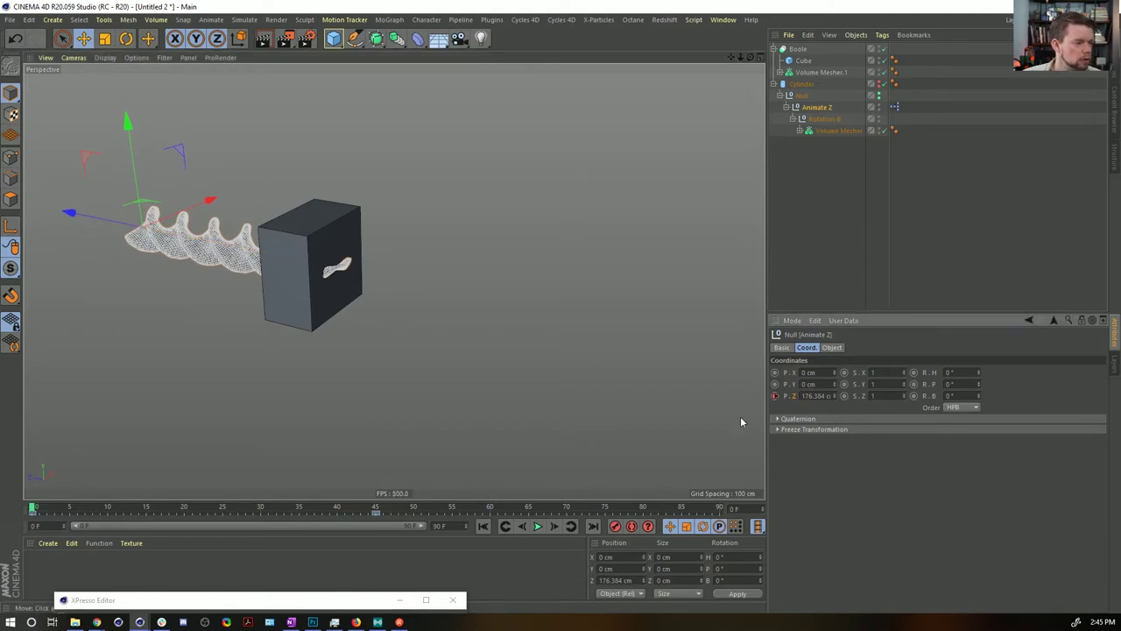
left_click(538, 526)
left_click(537, 526)
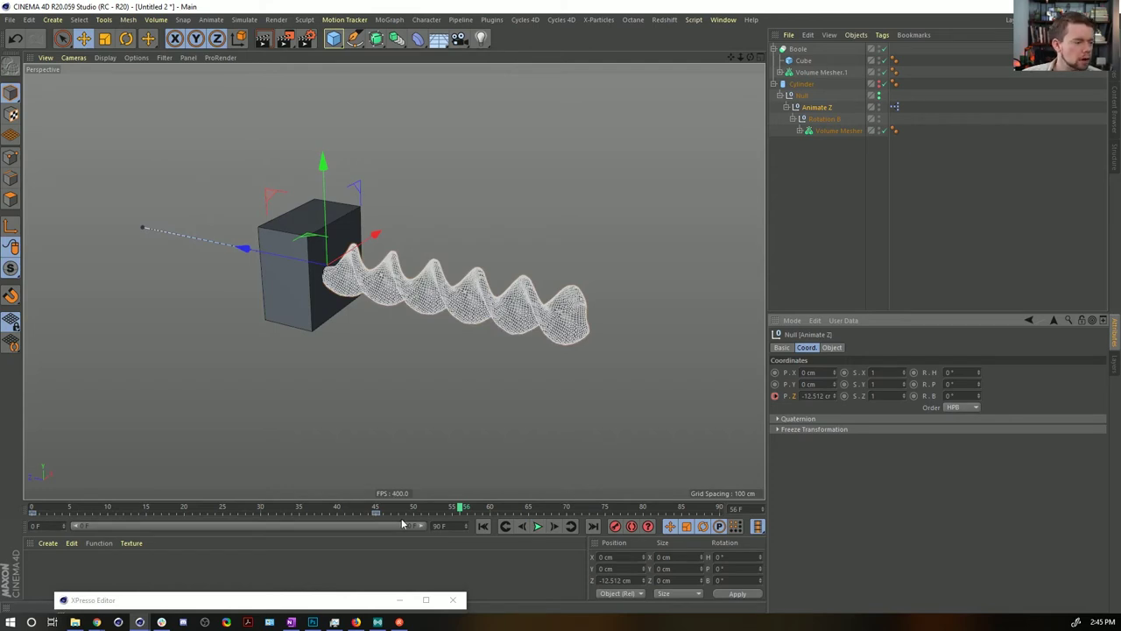
Step: Set the interpolation of both Z position keyframes to Linear and play back the motion up to frame 45
left_click_drag(406, 513, 2, 496)
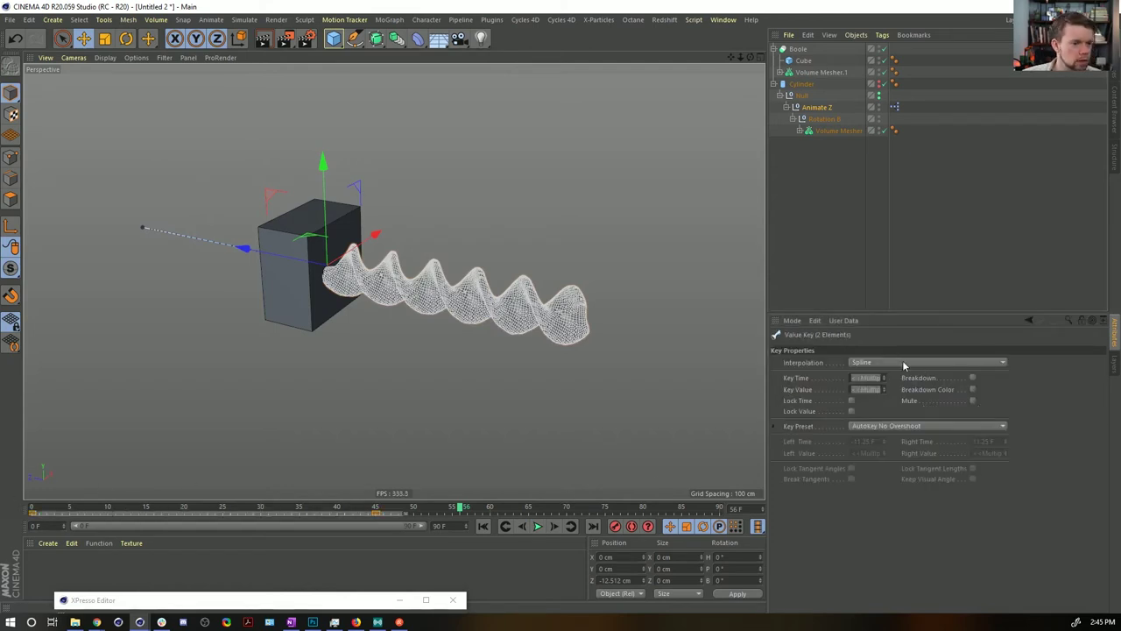
left_click(892, 361)
left_click(861, 387)
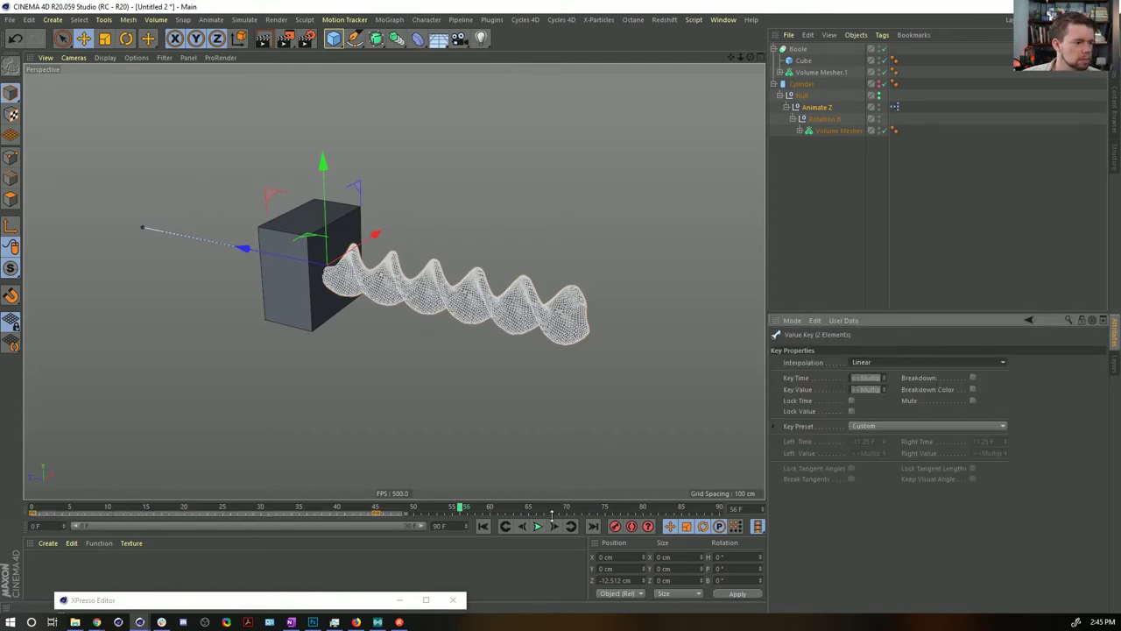
left_click(538, 526)
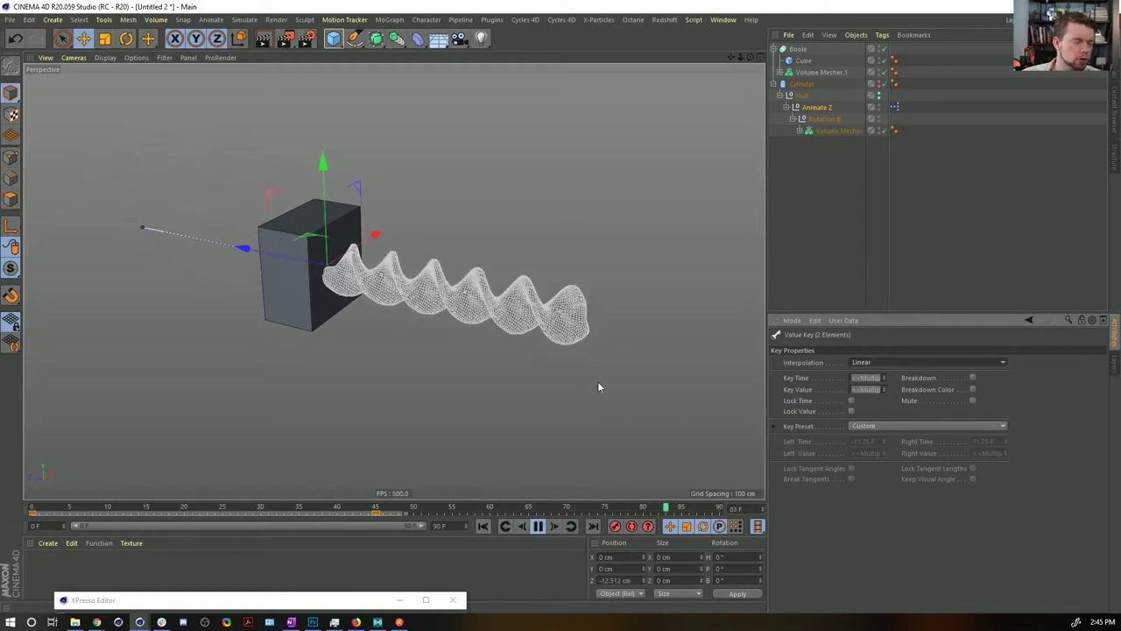
left_click(539, 526)
left_click_drag(412, 510, 376, 511)
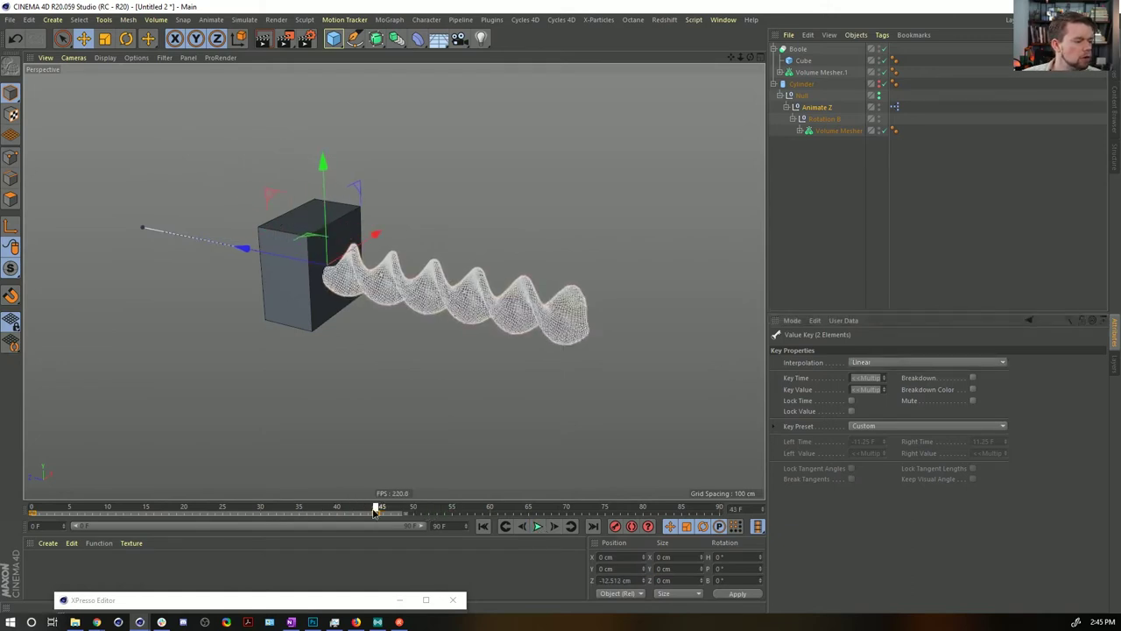
Step: Add a Dynamics Body simulation tag to the Cylinder at frame 0 and set its collision shape to Moving Mesh
left_click(793, 84)
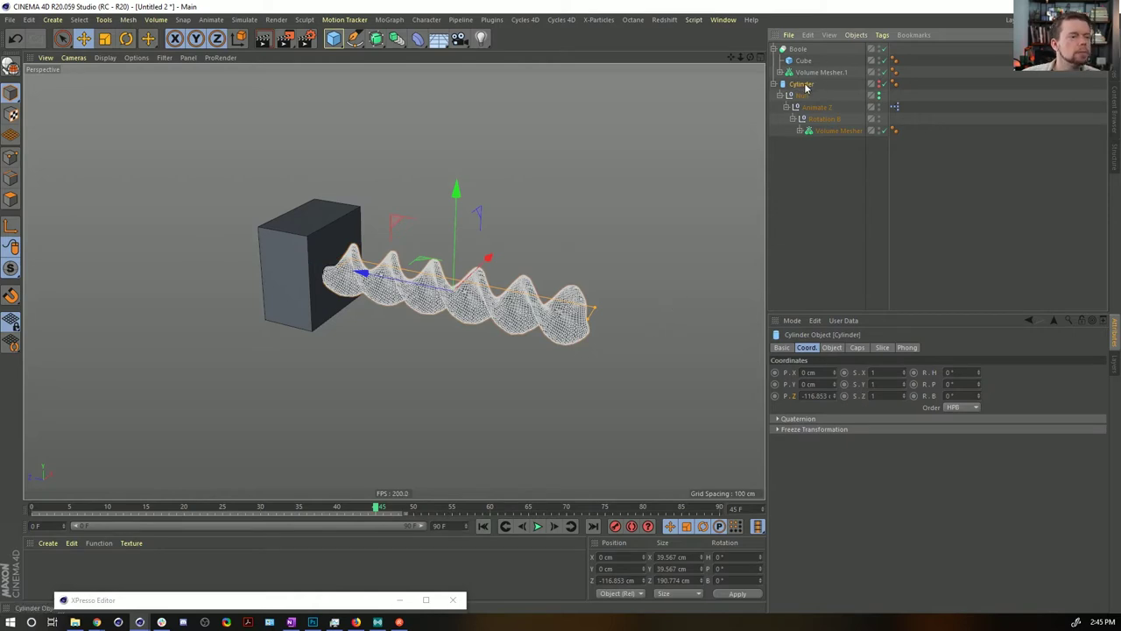
right_click(806, 88)
mouse_move(850, 197)
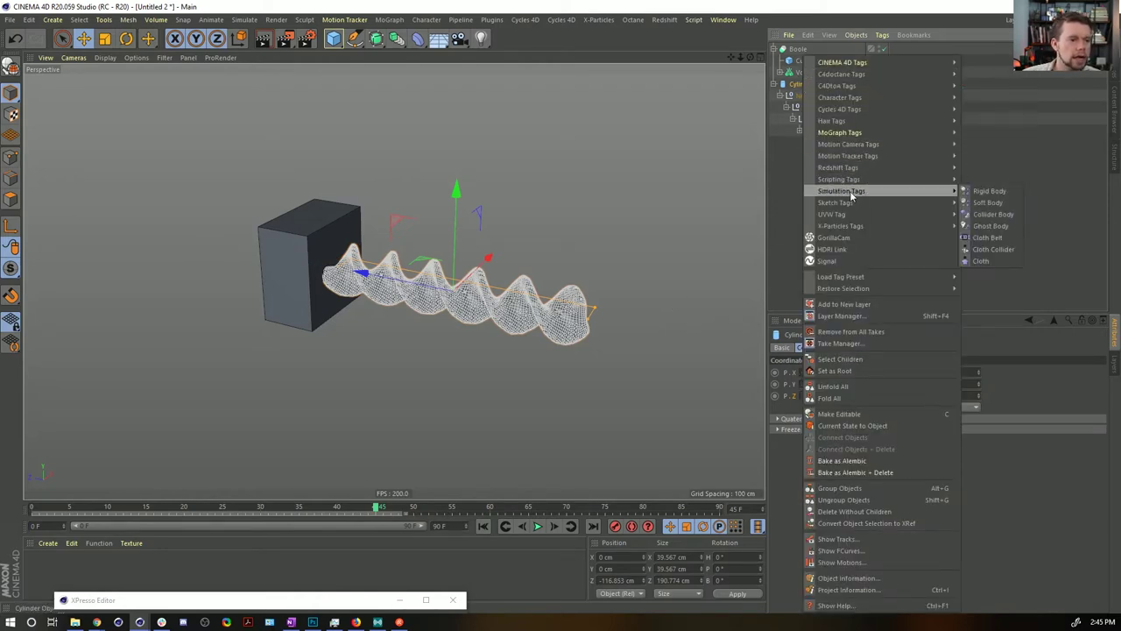
left_click(481, 527)
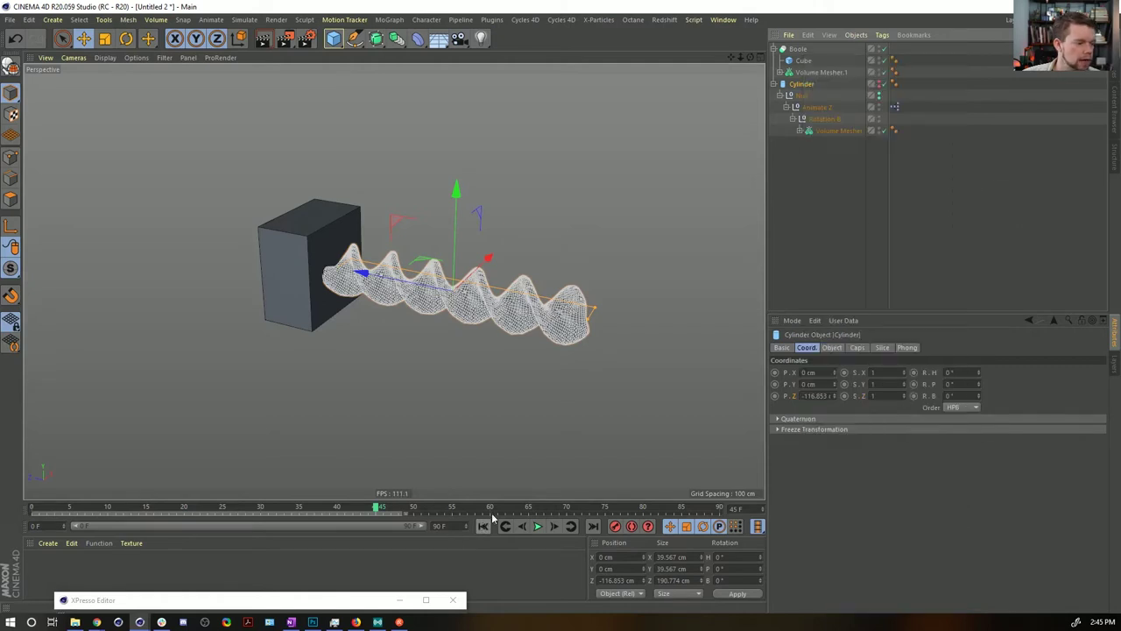
left_click(482, 526)
right_click(807, 88)
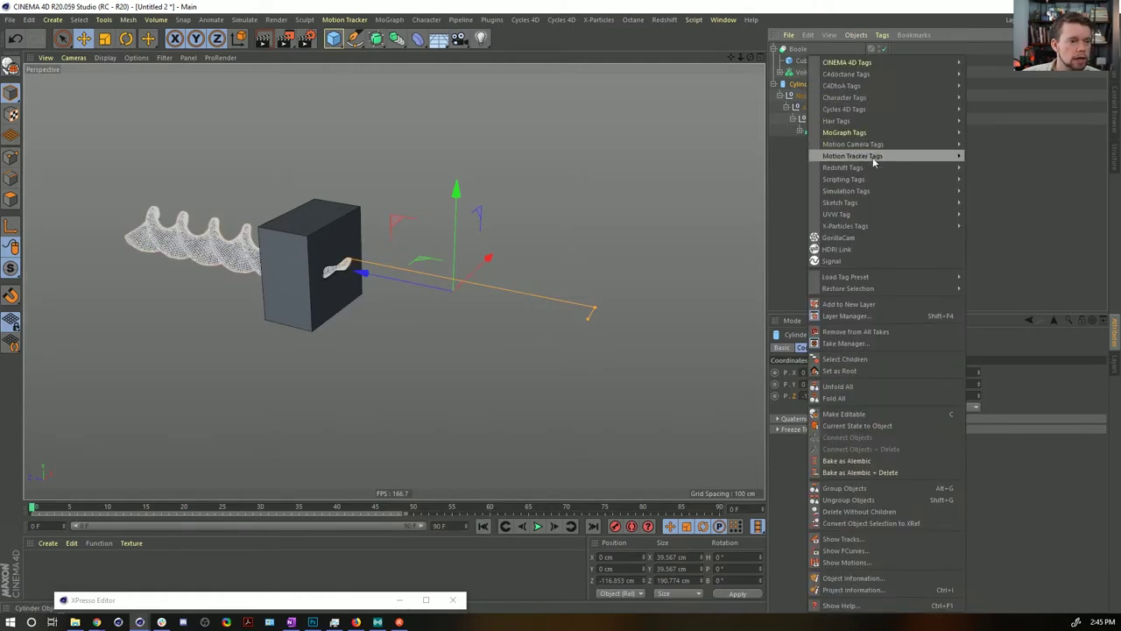
mouse_move(871, 190)
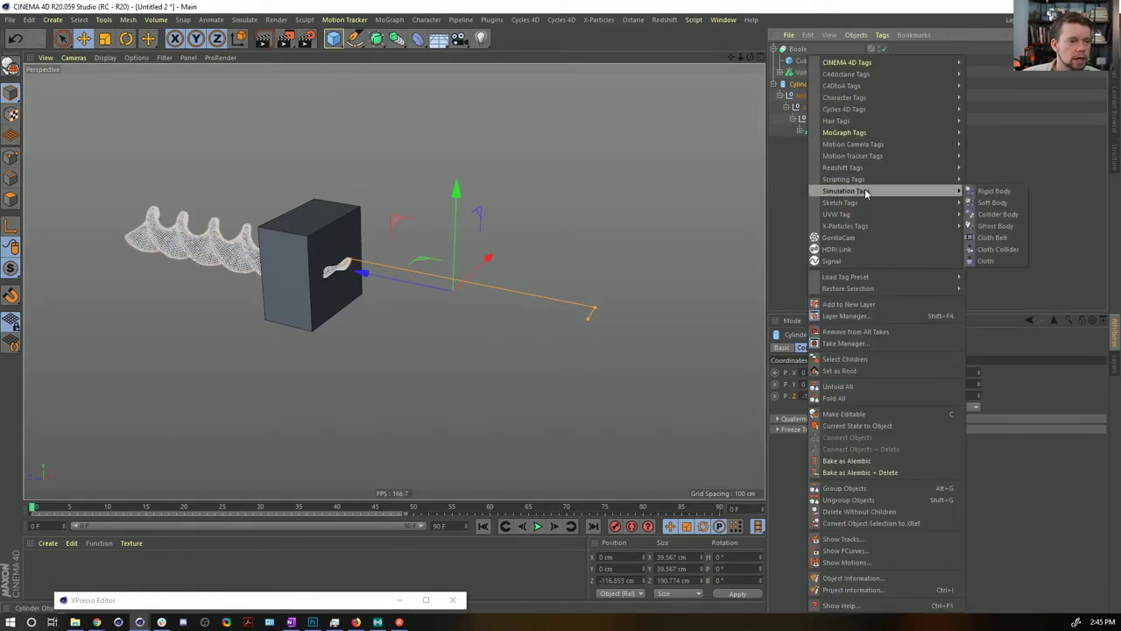
left_click(1010, 203)
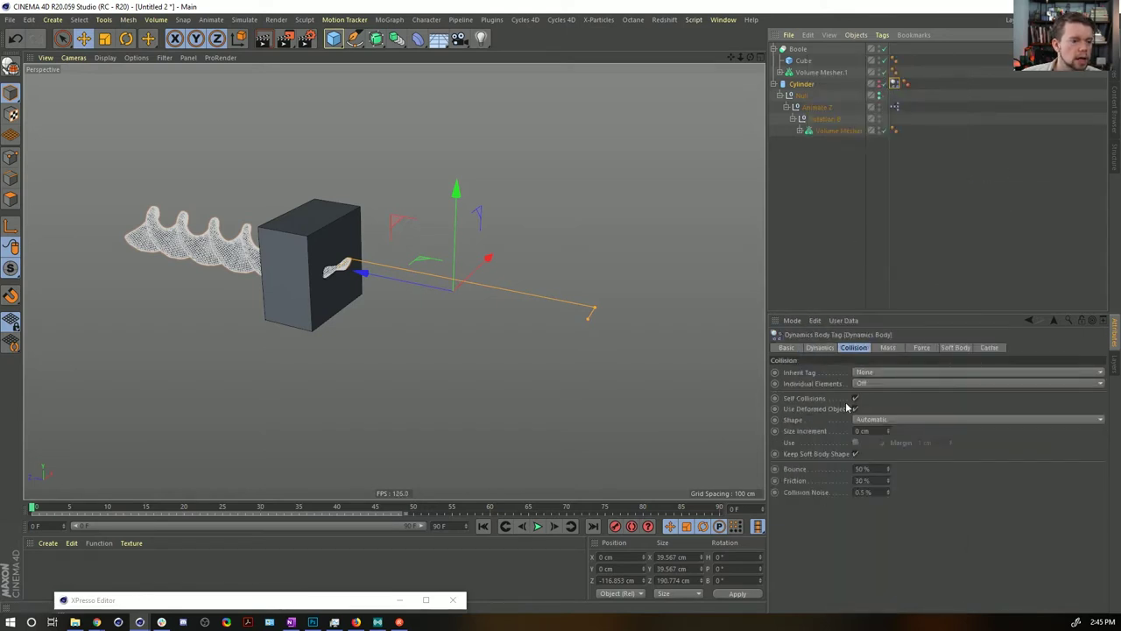
left_click(872, 420)
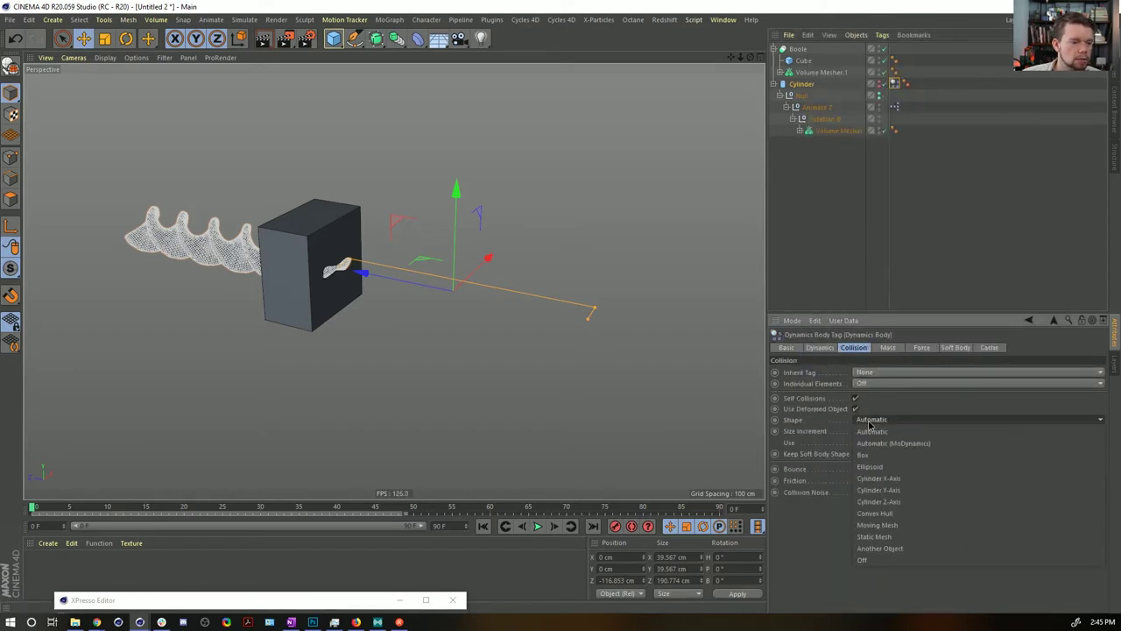
left_click(909, 525)
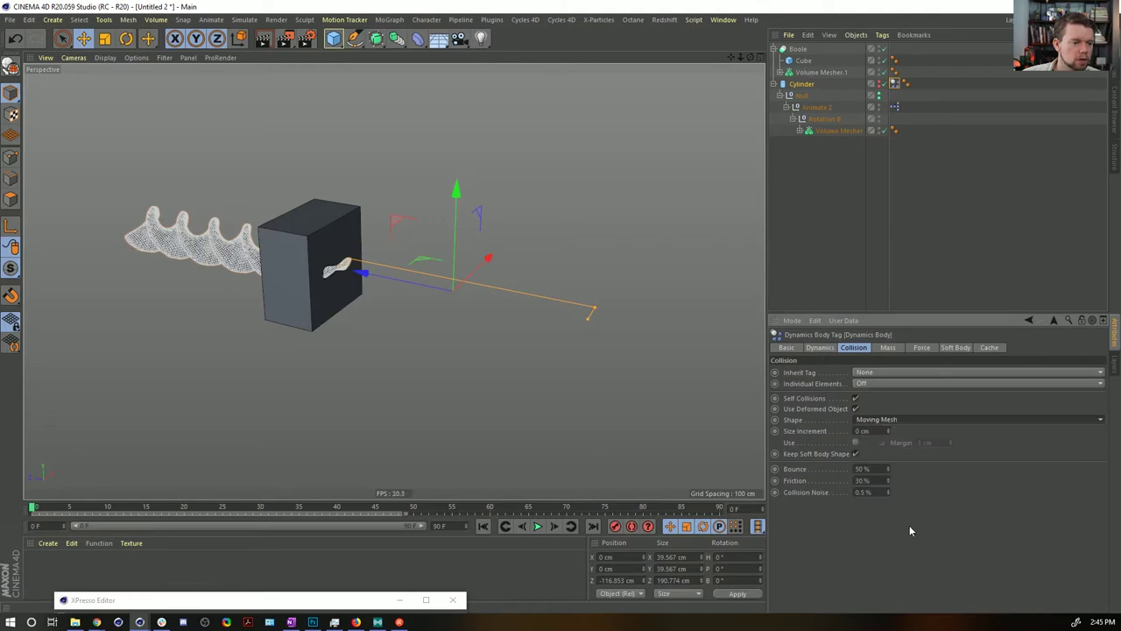
Step: Keyframe the tag's Dynamic setting to Off at frame 45 and On at frame 46, and return to frame 0
left_click(819, 348)
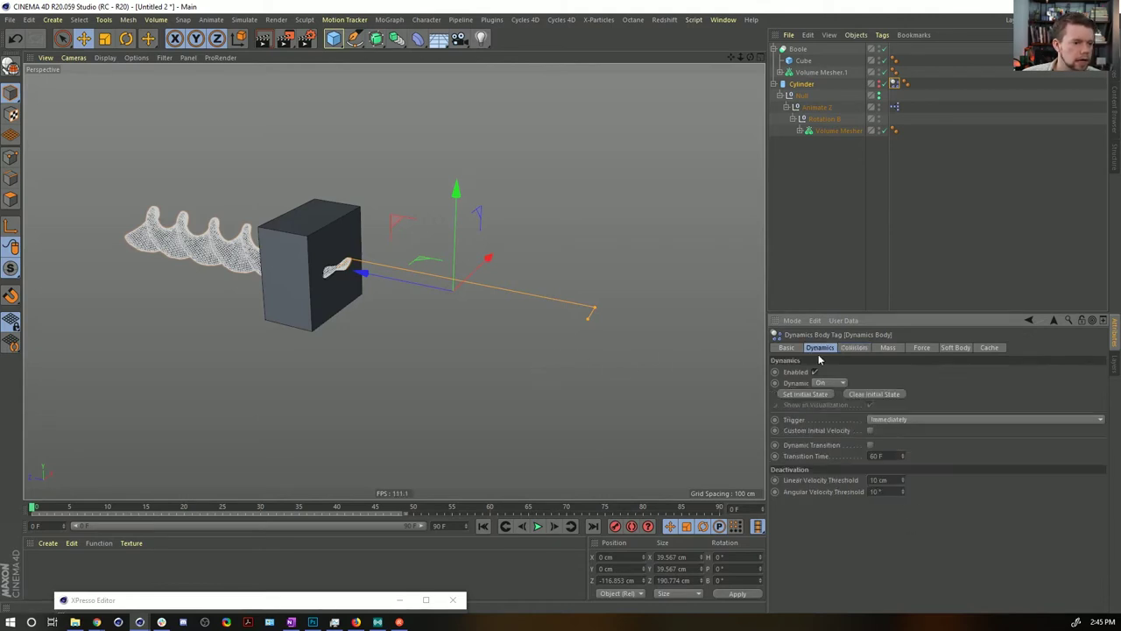
left_click(820, 385)
left_click(828, 391)
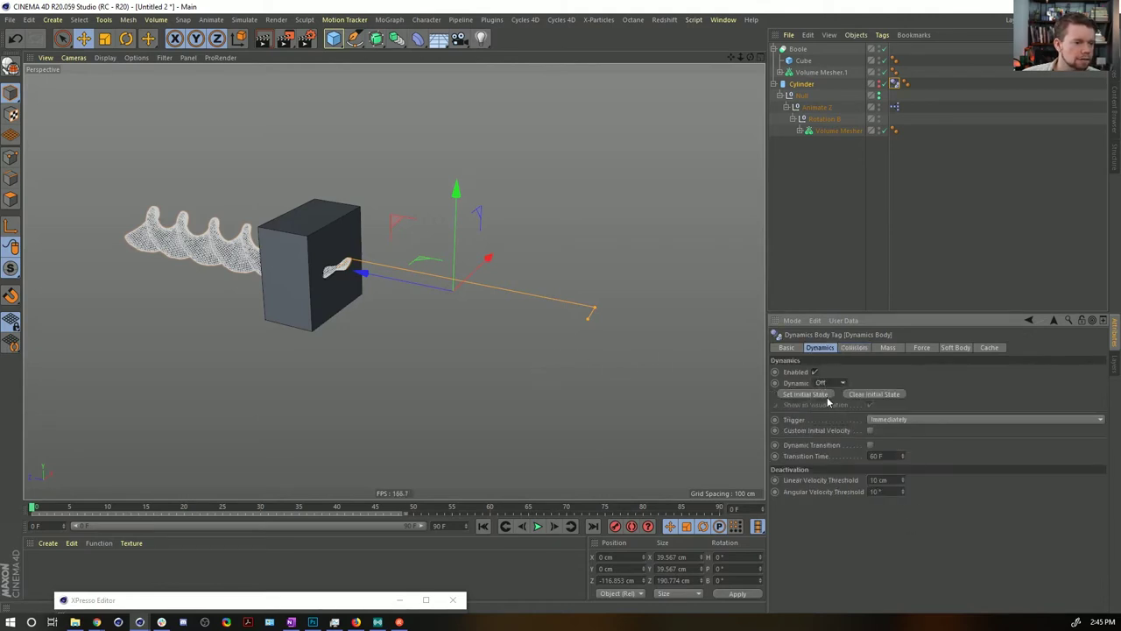
left_click(378, 508)
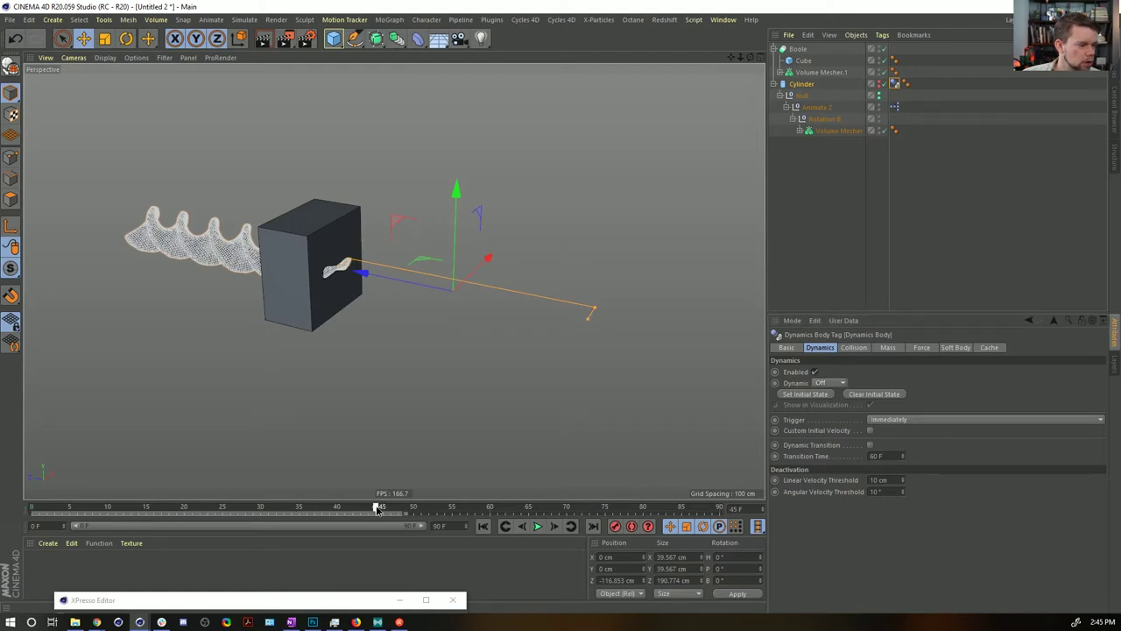
left_click(774, 383, "ctrl")
left_click(383, 509)
left_click(830, 386)
left_click(825, 403)
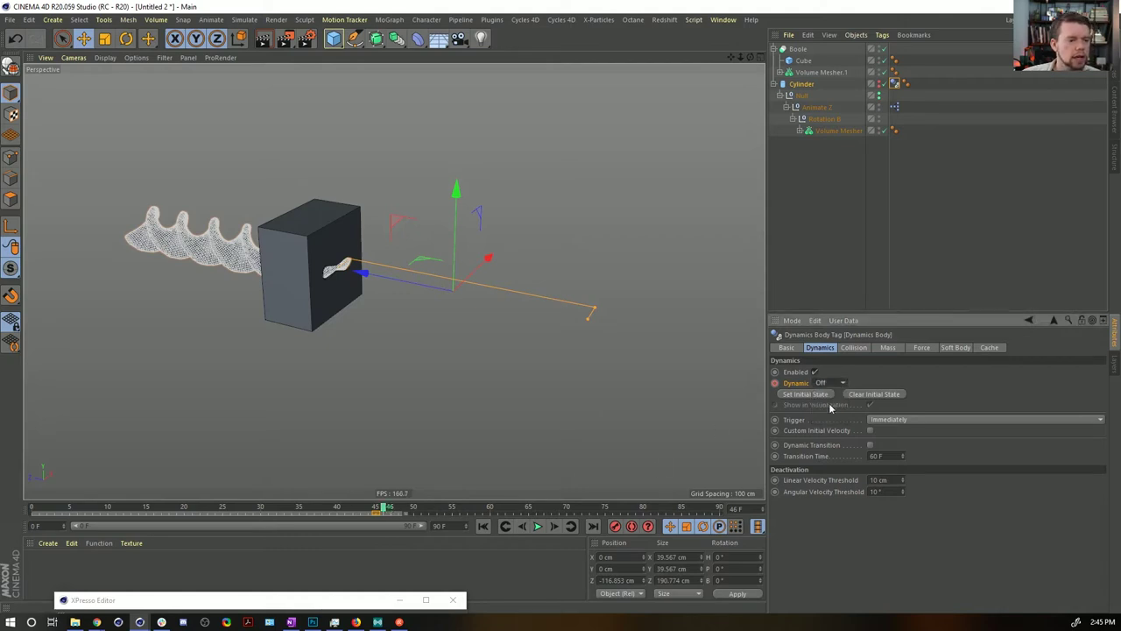
left_click(774, 383, "ctrl")
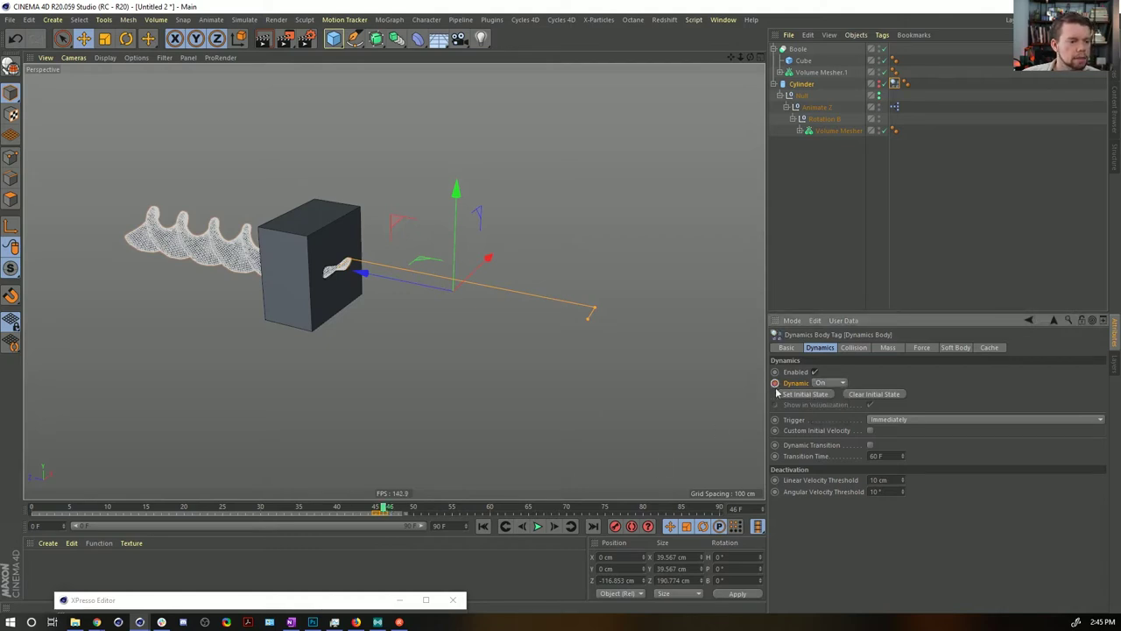
left_click(484, 526)
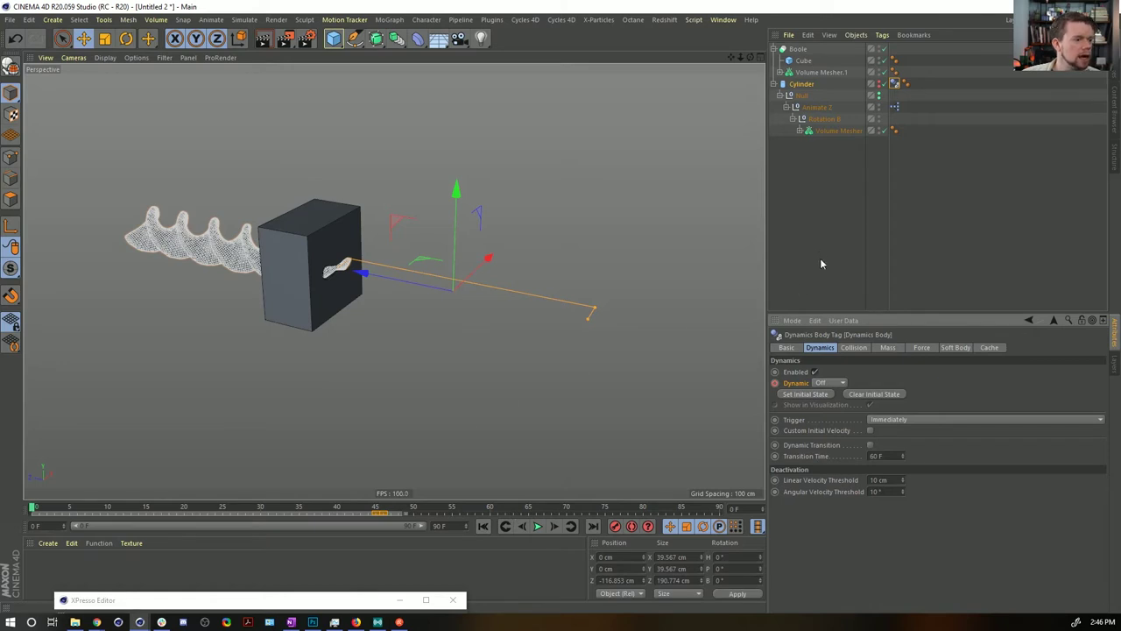
Step: Save the scene in the SceneFiles folder as [2a]NoodleCut.c4d, adapting the name of the existing [1b]SlidingCubes.c4d file
left_click(821, 173)
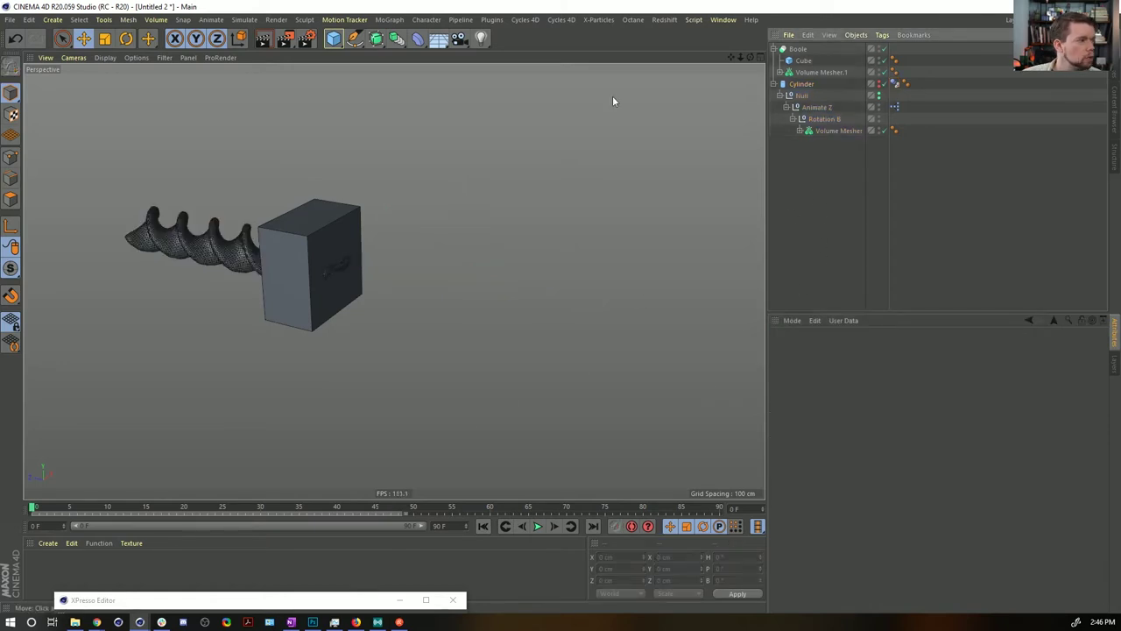
key("ctrl+o")
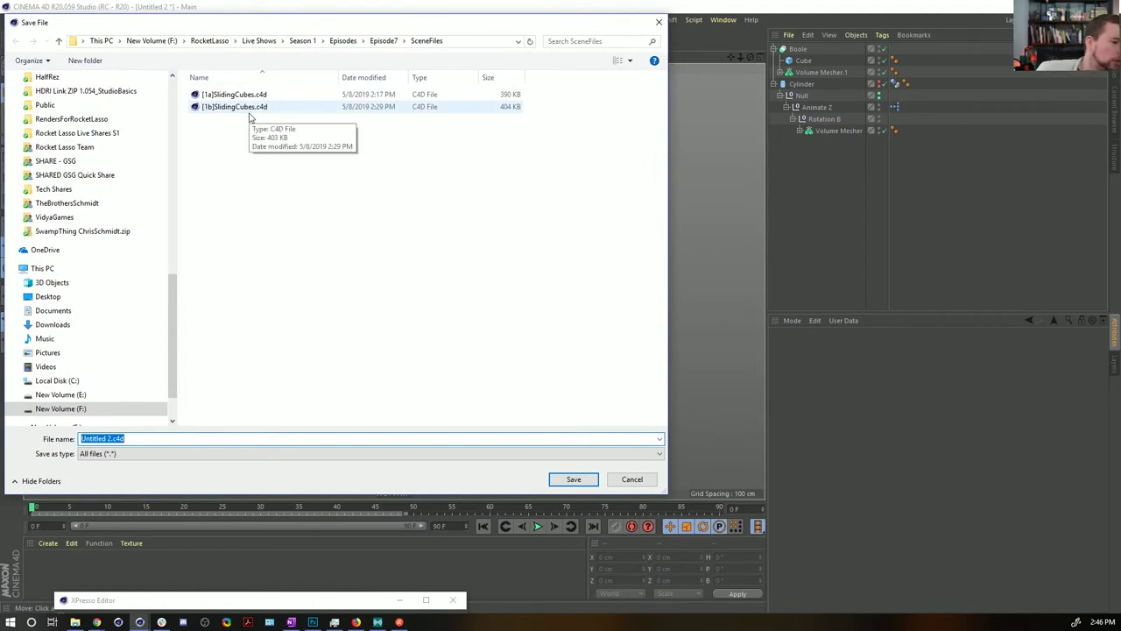
left_click(237, 107)
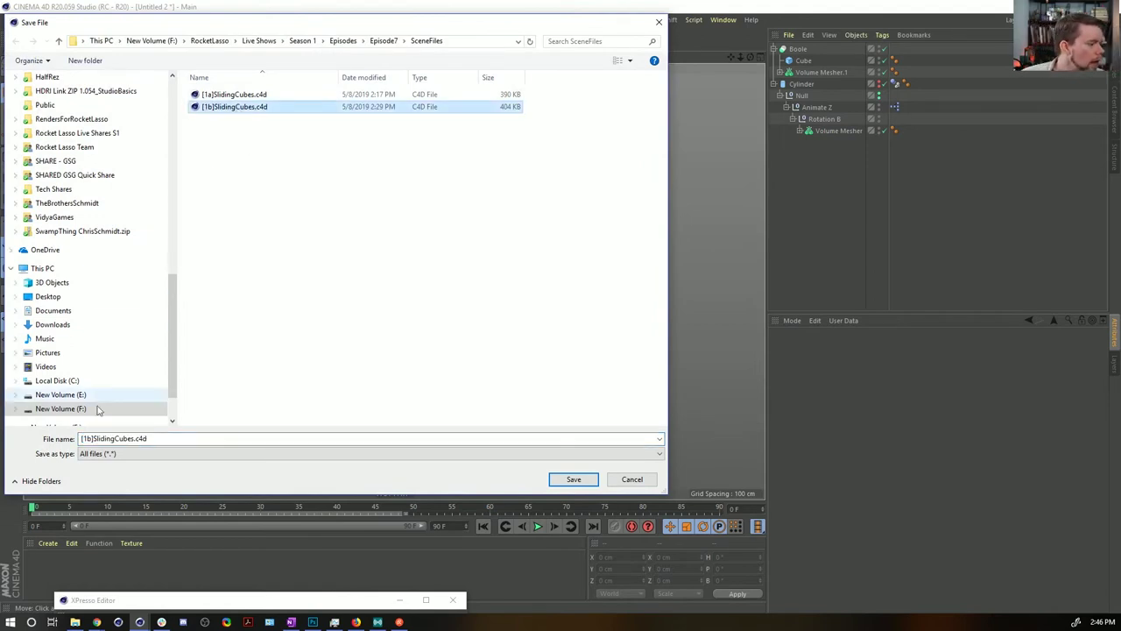
left_click(88, 440)
double_click(87, 438)
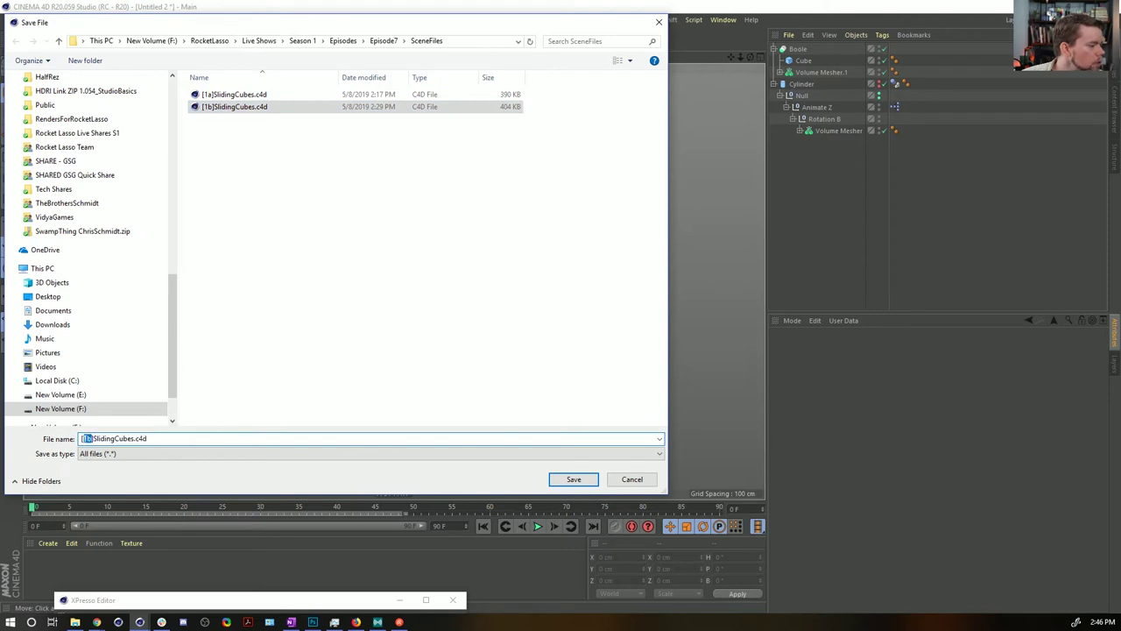
type("2a")
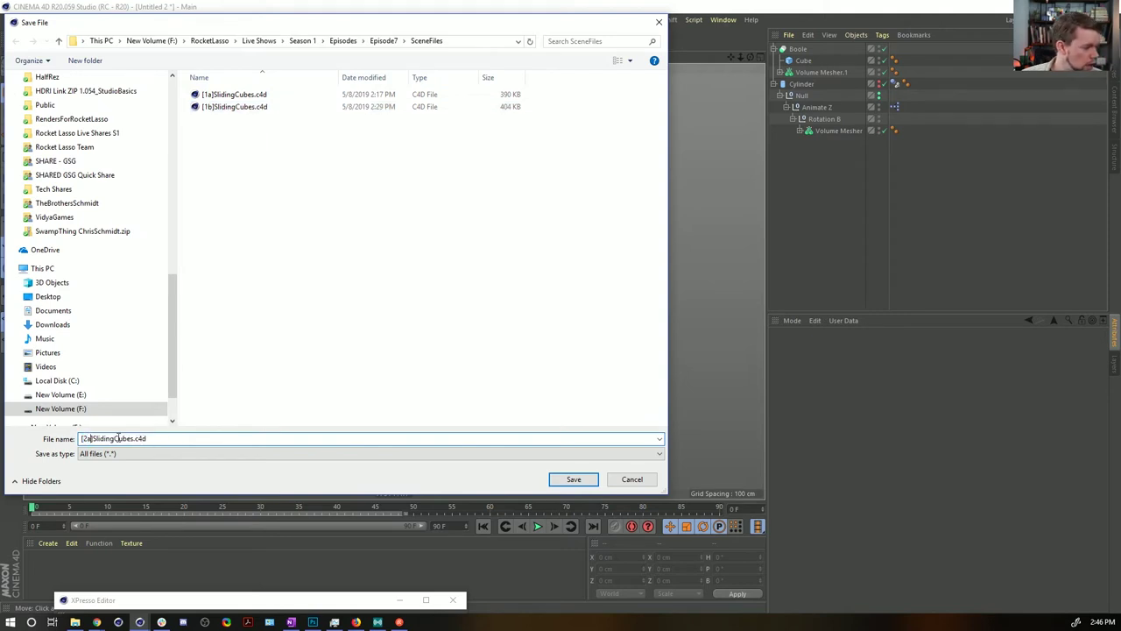
key("shift+Left")
key("shift+Left")
key("shift+Left")
key("shift+Left")
key("shift+Left")
key("shift+Left")
key("shift+Left")
key("shift+Left")
key("shift+Left")
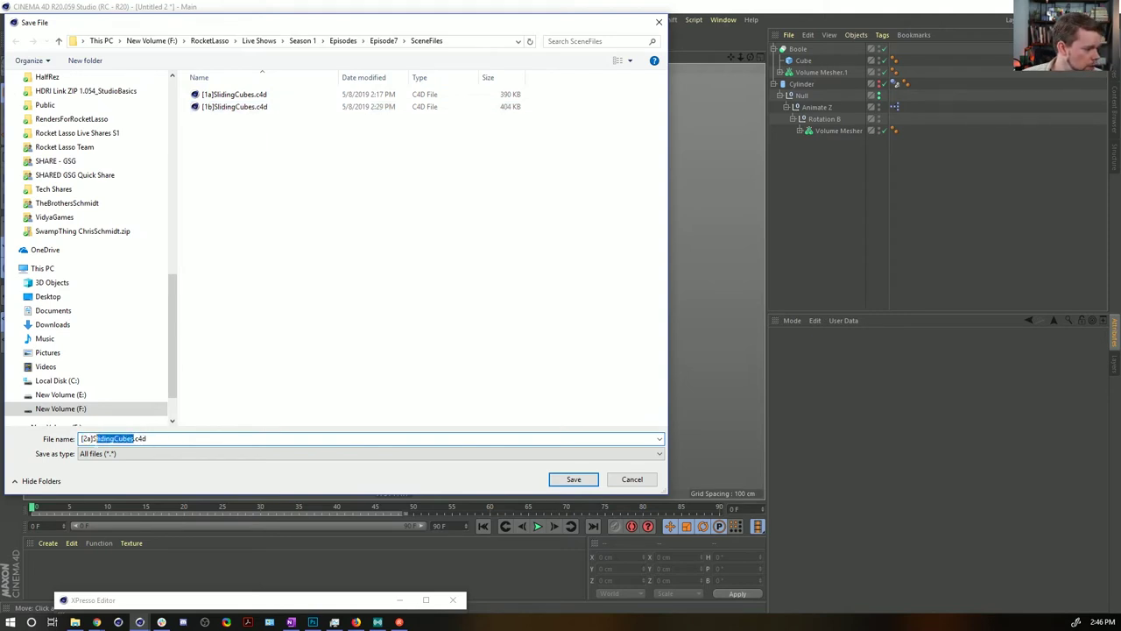
type("N")
key("BackSpace")
type("Nood.c4")
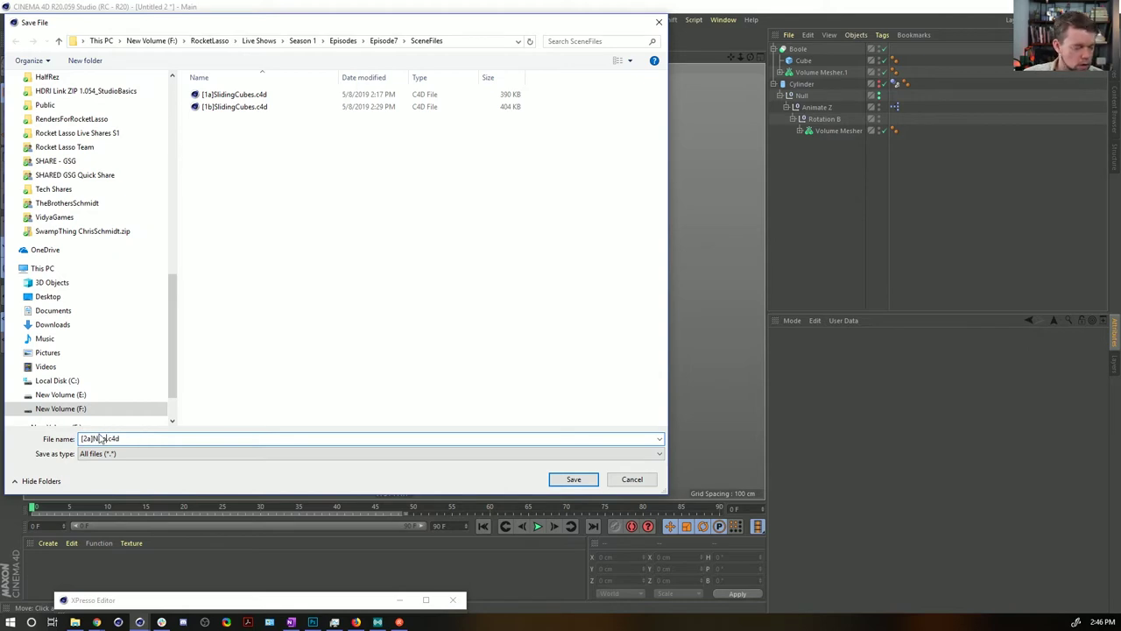
type("dles")
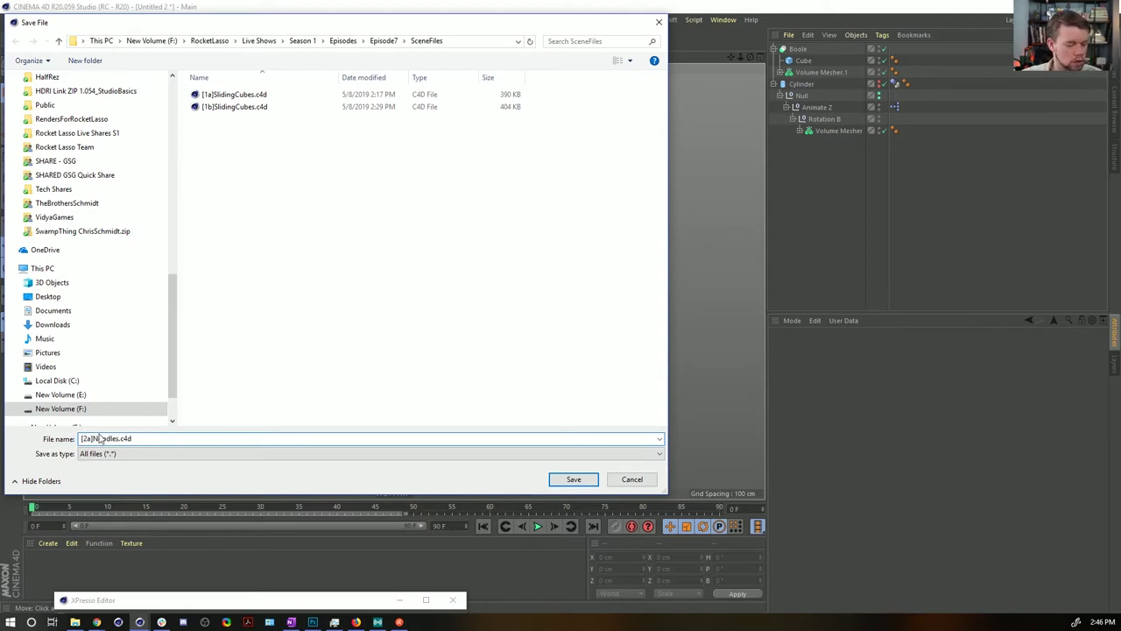
type("Cut")
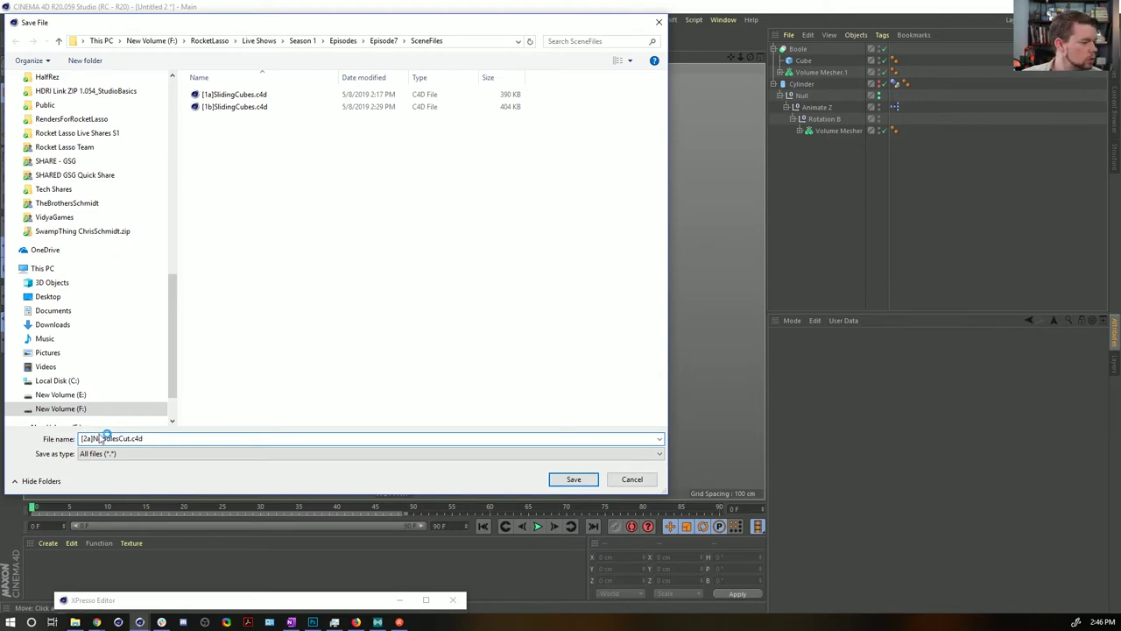
key("BackSpace")
key("BackSpace")
key("BackSpace")
type("Cut")
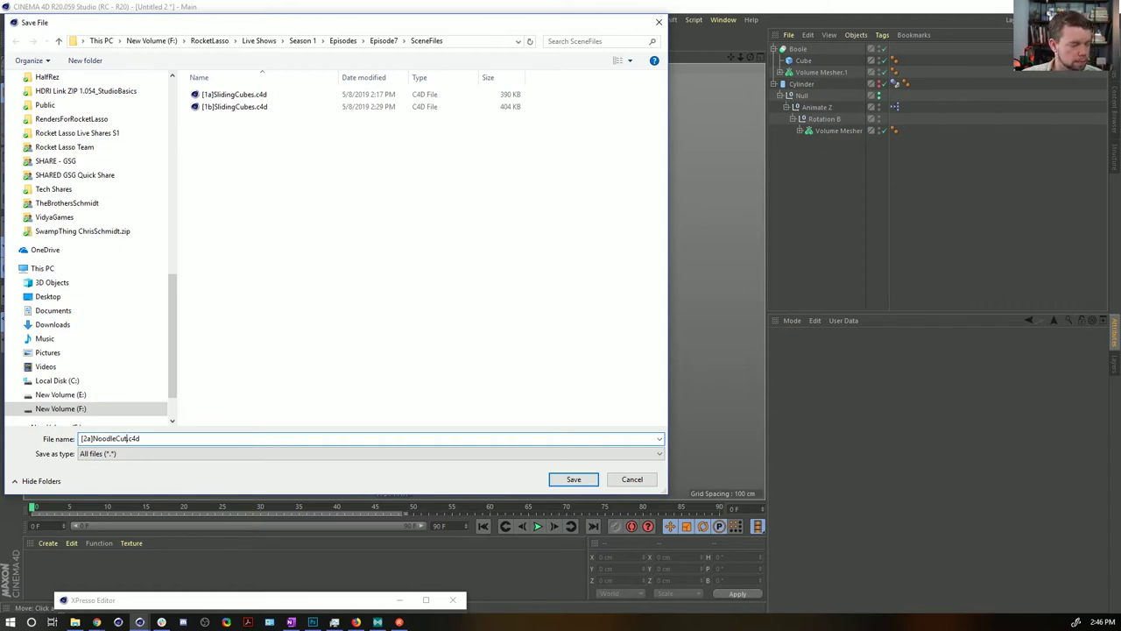
key("Return")
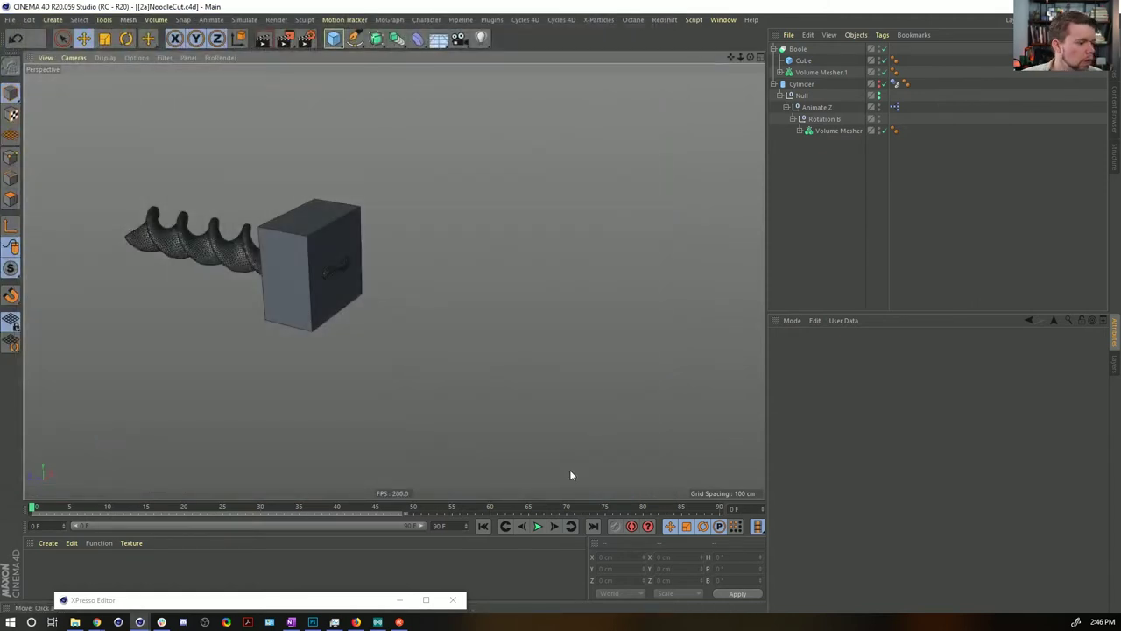
Step: Play the animation twice from frame 0 to check the pasta extruding and falling, and return to the start
left_click(538, 526)
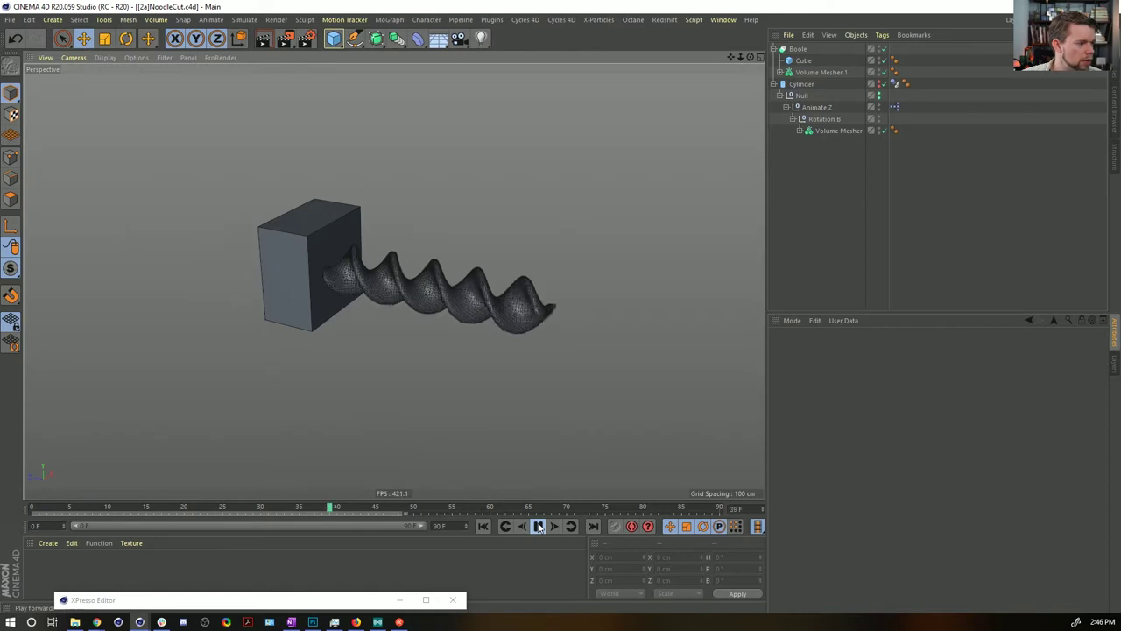
left_click(538, 525)
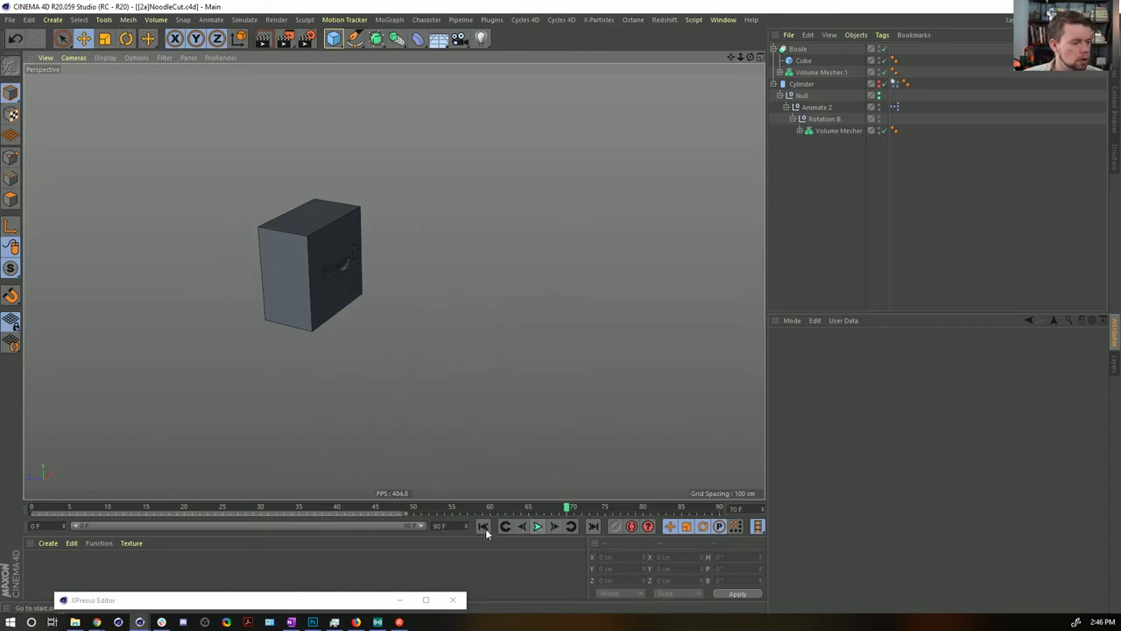
left_click(483, 529)
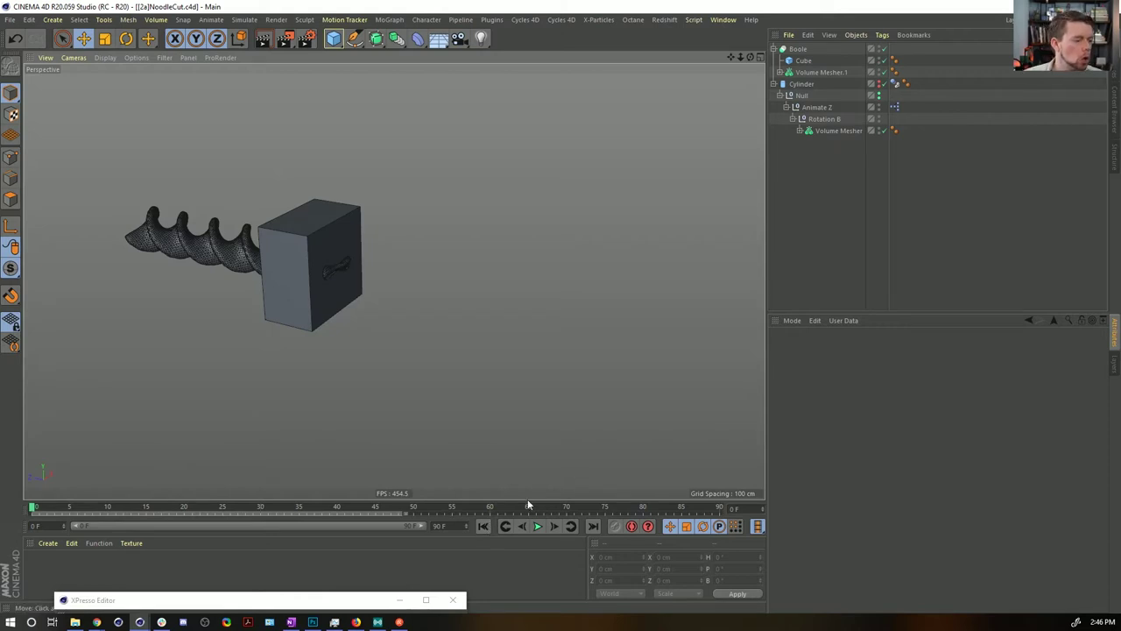
left_click(539, 526)
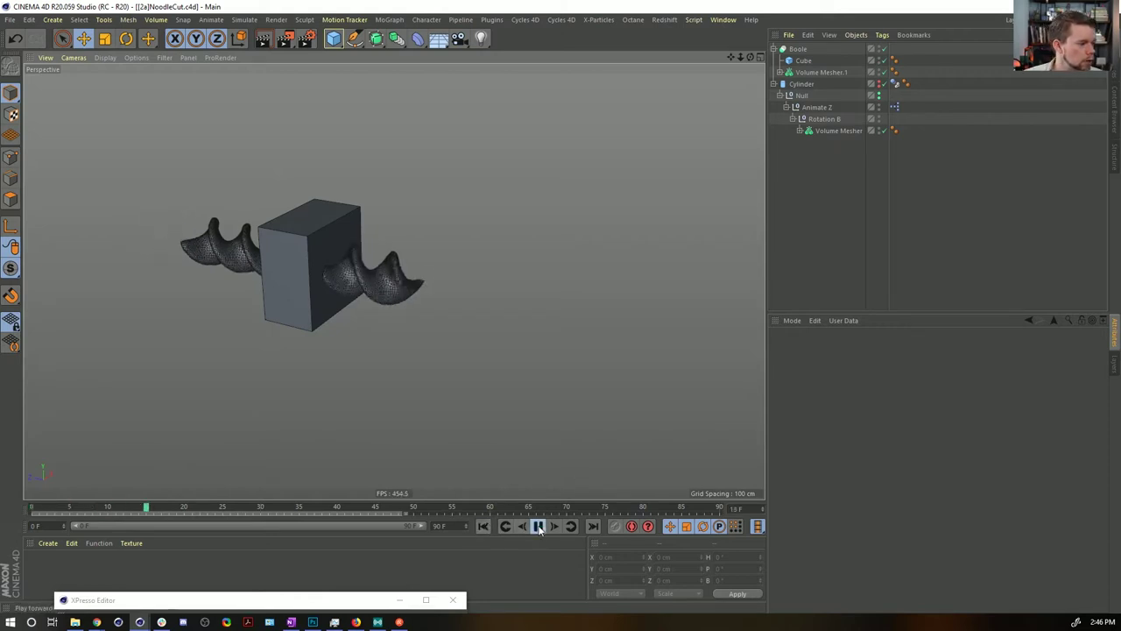
left_click(539, 526)
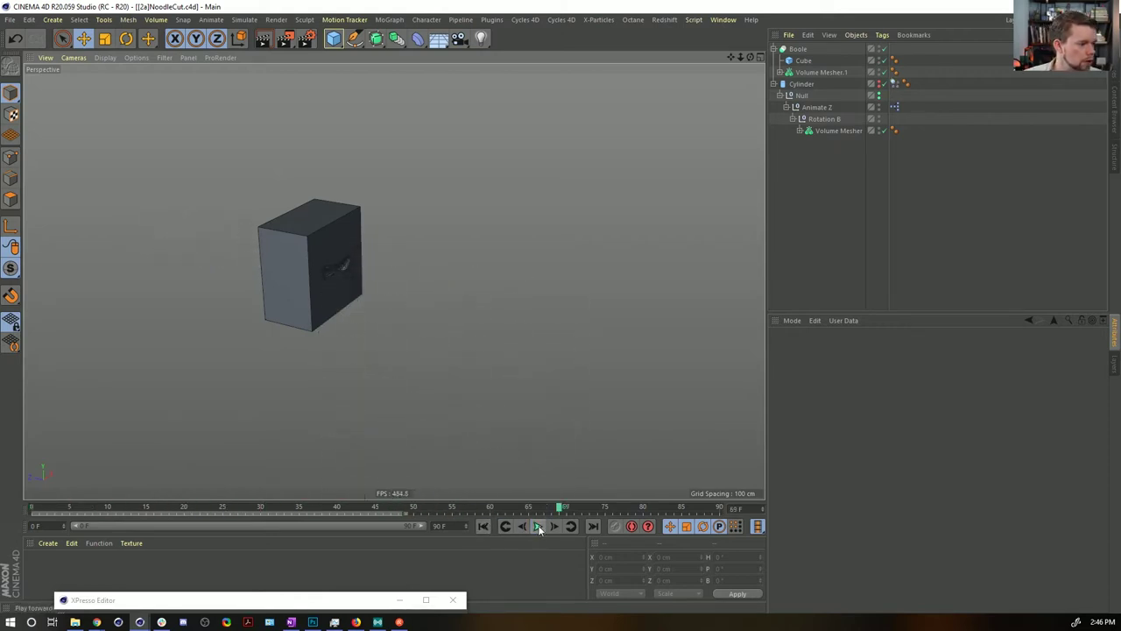
left_click(483, 527)
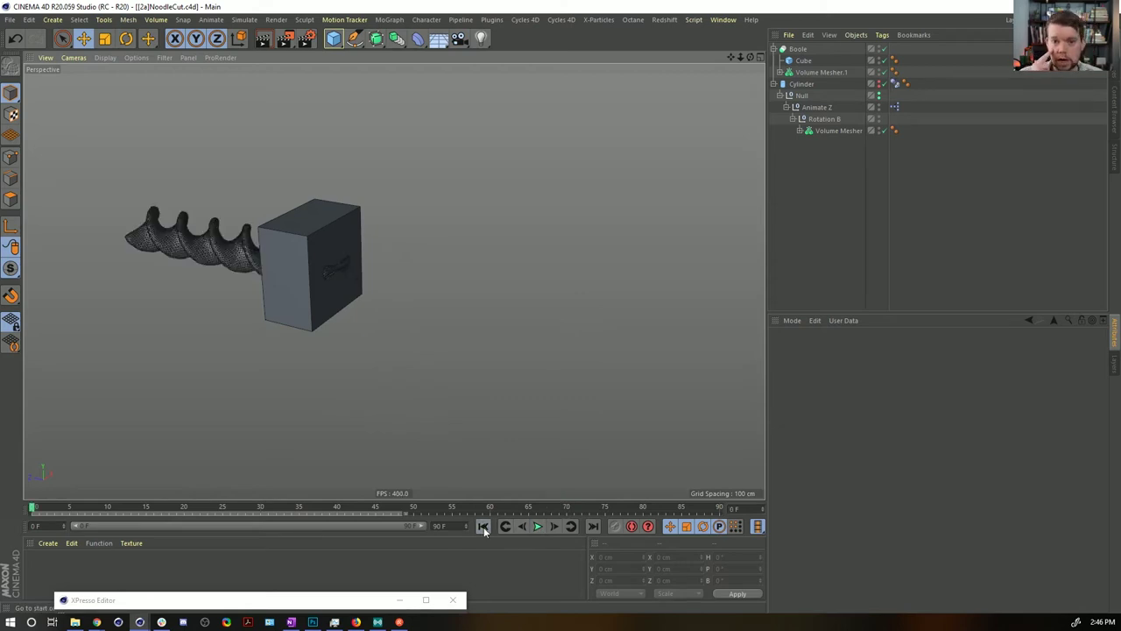
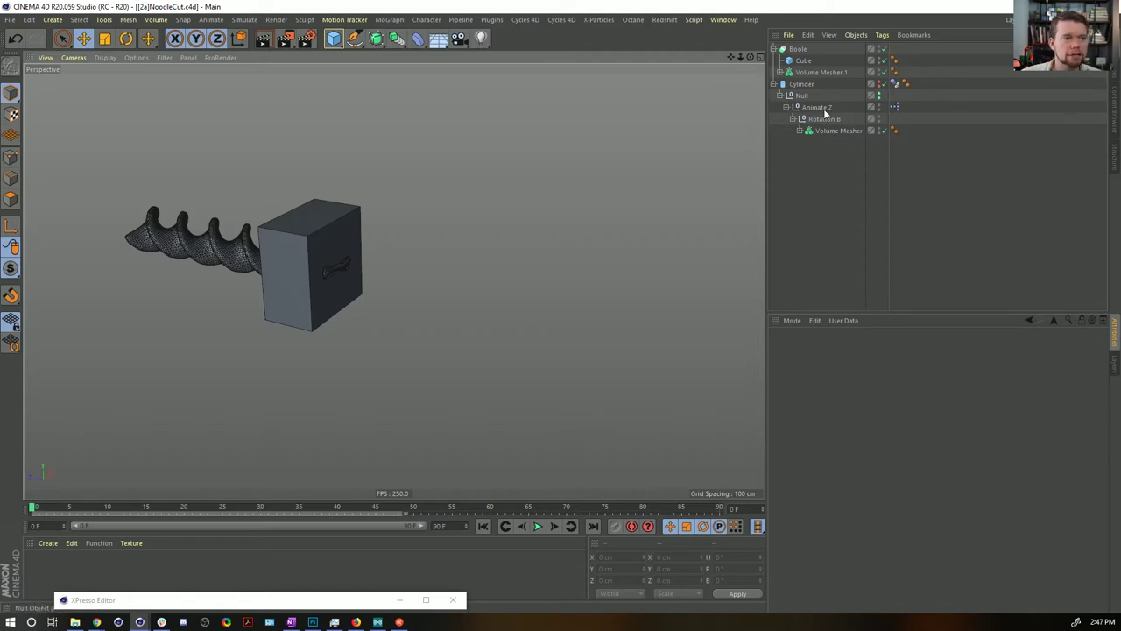
Step: Add a MoGraph Cloner and make the Cylinder hierarchy its child
left_click(389, 19)
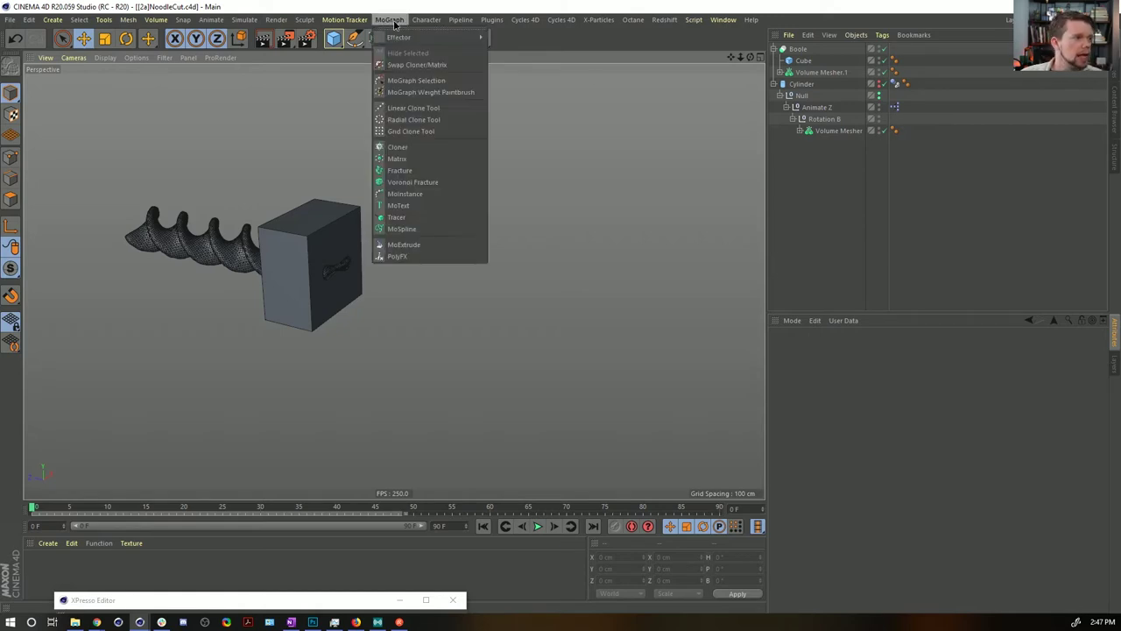
left_click(399, 147)
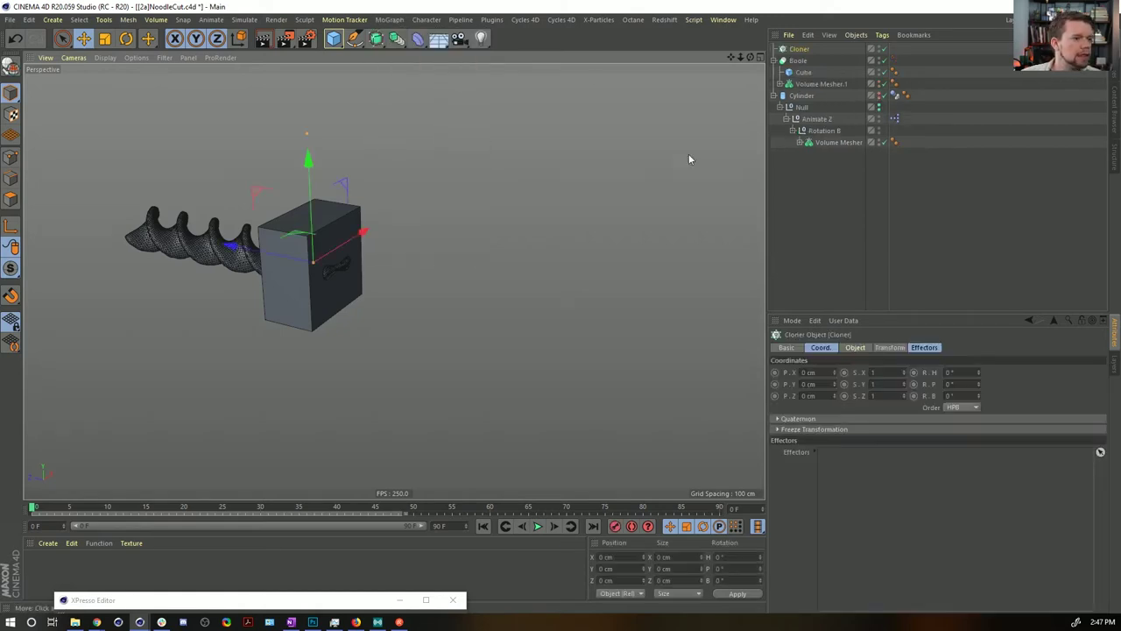
left_click_drag(793, 101, 799, 53)
Step: Set the Cloner's per-step offset to 0 cm in Y and 199 cm in Z so the noodles line up end to end
left_click(800, 49)
left_click(855, 347)
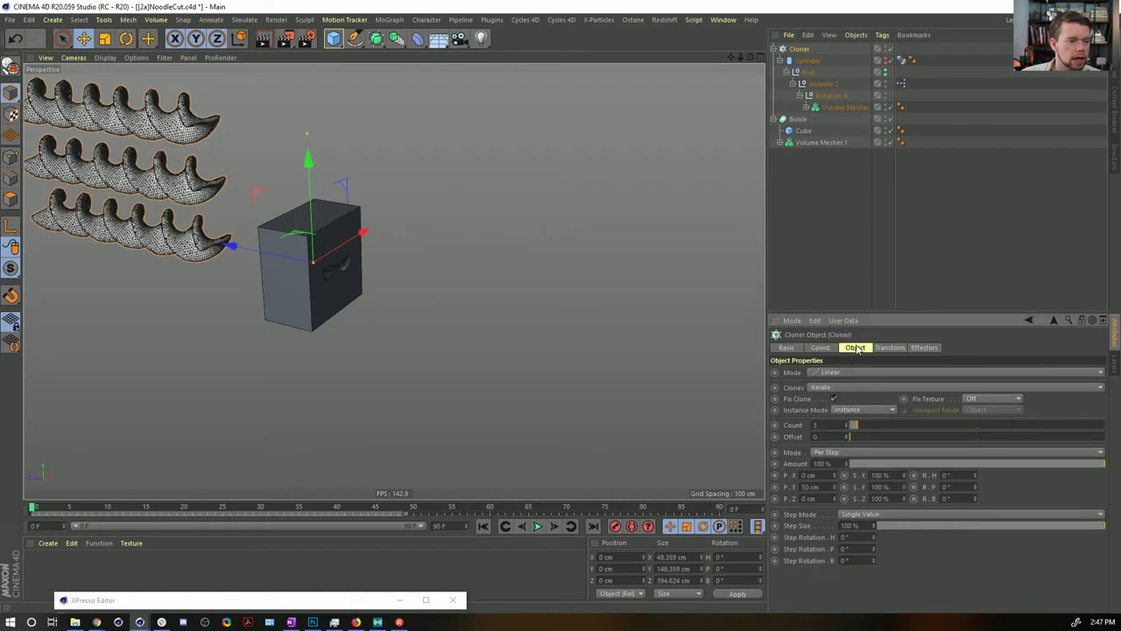
double_click(821, 487)
type("0")
key("Return")
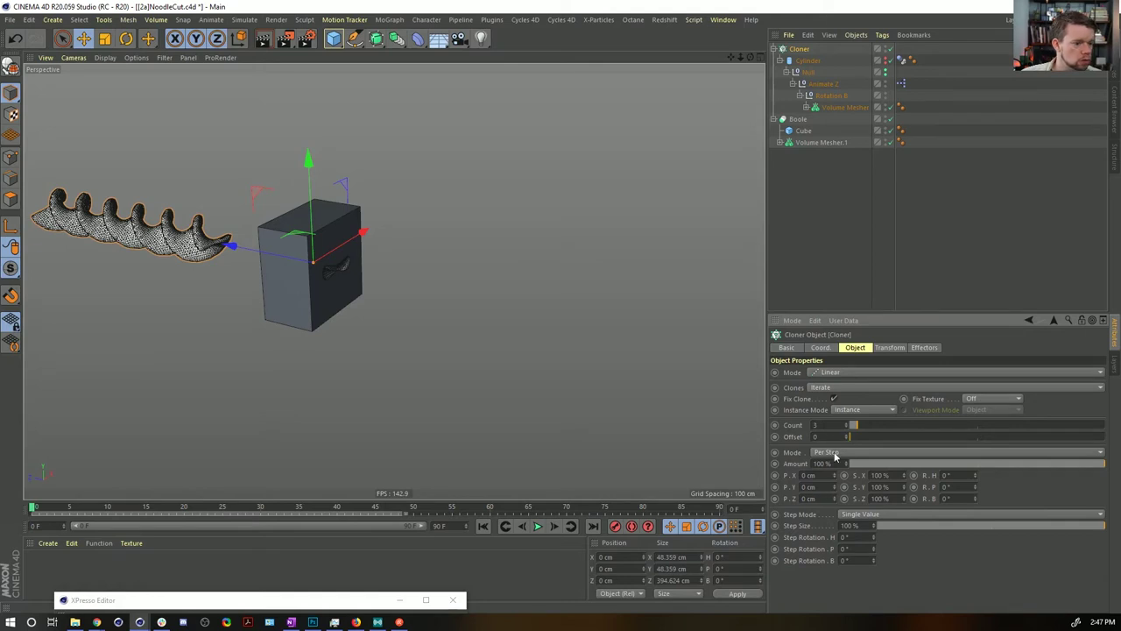
left_click_drag(835, 499, 835, 320)
left_click_drag(835, 425, 835, 428)
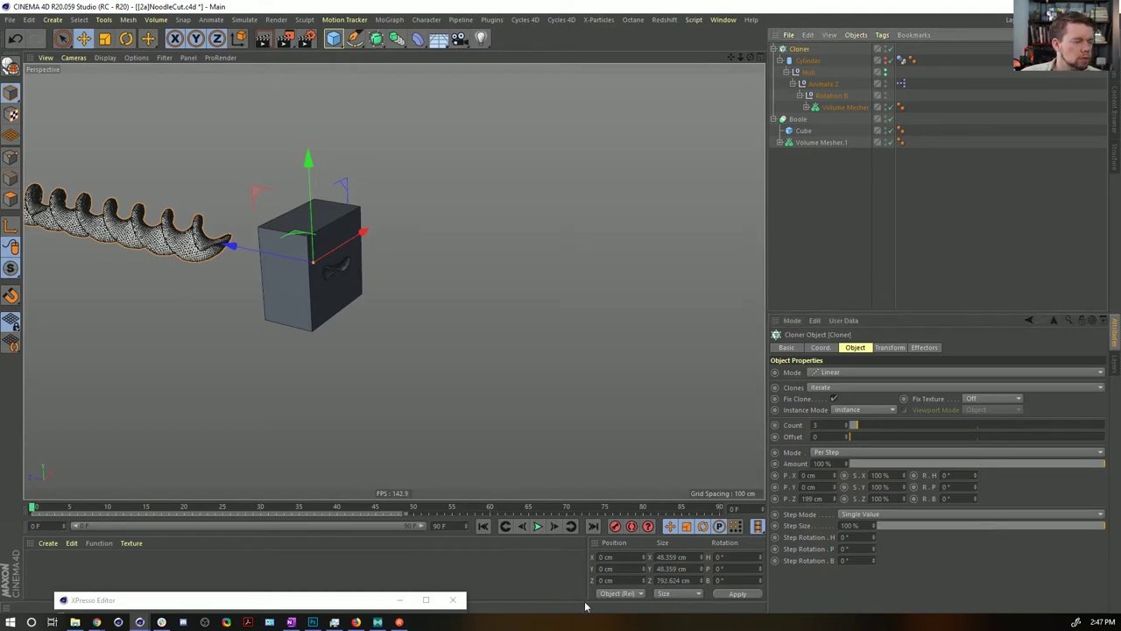
Step: Copy the Cylinder's Z position of -116.853 cm to the Cloner and apply it
left_click(807, 61)
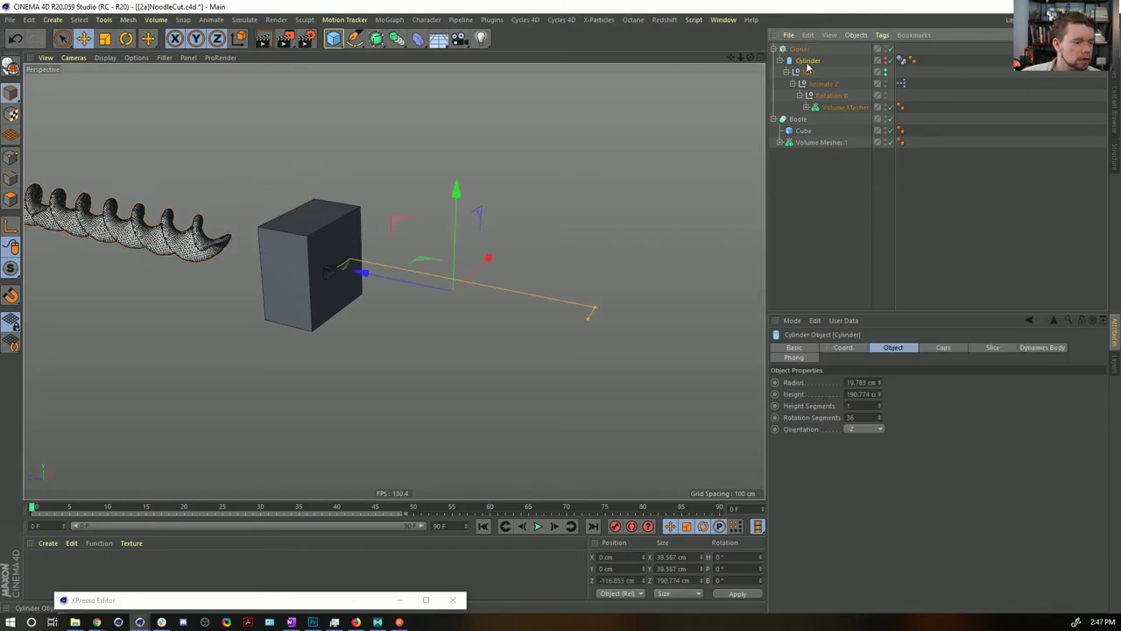
double_click(633, 580)
key("ctrl+c")
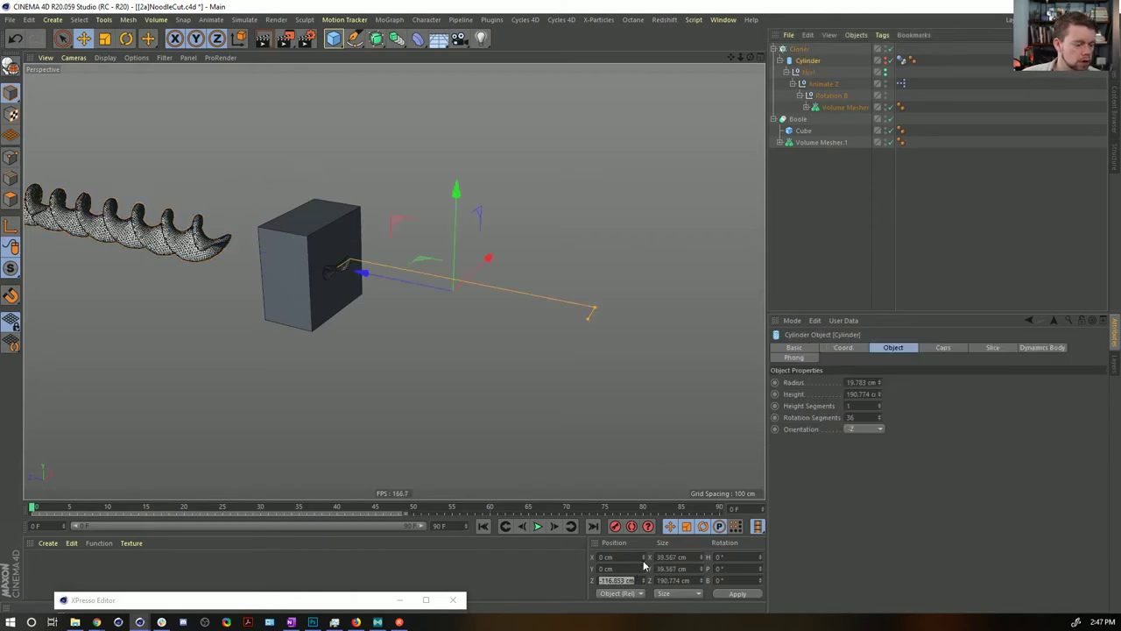
left_click(798, 49)
left_click_drag(628, 580, 574, 579)
key("ctrl+v")
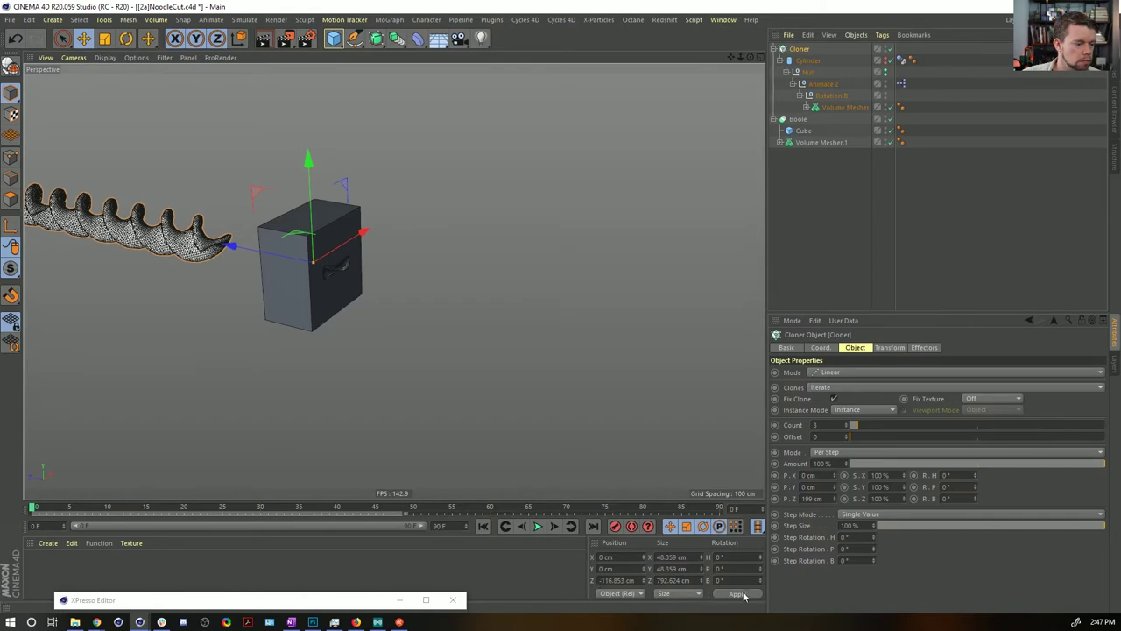
left_click(738, 594)
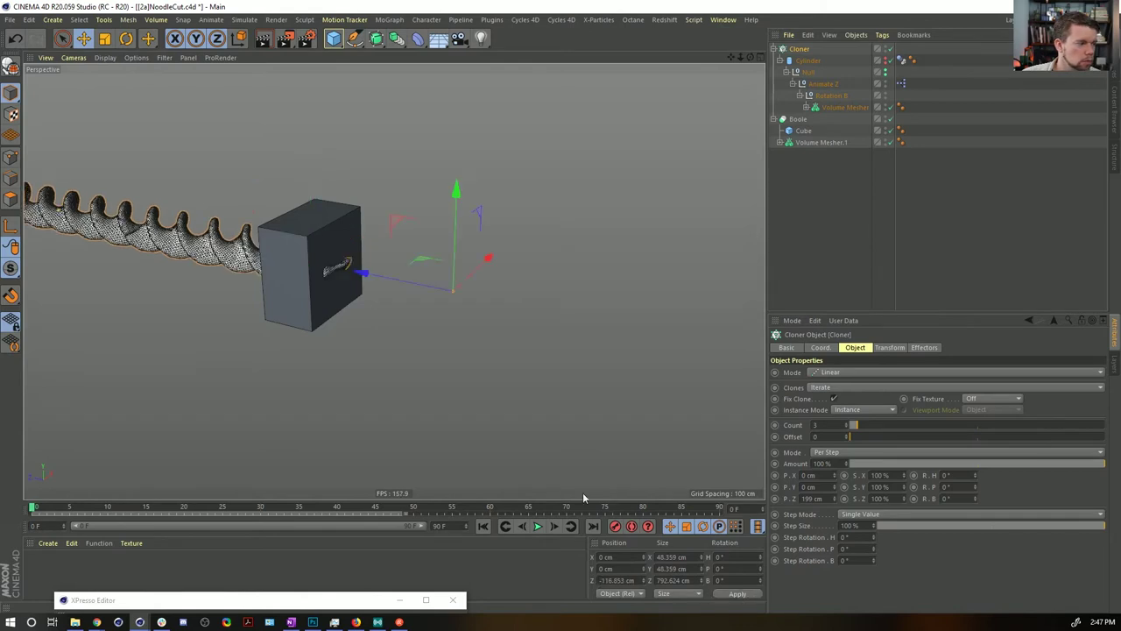
Step: Play back the cloned noodles from frame 0 to check their extrusion, rotation and playback speed
left_click(538, 525)
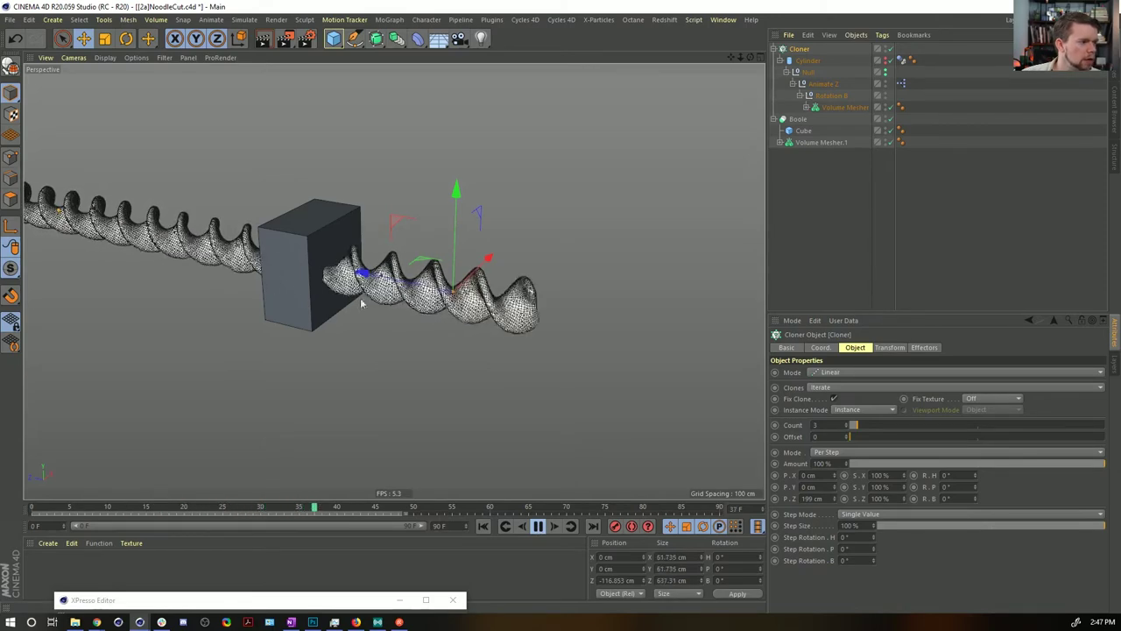
left_click(539, 527)
left_click(484, 526)
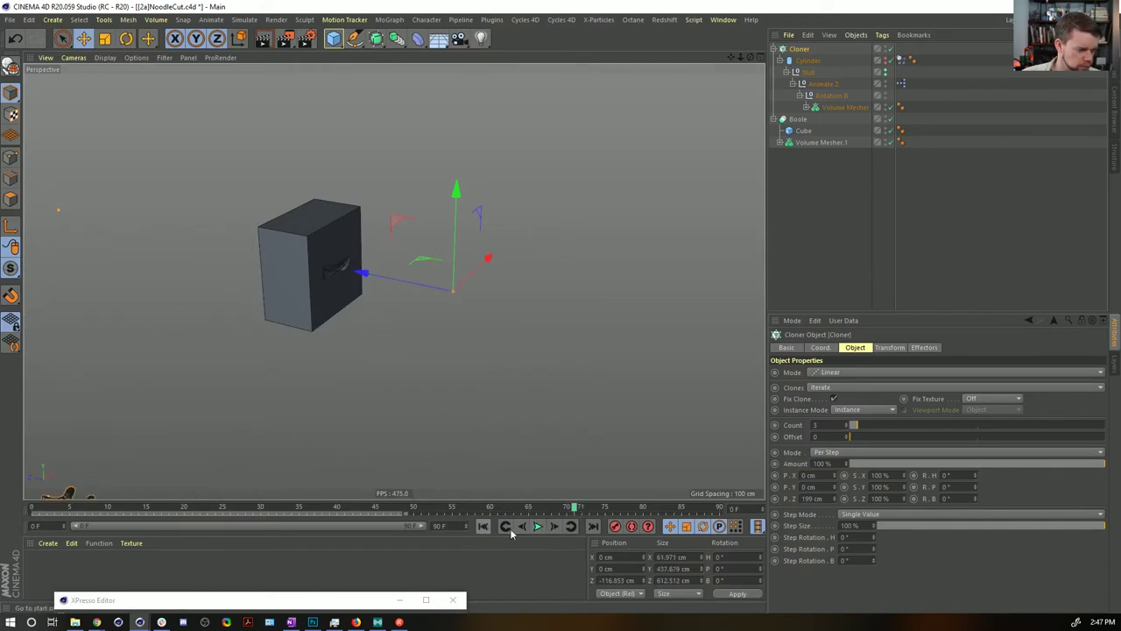
left_click(538, 526)
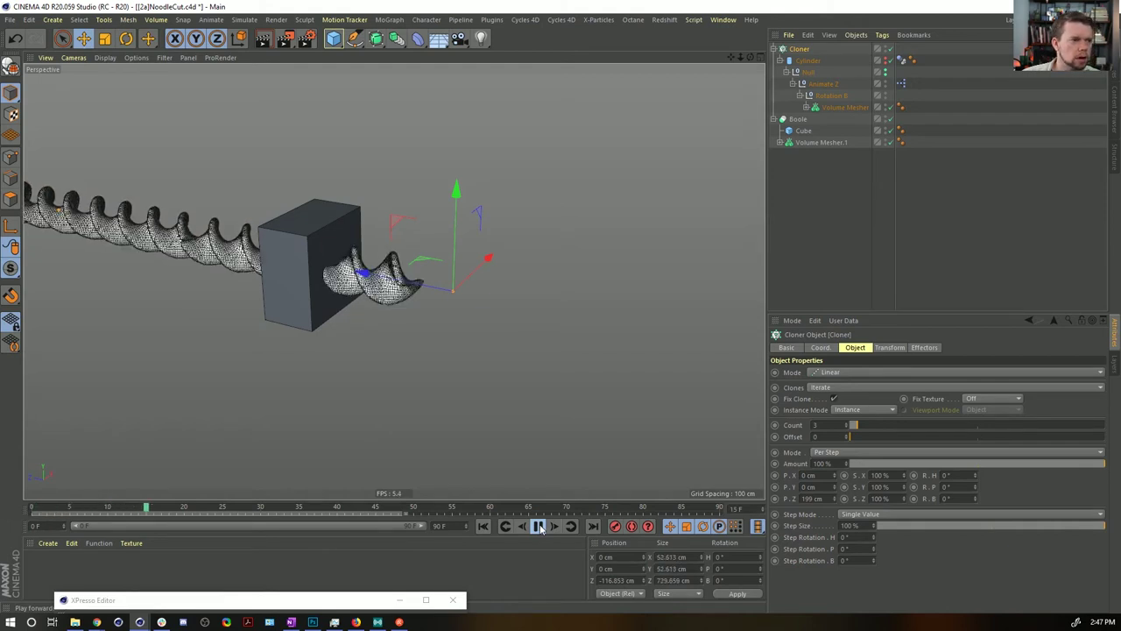
left_click(540, 526)
Step: Disable the Animate Z null's XPresso tag to test playback speed from frame 0, and re-enable it at the start
left_click(902, 84)
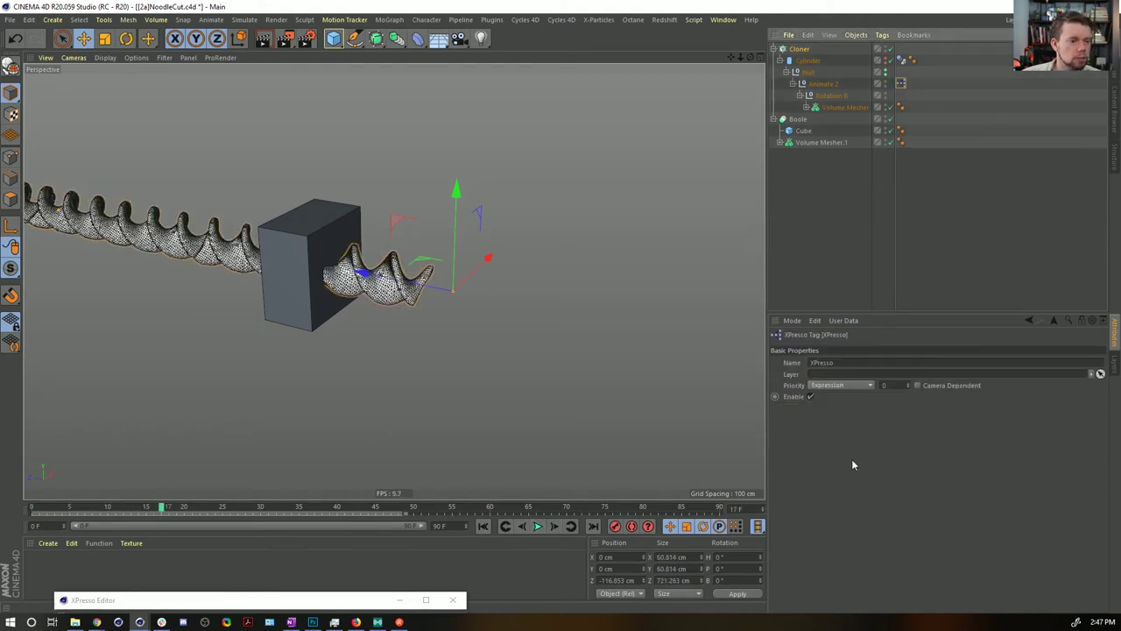
left_click(810, 397)
left_click(483, 526)
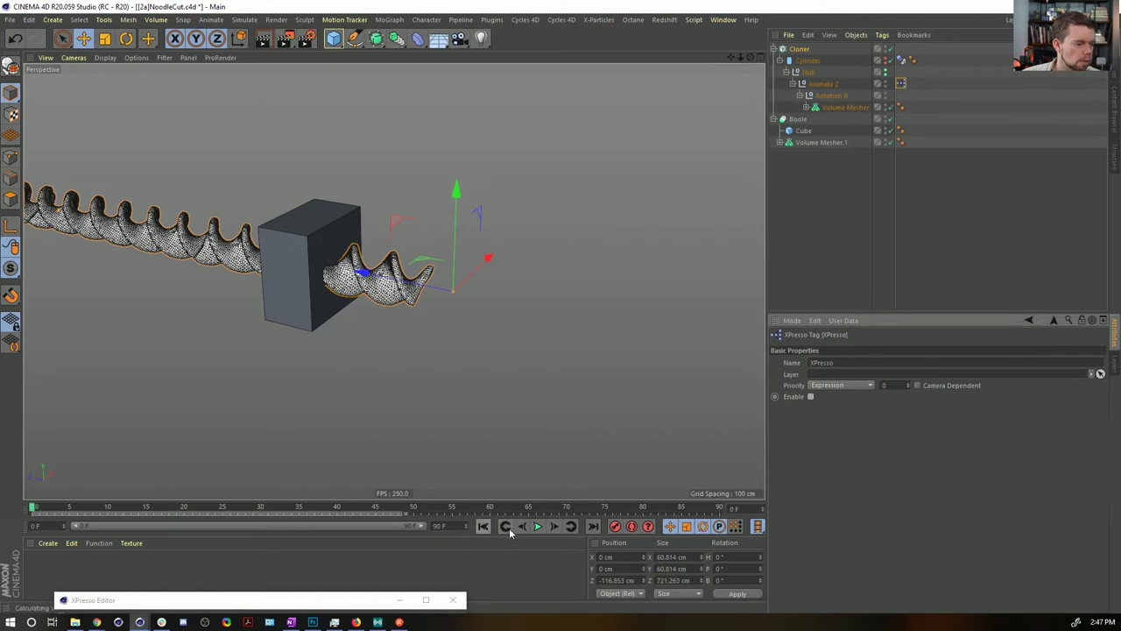
left_click(537, 526)
left_click(537, 526)
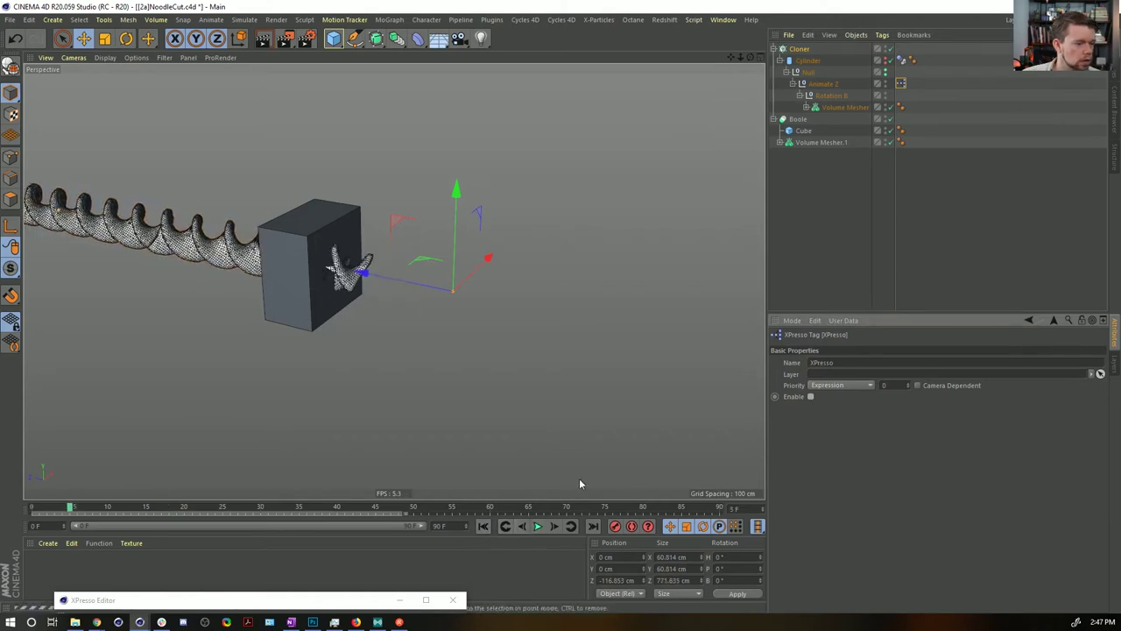
left_click(483, 526)
left_click(810, 397)
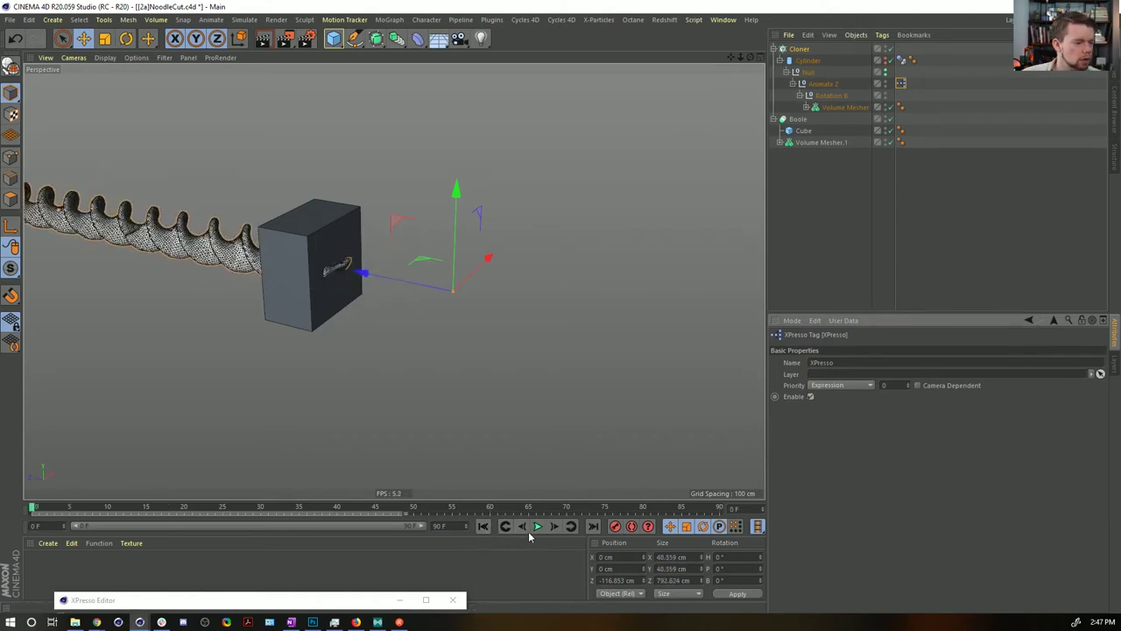
Step: Try an animation time offset on the Cloner's clones and reset it to 0 F
left_click(800, 49)
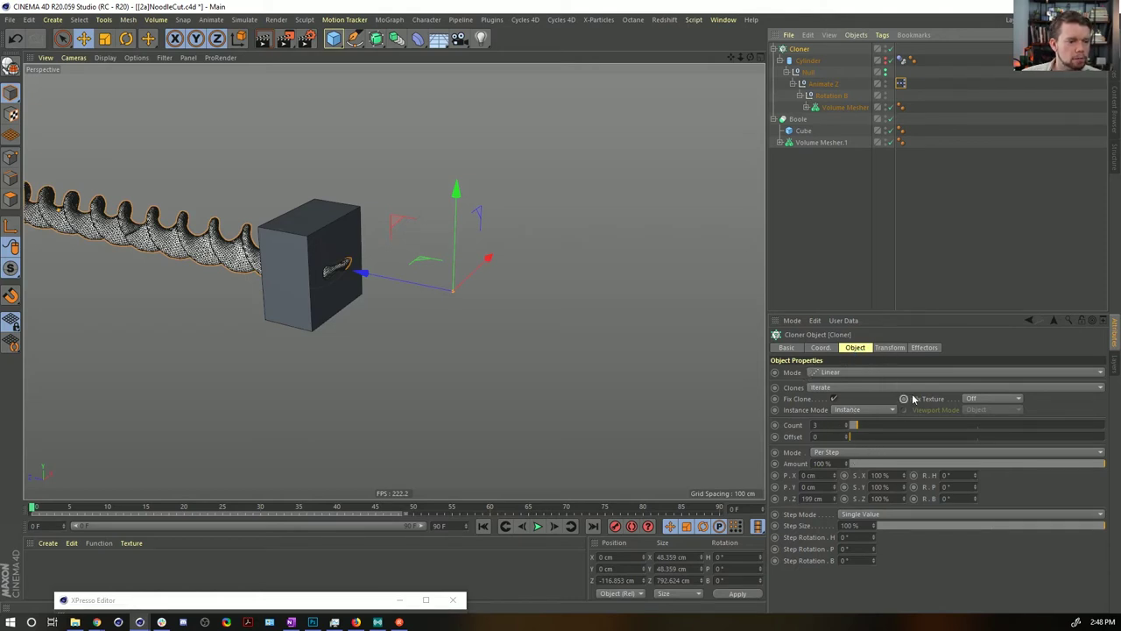
left_click(889, 348)
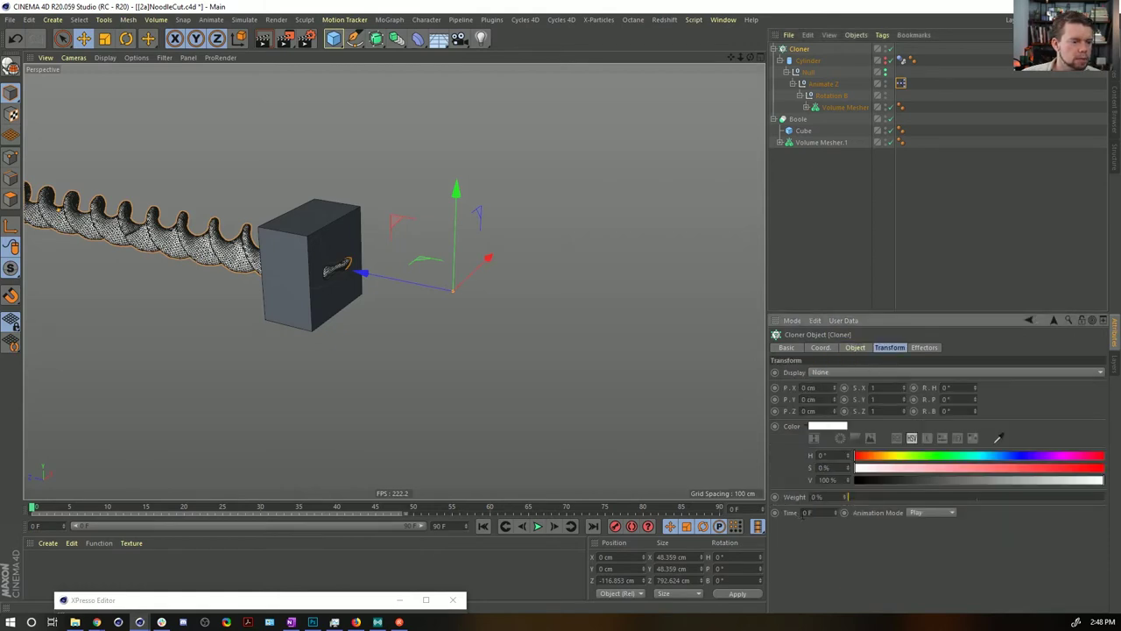
left_click(919, 513)
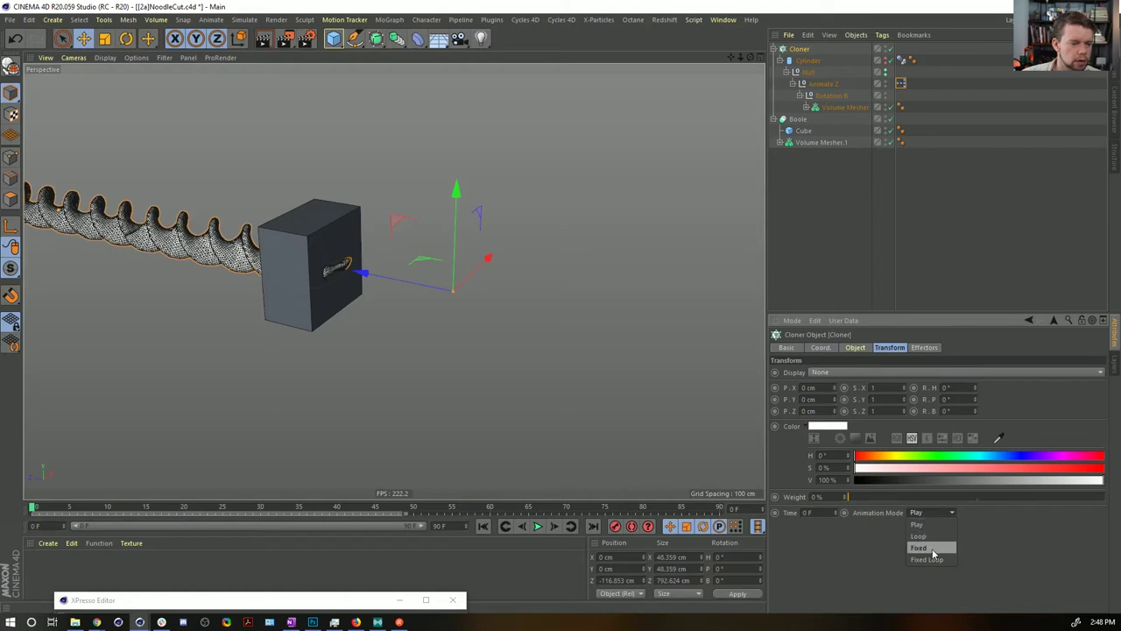
left_click(874, 531)
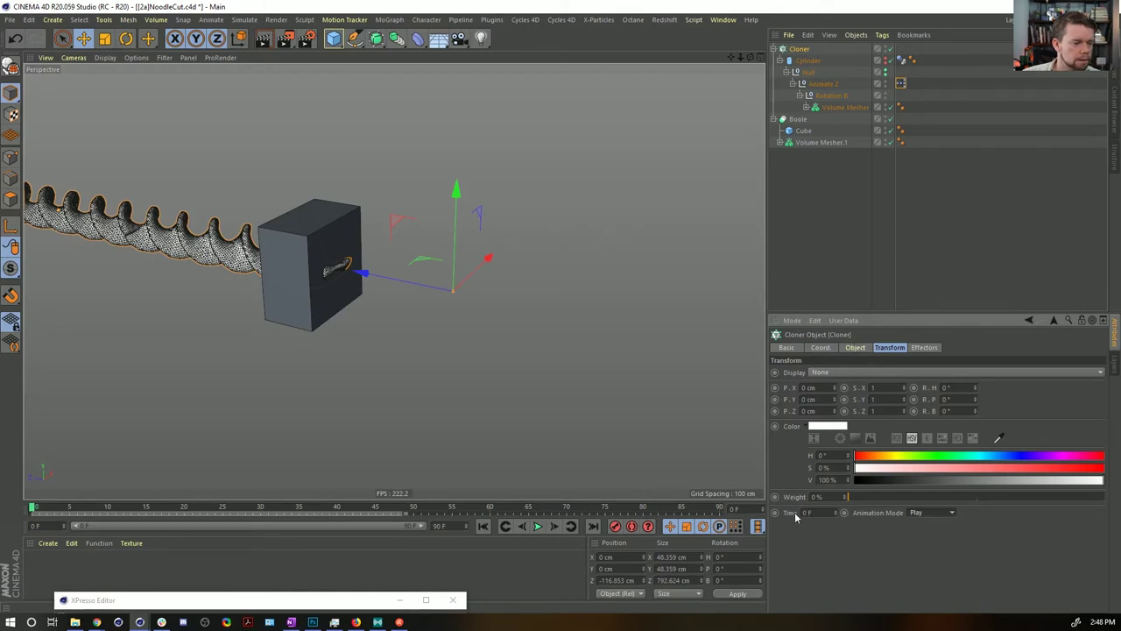
left_click_drag(838, 515, 838, 508)
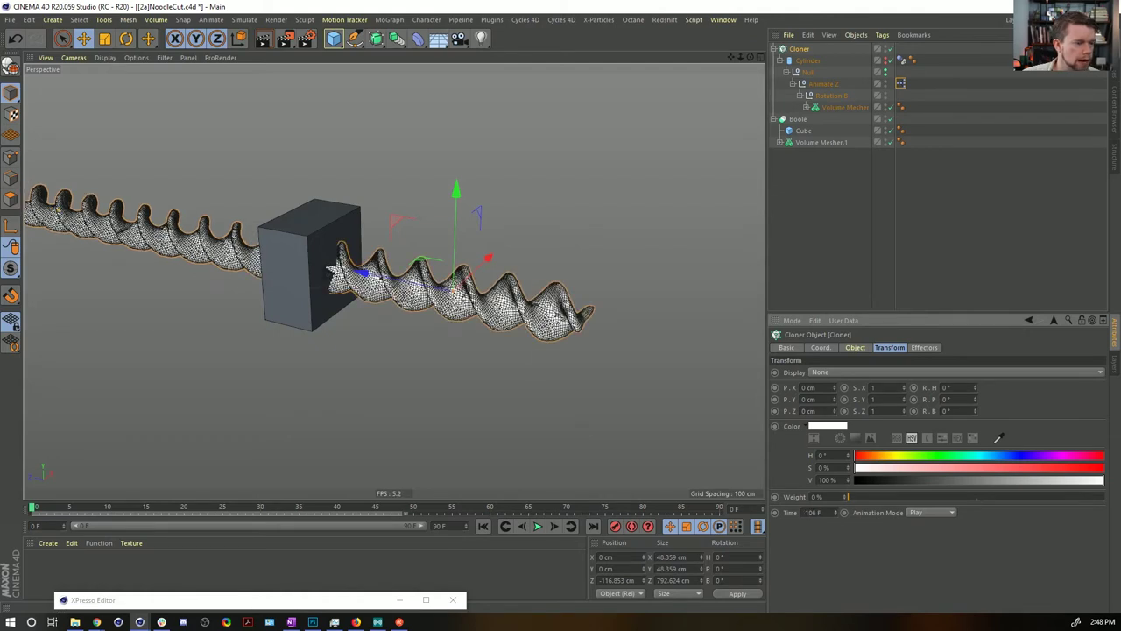
left_click_drag(802, 513, 856, 538)
type("0")
key("Return")
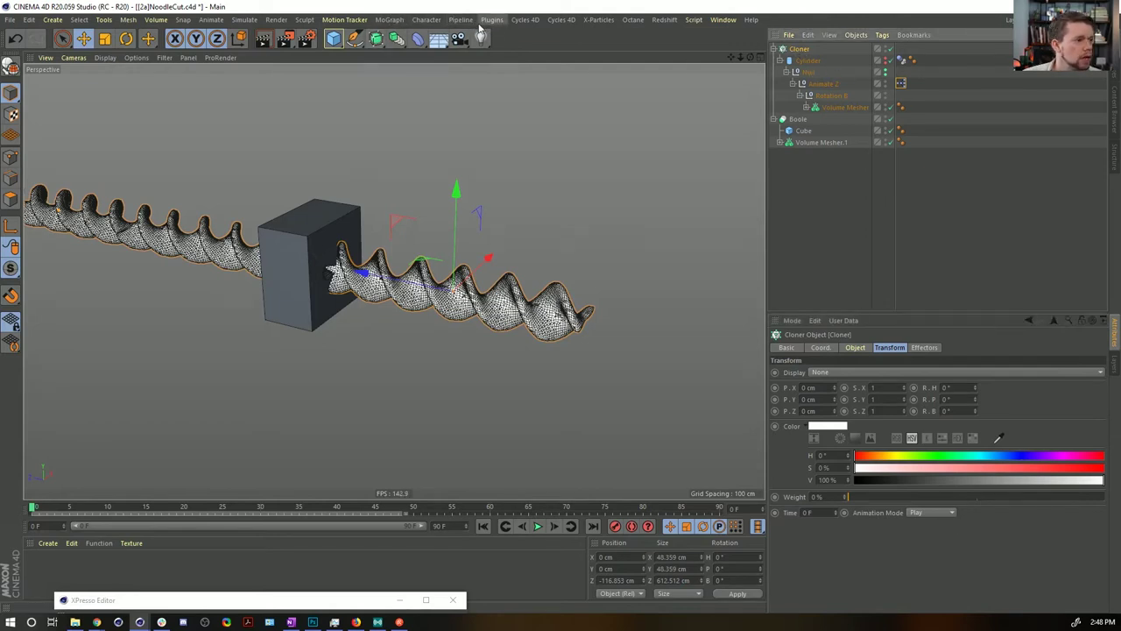
Step: Add a Step effector to the Cloner and make its spline linear
left_click(389, 20)
mouse_move(400, 38)
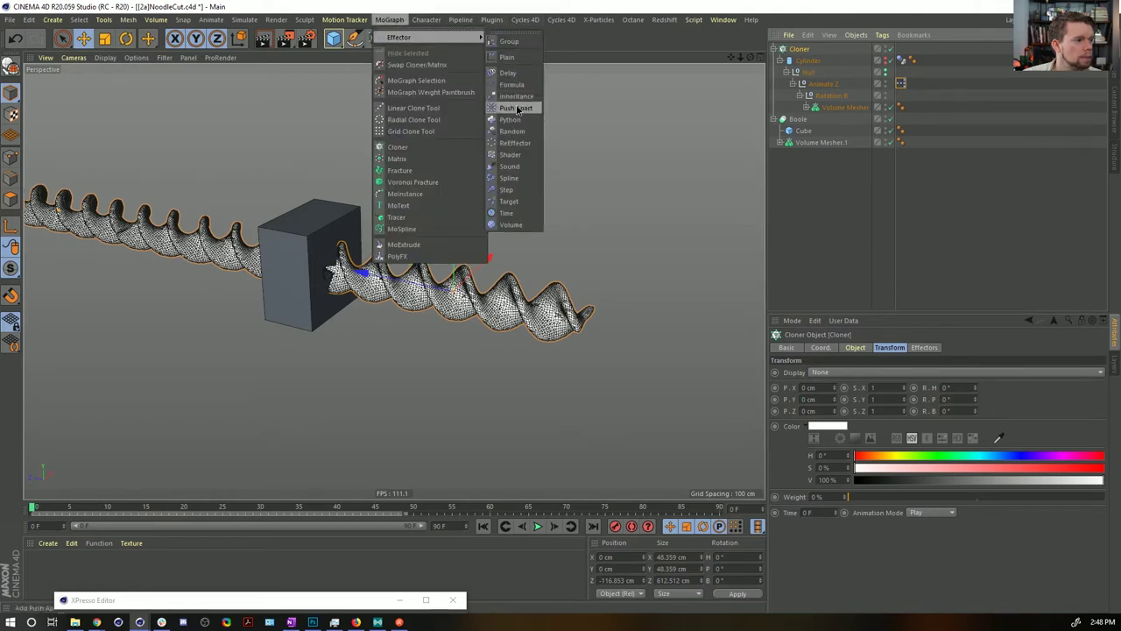
left_click(508, 188)
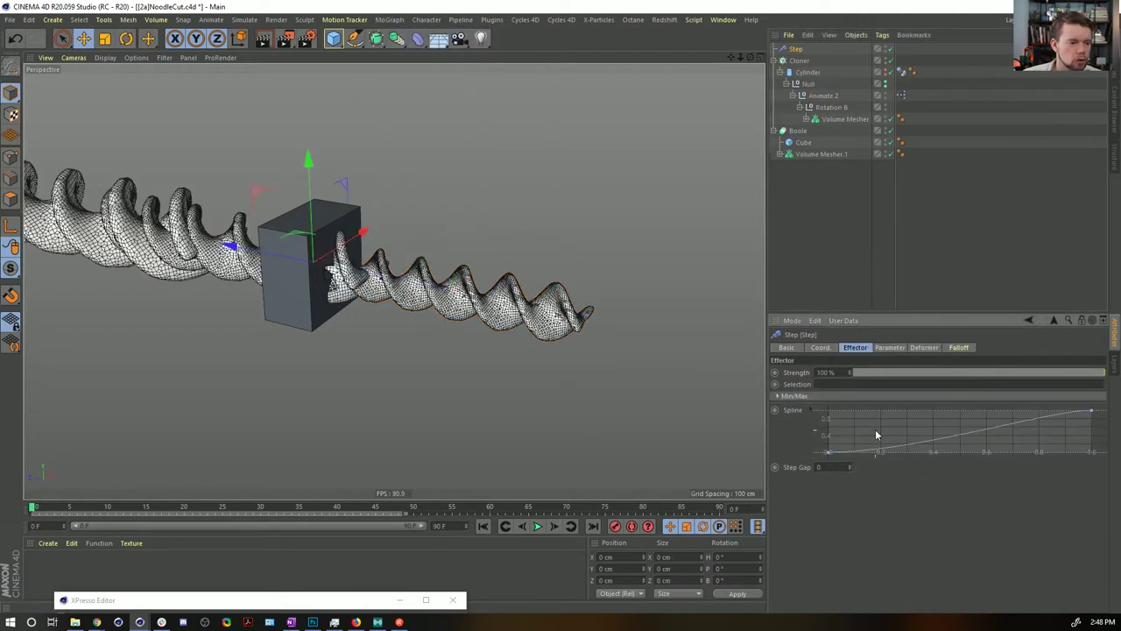
right_click(850, 431)
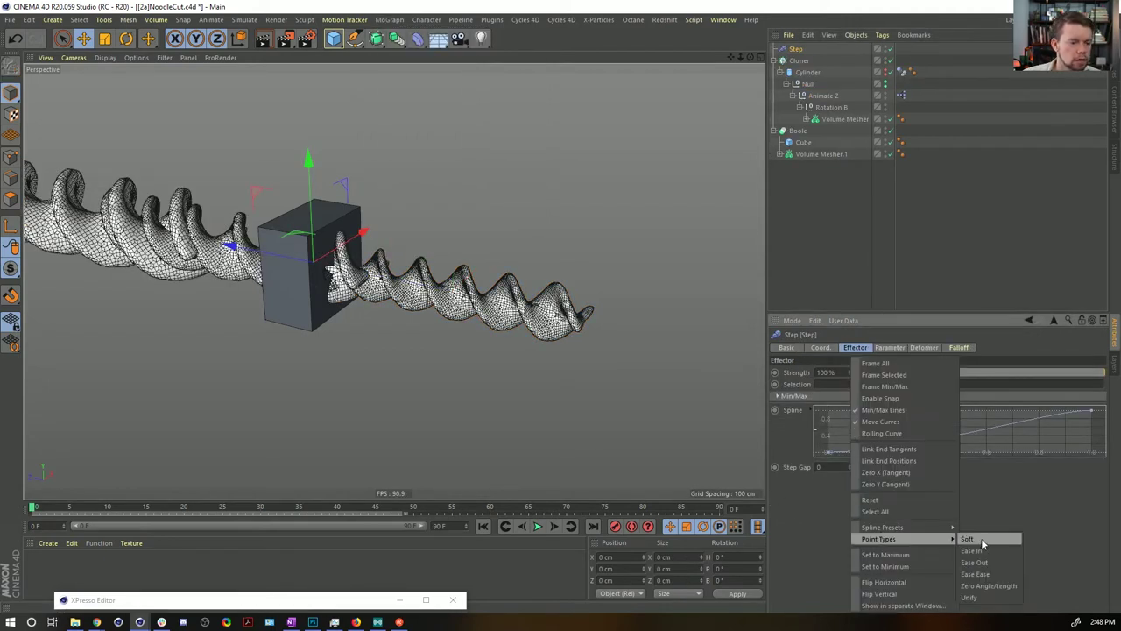
mouse_move(906, 528)
left_click(968, 524)
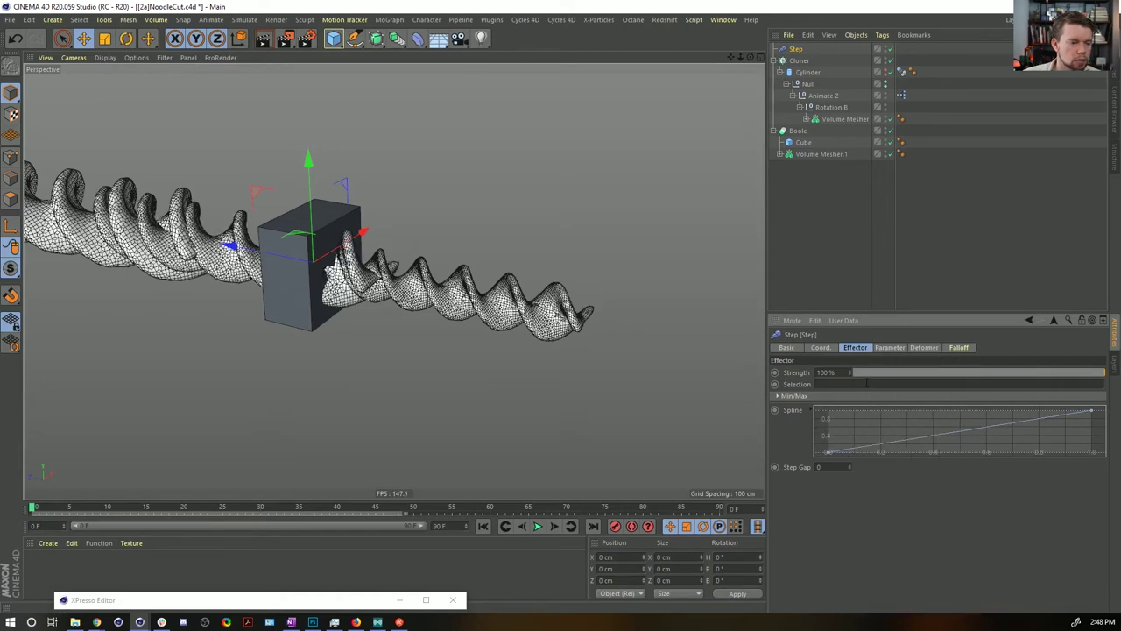
Step: Disable Scale and Use Alpha/Strength on the Step effector and test a time offset of 45 F in playback
left_click(887, 347)
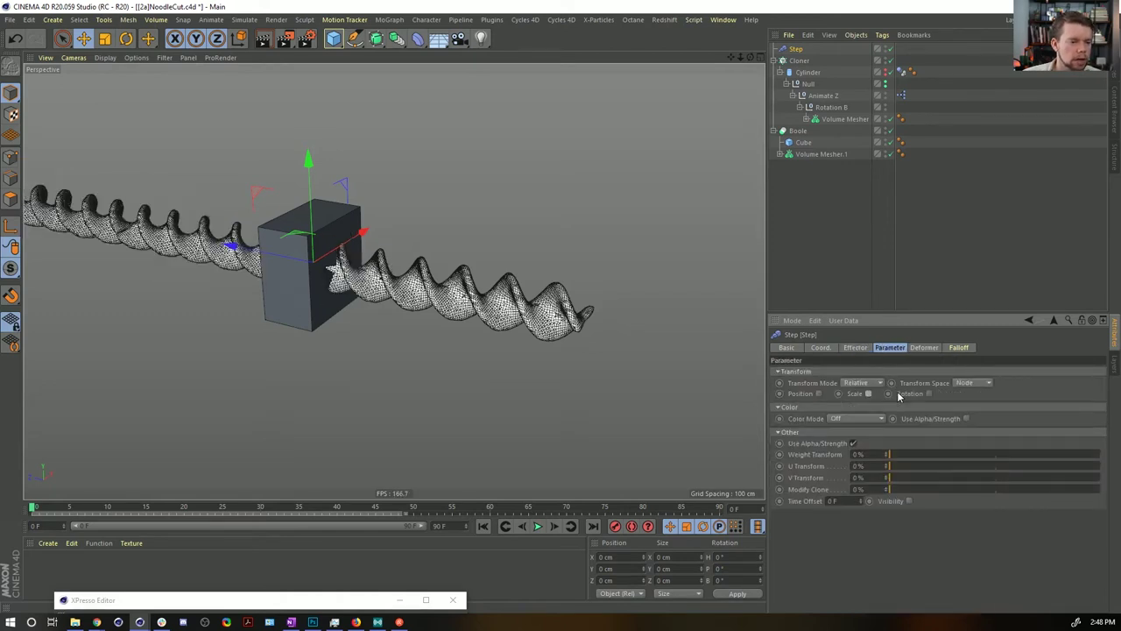
left_click(853, 444)
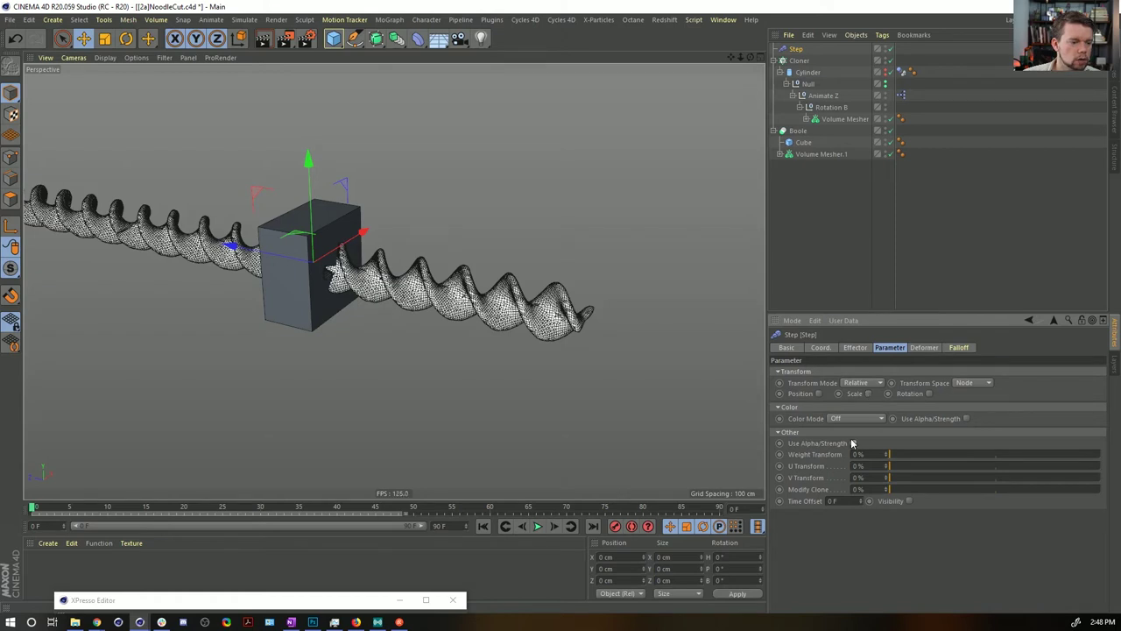
left_click(852, 501)
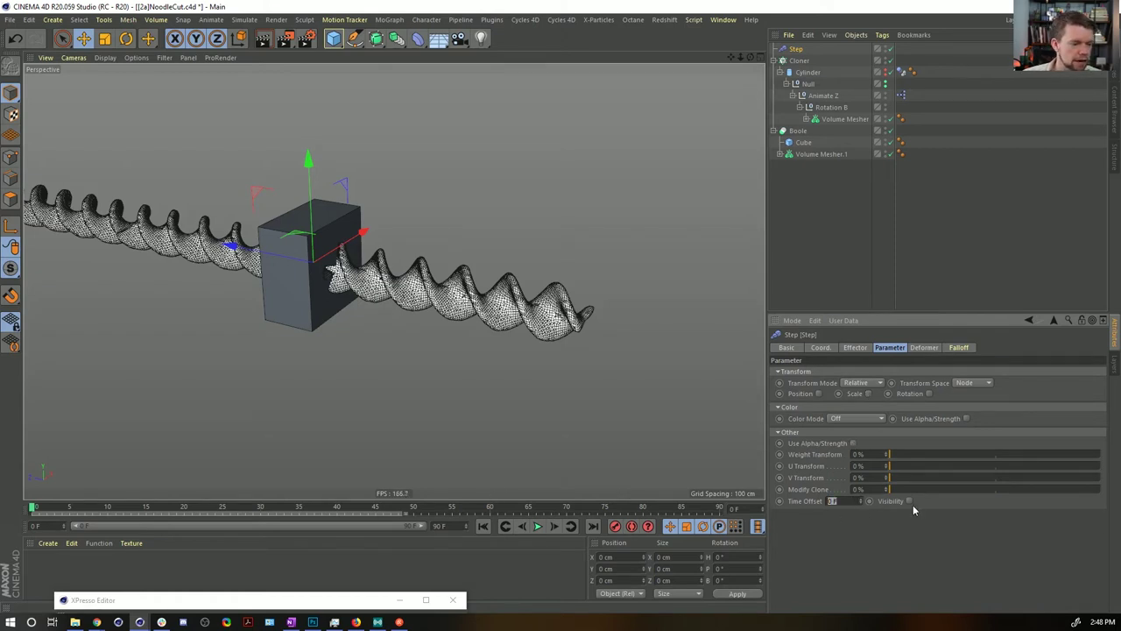
type("45")
key("Return")
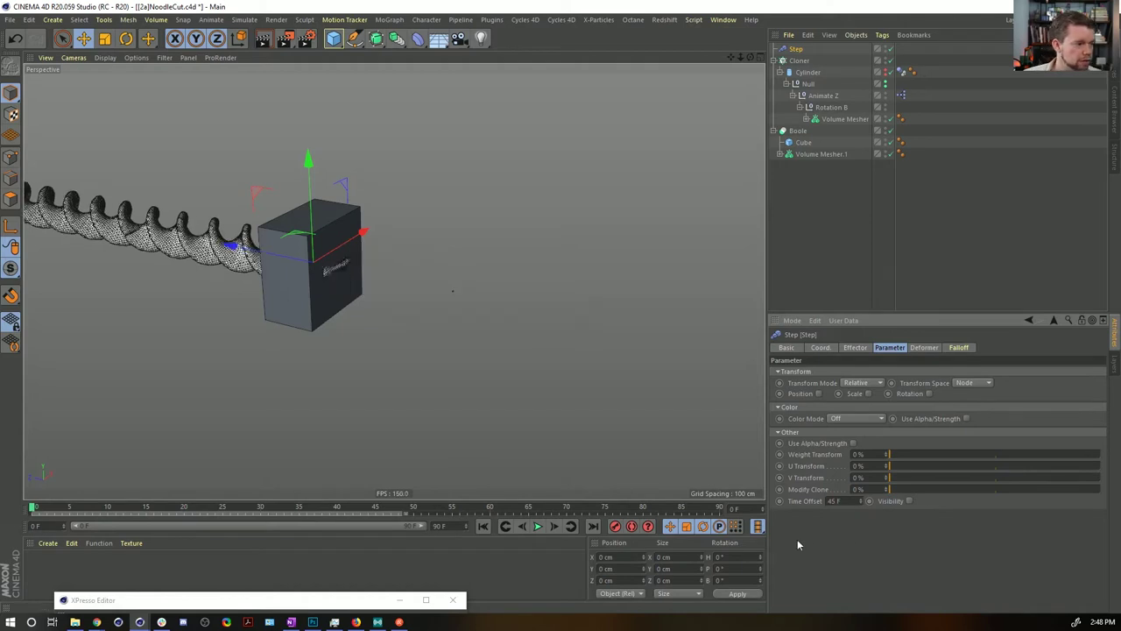
left_click(537, 526)
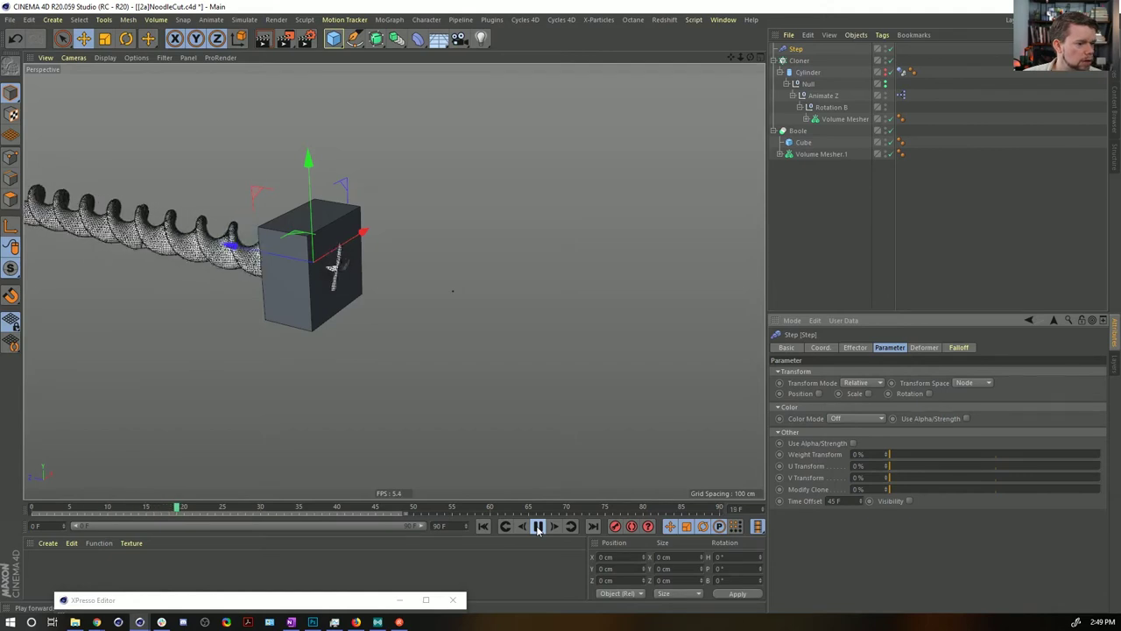
left_click(538, 526)
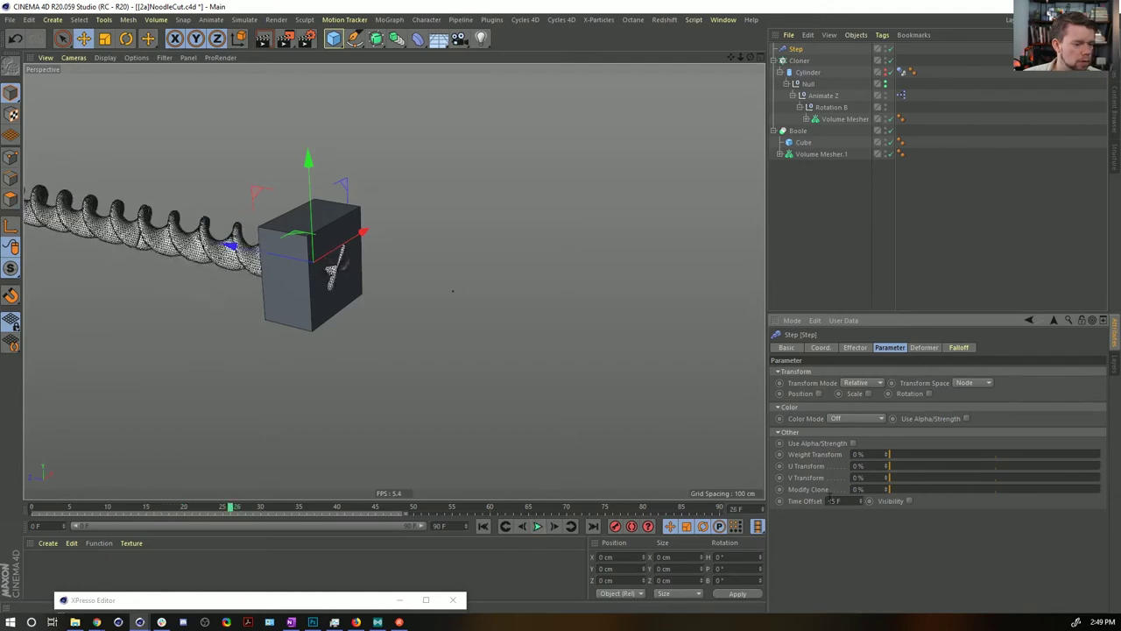
Step: Set the Step effector's time offset to -45 F and play back the clones from frame 0
type("-4")
key("Return")
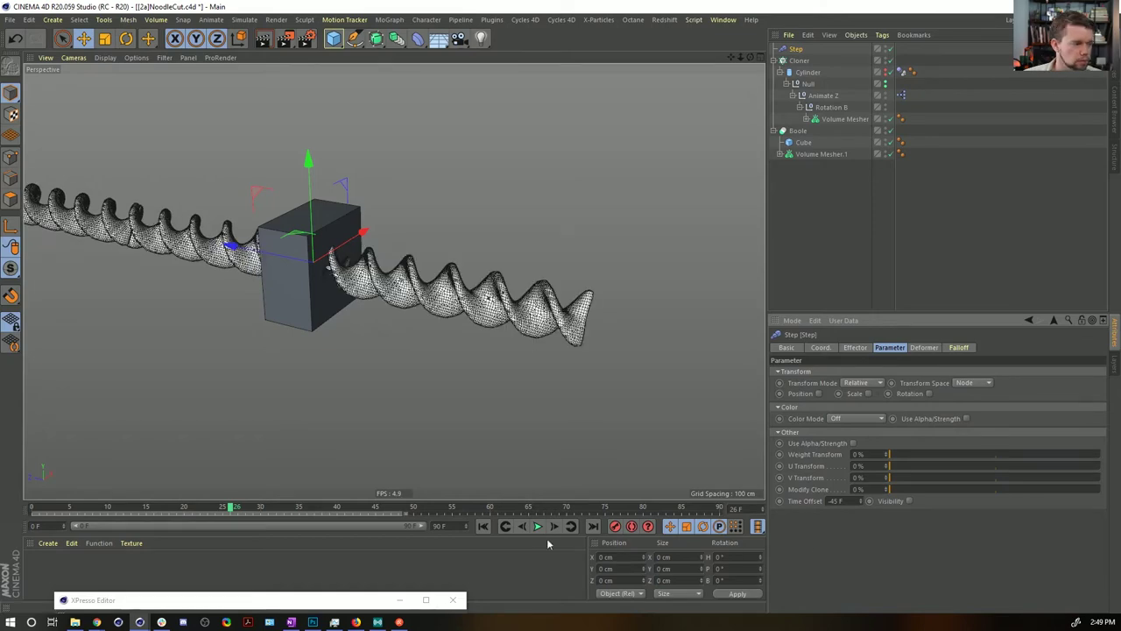
left_click(491, 527)
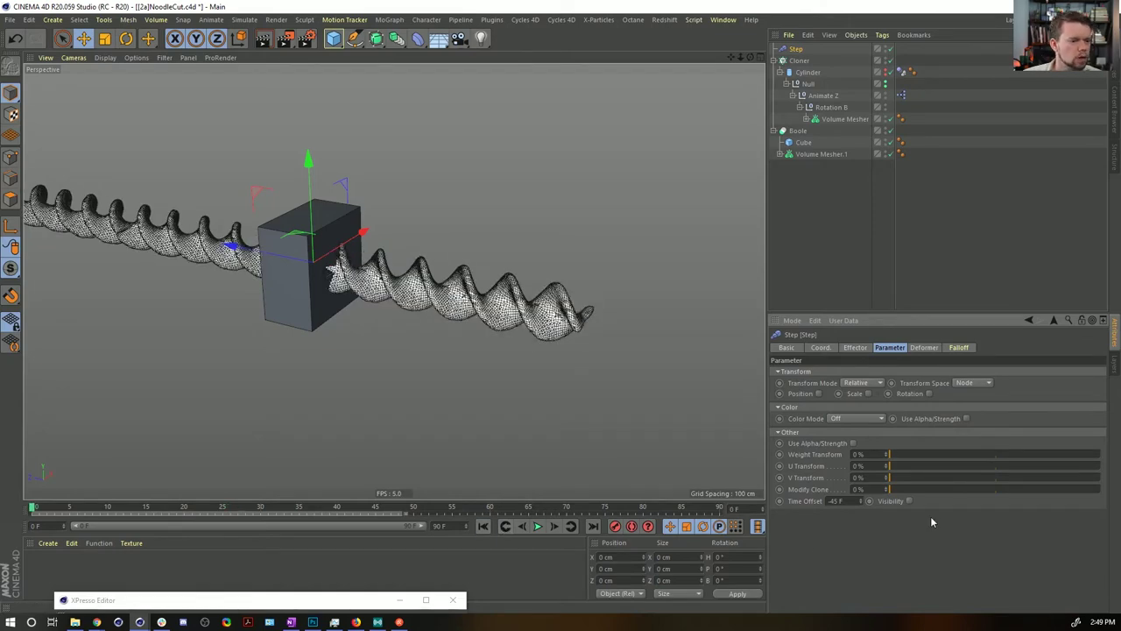
left_click(537, 526)
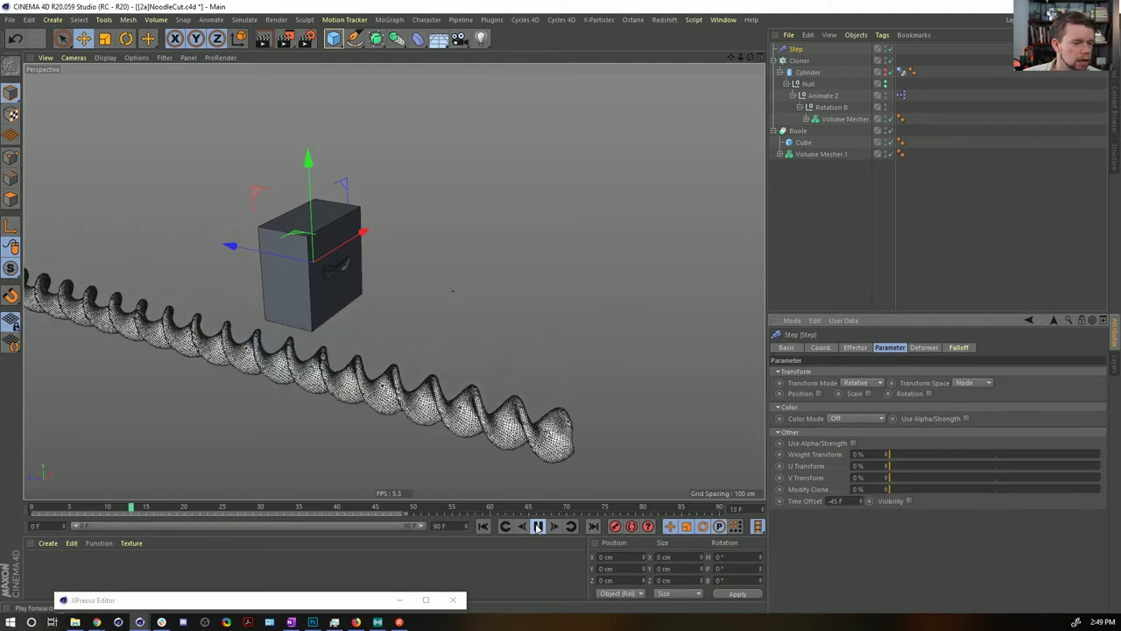
left_click(538, 527)
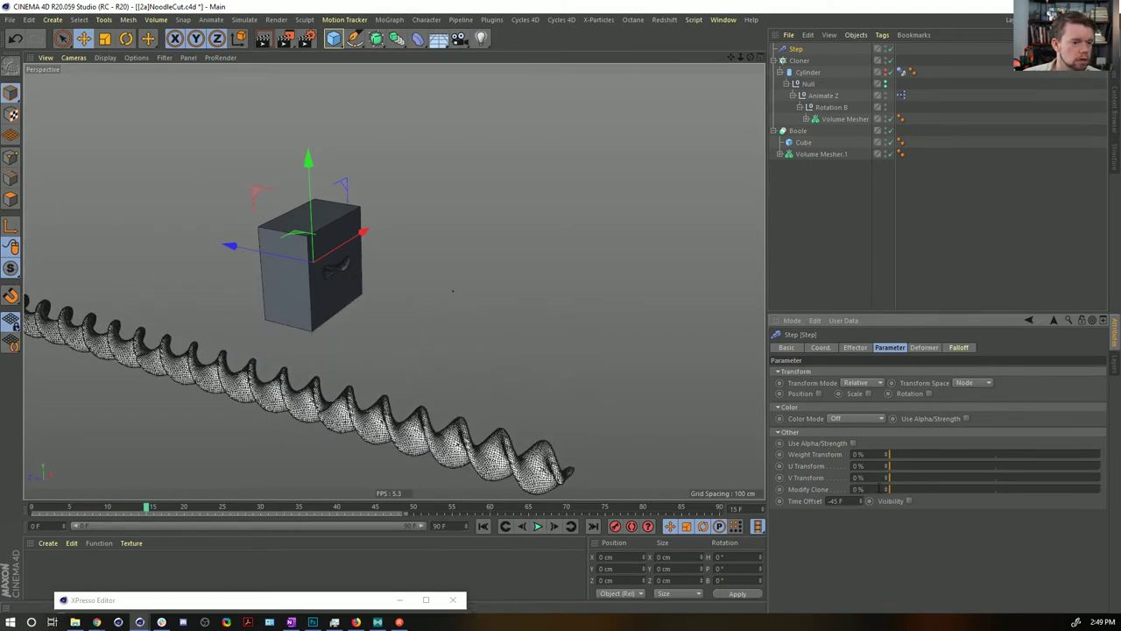
Step: Review the Step effector's strength and spline settings, replay the noodles from frame 0 and return to the start
left_click(853, 348)
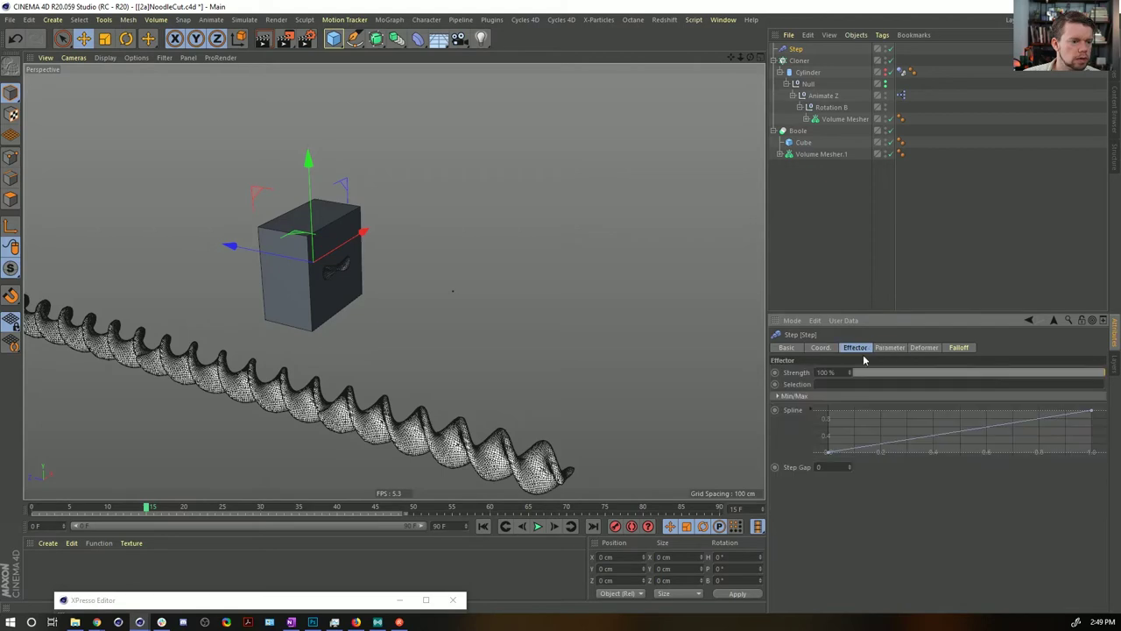
left_click(483, 525)
left_click(538, 526)
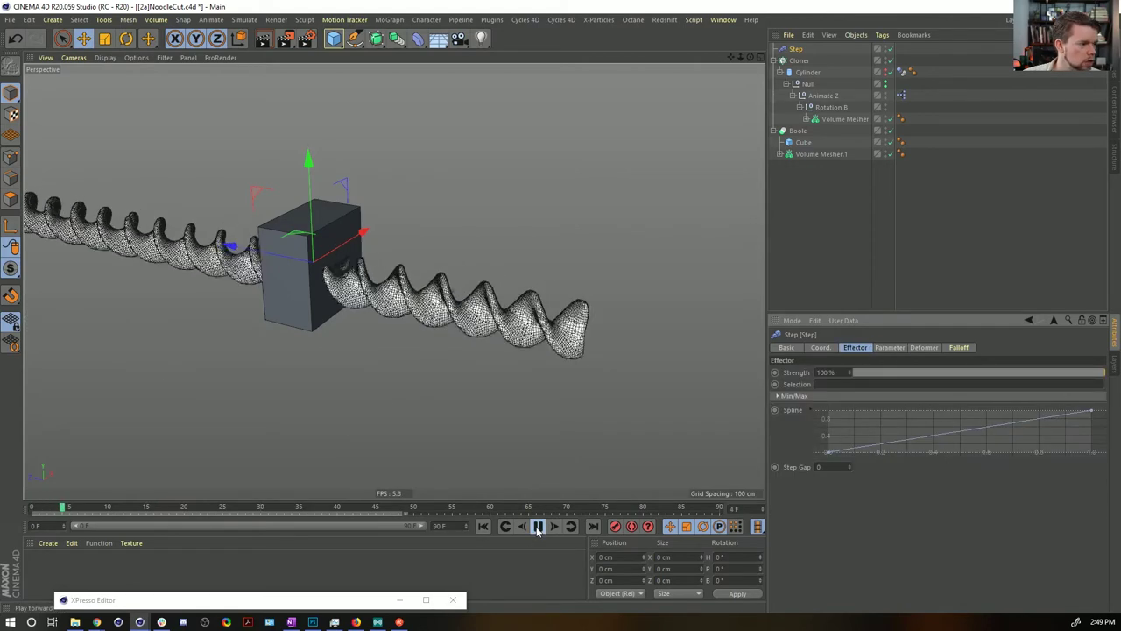
left_click(537, 526)
left_click(483, 525)
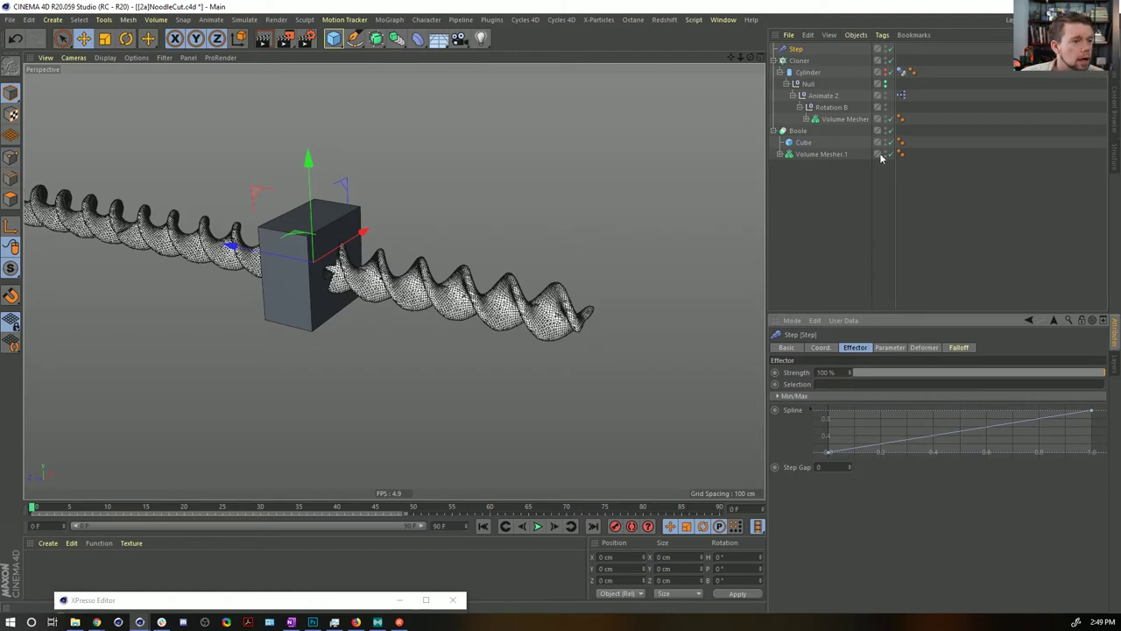
Step: Take the Cylinder hierarchy out of the Cloner and delete the Step effector and the Cloner
left_click_drag(807, 77, 795, 49)
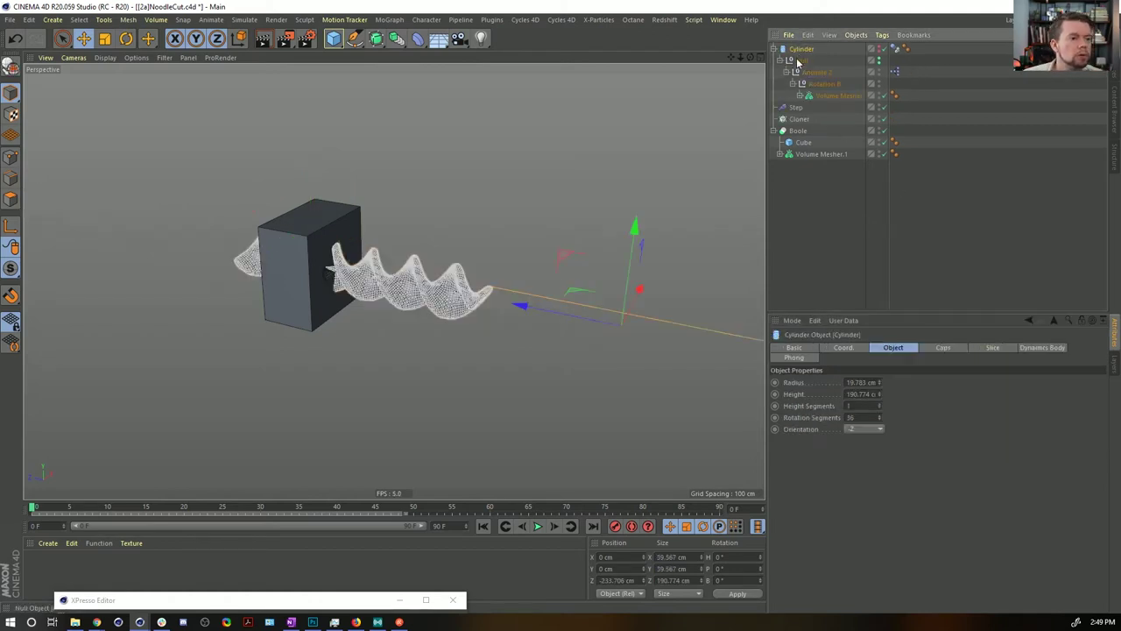
left_click(794, 107)
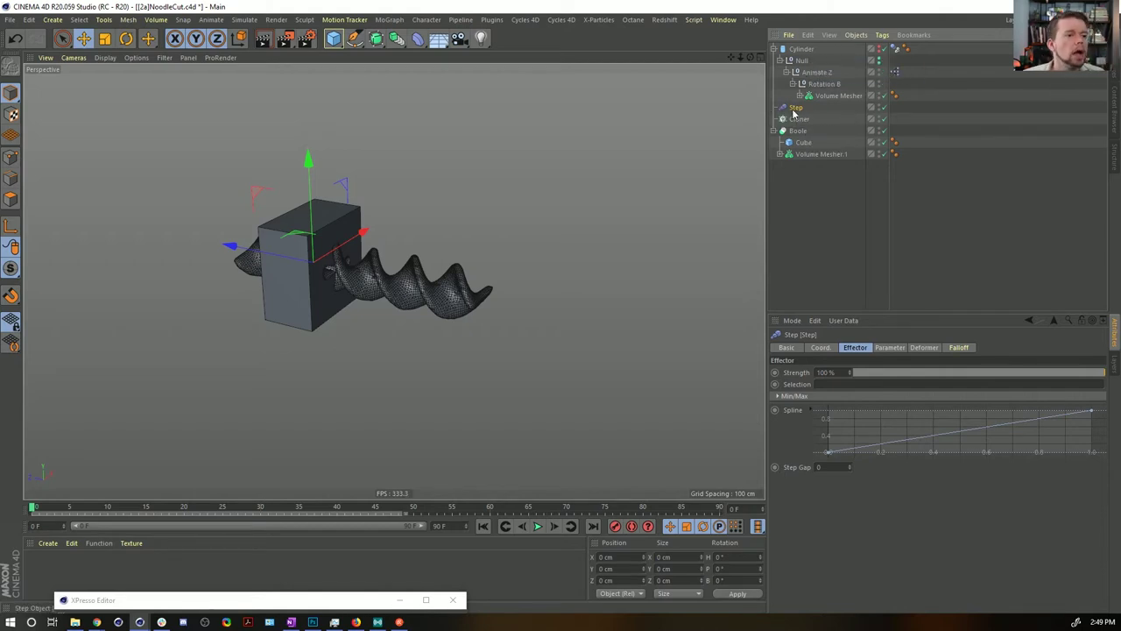
key("Delete")
Step: Move the Cylinder along Z to about -316.4 cm, out in front of the die, and test its playback
left_click(798, 49)
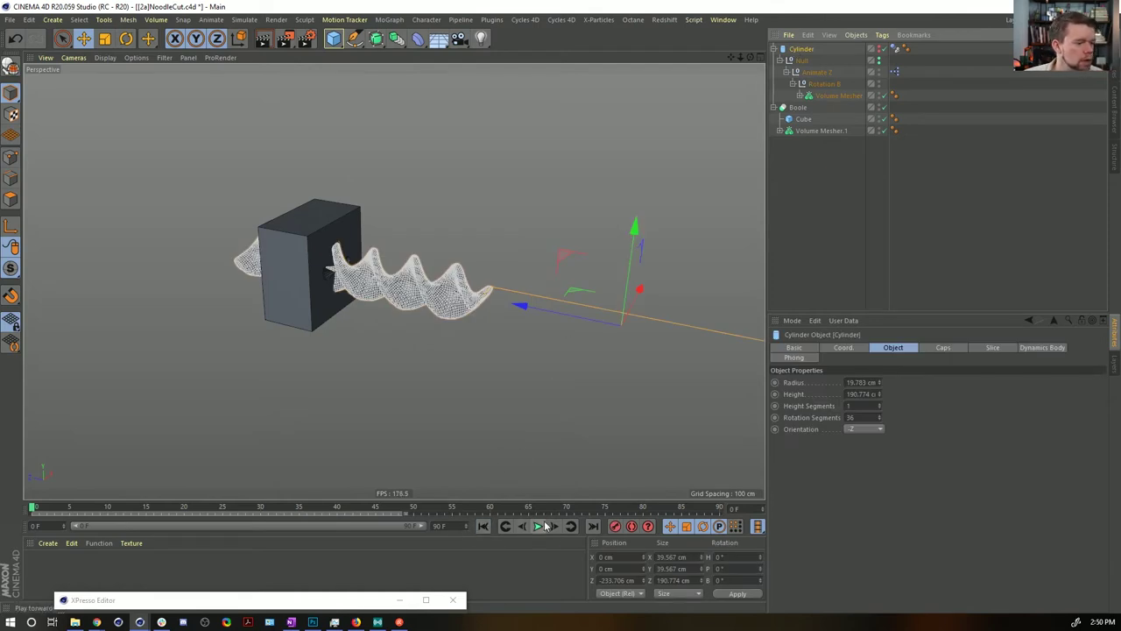
left_click_drag(519, 307, 650, 344)
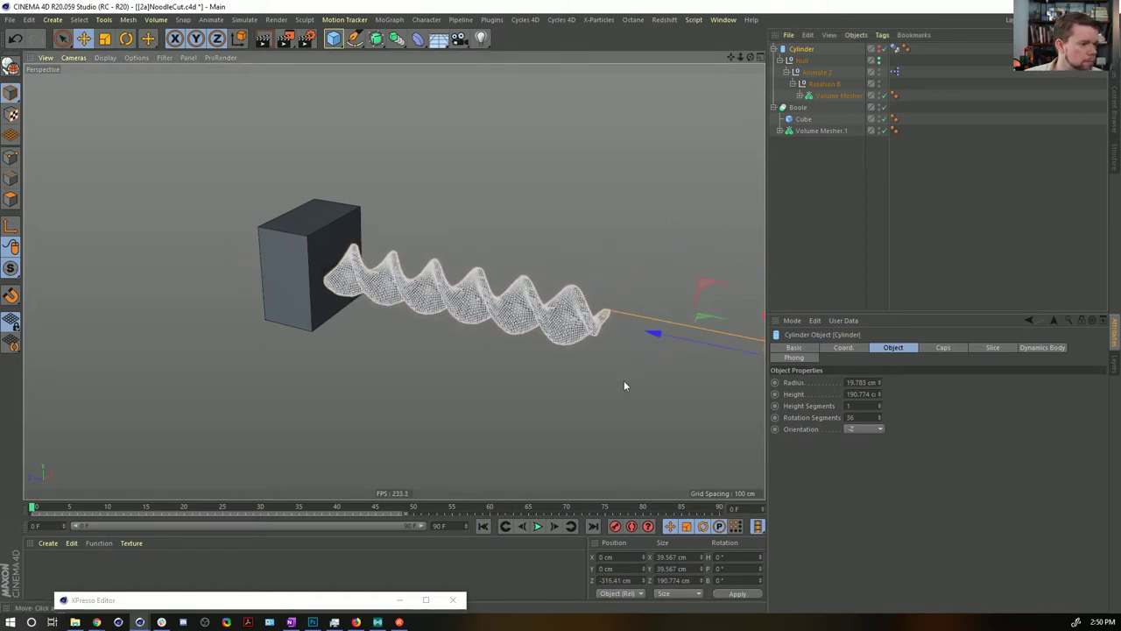
left_click(537, 526)
left_click(538, 526)
left_click(482, 527)
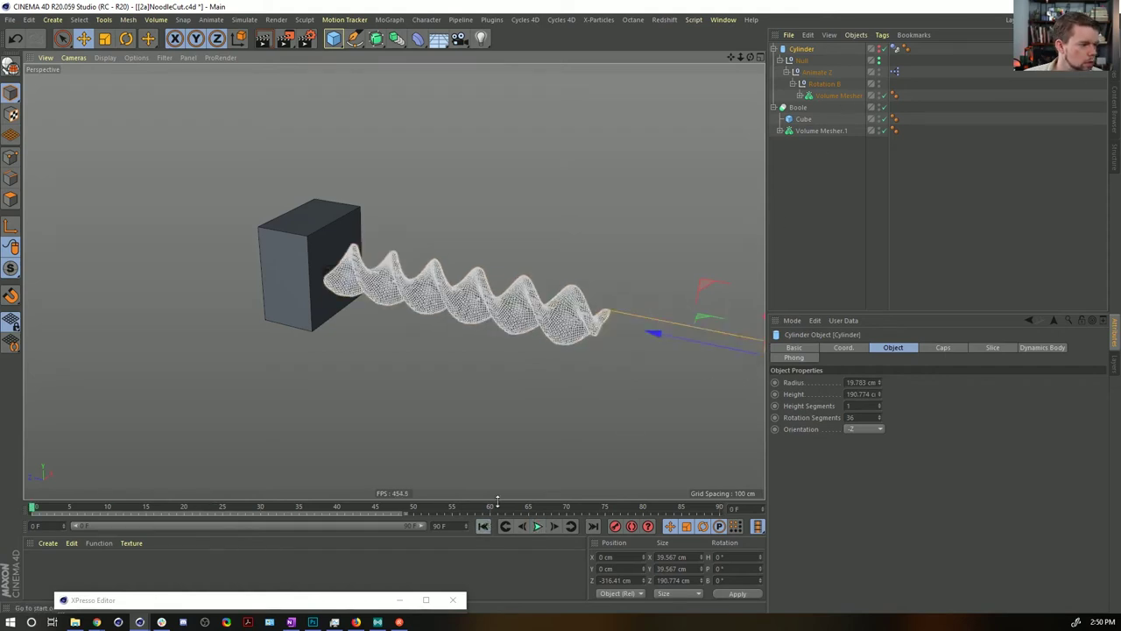
Step: Move the Cylinder back along Z to about -117.8 cm and play back its extrusion and drop
left_click_drag(651, 331, 354, 316)
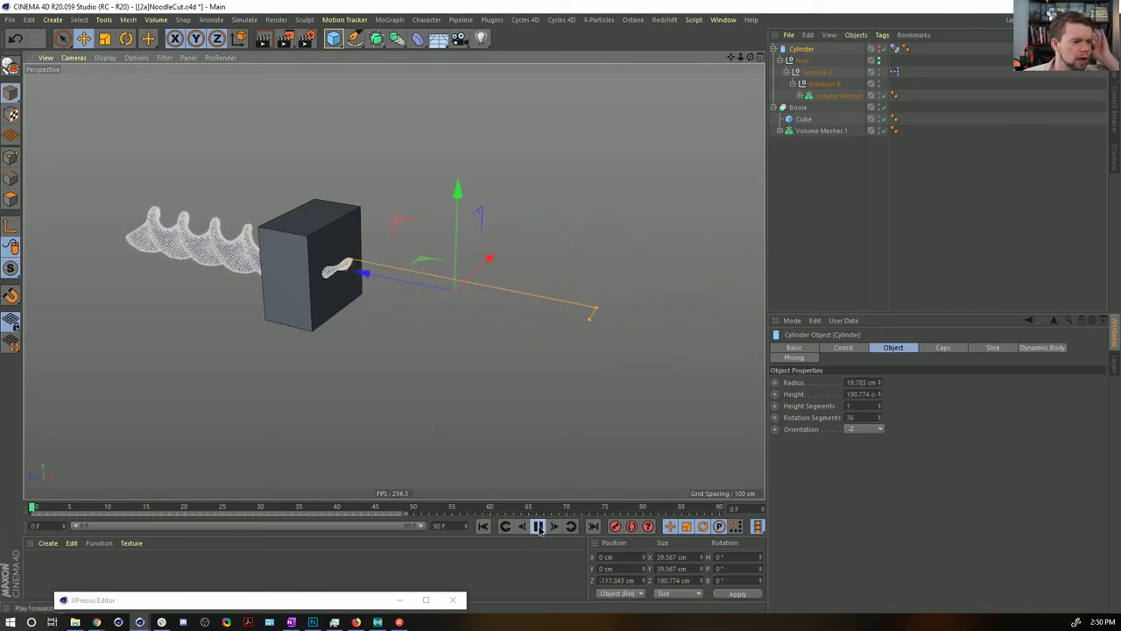
left_click(537, 527)
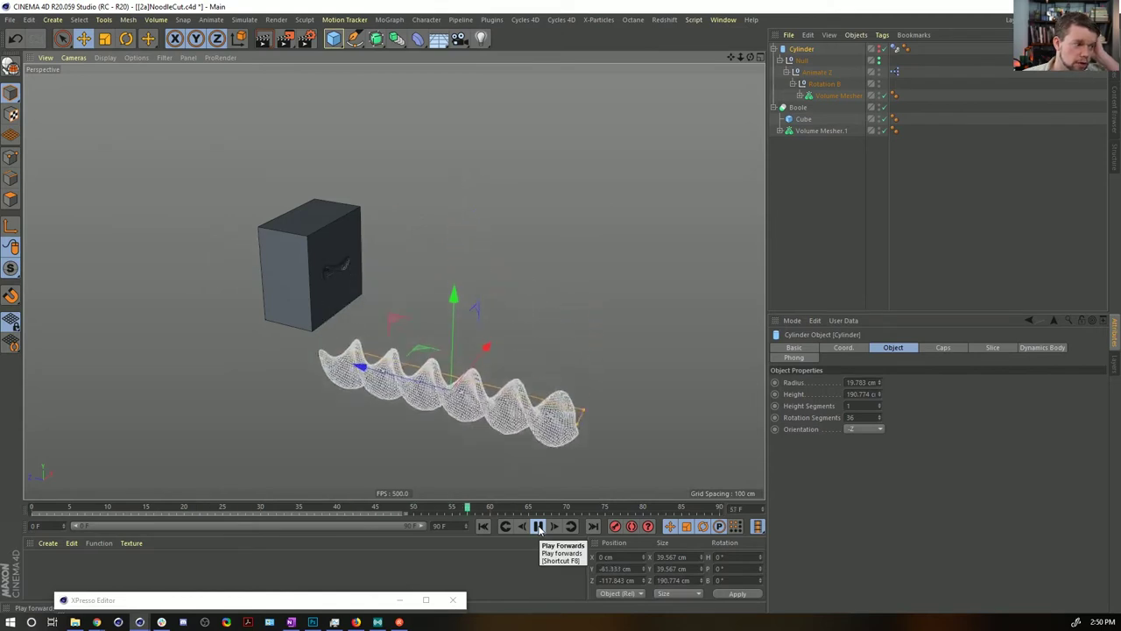
left_click(536, 526)
left_click(483, 525)
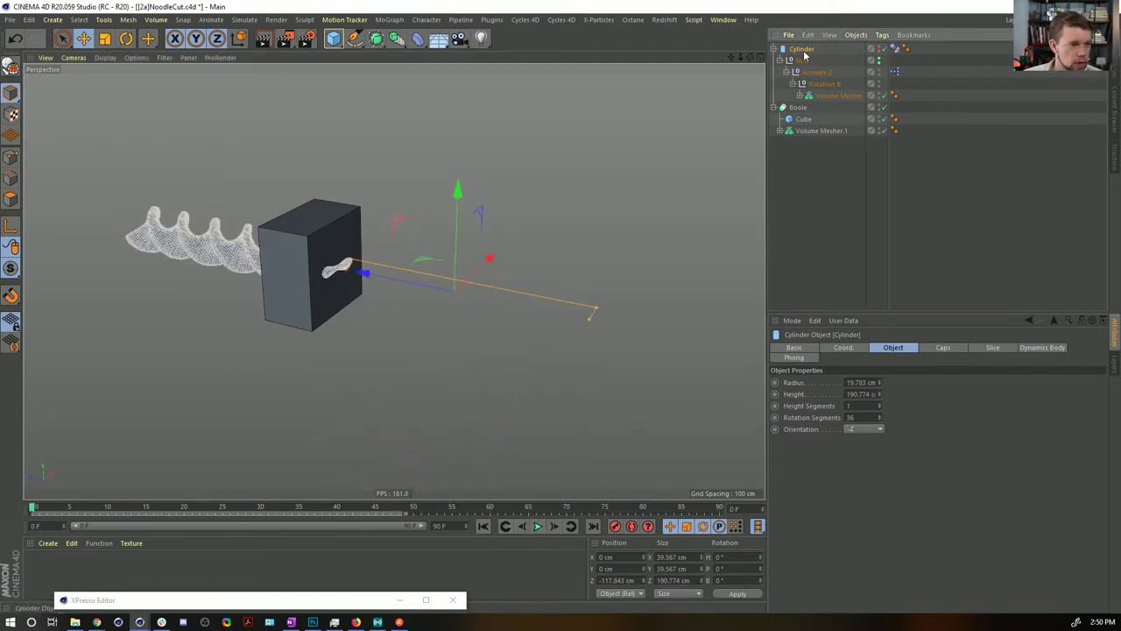
Step: Duplicate the whole Cylinder noodle hierarchy and disable the copy's Cylinder
key("ctrl+c")
key("ctrl+v")
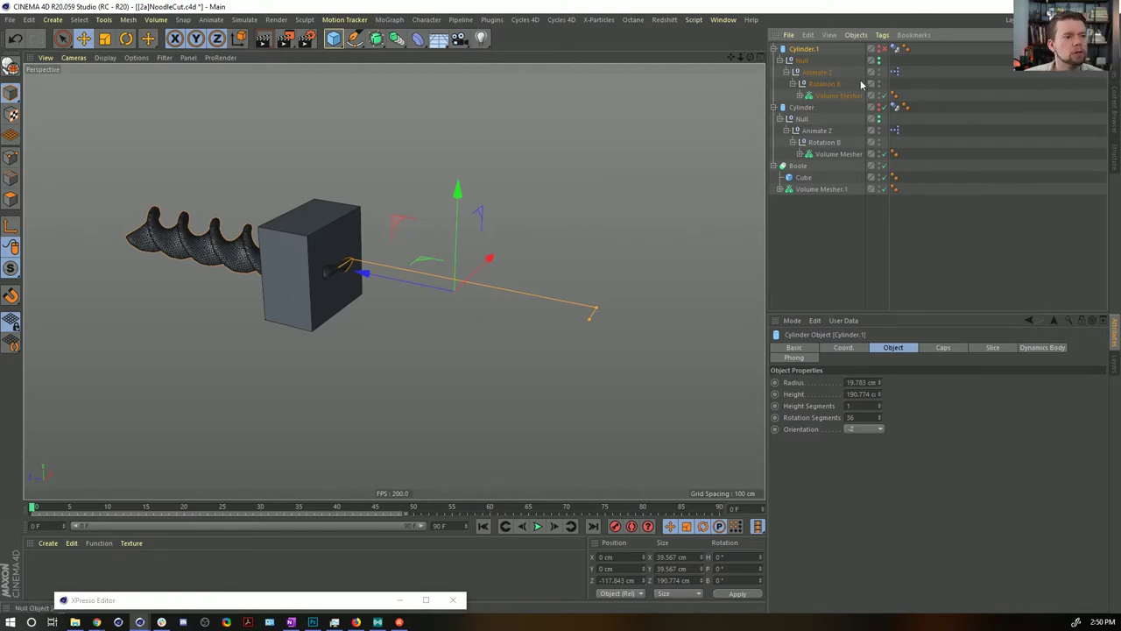
Step: Add a Signal tag to Cylinder.1's Animate Z null and copy the null's Z position at frame 0
left_click(823, 73)
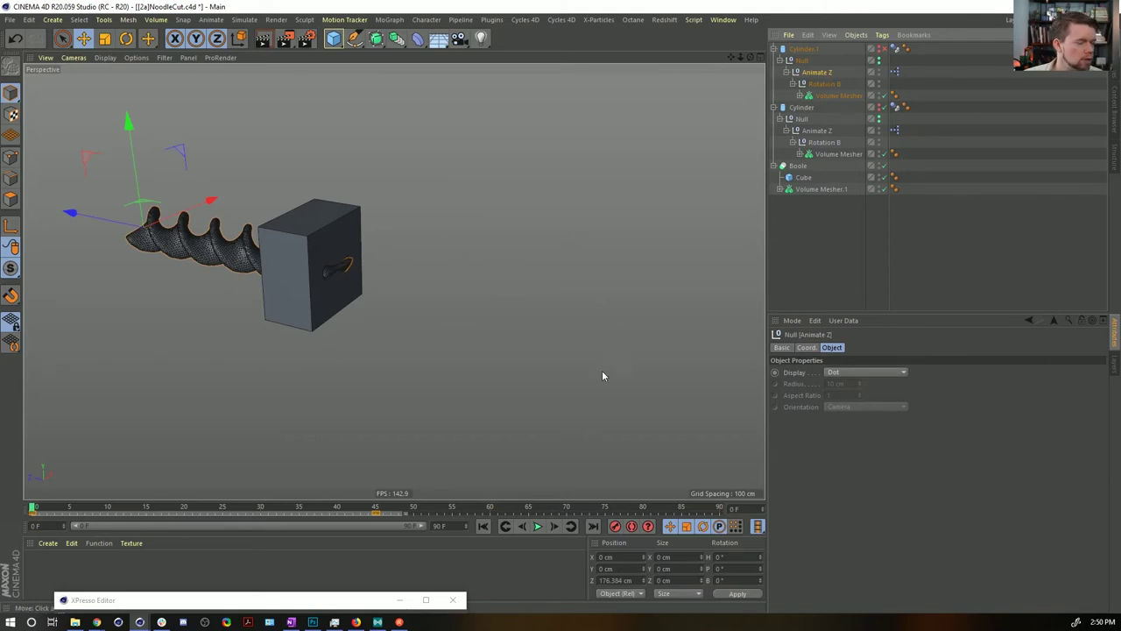
right_click(807, 73)
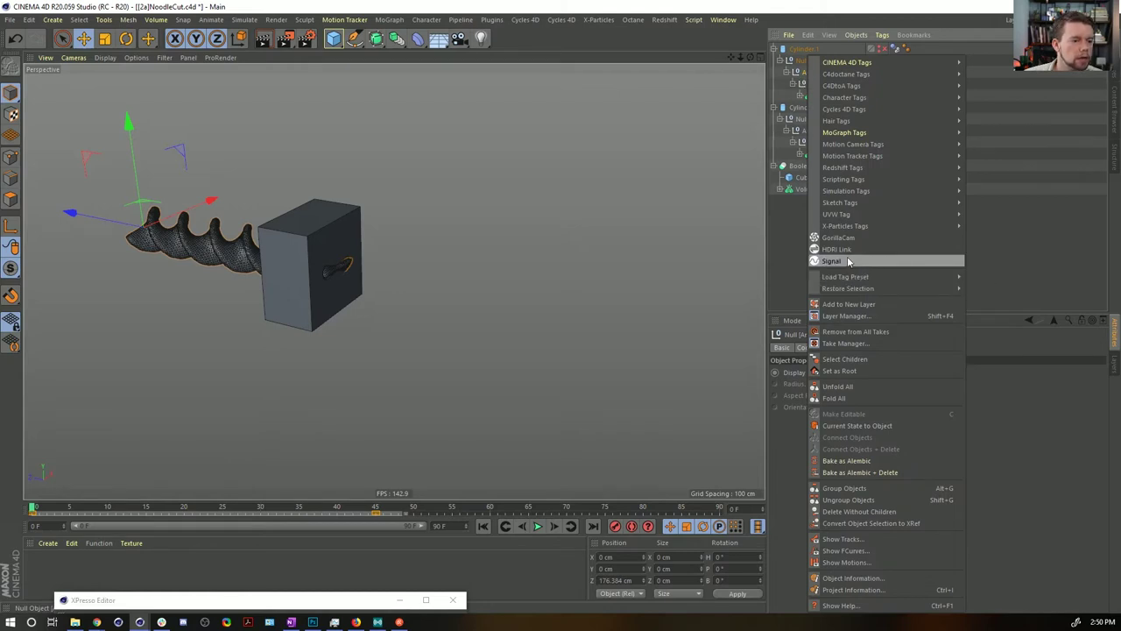
left_click(844, 262)
left_click(819, 76)
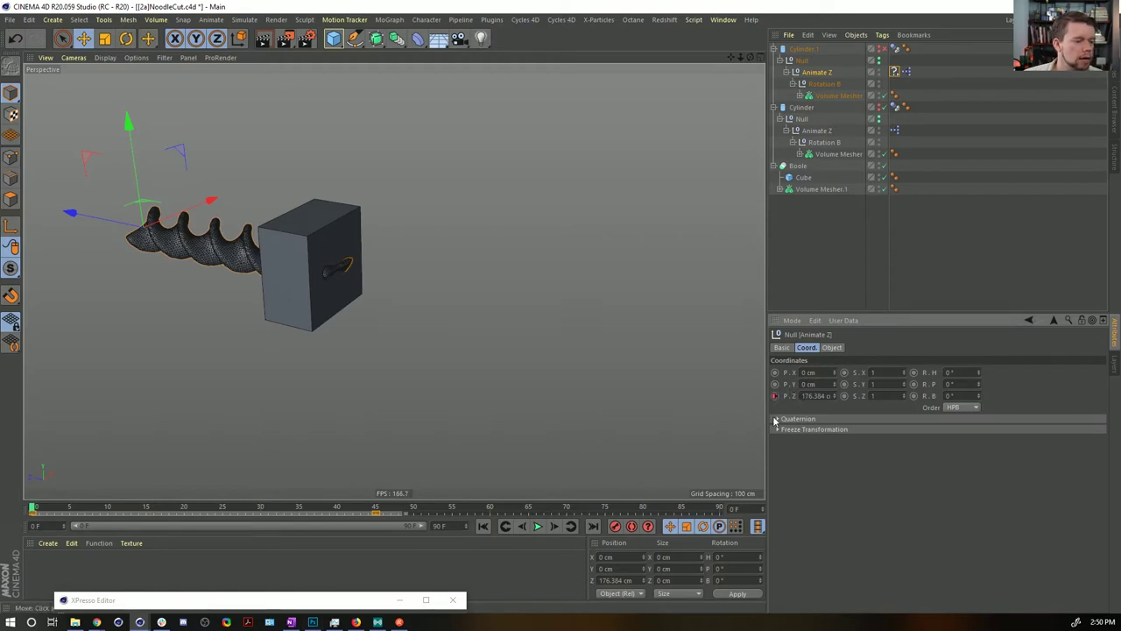
left_click(828, 395)
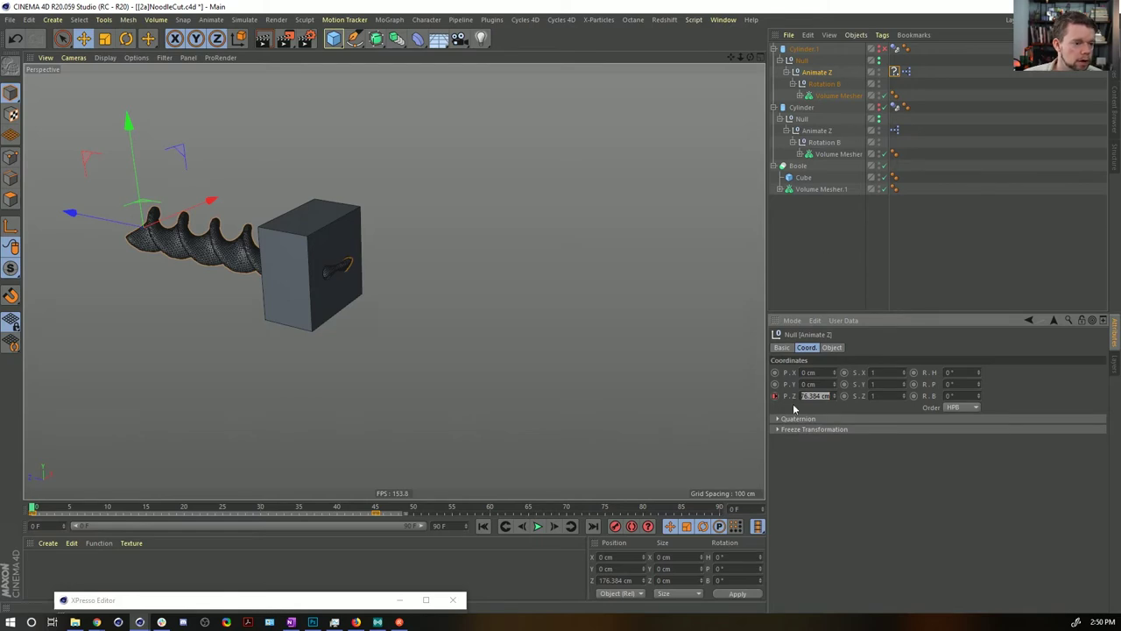
left_click_drag(808, 395, 727, 394)
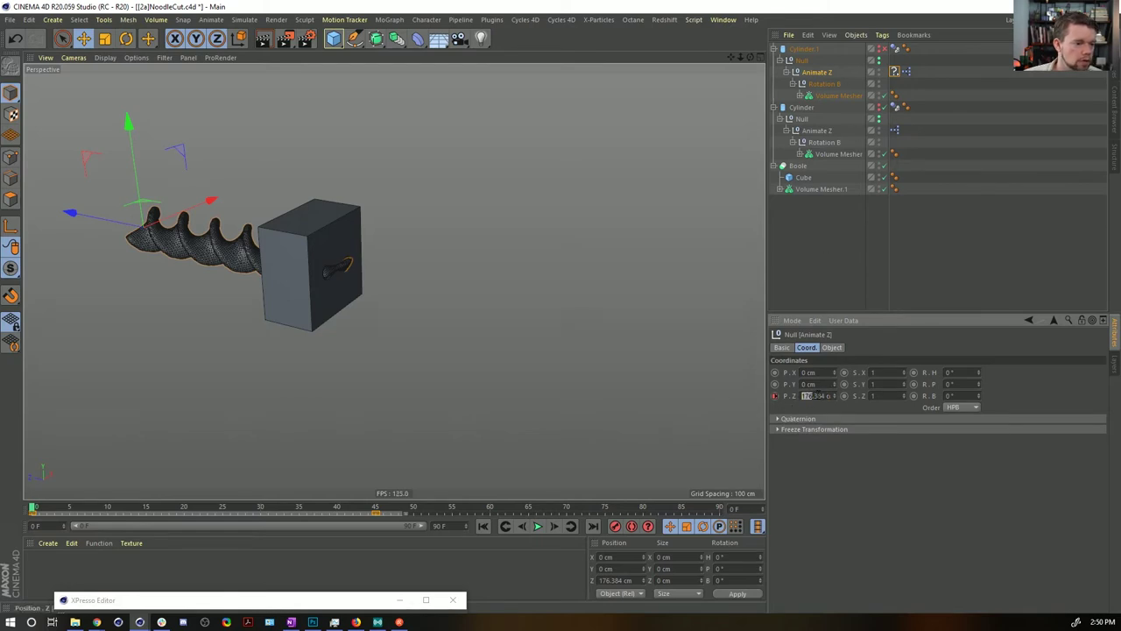
triple_click(816, 395)
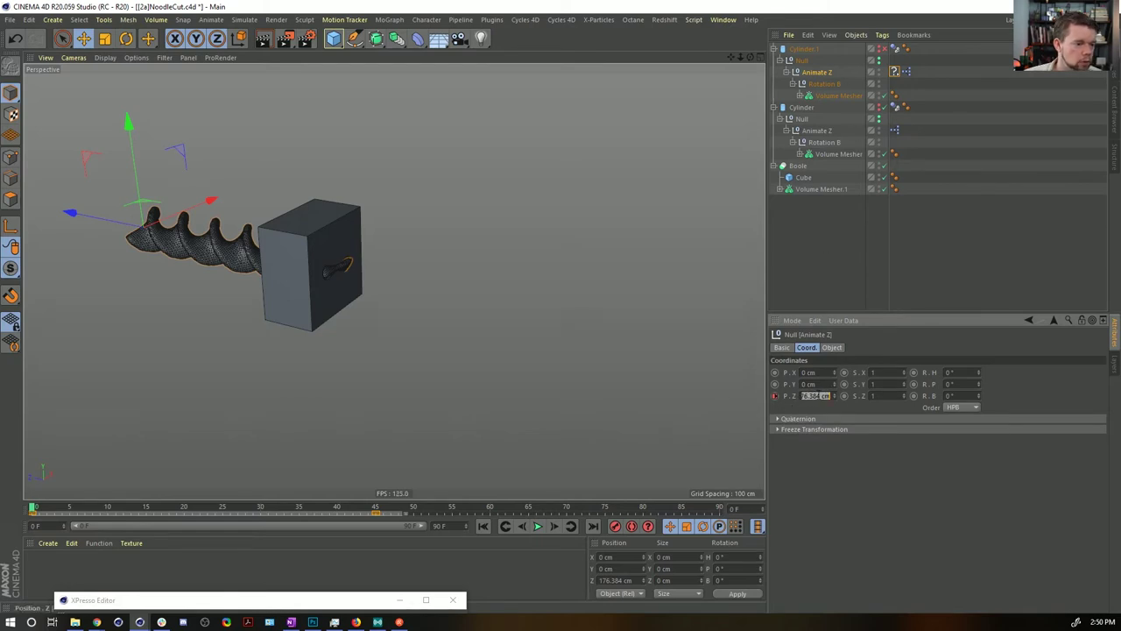
Step: Link Animate Z's Position Z at frame 45 to the Signal tag, with Min 176.384 cm and Max -12.512 cm
left_click(378, 508)
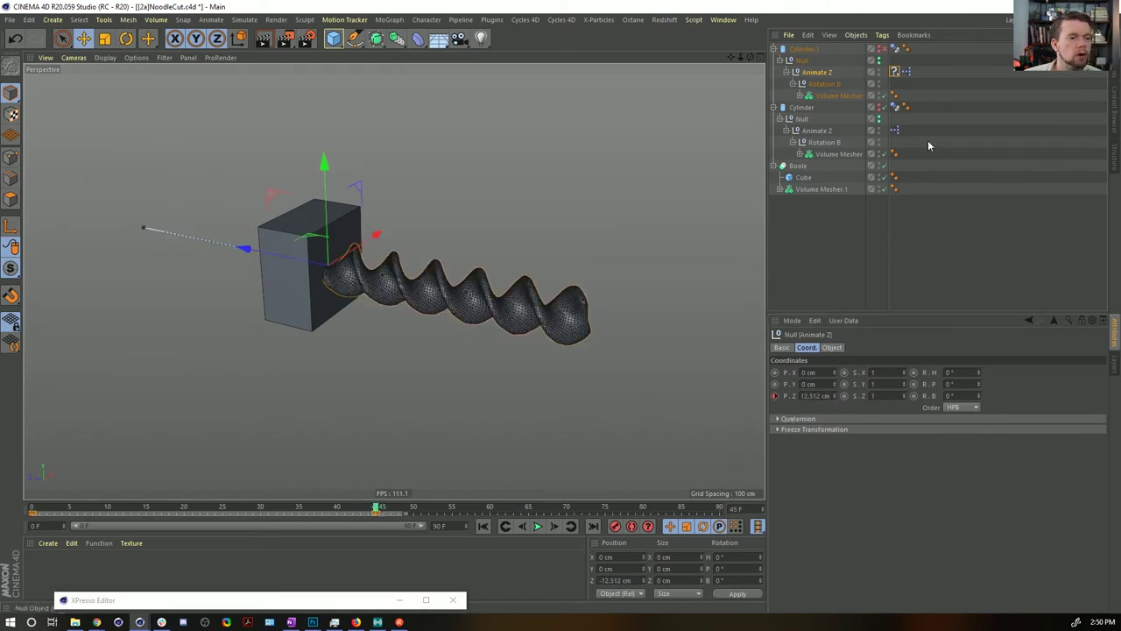
left_click(895, 73)
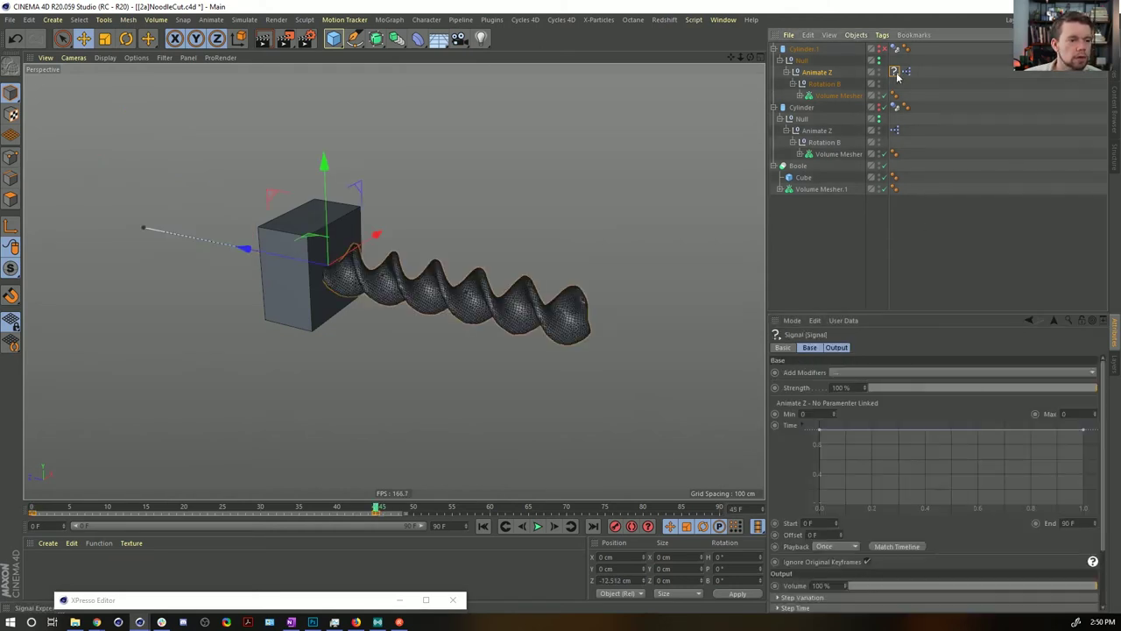
left_click(817, 73)
left_click_drag(793, 398, 821, 373)
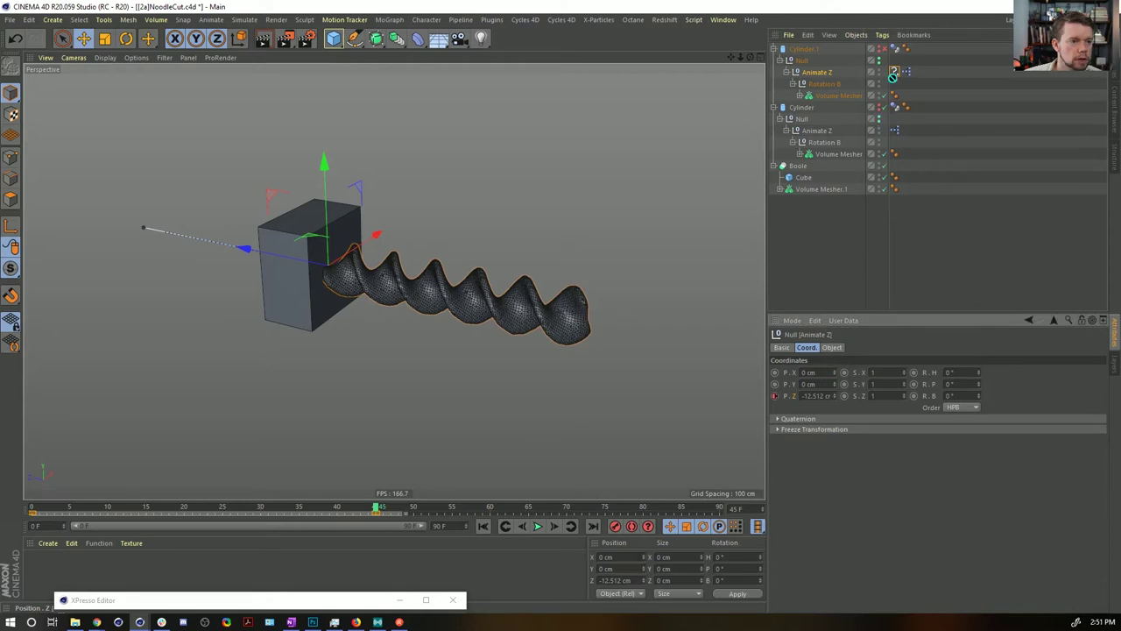
left_click_drag(894, 77, 895, 73)
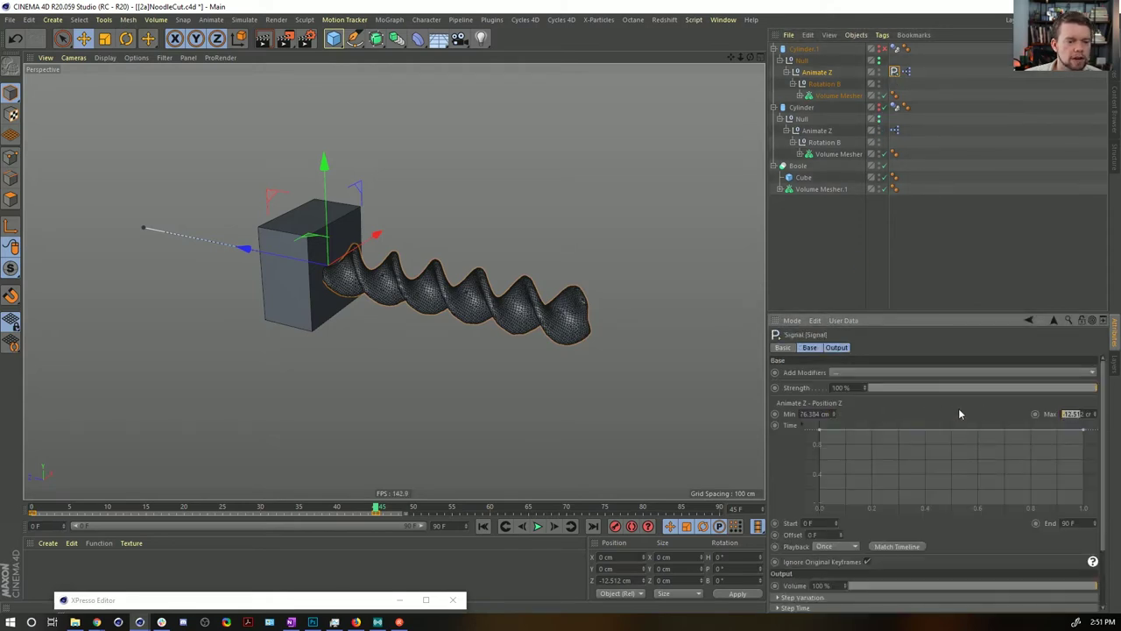
Step: Apply the Linear spline preset to the Signal curve and set its playback to Loop
right_click(839, 429)
mouse_move(904, 532)
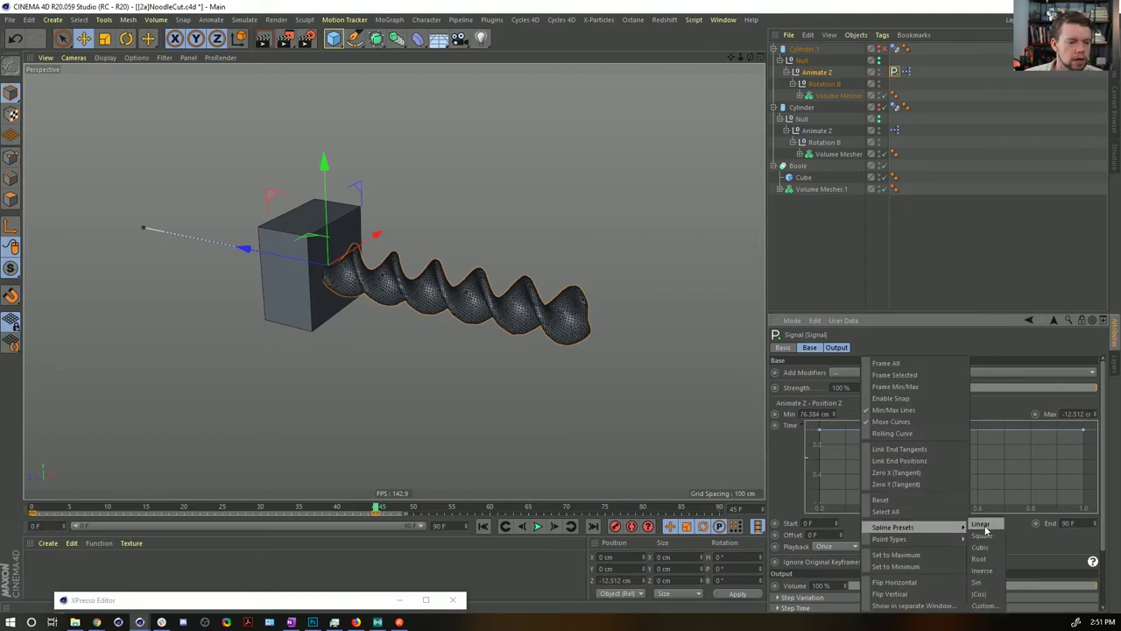
left_click(981, 524)
left_click(846, 550)
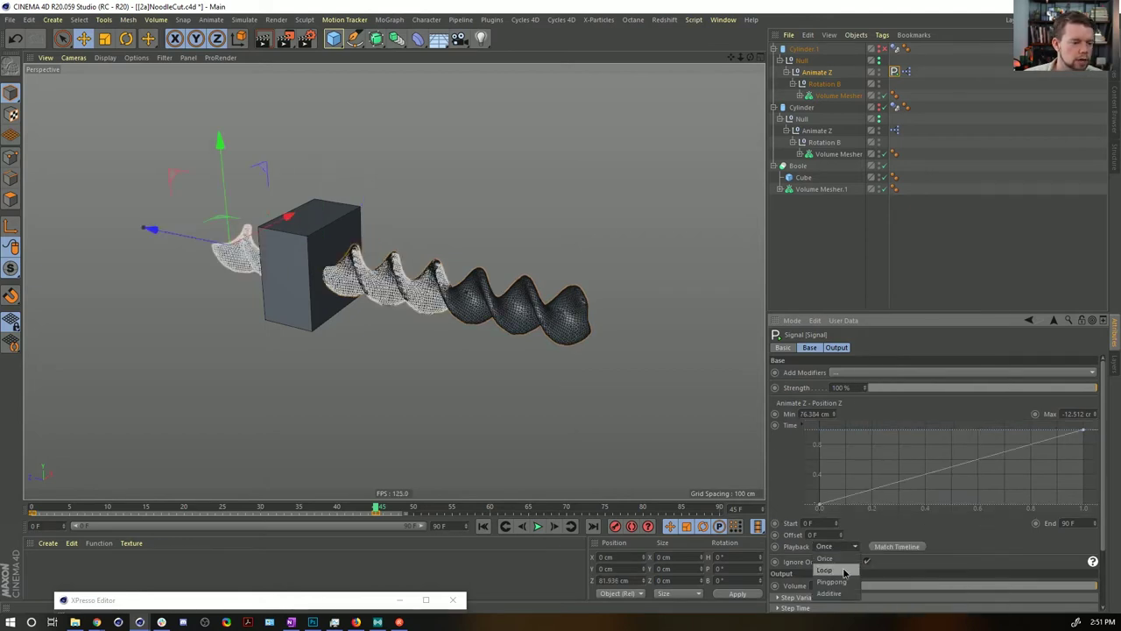
left_click(844, 571)
Step: Cut the original Cylinder hierarchy from the scene and play back Cylinder.1's Signal motion from frame 0
left_click(482, 525)
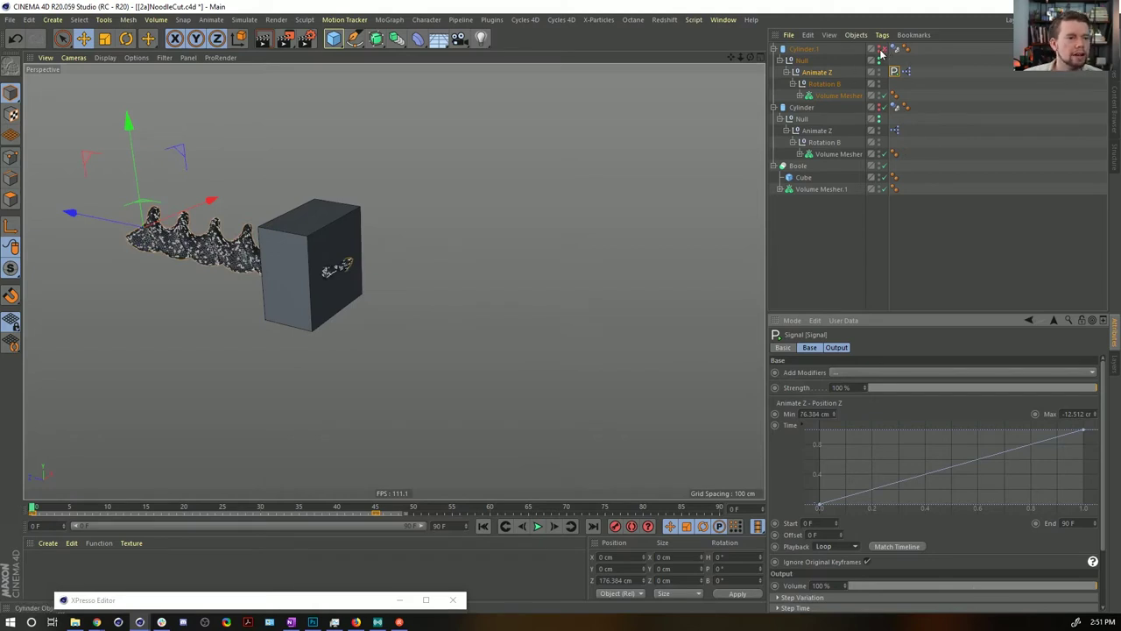
left_click(803, 108)
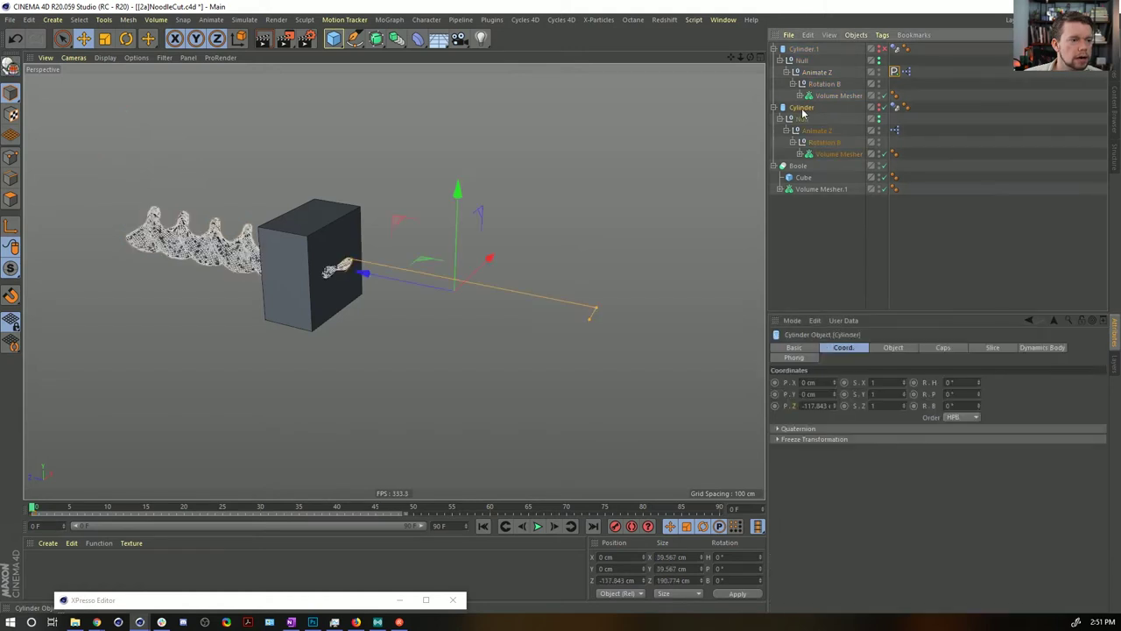
key("Delete")
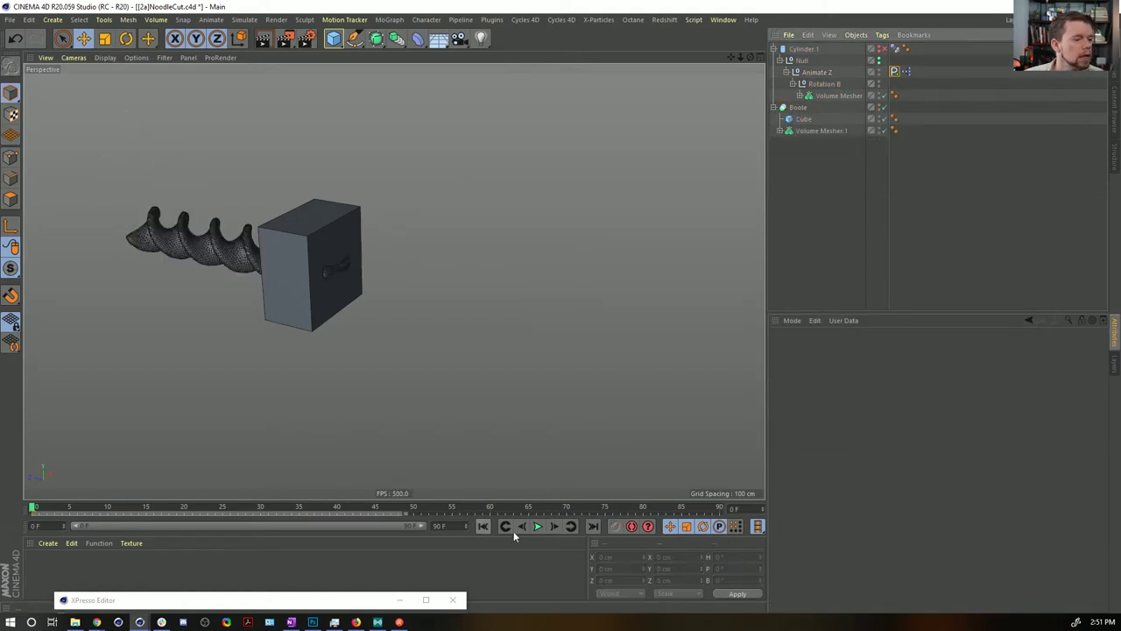
left_click(541, 527)
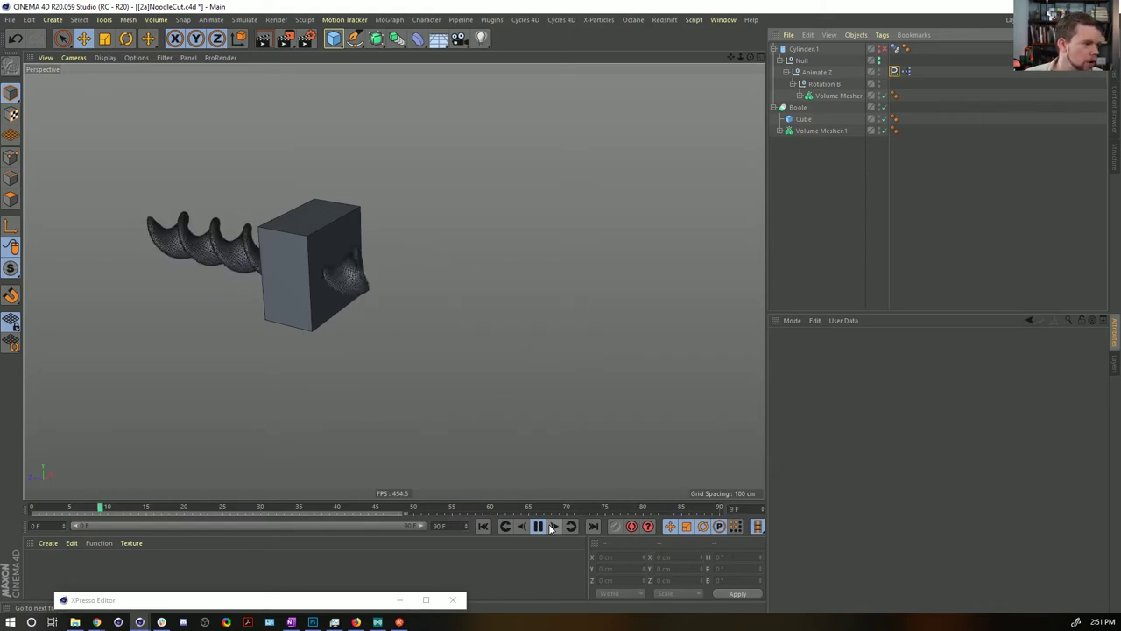
left_click(539, 526)
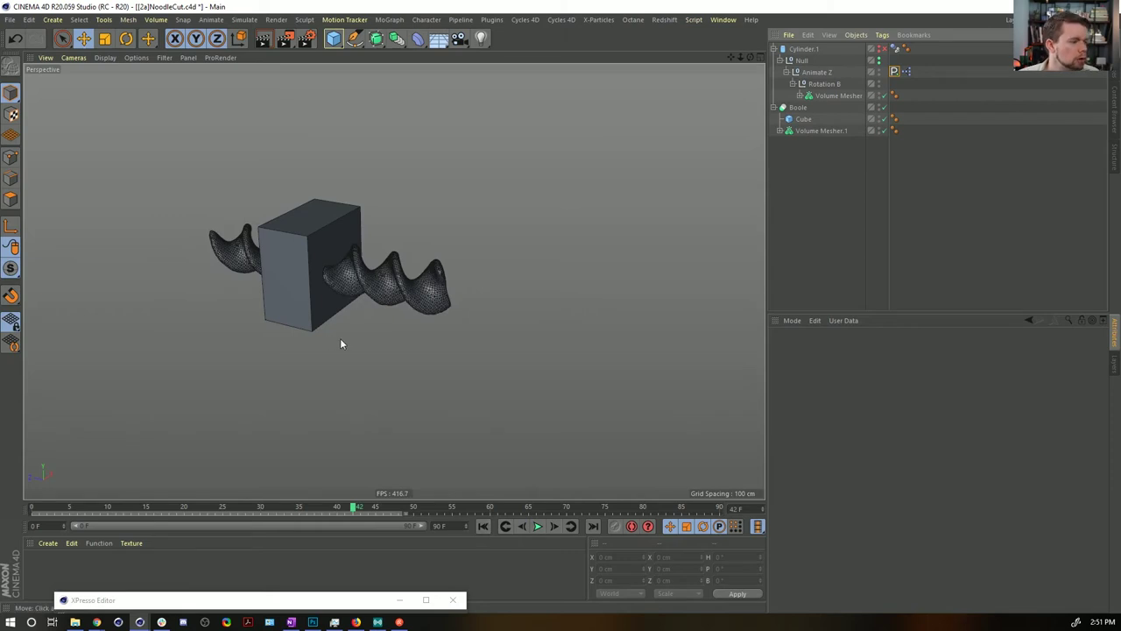
left_click(482, 526)
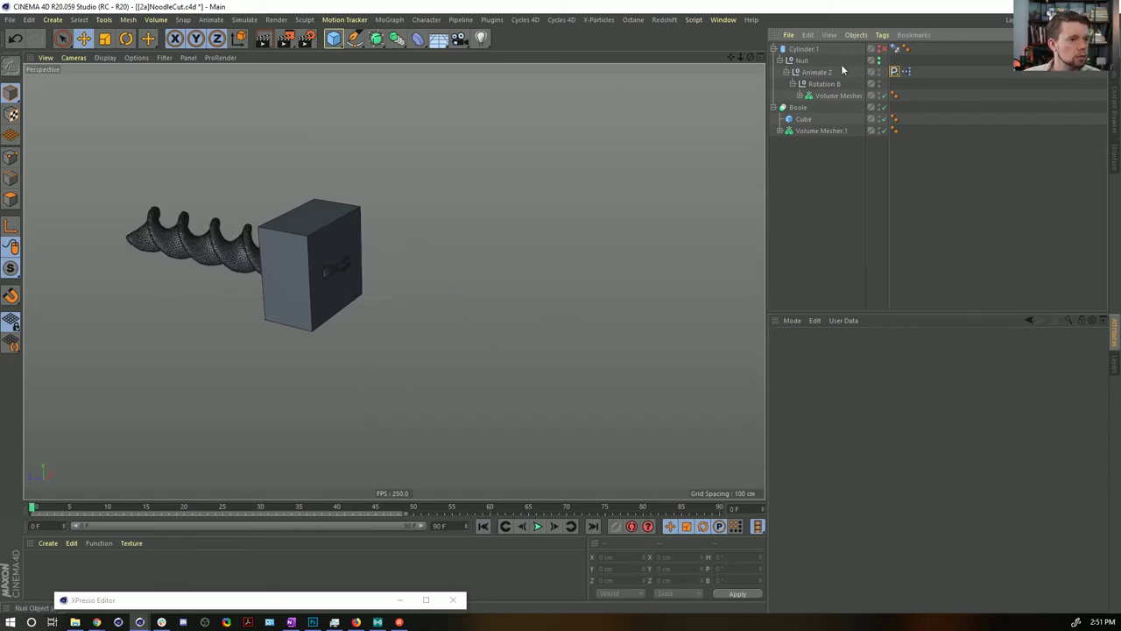
Step: Paste the Cylinder hierarchy back and move its Animate Z null, cleared of Position Z animation, to about -23.1 cm
key("ctrl+v")
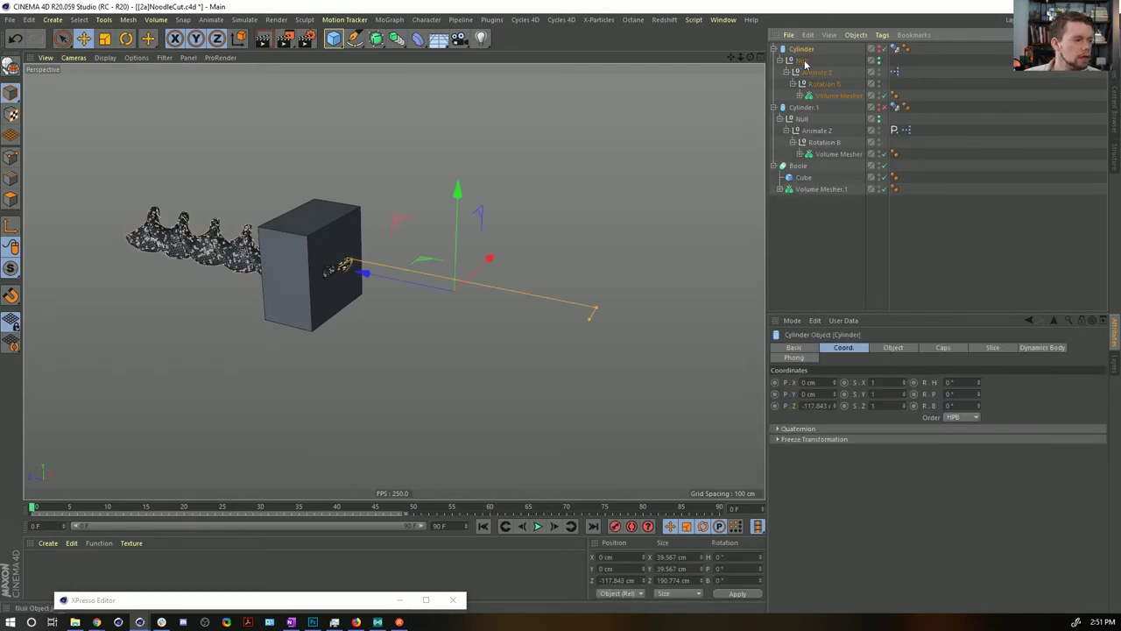
left_click(833, 72)
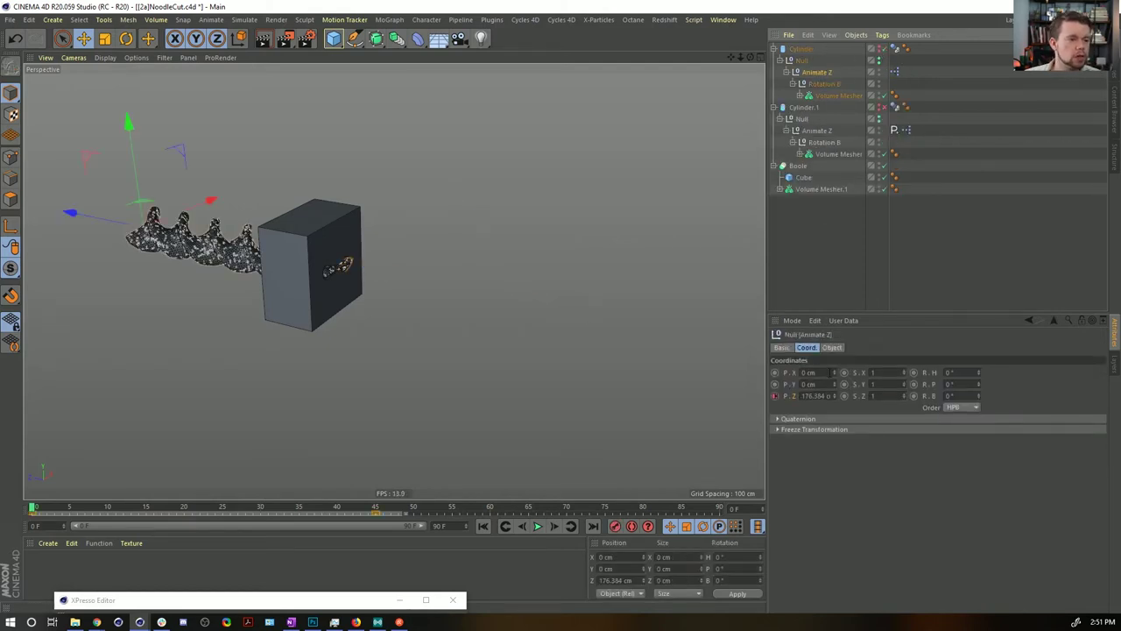
left_click(774, 395)
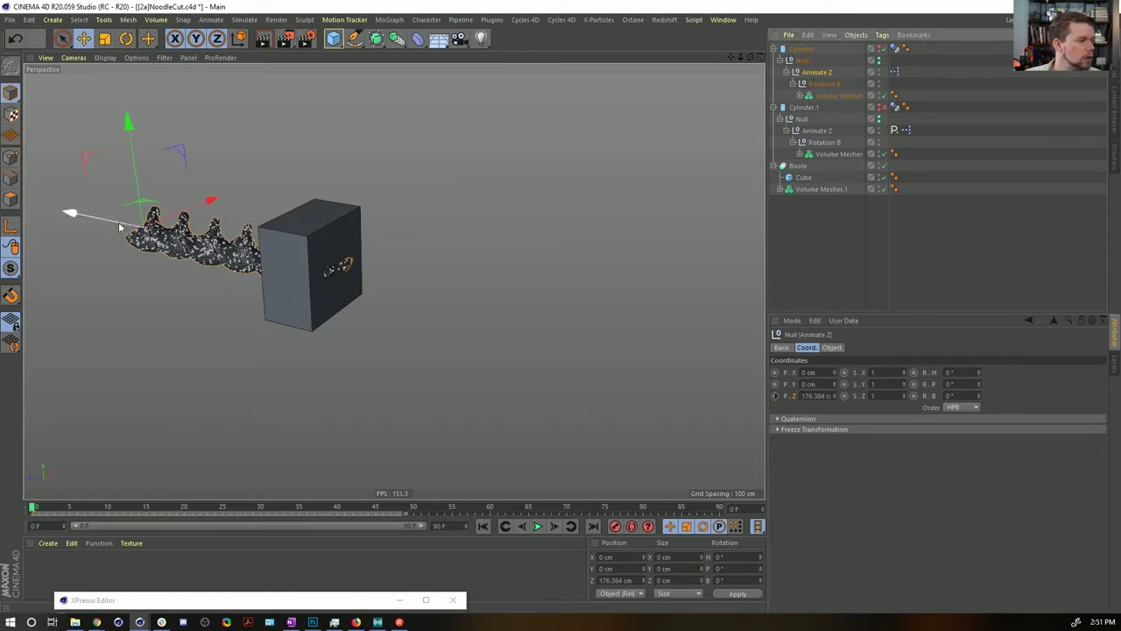
left_click_drag(74, 213, 316, 271)
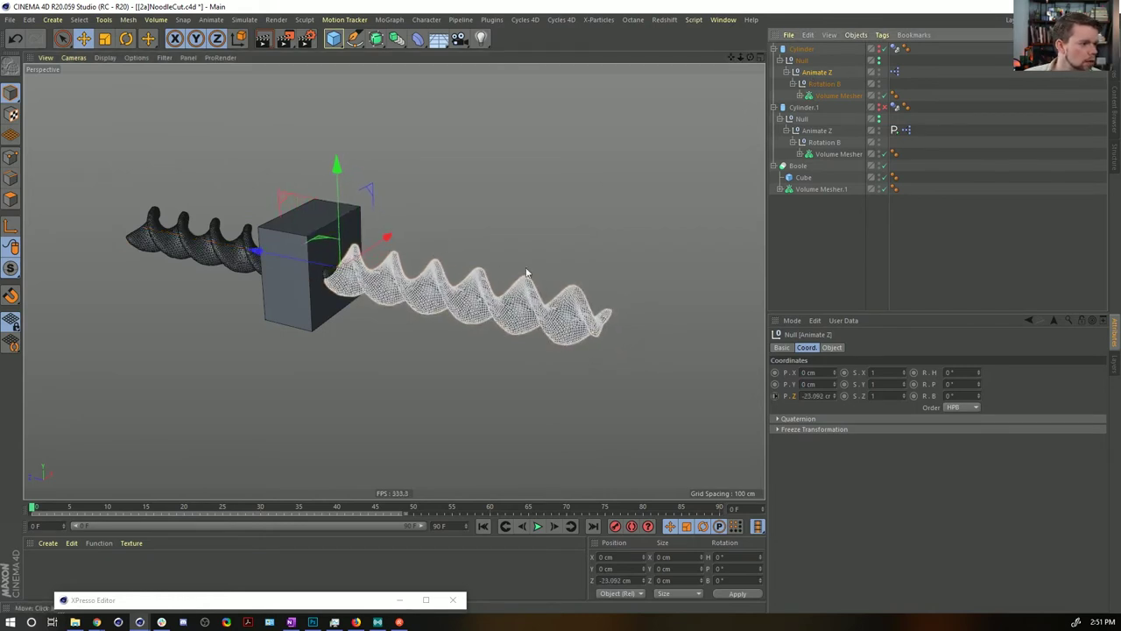
Step: Nudge the pasted Cylinder's Animate Z null along Z to about -23.9 cm
left_click(801, 50)
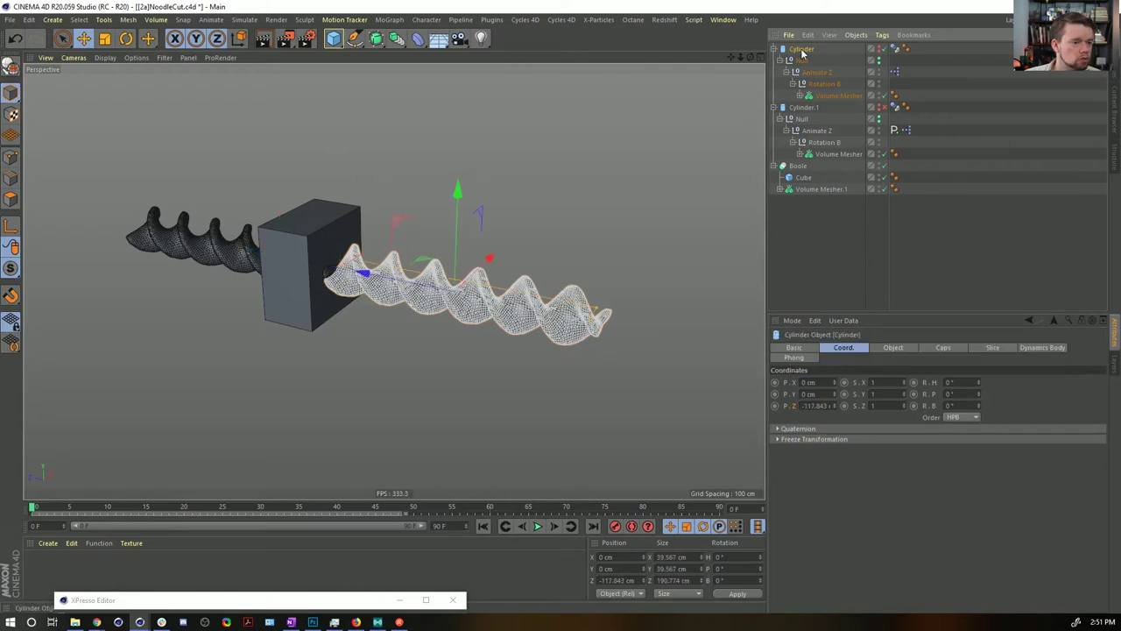
left_click(804, 108)
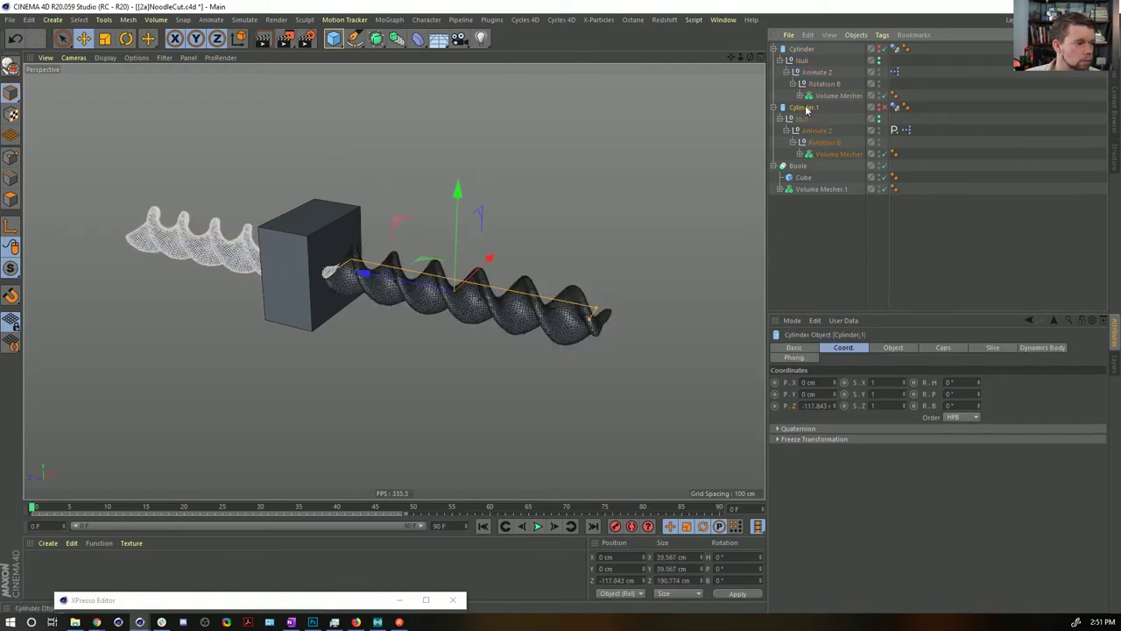
left_click(812, 73)
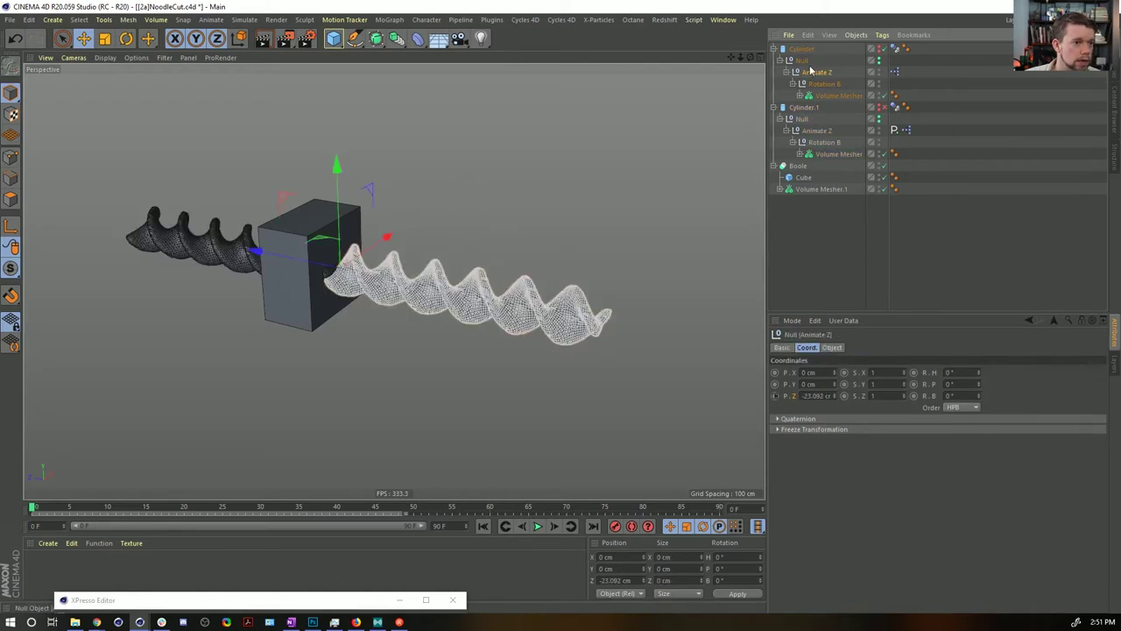
left_click(804, 61)
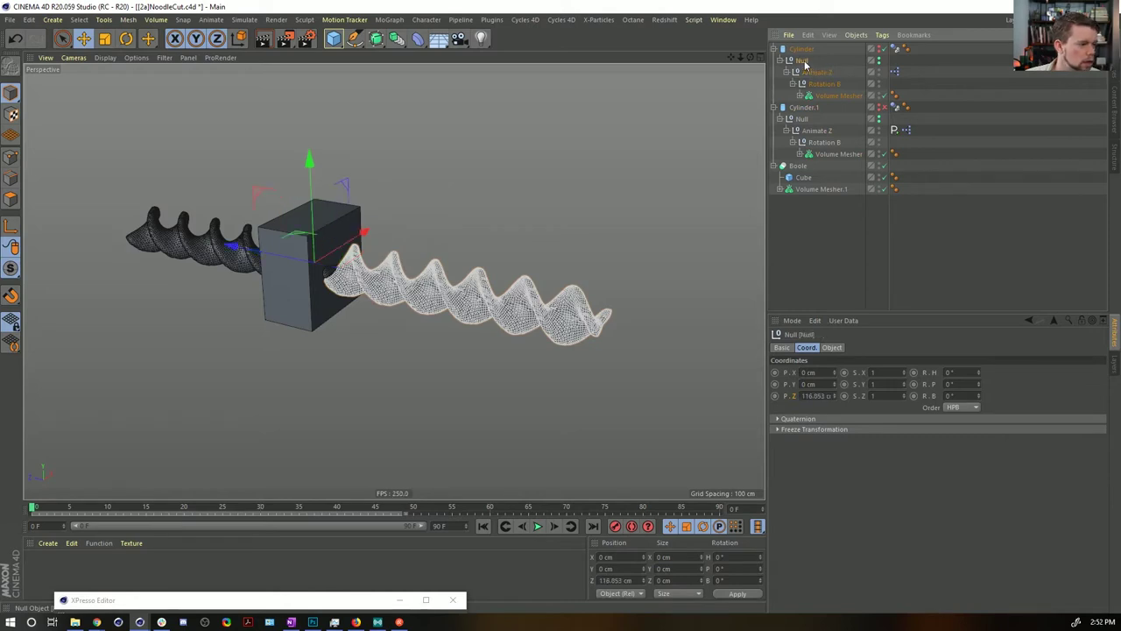
left_click(815, 75)
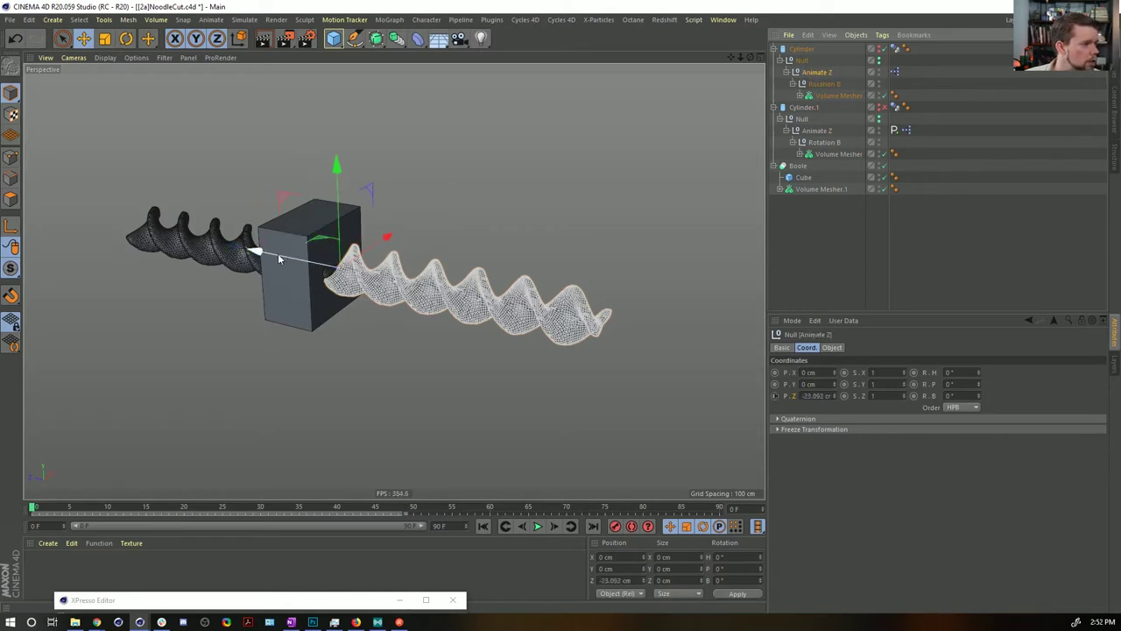
left_click_drag(278, 258, 274, 258)
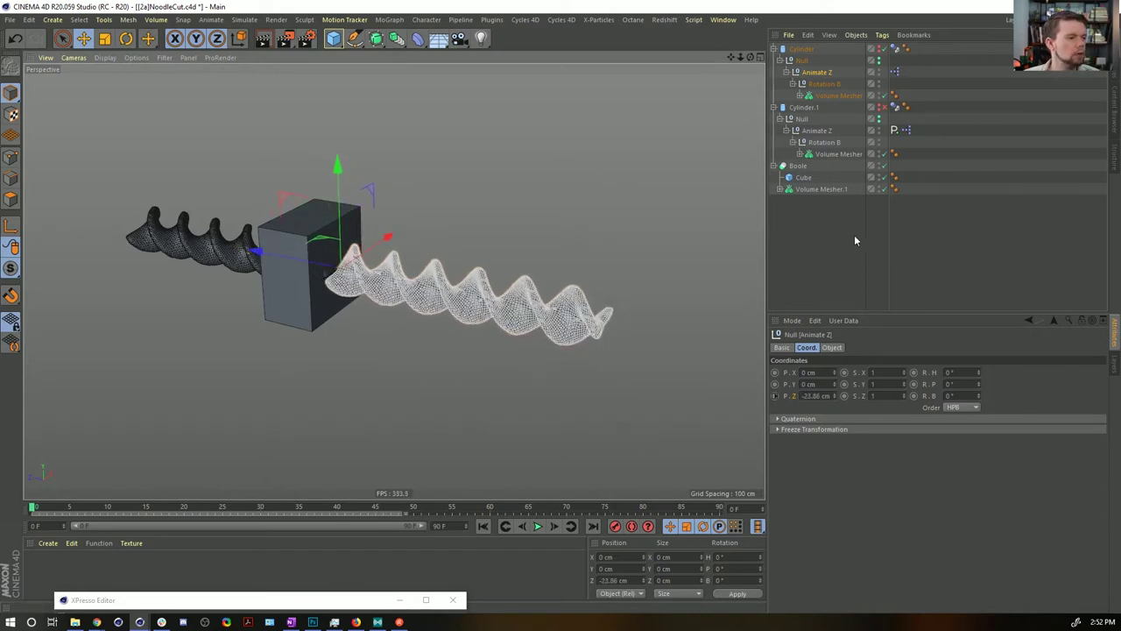
Step: Take the Signal-driven Null hierarchy out of Cylinder.1 and delete the Cylinder.1 object
left_click(774, 50)
left_click(783, 51)
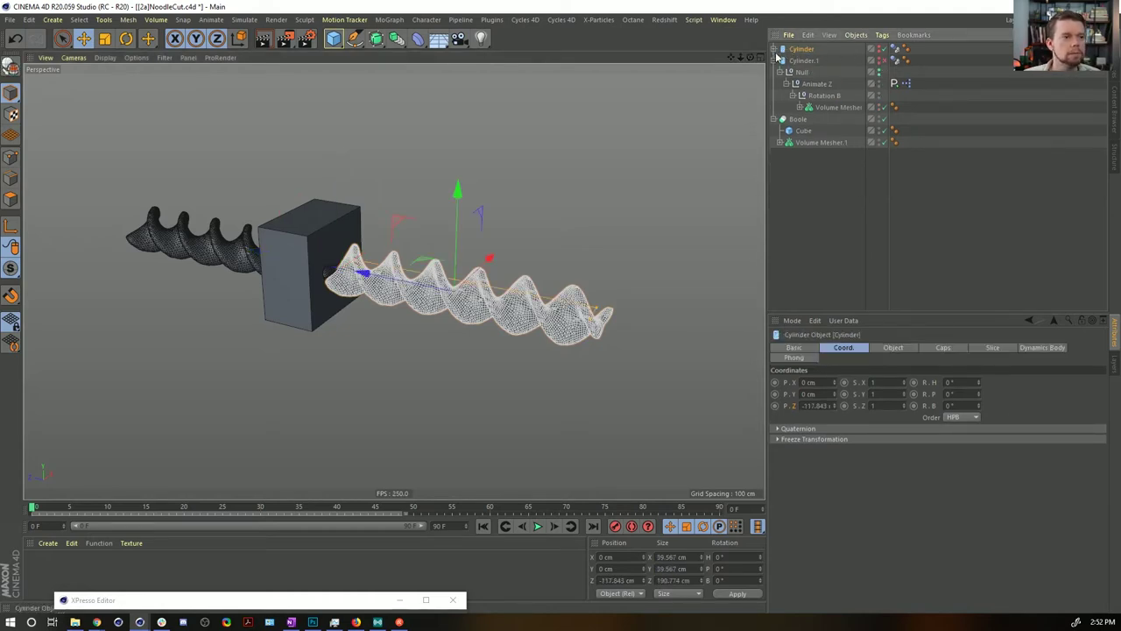
left_click(802, 63)
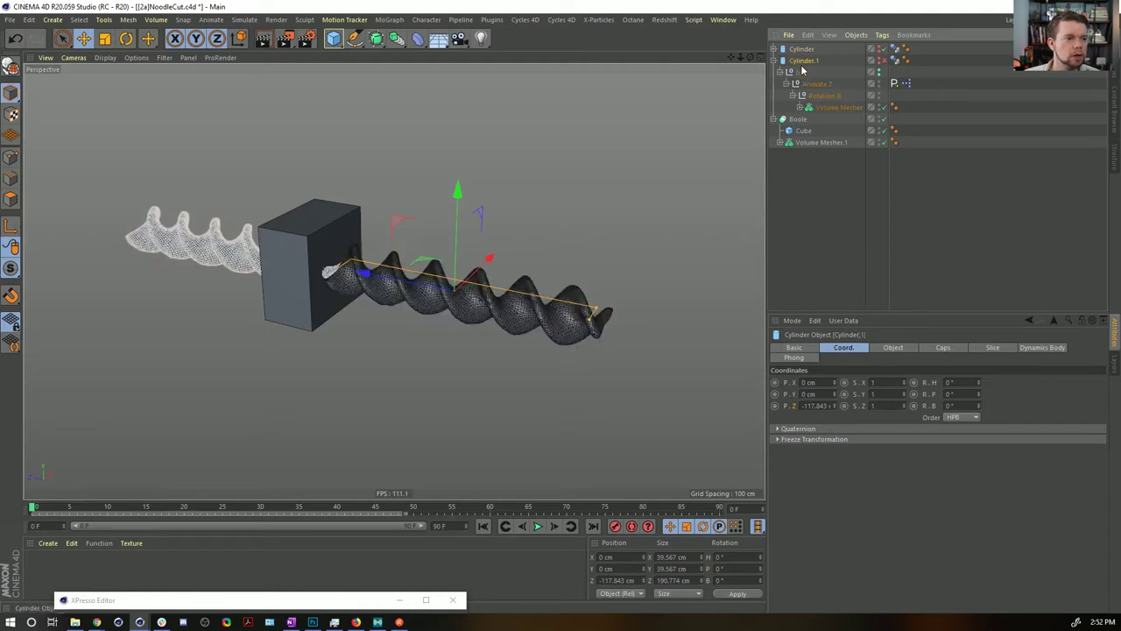
left_click_drag(799, 74, 800, 55)
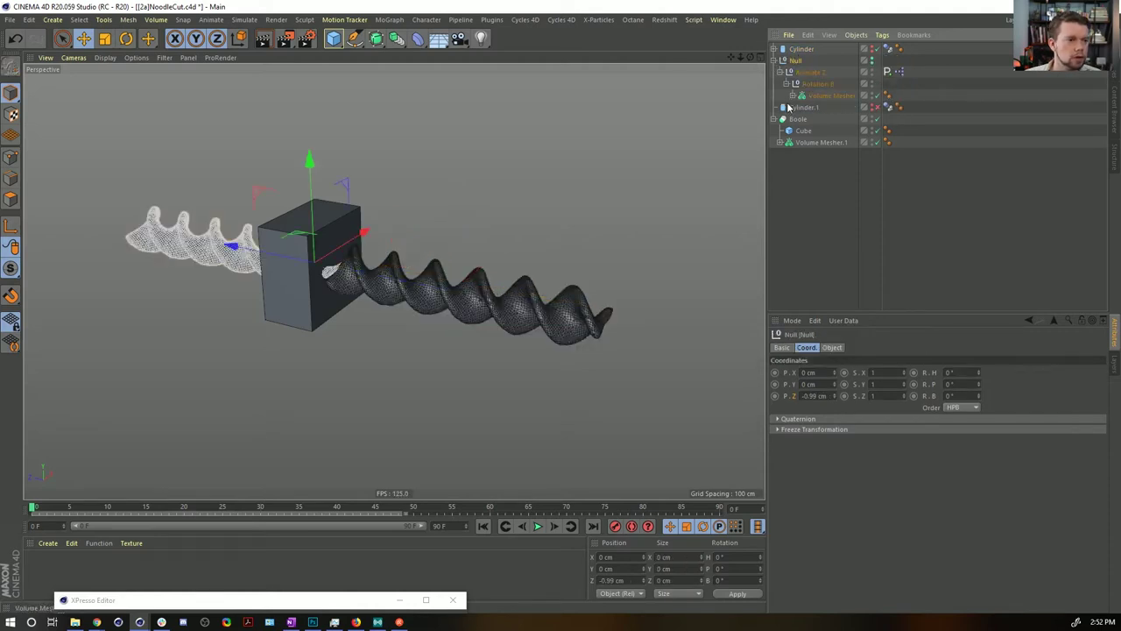
left_click(788, 106)
left_click_drag(811, 96, 811, 96)
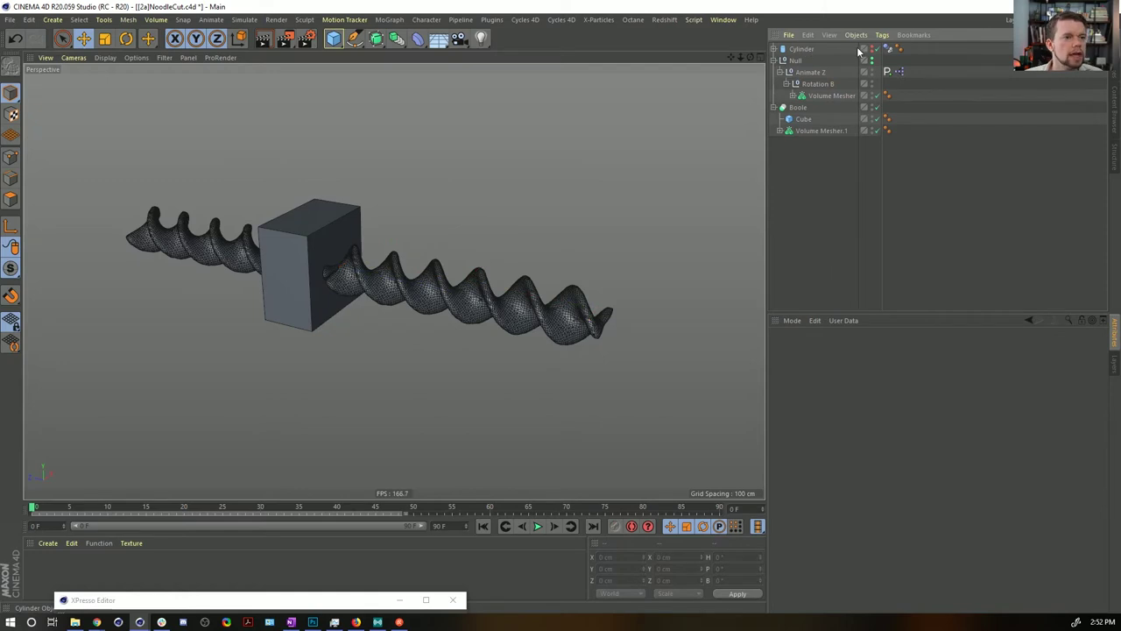
Step: Save the scene as a new version named [2b]NoodleCut.c4d
left_click(798, 49)
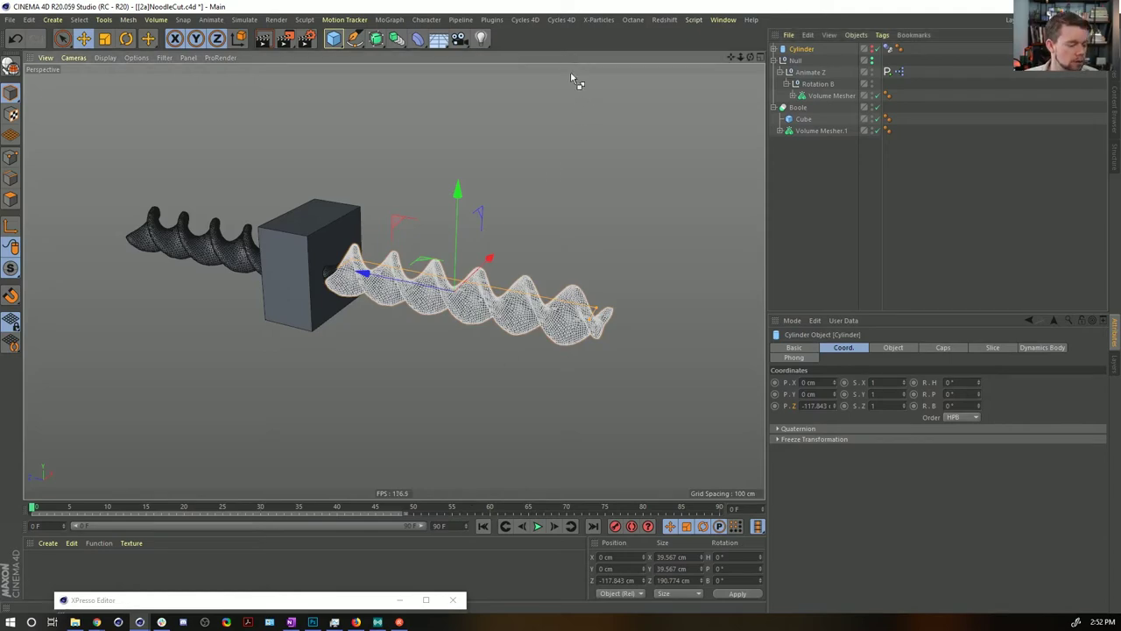
key("ctrl+shift+s")
left_click(89, 438)
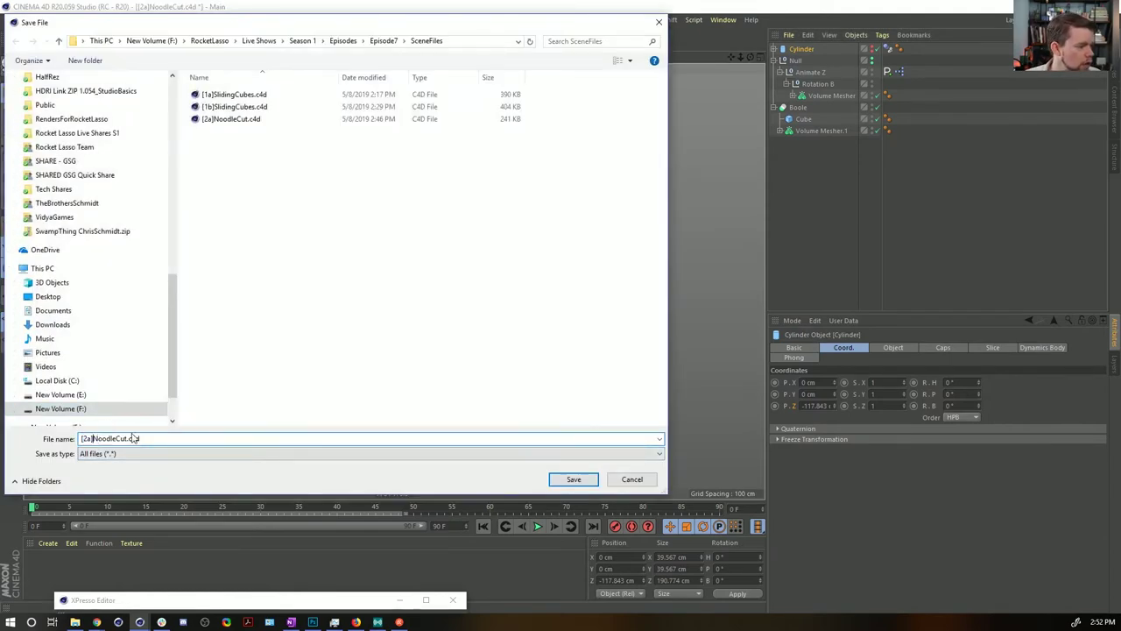
key("BackSpace")
type("b")
key("Return")
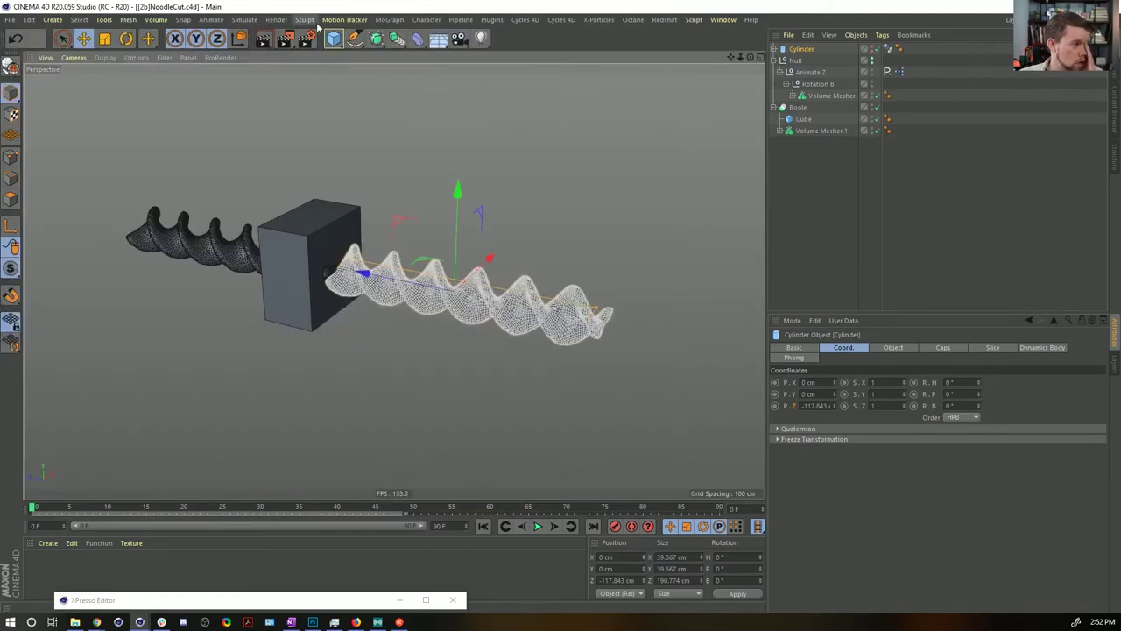
Step: Bring up the available particle objects for adding one to the scene
left_click(388, 19)
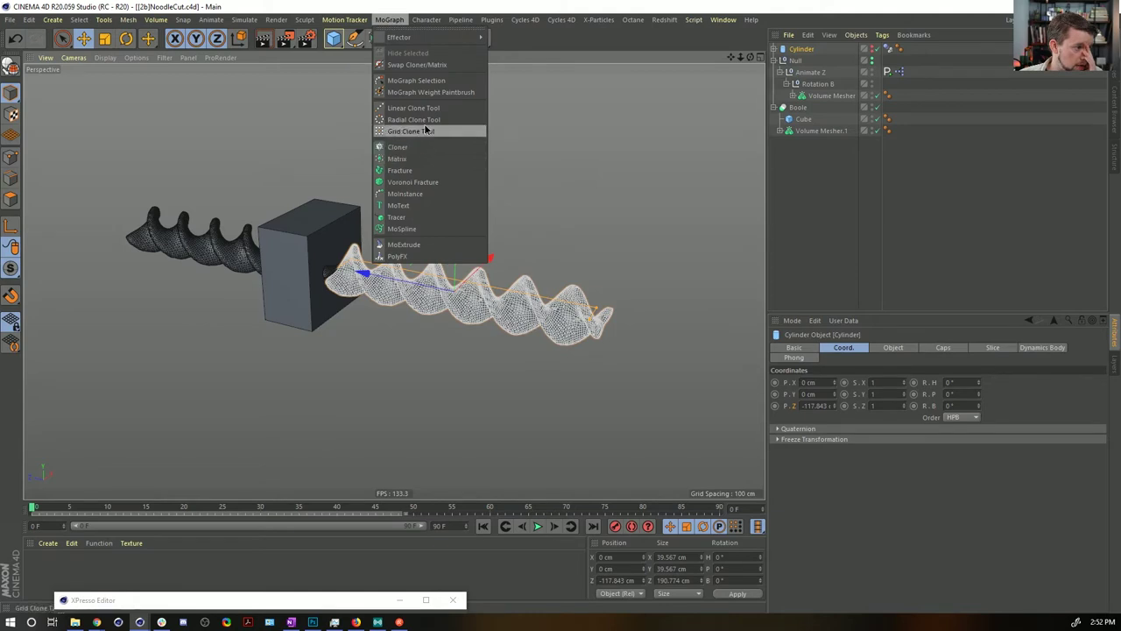
mouse_move(260, 24)
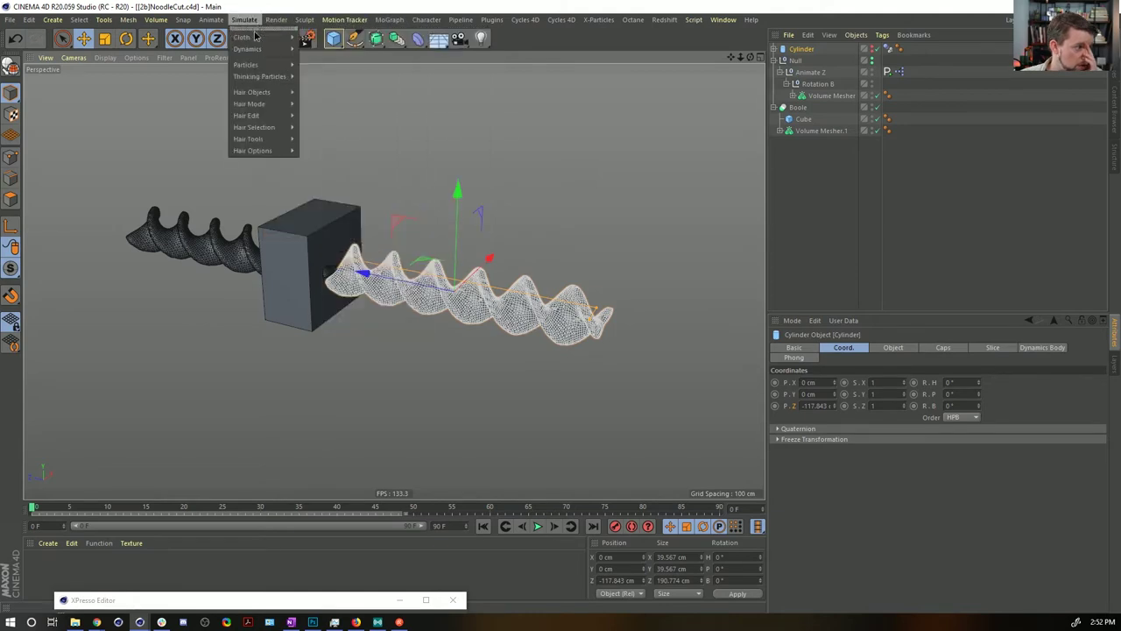
mouse_move(265, 66)
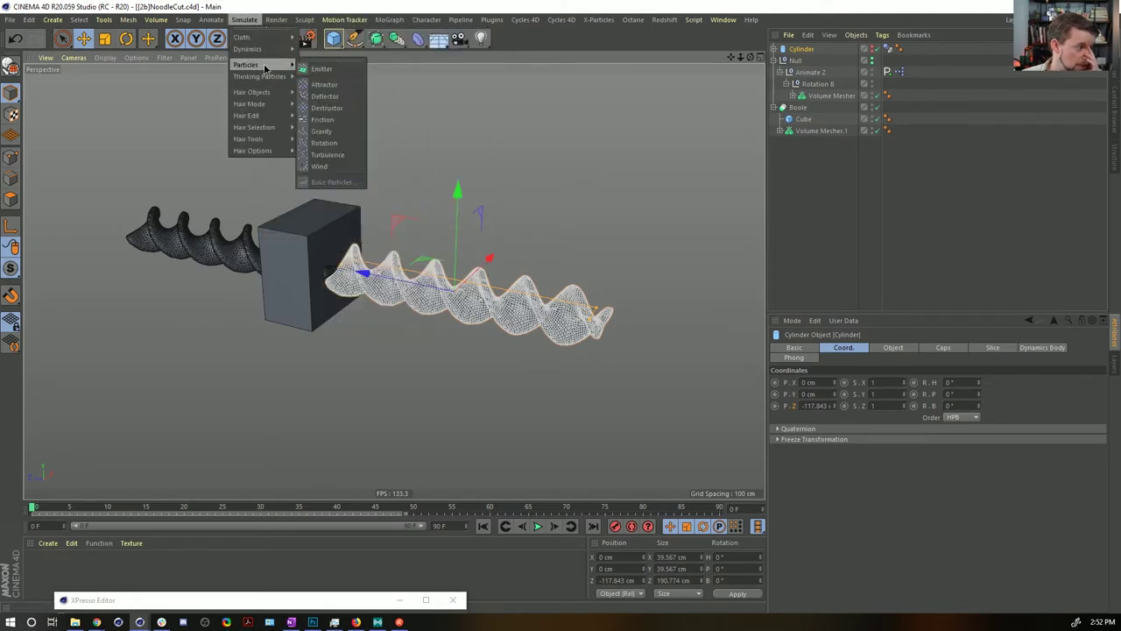
left_click(331, 70)
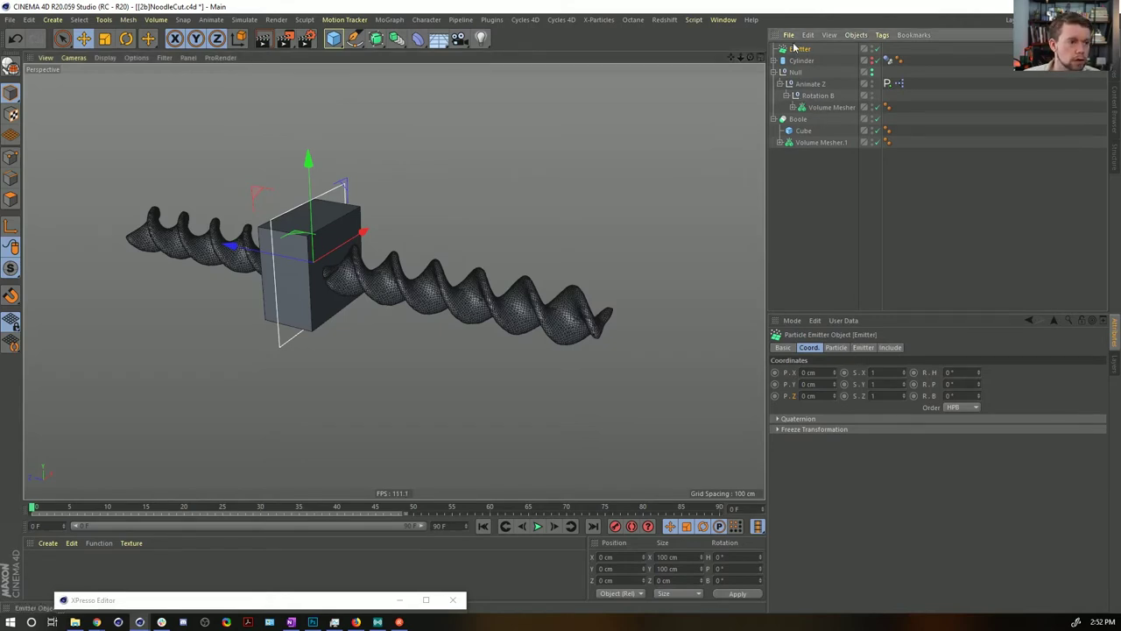
left_click_drag(791, 53, 799, 65)
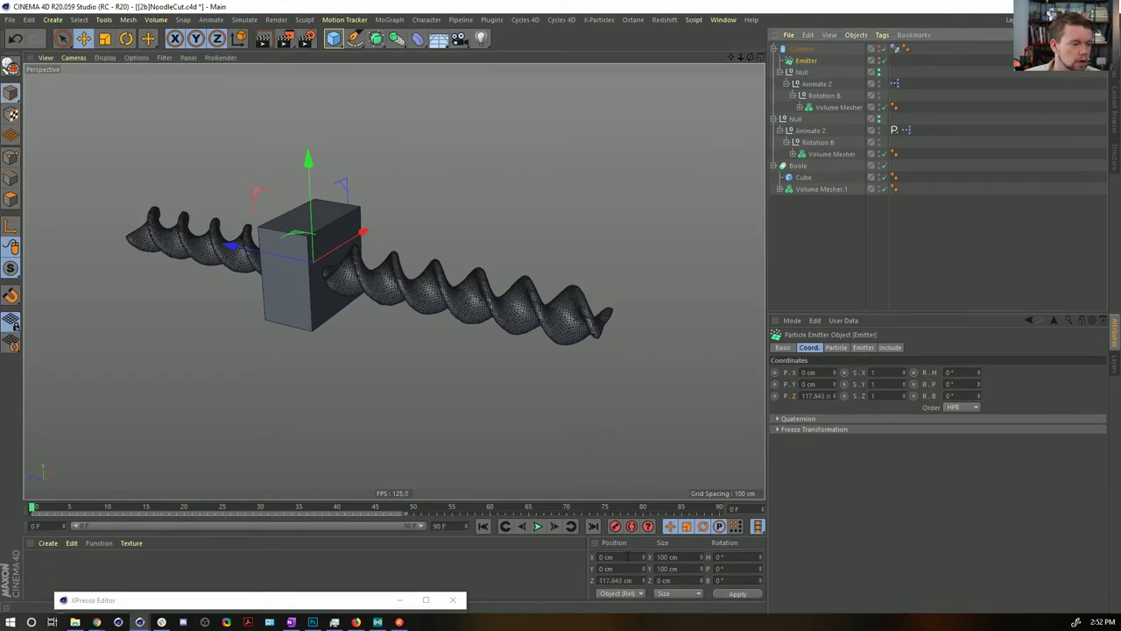
double_click(629, 580)
type("0")
key("Return")
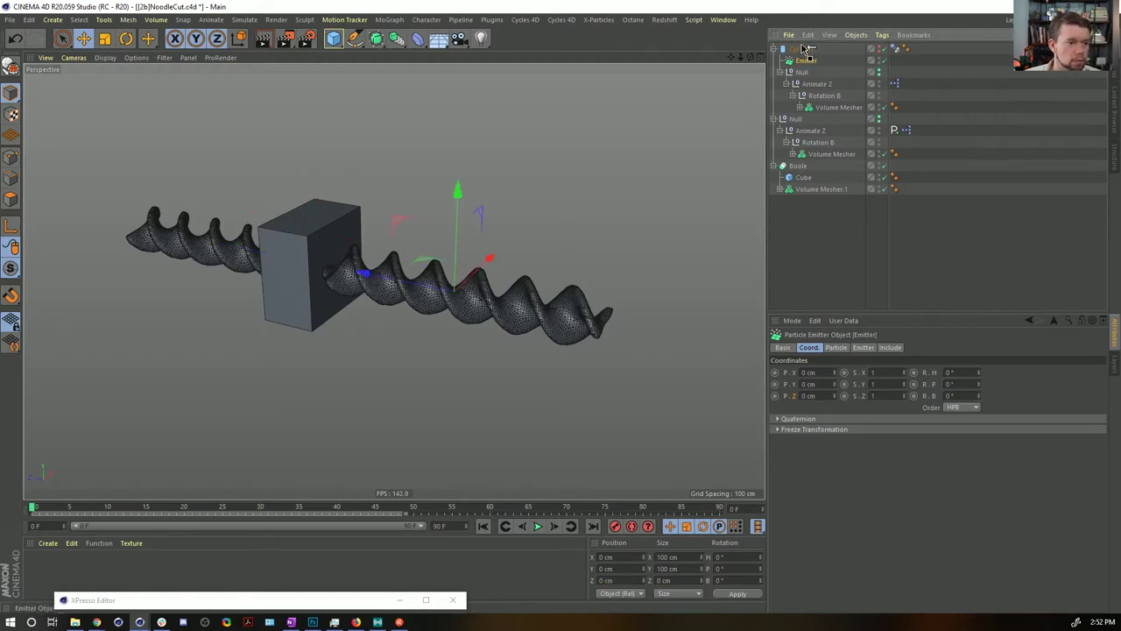
key("ctrl+z")
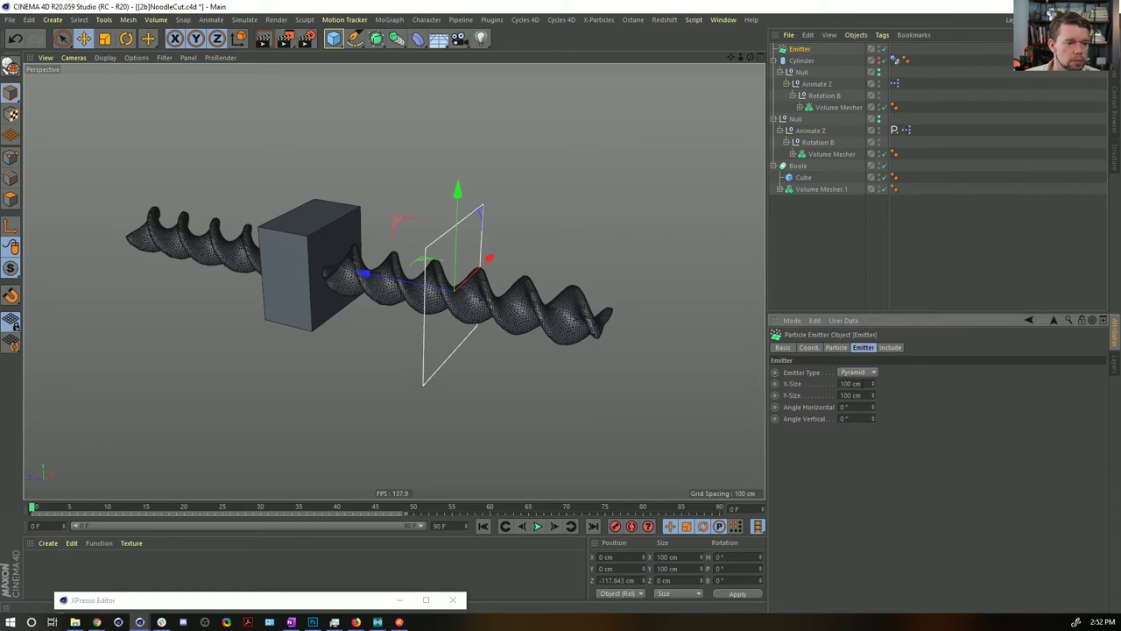
left_click(844, 348)
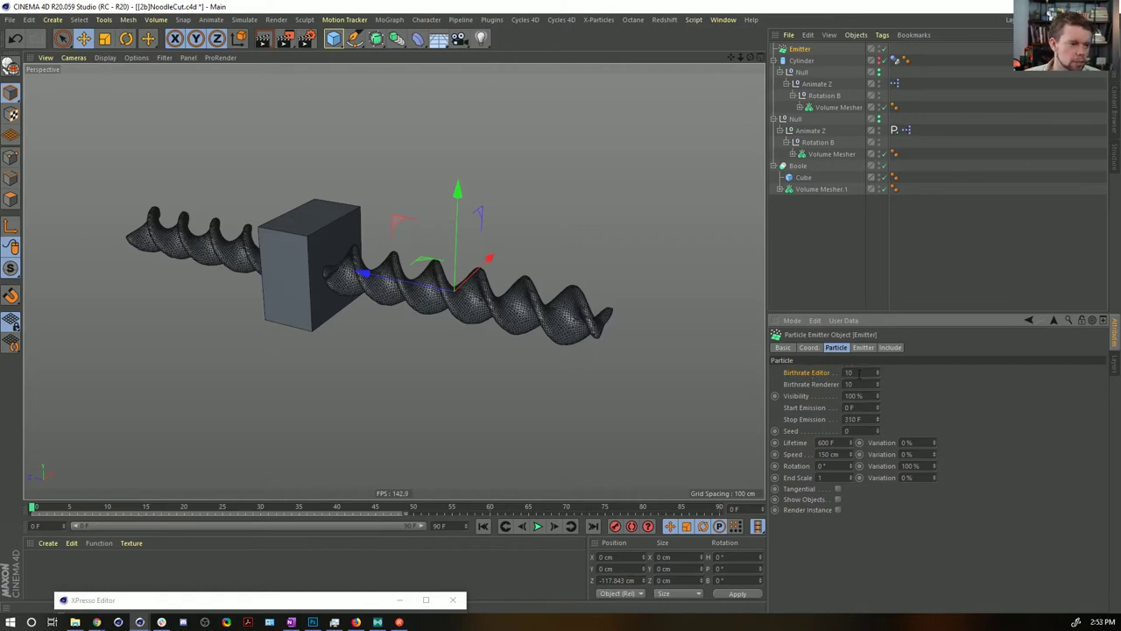
left_click(876, 373)
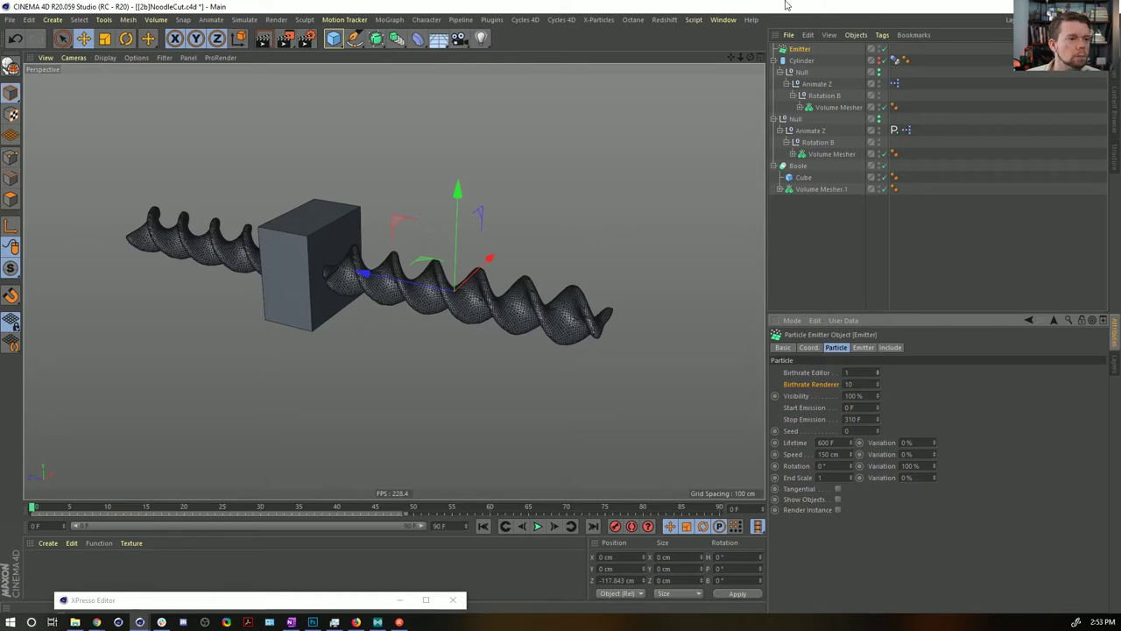
left_click(789, 50)
key("Delete")
Step: Add a MoGraph Cloner and nest the Cylinder with its children inside it
left_click(791, 50)
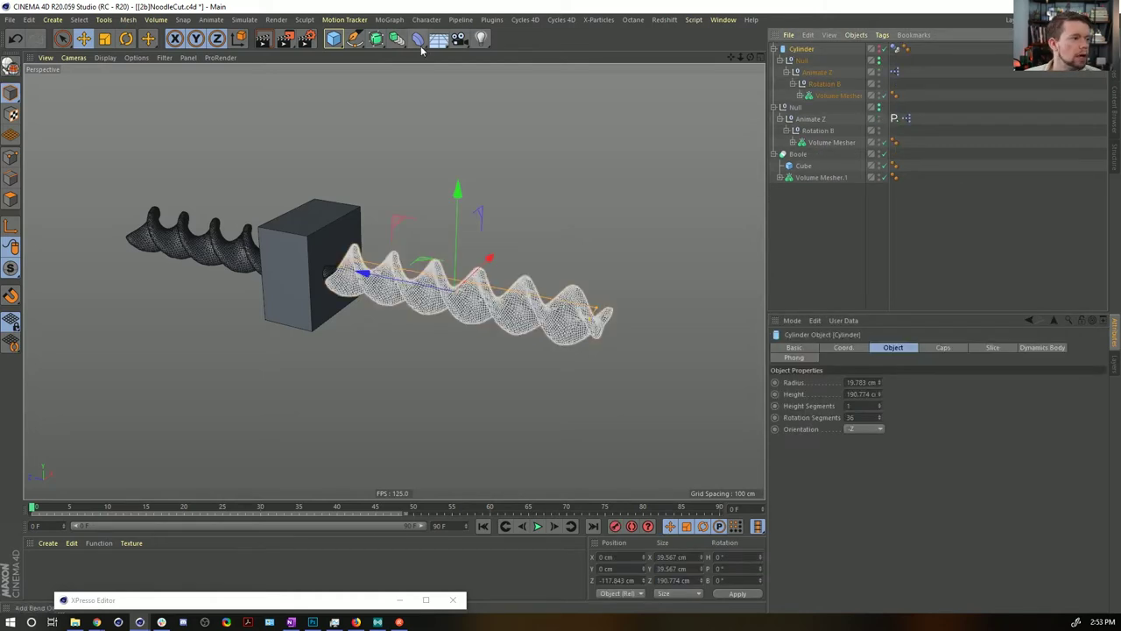
left_click(390, 21)
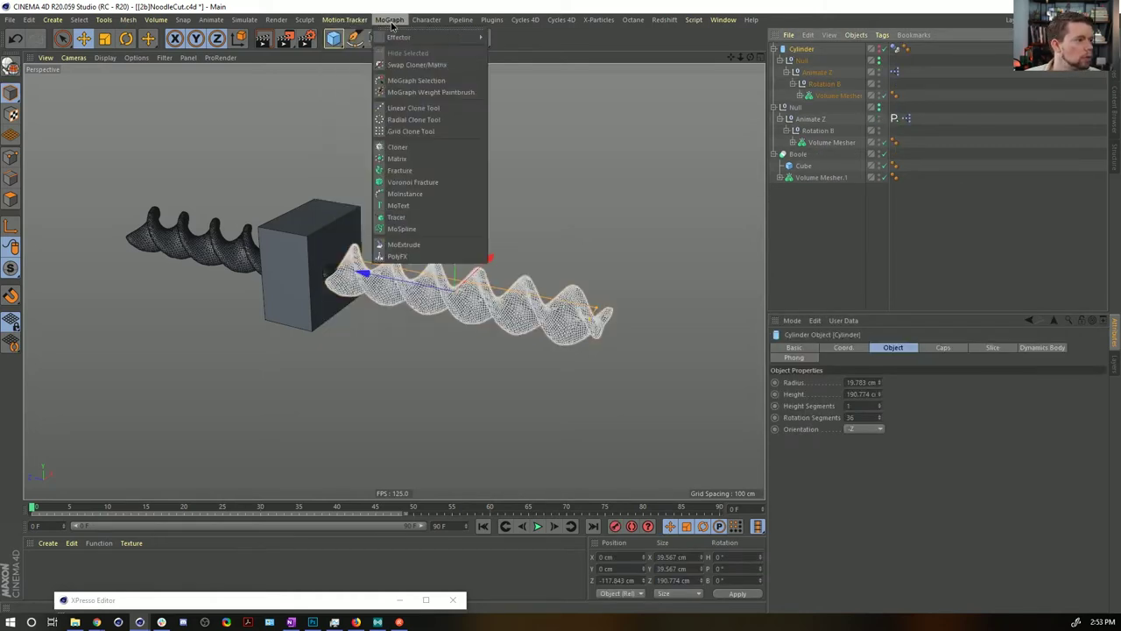
left_click(424, 153)
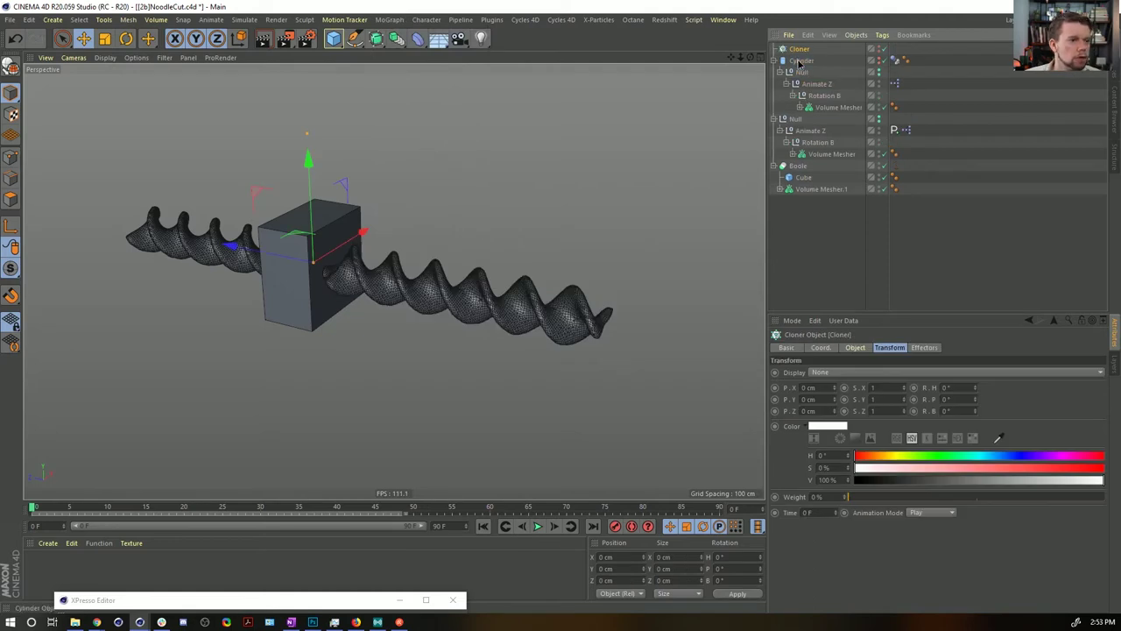
left_click_drag(799, 61, 799, 49)
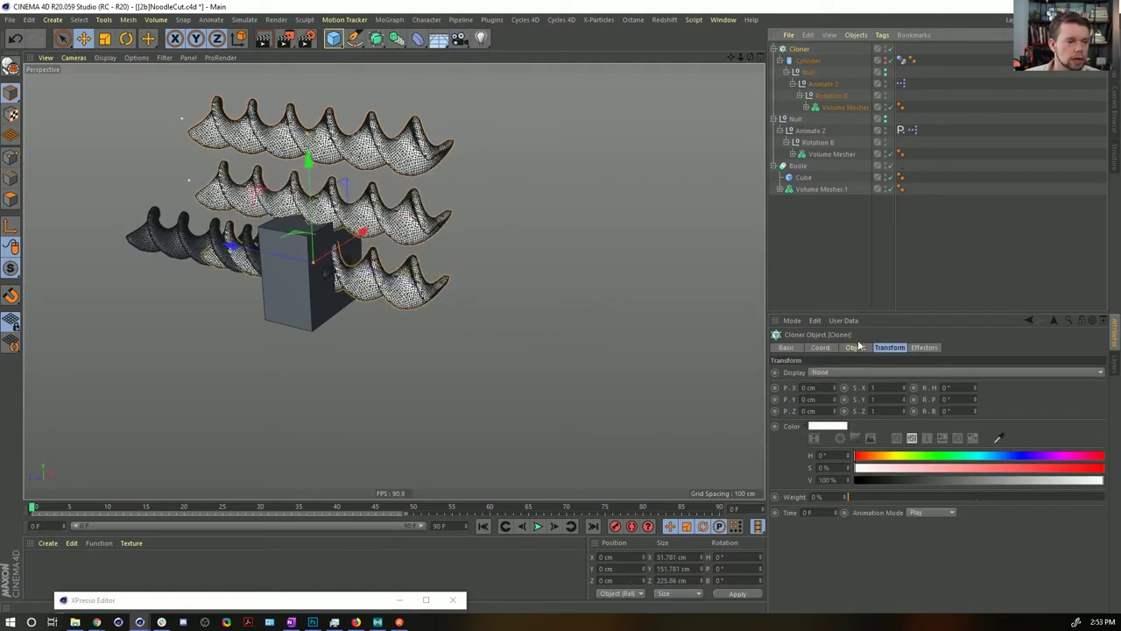
Step: Set the linear Cloner's count to 1 and its P.Y step offset to 0 cm
left_click(855, 347)
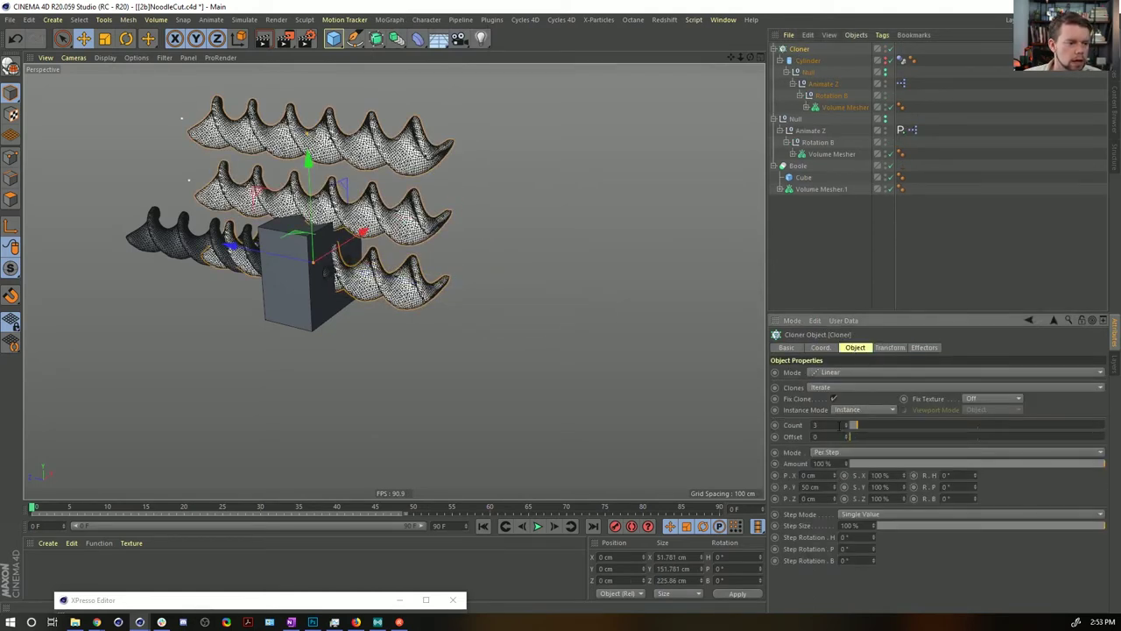
double_click(839, 425)
type("1")
key("Return")
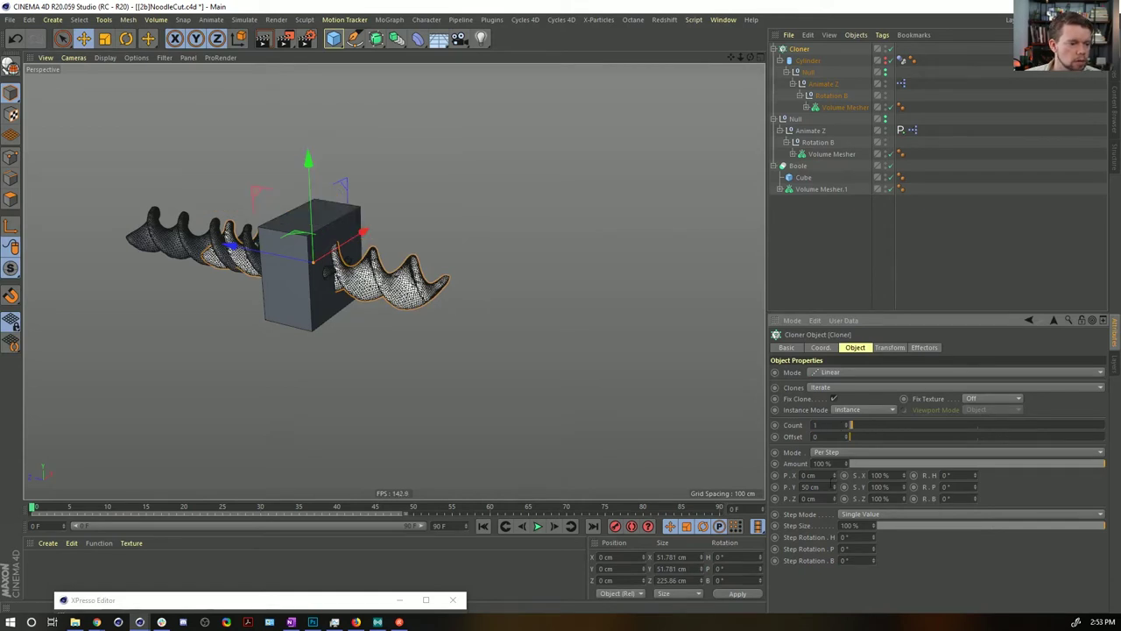
left_click_drag(818, 486, 791, 485)
type("0")
key("Return")
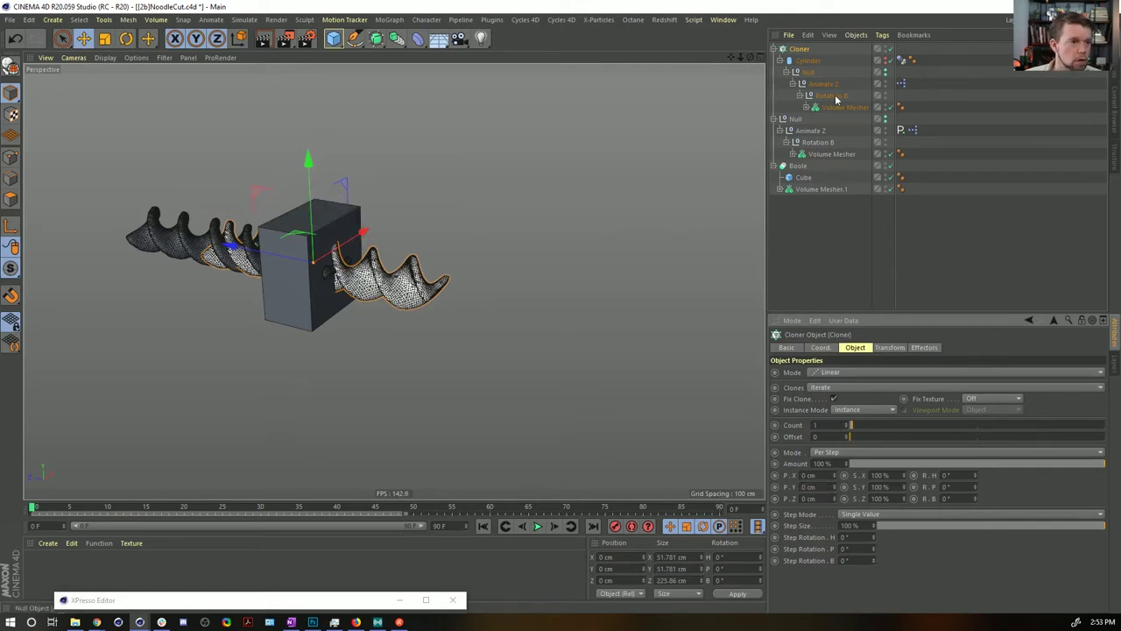
Step: Align the Cloner with the Cylinder by zeroing its Z position as the Cylinder's child, and nest the Cylinder back inside the Cloner
left_click_drag(807, 64, 804, 46)
left_click_drag(793, 108, 809, 62)
left_click(804, 62)
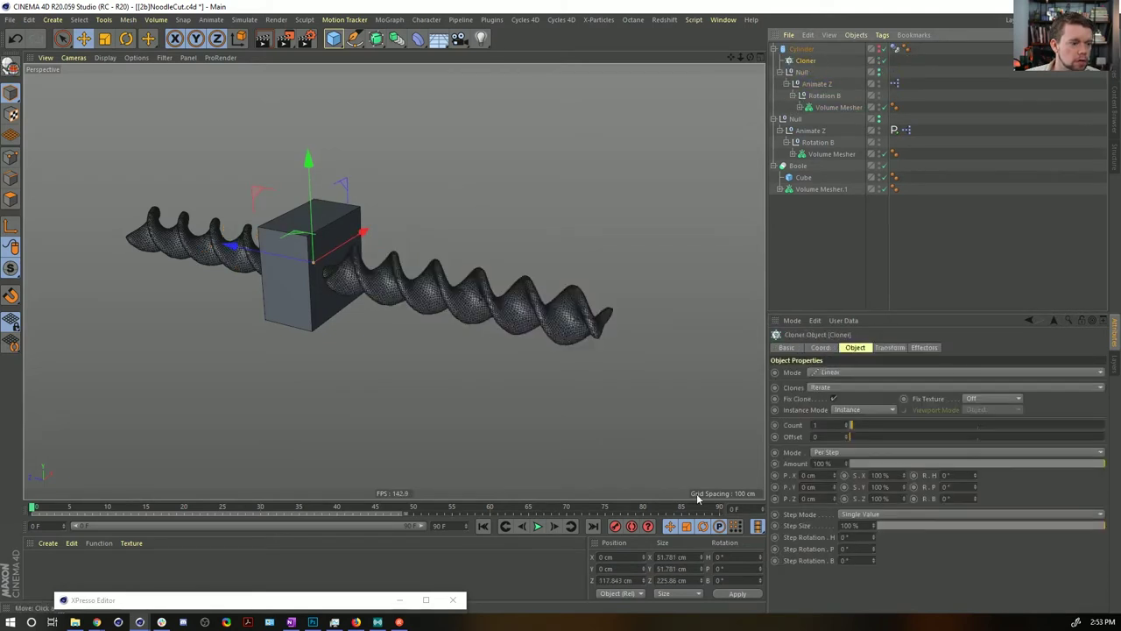
double_click(618, 581)
type("0")
key("Return")
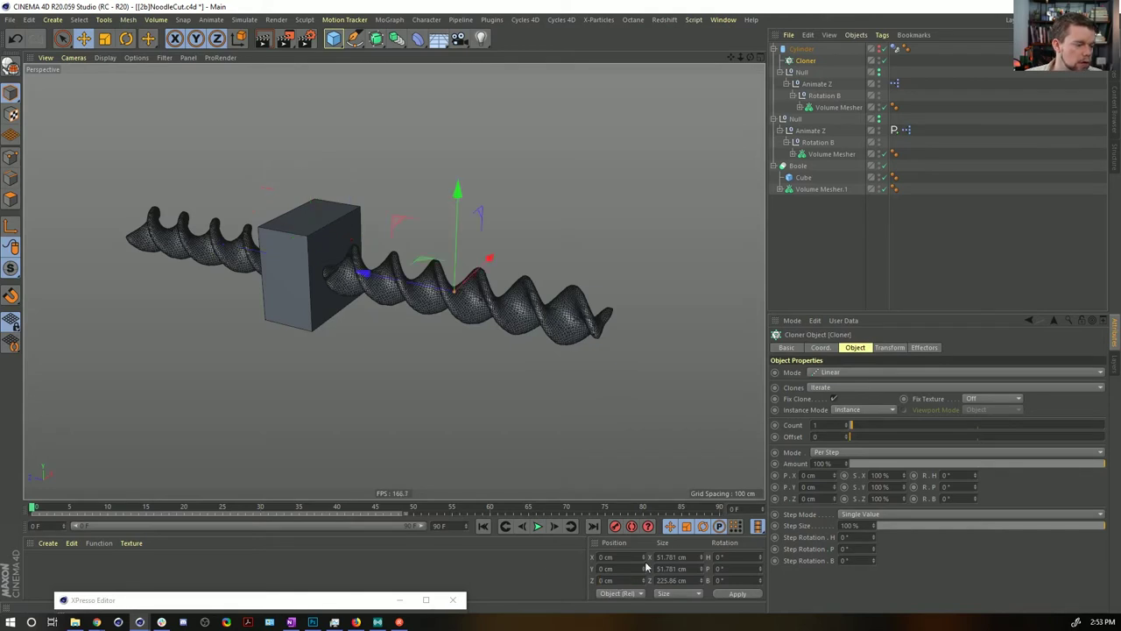
left_click_drag(799, 61, 800, 50)
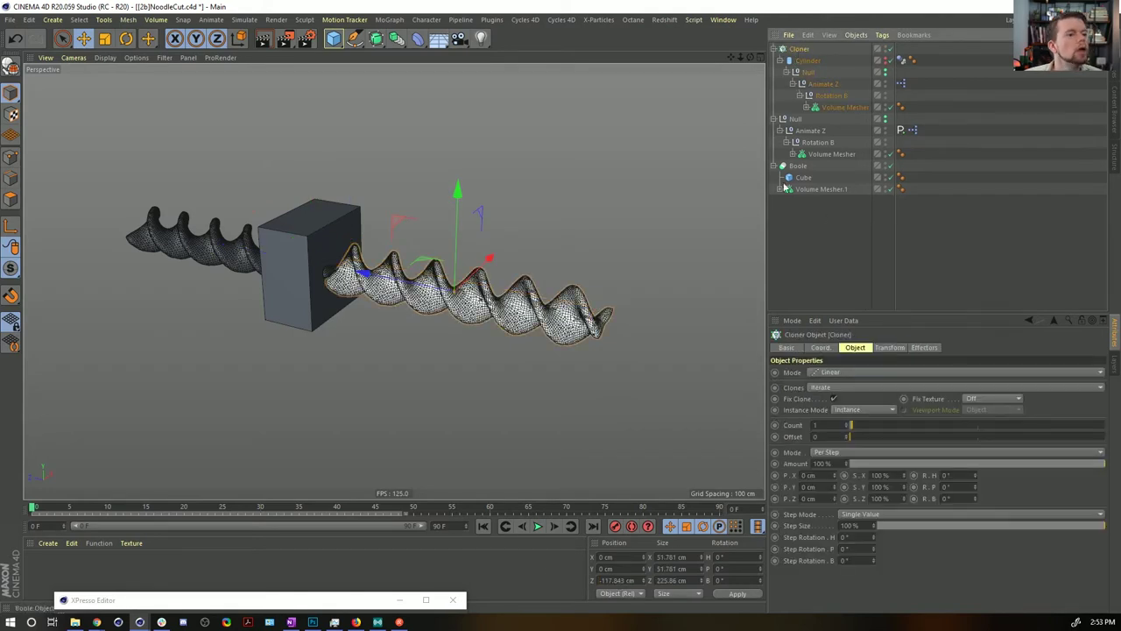
Step: Set Dynamic to On in the Cylinder's Dynamics Body tag, test the simulation and return to the first frame
left_click(537, 526)
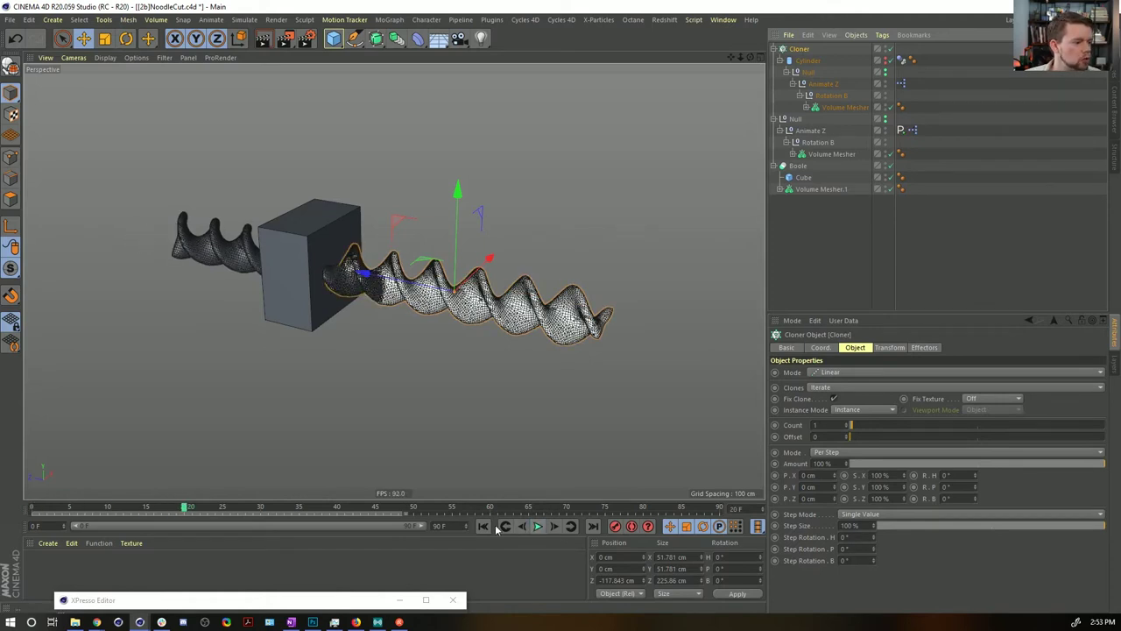
left_click(537, 526)
left_click(902, 59)
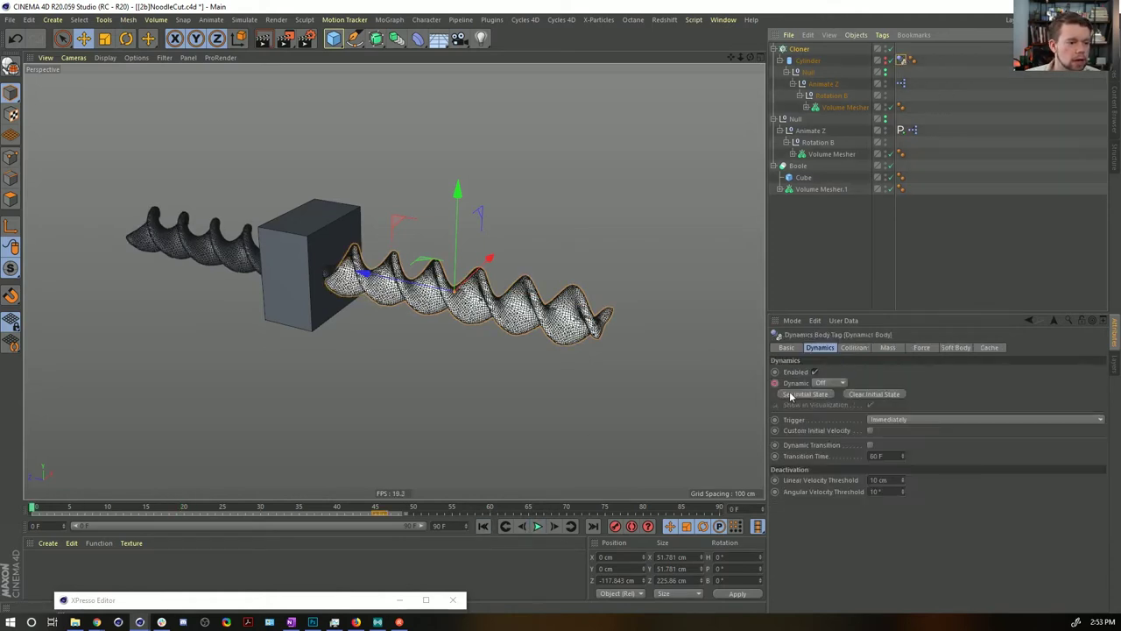
left_click(828, 383)
left_click(844, 408)
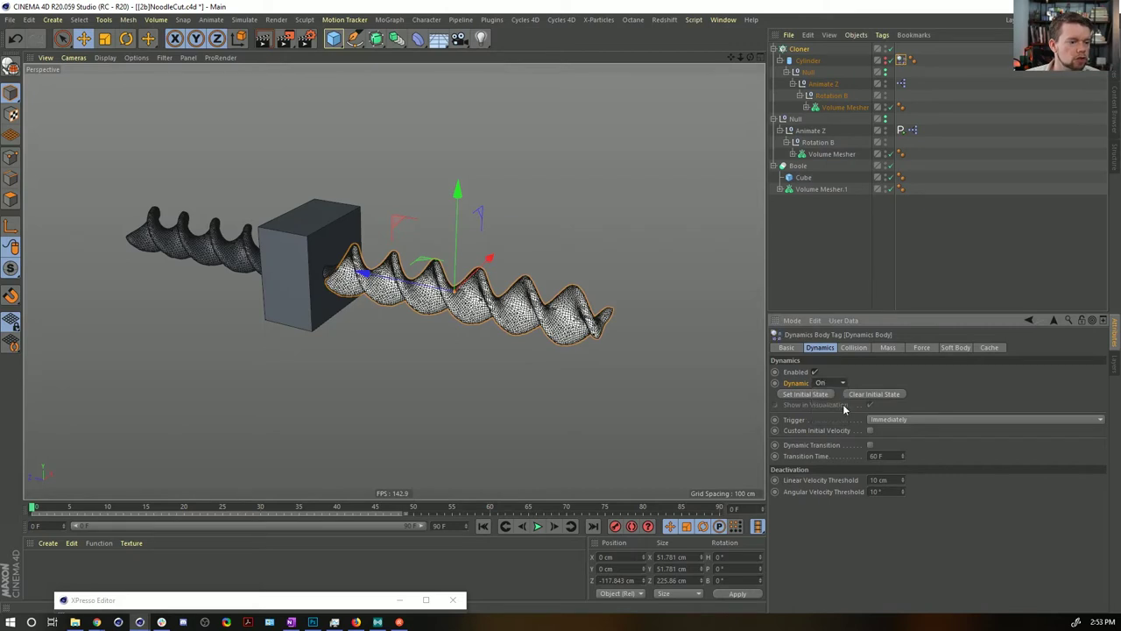
left_click(536, 526)
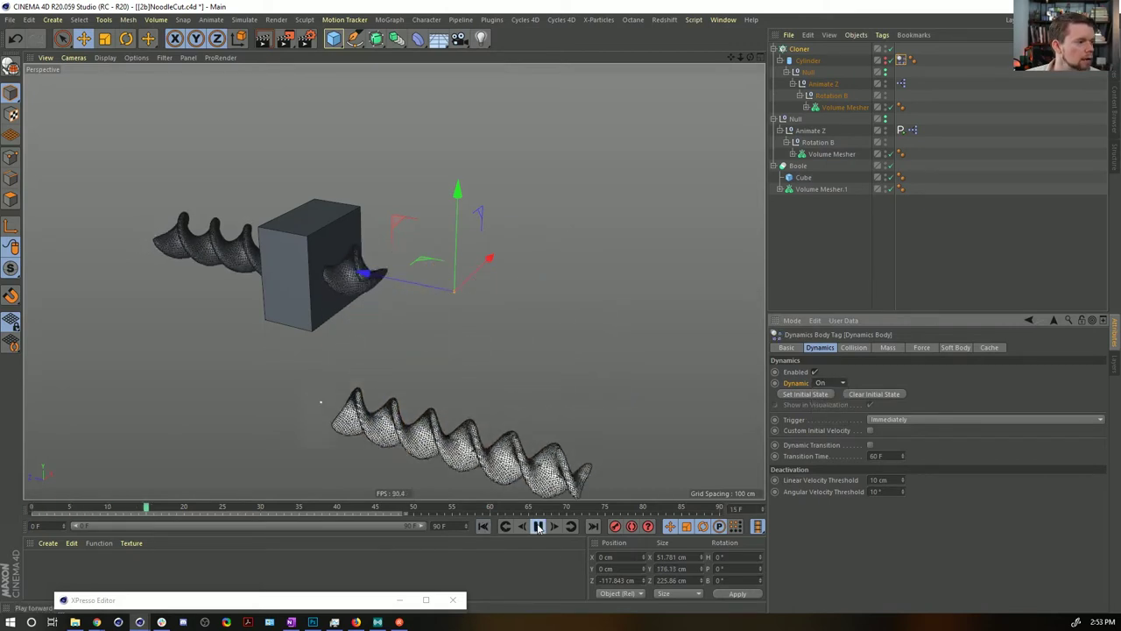
left_click(538, 526)
left_click(482, 527)
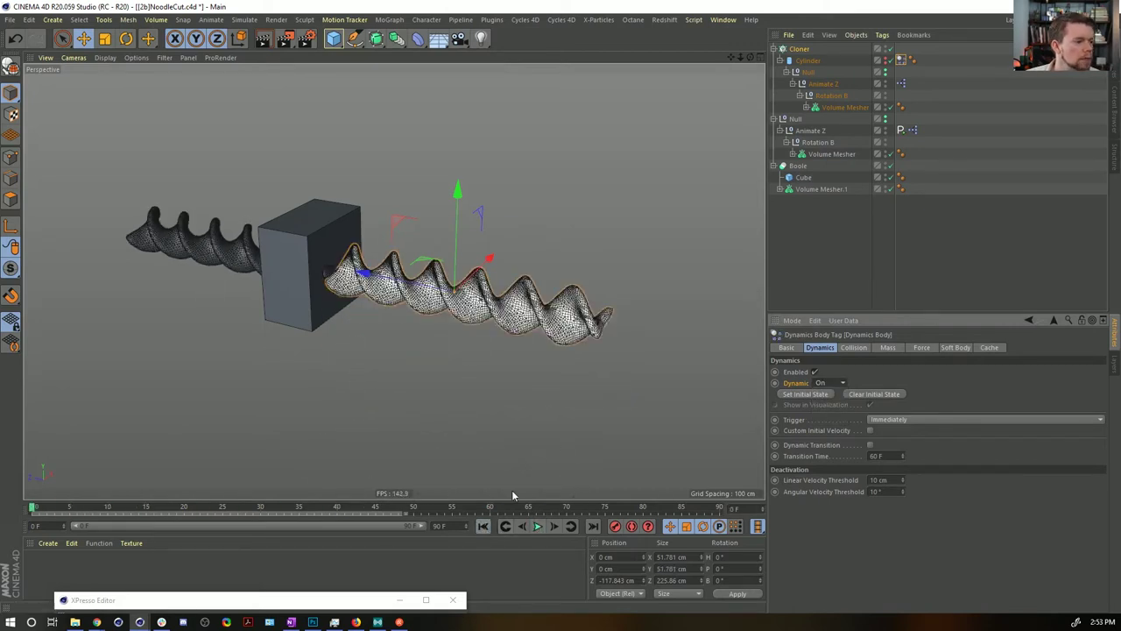
Step: Add a Signal tag to the Cloner for driving its Count parameter
left_click(804, 60)
left_click(798, 49)
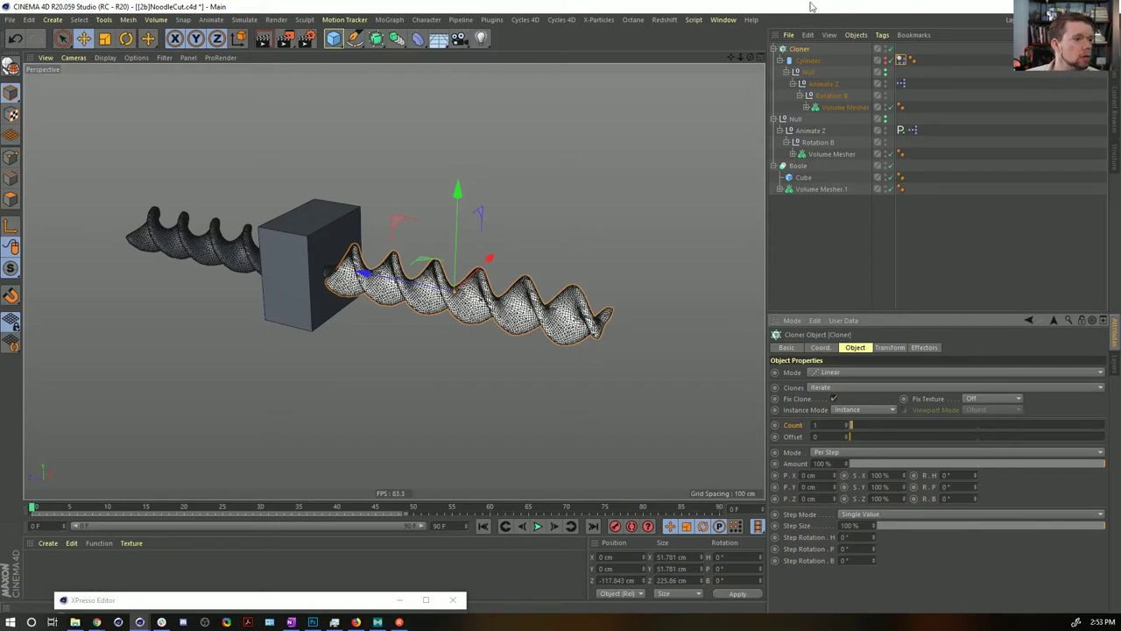
right_click(798, 52)
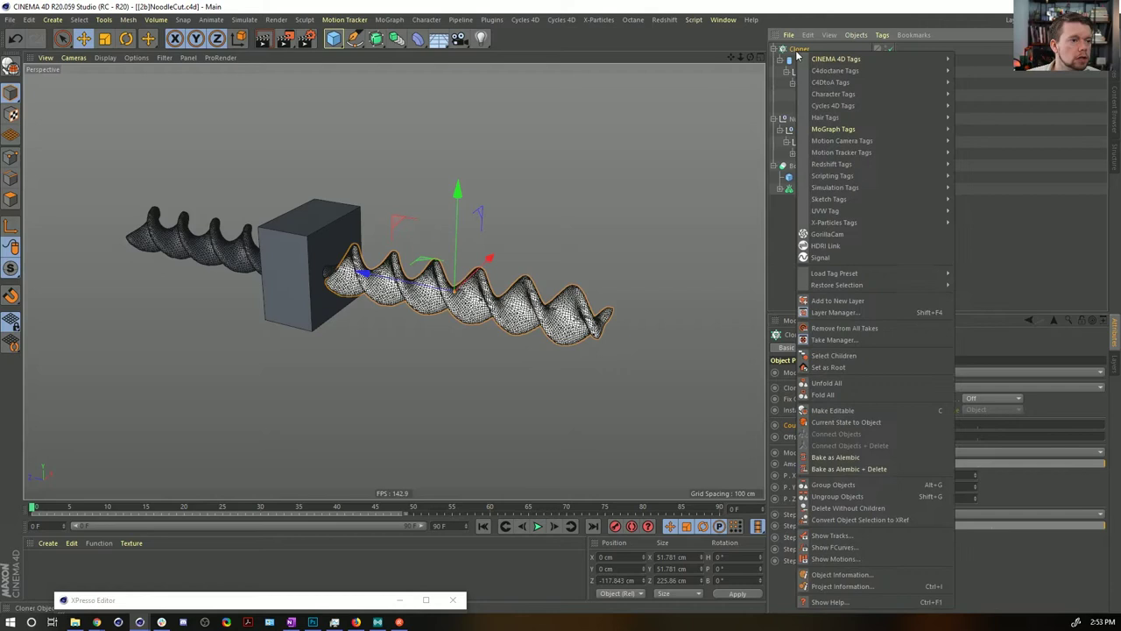
left_click(838, 259)
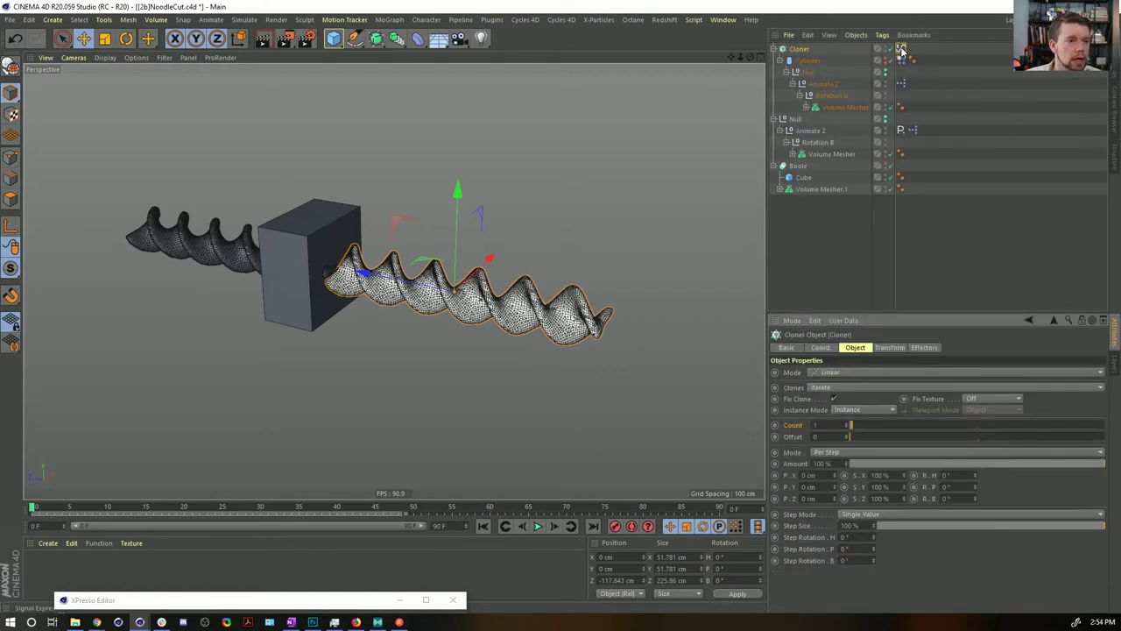
Step: Give the Count Signal a linear curve from Min 1 to Max 2, ending at 45 F with Additive playback
right_click(889, 446)
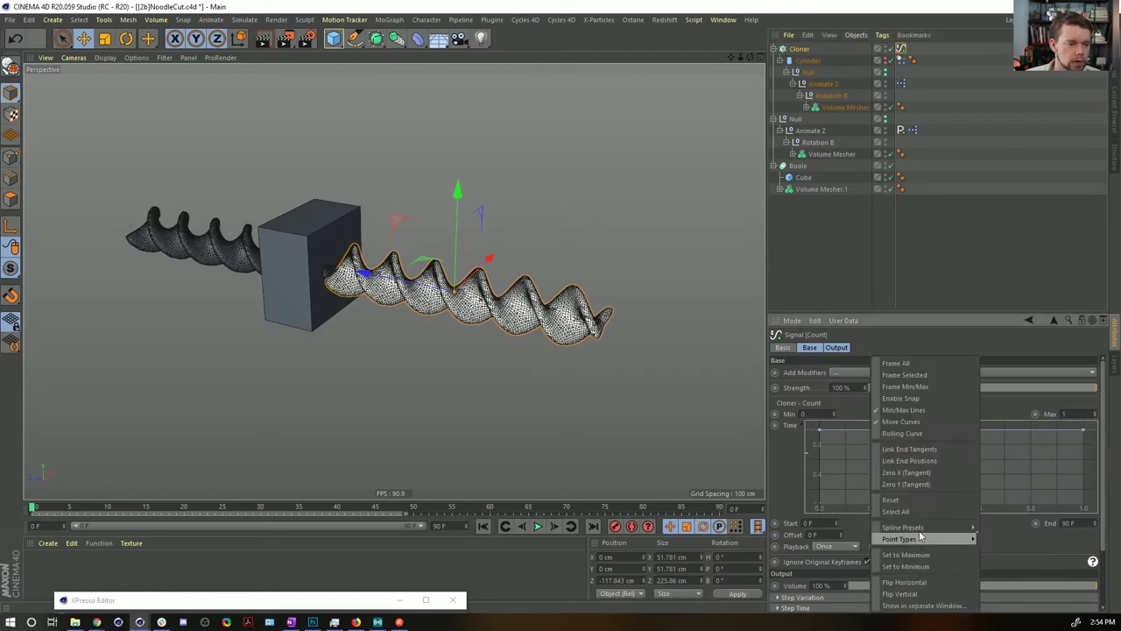
mouse_move(924, 526)
left_click(989, 524)
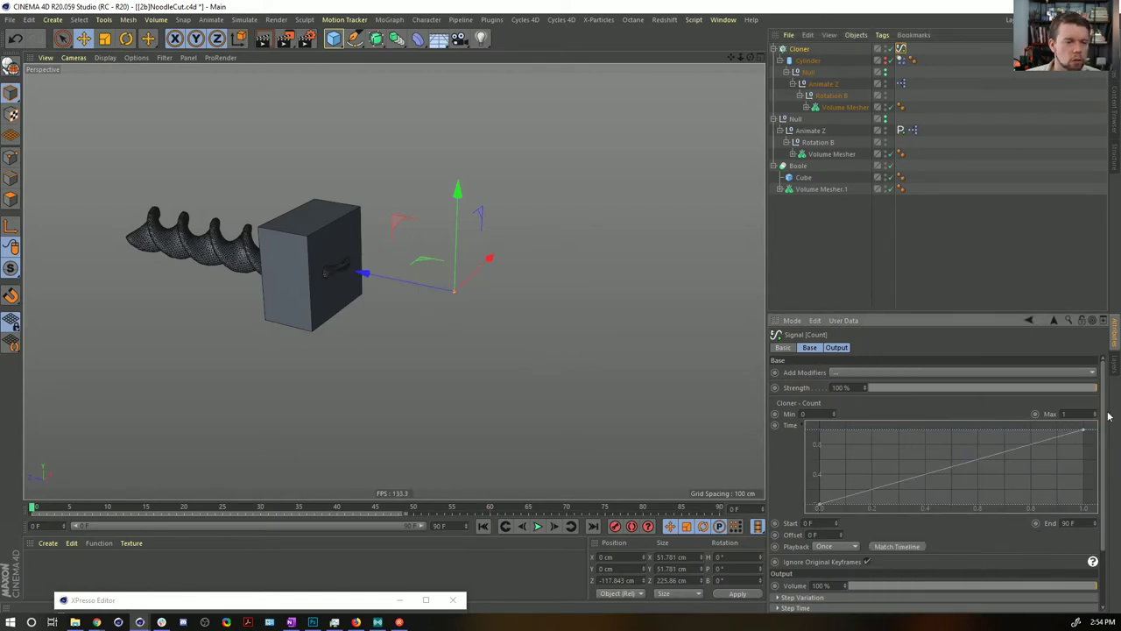
left_click(831, 414)
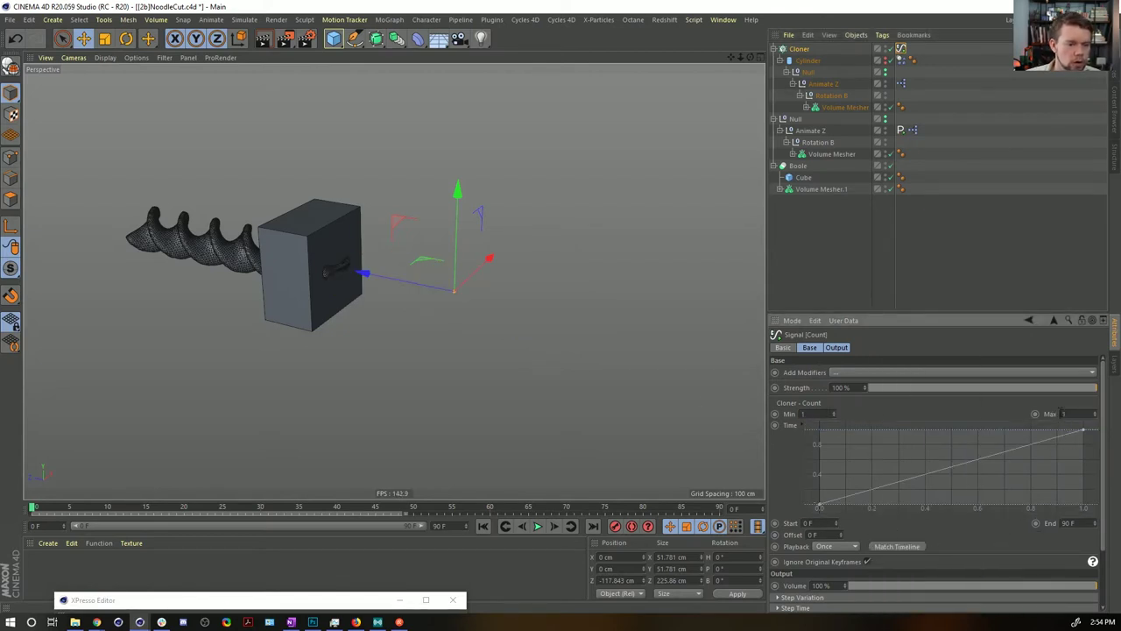
key("Return")
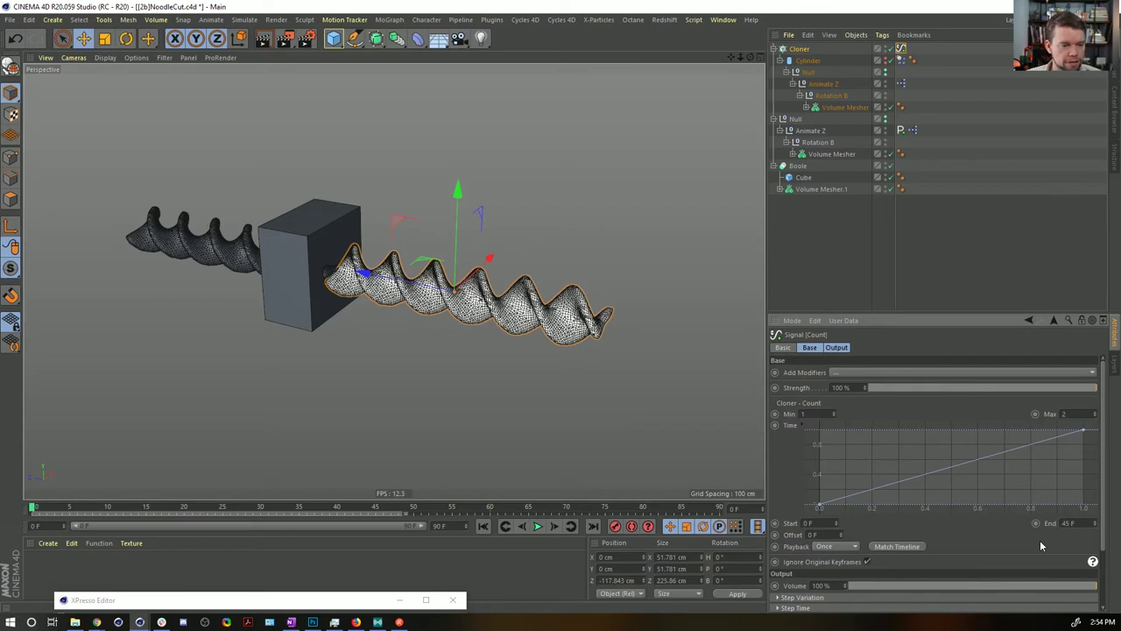
left_click(834, 547)
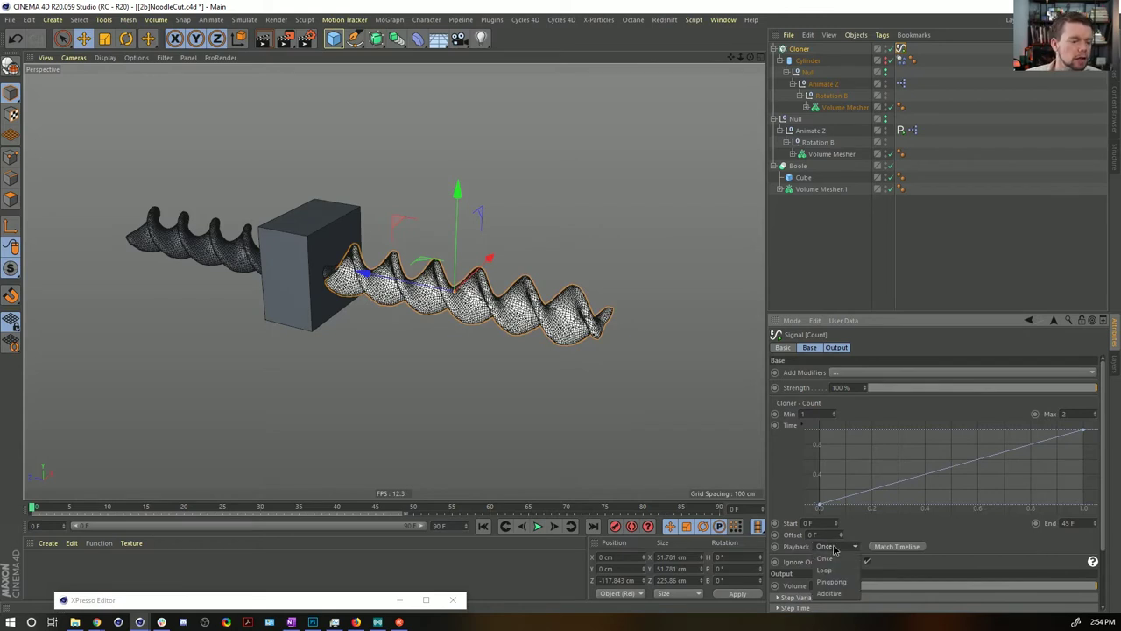
left_click(832, 593)
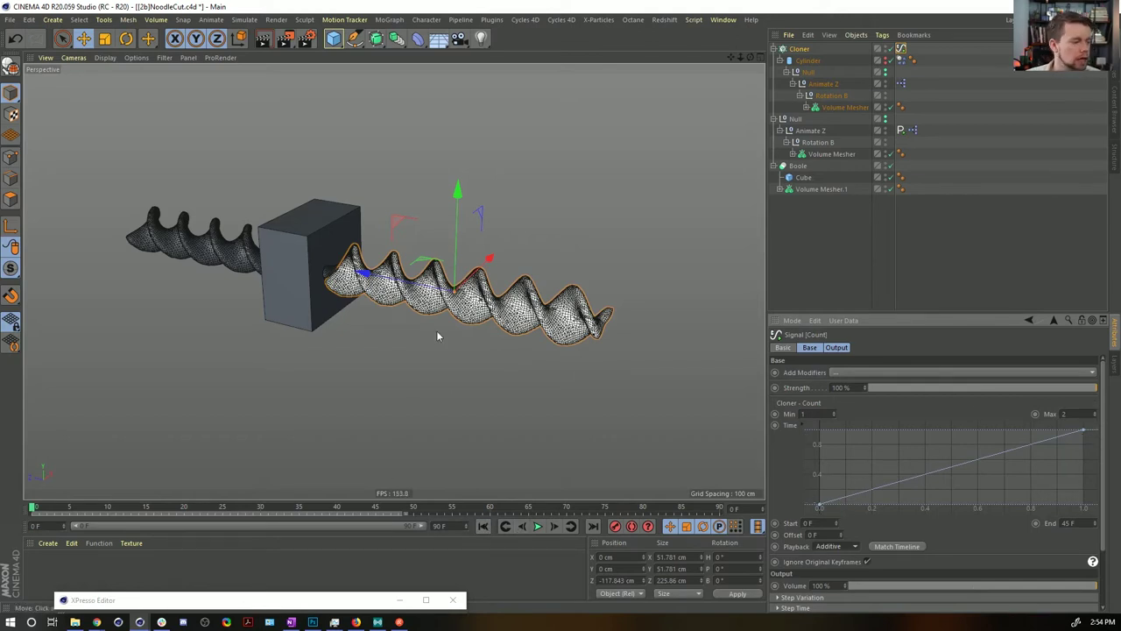
Step: Add a Floor about 153 cm below the origin and copy the Cylinder's Dynamics Body tag onto it with Dynamic set to Off
left_click(438, 38)
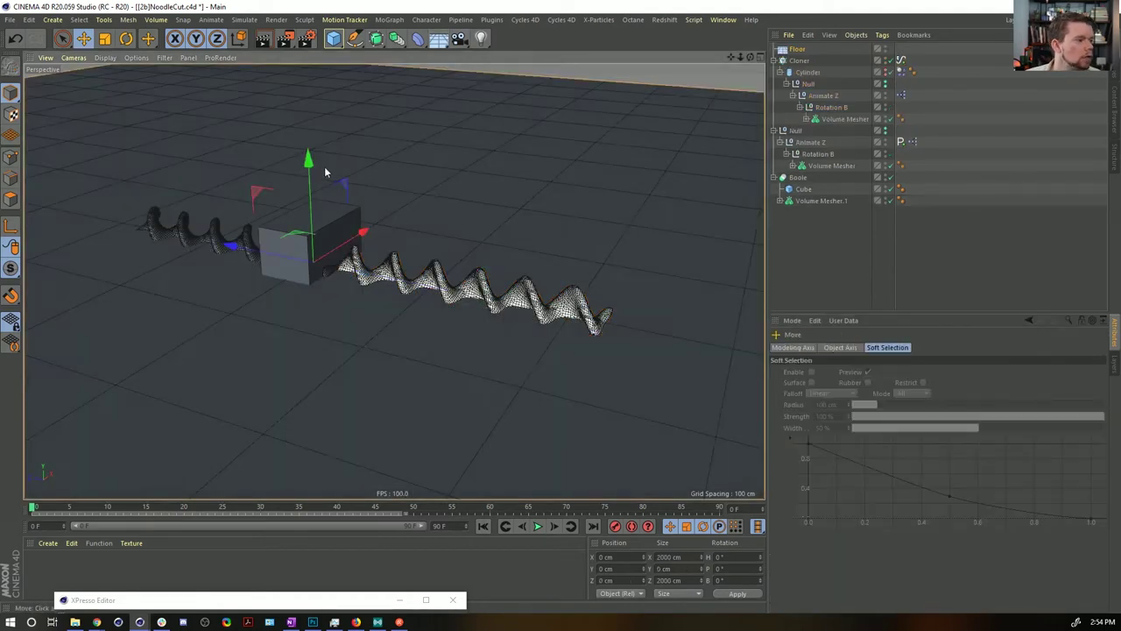
left_click_drag(324, 168, 292, 343)
left_click_drag(901, 71, 904, 50, "ctrl")
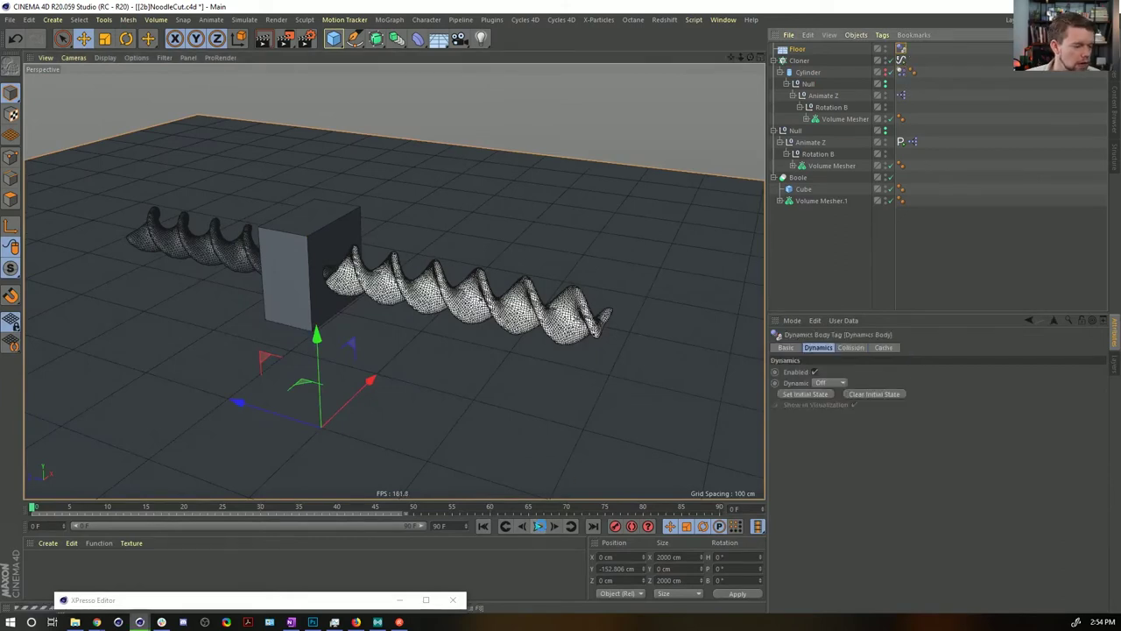
Step: Play the simulation to check how the cloned noodles drop, rewind to the start and view the whole setup from farther away
left_click(538, 526)
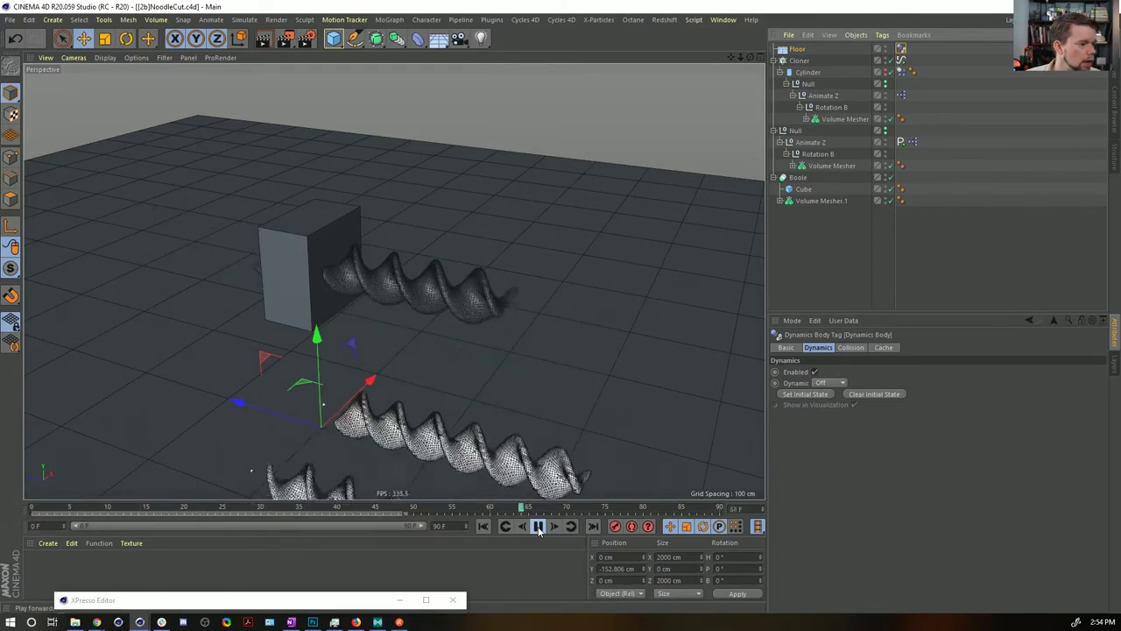
left_click(539, 526)
left_click(484, 526)
right_click_drag(442, 310, 406, 313, "alt")
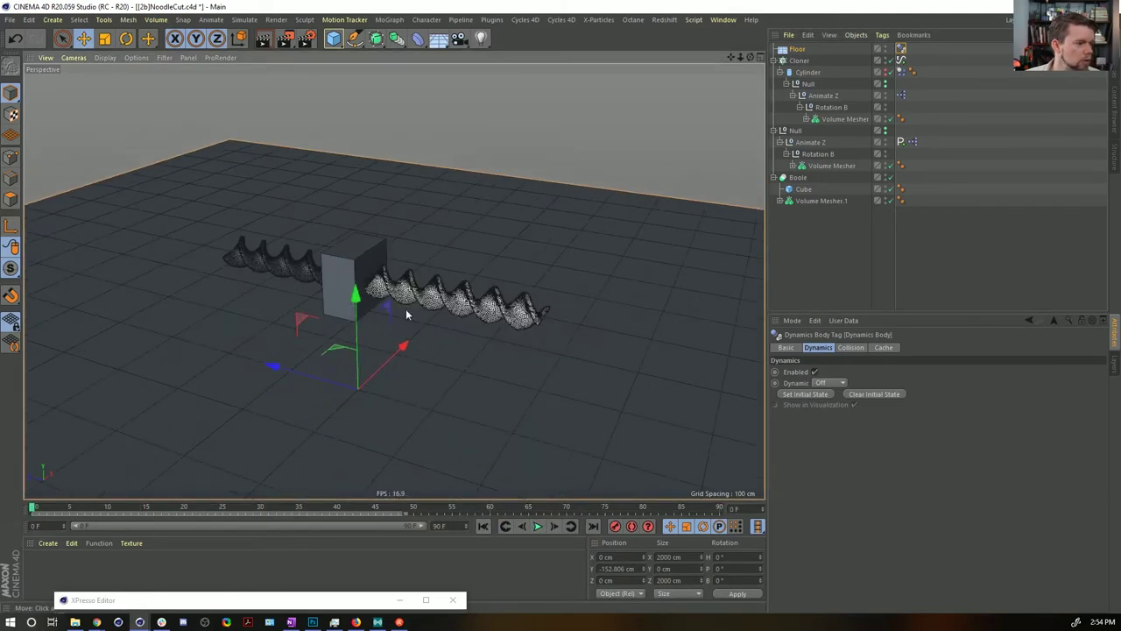
middle_click_drag(406, 312, 409, 324, "alt")
left_click_drag(409, 325, 394, 270, "alt")
right_click_drag(394, 270, 434, 344, "alt")
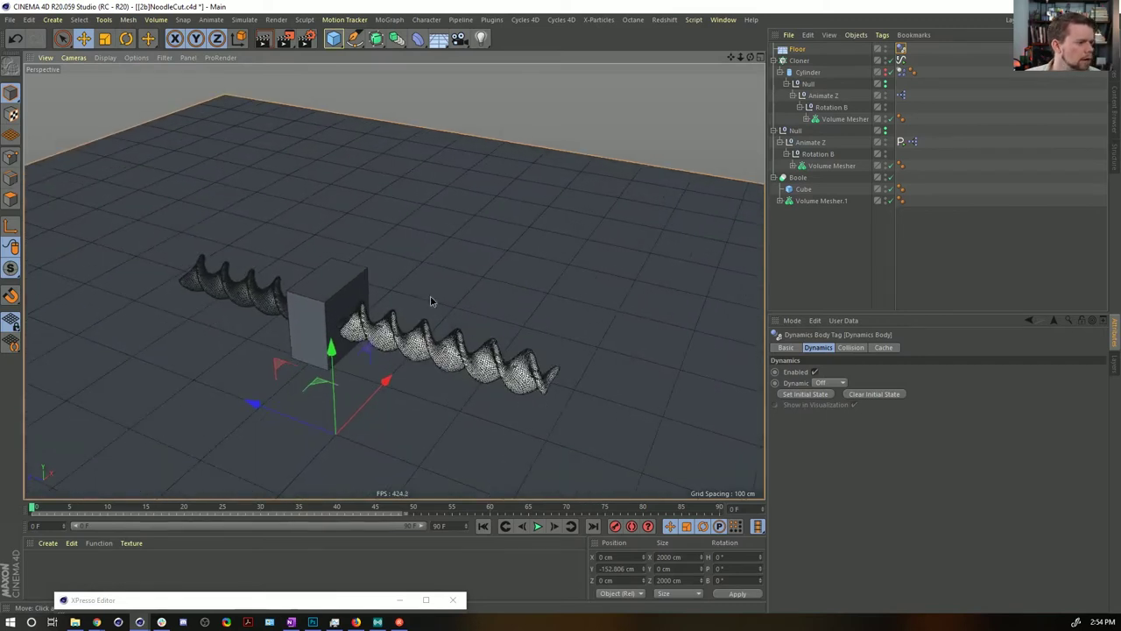
Step: Play the simulation on the floor to check when the first cloned noodle pieces drop
middle_click_drag(431, 297, 430, 267, "alt")
left_click(538, 526)
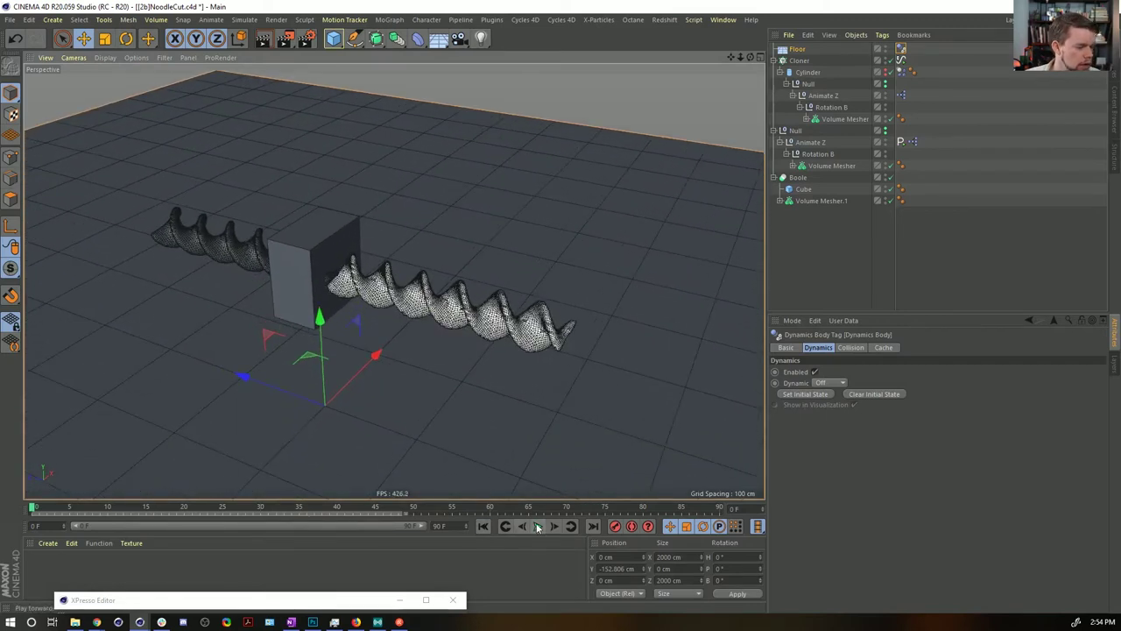
left_click(538, 526)
left_click(538, 526)
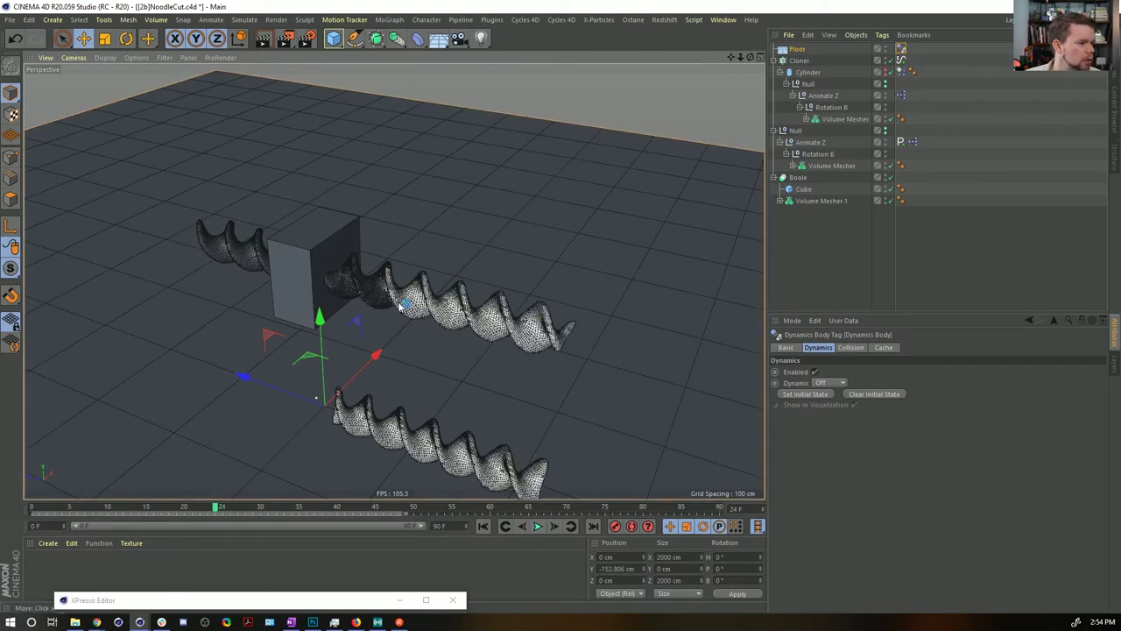
Step: Try the Cloner's Count Signal with Min 0 and Max 1, and play the simulation from the start
left_click(900, 60)
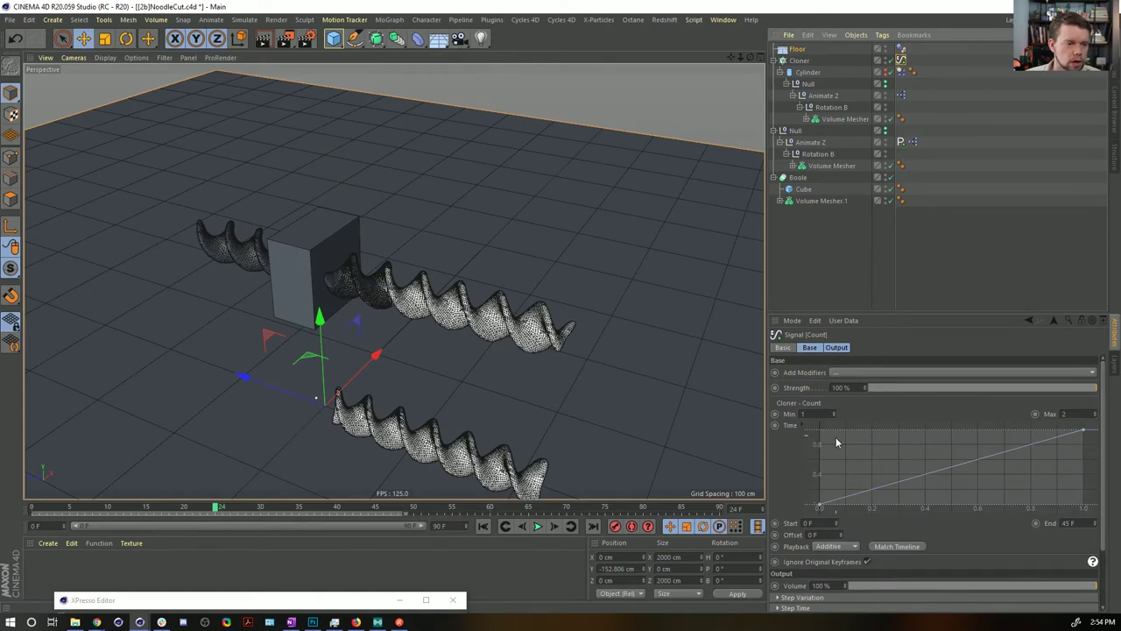
left_click_drag(820, 503, 821, 434)
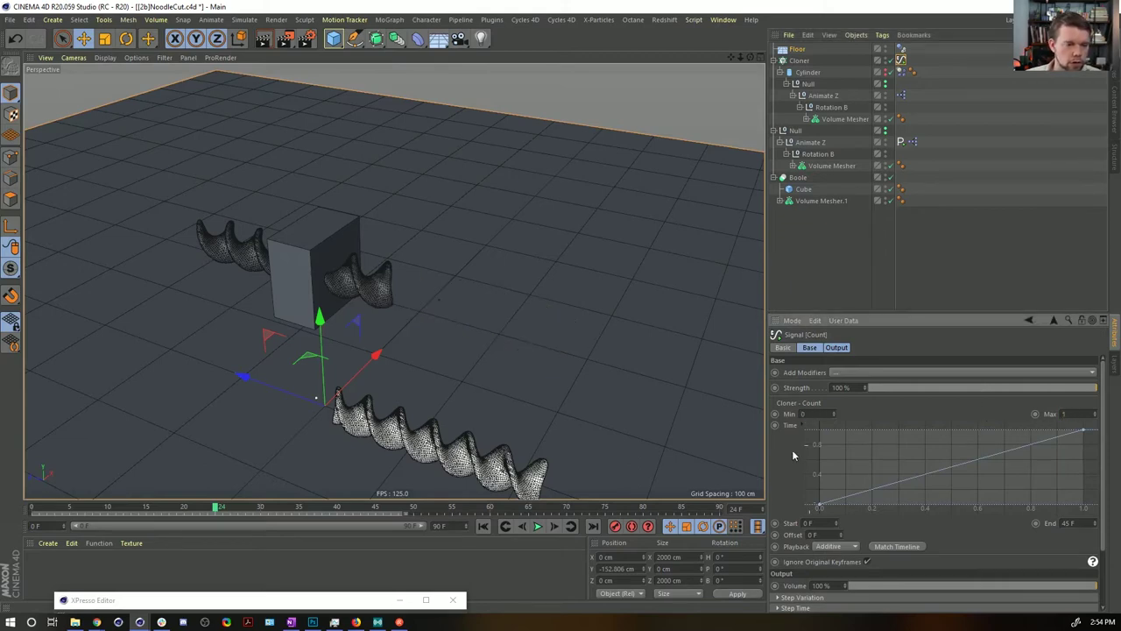
left_click(482, 526)
left_click(538, 525)
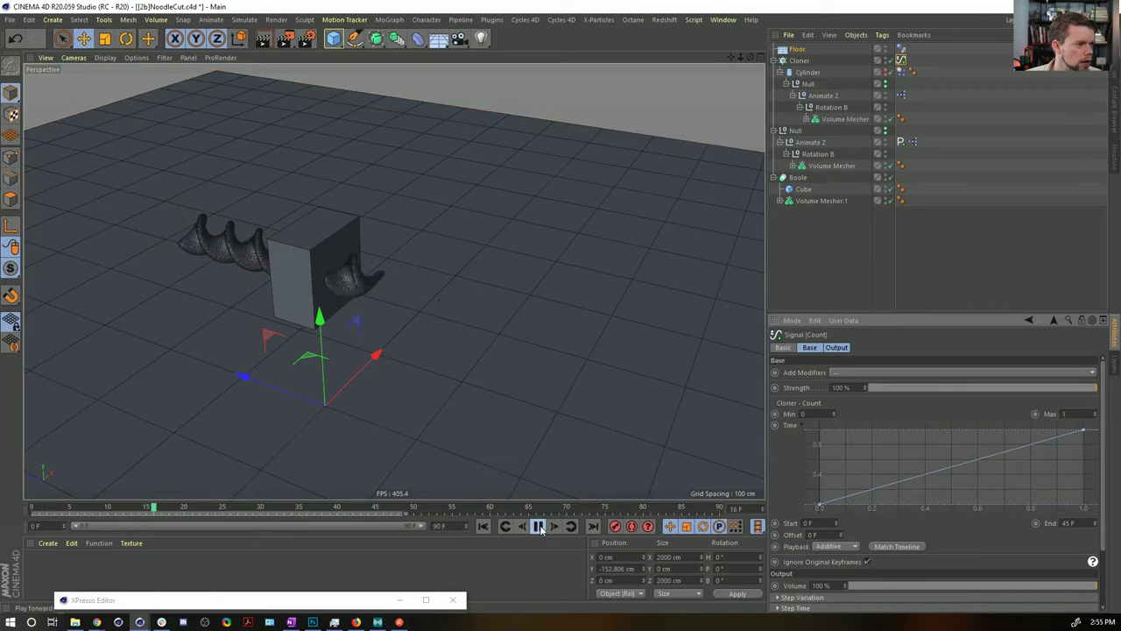
left_click(538, 525)
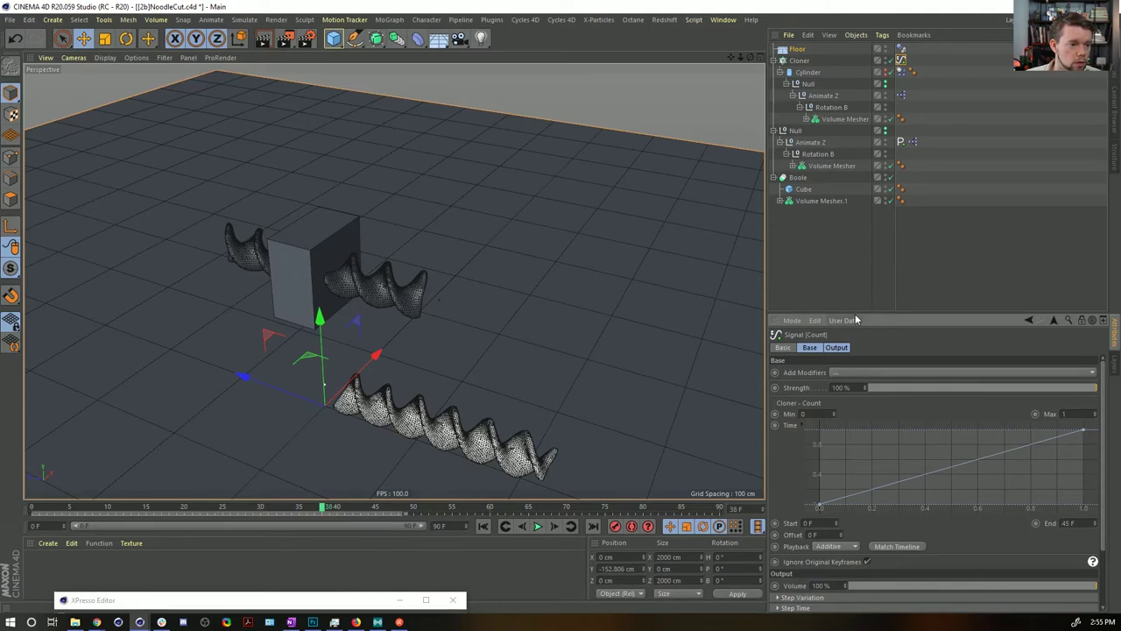
Step: Replay the simulation from the start with the Cloner's object properties shown to watch its Count value
left_click(797, 61)
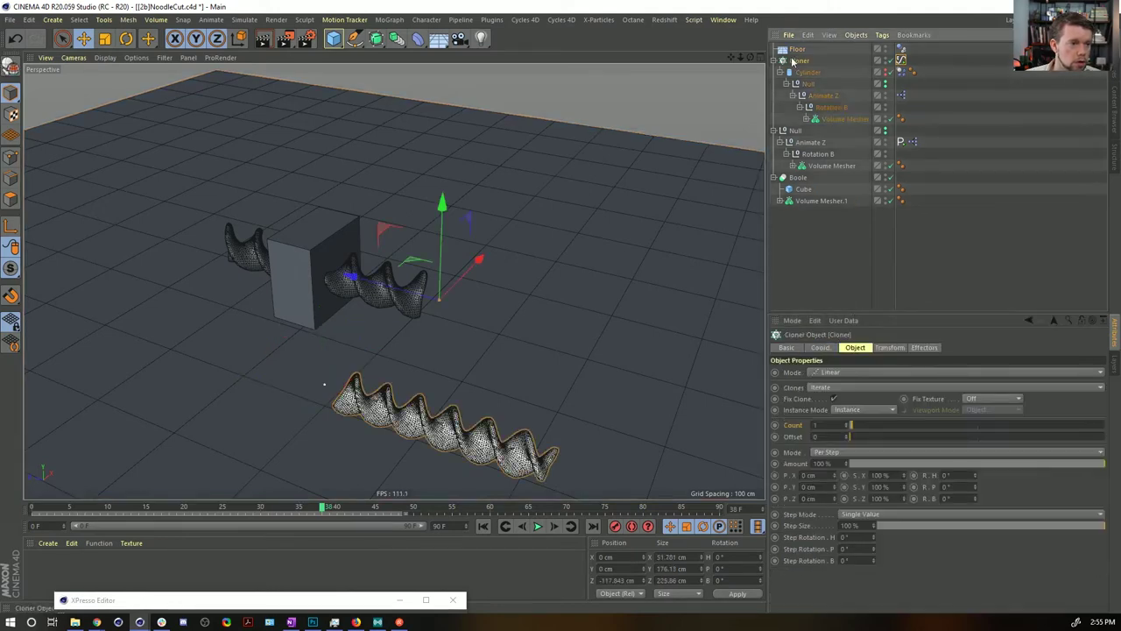
left_click(482, 526)
left_click(539, 527)
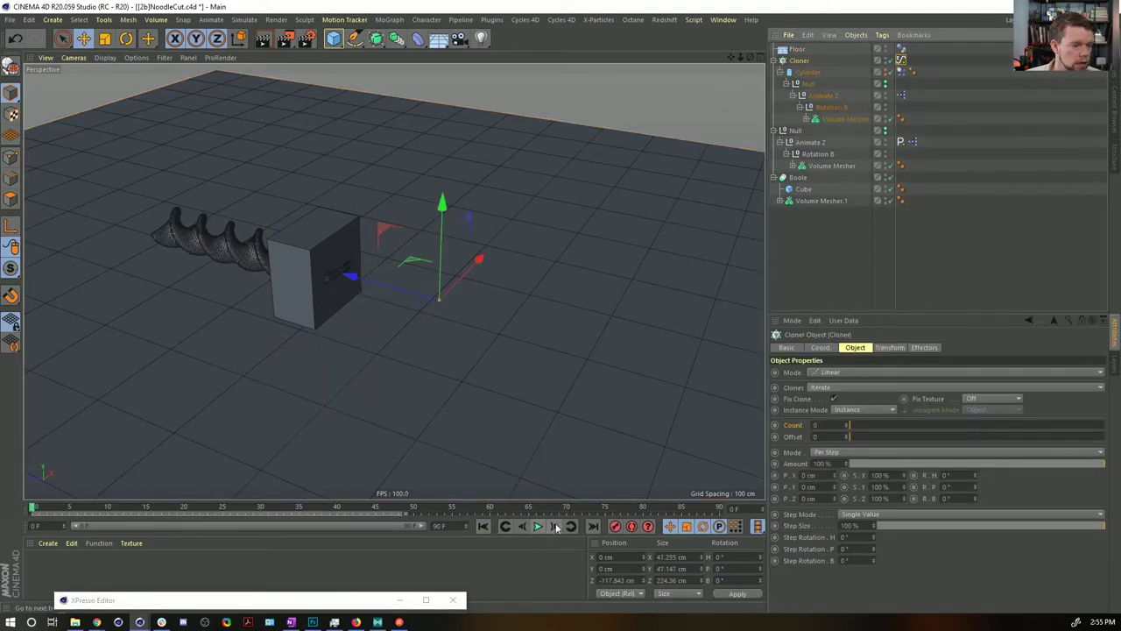
left_click(538, 526)
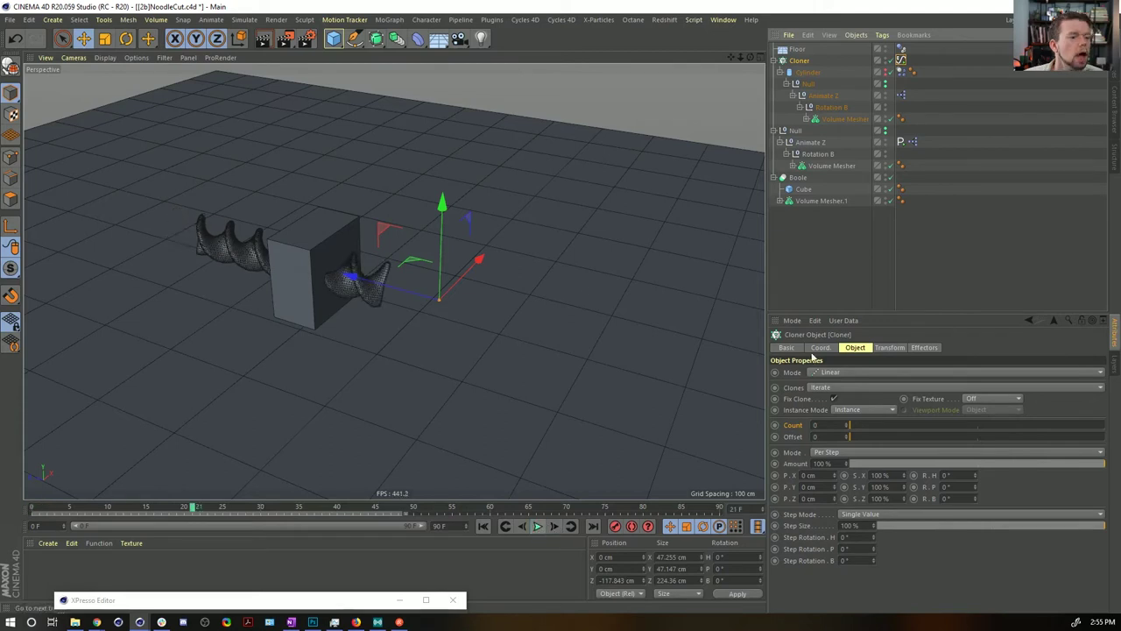
Step: Set the Cloner's Count Signal to Min 1 and Max 2
left_click(900, 60)
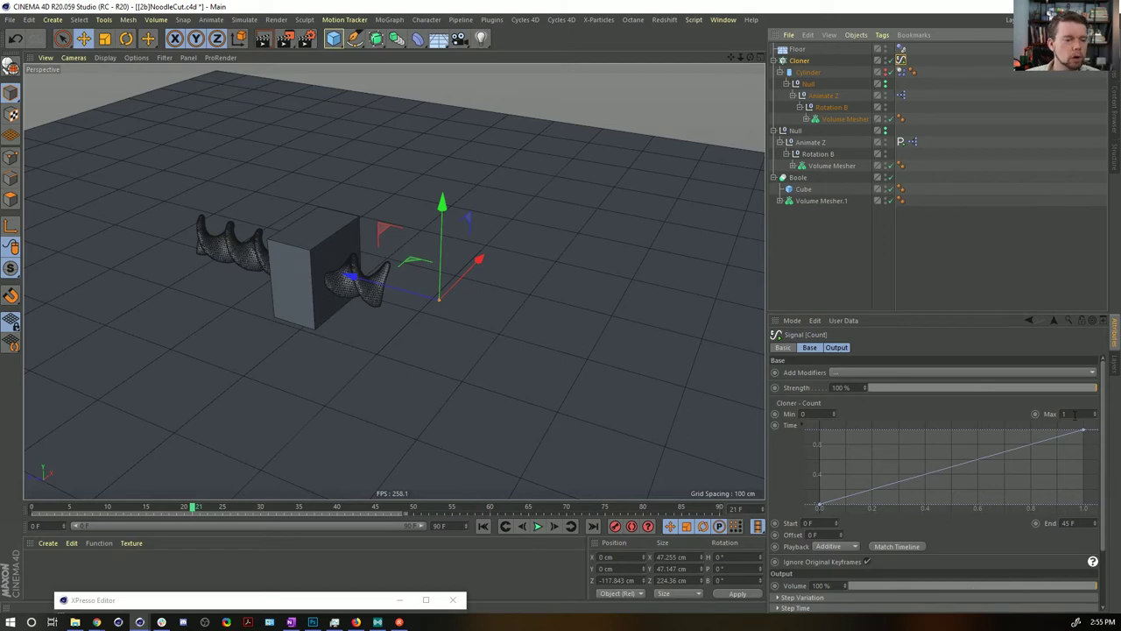
double_click(804, 413)
type("1")
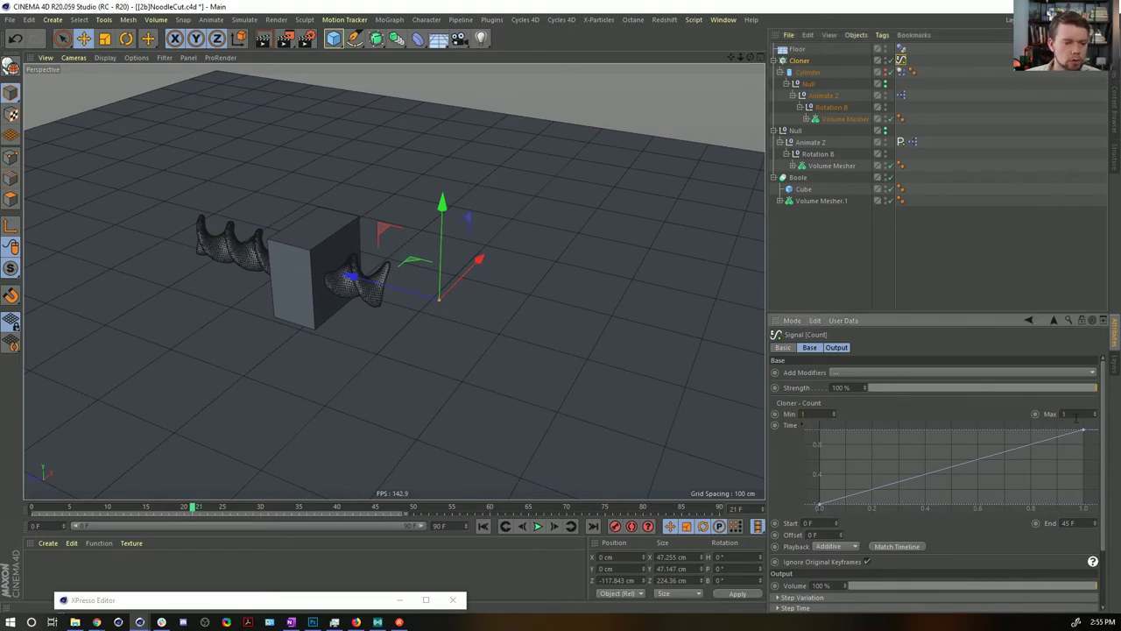
type("2")
key("Return")
Step: Set the Count Signal's Step Variation value to 1 in its output settings and turn Step Variation off
left_click(807, 347)
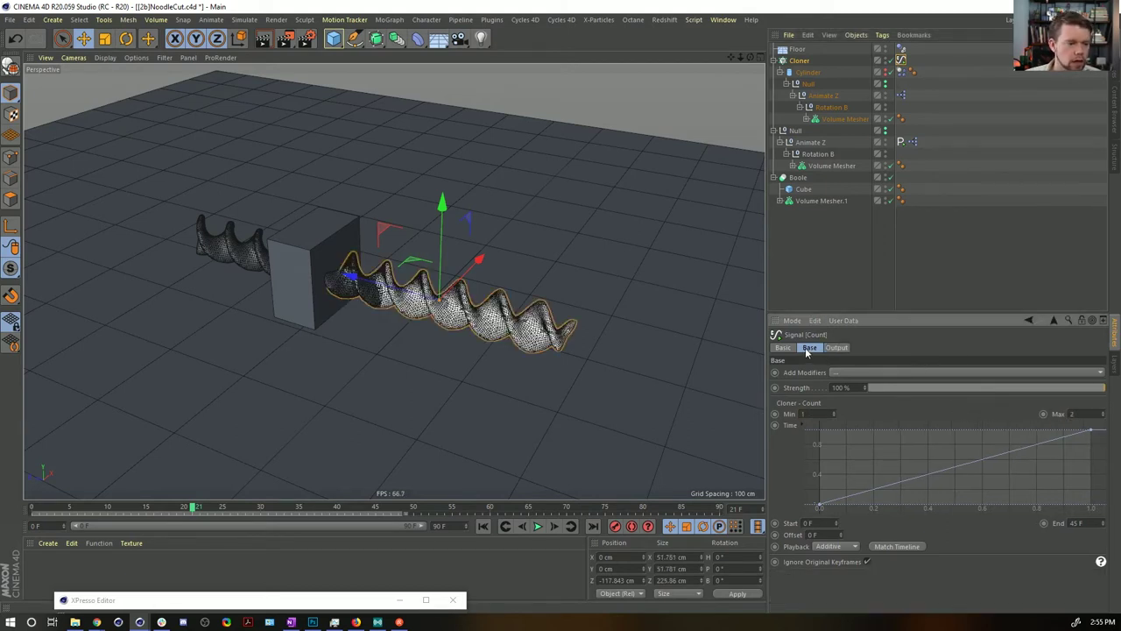
left_click(838, 349)
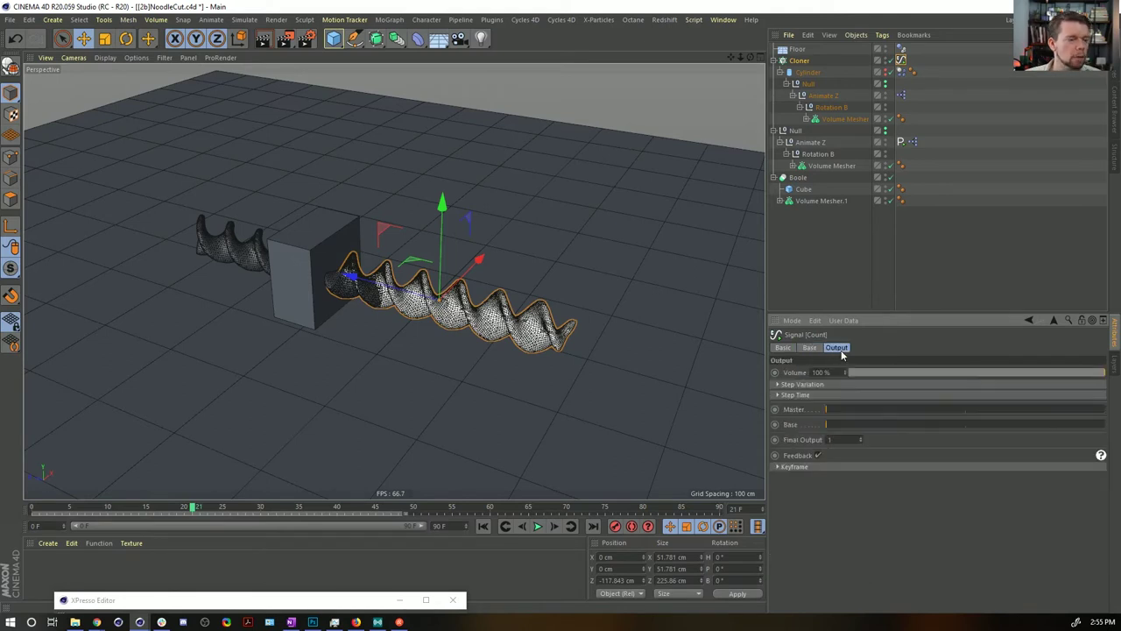
left_click(788, 386)
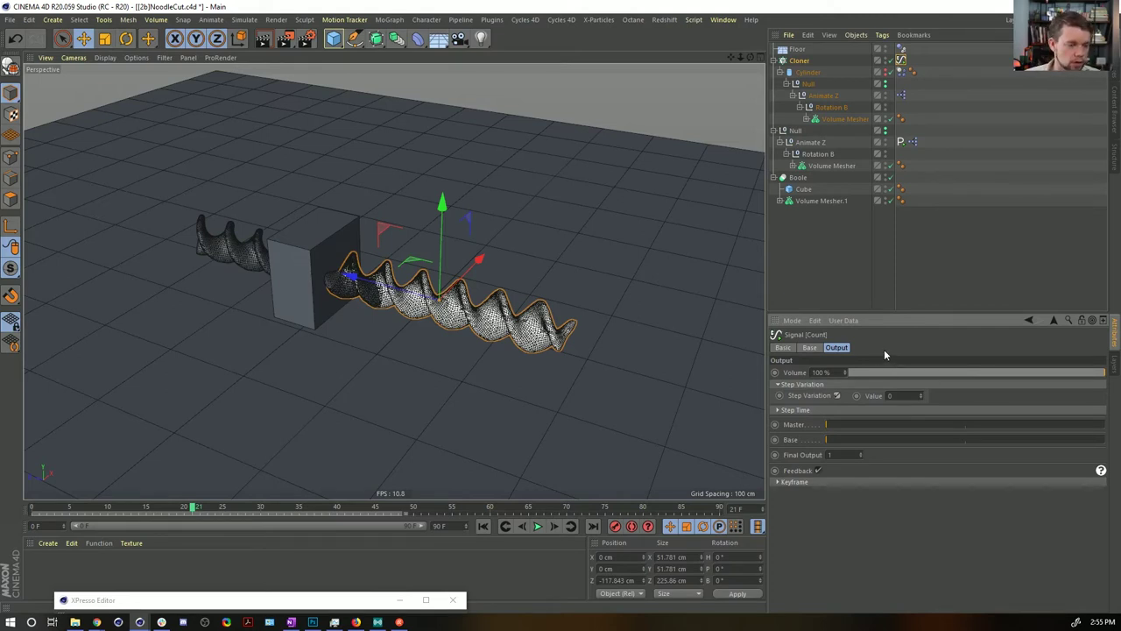
double_click(902, 397)
type("1")
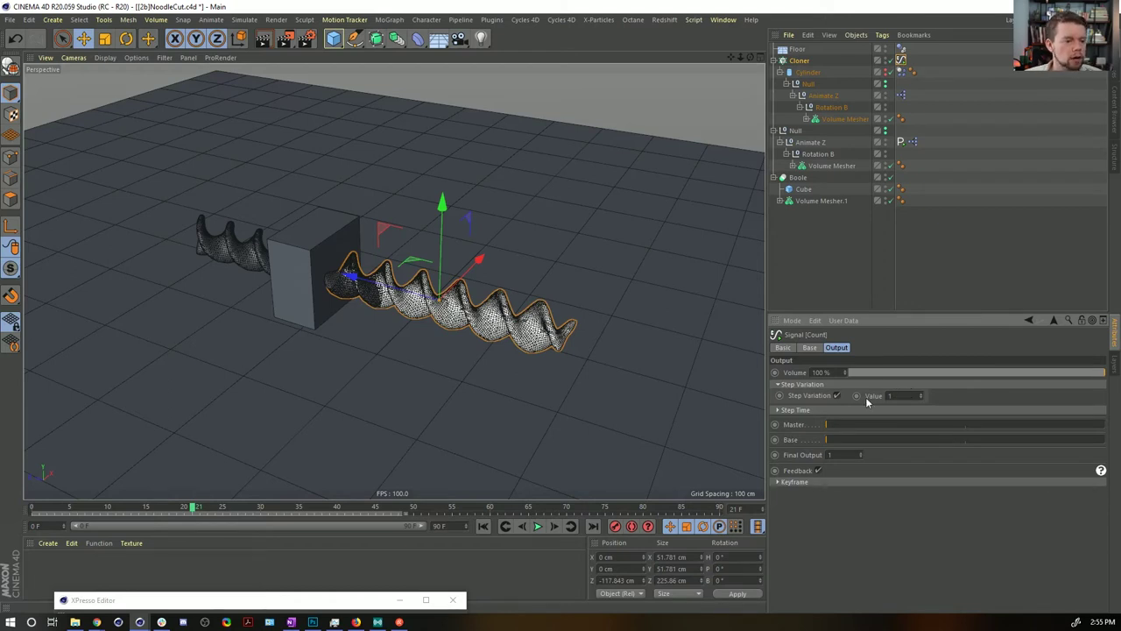
left_click(837, 395)
Step: Check the Cloner's Count at the first frame and play the simulation while watching the Count Signal's output
left_click(482, 525)
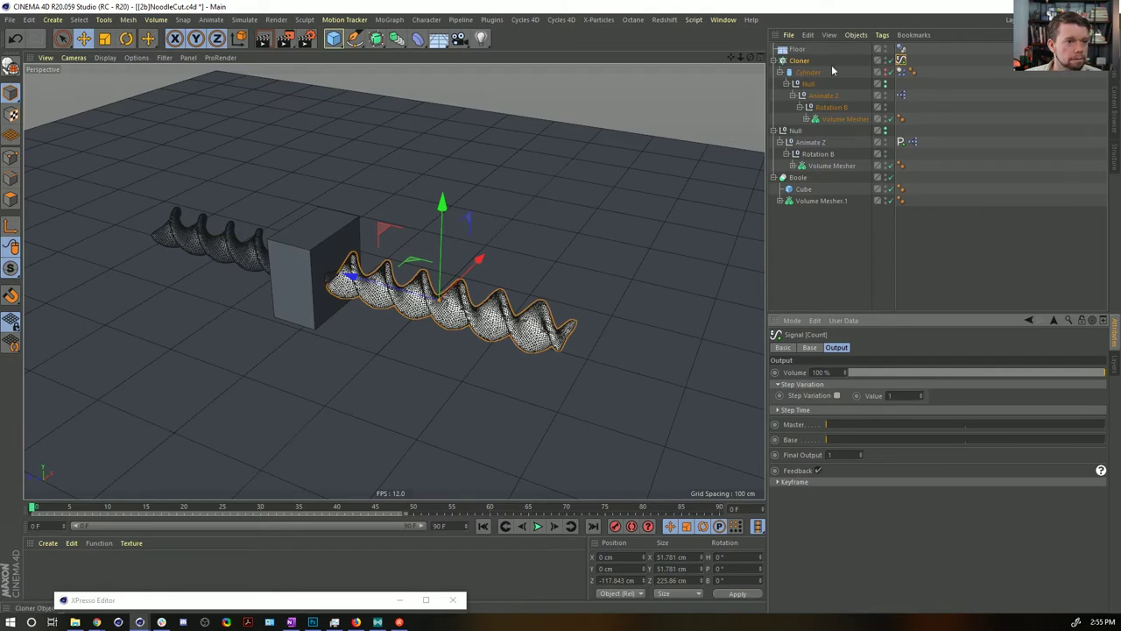
left_click(806, 60)
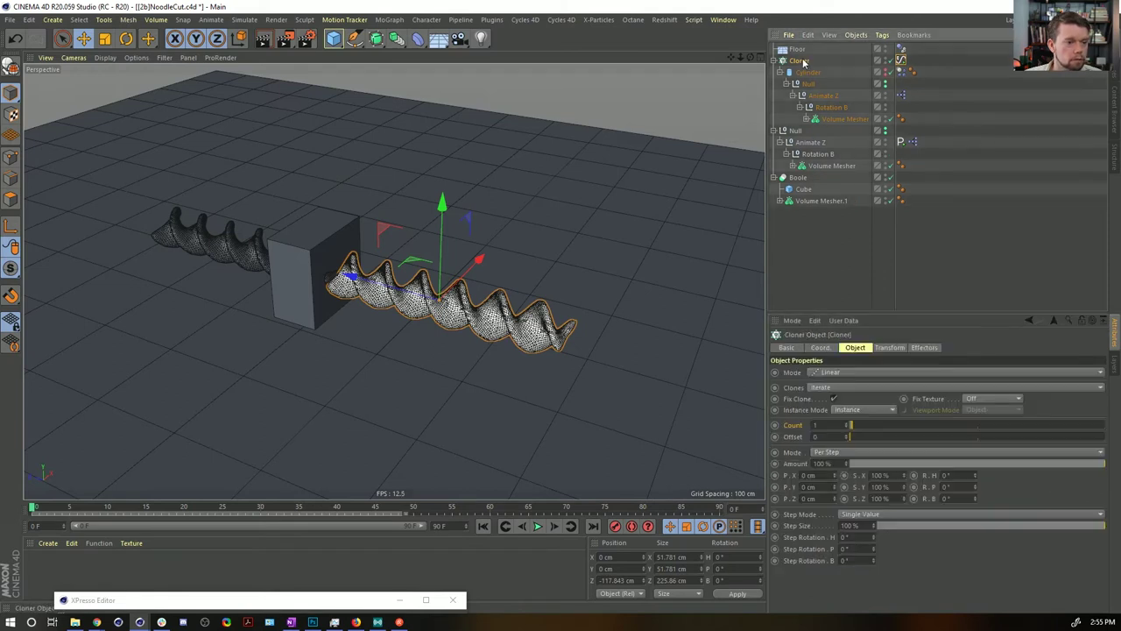
left_click(901, 60)
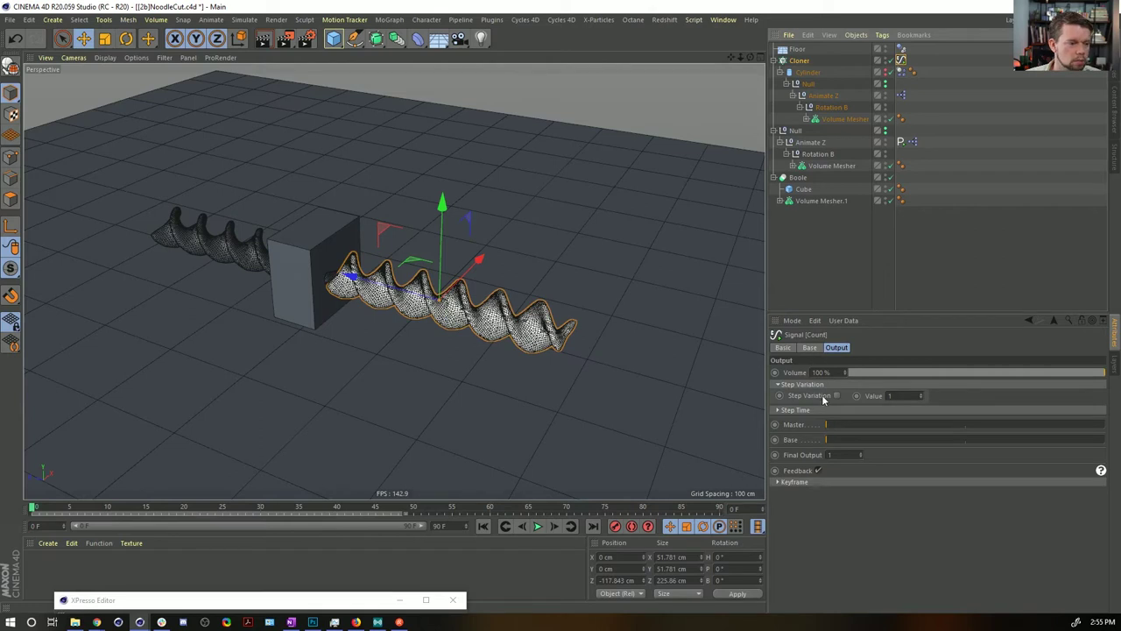
left_click(538, 526)
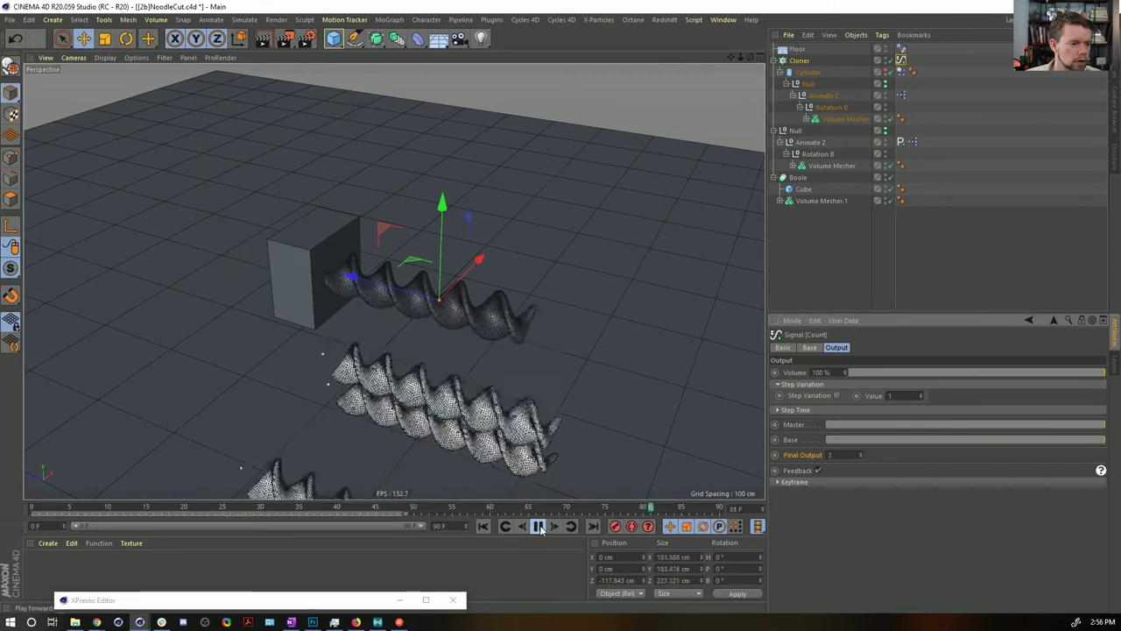
left_click(538, 526)
Step: Turn on Step Variation for the Count Signal, play the simulation from the start and rewind it
left_click(836, 395)
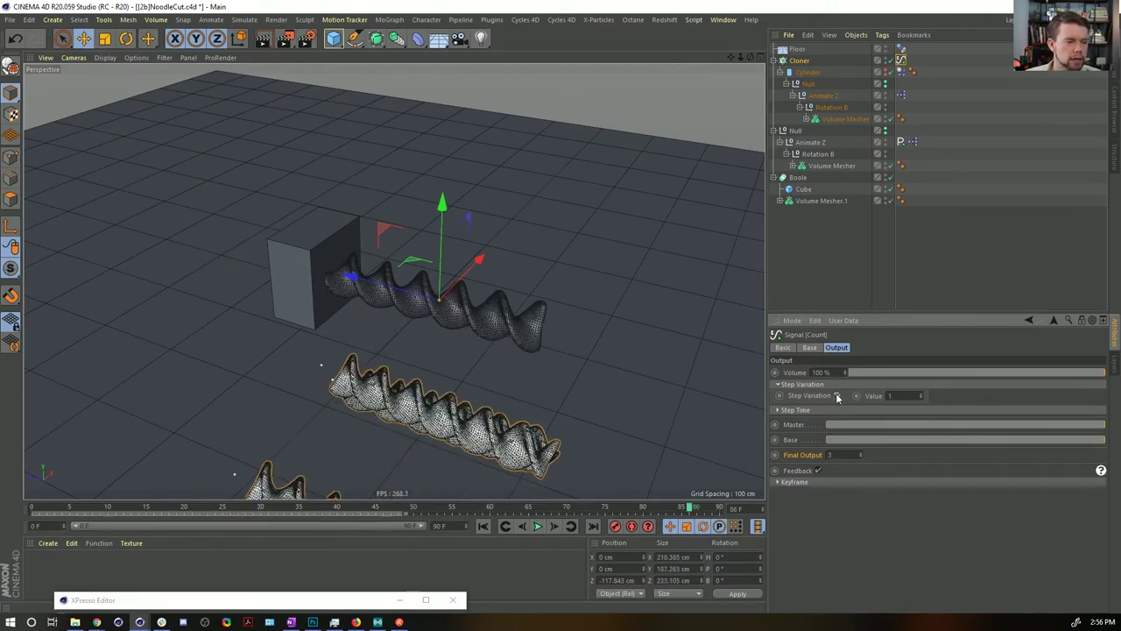
left_click(482, 526)
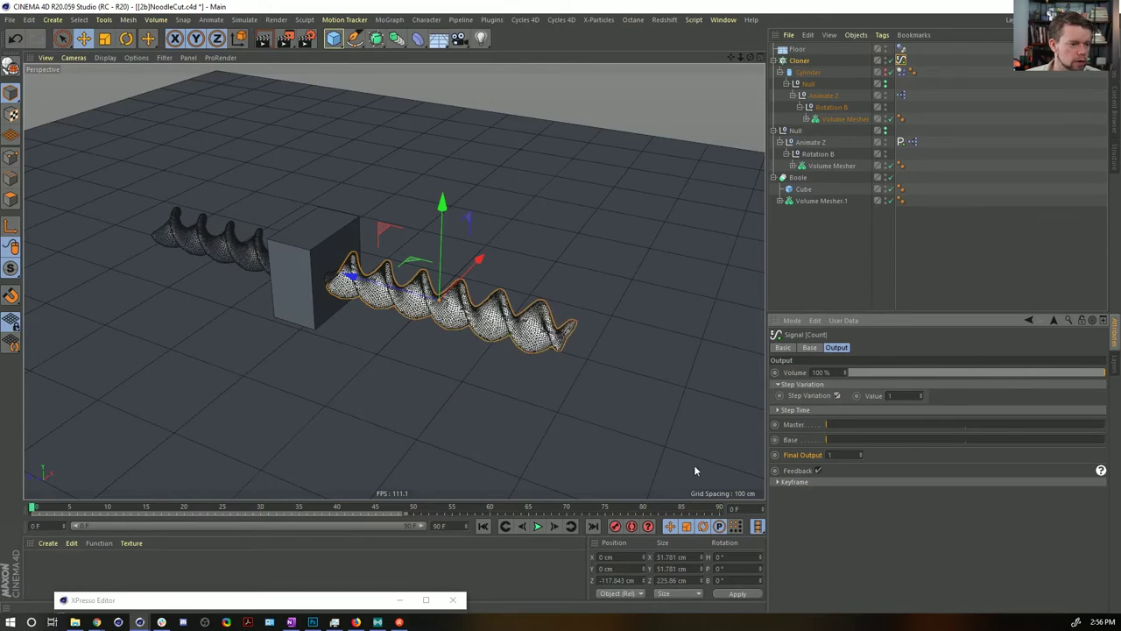
left_click(538, 526)
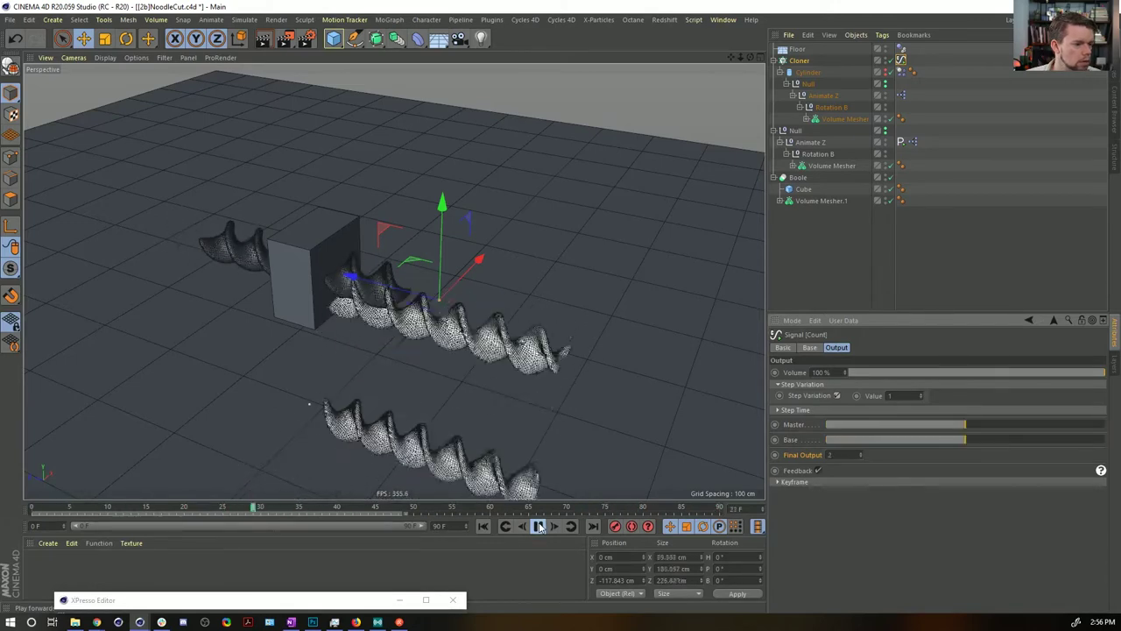
left_click(539, 527)
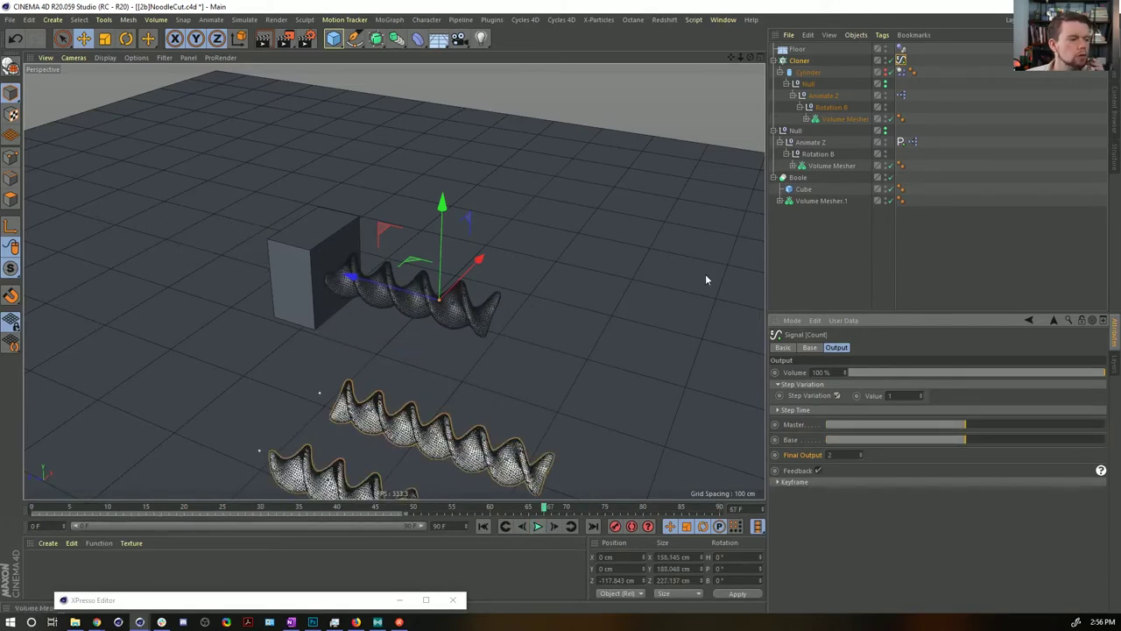
mouse_move(452, 509)
left_mouse_down()
mouse_move(318, 508)
mouse_move(461, 496)
left_mouse_up()
left_click(483, 526)
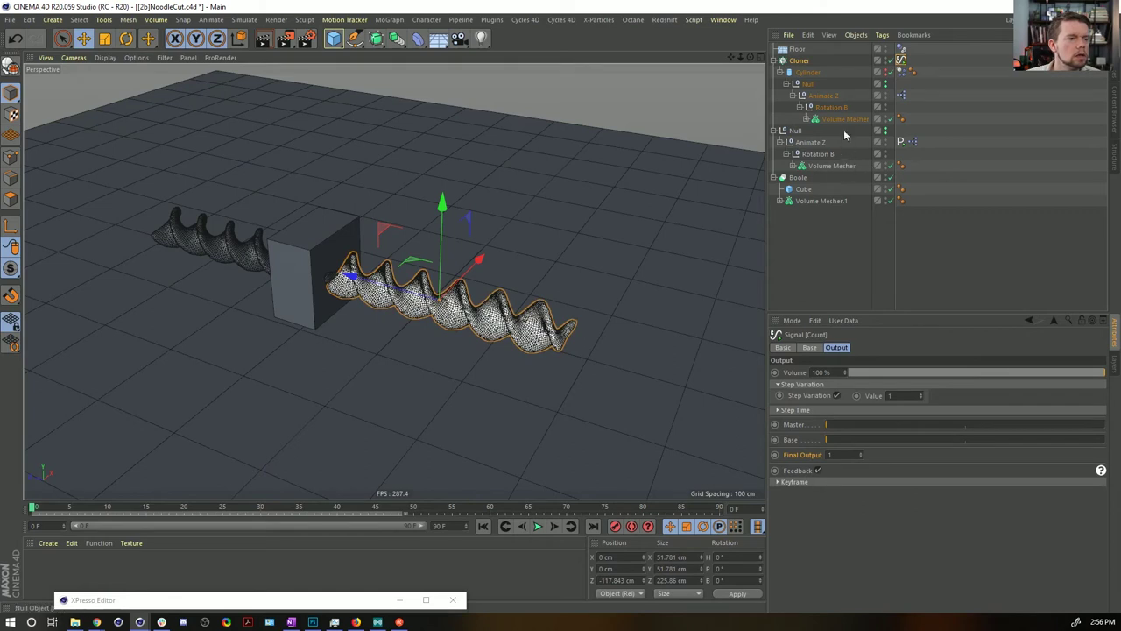
Step: Examine the base settings of the Signal on the uncloned noodle's Animate Z null
left_click(827, 95)
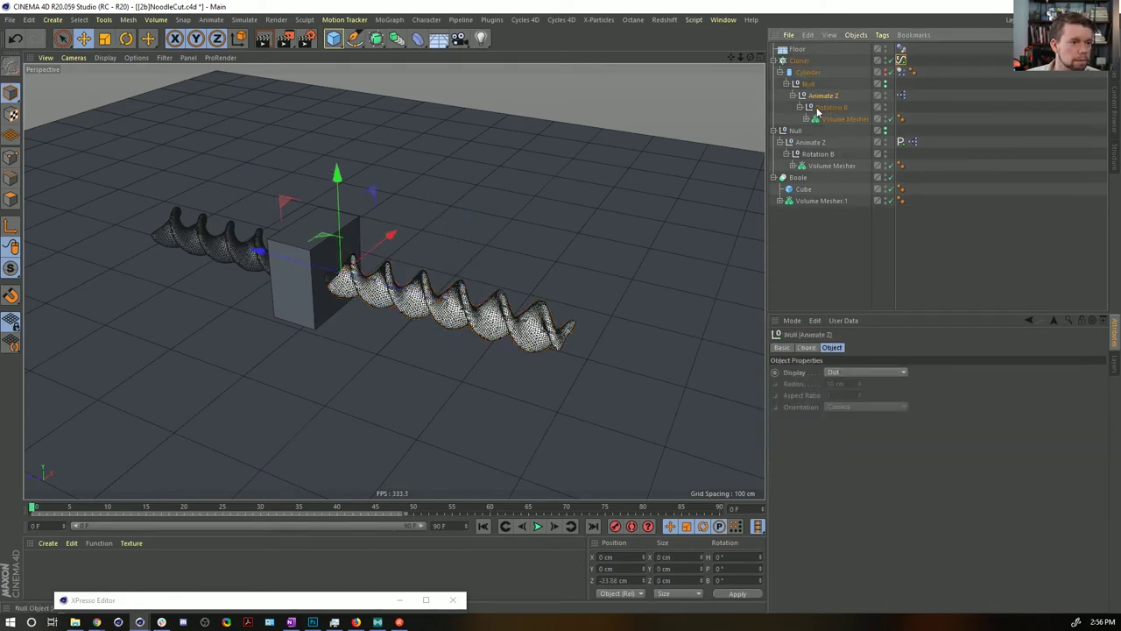
left_click(820, 144)
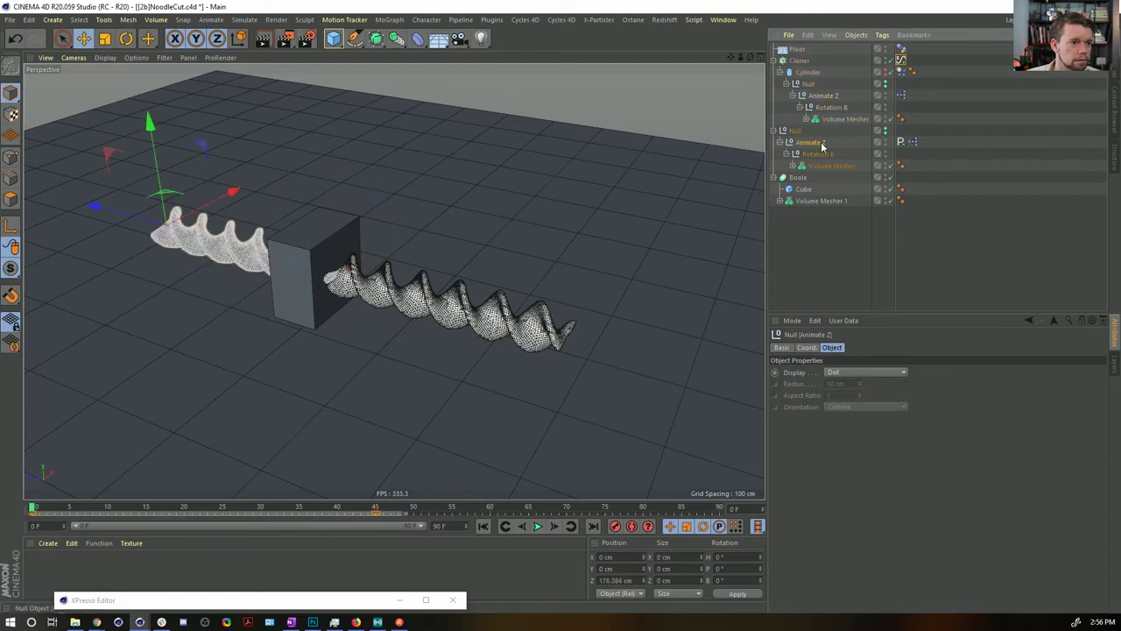
left_click(911, 141)
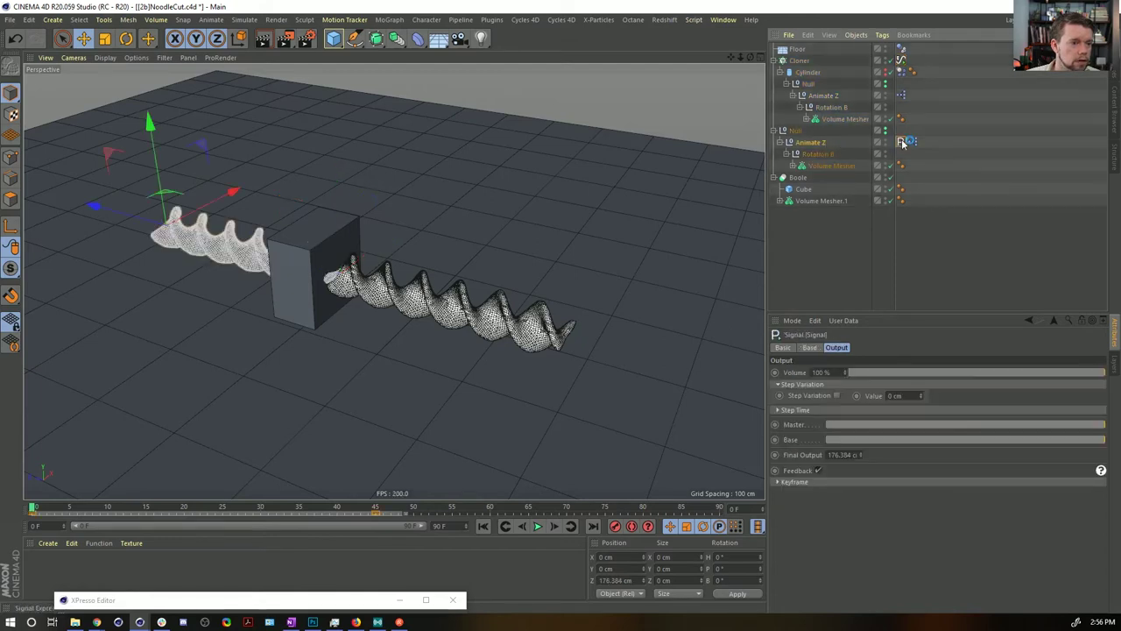
left_click(900, 141)
left_click(809, 348)
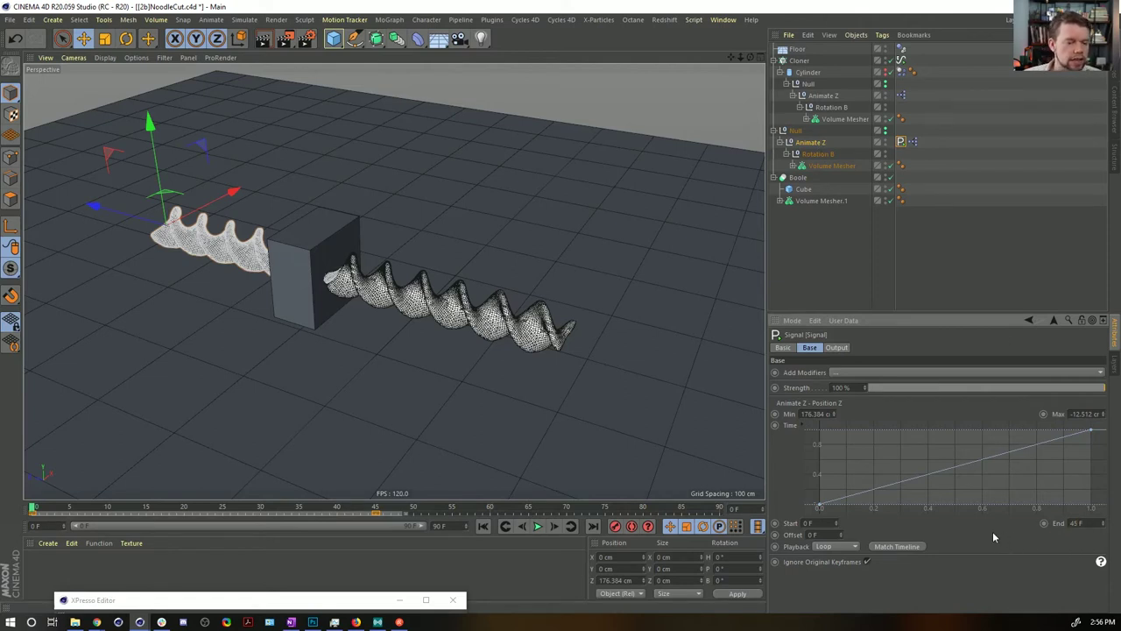
Step: Turn off the Count Signal's Step Variation, play the simulation and scrub the timeline to compare the noodle drops
left_click(901, 62)
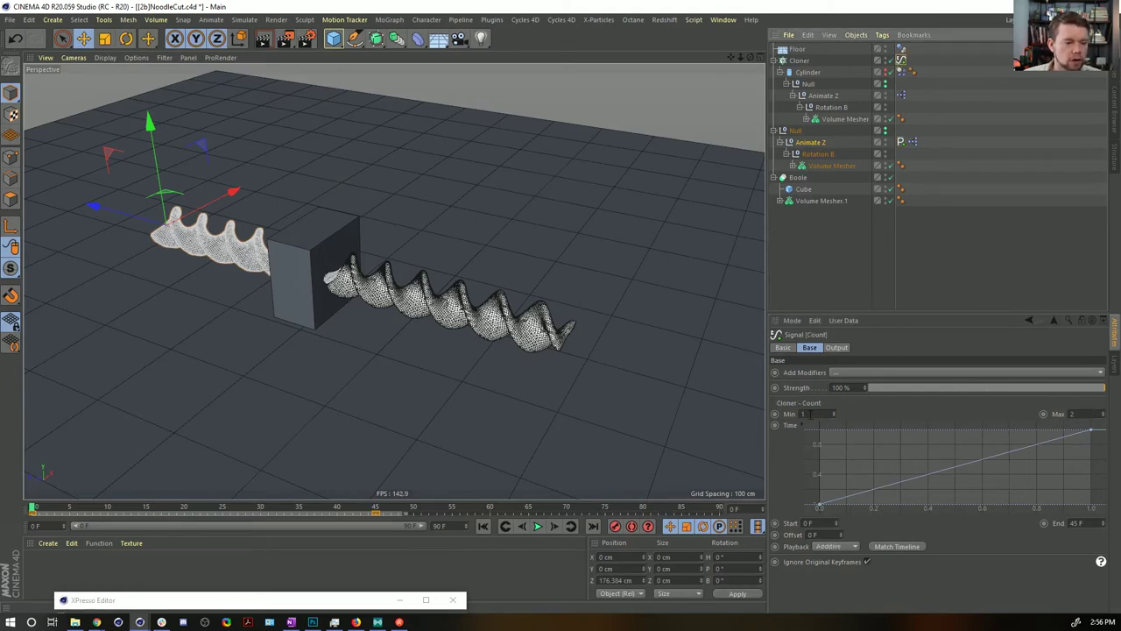
left_click(832, 347)
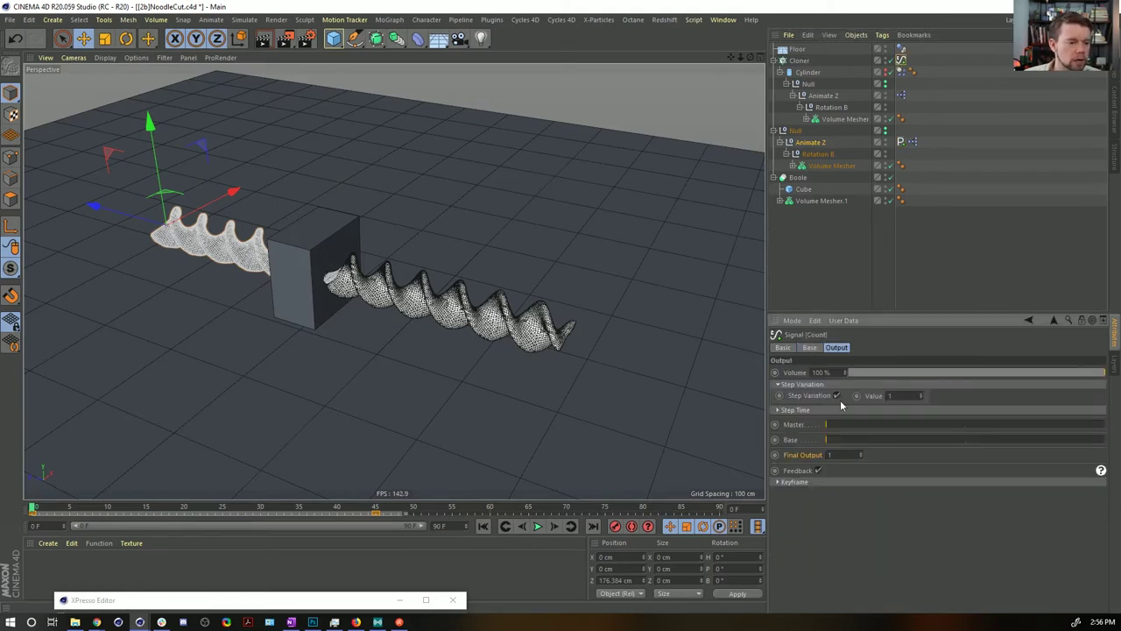
left_click(837, 396)
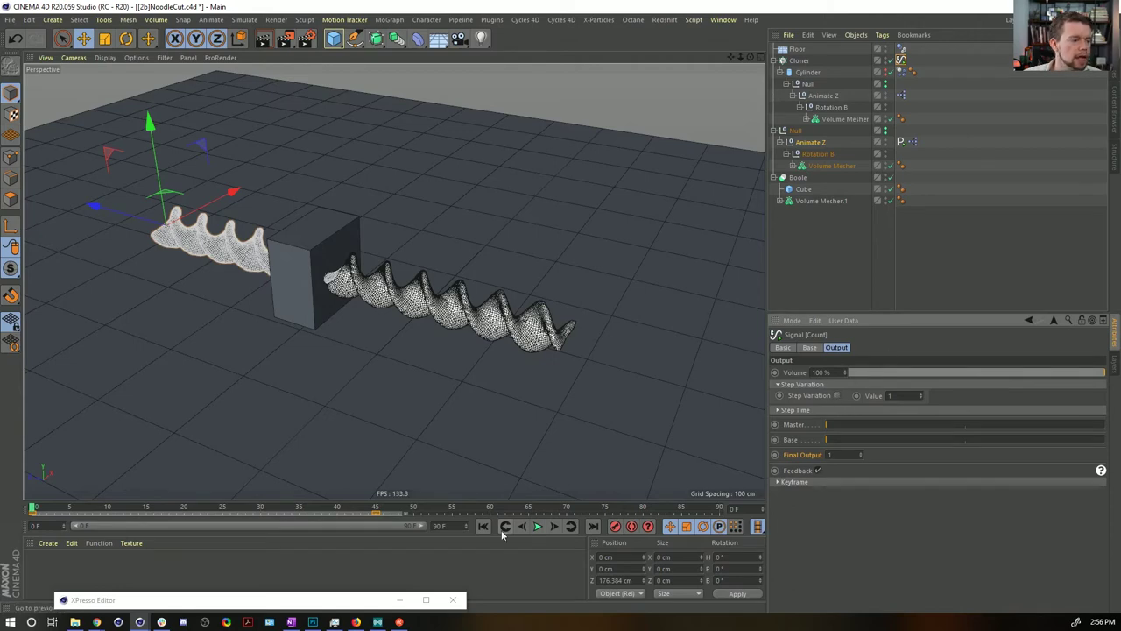
left_click(538, 526)
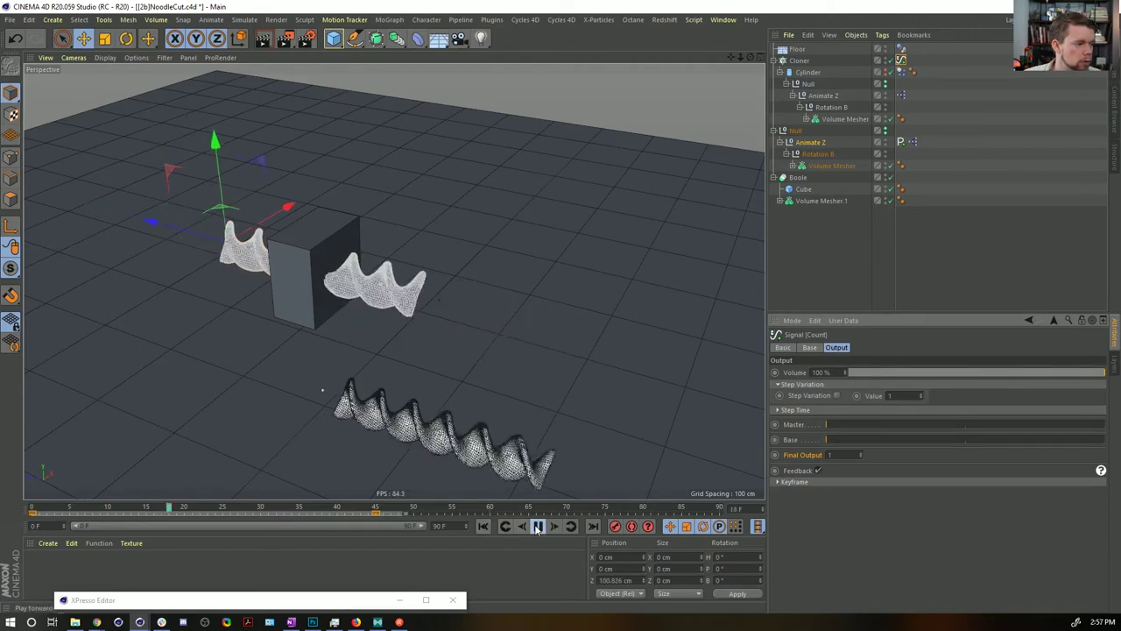
left_click(408, 513)
mouse_move(408, 515)
left_mouse_down()
mouse_move(31, 515)
mouse_move(206, 516)
mouse_move(223, 528)
left_mouse_up()
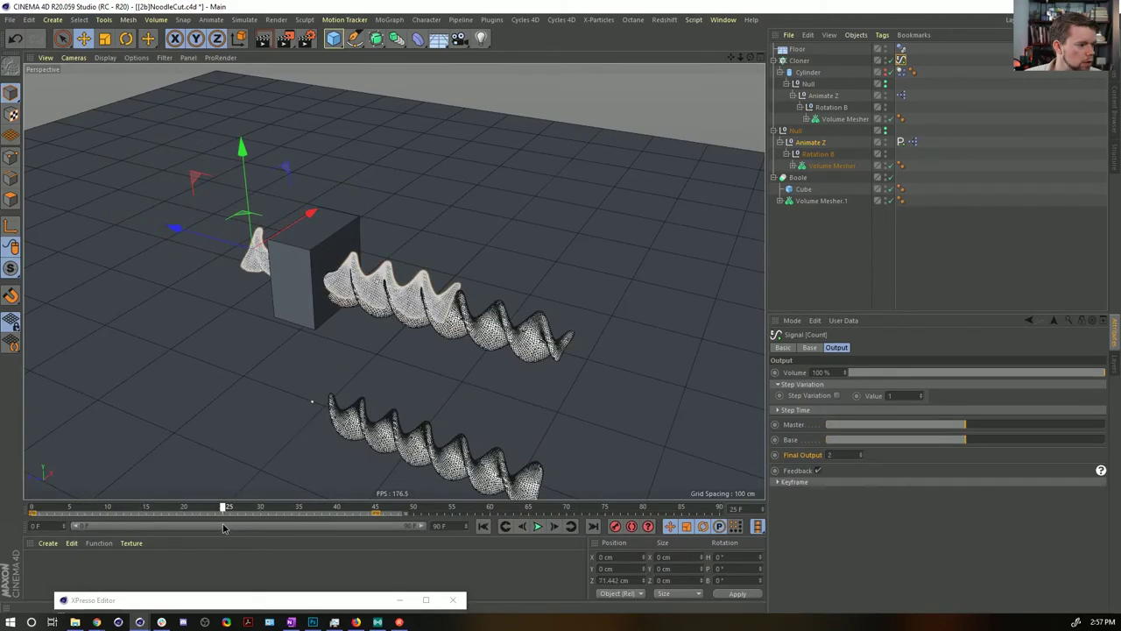
Step: Turn the Count Signal's Step Variation back on and replay the simulation
left_click(829, 396)
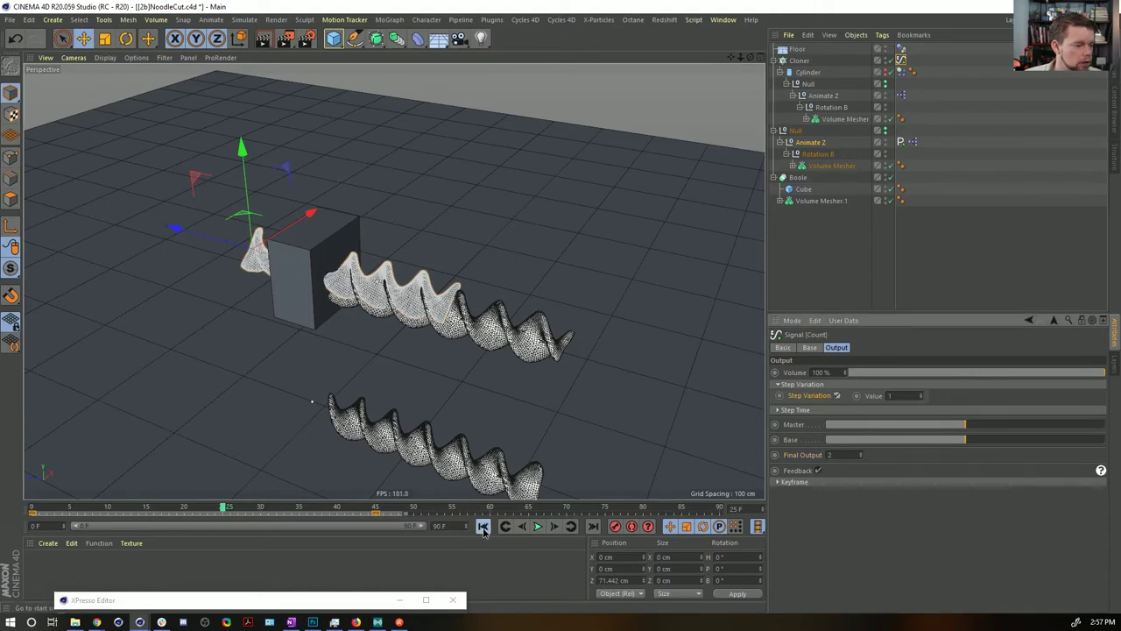
left_click(538, 526)
left_click(541, 527)
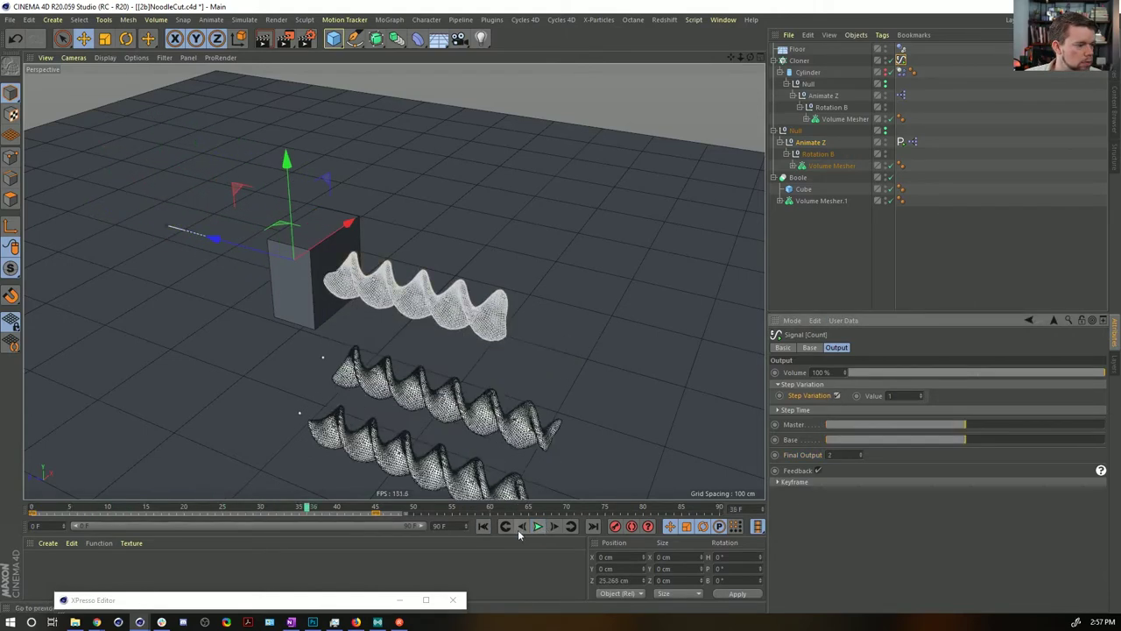
Step: Rewind the timeline, turn off the Count Signal's Step Variation and set its End to 90 F
left_click(484, 525)
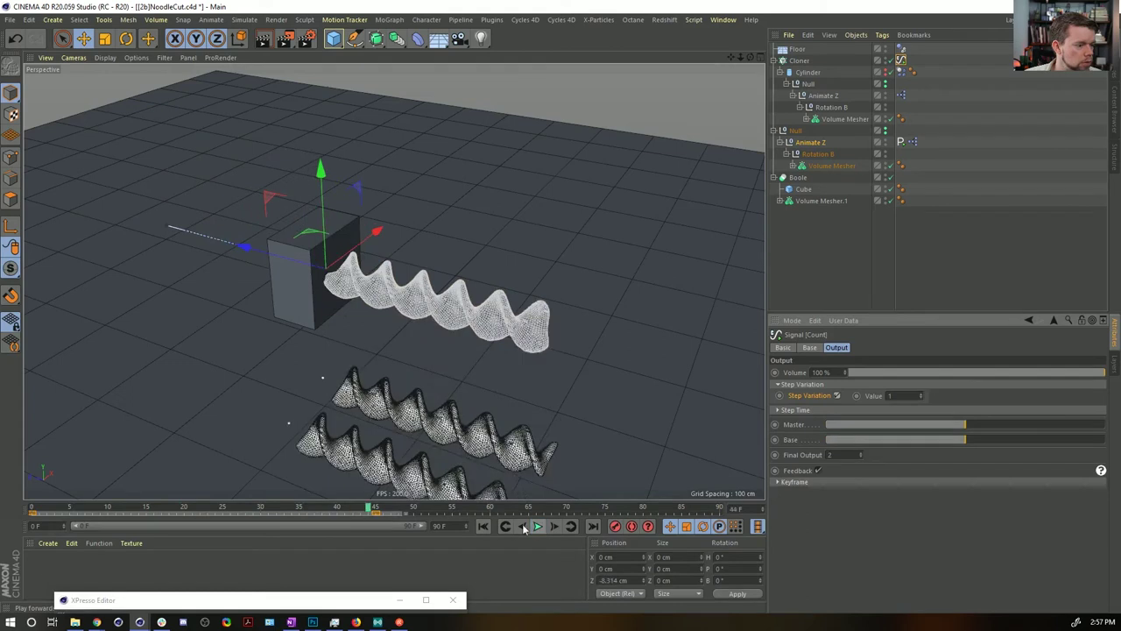
left_click(837, 395)
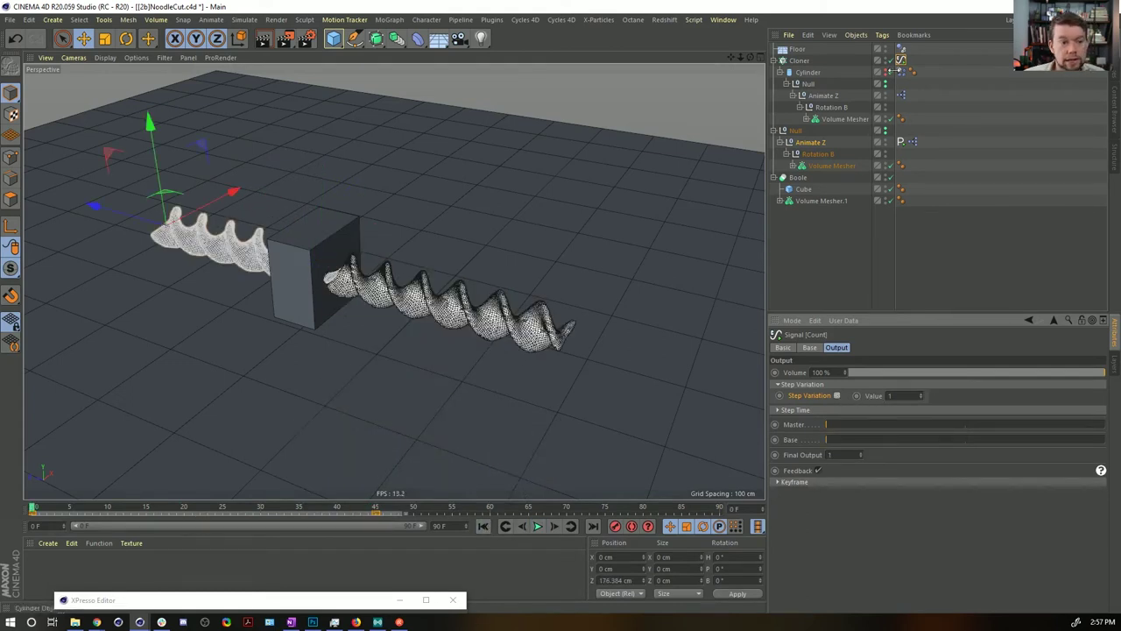
left_click(810, 348)
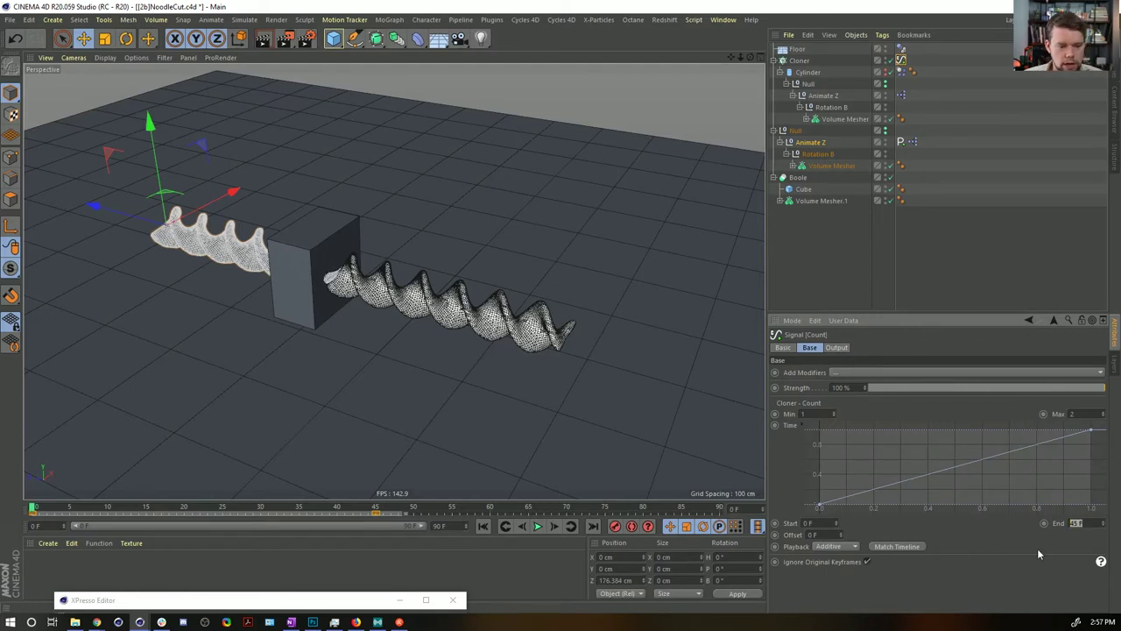
type("90")
key("Return")
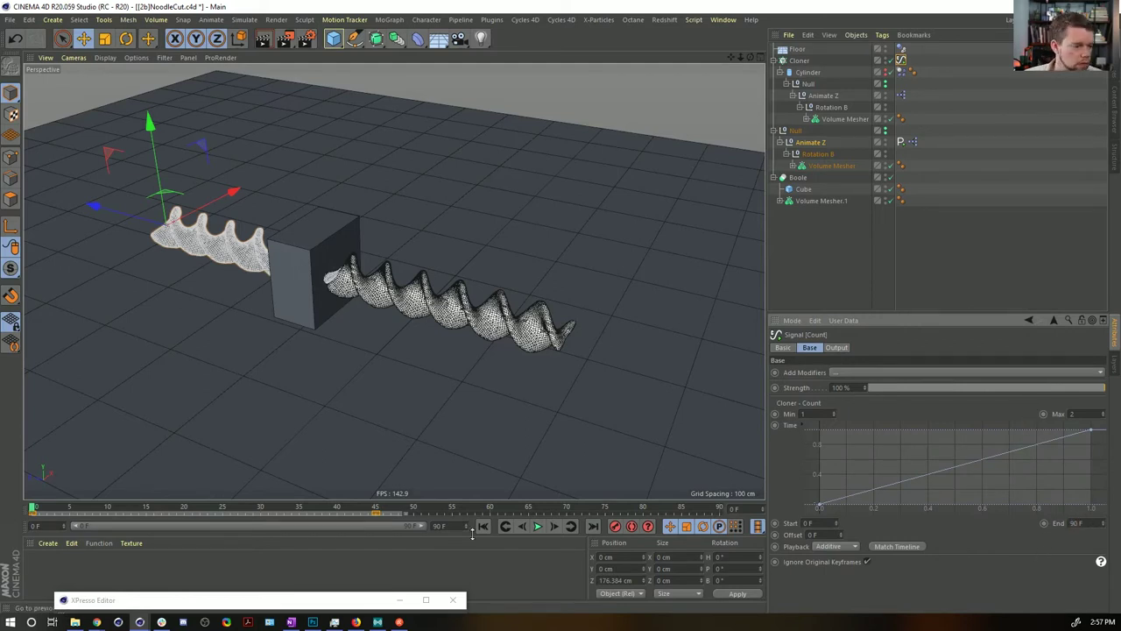
Step: Play the simulation briefly, and extend the project's end and the full preview range to 999 F
left_click(538, 526)
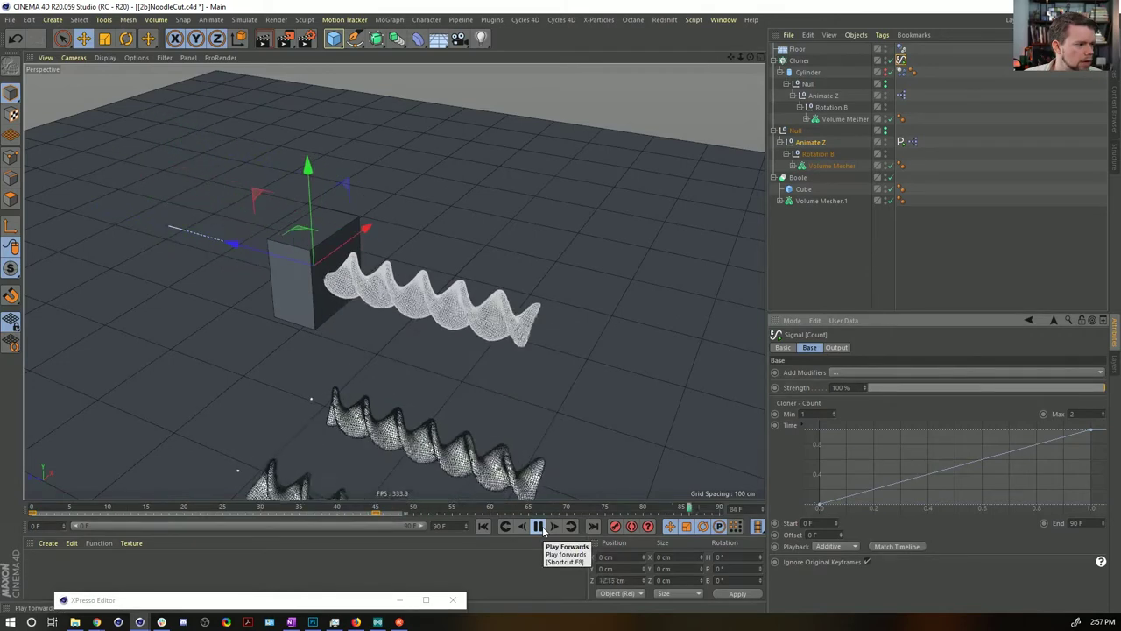
left_click(538, 526)
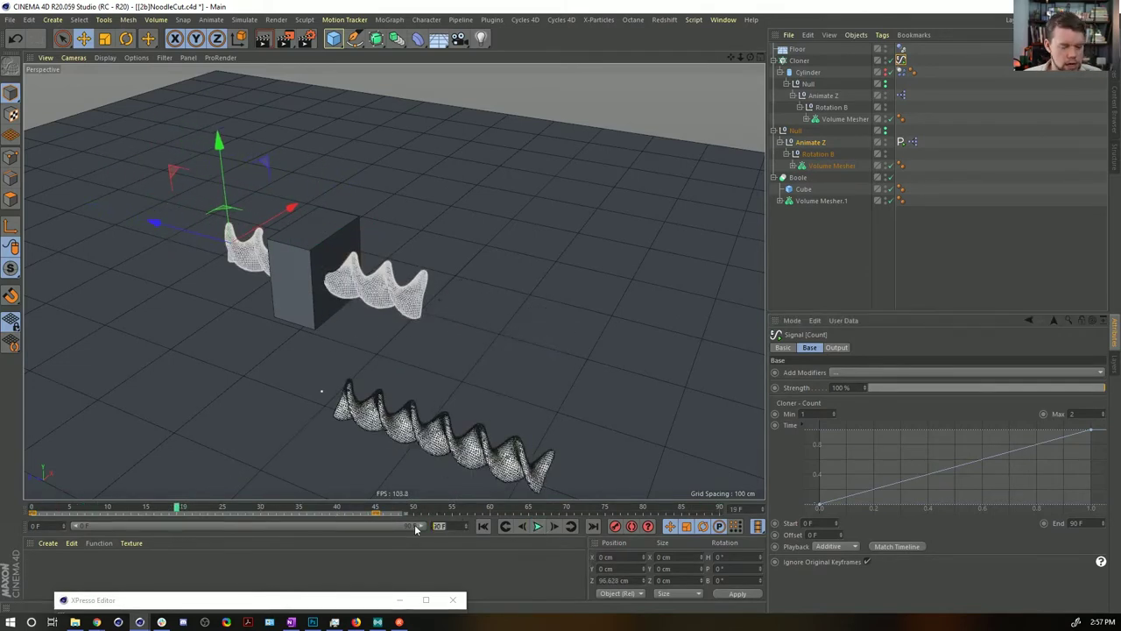
type("999")
key("Return")
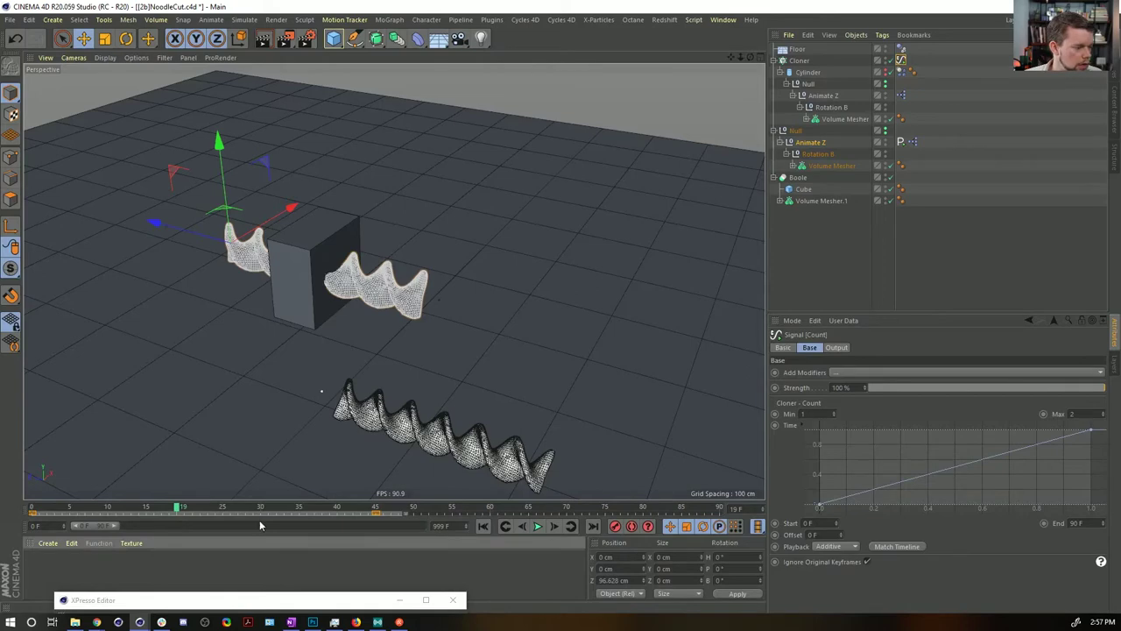
double_click(111, 527)
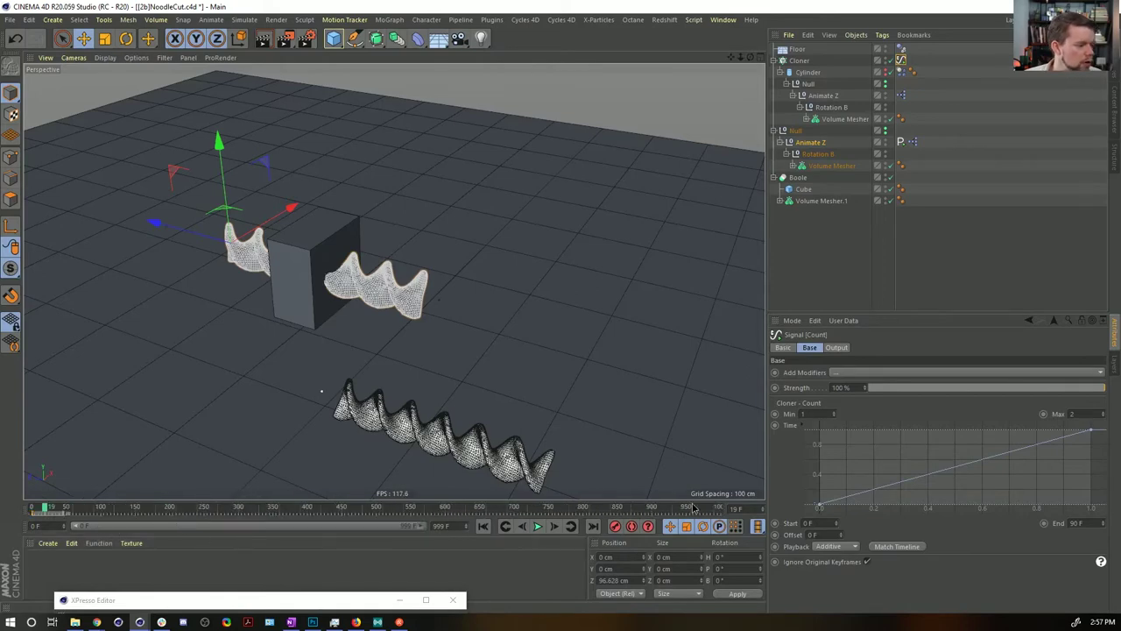
Step: Play the extended simulation from the start with the viewport in Gouraud Shading and nothing selected, and rewind it
left_click(484, 527)
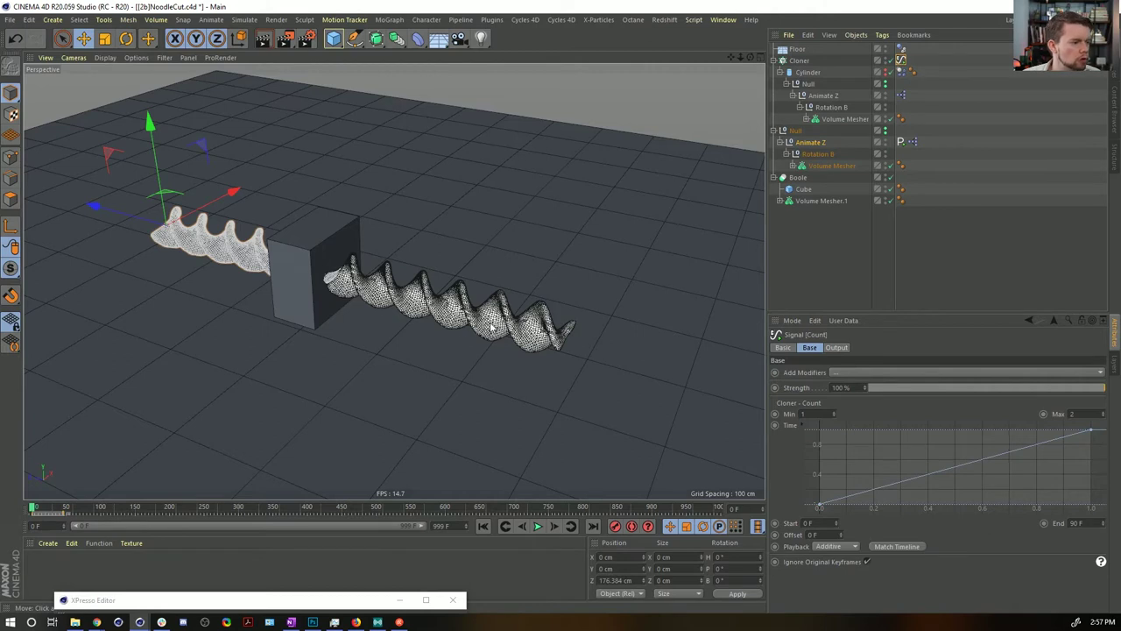
left_click(342, 41)
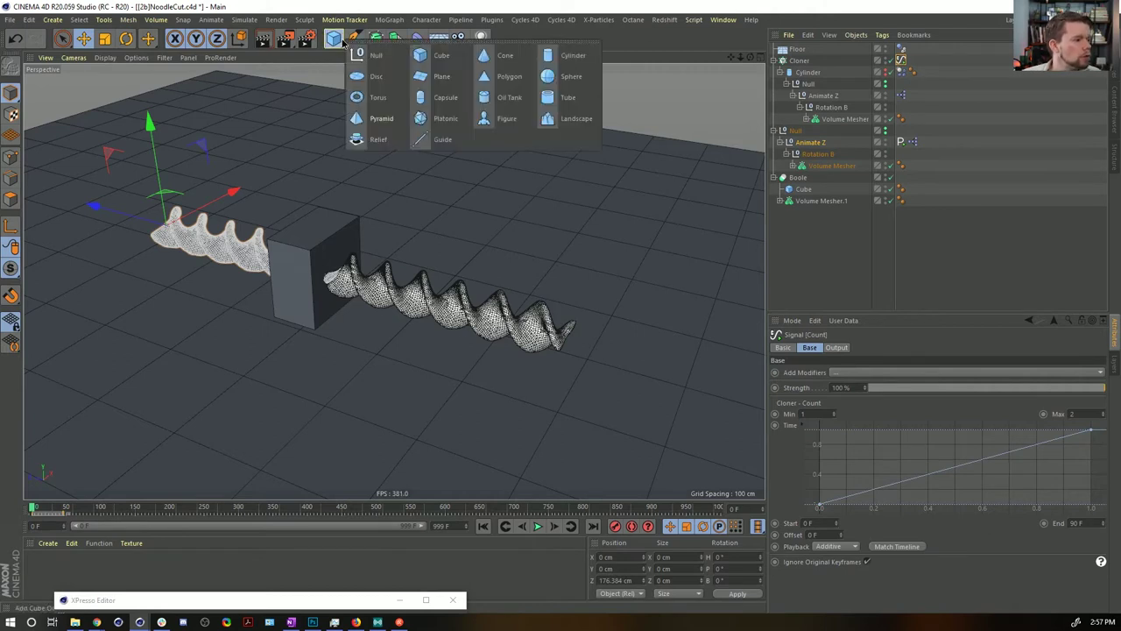
left_click(538, 525)
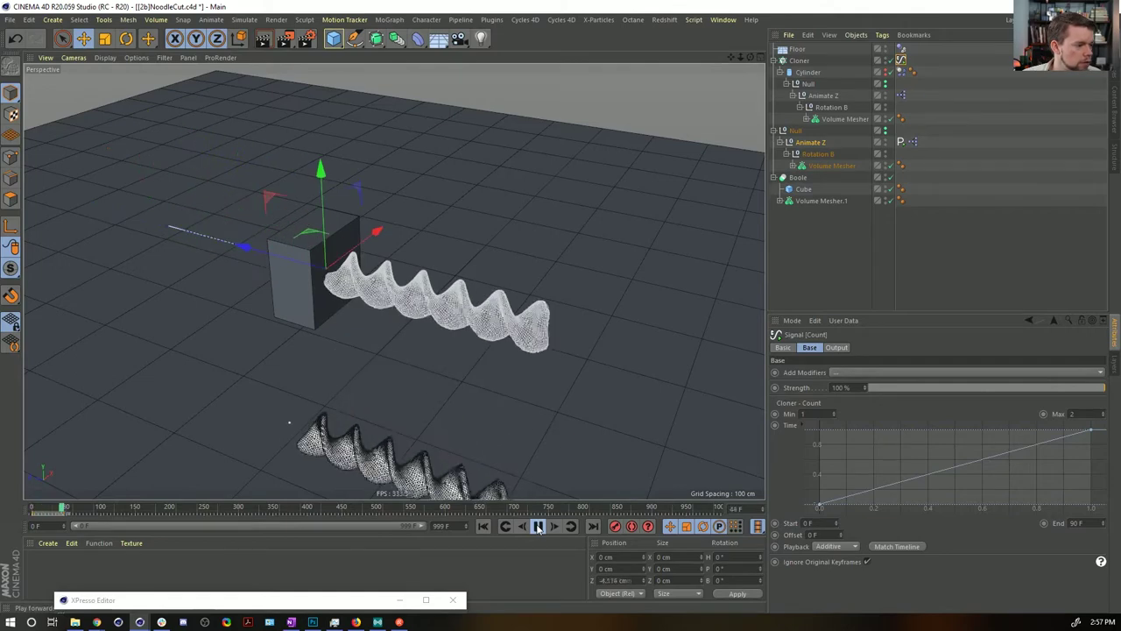
left_click(800, 255)
key("n")
key("a")
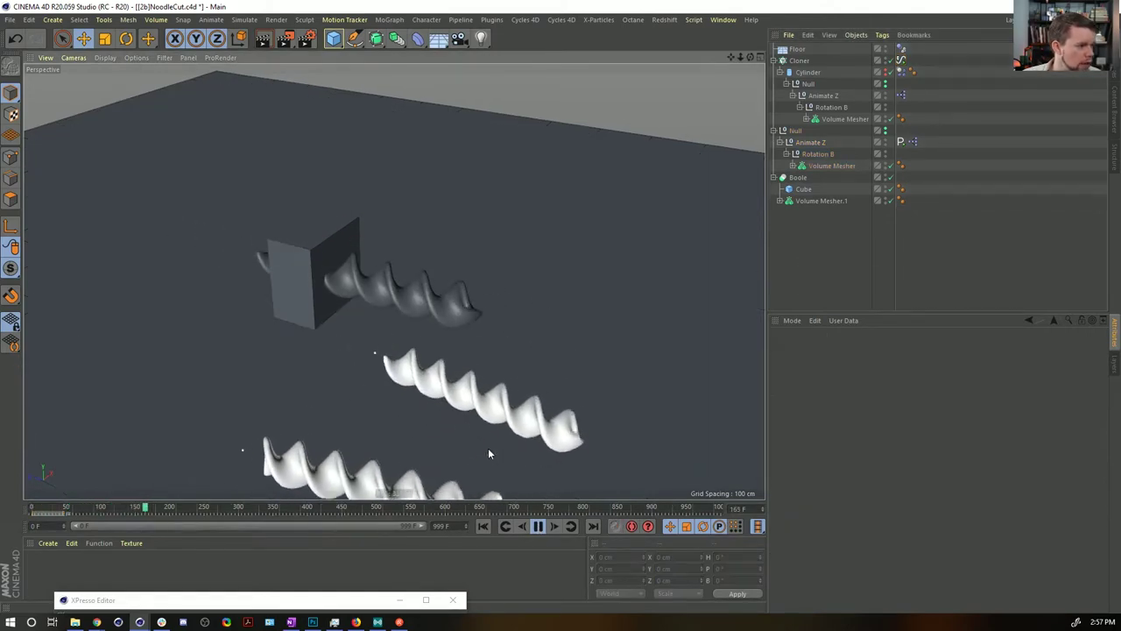
left_click(537, 527)
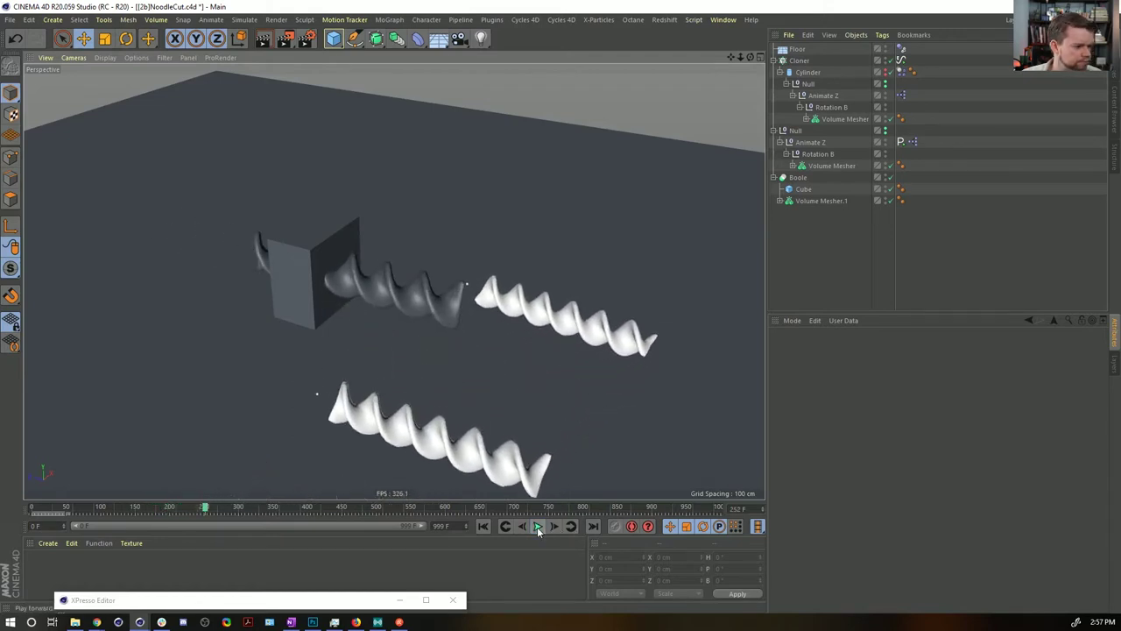
left_click(482, 526)
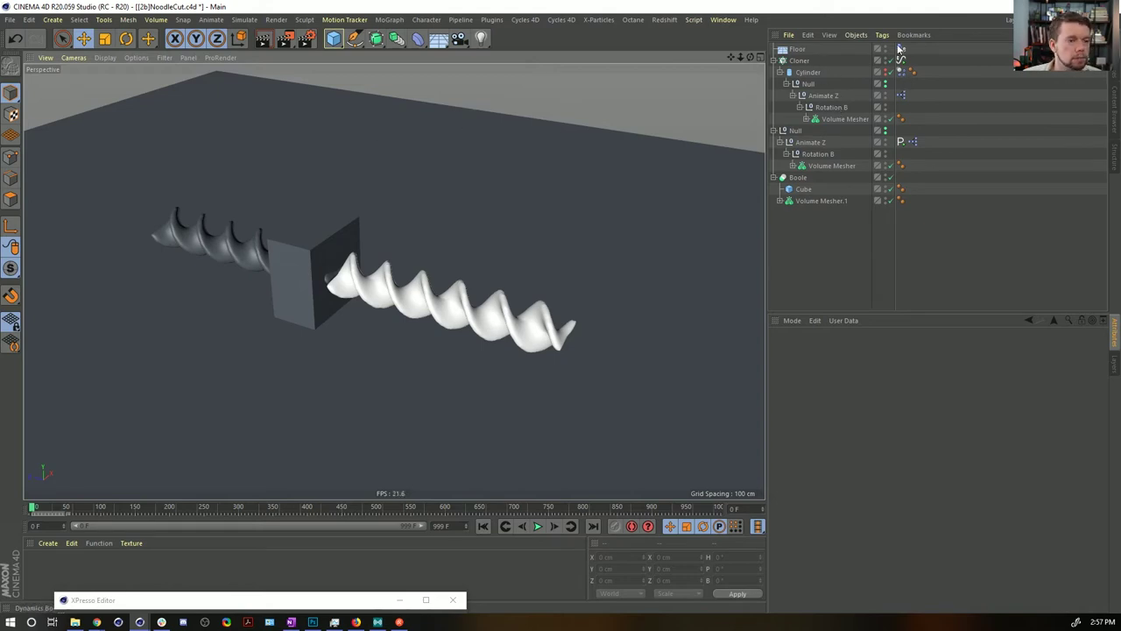
Step: Enable Custom Initial Velocity on the Cylinder's Dynamics Body tag and test a Z linear velocity of -55 cm during playback
left_click(900, 72)
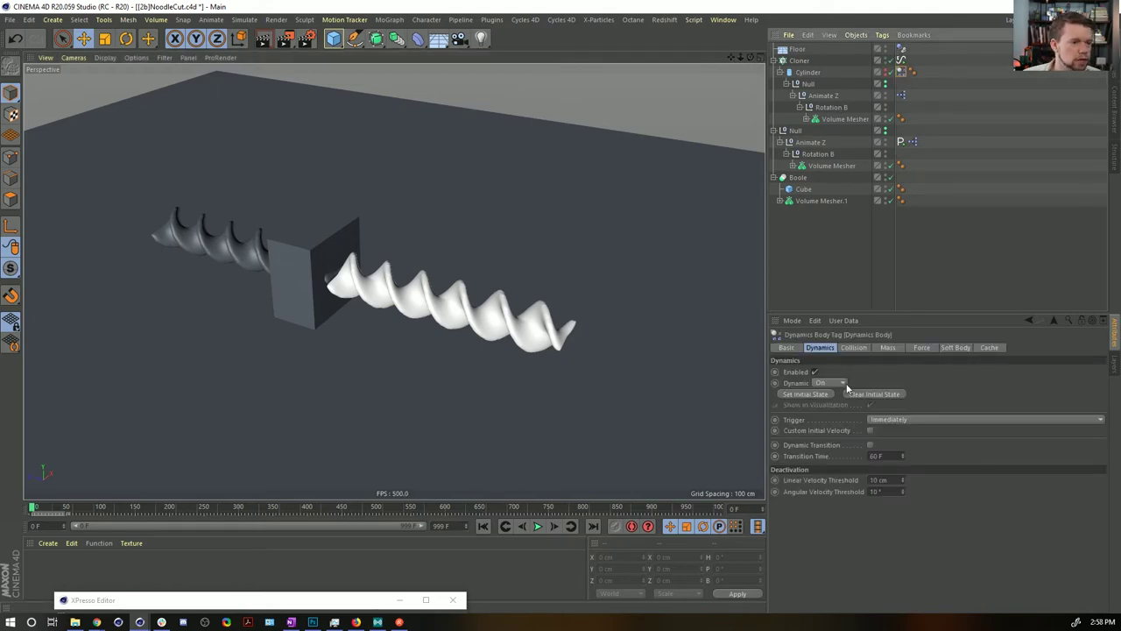
left_click(870, 430)
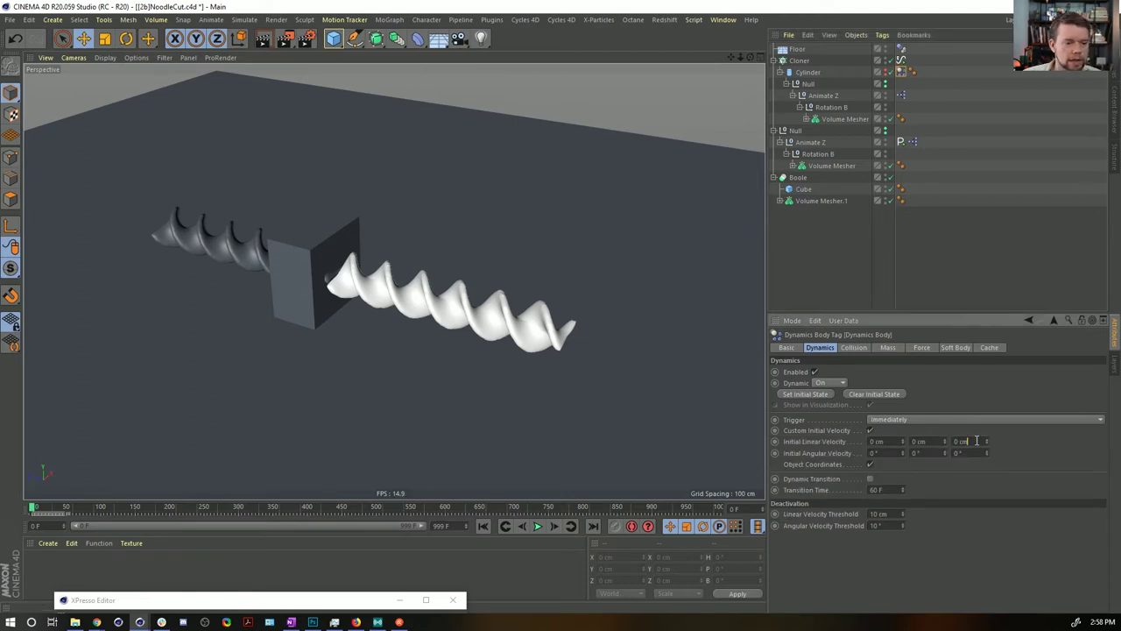
left_click(537, 526)
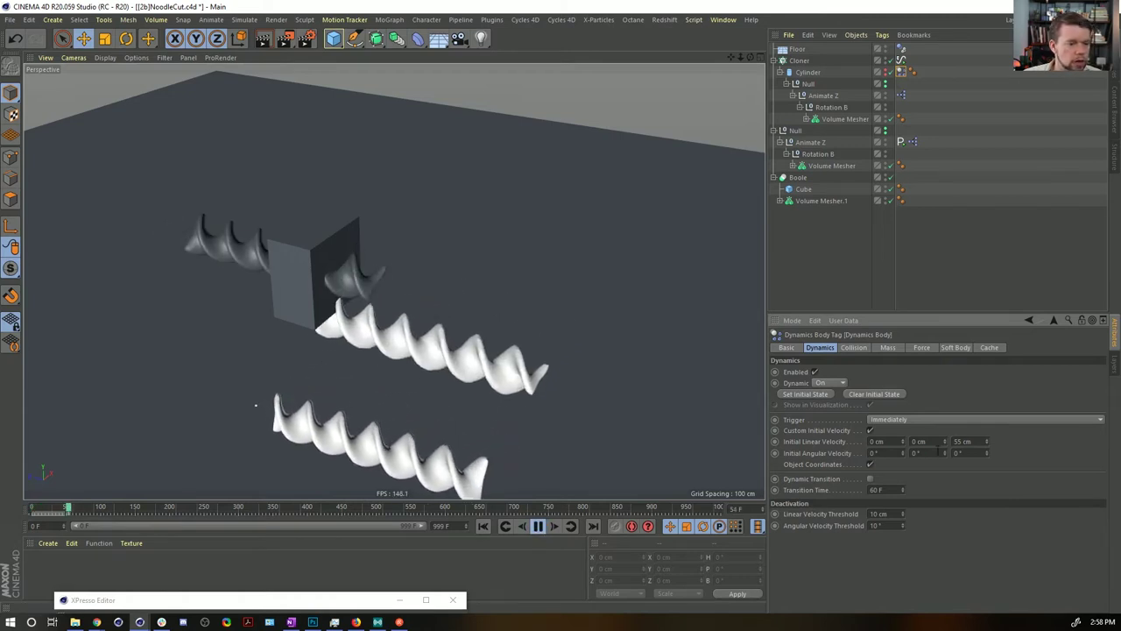
type("-")
key("Return")
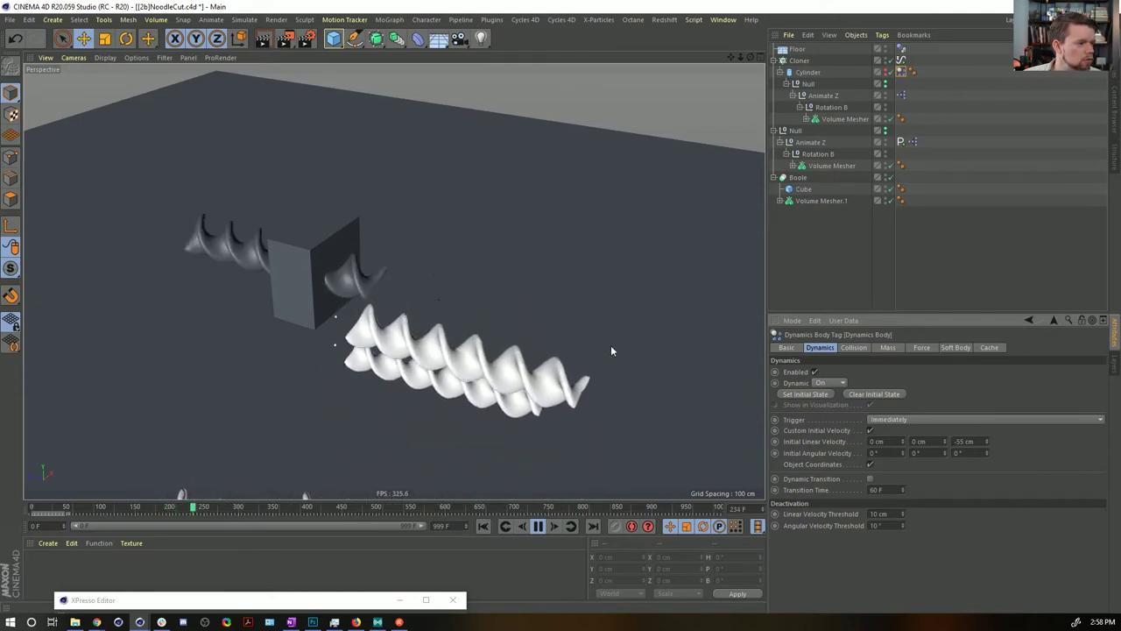
Step: Set the Cylinder's initial Z linear velocity to -100 cm, observe the falling noodles and stop playback
double_click(979, 441)
type("-1000")
key("Return")
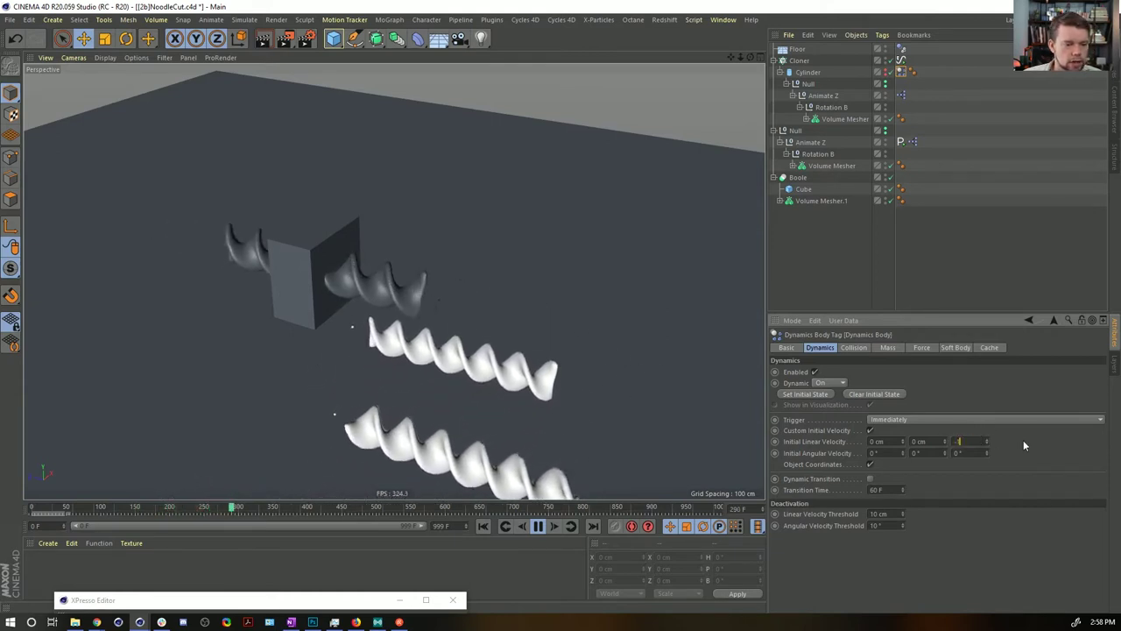
key("BackSpace")
key("Return")
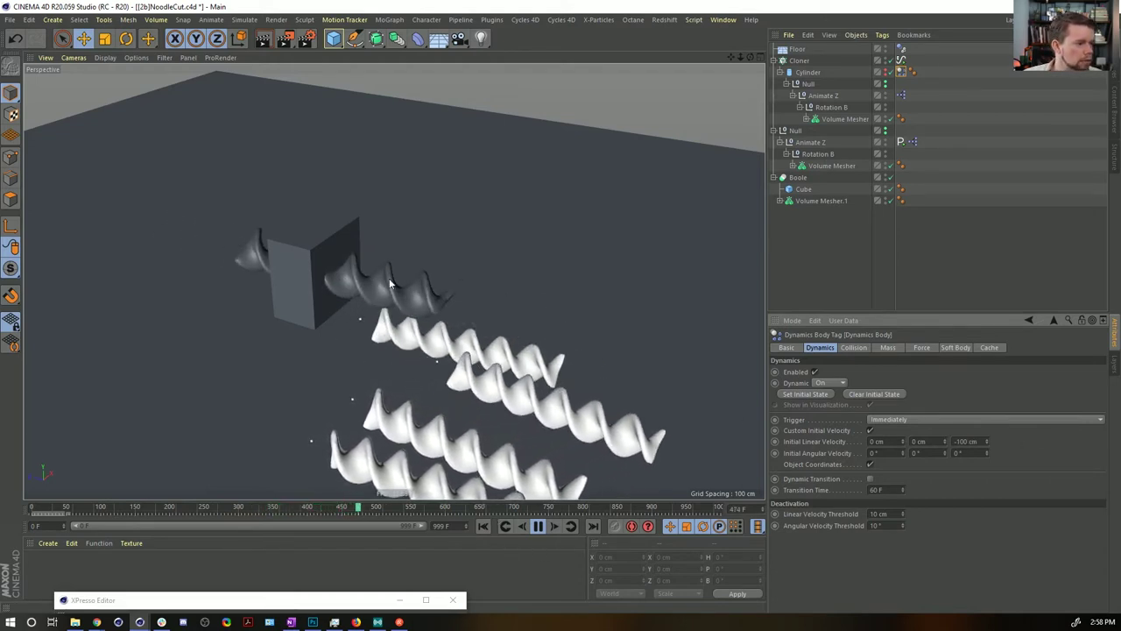
left_click(537, 525)
Step: Create a new material and apply it to the uncloned noodle's Volume Mesher
double_click(46, 562)
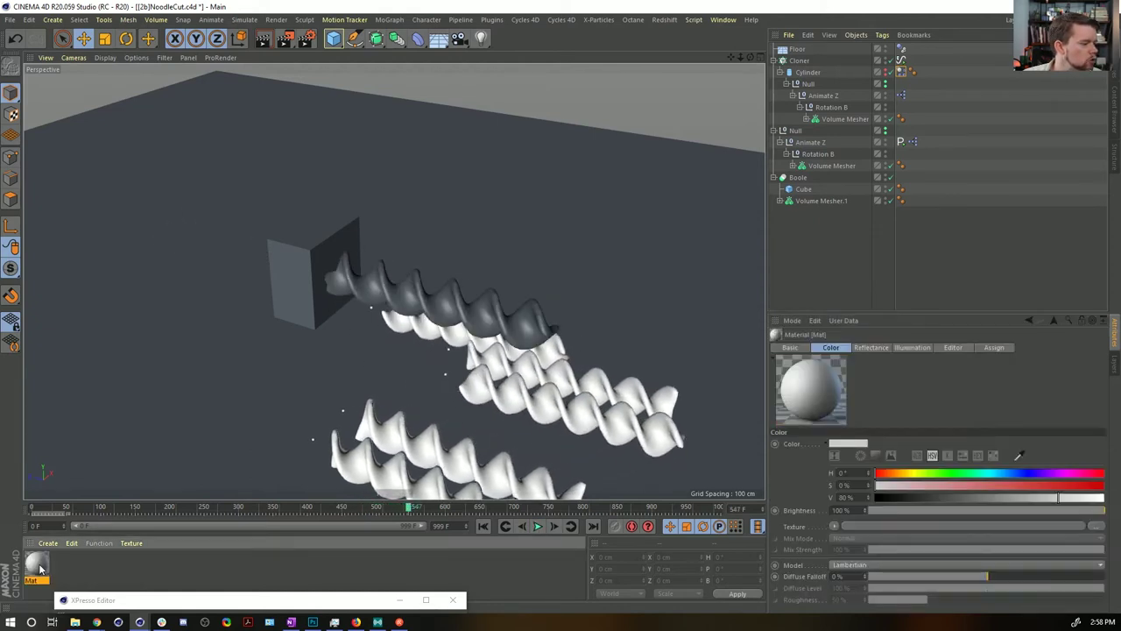
left_click_drag(36, 563, 211, 244)
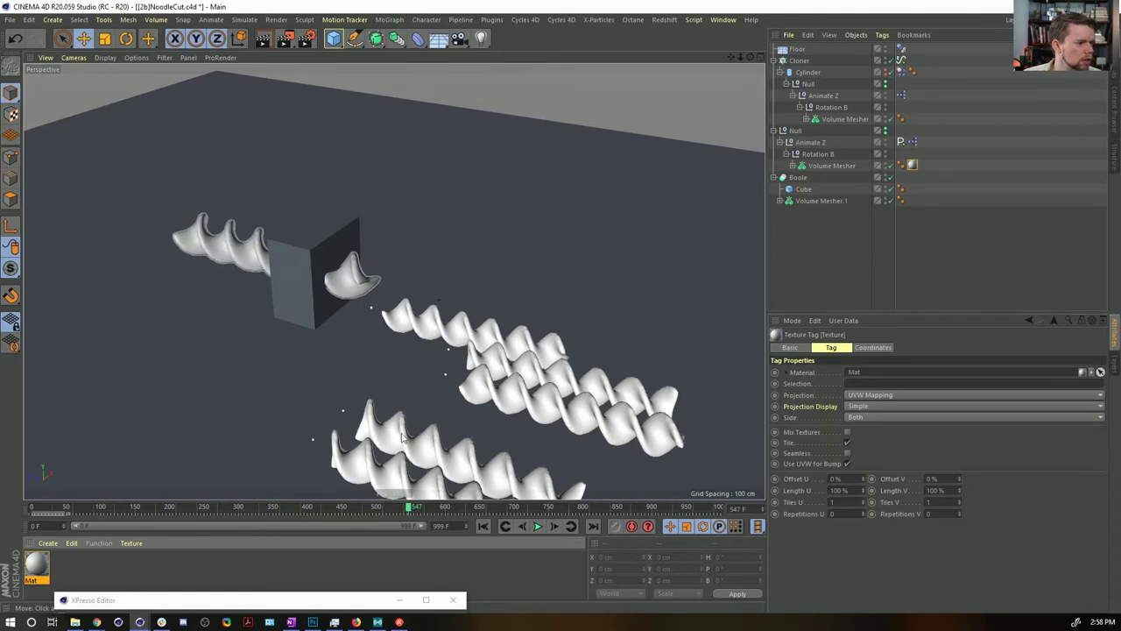
left_click(48, 565)
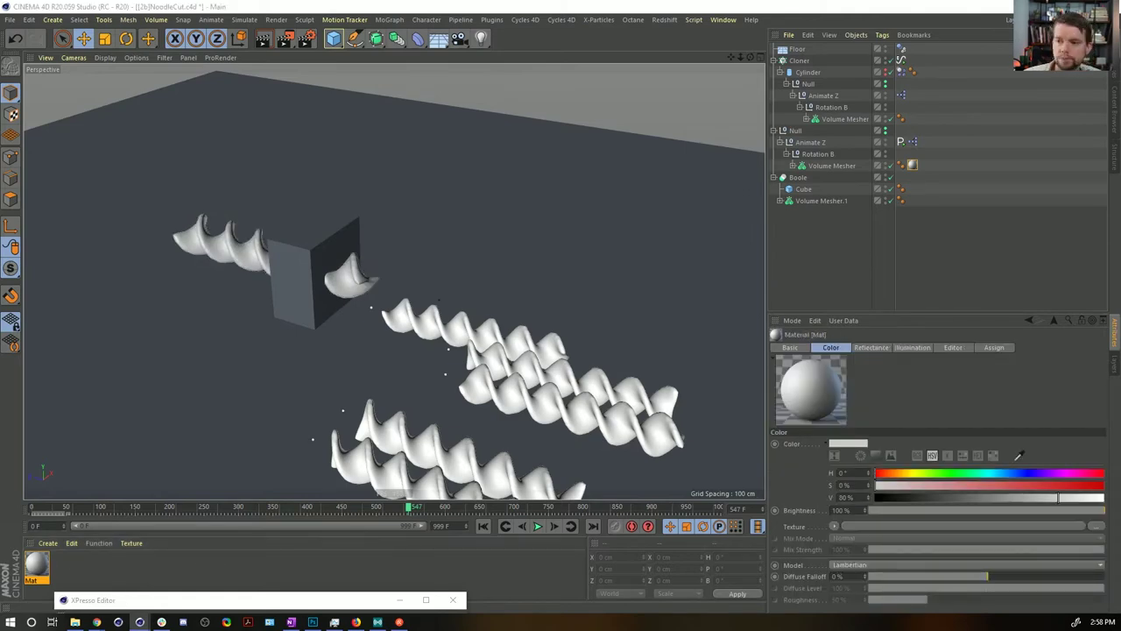
Step: Set the new material's color to pure white with V at 100% and rewind the timeline
double_click(37, 565)
left_click_drag(747, 187, 788, 188)
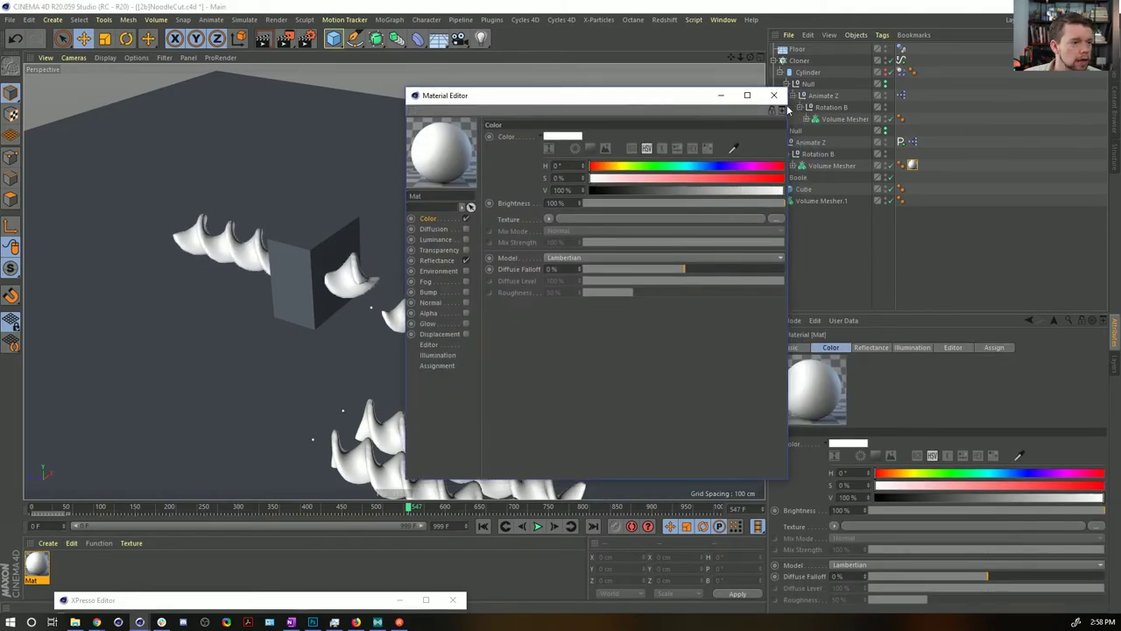
left_click(775, 95)
left_click(482, 525)
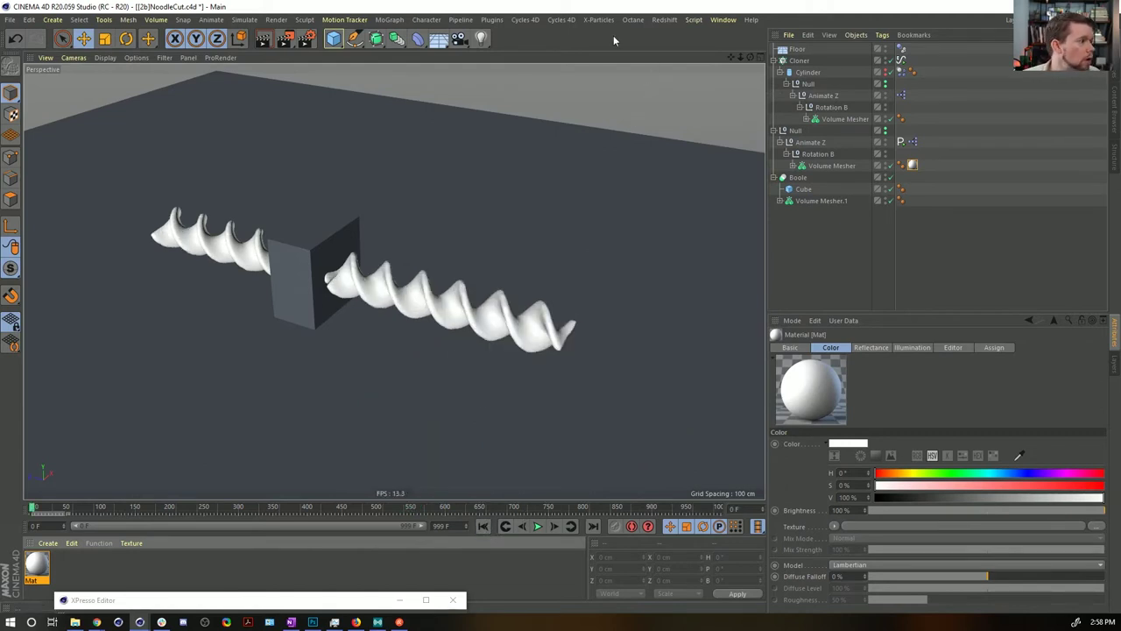
Step: Add a new null and place the collapsed Cloner and the uncloned noodle's Null inside it
left_click(773, 60)
left_click(776, 73)
left_click(52, 19)
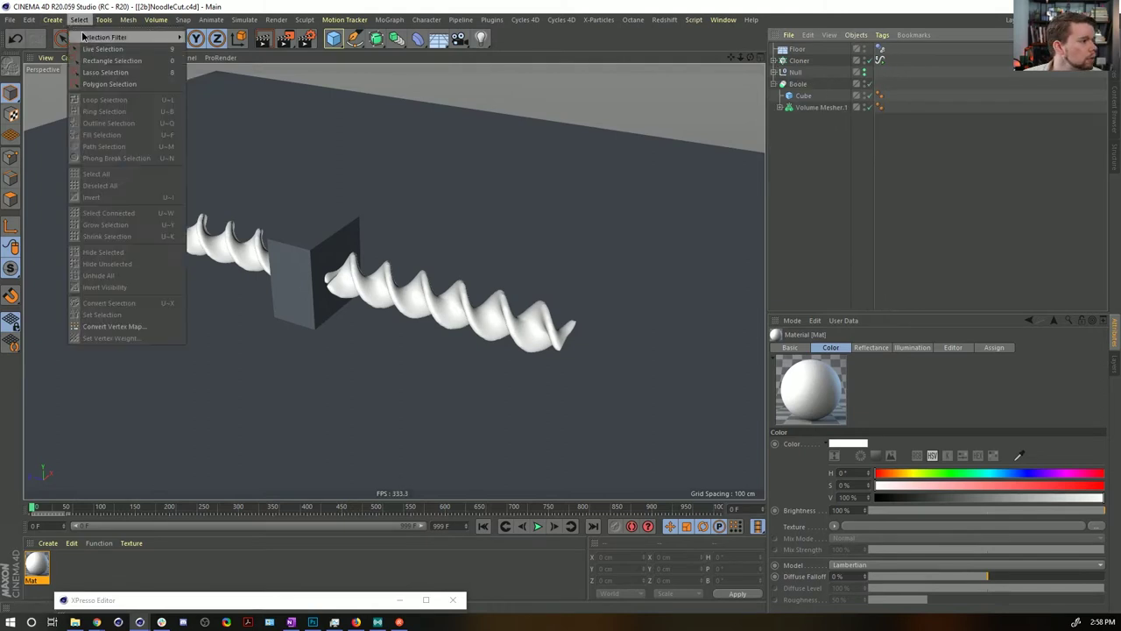
mouse_move(66, 37)
left_click(124, 44)
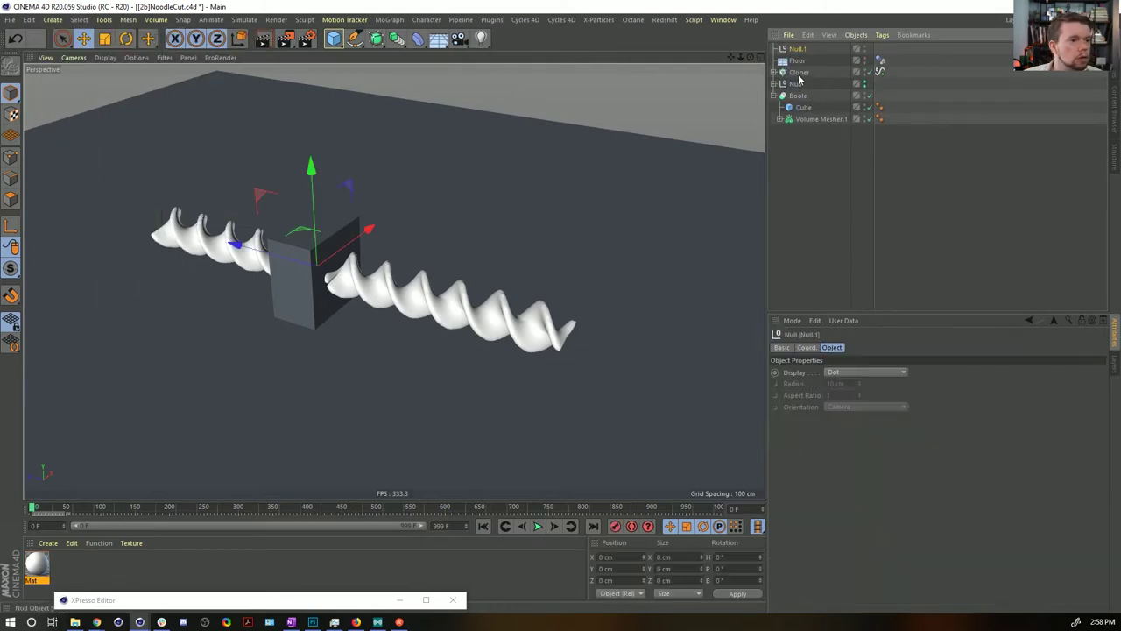
left_click(798, 74)
left_click(795, 84, "ctrl")
left_click_drag(796, 74, 799, 50)
left_click(800, 50)
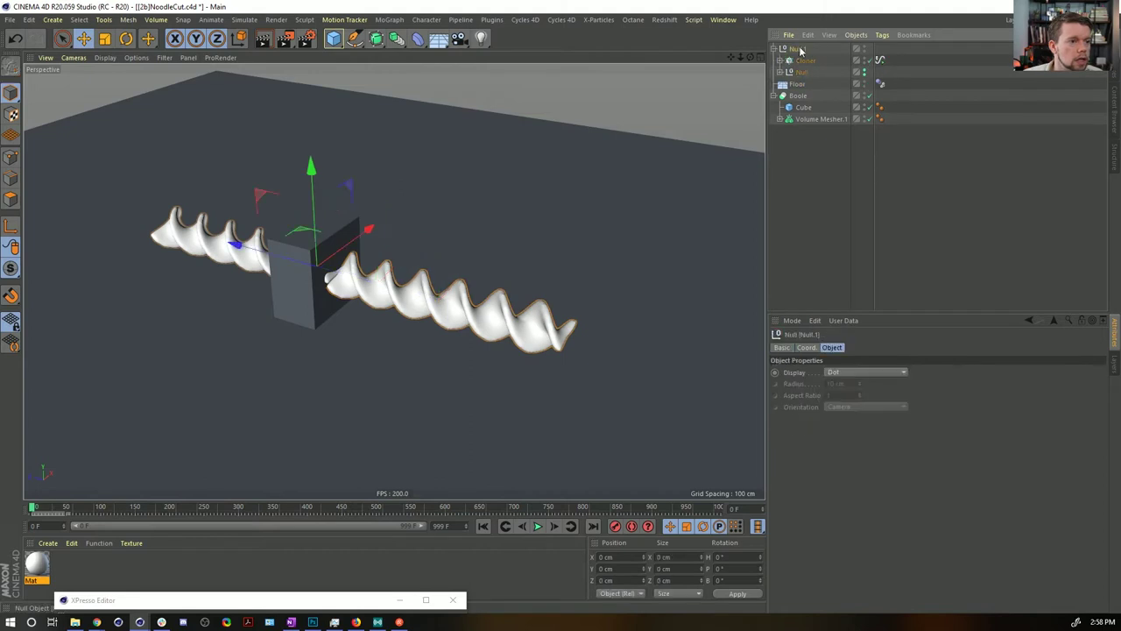
Step: Rename the new parent null to Cutter1 and inspect the noodle hierarchy inside it
double_click(797, 49)
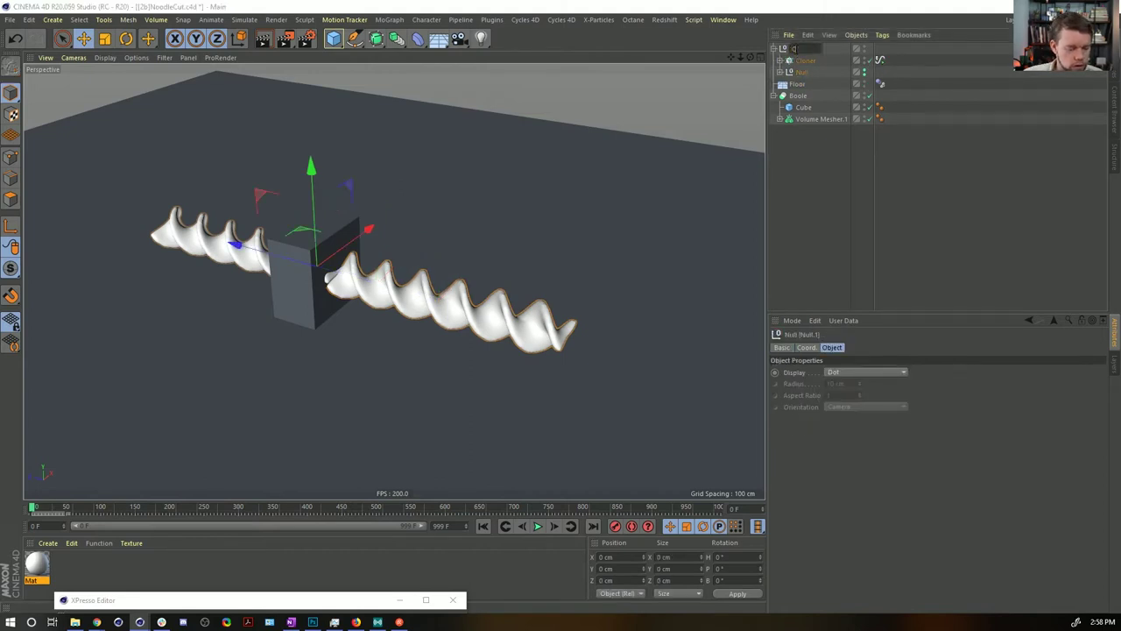
type("Cutter1")
key("Return")
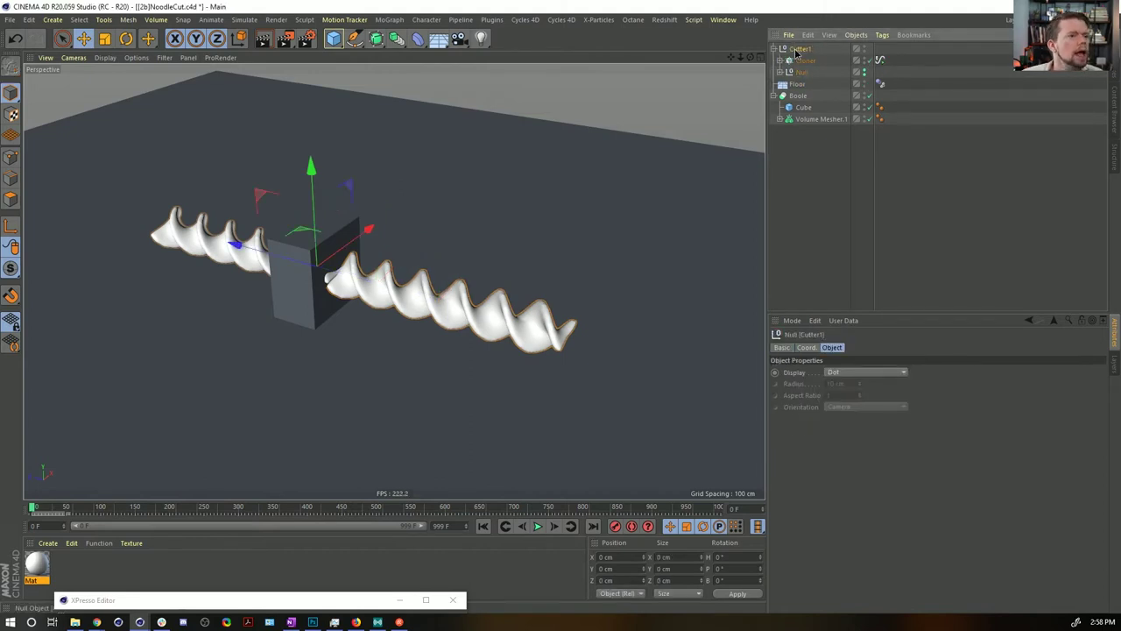
left_click(779, 72)
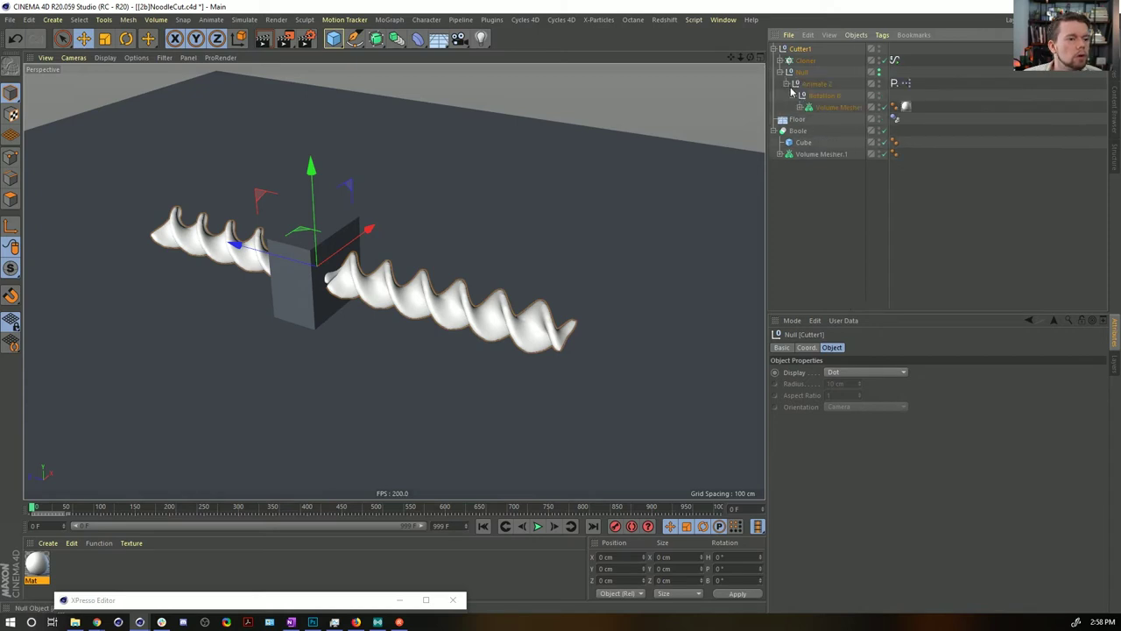
left_click(787, 84)
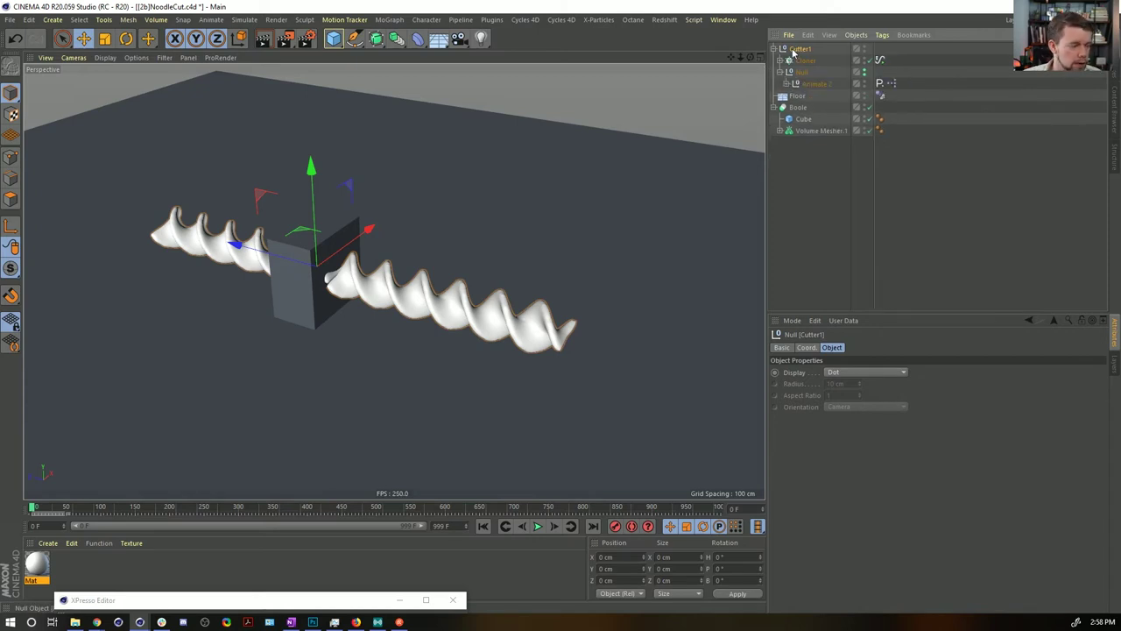
Step: Add a Cylinder primitive and set its orientation to -Z so it lies along the noodle
left_click(333, 39)
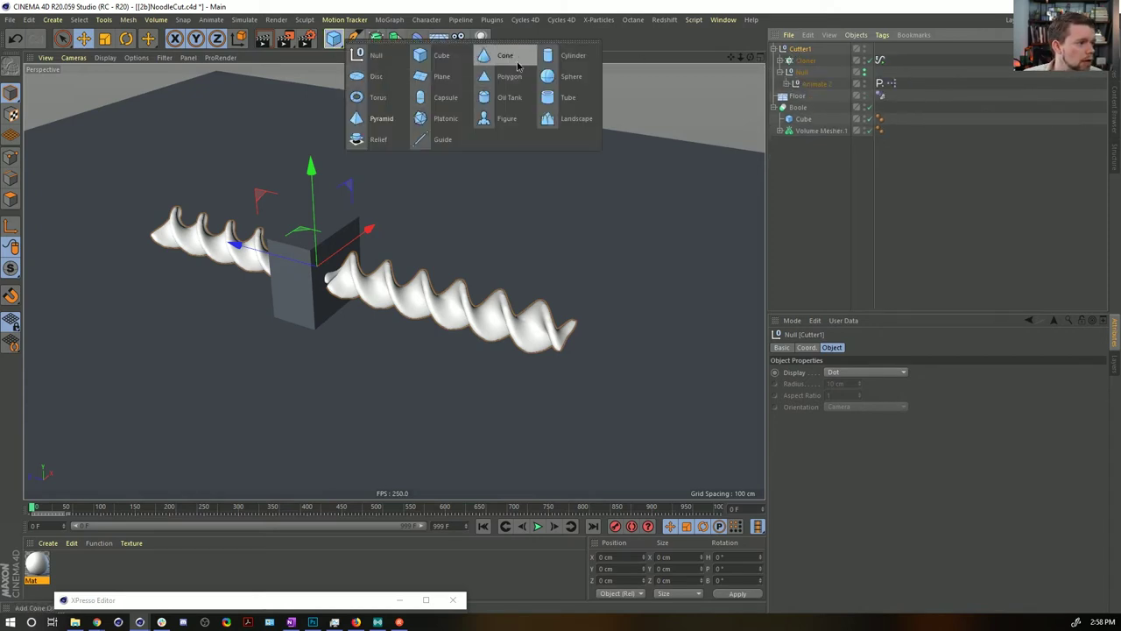
left_click(553, 59)
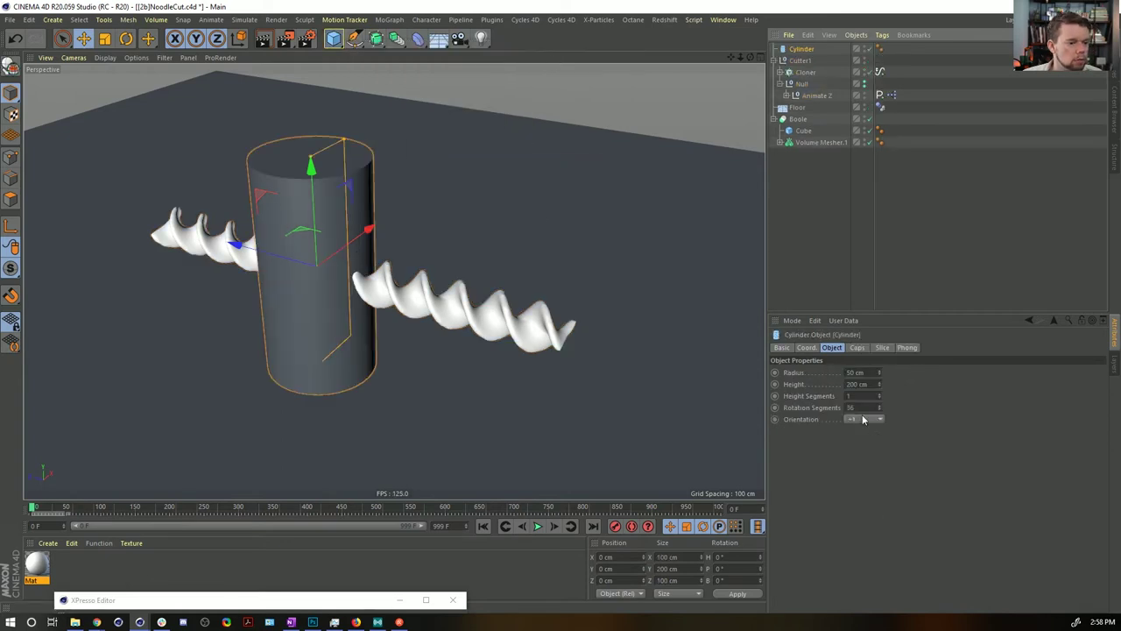
scroll(861, 416, "down", 3)
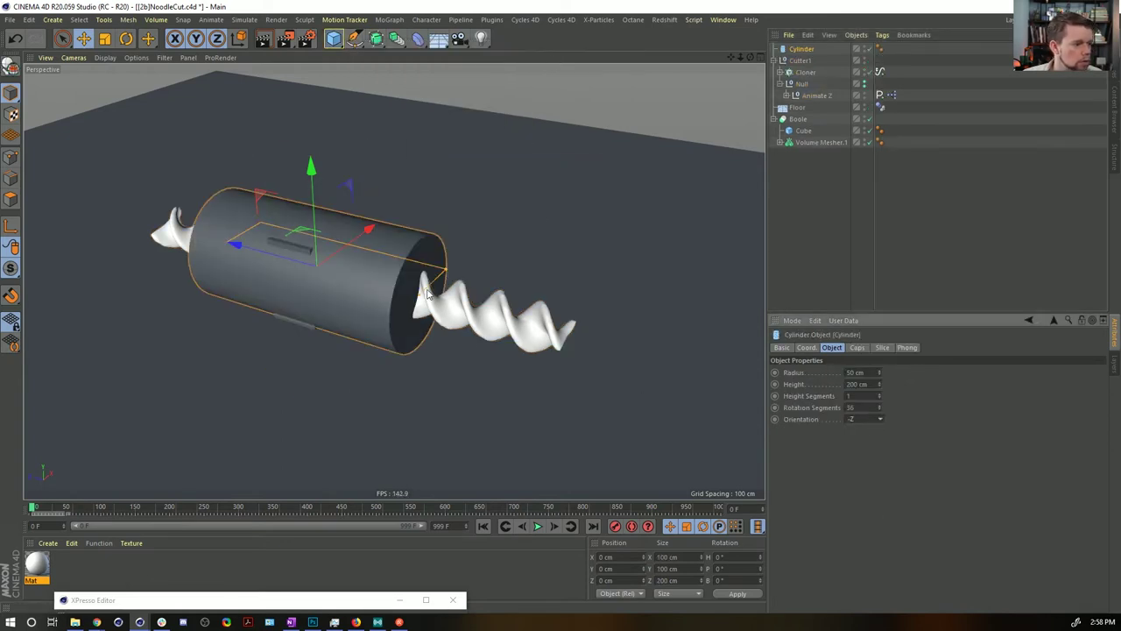
Step: Shape the Cylinder into a disc about 112 cm in radius and 35 cm thick at X 40 cm, and nest Cutter1 under it
left_click_drag(445, 269, 395, 218)
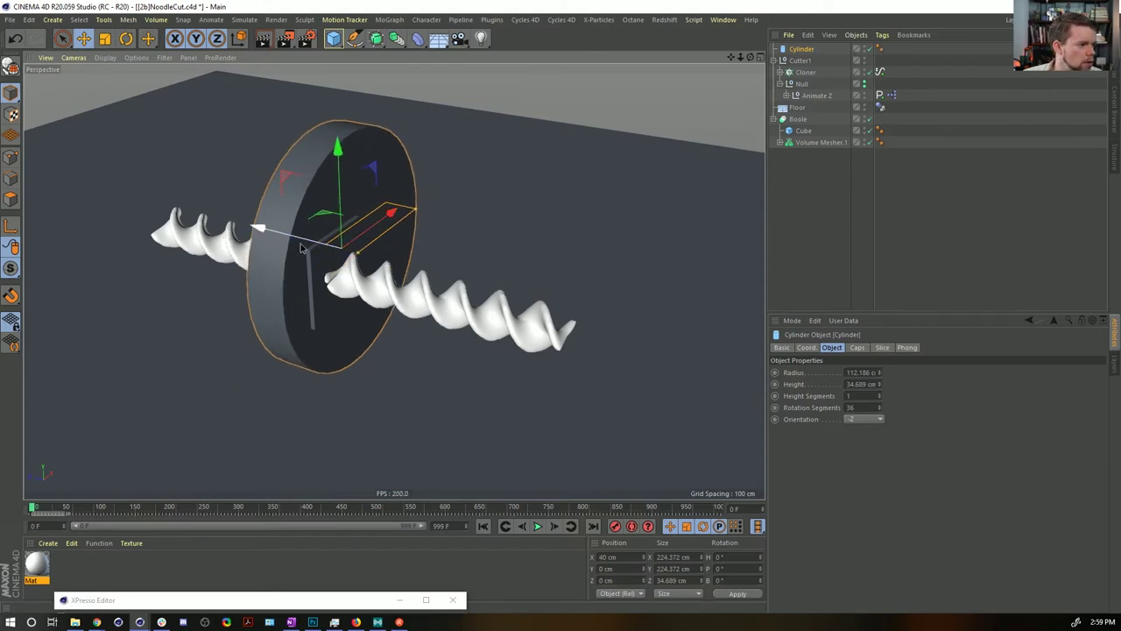
left_click_drag(300, 242, 305, 248)
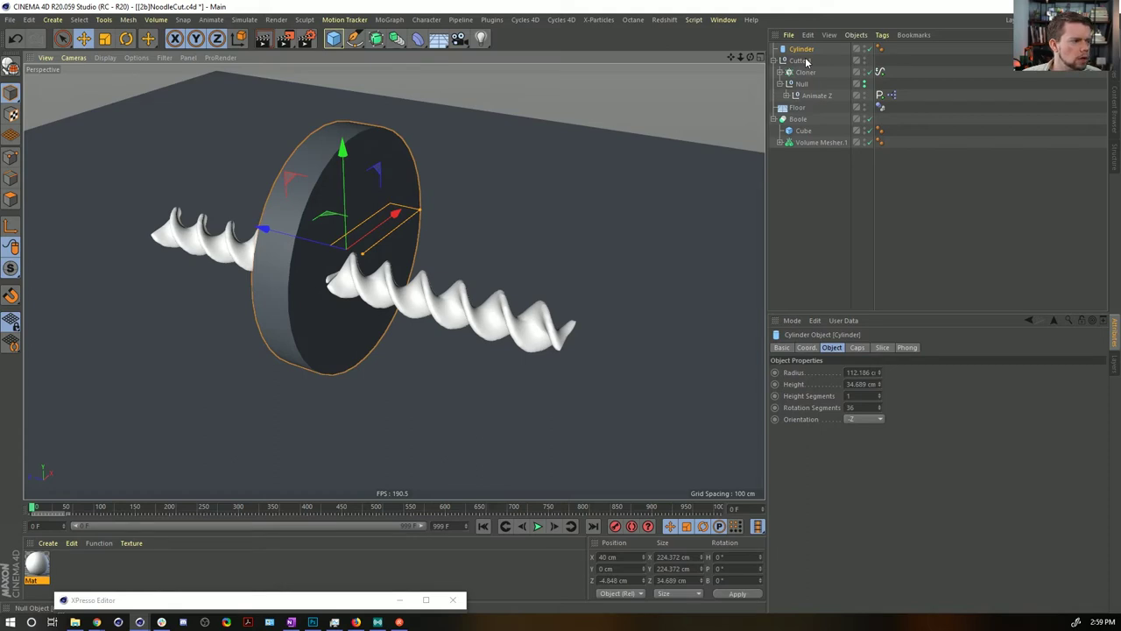
left_click_drag(806, 60, 802, 52)
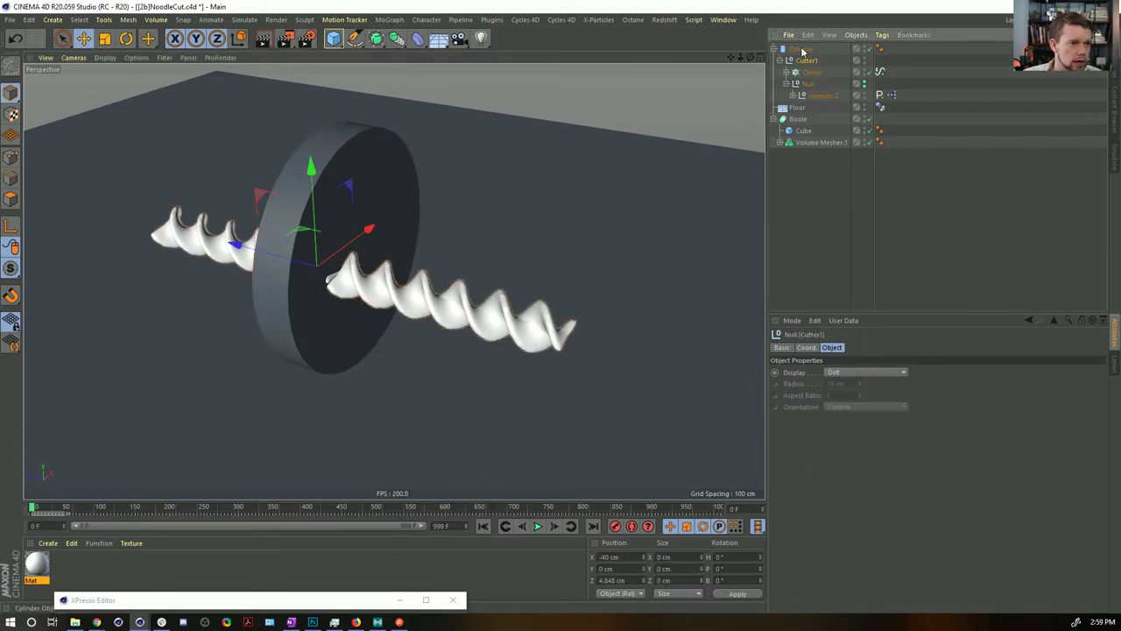
key("ctrl+z")
key("ctrl+z")
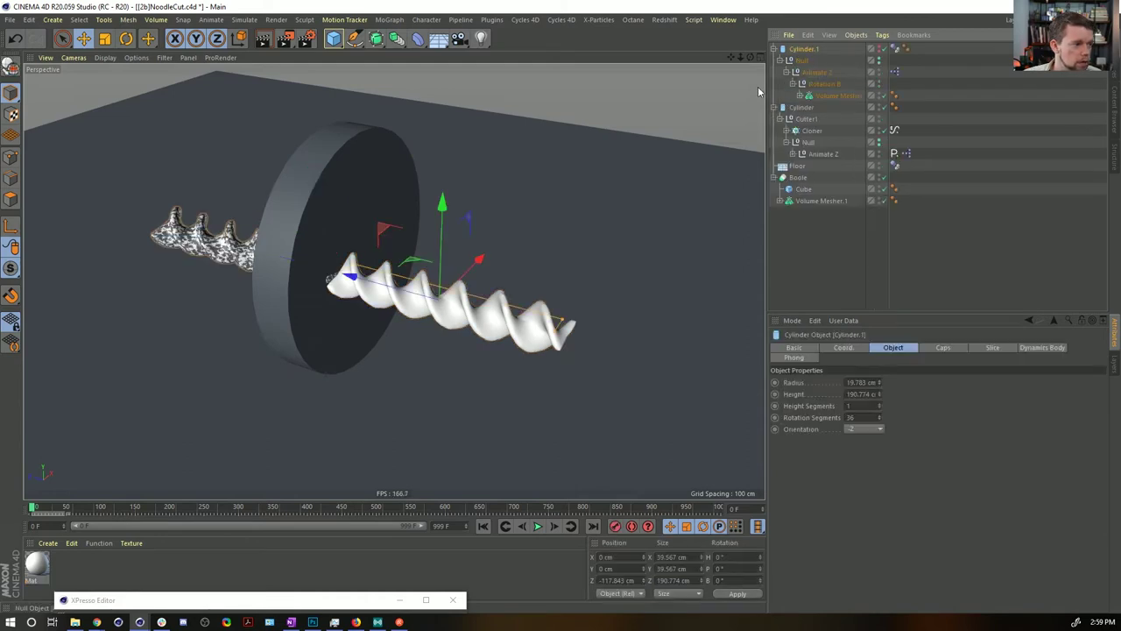
left_click(801, 60)
left_click(801, 49)
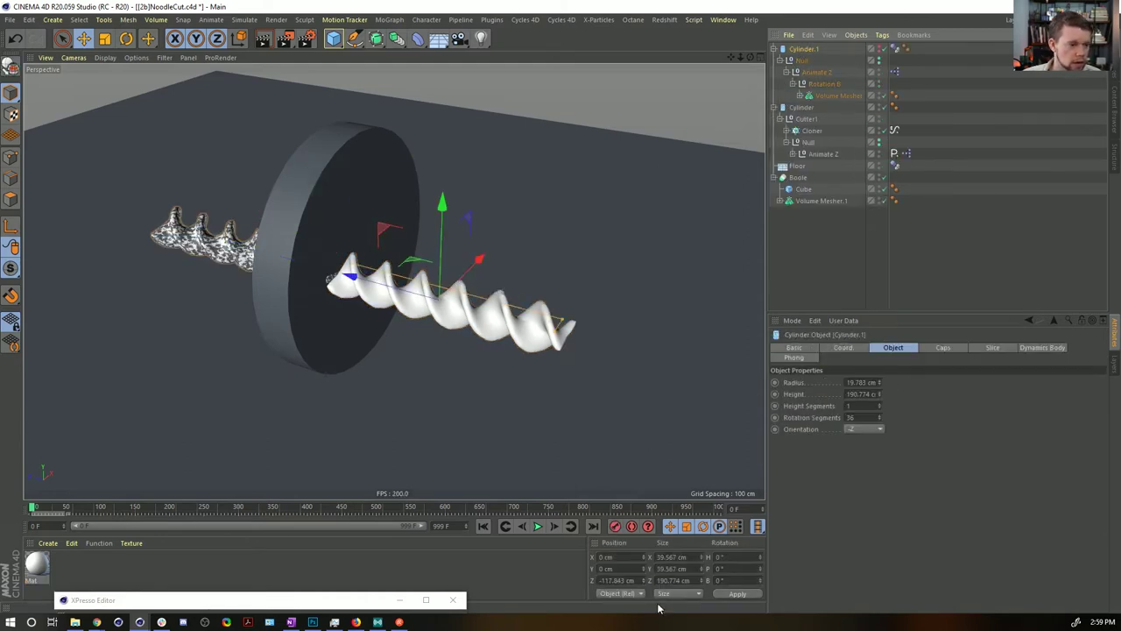
key("r")
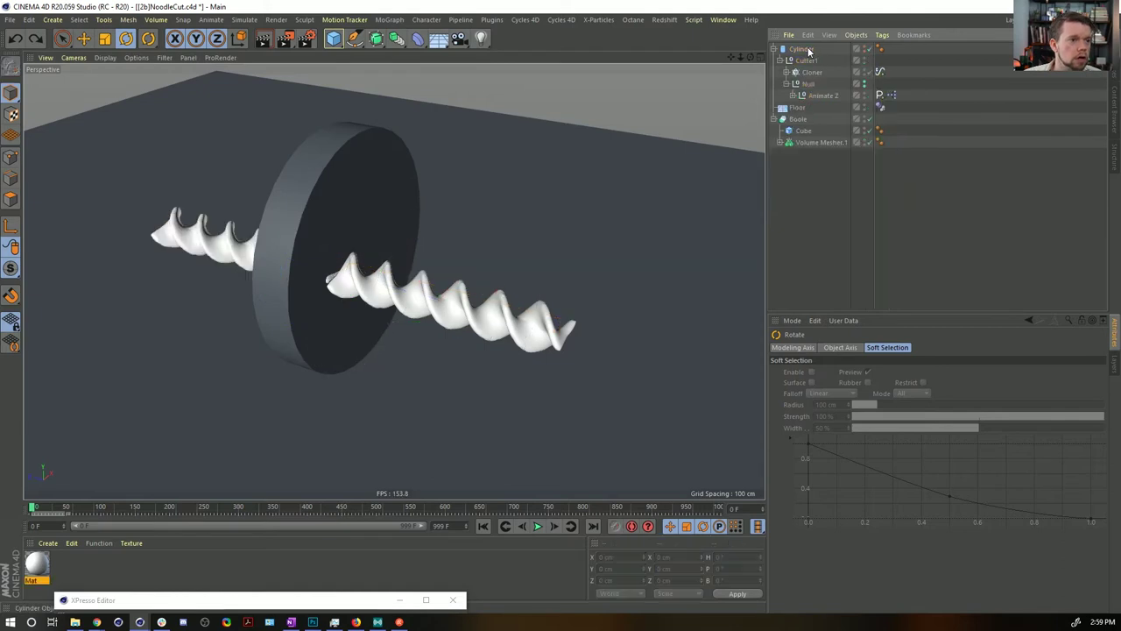
Step: Place a copy of Cutter1 outside the Cylinder hierarchy and set the Cylinder's B rotation to 120°
key("Delete")
left_click(806, 62)
key("ctrl+v")
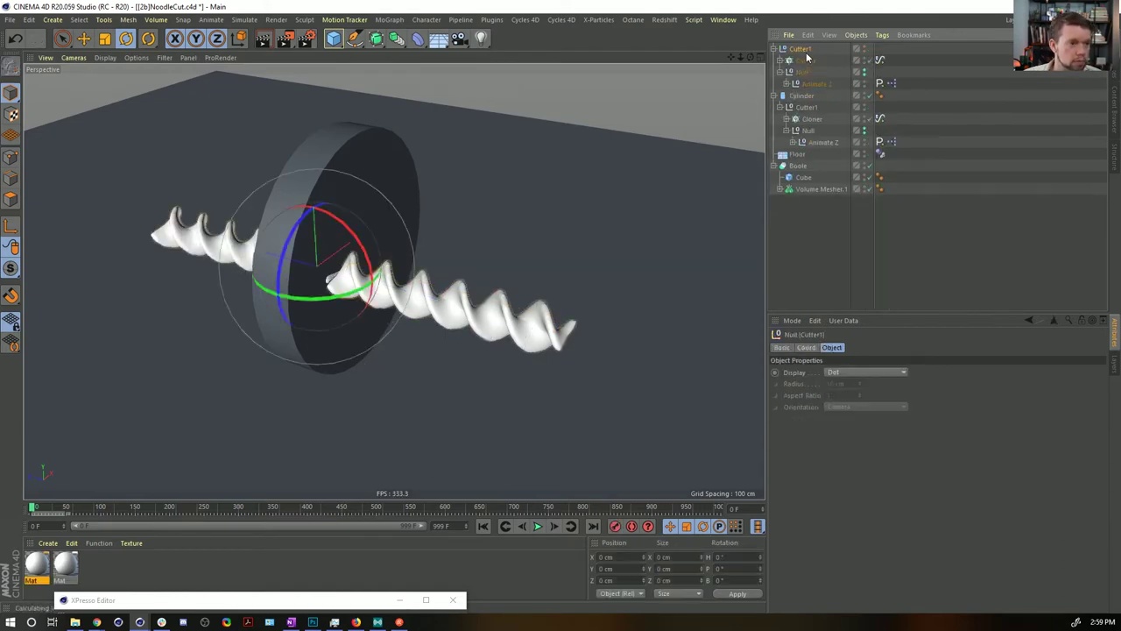
left_click(798, 94)
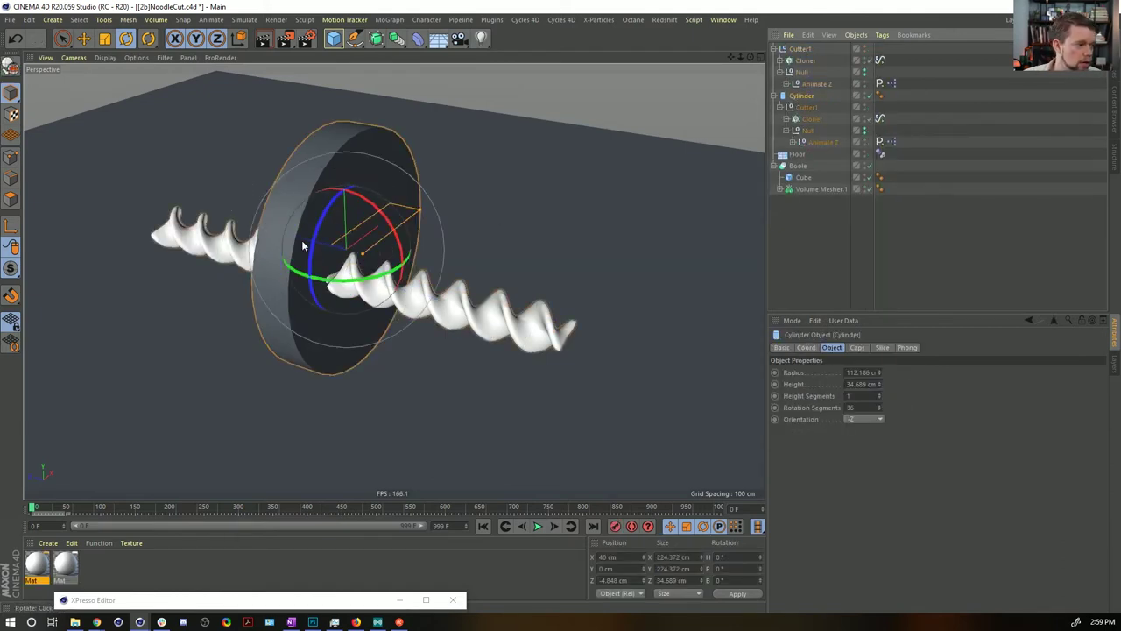
left_click_drag(310, 245, 327, 210)
key("ctrl+z")
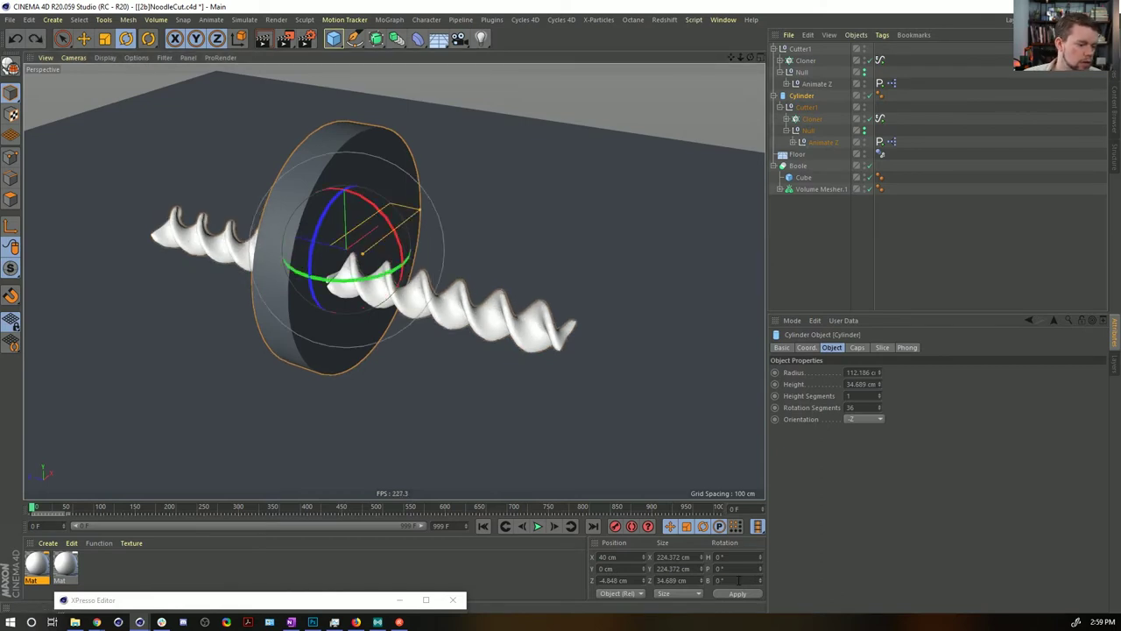
left_click(537, 527)
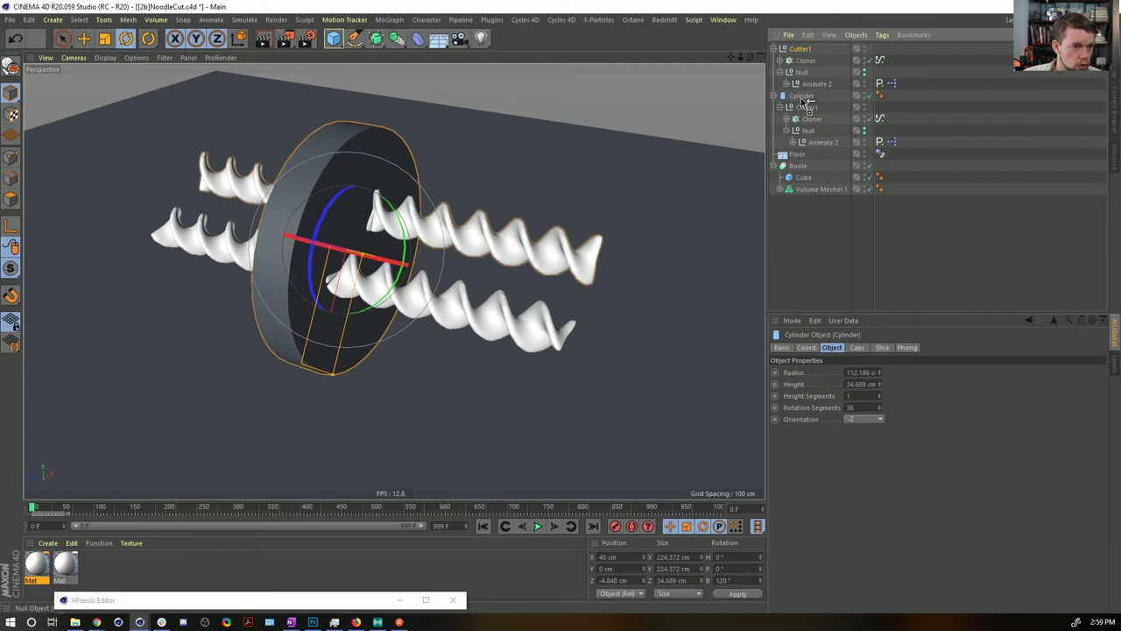
Step: Copy the top-level Cutter1 into the Cylinder and set the Cylinder's B rotation to 240°
left_click_drag(805, 103, 804, 105, "ctrl")
left_click(804, 94)
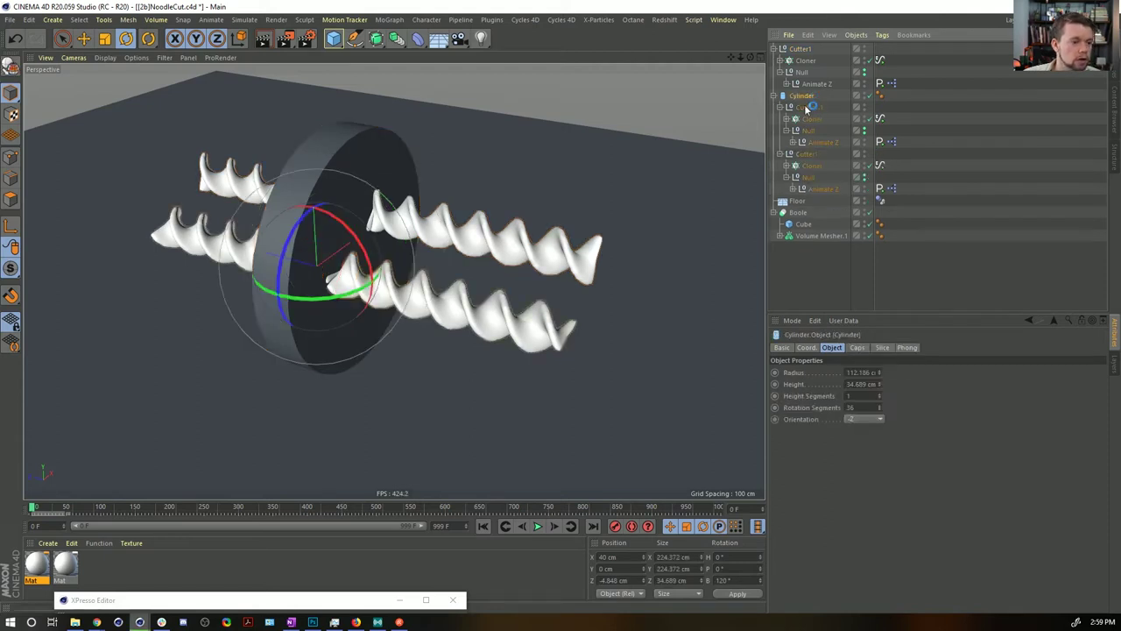
left_click_drag(736, 578, 642, 563)
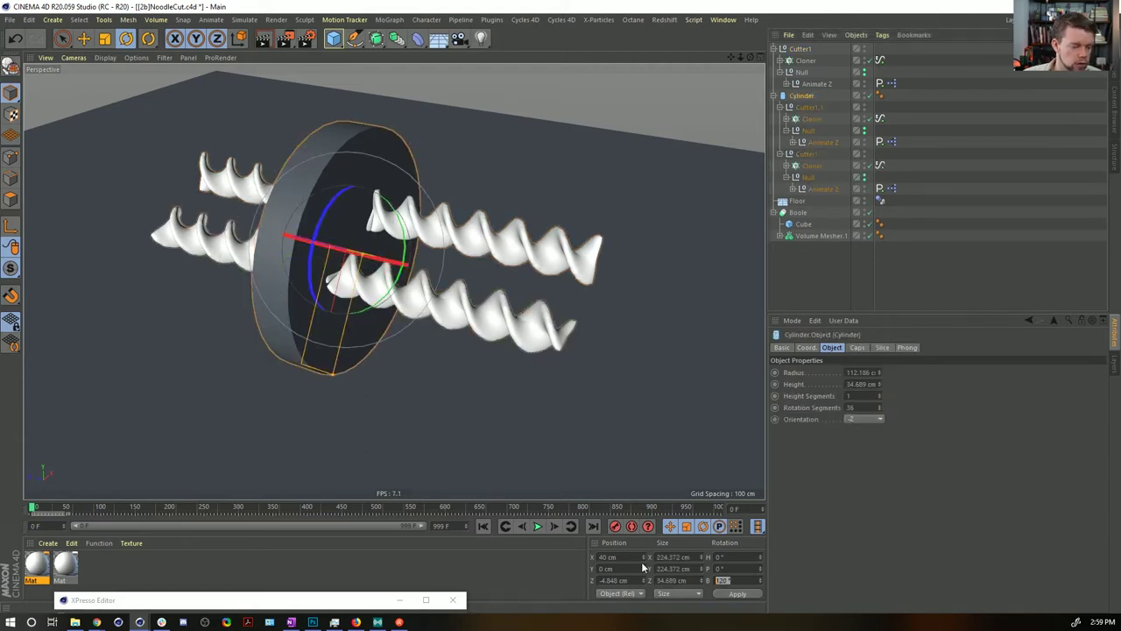
type("240")
key("Return")
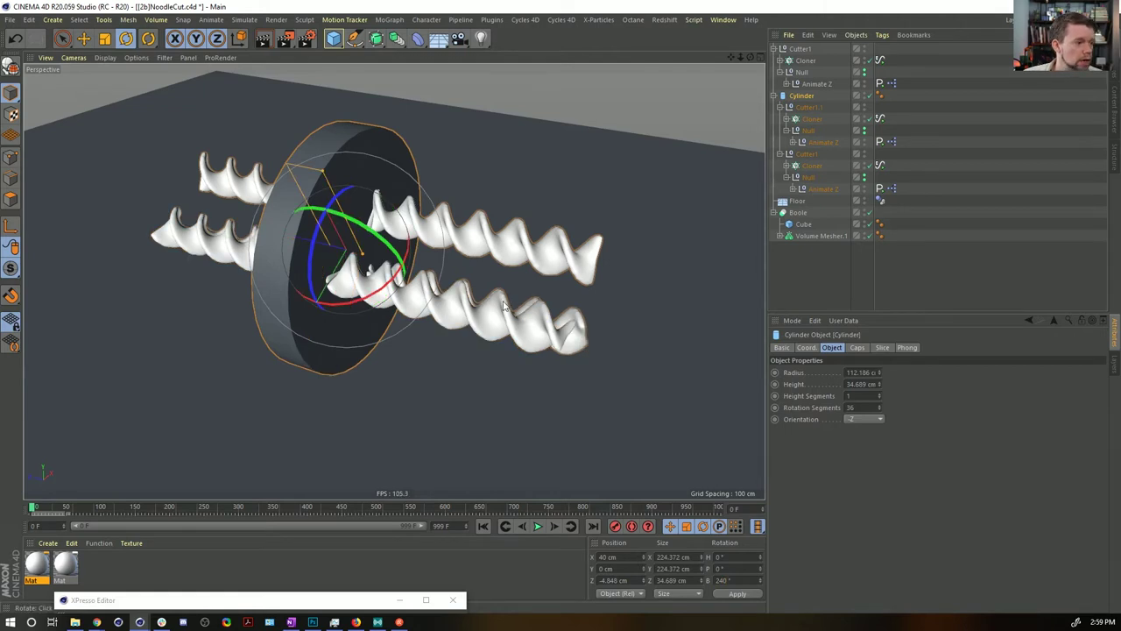
Step: Nest the remaining top-level Cutter1 under the Cylinder, and play the simulation before rewinding to frame 0
left_click_drag(791, 51, 801, 96)
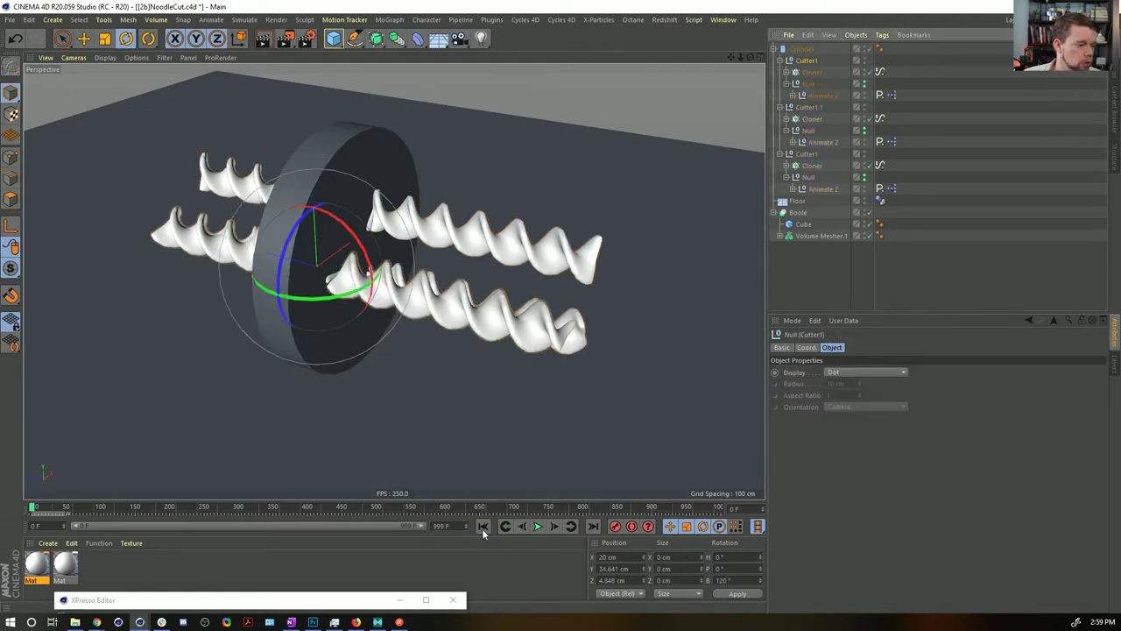
left_click(540, 527)
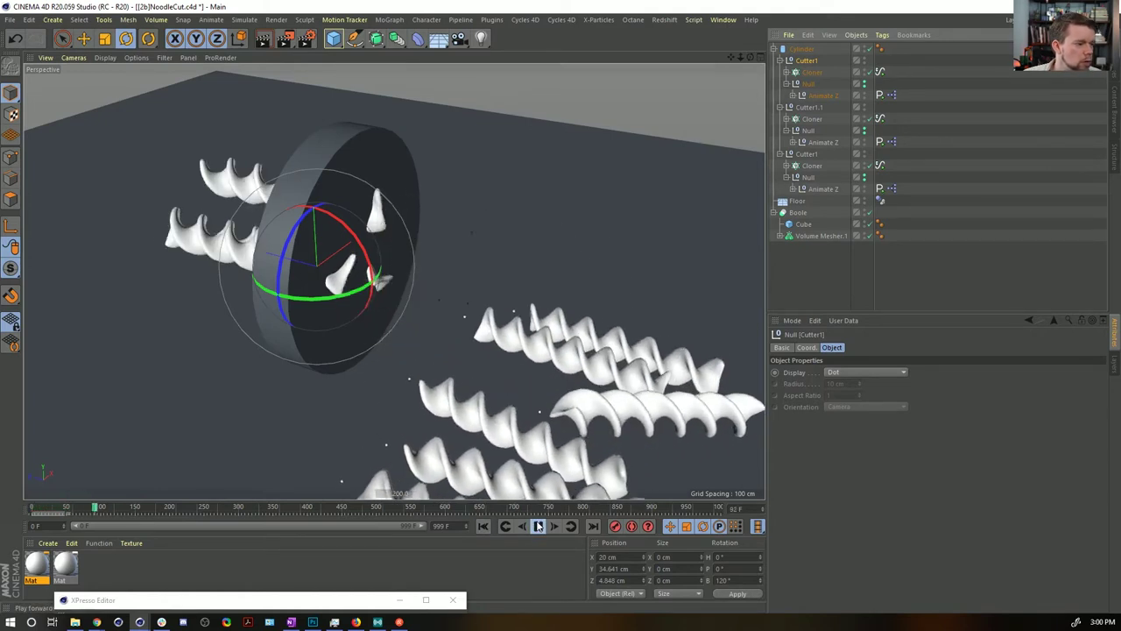
left_click(538, 527)
left_click(483, 526)
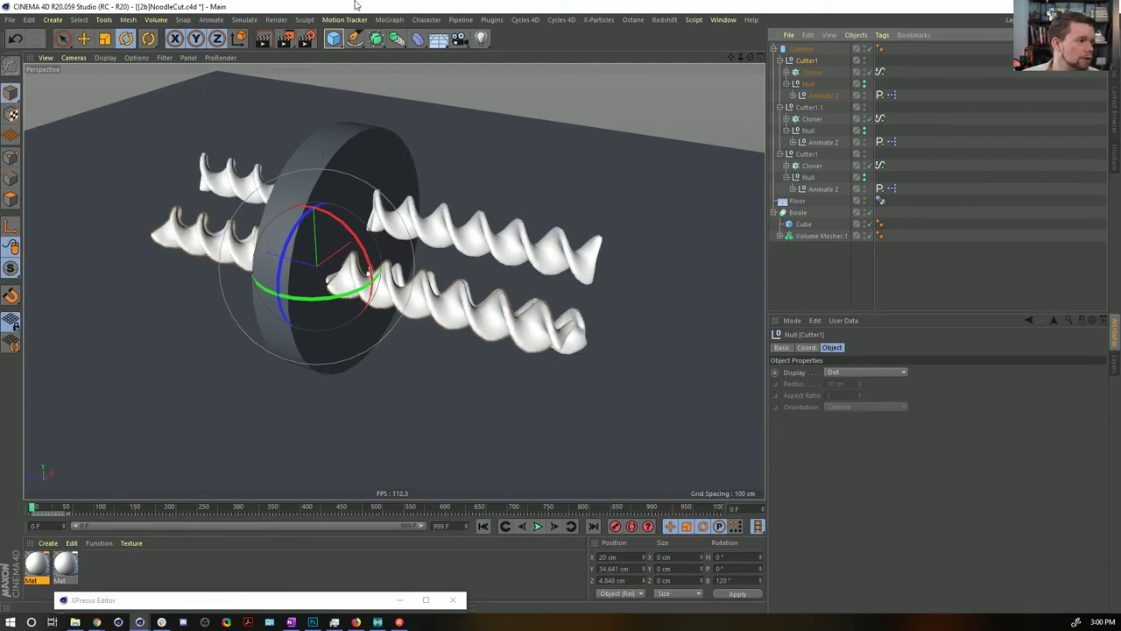
Step: Add a Cube blade about 35.5 × 123.3 × 6.7 cm and move it in front of the disc to about Z -24.2 cm
left_click(333, 38)
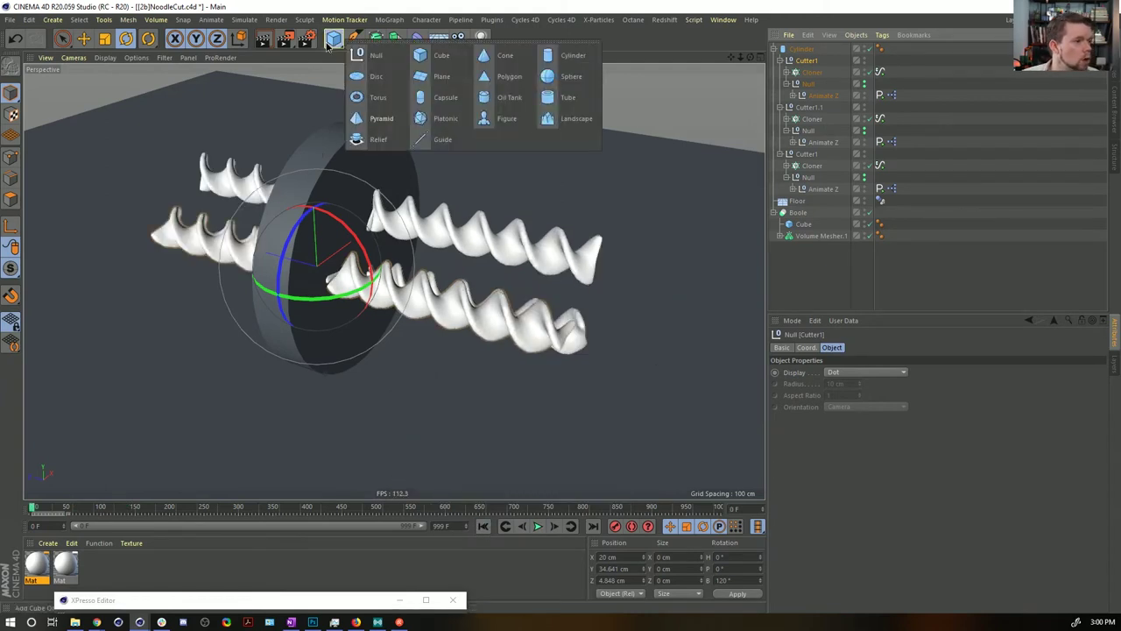
left_click(420, 58)
left_click_drag(225, 245, 320, 251)
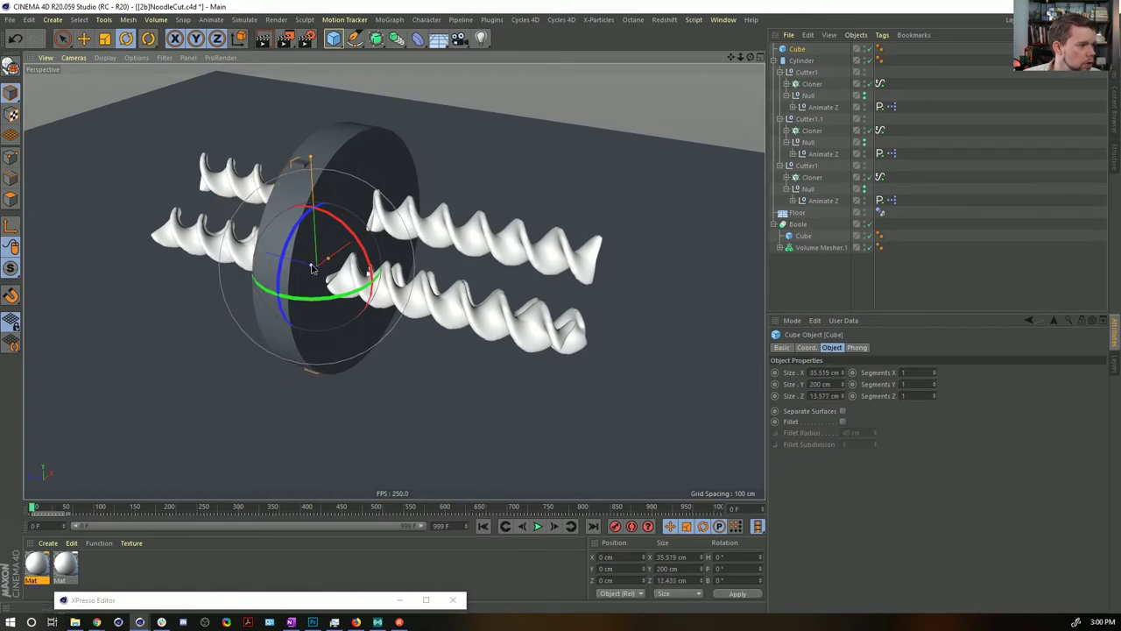
left_click_drag(313, 268, 317, 271)
left_click_drag(310, 160, 311, 204)
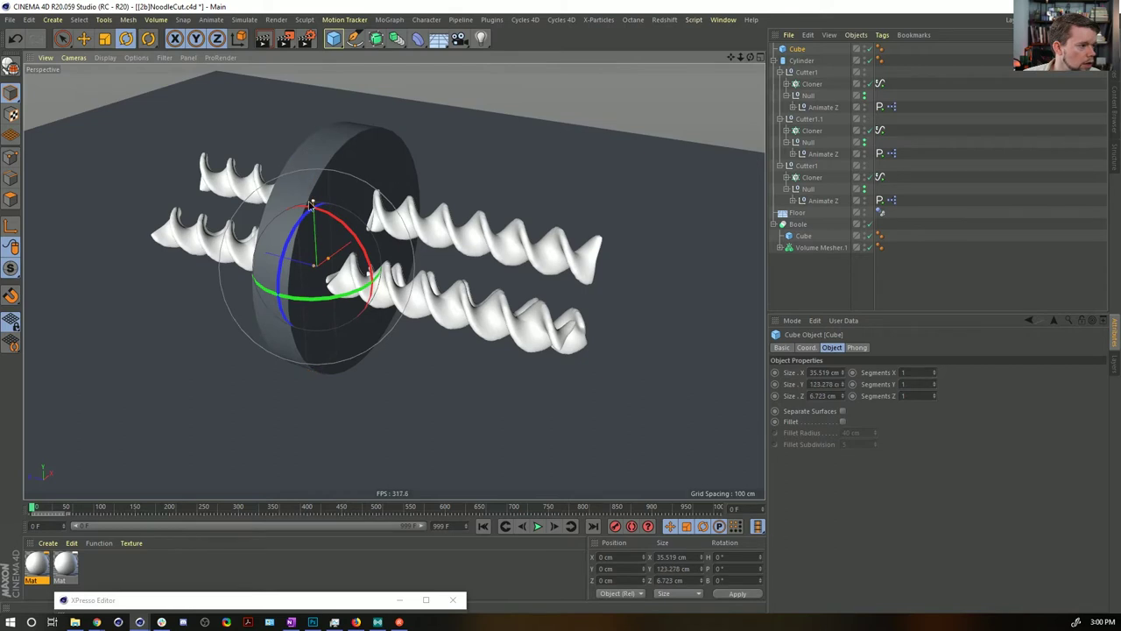
key("e")
left_click_drag(262, 254, 289, 262)
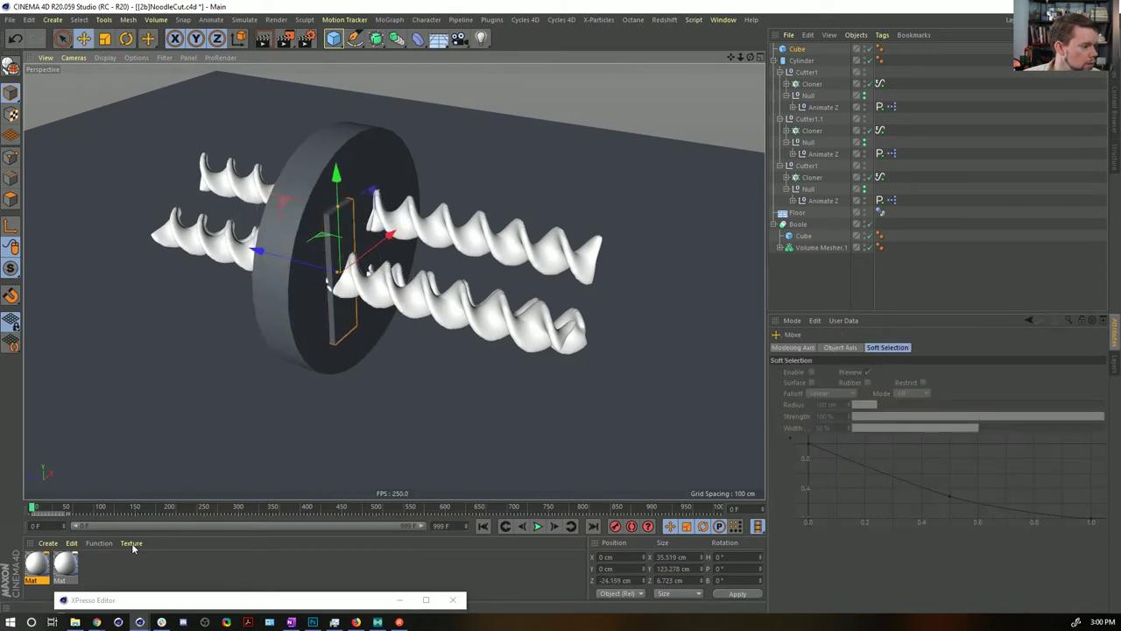
Step: Create a new material and replace its default specular with a Beckmann reflectance layer
double_click(118, 573)
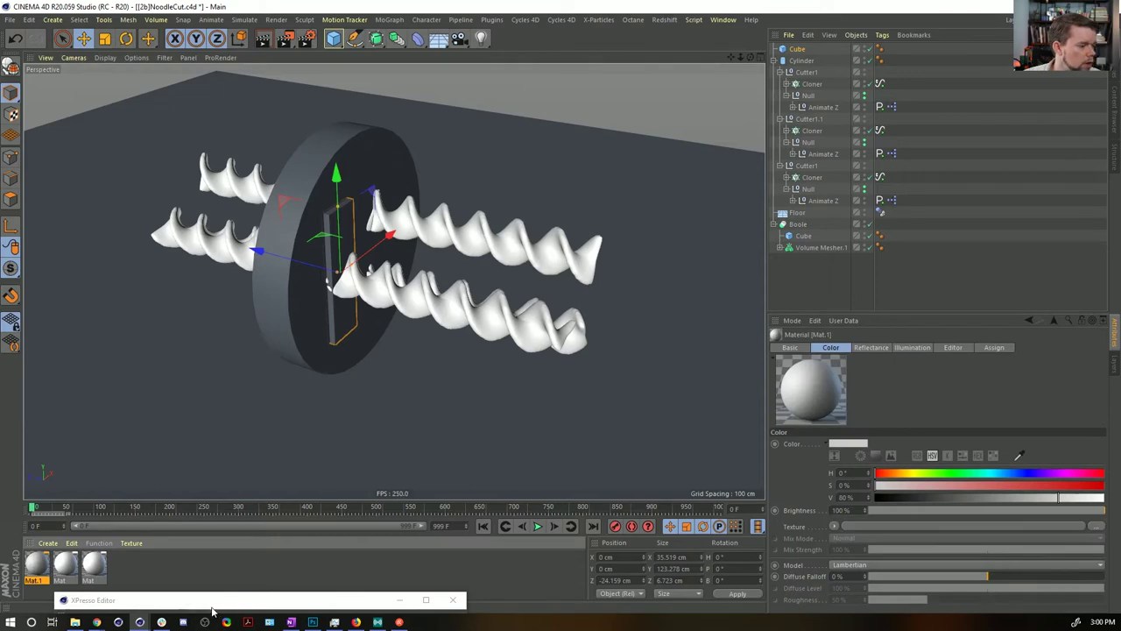
left_click(45, 568)
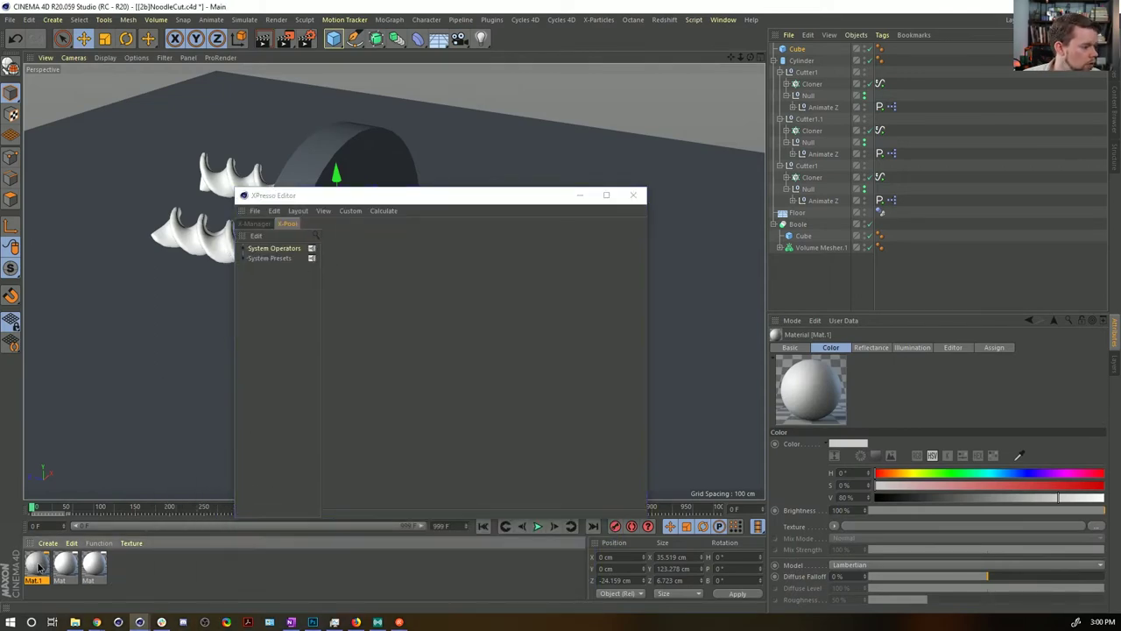
left_click_drag(469, 131, 343, 141)
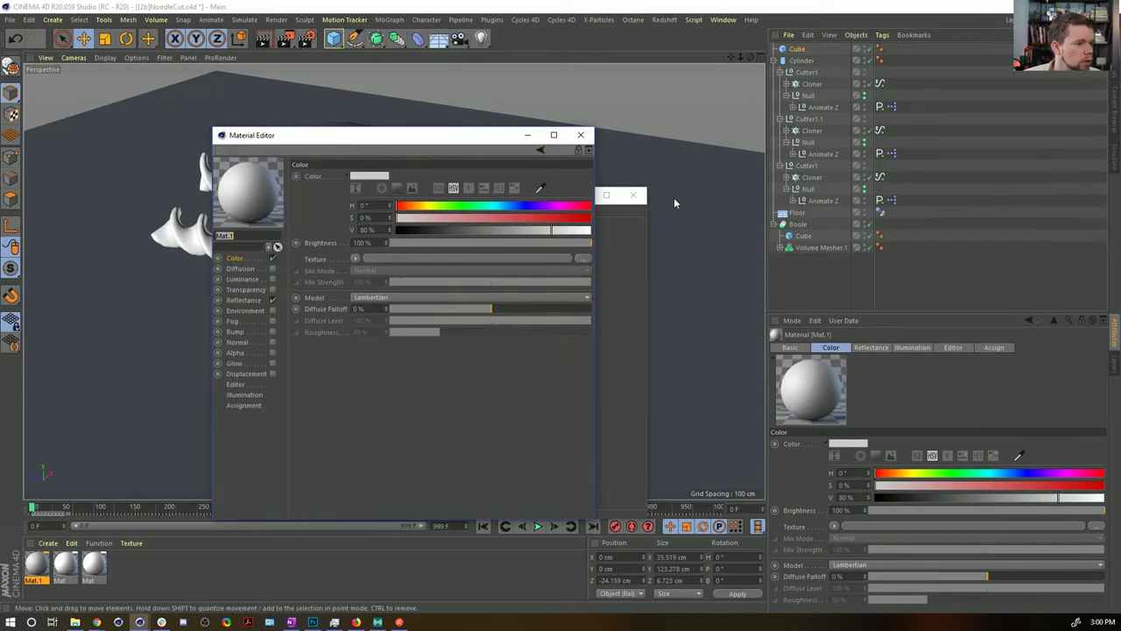
left_click(639, 199)
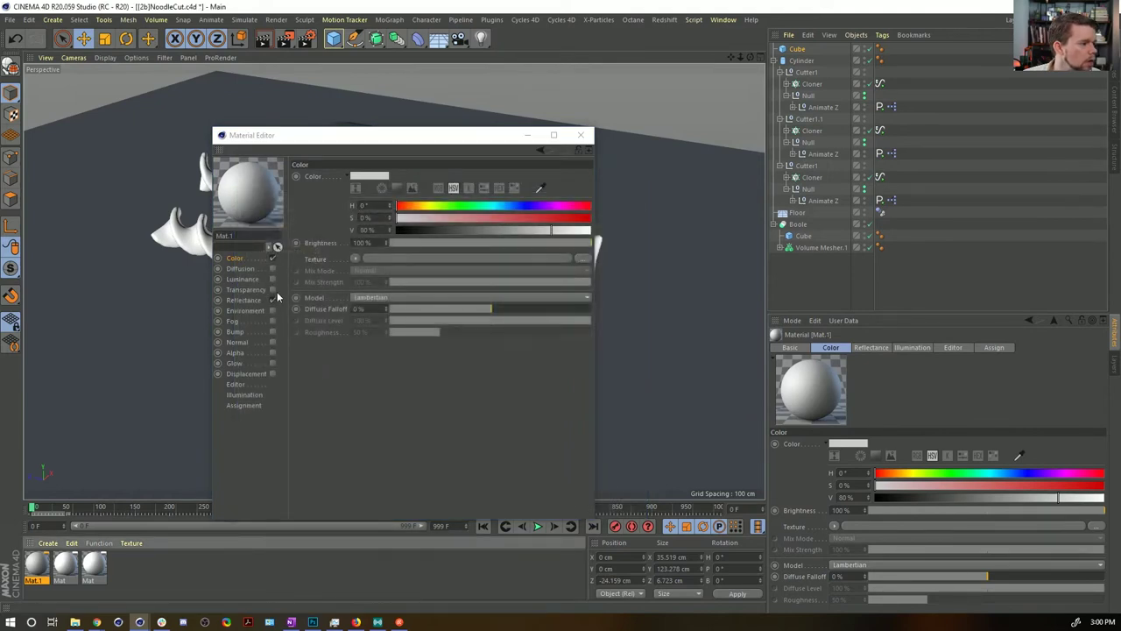
left_click(272, 300)
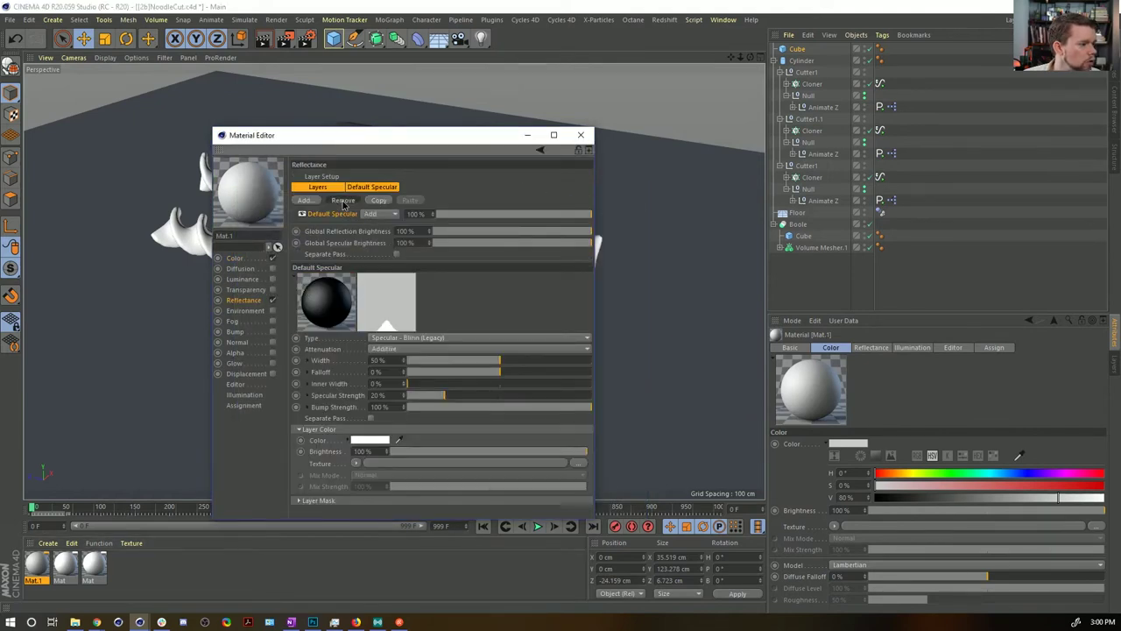
left_click(343, 200)
left_click(303, 199)
left_click(349, 208)
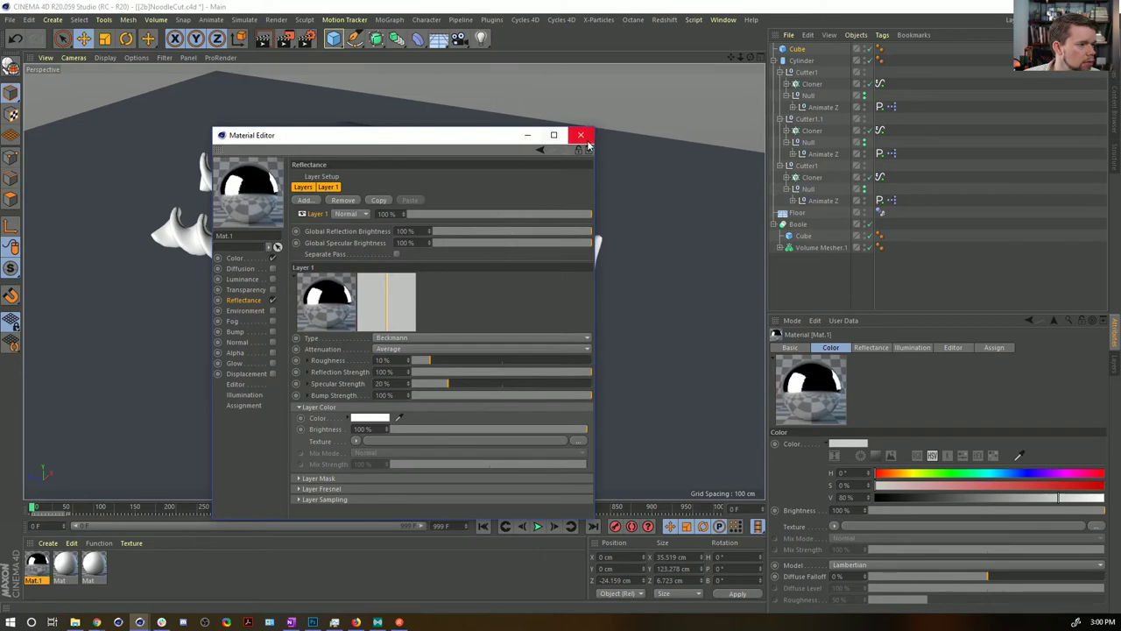
left_click(581, 135)
Step: Apply the reflective material to the blade Cube and enable its Fillet with a subdivision of 1
left_click_drag(675, 73, 795, 51)
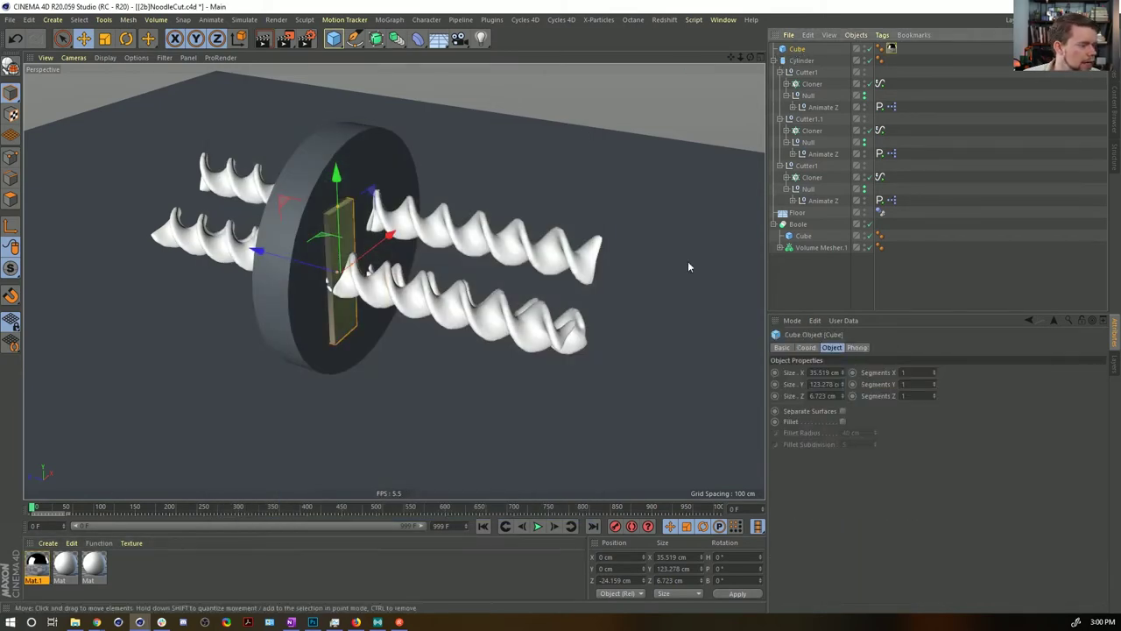
left_click(842, 421)
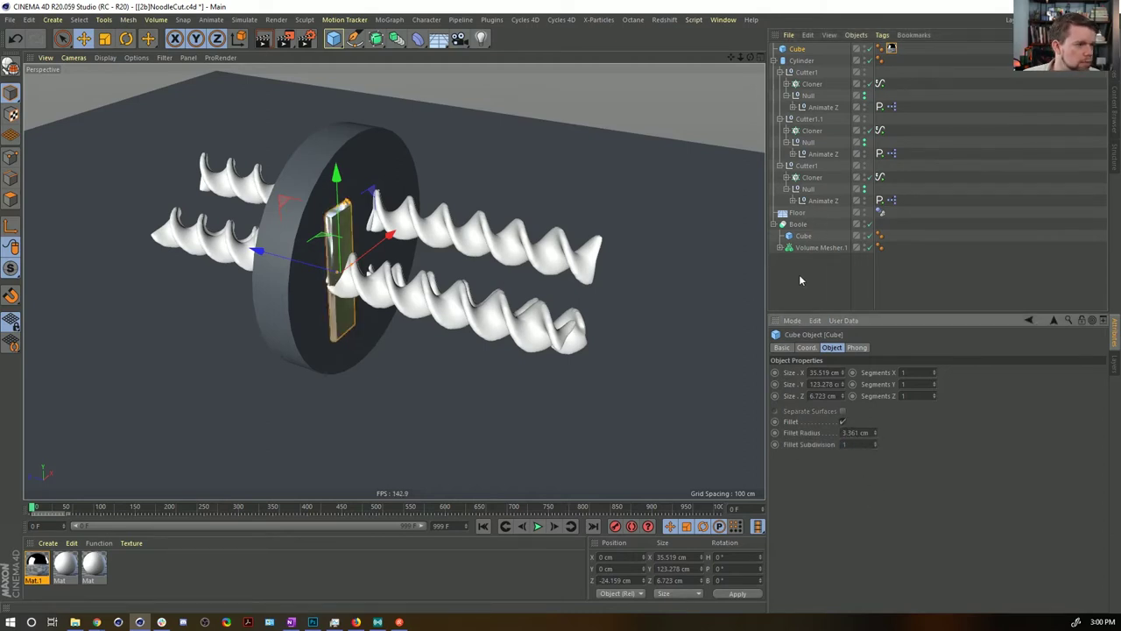
Step: Reset the Cylinder's X and Z positions to 0 cm and its B rotation to 0°
left_click(799, 61)
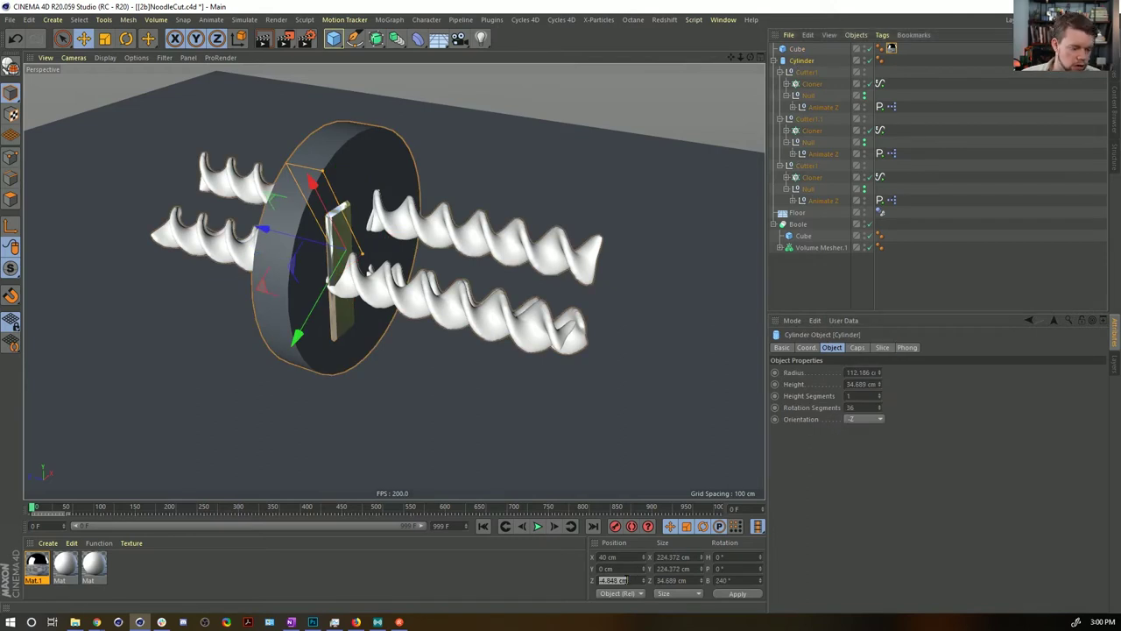
left_click(608, 557)
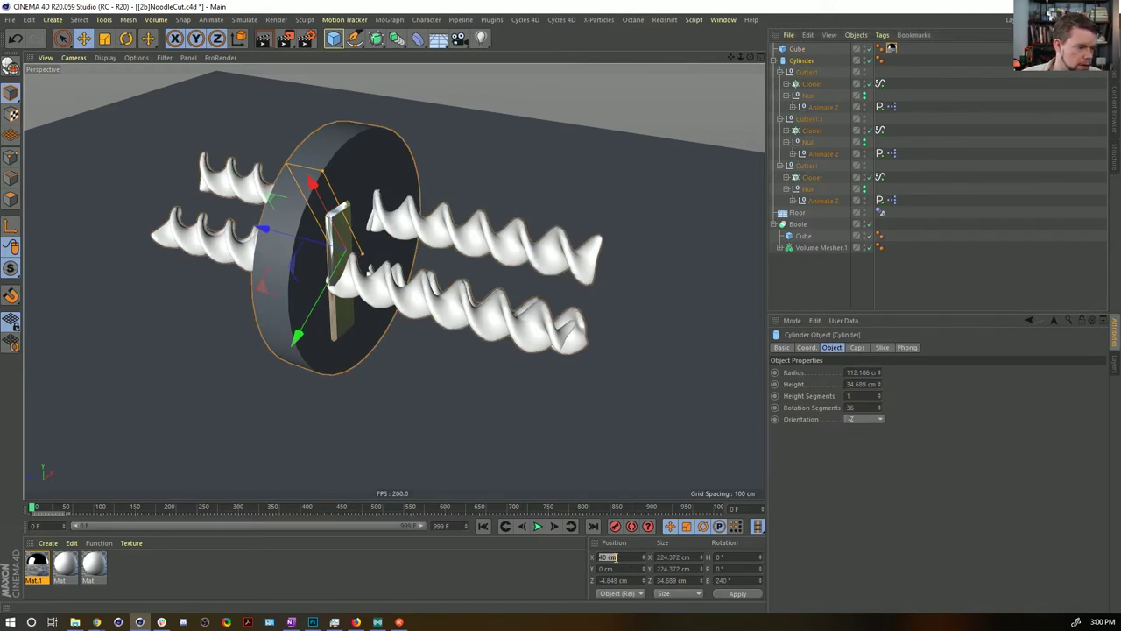
type("0")
key("Return")
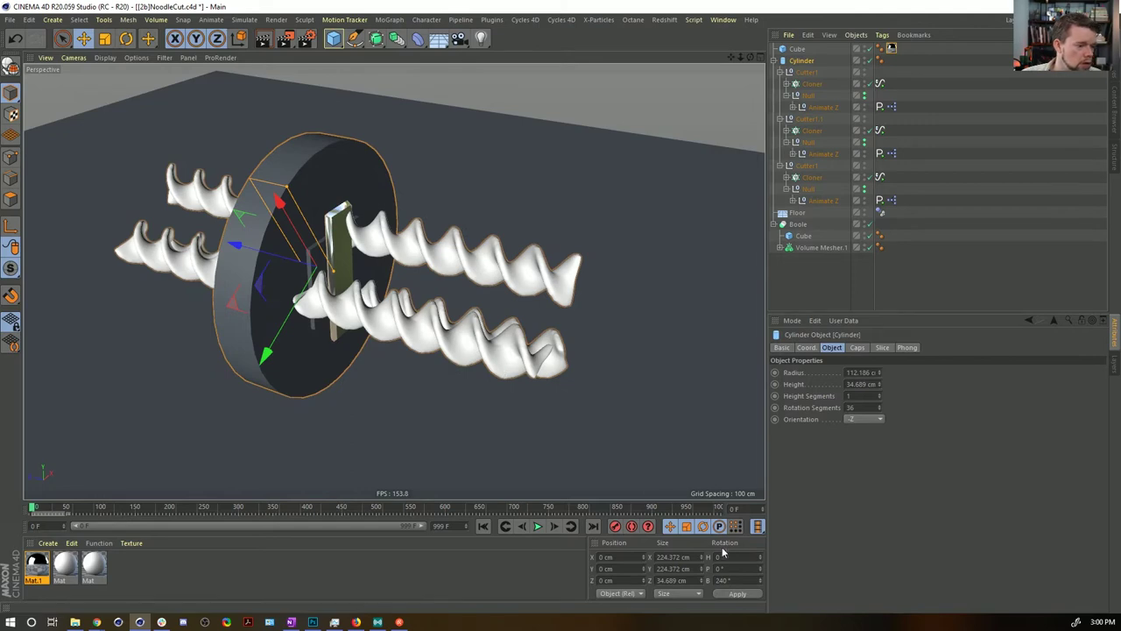
key("Return")
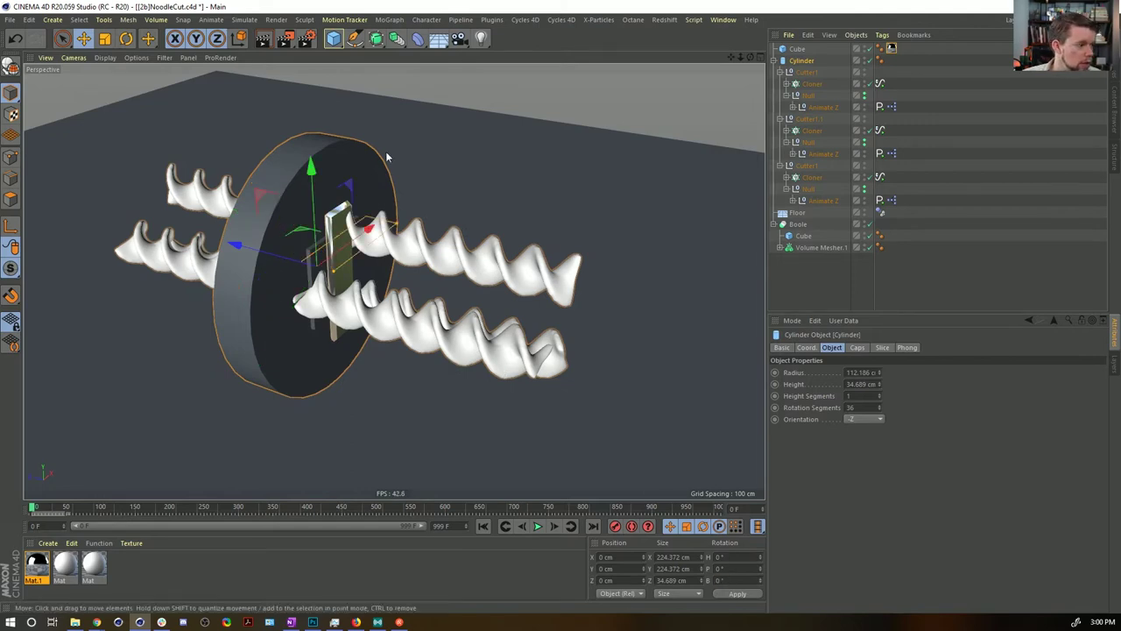
Step: Raise the blade Cube to about Y 34 cm
left_click_drag(389, 238, 334, 178, "alt")
left_click(331, 221)
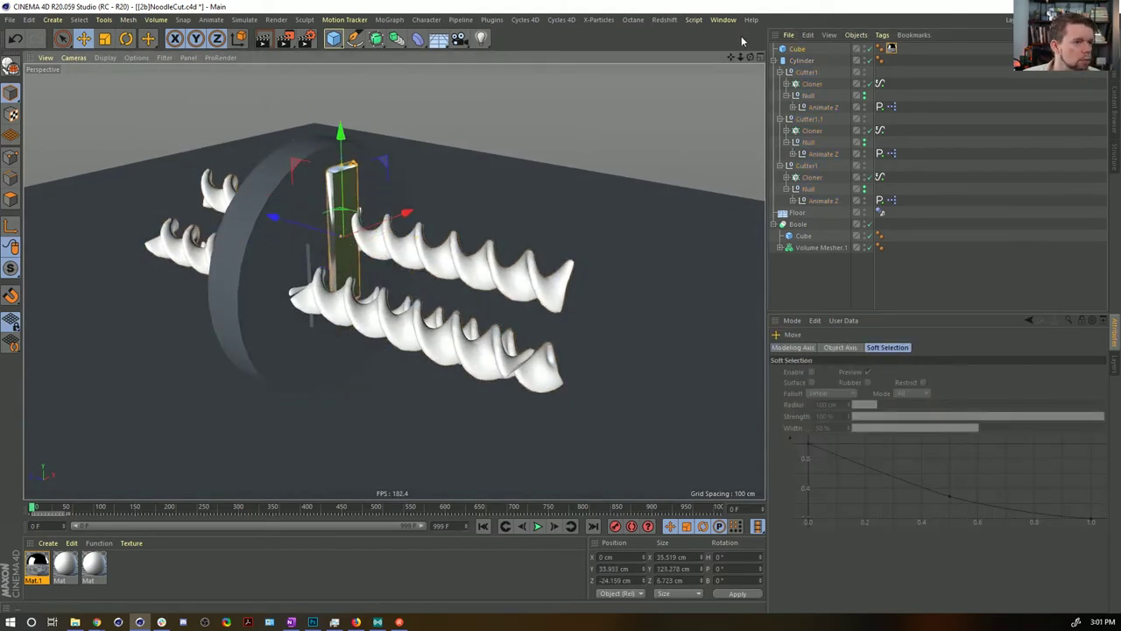
Step: Add a new Cylinder primitive and set its orientation to +Z
left_click(336, 40)
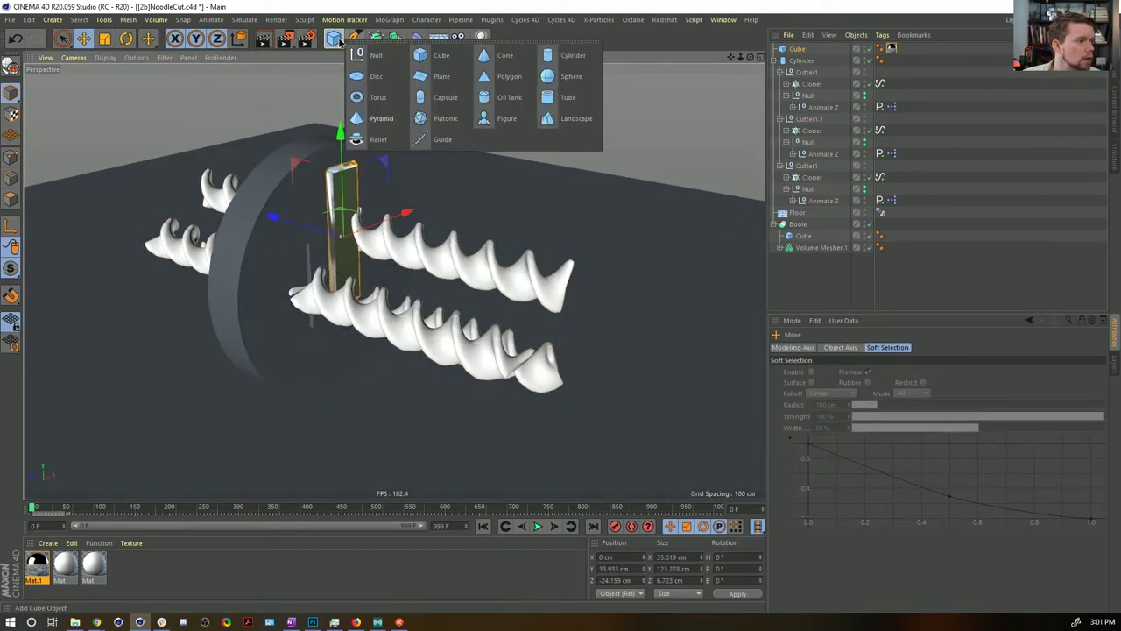
left_click(46, 21)
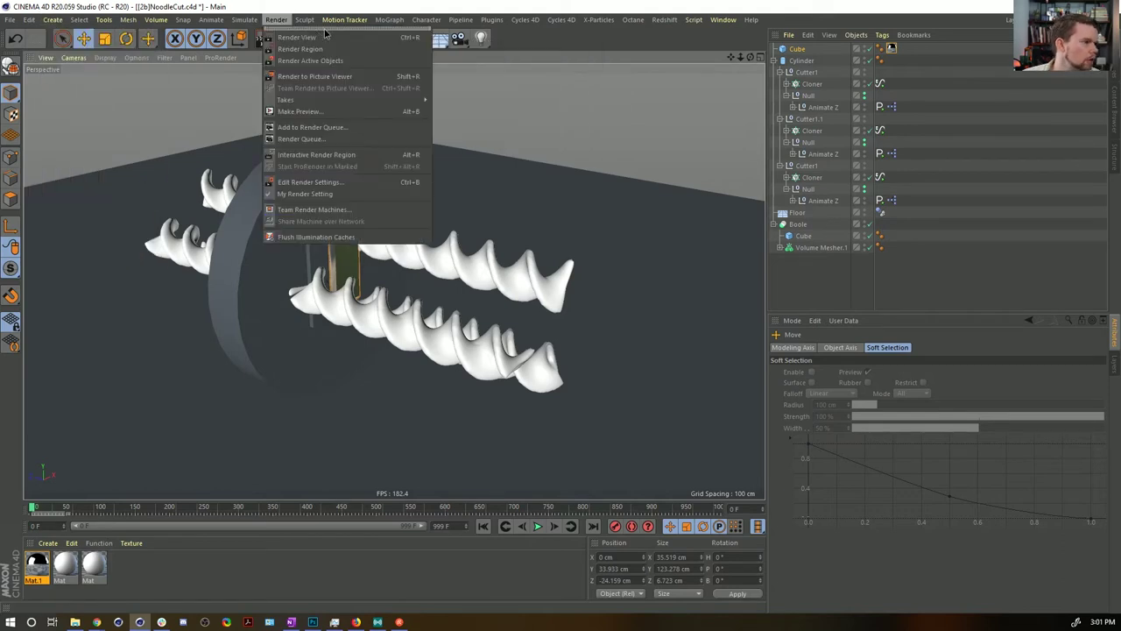
left_click_drag(336, 39, 567, 70)
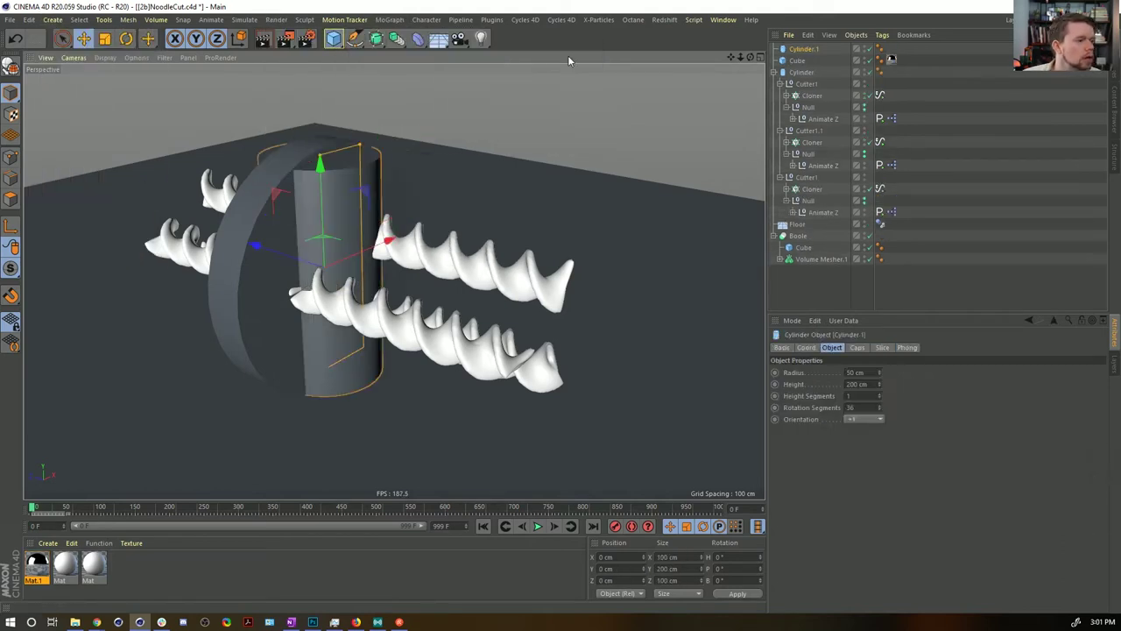
scroll(868, 418, "up", 2)
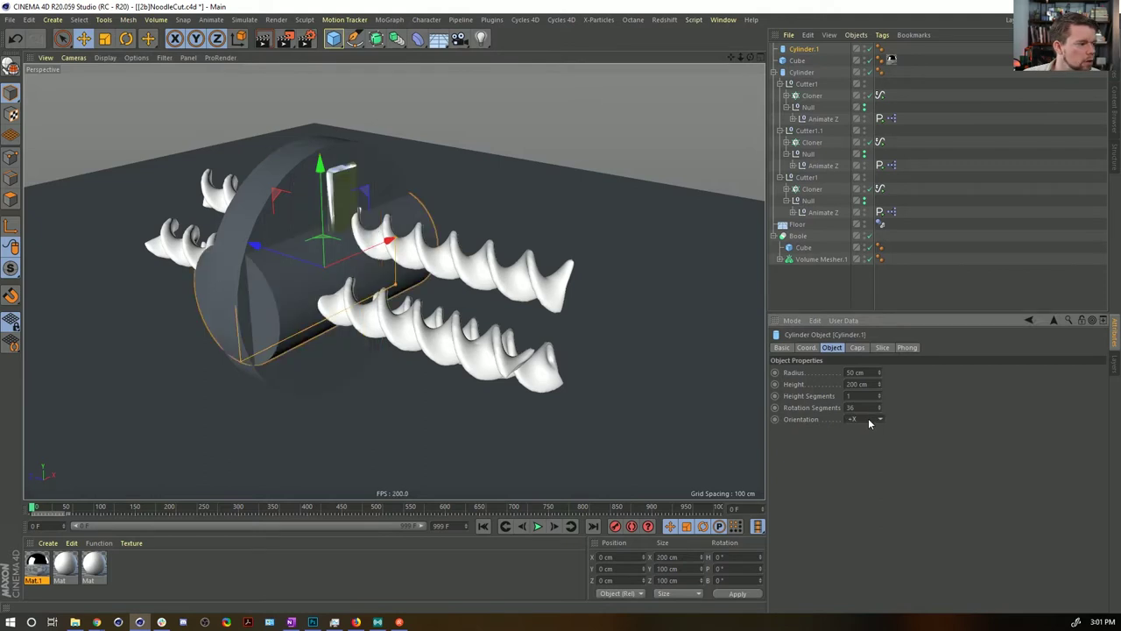
left_click(860, 418)
left_click(862, 473)
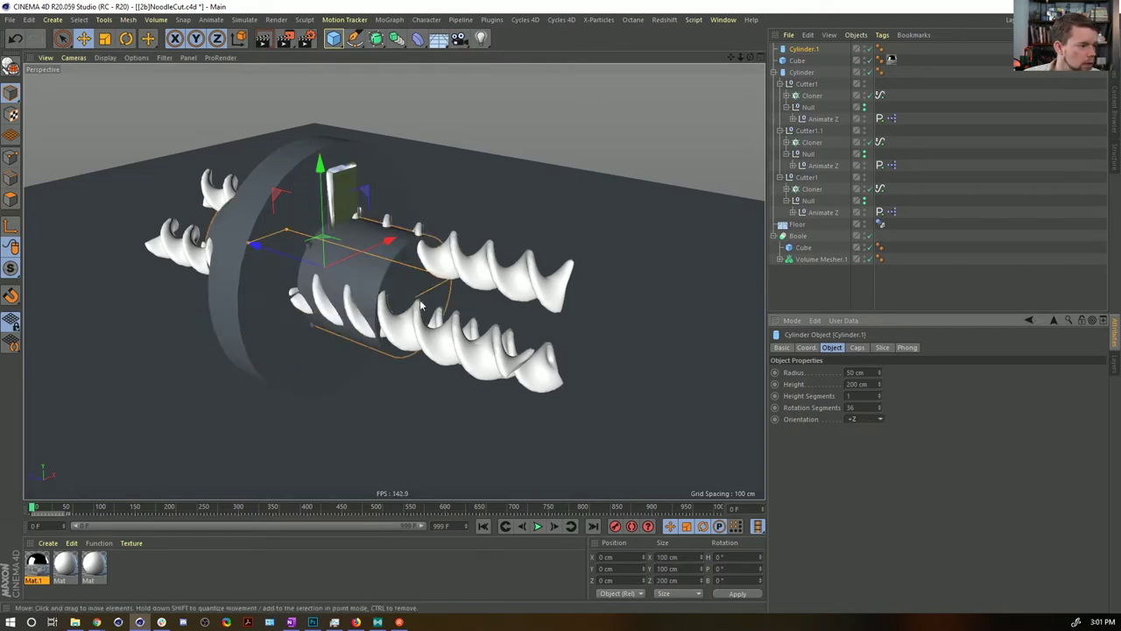
Step: Resize the new cylinder to a 20 cm radius and about 387 cm height, and move it to about Z -128 cm
key("t")
left_click_drag(455, 278, 235, 236)
key("ctrl+z")
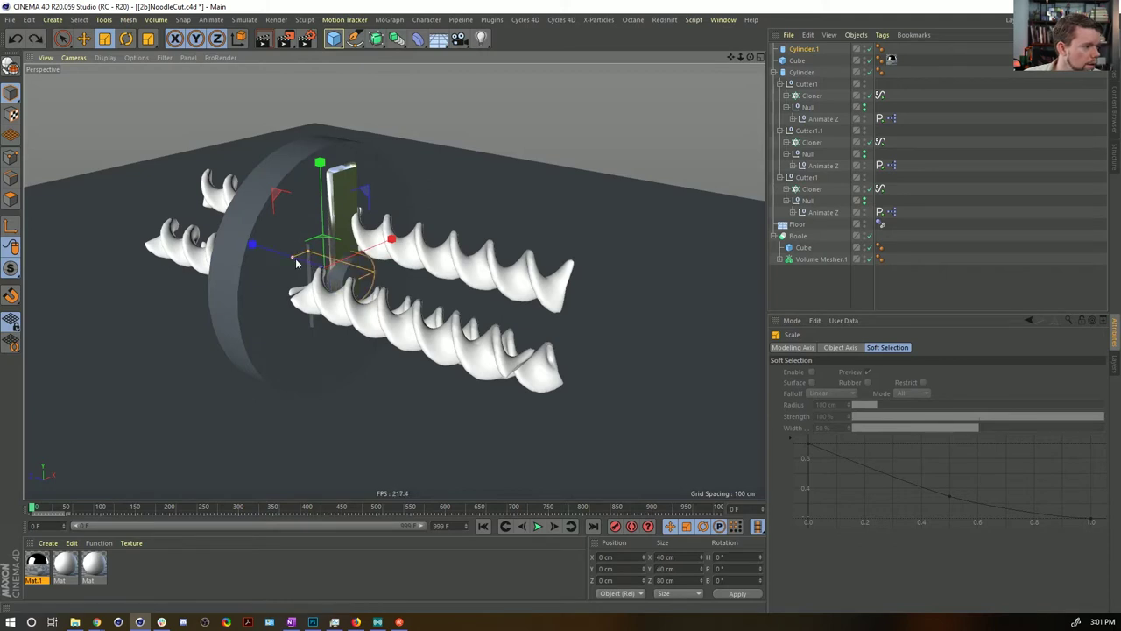
left_click_drag(293, 259, 180, 218)
key("e")
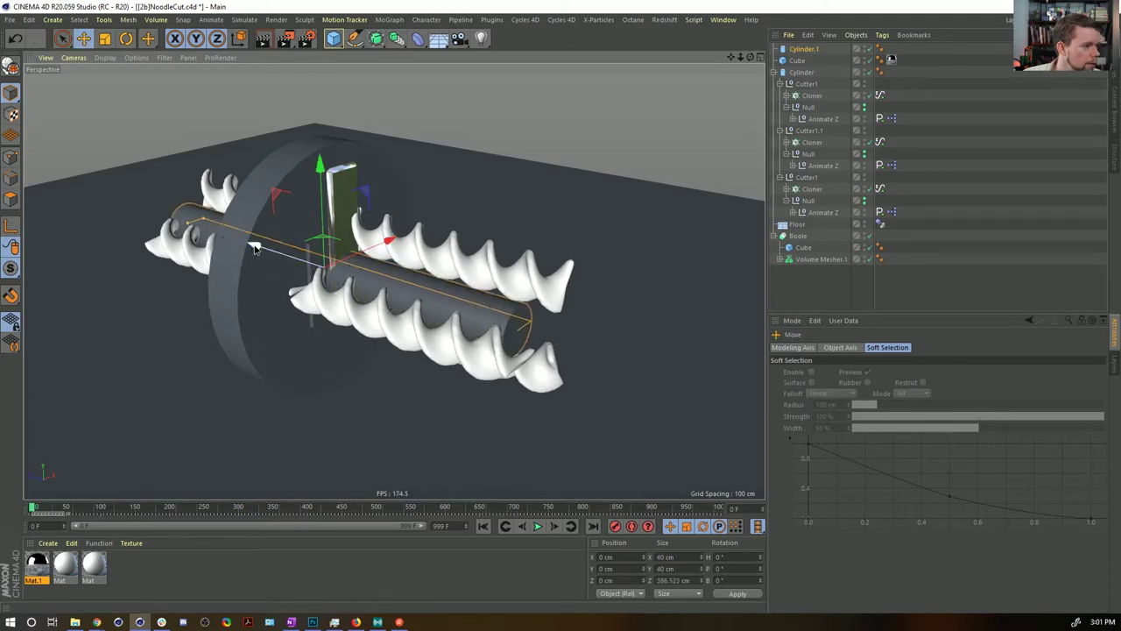
left_click_drag(253, 246, 379, 300)
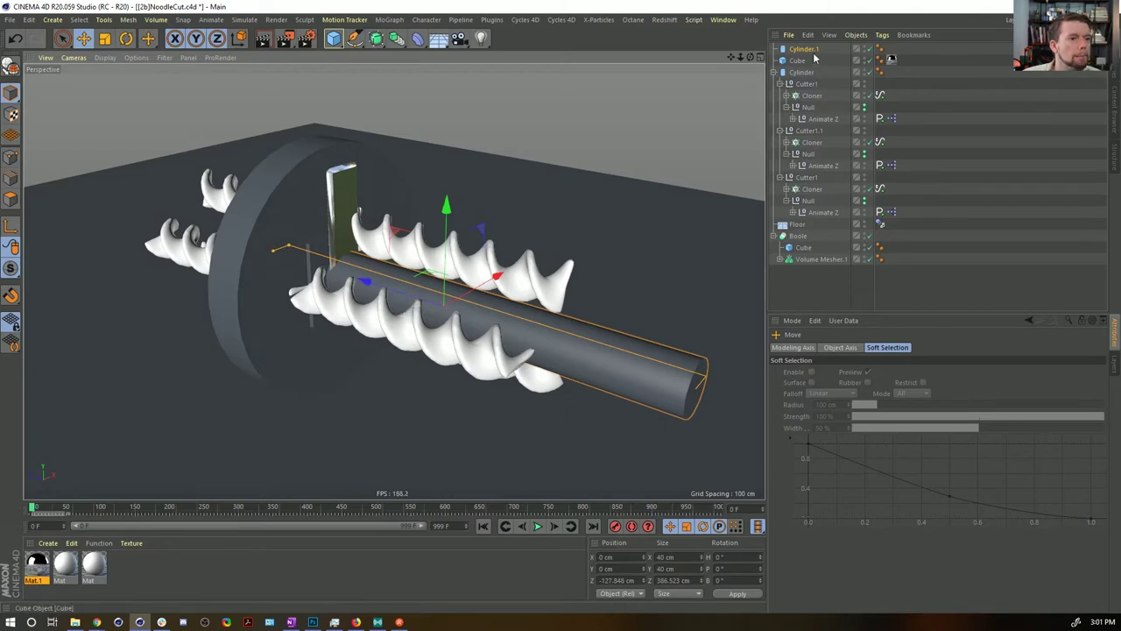
Step: Copy the Floor's Dynamics Body tag onto the new cylinder and add a Signal tag driving its B rotation
left_click_drag(880, 224, 892, 50, "ctrl")
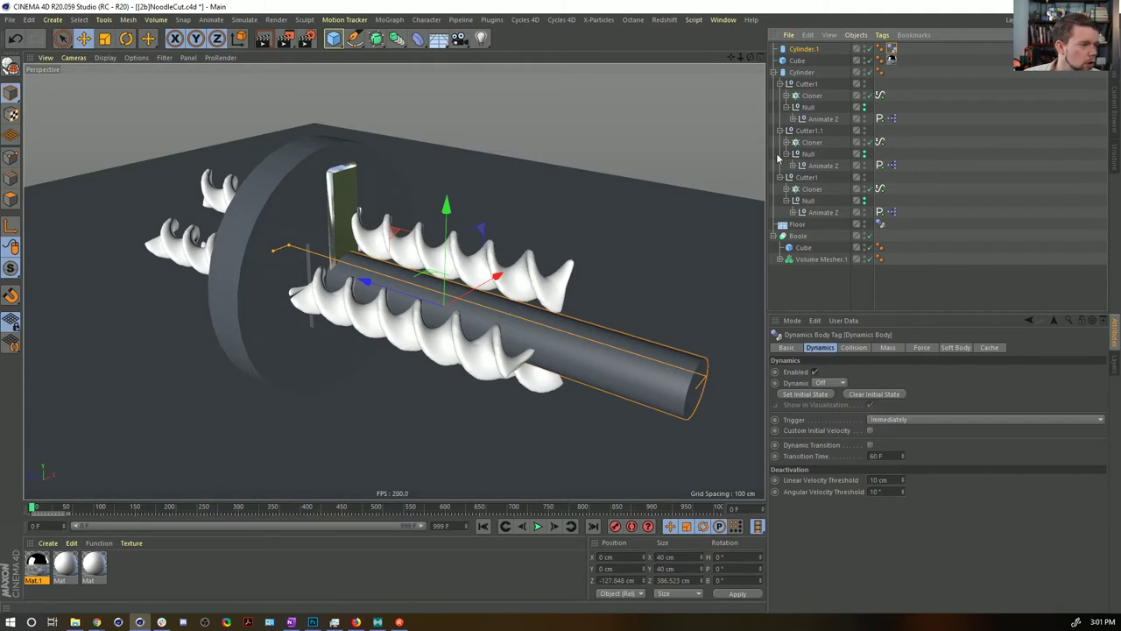
right_click(799, 51)
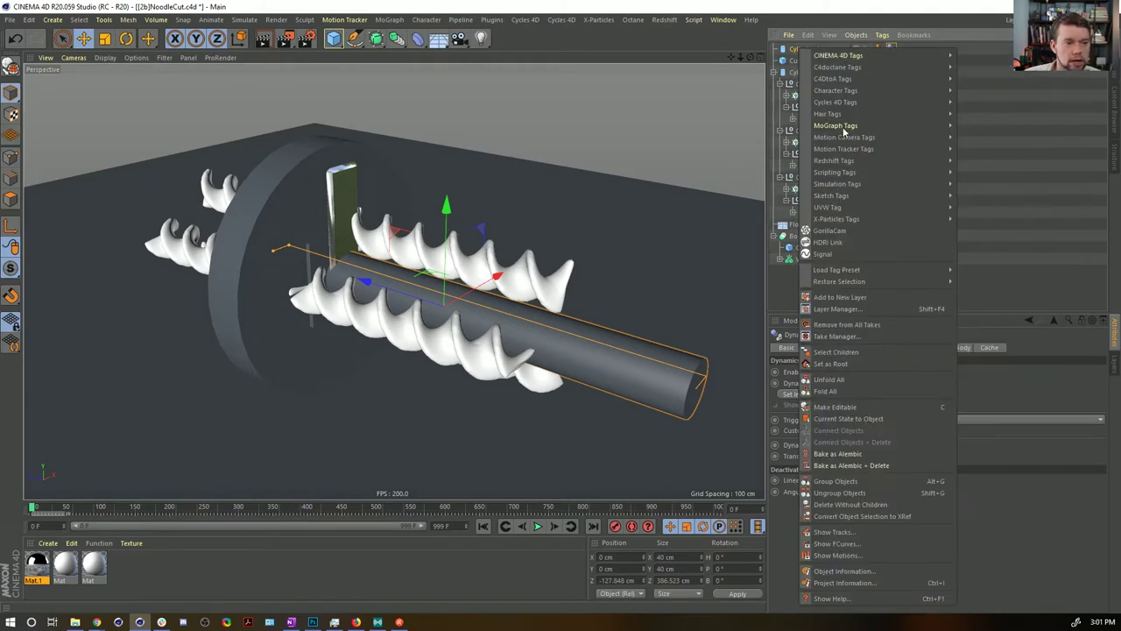
left_click(821, 254)
left_click(812, 51)
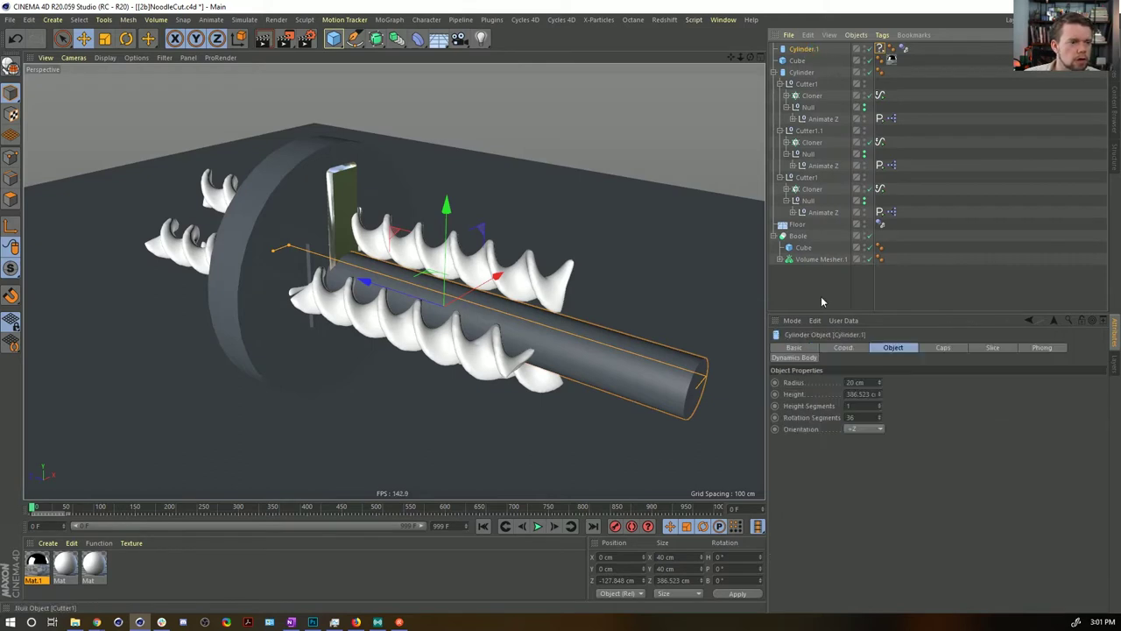
key("r")
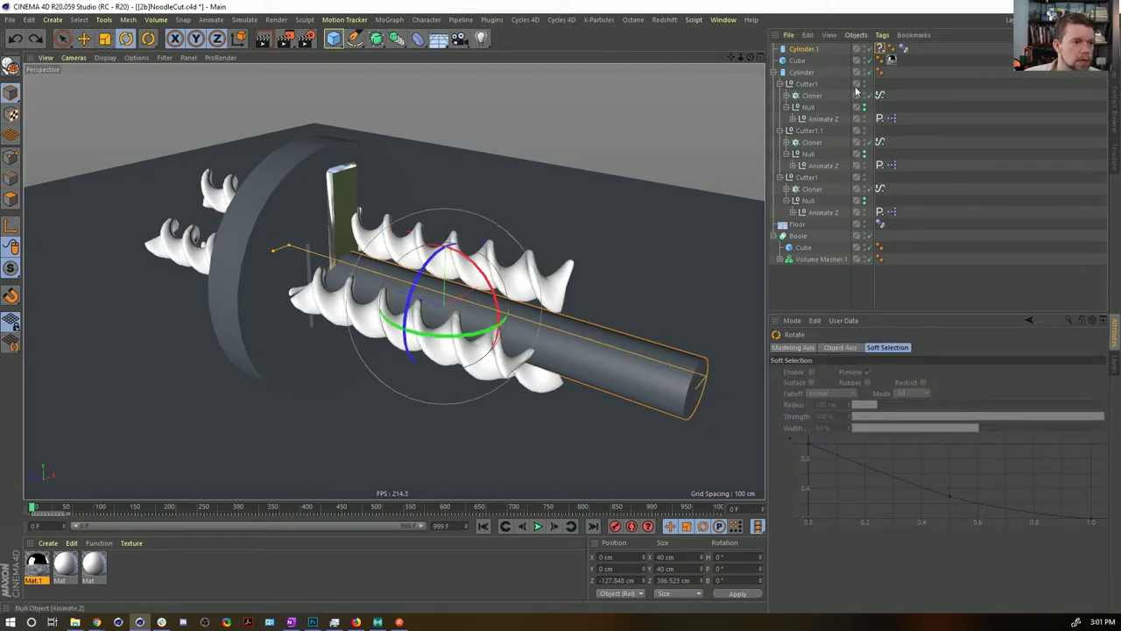
left_click(801, 49)
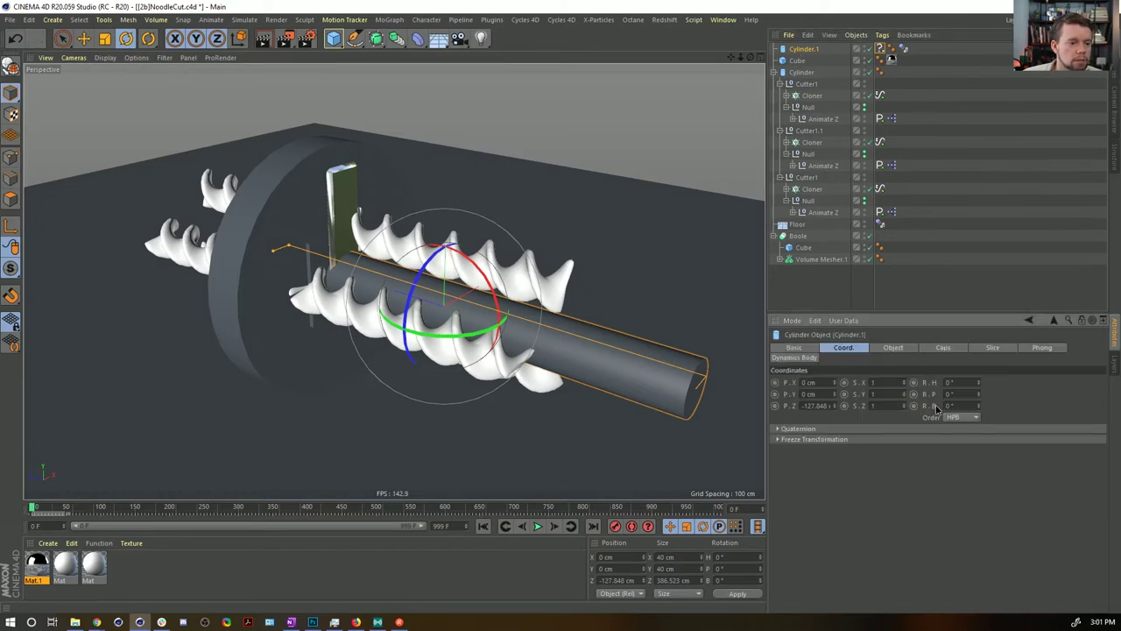
left_click(879, 48)
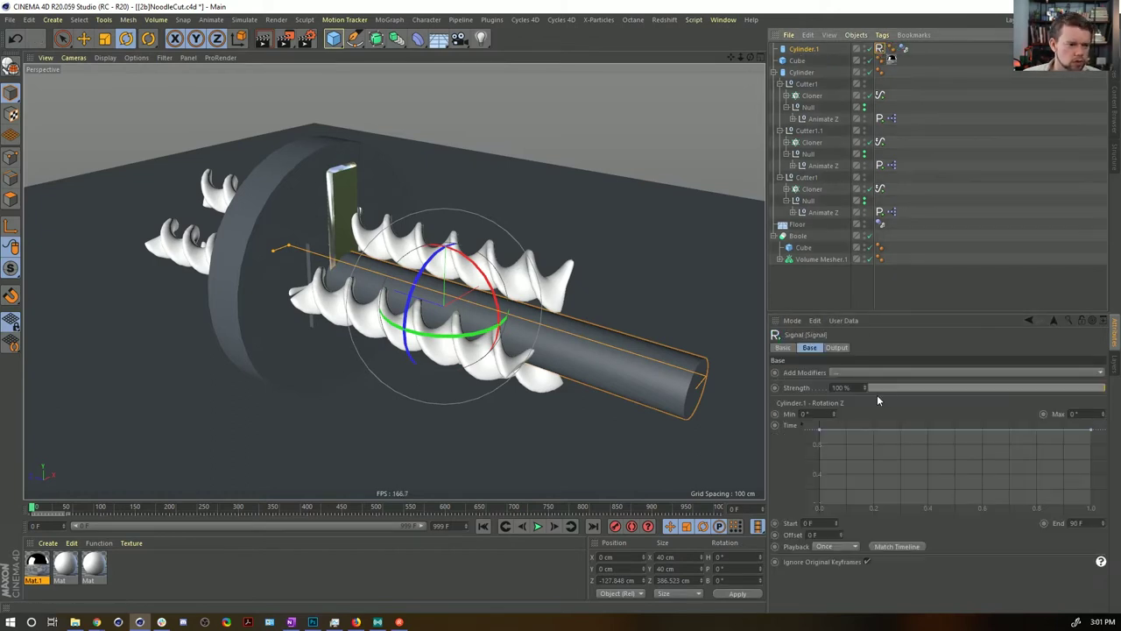
Step: Set the Signal to a rising linear curve with a 360° maximum and end at 45 F, and play back the rotation
right_click(910, 450)
mouse_move(963, 527)
left_click(1024, 524)
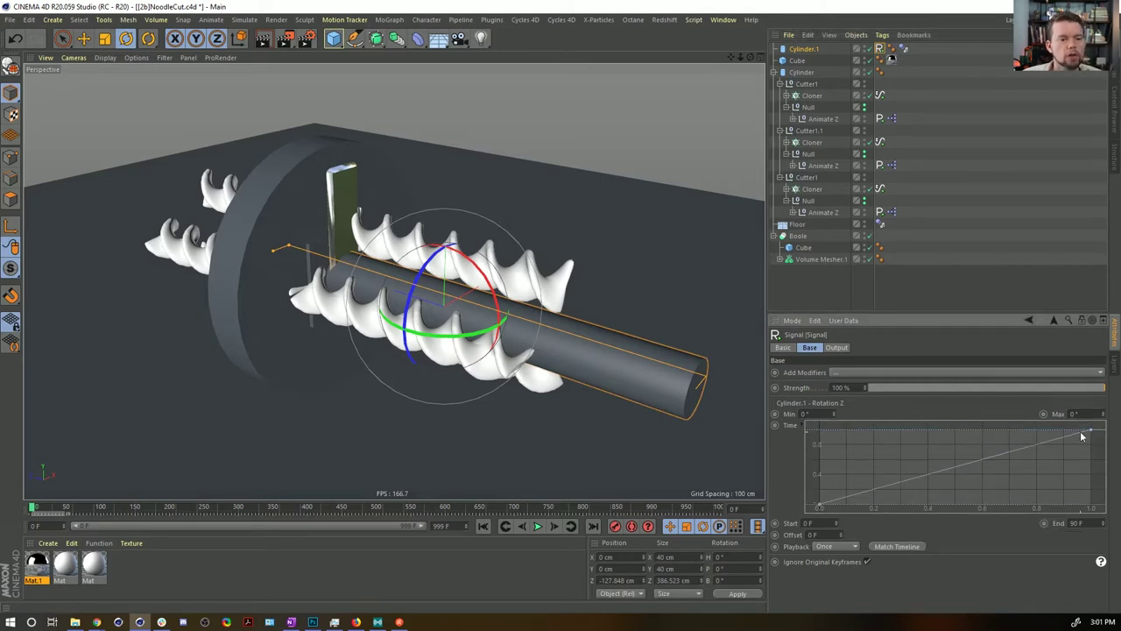
left_click_drag(1089, 522, 1028, 524)
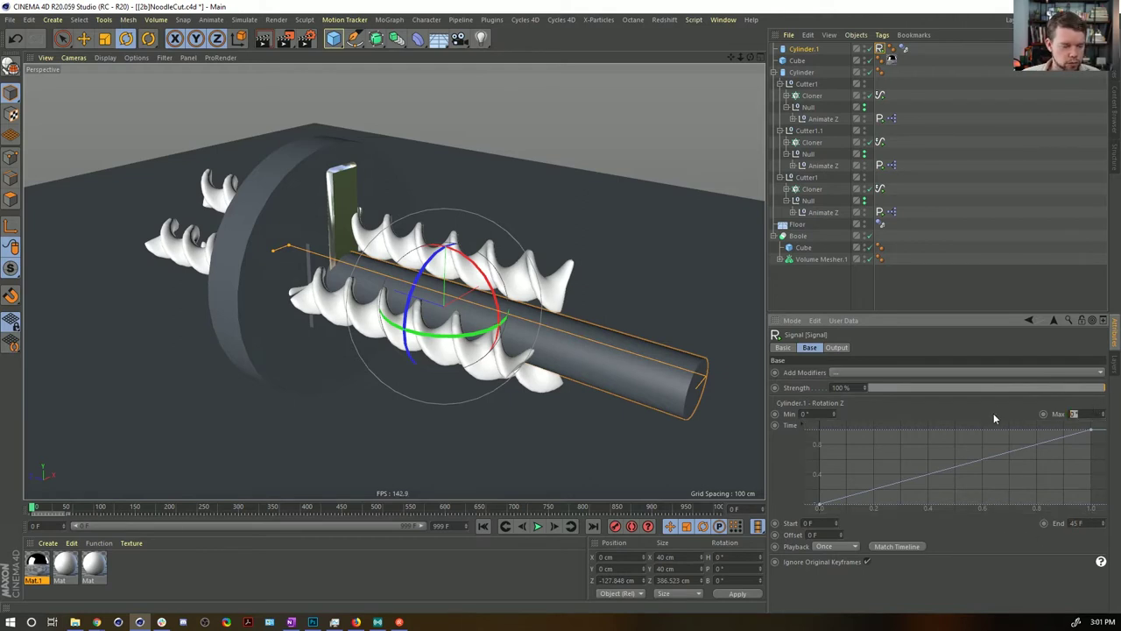
type("360")
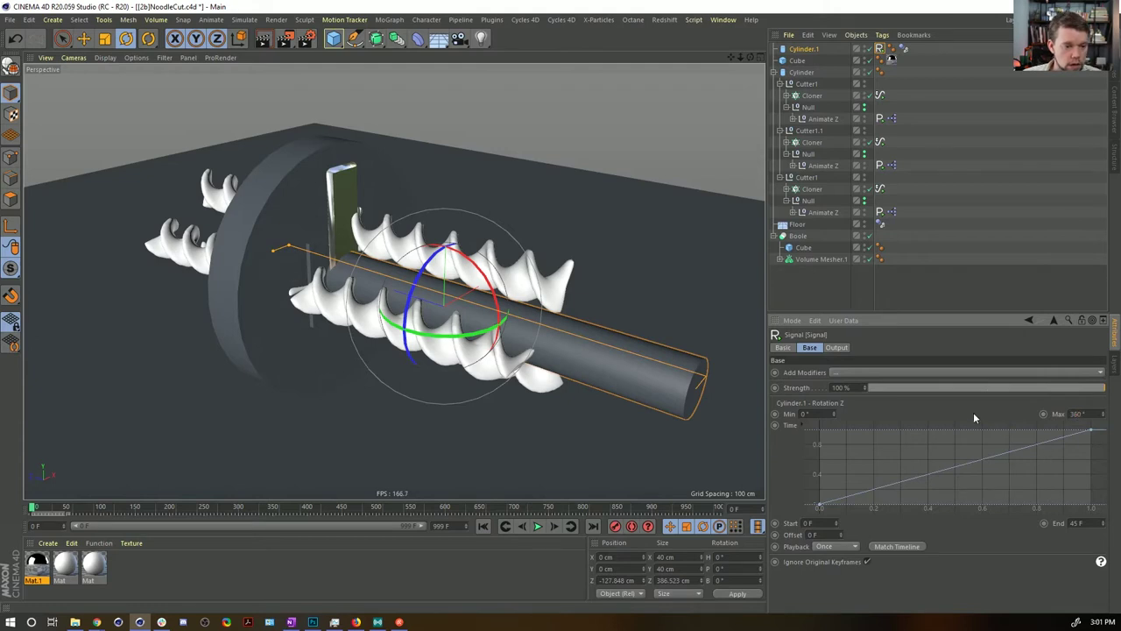
left_click(539, 527)
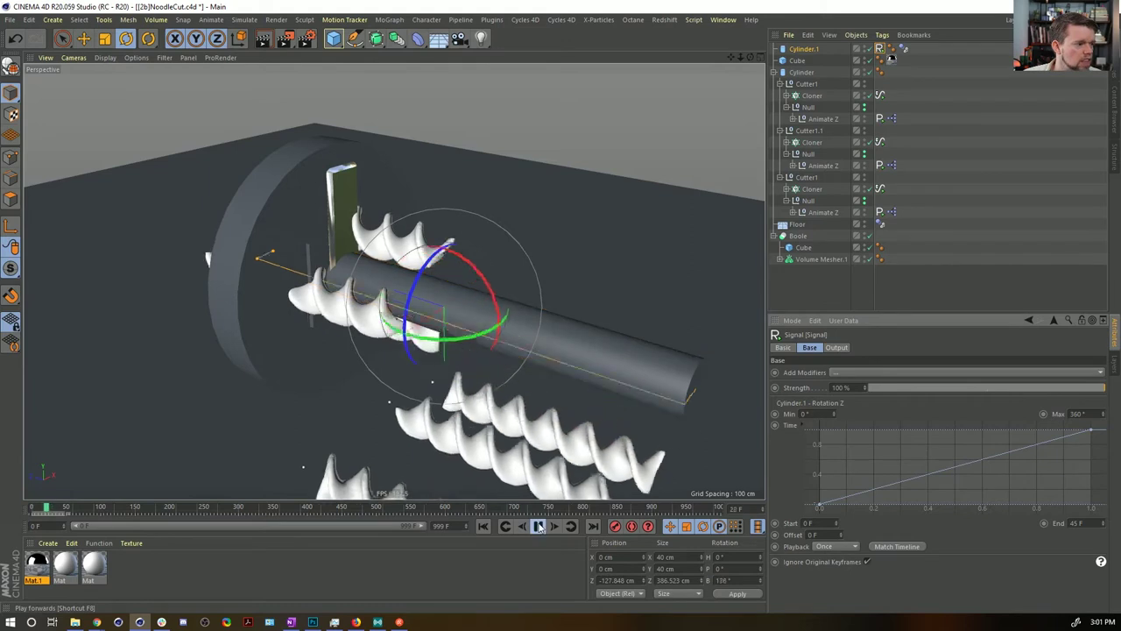
left_click(539, 527)
left_click(482, 526)
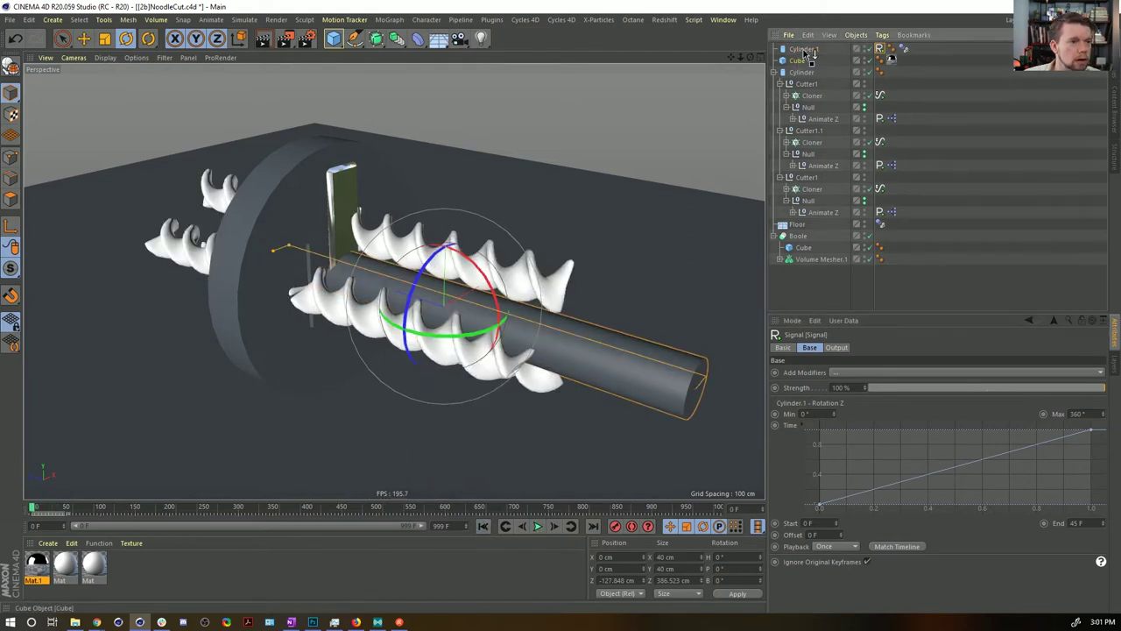
Step: Parent the blade Cube to the new shaft cylinder and enable SSAO in the viewport
left_click(801, 60)
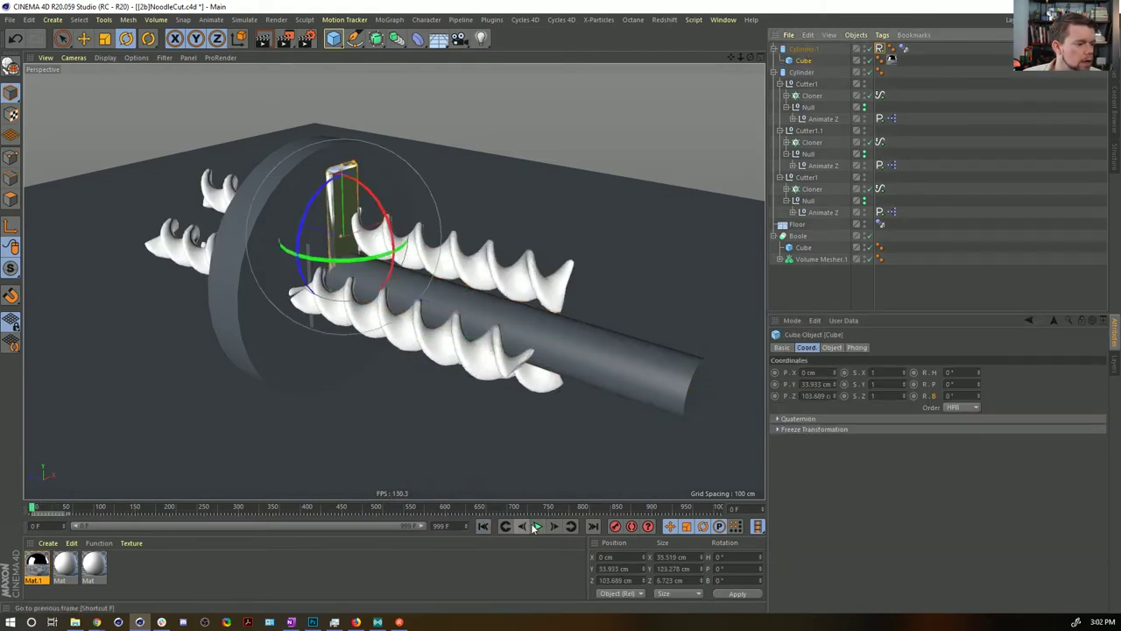
left_click(135, 57)
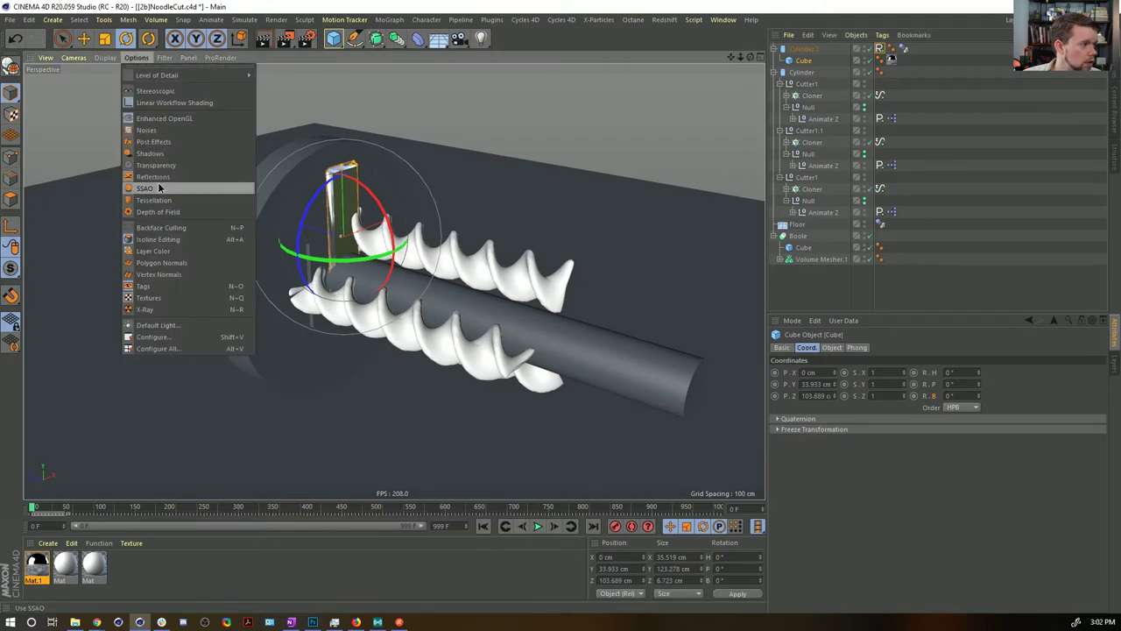
left_click(175, 184)
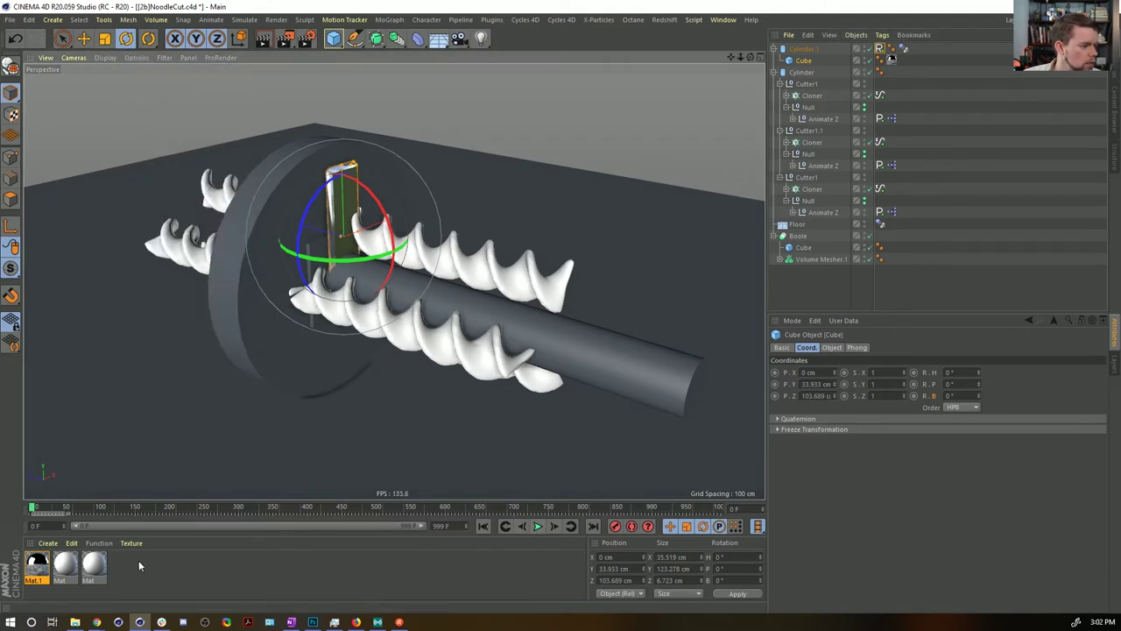
Step: Create a red material with 63% saturation and apply it to the disc Cylinder
double_click(166, 565)
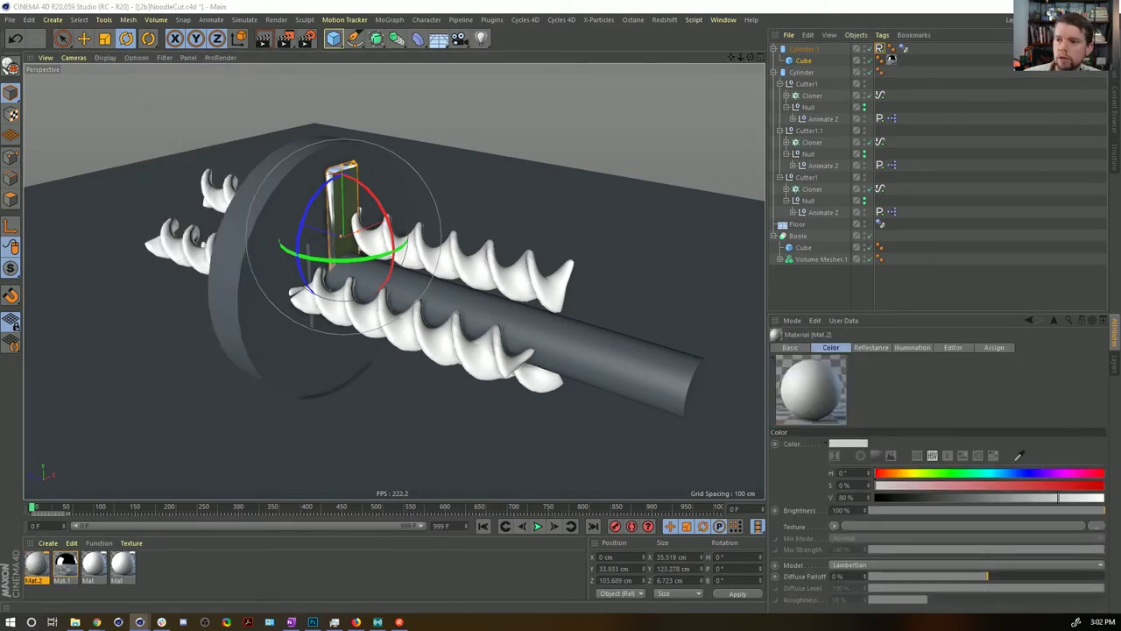
double_click(37, 565)
left_click(436, 230)
left_click(717, 189)
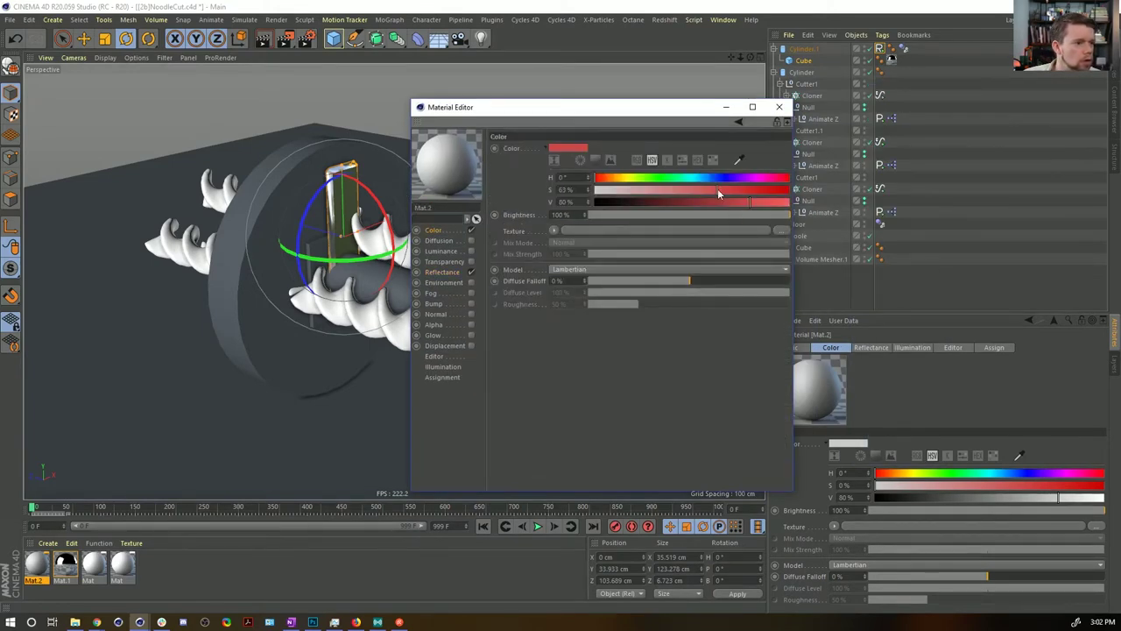
left_click_drag(46, 565, 233, 277)
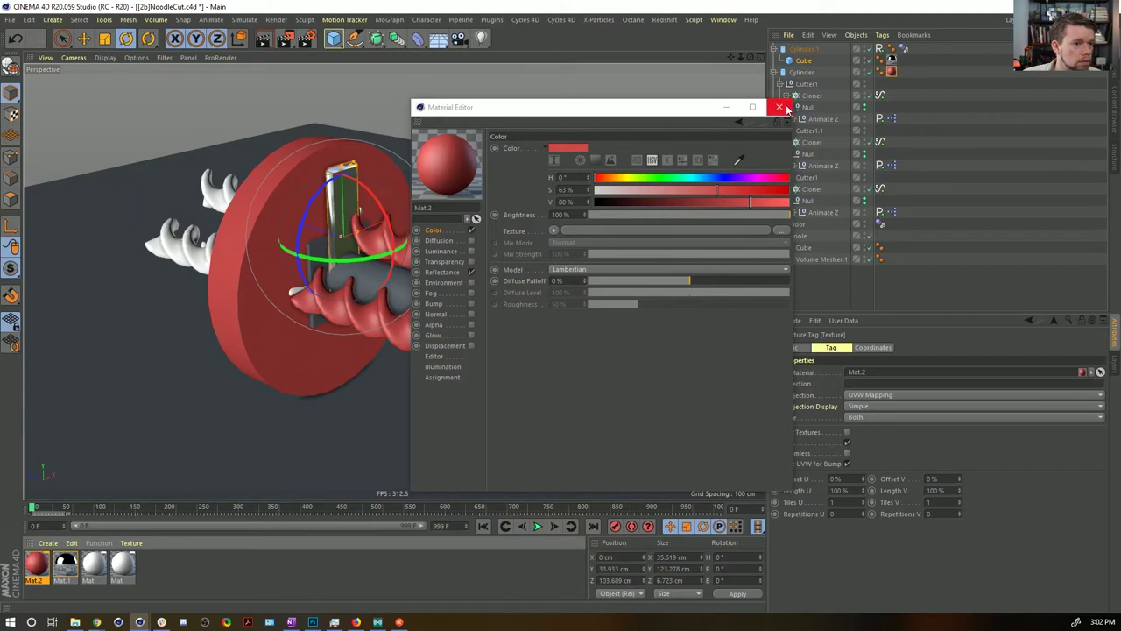
Step: Duplicate the red material and recolour the copy to a pale yellow of H 46°, S 30%, V 93%
left_click_drag(36, 565, 214, 585, "ctrl")
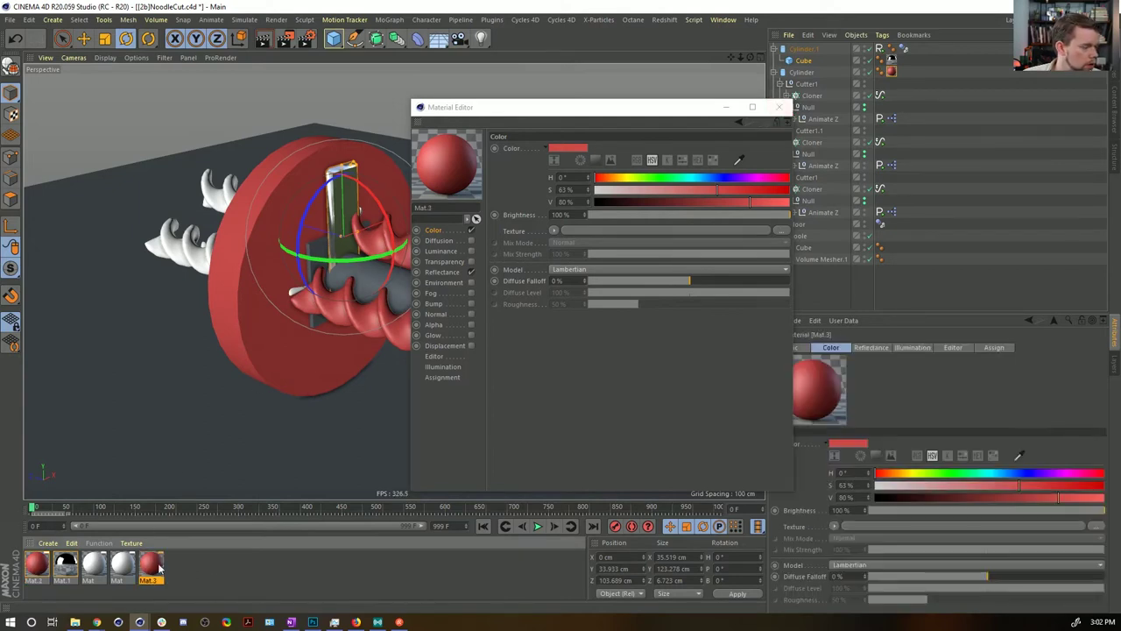
left_click(620, 178)
left_click(625, 189)
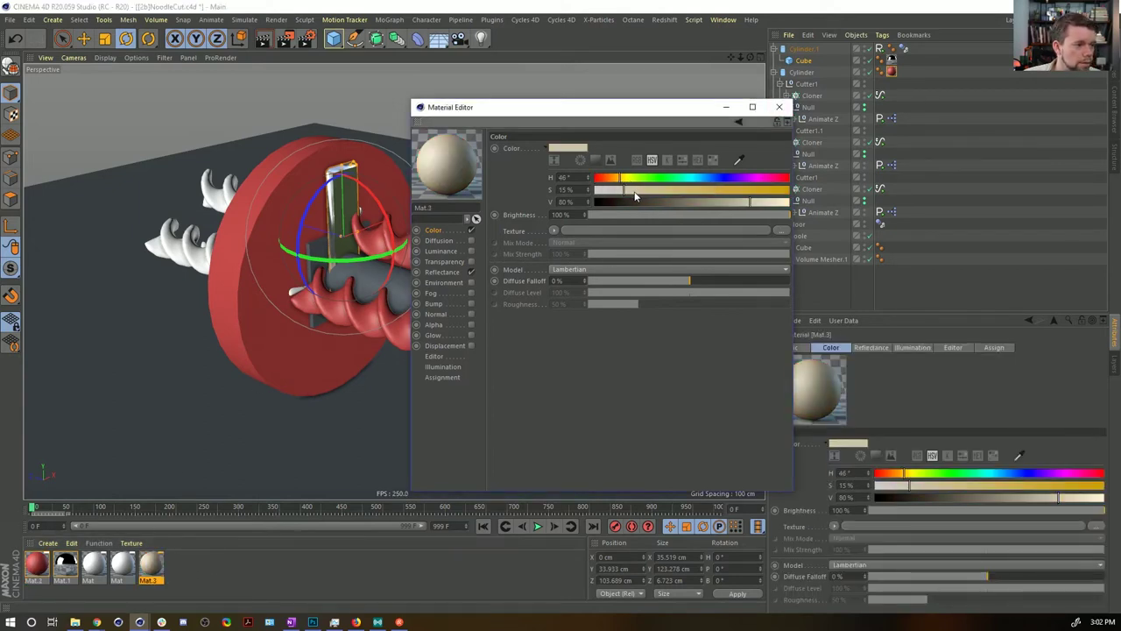
left_click_drag(649, 198, 652, 191)
left_click(775, 202)
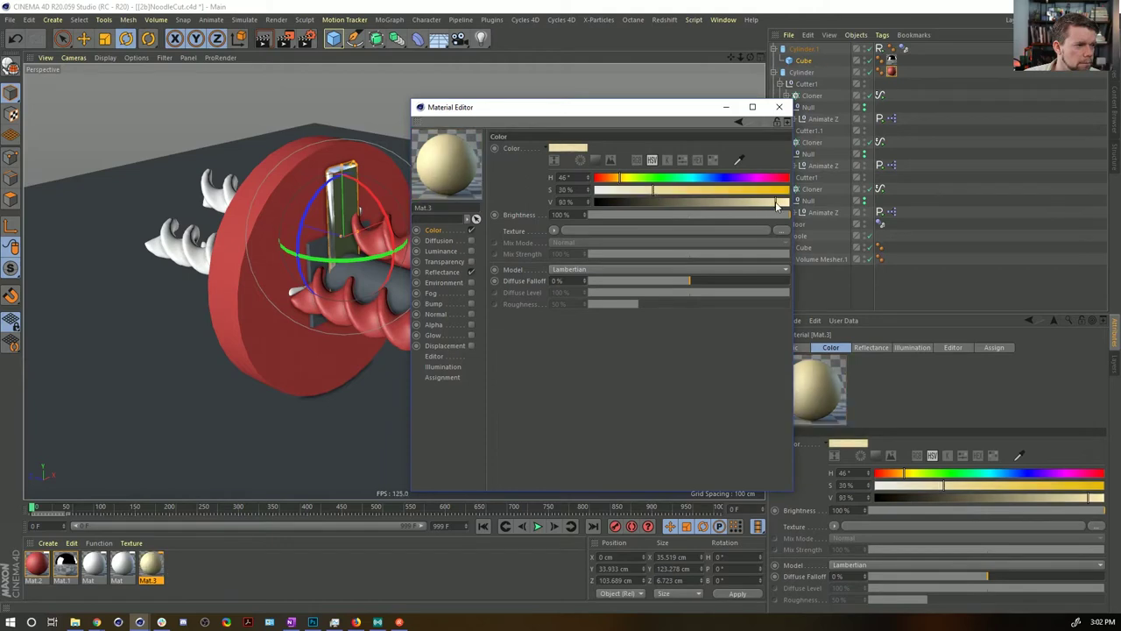
left_click(778, 107)
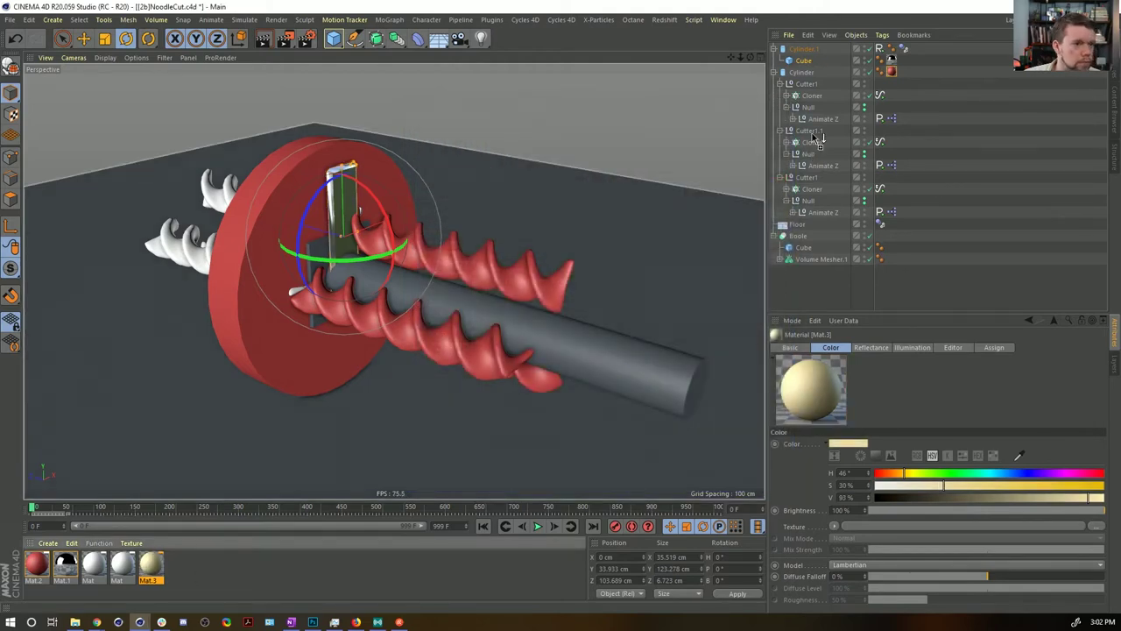
Step: Apply the pale yellow material to the Cloner and Null of all three cutter setups
left_click_drag(804, 156, 813, 97)
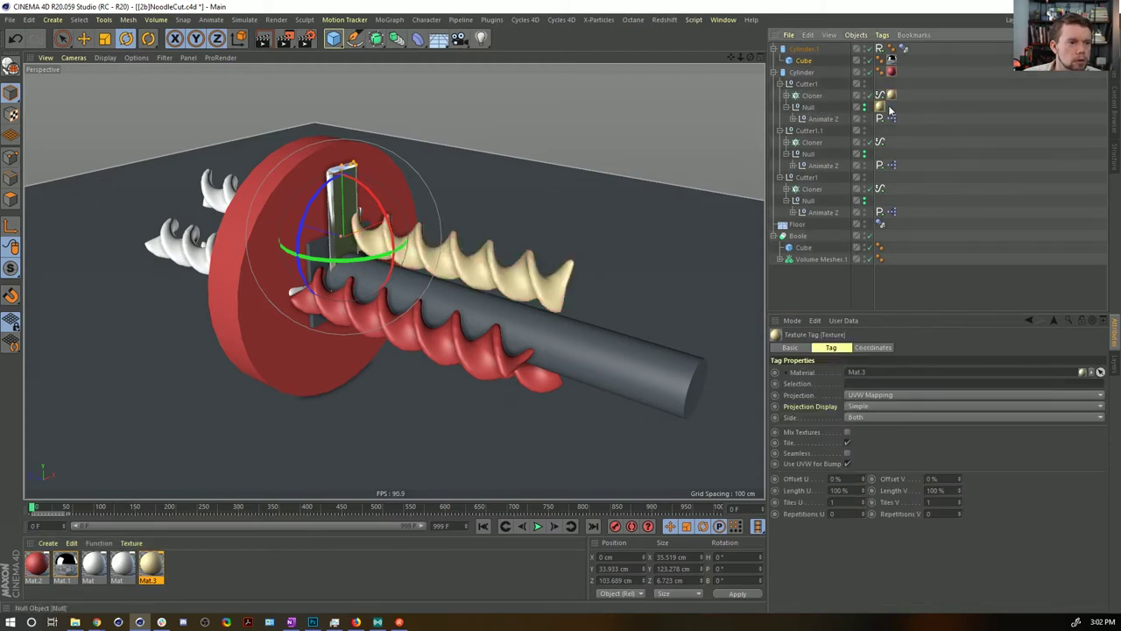
left_click_drag(882, 109, 889, 144)
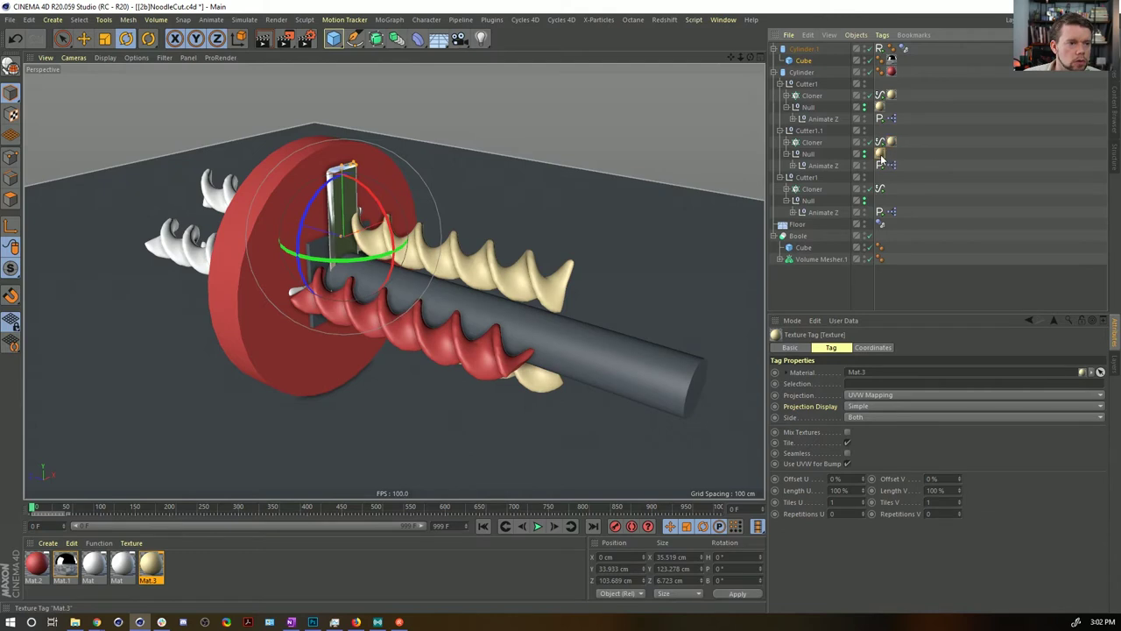
left_click_drag(899, 200, 895, 191)
left_click(704, 295)
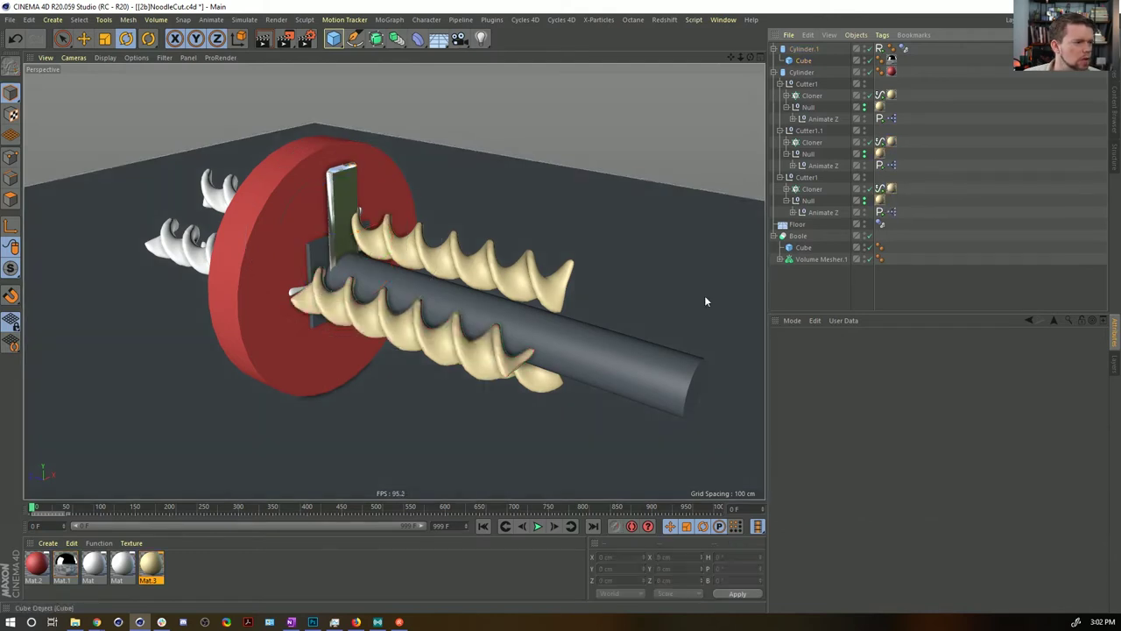
Step: Replace the two white materials with the pale yellow material throughout the scene
left_click(785, 142)
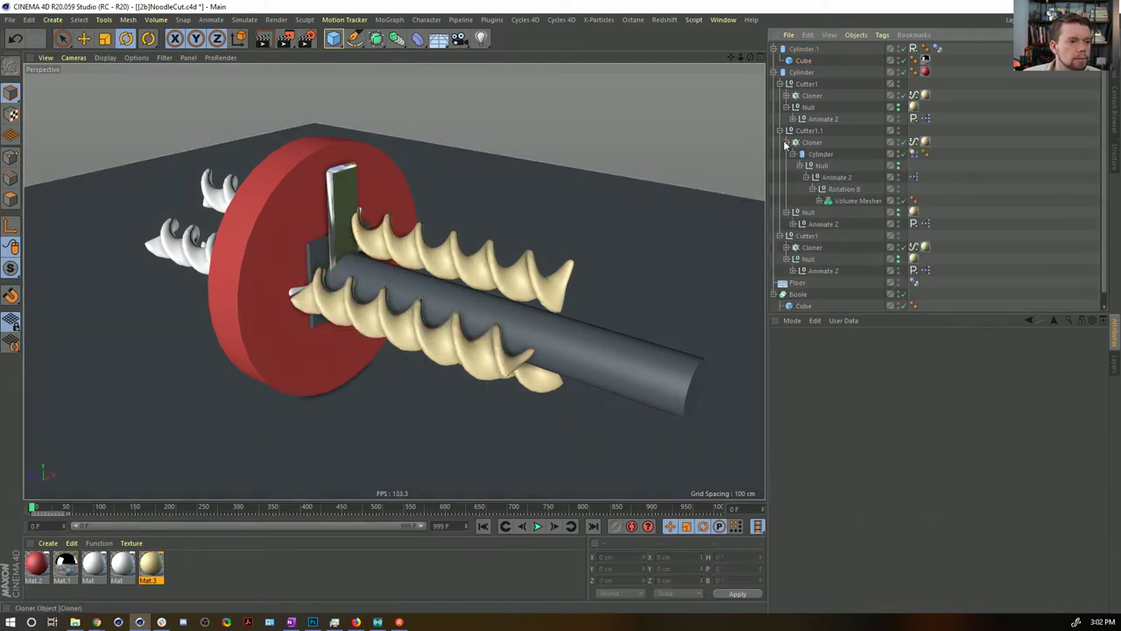
left_click(785, 143)
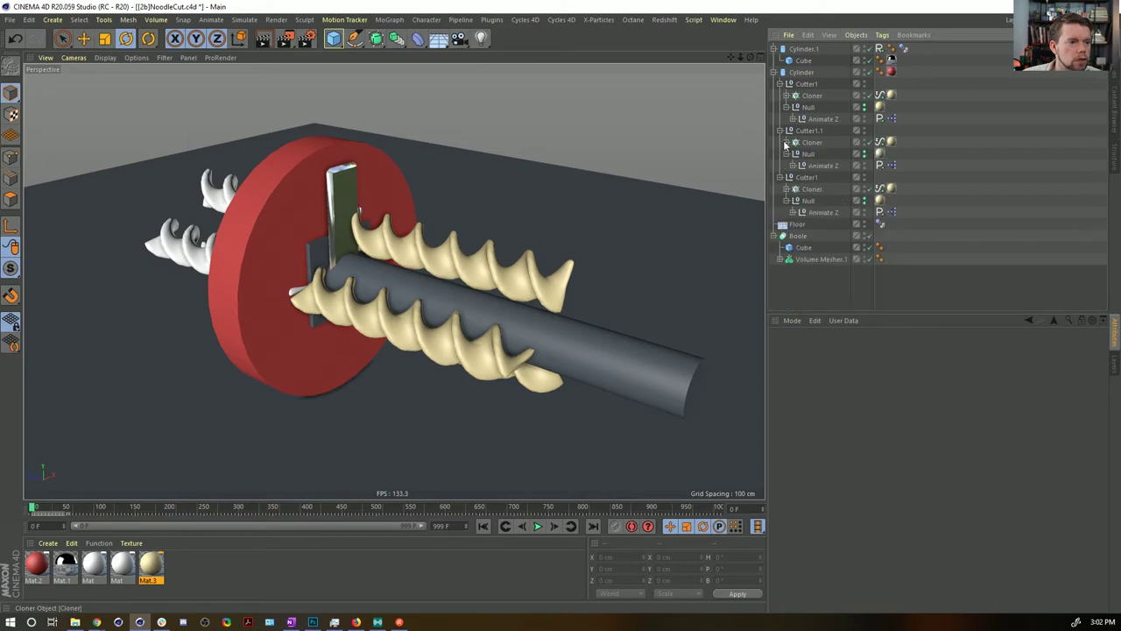
left_click(795, 166)
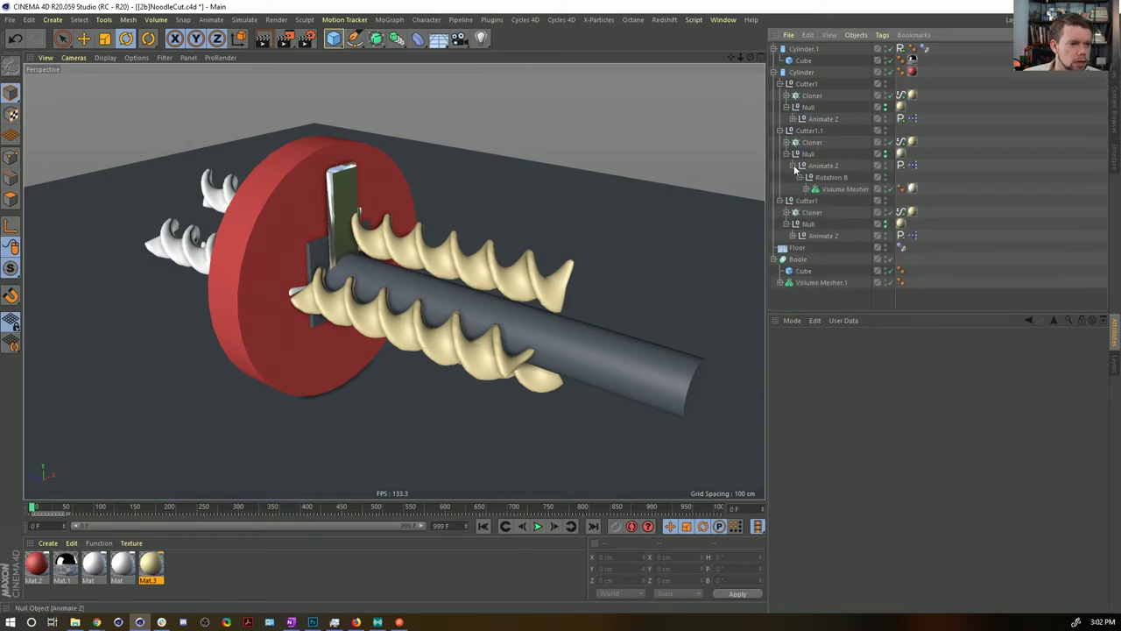
left_click(793, 166)
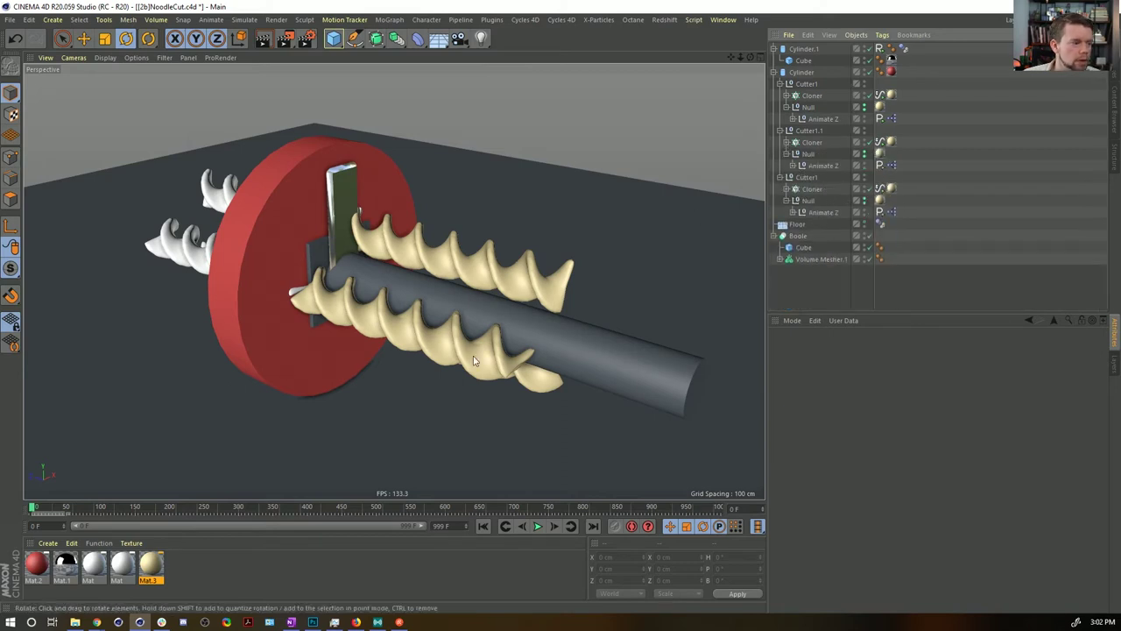
left_click(152, 567)
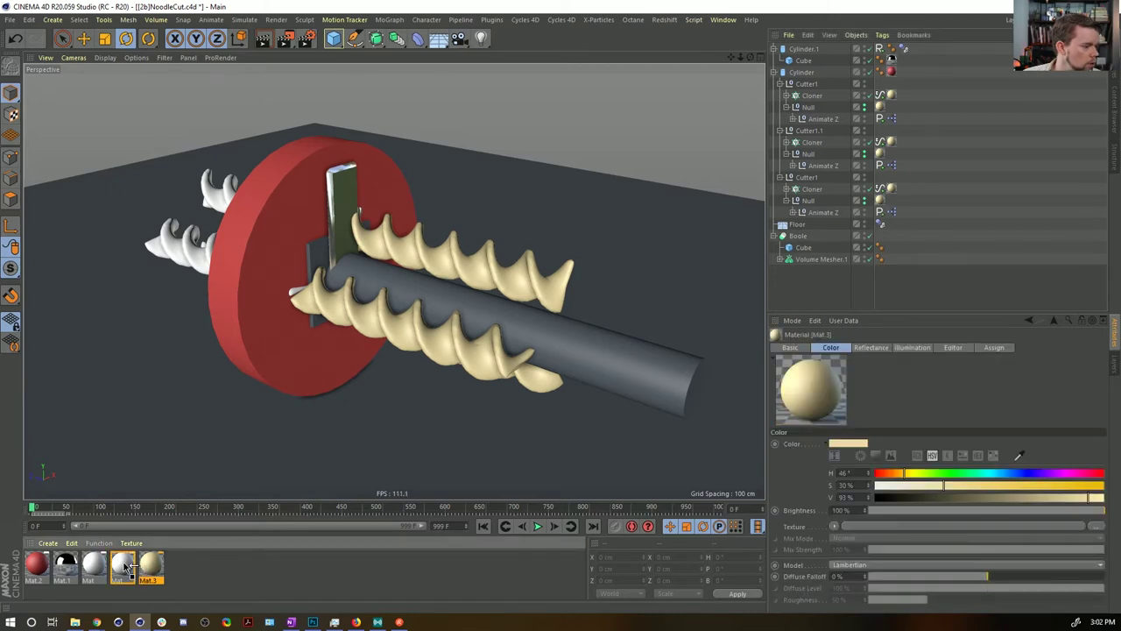
left_click_drag(127, 569, 93, 567)
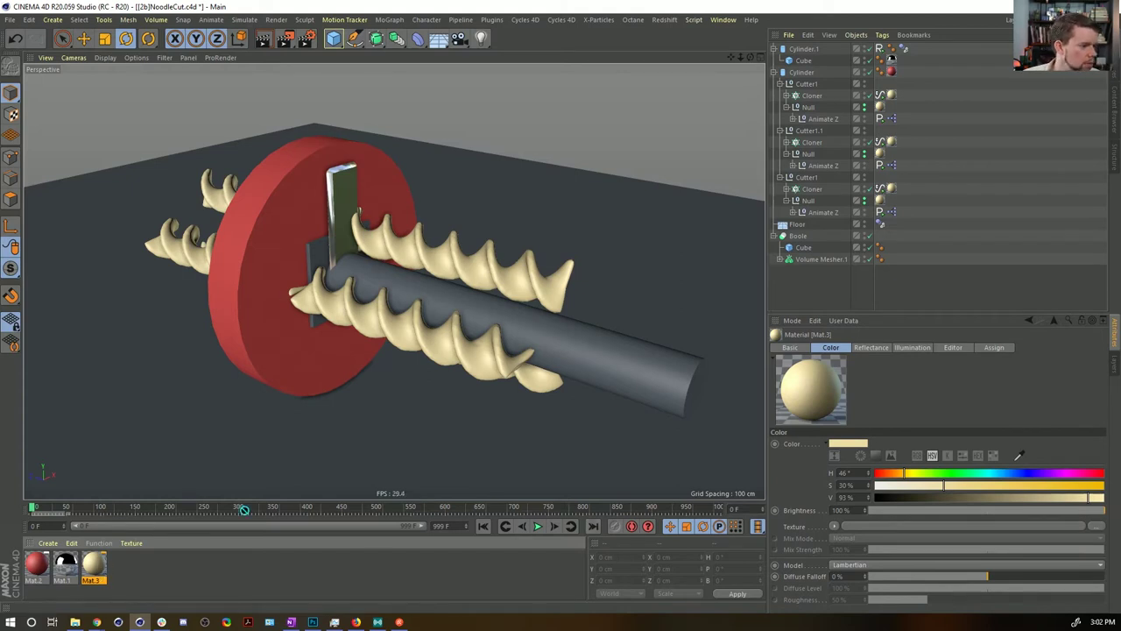
Step: Apply the red material to the shaft cylinder and save the scene
left_click_drag(244, 509, 622, 349)
left_click(951, 236)
key("ctrl+s")
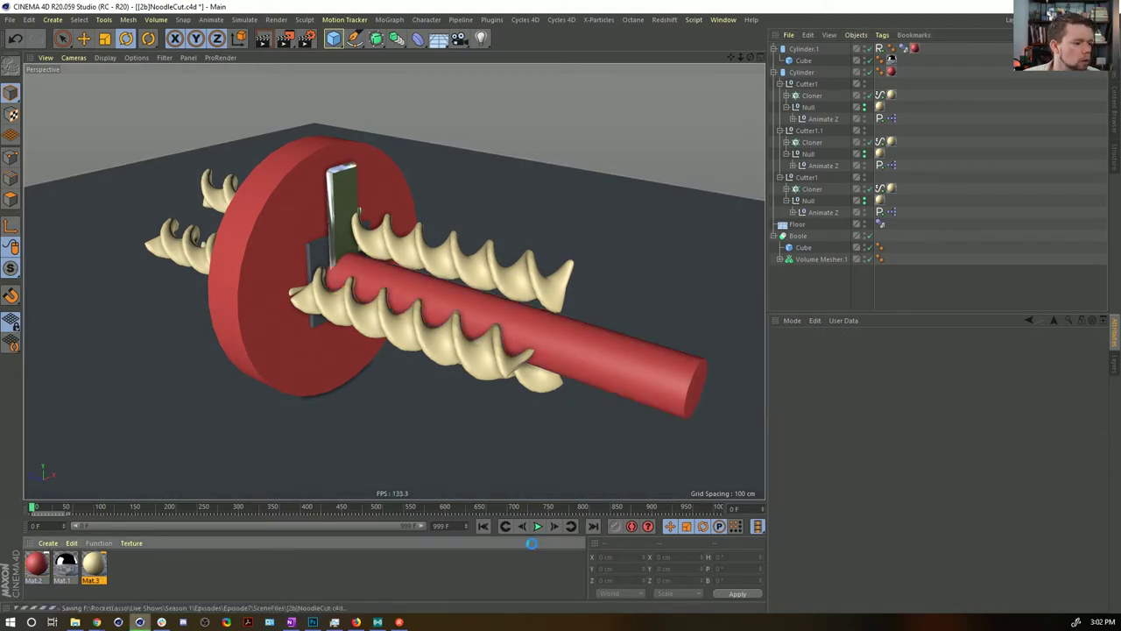
Step: Play the noodle animation and check the timing settings of the first cutter's Count and Position Z Signal tags
left_click(537, 526)
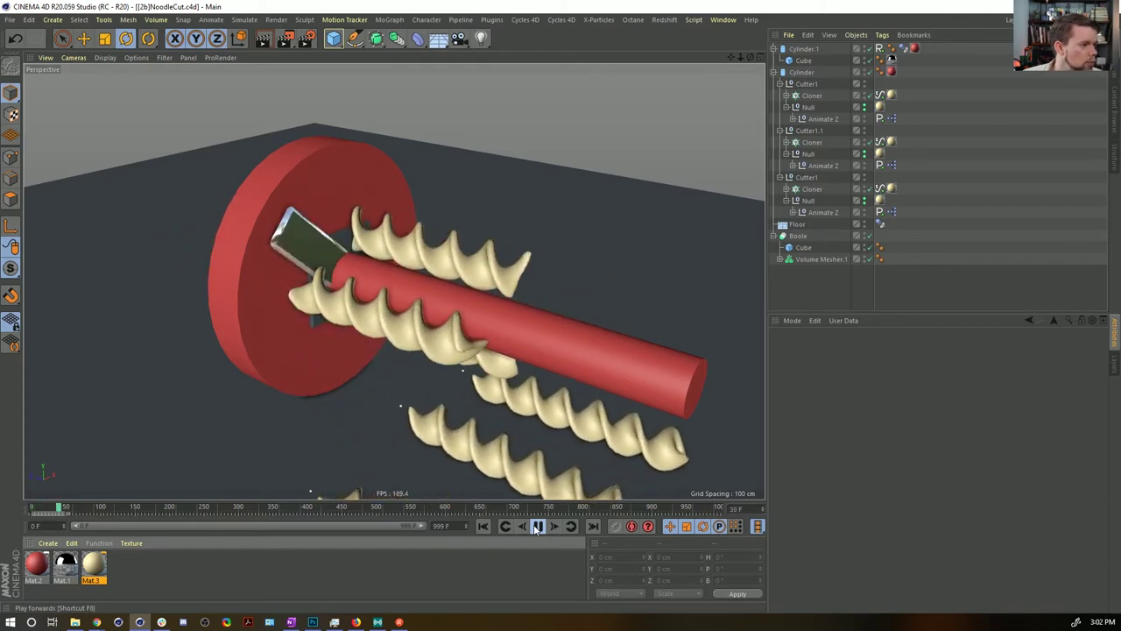
left_click(536, 526)
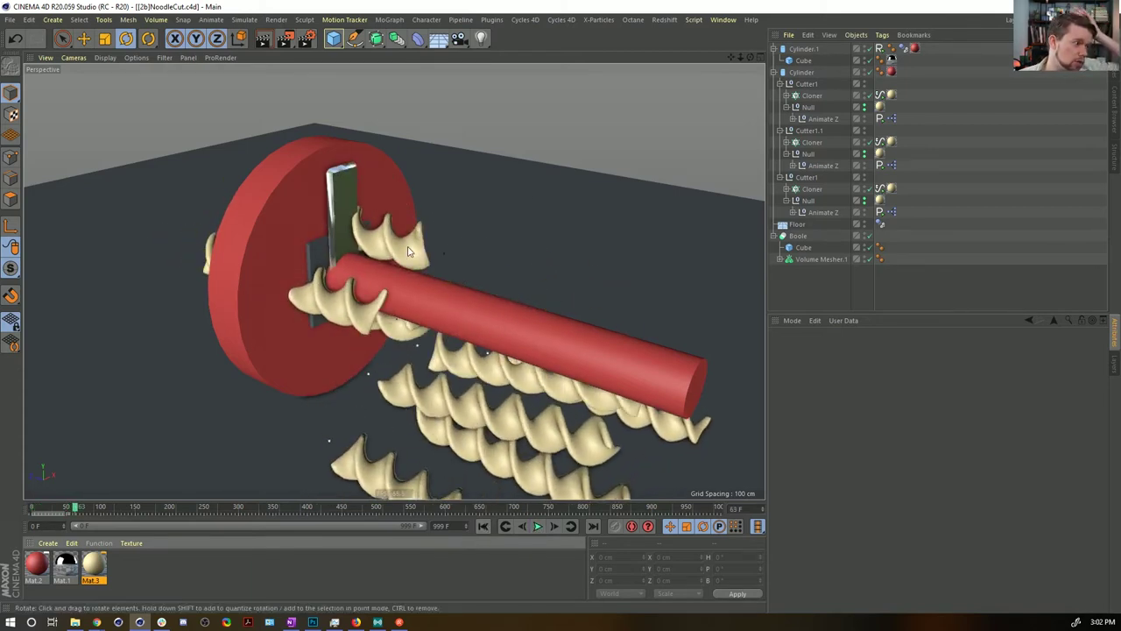
left_click(880, 97)
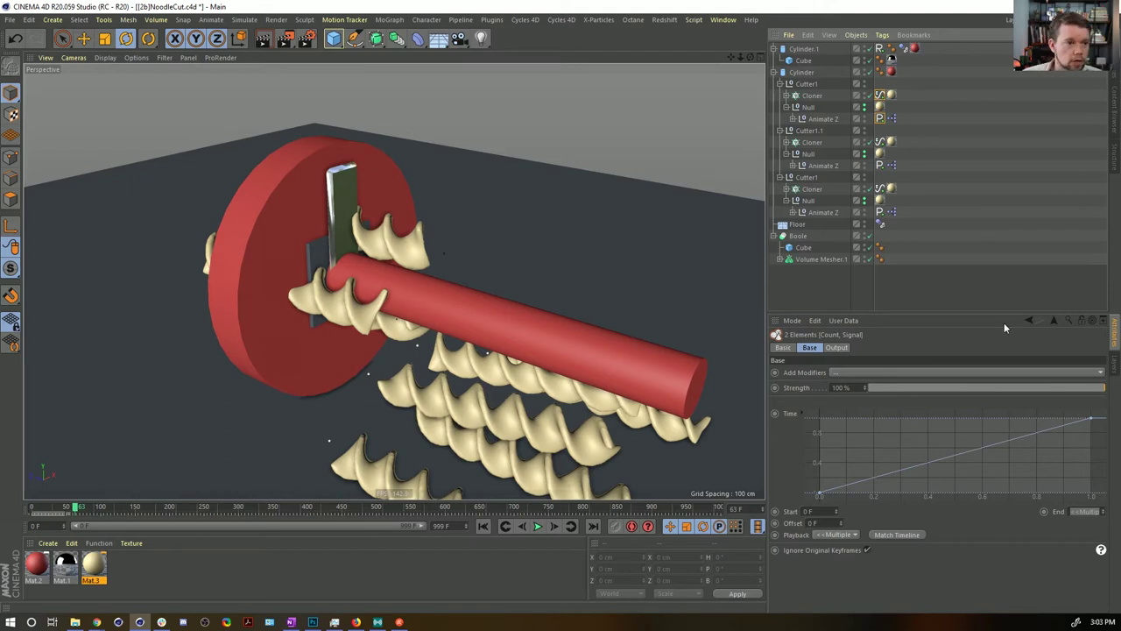
left_click_drag(873, 93, 875, 103)
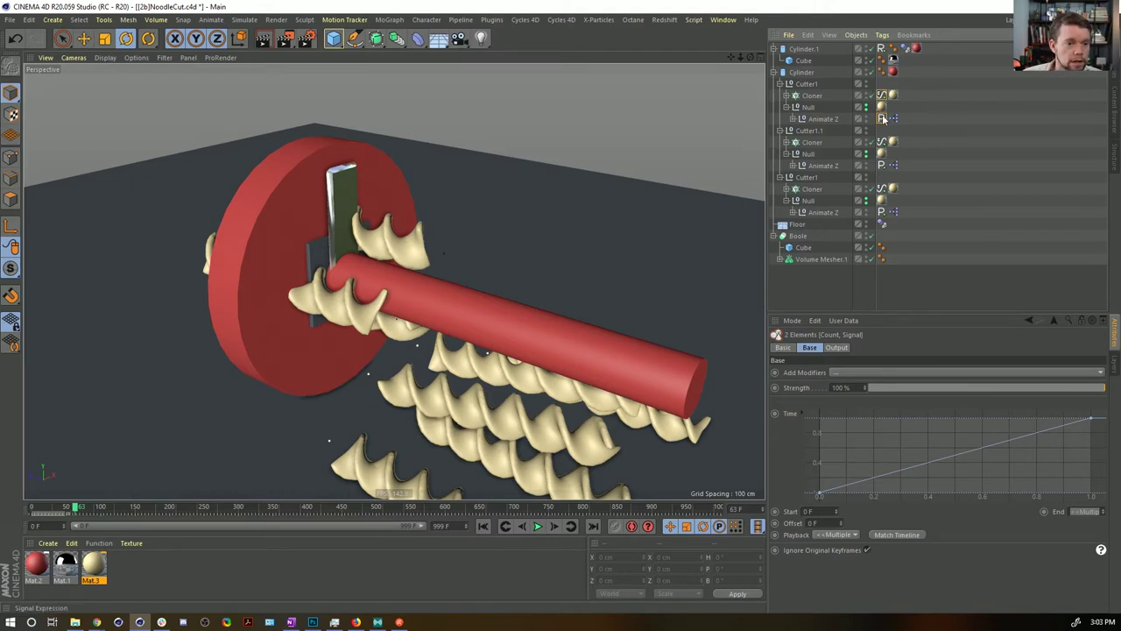
left_click(881, 119)
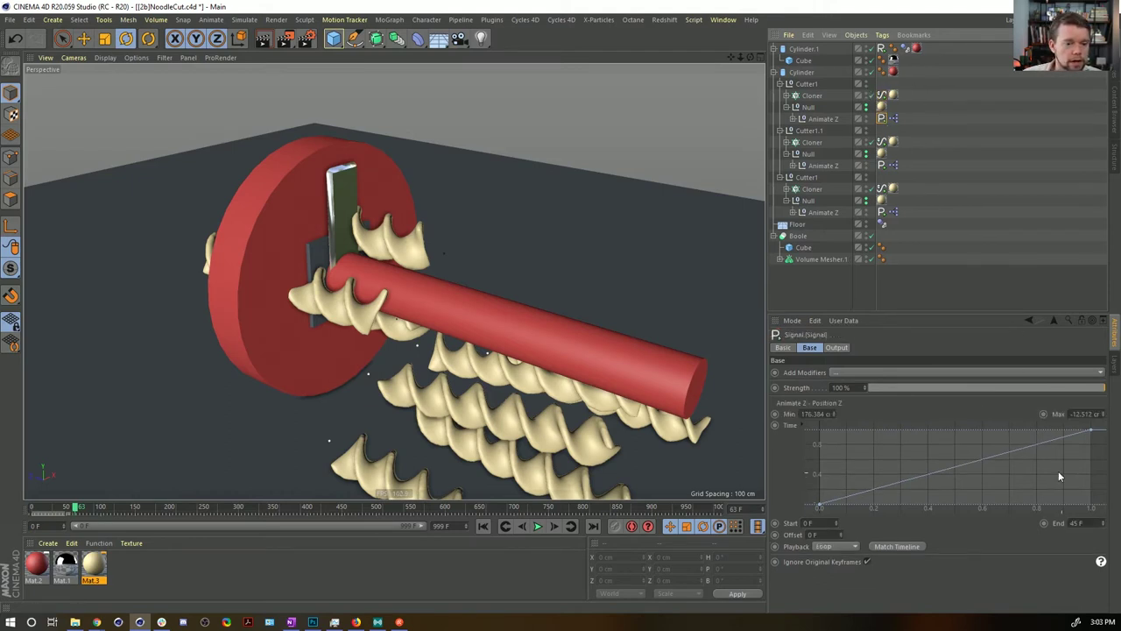
Step: Set End to 60 F on the Signal tags of all three Animate Z nulls and the Count tags of the first and third Cloners
left_click(882, 97)
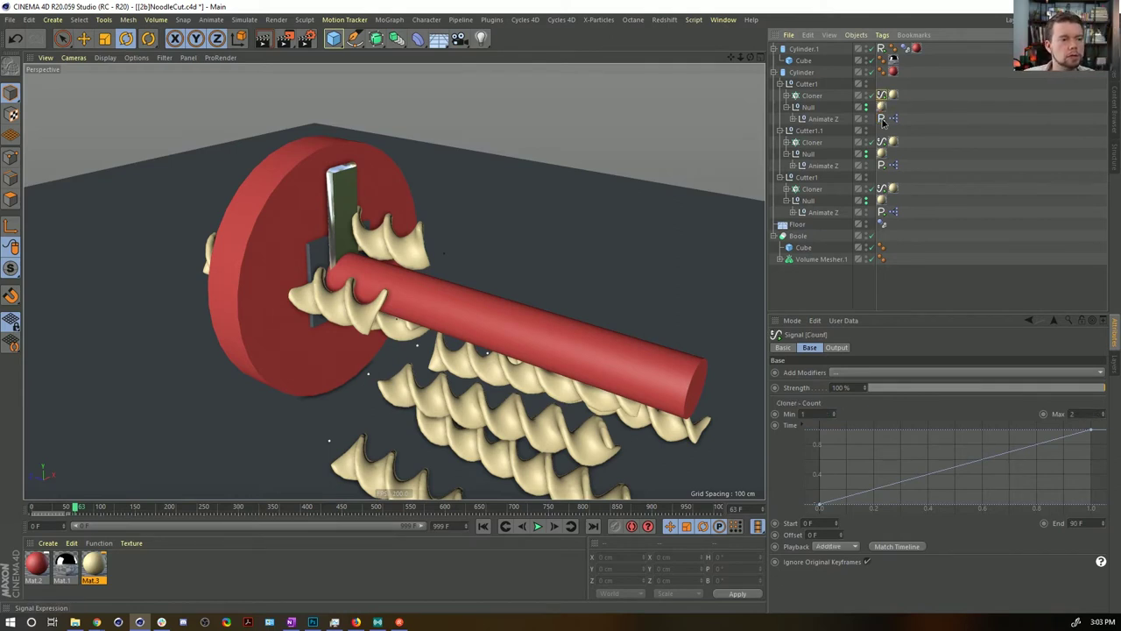
left_click(881, 119, "ctrl")
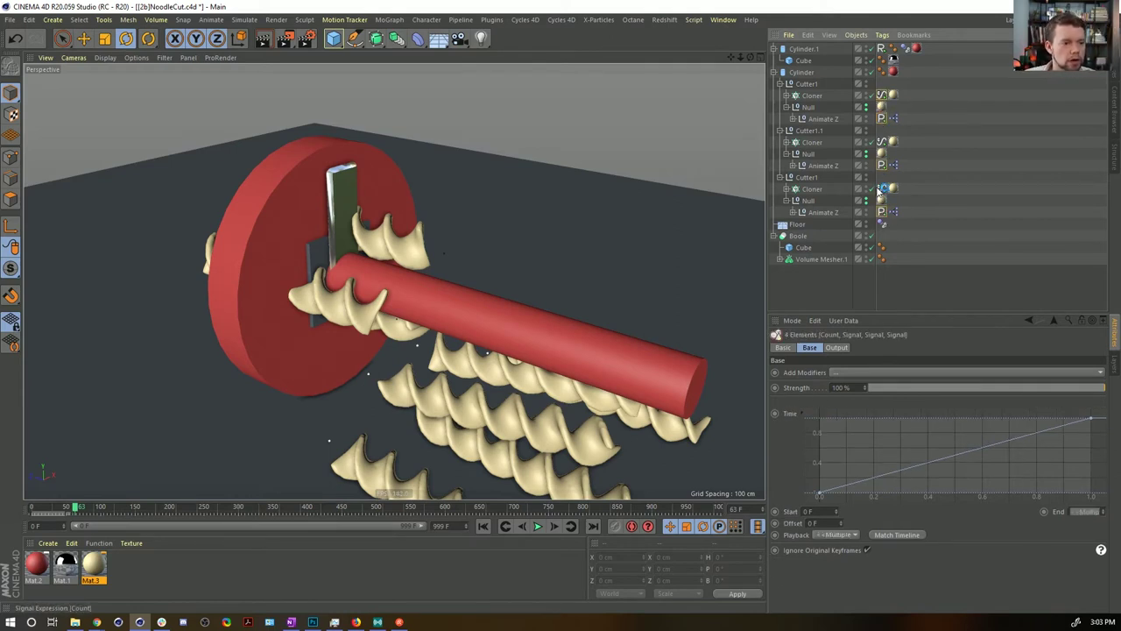
left_click(1083, 510)
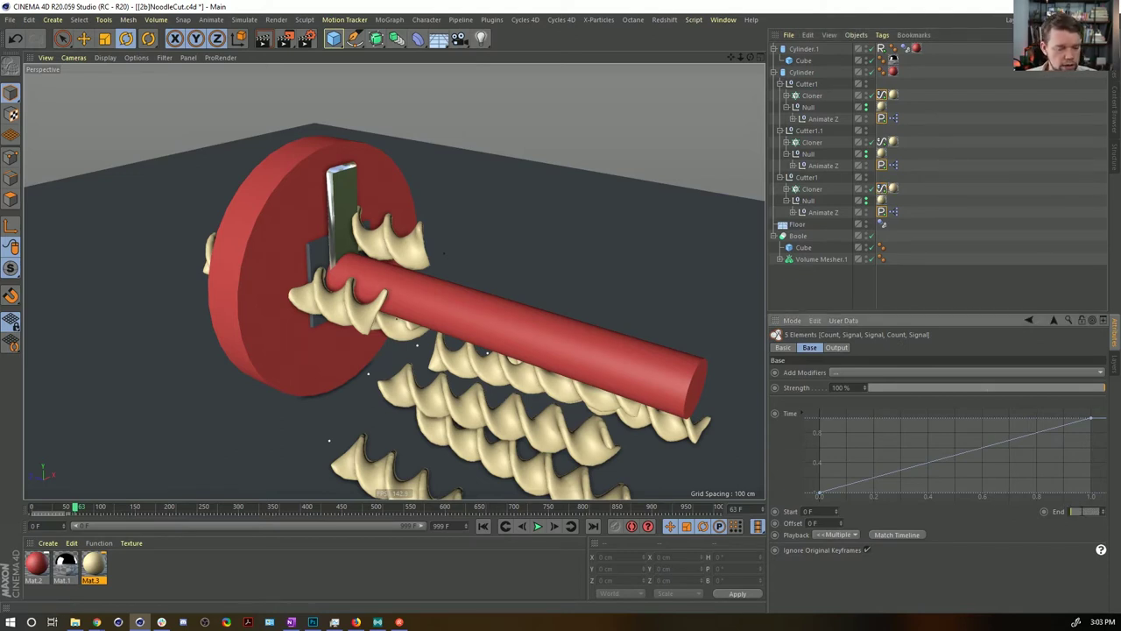
key("Return")
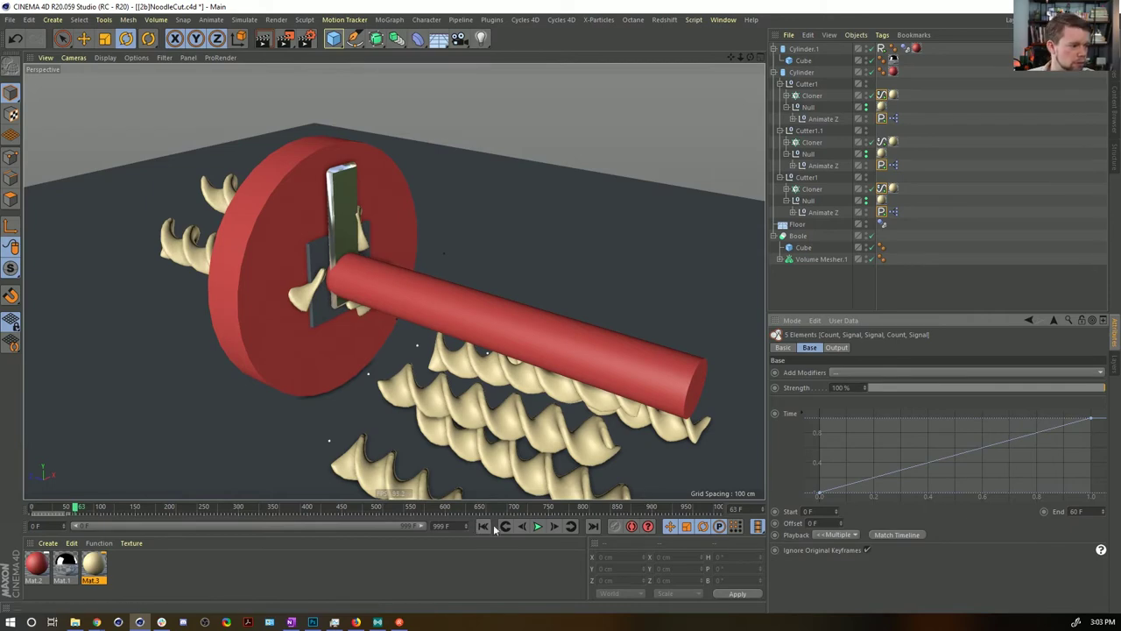
Step: Play the animation with the new cutter timing, and replay it from the first frame
left_click(537, 526)
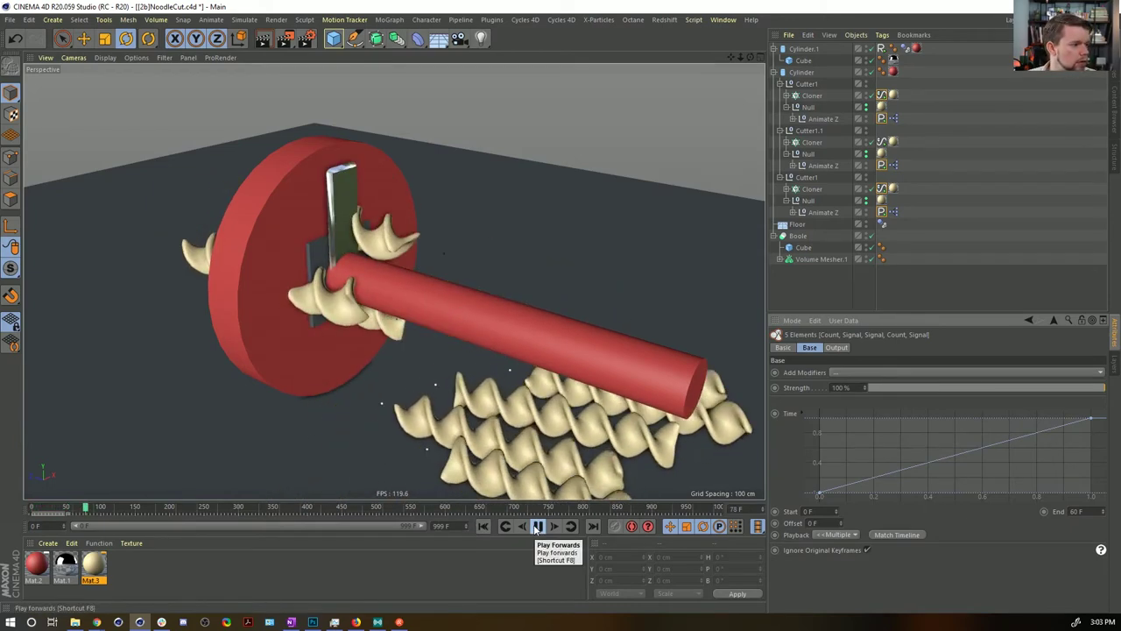
left_click(538, 527)
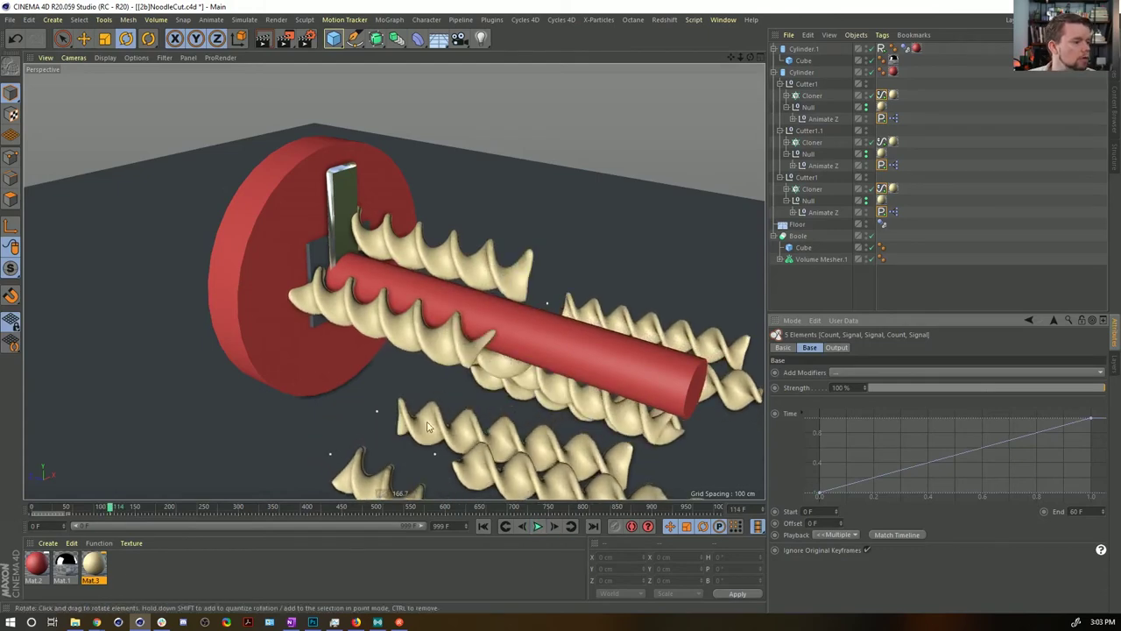
left_click(483, 526)
left_click(537, 526)
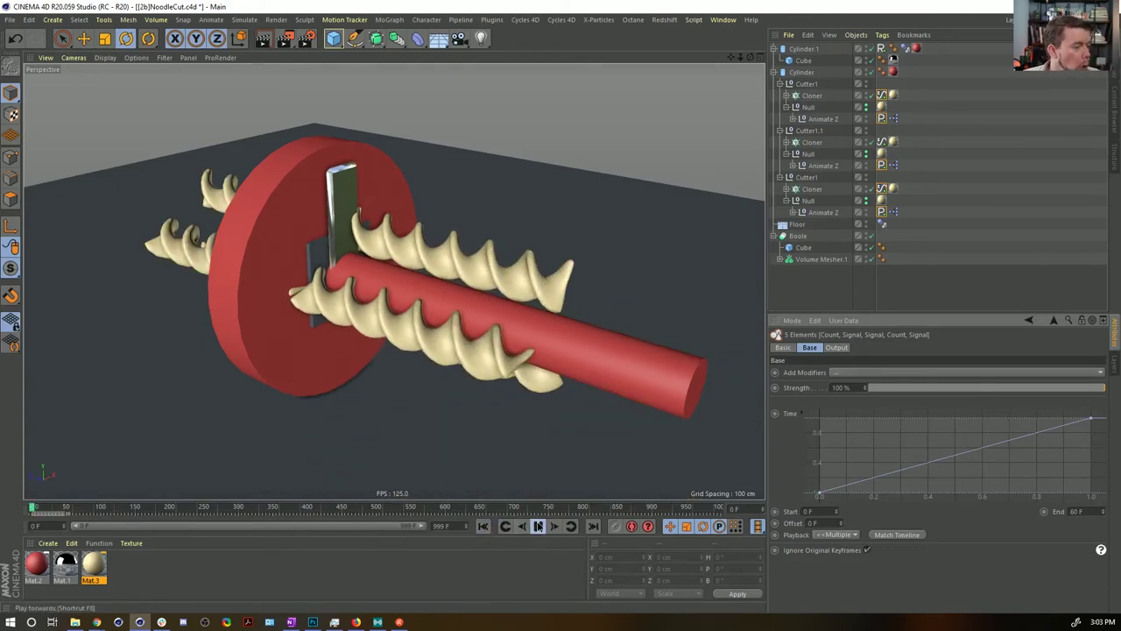
left_click(537, 526)
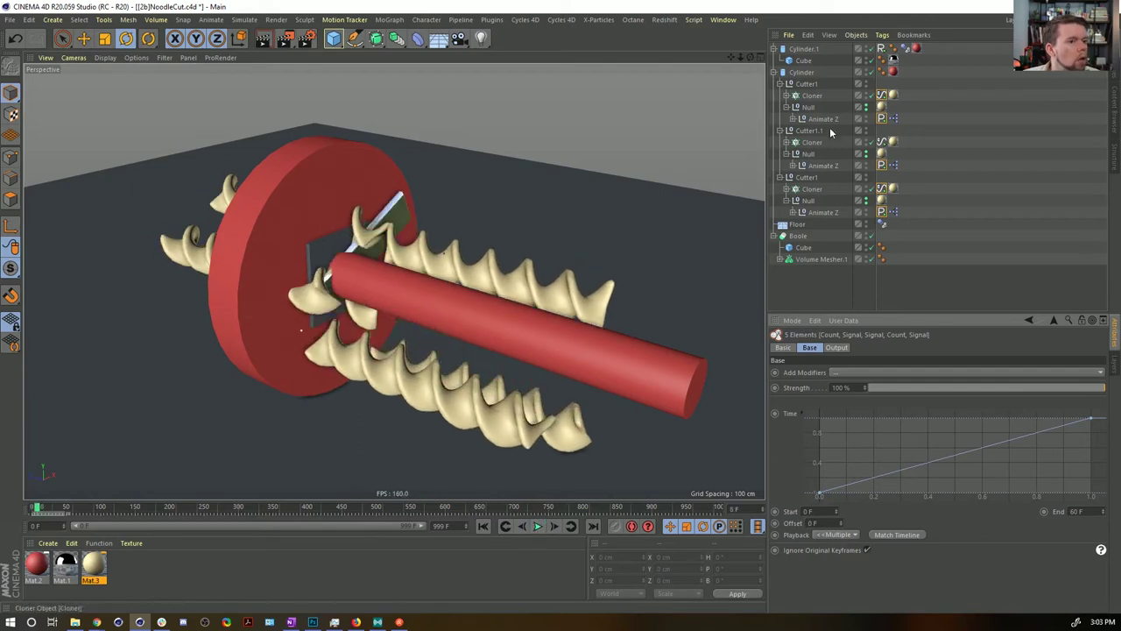
left_click(881, 95)
left_click(882, 120, "ctrl")
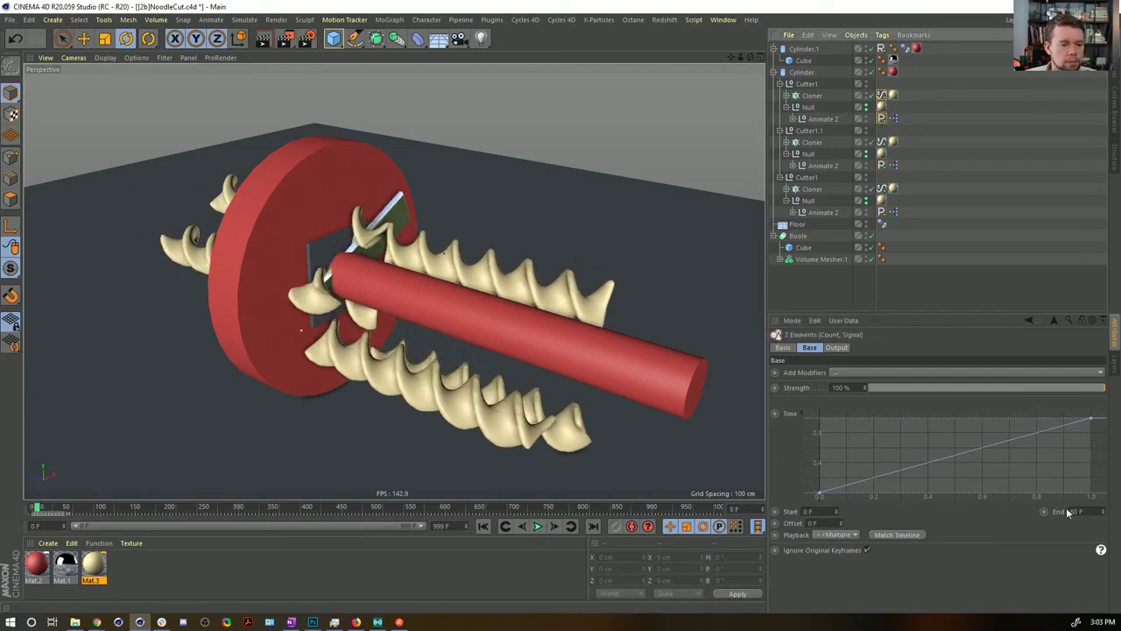
left_click_drag(817, 522, 760, 525)
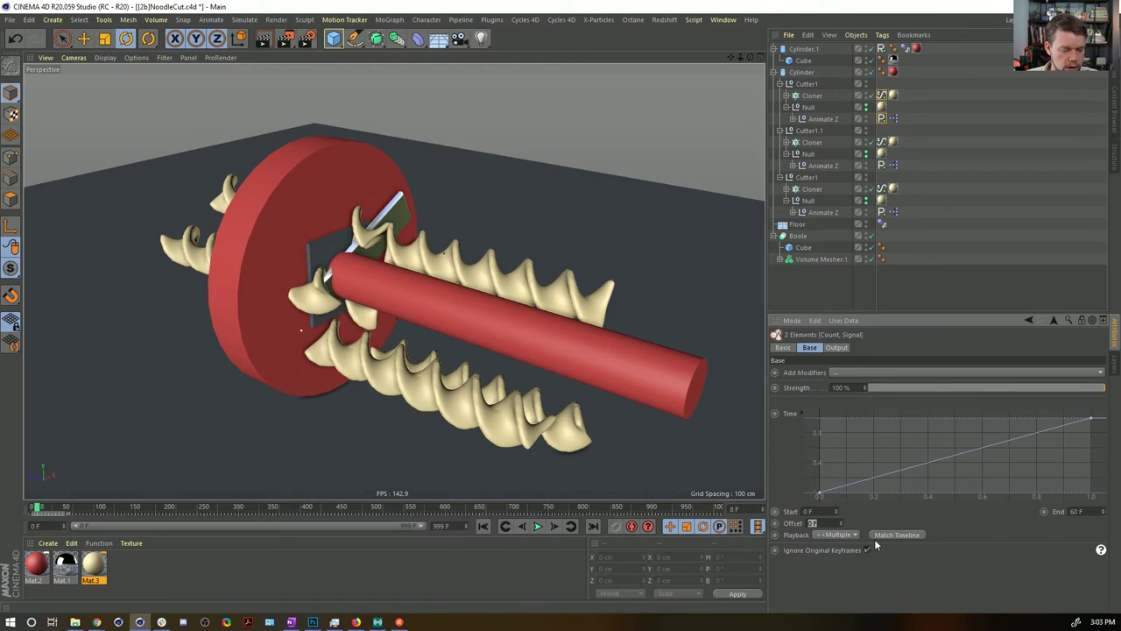
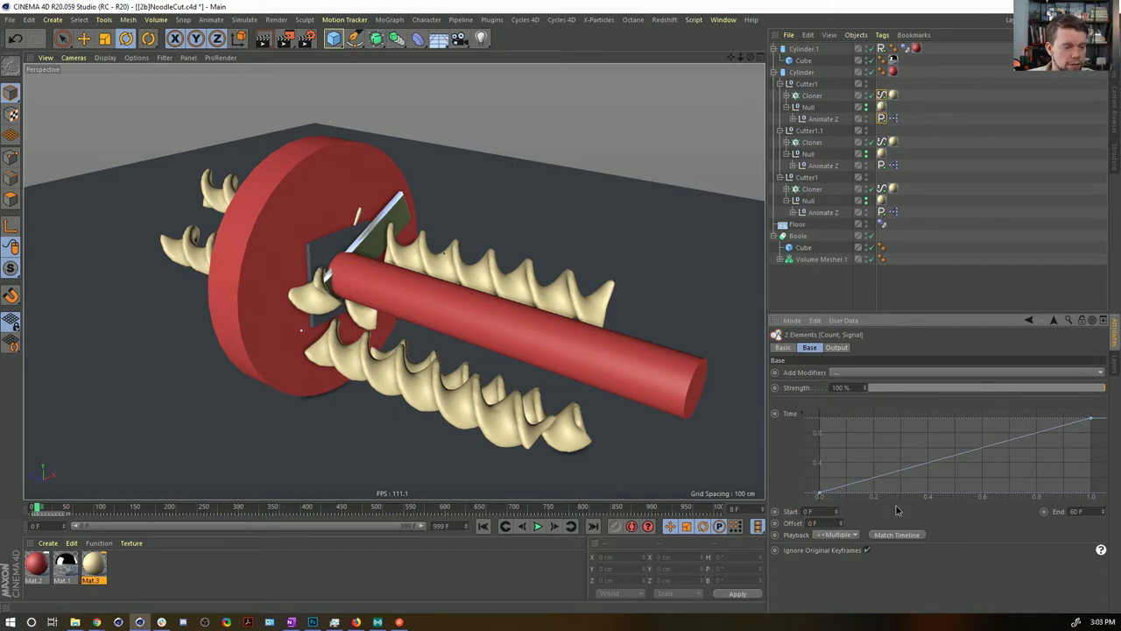
Step: Set the Offset of Cutter1.1's Count and Position Z Signal tags to 20 F
left_click(882, 142)
left_click(882, 164, "shift")
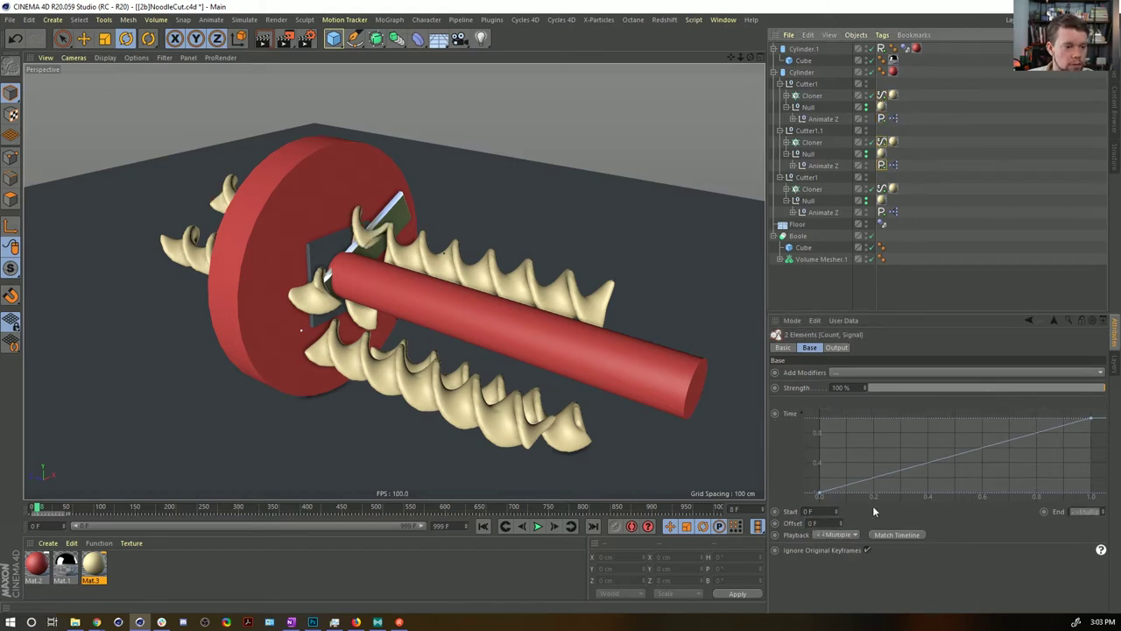
left_click_drag(821, 523, 755, 518)
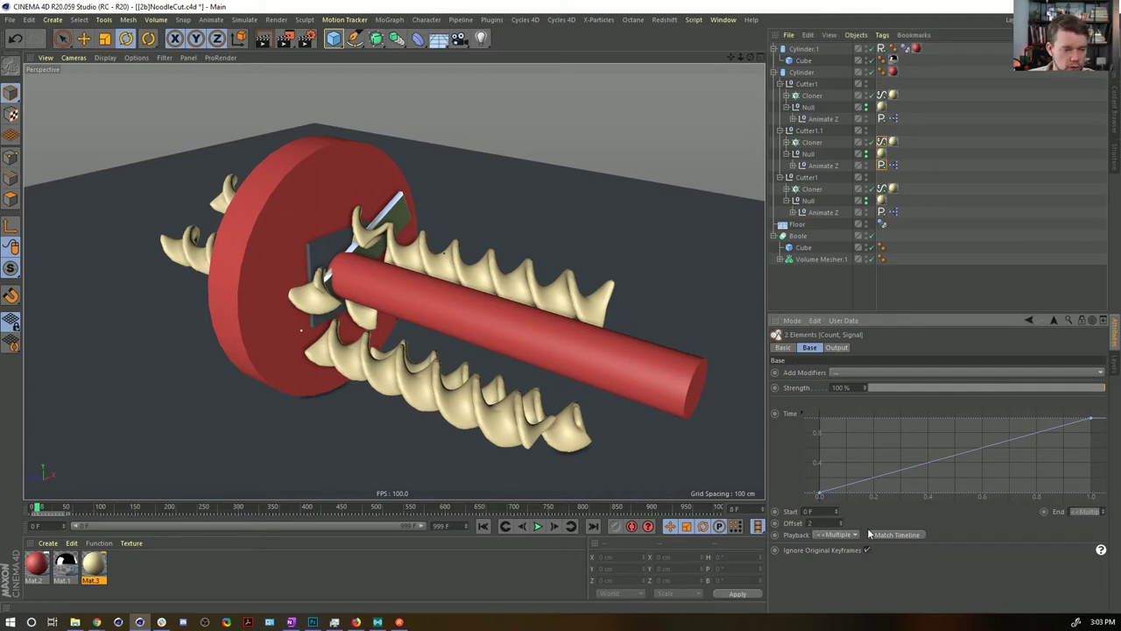
type("20")
key("Return")
Step: Set the Offset of the third cutter's Count and Position Z Signal tags to 40 F
left_click(882, 189)
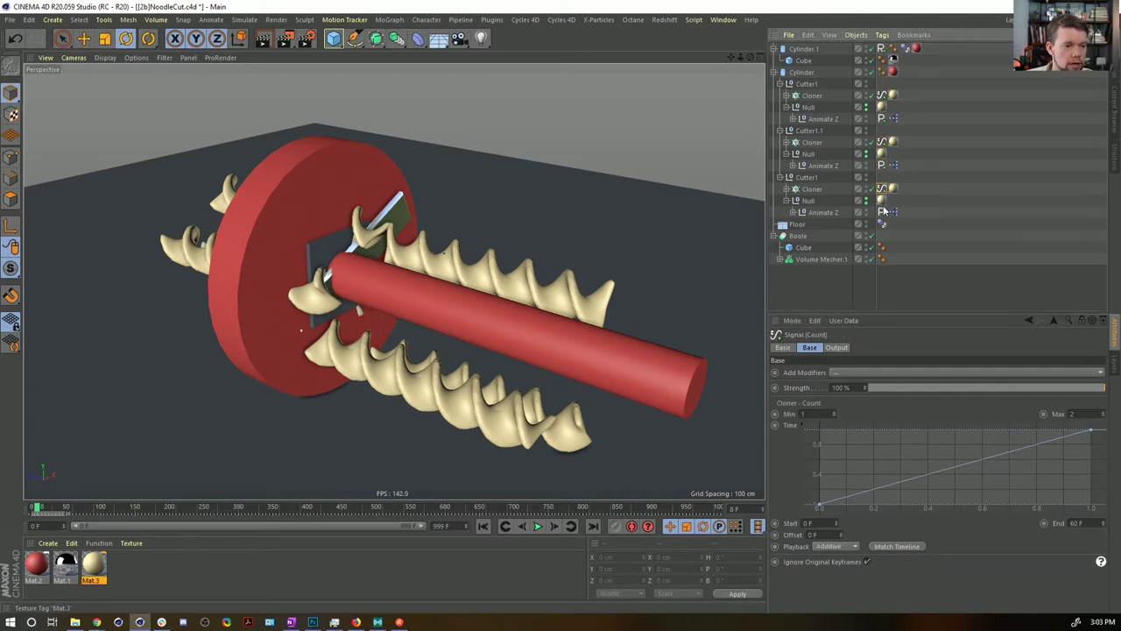
left_click(881, 211, "shift")
left_click_drag(820, 523, 792, 529)
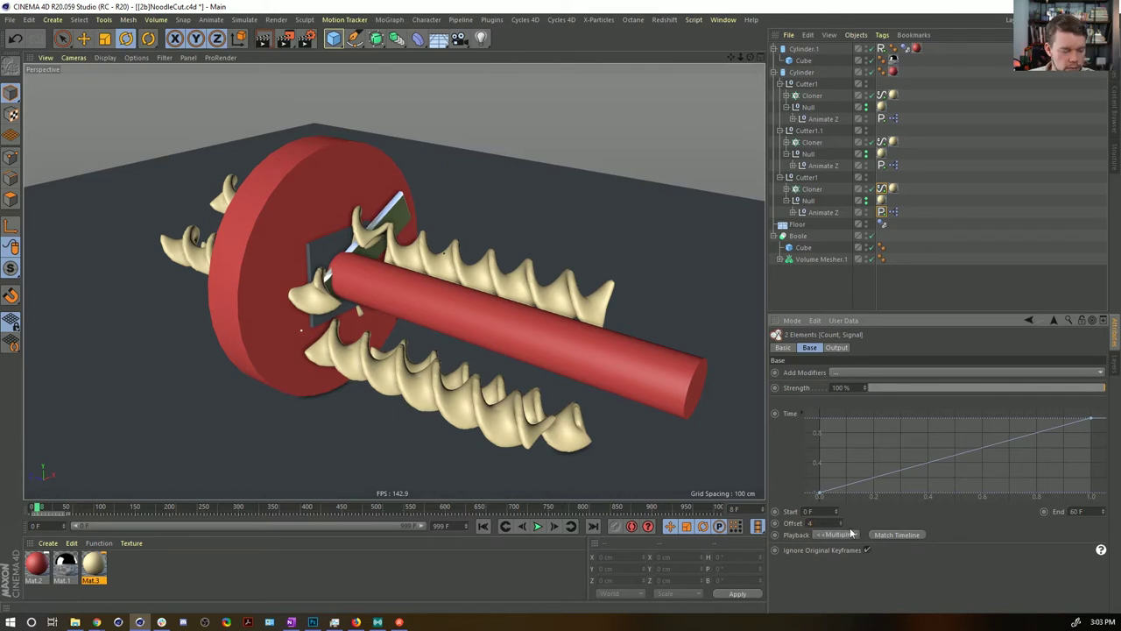
type("40")
key("Return")
Step: Play the animation with the offset cutters and compare the first cutter's Count and Position Z Signal settings
left_click(537, 526)
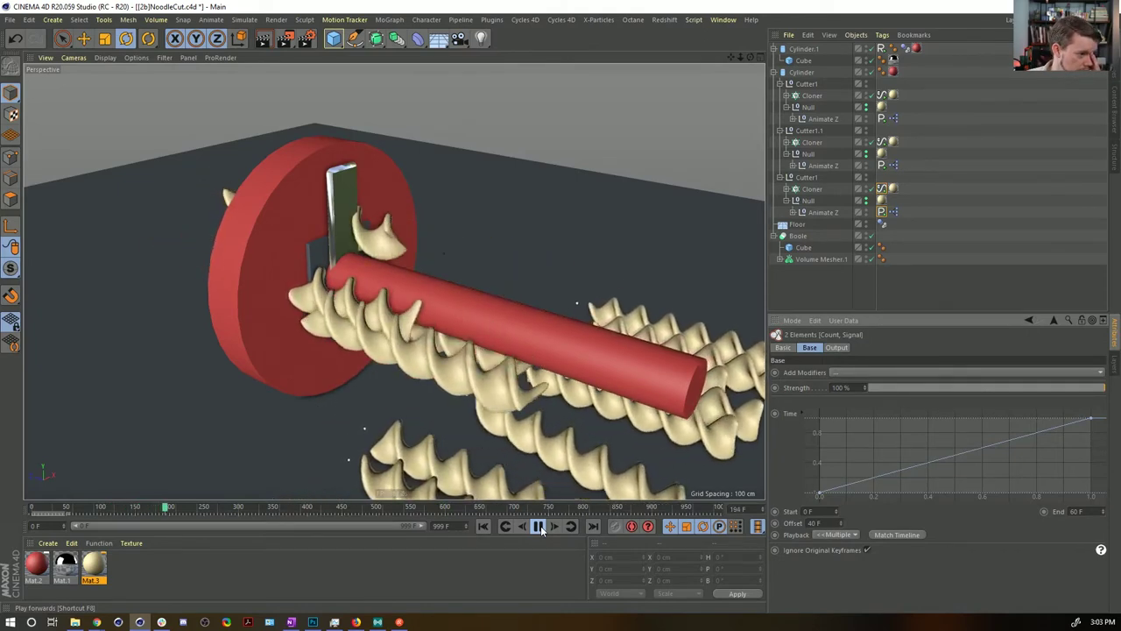
left_click(539, 526)
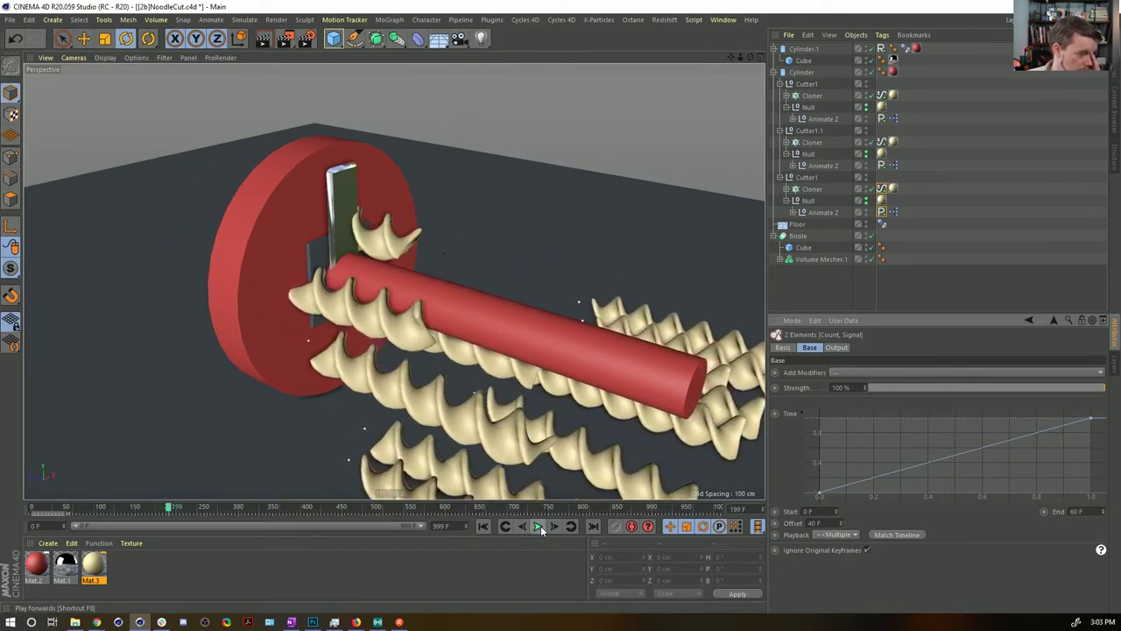
left_click(881, 95)
left_click(881, 119)
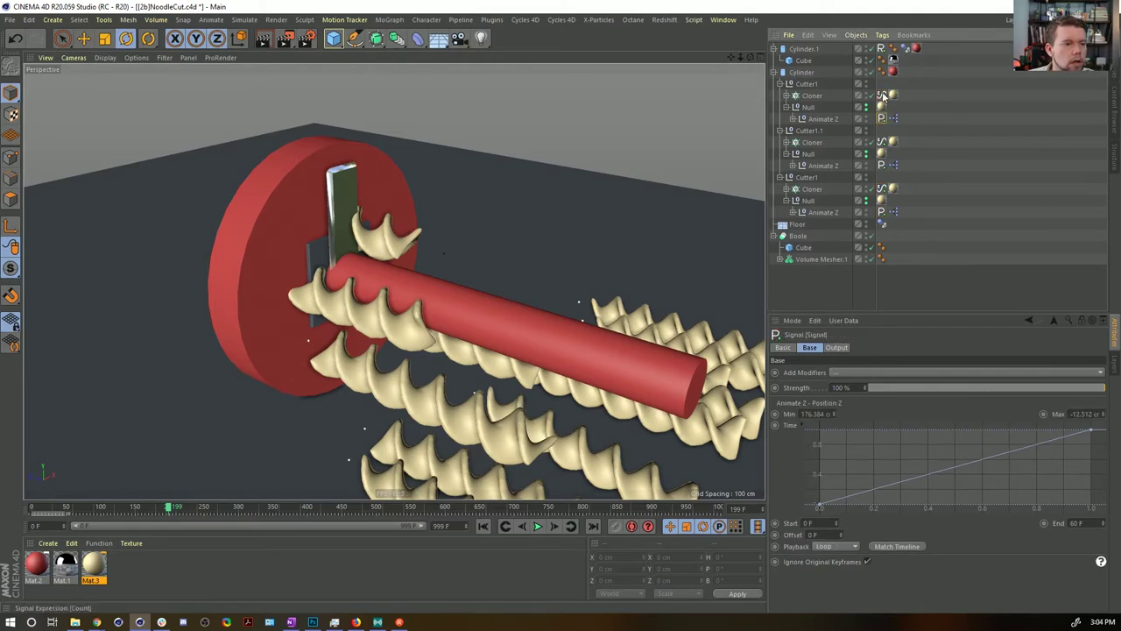
left_click(881, 95)
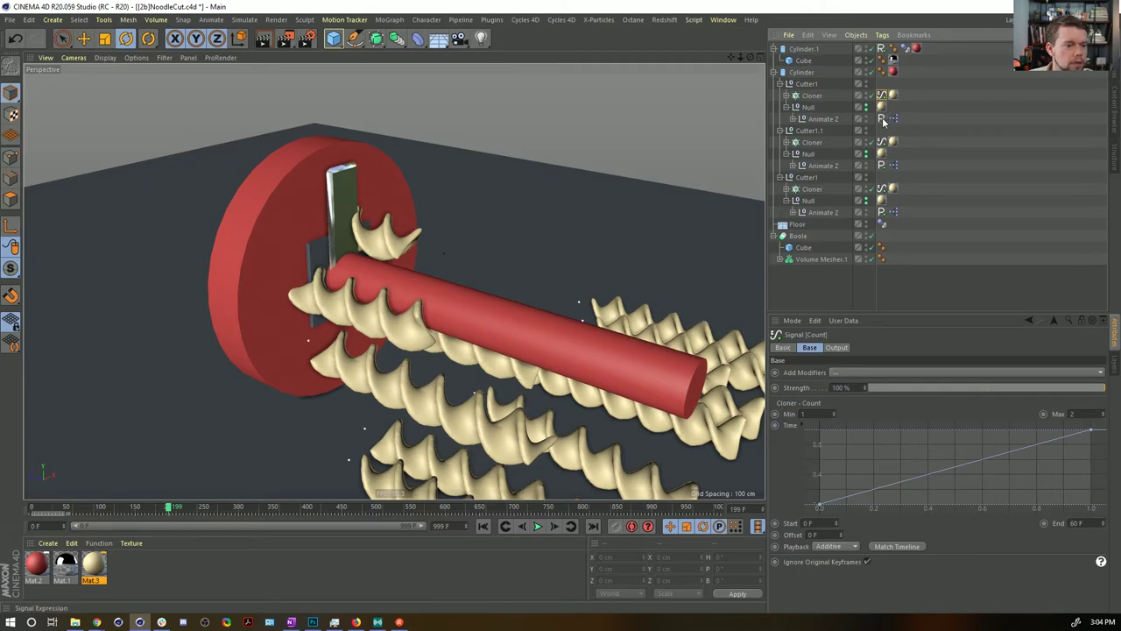
Step: Replay the noodle cutting from the first frame, stop it and rewind to frame 0
left_click(483, 525)
left_click(536, 526)
left_click(537, 525)
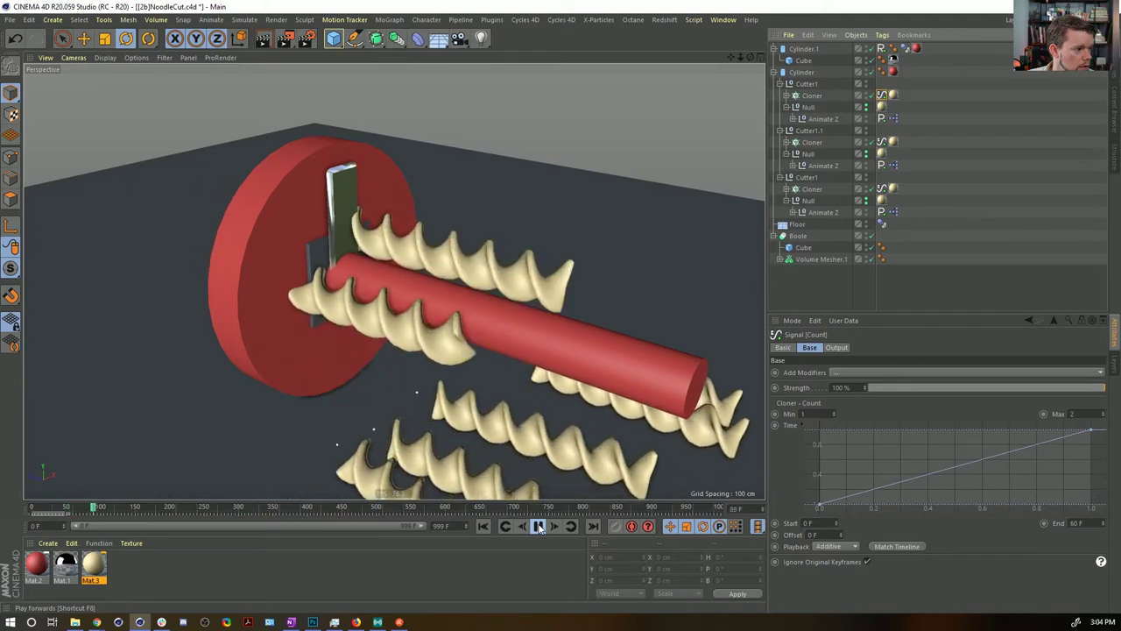
left_click(537, 525)
left_click(482, 525)
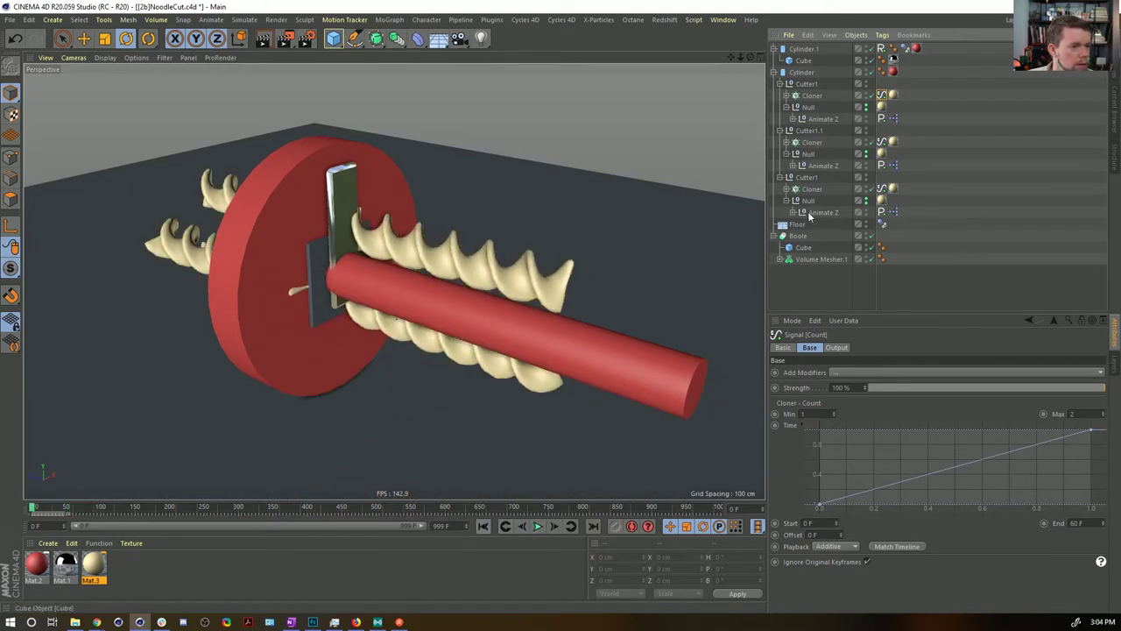
Step: Set the Count range of all three cutters' Cloner Signal tags to Min 0 and Max 1
left_click(881, 119)
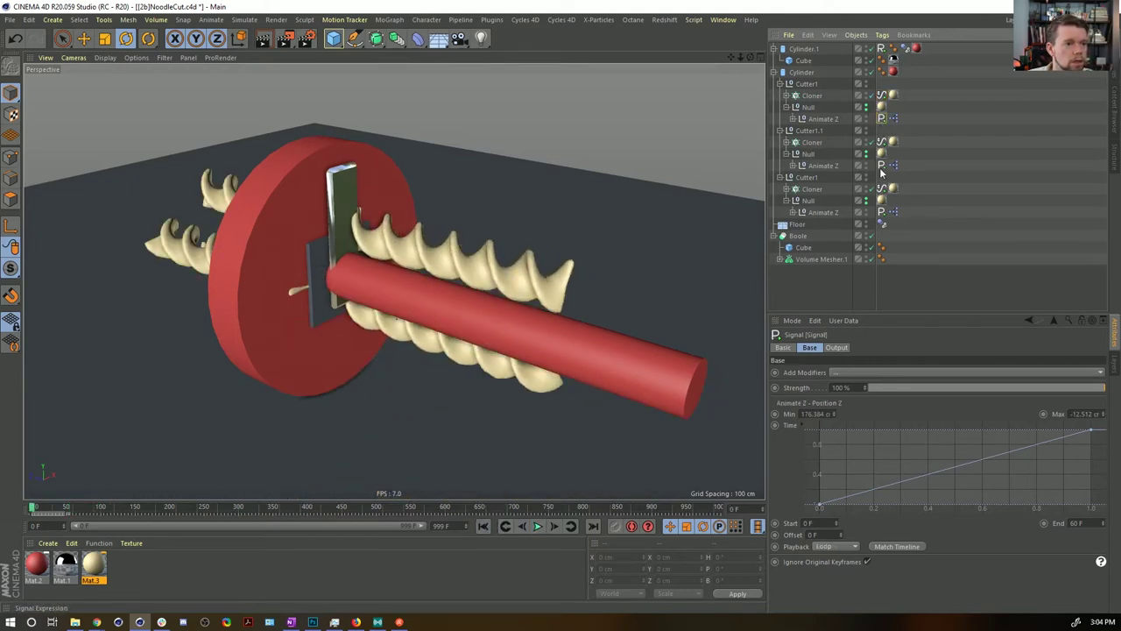
left_click(881, 95)
left_click(881, 142, "shift")
left_click(880, 188, "shift")
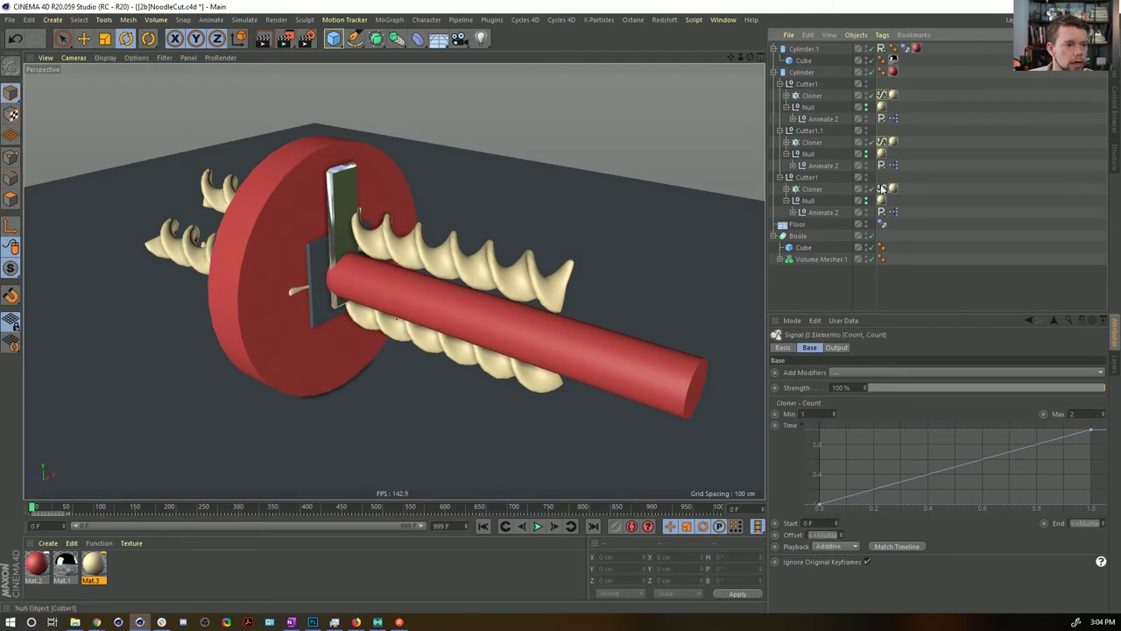
left_click(804, 413)
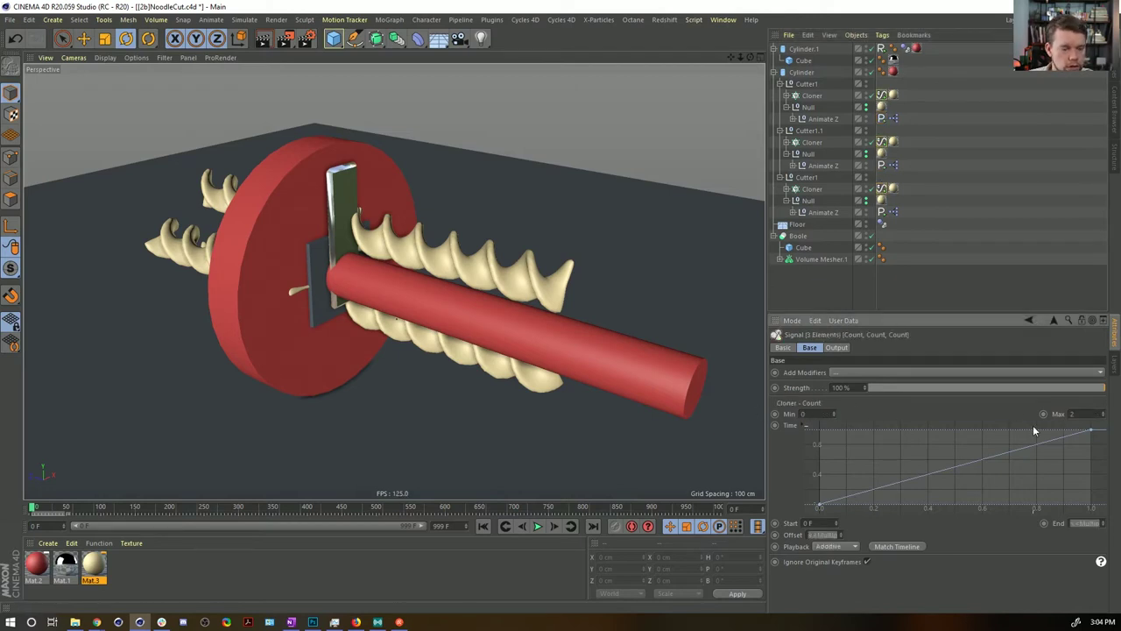
type("1")
key("Return")
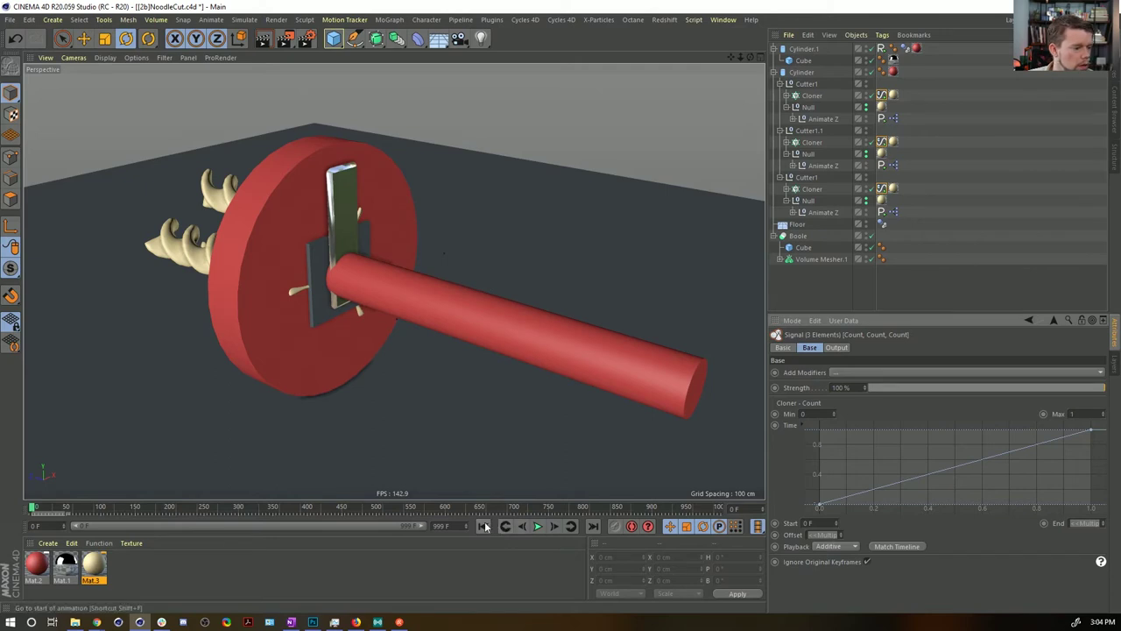
Step: Play the noodle cutting with the new Count range, replay it from the first frame and stop it
left_click(538, 525)
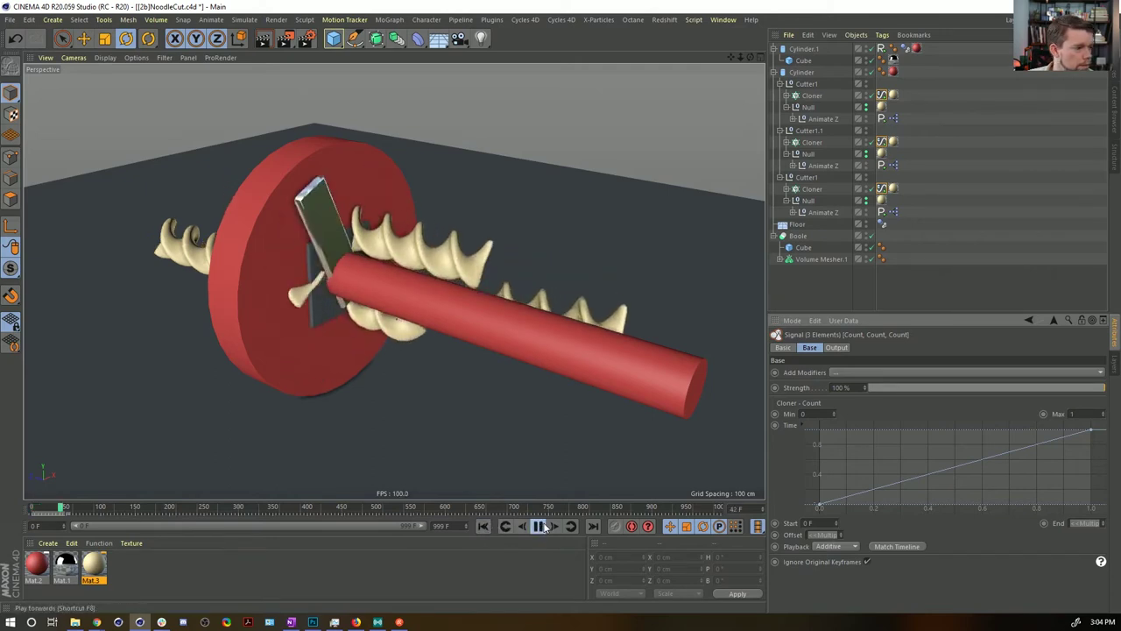
left_click(540, 526)
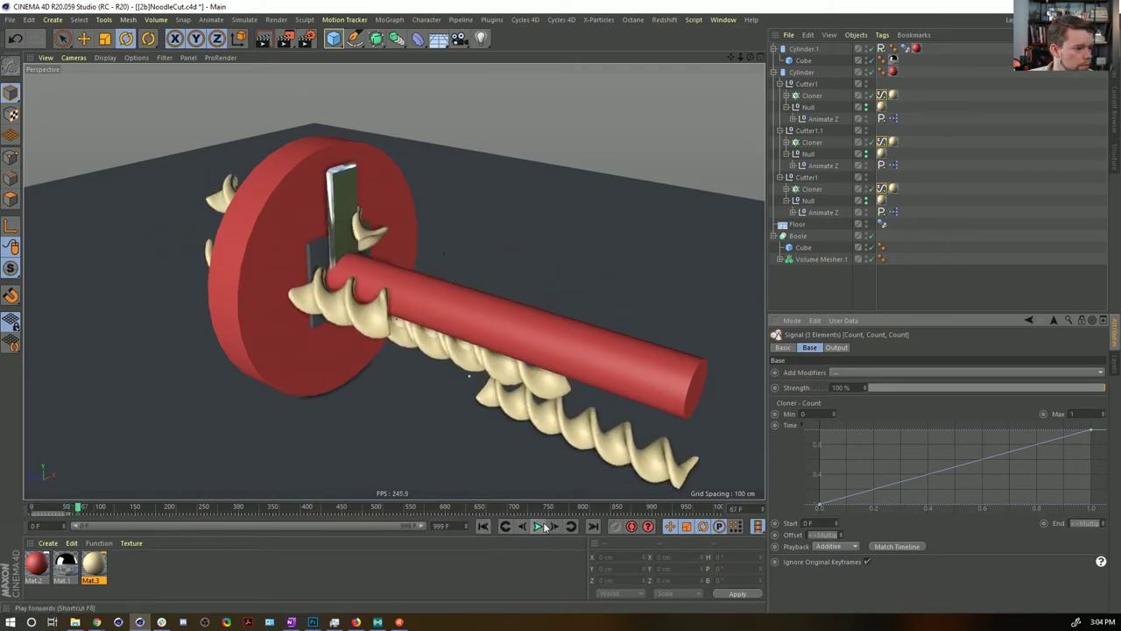
key("shift+f")
left_click(538, 525)
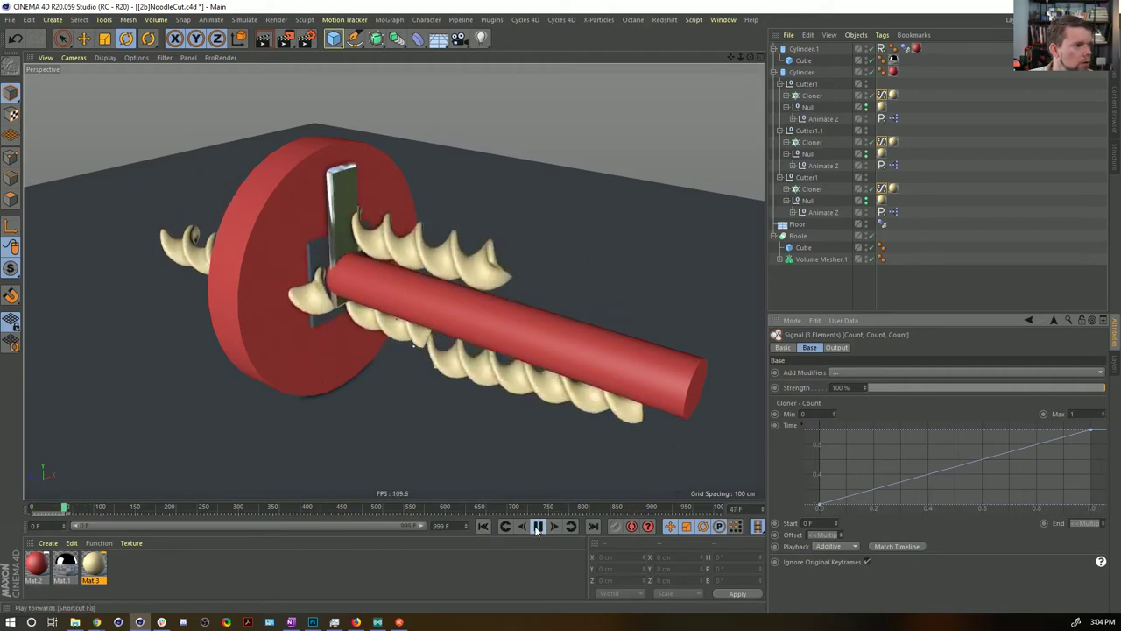
left_click(538, 525)
left_click(538, 525)
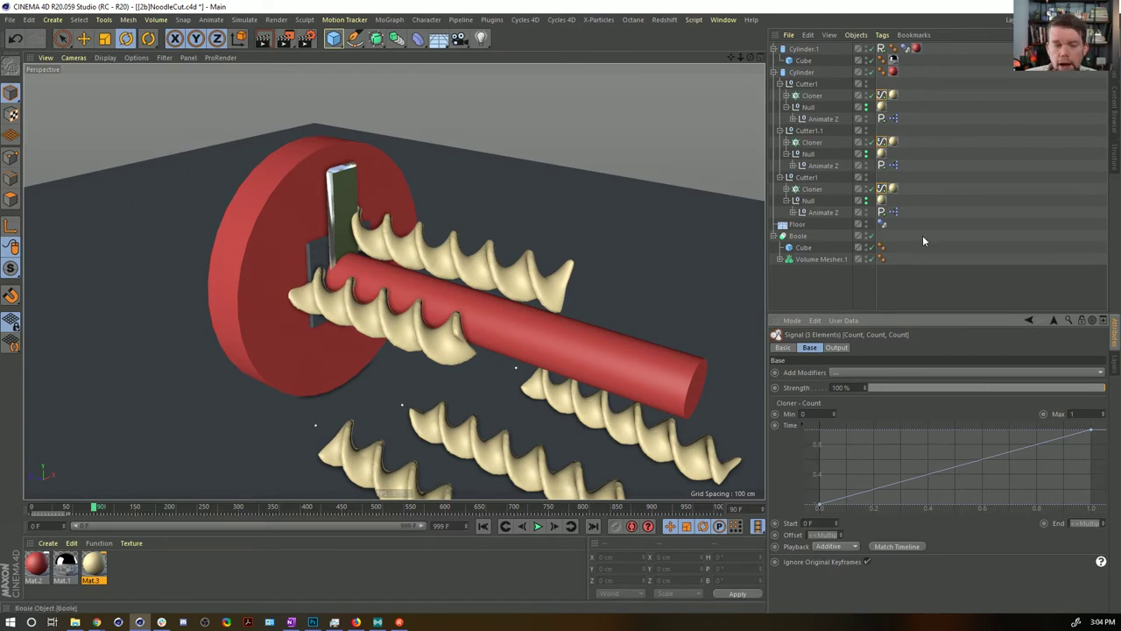
Step: Set the End of all three cutters' Count Signal tags to 120 F and replay the animation from the start
left_click(881, 139)
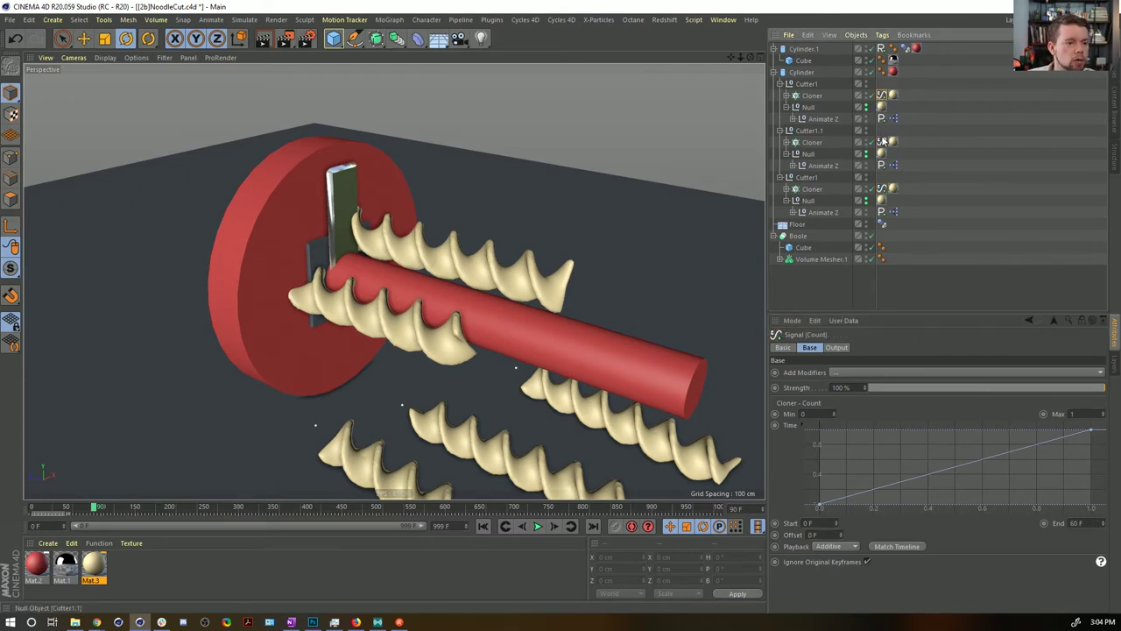
left_click(882, 141, "shift")
left_click(882, 189, "shift")
left_click(1077, 523)
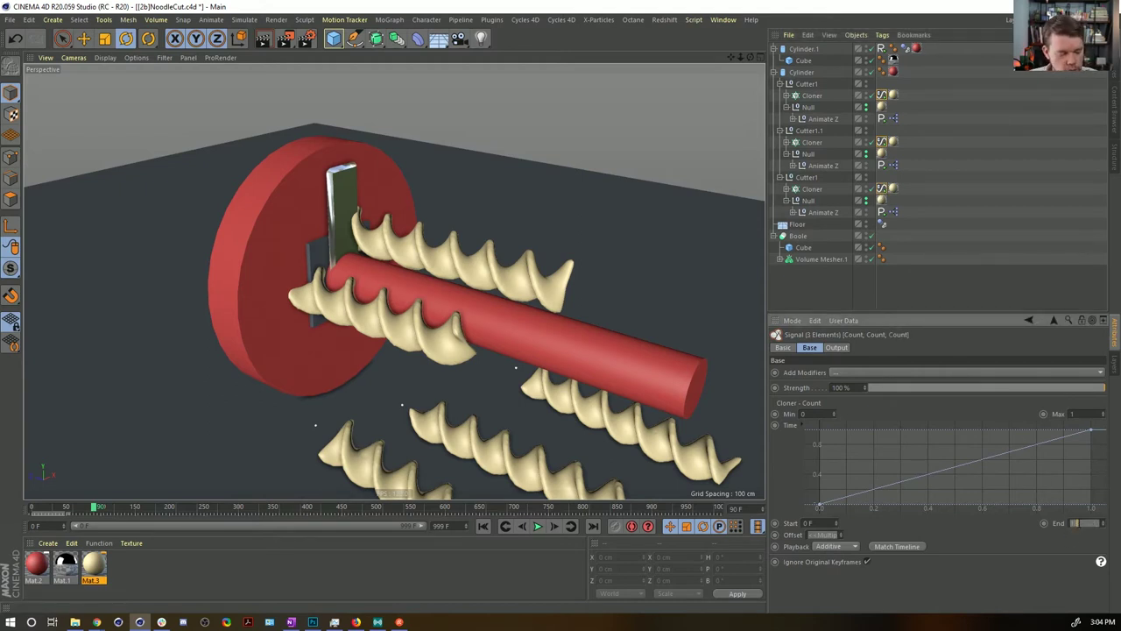
left_click(482, 526)
left_click(538, 526)
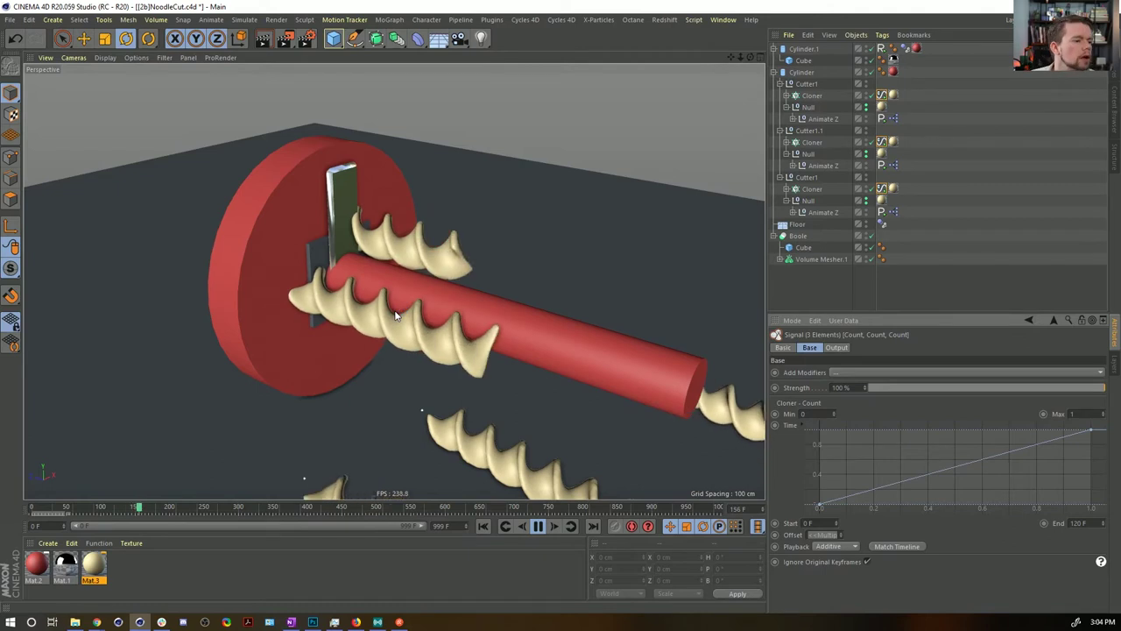
Step: Set Cylinder.1's Rotation Z Signal to Additive playback with its End at 60 F
left_click(881, 49)
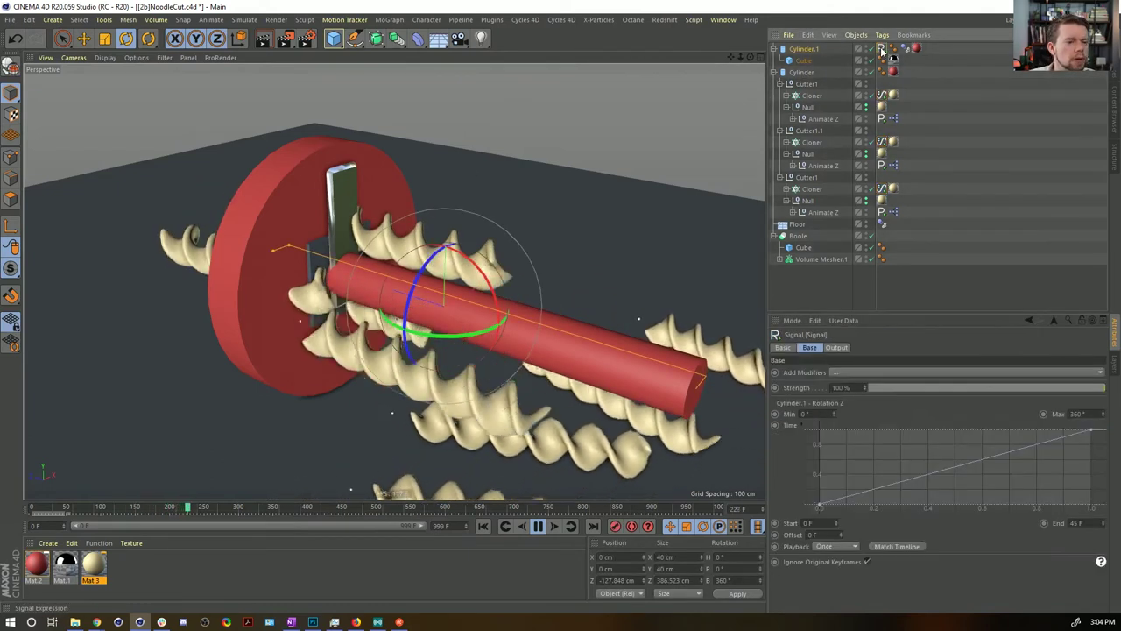
left_click(837, 546)
left_click(828, 593)
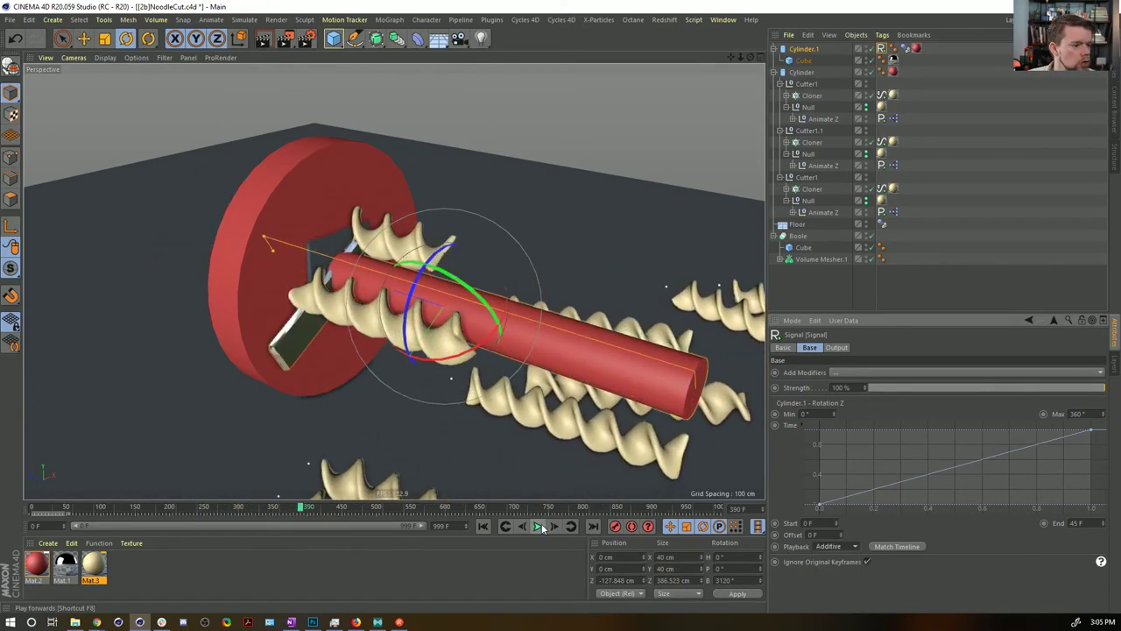
key("F8")
left_click(1075, 523)
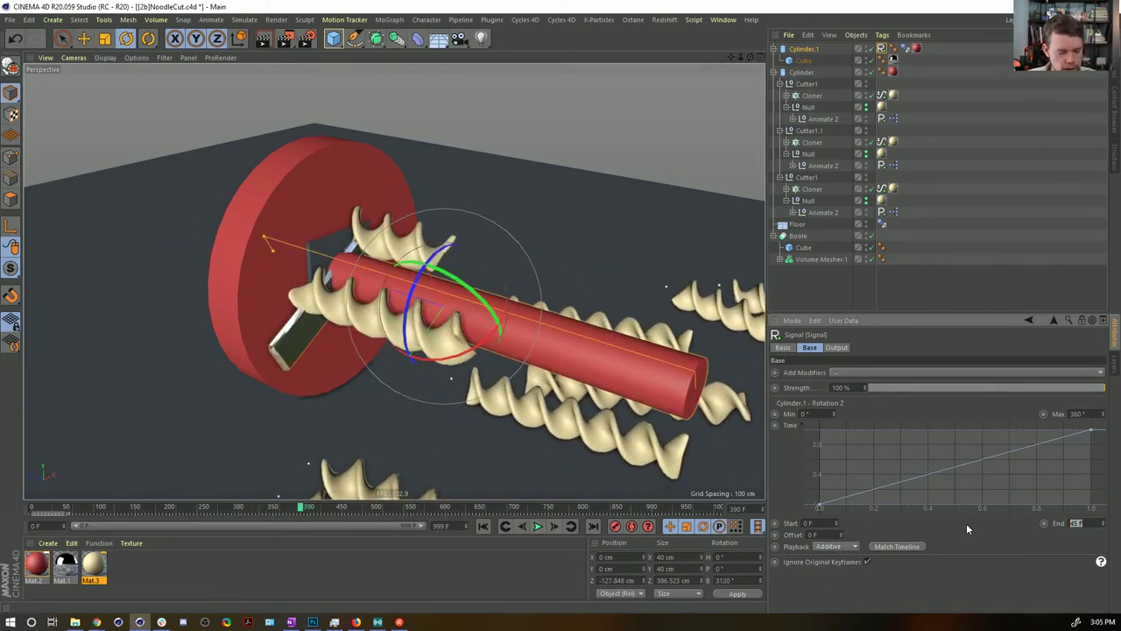
type("60")
key("Return")
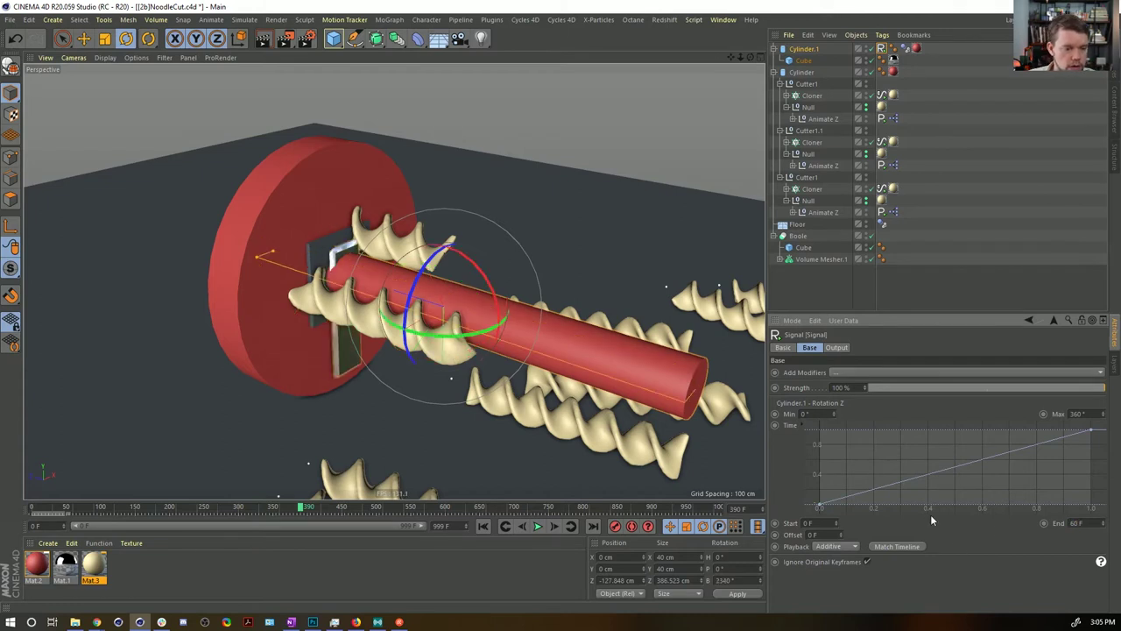
Step: Play the animation with the continuously rotating blade, stop it and rewind to frame 0
left_click(506, 527)
left_click(537, 526)
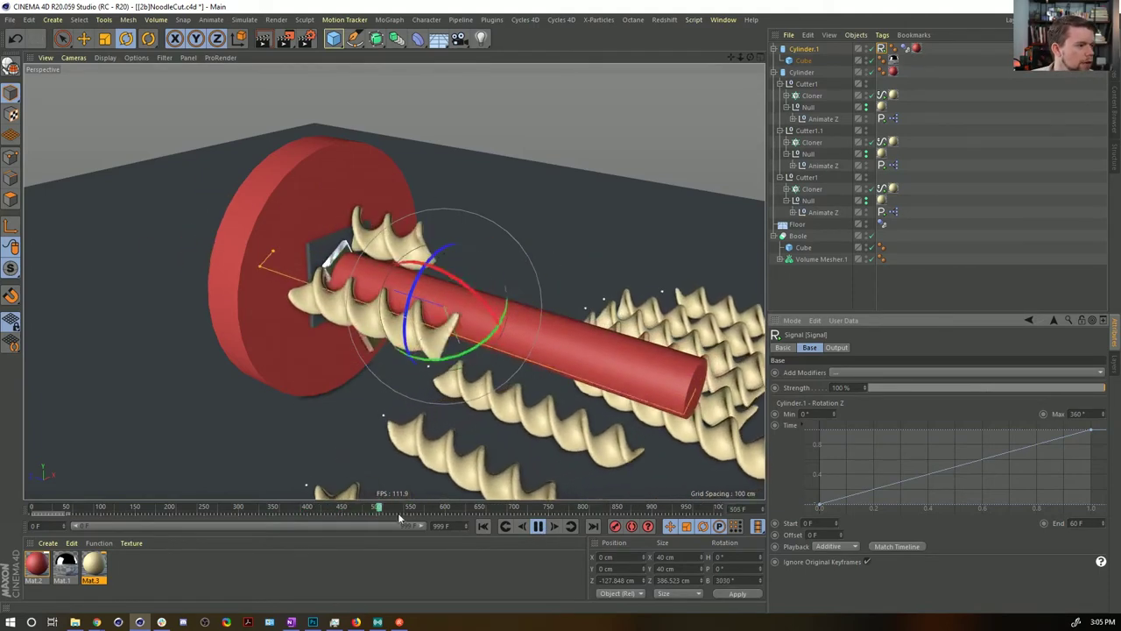
left_click(537, 526)
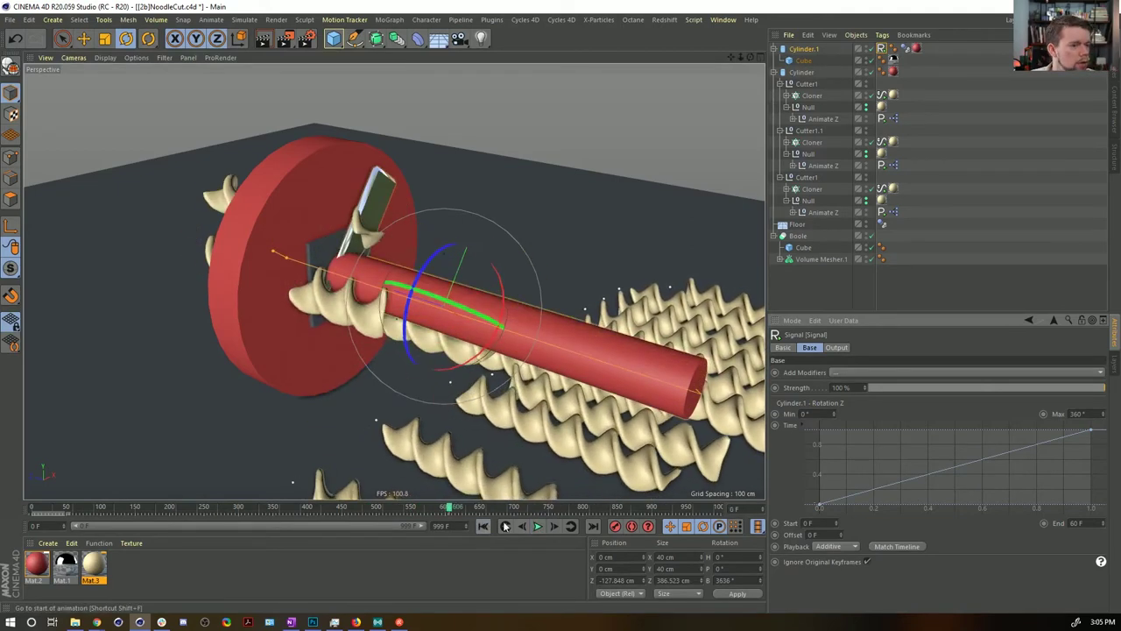
left_click(505, 527)
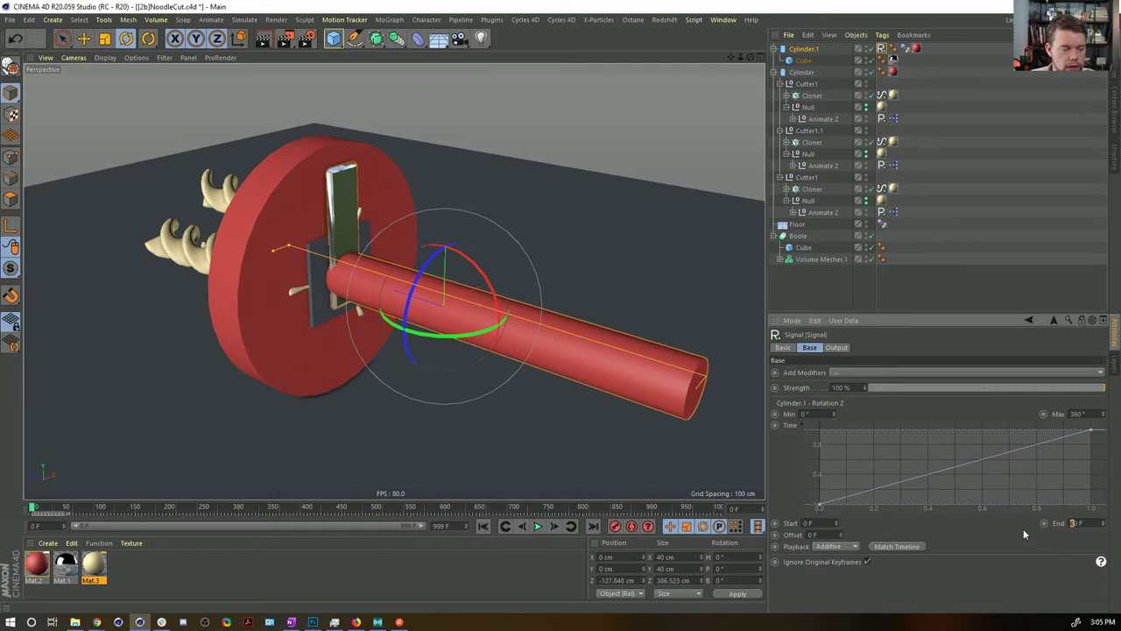
Step: Set the End of all three cutters' Count Signal tags to 60 F
left_click(883, 96)
left_click(881, 142, "ctrl")
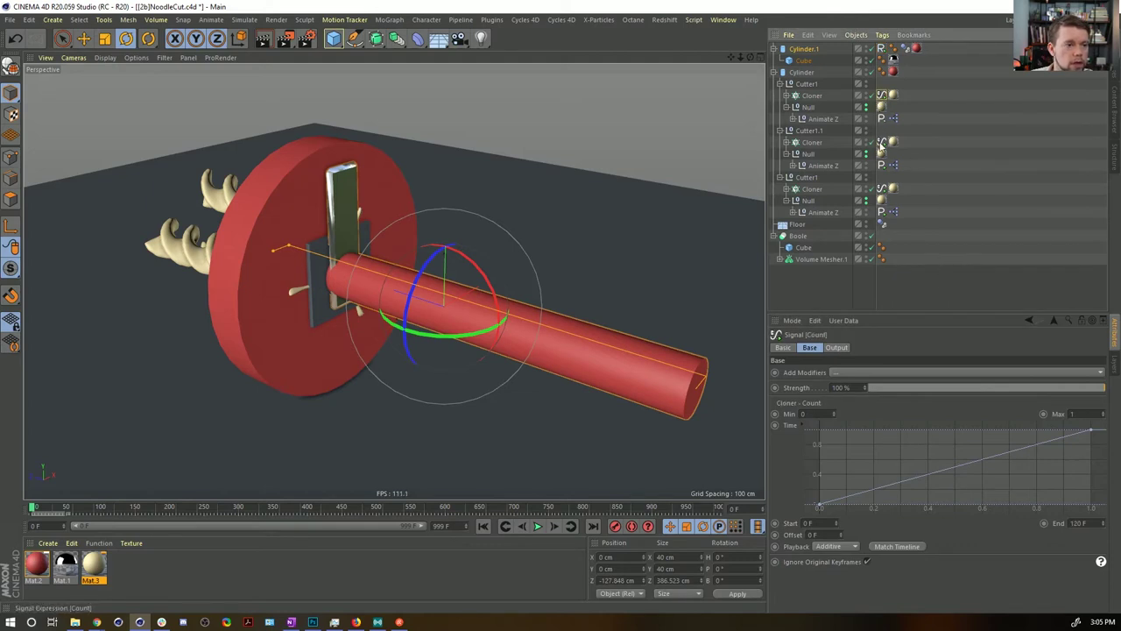
left_click(881, 188, "ctrl")
left_click_drag(1092, 522, 1006, 523)
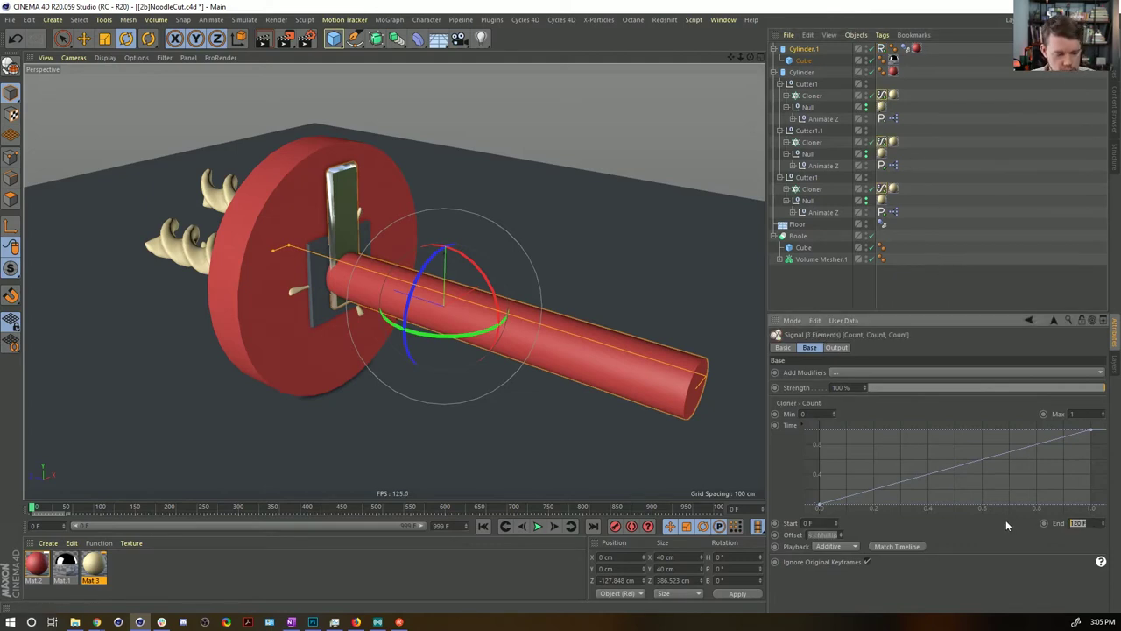
type("60")
key("Return")
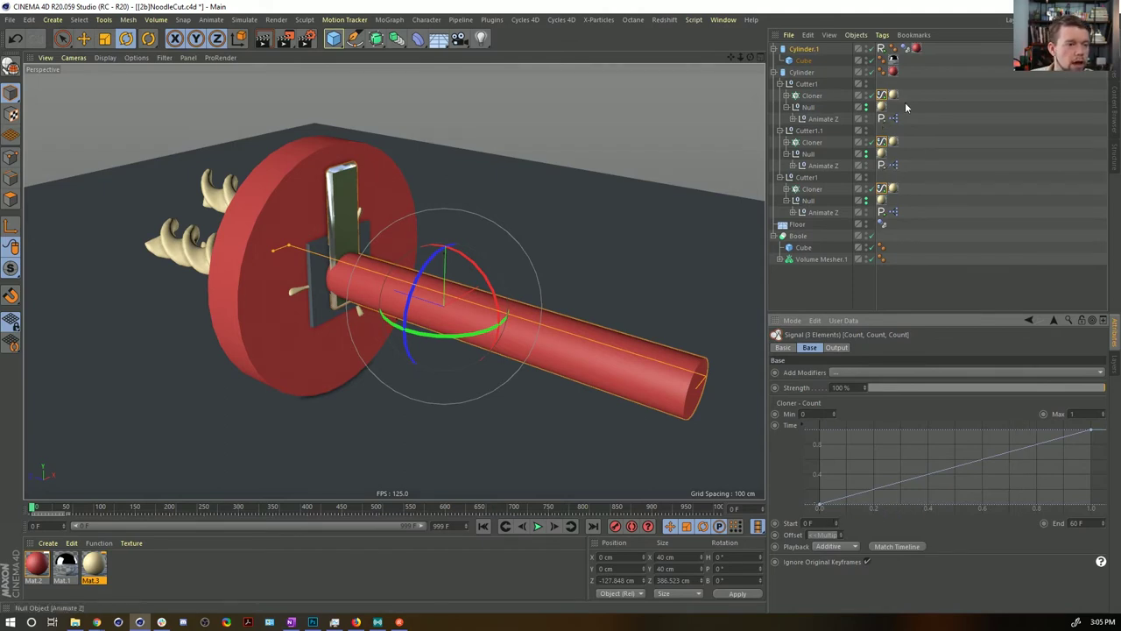
Step: Set the End of all three cutters' Animate Z Position Z Signal tags to 30 F
left_click(881, 166)
left_click(880, 213, "ctrl")
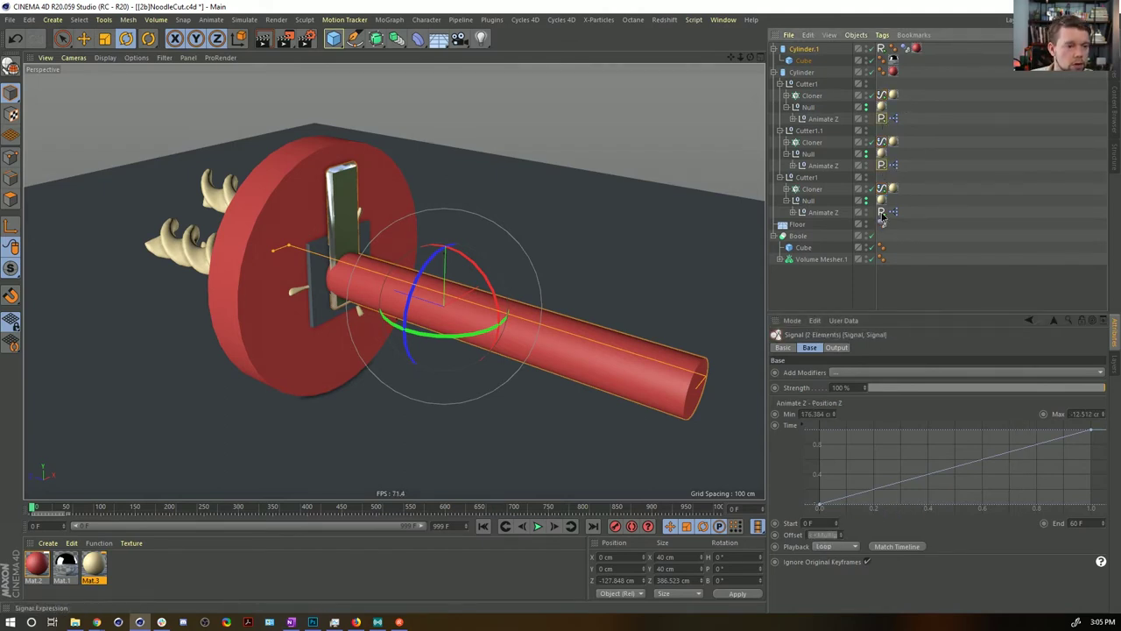
left_click(881, 214, "ctrl")
left_click_drag(1092, 523, 953, 513)
type("3")
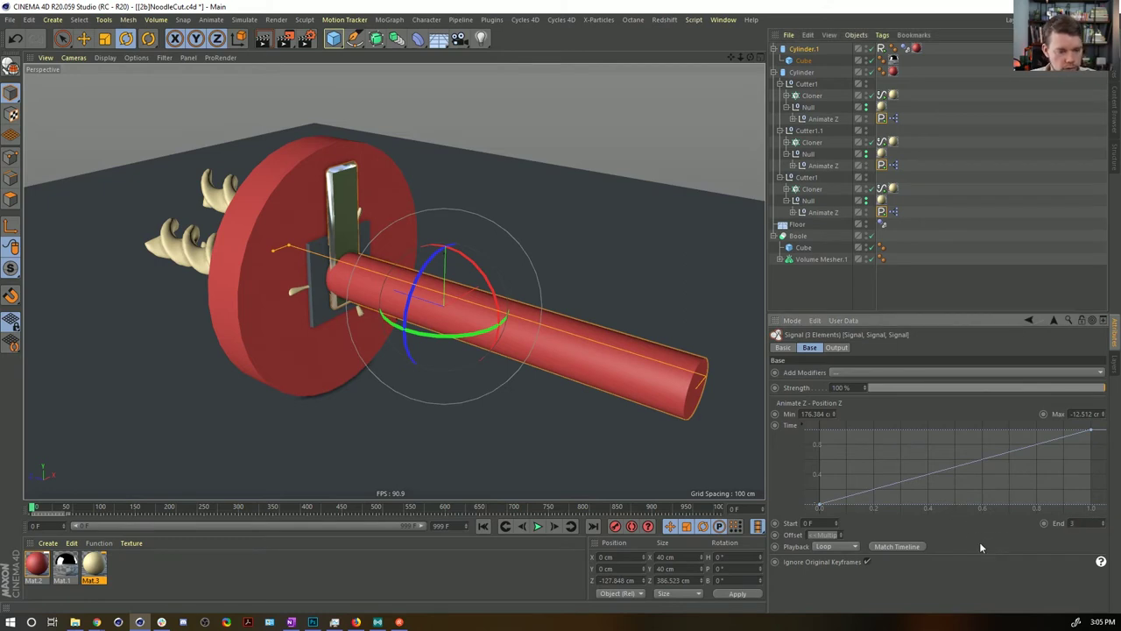
type("0")
key("Return")
Step: Set the Offset of the third cutter's Position Z and Count Signal tags to 20 F
left_click(883, 210)
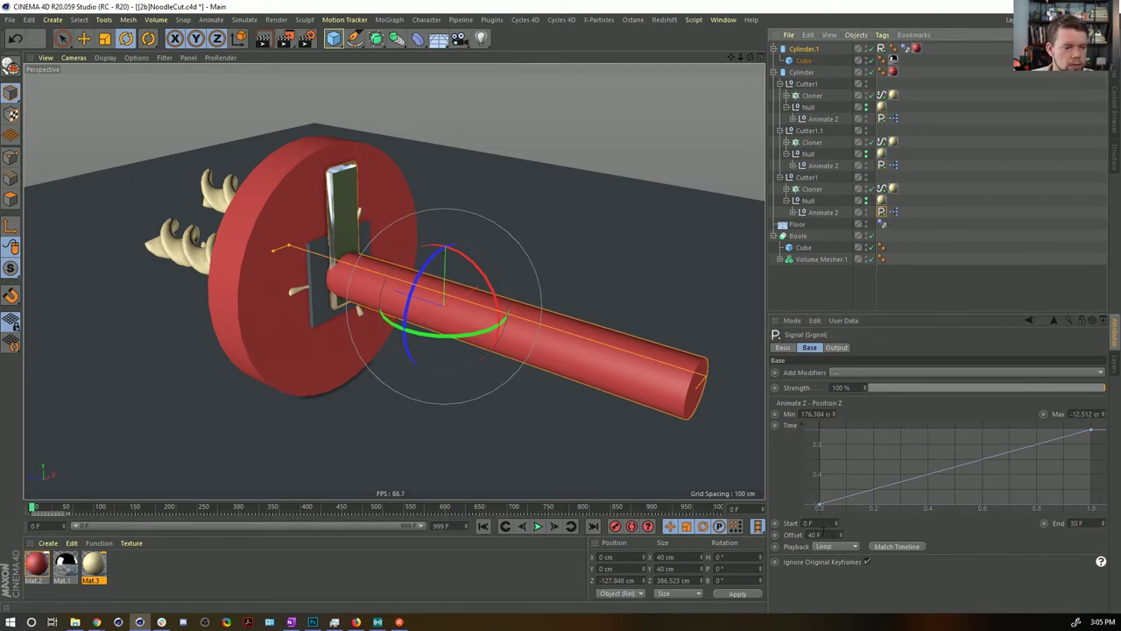
left_click_drag(805, 534, 901, 546)
type("15")
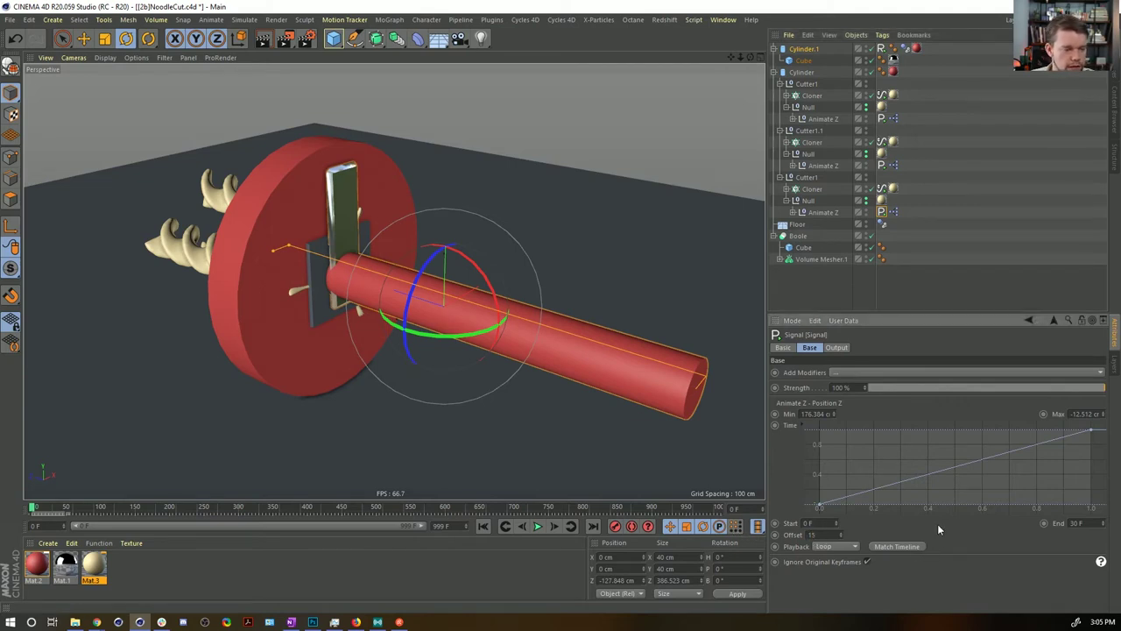
type("15")
key("BackSpace")
key("BackSpace")
type("20")
key("Return")
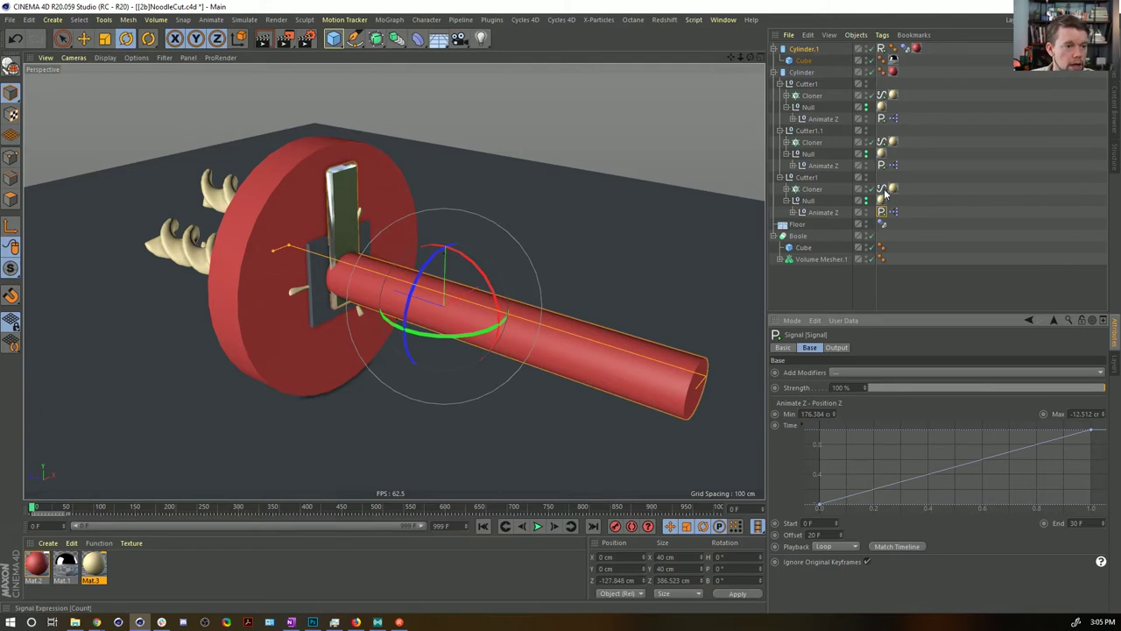
left_click(881, 189)
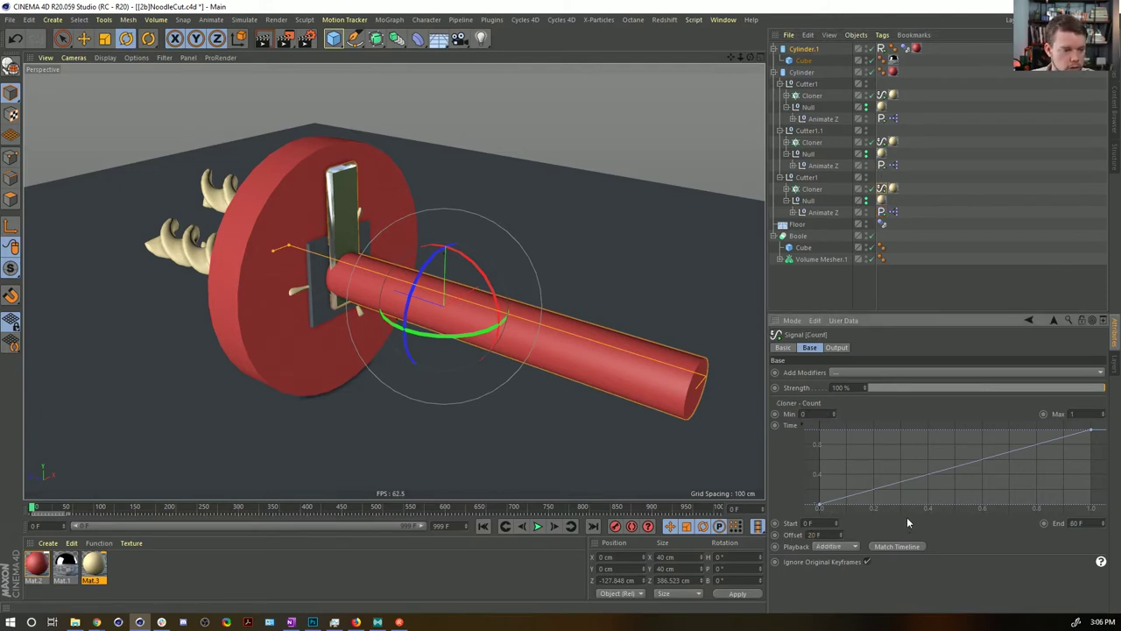
Step: Set the Offset of Cutter1.1's Count and Position Z Signal tags to 10 F
left_click(882, 166)
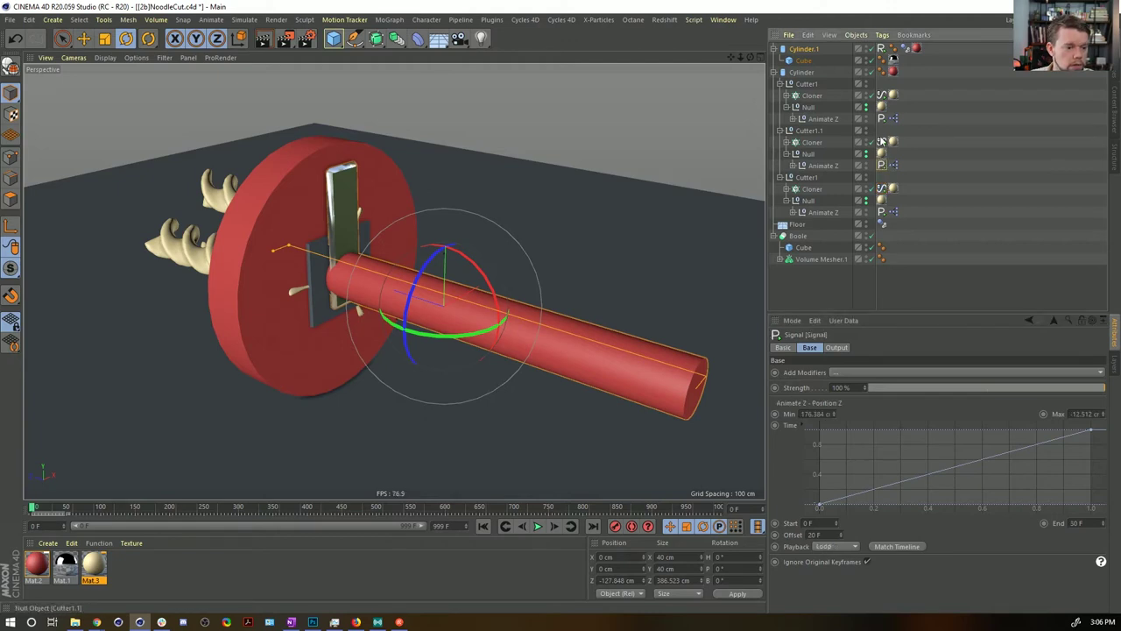
left_click(880, 134)
left_click(881, 165)
left_click(879, 133)
left_click(881, 141)
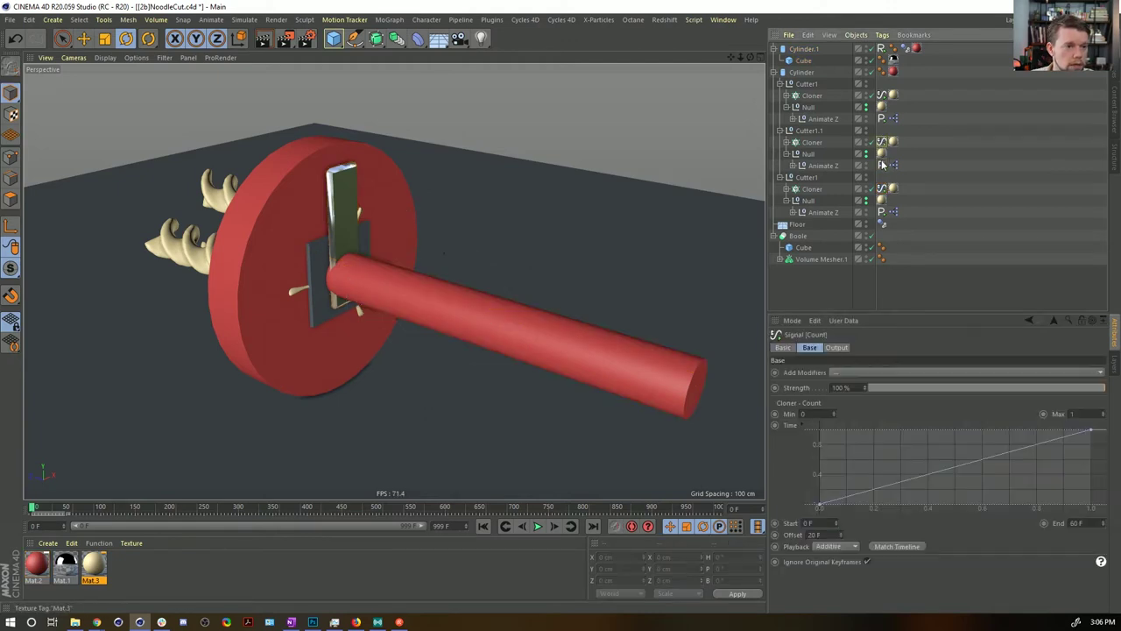
left_click(882, 165, "ctrl")
double_click(824, 521)
type("1")
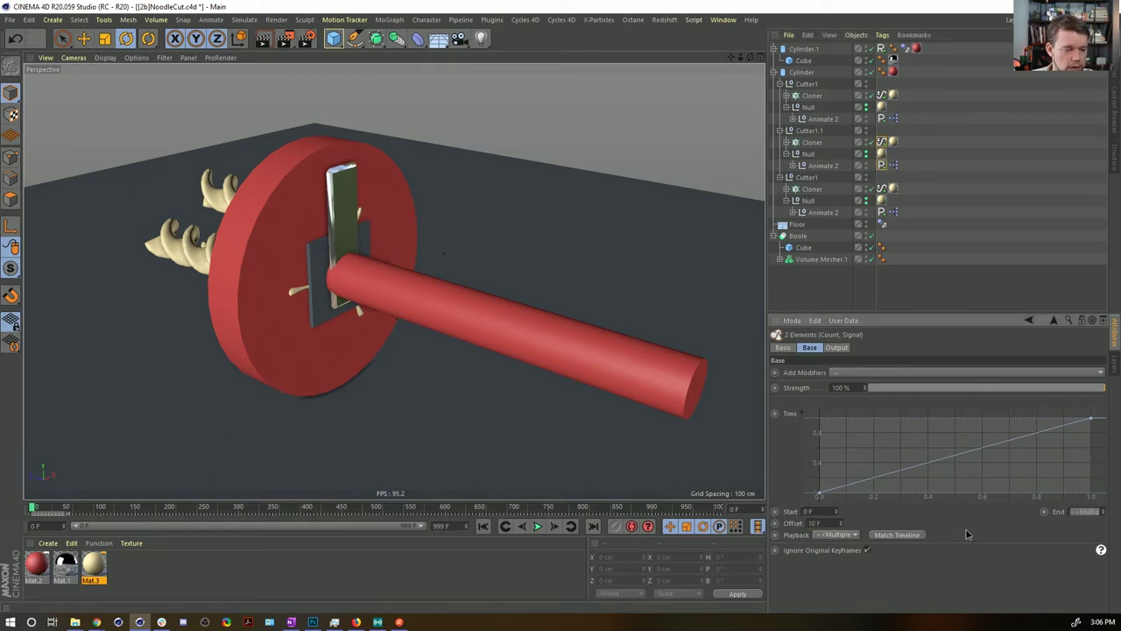
Step: Play the retimed animation, pausing and resuming it to compare the noodle cuts with the blade's rotation
left_click(538, 526)
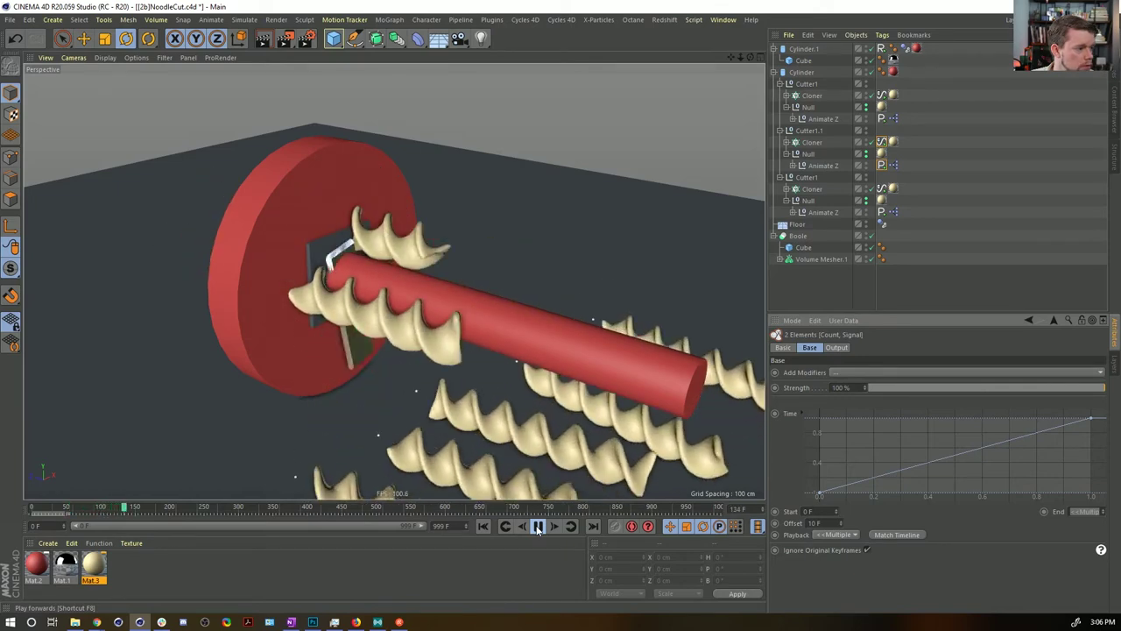
left_click(538, 526)
left_click(538, 526)
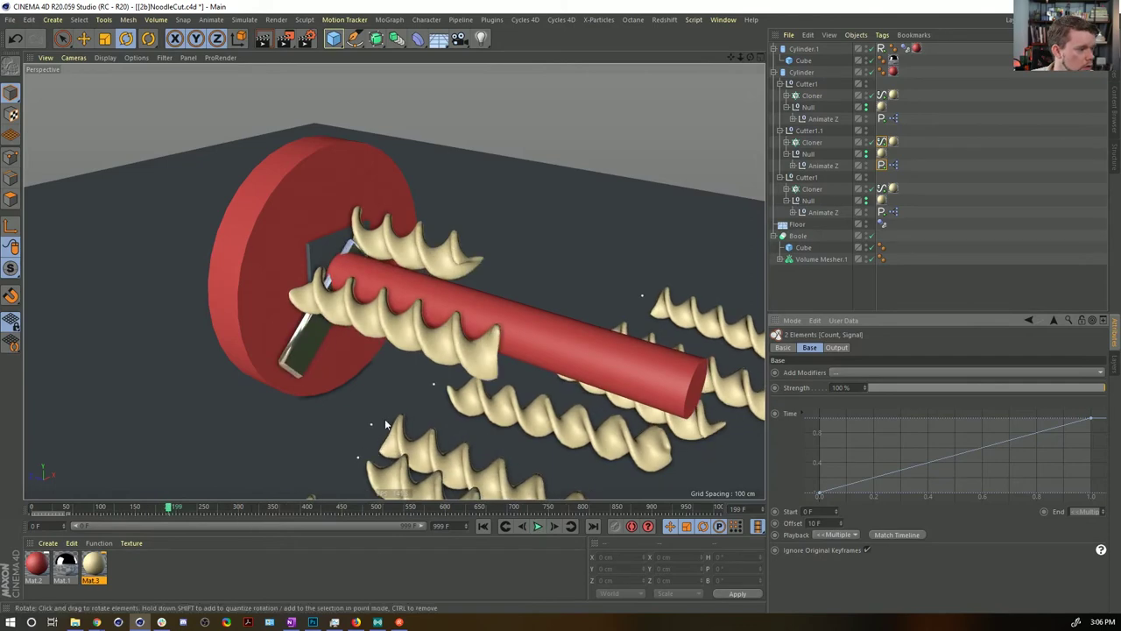
left_click(536, 526)
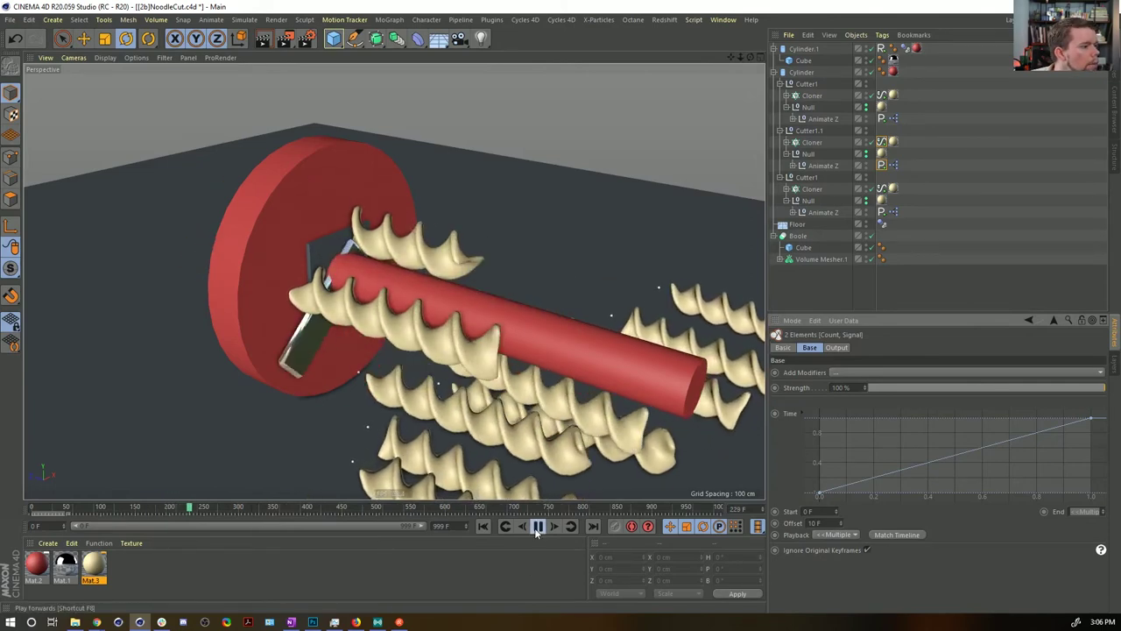
left_click(536, 526)
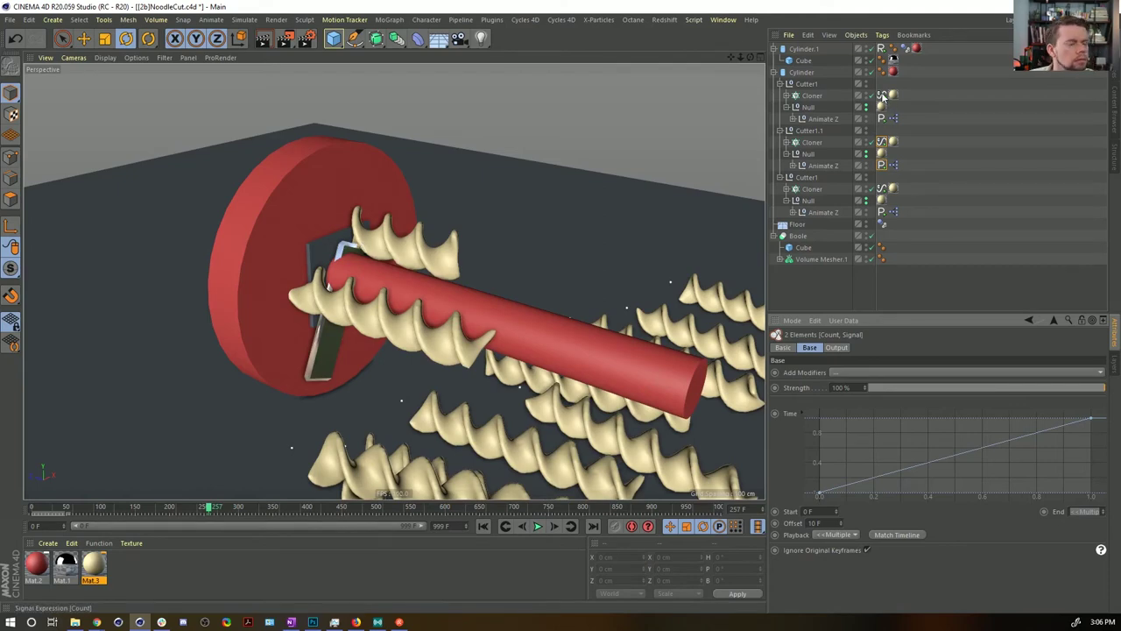
Step: Replay the animation from the start with the first cutter's Cloner selected and show the Cloner's Object properties
left_click(815, 95)
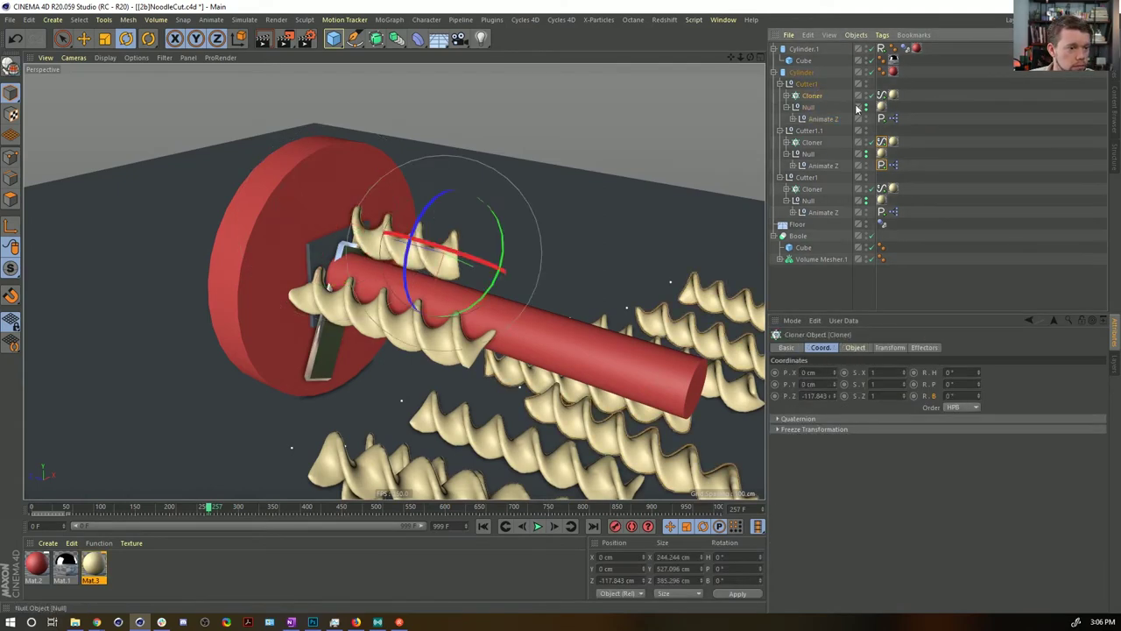
left_click(483, 525)
left_click(537, 526)
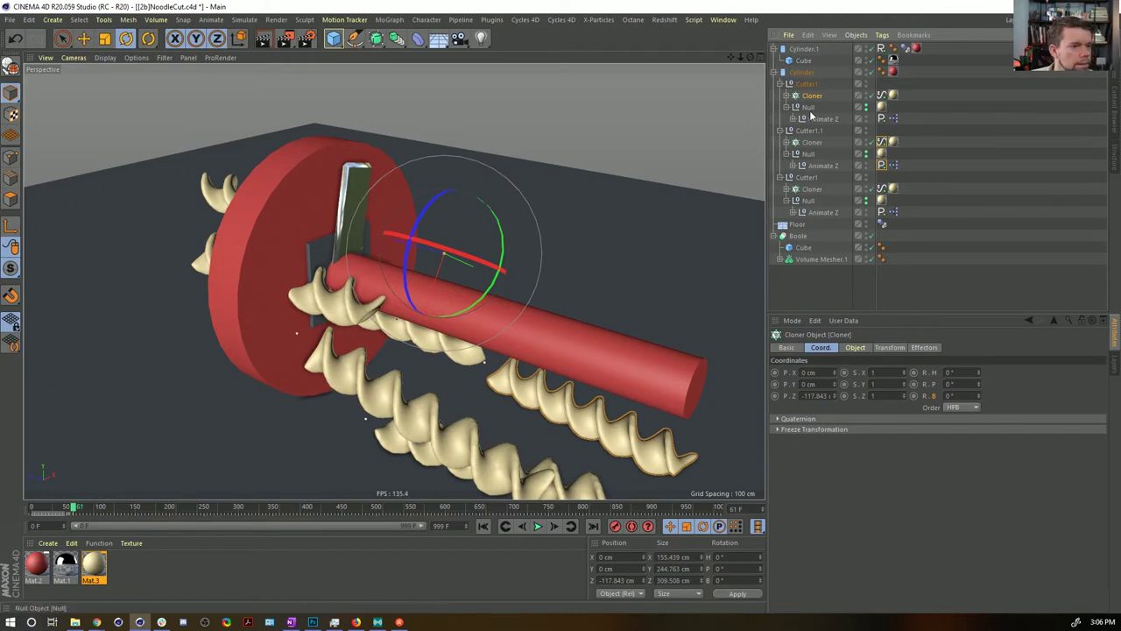
left_click(855, 348)
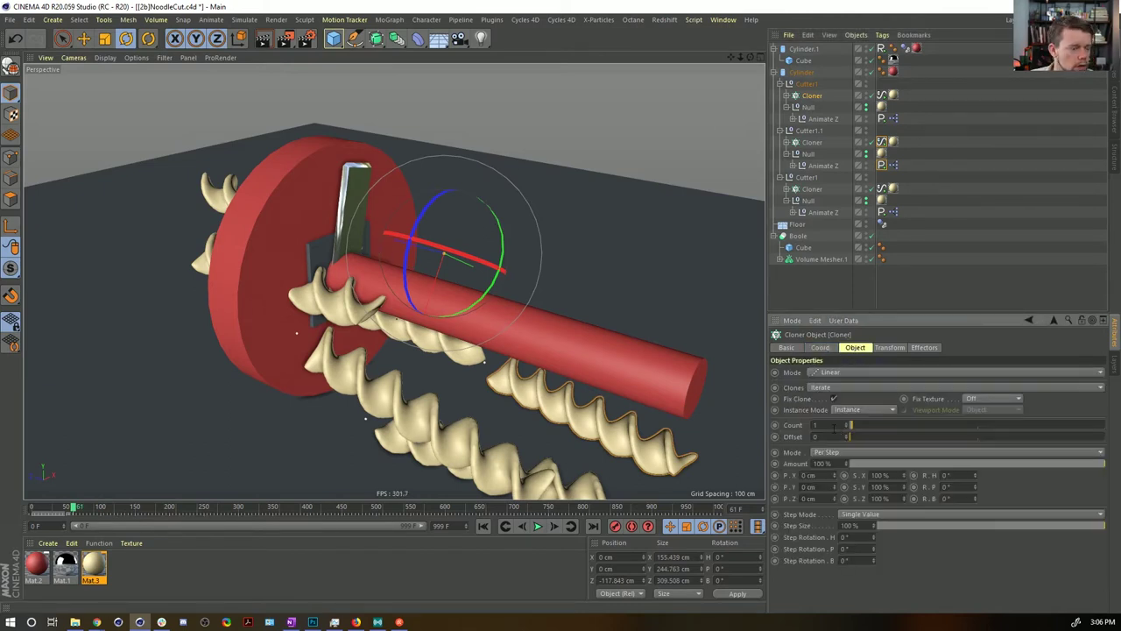
Step: Advance the animation frame by frame past frame 61, watching the first cutter's Cloner Count against the blade's position
left_click(553, 529)
left_click(553, 529)
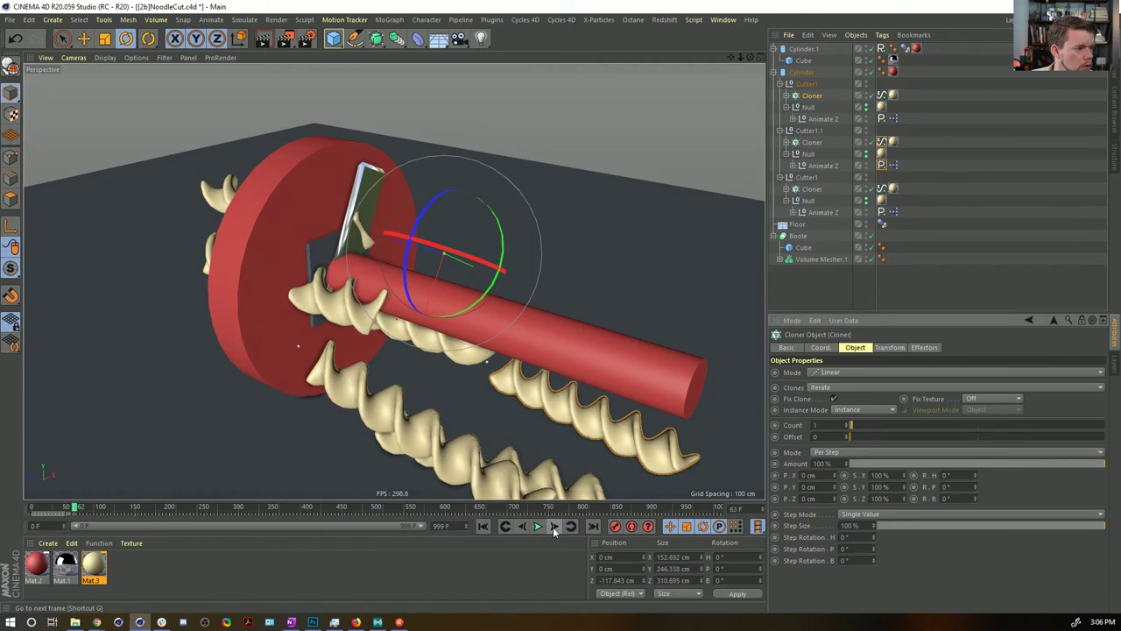
left_click(553, 529)
left_click(552, 529)
left_click(553, 529)
left_click(553, 529)
left_click(552, 529)
left_click(553, 529)
left_click(553, 529)
left_click(553, 529)
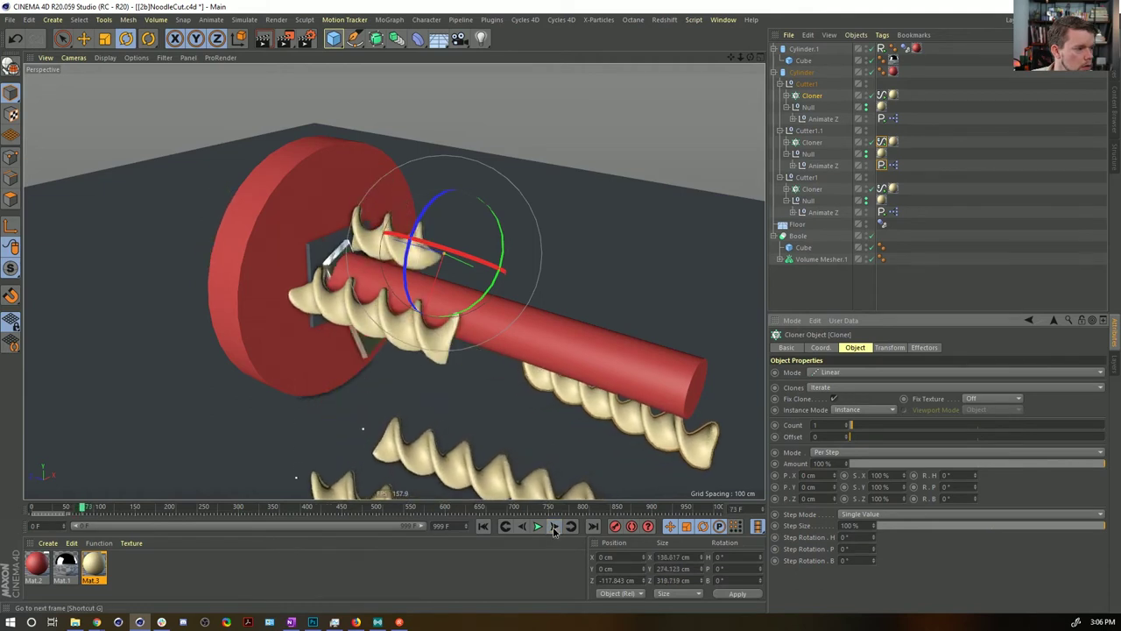
left_click(553, 529)
left_click(553, 529)
left_click(554, 529)
left_click(553, 529)
Step: Play and pause the animation twice to check the Cloner's Count in motion, and return to the first frame
left_click(539, 527)
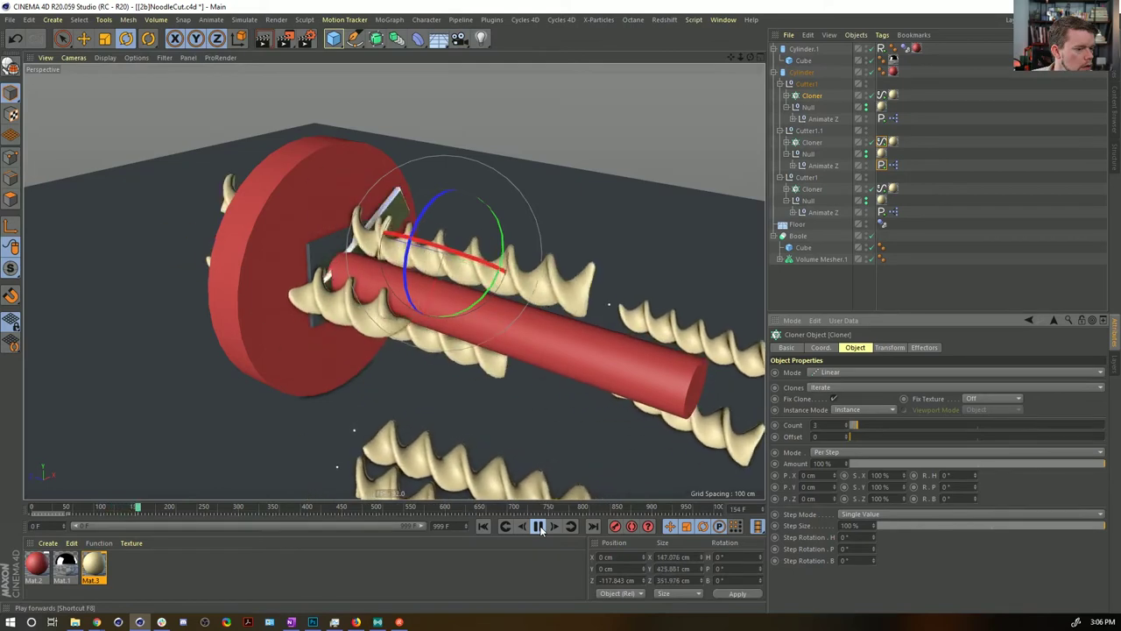
left_click(537, 526)
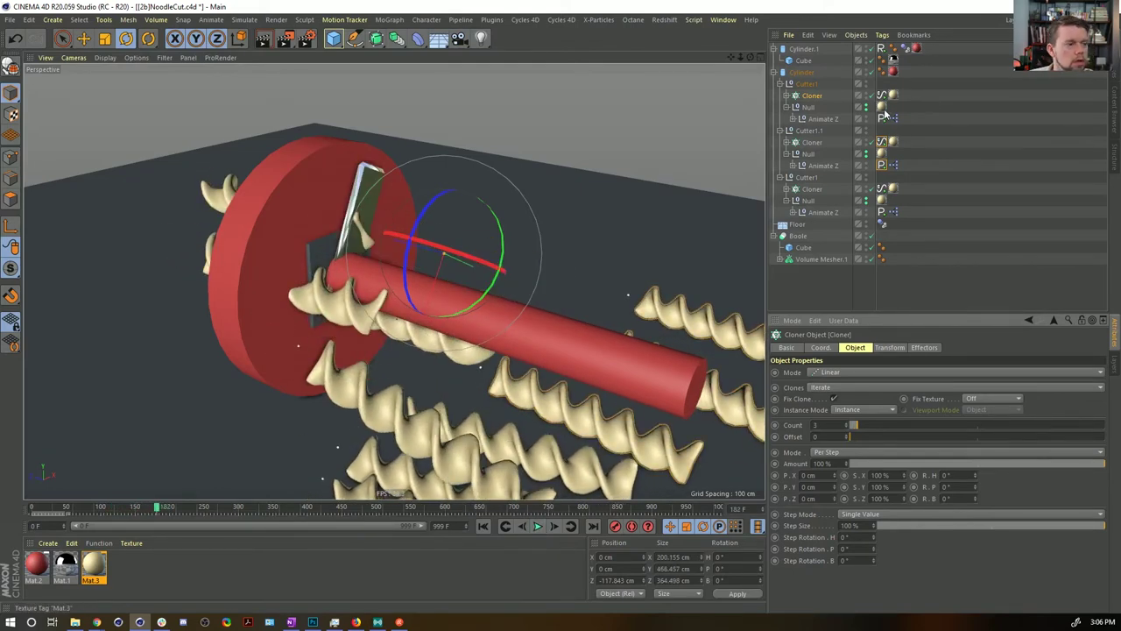
left_click(538, 526)
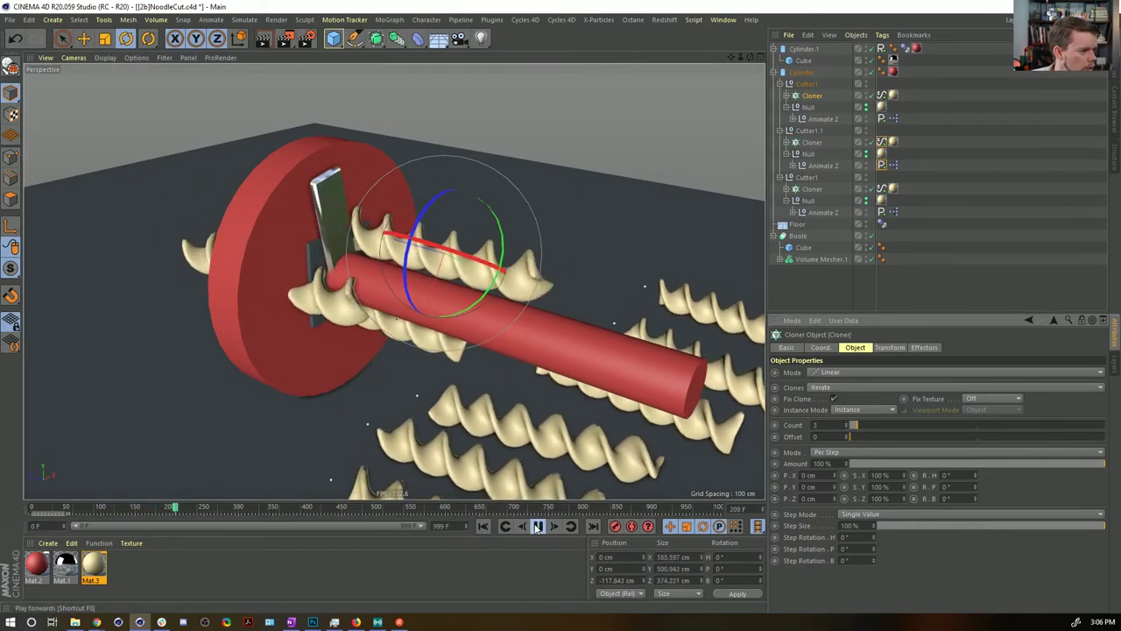
left_click(537, 526)
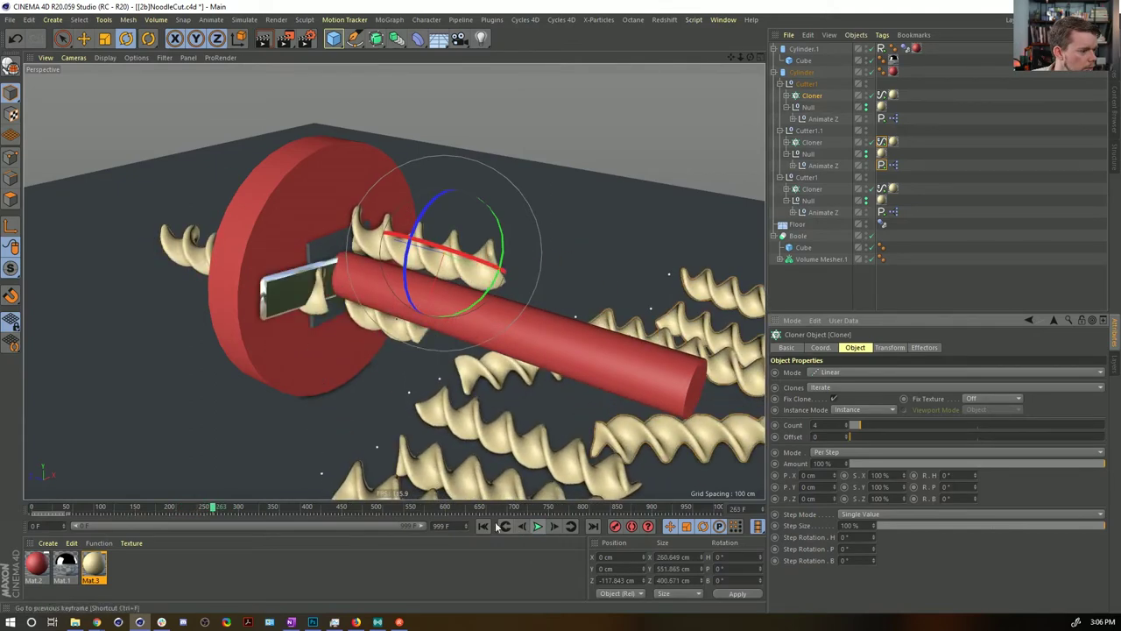
left_click(497, 526)
Step: Compare the Base timing settings of the three cutters' Count Signal tags and of the first and third cutters' Animate Z Signal tags
left_click(881, 96)
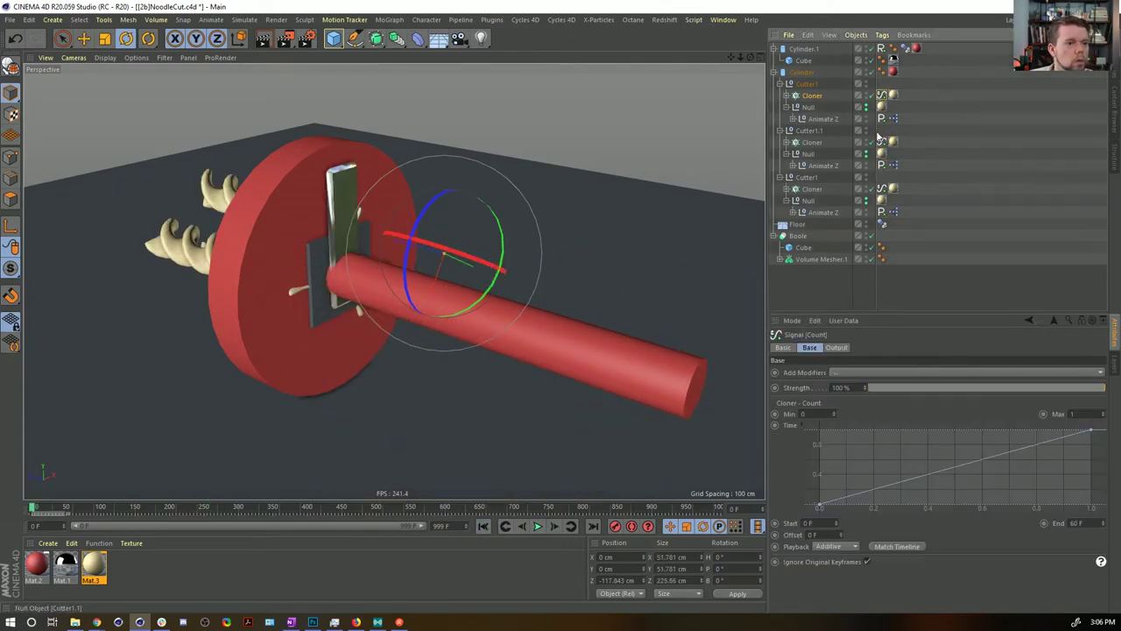
left_click(883, 142, "shift")
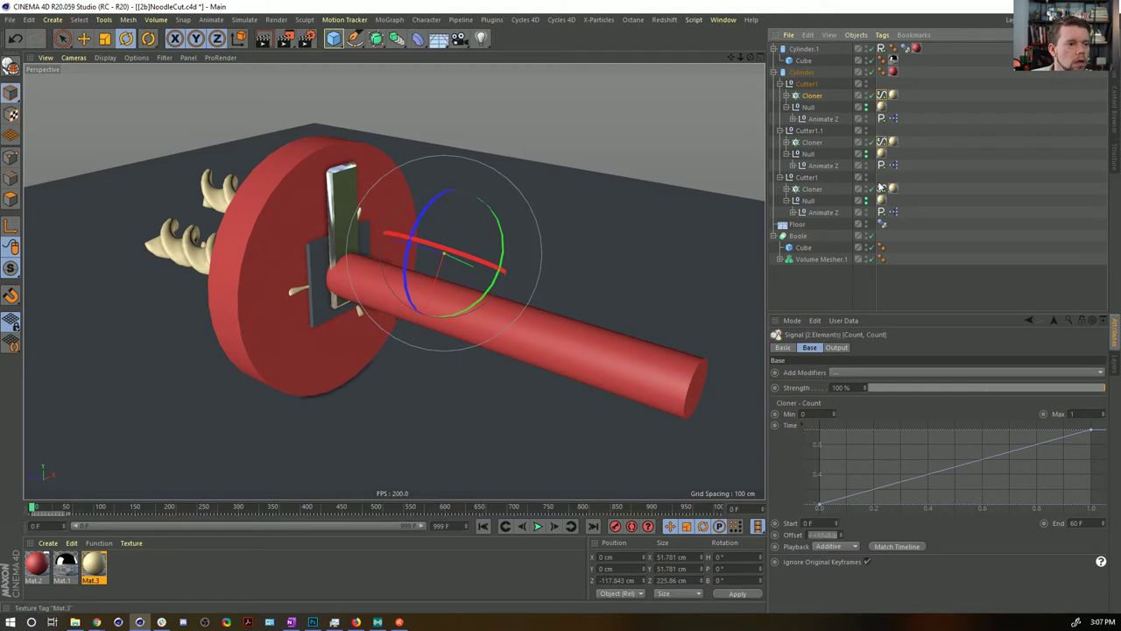
left_click(883, 189, "shift")
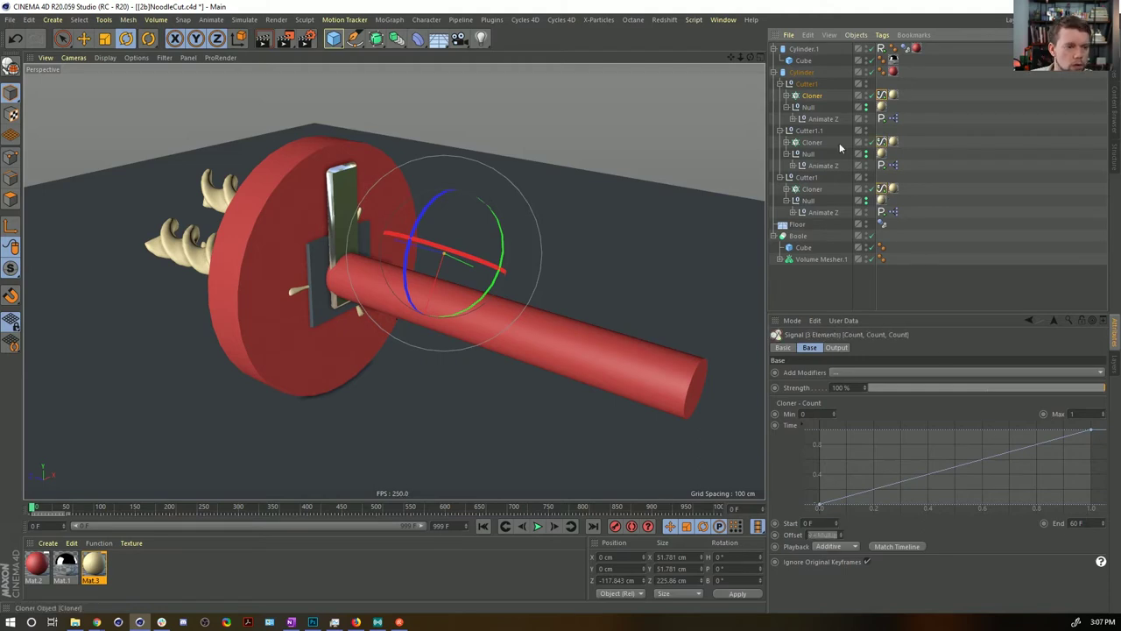
left_click(881, 212)
left_click(883, 188)
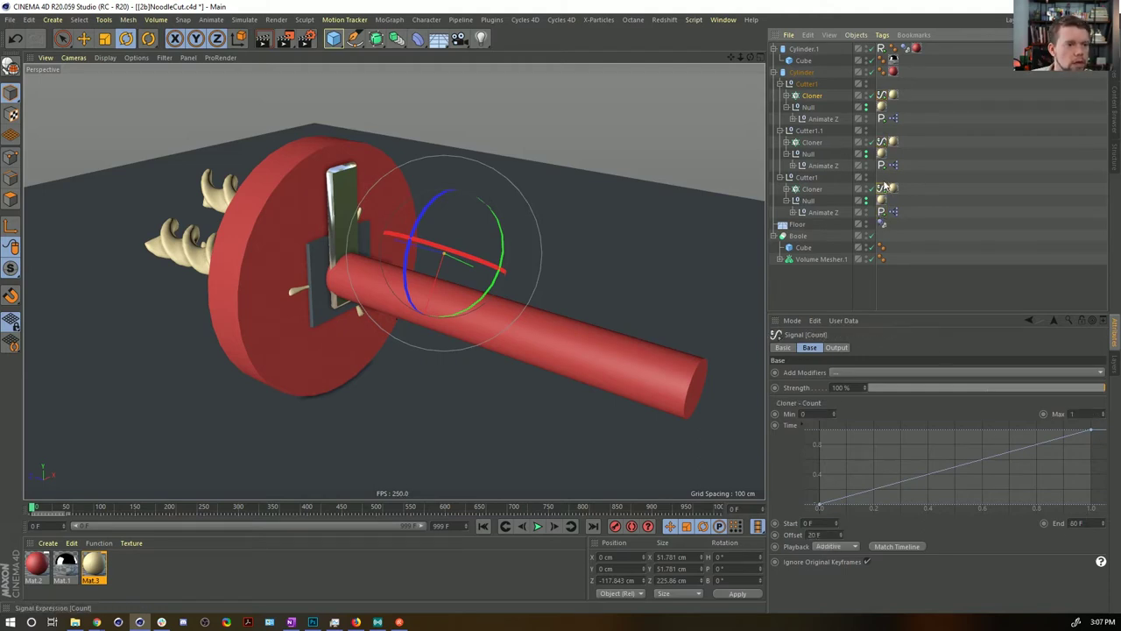
left_click(881, 142, "shift")
left_click(881, 95)
left_click(881, 142, "shift")
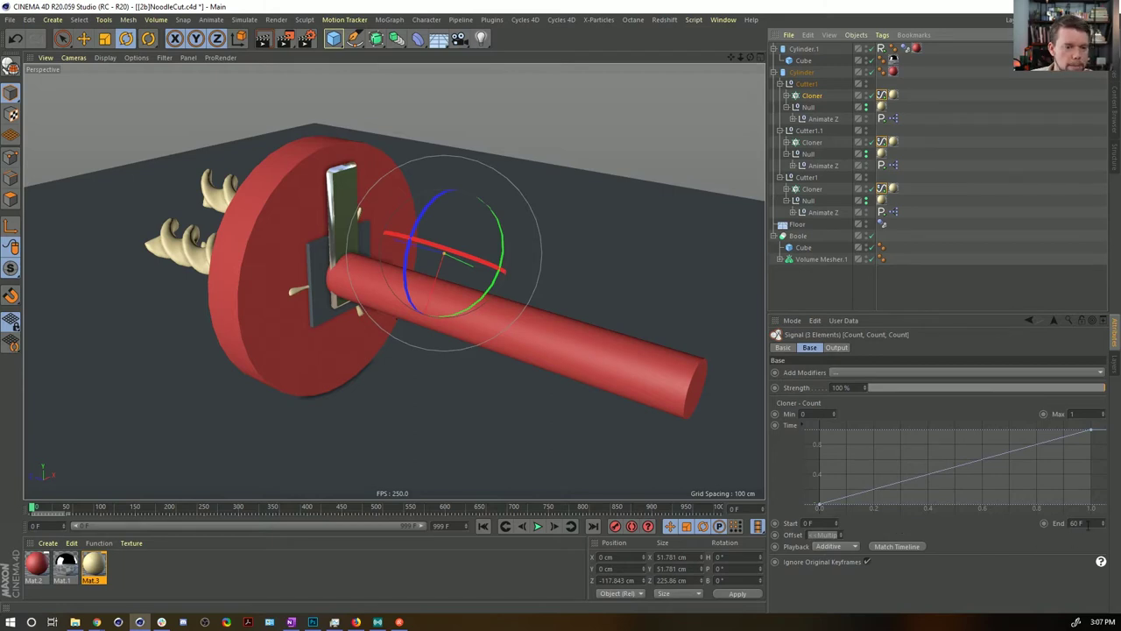
left_click(885, 187)
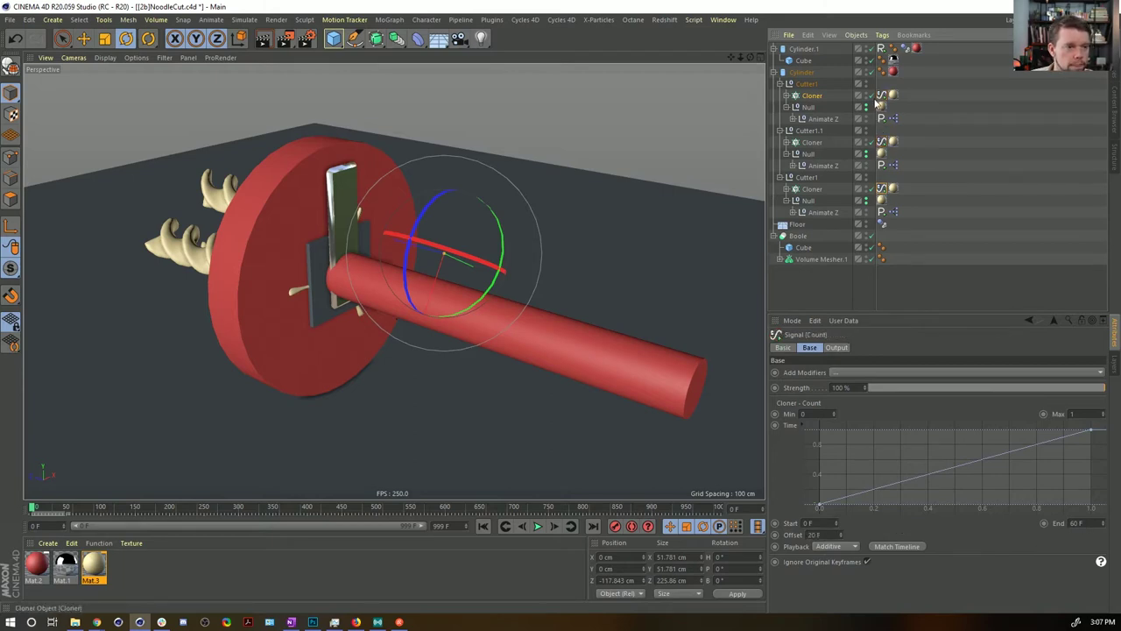
left_click(881, 96)
left_click(881, 119)
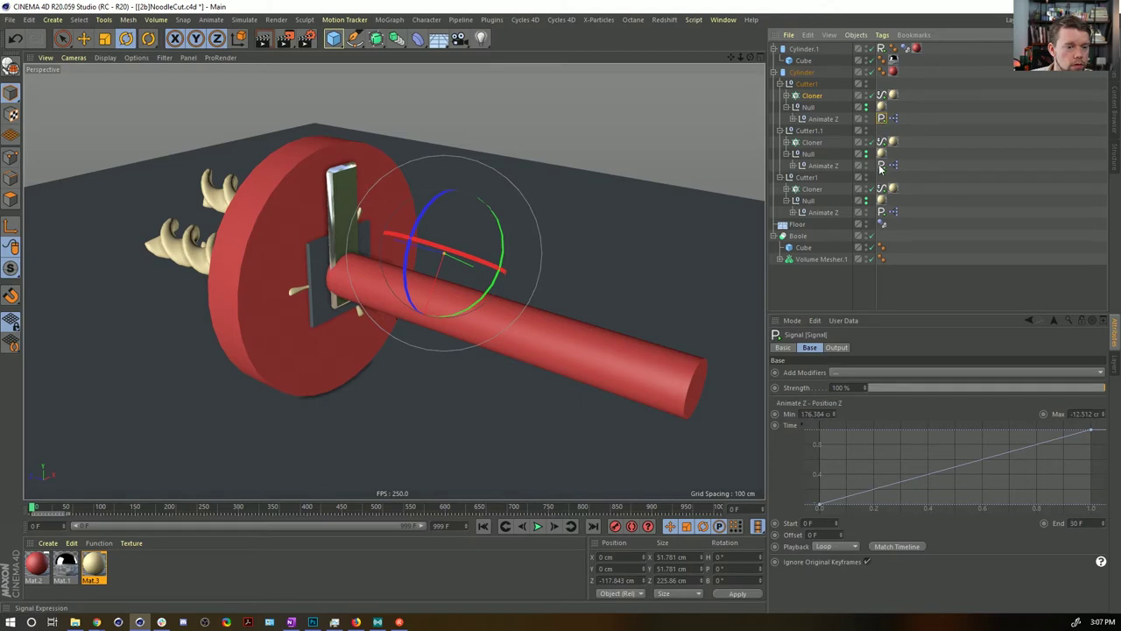
left_click(881, 212)
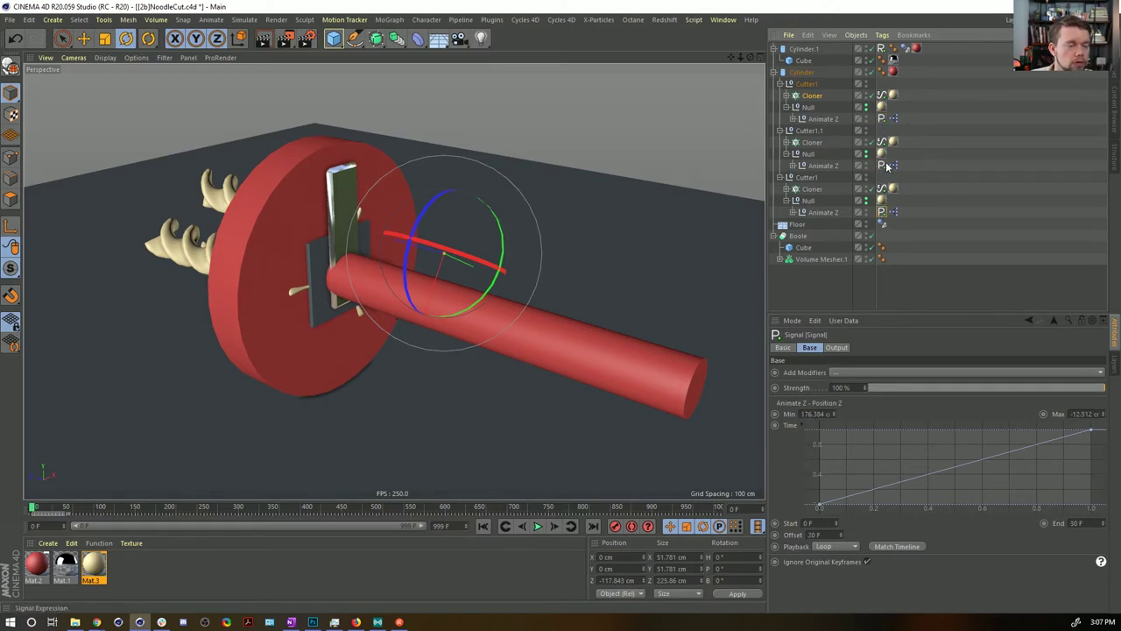
Step: Set Min to 1 and Max to 2 on all three cutters' Cloner Count Signal tags
left_click(881, 96)
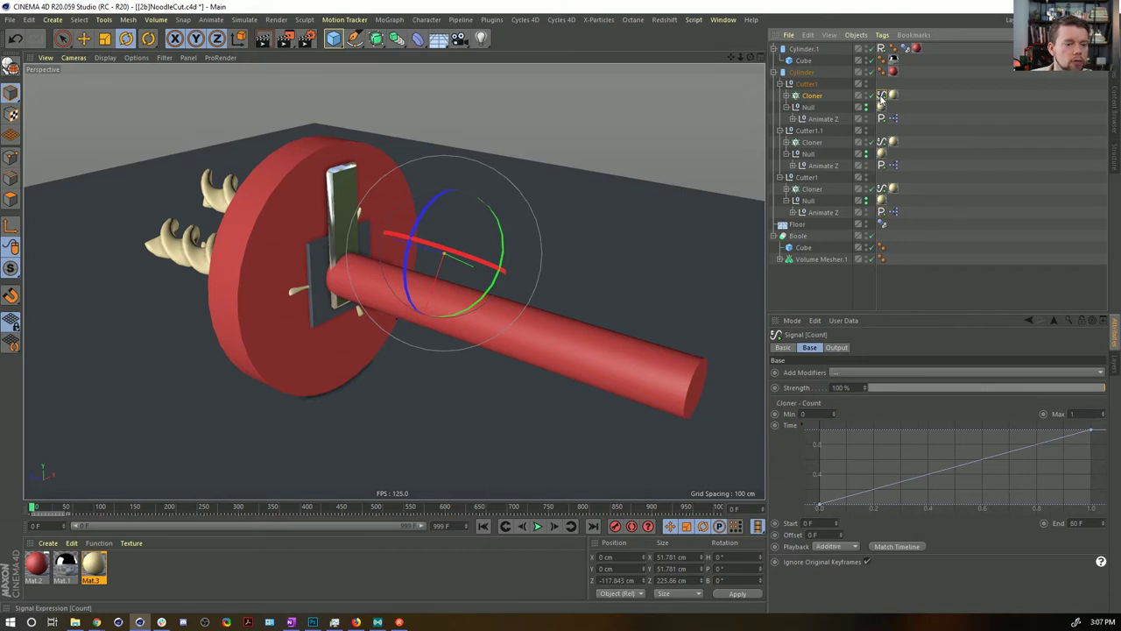
left_click(885, 142, "ctrl")
left_click(883, 189, "ctrl")
left_click(817, 414)
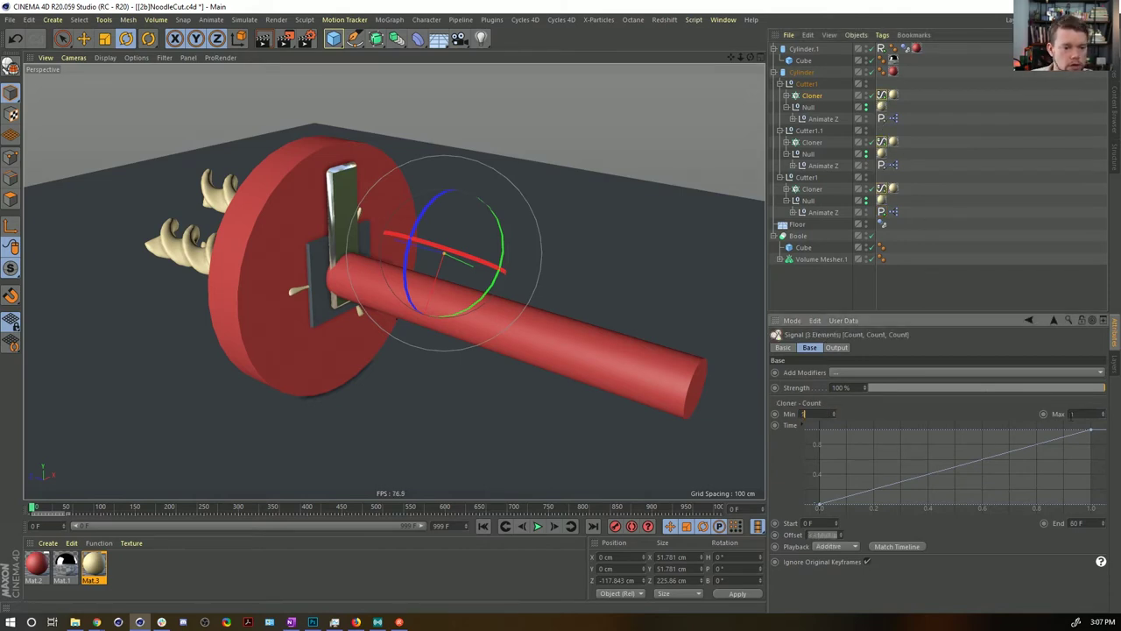
type("2")
key("Return")
Step: Play the animation with the new Count range, pausing and restarting it to check when noodles are cut and released
left_click(538, 526)
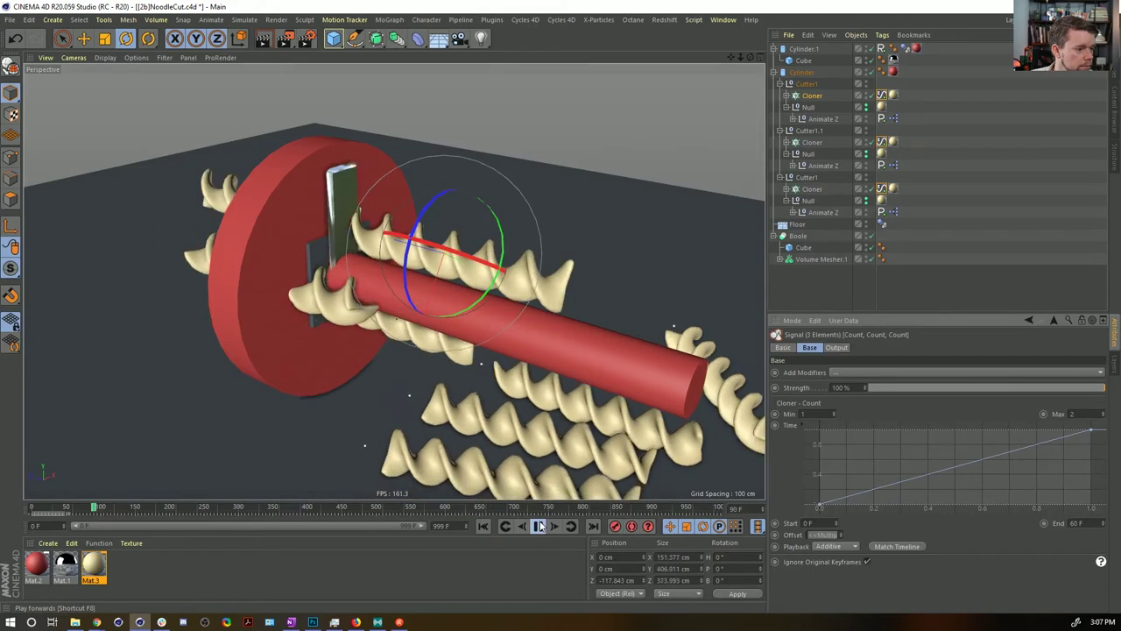
left_click(540, 525)
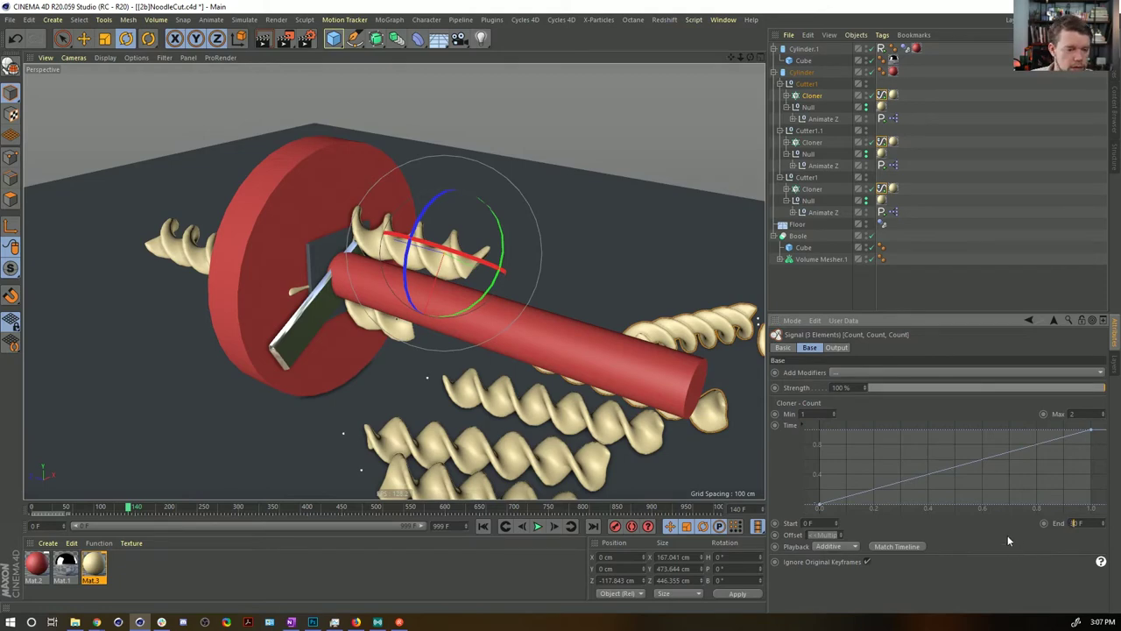
left_click(537, 525)
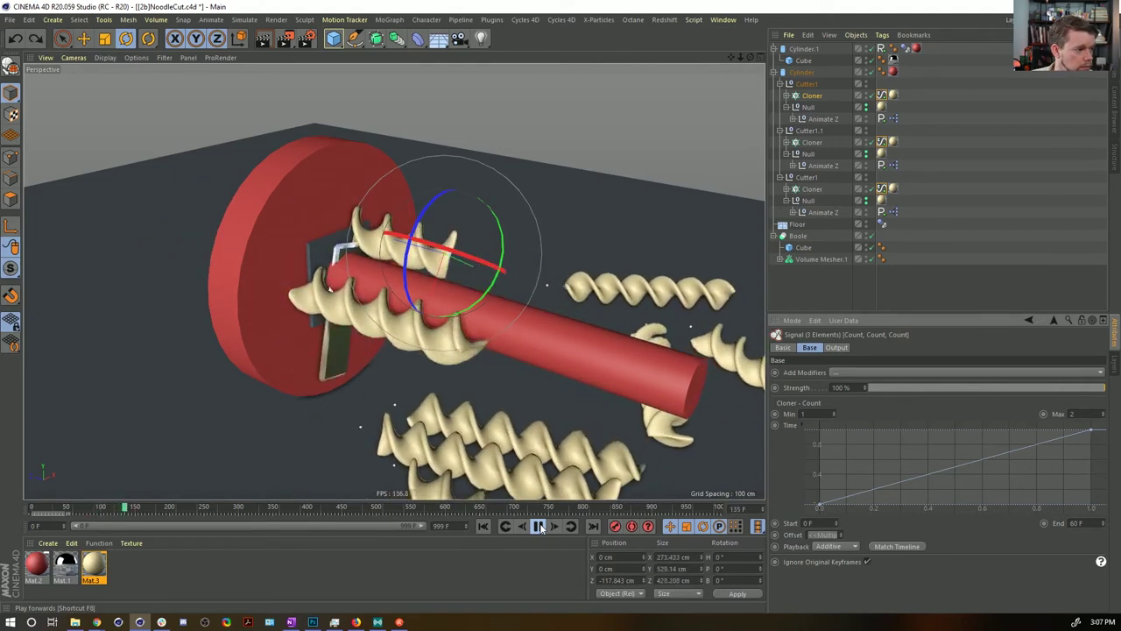
left_click(538, 526)
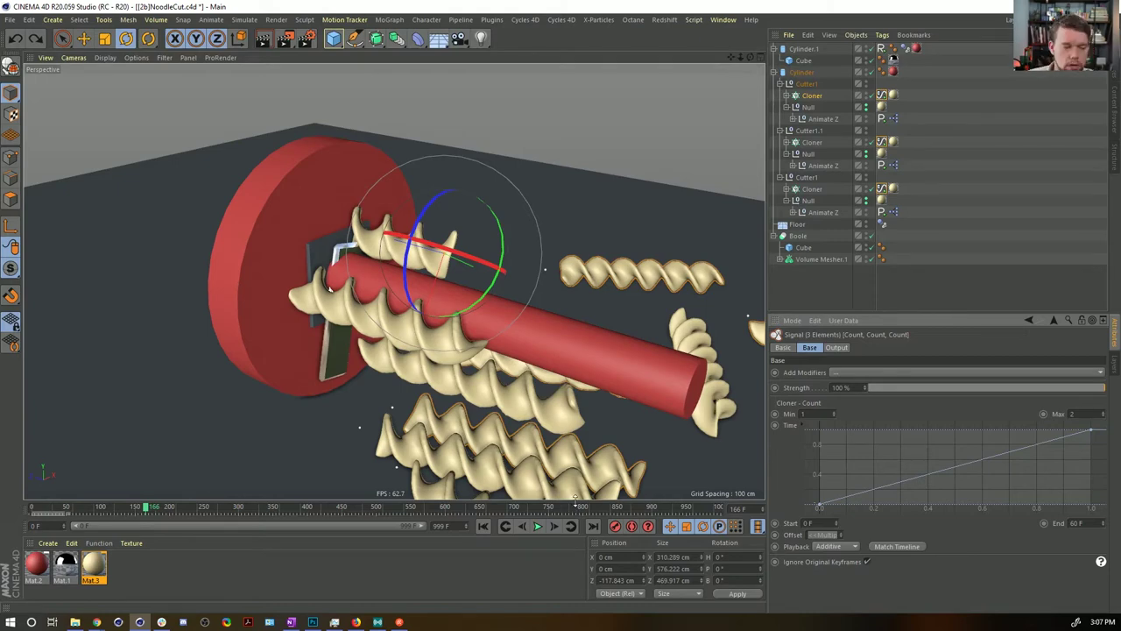
left_click(482, 526)
left_click(538, 526)
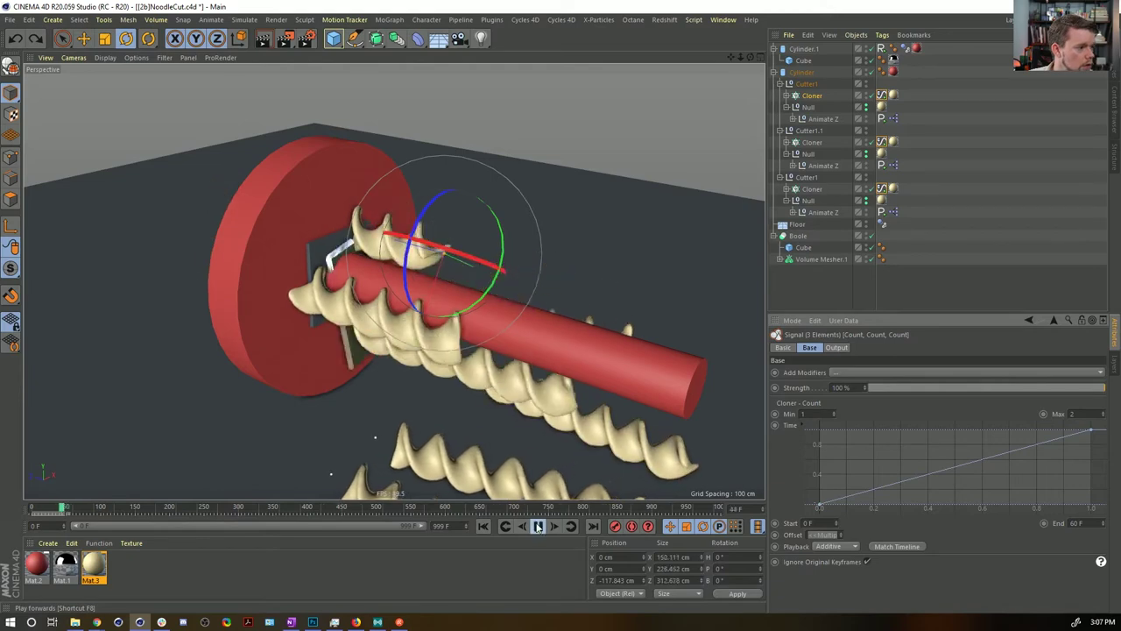
left_click(537, 525)
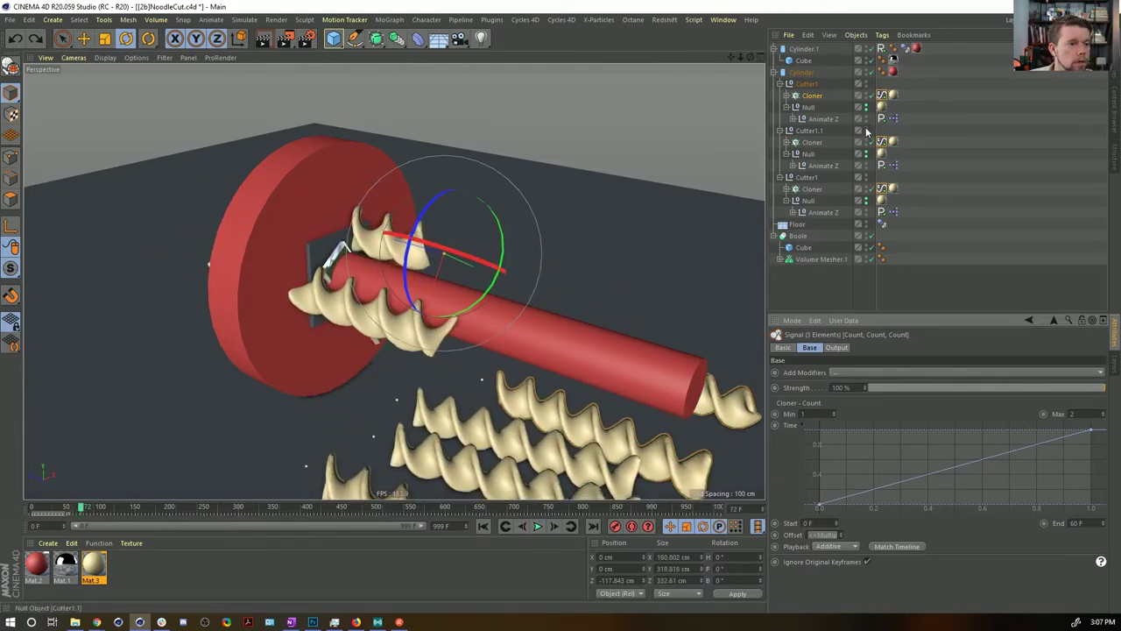
Step: Clear the visibility overrides on the Nulls of Cutter1.1 and the third cutter, and hide both cutters
left_click(779, 130)
left_click(779, 142)
left_click(779, 142)
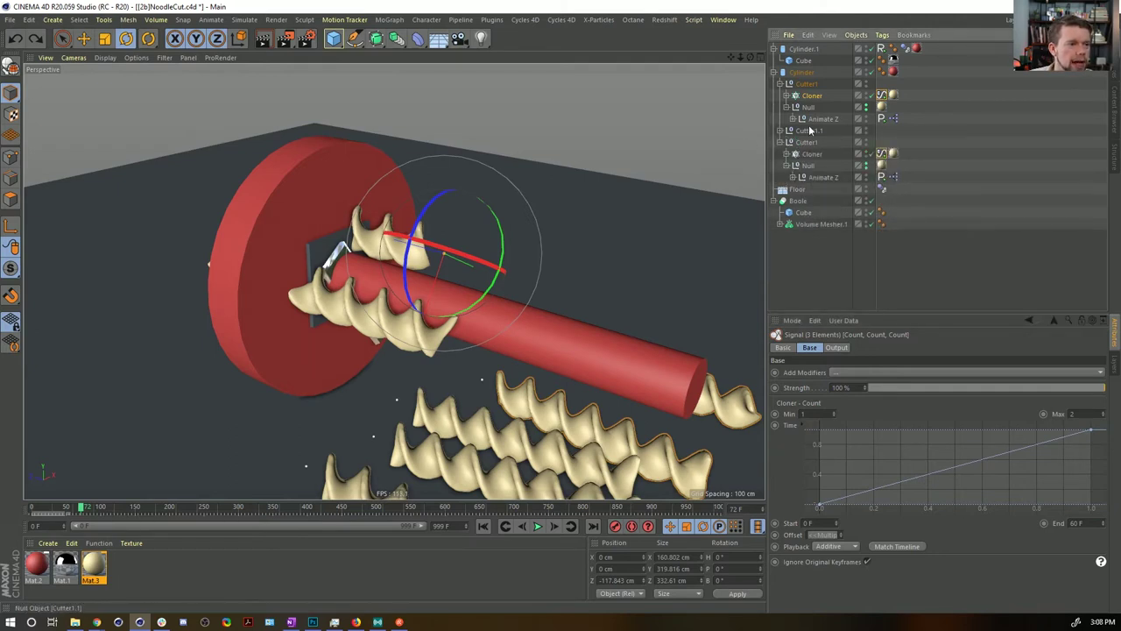
left_click(806, 142)
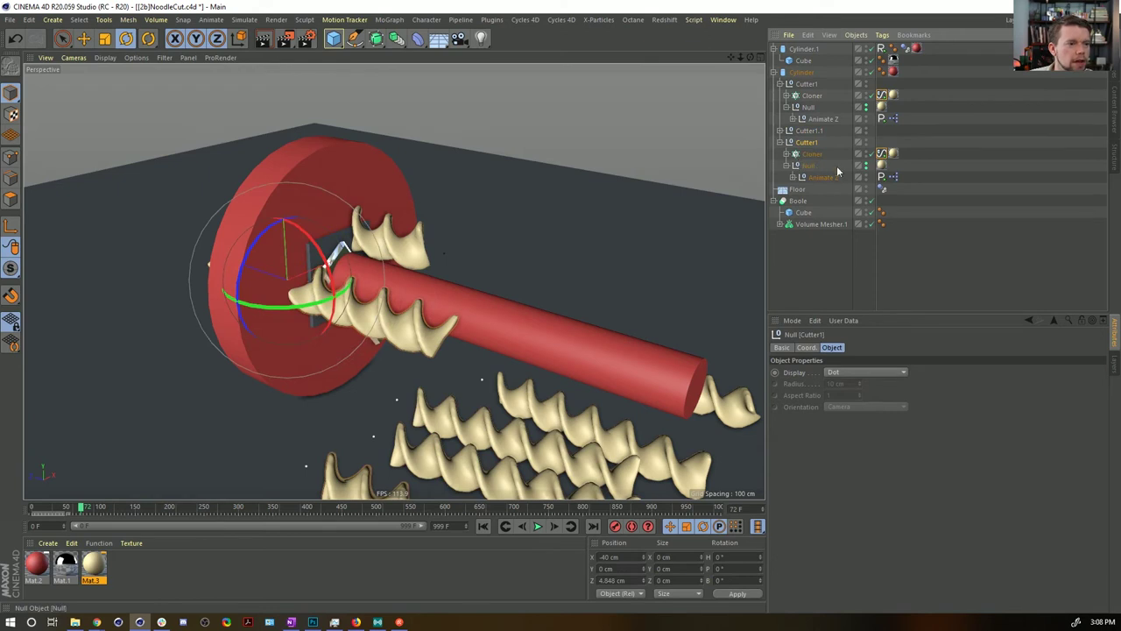
left_click(865, 166)
left_click(865, 168)
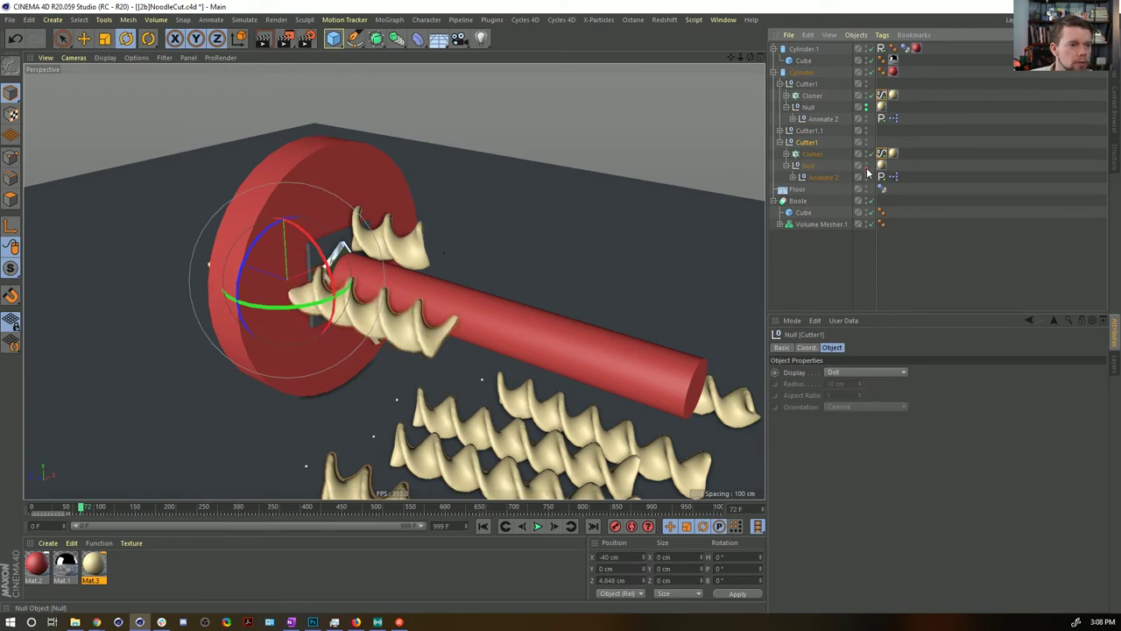
left_click(781, 131)
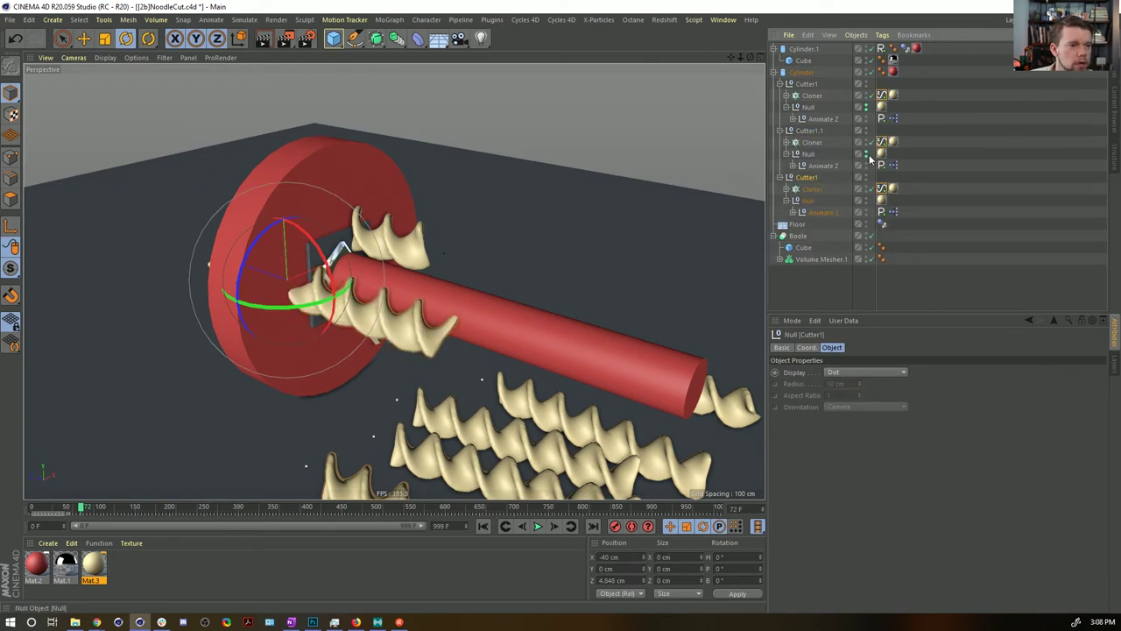
left_click(780, 131)
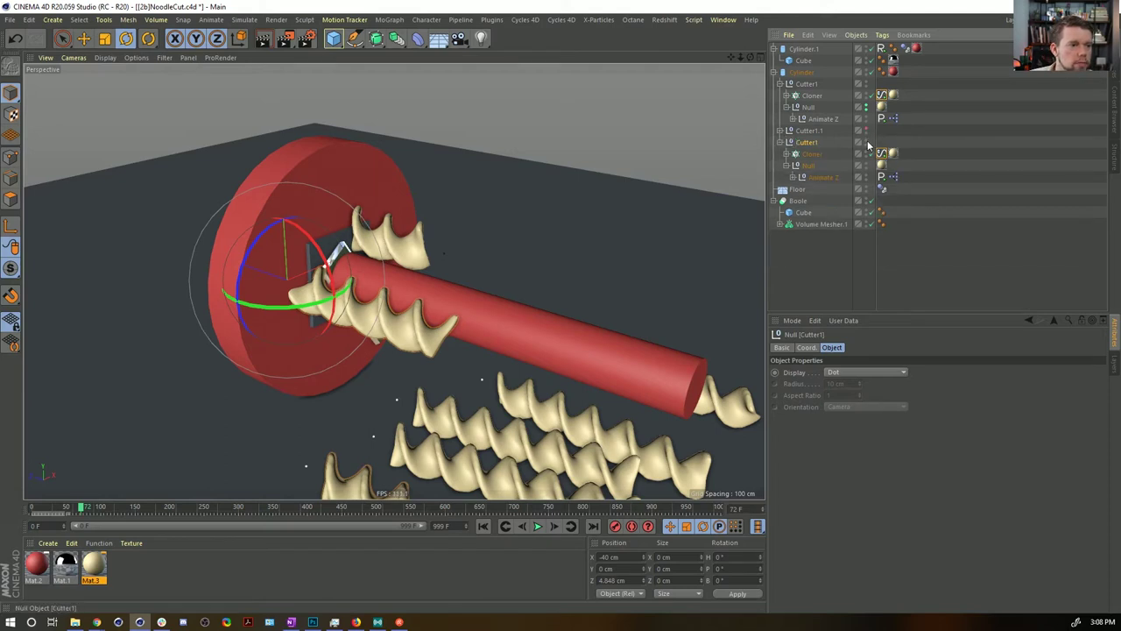
Step: Play the animation from the first frame to check the noodles with Cutter1.1 and the third cutter hidden
left_click(483, 525)
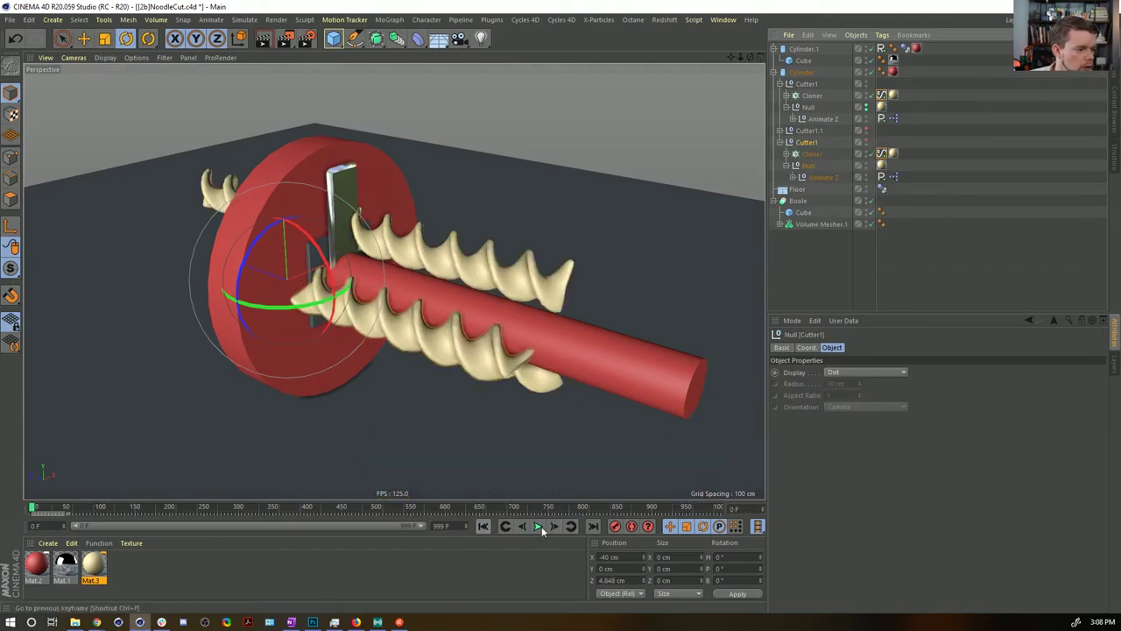
left_click(539, 527)
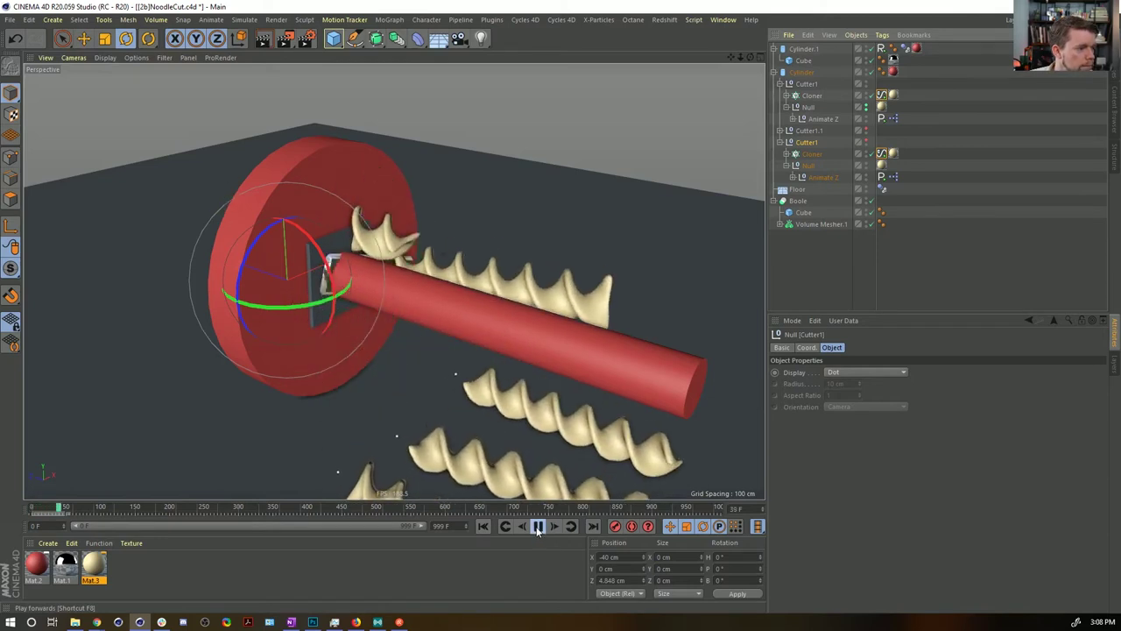
left_click(537, 527)
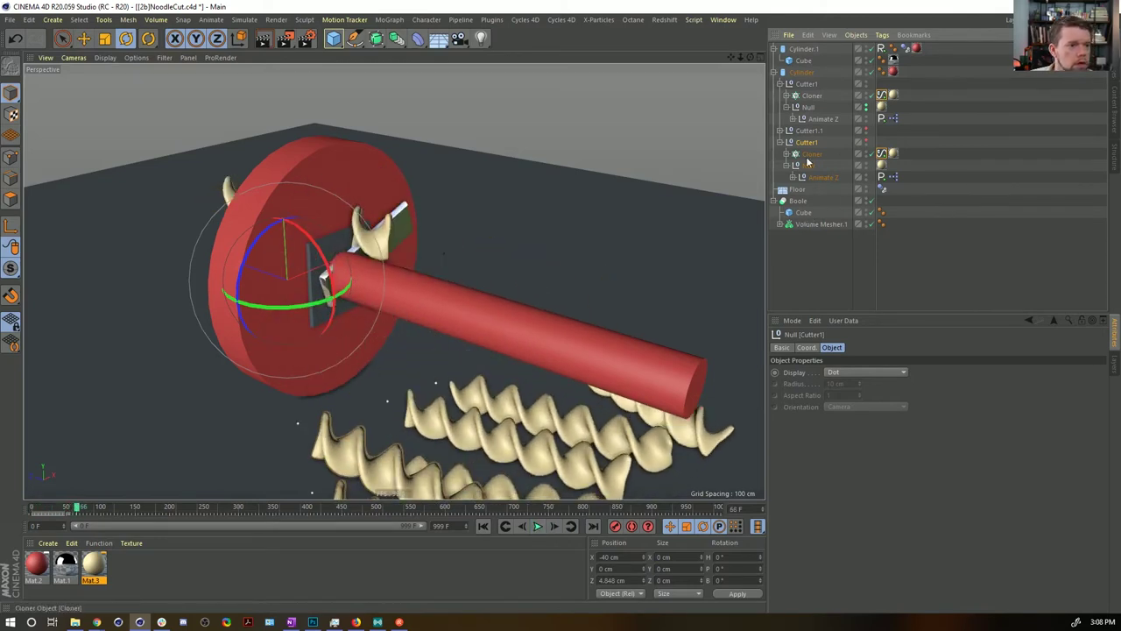
Step: Disable the Cloners inside Cutter1.1 and the third cutter
left_click(787, 154)
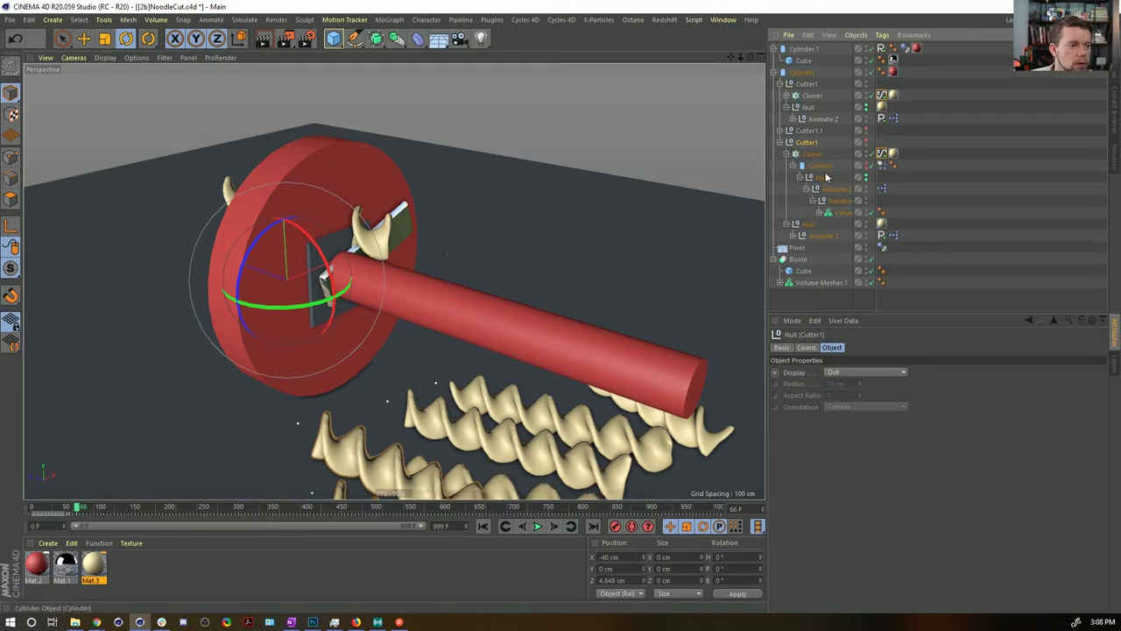
left_click(872, 154)
left_click(779, 131)
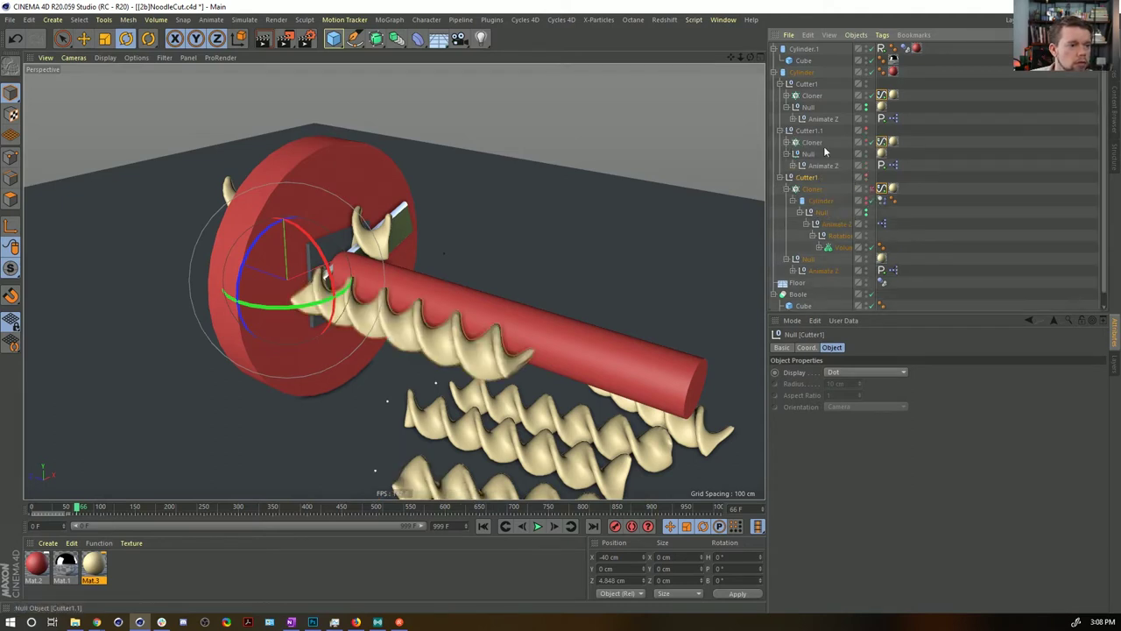
Step: Play the animation from the first frame, restarting it to check the remaining cutter's noodle timing on its own
left_click(483, 526)
left_click(537, 526)
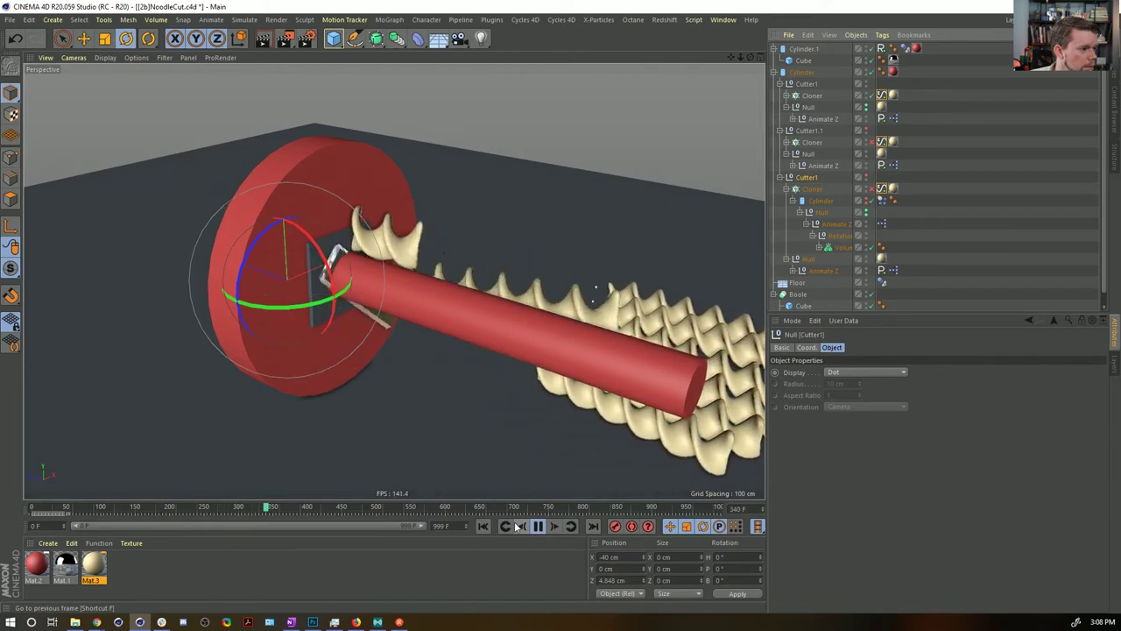
left_click(482, 526)
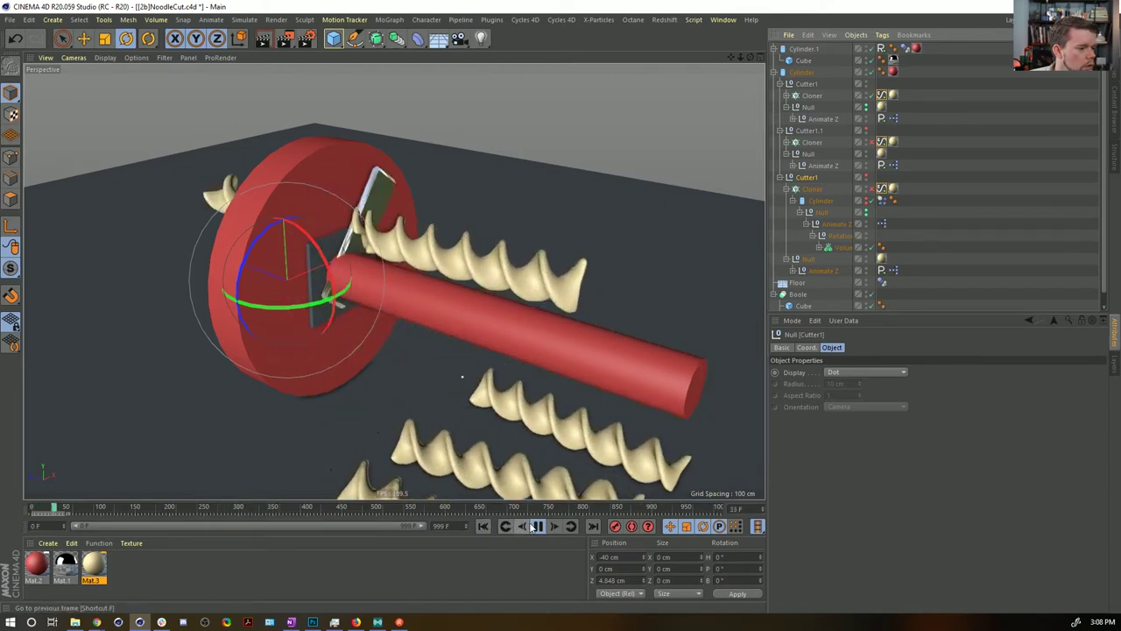
left_click(482, 525)
Step: Set End to 30 F and Offset to 15 F on the Count Signal of the first cutter's Cloner
left_click(882, 96)
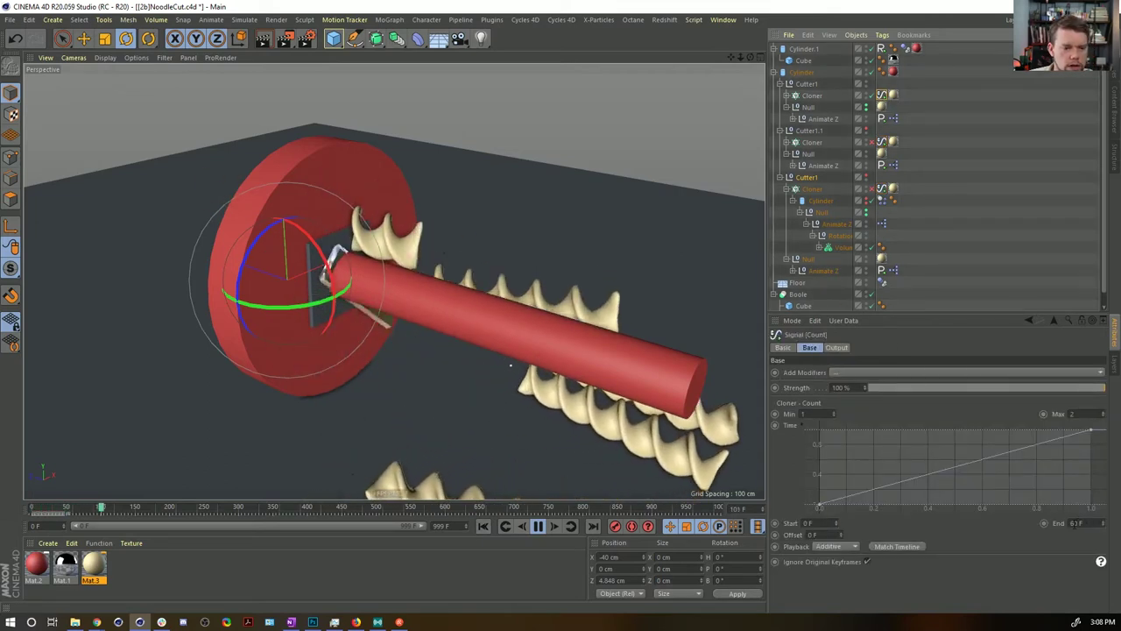
left_click_drag(1075, 523, 1054, 530)
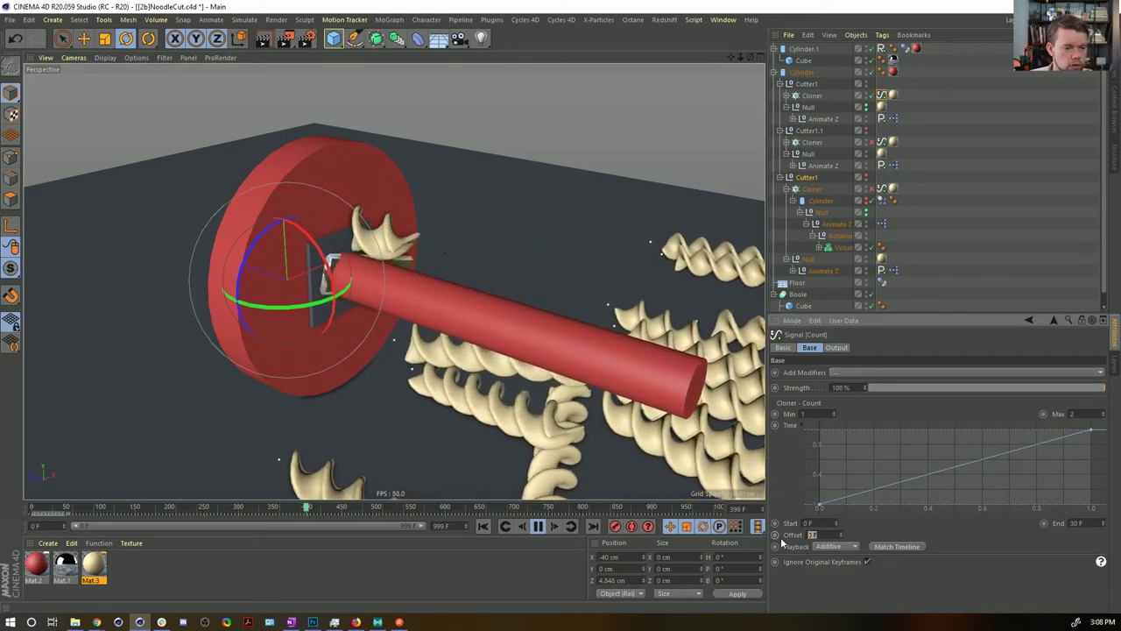
type("15")
key("Return")
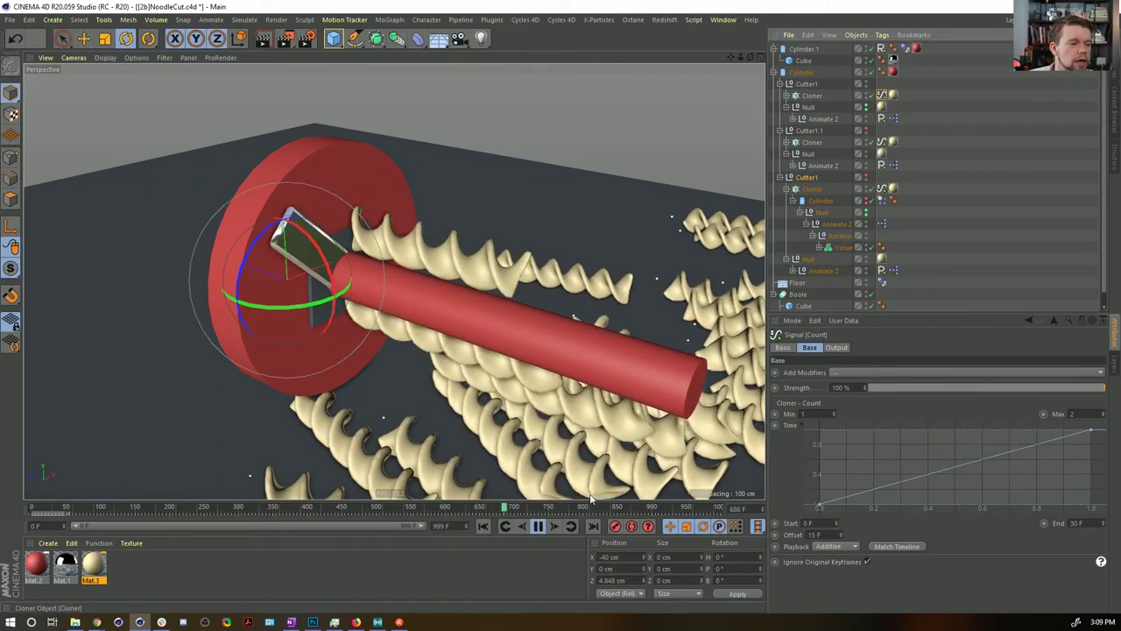
Step: Re-enable the other two cutters' Cloners and set End to 30 F on all three Count Signal tags
left_click(543, 526)
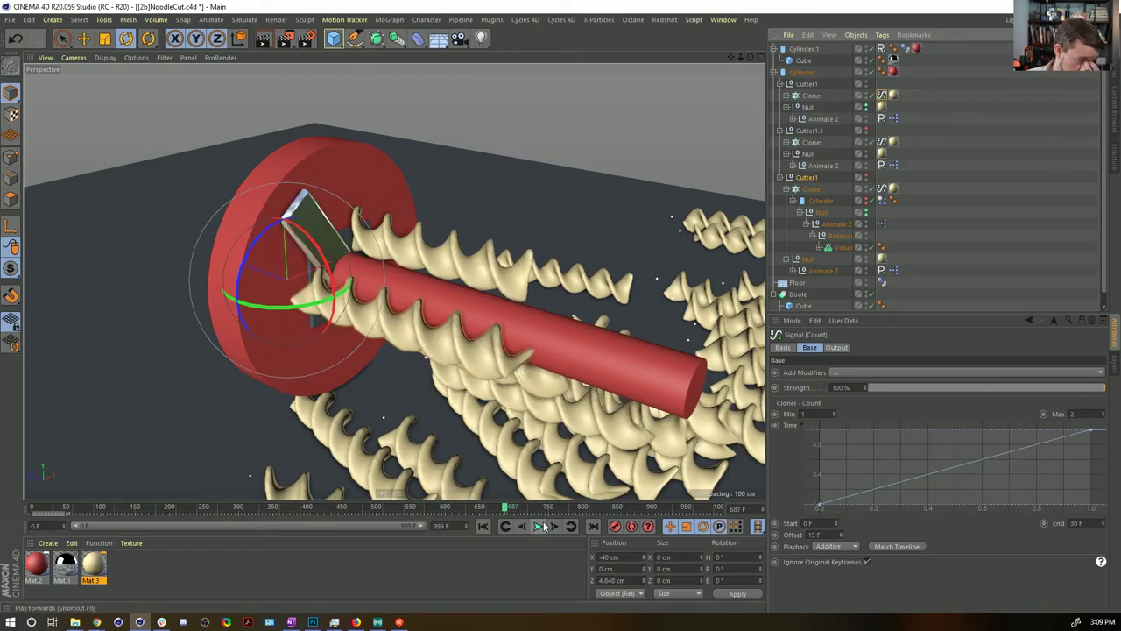
left_click(483, 526)
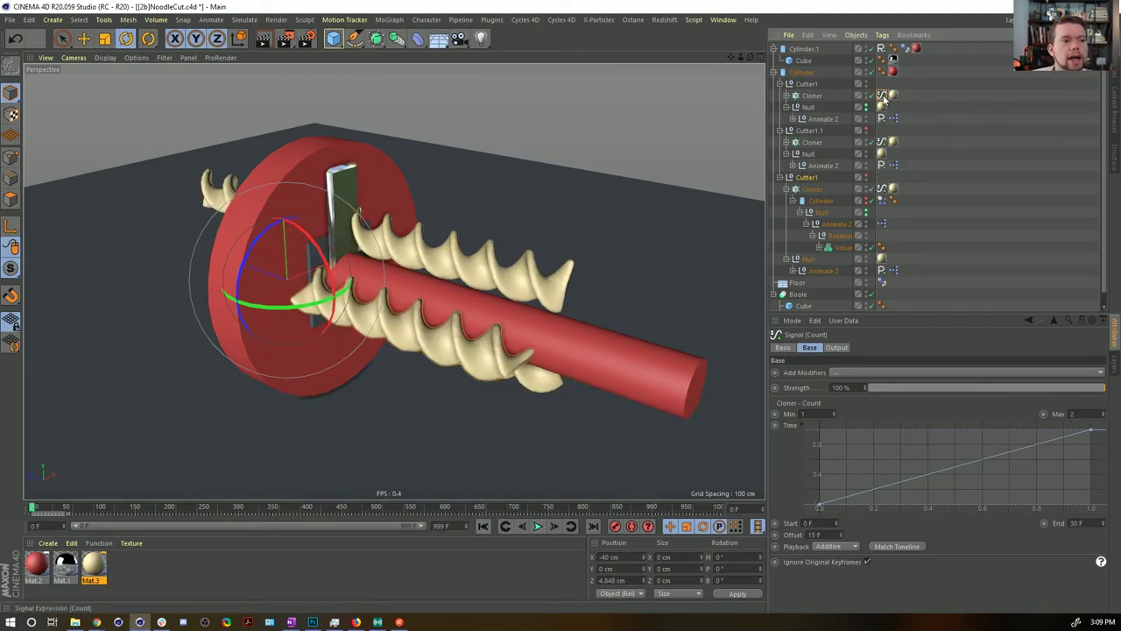
left_click(881, 142, "ctrl")
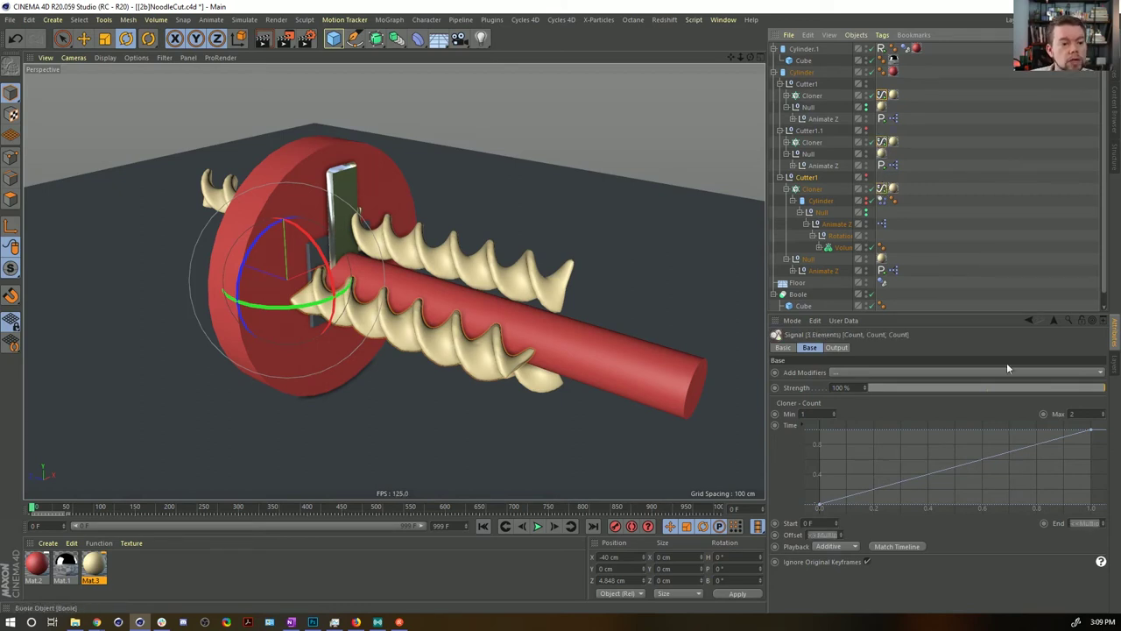
left_click(1072, 523)
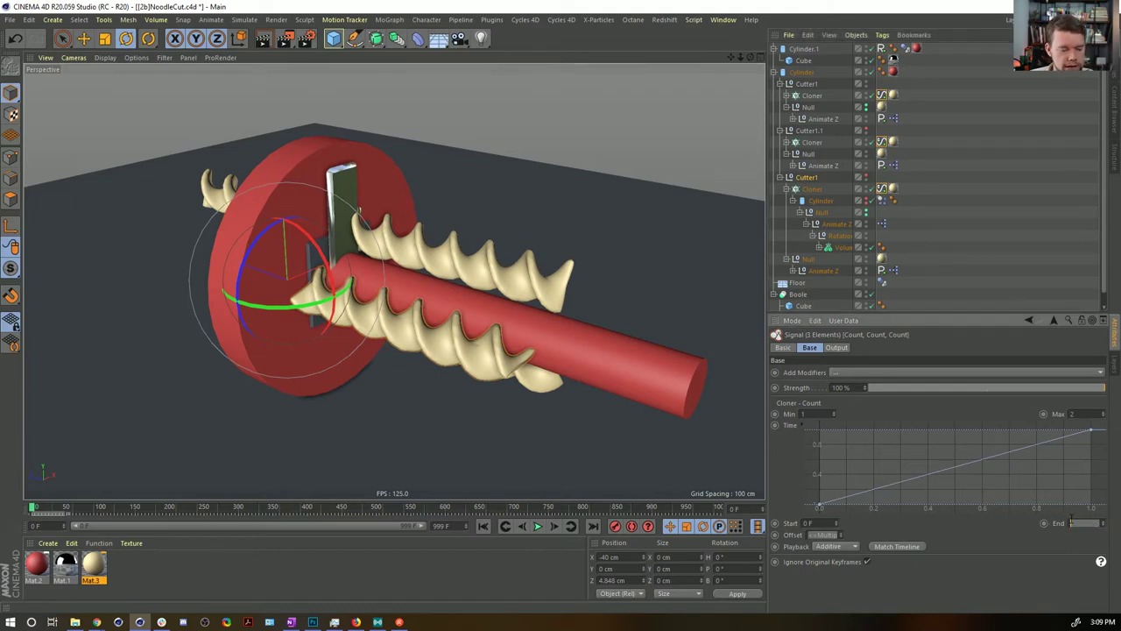
type("30")
key("Return")
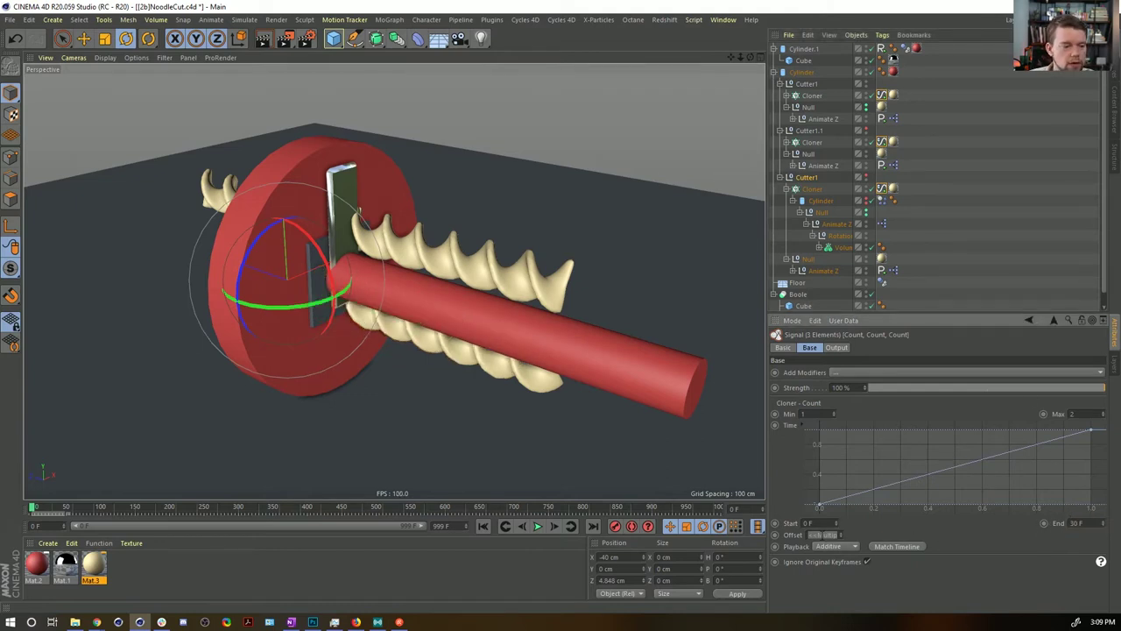
Step: Set the Count Signal Offset to 25 F on Cutter1.1's Cloner and to 35 F on the third cutter's Cloner
left_click(882, 142)
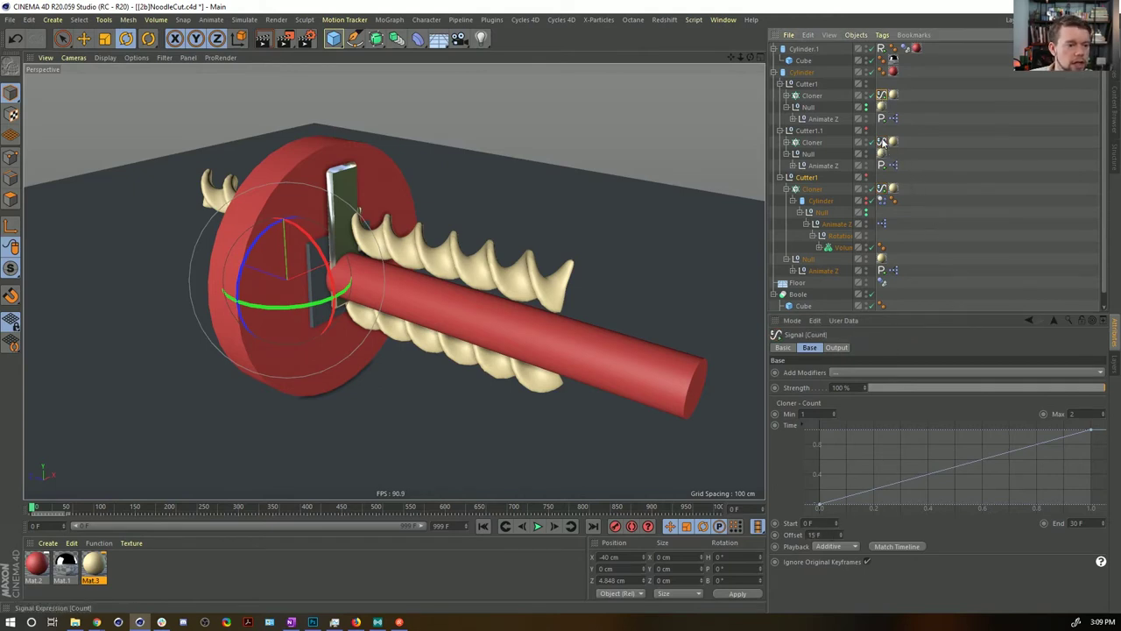
double_click(830, 533)
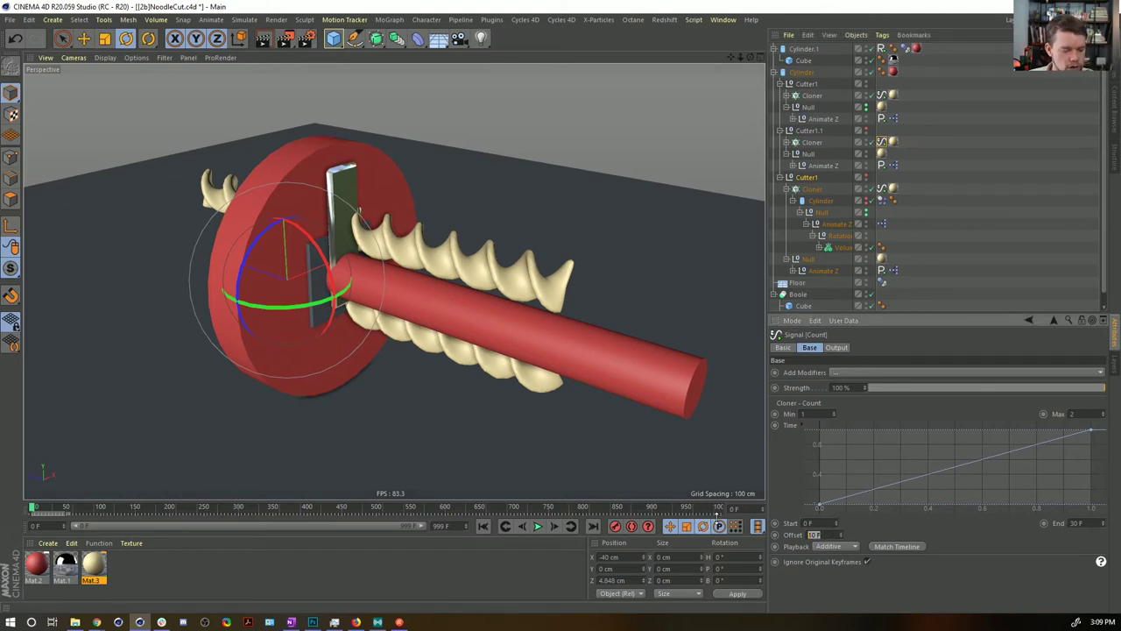
type("25")
key("Return")
left_click(882, 189)
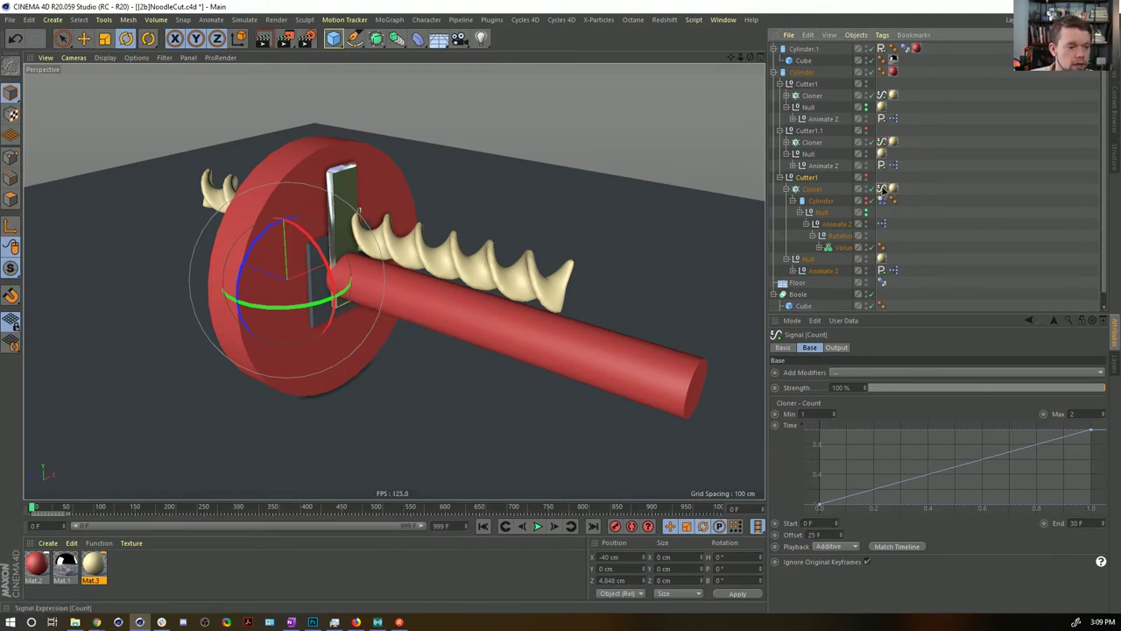
left_click(829, 535)
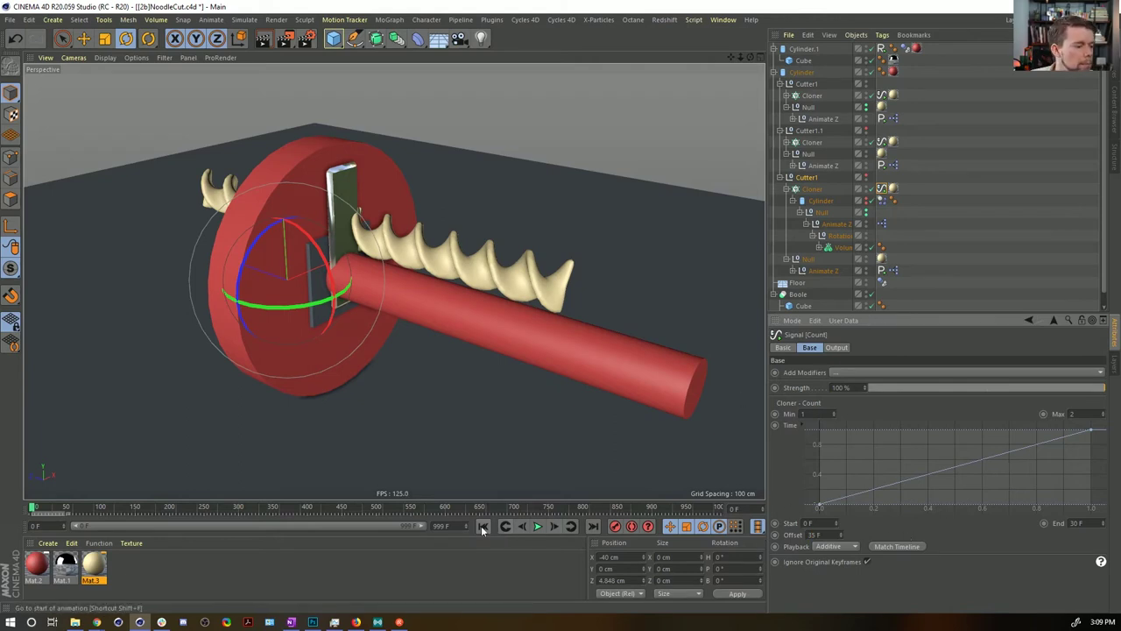
Step: Unhide Cutter1.1 and the third cutter, and play the animation to check the staggered Signal offsets
left_click(538, 526)
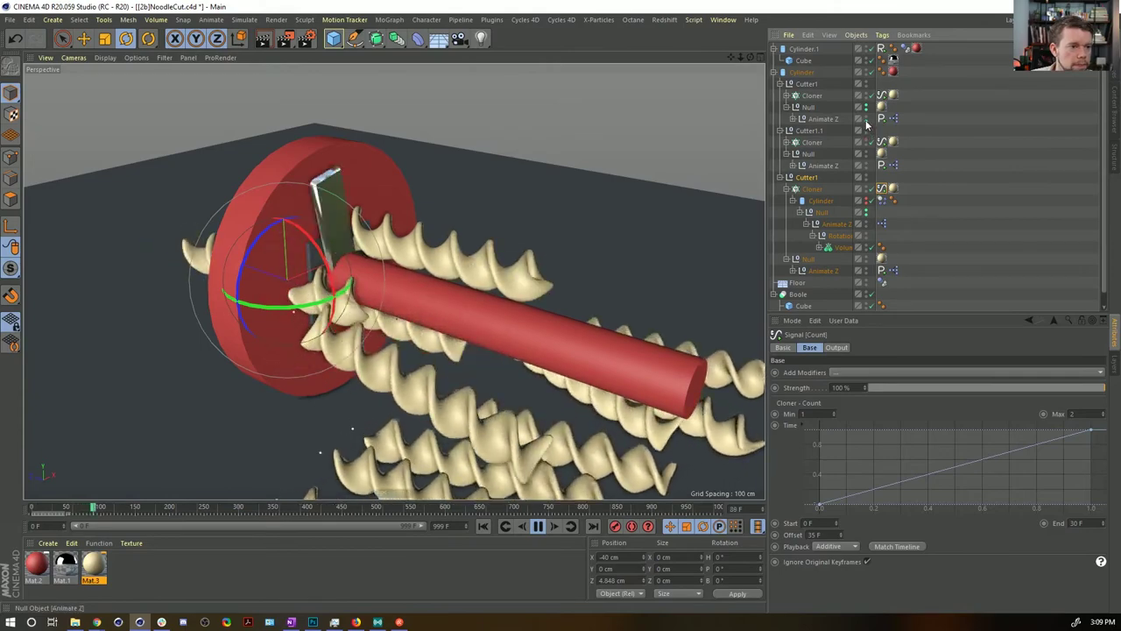
left_click(987, 172)
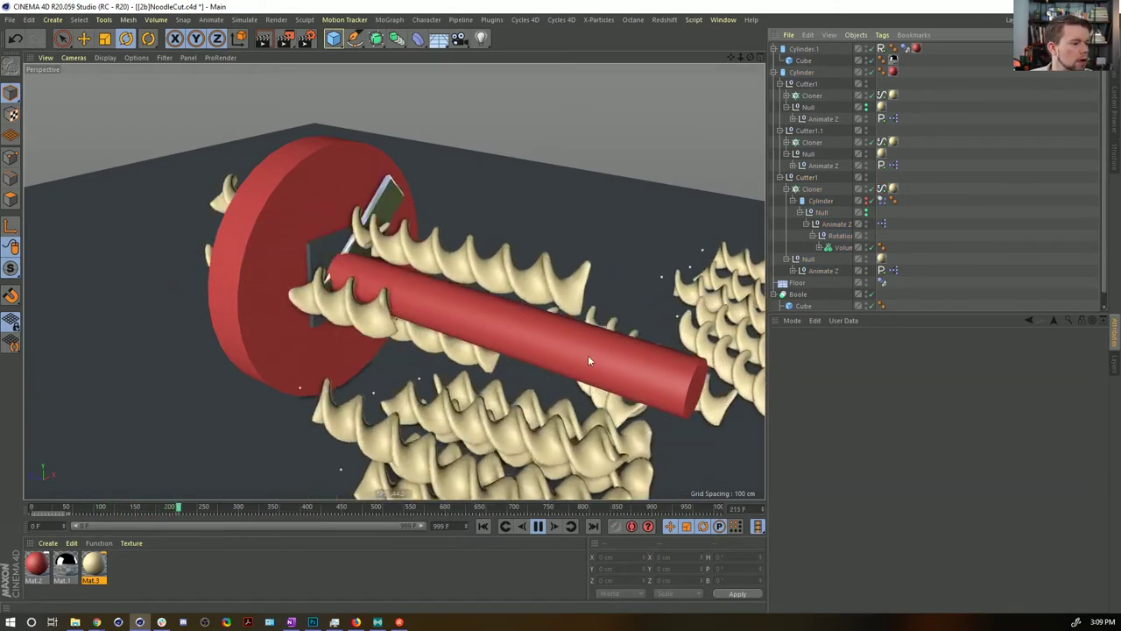
left_click(538, 527)
left_click(483, 526)
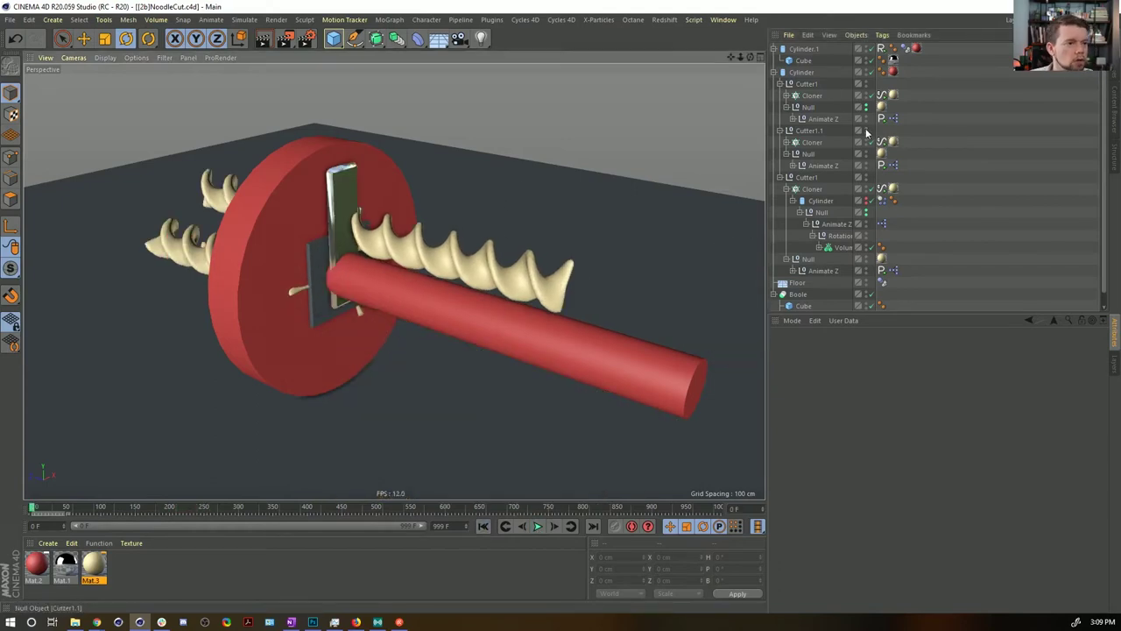
Step: Set the third Initial Angular Velocity value to 555° on the Dynamics Body tags of all three cutters' Cylinders
left_click(826, 96)
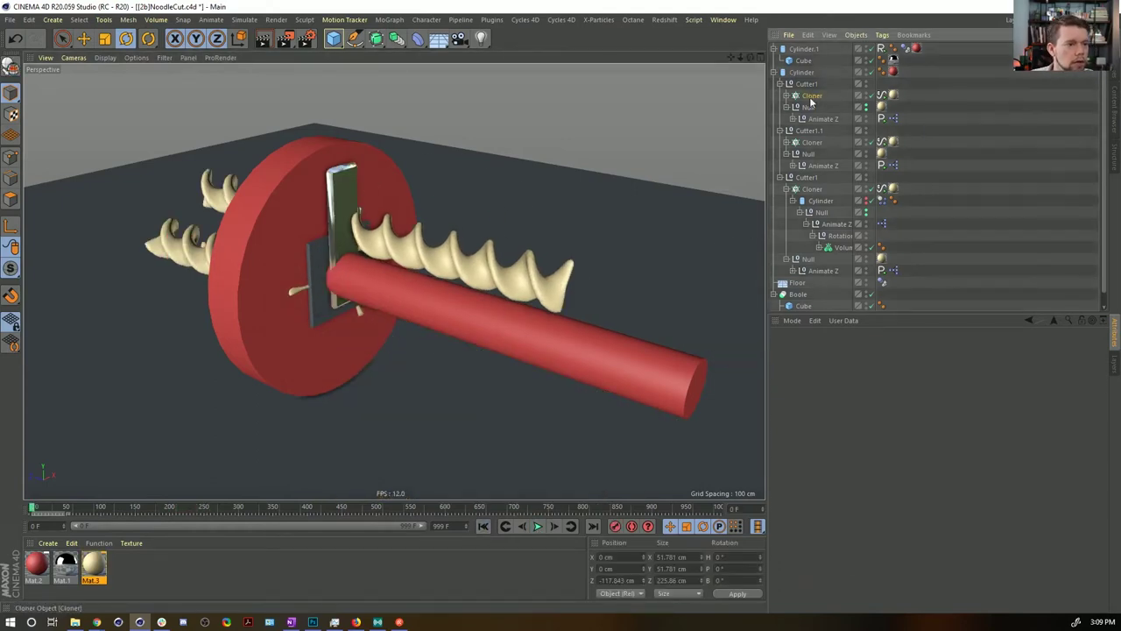
left_click(813, 142, "ctrl")
left_click(812, 189, "ctrl")
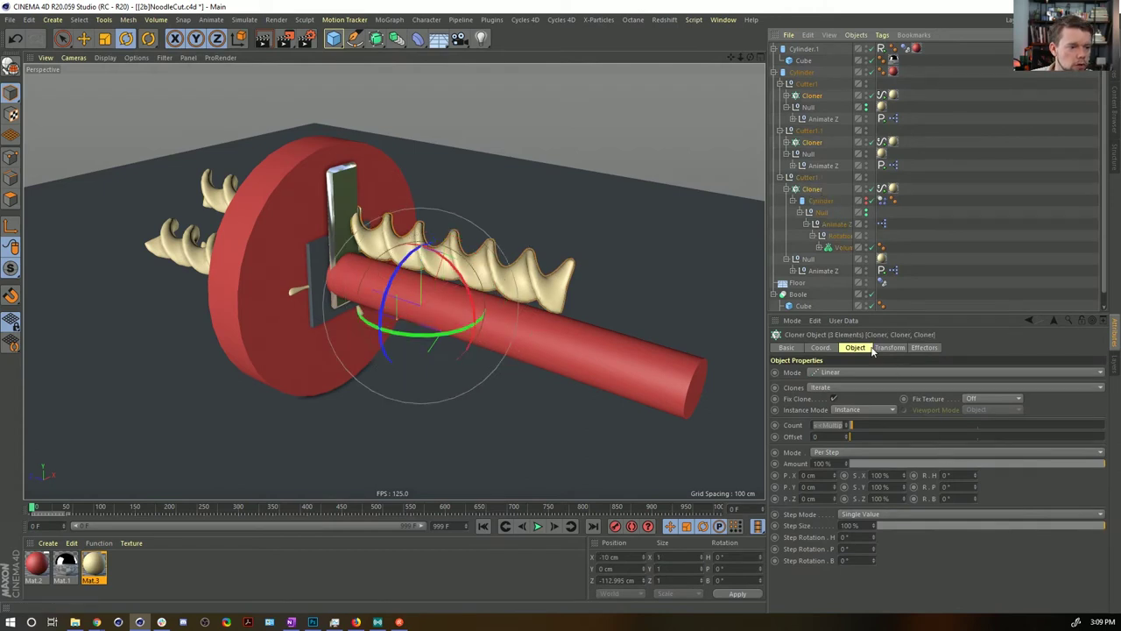
left_click(881, 201)
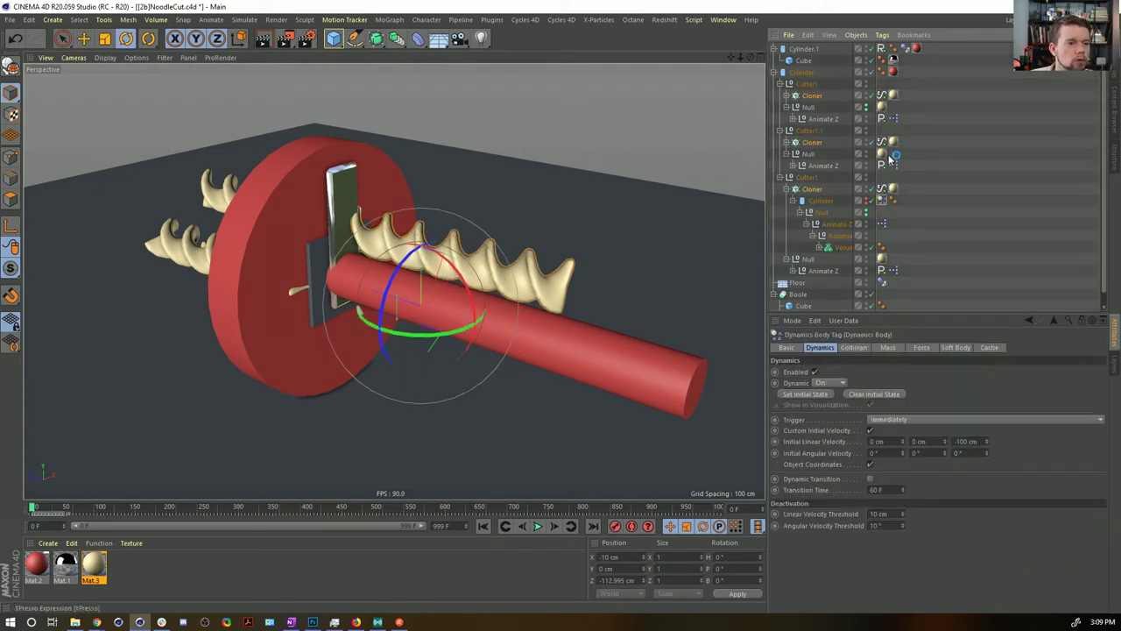
left_click(790, 146)
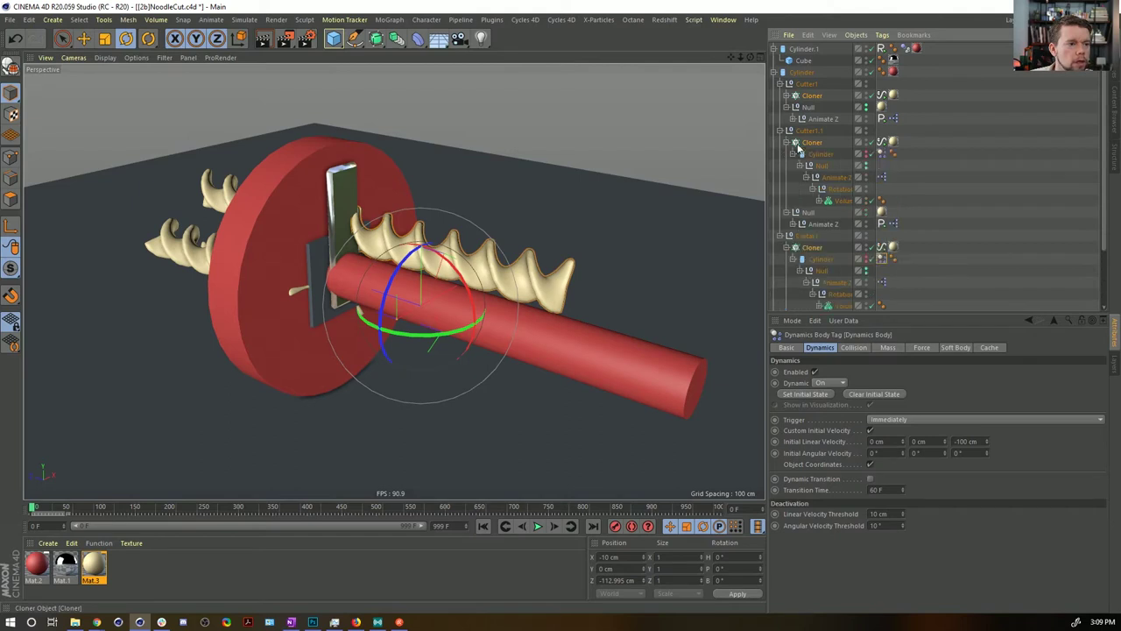
left_click(788, 96)
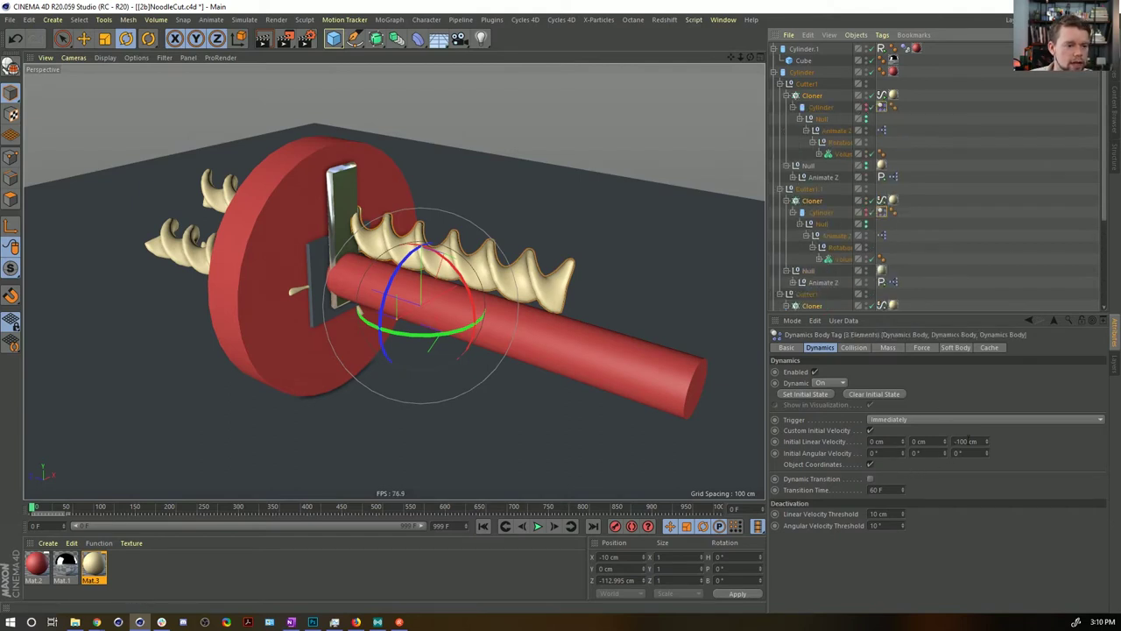
left_click(977, 454)
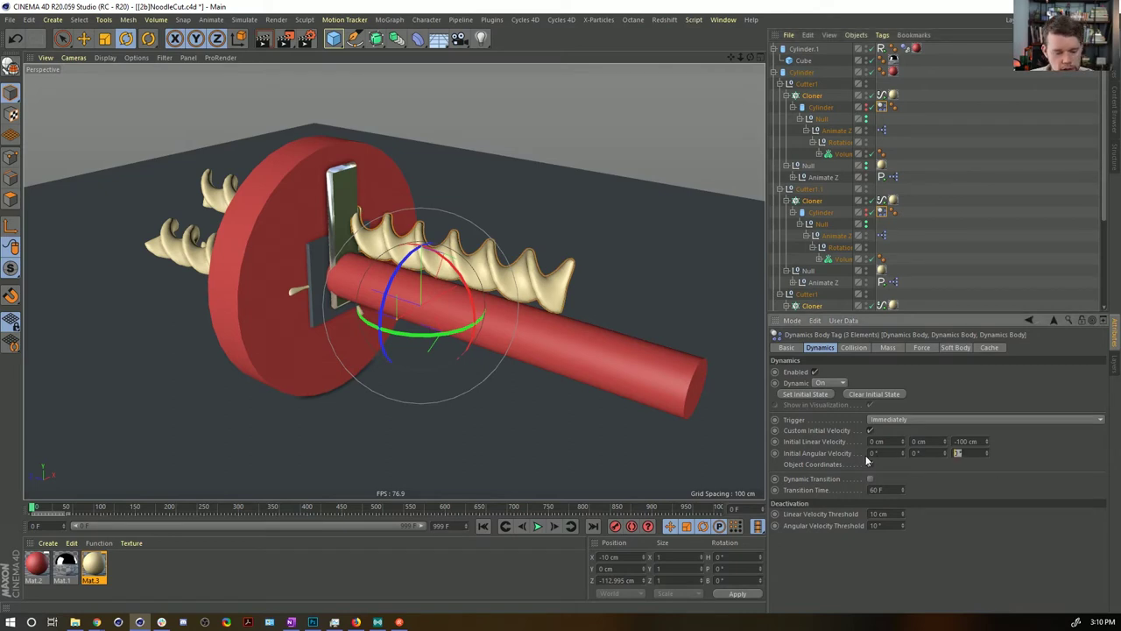
left_click(538, 526)
left_click(538, 526)
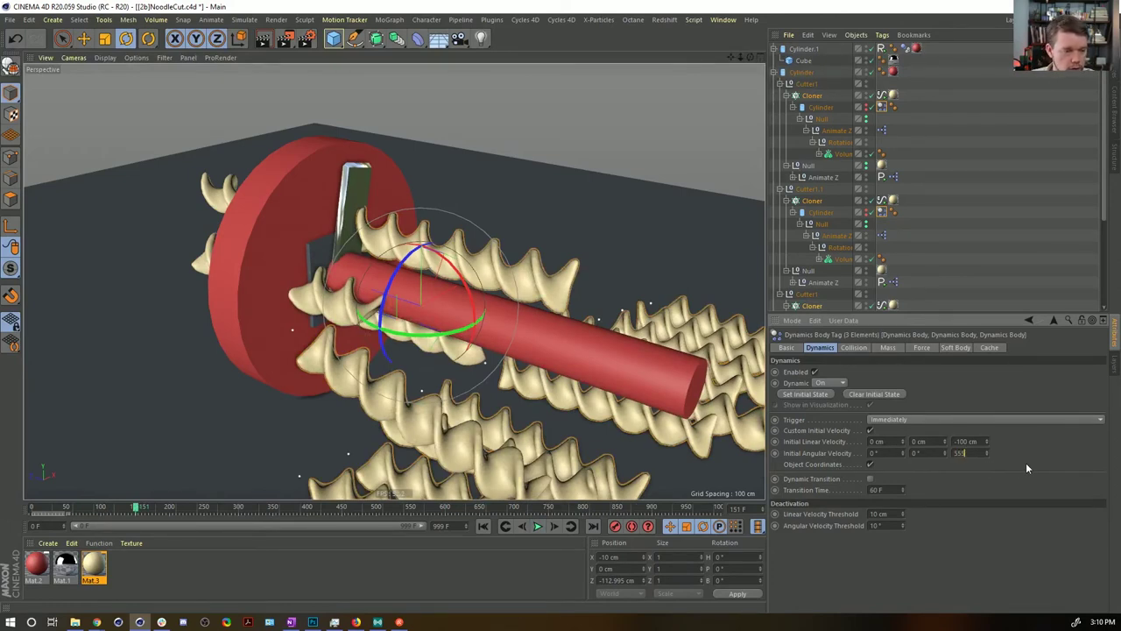
Step: Replay the simulation to check the spin, and set the Cylinders' third Initial Angular Velocity value to -555°
left_click(483, 526)
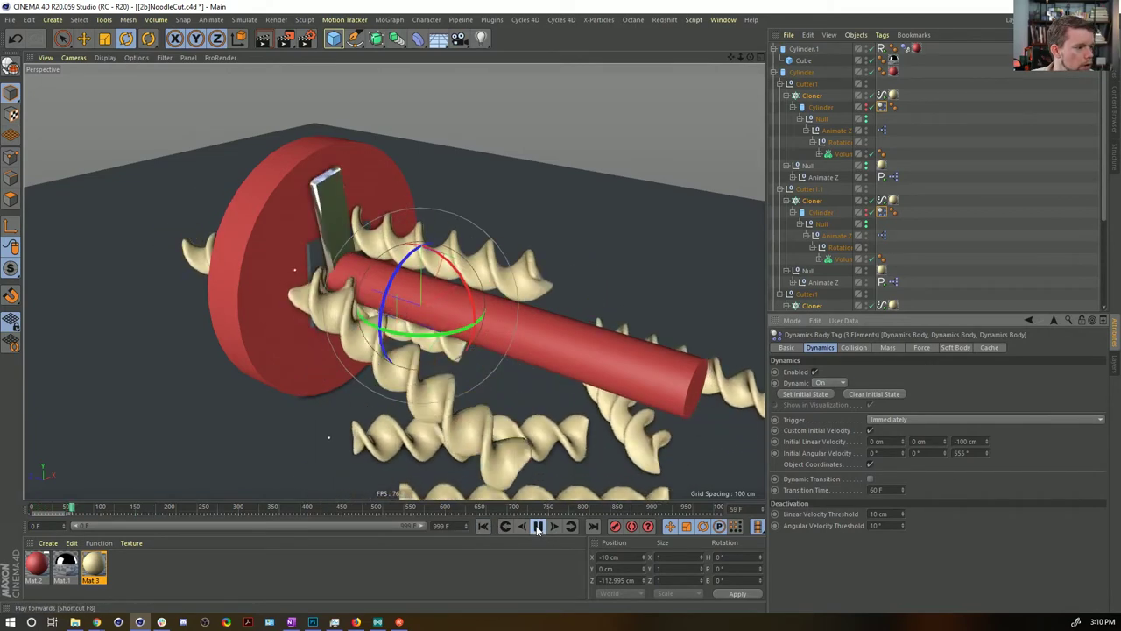
left_click(538, 525)
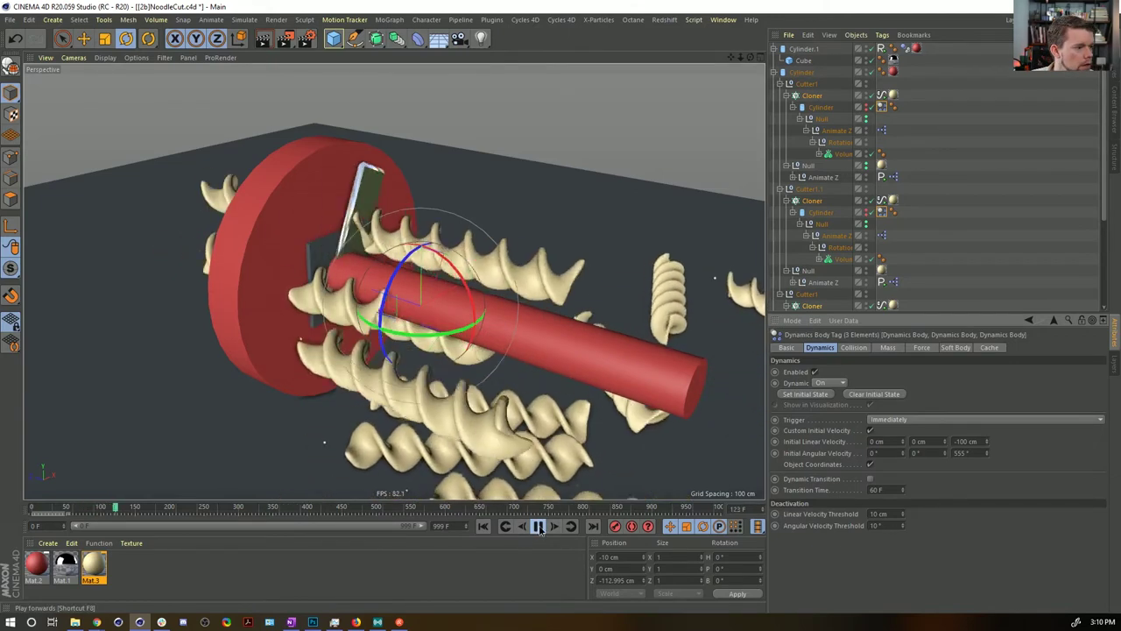
left_click(537, 526)
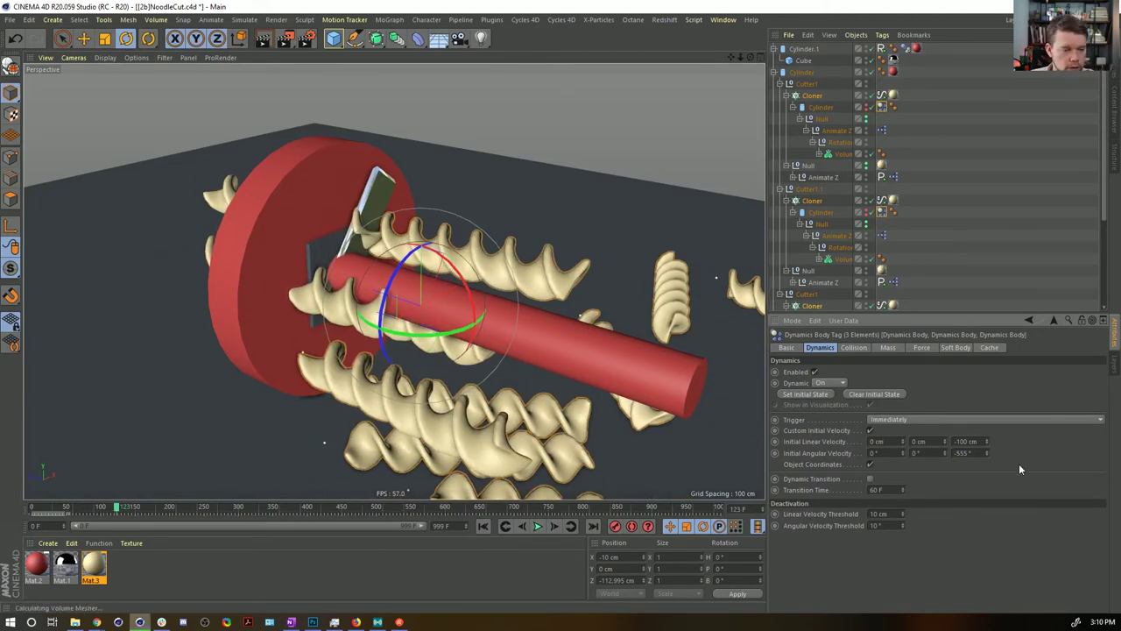
left_click(484, 525)
left_click(538, 525)
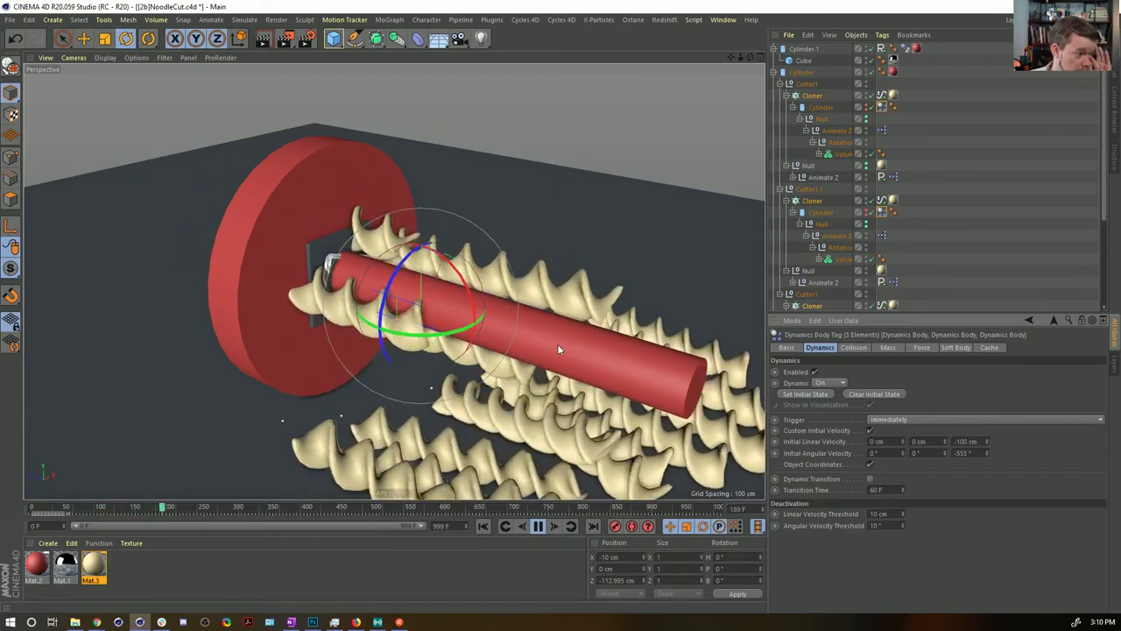
Step: Collapse the three cutter hierarchies and rename the middle one Cutter2 and the uppermost one Cutter3
left_click(780, 83)
left_click(780, 96)
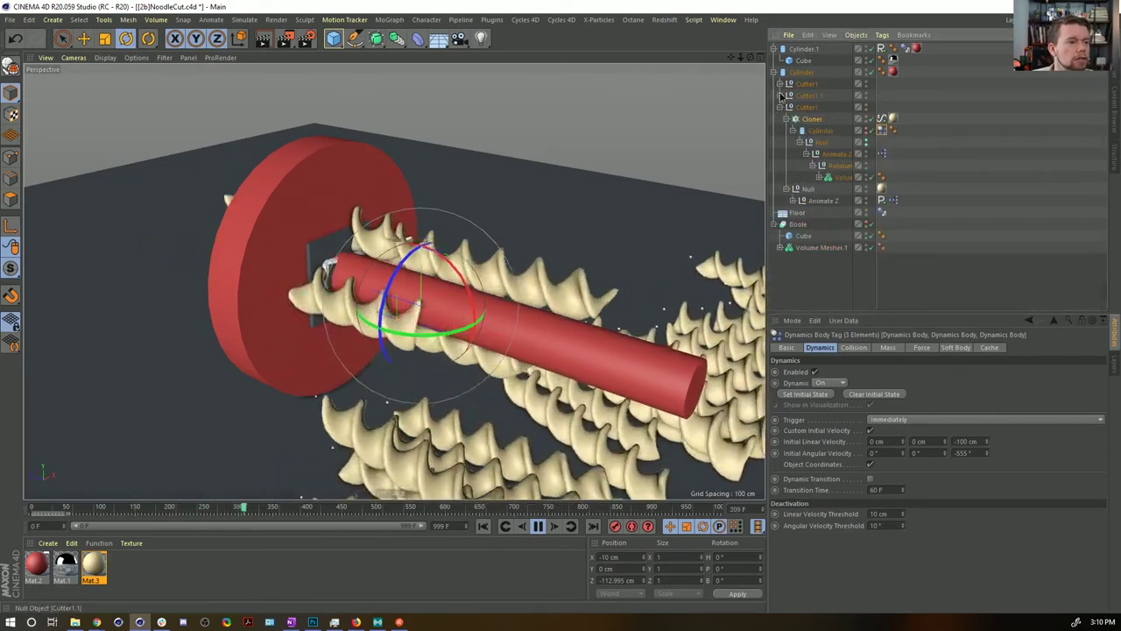
left_click(780, 107)
double_click(814, 95)
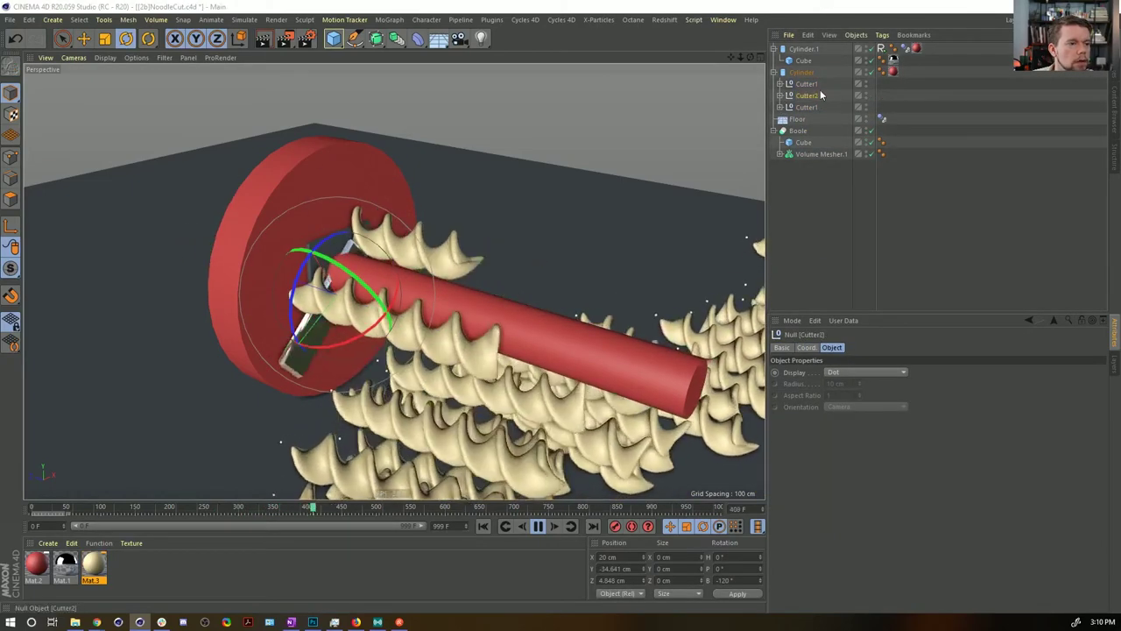
left_click(814, 83)
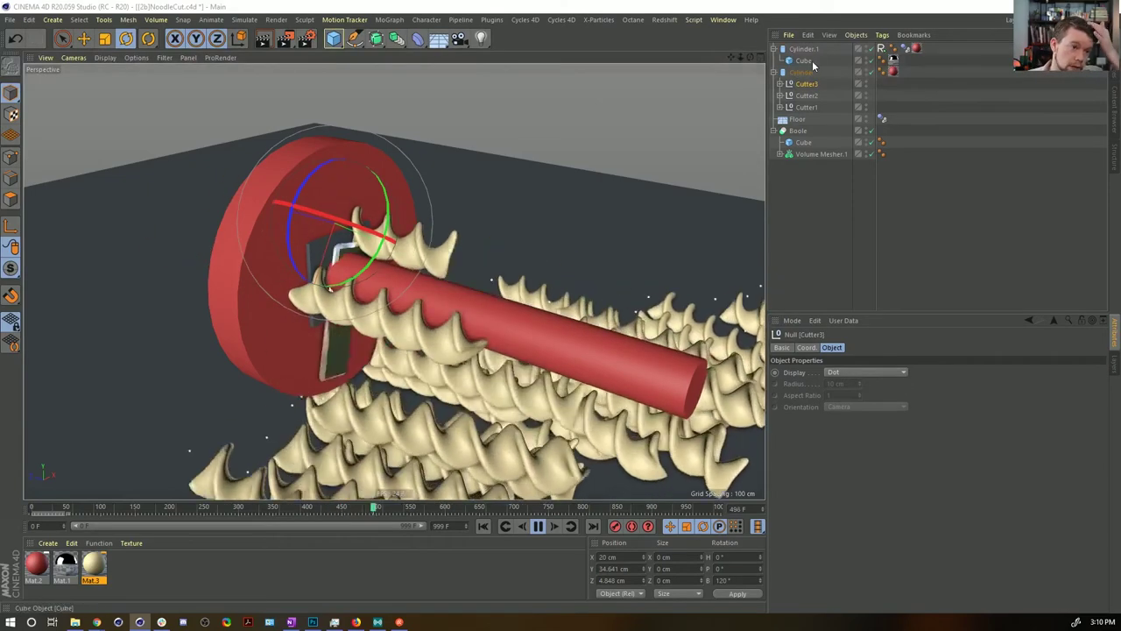
Step: Set the rotating blade Cube's Size Z to 3 cm and Size X to 12 cm, then deselect it
left_click(812, 60)
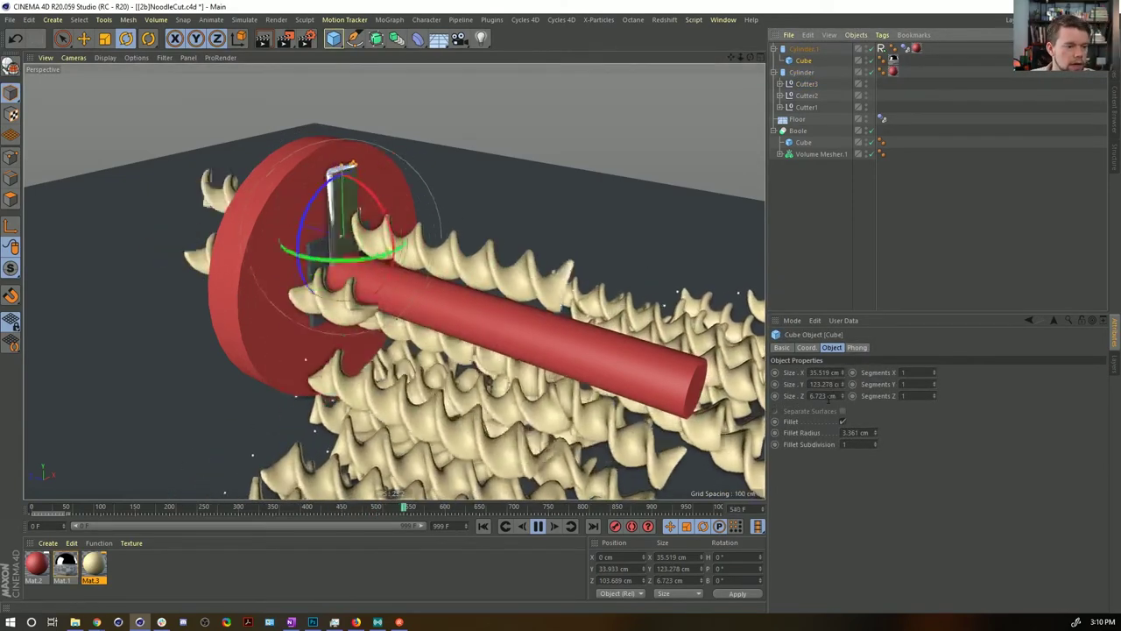
double_click(828, 395)
type("3")
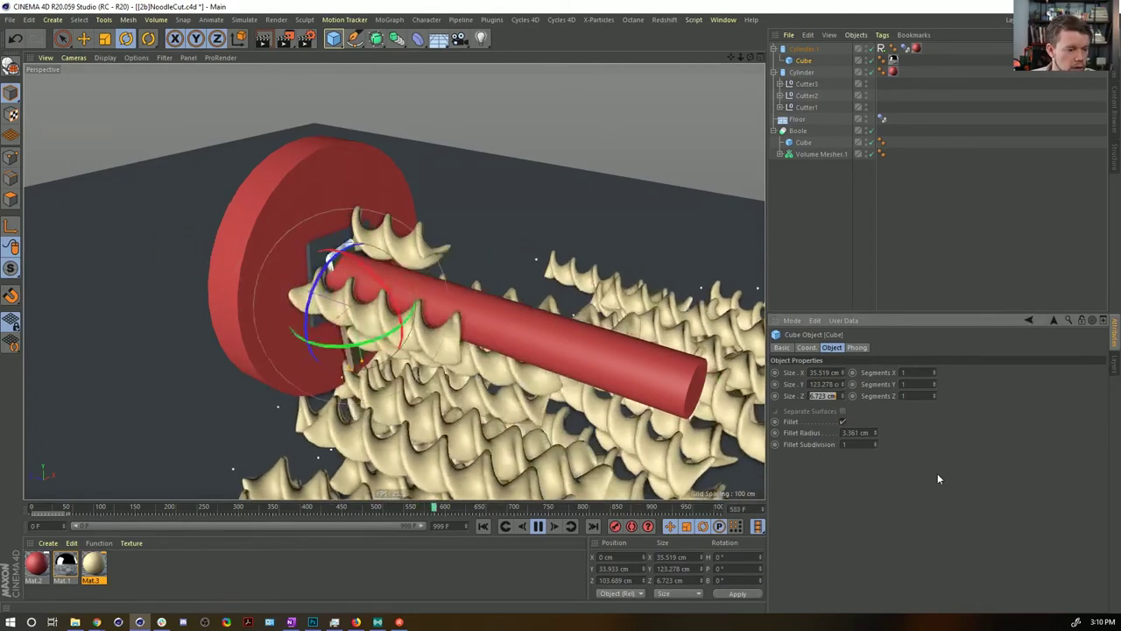
key("shift+Tab")
key("shift+Tab")
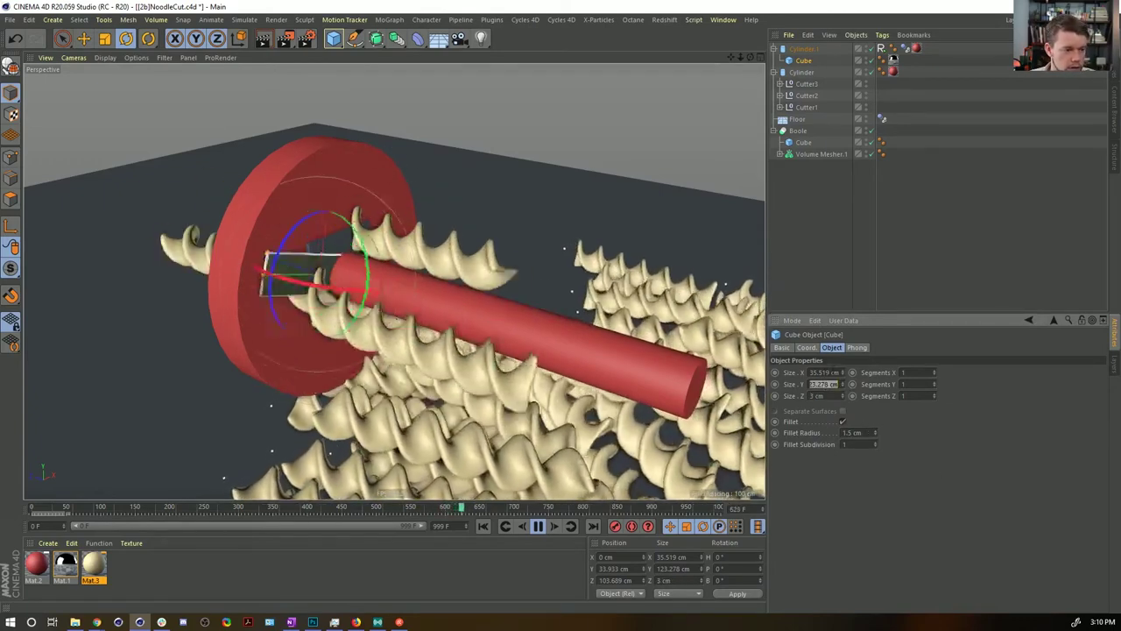
type("12")
key("Return")
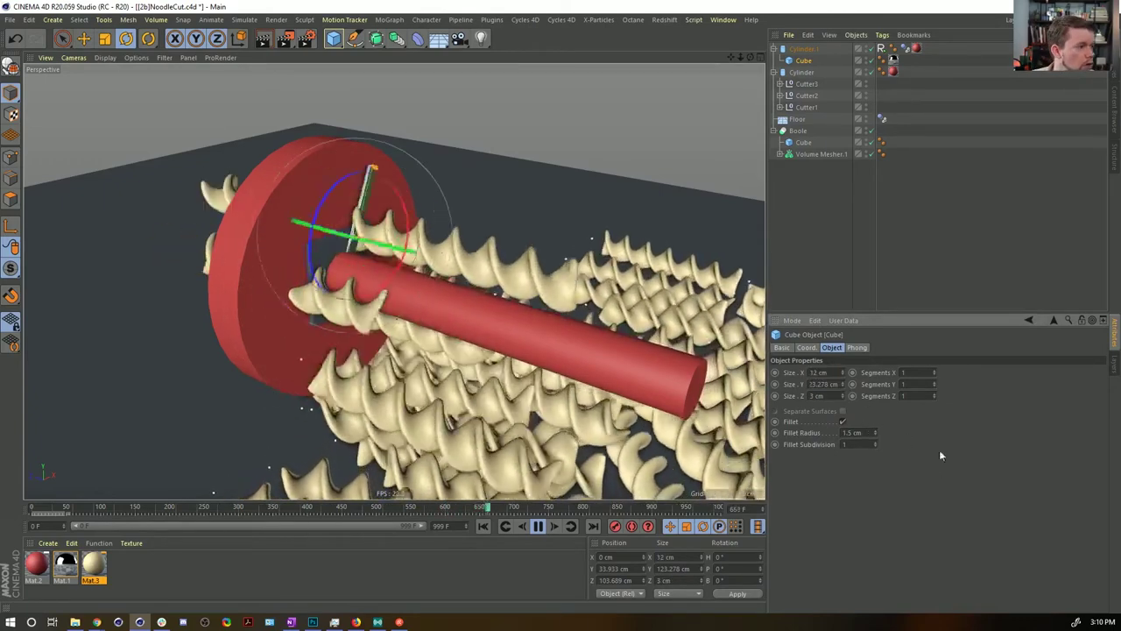
left_click(801, 242)
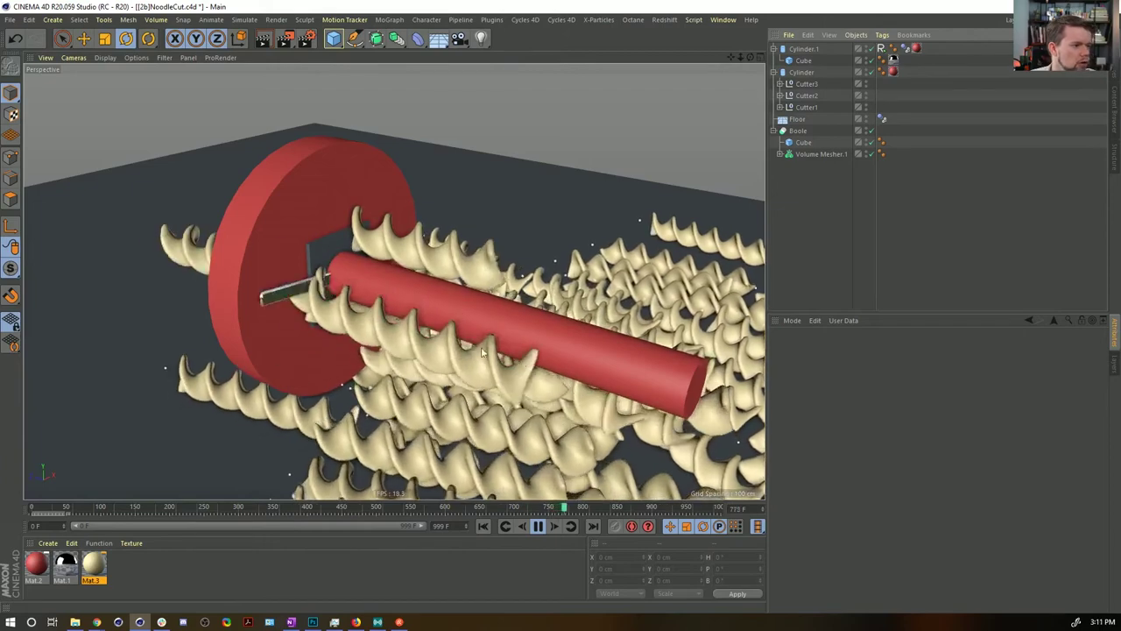
Step: Replay the simulation from the first frame in a wider view to check the noodle cutting, then rewind it
left_click(538, 525)
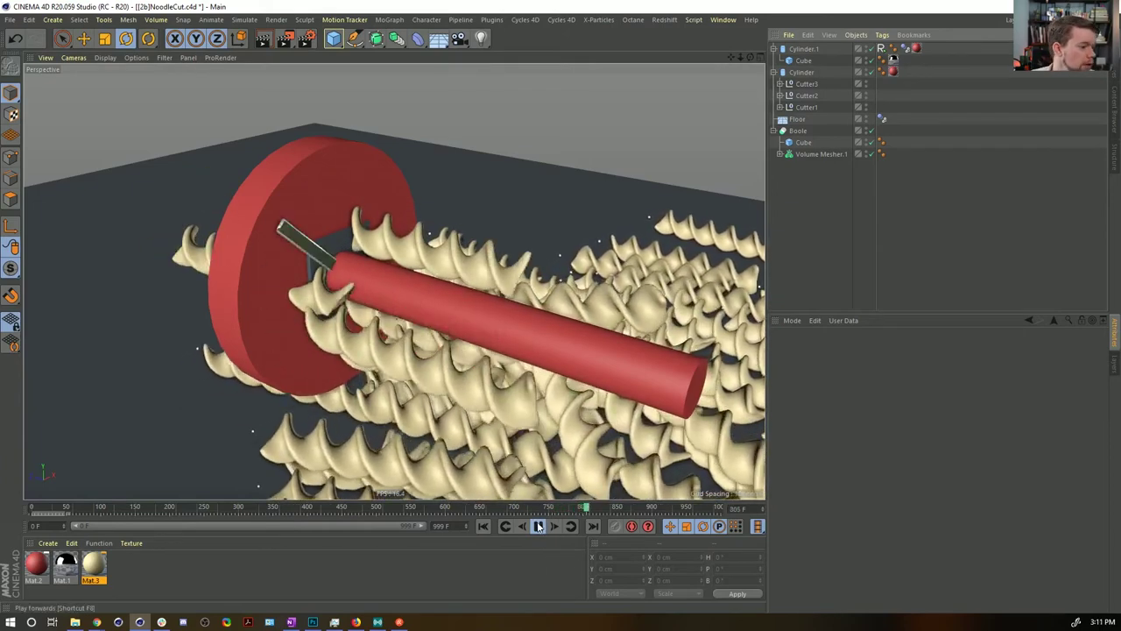
left_click(537, 526)
right_click_drag(576, 352, 438, 350, "alt")
middle_click_drag(437, 351, 402, 317, "alt")
left_click_drag(403, 320, 489, 432, "alt")
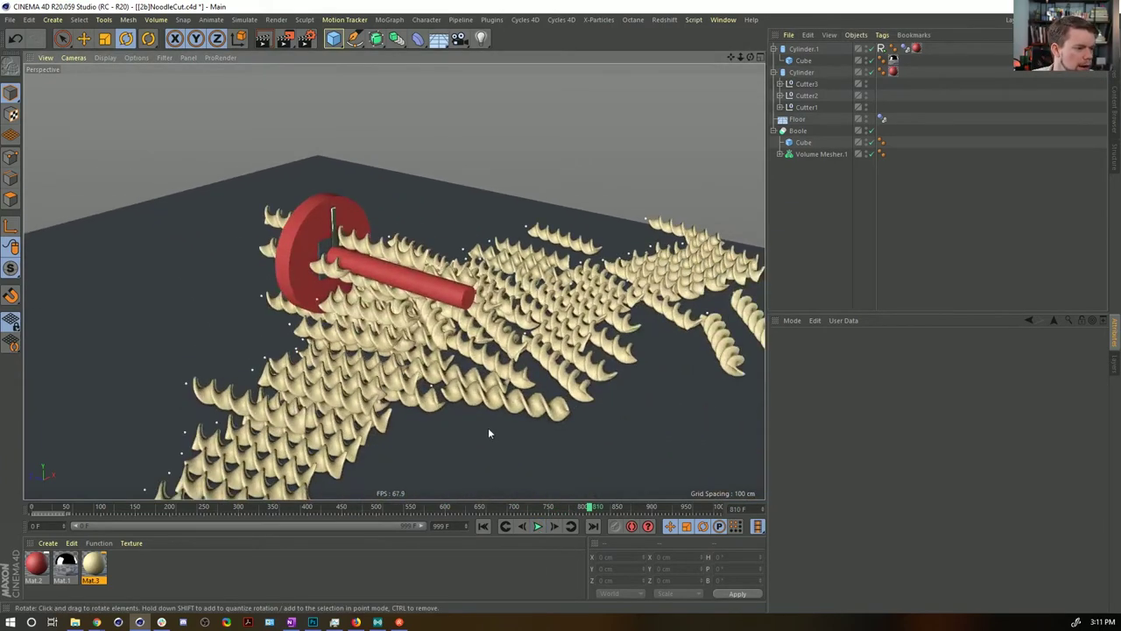
left_click(484, 527)
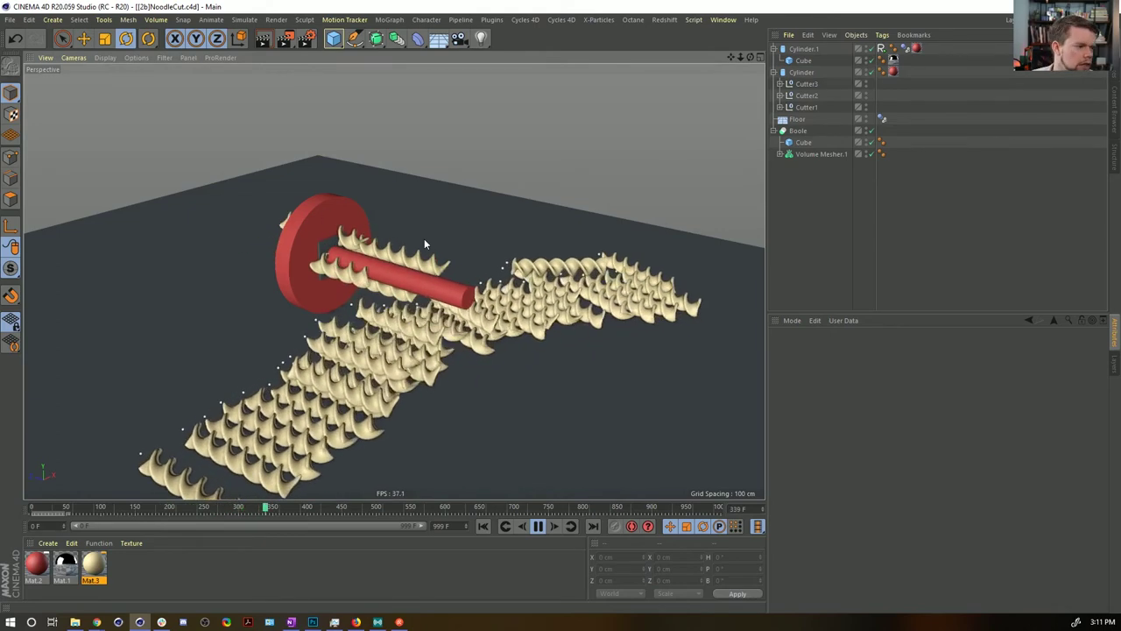
left_click(538, 526)
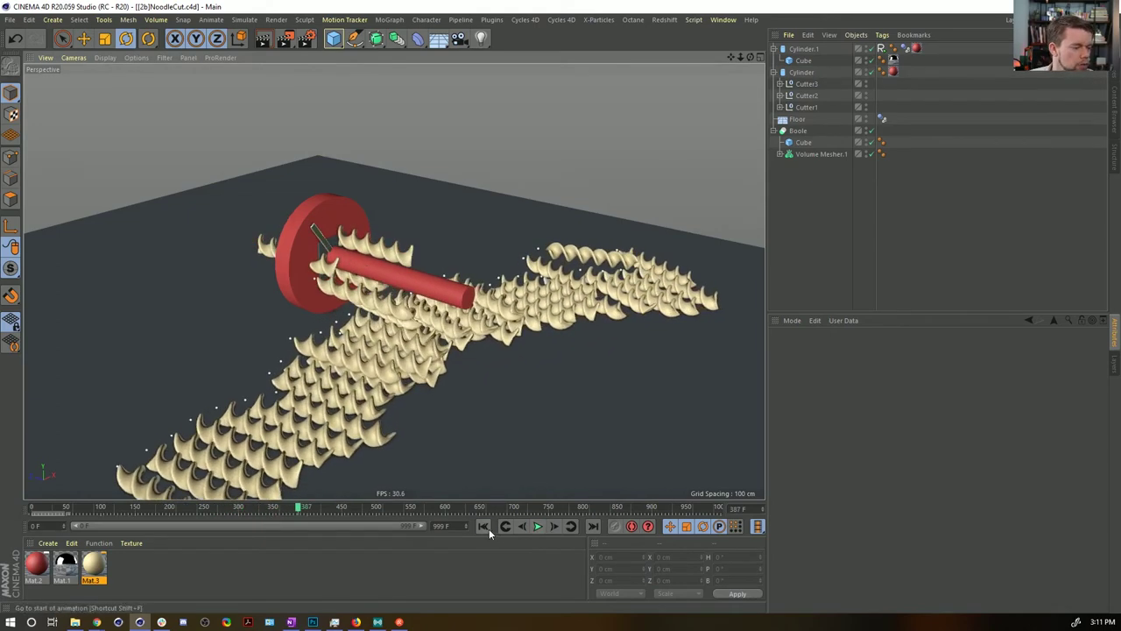
left_click(484, 525)
Step: Add a Tube oriented along +Z and enlarge its inner radius to about 118 cm around the disc
left_click_drag(334, 38, 428, 80)
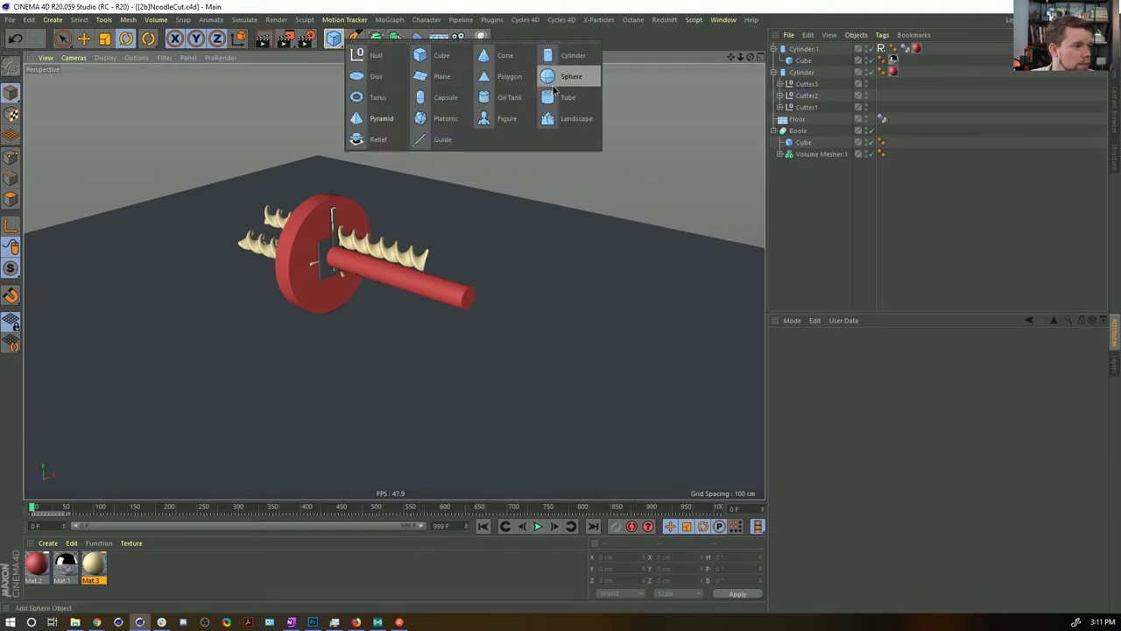
left_click(555, 98)
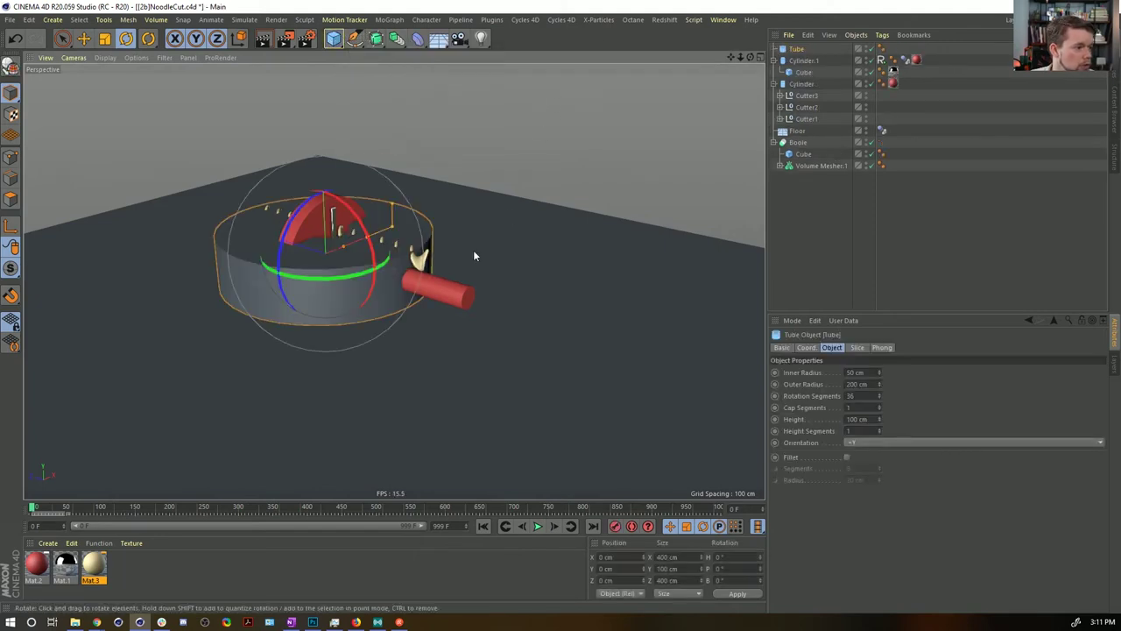
left_click(872, 443)
left_click(856, 501)
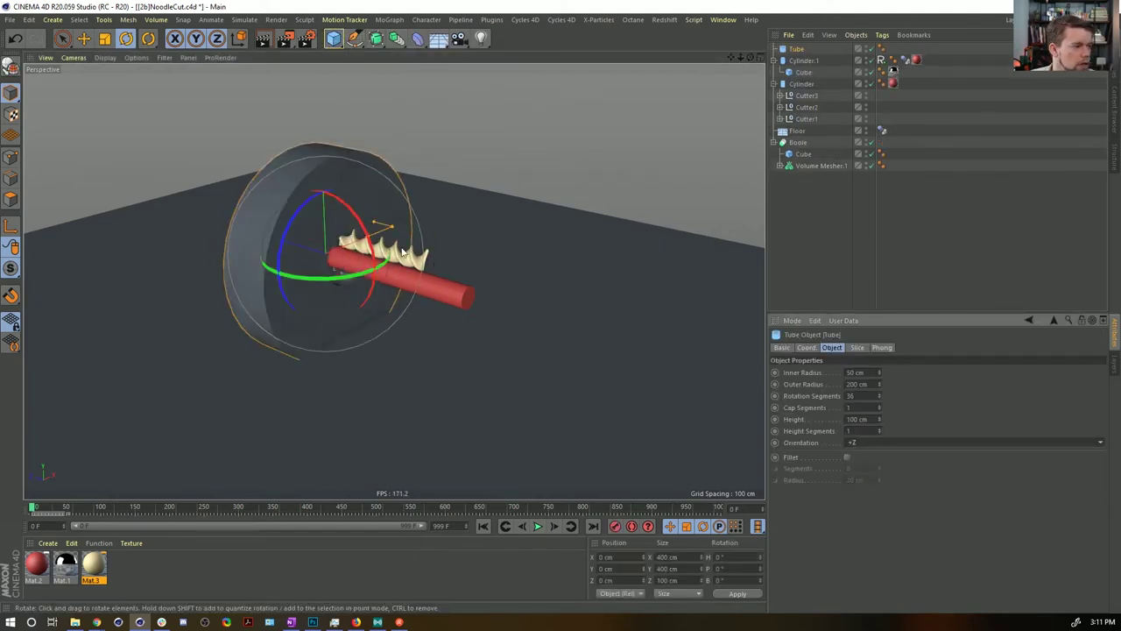
left_click_drag(342, 254, 355, 251)
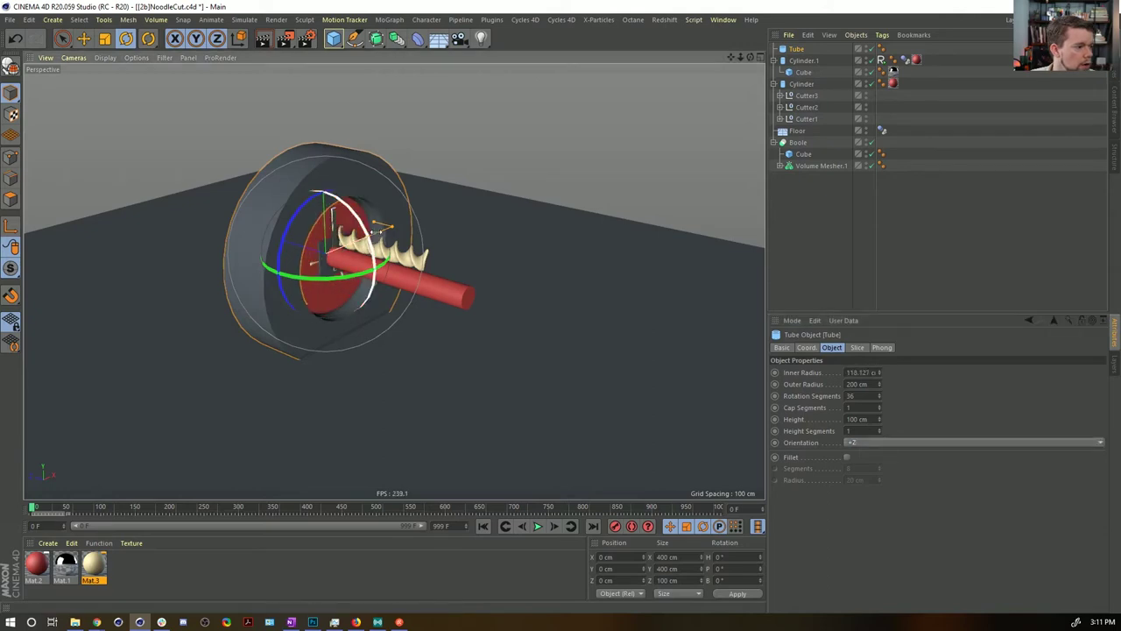
Step: Enable Slice on the Tube to cut it down to its lower half, from 0° to 180°
left_click(793, 59)
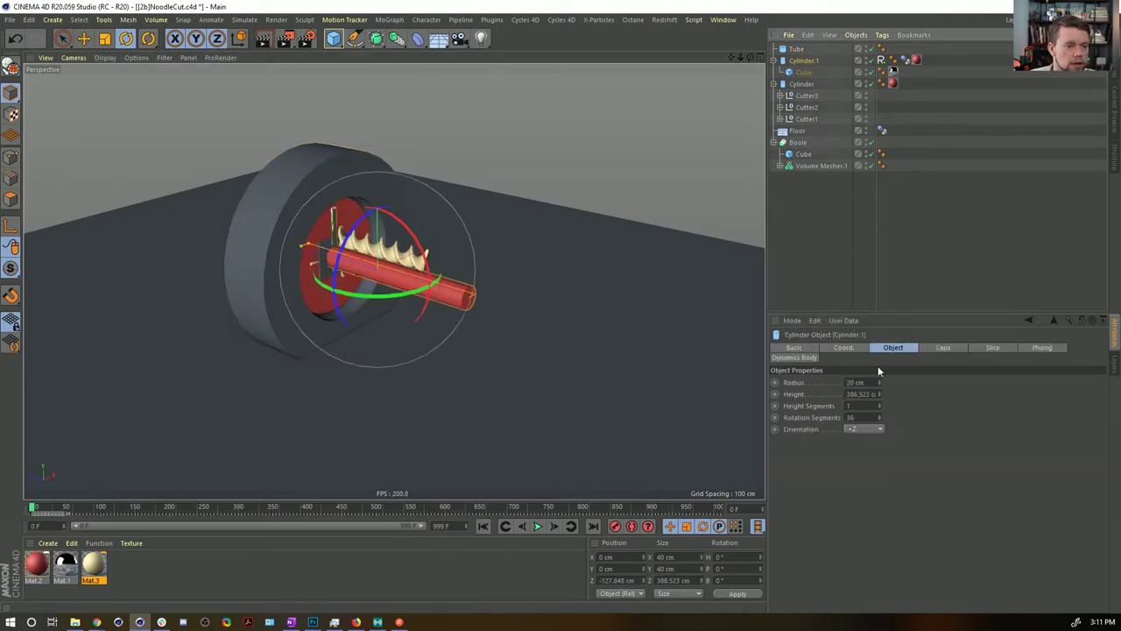
left_click(998, 348)
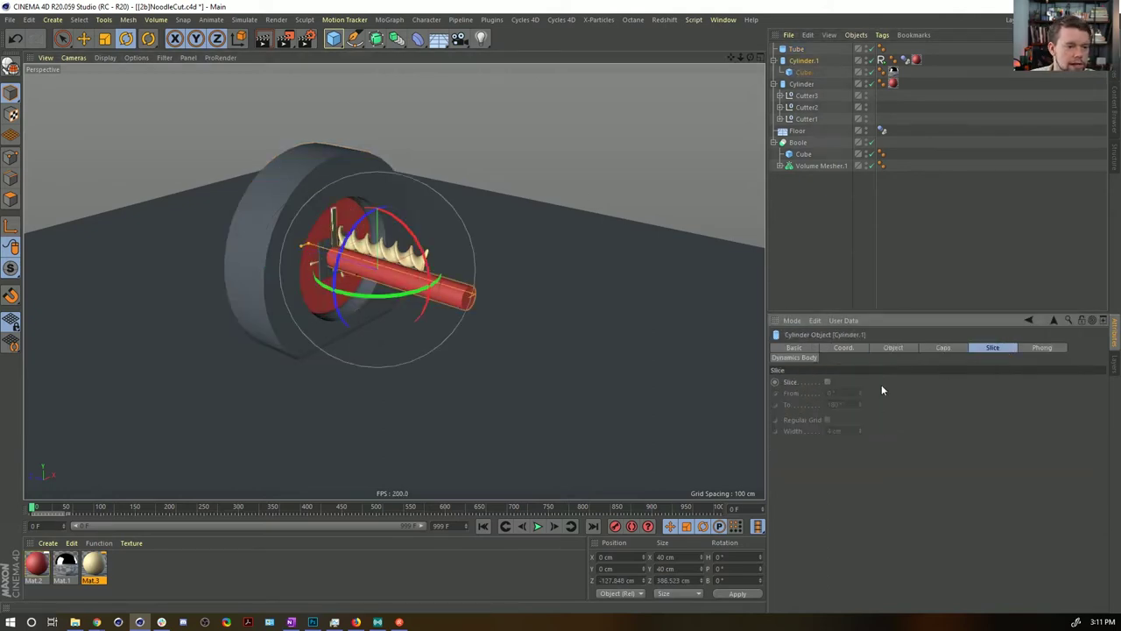
left_click(828, 381)
left_click(796, 49)
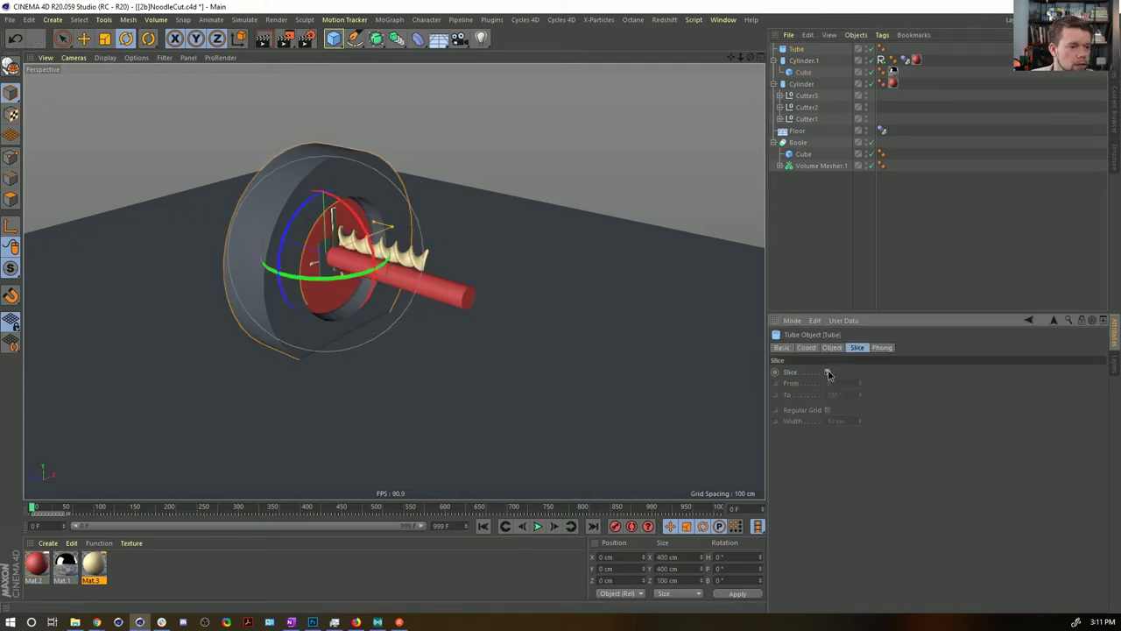
left_click(827, 372)
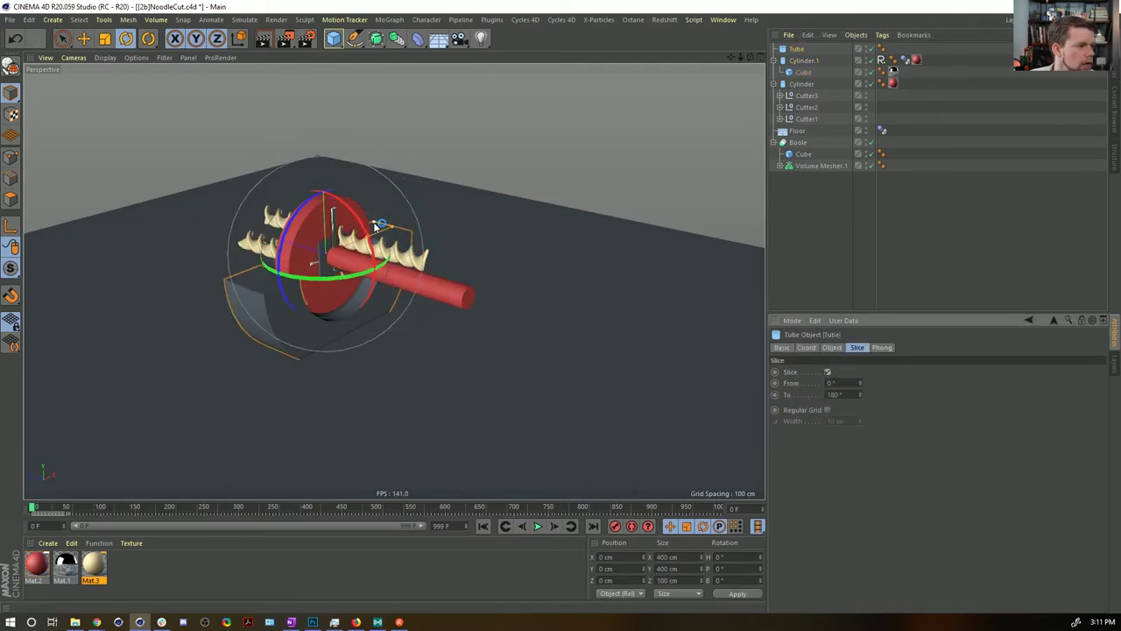
Step: Resize the half tube to about 279 cm in diameter and about 487 cm in length
left_click_drag(377, 225, 275, 195)
key("t")
left_click_drag(517, 289, 372, 290)
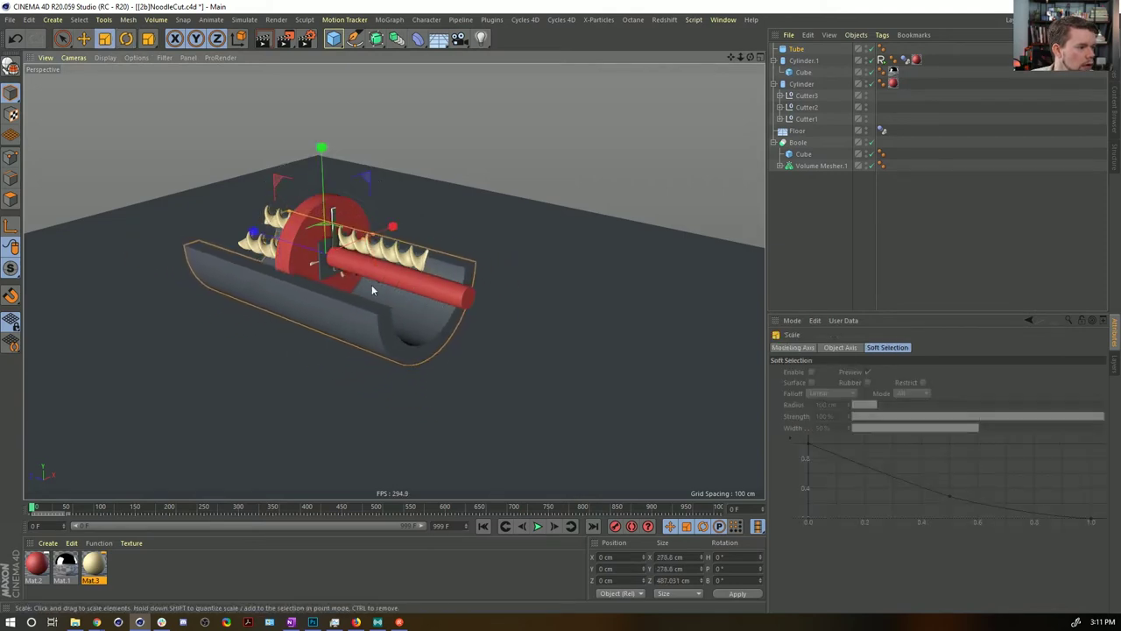
Step: Move the half tube in front of the disc, pitch it about 12.9° and lower it to about -61 cm in Y as a chute
left_click_drag(281, 186, 381, 200)
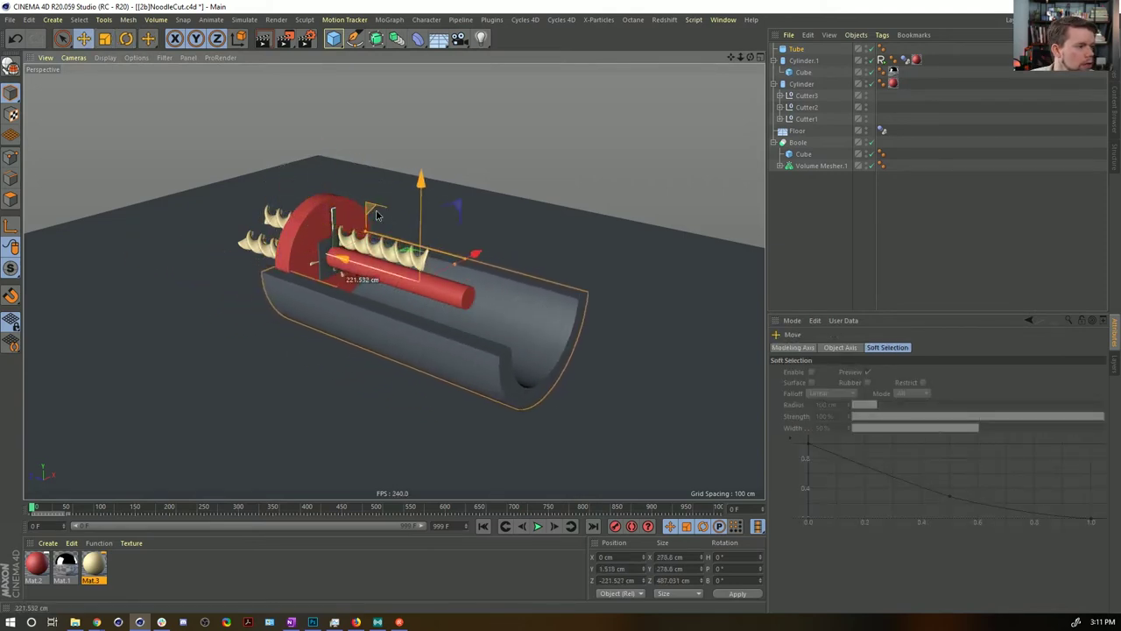
key("r")
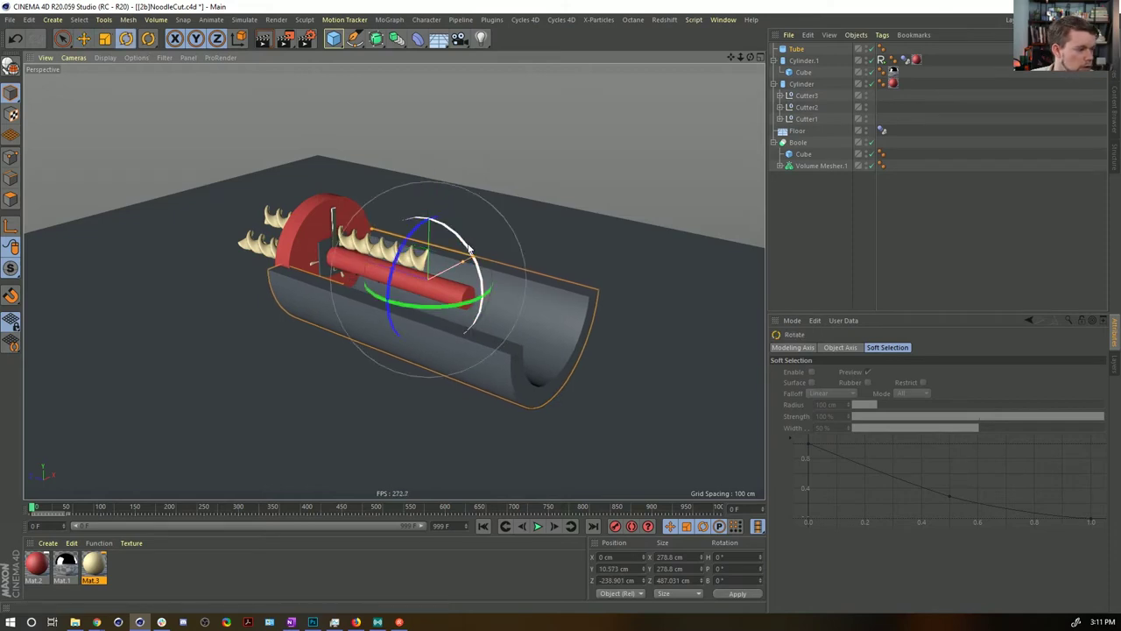
left_click_drag(468, 250, 476, 262)
key("e")
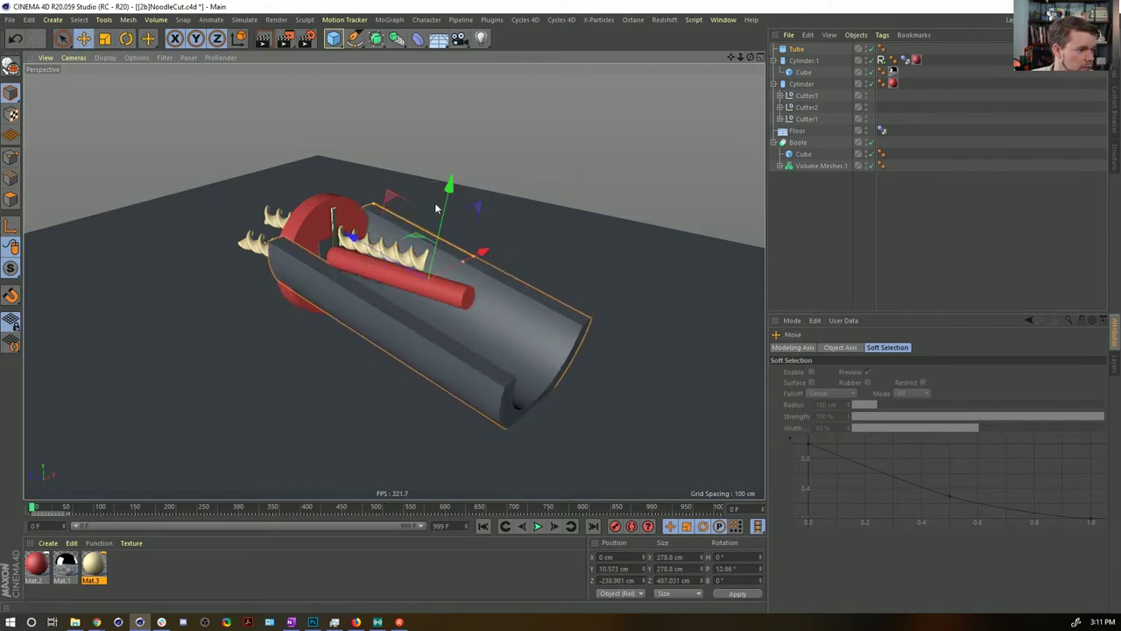
left_click_drag(392, 198, 398, 240)
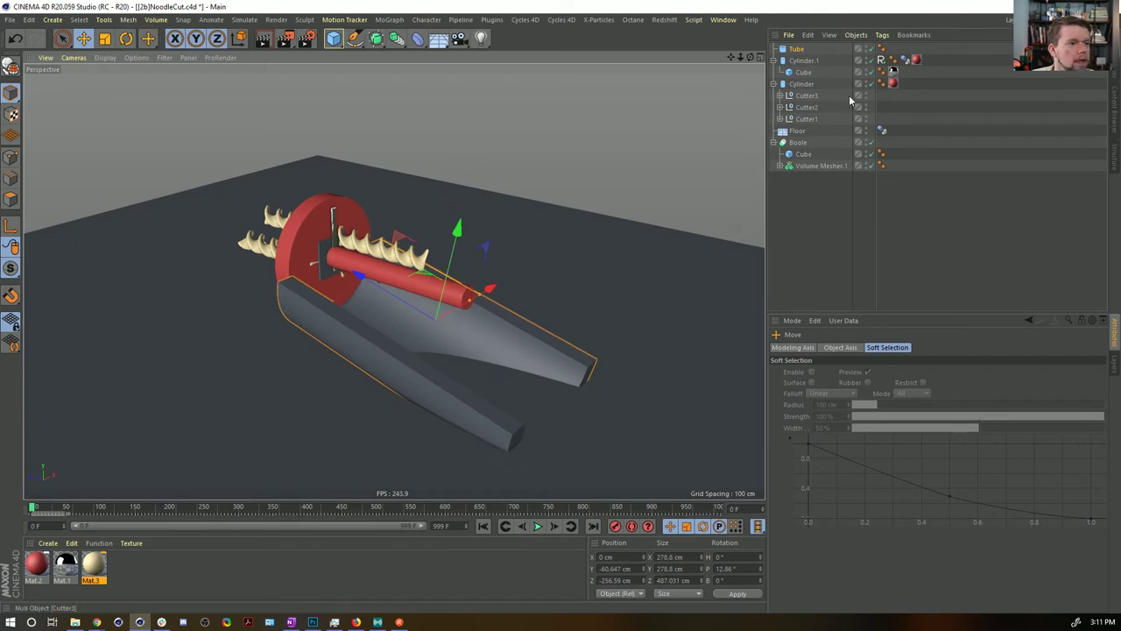
Step: Transfer the Floor's Dynamics Body tag to the Tube and delete the Floor
left_click(797, 134)
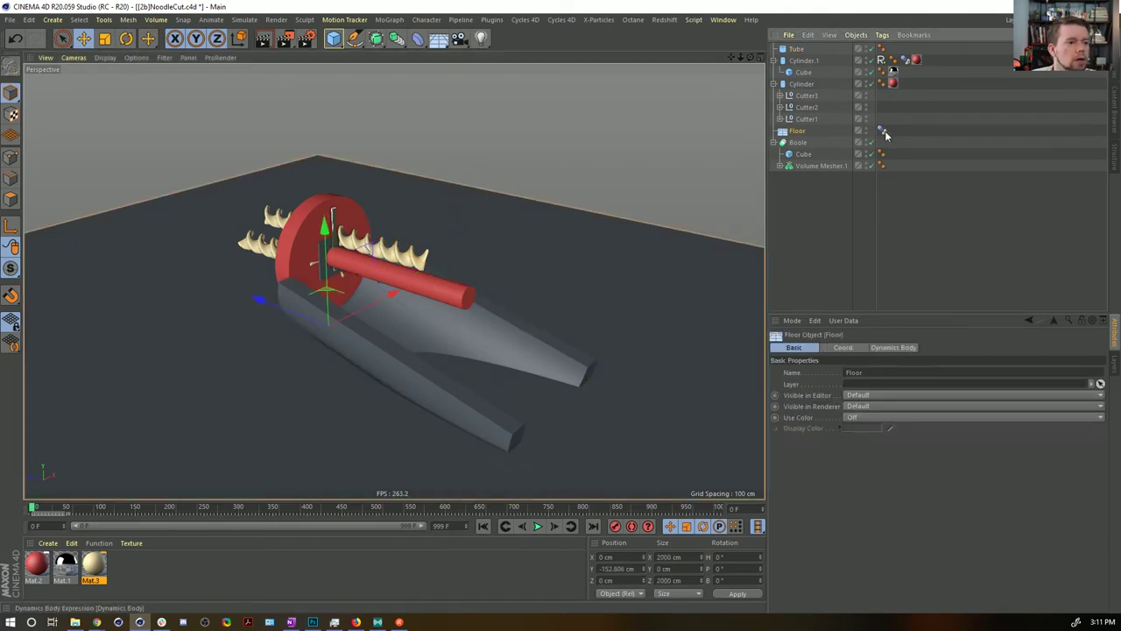
left_click_drag(883, 132, 900, 51)
key("Delete")
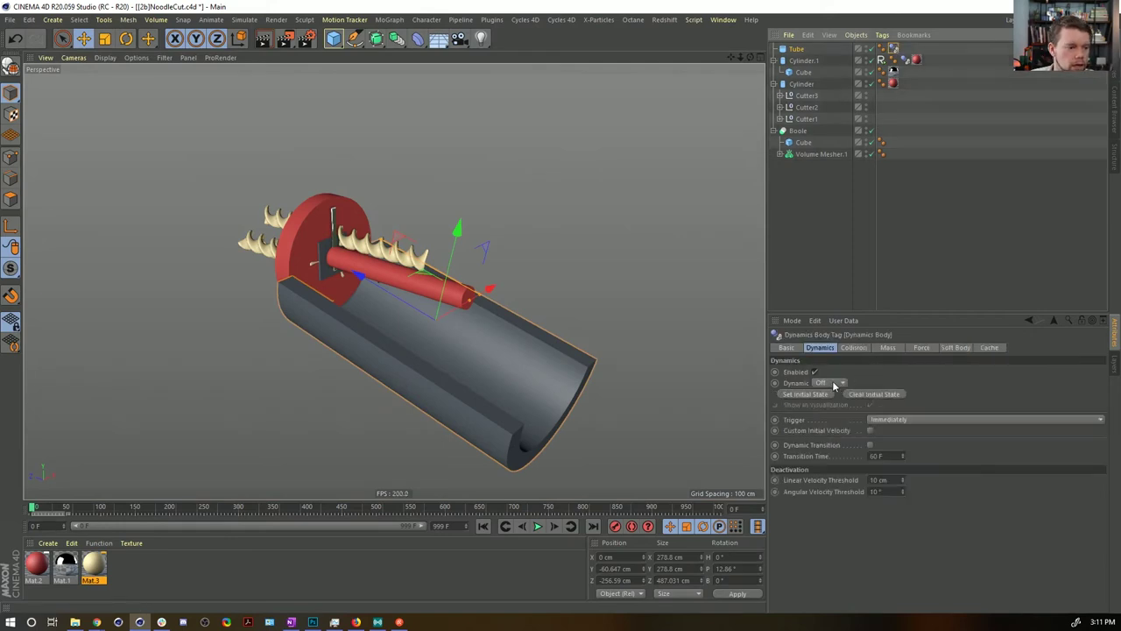
Step: On the Tube's Dynamics Body tag, set Dynamic to On and the collision Shape to Static Mesh
left_click(835, 385)
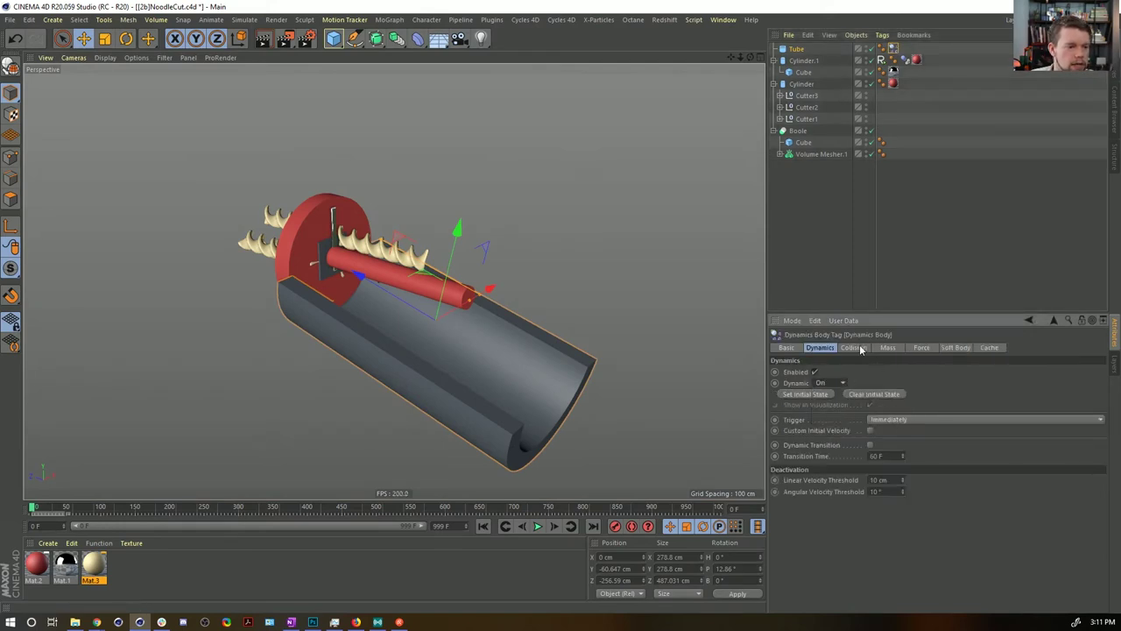
left_click(851, 347)
left_click(872, 420)
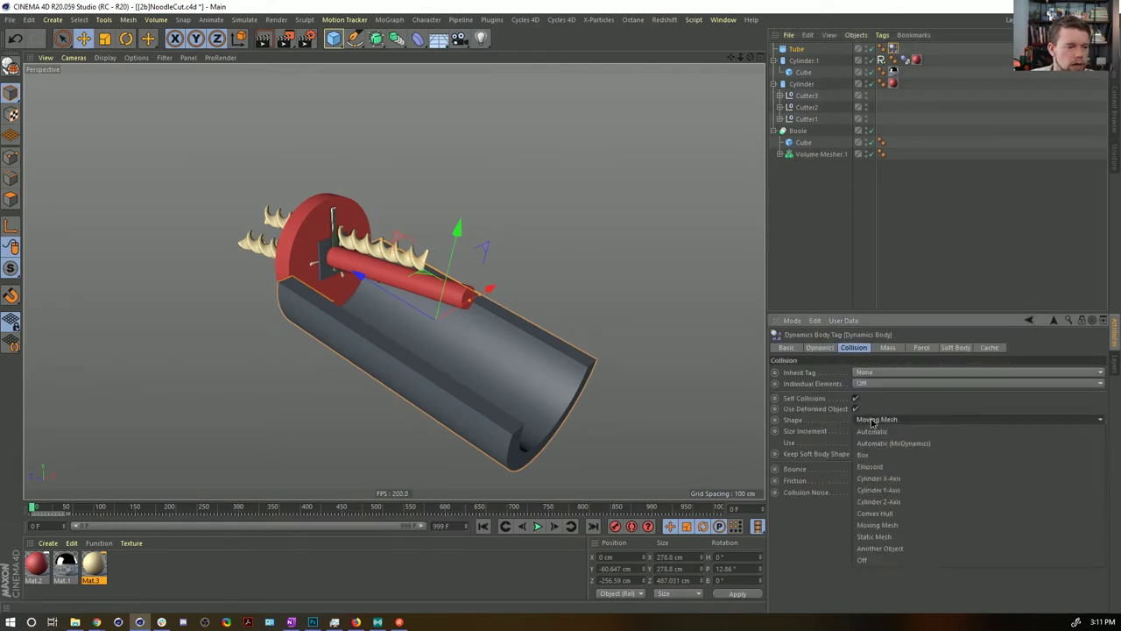
left_click(882, 537)
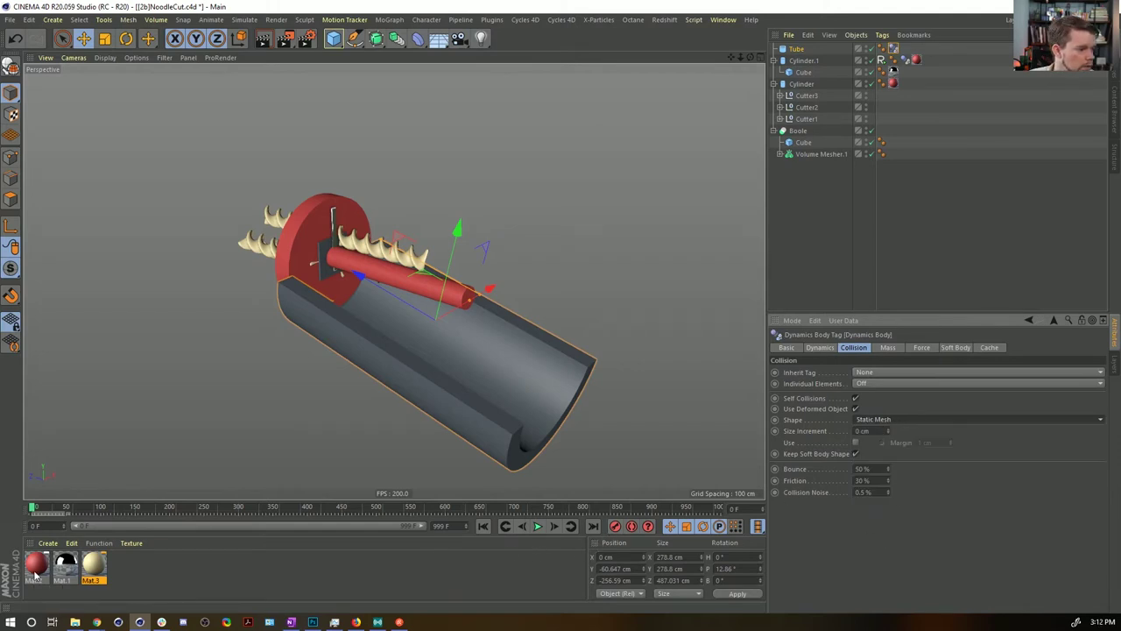
Step: Apply the red Mat.2 material to the Tube and play the simulation to test the noodles sliding down it
left_click_drag(35, 571, 400, 369)
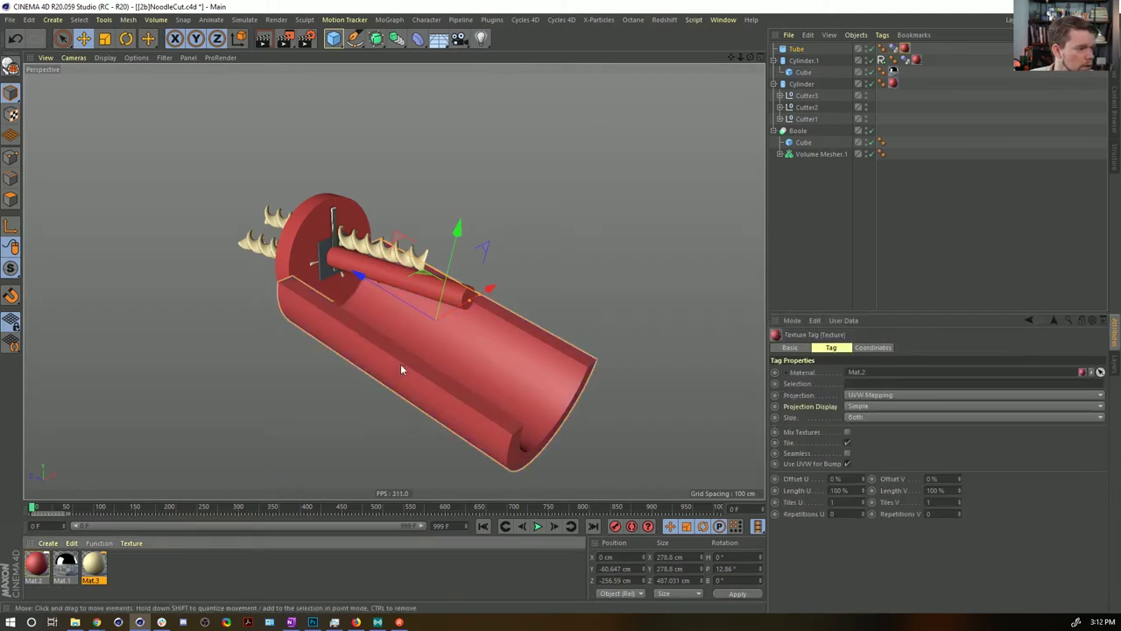
left_click(538, 525)
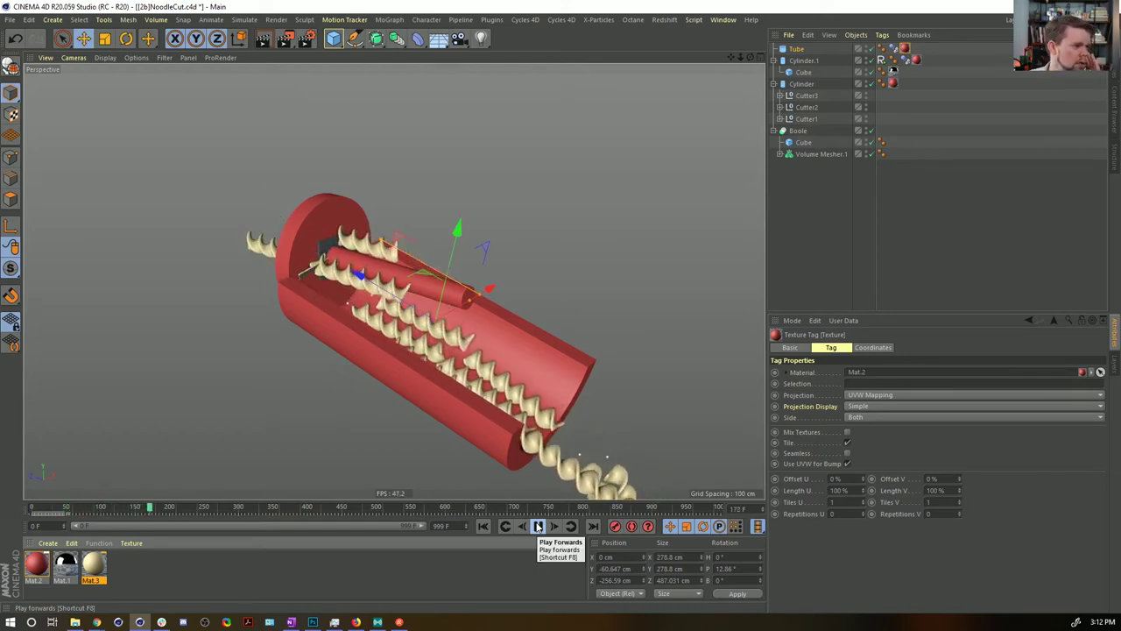
Step: Add a Cube scaled to about 387 cm and move it back about 207 cm in Z behind the disc as a housing
left_click(334, 38)
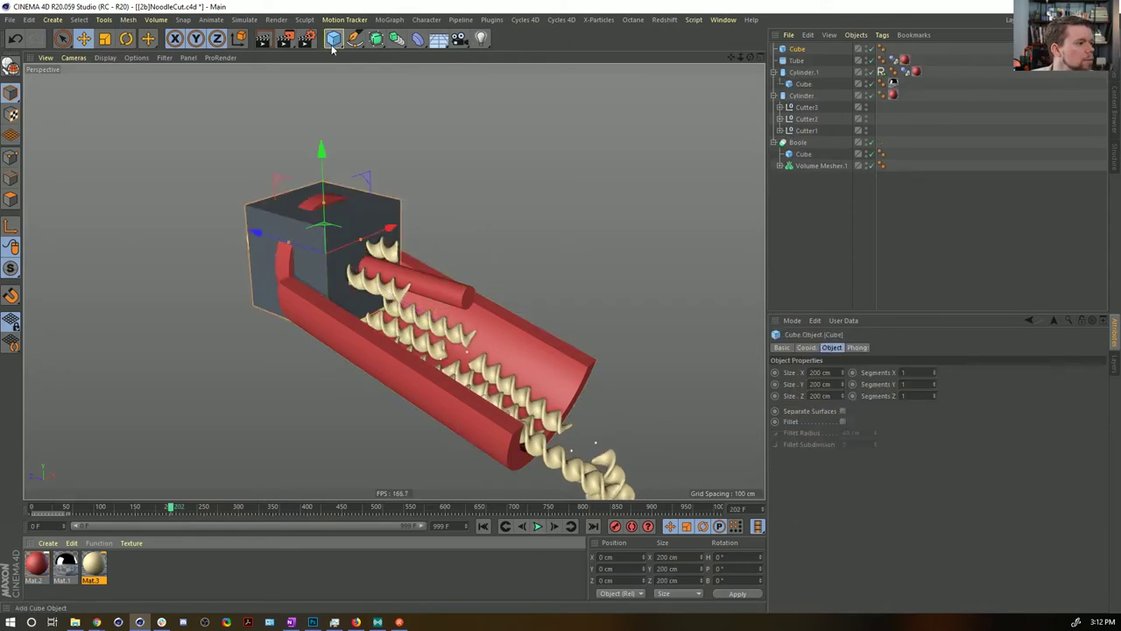
key("t")
left_click_drag(348, 332, 735, 219)
key("e")
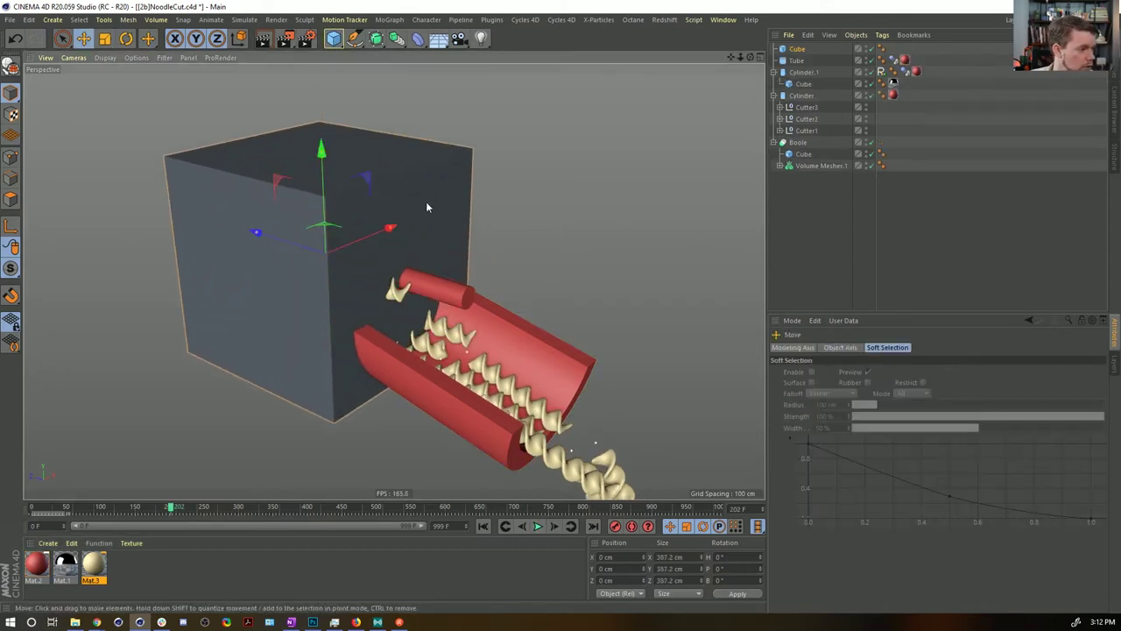
left_click_drag(286, 243, 210, 230)
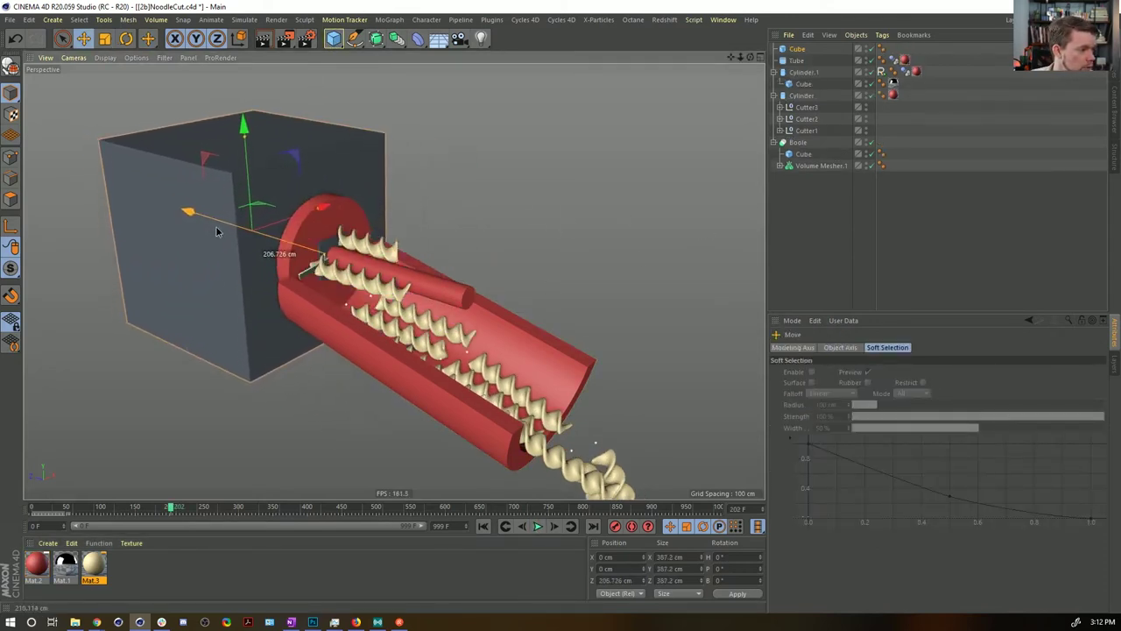
left_click(650, 422)
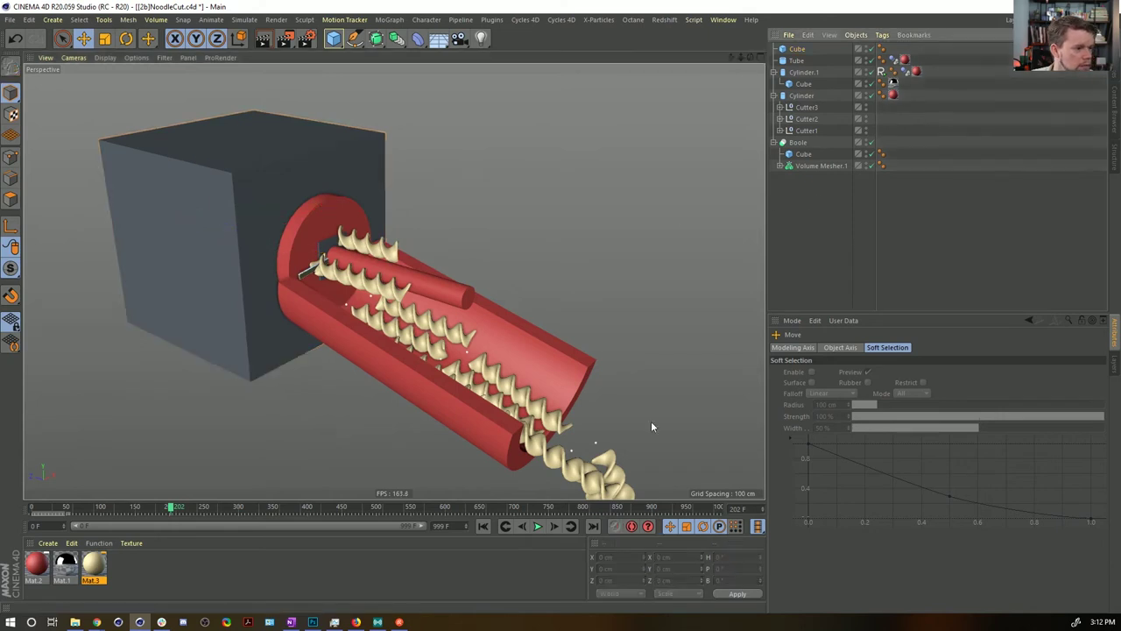
Step: Play the simulation with the housing in place, rewind to the first frame and save the scene
left_click(540, 526)
left_click(483, 527)
key("ctrl+s")
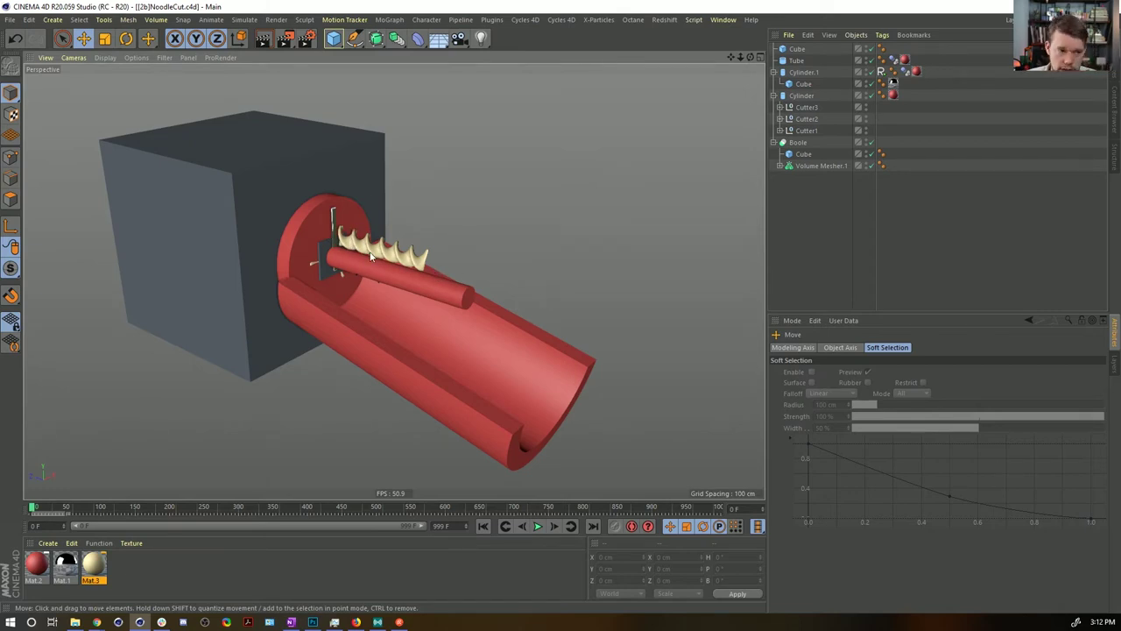
Step: Play the simulation again and examine the blade cutting the noodles both close up and with the whole chute framed
scroll(371, 255, "up", 5)
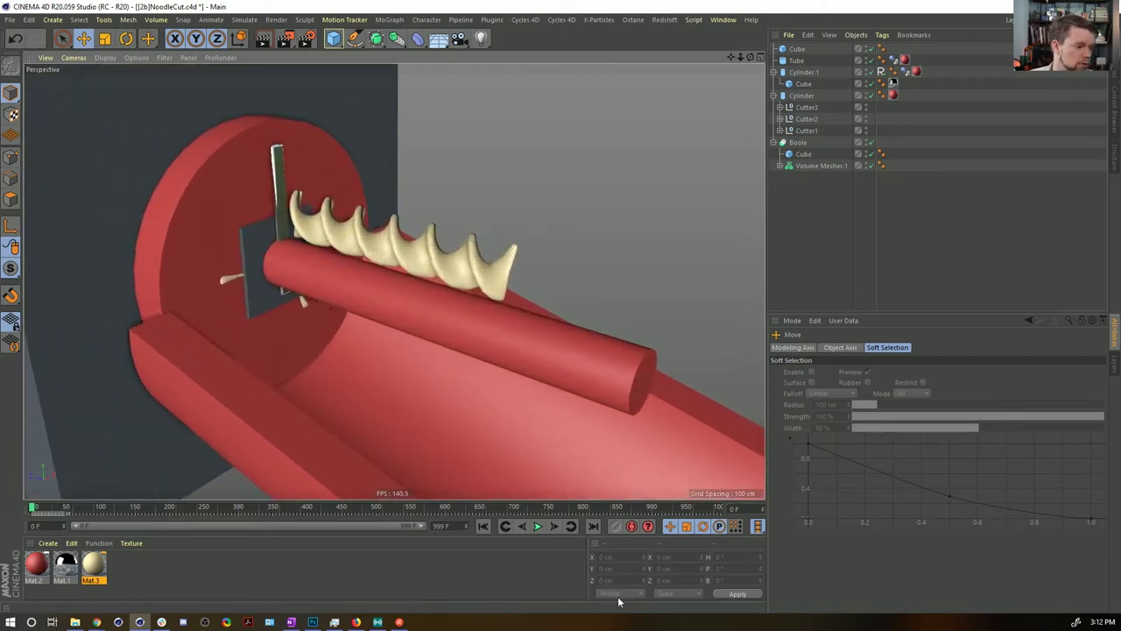
left_click(537, 526)
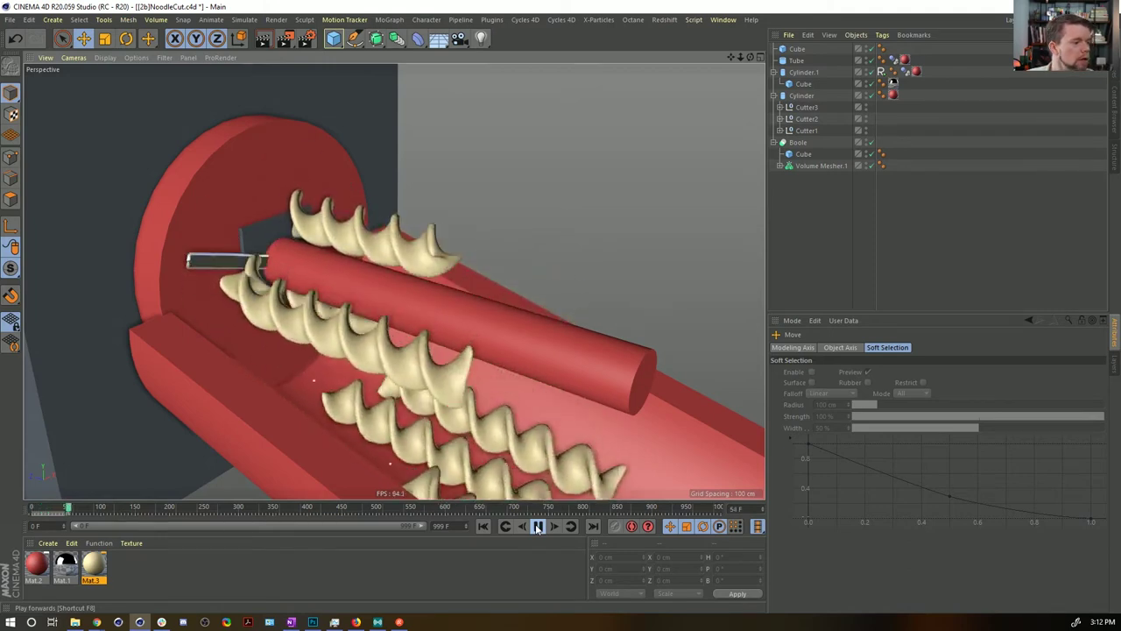
scroll(520, 351, "down", 5)
scroll(520, 351, "up", 2)
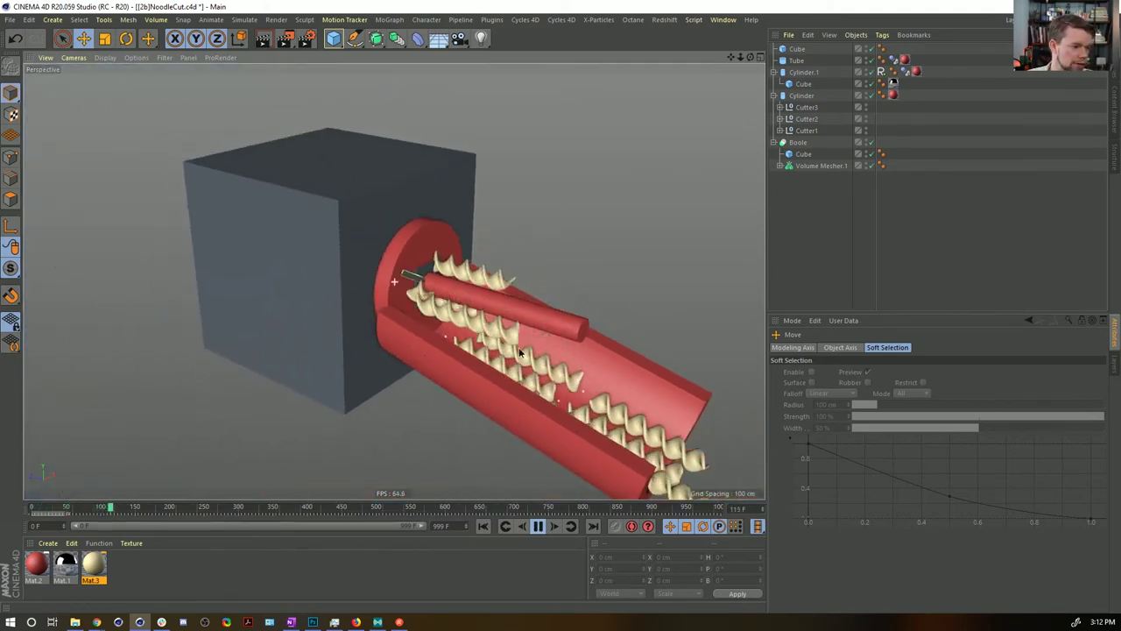
middle_click_drag(520, 351, 405, 313, "alt")
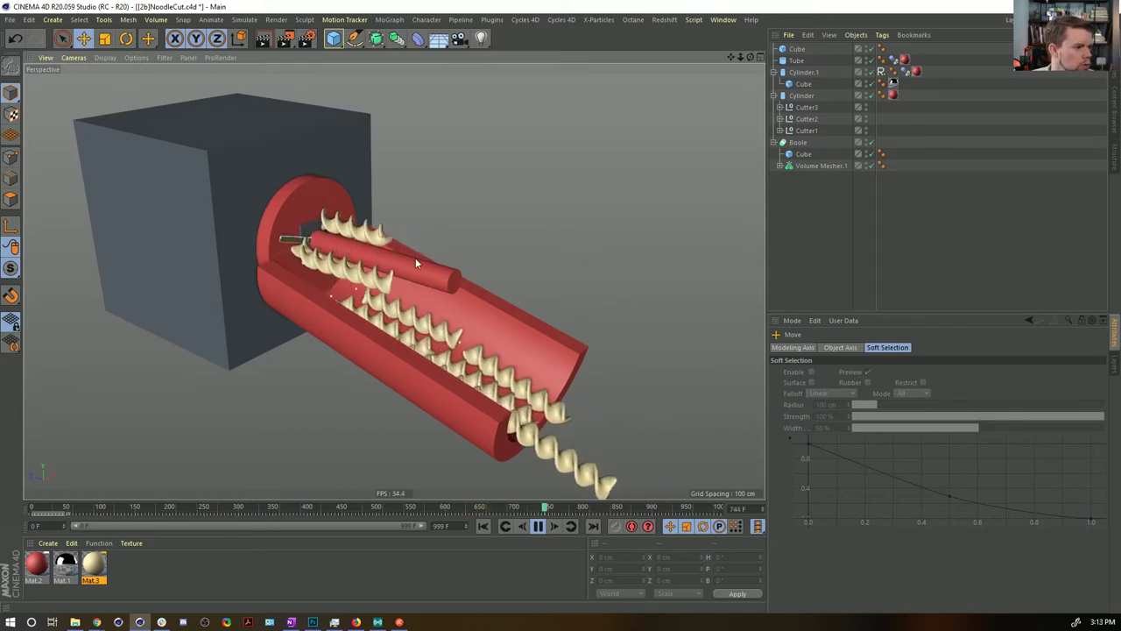
Step: Stop and rewind the noodle simulation, and examine the object properties of the cloned cylinders in Cutter1, Cutter2 and Cutter3 together
left_click(538, 525)
left_click(481, 528)
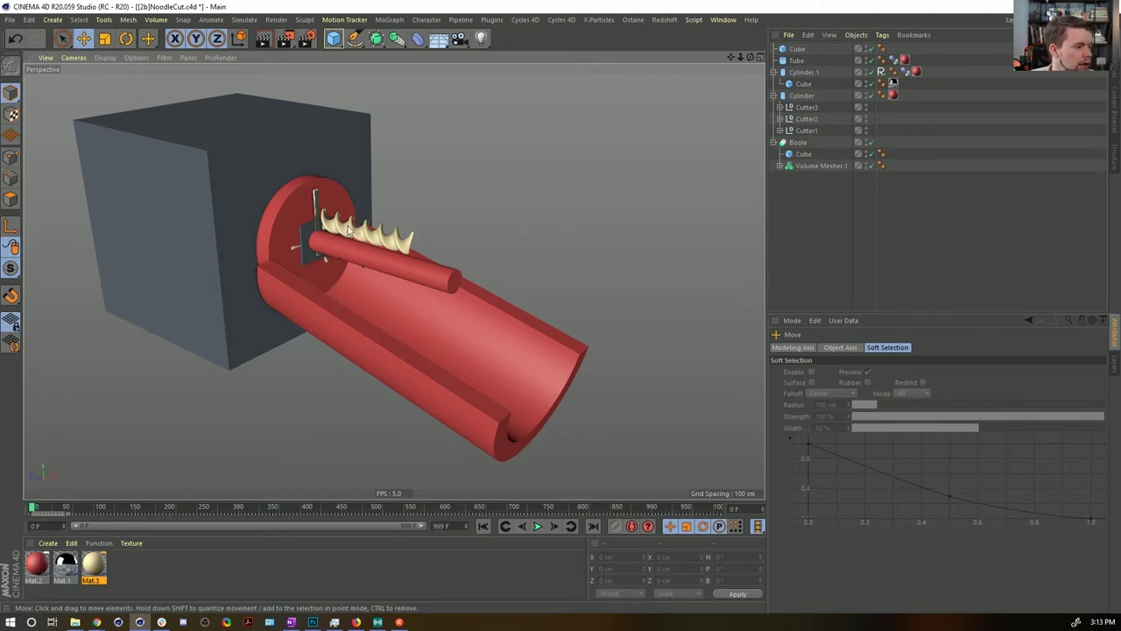
left_click(779, 107)
left_click(817, 130)
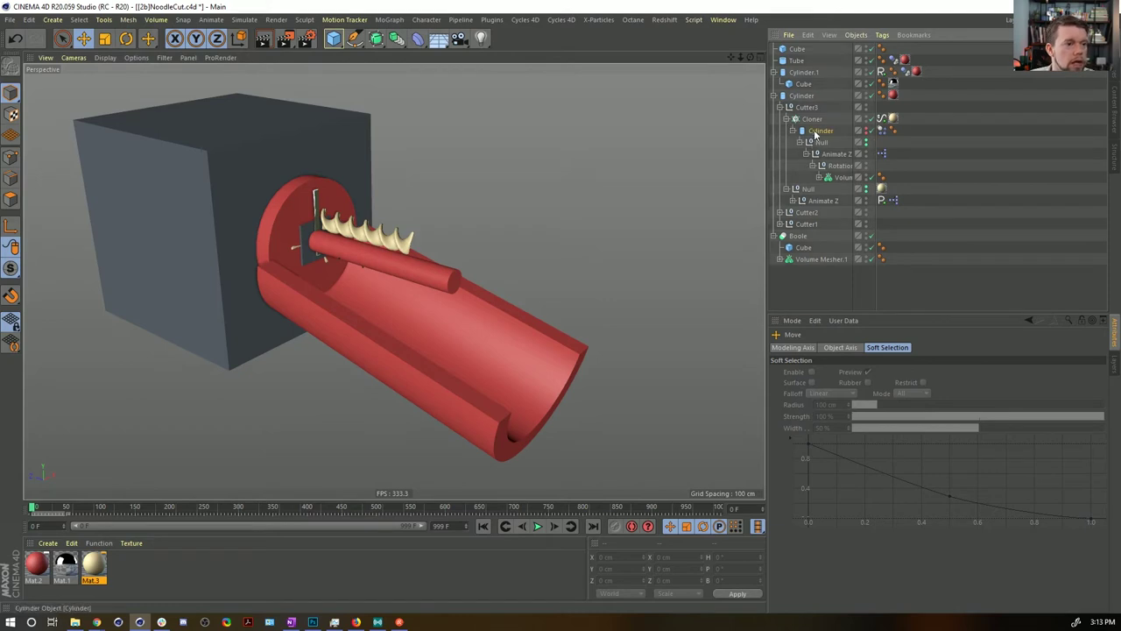
left_click(779, 213)
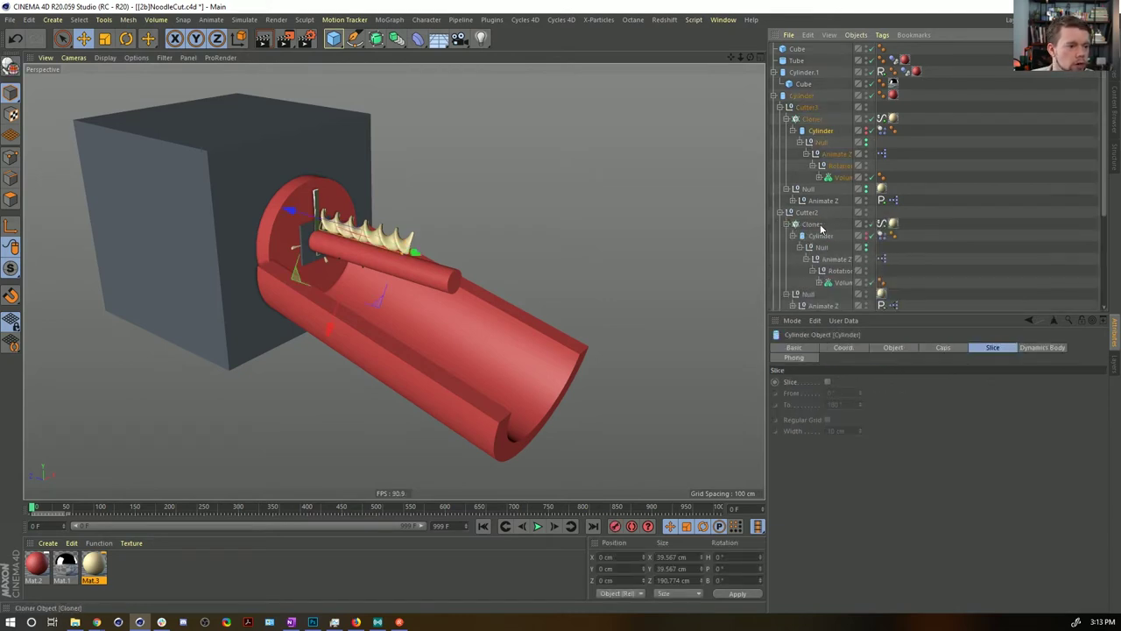
left_click(821, 235, "ctrl")
scroll(828, 246, "down", 3)
left_click(825, 272, "ctrl")
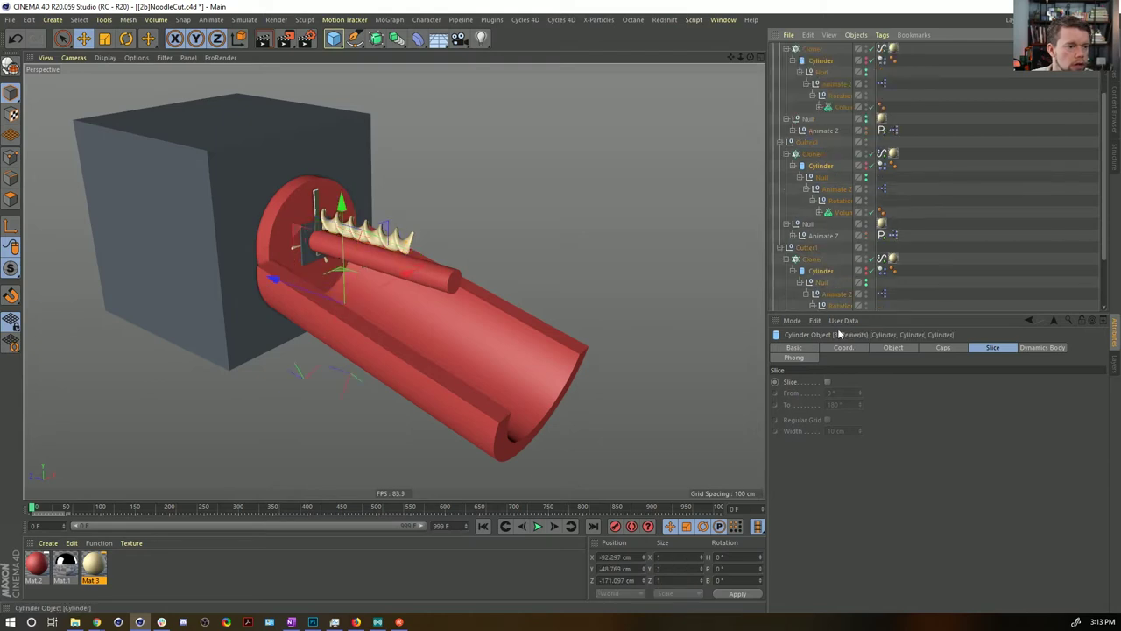
left_click(889, 348)
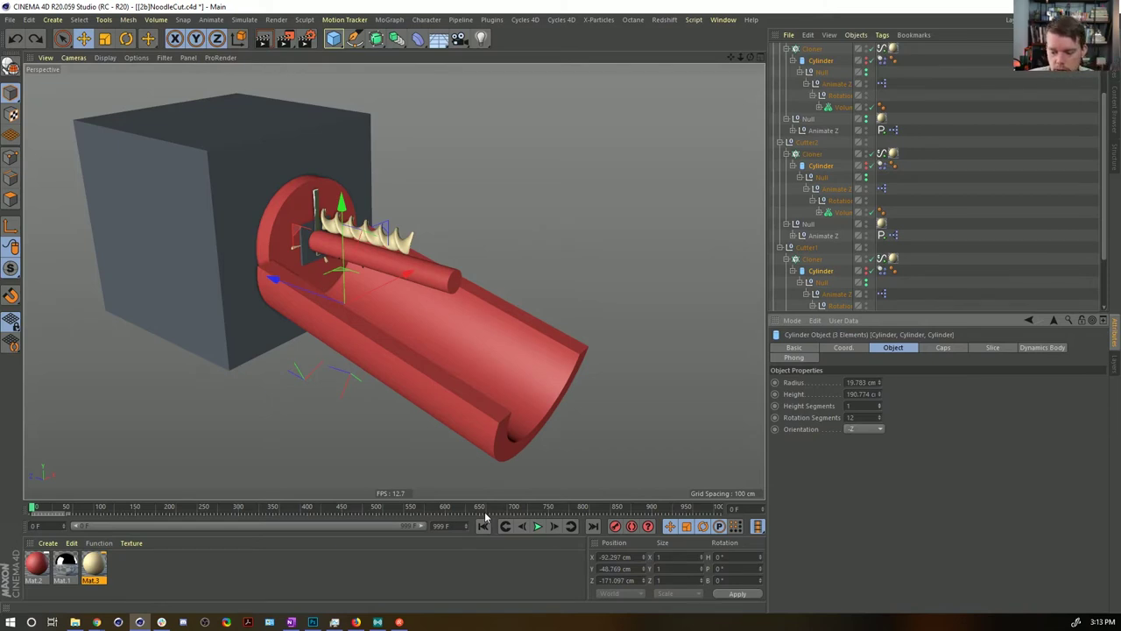
Step: Play the noodle-cutting simulation to watch the pieces fall, and rewind it to the first frame
left_click(536, 526)
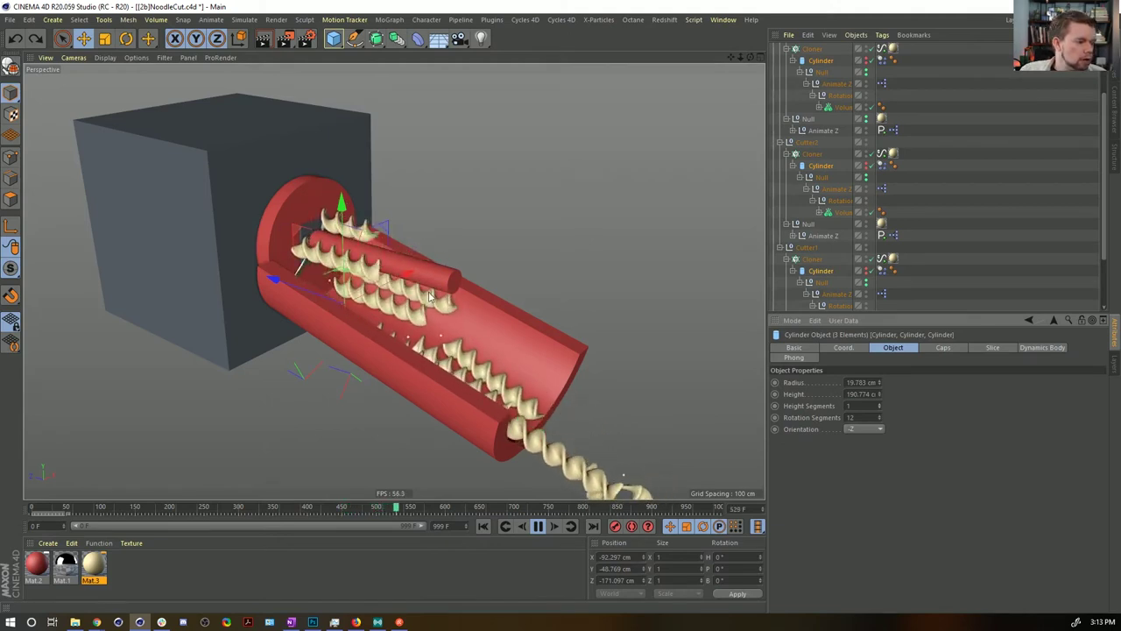
left_click(537, 525)
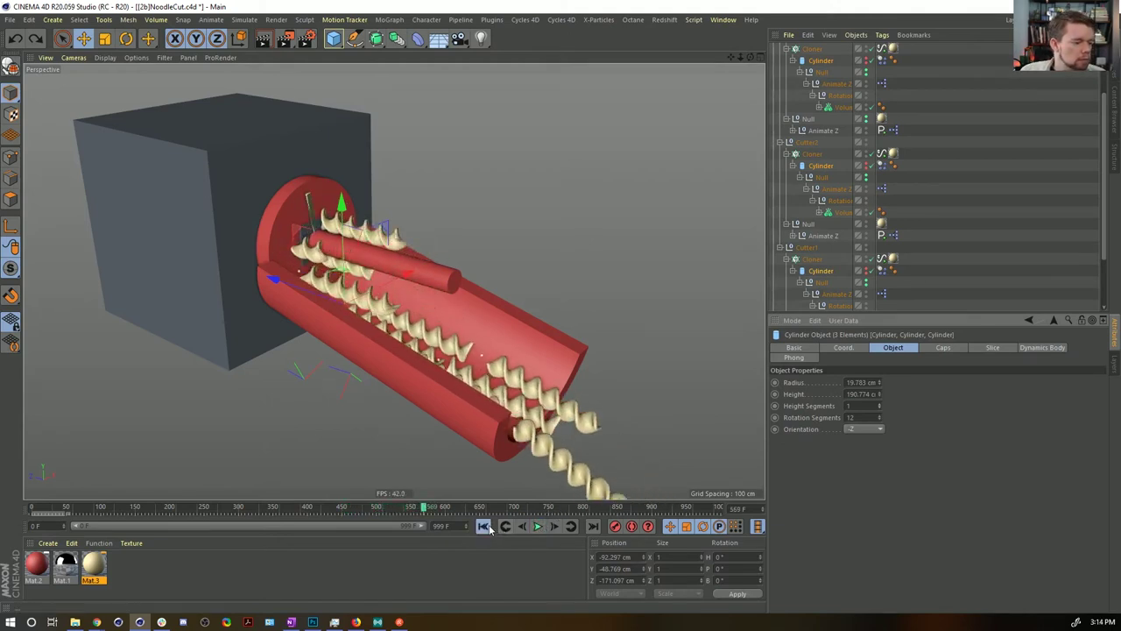
left_click(484, 525)
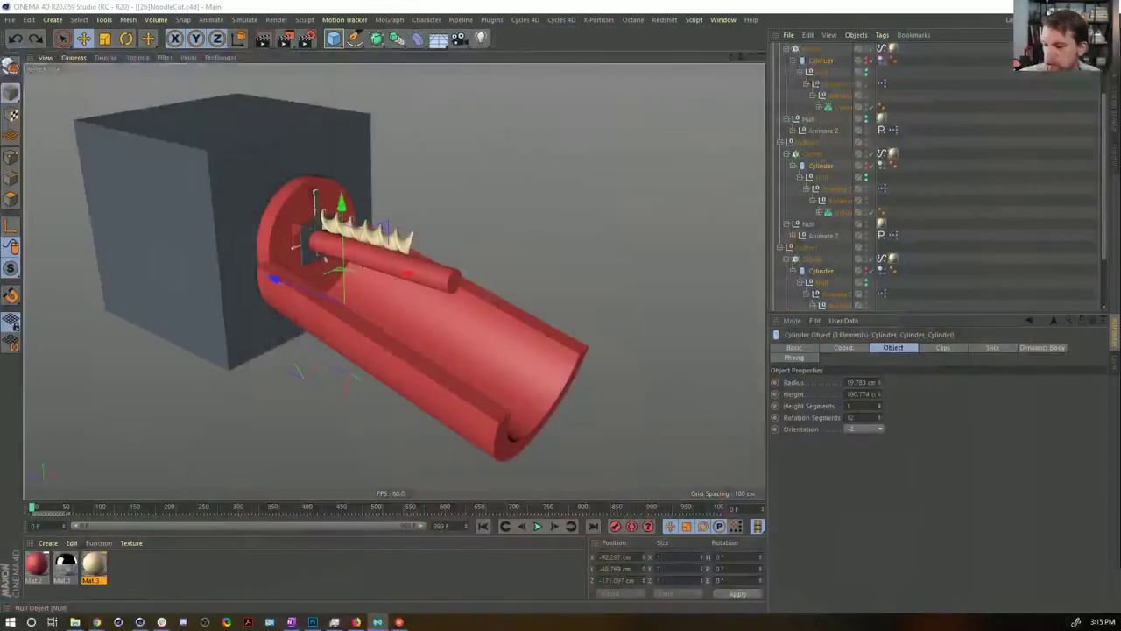
Step: Start a new project with a default cube and set the renderer to Arnold Renderer
key("ctrl+n")
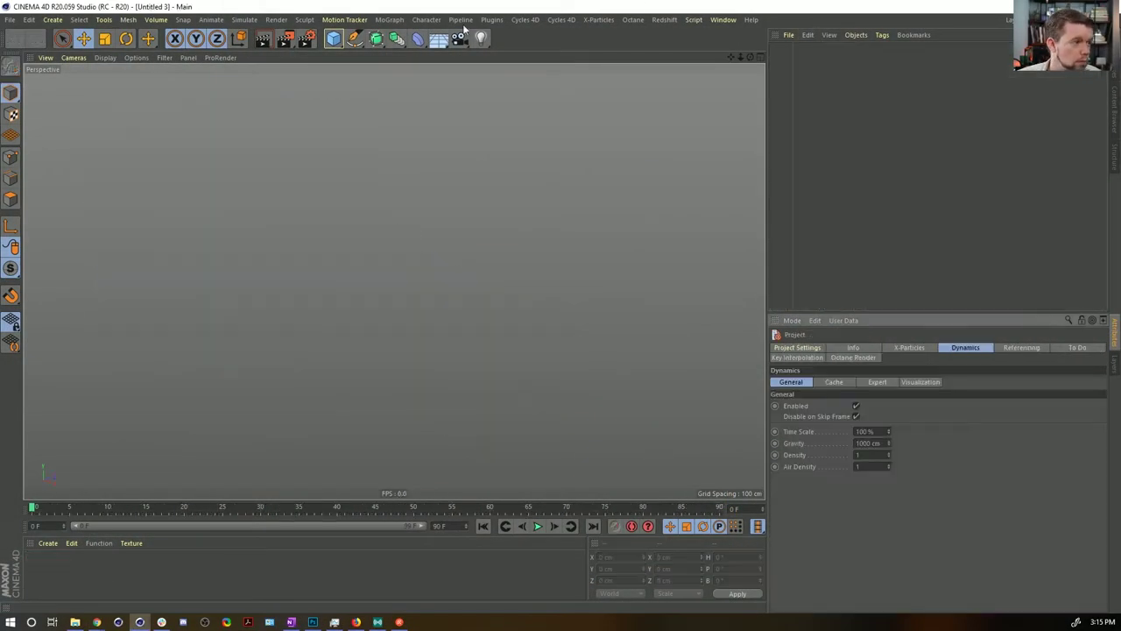
left_click(342, 42)
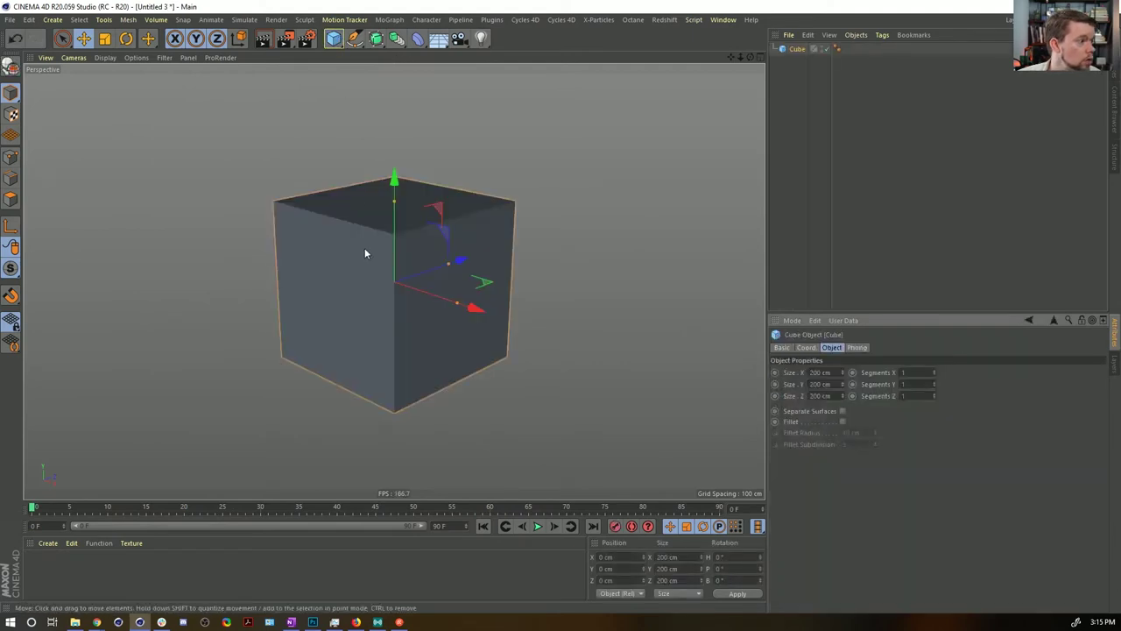
key("ctrl+b")
left_click(565, 119)
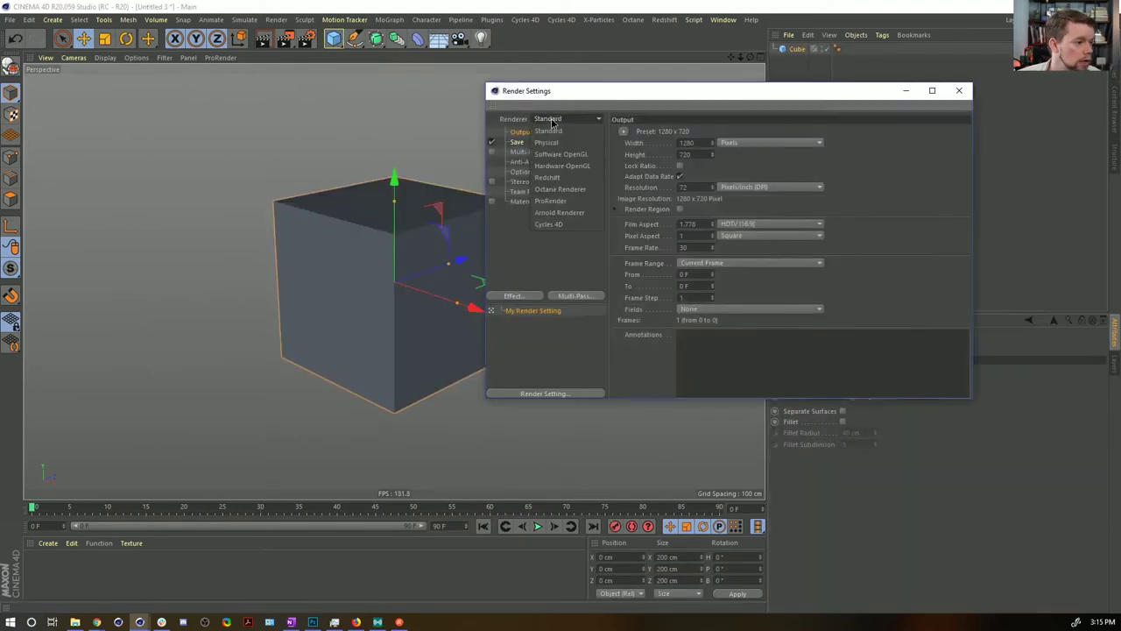
left_click(562, 213)
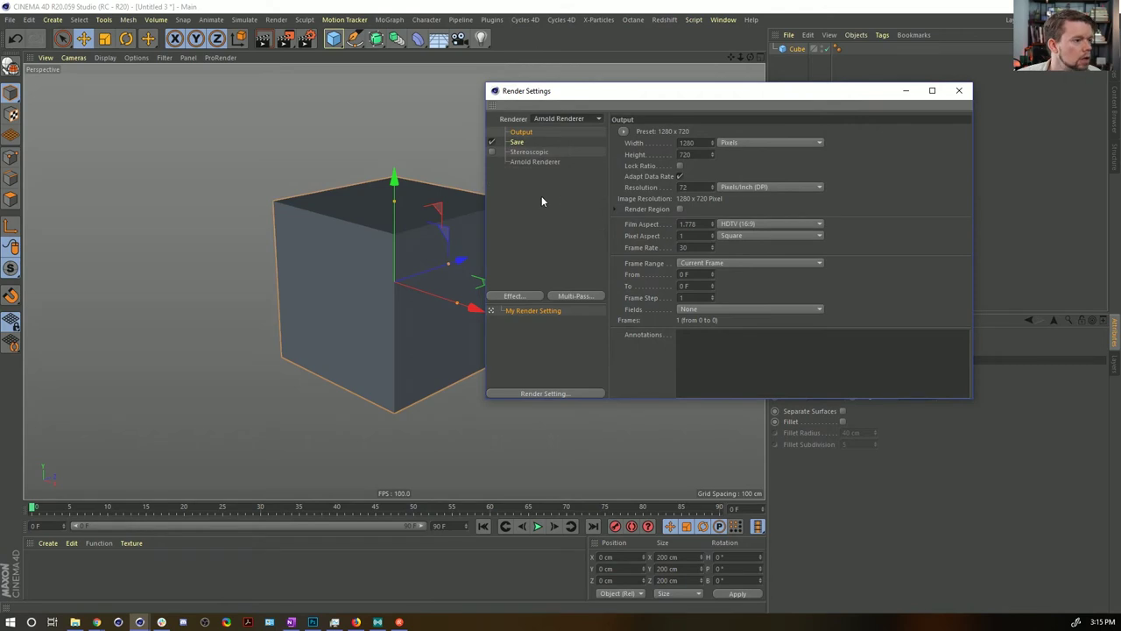
left_click(958, 91)
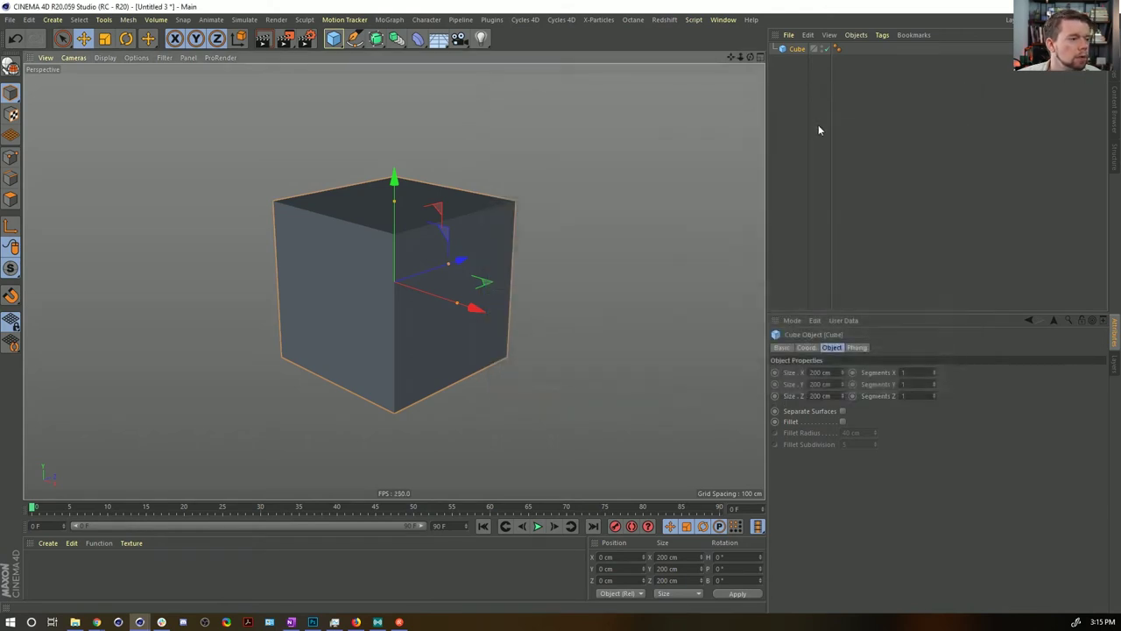
Step: Create an Arnold standard_surface material
left_click(49, 543)
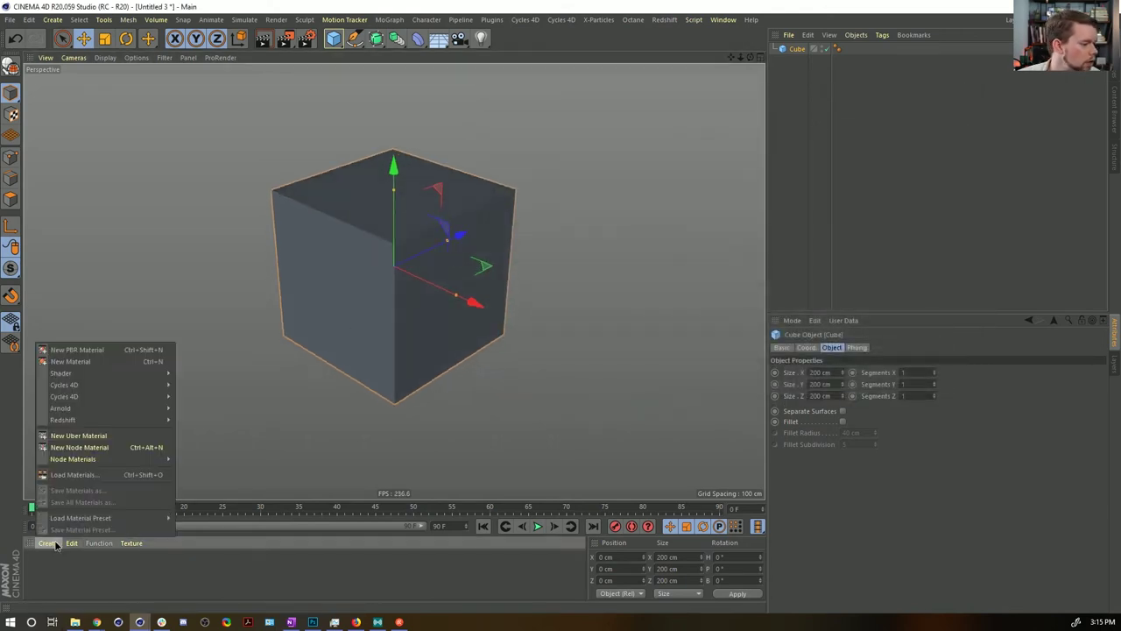
mouse_move(140, 408)
mouse_move(194, 420)
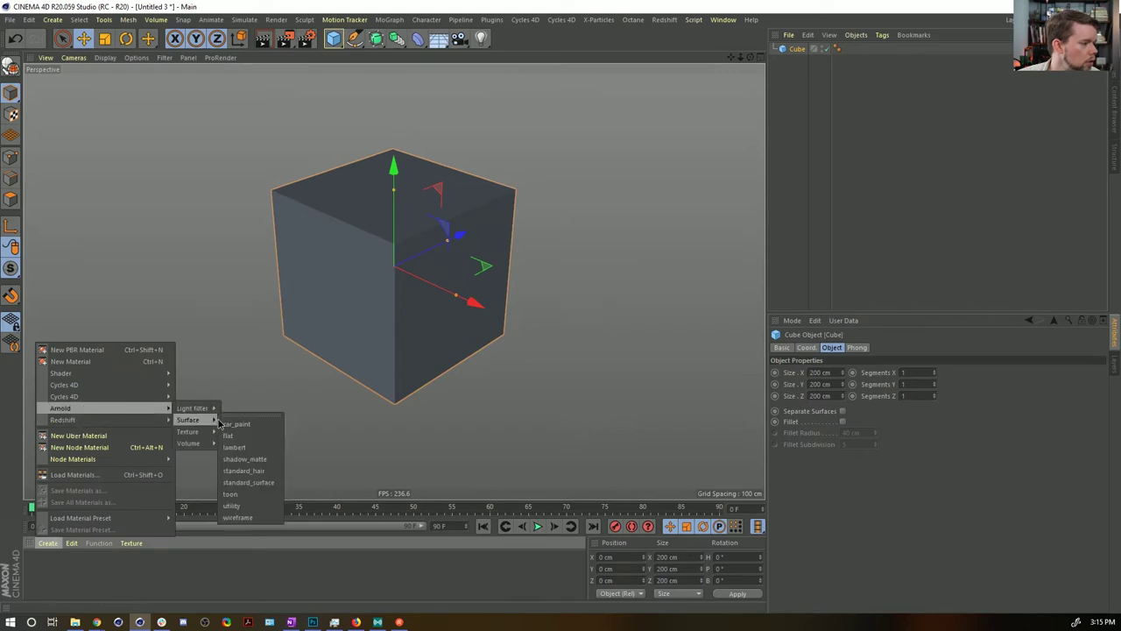
left_click(249, 483)
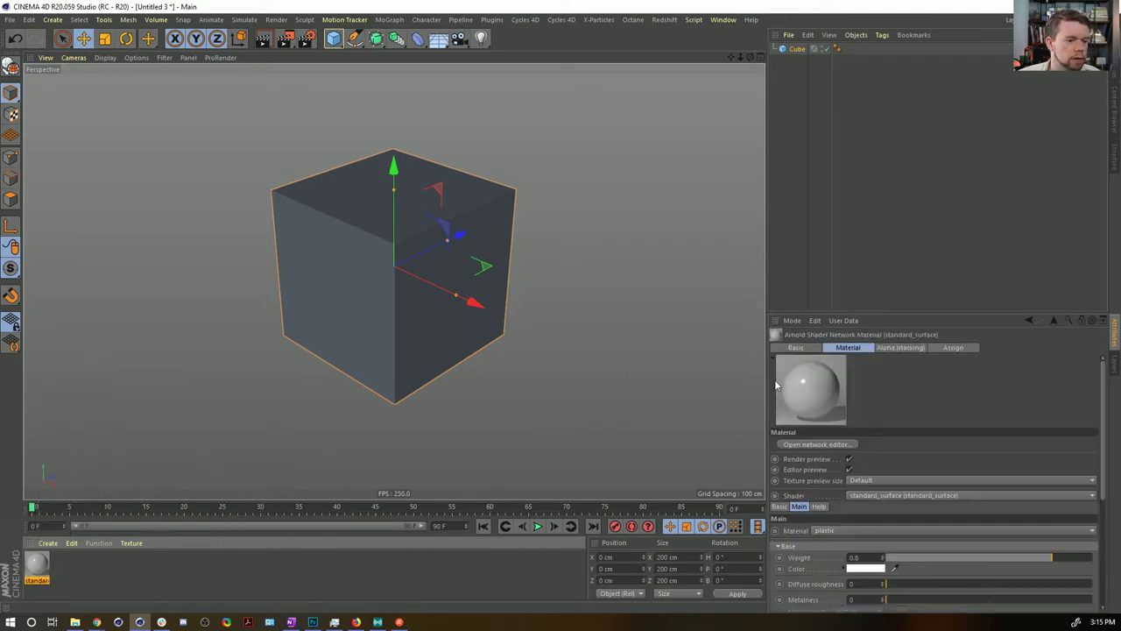
Step: Set the standard_surface material's emission weight to 1 and apply the material to the cube
left_click_drag(895, 313, 930, 119)
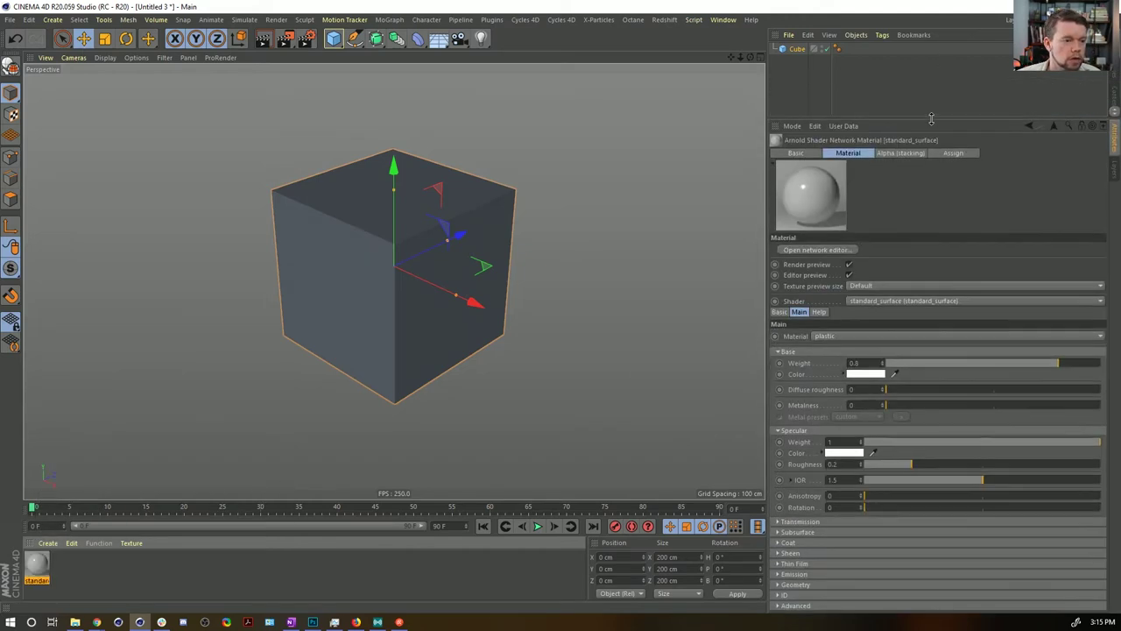
left_click(788, 351)
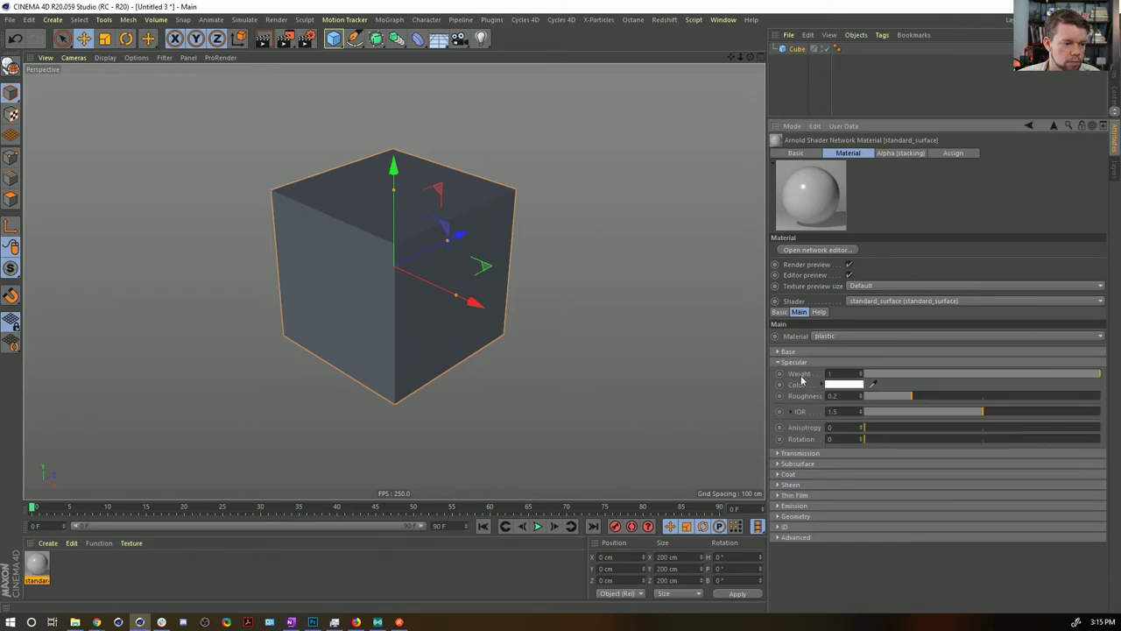
left_click(793, 362)
left_click(793, 425)
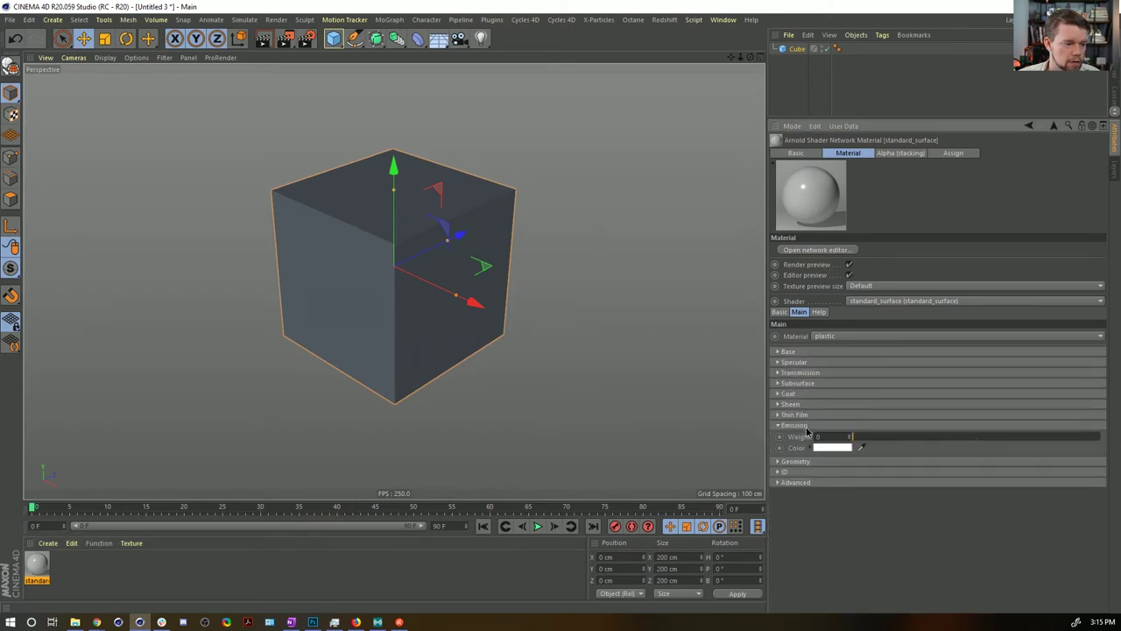
left_click_drag(862, 436, 959, 437)
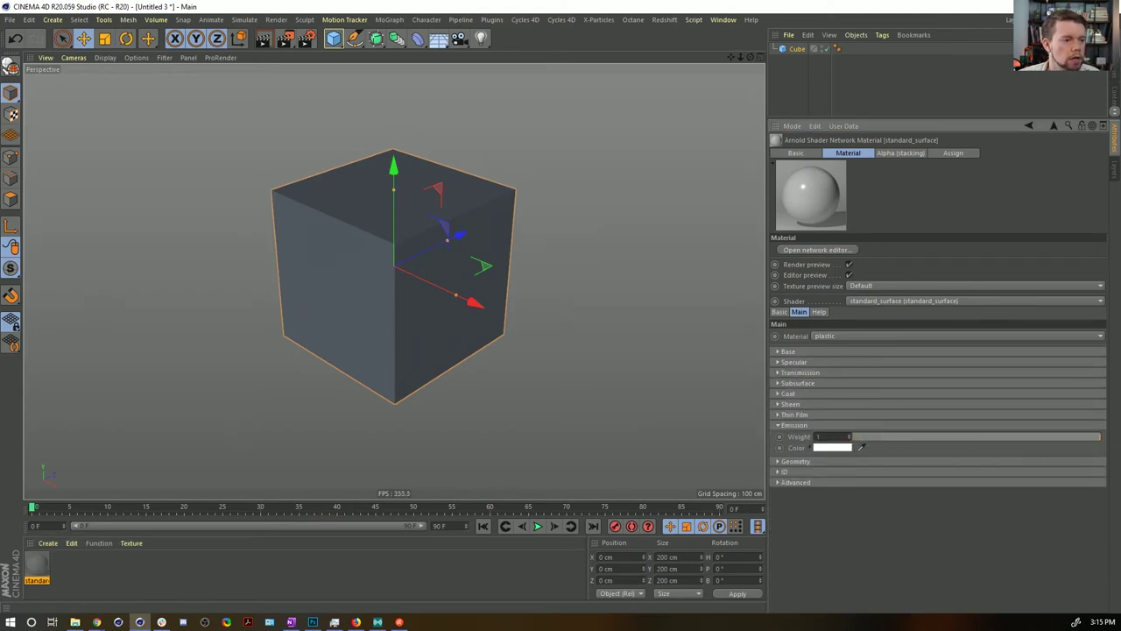
left_click_drag(26, 563, 361, 255)
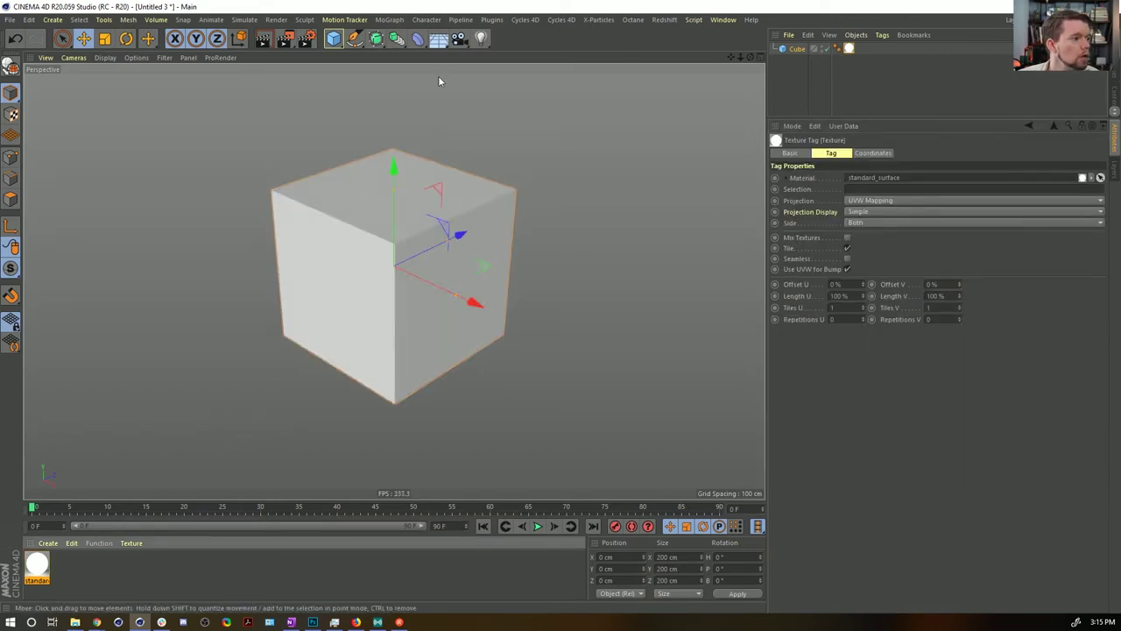
Step: Add a floor plane, lower it to about -115.6 cm in Y and scale it up to about 1308 cm square
left_click_drag(336, 39, 438, 75)
key("r")
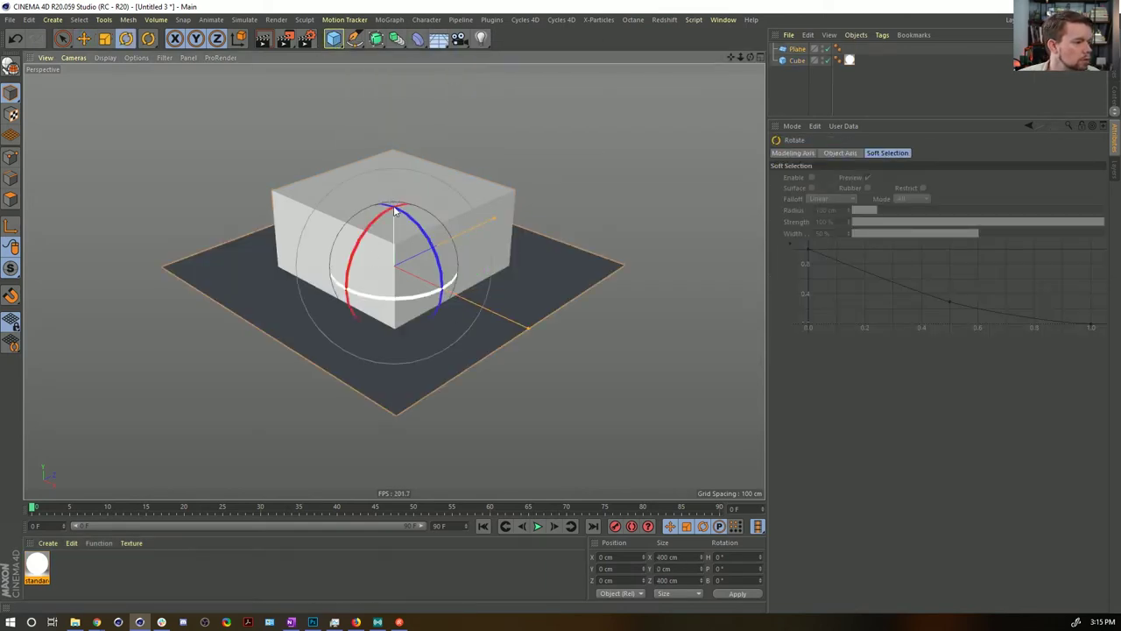
key("e")
left_click_drag(394, 206, 396, 293)
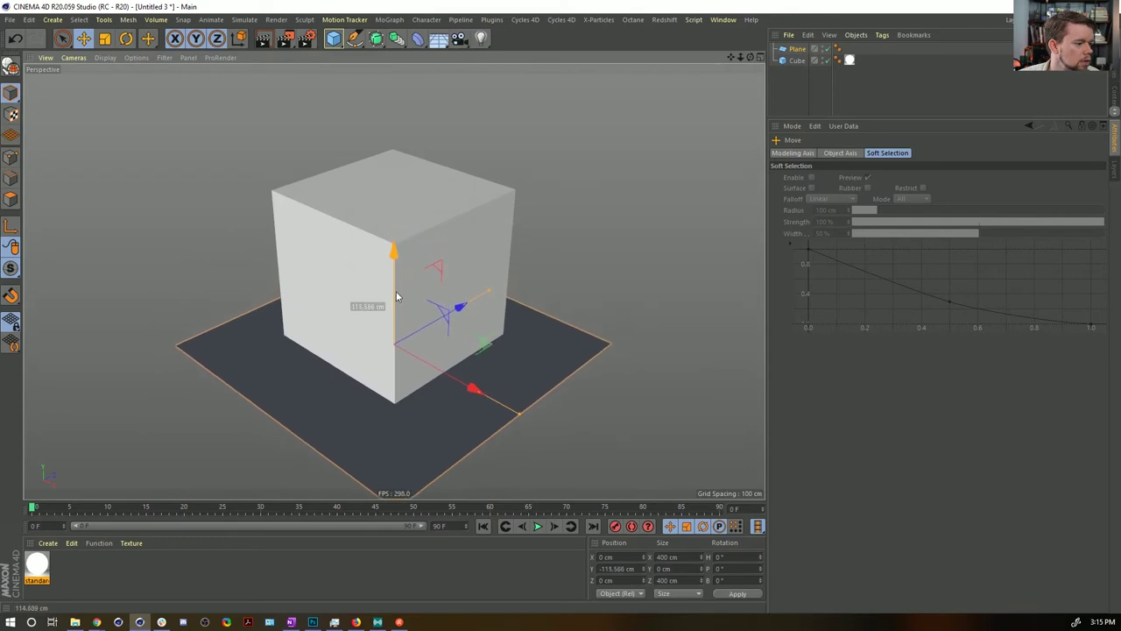
key("t")
left_click_drag(336, 370, 176, 419)
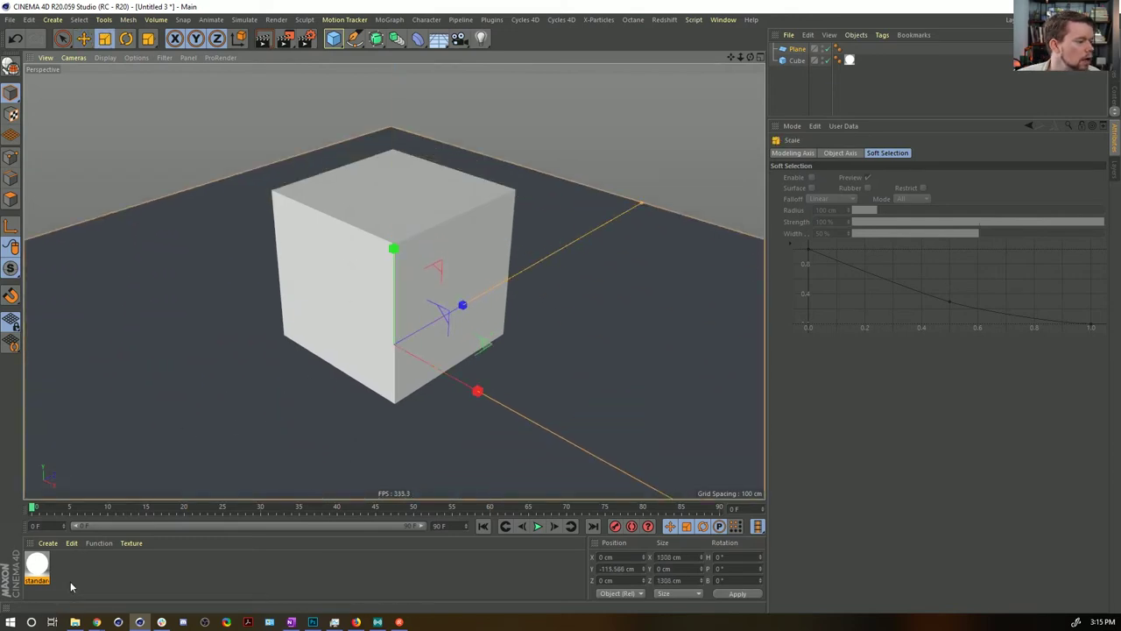
Step: Create a second Arnold standard_surface material and apply it to the floor plane
left_click(47, 542)
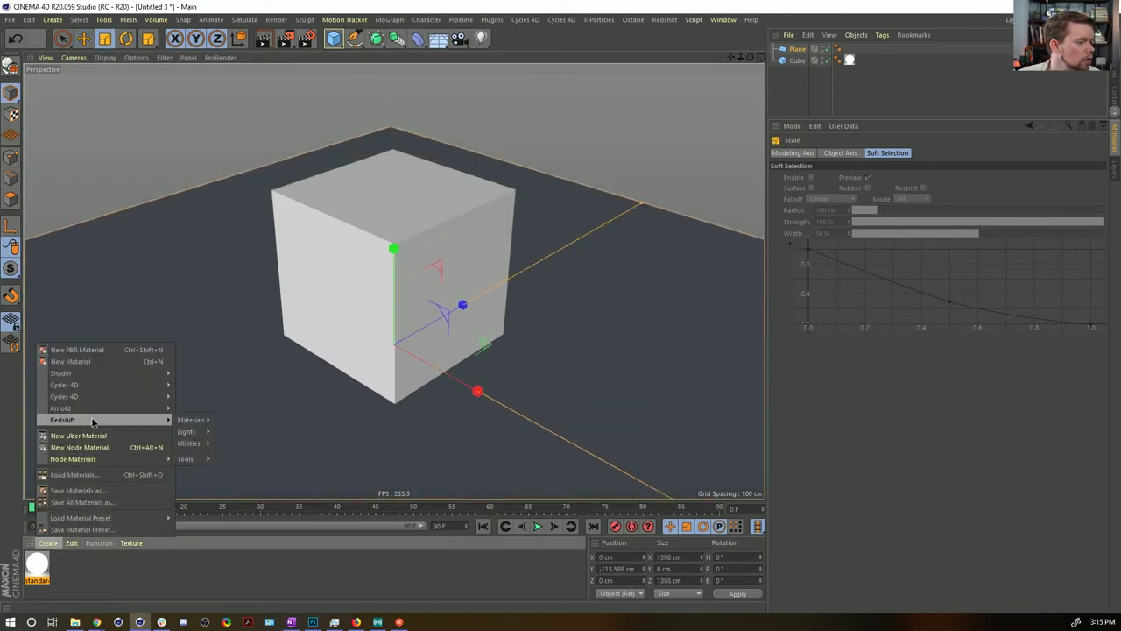
mouse_move(88, 412)
mouse_move(189, 420)
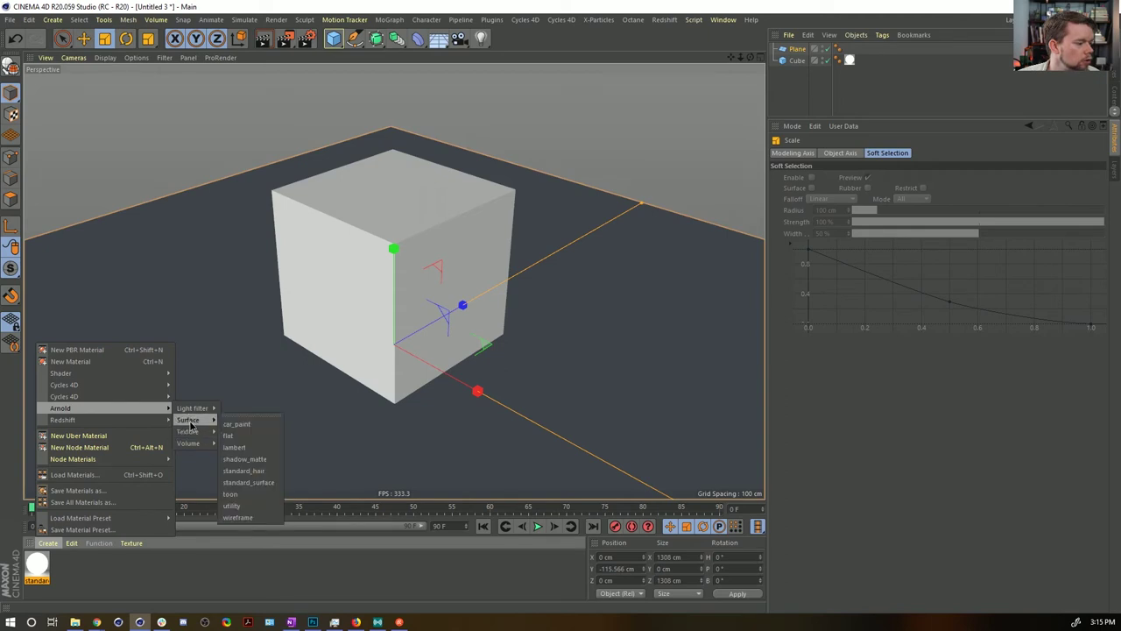
left_click(248, 481)
left_click_drag(37, 565, 161, 331)
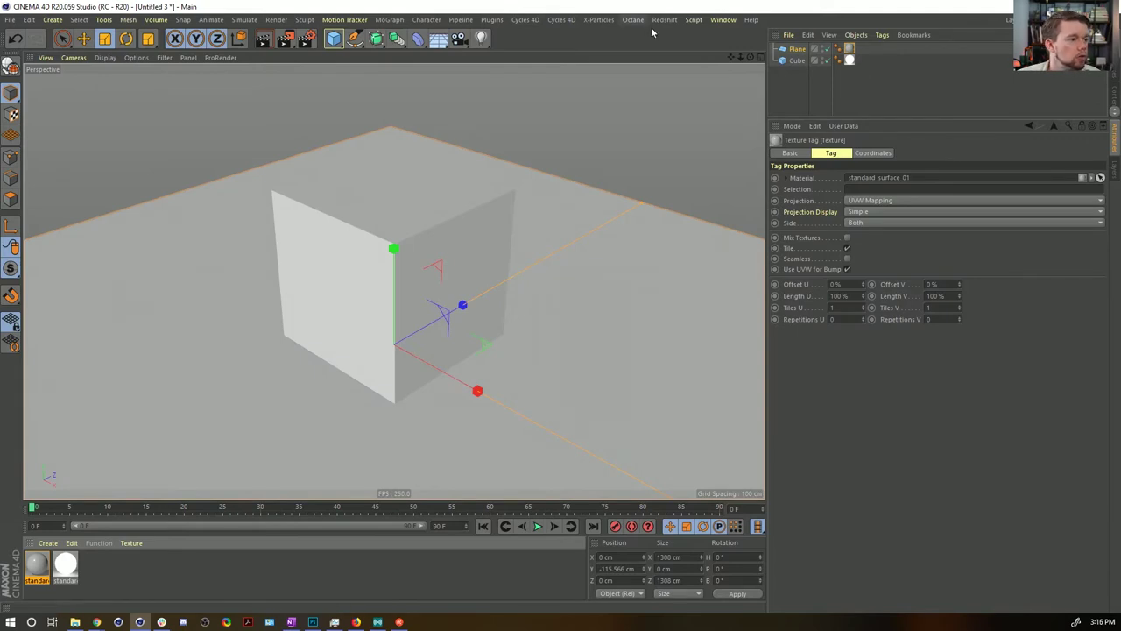
Step: Set the Arnold diffuse samples to 5 in the render settings
key("ctrl+b")
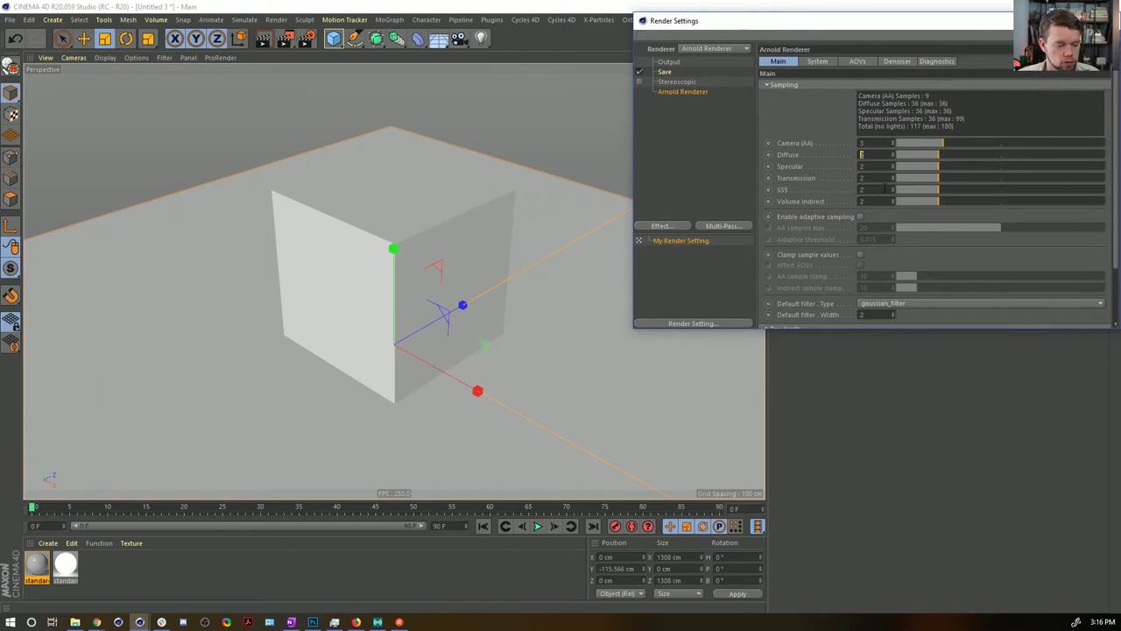
type("5")
key("Return")
left_click_drag(952, 31, 623, 49)
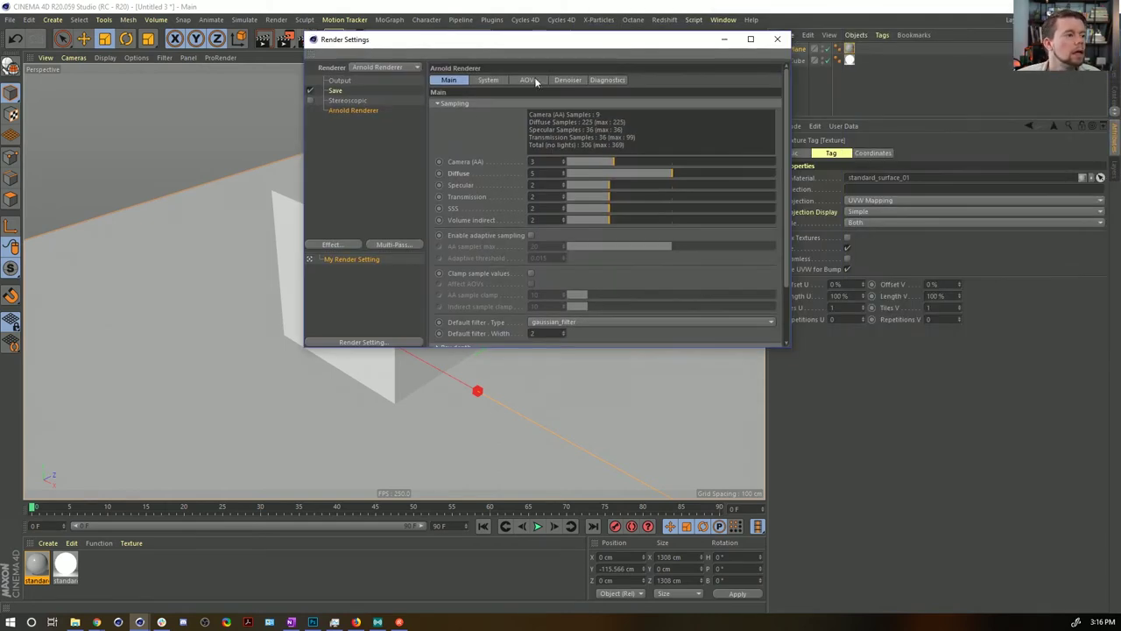
Step: Set the render output to all frames with a width of 640 pixels
left_click(354, 83)
left_click(515, 219)
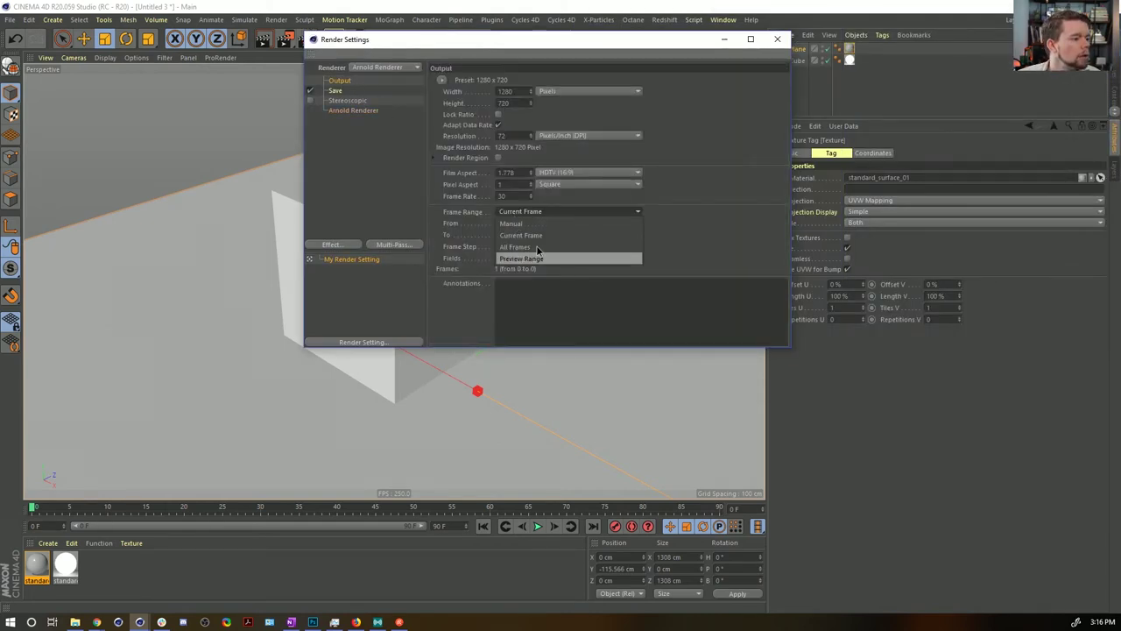
left_click(538, 251)
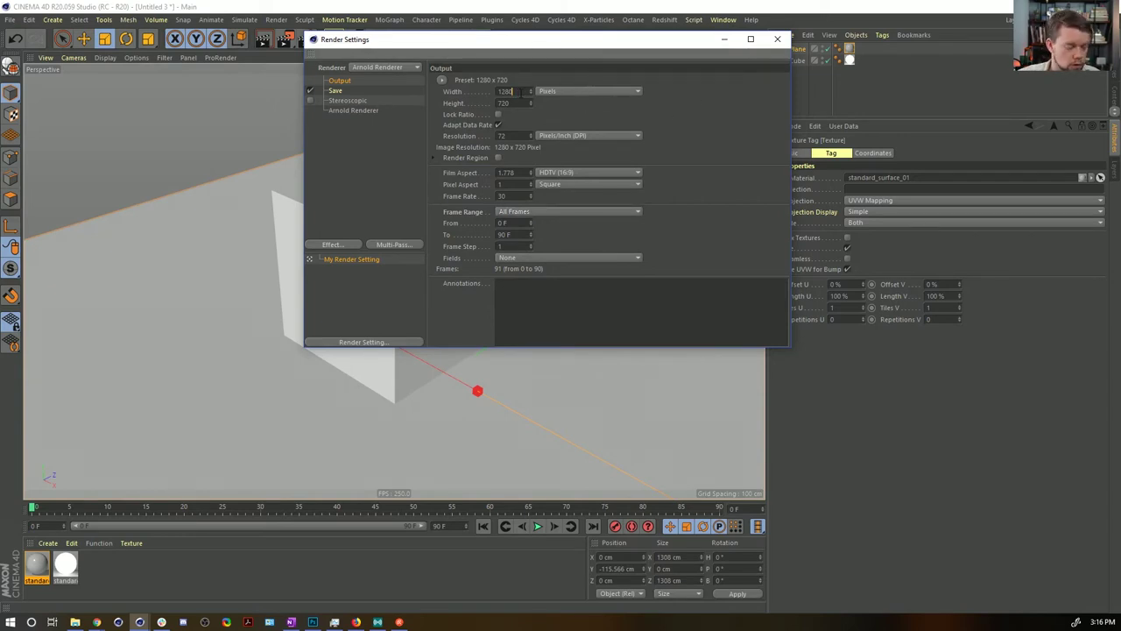
key("Return")
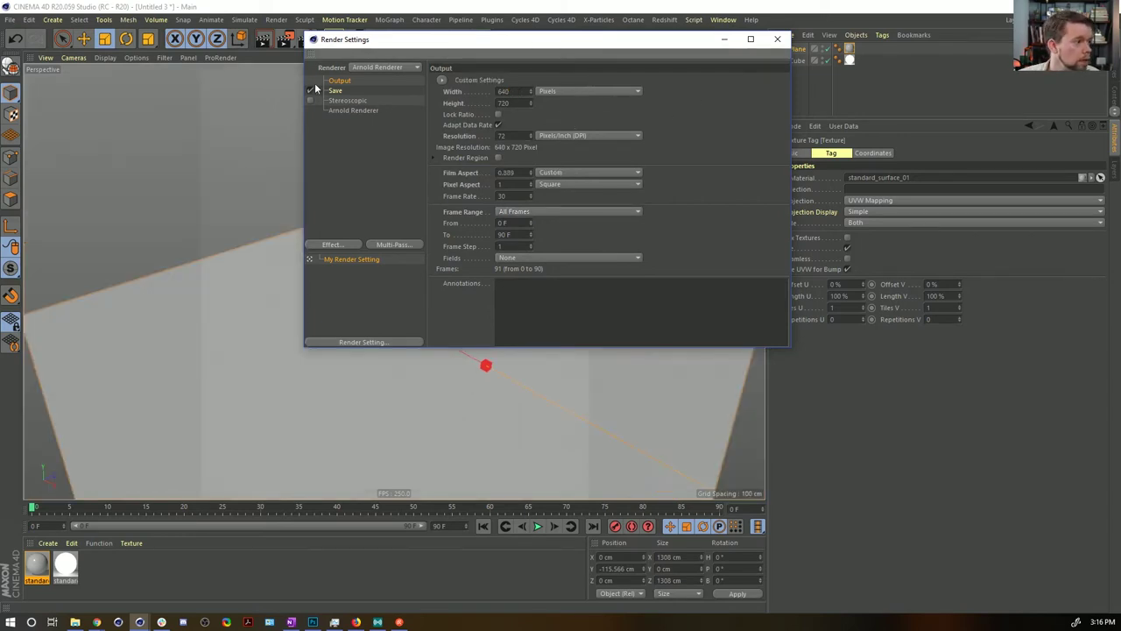
left_click(777, 38)
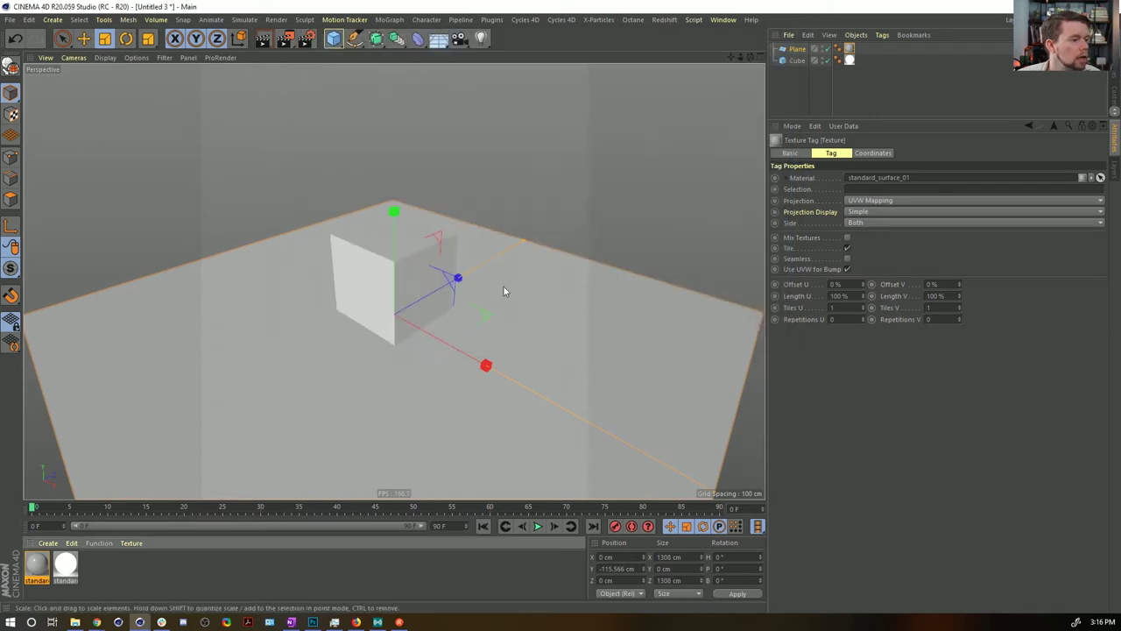
Step: Add a Signal tag to the cube
scroll(401, 289, "up", 4)
scroll(447, 271, "down", 4)
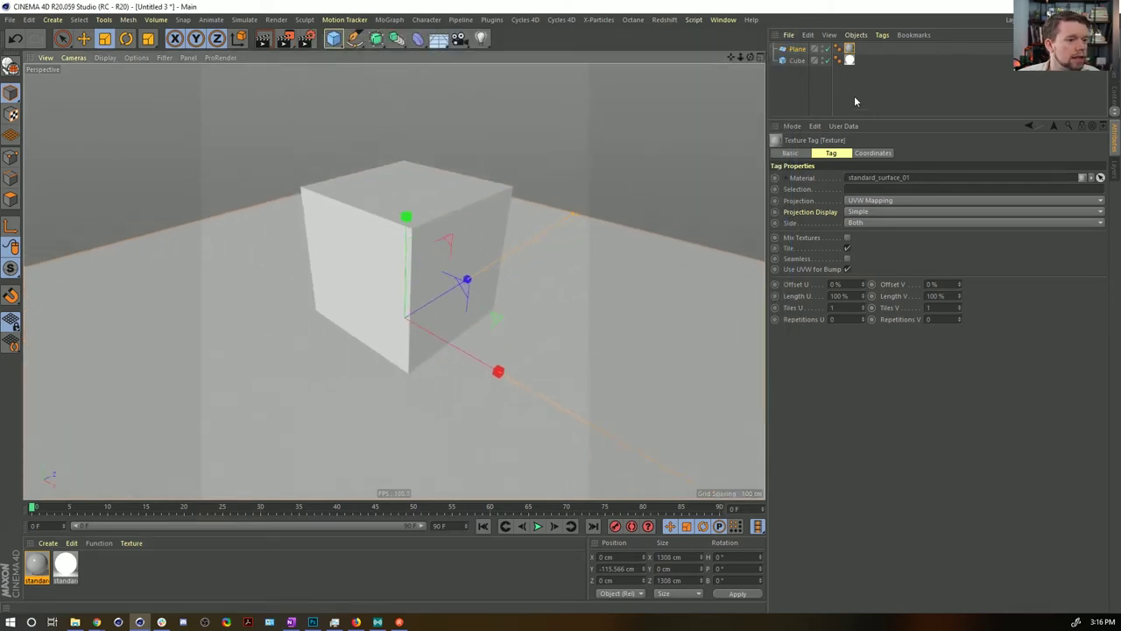
left_click(796, 60)
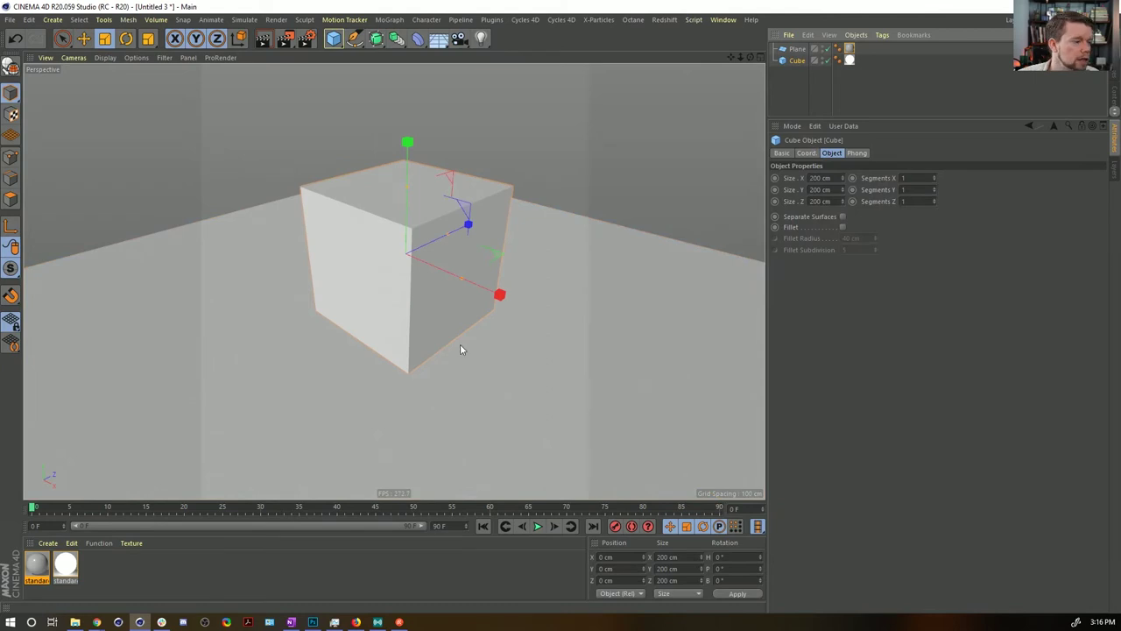
right_click(799, 59)
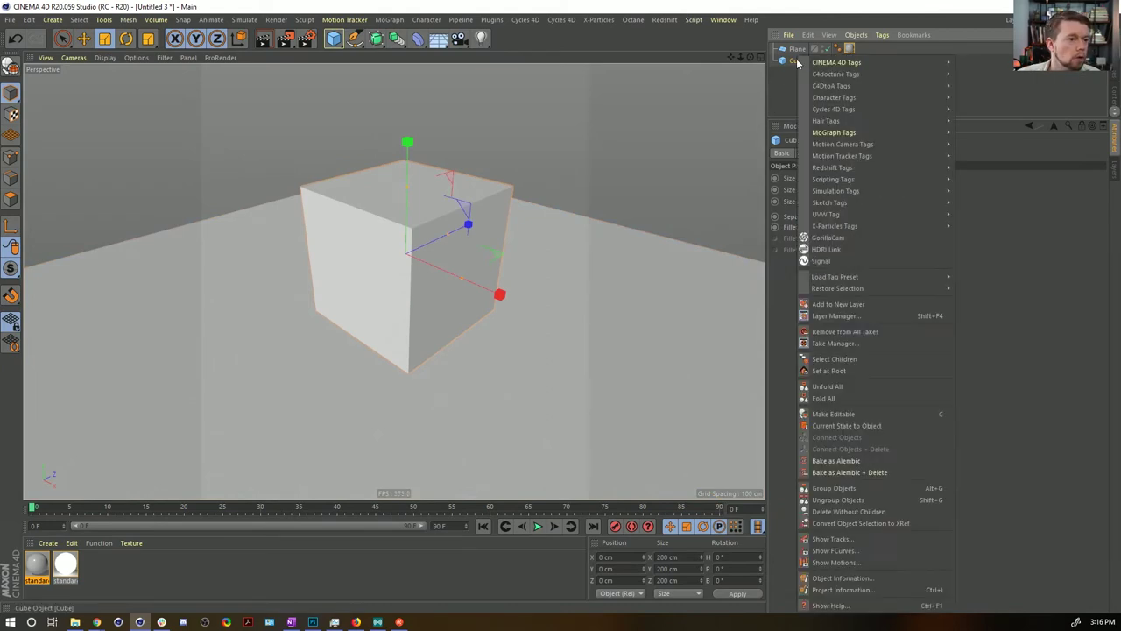
left_click(819, 261)
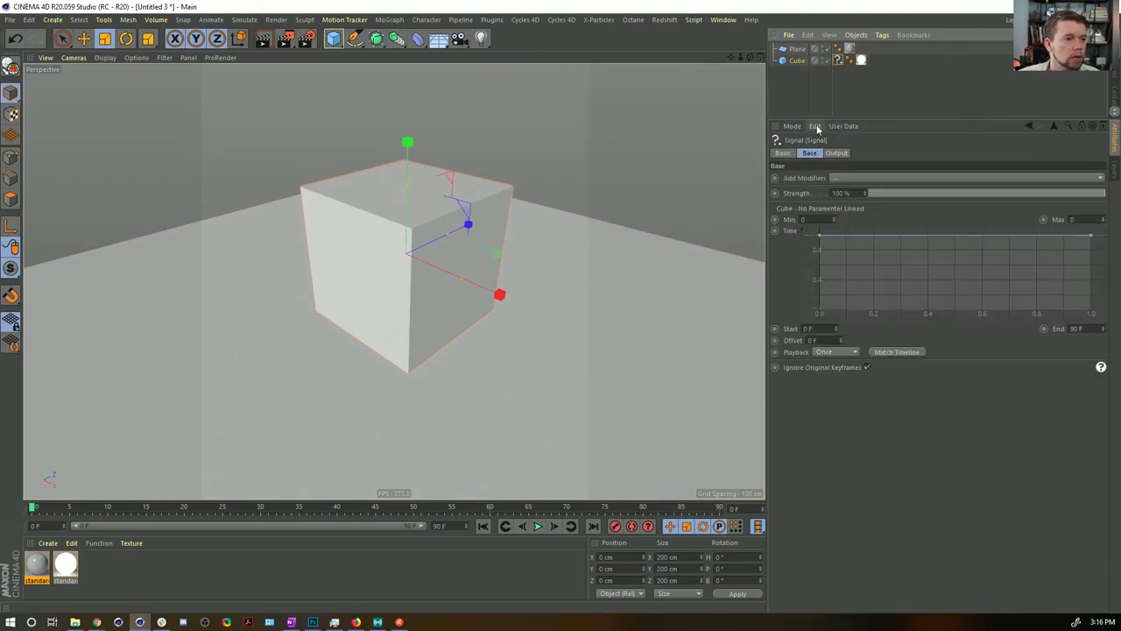
Step: Link the emission weight of the cube's standard_surface material to the Signal tag as its driven parameter
left_click(797, 61)
left_click(63, 568)
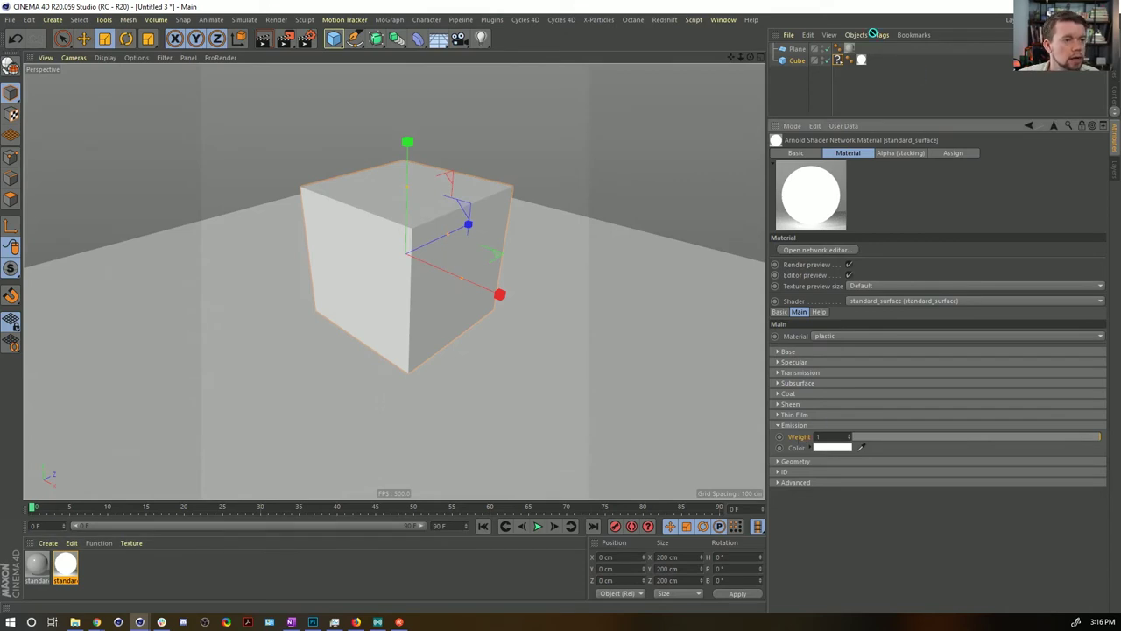
left_click(838, 60)
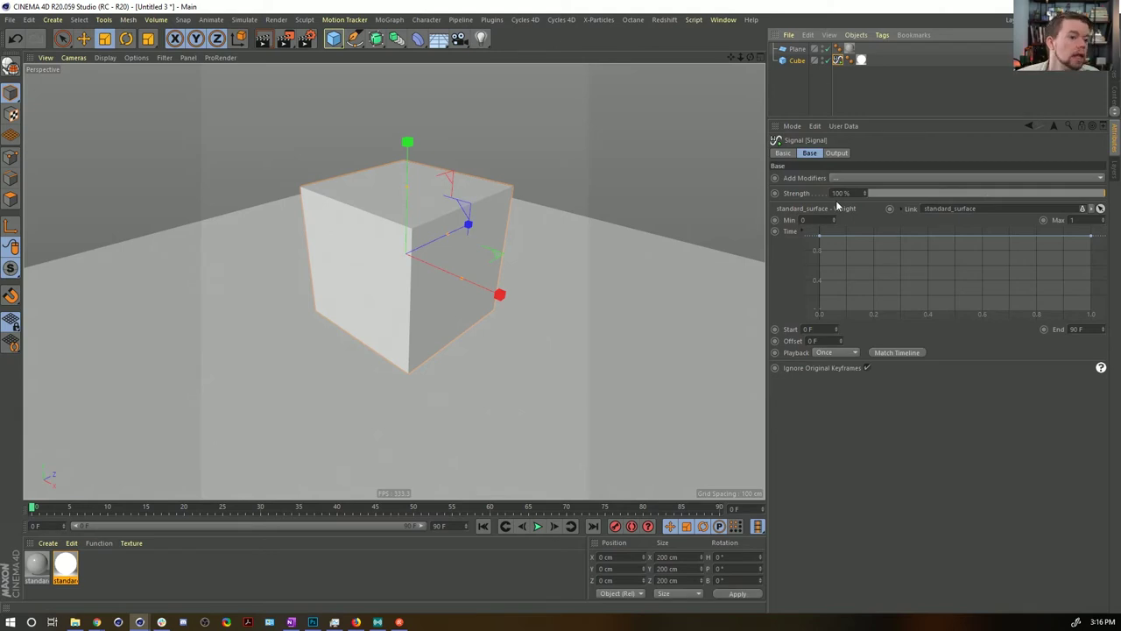
double_click(1095, 220)
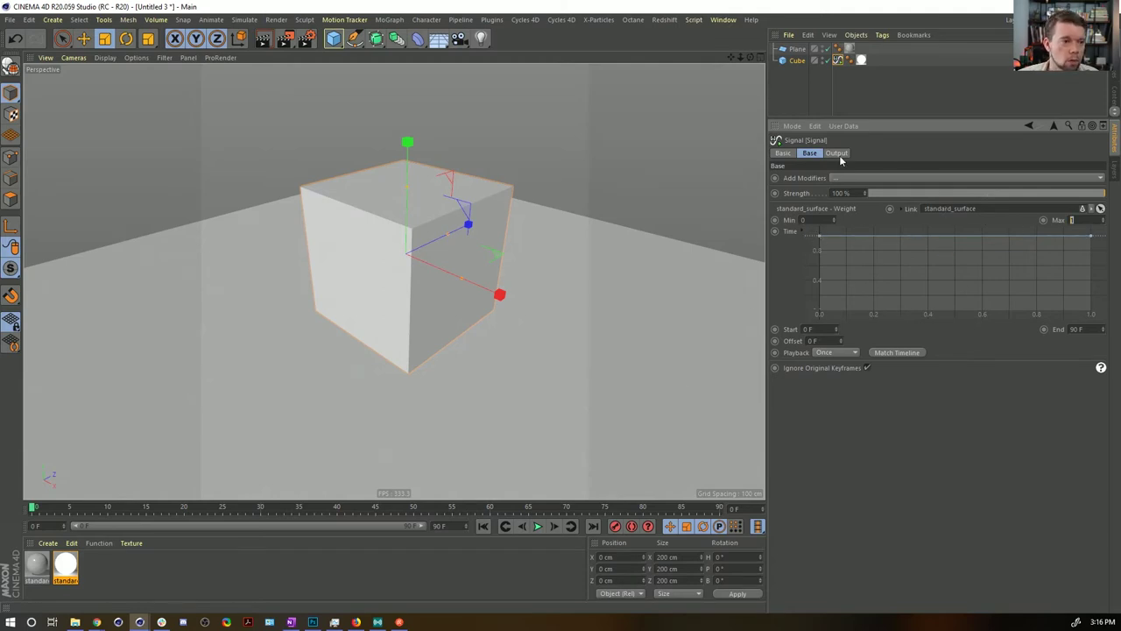
Step: Add a Noise modifier to the Signal tag with variation 1, negative only, speed 3 and bias 25%
left_click(844, 181)
left_click(845, 199)
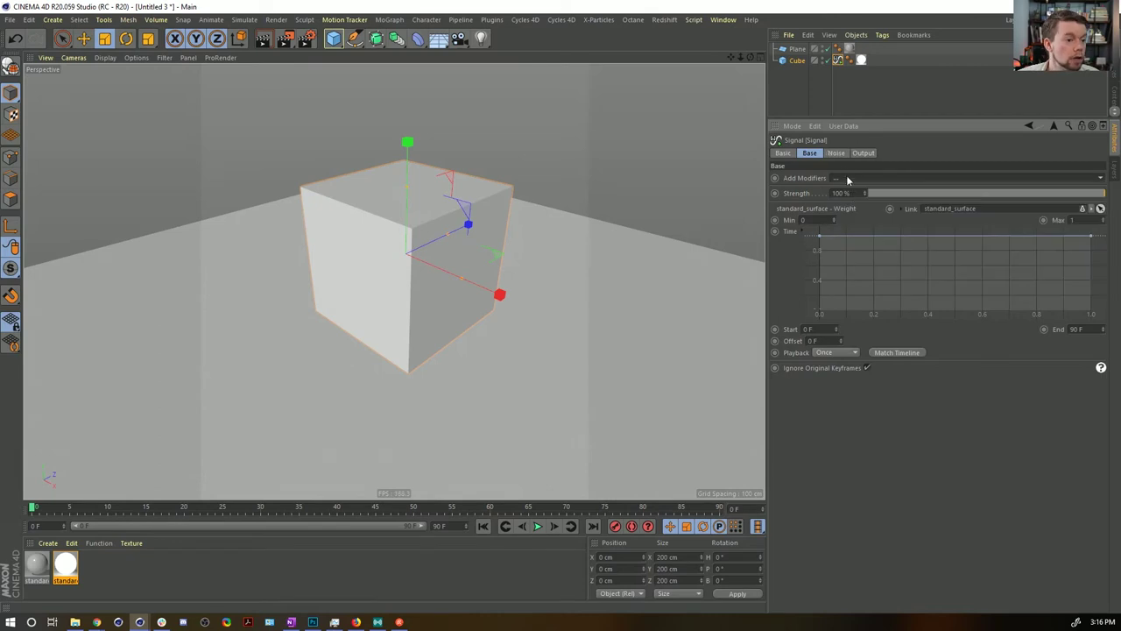
left_click(836, 153)
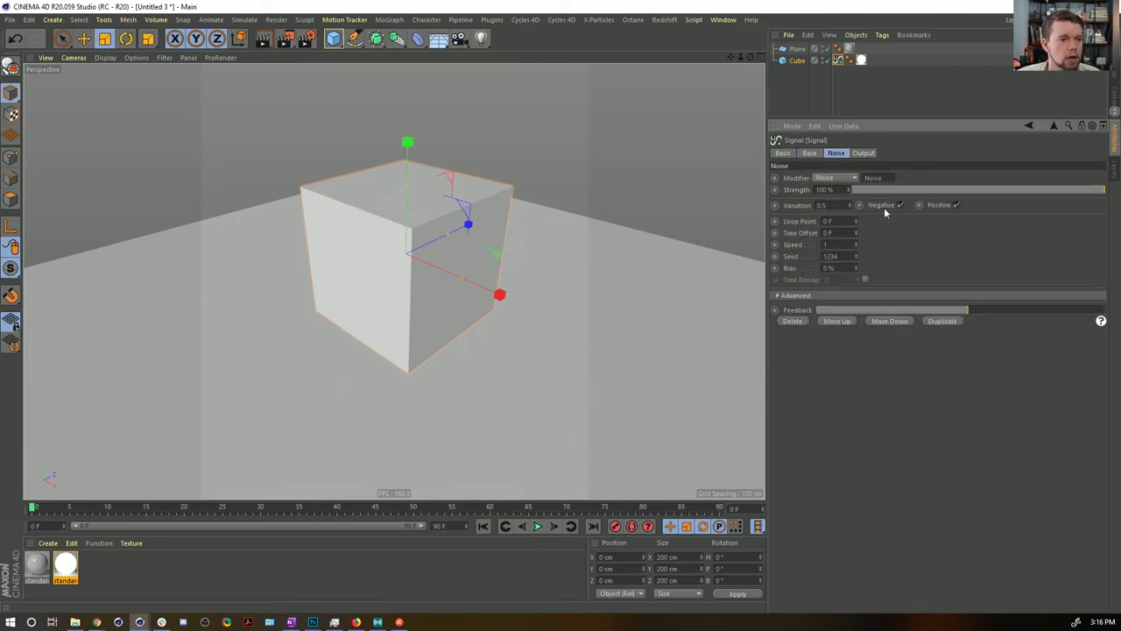
left_click(955, 205)
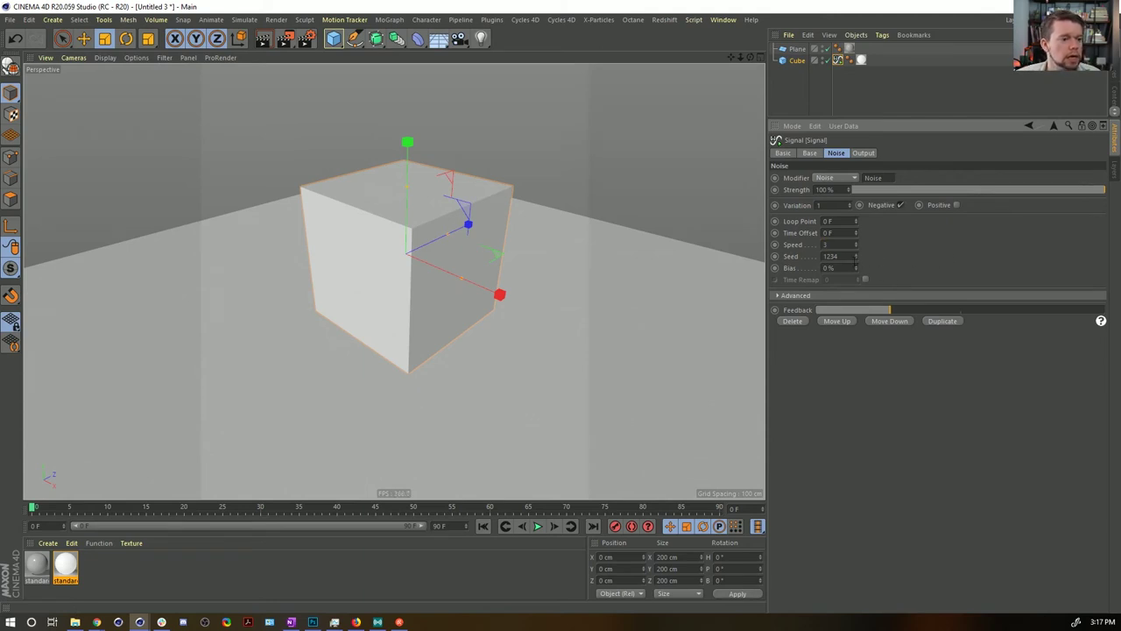
left_click_drag(846, 268, 790, 270)
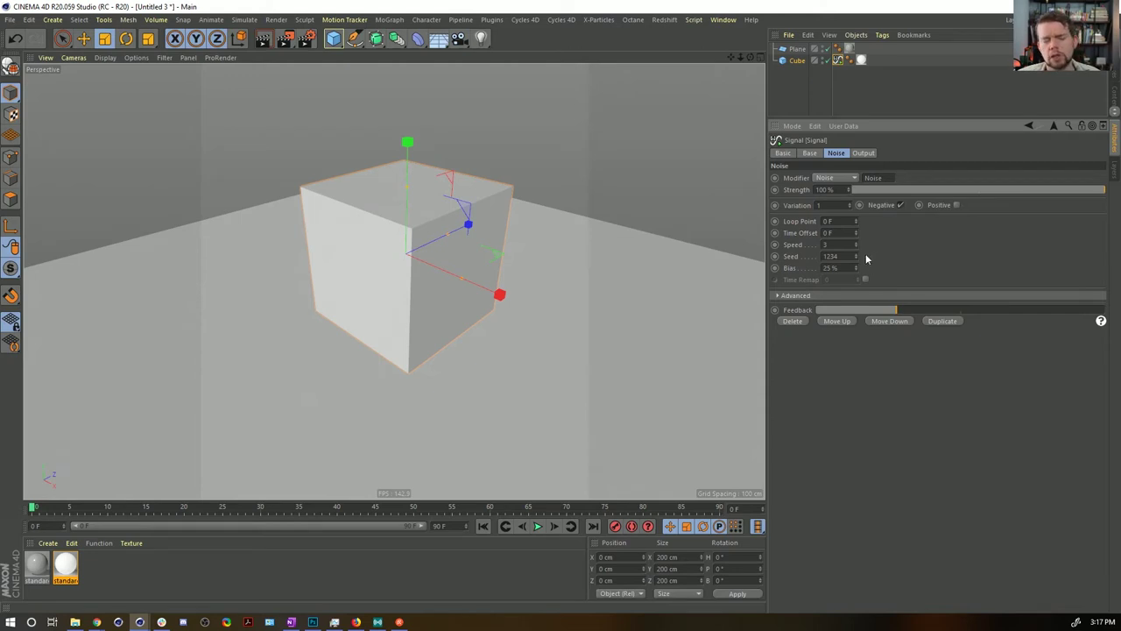
Step: Play the animation and give the end points of the noise's advanced Remap Strength curve editable tangents
left_click(537, 526)
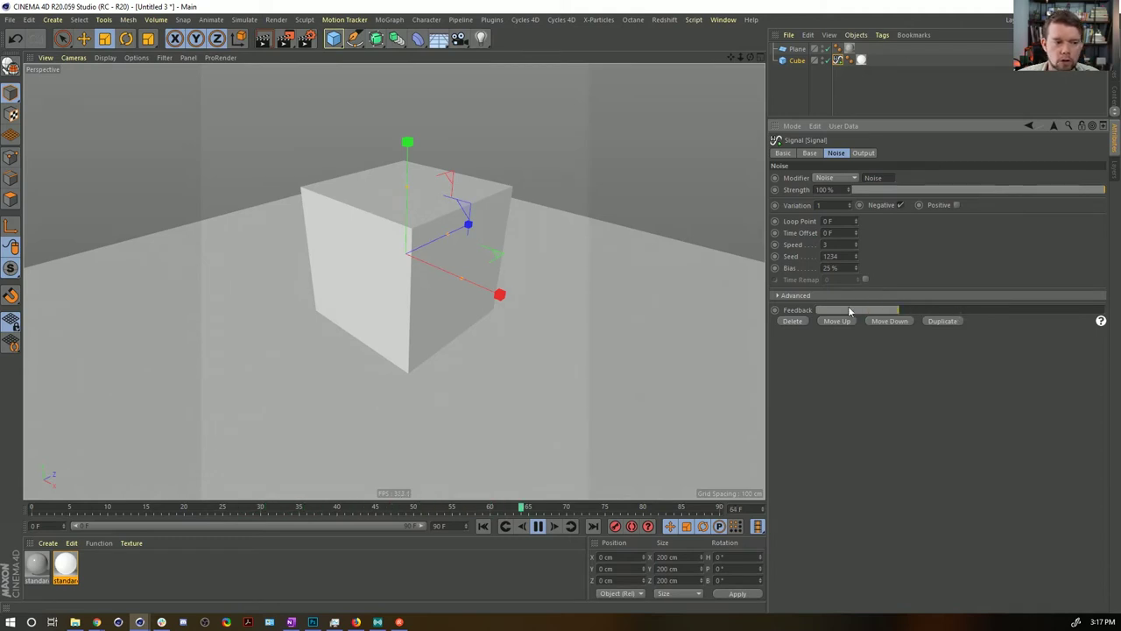
left_click(790, 297)
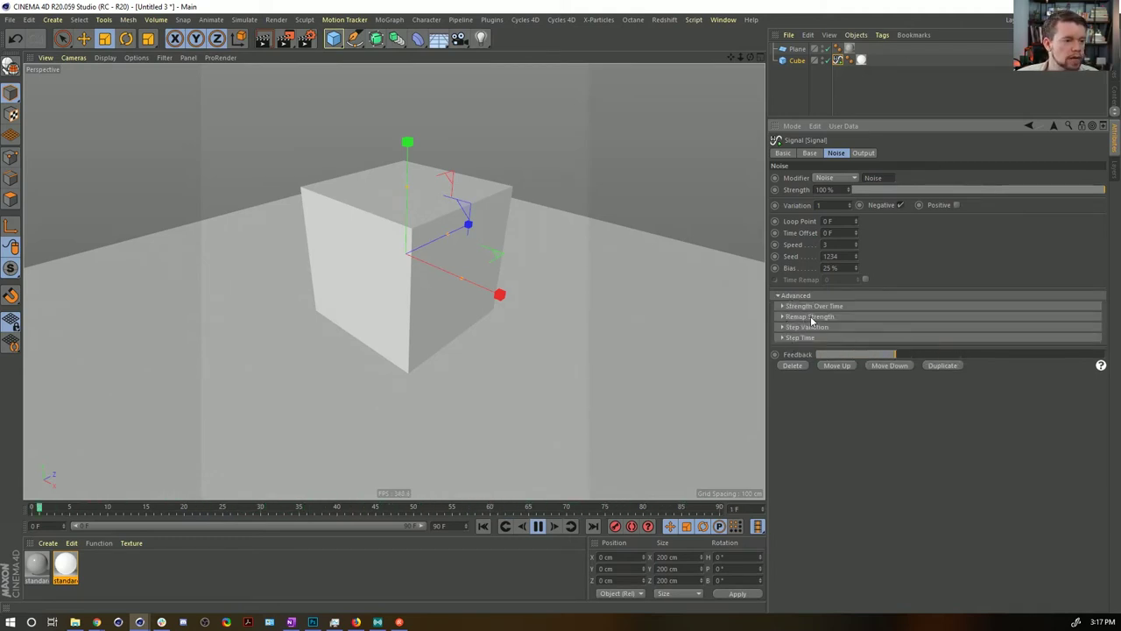
left_click(820, 317)
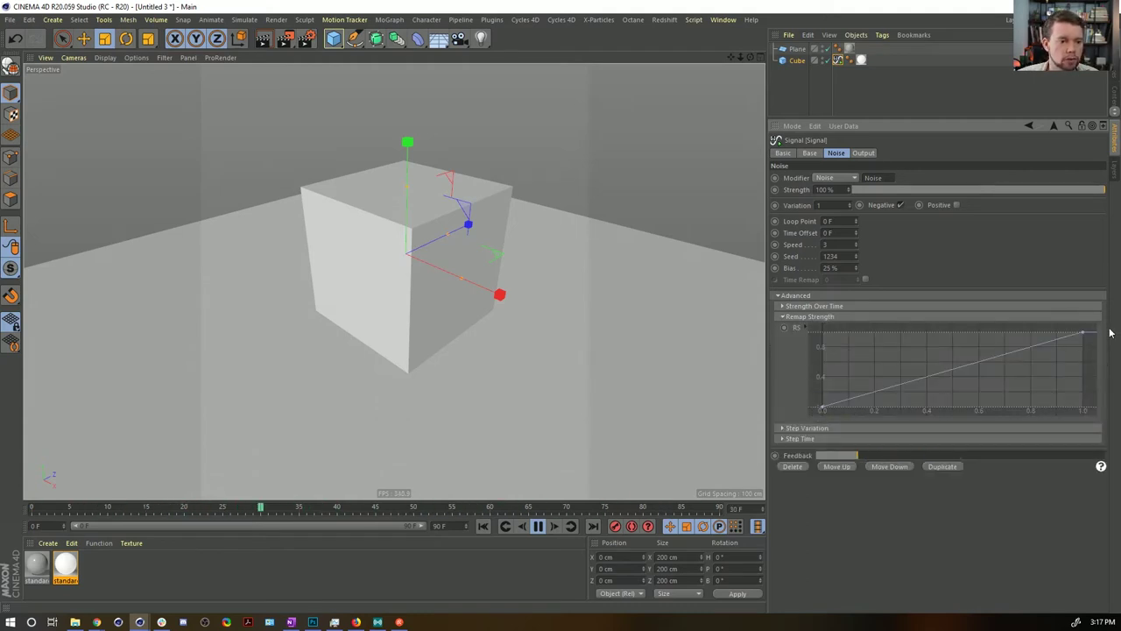
right_click(939, 396)
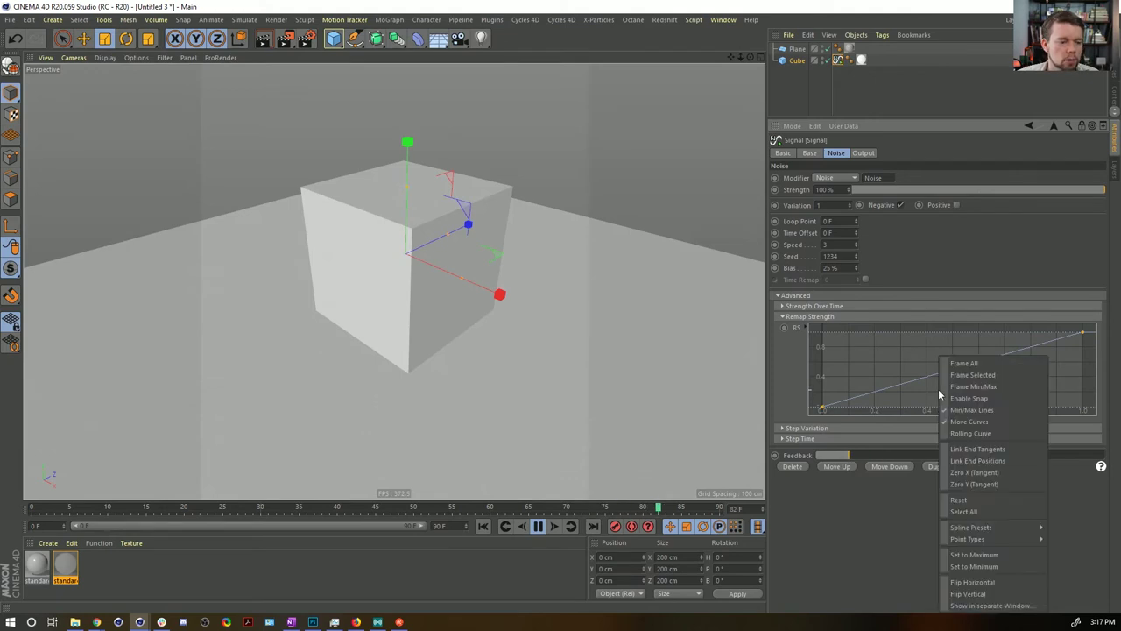
mouse_move(995, 543)
left_click(1055, 538)
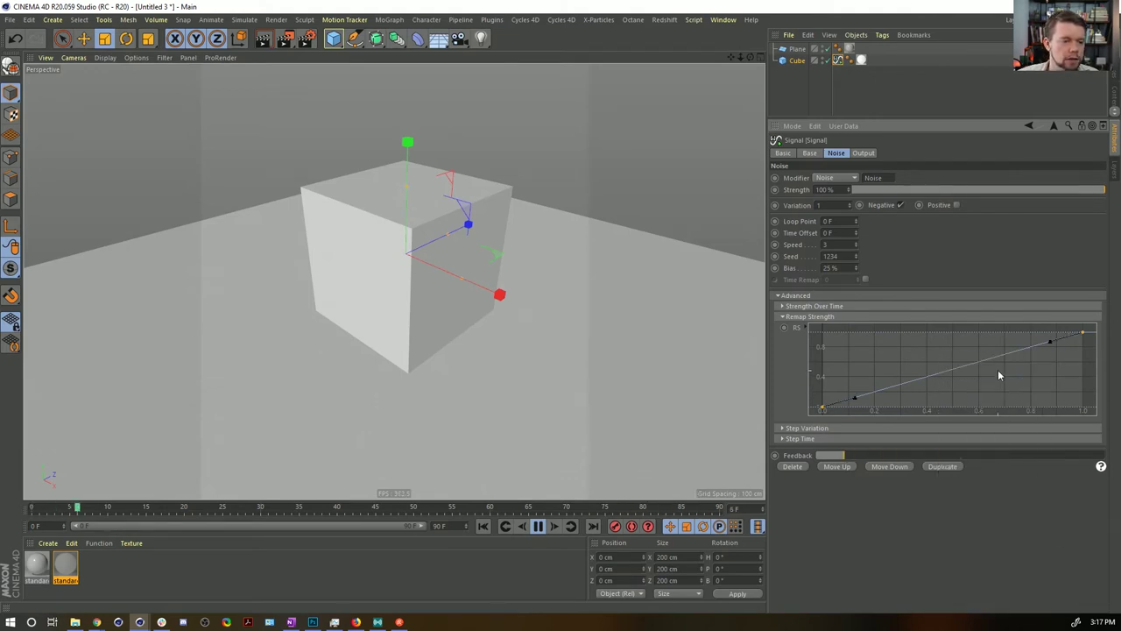
Step: Bend the Remap Strength curve so it rises steeply from its start point and flattens out towards the end point
left_click(822, 406)
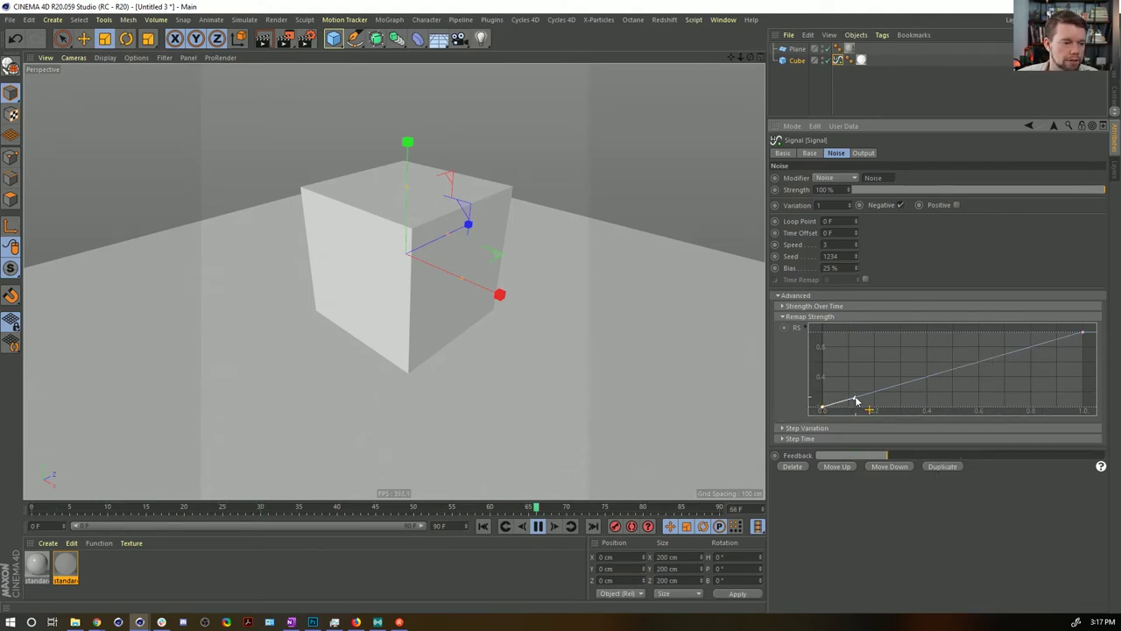
left_click_drag(856, 398, 1019, 409)
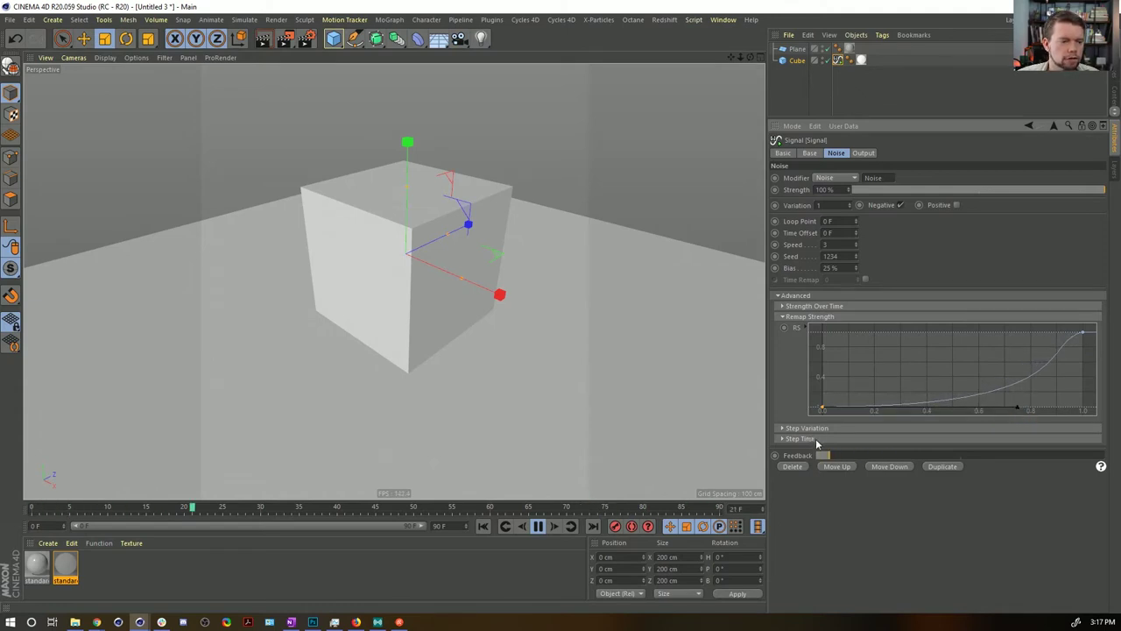
key("ctrl+z")
left_click_drag(855, 397, 834, 344)
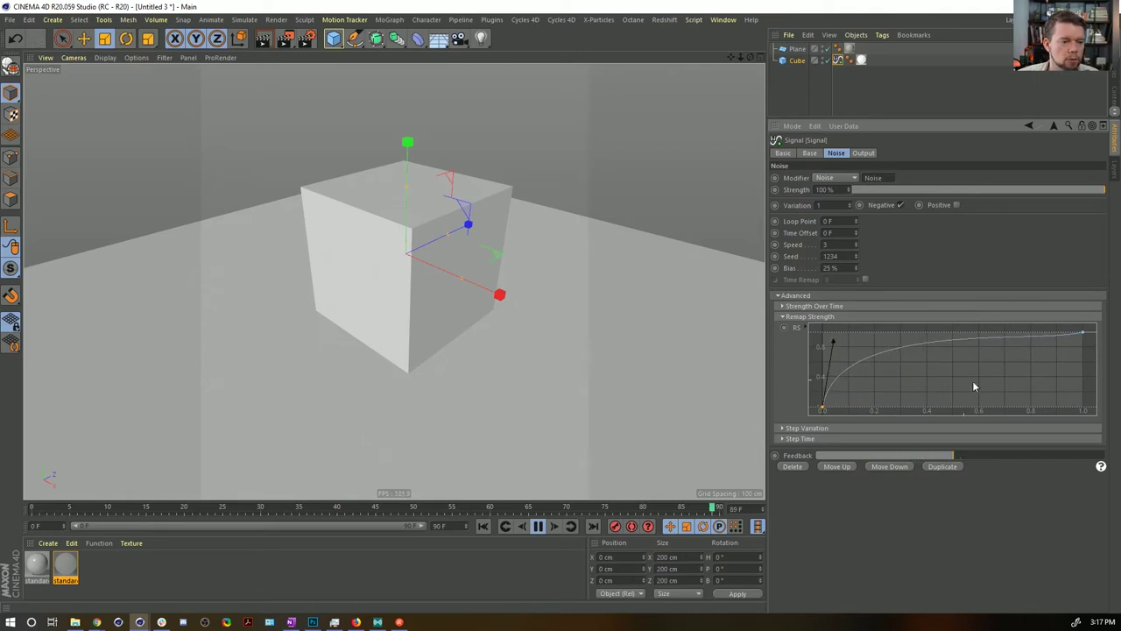
left_click(1083, 332)
left_click_drag(1051, 341, 1001, 336)
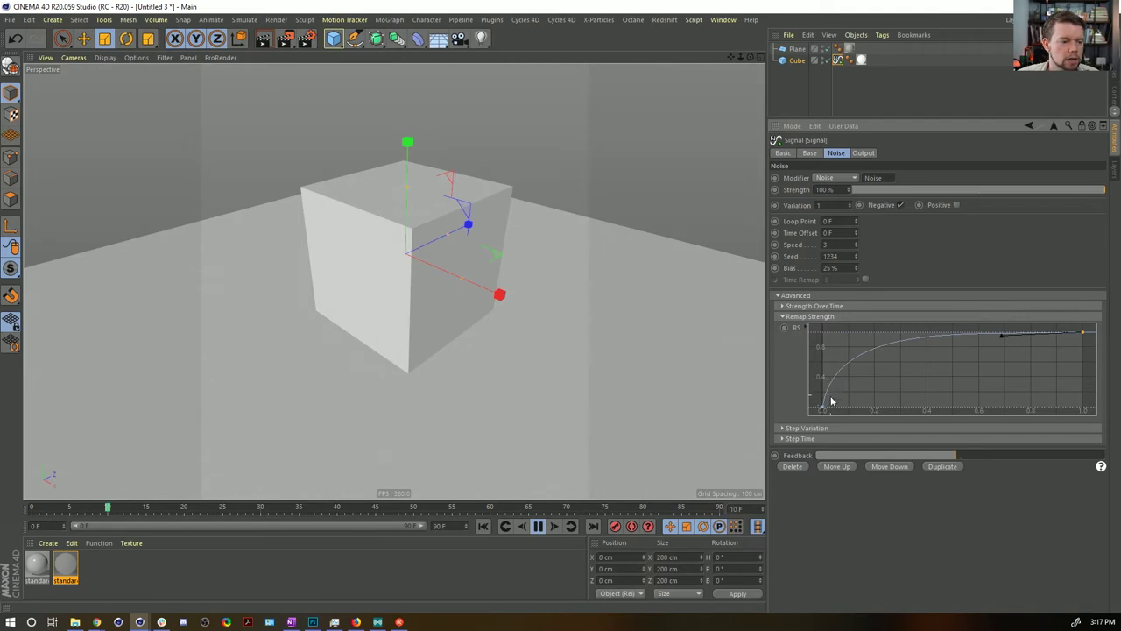
Step: Shift the Remap Strength curve's start to about 0.1, add a full-strength point near 0.4 and set the noise bias to 44%
left_click_drag(823, 409, 851, 410)
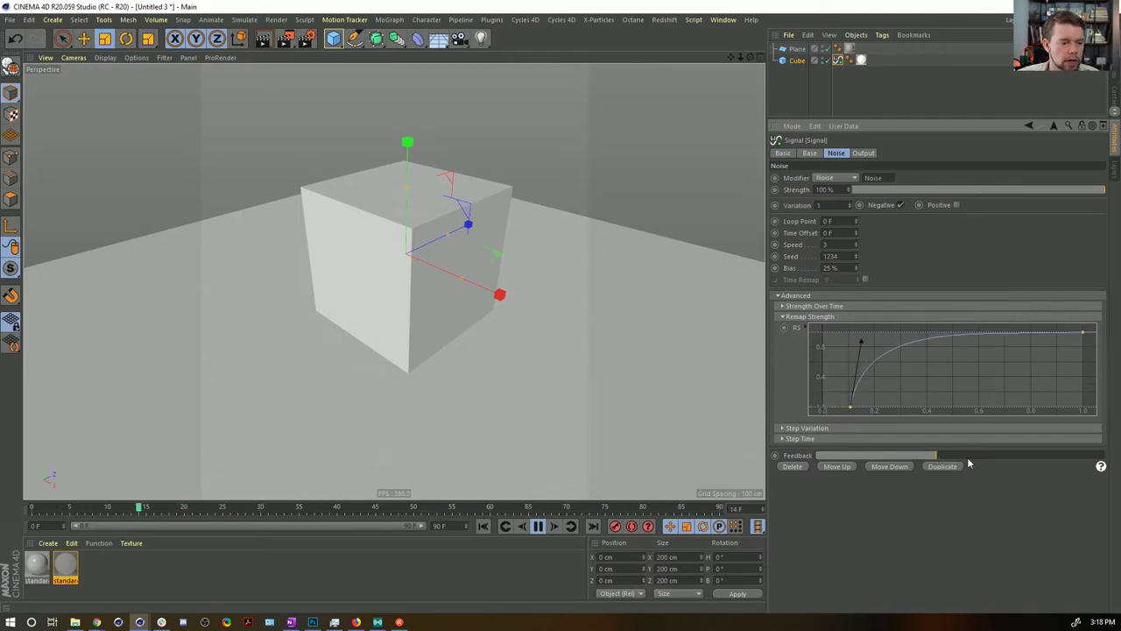
left_click(931, 338, "ctrl")
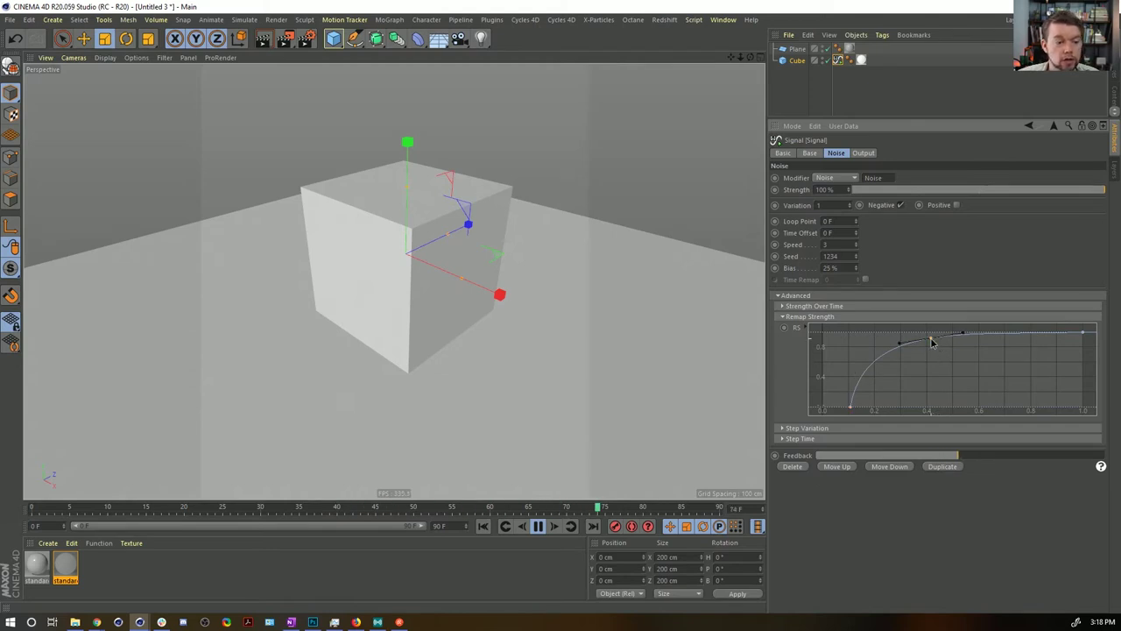
left_click_drag(931, 338, 958, 334)
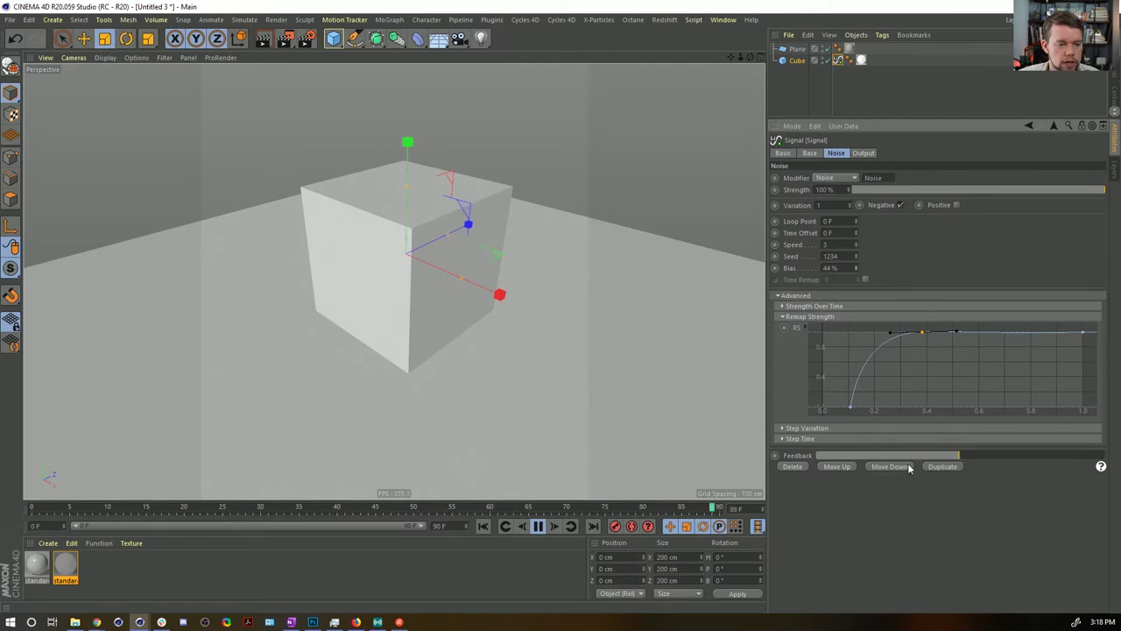
Step: Fine-tune the Remap Strength curve with its start point near 0.12 and middle point near 0.46, and stop playback
left_click_drag(850, 408, 877, 409)
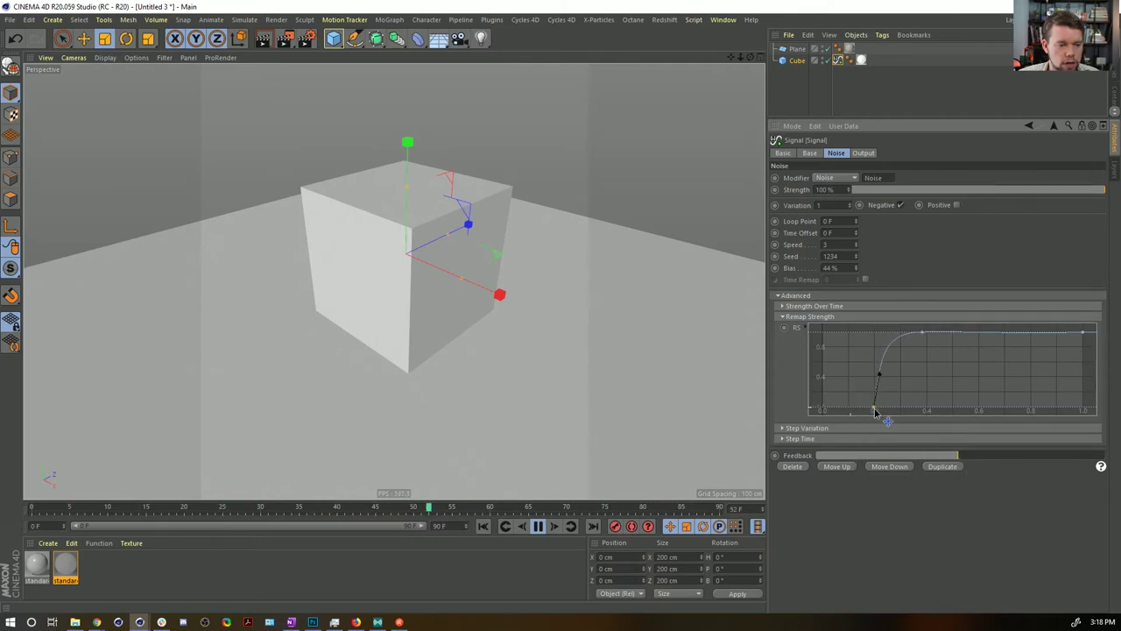
left_click_drag(924, 339, 964, 334)
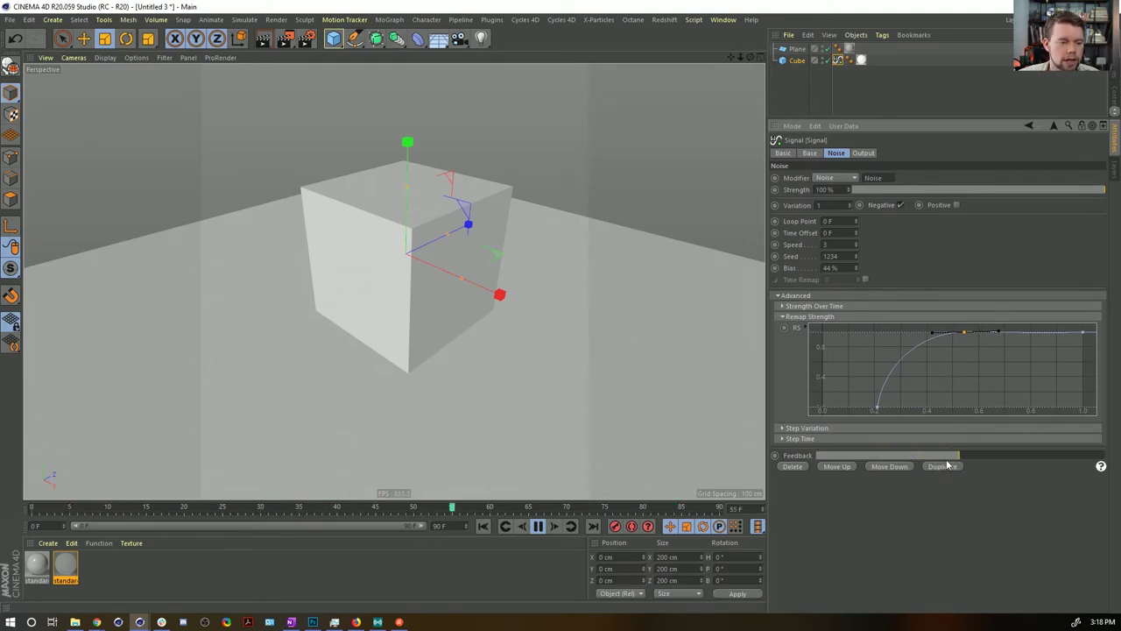
mouse_move(963, 334)
left_mouse_down()
mouse_move(931, 333)
mouse_move(942, 333)
left_mouse_up()
left_click_drag(876, 409, 854, 422)
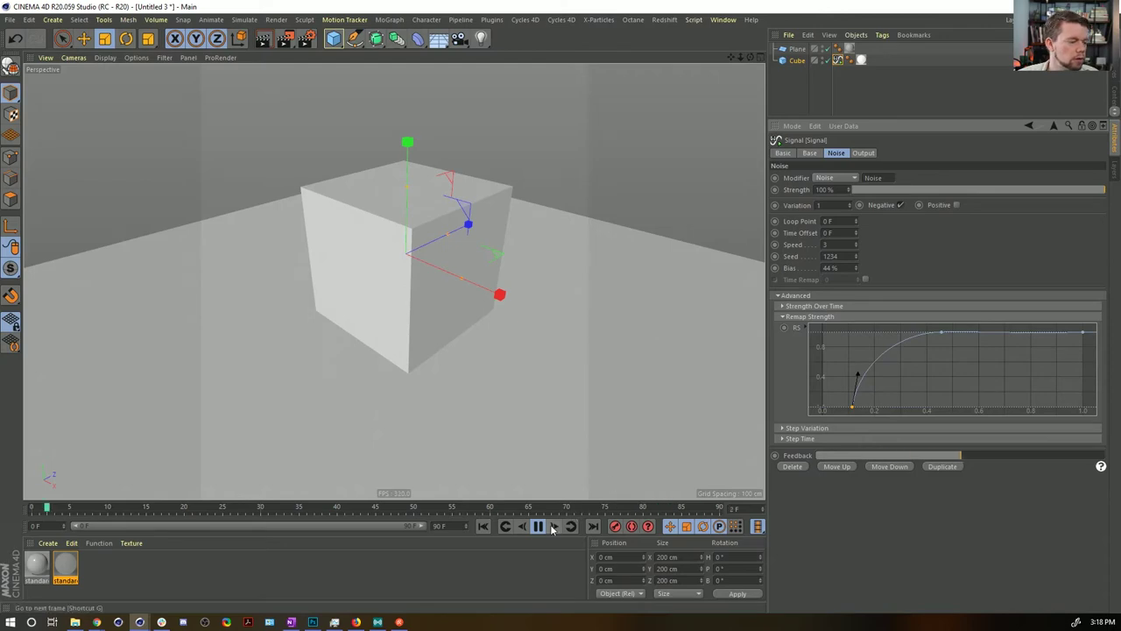
key("F8")
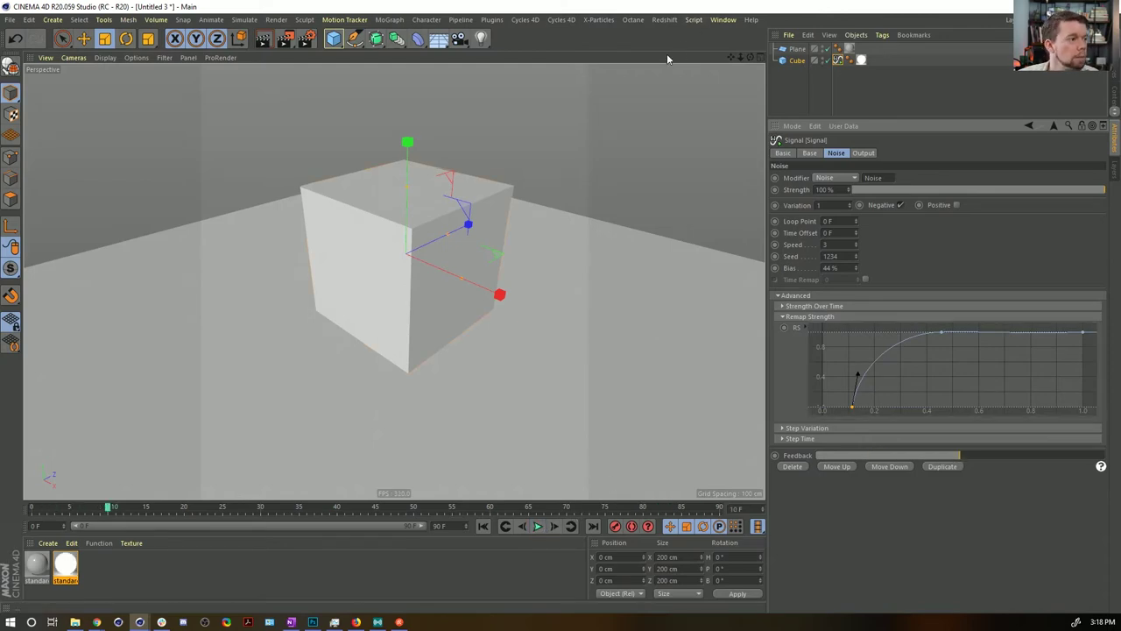
Step: Save the scene in the SceneFiles folder as [3a]ArnoldFlicker_w_GSG-Signal.c4d
key("ctrl+s")
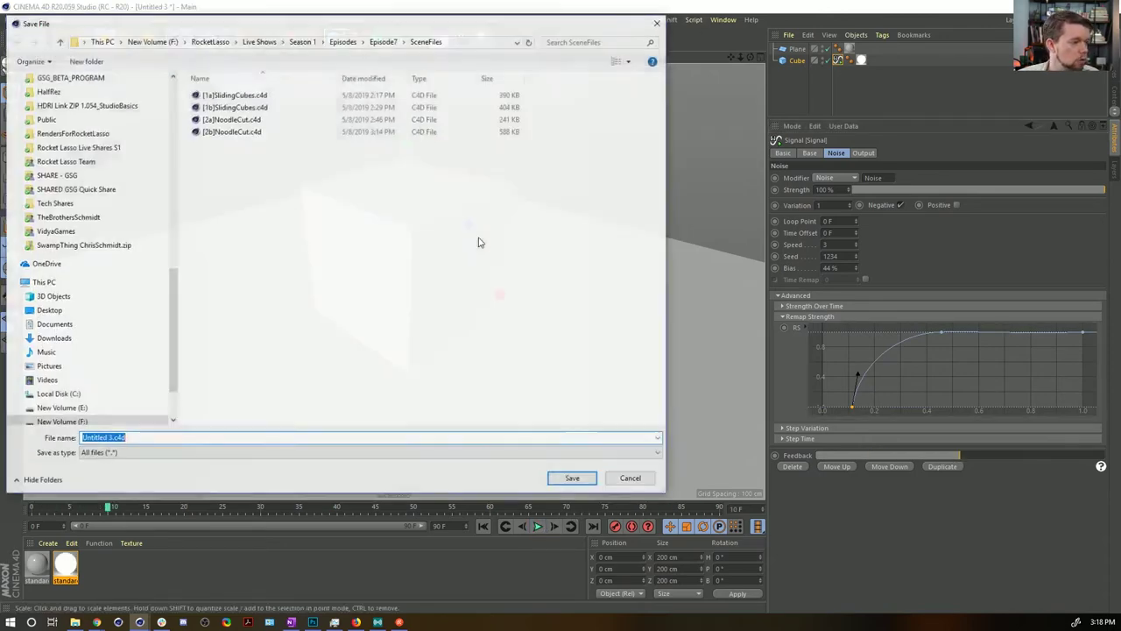
left_click(231, 130)
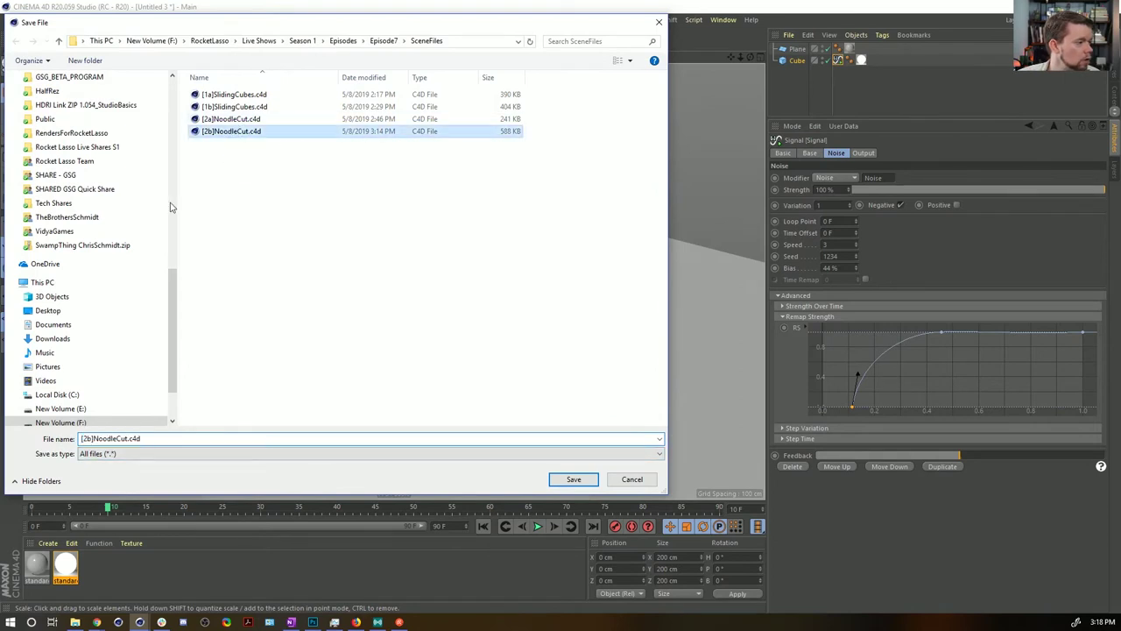
left_click(84, 441)
left_click(114, 440)
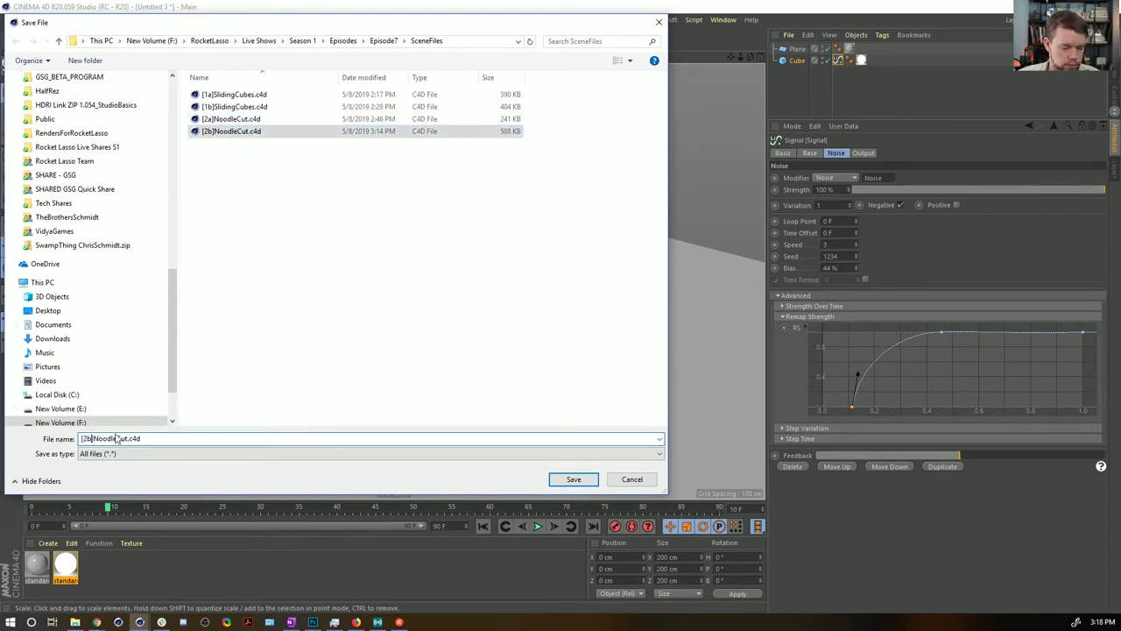
key("BackSpace")
key("BackSpace")
type("3a")
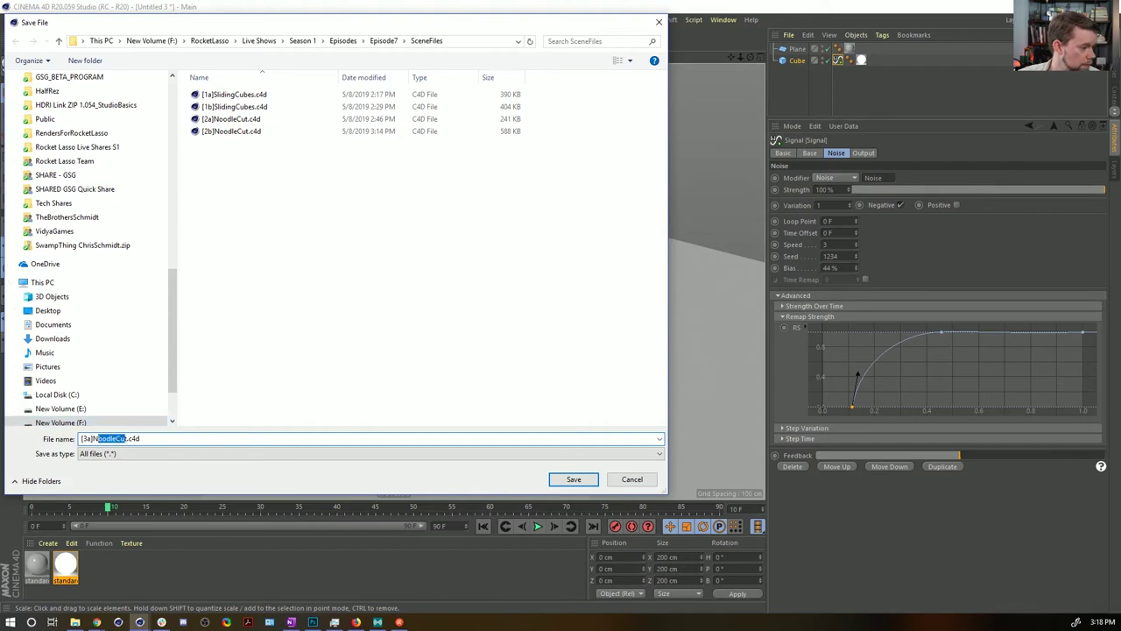
left_click_drag(98, 438, 128, 438)
type("ArnoldFli")
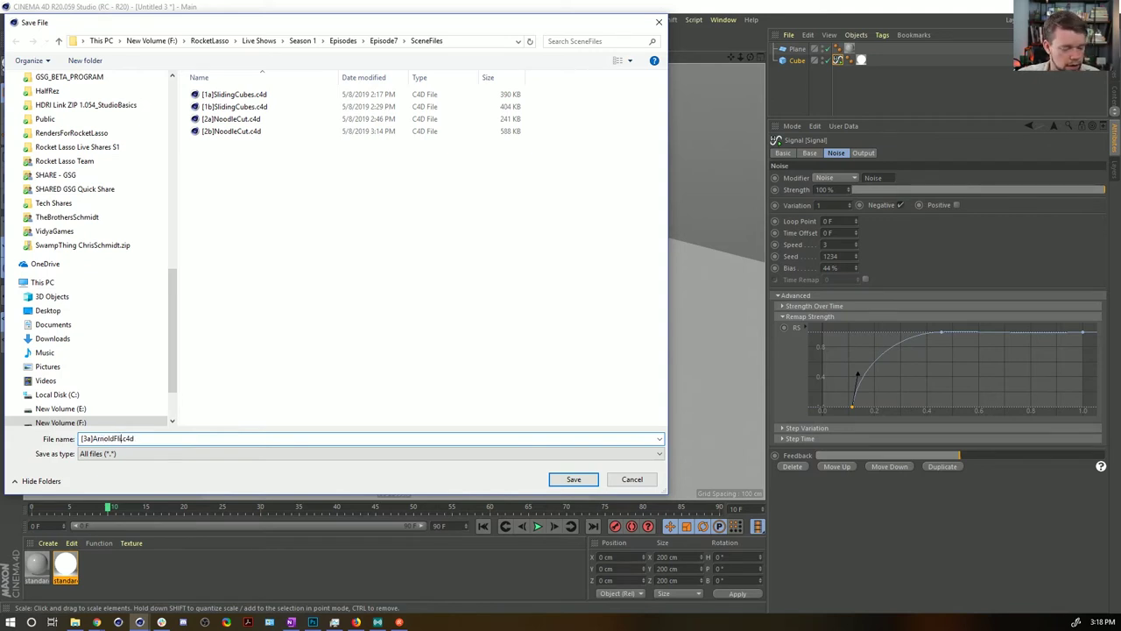
type("cker_")
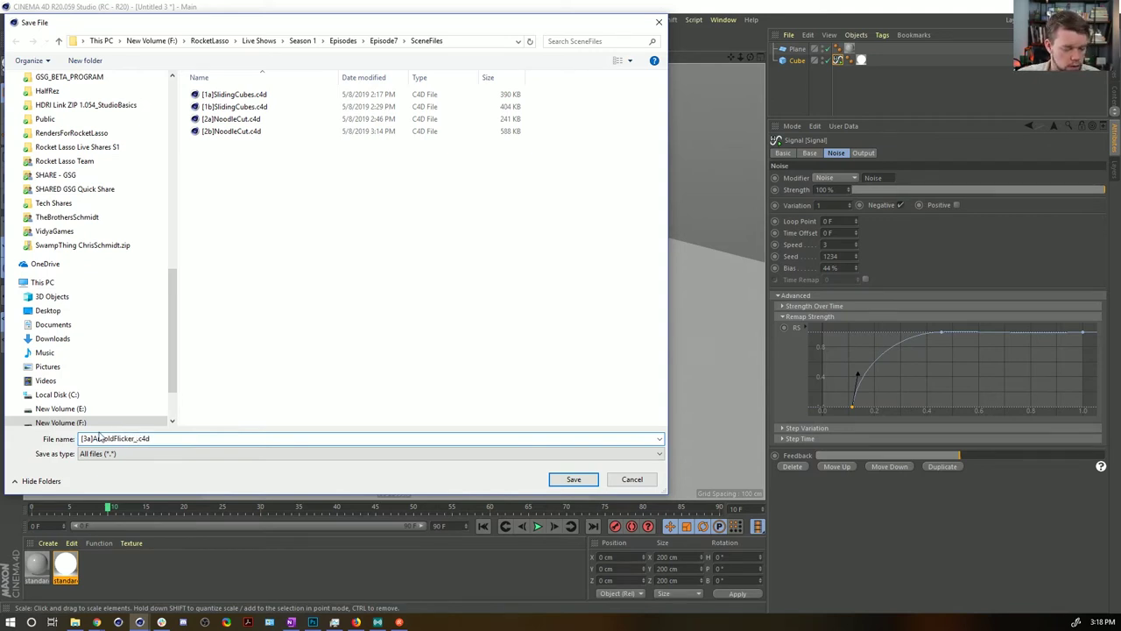
type("w_GSG-Signal")
key("Return")
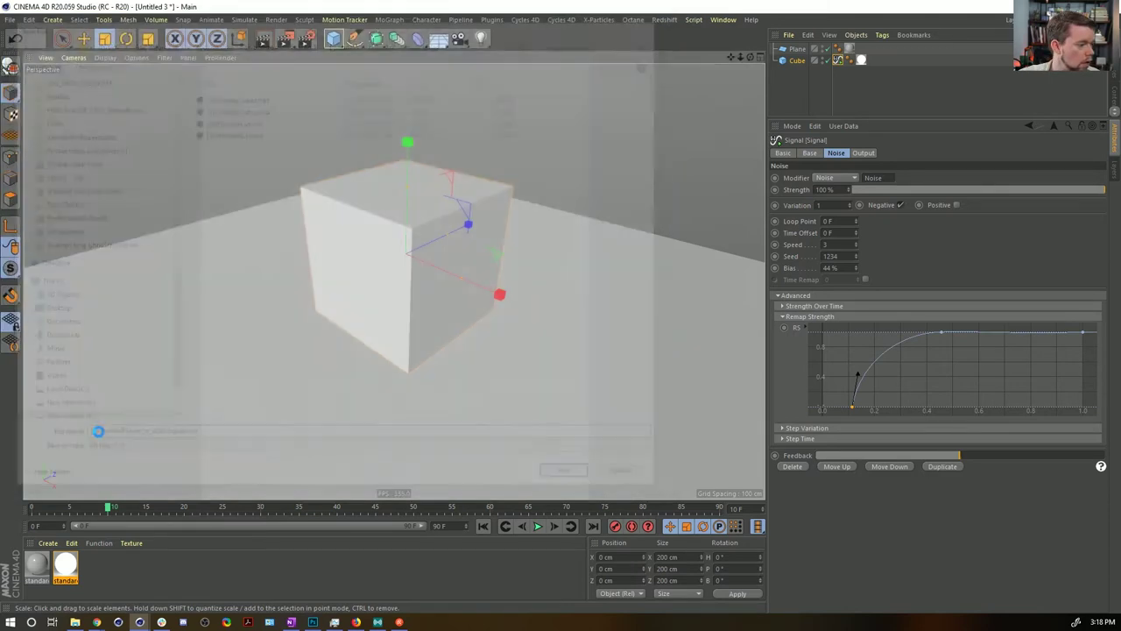
Step: Render the project to the Picture Viewer
left_click(285, 39)
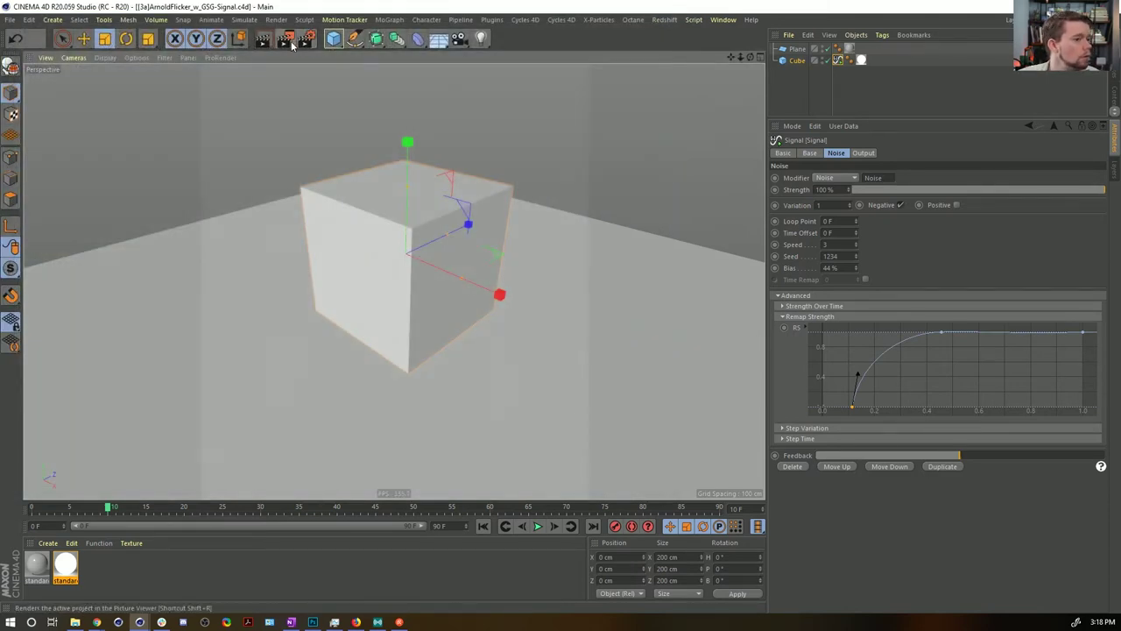
Step: Start the Picture Viewer render, move its window clear of the scene and collapse the Signal's Remap Strength settings
left_click(596, 353)
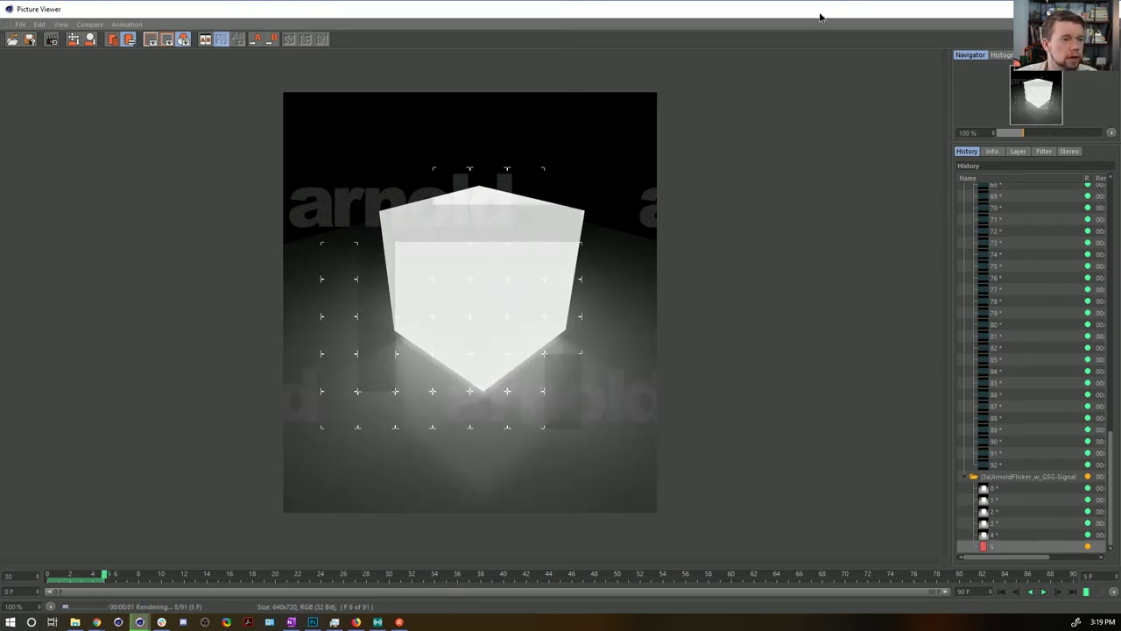
left_click_drag(727, 9, 752, 569)
left_click_drag(634, 571, 612, 579)
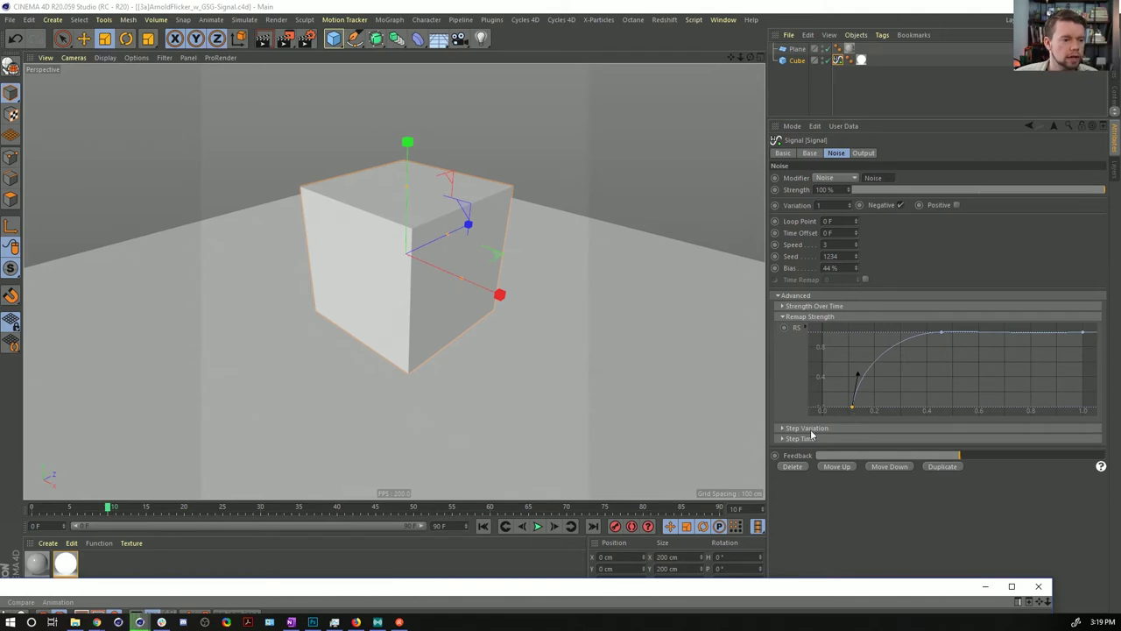
left_click(793, 319)
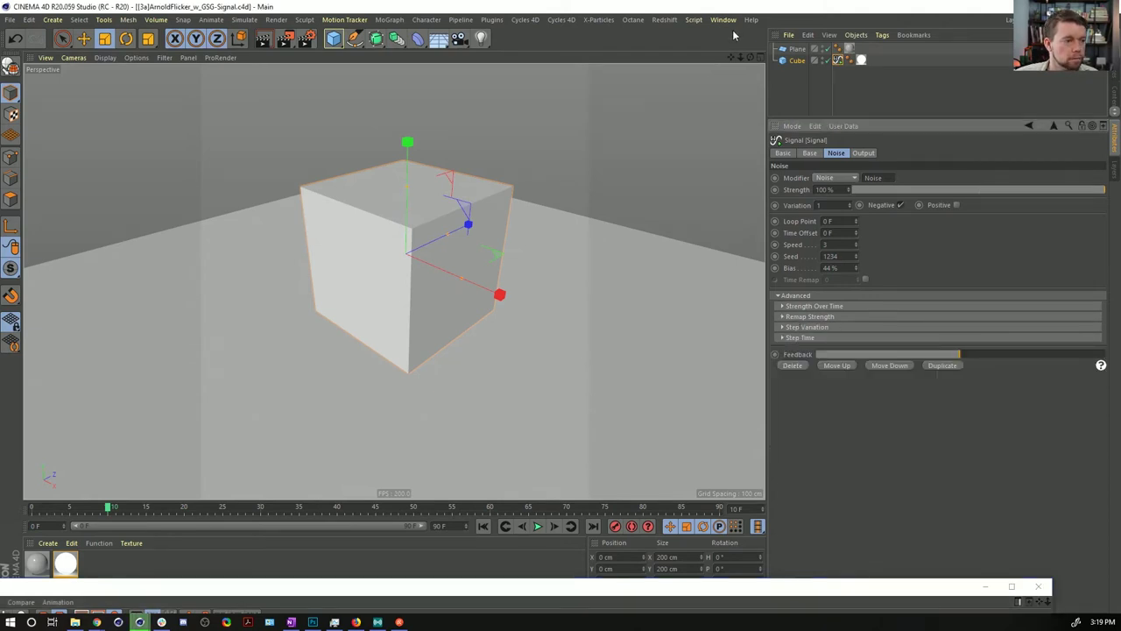
Step: Set the emissive material's emission weight to 1 and link its emission color to the cube's Signal tag
left_click(66, 563)
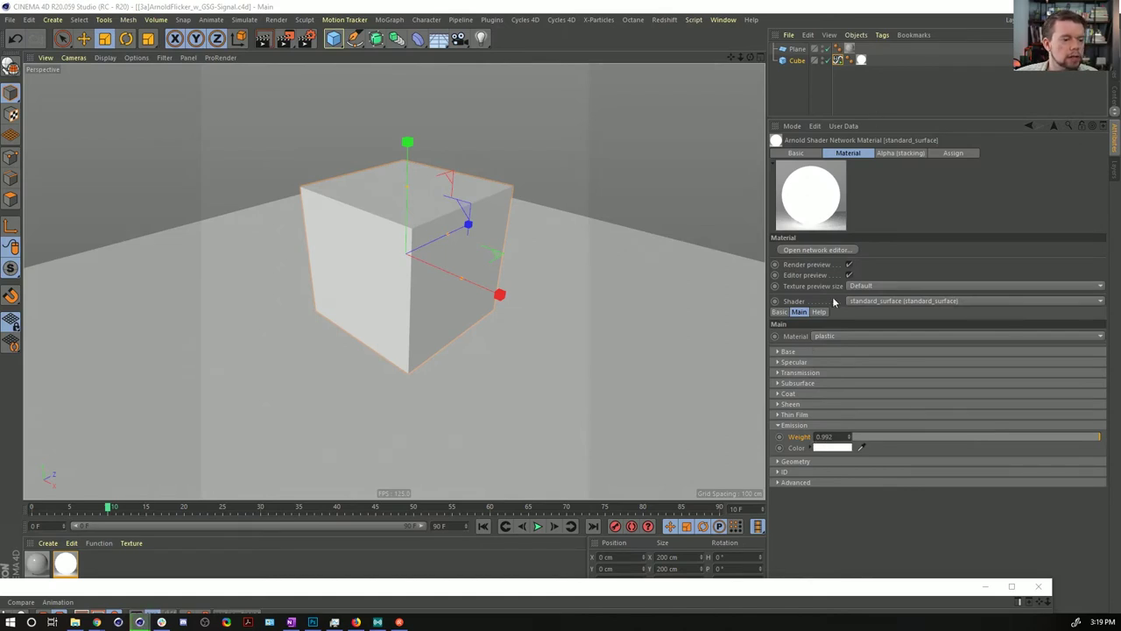
left_click(797, 449)
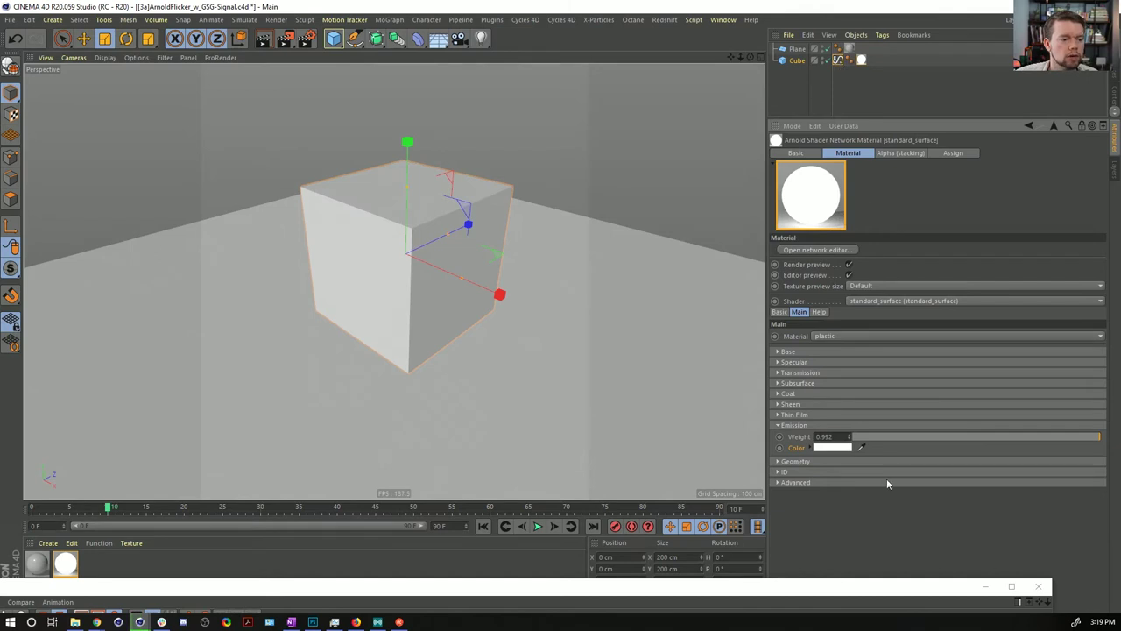
left_click_drag(902, 436, 1116, 484)
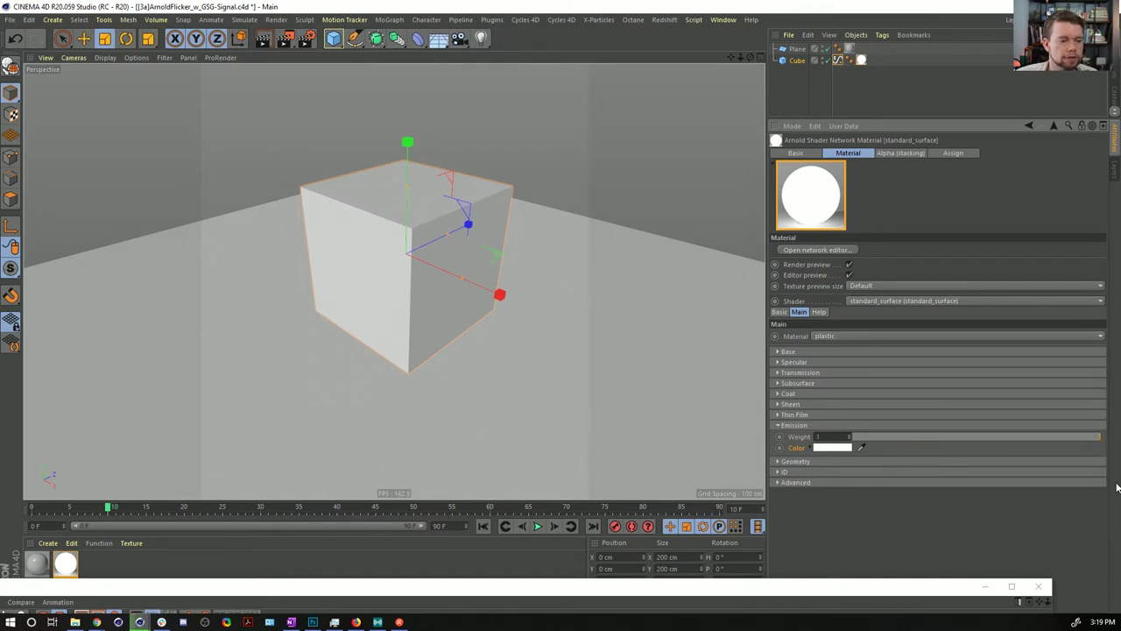
left_click(839, 60)
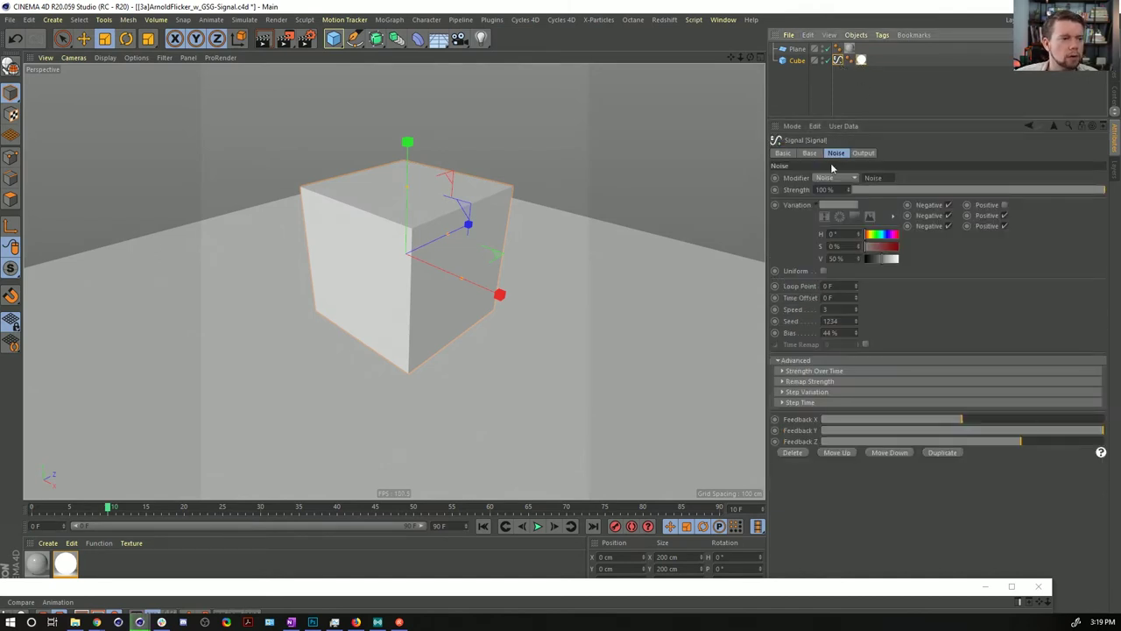
Step: Set the Signal noise's color variation to white at 100% value and disable Positive for the second and third channels
left_click(809, 153)
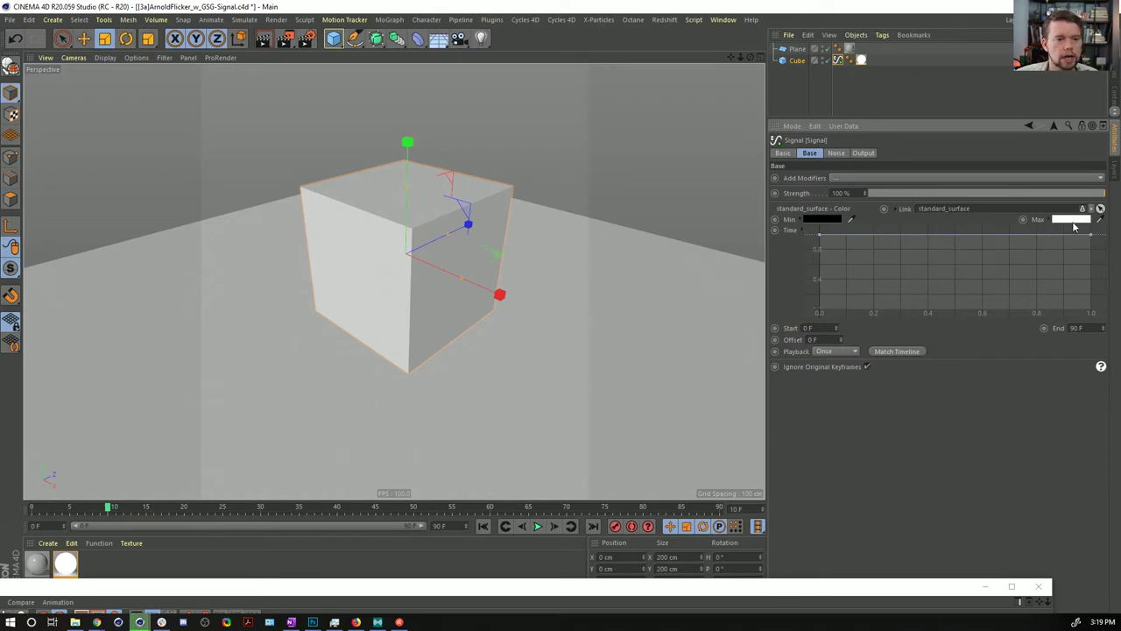
left_click(836, 154)
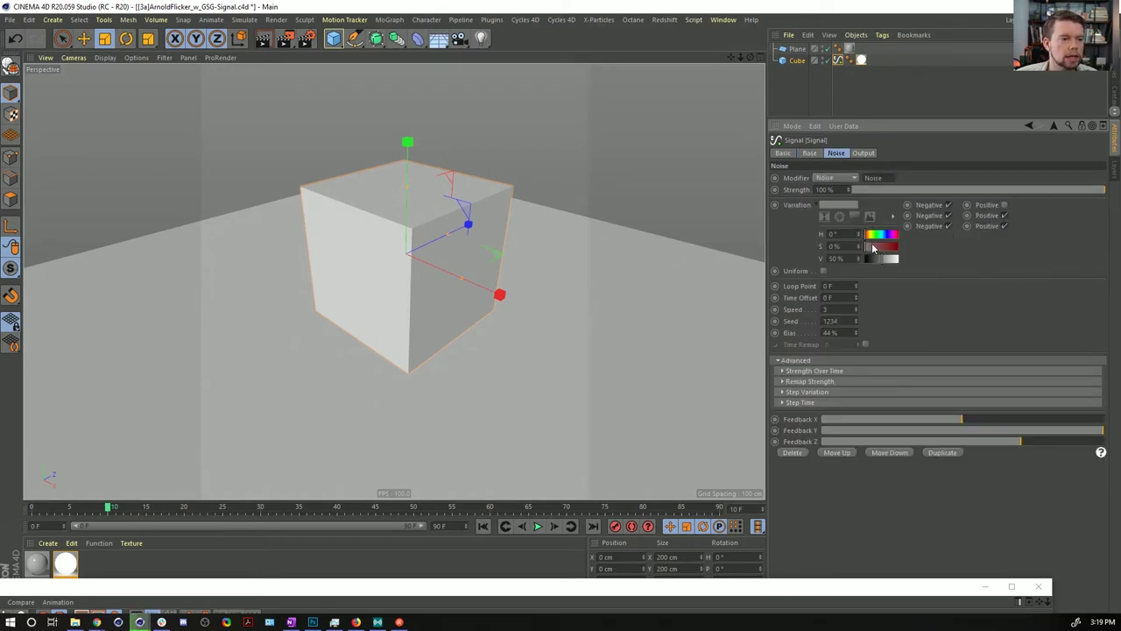
left_click_drag(880, 261, 951, 261)
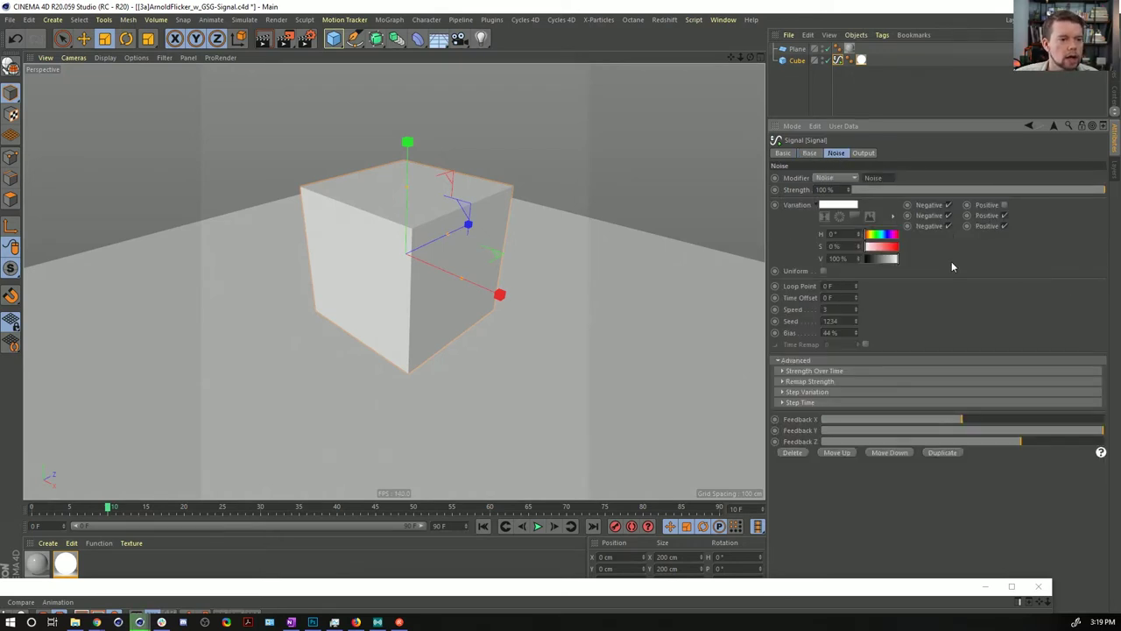
left_click(1003, 216)
left_click(1003, 226)
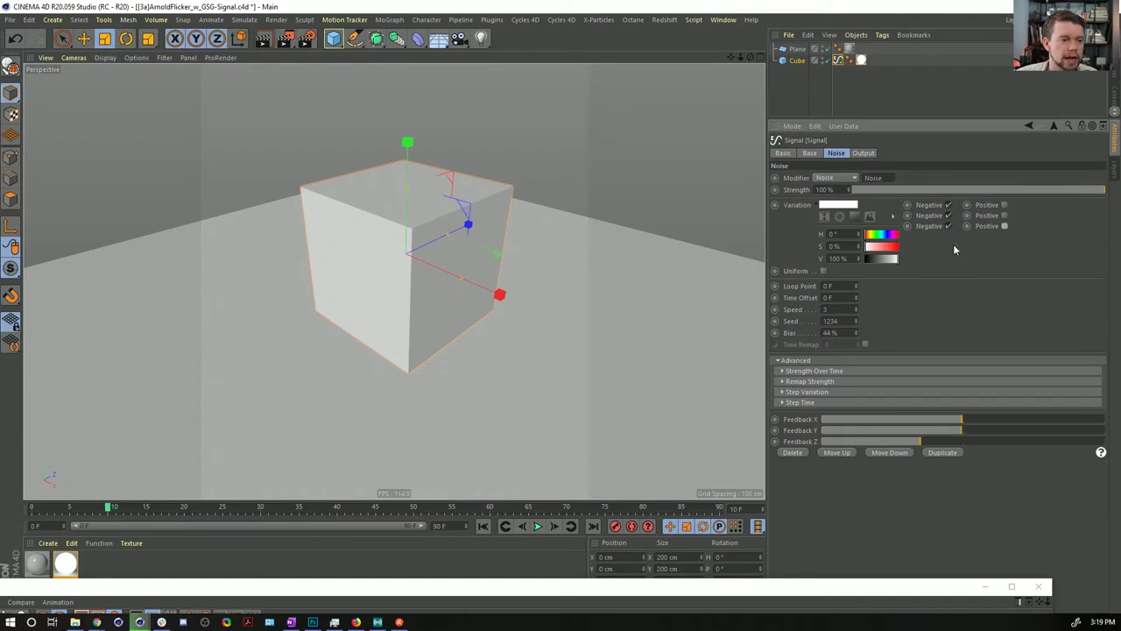
Step: Play the animation and examine the Signal's noise channels in its output
left_click(539, 528)
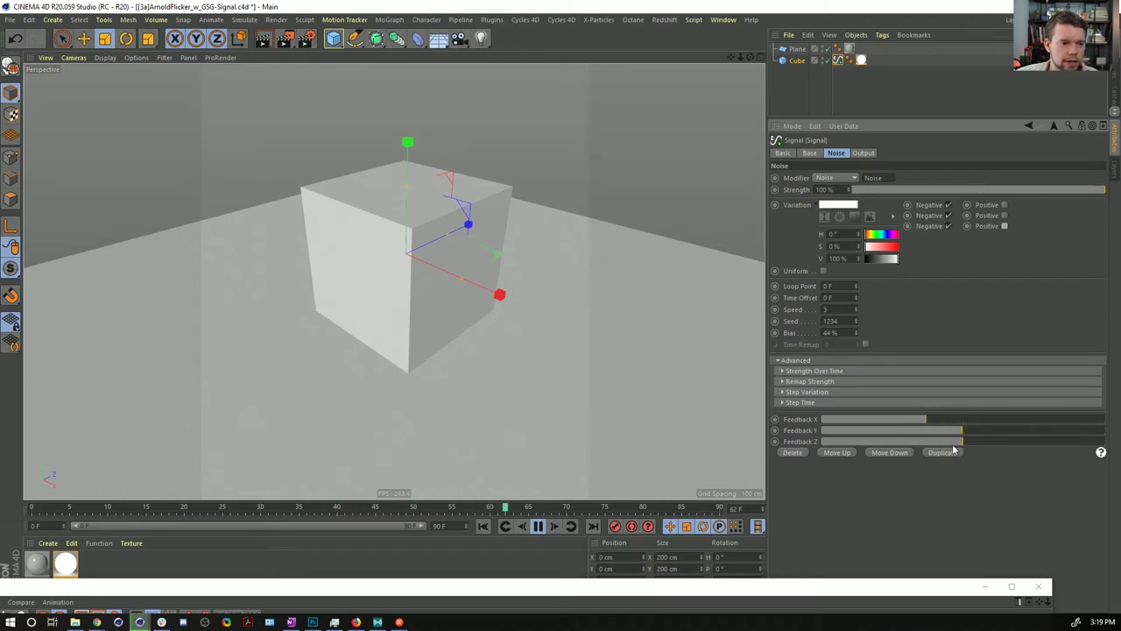
left_click(862, 153)
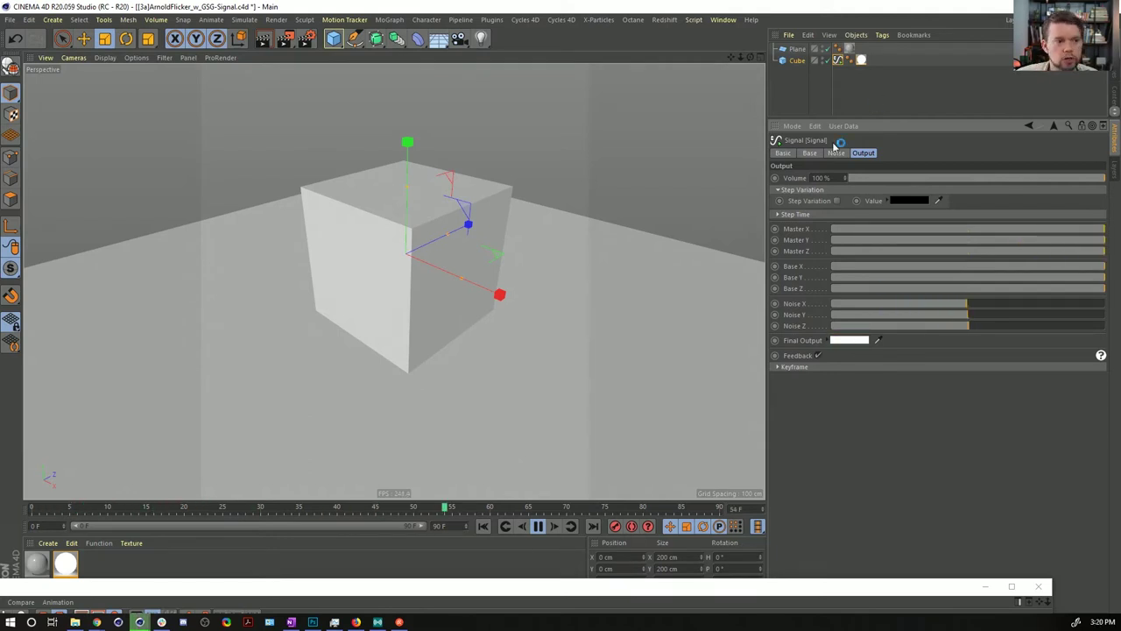
left_click(836, 152)
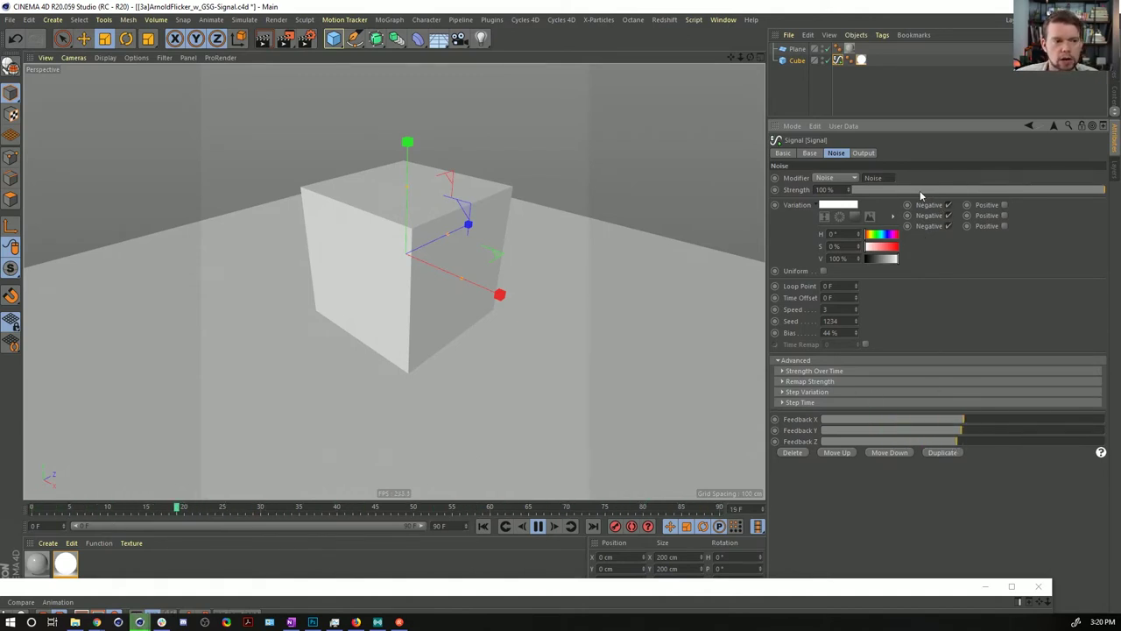
Step: Set the Signal's noise strength to 53% and check its effect on the final output color
left_click_drag(937, 192, 911, 195)
left_click(864, 153)
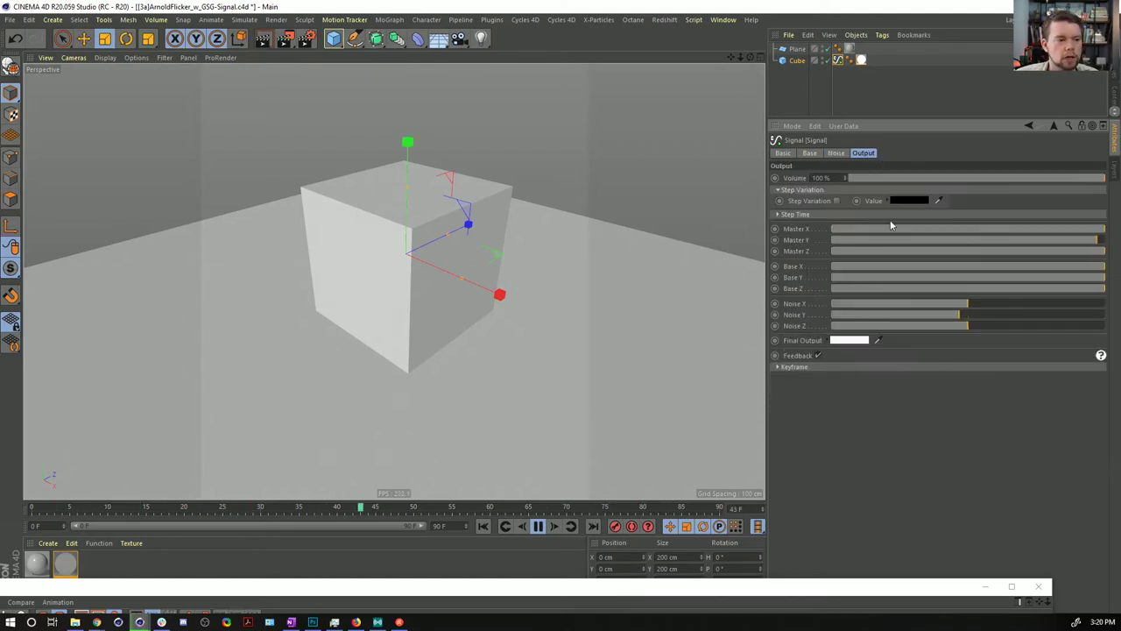
left_click(836, 154)
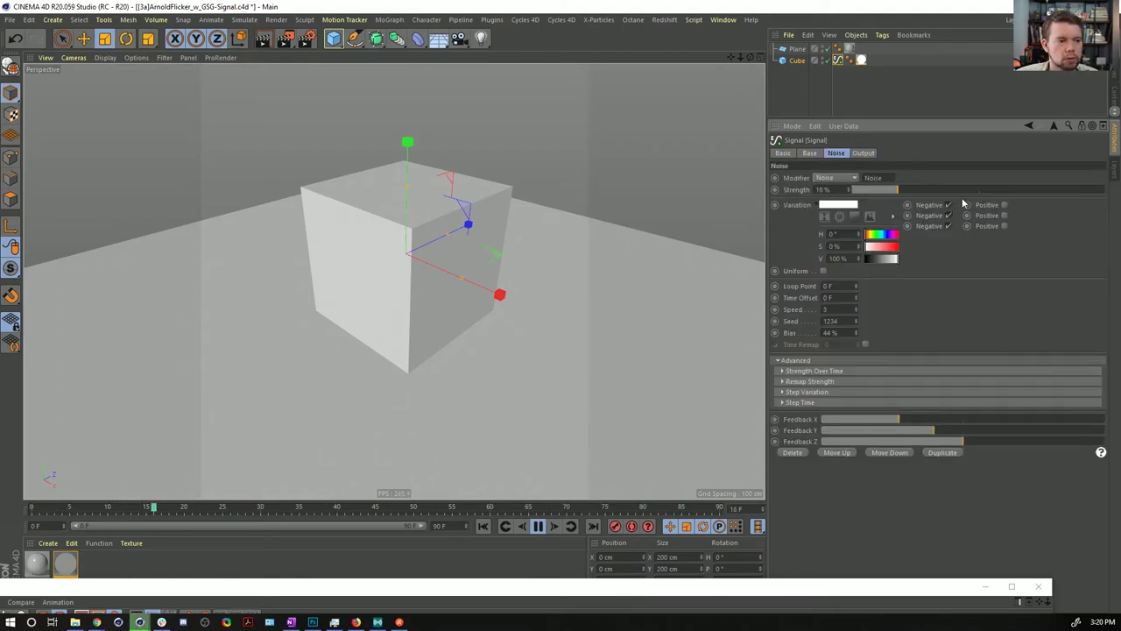
left_click(863, 153)
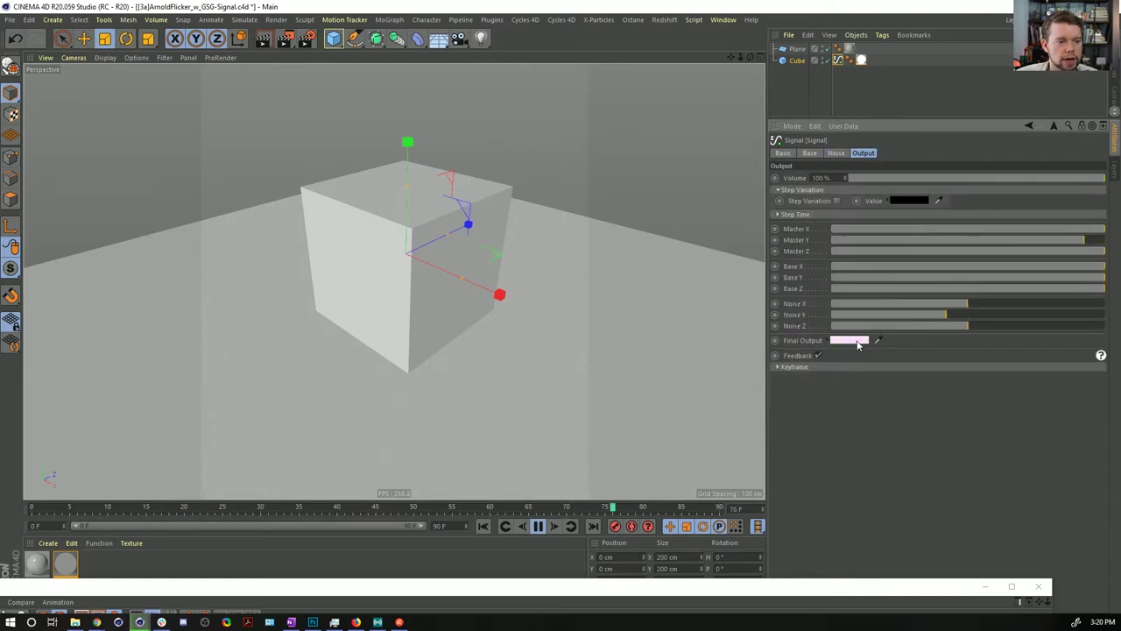
left_click(820, 155)
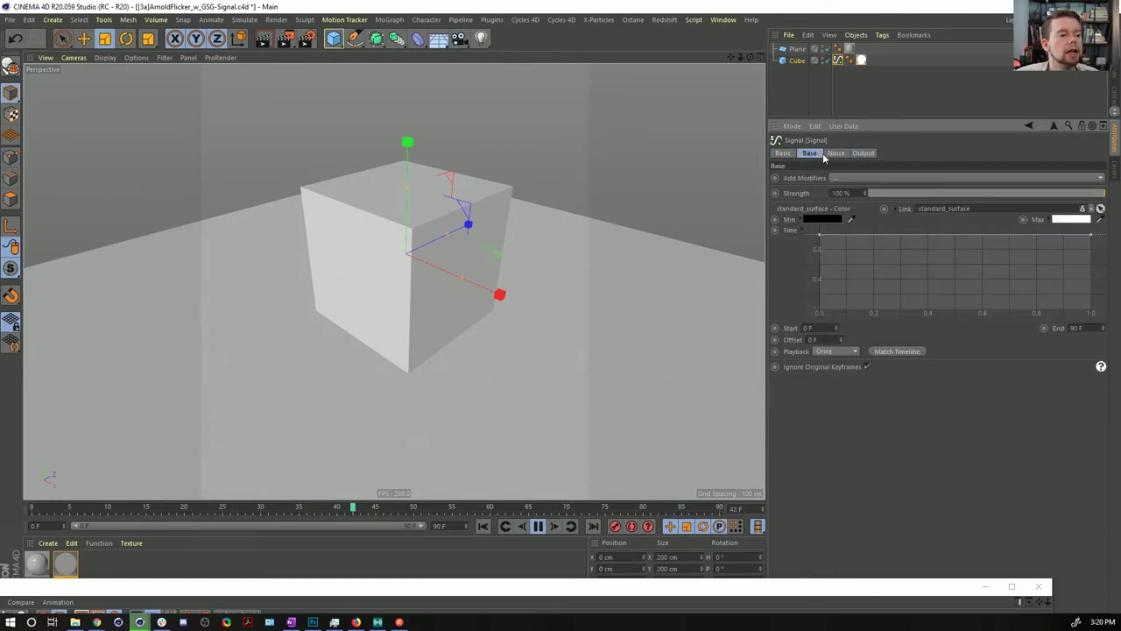
left_click(837, 153)
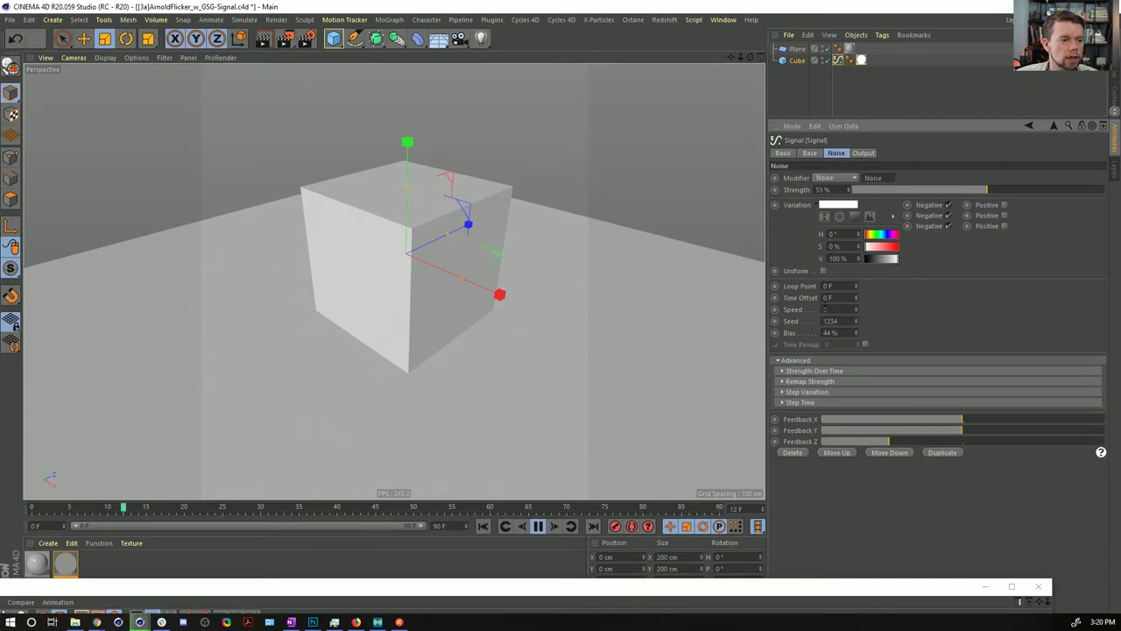
Step: Duplicate the noise modifier, then make the copy uniform with 100% strength and seed 1236
left_click(942, 452)
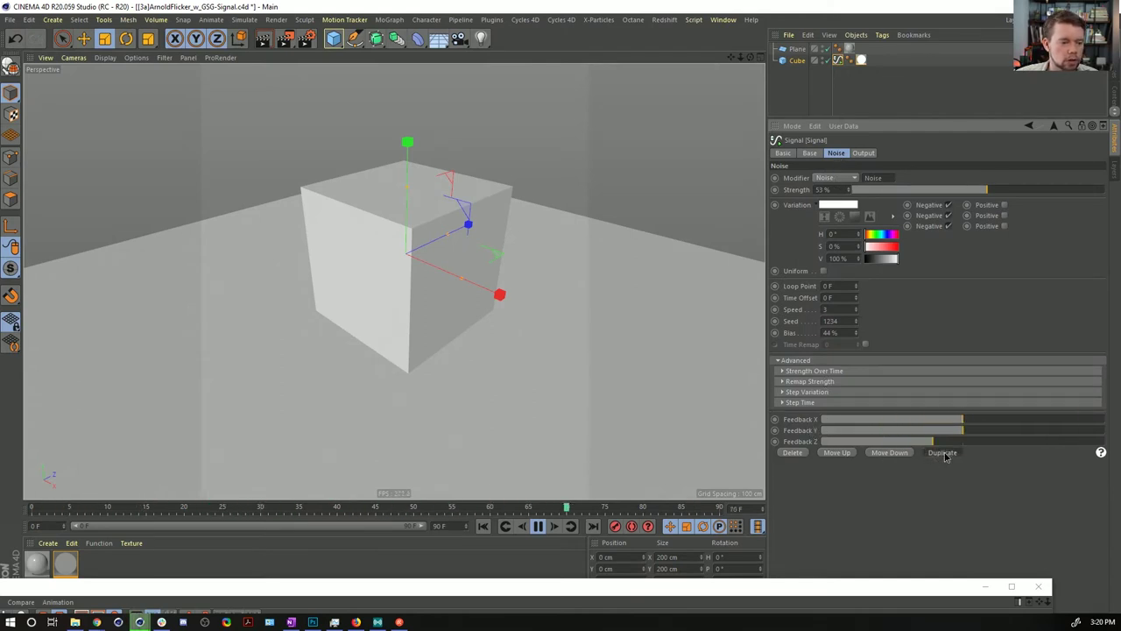
left_click(864, 154)
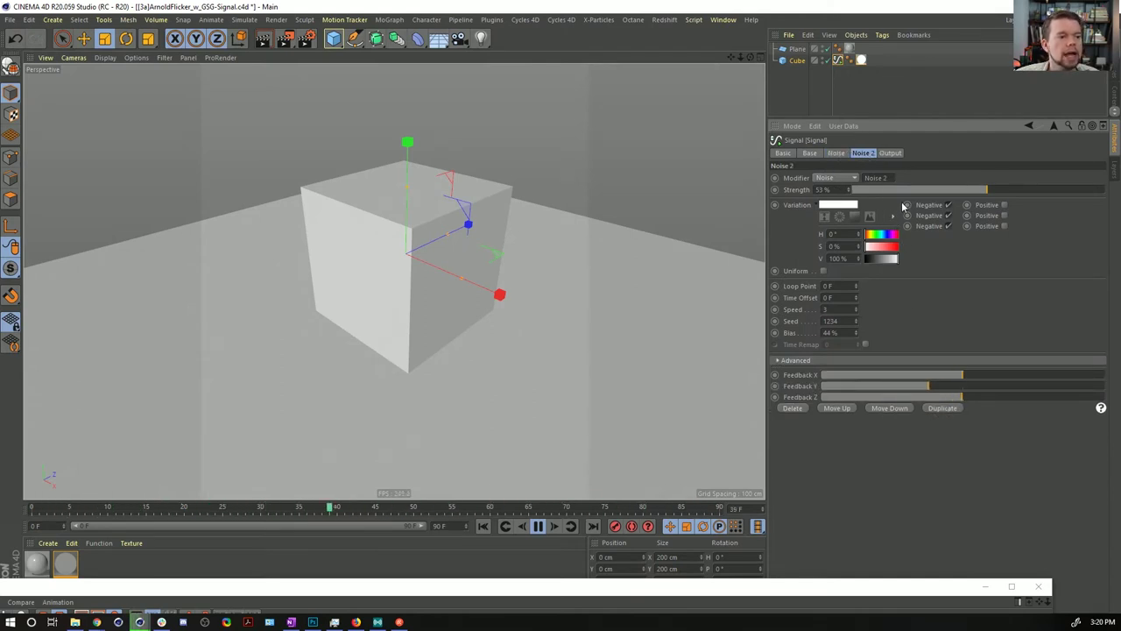
left_click(824, 272)
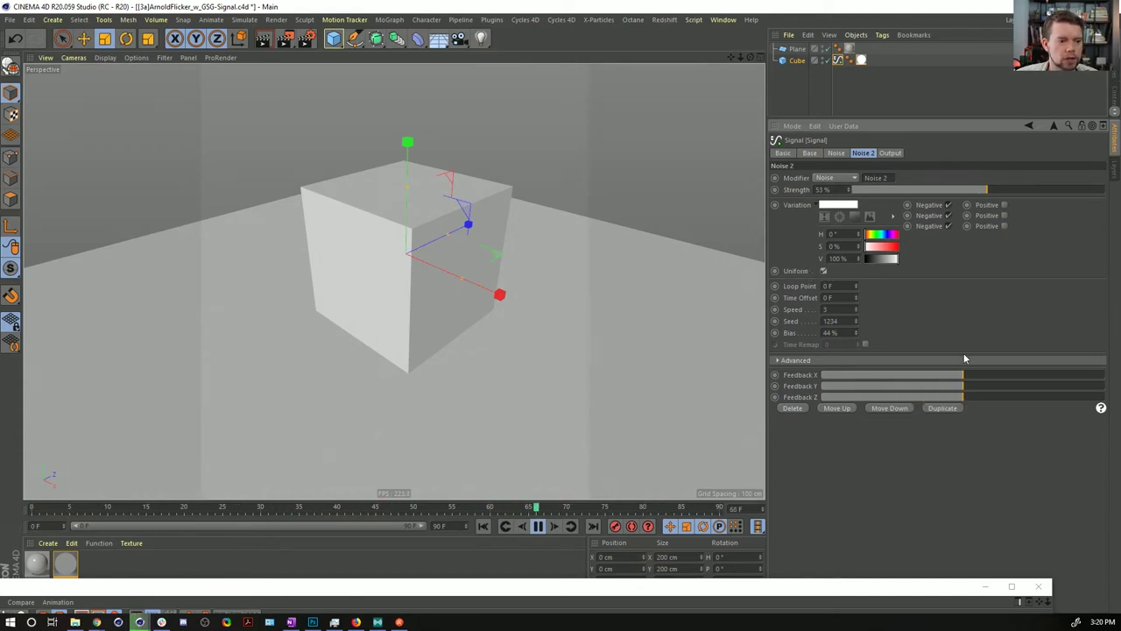
left_click_drag(990, 189, 1103, 189)
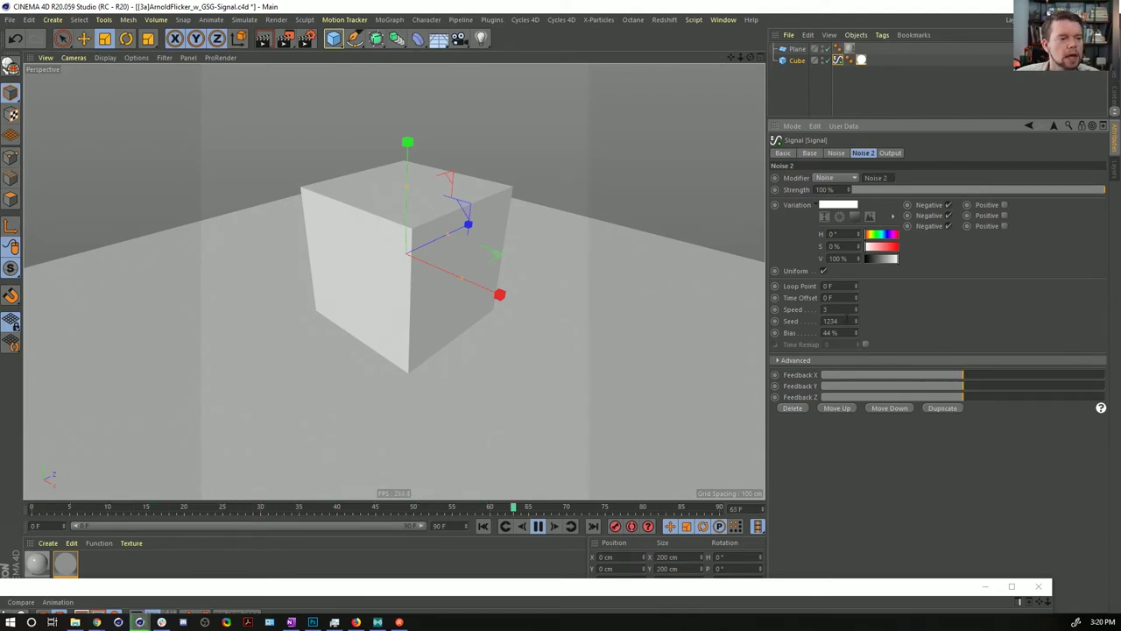
left_click(856, 320)
left_click(855, 321)
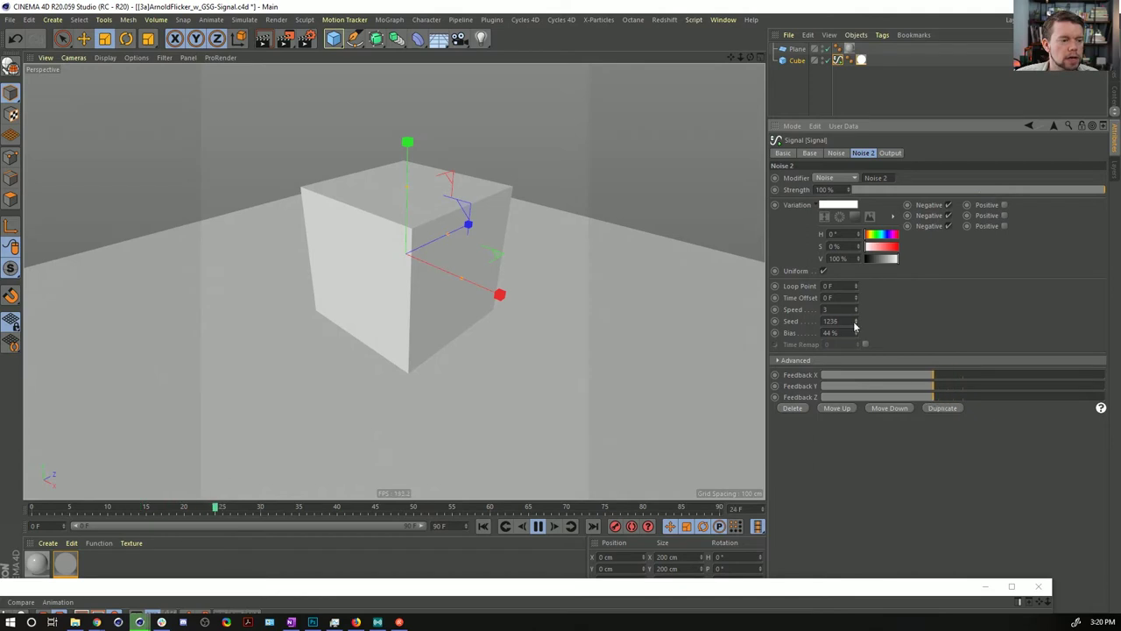
Step: Compare the two noise modifiers' settings and examine their combined Signal output
left_click(836, 152)
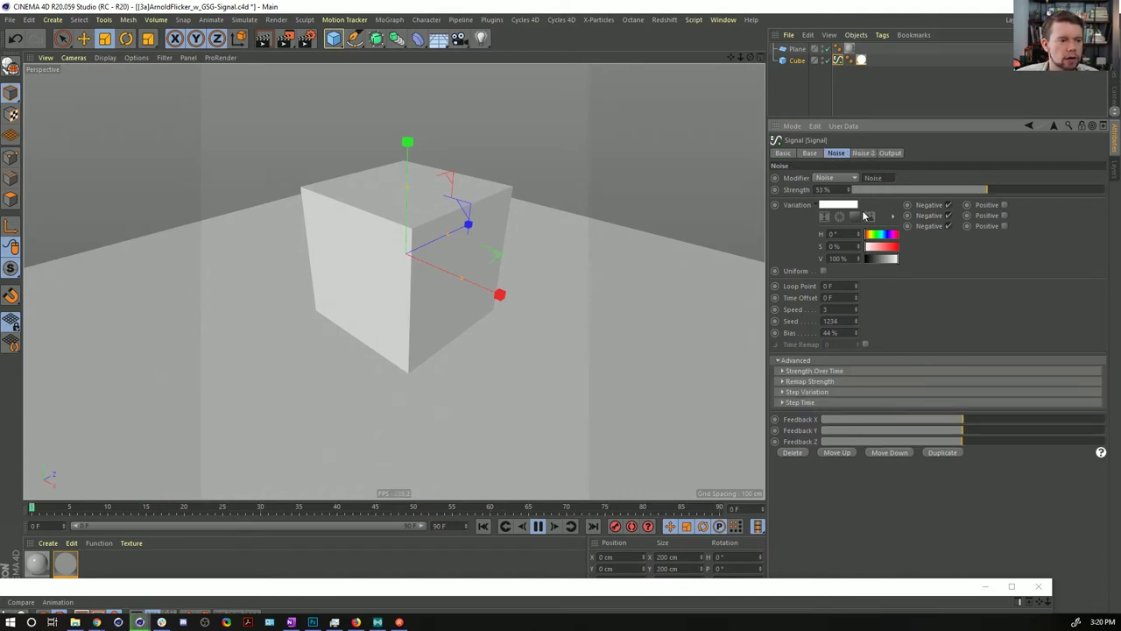
left_click(863, 155)
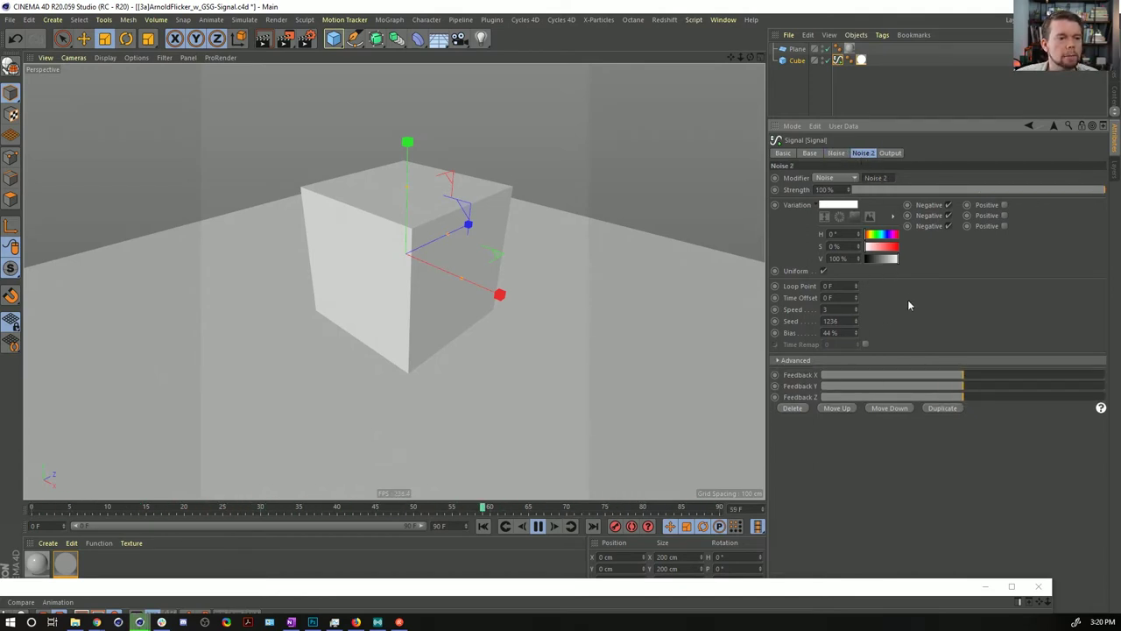
left_click(890, 152)
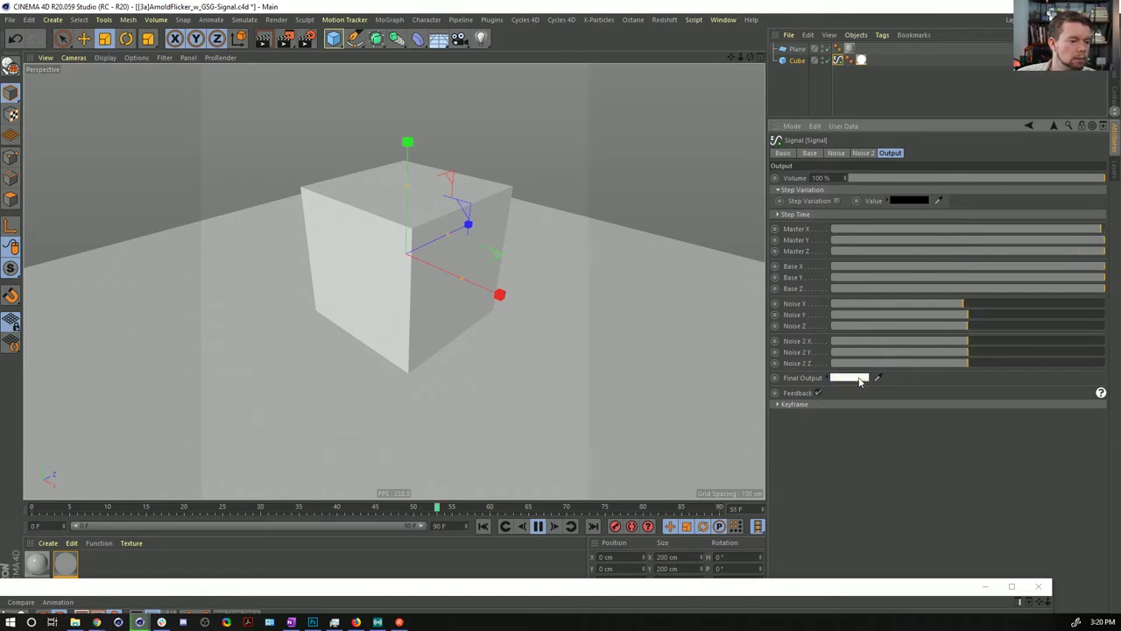
Step: Rename the first noise modifier to Color, review the output and Noise 2 settings, and stop playback at frame 0
left_click(837, 153)
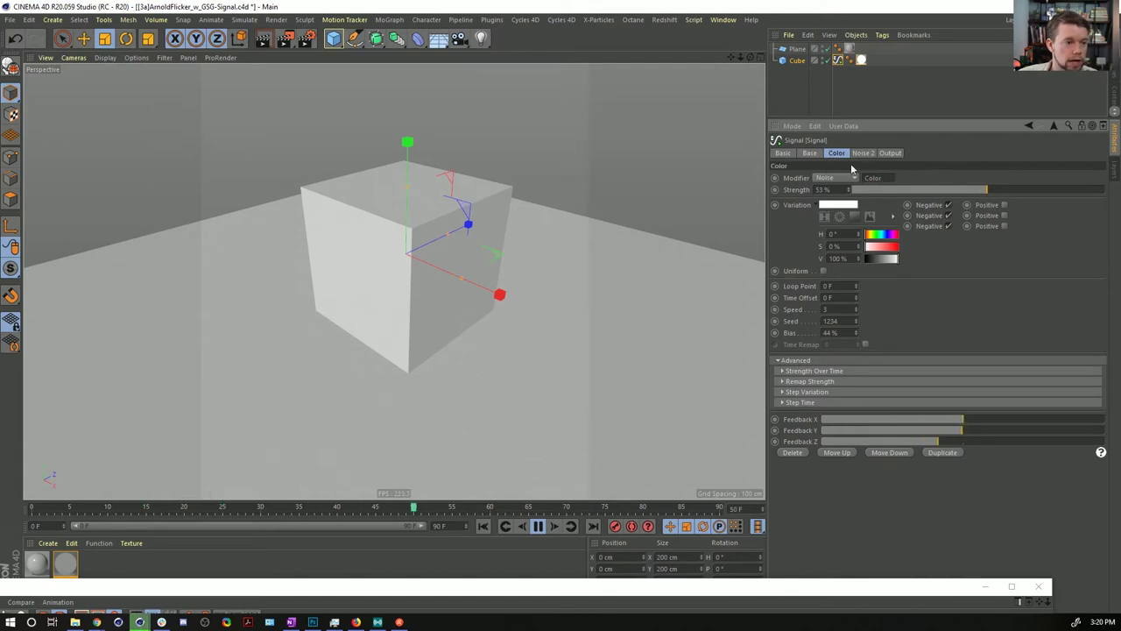
left_click(890, 152)
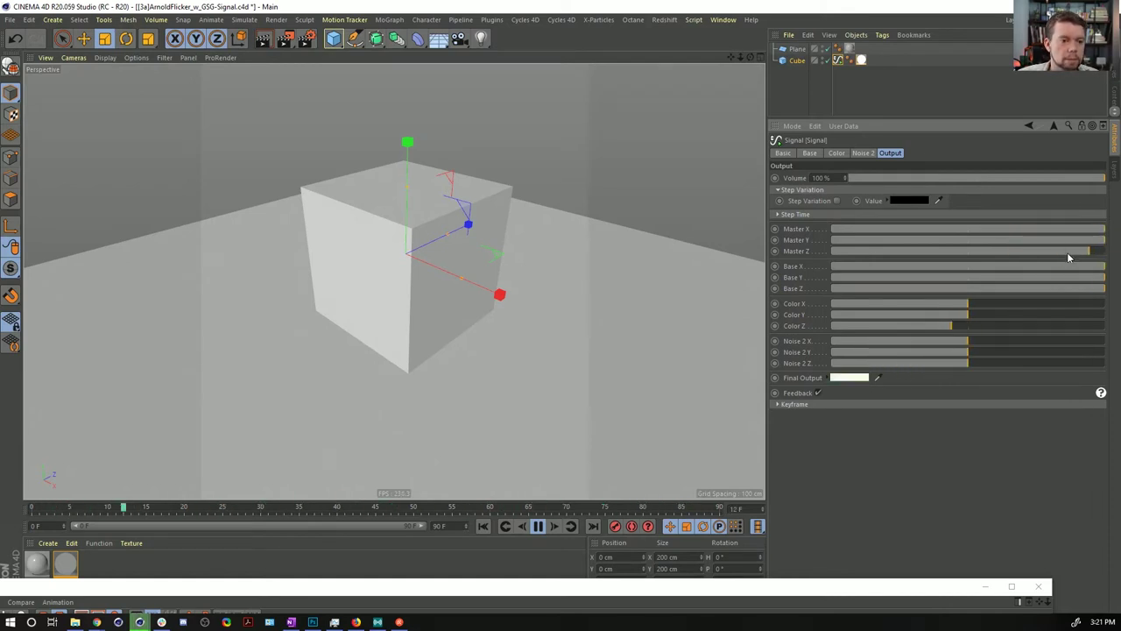
left_click(858, 155)
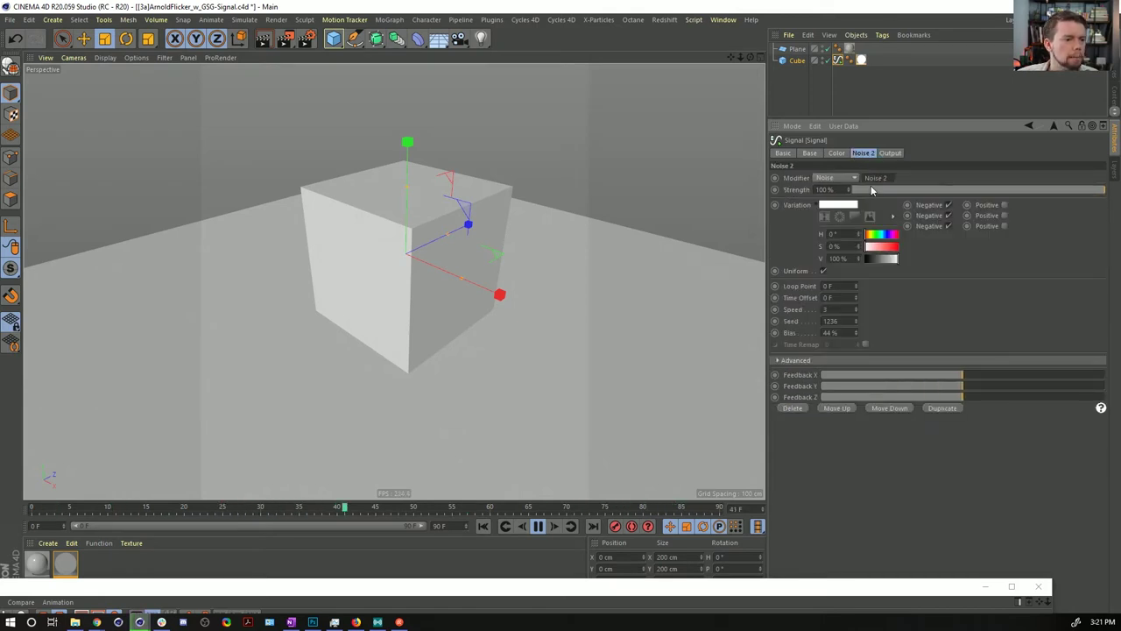
left_click(504, 526)
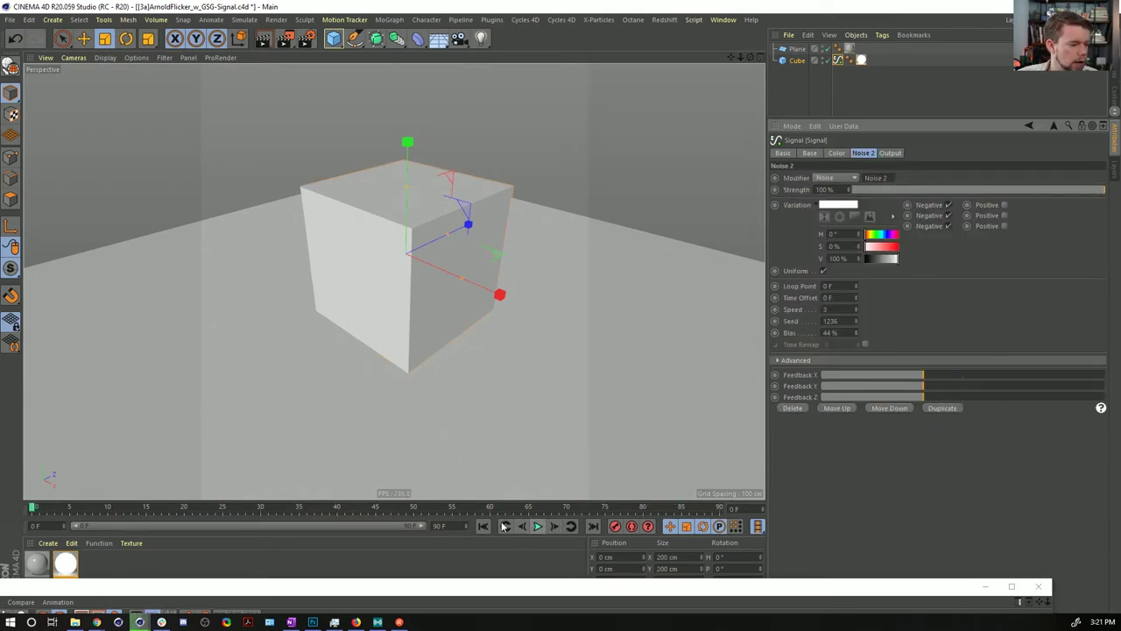
Step: Bring the Picture Viewer window back into view and play the frames rendered so far
left_click_drag(554, 582, 618, 1)
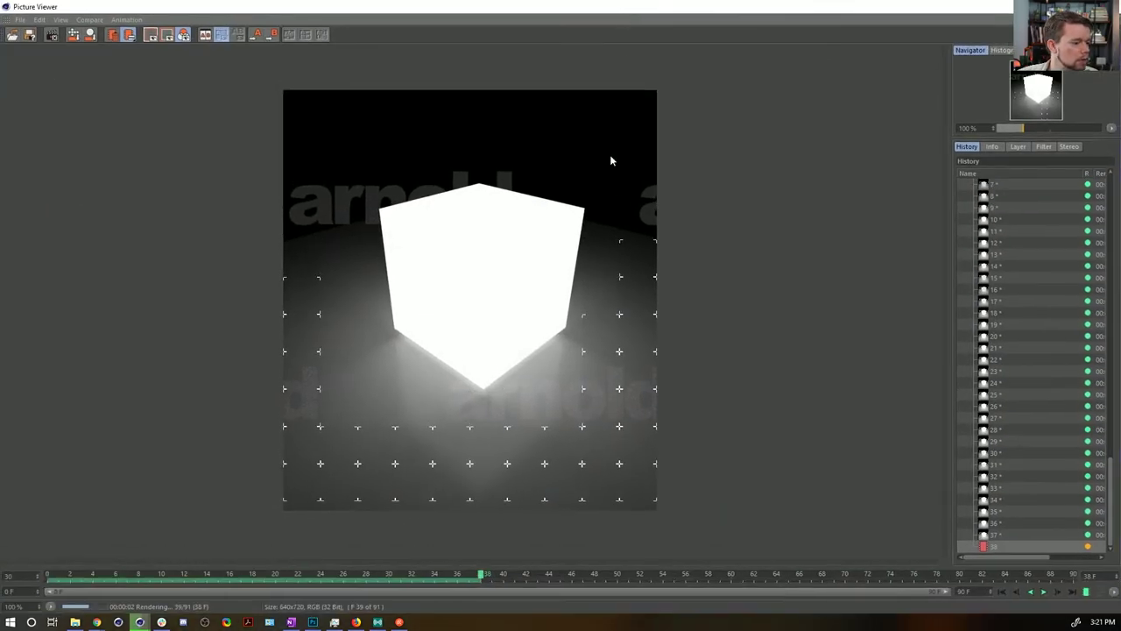
left_click(1042, 593)
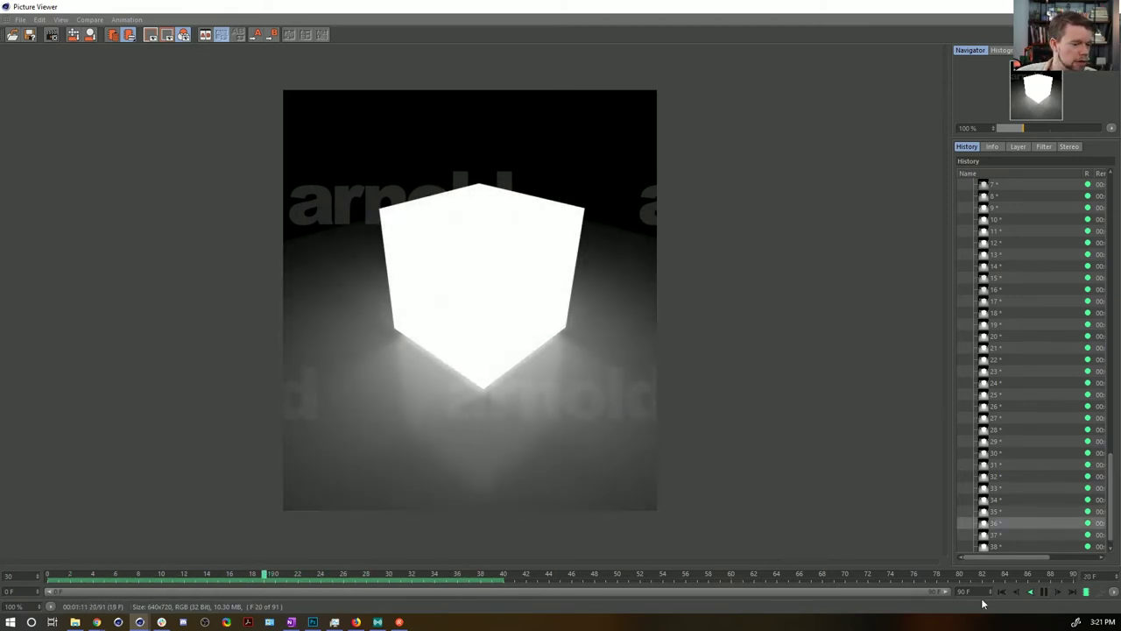
left_click(1045, 592)
Step: Stop the running external render and return to the scene window
key("Escape")
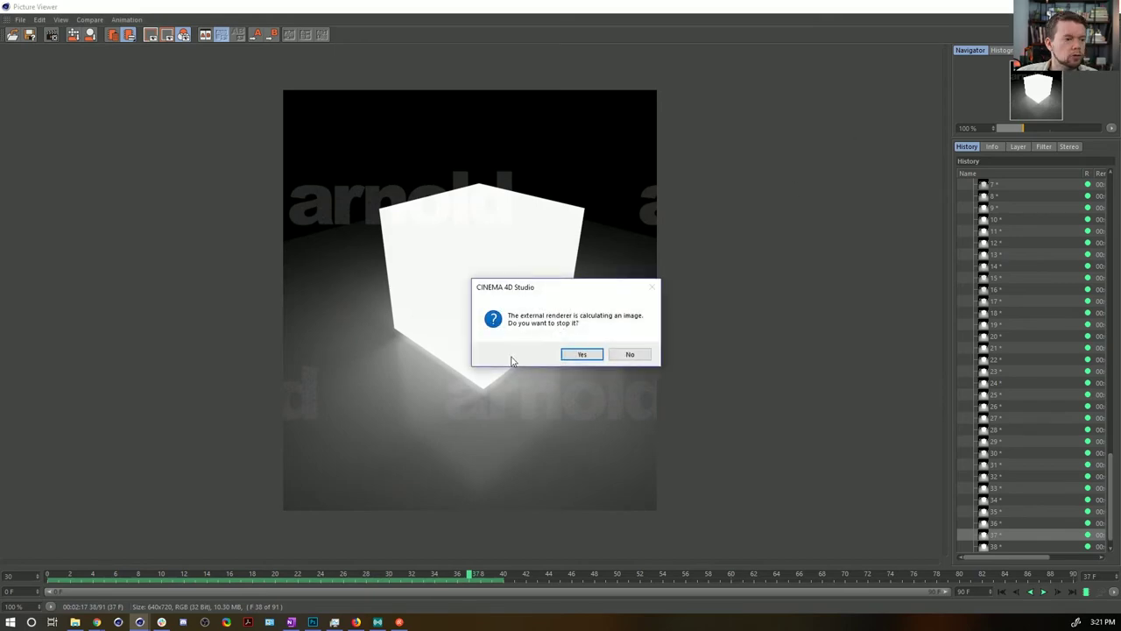
left_click(593, 352)
key("alt+Tab")
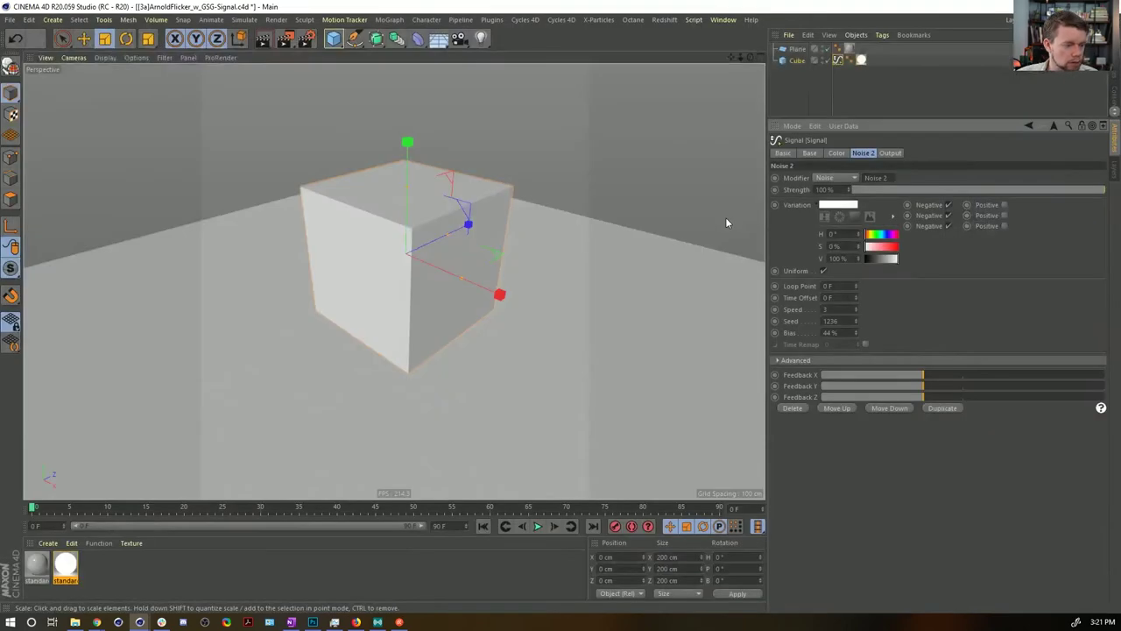
Step: Set the render output size to 320 x 180 pixels and reframe the cube in the perspective view
key("ctrl+b")
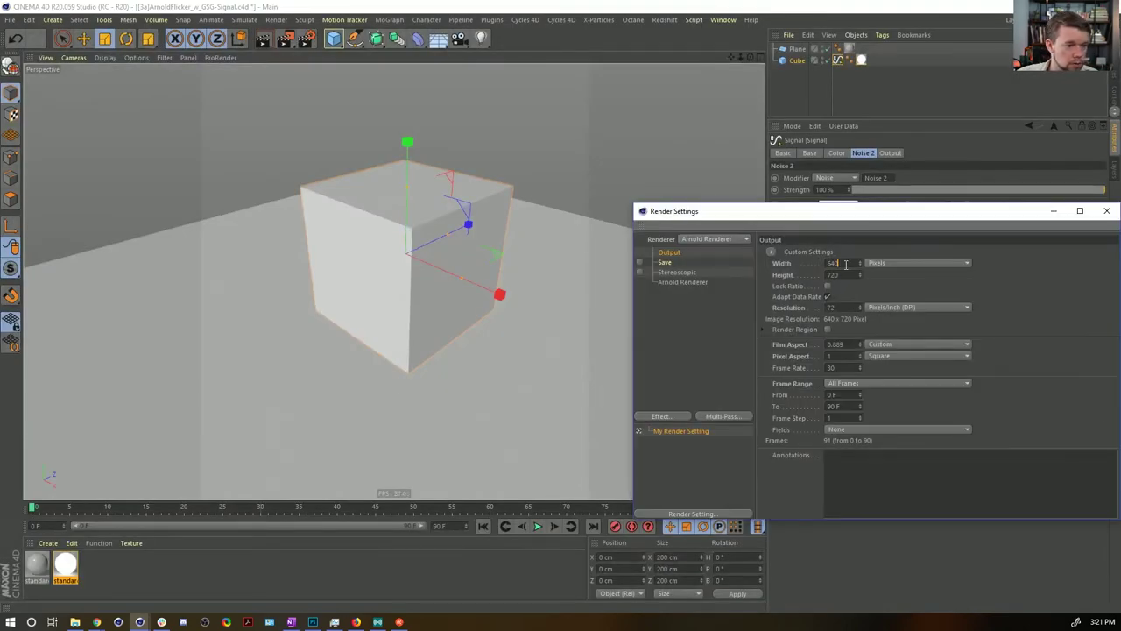
key("Return")
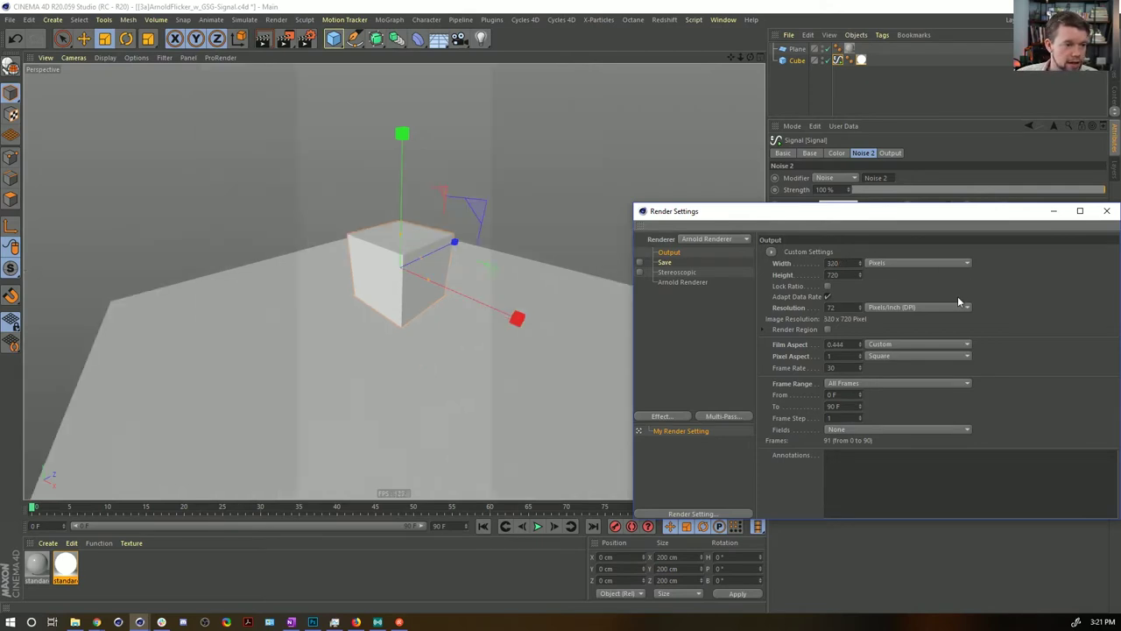
left_click(682, 282)
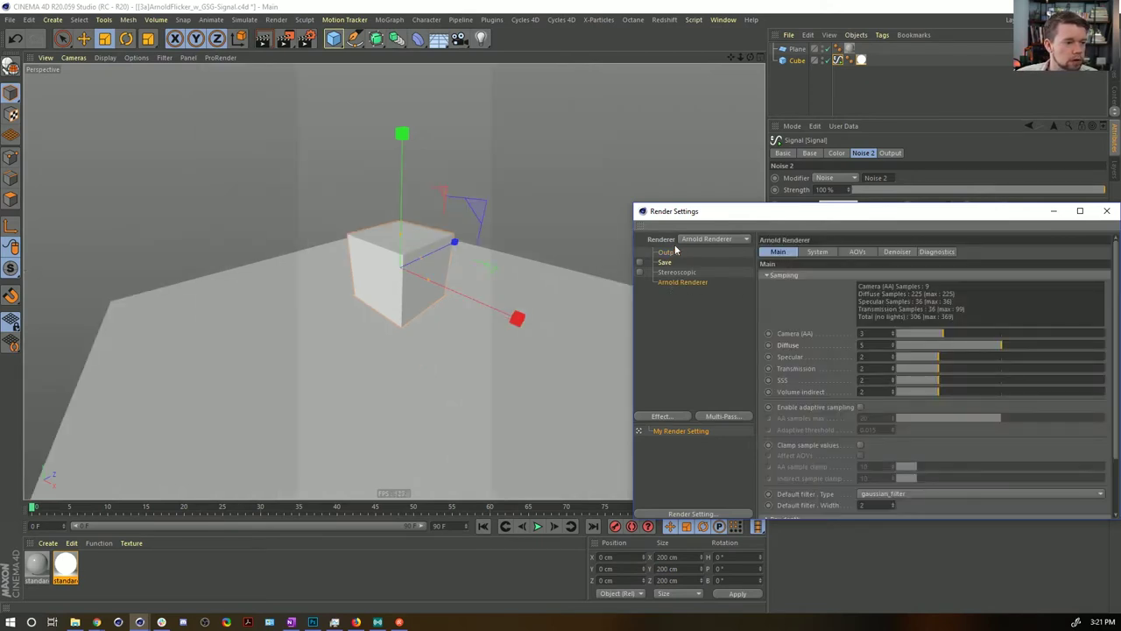
left_click(668, 252)
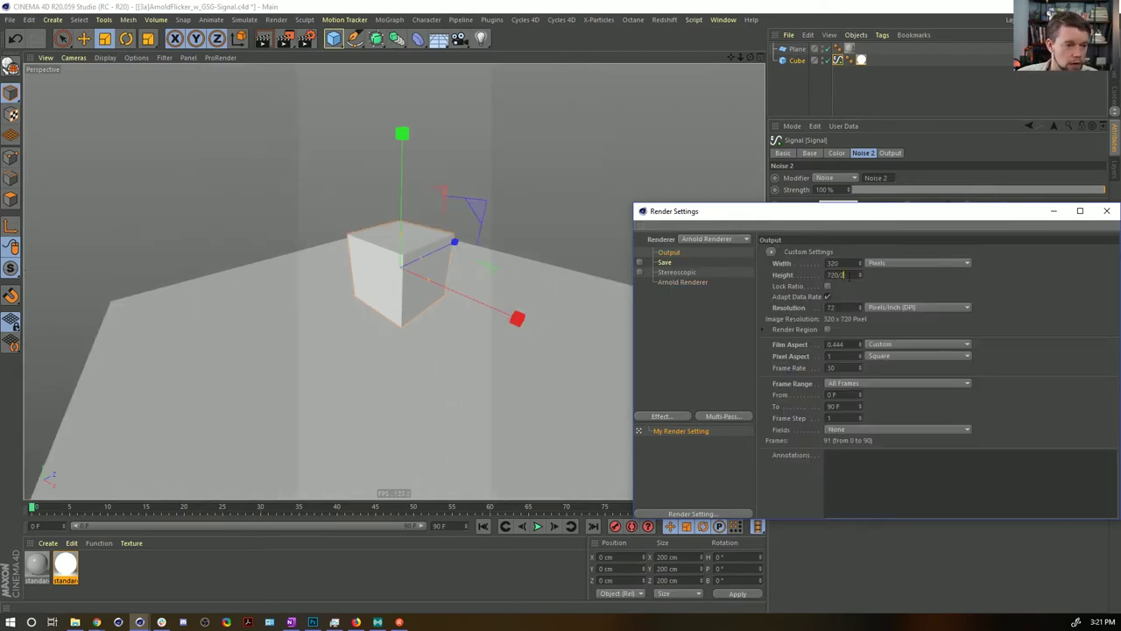
key("Return")
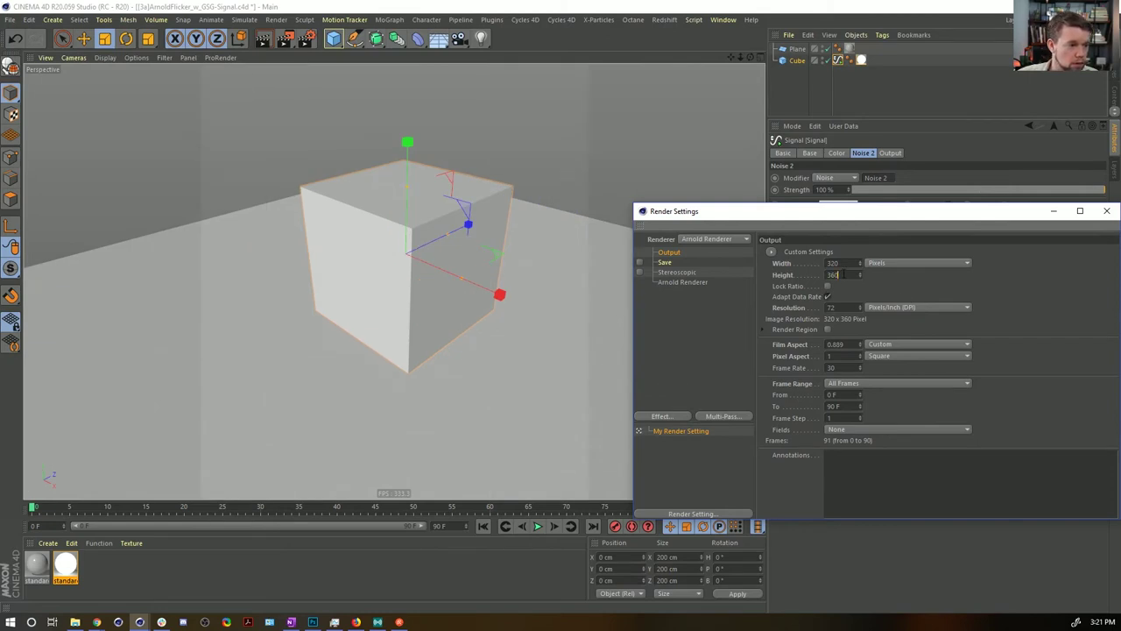
type("/2")
key("Return")
scroll(437, 243, "down", 5)
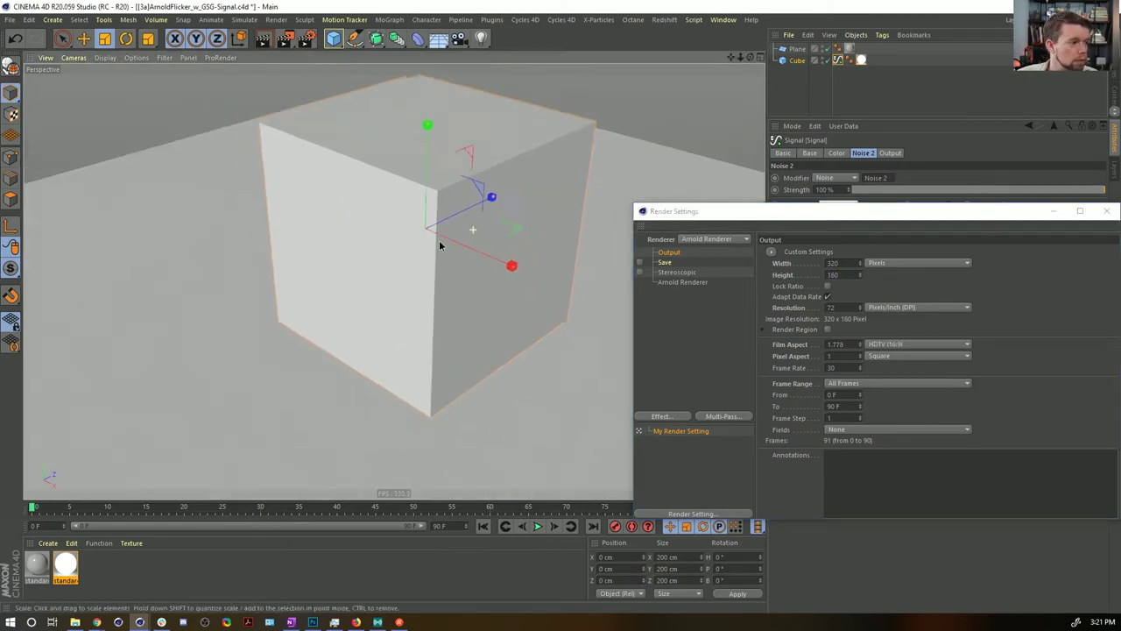
scroll(448, 254, "up", 4)
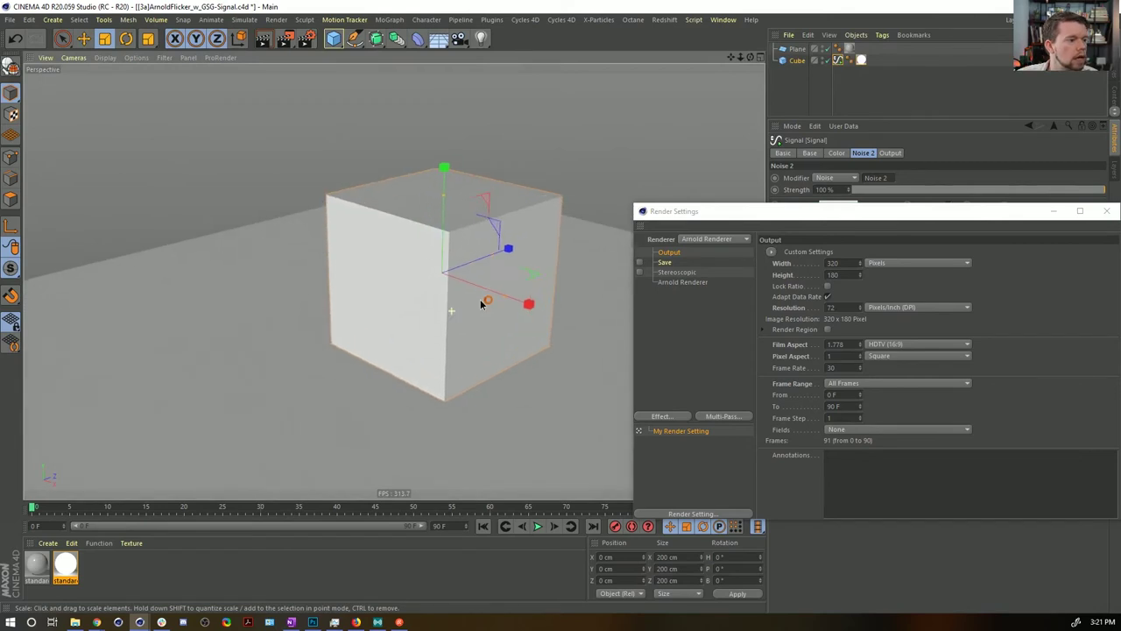
Step: Set the Arnold Camera (AA), Transmission, SSS and Volume indirect samples to 1
left_click(692, 282)
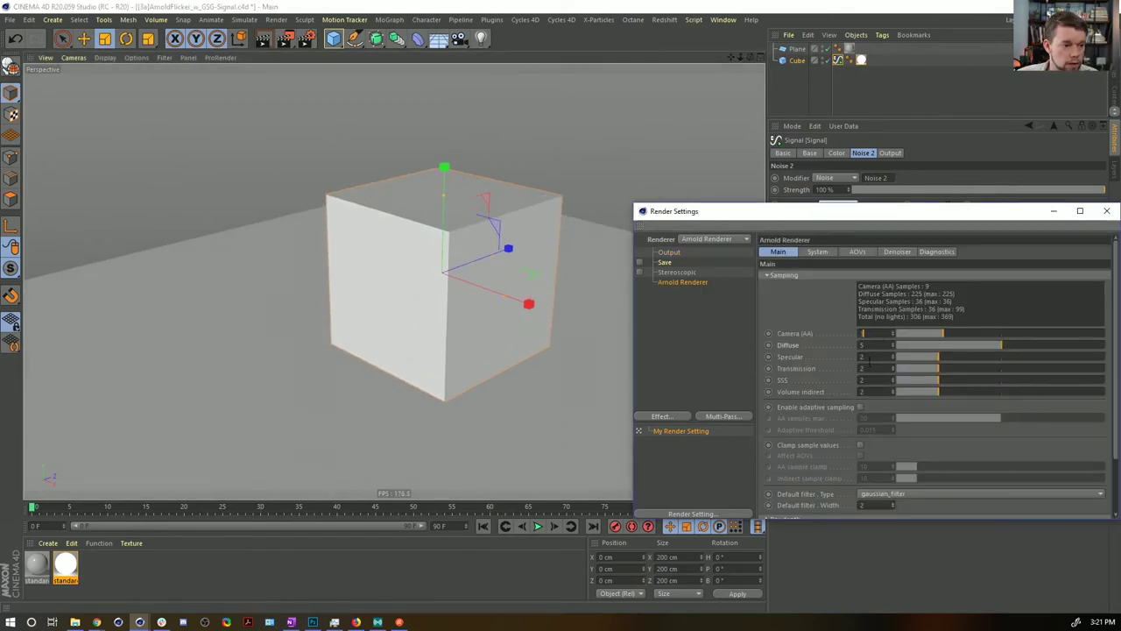
type("1")
key("Return")
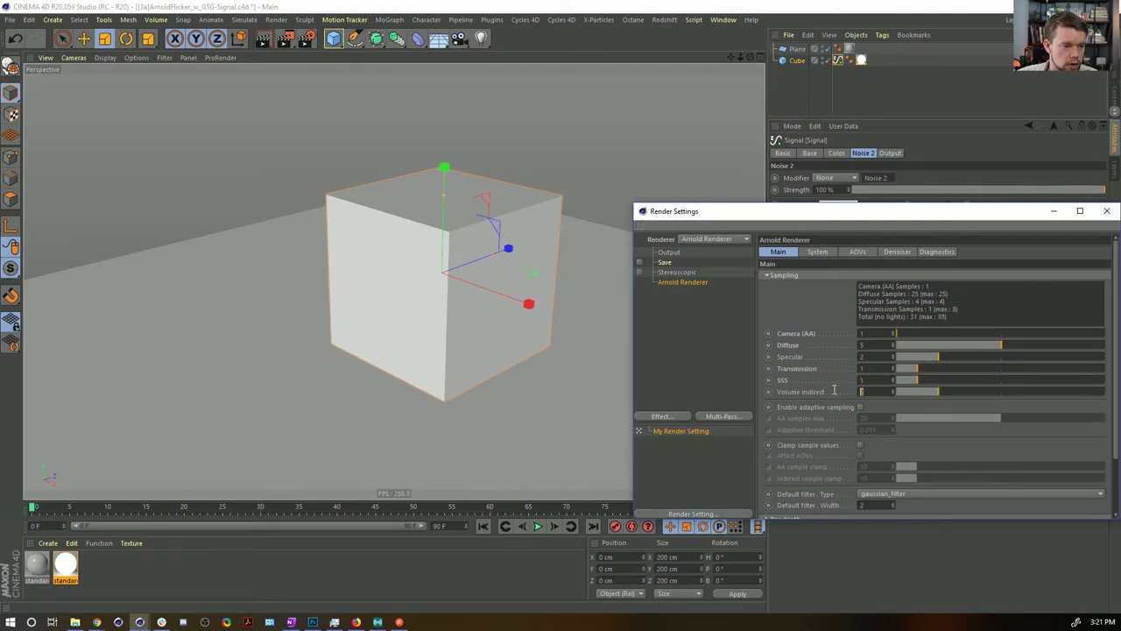
Step: Review the System, AOVs, Denoiser, Diagnostics and remaining Main settings of the Arnold renderer, and close the render settings
left_click(819, 251)
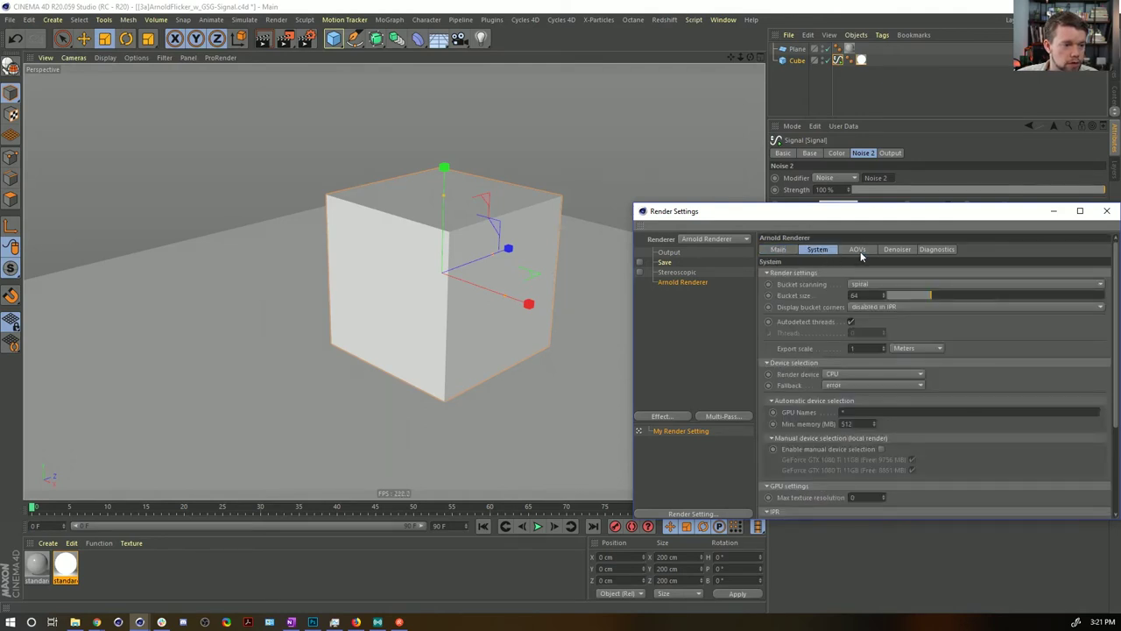
left_click(858, 249)
left_click(936, 250)
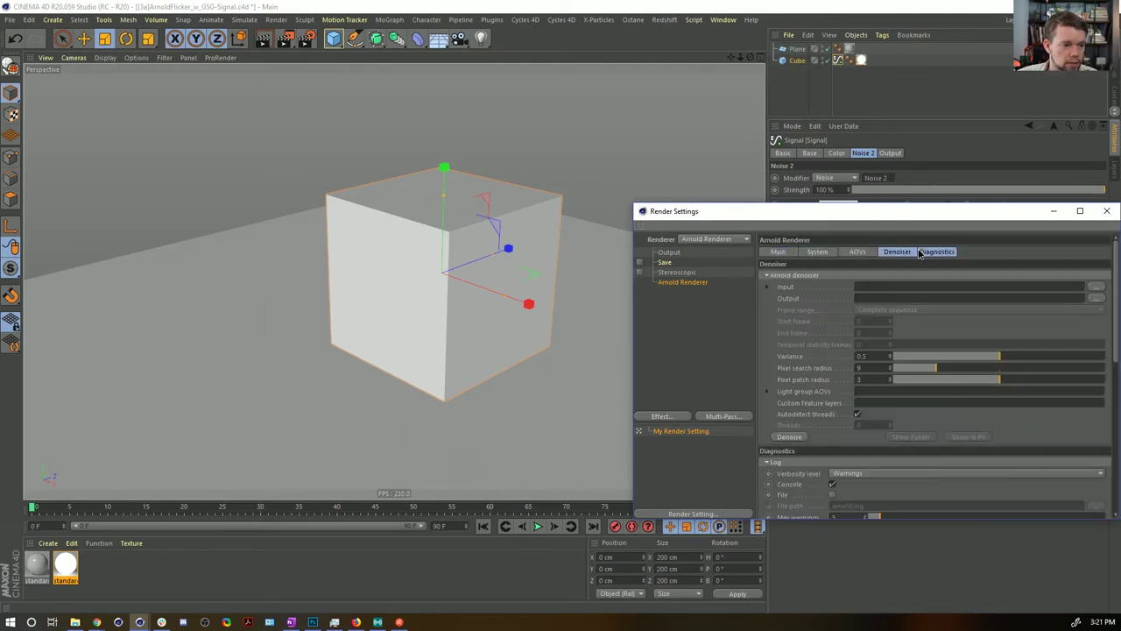
left_click(778, 251)
scroll(808, 410, "down", 3)
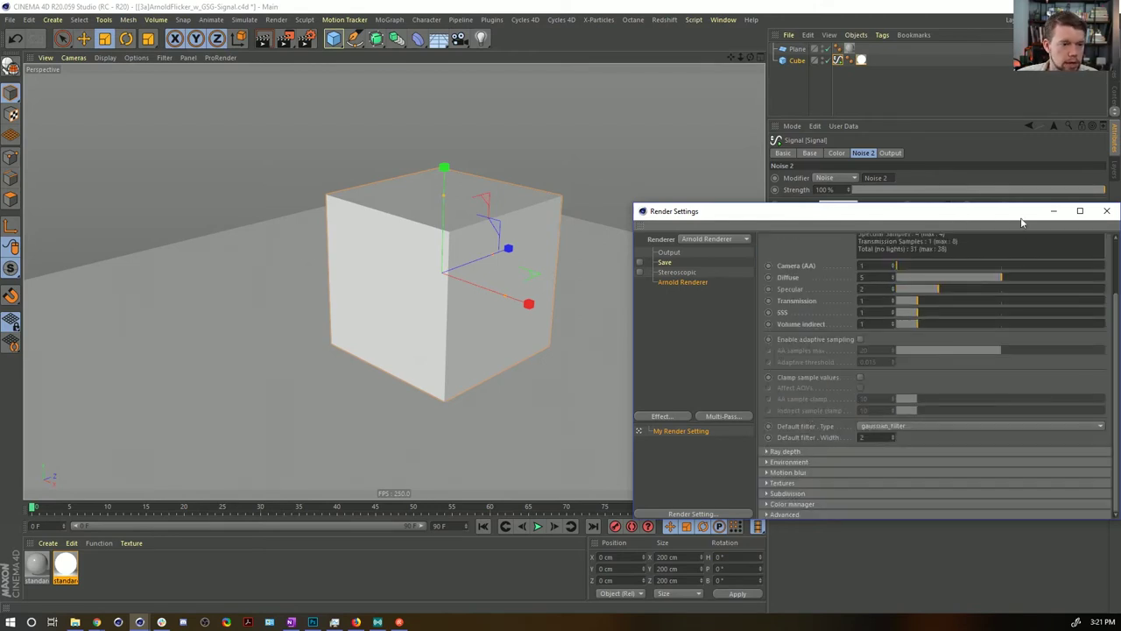
left_click_drag(1008, 213, 828, 218)
left_click(927, 215)
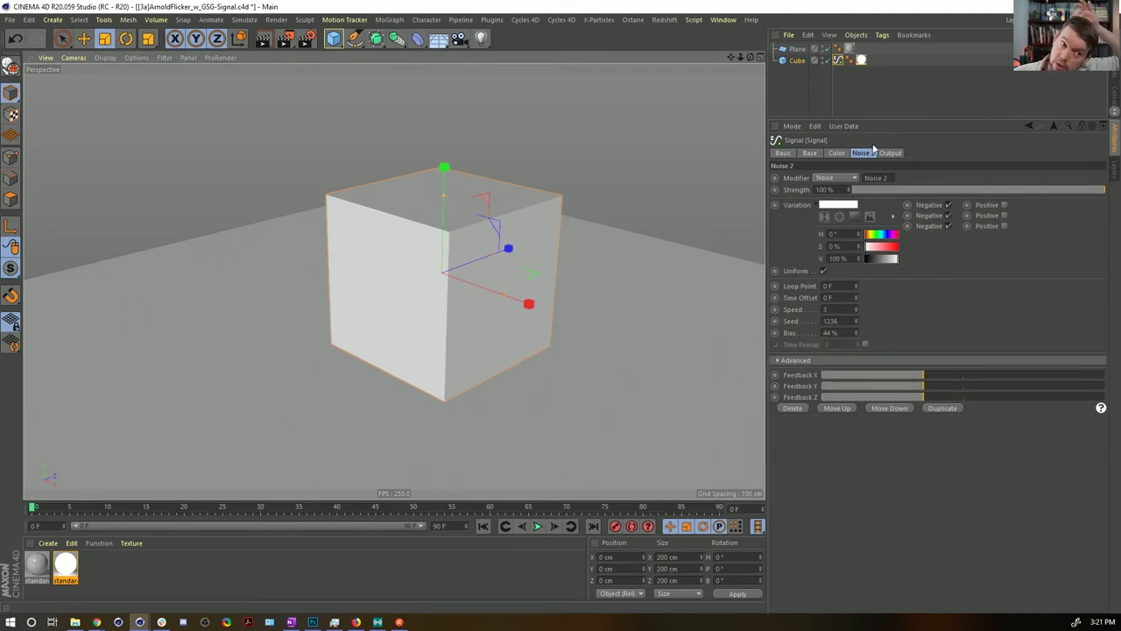
Step: Set the Speed of the Signal tag's Noise 2 modifier to 7
left_click(828, 154)
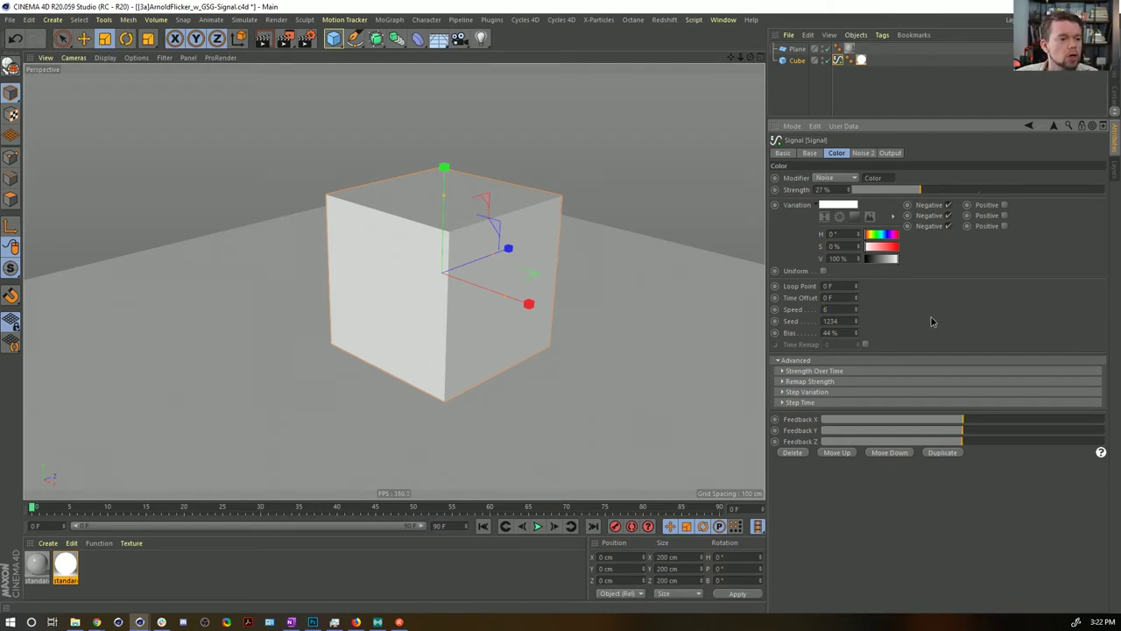
left_click(863, 153)
left_click_drag(844, 310, 734, 296)
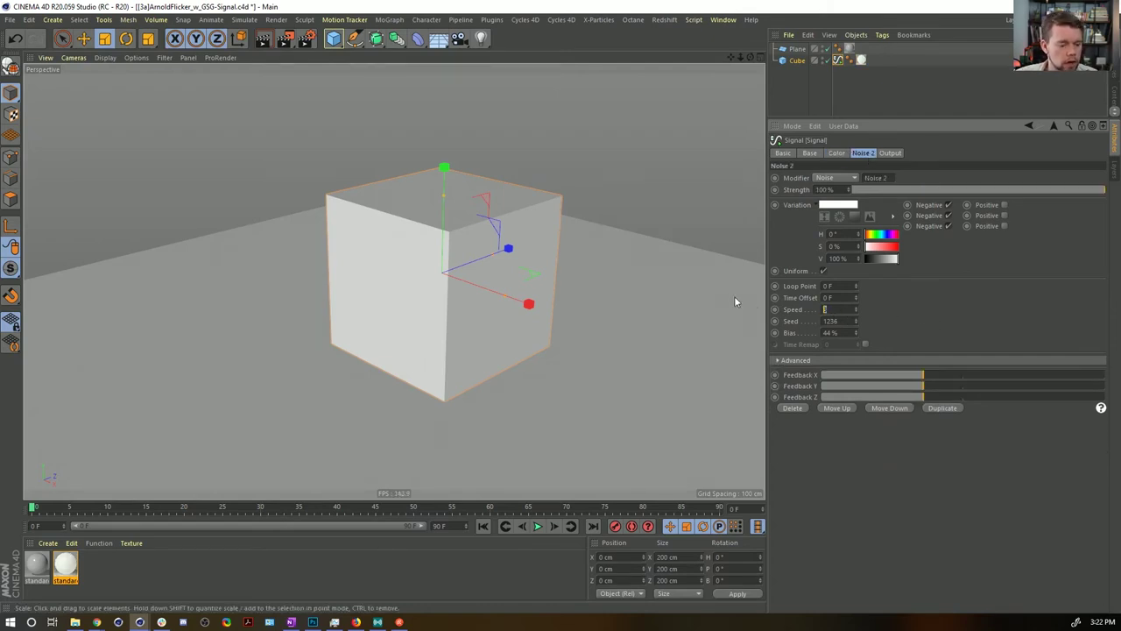
type("7")
key("Return")
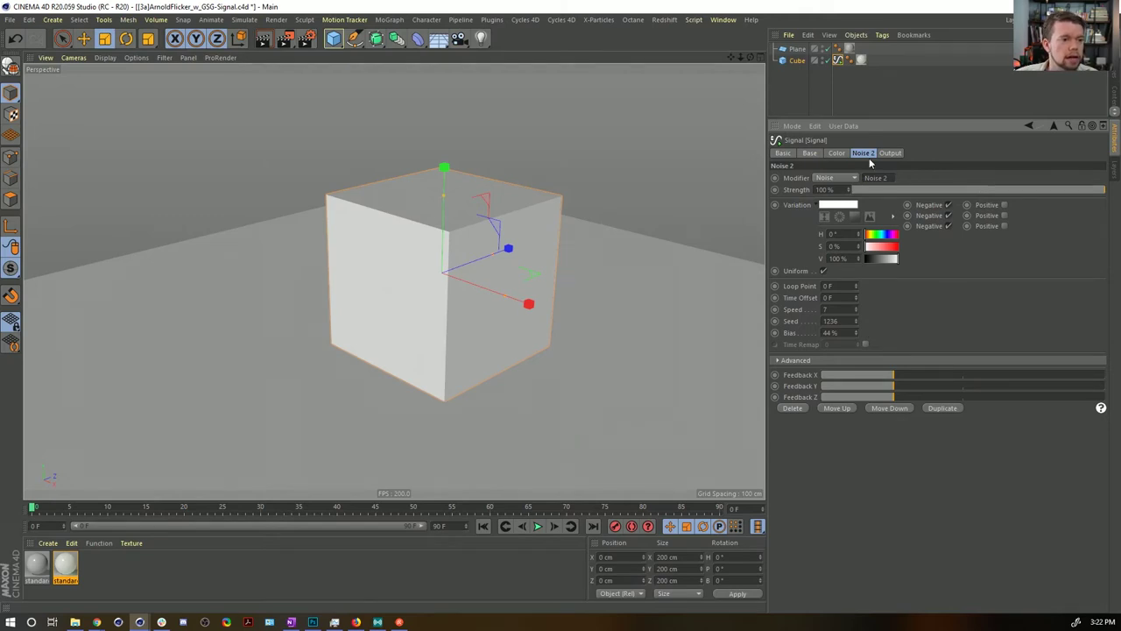
Step: Shift the first point of Noise 2's Remap Strength curve to about 0.05 and set its Bias to 51%
left_click(826, 367)
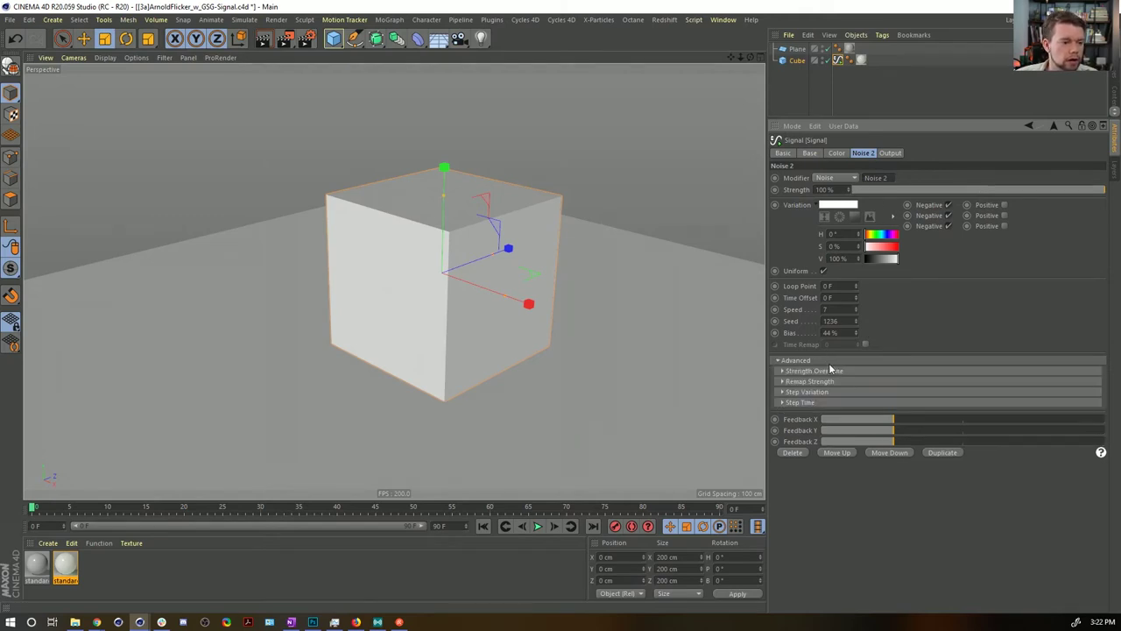
left_click(809, 382)
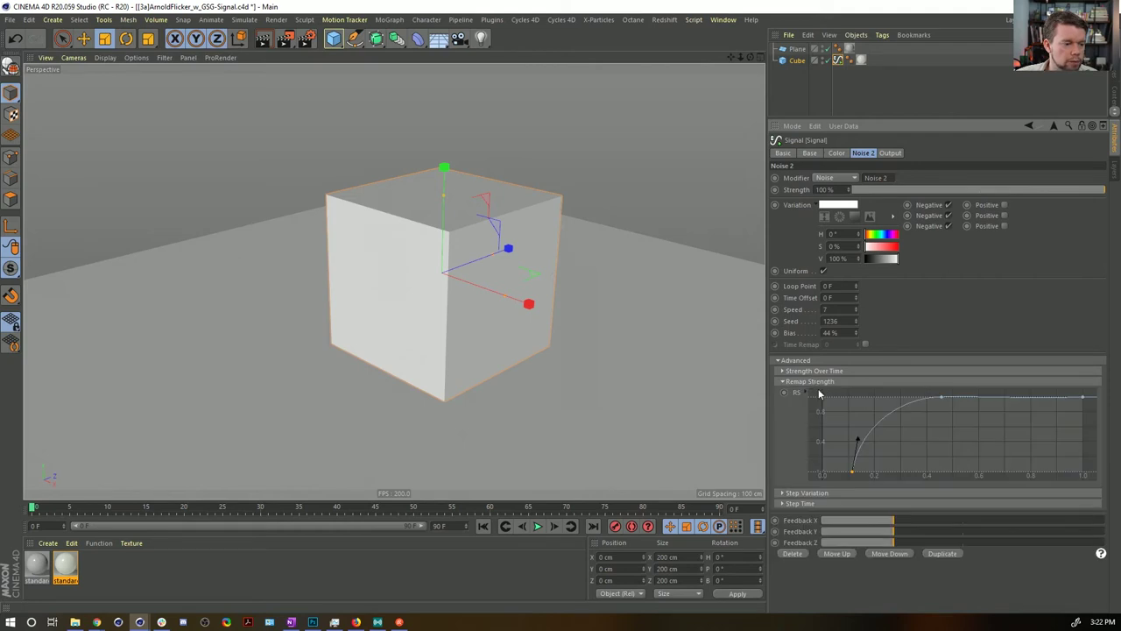
left_click_drag(854, 475, 835, 478)
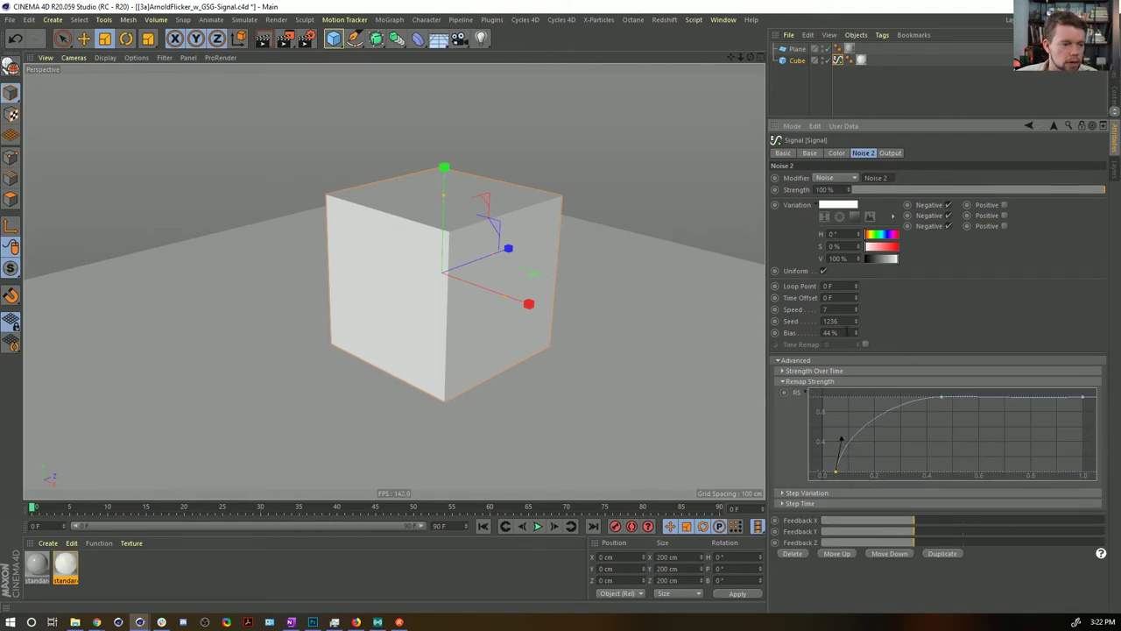
left_click_drag(856, 334, 859, 334)
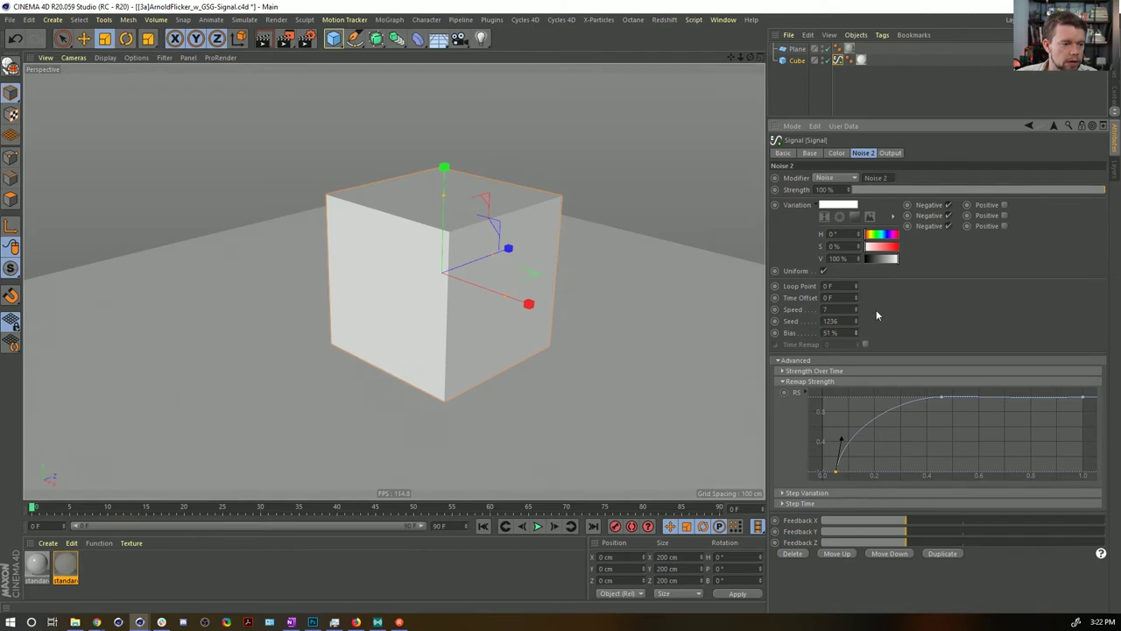
Step: Render the animation to the Picture Viewer without saving a file and enlarge the image to 200%
left_click(286, 38)
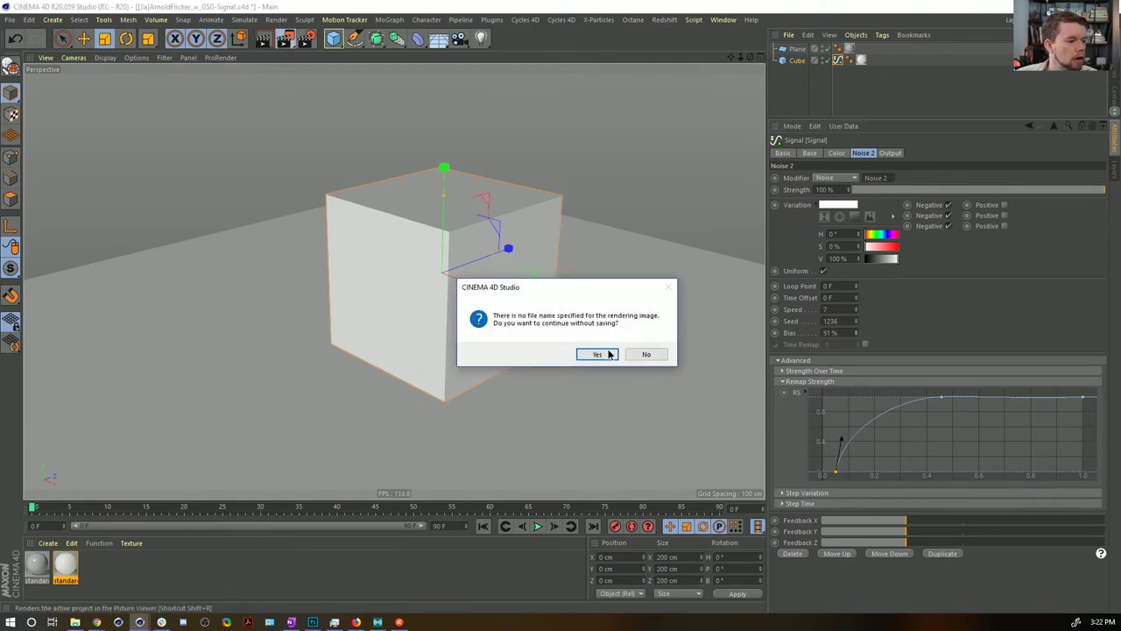
left_click(596, 354)
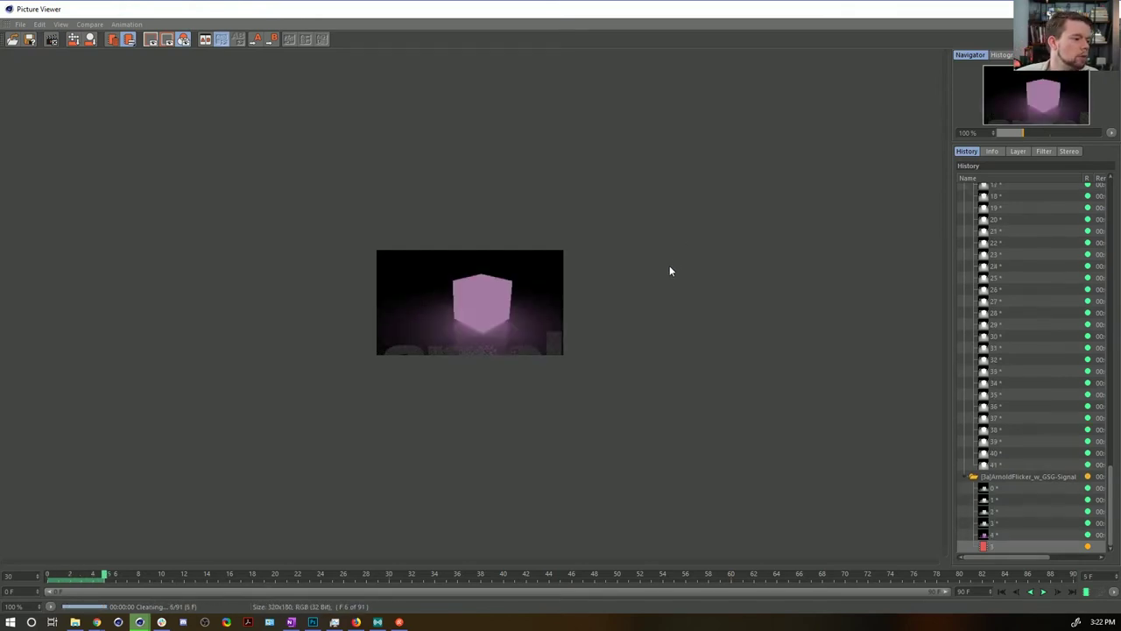
scroll(552, 303, "up", 5)
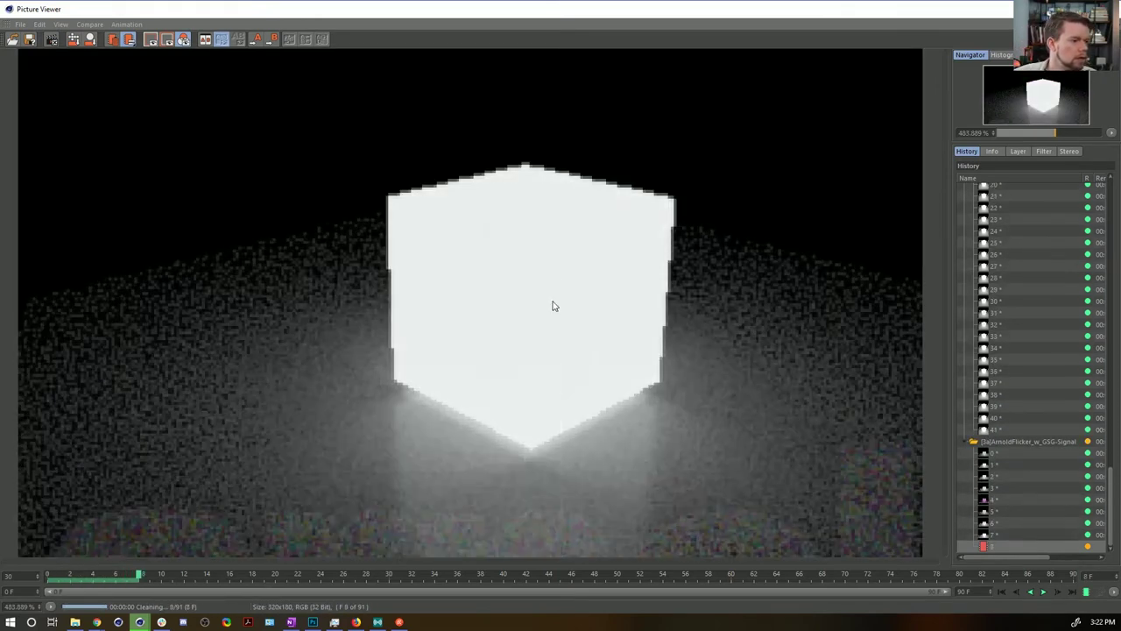
scroll(552, 305, "down", 5)
scroll(553, 305, "up", 3)
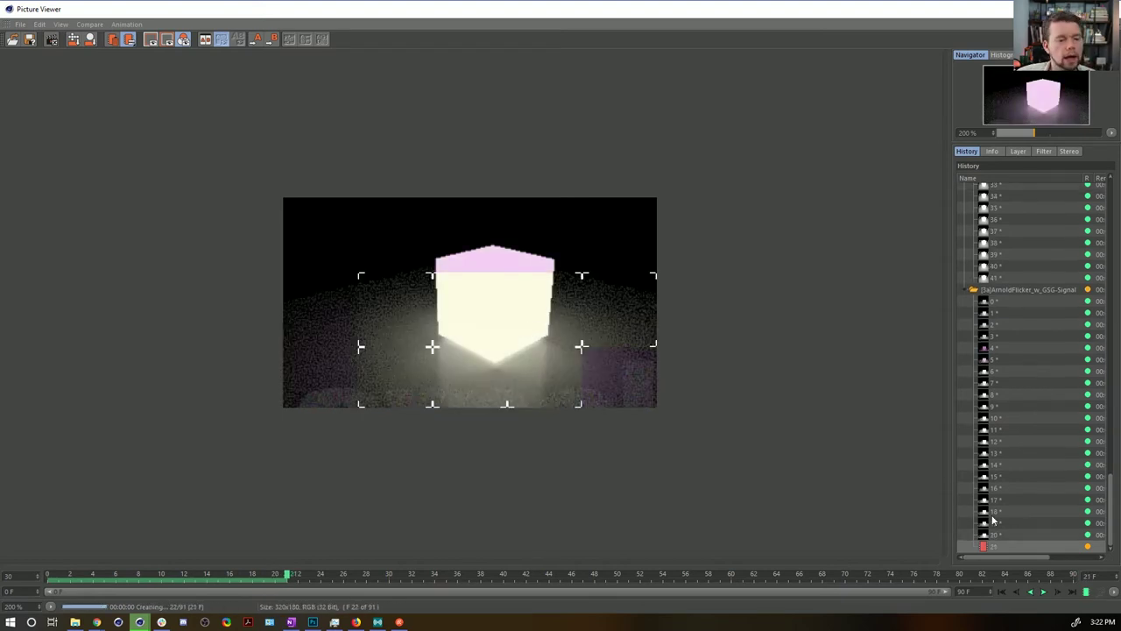
Step: Play the rendered frames from the first frame, rewind, and close the Picture Viewer while stopping the external render
left_click(1001, 593)
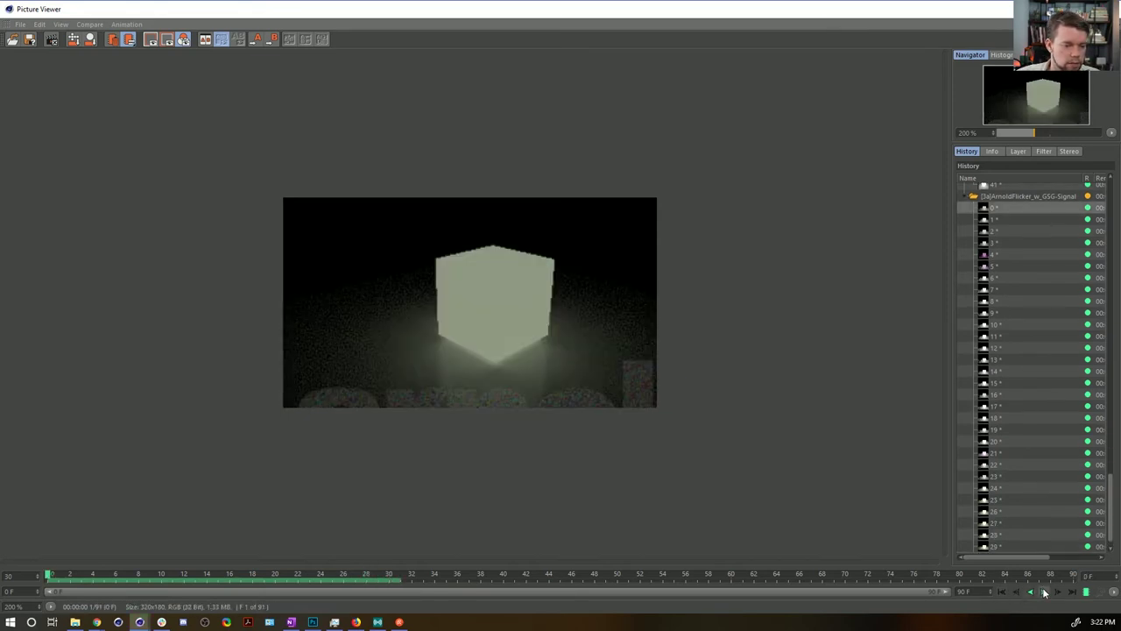
left_click(1044, 593)
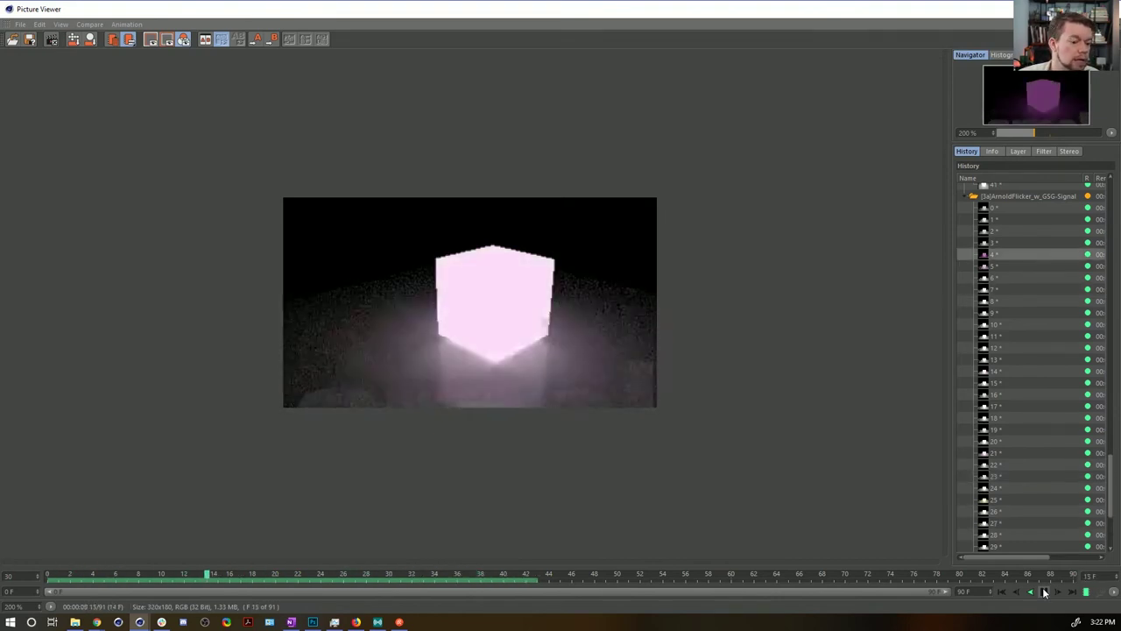
left_click(1044, 593)
left_click(999, 591)
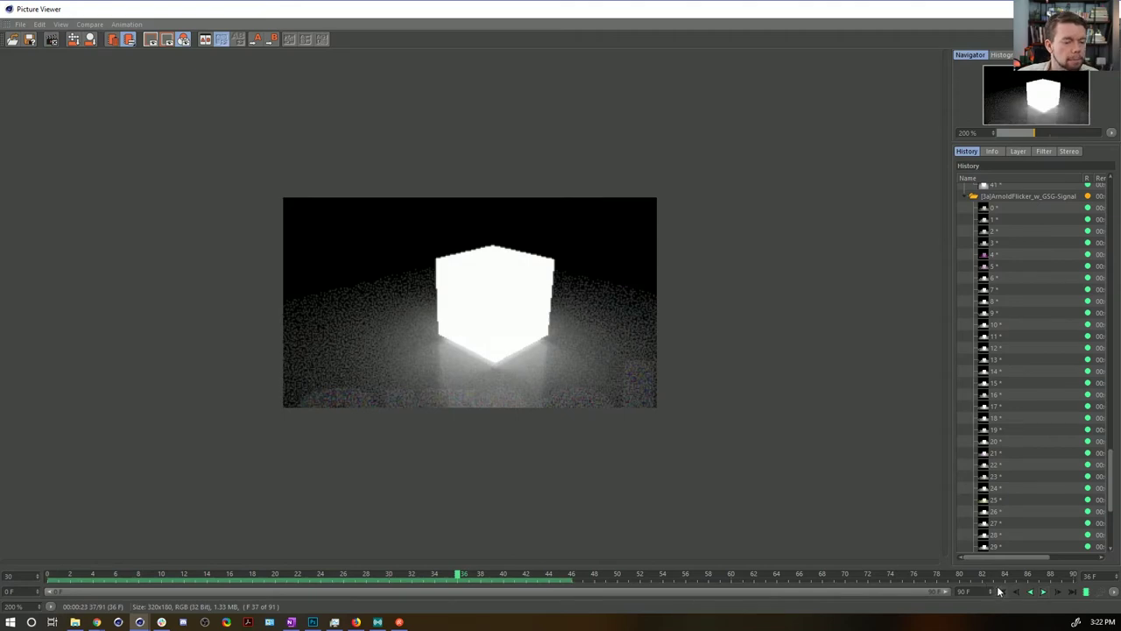
left_click(1105, 8)
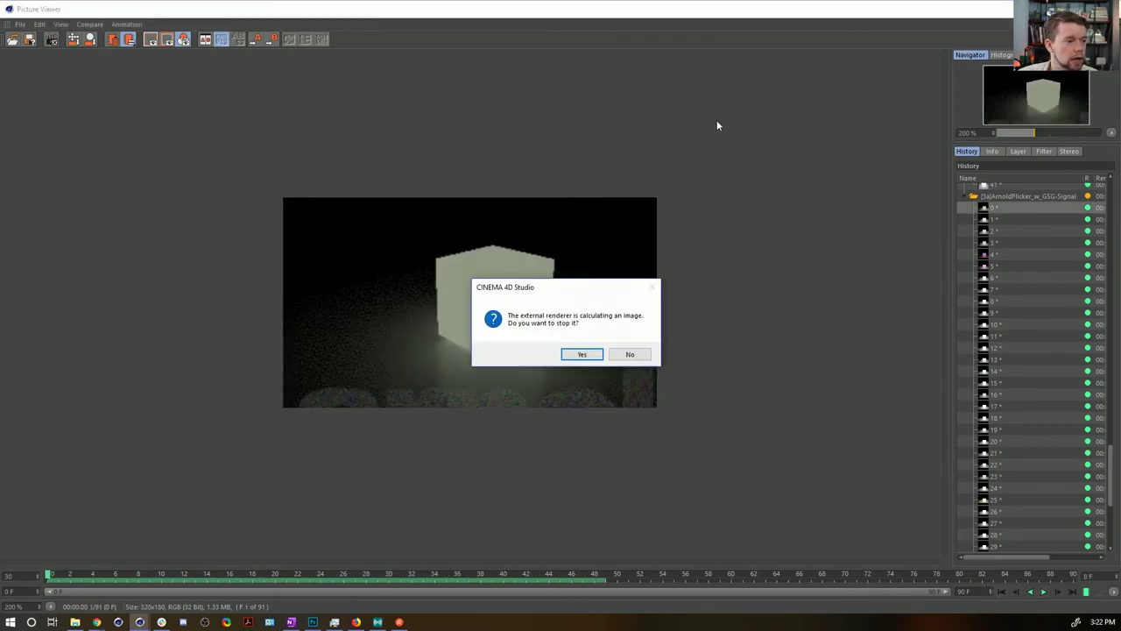
left_click(591, 355)
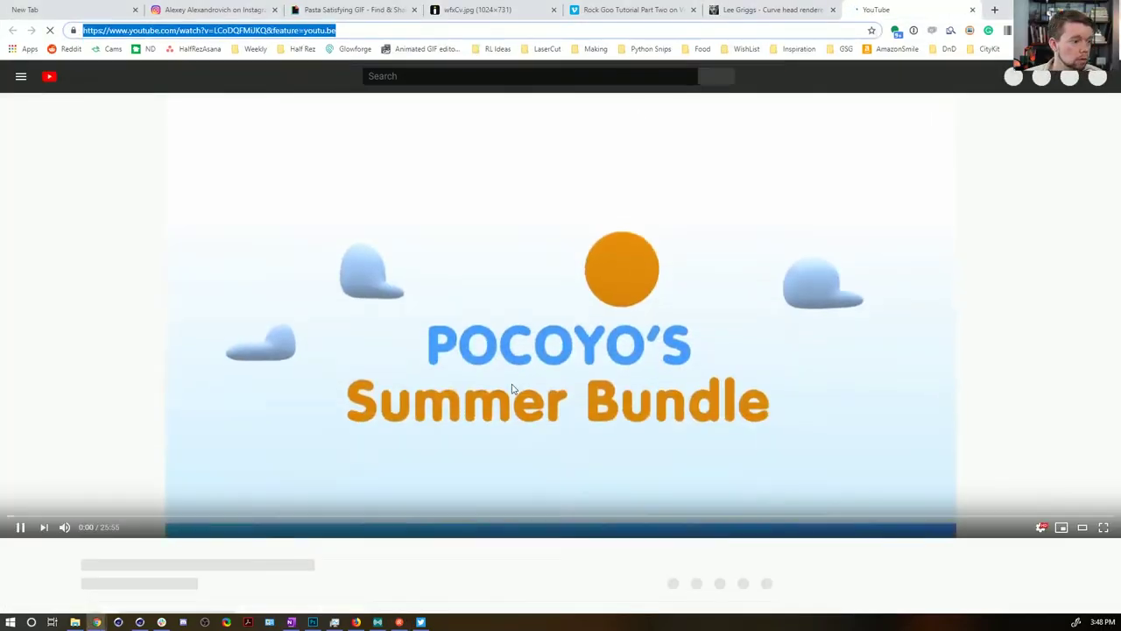
Step: In Chrome, pause and mute the Pocoyo Summer Bundle video and look through the Rock Goo, image and pasta GIF tabs
left_click(526, 355)
left_click(64, 536)
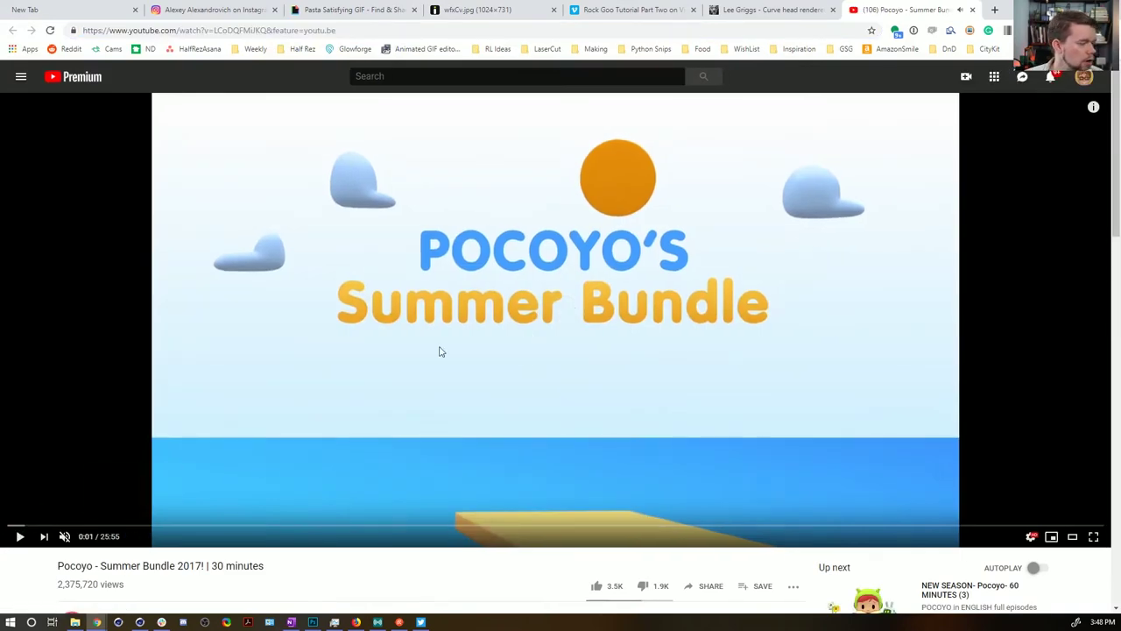
left_click(625, 20)
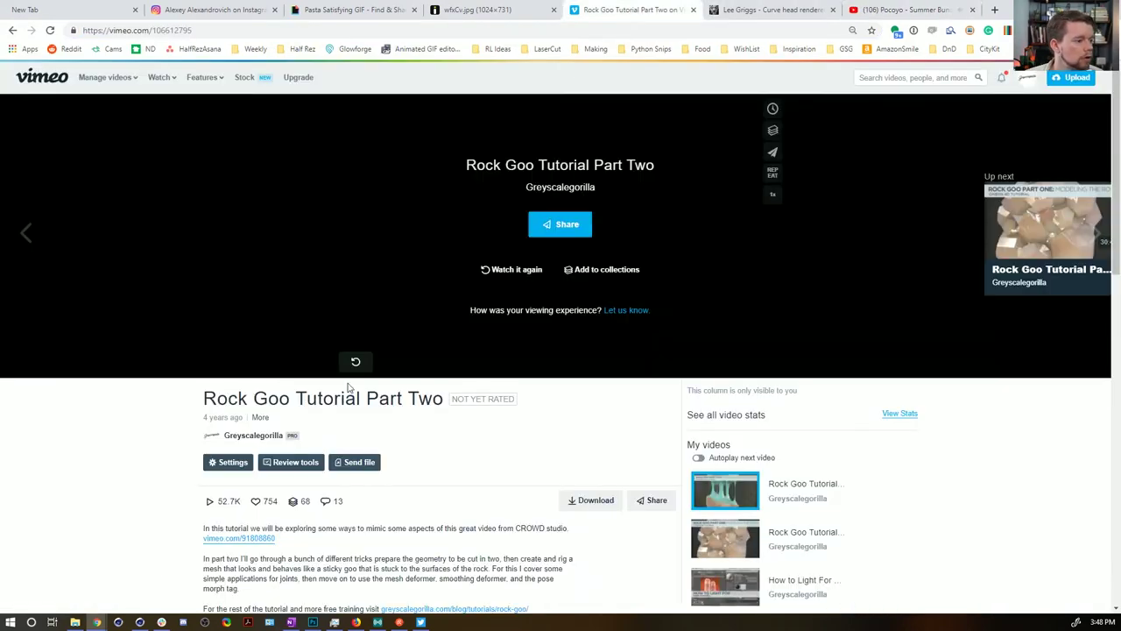
left_click(508, 9)
left_click(367, 9)
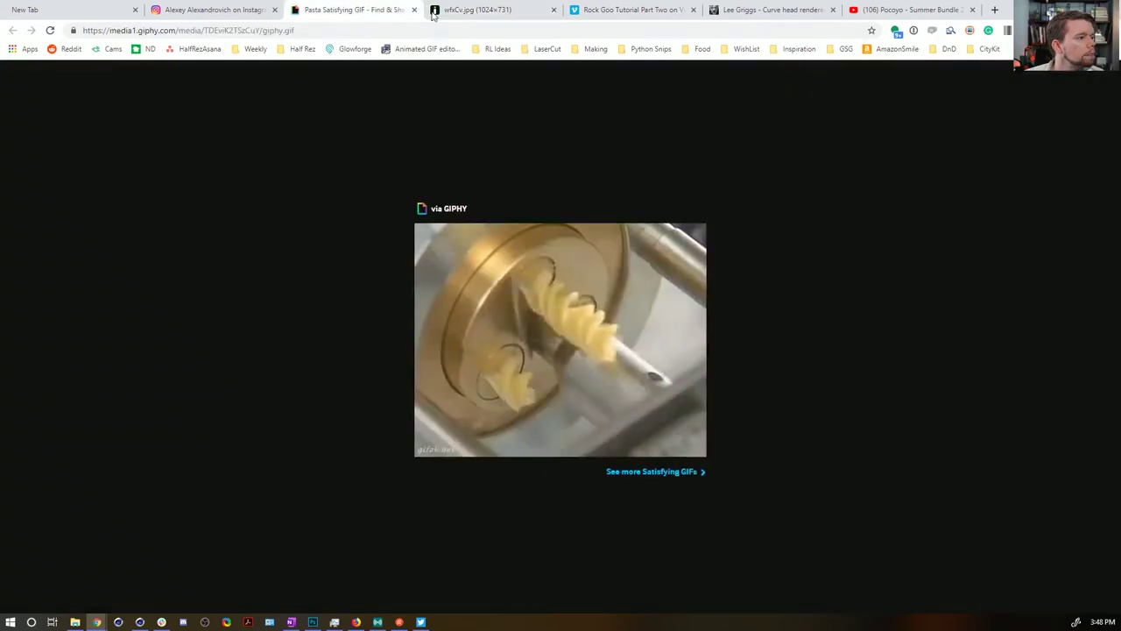
Step: Return to the Pocoyo Summer Bundle video, resume its playback and look over the video page
left_click(911, 10)
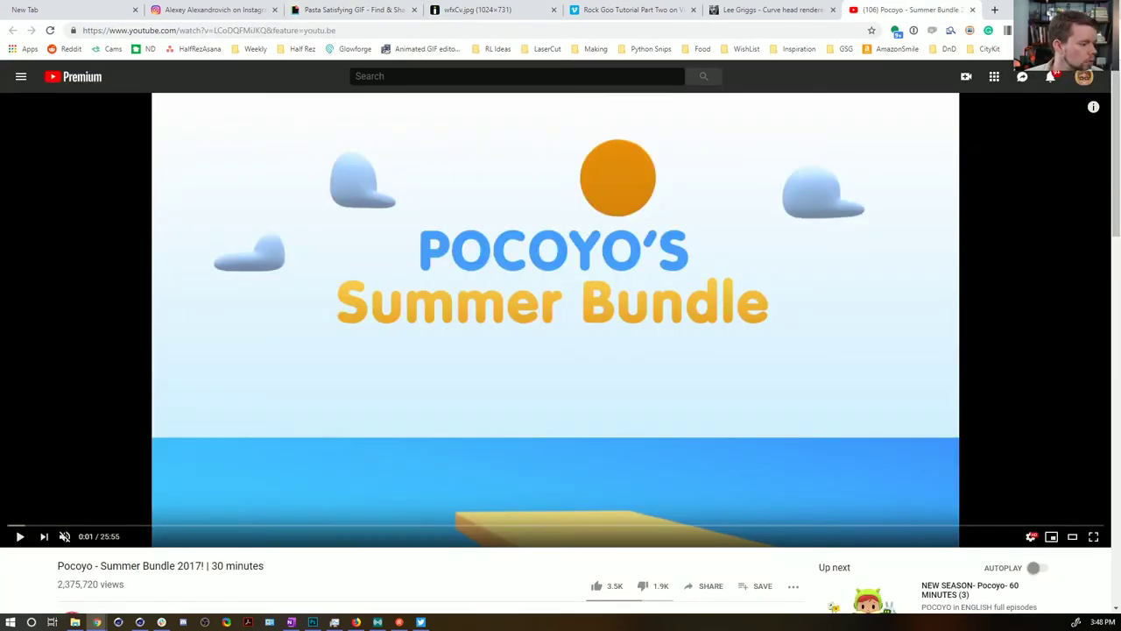
left_click(19, 536)
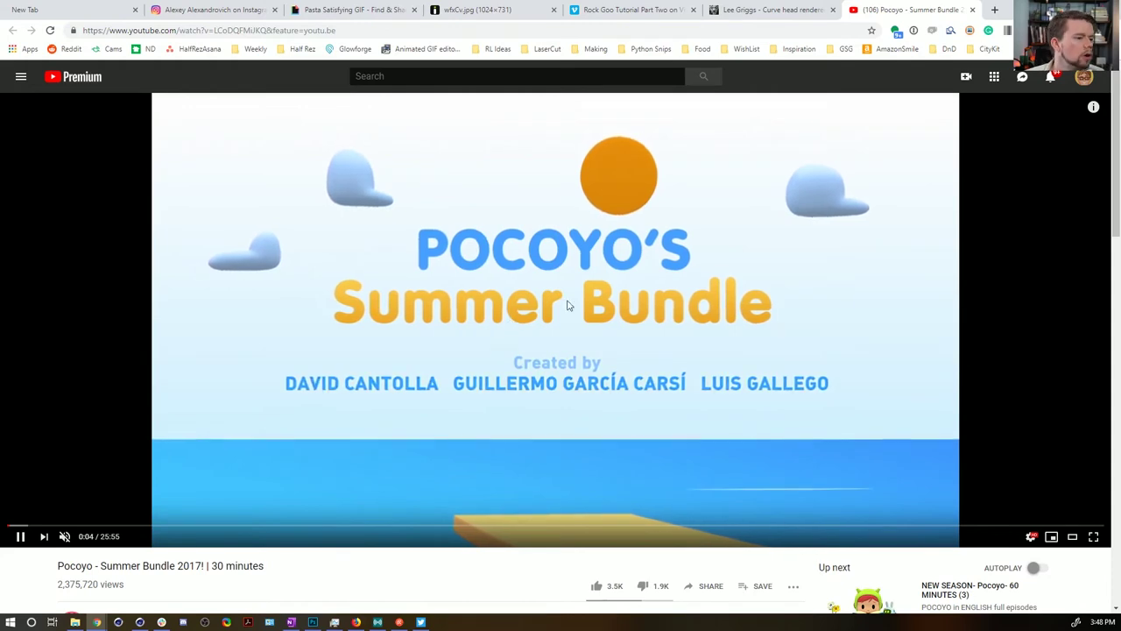
scroll(602, 290, "down", 4)
scroll(565, 281, "up", 1)
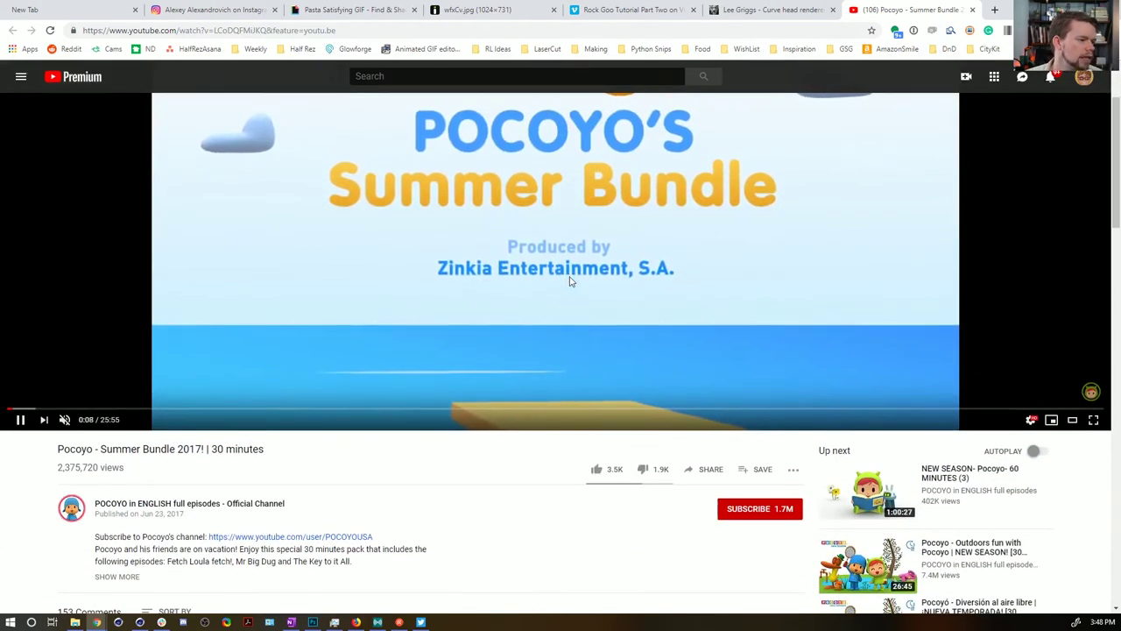
Step: Pause the Pocoyo Summer Bundle video, expand and look through its full description, and resume playback
scroll(645, 318, "up", 1)
left_click(531, 375)
scroll(523, 380, "down", 2)
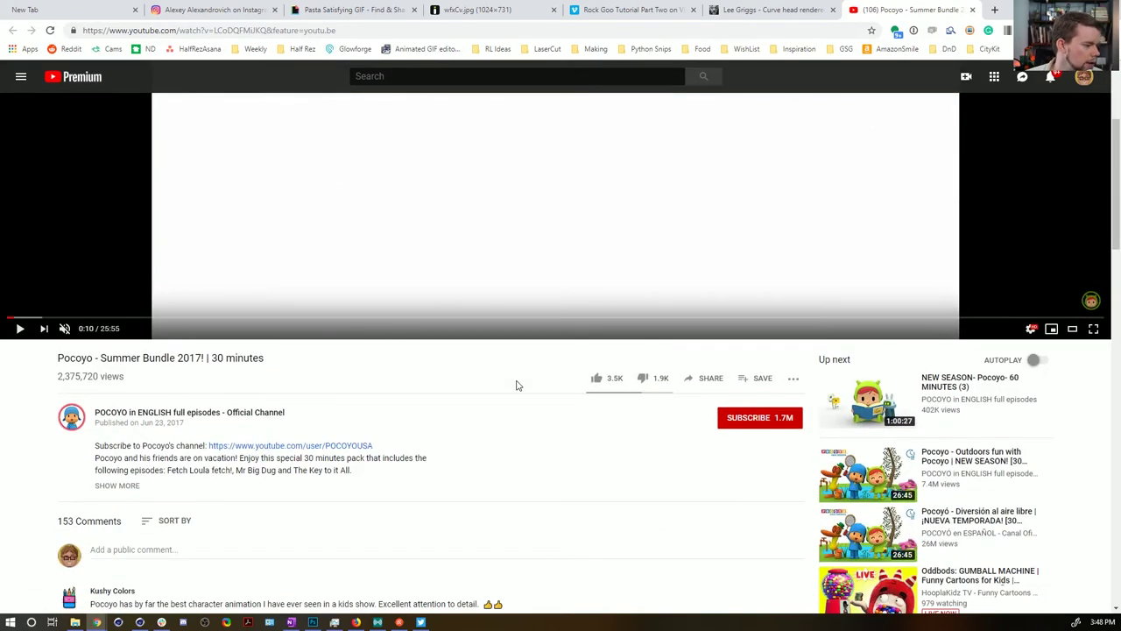
left_click(132, 488)
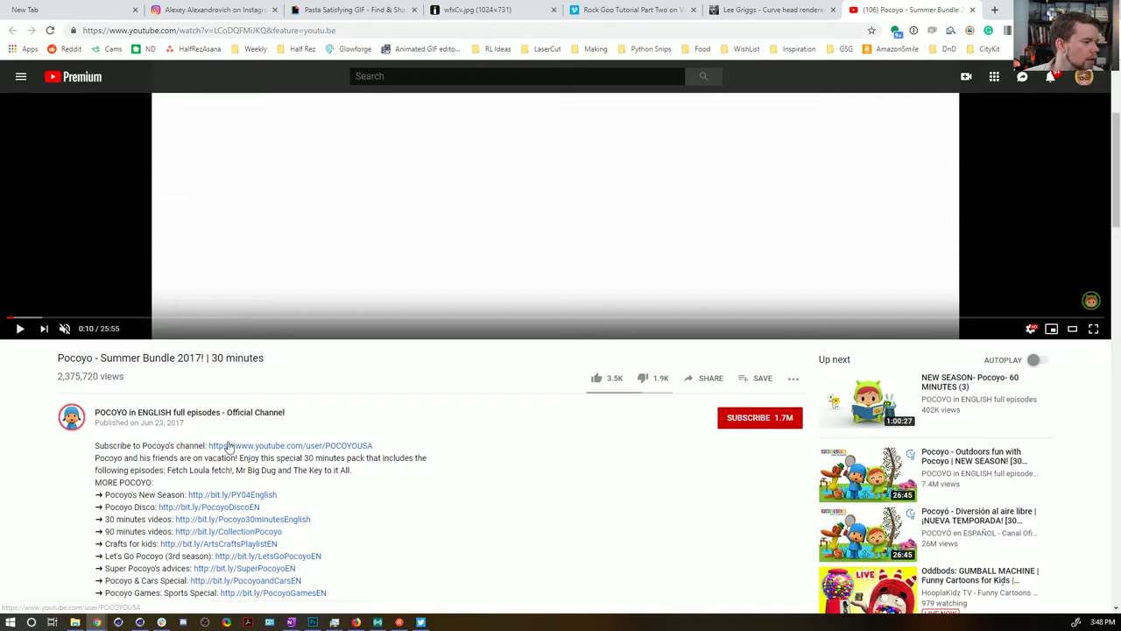
scroll(238, 470, "down", 3)
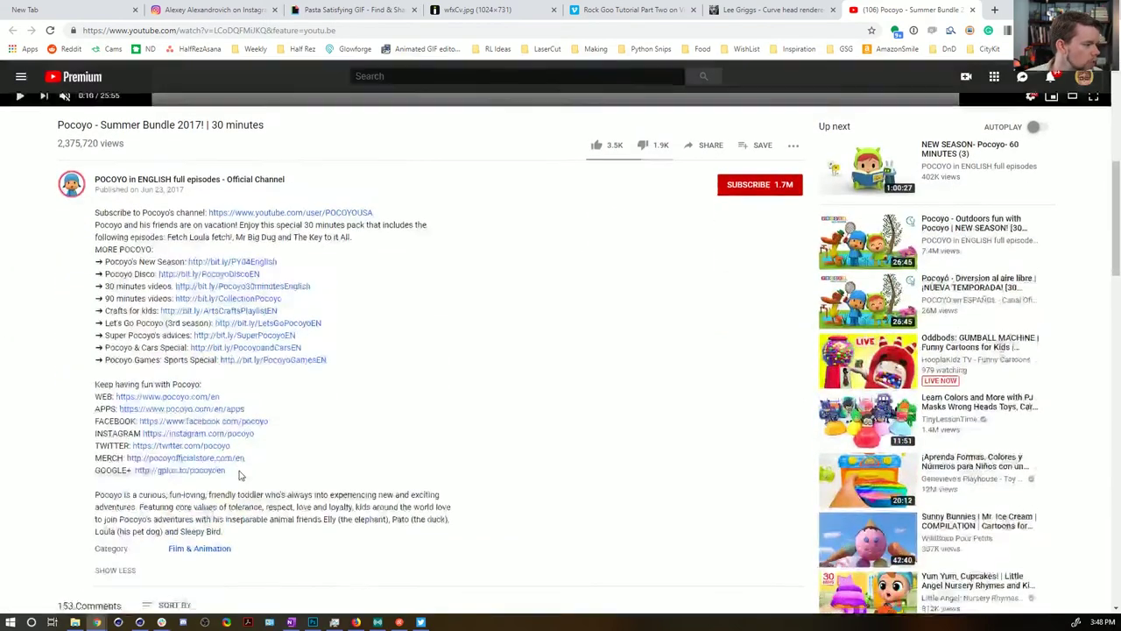
scroll(238, 471, "up", 5)
left_click(20, 535)
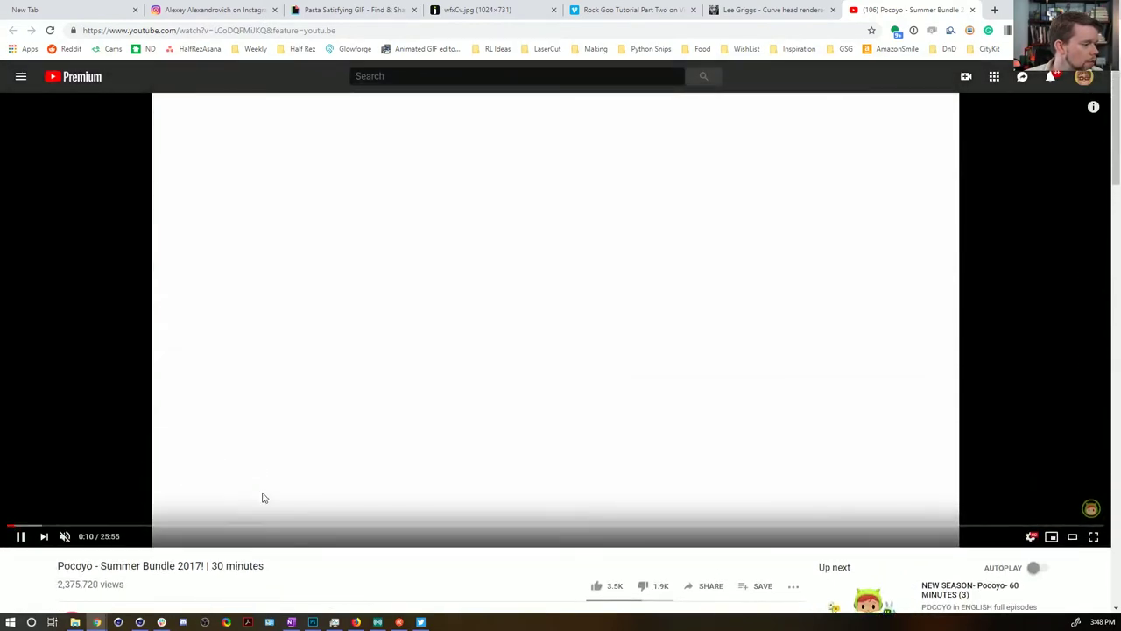
scroll(297, 398, "down", 2)
scroll(319, 377, "up", 2)
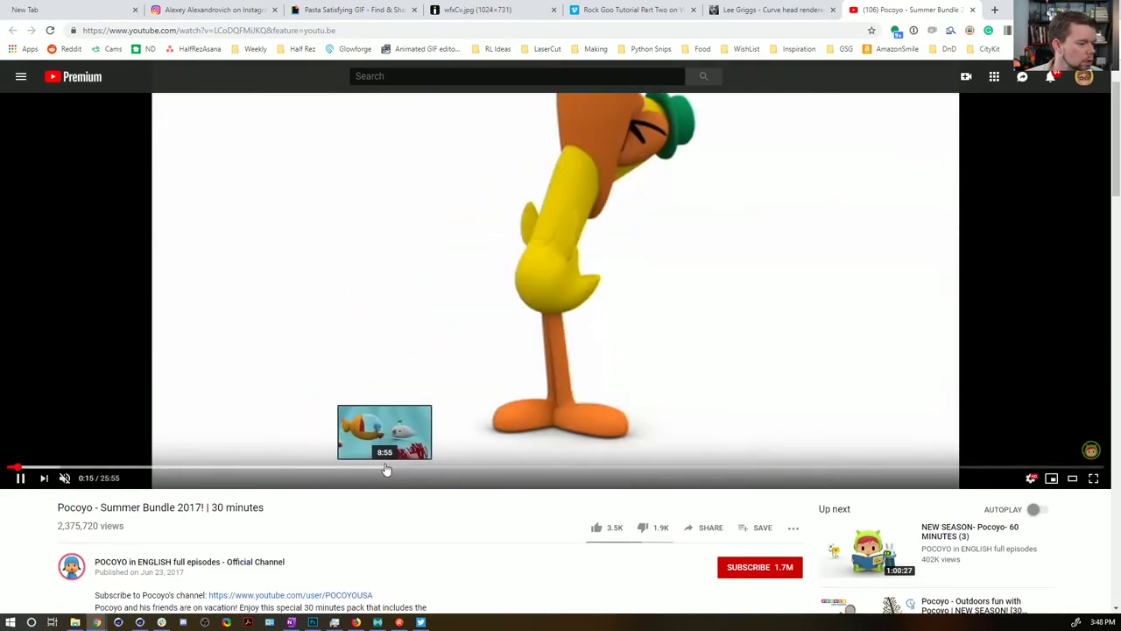
Step: Skip ahead to about 8:55 in the Pocoyo video and pause it on the underwater shot at 9:09
left_click(389, 469)
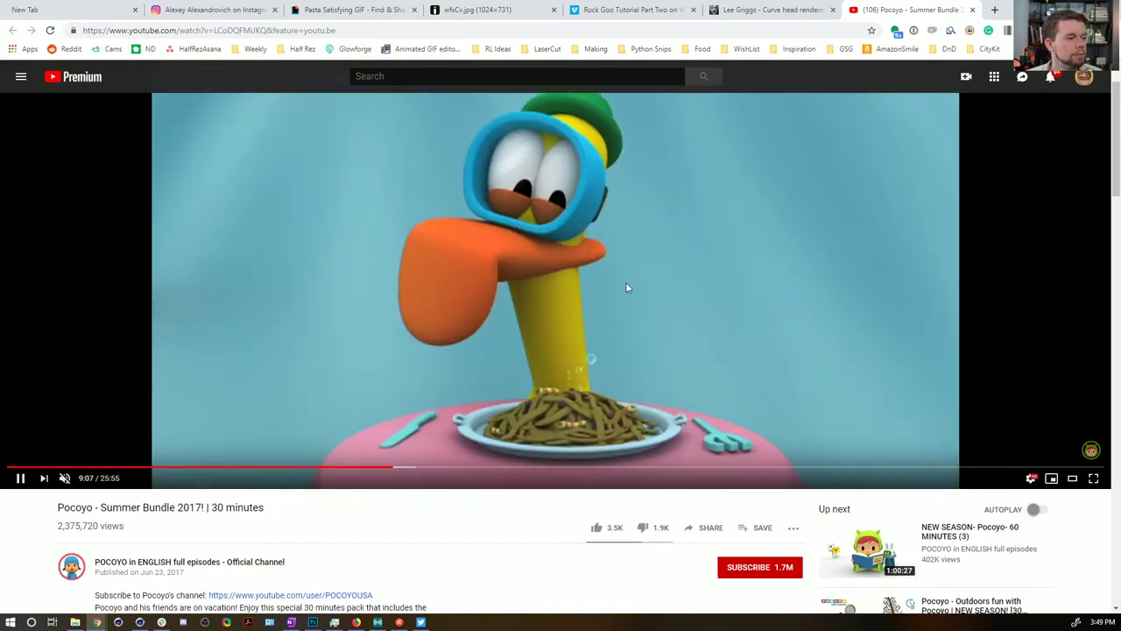
scroll(631, 292, "up", 1)
left_click(532, 242)
left_click(667, 289)
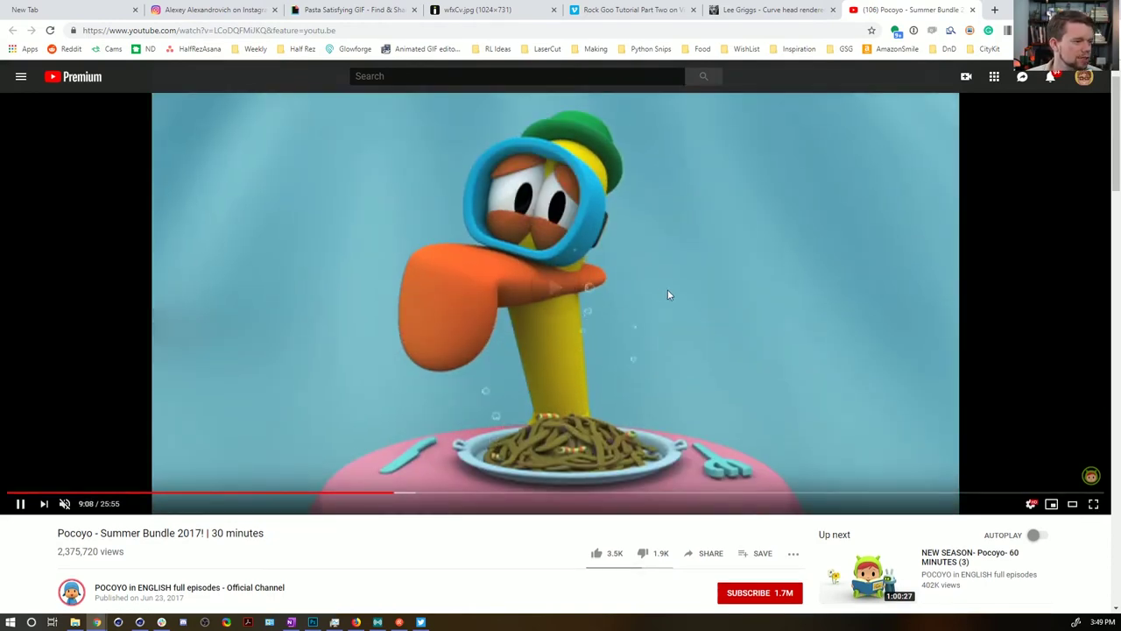
left_click(673, 261)
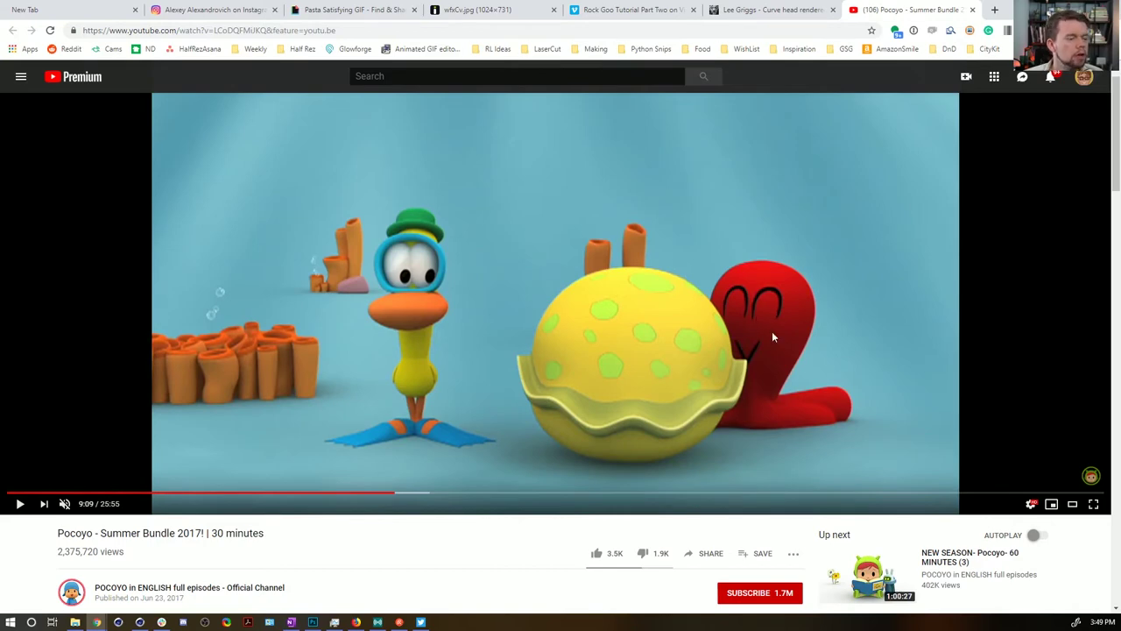
Step: Switch to Cinema 4D and create a new empty project
left_click(139, 622)
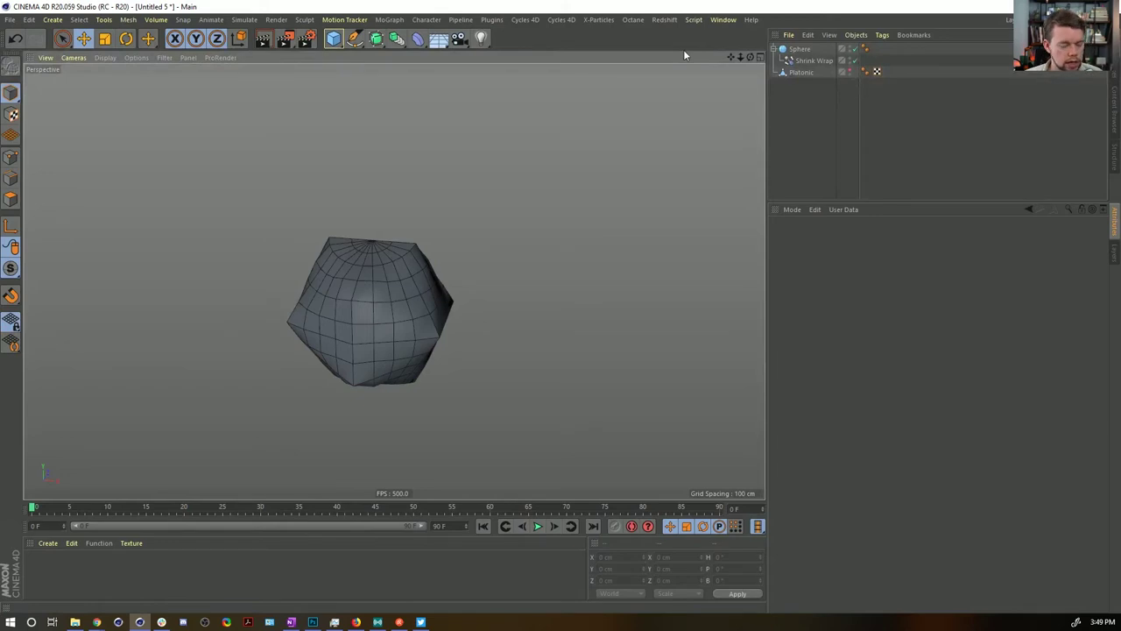
key("ctrl+n")
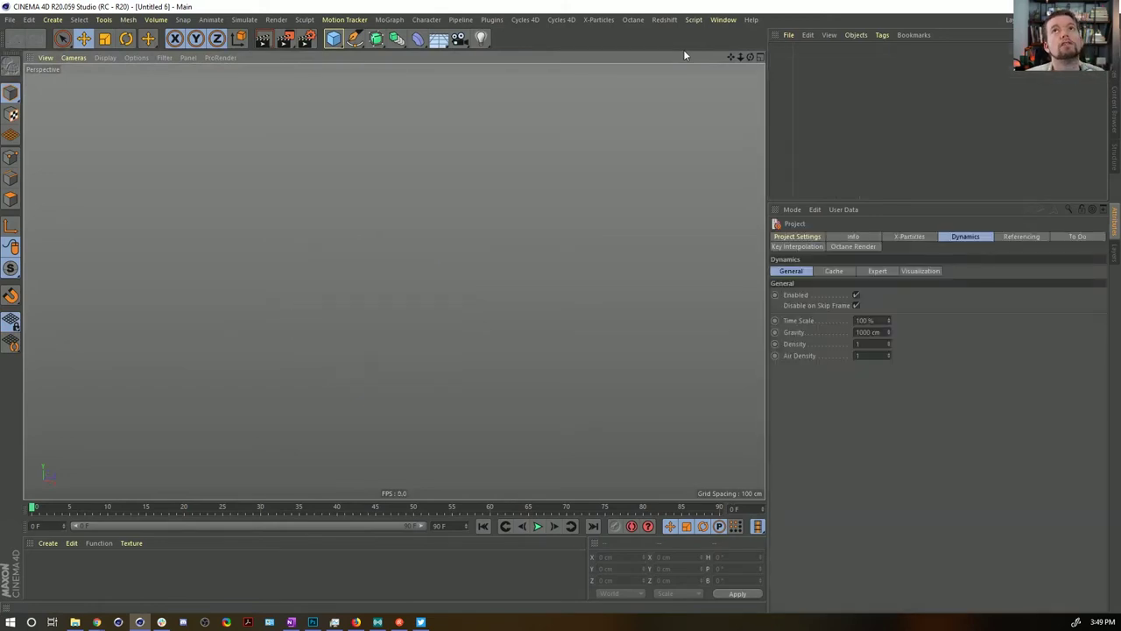
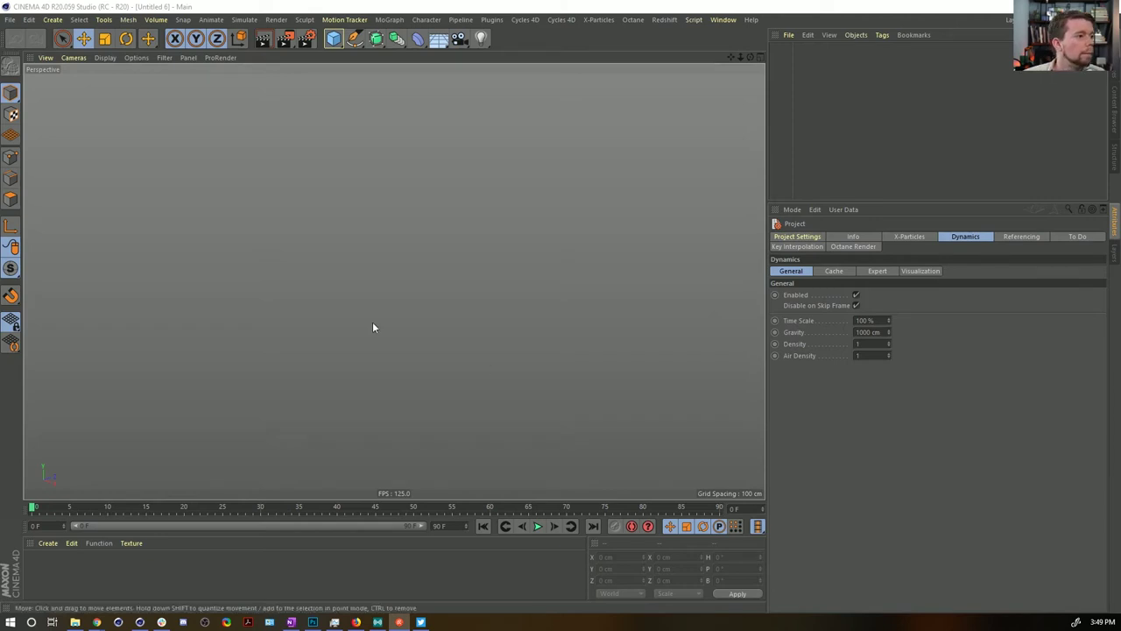
left_click(430, 12)
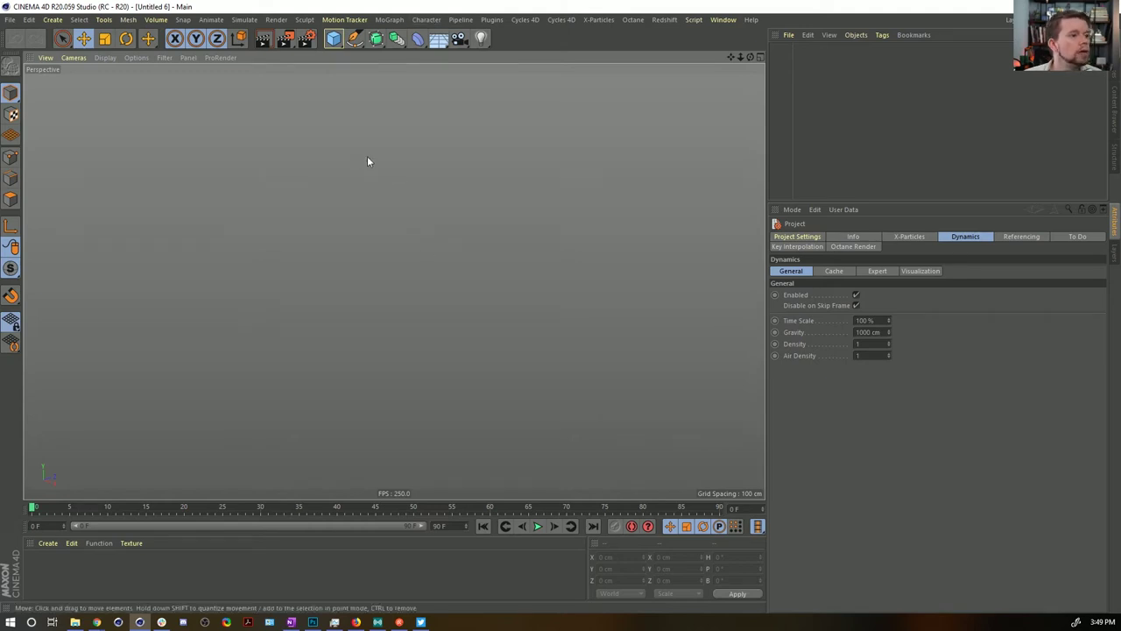
left_click(332, 40)
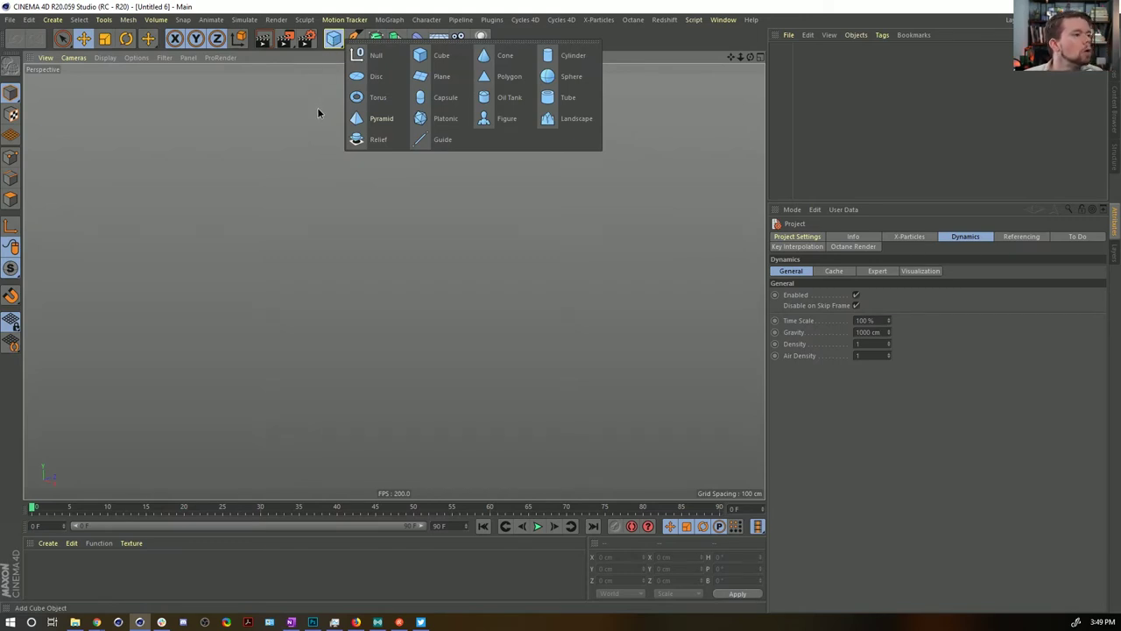
left_click(1093, 89)
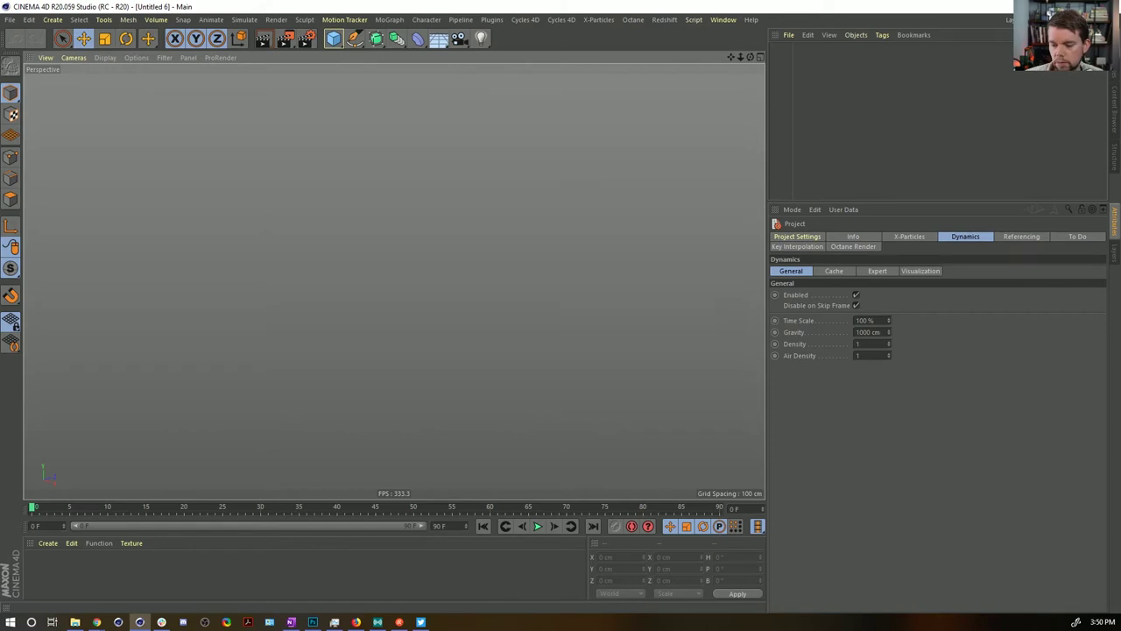
key("alt+Tab")
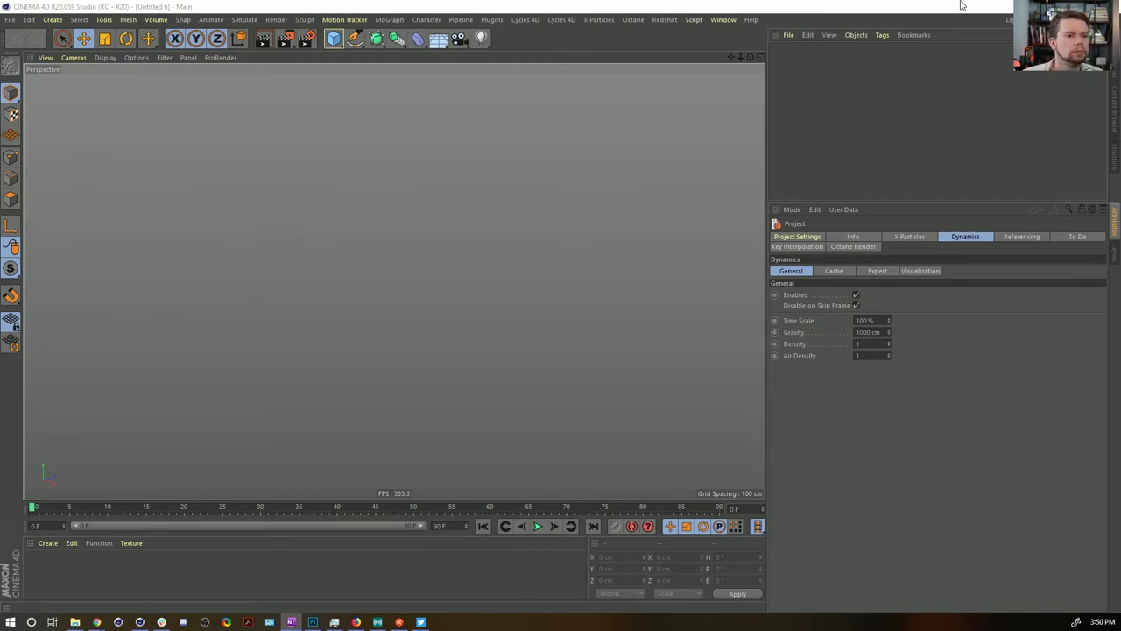
left_click(1106, 98)
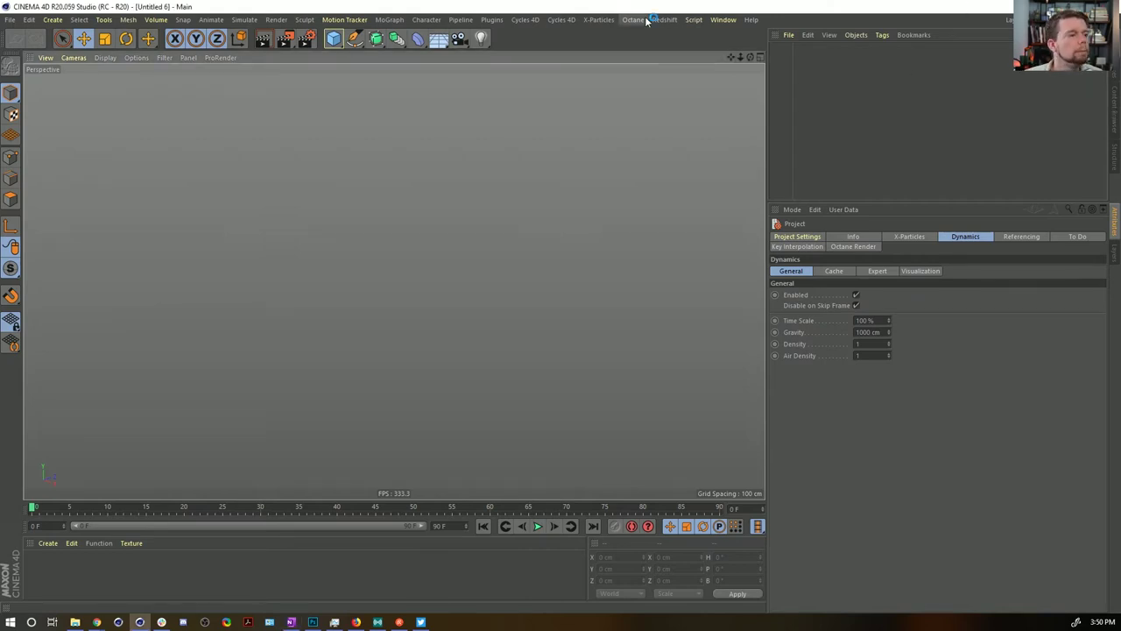
key("alt+Tab")
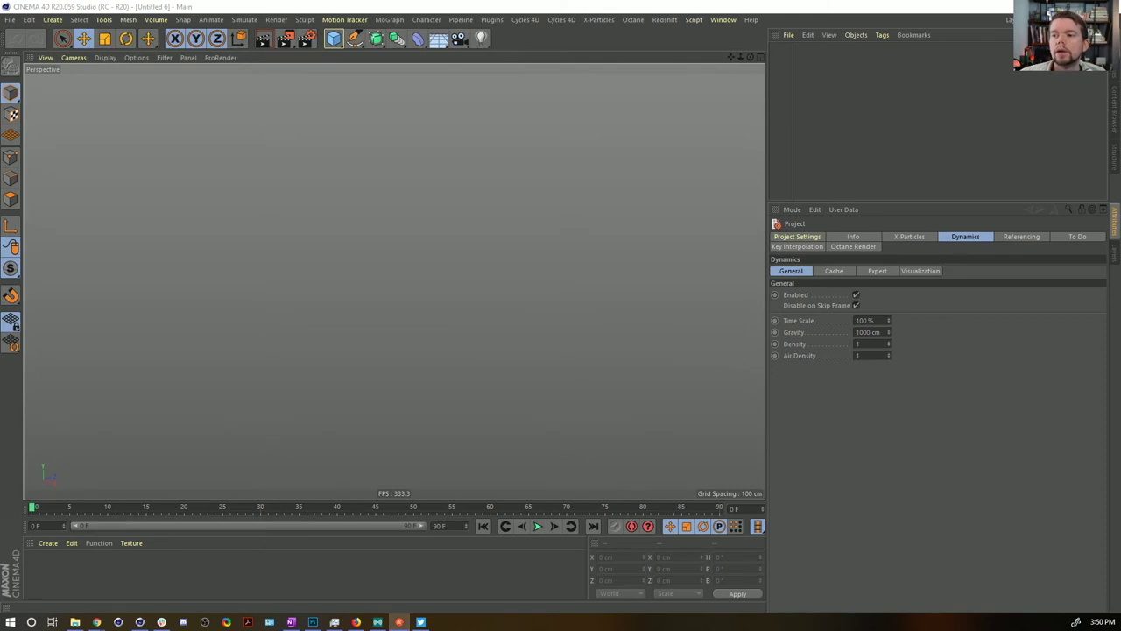
Step: Add a cube with 3 segments in X, Y and Z and make it editable
left_click(334, 38)
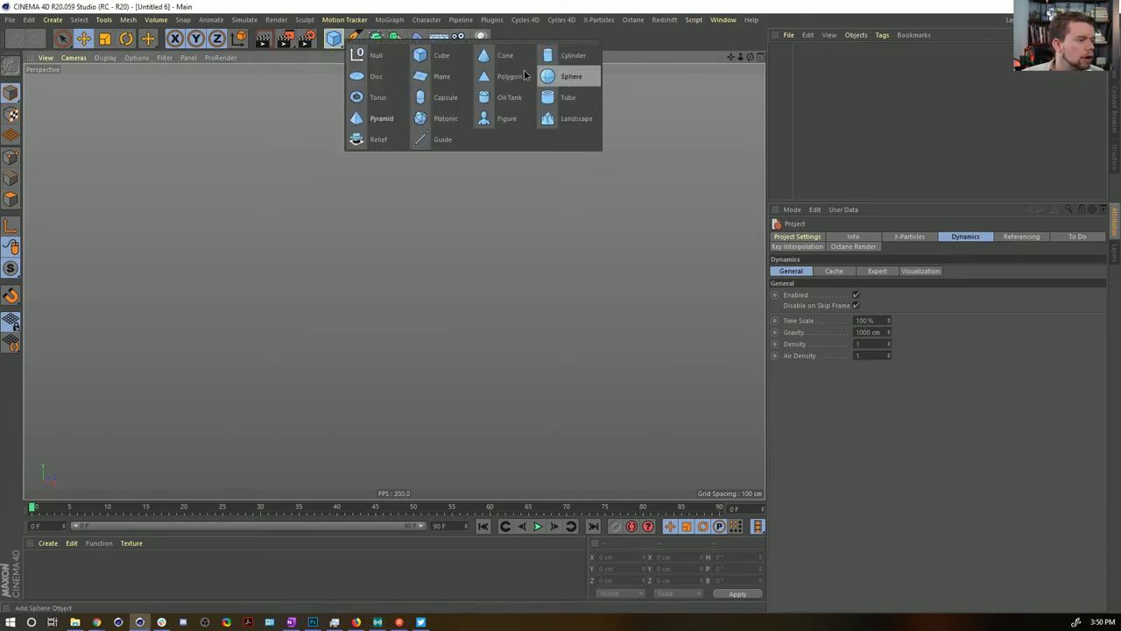
left_click(435, 55)
left_click_drag(426, 95, 516, 243, "alt")
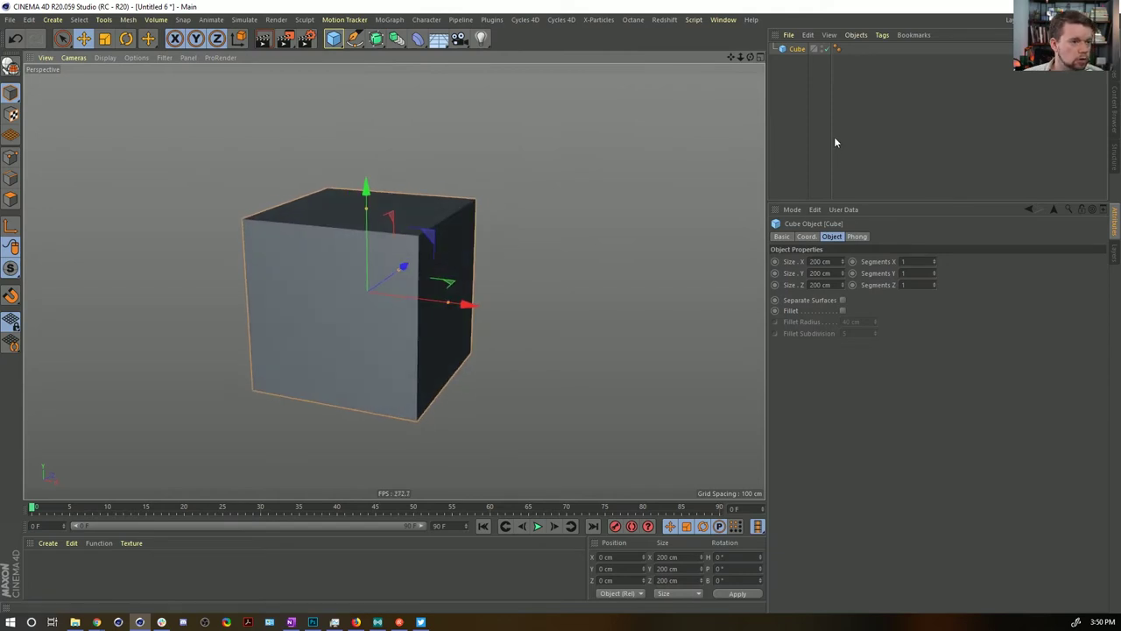
left_click(933, 262)
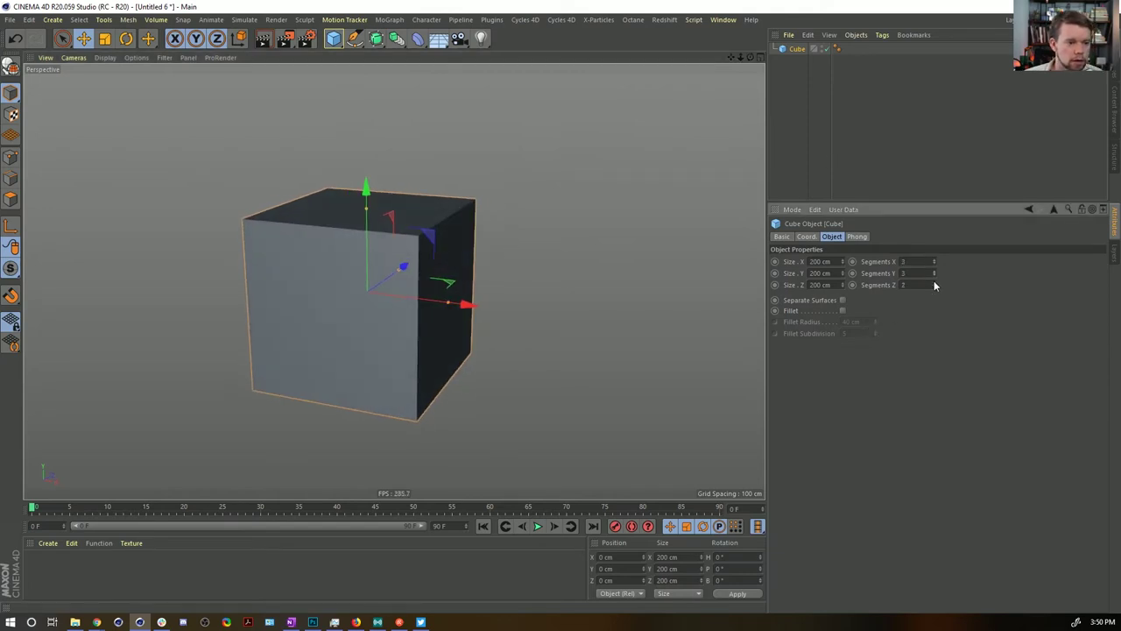
key("c")
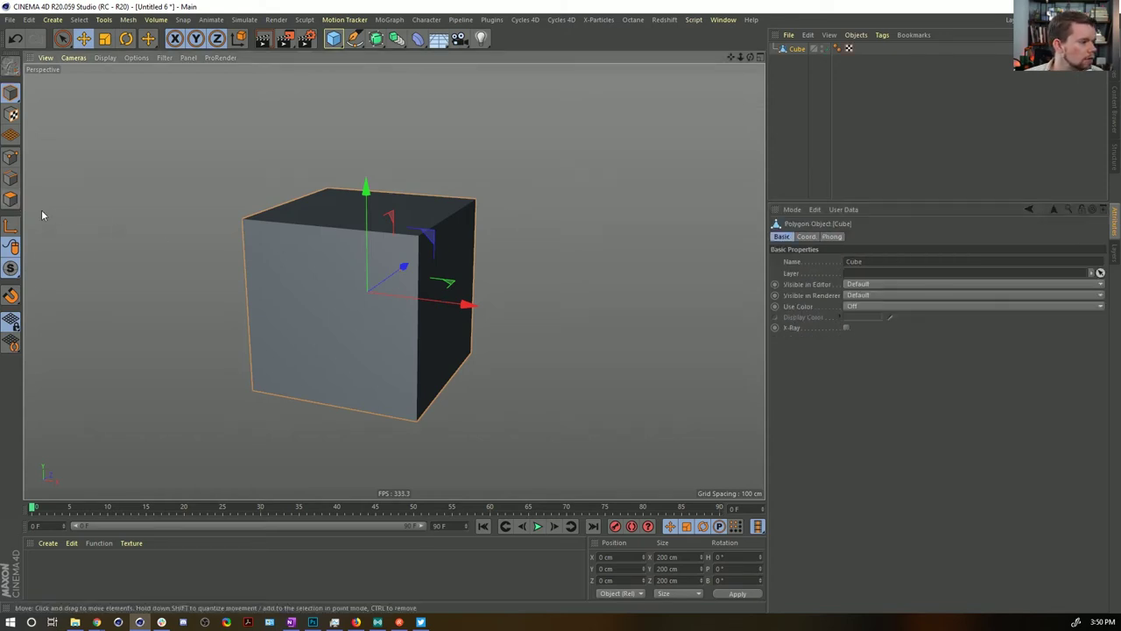
Step: Select all of the cube's polygons and round the shape with the Iron tool at 100%
left_click(10, 199)
key("ctrl+a")
key("m")
key("g")
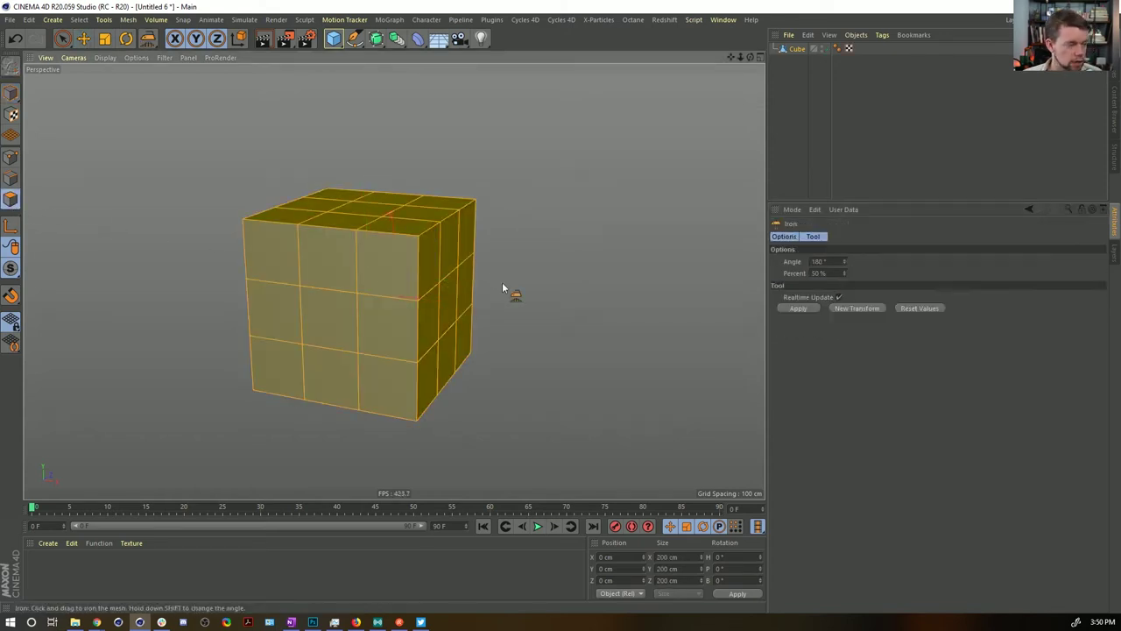
left_click_drag(503, 287, 474, 292)
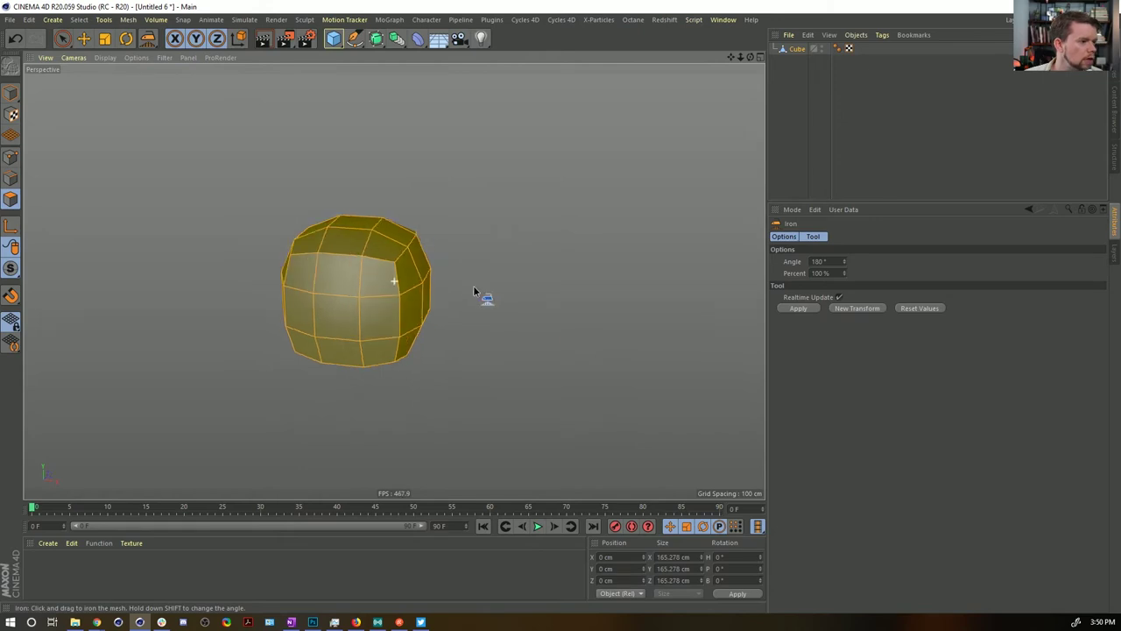
Step: Select a polygon on one side of the rounded shape, grow the selection and pull it out into an elongated head
key("space")
left_click(417, 301)
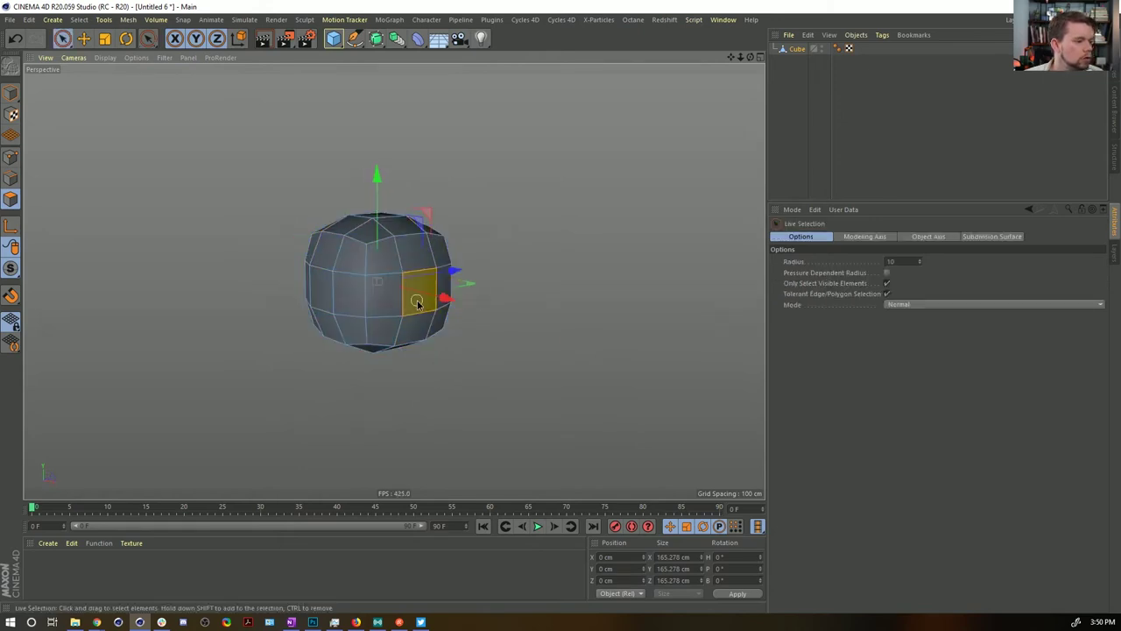
left_click_drag(490, 311, 417, 389)
key("u")
key("y")
Step: Select the polygon under the rear of the head and extrude it downward into a slanted neck
left_click(377, 327)
left_click_drag(376, 326, 306, 378, "alt")
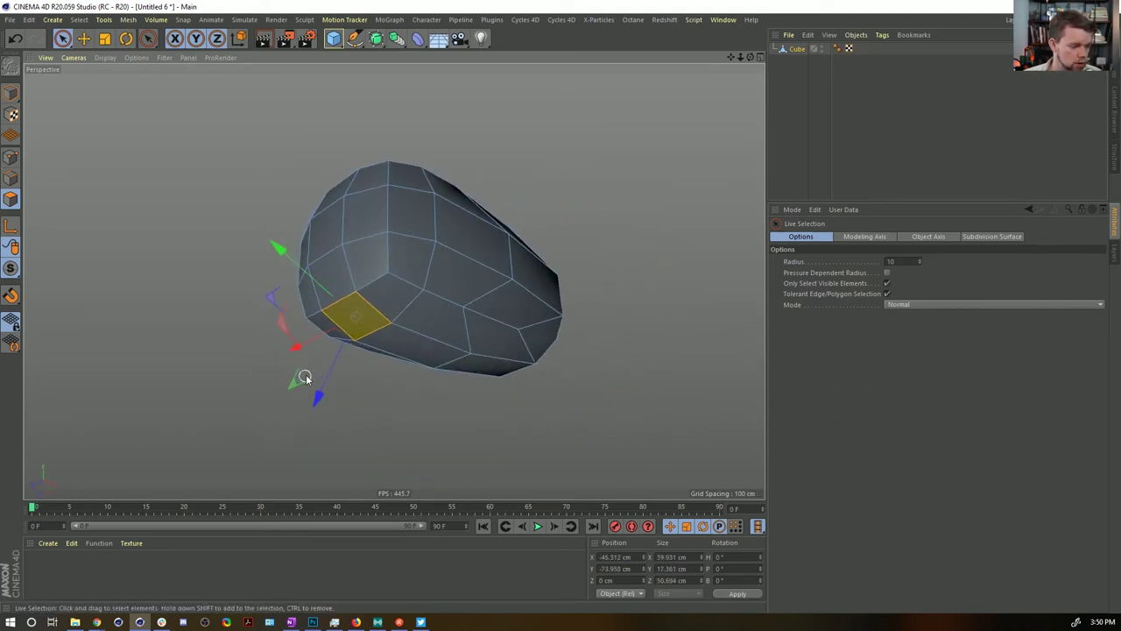
key("d")
left_click_drag(411, 371, 385, 437)
Step: Build a flared shoulder at the neck's end with a -39.2 cm inner extrude, a 31.7 cm extrude and an enlarged end face
key("i")
left_click_drag(306, 413, 332, 416)
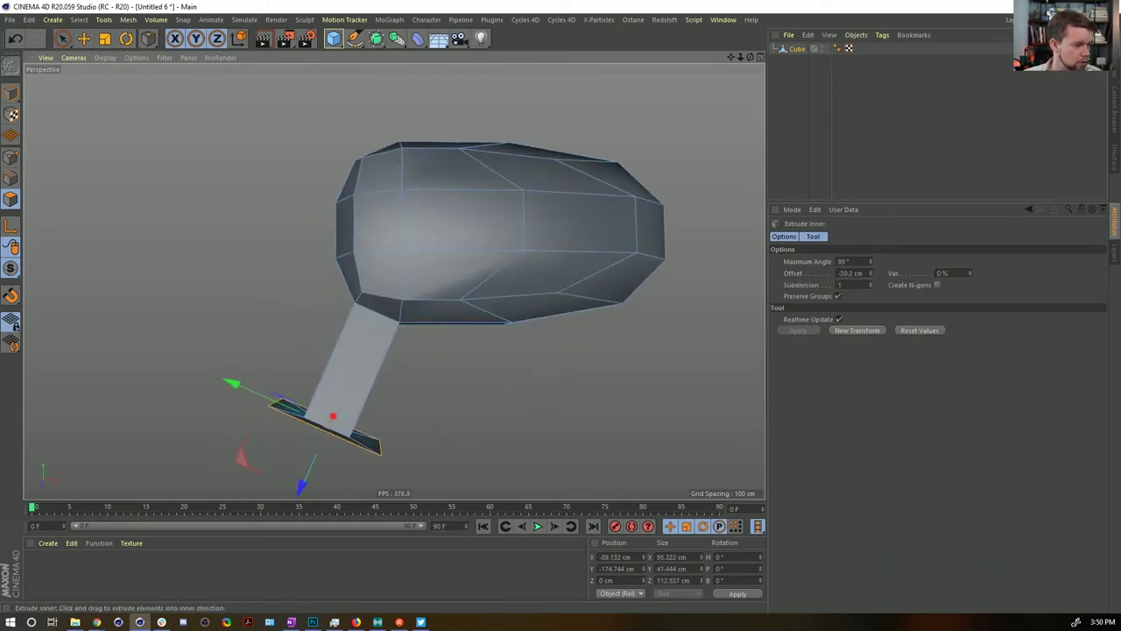
key("d")
mouse_move(467, 413)
left_mouse_down()
mouse_move(487, 413)
mouse_move(460, 411)
left_mouse_up()
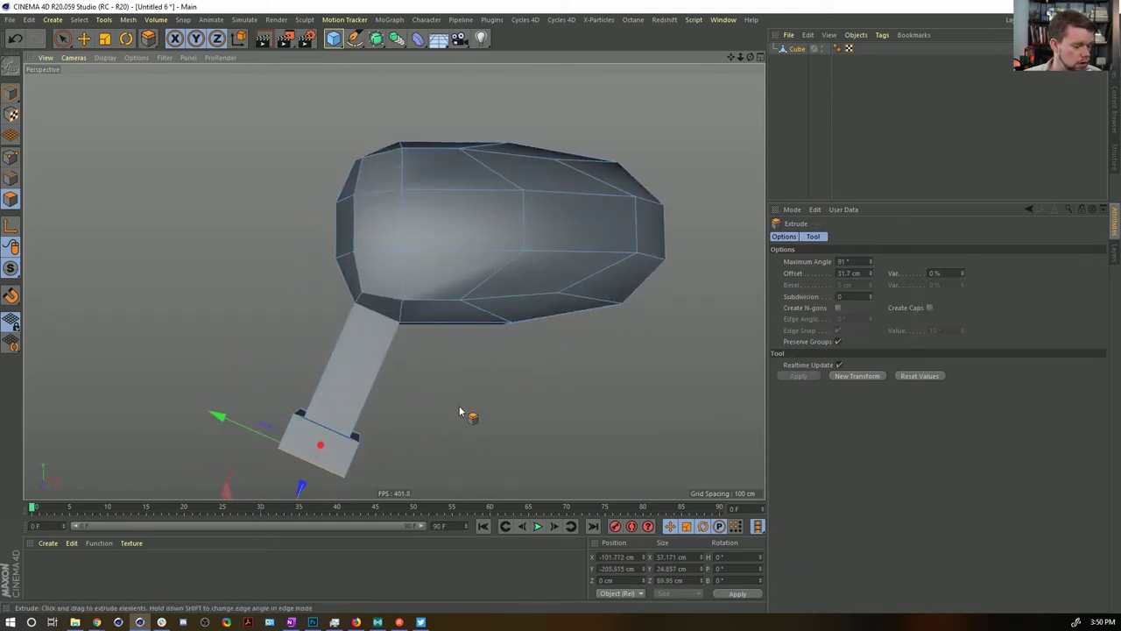
key("t")
left_click_drag(386, 410, 450, 380)
Step: Select all polygons and smooth the whole mesh with the Iron tool at 39%
key("ctrl+a")
key("m")
key("g")
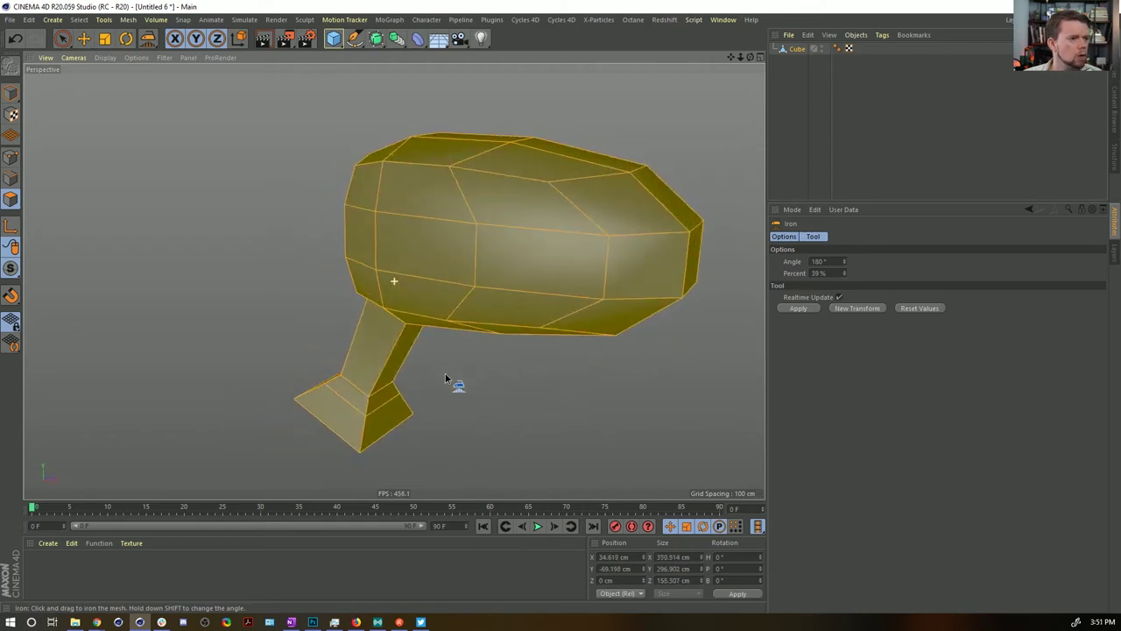
right_click(465, 249)
left_click(530, 575)
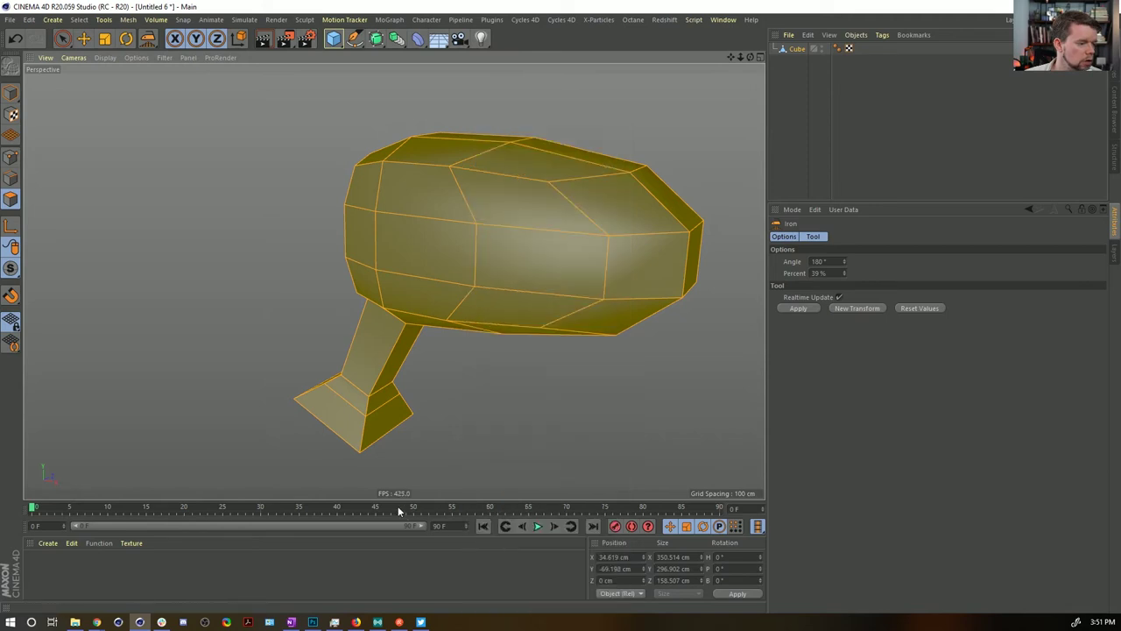
Step: Select the end face below the neck and scale it up to about 121 × 53 × 147 cm
left_click_drag(396, 438, 508, 288, "alt")
key("9")
left_click(405, 369)
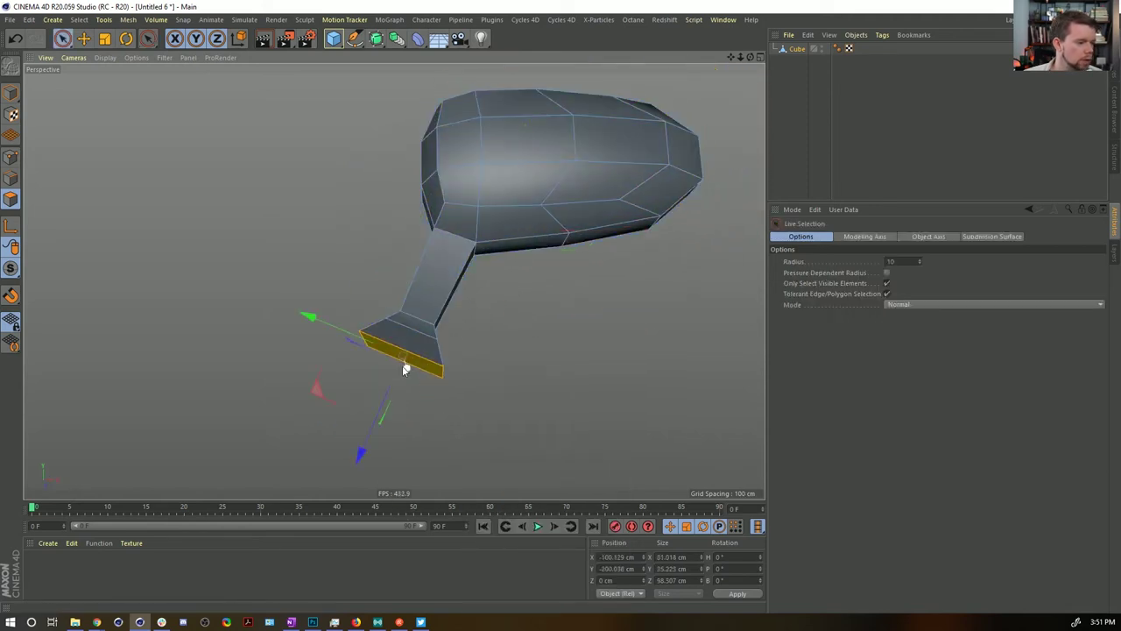
key("t")
left_click_drag(404, 370, 722, 313)
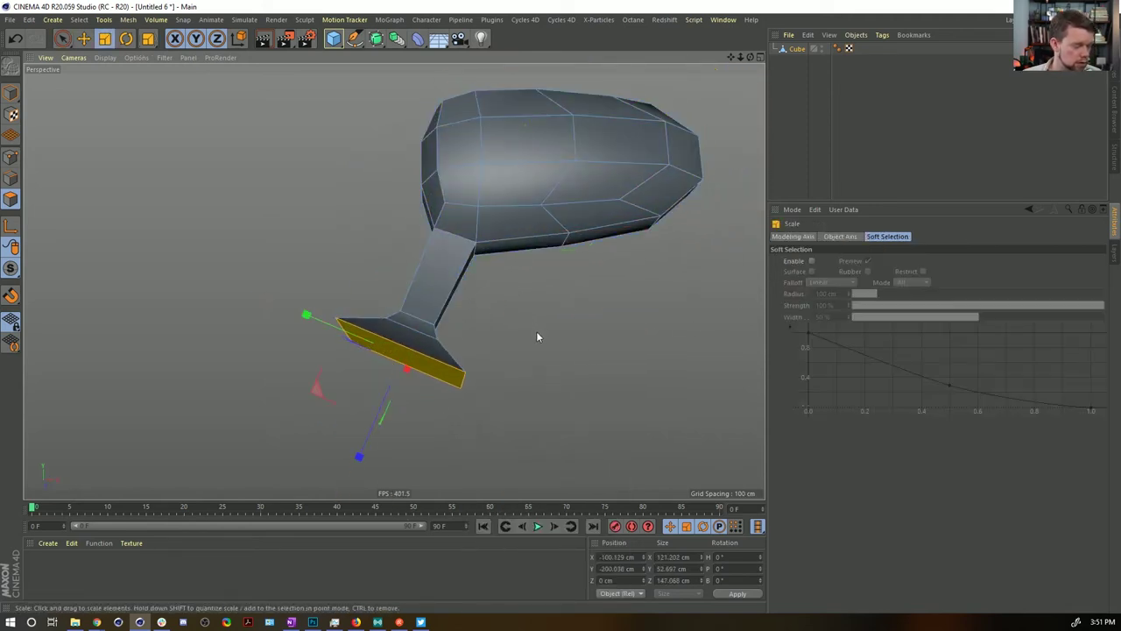
Step: Extrude the end face downward into a torso, rotate it nearly level and scale it up to about 217 × 241 cm
key("d")
left_click_drag(538, 337, 577, 272)
key("r")
left_click_drag(357, 468, 495, 480)
key("e")
key("t")
left_click_drag(491, 325, 547, 325)
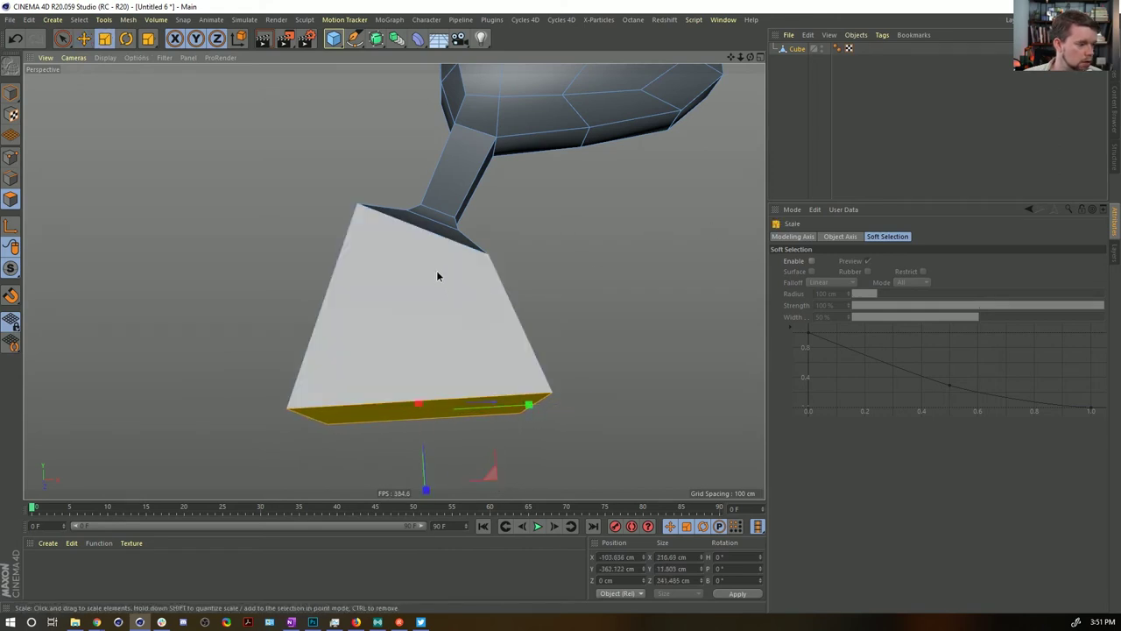
Step: Extrude the torso's bottom face a further 144 cm
left_click_drag(436, 269, 560, 307, "alt")
scroll(440, 332, "down", 5)
key("d")
middle_click_drag(597, 281, 532, 334, "alt")
scroll(510, 298, "up", 3)
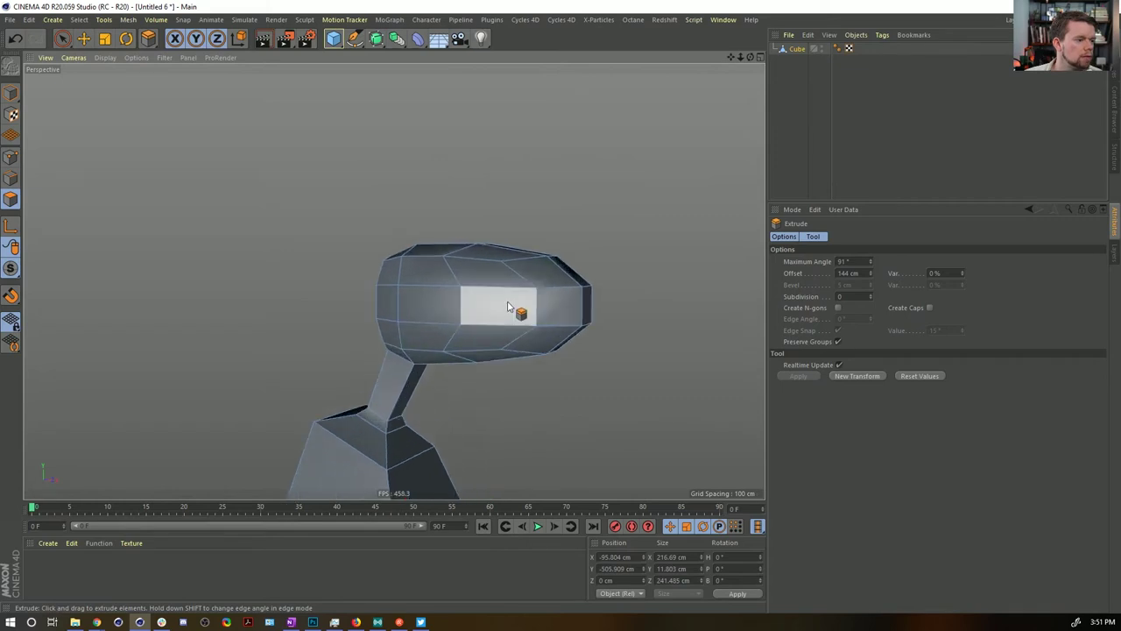
Step: Select every polygon of the character mesh, subdivide once with Smooth Subdivision, and clear the selection
key("ctrl+a")
right_click(508, 313)
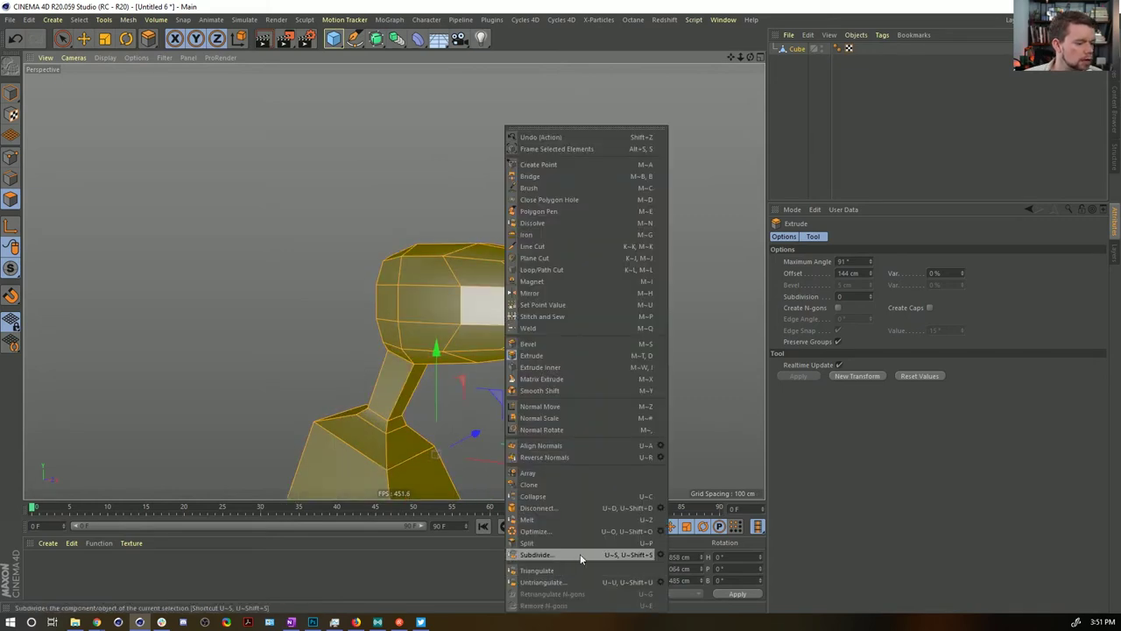
left_click(655, 555)
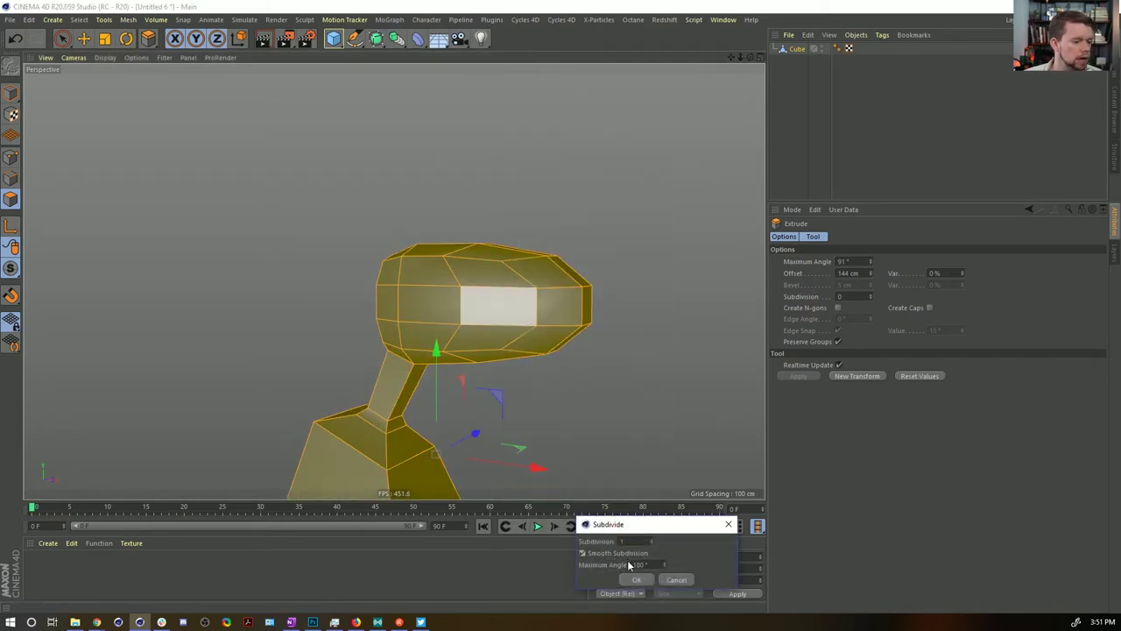
left_click(636, 579)
left_click_drag(555, 408, 886, 160, "alt")
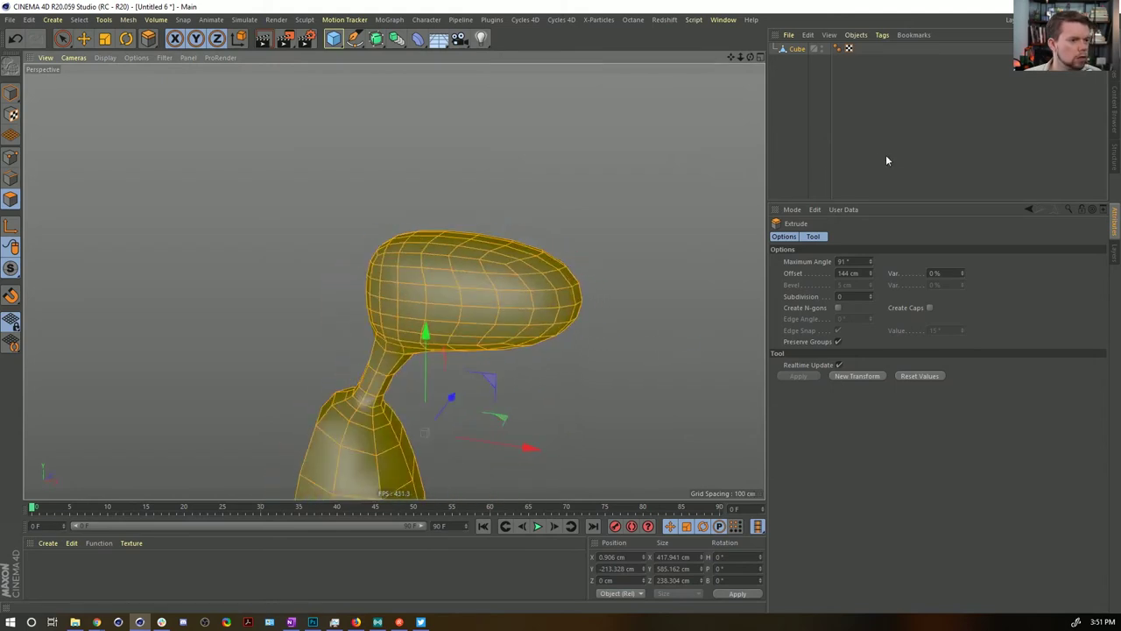
left_click(886, 161)
mouse_move(520, 266)
left_mouse_down("alt")
mouse_move(487, 280)
mouse_move(502, 255)
mouse_move(462, 294)
mouse_move(523, 284)
left_mouse_up("alt")
Step: Add a disc primitive oriented to -Z and apply a new default material to it
left_click(334, 37)
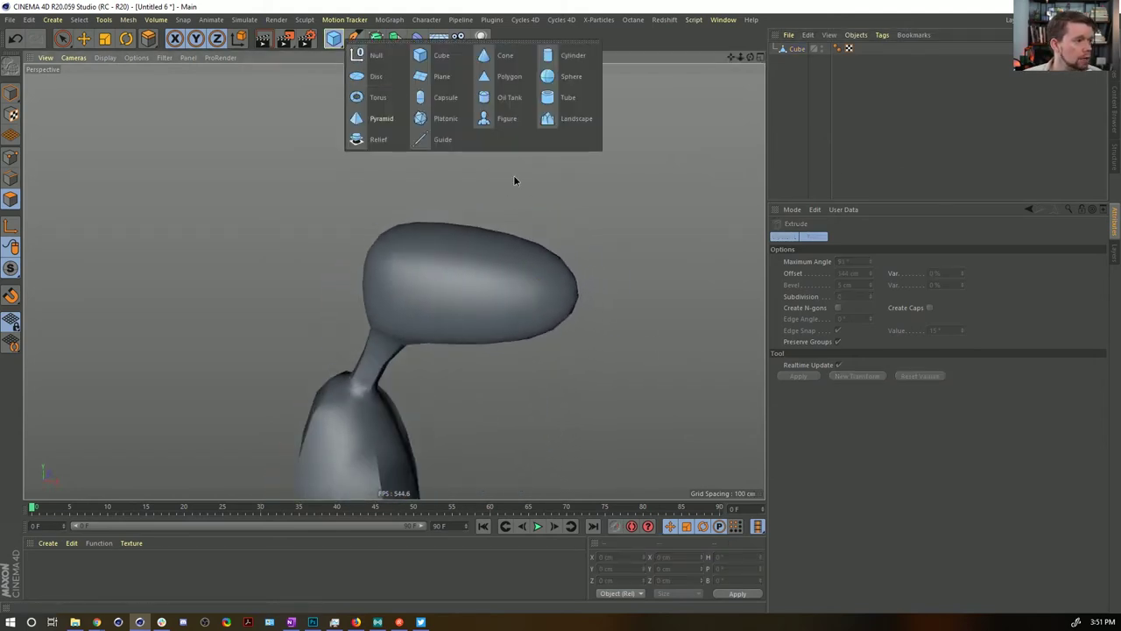
left_click(388, 90)
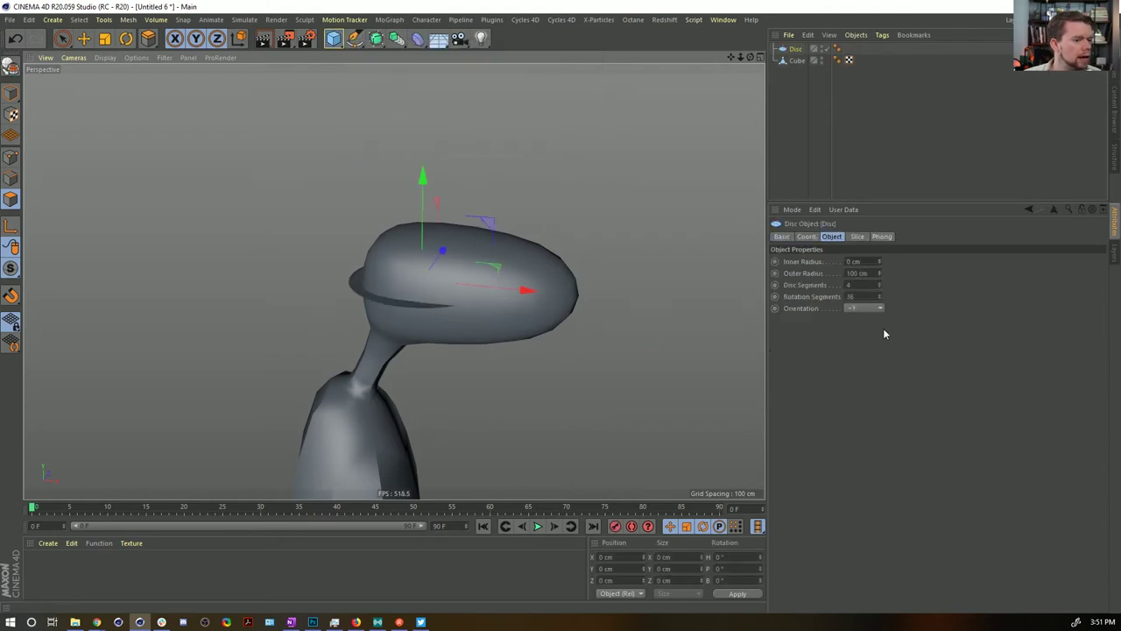
scroll(872, 308, "down", 3)
left_click_drag(558, 254, 531, 294, "alt")
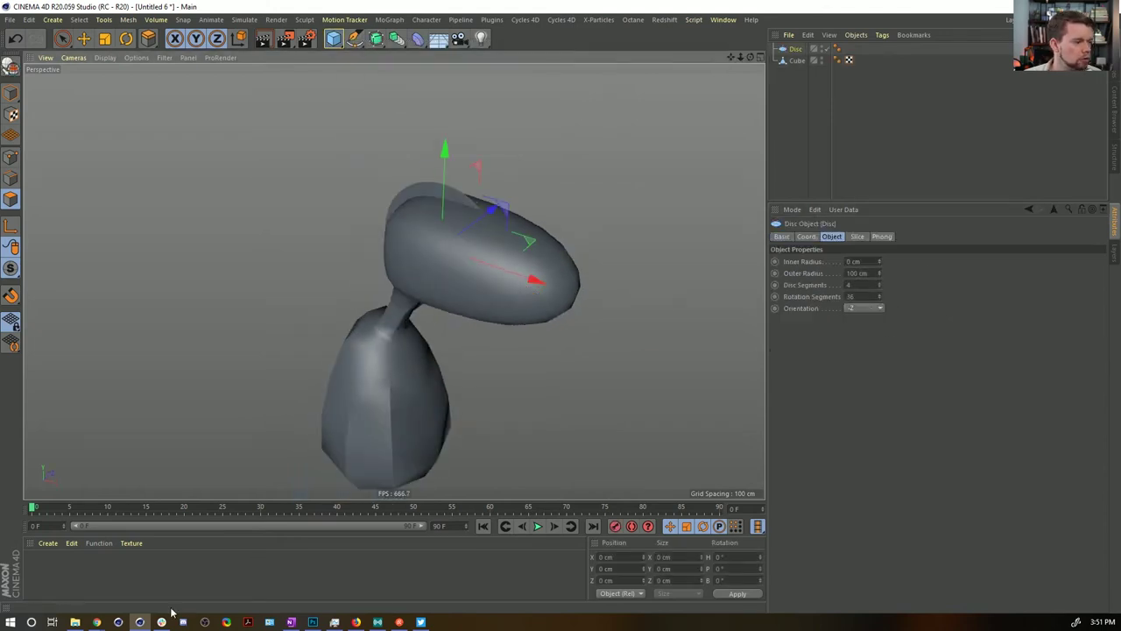
double_click(39, 570)
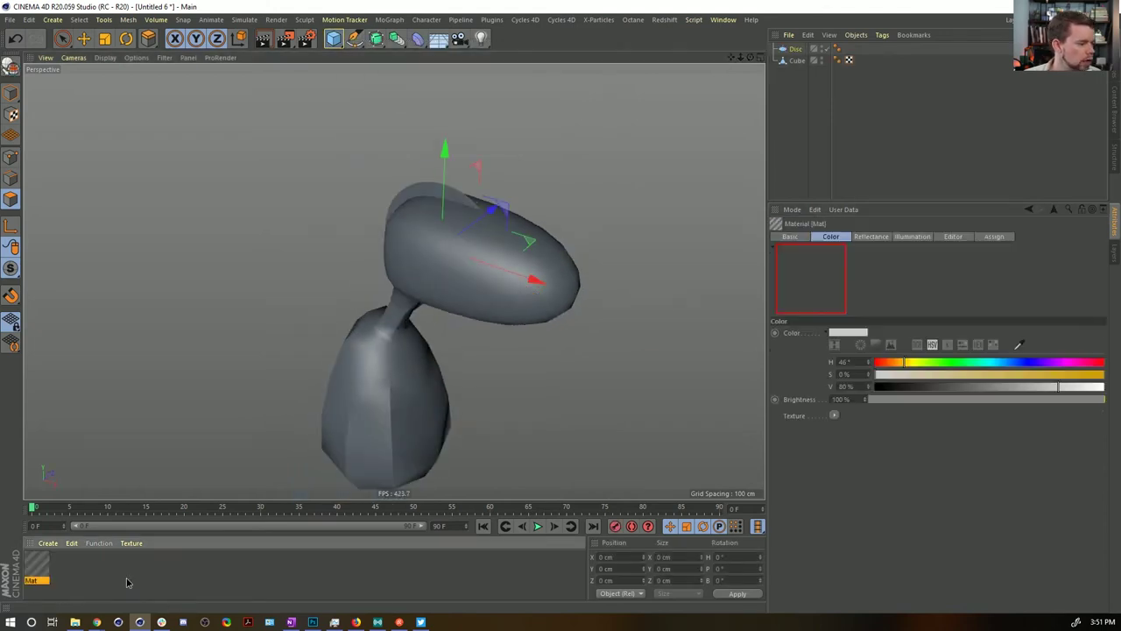
left_click(793, 50)
Step: Scale the disc down to a 36 cm outer radius and place it just outside the side of the head as an eye
key("e")
left_click_drag(488, 224, 462, 254)
key("t")
left_click_drag(602, 241, 321, 328)
key("e")
left_click_drag(453, 276, 553, 214, "alt")
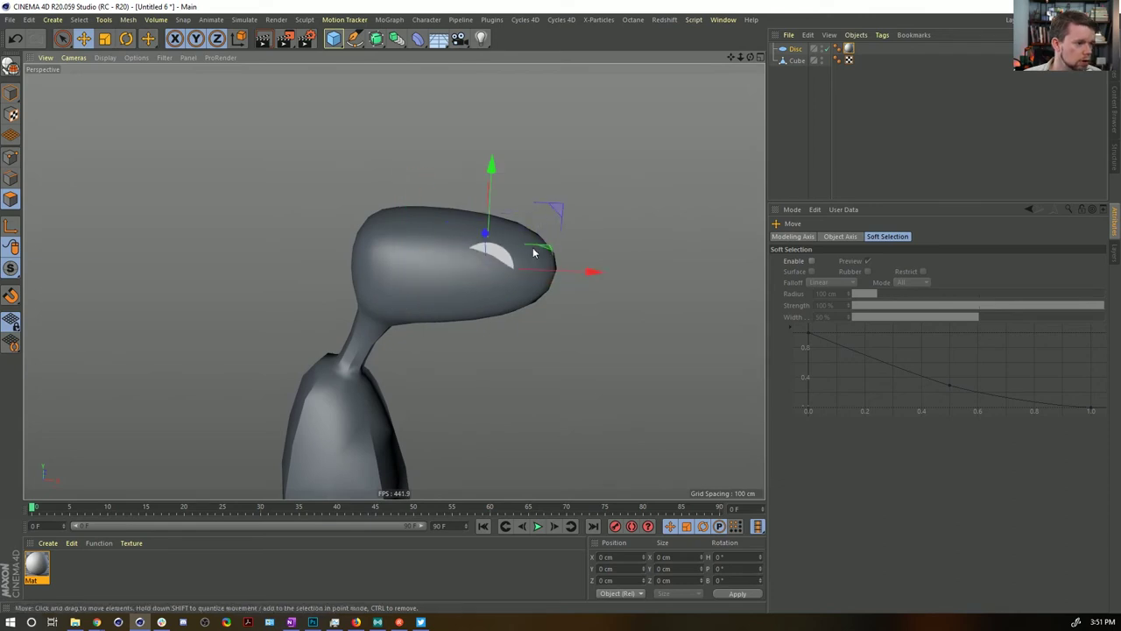
left_click_drag(480, 235, 521, 243, "alt")
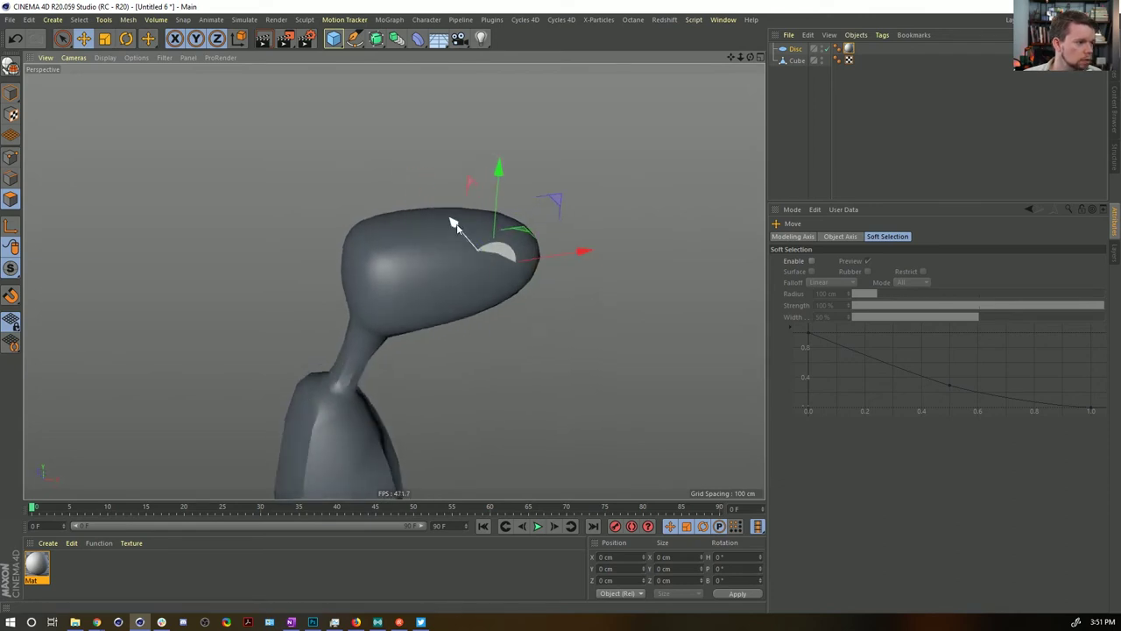
left_click_drag(452, 222, 472, 239)
Step: Add a Shrink Wrap deformer under the disc and set the Cube as its target object
left_click(398, 38)
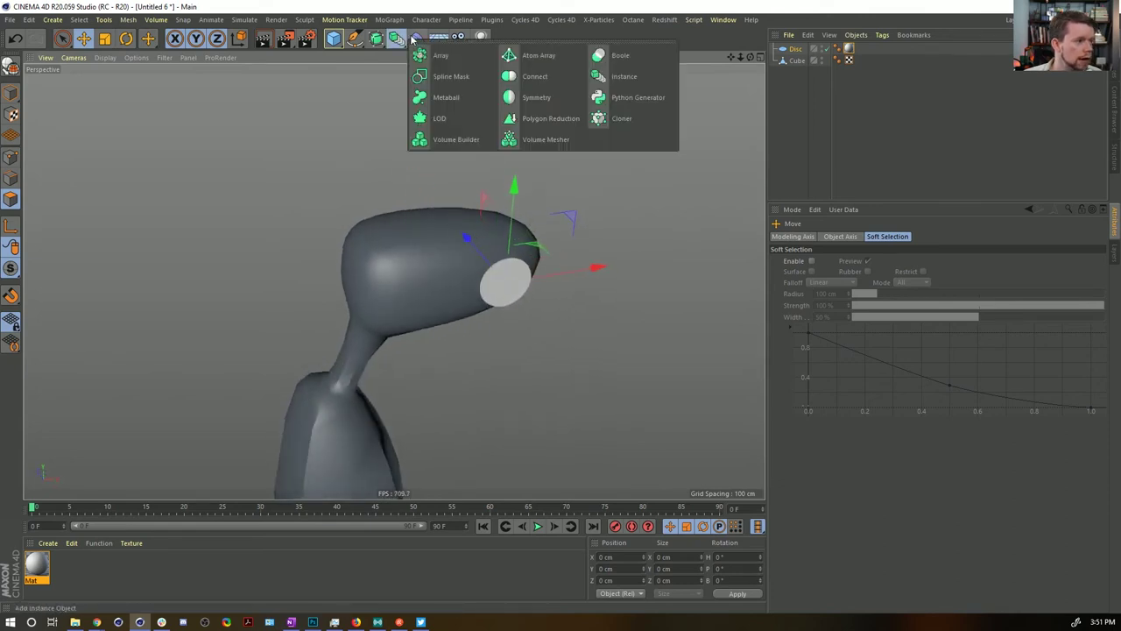
left_click(417, 40)
left_click_drag(566, 175, 725, 119)
left_click_drag(802, 50, 797, 61)
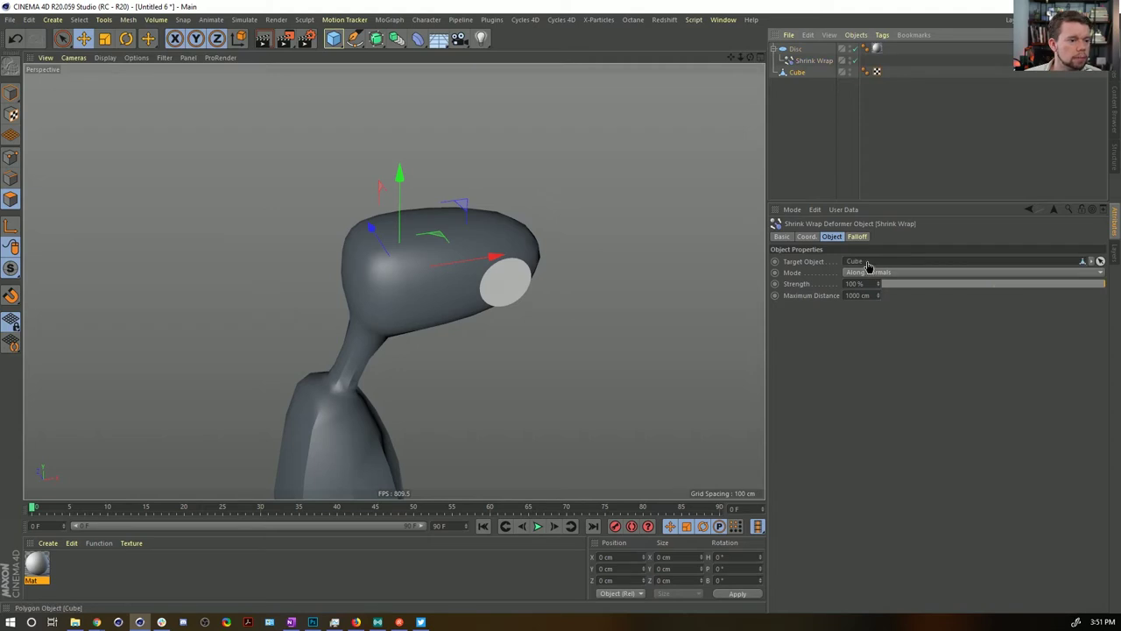
left_click_drag(868, 267, 868, 264)
left_click_drag(393, 281, 311, 315, "alt")
right_click_drag(437, 326, 487, 299, "alt")
left_click_drag(495, 252, 517, 255, "alt")
Step: Add a Displacer under the disc, below the Shrink Wrap, and give it a Color shader
left_click(793, 50)
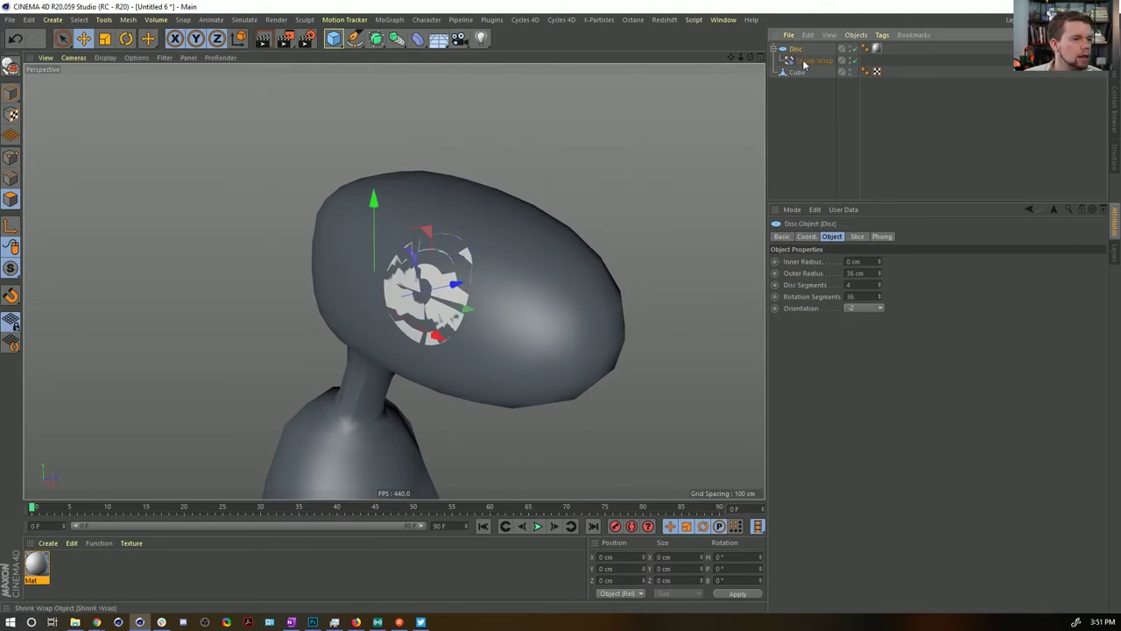
left_click_drag(417, 38, 476, 181)
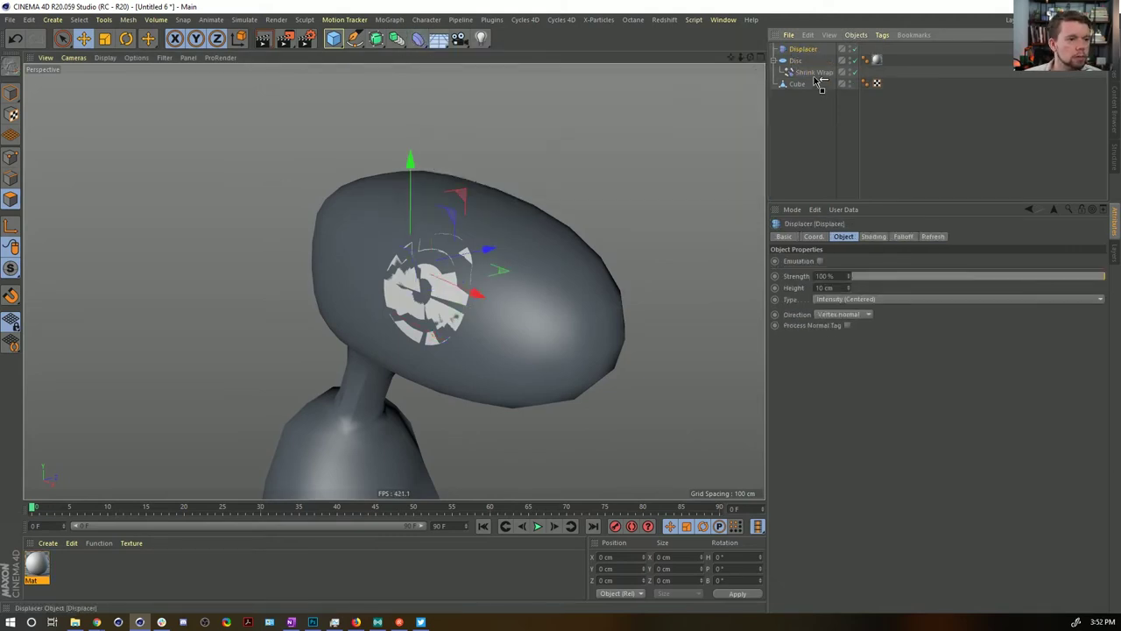
left_click_drag(819, 81, 814, 81)
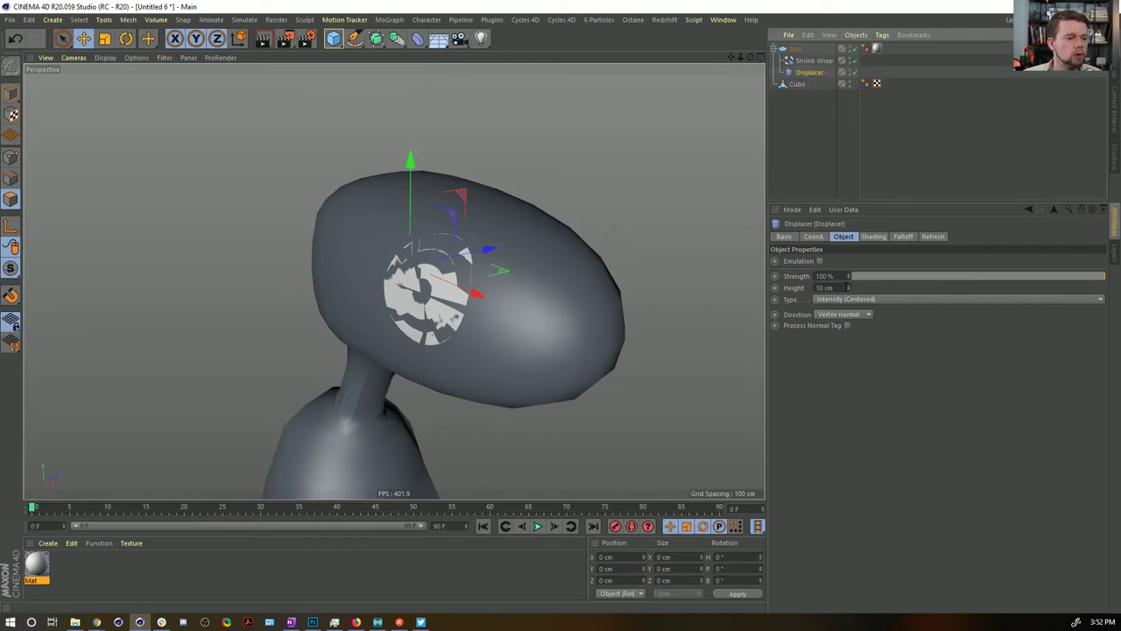
left_click(874, 238)
left_click(812, 272)
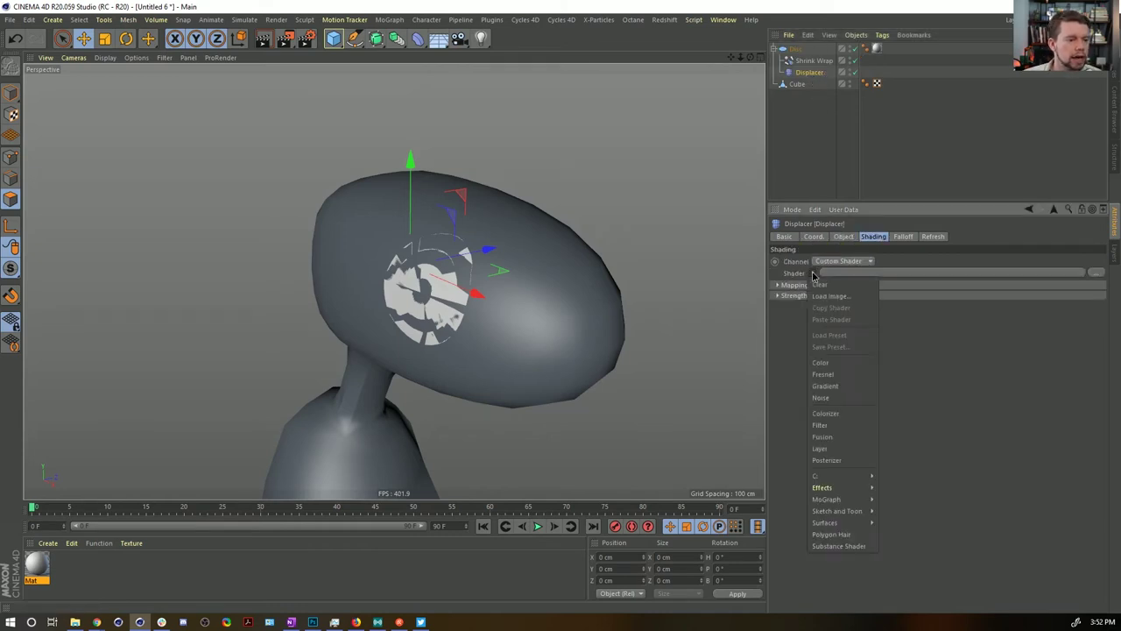
left_click(823, 360)
left_click_drag(641, 325, 397, 267, "alt")
Step: Set the Displacer's height to 2 cm so the eye sits close to the head surface
left_click(843, 236)
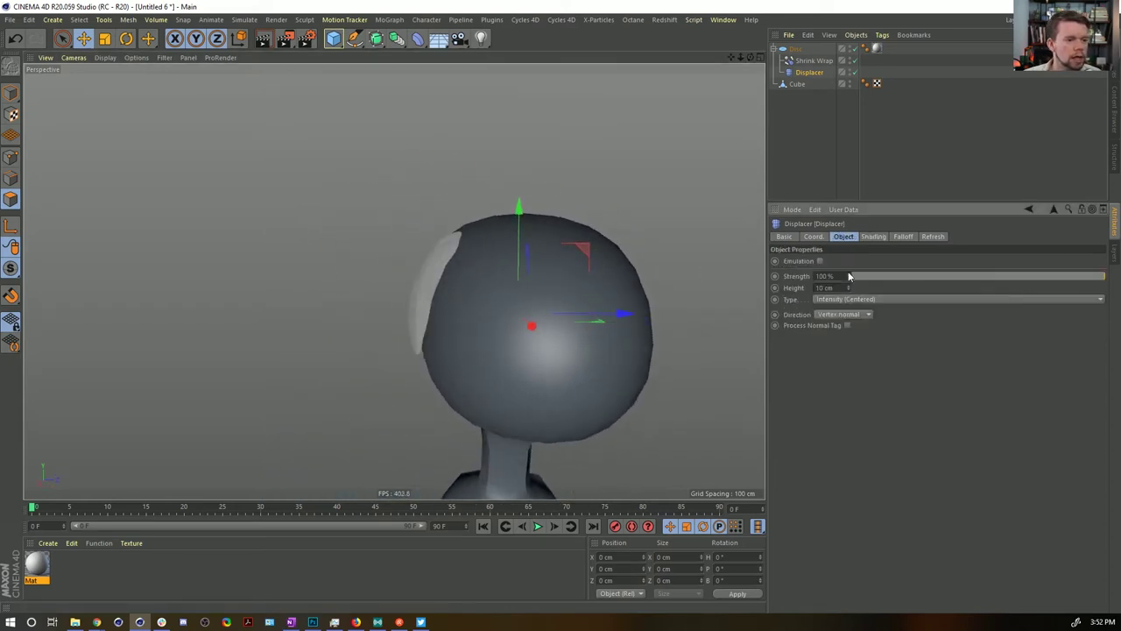
mouse_move(848, 289)
left_mouse_down()
mouse_move(848, 333)
mouse_move(848, 282)
mouse_move(847, 296)
left_mouse_up()
key("Return")
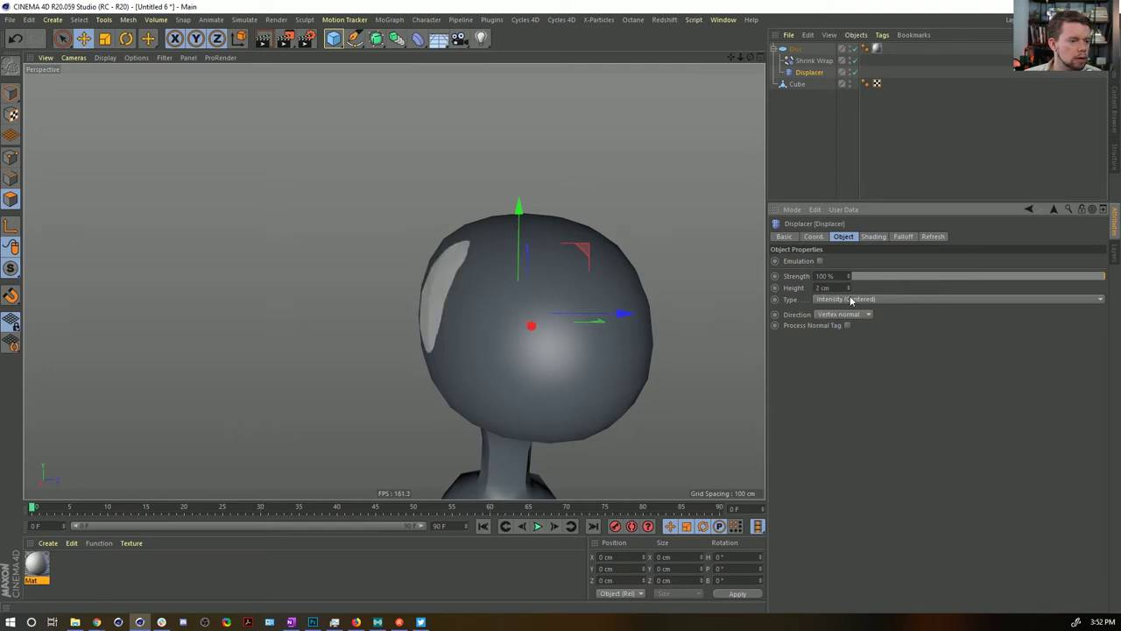
scroll(827, 286, "up", 1)
left_click_drag(441, 323, 541, 359, "alt")
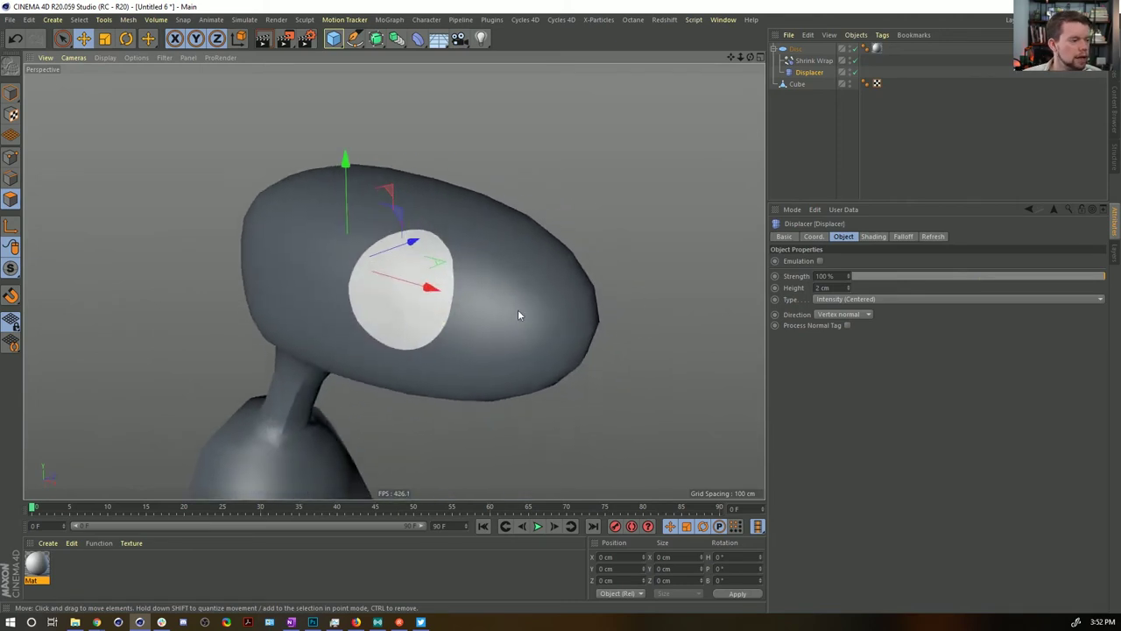
left_click_drag(333, 39, 808, 58)
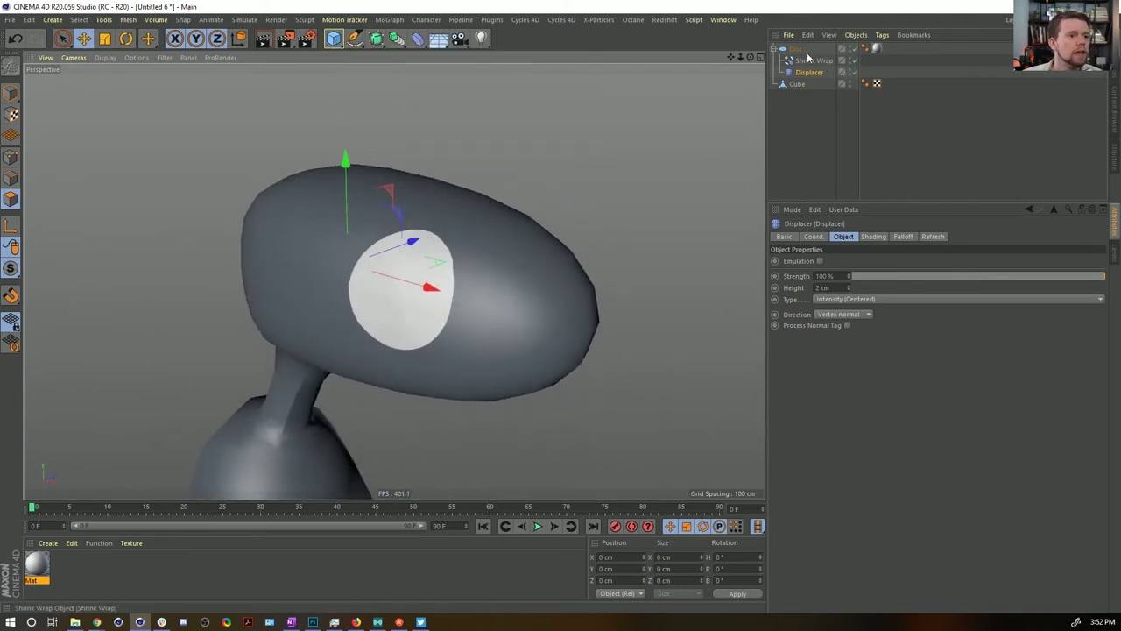
left_click(800, 50)
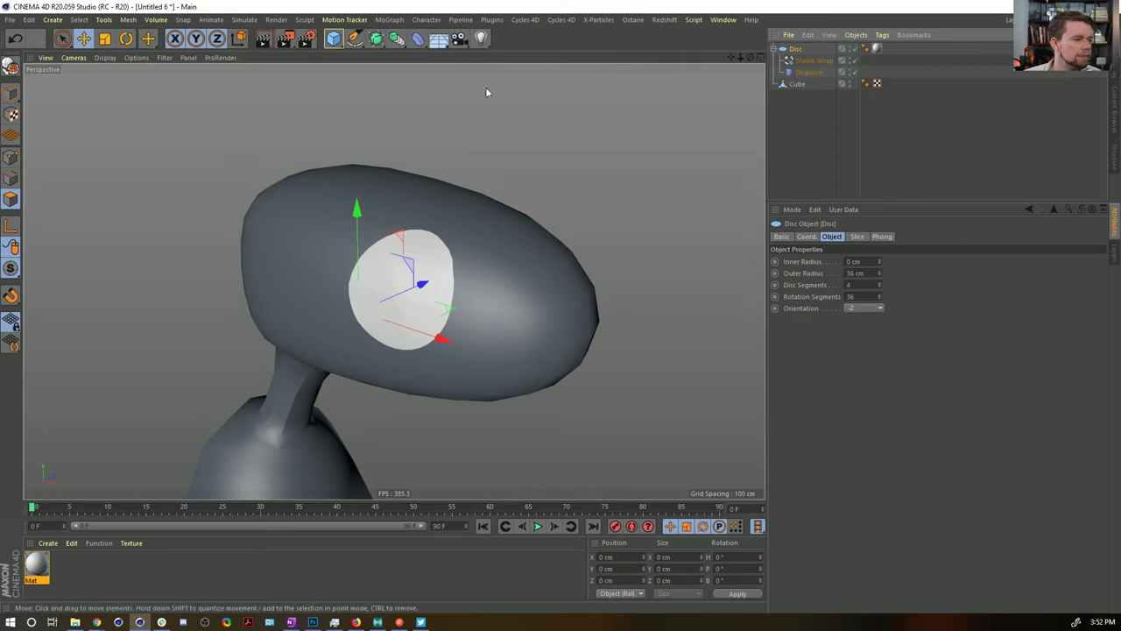
left_click(338, 39)
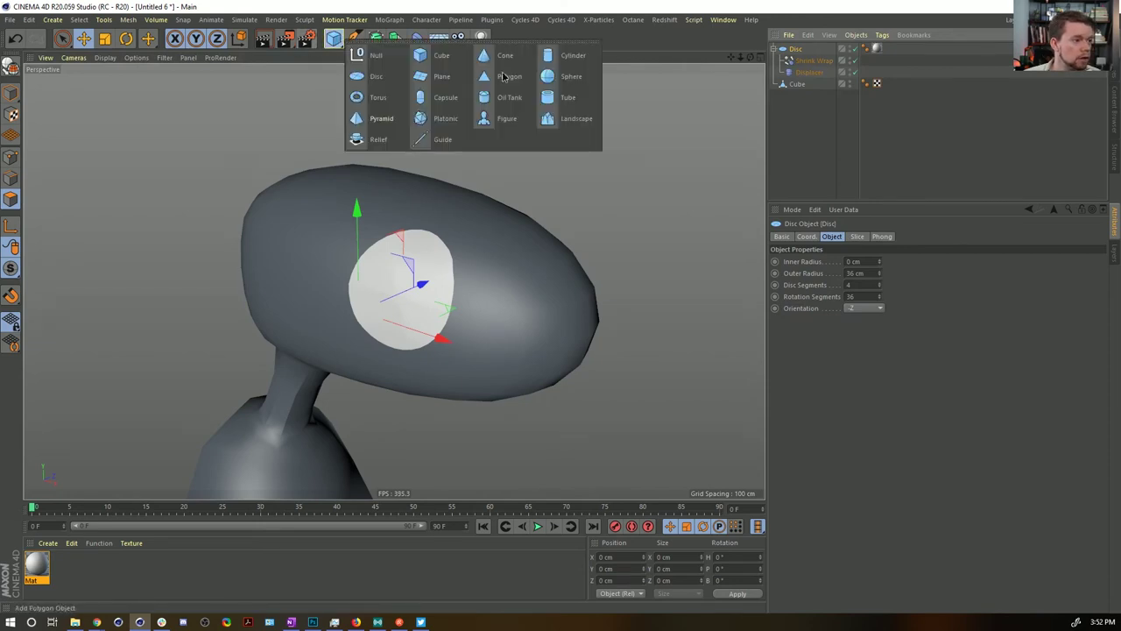
left_click(374, 75)
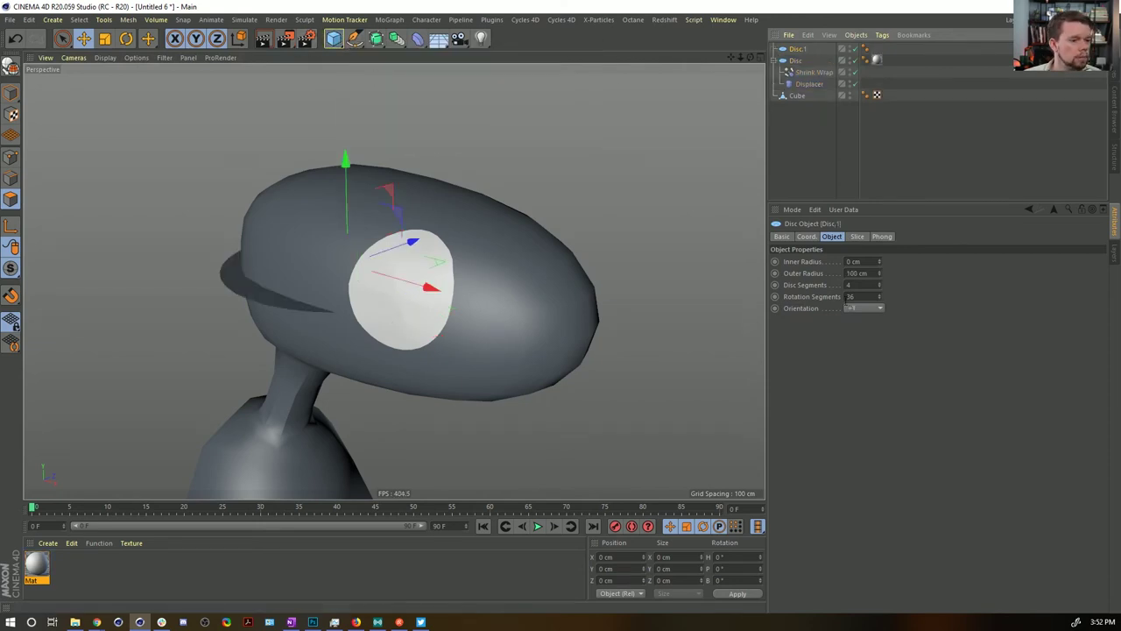
scroll(862, 308, "down", 2)
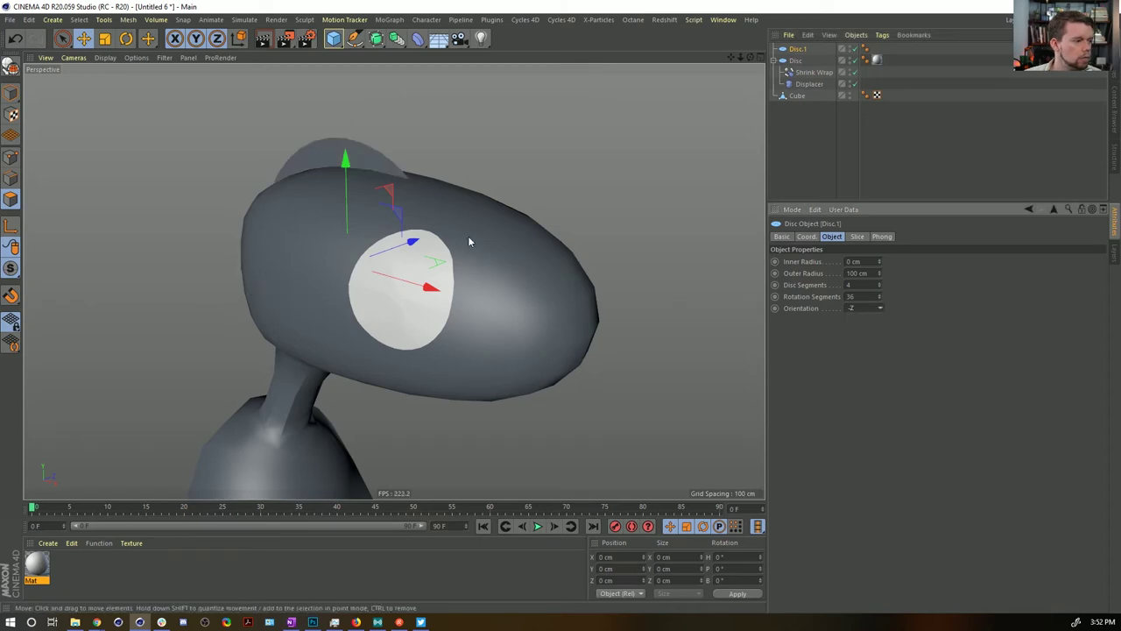
left_click_drag(414, 242, 412, 243)
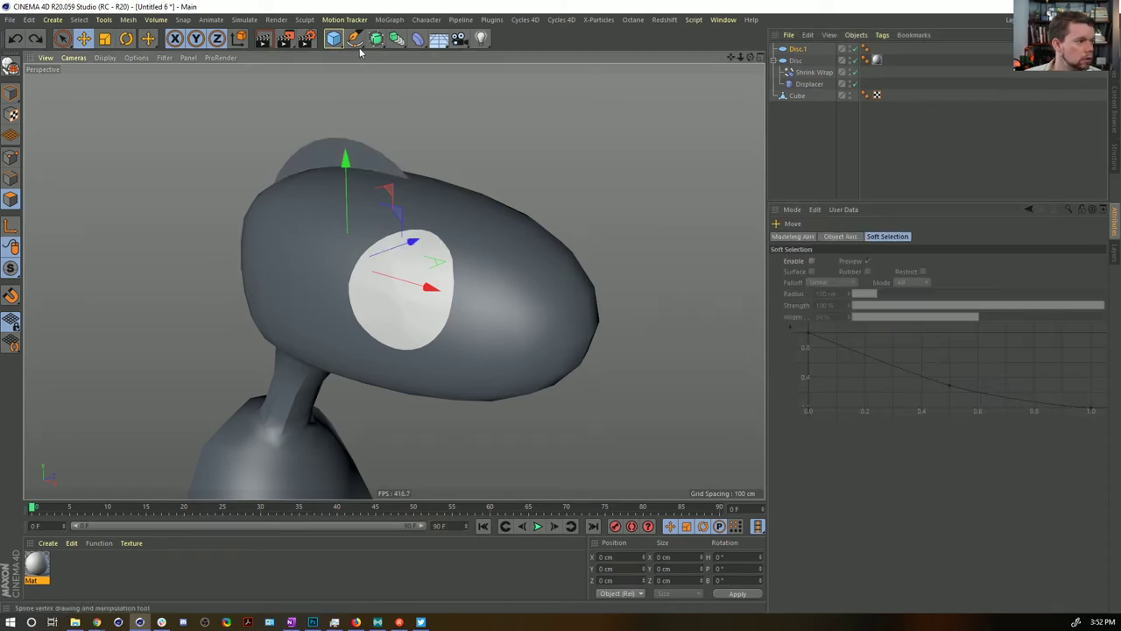
key("Delete")
Step: Add a cylinder primitive with a height of 3 cm and orient it to -Z
left_click(334, 39)
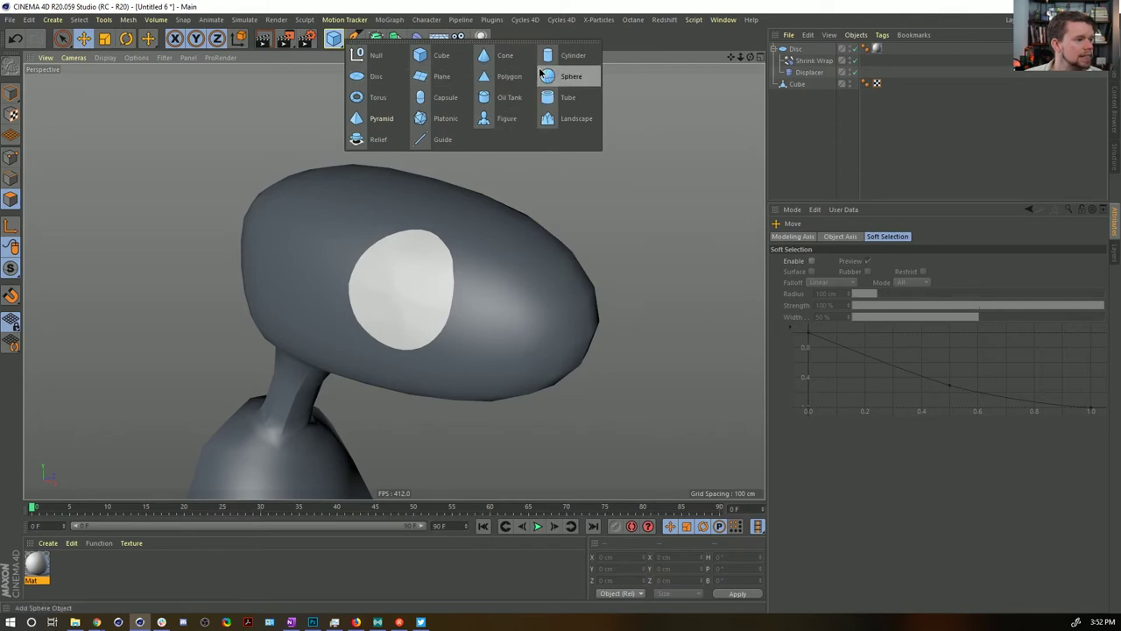
left_click(554, 60)
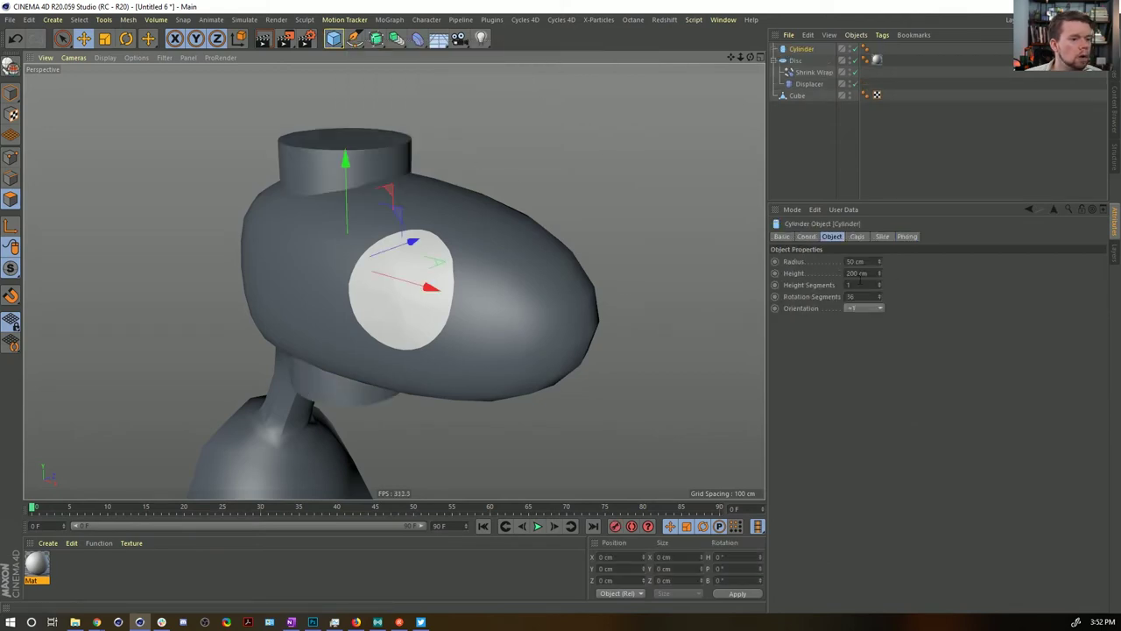
left_click(849, 271)
type("3")
key("Return")
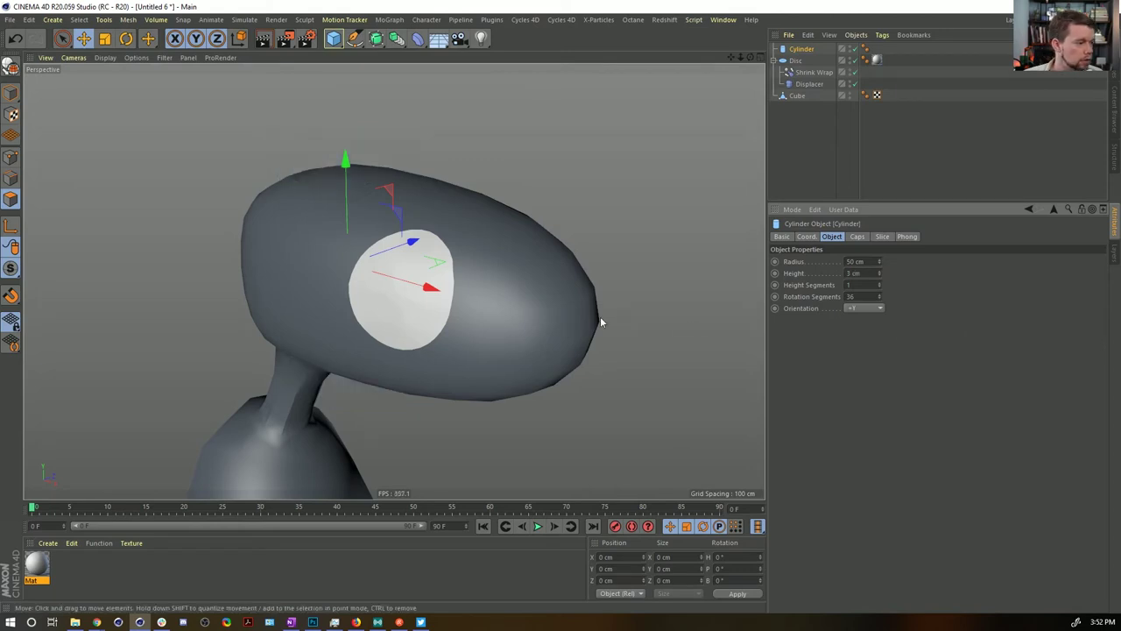
left_click(854, 377)
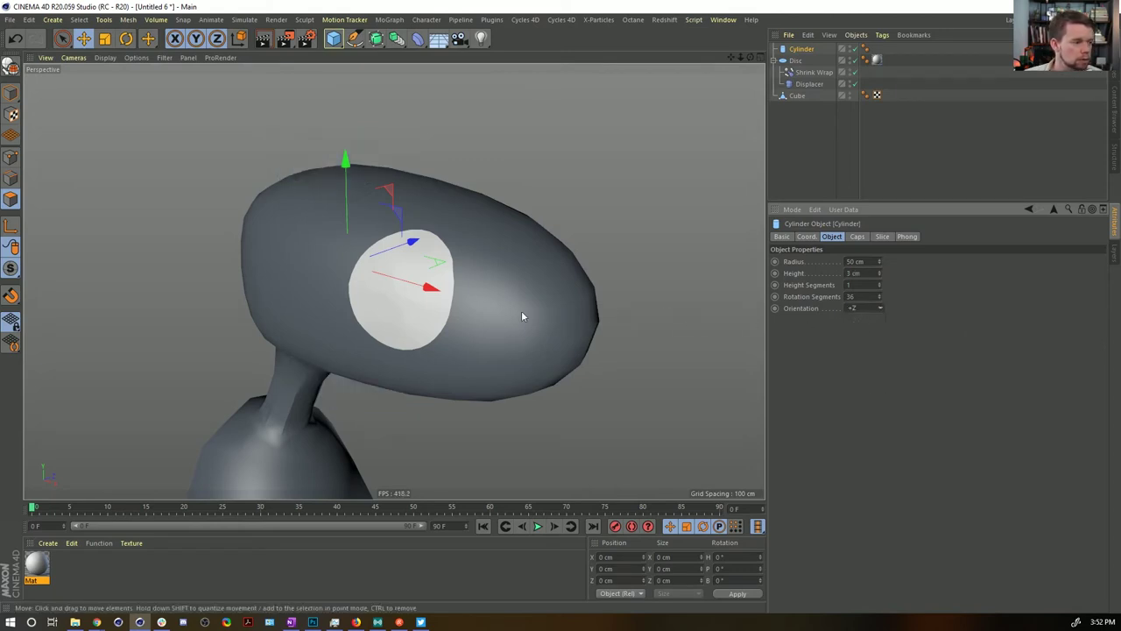
Step: Move the cylinder out beside the head and over the disc eye, shifting it about 125 cm along X
left_click_drag(408, 240, 330, 280)
left_click_drag(329, 320, 490, 333)
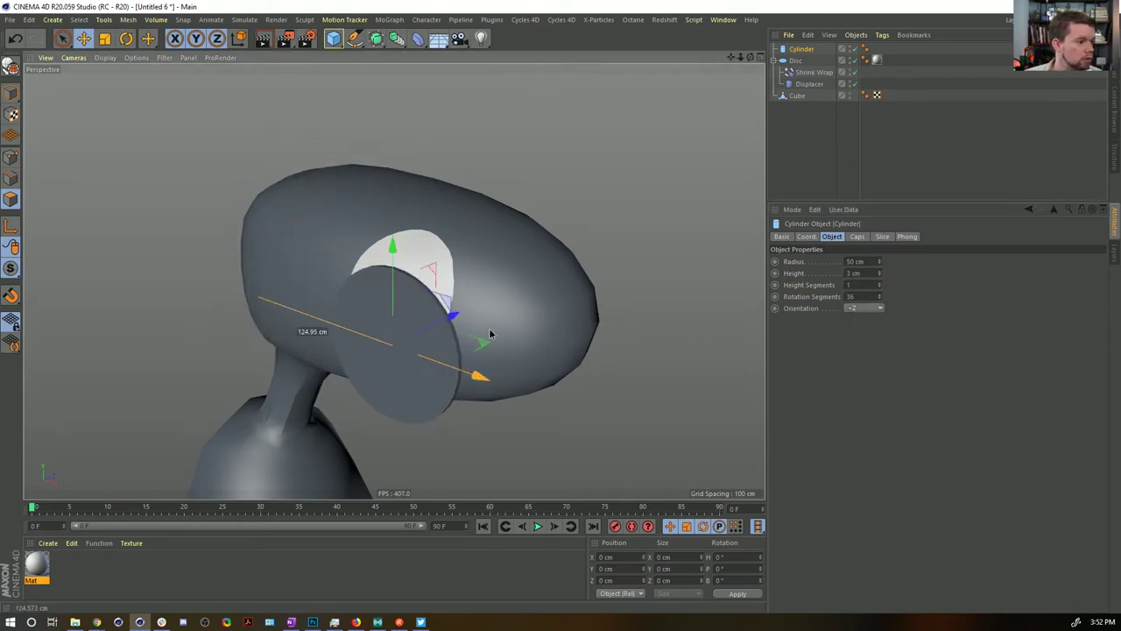
left_click_drag(403, 254, 403, 194)
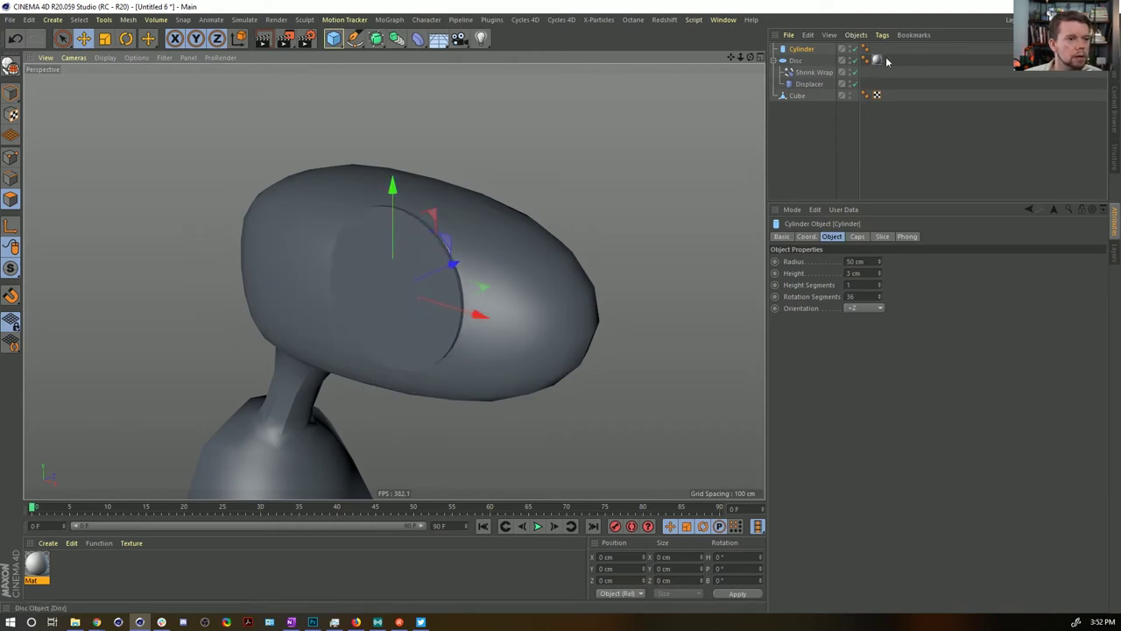
Step: Transfer the material and the Shrink Wrap deformer from the disc to the cylinder, and disable the disc and its Displacer
left_click_drag(886, 62, 876, 49)
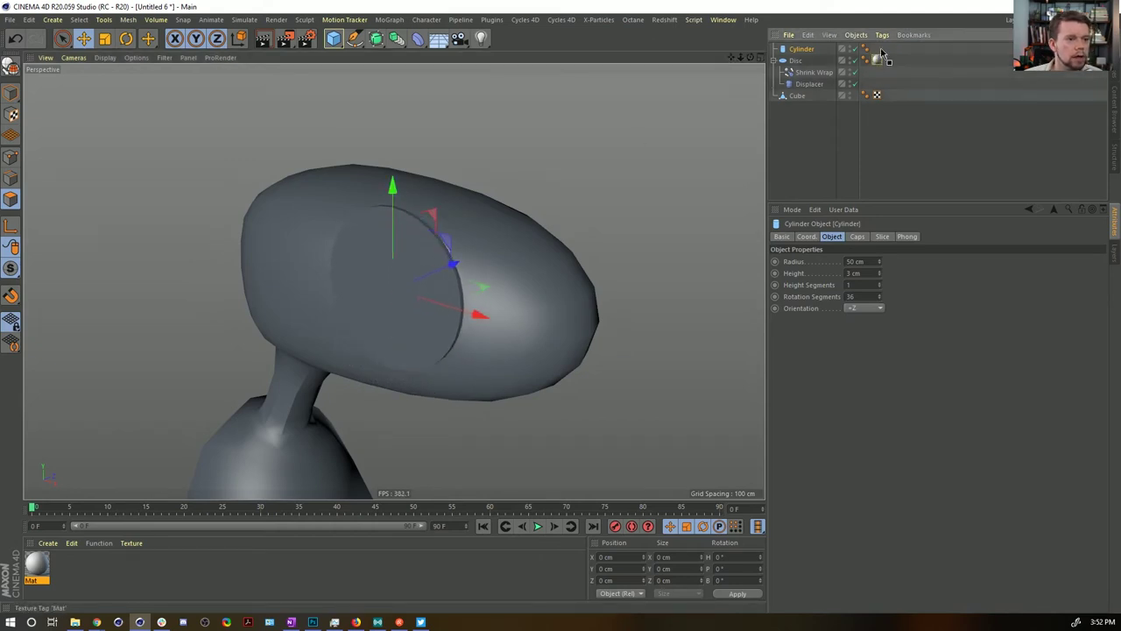
left_click_drag(806, 53, 801, 53)
left_click(801, 50)
left_click_drag(595, 245, 648, 267, "alt")
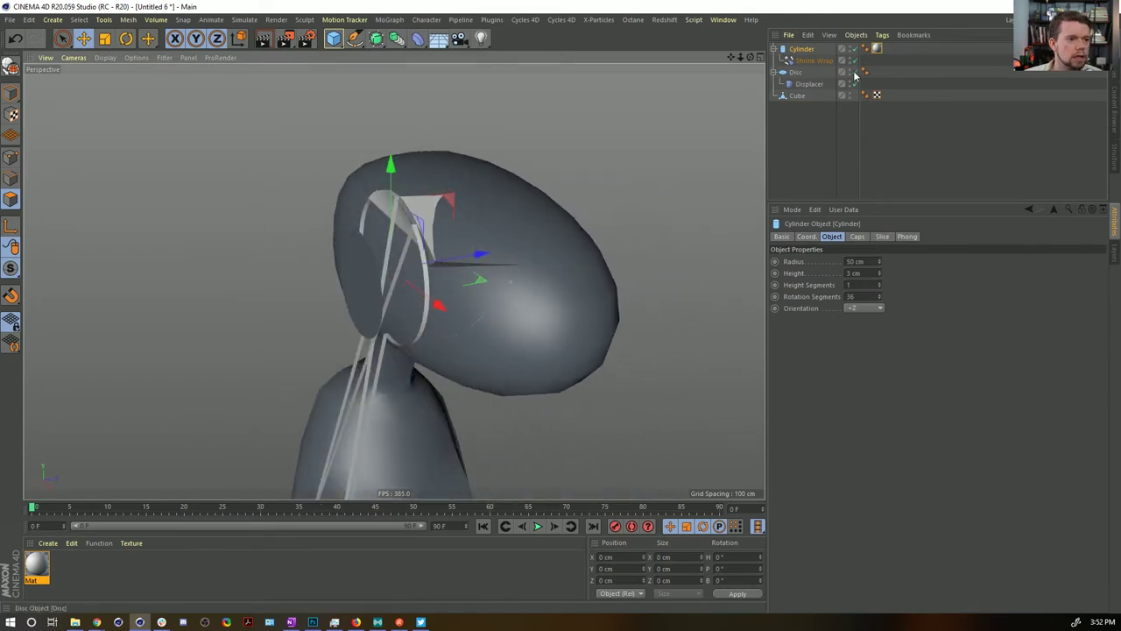
mouse_move(736, 96)
left_mouse_down("alt")
mouse_move(553, 217)
mouse_move(739, 83)
left_mouse_up("alt")
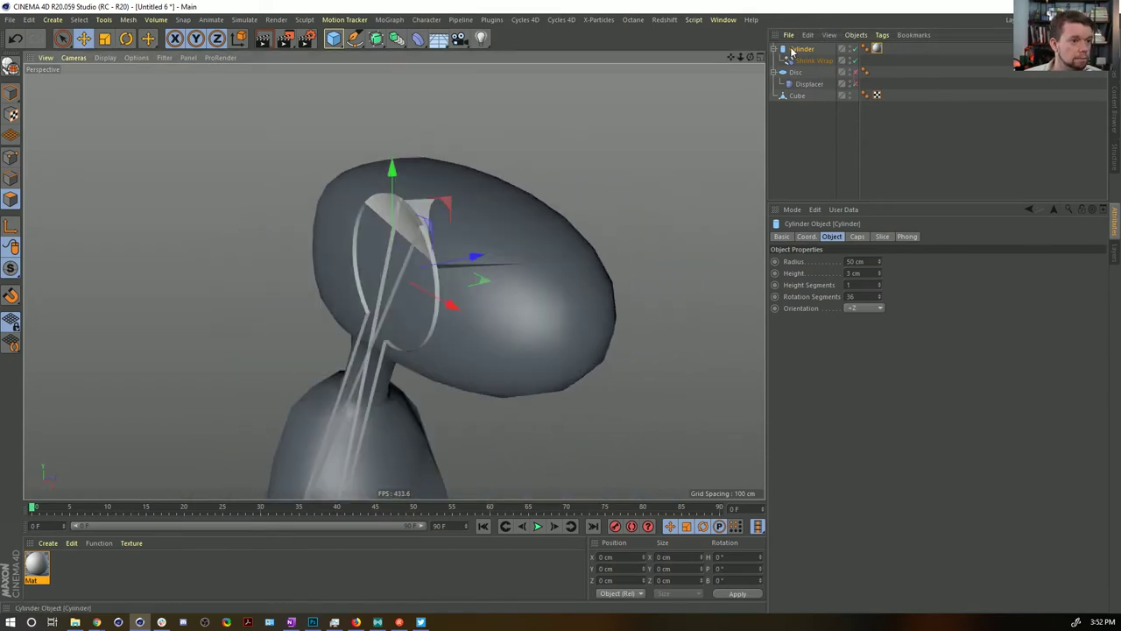
Step: Add a Connect generator as the parent of the cylinder
left_click(417, 39)
left_click(397, 38)
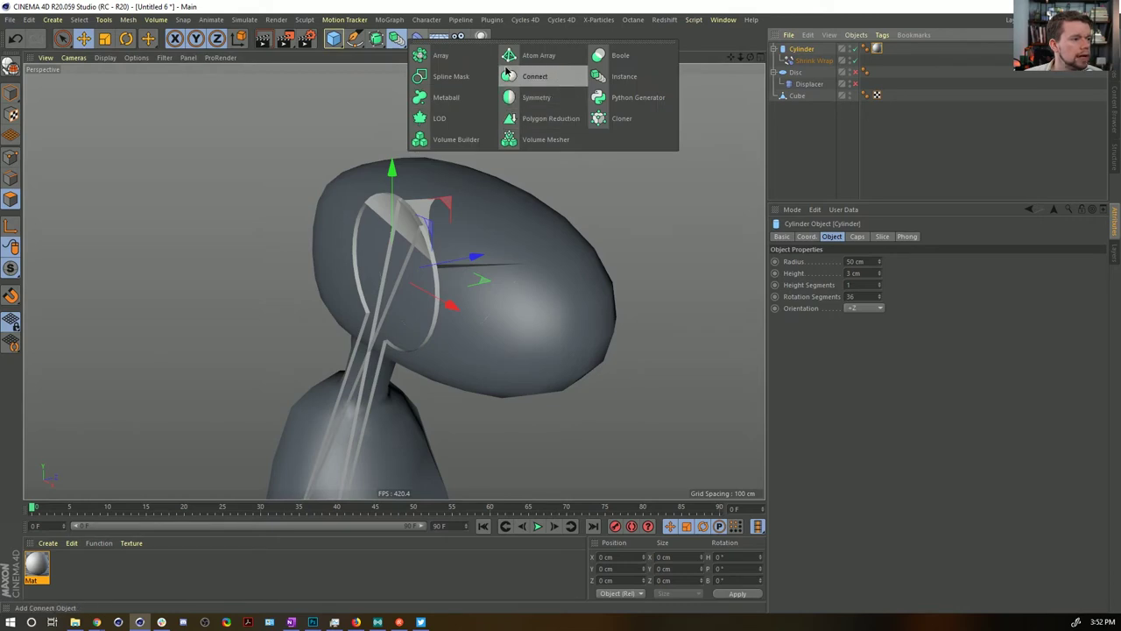
left_click_drag(506, 72, 508, 76, "alt")
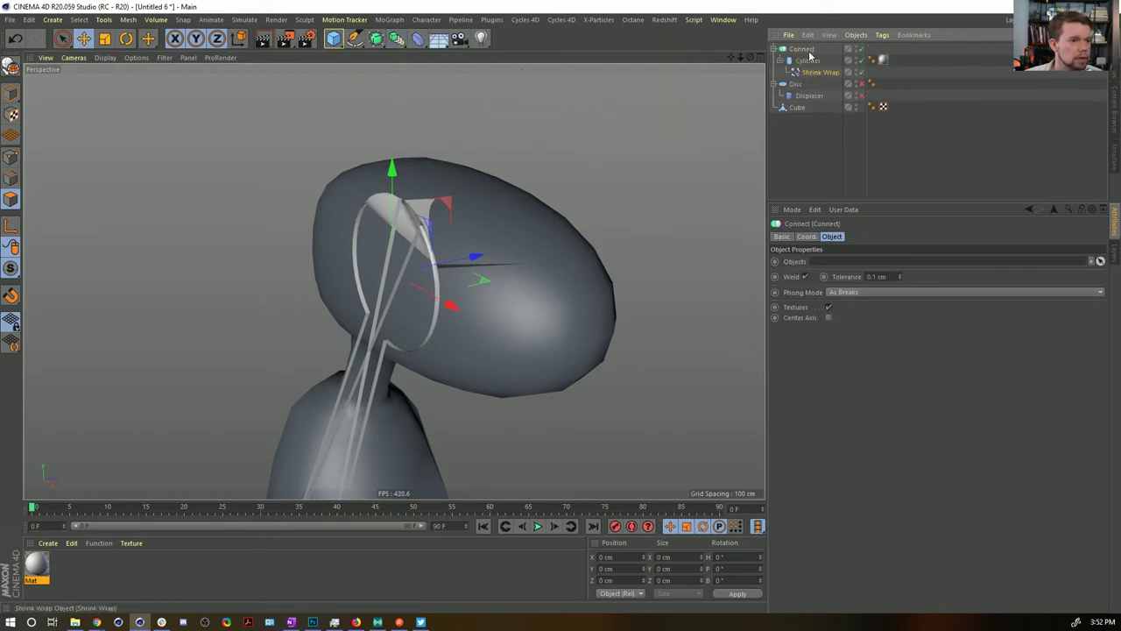
Step: Move the Shrink Wrap deformer out of the cylinder so it sits directly under the Connect generator above the cylinder
left_click_drag(809, 54, 803, 50)
left_click_drag(540, 233, 315, 293, "alt")
left_click(808, 72)
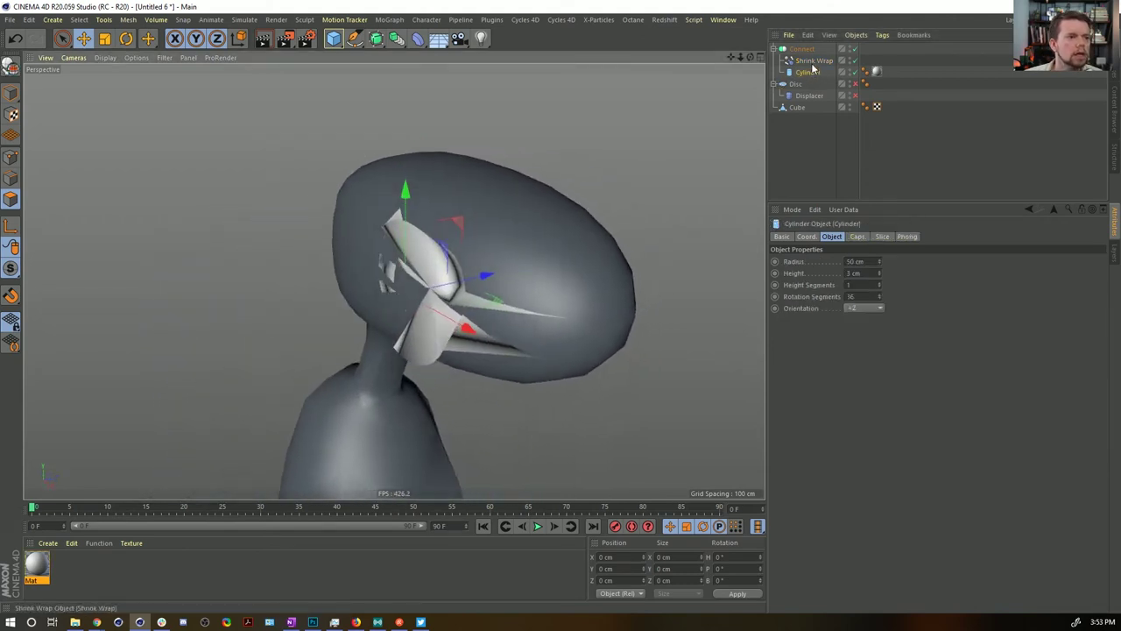
left_click(814, 60)
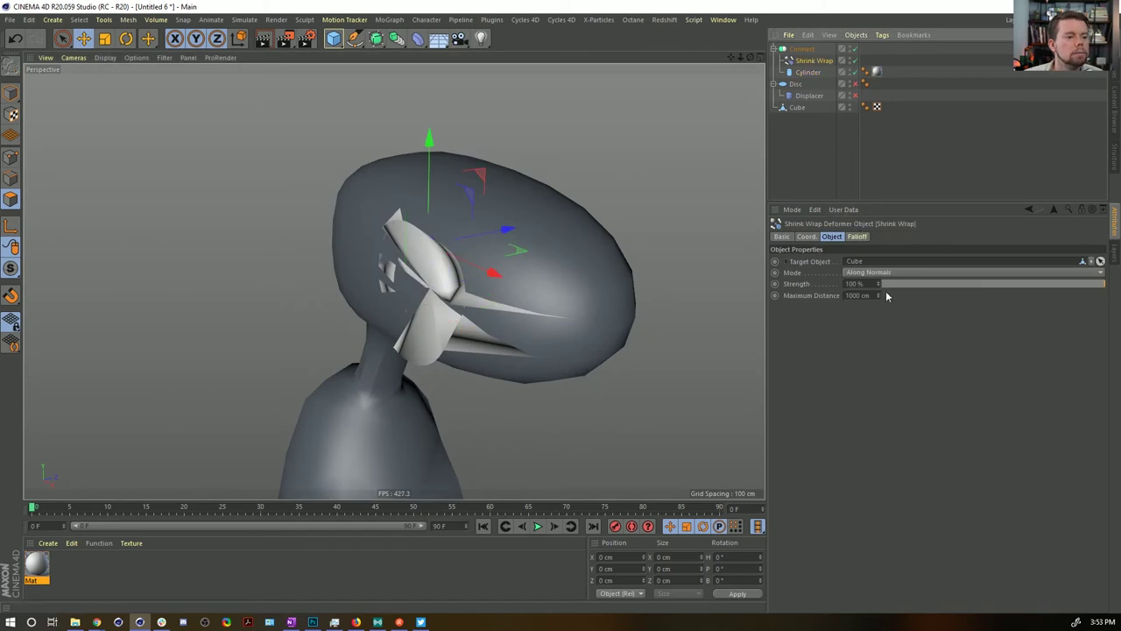
Step: Try denser cylinder geometry by raising both its height segments and its cap segments to 5
left_click(807, 72)
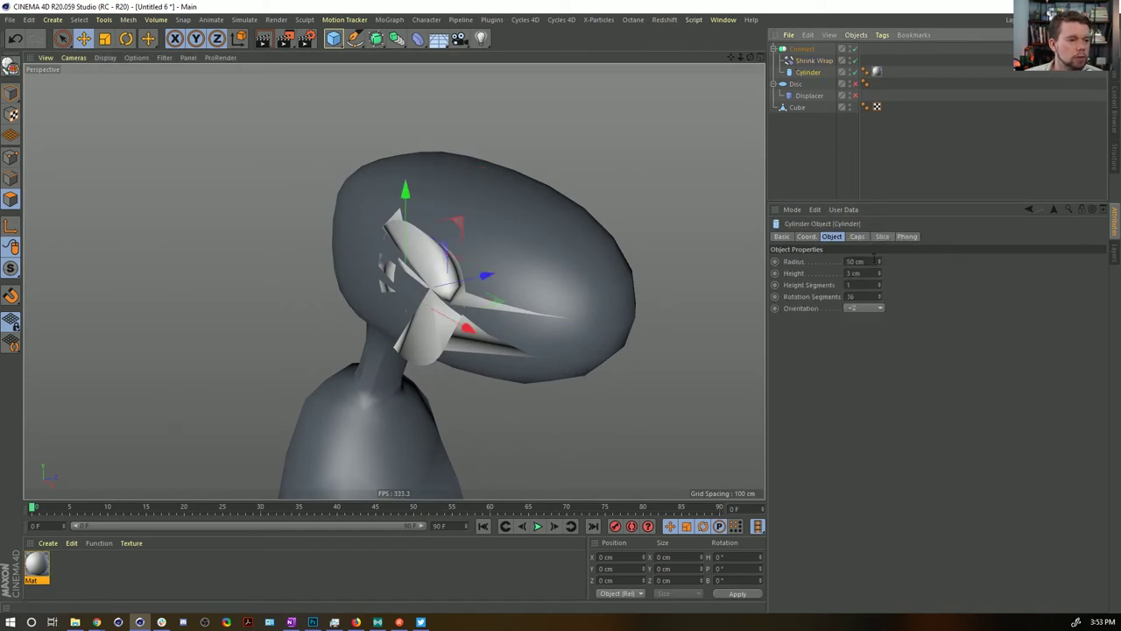
left_click(880, 282)
left_click(880, 283)
left_click(880, 282)
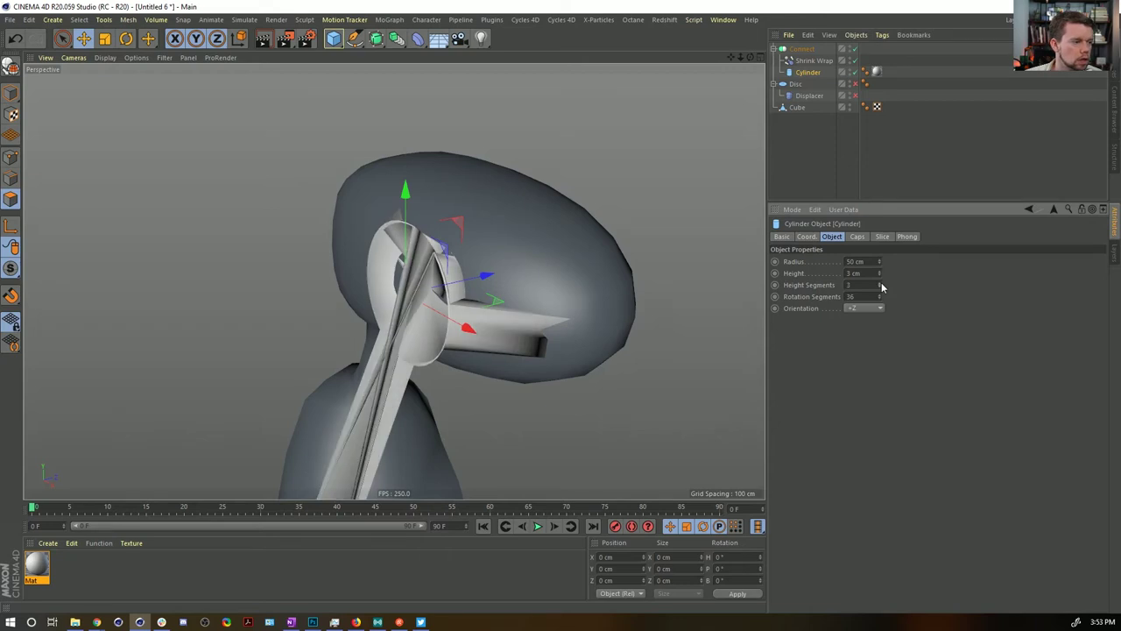
left_click(880, 283)
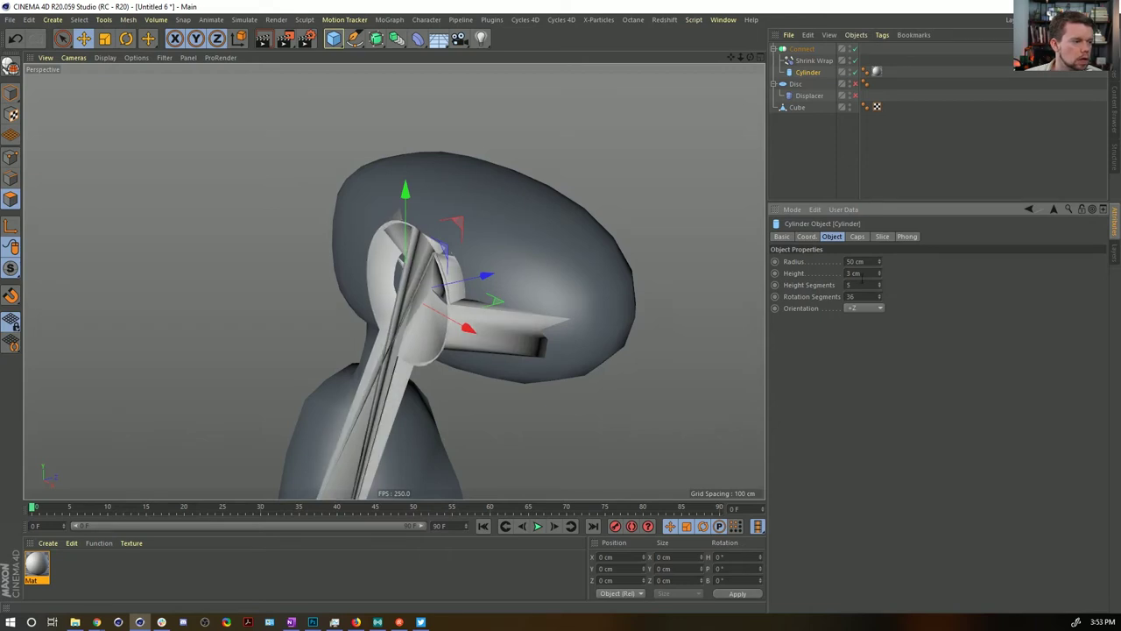
left_click(856, 236)
left_click(850, 269)
left_click(850, 270)
left_click(850, 270)
left_click(850, 269)
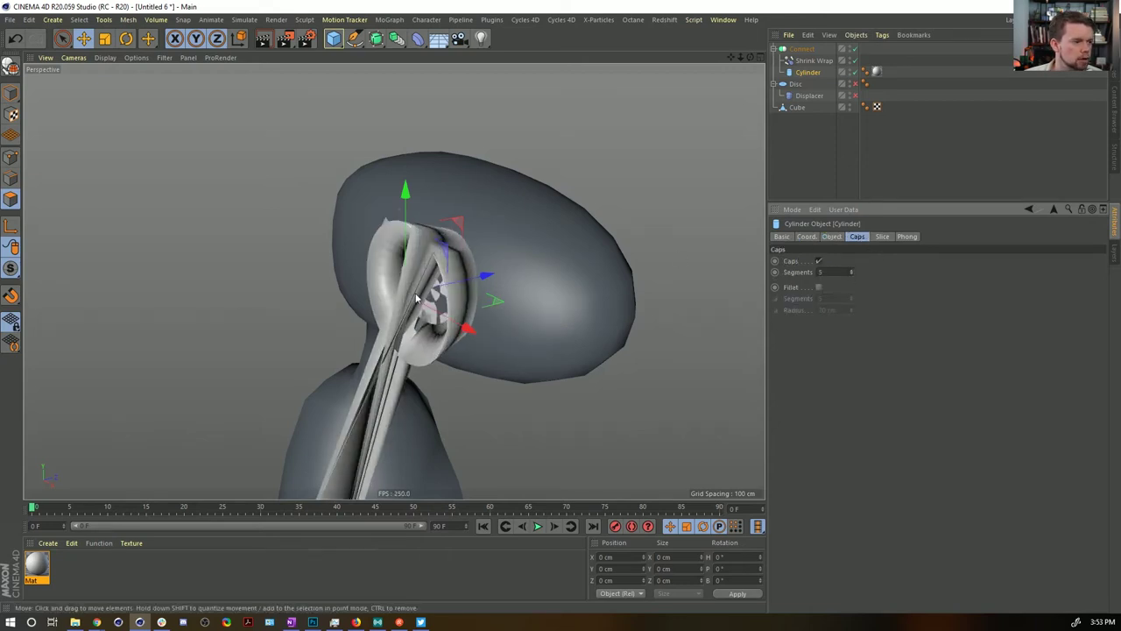
left_click_drag(417, 298, 804, 143, "alt")
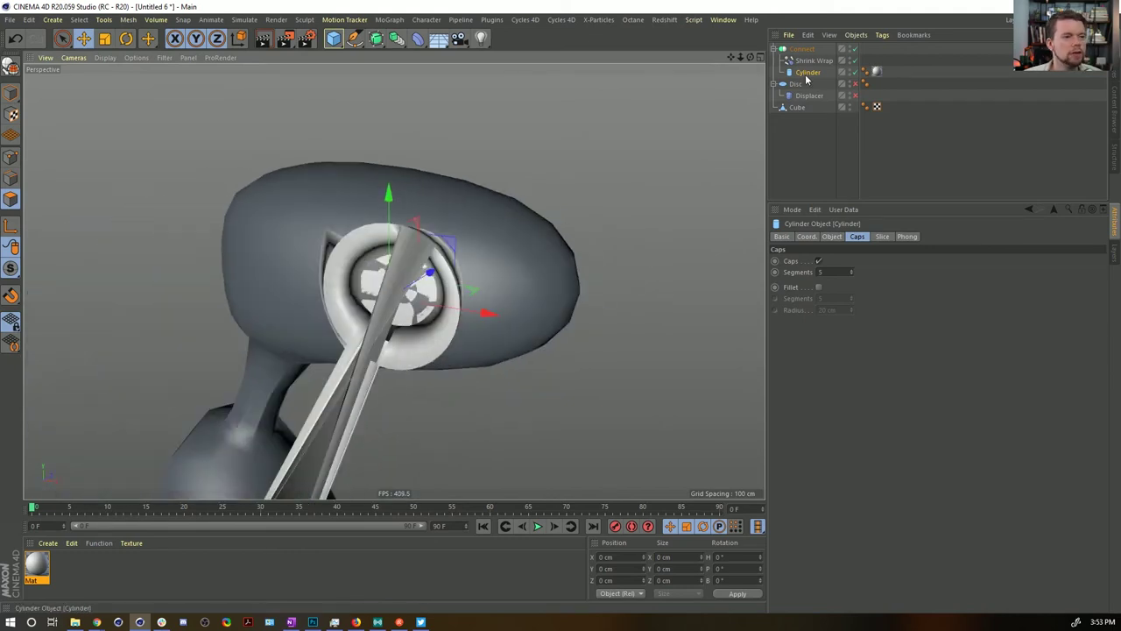
Step: Move the Shrink Wrap deformer back under the disc and delete the Connect generator with its cylinder
left_click_drag(811, 61, 825, 86)
left_click(804, 49)
key("Delete")
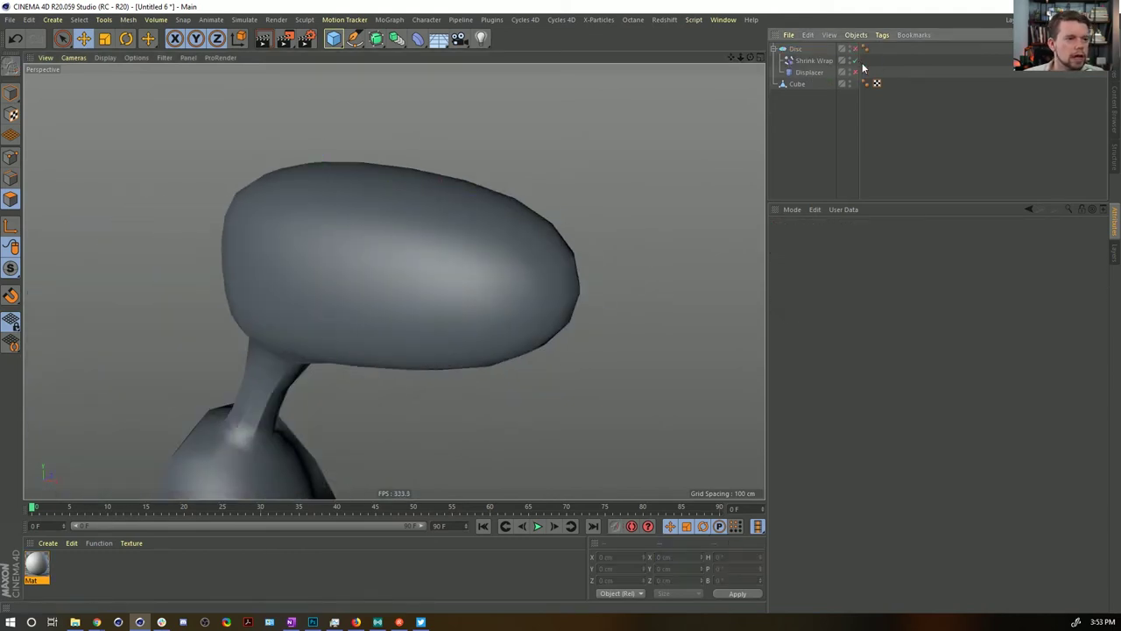
Step: Re-enable the disc eye and its Displacer, and apply the white material to the disc
left_click(797, 50)
left_click_drag(29, 580, 425, 243)
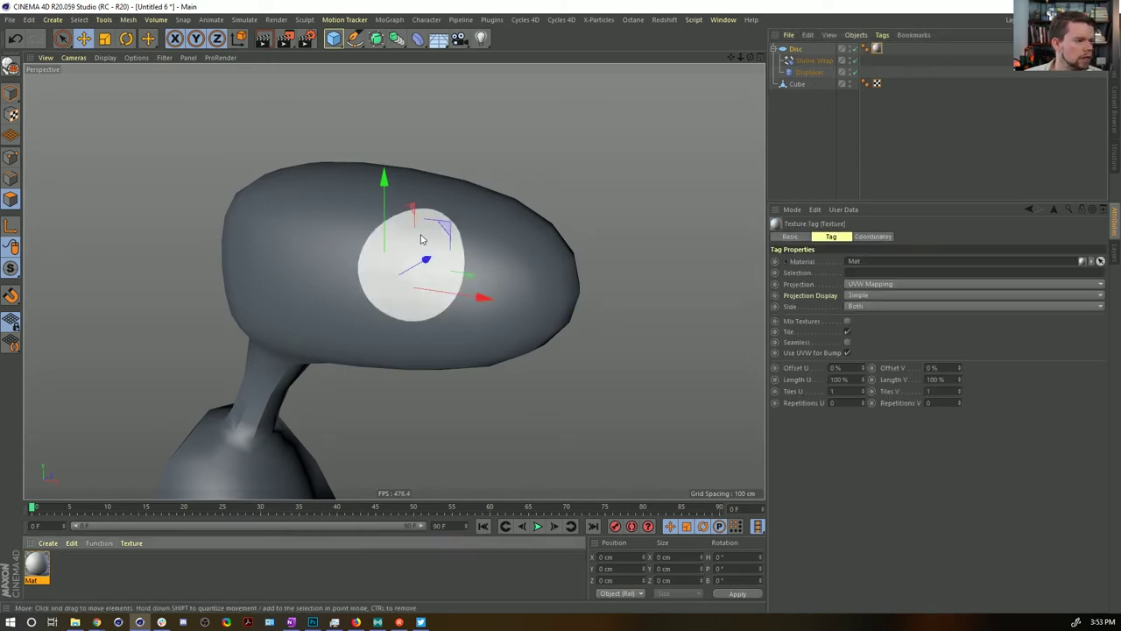
Step: Display the mesh lines on the model and raise the disc eye's disc segments to 8
left_click(797, 50)
key("n")
key("b")
scroll(485, 282, "up", 5)
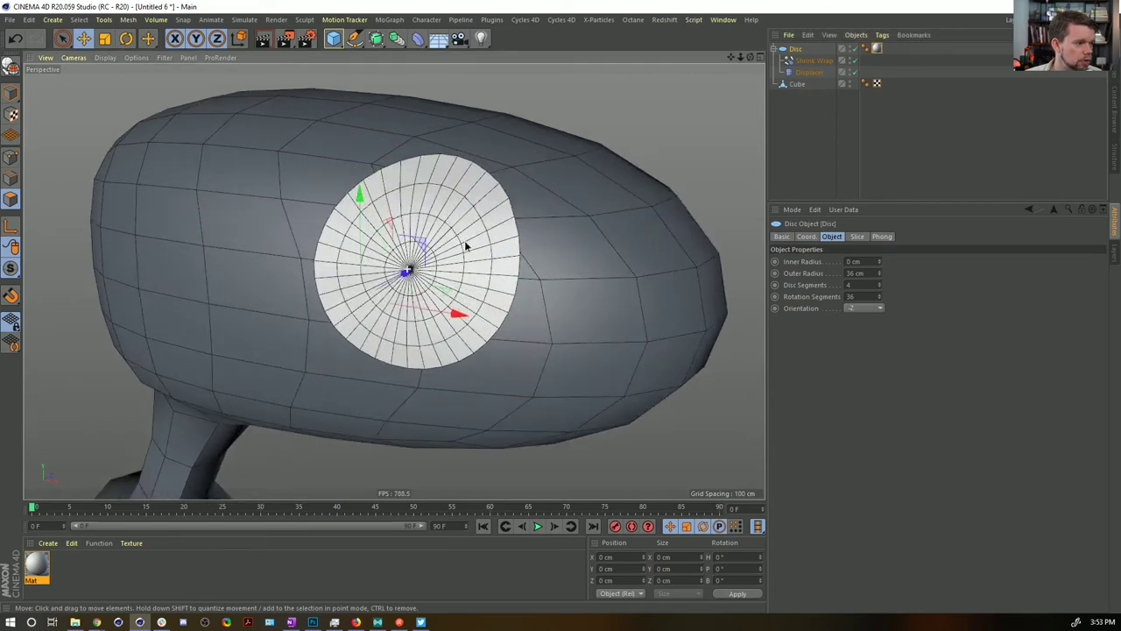
mouse_move(465, 245)
left_mouse_down("alt")
mouse_move(364, 219)
mouse_move(416, 229)
left_mouse_up("alt")
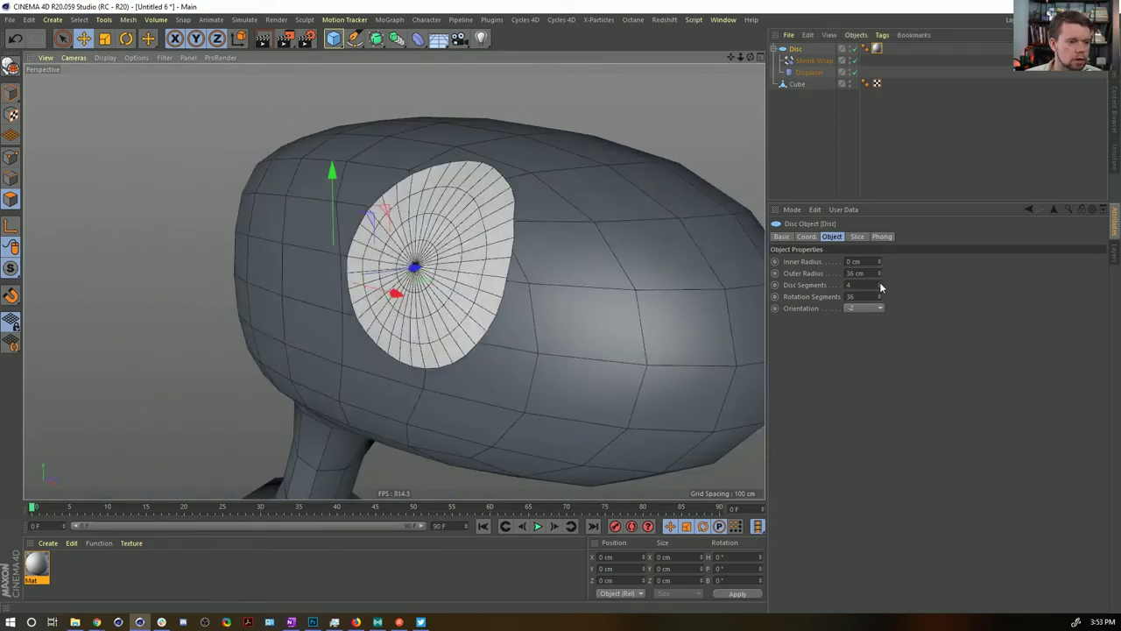
left_click(879, 283)
left_click(879, 283)
left_click(879, 282)
left_click(879, 282)
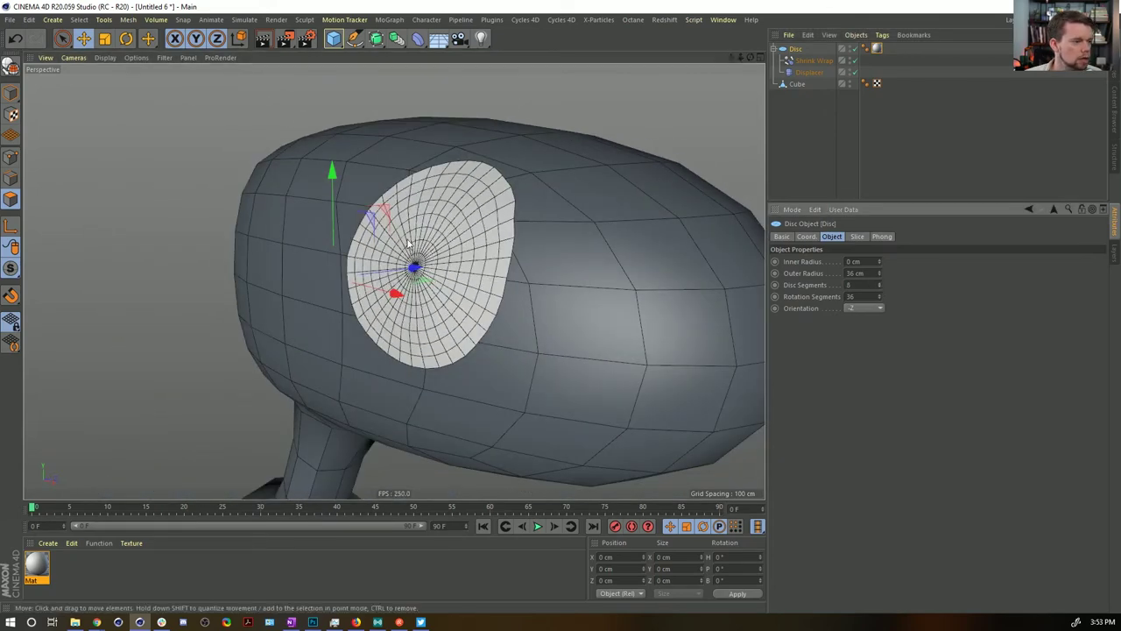
mouse_move(412, 263)
left_mouse_down("alt")
mouse_move(523, 266)
mouse_move(735, 148)
left_mouse_up("alt")
left_click(779, 128)
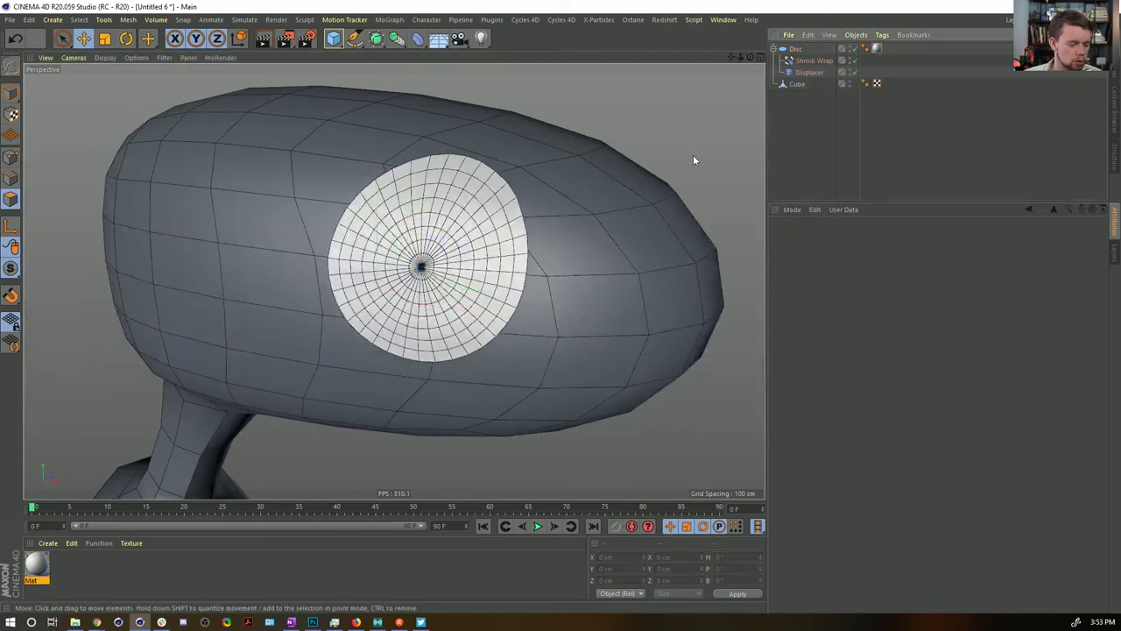
Step: Return the viewport to Gouraud shading without mesh lines
key("n")
key("a")
left_click_drag(636, 177, 491, 210, "alt")
Step: Add a second disc as the first child of the disc eye and reset its position to the parent's
left_click(334, 37)
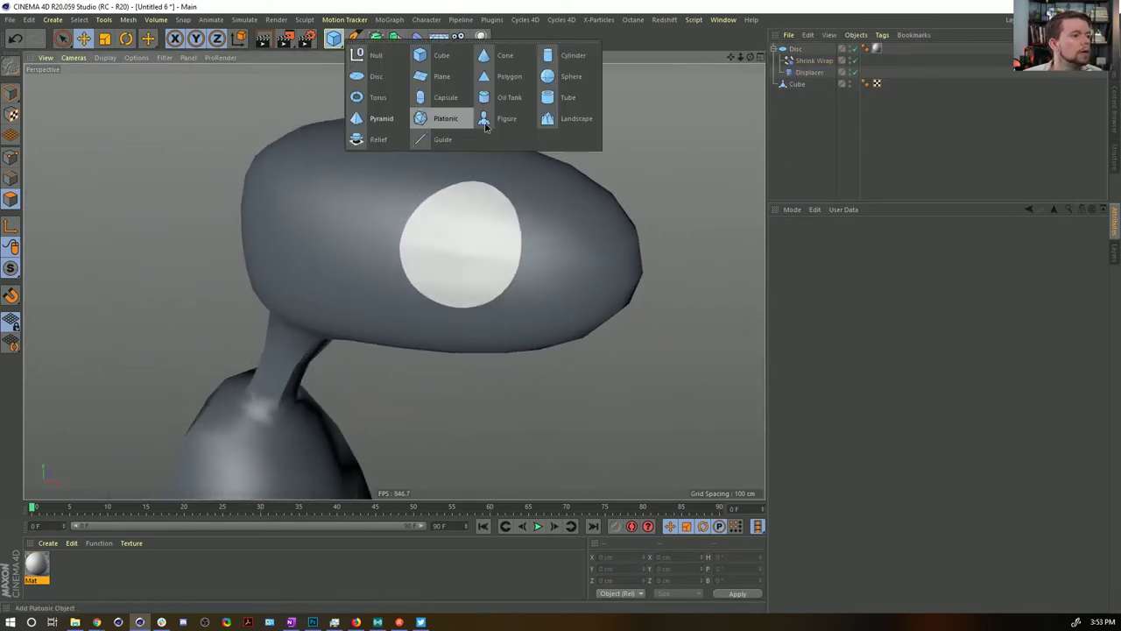
left_click(372, 76)
left_click_drag(797, 51, 799, 61)
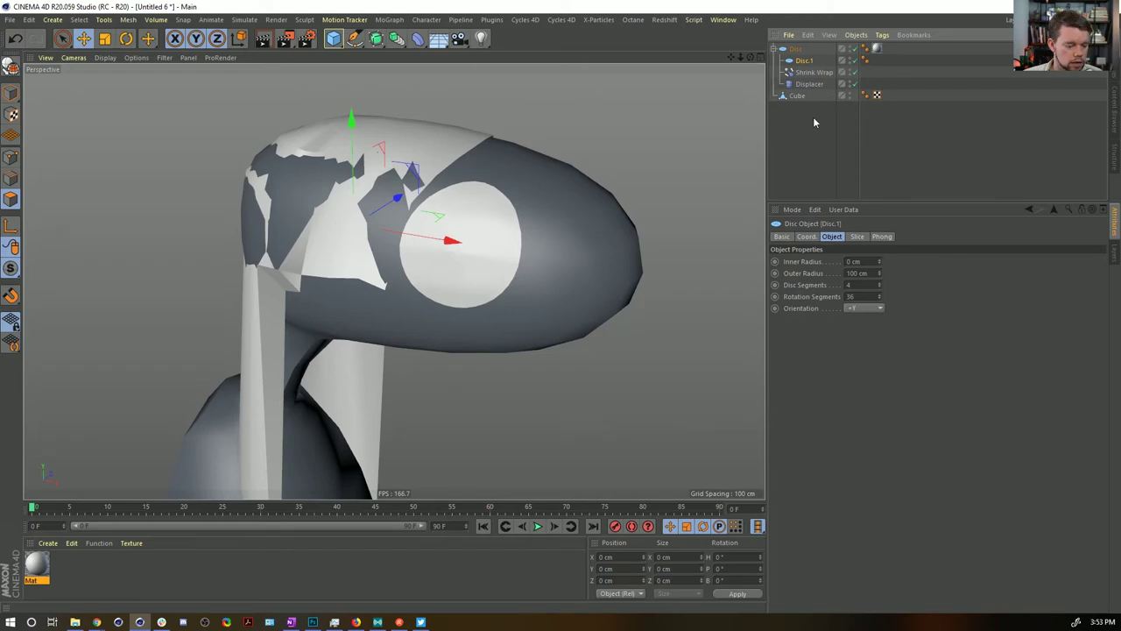
key("shift+c")
type("conn")
key("Return")
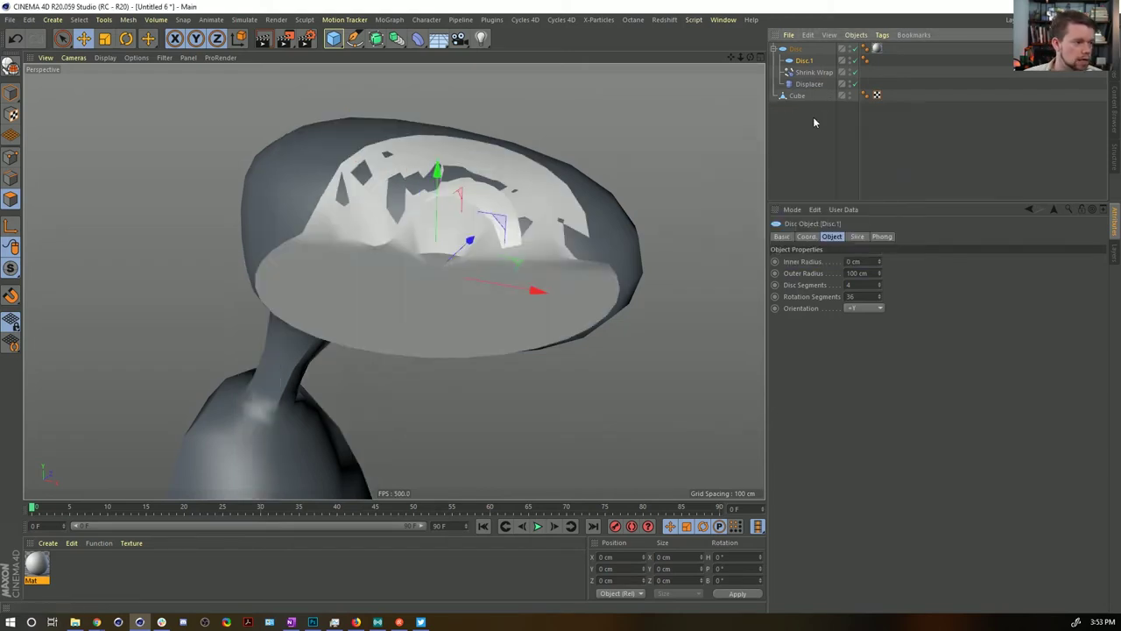
Step: Create a new material with a black color and apply it to the child disc
double_click(131, 575)
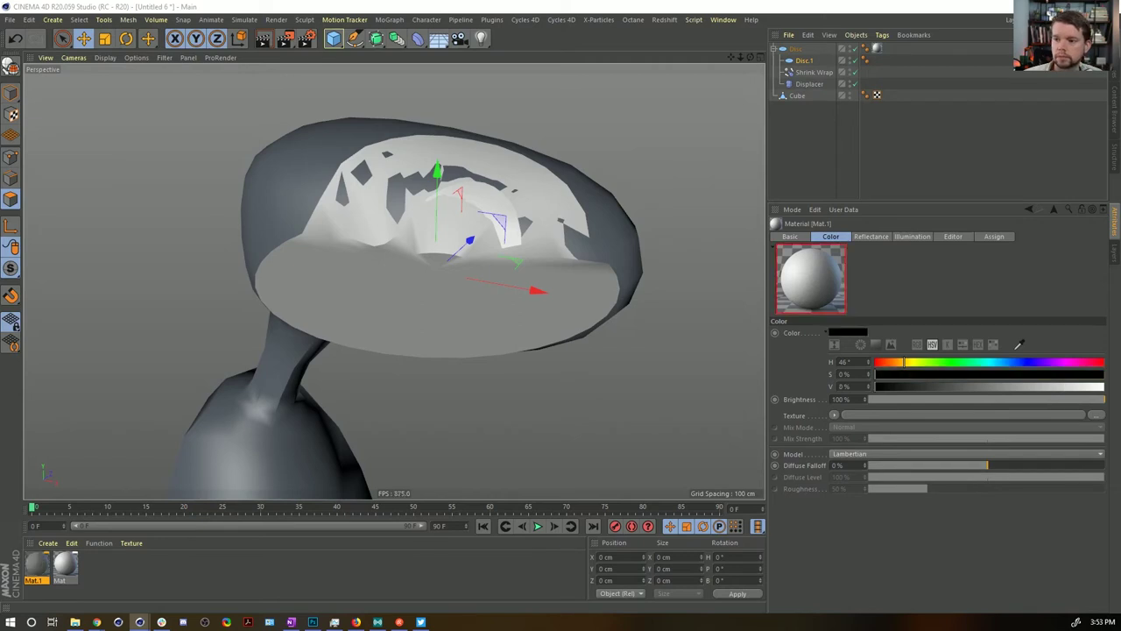
left_click_drag(1120, 71, 526, 71)
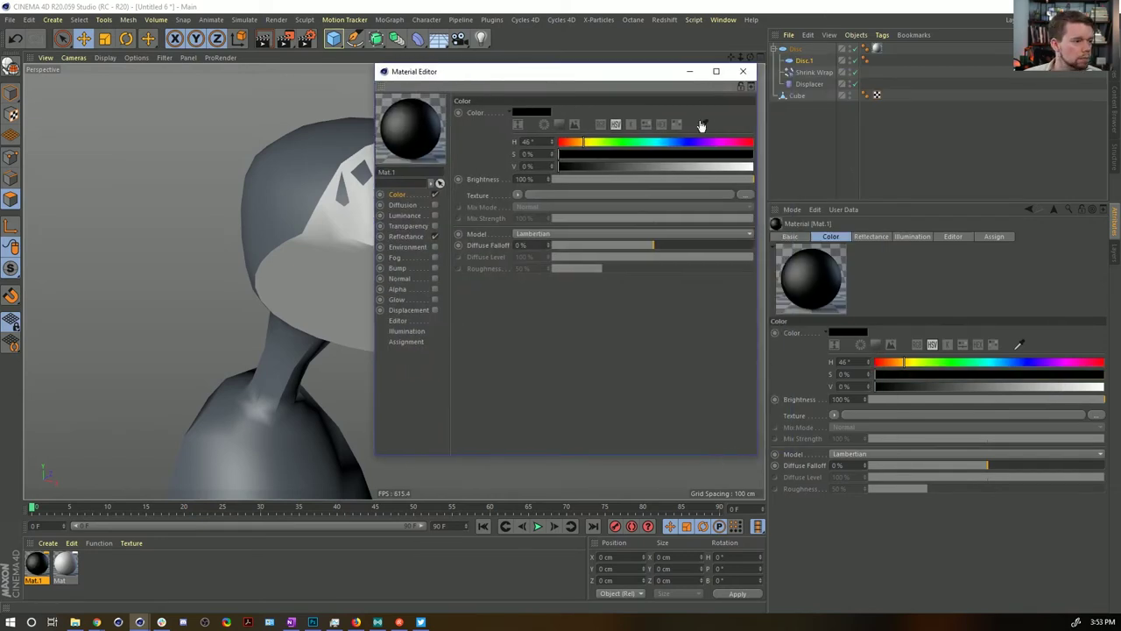
left_click(743, 71)
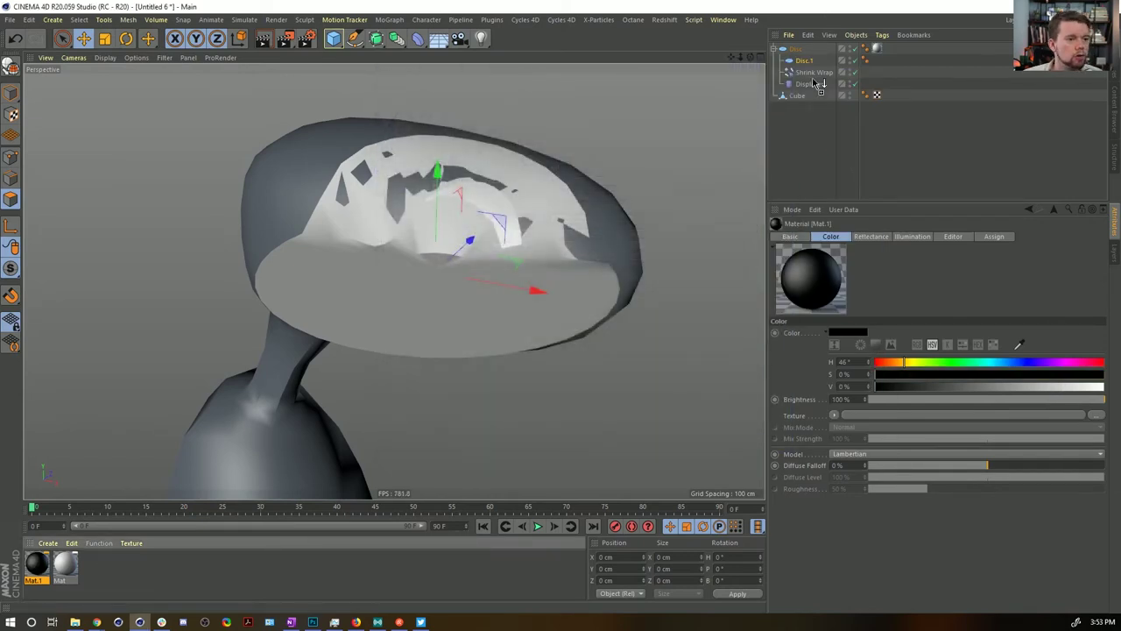
left_click_drag(806, 64, 804, 61)
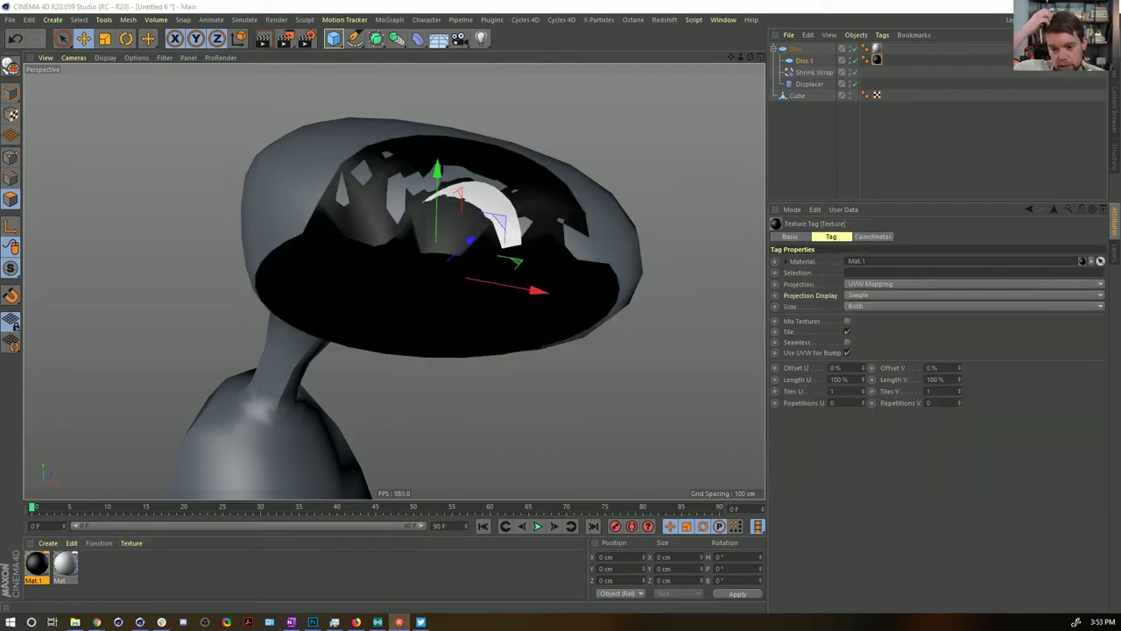
Step: Orient the black disc to +Z and scale it down to an outer radius of about 67 cm
left_click_drag(583, 243, 508, 230, "alt")
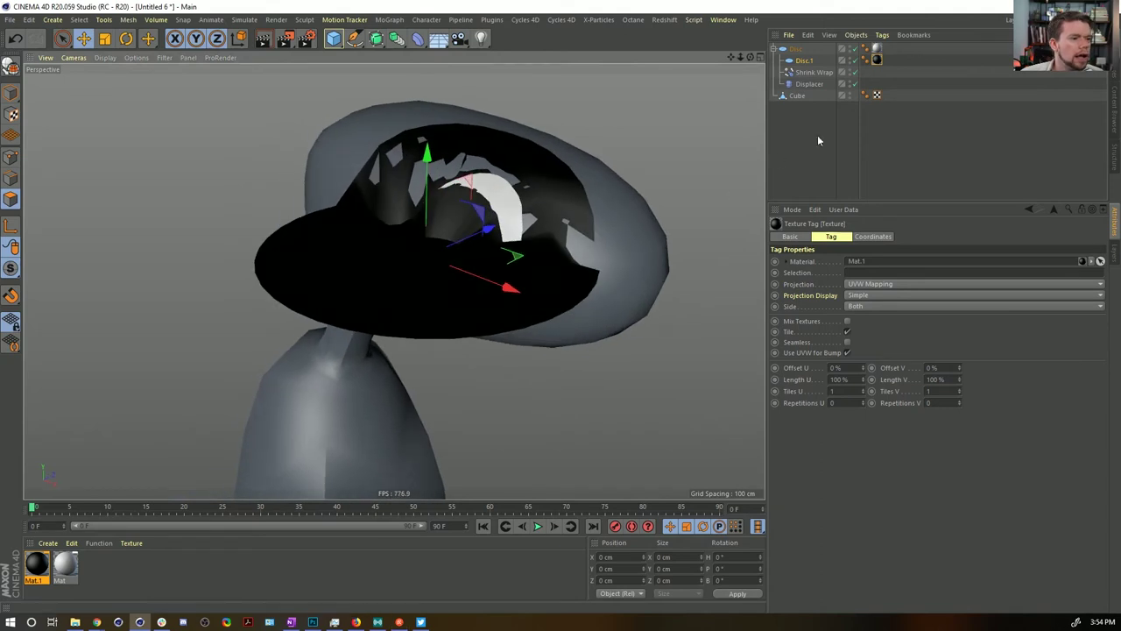
left_click(811, 61)
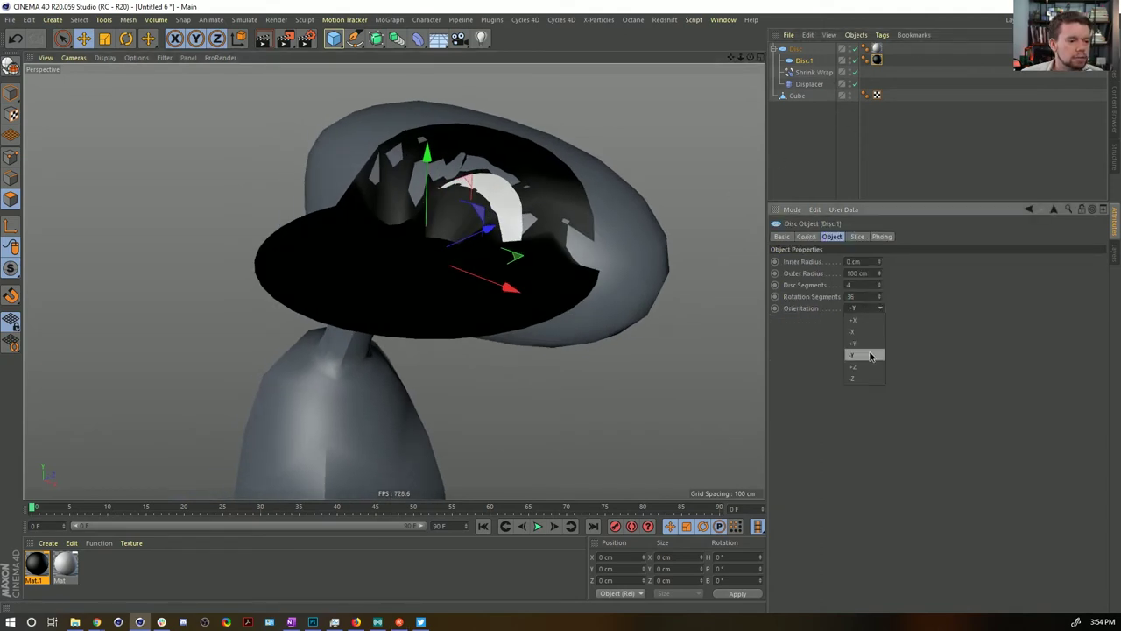
left_click(869, 355)
key("t")
left_click_drag(619, 197, 516, 249)
left_click_drag(744, 147, 671, 142, "alt")
left_click_drag(585, 135, 565, 156, "alt")
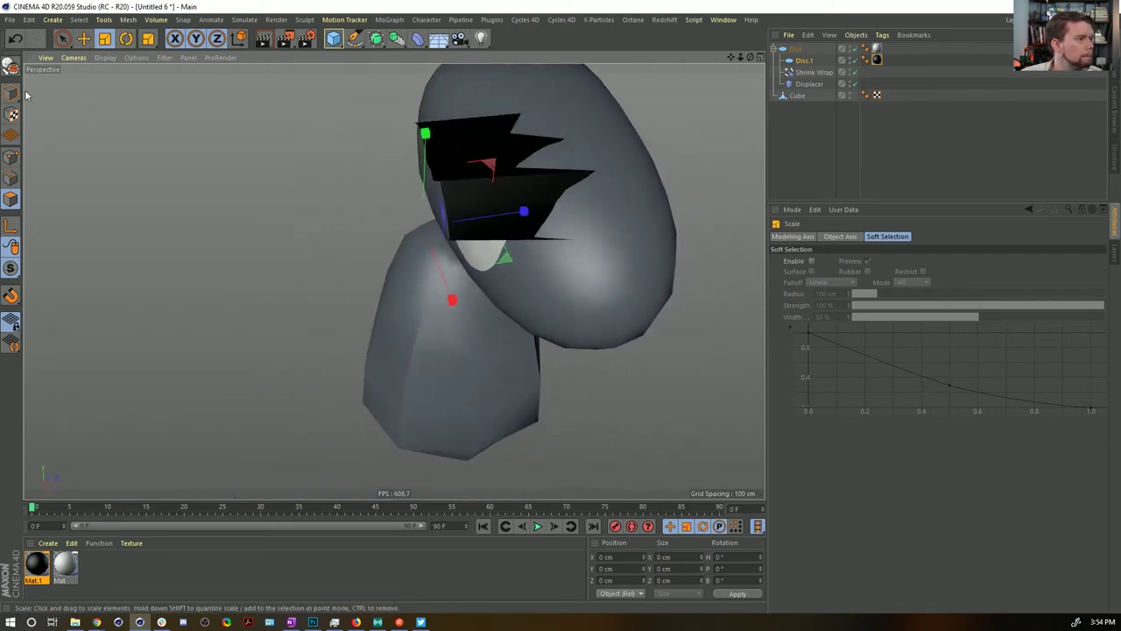
Step: Shift the black disc about 11 cm along its Z axis and set its orientation to -Z
key("e")
left_click_drag(524, 212, 542, 229)
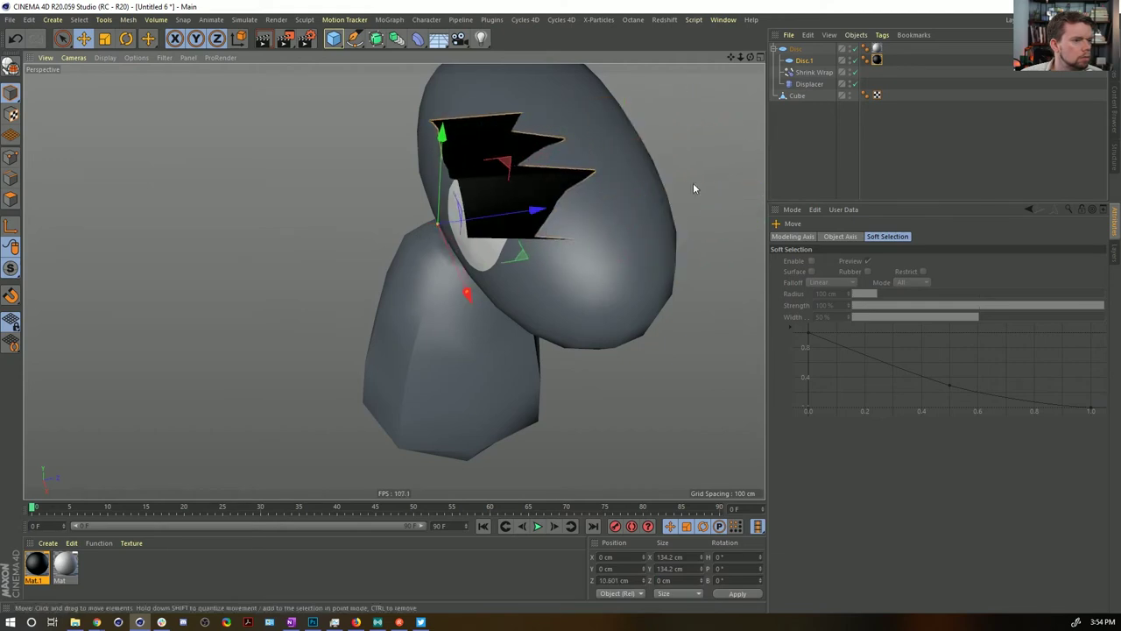
left_click(806, 60)
left_click(878, 308)
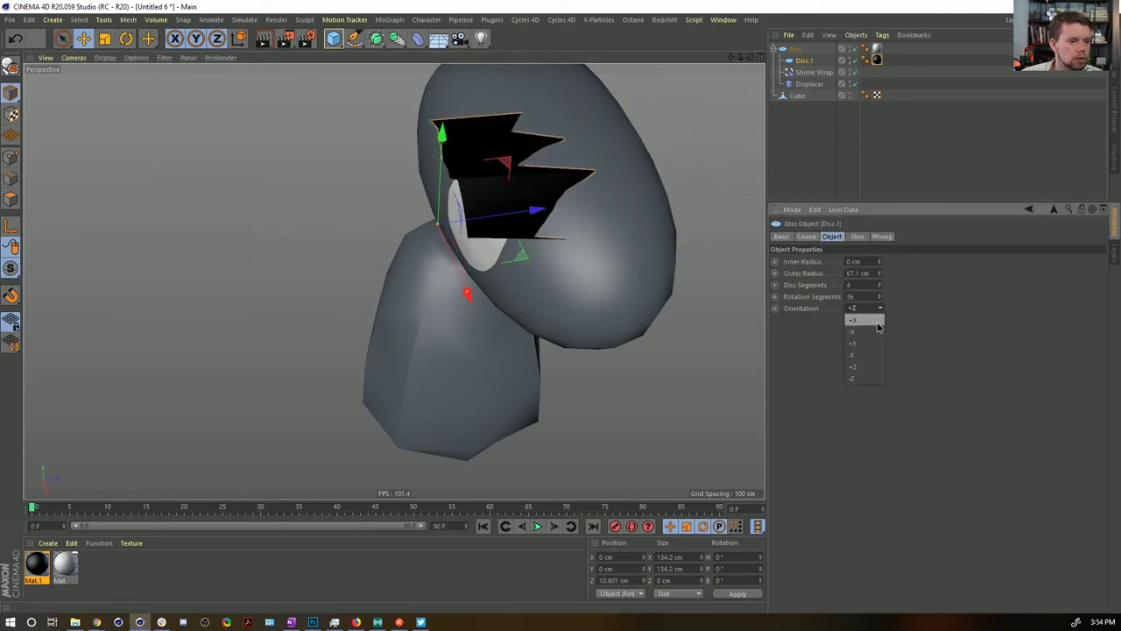
left_click(870, 377)
left_click_drag(437, 274, 489, 237, "alt")
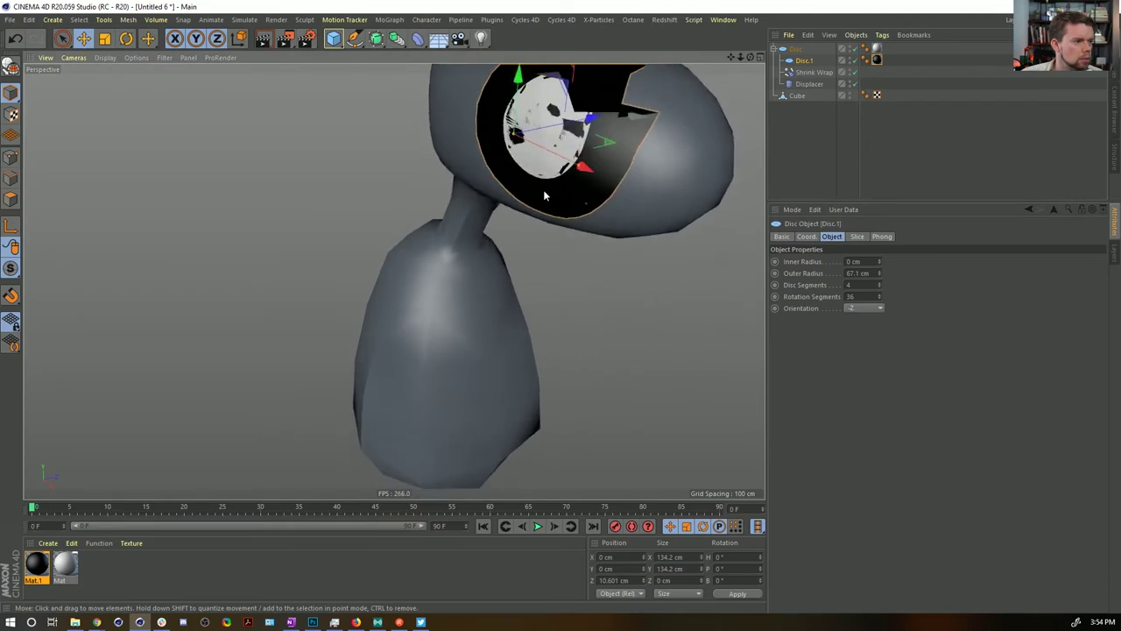
Step: Scale the black disc down to a pupil about 36 cm across inside the white eye
key("t")
left_click_drag(543, 190, 487, 246)
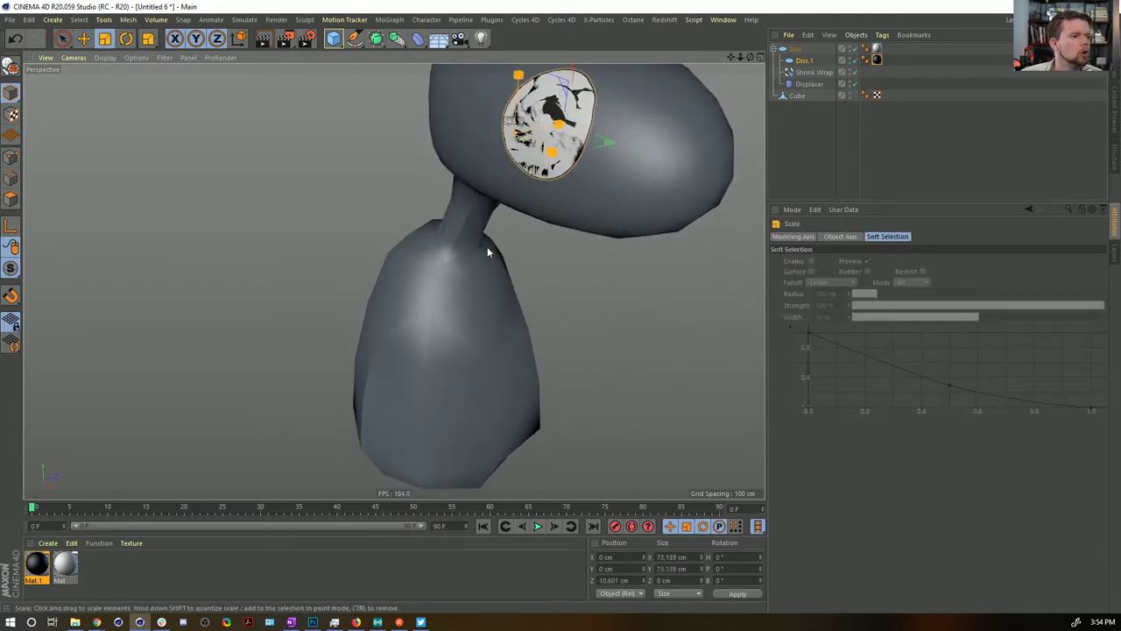
middle_click_drag(435, 179, 393, 283, "alt")
left_click_drag(510, 292, 552, 295, "alt")
right_click_drag(532, 273, 563, 264, "alt")
scroll(562, 266, "up", 1)
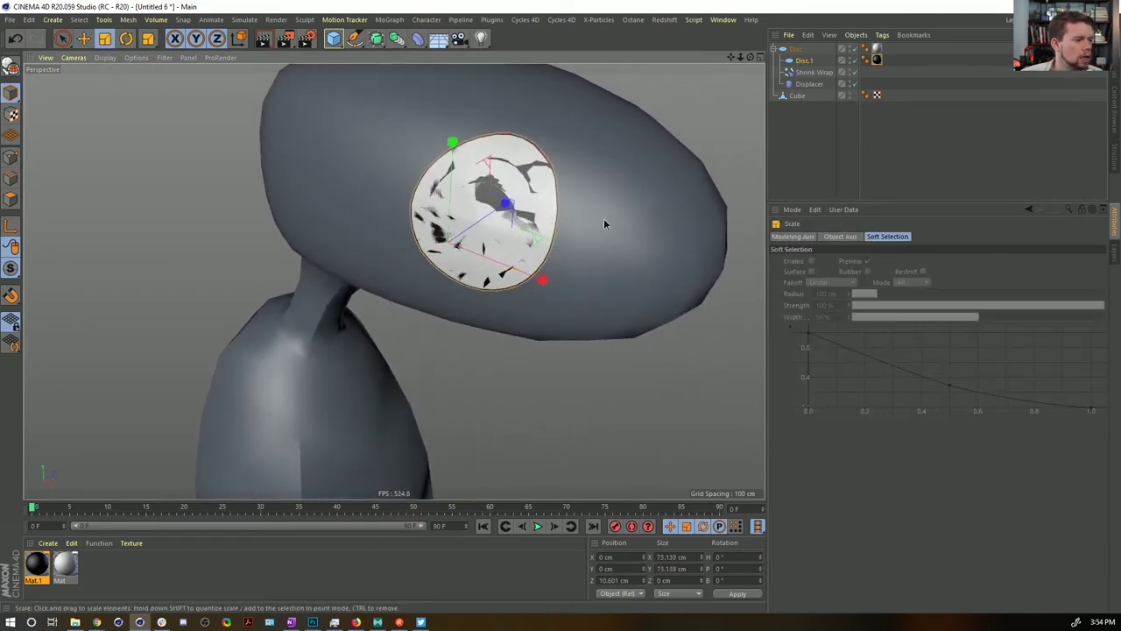
left_click_drag(604, 225, 404, 320)
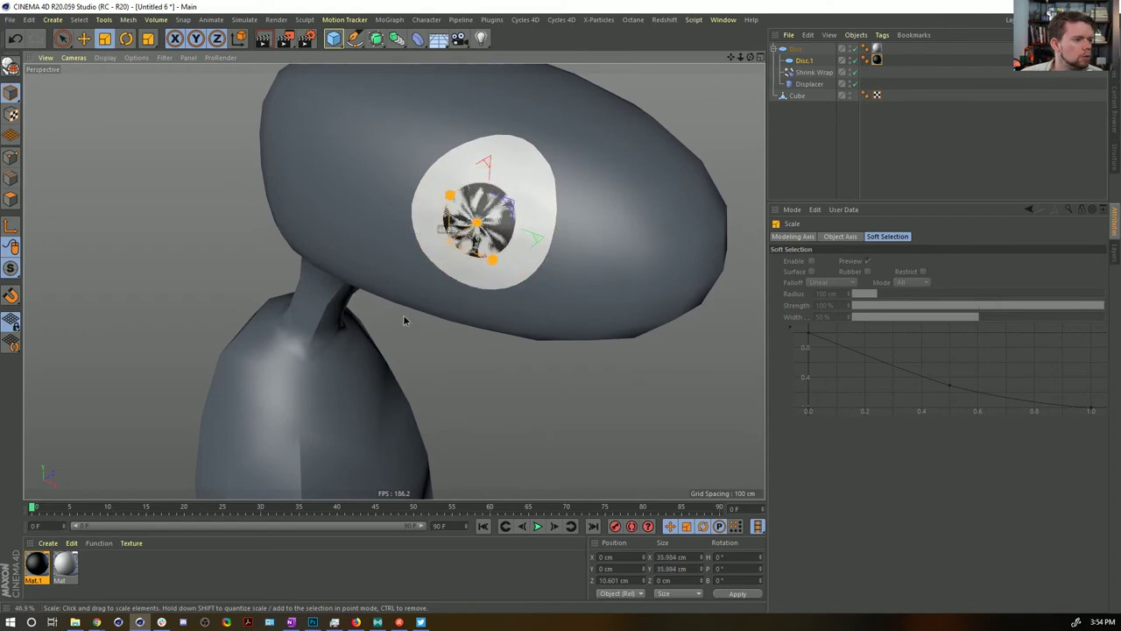
left_click_drag(479, 313, 449, 302, "alt")
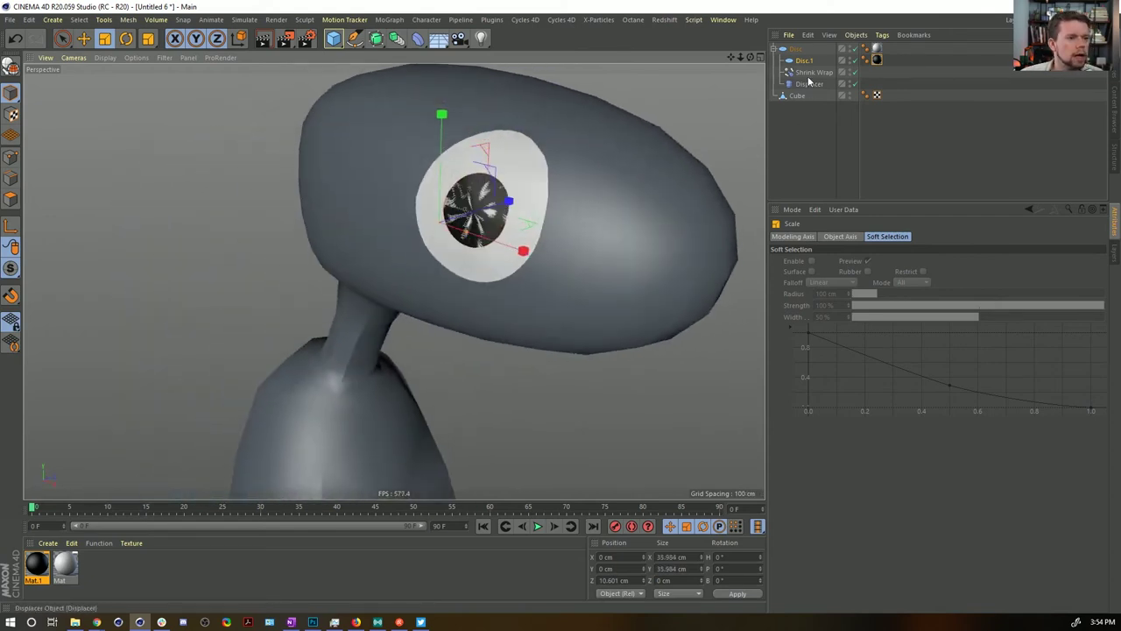
Step: Duplicate the Displacer onto the black pupil disc and set the copy's height to 3 cm
left_click_drag(807, 85, 806, 64, "ctrl")
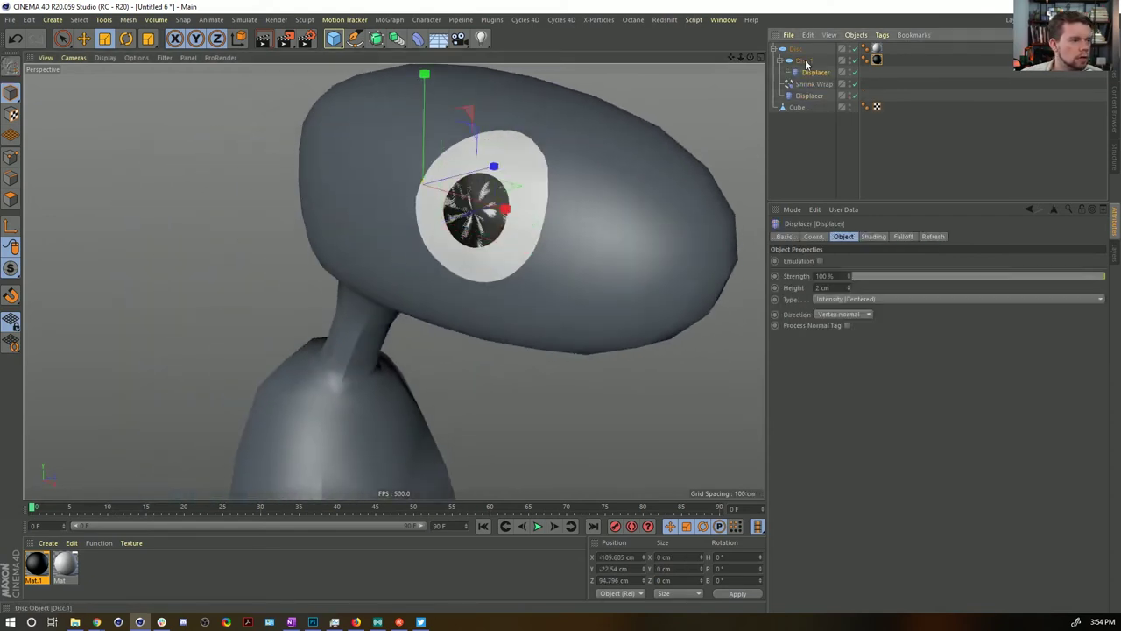
left_click(848, 286)
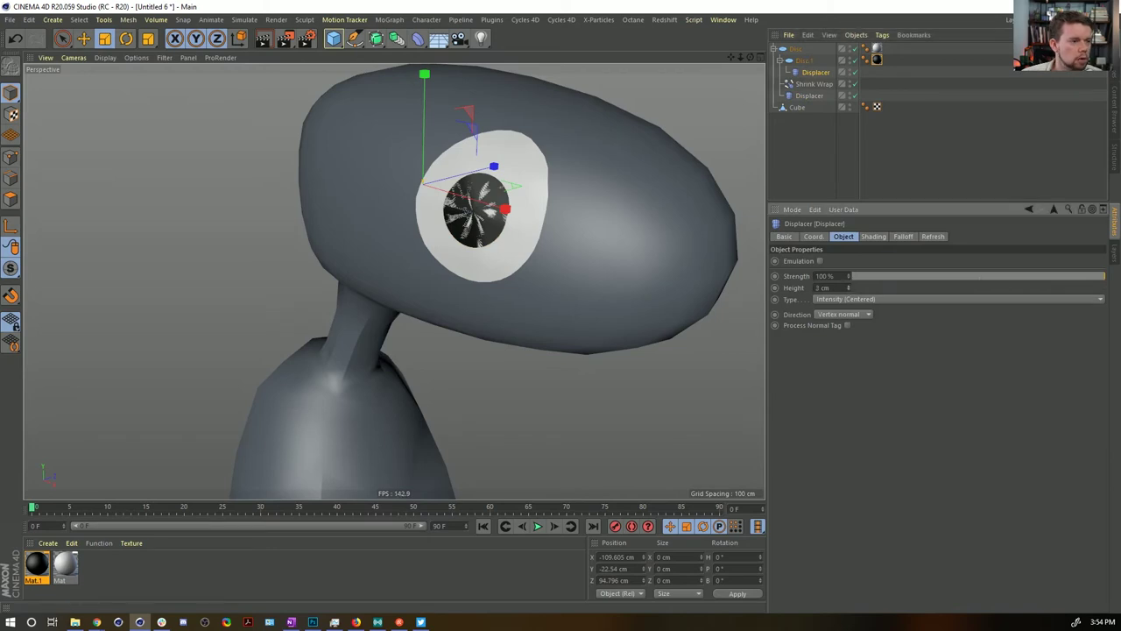
left_click(965, 91)
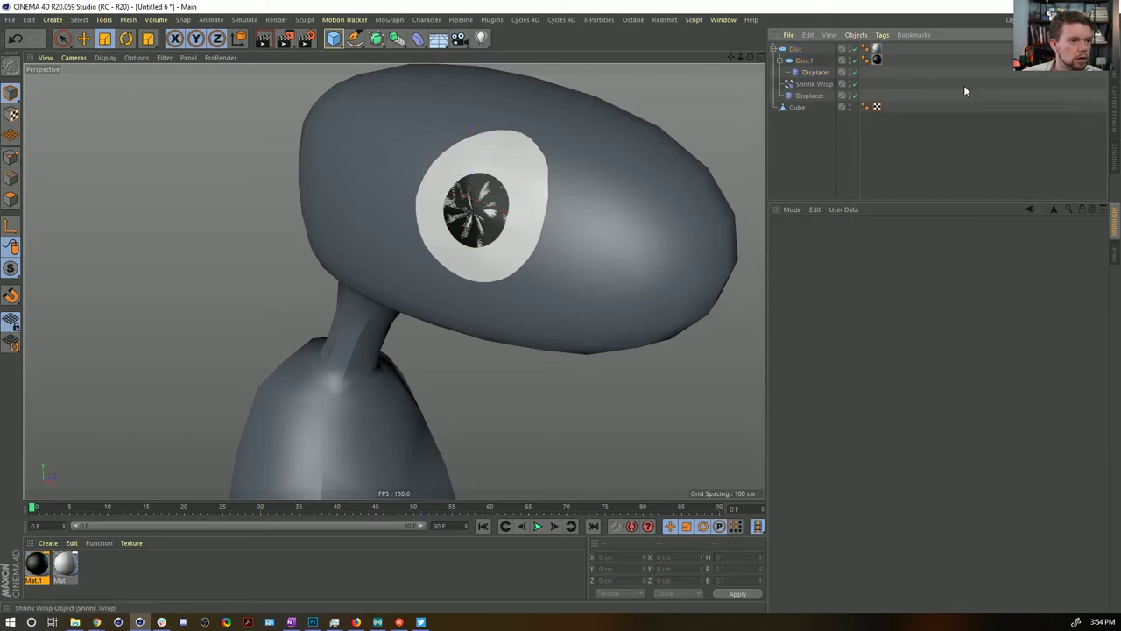
Step: Compare the Displacers of the two discs by toggling the white disc's Displacer off and on and checking the pupil Displacer's shading settings
left_click(804, 60)
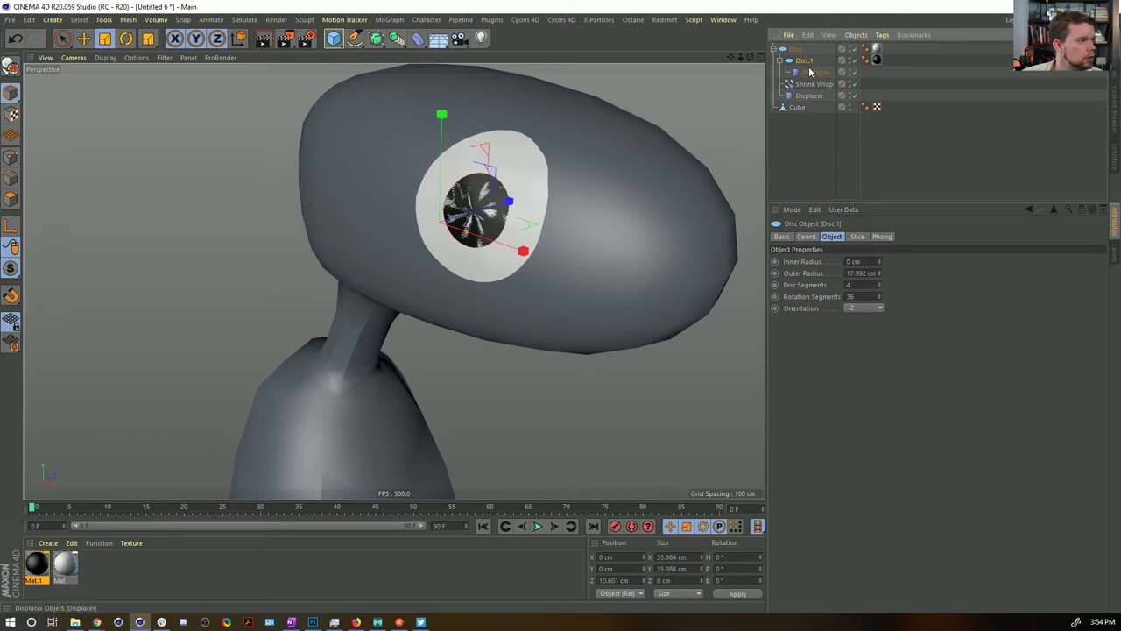
left_click(814, 73)
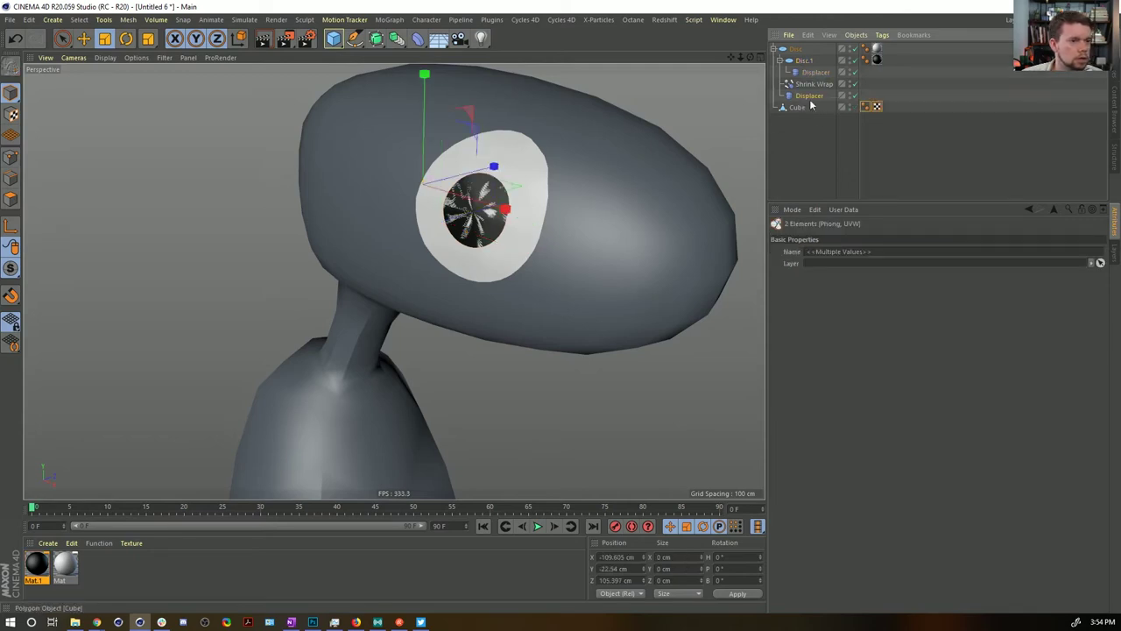
left_click(854, 96)
left_click(854, 97)
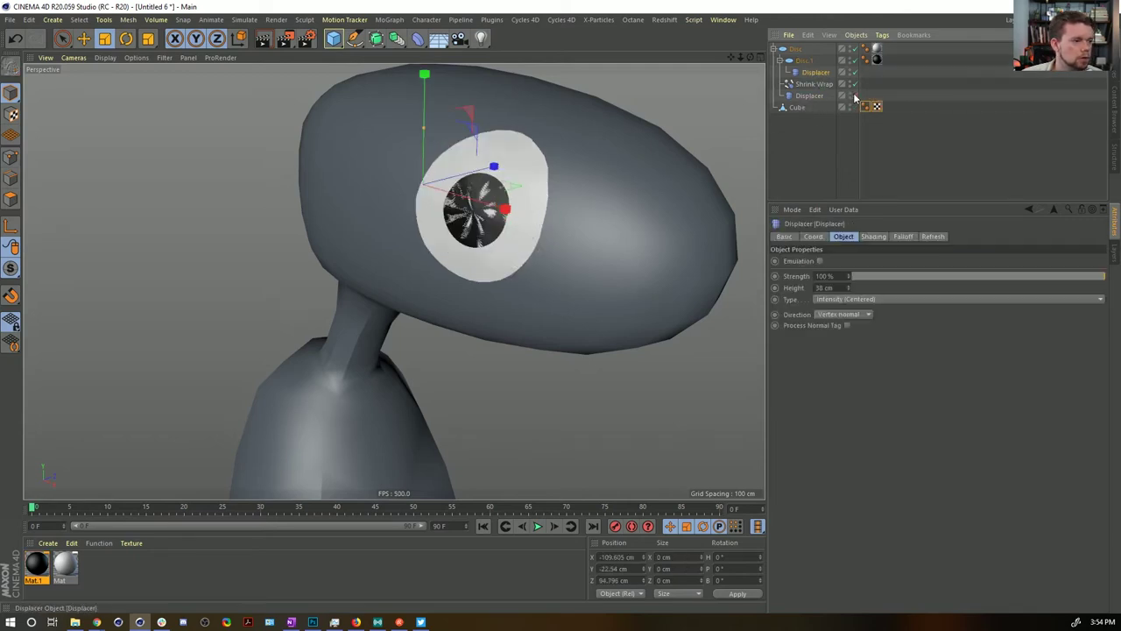
left_click(801, 61)
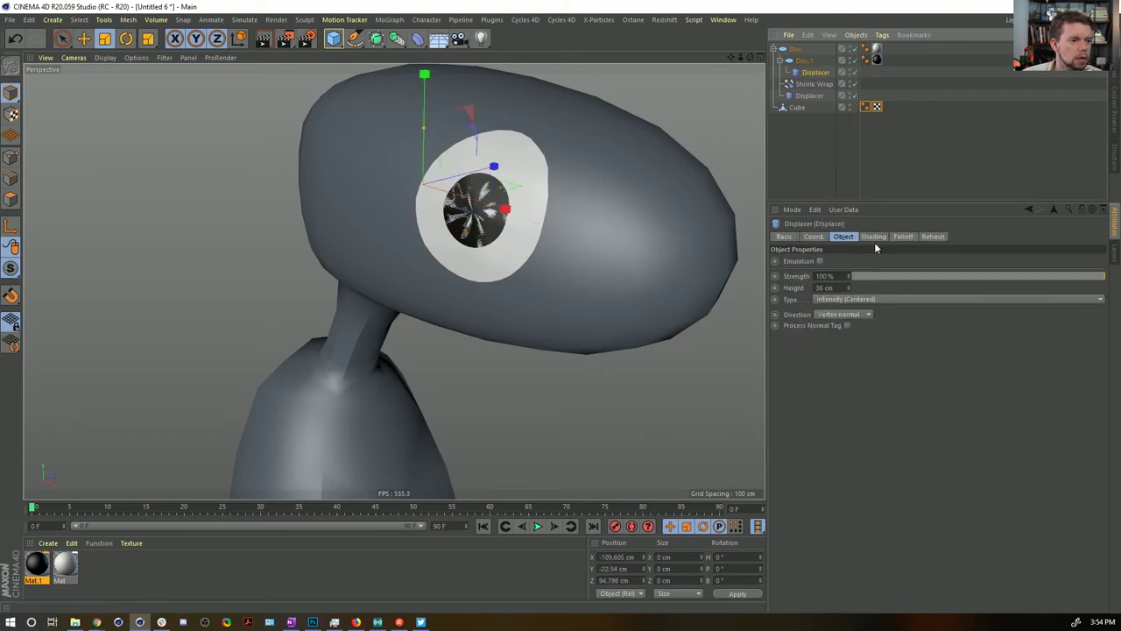
left_click(873, 237)
left_click_drag(592, 230, 545, 215, "alt")
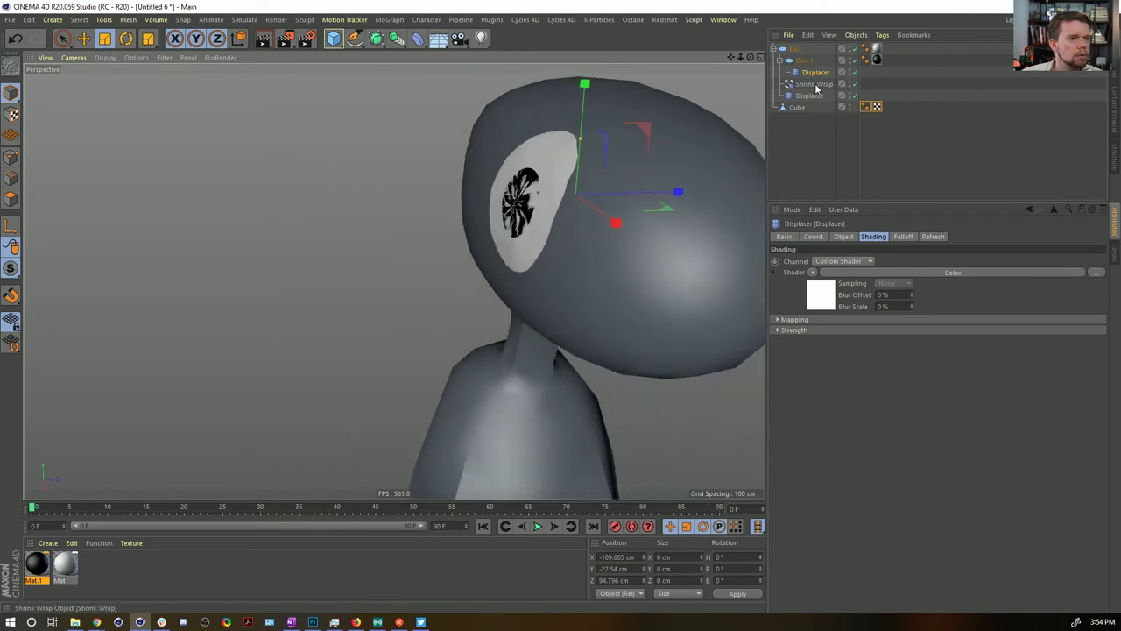
Step: Remove the Displacer nested under the black pupil disc
left_click_drag(812, 73, 809, 71)
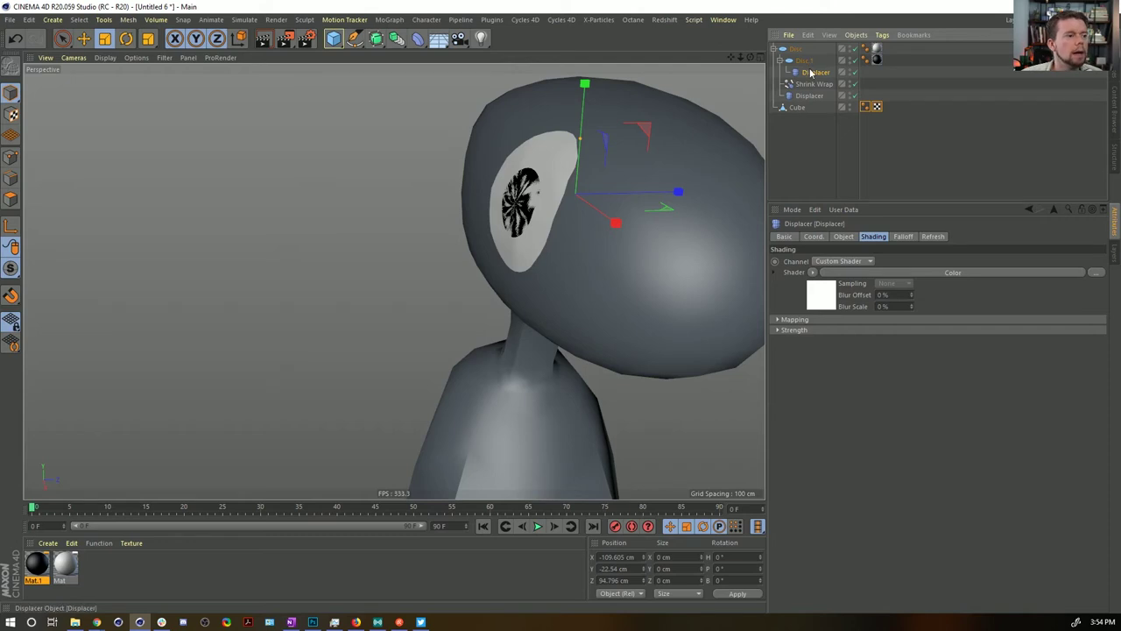
key("ctrl+z")
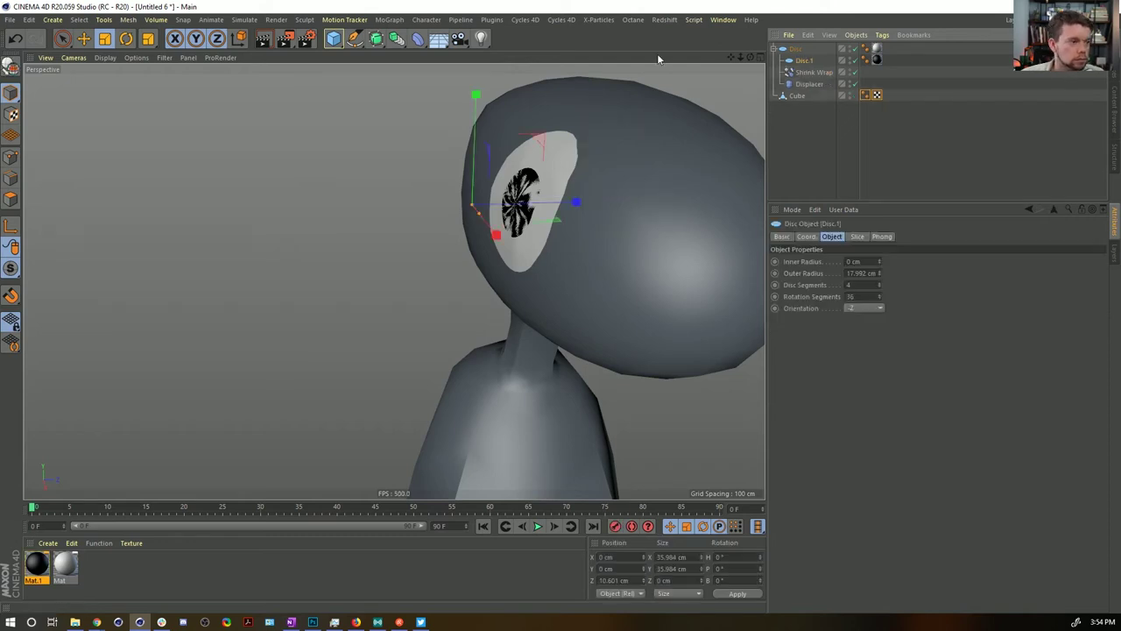
mouse_move(526, 140)
left_mouse_down("alt")
mouse_move(573, 167)
mouse_move(546, 136)
left_mouse_up("alt")
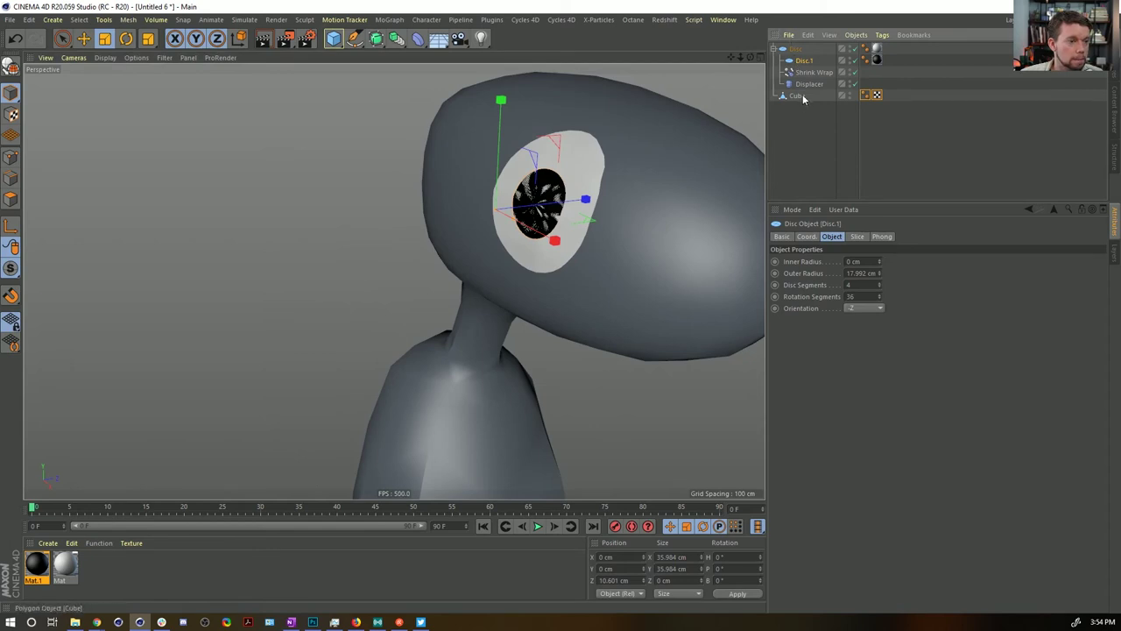
Step: Take the black pupil disc out of the white disc and give it its own copies of the Shrink Wrap and Displacer
left_click_drag(803, 61, 806, 61)
left_click(796, 49)
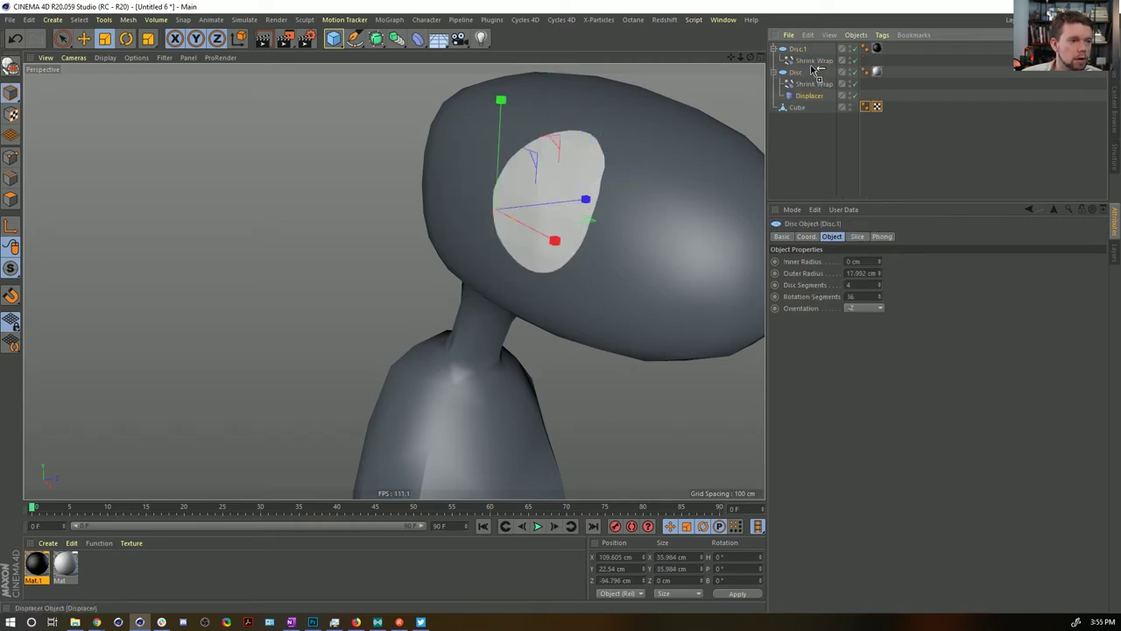
left_click_drag(814, 70, 812, 74, "ctrl")
left_click(841, 237)
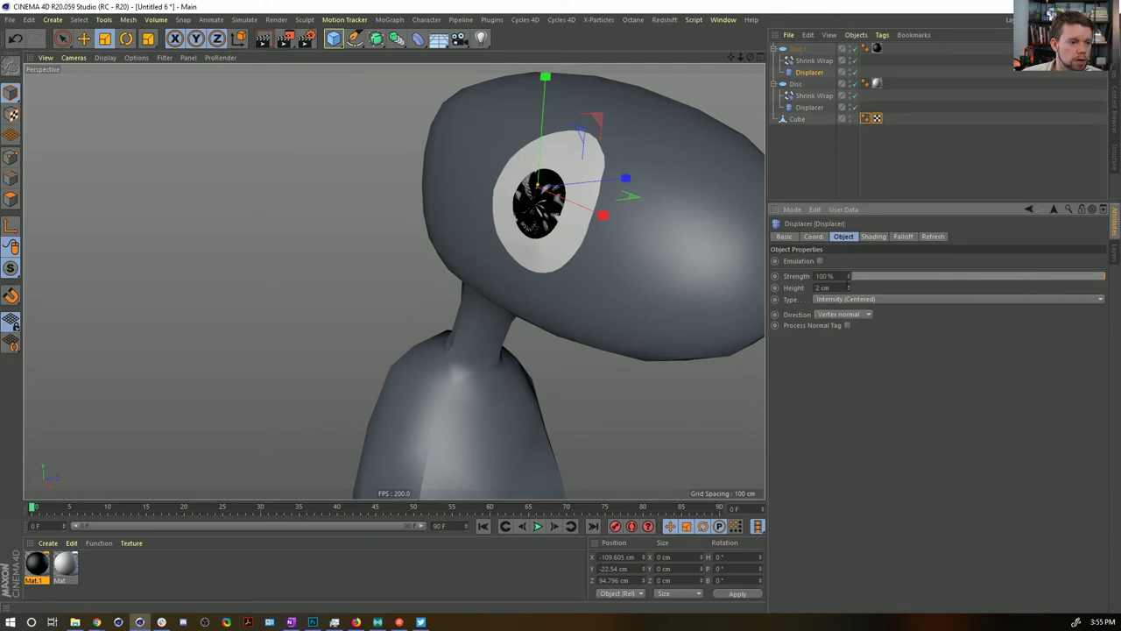
Step: Slide the black pupil disc around over the white eye along the head's surface
left_click(796, 49)
key("e")
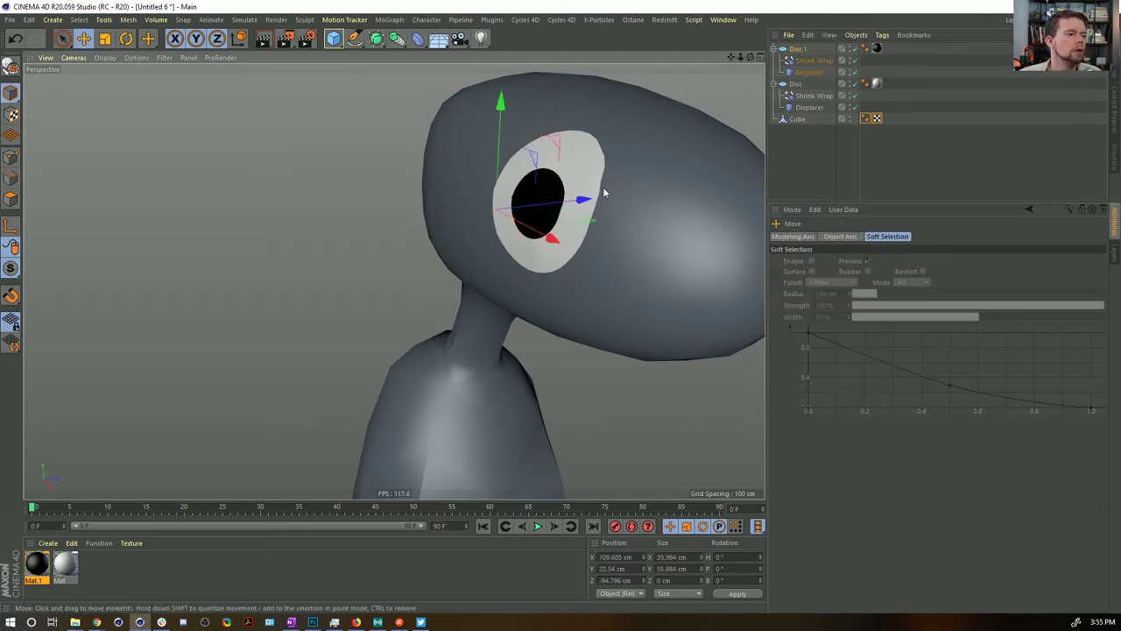
left_click_drag(604, 191, 701, 184, "alt")
left_click_drag(569, 163, 513, 212)
left_click_drag(518, 172, 618, 179)
Step: Enlarge the white eye disc and move it slightly down and toward the back of the head
left_click(798, 84)
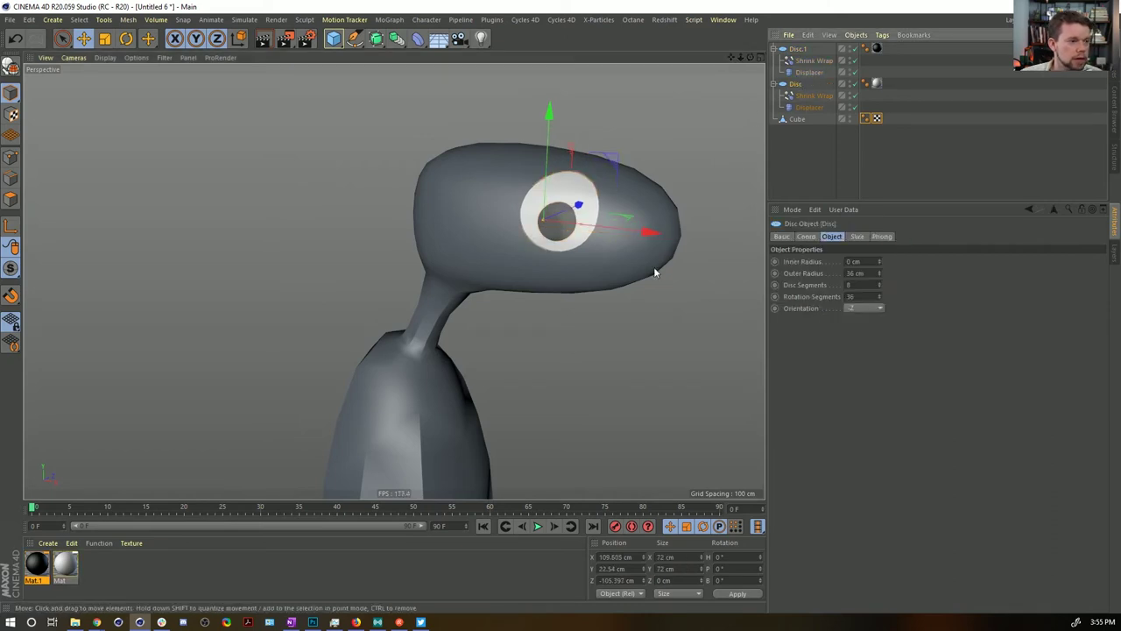
key("t")
left_click_drag(654, 267, 684, 269)
key("e")
left_click_drag(549, 127, 550, 138)
left_click_drag(650, 242, 613, 239)
Step: Move the black pupil disc back and up within the enlarged white eye, to about X 84 cm and Y 34 cm
left_click(795, 49)
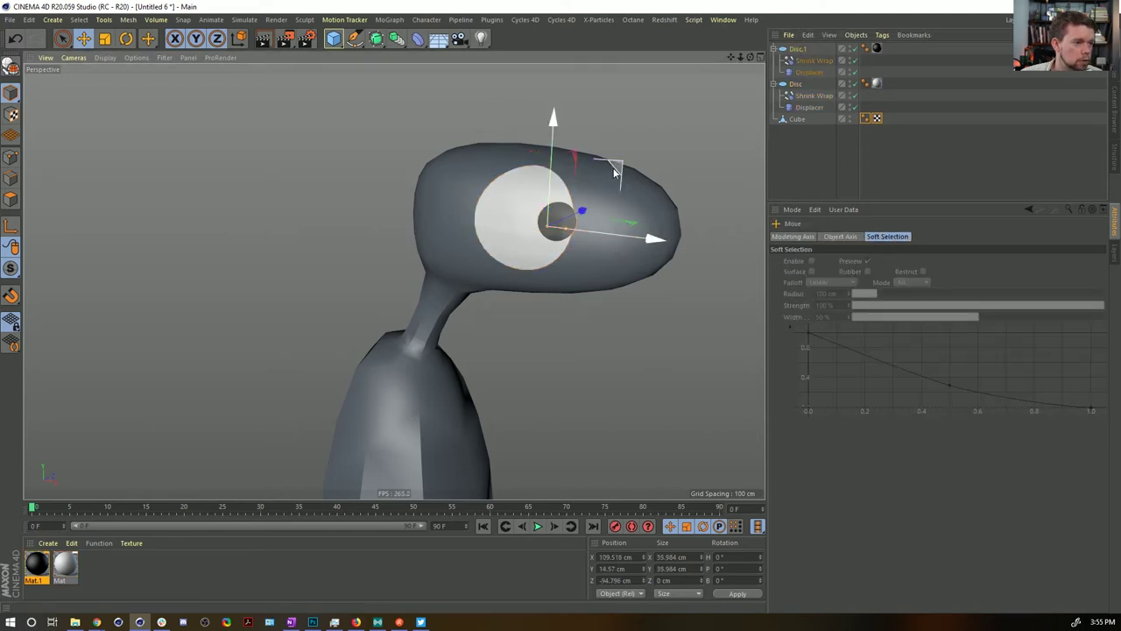
left_click_drag(605, 171, 589, 150)
left_click_drag(619, 217, 654, 233, "alt")
right_click_drag(652, 233, 632, 251, "alt")
mouse_move(633, 251)
left_mouse_down("alt")
mouse_move(583, 226)
mouse_move(733, 245)
mouse_move(614, 255)
left_mouse_up("alt")
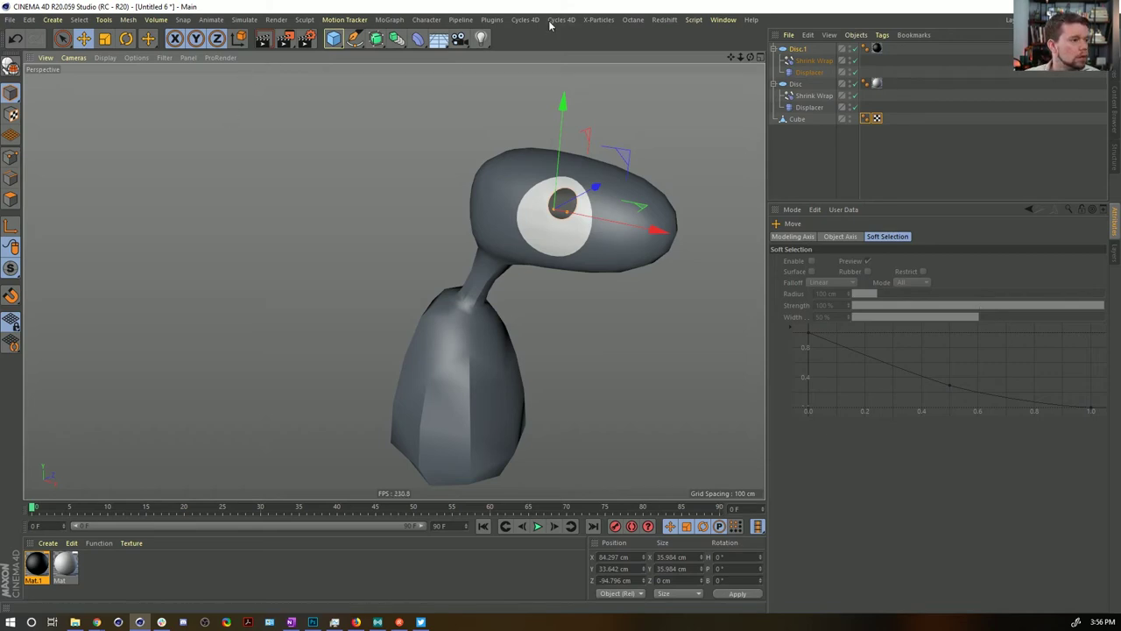
Step: Lower the black pupil disc to about Y 22 cm so it sits in the middle of the white eye
left_click(418, 37)
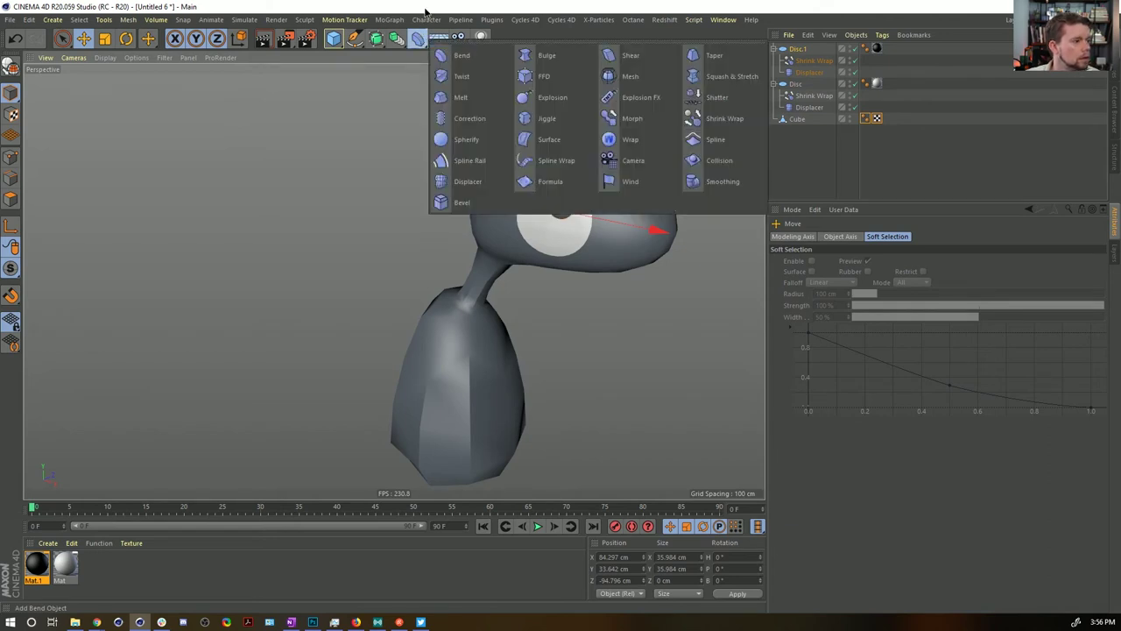
left_click(425, 11)
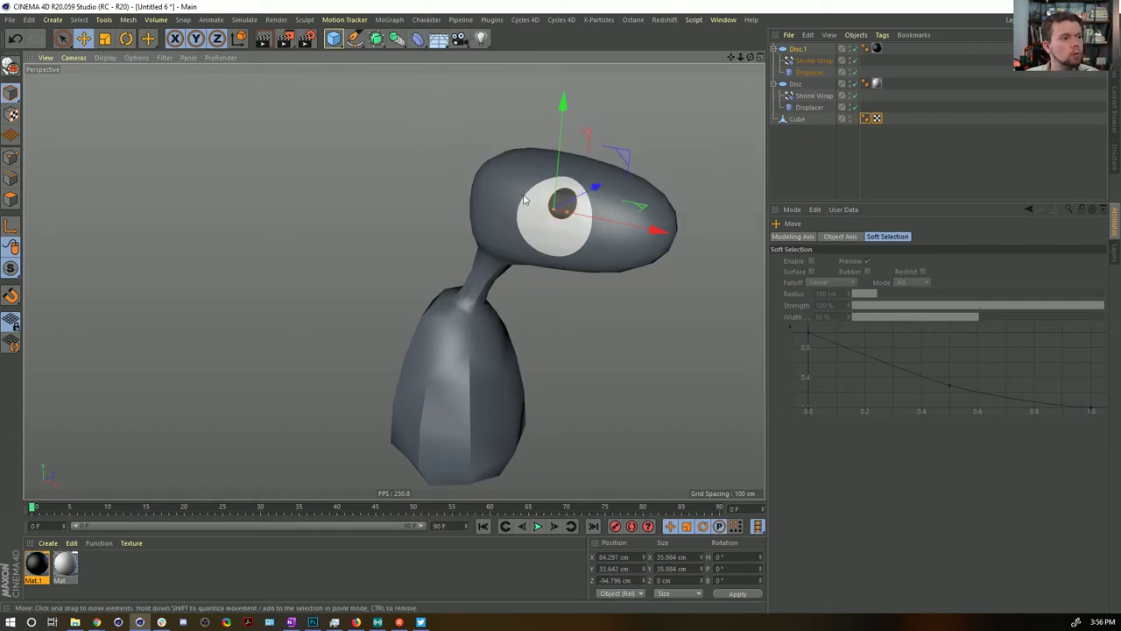
left_click_drag(617, 150, 615, 187)
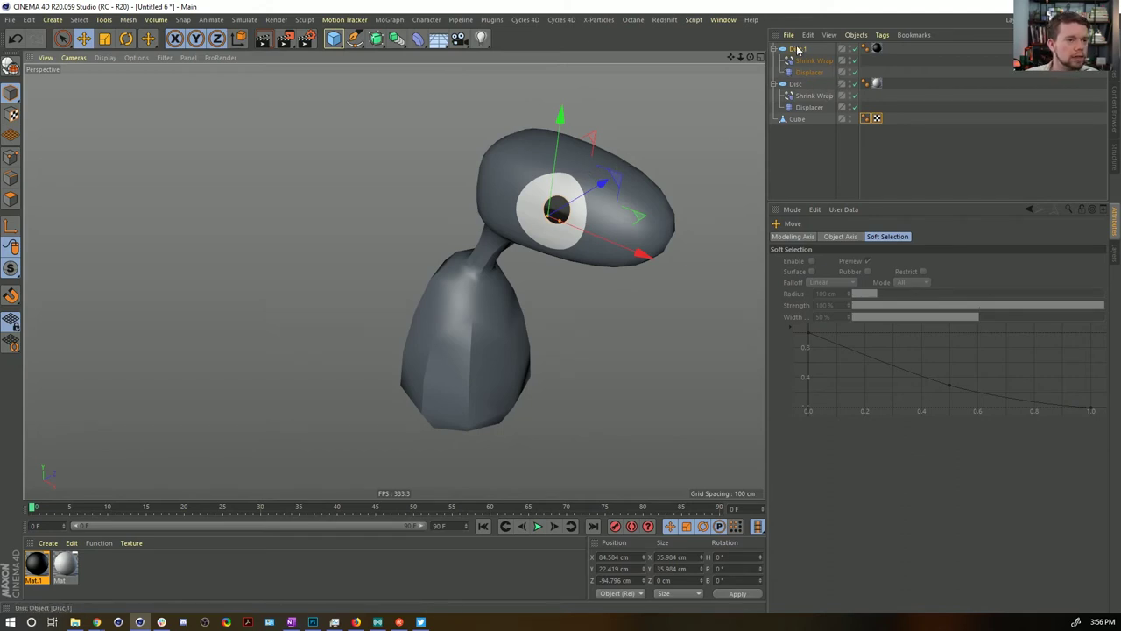
Step: Copy the Cube character mesh and delete the duplicate pasted into the current scene
left_click(797, 119)
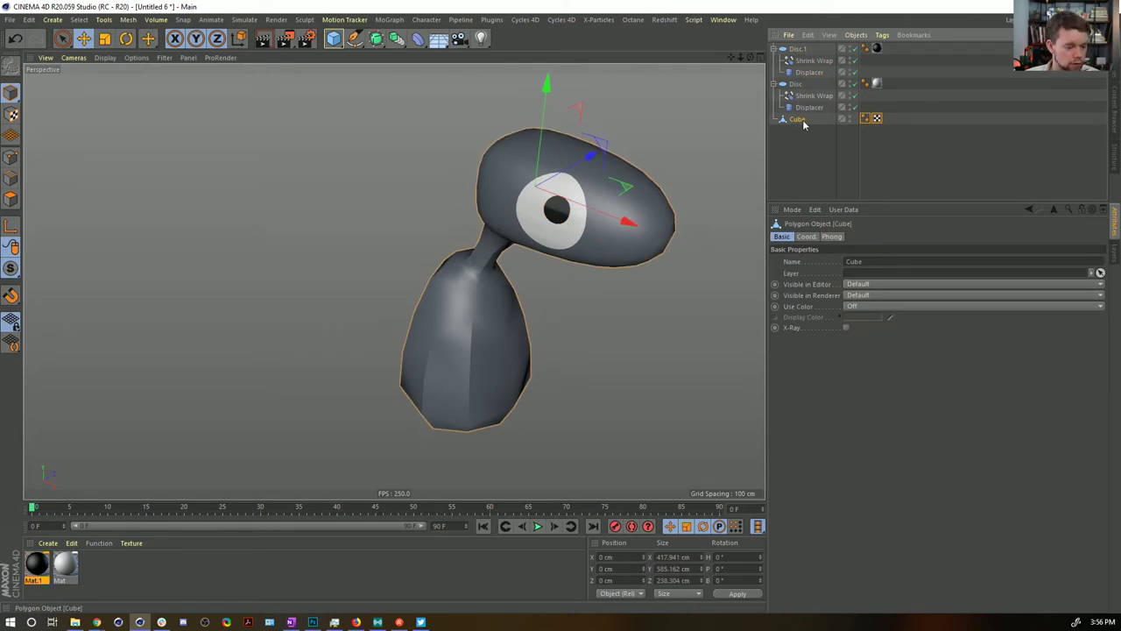
key("ctrl+c")
key("ctrl+v")
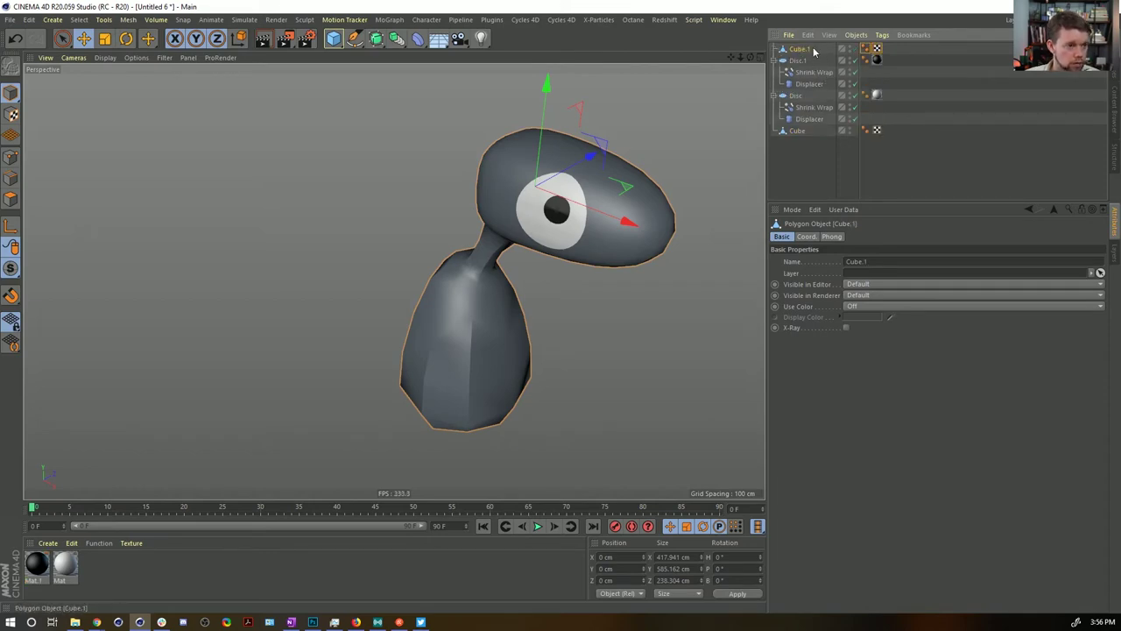
key("Delete")
Step: Save the scene in the SceneFiles folder as [5]WierdLittleGuy.c4d, basing the name on the StretchingCheese file
key("ctrl+s")
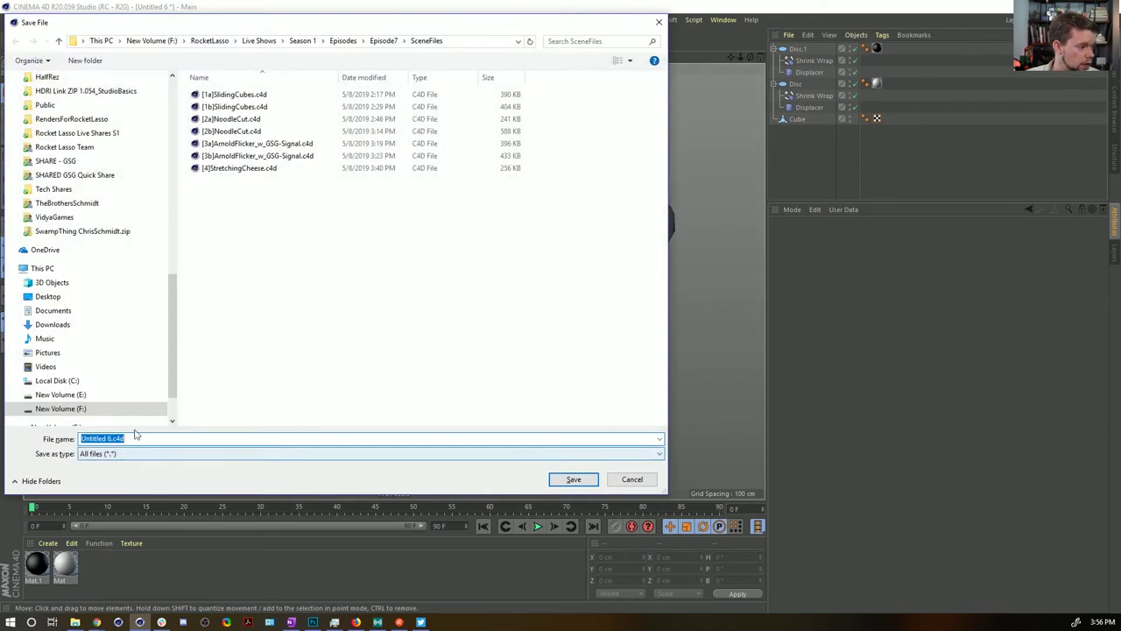
left_click(235, 168)
left_click(86, 439)
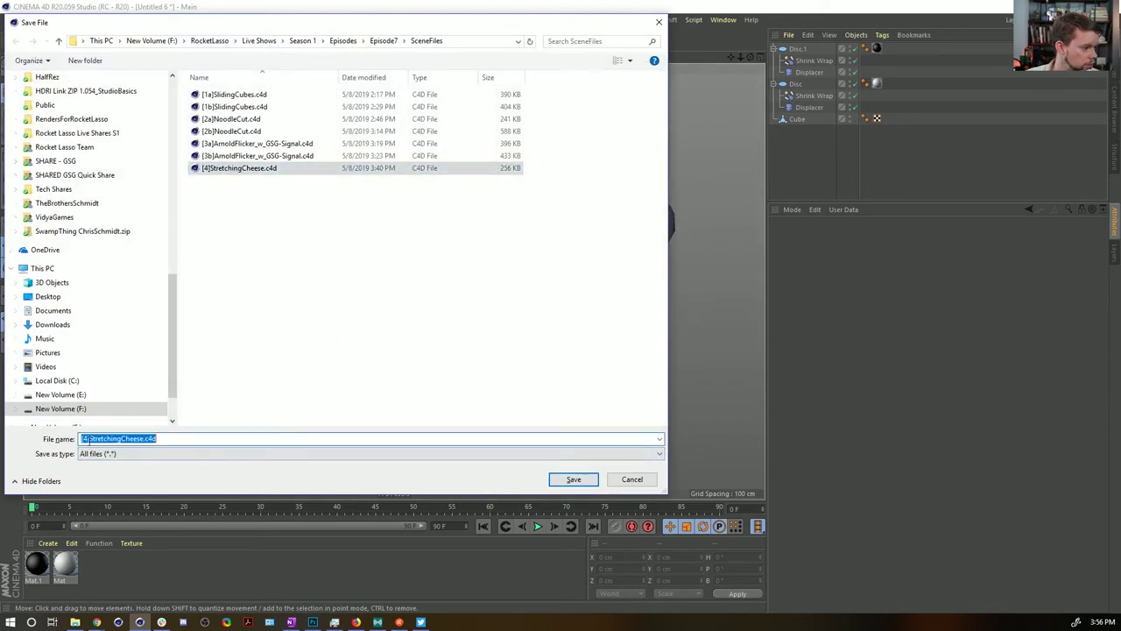
left_click(87, 439)
type("5")
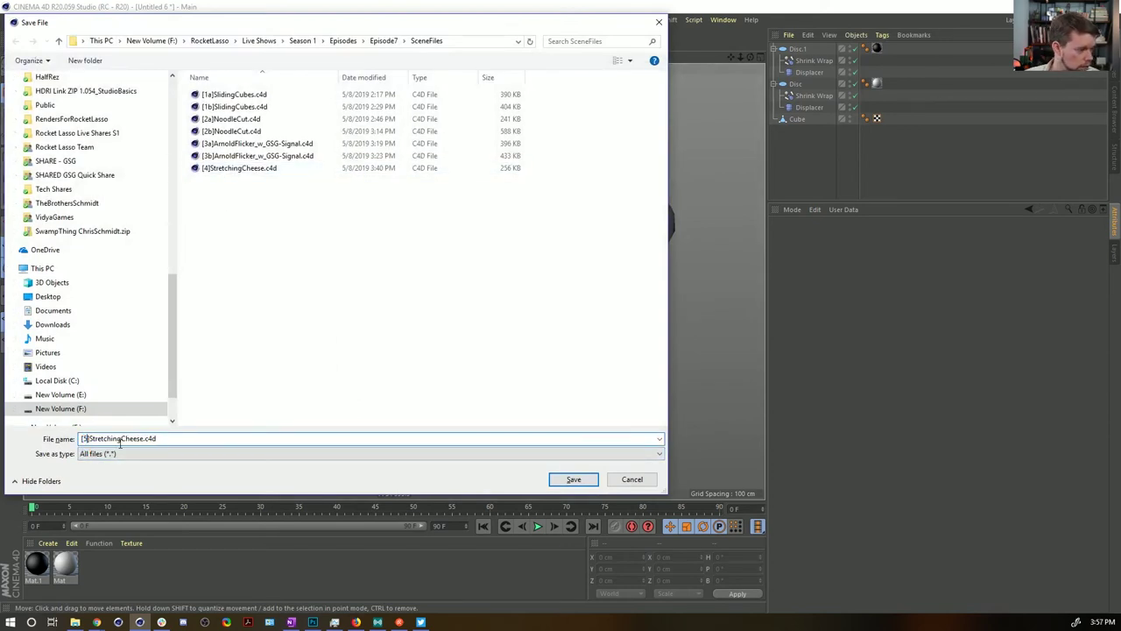
left_click_drag(142, 438, 104, 438)
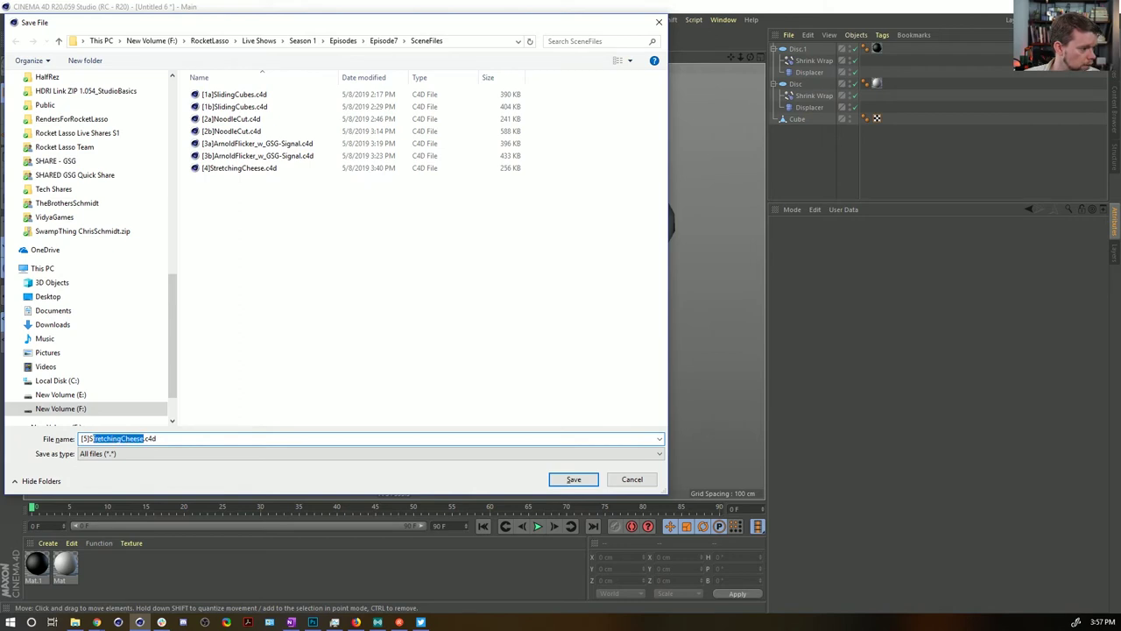
type("Wi")
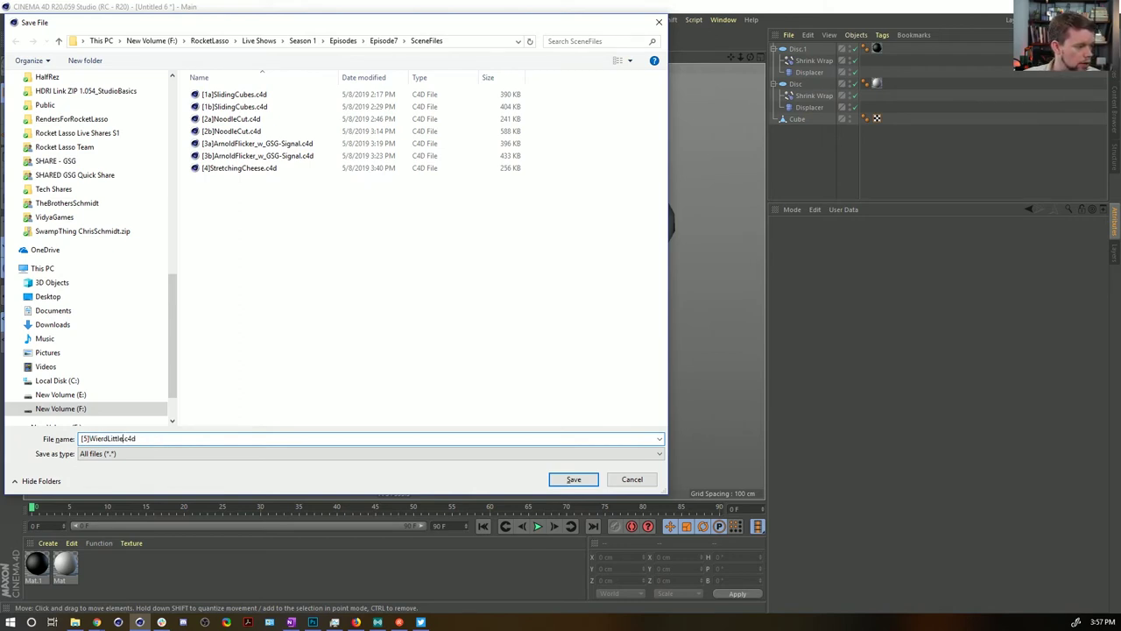
type("erdLittleGuy")
key("Return")
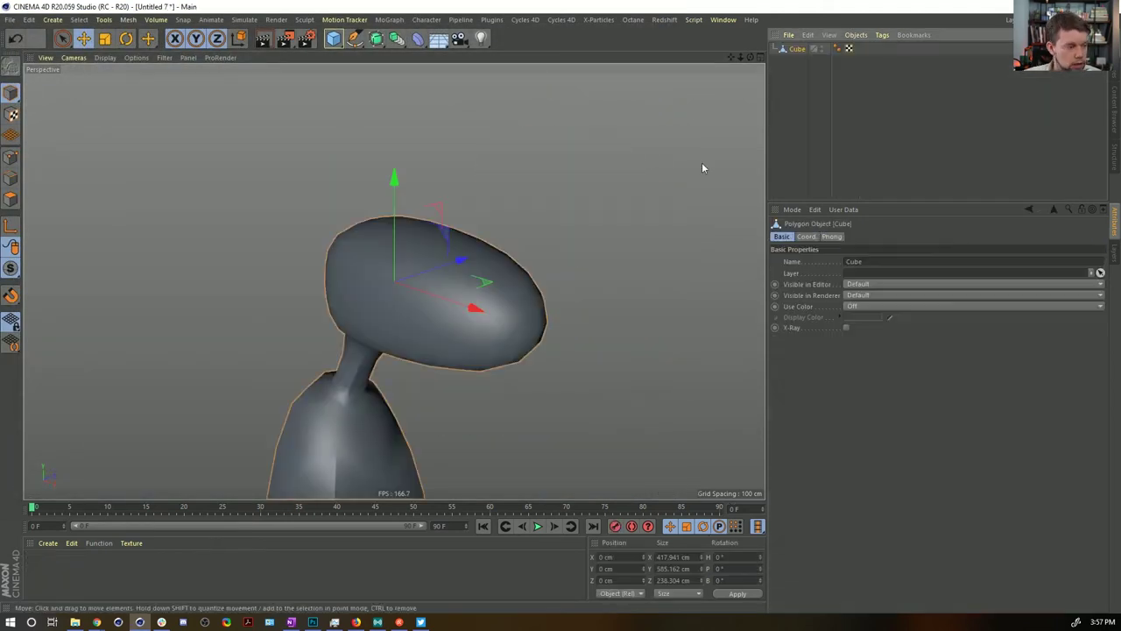
Step: Add a Volume Builder and a Volume Mesher, nesting the Cube in the builder and the builder in the mesher
left_click(396, 38)
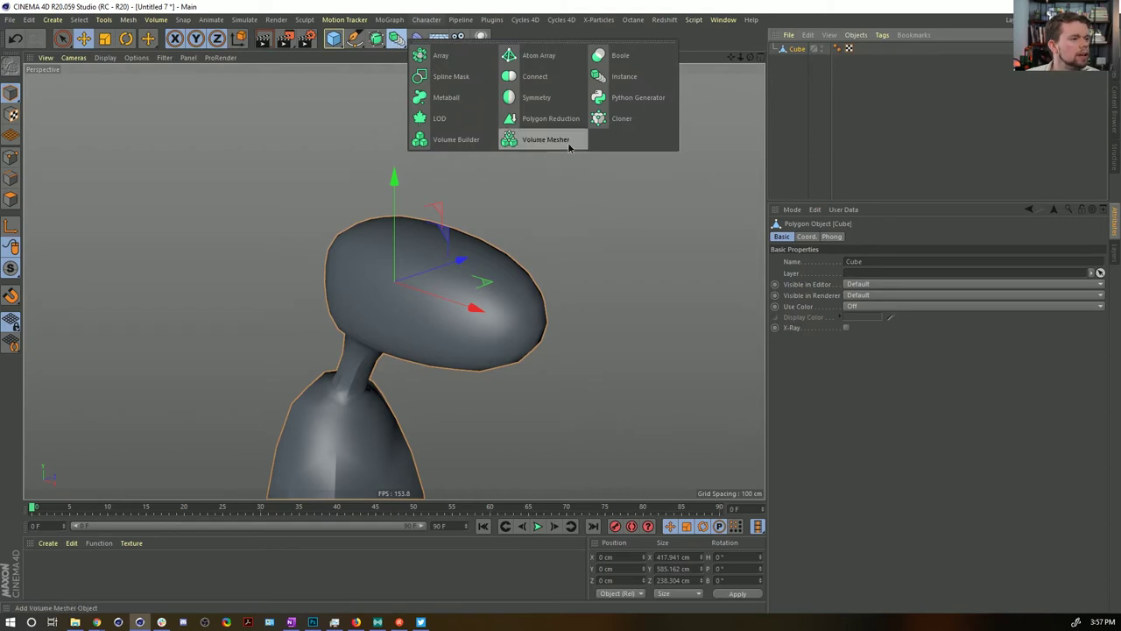
left_click(455, 140)
left_click(396, 37)
left_click(543, 140)
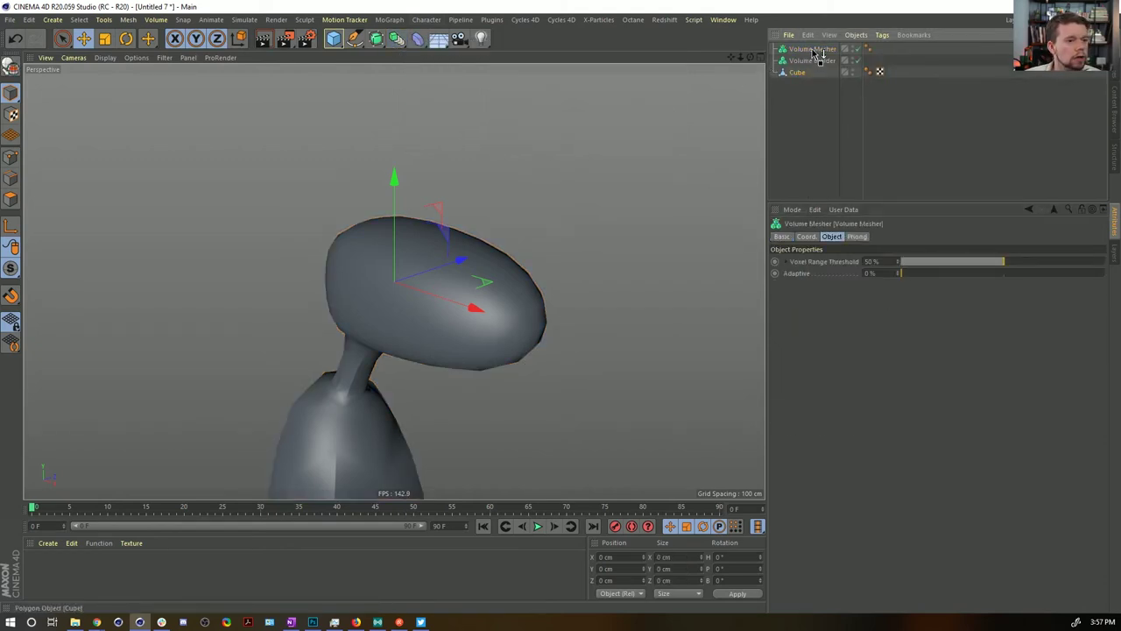
left_click_drag(815, 60, 815, 60)
left_click_drag(815, 60, 817, 49)
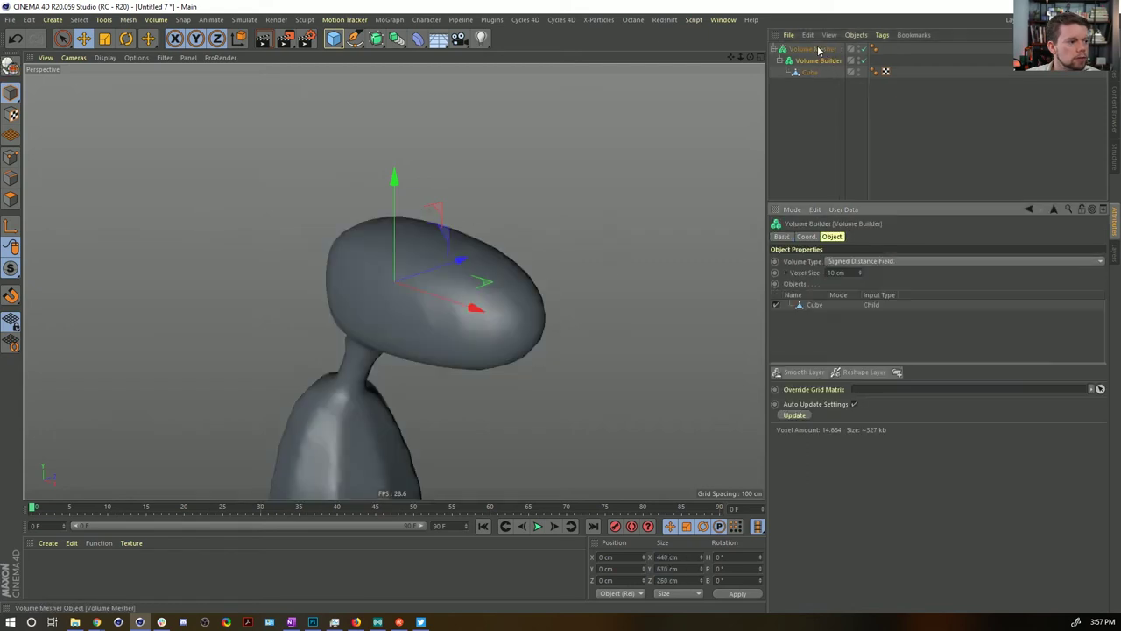
Step: Duplicate the Cube from the Volume Builder to the top level of the scene, outside the Volume Mesher
left_click(818, 49)
middle_click_drag(452, 296, 473, 205, "alt")
left_click_drag(473, 205, 555, 211, "alt")
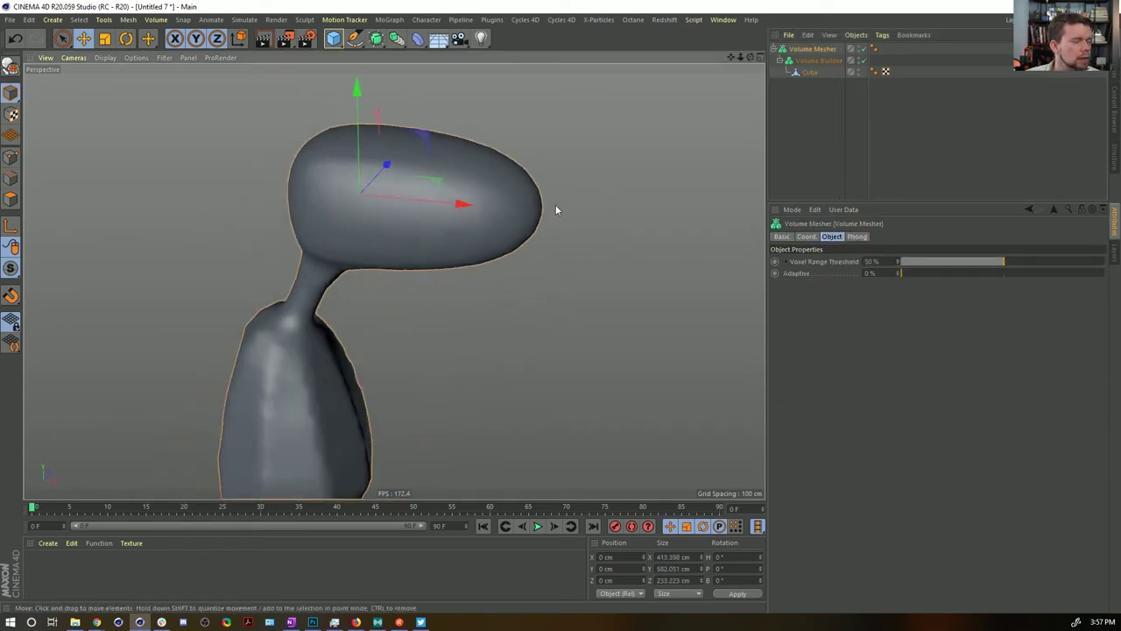
left_click(809, 72)
left_click_drag(459, 206, 557, 170, "alt")
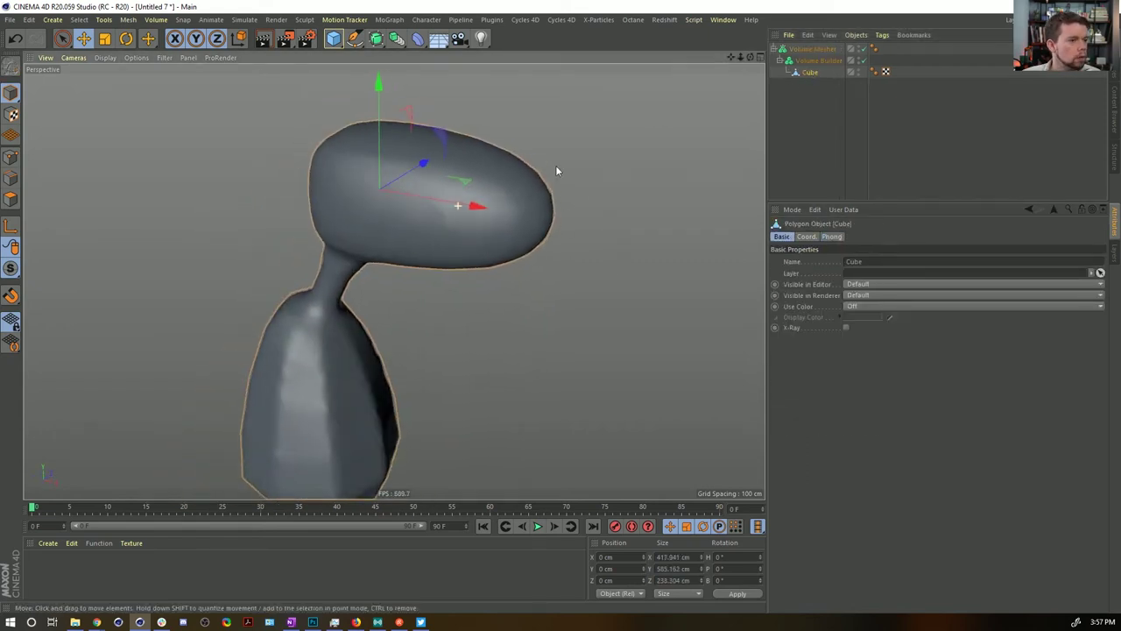
left_click_drag(807, 72, 801, 112, "ctrl")
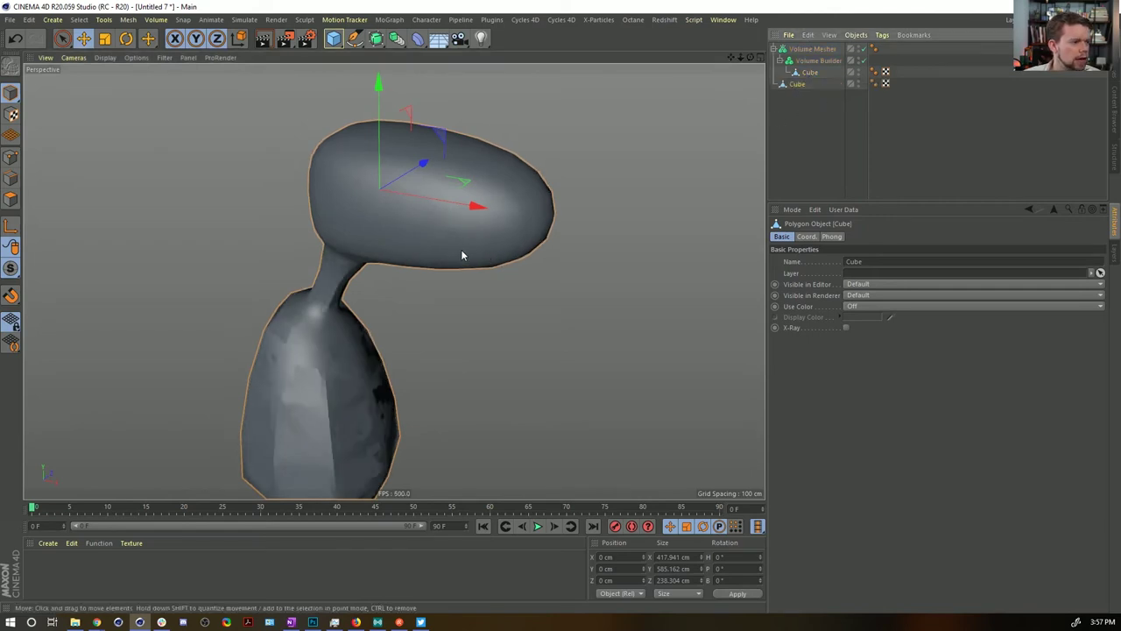
left_click_drag(463, 251, 495, 244, "alt")
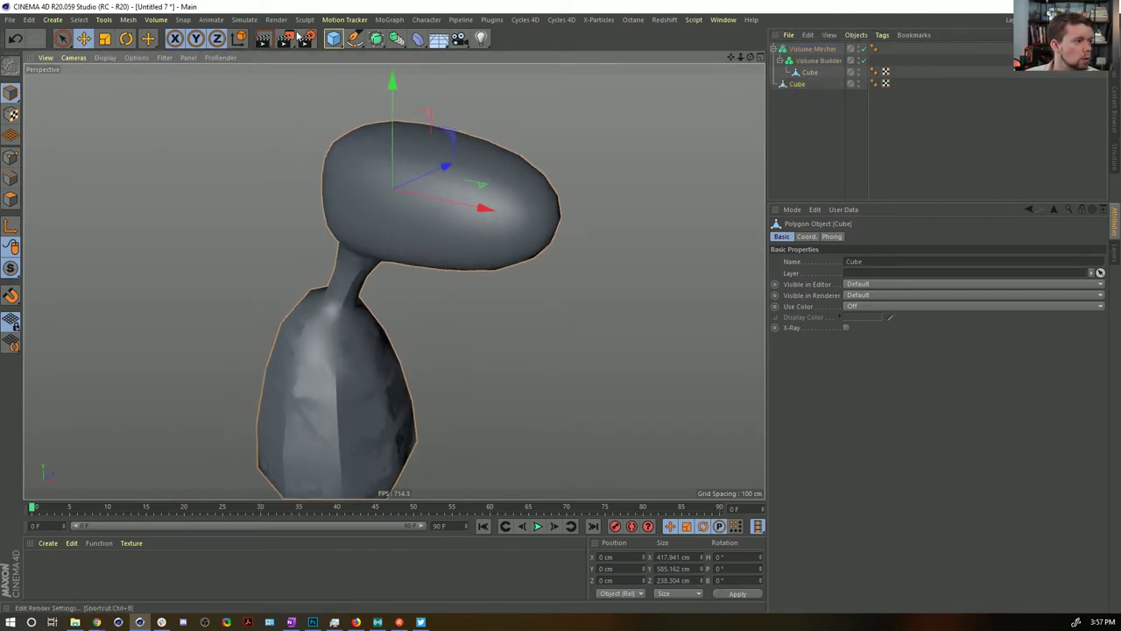
Step: Add a sphere, scale it to about 61 cm across, and place it on the head's side at about X 86, Y 13, Z -90 cm
left_click_drag(332, 38, 548, 77)
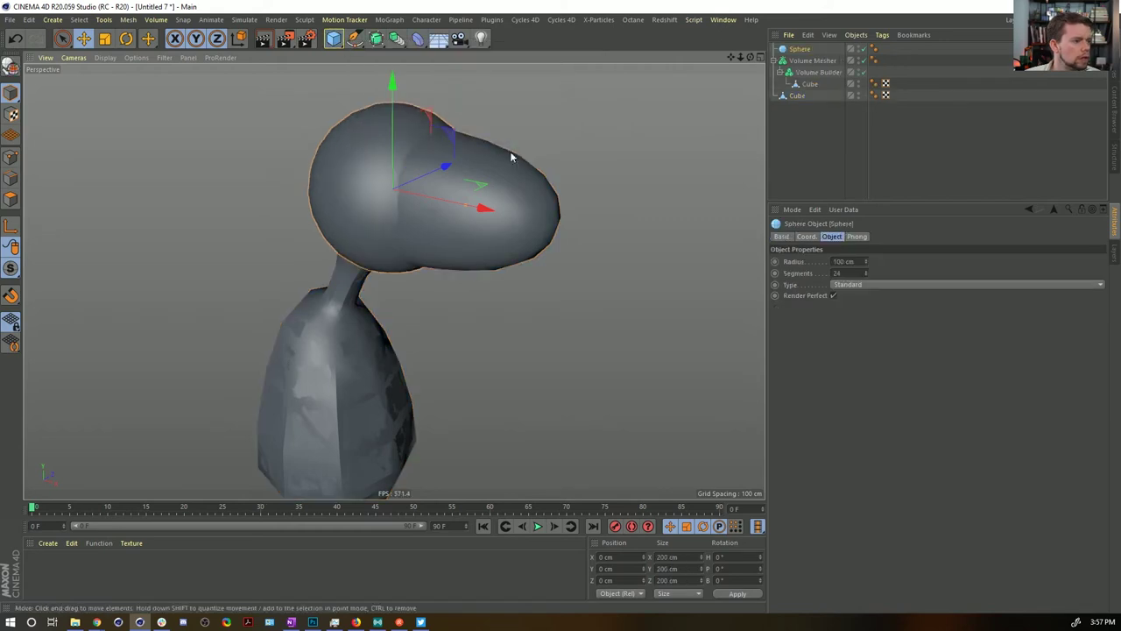
key("t")
mouse_move(516, 195)
left_mouse_down()
mouse_move(463, 208)
mouse_move(420, 195)
mouse_move(514, 157)
mouse_move(530, 203)
left_mouse_up()
key("e")
left_click_drag(531, 203, 458, 190, "alt")
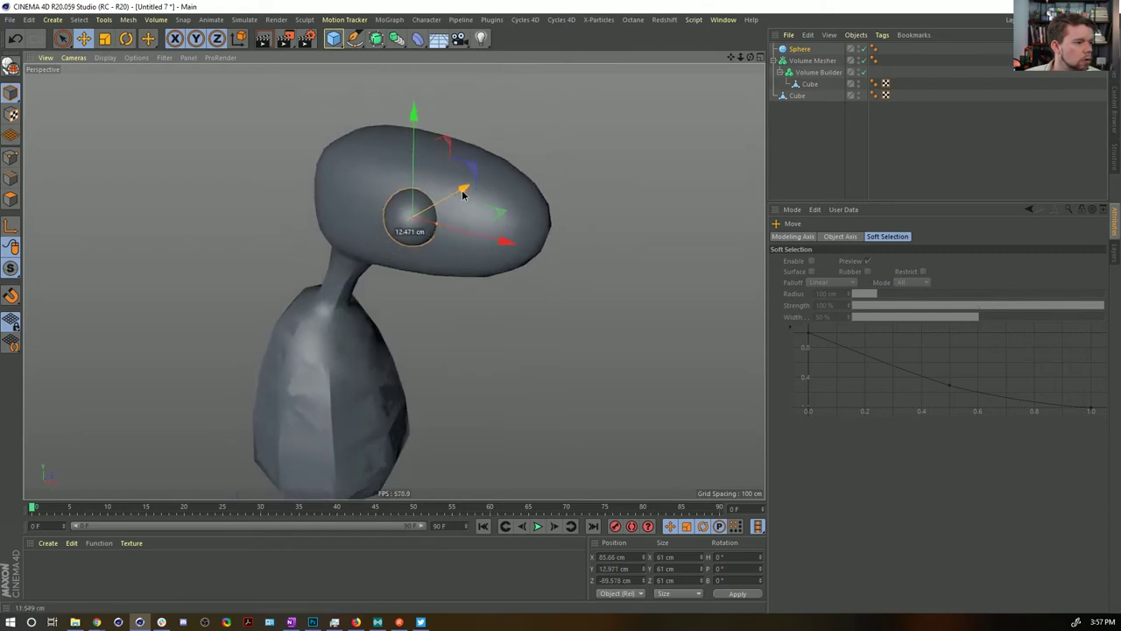
left_click(795, 85)
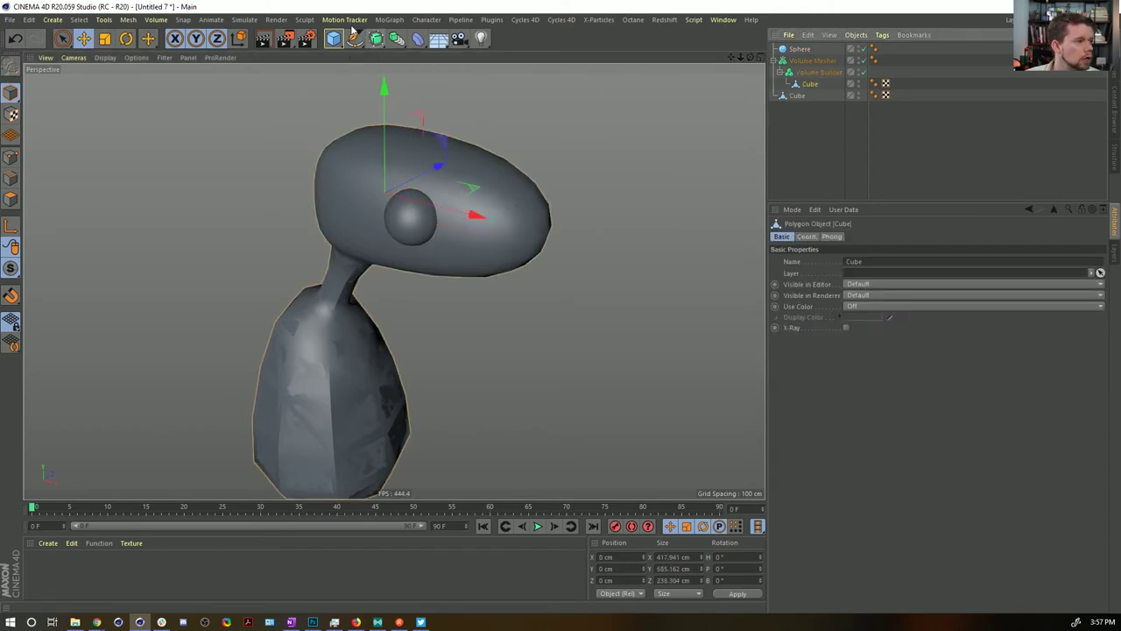
Step: Wrap the Cube inside the Volume Builder in a Cloth Surface with 0 subdivisions and 6 cm thickness
left_click(246, 19)
mouse_move(248, 37)
left_click(324, 39)
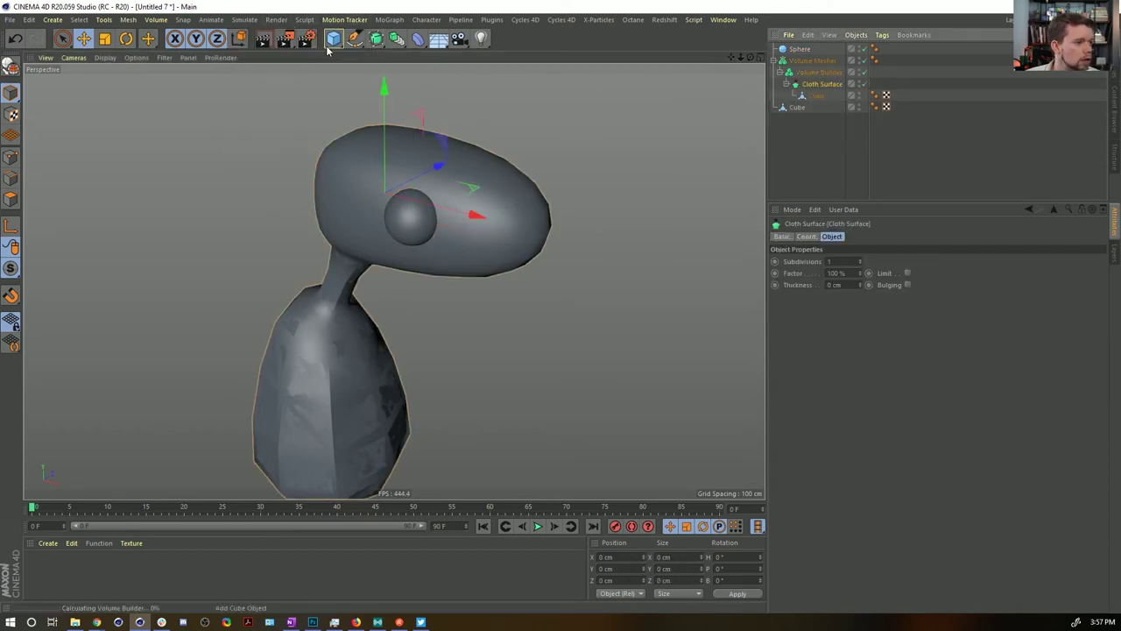
left_click(859, 264)
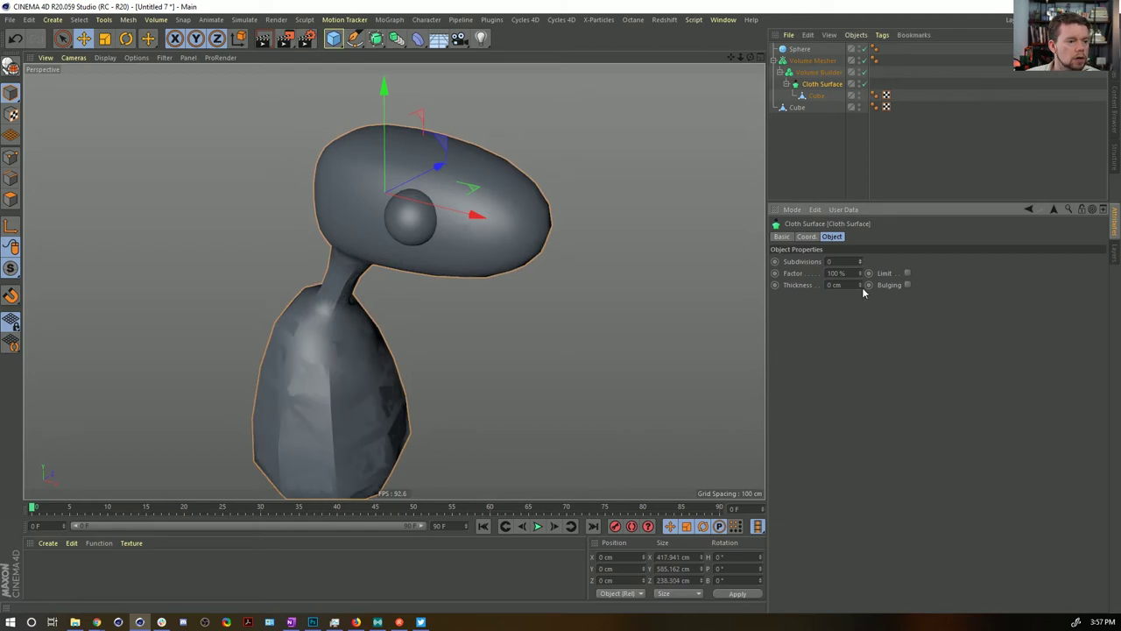
left_click_drag(861, 284, 861, 280)
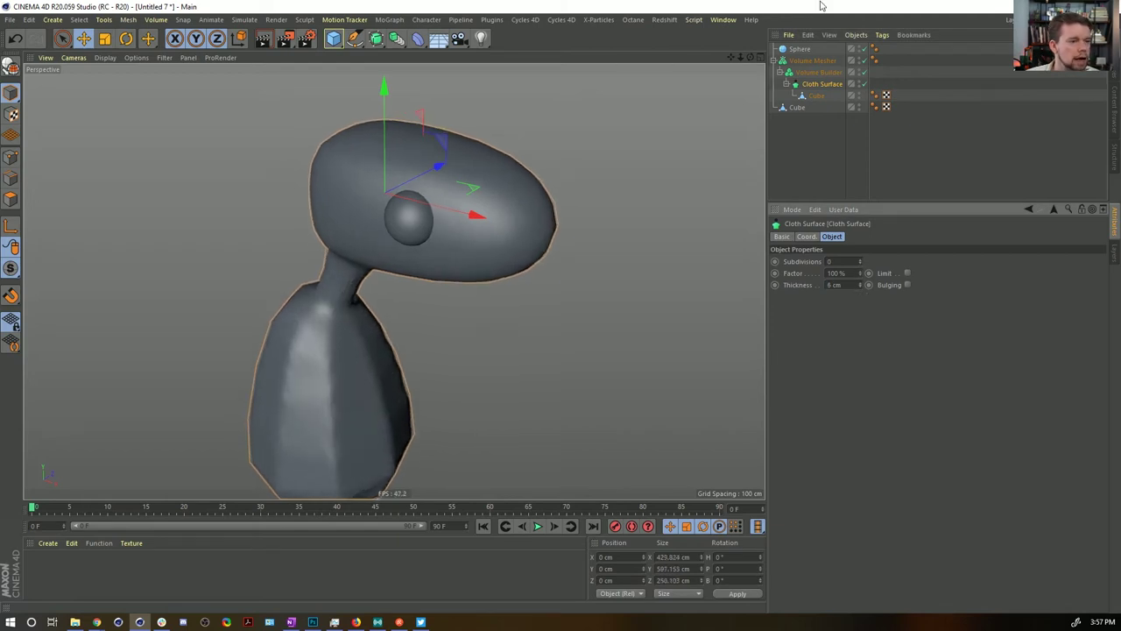
Step: Nest the sphere in the Volume Builder above the Cloth Surface and set its mode to Intersect
left_click_drag(798, 49, 813, 66)
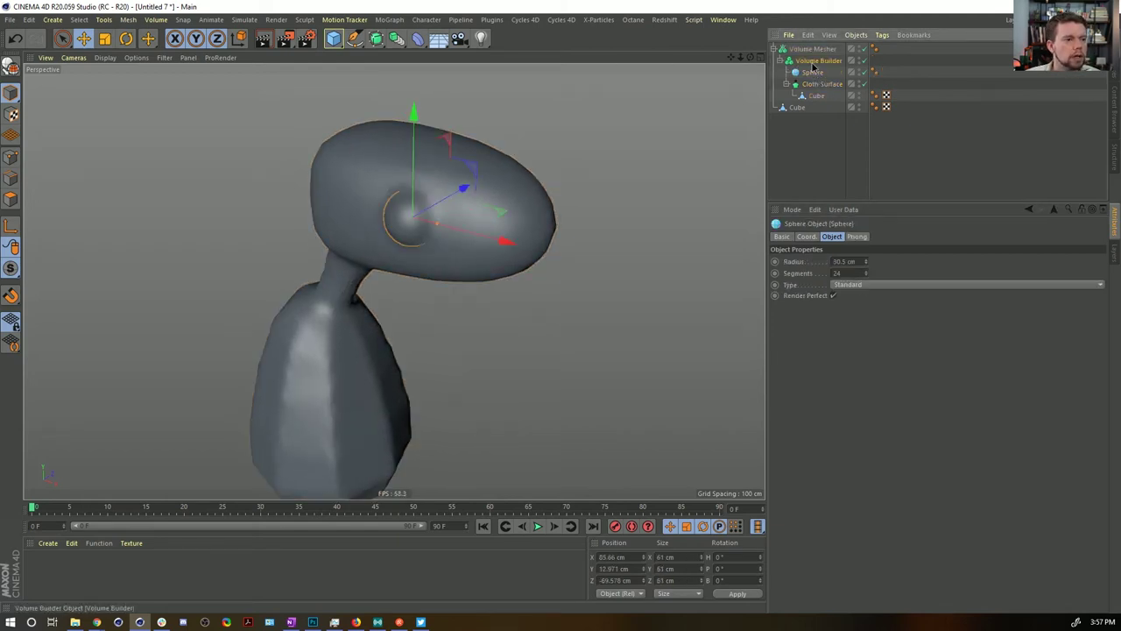
left_click(814, 62)
left_click(869, 304)
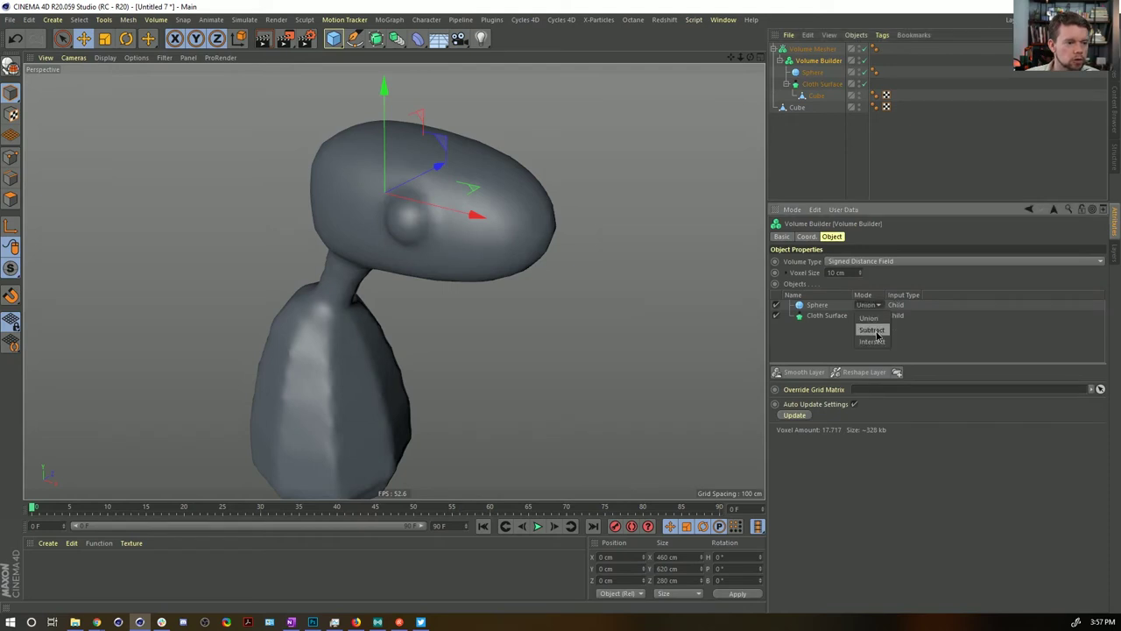
left_click(874, 335)
left_click_drag(415, 213, 438, 207, "alt")
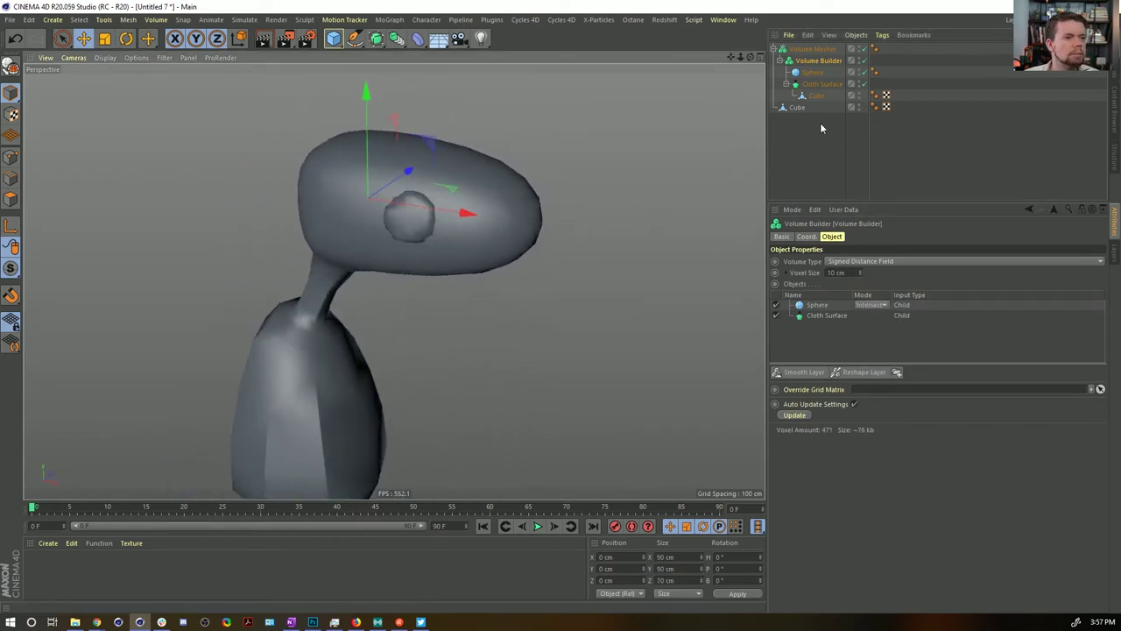
Step: Create a material, set its color value to 0% for black, and apply it to the Volume Mesher
left_click(812, 72)
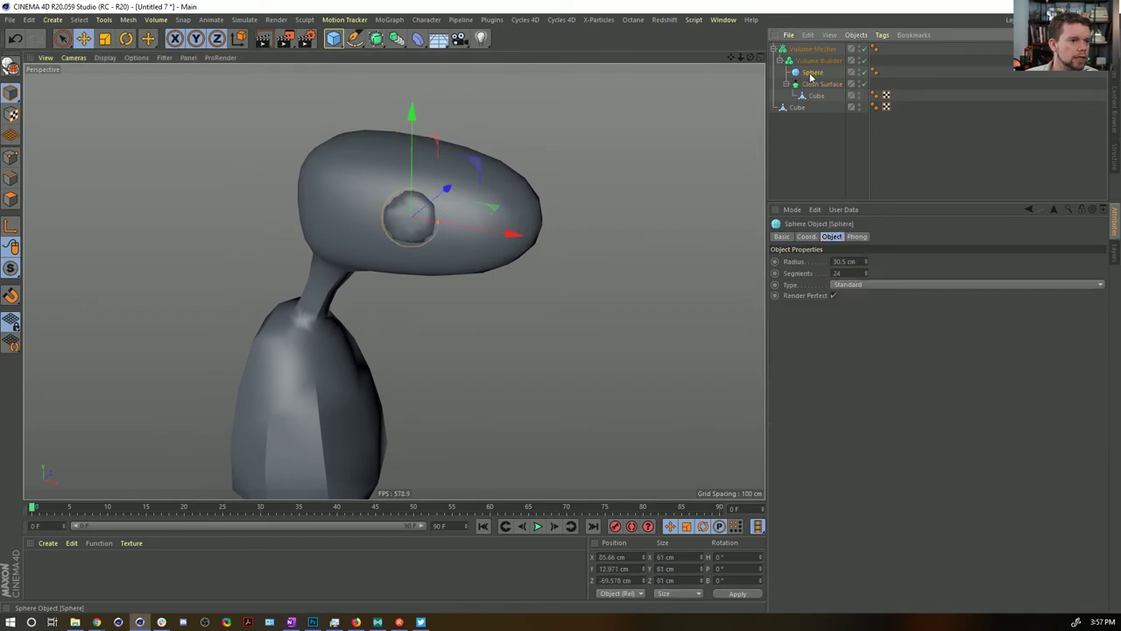
double_click(120, 566)
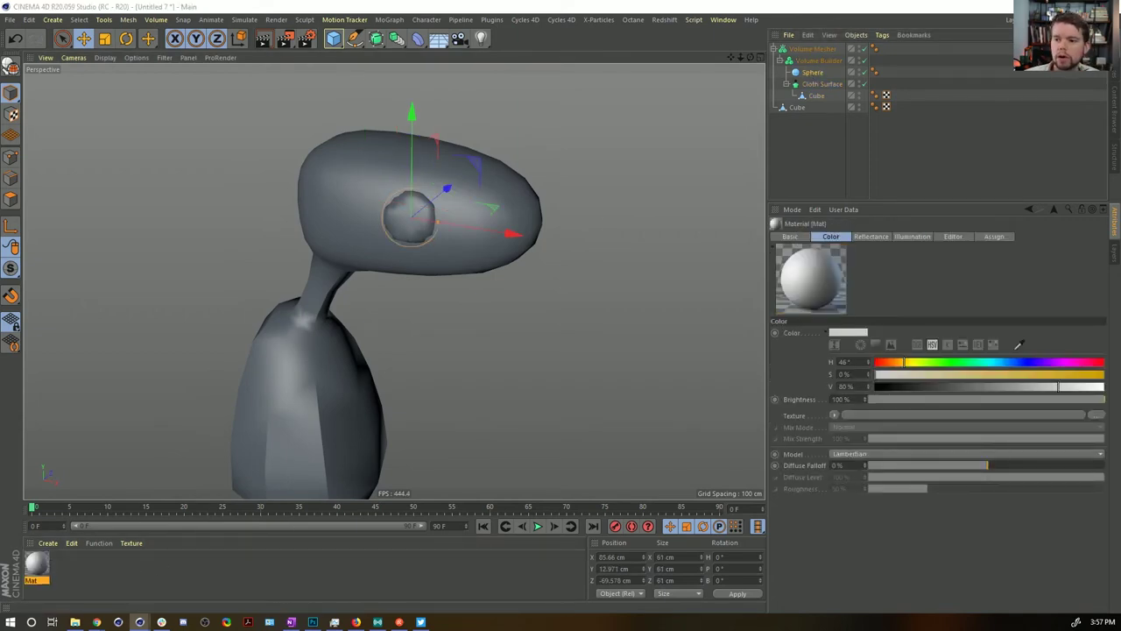
left_click_drag(1058, 386, 517, 417)
left_click_drag(39, 564, 701, 100)
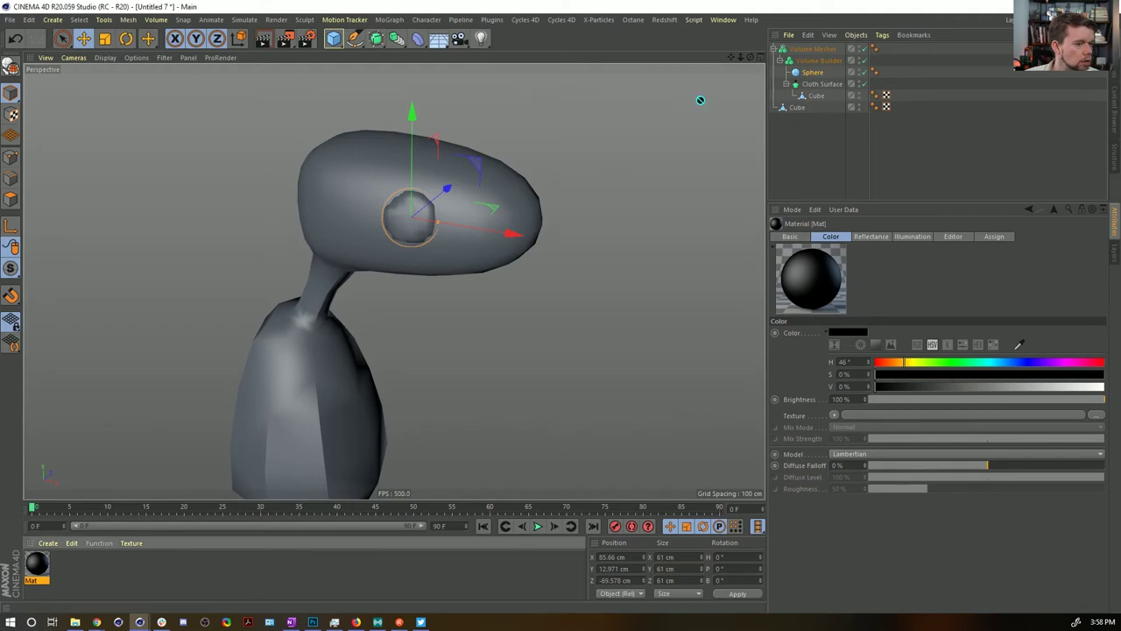
left_click_drag(824, 78, 887, 49)
left_click(903, 138)
Step: Set the Volume Builder's voxel size to 5 cm and move the sphere to about X 79, Y 29 cm on the head
left_click(815, 62)
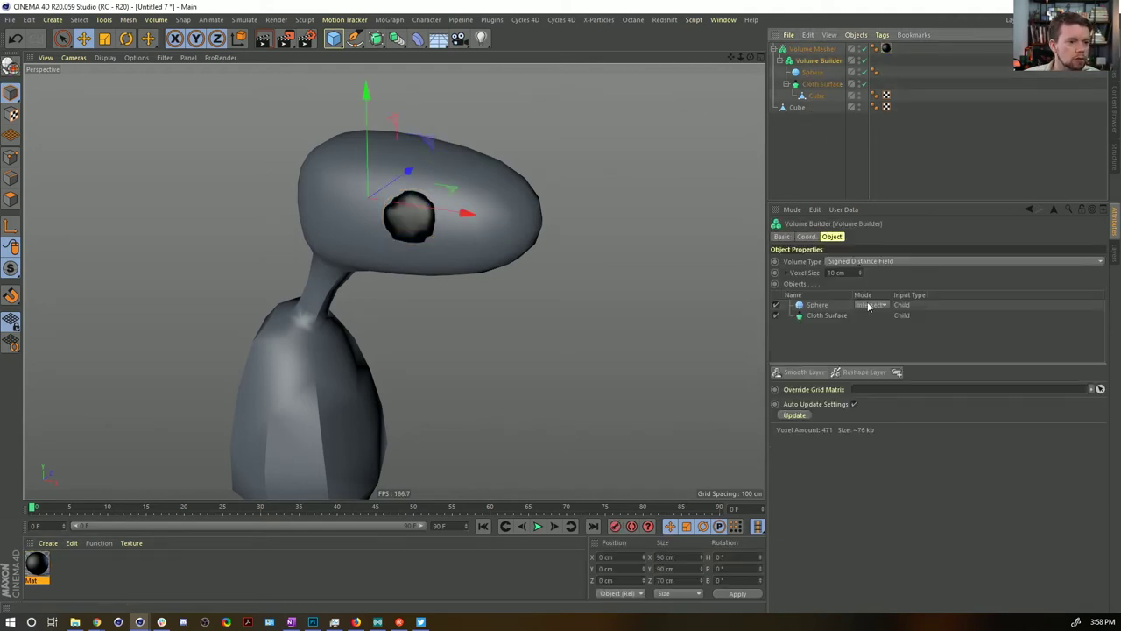
double_click(854, 273)
type("5")
key("Return")
left_click_drag(449, 202, 385, 213, "alt")
left_click(809, 72)
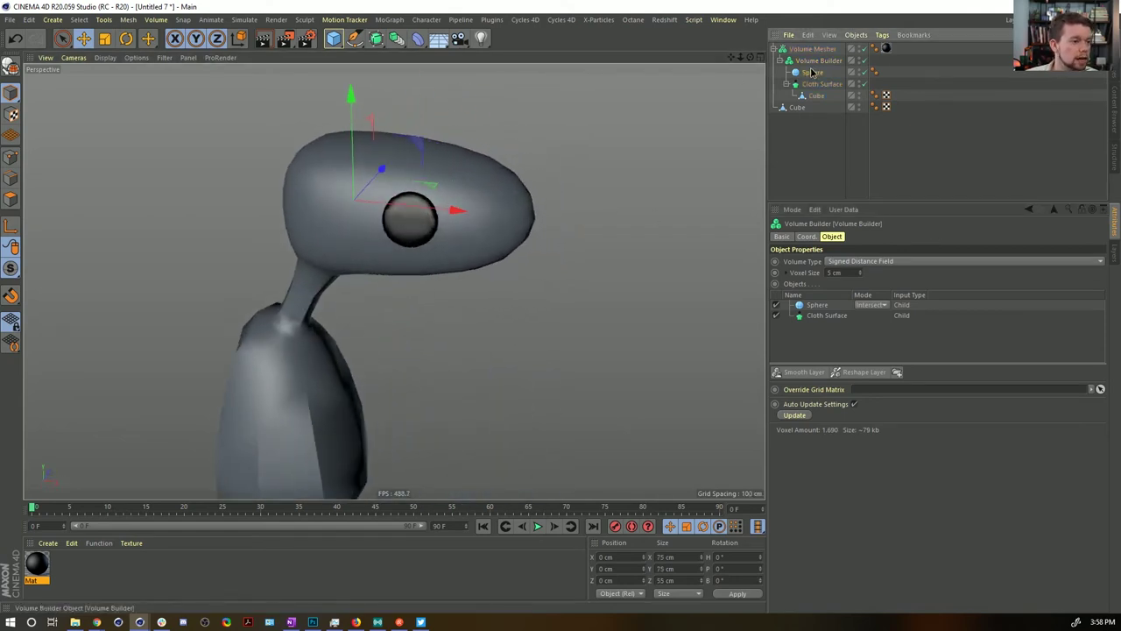
left_click_drag(458, 162, 394, 204)
Step: Add a Constraint tag to the sphere and enable only its Clamp constraint
right_click(814, 76)
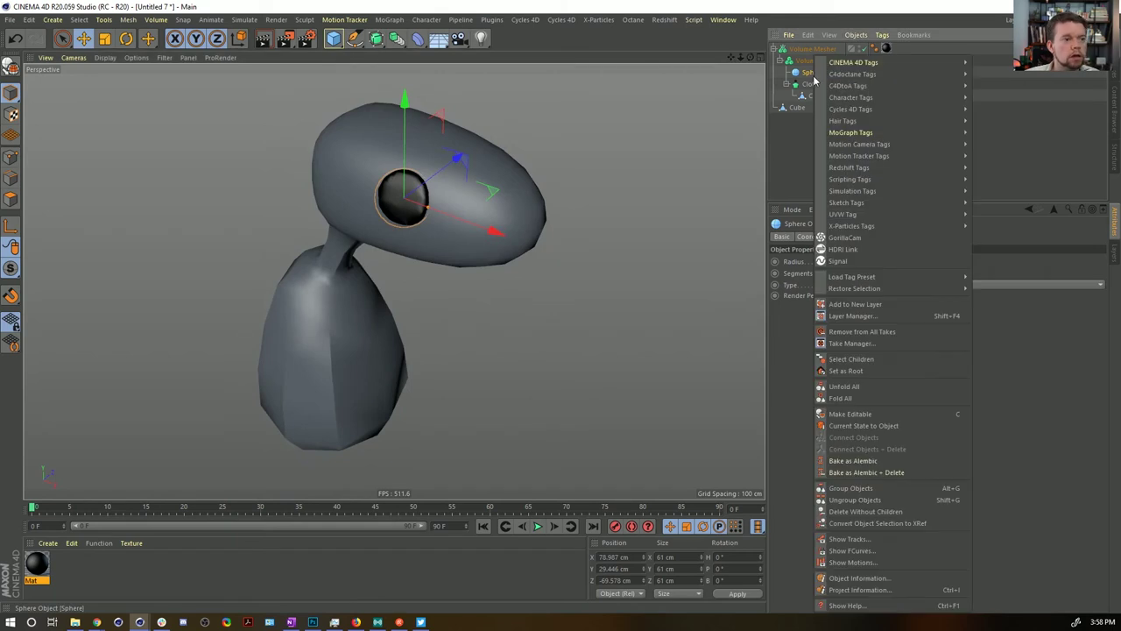
mouse_move(848, 65)
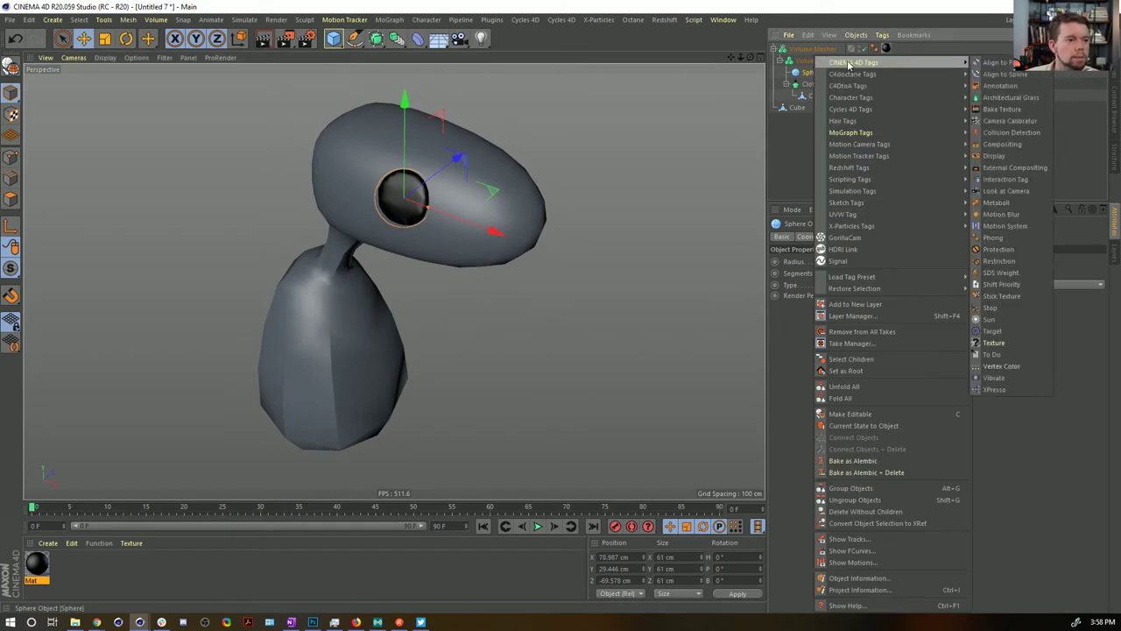
mouse_move(859, 98)
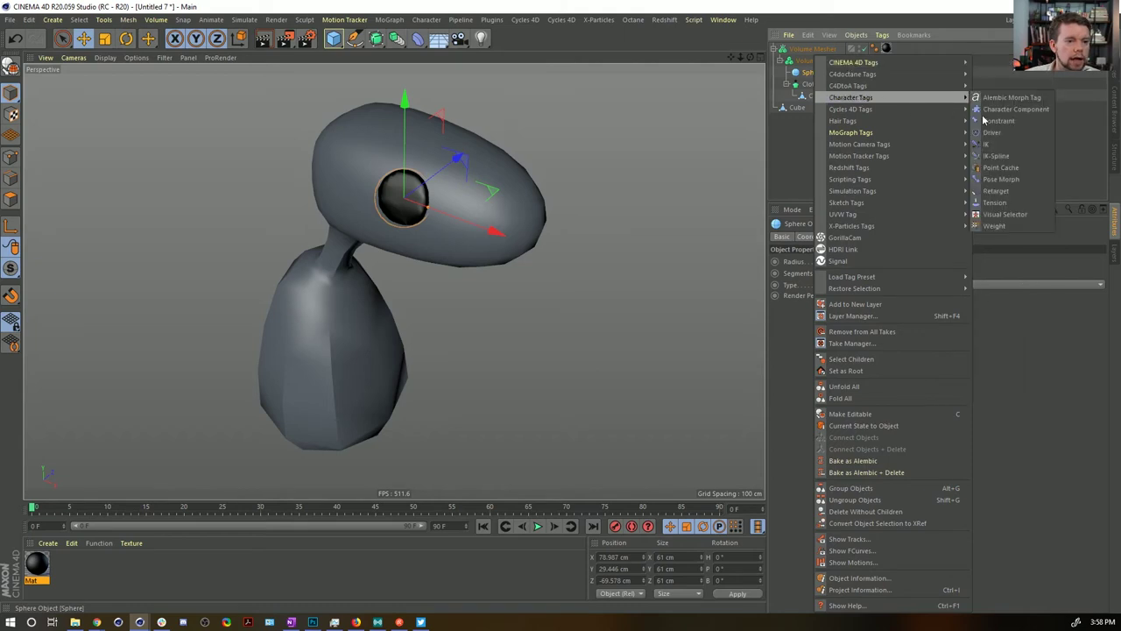
left_click(999, 121)
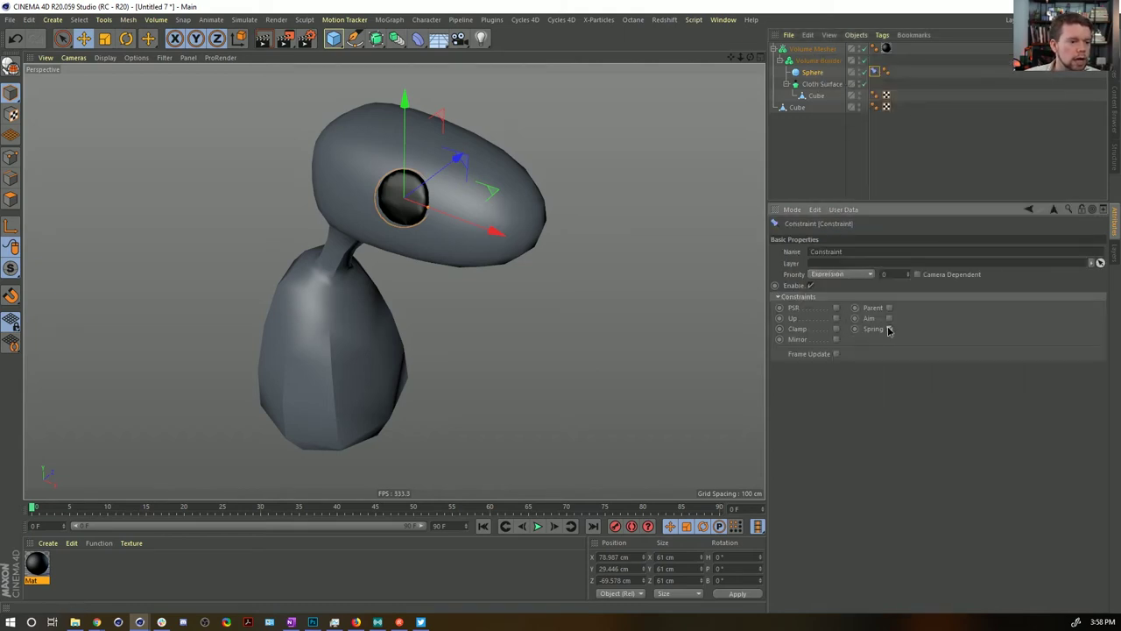
left_click(886, 328)
left_click(888, 327)
left_click(889, 339)
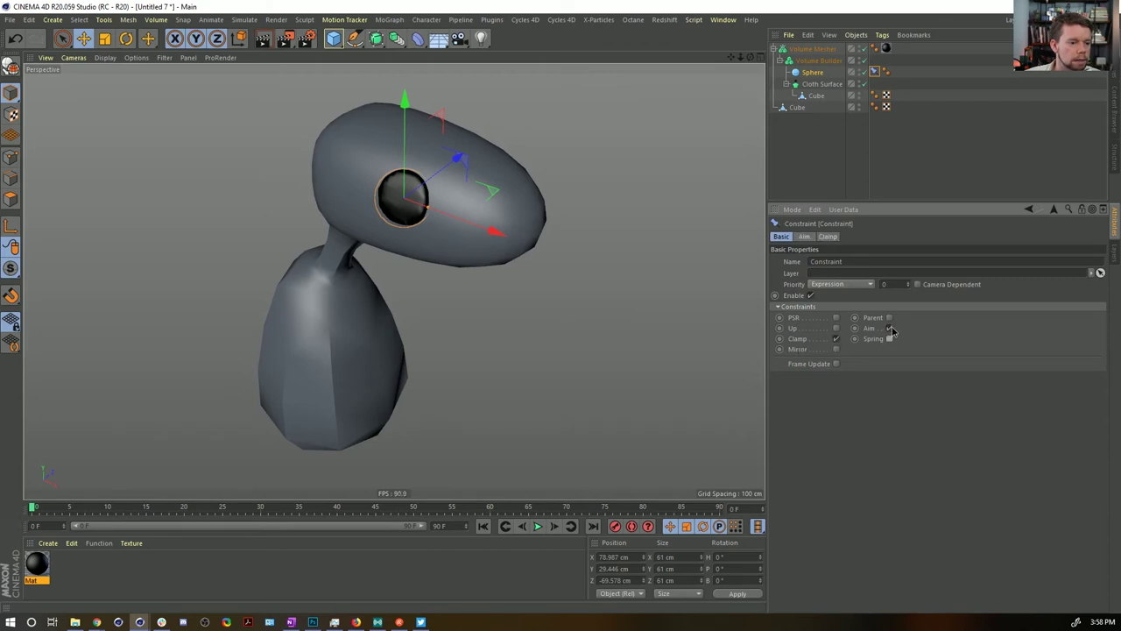
left_click(803, 237)
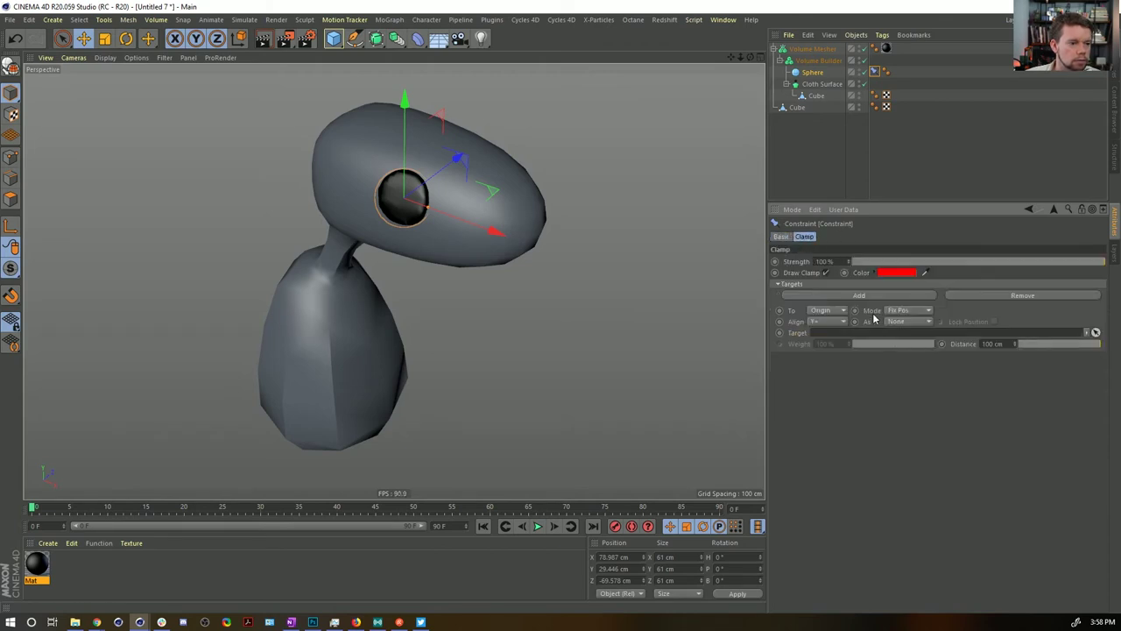
Step: Clamp the sphere to the surface of the top-level Cube at a distance of 0 cm
left_click_drag(797, 107, 836, 334)
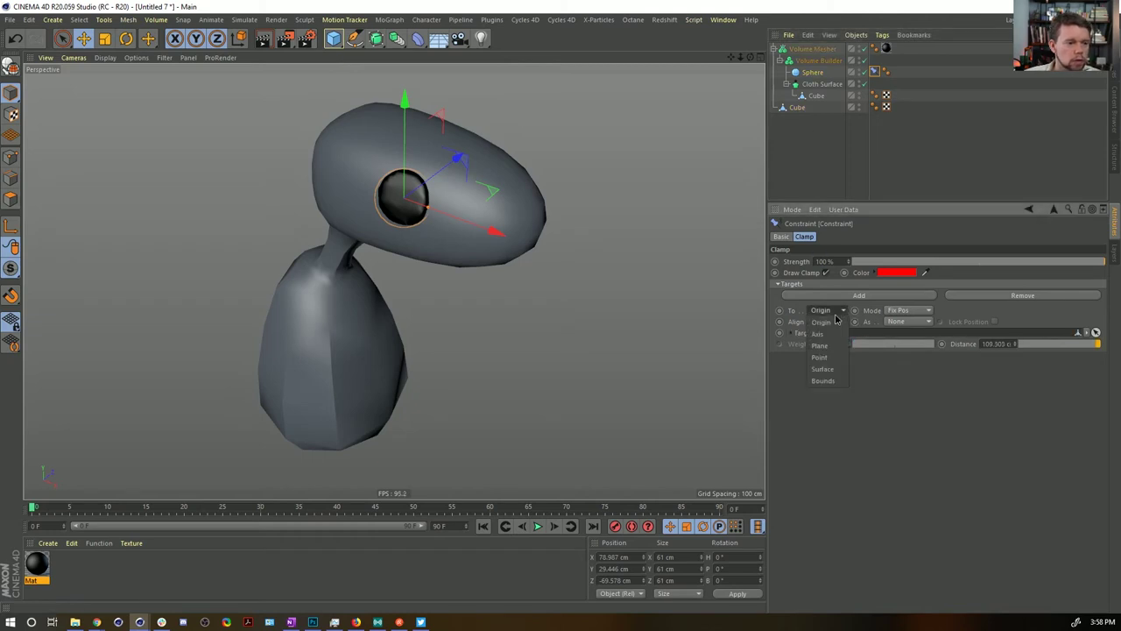
left_click(836, 311)
left_click(837, 353)
left_click_drag(1055, 342, 952, 351)
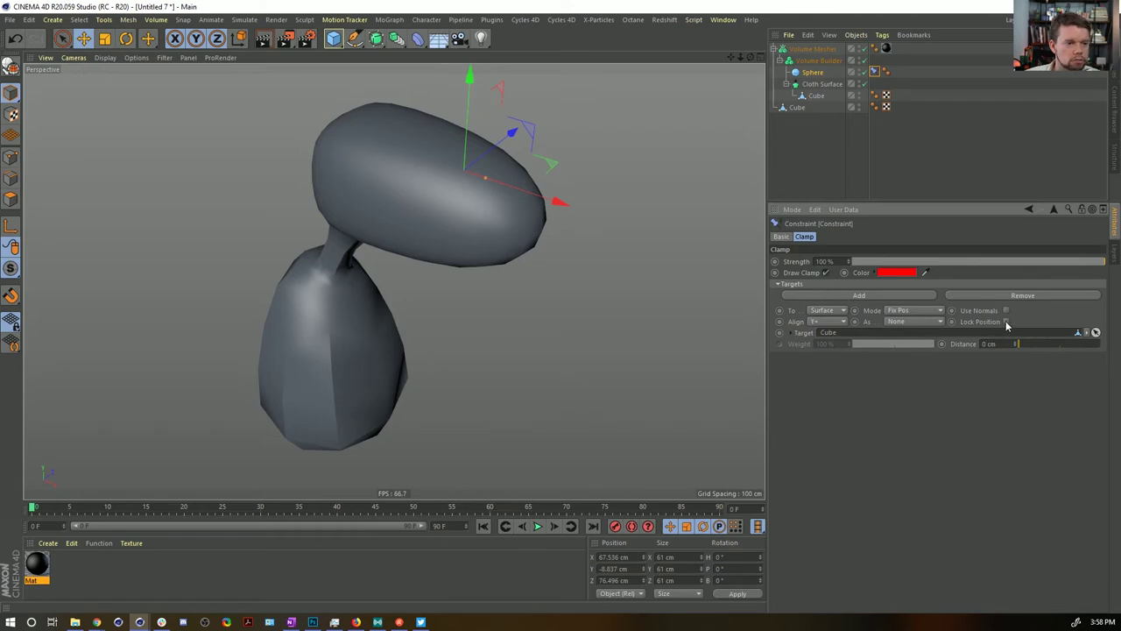
Step: Align the clamp as Phong Normal and slide the sphere along the surface to the visible side of the head
left_click(916, 321)
left_click(908, 355)
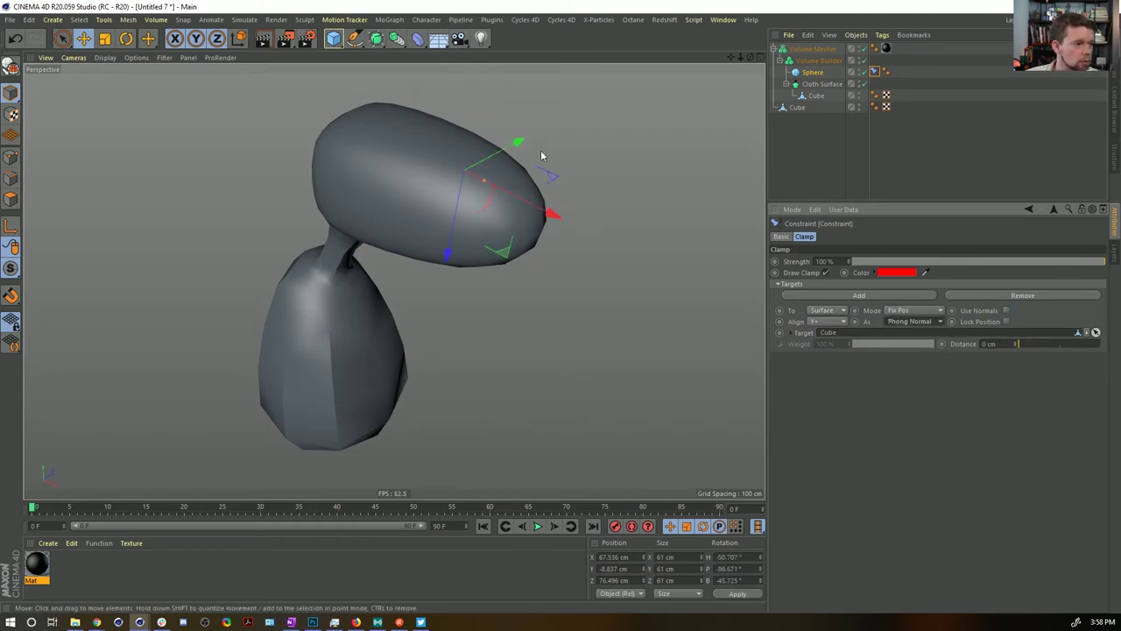
left_click_drag(525, 177, 456, 170)
Step: Duplicate the Volume Mesher together with its nested objects and black material
left_click(810, 49)
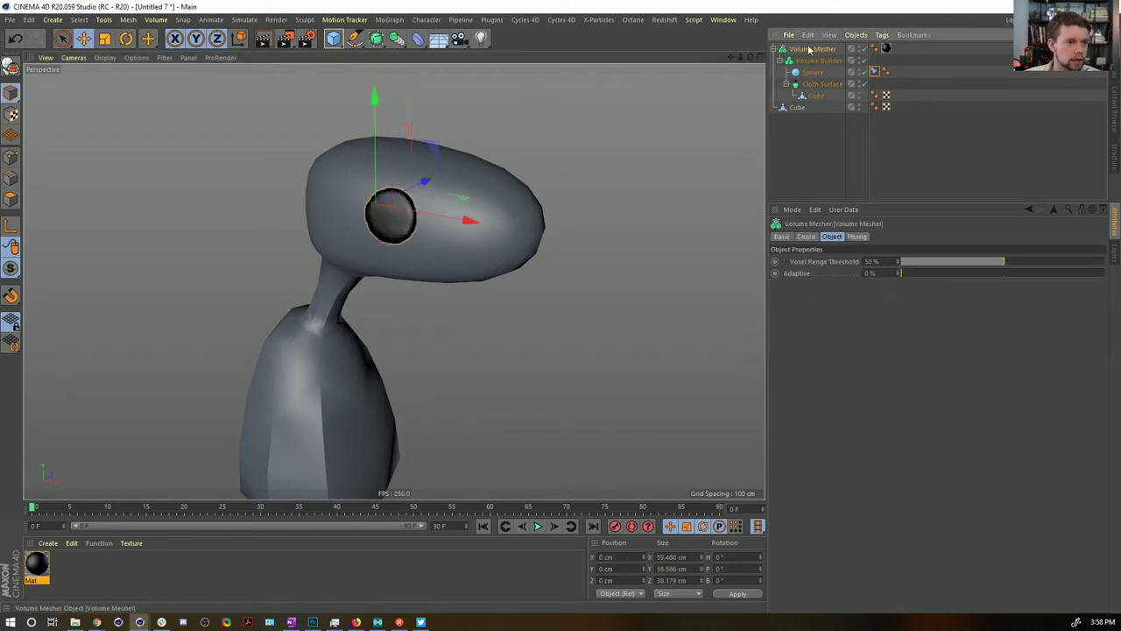
key("ctrl+c")
key("ctrl+v")
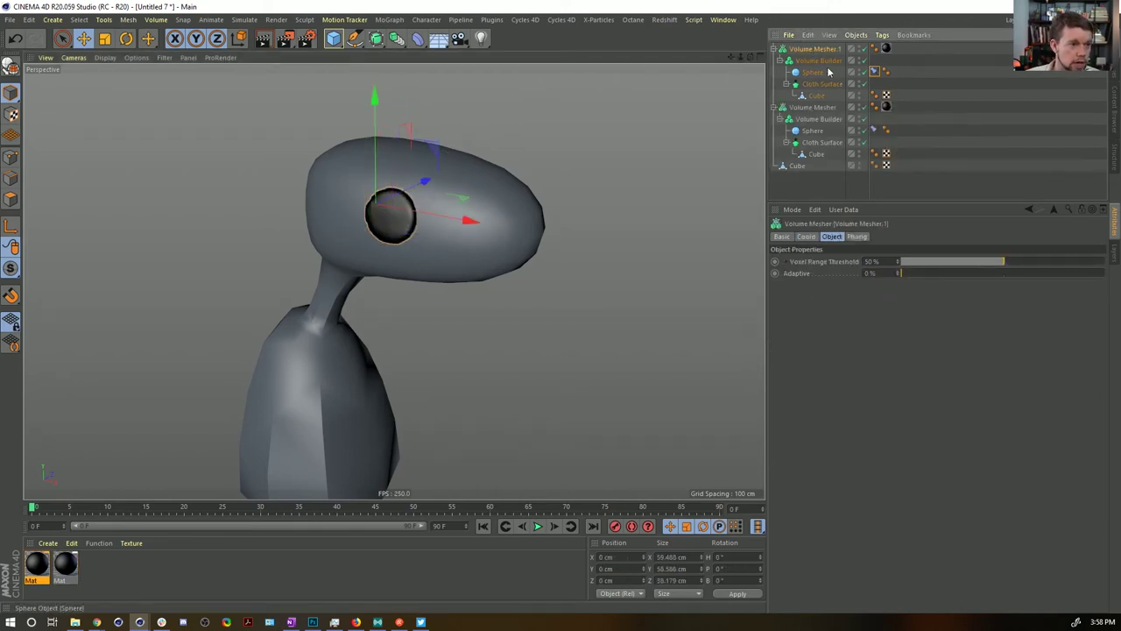
Step: Scale the duplicated mesher's sphere to about 148 cm and turn its material white with a color value of 100%
left_click(812, 72)
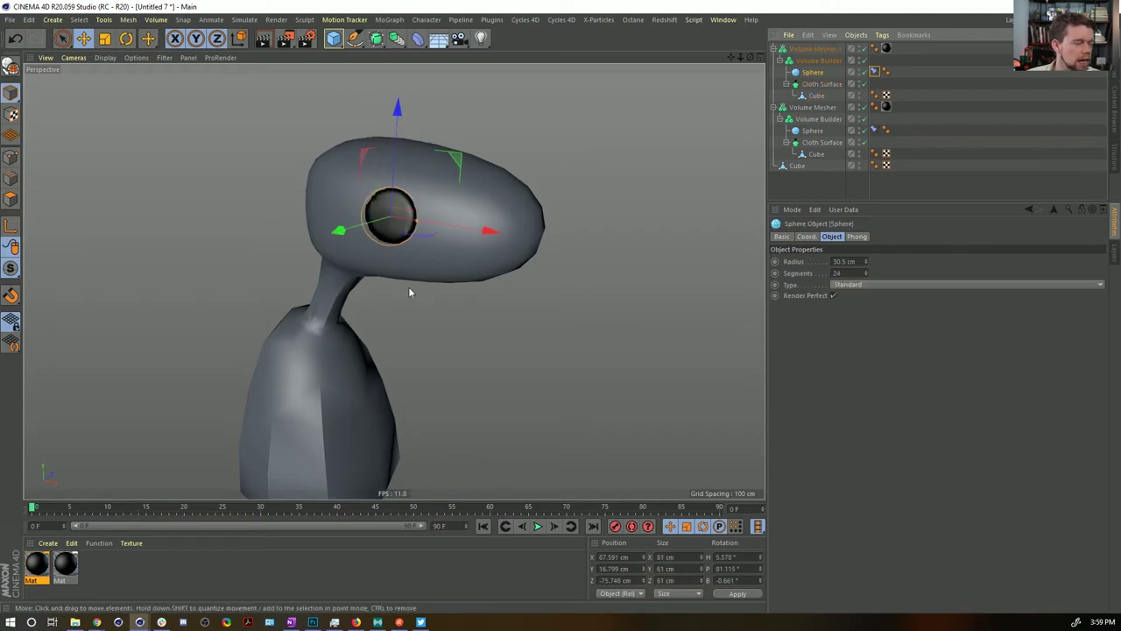
key("t")
left_click_drag(415, 268, 735, 192)
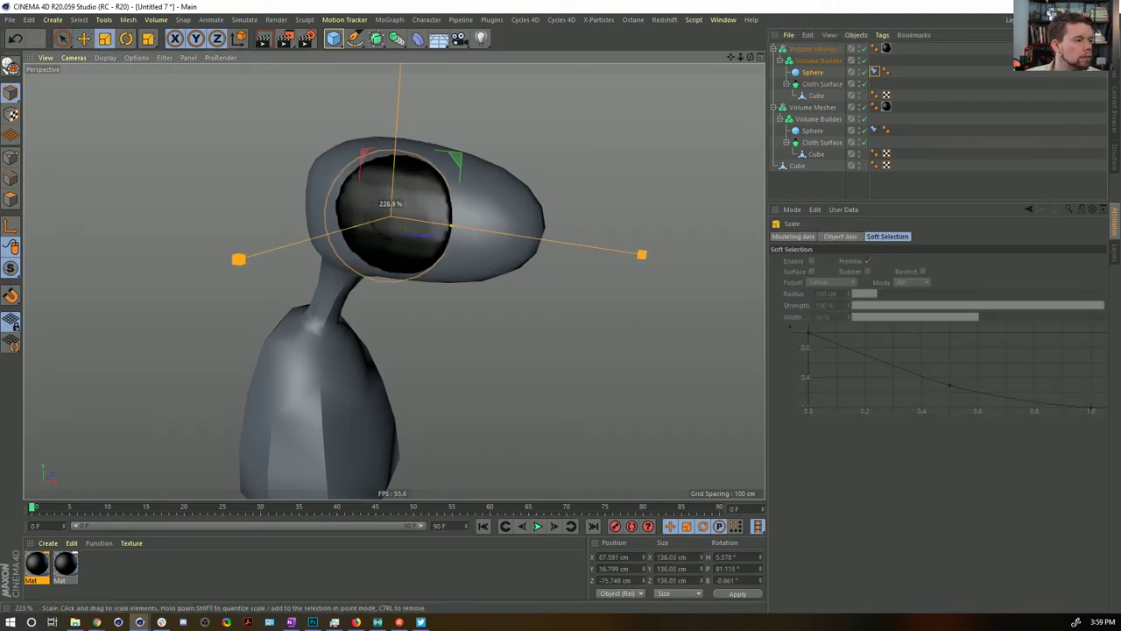
left_click(48, 567)
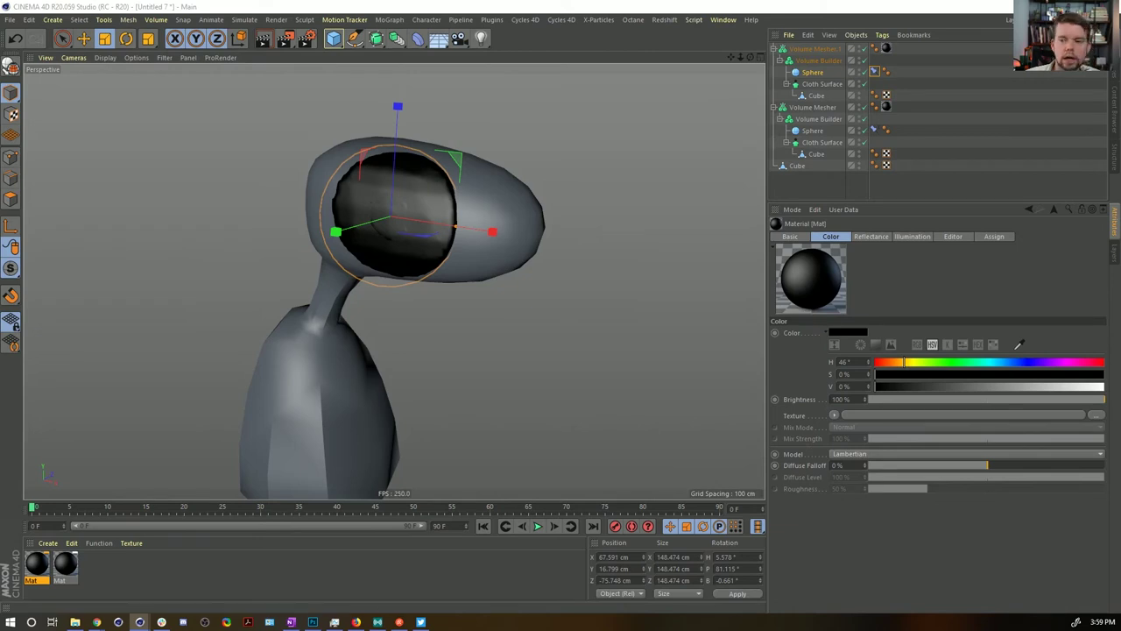
left_click_drag(876, 386, 1103, 386)
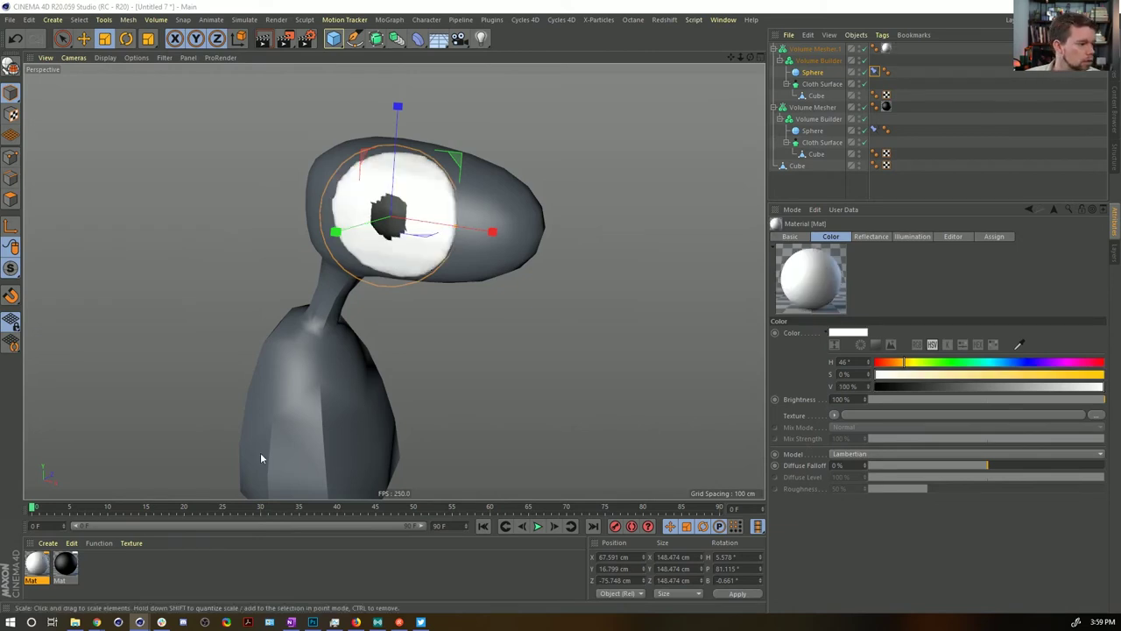
Step: Set the thickness of the black pupil's Cloth Surface to 9 cm
left_click(821, 144)
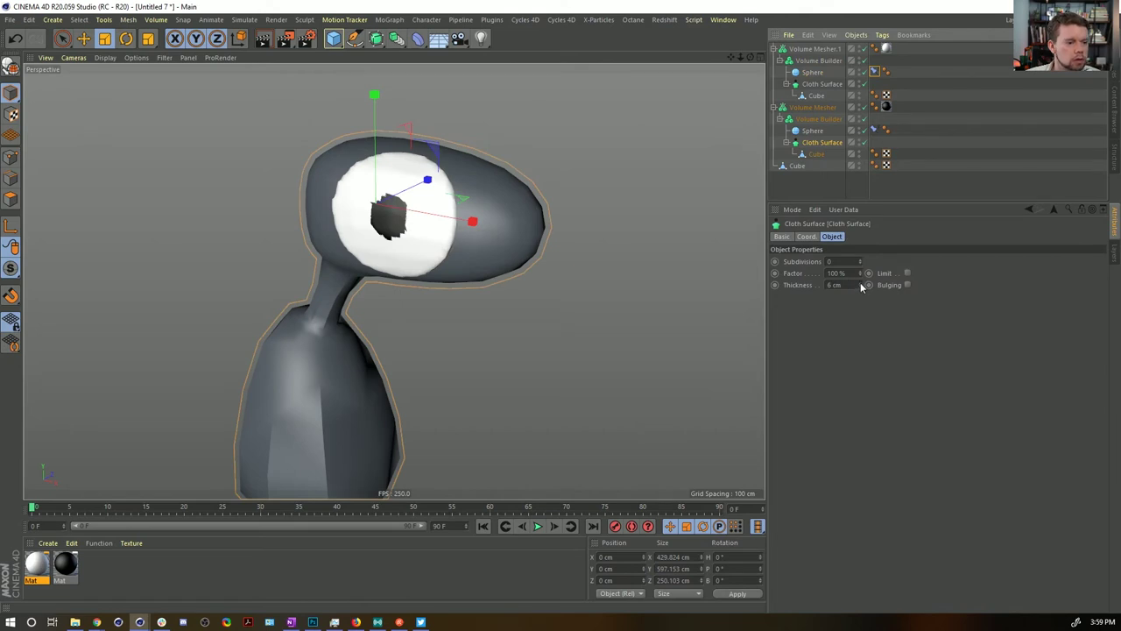
left_click(860, 282)
left_click(860, 282)
left_click(860, 282)
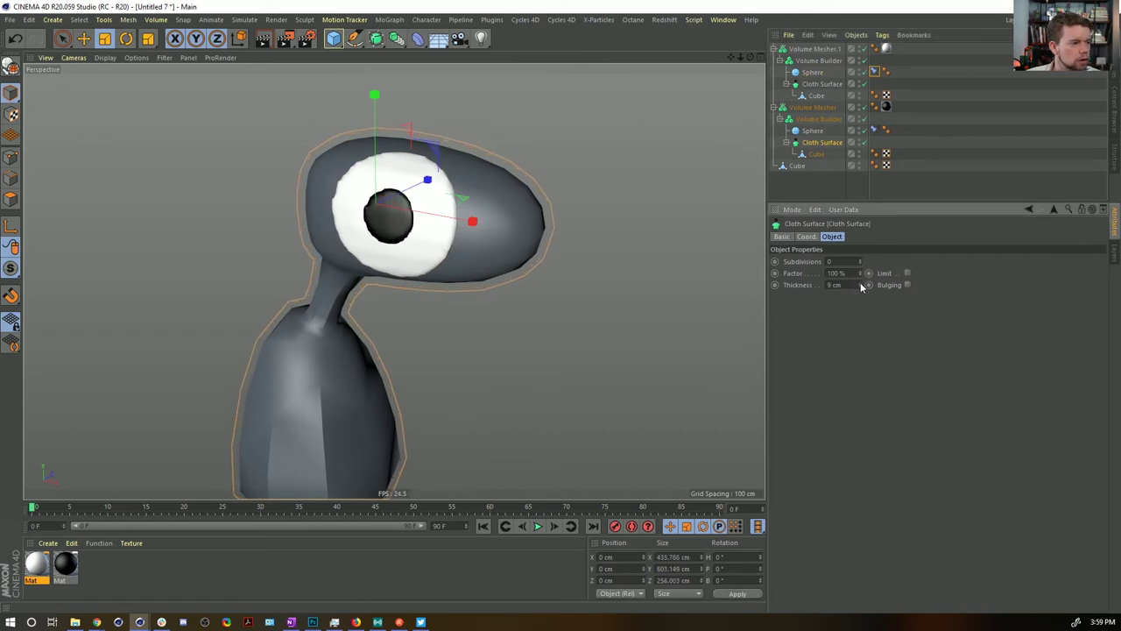
Step: Replace the pupil sphere's Clamp constraint with a PSR constraint targeting the white eye's Sphere
left_click(823, 73)
left_click(873, 130)
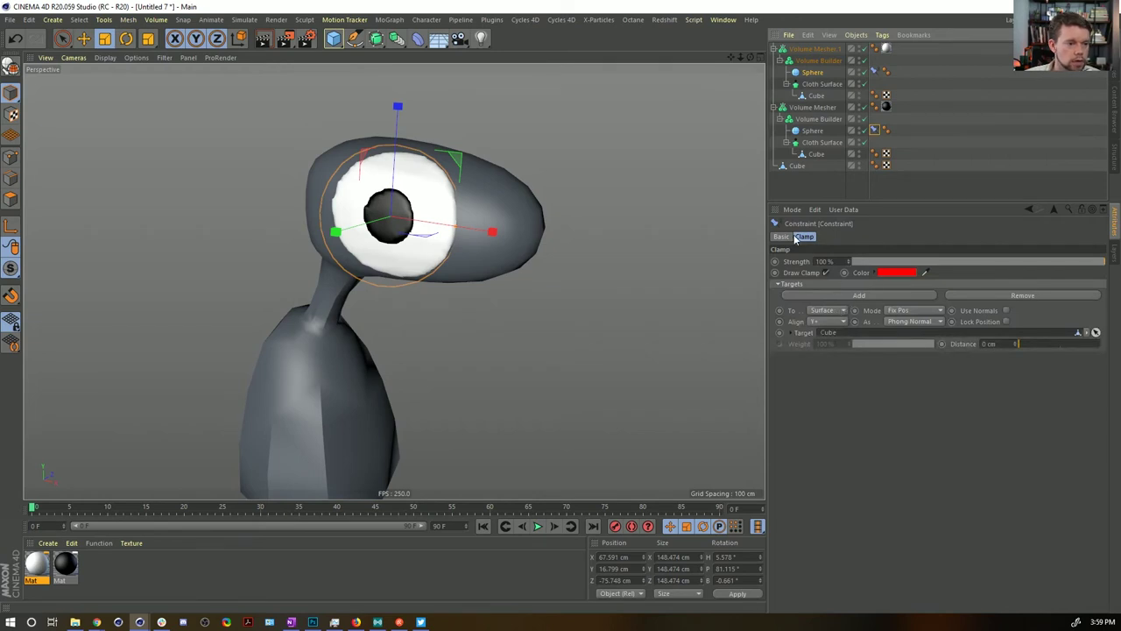
left_click(781, 236)
left_click(837, 339)
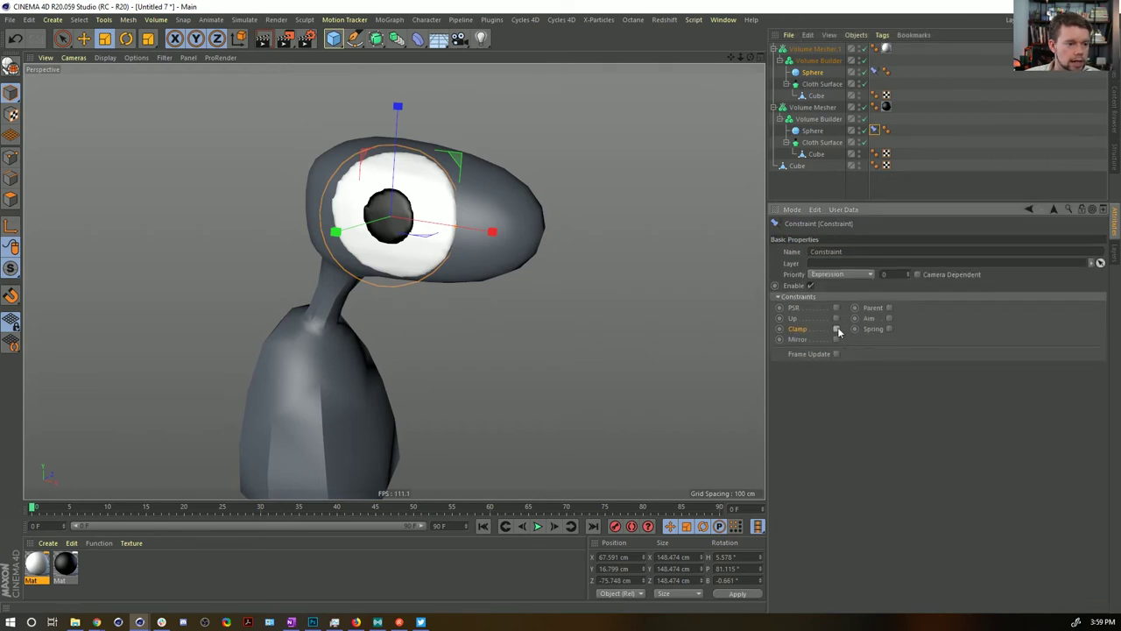
left_click(835, 318)
left_click(799, 237)
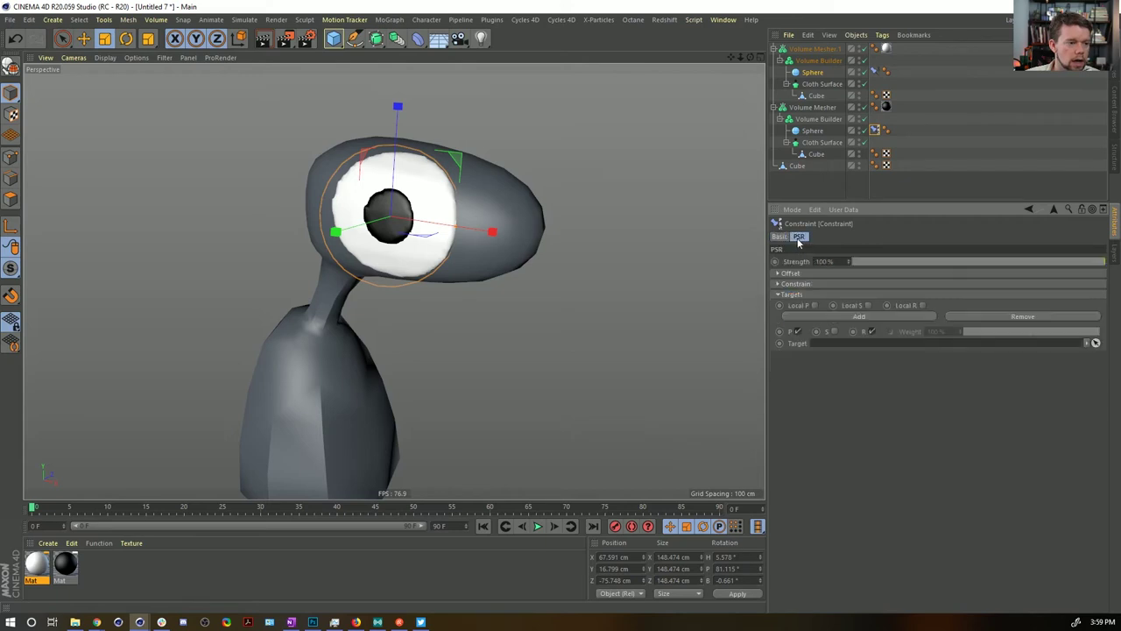
left_click_drag(814, 73, 875, 345)
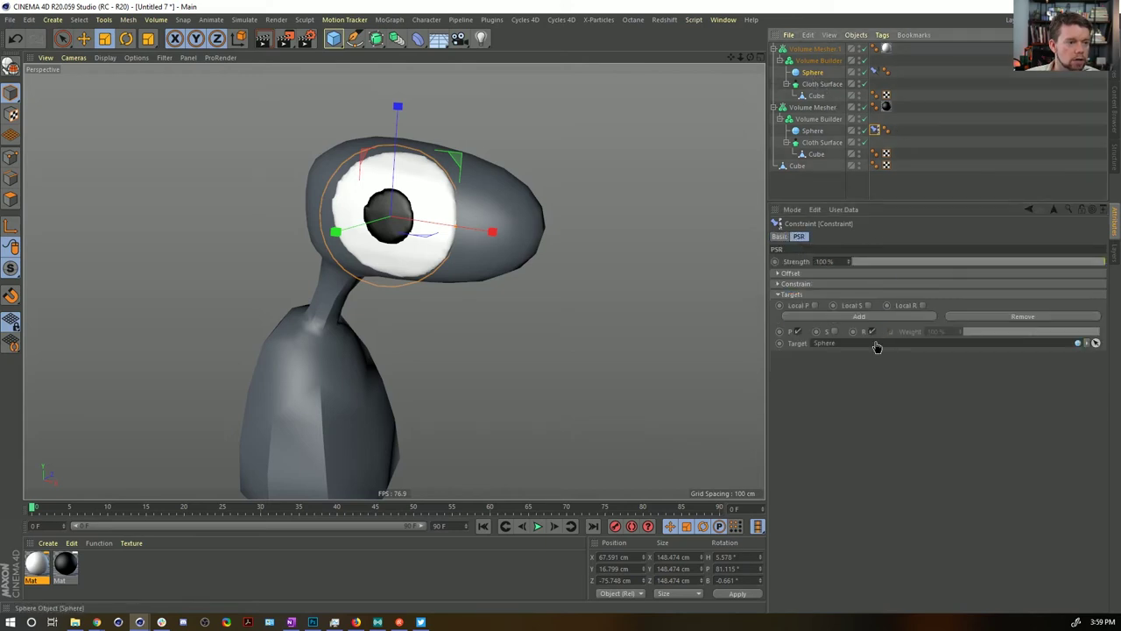
Step: Scale the white eye's sphere to about 109 cm and move it to about X 75, Y 28, Z -72 cm
left_click(812, 131)
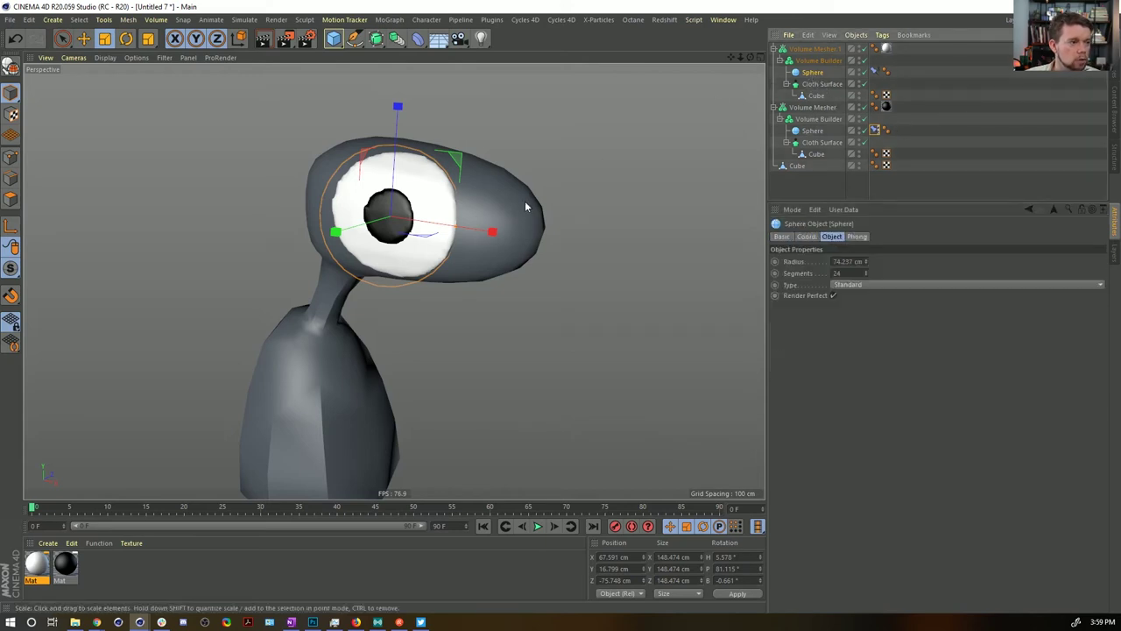
left_click_drag(483, 274, 350, 292)
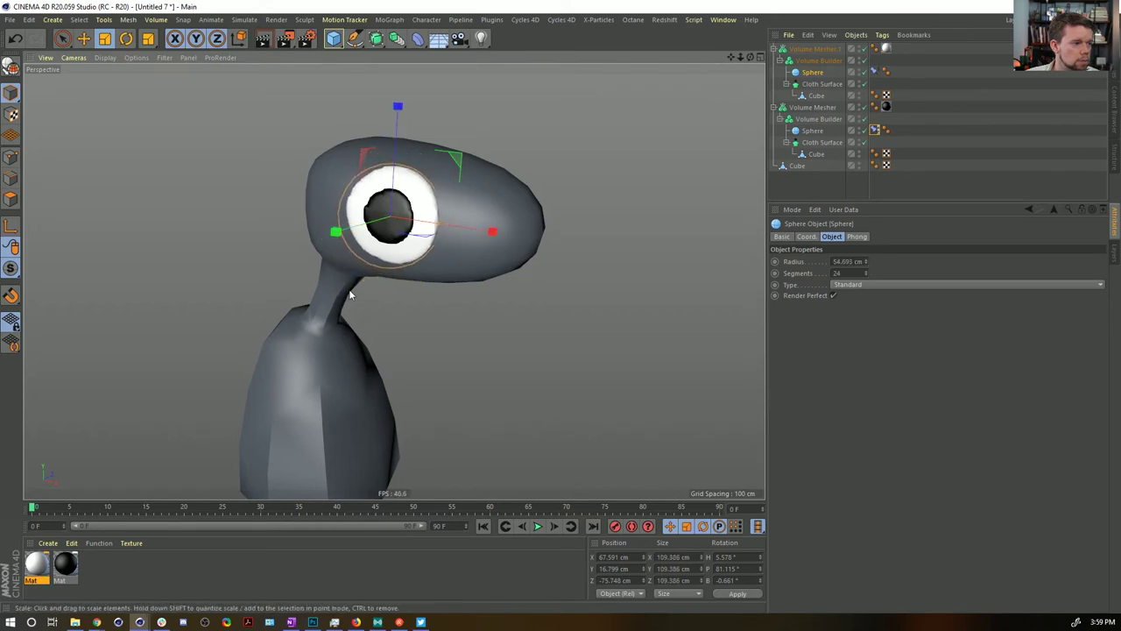
key("e")
mouse_move(469, 156)
left_mouse_down()
mouse_move(508, 149)
mouse_move(411, 132)
mouse_move(511, 150)
mouse_move(456, 188)
mouse_move(467, 147)
left_mouse_up()
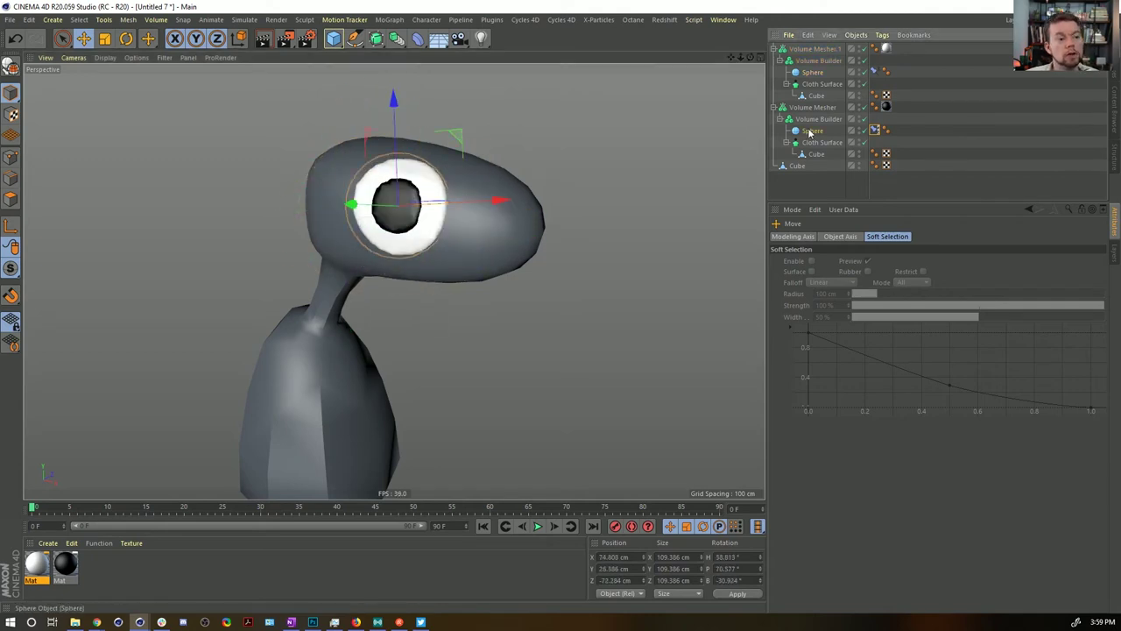
Step: Group the pupil's Sphere under a Null and transfer its PSR constraint onto that Null
key("alt+g")
left_click(786, 130)
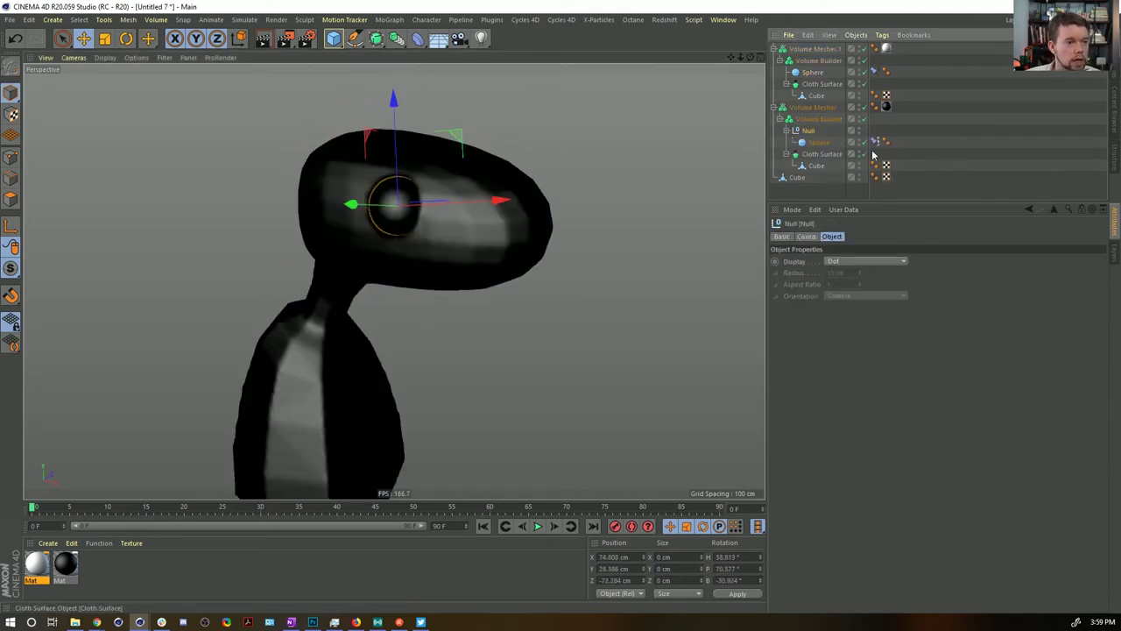
left_click_drag(874, 144, 874, 130)
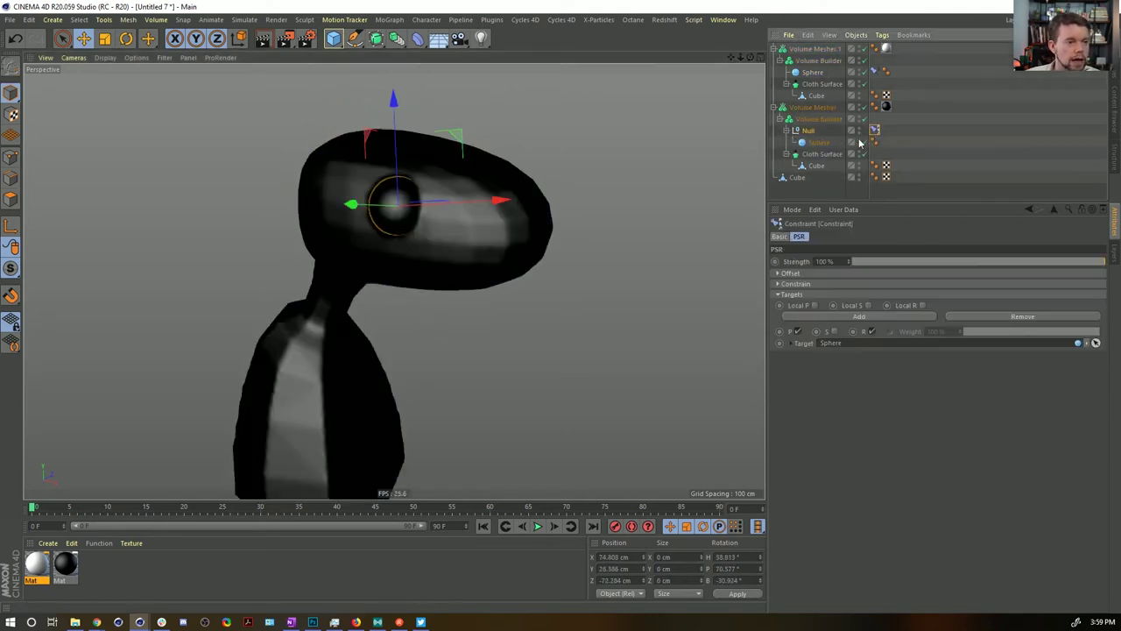
Step: Set the pupil Null's mode to Intersect in the black mesher's Volume Builder
left_click(817, 120)
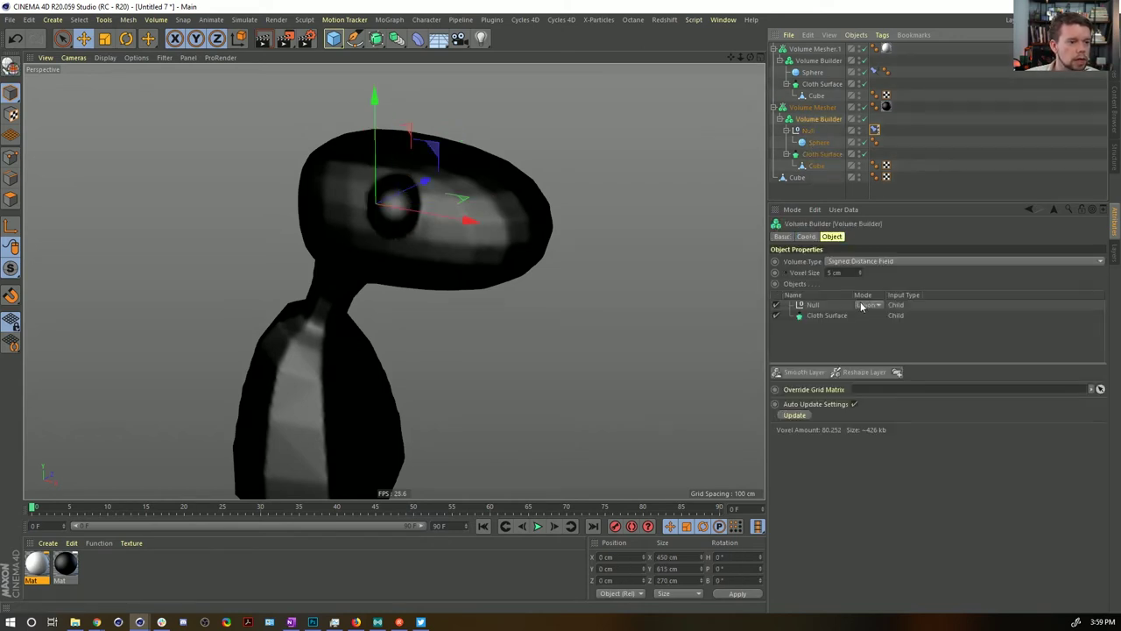
left_click(862, 305)
left_click(883, 335)
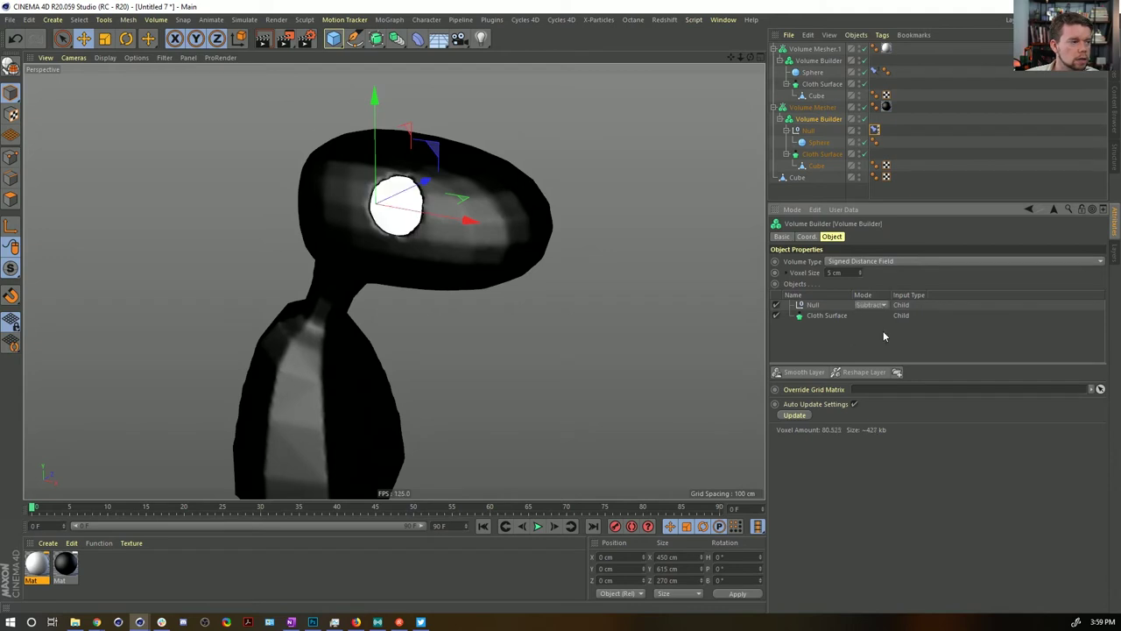
left_click(879, 306)
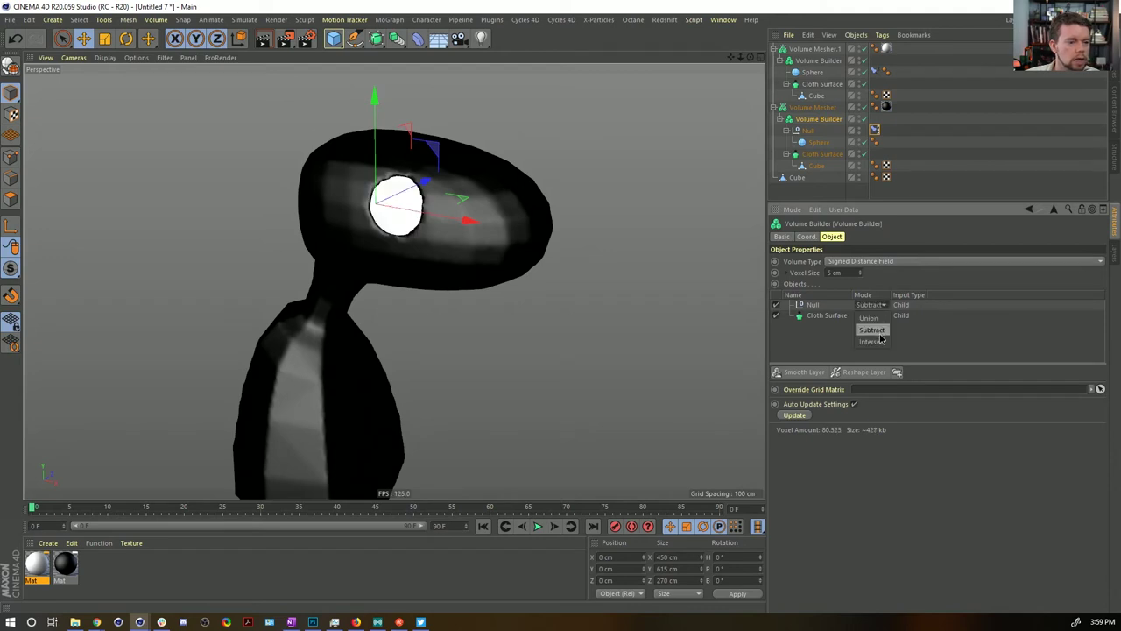
left_click(882, 344)
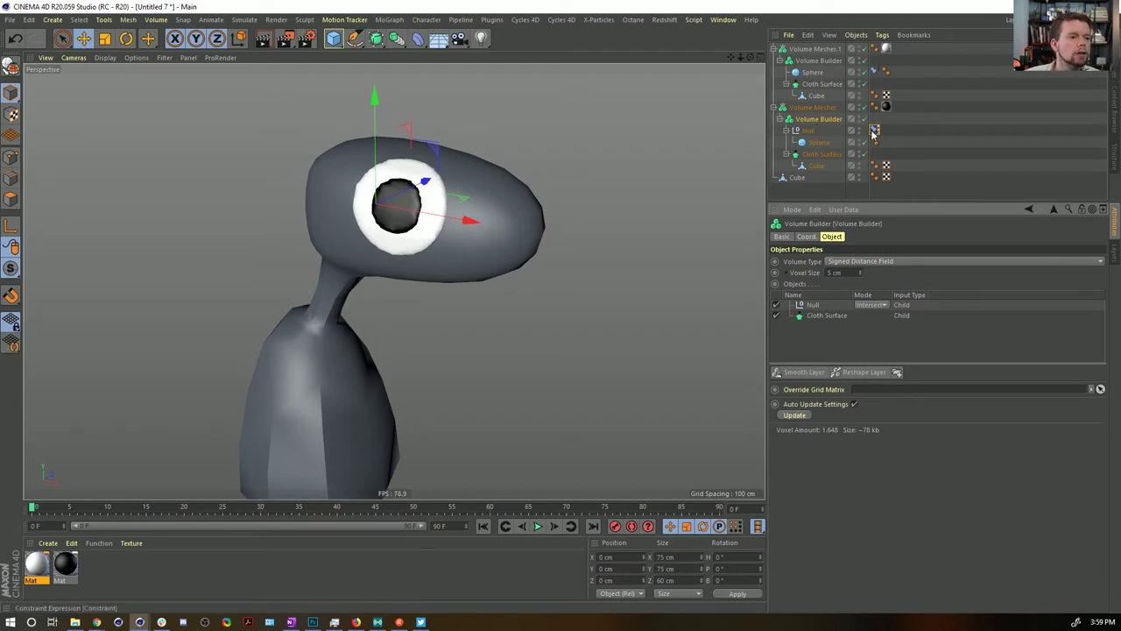
Step: Move the white eye's Sphere to about X 98, Y 20, Z -71 cm and the pupil's Sphere to about X 20, Y -9, Z 7 cm
left_click(813, 72)
mouse_move(519, 237)
left_mouse_down()
mouse_move(568, 246)
mouse_move(480, 228)
mouse_move(533, 216)
mouse_move(539, 245)
left_mouse_up()
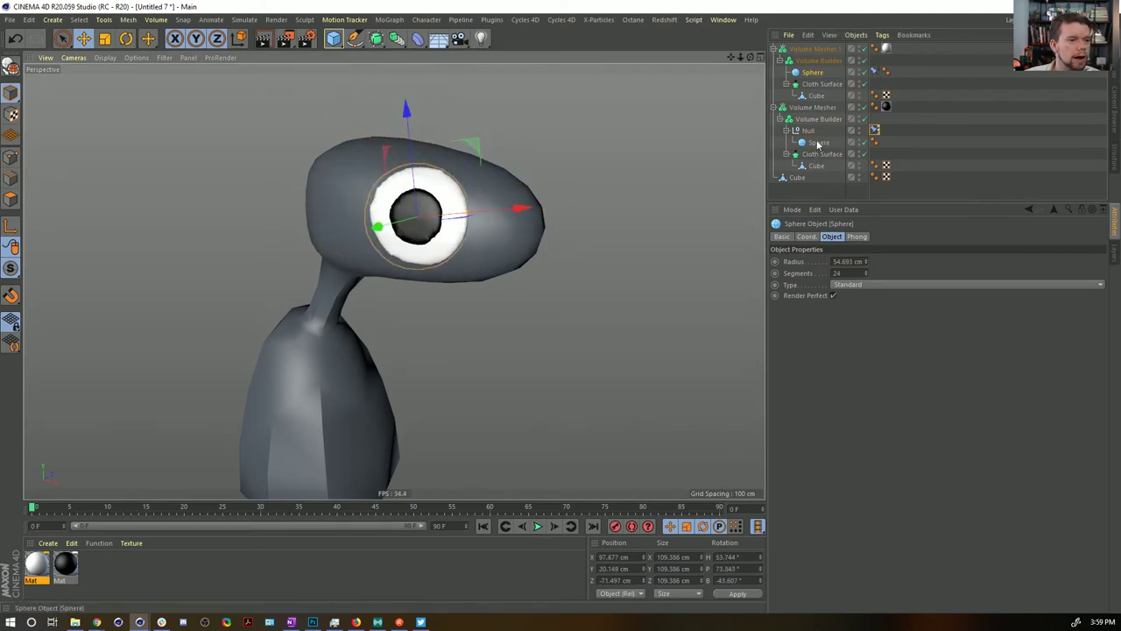
left_click(817, 142)
mouse_move(491, 151)
left_mouse_down()
mouse_move(507, 142)
mouse_move(480, 145)
mouse_move(503, 140)
left_mouse_up()
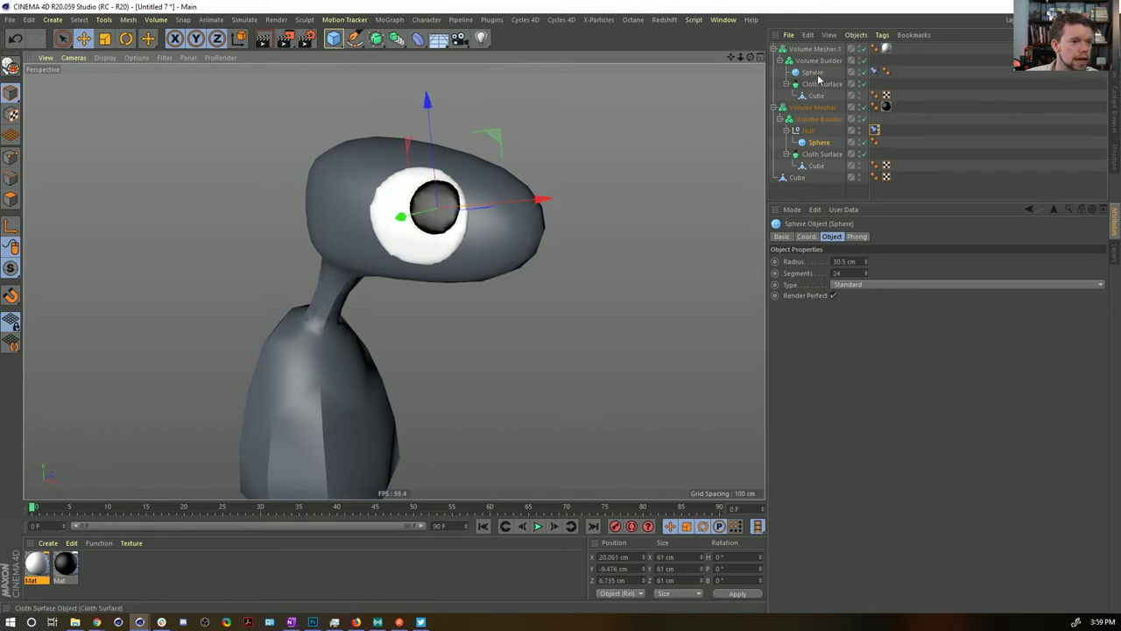
Step: Undo the last pupil shift and move the white eye's Sphere to about X 53, Y 16, Z -76 cm
left_click_drag(609, 230, 571, 248)
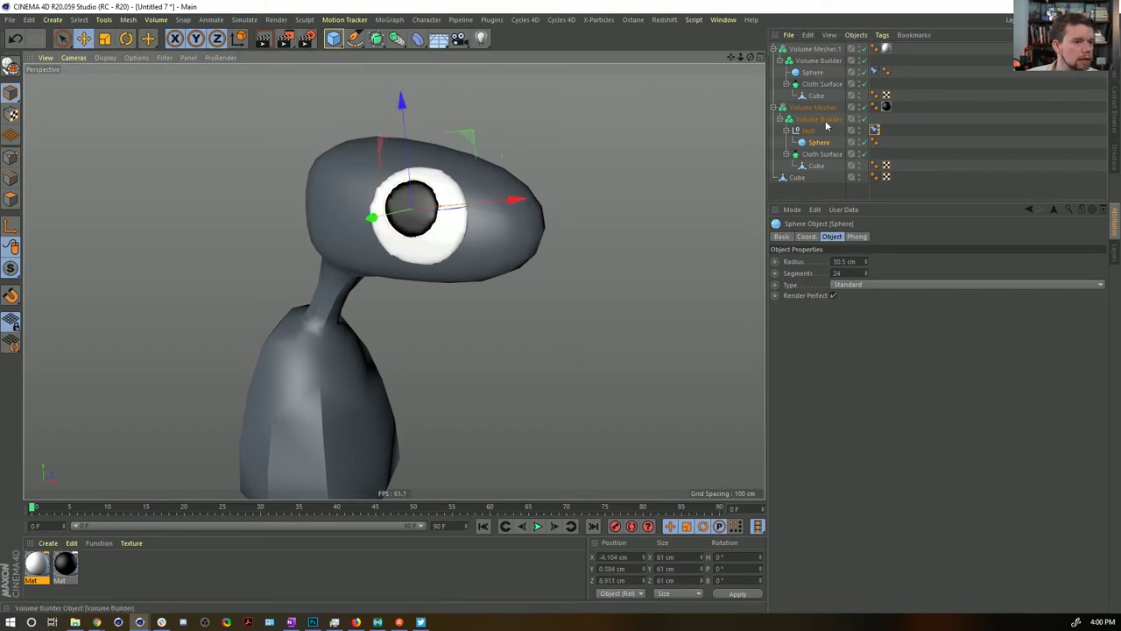
key("ctrl+z")
left_click(814, 72)
left_click_drag(503, 244, 470, 232)
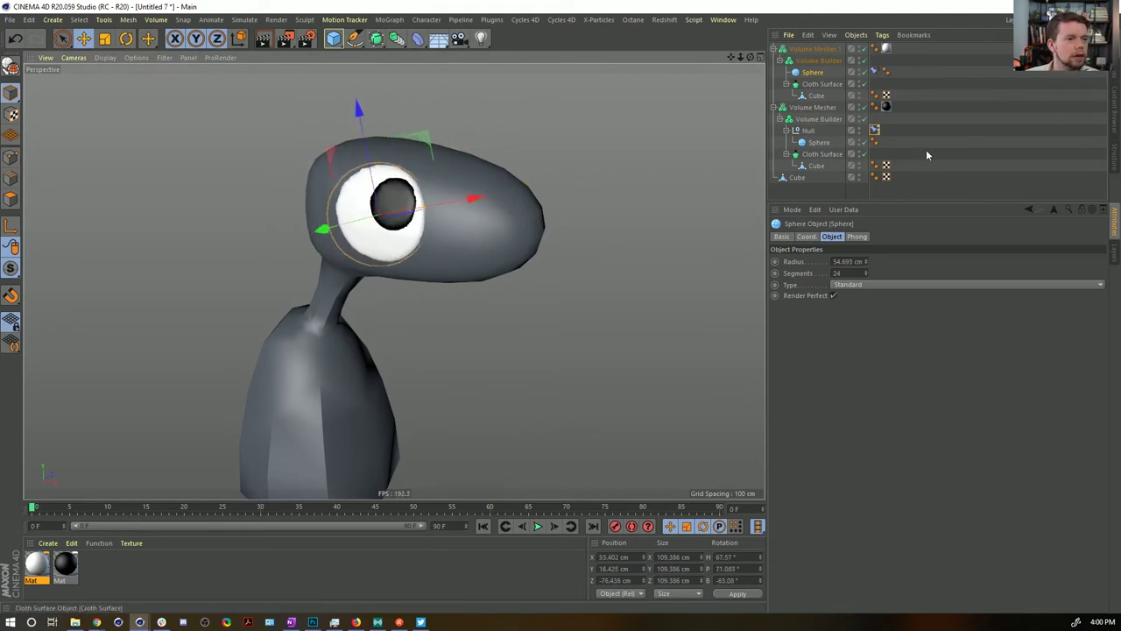
Step: Enlarge the pupil's Sphere to a radius of about 40 cm and move it to about X 10, Y -9, Z -1 cm
left_click(827, 155)
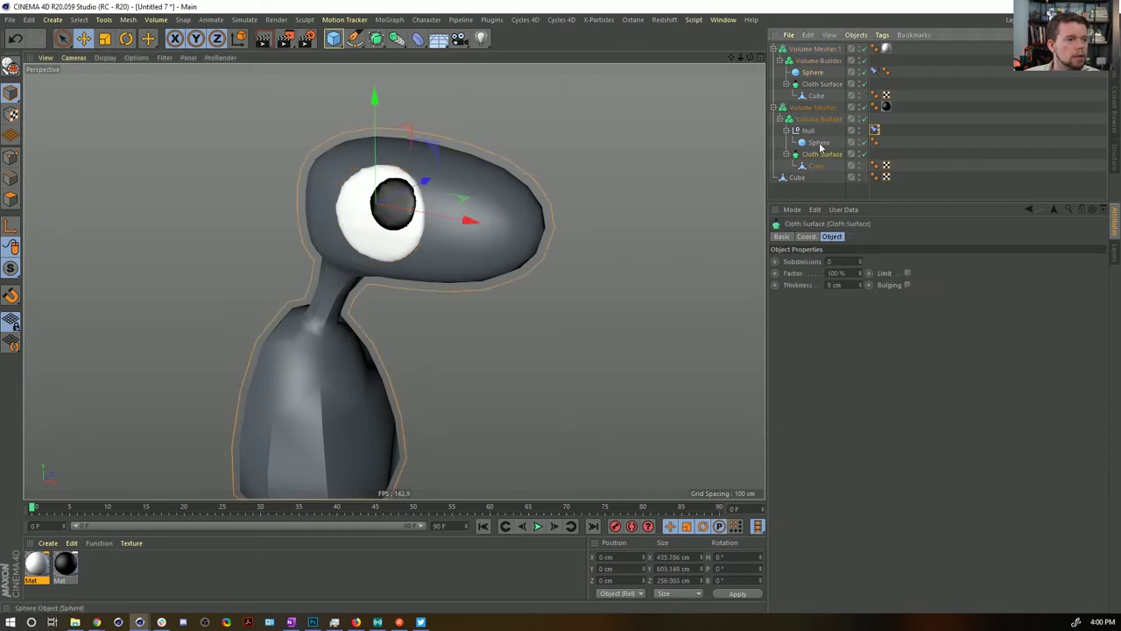
left_click(818, 143)
left_click_drag(409, 205, 432, 203)
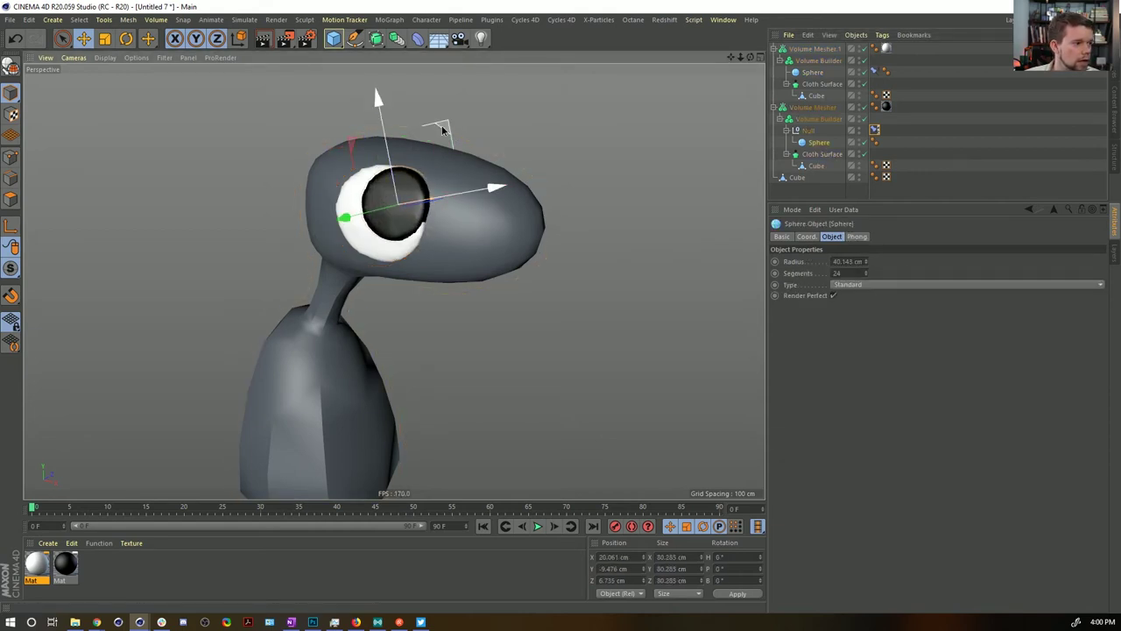
left_click_drag(440, 129, 437, 143)
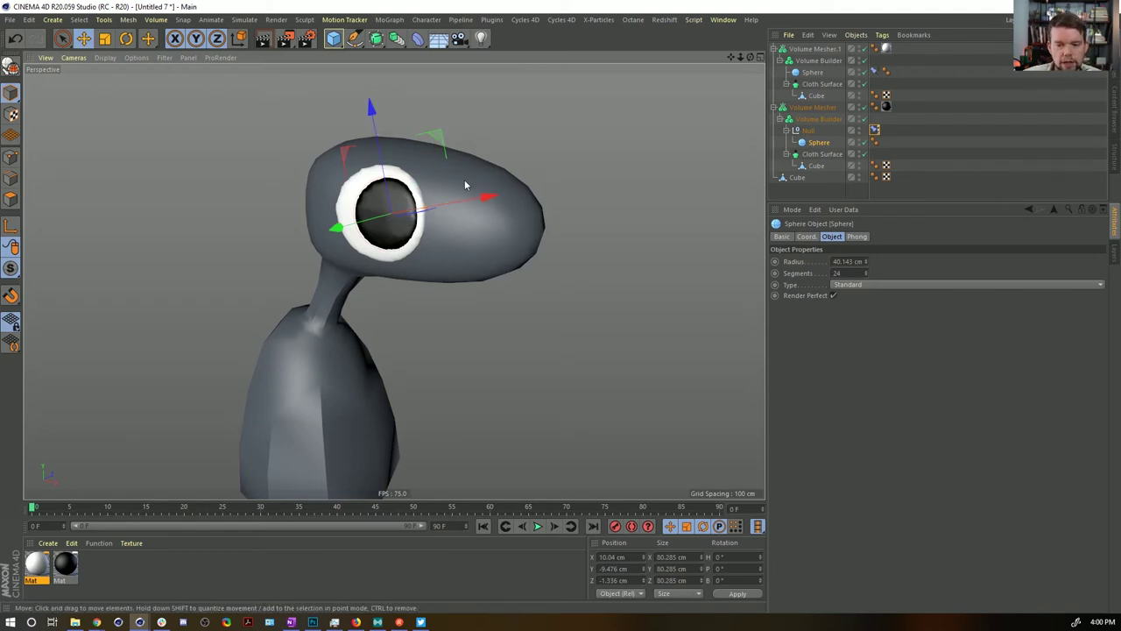
left_click_drag(427, 194, 510, 305, "alt")
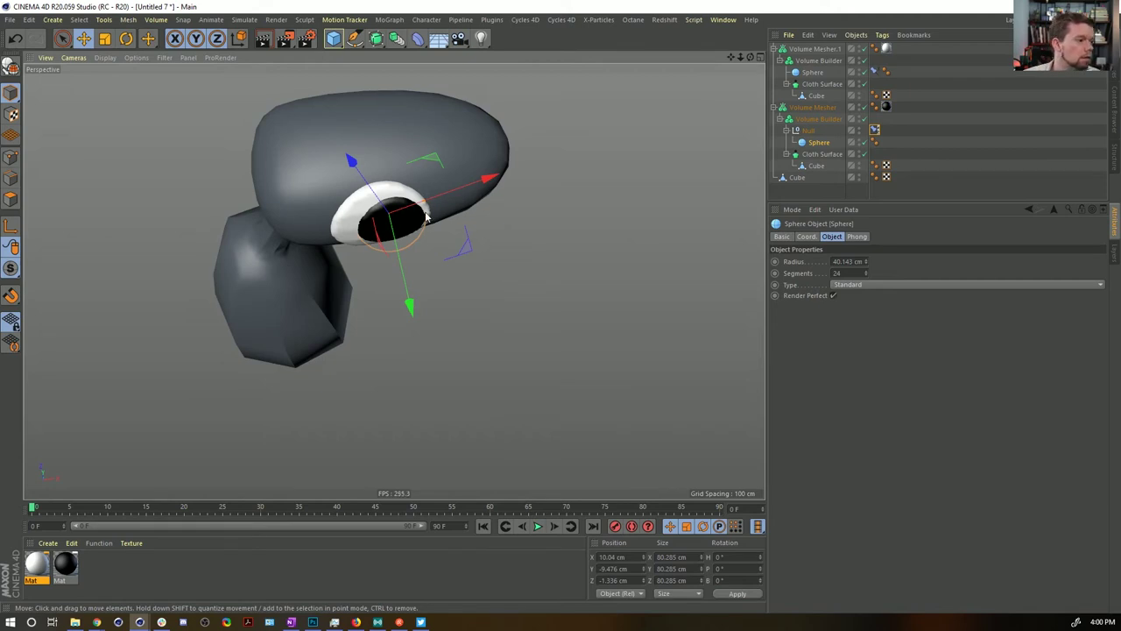
left_click_drag(505, 276, 344, 139, "alt")
left_click_drag(390, 186, 363, 228, "alt")
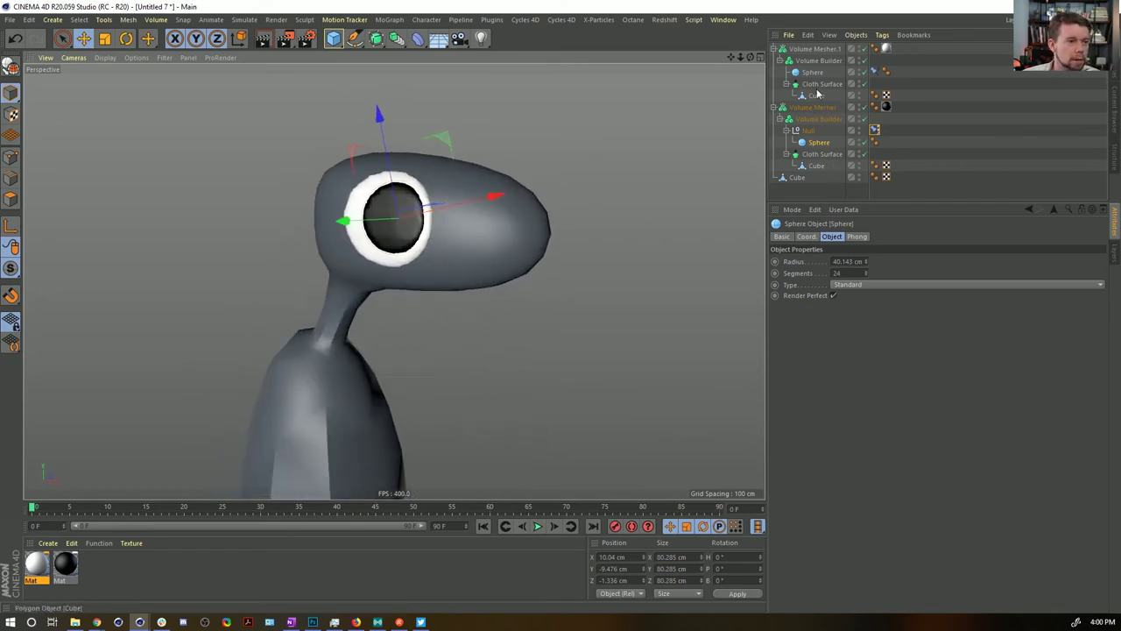
Step: Group the pupil's constrained Null under another Null and set that outer Null's mode to Intersect in the black Volume Builder
left_click(819, 119)
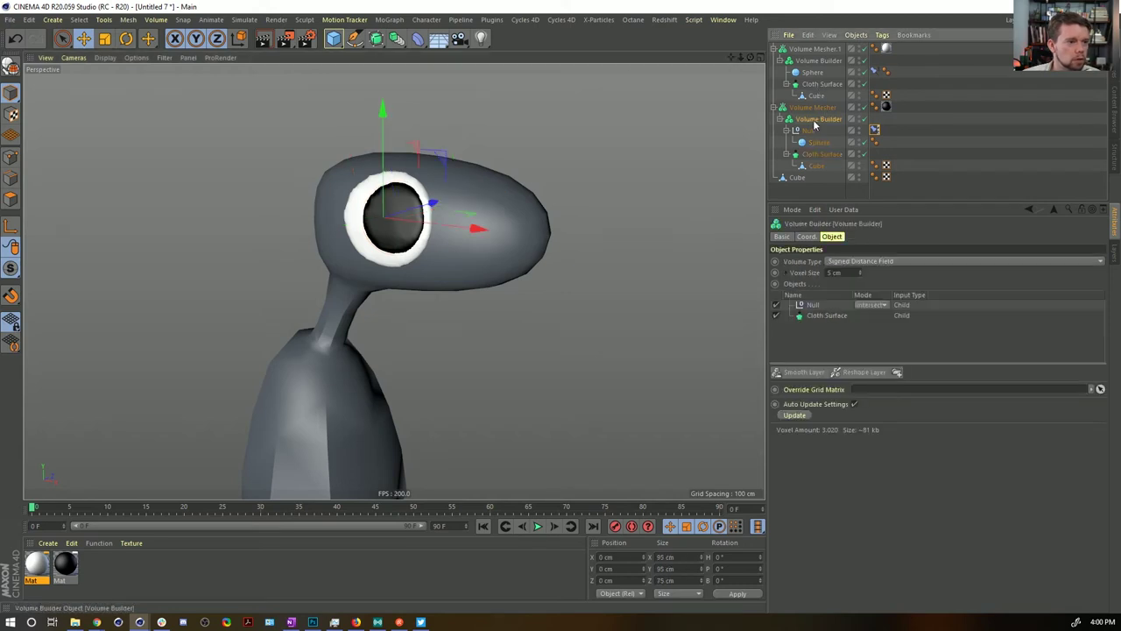
left_click_drag(337, 44, 846, 149)
left_click(810, 132)
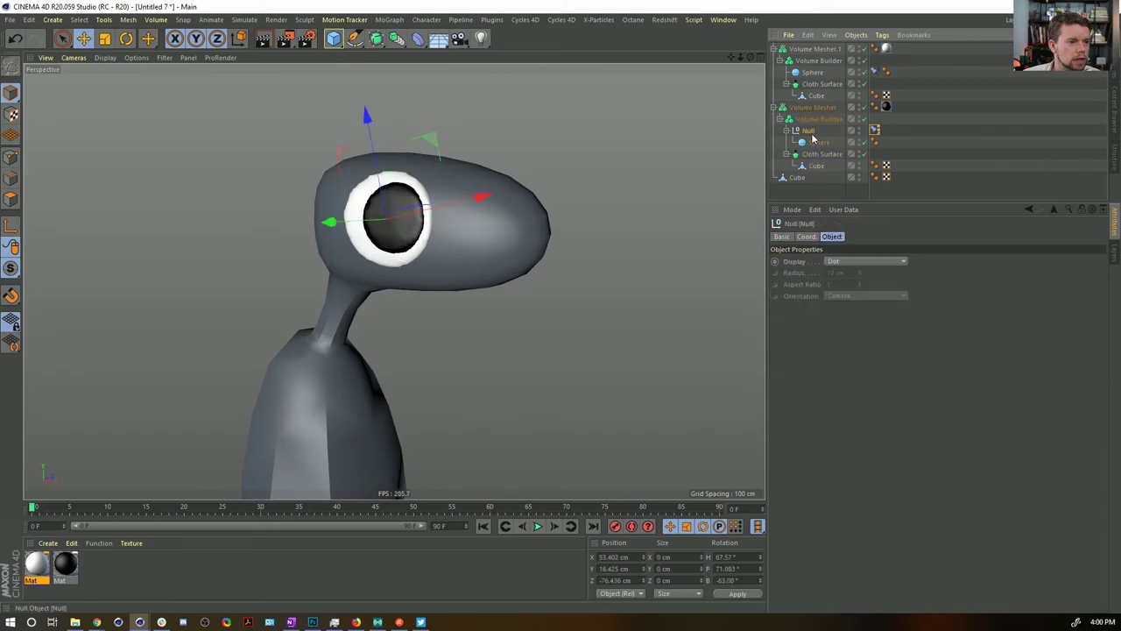
key("alt+g")
left_click(786, 131)
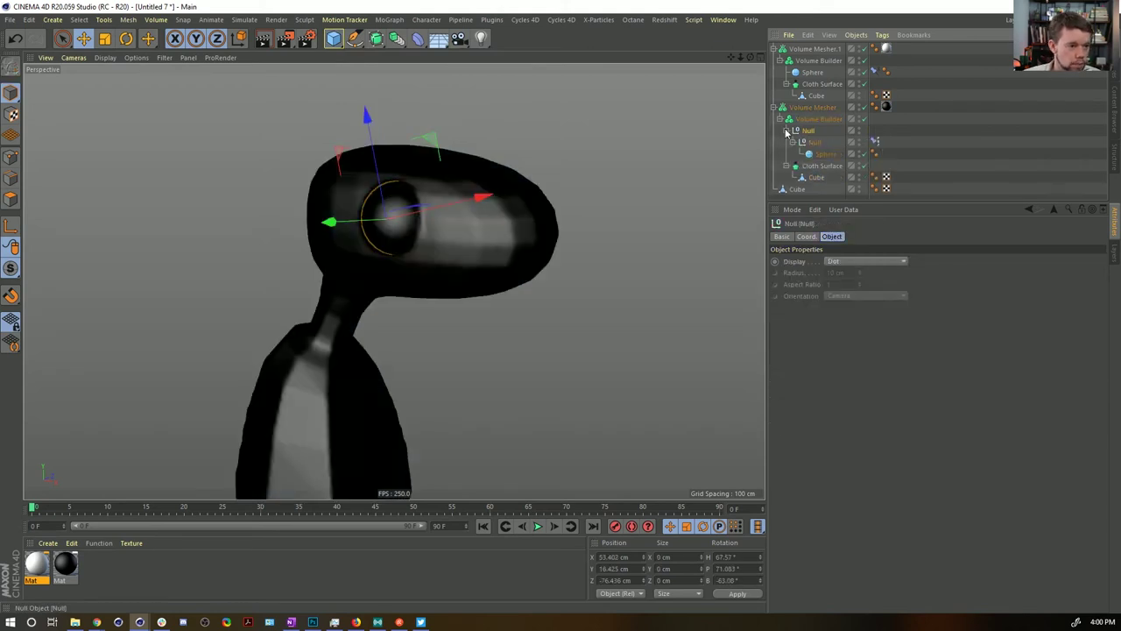
left_click(816, 119)
left_click(871, 304)
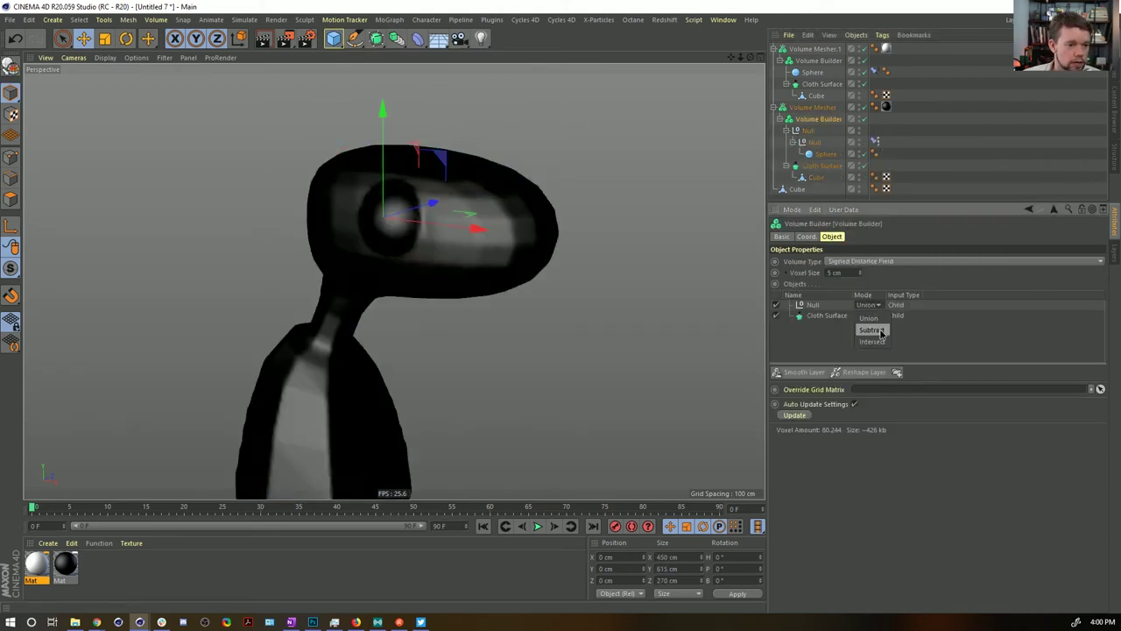
left_click(862, 320)
Step: Add a flat cube about 122 x 15 x 291 cm at the snout as the mouth and nest it in the black mesher's outer Null
left_click_drag(333, 37, 442, 51)
left_click_drag(383, 133, 554, 239)
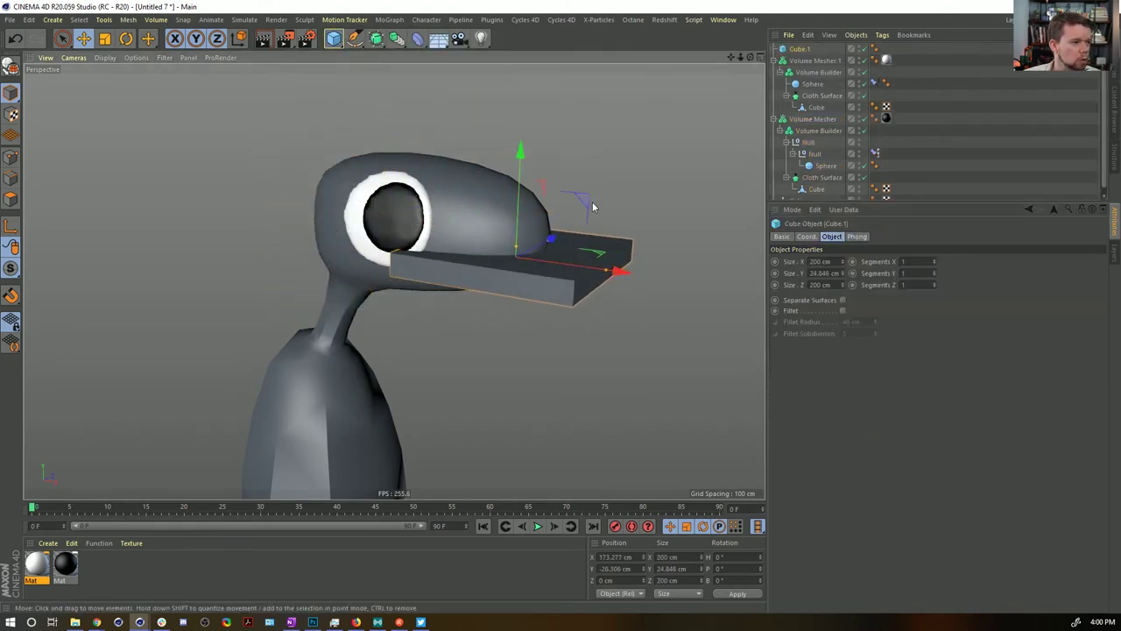
key("t")
left_click_drag(521, 171, 521, 204)
left_click_drag(609, 198, 559, 234)
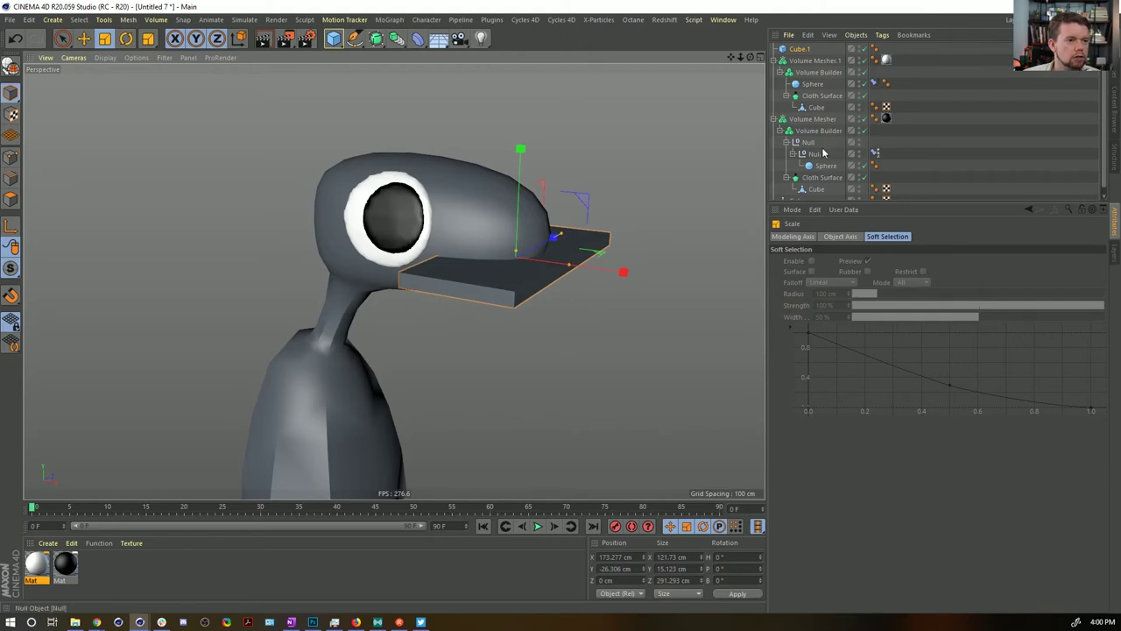
left_click_drag(798, 56, 810, 151)
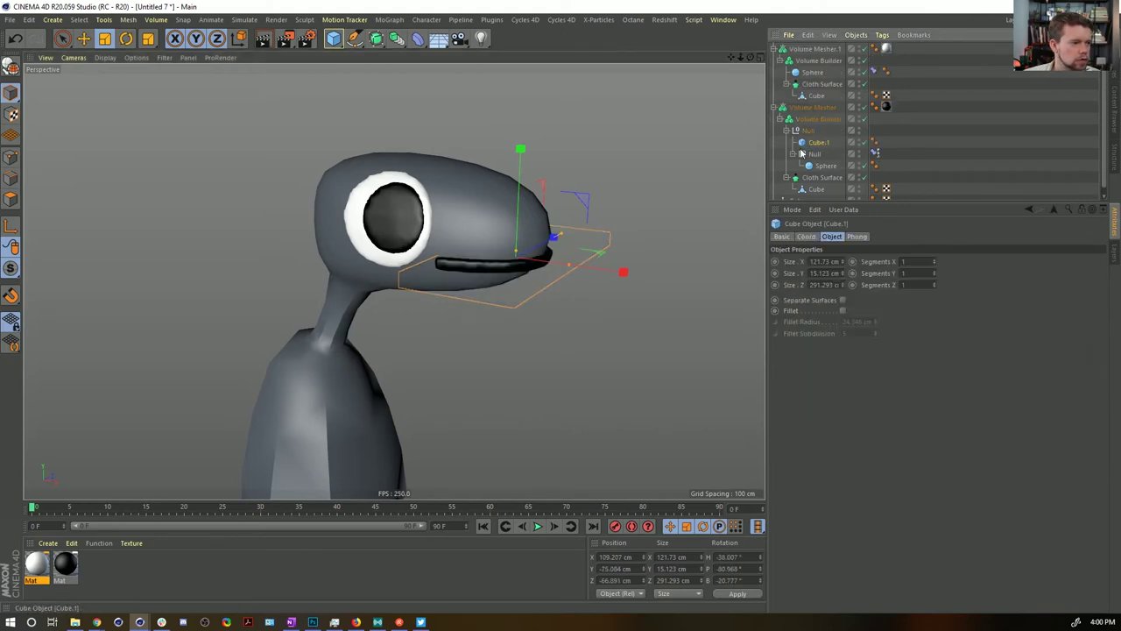
Step: Rotate the mouth cube to a bank of about 26° and move it to about X 94, Y -80, Z -86 cm
left_click_drag(560, 206, 573, 243, "alt")
key("r")
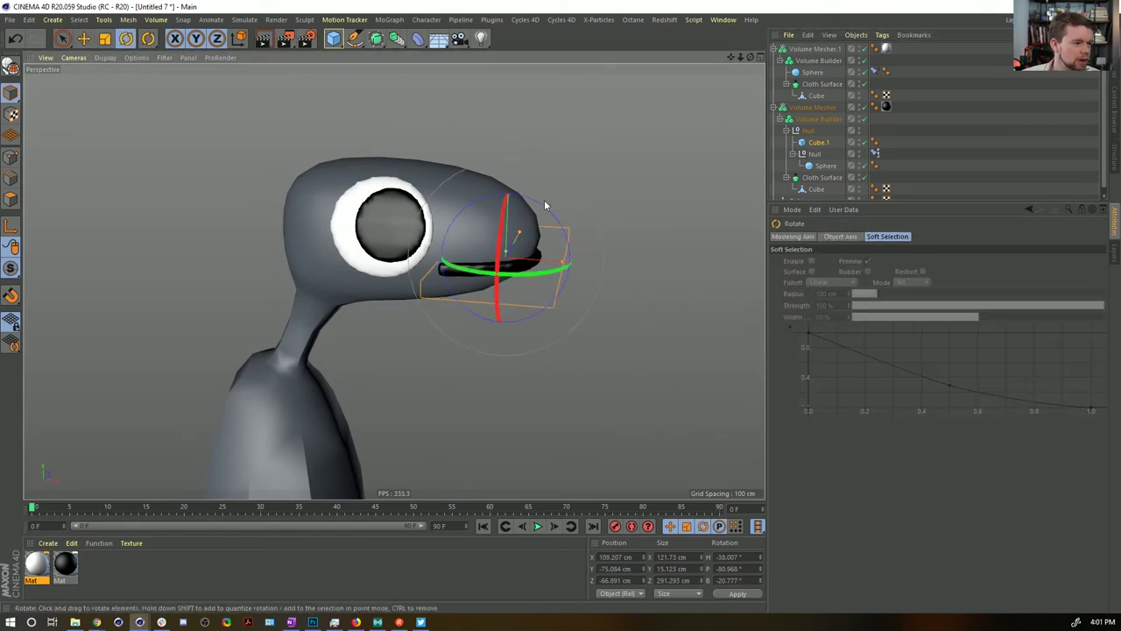
left_click_drag(545, 202, 587, 239)
key("e")
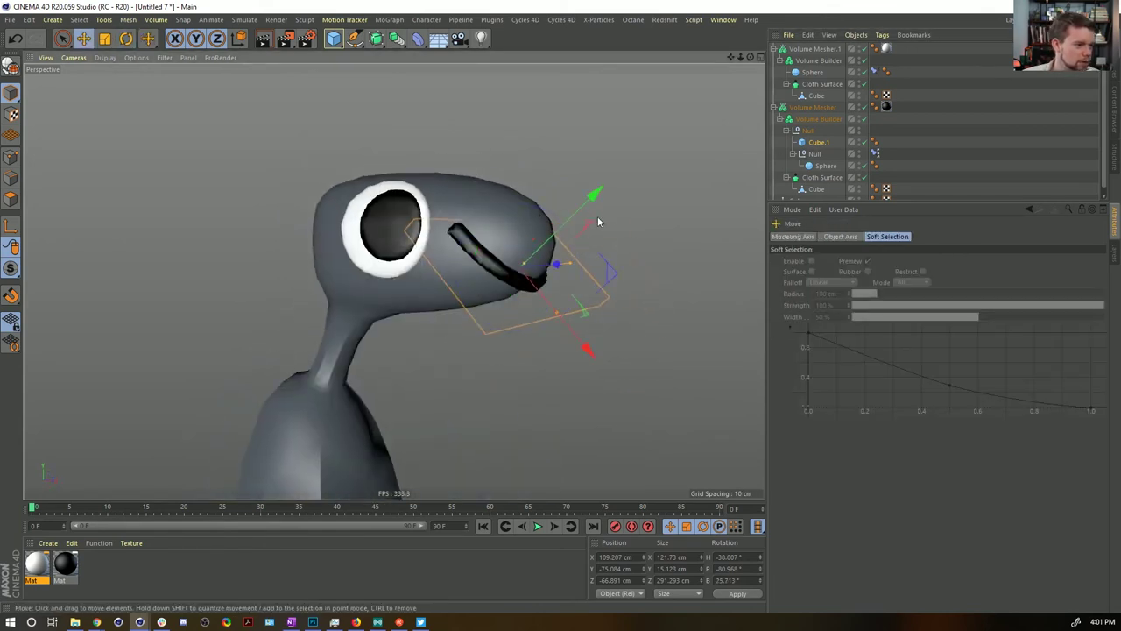
left_click_drag(593, 193, 571, 215)
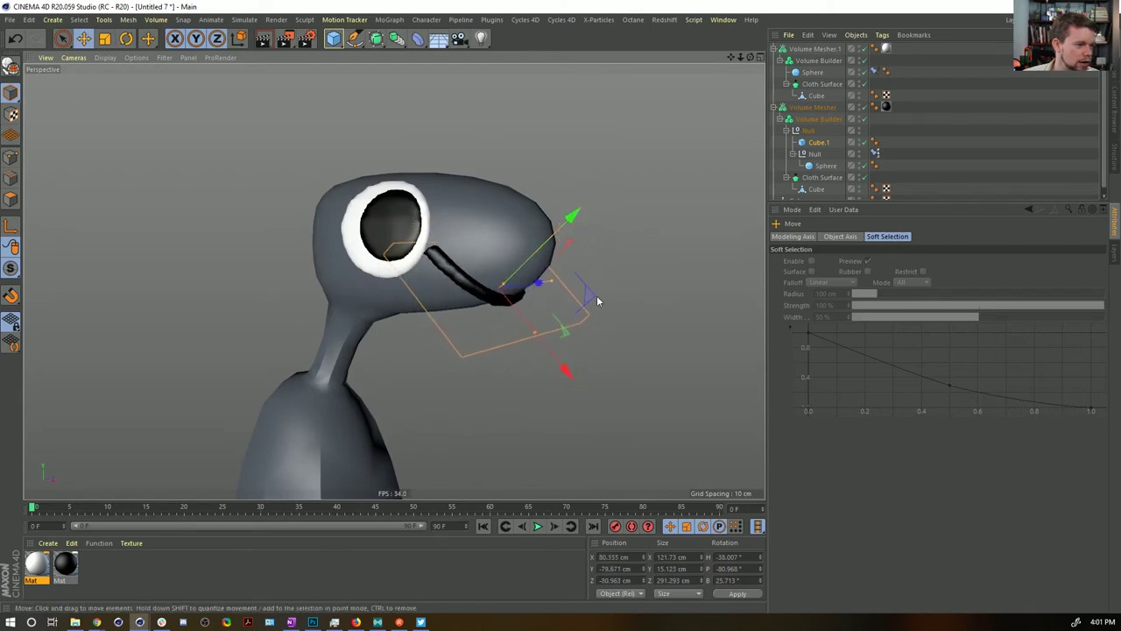
mouse_move(597, 302)
left_mouse_down()
mouse_move(582, 298)
mouse_move(597, 249)
mouse_move(605, 291)
mouse_move(618, 256)
mouse_move(601, 303)
mouse_move(595, 292)
left_mouse_up()
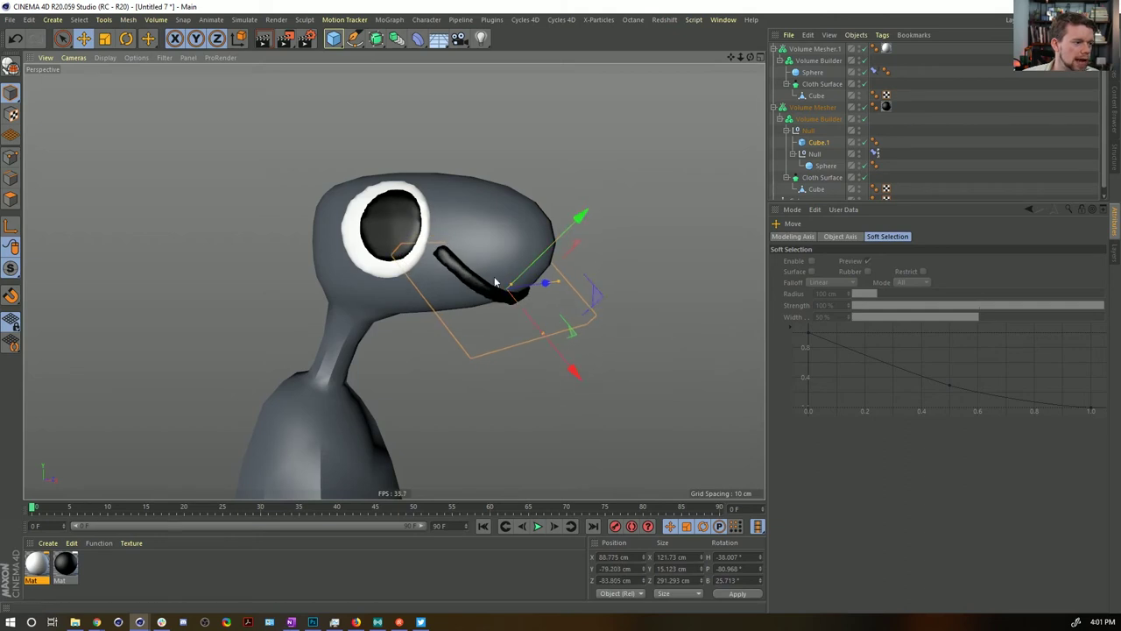
left_click_drag(495, 282, 517, 236, "alt")
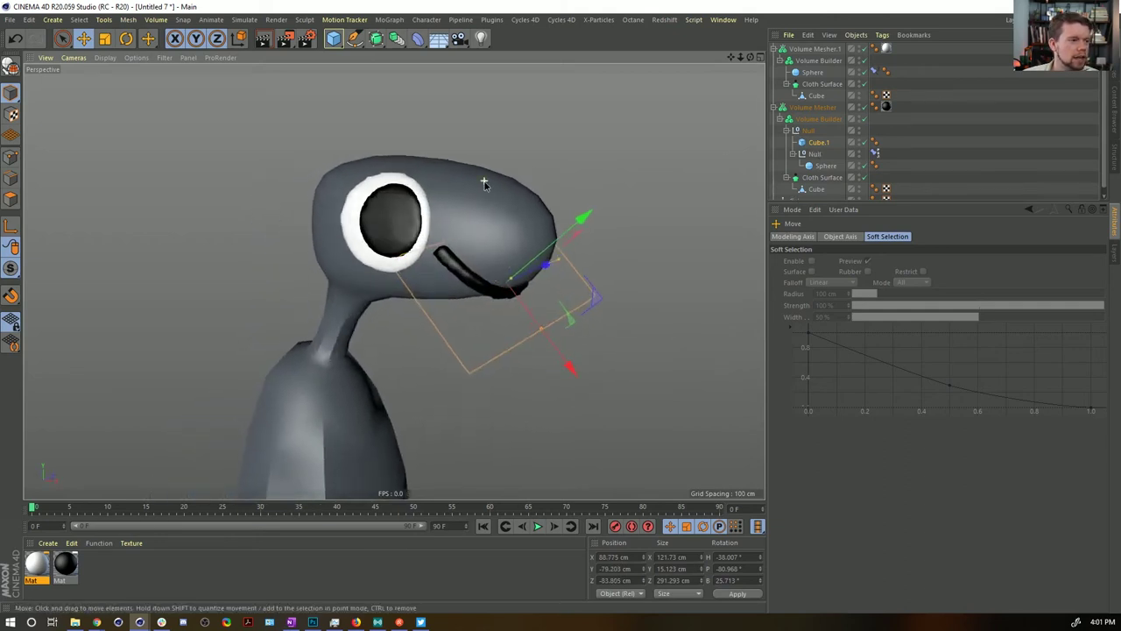
left_click_drag(483, 183, 549, 258, "alt")
mouse_move(598, 291)
left_mouse_down("alt")
mouse_move(577, 280)
mouse_move(593, 258)
mouse_move(589, 300)
left_mouse_up("alt")
left_click_drag(600, 278, 568, 293)
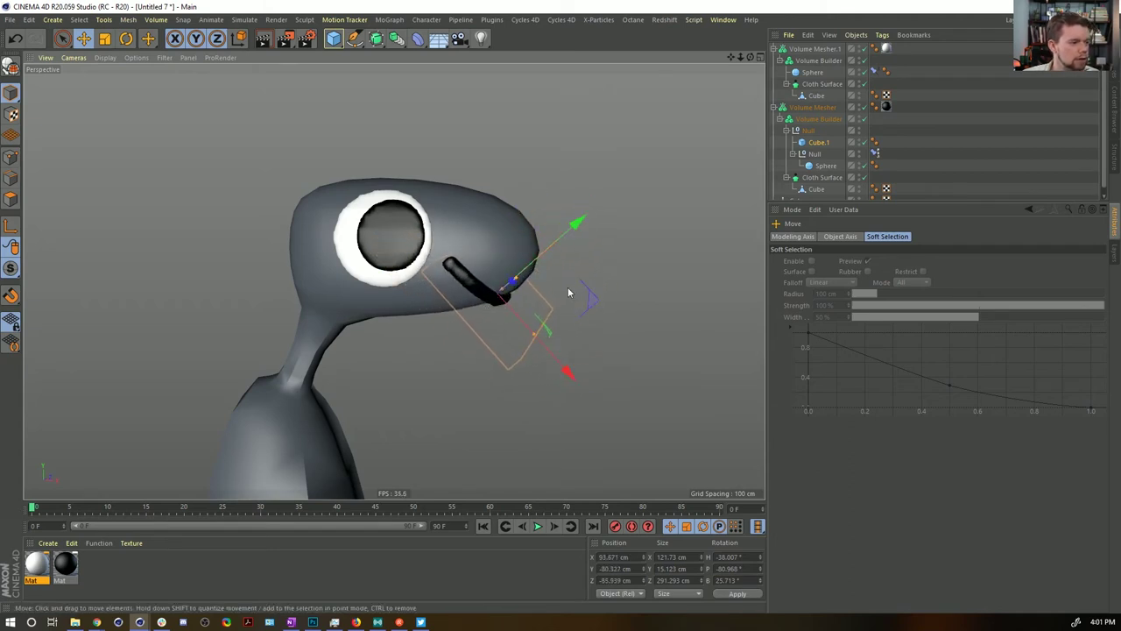
Step: Group the mouth cube under its own Null and move only that Null's axis to about X 69, Y -77, Z -37 cm
left_click(815, 144)
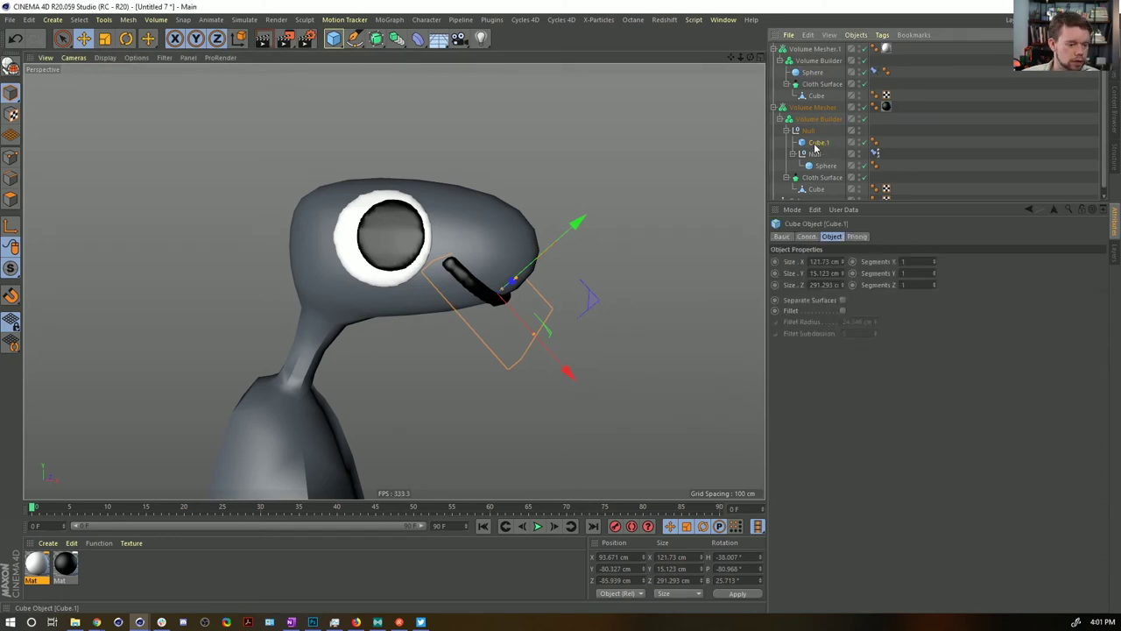
key("alt+g")
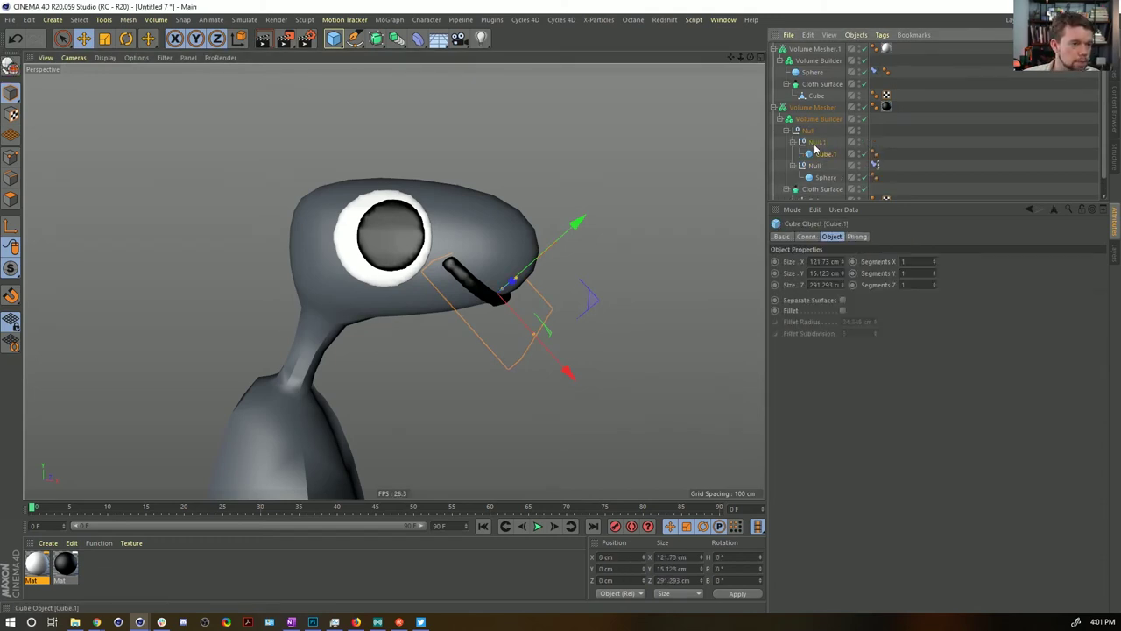
left_click(11, 225)
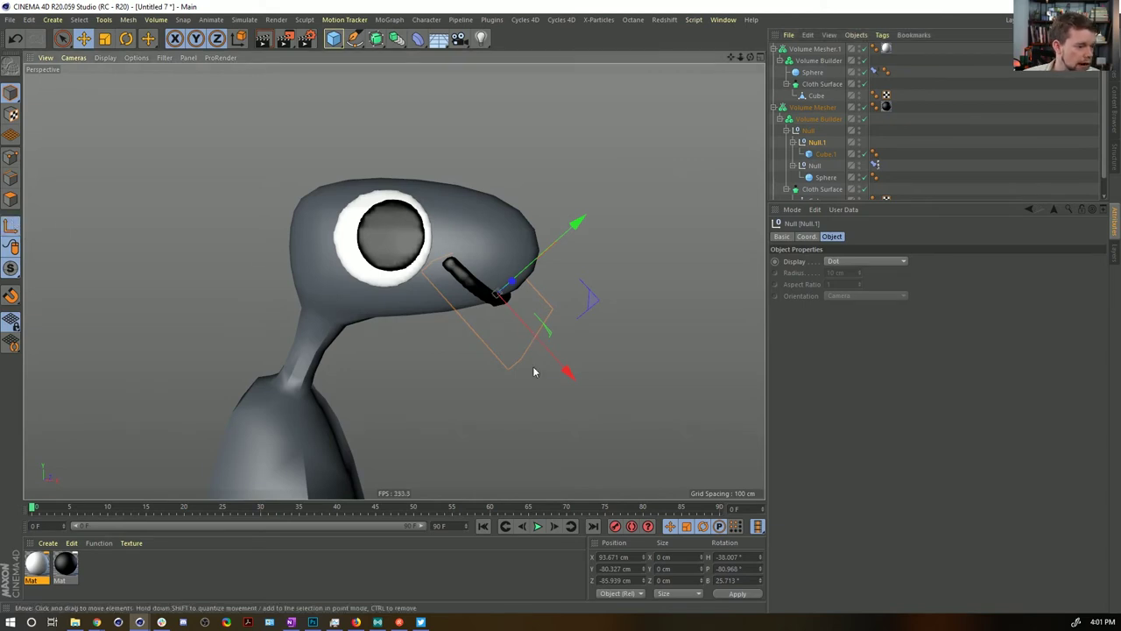
left_click_drag(560, 359, 534, 334)
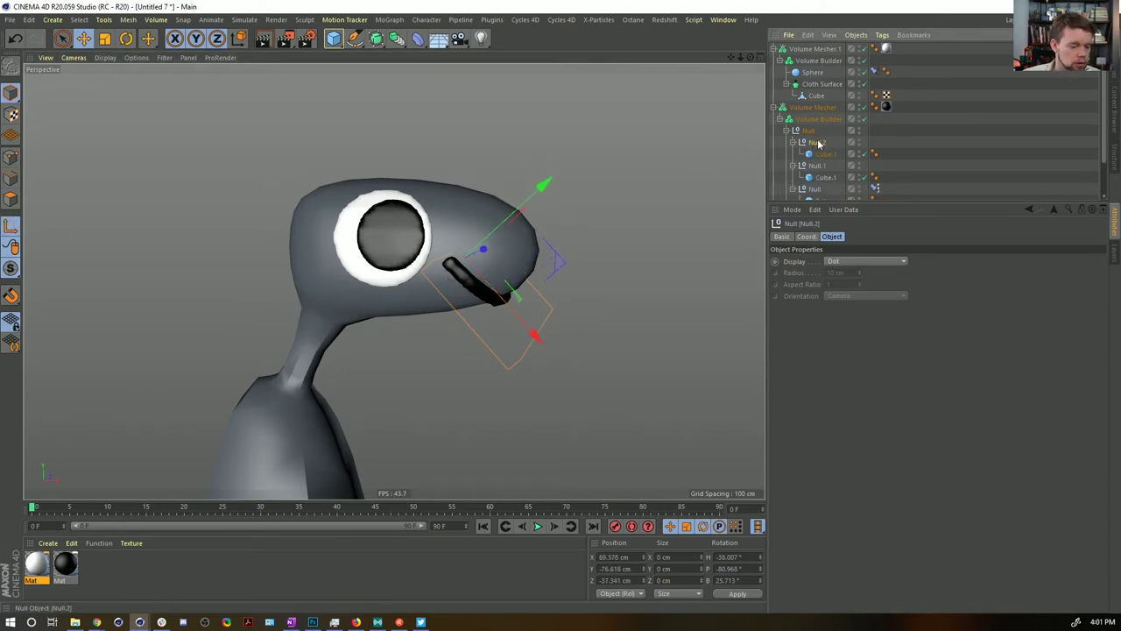
Step: Try rotating the upper mouth shape's Null.2, and delete it together with its cube
key("r")
left_click_drag(531, 248, 505, 279)
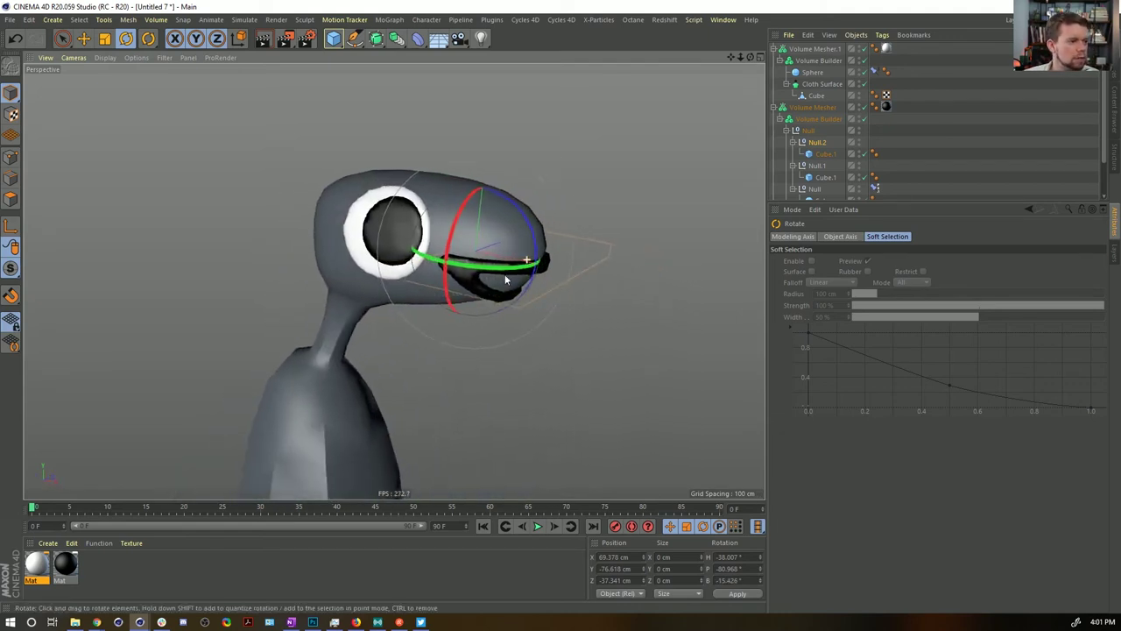
left_click(817, 143)
key("Delete")
Step: Try thickening the remaining mouth Cube.1 to about 27.6 cm in Y, and delete the cube from Null.1
left_click(820, 145)
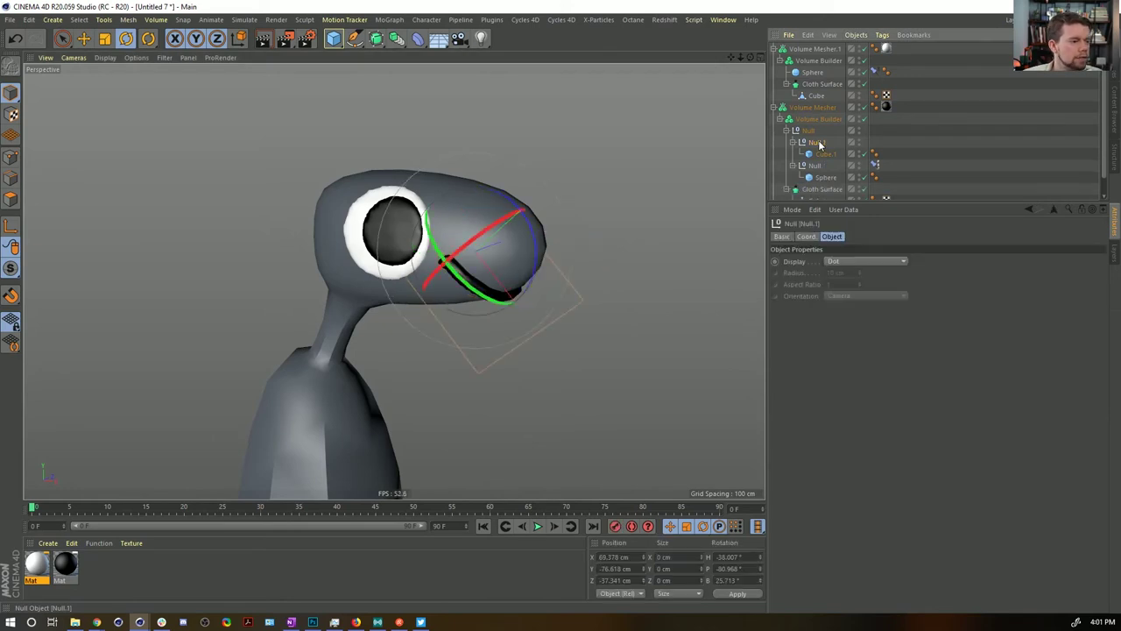
left_click(823, 154)
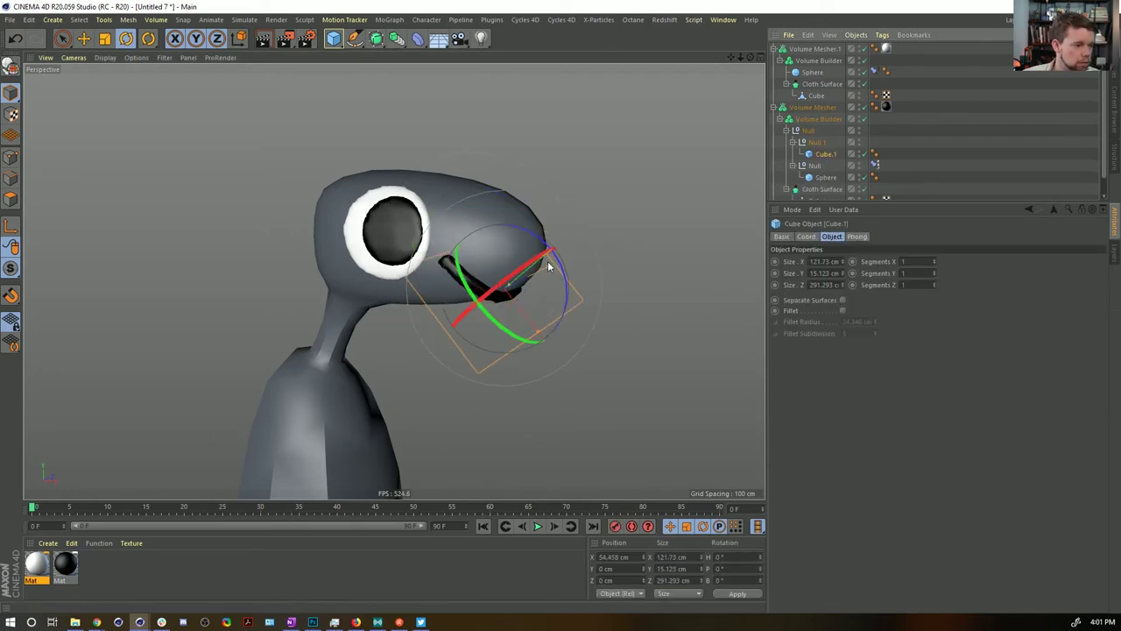
left_click_drag(538, 278, 503, 271, "alt")
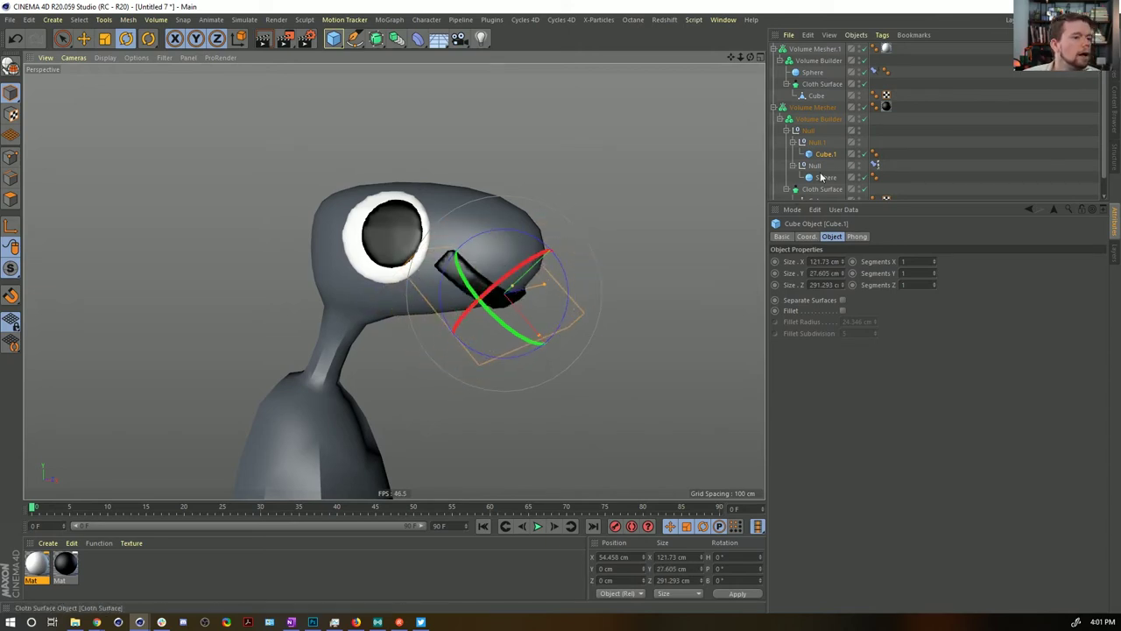
key("Delete")
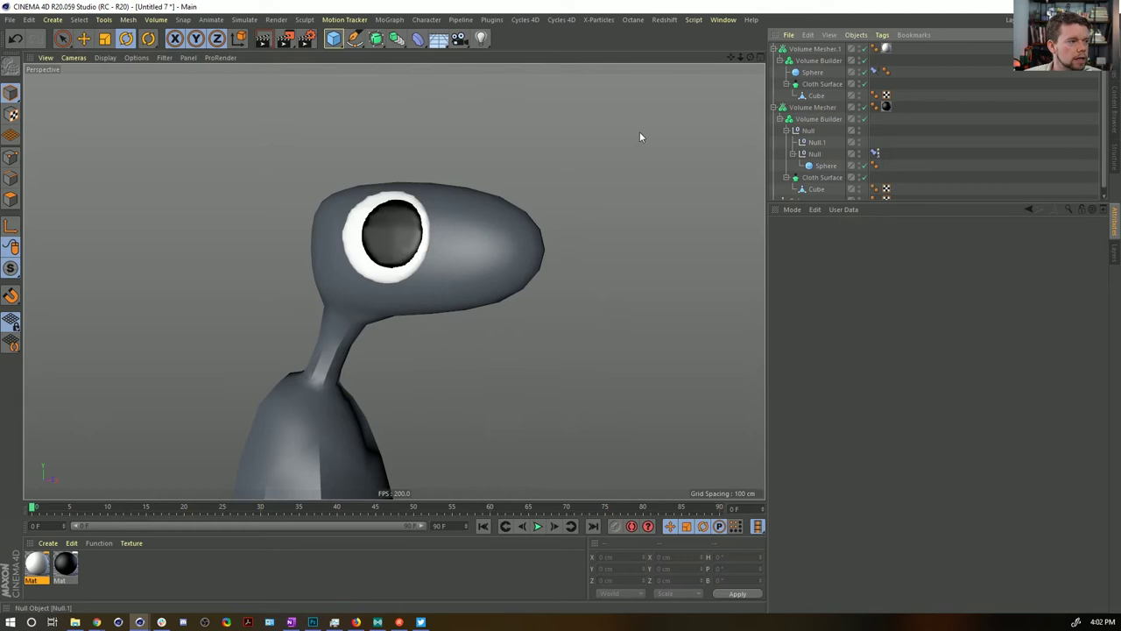
Step: Add a cylinder primitive and orient it along the Z axis
left_click(333, 38)
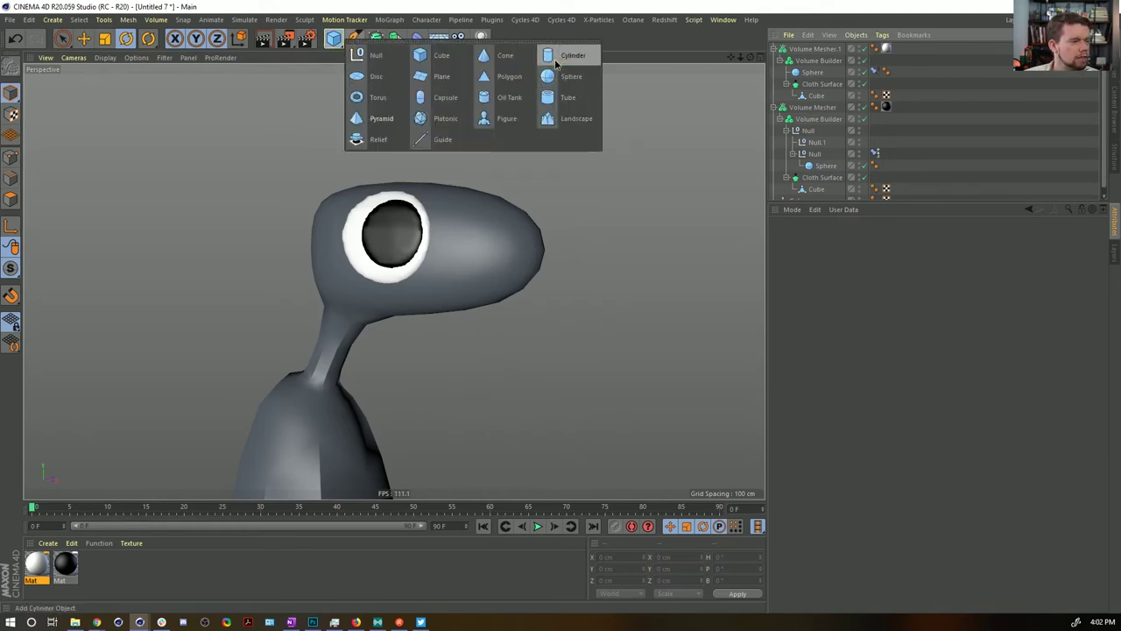
left_click(554, 59)
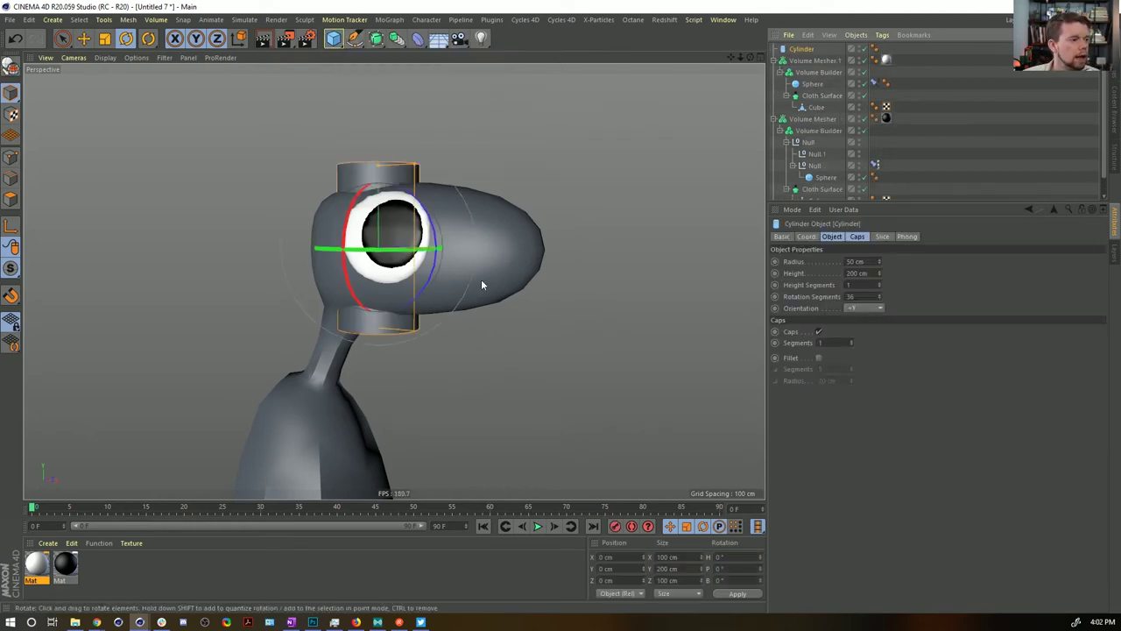
scroll(875, 310, "down", 3)
key("e")
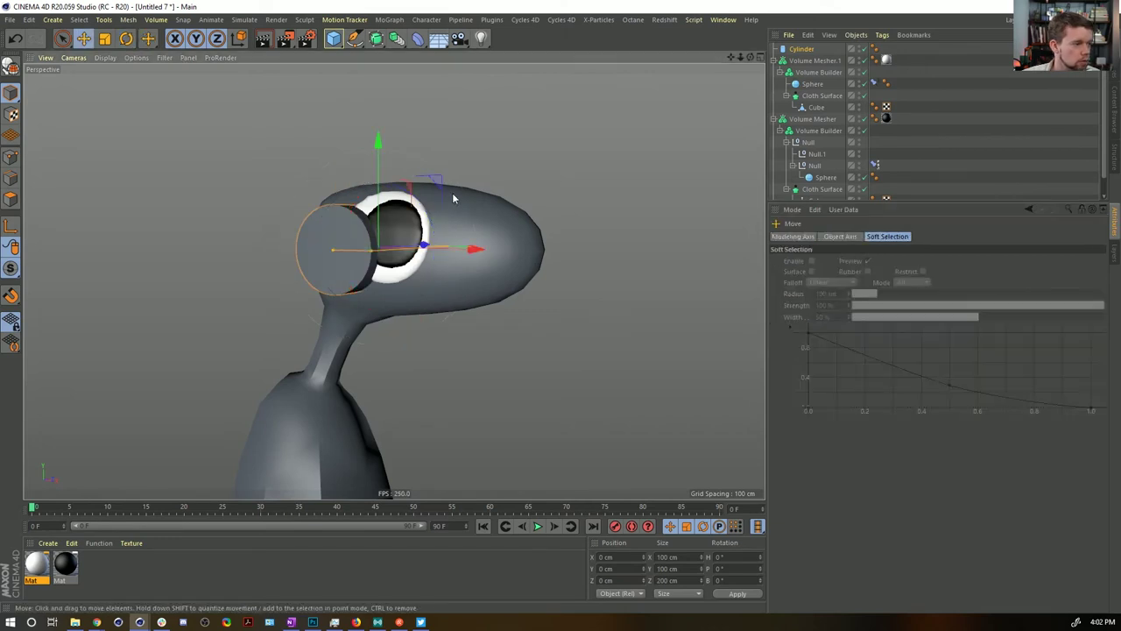
Step: Move the cylinder in the XY plane to the lower front of the snout, keeping Z at 0 cm
left_click_drag(433, 224, 565, 219)
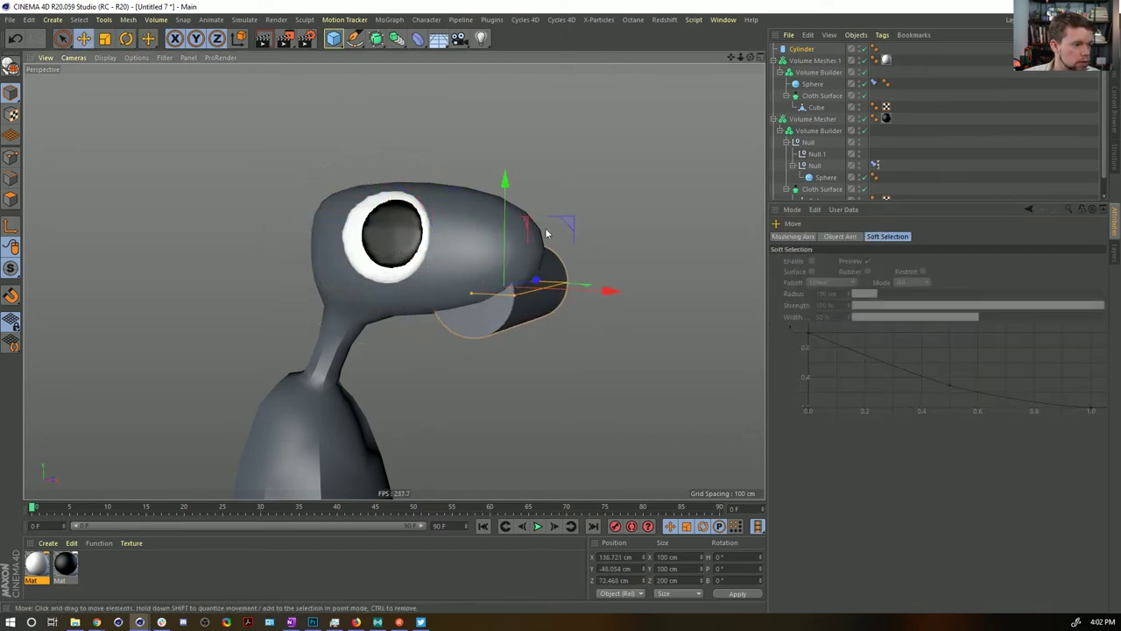
key("ctrl+z")
left_click_drag(437, 188, 564, 242)
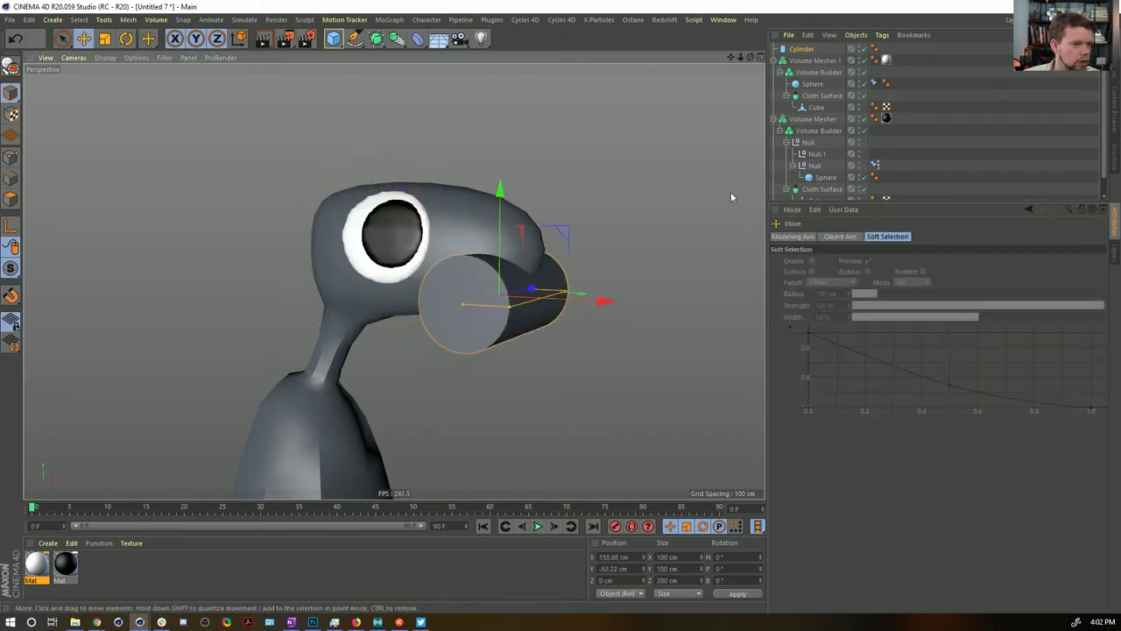
Step: Place the cylinder in the null of the black Volume Mesher's Volume Builder and delete the empty Null.1
left_click_drag(814, 152, 814, 149)
left_click(816, 153)
key("Delete")
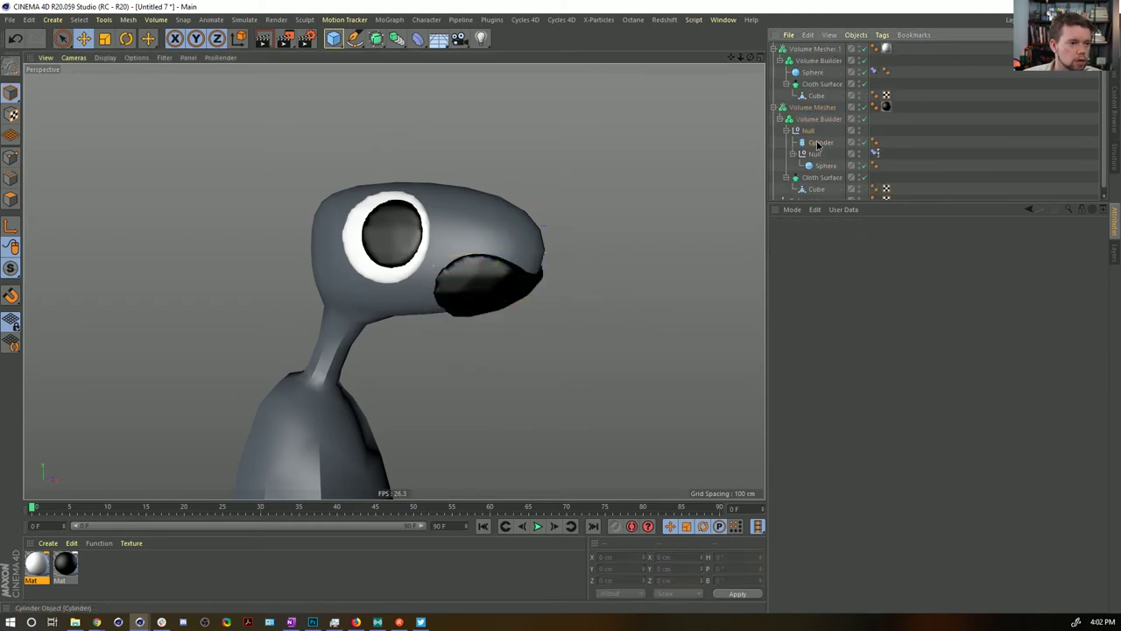
Step: Enable slicing on the mouth cylinder and set the slice from -67° to 13°
left_click(816, 142)
left_click(882, 237)
mouse_move(497, 257)
left_mouse_down("alt")
mouse_move(435, 207)
mouse_move(538, 259)
mouse_move(578, 263)
mouse_move(489, 271)
left_mouse_up("alt")
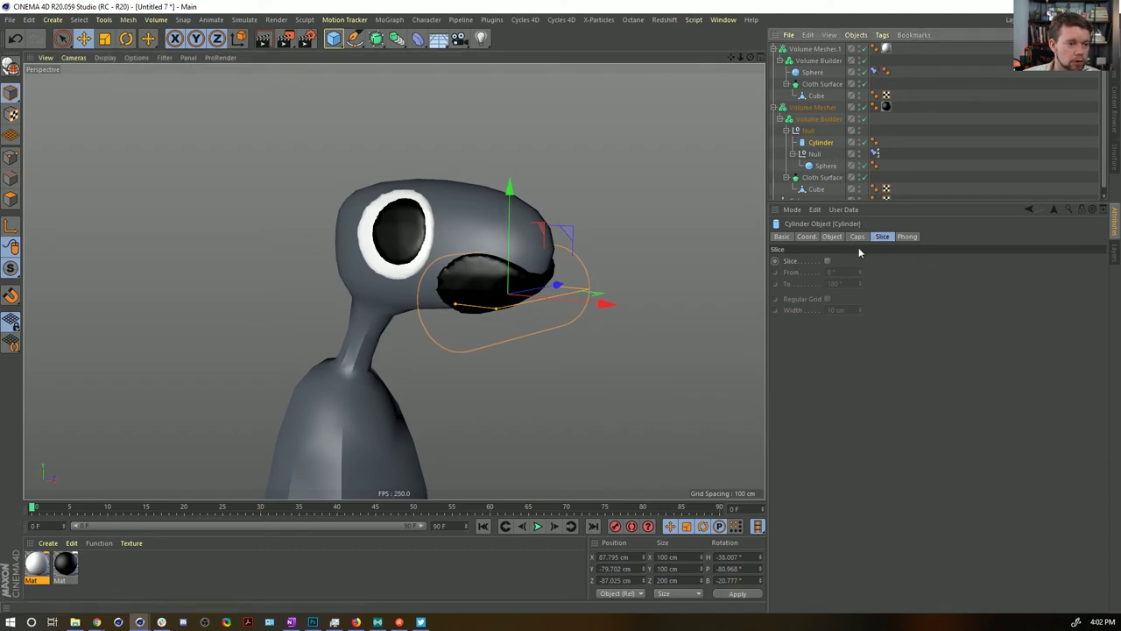
left_click(826, 261)
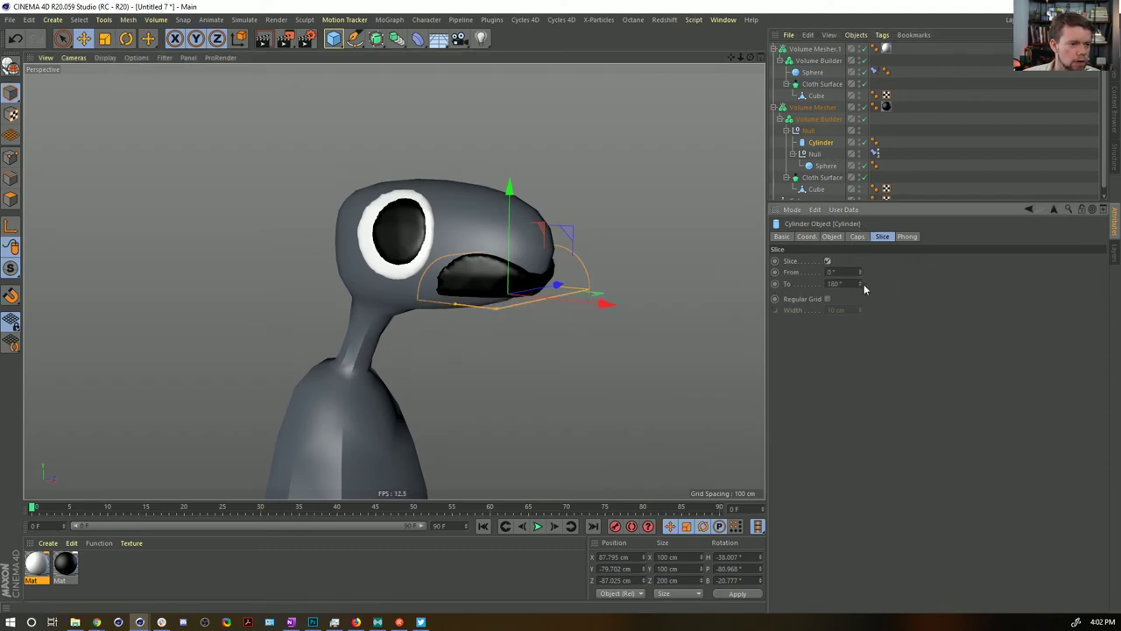
left_click_drag(859, 284, 859, 324)
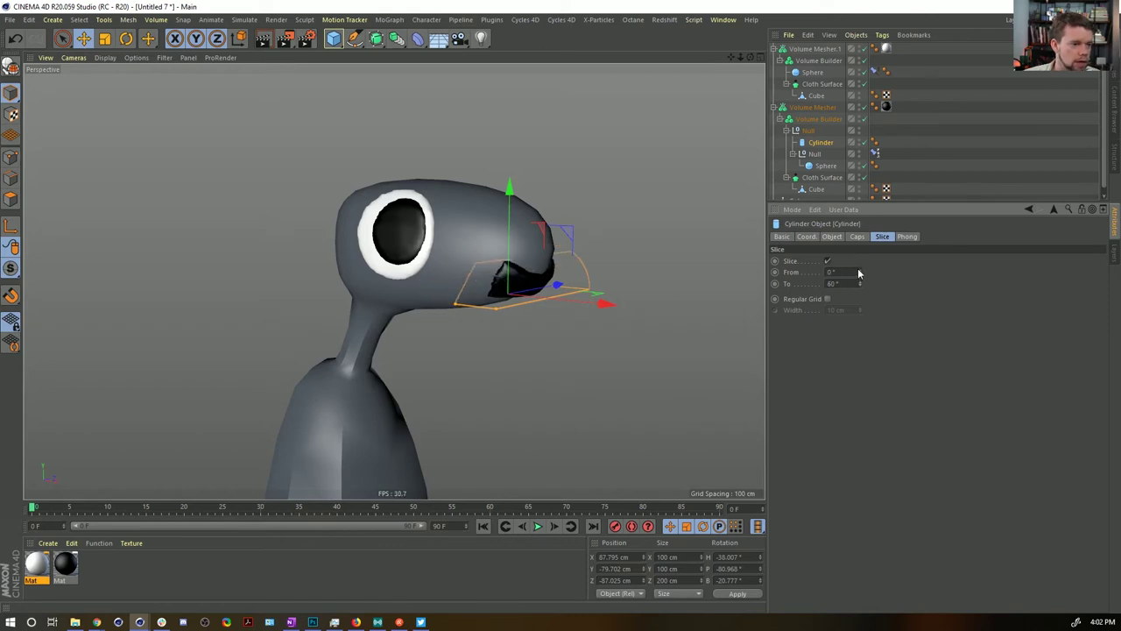
left_click_drag(859, 272, 859, 307)
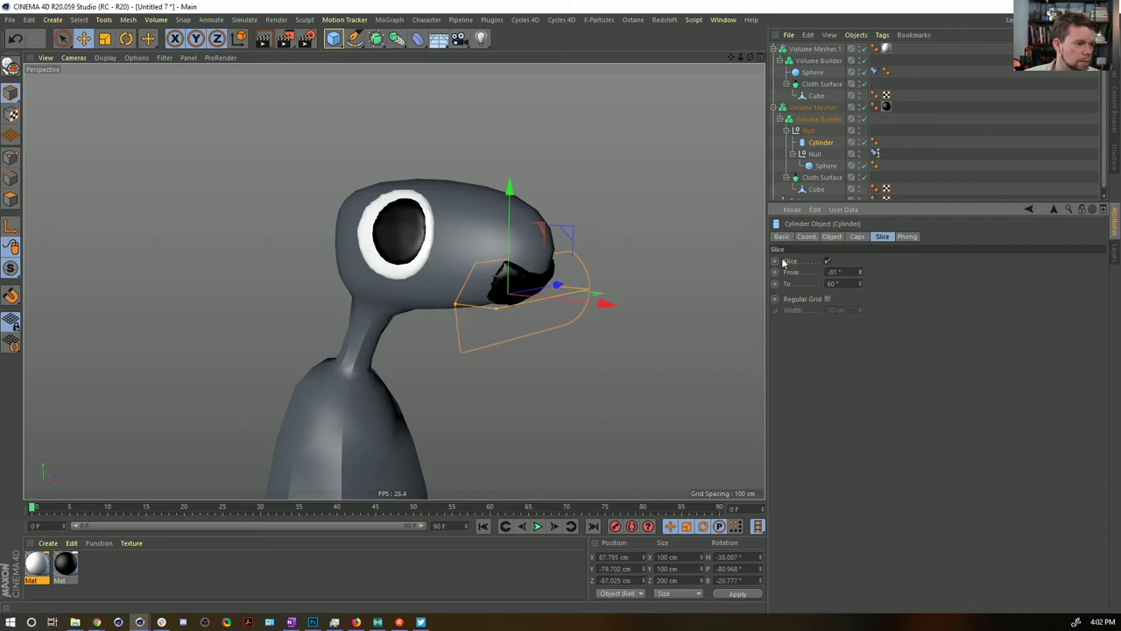
left_click_drag(440, 257, 526, 256, "alt")
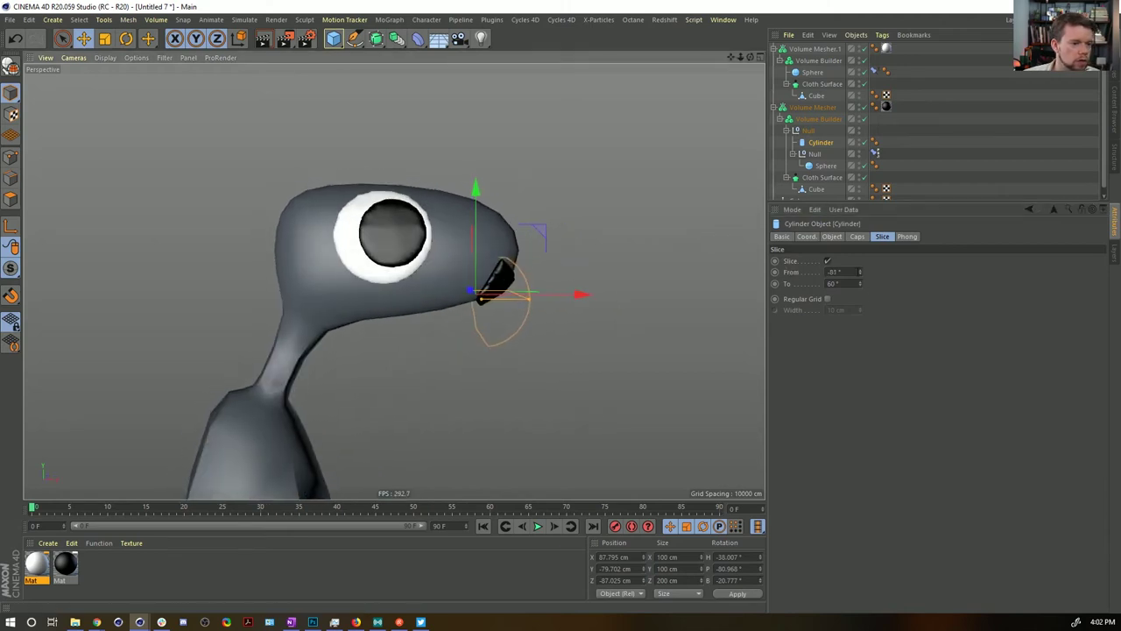
left_click_drag(859, 273, 859, 268)
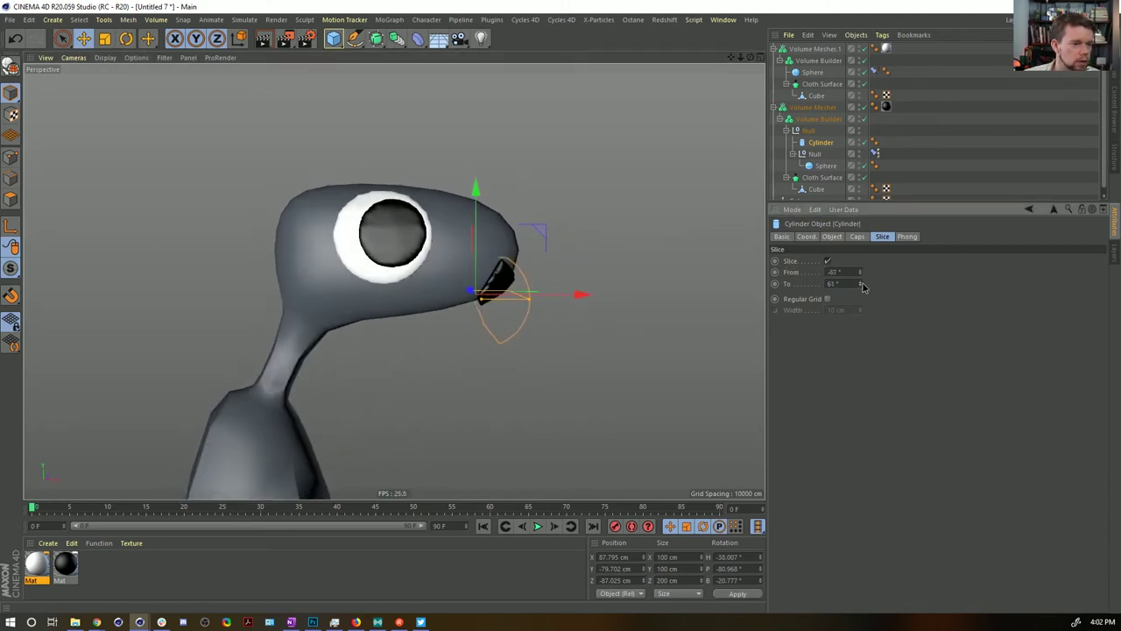
left_click_drag(859, 283, 859, 253)
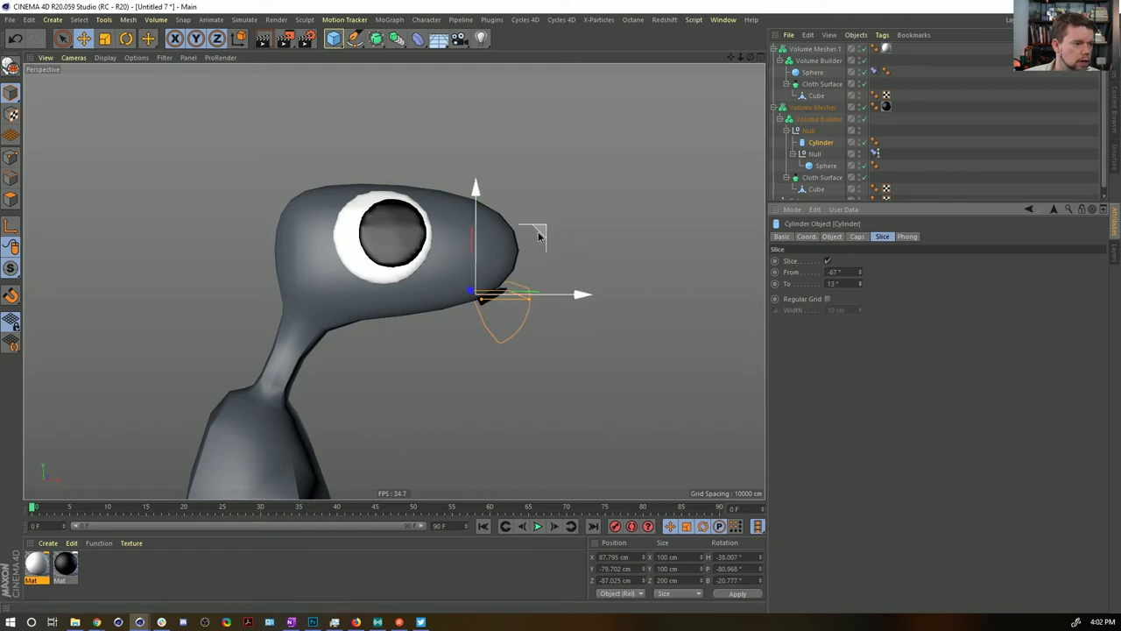
Step: Shift the mouth cylinder slightly up and back into the snout and enlarge its radius to about 110 cm
mouse_move(538, 236)
left_mouse_down()
mouse_move(520, 210)
mouse_move(525, 226)
left_mouse_up()
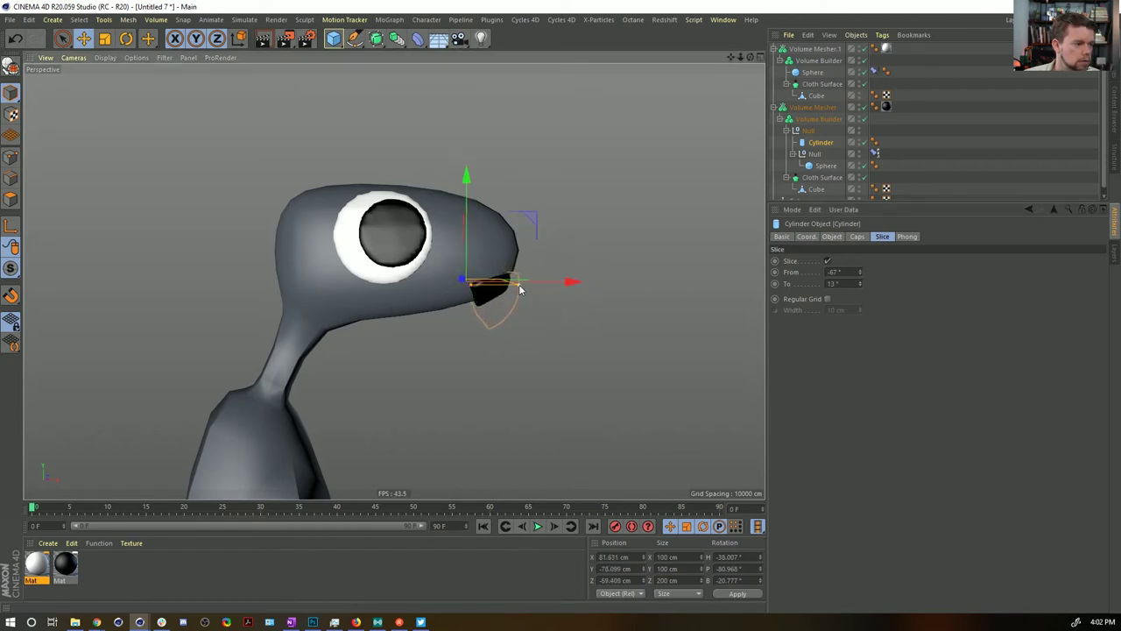
left_click_drag(520, 285, 577, 285)
left_click_drag(531, 242, 545, 268, "alt")
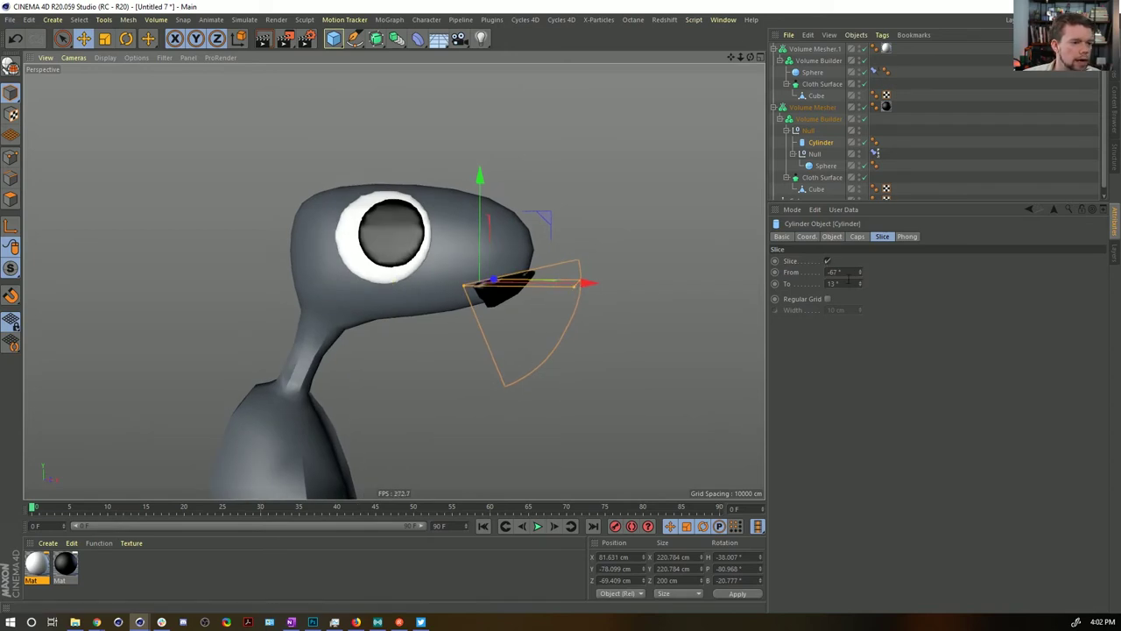
Step: Set the mouth cylinder's slice from -94° to -9° and deselect it
left_click_drag(861, 274, 861, 268)
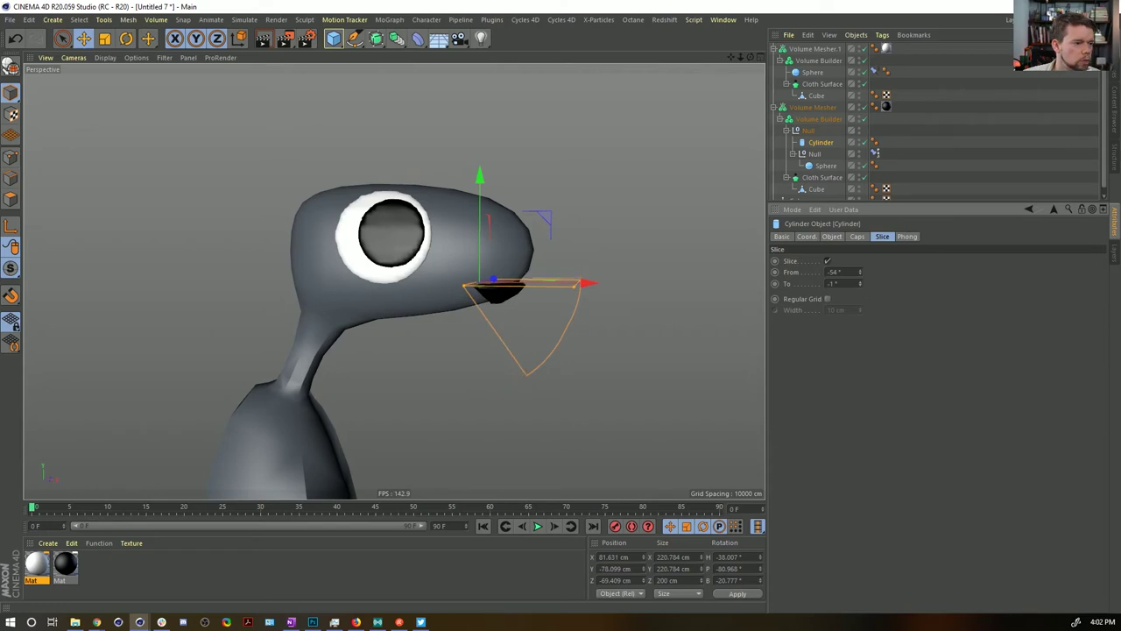
mouse_move(861, 284)
left_mouse_down()
mouse_move(861, 214)
mouse_move(859, 289)
left_mouse_up()
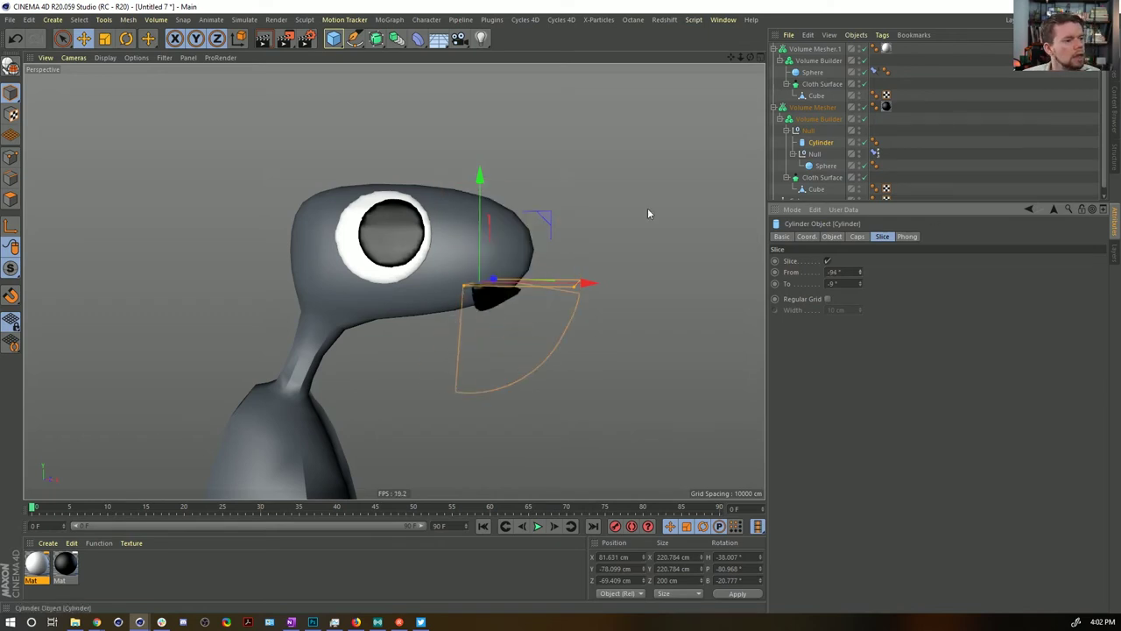
left_click_drag(550, 261, 465, 261, "alt")
left_click(929, 127)
left_click_drag(529, 287, 563, 301, "alt")
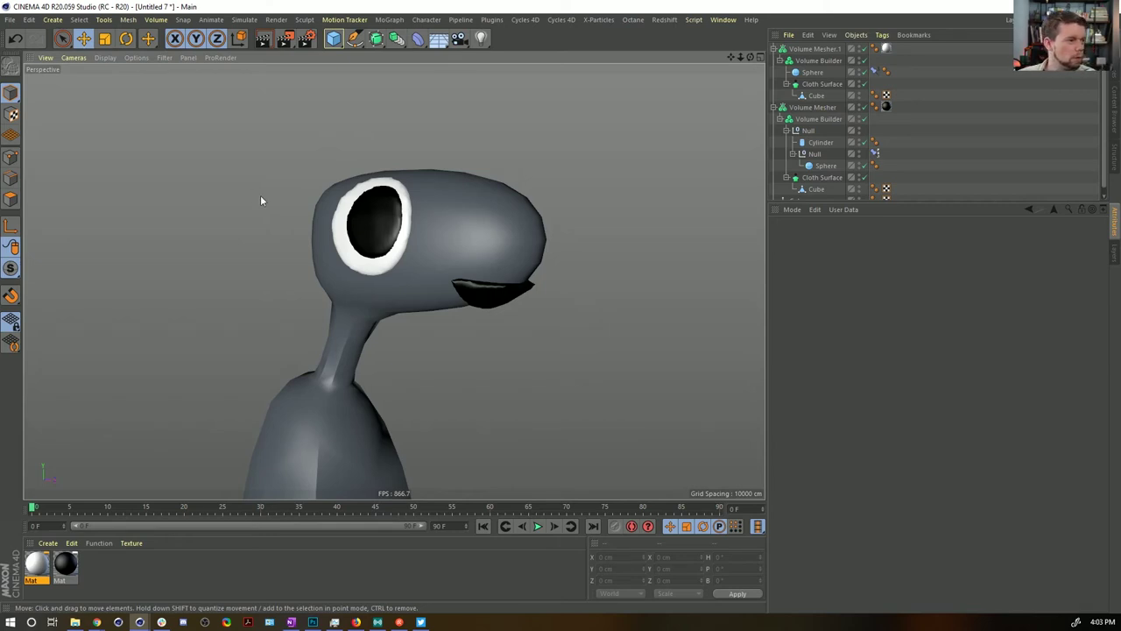
Step: Add a tube oriented along -Z with an inner radius of about 85.5 cm, outer radius 95.7 cm and height 283.5 cm
left_click_drag(446, 225, 520, 231, "alt")
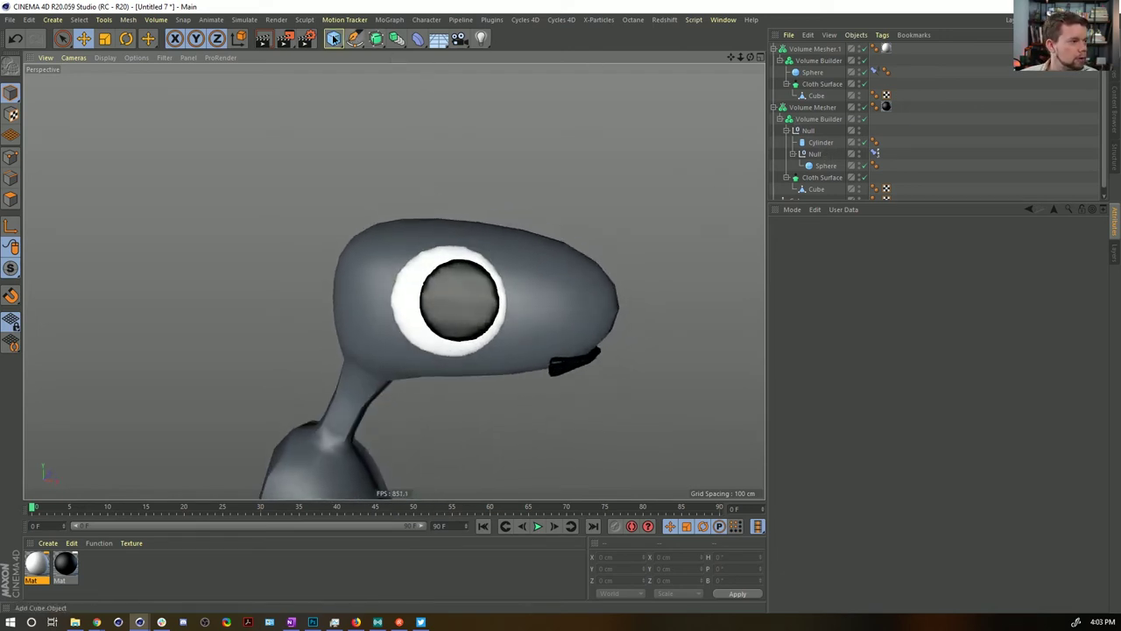
left_click(333, 39)
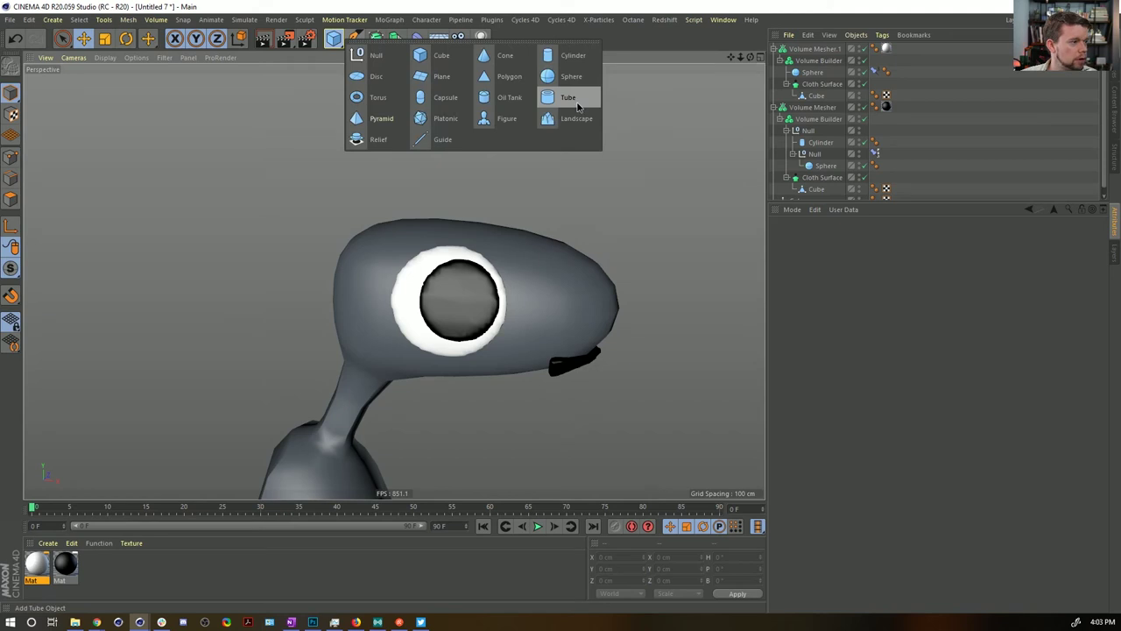
left_click(585, 105)
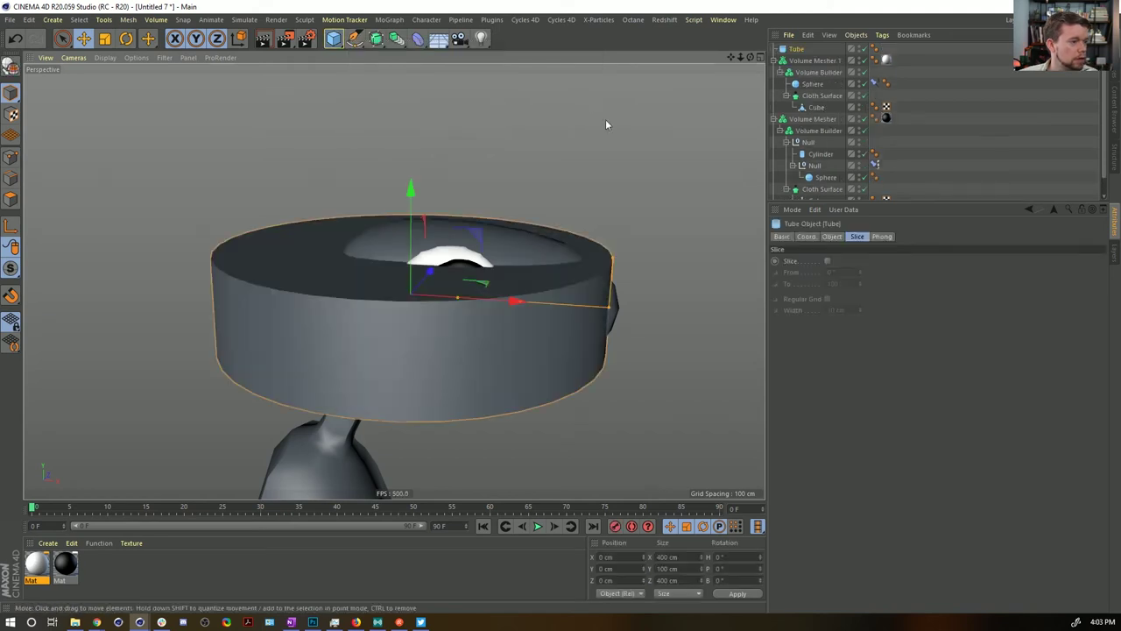
left_click(832, 236)
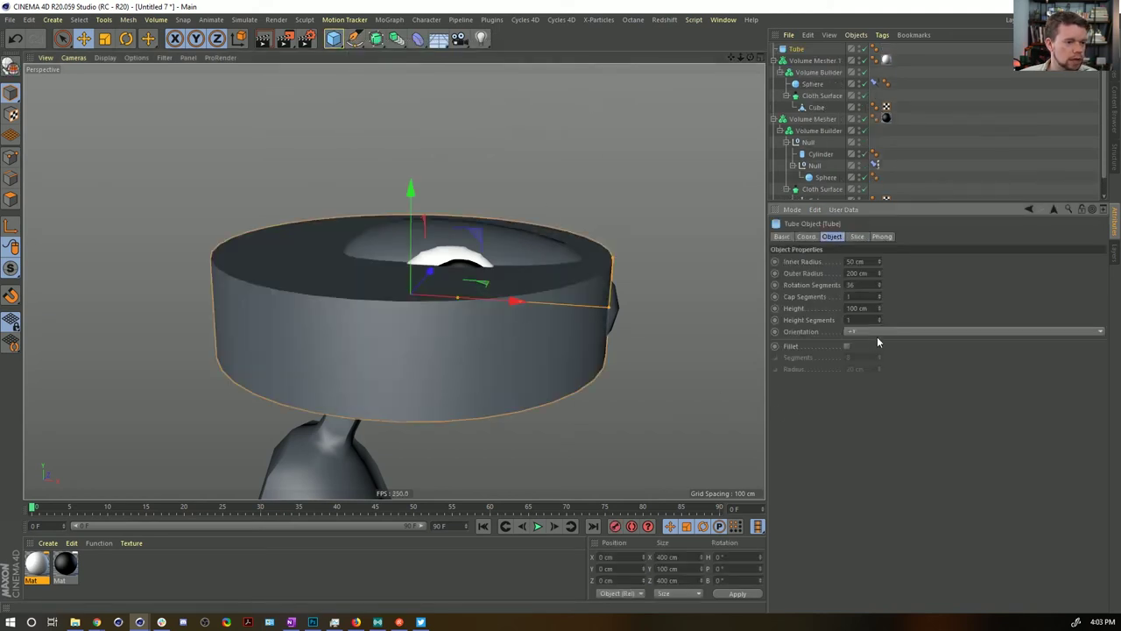
scroll(873, 333, "down", 3)
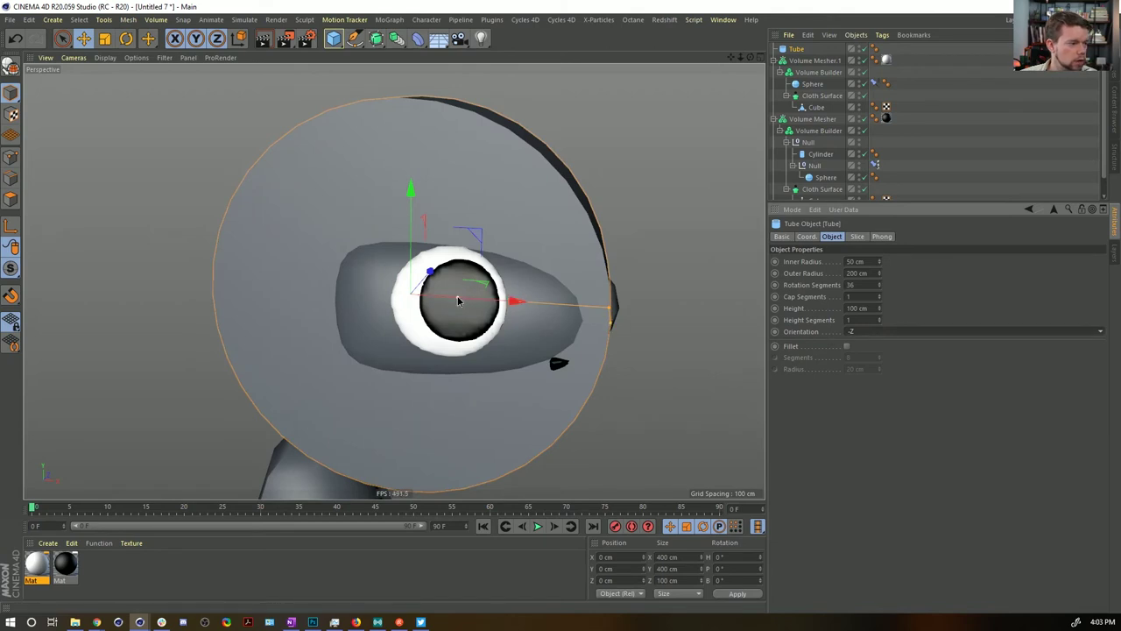
left_click_drag(458, 297, 488, 311)
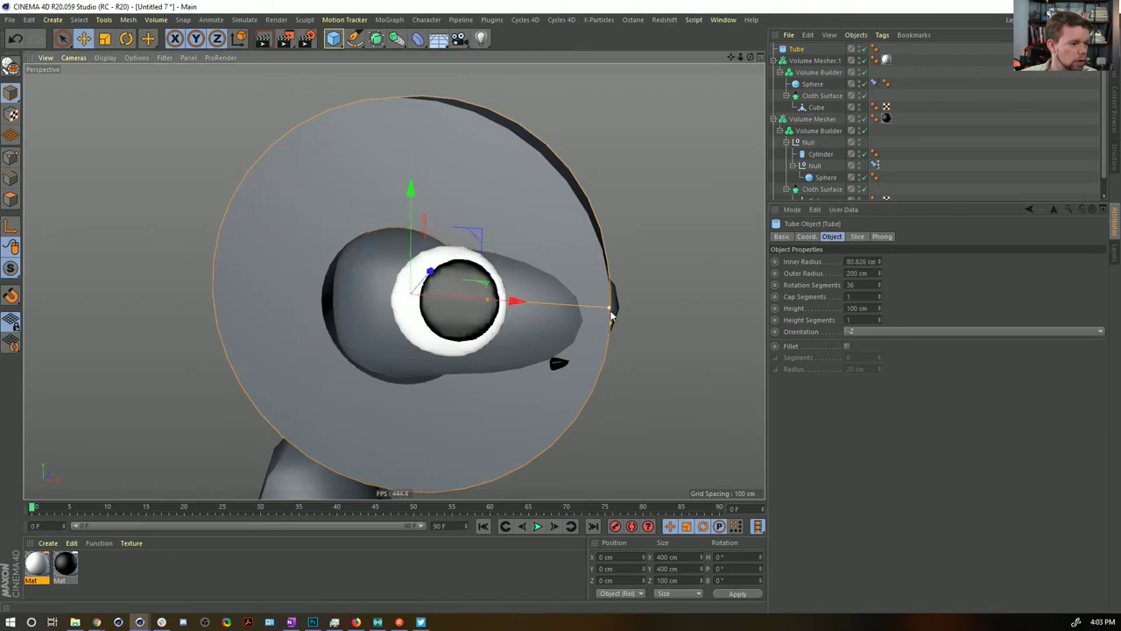
left_click_drag(611, 313, 465, 343)
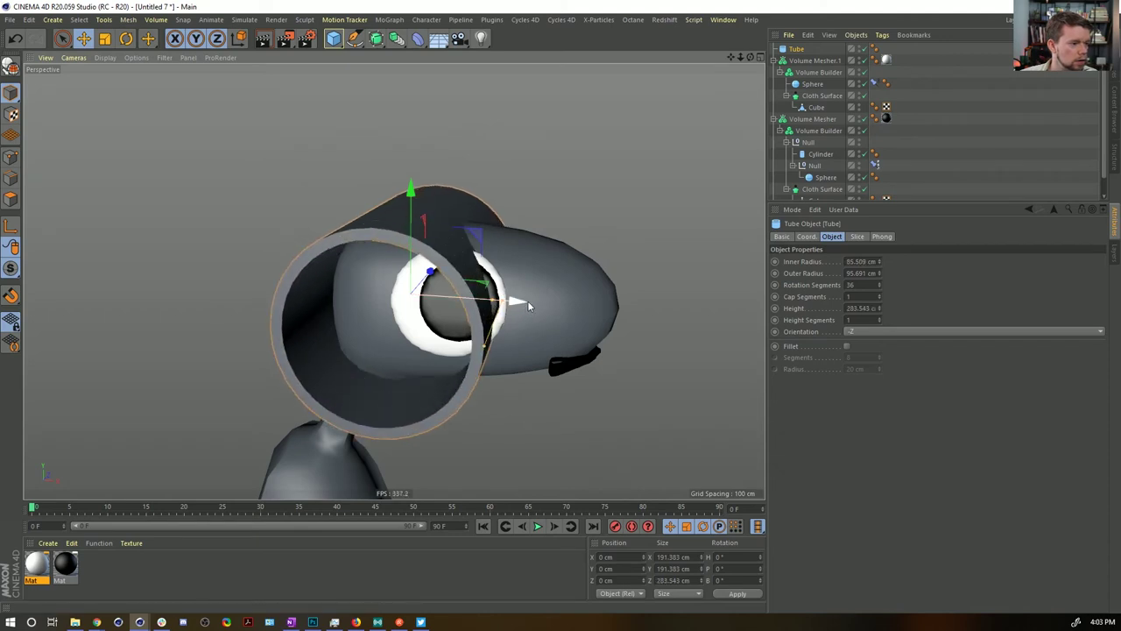
Step: Slice the tube from 37° to 133° and place it in the null of the black Volume Mesher's Volume Builder
left_click(857, 236)
left_click(827, 261)
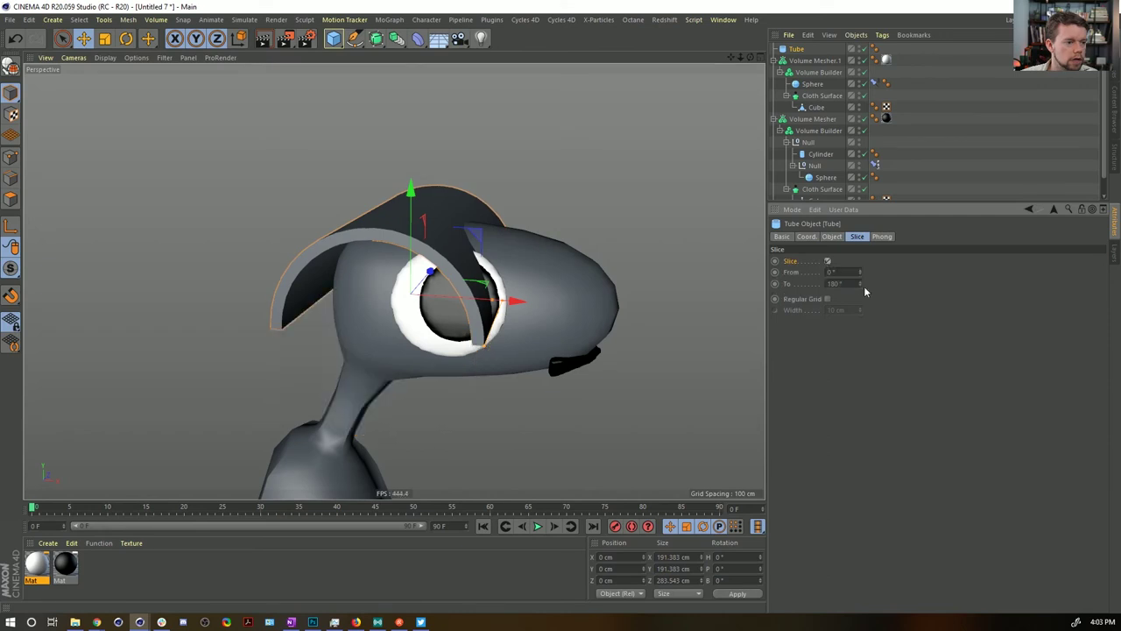
mouse_move(863, 283)
left_mouse_down()
mouse_move(836, 284)
mouse_move(871, 270)
left_mouse_up()
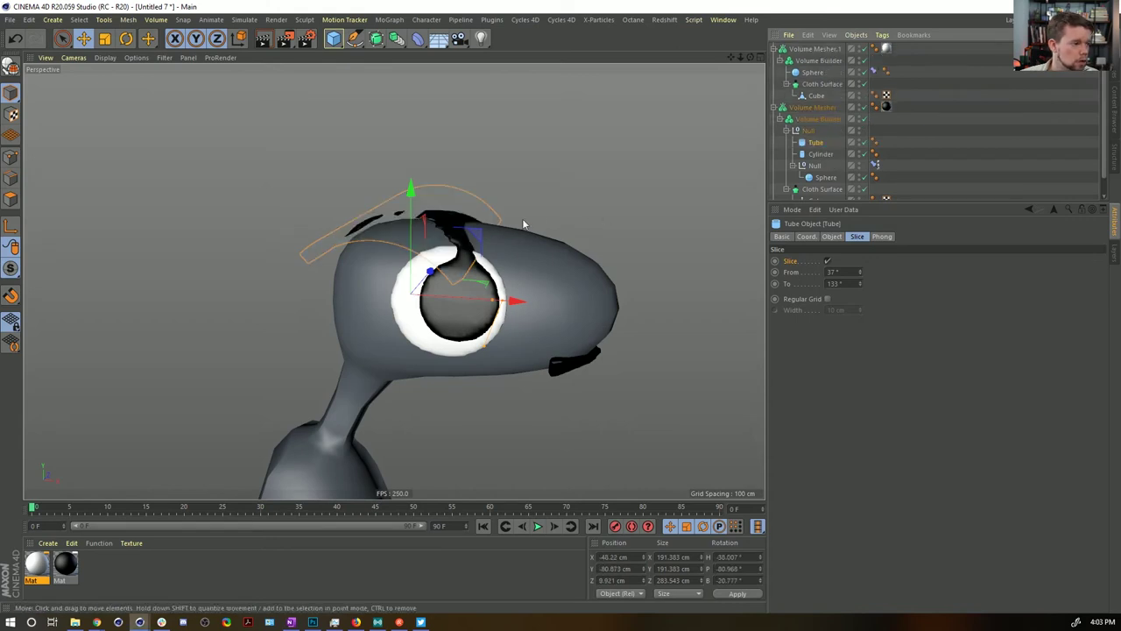
Step: Move the sliced tube forward and down over the top of the eye as an eyebrow
key("e")
left_click_drag(487, 242, 531, 258)
left_click_drag(517, 249, 485, 233, "alt")
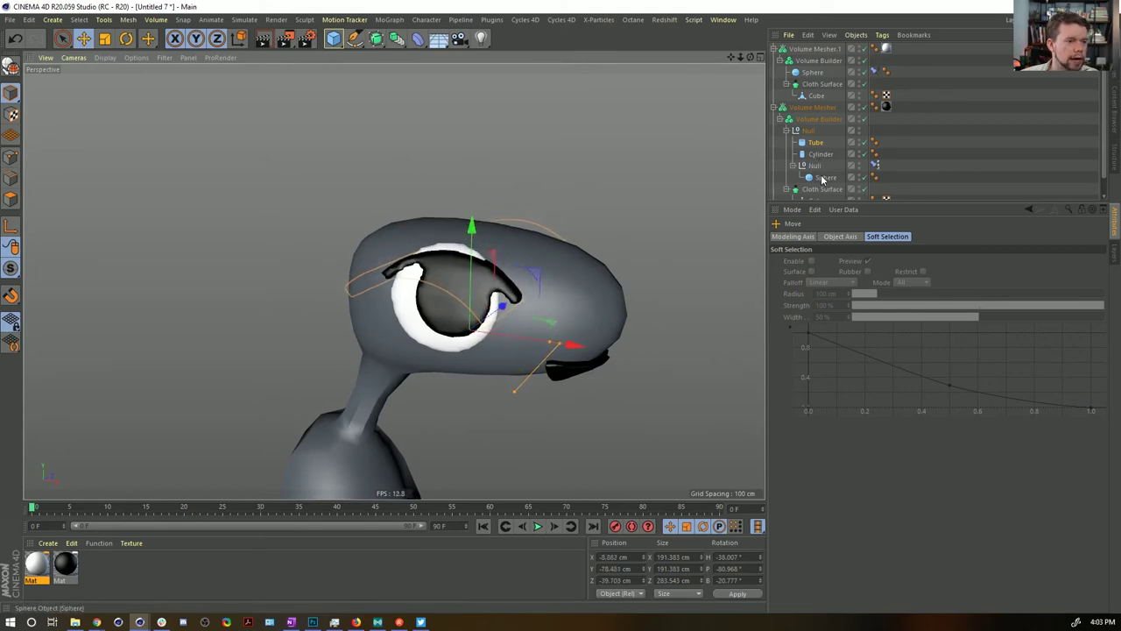
Step: Lower the white eye sphere and the pupil beneath the eyebrow, and reselect the eyebrow tube
left_click(813, 72)
left_click_drag(591, 240, 508, 188, "alt")
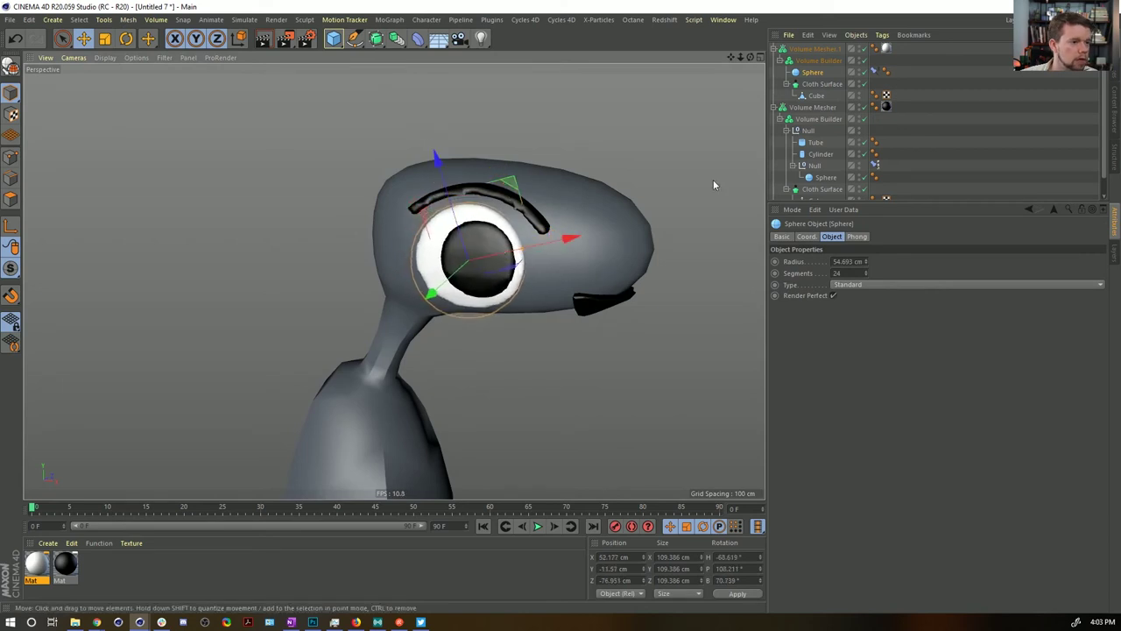
left_click(817, 143)
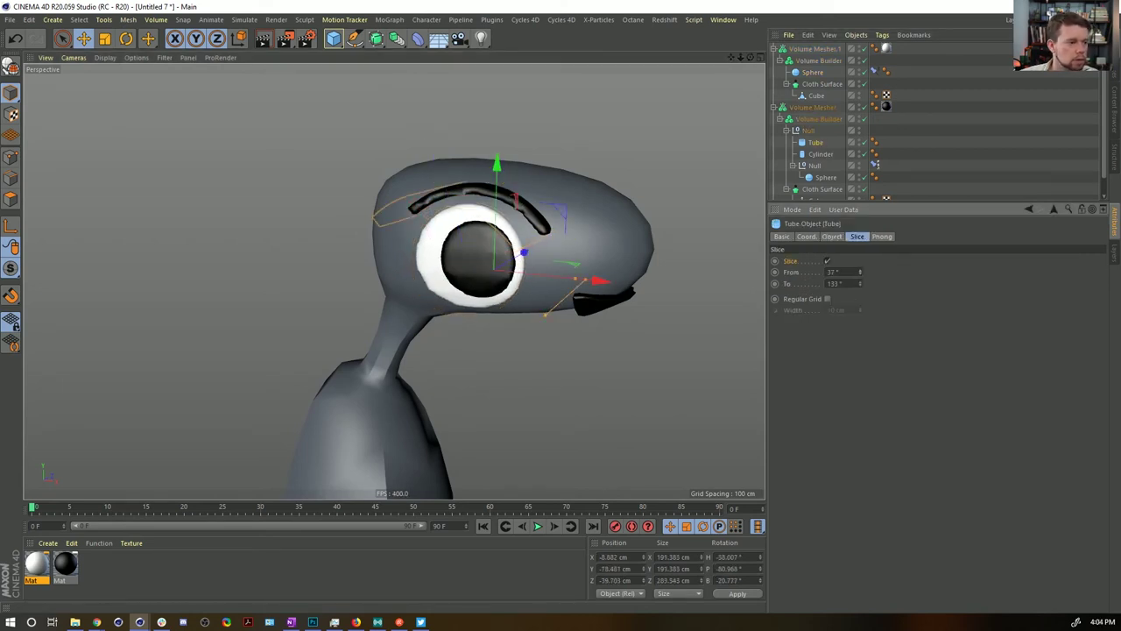
Step: Shorten the eyebrow by setting the tube's slice start to 71°
mouse_move(569, 289)
left_mouse_down("alt")
mouse_move(490, 271)
mouse_move(391, 306)
mouse_move(557, 307)
left_mouse_up("alt")
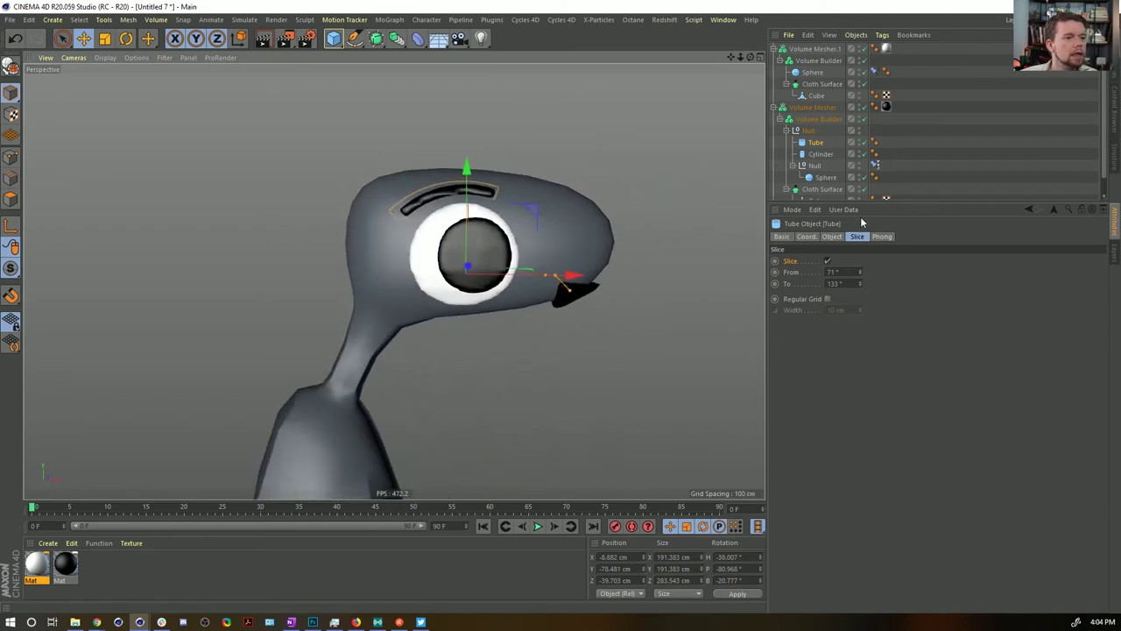
Step: Try to scale the pupil sphere inside the null of the black Volume Builder
left_click(824, 177)
key("t")
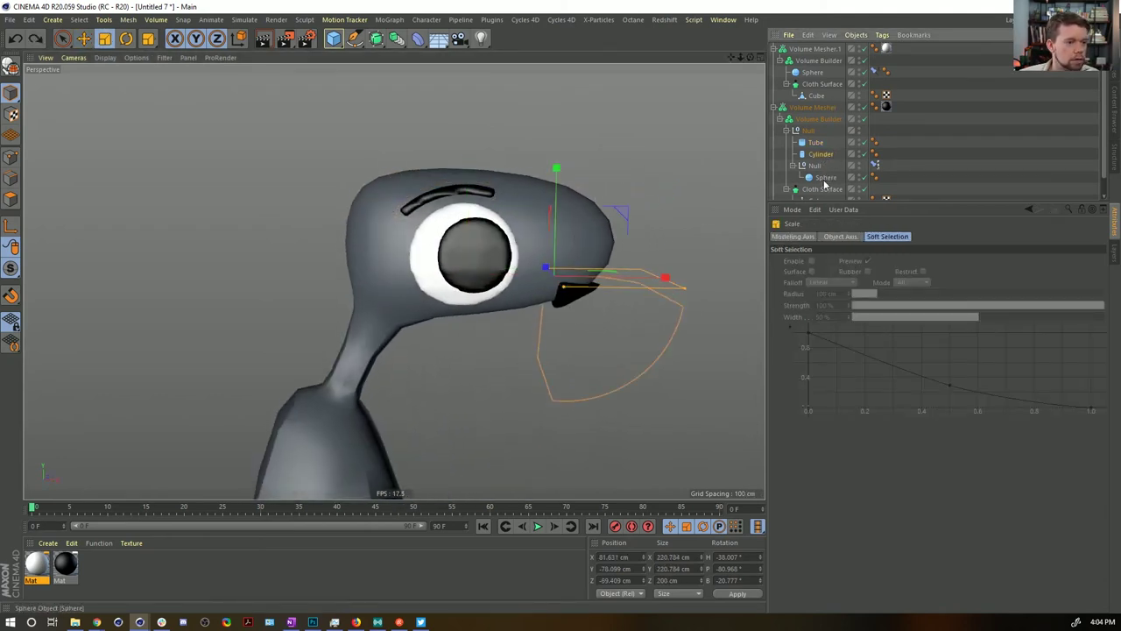
left_click(824, 178)
key("t")
left_click_drag(686, 138, 508, 261)
left_click(966, 170)
left_click_drag(566, 237, 603, 227, "alt")
key("ctrl+z")
key("ctrl+z")
Step: Move the pupil sphere slightly within the white of the eye, to about X 11.7 cm and Z 2.3 cm
key("e")
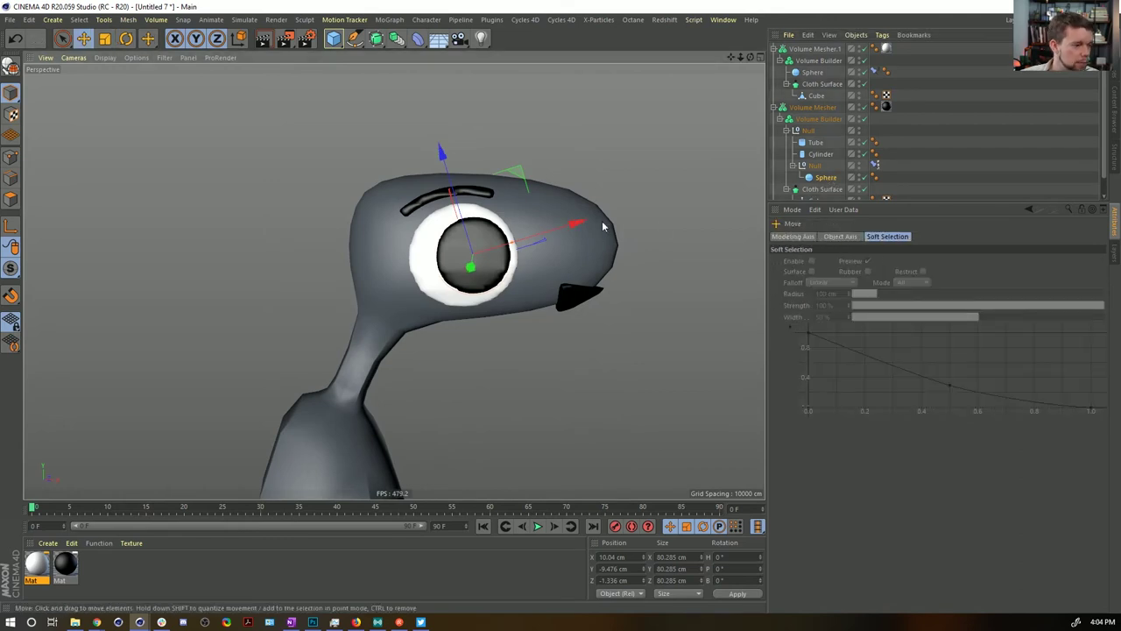
mouse_move(515, 174)
left_mouse_down()
mouse_move(496, 180)
mouse_move(524, 176)
left_mouse_up()
mouse_move(559, 222)
left_mouse_down("alt")
mouse_move(490, 224)
mouse_move(561, 230)
left_mouse_up("alt")
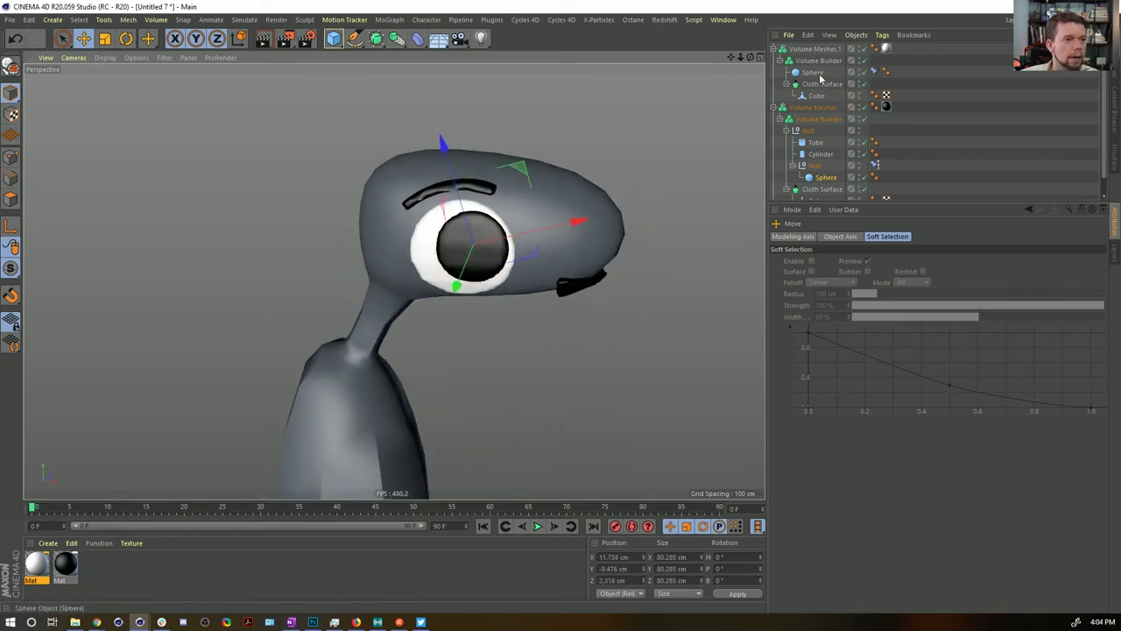
Step: Set the black Volume Builder's voxel size to 2 cm and add a Smooth Layer to it
left_click(815, 142)
left_click_drag(549, 232, 506, 238, "alt")
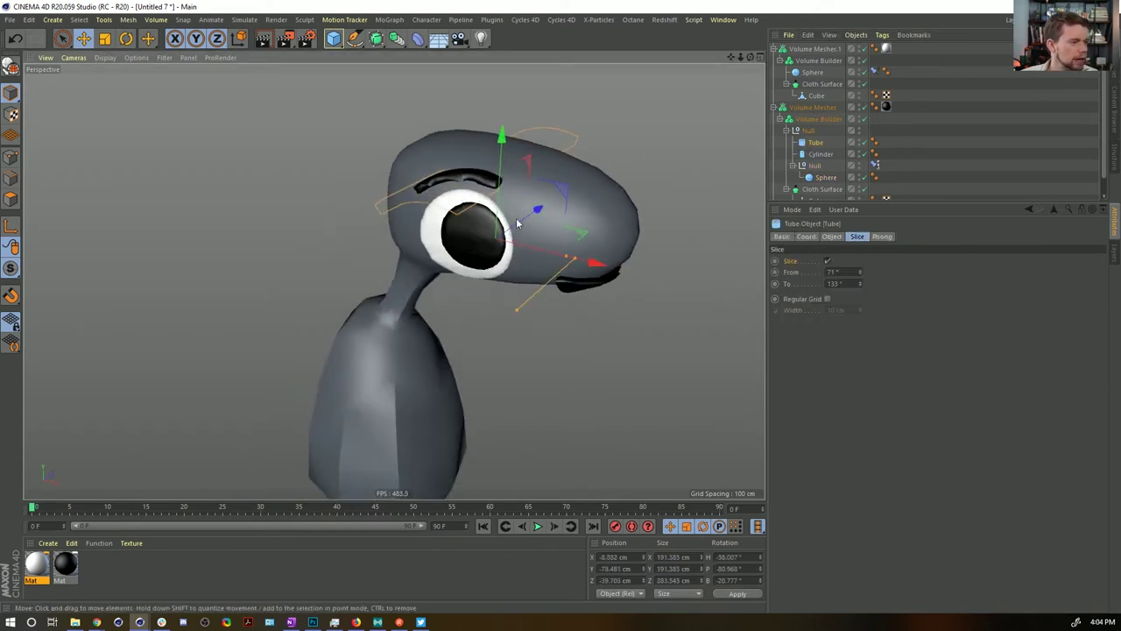
left_click(811, 107)
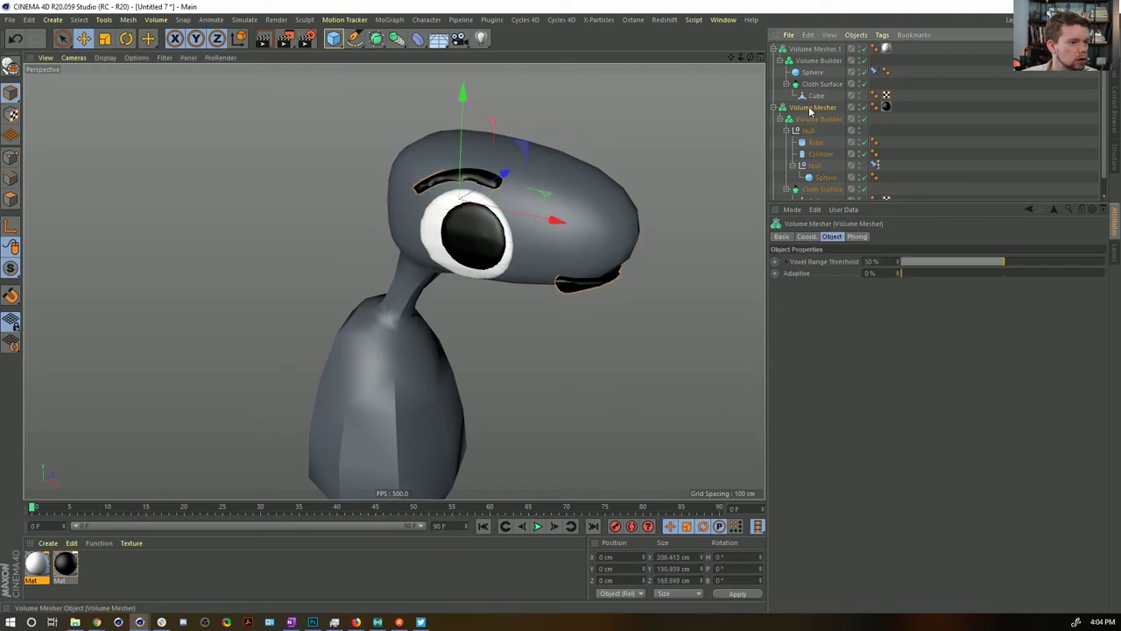
left_click(818, 119)
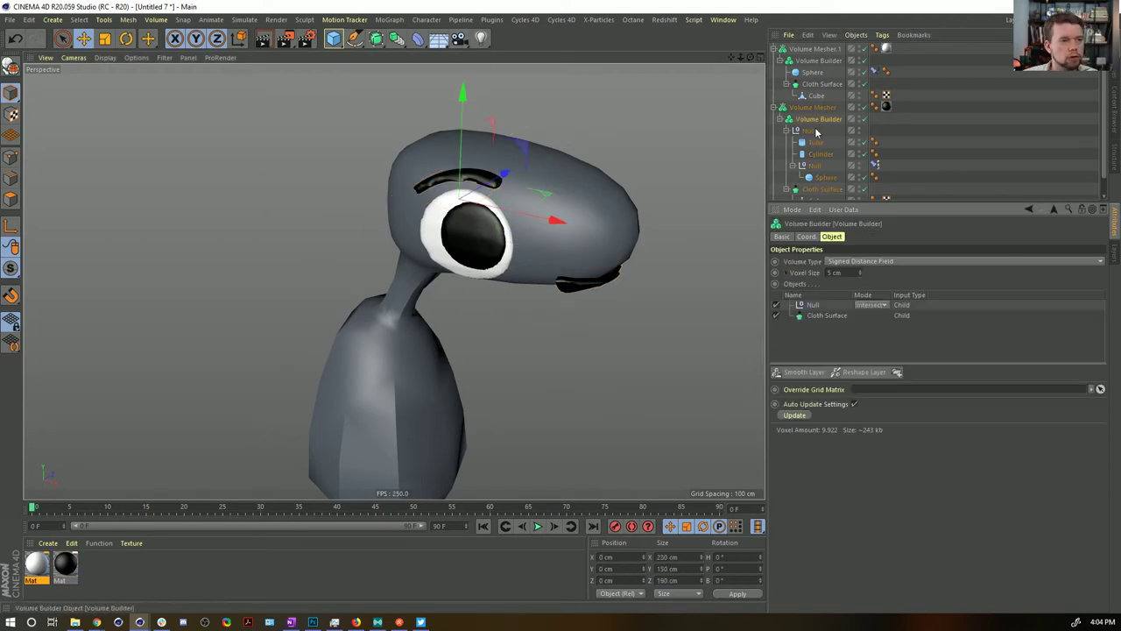
type("2")
key("Return")
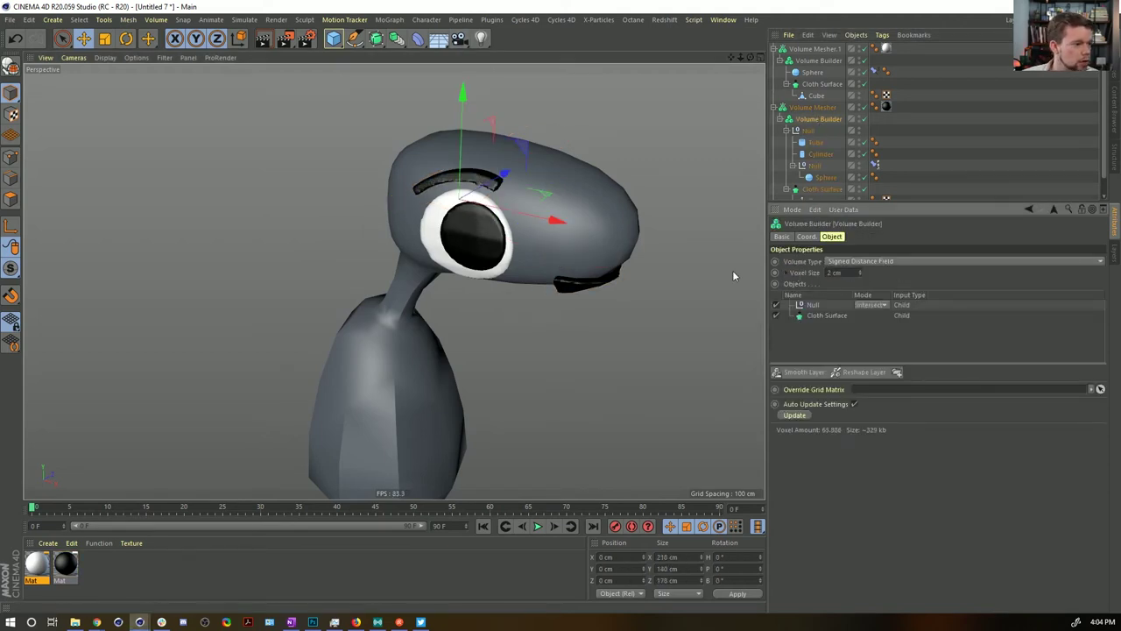
left_click_drag(506, 217, 748, 305, "alt")
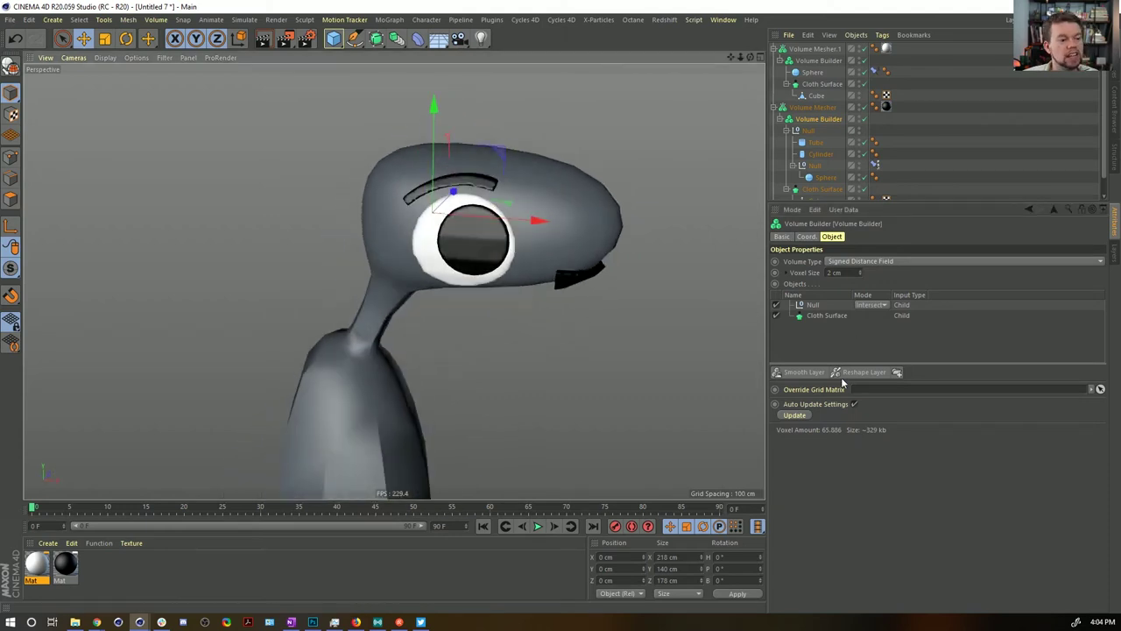
left_click(802, 375)
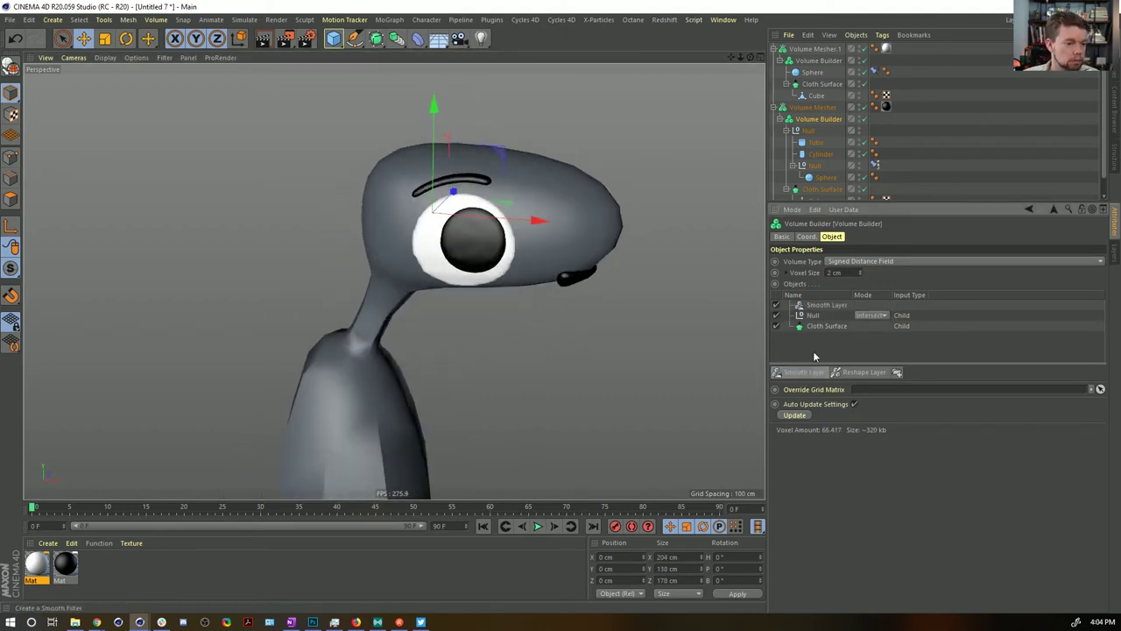
left_click(825, 306)
Step: Reposition the pupil sphere in the eye at about X 7.5 cm, Y -6.8 cm and Z 4.5 cm
mouse_move(486, 215)
left_mouse_down("alt")
mouse_move(415, 212)
mouse_move(482, 235)
mouse_move(433, 185)
mouse_move(511, 205)
mouse_move(478, 208)
left_mouse_up("alt")
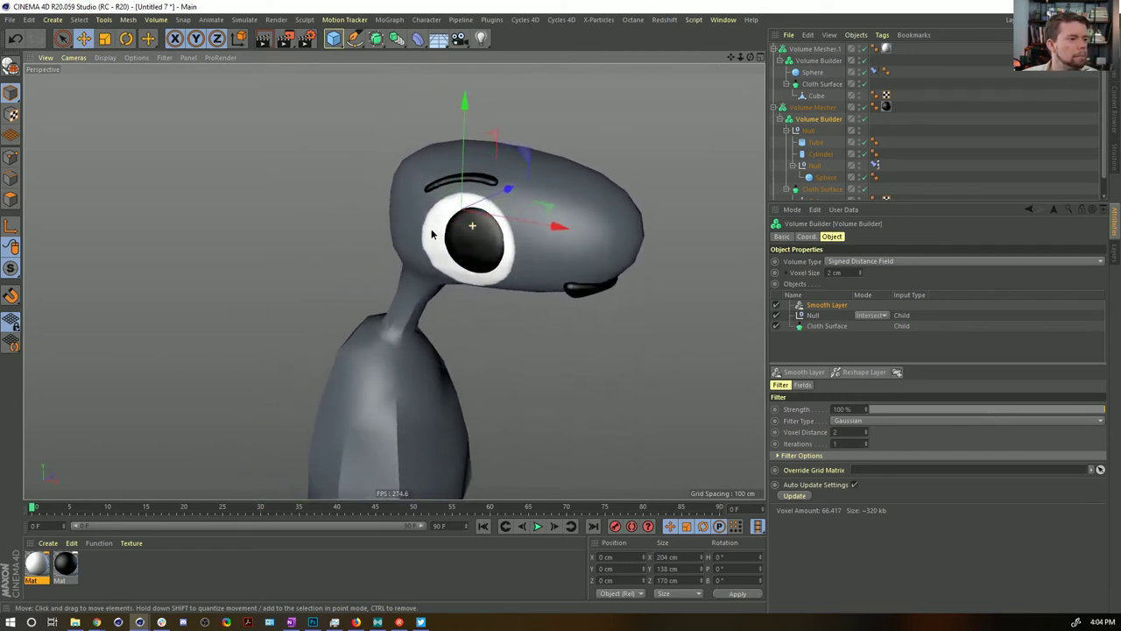
left_click(824, 177)
left_click_drag(602, 180, 556, 195)
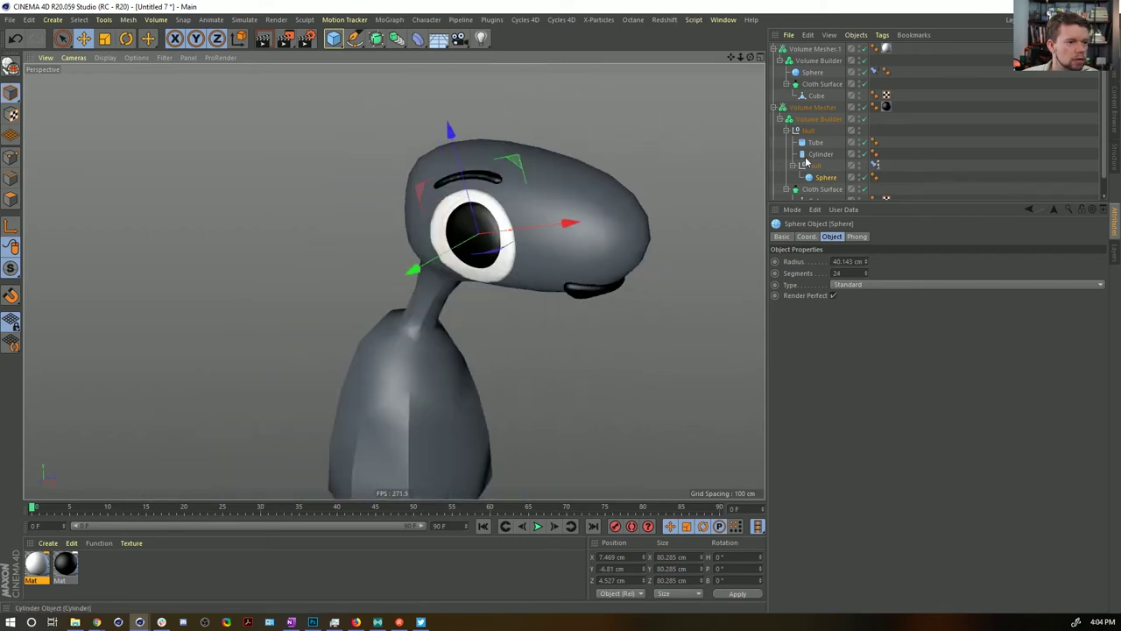
Step: Set the black Volume Builder's voxel size to 5 cm and delete its Smooth Layer
left_click(811, 119)
left_click_drag(844, 273, 808, 272)
type("5")
key("Return")
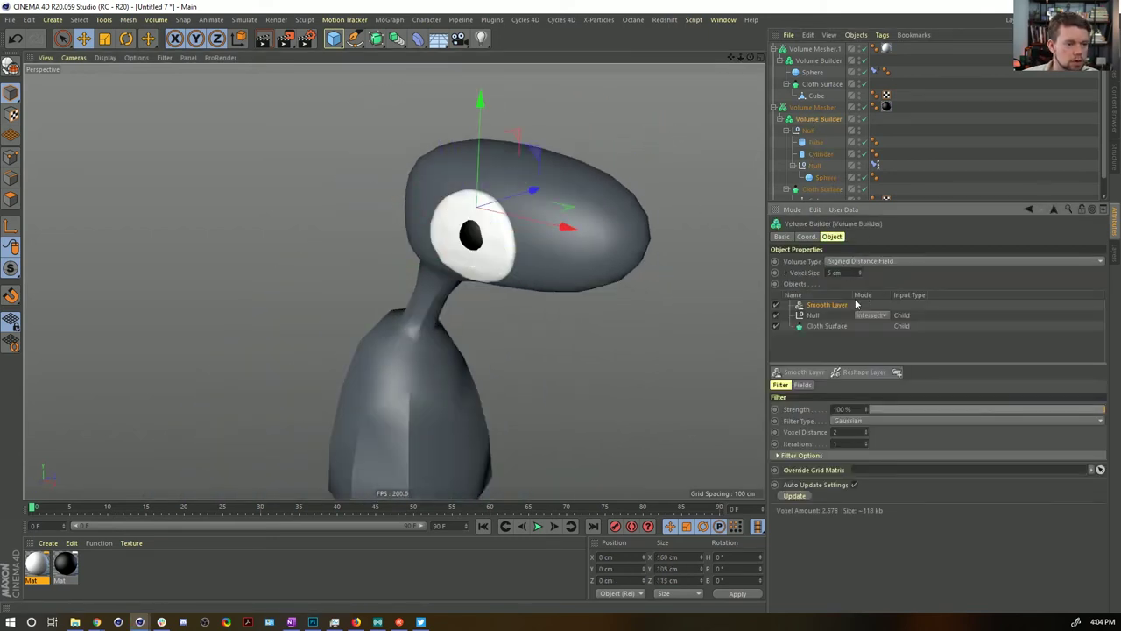
key("Delete")
left_click_drag(524, 198, 552, 202, "alt")
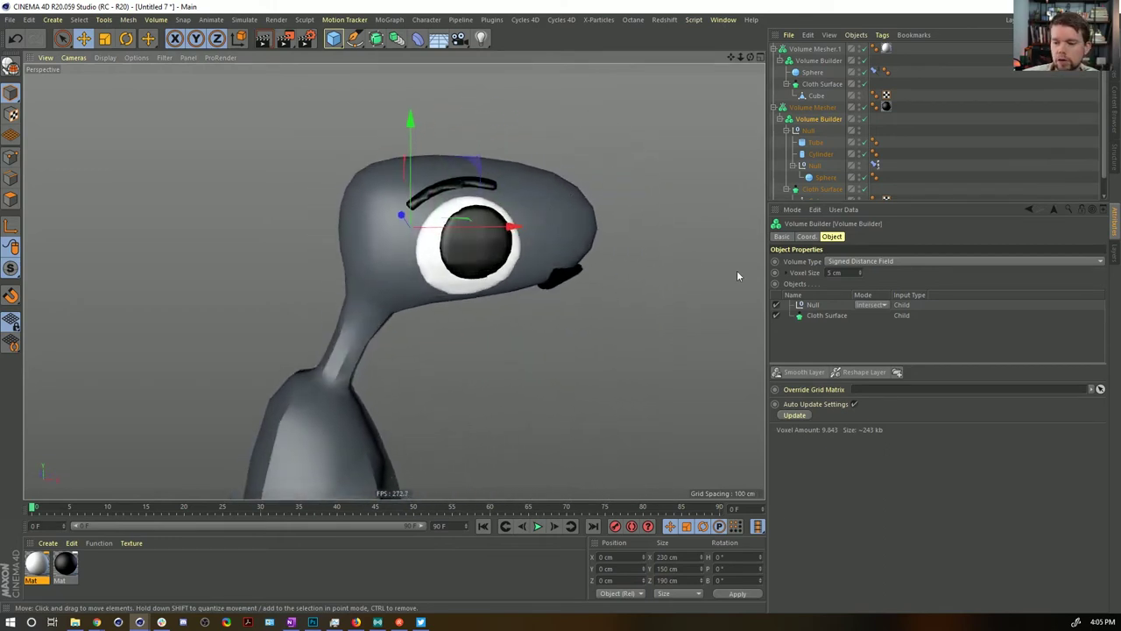
Step: Save the scene in the SceneFiles folder as [5b]WierdLittleGuy.c4d, based on the existing [5]WierdLittleGuy.c4d name
left_click(398, 621)
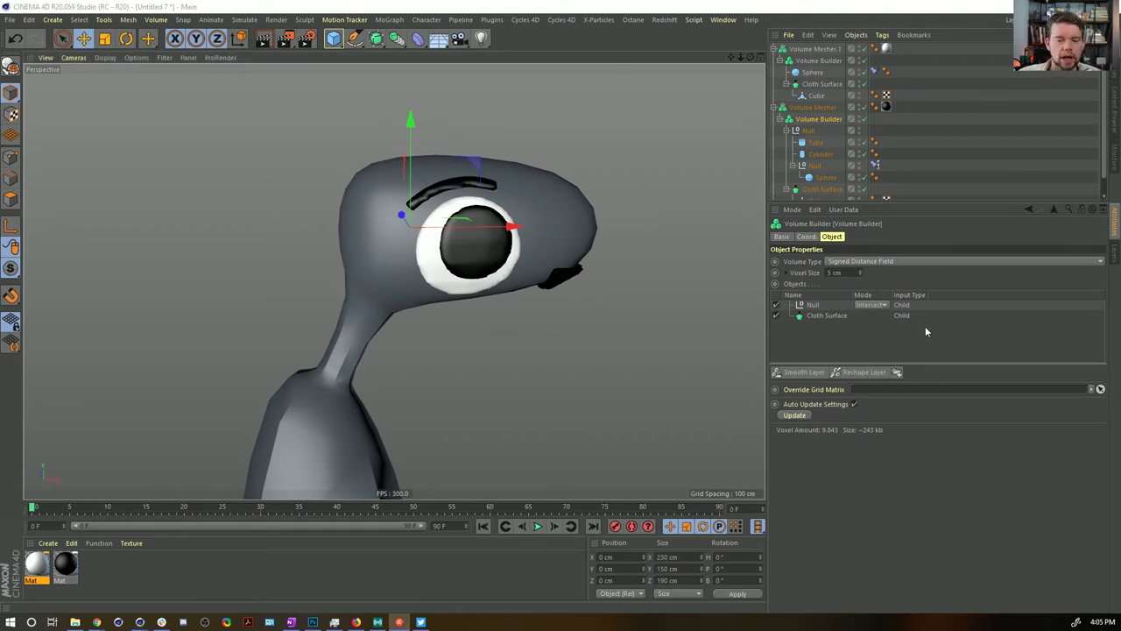
key("ctrl+s")
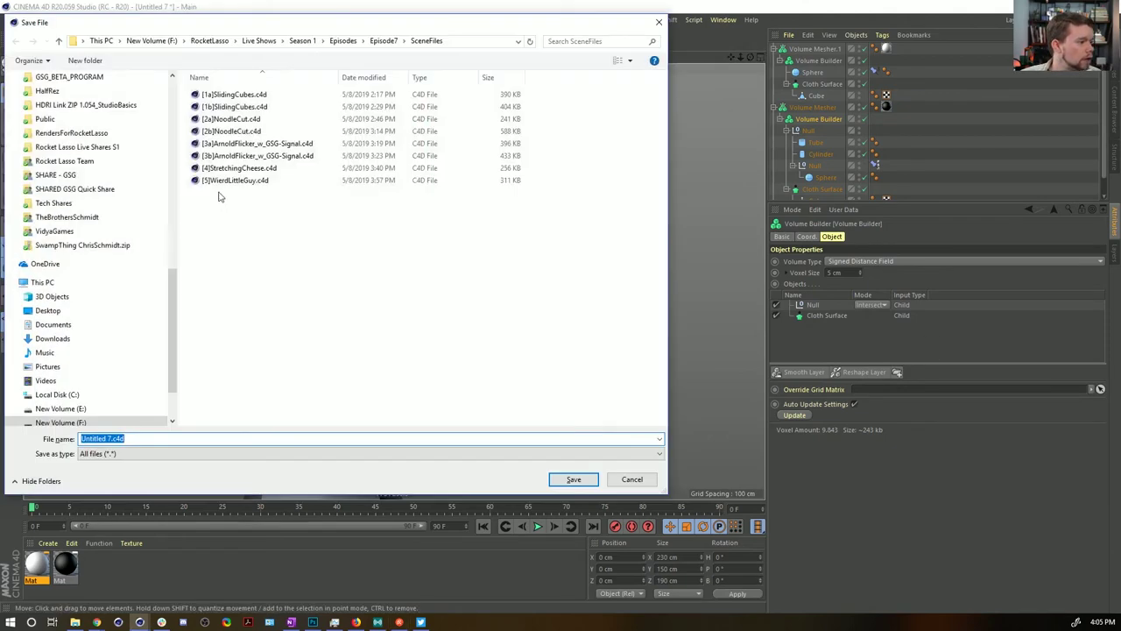
left_click(235, 180)
double_click(96, 439)
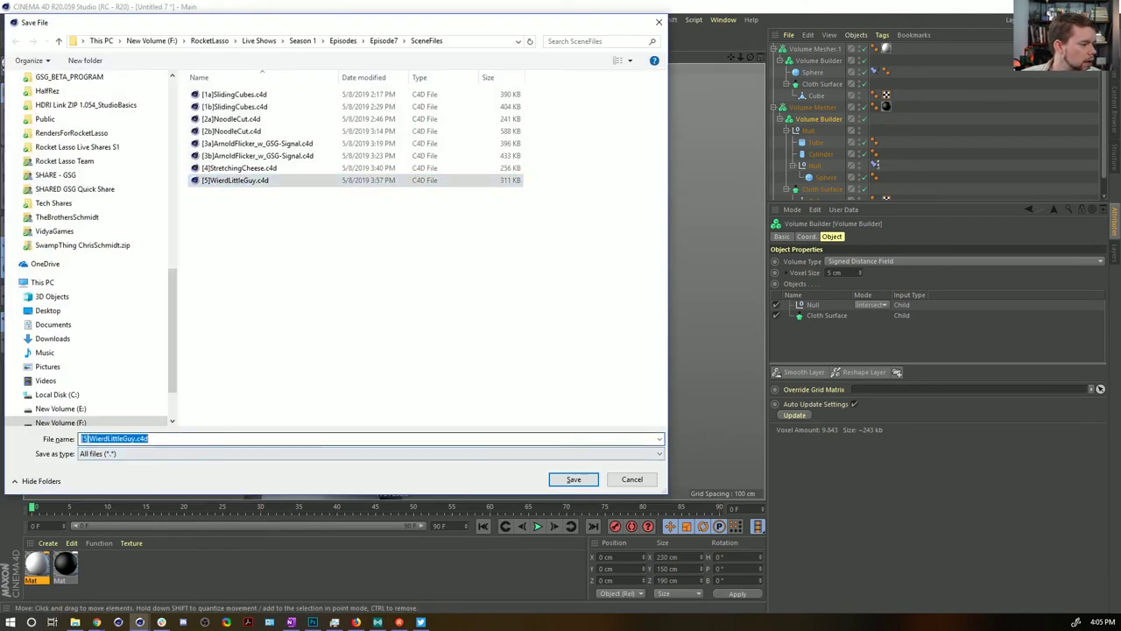
left_click(87, 438)
type("b")
key("Return")
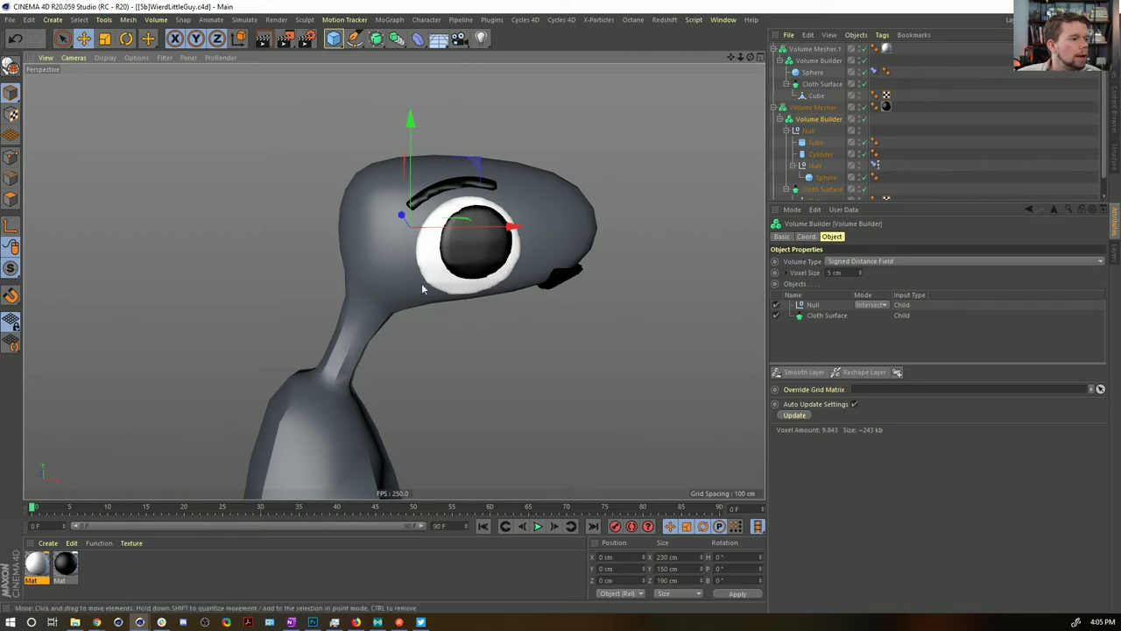
left_click_drag(510, 245, 454, 251, "alt")
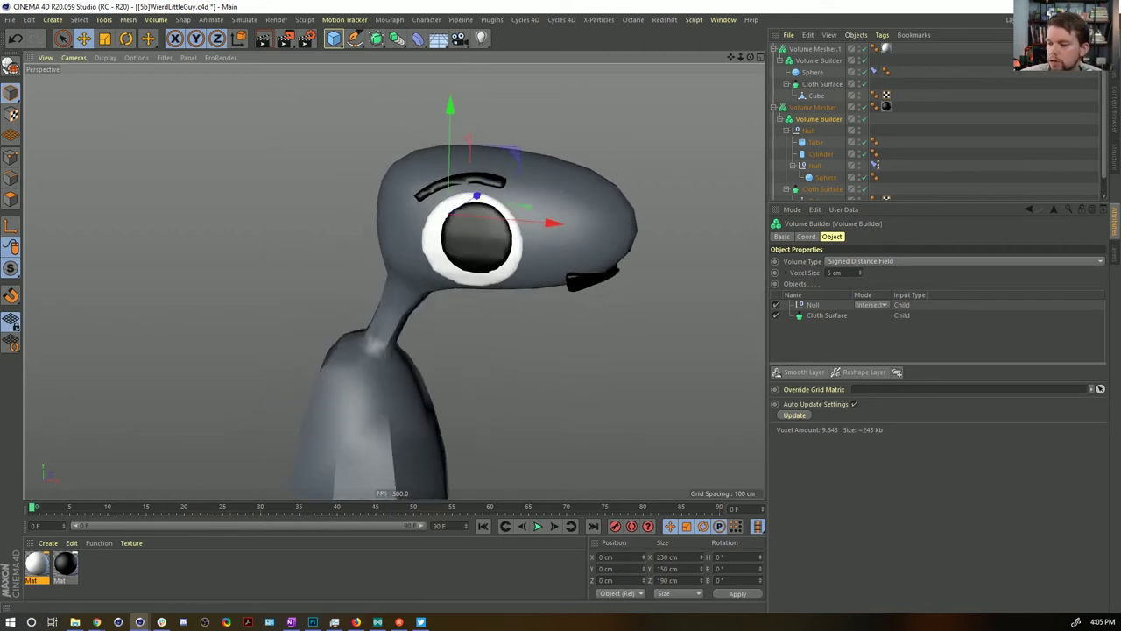
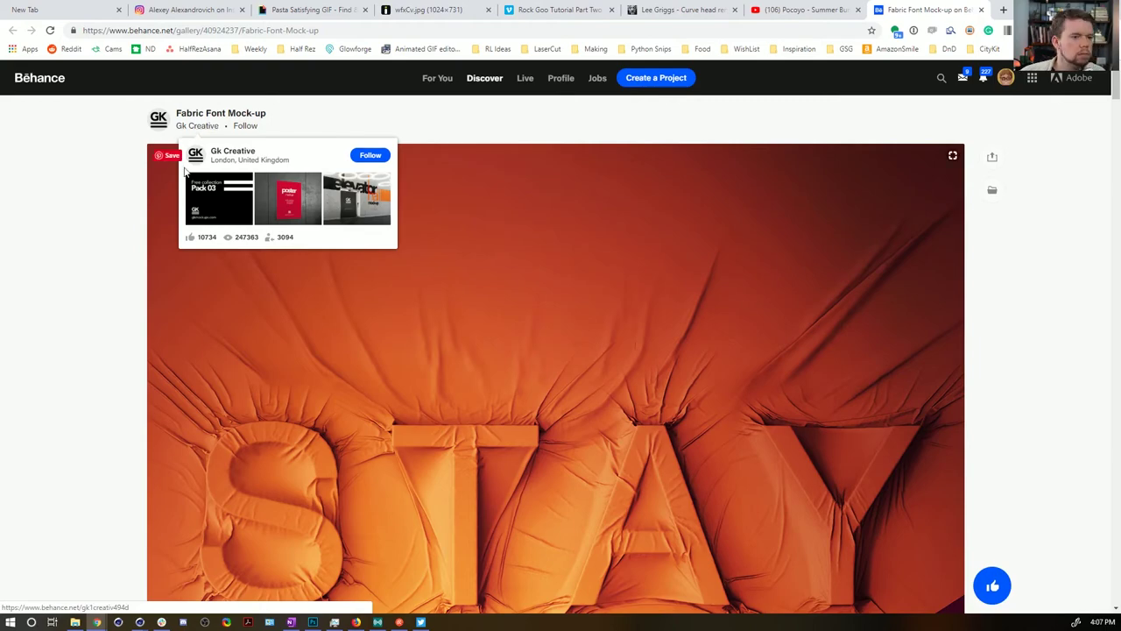
Step: Examine how the cloth wrinkles around the raised letters and numbers in the Behance Fabric Font Mock-up project
scroll(85, 219, "down", 8)
scroll(87, 226, "down", 10)
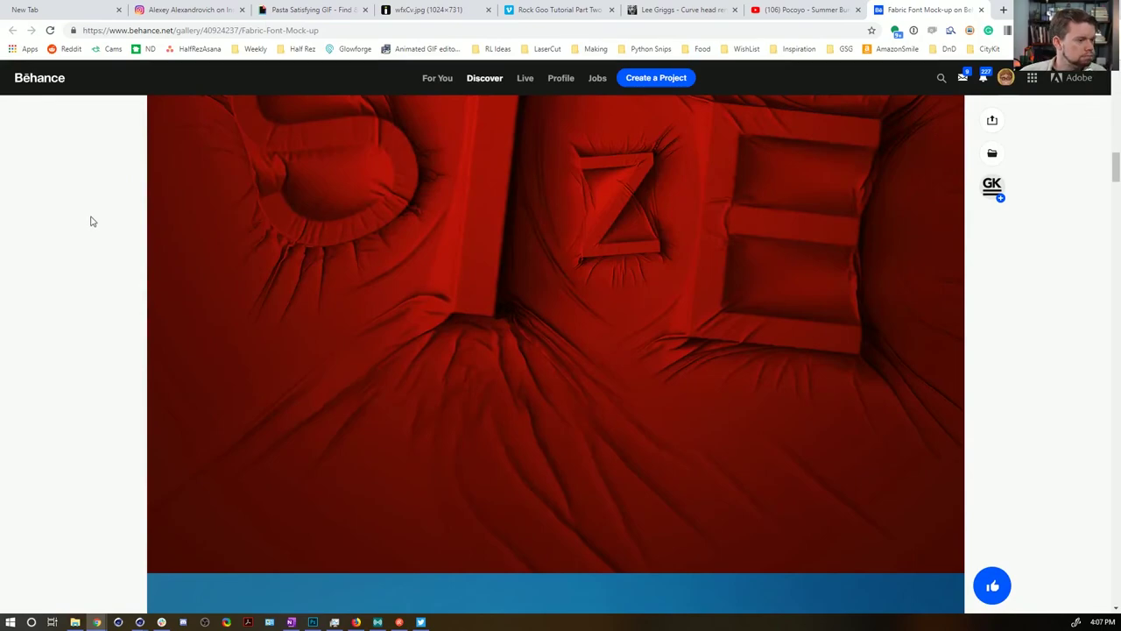
scroll(93, 219, "down", 9)
scroll(96, 201, "down", 8)
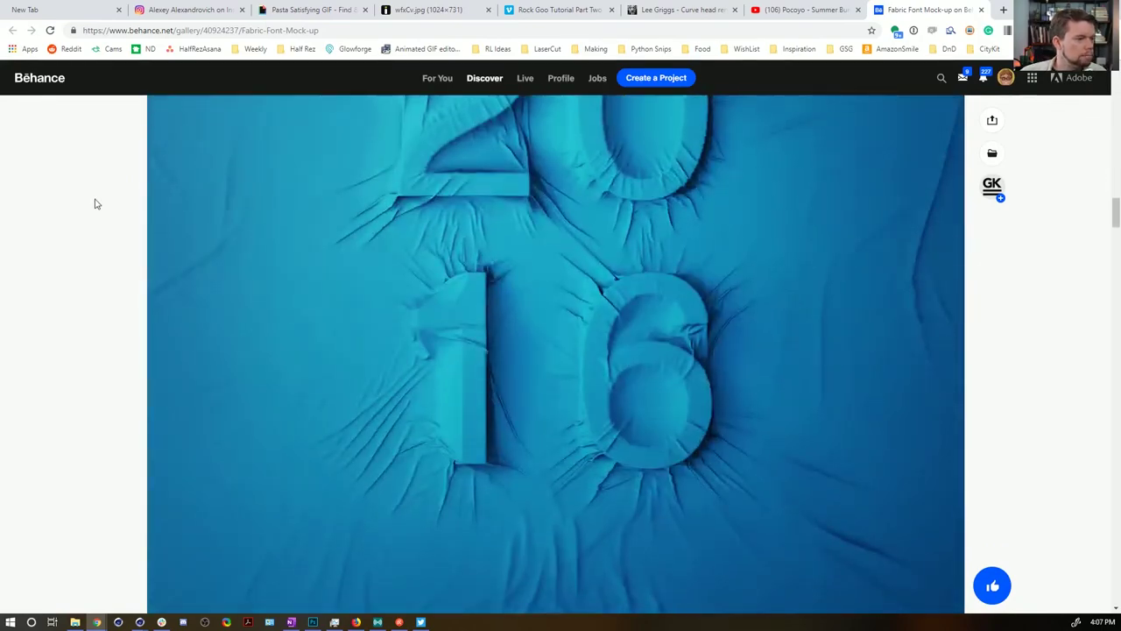
scroll(100, 198, "down", 4)
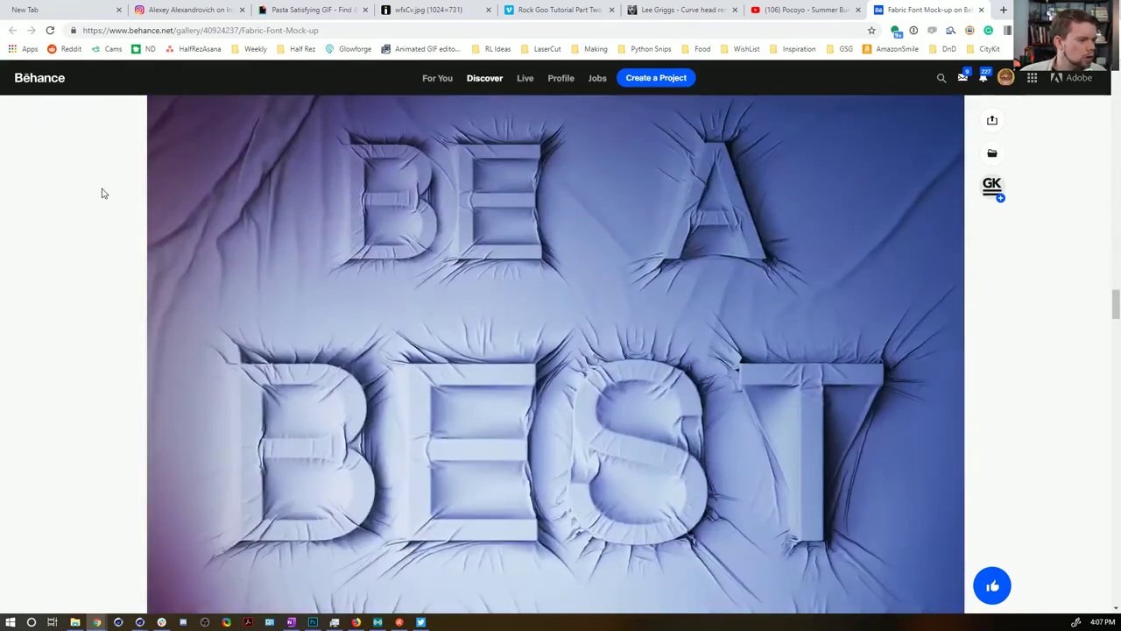
scroll(100, 200, "down", 4)
scroll(100, 200, "down", 8)
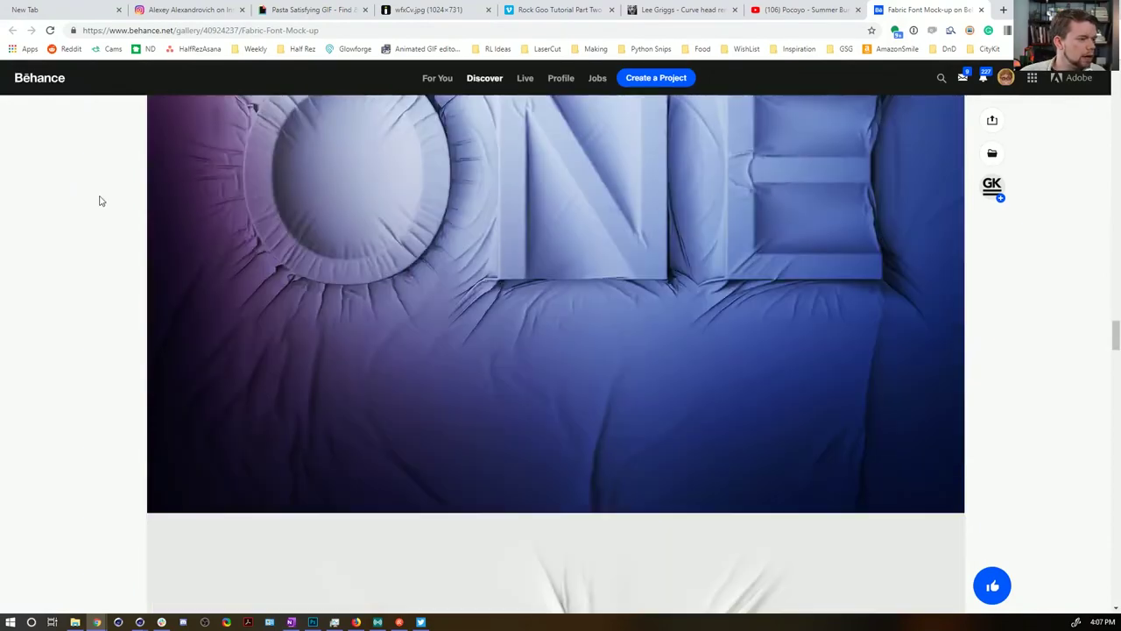
scroll(100, 198, "down", 8)
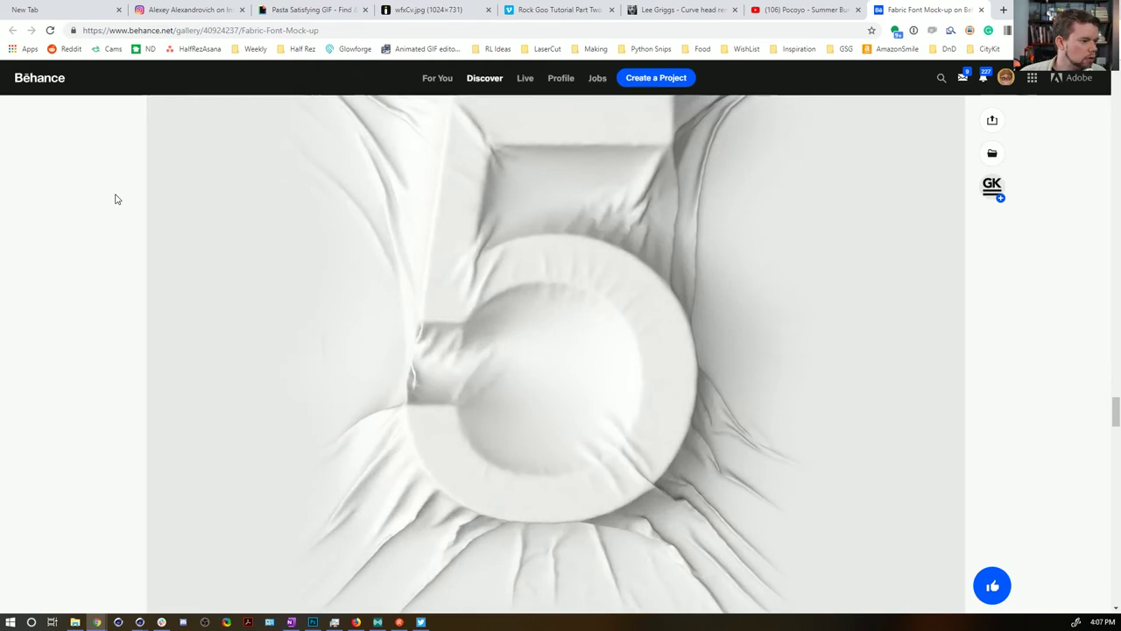
scroll(115, 198, "down", 5)
scroll(117, 199, "down", 8)
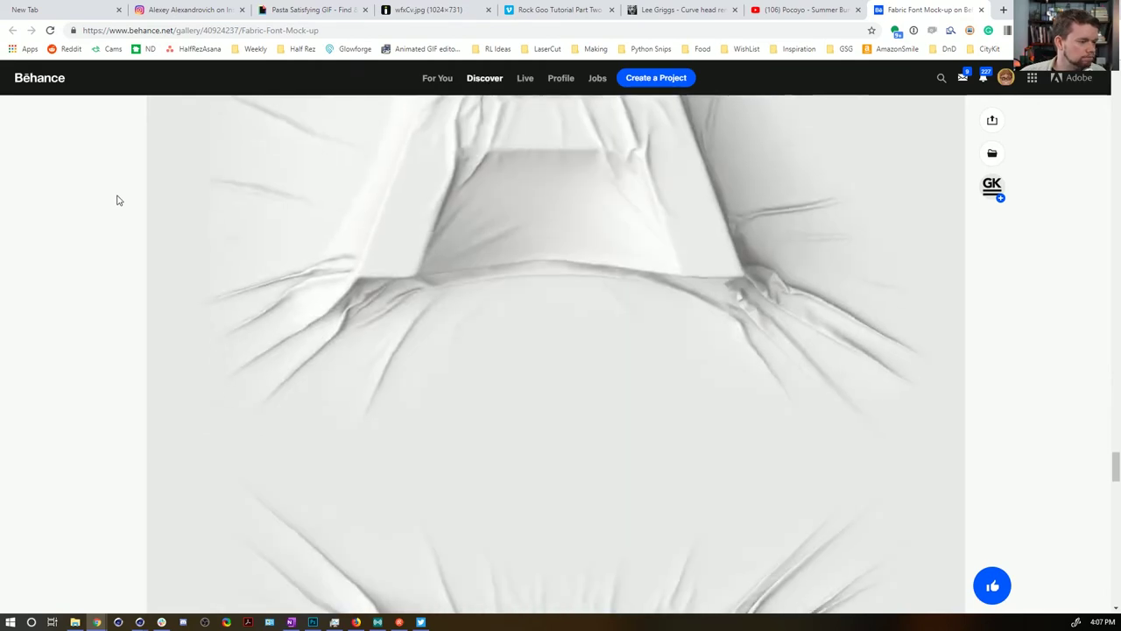
scroll(115, 200, "down", 3)
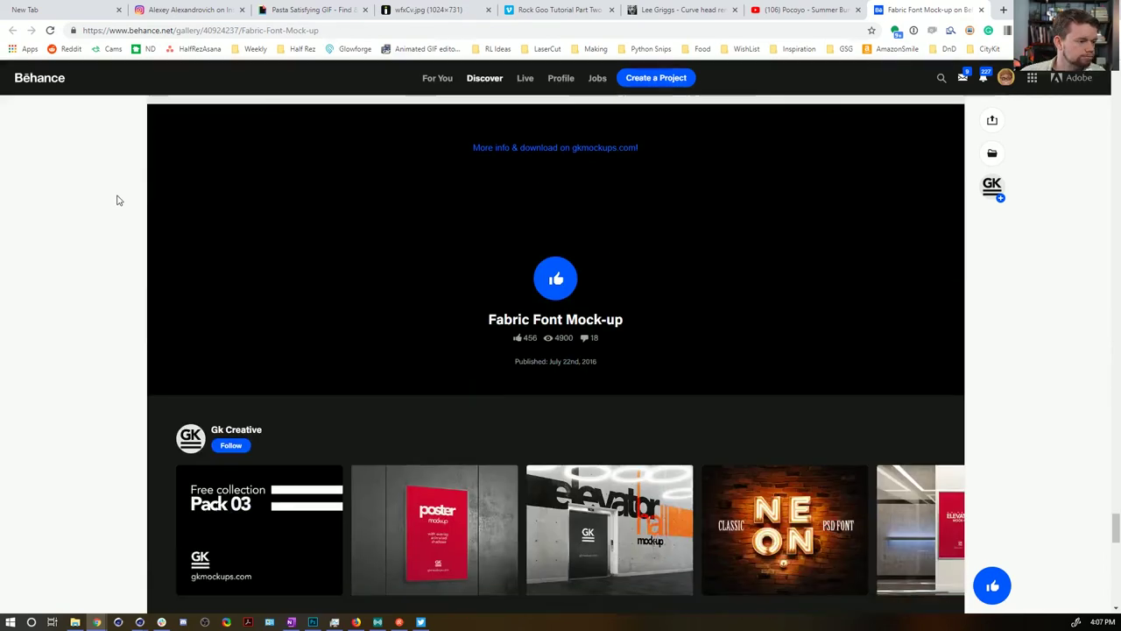
scroll(123, 200, "up", 10)
scroll(129, 201, "up", 6)
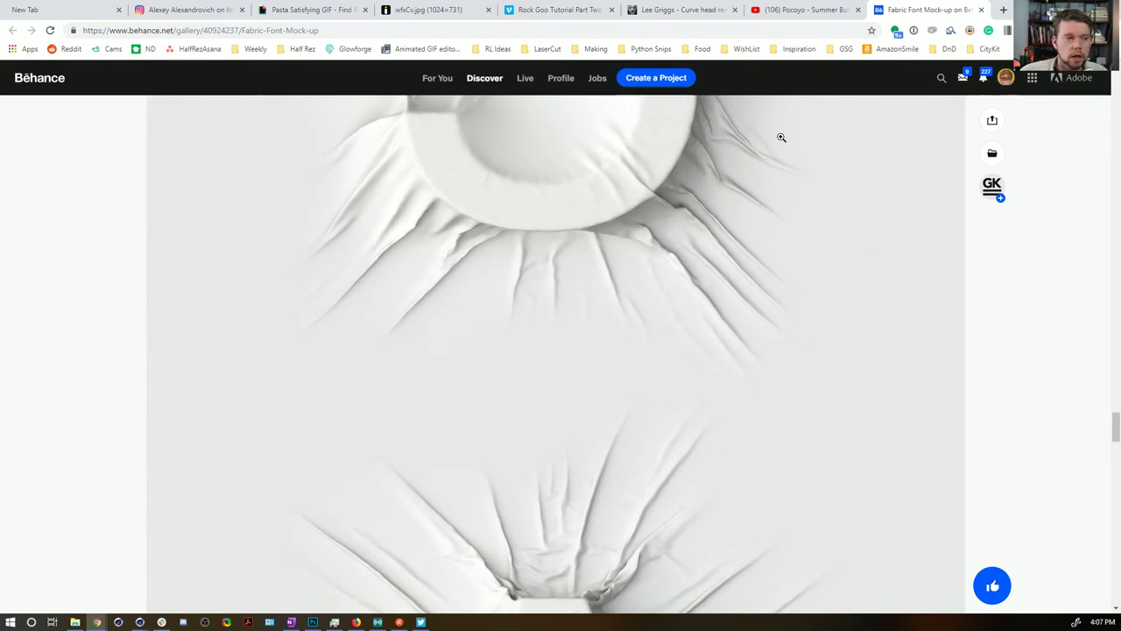
scroll(280, 310, "up", 3)
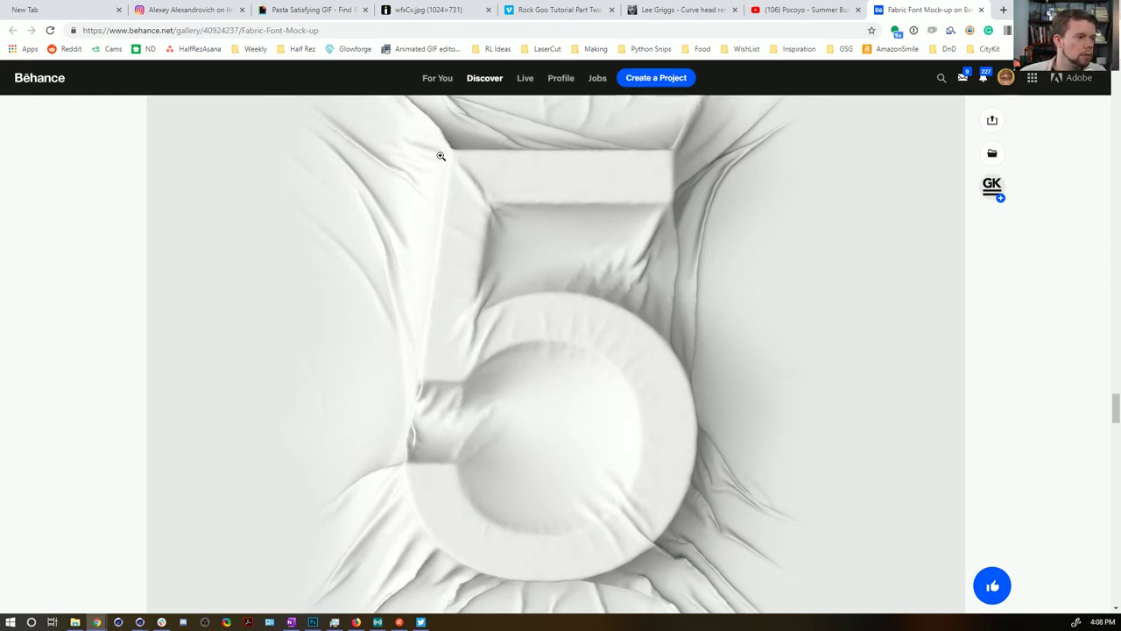
scroll(801, 346, "up", 10)
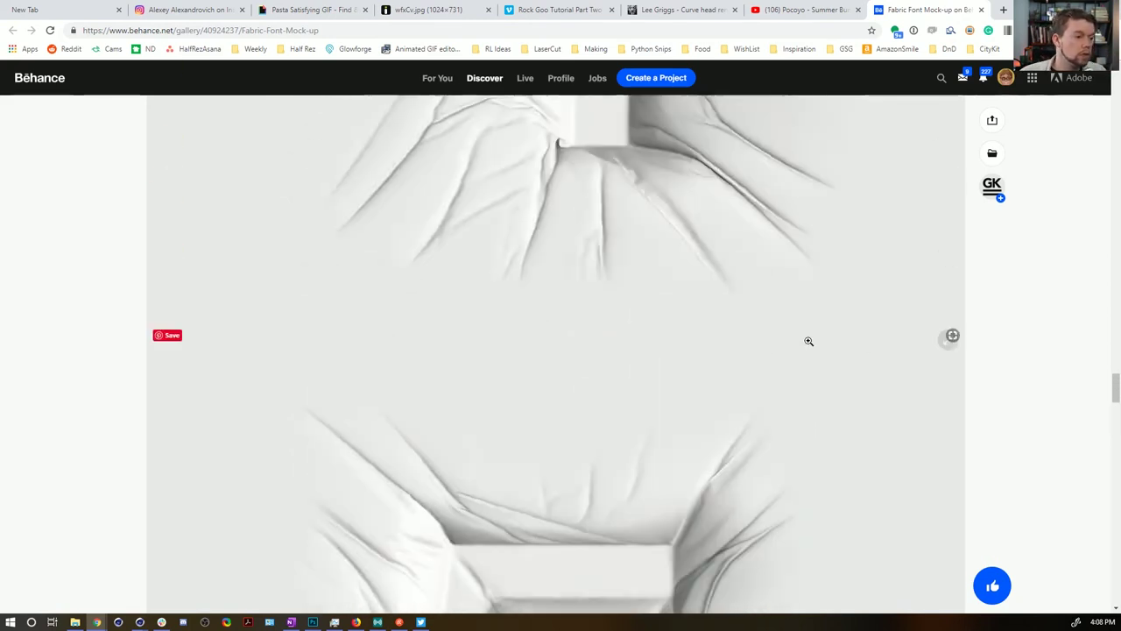
scroll(788, 309, "up", 6)
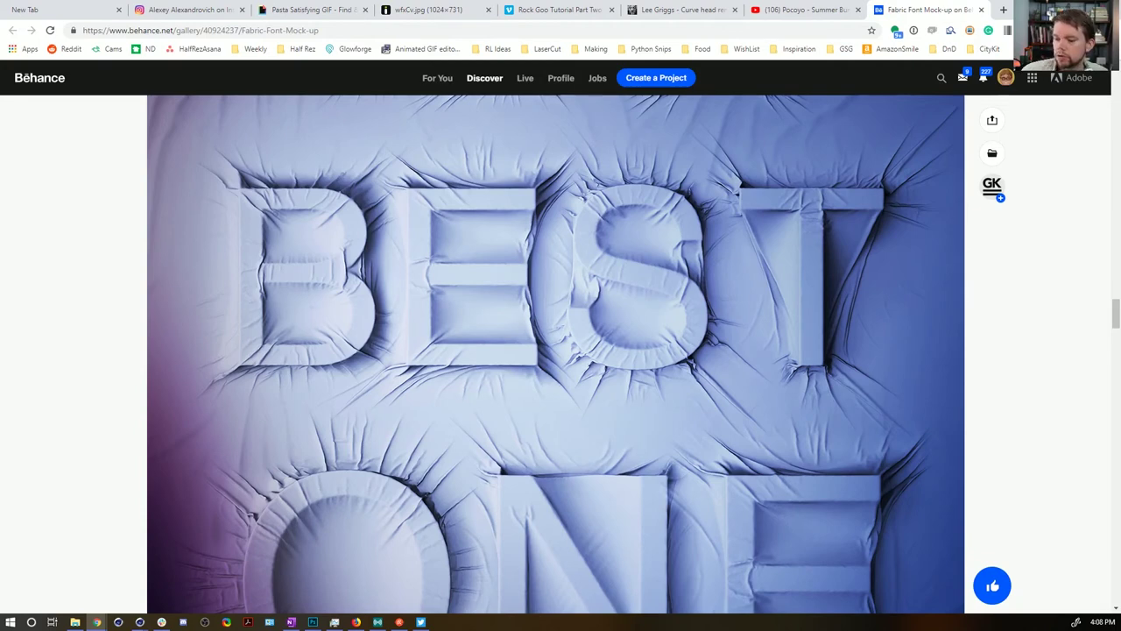
Step: Switch back to Cinema 4D from the browser and create a new empty project
key("alt+Tab")
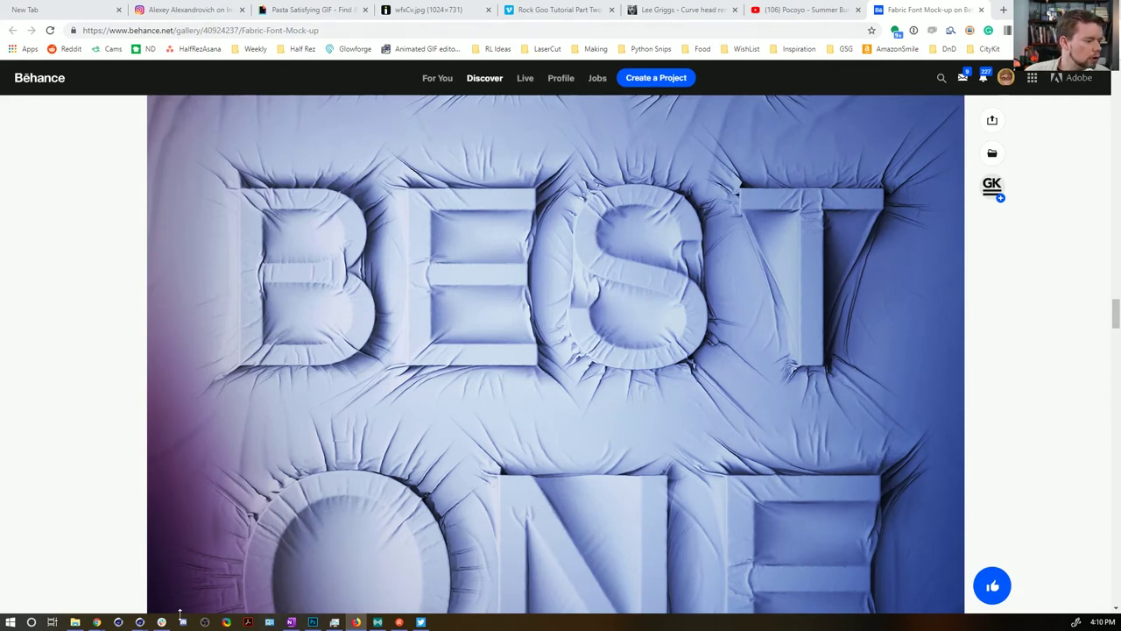
mouse_move(139, 622)
left_click(106, 580)
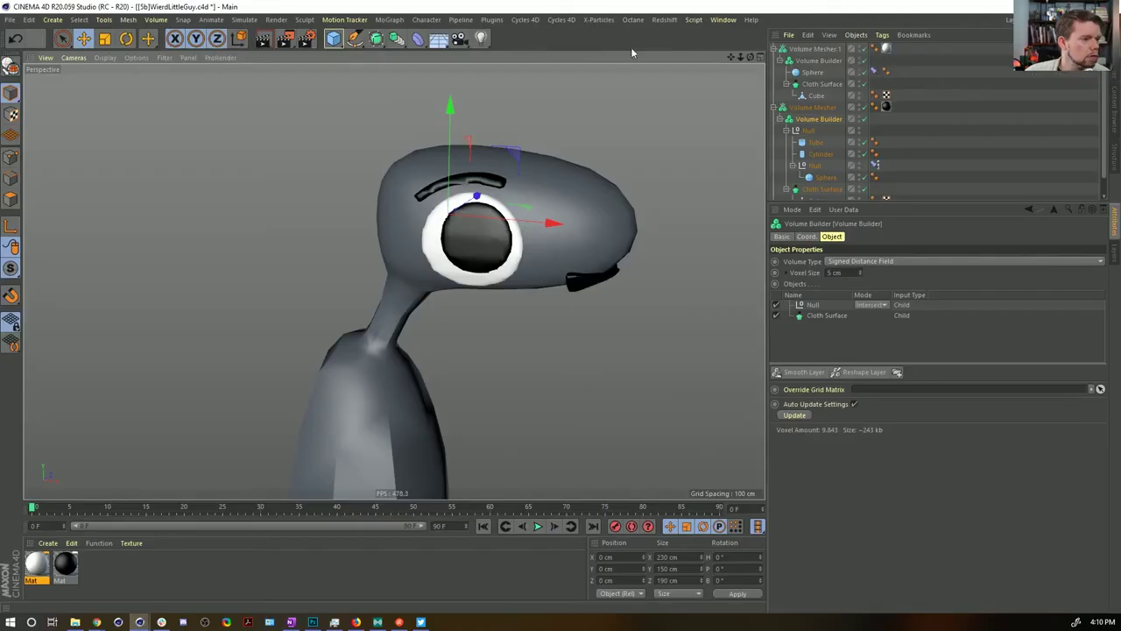
key("ctrl+n")
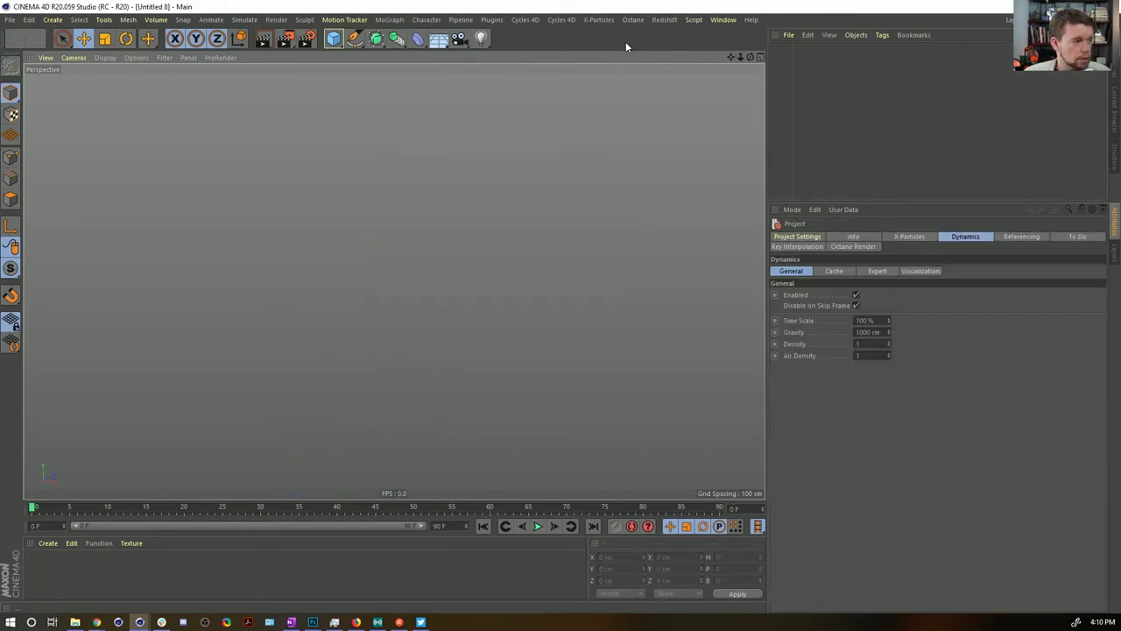
Step: Add a cube and set its X and Z segments to 10
left_click(333, 38)
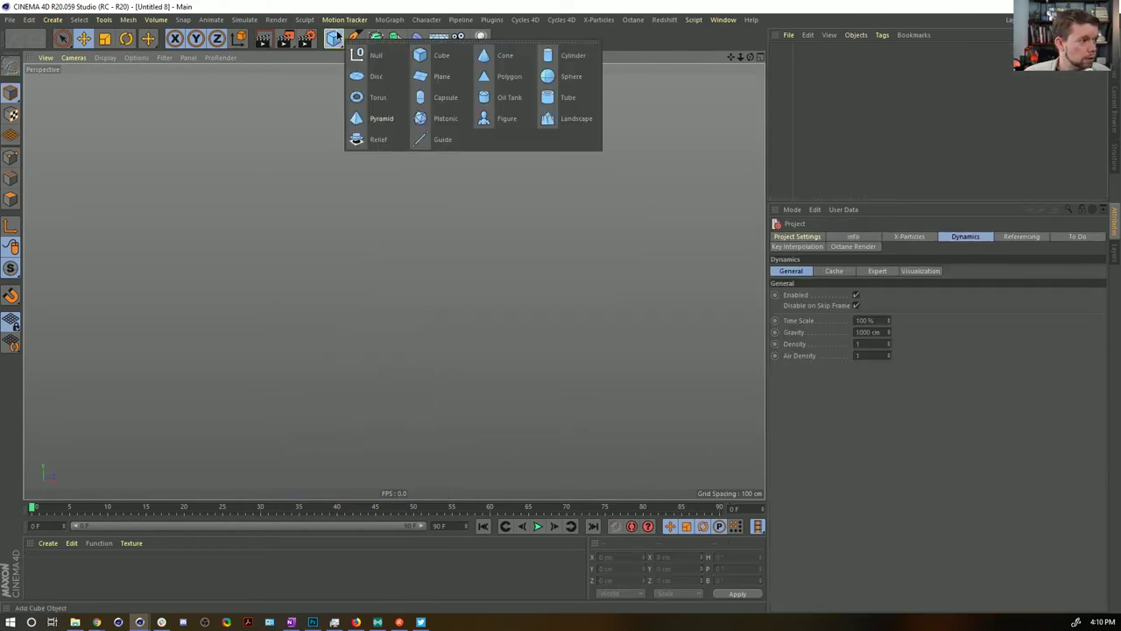
left_click(429, 58)
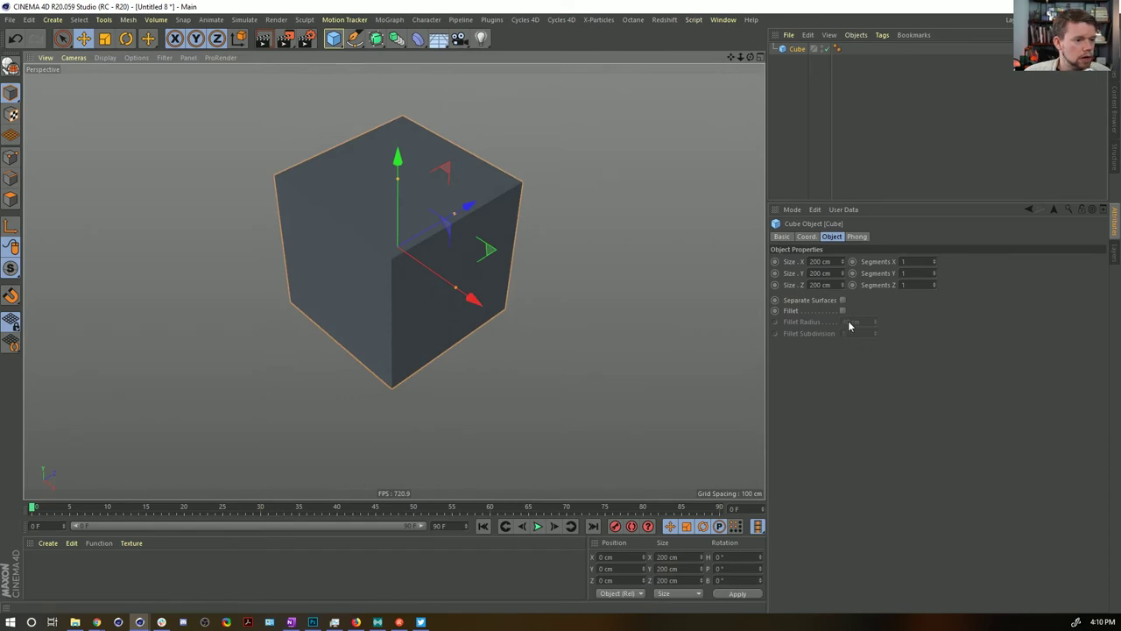
left_click(920, 260)
type("10")
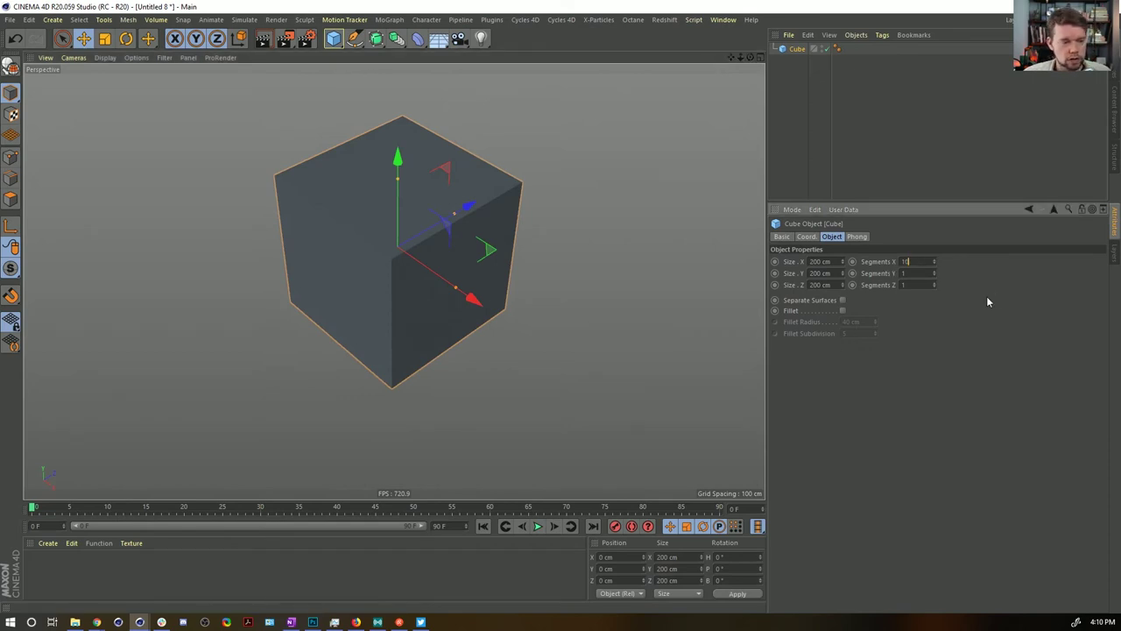
key("Return")
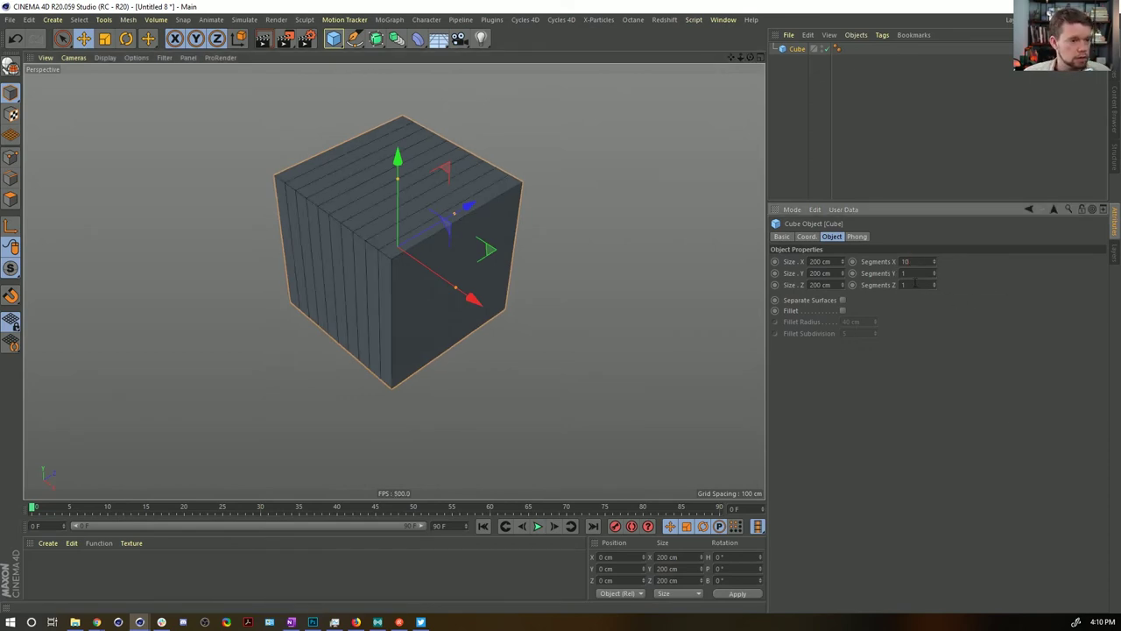
type("0")
key("Return")
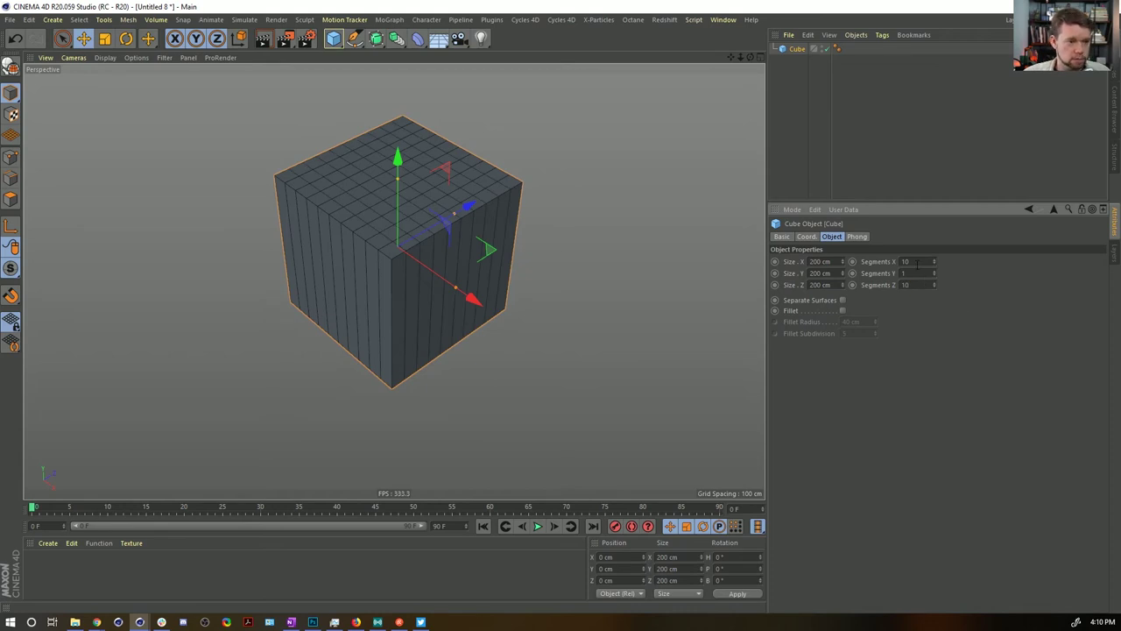
Step: Raise the cube's X and Z segments to 25 and further to 55
left_click_drag(915, 261, 855, 294)
type("2525")
key("Return")
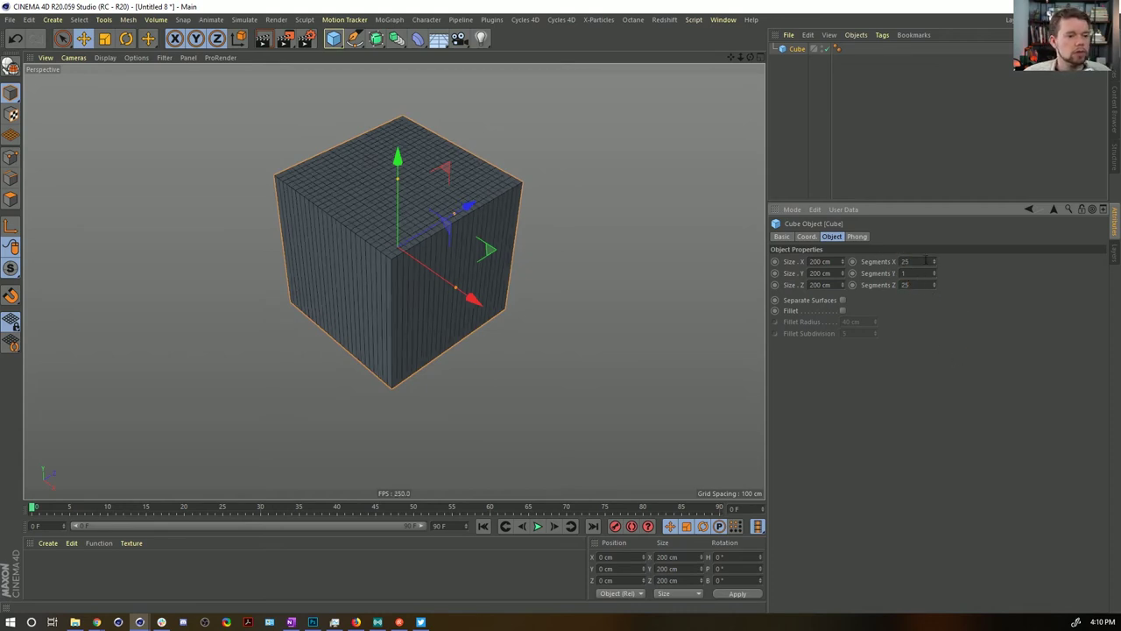
left_click(905, 260)
type("55")
left_click(904, 284)
type("5")
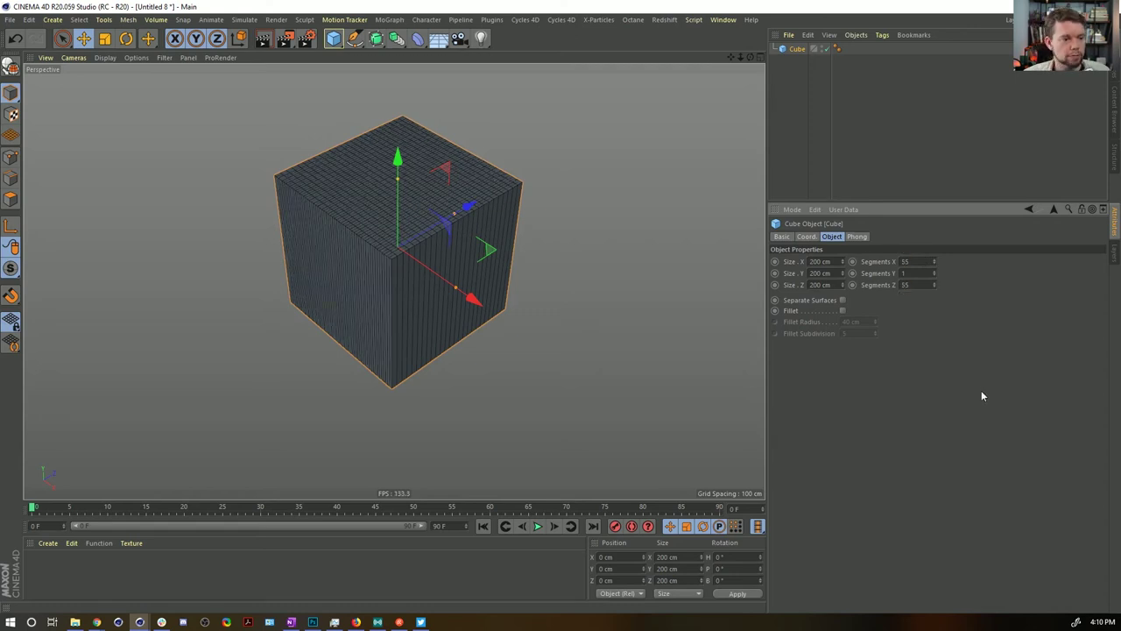
key("Return")
Step: Set the cube's Y size to 25 cm and add a Floor lowered just beneath it
left_click_drag(423, 255, 408, 252, "alt")
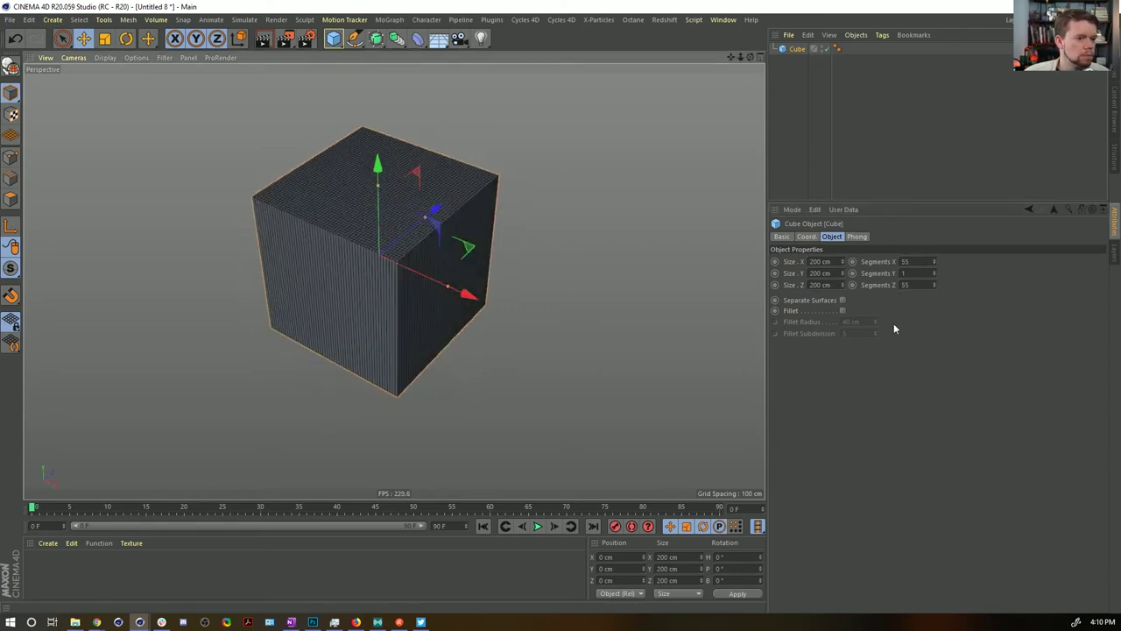
mouse_move(842, 272)
left_mouse_down()
mouse_move(841, 328)
mouse_move(842, 273)
left_mouse_up()
left_click_drag(405, 215, 406, 242, "alt")
right_click_drag(385, 266, 440, 247, "alt")
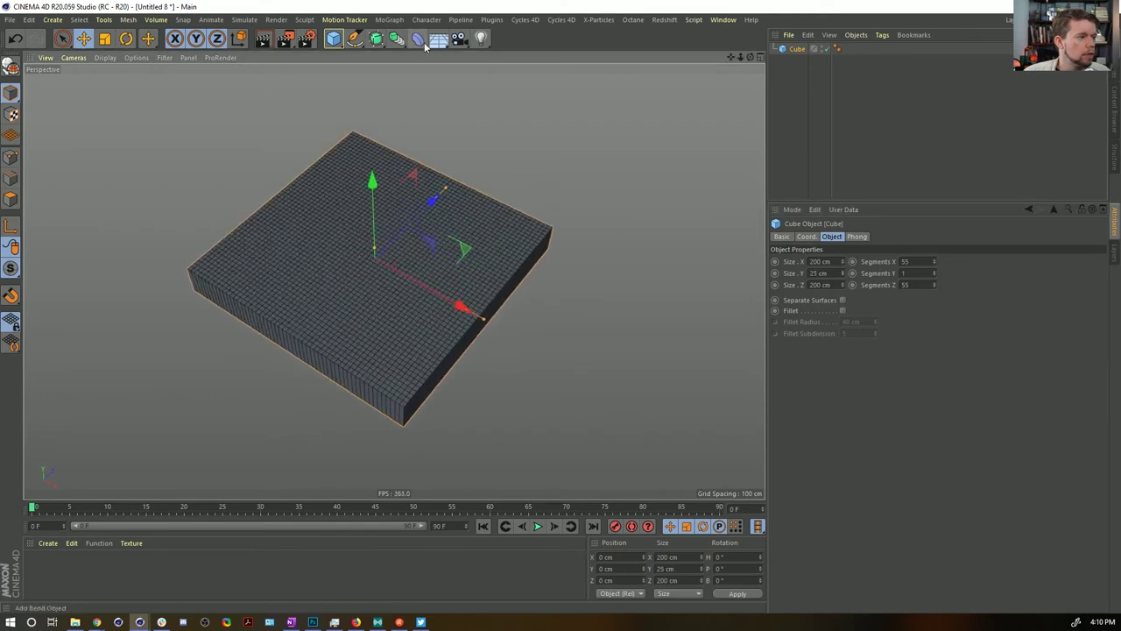
left_click(438, 38)
left_click_drag(371, 182, 369, 201)
Step: Select the floor and cube together and apply Soft Body simulation tags to them
left_click(797, 60, "shift")
right_click(799, 61)
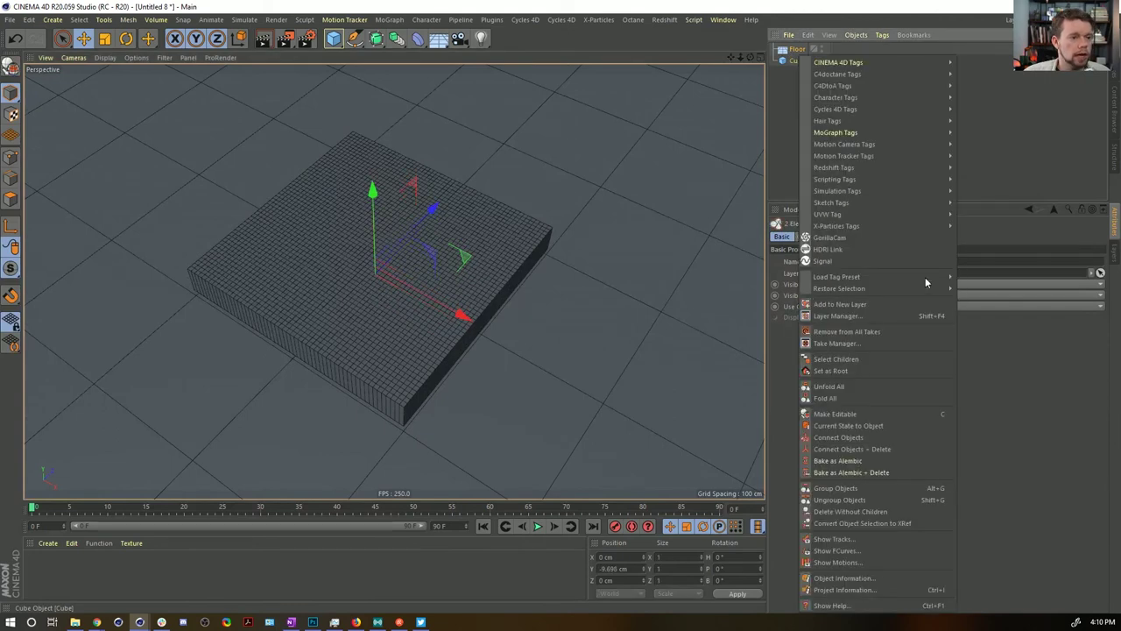
mouse_move(831, 203)
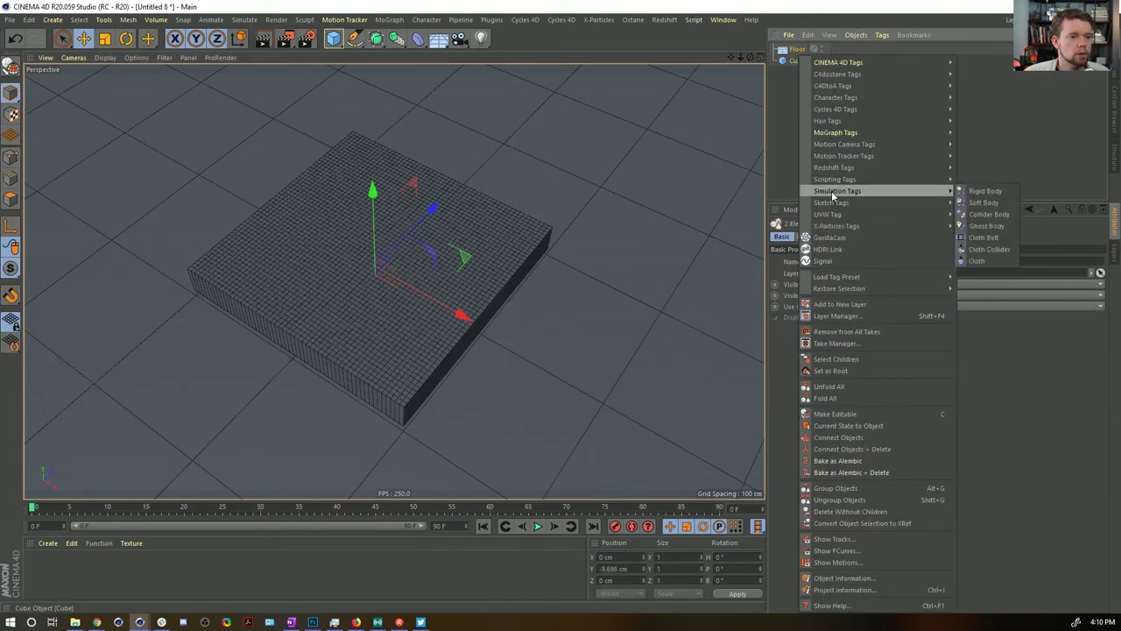
left_click(971, 202)
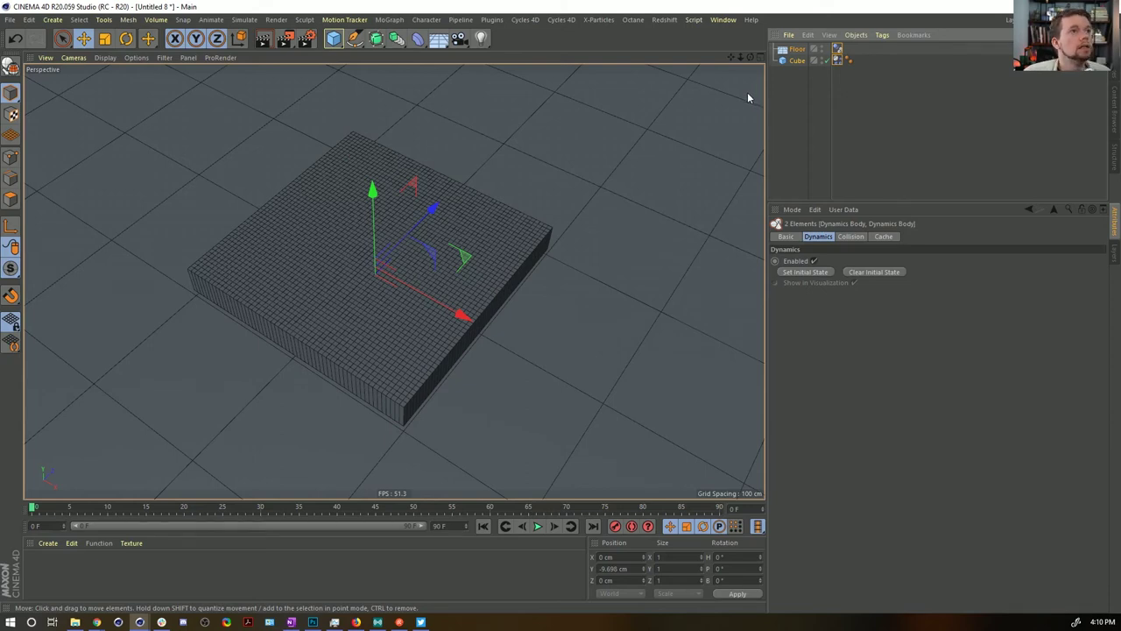
Step: Set the pressure of the cube's Soft Body tag to 15 and test it a few frames forward before rewinding
left_click_drag(333, 37, 806, 86)
left_click(837, 63)
left_click(953, 237)
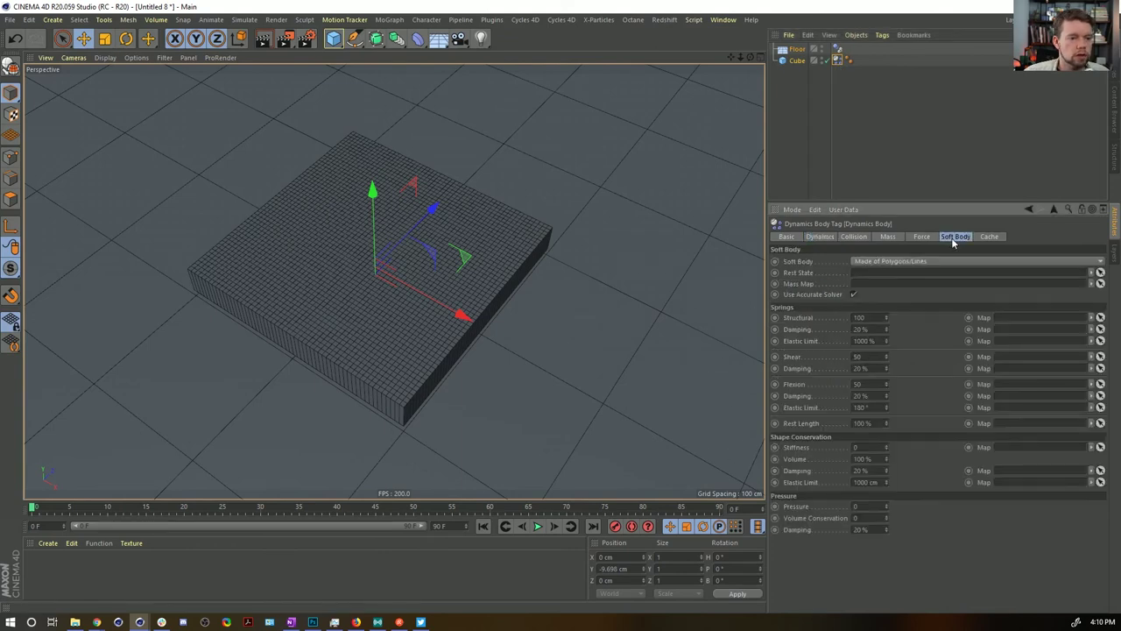
left_click(554, 526)
left_click(554, 526)
left_click(482, 526)
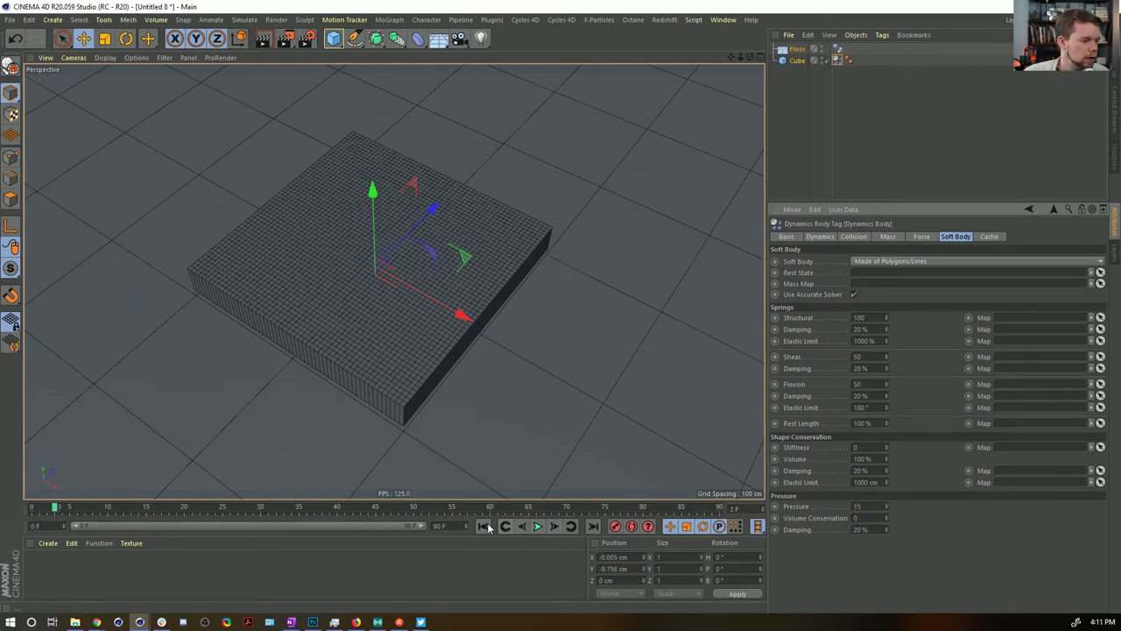
Step: Create a new default material and assign it to the cube and the floor
double_click(64, 587)
left_click_drag(64, 587, 317, 345)
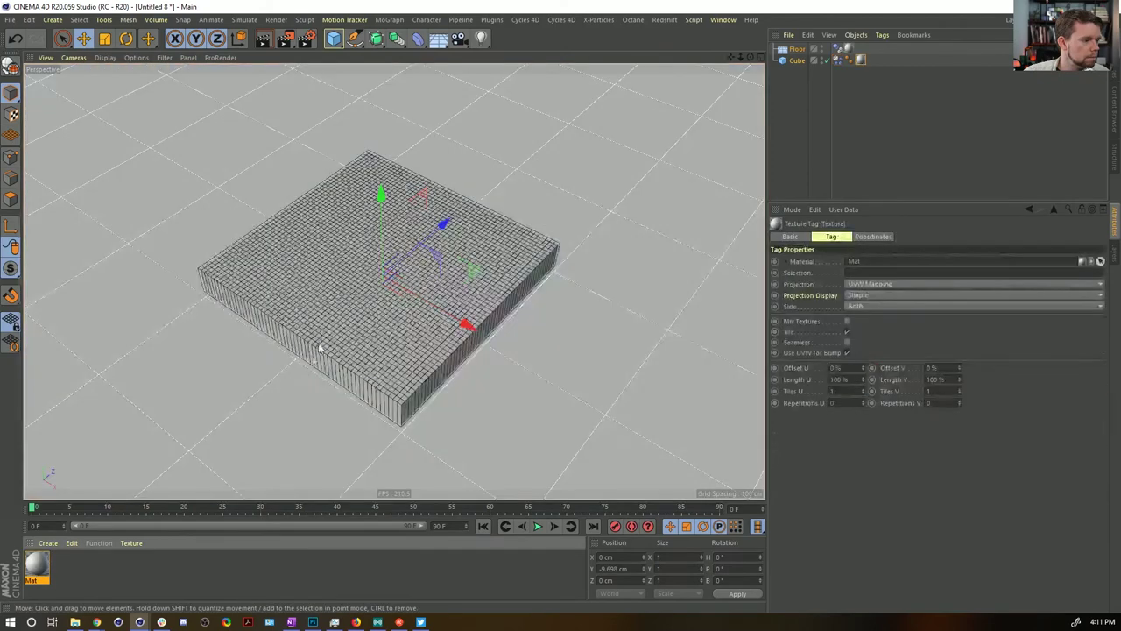
left_click(843, 159)
Step: Run the soft body simulation forward to frame 7 to check how the cube inflates
left_click(538, 526)
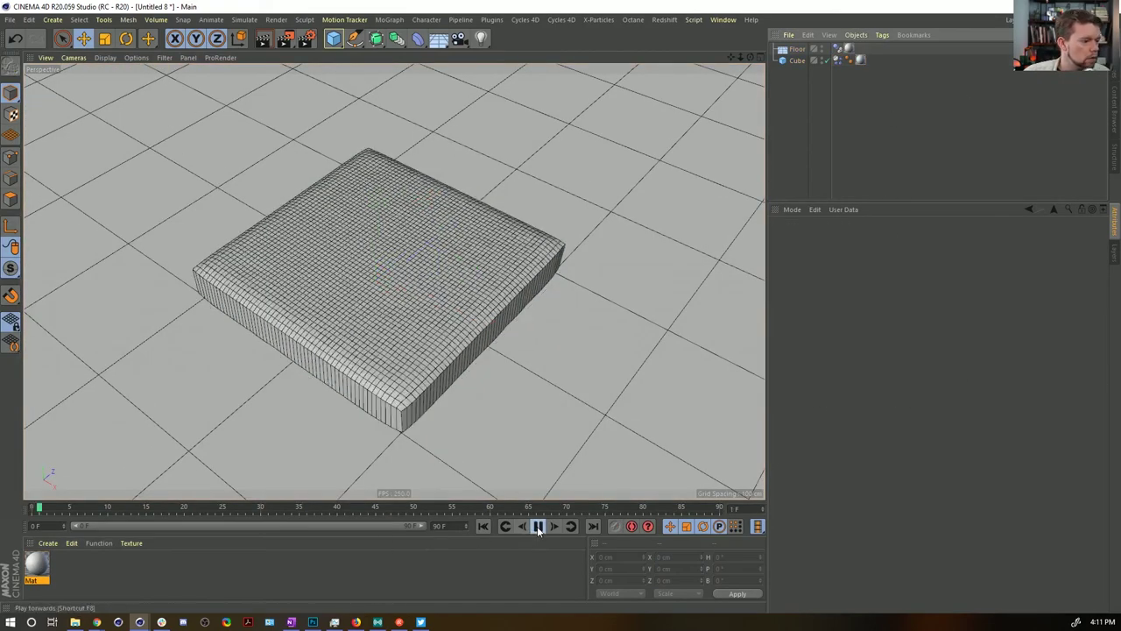
left_click(538, 526)
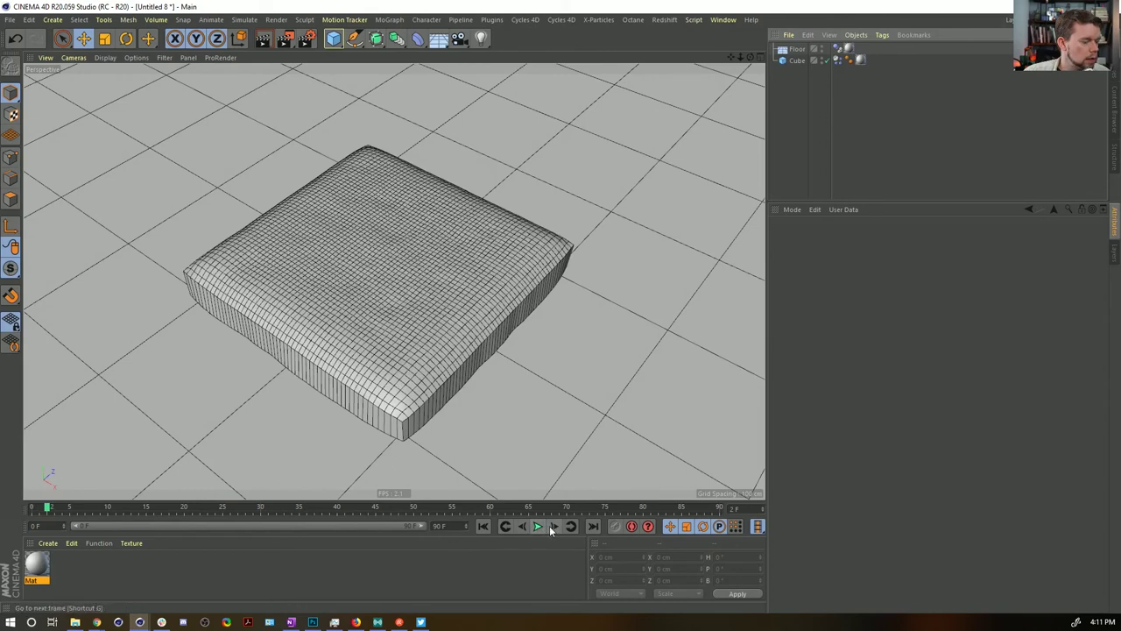
left_click(553, 527)
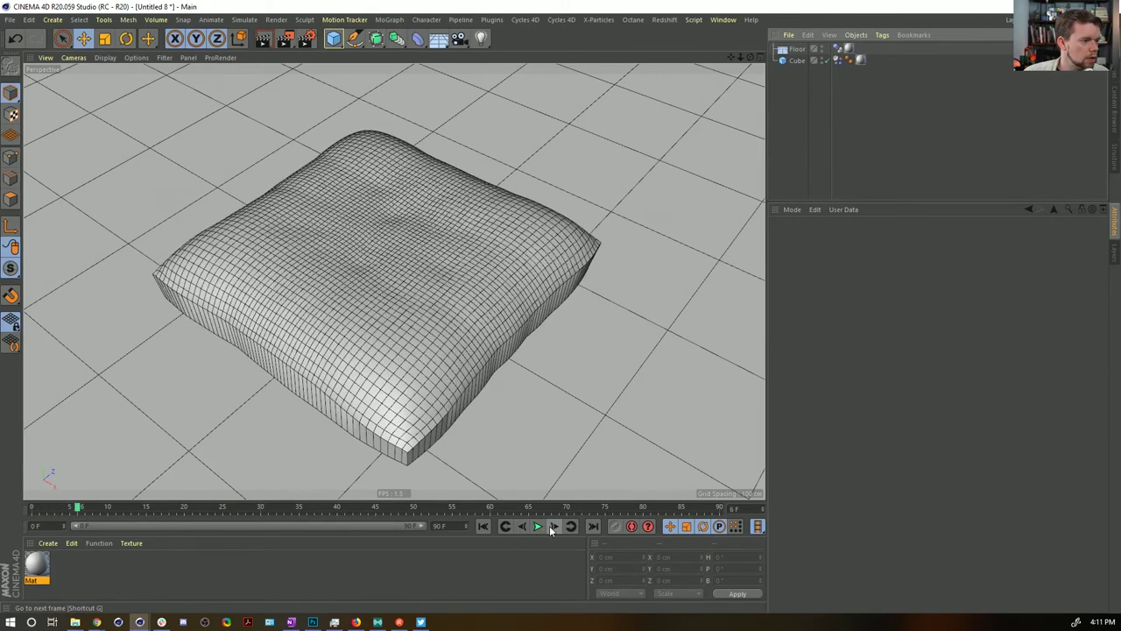
left_click(553, 526)
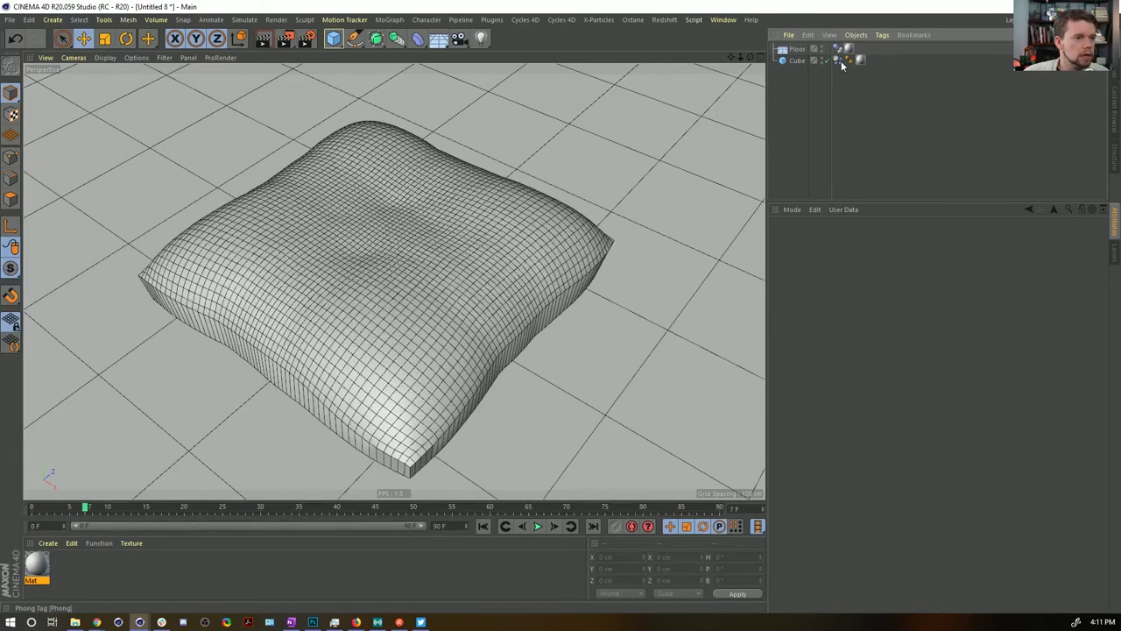
Step: Set the cube's Soft Body springs to Structural 500, Shear 10 and Flexion 10
left_click(837, 61)
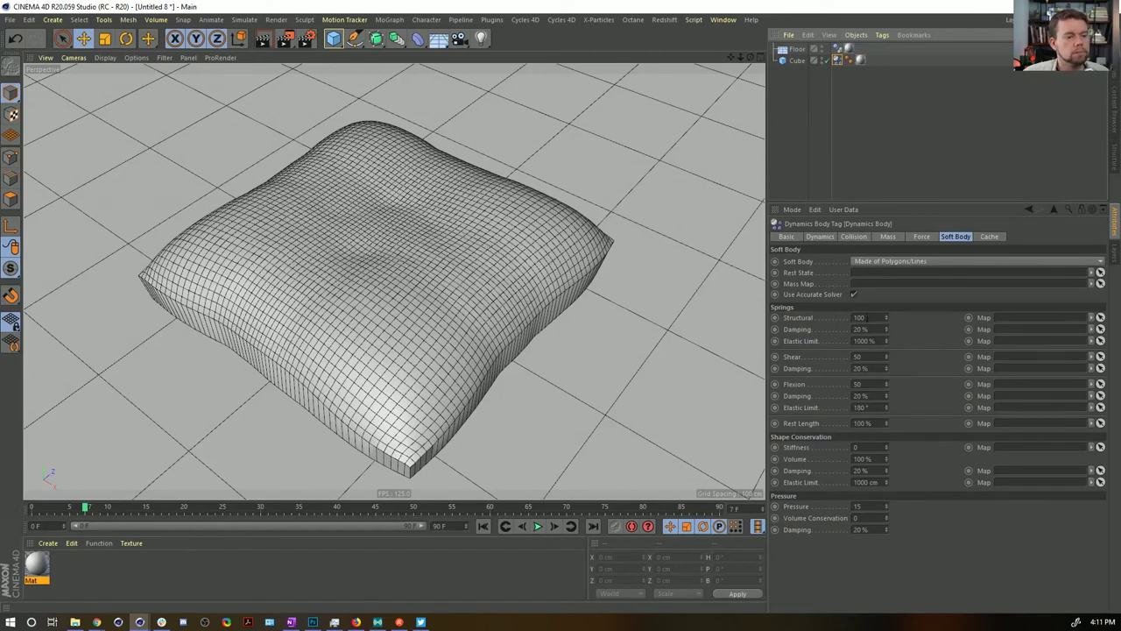
left_click(856, 317)
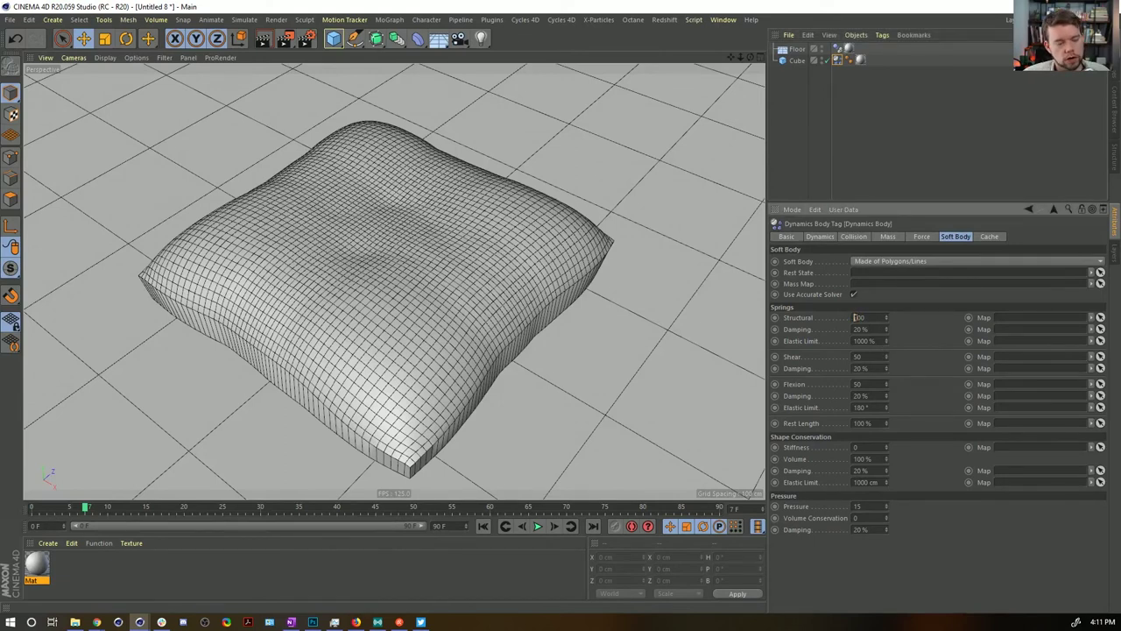
type("5")
left_click_drag(863, 356, 803, 366)
type("10")
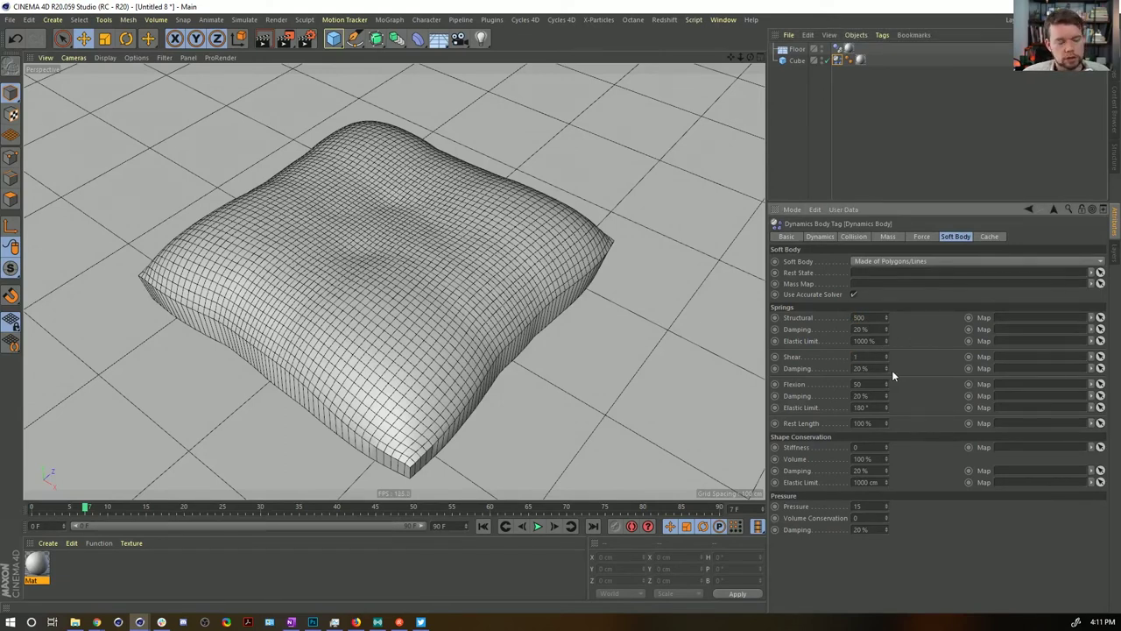
left_click(880, 387)
type("10")
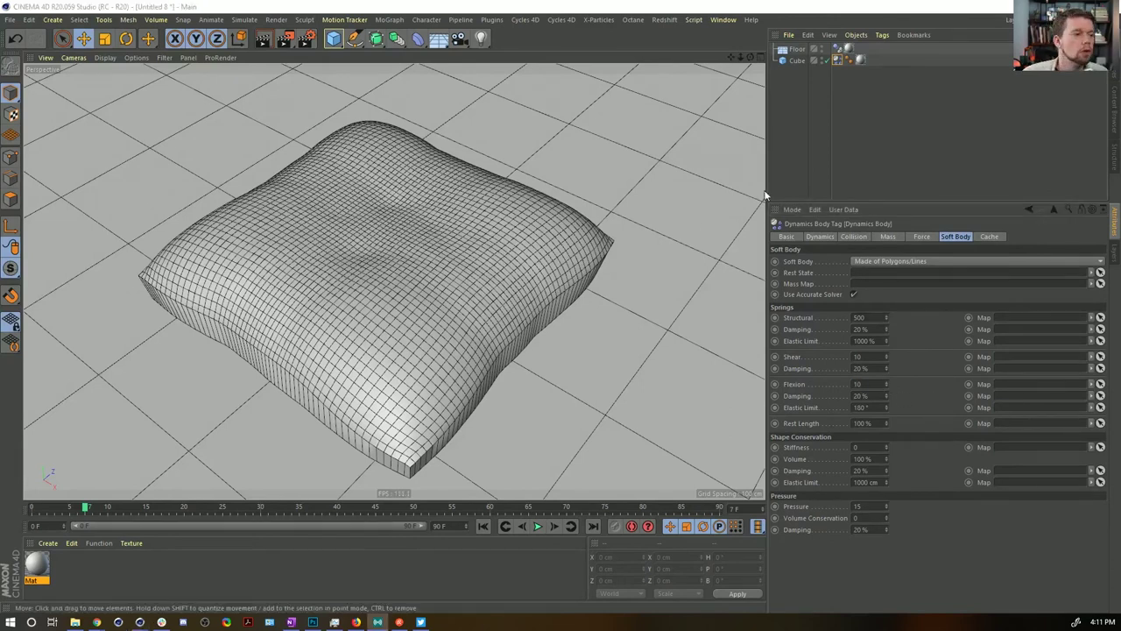
left_click(714, 40)
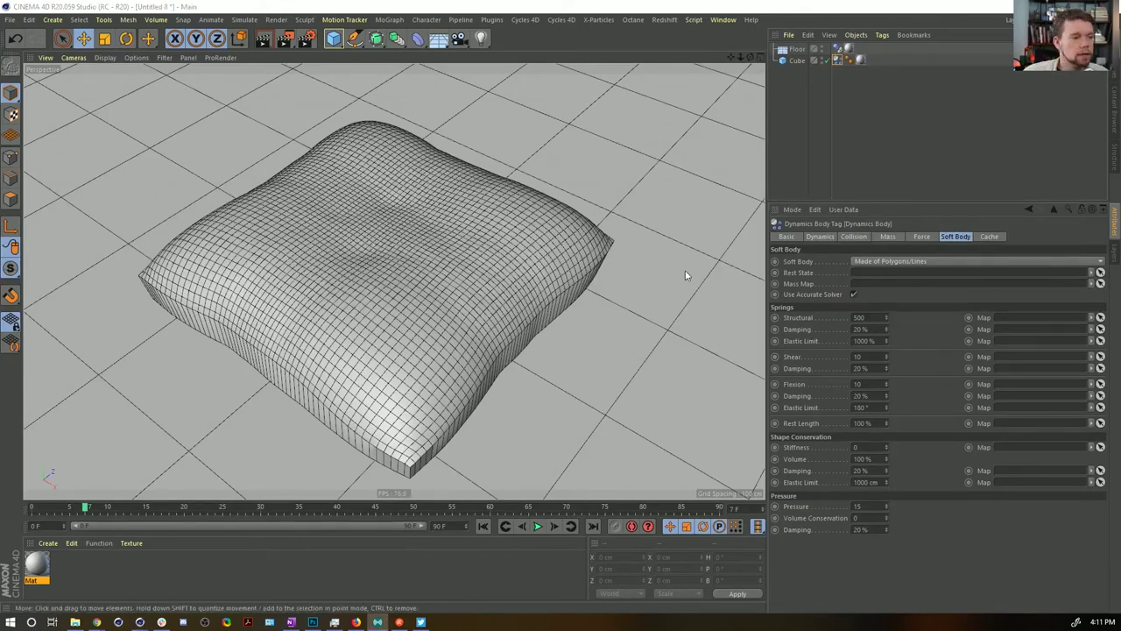
Step: Rewind and step through the first four frames to check the adjusted springs, ending back at frame 0
left_click(488, 527)
left_click(553, 528)
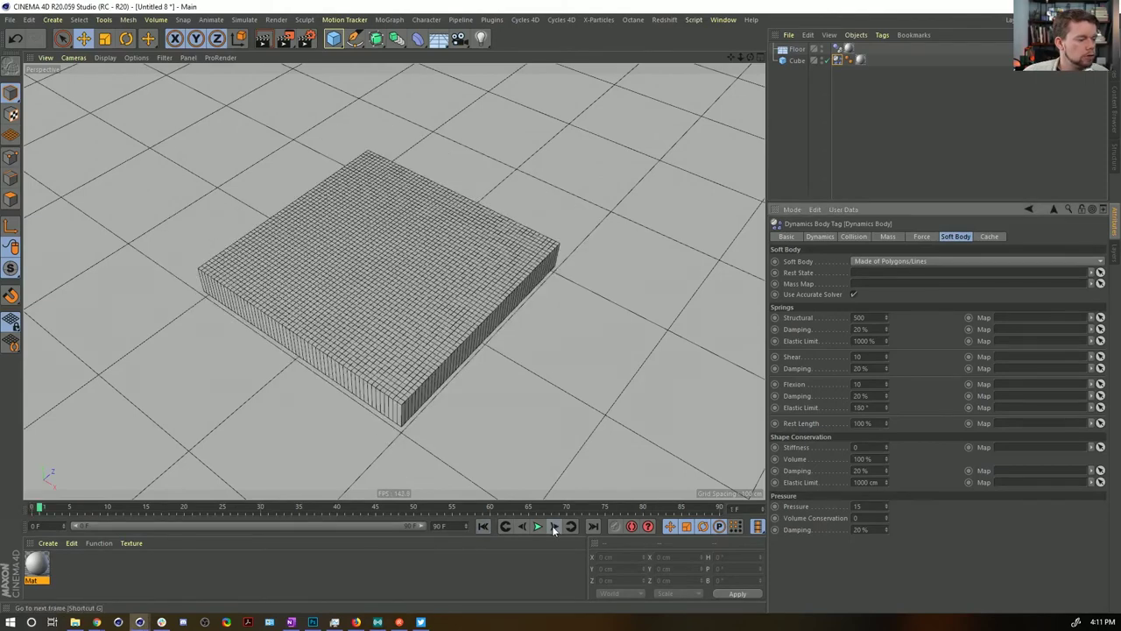
left_click(552, 527)
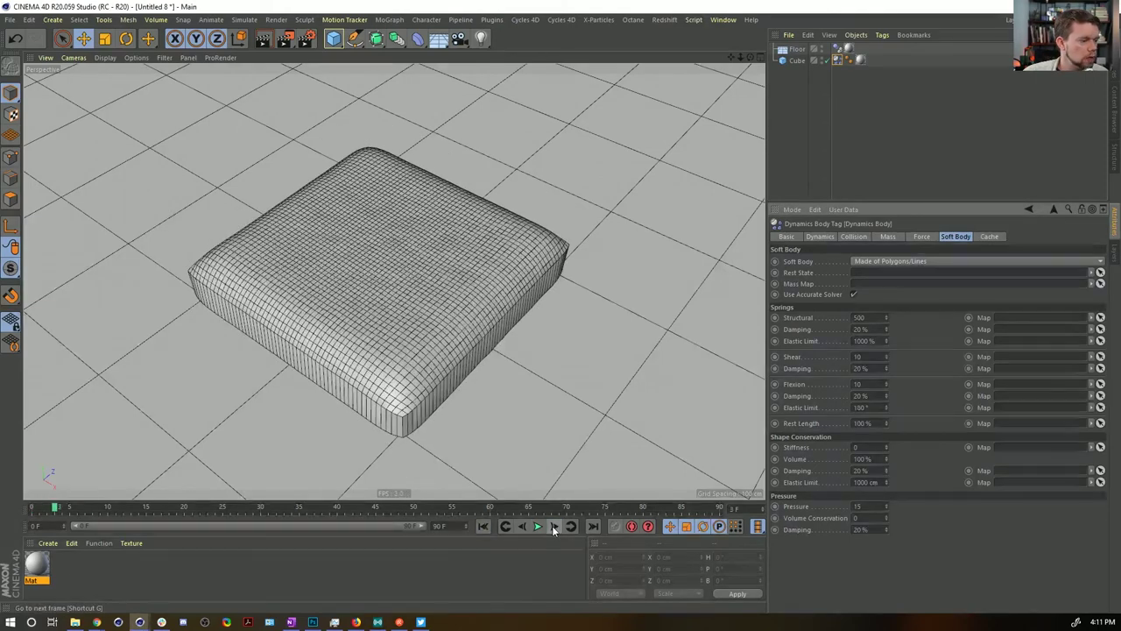
left_click(553, 528)
left_click(553, 527)
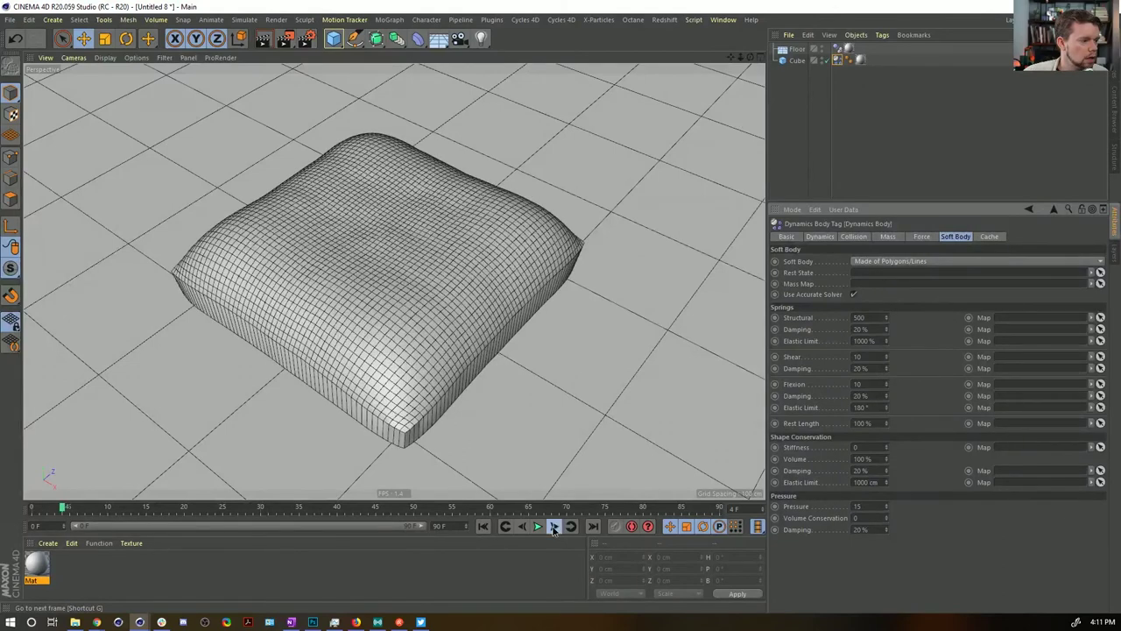
left_click(482, 527)
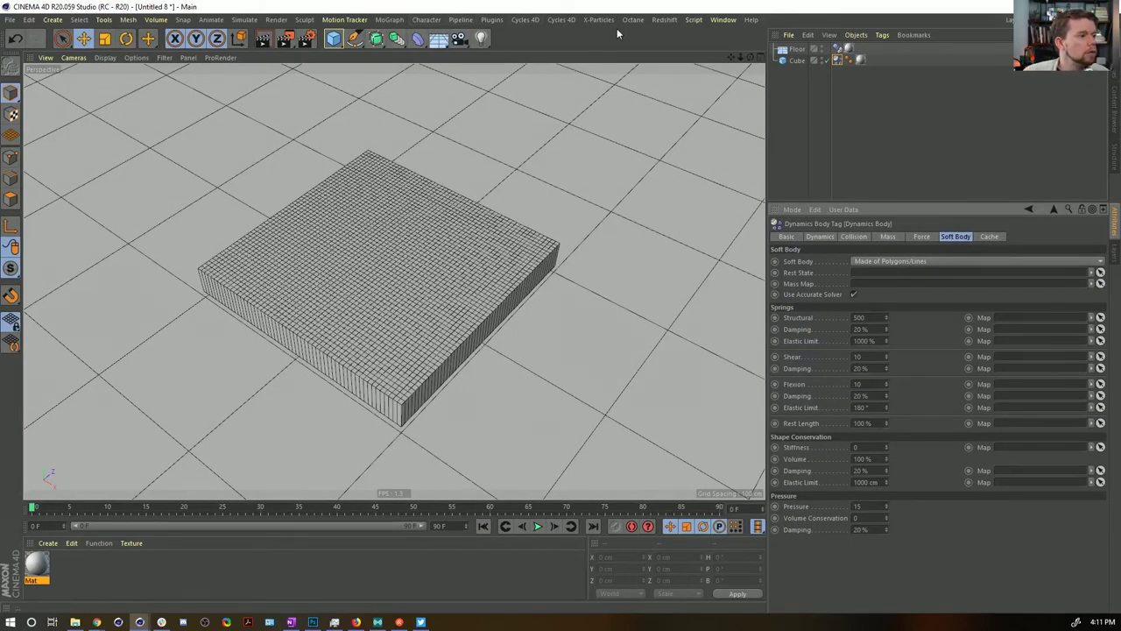
Step: Add a MoText object and change its text to the letter R
left_click(389, 19)
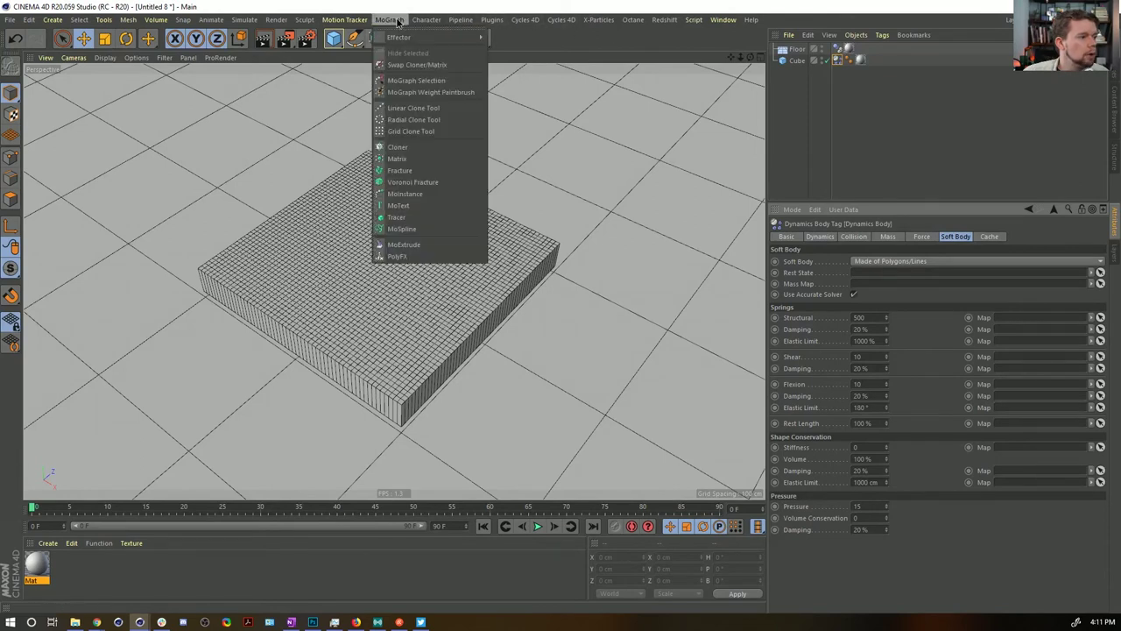
left_click(412, 205)
left_click(948, 297)
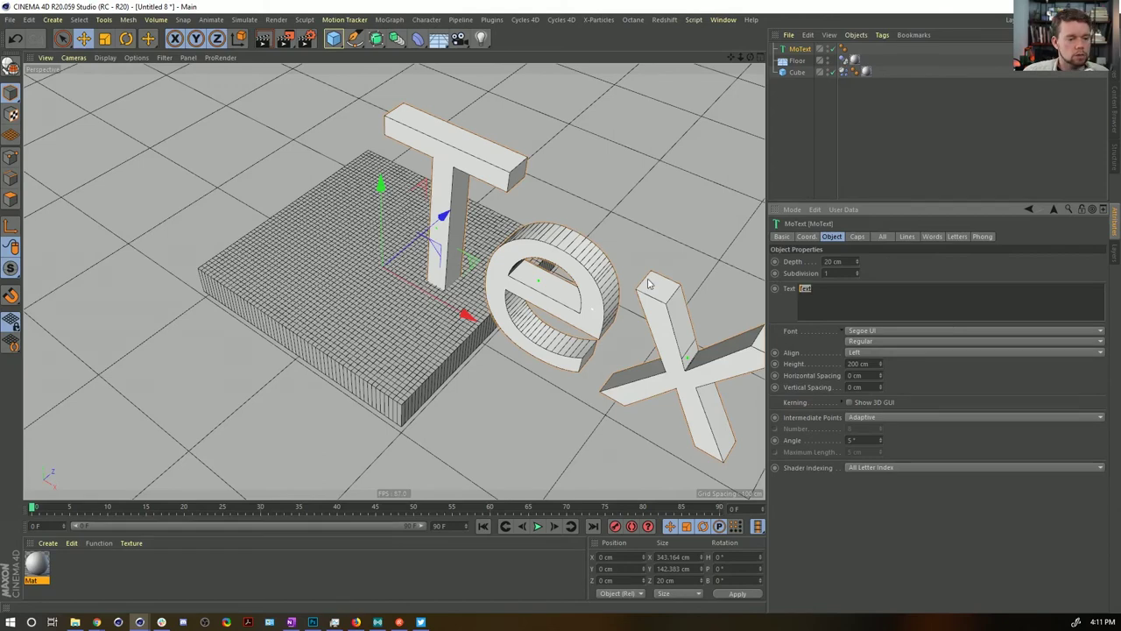
type("R")
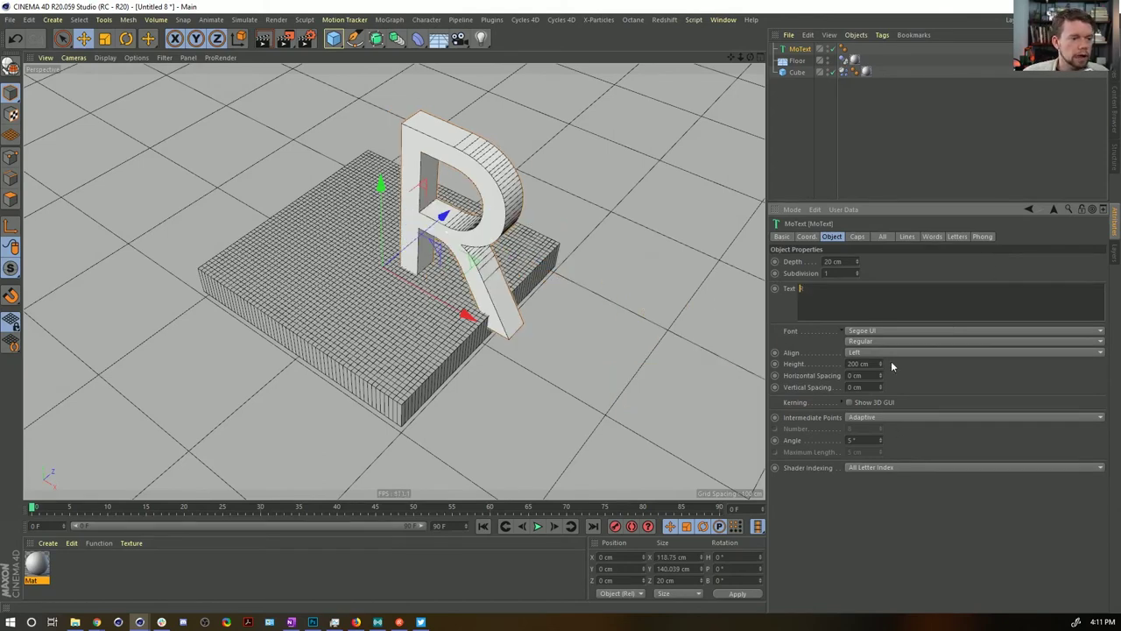
Step: Try Futura PT Extra Bold for the letter R and settle on Futura PT Heavy as its font
left_click(893, 331)
scroll(907, 263, "up", 10)
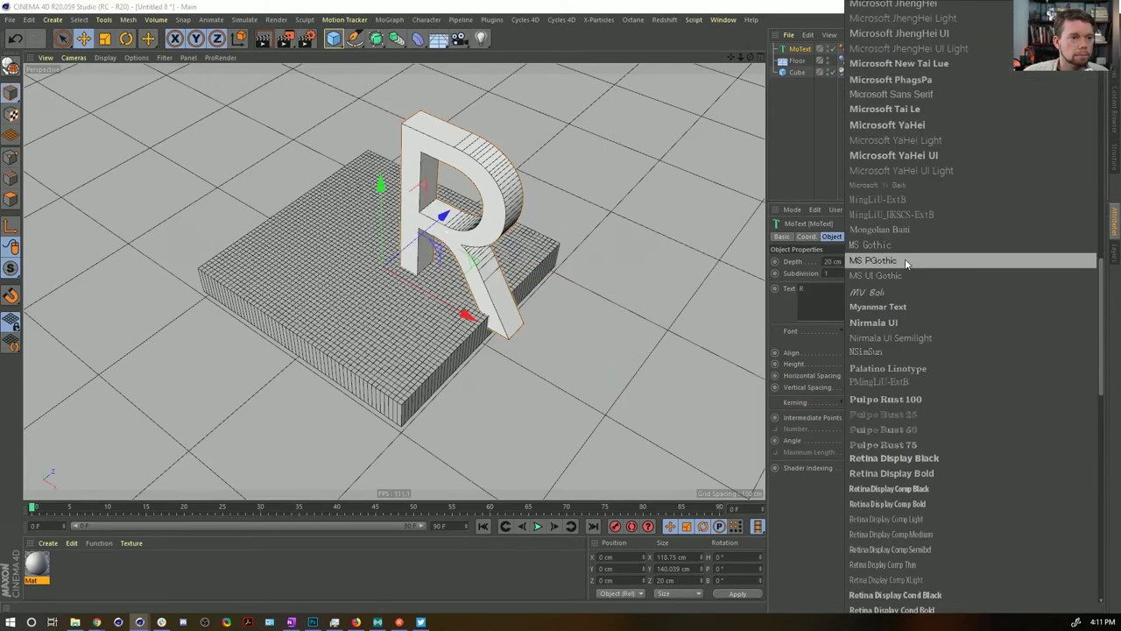
scroll(906, 262, "up", 15)
scroll(909, 271, "down", 2)
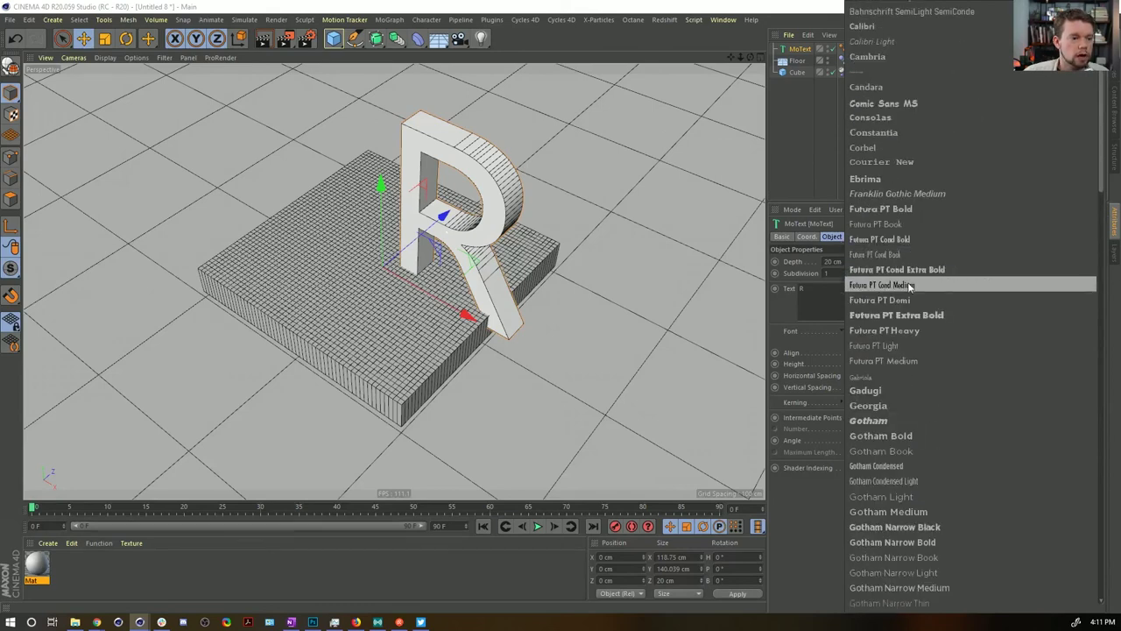
left_click(915, 314)
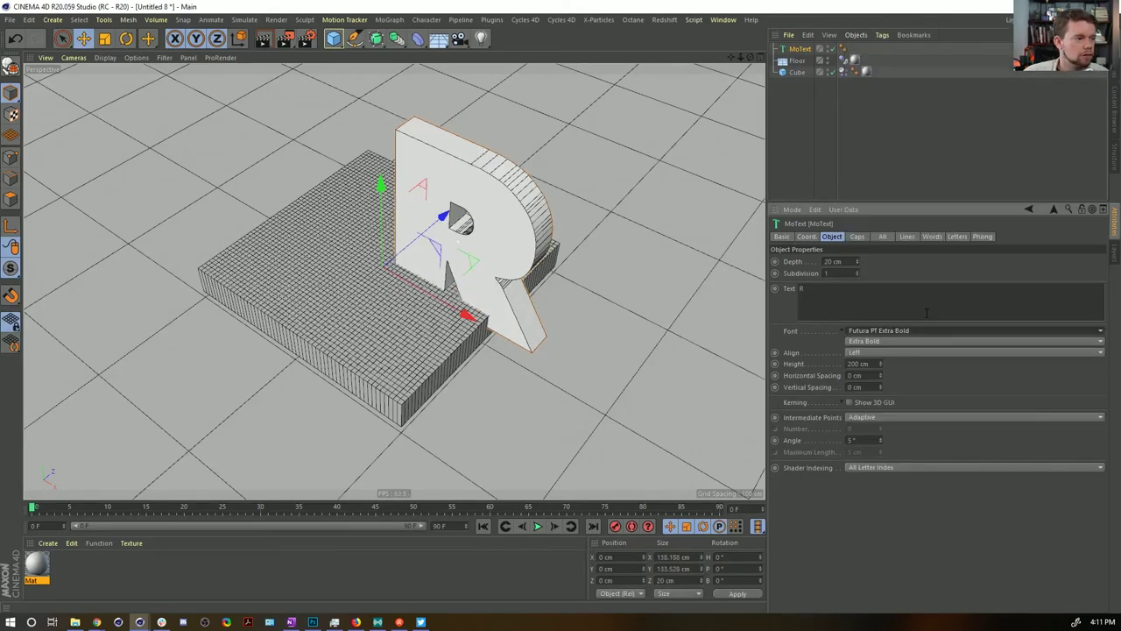
left_click(900, 333)
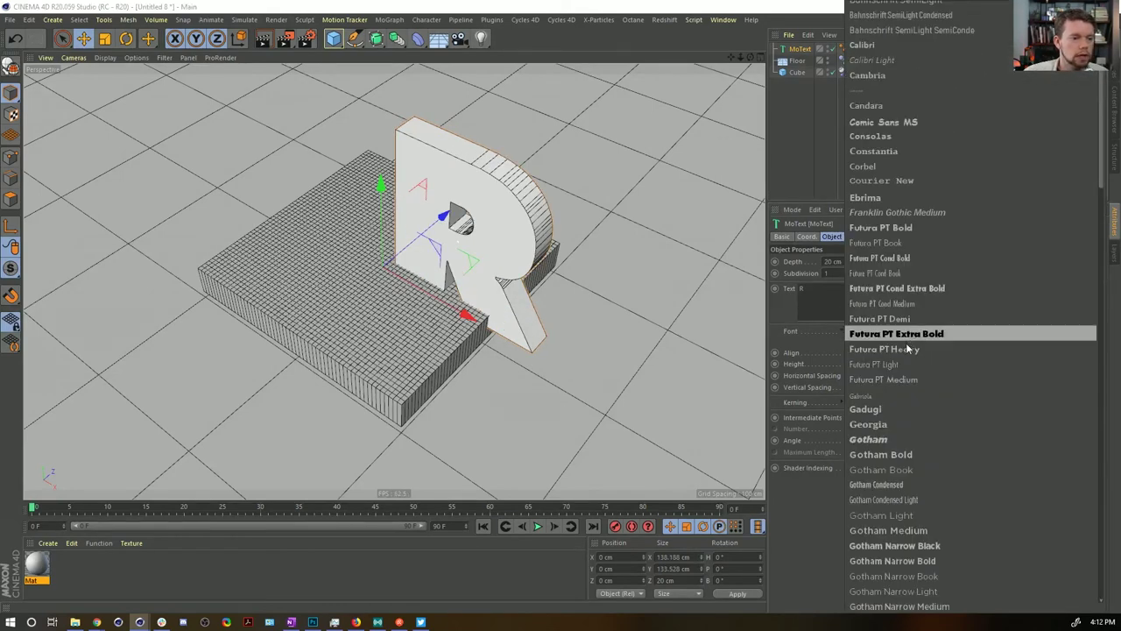
left_click(908, 349)
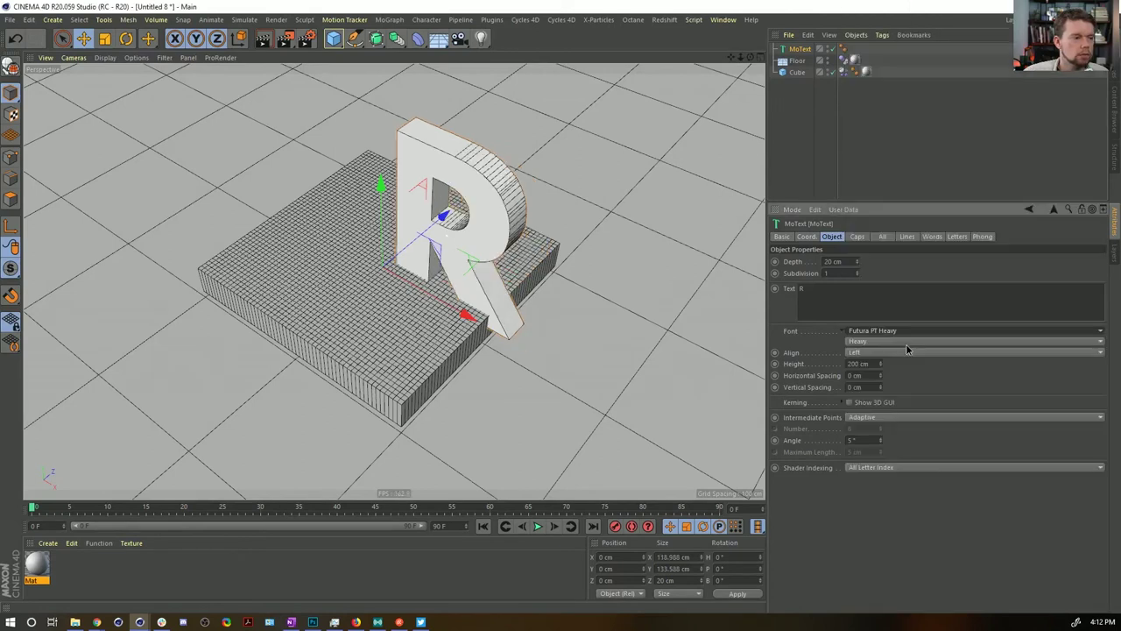
Step: Set the letter's intermediate points to Subdivided with an angle of 90° and a maximum length of 57 cm
left_click(863, 418)
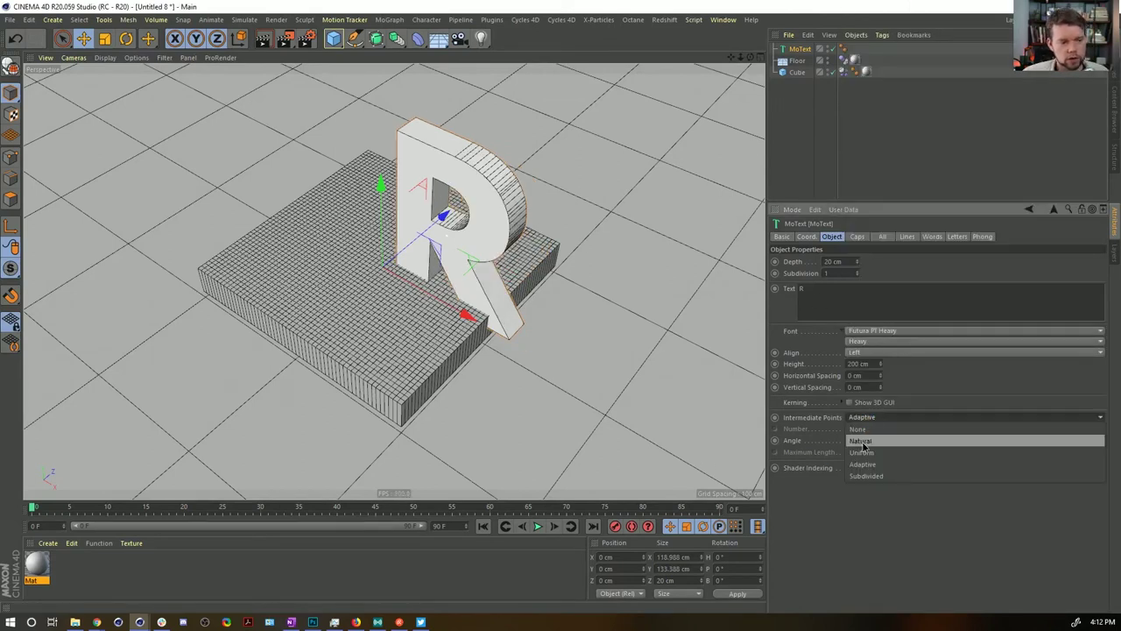
left_click(870, 478)
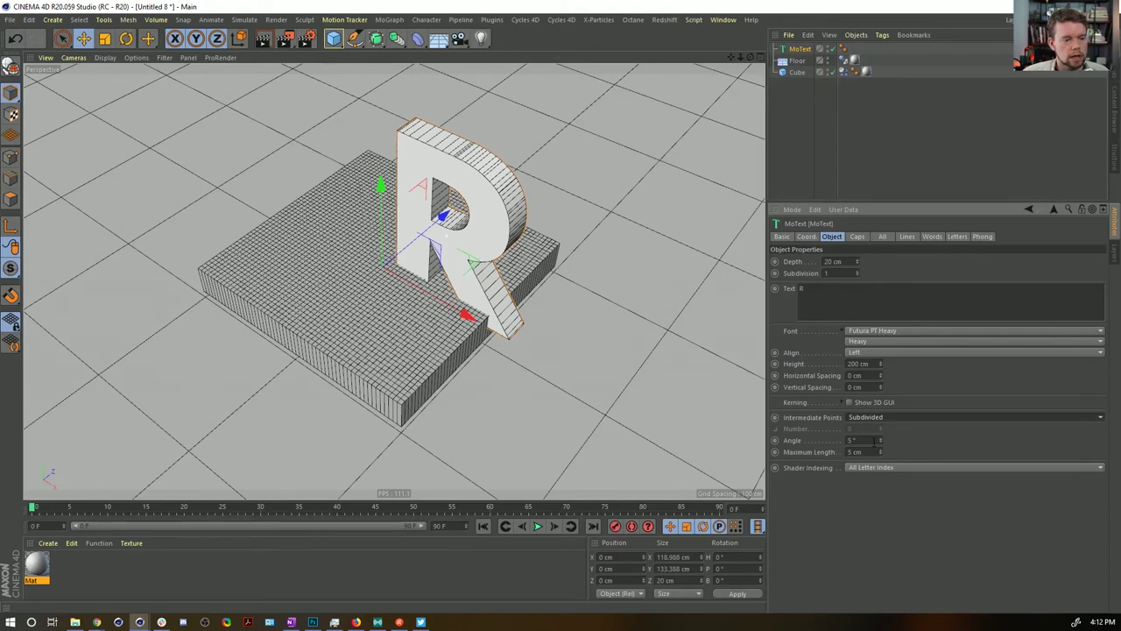
left_click(873, 440)
type("90")
key("Return")
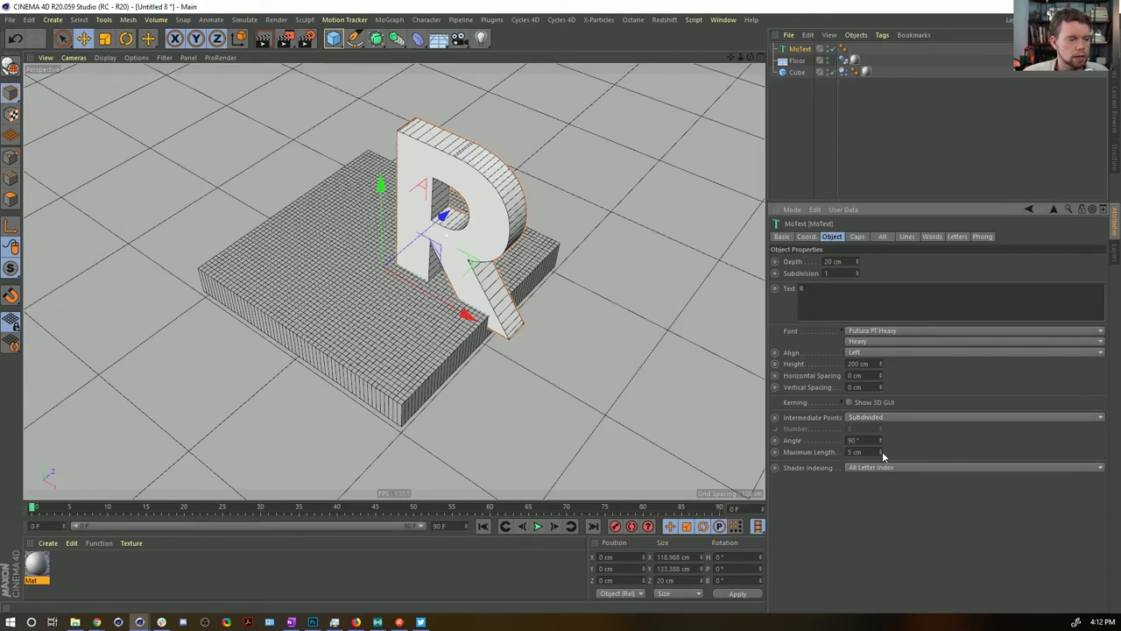
left_click_drag(880, 452, 920, 449)
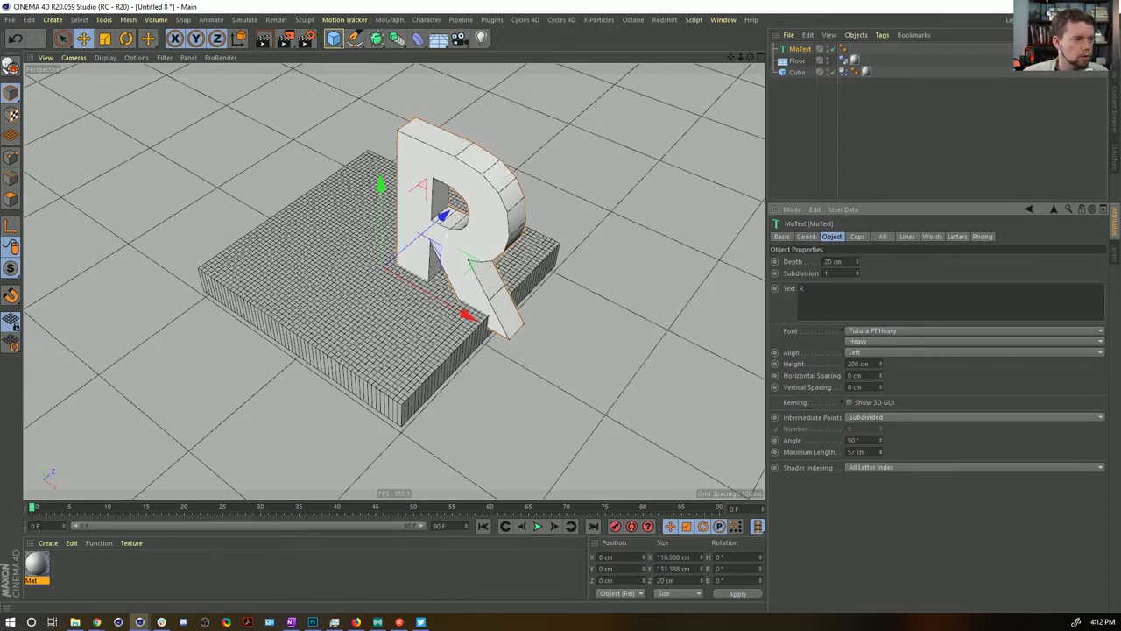
Step: Rotate the letter to a pitch of -90° and move it onto the cube's top face at about X -32.5, Y 46, Z -72.4 cm
key("r")
left_click_drag(368, 245, 415, 231)
key("e")
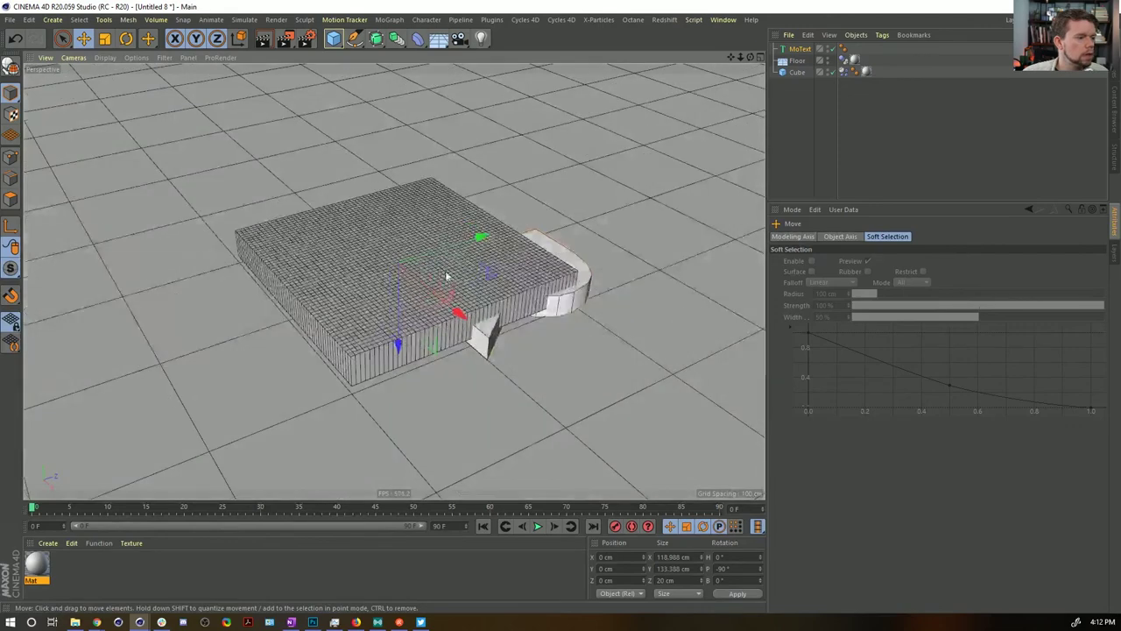
left_click_drag(488, 295, 375, 232)
Step: Save the scene in the SceneFiles folder as [6a]TextOutOfCloth.c4d
key("ctrl+s")
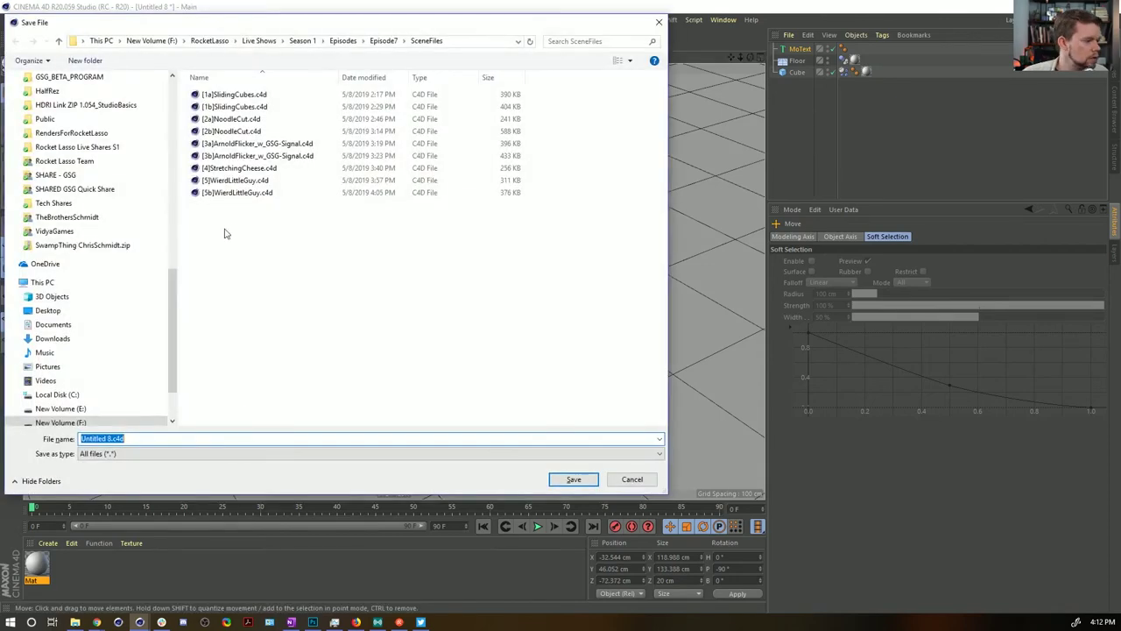
left_click(237, 193)
left_click(87, 438)
left_click(87, 438)
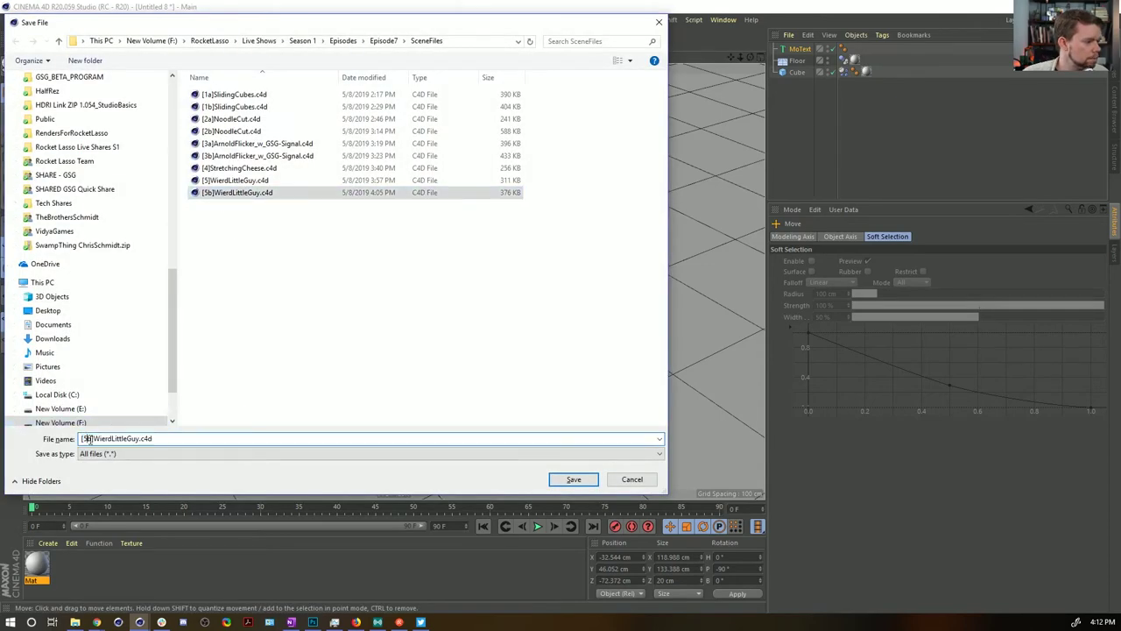
key("BackSpace")
key("BackSpace")
type("6")
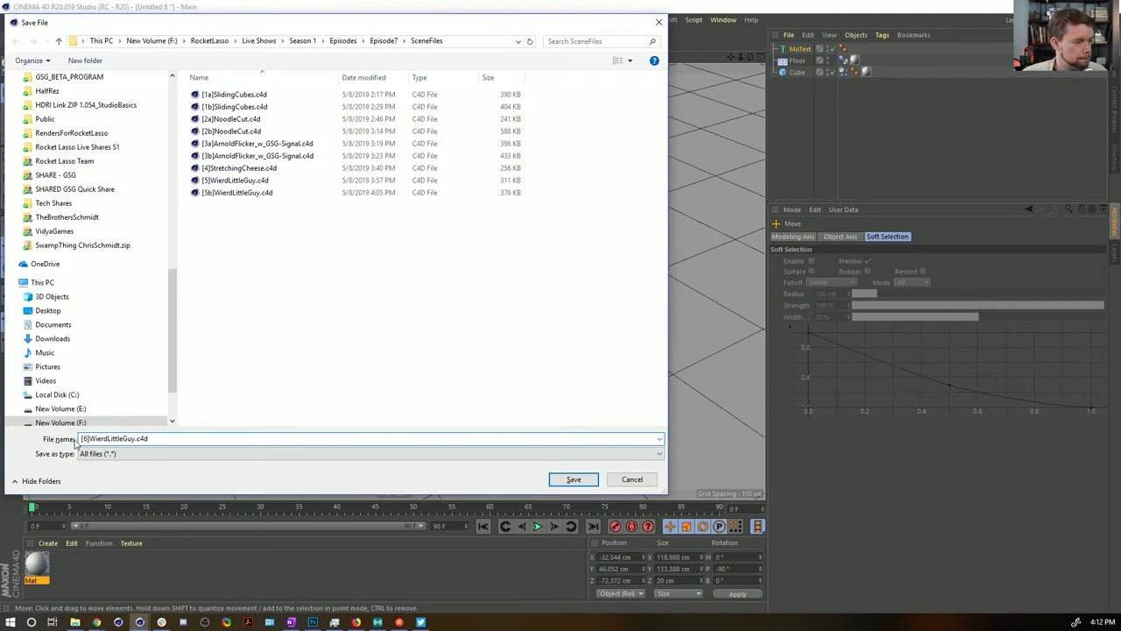
type("a]")
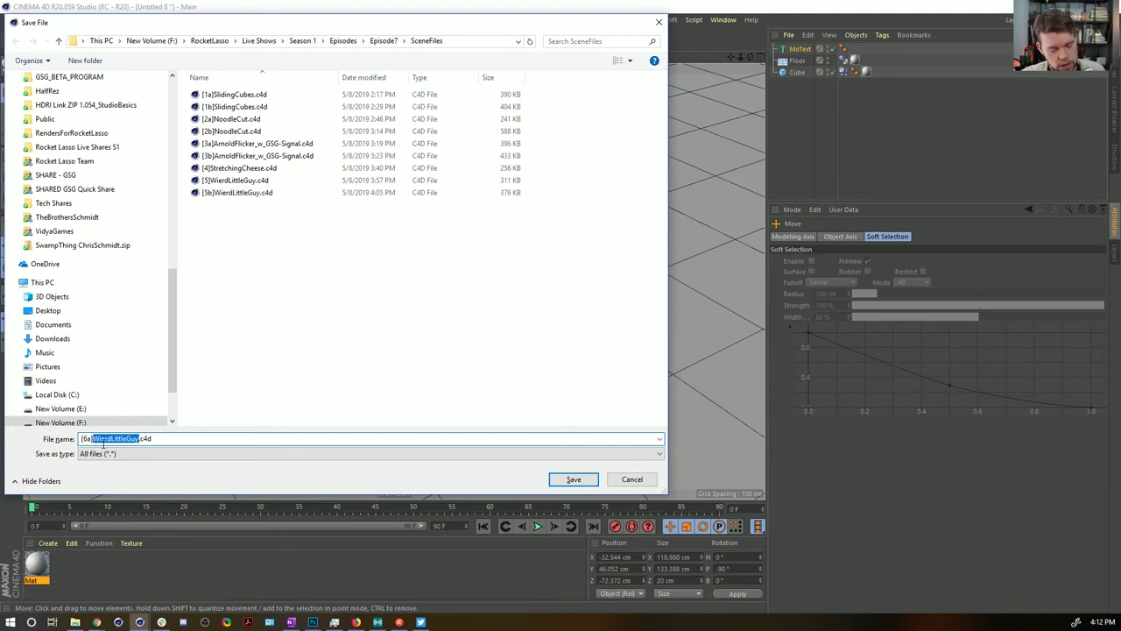
type("TextOutOfCloth")
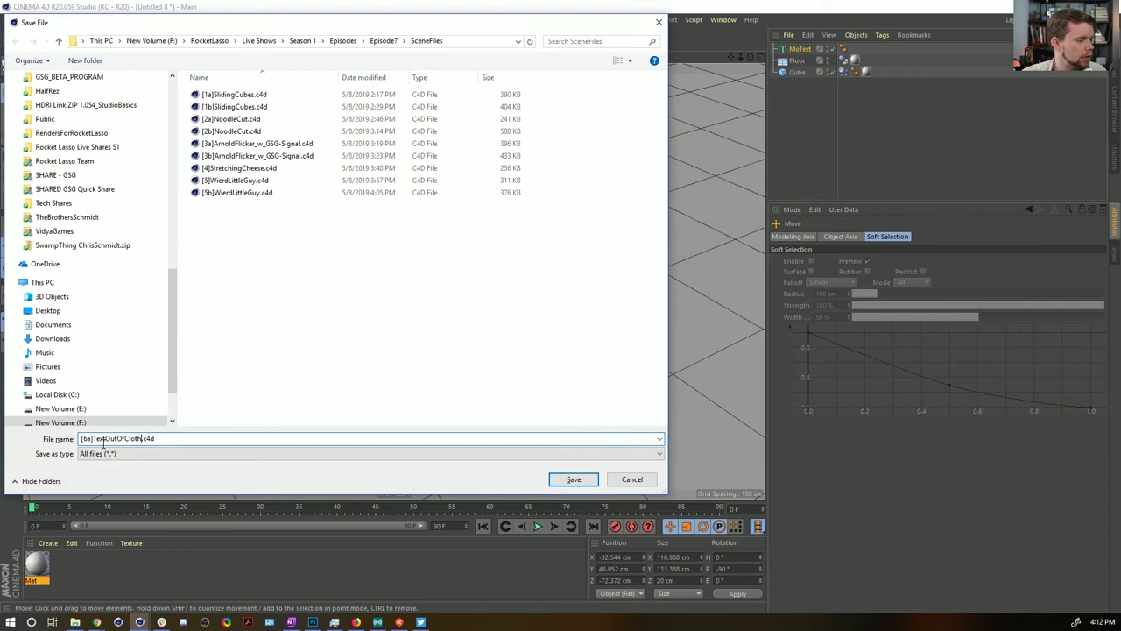
key("Return")
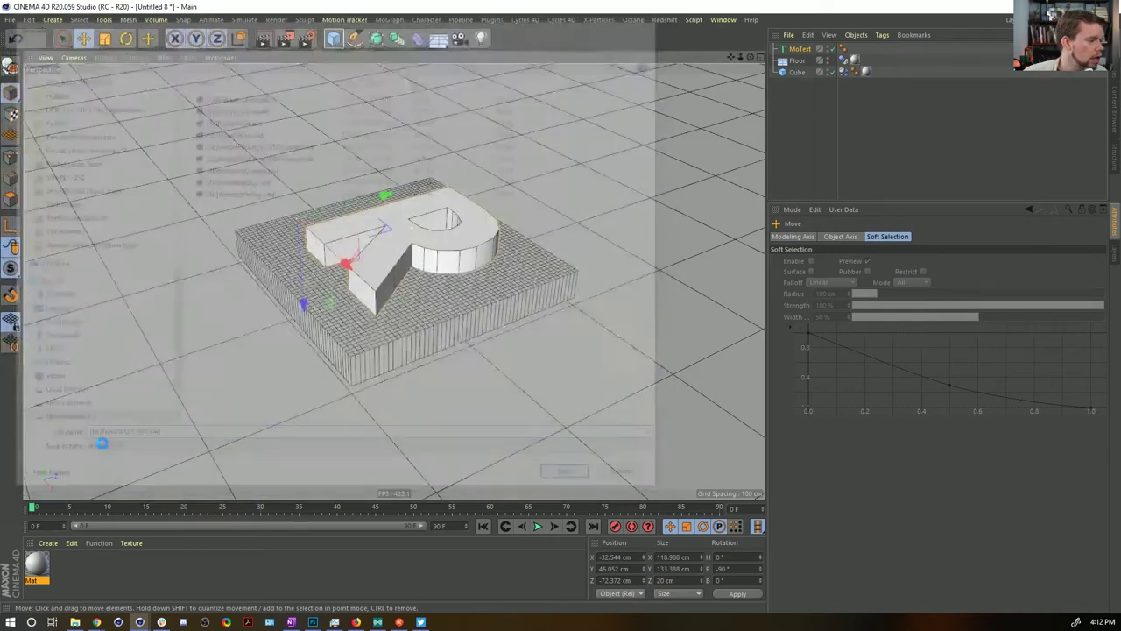
Step: Give the MoText object a dynamics body tag with Soft Body off and set its collision shape to Moving Mesh
right_click(798, 50)
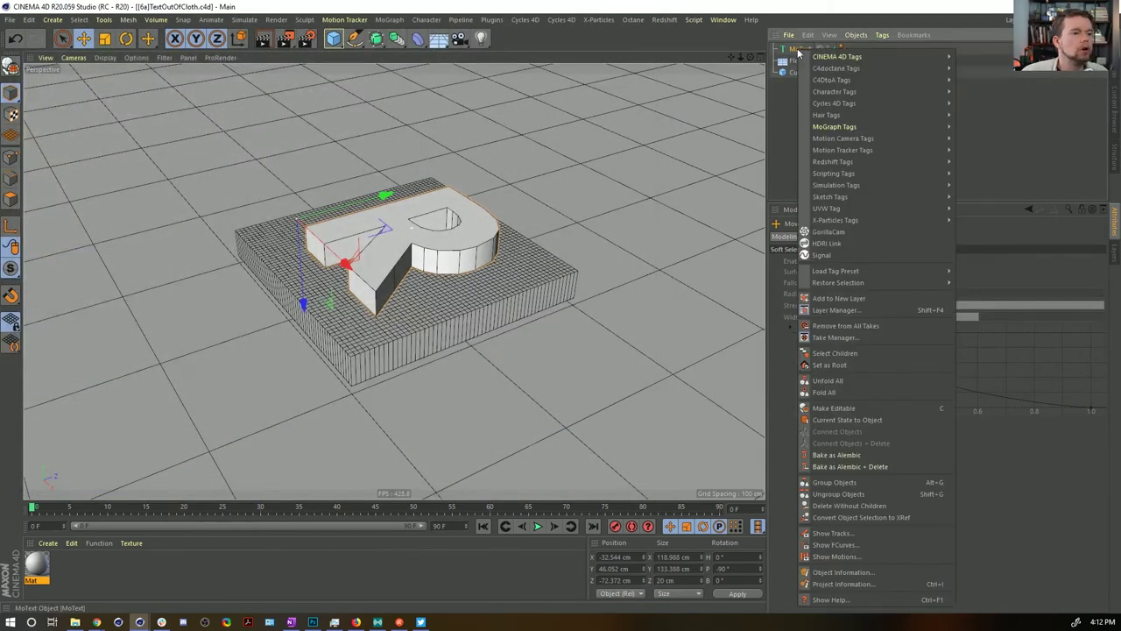
mouse_move(843, 187)
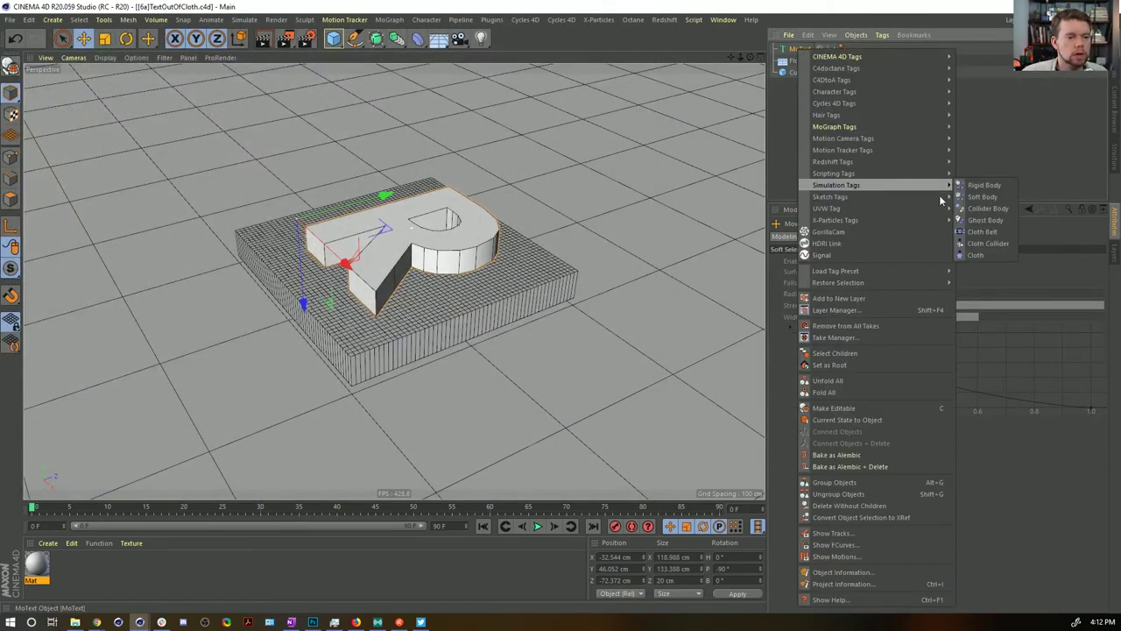
left_click(982, 196)
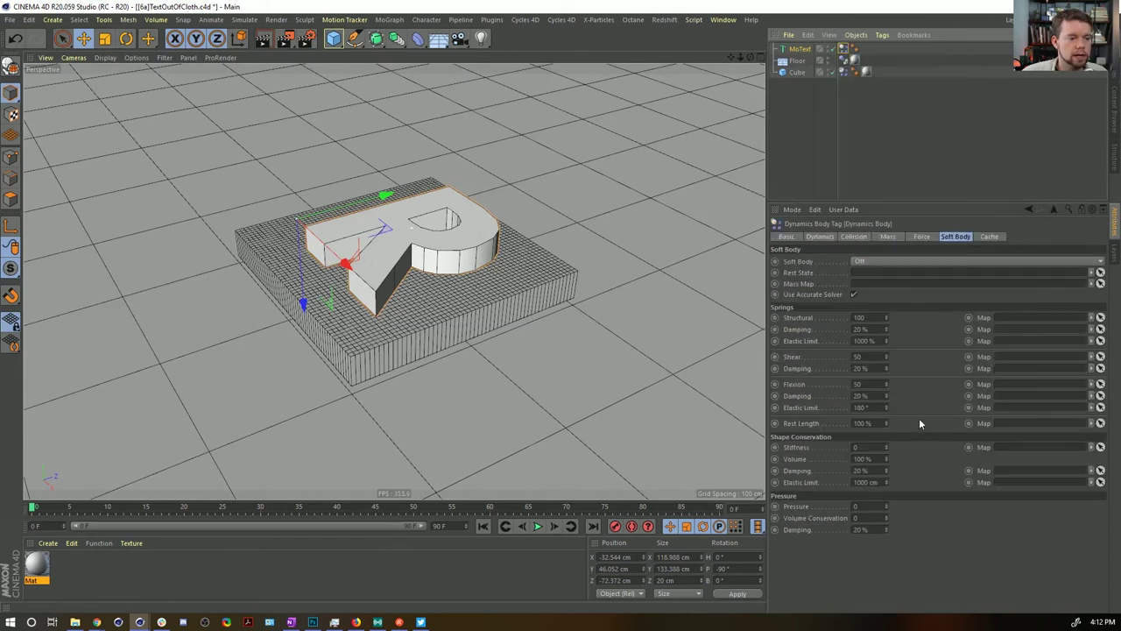
left_click(861, 236)
left_click(889, 308)
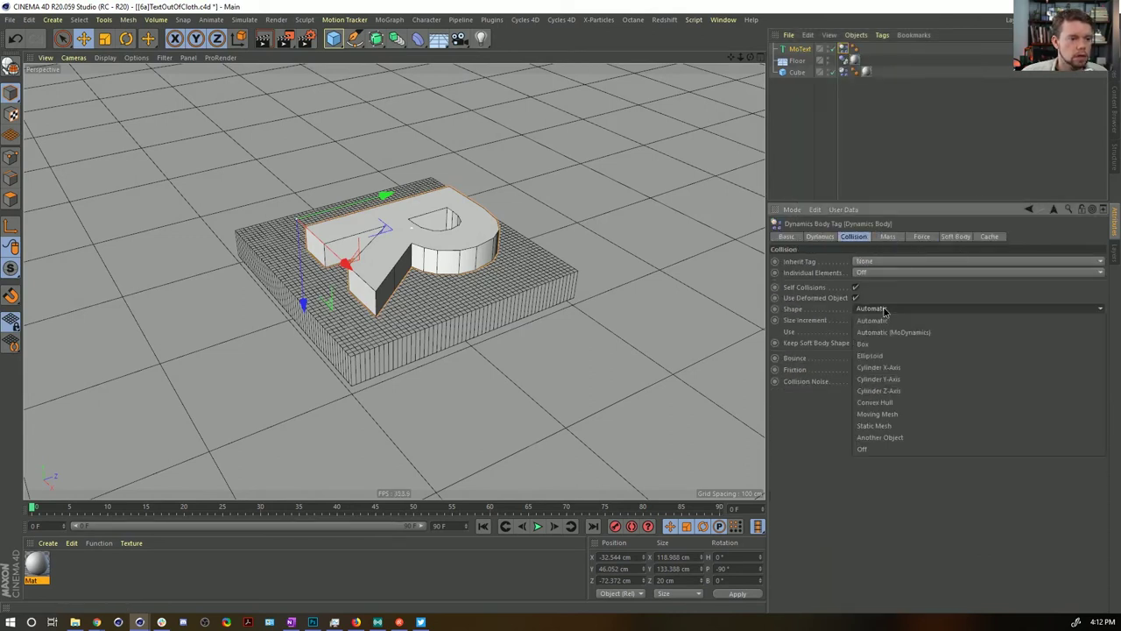
left_click(906, 414)
Step: Move the letter along X to about -57.6 cm so it sits more centrally on the cube
left_click_drag(283, 251, 341, 300, "alt")
middle_click_drag(408, 266, 429, 307, "alt")
left_click_drag(416, 321, 395, 305)
left_click_drag(455, 323, 421, 306, "alt")
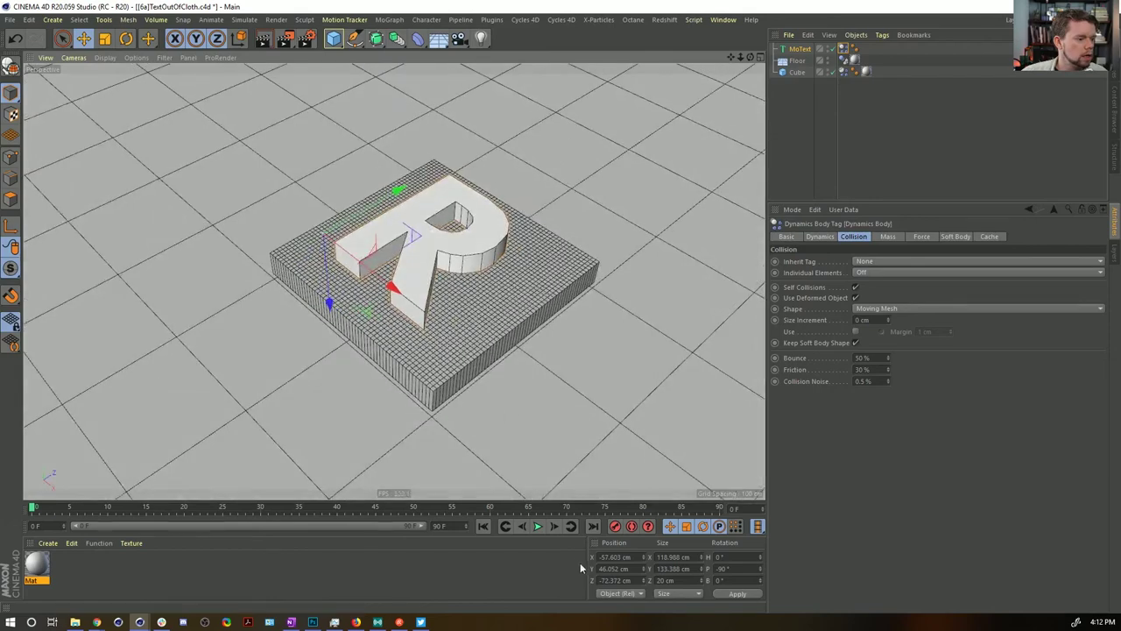
Step: Step the simulation to frame 5, rewind, and step again to frame 3 to check how the letter and cube collide
left_click(553, 526)
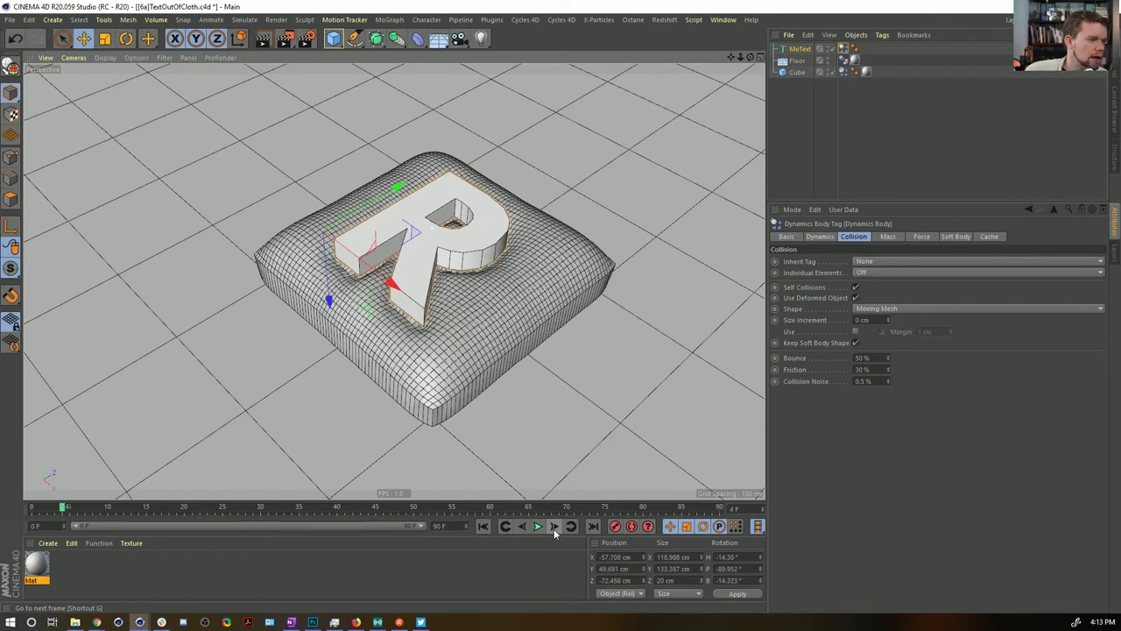
left_click(553, 531)
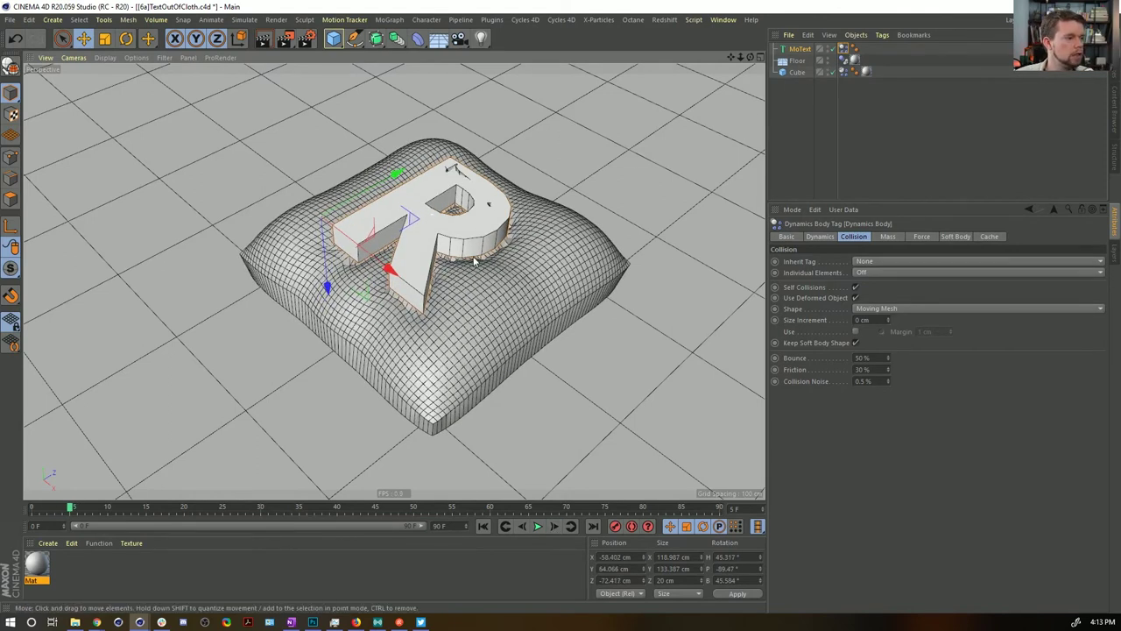
left_click(485, 526)
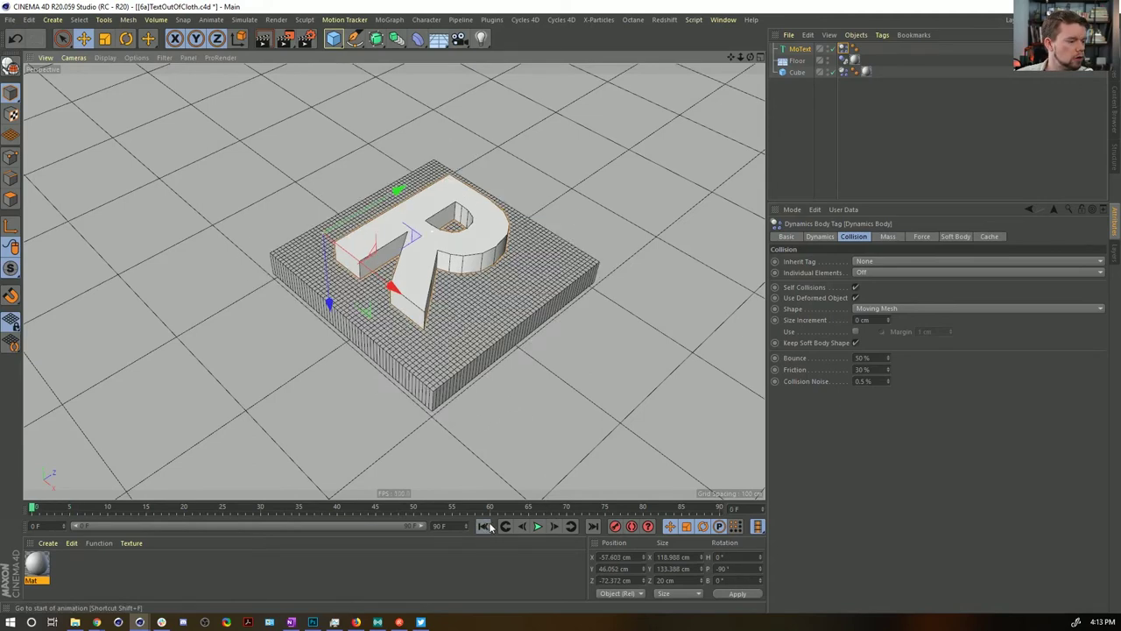
left_click(553, 527)
left_click(554, 525)
left_click(553, 525)
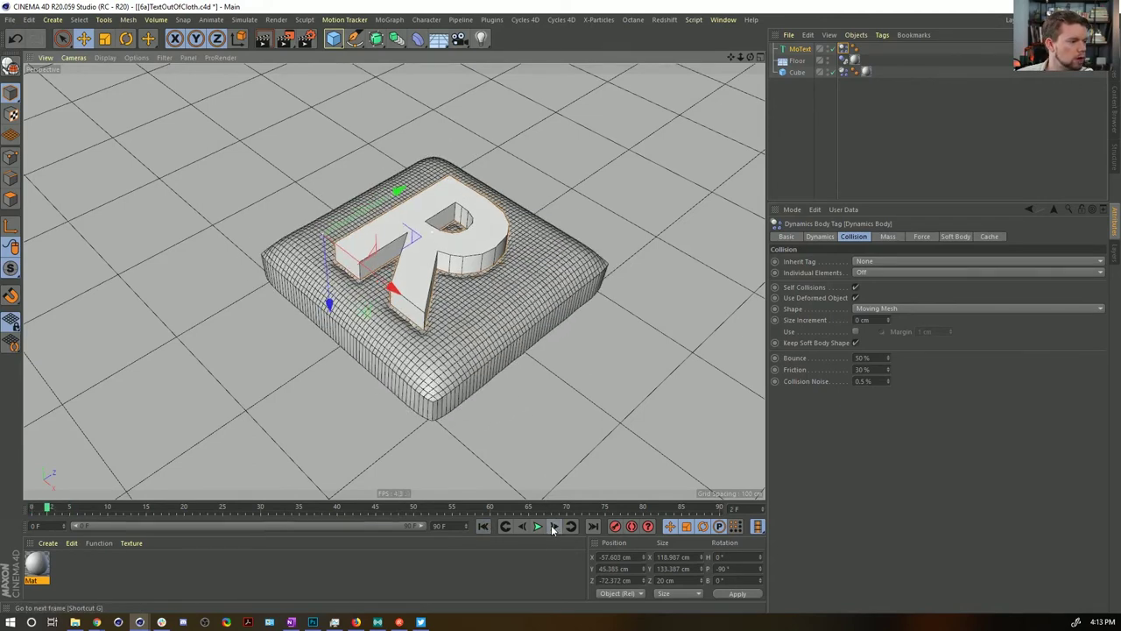
left_click(553, 526)
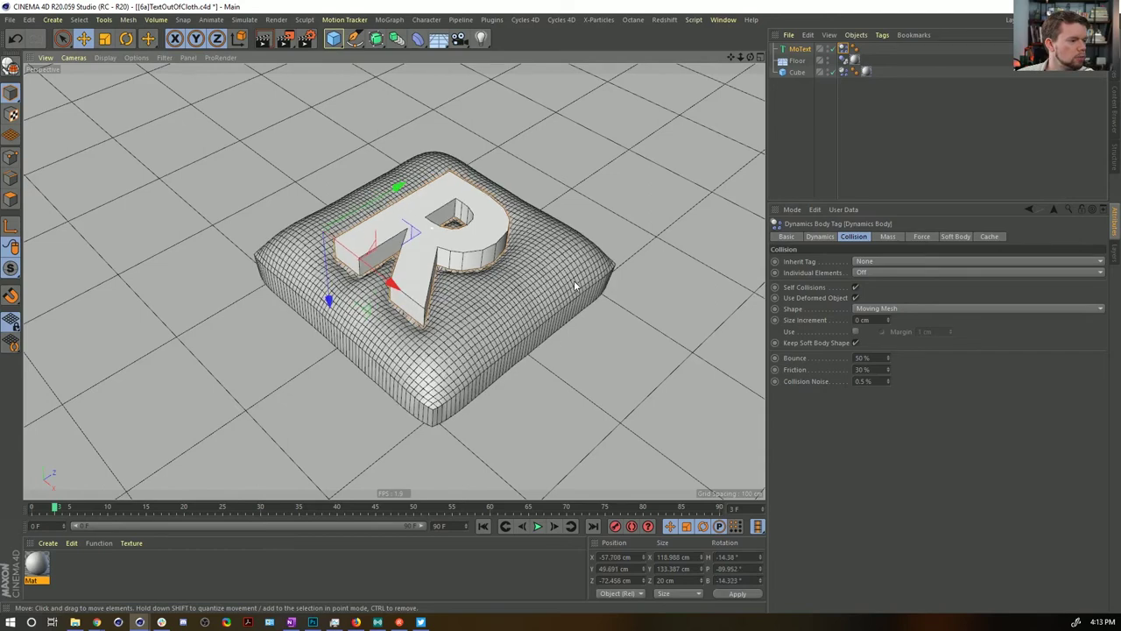
Step: Hide the letter in the viewport and examine up close the impression it leaves in the inflated cube
left_click(828, 50)
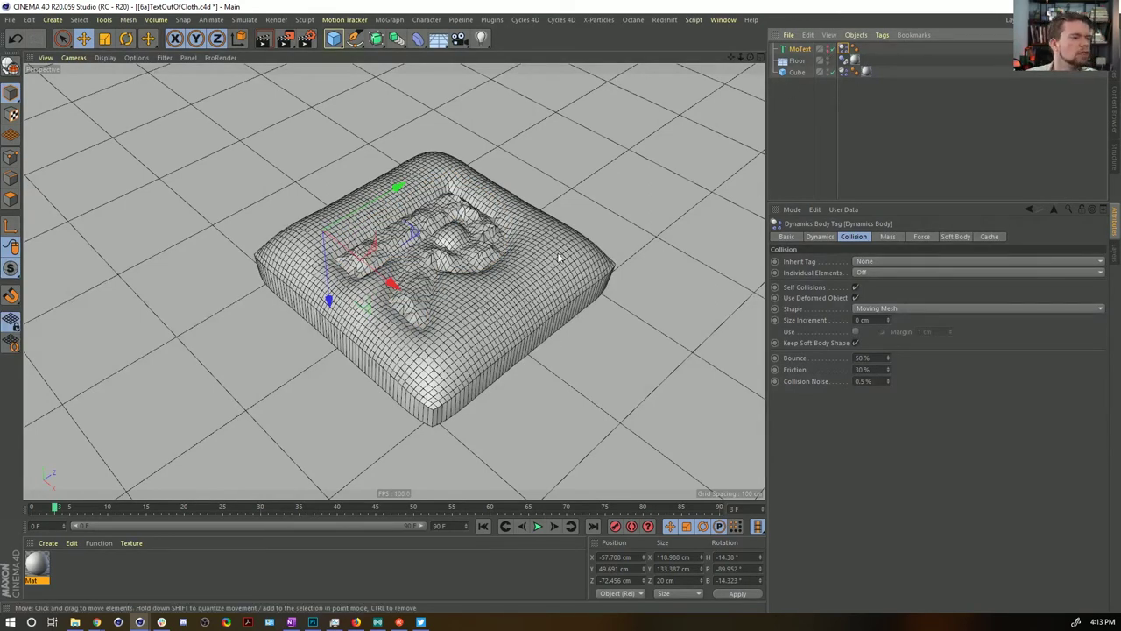
left_click_drag(483, 264, 531, 286, "alt")
scroll(513, 253, "up", 3)
mouse_move(423, 299)
left_mouse_down("alt")
mouse_move(395, 275)
mouse_move(377, 220)
mouse_move(380, 282)
mouse_move(532, 282)
mouse_move(580, 258)
mouse_move(462, 272)
mouse_move(394, 306)
mouse_move(411, 289)
left_mouse_up("alt")
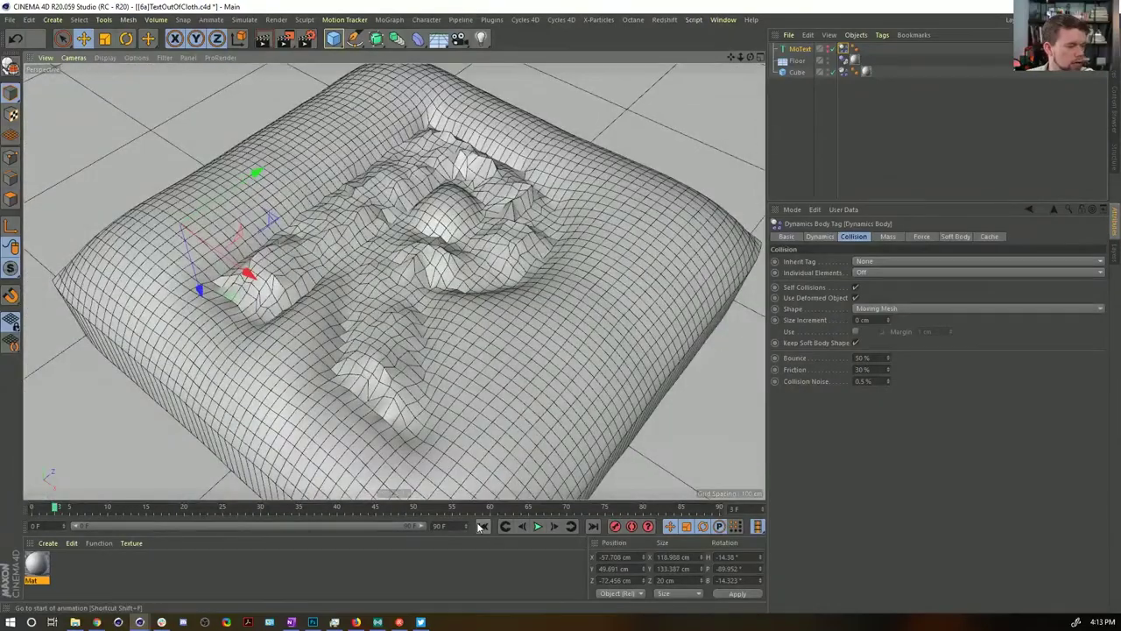
Step: Set Bounce and Friction to 0% on the dynamics tags of the letter, floor and cube together
left_click(844, 60, "shift")
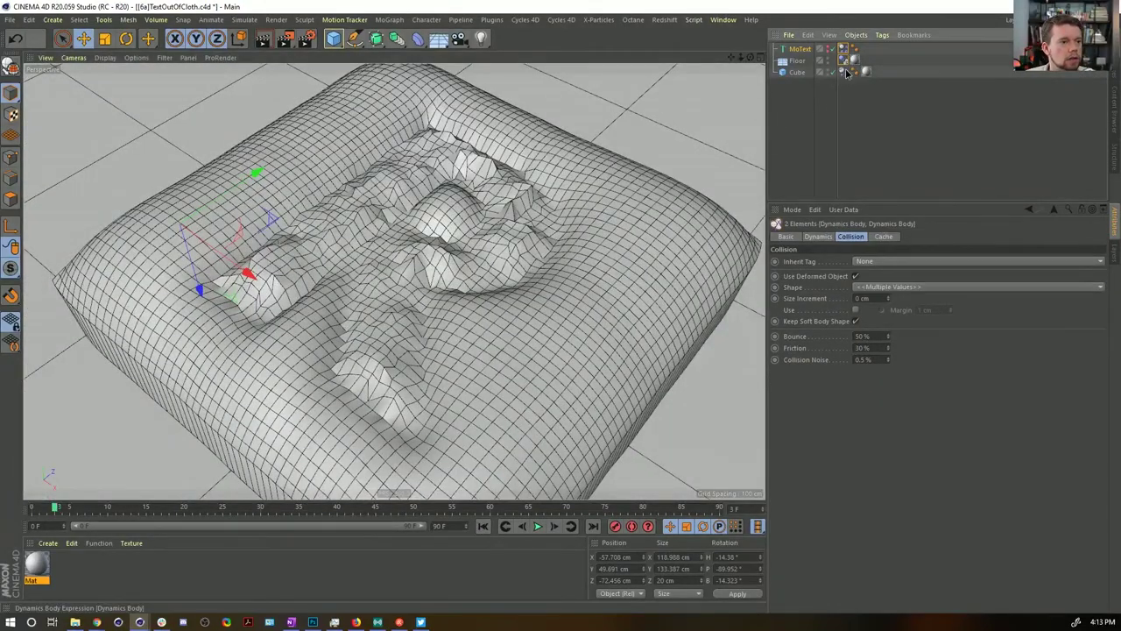
left_click(844, 72, "shift")
left_click(875, 335)
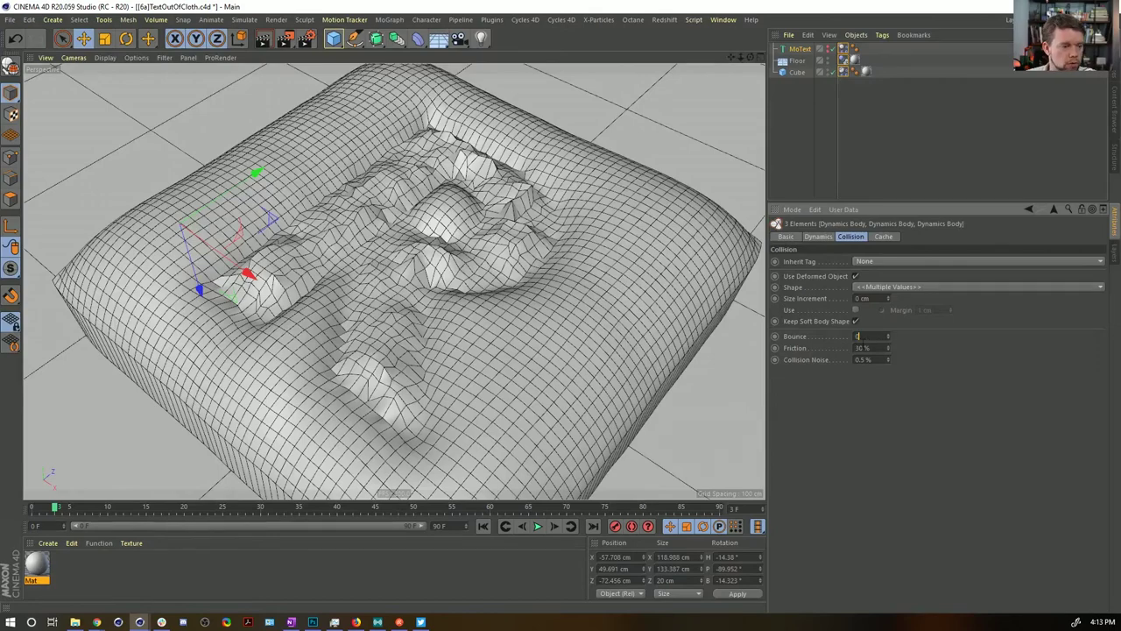
type("0")
Step: Check the simulation from frame 0 to frame 6 with the letter hidden, and show the letter again after rewinding
left_click(483, 525)
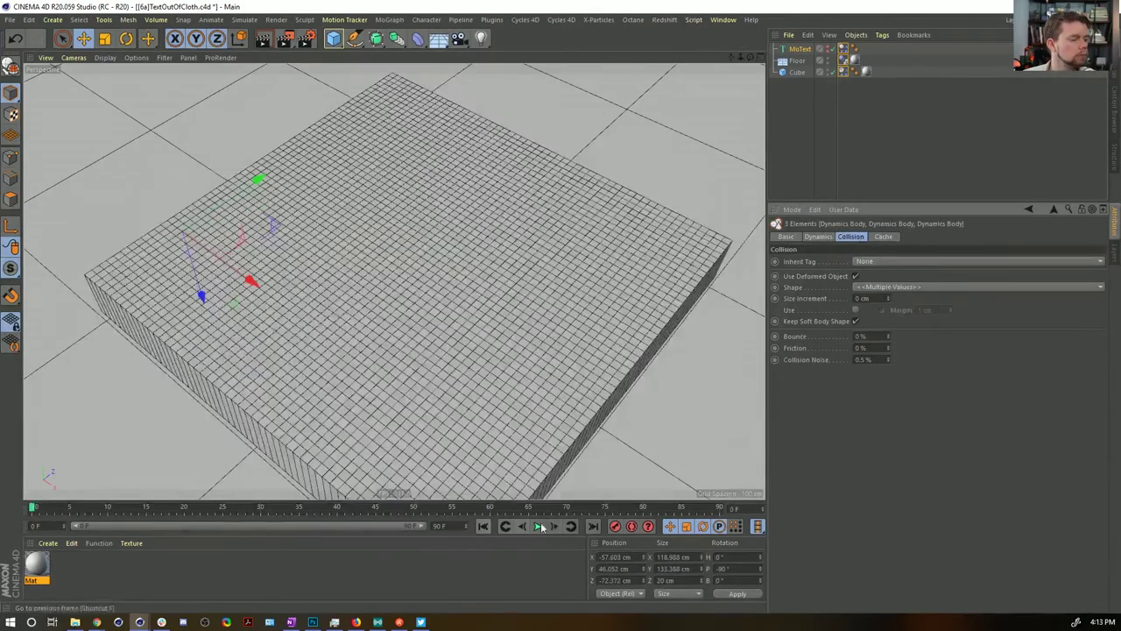
left_click(552, 526)
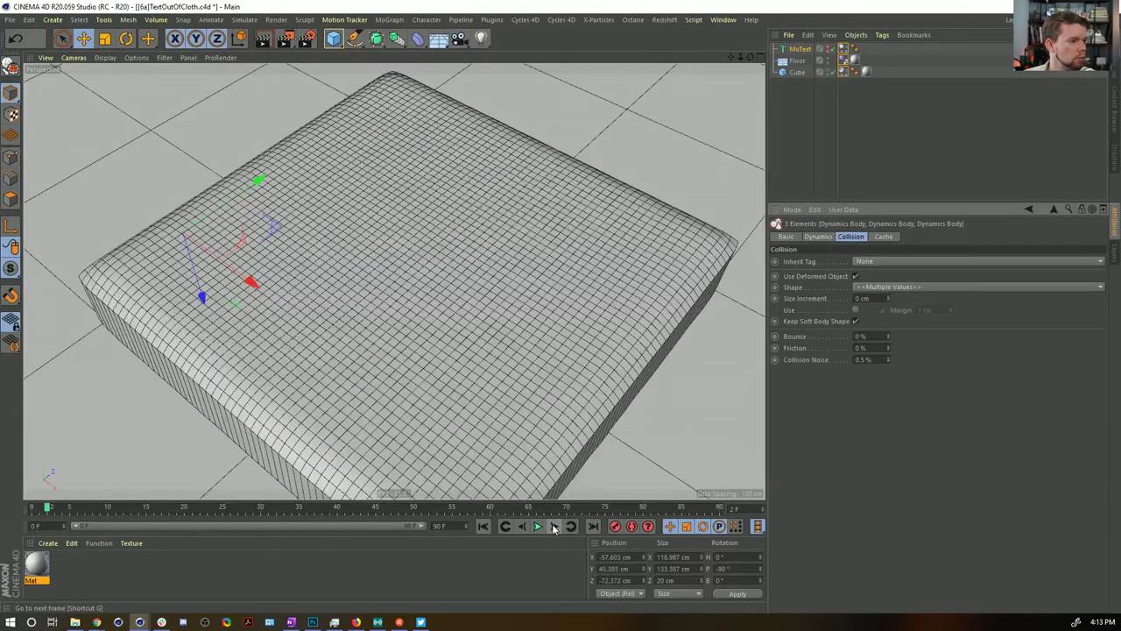
left_click(553, 525)
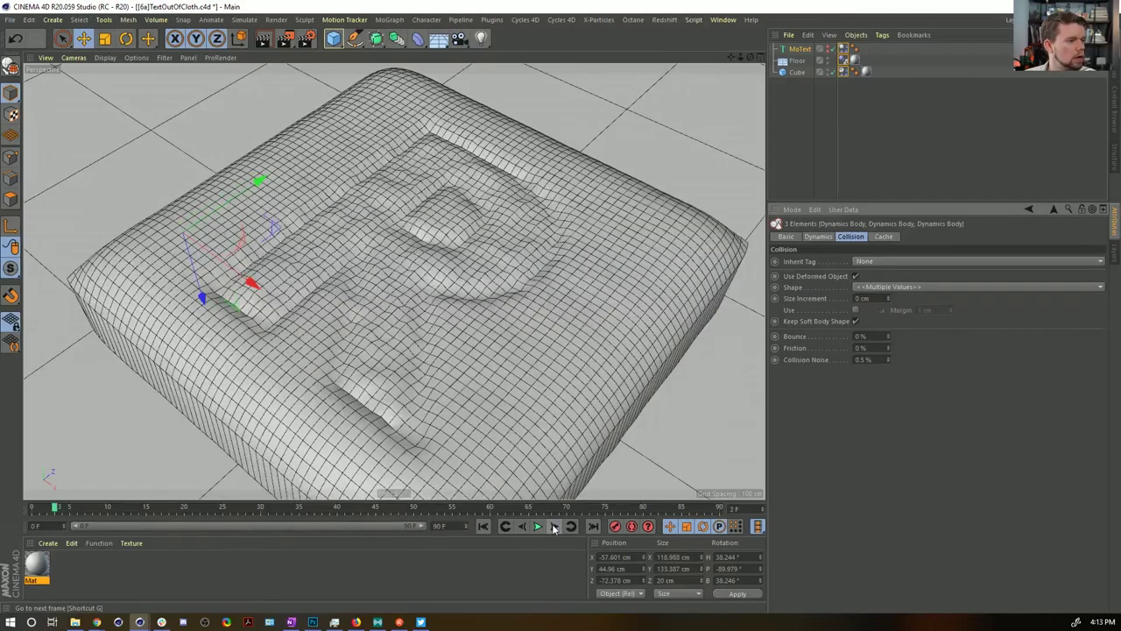
left_click(552, 525)
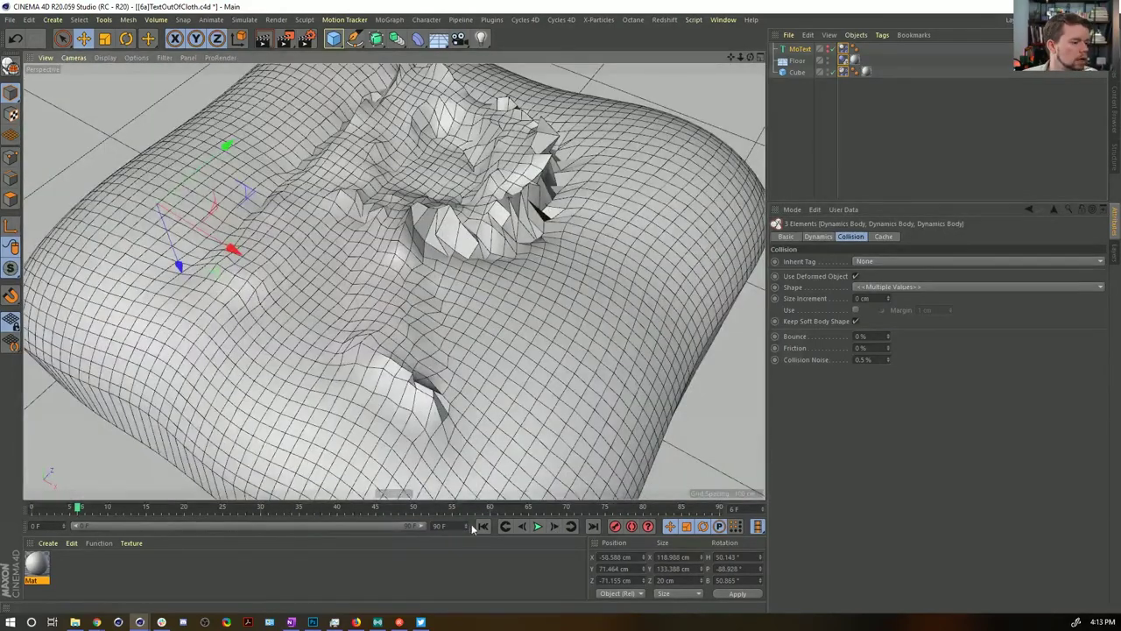
left_click(483, 526)
left_click(820, 49)
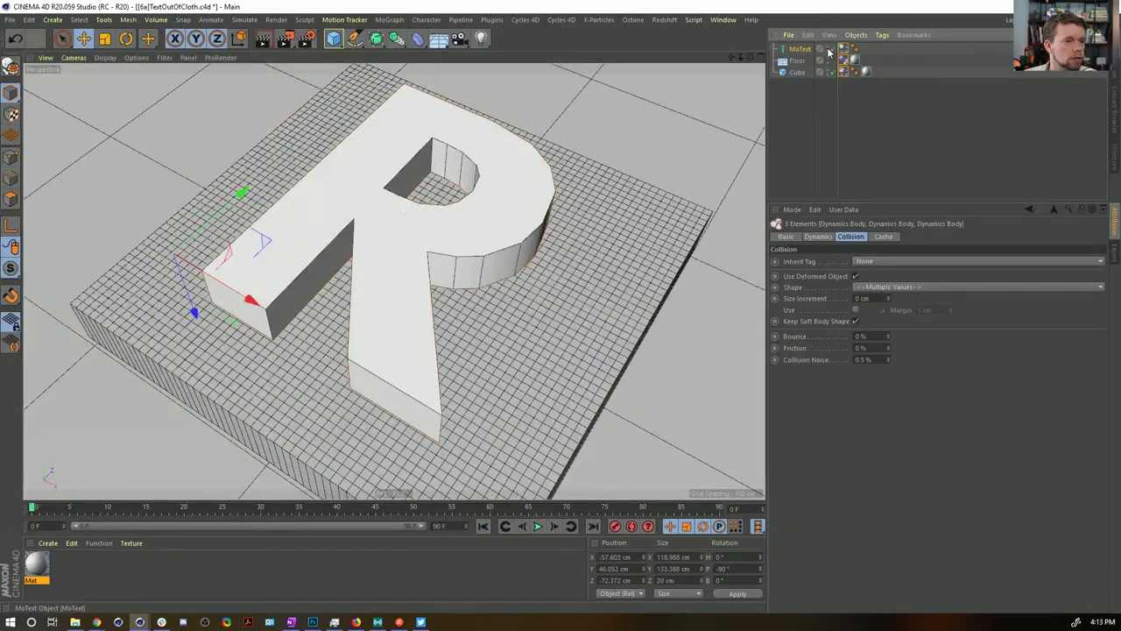
Step: Set the cap type of the letter R's MoText object to Quadrangles
left_click(800, 49)
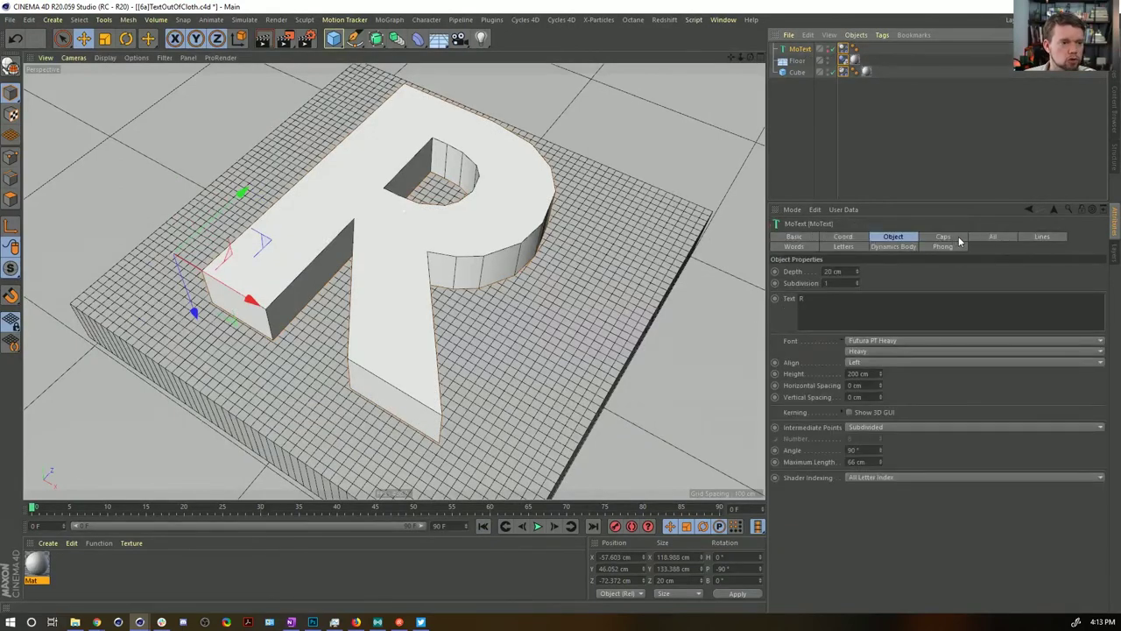
left_click(947, 236)
left_click(924, 432)
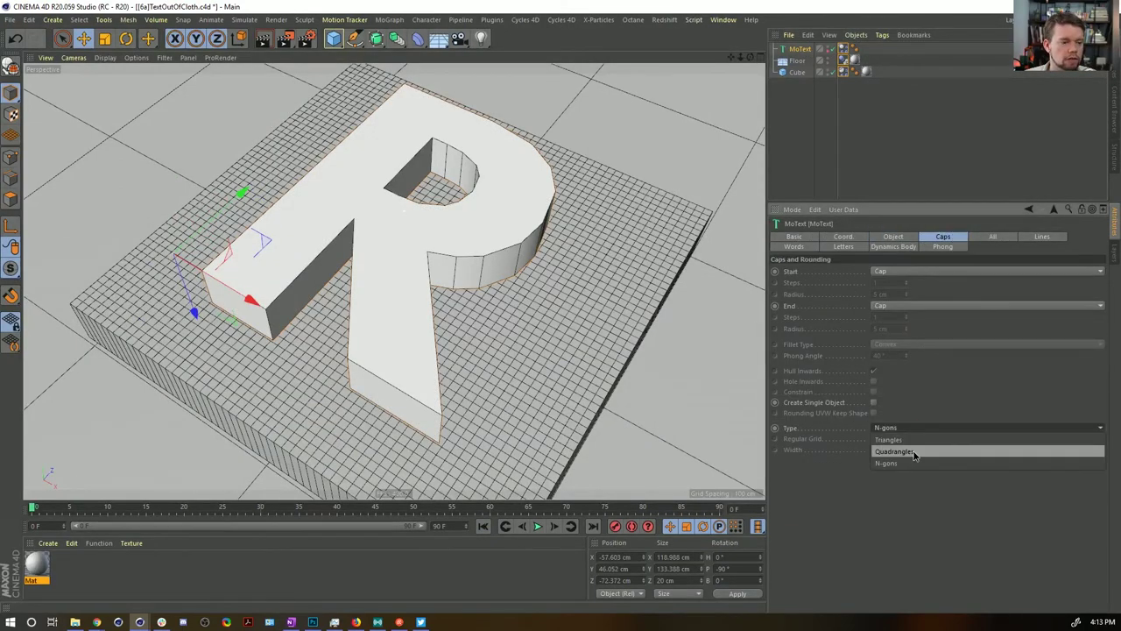
left_click(912, 452)
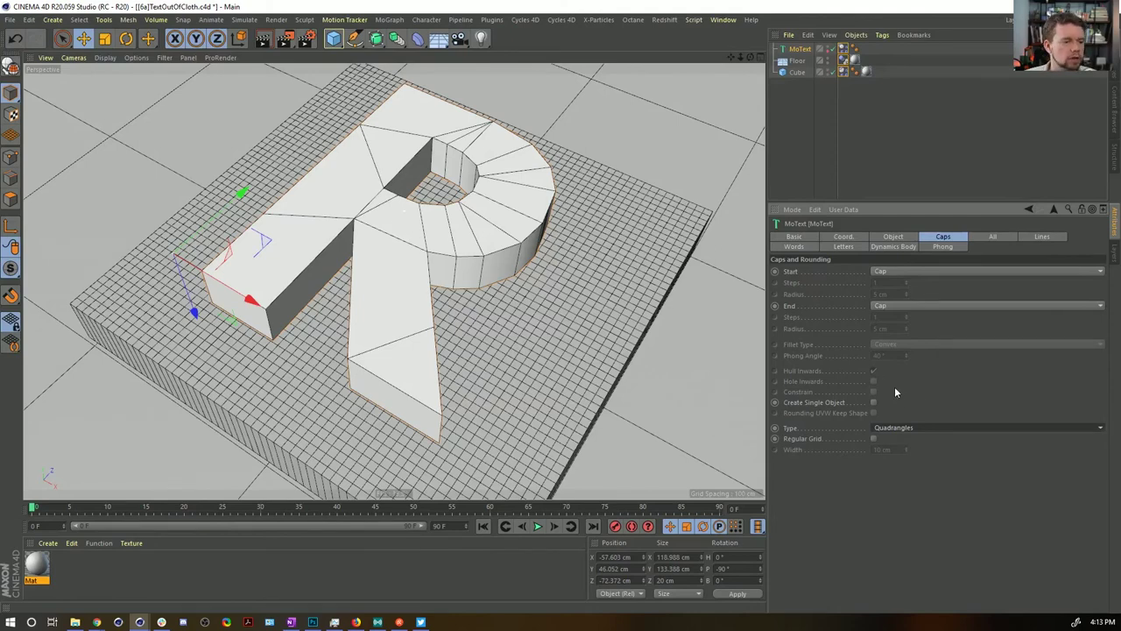
left_click_drag(416, 278, 370, 240, "alt")
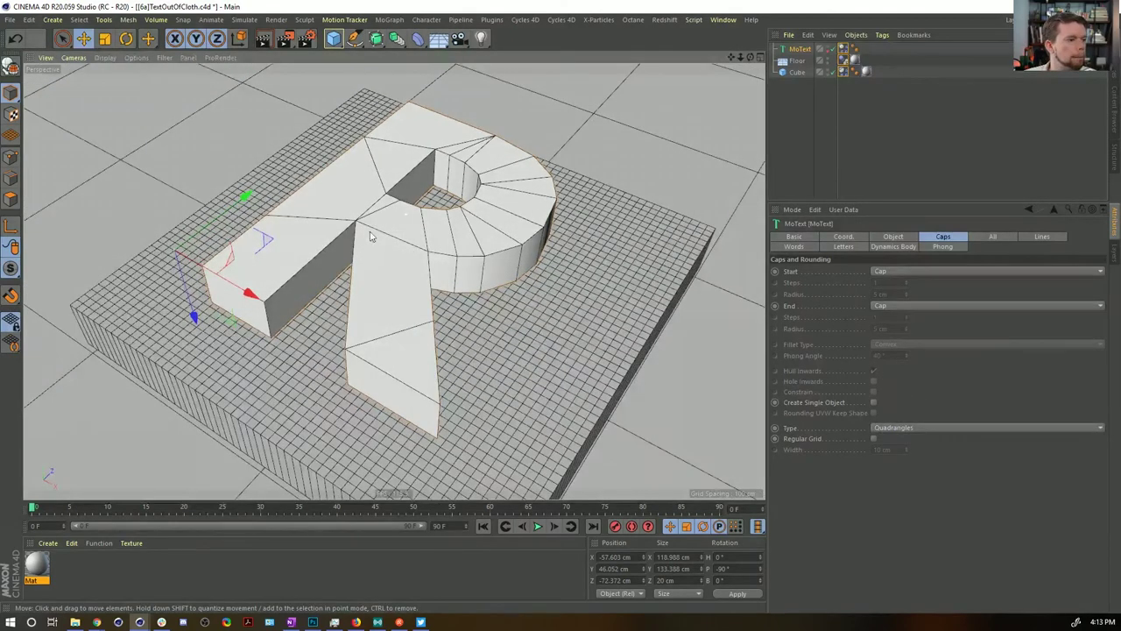
Step: Reduce the Maximum Length of the letter's intermediate points to 18 cm
left_click(893, 236)
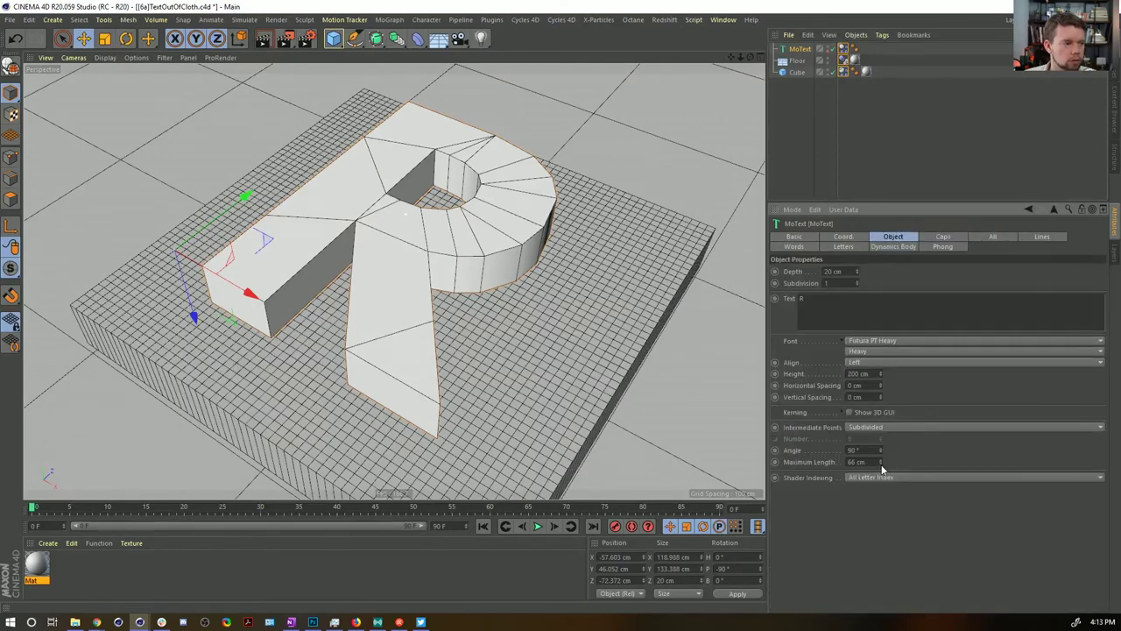
left_click_drag(881, 464, 881, 499)
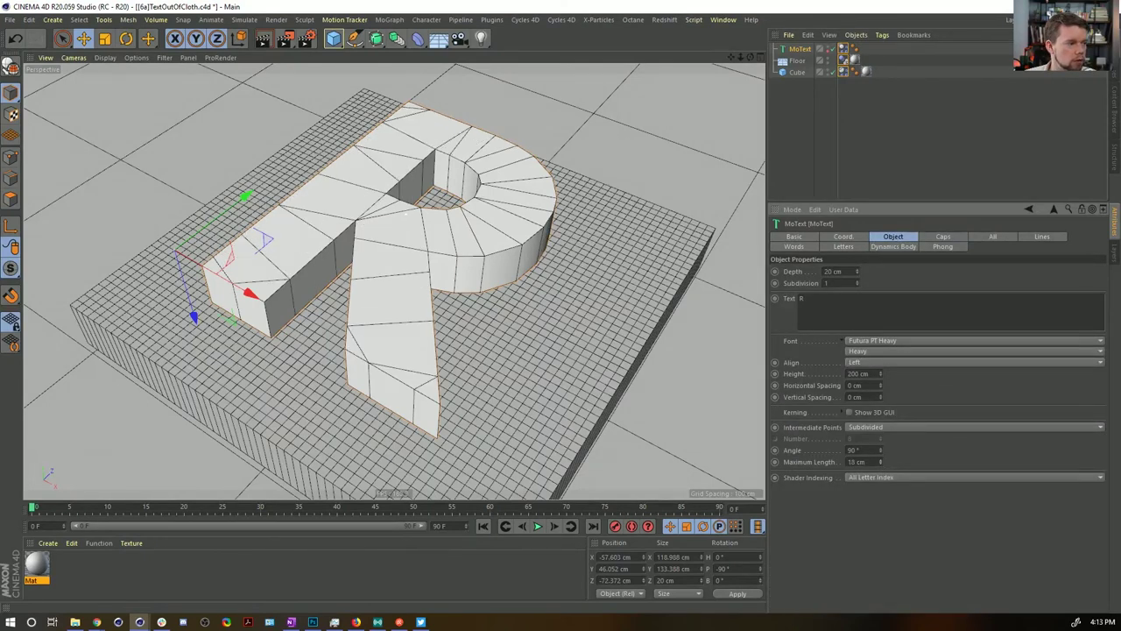
left_click(823, 167)
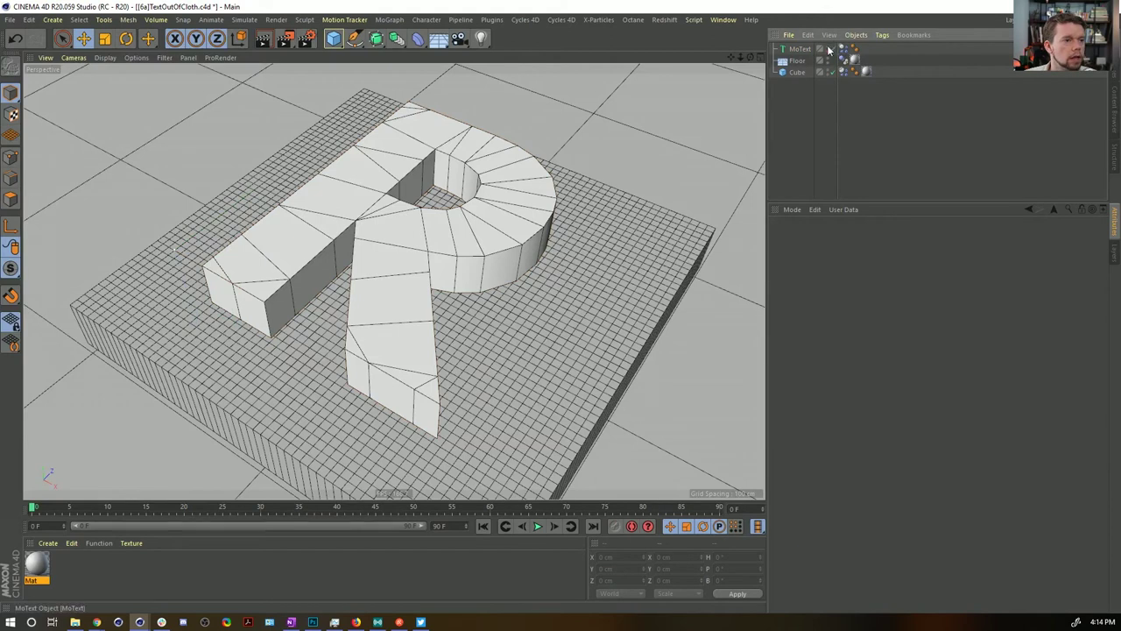
Step: Add a Display tag to the MoText letter, enabling its shading mode override and setting it to Lines
right_click(799, 50)
mouse_move(841, 54)
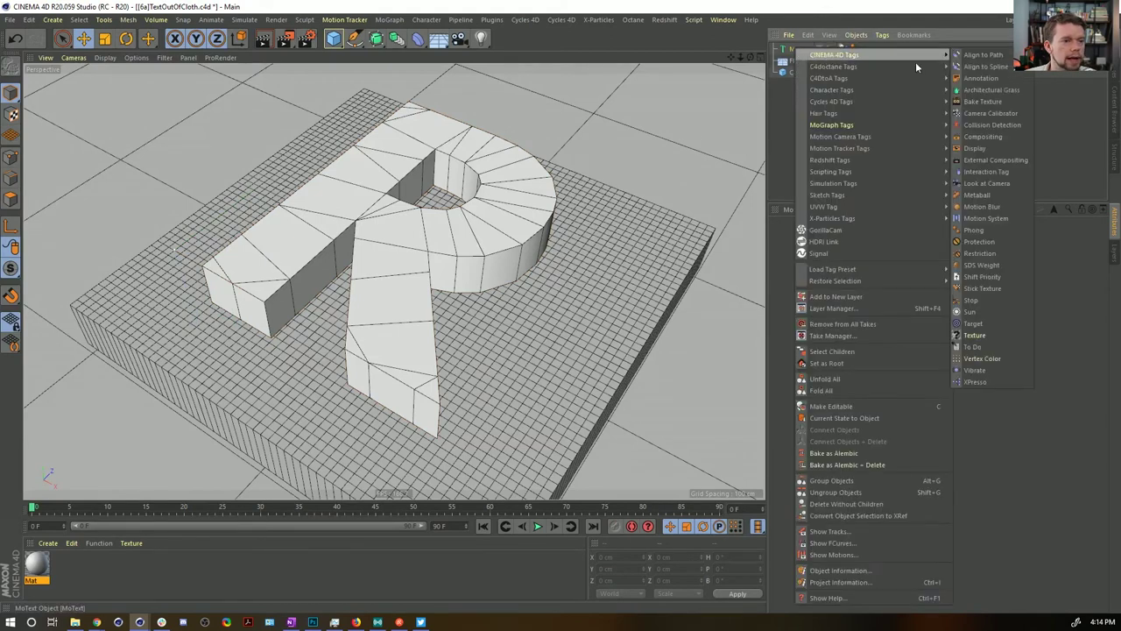
left_click(989, 148)
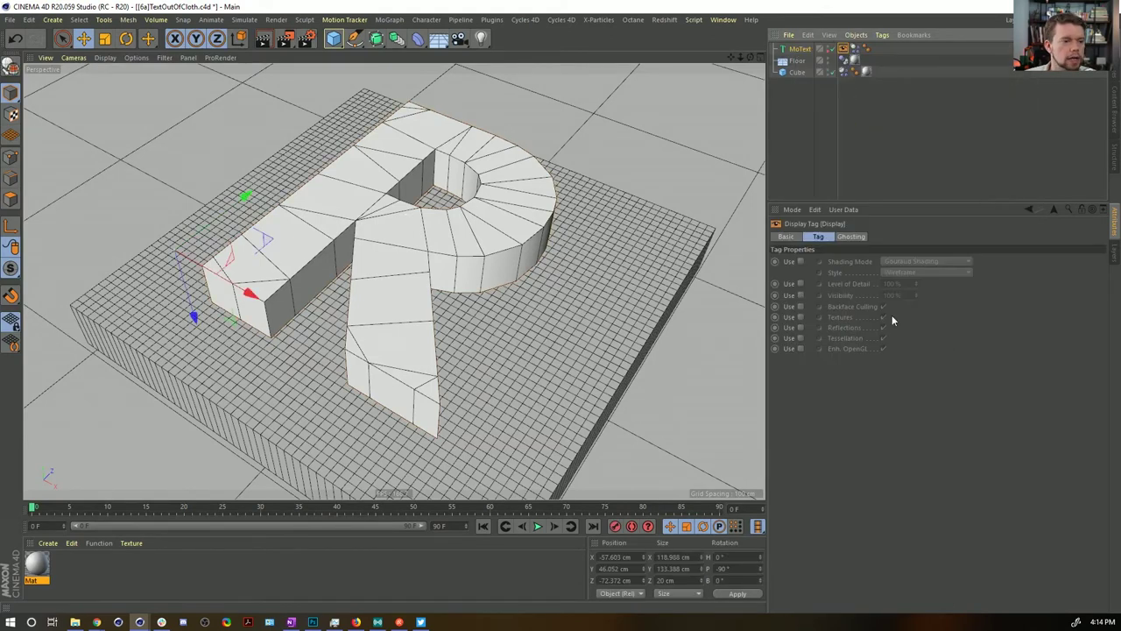
left_click(800, 261)
left_click(926, 261)
left_click(915, 356)
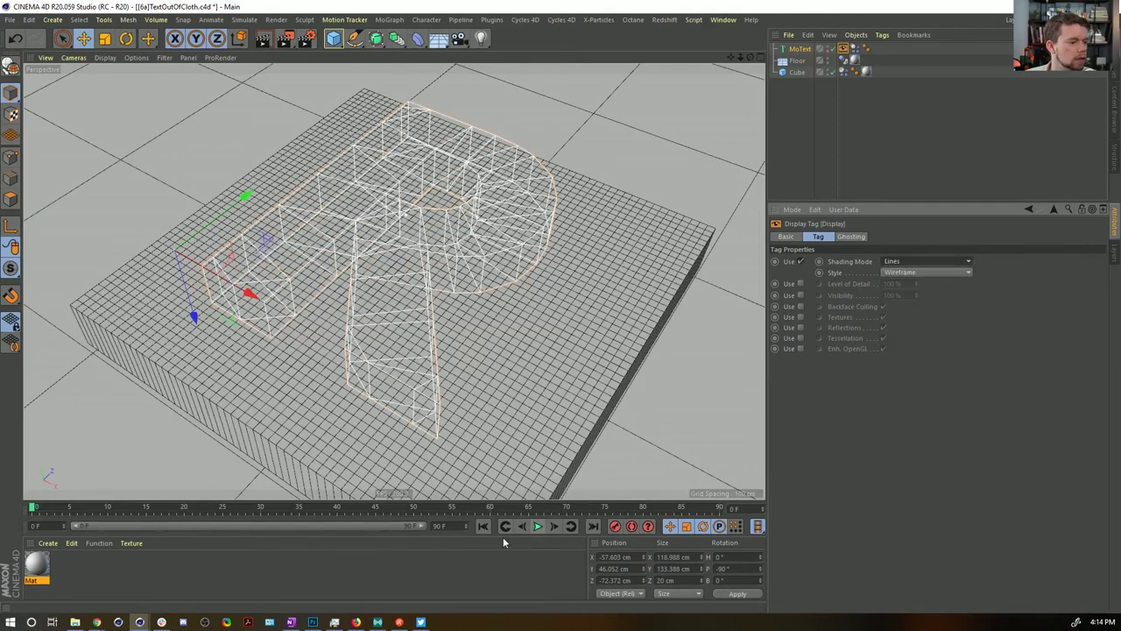
Step: Run the simulation to frame 3, examine how the cube surface meets the wireframe letter from several angles, and rewind
left_click(538, 526)
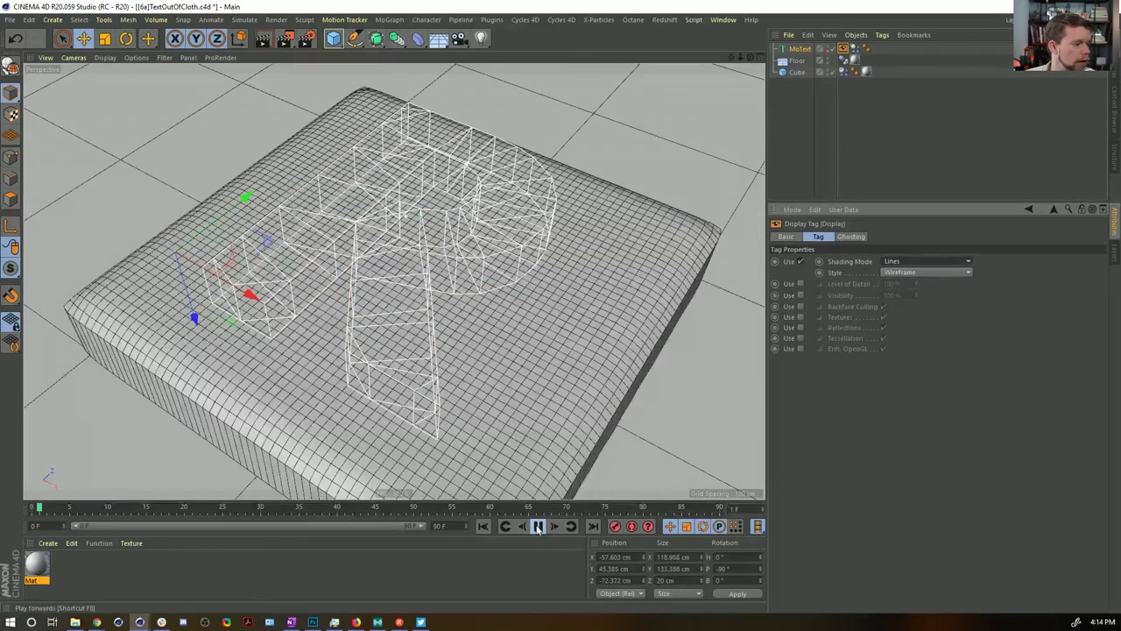
left_click(538, 526)
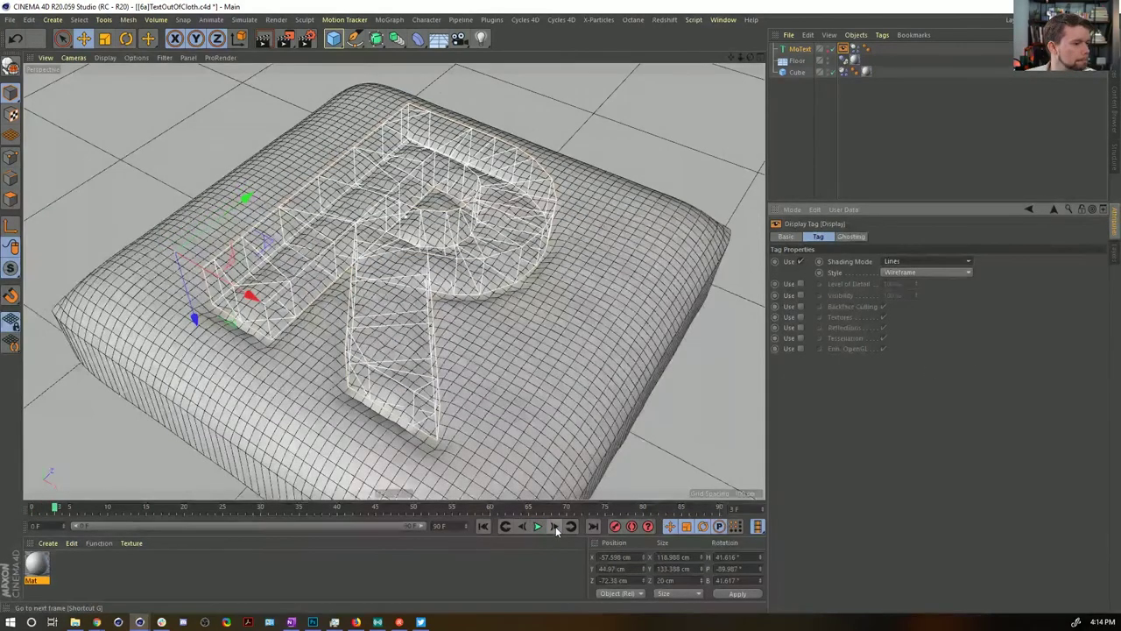
left_click(556, 526)
left_click_drag(438, 367, 457, 214, "alt")
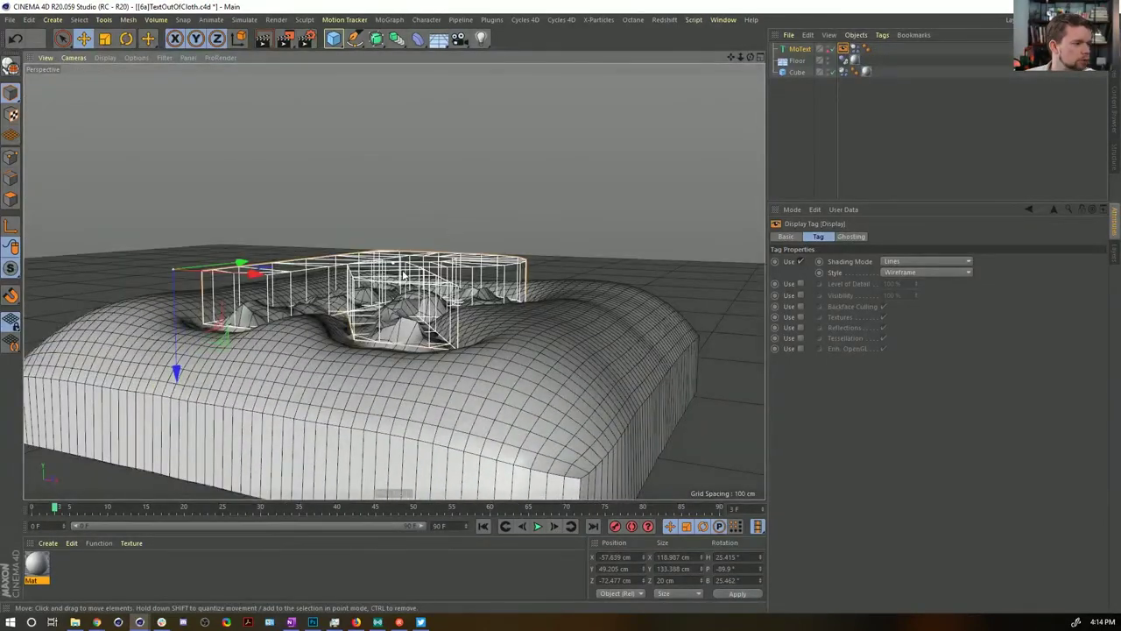
left_click_drag(404, 272, 437, 391, "alt")
middle_click_drag(437, 390, 496, 40, "alt")
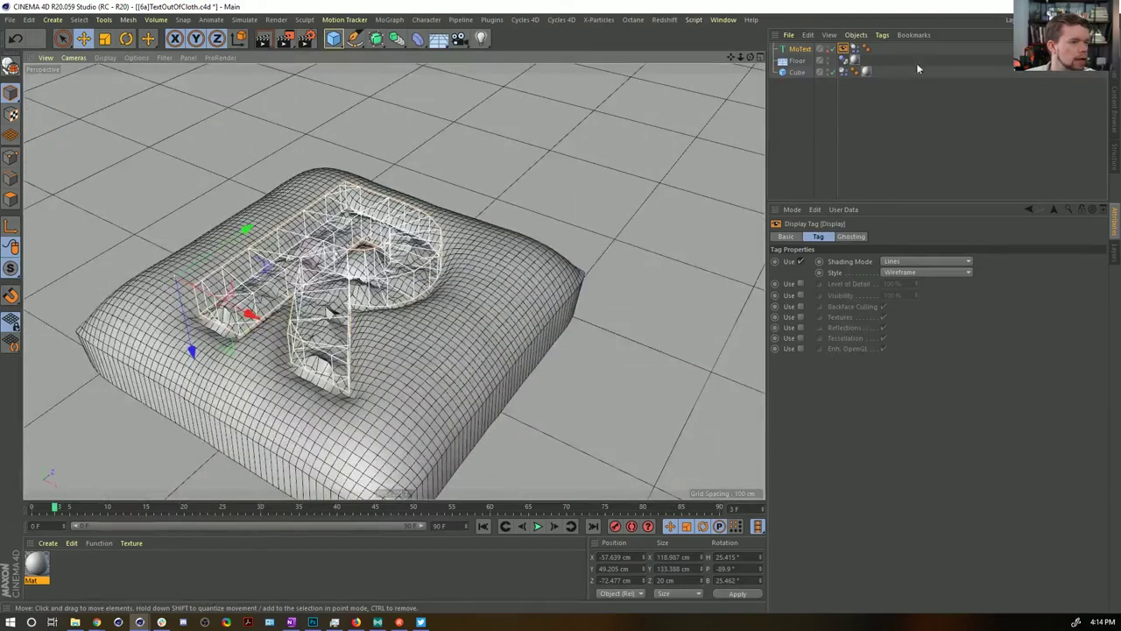
left_click(483, 528)
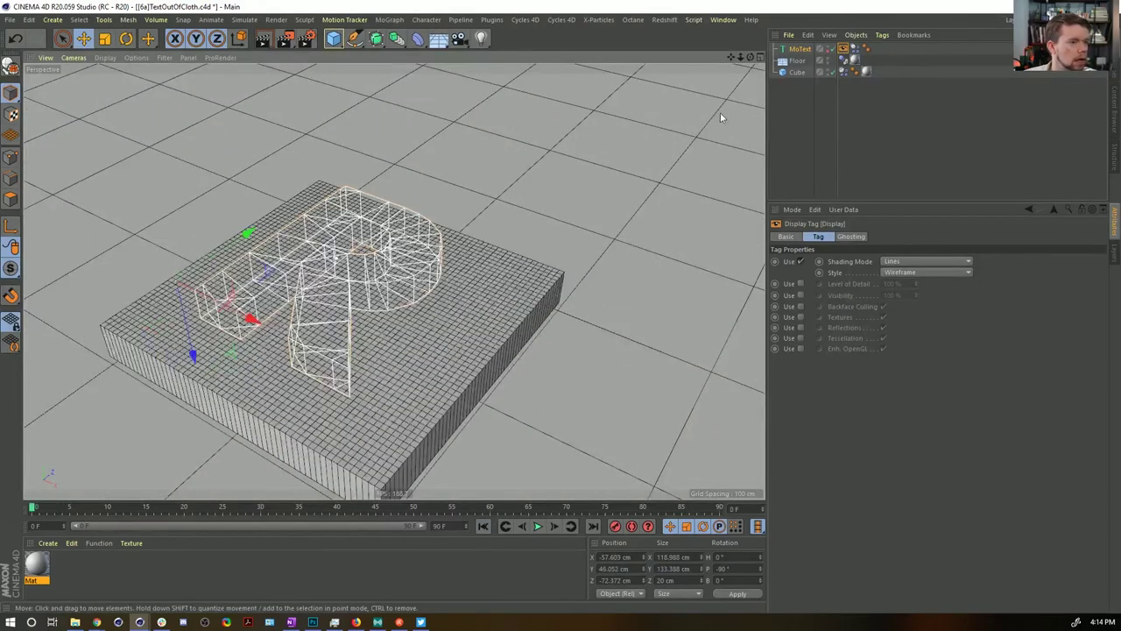
Step: Enable Create Single Object in the letter's caps settings
left_click(798, 49)
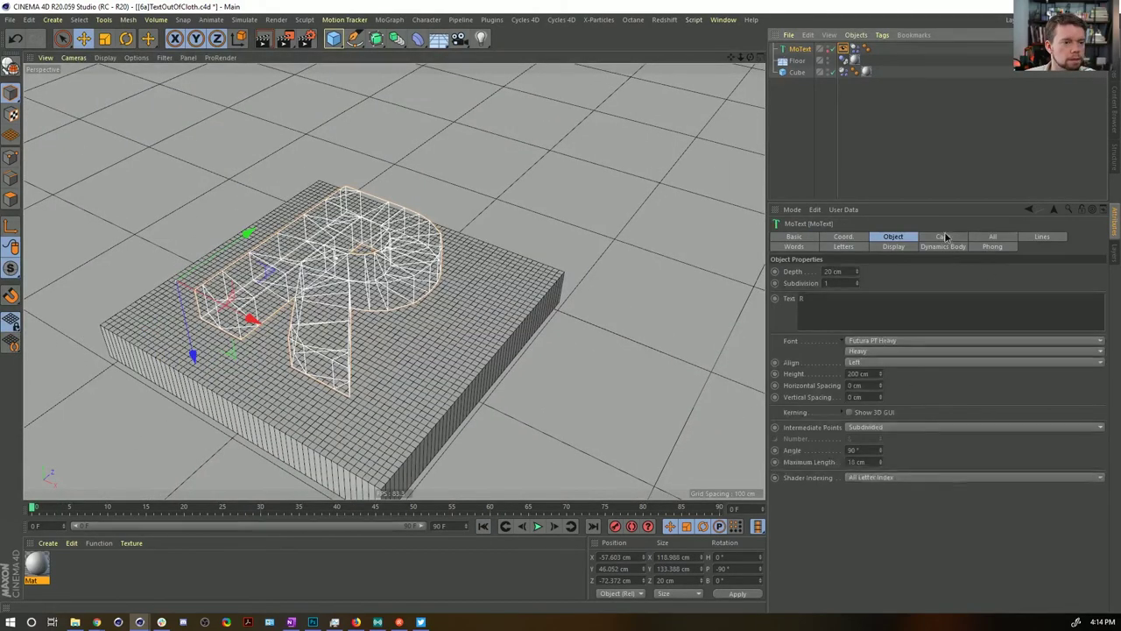
left_click(944, 237)
left_click(875, 402)
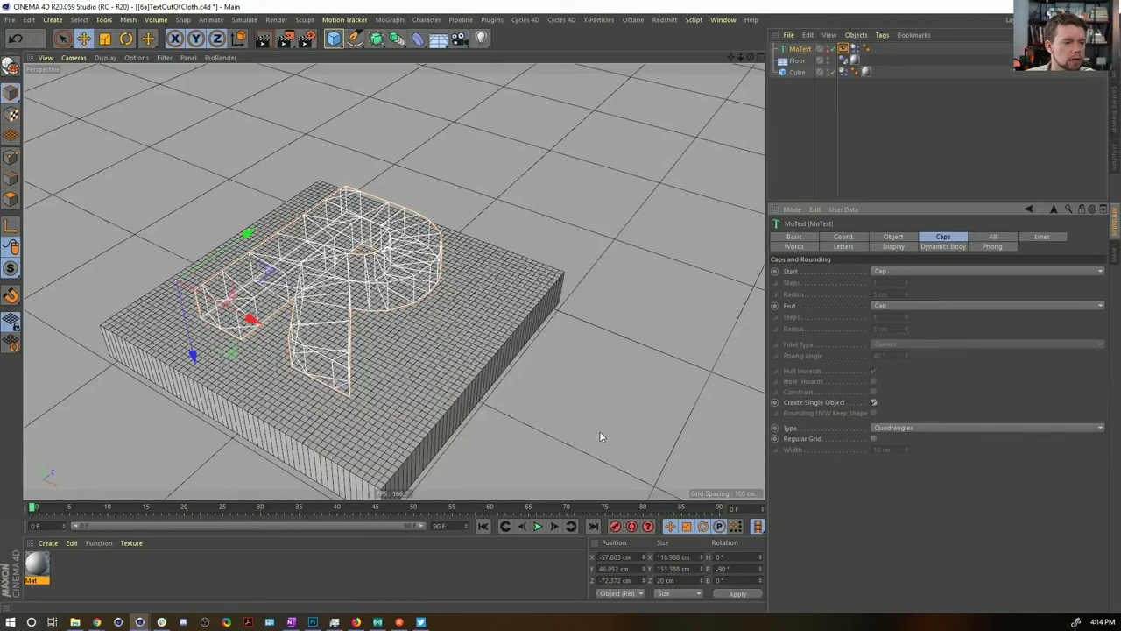
Step: Step the simulation frame by frame to frame 6 and examine up close how the cube wraps around the letter
left_click(555, 529)
left_click(555, 528)
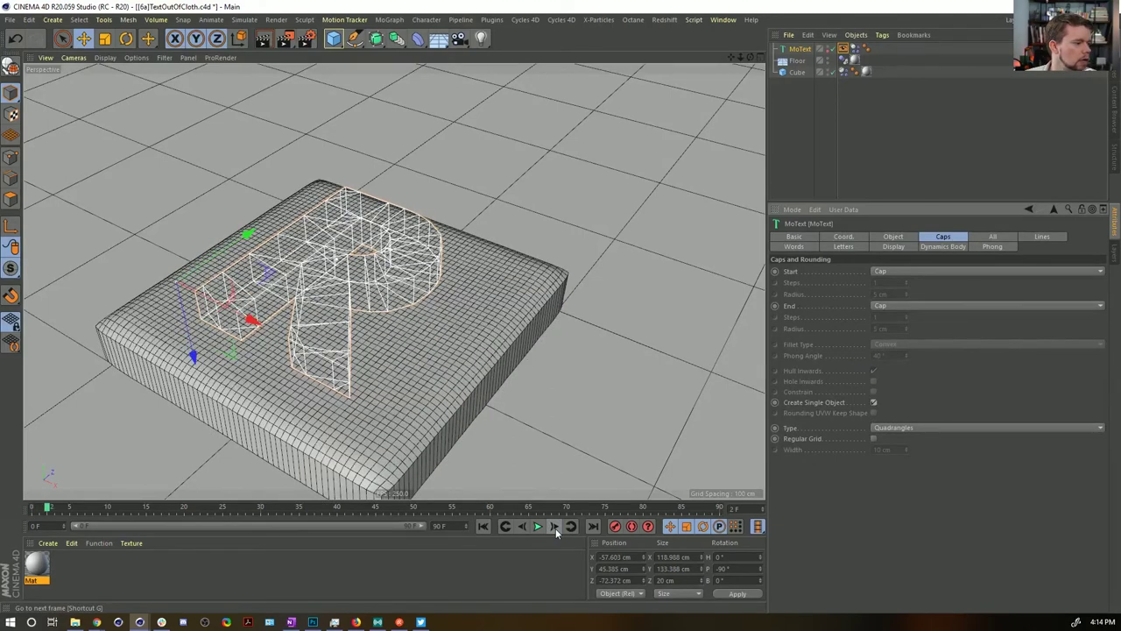
left_click(556, 528)
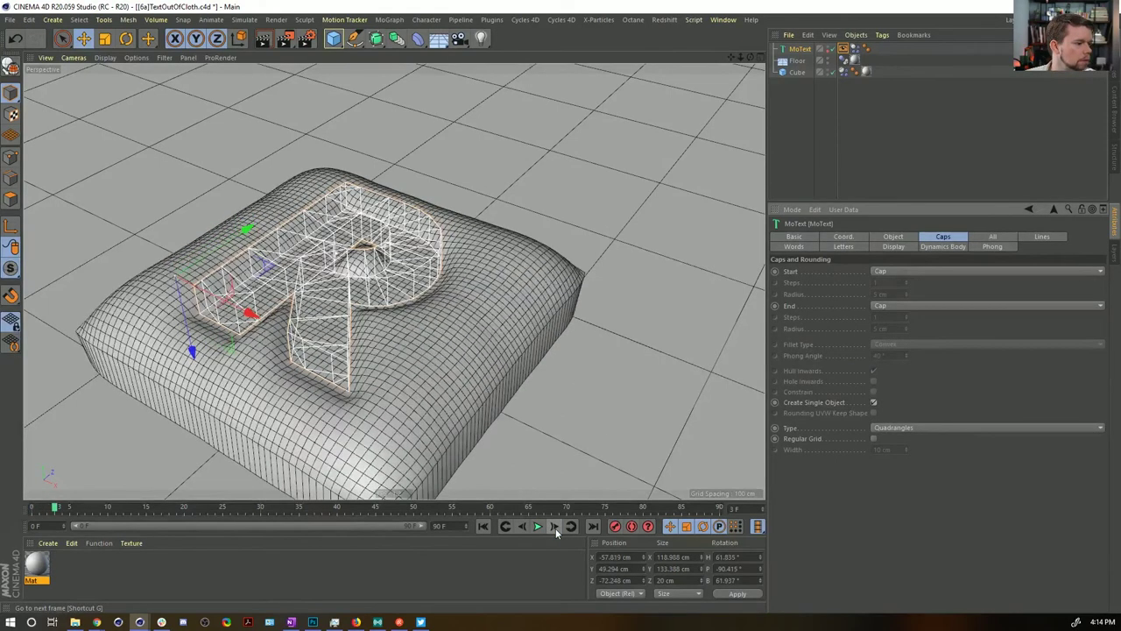
left_click(555, 528)
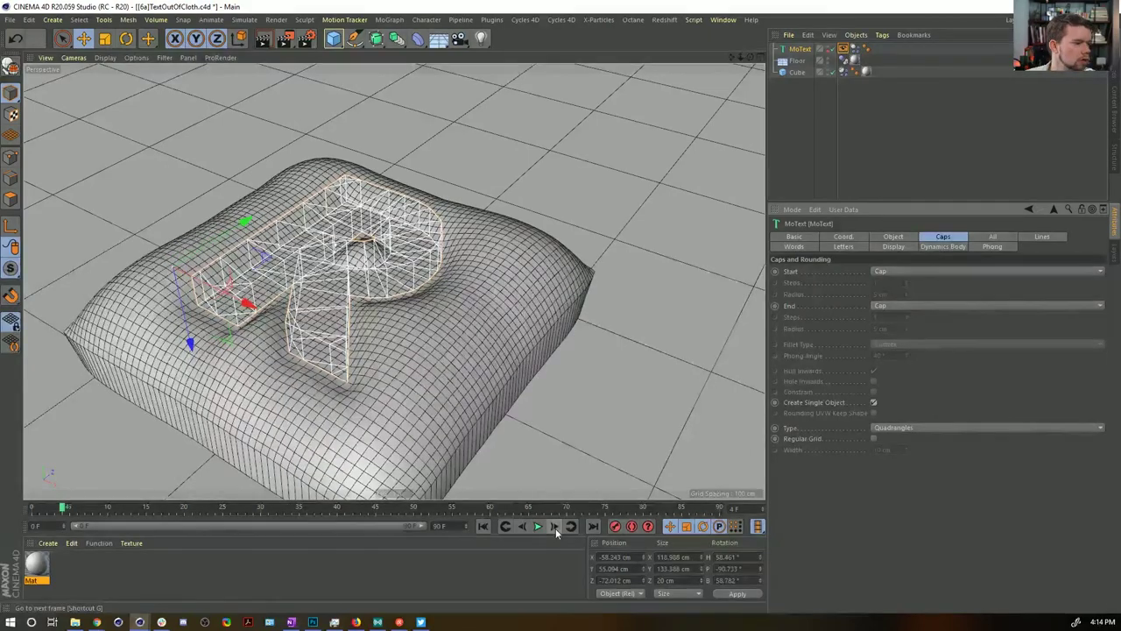
left_click_drag(358, 320, 446, 311, "alt")
right_click_drag(448, 310, 501, 310, "alt")
left_click_drag(501, 310, 501, 329, "alt")
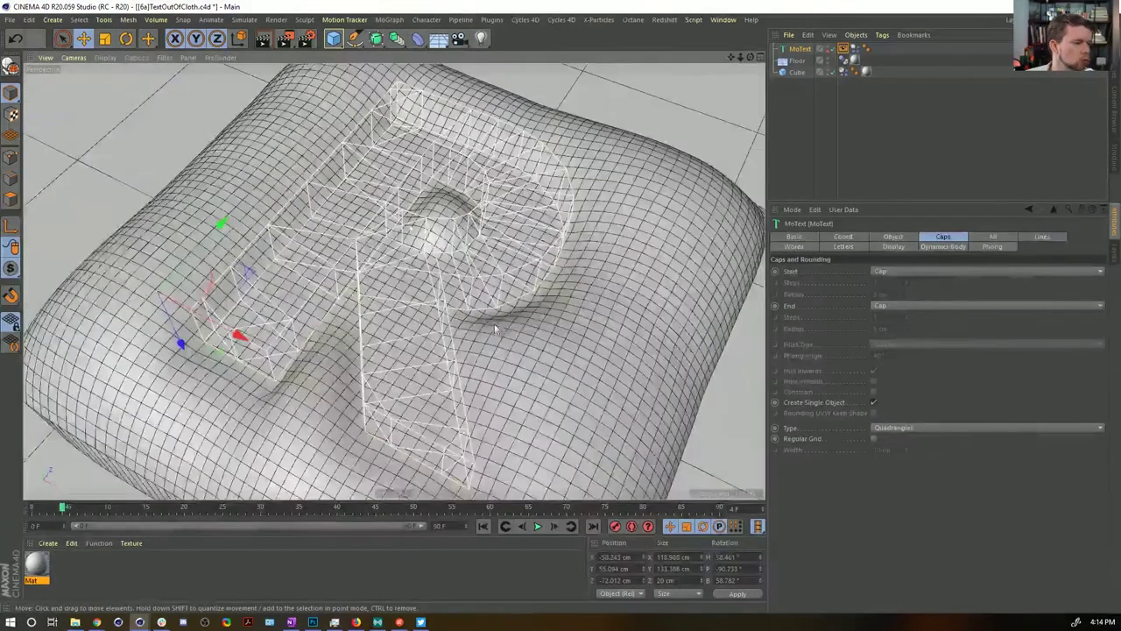
middle_click_drag(500, 329, 518, 288, "alt")
left_click(555, 529)
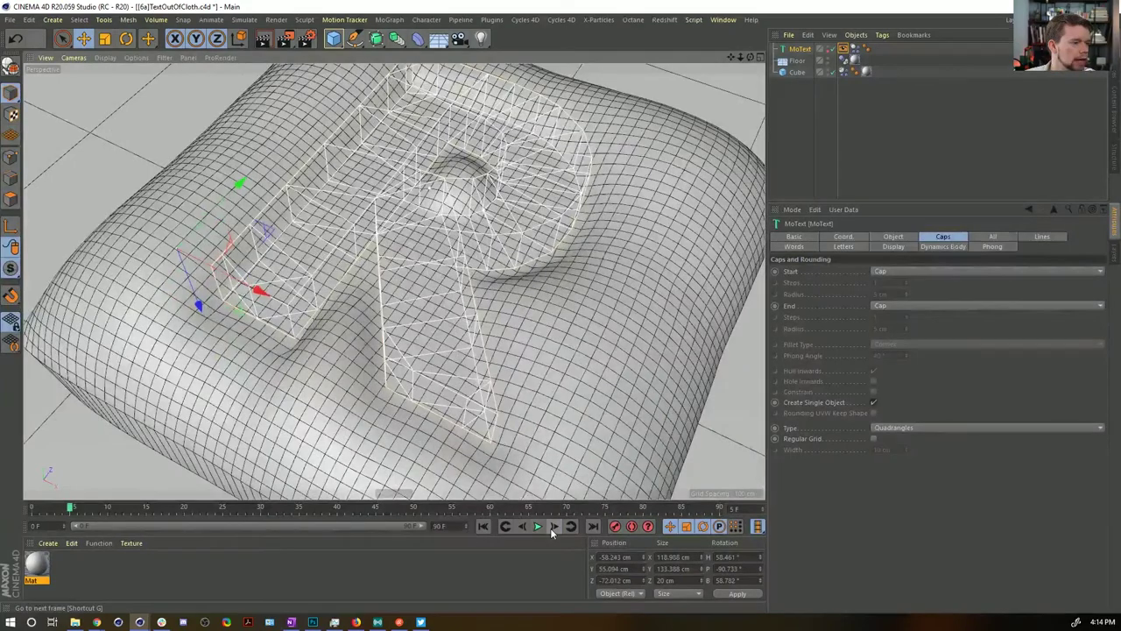
mouse_move(501, 350)
left_mouse_down("alt")
mouse_move(491, 254)
mouse_move(491, 332)
left_mouse_up("alt")
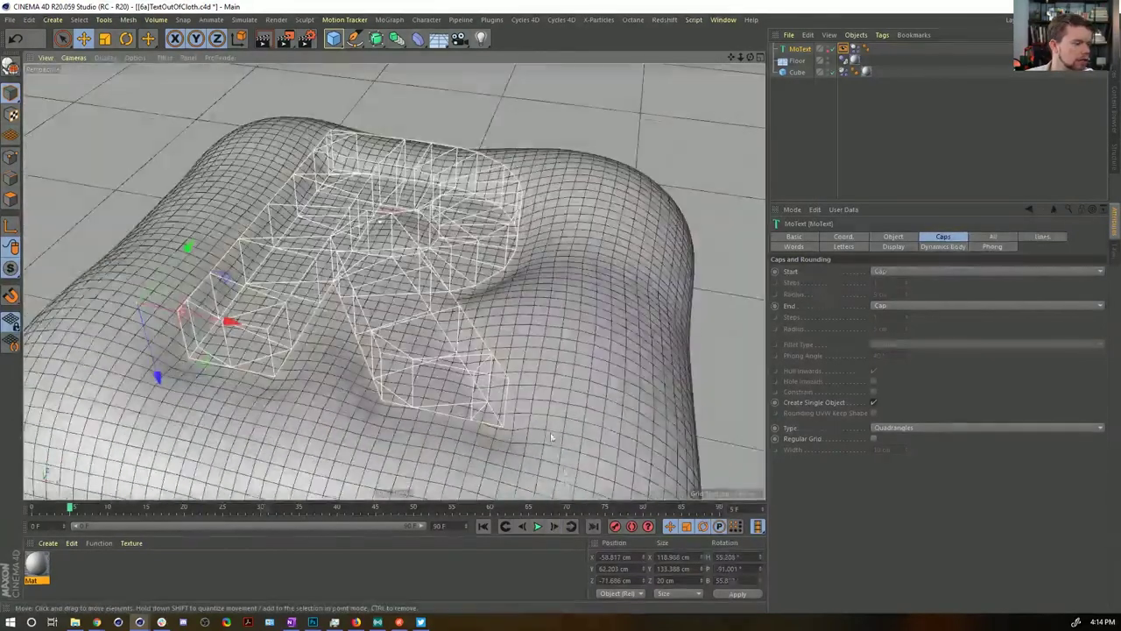
left_click(554, 529)
left_click(555, 527)
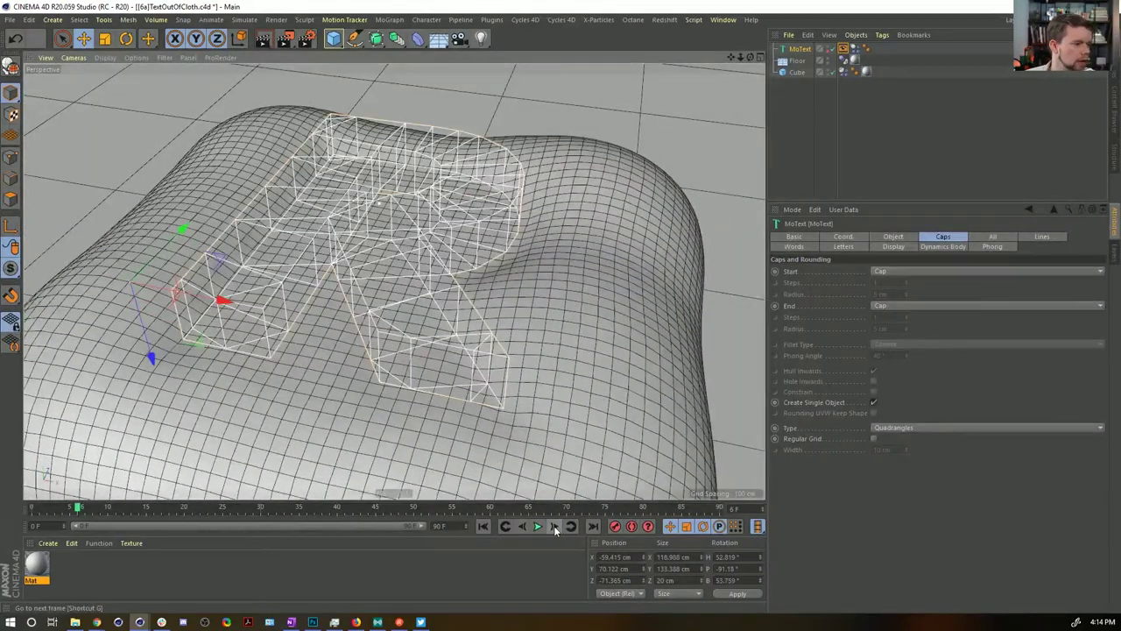
Step: Set the soft body Pressure on the cube's dynamics tag to 5
left_click(854, 49)
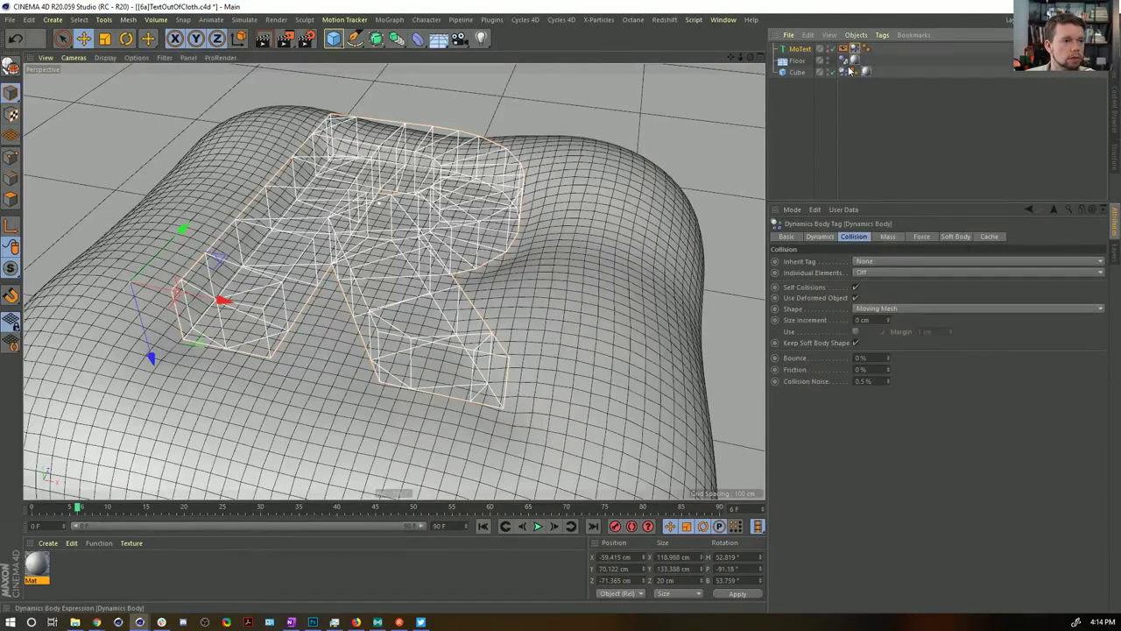
left_click(952, 237)
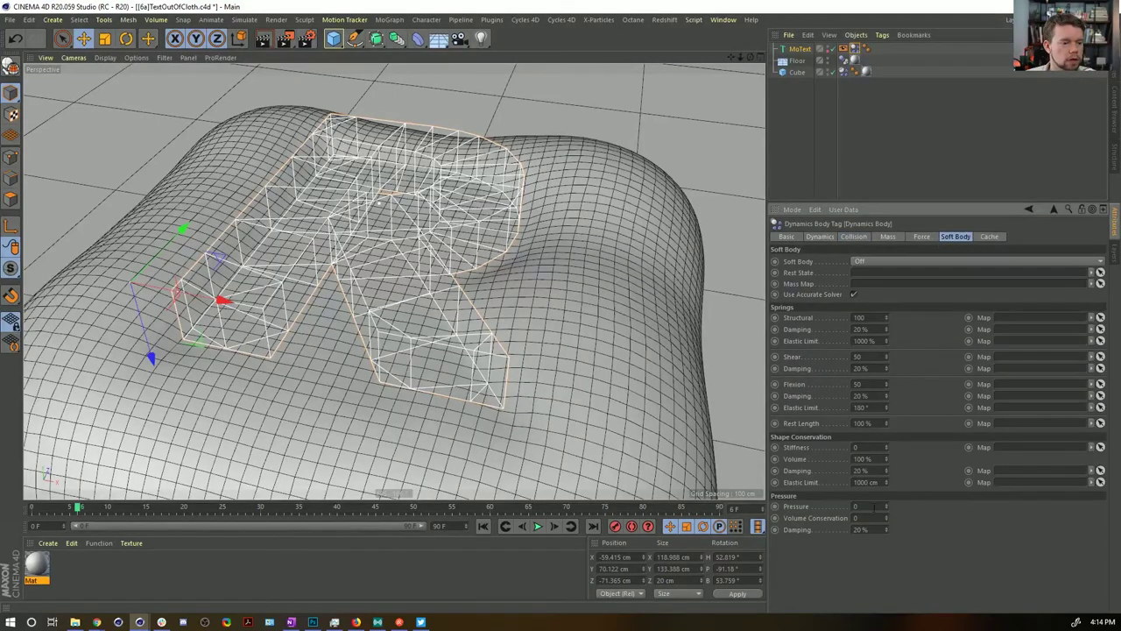
left_click(844, 71)
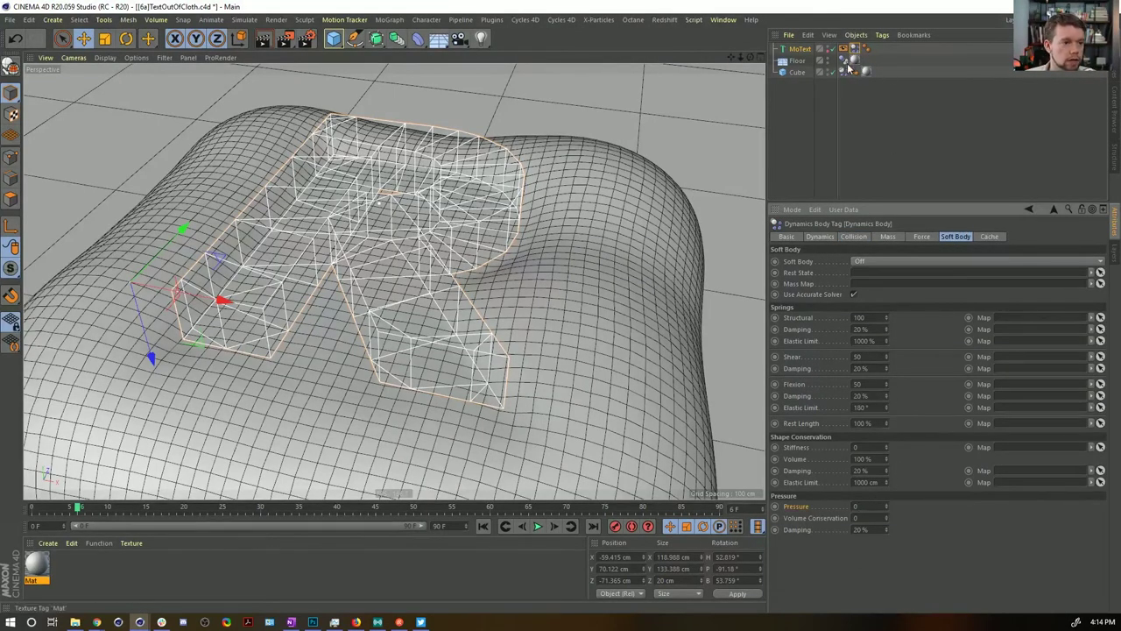
left_click_drag(871, 505, 783, 553)
type("5")
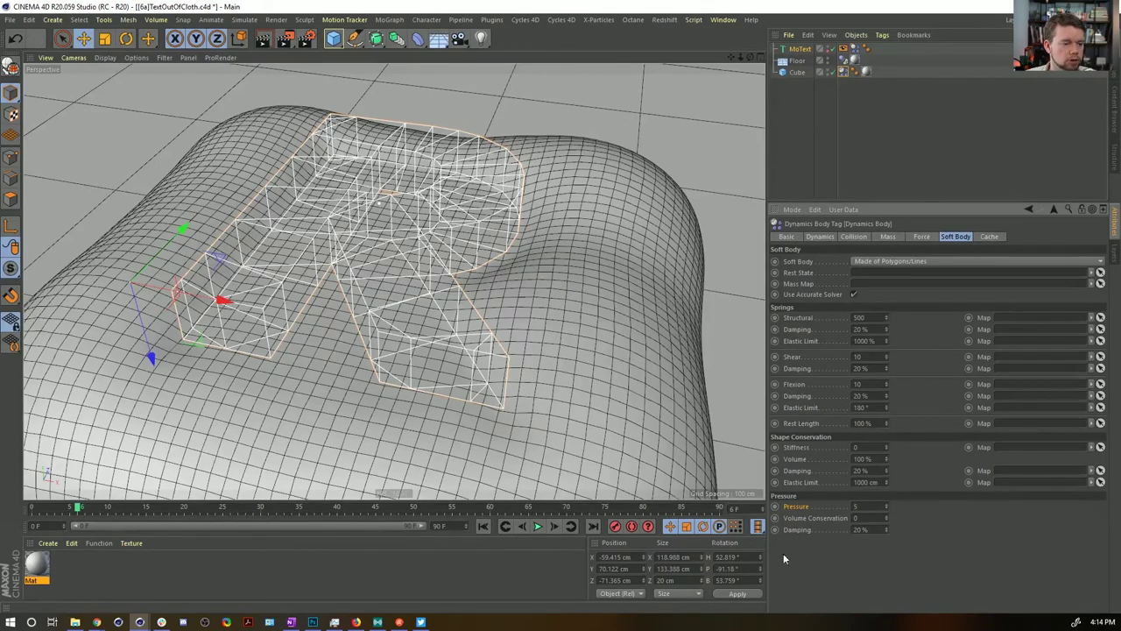
Step: Rewind and step the simulation to frame 6 to check the letter's impression at the reduced pressure
left_click(481, 526)
left_click(552, 528)
left_click(552, 528)
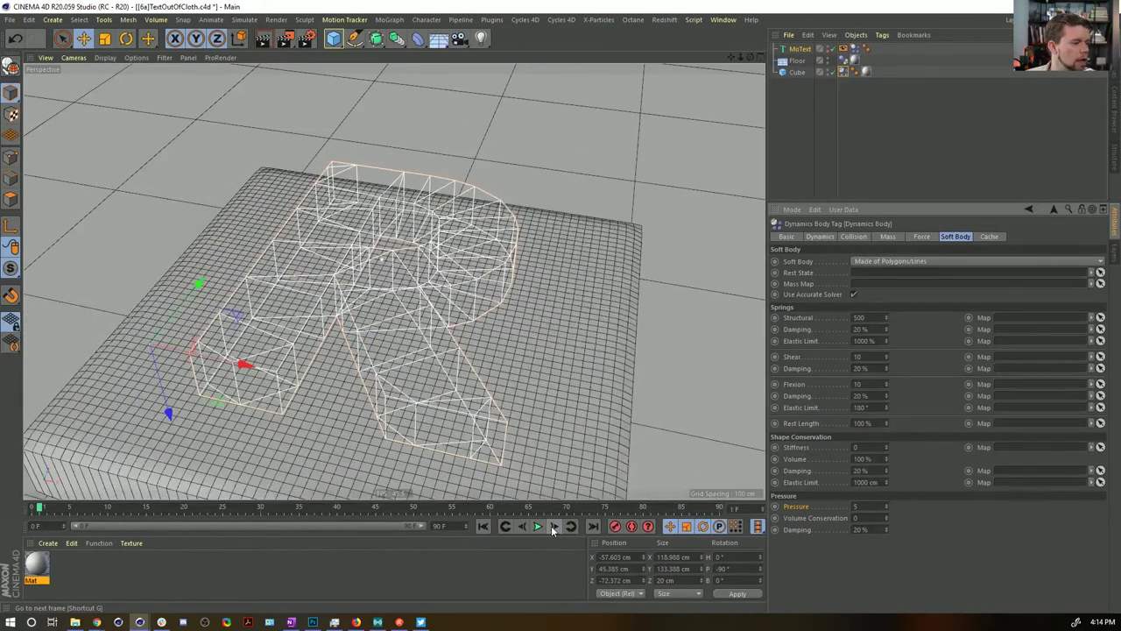
left_click(552, 527)
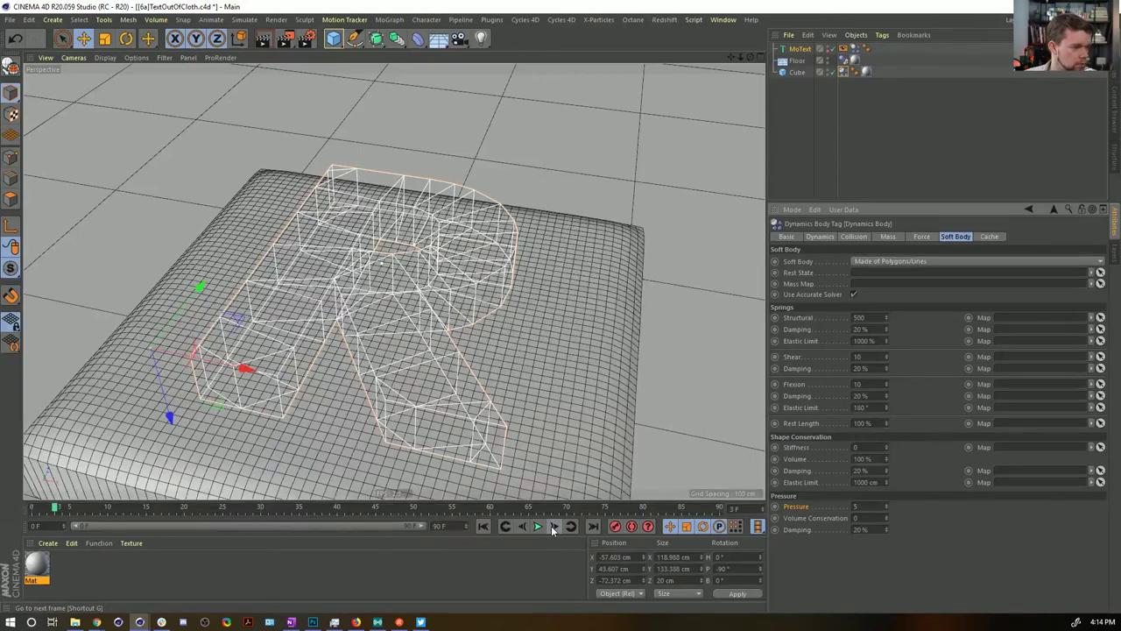
left_click(553, 527)
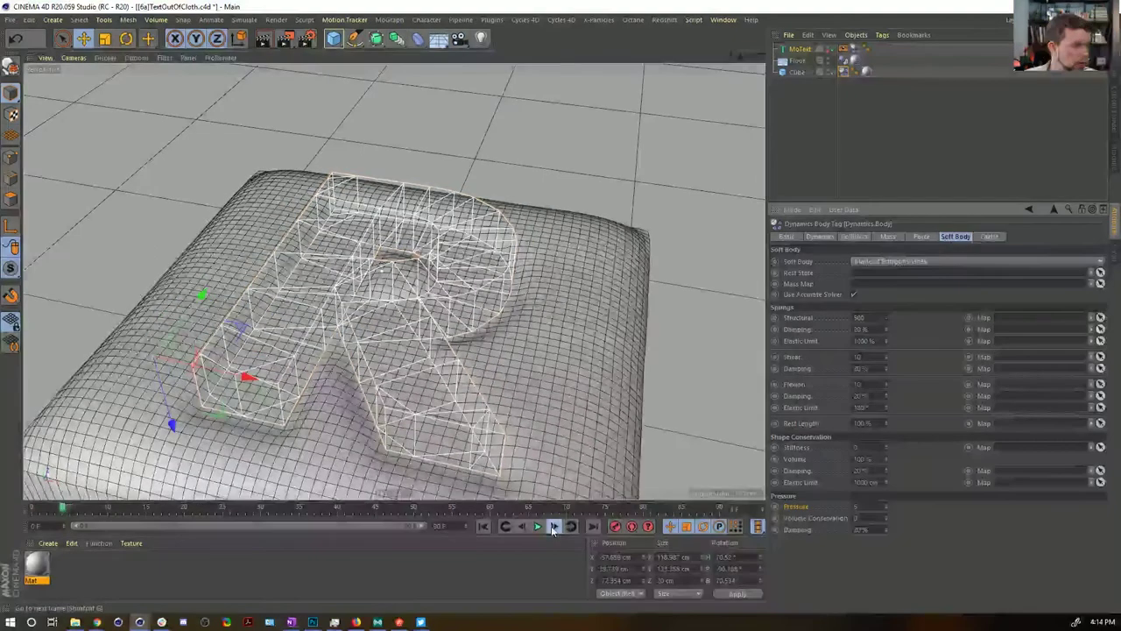
left_click(552, 528)
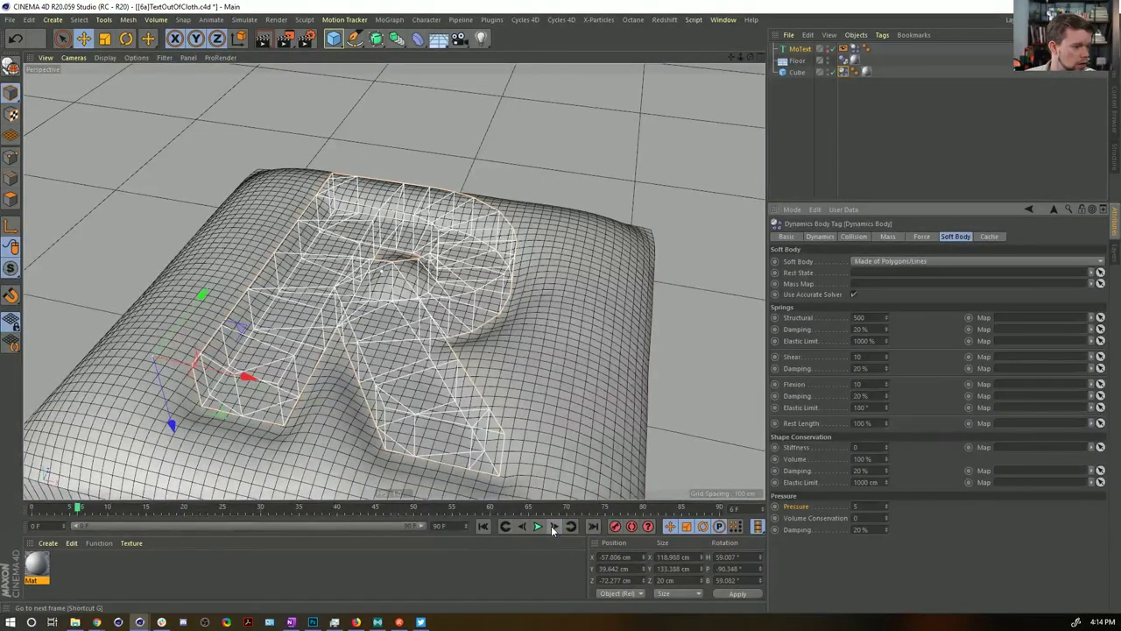
left_click(553, 527)
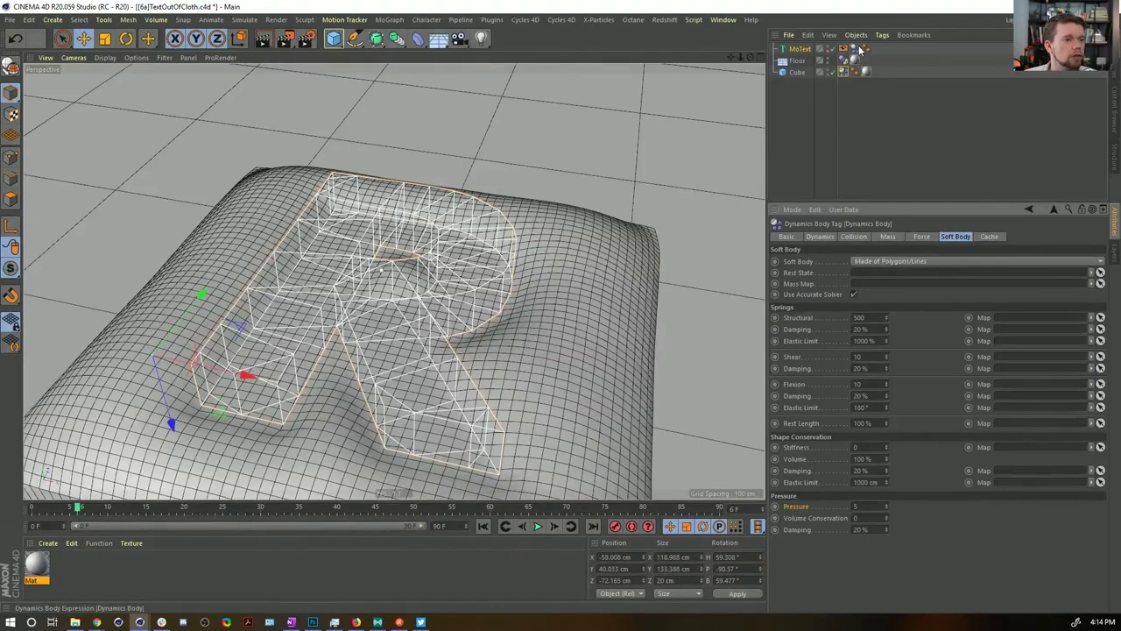
left_click_drag(473, 289, 504, 307, "alt")
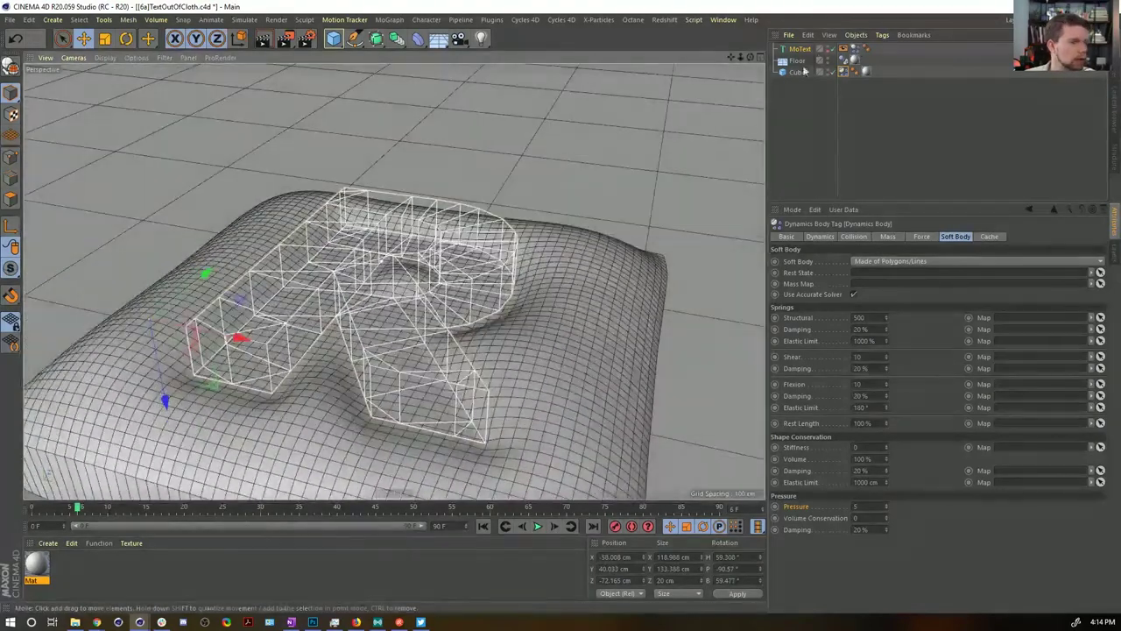
Step: Switch the letter's dynamics body mass to Custom Density and set the Density to 5
left_click(848, 49)
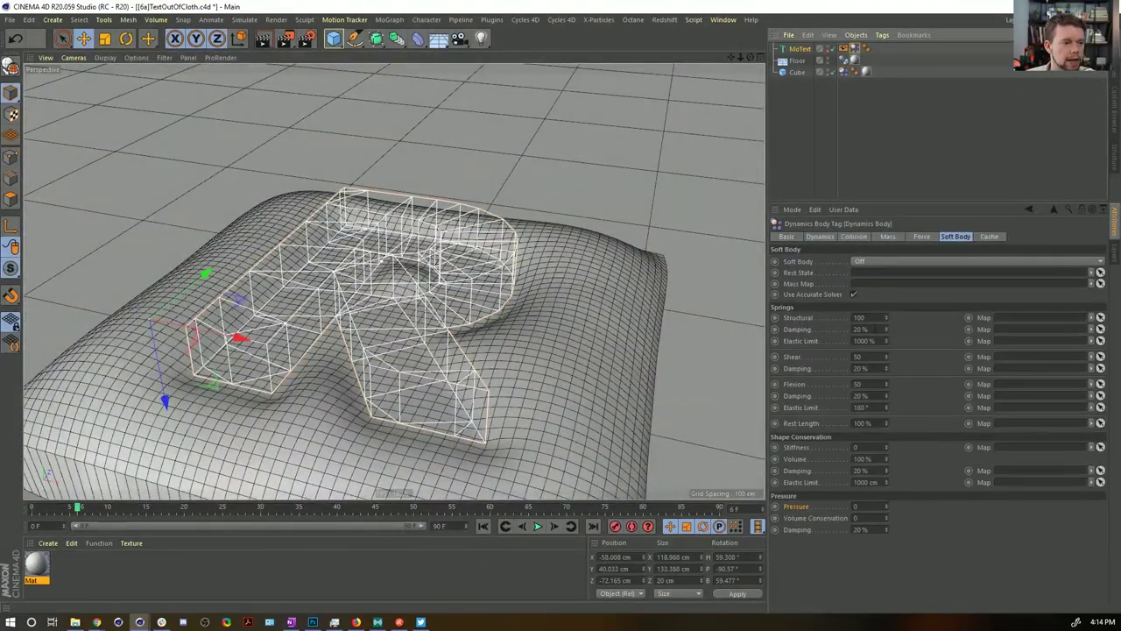
left_click(854, 236)
left_click(880, 237)
left_click(876, 261)
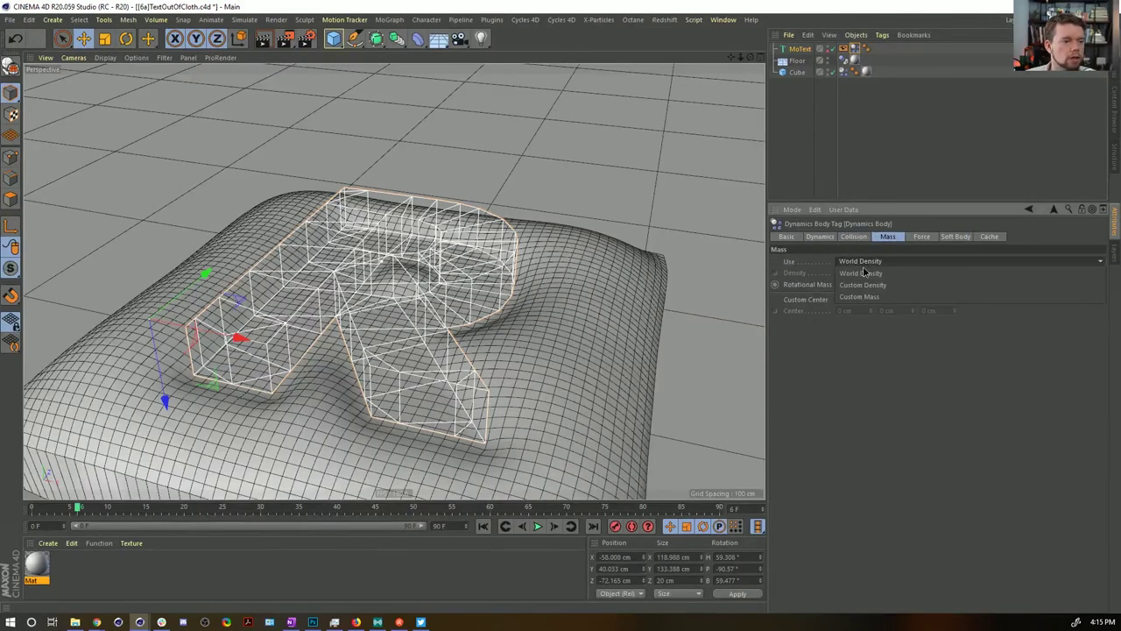
left_click(866, 285)
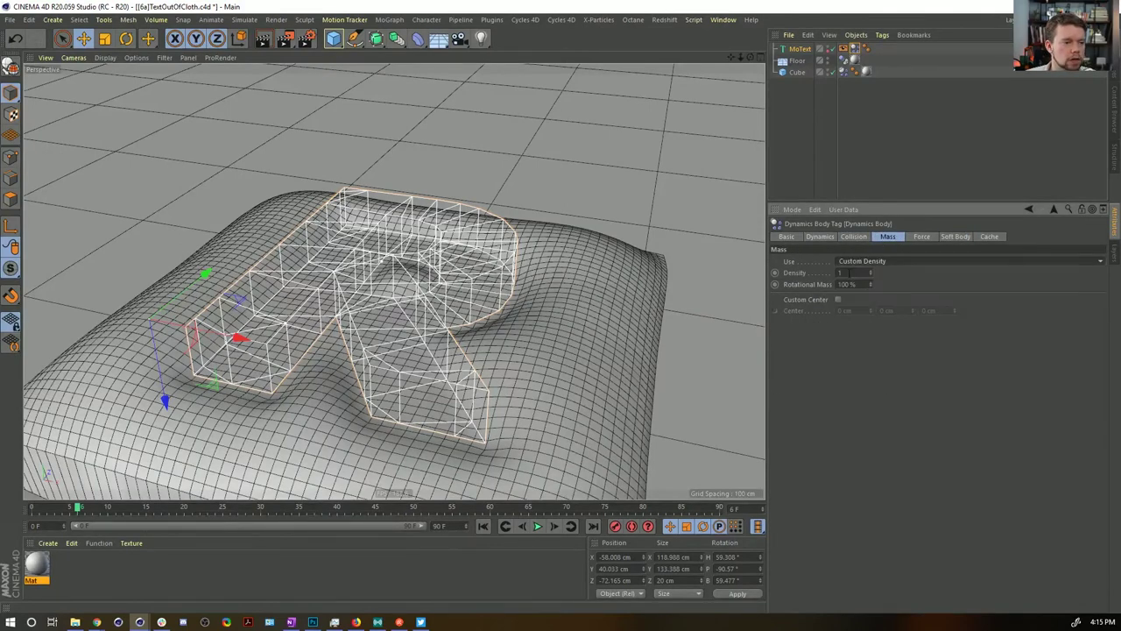
double_click(848, 272)
type("56")
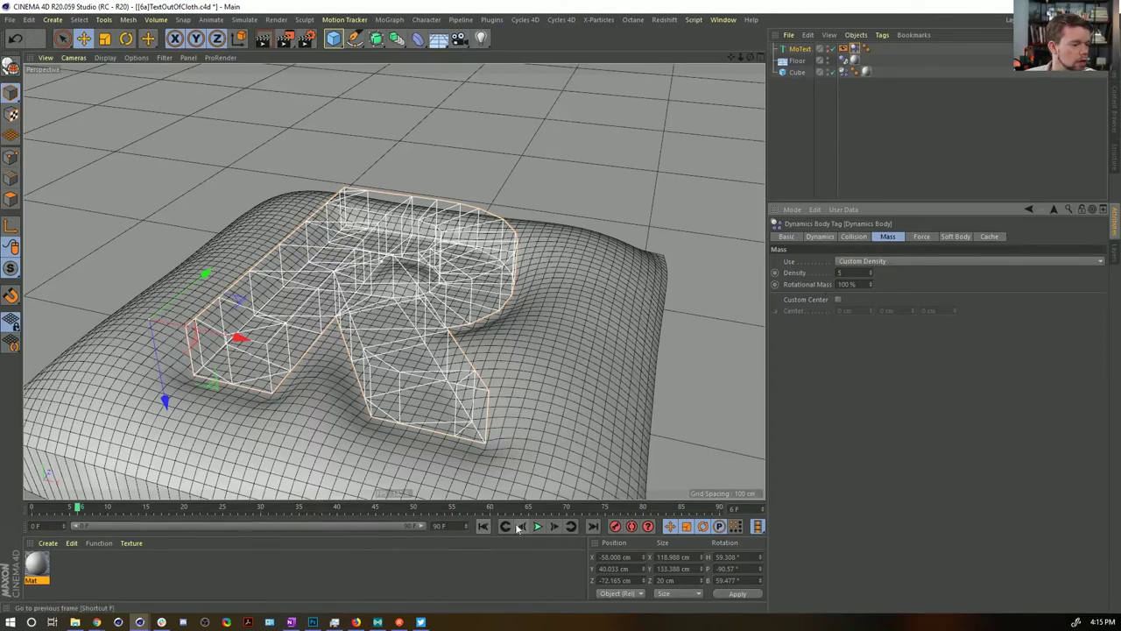
Step: Rewind and step the simulation to frame 7 to check how the heavier letter sinks into the cube
left_click(482, 525)
left_click(552, 525)
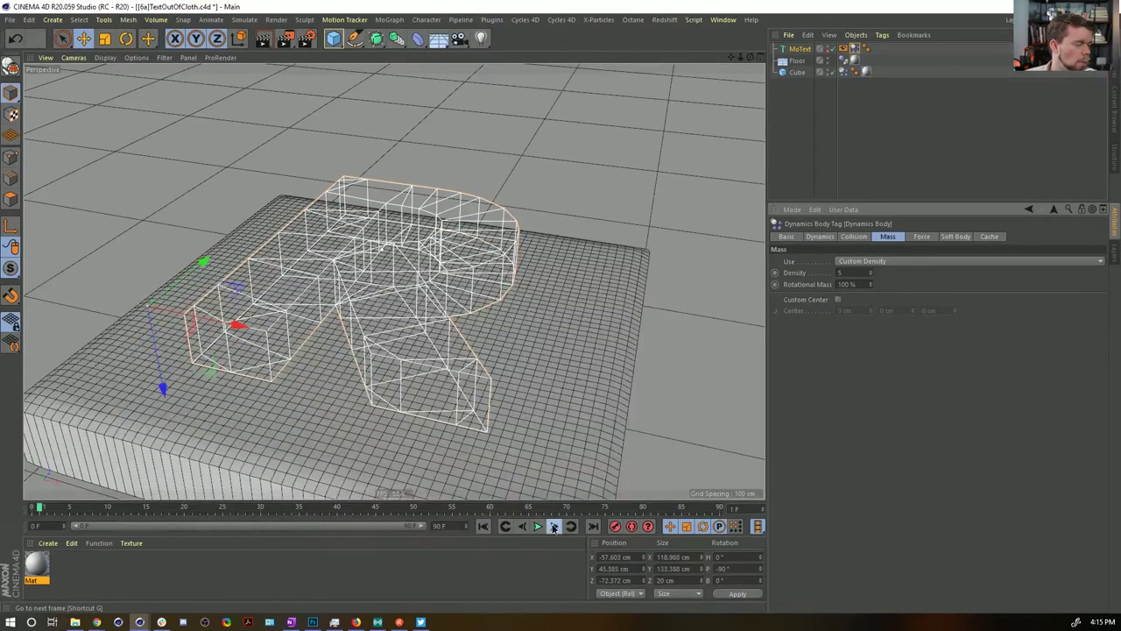
left_click(552, 526)
left_click(552, 526)
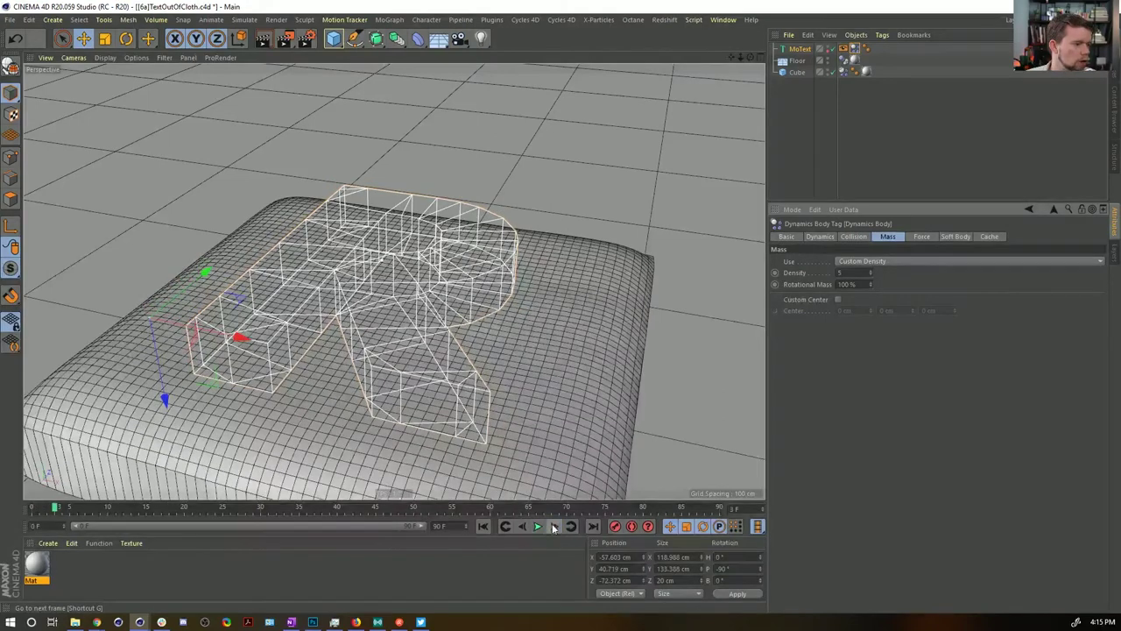
left_click(552, 526)
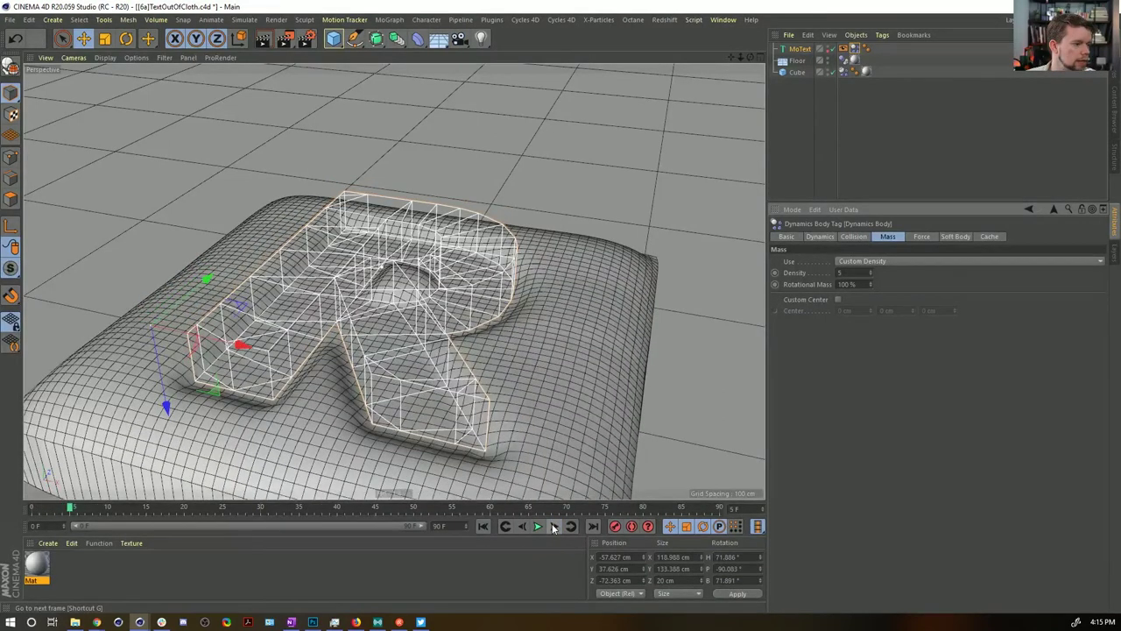
left_click(553, 526)
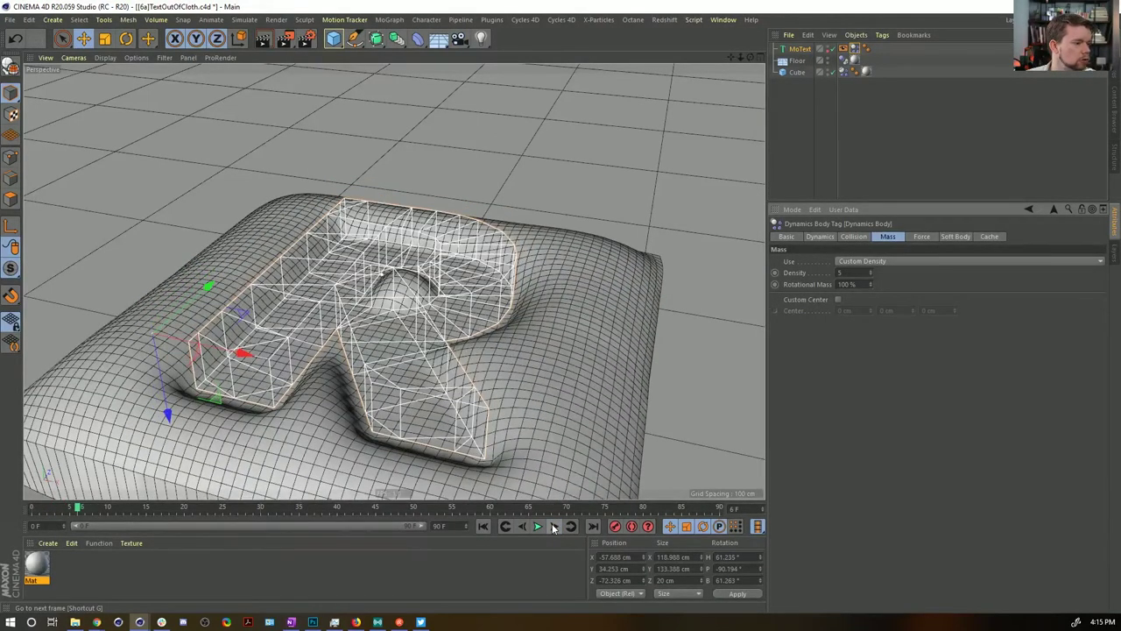
left_click(553, 526)
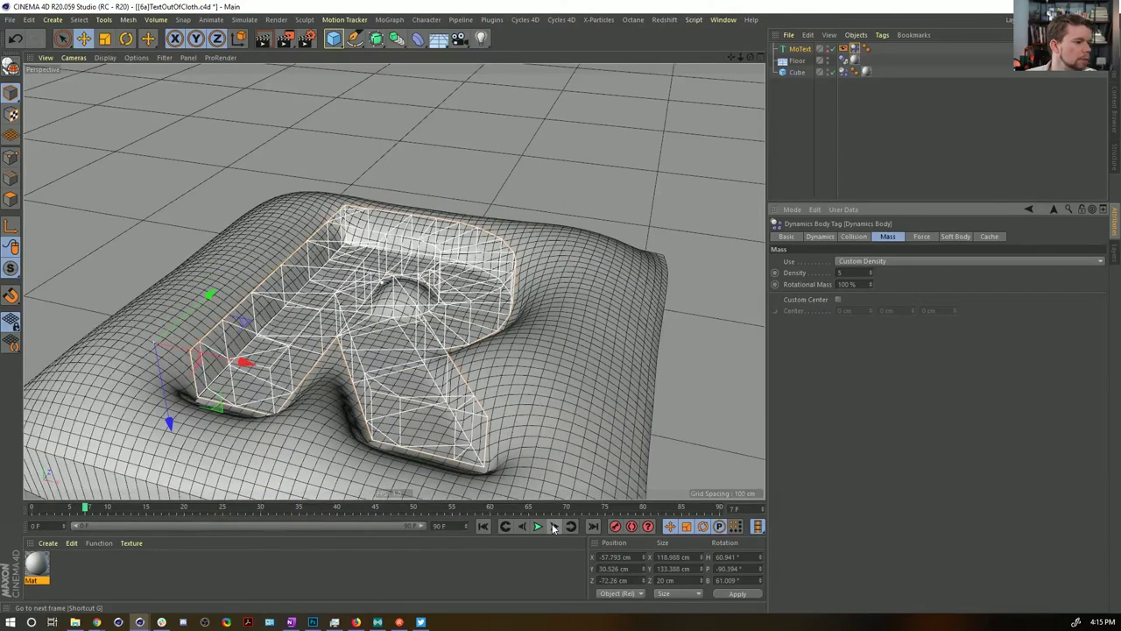
Step: Hide the letter in the viewport, examine its imprint in the cube from several angles, and rewind to the start
left_click(828, 48)
left_click_drag(550, 298, 552, 219, "alt")
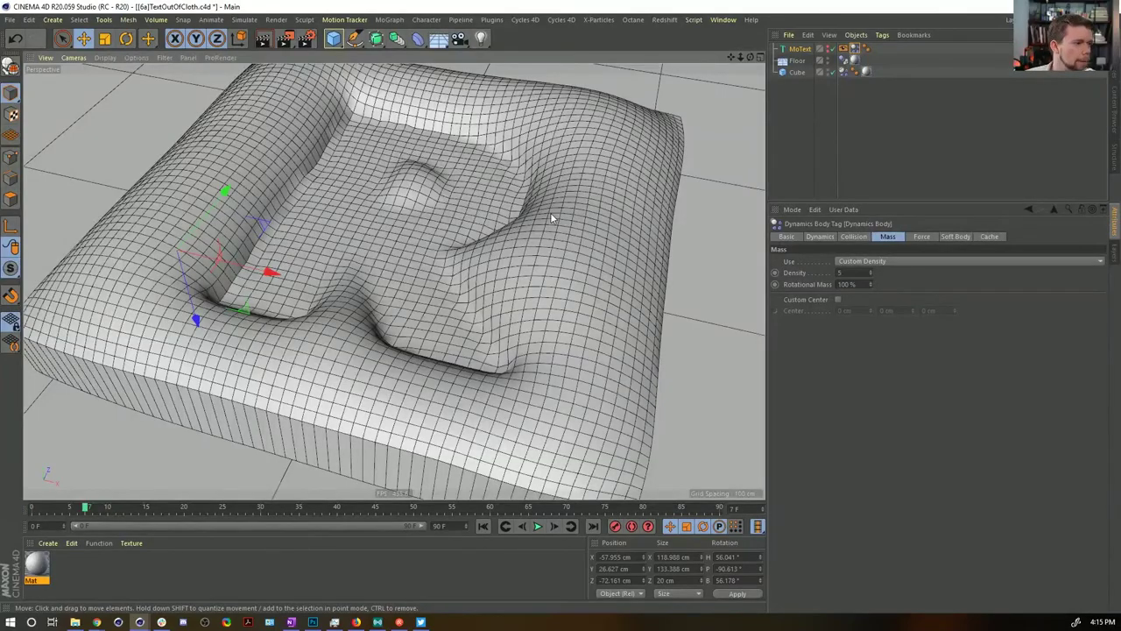
left_click_drag(550, 217, 477, 241, "alt")
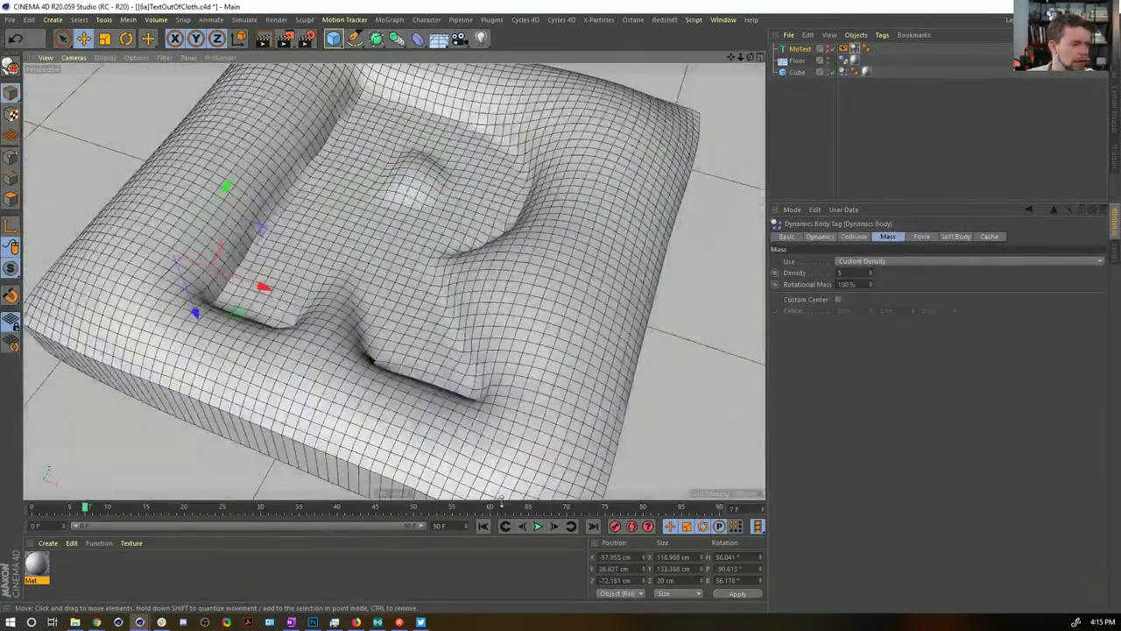
left_click(491, 527)
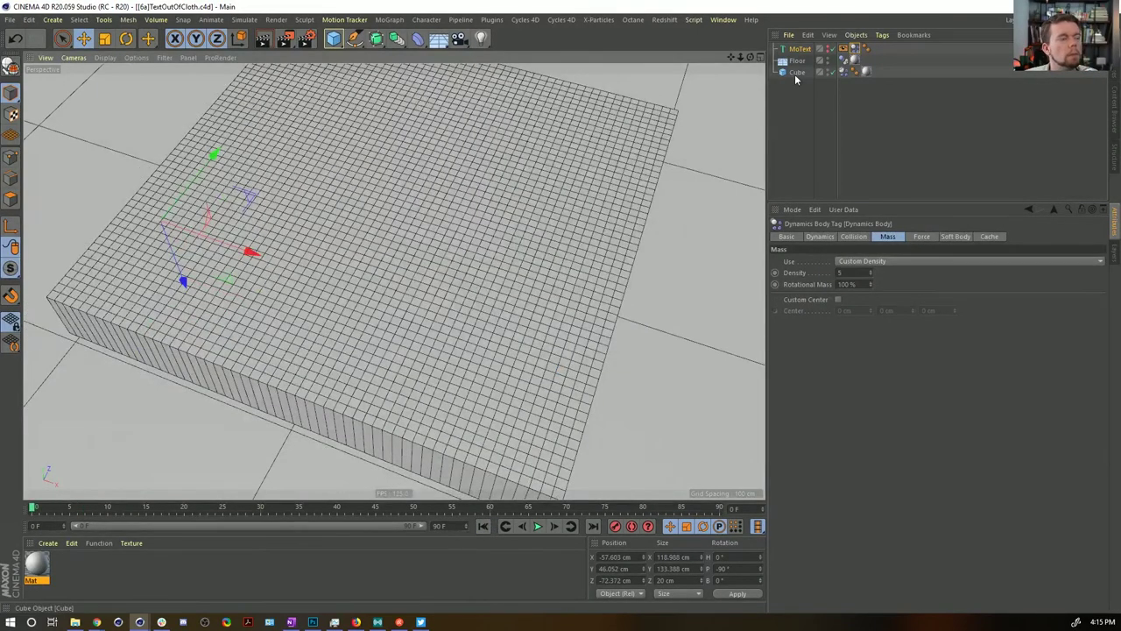
Step: Save the scene as a new version named [6b]TextOutOfCloth.c4d
key("ctrl+shift+s")
left_click(92, 438)
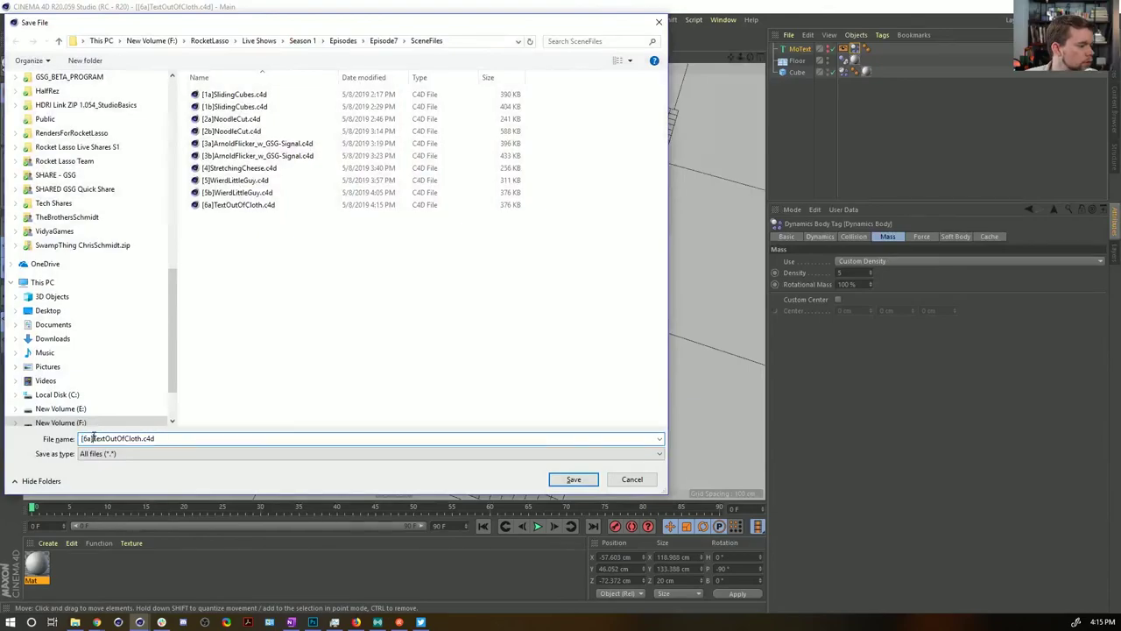
key("BackSpace")
type("b")
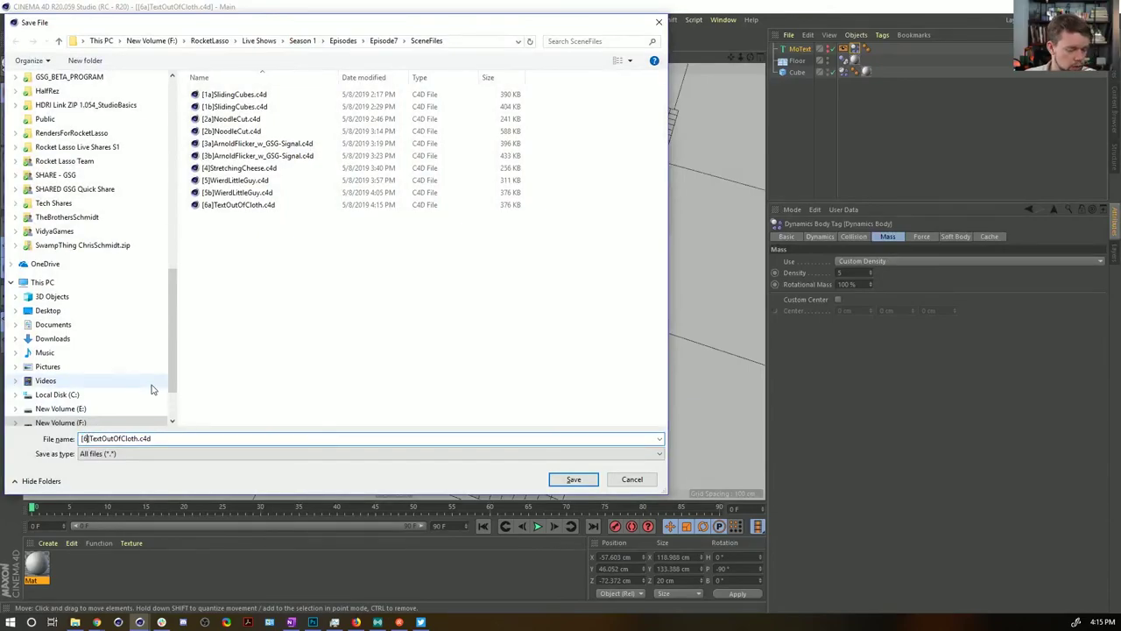
key("Return")
Step: Delete the dynamics body tag from the cube and make the MoText letter visible again
scroll(472, 212, "down", 5)
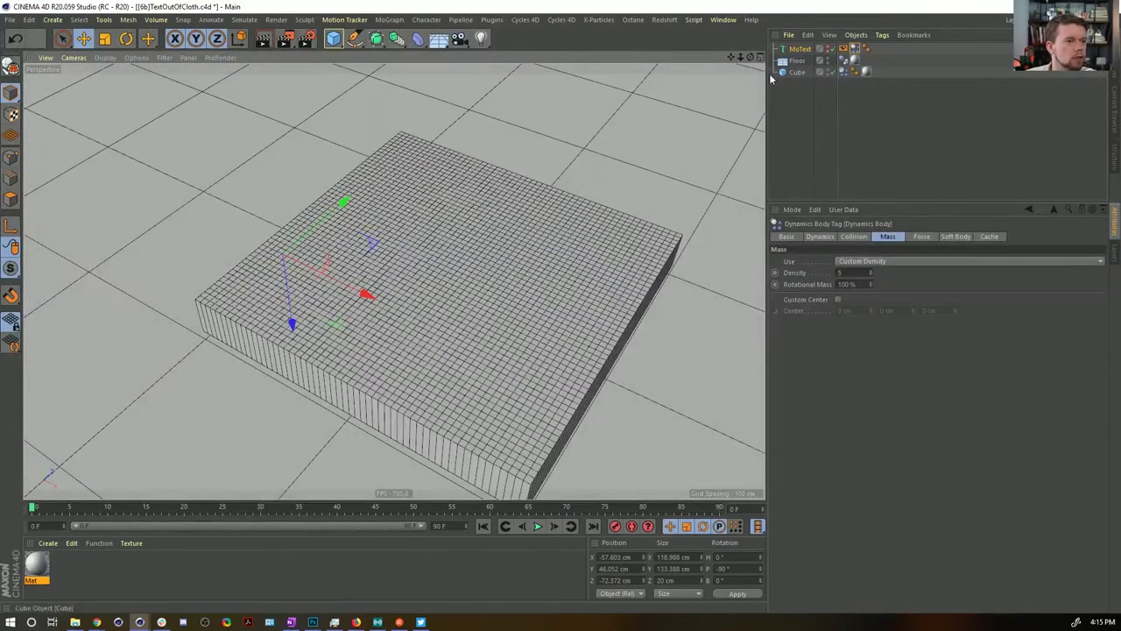
left_click(844, 72)
key("Delete")
left_click(855, 50)
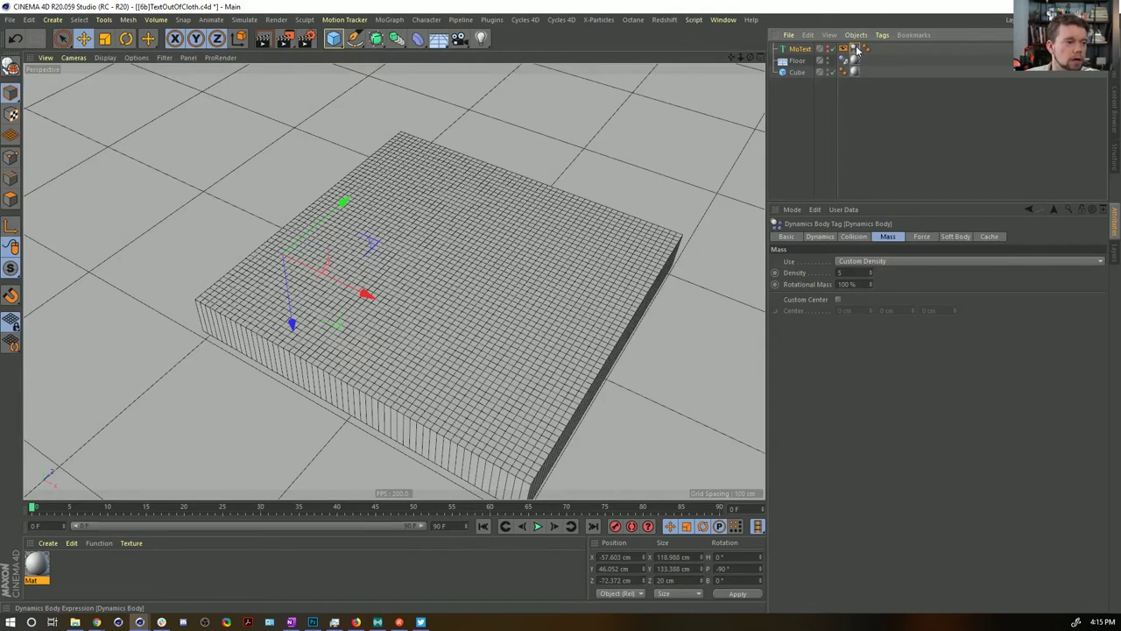
left_click(821, 48)
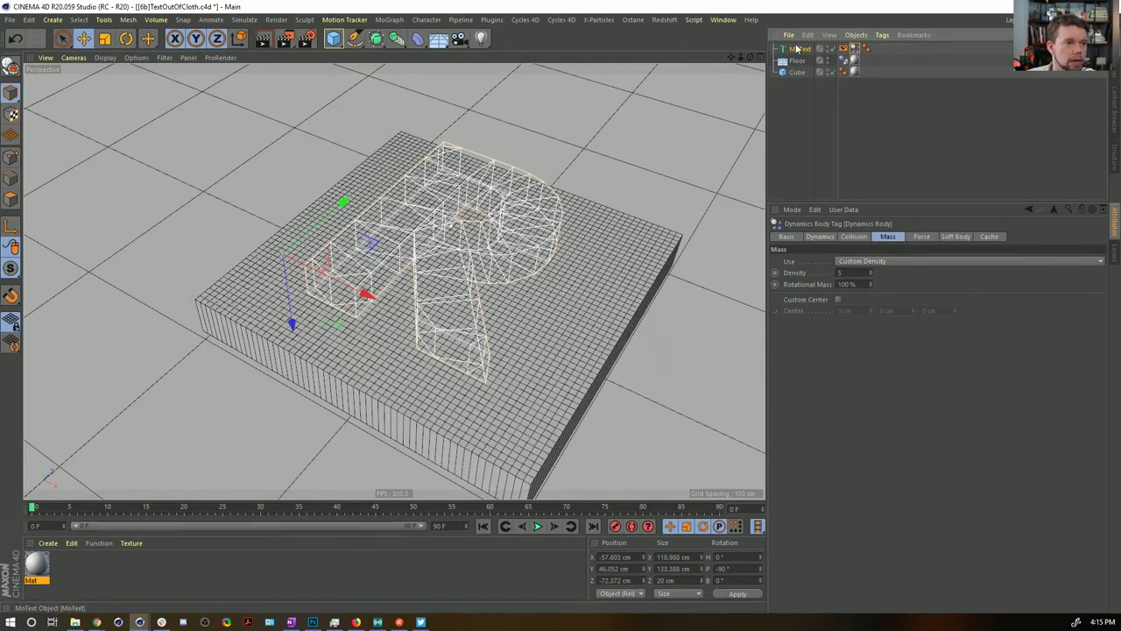
Step: Add a Cloth Collider tag to the MoText letter with Bounce and Friction both set to 0%
right_click(800, 52)
mouse_move(869, 200)
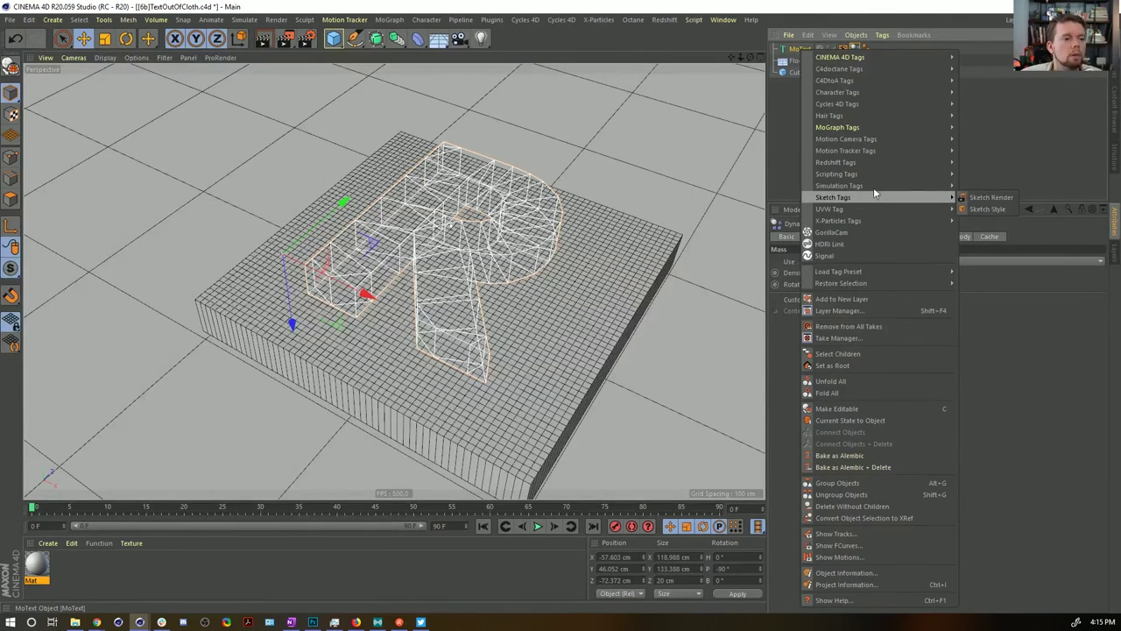
left_click(993, 245)
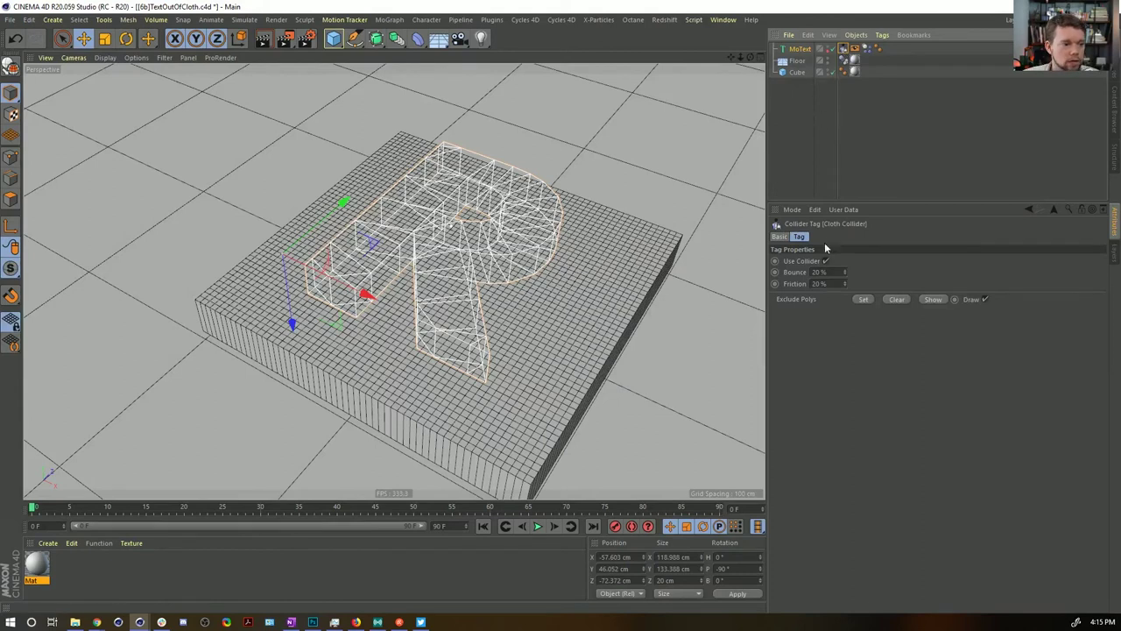
double_click(819, 273)
type("0")
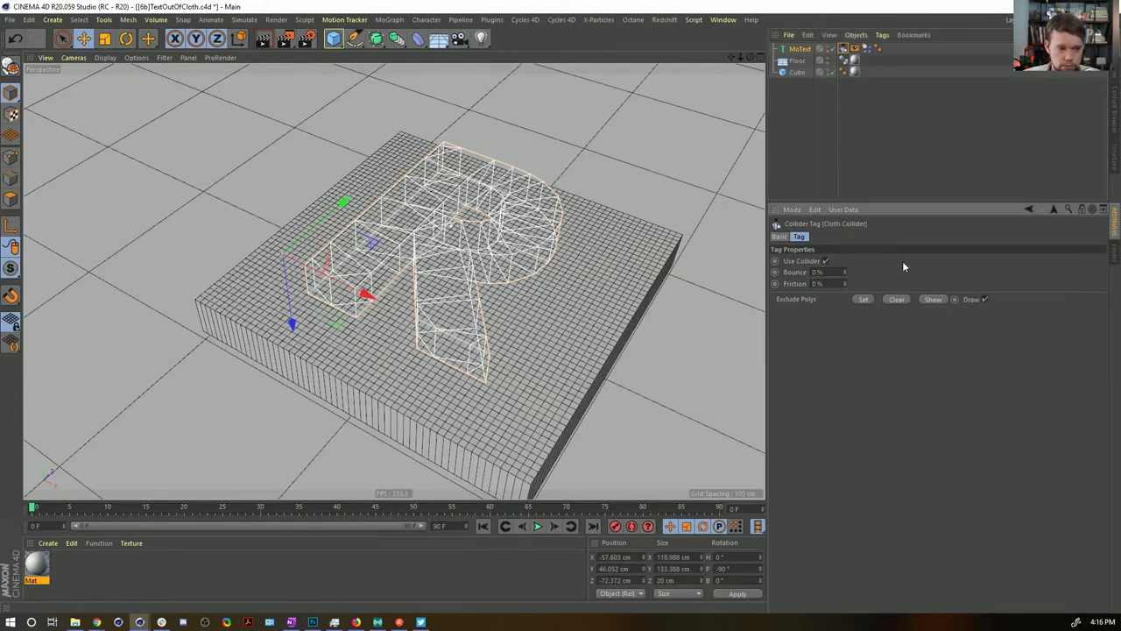
Step: Make the cube editable and add a Cloth simulation tag to it
left_click(797, 73)
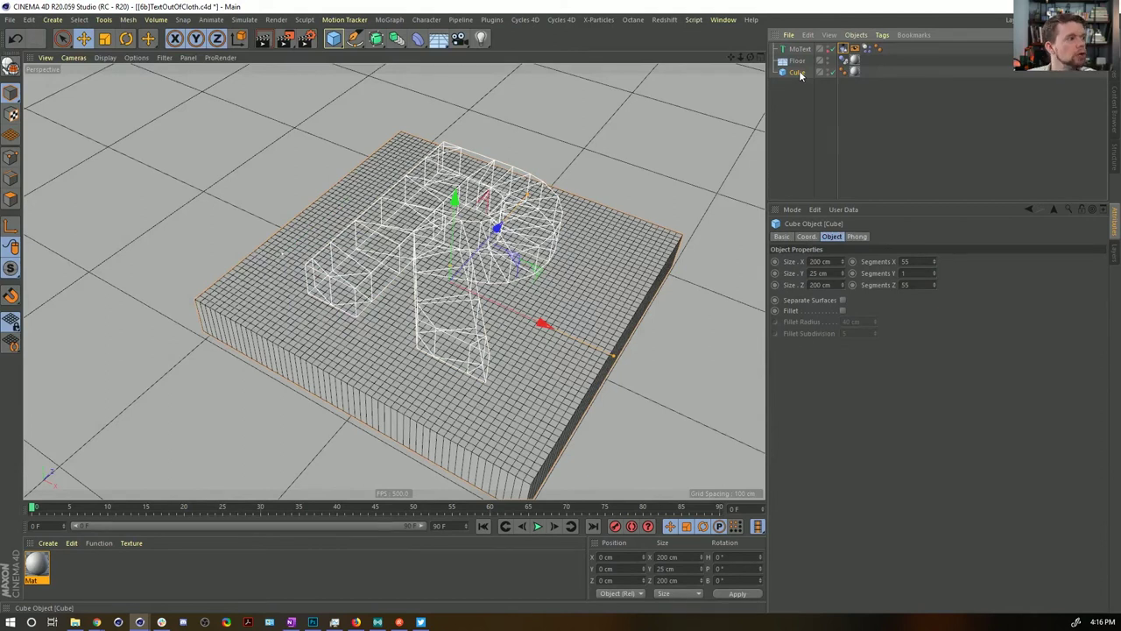
key("c")
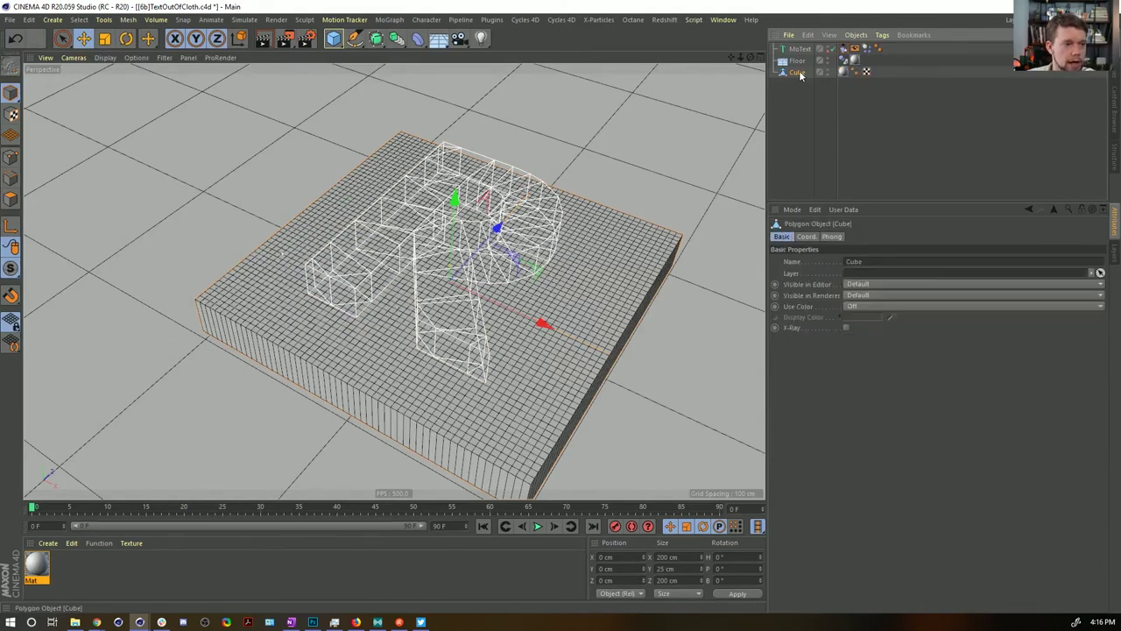
right_click(799, 75)
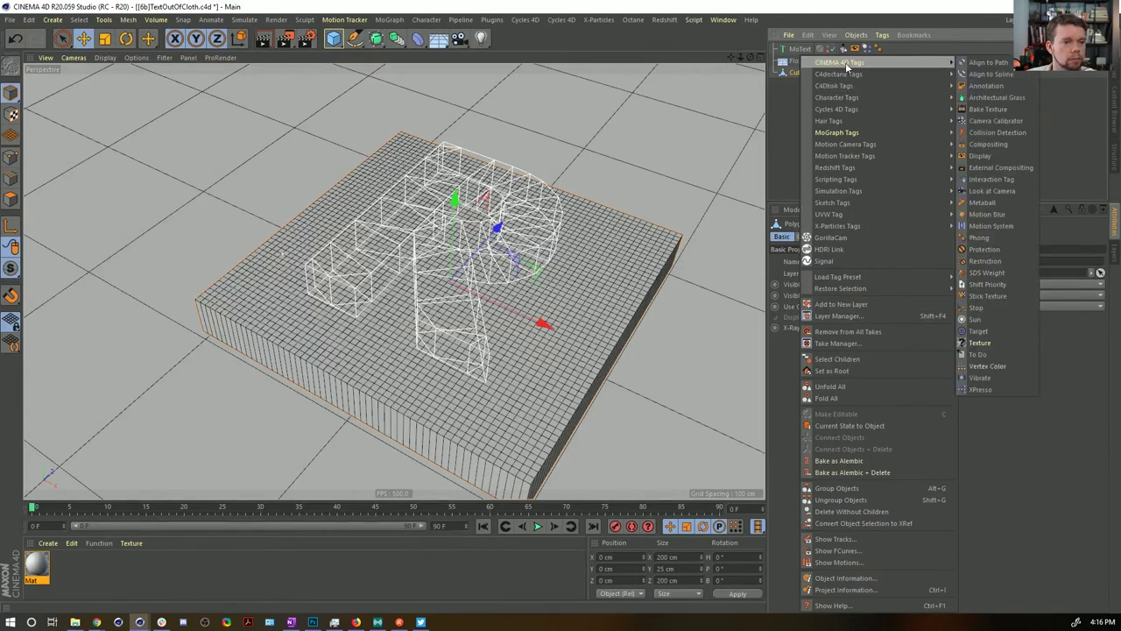
mouse_move(839, 190)
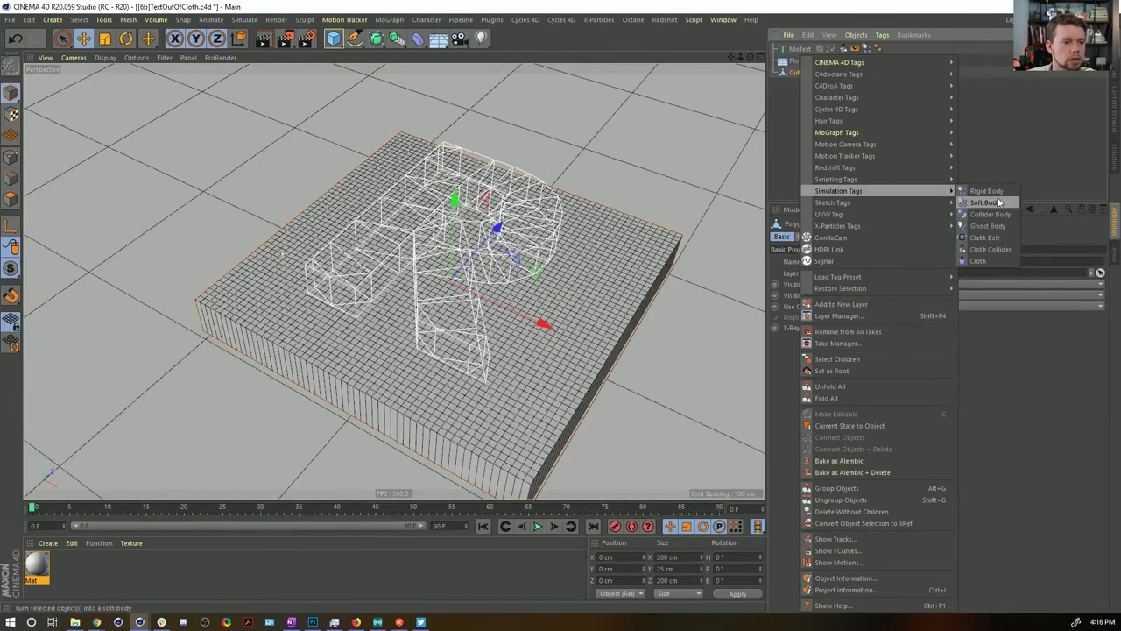
left_click(983, 260)
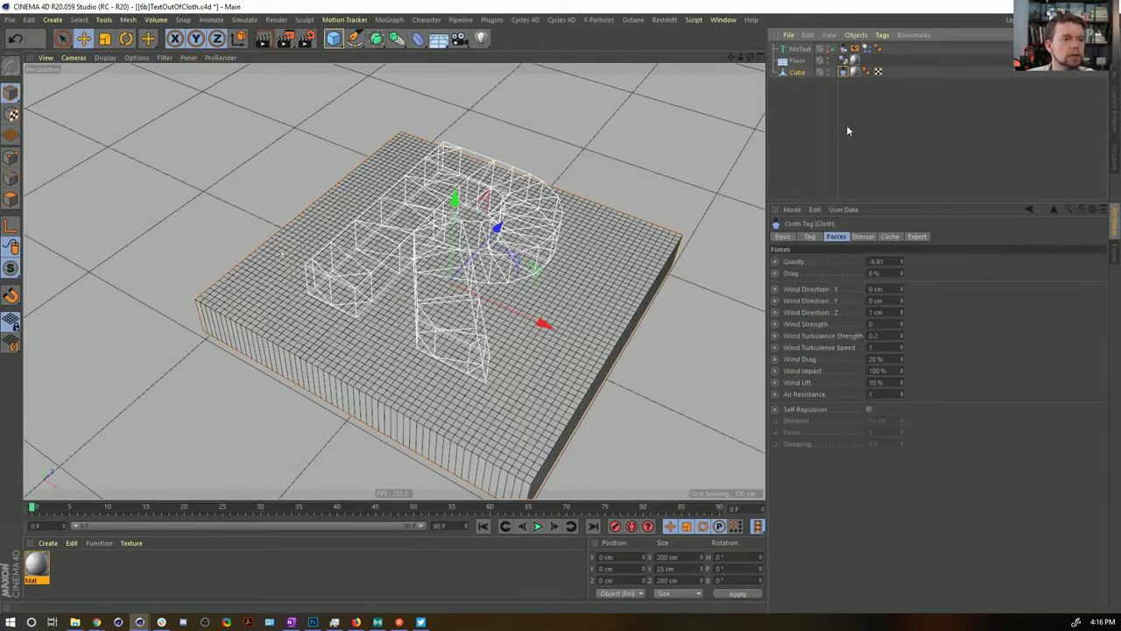
Step: Frame the cube and letter and step the cloth simulation to frame 2 to check how it behaves
middle_click_drag(528, 269, 538, 237, "alt")
left_click_drag(539, 236, 543, 208, "alt")
middle_click_drag(568, 242, 562, 269, "alt")
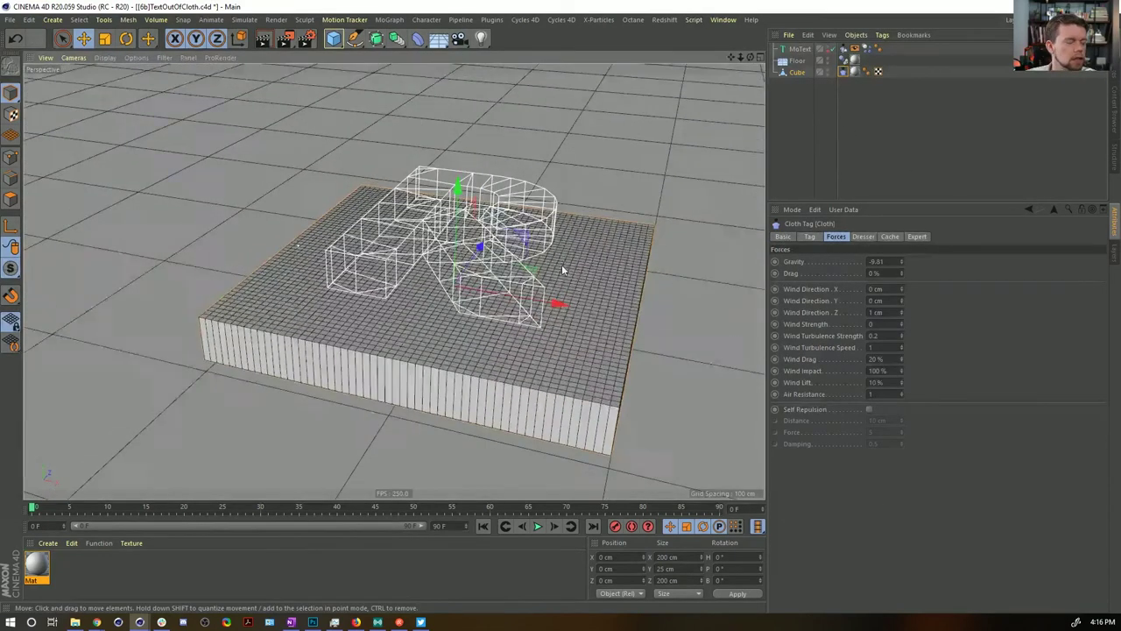
left_click_drag(562, 270, 743, 316, "alt")
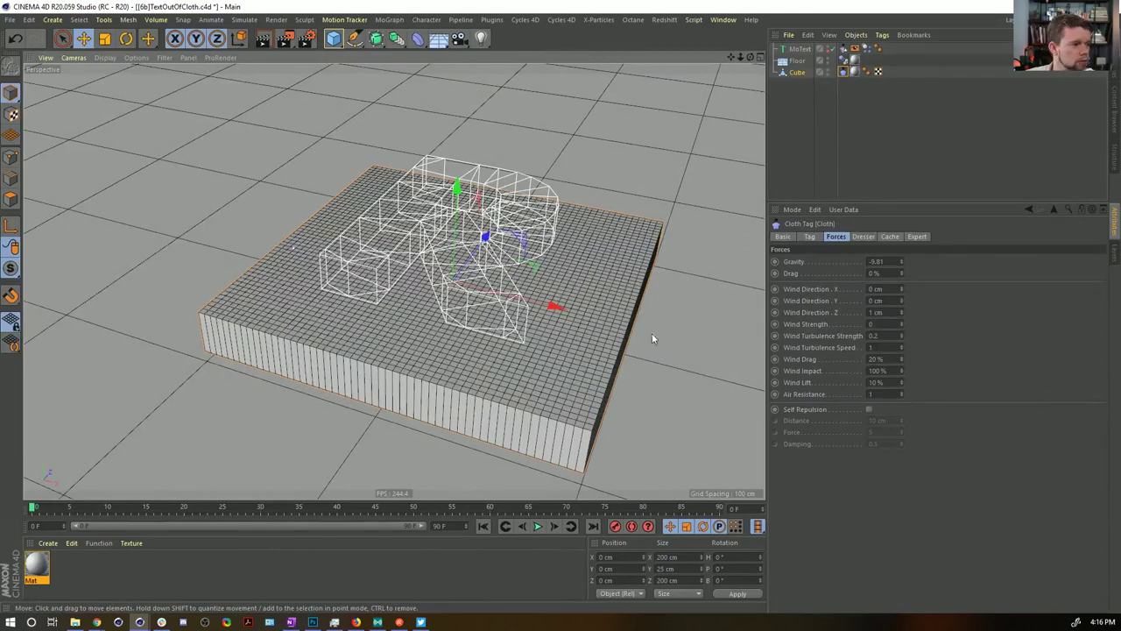
left_click_drag(496, 251, 488, 264, "alt")
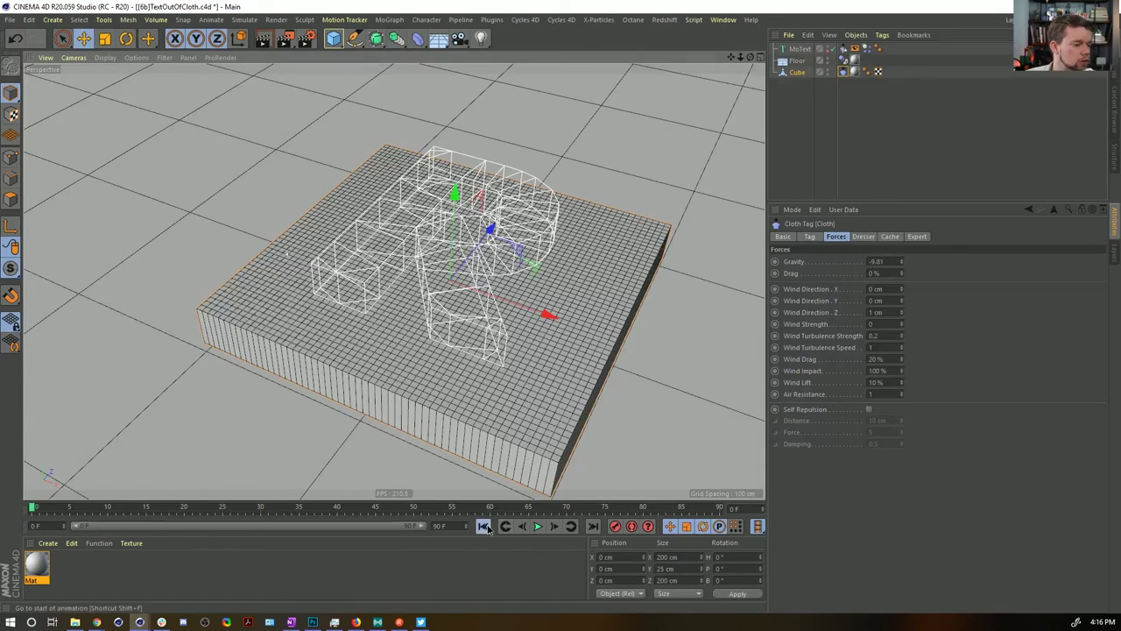
left_click(553, 526)
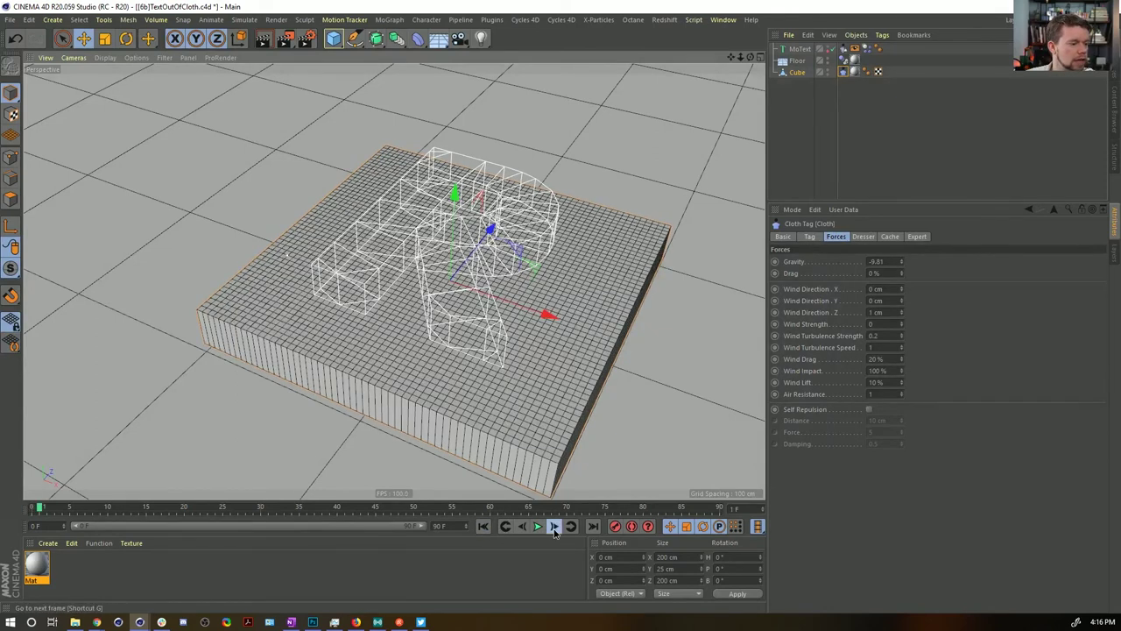
left_click(553, 527)
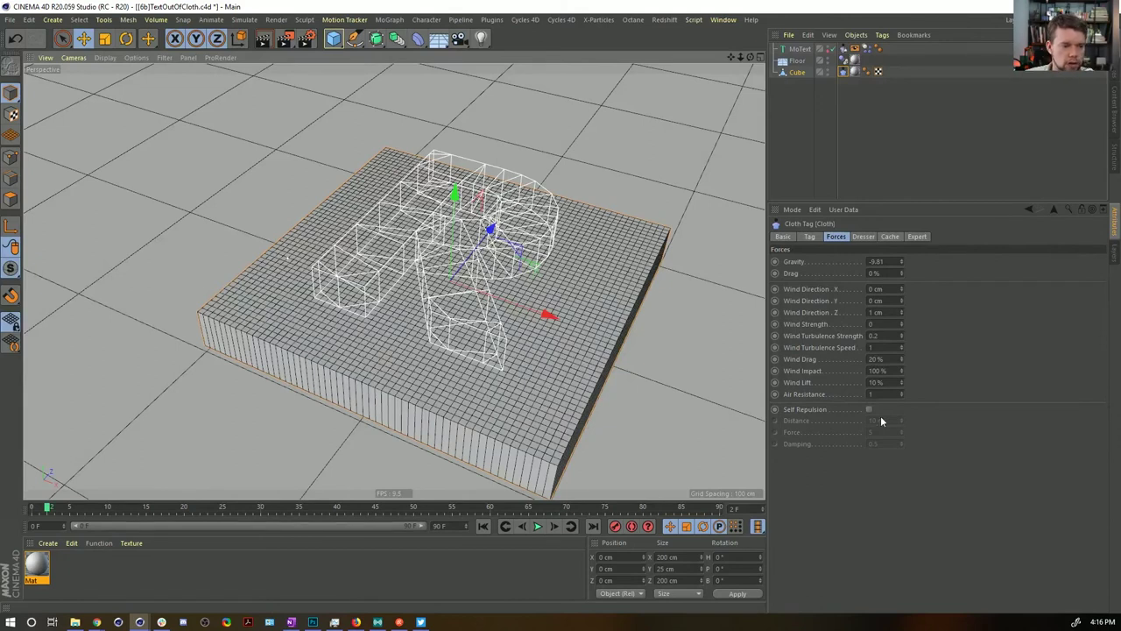
Step: Set the Size in the cube's cloth tag properties to 120%
left_click(871, 238)
left_click(838, 237)
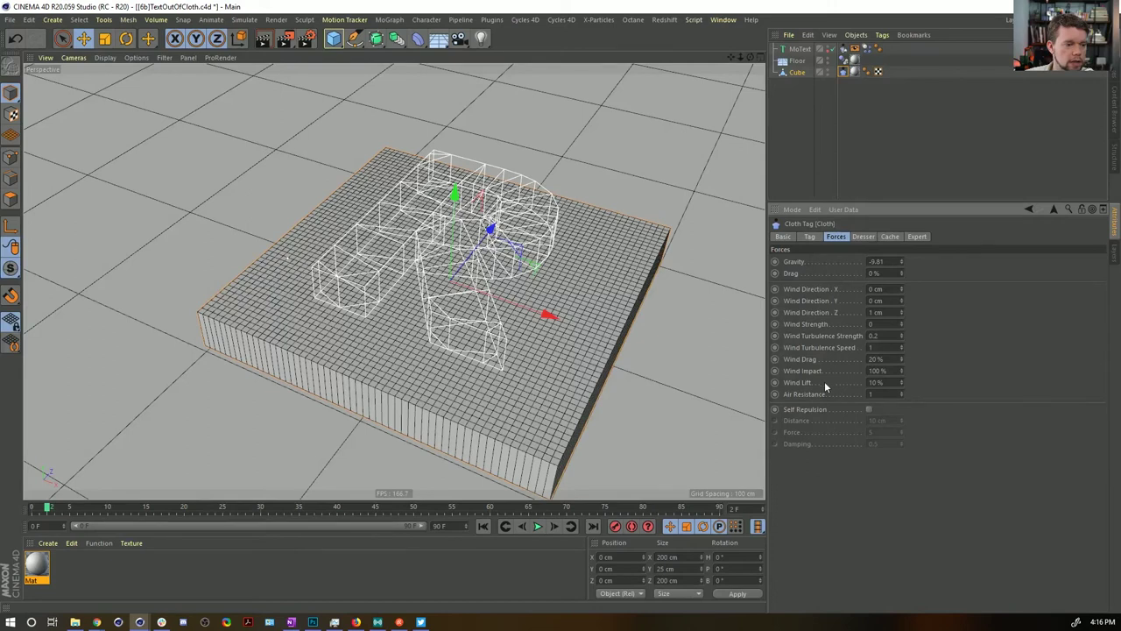
left_click(809, 237)
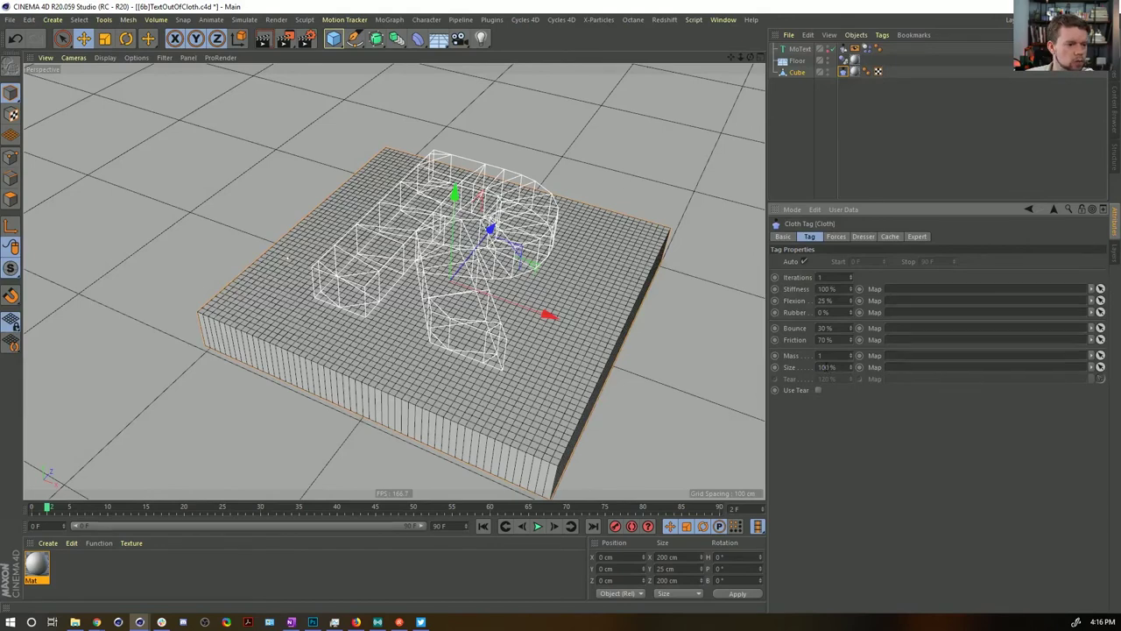
left_click_drag(828, 367, 823, 366)
type("2")
Step: Rewind and step the cloth simulation to frame 7 to check how the enlarged cloth wrinkles around the letter
left_click(490, 526)
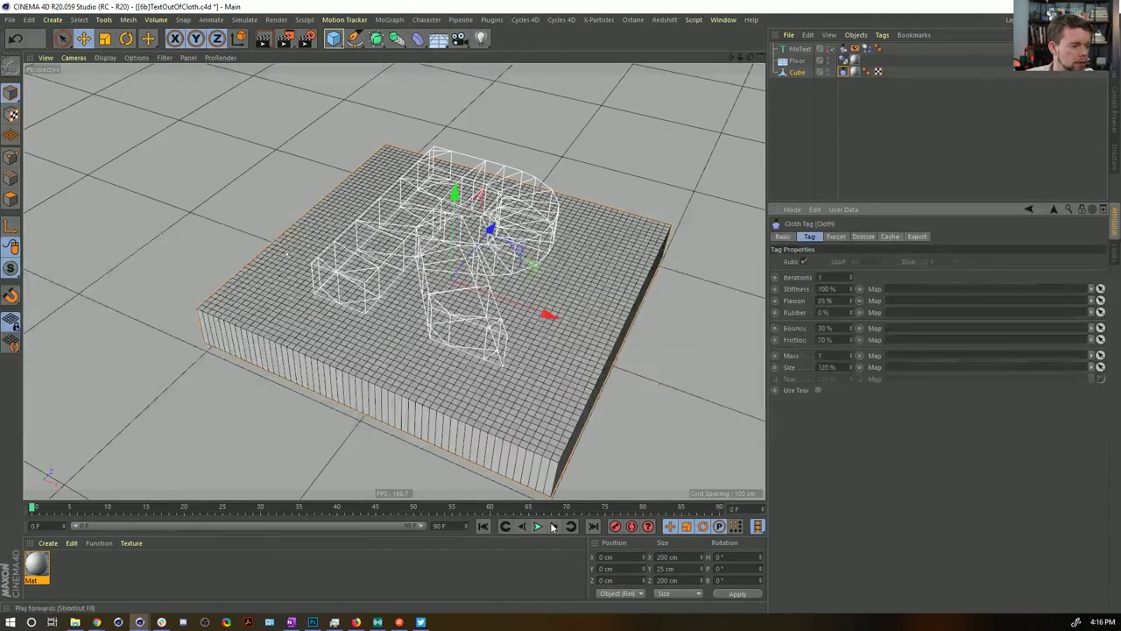
left_click(554, 527)
left_click(554, 527)
left_click(555, 526)
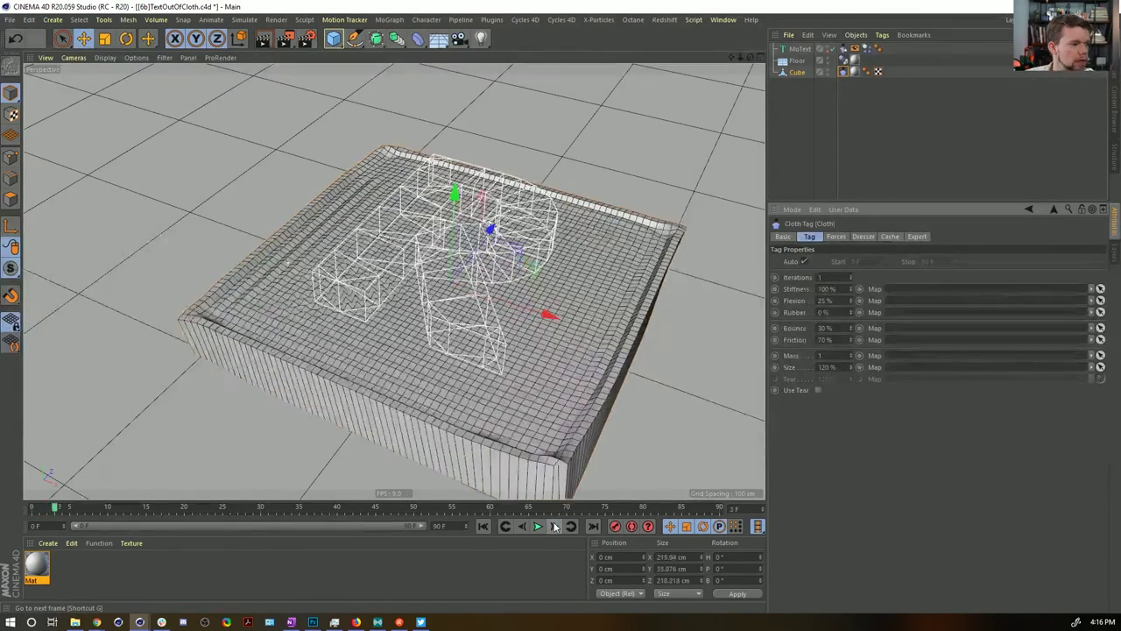
left_click(554, 526)
left_click(554, 526)
left_click(554, 527)
left_click(554, 526)
left_click(554, 526)
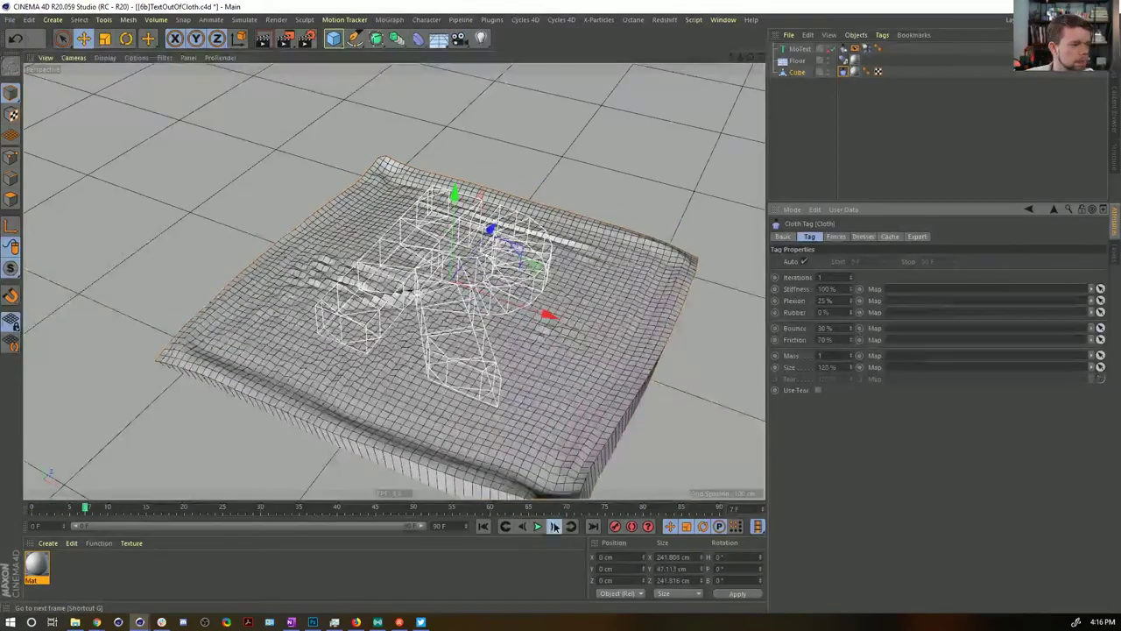
Step: Rewind and replay the opening frames of the cloth simulation at 10 iterations and 150% size to check the wrinkling
left_click(554, 526)
key("shift+f")
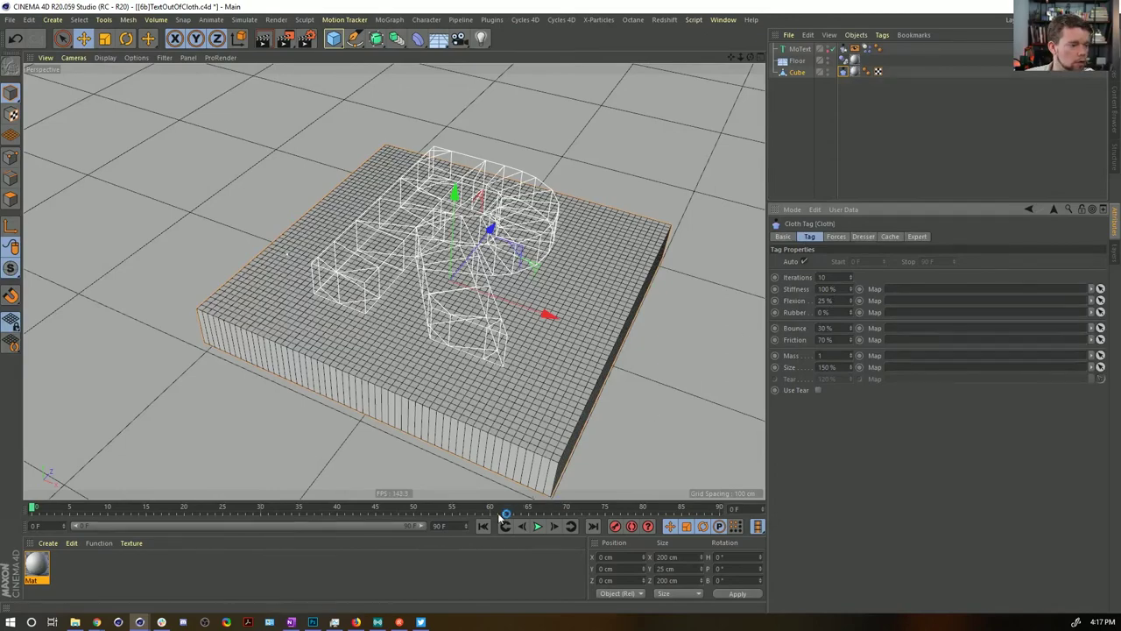
left_click(538, 525)
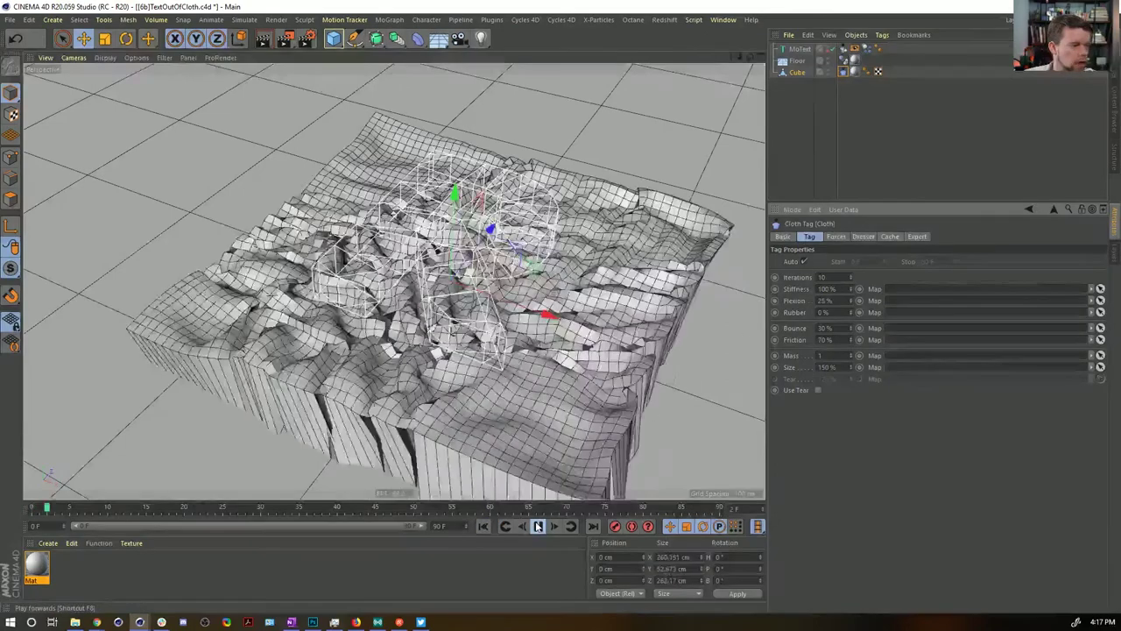
left_click(538, 525)
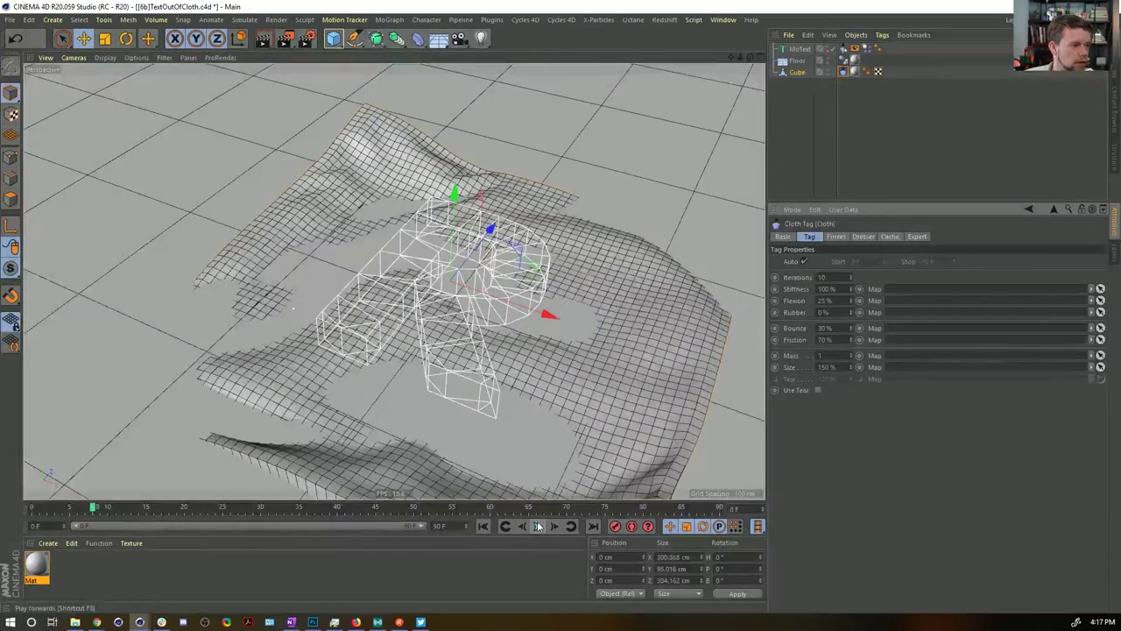
key("shift+f")
left_click(536, 526)
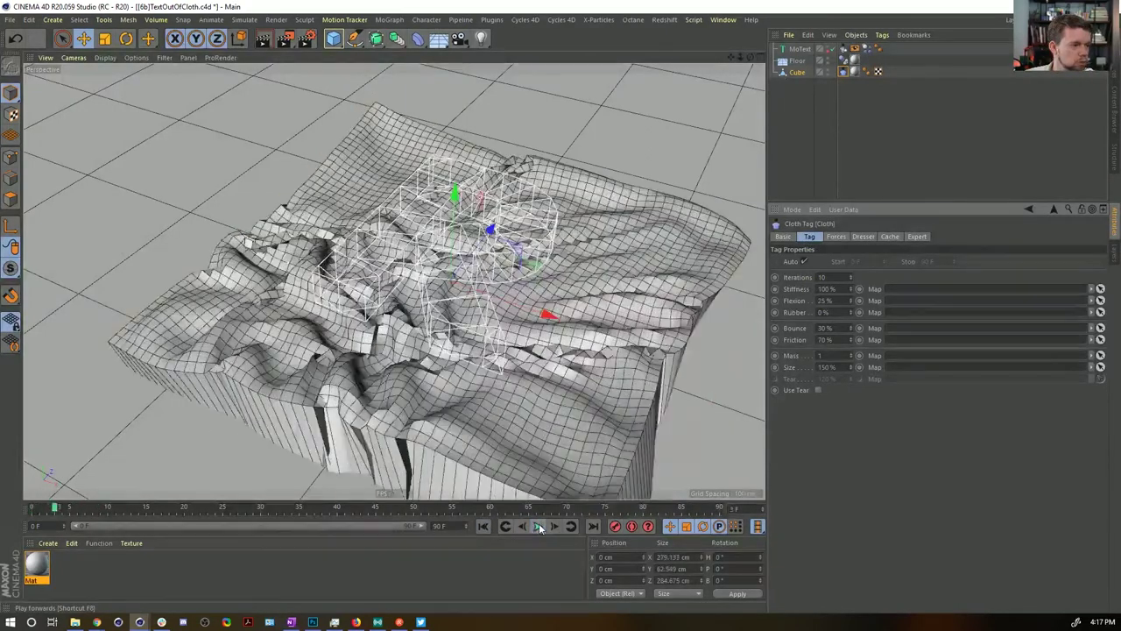
left_click(536, 526)
Step: Set the cloth tag's Size to 100% and replay the start of the simulation, then rewind
double_click(837, 367)
type("100")
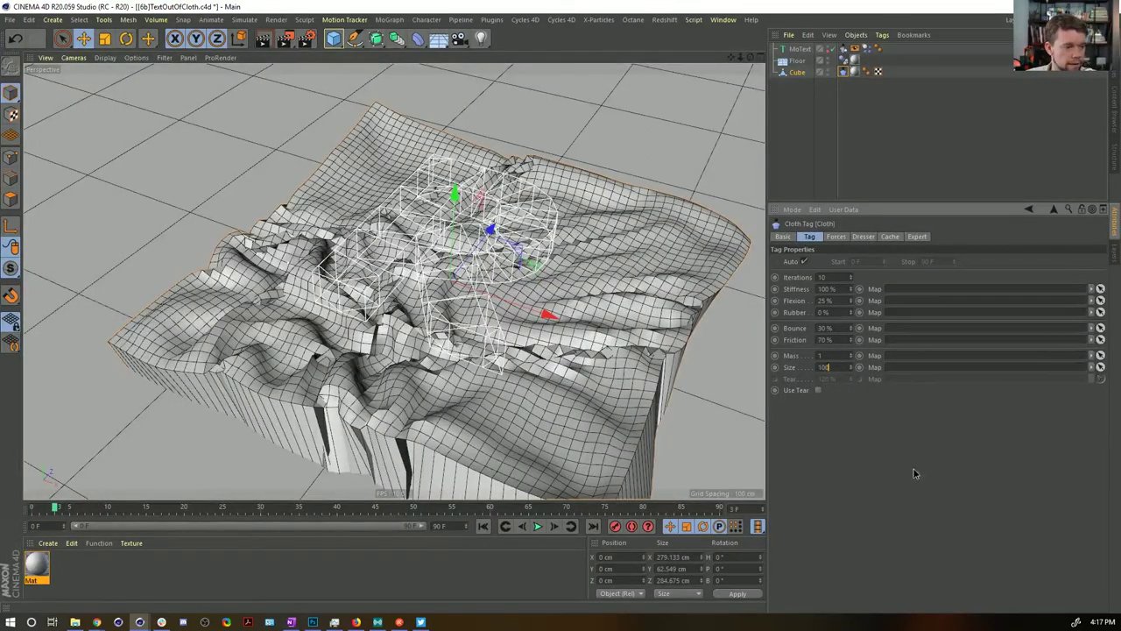
key("Return")
left_click(482, 526)
left_click(537, 525)
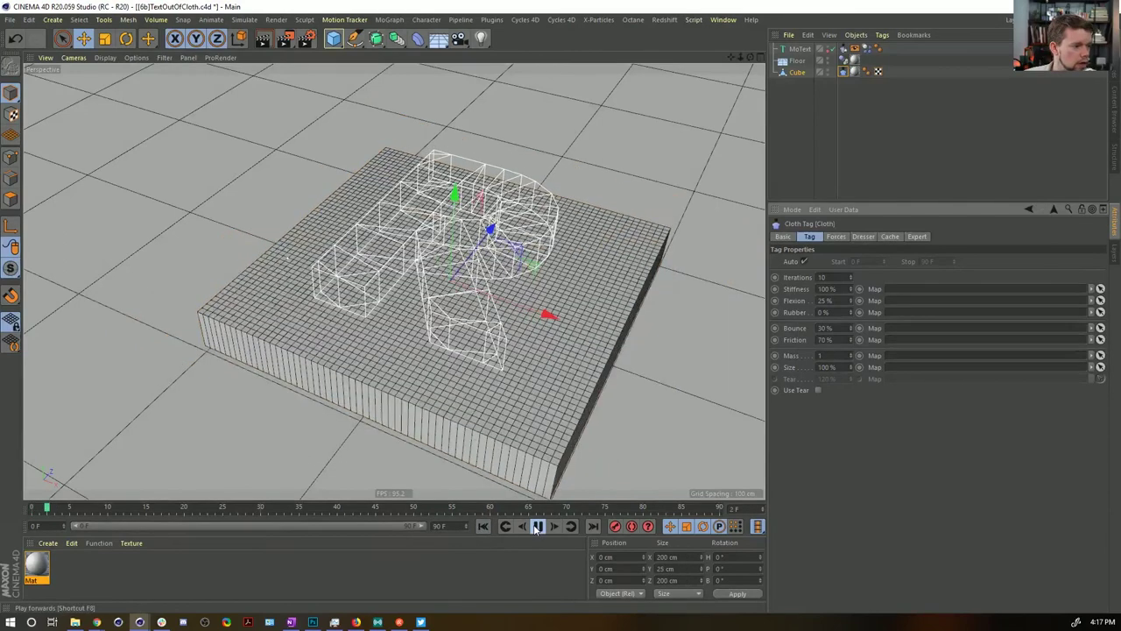
left_click(481, 525)
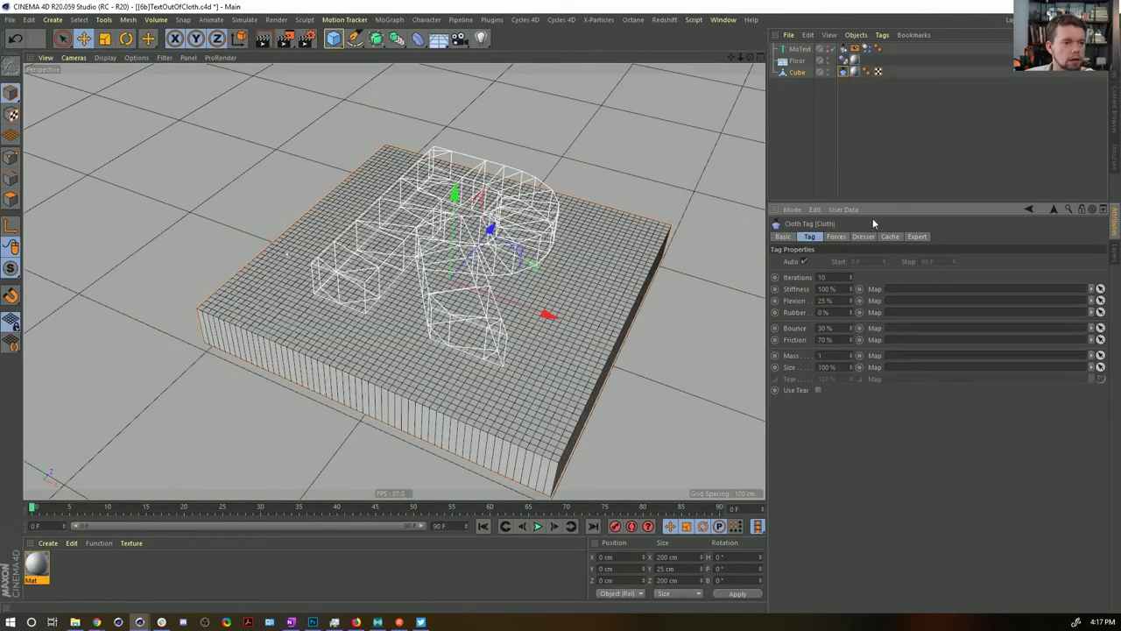
Step: Select the loop of points around the cube's top edge and set them as Fix Points in the cloth tag
left_click(872, 238)
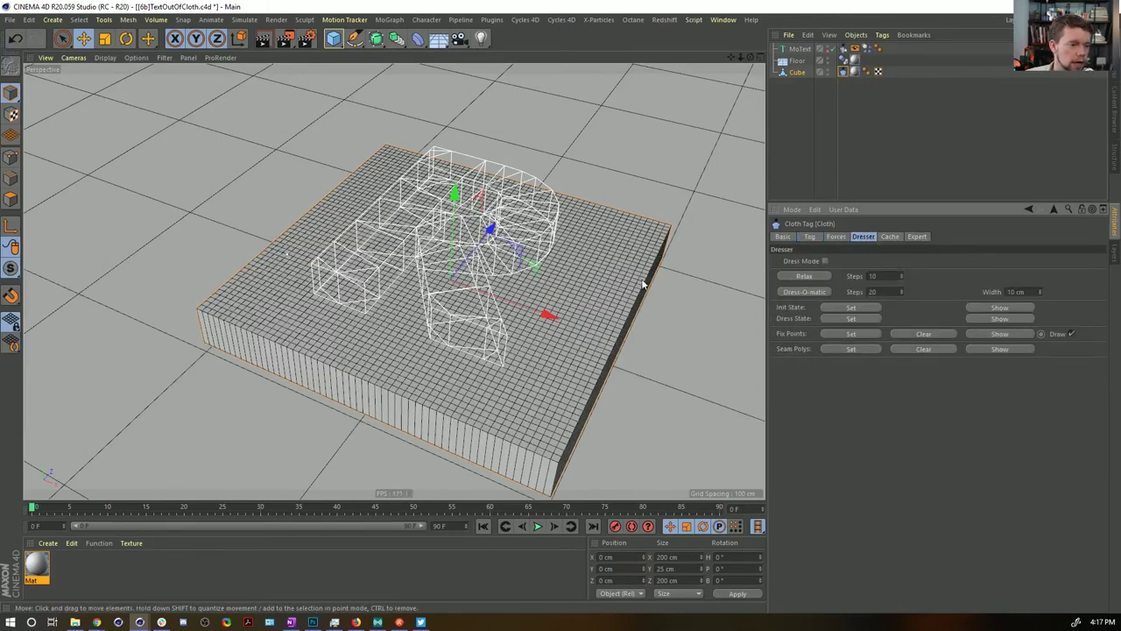
left_click(11, 158)
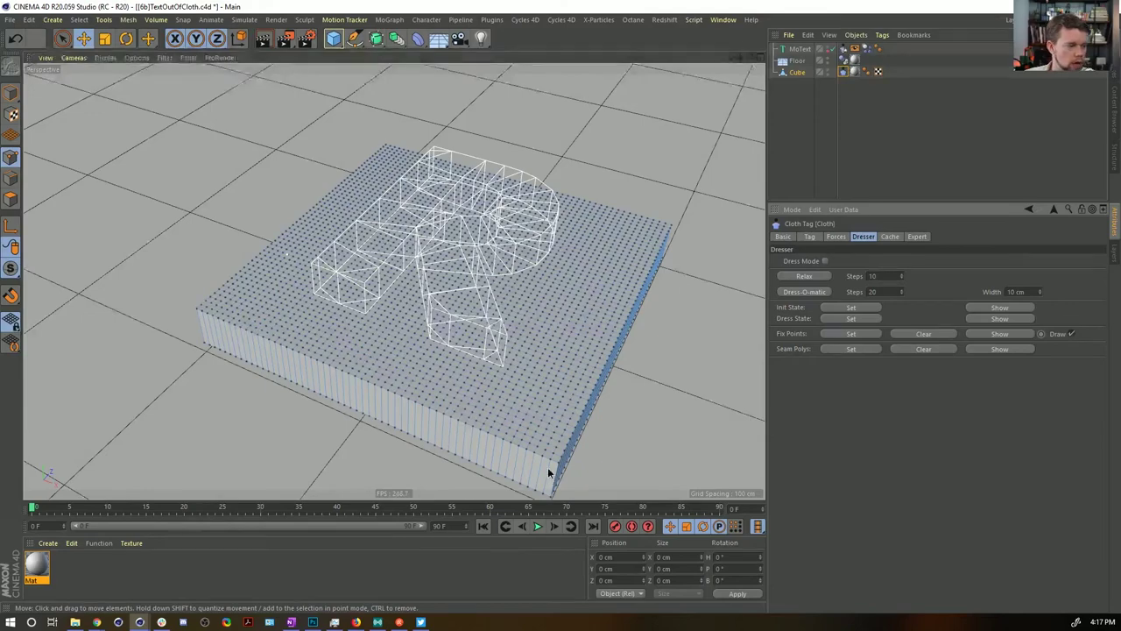
left_click_drag(547, 468, 547, 428, "alt")
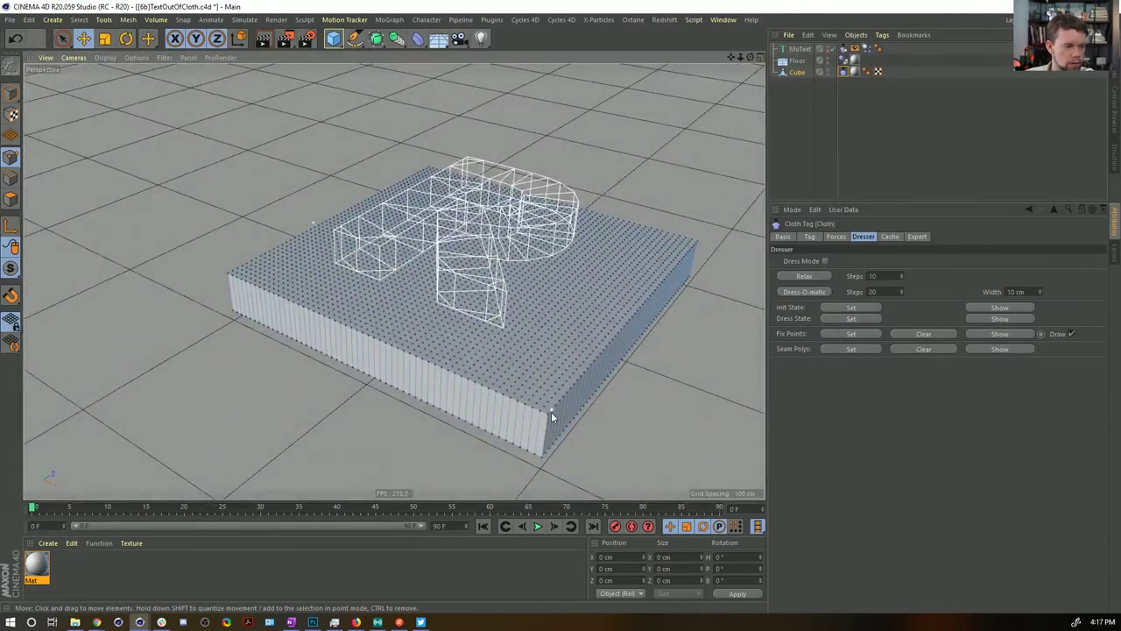
key("u")
key("l")
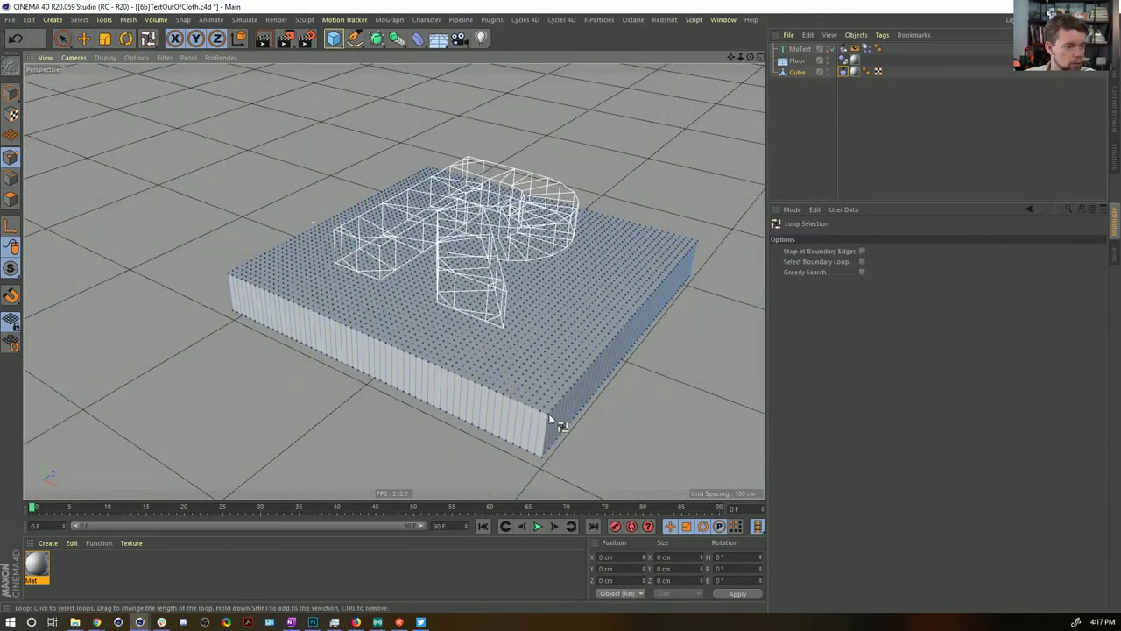
left_click(547, 418)
left_click(843, 73)
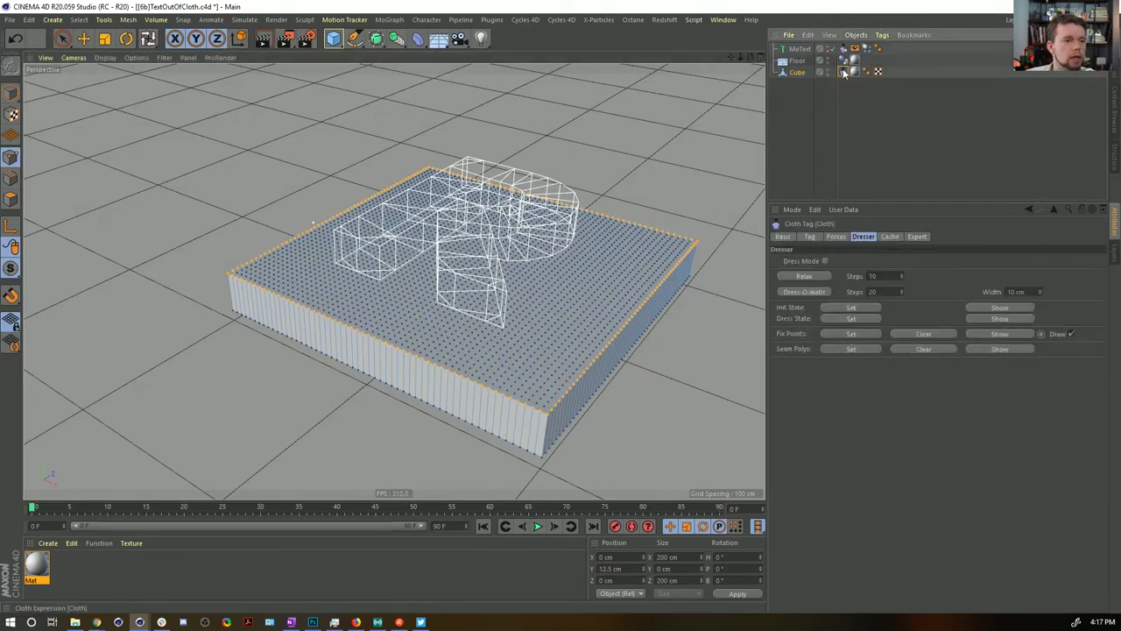
left_click(833, 333)
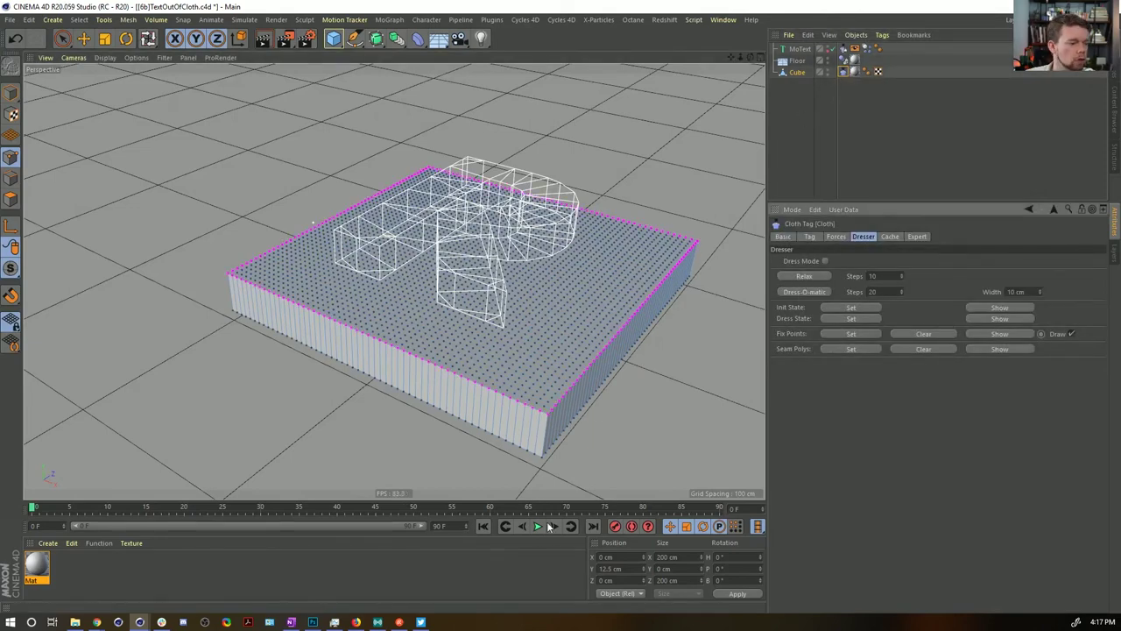
Step: Play the first few frames to check how the cloth behaves with its top edge fixed, and rewind
left_click(539, 526)
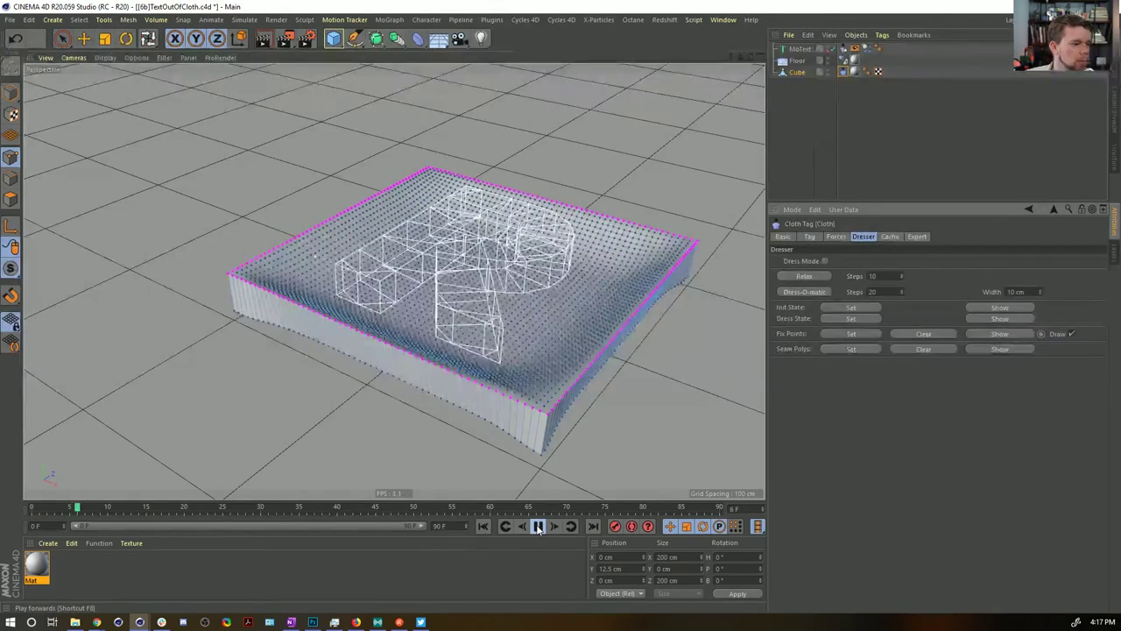
left_click(539, 526)
left_click(485, 526)
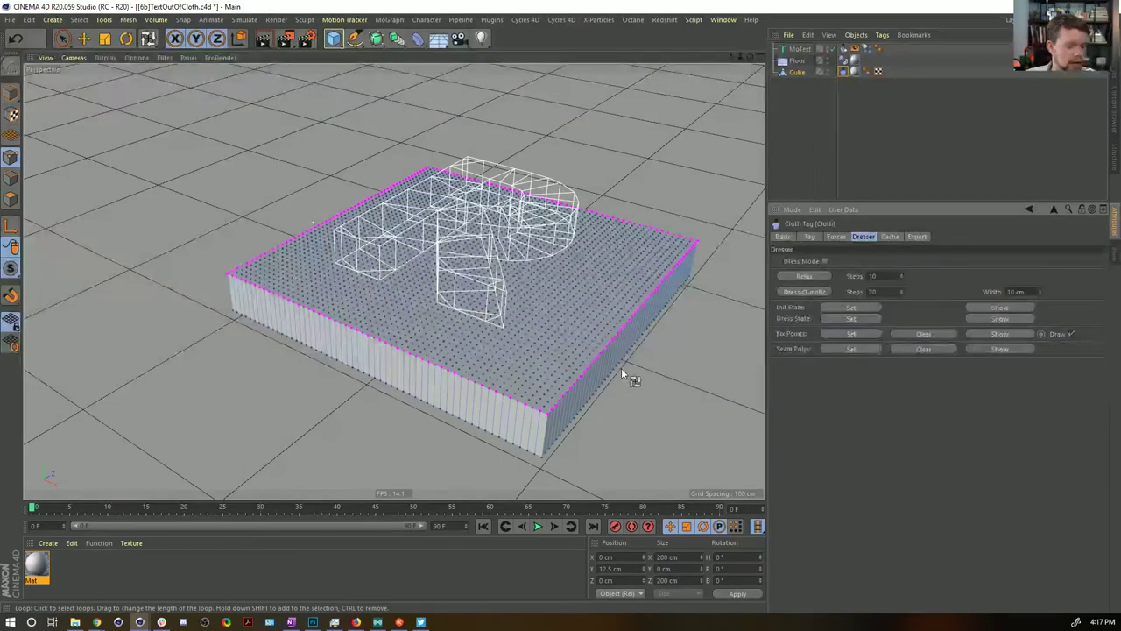
Step: Set the Gravity force in the cube's cloth tag to 10
key("ctrl+d")
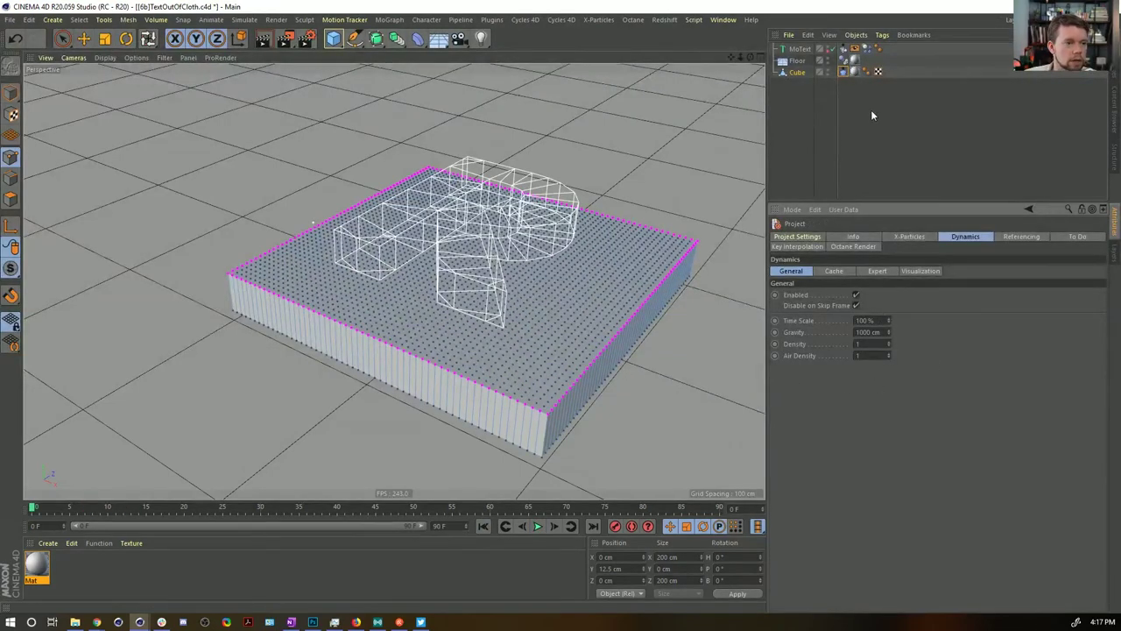
left_click(843, 71)
left_click(888, 238)
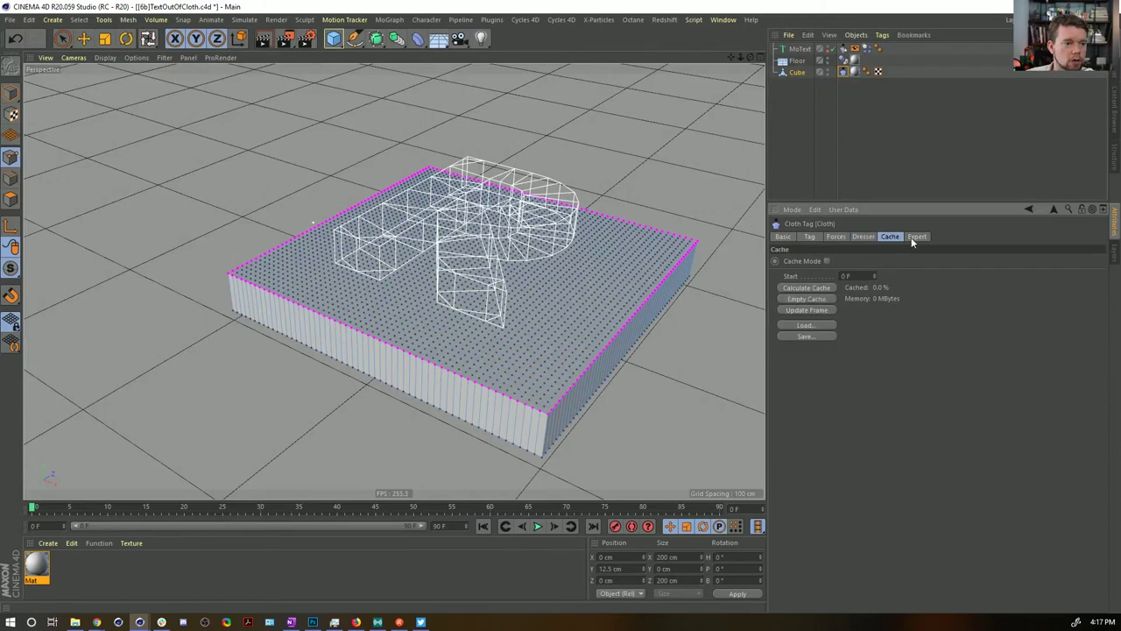
left_click(915, 237)
left_click(863, 237)
left_click(838, 238)
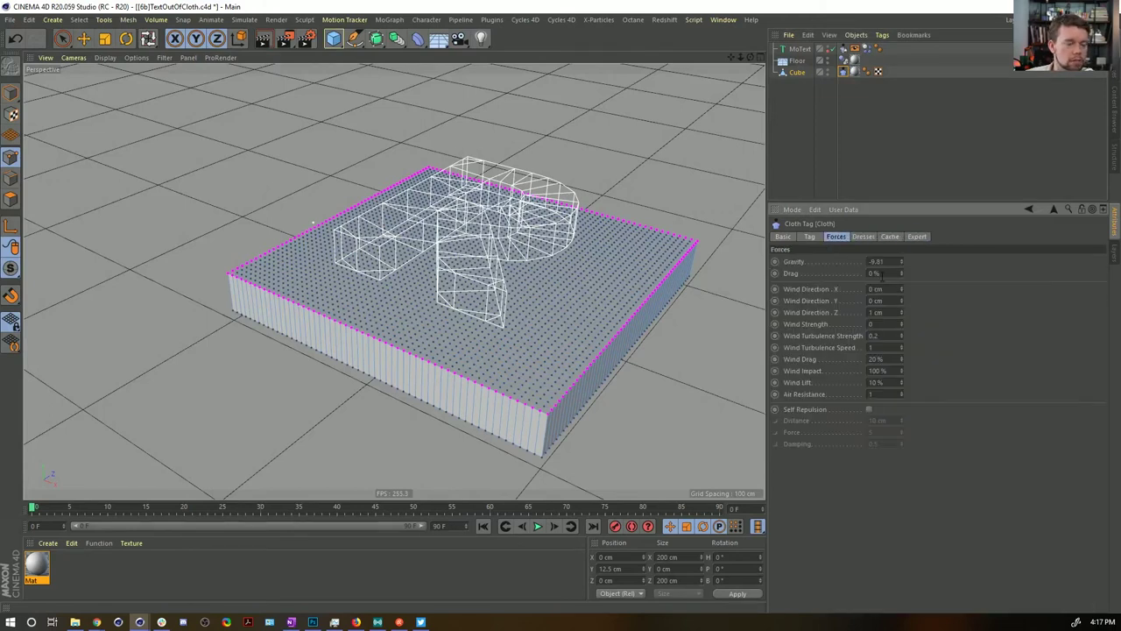
type("0")
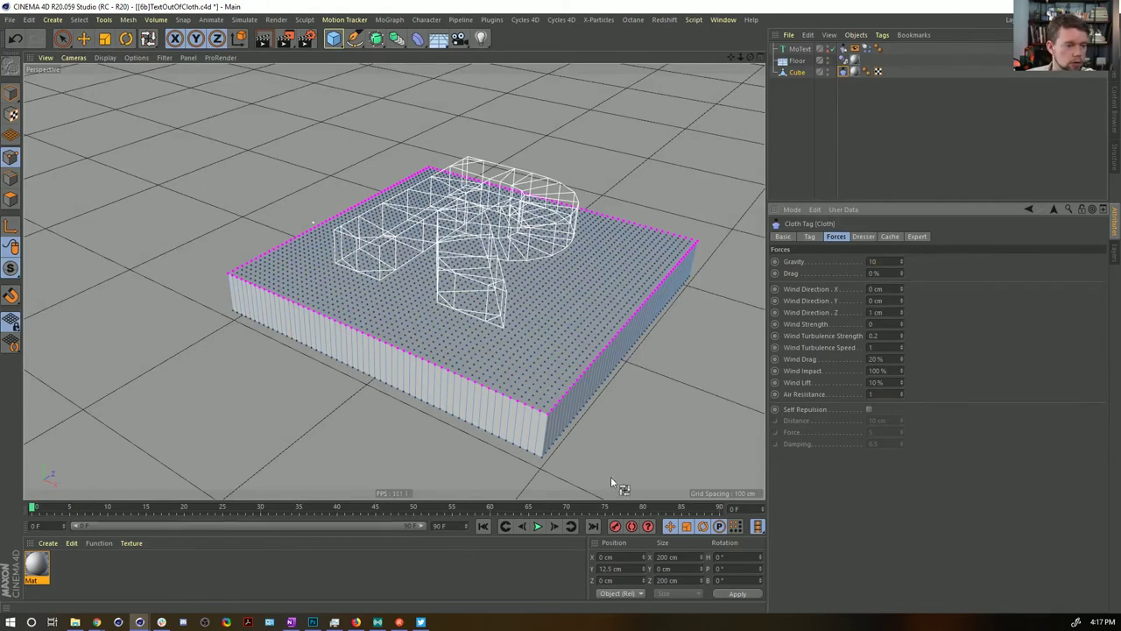
Step: Play the simulation to frame 7 and inspect the cloth rising around the letter in model mode
left_click(538, 525)
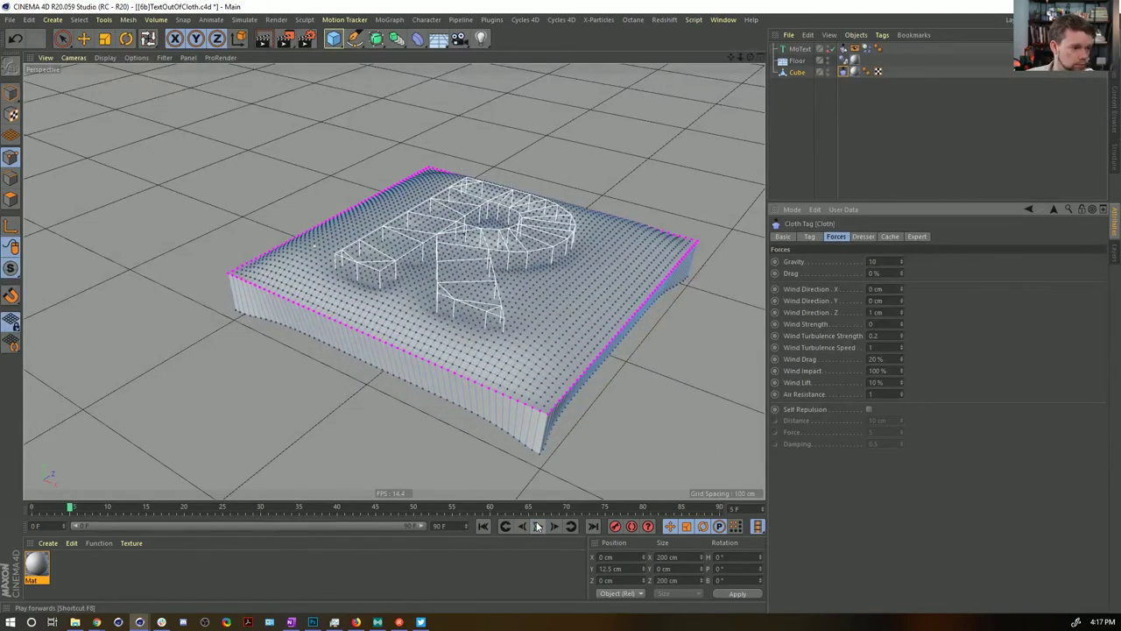
left_click(538, 525)
left_click_drag(476, 271, 475, 299, "alt")
left_click(11, 112)
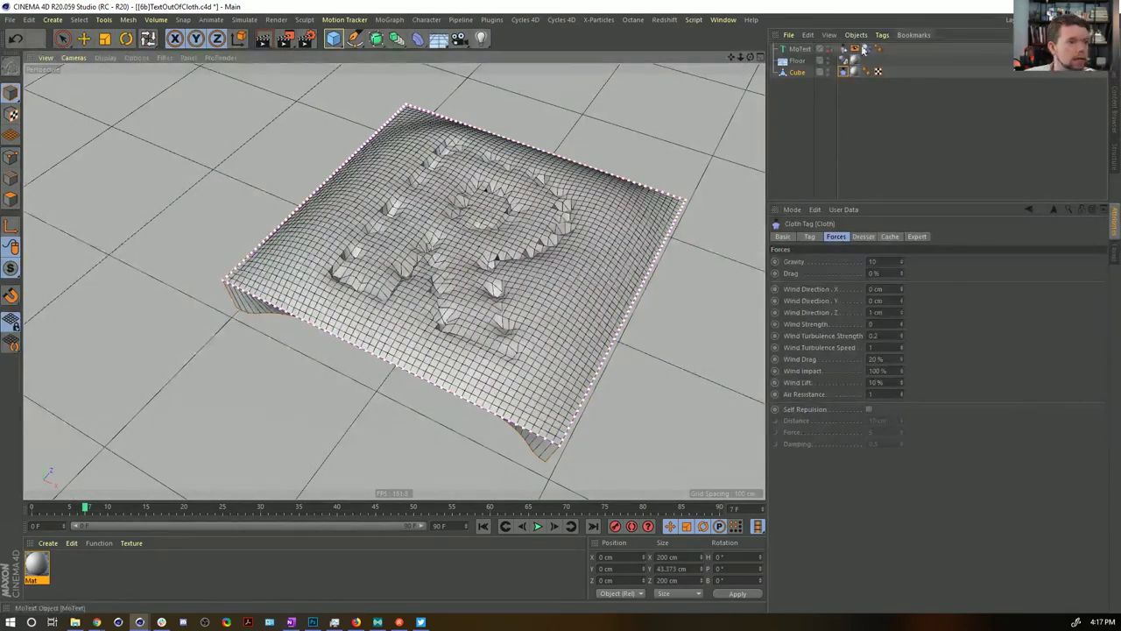
Step: Rewind the animation and delete the Dynamics Body tag from the MoText letter
left_click(868, 49)
key("shift+f")
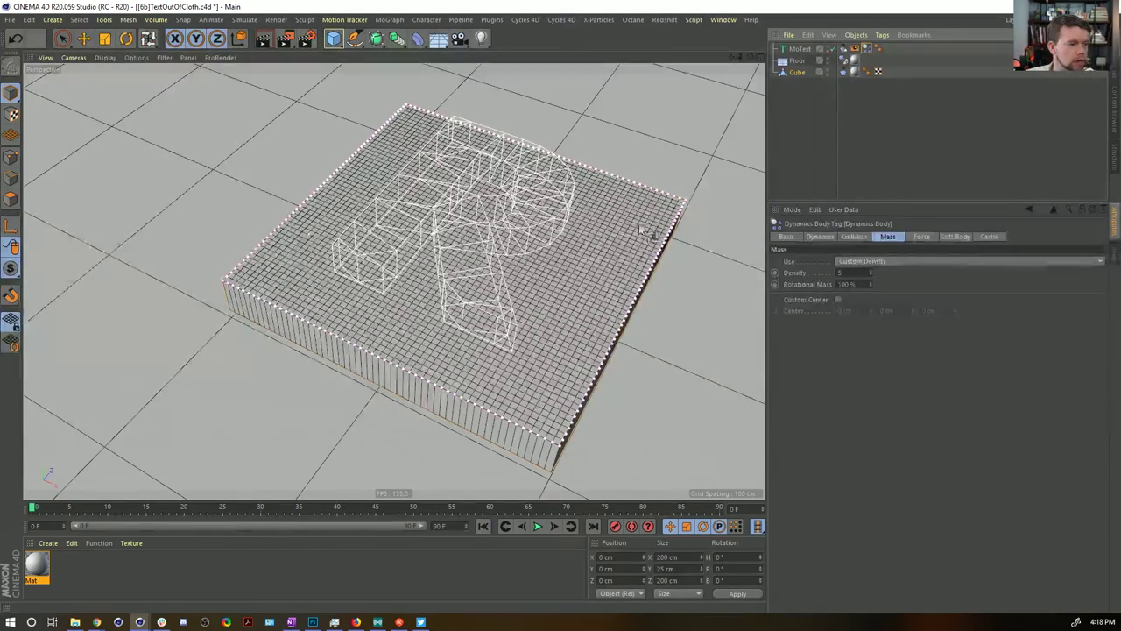
key("Delete")
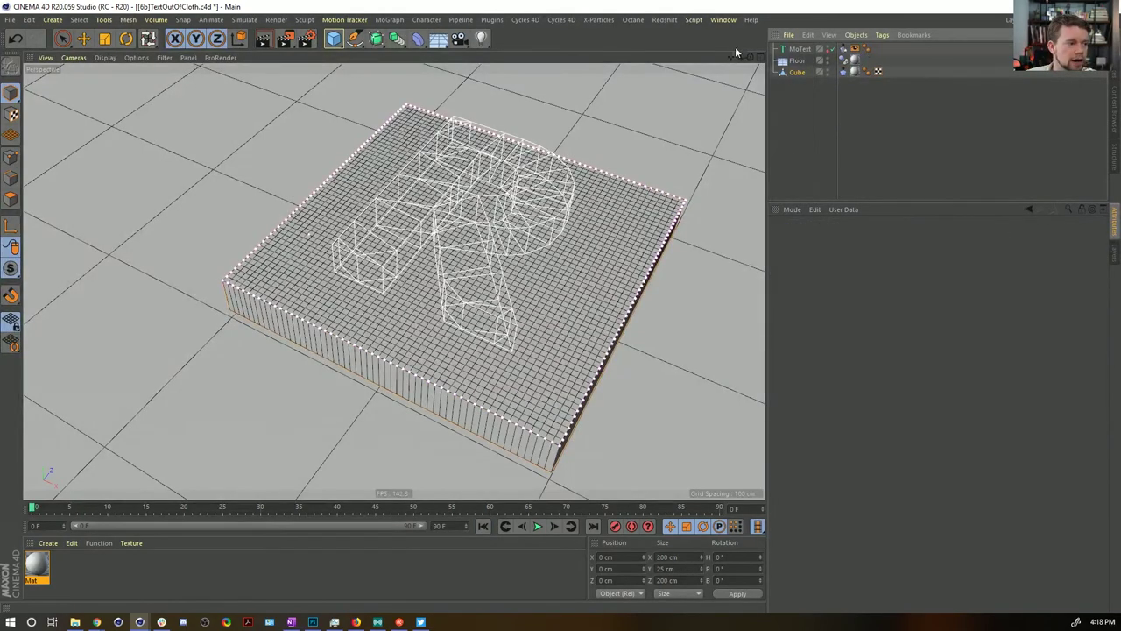
Step: Play the simulation to frame 29 and examine up close how the cloth folds around the static letter
left_click(538, 525)
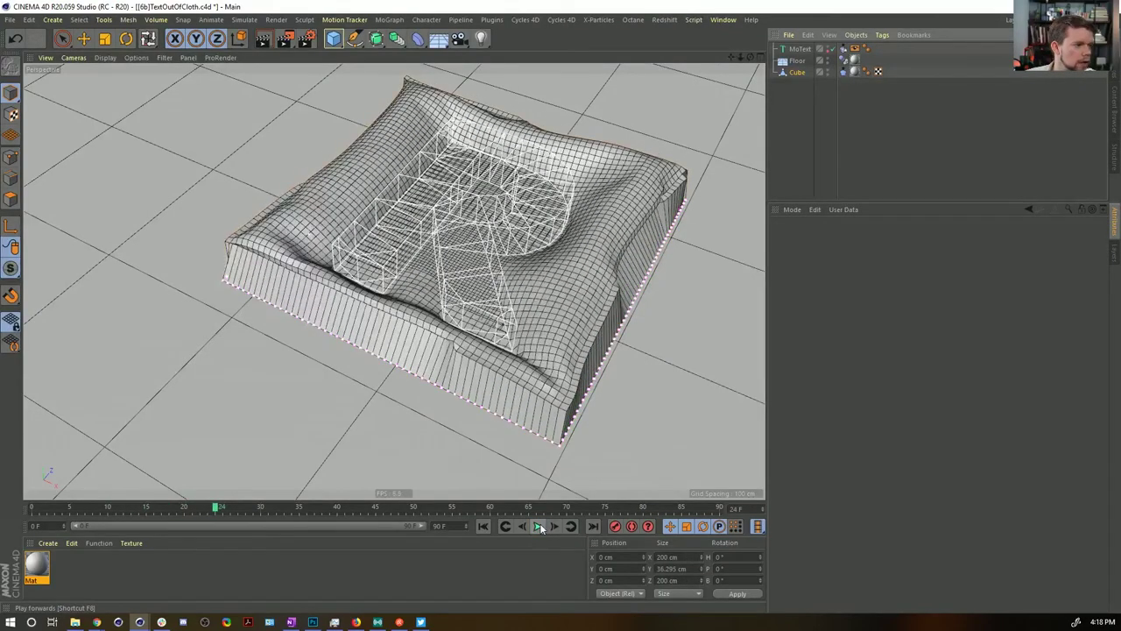
left_click_drag(512, 327, 491, 305, "alt")
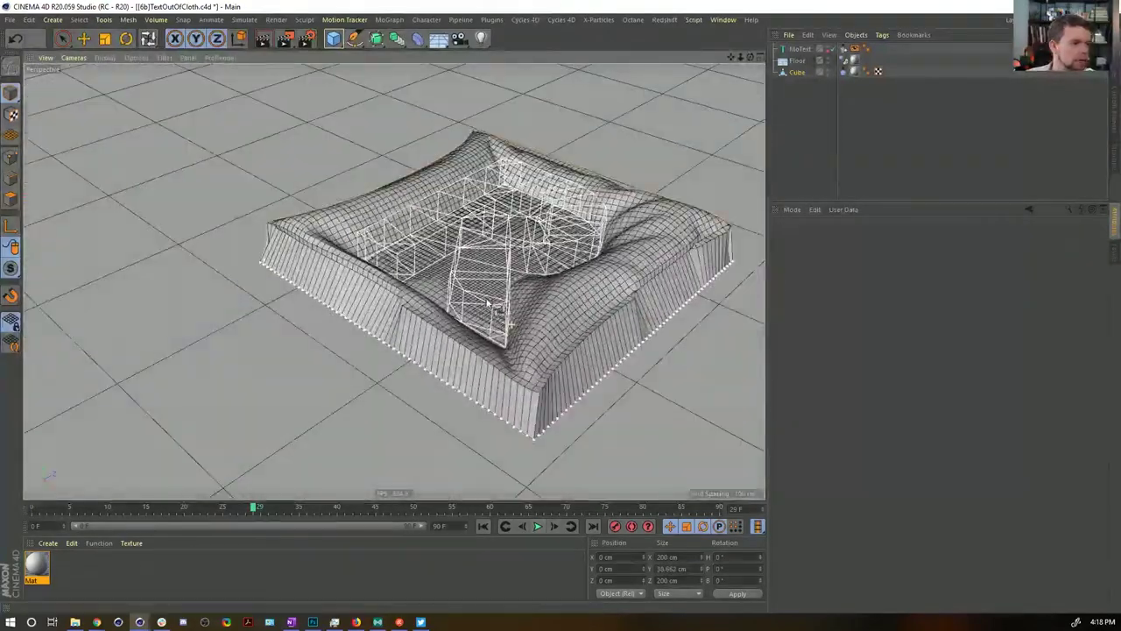
right_click_drag(490, 305, 551, 308, "alt")
left_click_drag(551, 307, 503, 370, "alt")
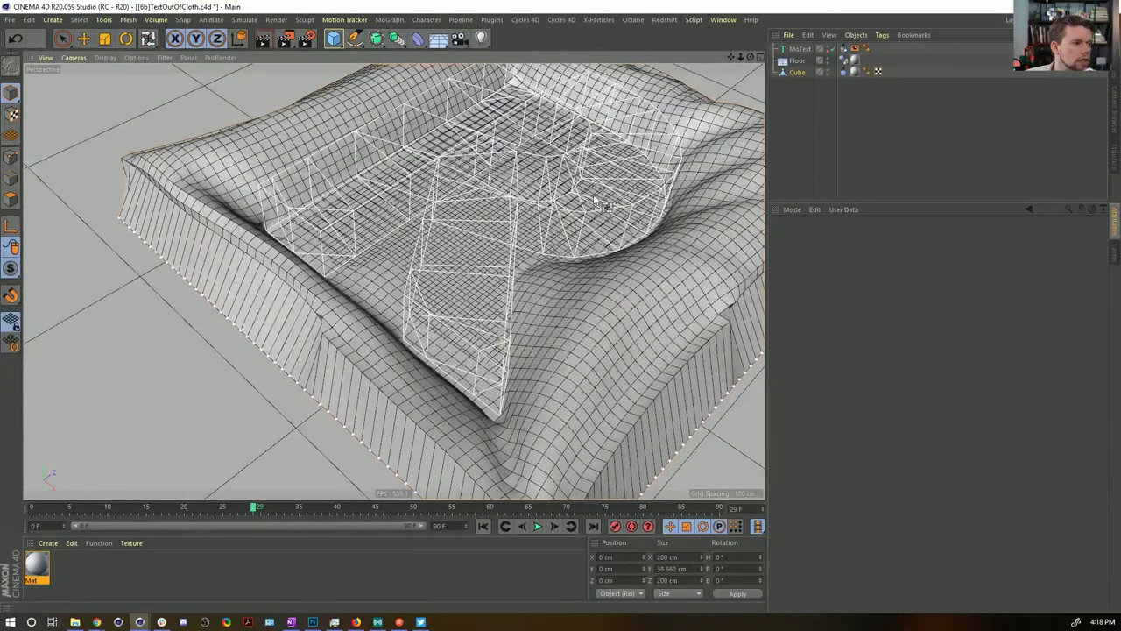
Step: Check the letter's cloth collider tag and set the cube's cloth tag to 1 iteration and 5% Flexion
left_click(855, 56)
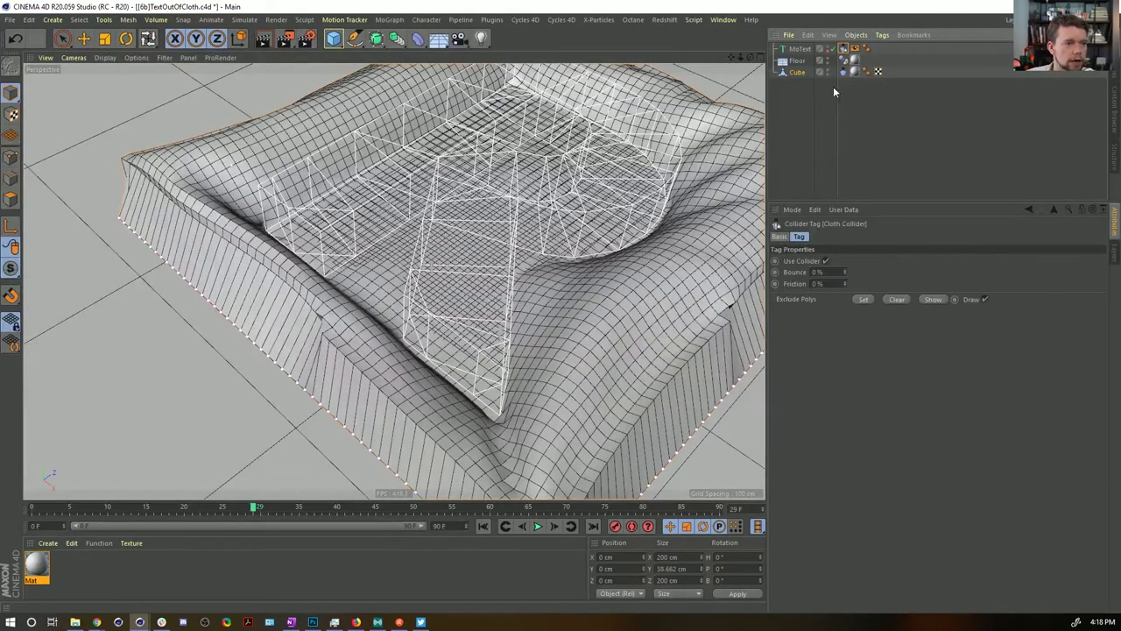
left_click(801, 49)
left_click(845, 74)
left_click(811, 236)
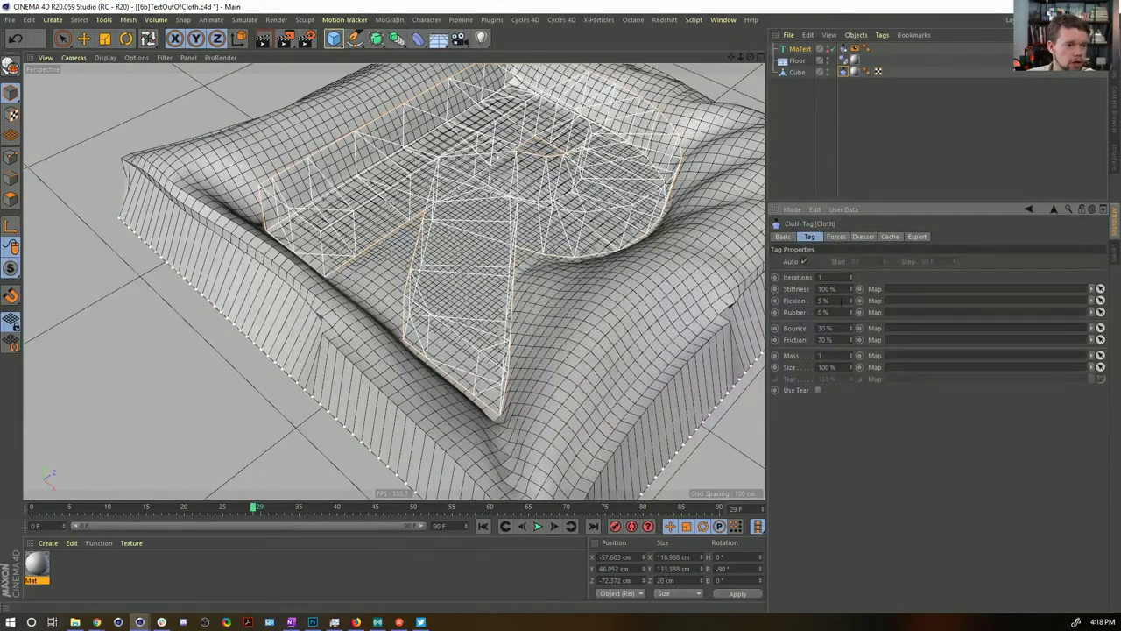
Step: Replay the cloth simulation from the start to check how the softer cloth bulges around the letter, and rewind
left_click(485, 527)
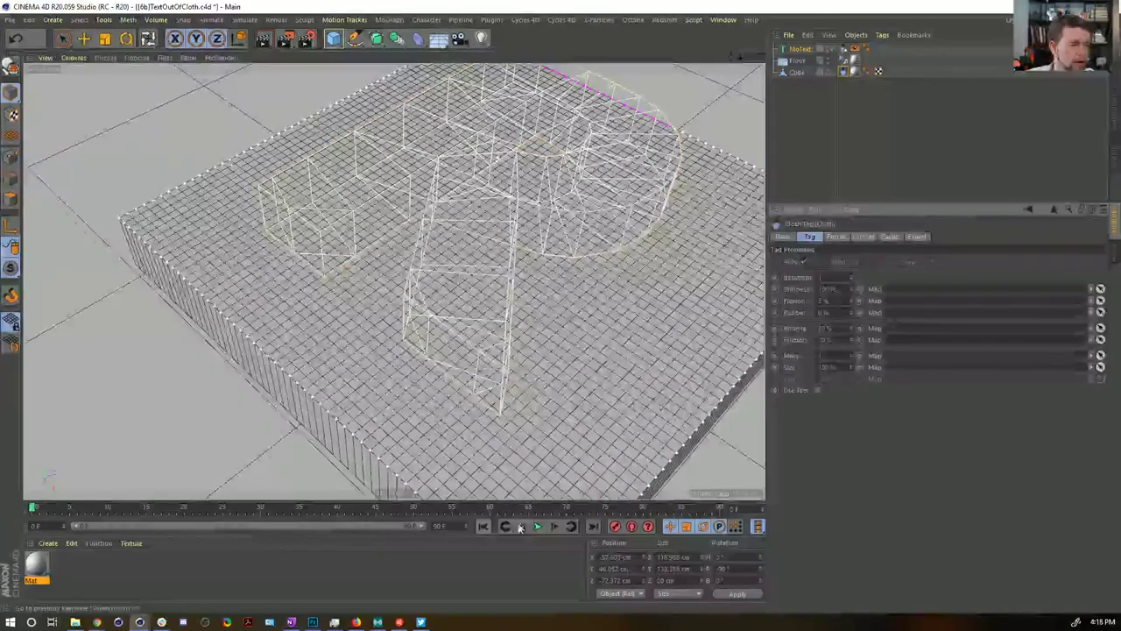
left_click(537, 526)
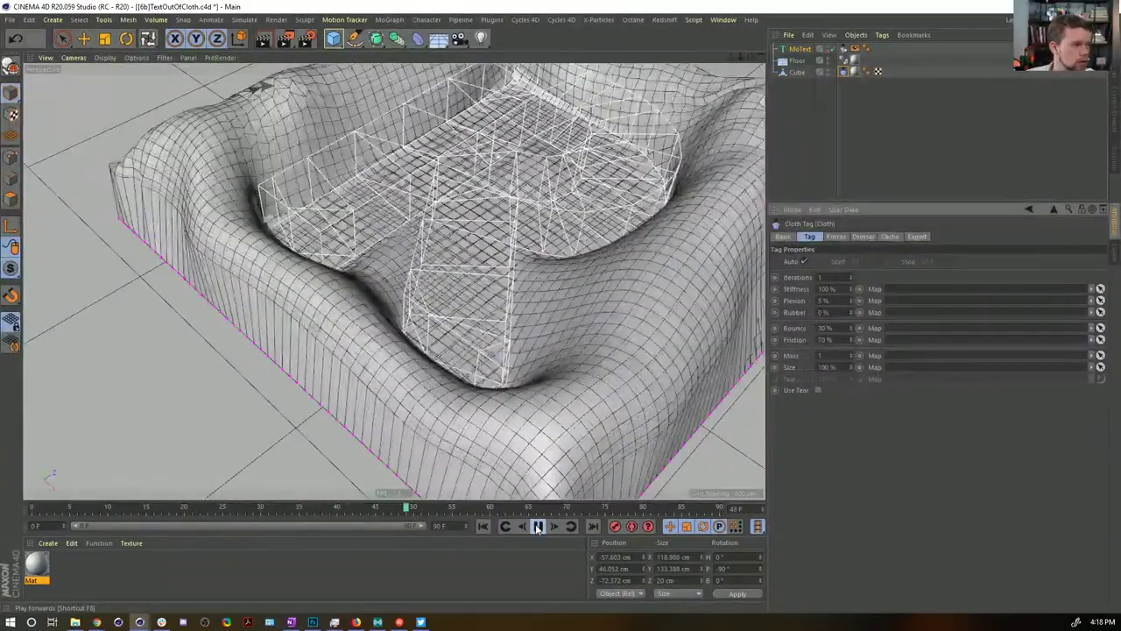
left_click(538, 526)
left_click(483, 525)
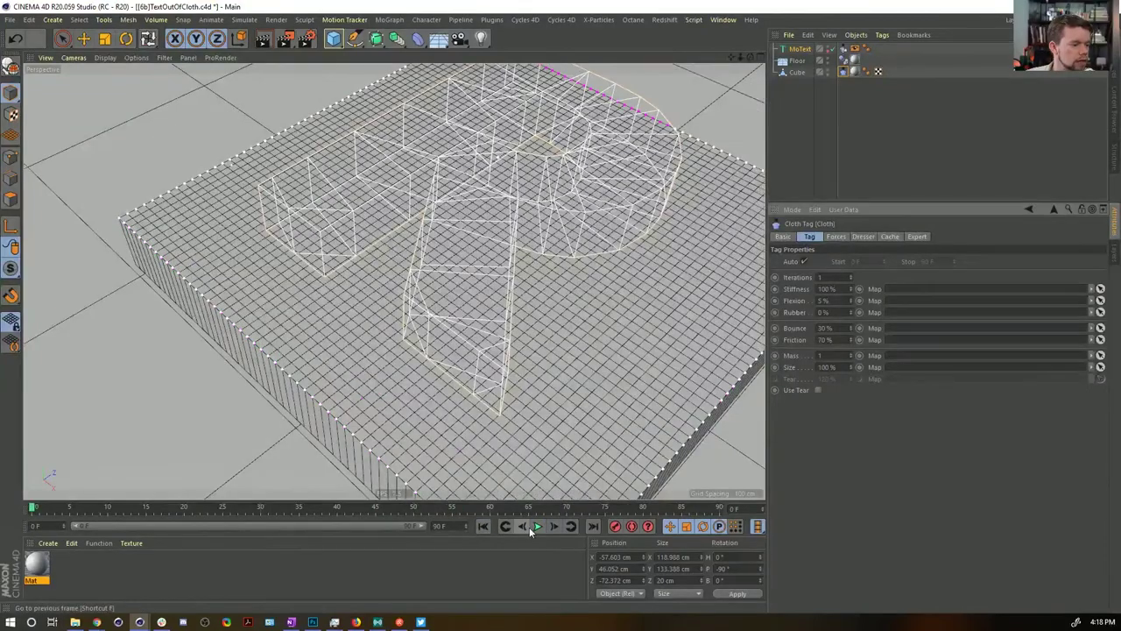
left_click(537, 525)
left_click(537, 525)
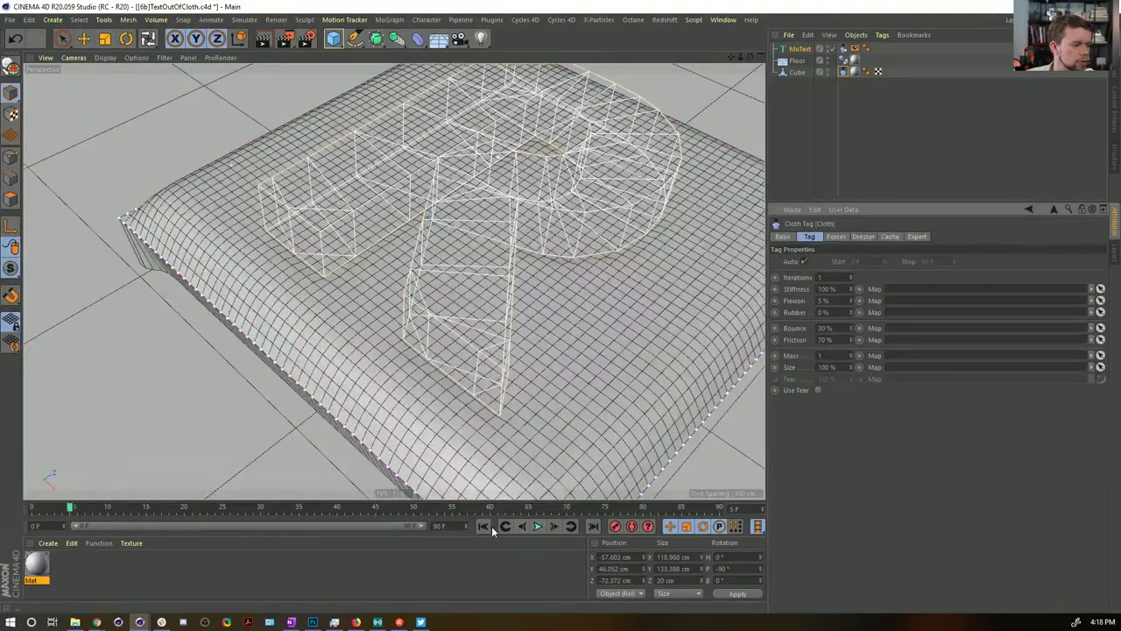
left_click(483, 525)
Step: Select the cube and carry its outline point selection over to a polygon selection with Live Selection active
middle_click_drag(528, 441, 539, 392, "alt")
left_click(811, 71)
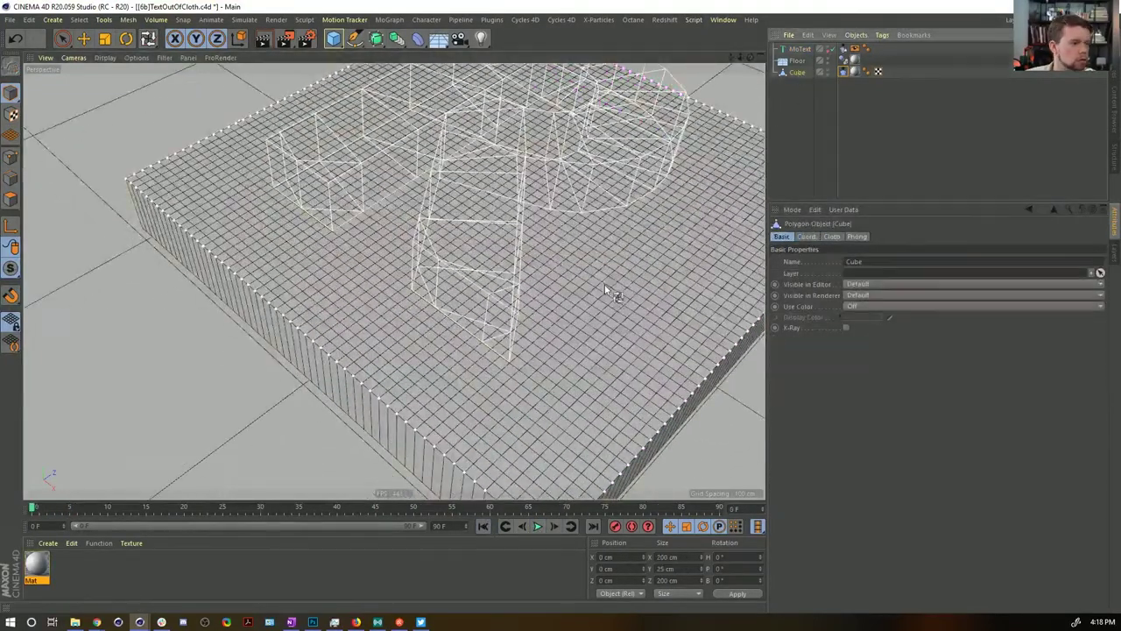
right_click_drag(608, 290, 390, 385, "alt")
left_click(11, 199)
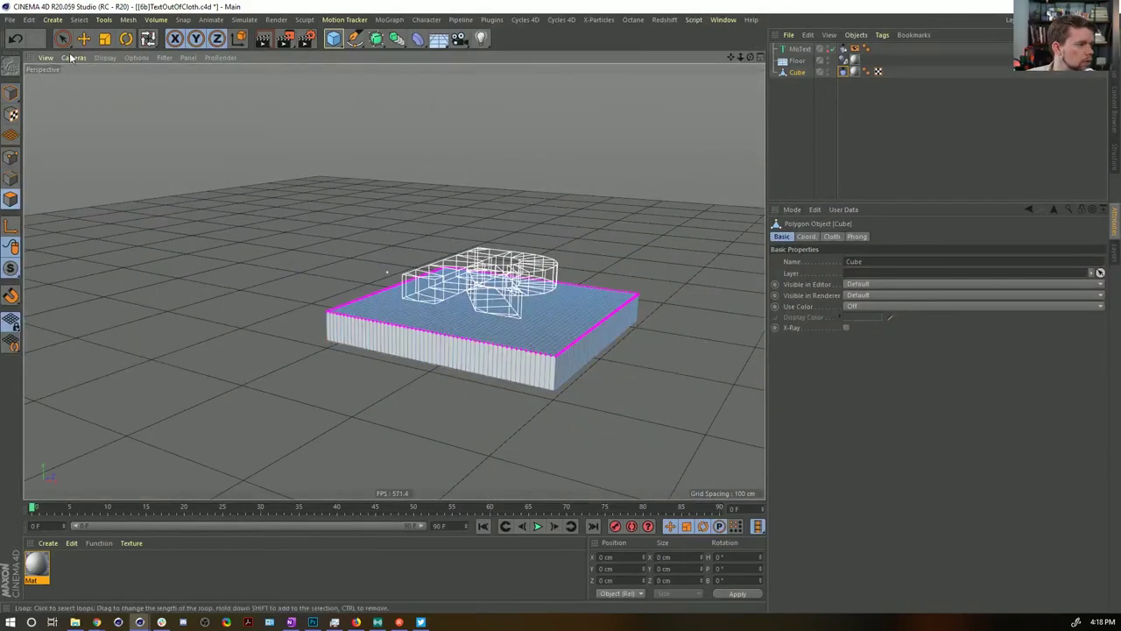
left_click(63, 39)
left_click_drag(495, 262, 498, 327, "alt")
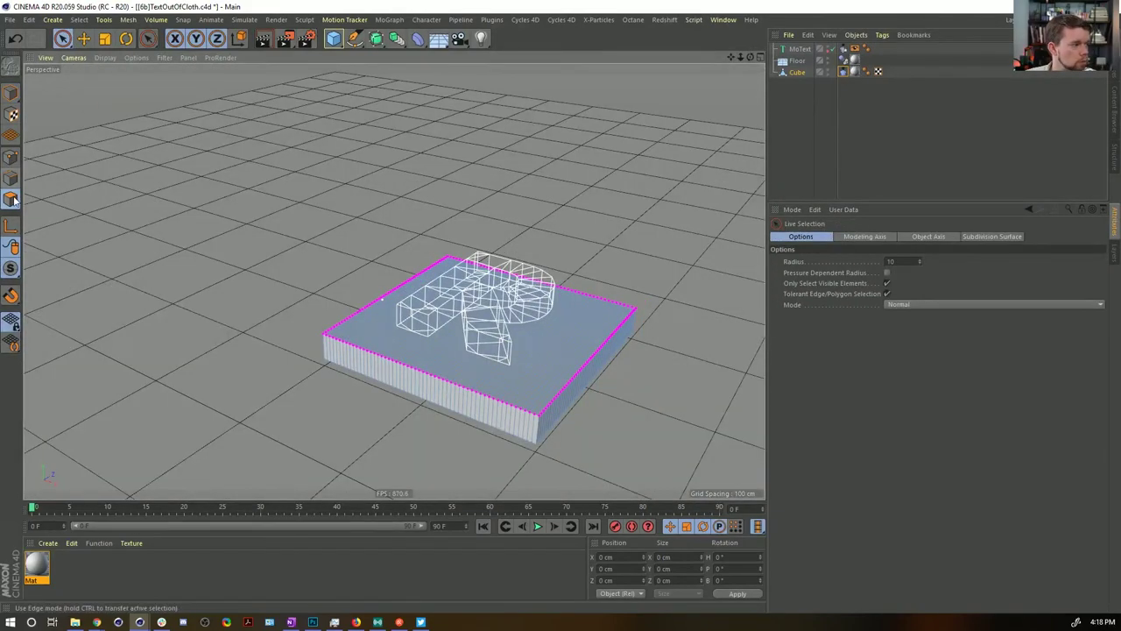
left_click(11, 159)
left_click(11, 198)
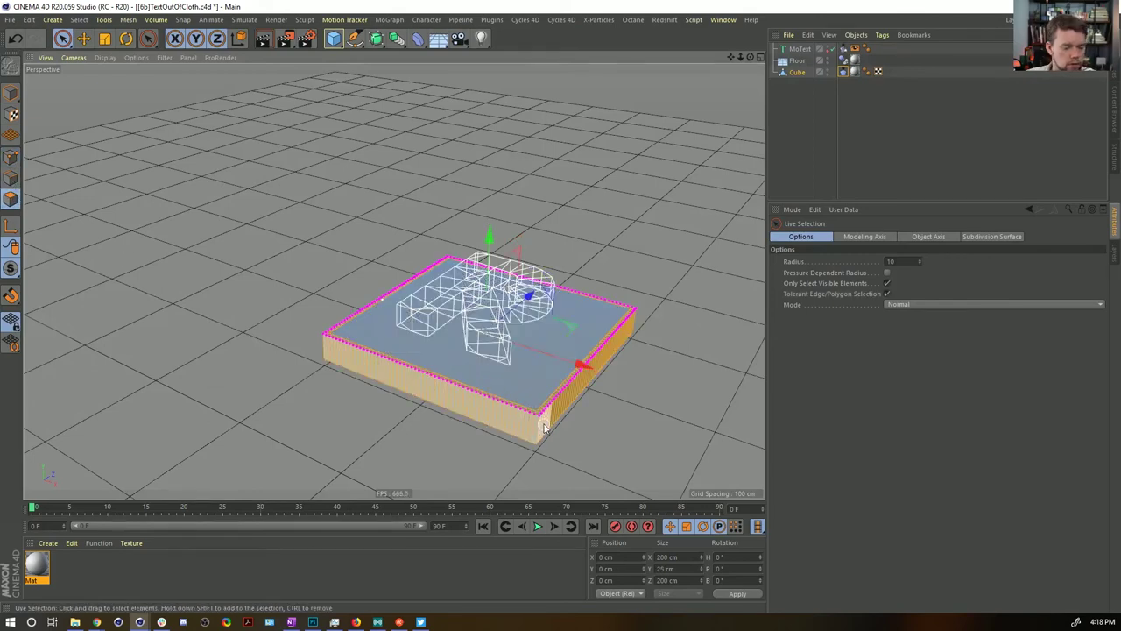
Step: Select everything below the cube's top face with Fill Selection, delete those polygons and return to model mode
mouse_move(543, 421)
left_mouse_down("alt")
mouse_move(534, 390)
mouse_move(536, 476)
mouse_move(555, 402)
left_mouse_up("alt")
key("u")
key("f")
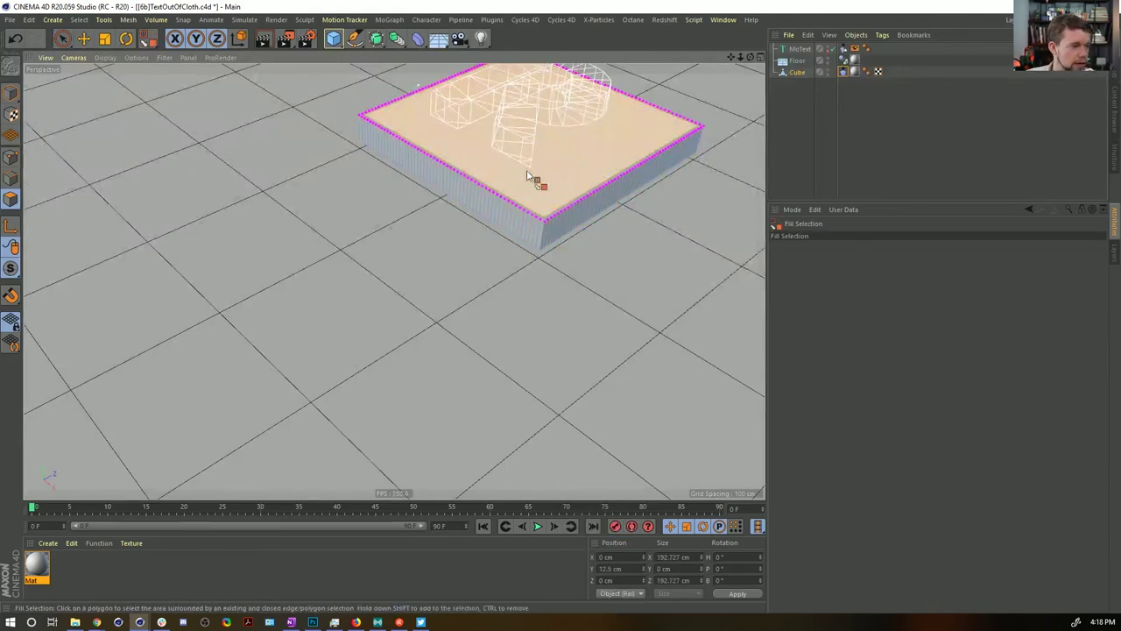
left_click(532, 186)
scroll(552, 256, "up", 4)
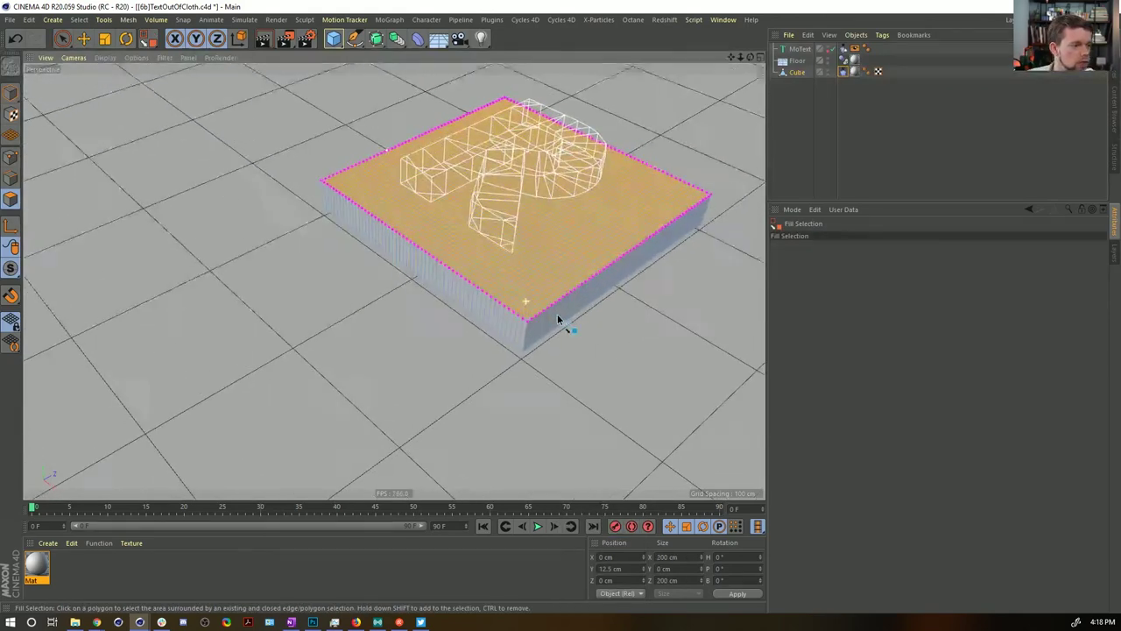
left_click(579, 296)
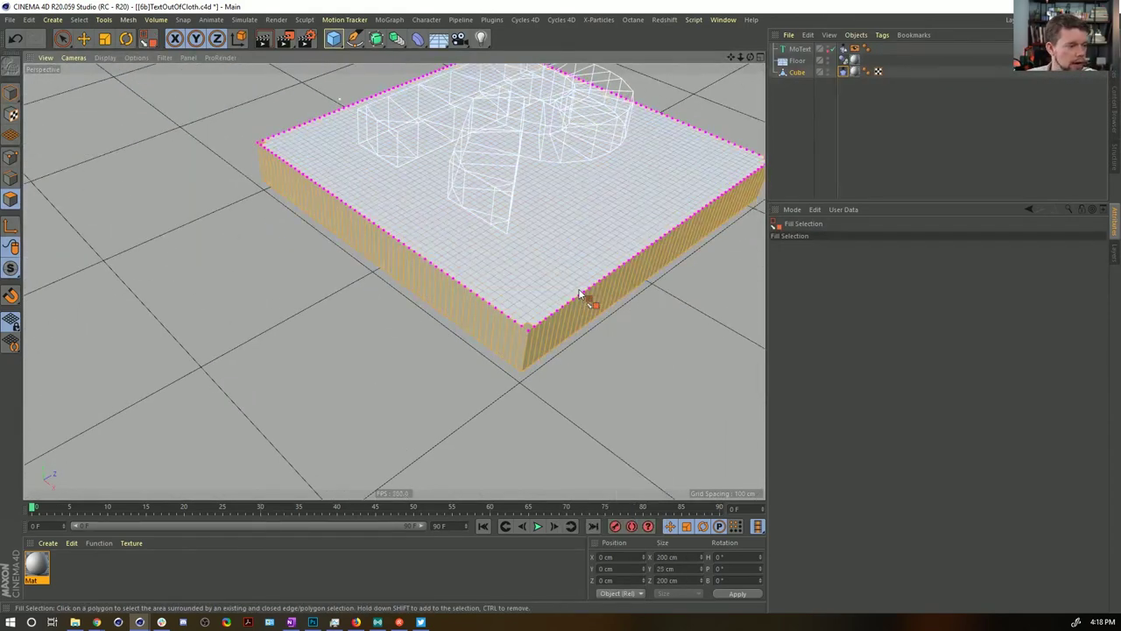
key("Delete")
left_click(13, 92)
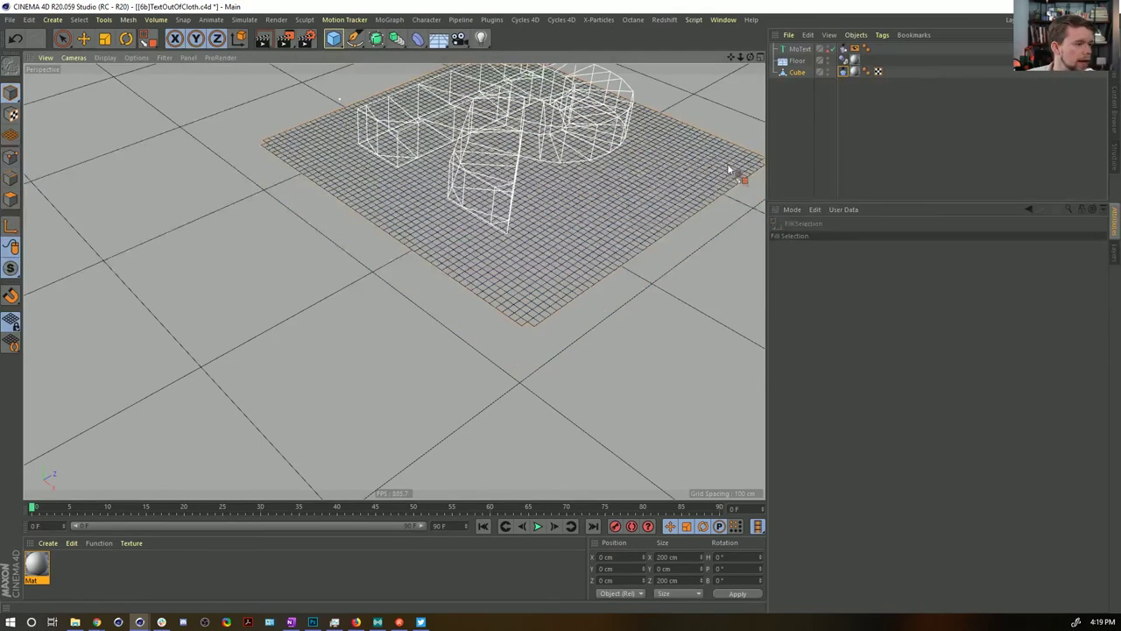
Step: Review the forces and dresser settings of the cube's cloth tag and show its fixed points
left_click(841, 74)
left_click(860, 235)
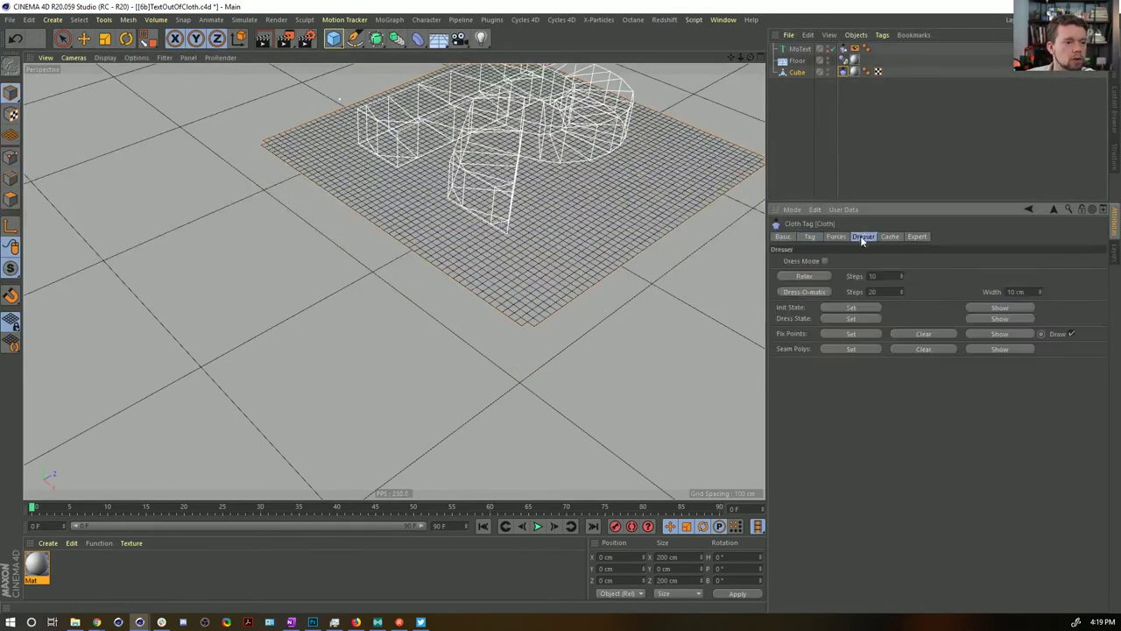
left_click(837, 237)
left_click(862, 236)
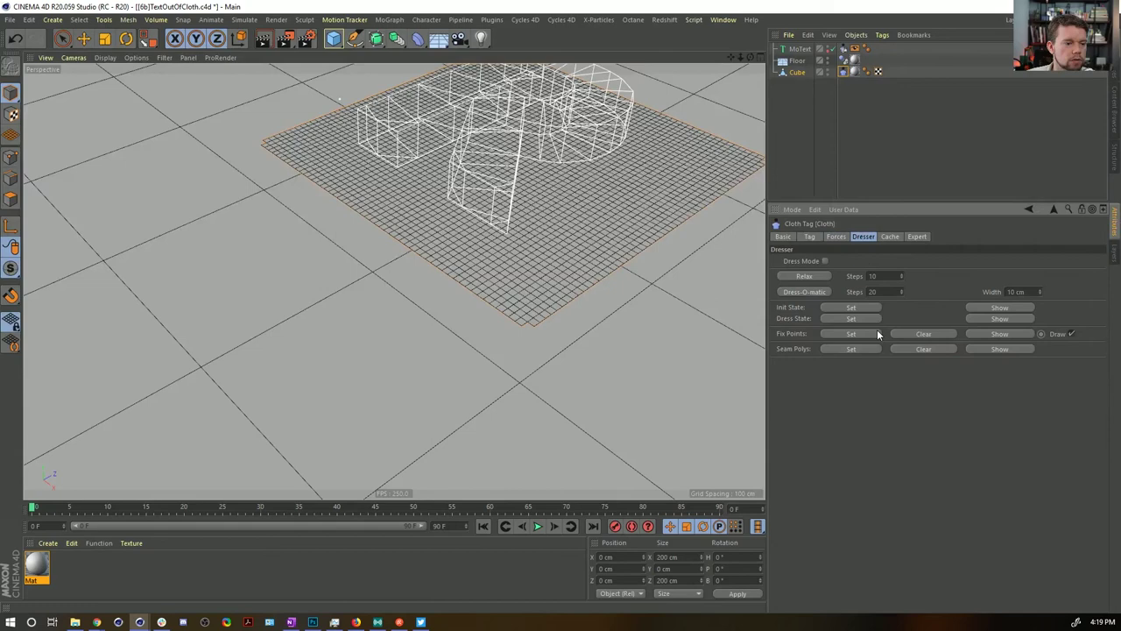
left_click(990, 334)
Step: Select the sheet's border points by selecting all, shrinking and inverting the selection, and set them as the cloth's Fix Points
middle_click_drag(463, 226, 455, 263, "alt")
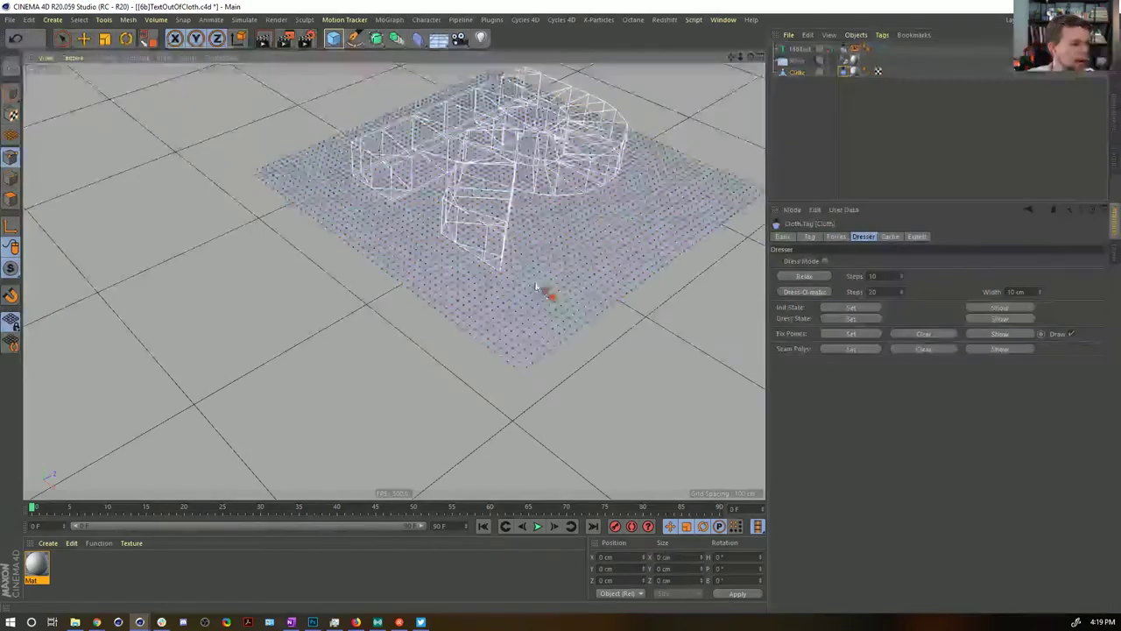
key("ctrl+a")
key("u")
key("k")
key("u")
key("i")
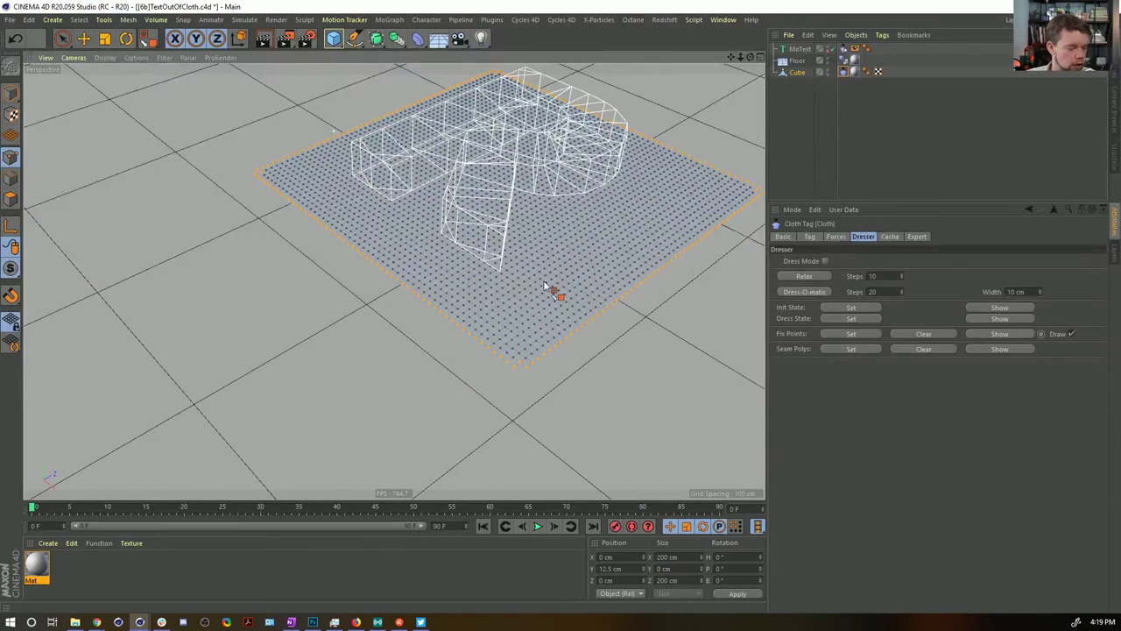
key("ctrl+a")
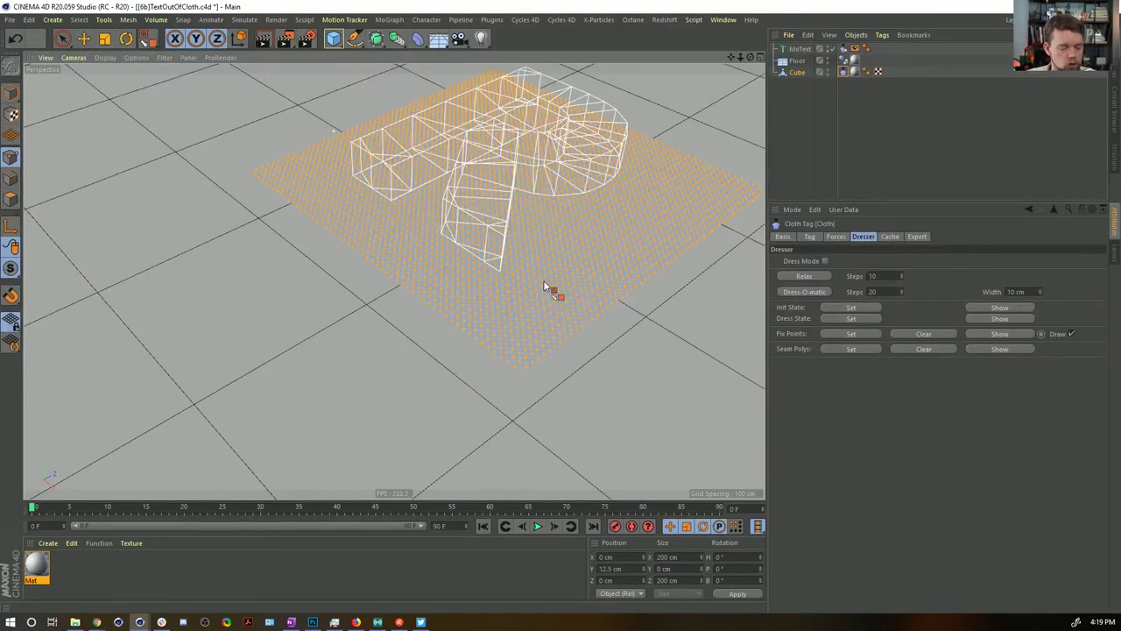
key("u")
key("k")
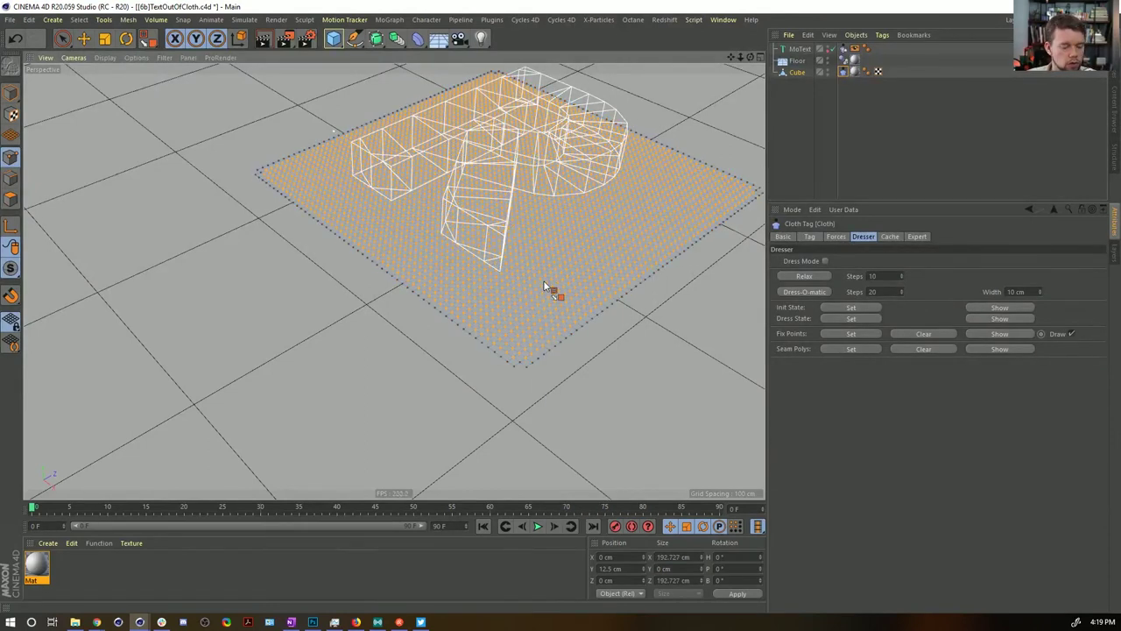
key("u")
key("i")
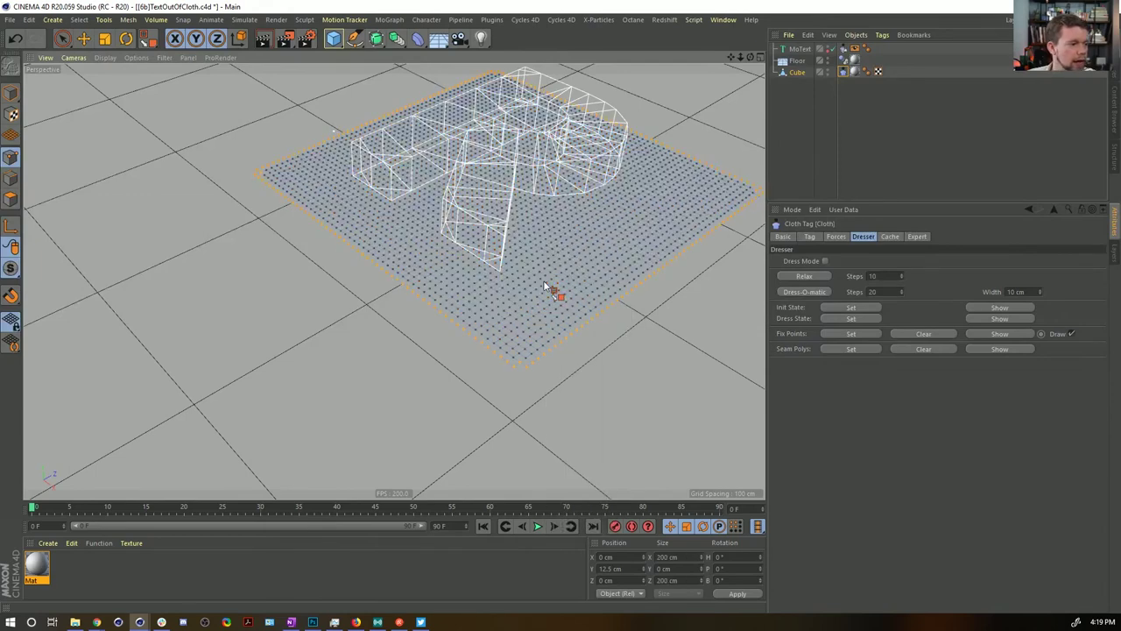
left_click(851, 334)
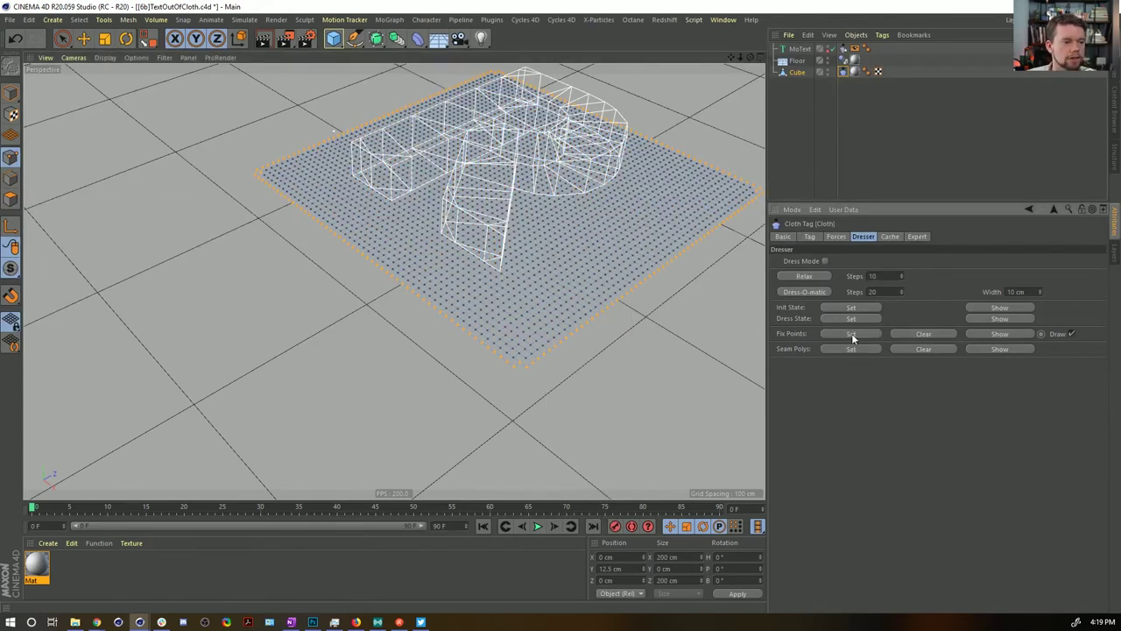
Step: Play the cloth simulation to frame 57 and examine up close how the sheet wraps the letter and creases at its corners
left_click(538, 526)
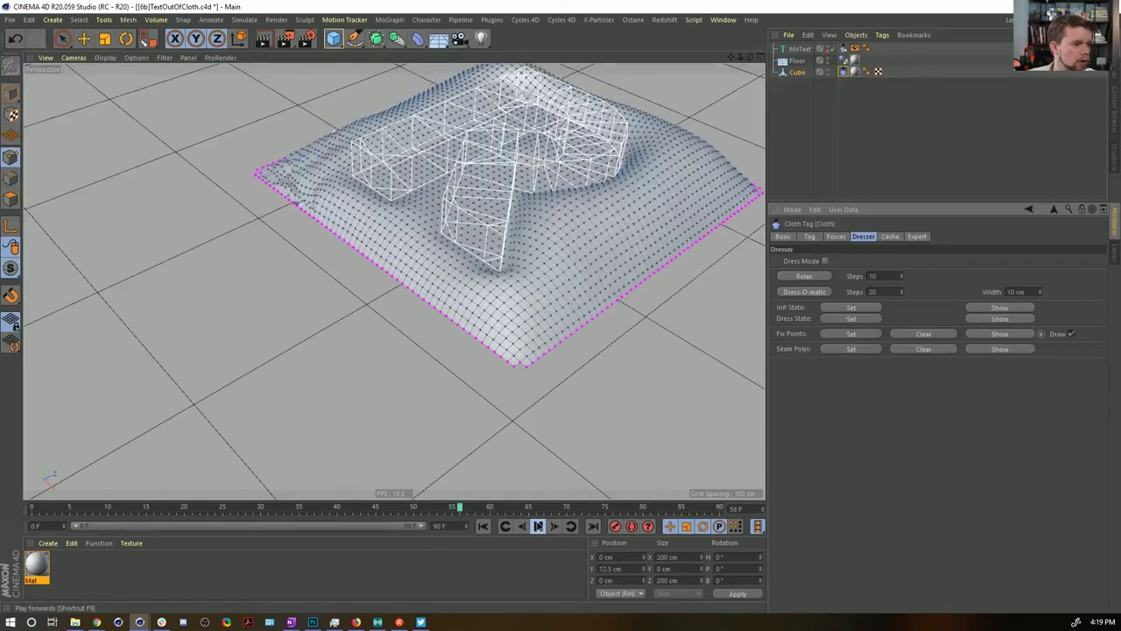
left_click(538, 525)
left_click(835, 236)
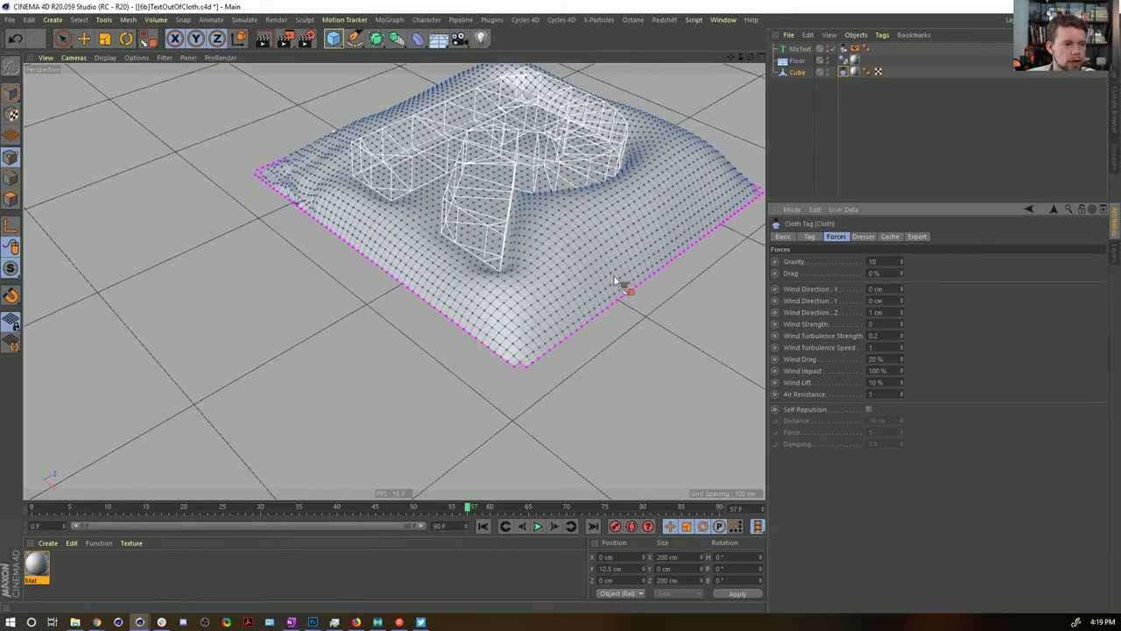
left_click_drag(614, 276, 539, 298, "alt")
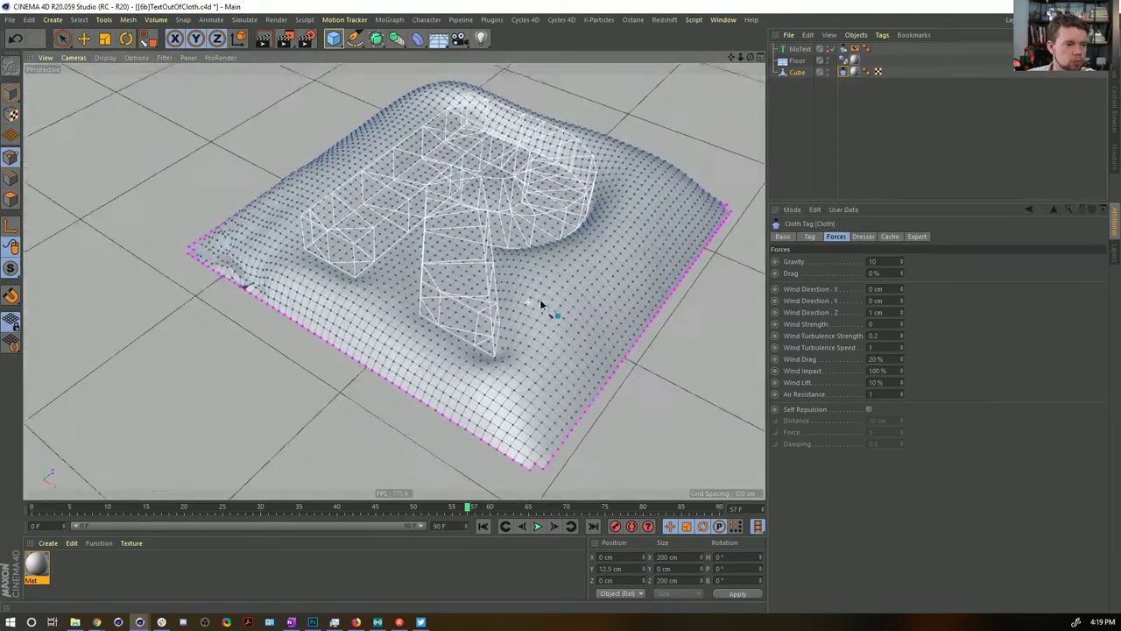
right_click_drag(541, 300, 559, 300, "alt")
left_click_drag(774, 368, 651, 327, "alt")
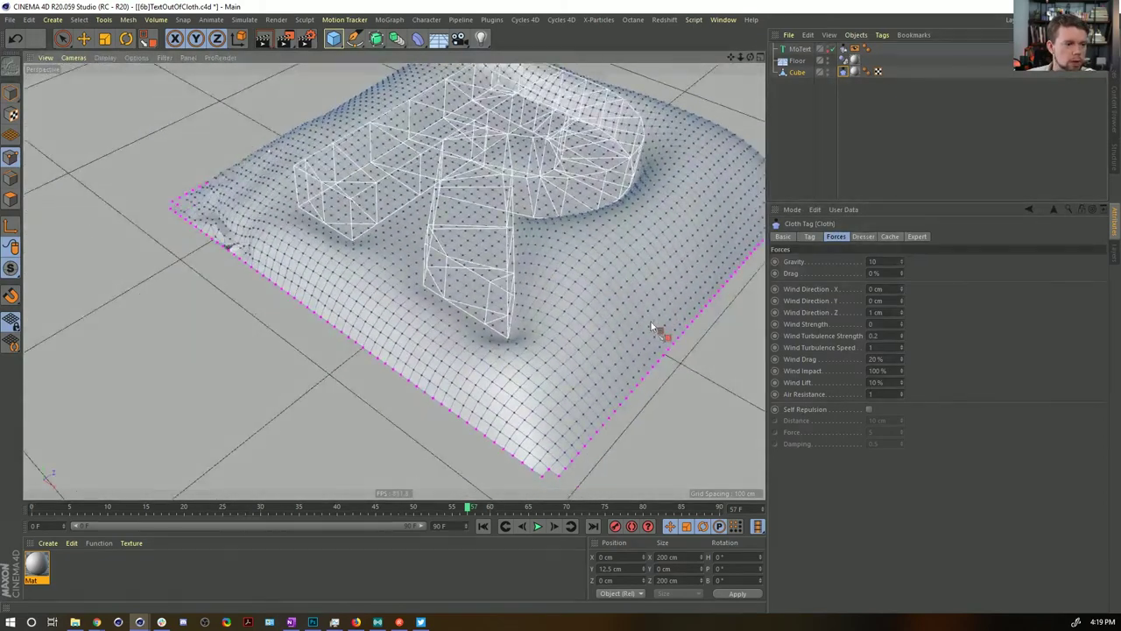
Step: Set the cloth's Drag to 15% and replay the simulation from the first frame
left_click(877, 272)
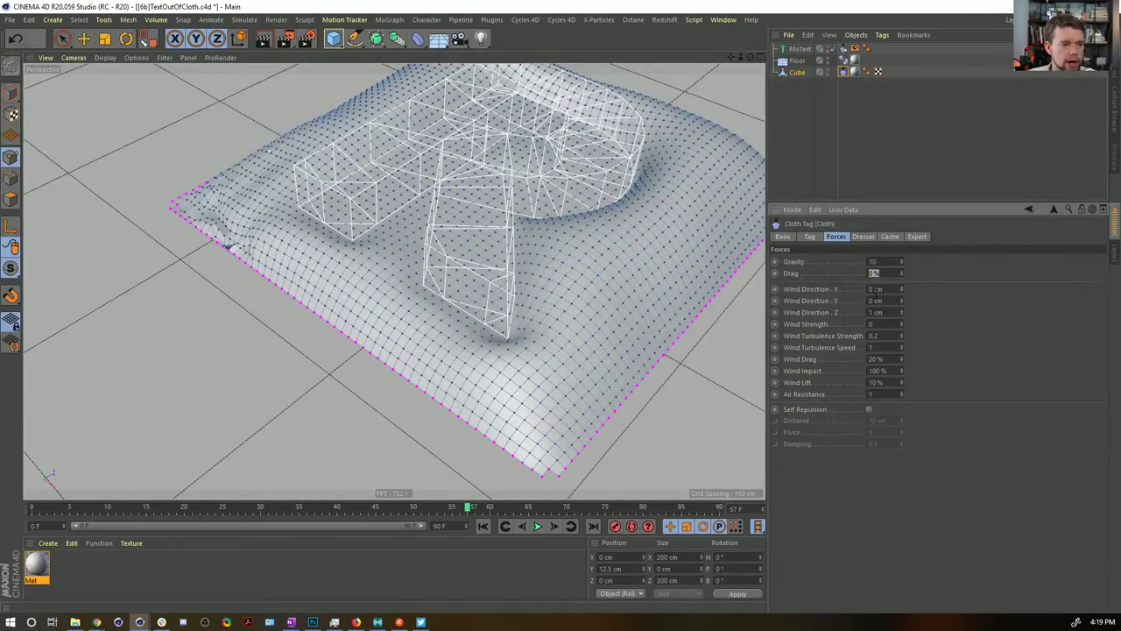
left_click(483, 525)
left_click(538, 525)
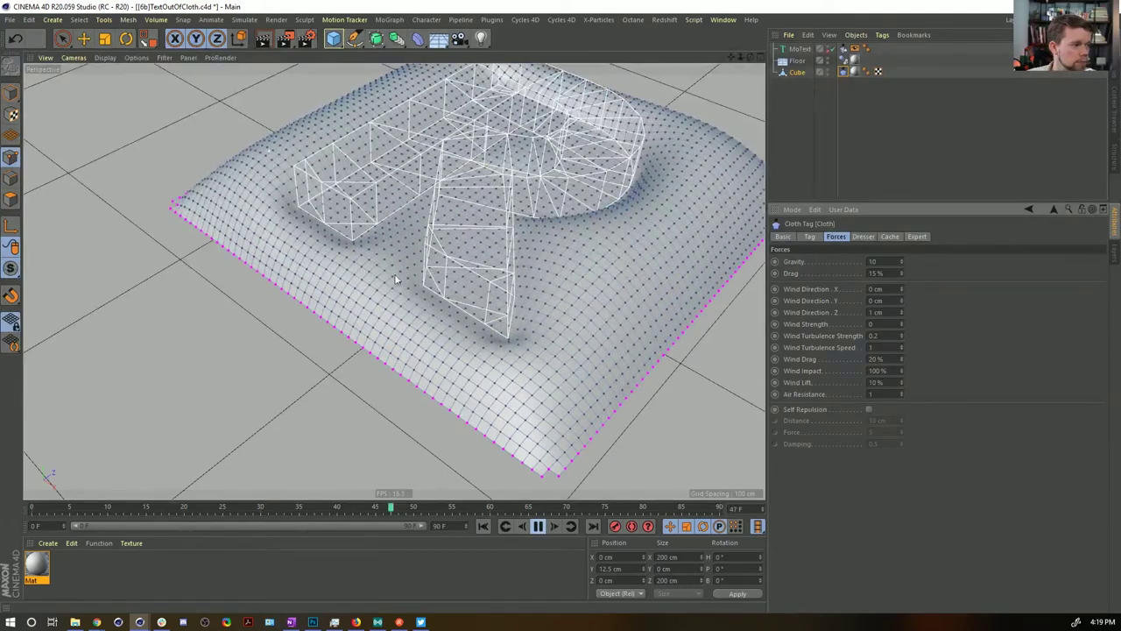
Step: Set the cloth tag's Flexion to 19%, Bounce and Friction to 0%, and Stiffness to 55% while the simulation plays
left_click(811, 236)
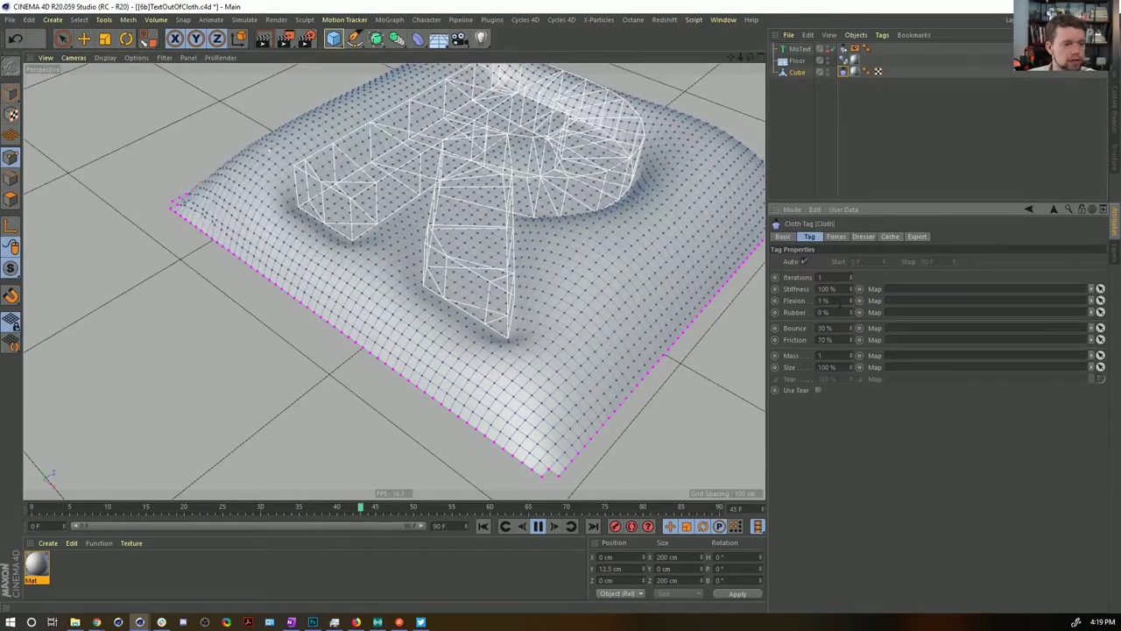
key("Return")
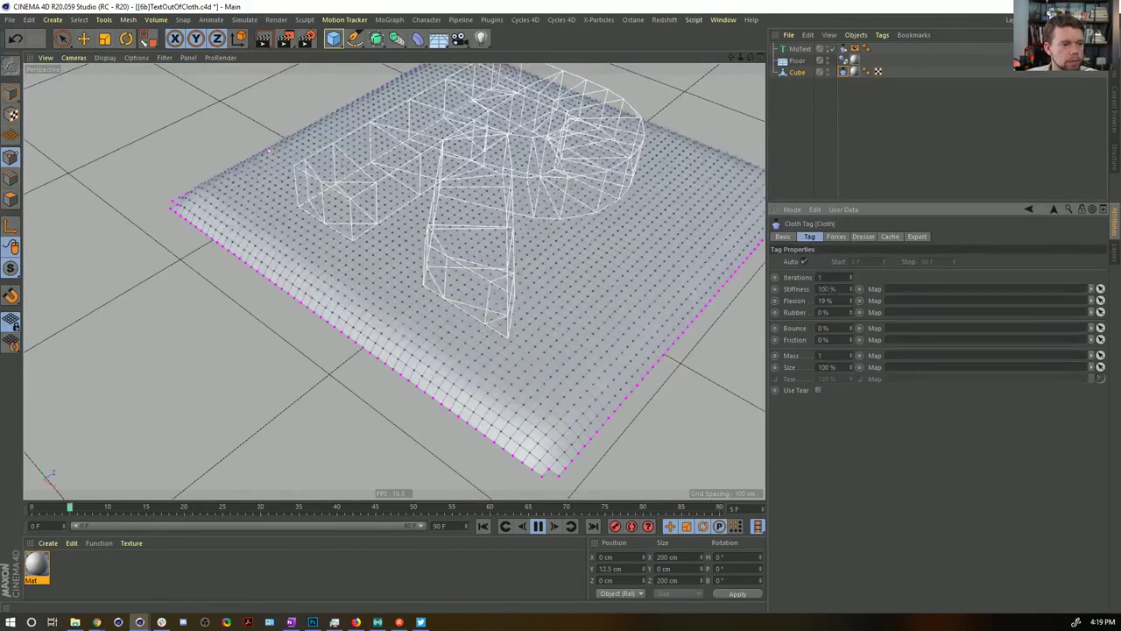
left_click_drag(838, 289, 815, 289)
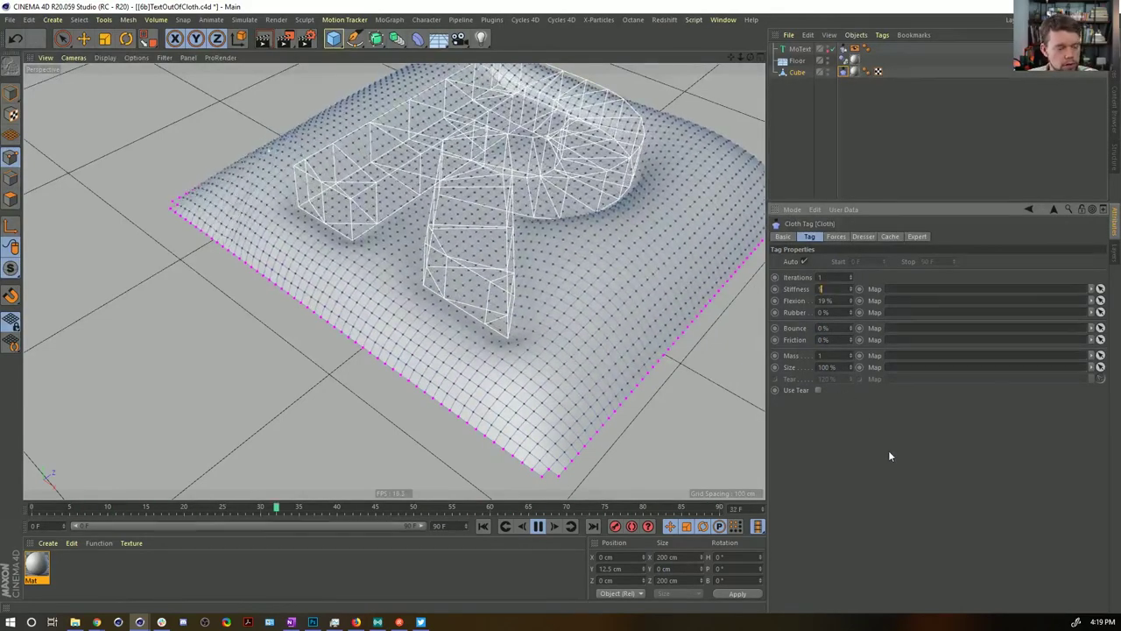
type("55")
key("Return")
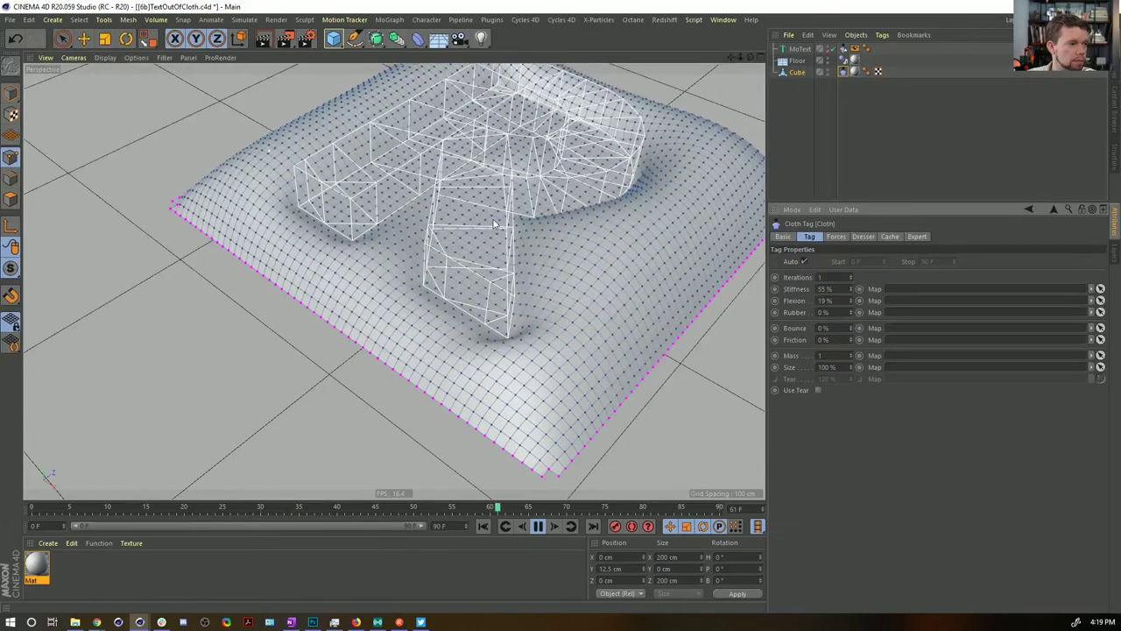
Step: Set the cloth's Size to 120%, stop the playback at frame 59 and examine the folds around the letter
left_click_drag(493, 224, 528, 222, "alt")
middle_click_drag(528, 222, 530, 289, "alt")
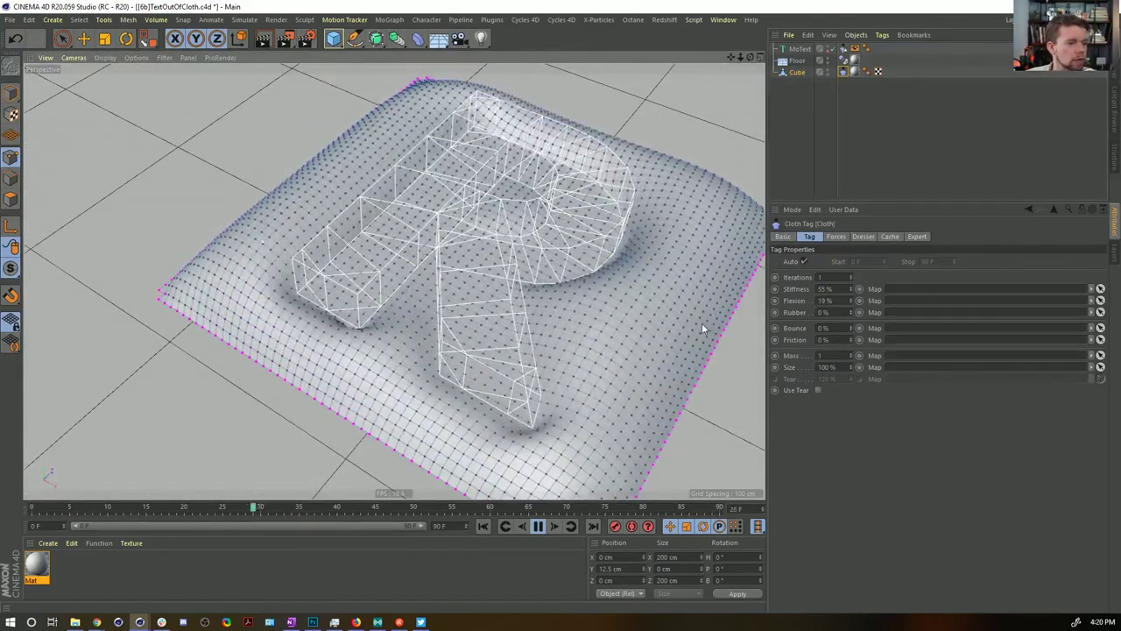
left_click_drag(822, 368, 827, 368)
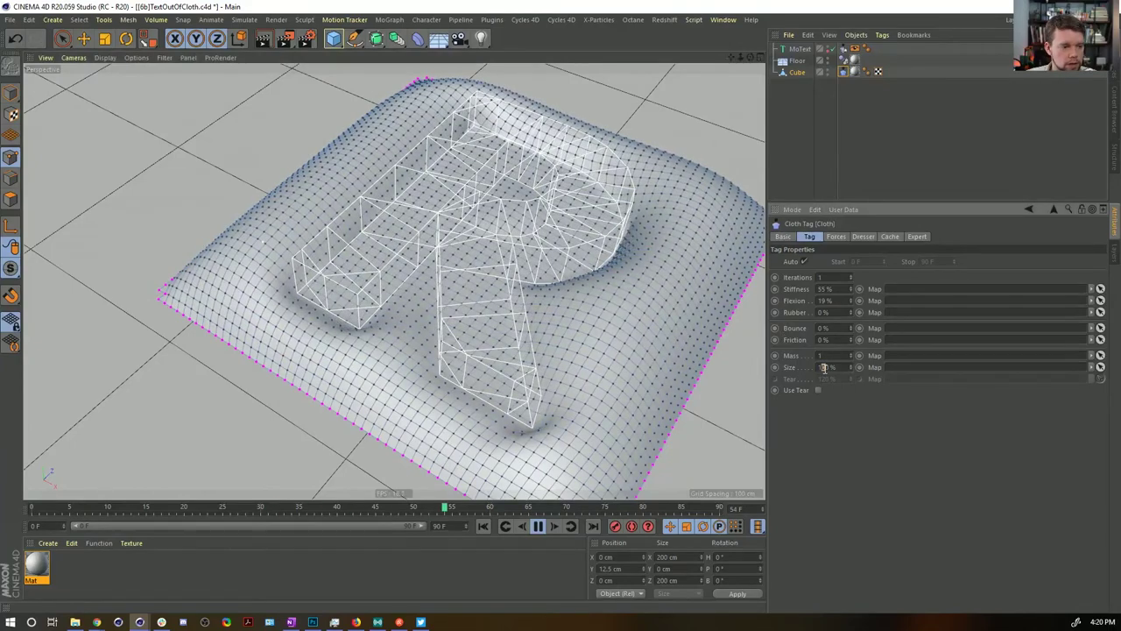
type("2")
key("Return")
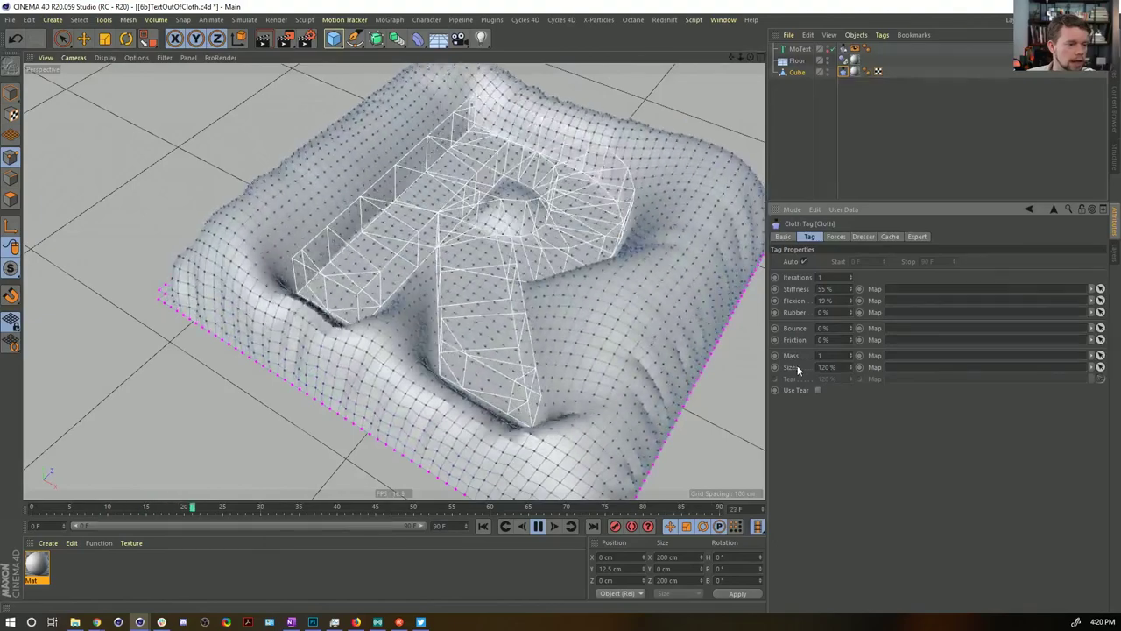
left_click_drag(597, 290, 617, 320, "alt")
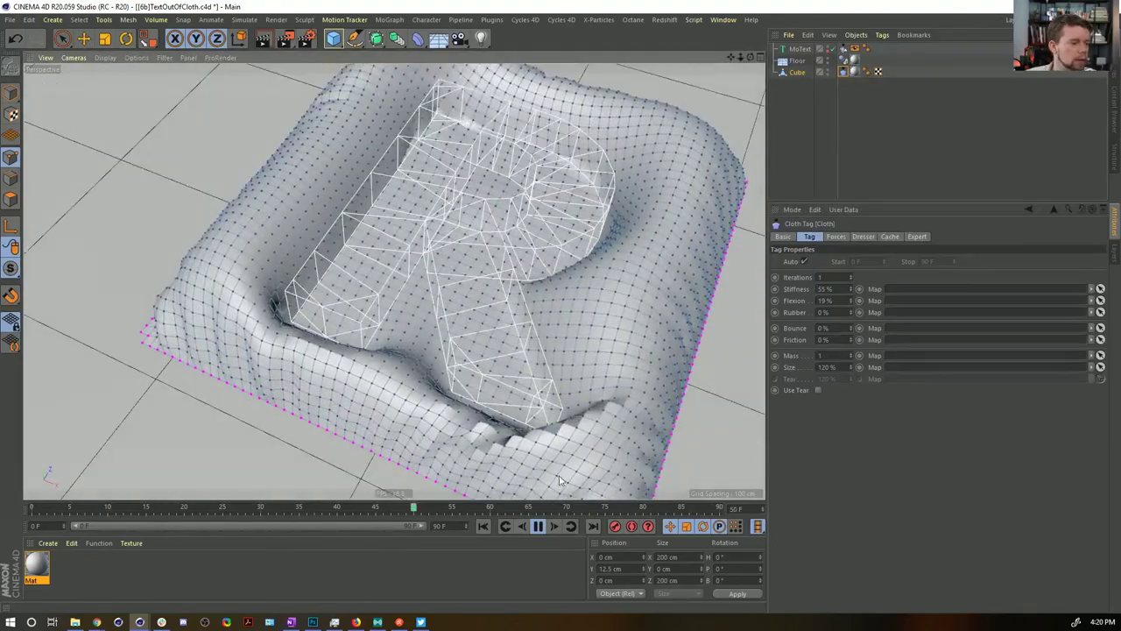
left_click(538, 525)
mouse_move(500, 362)
left_mouse_down("alt")
mouse_move(551, 430)
mouse_move(513, 335)
mouse_move(510, 345)
left_mouse_up("alt")
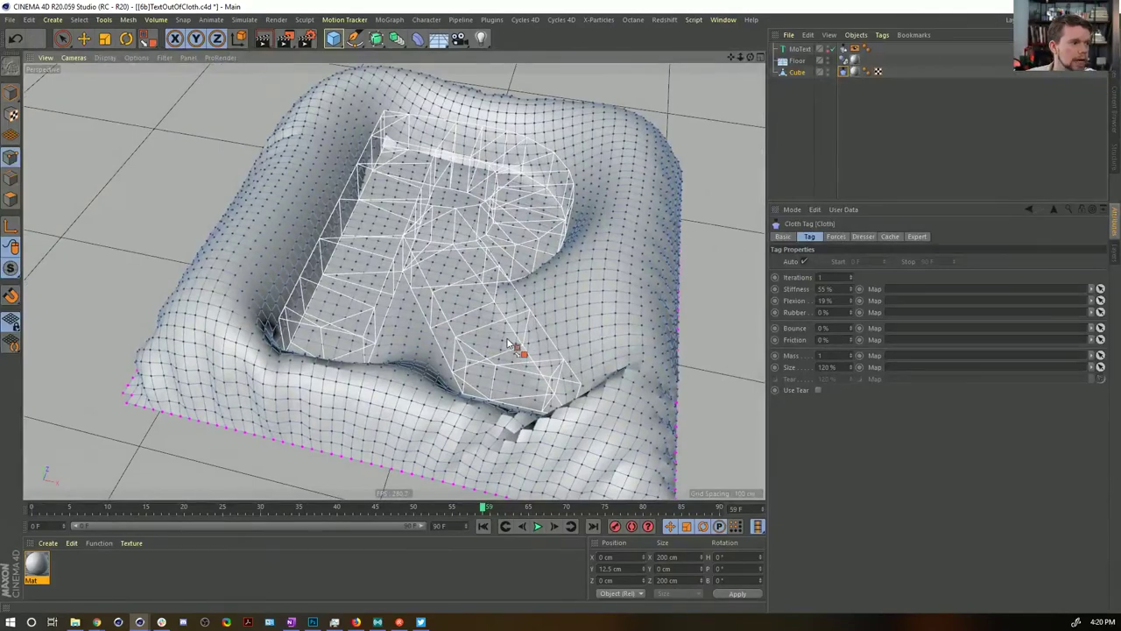
Step: Rewind the animation and lower the MoText letter toward the cloth sheet, to a Y position of 34.471 cm
left_click(482, 526)
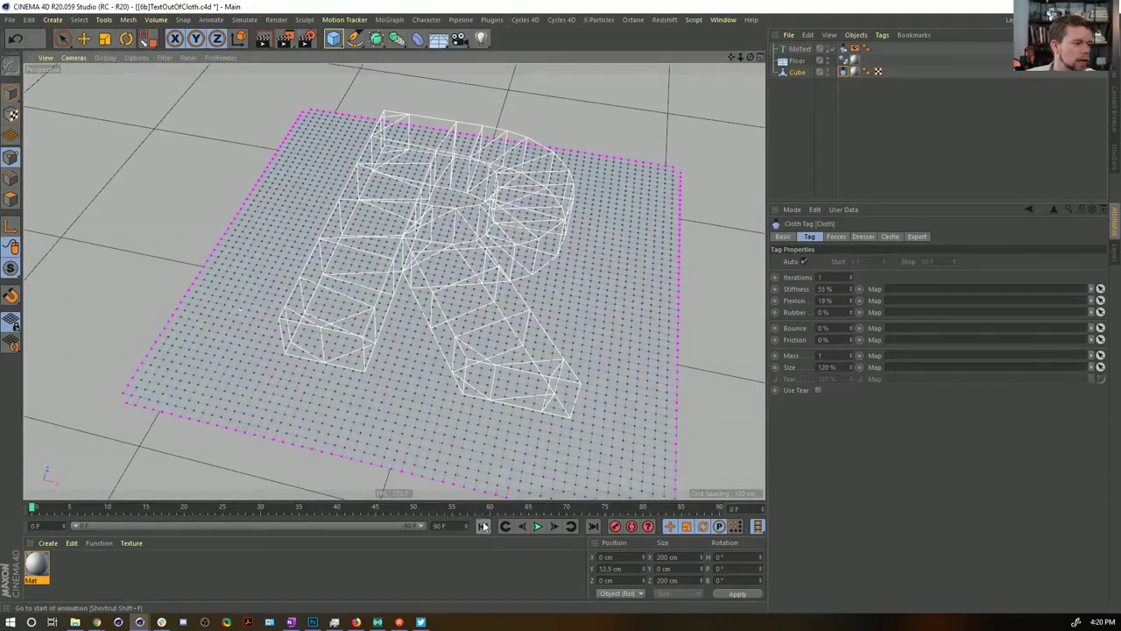
left_click_drag(513, 380, 479, 358, "alt")
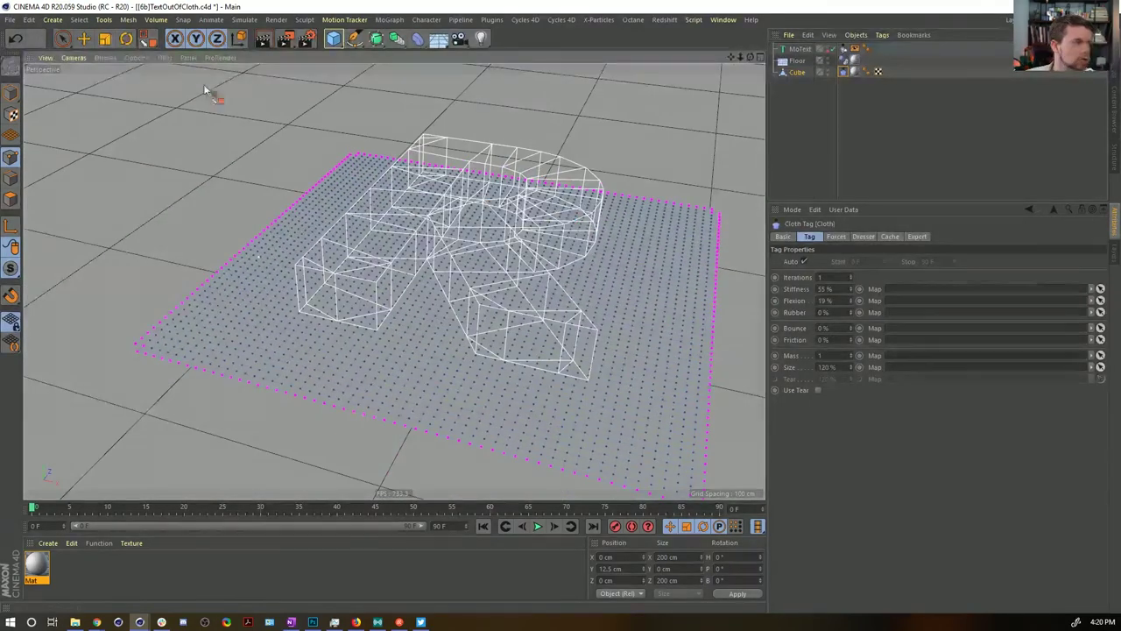
left_click(83, 38)
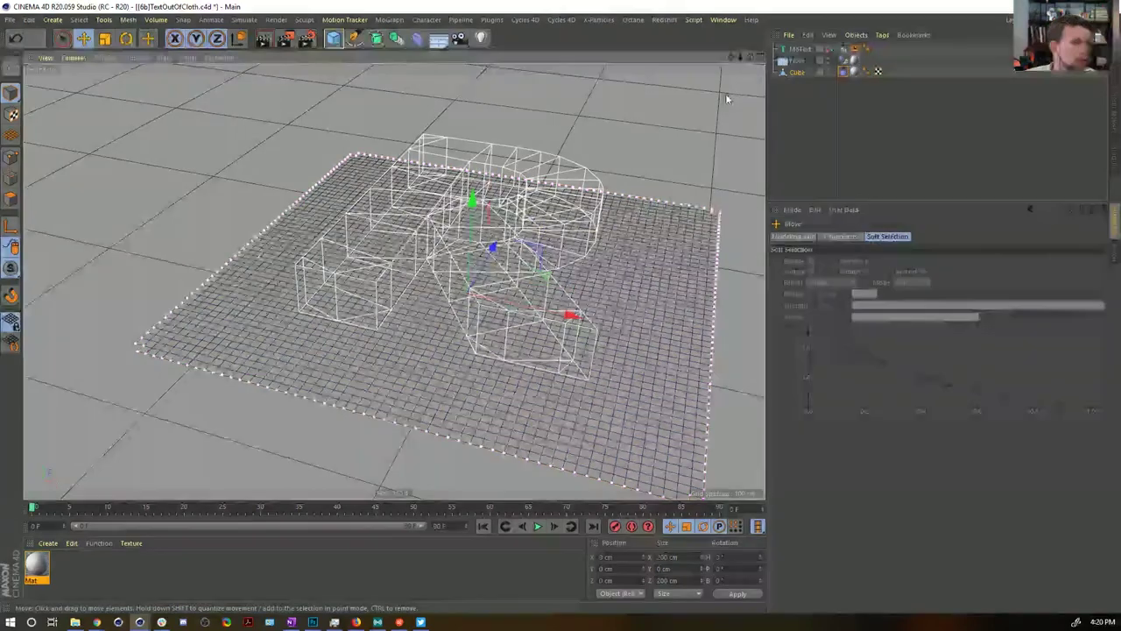
left_click(793, 50)
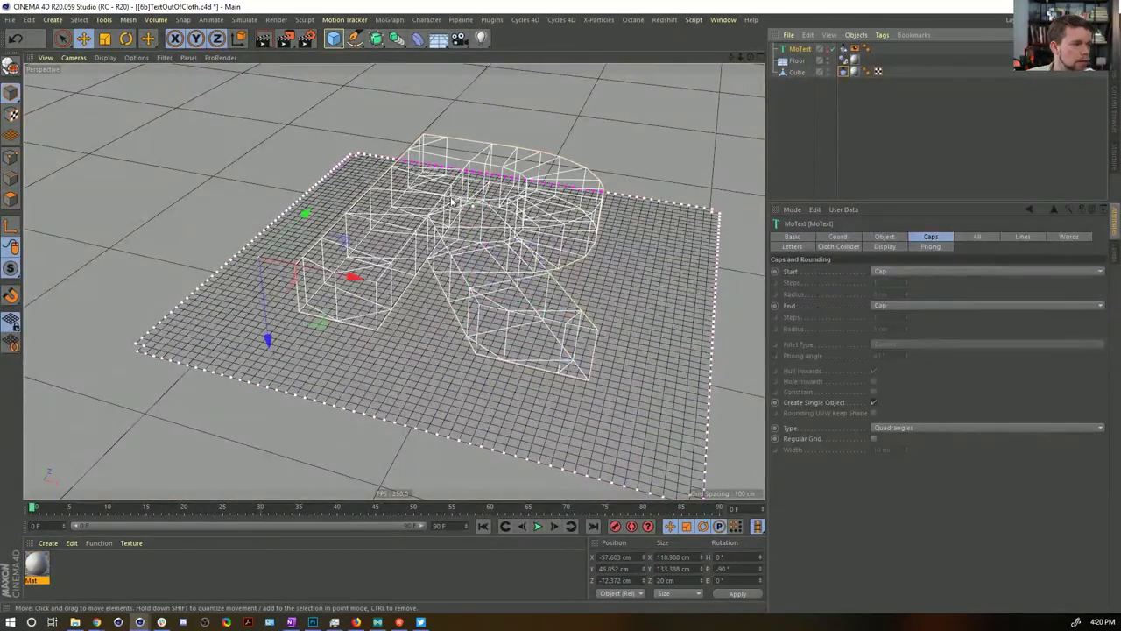
mouse_move(268, 337)
left_mouse_down()
mouse_move(279, 372)
mouse_move(282, 342)
left_mouse_up()
left_click_drag(471, 235, 462, 330, "alt")
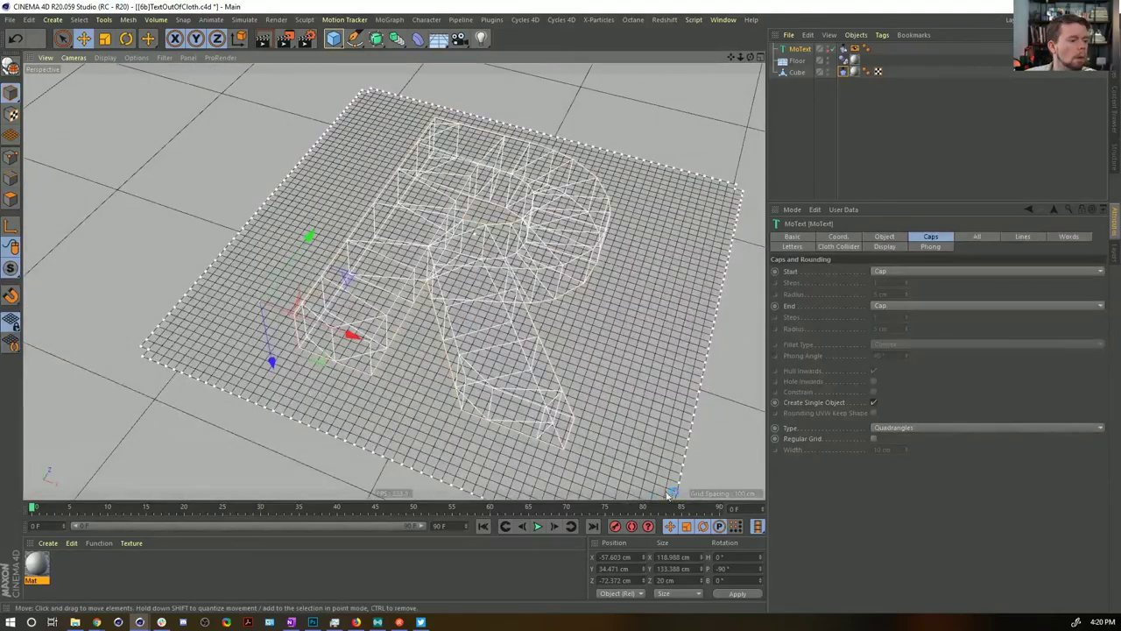
Step: Play the cloth simulation against the lowered letter to check its wrapping, and rewind to the first frame
left_click(538, 526)
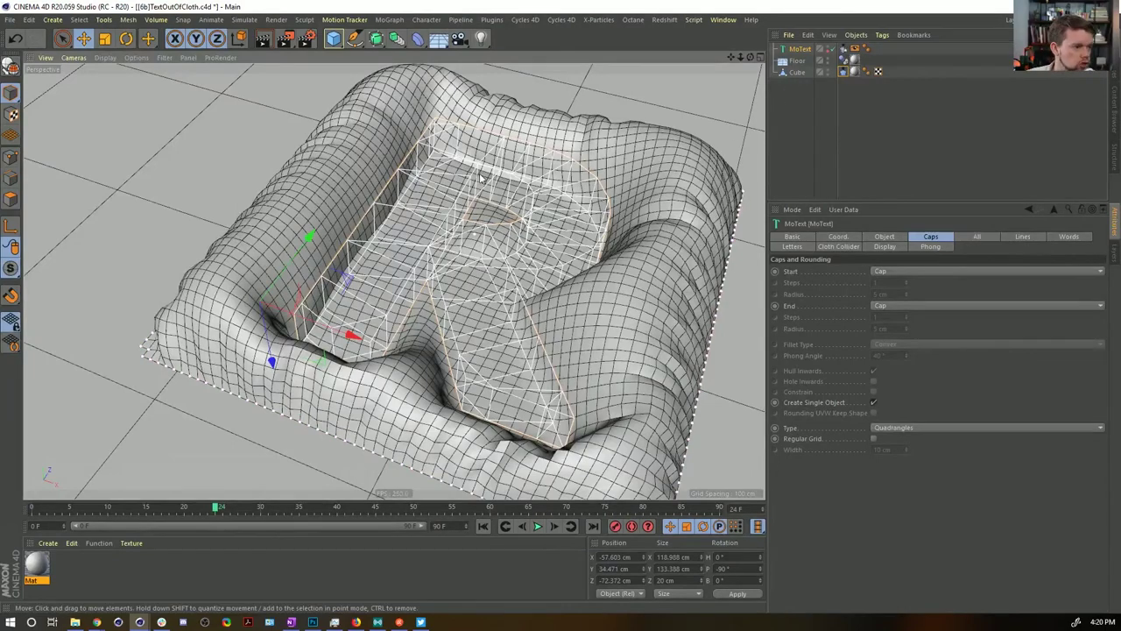
left_click(537, 527)
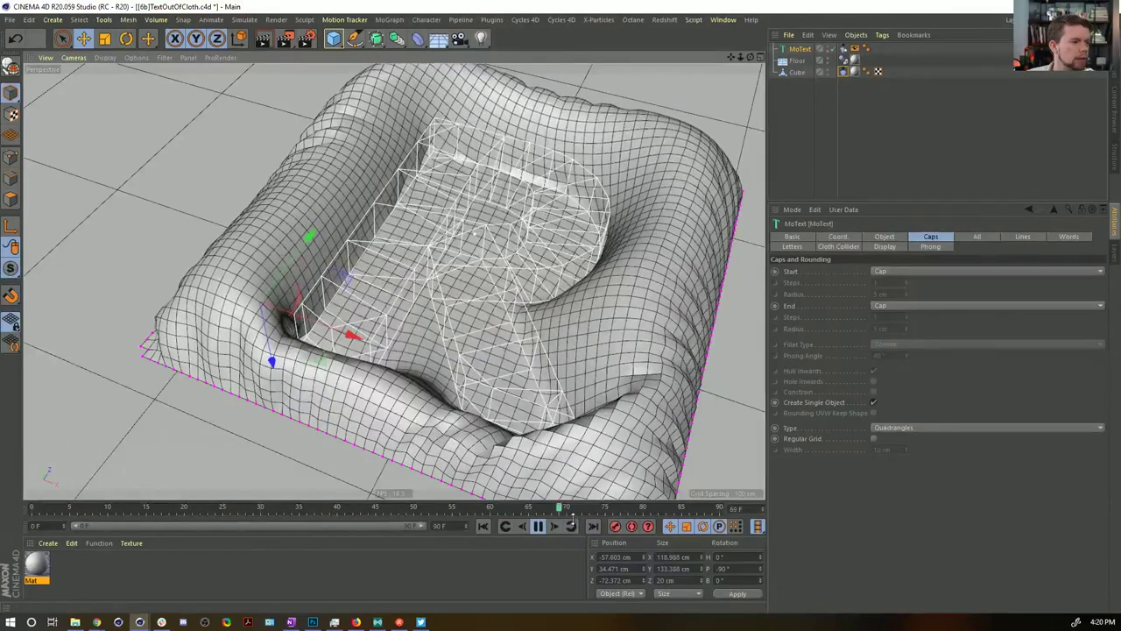
left_click(486, 521)
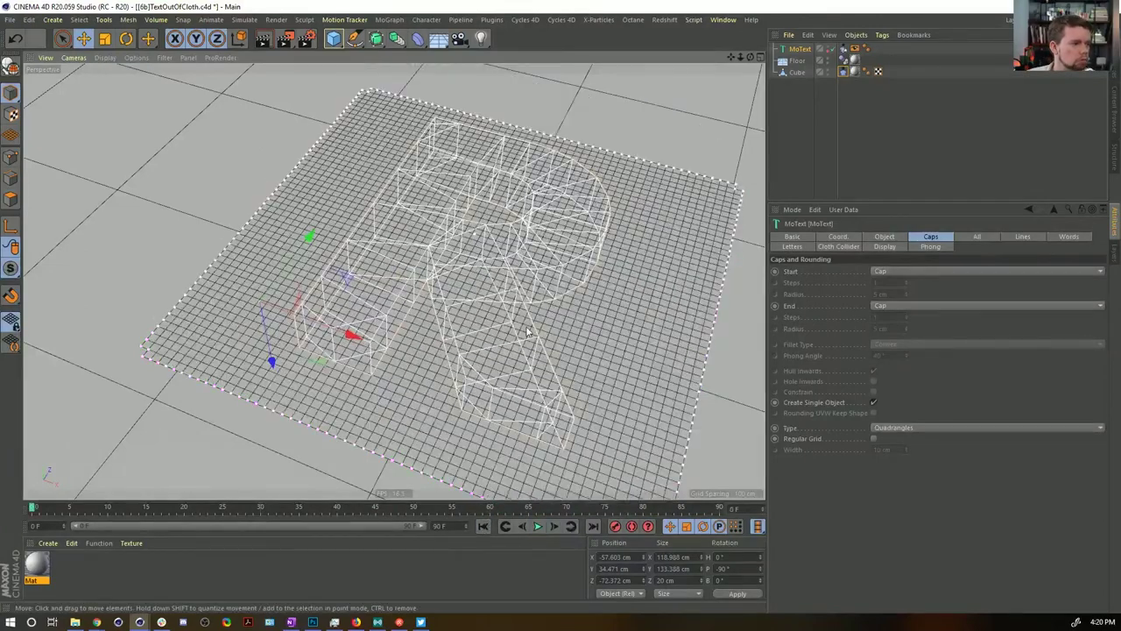
left_click_drag(551, 260, 558, 272, "alt")
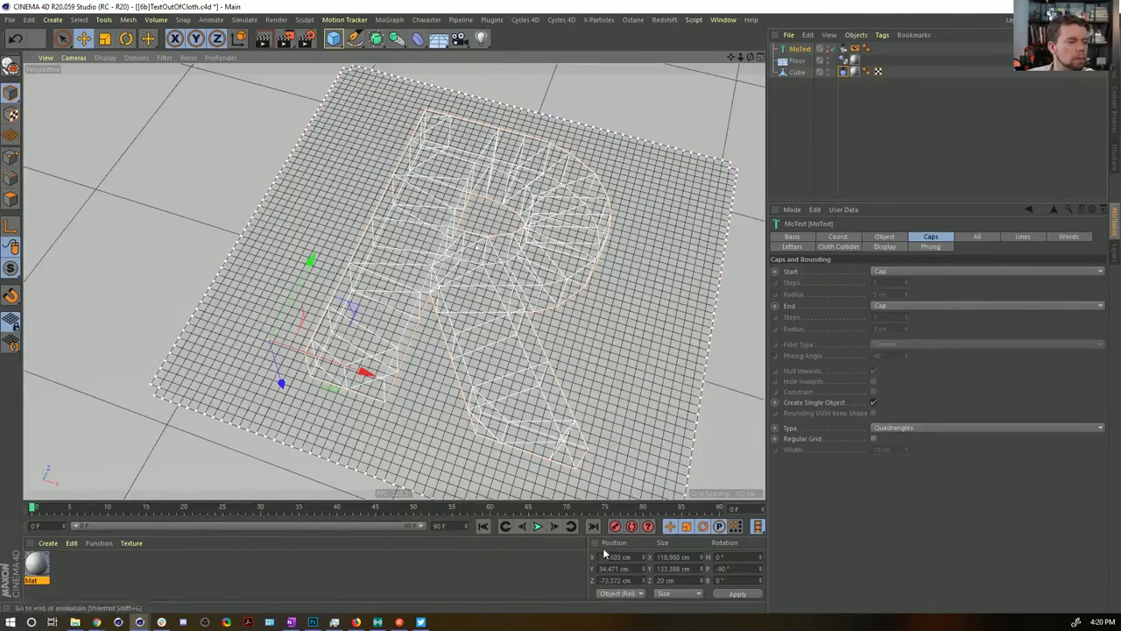
Step: Replay the simulation in short bursts up to frame 13 and examine the early wrinkles around the letter
left_click(538, 526)
left_click(538, 527)
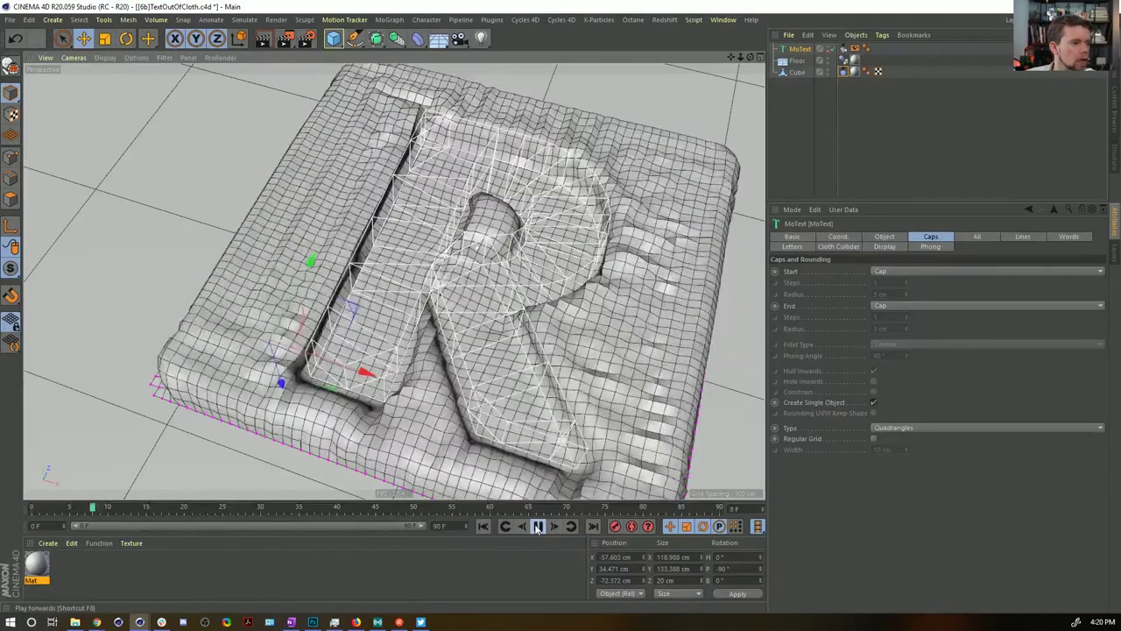
left_click(538, 527)
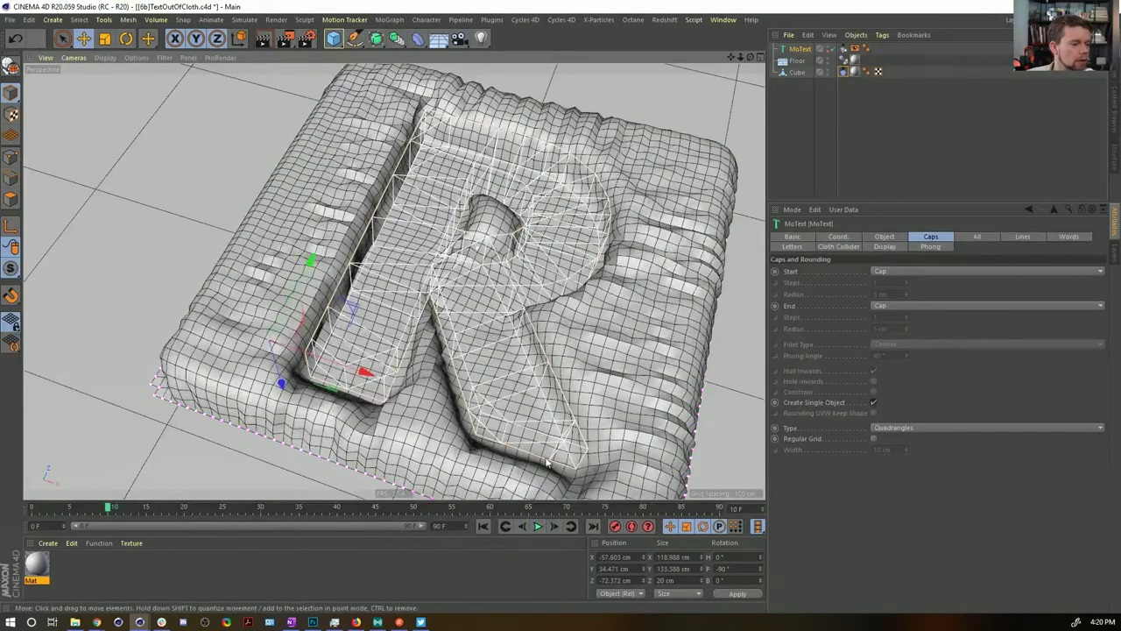
left_click(538, 526)
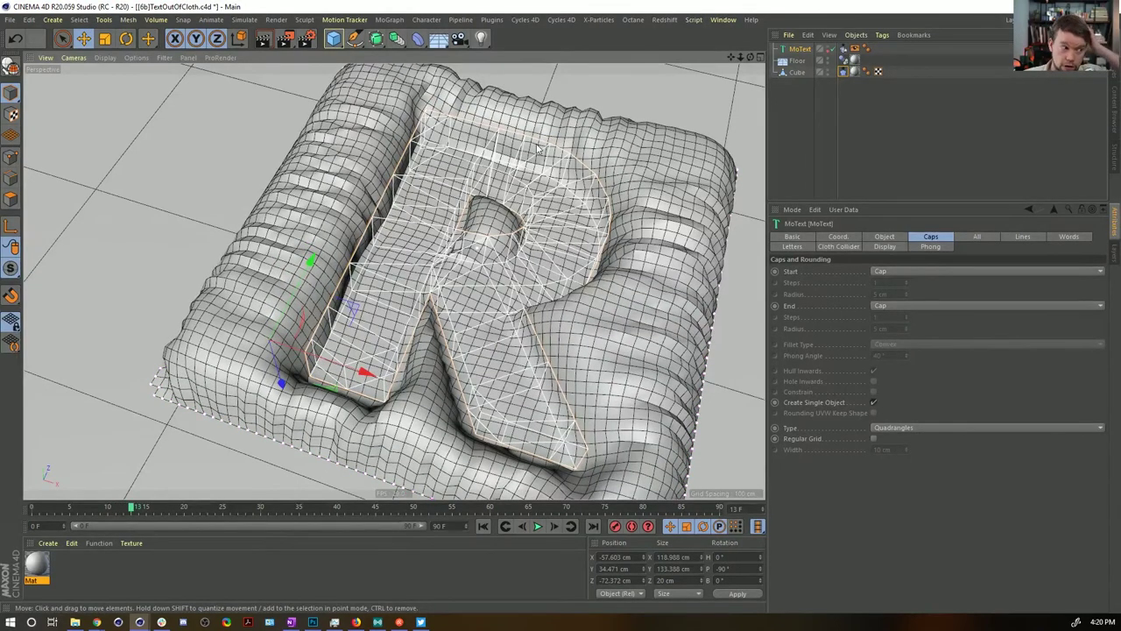
Step: Bring up the cloth tag's Dresser settings, rewind to the first frame and save the scene as [6b]TextOutOfCloth.c4d
left_click(843, 72)
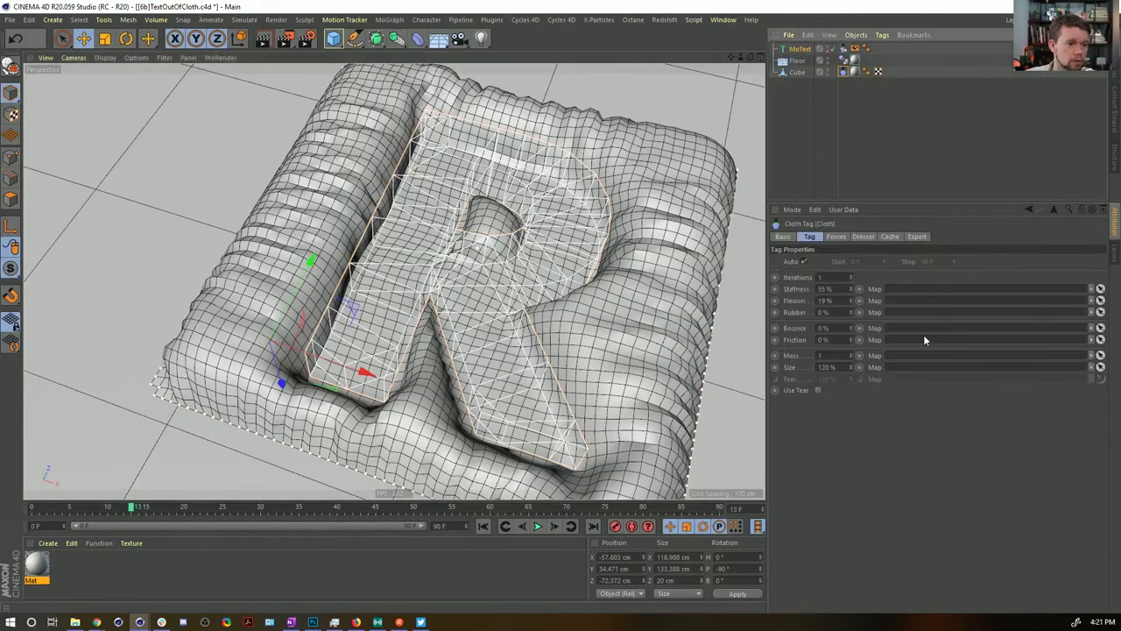
left_click(889, 236)
left_click(864, 237)
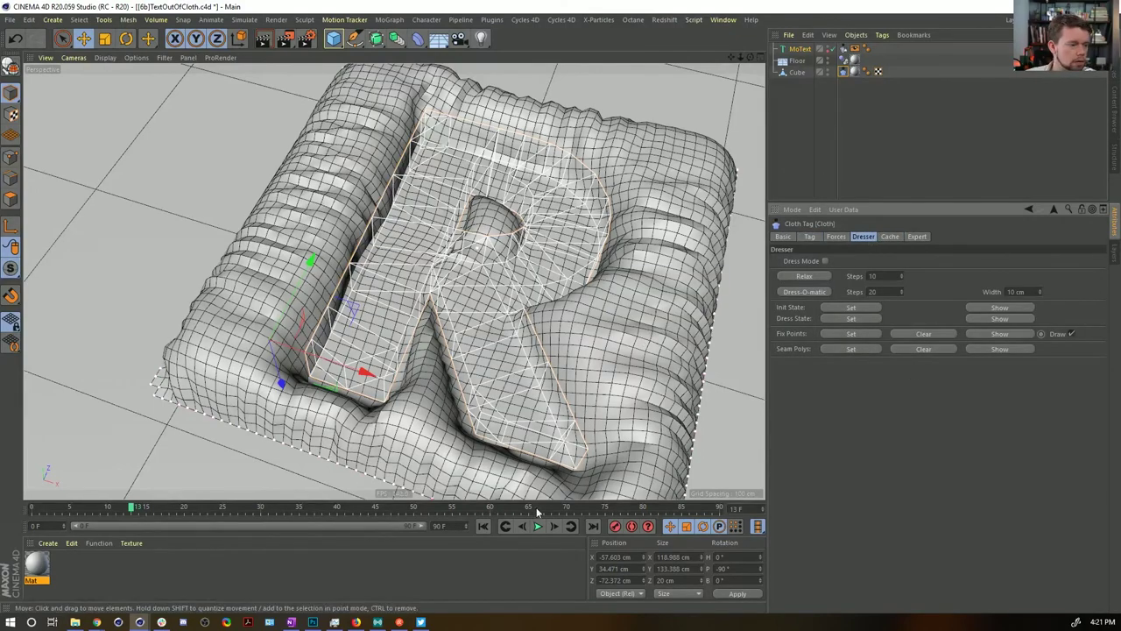
left_click(483, 527)
key("ctrl+shift+s")
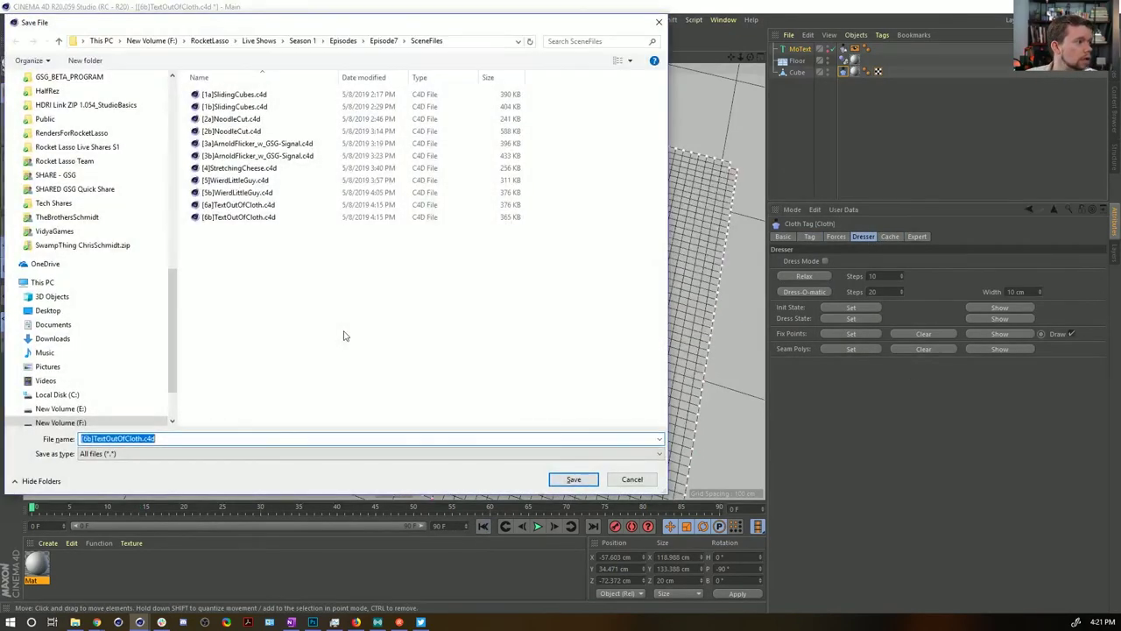
key("Return")
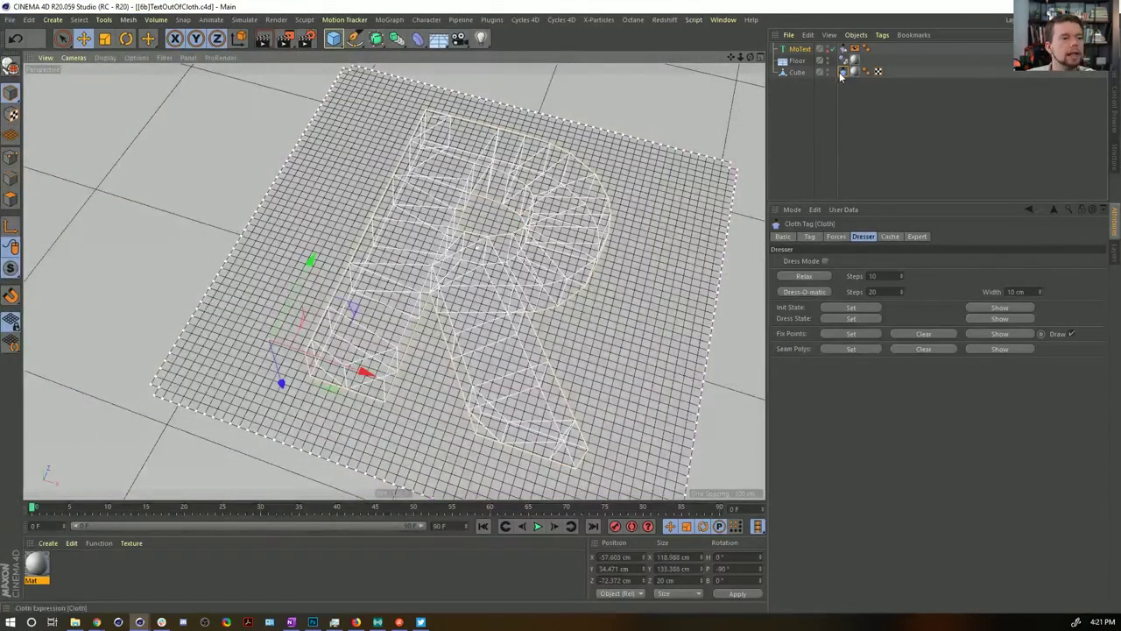
Step: Save a new version of the scene under the file name [6c]TextOutOfCloth.c4d
left_click(537, 526)
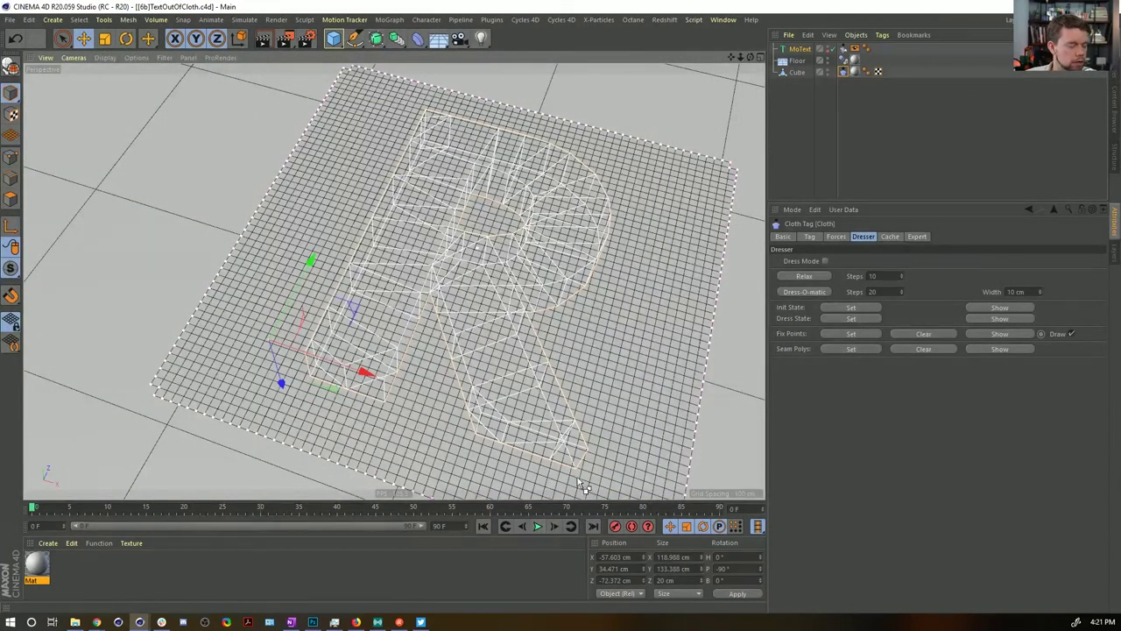
key("ctrl+shift+s")
left_click(91, 440)
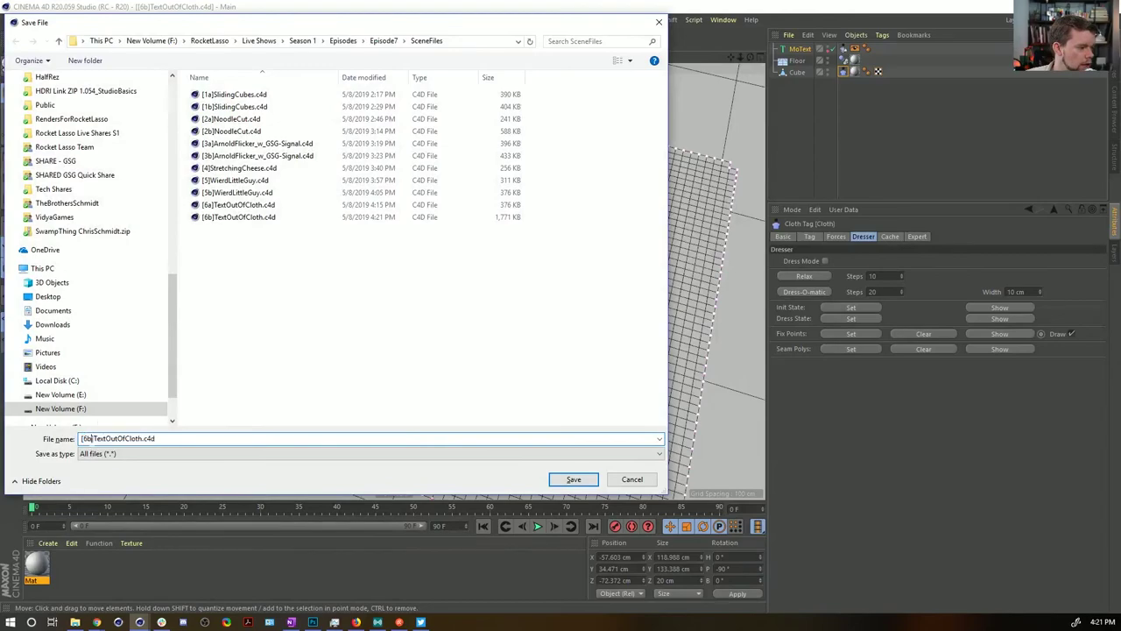
key("BackSpace")
type("c")
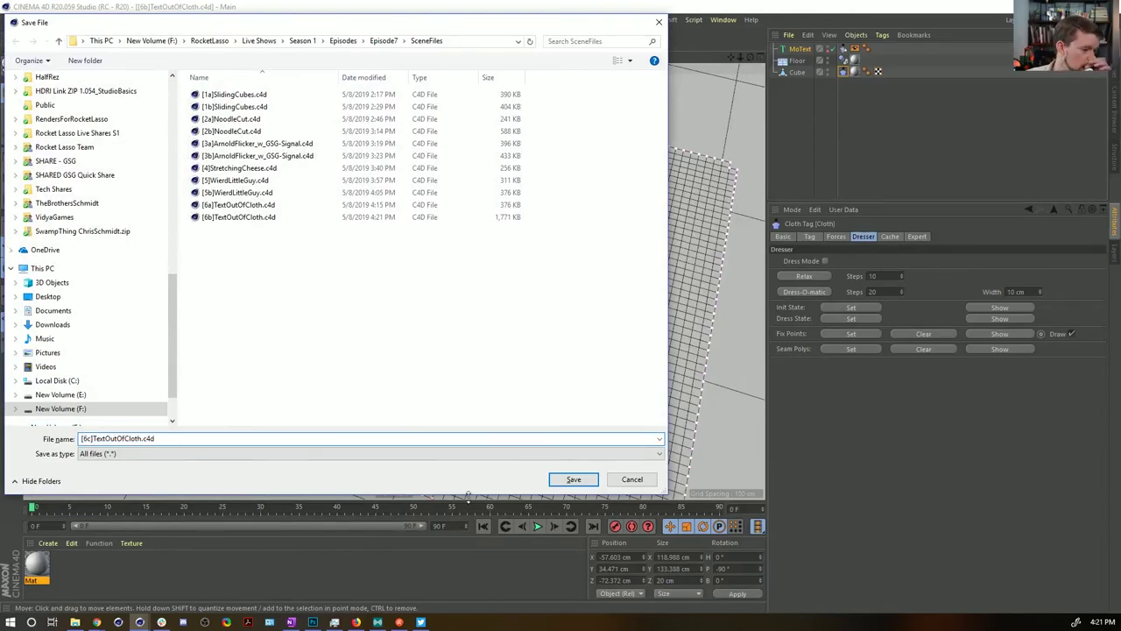
left_click(560, 479)
Step: Advance the simulation to frame 12 and set the wrinkled shape as the cloth's Dress State
left_click(539, 526)
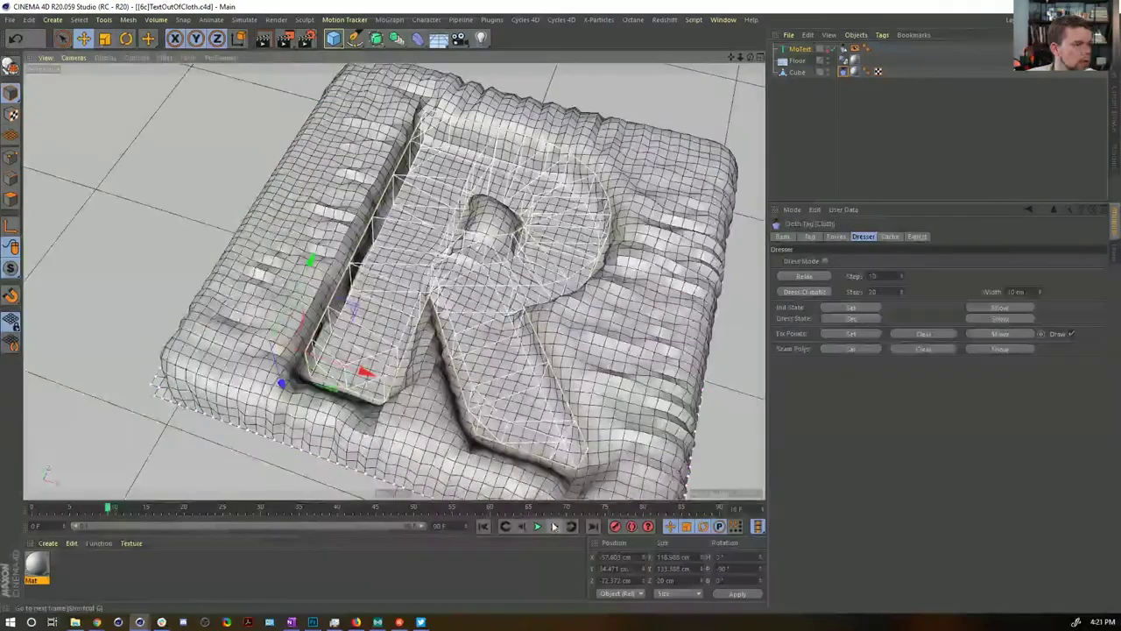
left_click(553, 526)
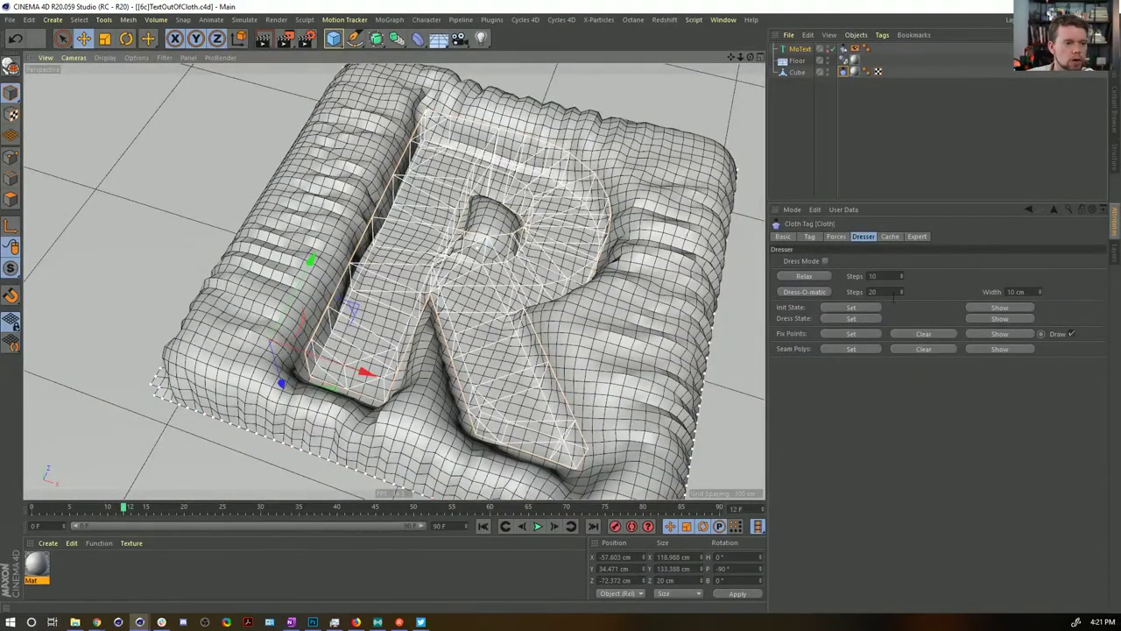
left_click(846, 317)
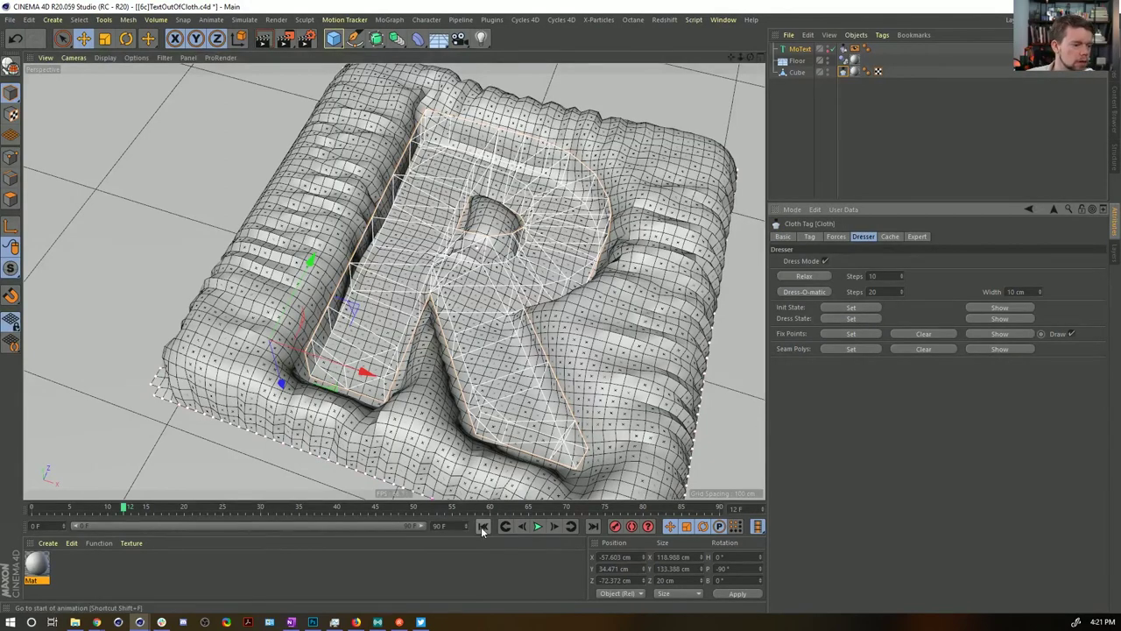
Step: Test the stored Dress State by replaying from the start, and try showing and setting it again at frame 0
left_click(537, 526)
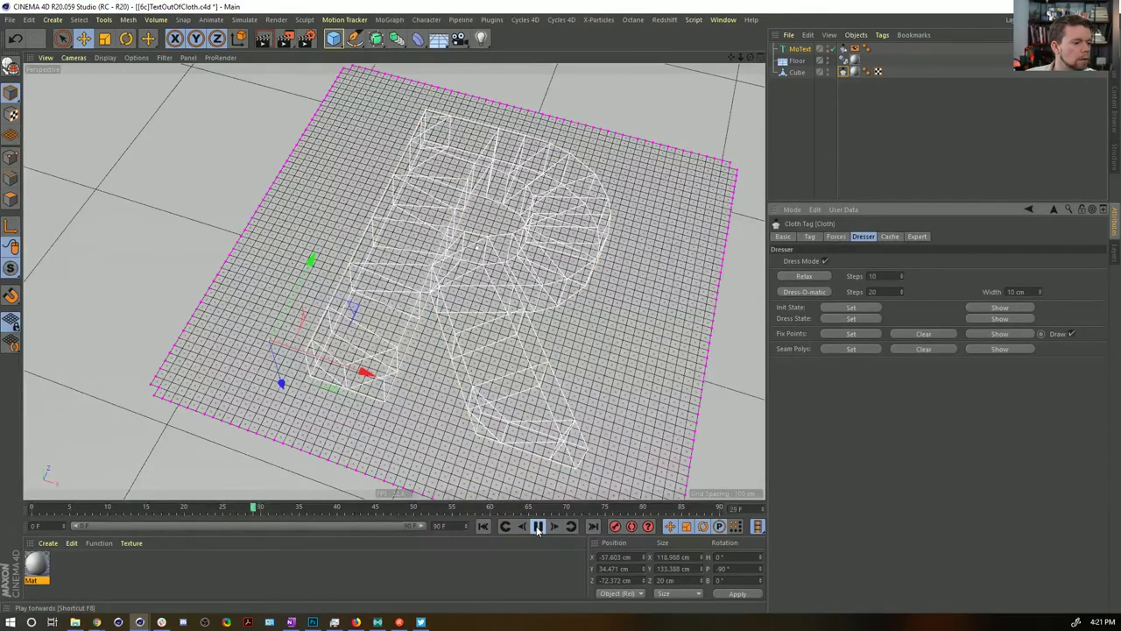
left_click(538, 527)
left_click(482, 525)
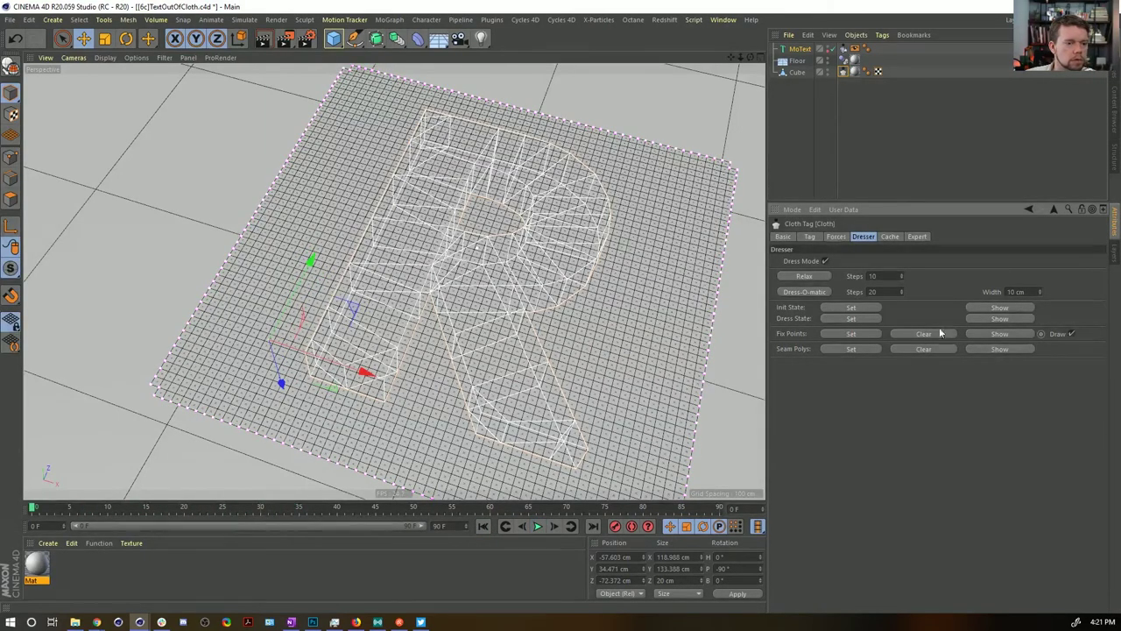
left_click(965, 319)
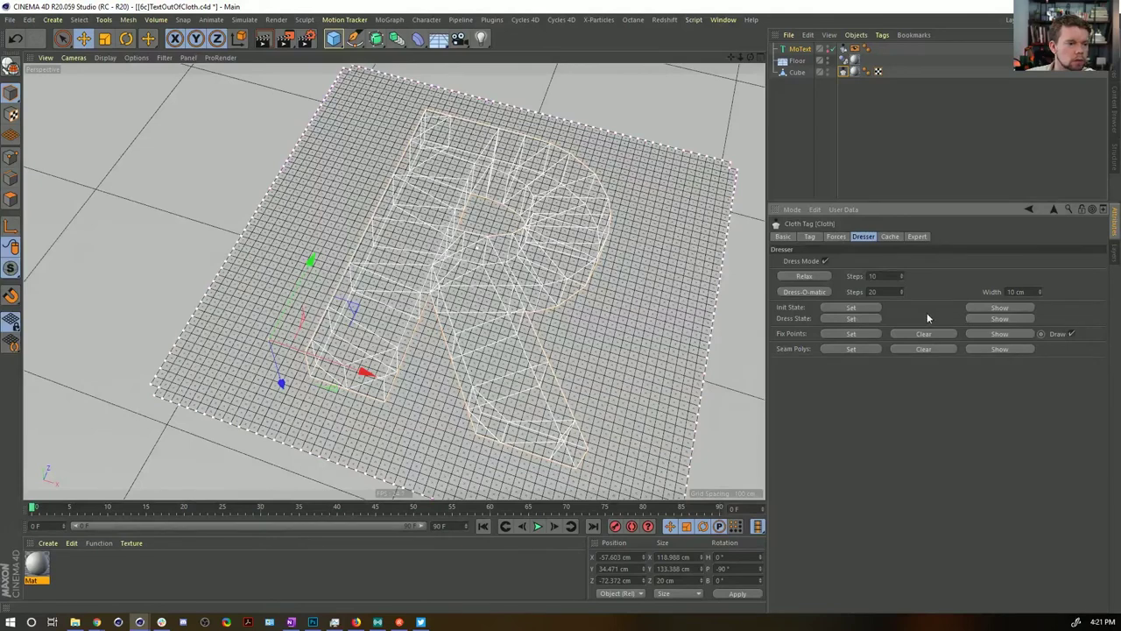
left_click(856, 319)
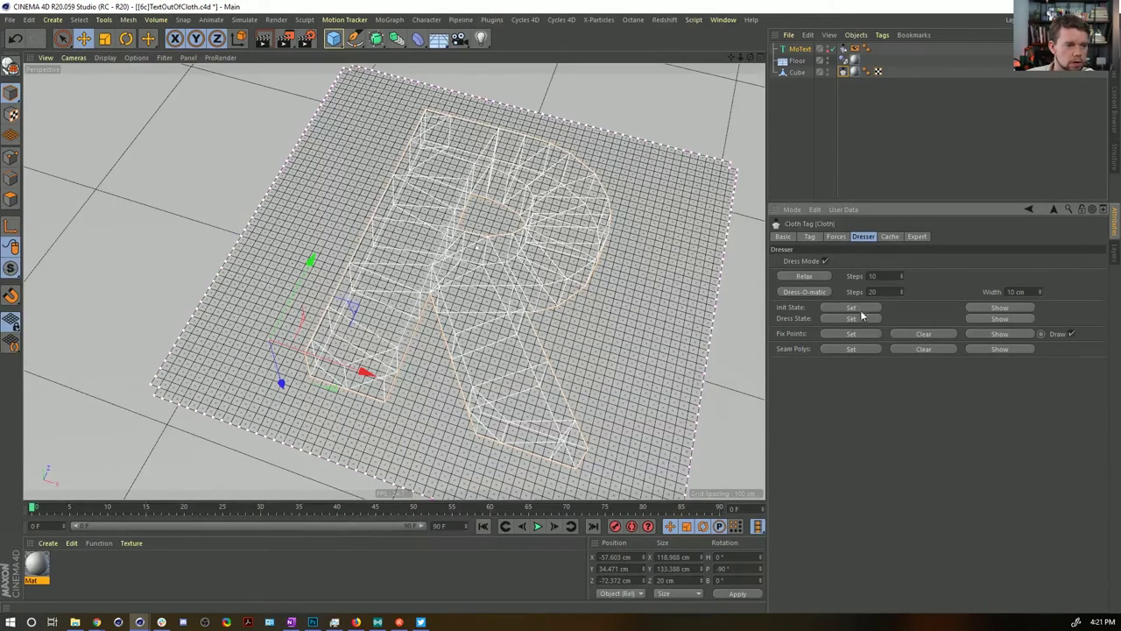
left_click(853, 317)
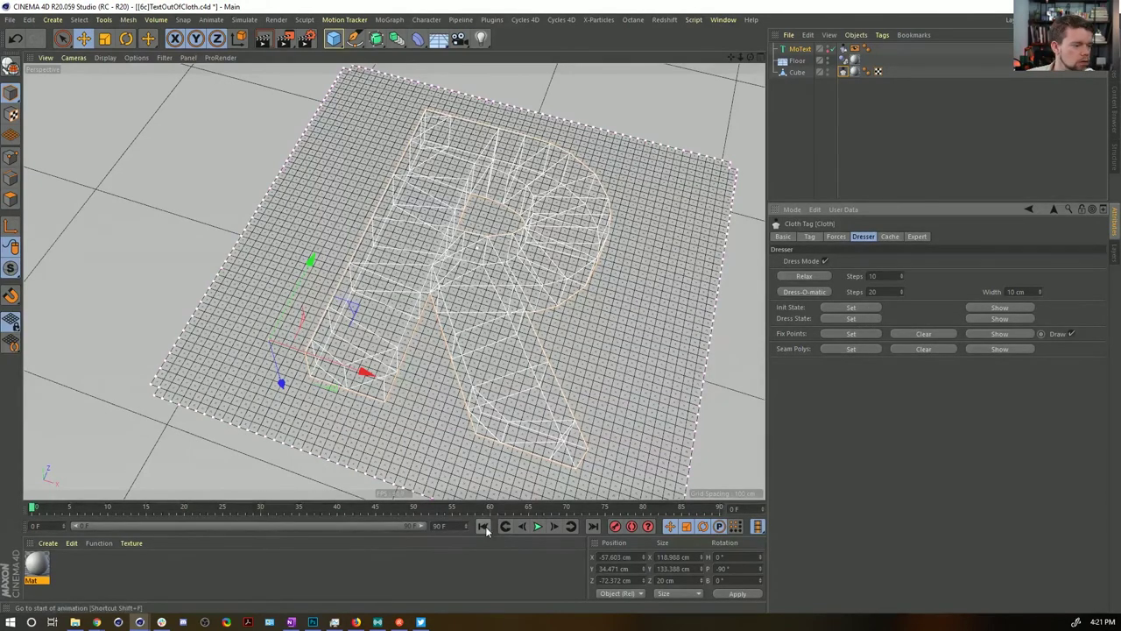
Step: Revert the scene to its last saved version to discard the Dress State changes
left_click(8, 19)
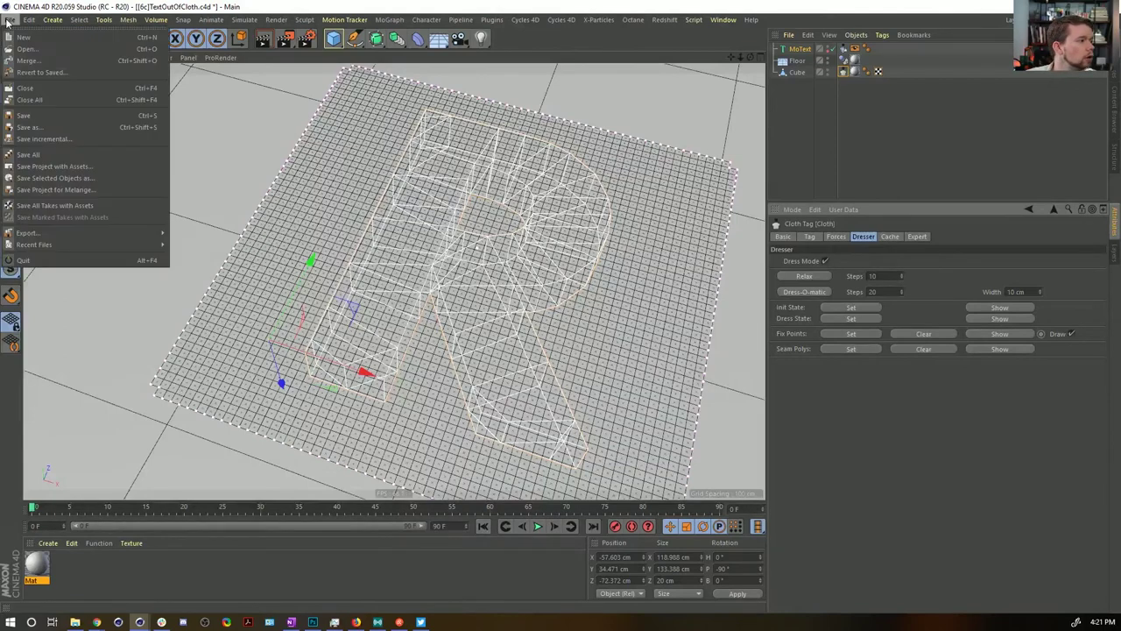
left_click(40, 70)
left_click(530, 356)
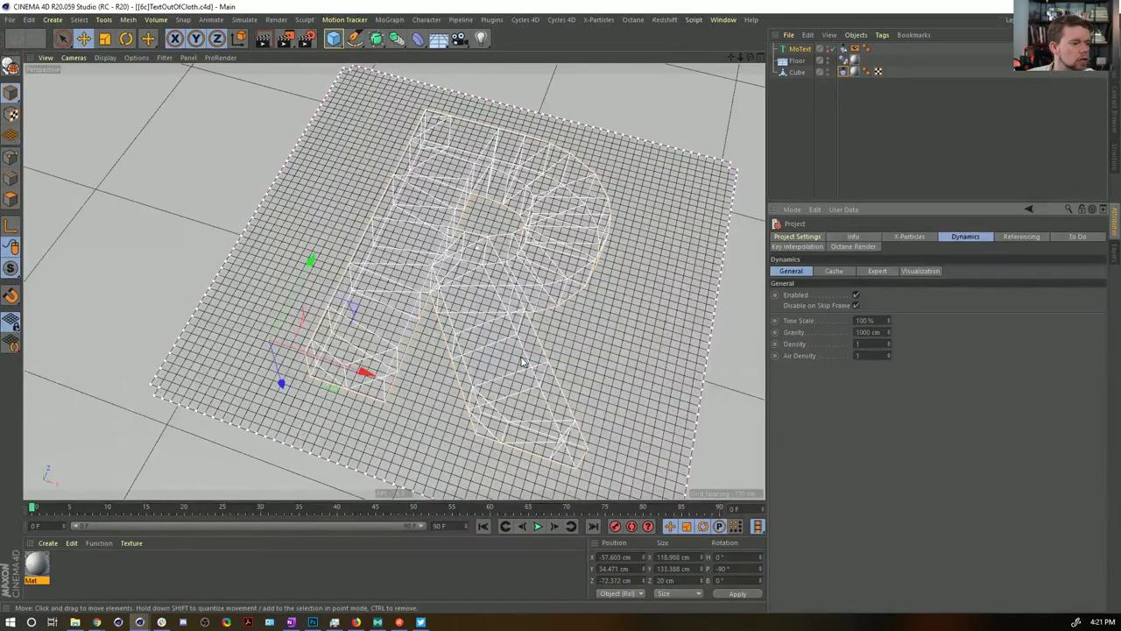
Step: Advance the simulation to frame 10, set the wrinkled shape as the cloth's Init State and rewind to the first frame
left_click(537, 525)
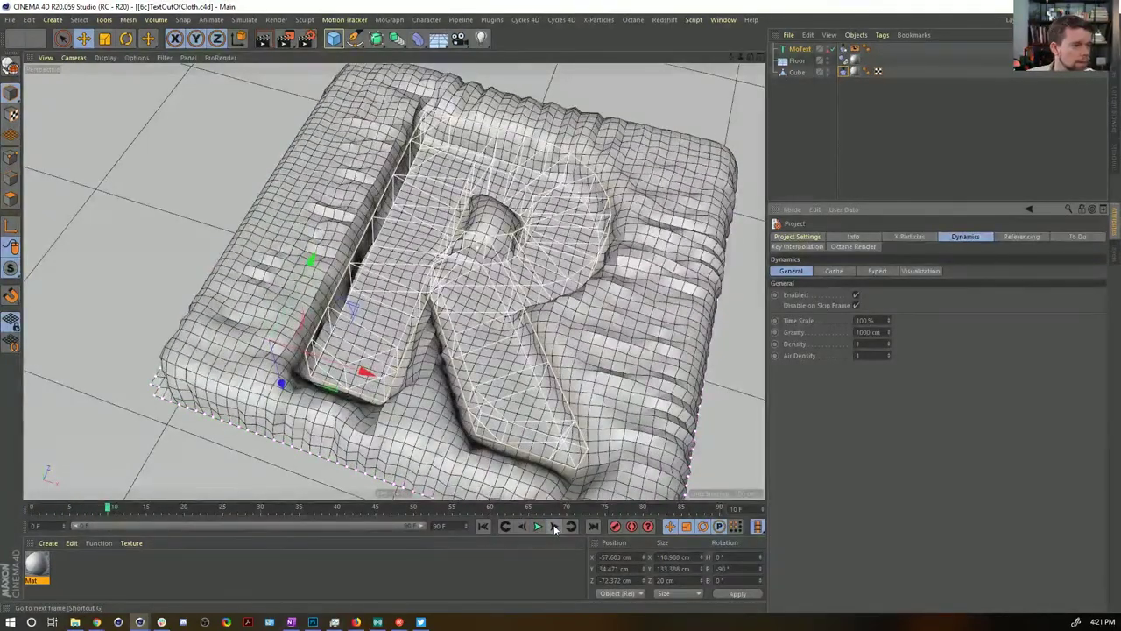
left_click(844, 49)
left_click(863, 236)
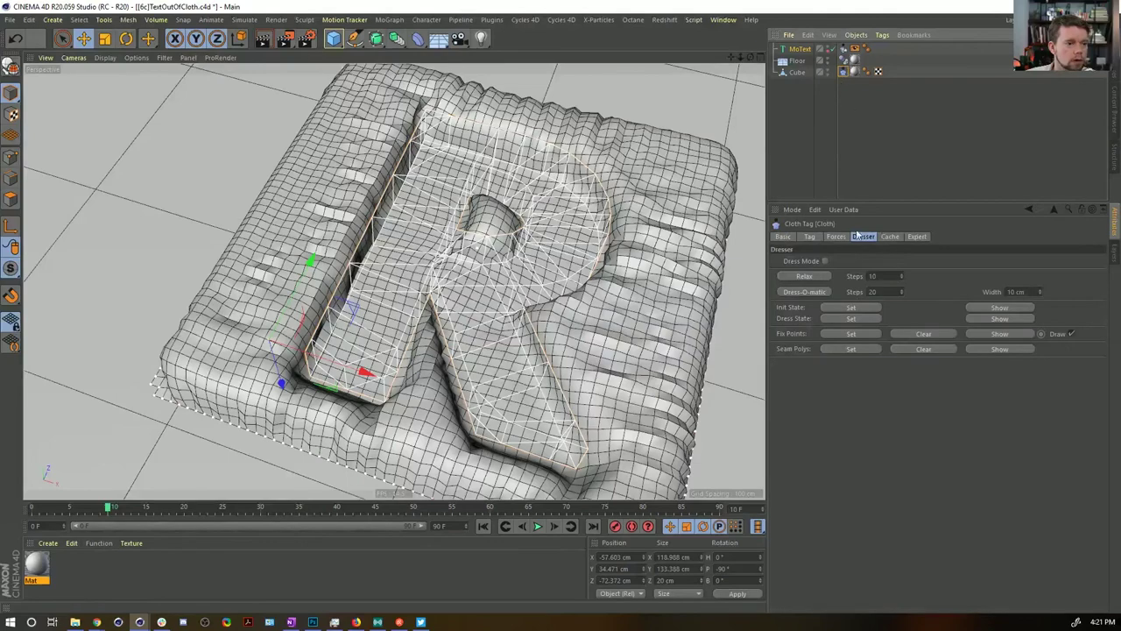
left_click(857, 308)
left_click(487, 527)
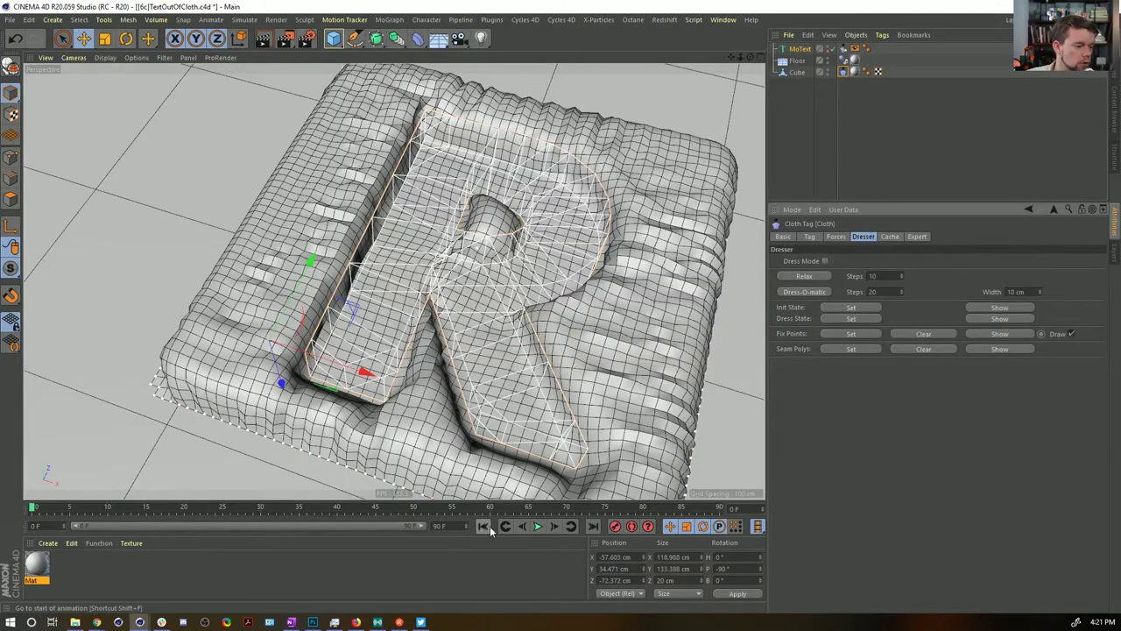
Step: Play the simulation from the new initial state, rewind to frame 0 and reselect the cloth tag
left_click(538, 526)
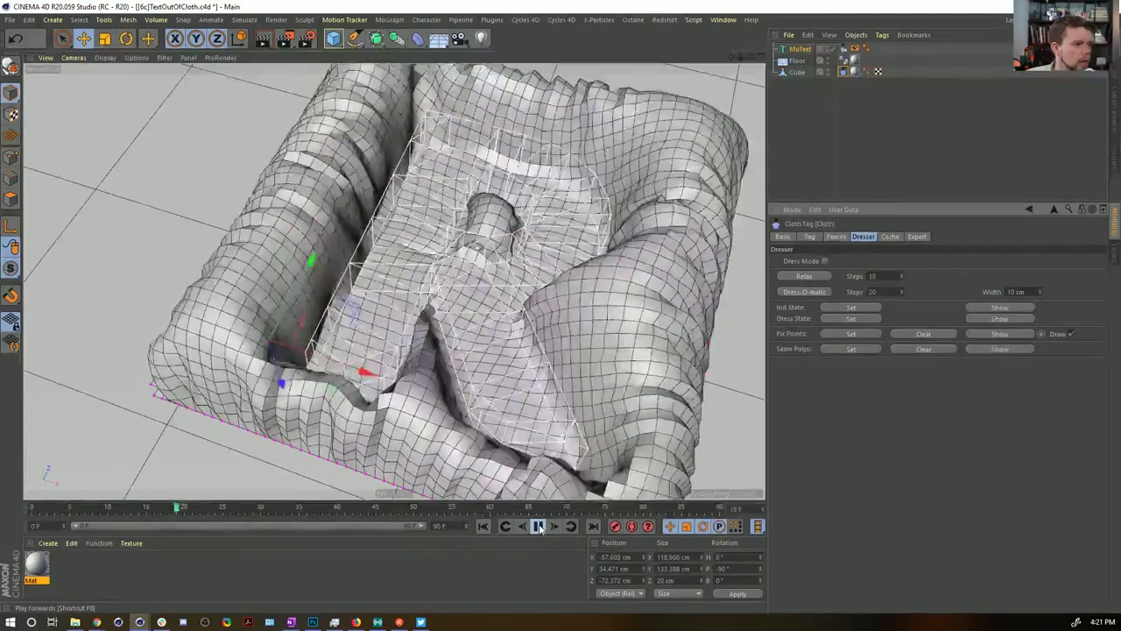
left_click(538, 526)
left_click(483, 527)
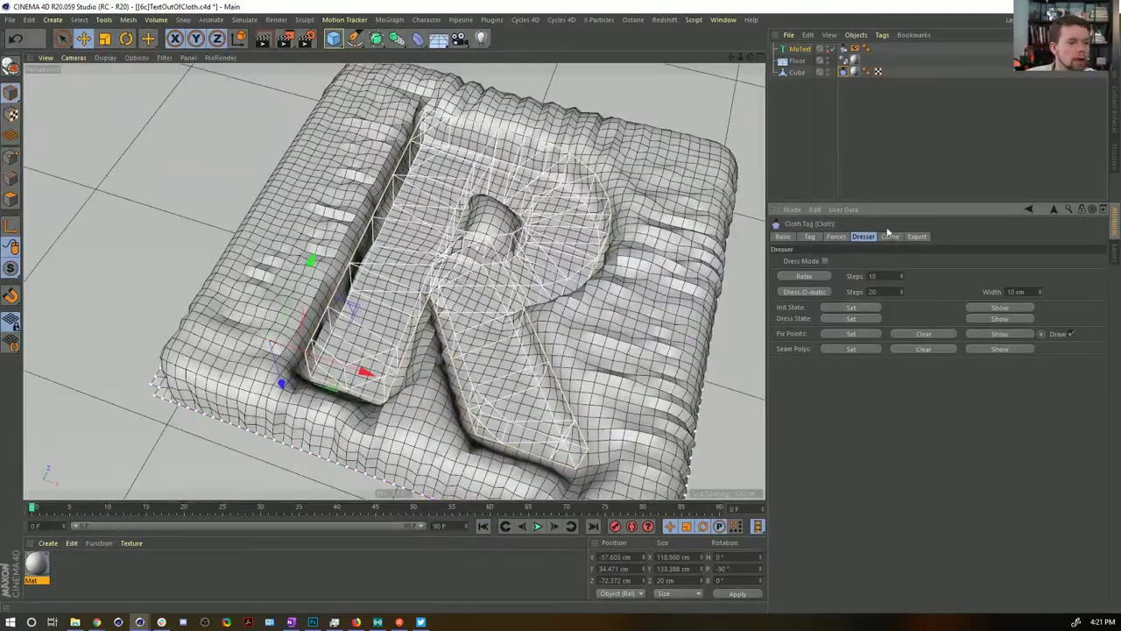
left_click(843, 71)
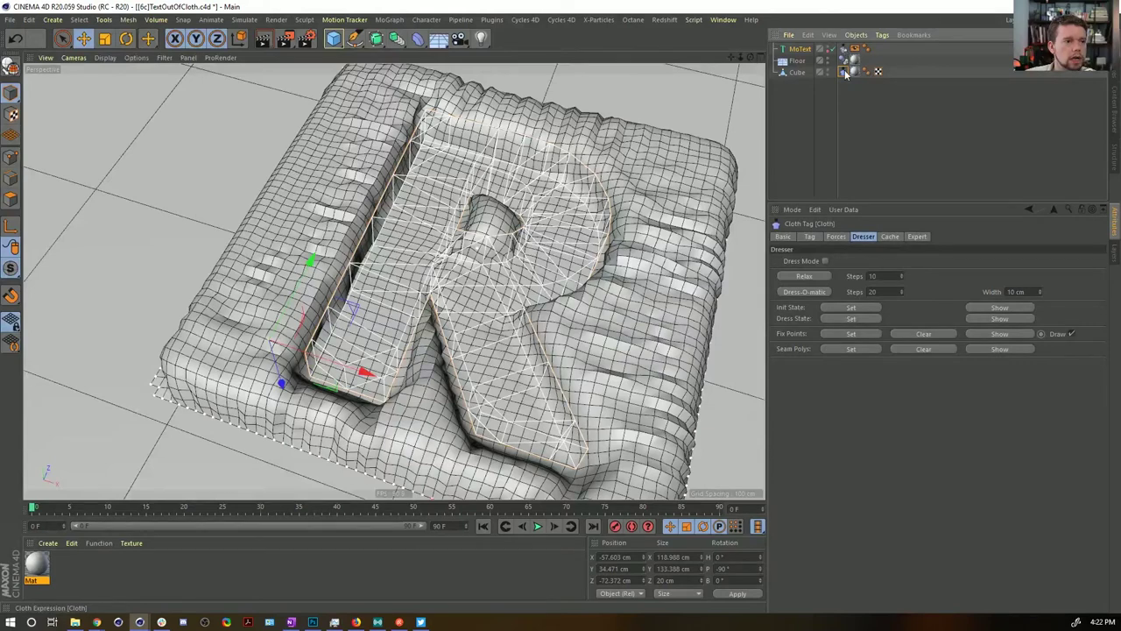
Step: Set the cloth tag's Size to 135%
left_click(809, 236)
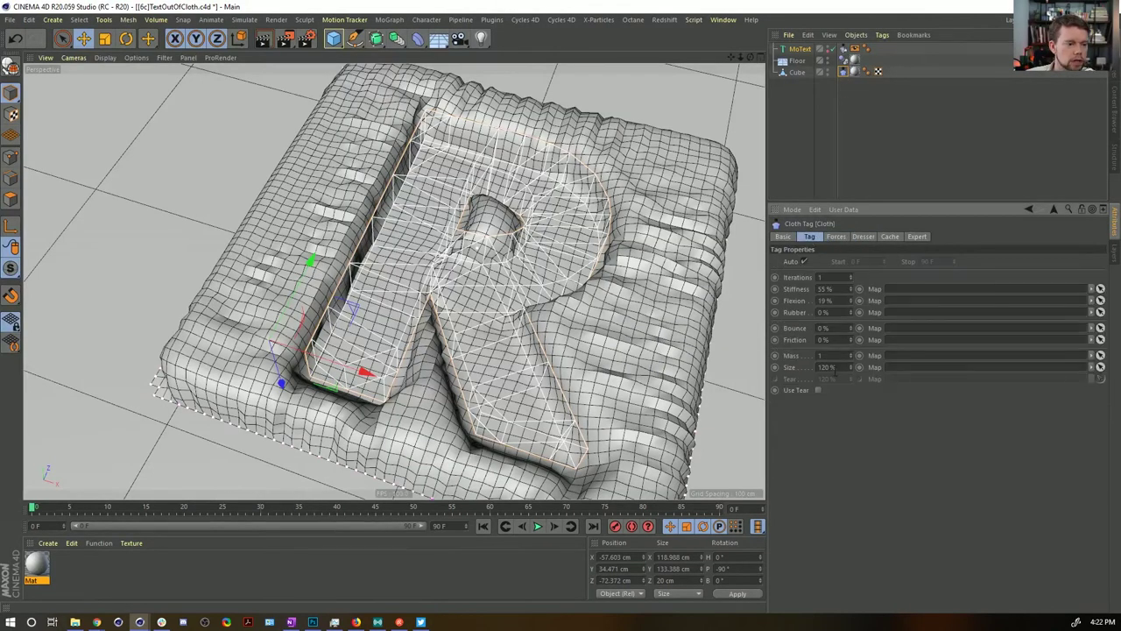
left_click_drag(835, 370, 799, 375)
type("1")
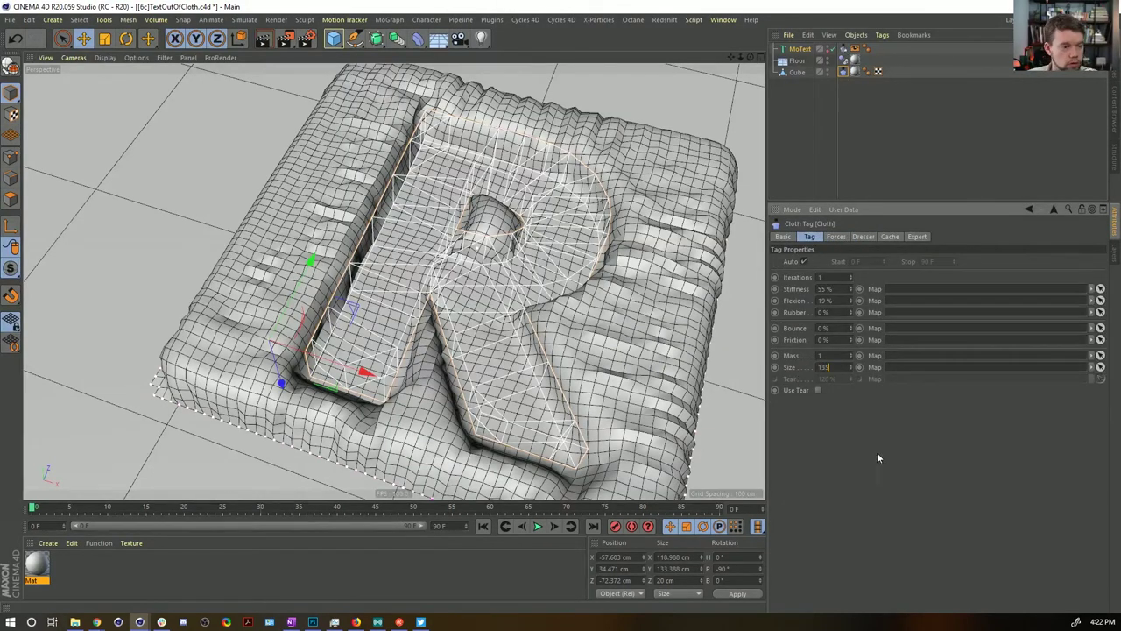
type("35")
key("Return")
Step: Advance the cloth simulation frame by frame to frame 12
left_click(552, 527)
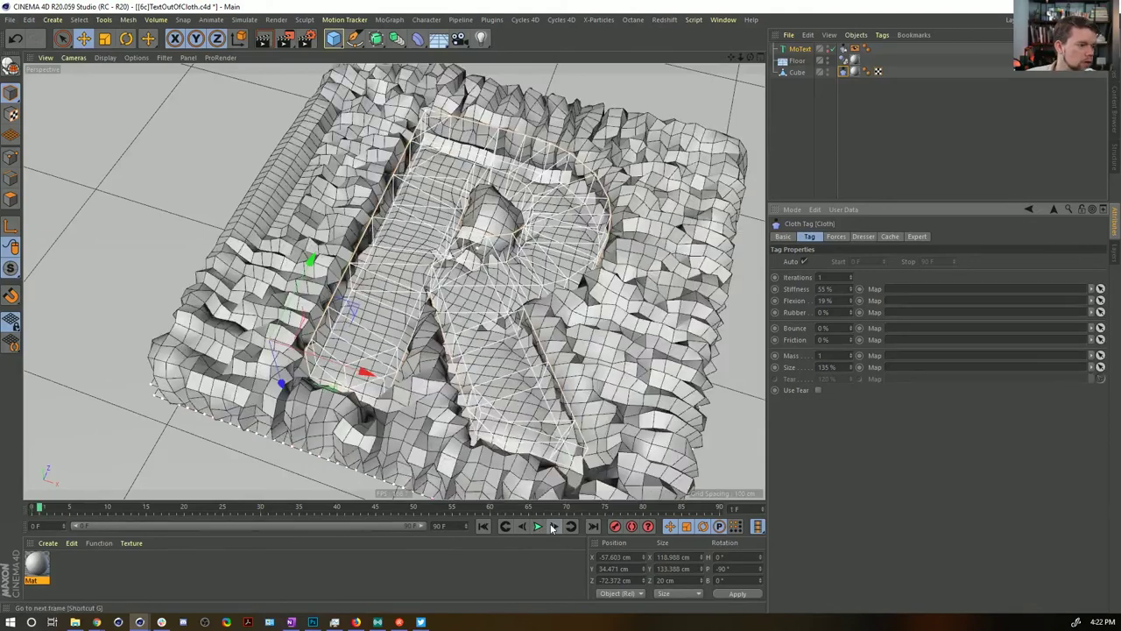
left_click(552, 527)
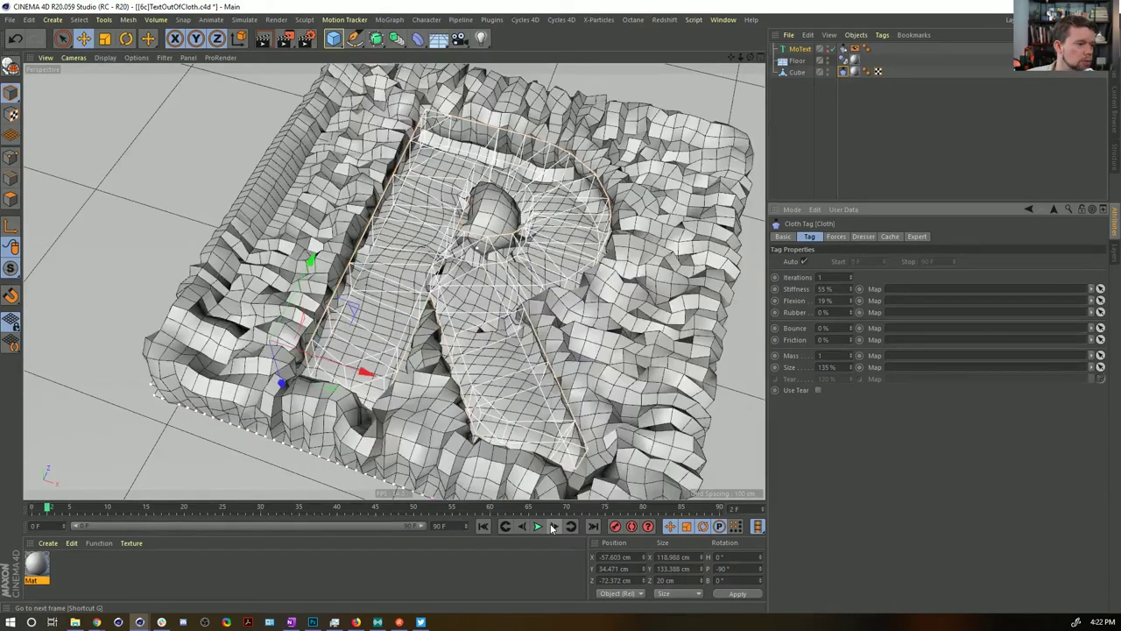
left_click(552, 526)
left_click(552, 526)
left_click(552, 526)
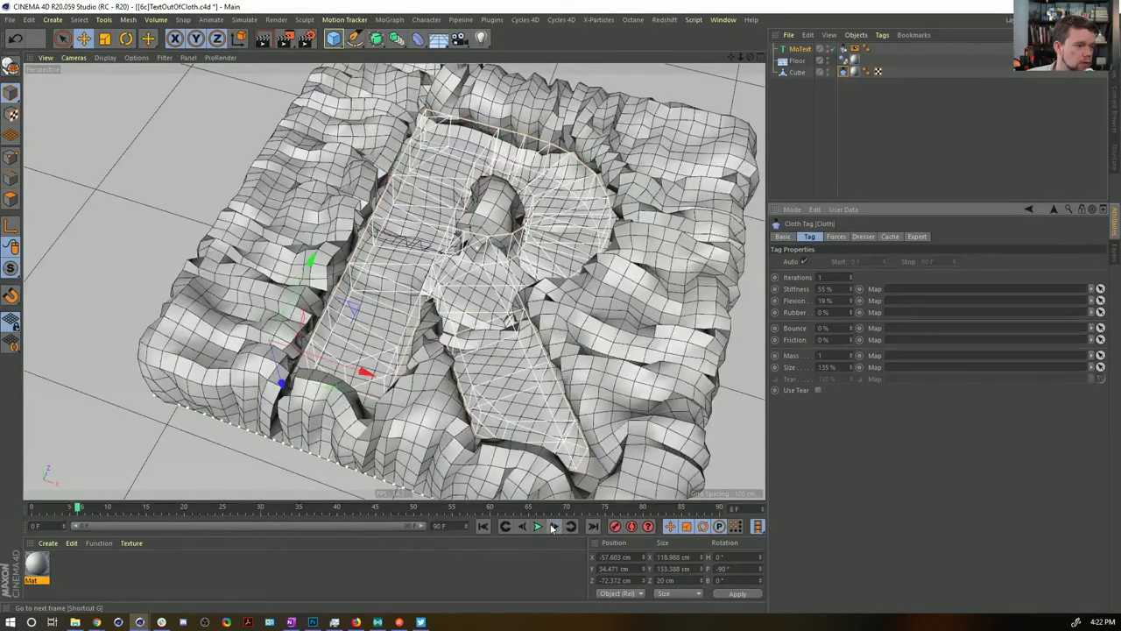
left_click(551, 526)
left_click(551, 526)
left_click(551, 526)
left_click(552, 527)
left_click(552, 526)
left_click_drag(613, 307, 578, 307, "alt")
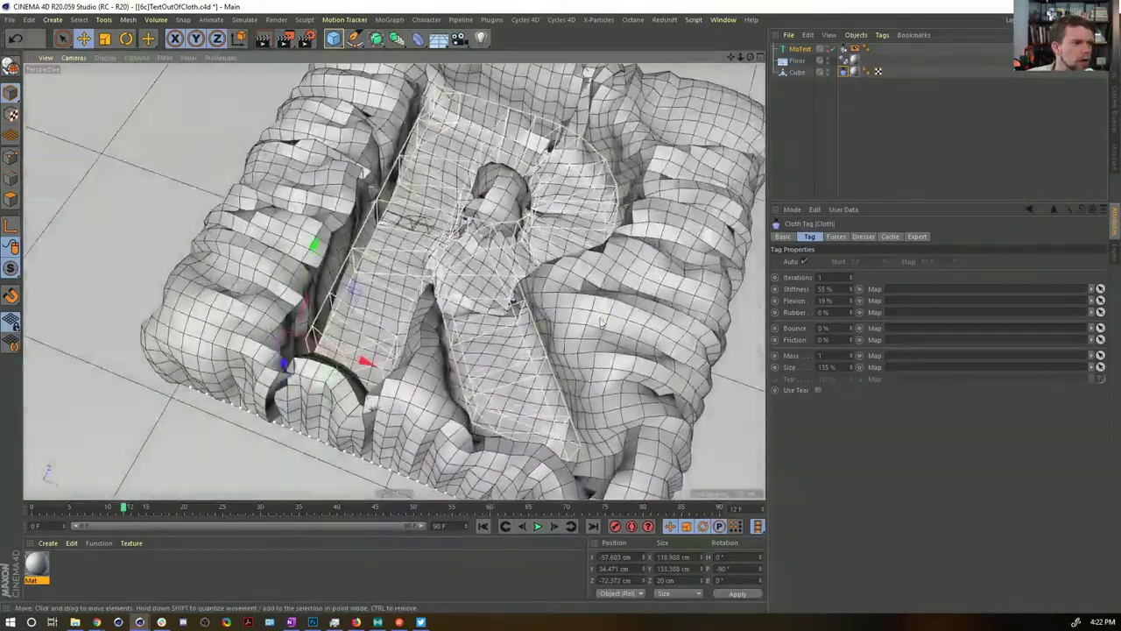
Step: Reselect the Cube's cloth tag and review its Forces and Dresser settings
left_click(804, 118)
left_click(842, 72)
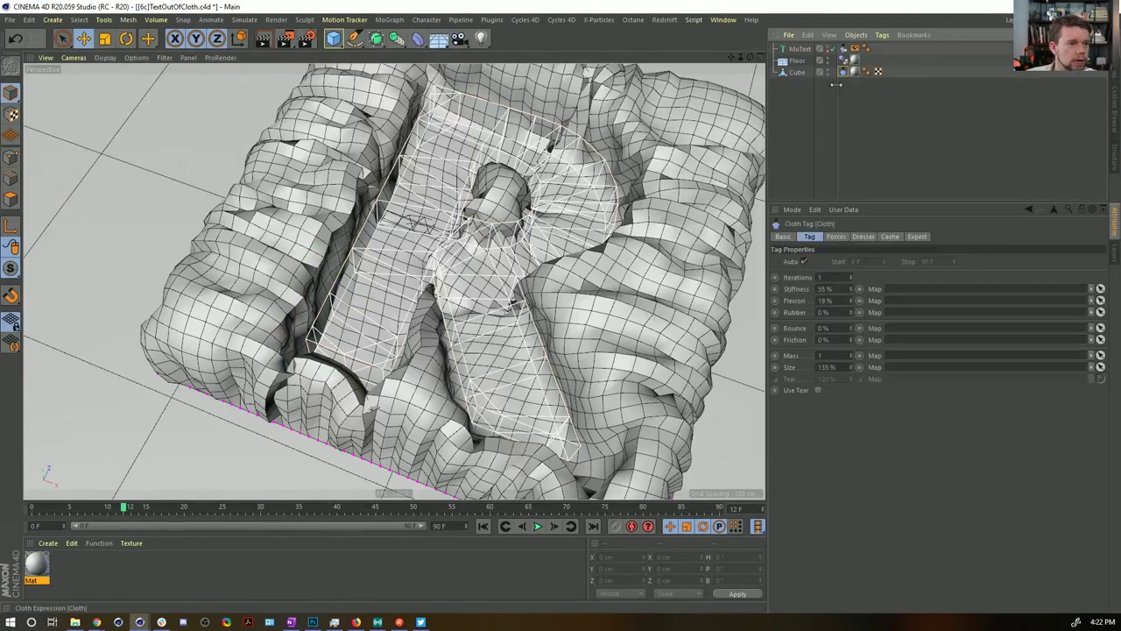
left_click_drag(613, 123, 574, 197, "alt")
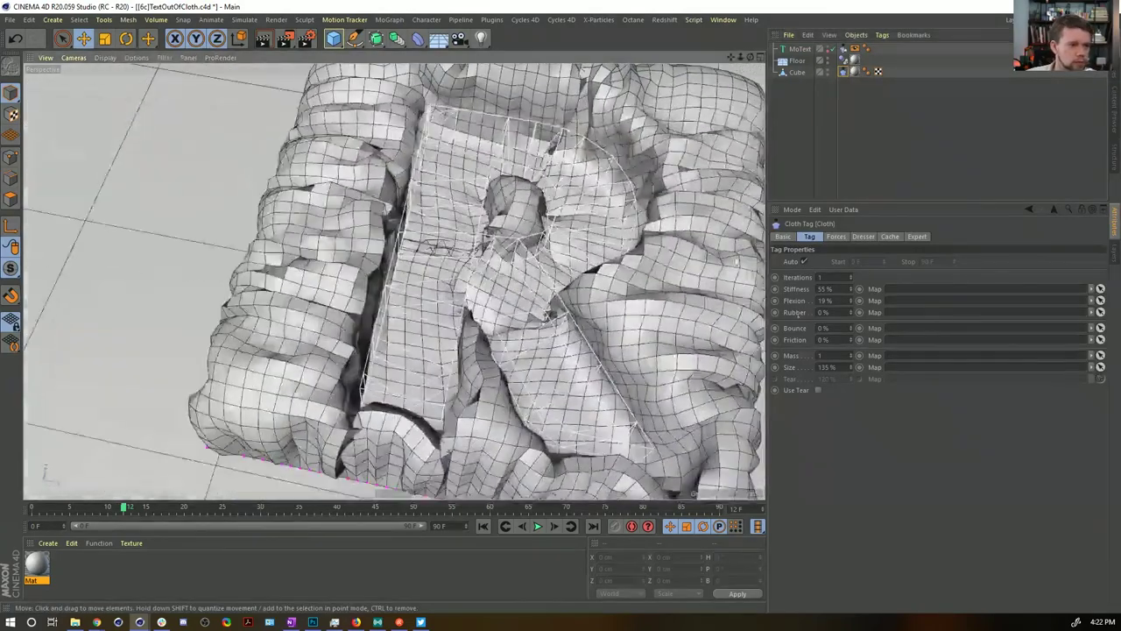
left_click(836, 237)
left_click(864, 237)
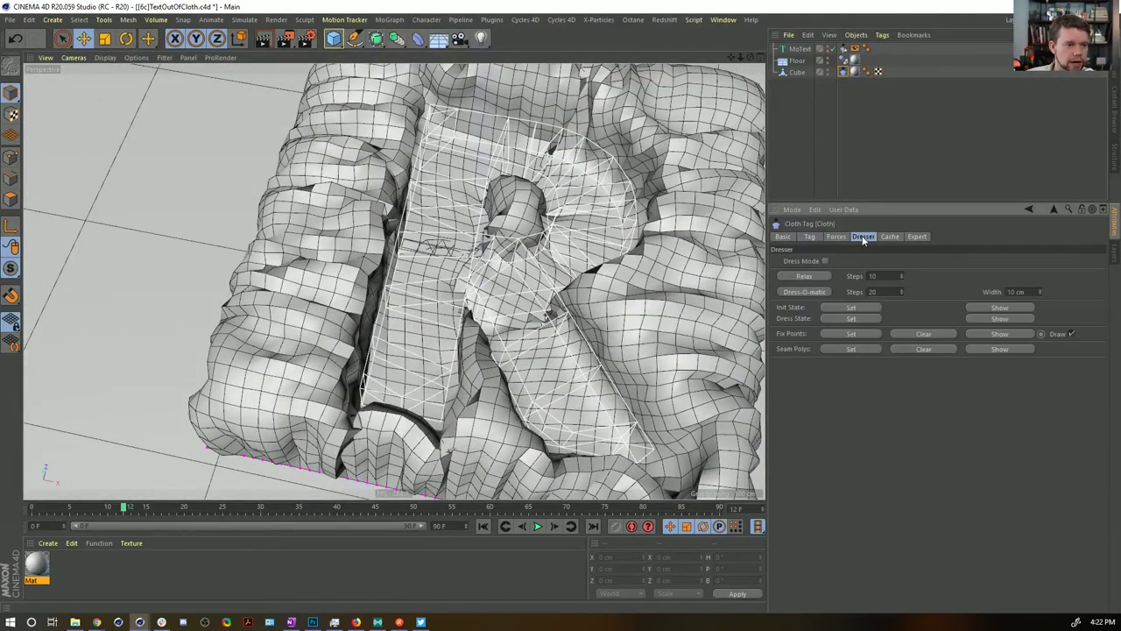
left_click(842, 73)
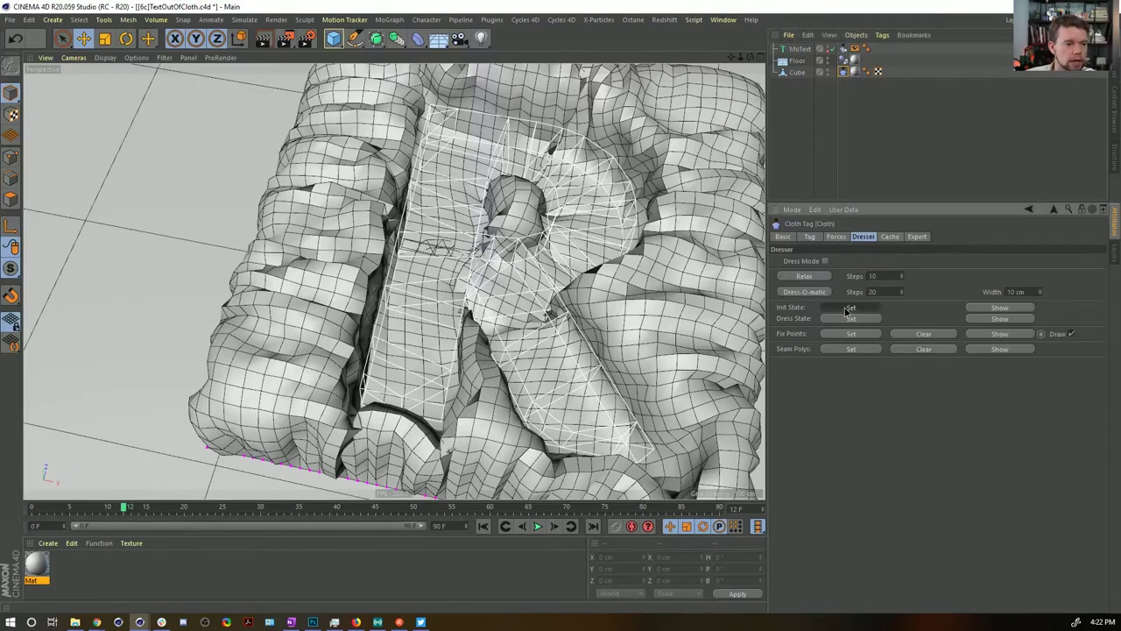
Step: Add a Subdivision Surface and make the cloth Cube its child
left_click(376, 37)
left_click_drag(793, 83, 811, 50)
left_click(794, 162)
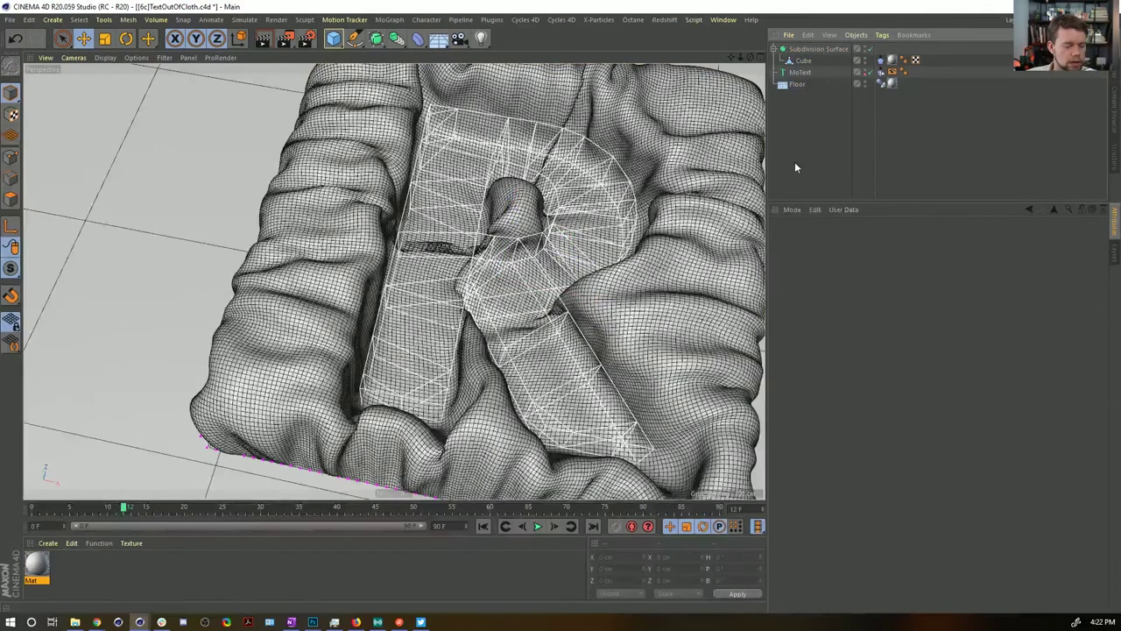
Step: Switch the viewport to Gouraud shading without wireframe lines and inspect the smoothed cloth around the R
key("n")
key("a")
middle_click_drag(576, 261, 520, 303, "alt")
mouse_move(521, 303)
left_mouse_down("alt")
mouse_move(571, 374)
mouse_move(613, 333)
left_mouse_up("alt")
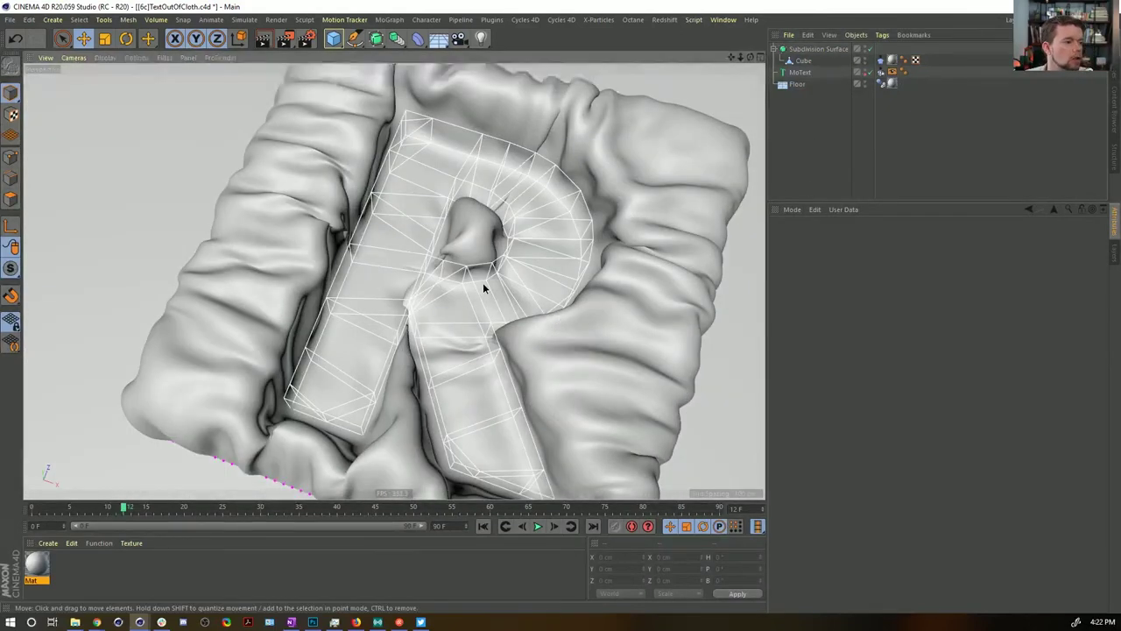
left_click_drag(483, 282, 523, 256, "alt")
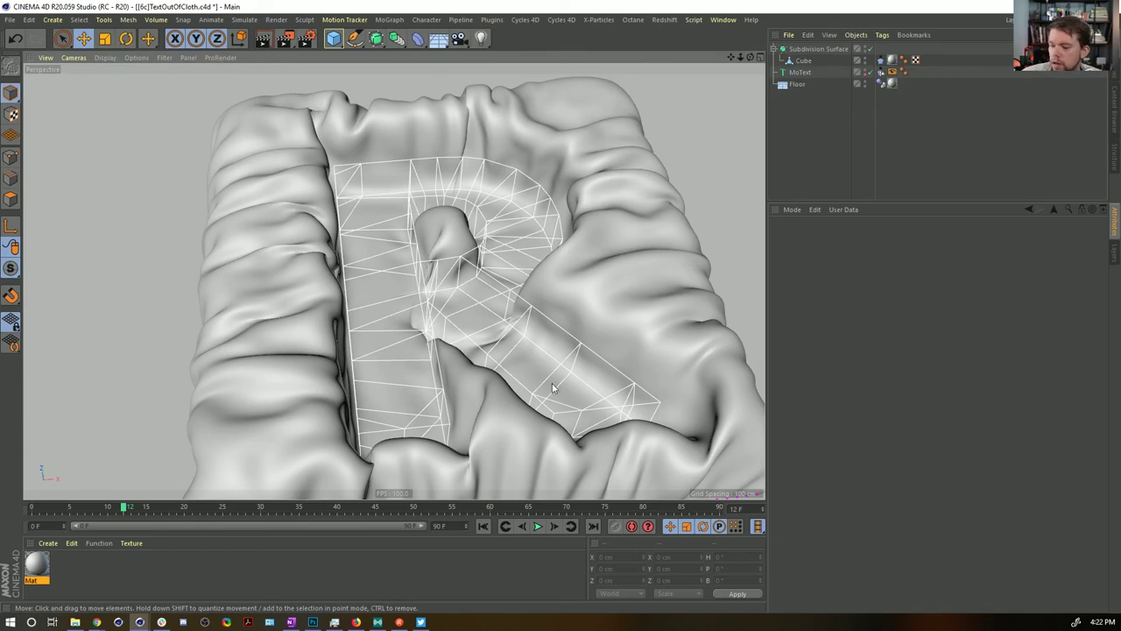
mouse_move(493, 313)
left_mouse_down("alt")
mouse_move(430, 333)
mouse_move(452, 320)
left_mouse_up("alt")
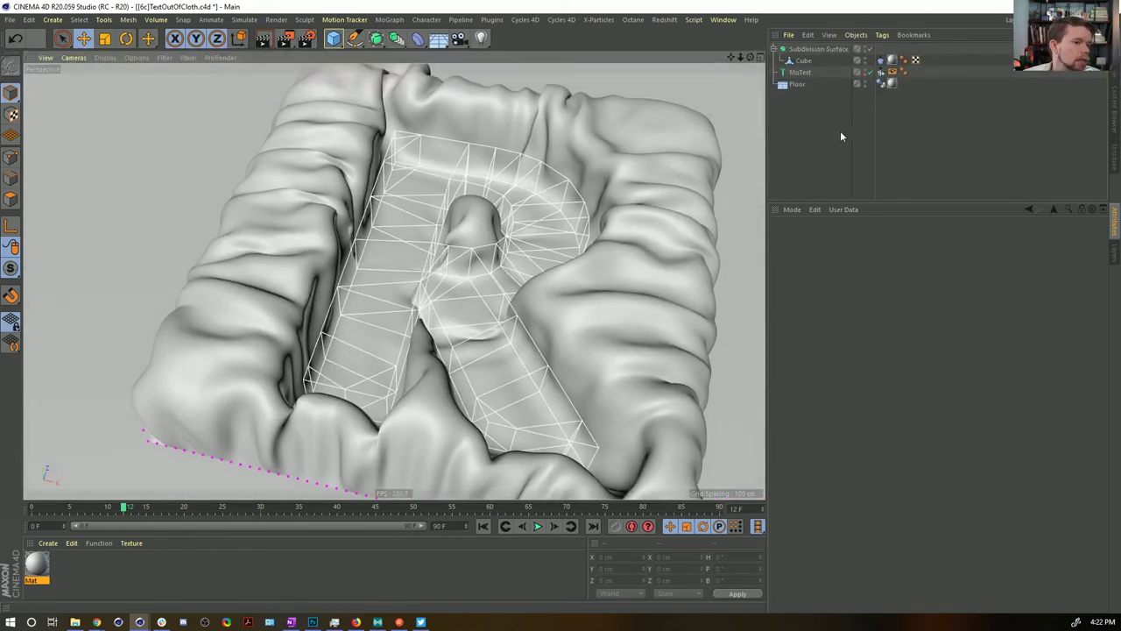
Step: Hide the MoText object in the viewport and frame the whole cloth sheet
left_click(862, 72)
left_click_drag(543, 192, 478, 343, "alt")
scroll(530, 238, "up", 5)
right_click_drag(478, 344, 440, 369, "alt")
left_click_drag(440, 369, 443, 324, "alt")
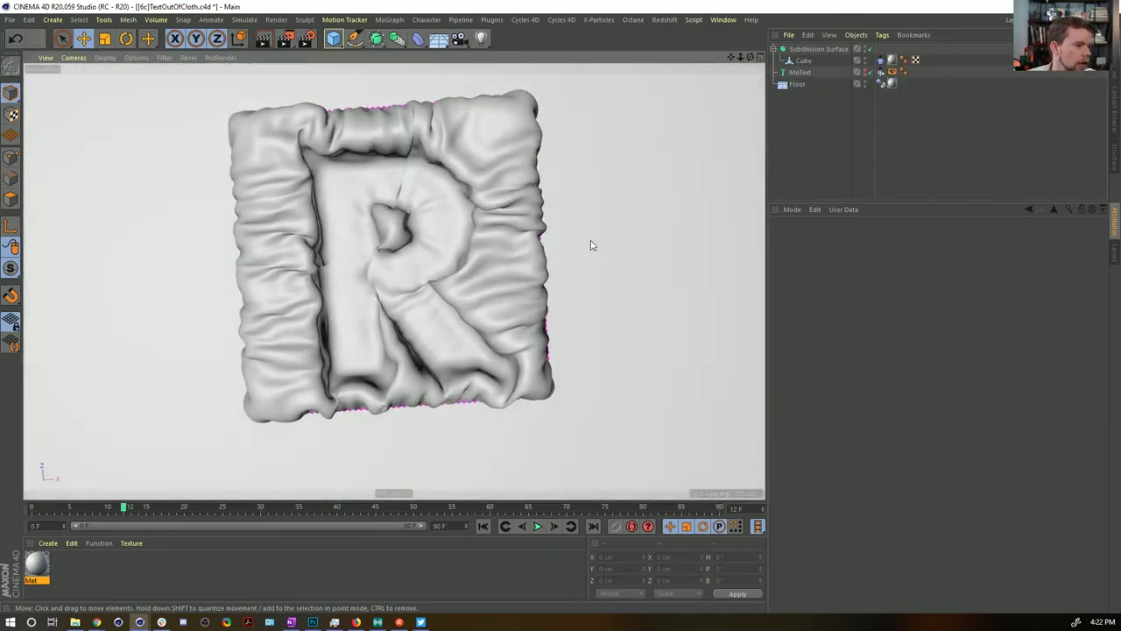
Step: Examine the wrinkles and creases around the R up close and from a low angle
left_click_drag(402, 242, 356, 226, "alt")
right_click_drag(356, 226, 485, 229, "alt")
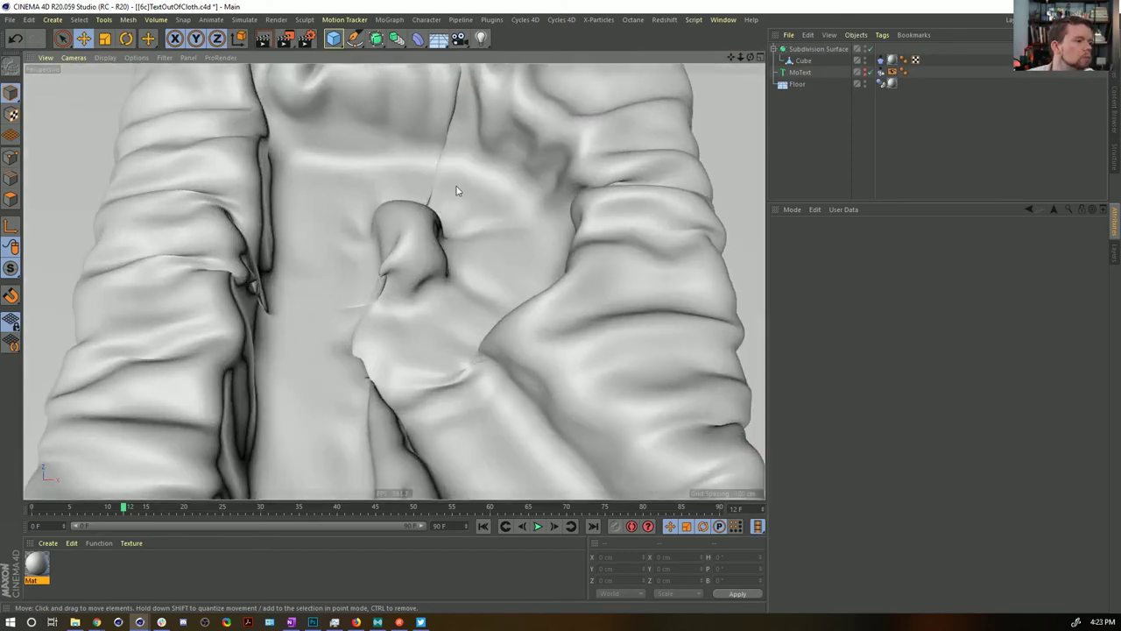
left_click_drag(455, 191, 449, 313, "alt")
left_click_drag(432, 269, 393, 231, "alt")
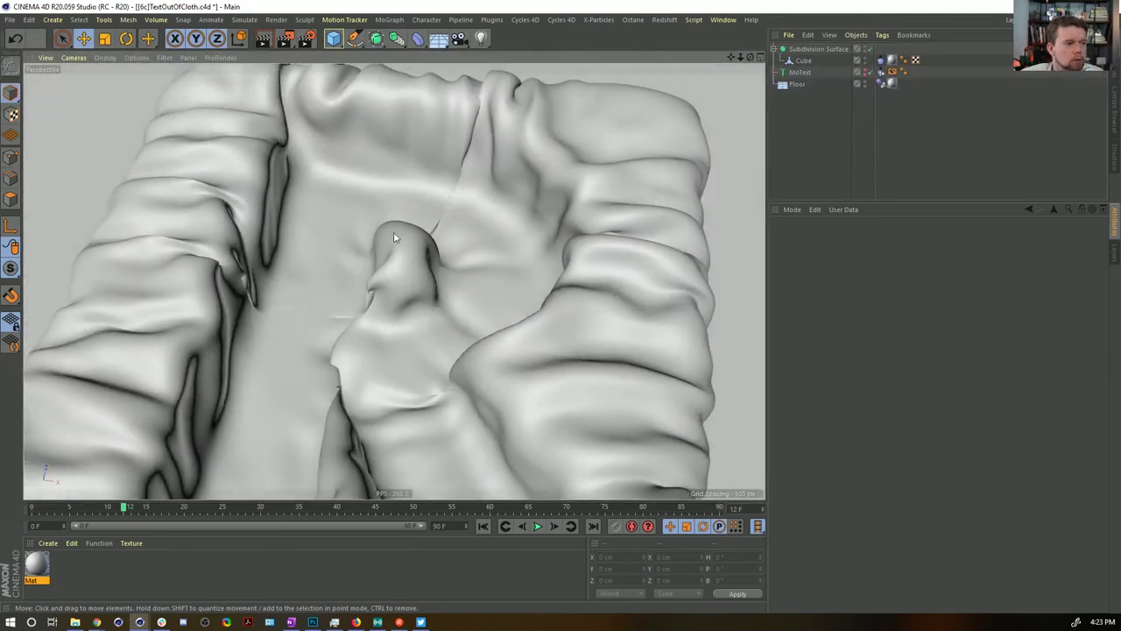
left_click_drag(493, 229, 516, 271, "alt")
right_click_drag(516, 273, 420, 277, "alt")
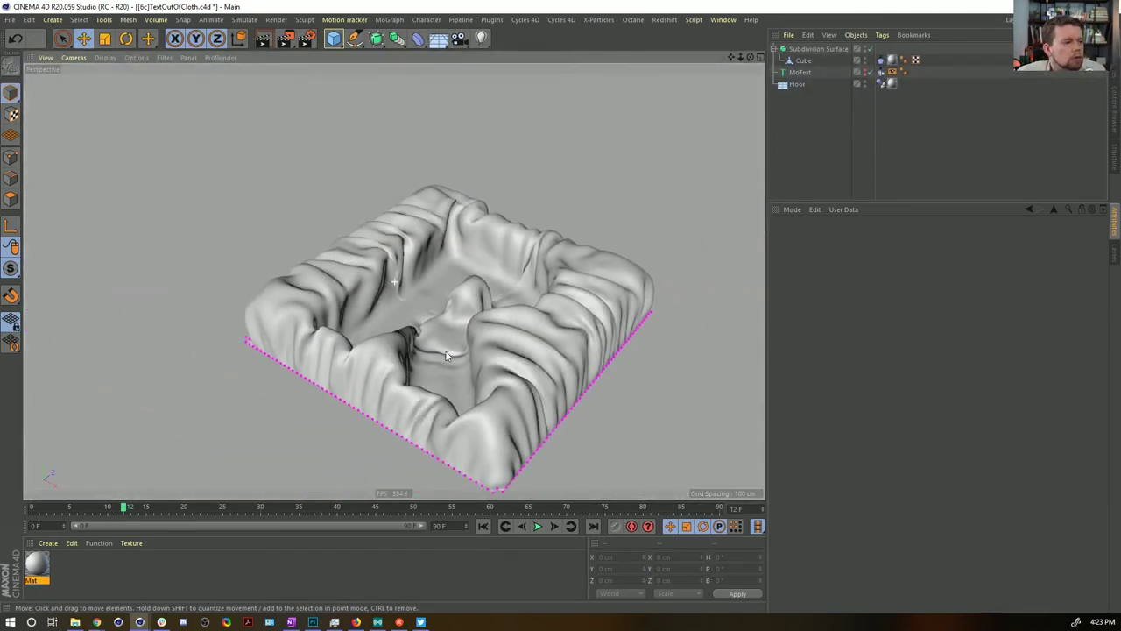
left_click_drag(420, 276, 479, 342, "alt")
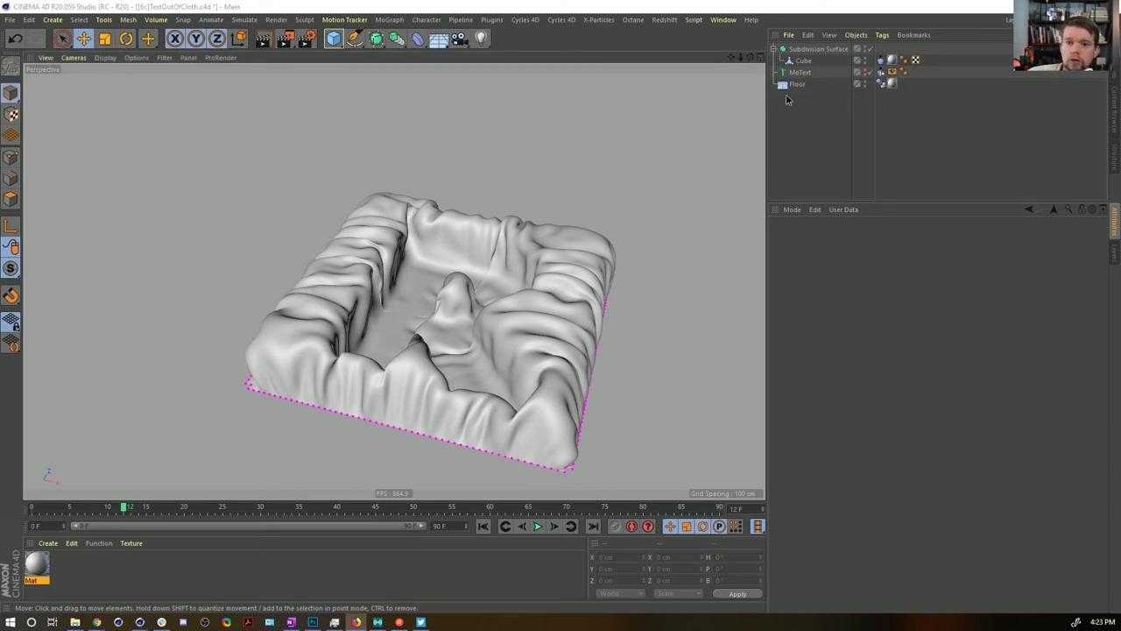
Step: View the embossed Text reference image in the browser, close it, and compare the cloth R in Cinema 4D
key("alt+Tab")
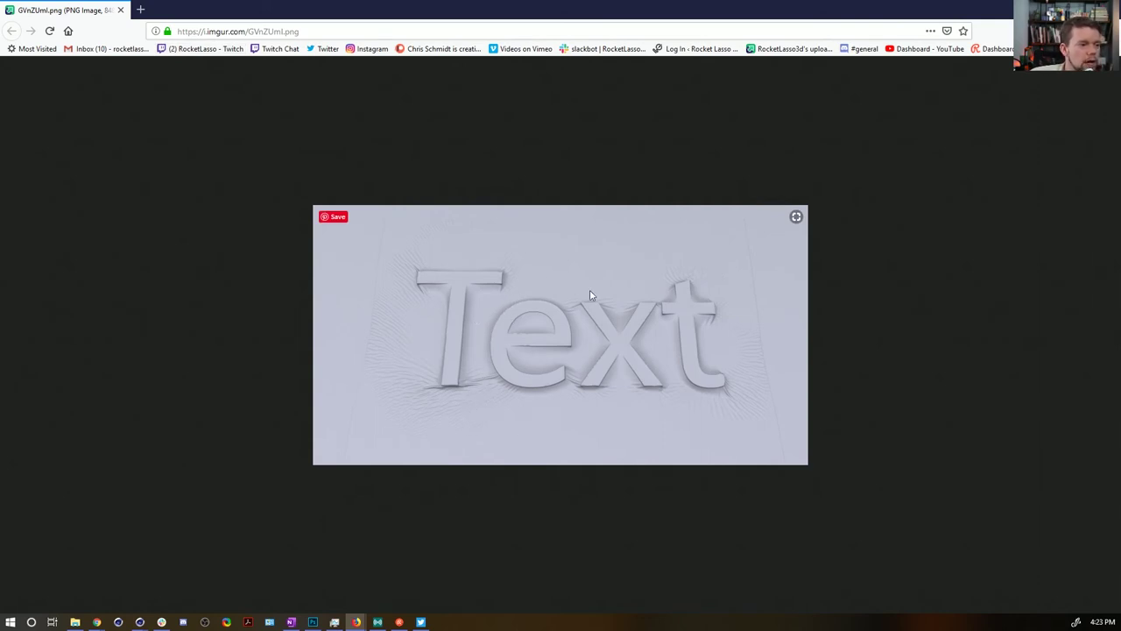
left_click(121, 10)
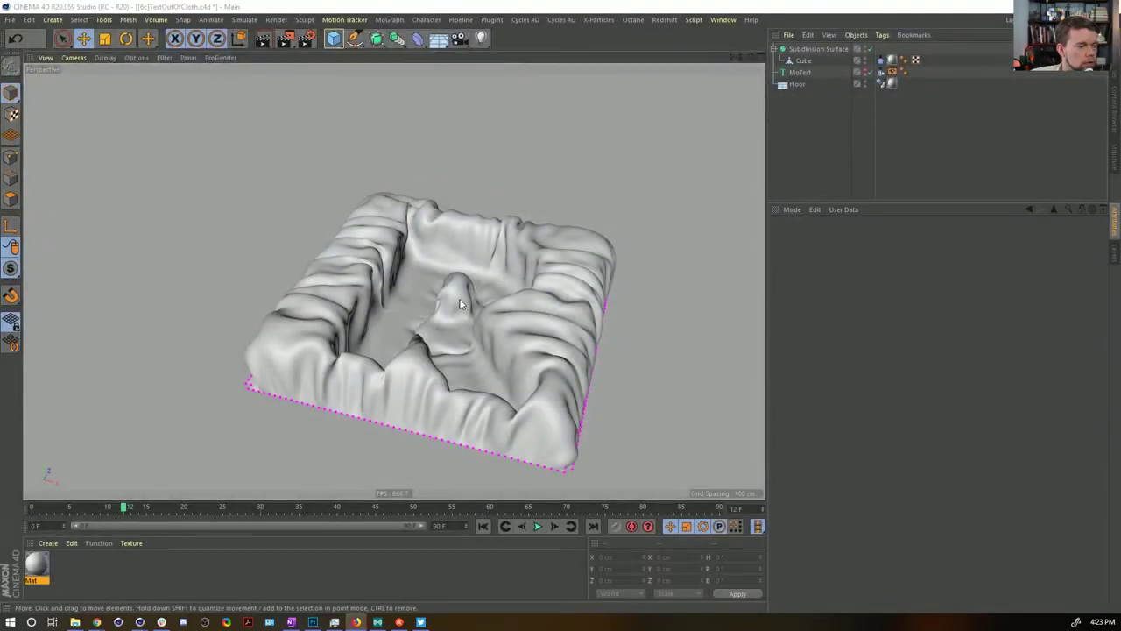
left_click_drag(460, 304, 462, 388, "alt")
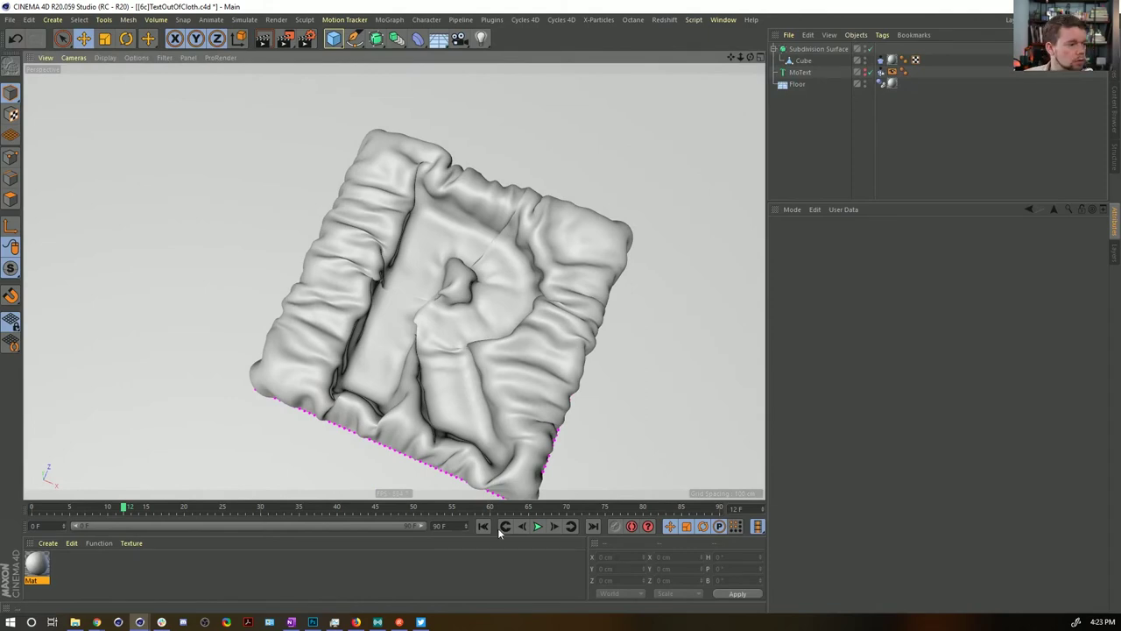
left_click_drag(457, 312, 377, 283, "alt")
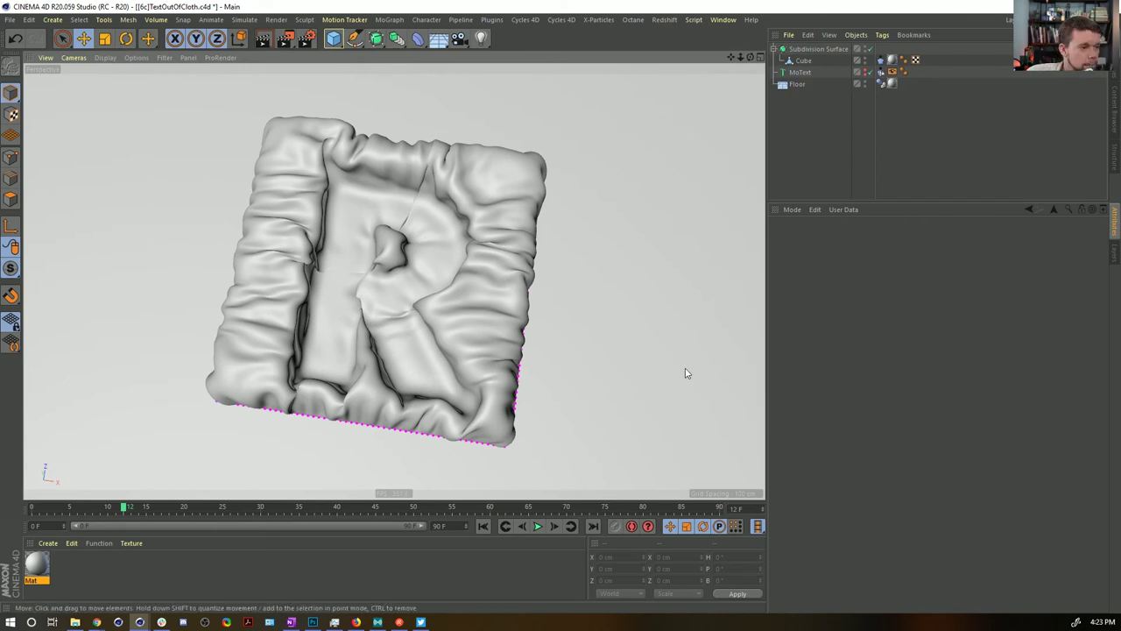
left_click_drag(686, 370, 391, 247, "alt")
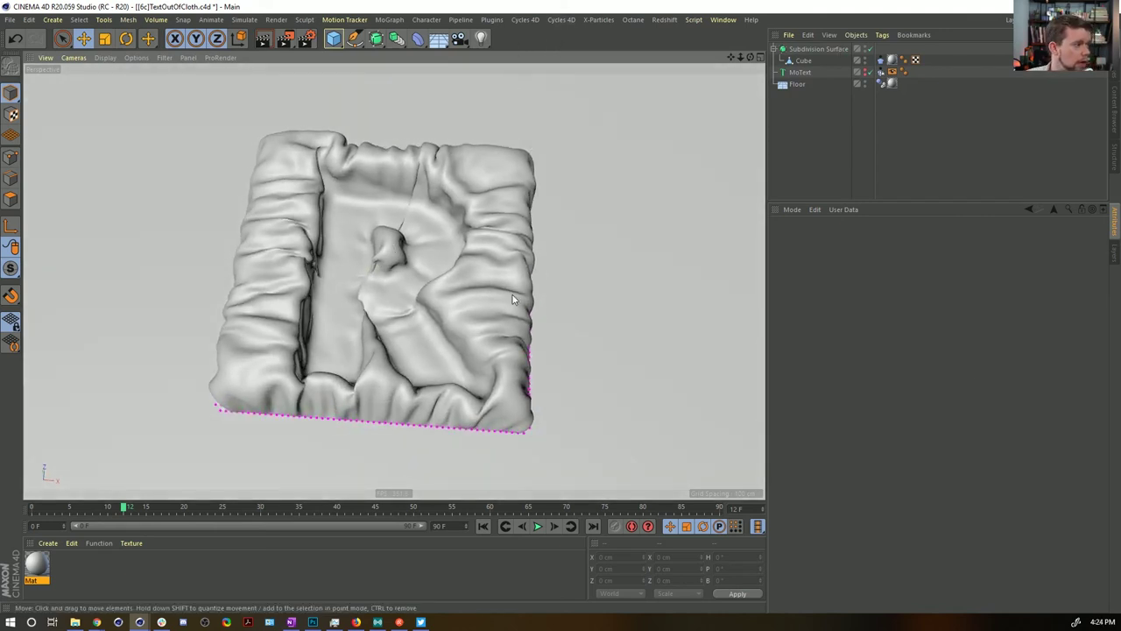
Step: Save the scene as a new version named [6d]TextOutOfCloth.c4d
key("ctrl+shift+s")
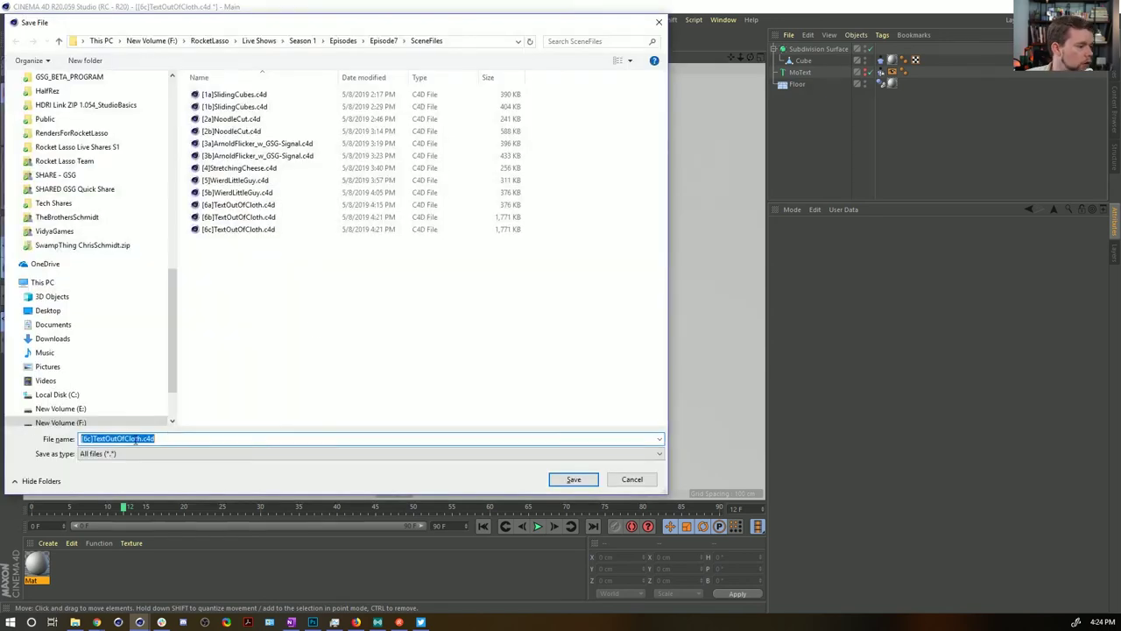
key("BackSpace")
type("d")
key("Return")
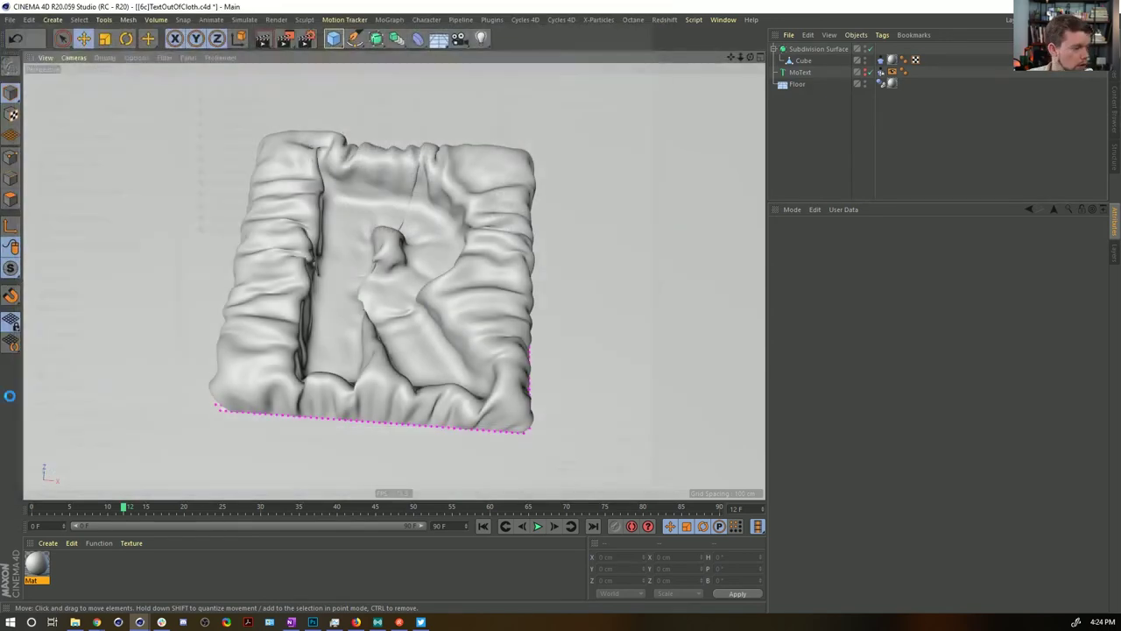
Step: Delete the Cube's cloth tag, move the Cube out of the Subdivision Surface and delete that generator
left_click(880, 60)
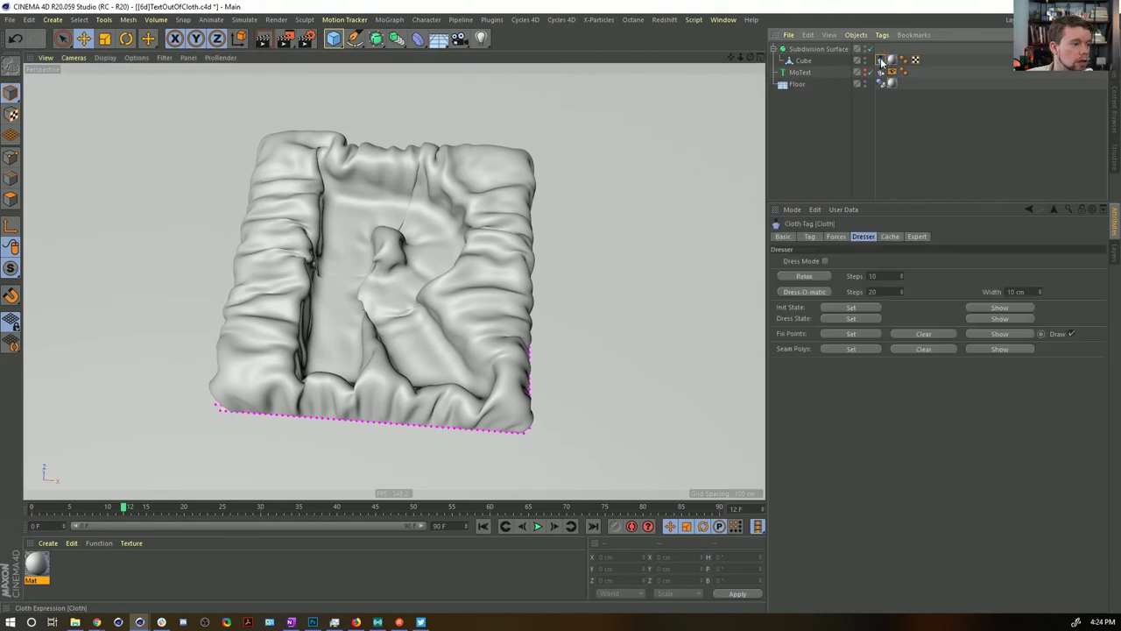
key("Delete")
left_click(802, 61)
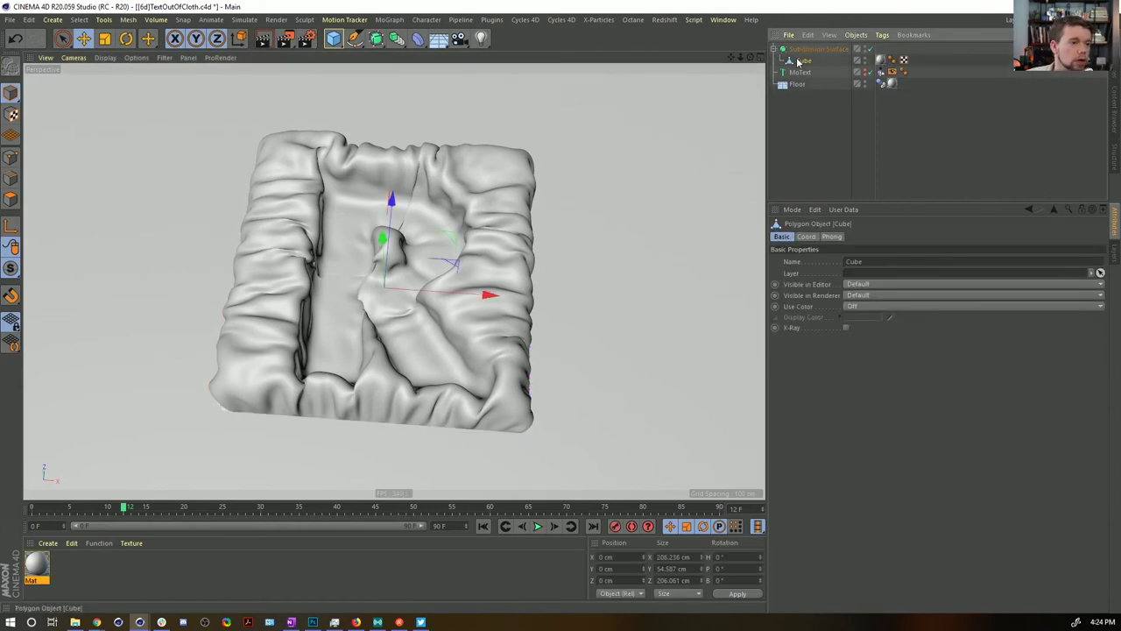
left_click_drag(812, 50, 808, 49)
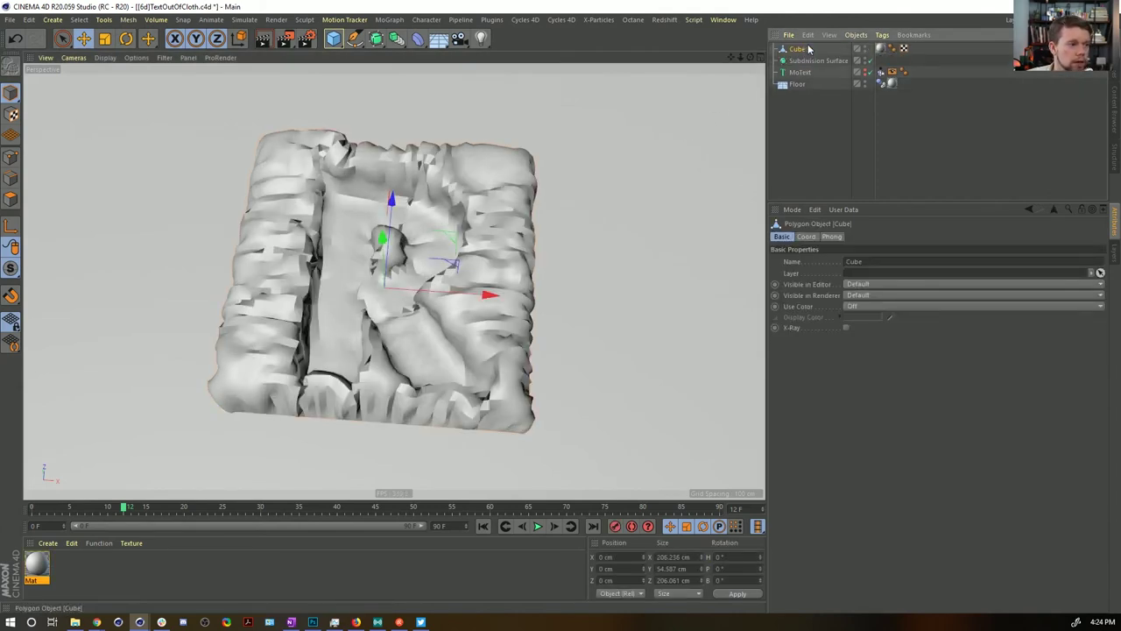
left_click(803, 59)
key("Delete")
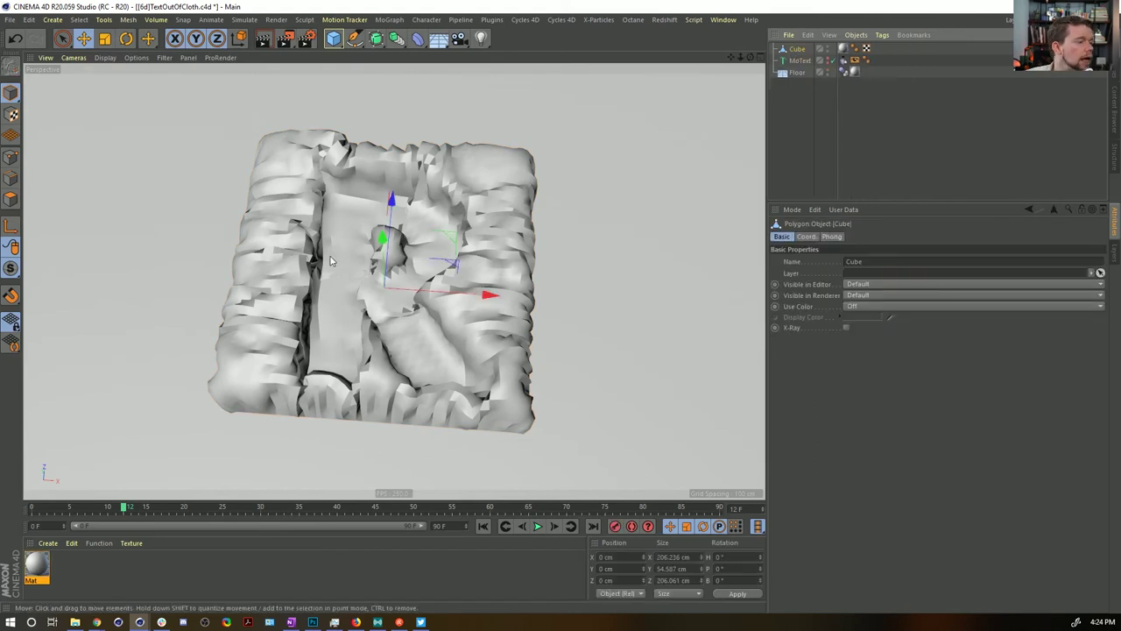
Step: Switch to the Sculpt layout and subdivide the Cube for sculpting up to level 1
left_click(1064, 19)
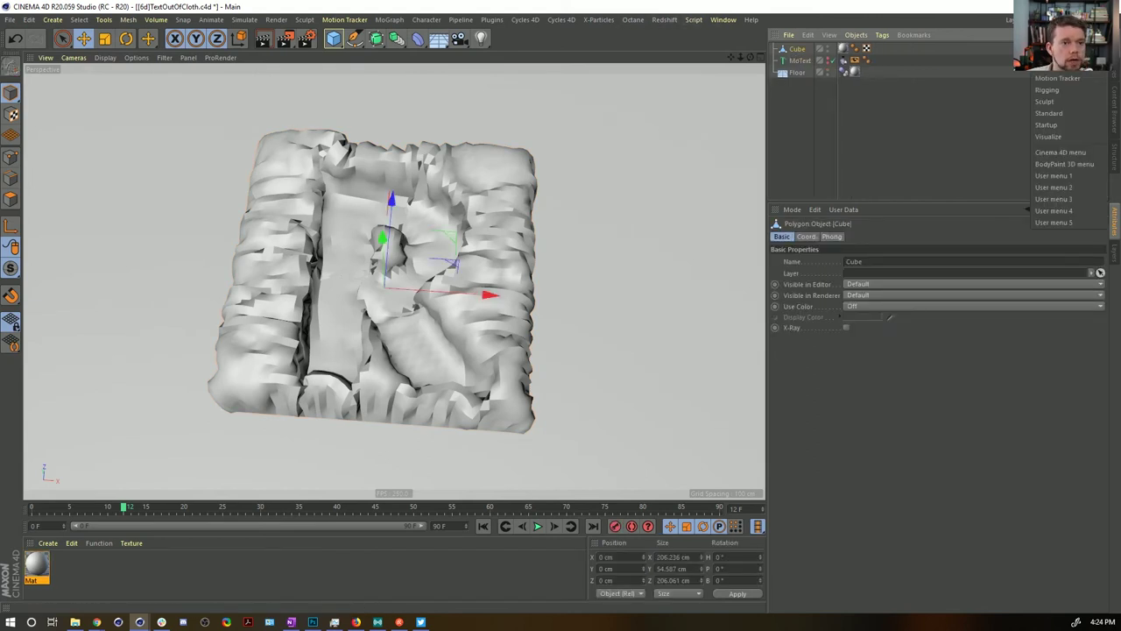
key("alt+Tab")
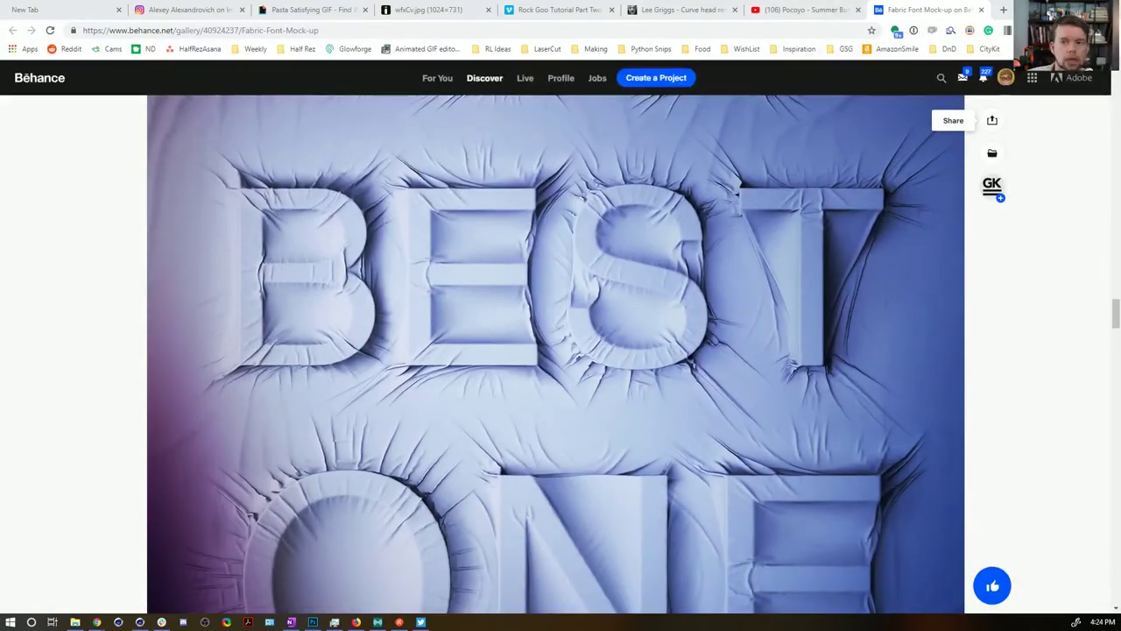
key("alt+Tab")
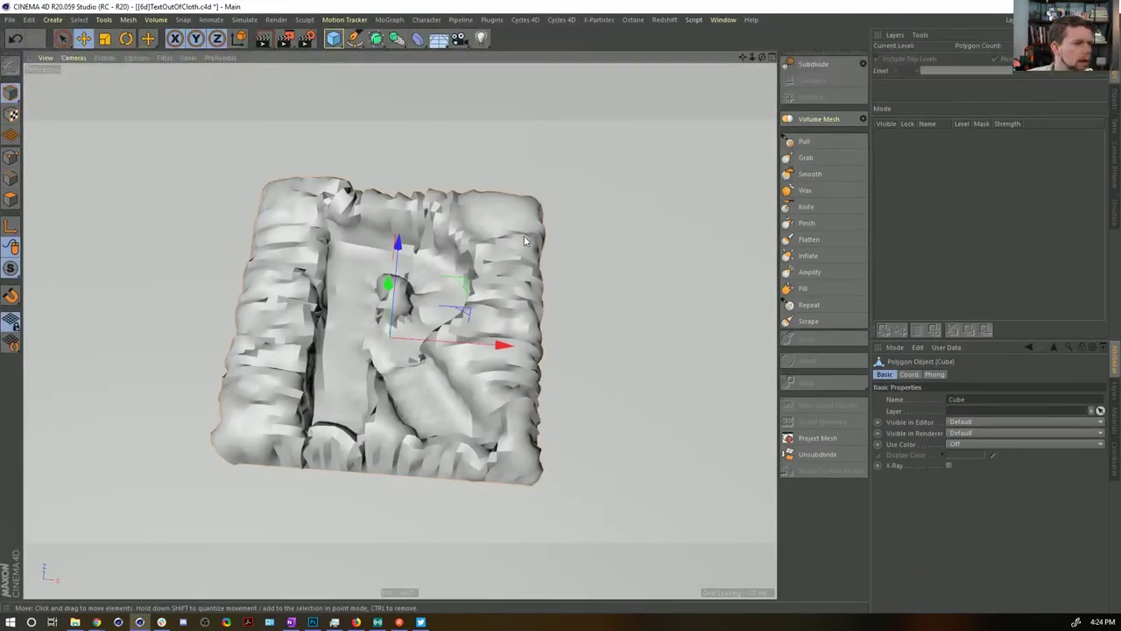
left_click(812, 65)
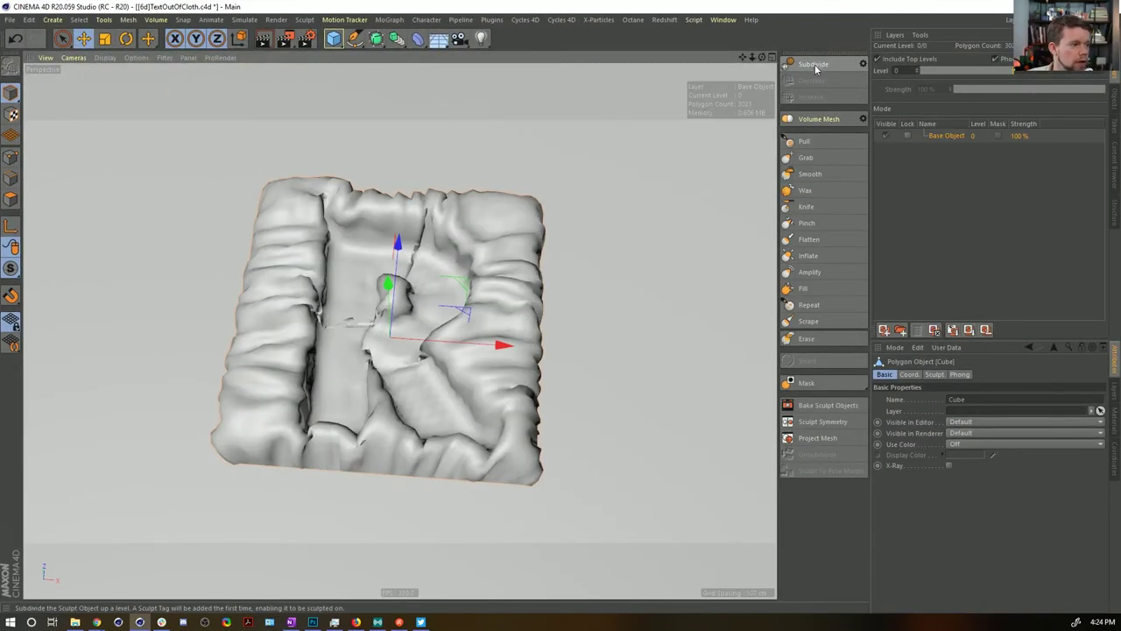
left_click(812, 65)
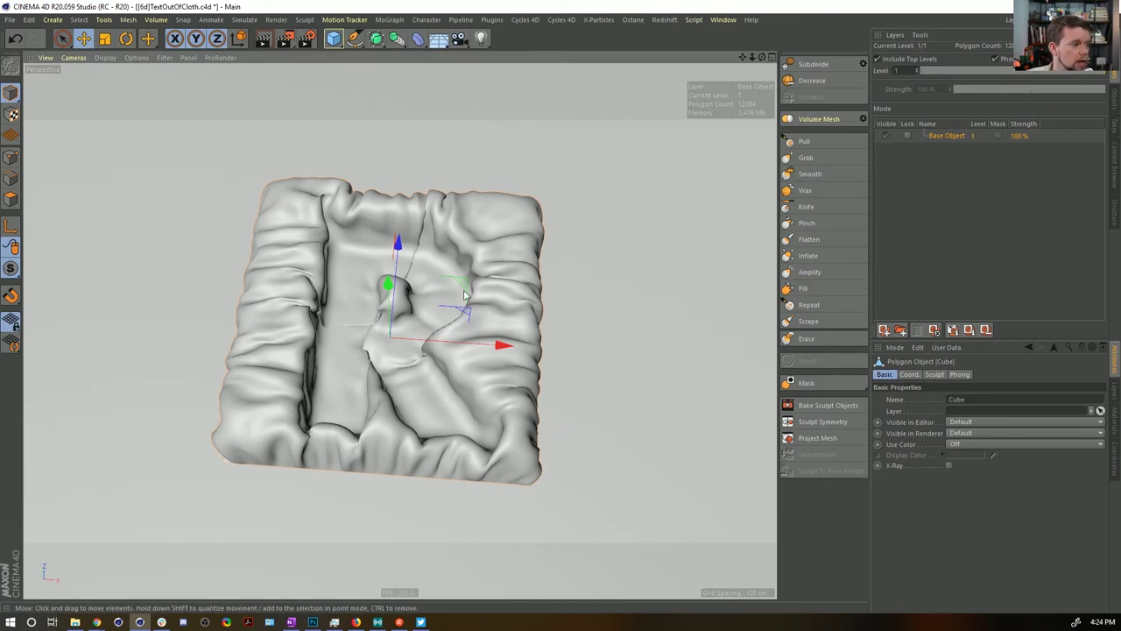
Step: Choose the Smooth sculpting brush and work on the sharp creases across the bowl and stem of the R
left_click(823, 174)
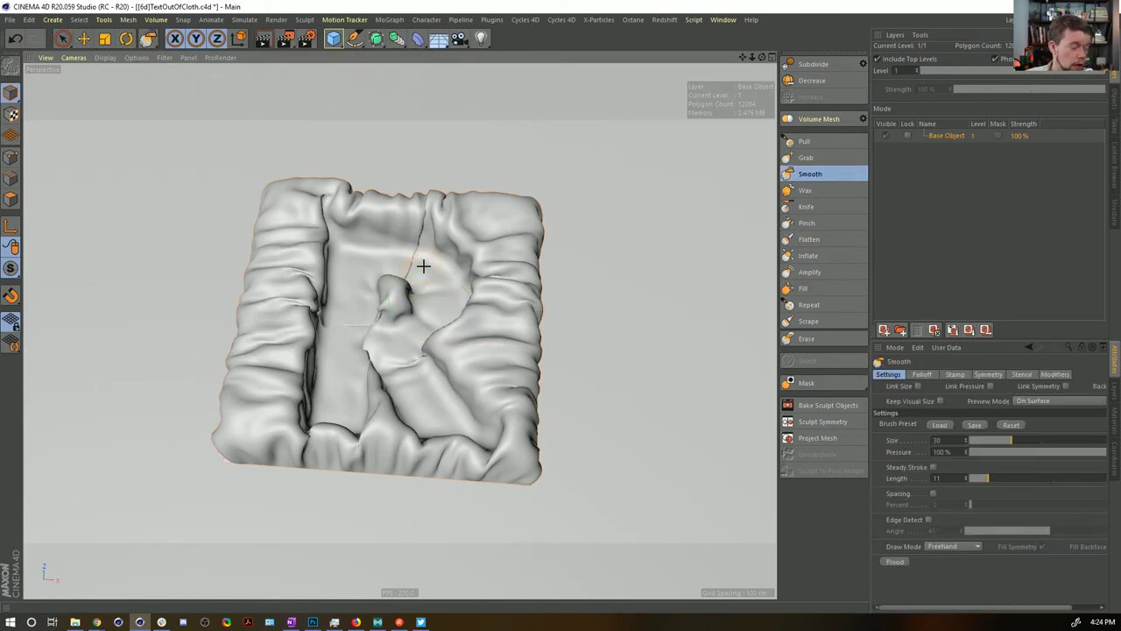
scroll(417, 273, "up", 6)
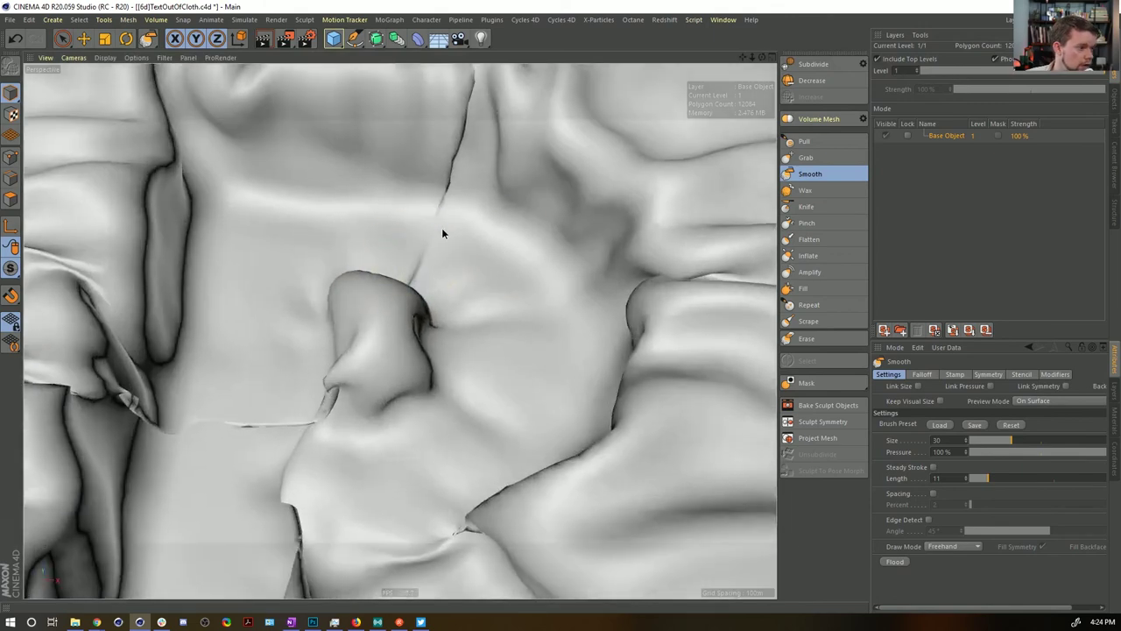
mouse_move(439, 247)
left_mouse_down("alt")
mouse_move(413, 248)
mouse_move(436, 254)
left_mouse_up("alt")
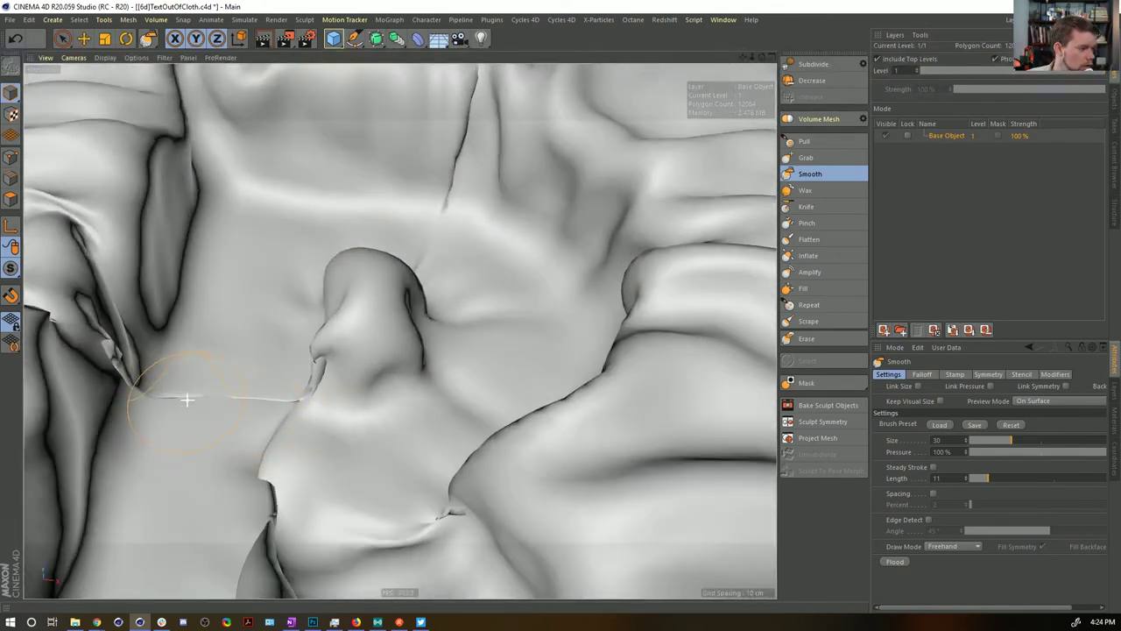
mouse_move(257, 408)
left_mouse_down("alt")
mouse_move(519, 443)
mouse_move(237, 510)
mouse_move(511, 448)
mouse_move(574, 405)
mouse_move(525, 399)
mouse_move(585, 413)
left_mouse_up("alt")
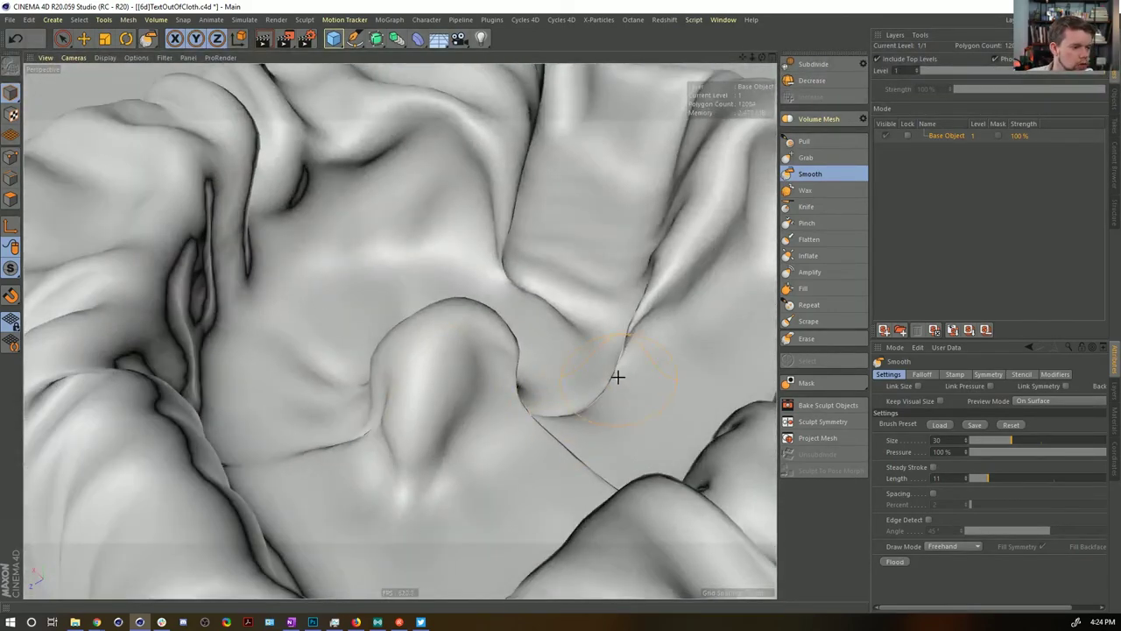